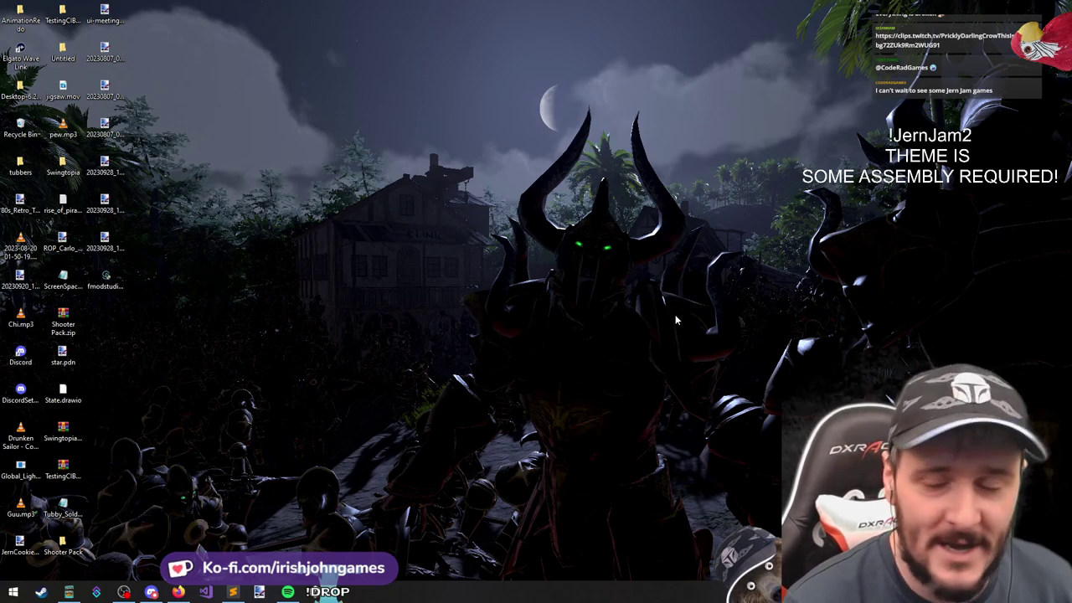
Bring up Fabricate's Jern Jam 2 submission page and examine the jam's entry and rating counts
{"action": "left_click", "coordinate": [124, 591]}
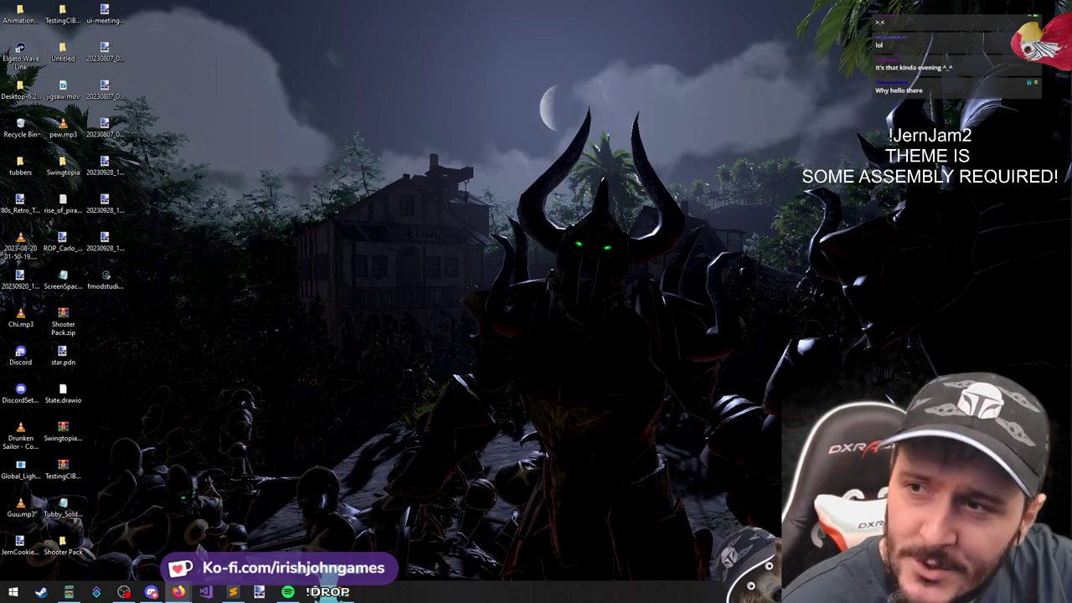
{"action": "left_click_drag", "start_coordinate": [1071, 180], "coordinate": [670, 0]}
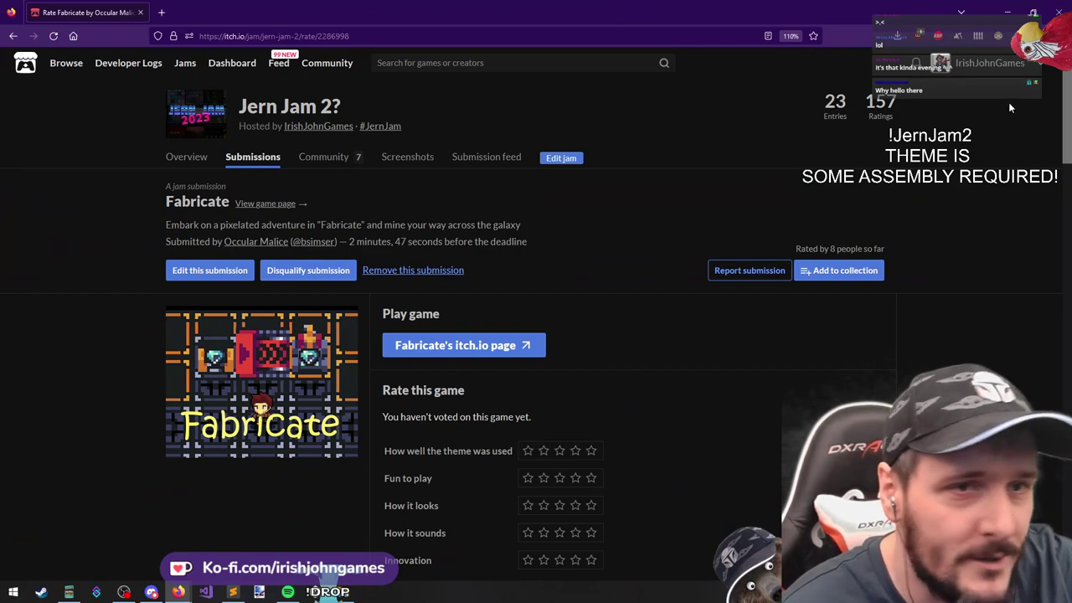
{"action": "left_click_drag", "start_coordinate": [910, 113], "coordinate": [849, 128]}
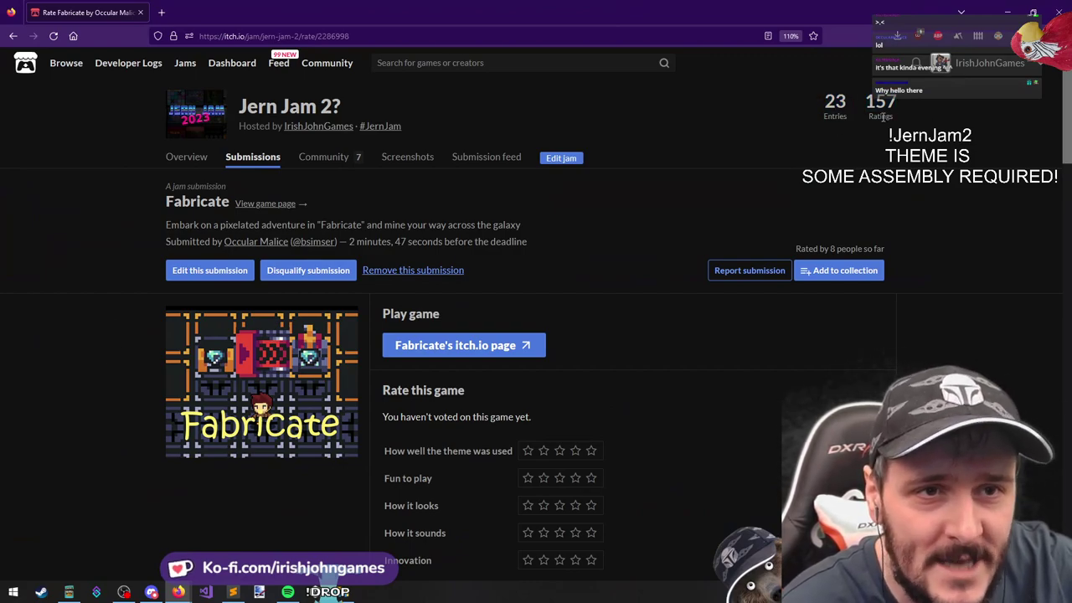
{"action": "double_click", "coordinate": [889, 113]}
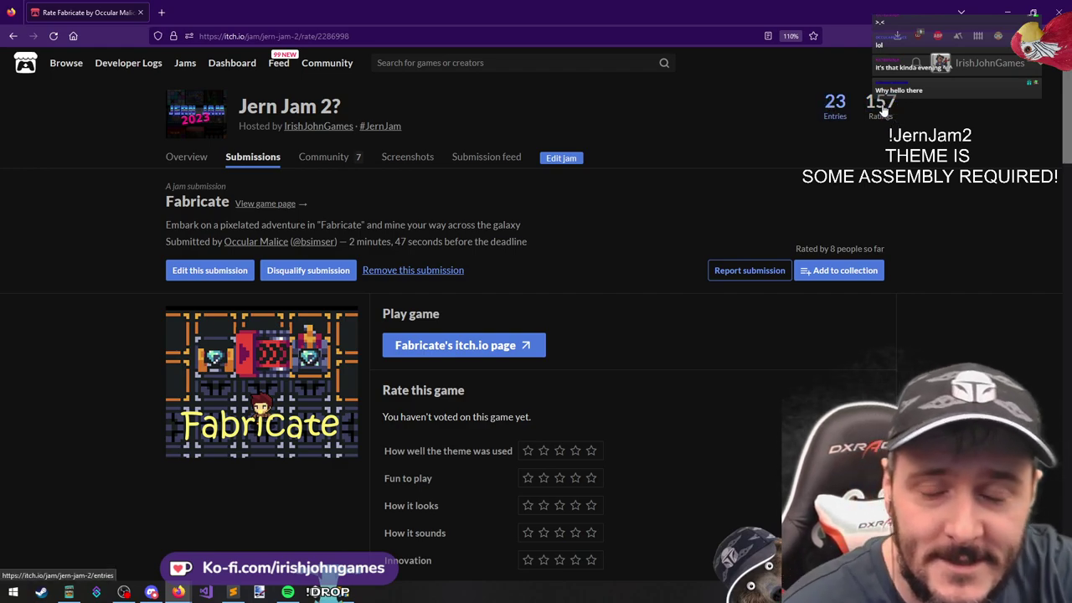
{"action": "left_click_drag", "start_coordinate": [897, 117], "coordinate": [793, 105]}
{"action": "left_click", "coordinate": [869, 138]}
{"action": "left_click", "coordinate": [905, 157]}
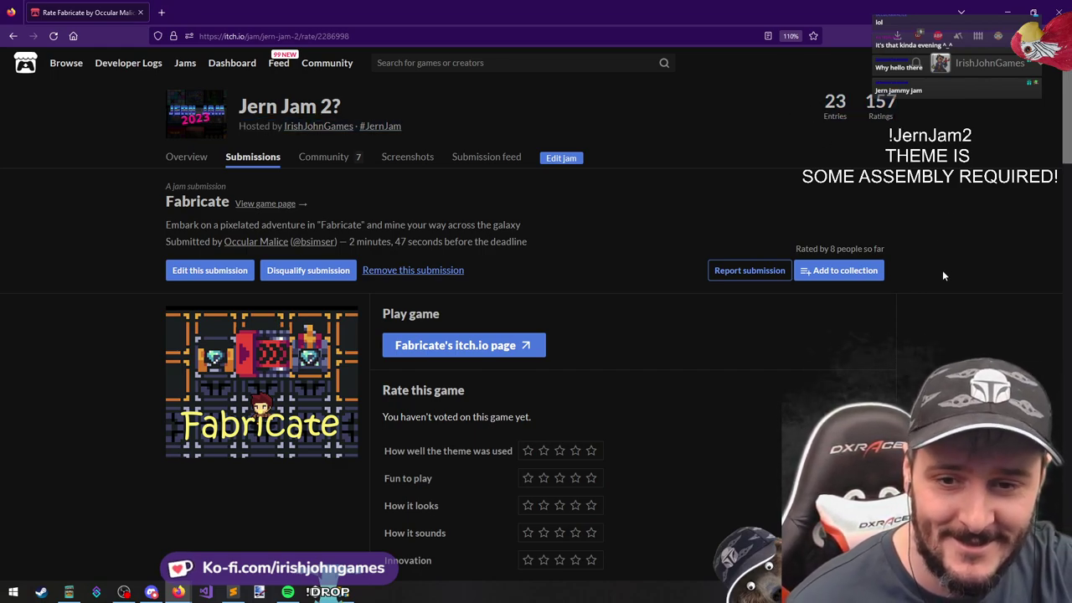
{"action": "left_click_drag", "start_coordinate": [864, 94], "coordinate": [916, 113]}
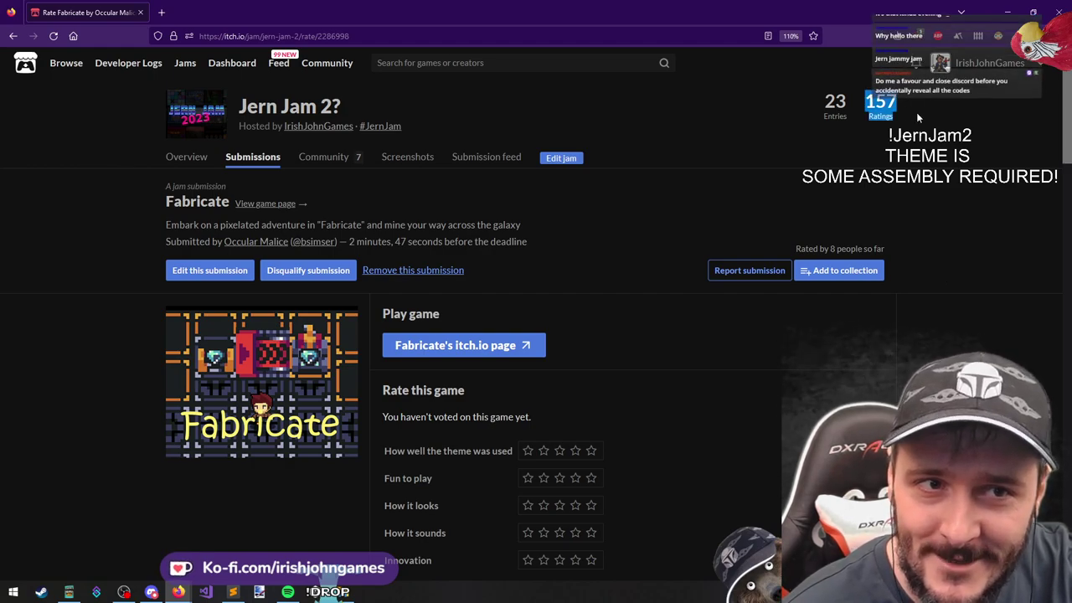
{"action": "left_click", "coordinate": [949, 206]}
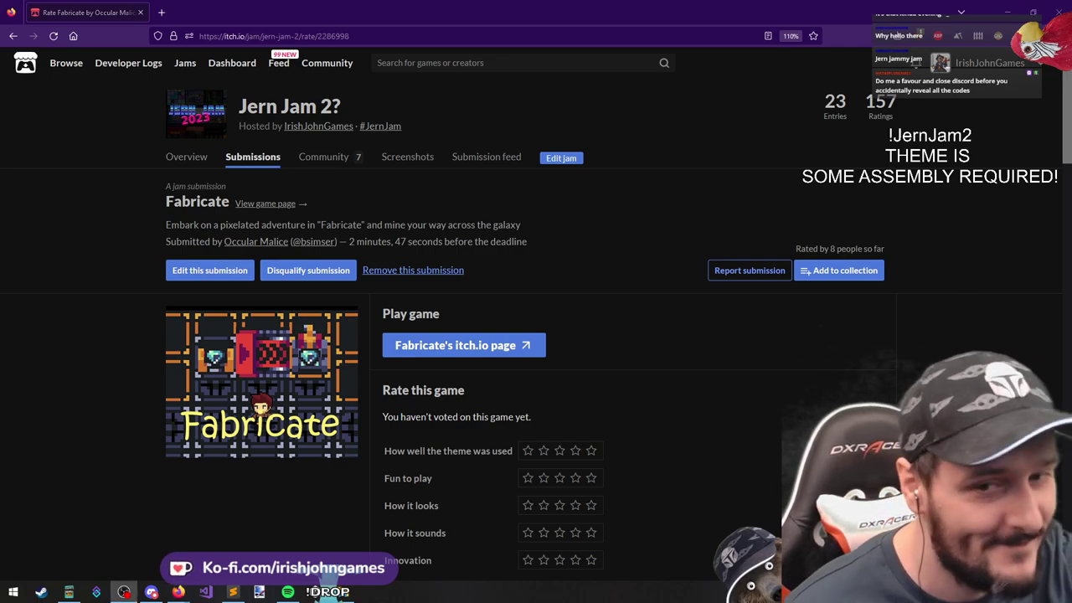
{"action": "left_click", "coordinate": [925, 209]}
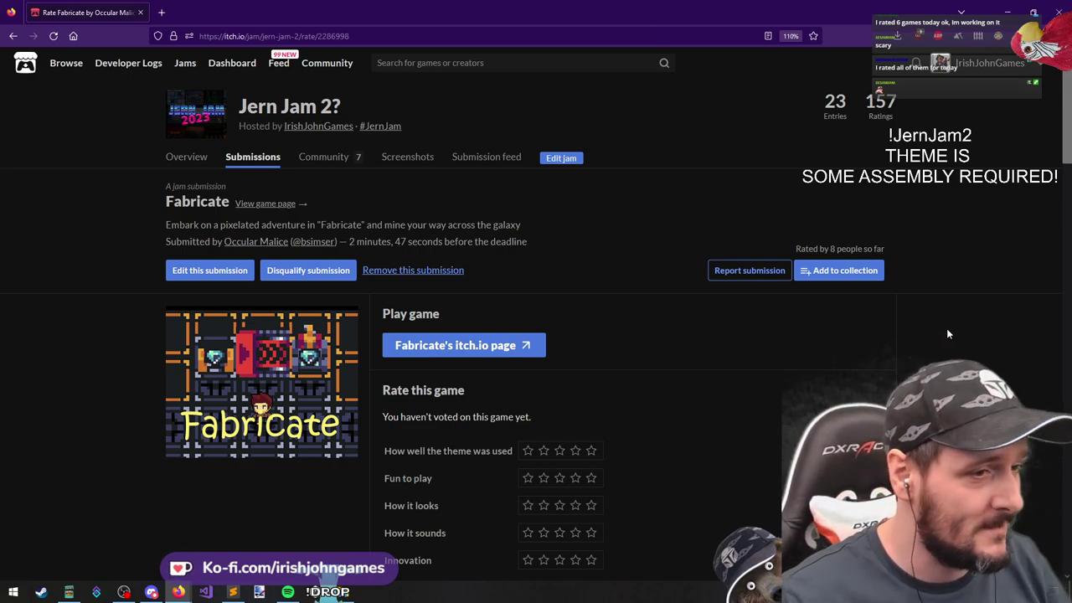
Show Fabricate's own itch.io game page and read the note on how to start the tutorial
{"action": "left_click_drag", "start_coordinate": [428, 13], "coordinate": [1071, 79]}
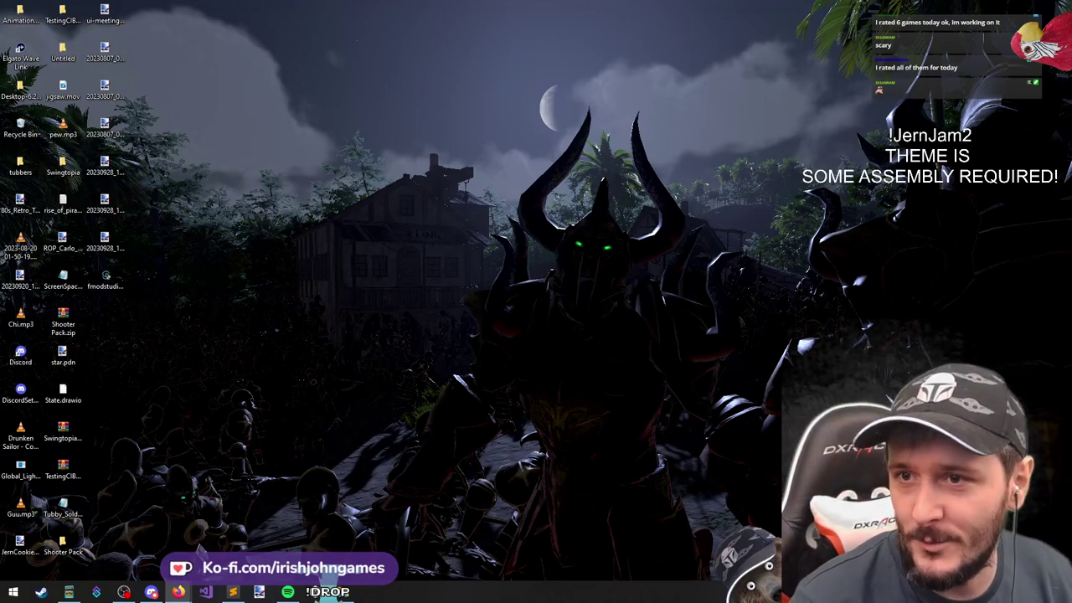
{"action": "key", "text": "super+shift+Left"}
{"action": "scroll", "coordinate": [854, 319], "scroll_direction": "down", "scroll_amount": 1}
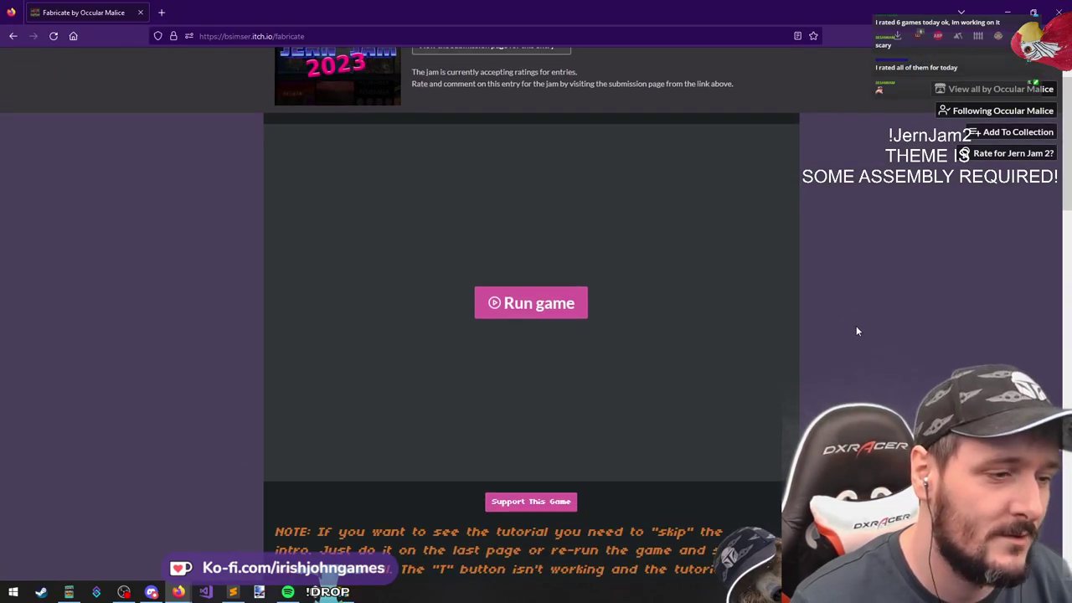
{"action": "scroll", "coordinate": [846, 352], "scroll_direction": "down", "scroll_amount": 3}
{"action": "left_click_drag", "start_coordinate": [320, 265], "coordinate": [681, 265]}
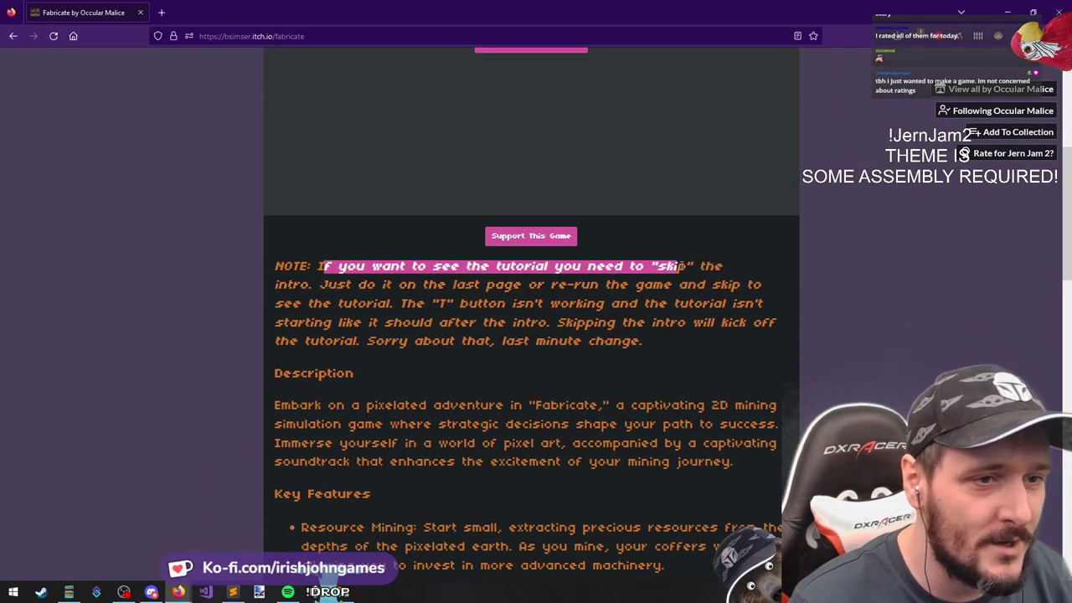
{"action": "left_click_drag", "start_coordinate": [310, 285], "coordinate": [741, 284]}
{"action": "left_click_drag", "start_coordinate": [393, 303], "coordinate": [526, 307]}
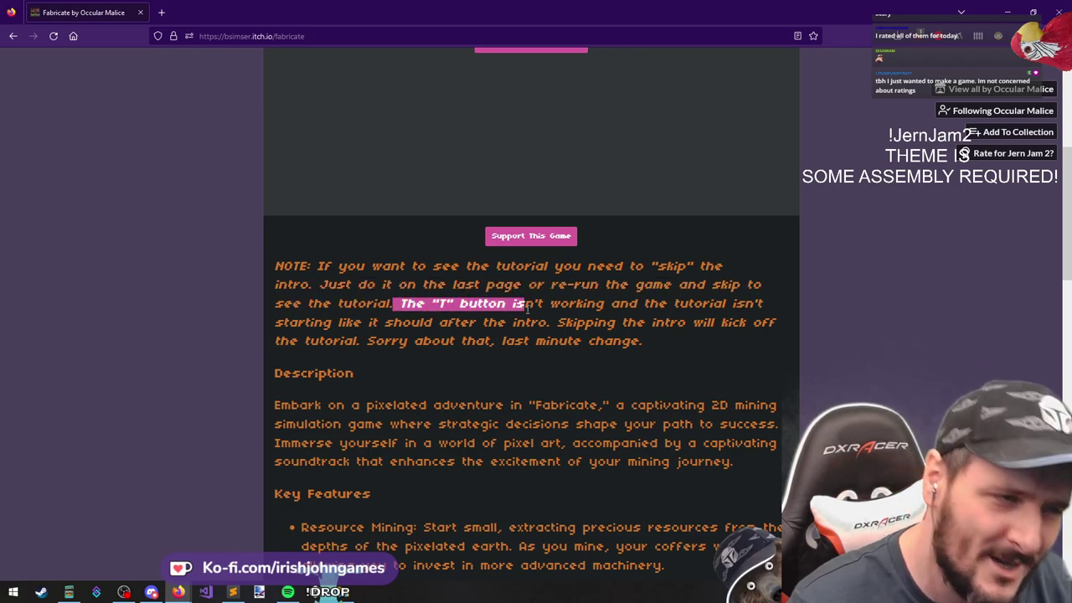
{"action": "left_click_drag", "start_coordinate": [300, 266], "coordinate": [729, 268]}
{"action": "left_click_drag", "start_coordinate": [276, 284], "coordinate": [545, 325]}
{"action": "left_click", "coordinate": [434, 284]}
{"action": "left_click", "coordinate": [397, 304]}
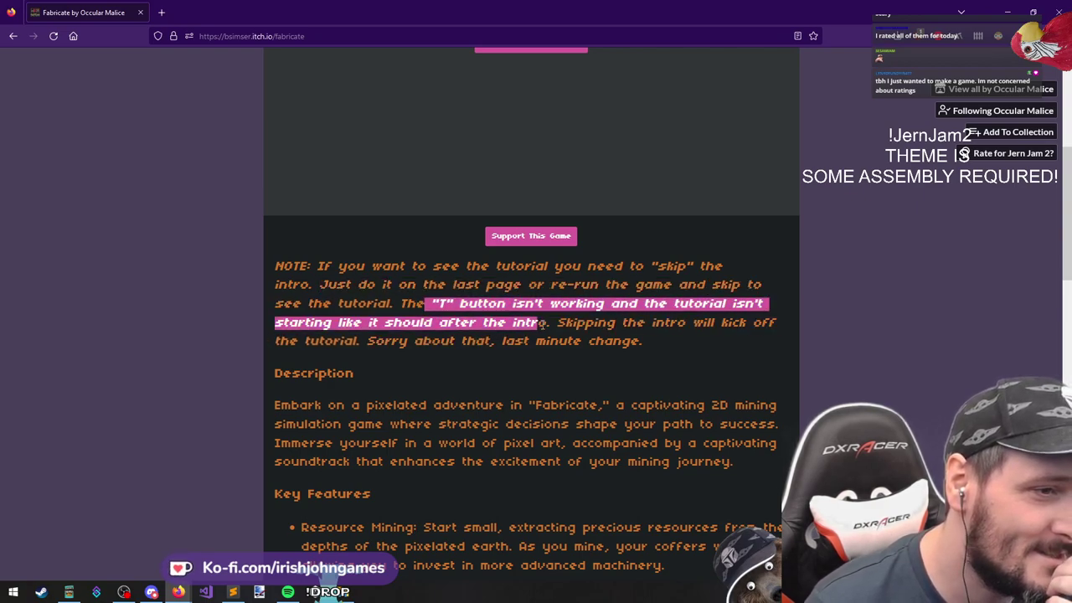
{"action": "left_click", "coordinate": [544, 325]}
Run Fabricate in the page, lower the sound volume, and skip the rest of the intro
{"action": "scroll", "coordinate": [597, 340], "scroll_direction": "up", "scroll_amount": 5}
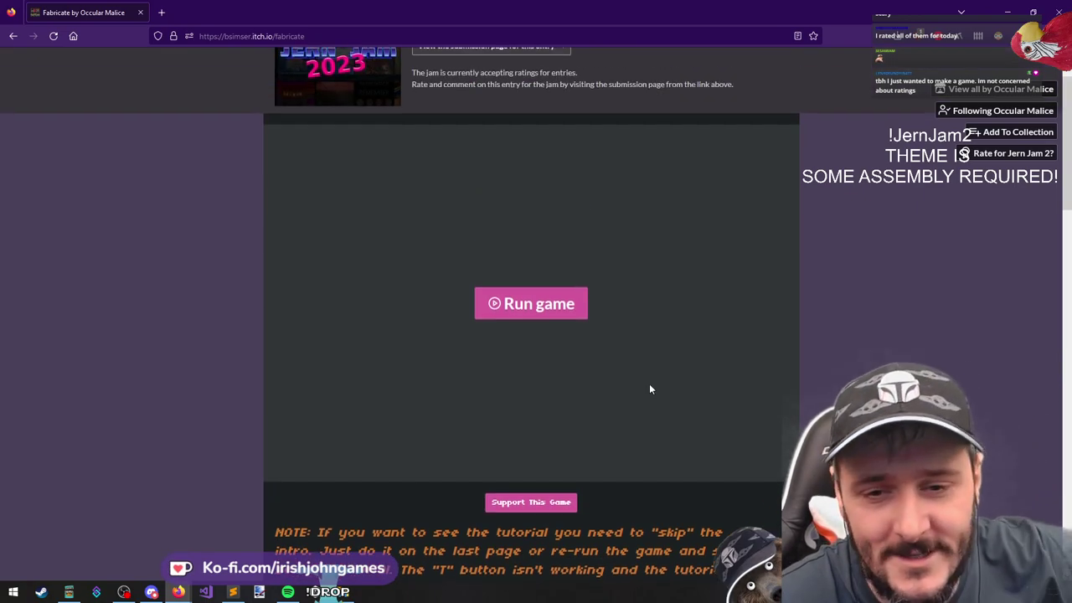
{"action": "scroll", "coordinate": [650, 384], "scroll_direction": "up", "scroll_amount": 2}
{"action": "scroll", "coordinate": [651, 375], "scroll_direction": "down", "scroll_amount": 1}
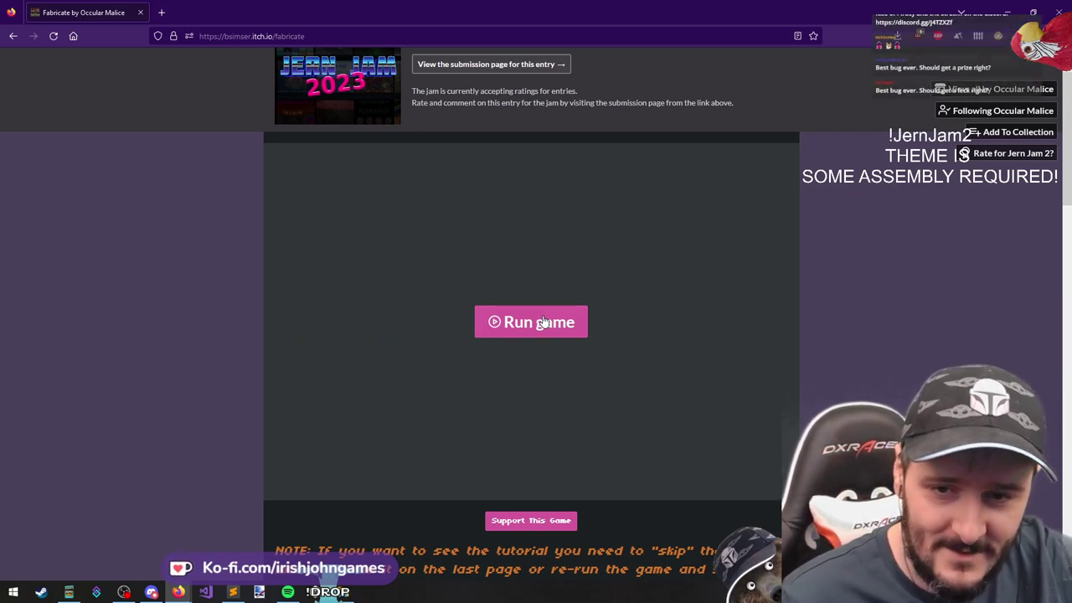
{"action": "left_click", "coordinate": [543, 322]}
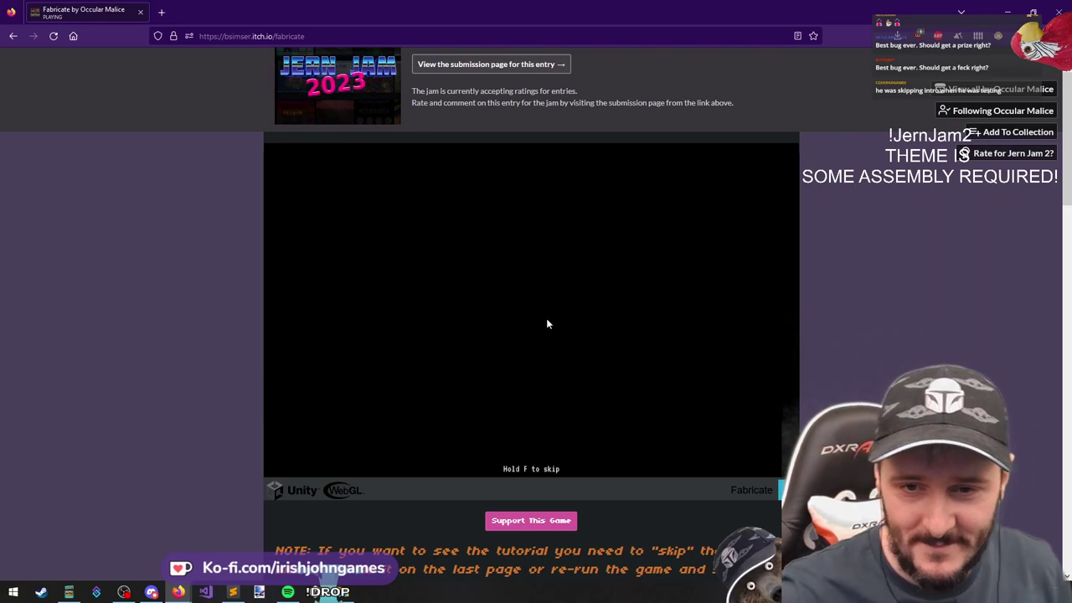
{"action": "key", "text": "XF86AudioLowerVolume"}
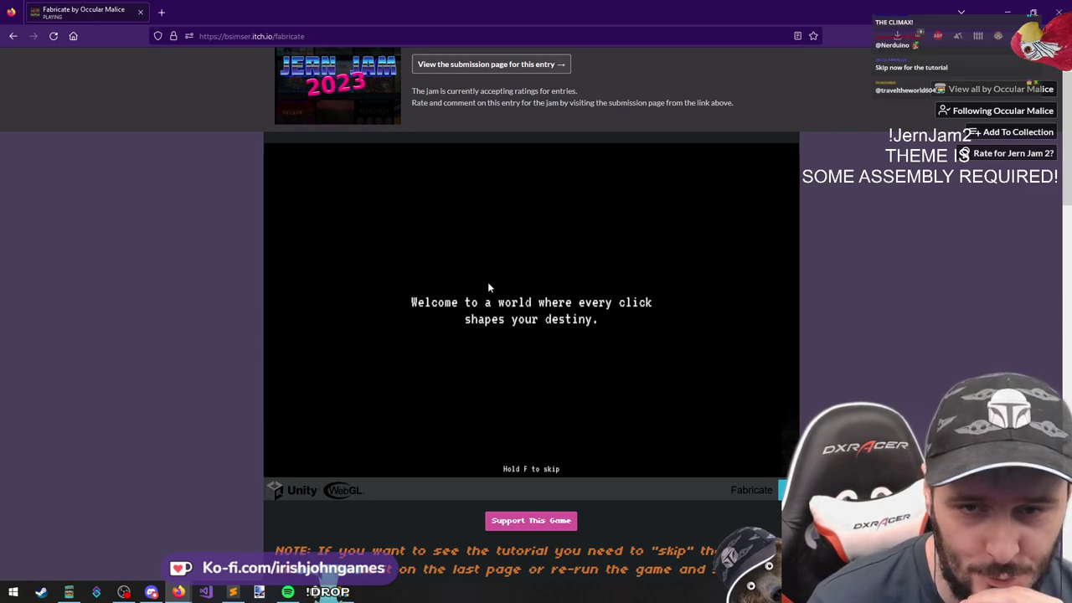
{"action": "key", "text": "f"}
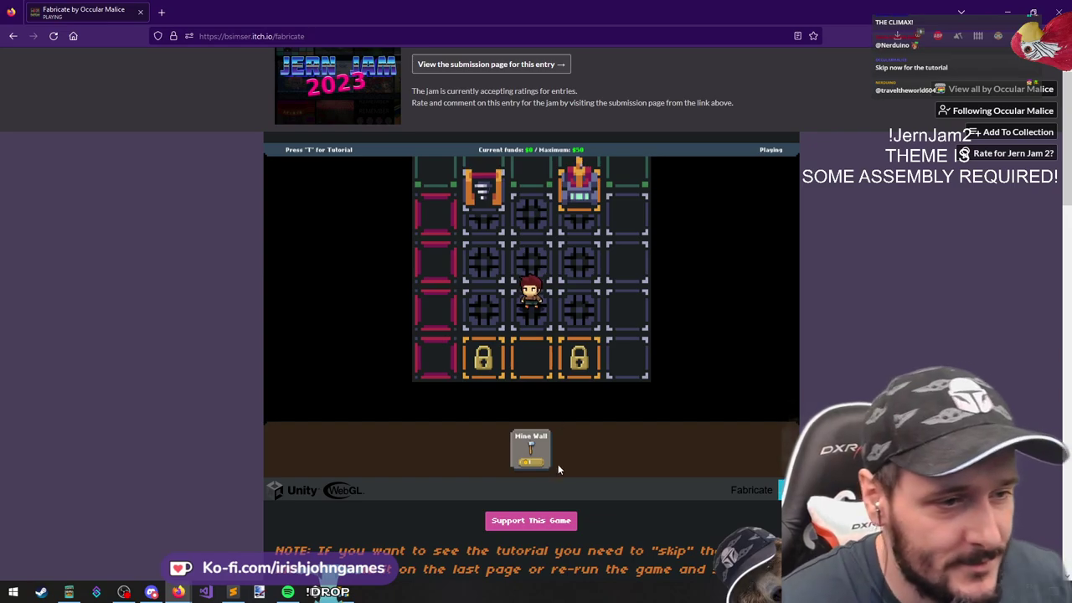
Reload the page and run the game again, skipping the intro to reach the tutorial in full screen
{"action": "key", "text": "F5"}
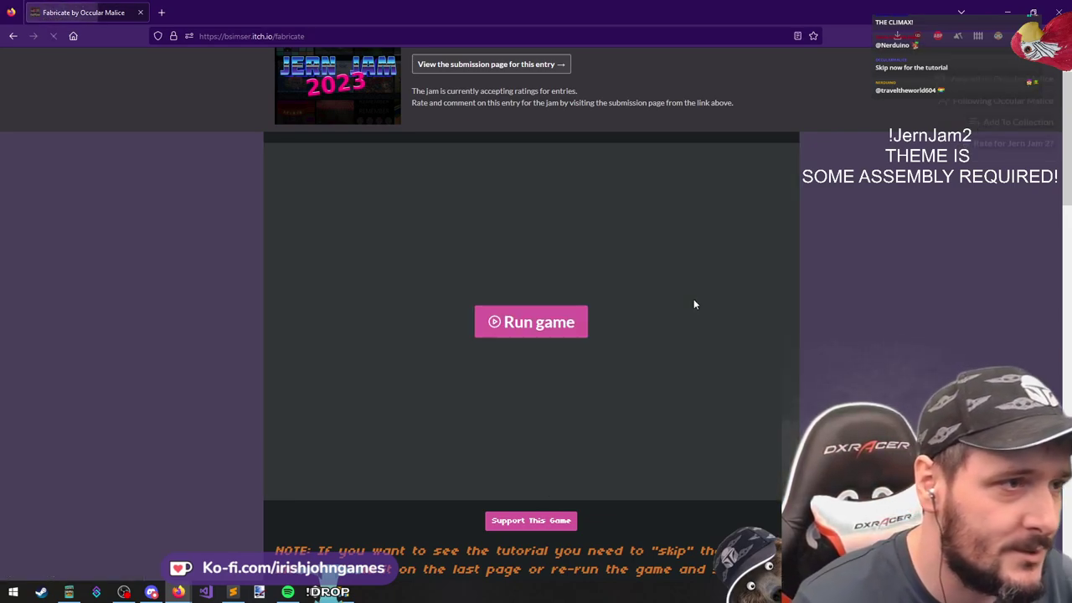
{"action": "left_click", "coordinate": [517, 335]}
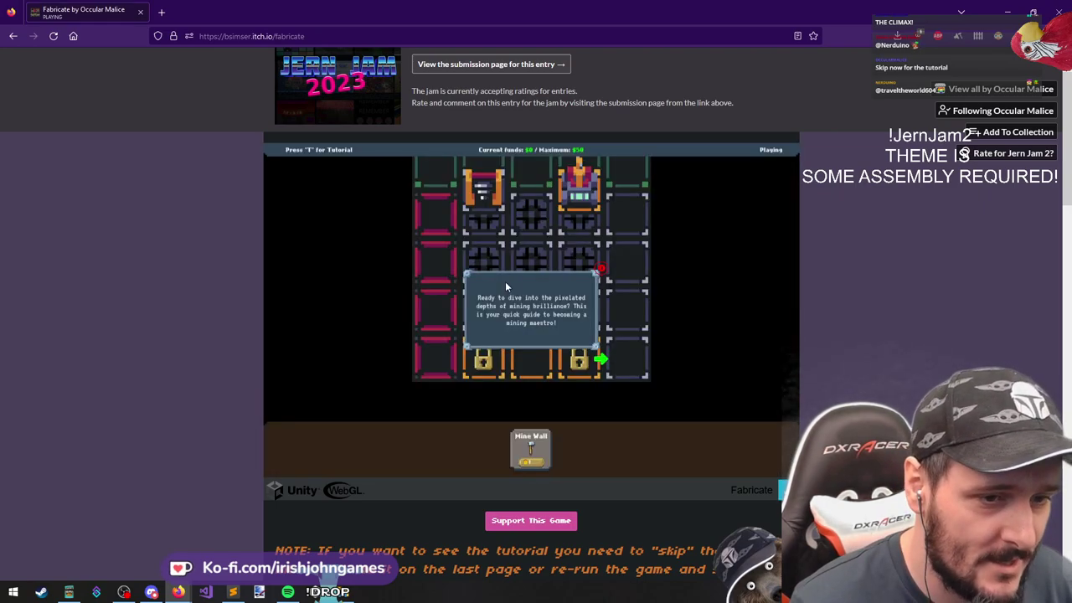
{"action": "left_click", "coordinate": [786, 490]}
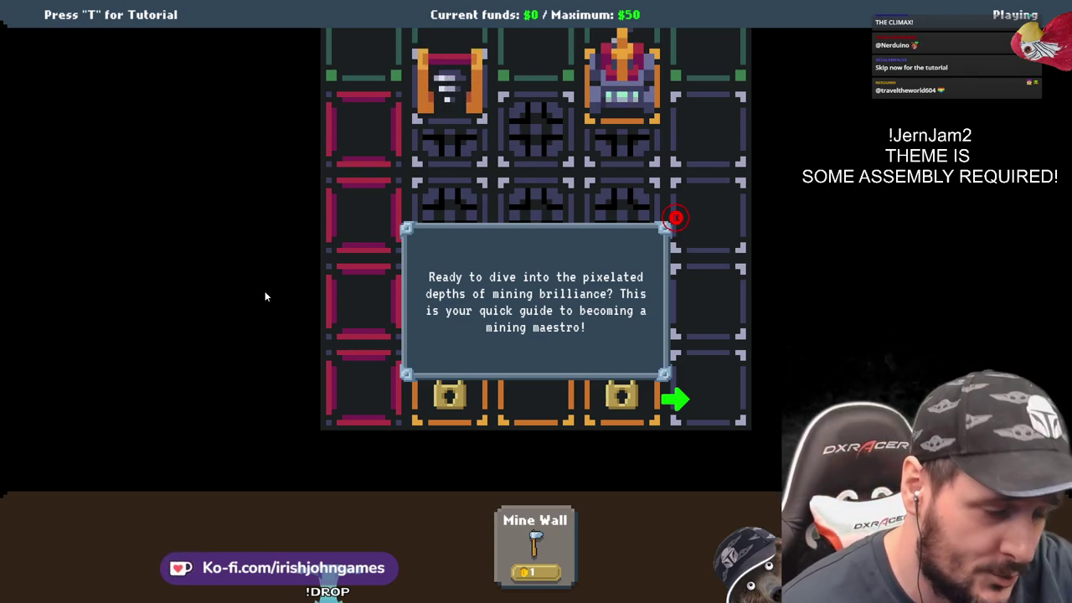
Go through the tutorial's welcome, Extractor Machine, Converter Machine and funds pages up to the diamond-collecting instruction
{"action": "left_click", "coordinate": [686, 402]}
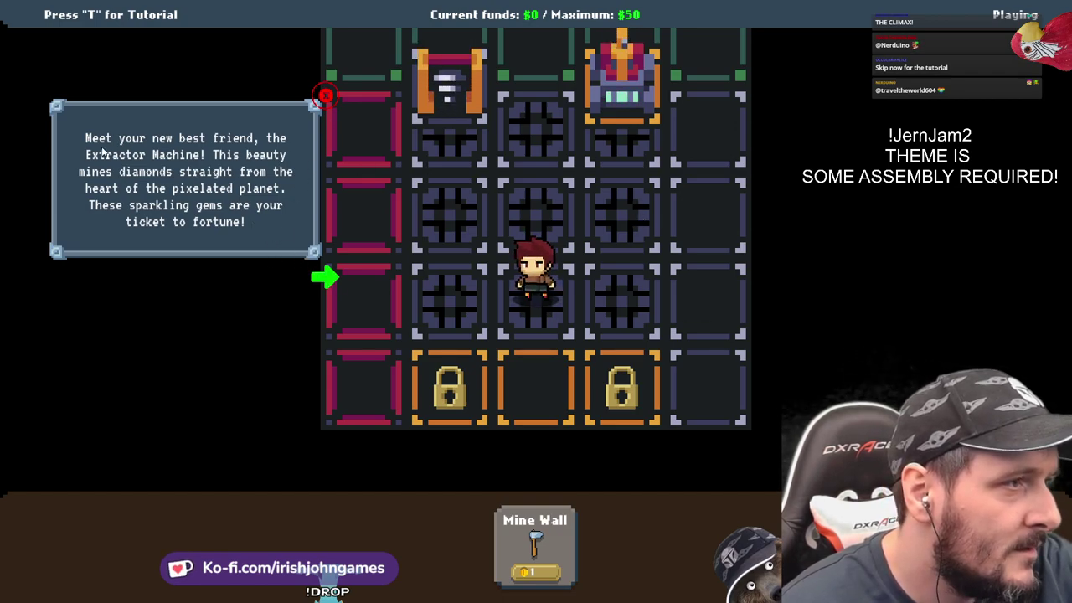
{"action": "left_click", "coordinate": [251, 222]}
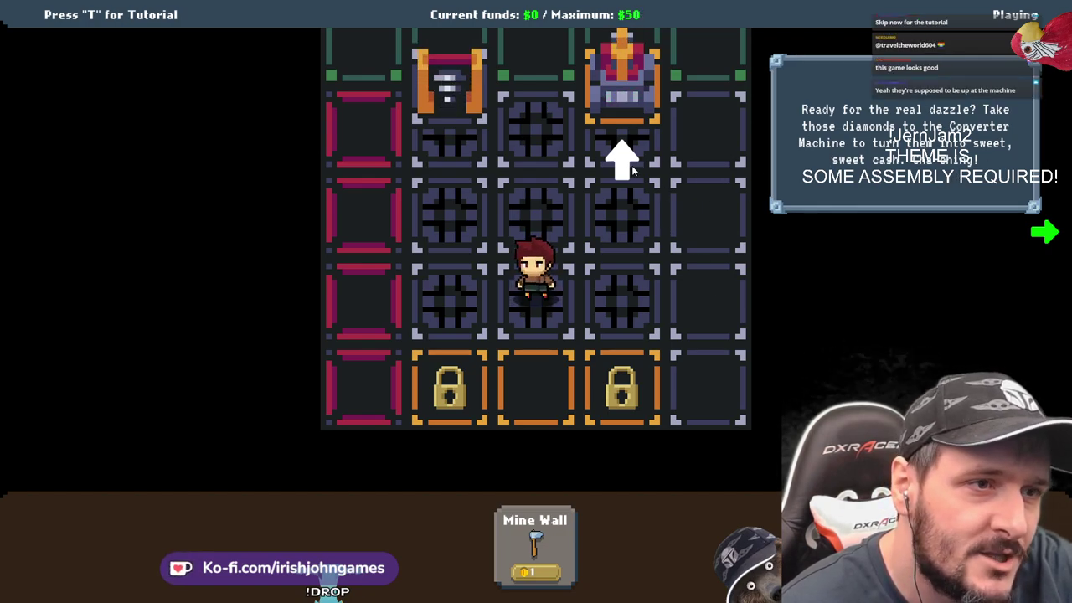
{"action": "left_click", "coordinate": [1044, 232]}
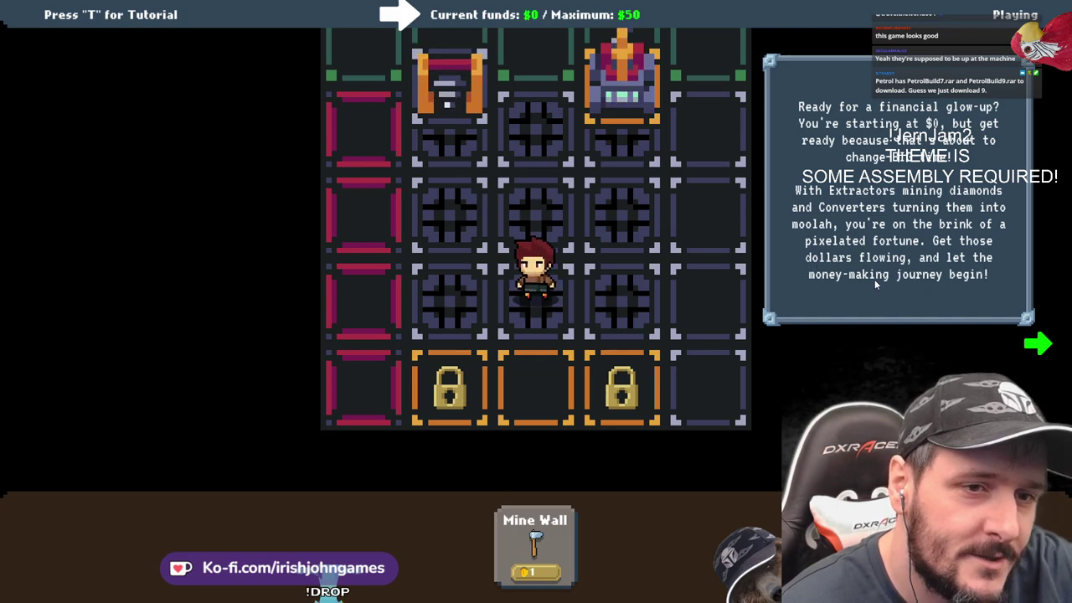
{"action": "left_click", "coordinate": [1040, 345]}
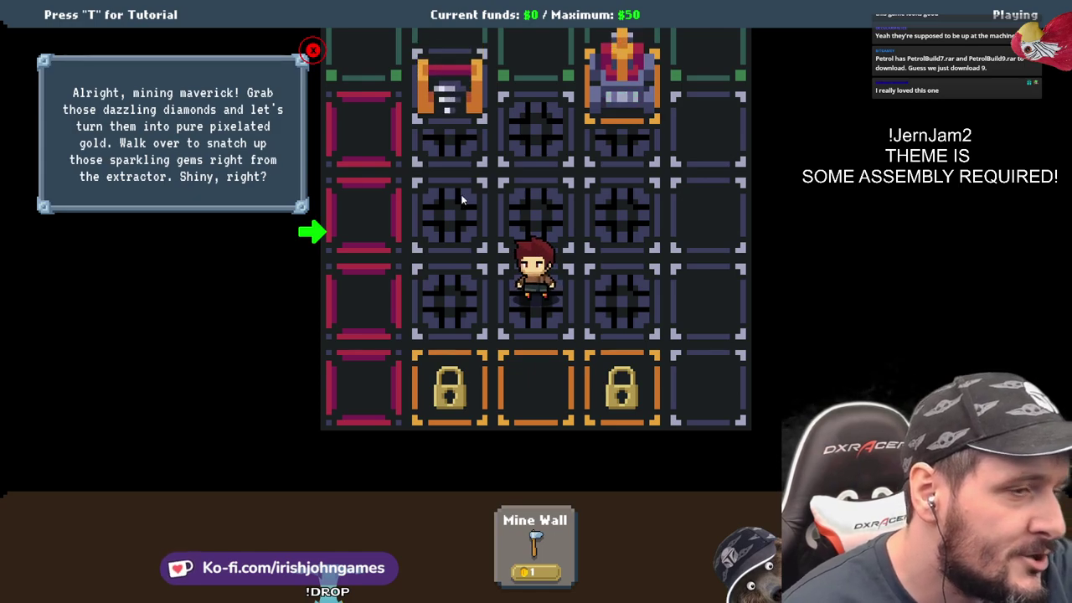
Walk the character around the mine floor and over to the Extractor Machine to pick up a diamond
{"action": "key", "text": "w"}
{"action": "key", "text": "s"}
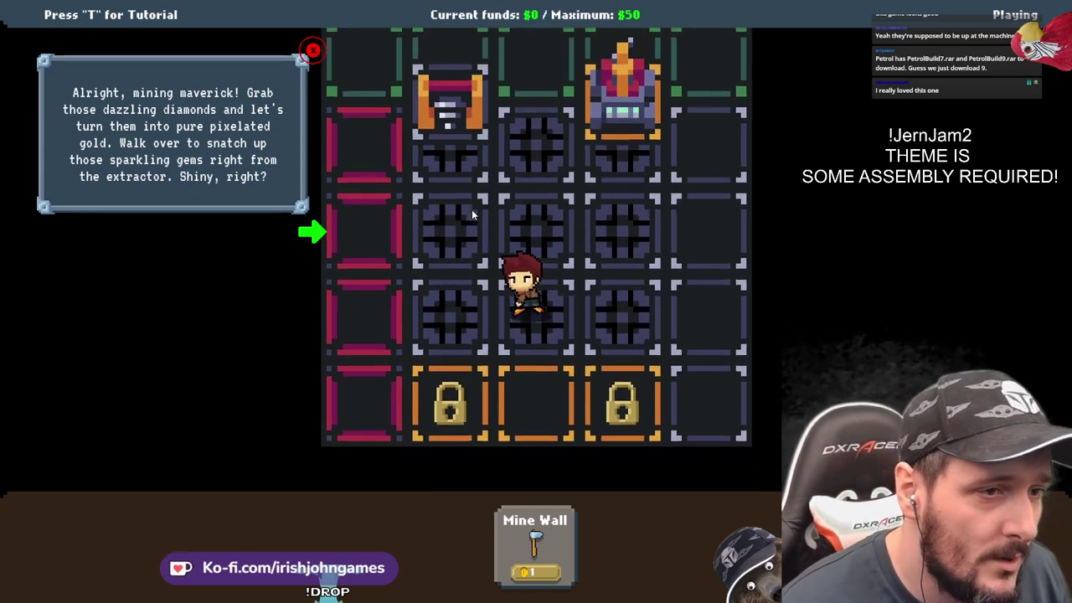
{"action": "key", "text": "a"}
{"action": "key", "text": "w"}
{"action": "key", "text": "d"}
{"action": "key", "text": "d"}
{"action": "key", "text": "s"}
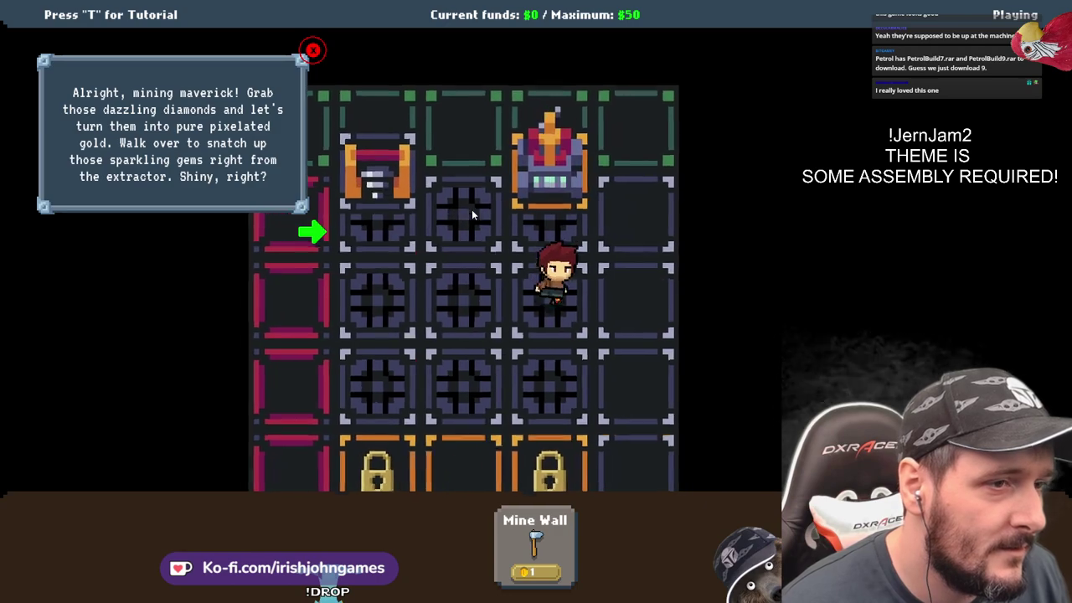
{"action": "key", "text": "w"}
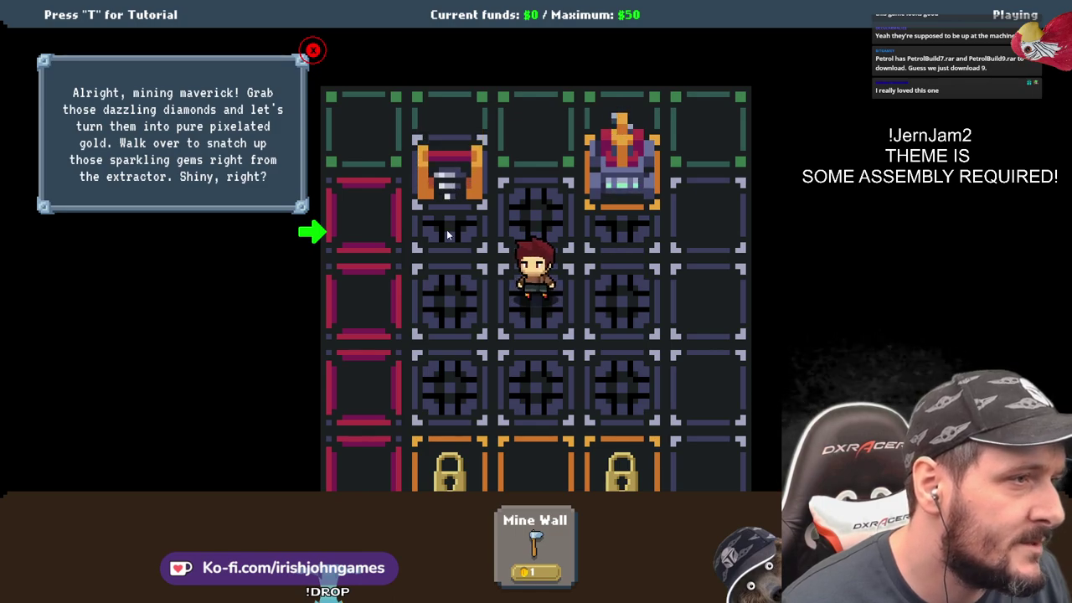
{"action": "key", "text": "a"}
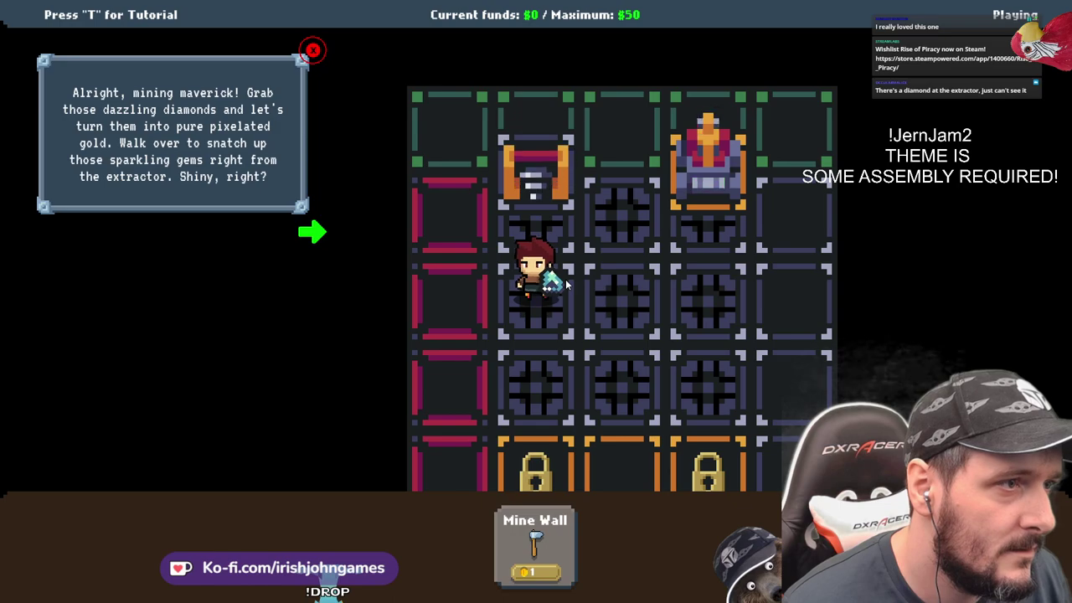
Advance the tutorial to the diamond drop-off, deliver the diamond to the Converter Machine, and walk back to the middle column
{"action": "left_click", "coordinate": [311, 234]}
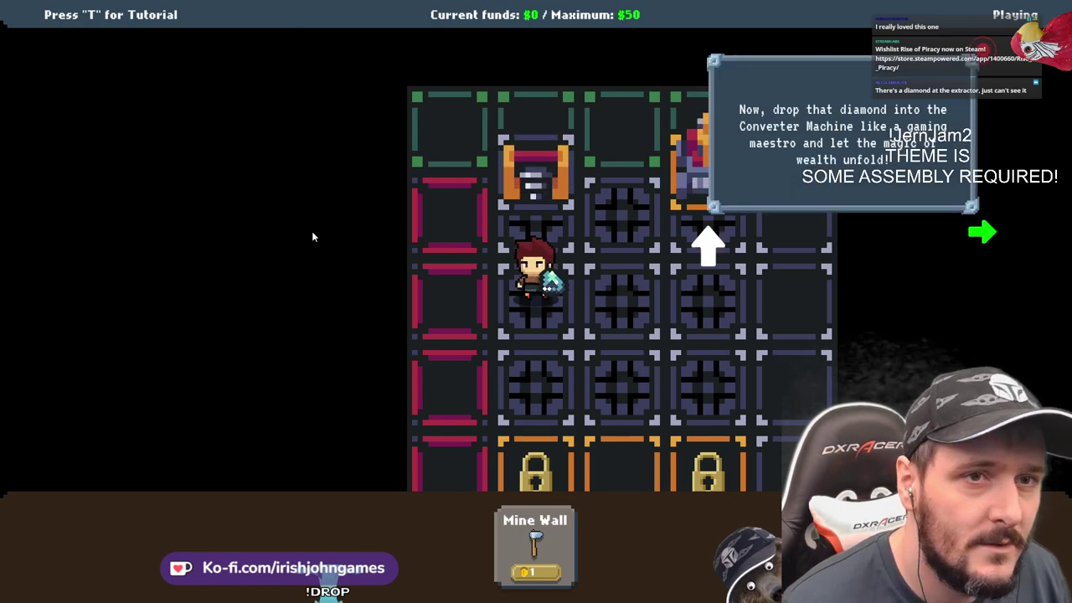
{"action": "key", "text": "d"}
{"action": "key", "text": "w"}
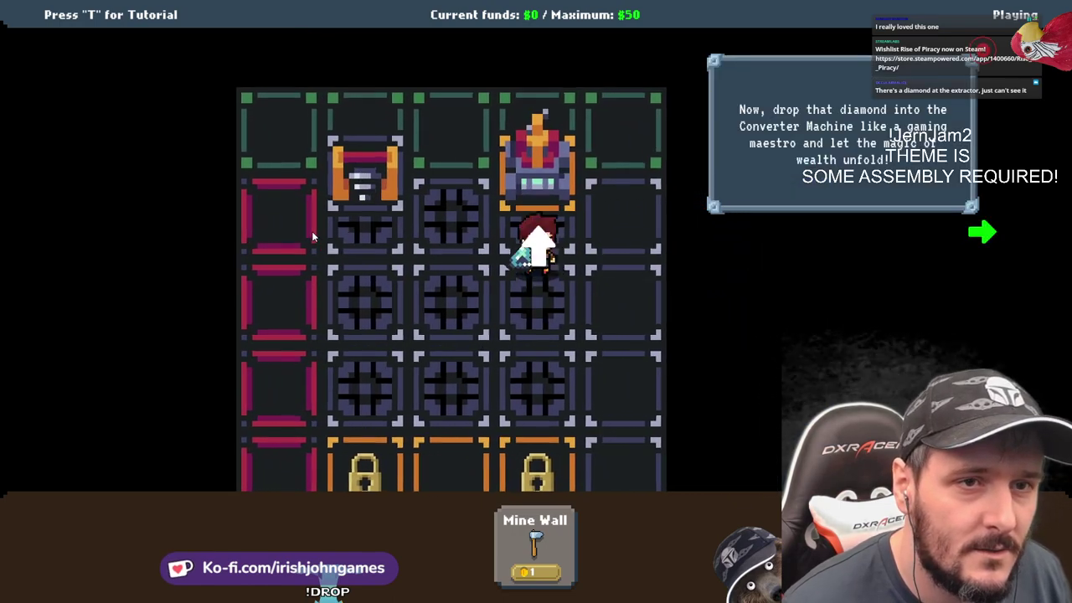
{"action": "key", "text": "s"}
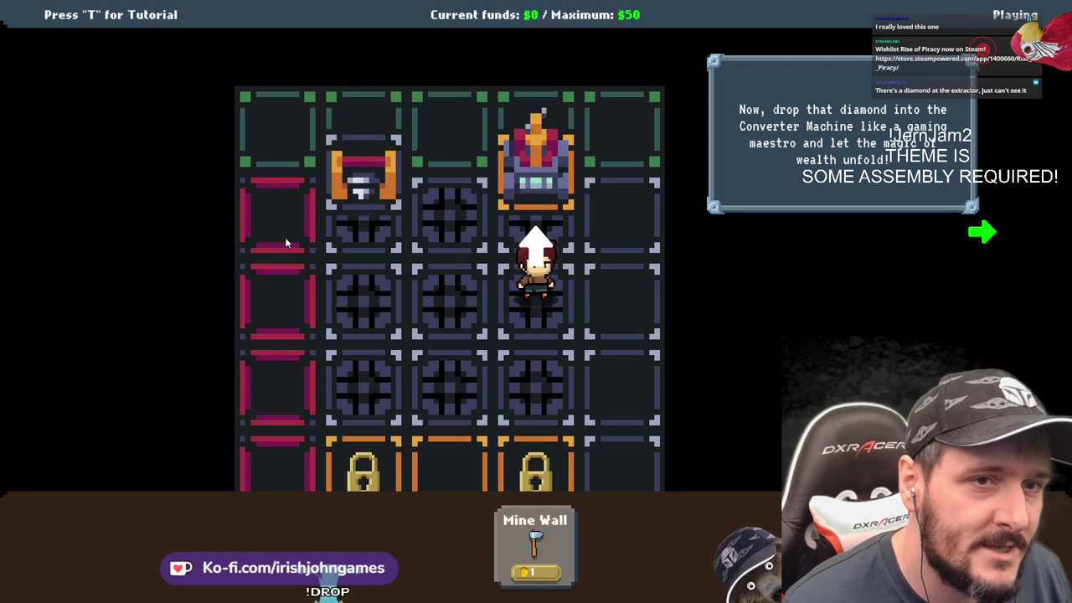
{"action": "key", "text": "a"}
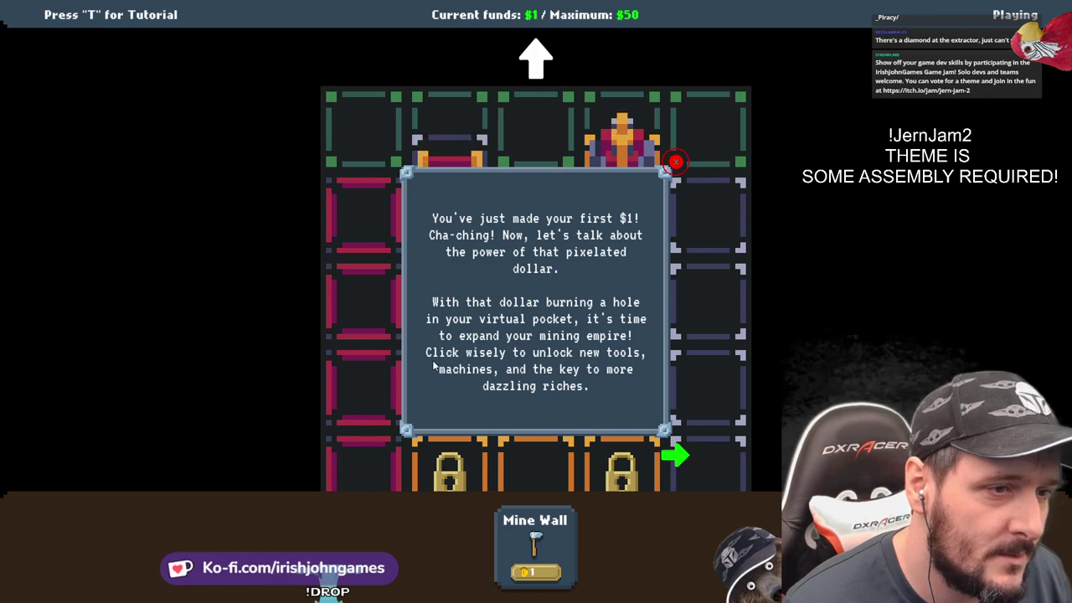
Continue through the tutorial's first-dollar and Mine Wall pages to the explanation of locked wall tiles
{"action": "left_click", "coordinate": [676, 456]}
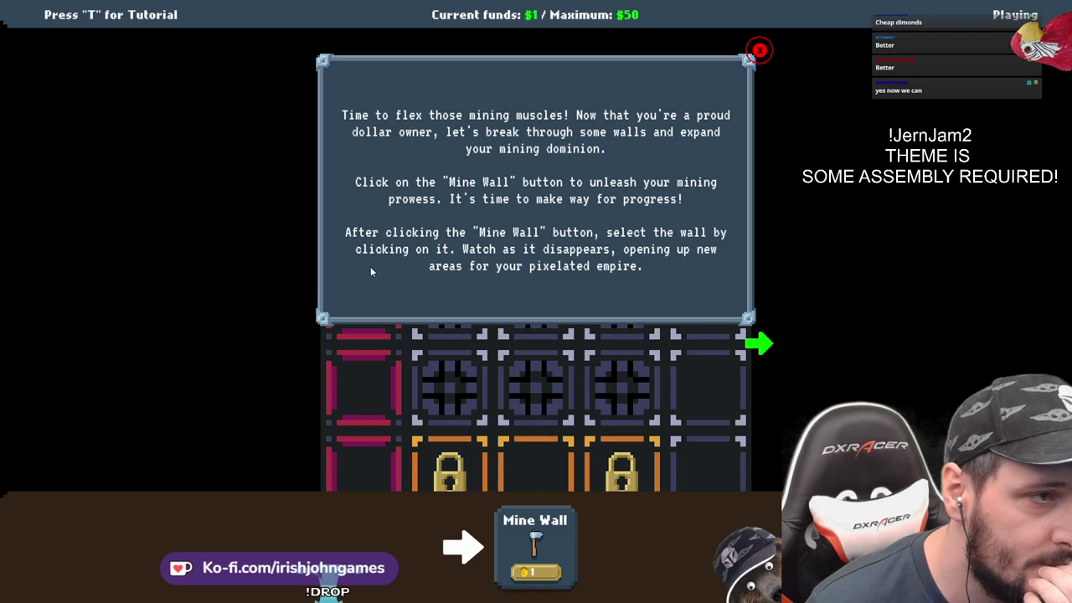
{"action": "left_click", "coordinate": [760, 343]}
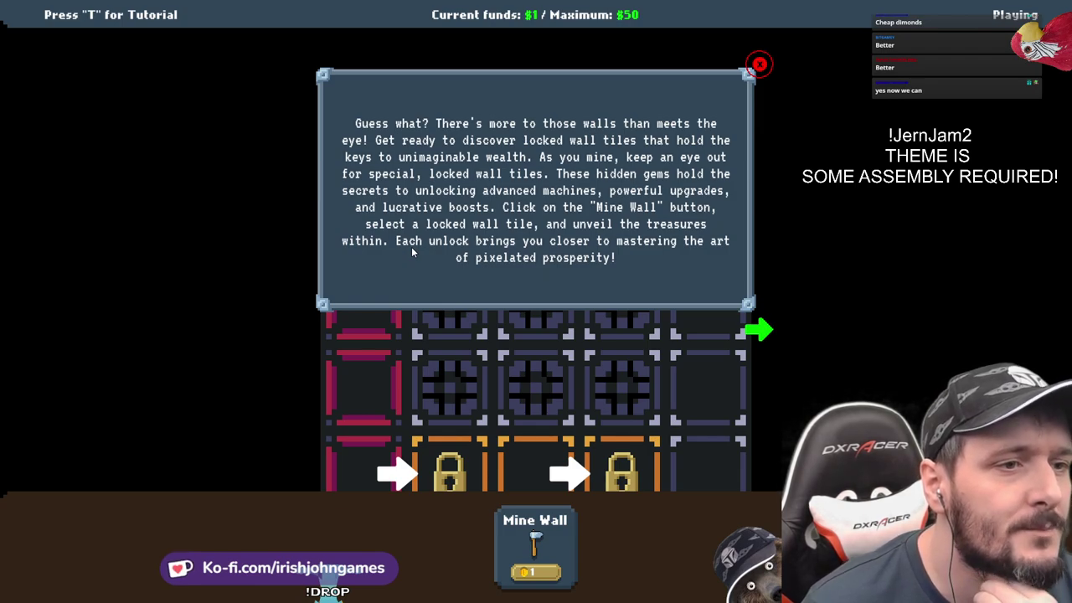
Finish the tutorial's last pages and mine the wall tile between the two locked tiles
{"action": "left_click", "coordinate": [758, 331]}
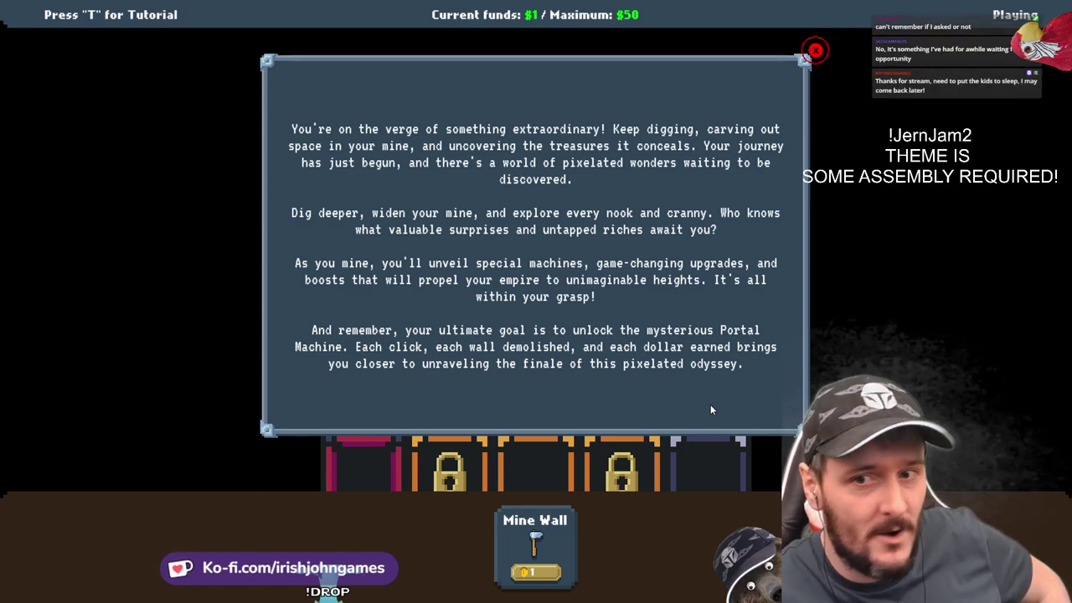
{"action": "left_click", "coordinate": [770, 442]}
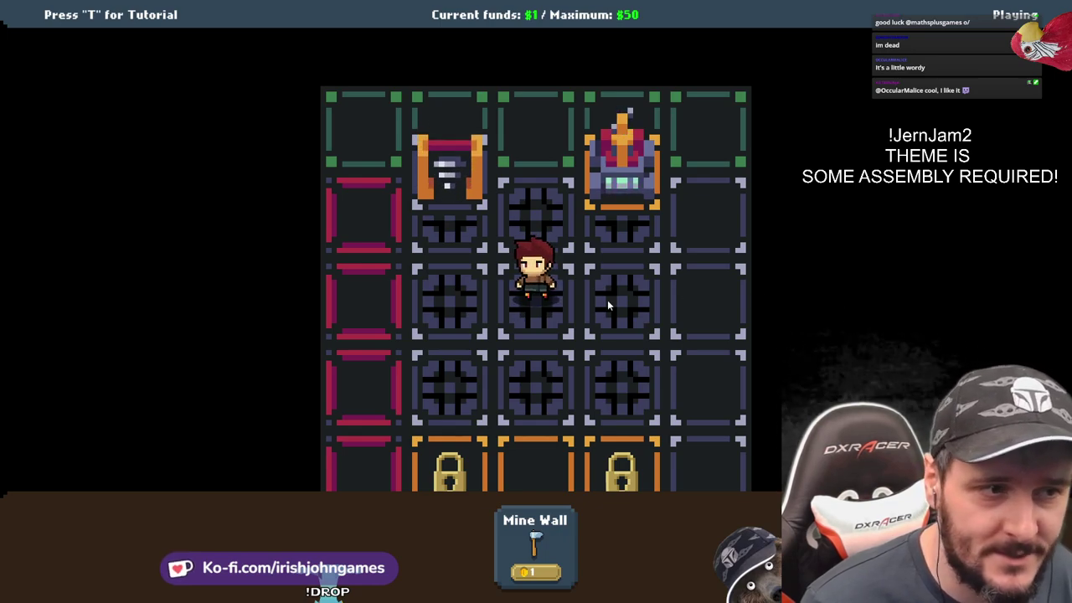
{"action": "key", "text": "d"}
{"action": "left_click", "coordinate": [524, 543]}
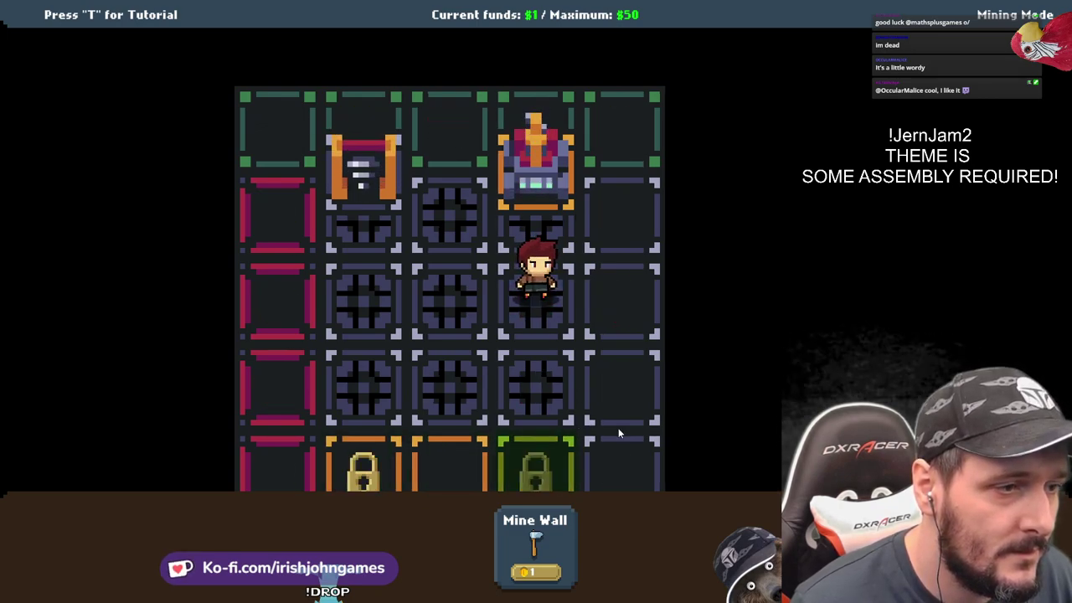
{"action": "left_click", "coordinate": [470, 465]}
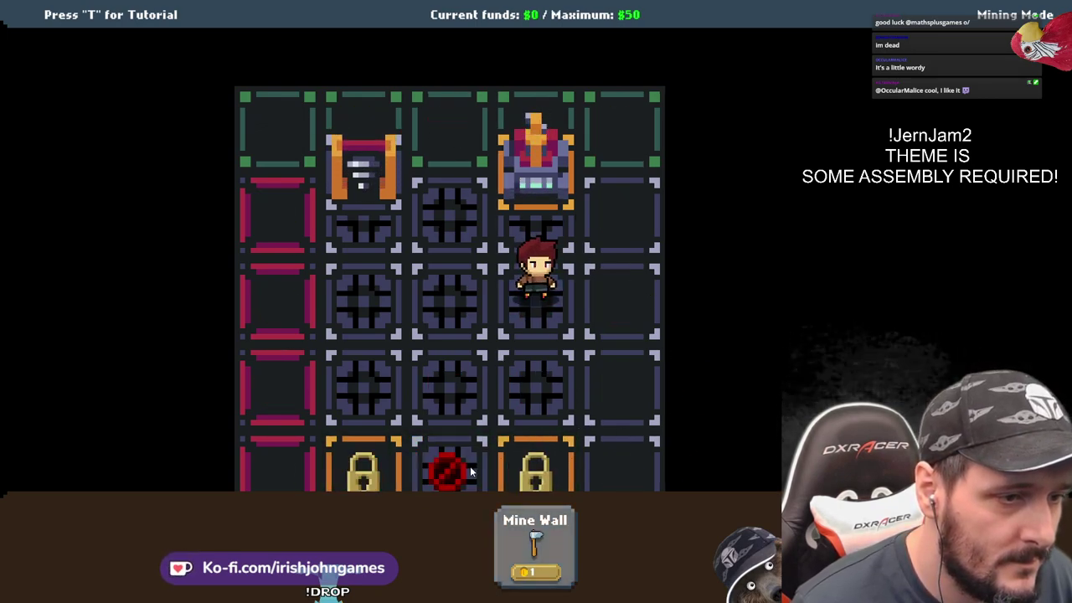
{"action": "left_click", "coordinate": [555, 555]}
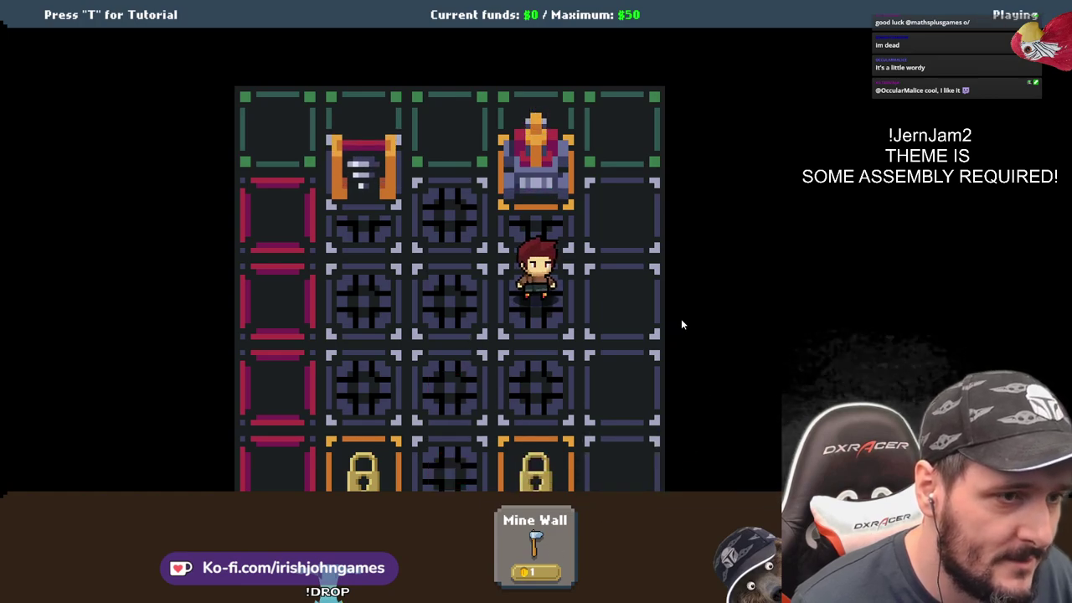
Walk the character onto the newly mined tile and back up between the Extractor and Converter machines
{"action": "key", "text": "a"}
{"action": "key", "text": "s"}
{"action": "key", "text": "s"}
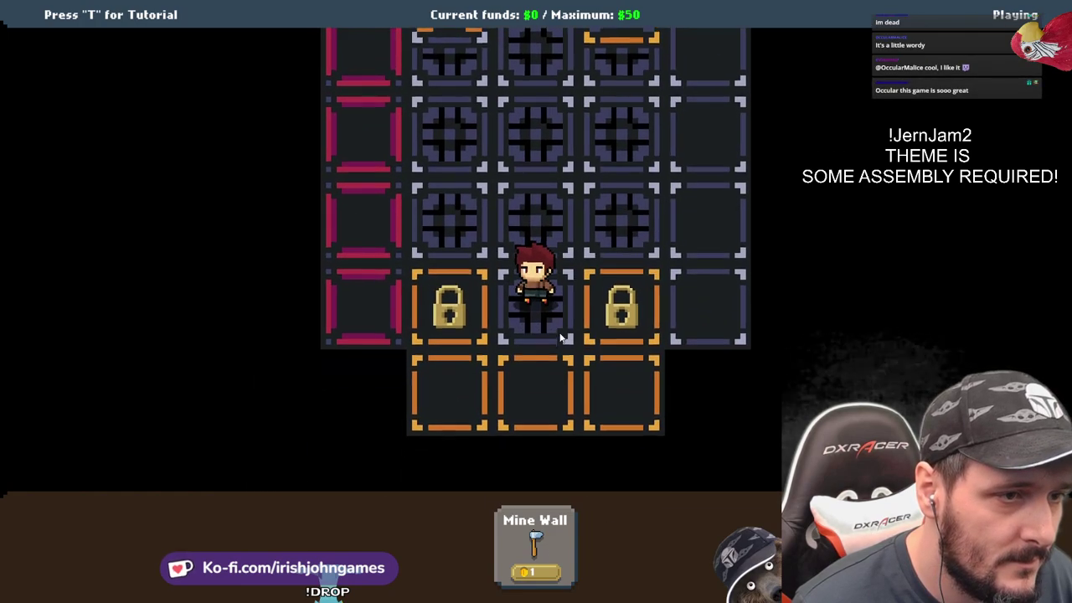
{"action": "key", "text": "Up"}
{"action": "key", "text": "Up"}
{"action": "key", "text": "Up"}
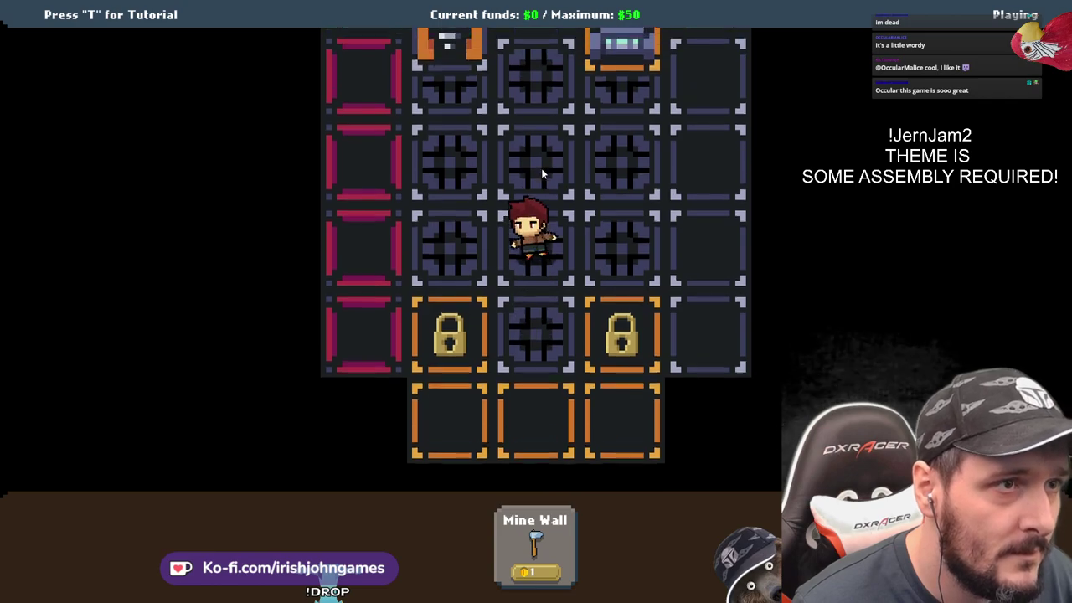
{"action": "key", "text": "w"}
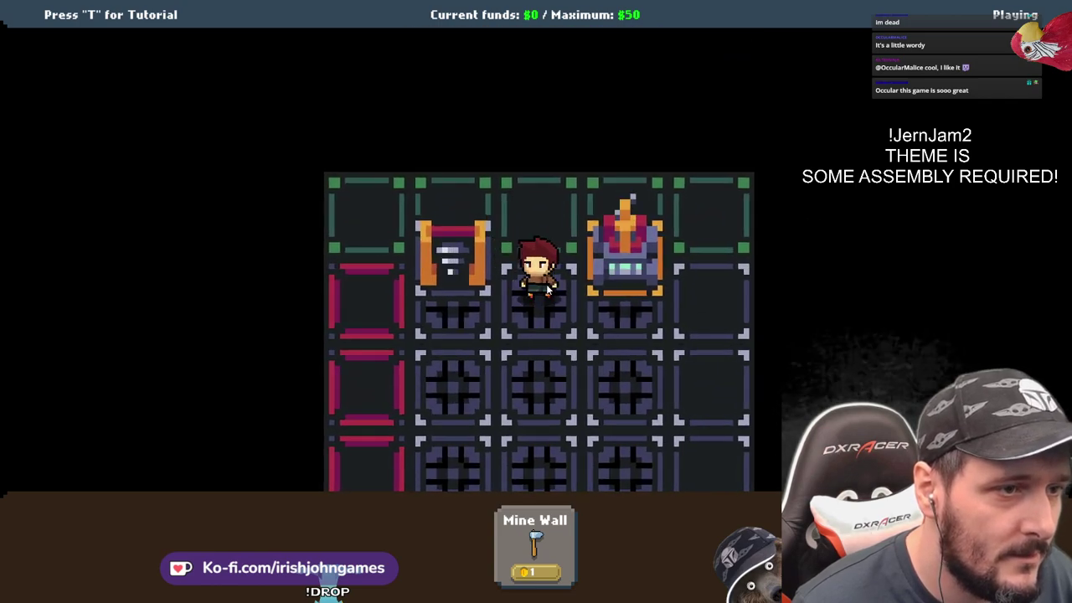
Carry diamonds back and forth from the Extractor Machine to the Converter Machine to earn funds
{"action": "key", "text": "d"}
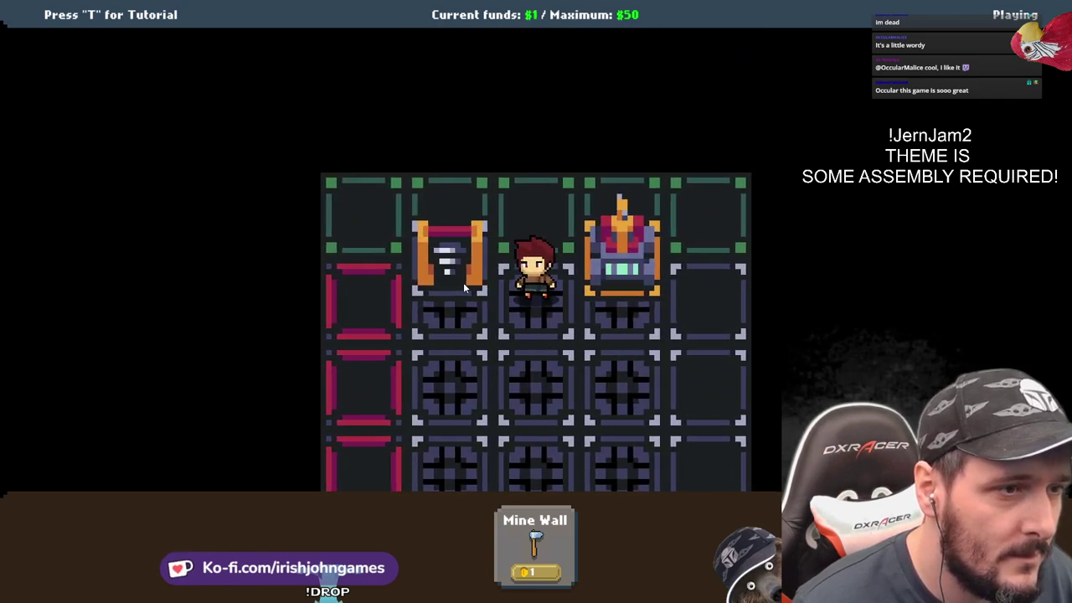
{"action": "key", "text": "a"}
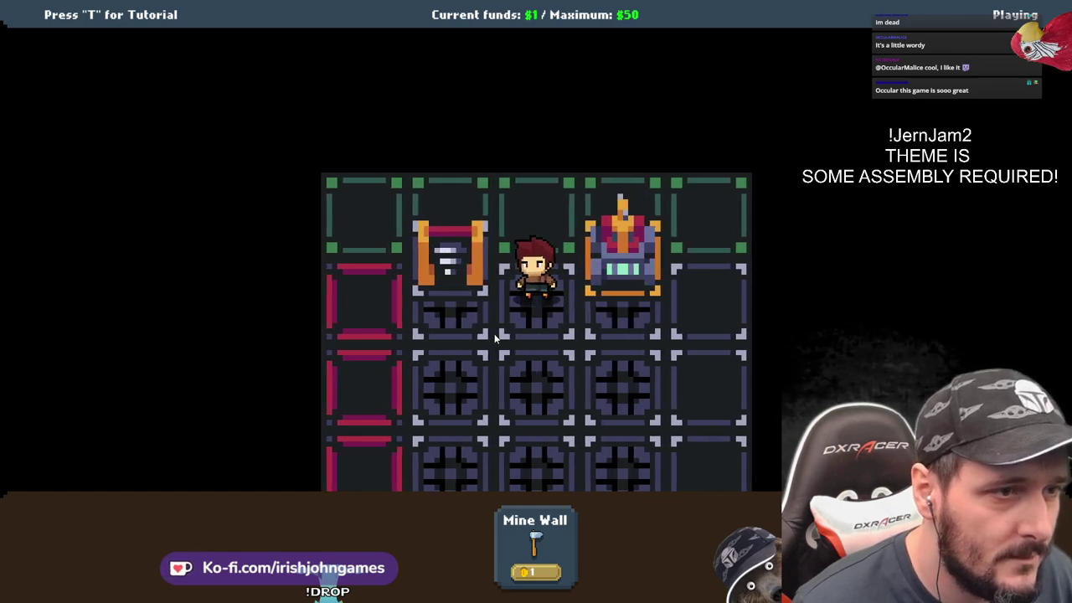
{"action": "key", "text": "a"}
{"action": "key", "text": "a"}
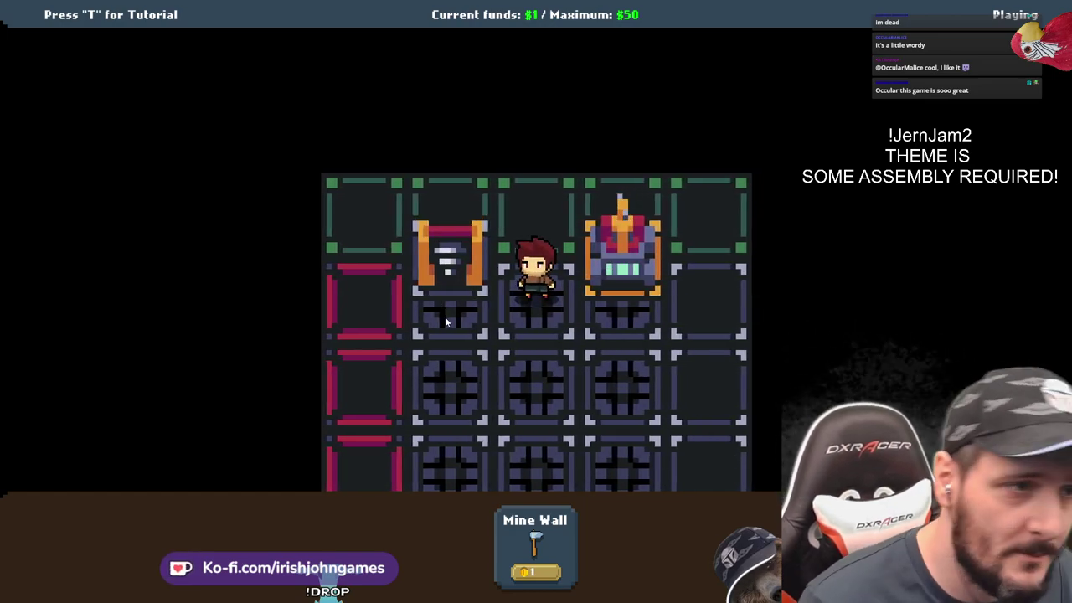
{"action": "key", "text": "d"}
{"action": "key", "text": "a"}
{"action": "key", "text": "a"}
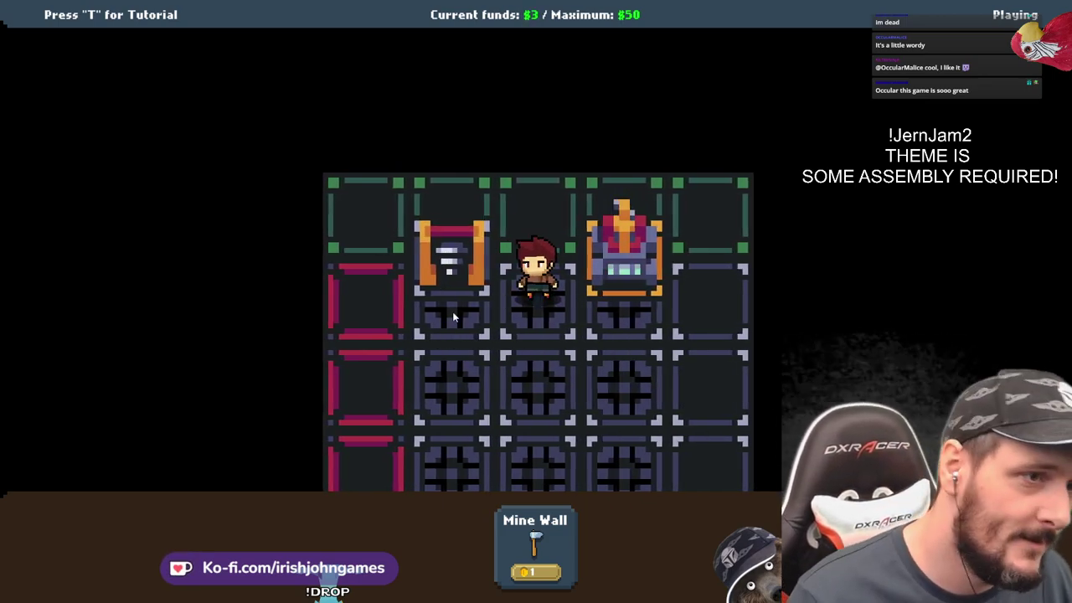
Mine the wall tile below the middle column and unlock the locked tile beneath the Converter Machine, returning to play mode
{"action": "key", "text": "Down"}
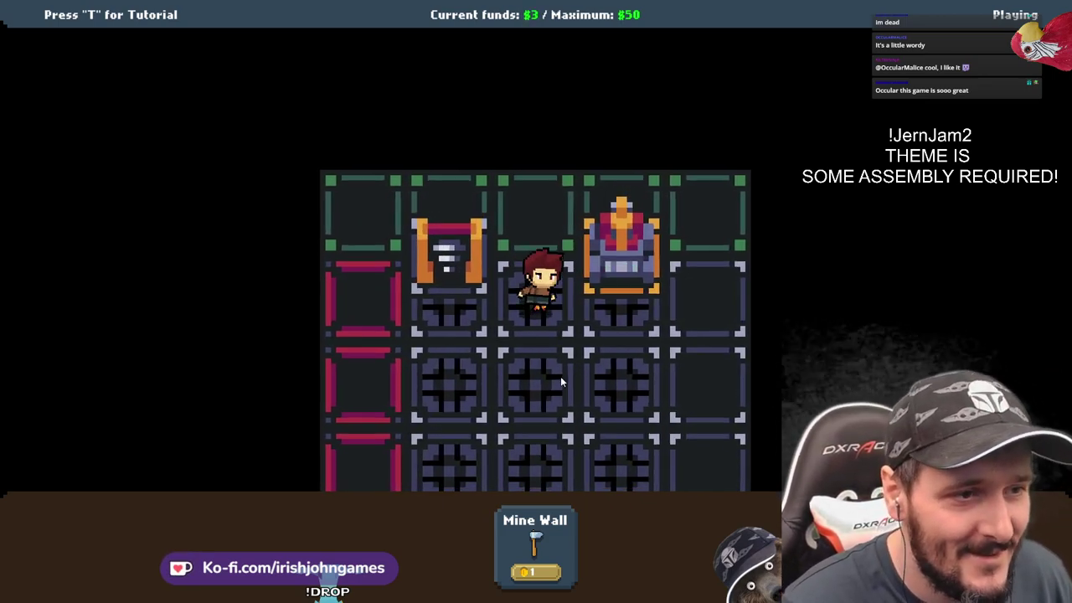
{"action": "key", "text": "s"}
{"action": "left_click", "coordinate": [559, 559]}
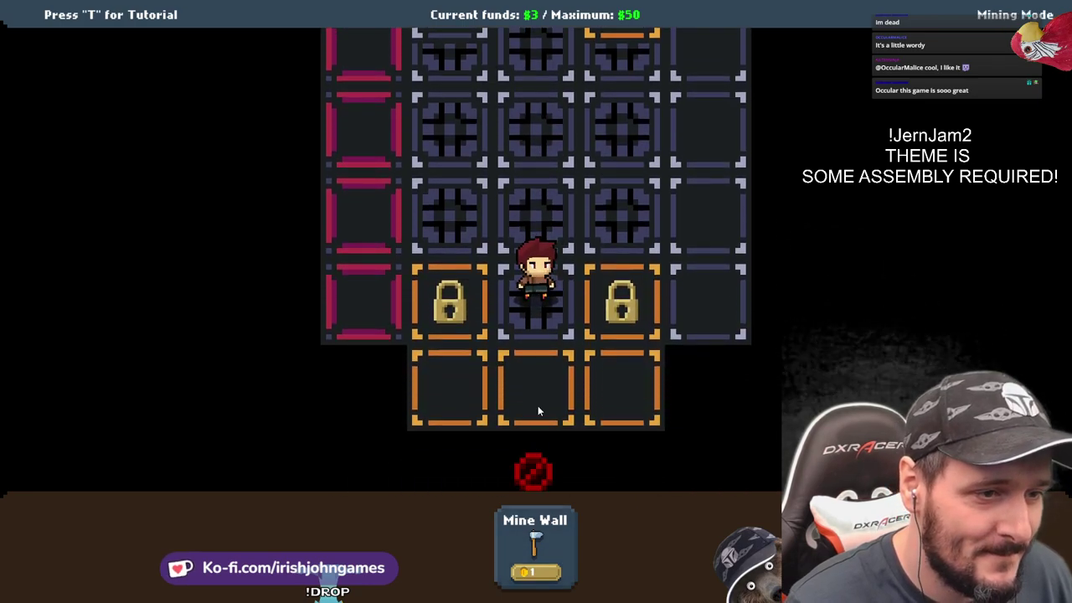
{"action": "left_click", "coordinate": [539, 385]}
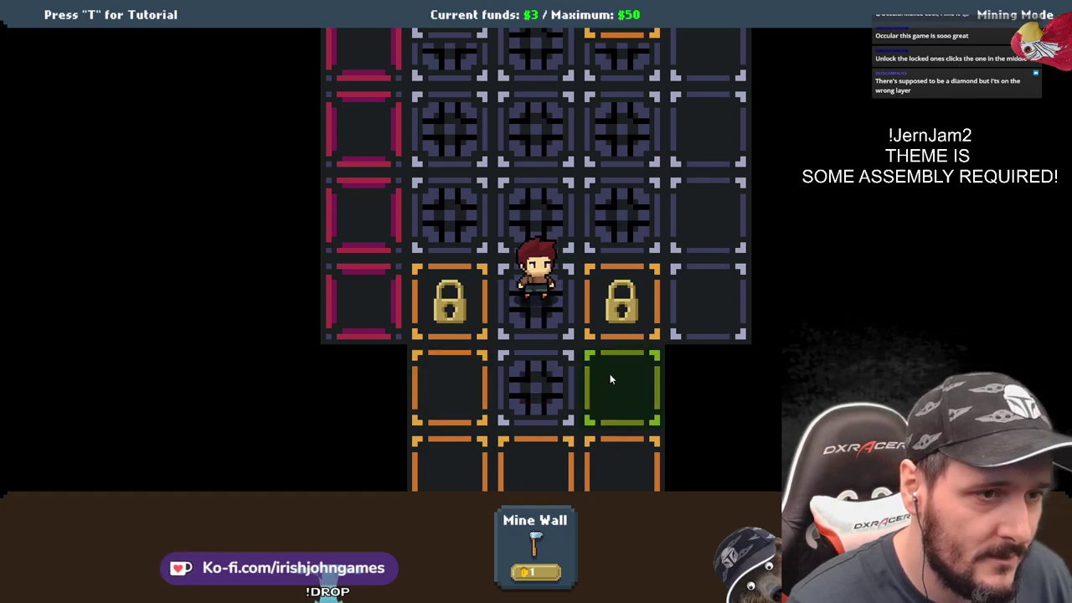
{"action": "left_click", "coordinate": [637, 277]}
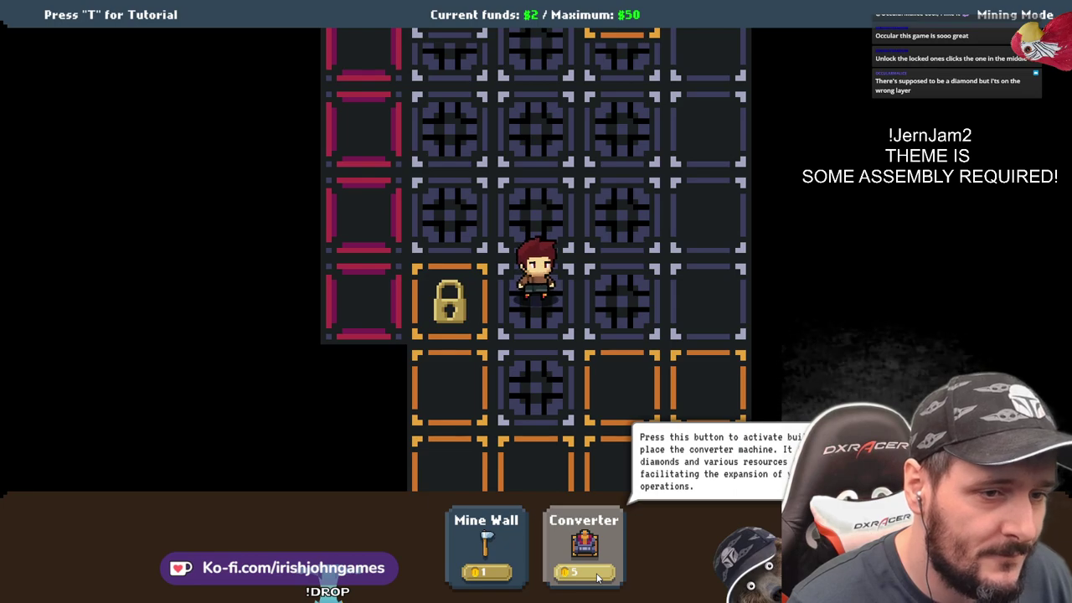
{"action": "right_click", "coordinate": [573, 319]}
Return to the machines and deliver more diamonds to the Converter Machine
{"action": "key", "text": "w"}
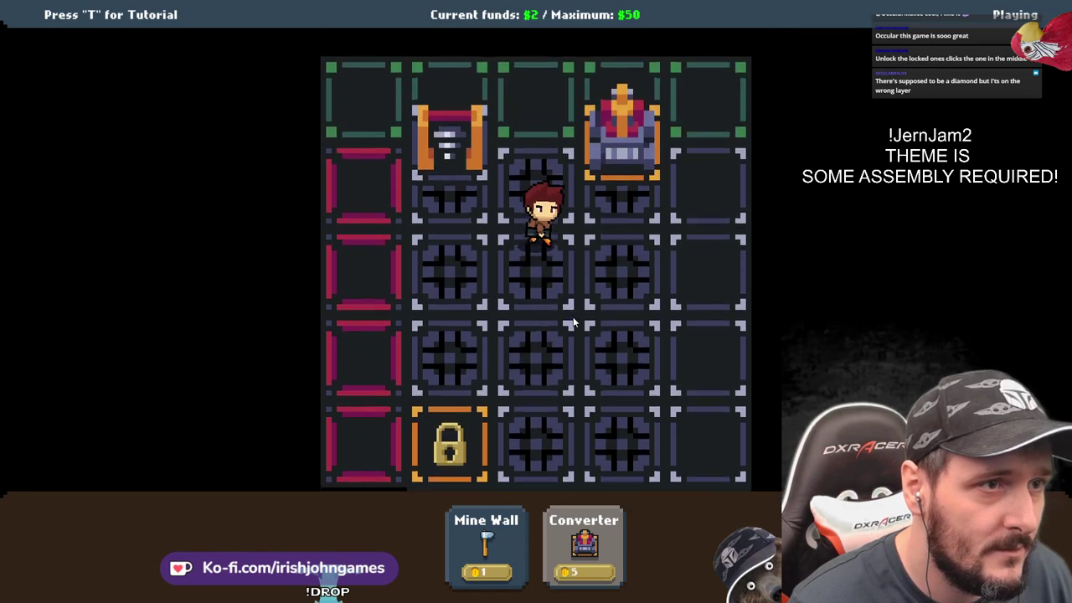
{"action": "key", "text": "w"}
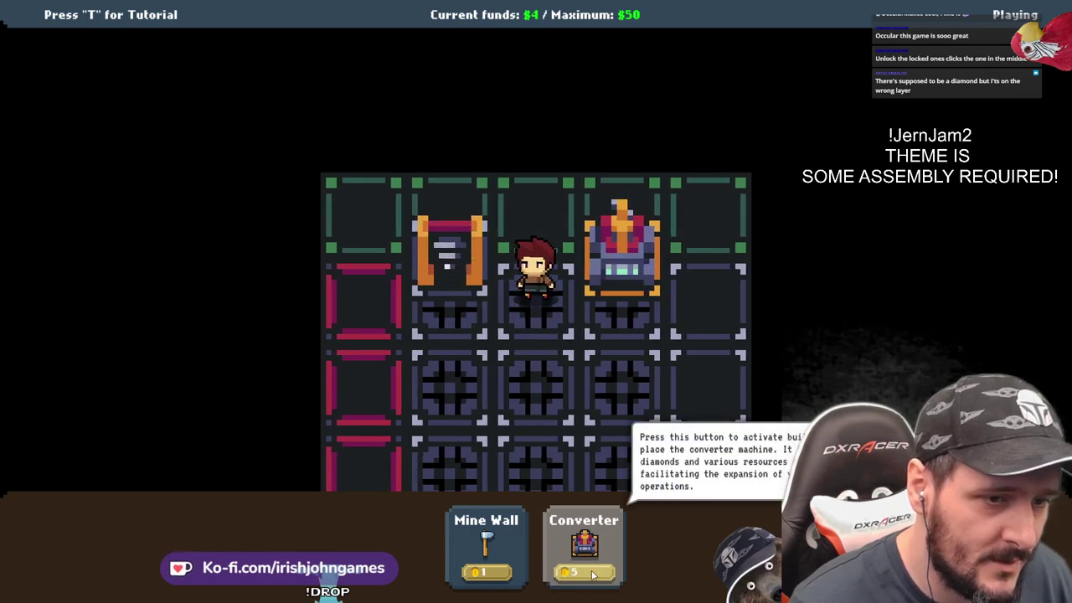
{"action": "key", "text": "a"}
{"action": "key", "text": "d"}
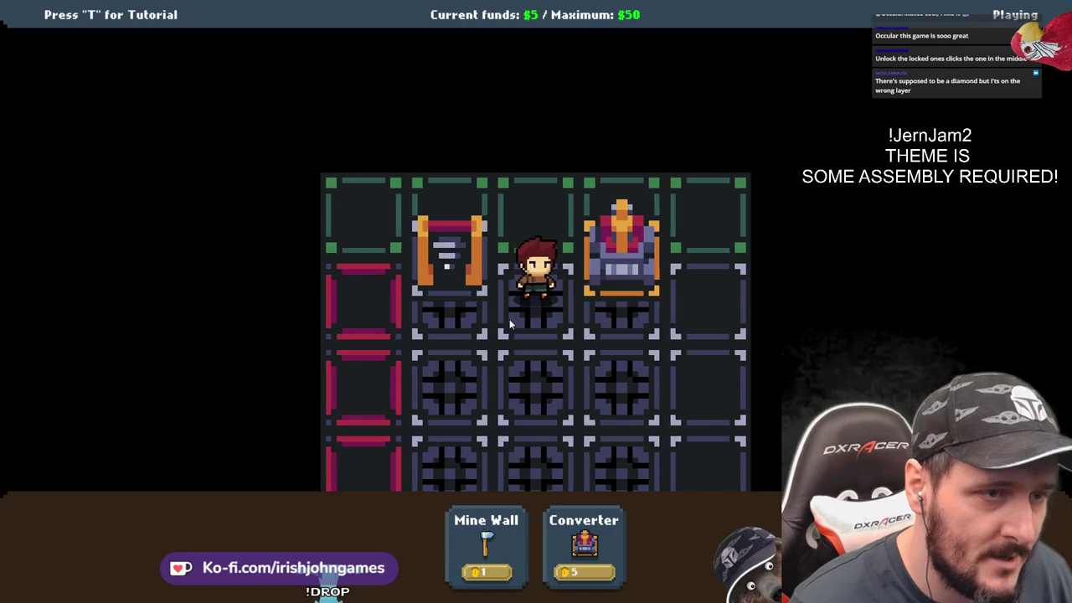
Walk to the lowest mined tile, mine three wall tiles in a row to its left, and leave mining mode
{"action": "key", "text": "s"}
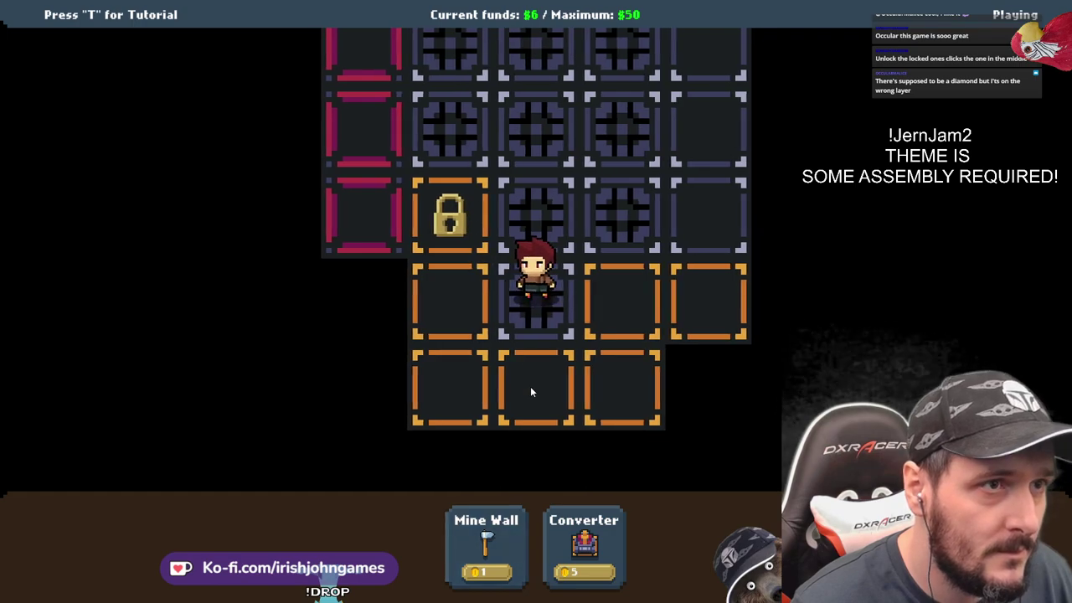
{"action": "left_click", "coordinate": [485, 544]}
{"action": "left_click", "coordinate": [453, 285]}
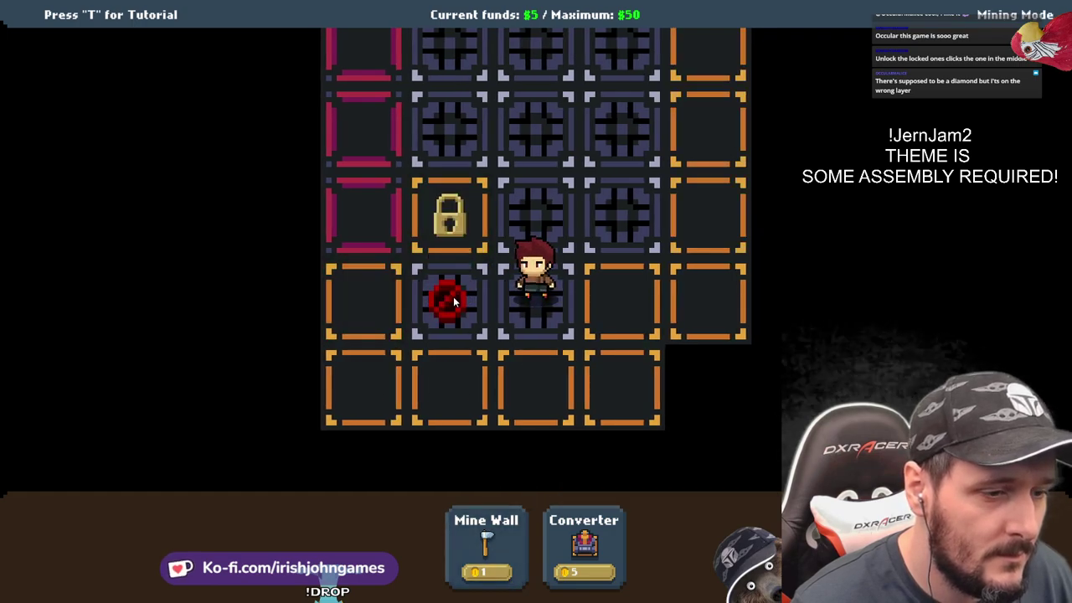
{"action": "left_click", "coordinate": [378, 329]}
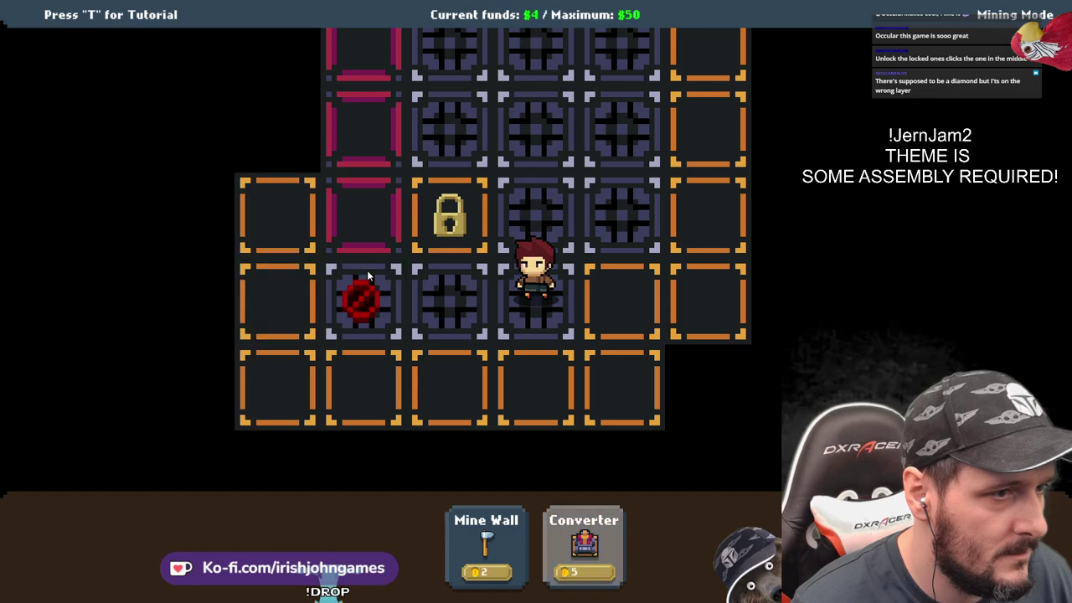
{"action": "left_click", "coordinate": [296, 282]}
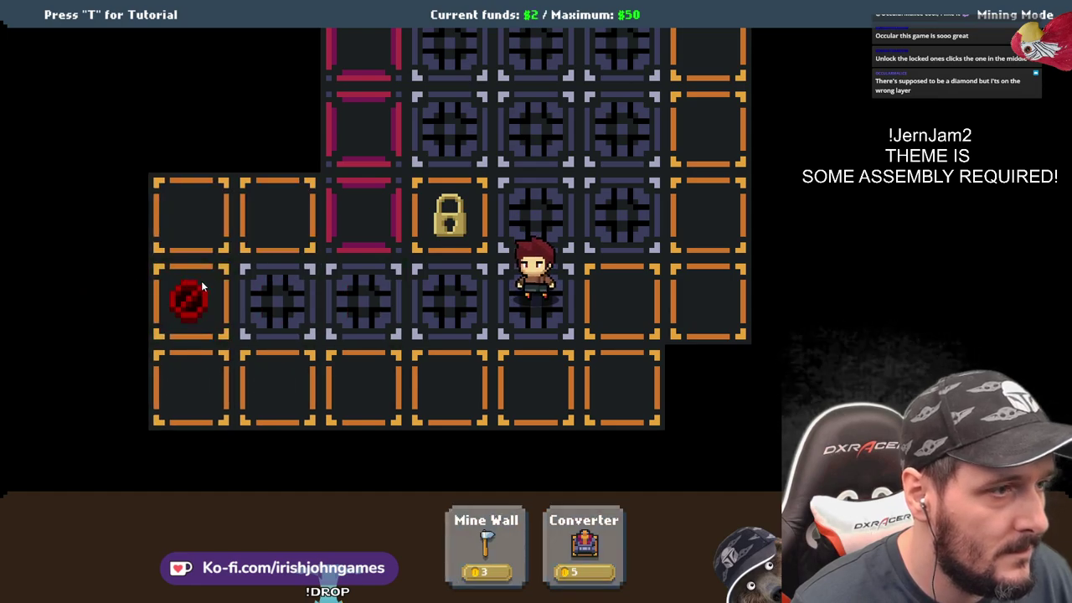
{"action": "key", "text": "Escape"}
Walk the character to the far end of the new side passage and back to the middle column
{"action": "key", "text": "a"}
{"action": "key", "text": "a"}
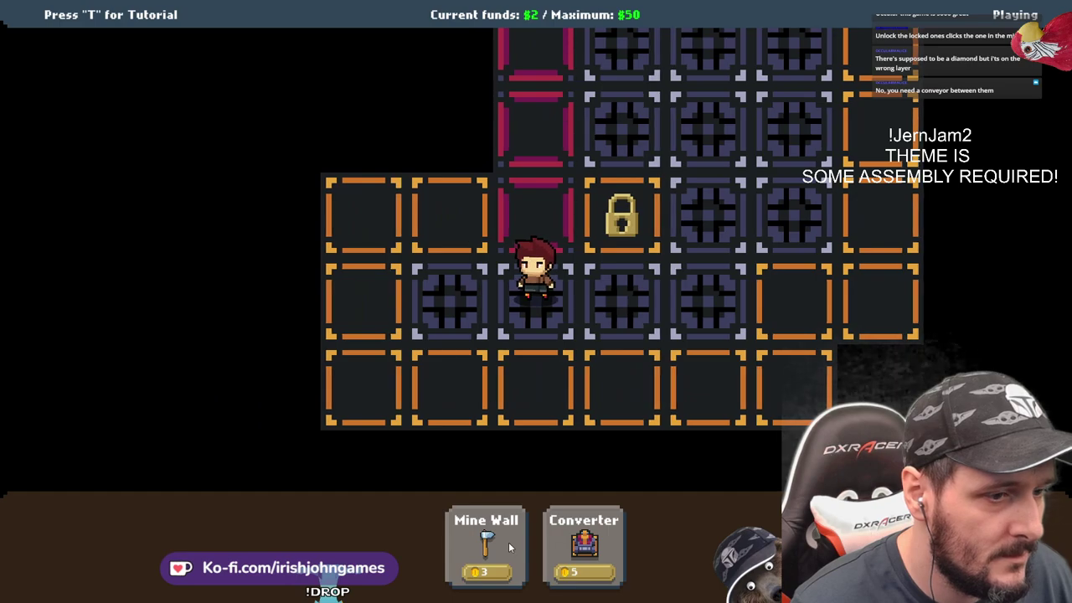
{"action": "key", "text": "a"}
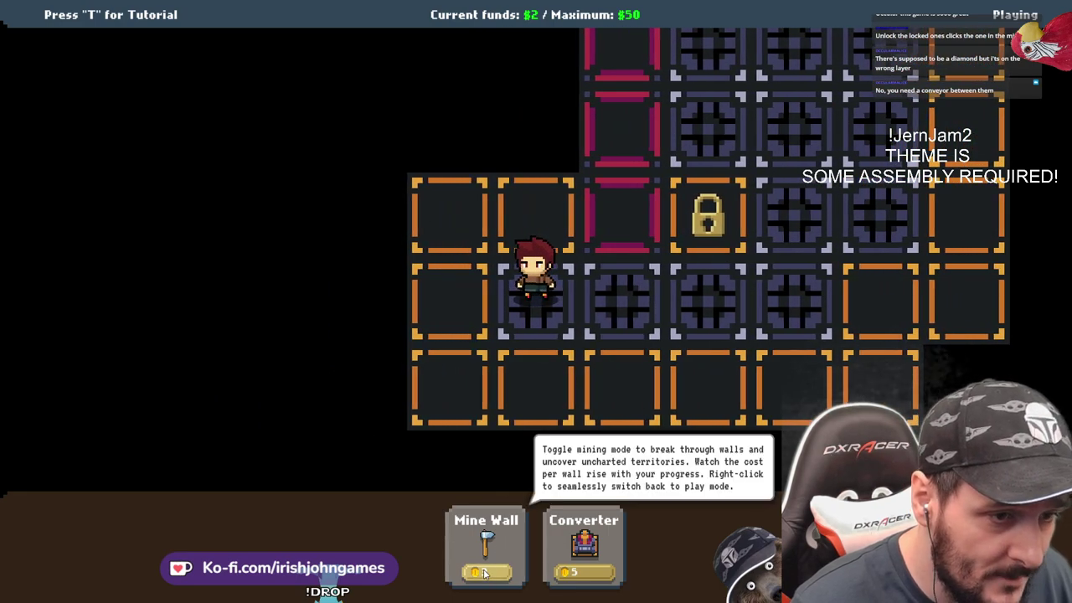
{"action": "key", "text": "d"}
{"action": "key", "text": "d"}
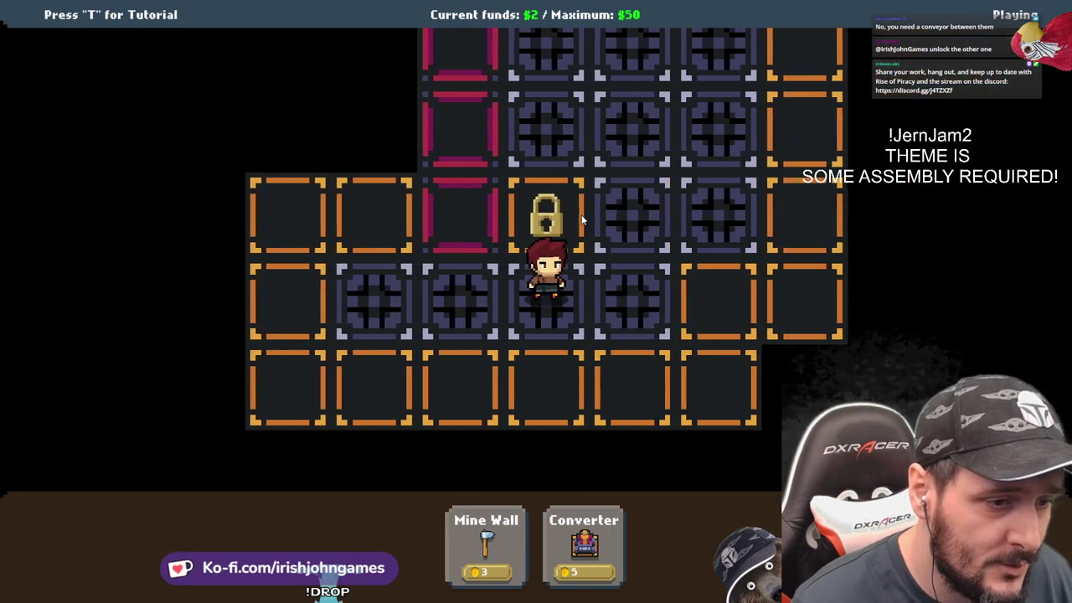
{"action": "key", "text": "d"}
Walk up to the machines and shuttle diamonds to the Converter Machine until funds reach $6
{"action": "key", "text": "w"}
{"action": "key", "text": "w"}
{"action": "key", "text": "w"}
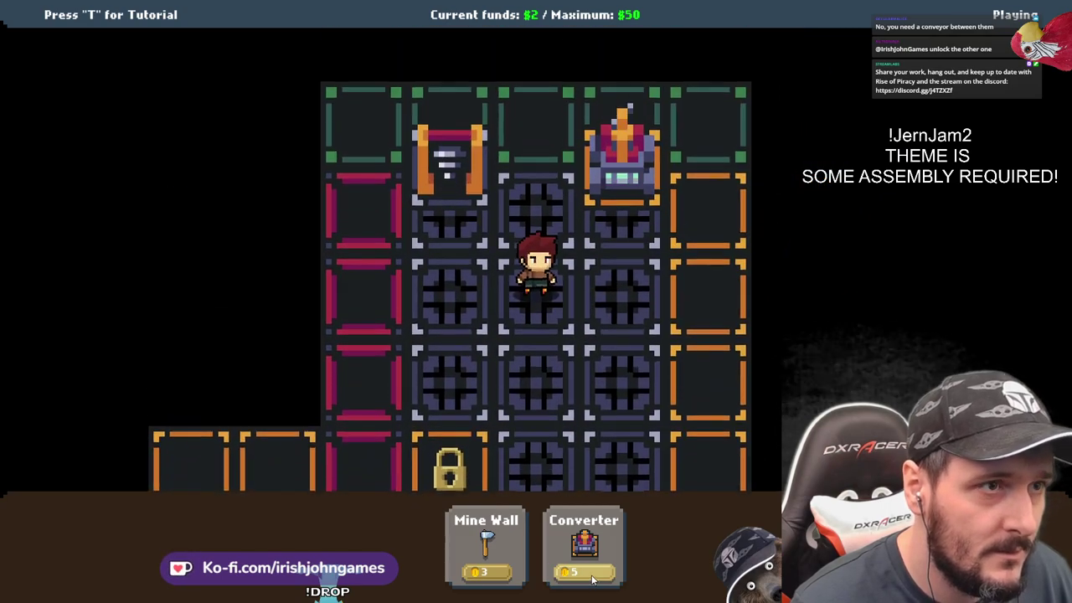
{"action": "key", "text": "w"}
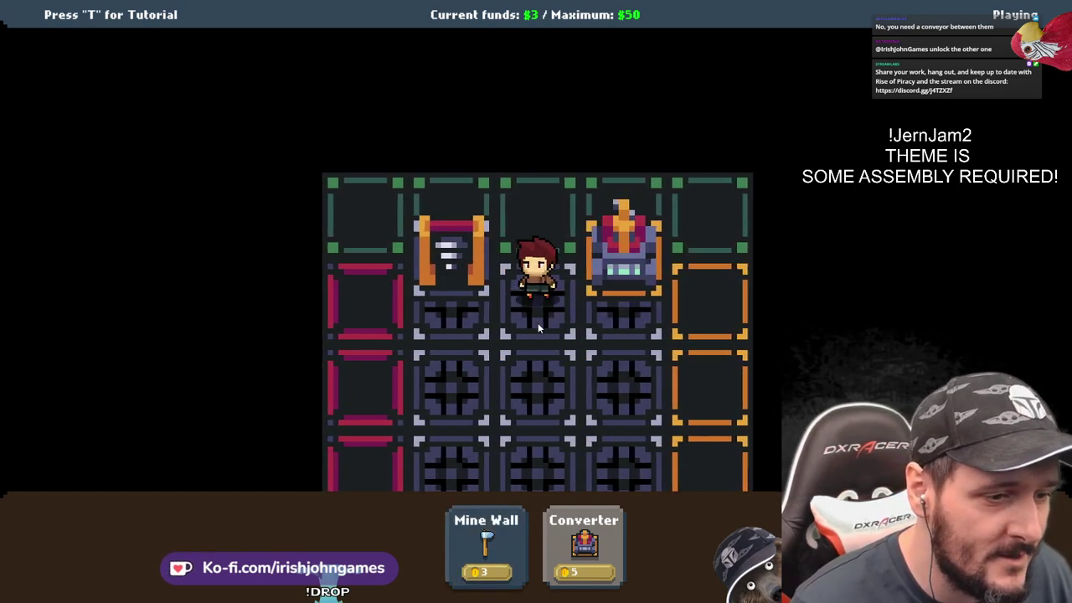
{"action": "key", "text": "d"}
{"action": "key", "text": "a"}
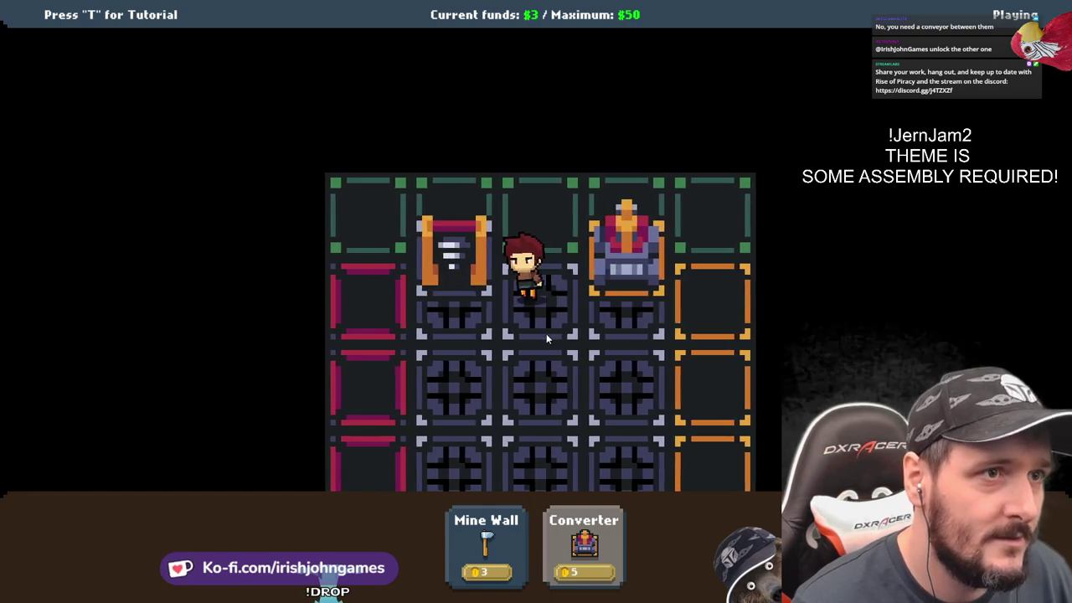
{"action": "key", "text": "d"}
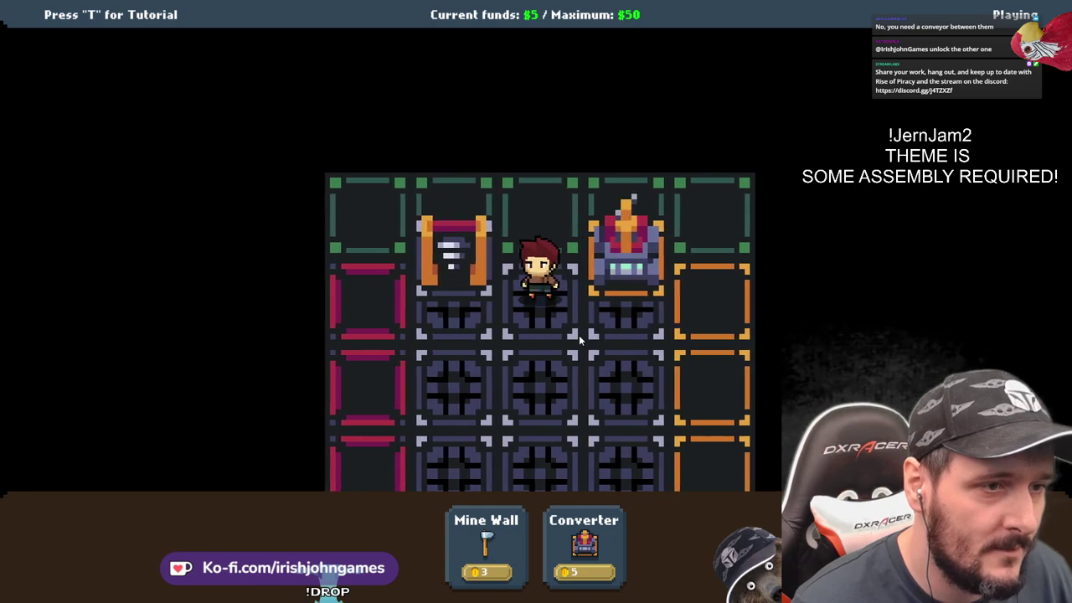
{"action": "key", "text": "a"}
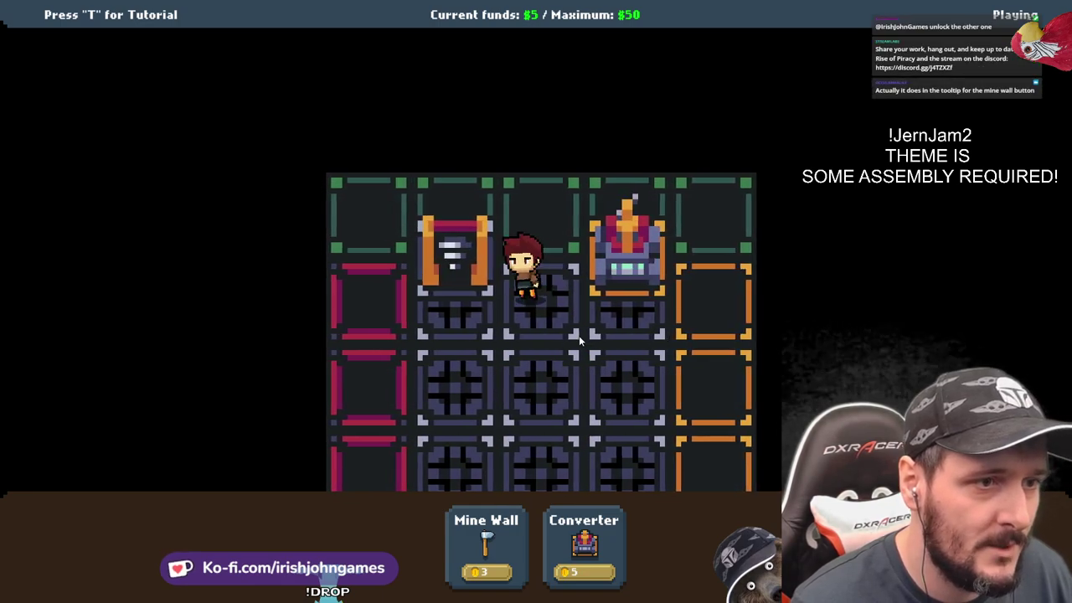
{"action": "key", "text": "d"}
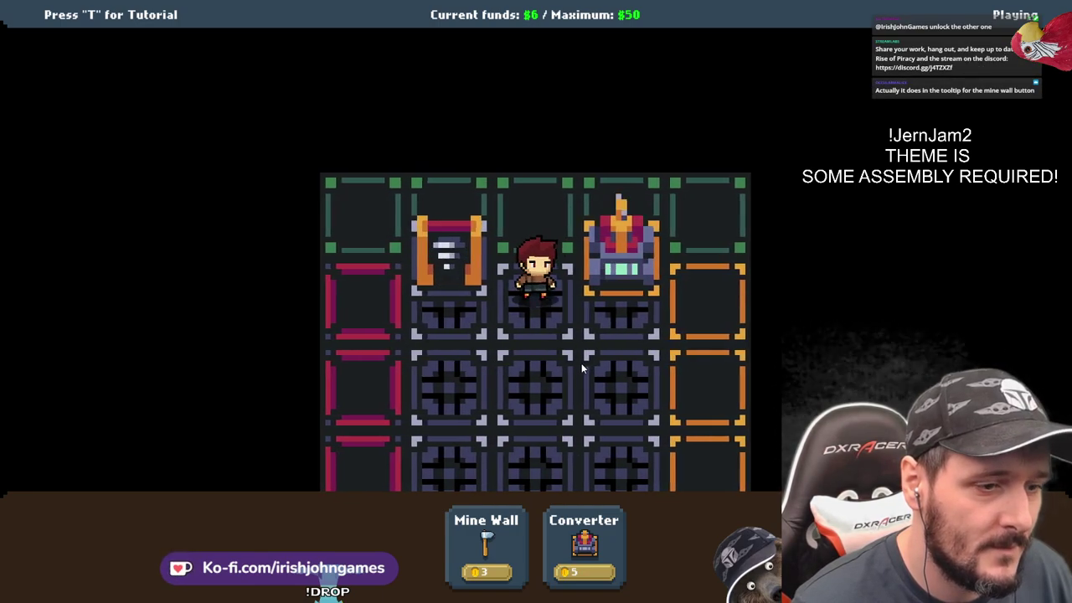
Walk down the middle column, unlock the remaining locked wall tile, leave mining mode, and head back up
{"action": "key", "text": "s"}
{"action": "key", "text": "s"}
{"action": "key", "text": "s"}
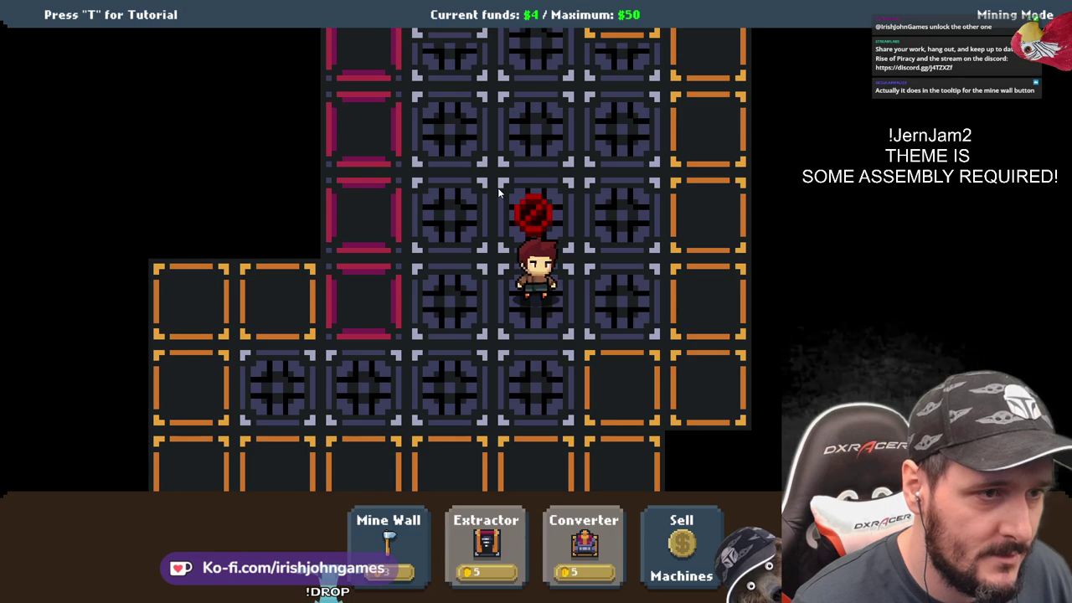
{"action": "key", "text": "Escape"}
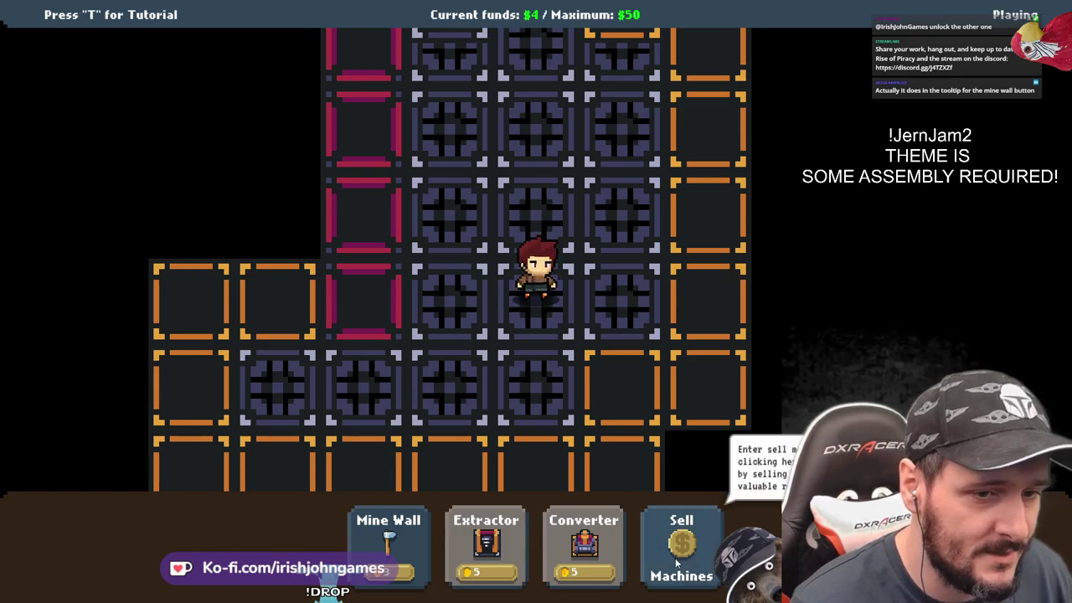
{"action": "key", "text": "w"}
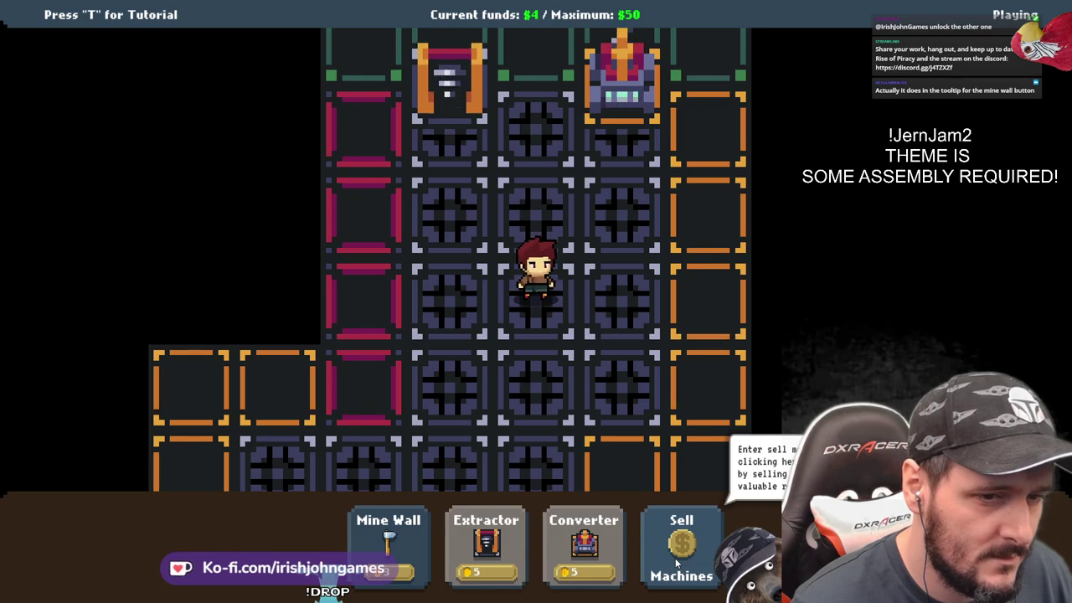
Walk to the far end of the side passage, mine the wall tile directly above it, and leave mining mode
{"action": "key", "text": "s"}
{"action": "key", "text": "a"}
{"action": "left_click", "coordinate": [404, 544]}
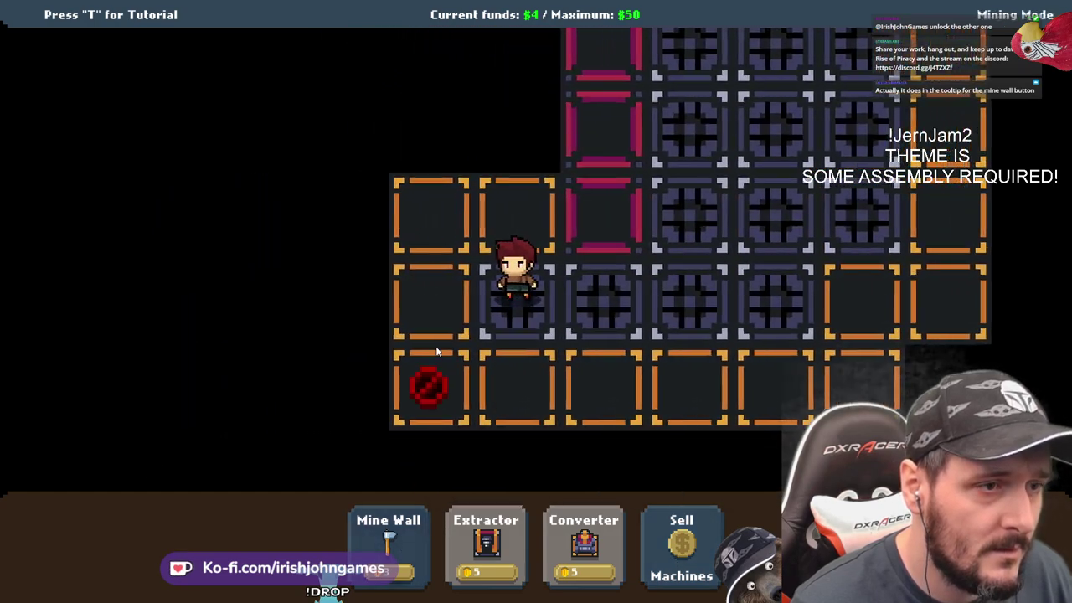
{"action": "left_click", "coordinate": [528, 219]}
{"action": "right_click", "coordinate": [531, 221]}
Walk back out of the side passage and up to the floor tile between the Extractor and the Converter
{"action": "key", "text": "d"}
{"action": "key", "text": "w"}
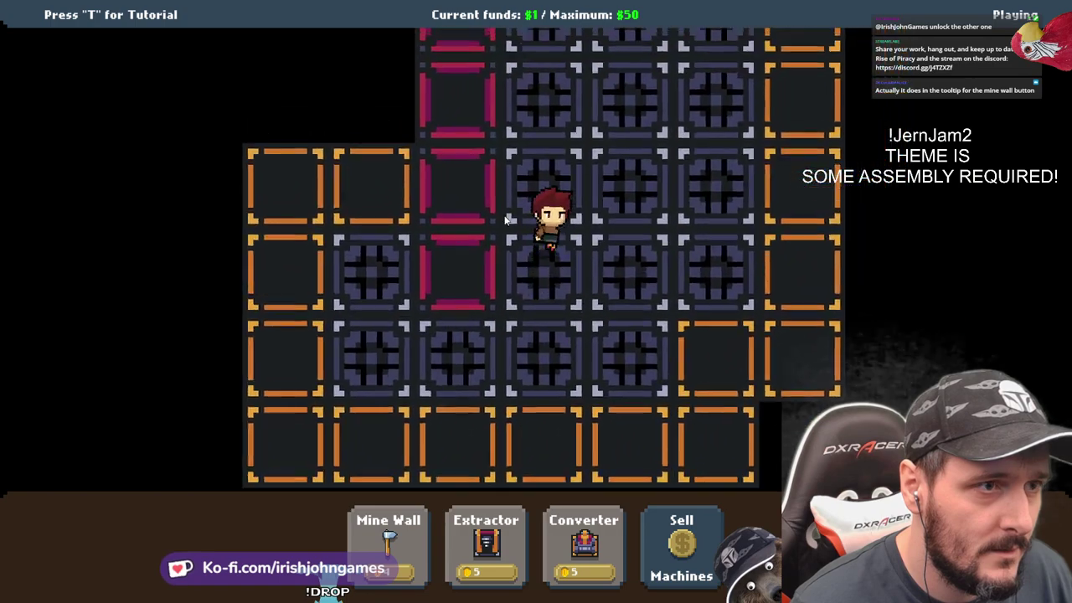
{"action": "key", "text": "w"}
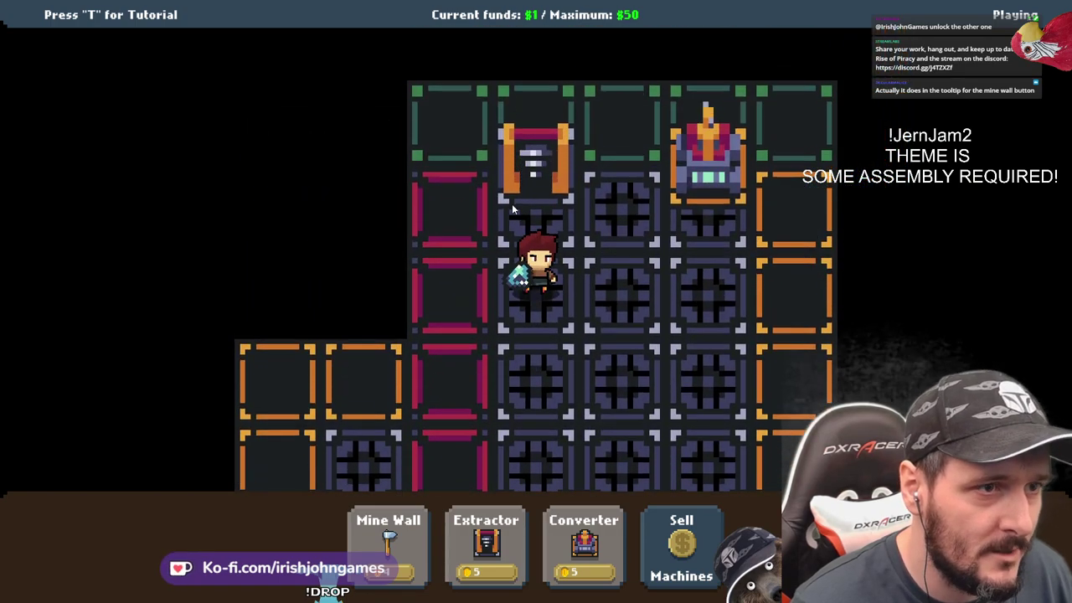
{"action": "key", "text": "d"}
{"action": "key", "text": "w"}
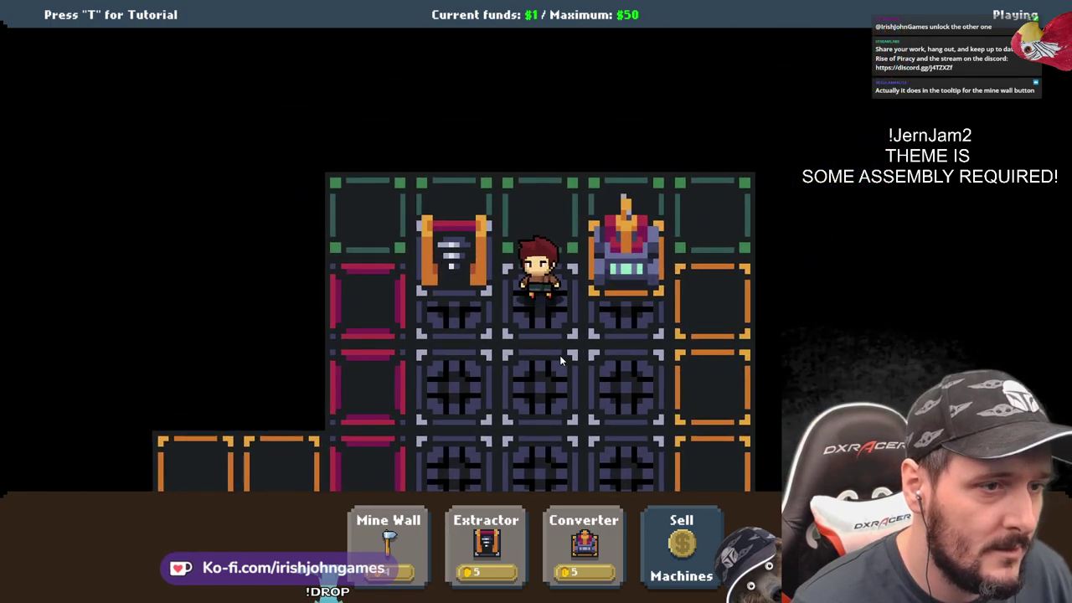
Shuttle diamonds from the Extractor to the Converter until funds reach $6
{"action": "key", "text": "d"}
{"action": "key", "text": "a"}
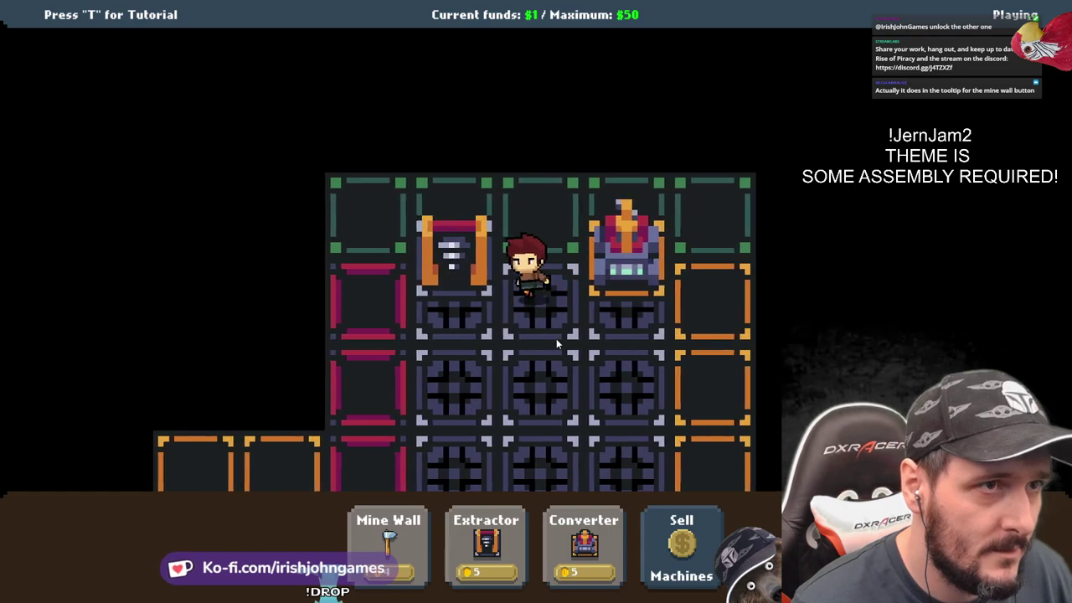
{"action": "key", "text": "d"}
{"action": "key", "text": "a"}
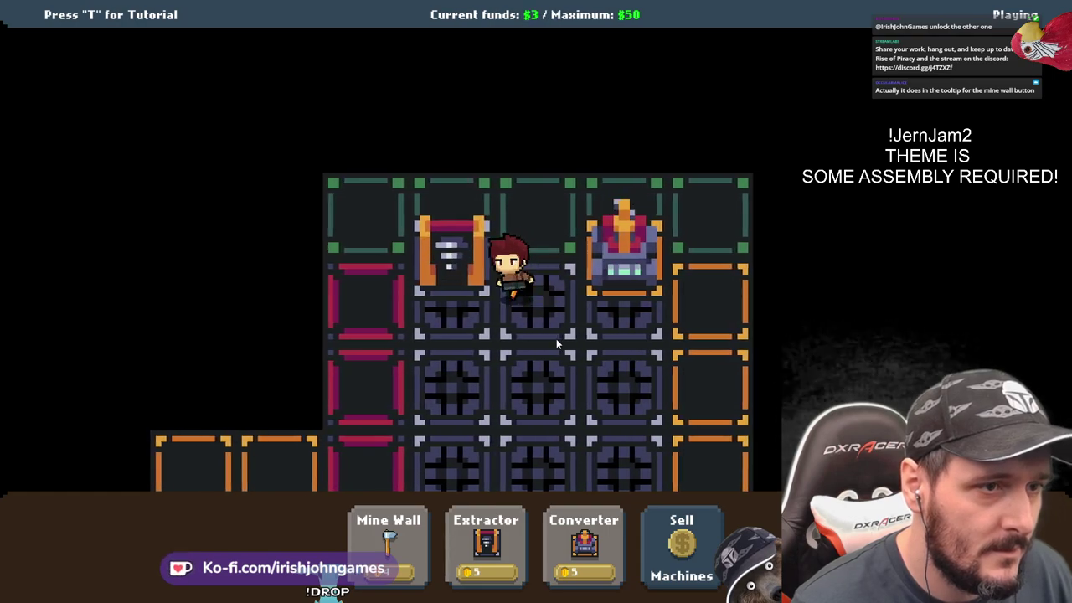
{"action": "key", "text": "d"}
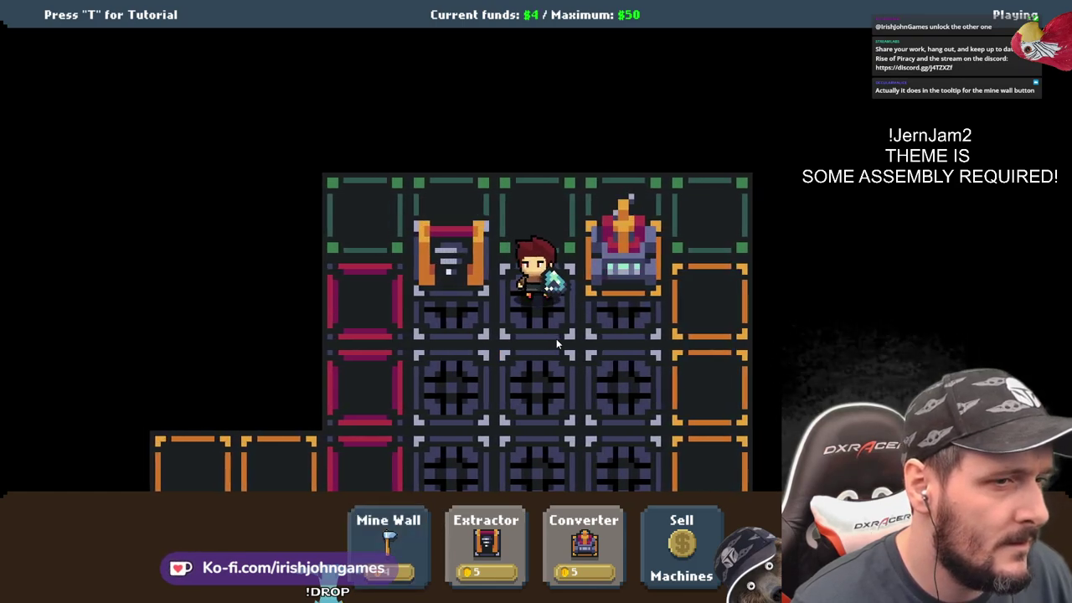
{"action": "key", "text": "d"}
{"action": "key", "text": "a"}
{"action": "key", "text": "d"}
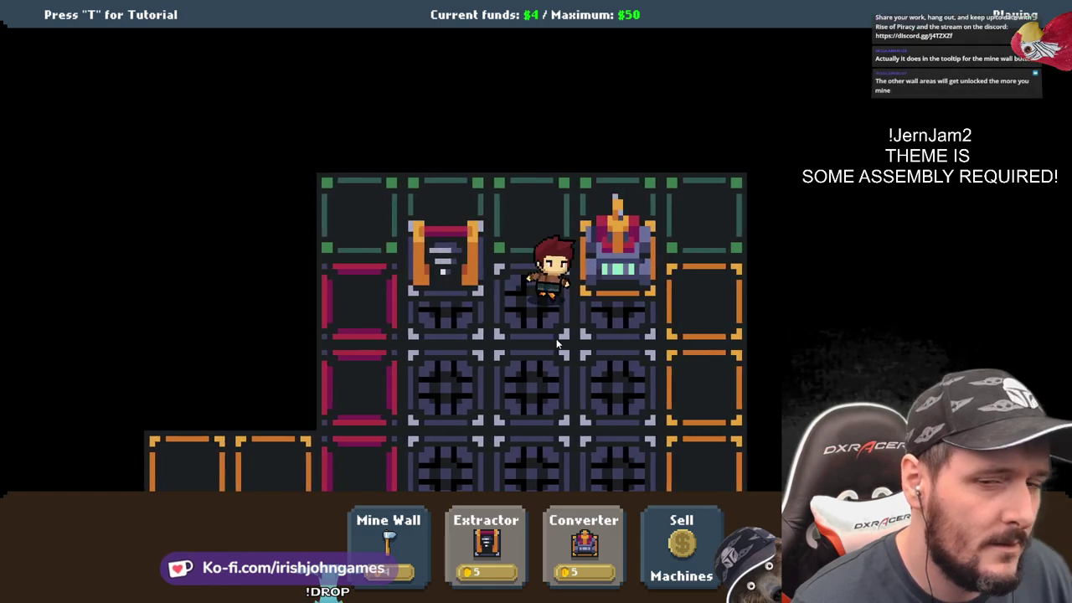
{"action": "key", "text": "a"}
{"action": "key", "text": "d"}
{"action": "key", "text": "a"}
Walk down the middle column, mine the wall tile below its end, step onto it, and return to the machines
{"action": "key", "text": "s"}
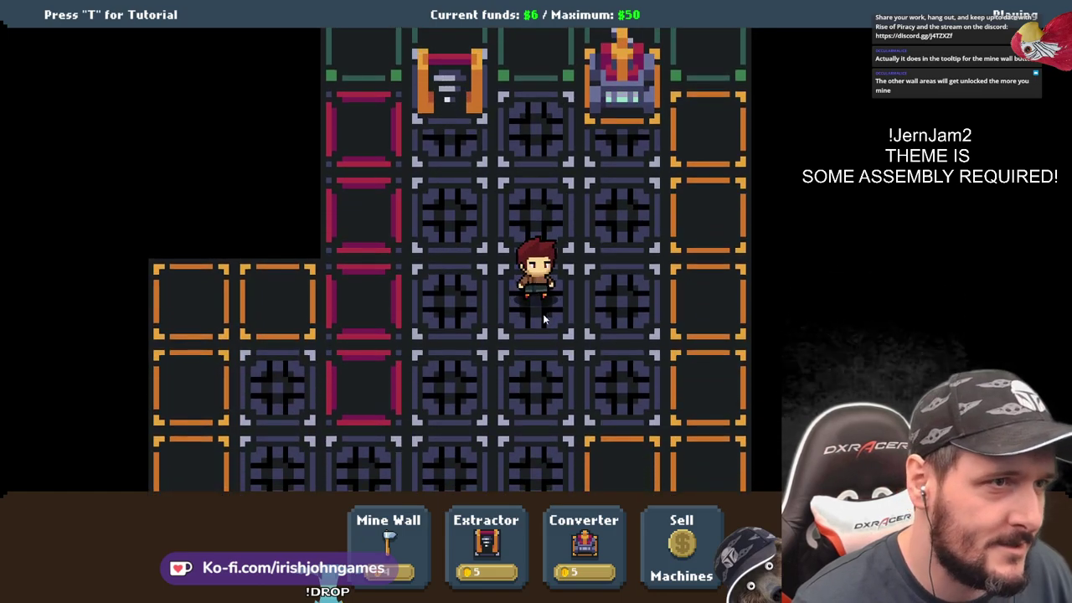
{"action": "left_click", "coordinate": [391, 543]}
{"action": "left_click", "coordinate": [530, 375]}
{"action": "key", "text": "s"}
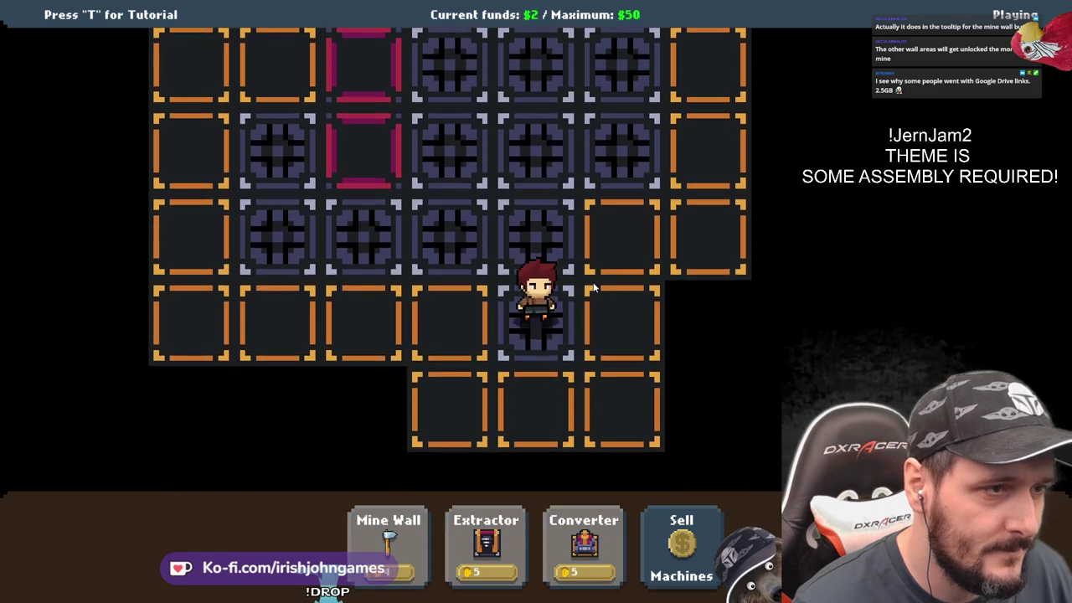
{"action": "key", "text": "w"}
{"action": "key", "text": "w"}
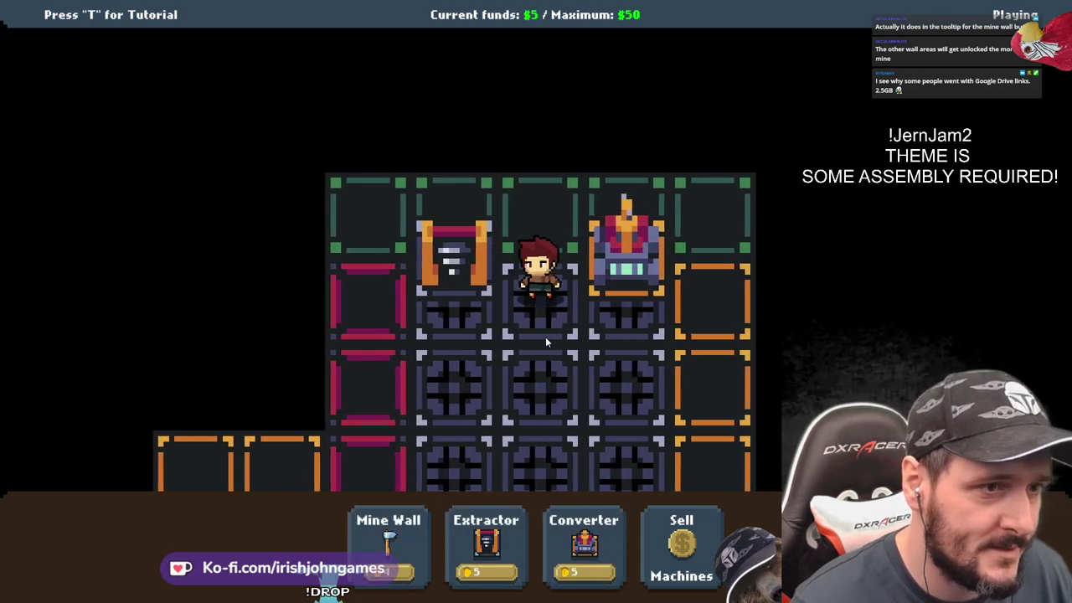
Carry more diamonds from the Extractor to the Converter to raise funds for another wall tile
{"action": "key", "text": "a"}
{"action": "key", "text": "d"}
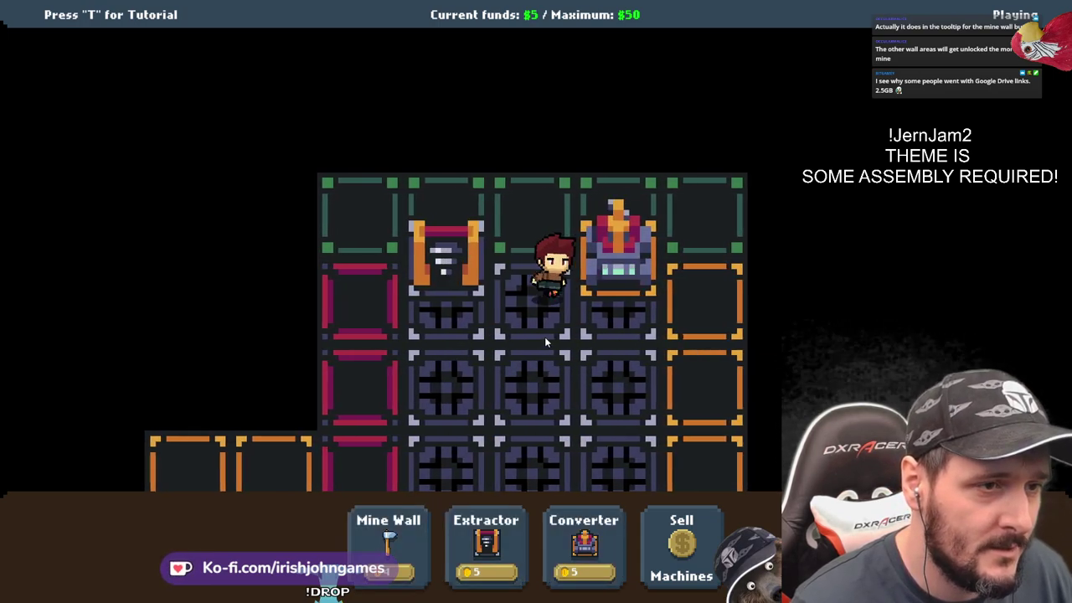
{"action": "key", "text": "a"}
{"action": "key", "text": "d"}
Walk to the end of the middle column, mine the wall tile beneath it, and head back up to the machines
{"action": "key", "text": "s"}
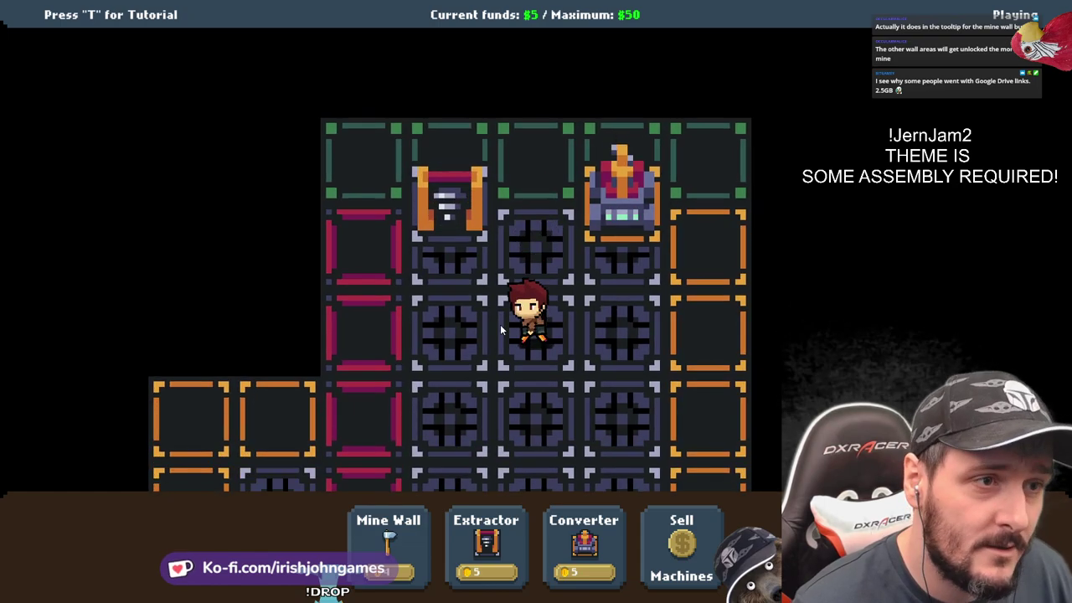
{"action": "left_click", "coordinate": [394, 541]}
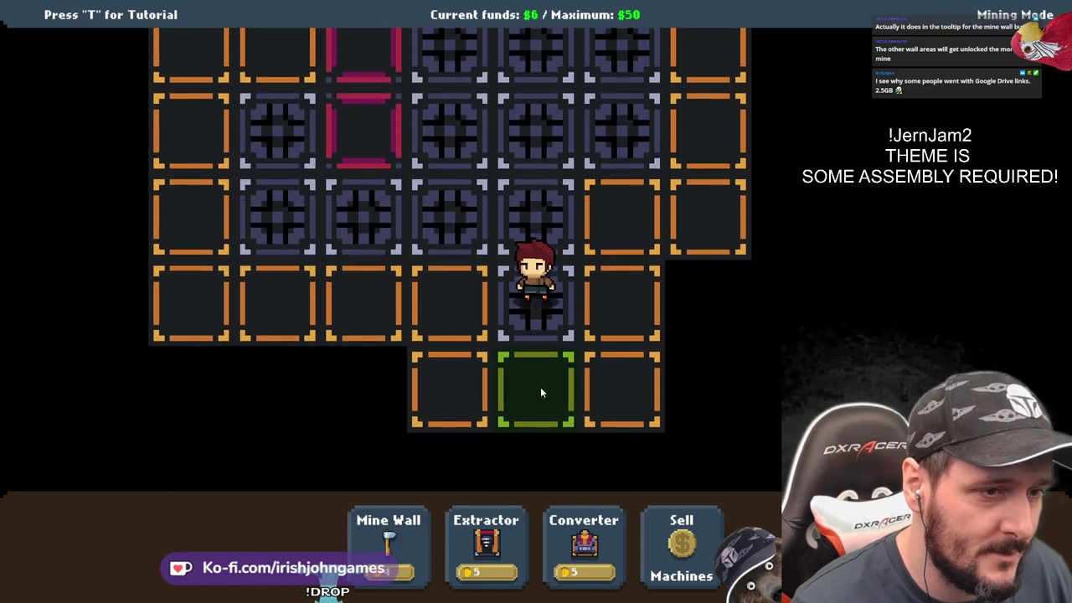
{"action": "left_click", "coordinate": [540, 387]}
{"action": "key", "text": "w"}
{"action": "right_click", "coordinate": [572, 171]}
{"action": "key", "text": "w"}
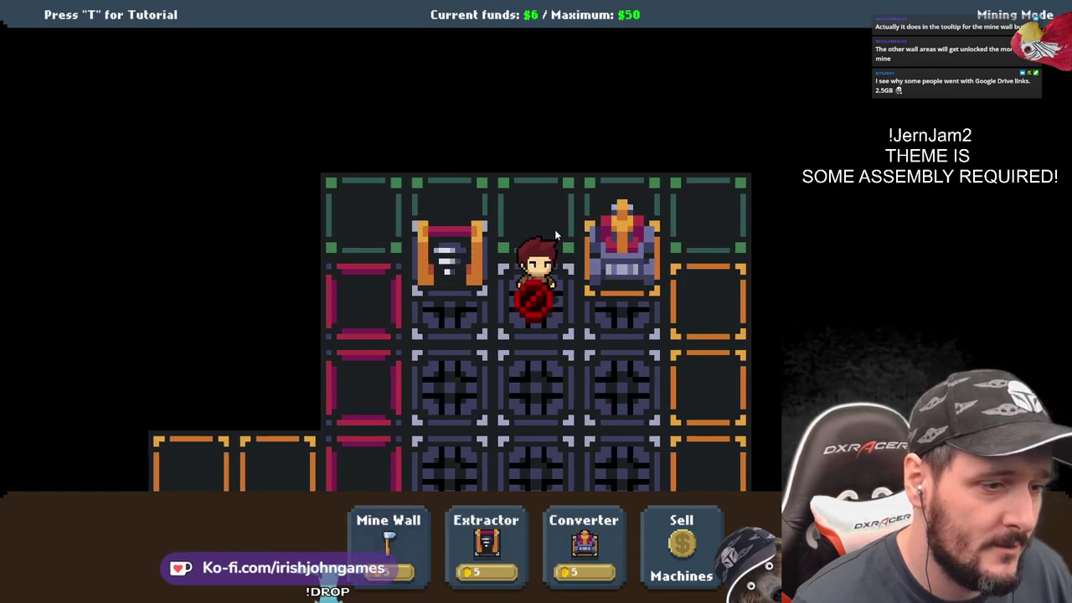
Mine the wall tile immediately right of the Converter, leave mining mode, and return between the machines
{"action": "left_click", "coordinate": [553, 194]}
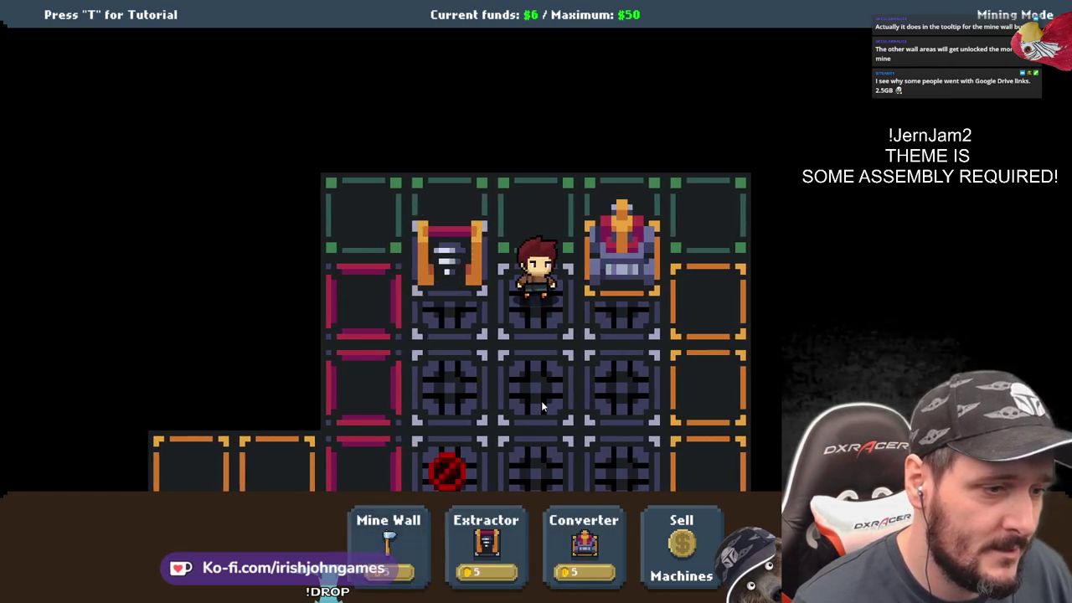
{"action": "left_click", "coordinate": [689, 333]}
{"action": "right_click", "coordinate": [573, 385]}
{"action": "key", "text": "s"}
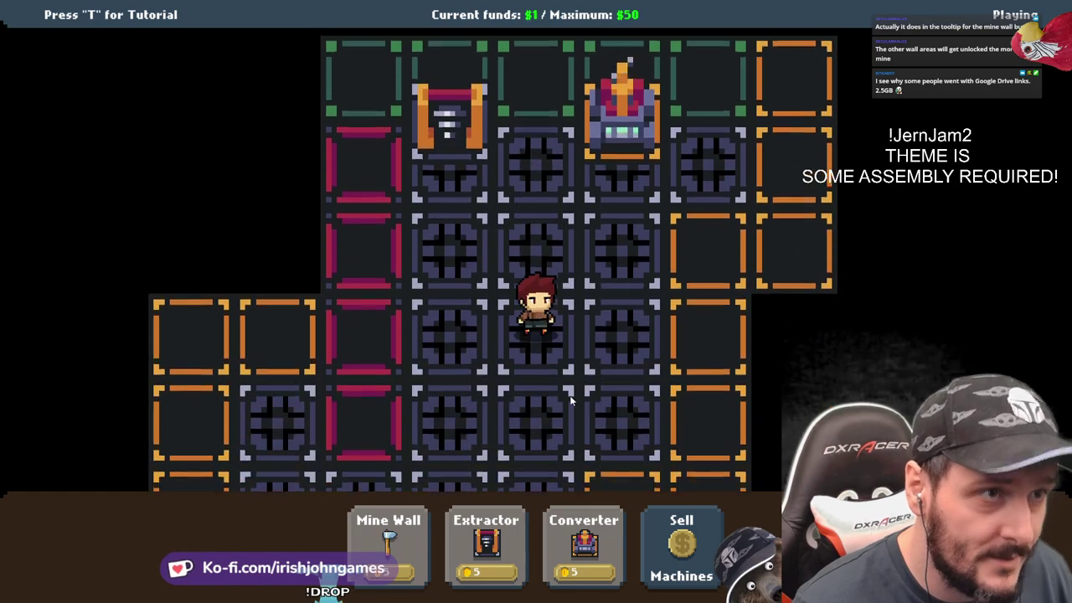
{"action": "key", "text": "w"}
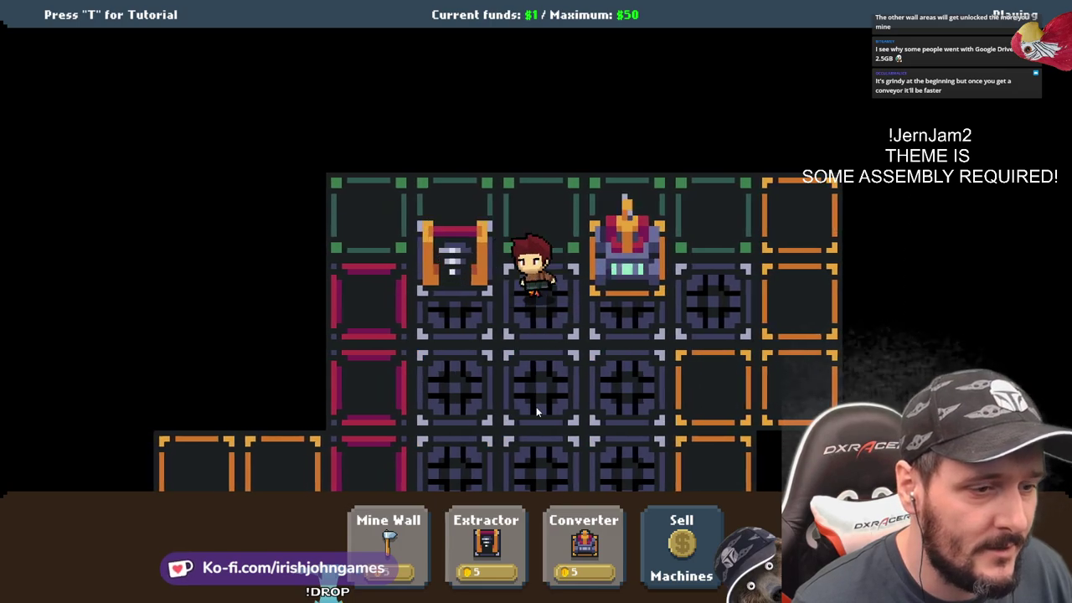
Deliver diamonds from the Extractor to the Converter until funds reach $5
{"action": "key", "text": "a"}
{"action": "key", "text": "a"}
{"action": "key", "text": "d"}
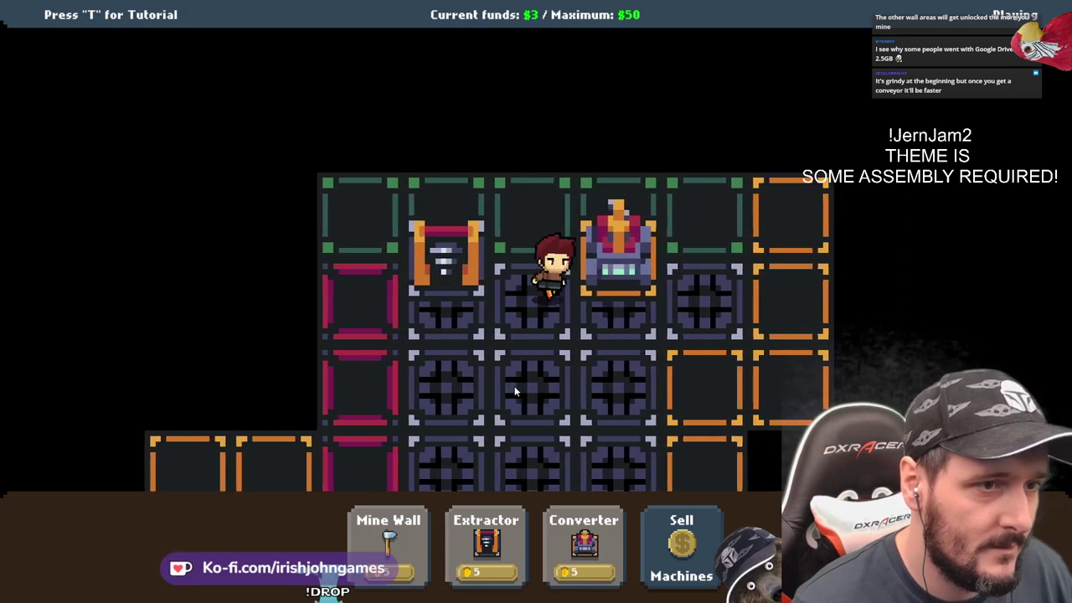
{"action": "key", "text": "a"}
{"action": "key", "text": "d"}
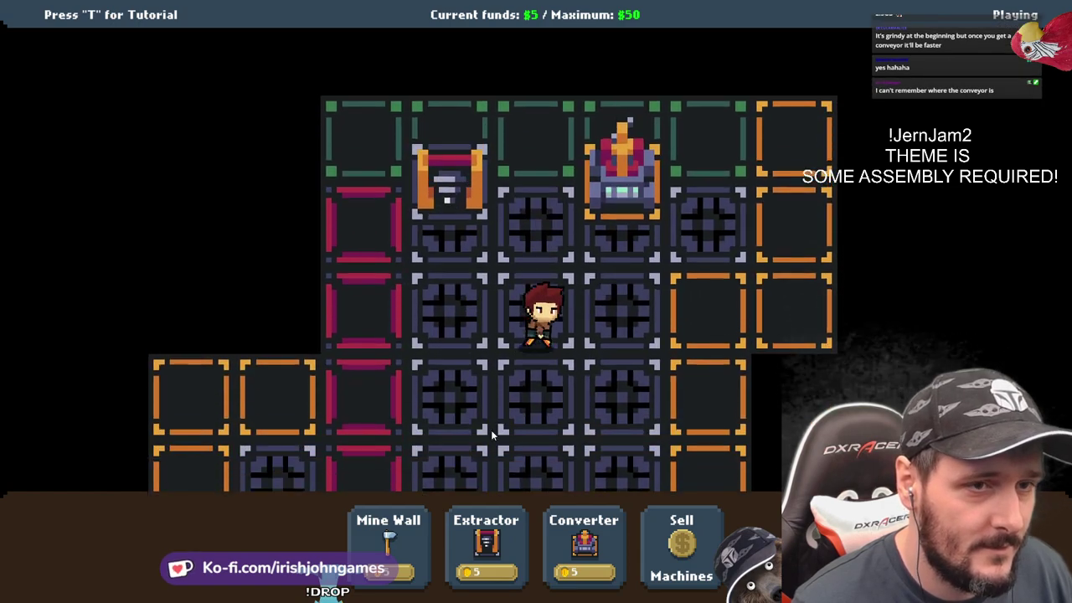
Extend the opening right of the Converter by mining one more wall tile, and return between the machines
{"action": "left_click", "coordinate": [389, 540]}
{"action": "left_click", "coordinate": [796, 300]}
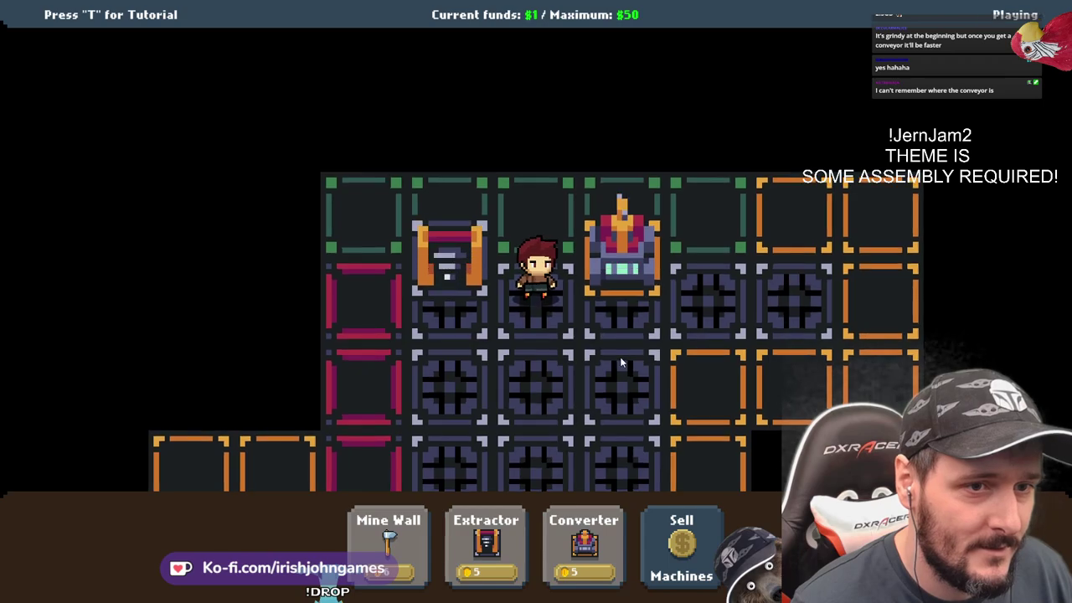
{"action": "key", "text": "s"}
{"action": "key", "text": "w"}
{"action": "key", "text": "w"}
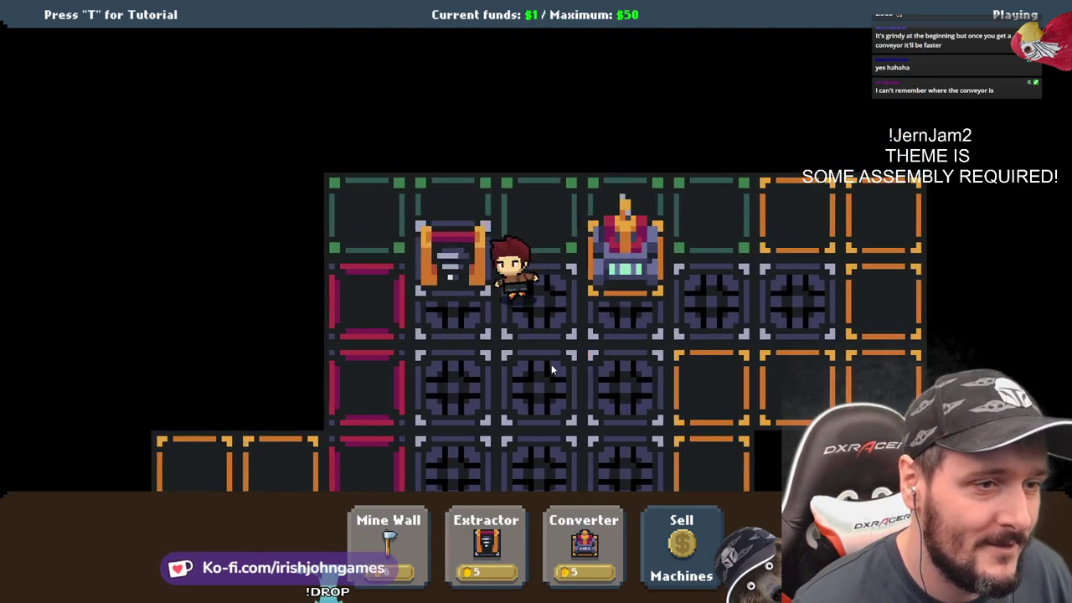
Shuttle diamonds between the Extractor and the Converter until funds reach $7
{"action": "key", "text": "d"}
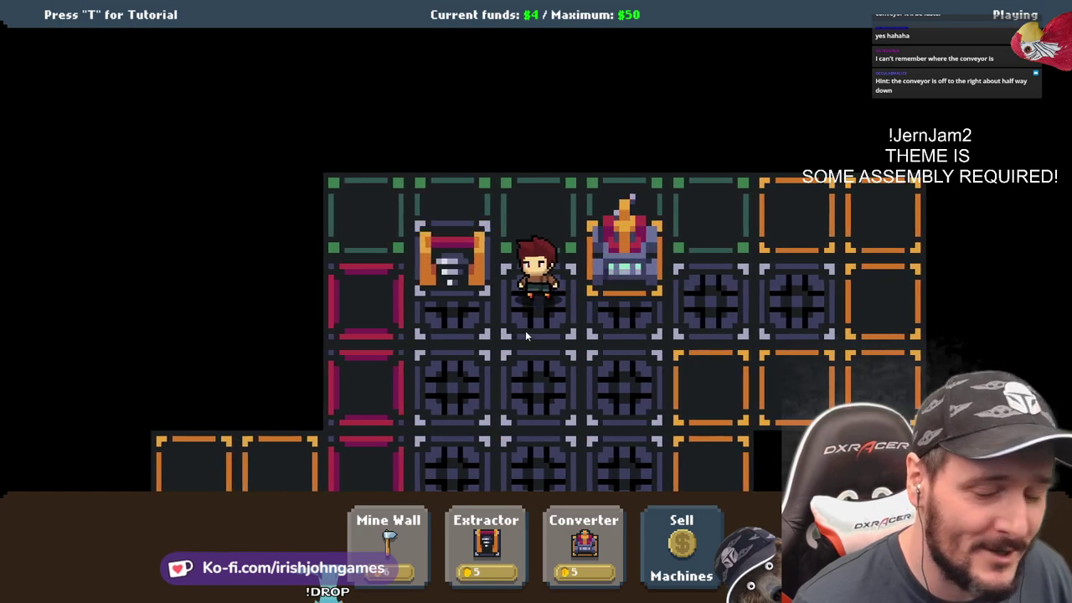
{"action": "key", "text": "d"}
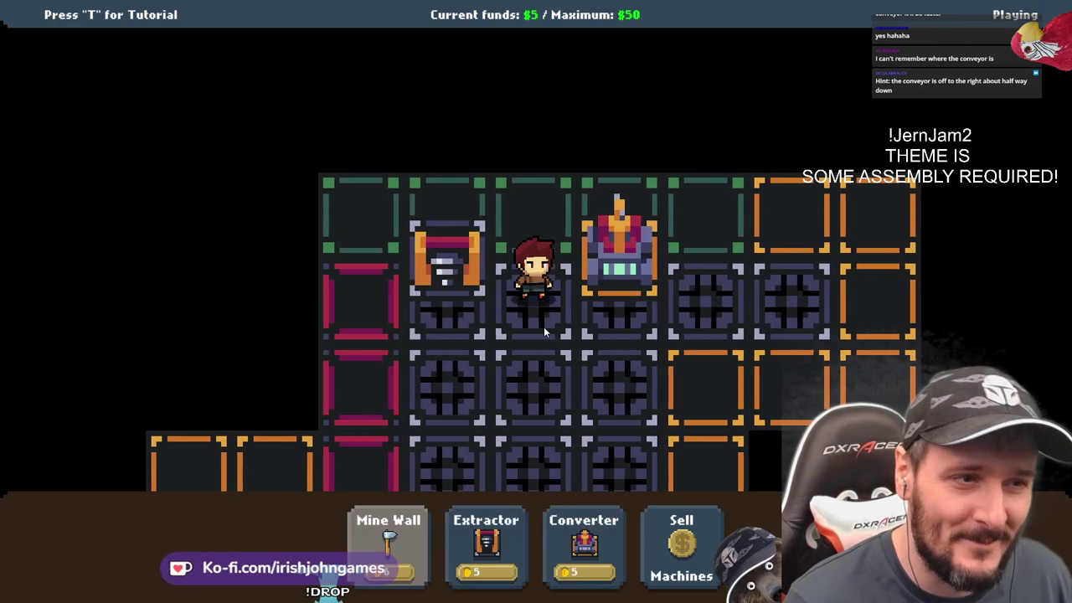
{"action": "key", "text": "a"}
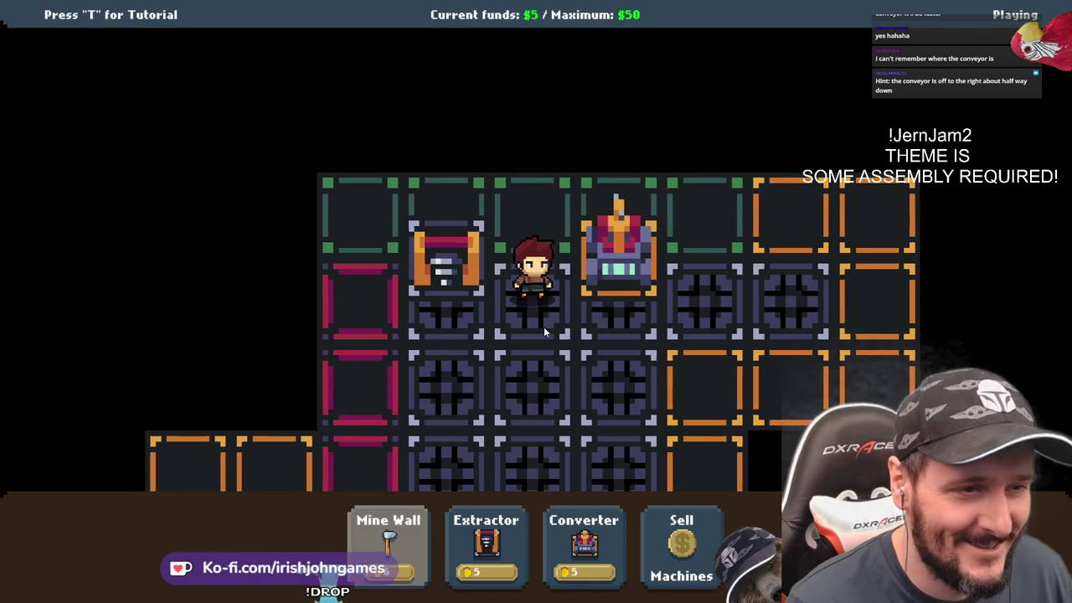
{"action": "key", "text": "a"}
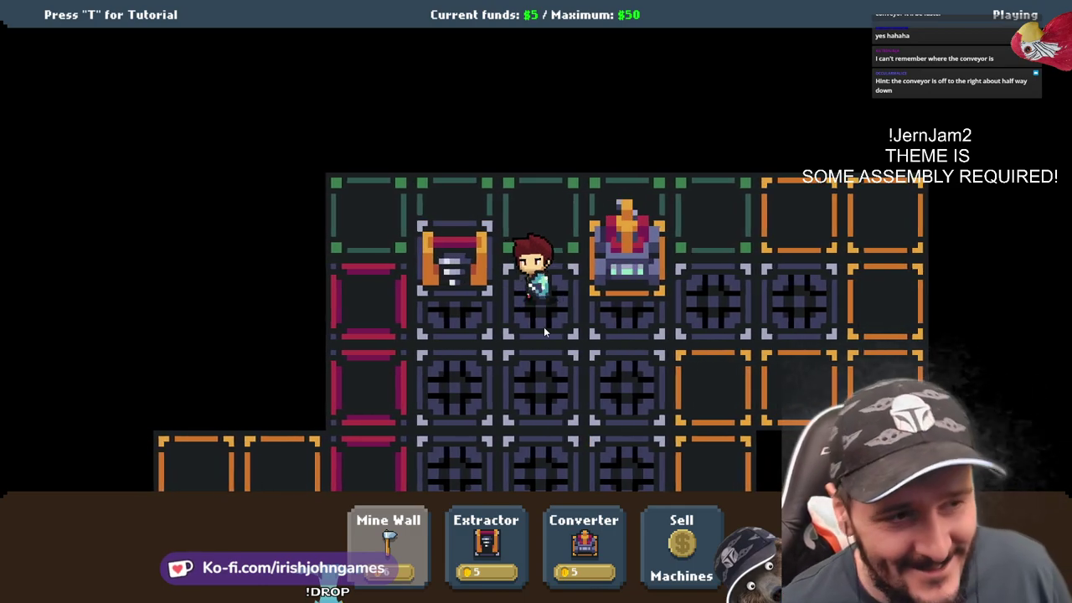
{"action": "key", "text": "d"}
{"action": "key", "text": "a"}
{"action": "key", "text": "d"}
{"action": "key", "text": "a"}
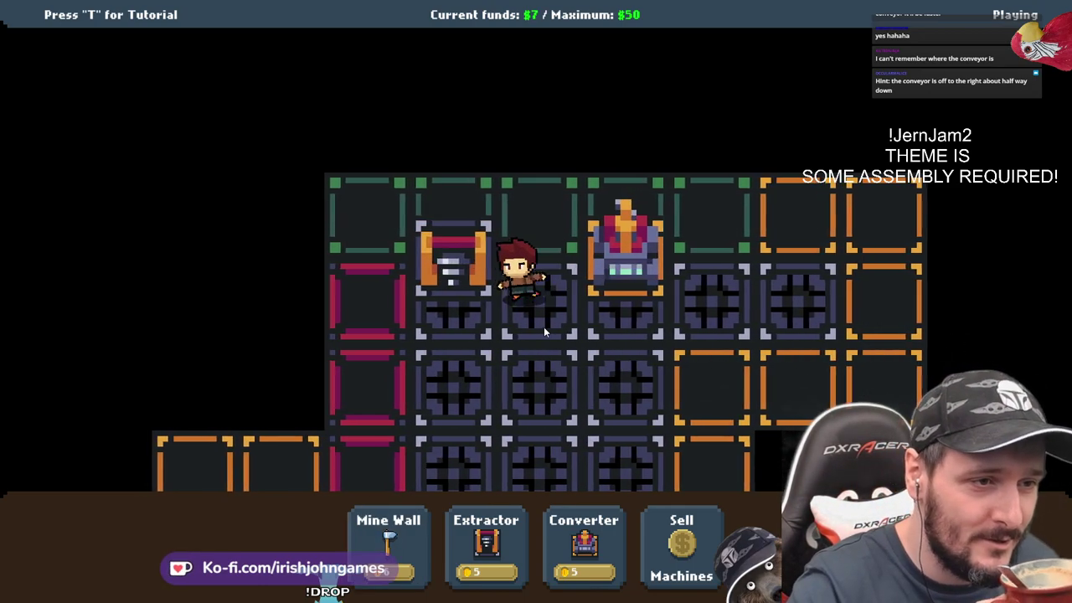
Keep feeding extracted diamonds into the Converter until funds reach $10
{"action": "key", "text": "d"}
{"action": "key", "text": "a"}
{"action": "key", "text": "d"}
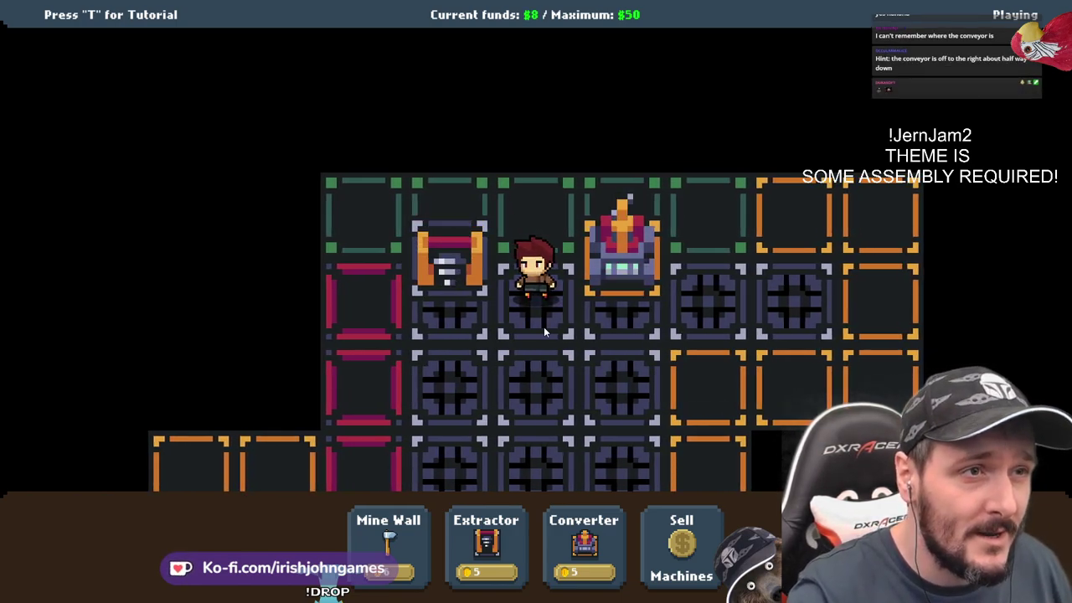
{"action": "key", "text": "a"}
{"action": "key", "text": "d"}
{"action": "key", "text": "d"}
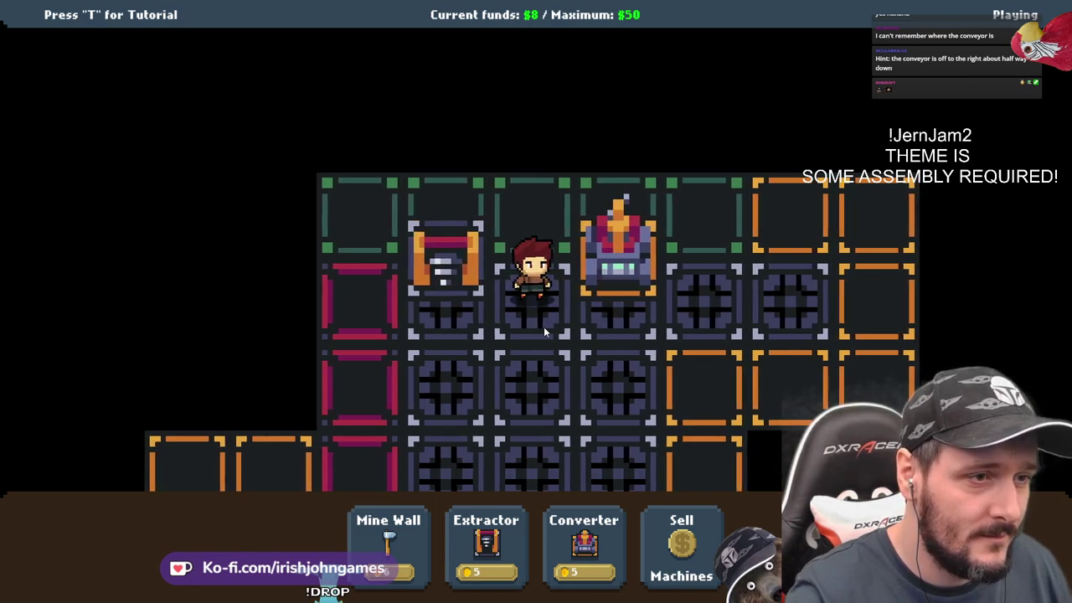
{"action": "key", "text": "a"}
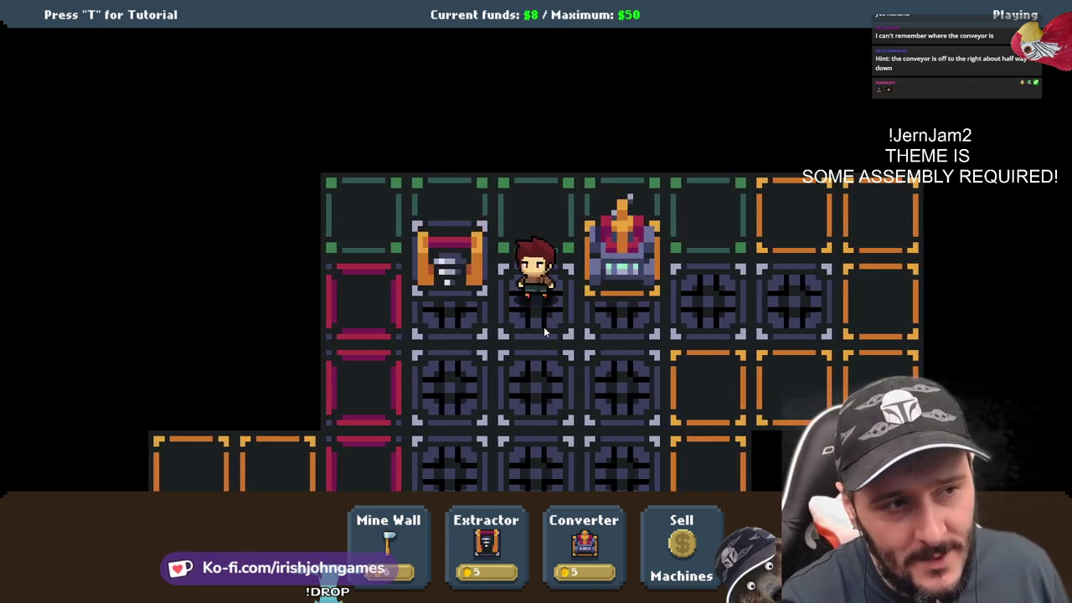
{"action": "key", "text": "a"}
{"action": "key", "text": "space"}
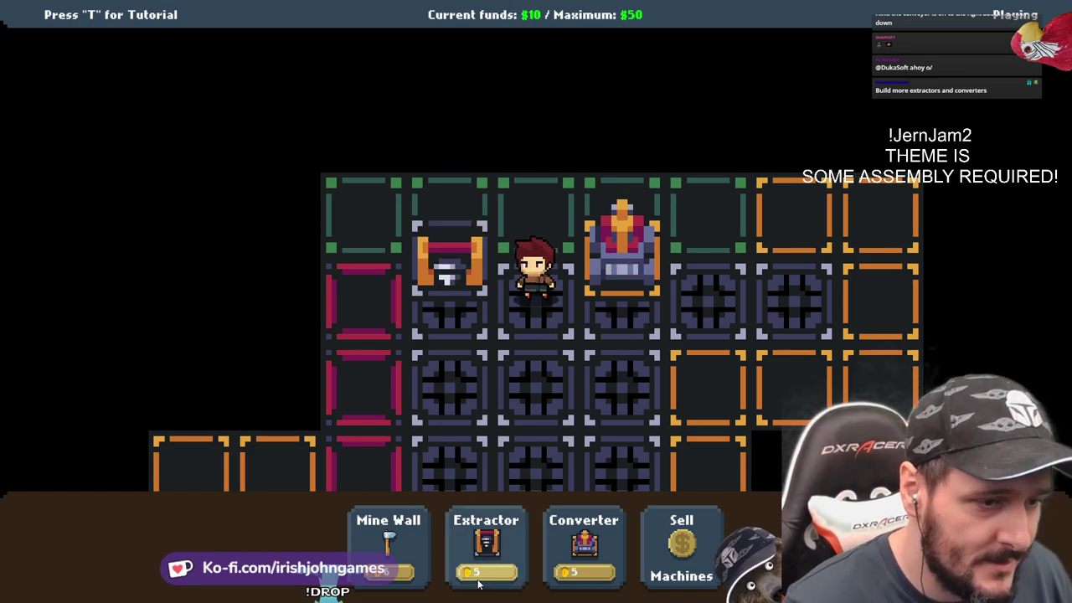
Build a second Extractor below the first one and a second Converter below the existing Converter
{"action": "left_click", "coordinate": [484, 553]}
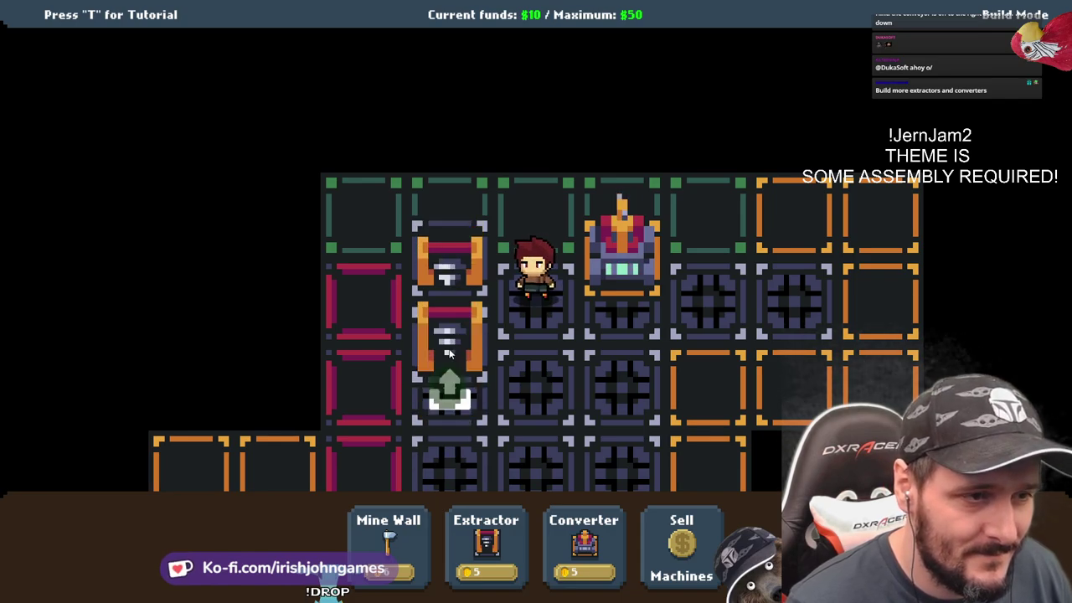
{"action": "left_click", "coordinate": [591, 568]}
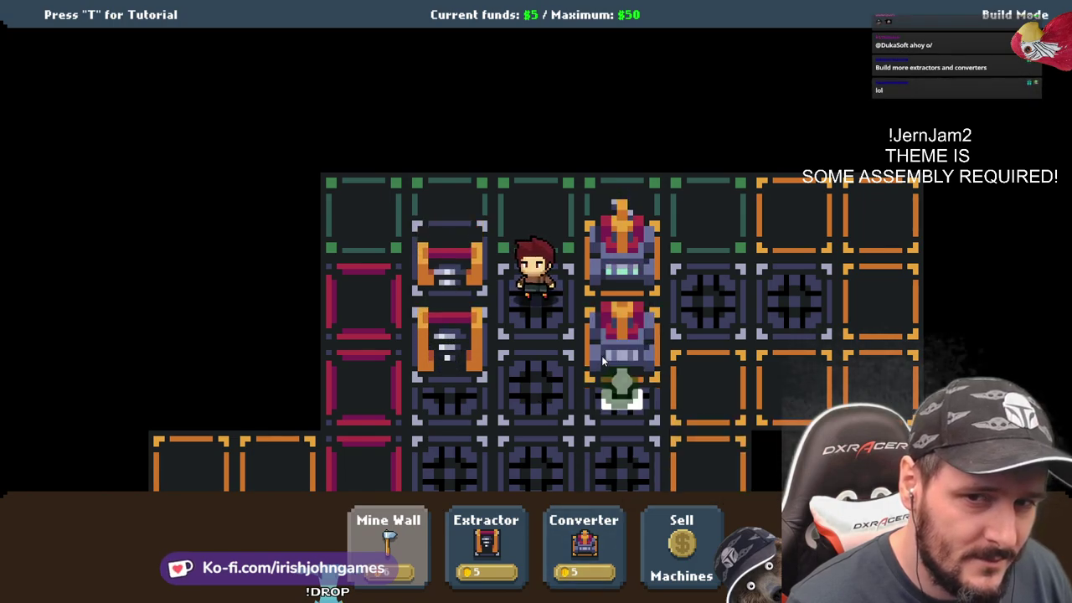
{"action": "left_click", "coordinate": [601, 356]}
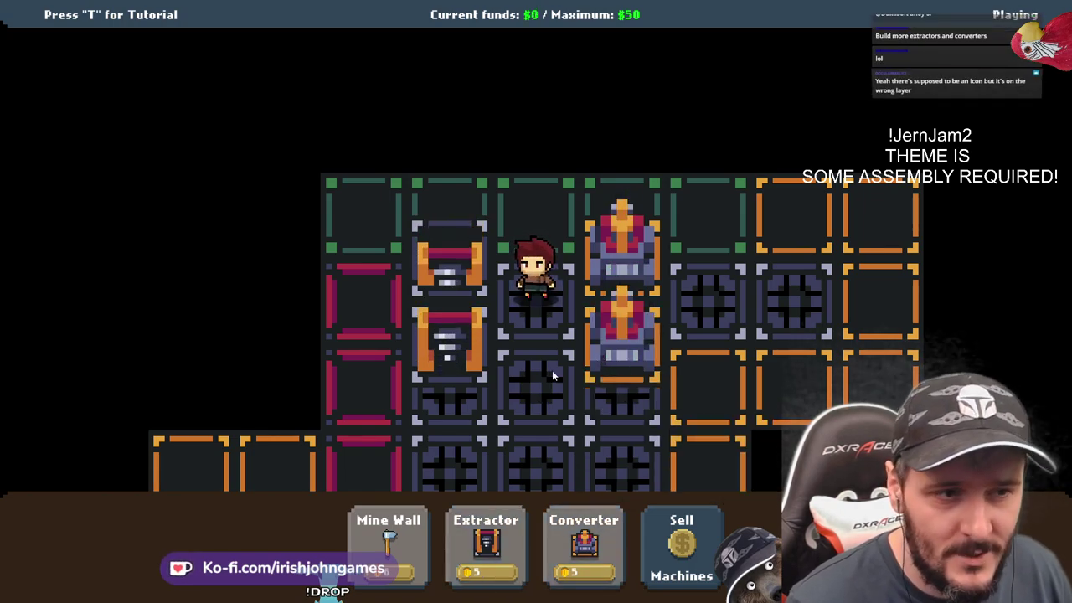
Shuttle diamonds from the two Extractors into the two Converters until funds reach $5
{"action": "key", "text": "s"}
{"action": "key", "text": "d"}
{"action": "key", "text": "w"}
{"action": "key", "text": "a"}
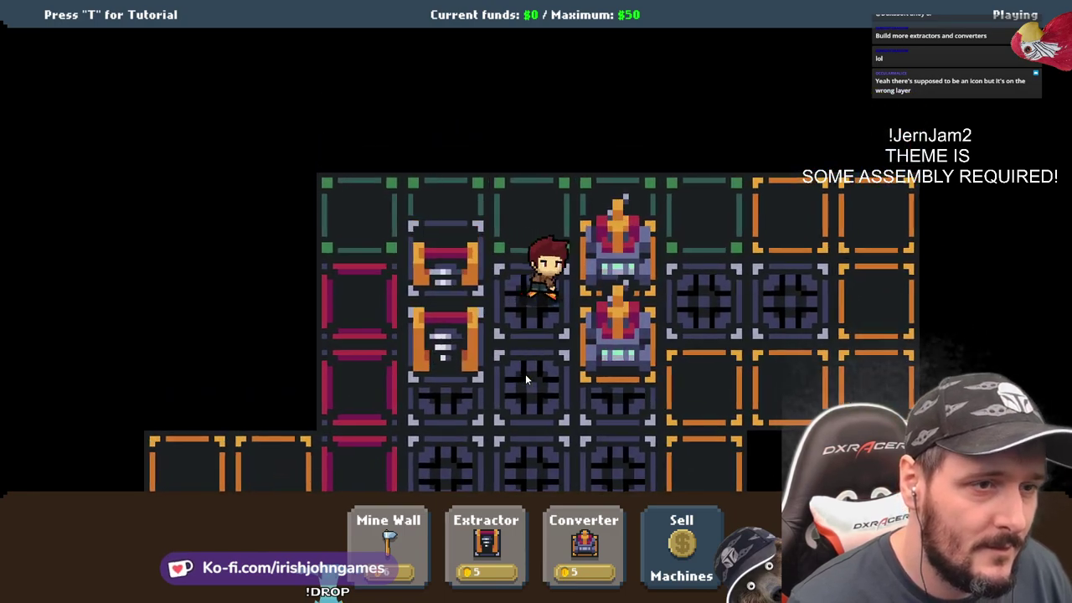
{"action": "key", "text": "s"}
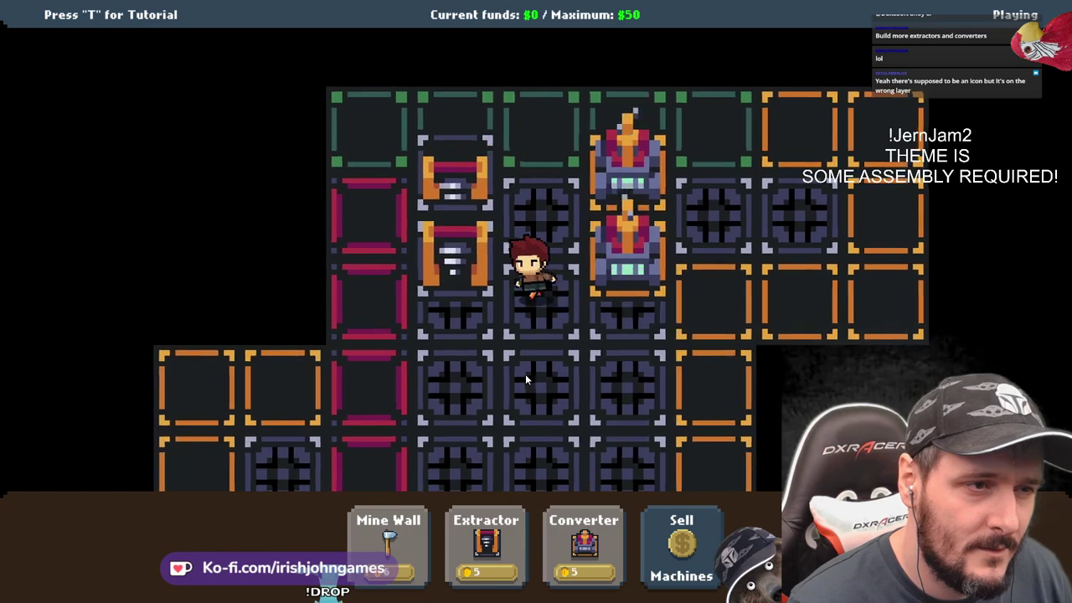
{"action": "key", "text": "d"}
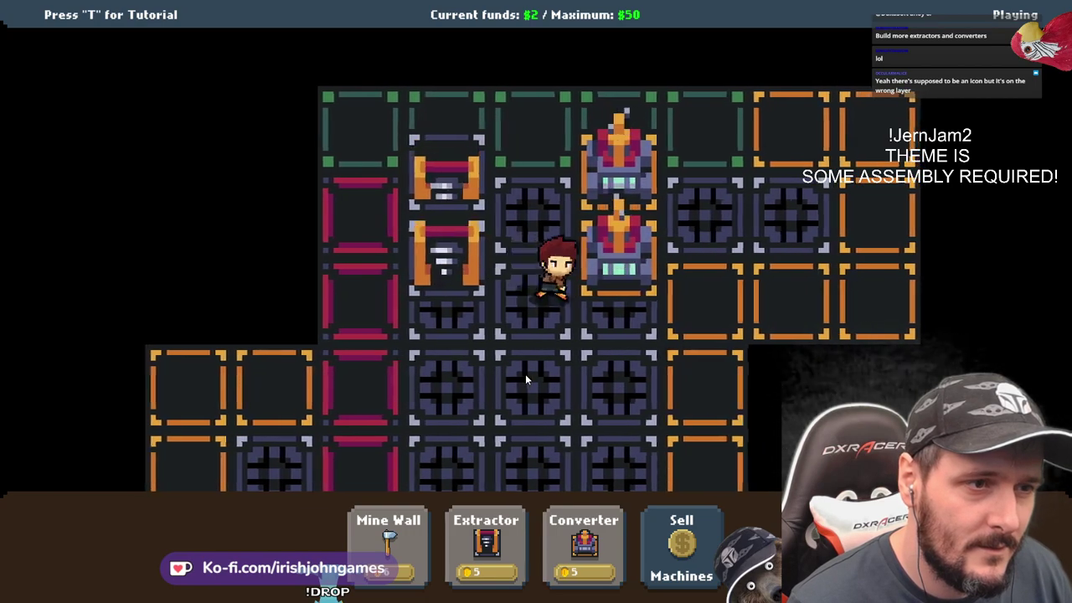
{"action": "key", "text": "w"}
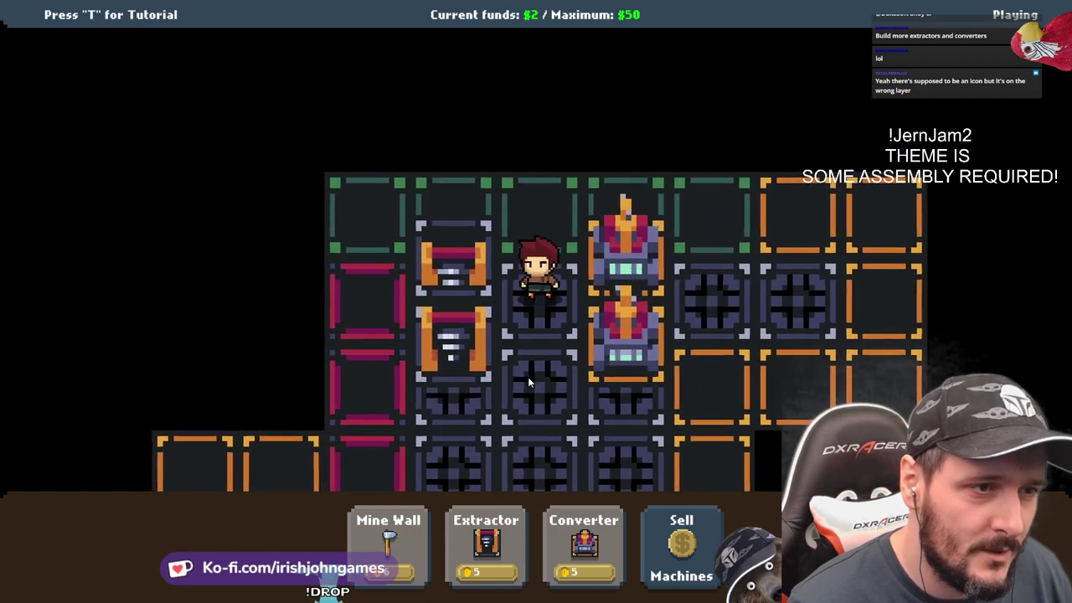
{"action": "key", "text": "d"}
{"action": "key", "text": "a"}
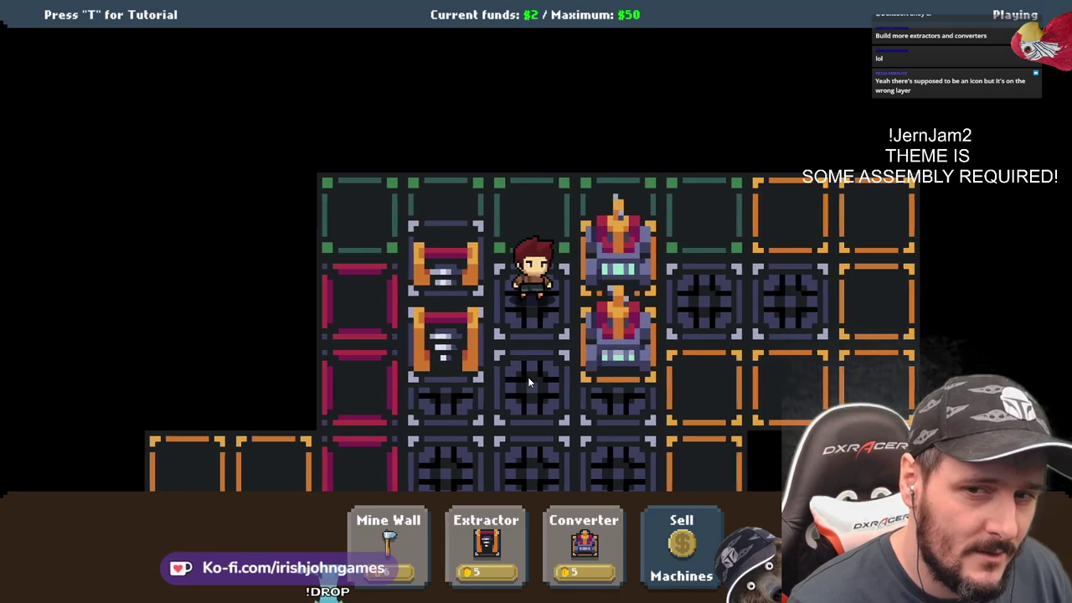
{"action": "key", "text": "s"}
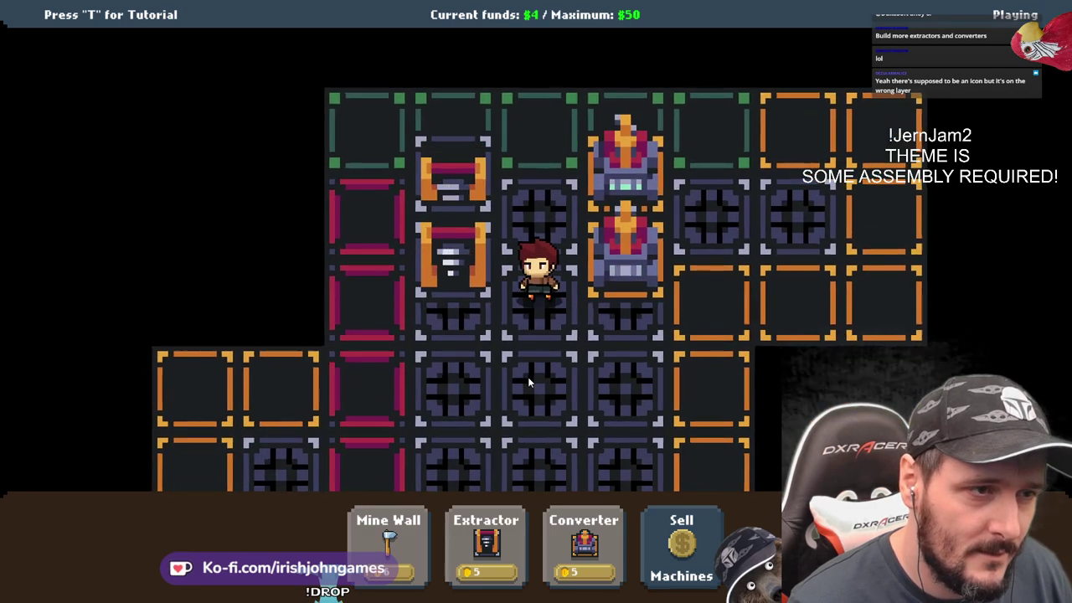
{"action": "key", "text": "w"}
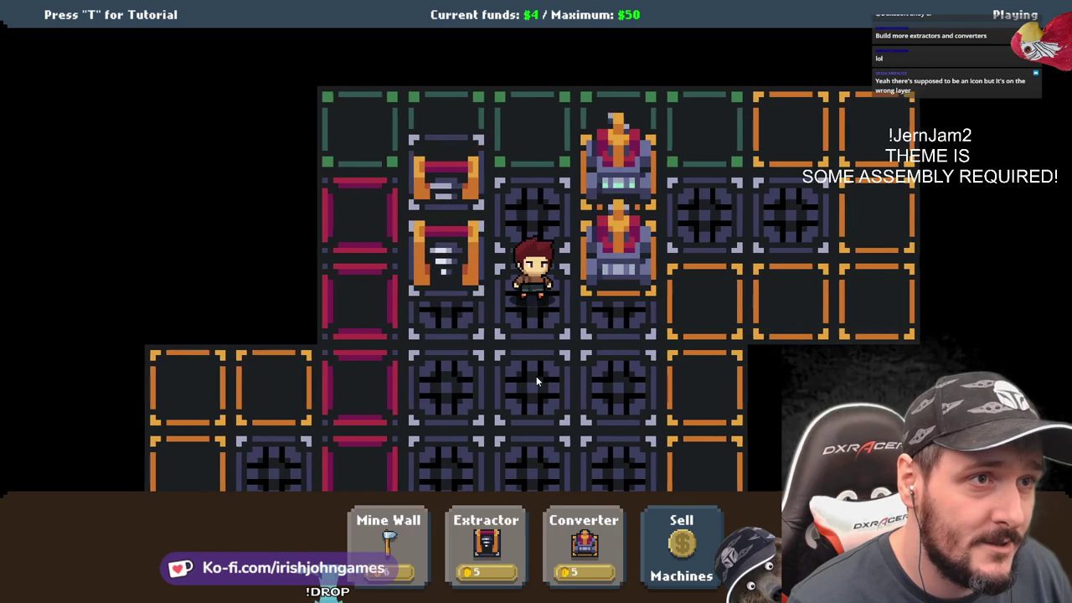
{"action": "key", "text": "w"}
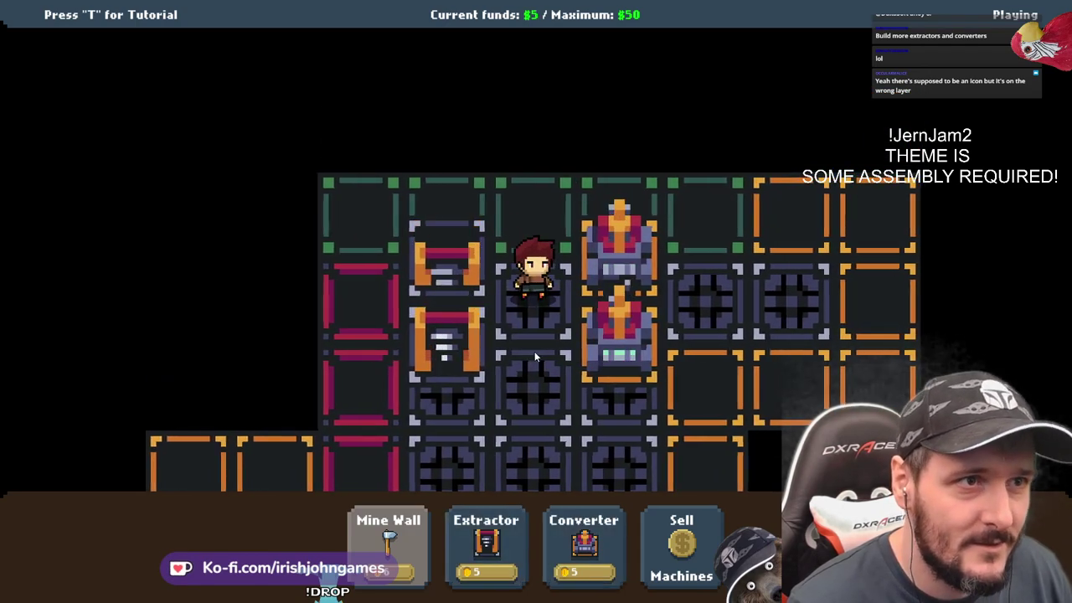
Build a third Extractor directly below the second one
{"action": "key", "text": "s"}
{"action": "key", "text": "s"}
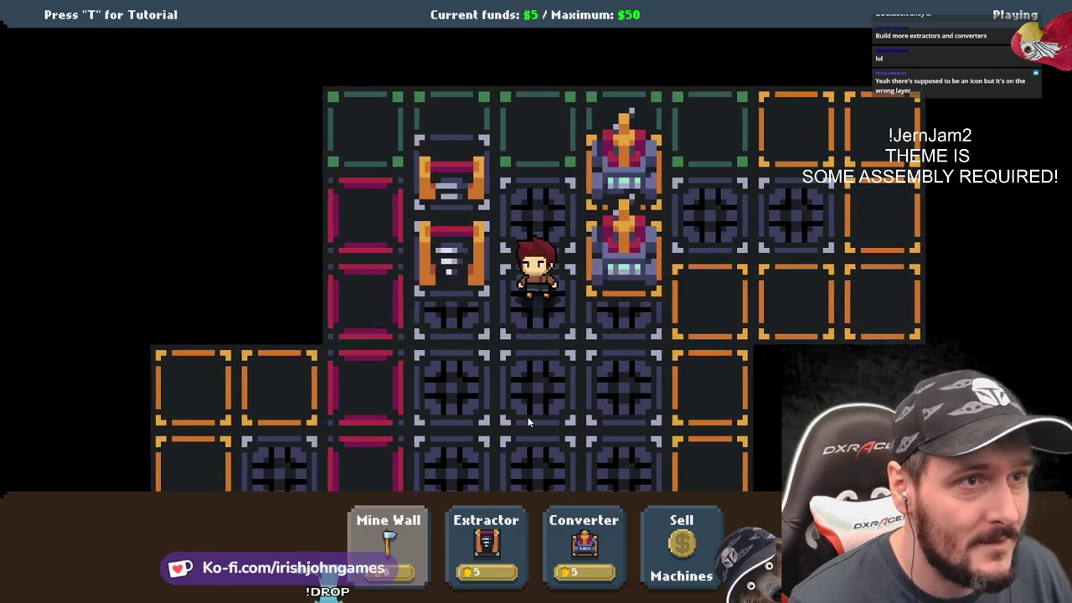
{"action": "left_click", "coordinate": [487, 561]}
{"action": "left_click", "coordinate": [465, 348]}
{"action": "key", "text": "s"}
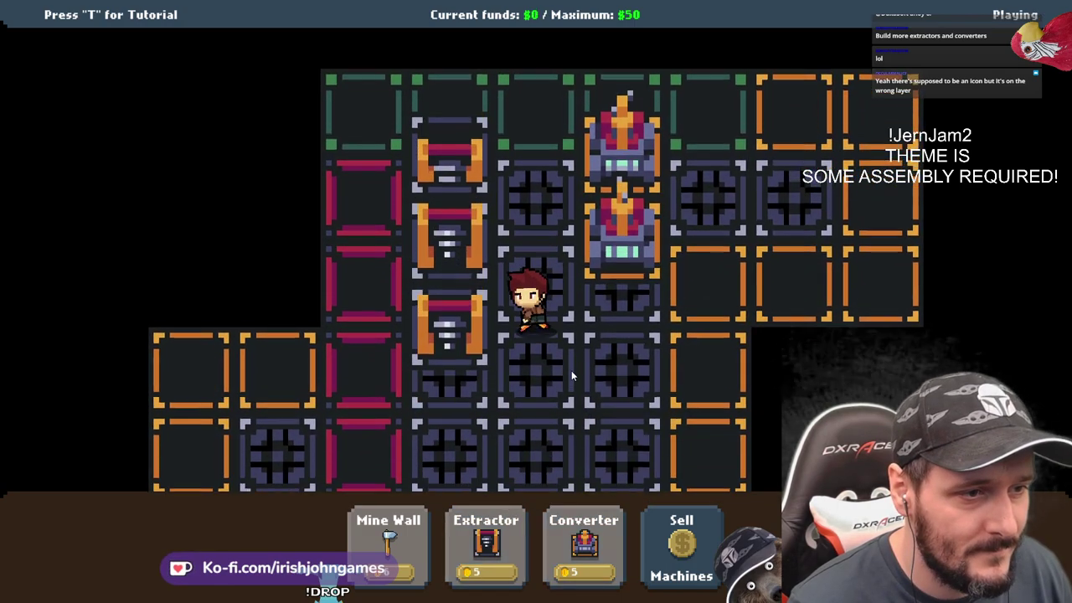
Collect diamonds from the three Extractors and feed both Converters until funds reach $6
{"action": "key", "text": "w"}
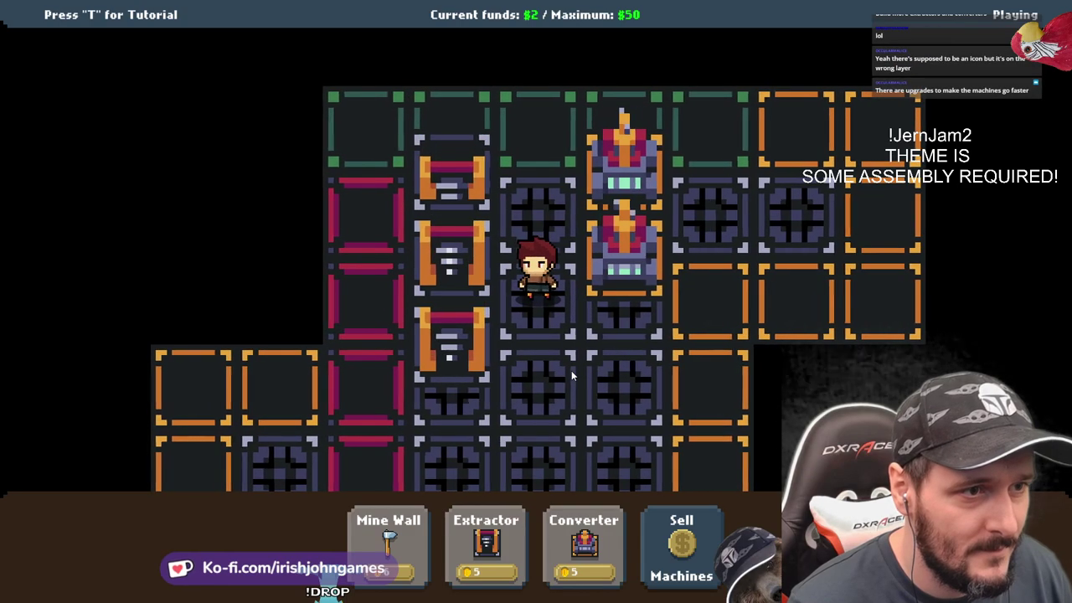
{"action": "key", "text": "w"}
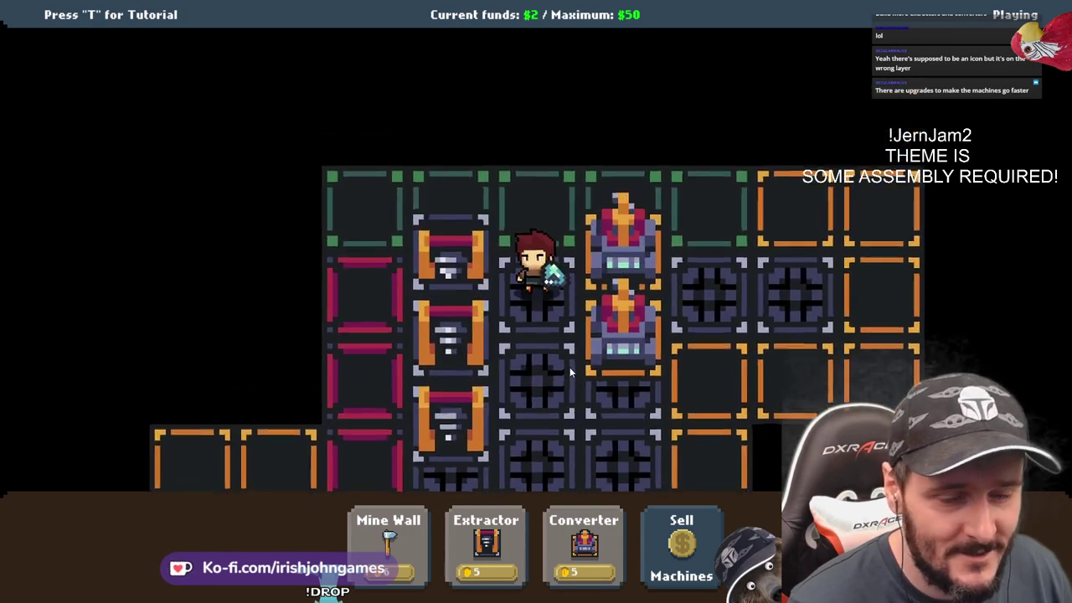
{"action": "key", "text": "s"}
{"action": "key", "text": "s"}
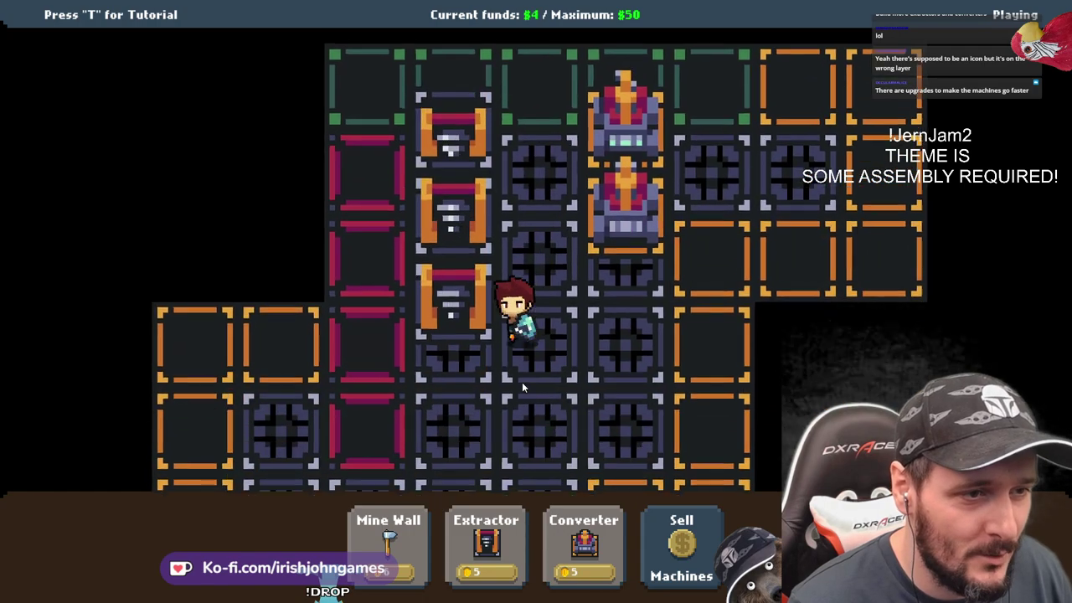
{"action": "key", "text": "w"}
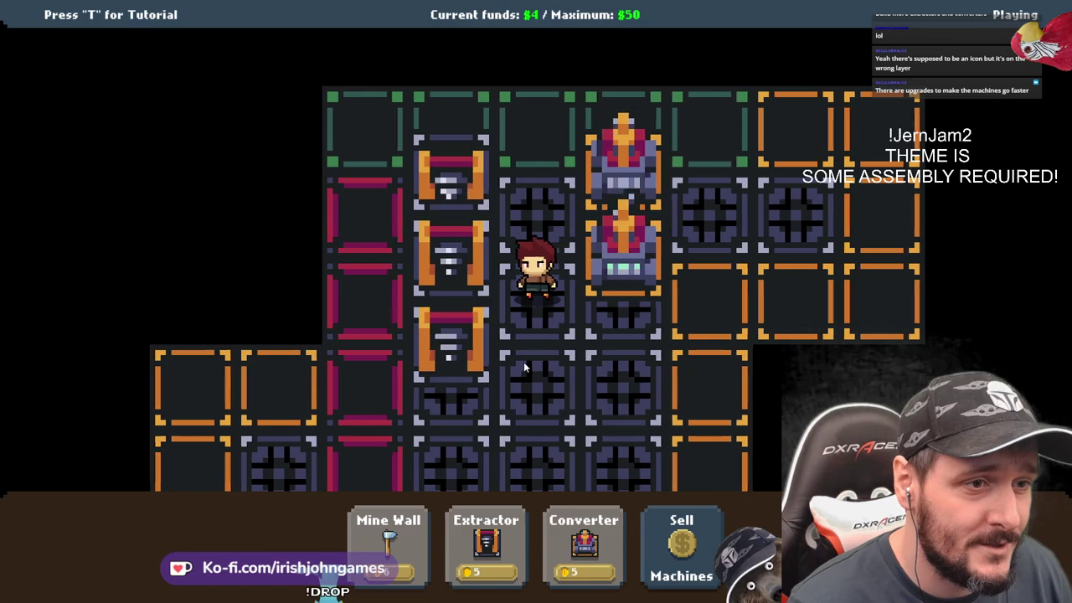
{"action": "key", "text": "w"}
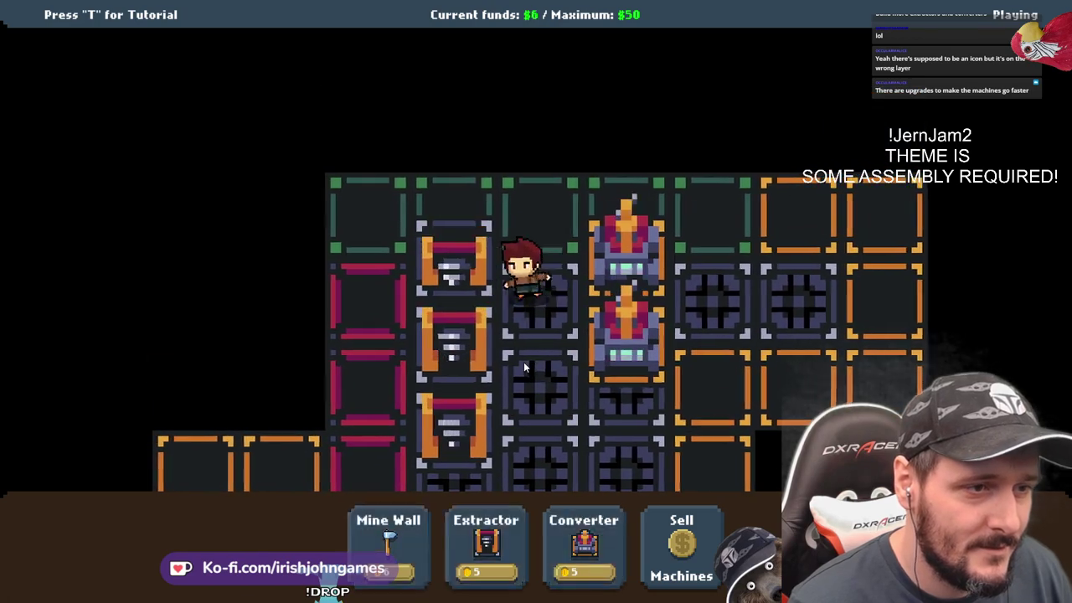
Continue carrying diamonds from the Extractors to the Converters until funds reach $10
{"action": "key", "text": "s"}
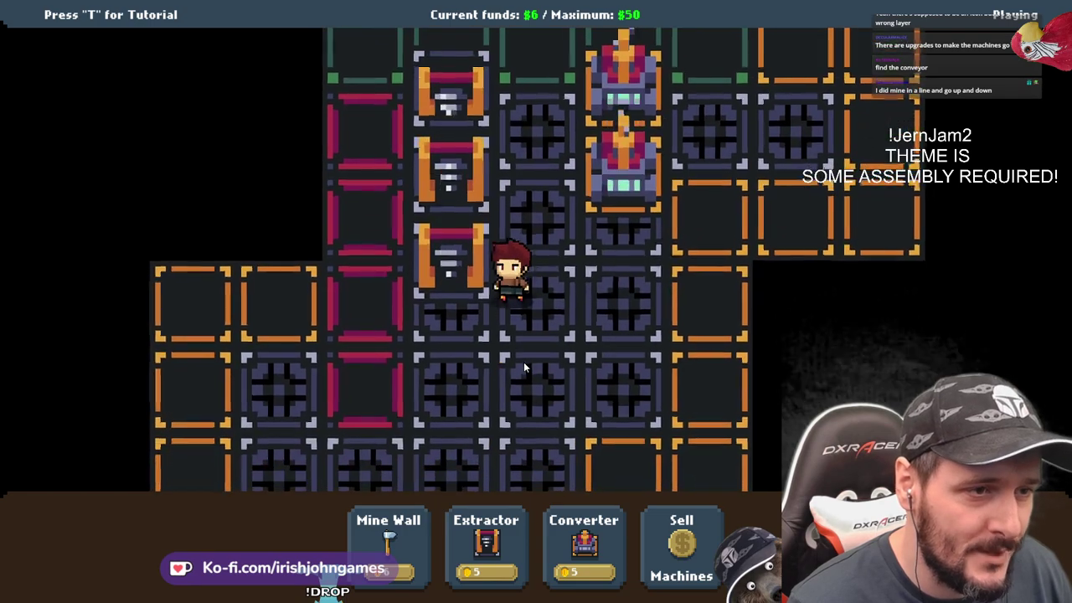
{"action": "key", "text": "d"}
{"action": "key", "text": "w"}
{"action": "key", "text": "w"}
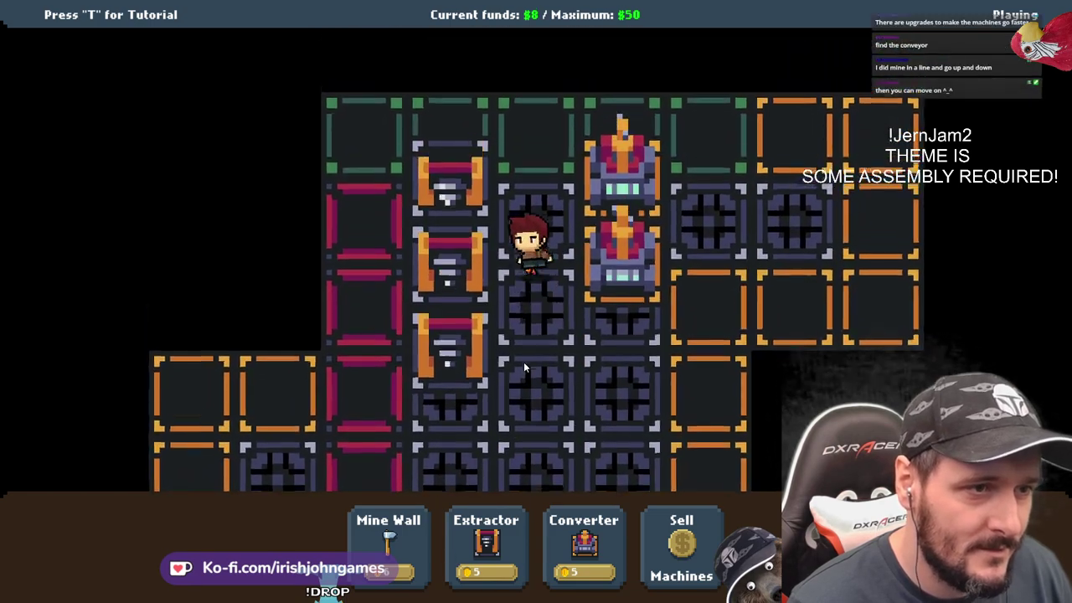
{"action": "key", "text": "d"}
{"action": "key", "text": "s"}
{"action": "key", "text": "d"}
{"action": "key", "text": "s"}
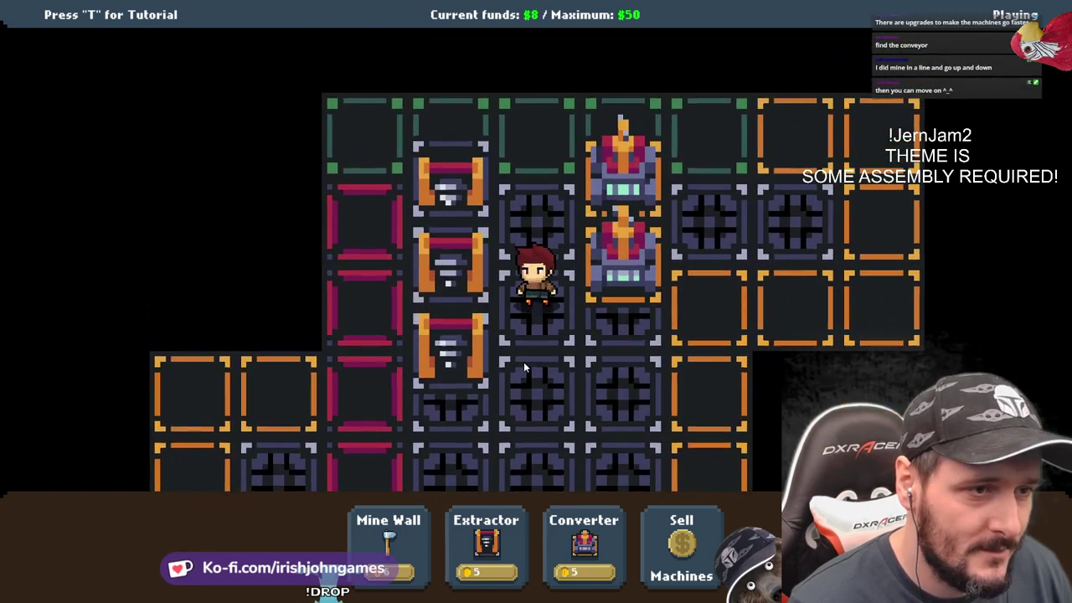
{"action": "key", "text": "s"}
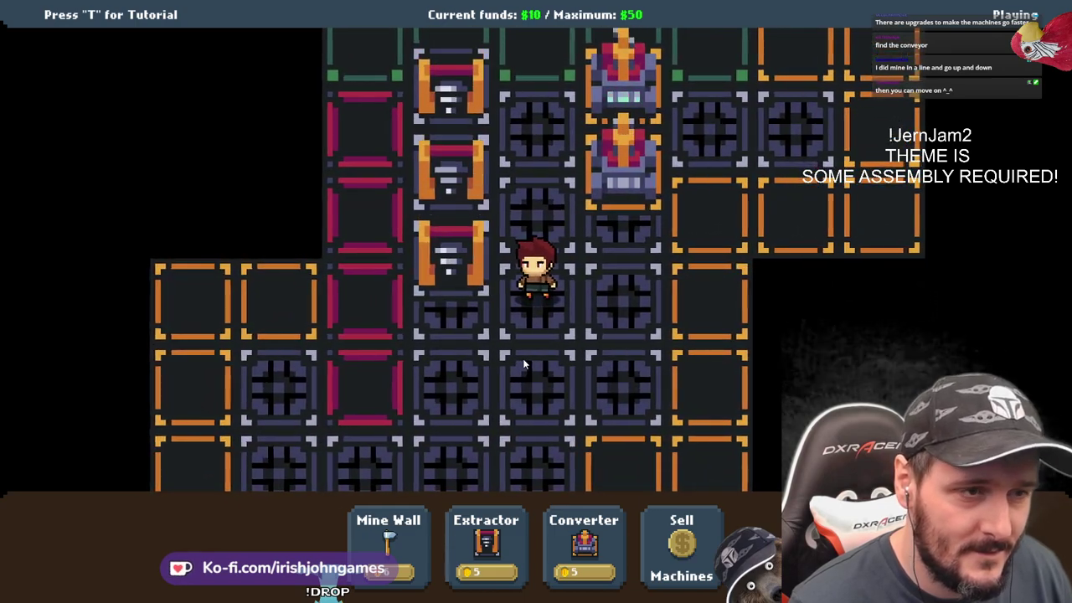
Mine the orange wall tile at the right end of the second floor row below the lower Converter
{"action": "key", "text": "d"}
{"action": "key", "text": "a"}
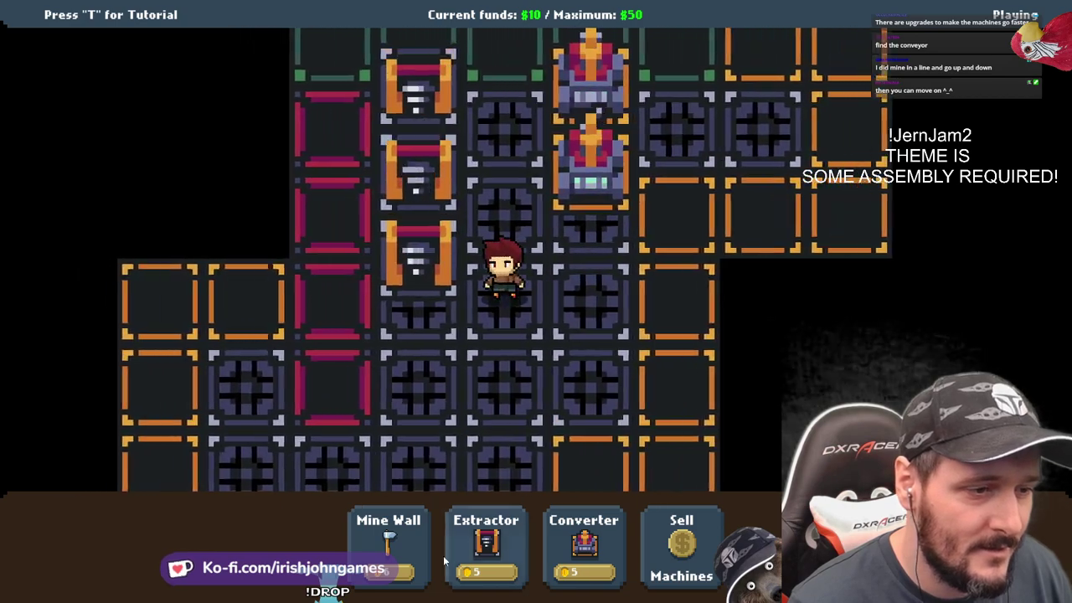
{"action": "left_click", "coordinate": [391, 535]}
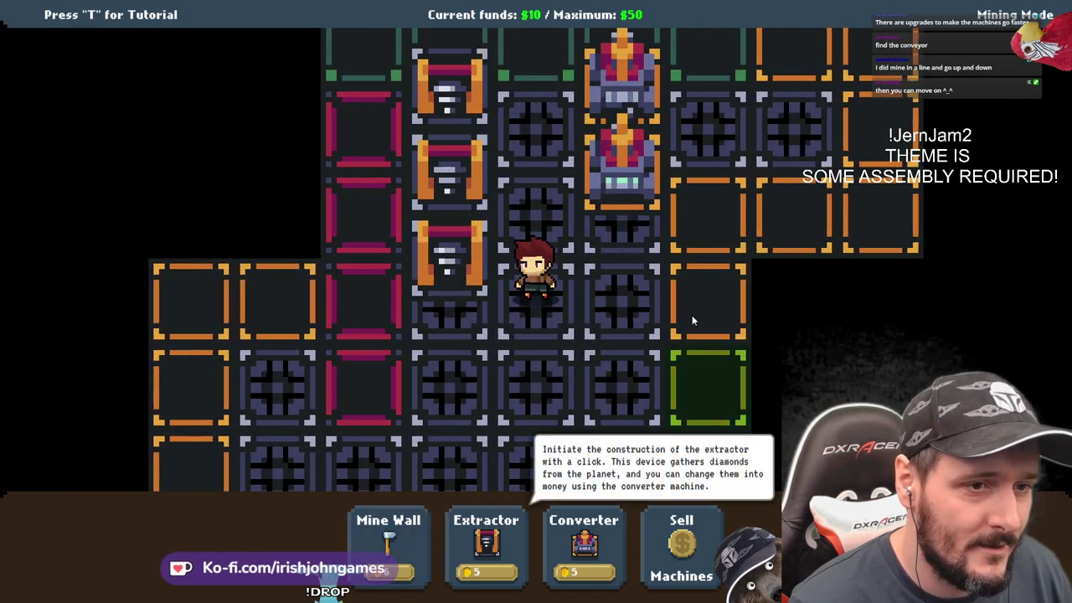
{"action": "left_click", "coordinate": [708, 297]}
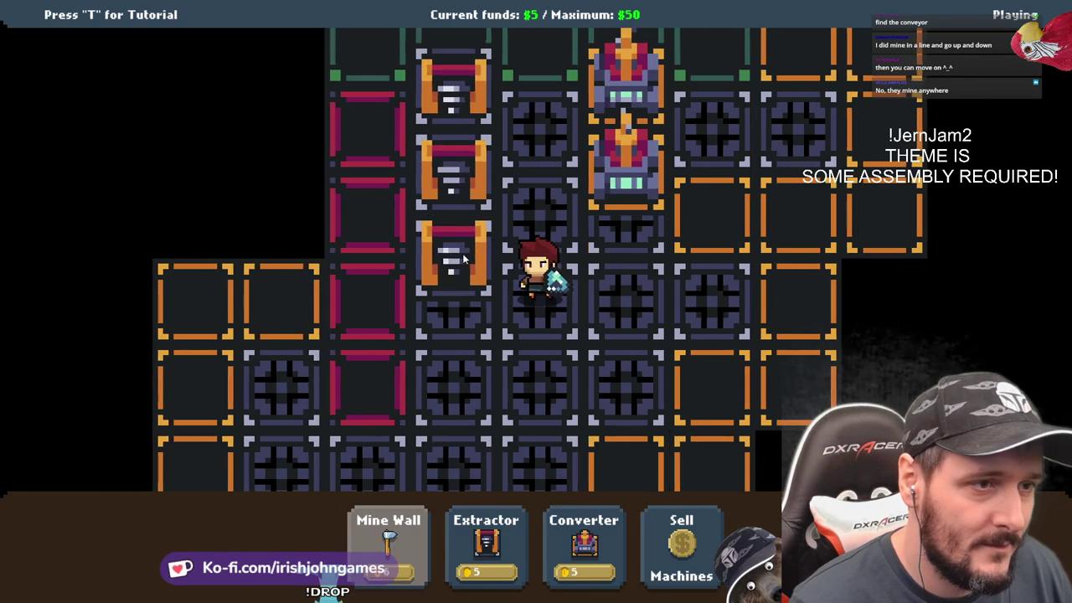
Bring another round of extracted diamonds to the Converters until funds reach $7
{"action": "key", "text": "w"}
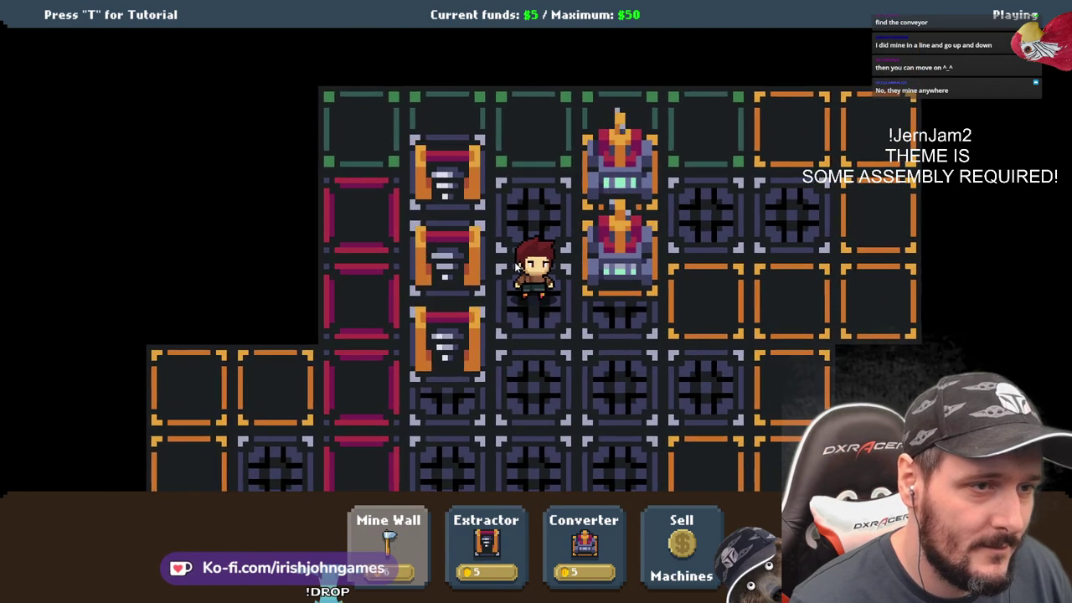
{"action": "key", "text": "w"}
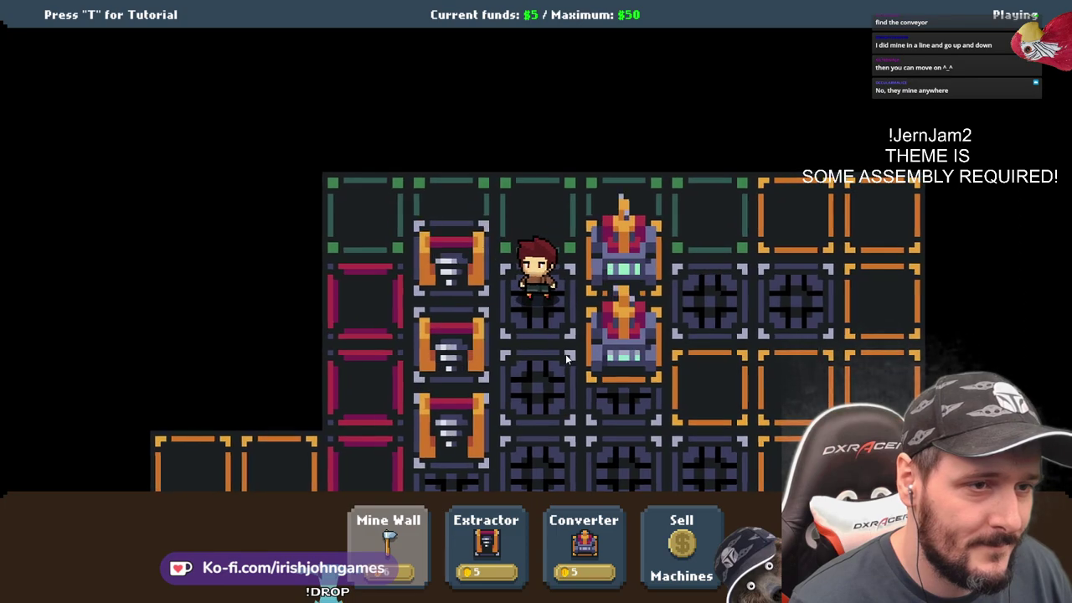
{"action": "key", "text": "s"}
{"action": "key", "text": "s"}
Extend the new side passage below the Converters by mining the next wall tile to its right
{"action": "key", "text": "d"}
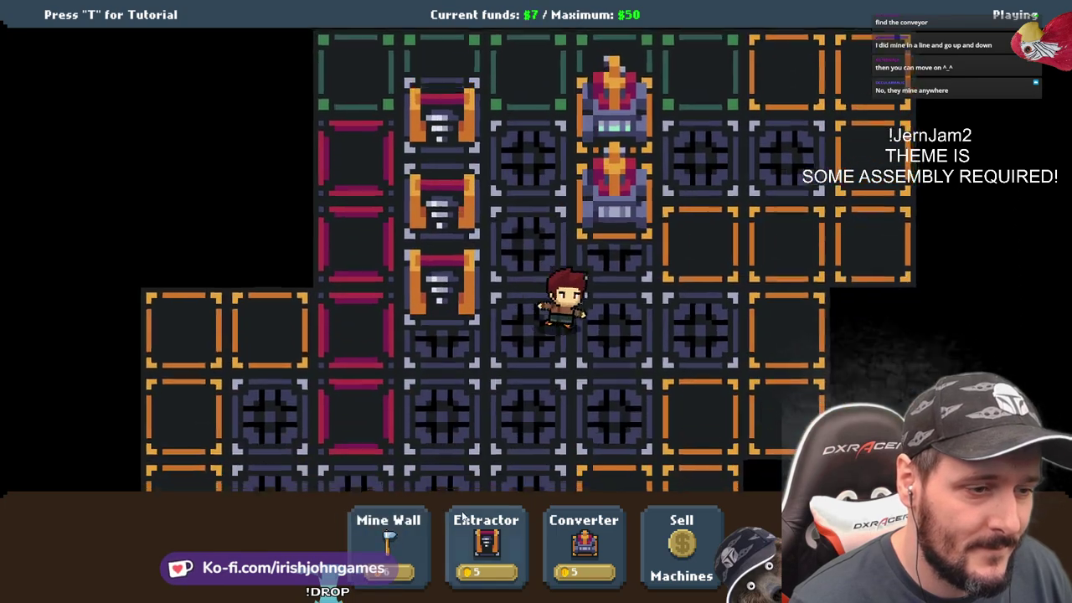
{"action": "left_click", "coordinate": [402, 541]}
{"action": "left_click", "coordinate": [711, 293]}
{"action": "right_click", "coordinate": [778, 283]}
{"action": "key", "text": "a"}
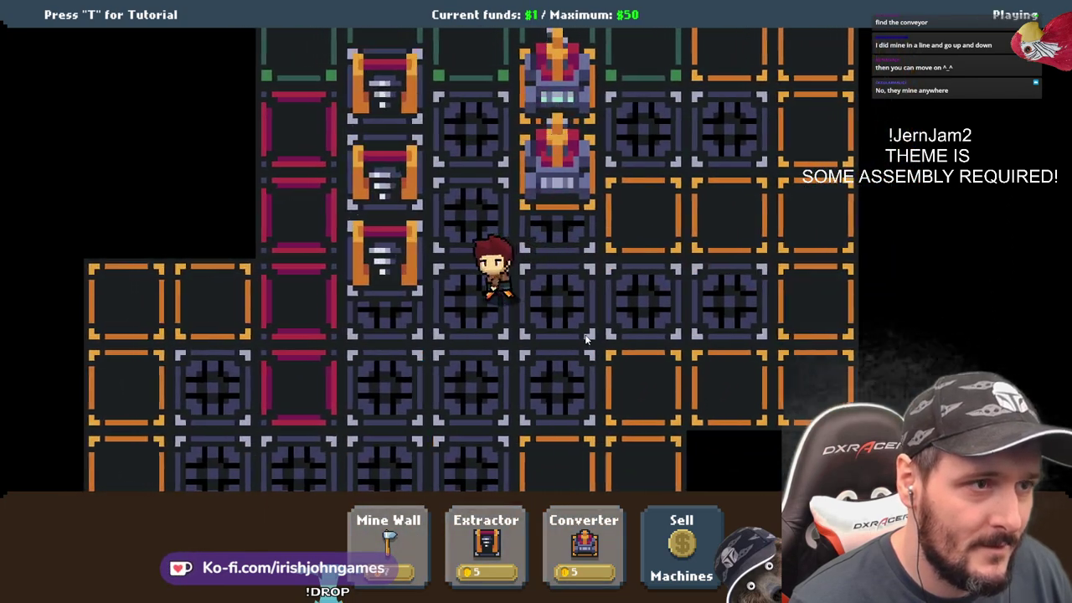
Walk back between the machines and keep feeding diamonds into the Converters until funds reach $5
{"action": "key", "text": "w"}
{"action": "key", "text": "d"}
{"action": "key", "text": "a"}
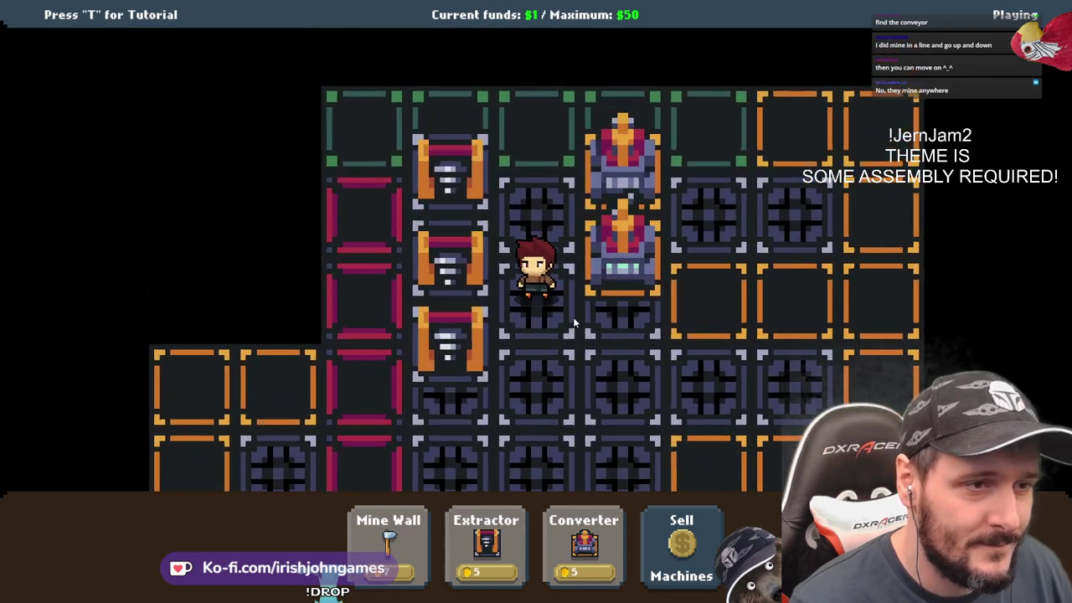
{"action": "key", "text": "w"}
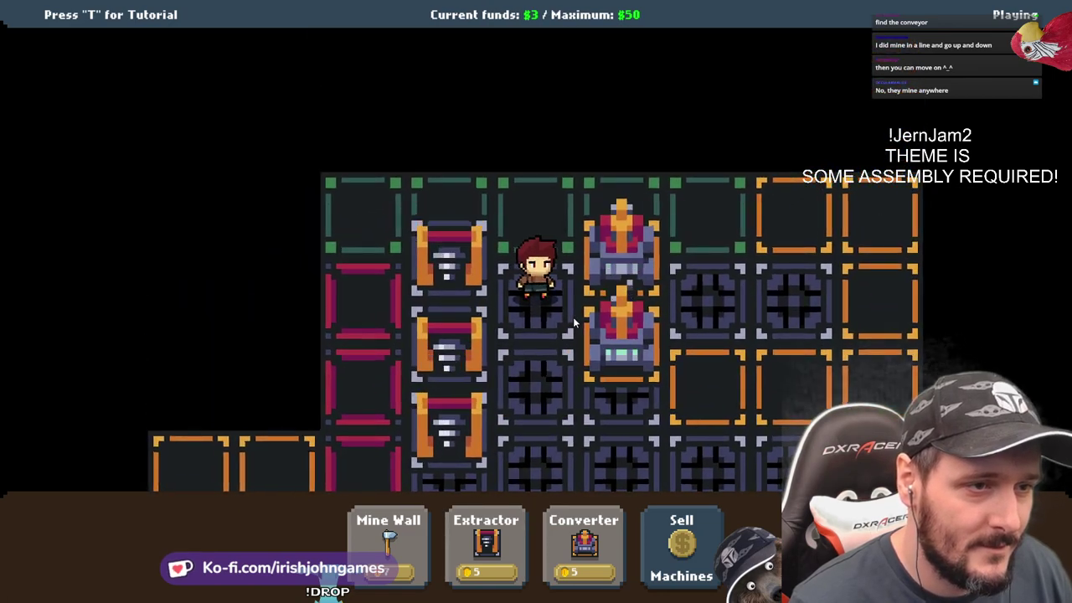
{"action": "key", "text": "s"}
{"action": "key", "text": "s"}
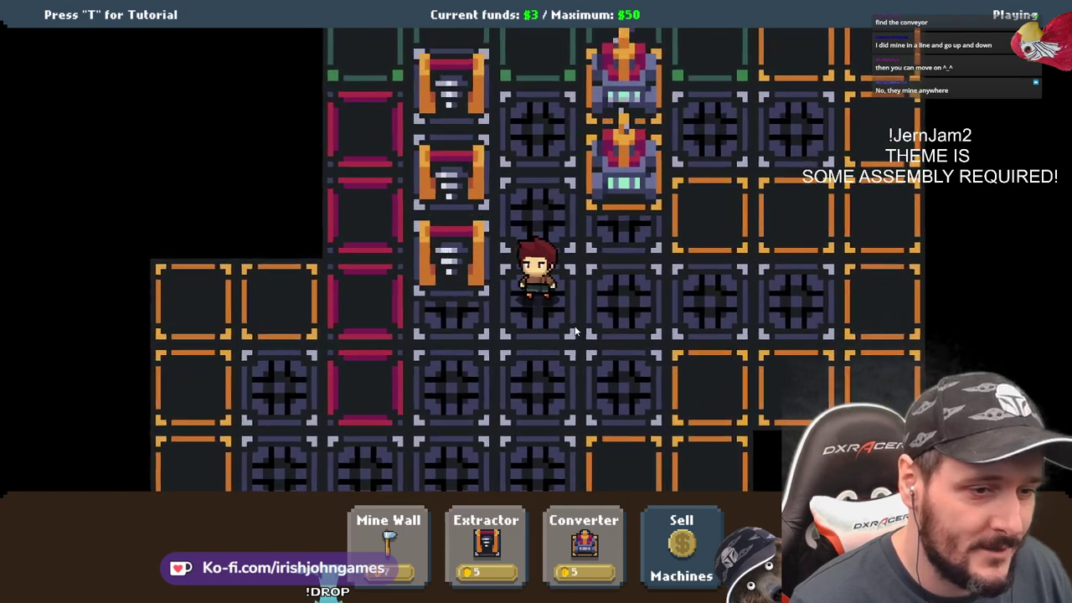
{"action": "key", "text": "w"}
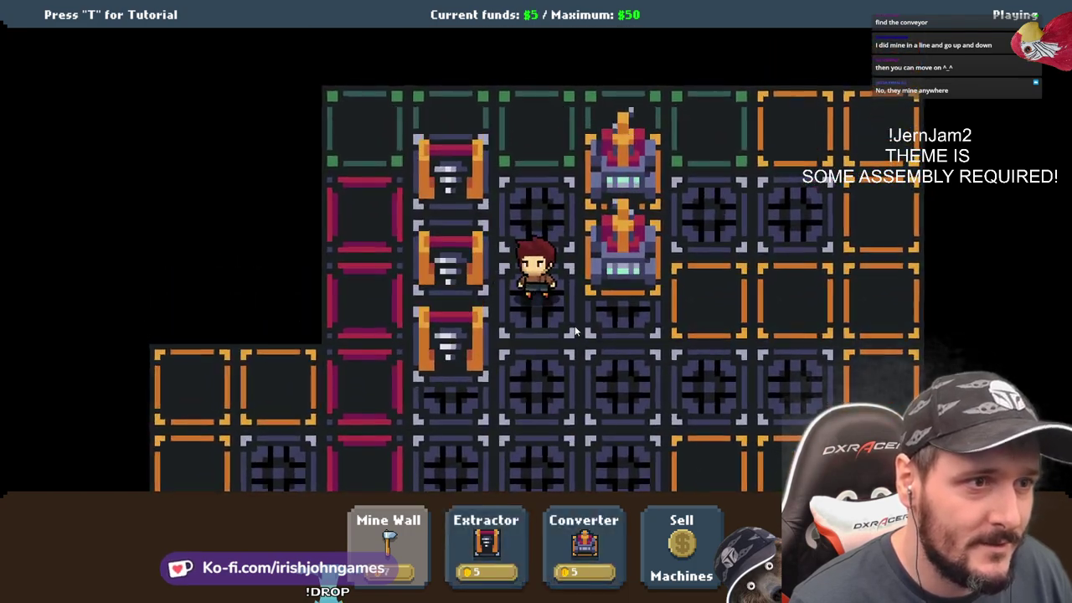
{"action": "key", "text": "w"}
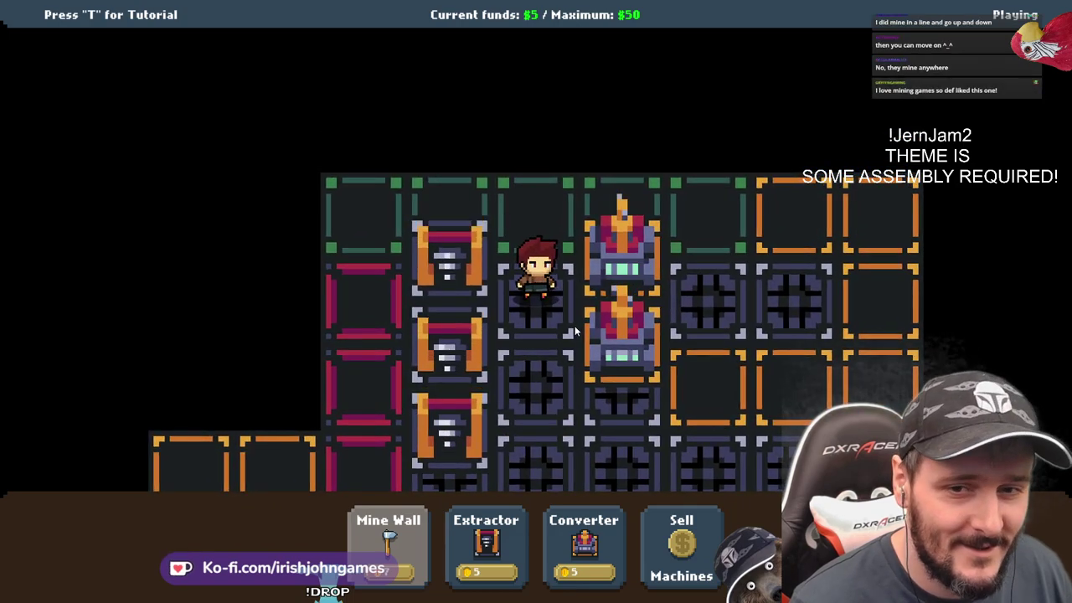
Deliver another diamond load to the Converters and mine a third wall tile at the passage's right end
{"action": "key", "text": "s"}
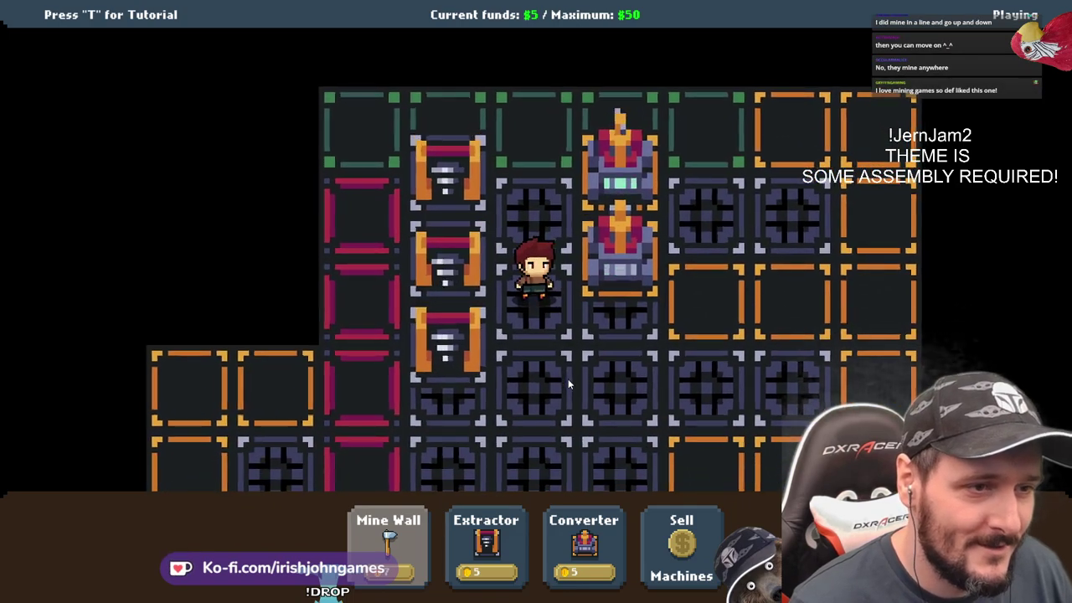
{"action": "key", "text": "s"}
{"action": "key", "text": "d"}
{"action": "left_click", "coordinate": [388, 541]}
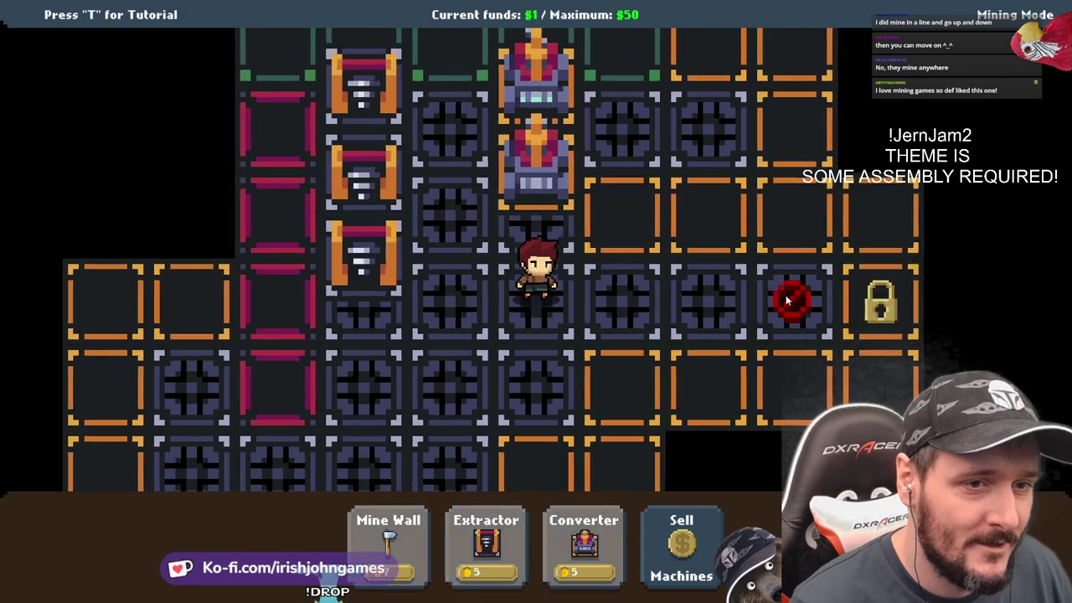
Carry extracted diamonds up and down the aisle between the machines into the Converters until funds reach $4
{"action": "key", "text": "d"}
{"action": "key", "text": "a"}
{"action": "key", "text": "w"}
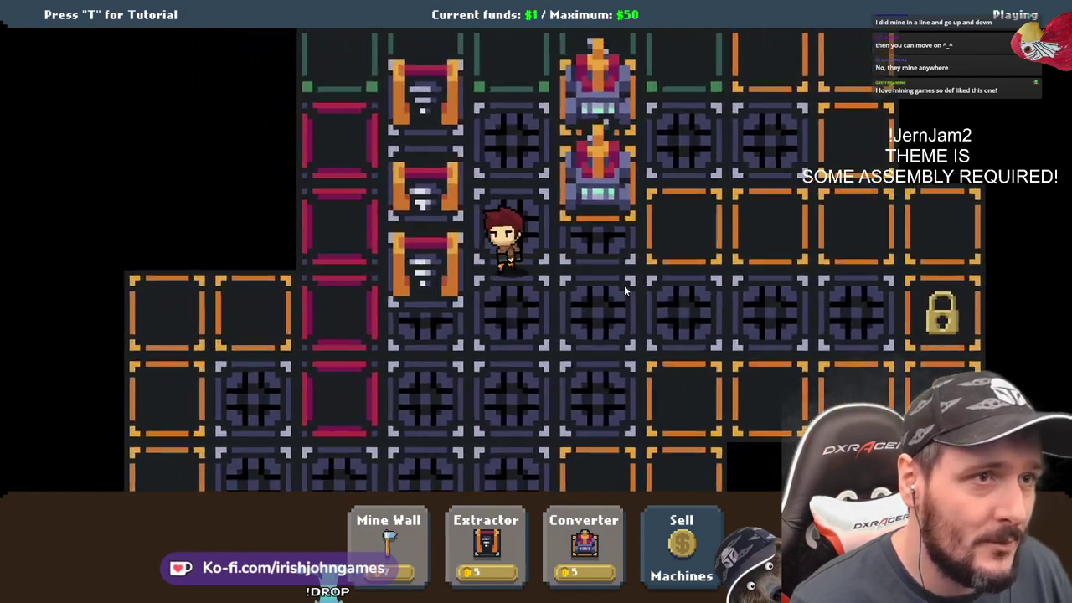
{"action": "key", "text": "s"}
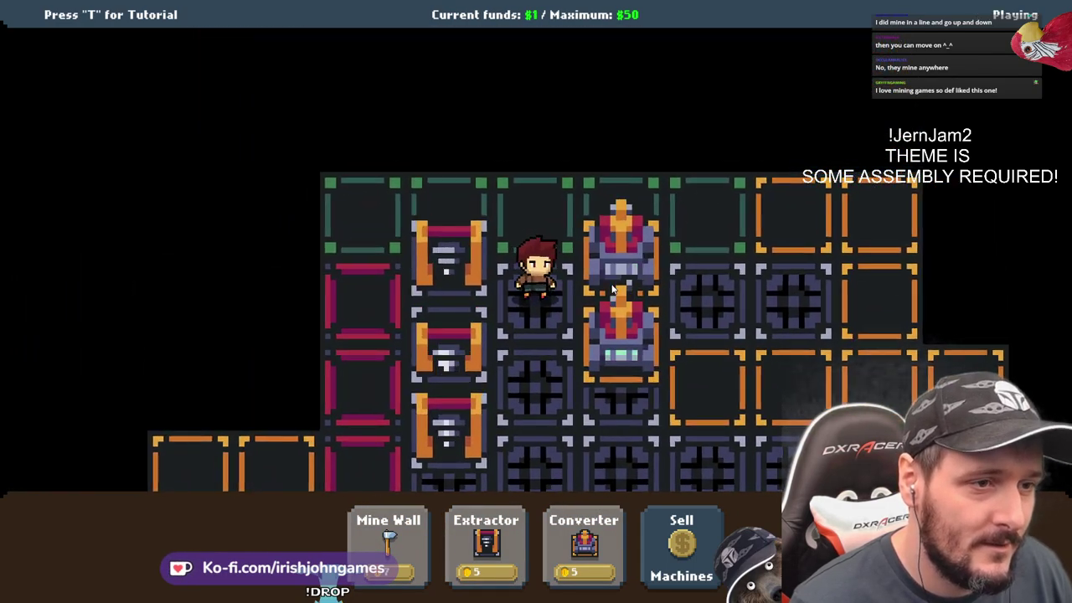
{"action": "key", "text": "s"}
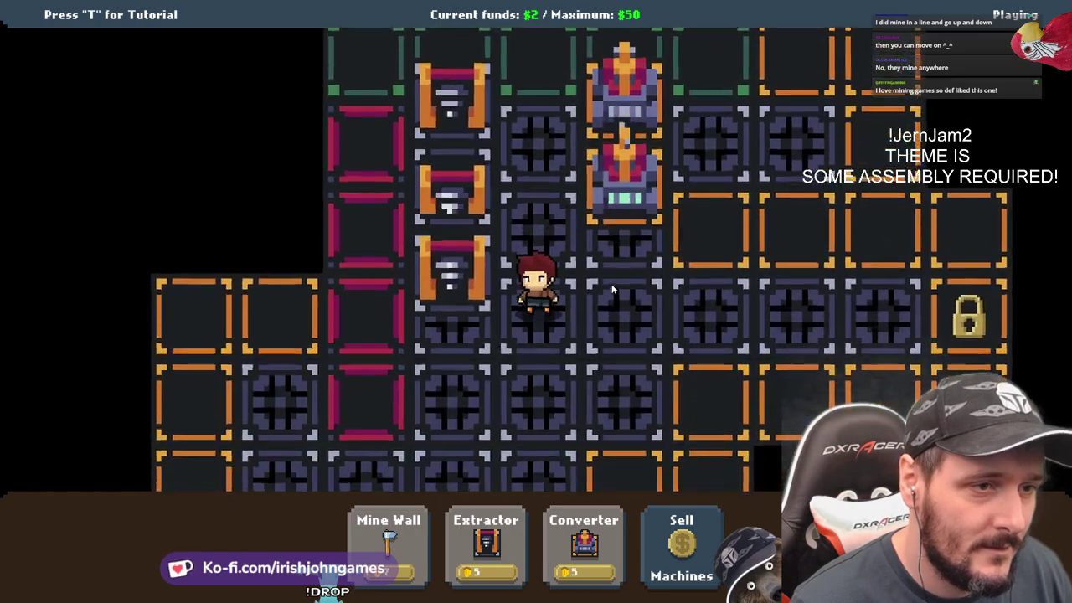
{"action": "key", "text": "d"}
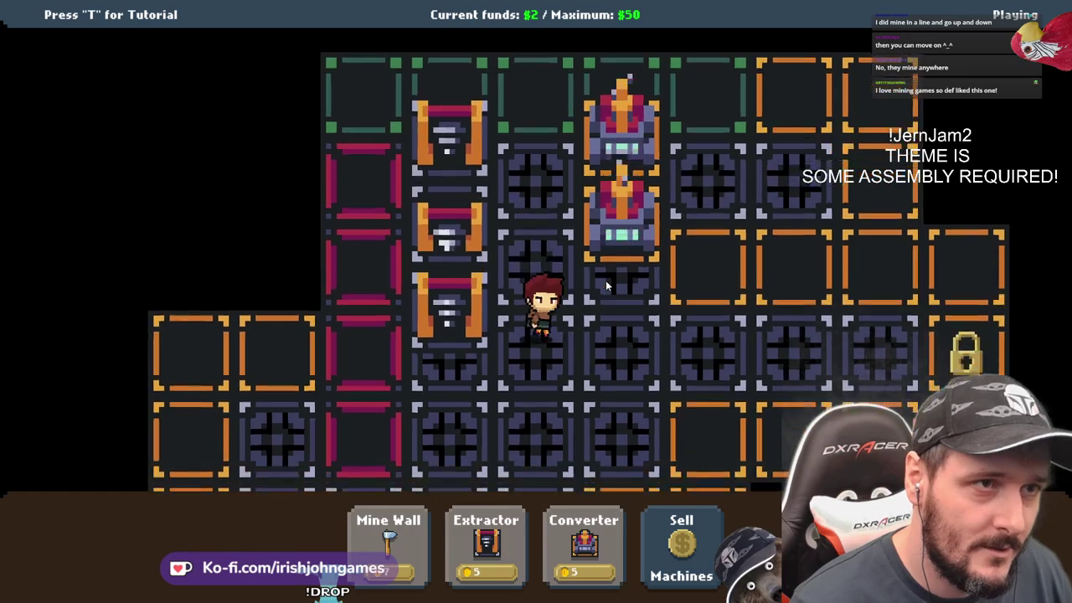
{"action": "key", "text": "d"}
{"action": "key", "text": "a"}
{"action": "key", "text": "w"}
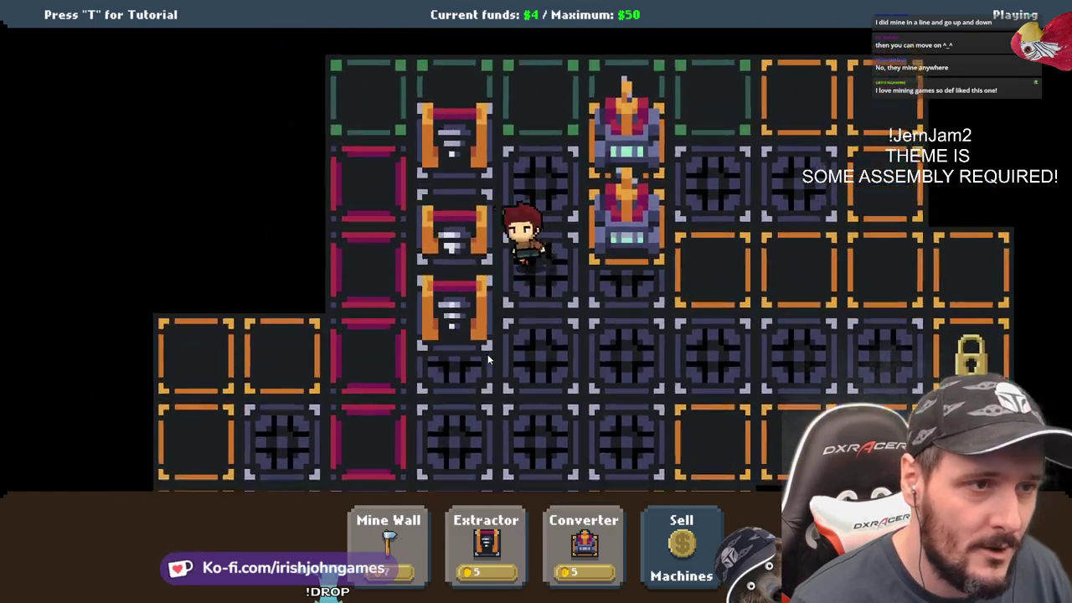
Bring another diamond load from the Extractors to the Converters to raise funds to $6
{"action": "key", "text": "w"}
{"action": "key", "text": "s"}
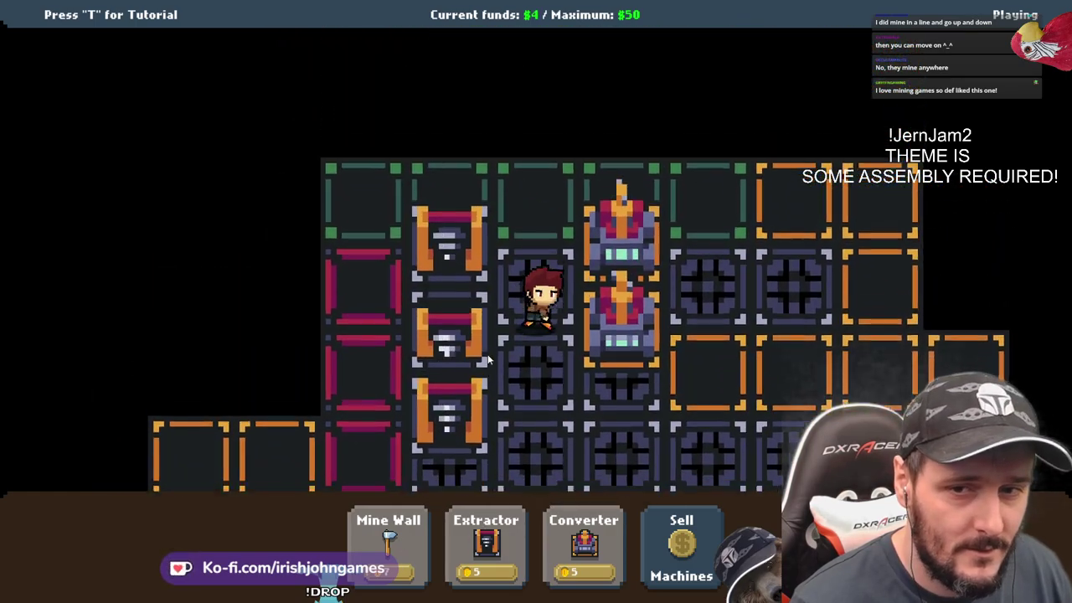
{"action": "key", "text": "s"}
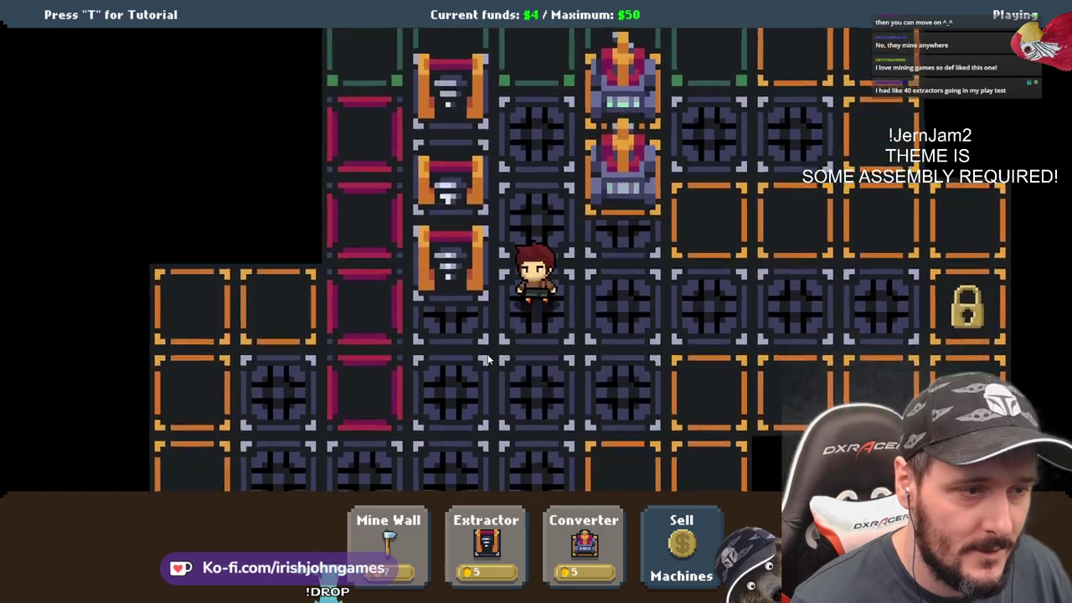
{"action": "key", "text": "w"}
{"action": "key", "text": "s"}
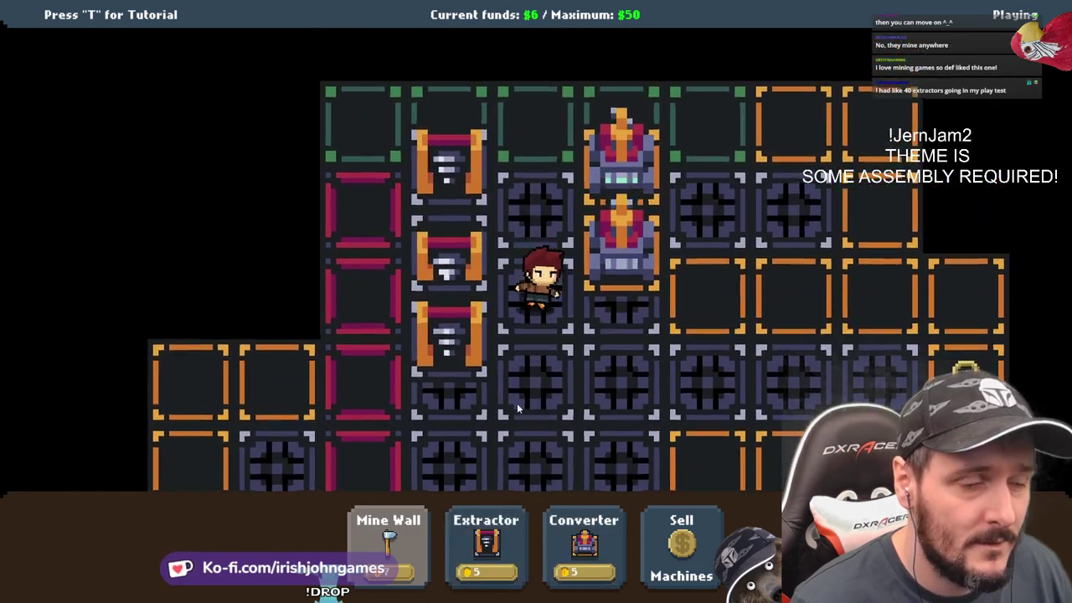
Walk into the side passage and mine the padlocked wall tile at its right end
{"action": "key", "text": "d"}
{"action": "key", "text": "d"}
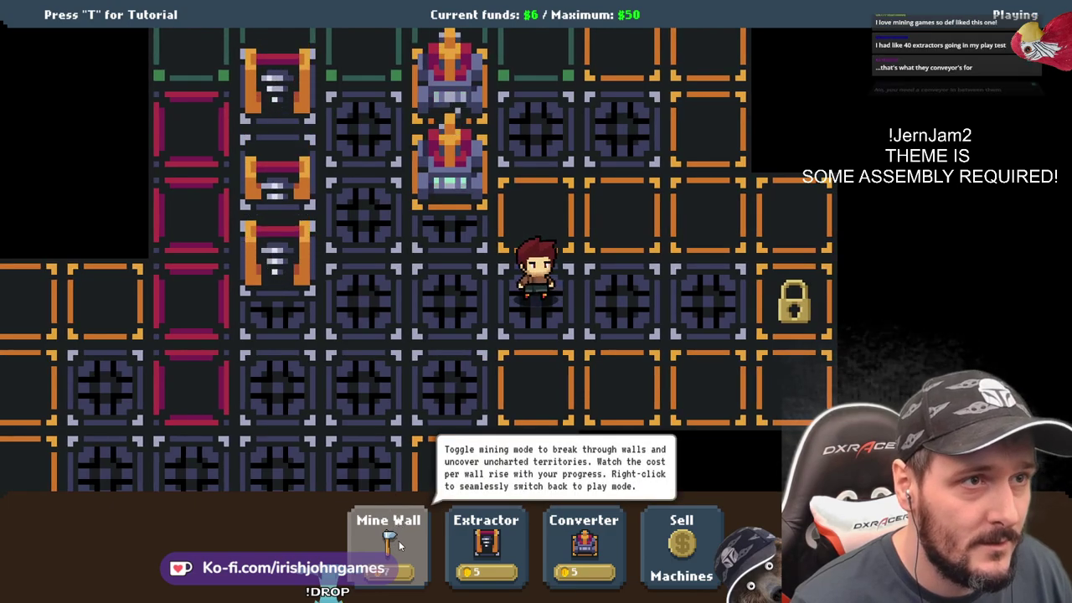
{"action": "left_click", "coordinate": [399, 538]}
{"action": "left_click", "coordinate": [779, 303]}
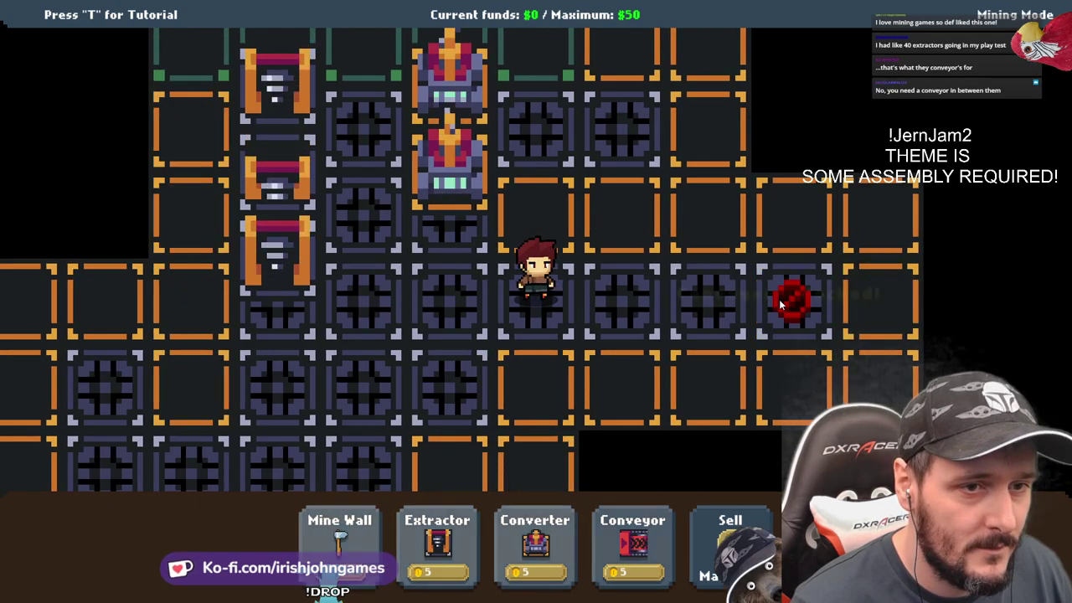
Return to the aisle between the machines and deliver diamonds to the Converters until funds reach $1
{"action": "key", "text": "a"}
{"action": "key", "text": "a"}
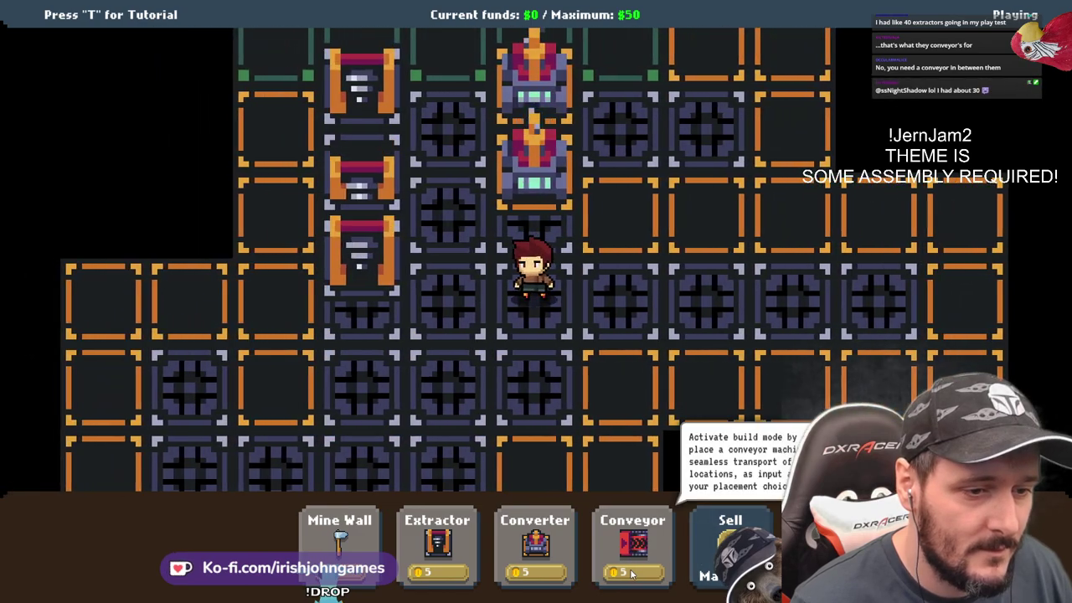
{"action": "key", "text": "w"}
{"action": "key", "text": "d"}
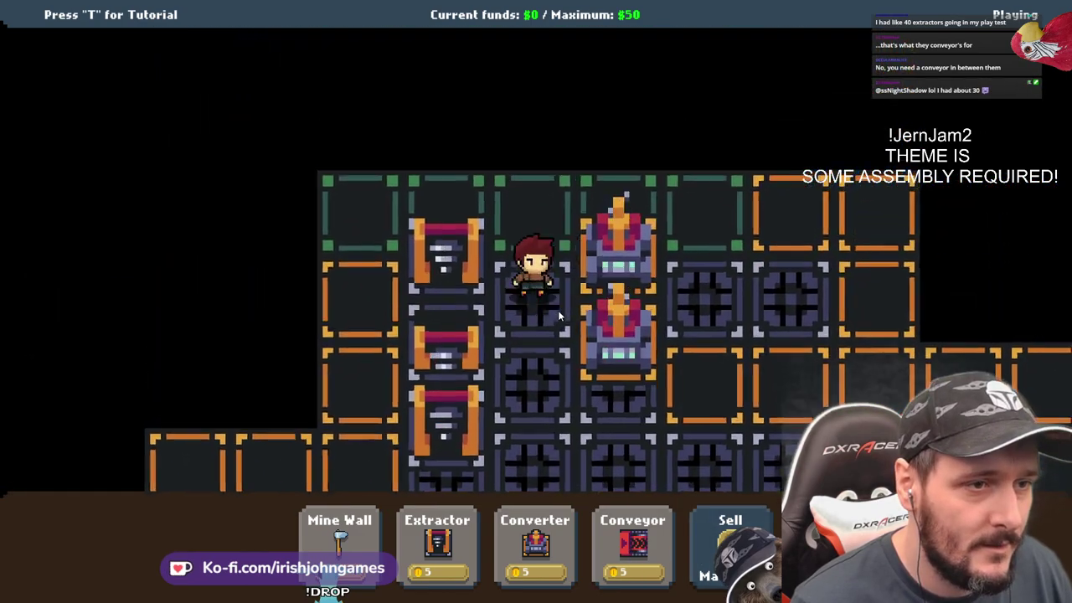
{"action": "key", "text": "a"}
{"action": "key", "text": "d"}
{"action": "key", "text": "s"}
{"action": "key", "text": "a"}
{"action": "key", "text": "d"}
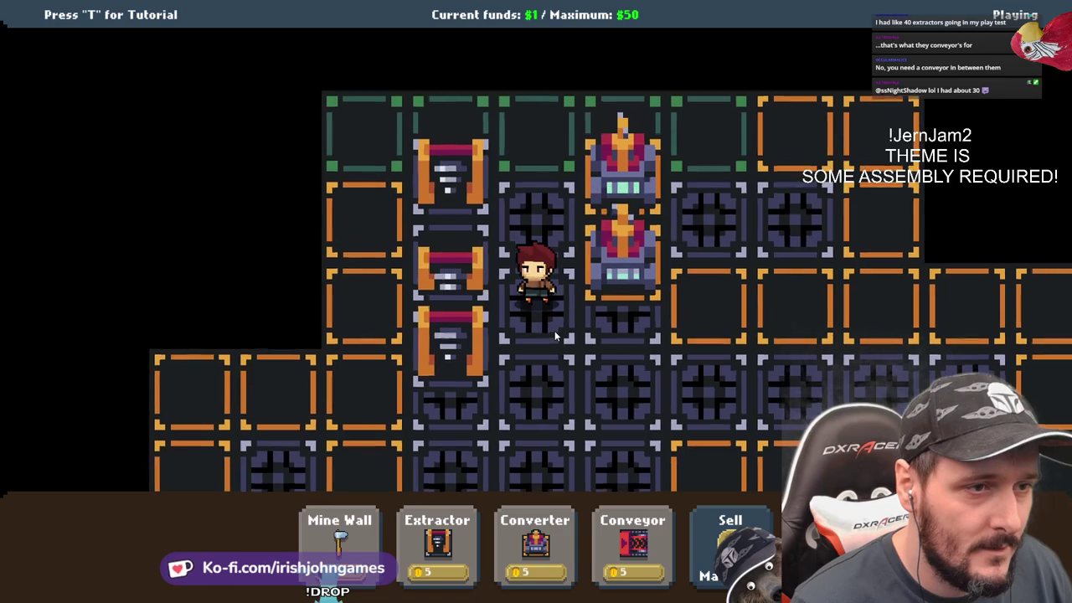
Collect diamonds from the lower Extractors and feed them into the Converters until funds reach $3
{"action": "key", "text": "s"}
{"action": "key", "text": "a"}
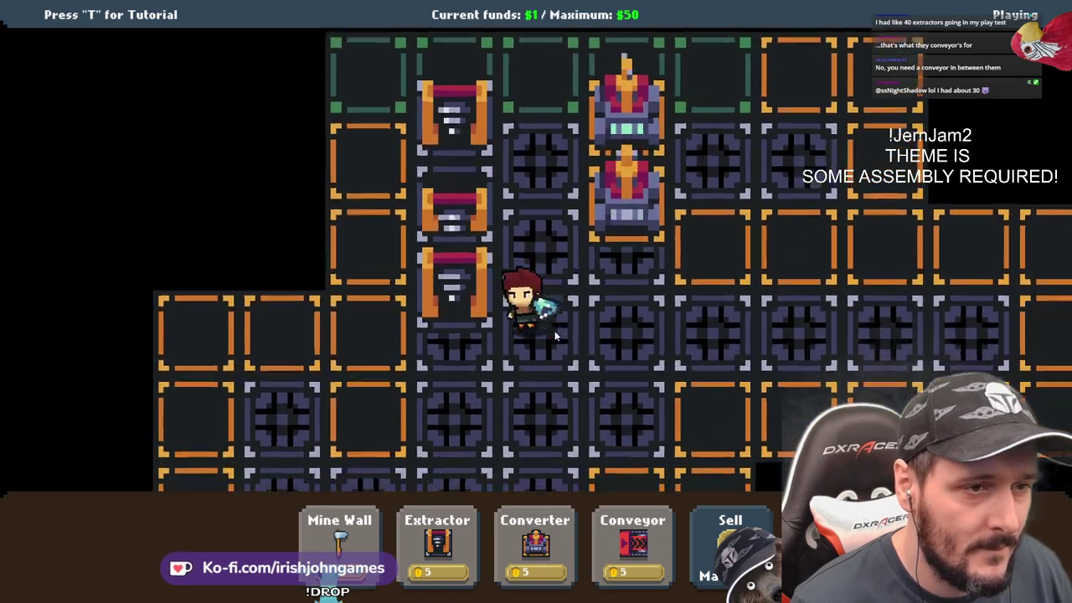
{"action": "key", "text": "d"}
{"action": "key", "text": "a"}
{"action": "key", "text": "a"}
{"action": "key", "text": "w"}
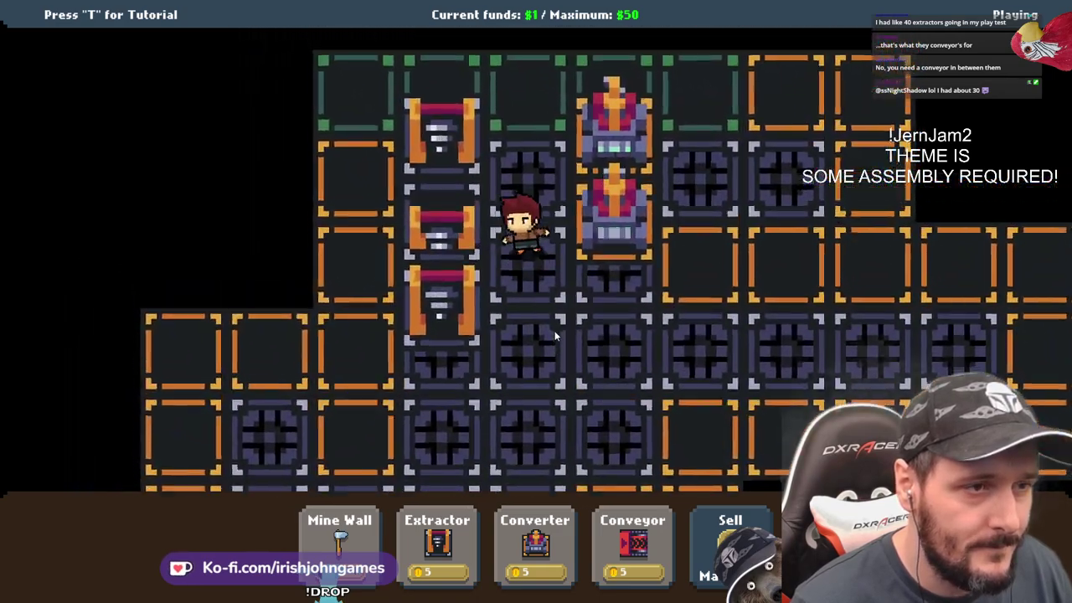
{"action": "key", "text": "s"}
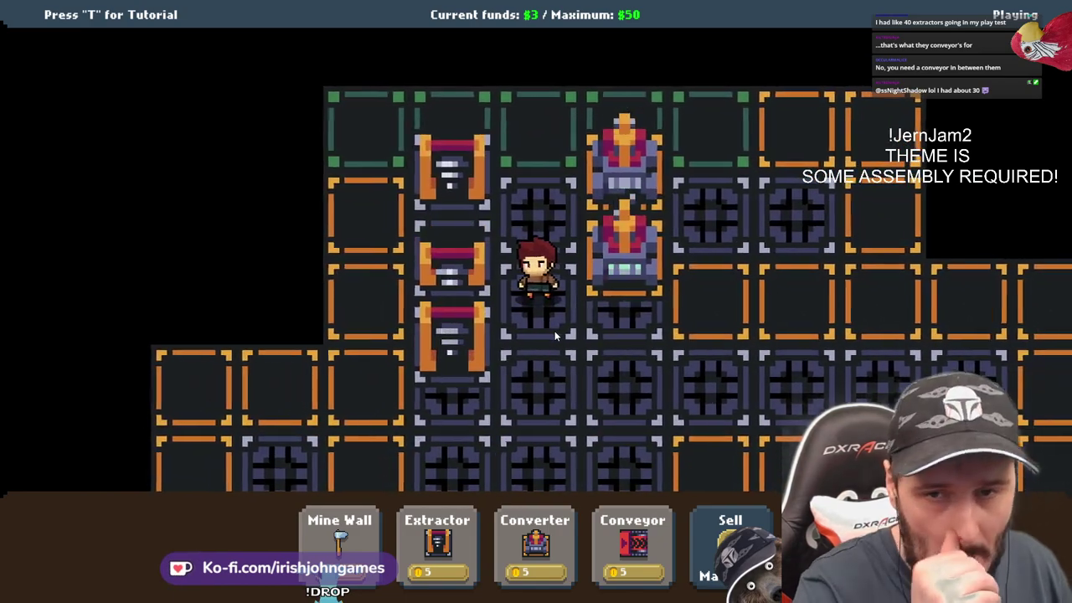
Earn funds of $5 from another diamond delivery and build a Conveyor between the top Extractor and the top Converter
{"action": "key", "text": "d"}
{"action": "key", "text": "s"}
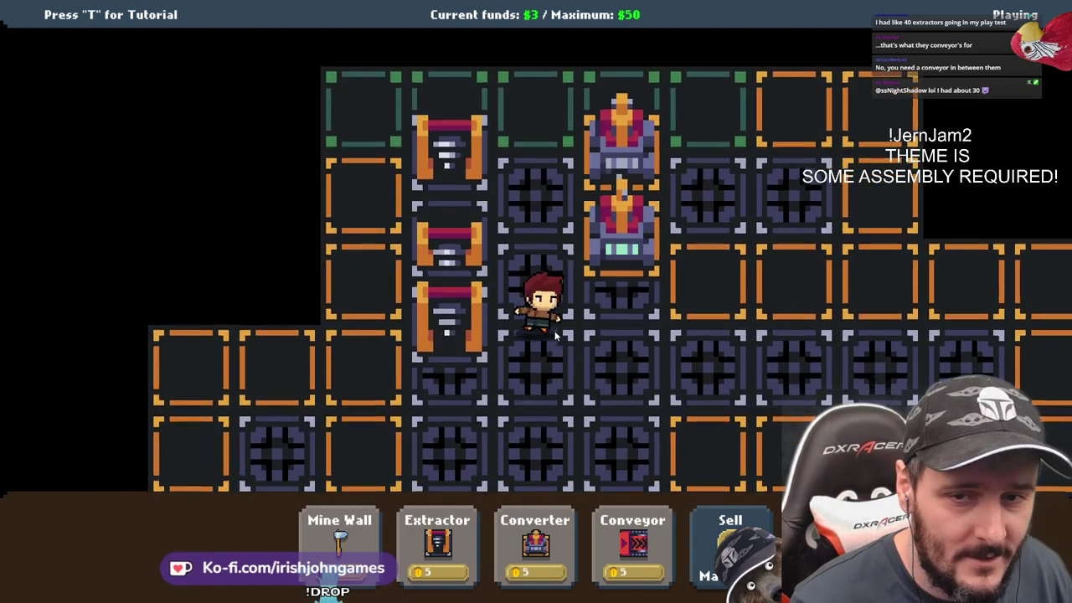
{"action": "key", "text": "d"}
{"action": "key", "text": "a"}
{"action": "key", "text": "w"}
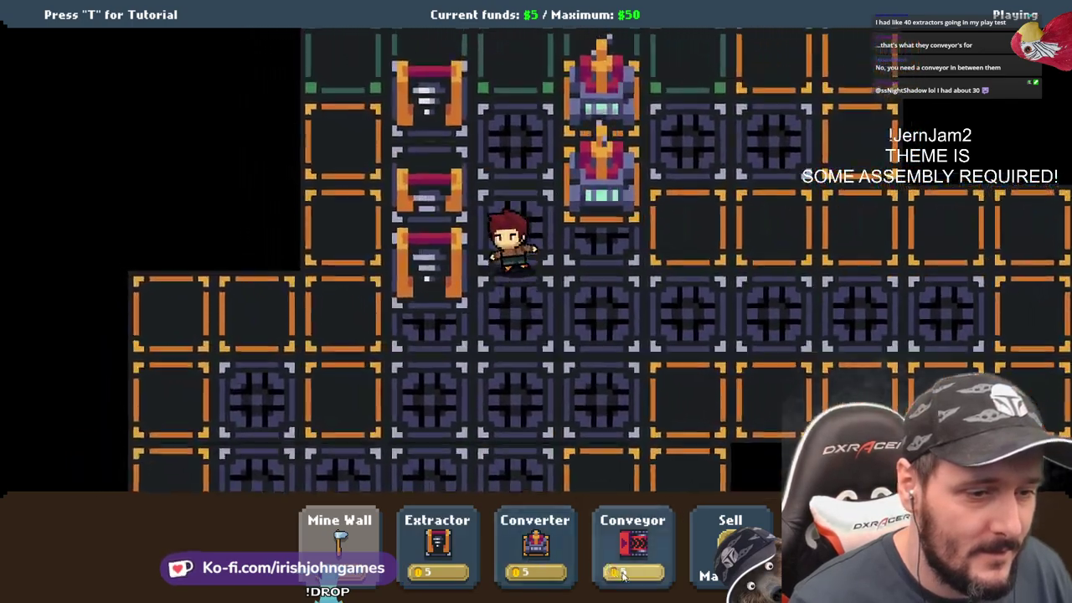
{"action": "left_click", "coordinate": [627, 569]}
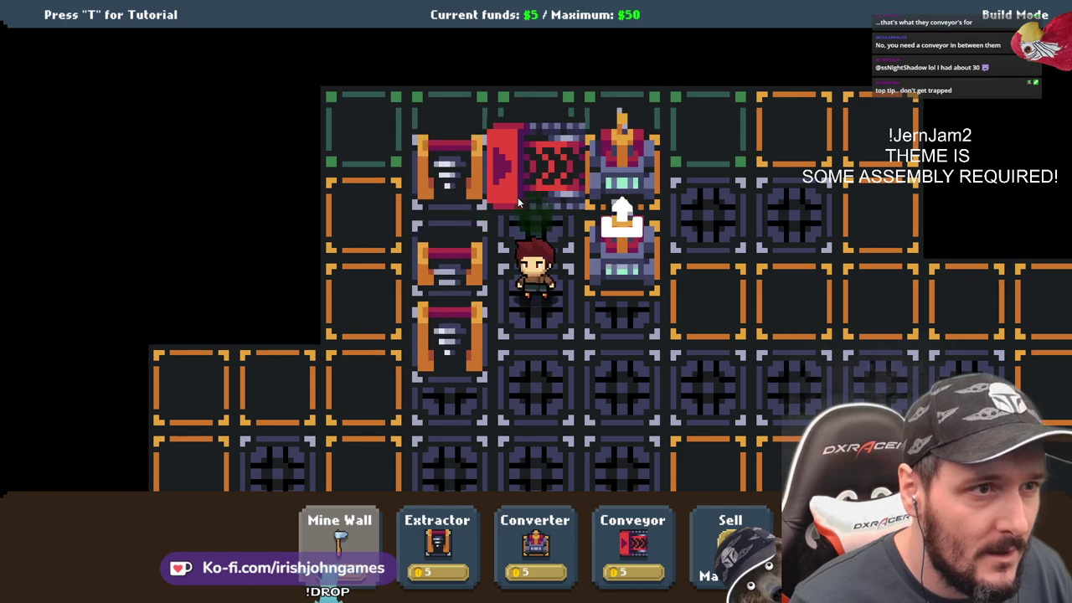
{"action": "left_click", "coordinate": [518, 197]}
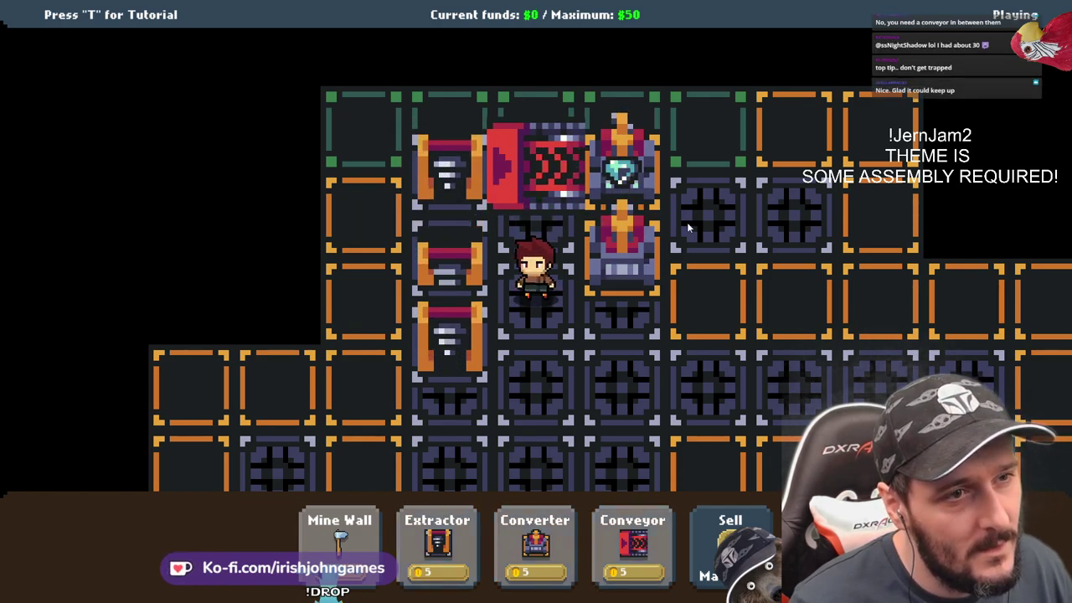
Hand-feed diamonds from the two lower Extractors into the Converters until funds reach $8
{"action": "key", "text": "s"}
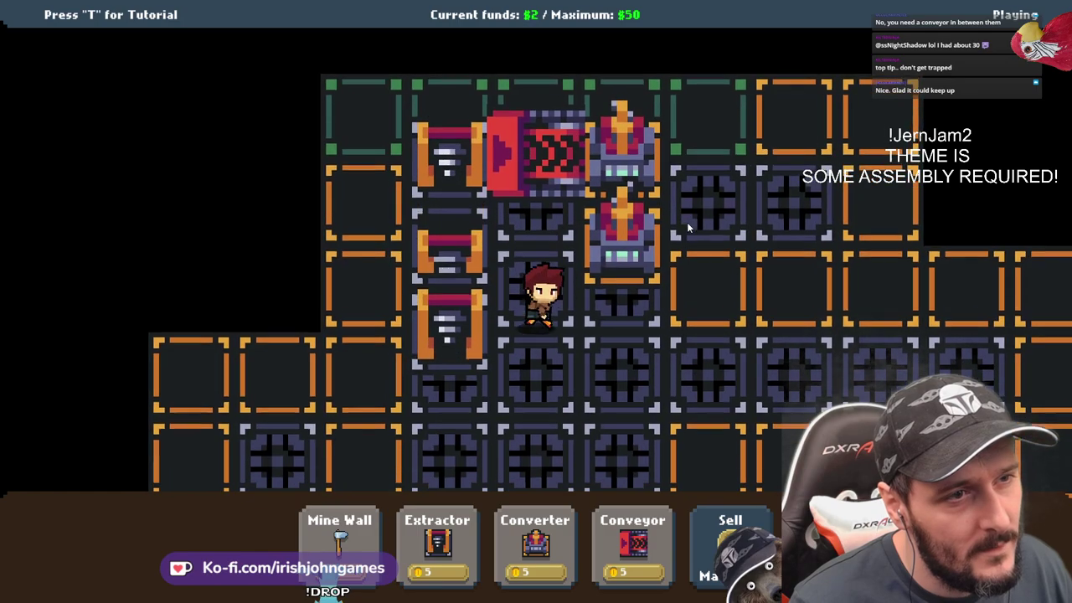
{"action": "key", "text": "w"}
{"action": "key", "text": "a"}
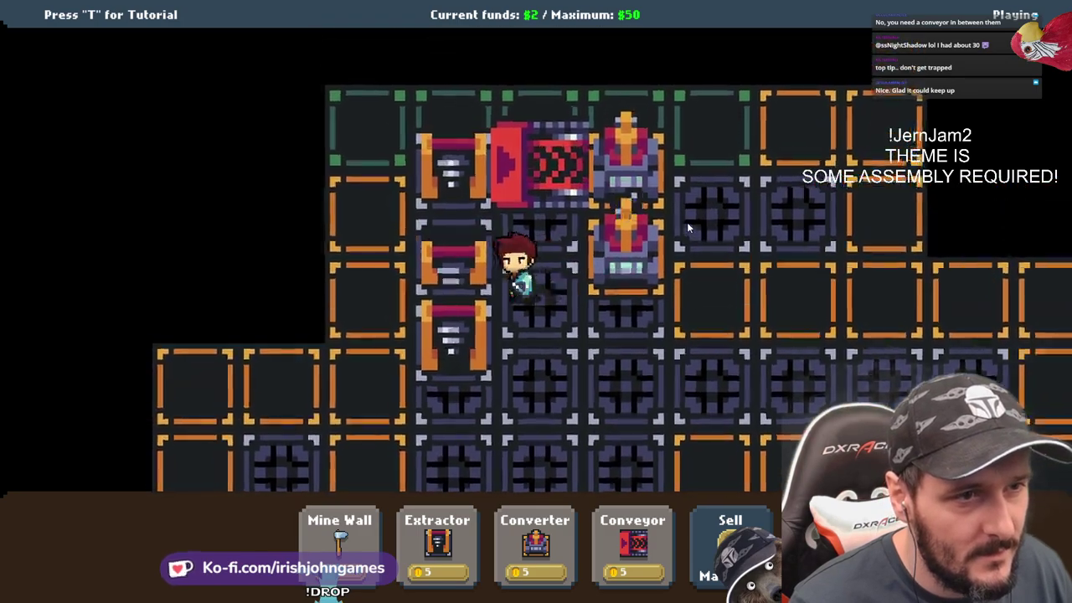
{"action": "key", "text": "d"}
{"action": "key", "text": "w"}
{"action": "key", "text": "a"}
{"action": "key", "text": "s"}
{"action": "key", "text": "d"}
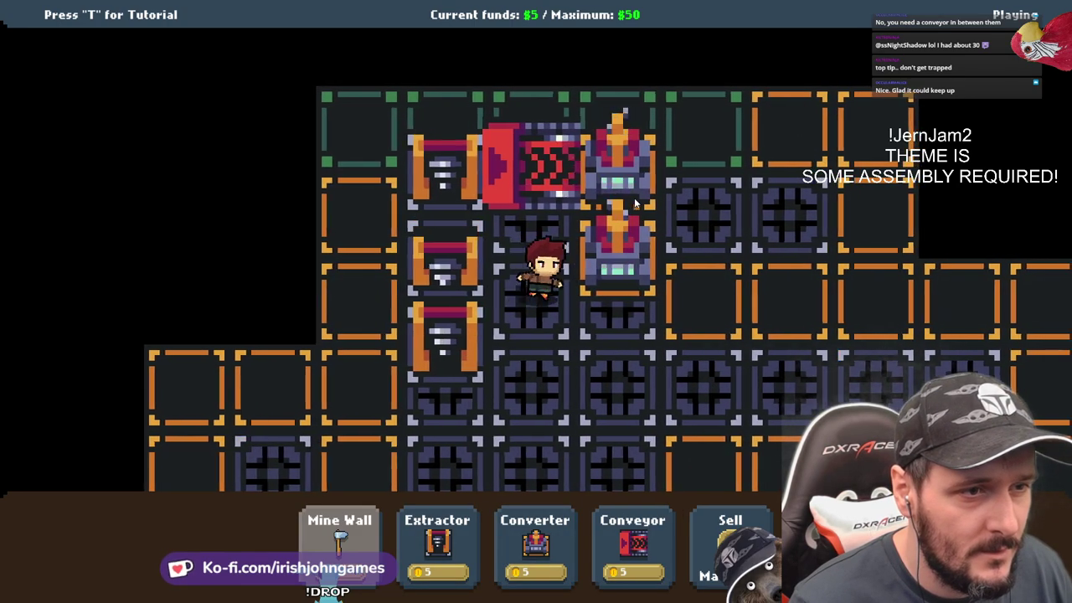
{"action": "key", "text": "s"}
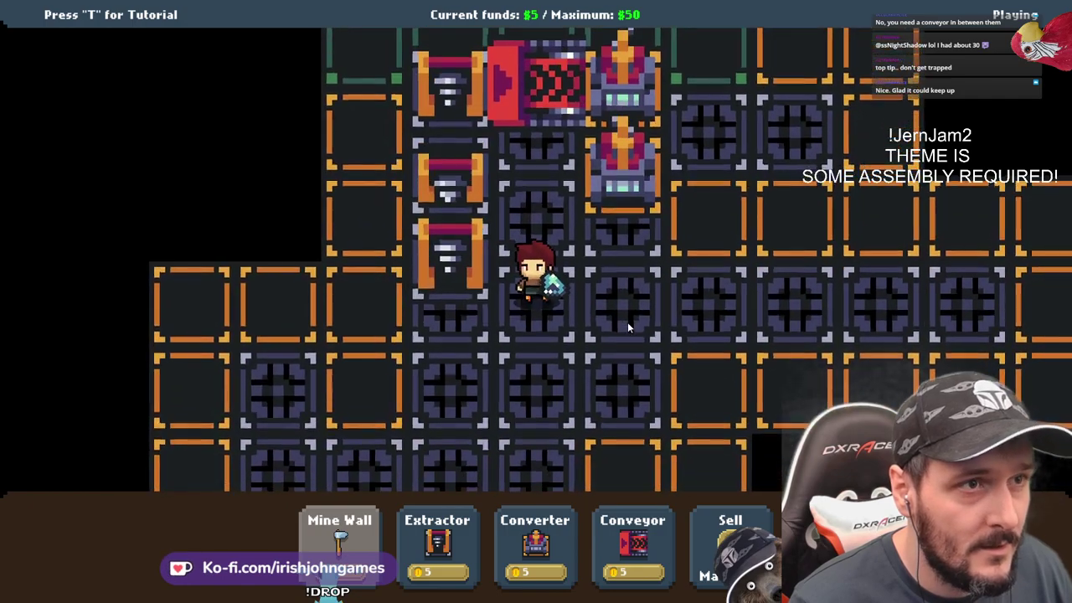
{"action": "key", "text": "d"}
Build a second Conveyor between the middle Extractor and the lower Converter
{"action": "left_click", "coordinate": [534, 544]}
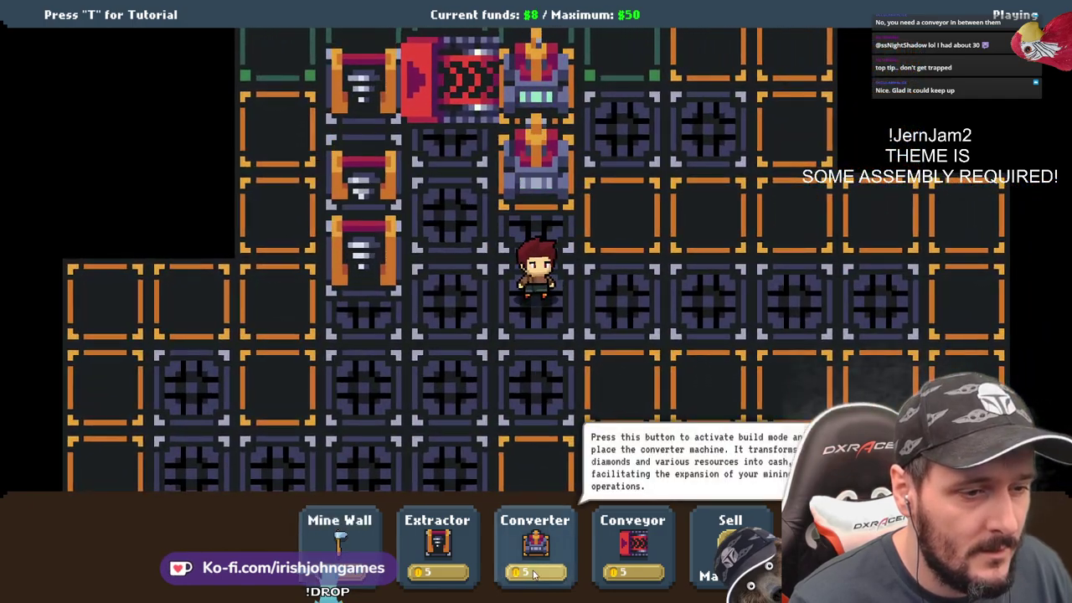
{"action": "left_click", "coordinate": [433, 177]}
{"action": "left_click", "coordinate": [451, 540]}
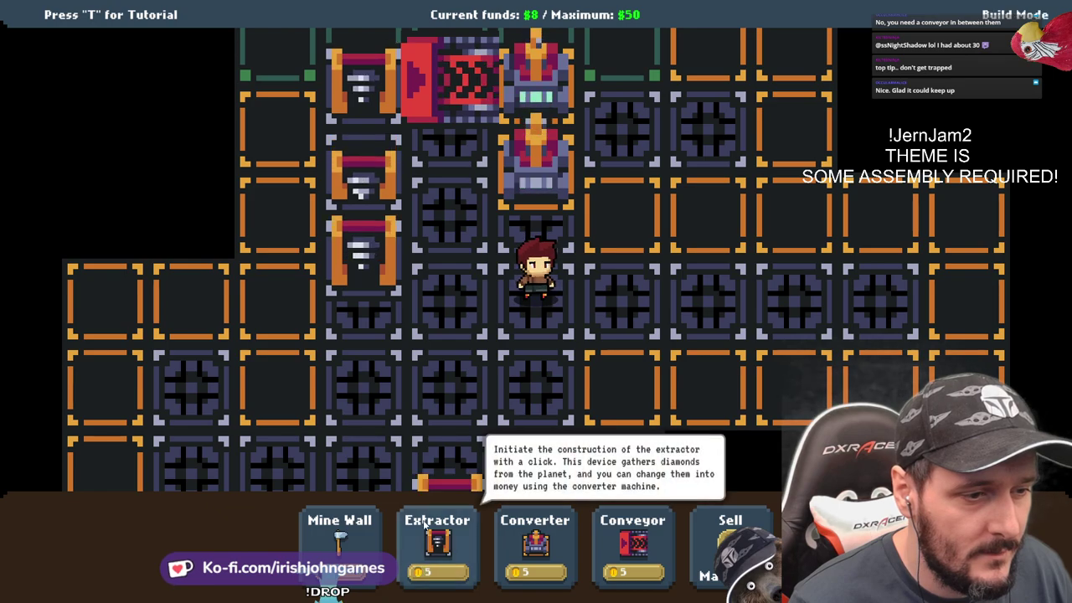
{"action": "left_click", "coordinate": [431, 300]}
{"action": "left_click", "coordinate": [449, 221]}
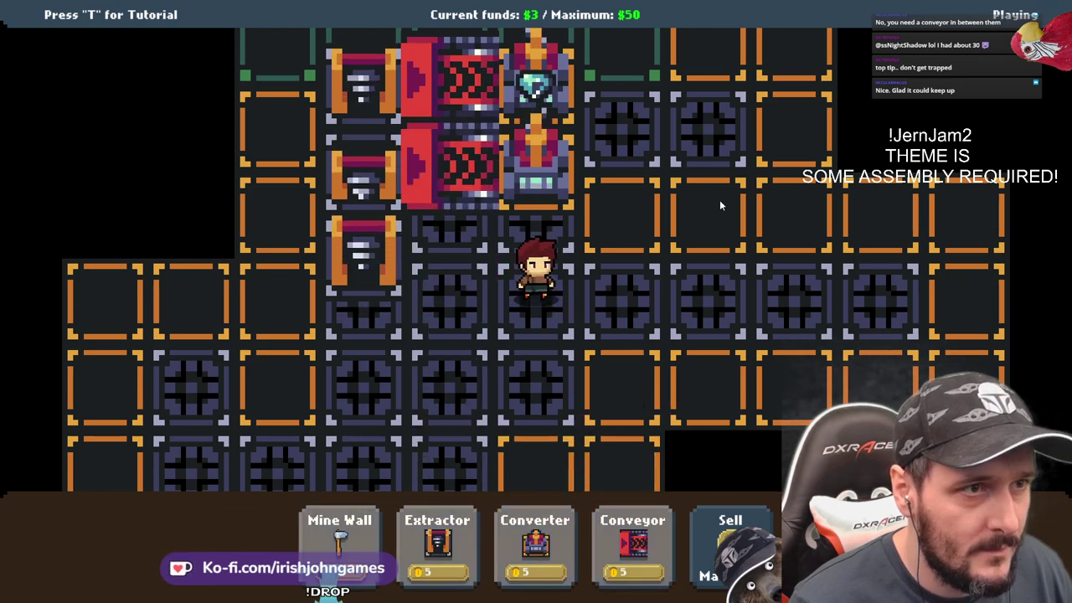
Step down out of the way and build a third Conveyor directly beside the lowest Extractor, below the other two
{"action": "key", "text": "a"}
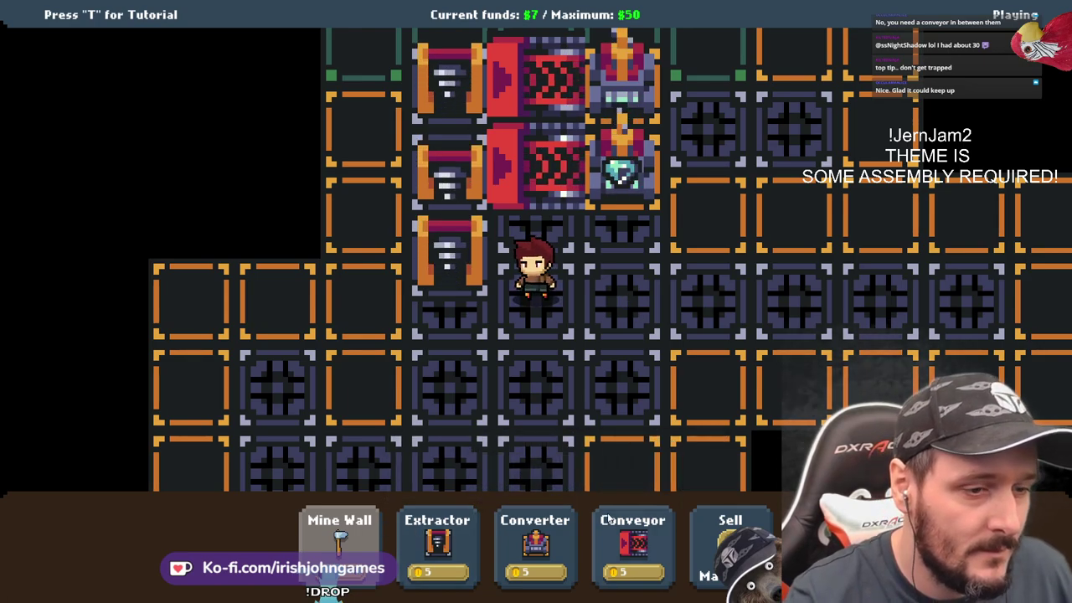
{"action": "key", "text": "s"}
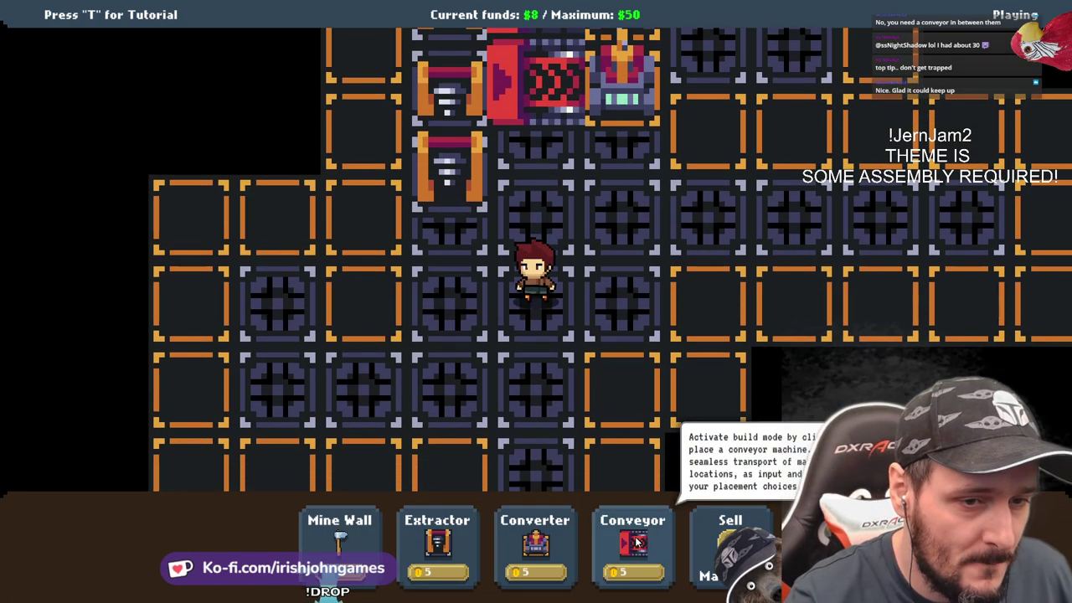
{"action": "left_click", "coordinate": [634, 542]}
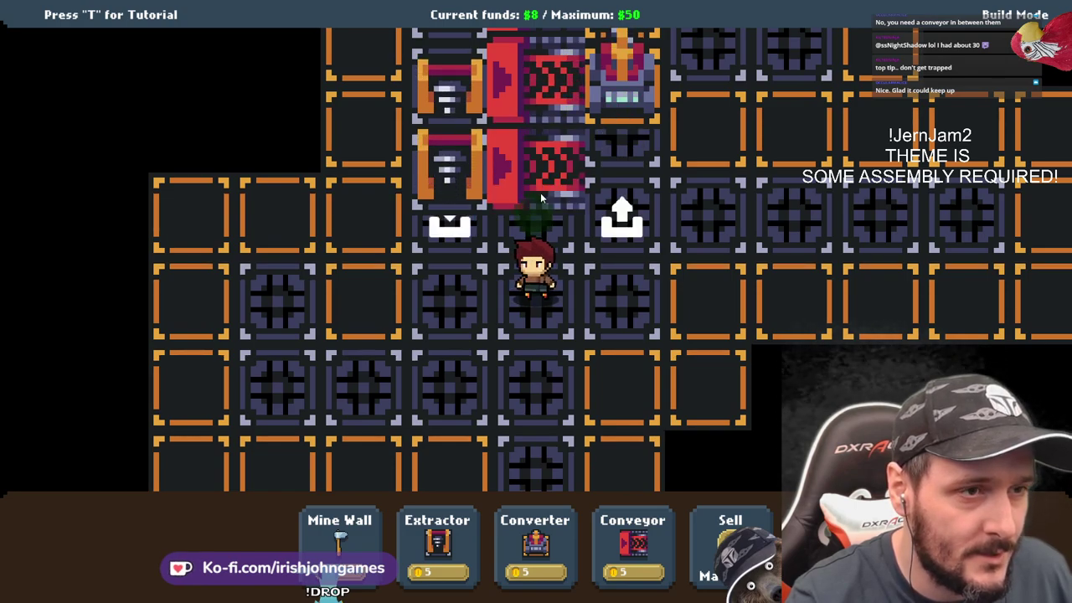
{"action": "key", "text": "Escape"}
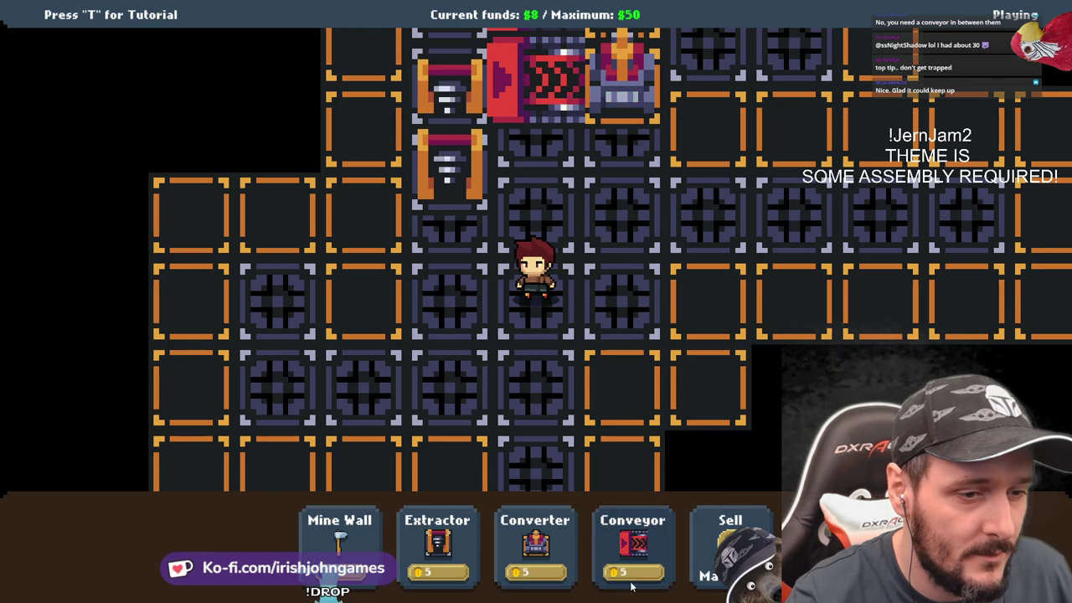
{"action": "left_click", "coordinate": [634, 542]}
{"action": "left_click", "coordinate": [536, 191]}
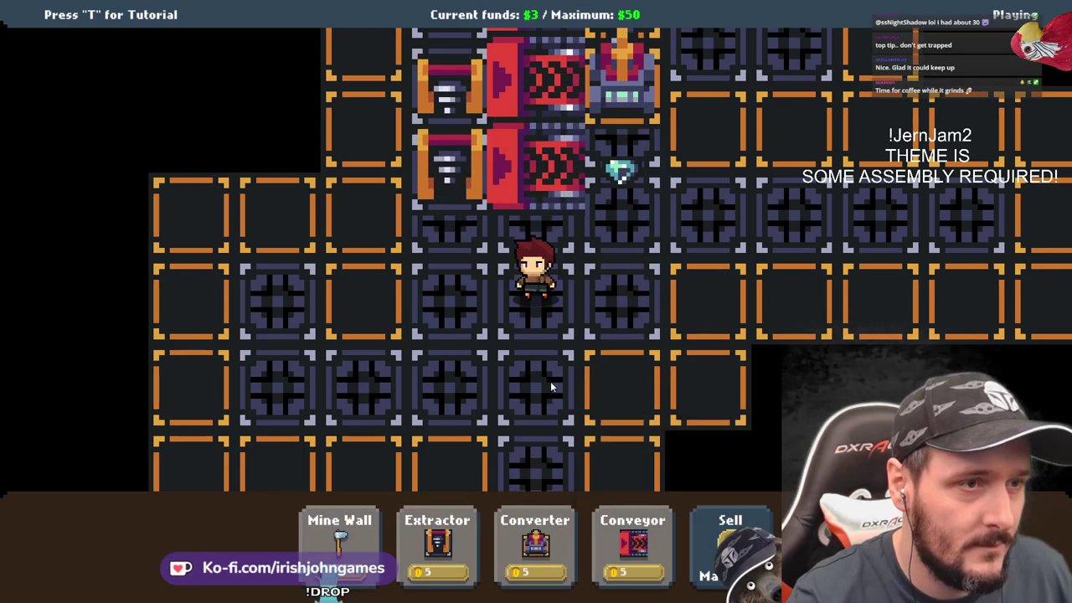
Clear the diamonds from the third Conveyor's output tile, carrying them by hand until funds reach $5
{"action": "key", "text": "a"}
{"action": "key", "text": "d"}
{"action": "key", "text": "w"}
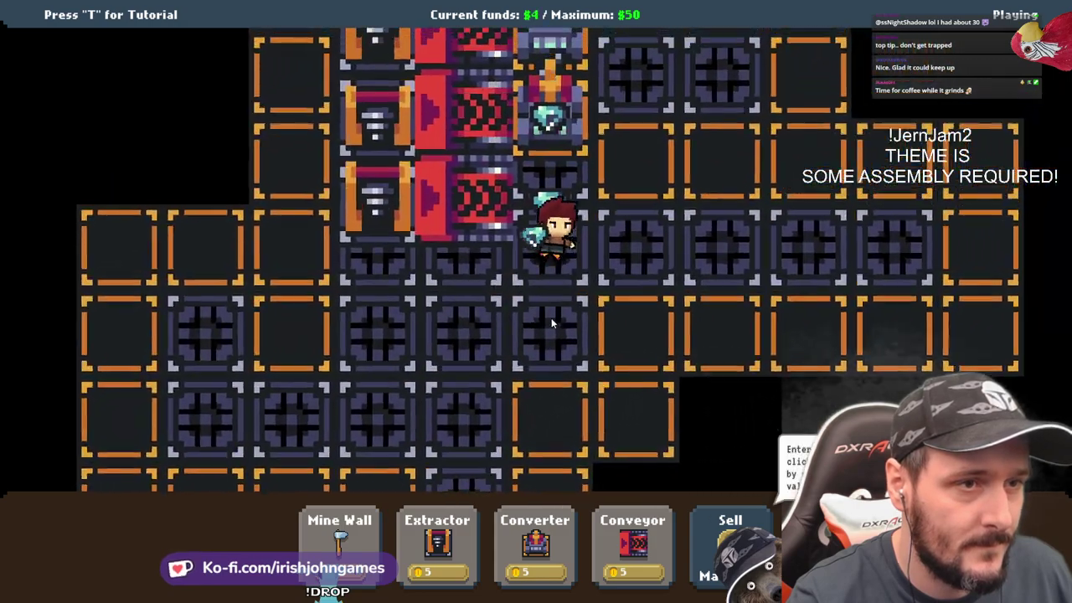
{"action": "key", "text": "s"}
{"action": "key", "text": "w"}
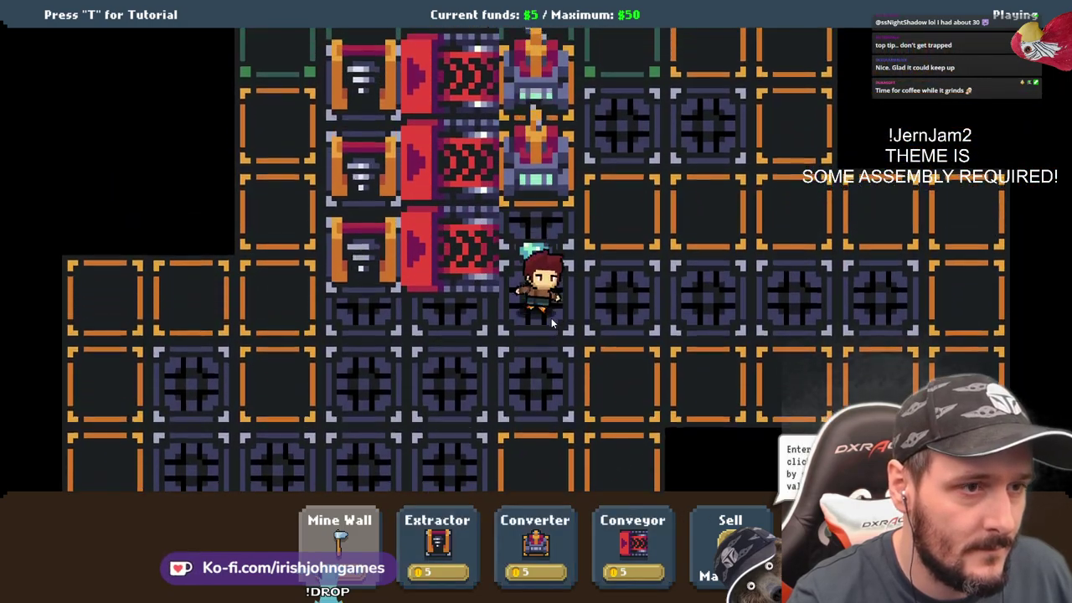
{"action": "key", "text": "s"}
{"action": "key", "text": "w"}
{"action": "key", "text": "s"}
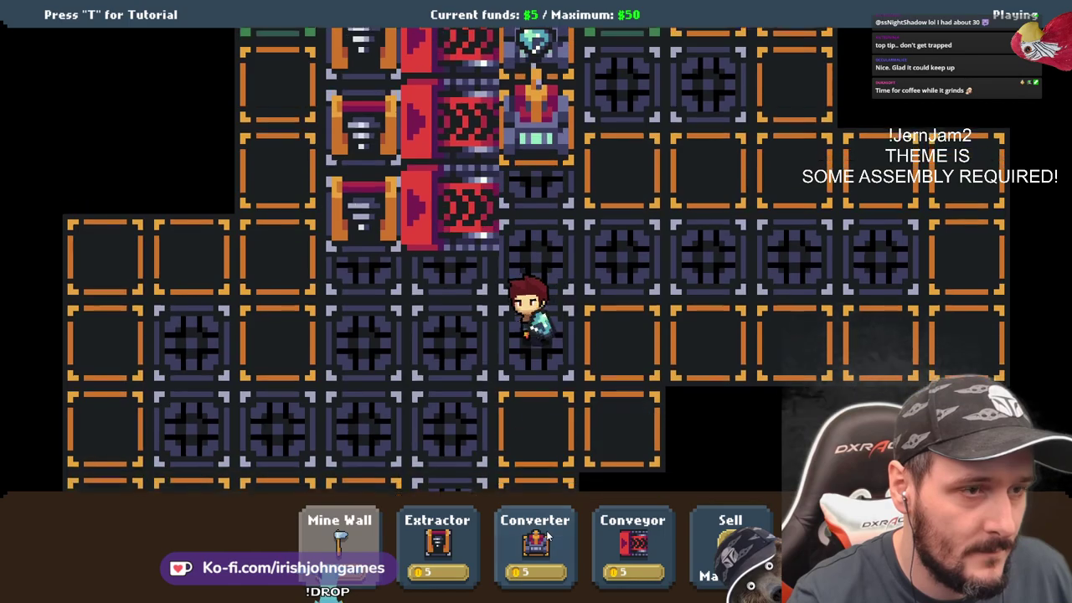
Build a Converter at the output of the third Conveyor and deliver the carried diamond to a Converter
{"action": "left_click", "coordinate": [524, 540]}
{"action": "left_click", "coordinate": [525, 176]}
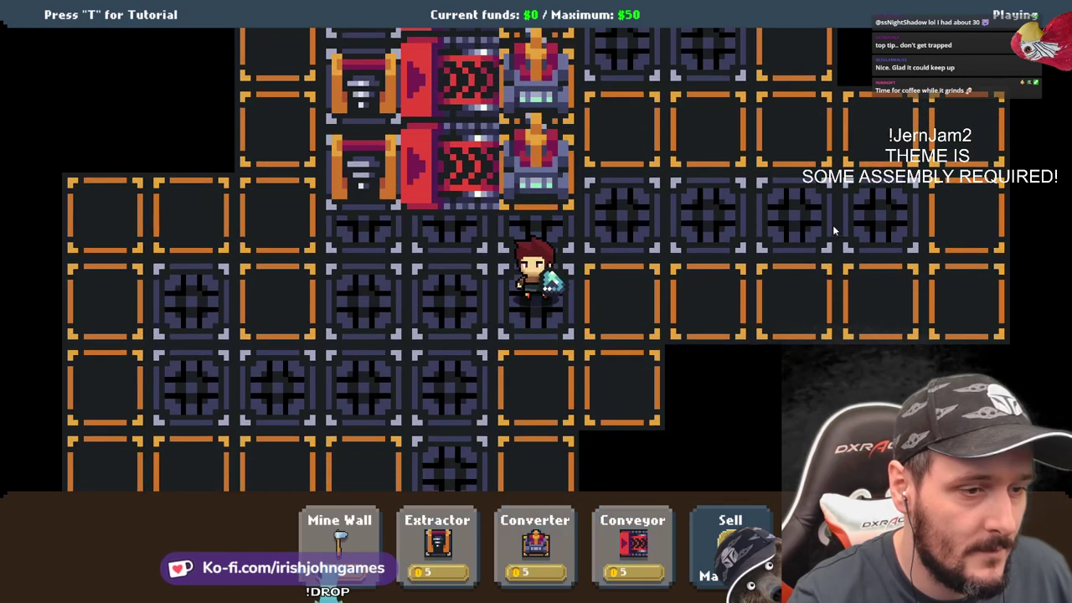
{"action": "key", "text": "w"}
{"action": "key", "text": "s"}
{"action": "key", "text": "a"}
{"action": "key", "text": "d"}
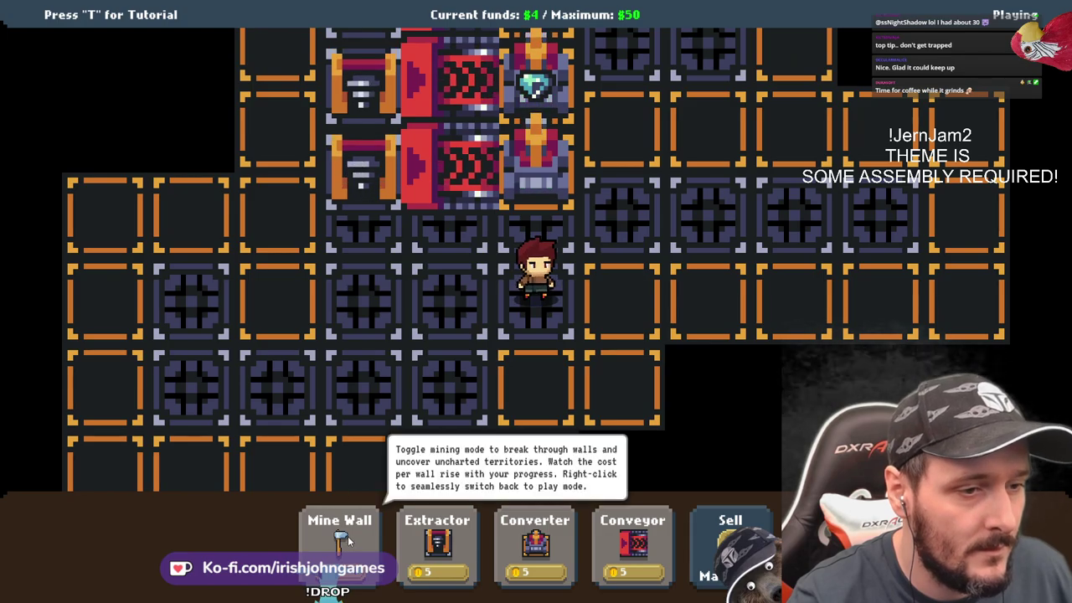
{"action": "key", "text": "a"}
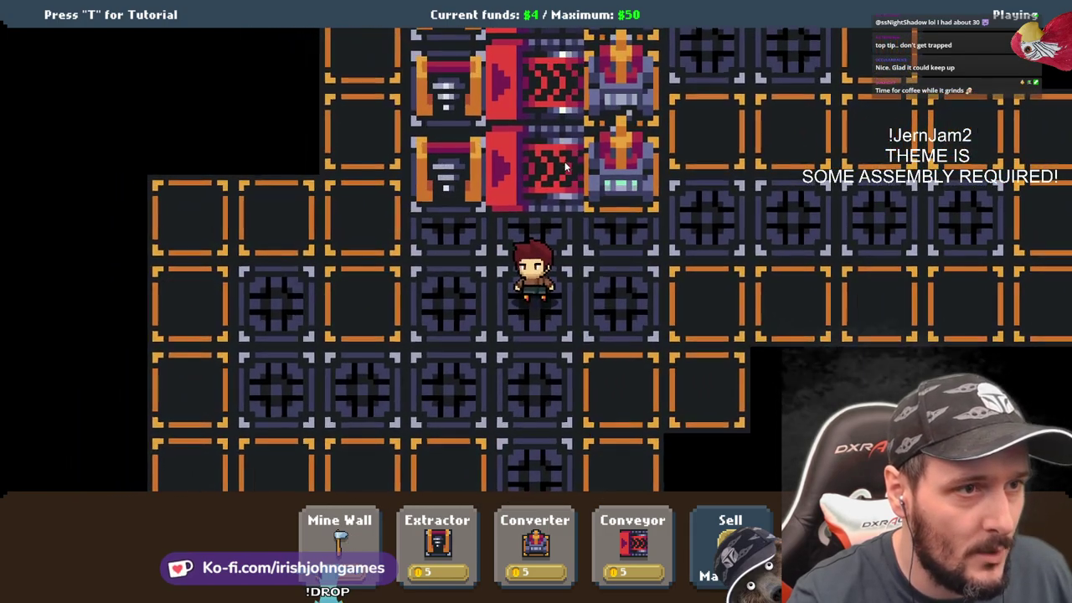
{"action": "key", "text": "d"}
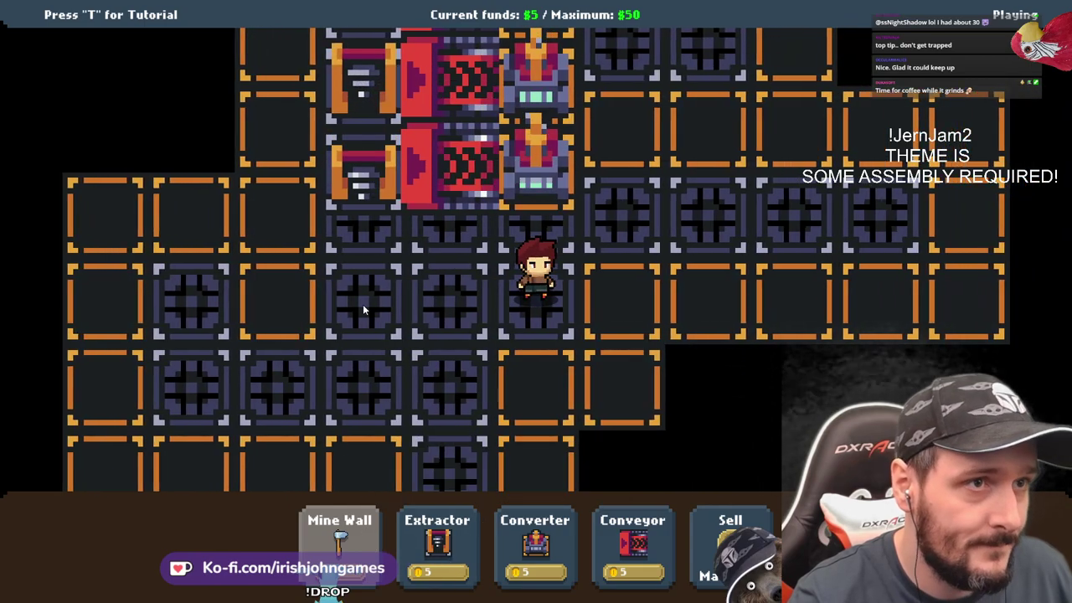
{"action": "key", "text": "a"}
{"action": "key", "text": "a"}
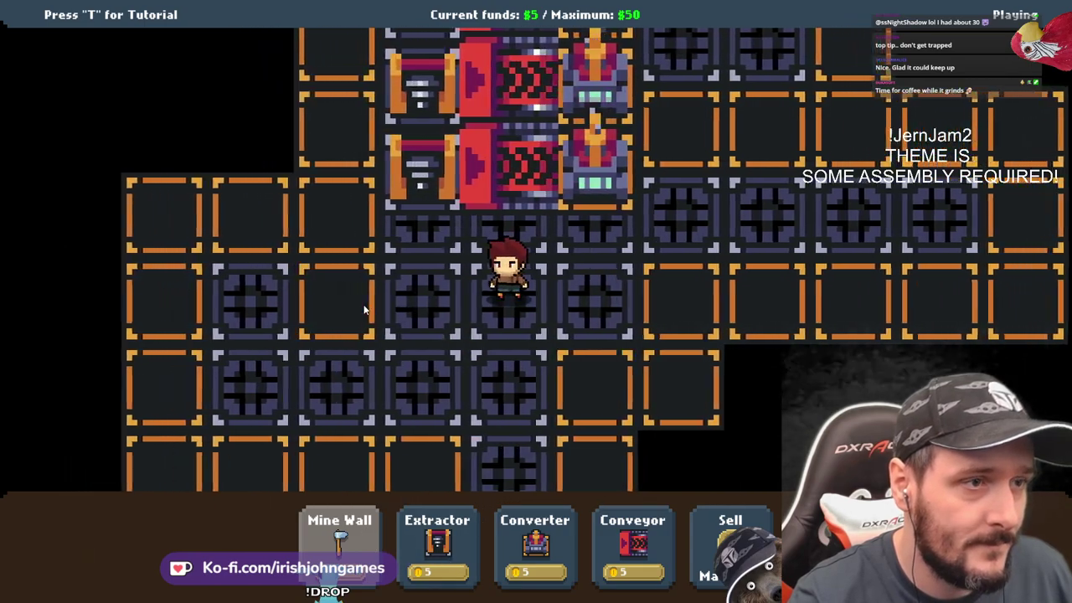
{"action": "key", "text": "d"}
{"action": "key", "text": "d"}
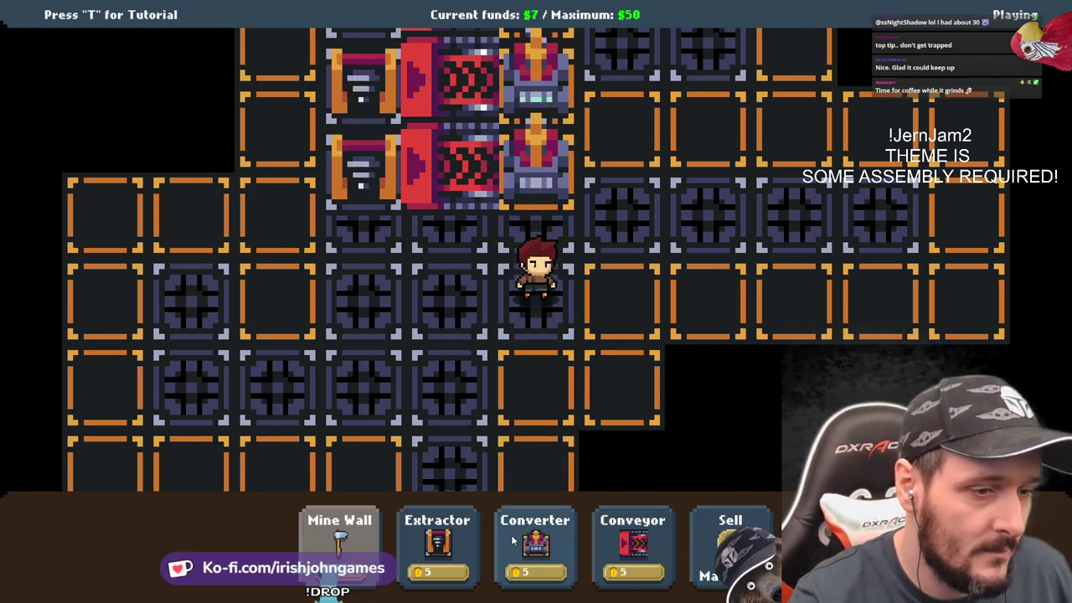
Mine the wall tile diagonally below the lowest Converter to connect with the side corridor, and walk through into the corridor
{"action": "key", "text": "a"}
{"action": "left_click", "coordinate": [344, 536]}
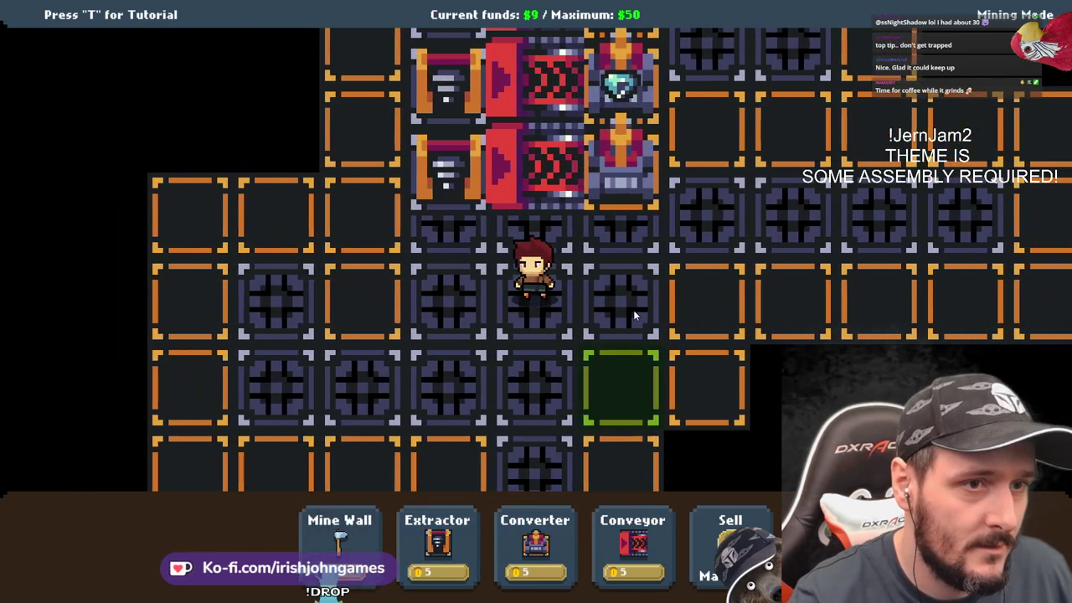
{"action": "left_click", "coordinate": [713, 280]}
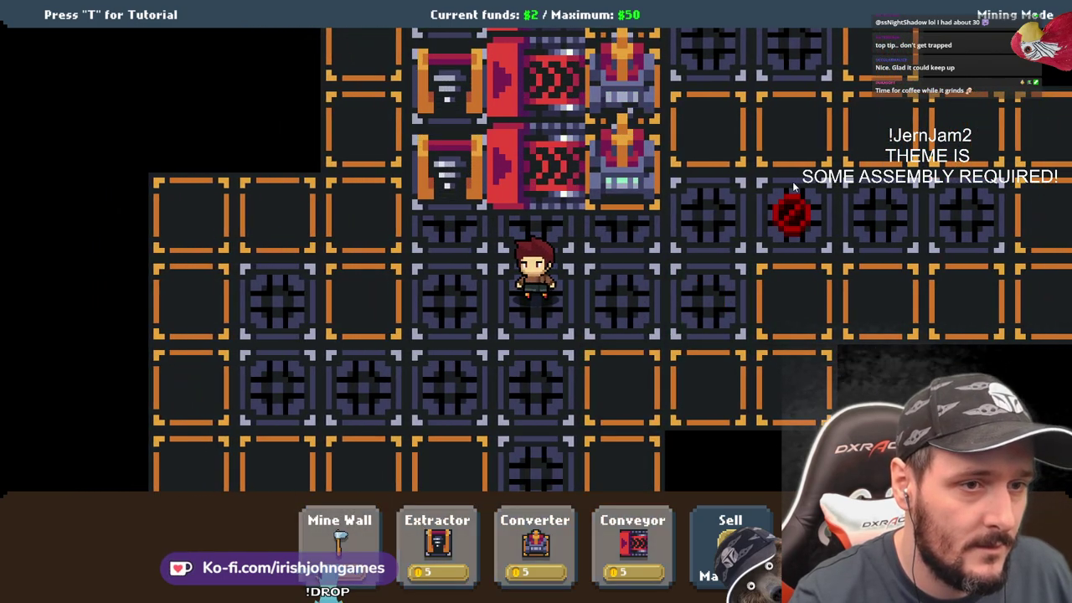
{"action": "key", "text": "Escape"}
{"action": "key", "text": "d"}
{"action": "key", "text": "d"}
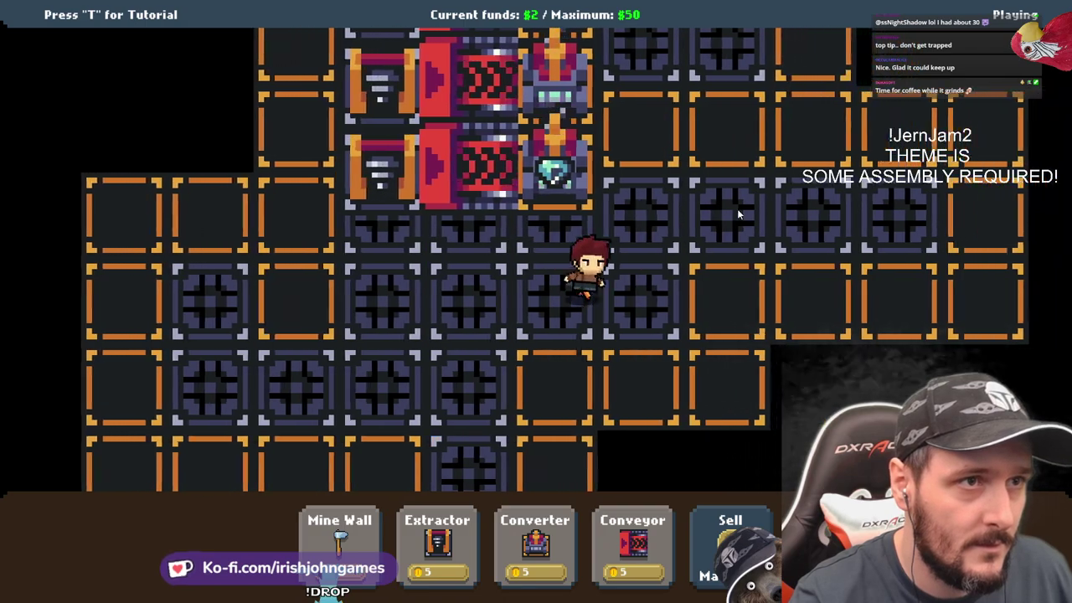
{"action": "key", "text": "w"}
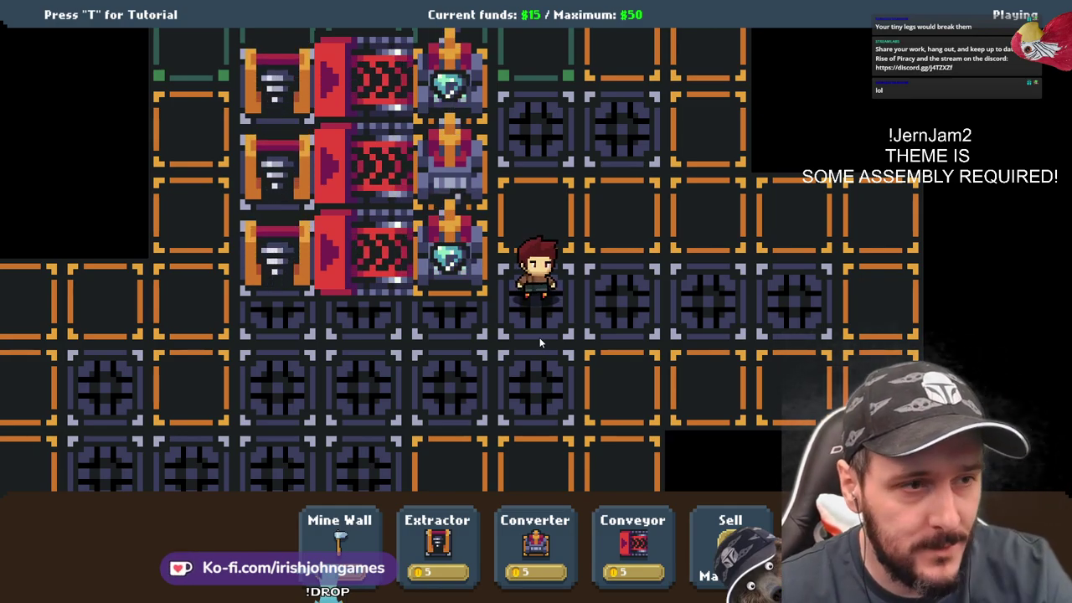
Build a fourth Extractor directly below the lowest one and place a Conveyor beside it, aligned with the Conveyors above
{"action": "left_click", "coordinate": [451, 382]}
{"action": "key", "text": "a"}
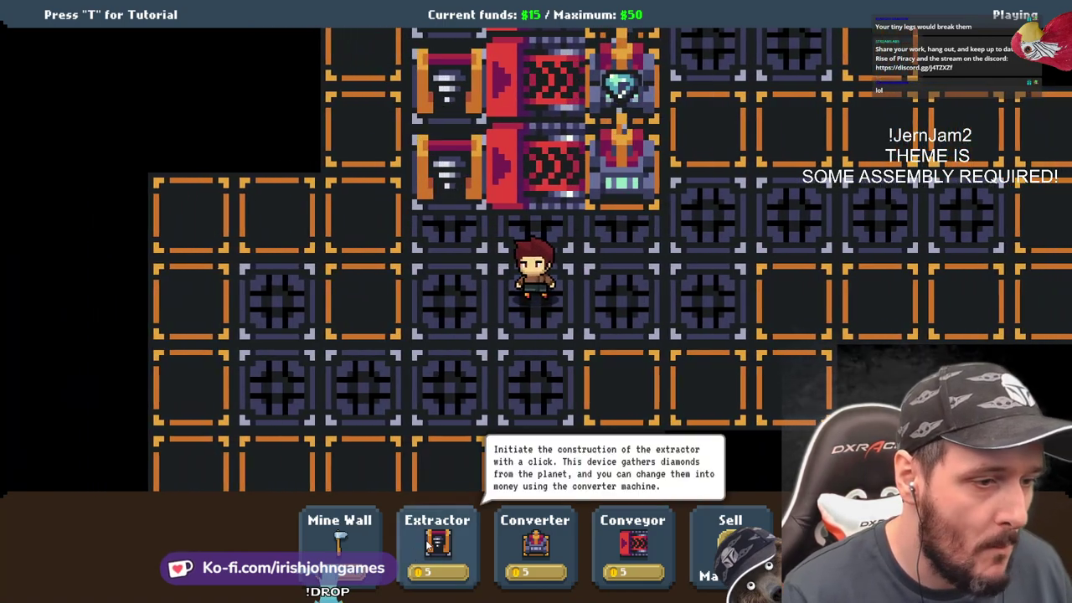
{"action": "left_click", "coordinate": [436, 549]}
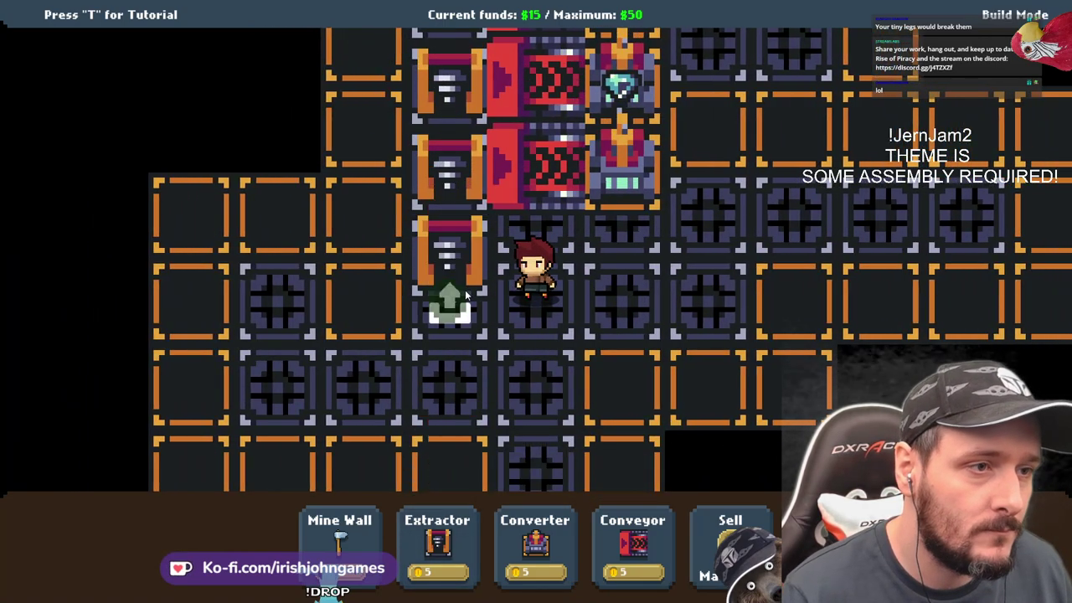
{"action": "left_click", "coordinate": [465, 290]}
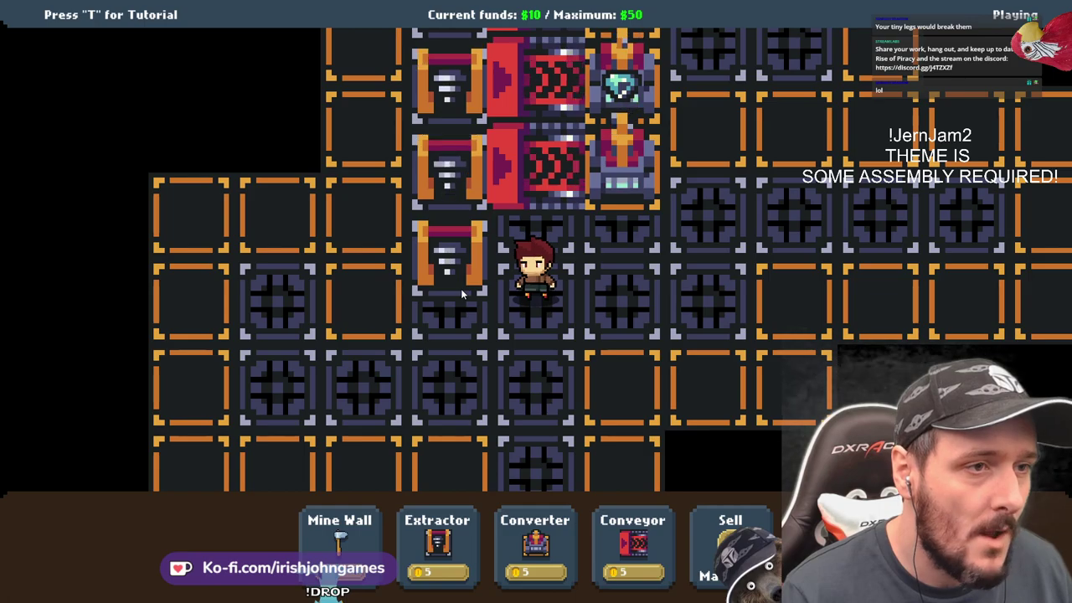
{"action": "key", "text": "d"}
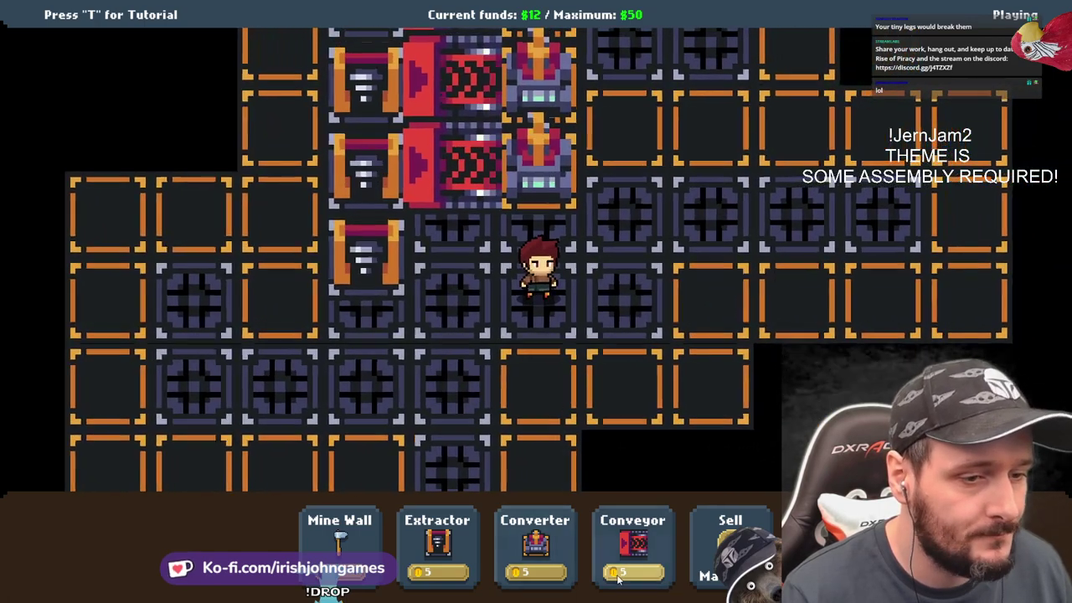
{"action": "left_click", "coordinate": [622, 572]}
{"action": "left_click", "coordinate": [459, 268]}
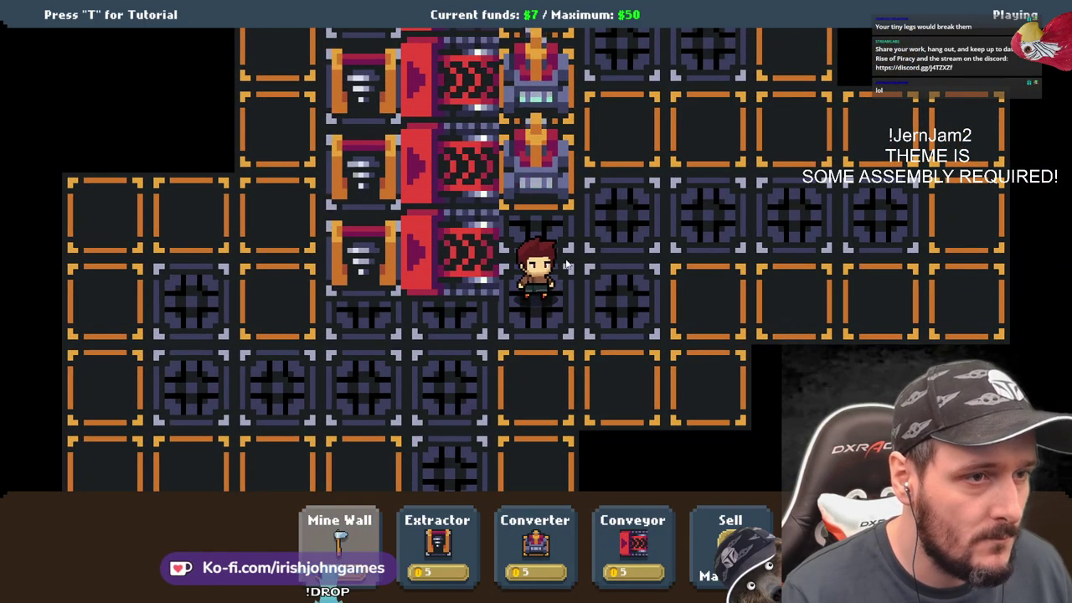
Step aside from the fourth Conveyor's output and build a Converter on that tile
{"action": "key", "text": "d"}
{"action": "left_click", "coordinate": [534, 557]}
{"action": "left_click", "coordinate": [432, 266]}
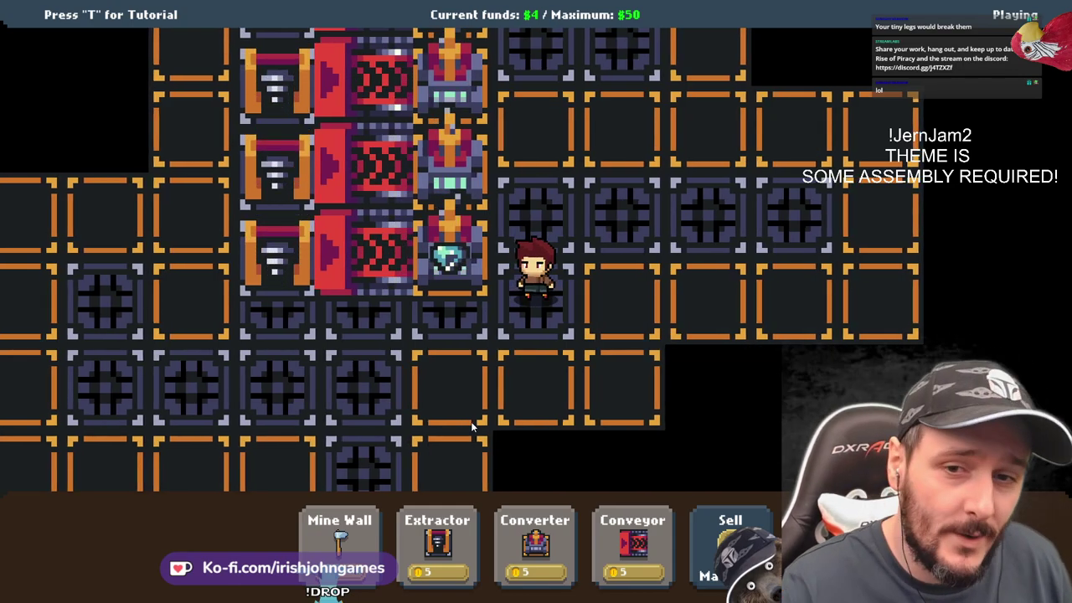
{"action": "key", "text": "w"}
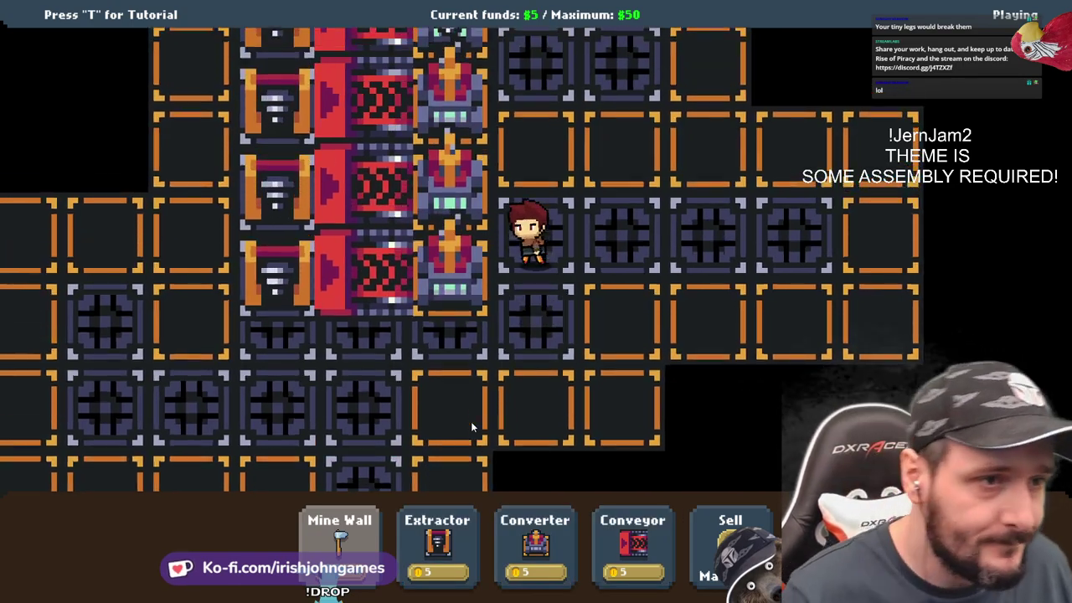
{"action": "key", "text": "d"}
{"action": "key", "text": "d"}
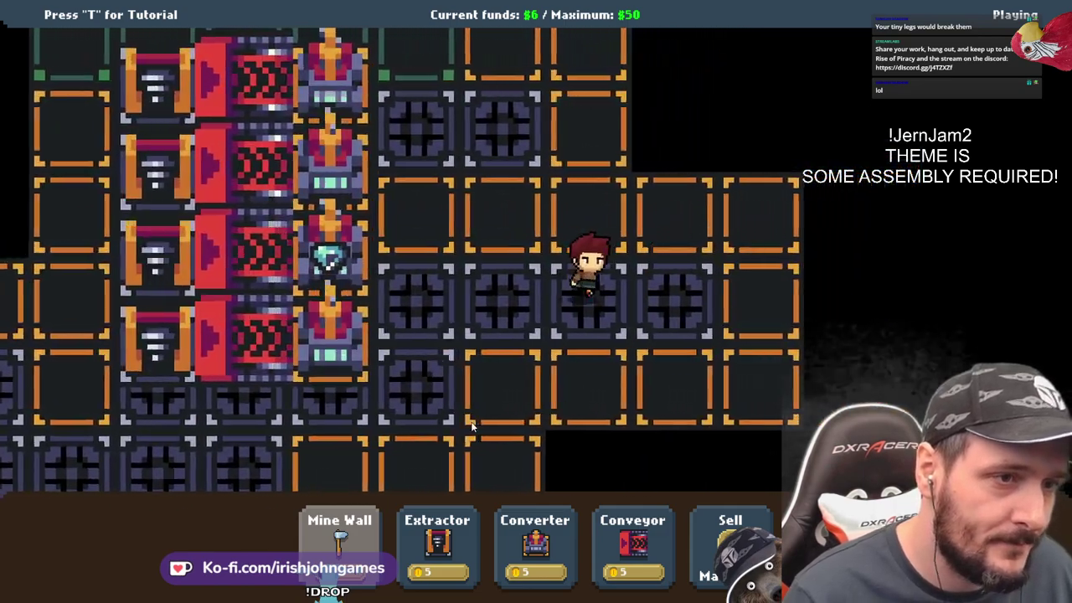
{"action": "key", "text": "a"}
{"action": "key", "text": "s"}
{"action": "key", "text": "s"}
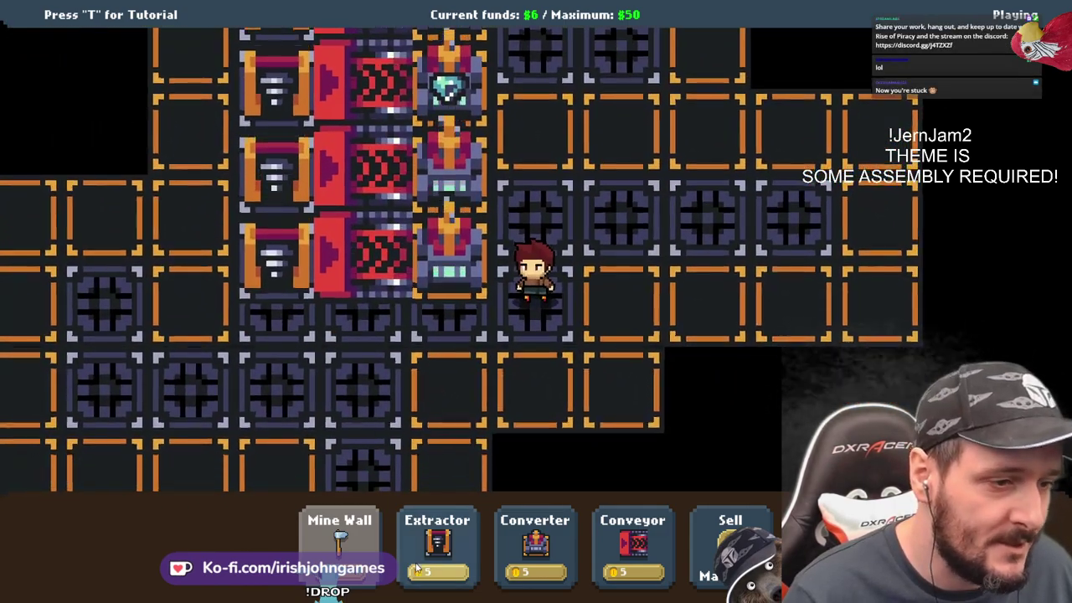
Mine a wall tile beside the lower shaft and the one directly below the character, and step down into the new opening
{"action": "left_click", "coordinate": [354, 535]}
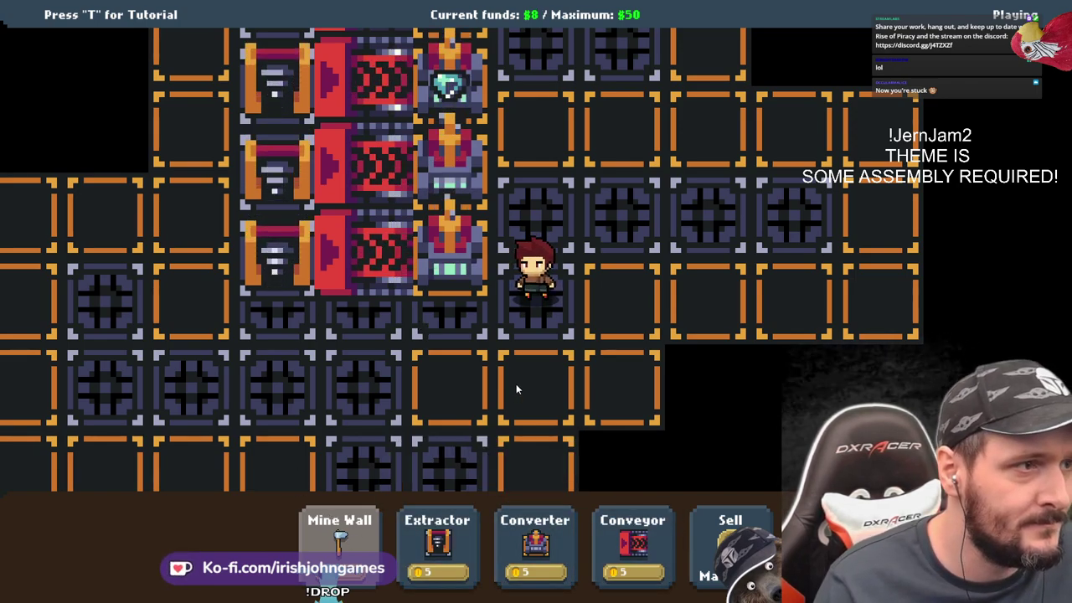
{"action": "key", "text": "w"}
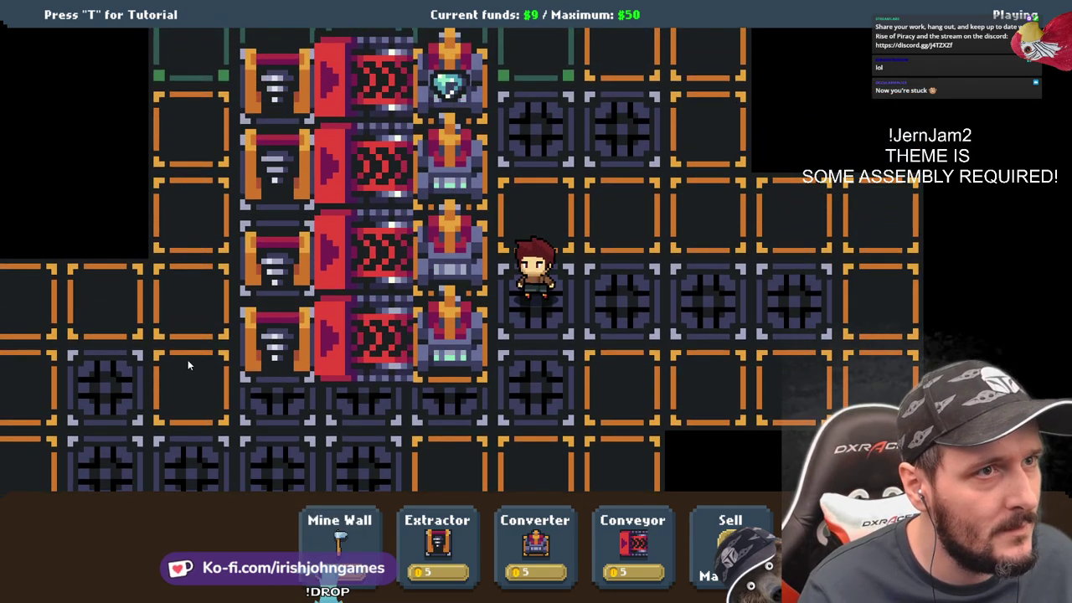
{"action": "key", "text": "s"}
{"action": "left_click", "coordinate": [531, 368]}
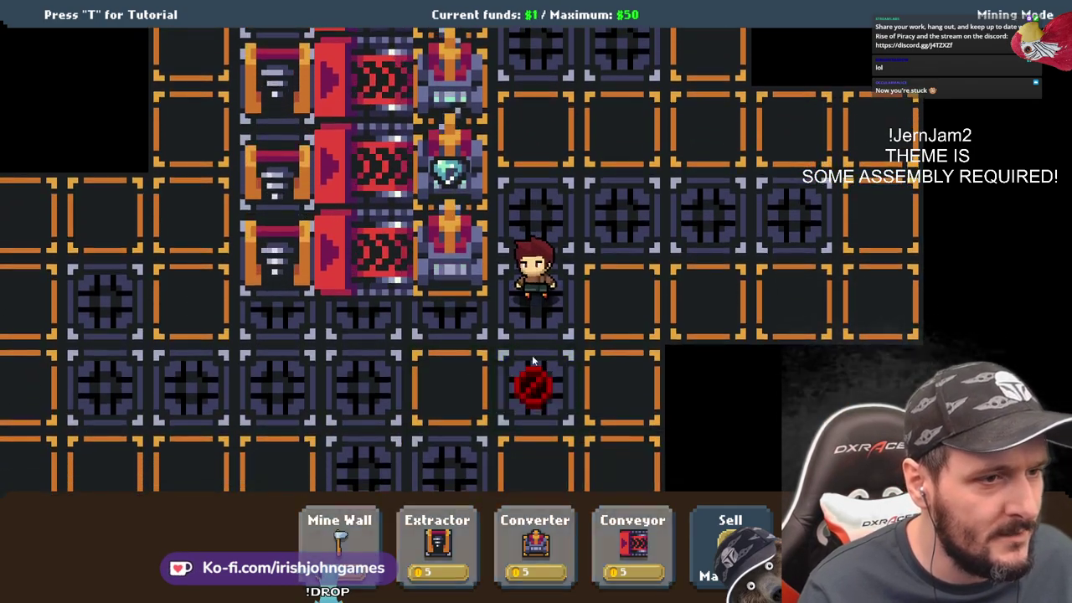
{"action": "key", "text": "s"}
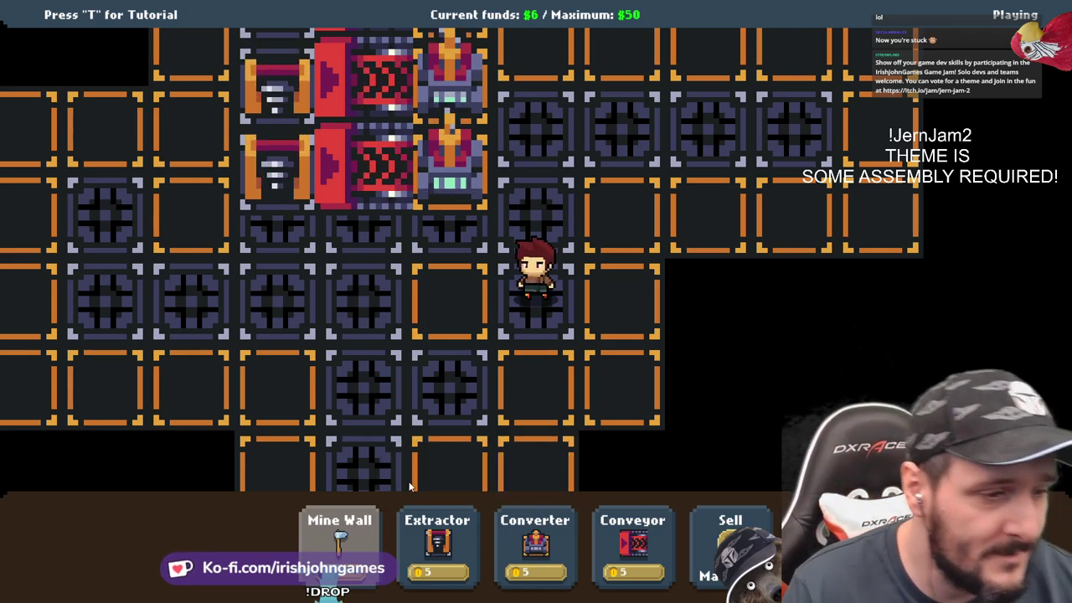
Mine the remaining wall tile two rows below the fourth Converter and walk through it, joining the lower corridors
{"action": "key", "text": "w"}
{"action": "key", "text": "w"}
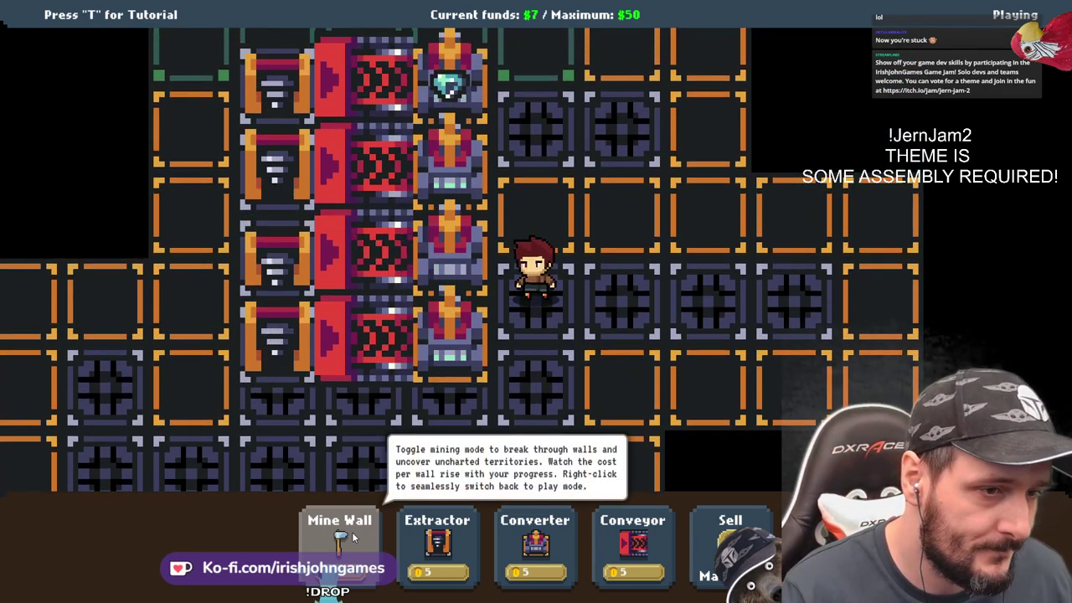
{"action": "key", "text": "s"}
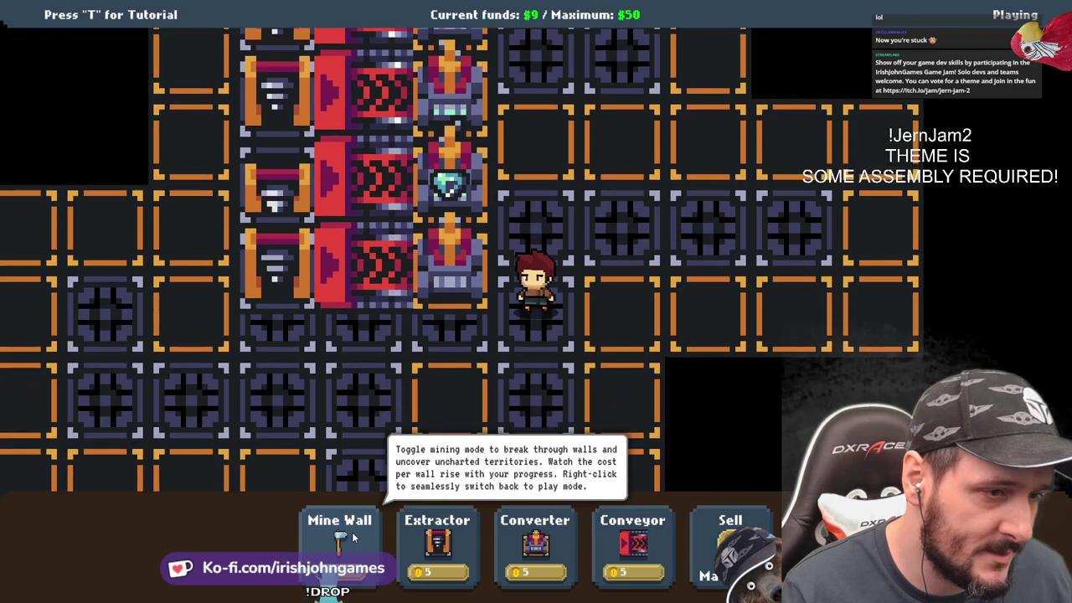
{"action": "left_click", "coordinate": [352, 532]}
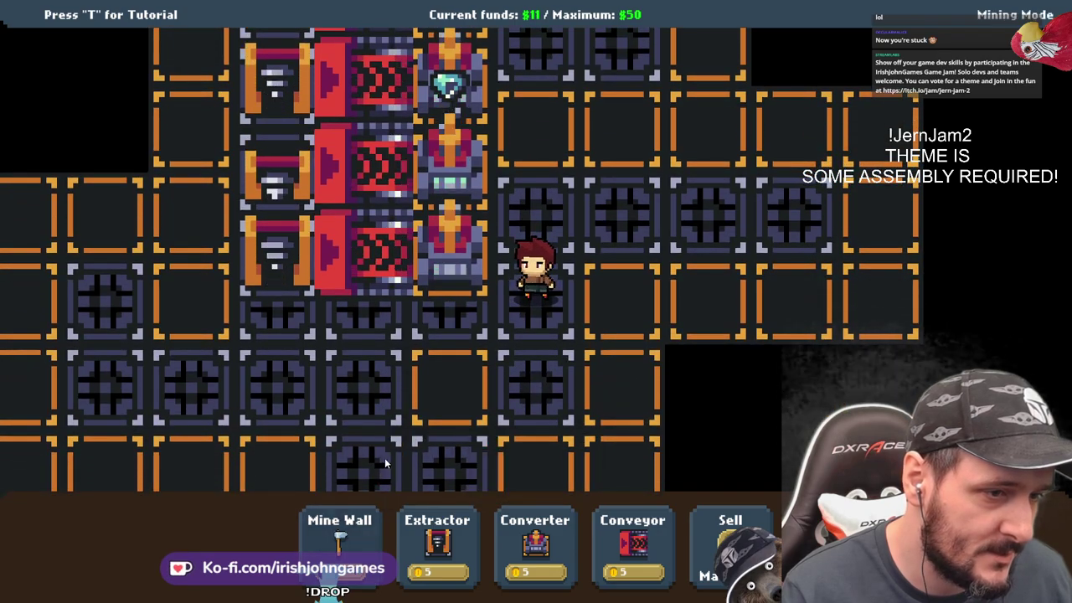
{"action": "right_click", "coordinate": [531, 355]}
{"action": "key", "text": "s"}
{"action": "key", "text": "a"}
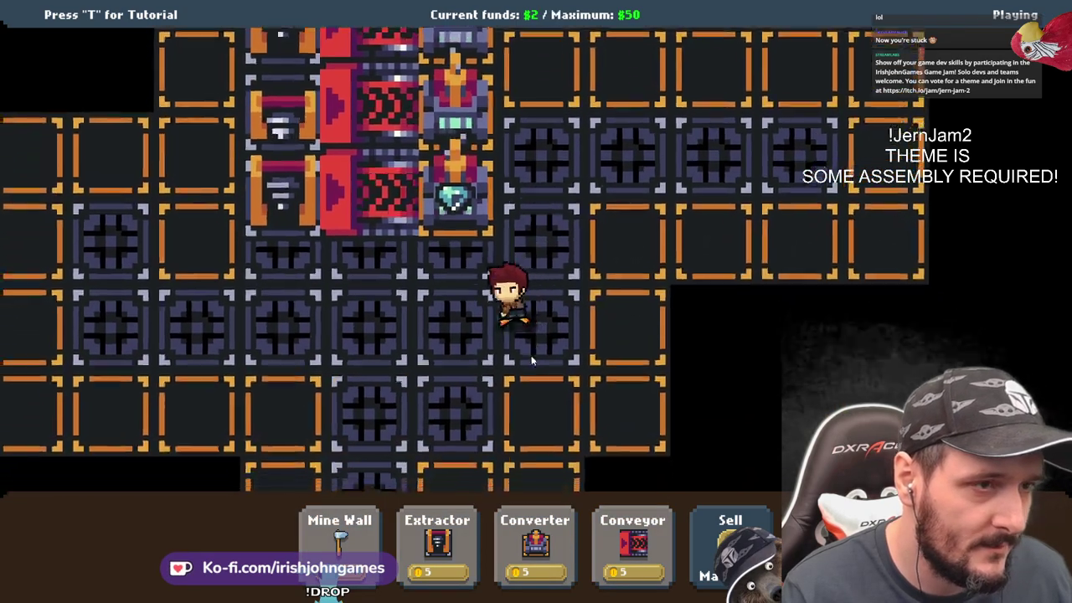
{"action": "key", "text": "a"}
{"action": "key", "text": "w"}
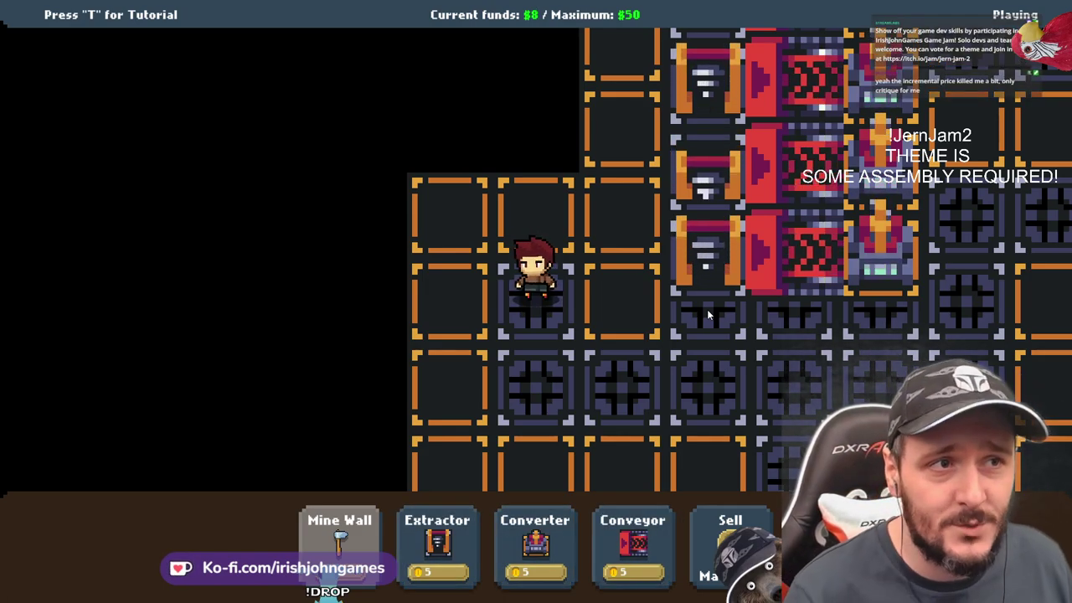
{"action": "key", "text": "s"}
{"action": "key", "text": "d"}
{"action": "key", "text": "d"}
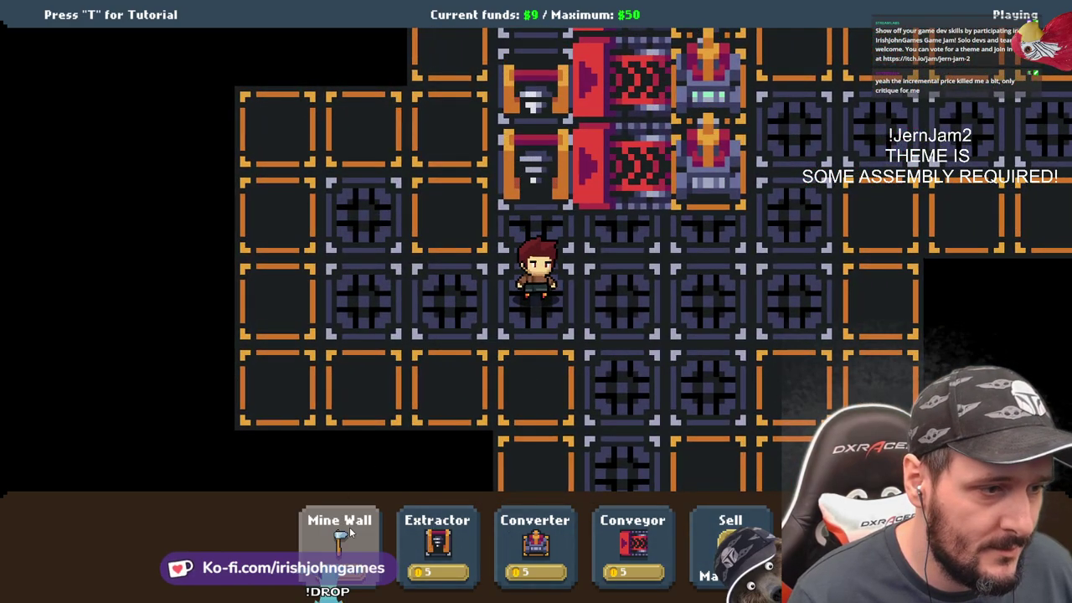
{"action": "key", "text": "d"}
{"action": "key", "text": "d"}
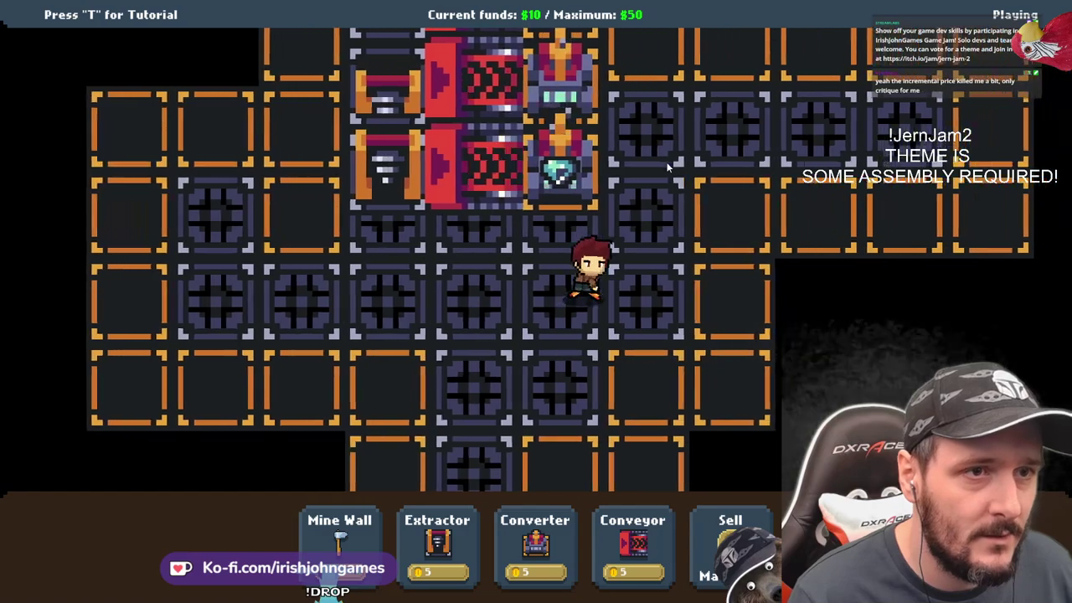
{"action": "key", "text": "w"}
{"action": "key", "text": "w"}
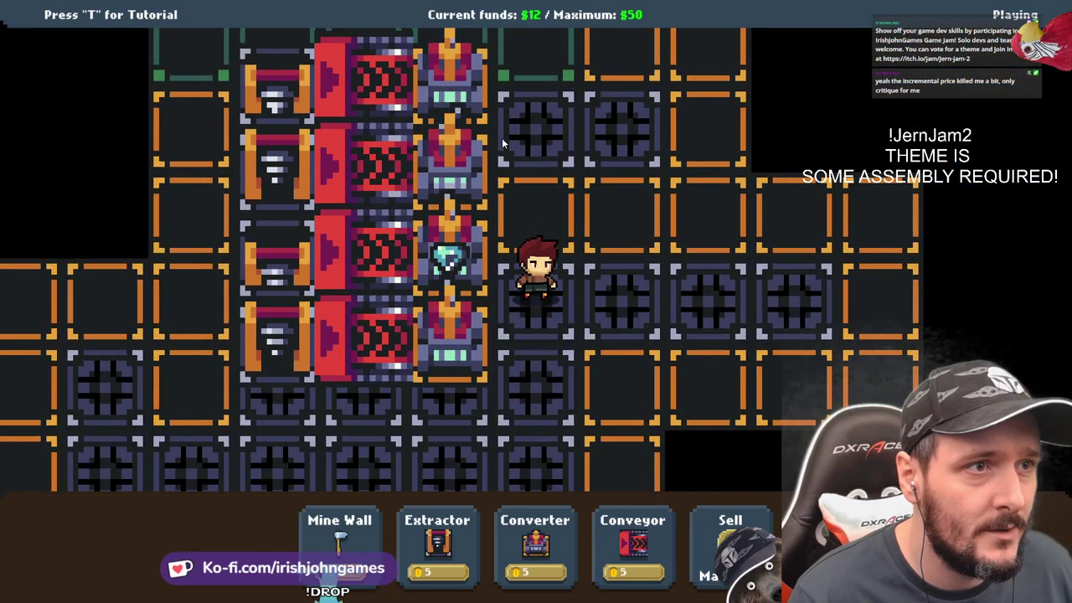
{"action": "key", "text": "s"}
{"action": "key", "text": "s"}
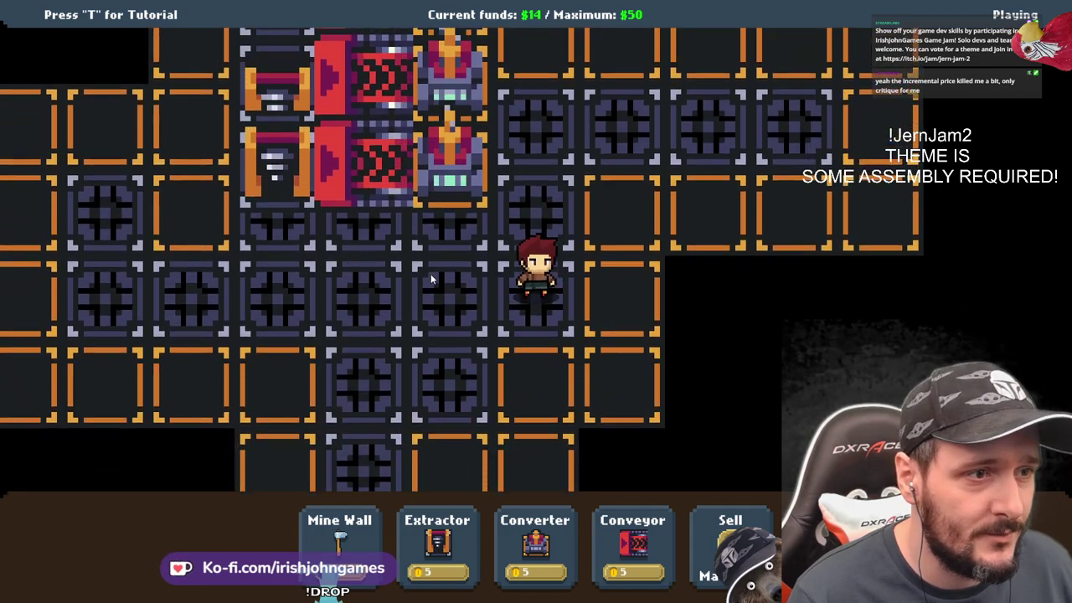
Move into the lower shaft and build an Extractor, Conveyor and Converter as a fifth row directly below the fourth one
{"action": "key", "text": "a"}
{"action": "key", "text": "s"}
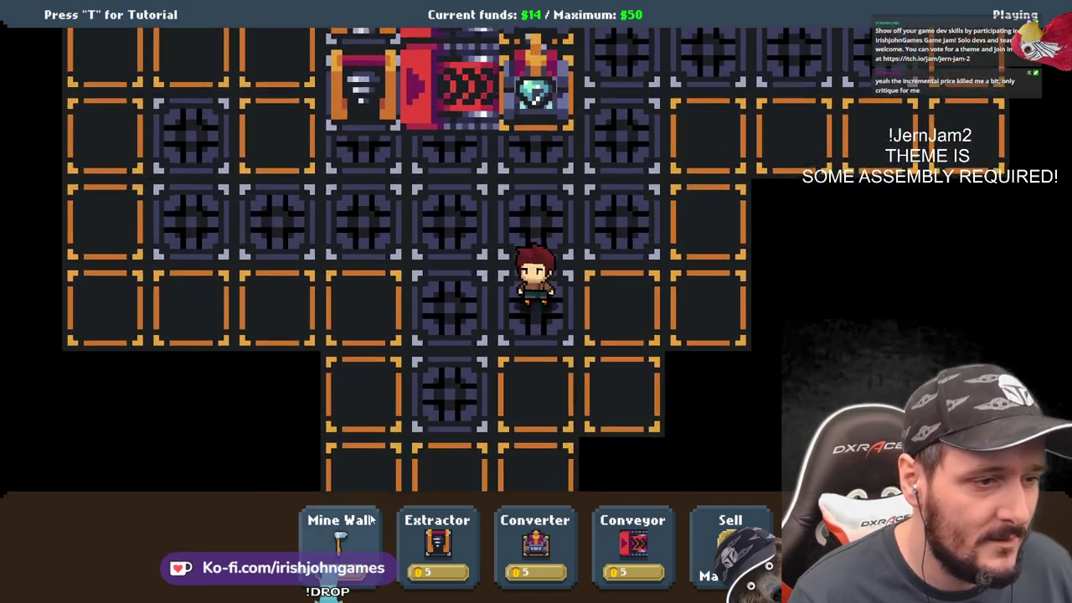
{"action": "left_click", "coordinate": [342, 531]}
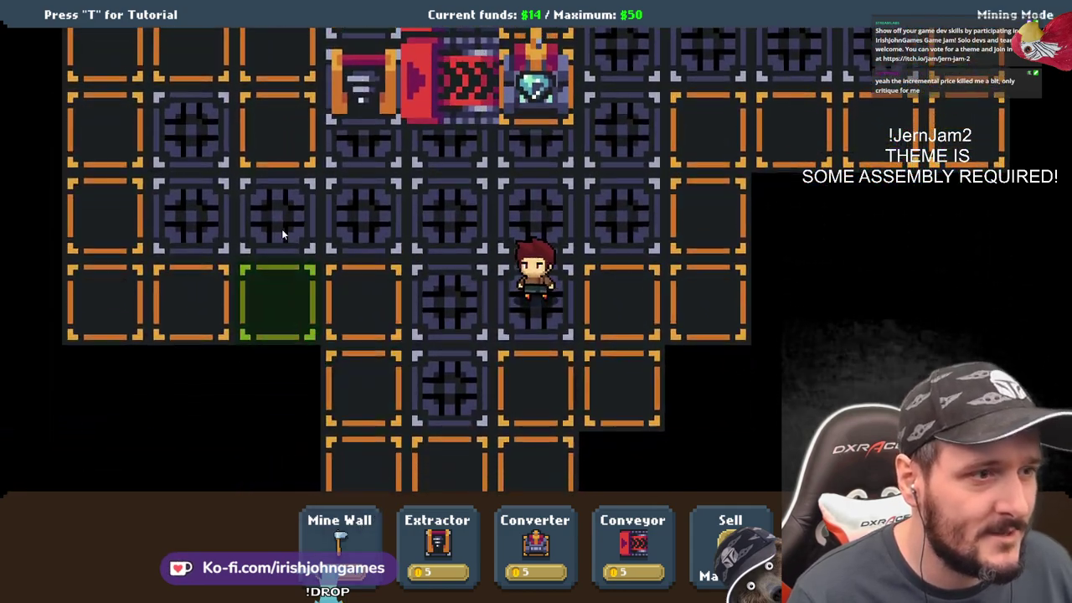
{"action": "right_click", "coordinate": [347, 292]}
{"action": "left_click", "coordinate": [438, 545]}
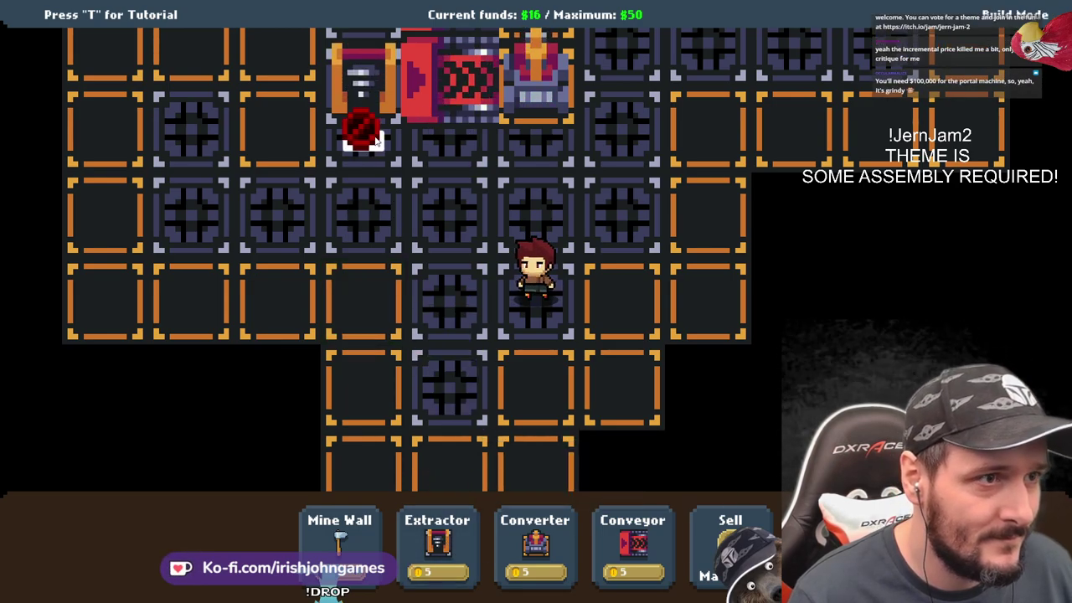
{"action": "left_click", "coordinate": [358, 186]}
{"action": "left_click", "coordinate": [632, 545]}
{"action": "left_click", "coordinate": [460, 185]}
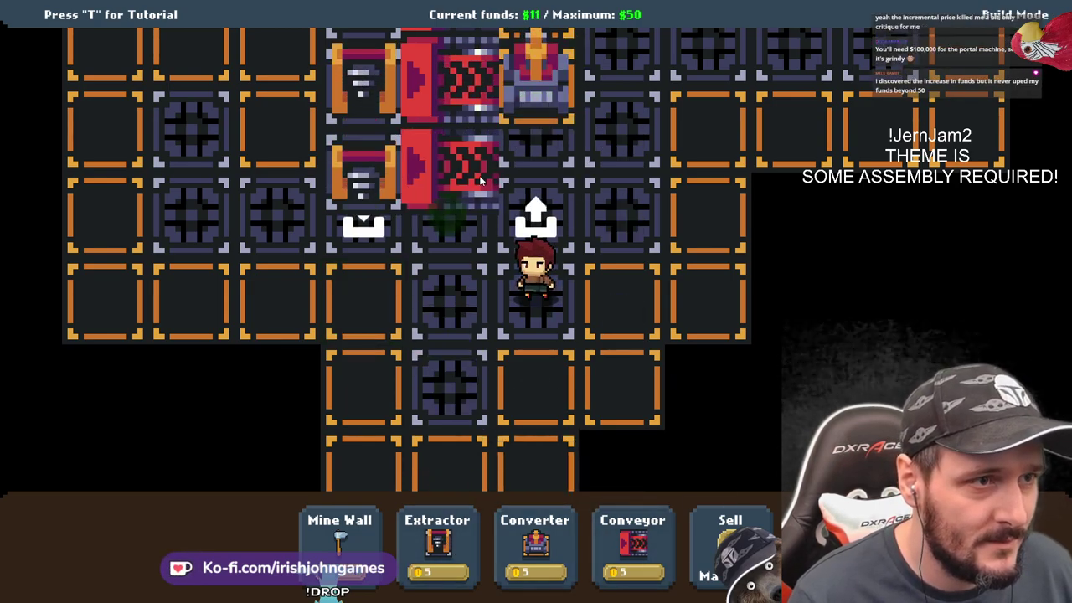
{"action": "left_click", "coordinate": [535, 544]}
{"action": "left_click", "coordinate": [536, 163]}
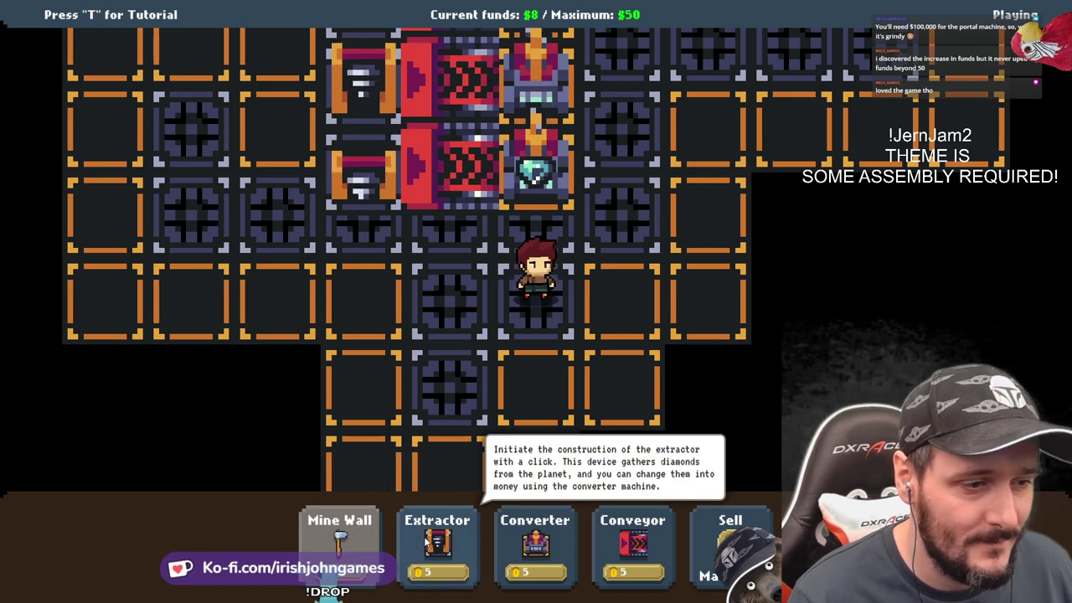
Step down to the end of the shaft and mine the wall tile in the Extractor column, up and to the character's left
{"action": "key", "text": "a"}
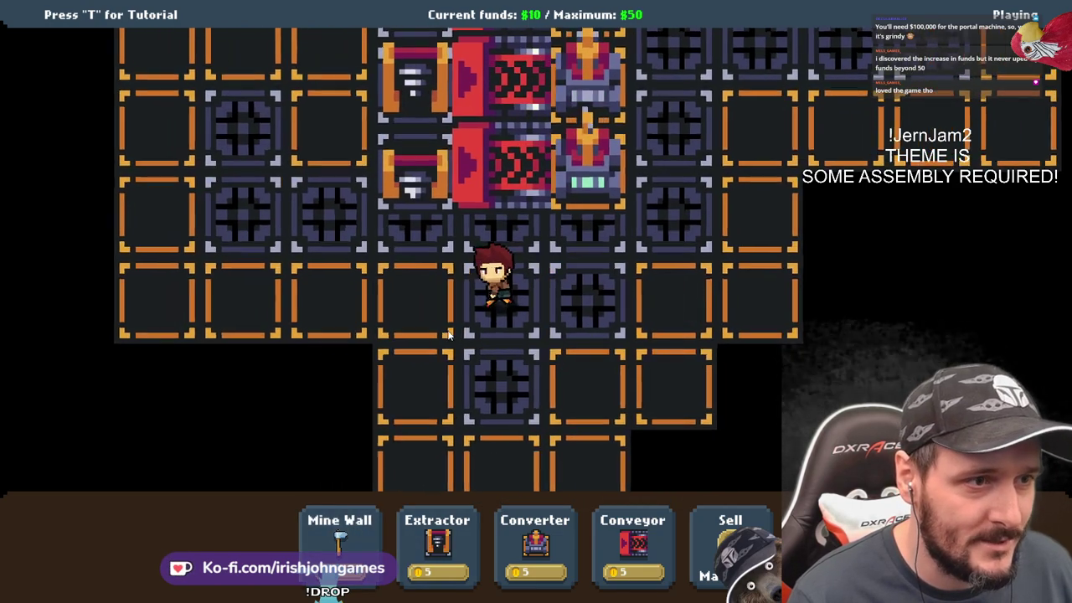
{"action": "key", "text": "s"}
{"action": "left_click", "coordinate": [340, 528]}
{"action": "left_click", "coordinate": [464, 190]}
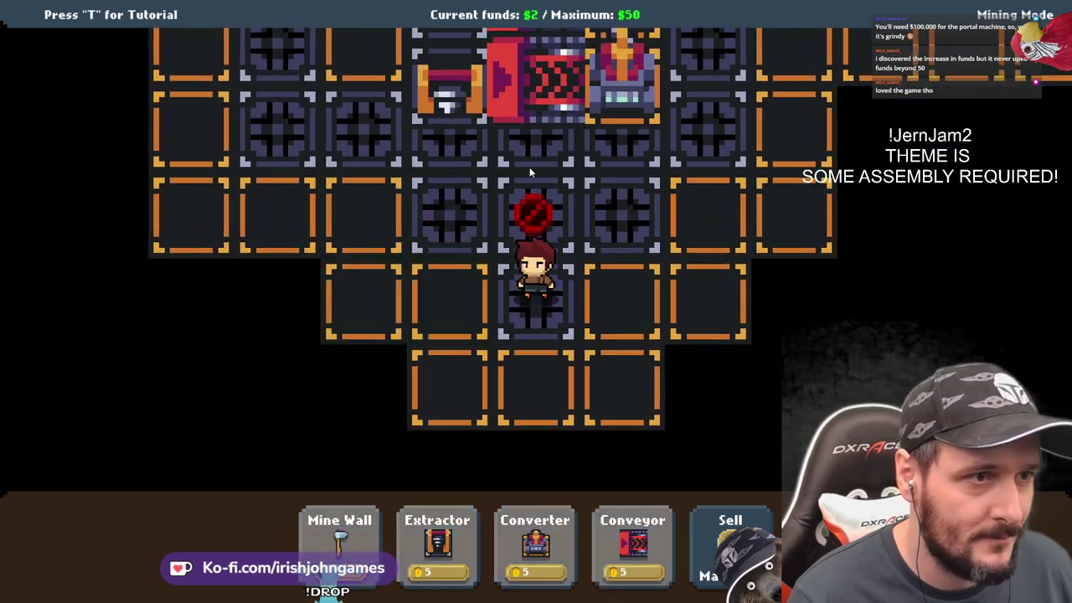
{"action": "right_click", "coordinate": [494, 418]}
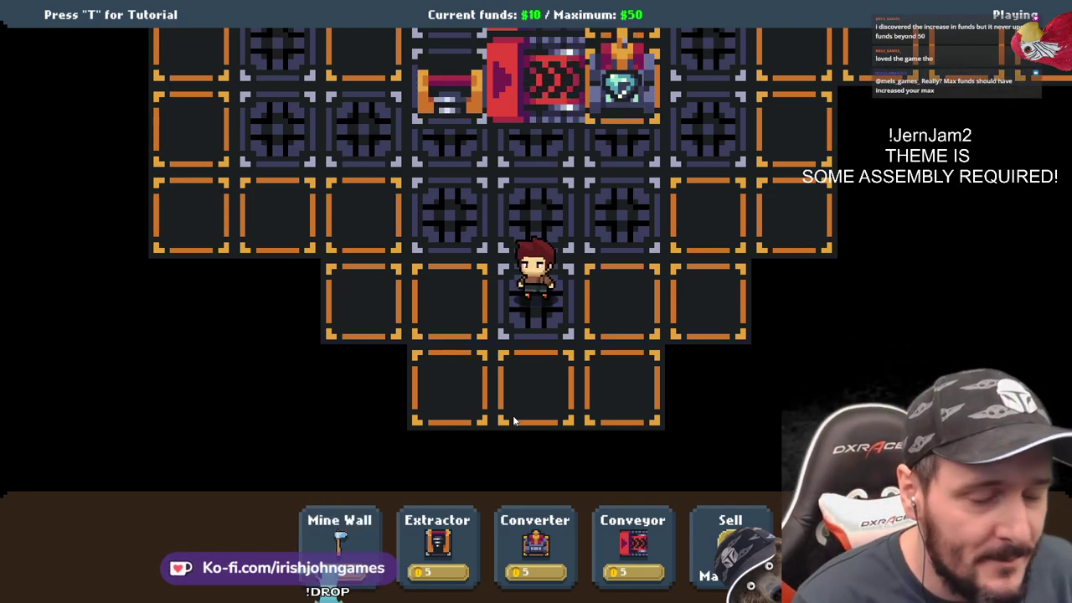
Build a sixth row directly below the fifth, with an Extractor, a Conveyor and a Converter aligned to the columns above
{"action": "left_click", "coordinate": [431, 540]}
{"action": "left_click", "coordinate": [450, 180]}
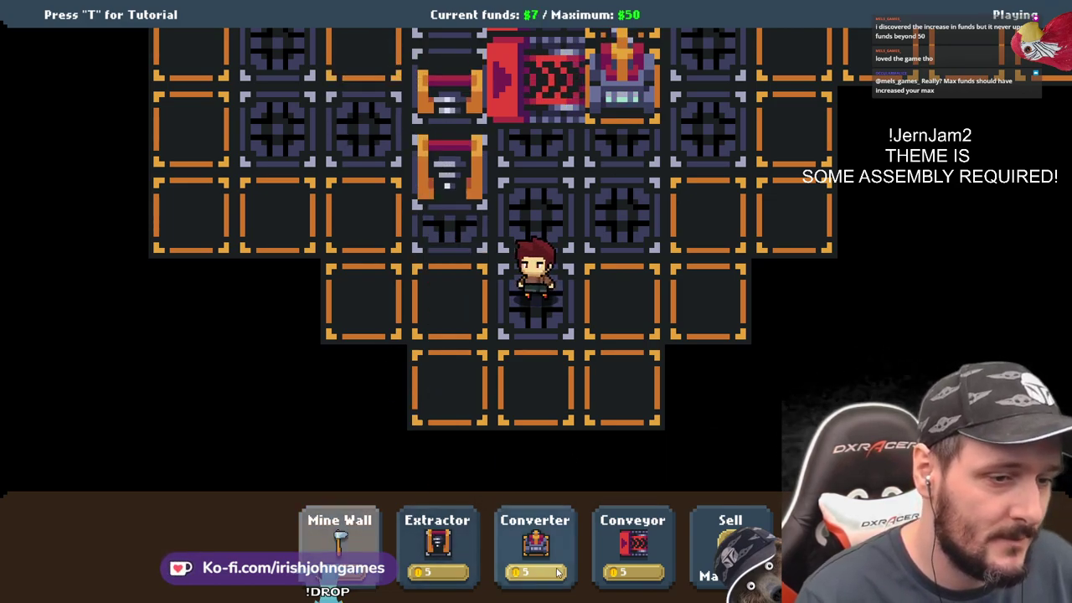
{"action": "left_click", "coordinate": [632, 545]}
{"action": "left_click", "coordinate": [544, 180]}
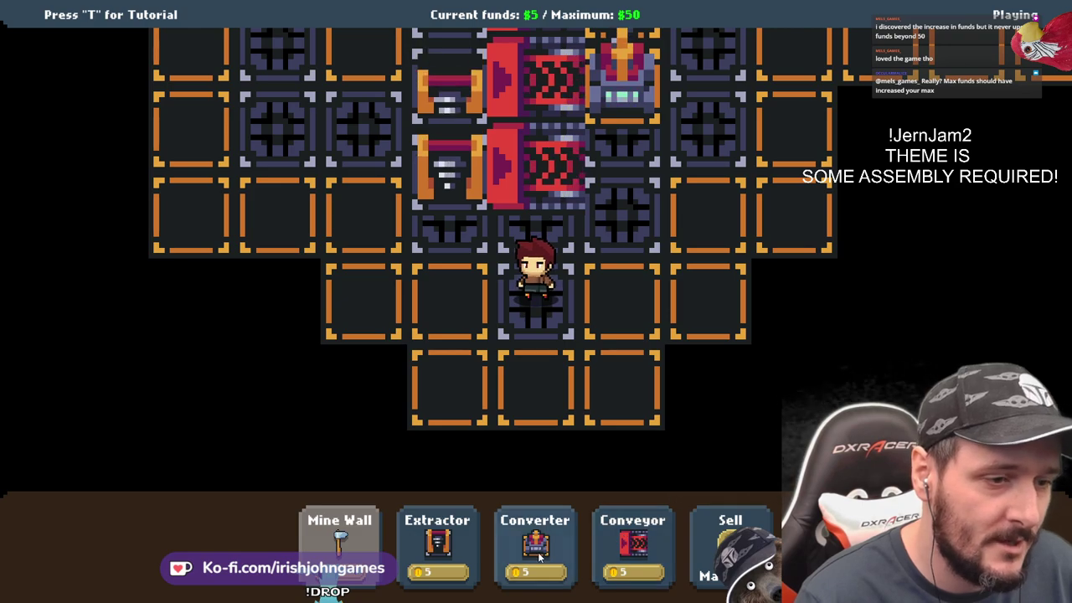
{"action": "left_click", "coordinate": [535, 543]}
{"action": "left_click", "coordinate": [651, 166]}
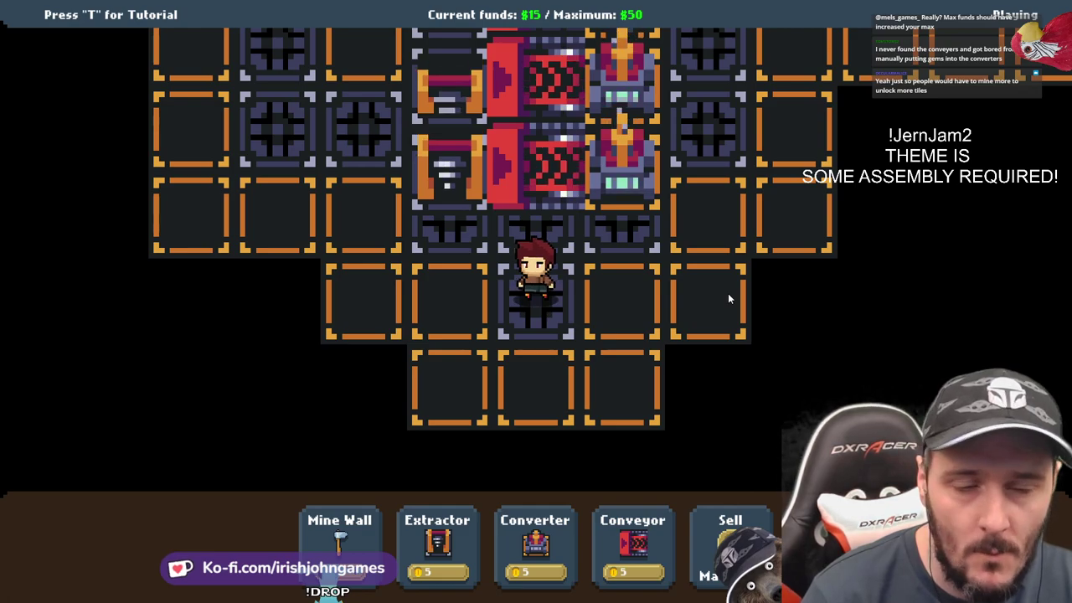
Mine the wall tiles on both sides of the character and step onto the one in the Converter column
{"action": "left_click", "coordinate": [461, 275]}
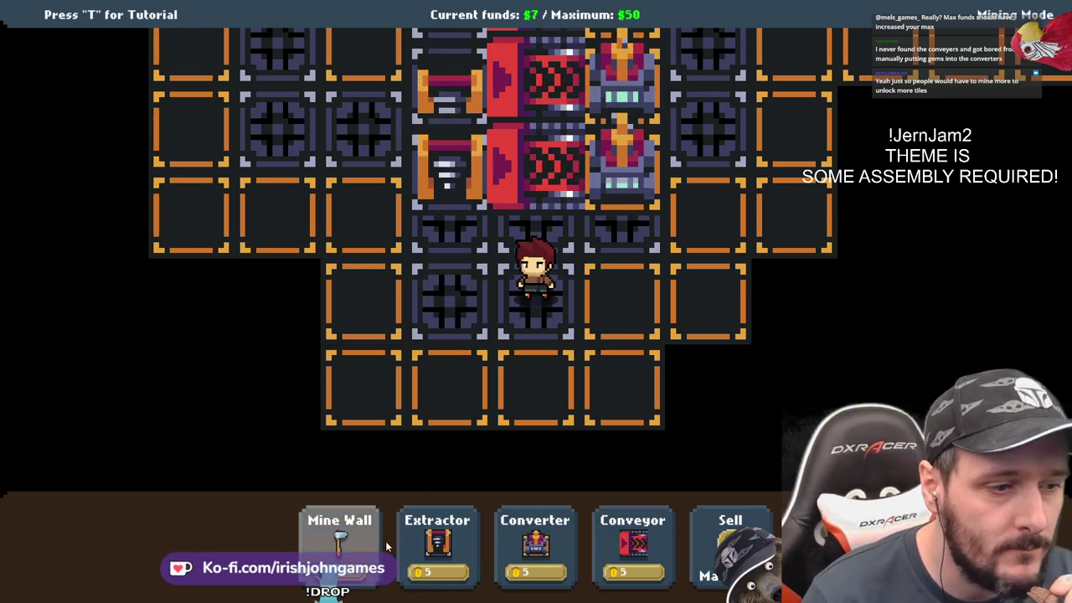
{"action": "left_click", "coordinate": [635, 267]}
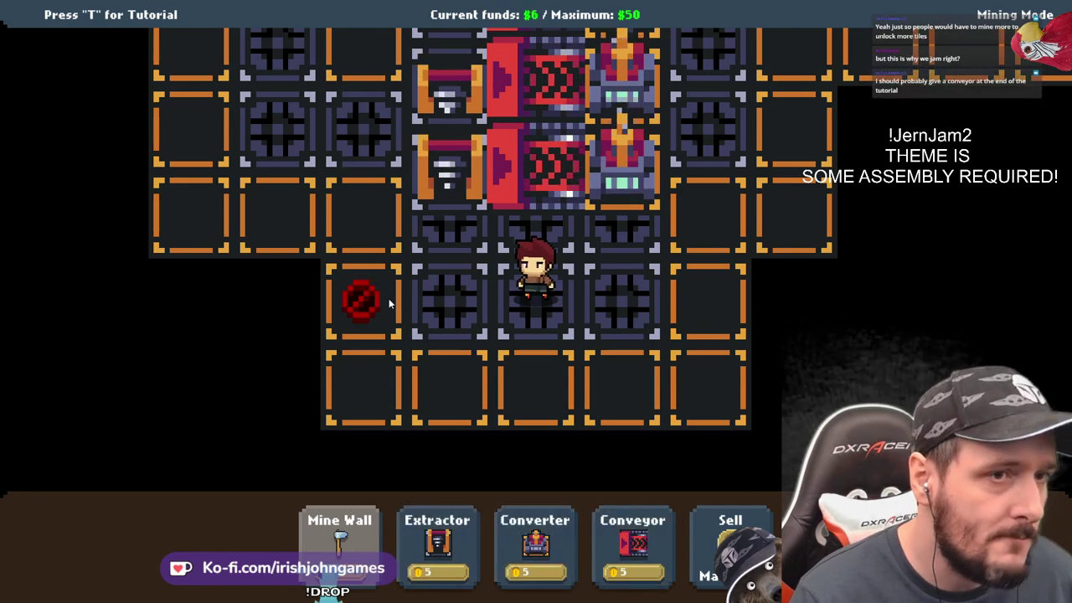
{"action": "right_click", "coordinate": [649, 267]}
{"action": "key", "text": "d"}
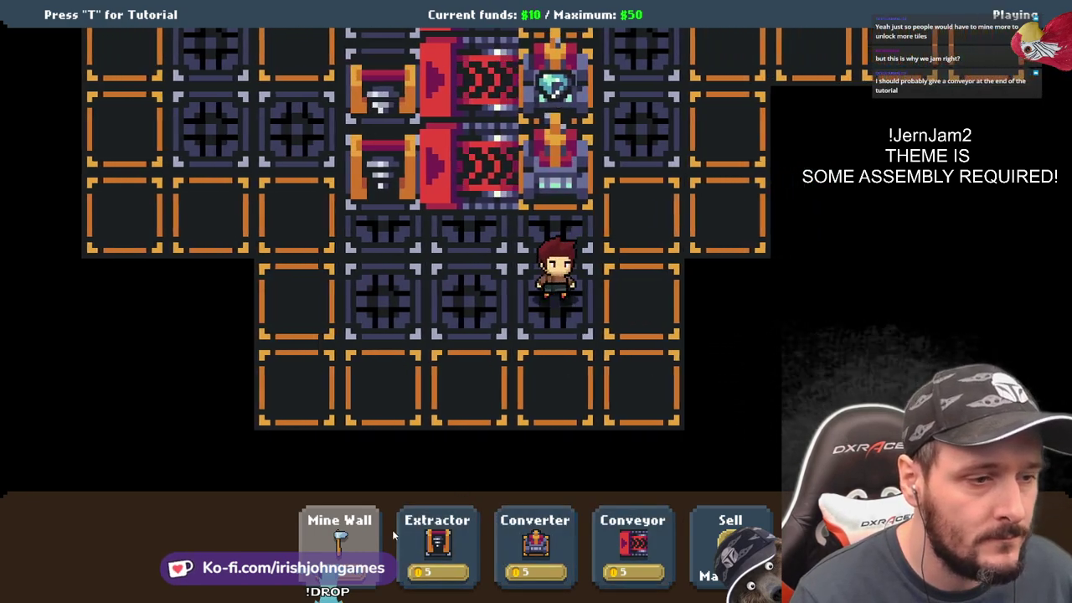
{"action": "left_click", "coordinate": [438, 543]}
{"action": "right_click", "coordinate": [371, 262]}
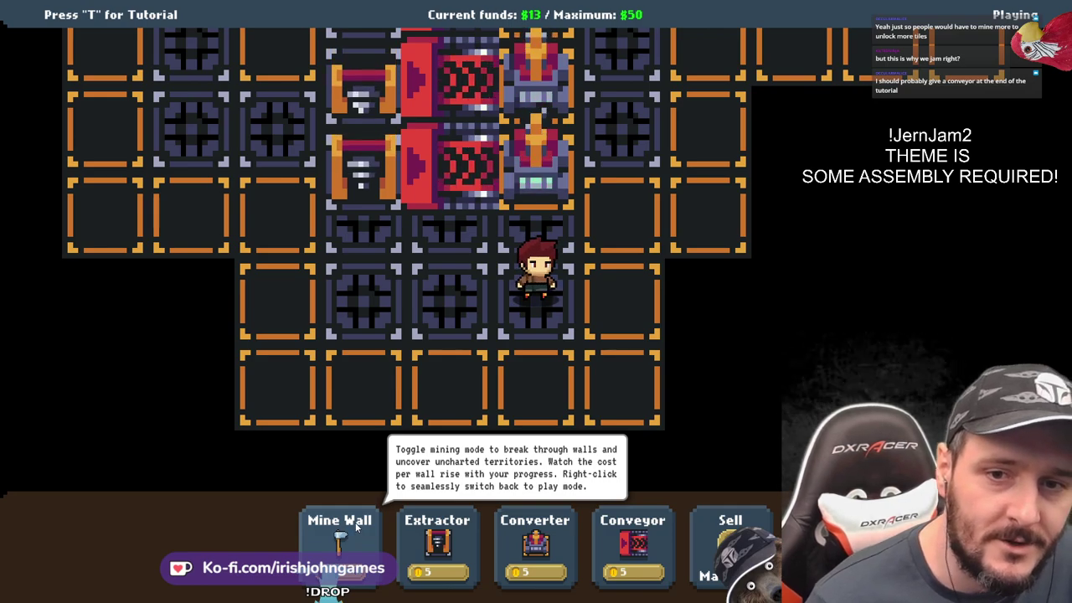
Mine the wall tile to the character's right, step into it, and mine the tile directly above to join the corridor beside the Converters
{"action": "left_click", "coordinate": [356, 527]}
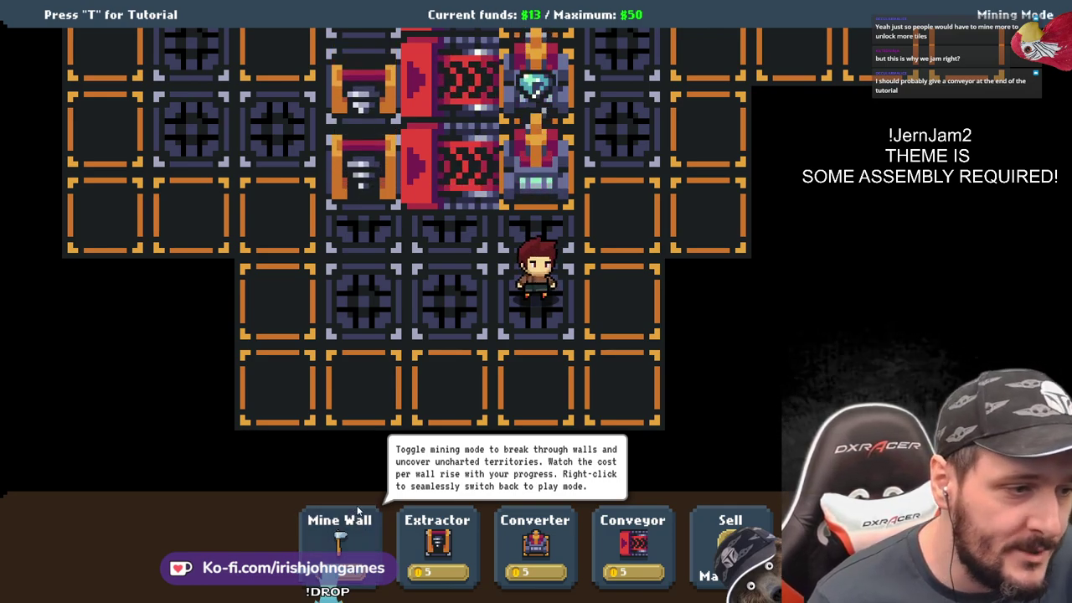
{"action": "left_click", "coordinate": [631, 310]}
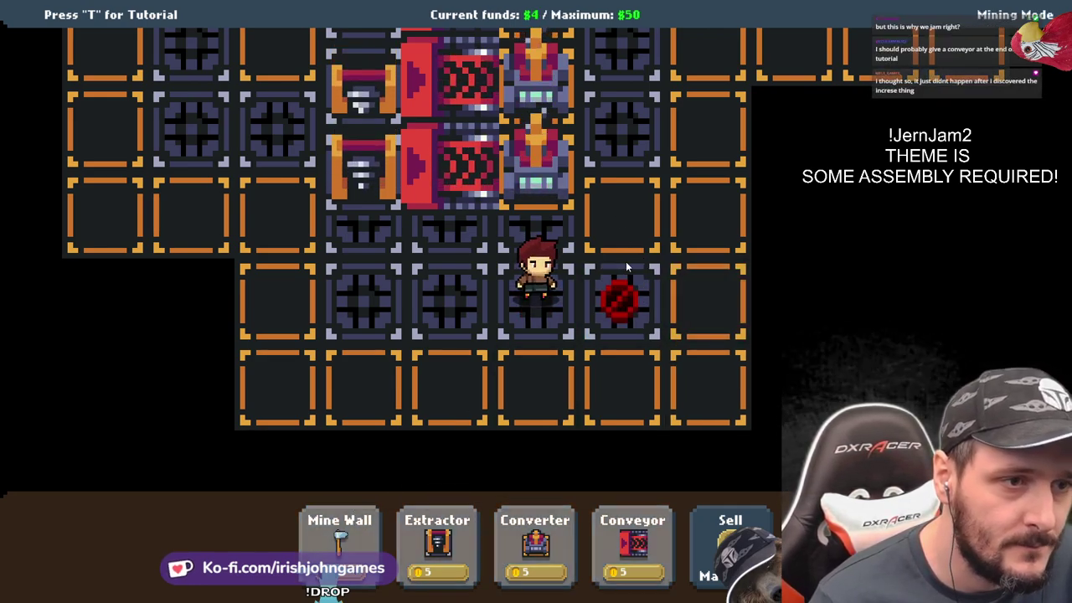
{"action": "key", "text": "d"}
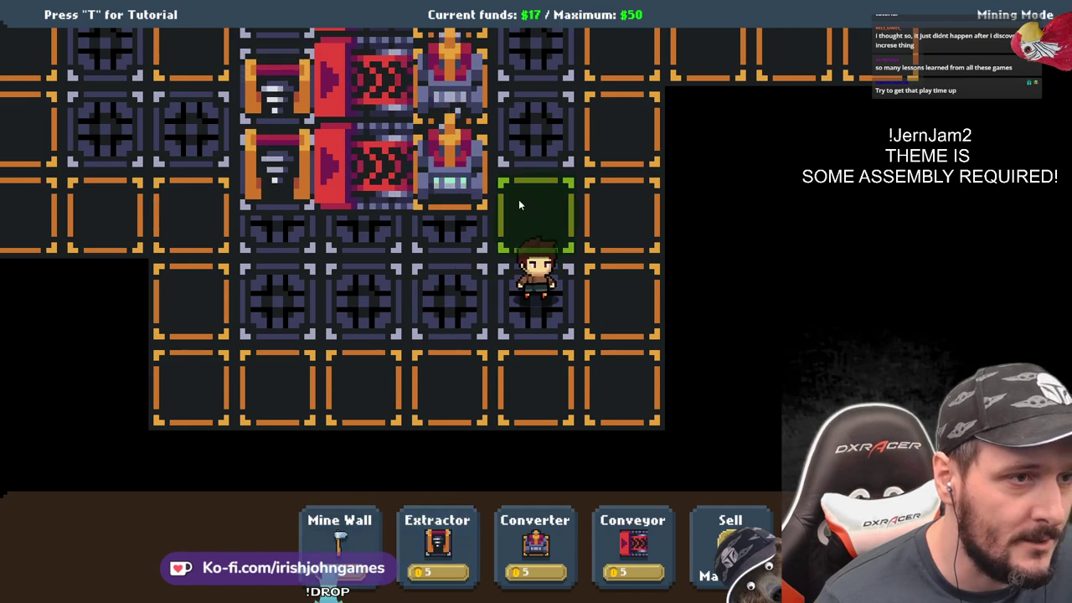
{"action": "left_click", "coordinate": [520, 199]}
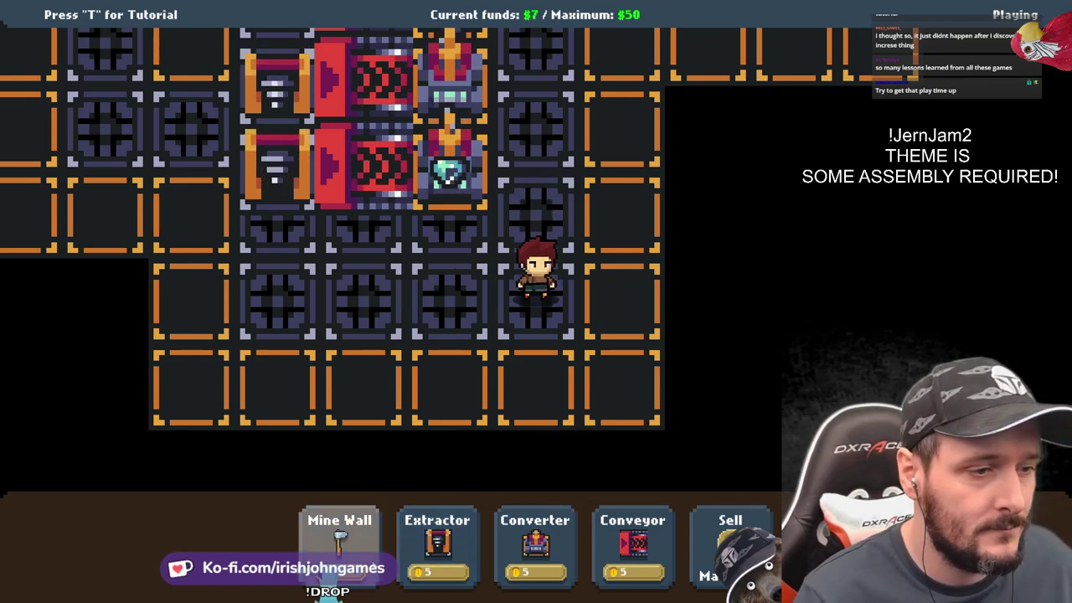
Build a seventh row of Extractor, Conveyor and Converter directly below the sixth row
{"action": "left_click", "coordinate": [437, 542]}
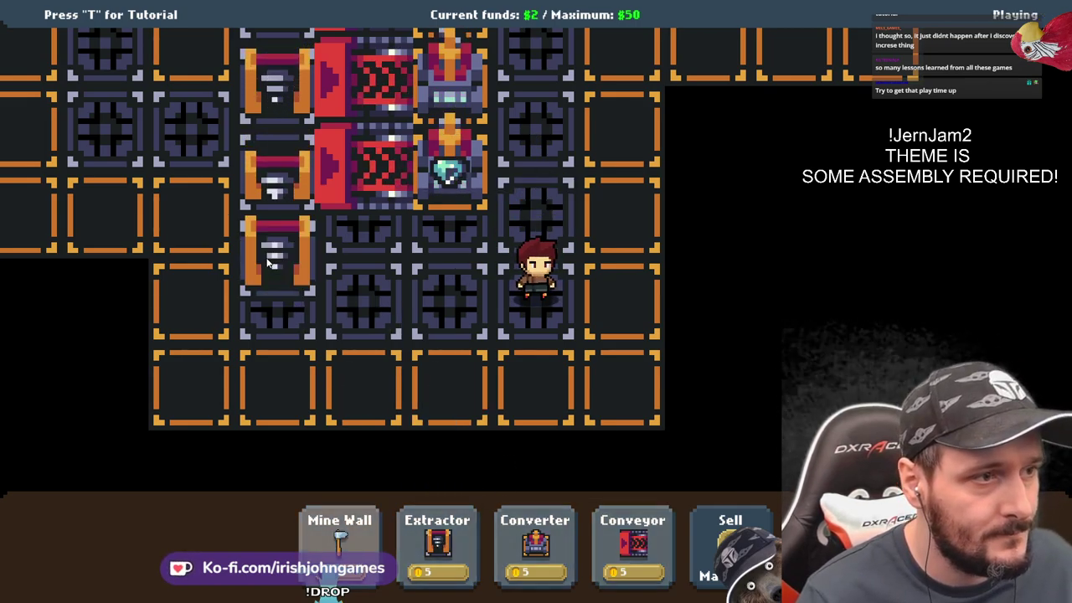
{"action": "left_click", "coordinate": [620, 542]}
{"action": "left_click", "coordinate": [349, 280]}
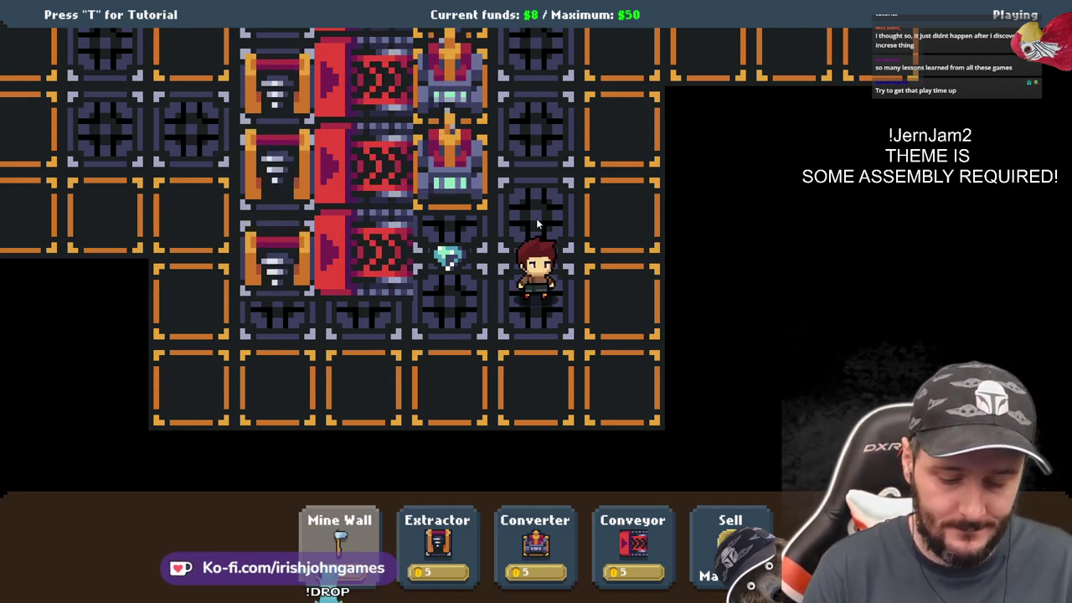
{"action": "left_click", "coordinate": [535, 544]}
{"action": "left_click", "coordinate": [461, 261]}
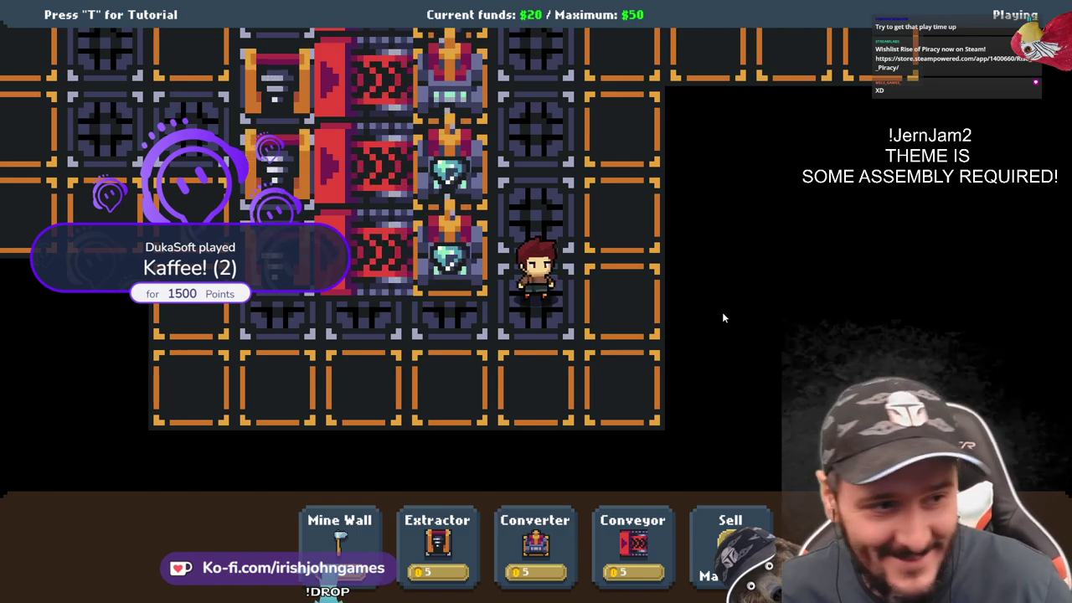
Mine the wall tile directly below the character, extending the corridor beside the Converters downward
{"action": "left_click", "coordinate": [340, 536]}
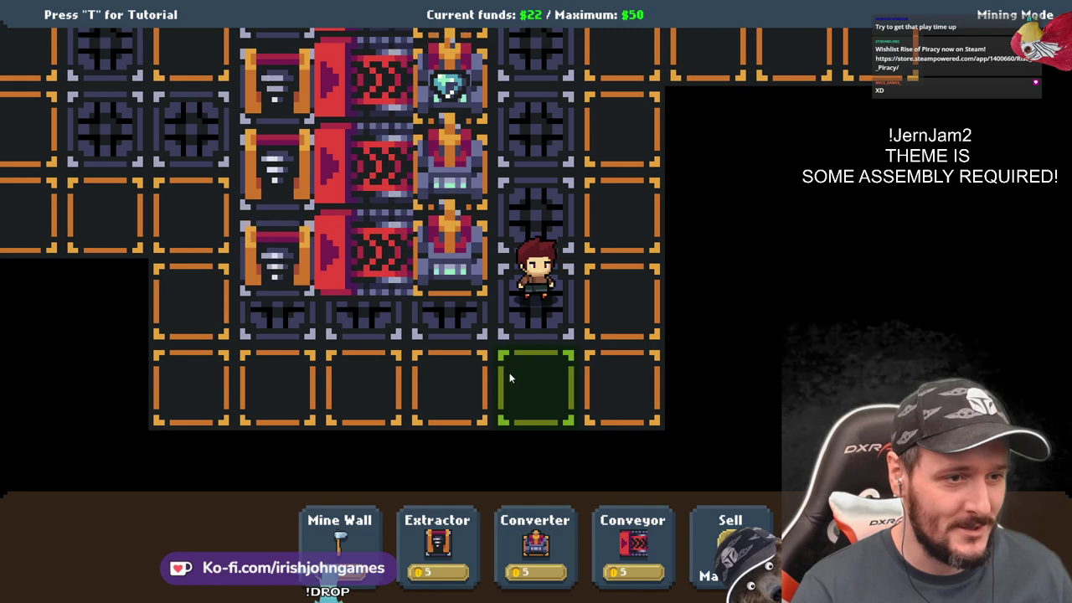
{"action": "left_click", "coordinate": [429, 372]}
{"action": "right_click", "coordinate": [460, 373]}
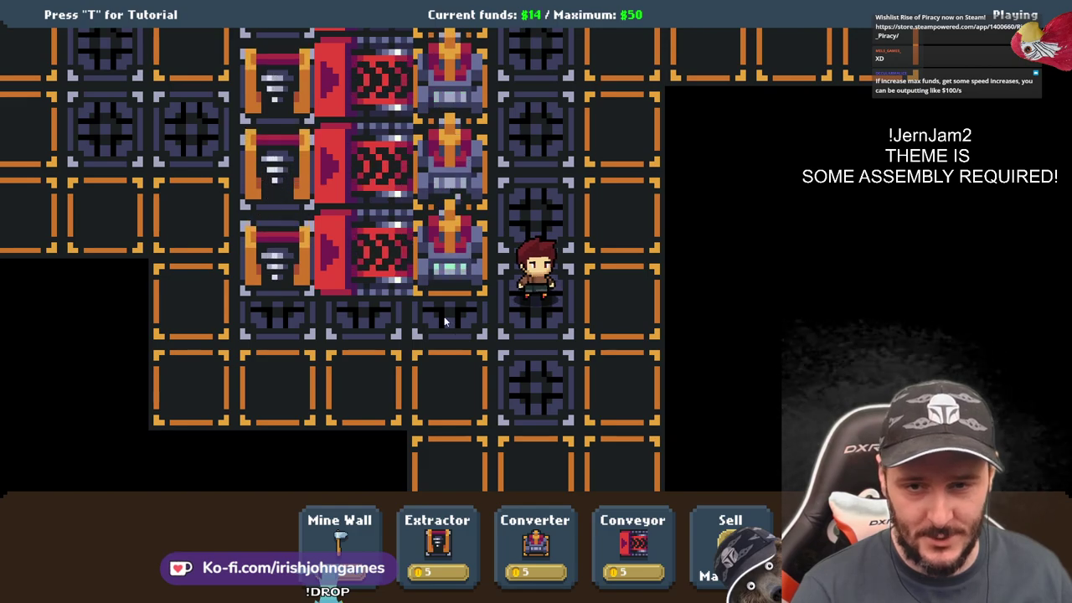
Walk up the corridor beside the Converters, mine the wall tile blocking it, and continue through to the top of the corridor
{"action": "key", "text": "w"}
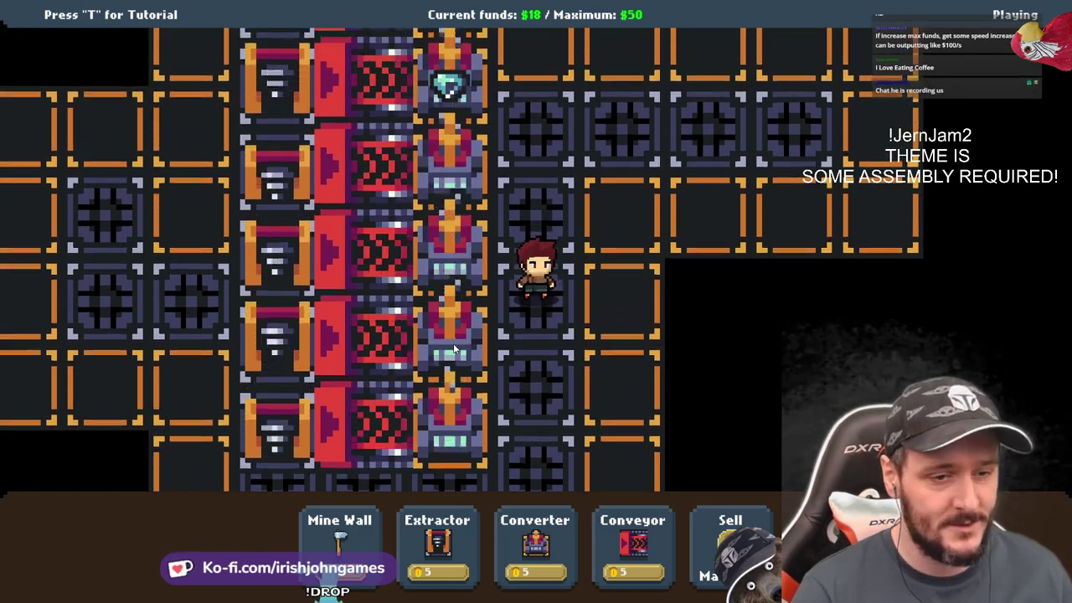
{"action": "key", "text": "w"}
{"action": "key", "text": "w"}
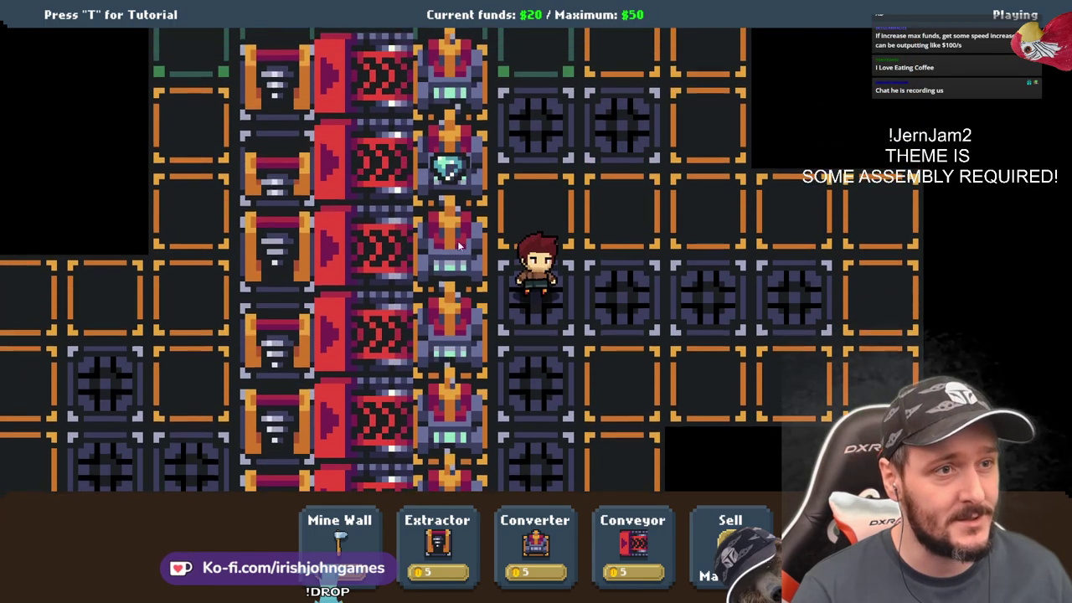
{"action": "left_click", "coordinate": [360, 537]}
{"action": "left_click", "coordinate": [549, 208]}
{"action": "key", "text": "w"}
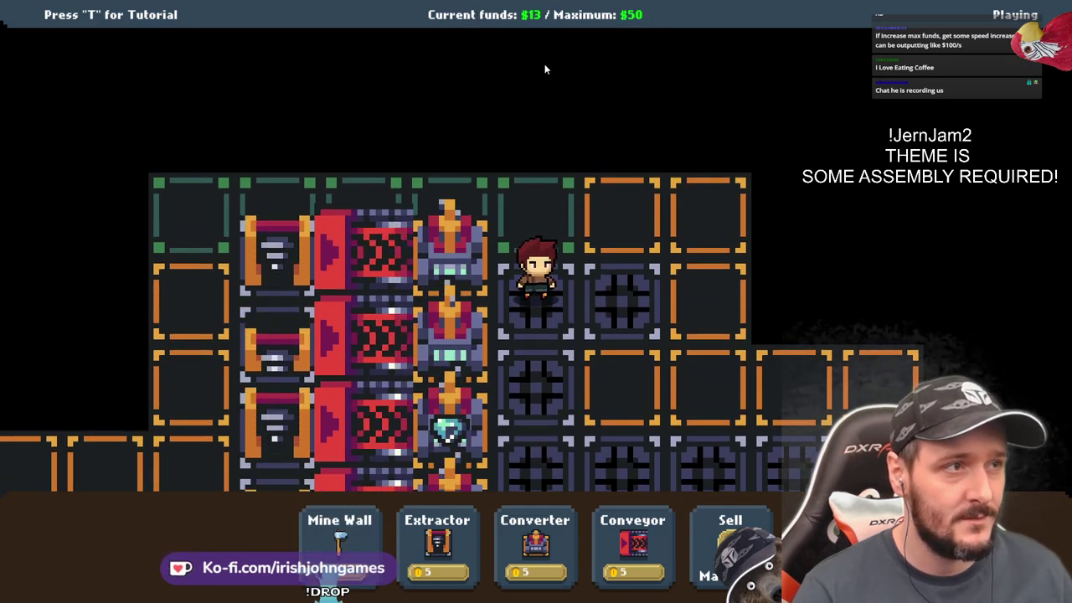
{"action": "key", "text": "s"}
{"action": "key", "text": "w"}
{"action": "key", "text": "1"}
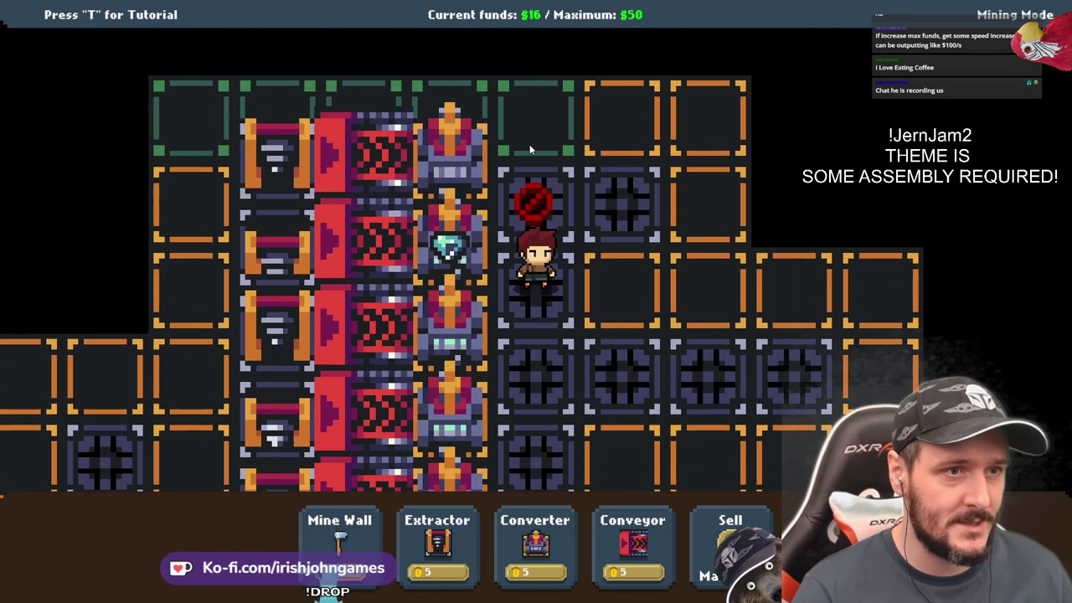
{"action": "right_click", "coordinate": [538, 115]}
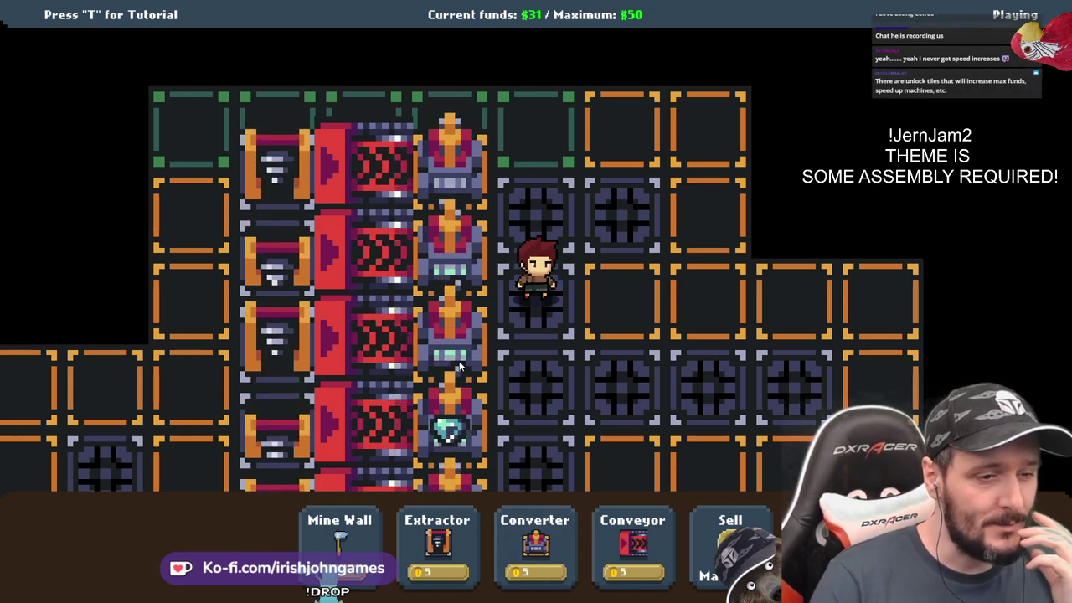
{"action": "left_click", "coordinate": [540, 568]}
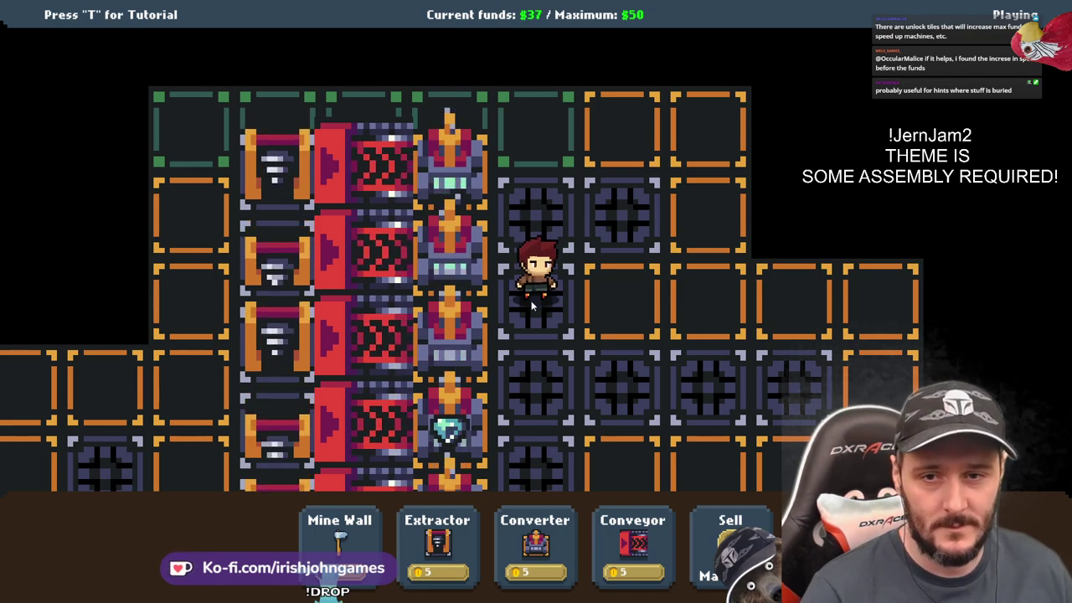
{"action": "key", "text": "s"}
{"action": "key", "text": "s"}
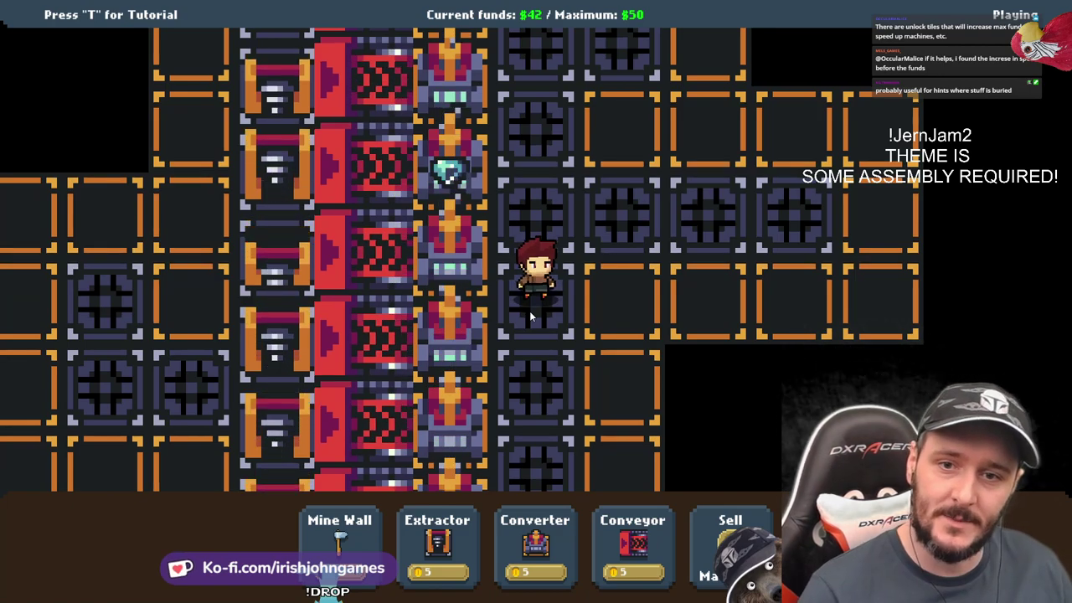
{"action": "key", "text": "w"}
{"action": "key", "text": "w"}
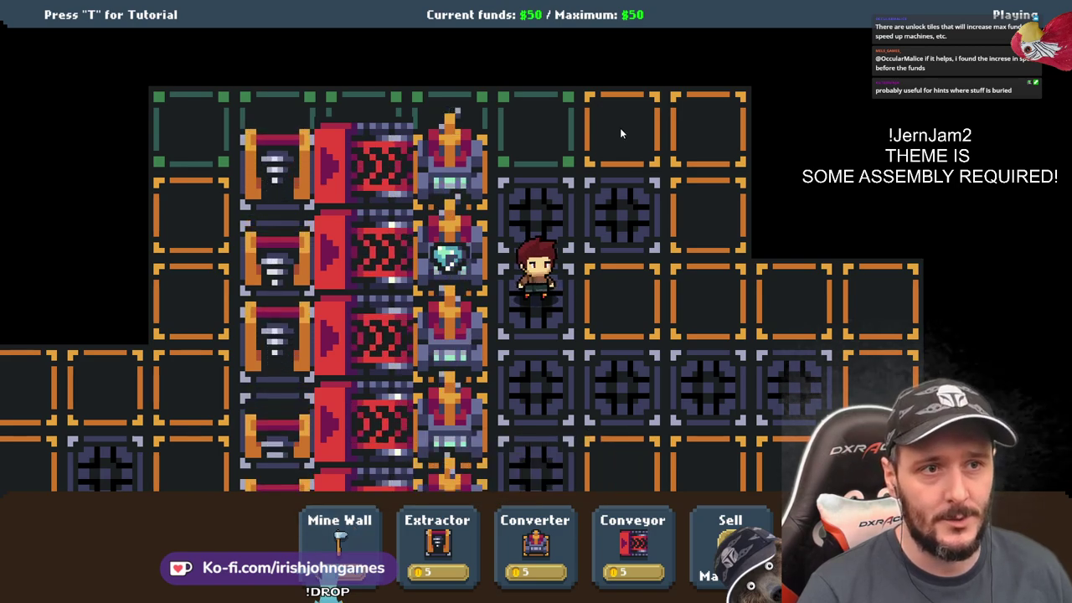
{"action": "key", "text": "w"}
{"action": "key", "text": "d"}
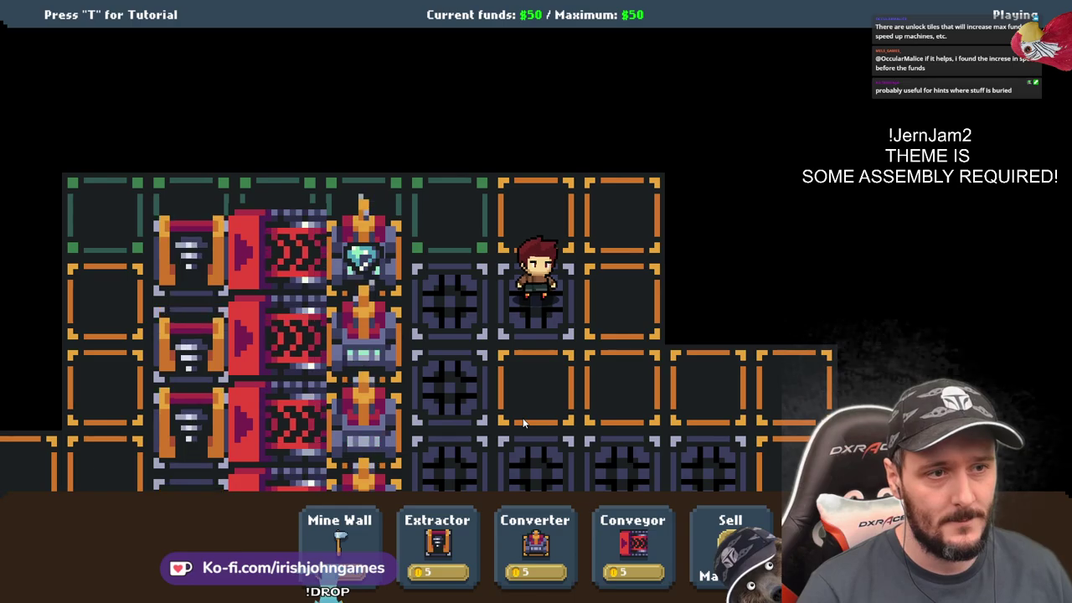
Return to the corridor beside the Converters and walk down to the mined tile at its lower end
{"action": "key", "text": "a"}
{"action": "key", "text": "s"}
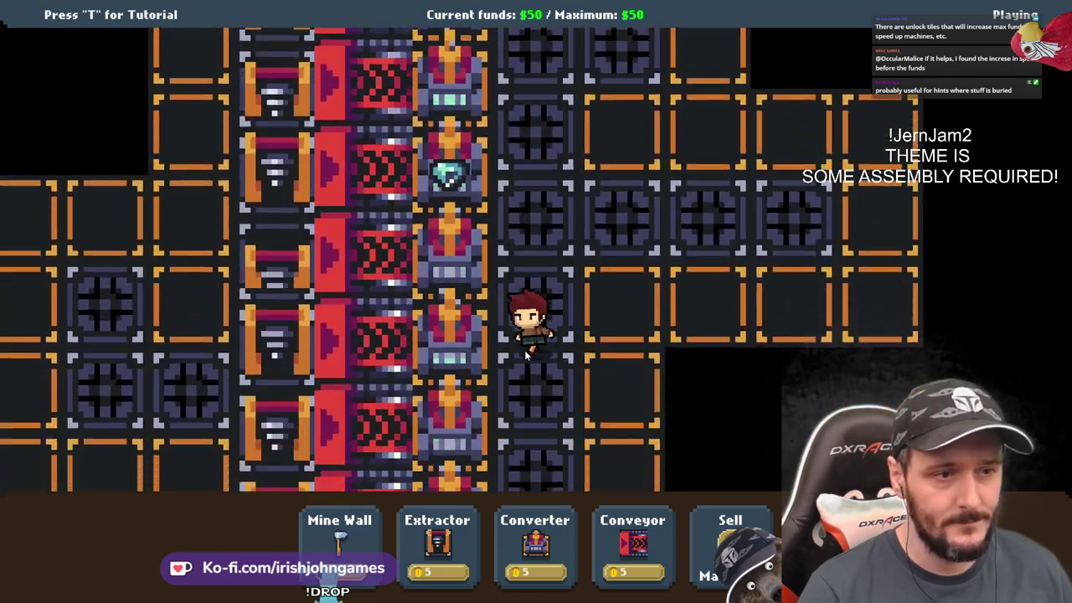
{"action": "key", "text": "s"}
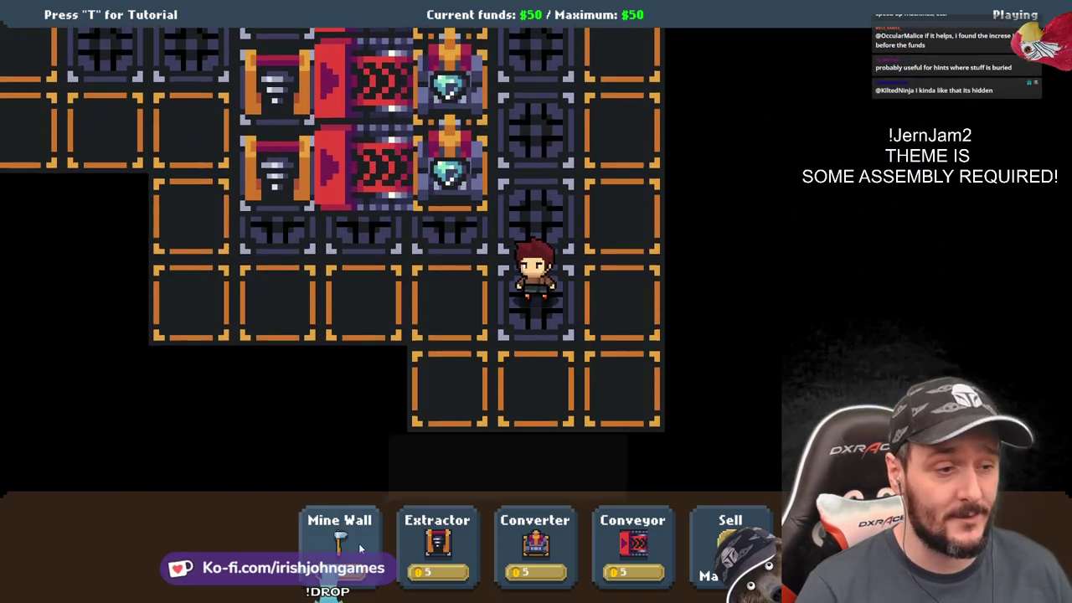
Leave mining mode and walk up the corridor beside the Converters to near its top
{"action": "left_click", "coordinate": [358, 543]}
{"action": "right_click", "coordinate": [415, 271]}
{"action": "key", "text": "w"}
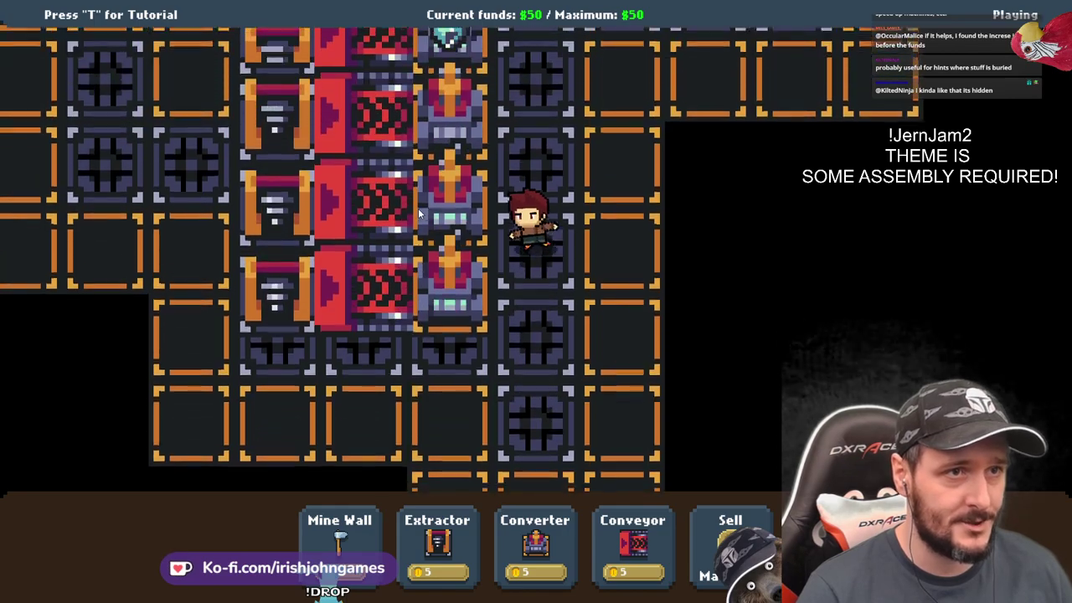
{"action": "key", "text": "w"}
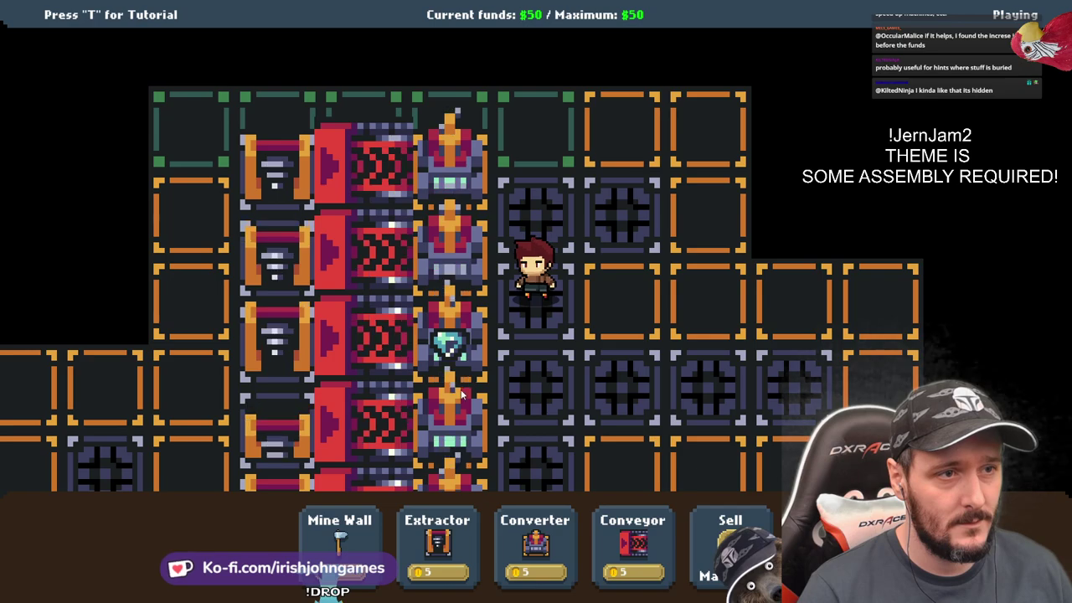
Mine the three wall tiles to the right of the corridor's top, opening a three-tile-wide area beside the Converters
{"action": "left_click", "coordinate": [357, 505]}
{"action": "left_click", "coordinate": [697, 182]}
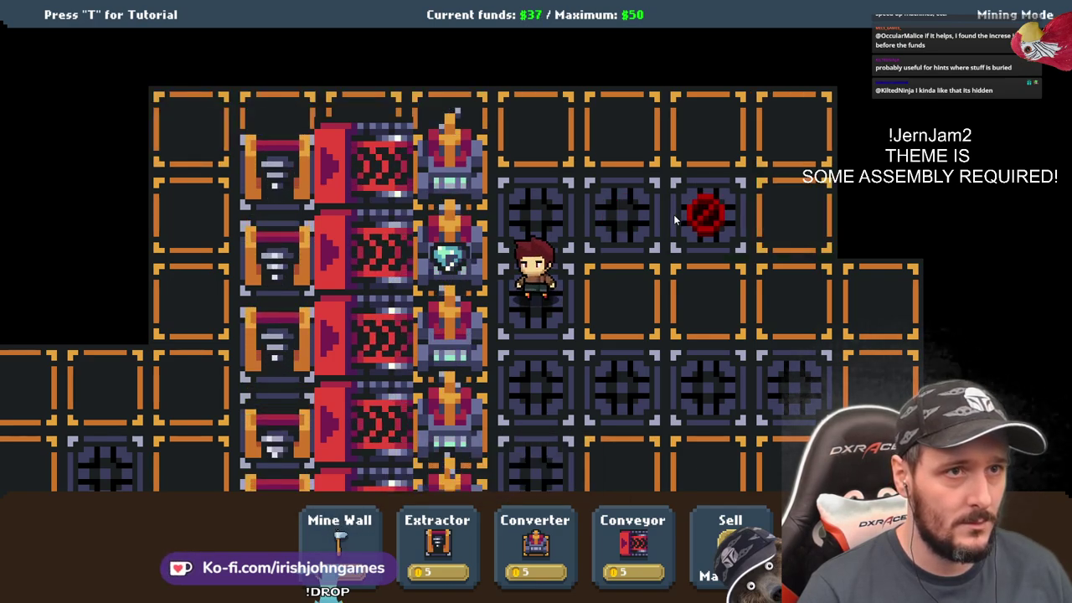
{"action": "left_click", "coordinate": [610, 281]}
{"action": "left_click", "coordinate": [689, 282]}
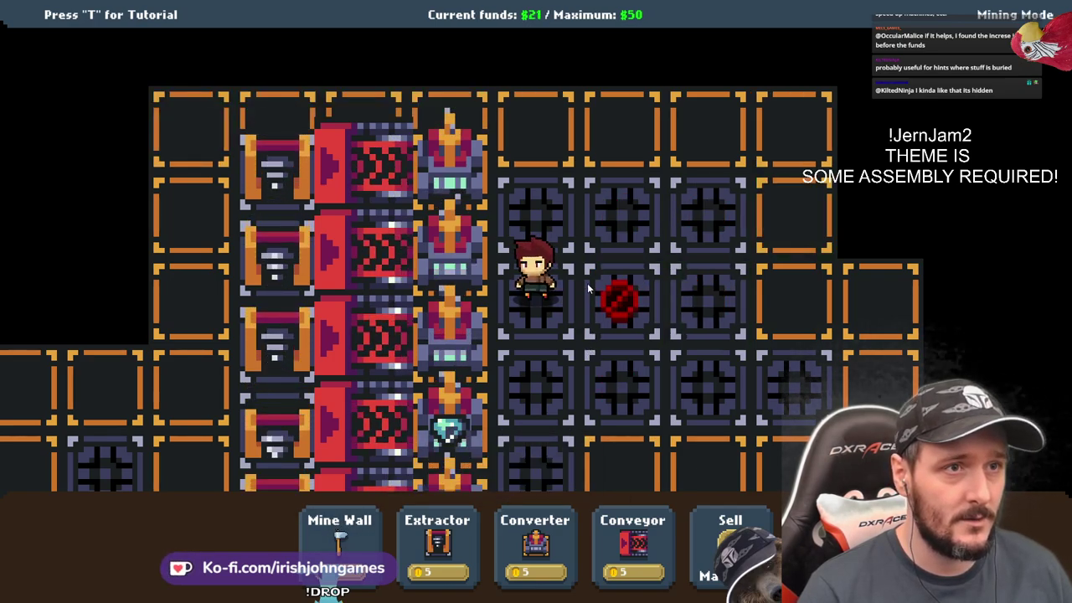
{"action": "right_click", "coordinate": [608, 306]}
Build an Extractor, Conveyor and Converter row across the top of the cleared area beside the existing Converters
{"action": "key", "text": "s"}
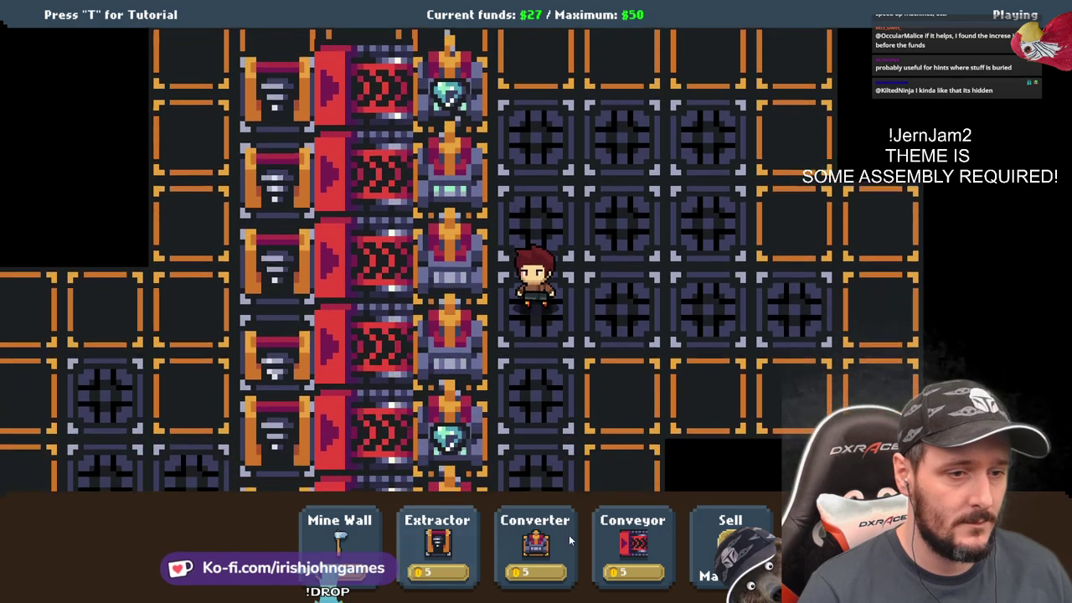
{"action": "key", "text": "d"}
{"action": "left_click", "coordinate": [437, 543]}
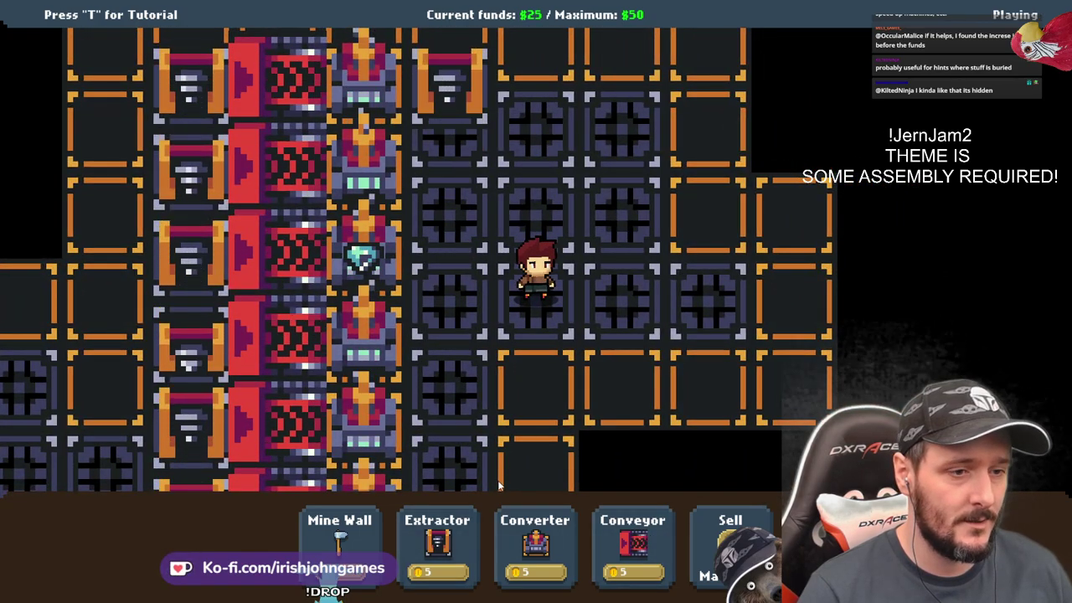
{"action": "left_click", "coordinate": [618, 539]}
{"action": "left_click", "coordinate": [555, 119]}
{"action": "left_click", "coordinate": [528, 537]}
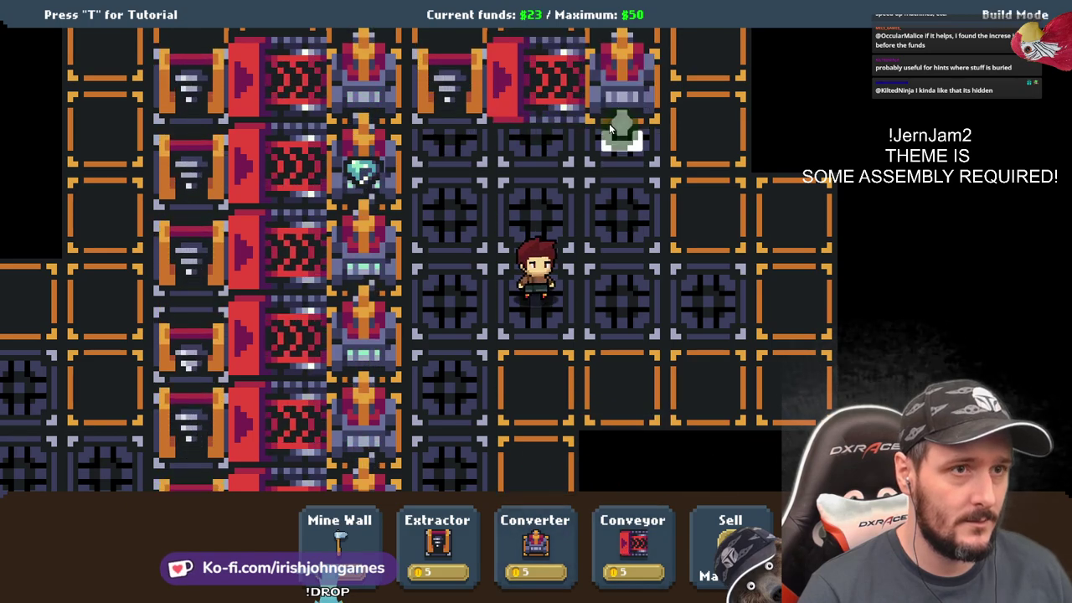
Build a second row of Extractor, Converter and Conveyor directly below the first one in the cleared area
{"action": "left_click", "coordinate": [449, 161]}
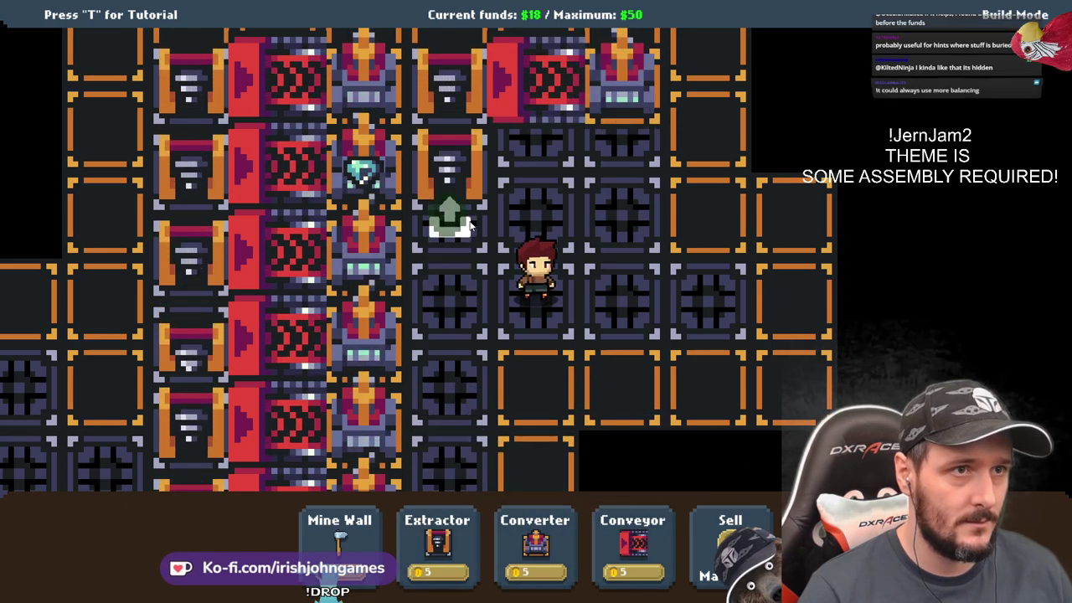
{"action": "left_click", "coordinate": [470, 223]}
{"action": "left_click", "coordinate": [536, 541]}
{"action": "left_click", "coordinate": [613, 219]}
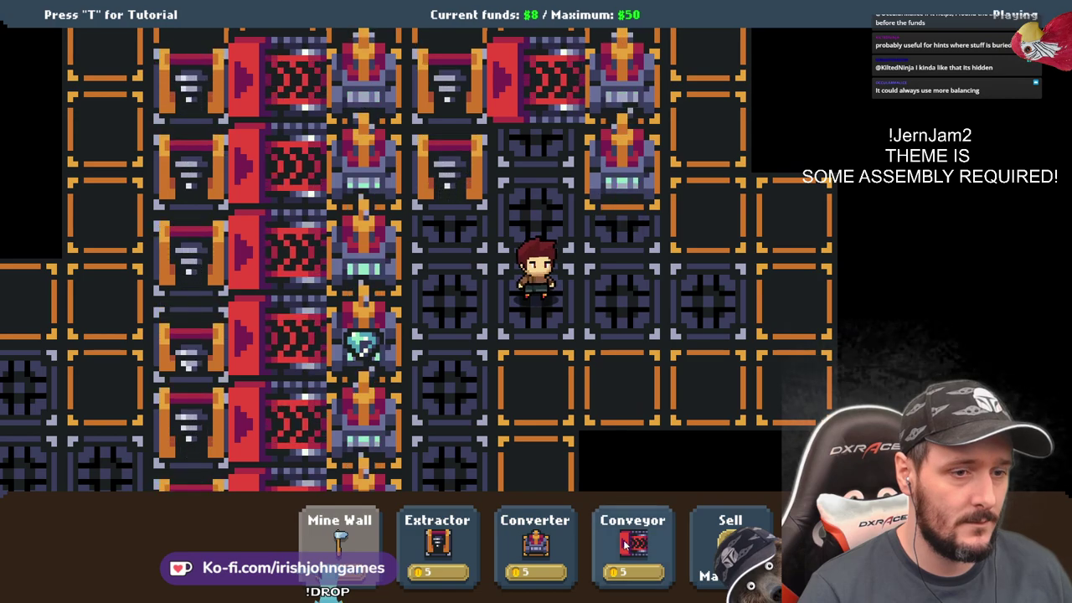
{"action": "left_click", "coordinate": [626, 544]}
{"action": "left_click", "coordinate": [527, 197]}
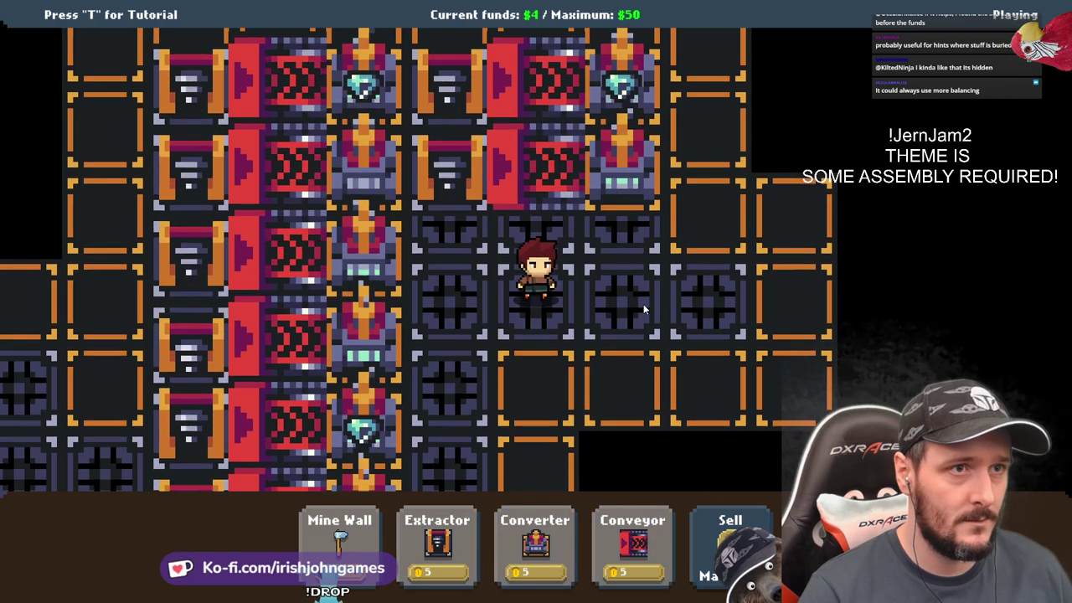
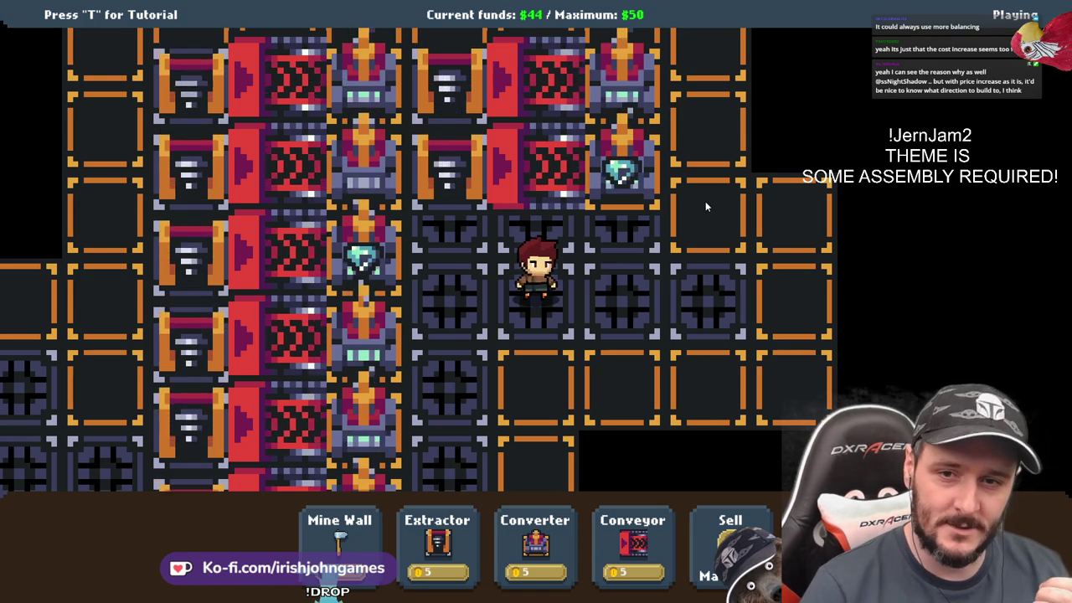
Place an Extractor for the third row directly below the second row's Extractor
{"action": "left_click", "coordinate": [440, 540]}
{"action": "left_click", "coordinate": [467, 267]}
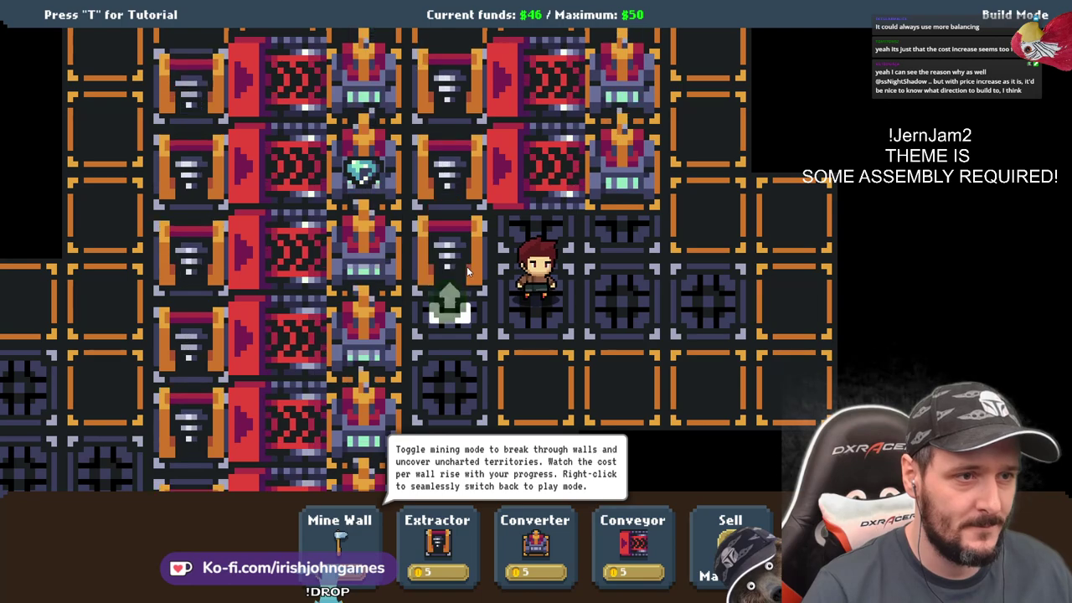
{"action": "left_click", "coordinate": [467, 266]}
Mine the two wall tiles below the character and to its lower right, and leave mining mode
{"action": "left_click", "coordinate": [345, 538]}
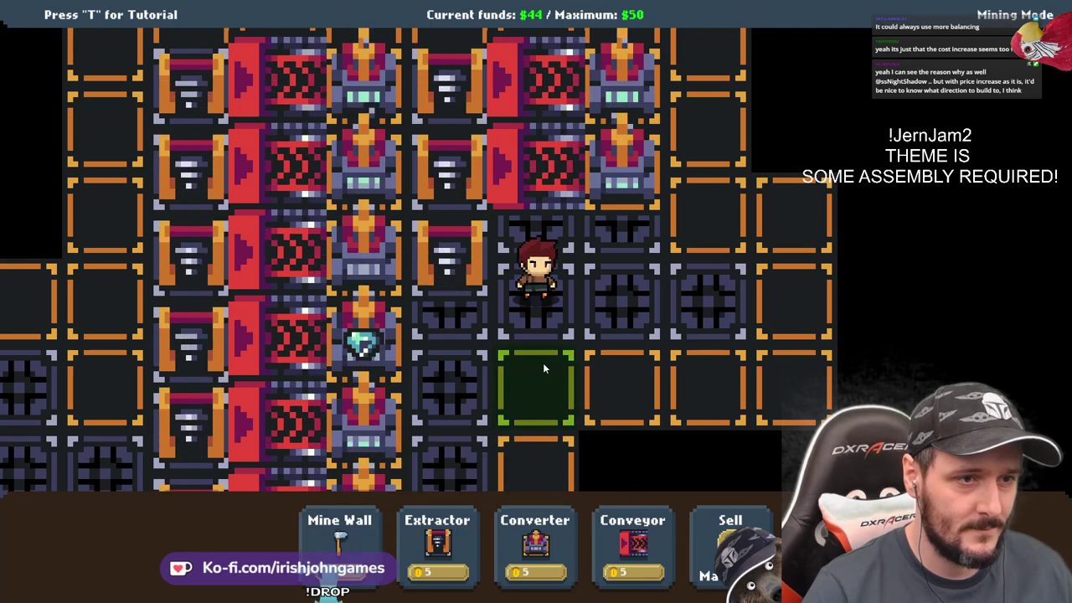
{"action": "left_click", "coordinate": [544, 369]}
{"action": "left_click", "coordinate": [617, 365]}
{"action": "right_click", "coordinate": [617, 364]}
Walk down one tile and complete the third row with a Converter and a Conveyor
{"action": "key", "text": "s"}
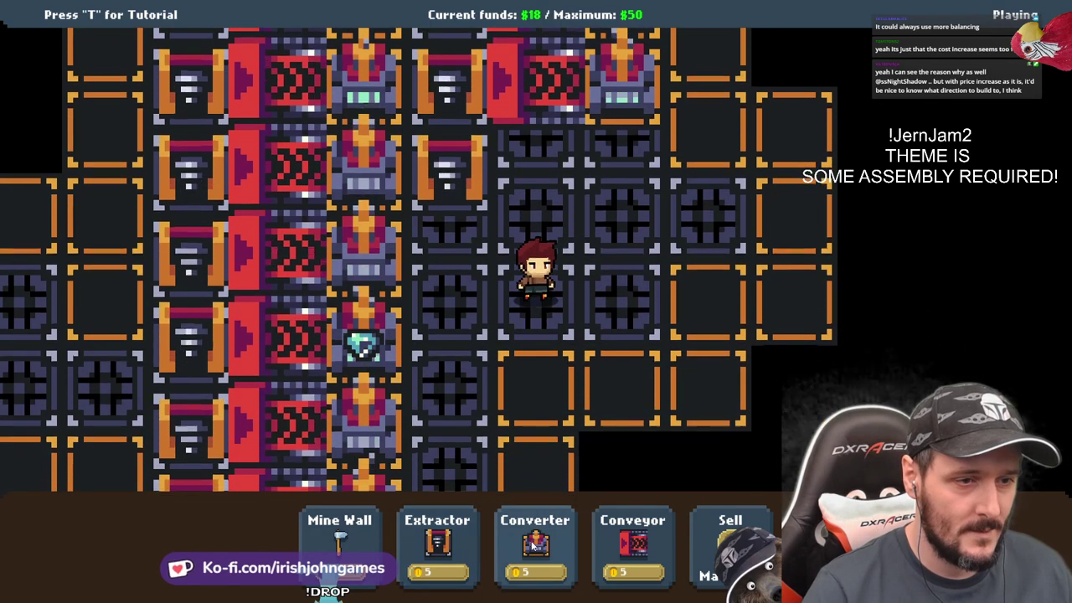
{"action": "left_click", "coordinate": [533, 546]}
{"action": "left_click", "coordinate": [622, 177]}
{"action": "left_click", "coordinate": [634, 543]}
{"action": "left_click", "coordinate": [553, 184]}
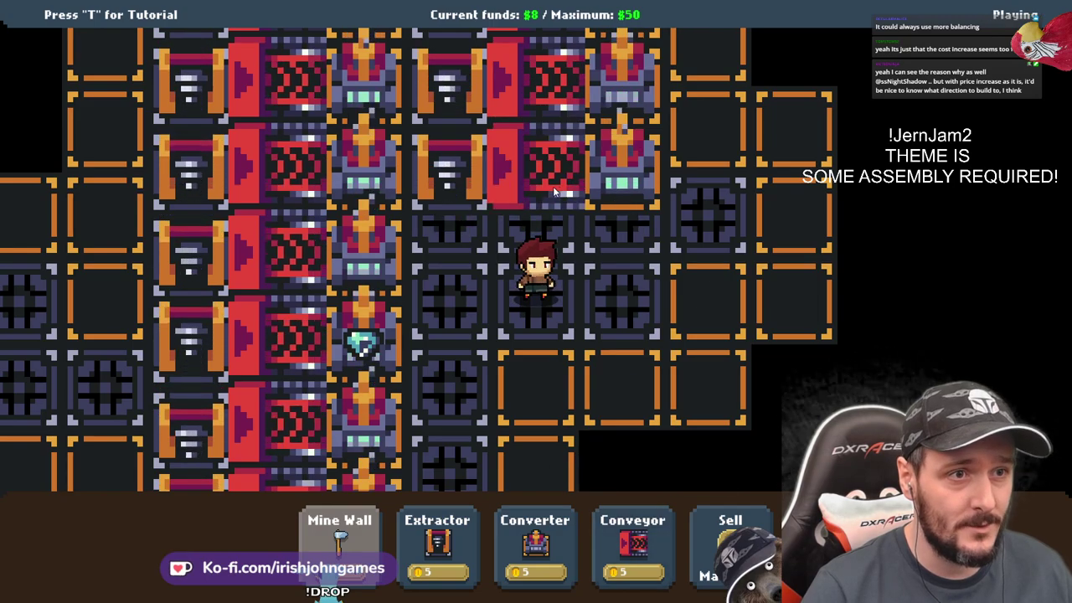
Return to the corridor, walk down one tile, and mine the two wall tiles directly to its right
{"action": "key", "text": "a"}
{"action": "key", "text": "s"}
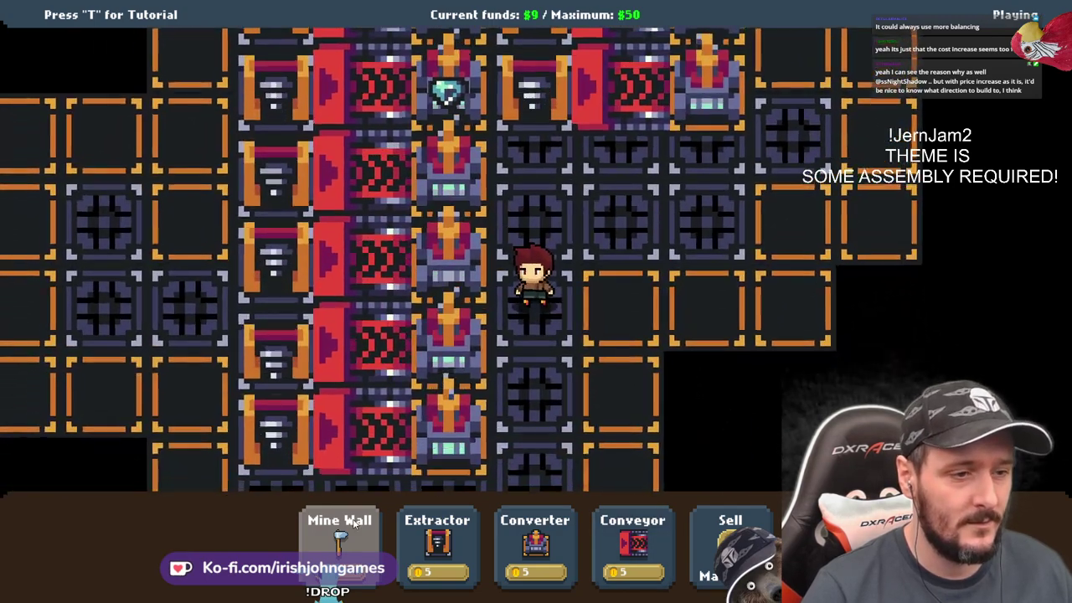
{"action": "key", "text": "w"}
{"action": "key", "text": "d"}
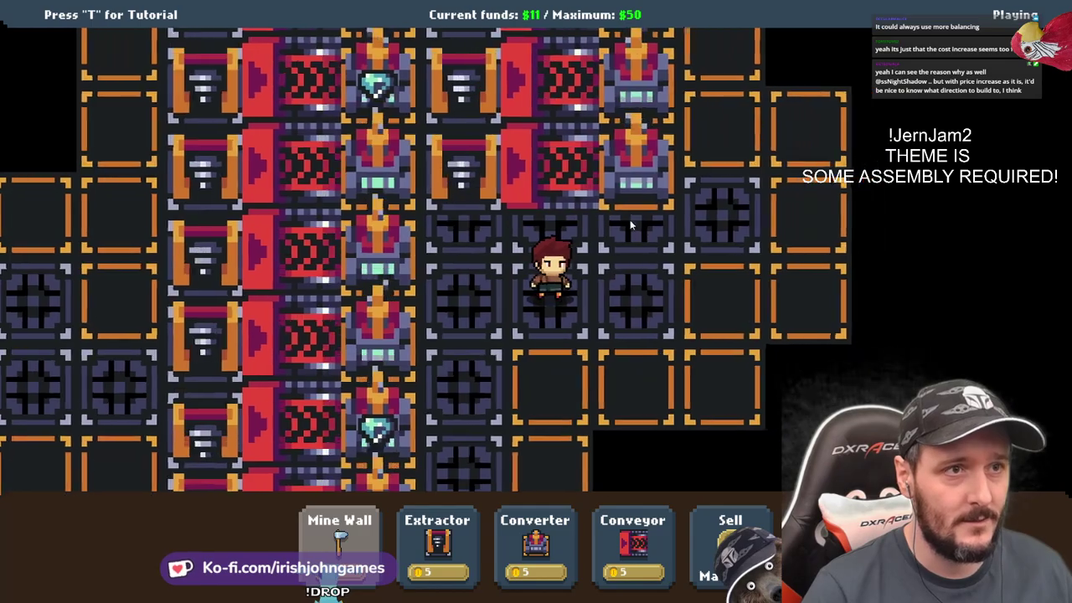
{"action": "key", "text": "a"}
{"action": "key", "text": "s"}
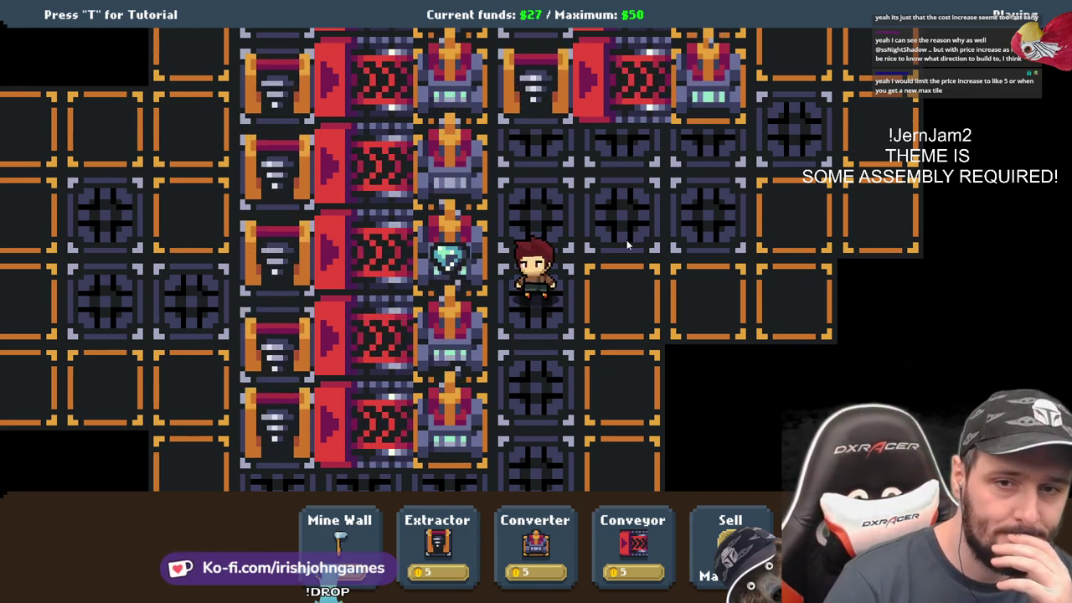
{"action": "left_click", "coordinate": [356, 532]}
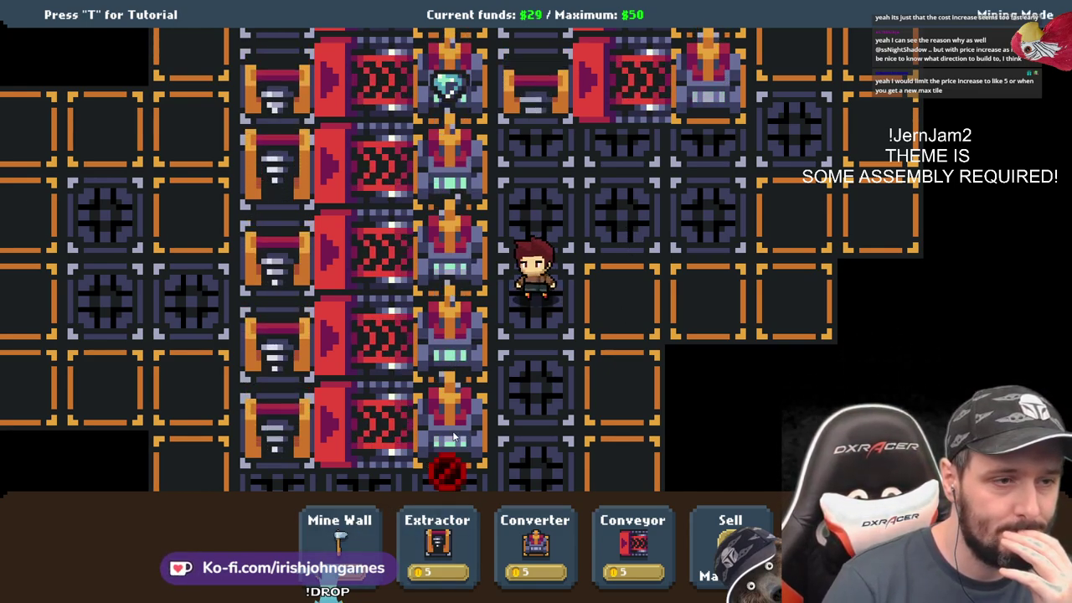
{"action": "left_click", "coordinate": [647, 293]}
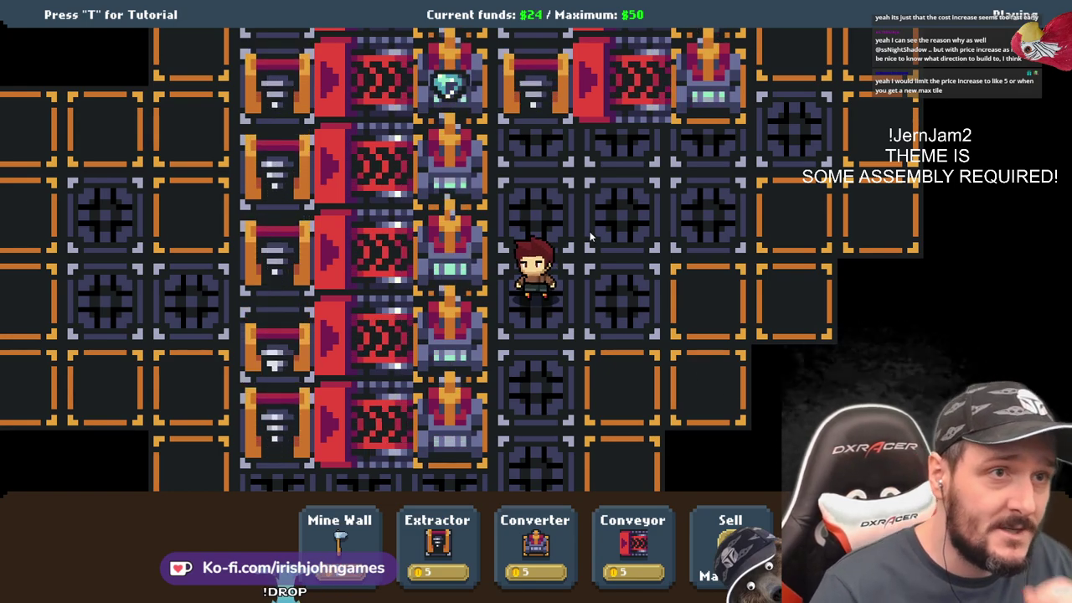
{"action": "left_click", "coordinate": [339, 536]}
{"action": "left_click", "coordinate": [707, 285]}
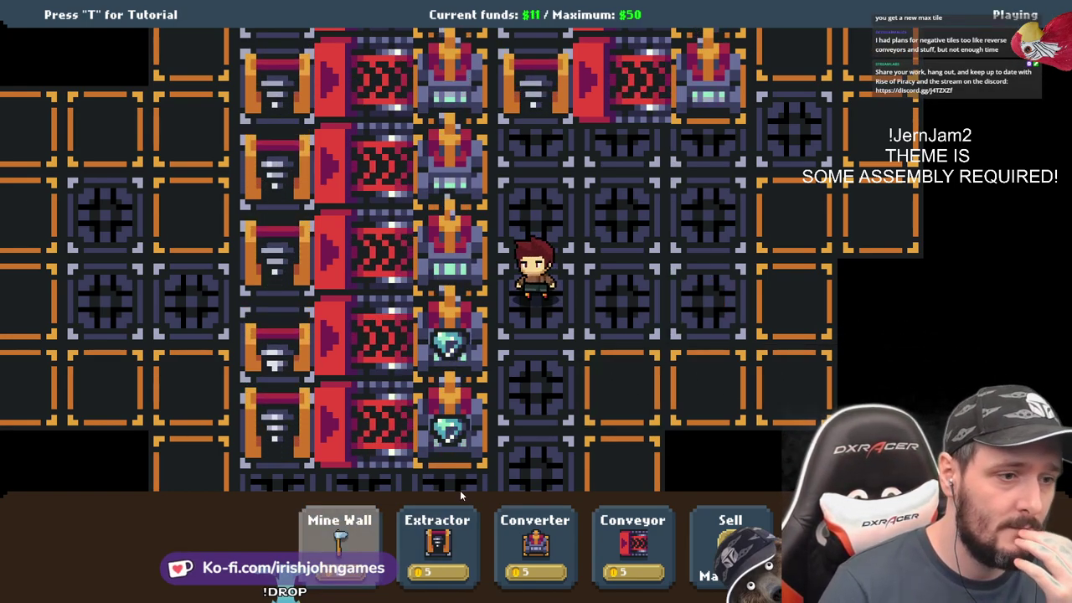
Place two Extractors below the third row's Extractor, starting the fourth and fifth rows of the new block
{"action": "left_click", "coordinate": [438, 542]}
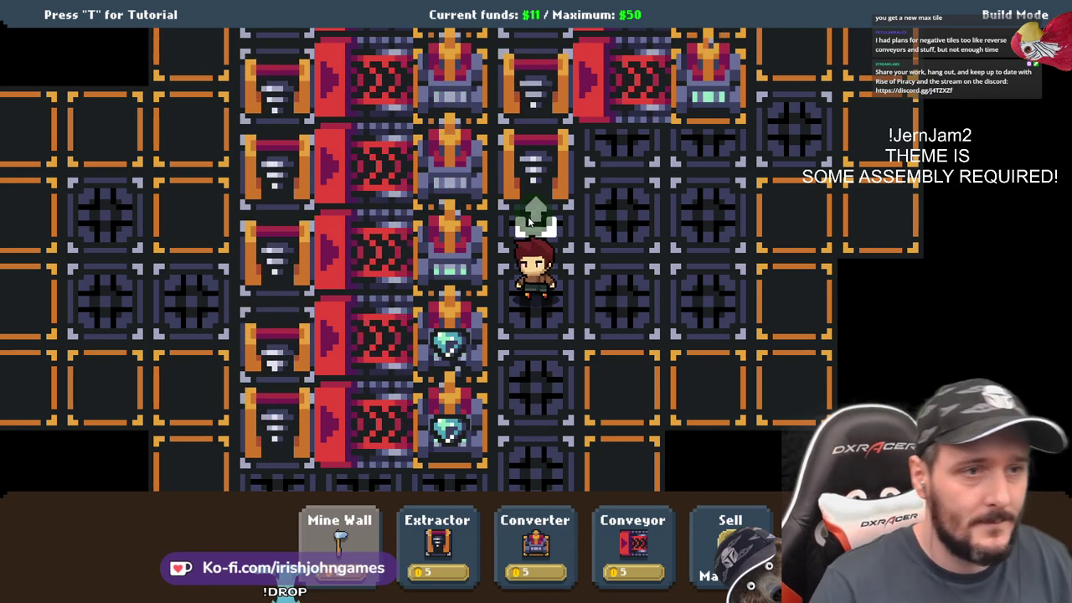
{"action": "left_click", "coordinate": [529, 221]}
{"action": "key", "text": "d"}
{"action": "left_click", "coordinate": [465, 539]}
{"action": "left_click", "coordinate": [451, 294]}
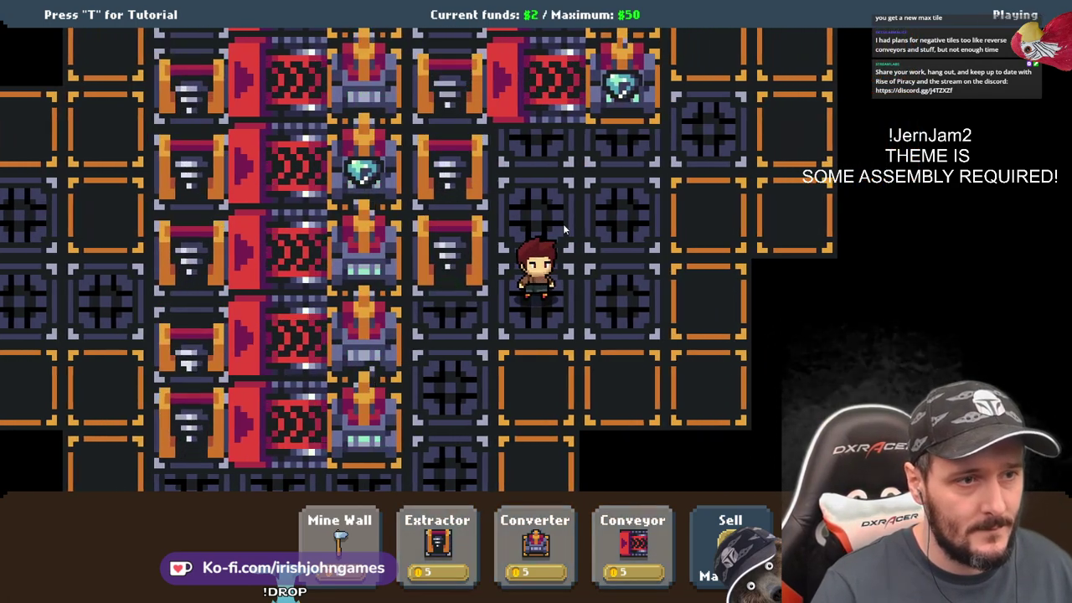
Place Converters at the ends of the fourth and fifth rows and a Conveyor in the fourth row
{"action": "left_click", "coordinate": [437, 543]}
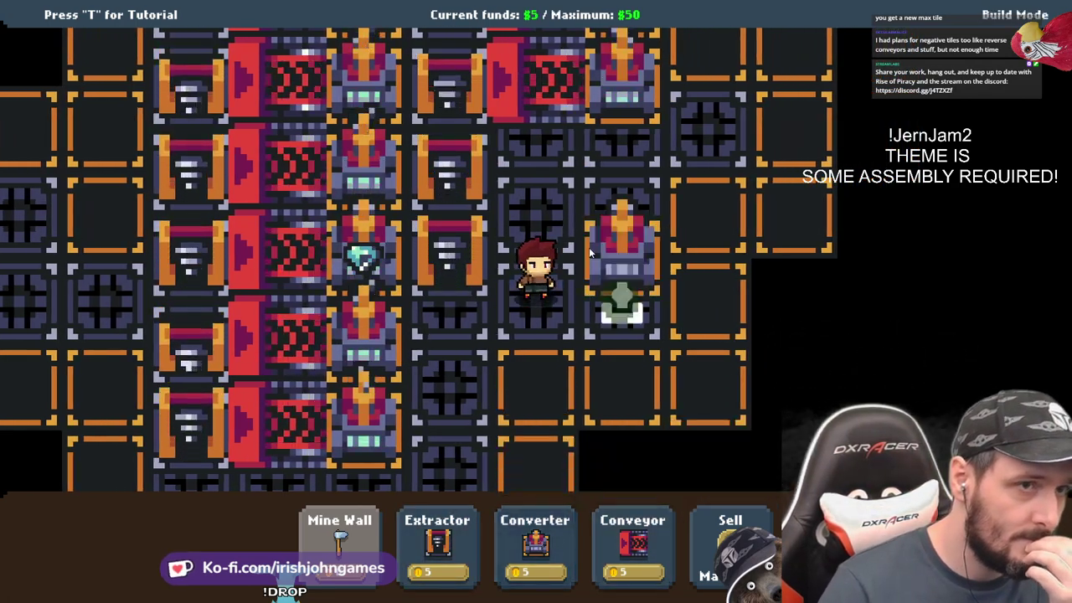
{"action": "left_click", "coordinate": [610, 163]}
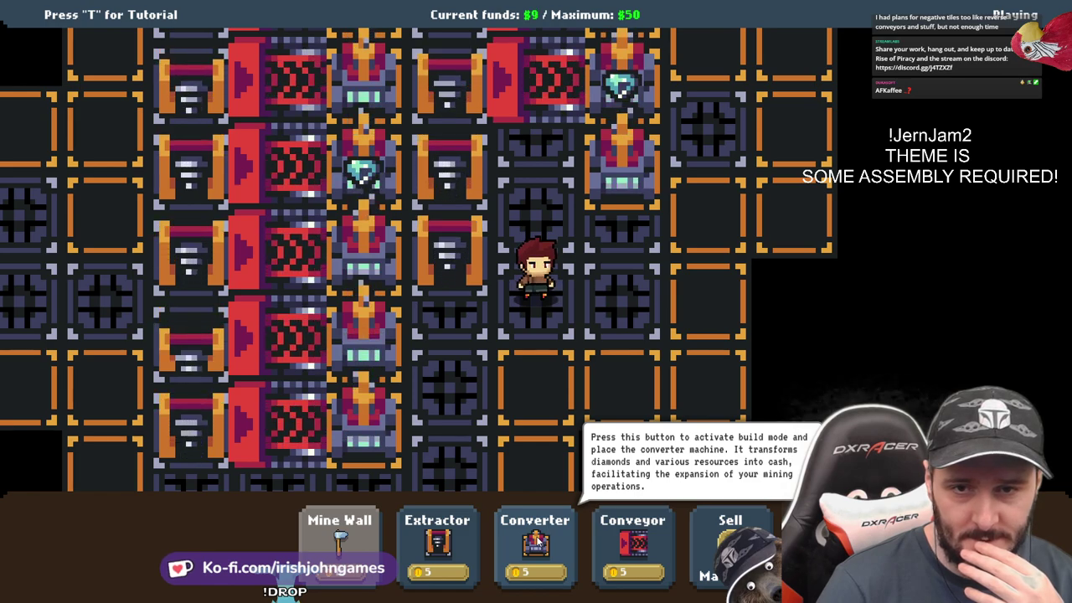
{"action": "left_click", "coordinate": [538, 542]}
{"action": "left_click", "coordinate": [621, 251]}
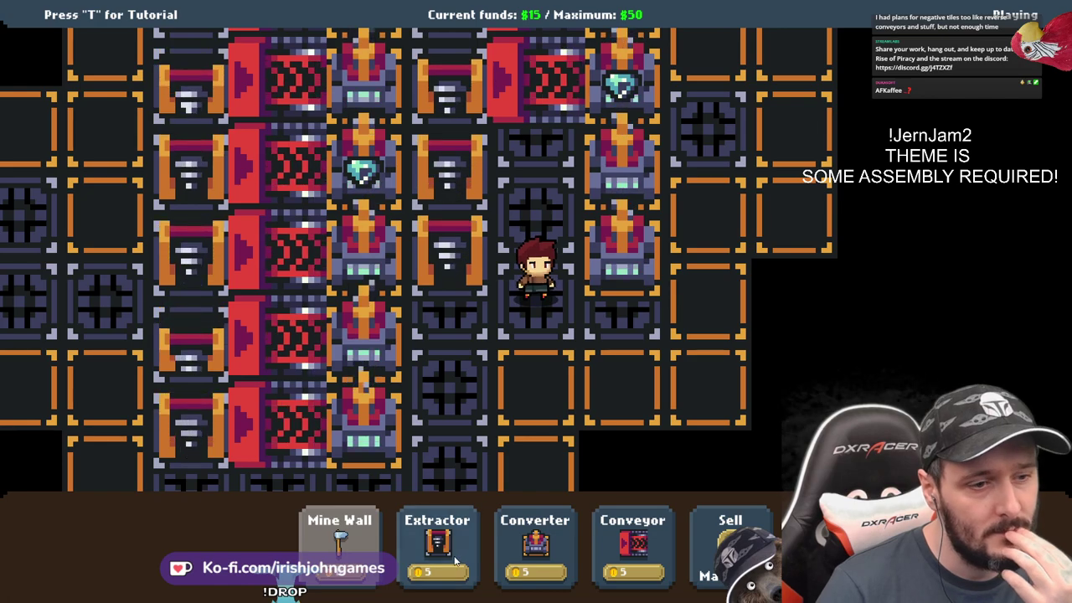
{"action": "left_click", "coordinate": [634, 562]}
{"action": "left_click", "coordinate": [536, 164]}
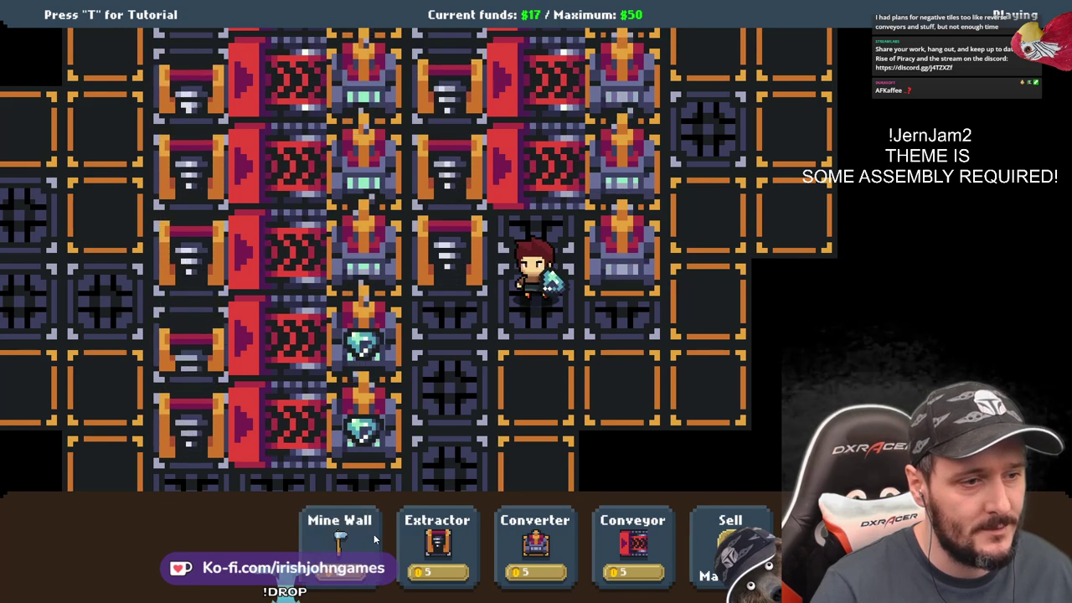
Mine the wall tile below the character, walk down onto it, and place the Conveyor in the fifth row
{"action": "left_click", "coordinate": [340, 547]}
{"action": "left_click", "coordinate": [529, 381]}
{"action": "key", "text": "s"}
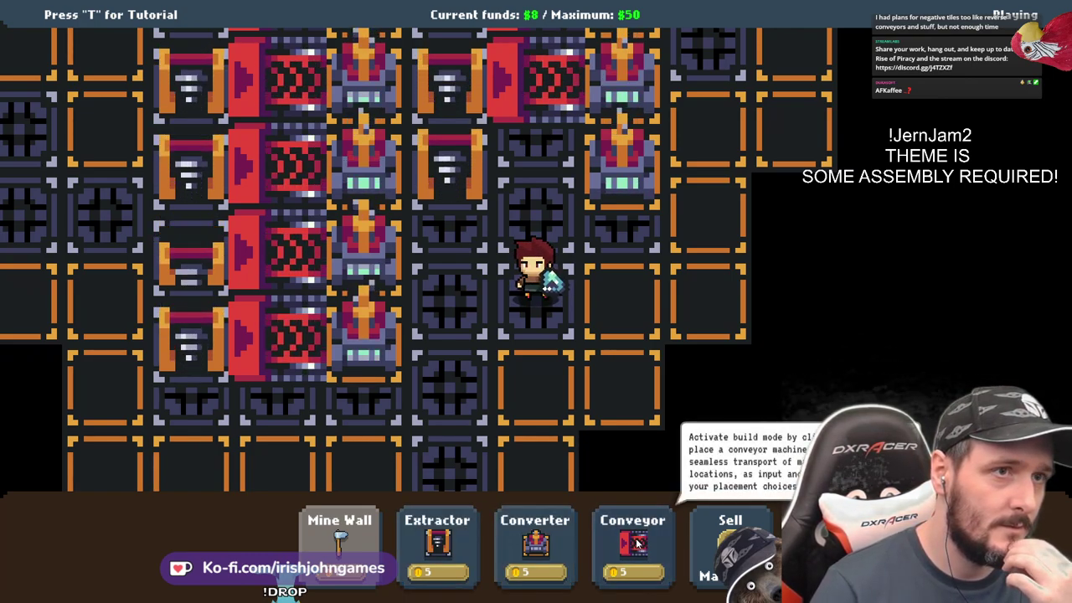
{"action": "left_click", "coordinate": [637, 543]}
{"action": "left_click", "coordinate": [539, 183]}
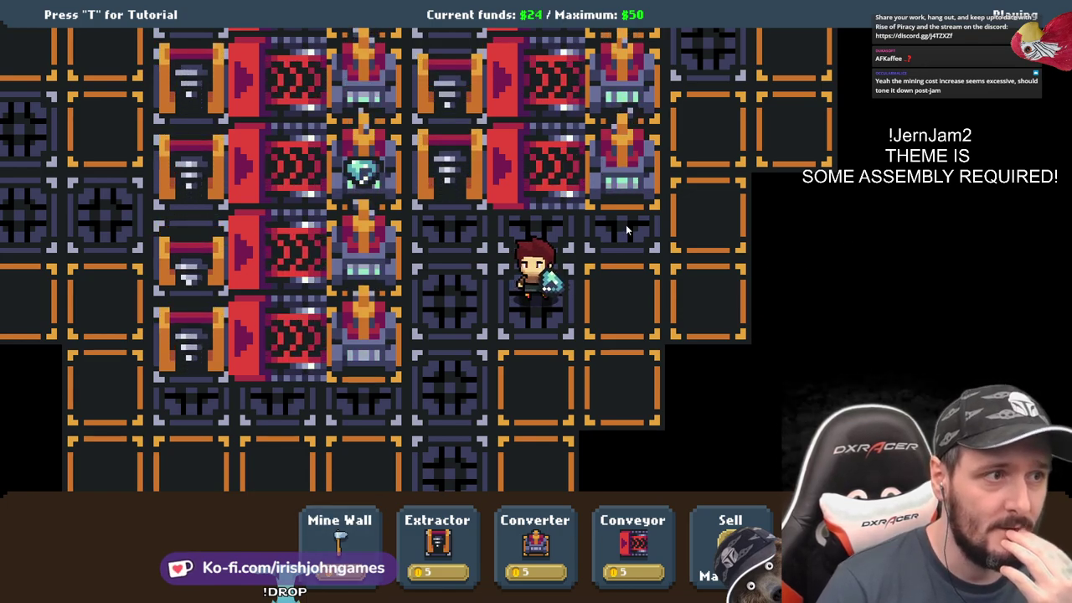
Mine the wall tile to the right of the character and place an Extractor for the sixth row
{"action": "left_click", "coordinate": [343, 532]}
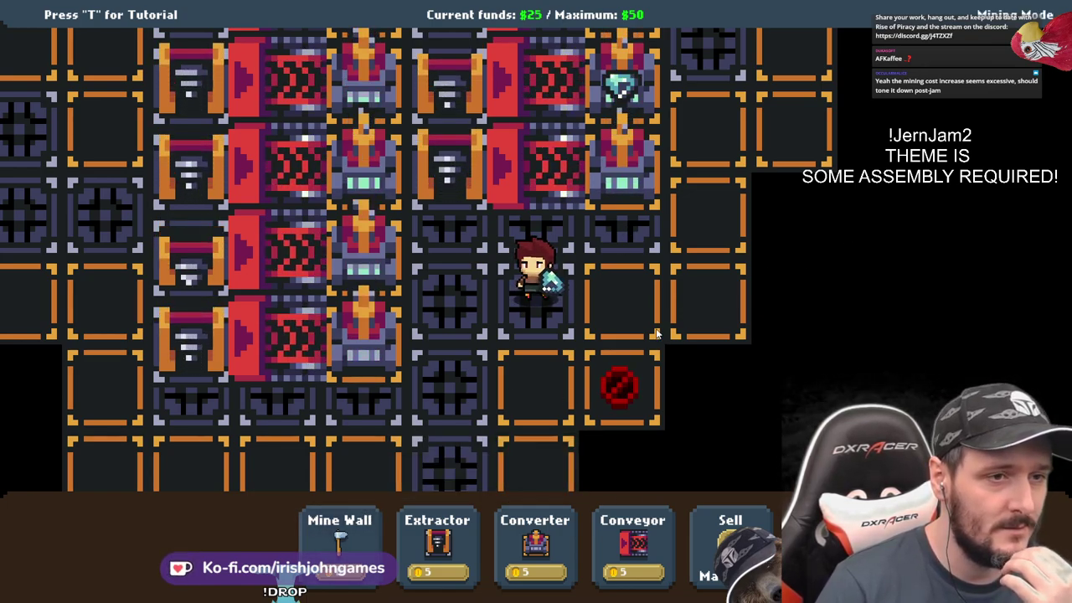
{"action": "left_click", "coordinate": [595, 286]}
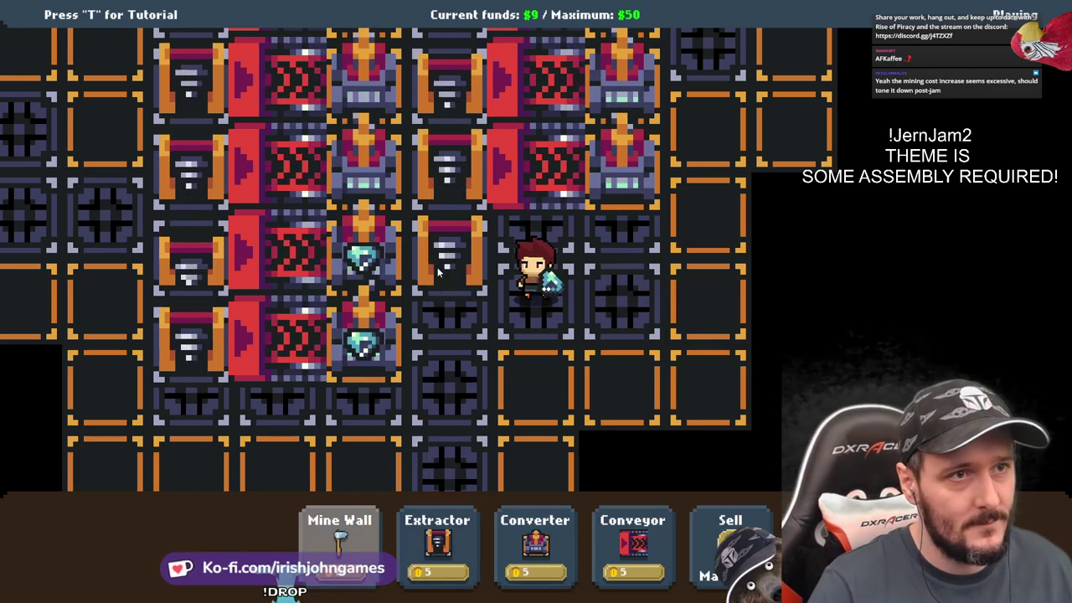
{"action": "left_click", "coordinate": [444, 262]}
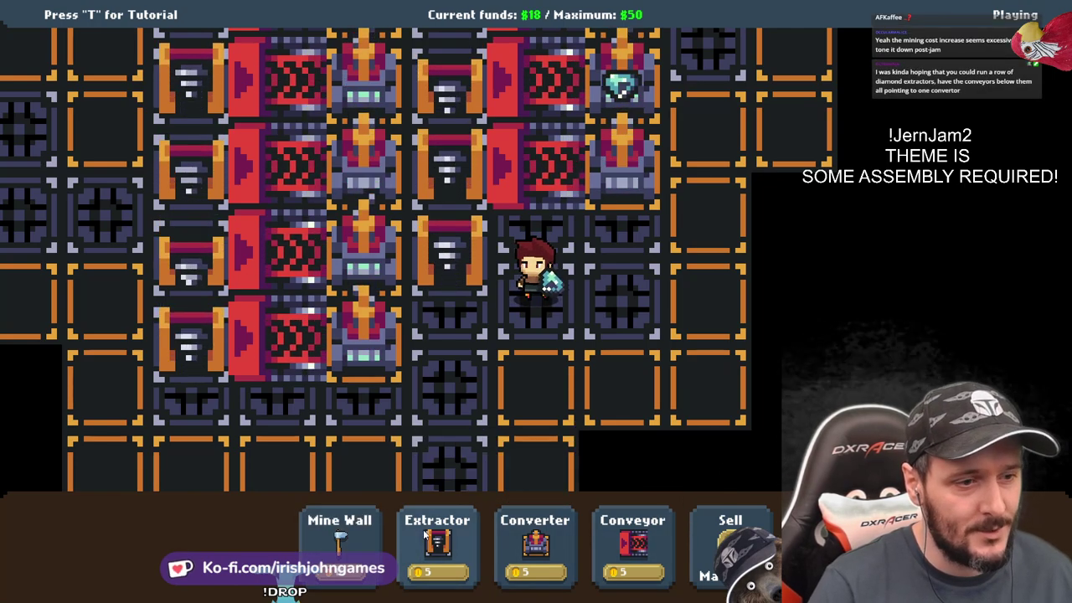
Mine the wall tile below the character, walk down onto it, and mine the wall tile to its right
{"action": "left_click", "coordinate": [349, 540]}
{"action": "left_click", "coordinate": [552, 379]}
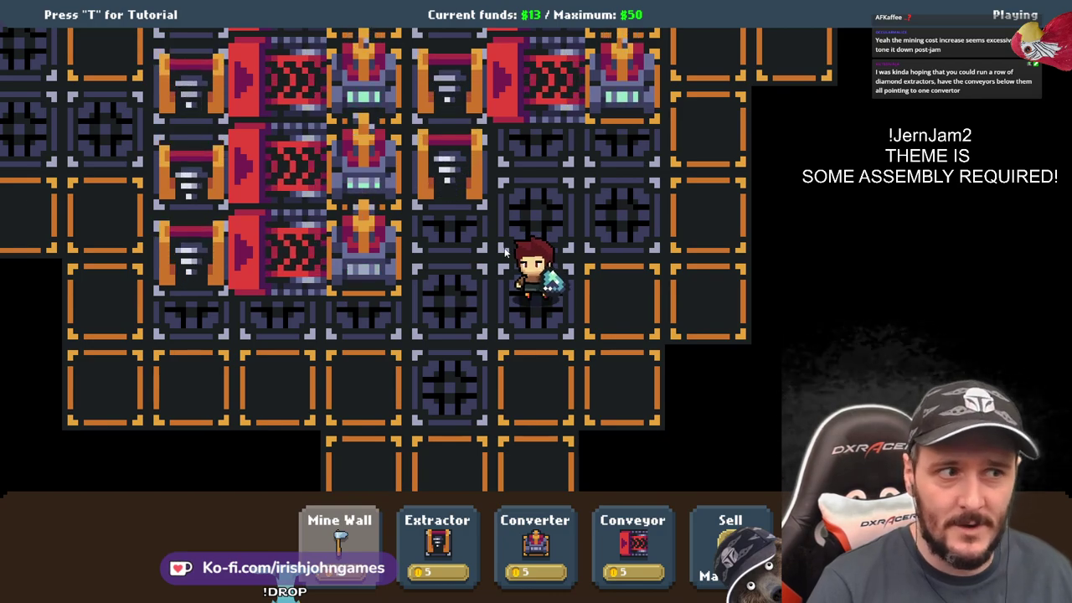
{"action": "left_click", "coordinate": [362, 524]}
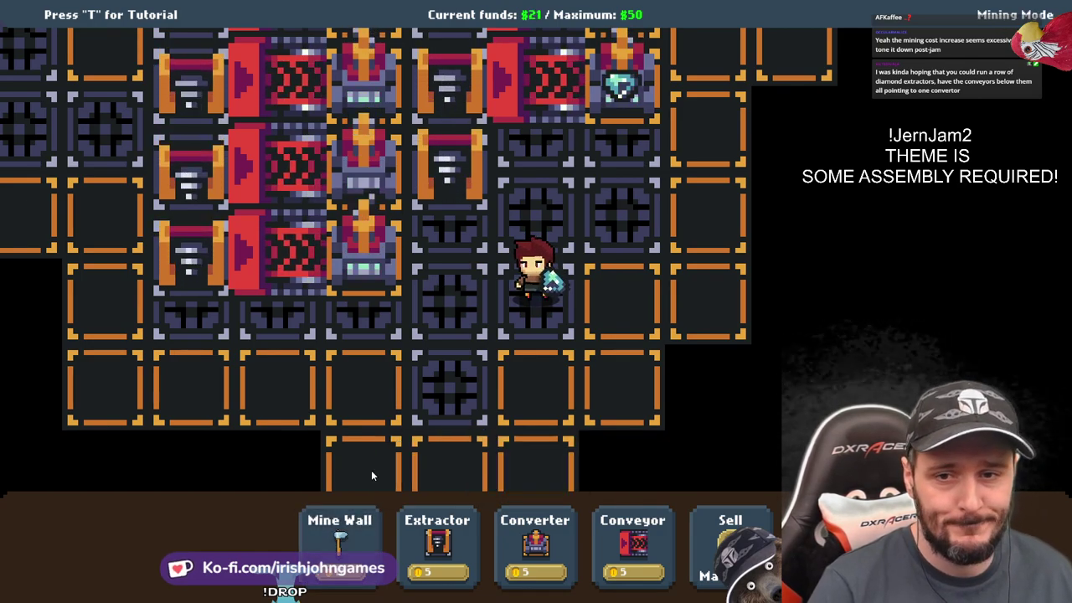
{"action": "left_click", "coordinate": [618, 297]}
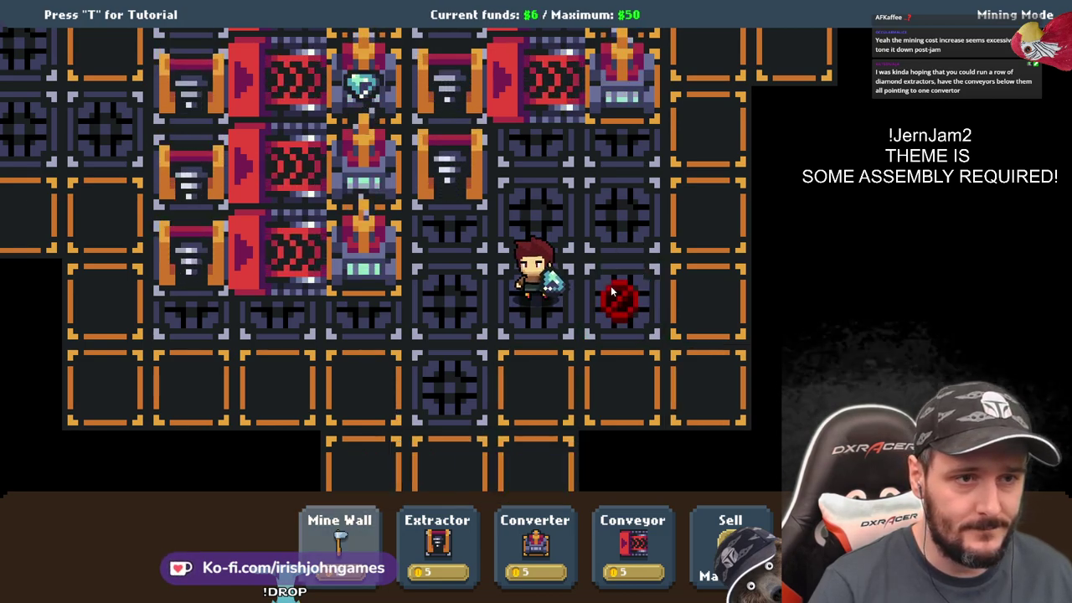
Leave mining mode and place Converters at the ends of the two lowest rows in the second block
{"action": "right_click", "coordinate": [612, 290]}
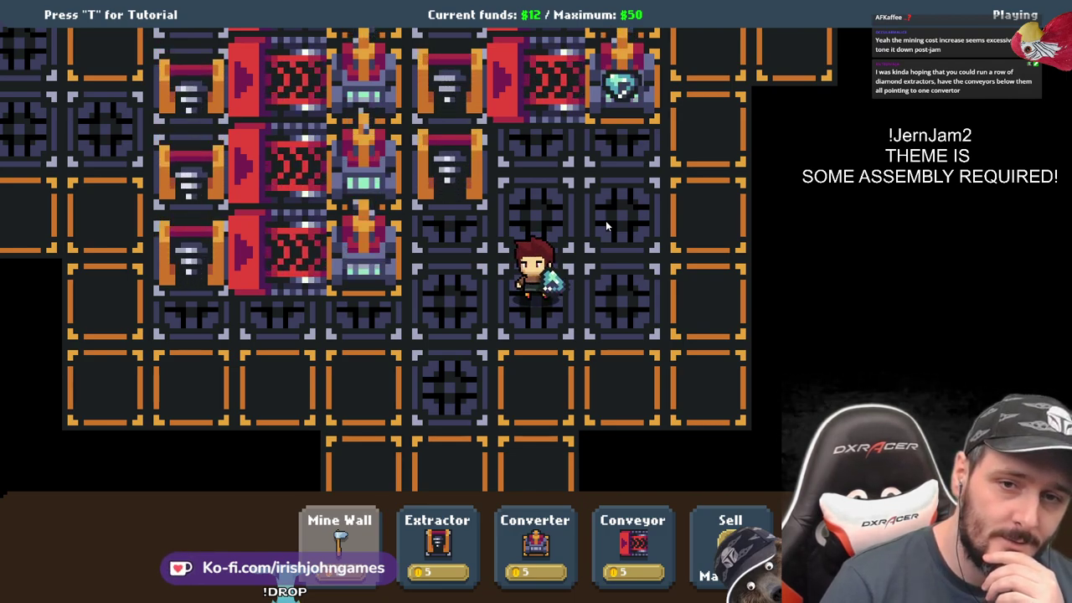
{"action": "left_click", "coordinate": [534, 543]}
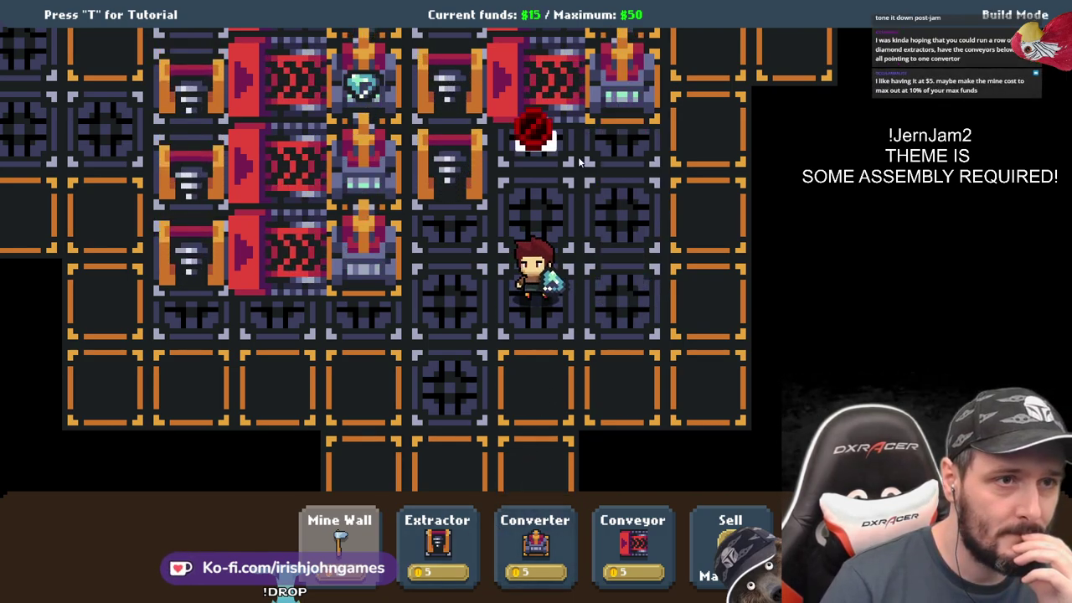
{"action": "left_click", "coordinate": [611, 184]}
{"action": "left_click", "coordinate": [621, 303]}
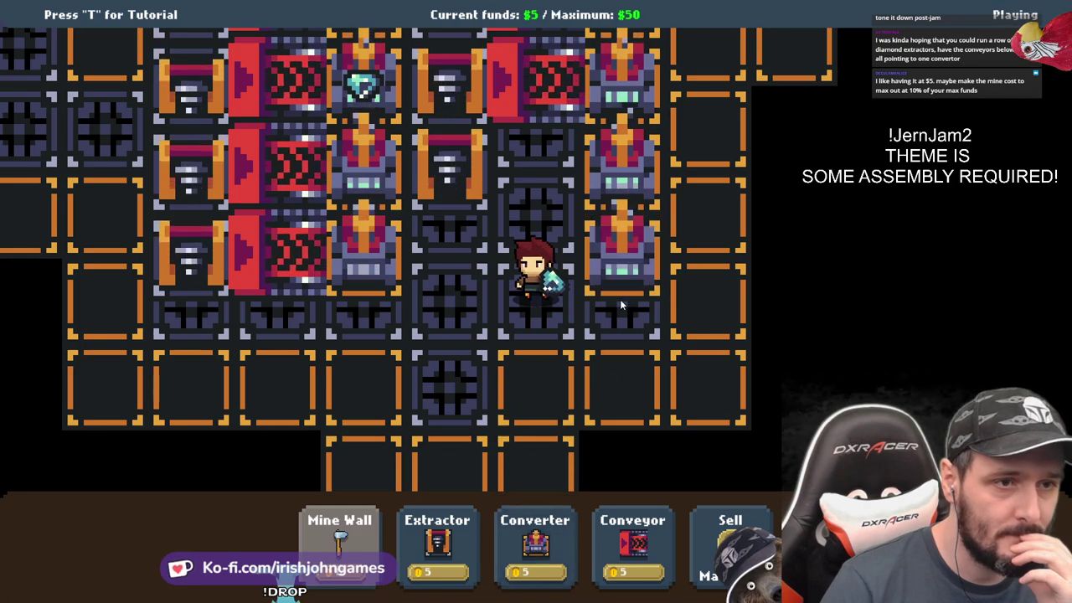
Walk onto the floor tile one column over and one row down, and place Conveyors in front of the two new Converters
{"action": "key", "text": "a"}
{"action": "key", "text": "s"}
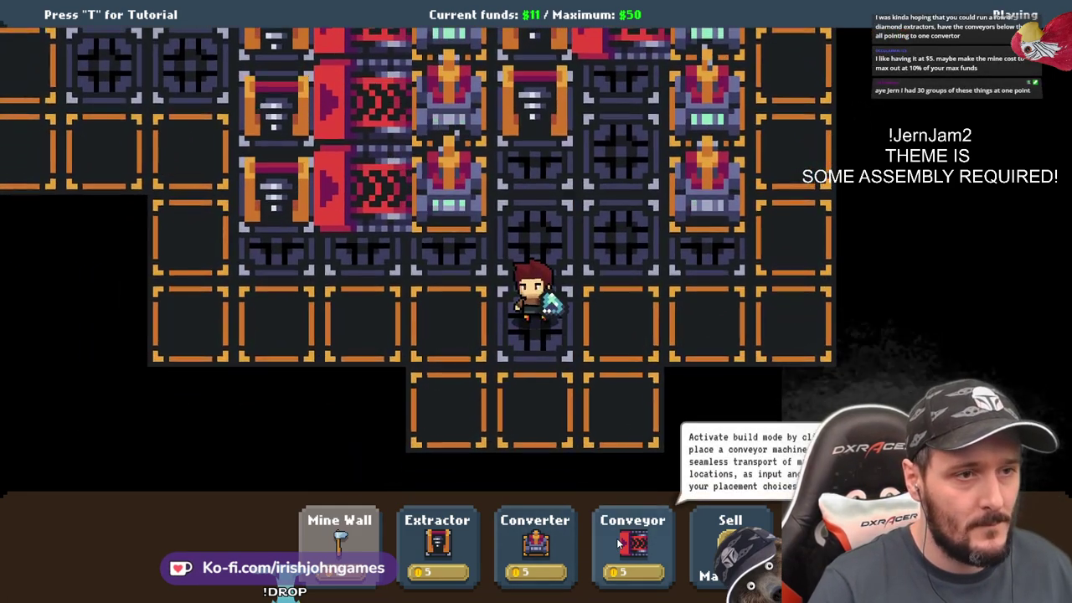
{"action": "left_click", "coordinate": [632, 543]}
{"action": "left_click", "coordinate": [630, 81]}
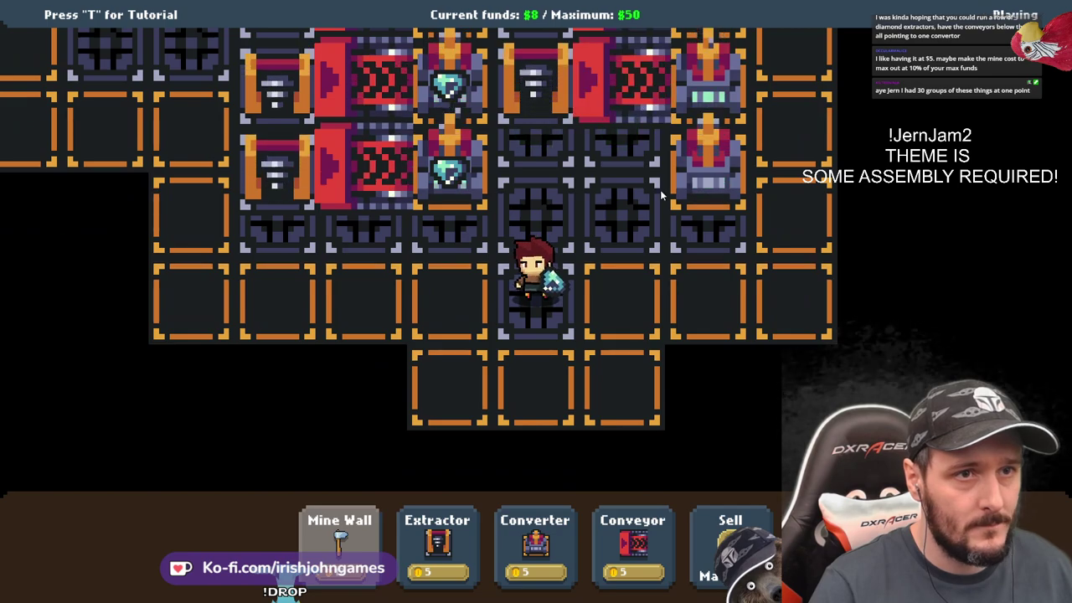
{"action": "left_click", "coordinate": [633, 544]}
{"action": "left_click", "coordinate": [627, 203]}
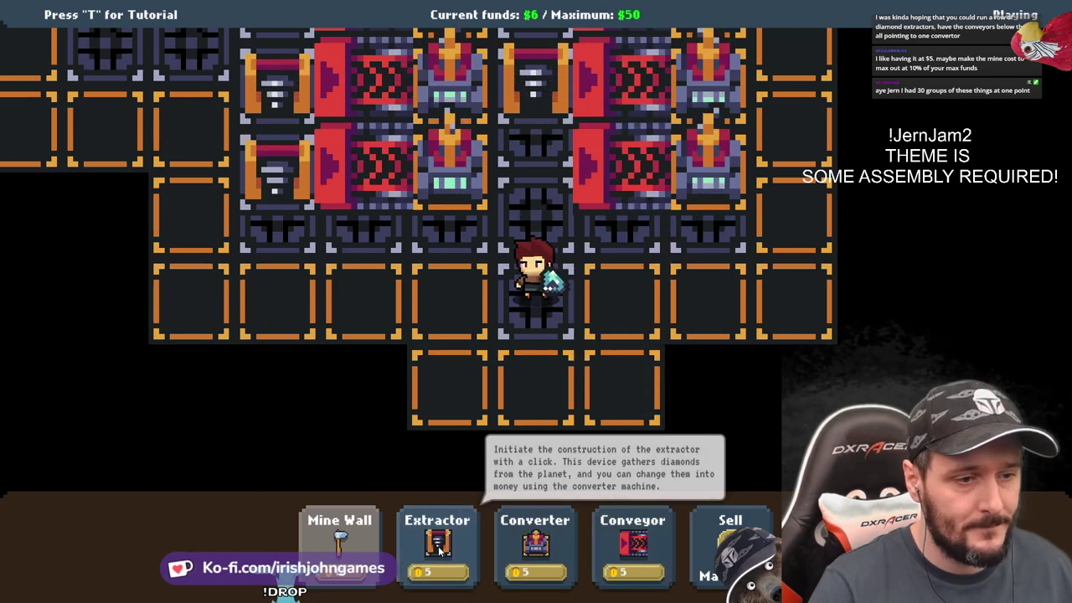
Place an Extractor at the start of the lowest row in the second block
{"action": "left_click", "coordinate": [462, 534]}
{"action": "left_click", "coordinate": [529, 191]}
{"action": "key", "text": "w"}
{"action": "key", "text": "s"}
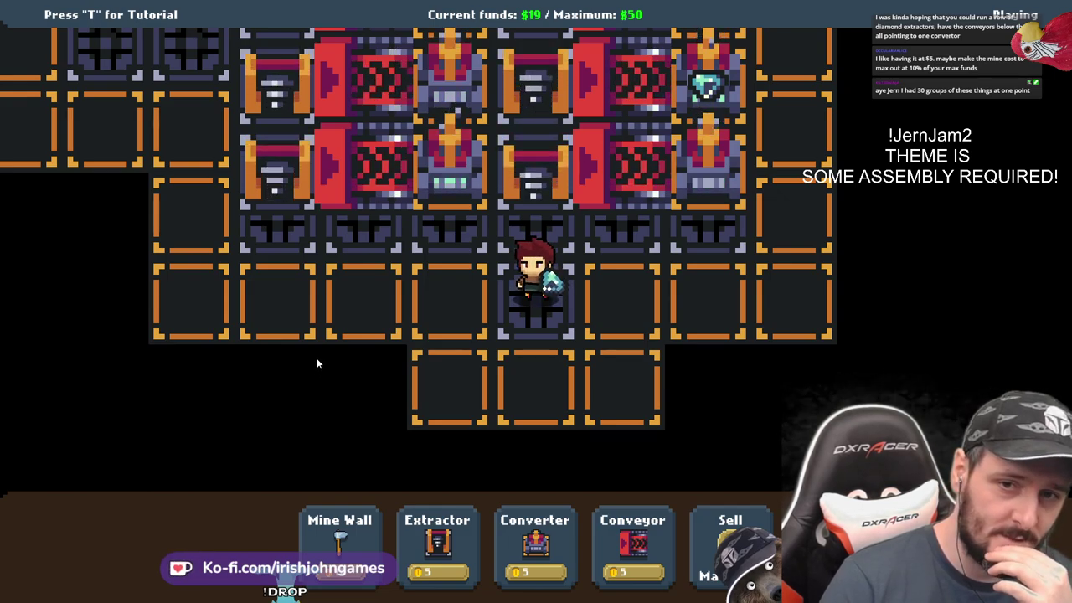
Mine two wall tiles straight below the character, walking down onto each one
{"action": "left_click", "coordinate": [543, 387]}
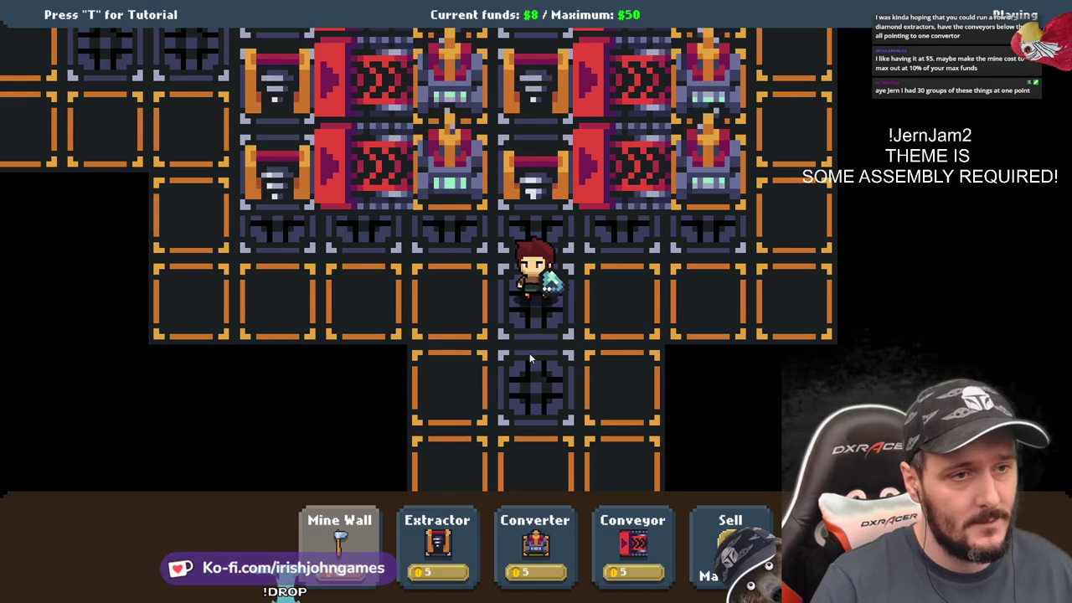
{"action": "key", "text": "s"}
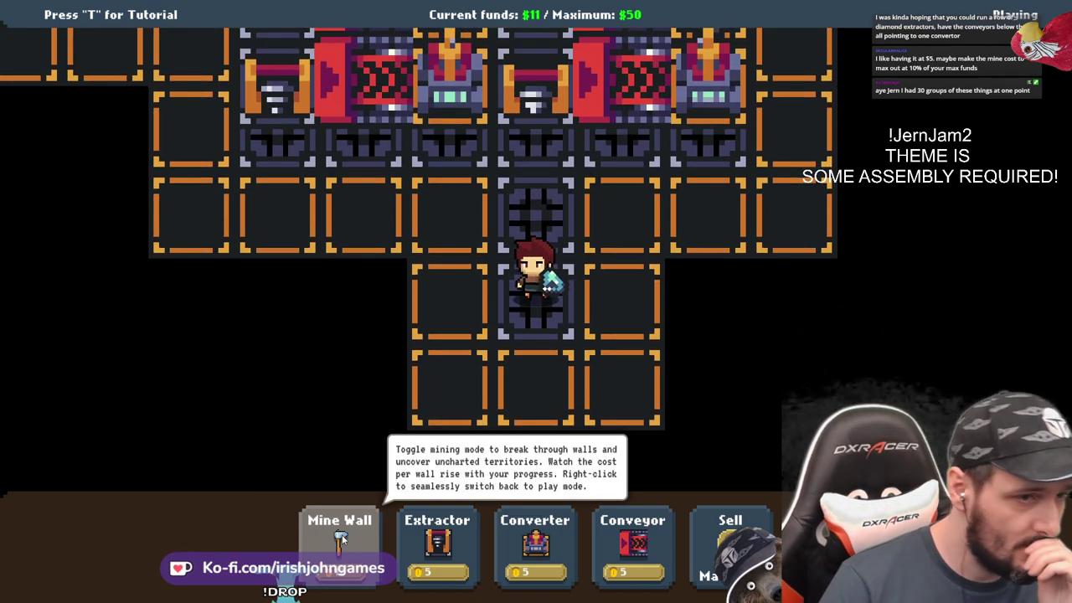
{"action": "left_click", "coordinate": [341, 541]}
{"action": "left_click", "coordinate": [540, 378]}
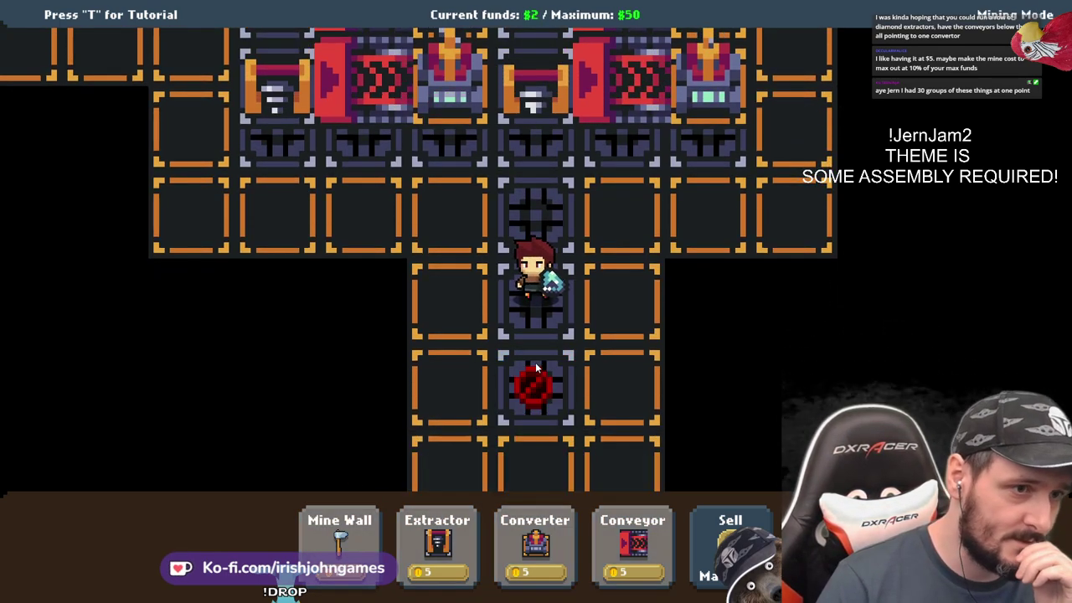
{"action": "key", "text": "s"}
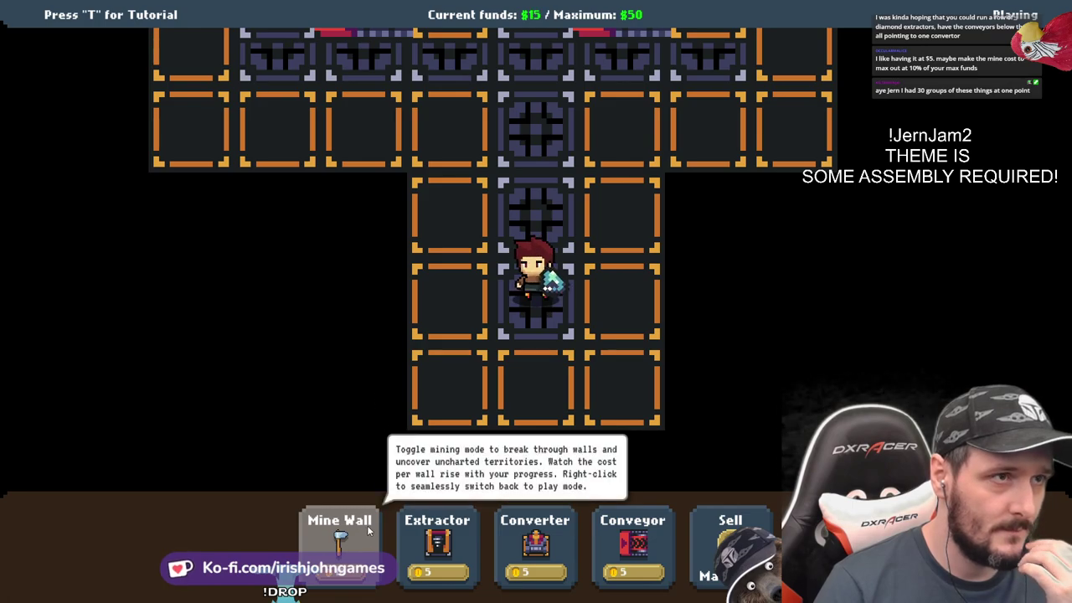
Mine a third wall tile at the lower end of the shaft and walk down onto it
{"action": "key", "text": "w"}
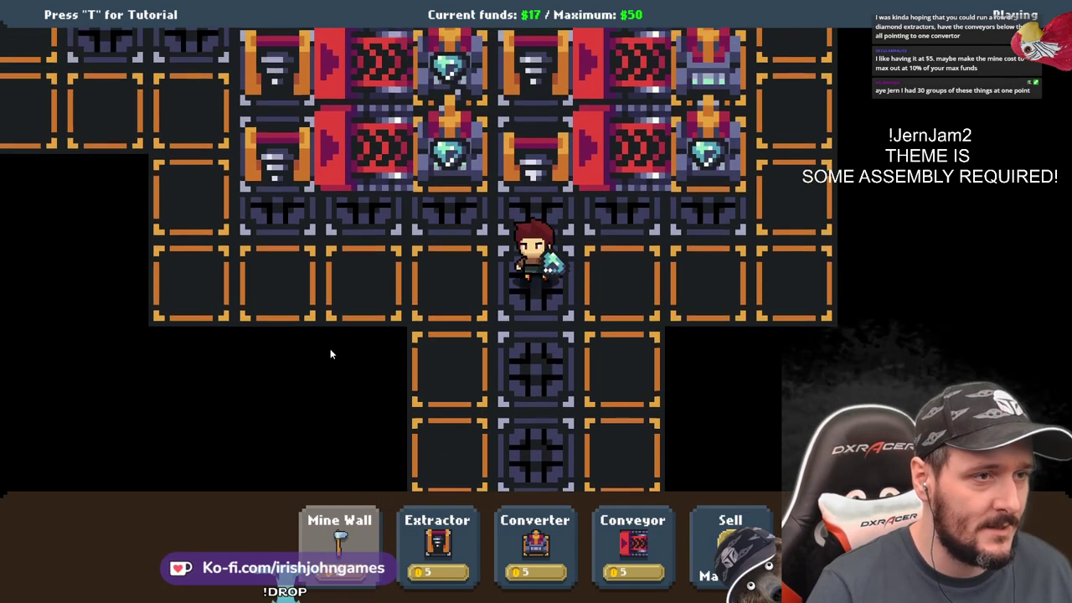
{"action": "left_click", "coordinate": [355, 532]}
{"action": "key", "text": "s"}
{"action": "left_click", "coordinate": [542, 449]}
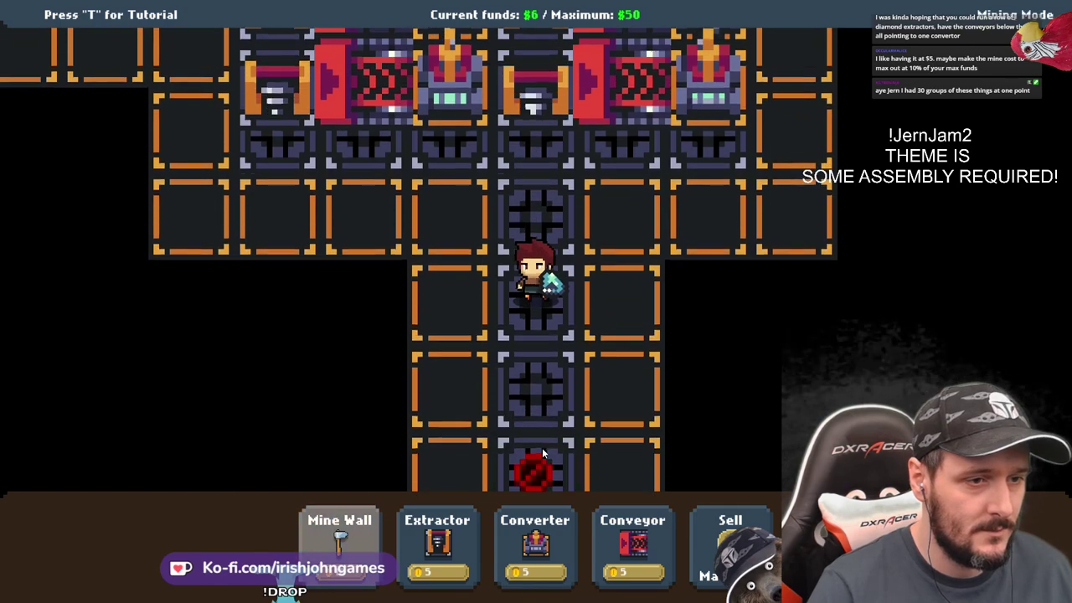
{"action": "key", "text": "s"}
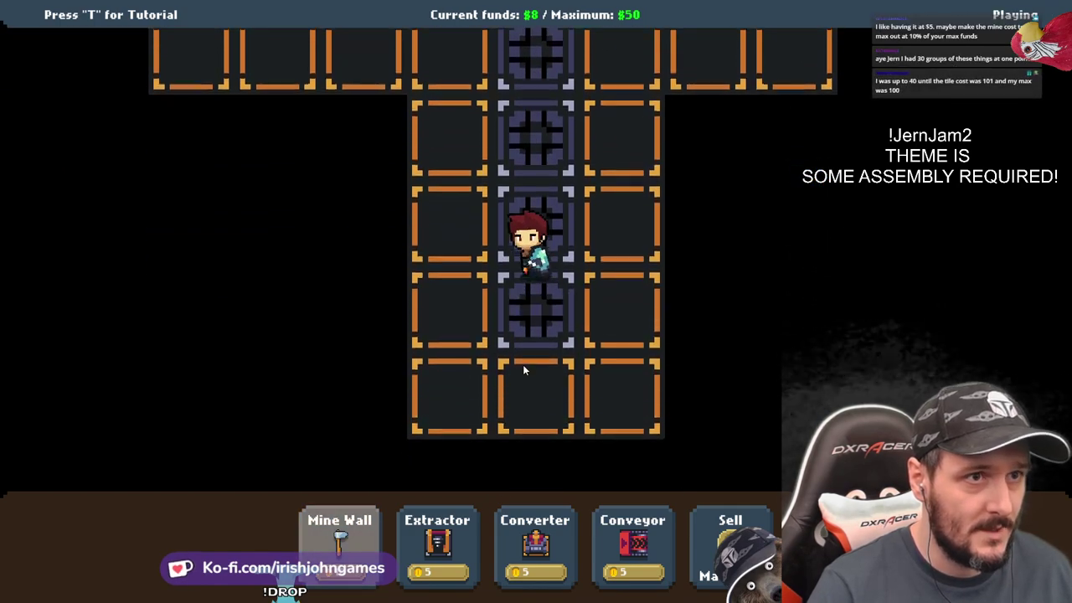
Mine a fourth wall tile at the lower end of the shaft and walk down to it
{"action": "key", "text": "w"}
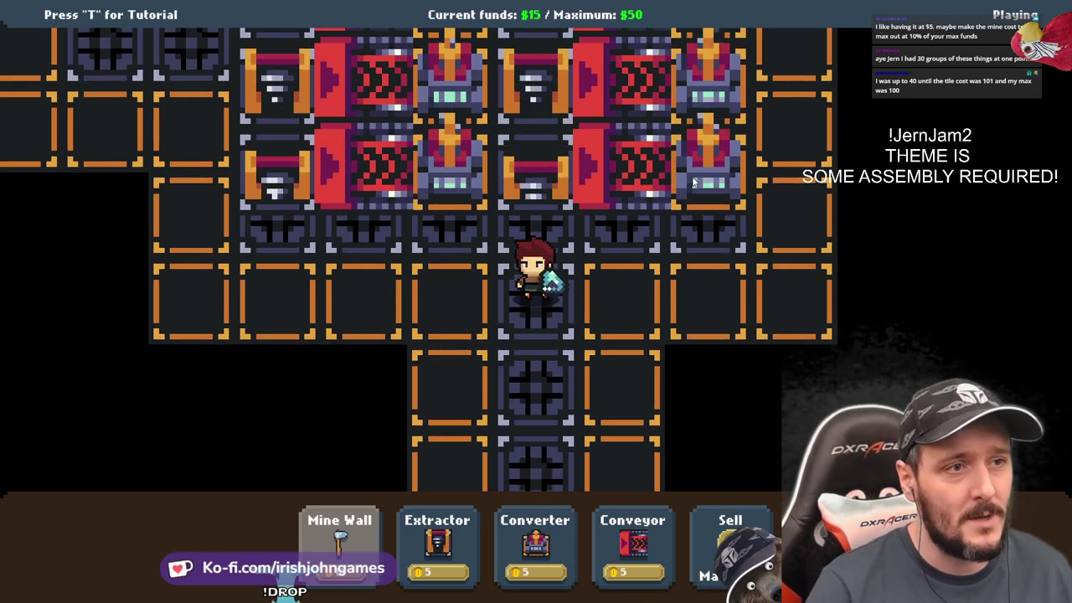
{"action": "key", "text": "s"}
{"action": "left_click", "coordinate": [340, 536]}
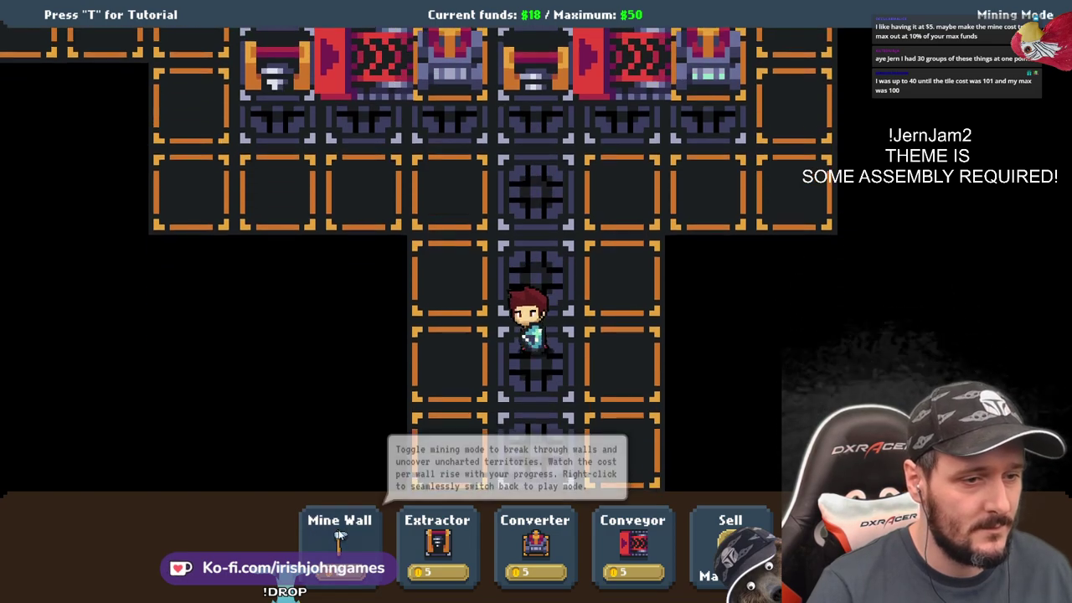
{"action": "left_click", "coordinate": [541, 458]}
{"action": "key", "text": "s"}
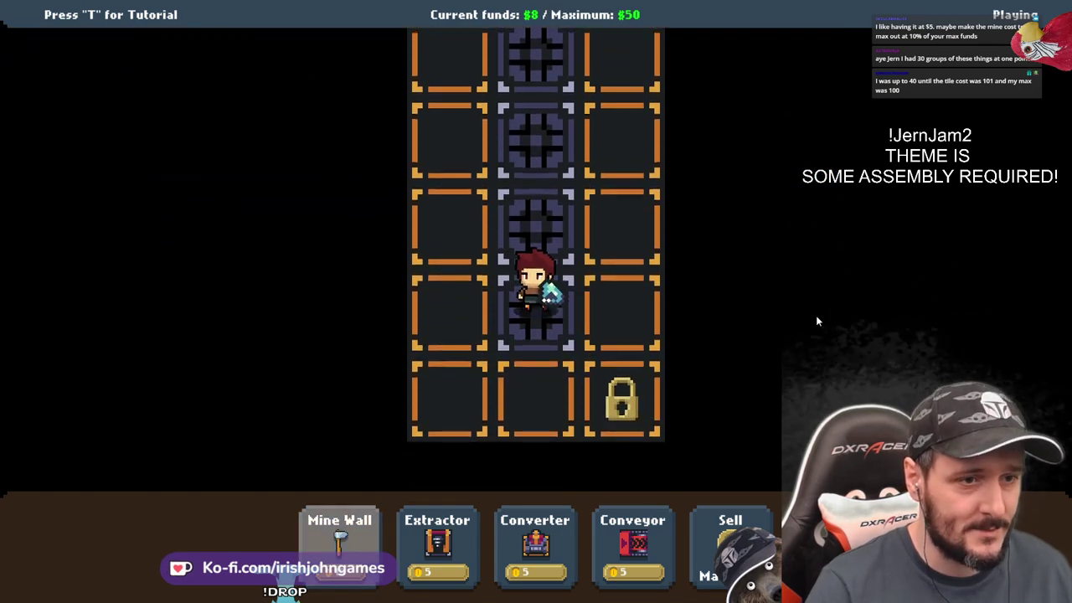
Mine the wall tile to the right of the shaft's lowest tile and walk onto it
{"action": "key", "text": "w"}
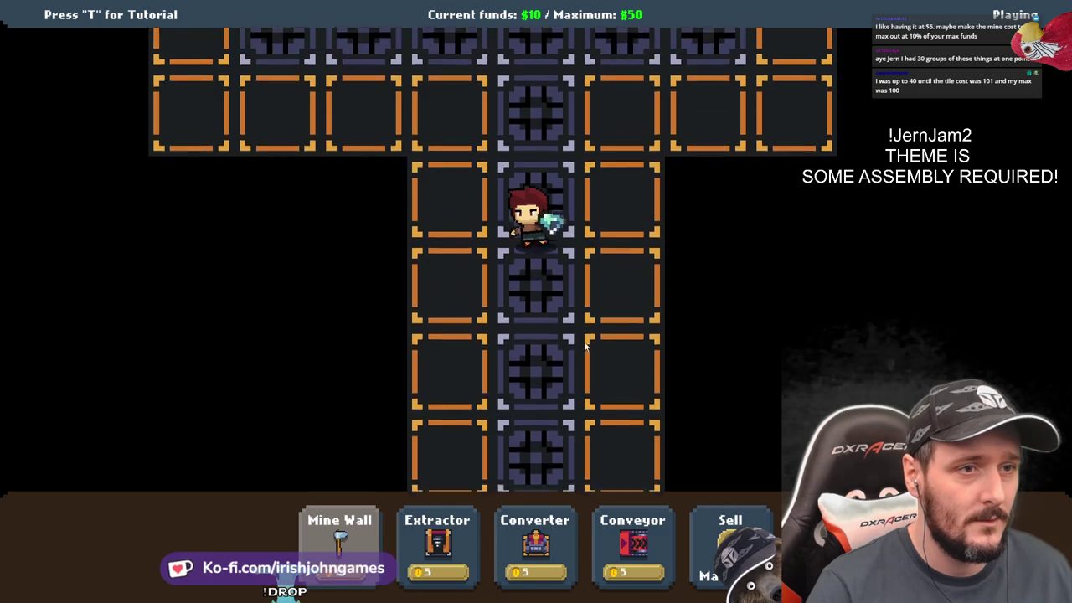
{"action": "key", "text": "w"}
{"action": "key", "text": "s"}
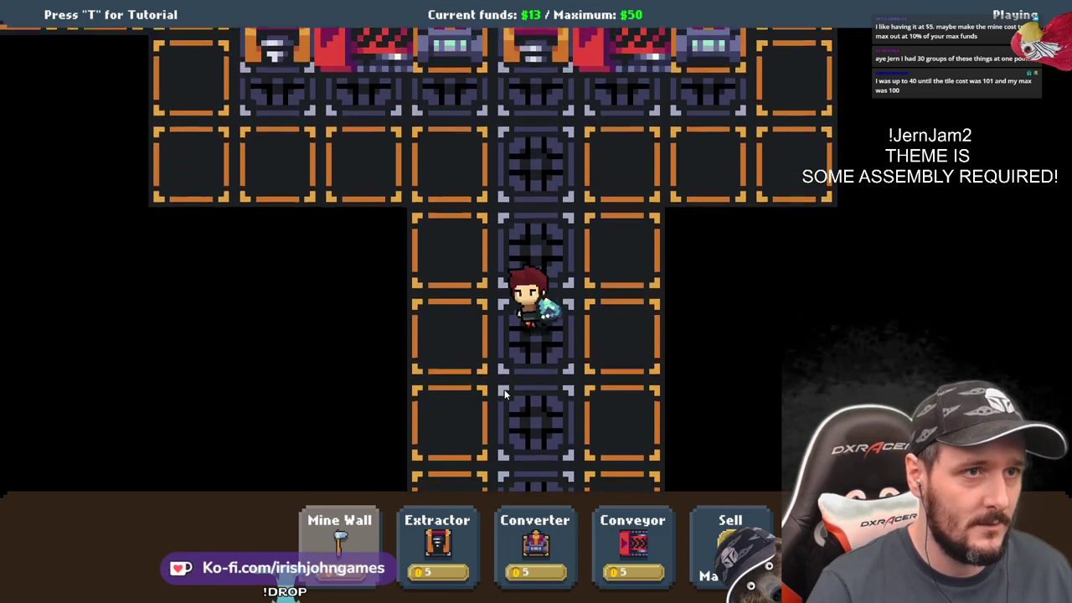
{"action": "left_click", "coordinate": [365, 523]}
{"action": "left_click", "coordinate": [604, 321]}
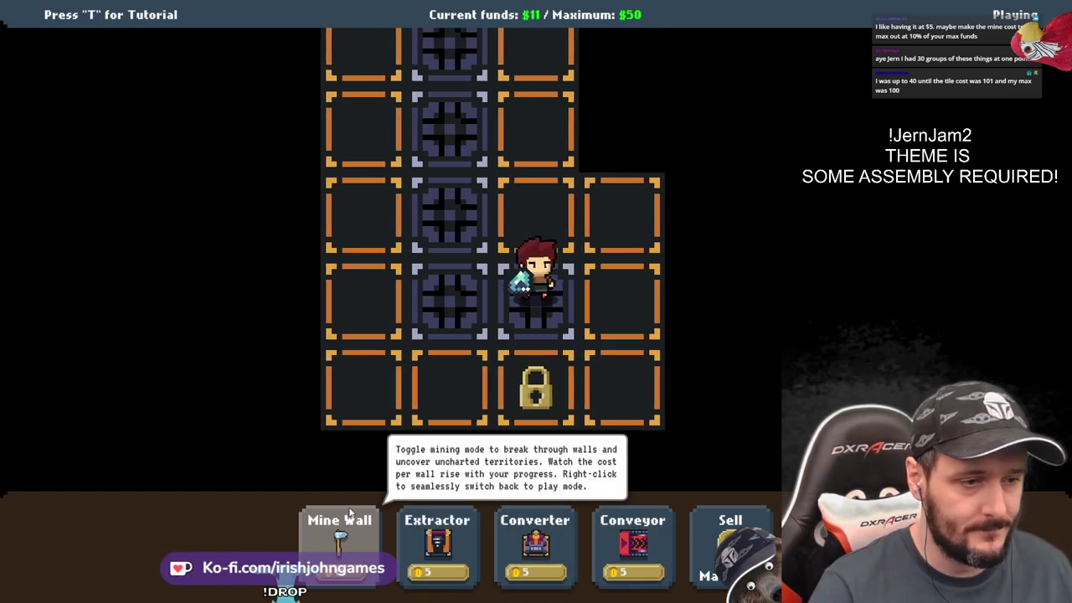
{"action": "key", "text": "a"}
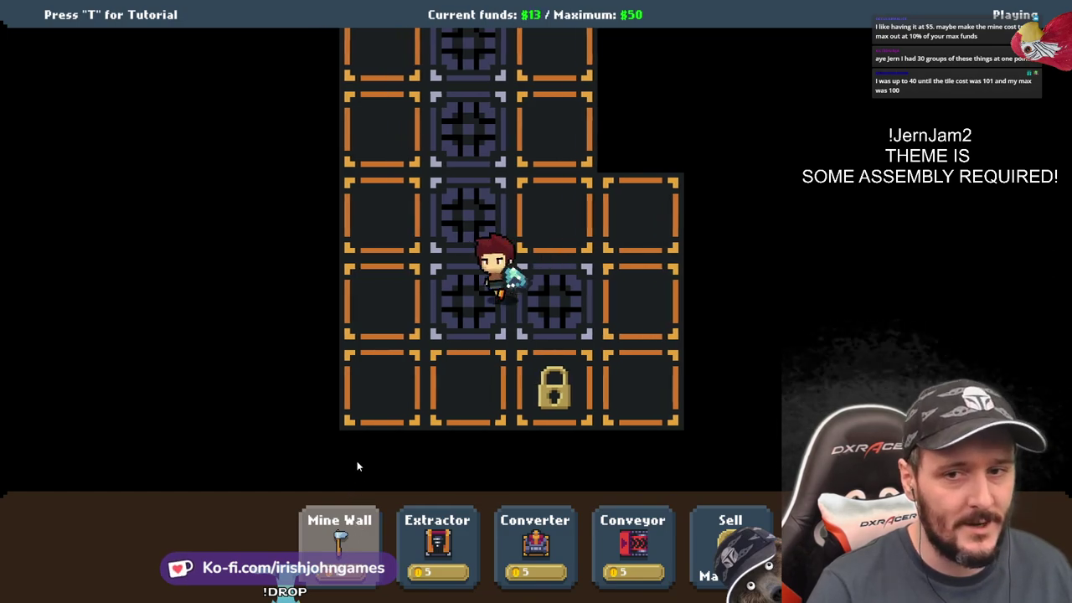
{"action": "key", "text": "d"}
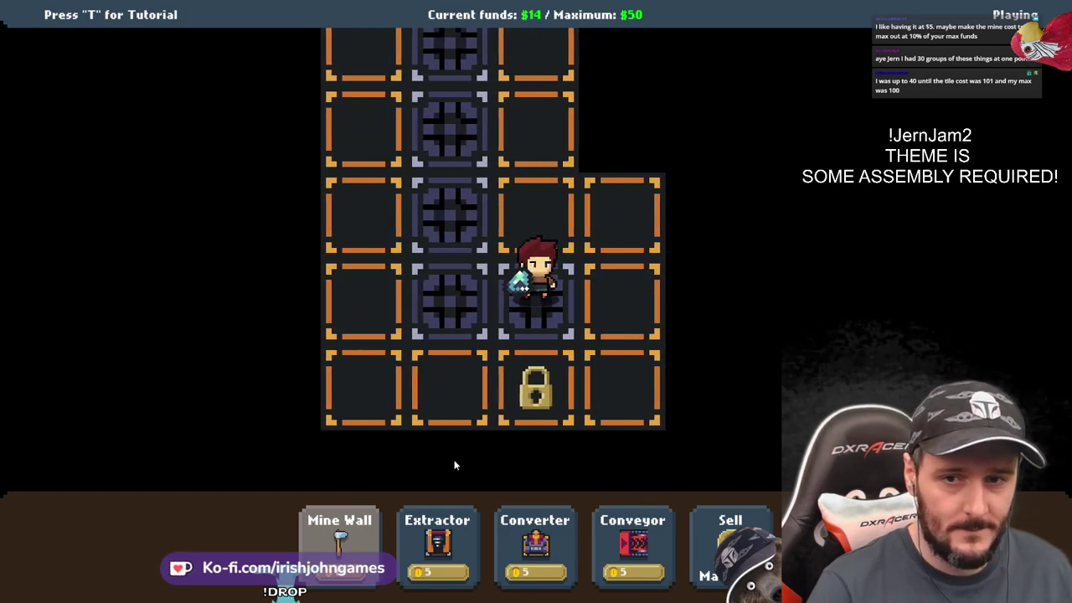
Mine the padlocked wall tile below the character and walk down onto it
{"action": "left_click", "coordinate": [348, 534]}
{"action": "left_click", "coordinate": [540, 373]}
{"action": "key", "text": "s"}
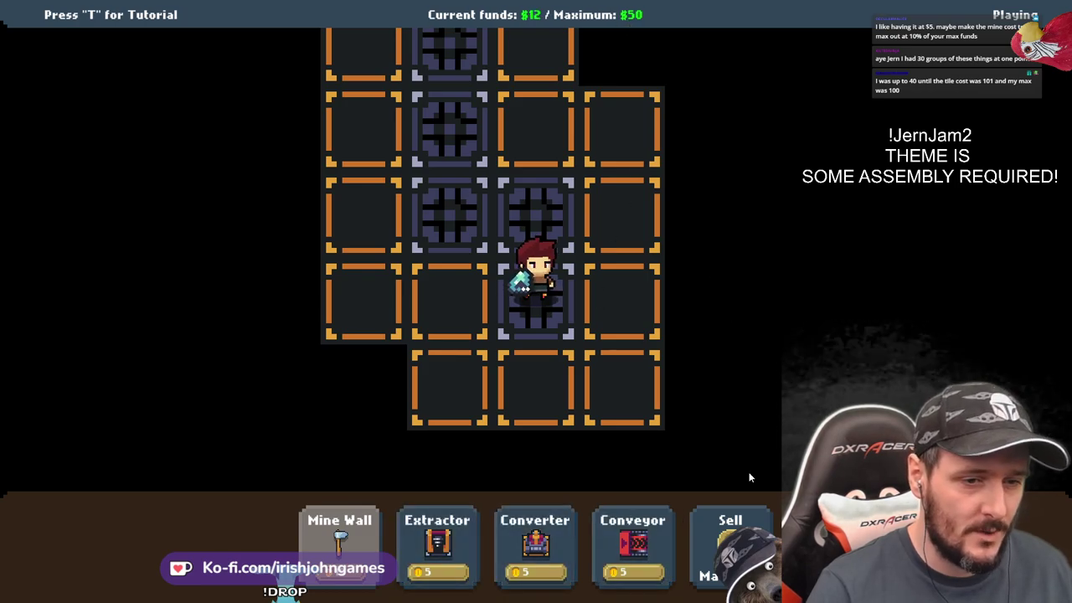
Walk up the shaft to examine the machine rows and current funds, and return to the mined padlock tile
{"action": "key", "text": "w"}
{"action": "key", "text": "a"}
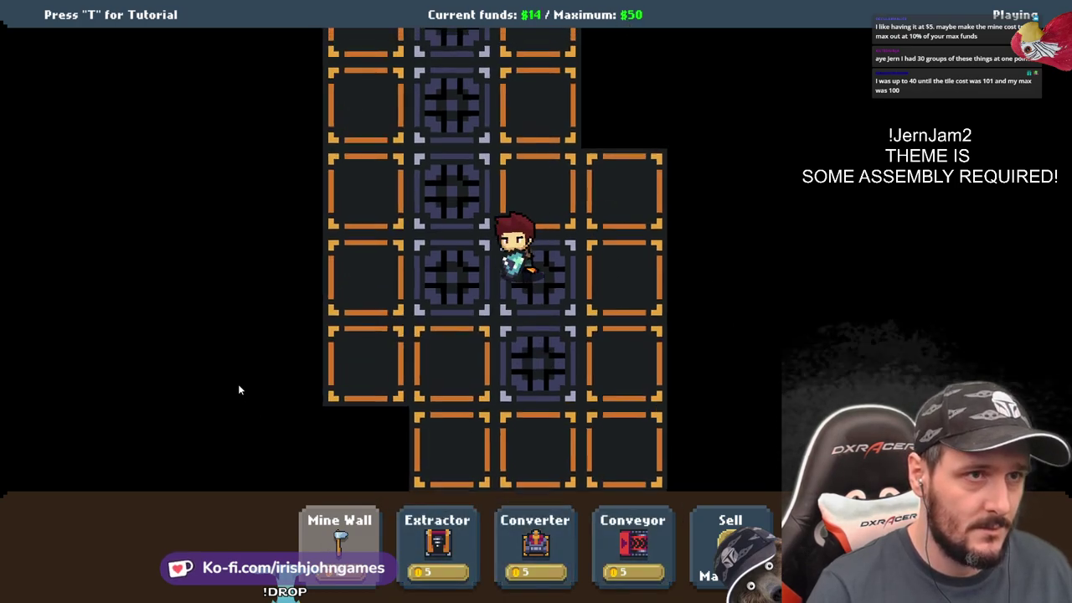
{"action": "key", "text": "w"}
{"action": "key", "text": "w"}
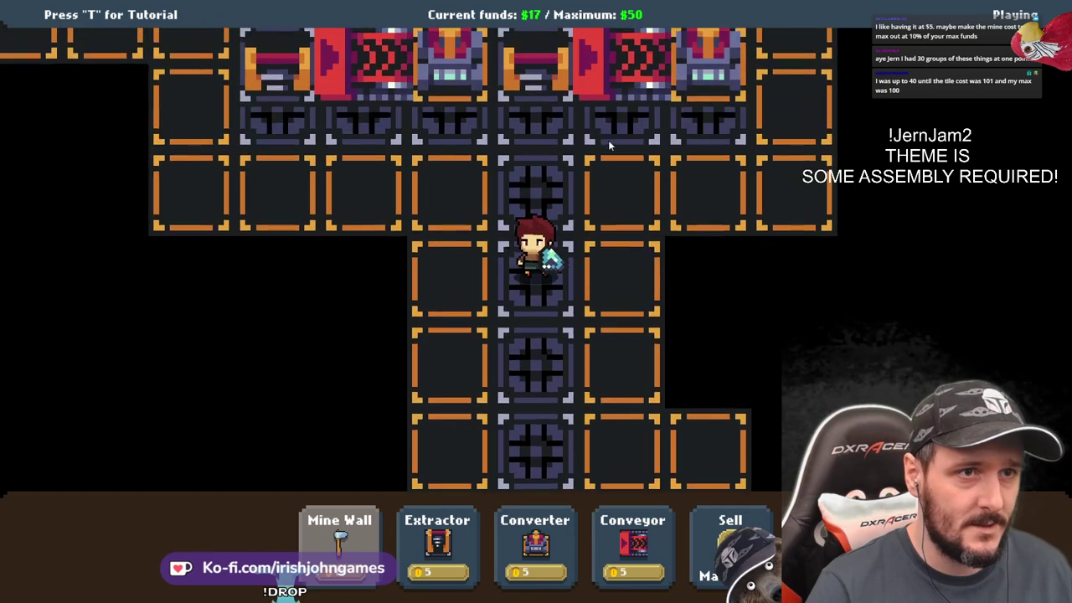
{"action": "key", "text": "w"}
{"action": "key", "text": "s"}
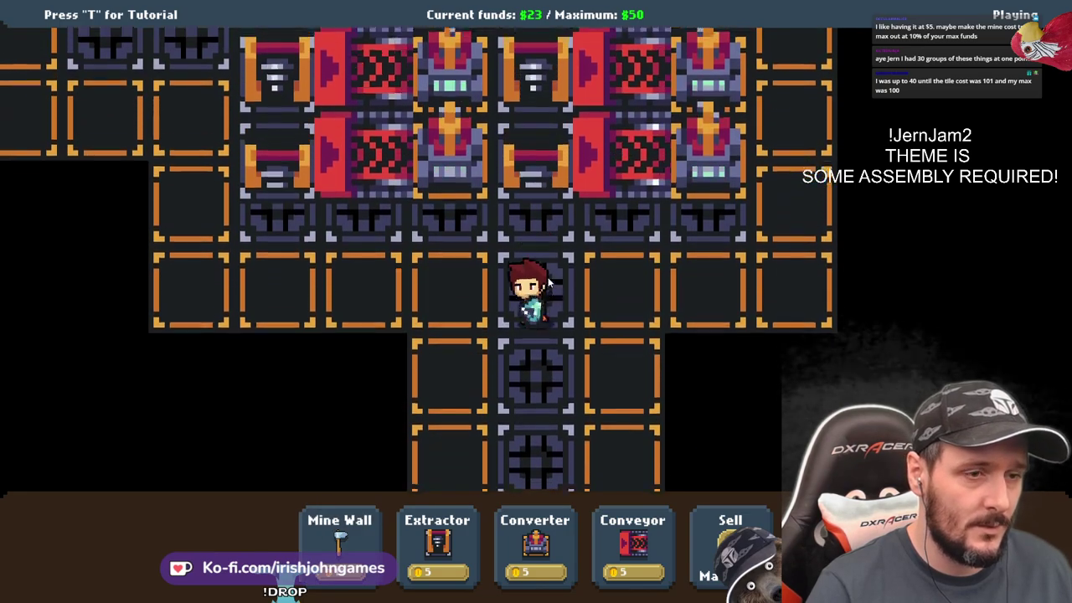
{"action": "key", "text": "s"}
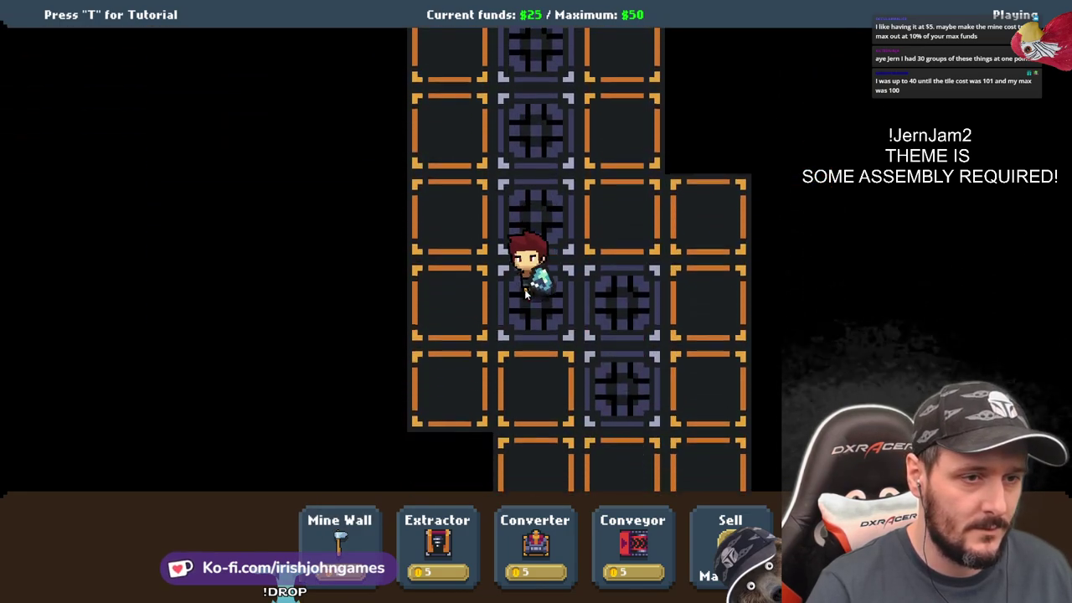
{"action": "key", "text": "d"}
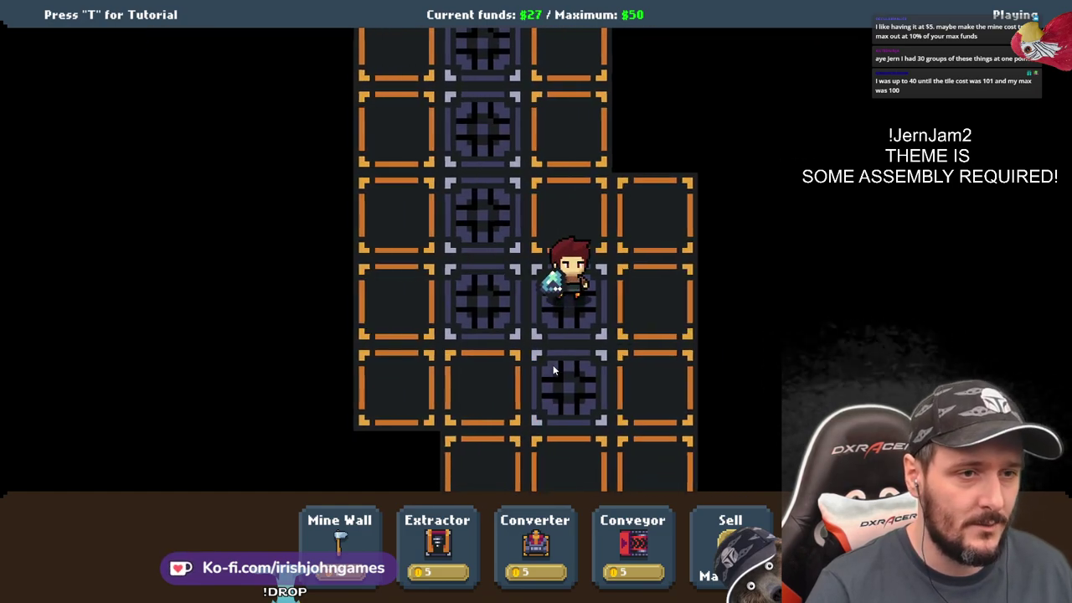
{"action": "key", "text": "s"}
Mine three wall tiles straight down from the former padlock tile, walking down after each
{"action": "left_click", "coordinate": [343, 537]}
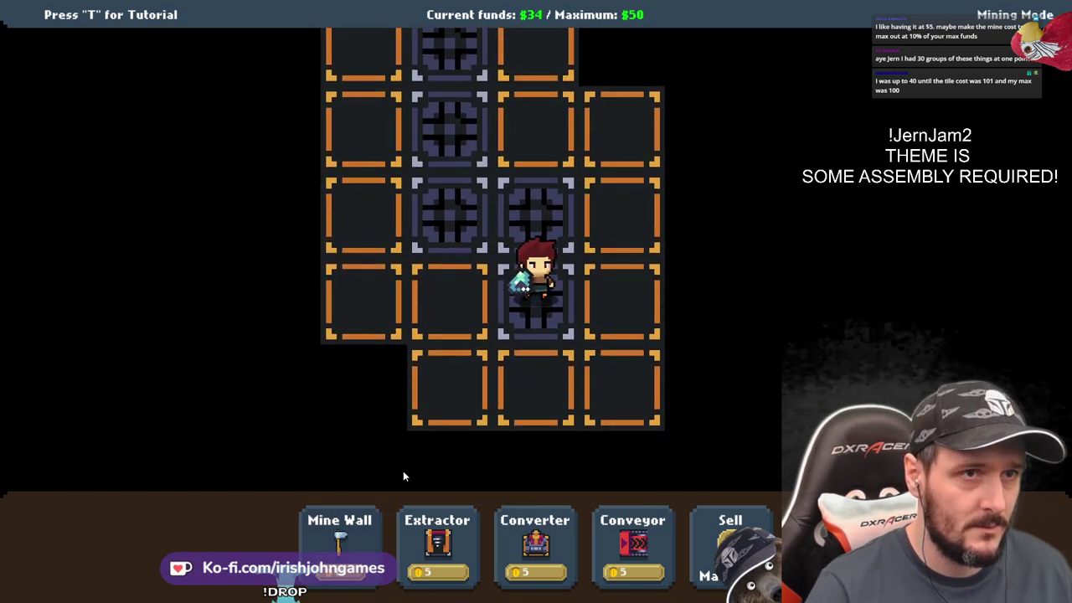
{"action": "left_click", "coordinate": [560, 374]}
{"action": "key", "text": "s"}
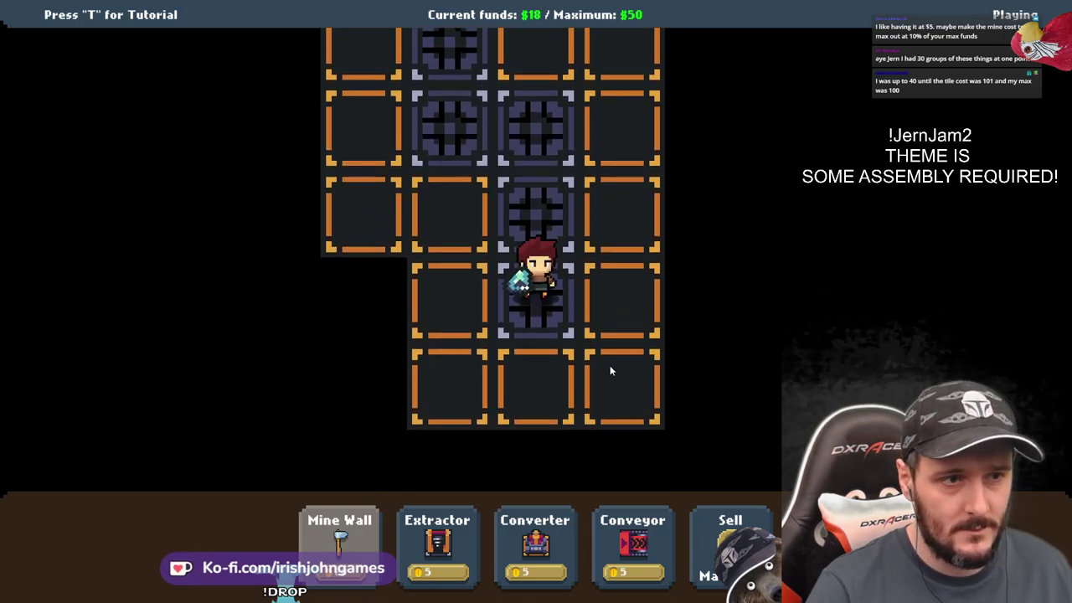
{"action": "left_click", "coordinate": [554, 381]}
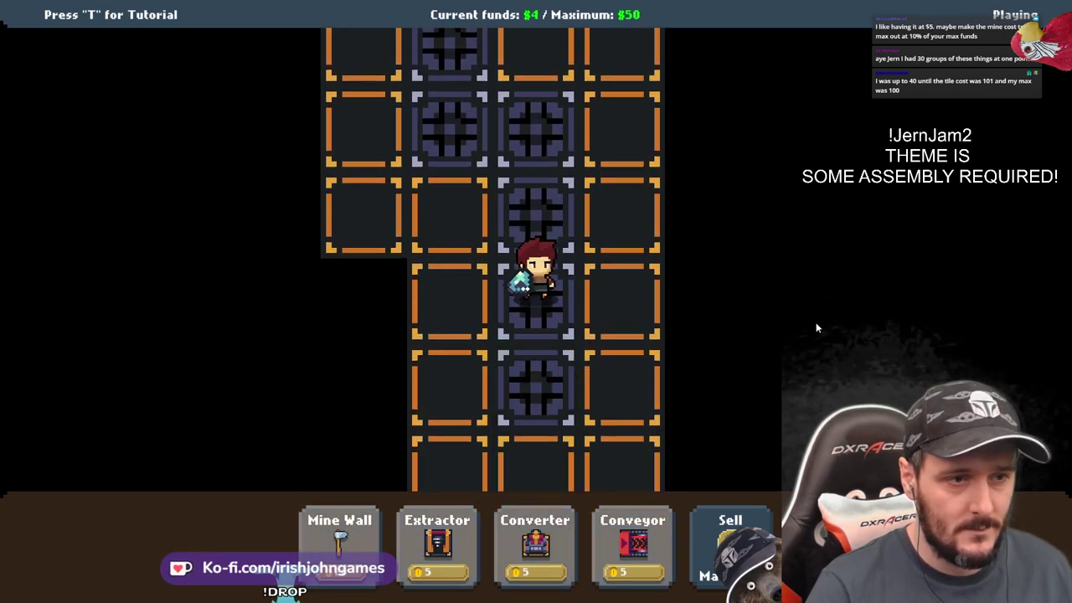
{"action": "key", "text": "s"}
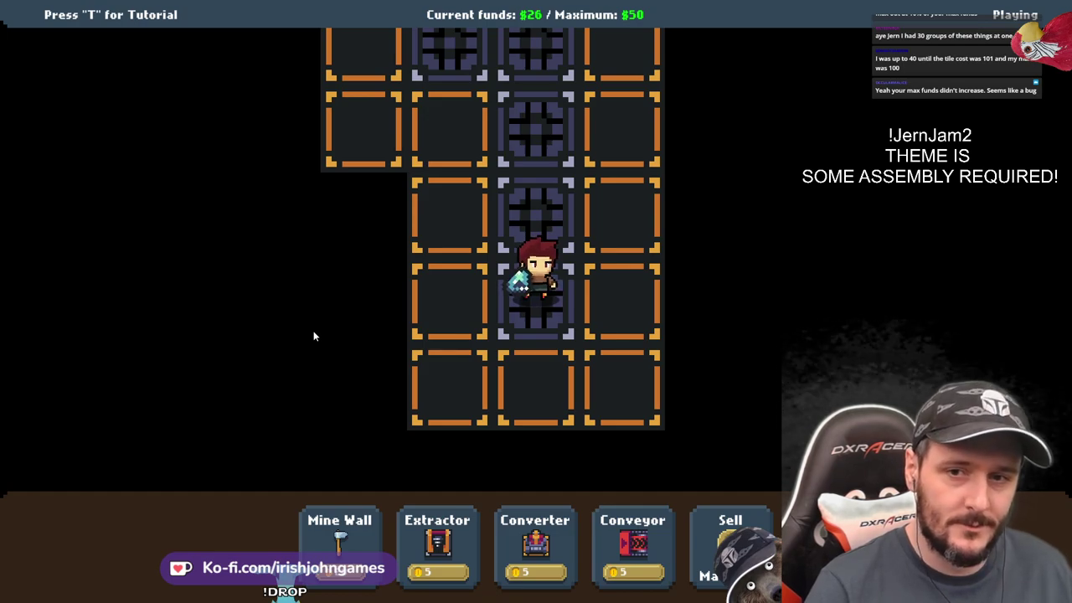
{"action": "left_click", "coordinate": [345, 529]}
{"action": "left_click", "coordinate": [538, 391]}
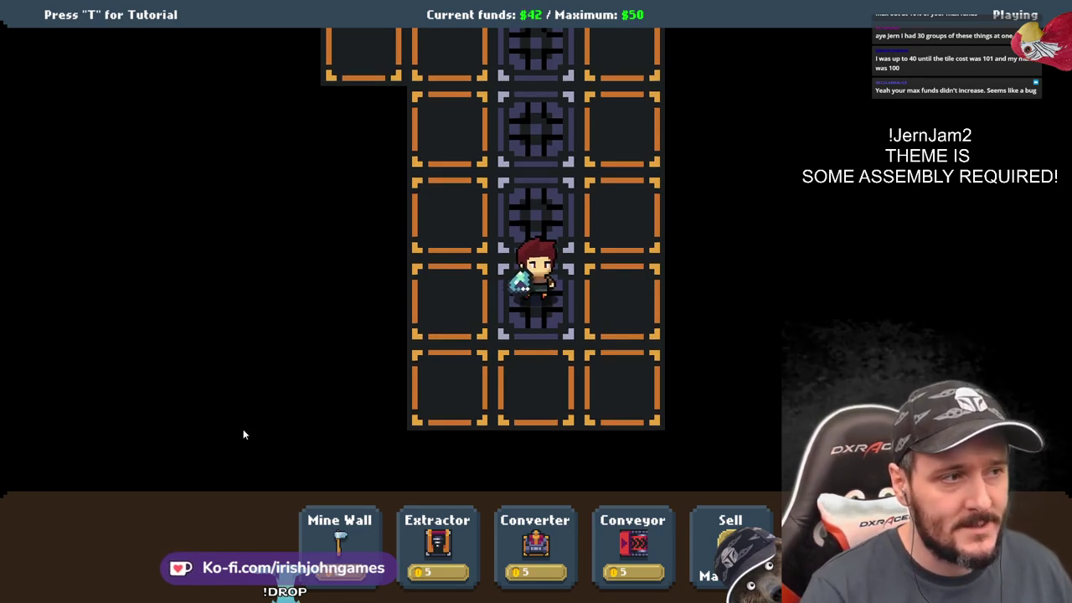
Walk up the shaft to examine the lowest machine row, and return to the shaft's lowest tile
{"action": "left_click", "coordinate": [339, 536]}
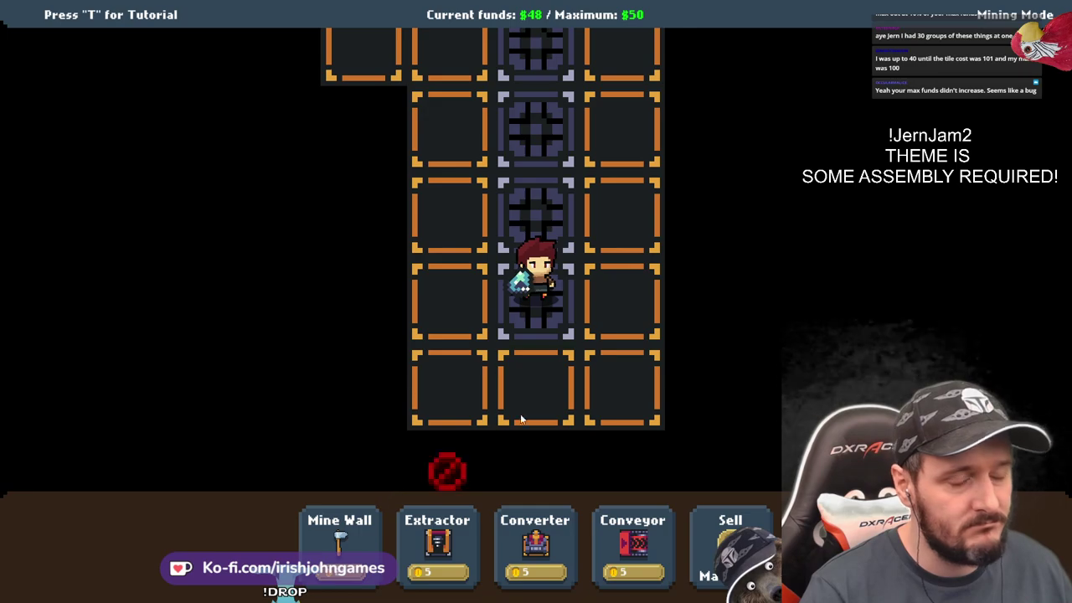
{"action": "right_click", "coordinate": [542, 249]}
{"action": "key", "text": "w"}
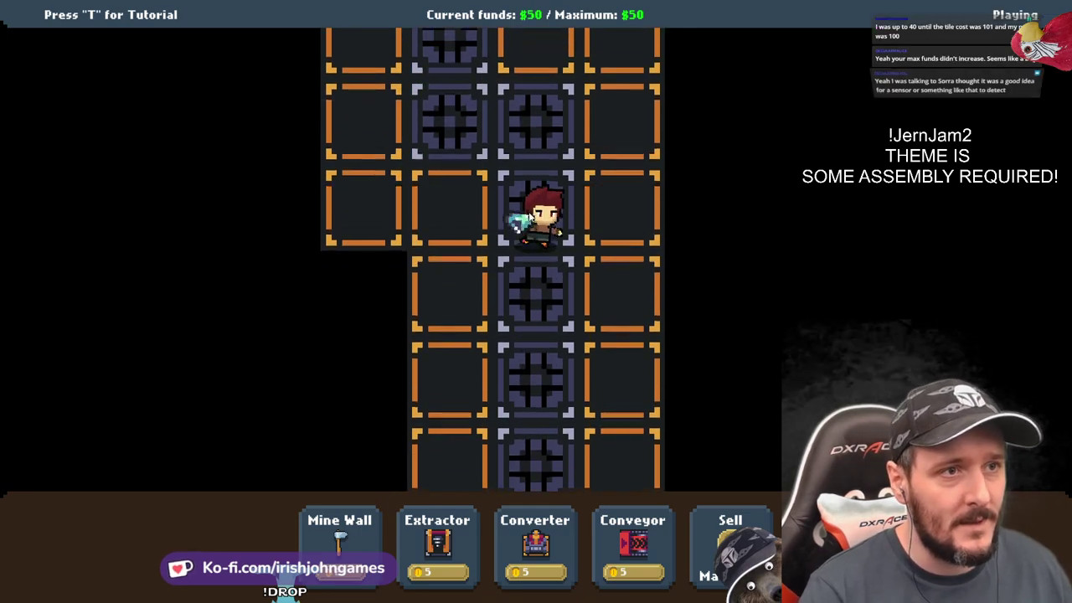
{"action": "key", "text": "a"}
{"action": "key", "text": "w"}
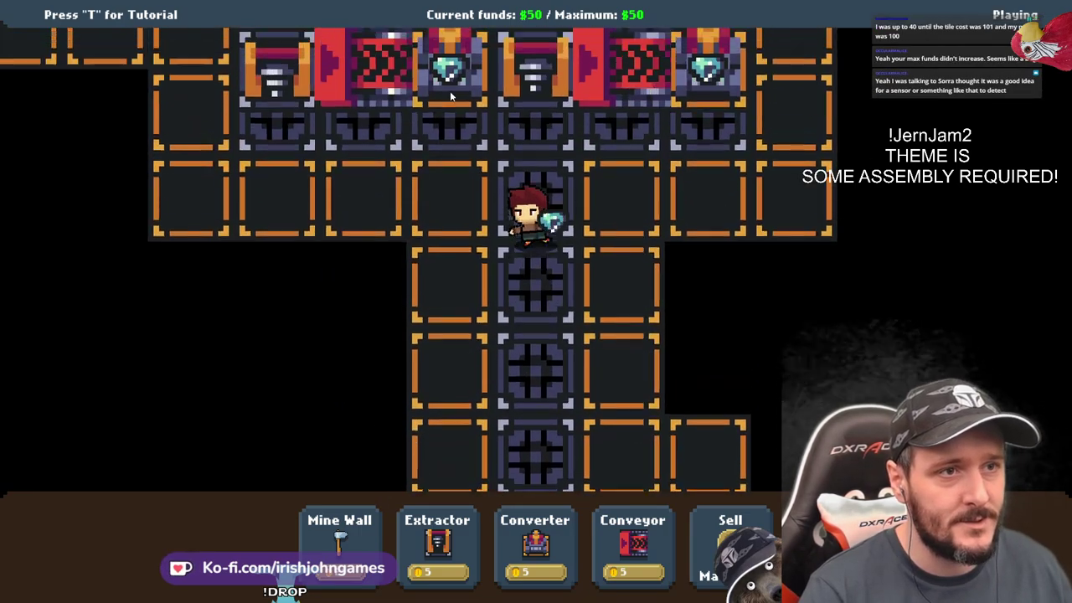
{"action": "key", "text": "s"}
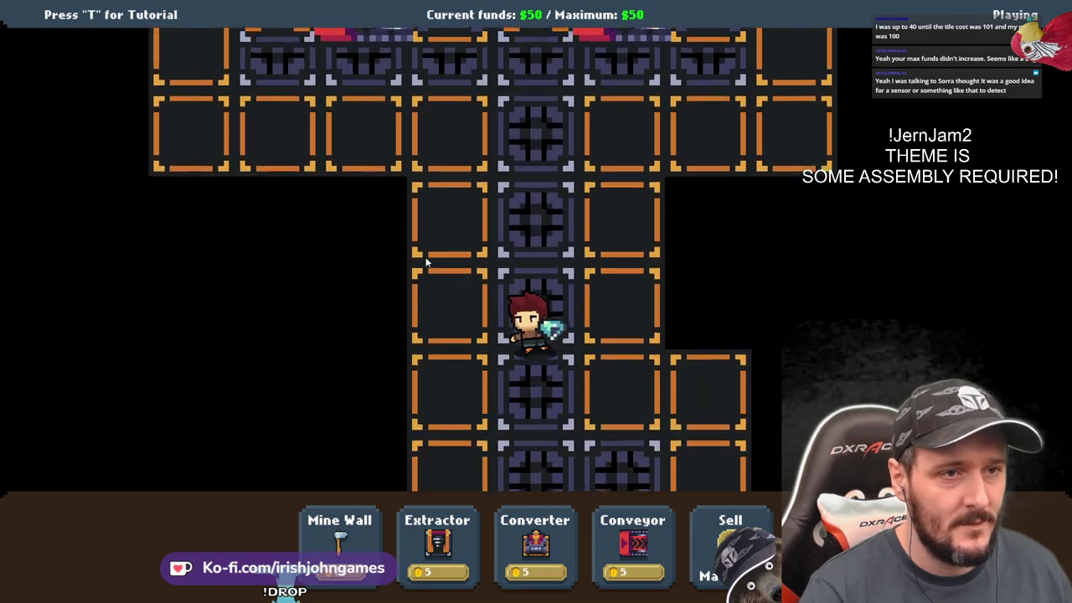
{"action": "key", "text": "w"}
{"action": "key", "text": "d"}
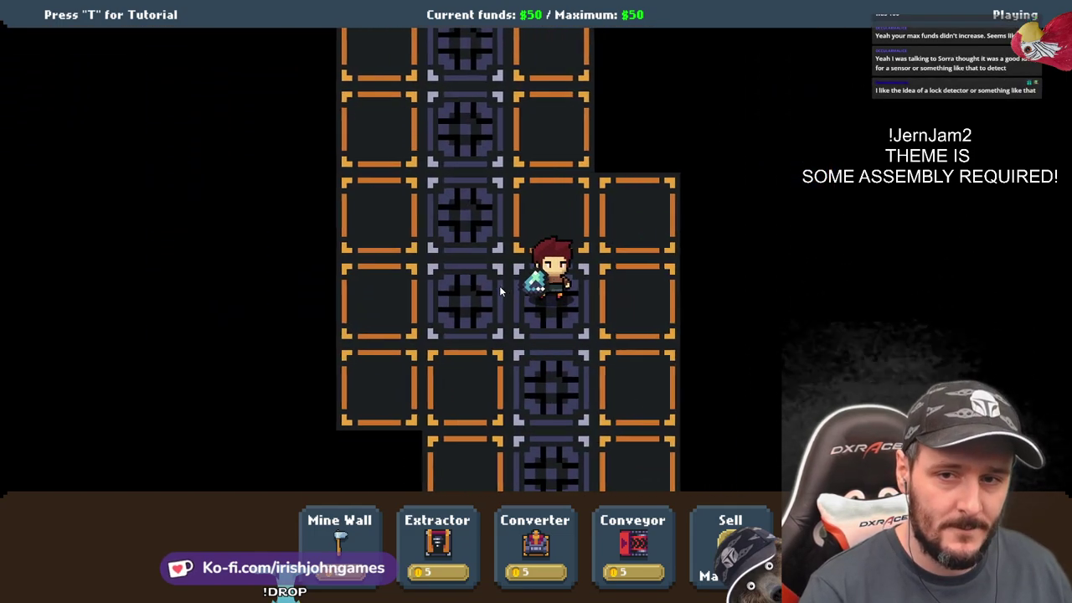
{"action": "key", "text": "s"}
{"action": "key", "text": "s"}
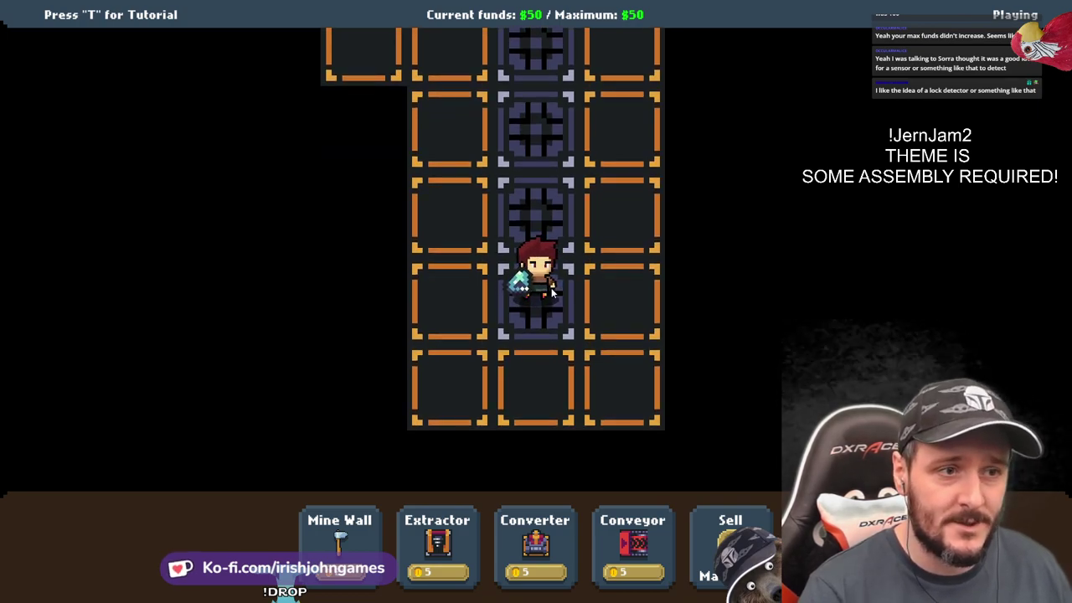
Mine two wall tiles in a row to the left of the shaft's lowest tile and leave mining mode
{"action": "left_click", "coordinate": [369, 534]}
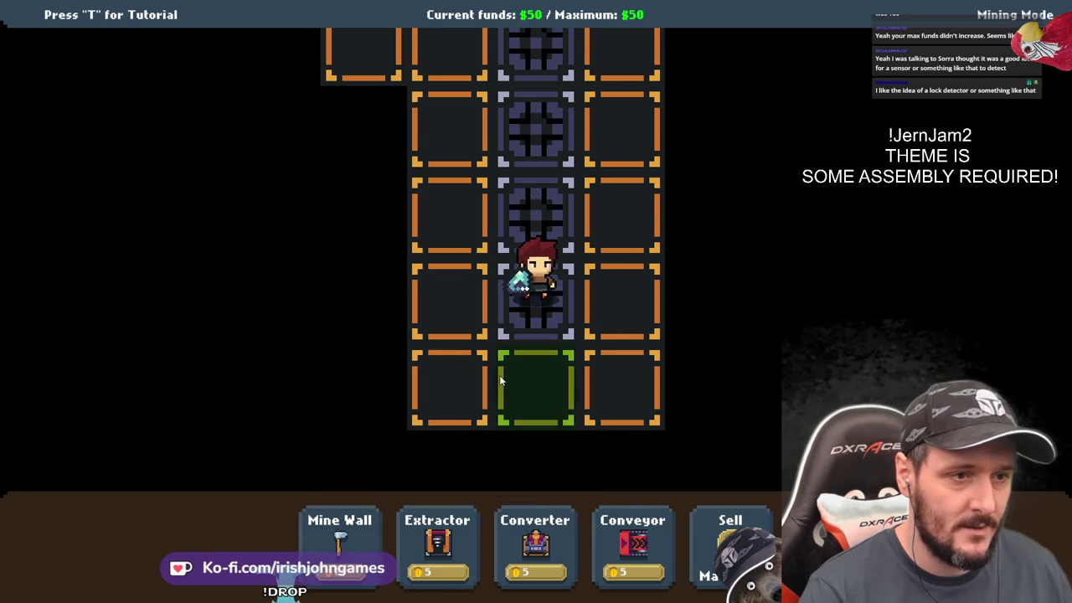
{"action": "left_click", "coordinate": [440, 293]}
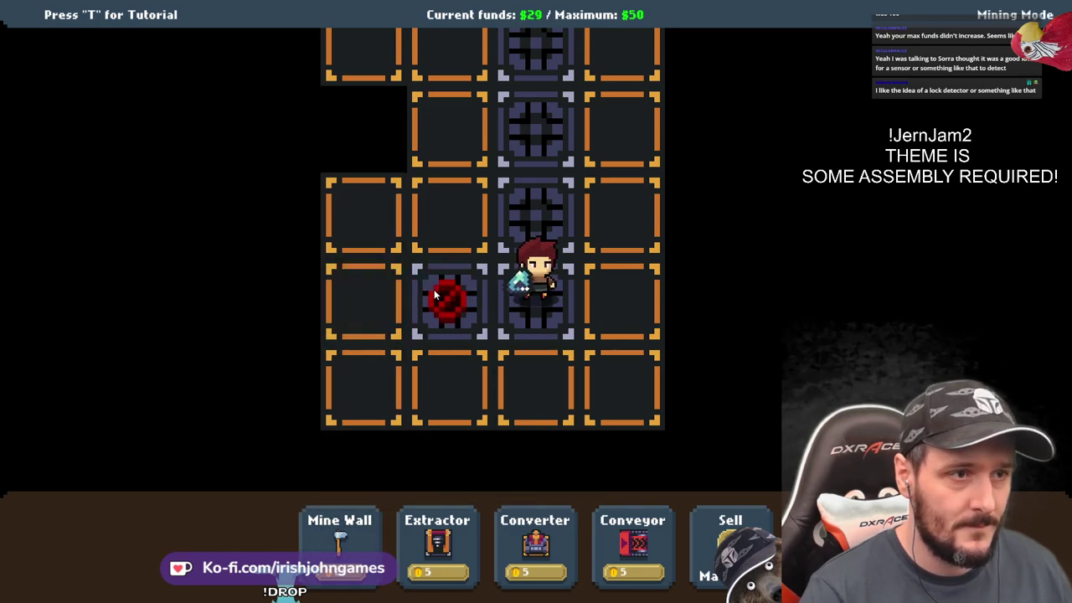
{"action": "left_click", "coordinate": [369, 294]}
{"action": "right_click", "coordinate": [270, 302]}
Walk a short way up the shaft and back, enter the new side corridor and mine its third tile to the left
{"action": "key", "text": "w"}
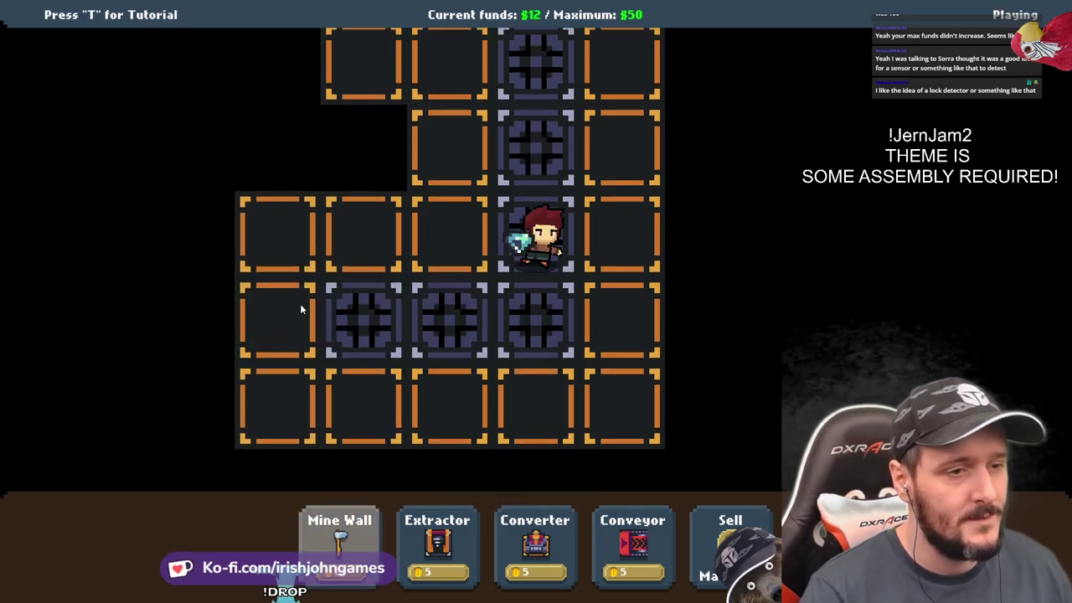
{"action": "key", "text": "w"}
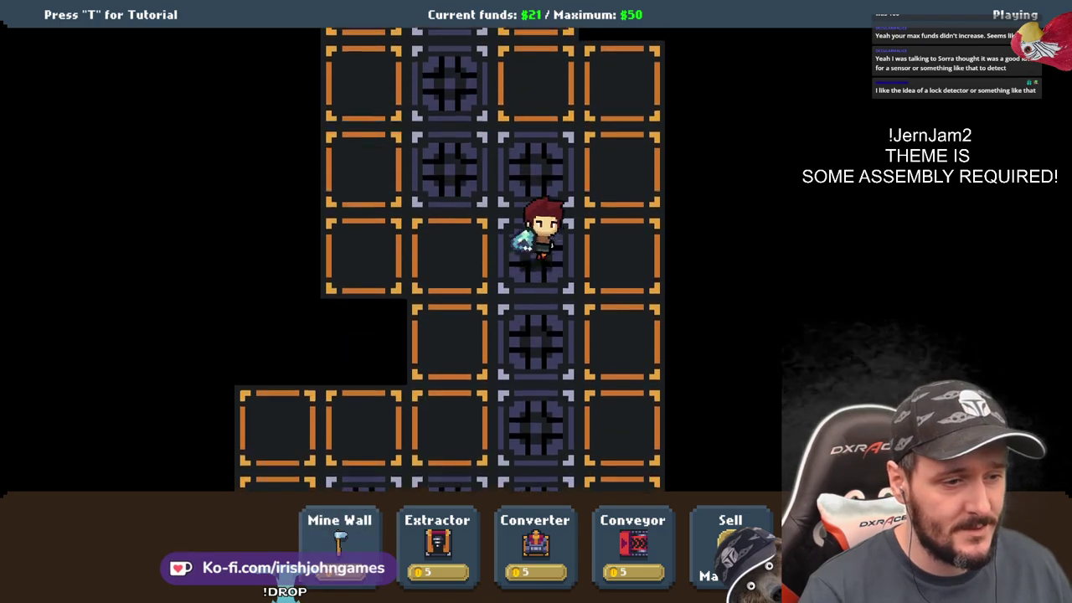
{"action": "key", "text": "s"}
{"action": "left_click", "coordinate": [356, 540]}
{"action": "key", "text": "a"}
{"action": "left_click", "coordinate": [323, 292]}
{"action": "right_click", "coordinate": [281, 314]}
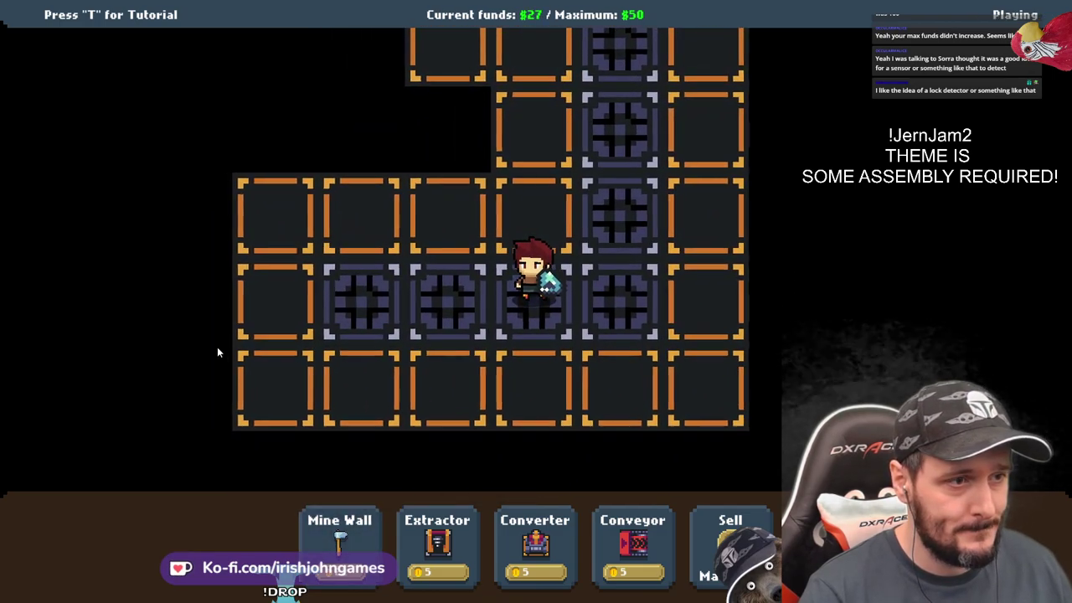
Extend the side corridor to the left by its fourth and fifth wall tiles, walking onto each one
{"action": "key", "text": "a"}
{"action": "left_click", "coordinate": [342, 532]}
{"action": "left_click", "coordinate": [418, 286]}
{"action": "right_click", "coordinate": [286, 331]}
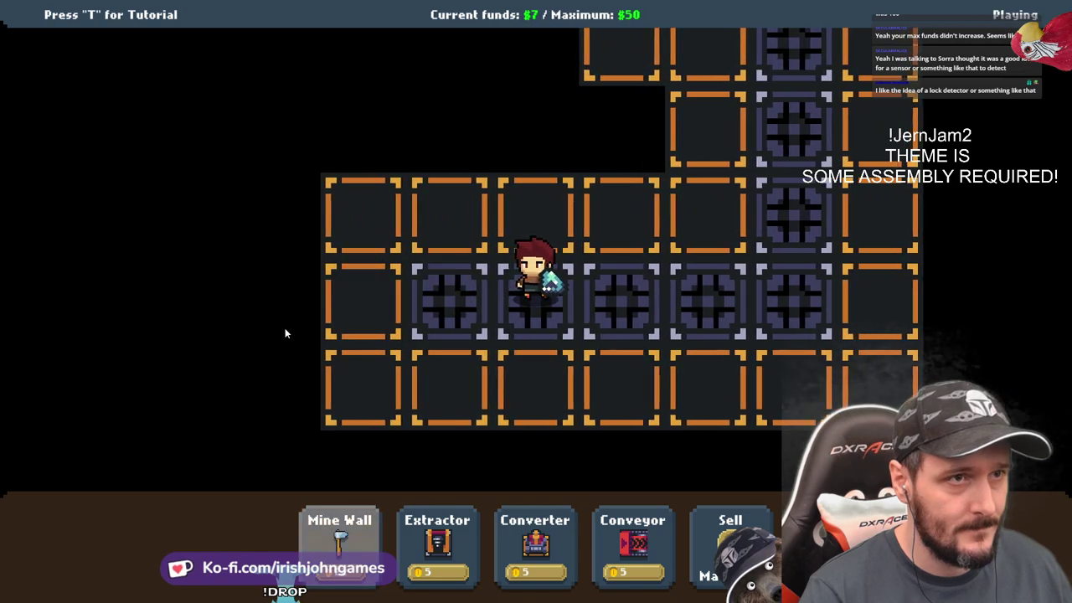
{"action": "key", "text": "a"}
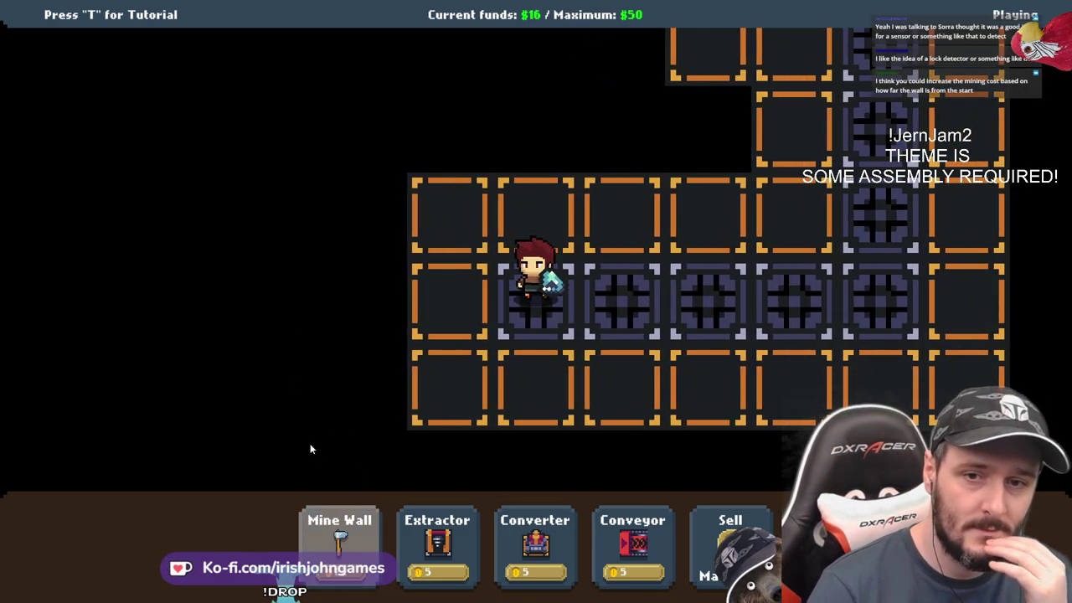
{"action": "left_click", "coordinate": [340, 524]}
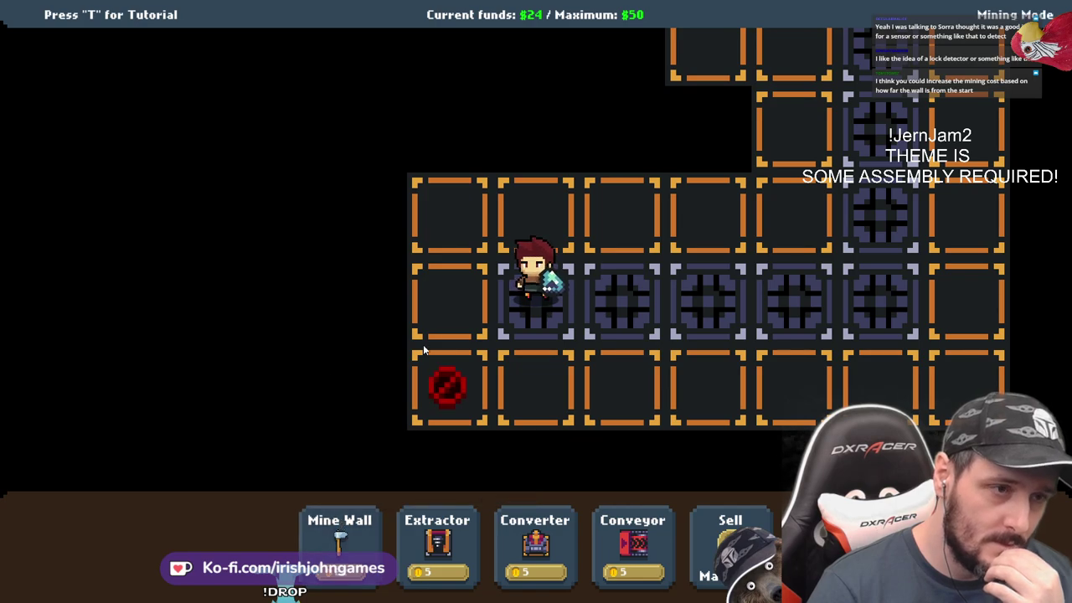
{"action": "left_click", "coordinate": [446, 298]}
{"action": "right_click", "coordinate": [351, 304]}
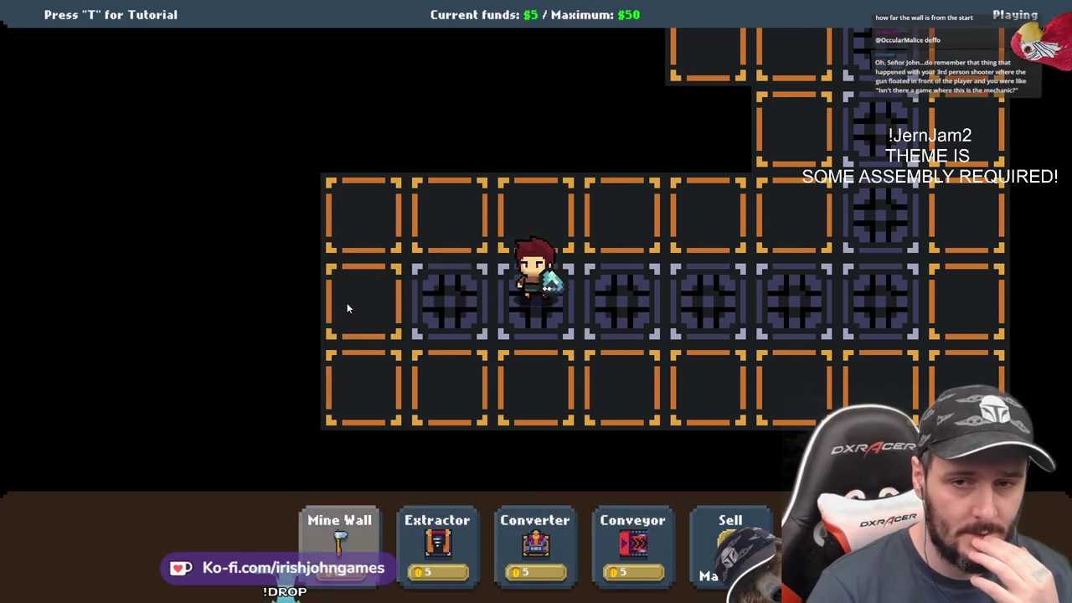
{"action": "key", "text": "a"}
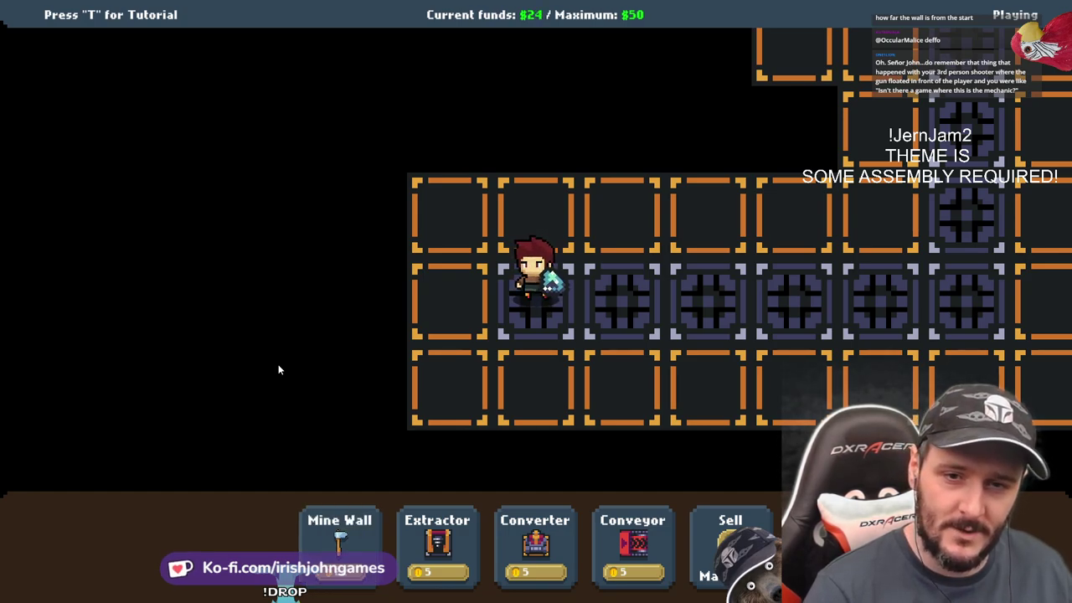
Mine the sixth and seventh wall tiles of the left side corridor, moving the character onto each
{"action": "left_click", "coordinate": [335, 542]}
{"action": "left_click", "coordinate": [452, 295]}
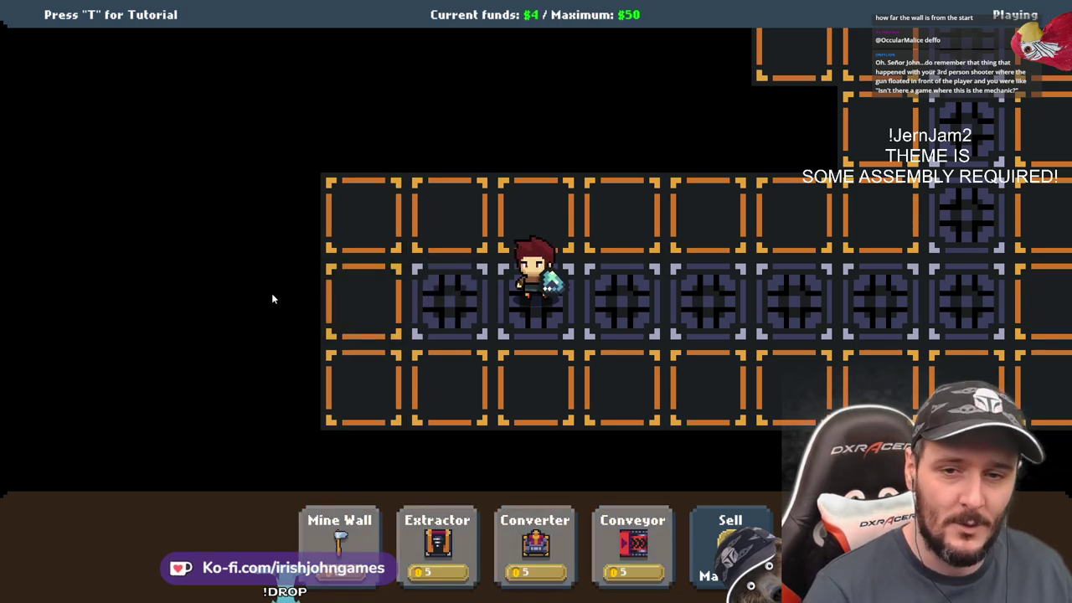
{"action": "key", "text": "a"}
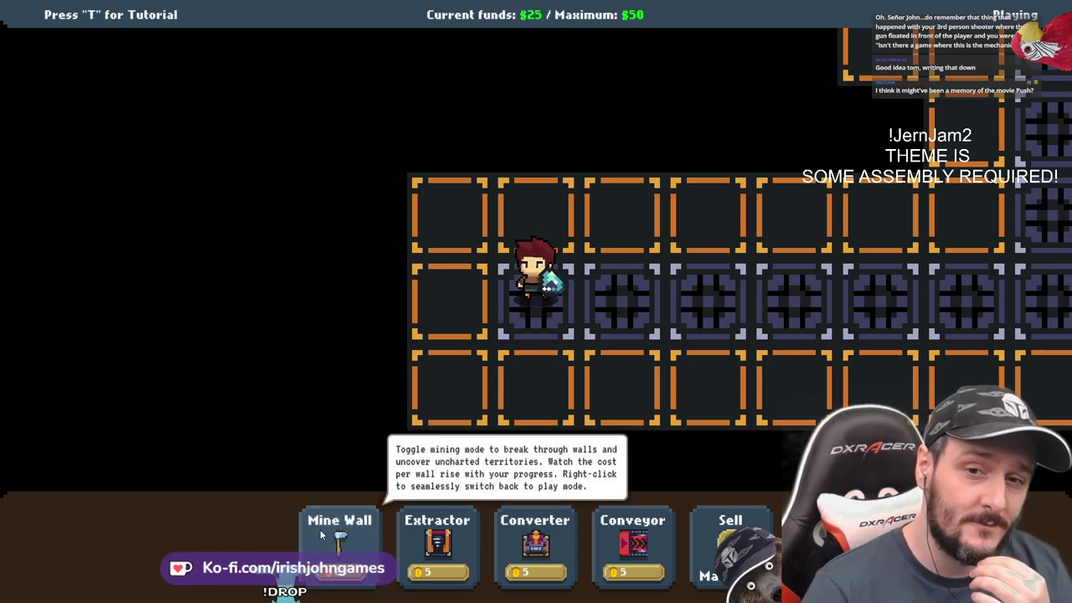
{"action": "left_click", "coordinate": [320, 529]}
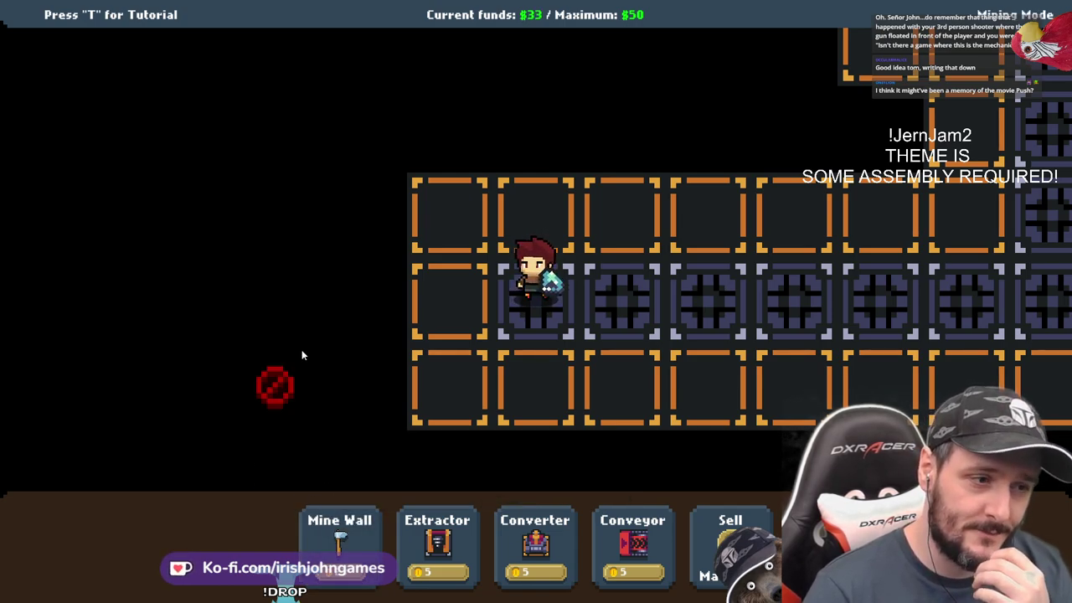
{"action": "left_click", "coordinate": [444, 297]}
{"action": "key", "text": "a"}
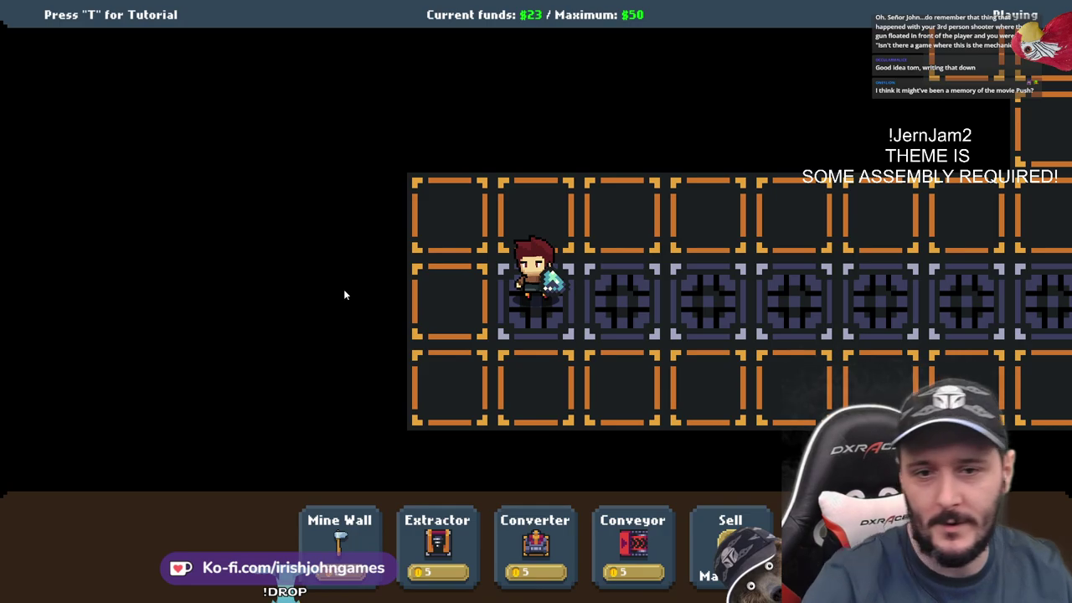
Lengthen the left side corridor by three more wall tiles, walking left onto each mined tile
{"action": "left_click", "coordinate": [323, 520]}
{"action": "left_click", "coordinate": [449, 300]}
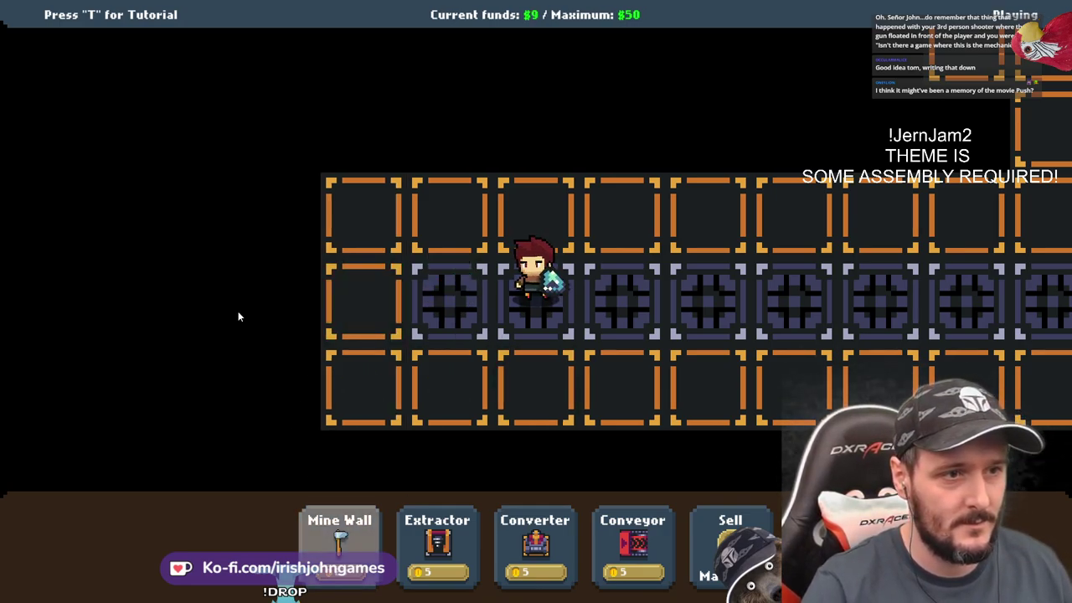
{"action": "key", "text": "a"}
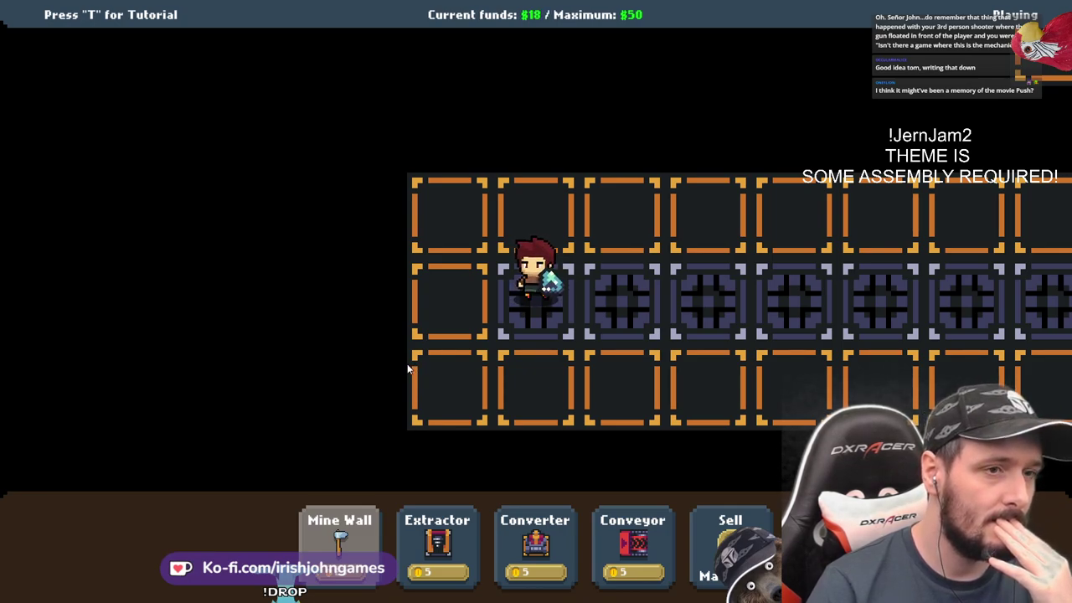
{"action": "left_click", "coordinate": [354, 533]}
{"action": "left_click", "coordinate": [442, 302]}
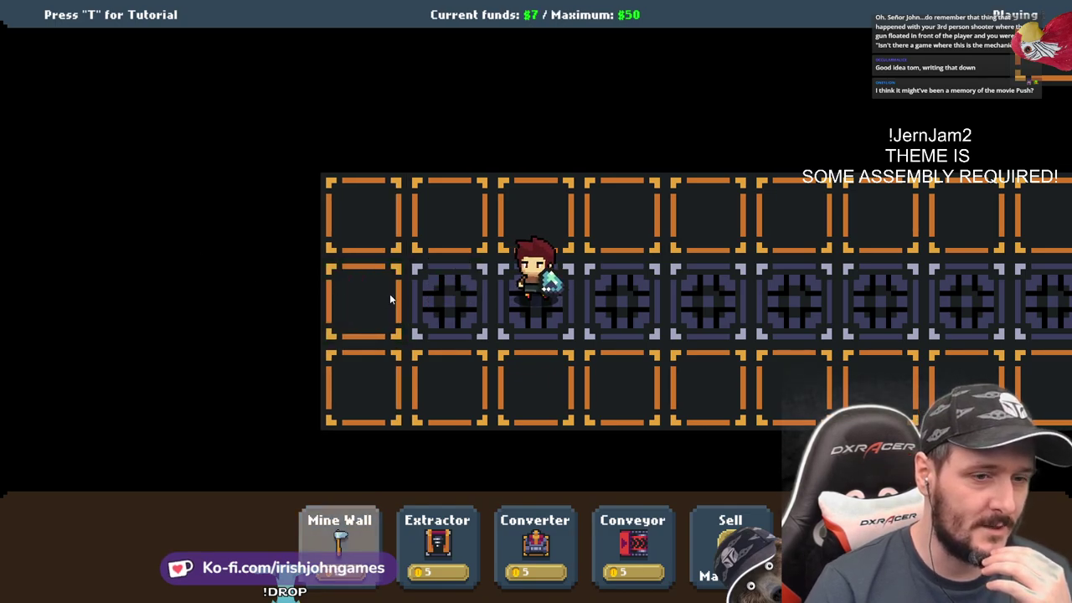
{"action": "key", "text": "a"}
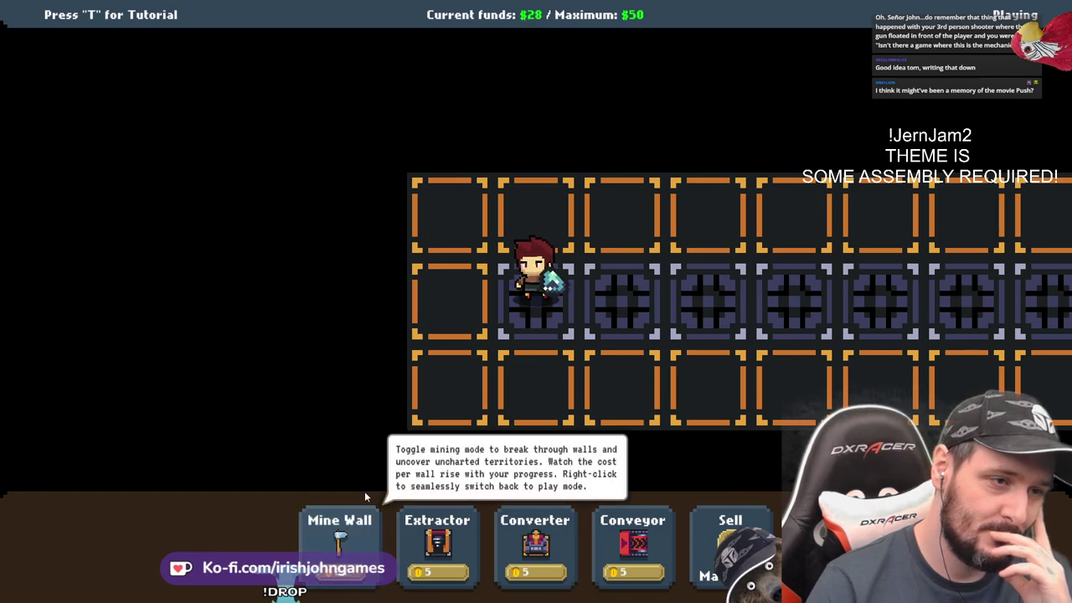
{"action": "left_click", "coordinate": [439, 325]}
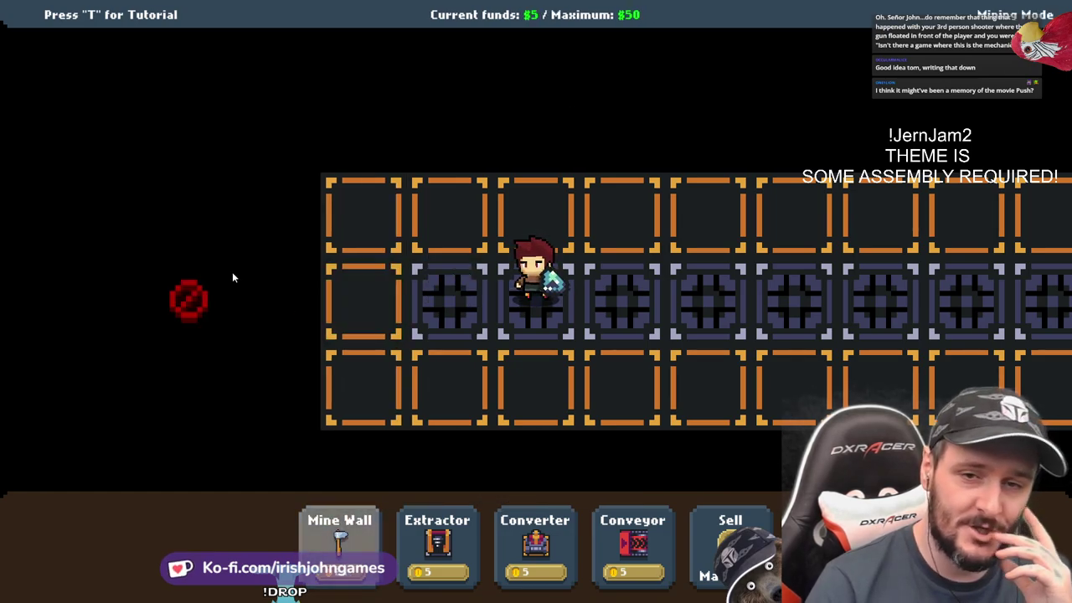
{"action": "key", "text": "a"}
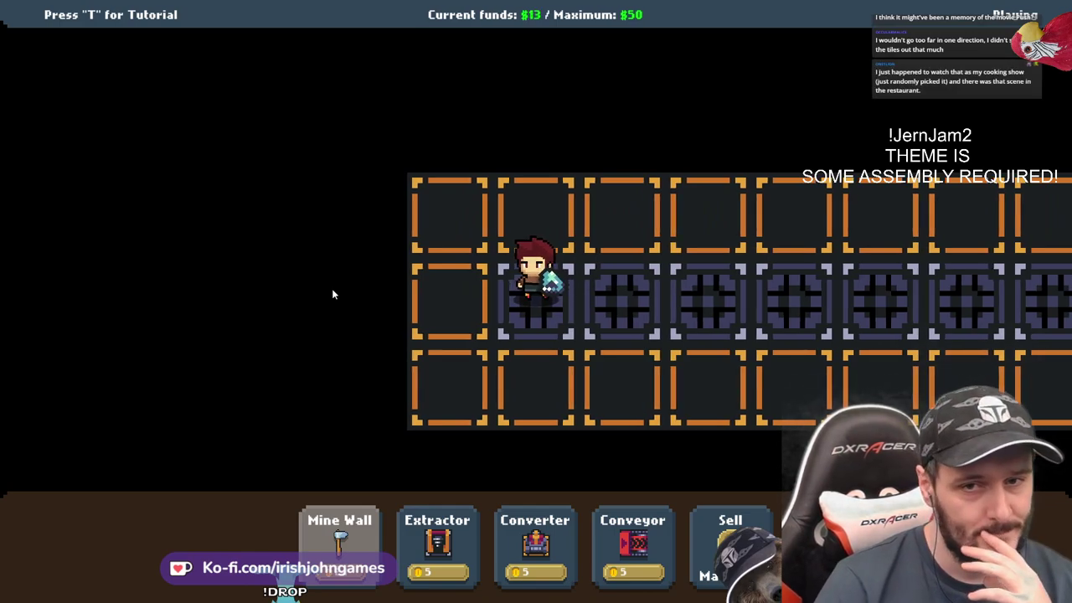
Walk back right through the whole side corridor and up the shaft toward the machine rows
{"action": "key", "text": "d"}
{"action": "key", "text": "d"}
{"action": "key", "text": "d"}
{"action": "key", "text": "d"}
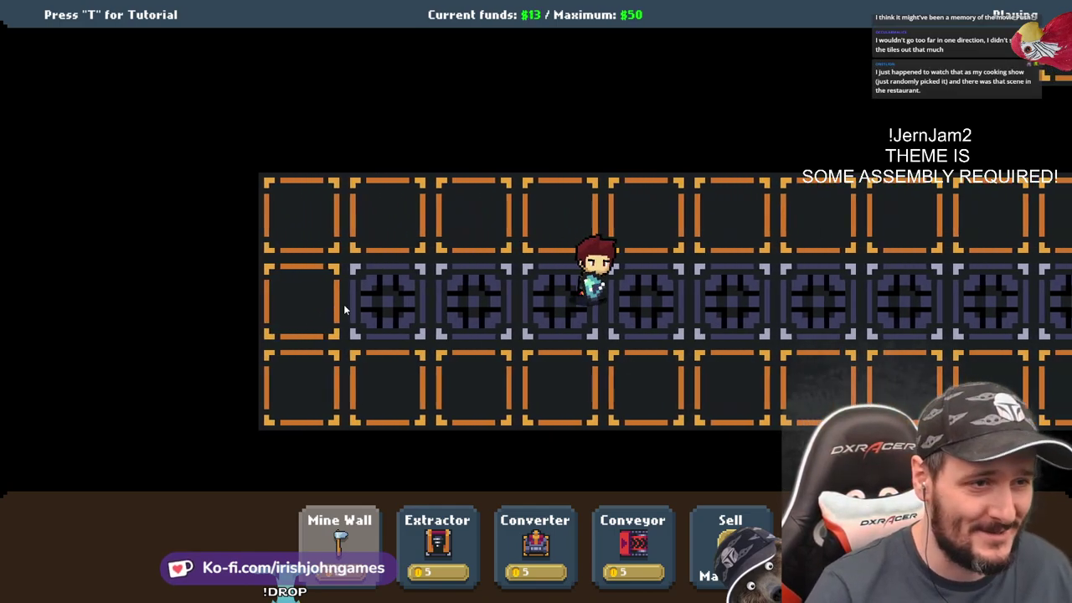
{"action": "key", "text": "d"}
{"action": "key", "text": "d"}
{"action": "key", "text": "d"}
{"action": "key", "text": "d"}
{"action": "key", "text": "d"}
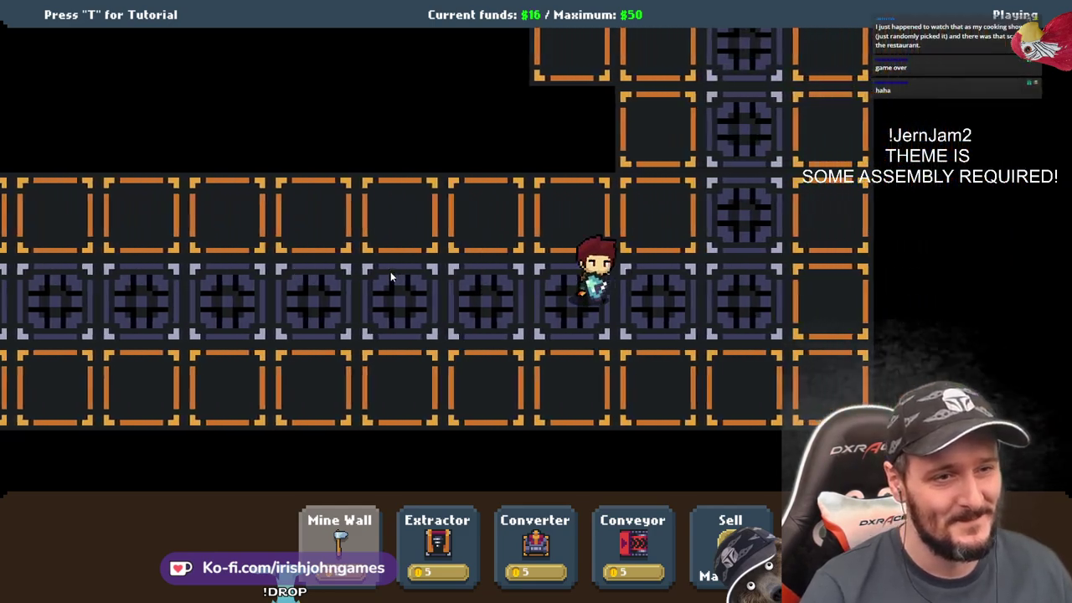
{"action": "key", "text": "d"}
{"action": "key", "text": "w"}
{"action": "key", "text": "w"}
{"action": "key", "text": "w"}
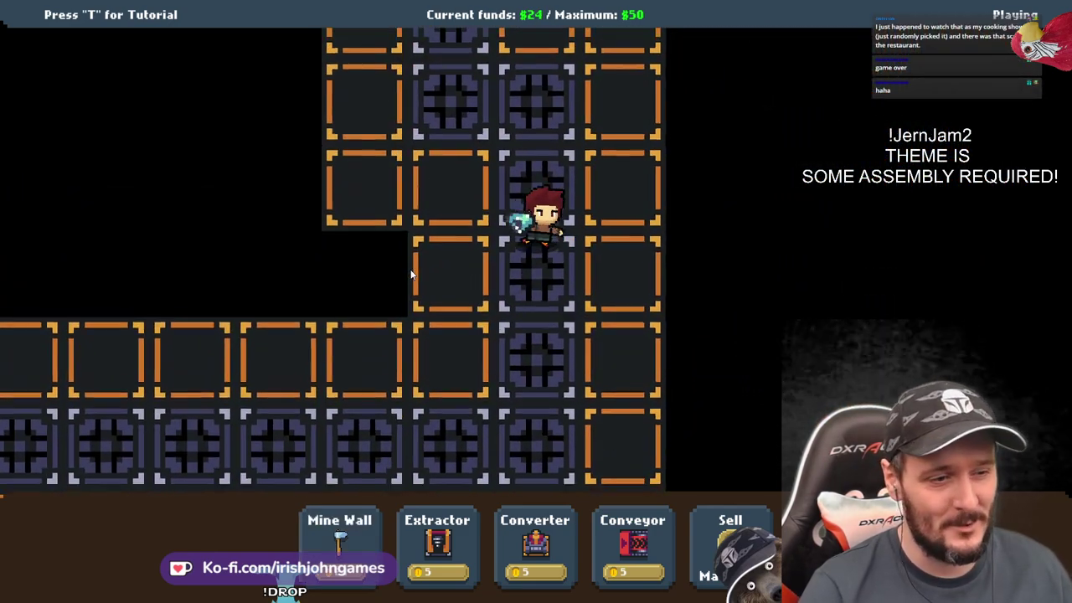
{"action": "key", "text": "a"}
{"action": "key", "text": "w"}
{"action": "key", "text": "w"}
{"action": "key", "text": "w"}
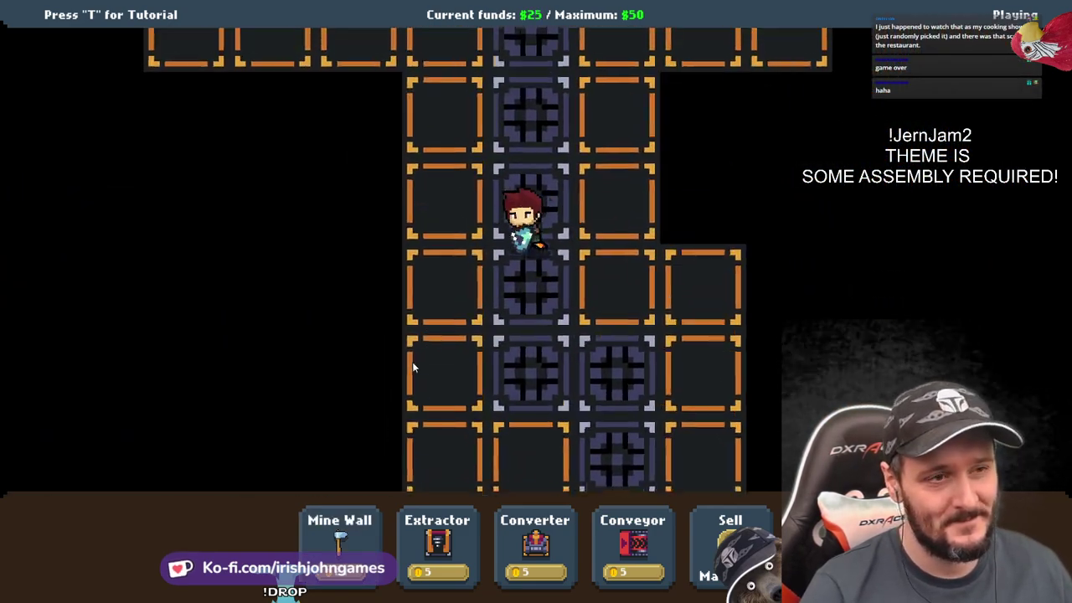
{"action": "key", "text": "w"}
Return down to the shaft's bend, mine the wall tile to its left and walk onto it
{"action": "key", "text": "s"}
{"action": "key", "text": "s"}
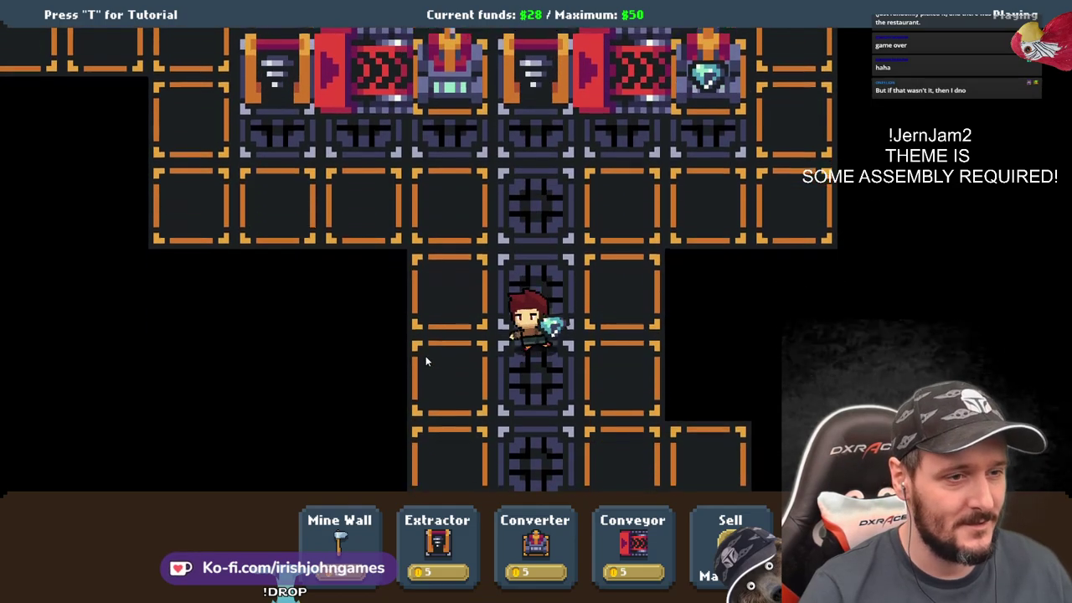
{"action": "key", "text": "s"}
{"action": "key", "text": "s"}
{"action": "left_click", "coordinate": [328, 538]}
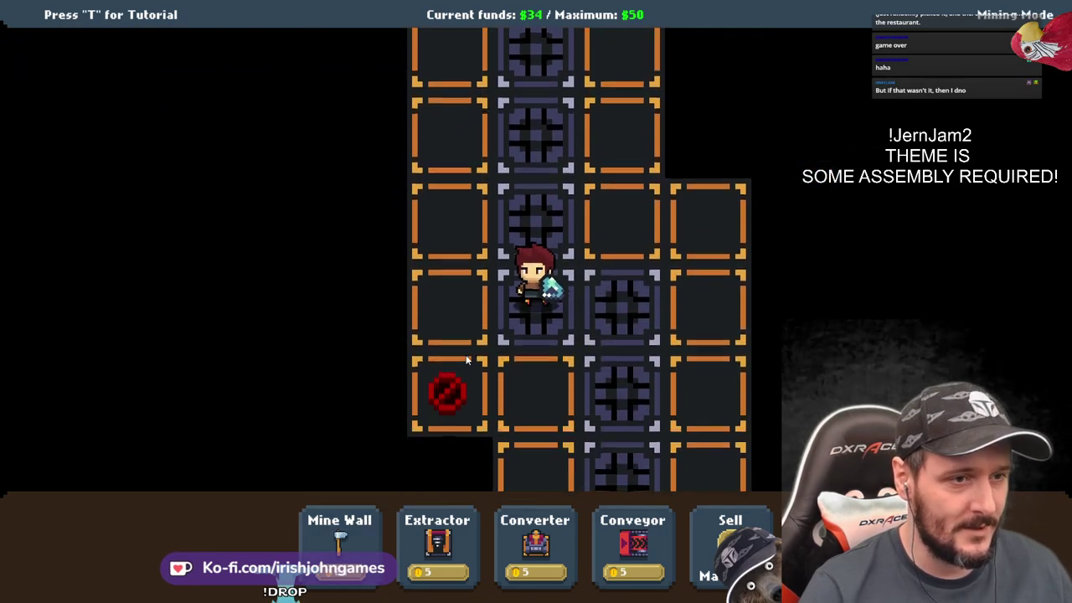
{"action": "left_click", "coordinate": [450, 314]}
{"action": "right_click", "coordinate": [382, 296]}
{"action": "key", "text": "a"}
Walk up the shaft to check the two blocks of machine rows, and return to the mined tile left of the bend
{"action": "key", "text": "d"}
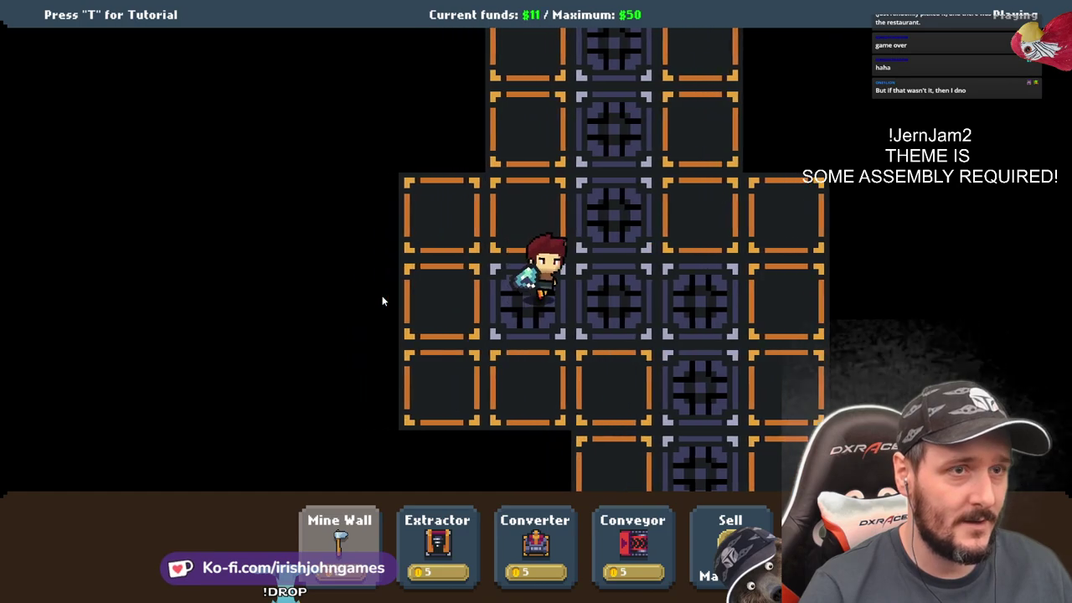
{"action": "key", "text": "w"}
{"action": "key", "text": "w"}
{"action": "key", "text": "w"}
{"action": "key", "text": "w"}
{"action": "key", "text": "w"}
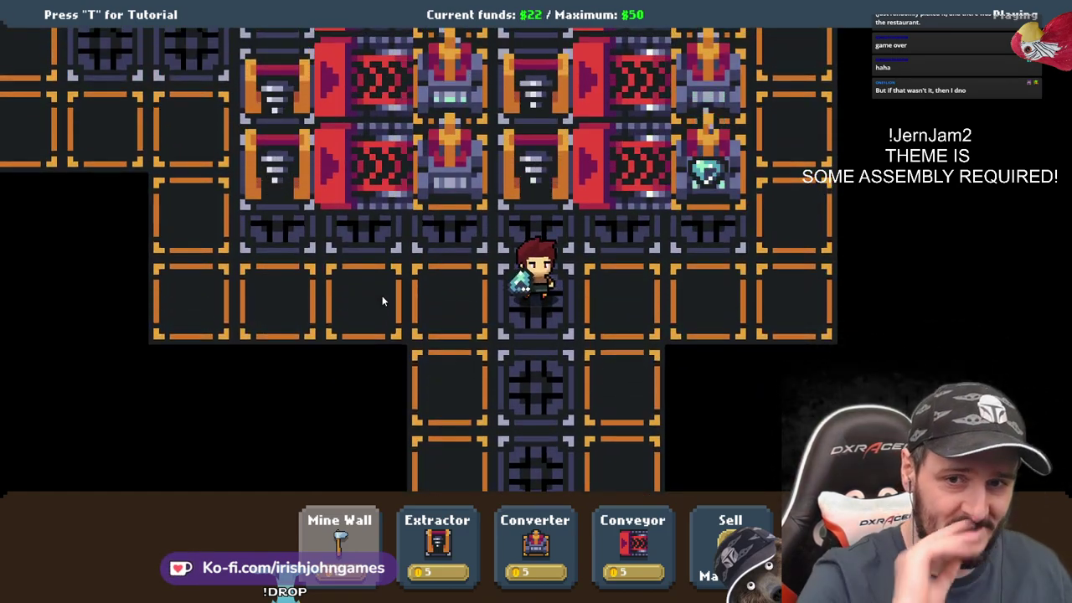
{"action": "key", "text": "s"}
{"action": "key", "text": "s"}
{"action": "key", "text": "s"}
{"action": "key", "text": "s"}
{"action": "key", "text": "a"}
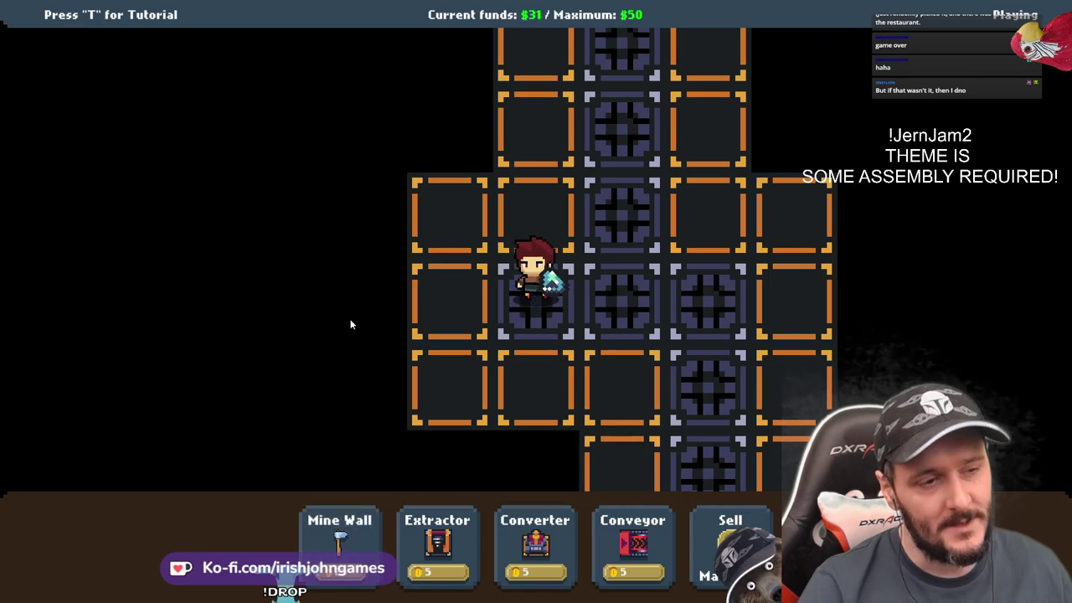
Extend the corridor left of the shaft's bend by mining three more wall tiles, walking left along it between tiles
{"action": "left_click", "coordinate": [369, 541]}
{"action": "left_click", "coordinate": [451, 295]}
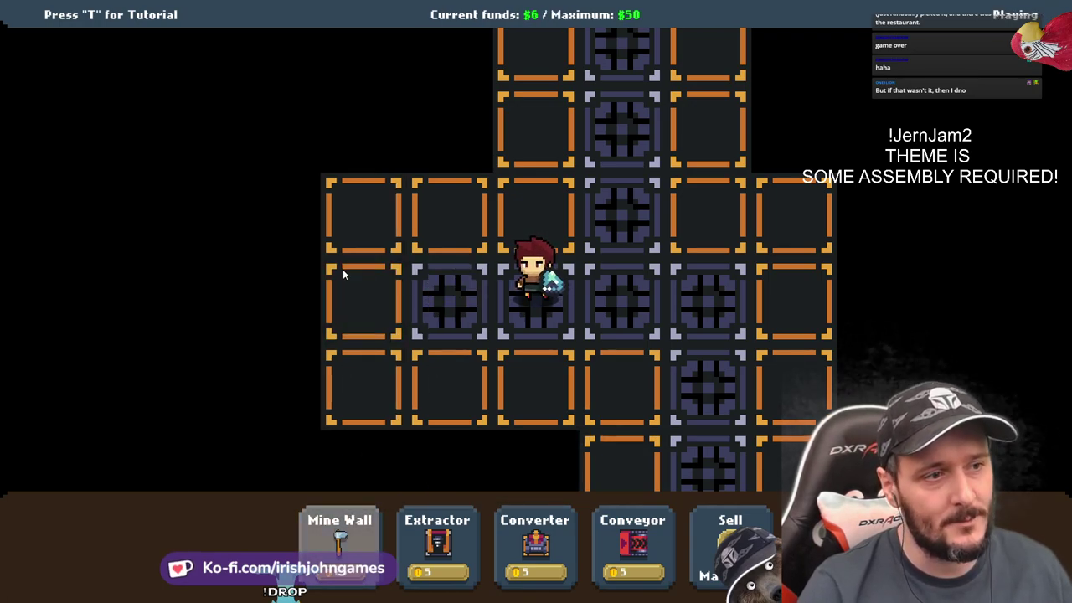
{"action": "key", "text": "a"}
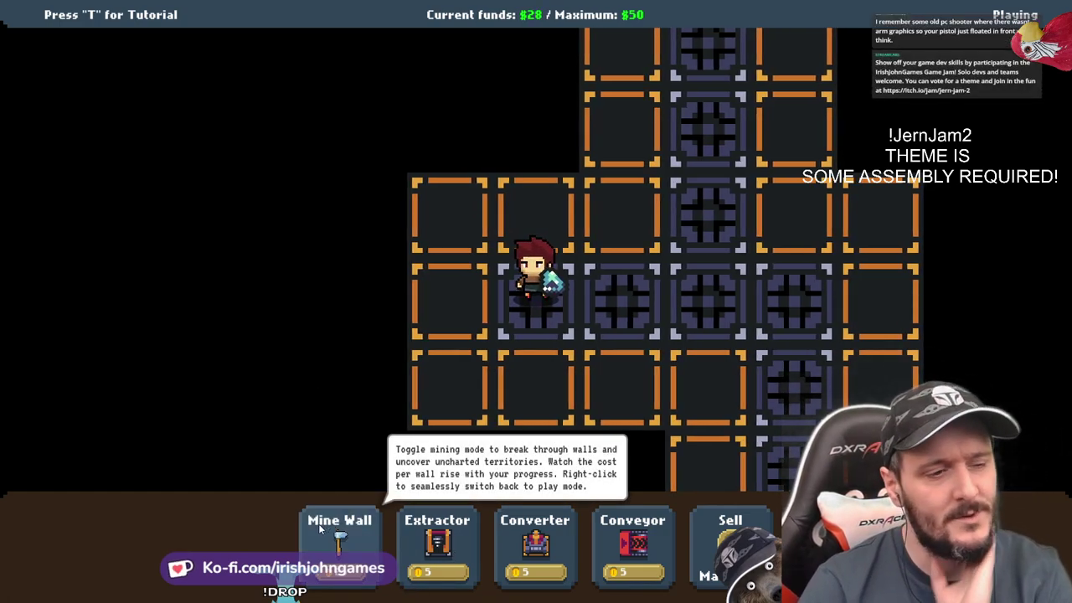
{"action": "left_click", "coordinate": [335, 536]}
{"action": "left_click", "coordinate": [450, 299]}
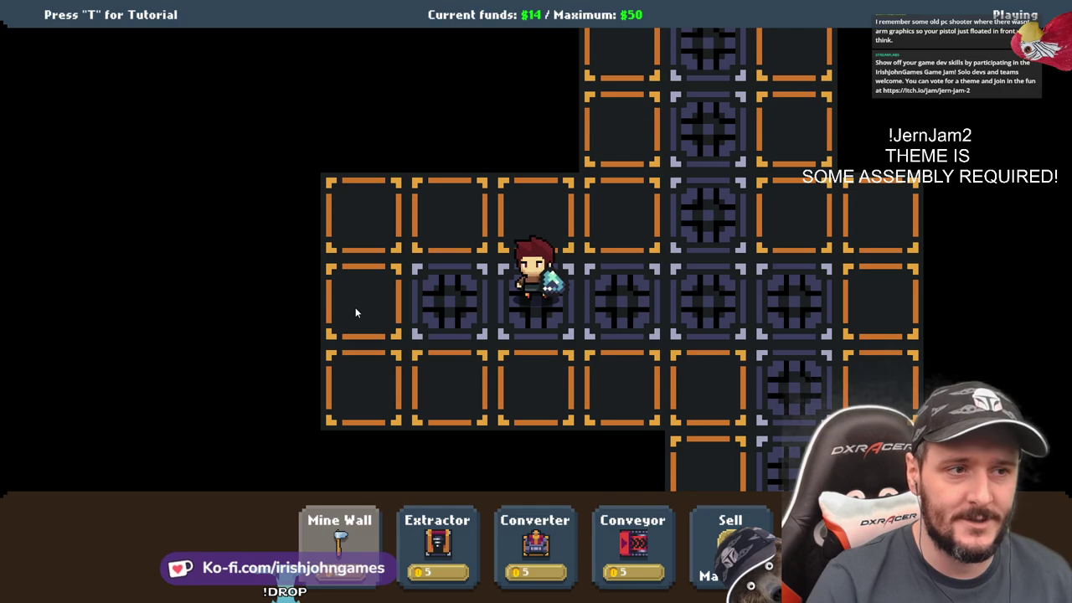
{"action": "key", "text": "a"}
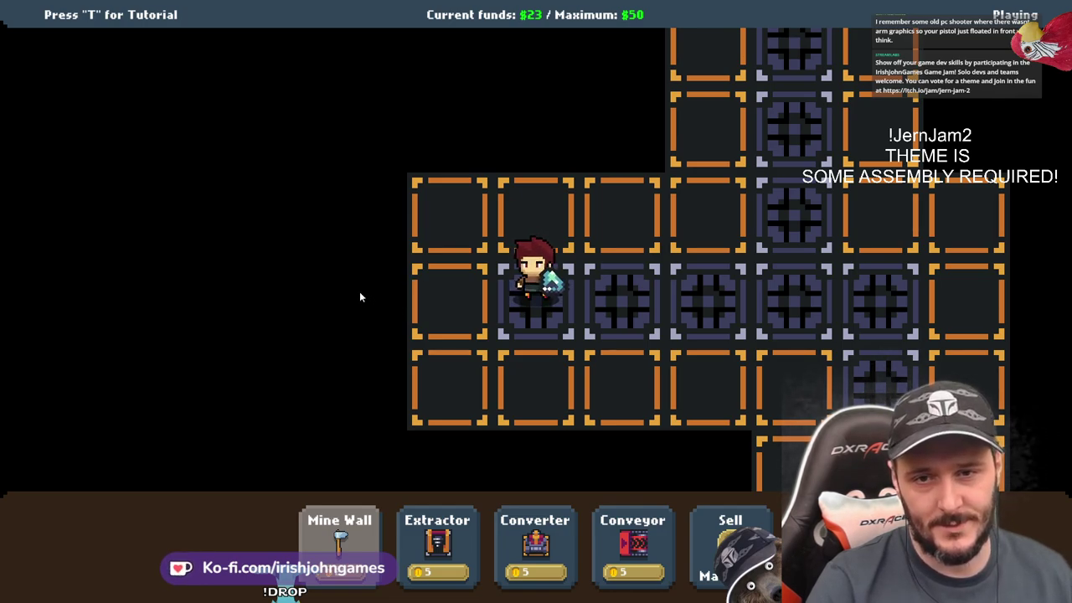
{"action": "left_click", "coordinate": [356, 540]}
{"action": "left_click", "coordinate": [447, 299]}
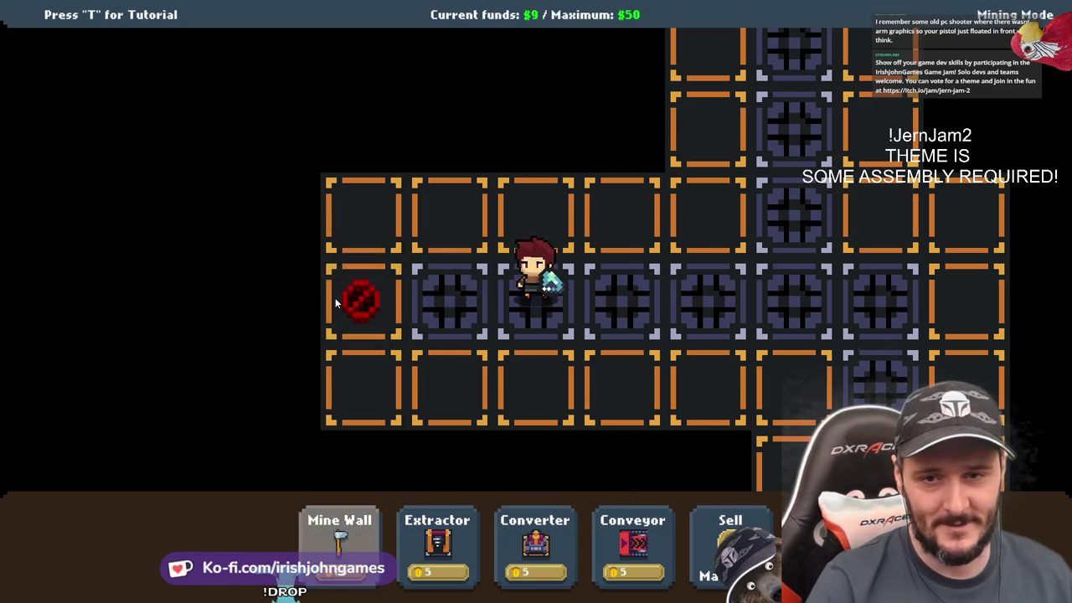
{"action": "right_click", "coordinate": [335, 298]}
Walk back right and up the shaft to check the machine rows, and return down to the side corridor
{"action": "key", "text": "d"}
{"action": "key", "text": "w"}
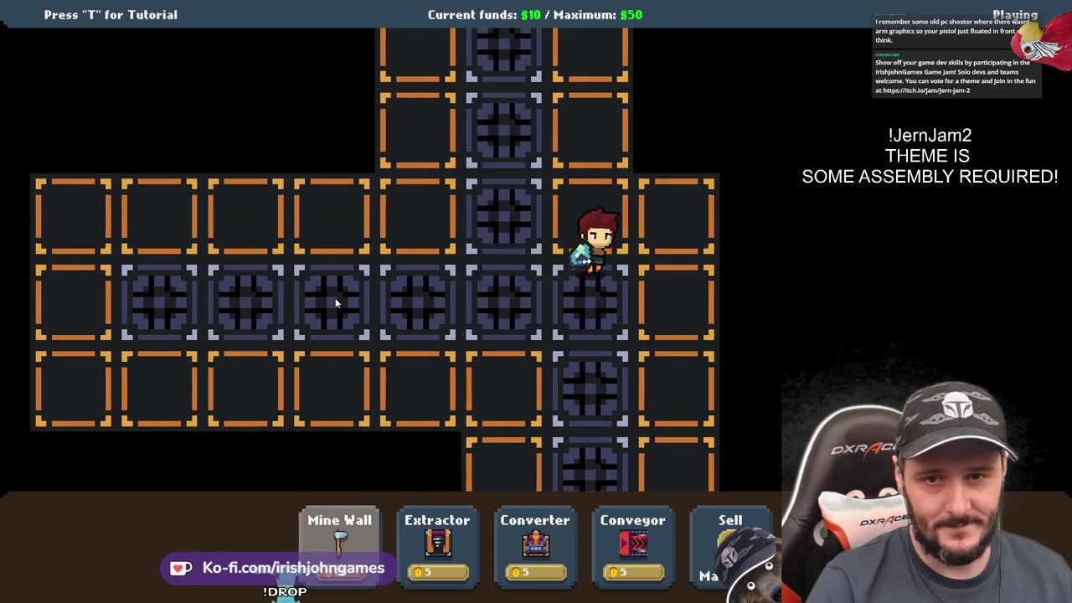
{"action": "key", "text": "s"}
{"action": "key", "text": "a"}
{"action": "key", "text": "w"}
{"action": "key", "text": "w"}
{"action": "key", "text": "w"}
{"action": "key", "text": "w"}
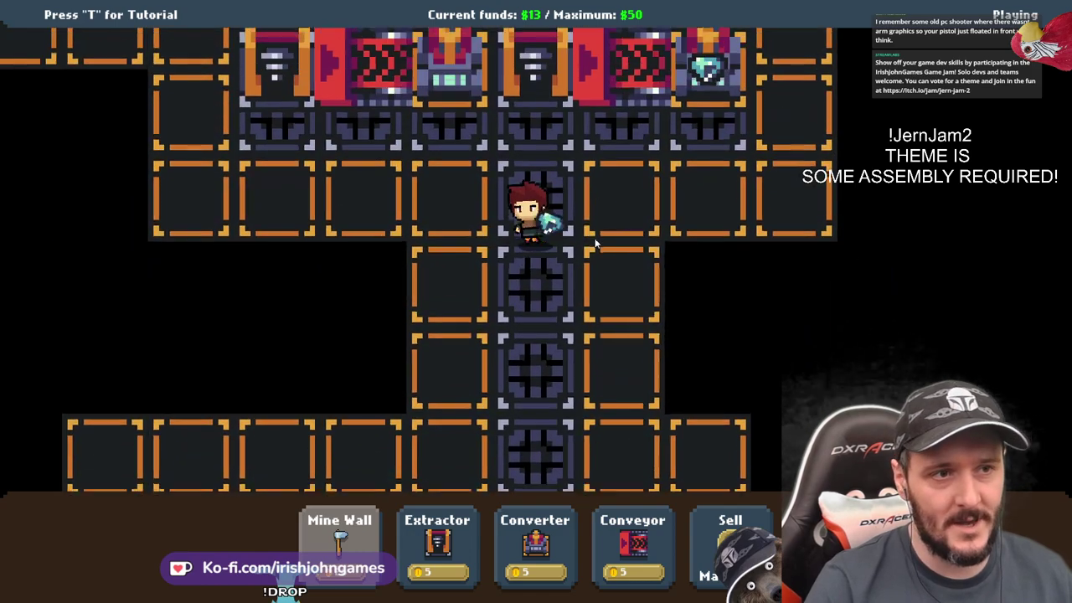
{"action": "key", "text": "s"}
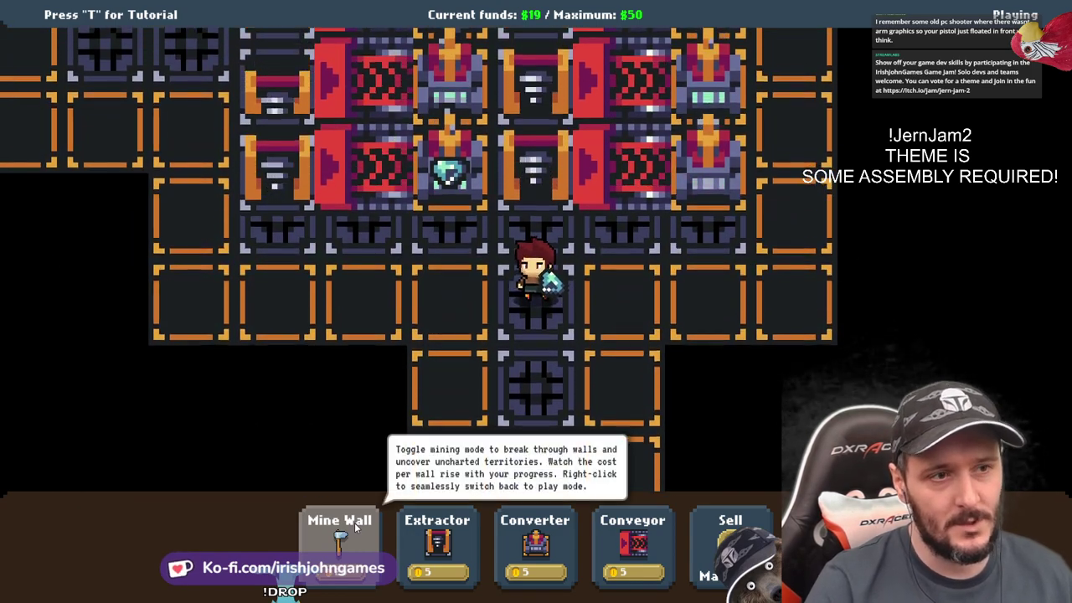
{"action": "key", "text": "w"}
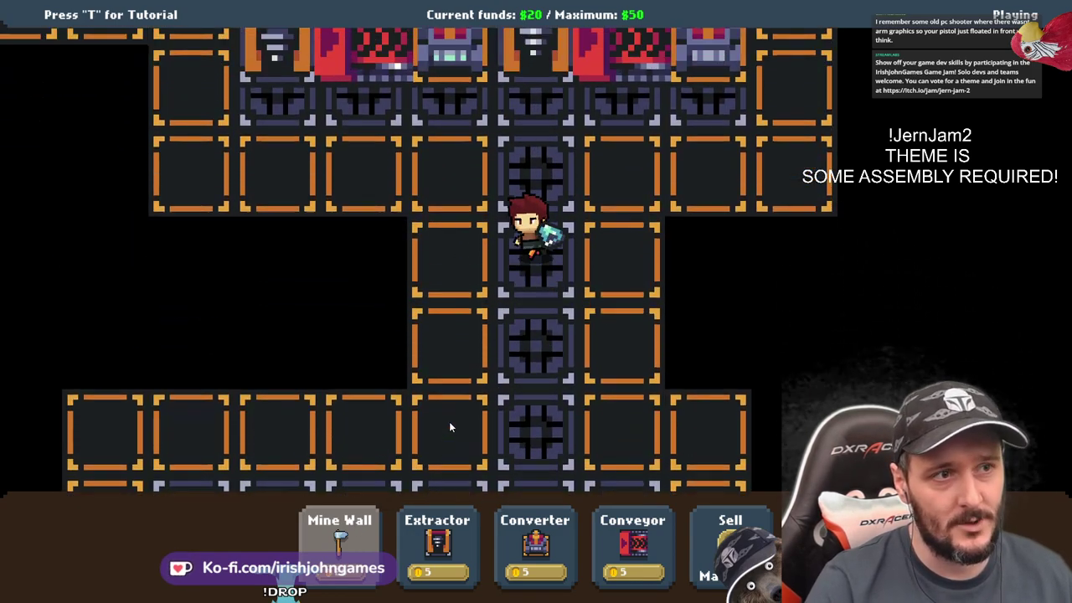
{"action": "key", "text": "s"}
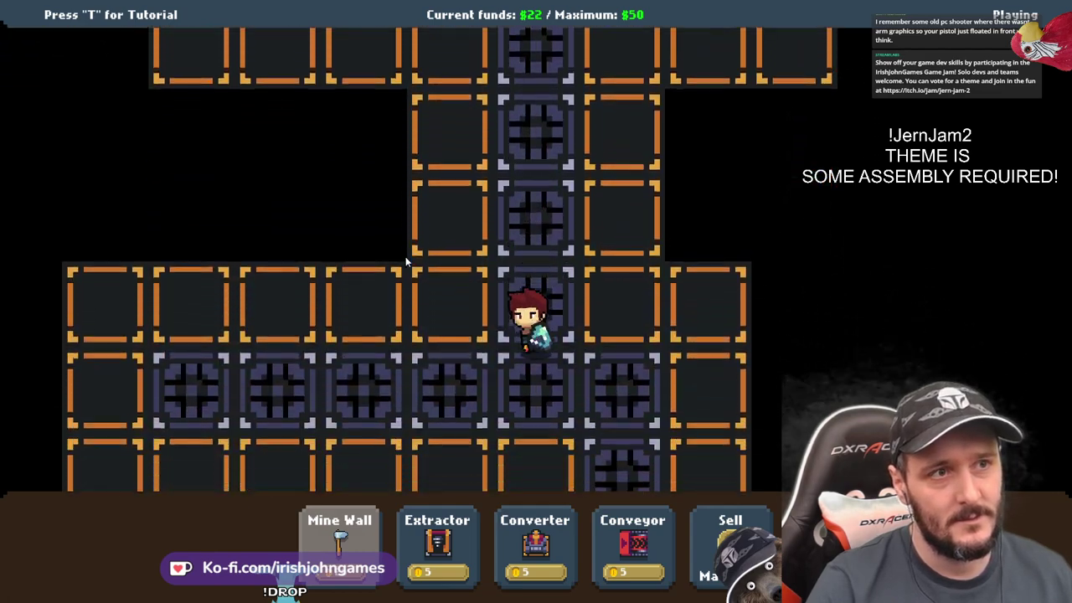
Mine one more wall tile at the left end of the side corridor and walk onto it
{"action": "key", "text": "a"}
{"action": "left_click", "coordinate": [344, 543]}
{"action": "left_click", "coordinate": [362, 292]}
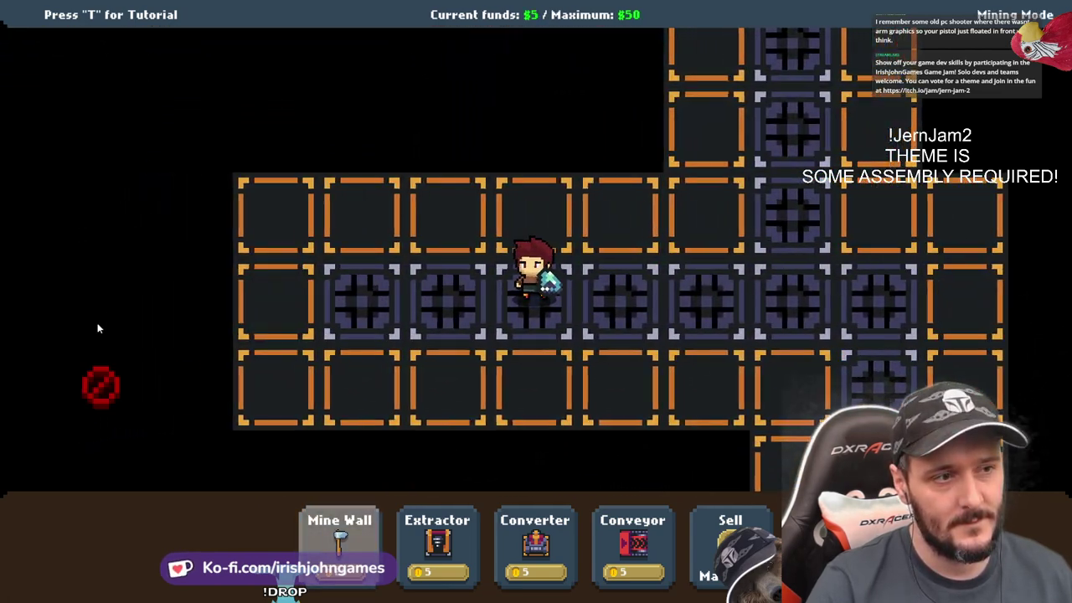
{"action": "key", "text": "a"}
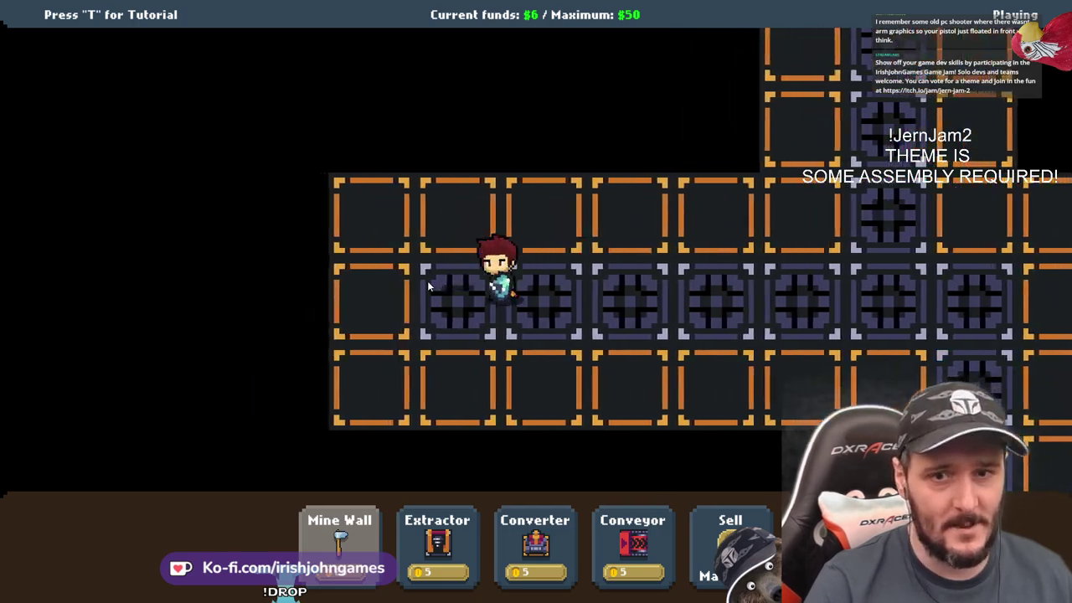
Walk up the shaft to the machine rows again and return to the far left end of the side corridor
{"action": "key", "text": "d"}
{"action": "key", "text": "d"}
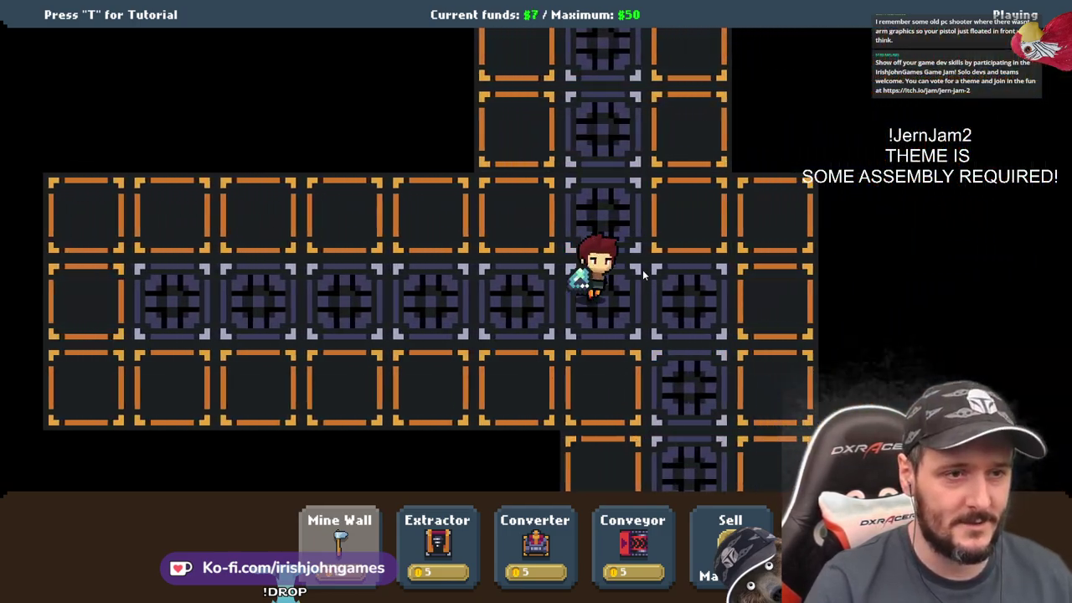
{"action": "key", "text": "w"}
{"action": "key", "text": "w"}
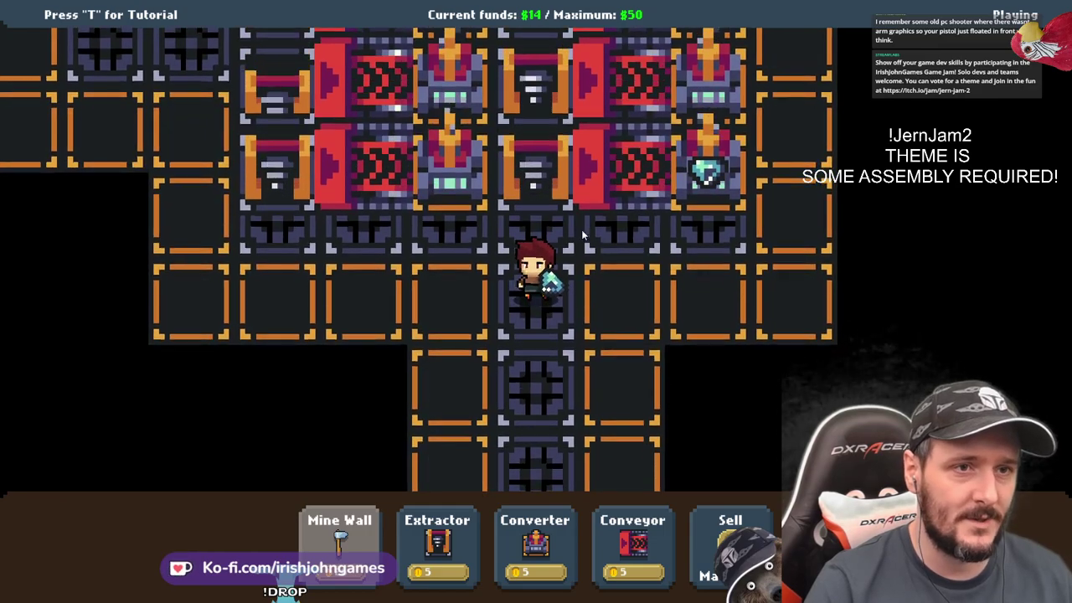
{"action": "key", "text": "s"}
{"action": "key", "text": "s"}
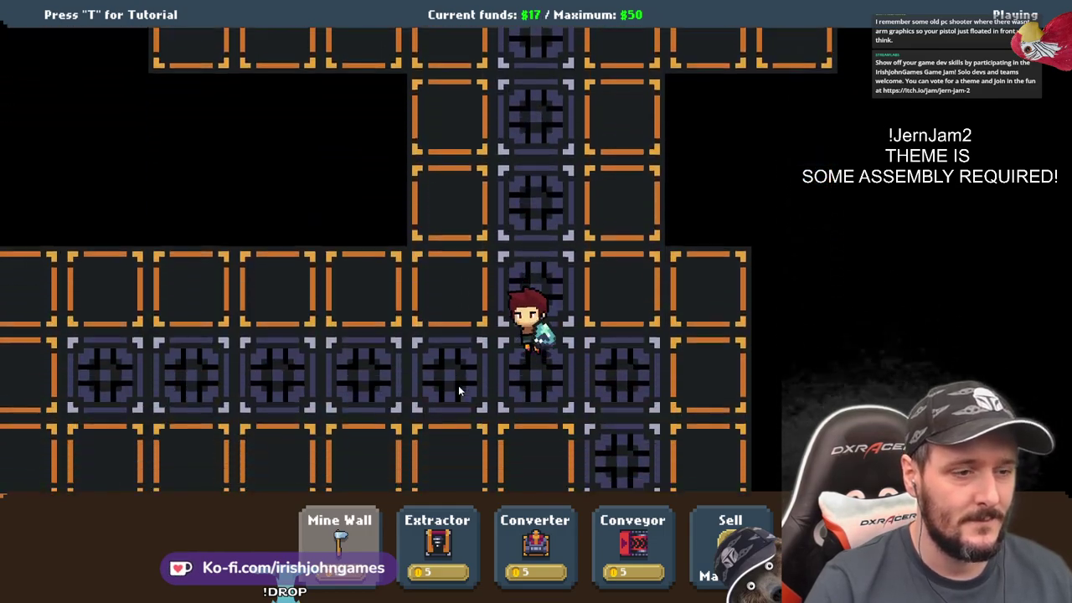
{"action": "key", "text": "a"}
{"action": "key", "text": "a"}
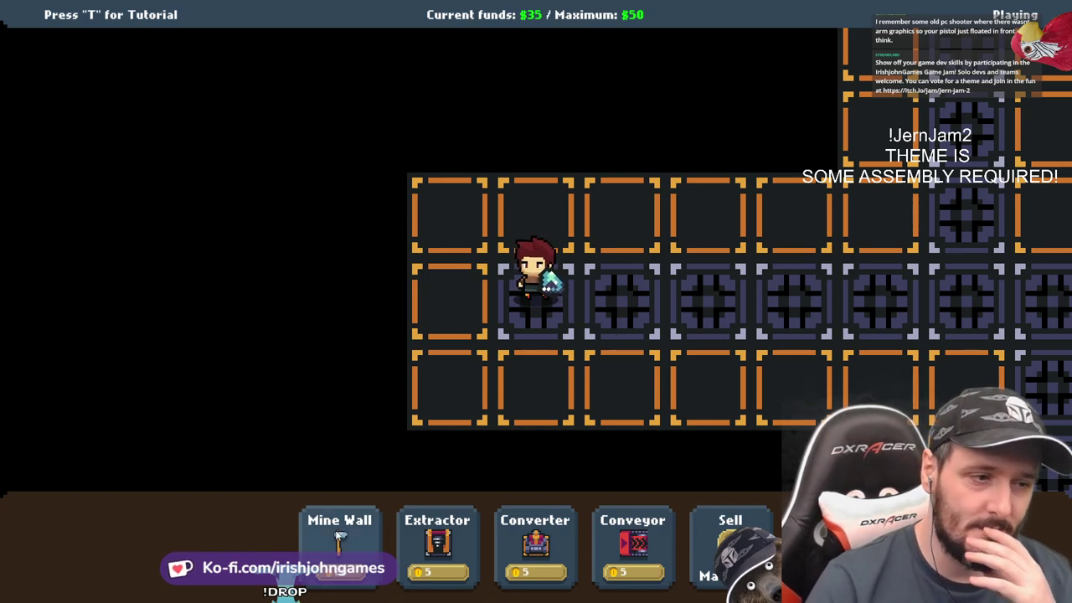
Mine another wall tile at the corridor's left end, and start an upward branch from it by mining two tiles
{"action": "left_click", "coordinate": [432, 318]}
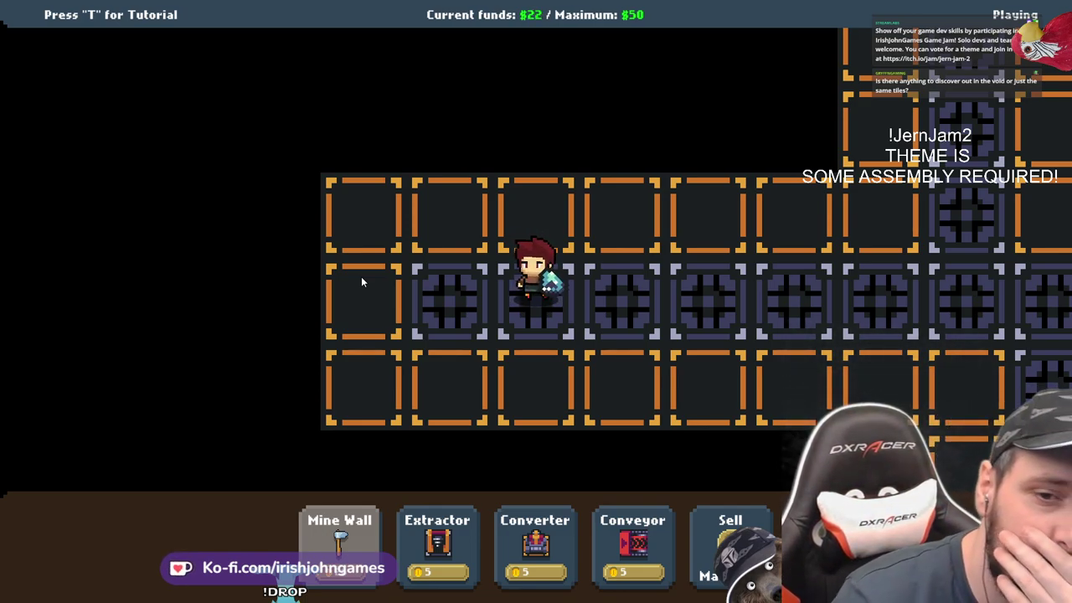
{"action": "key", "text": "a"}
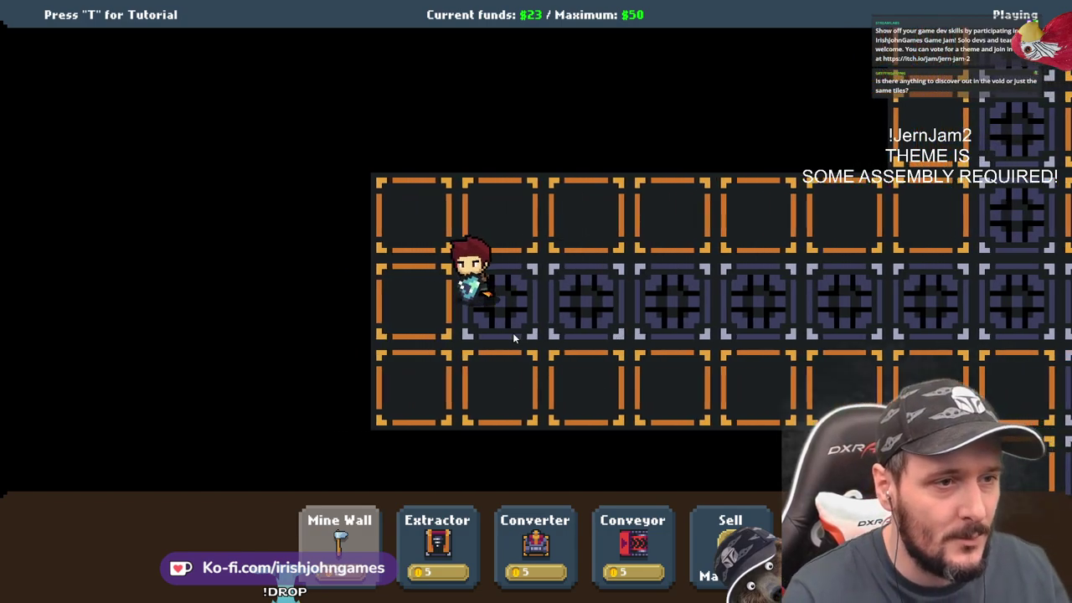
{"action": "left_click", "coordinate": [326, 547]}
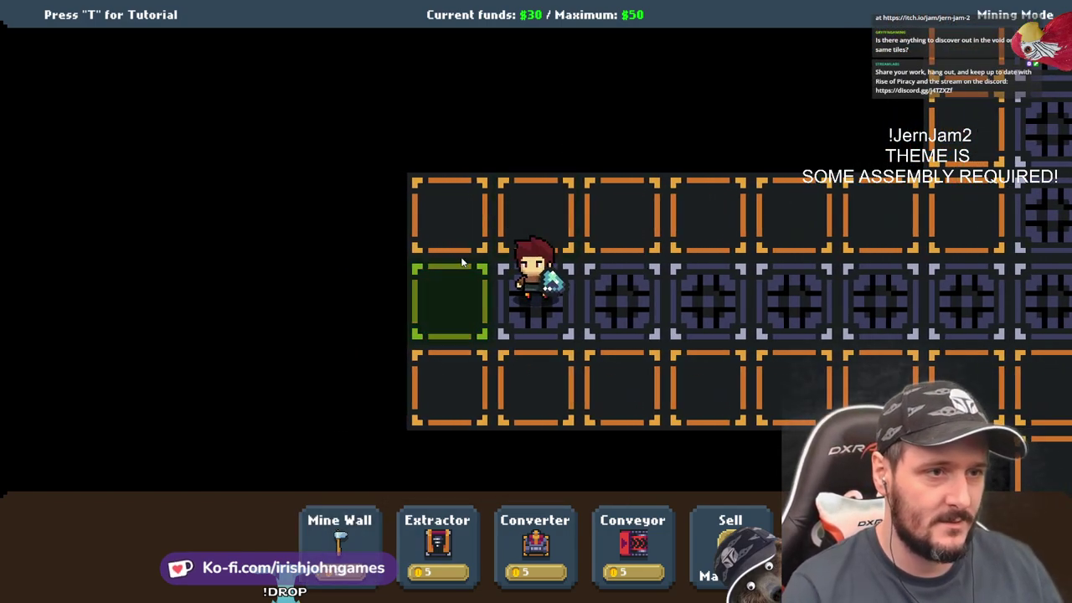
{"action": "left_click", "coordinate": [538, 130]}
{"action": "key", "text": "w"}
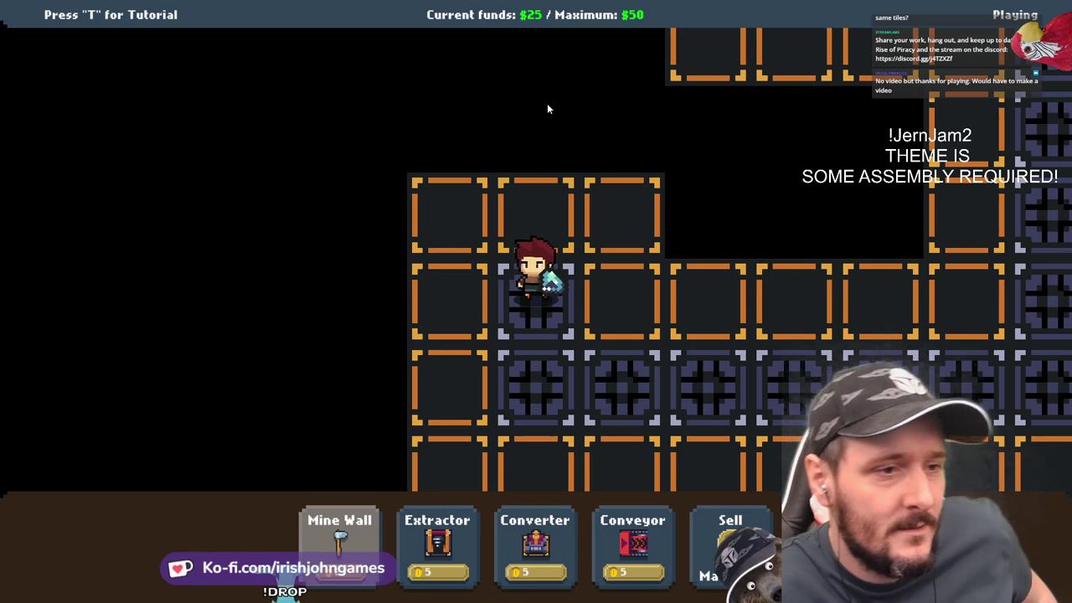
{"action": "left_click", "coordinate": [337, 544]}
{"action": "left_click", "coordinate": [511, 236]}
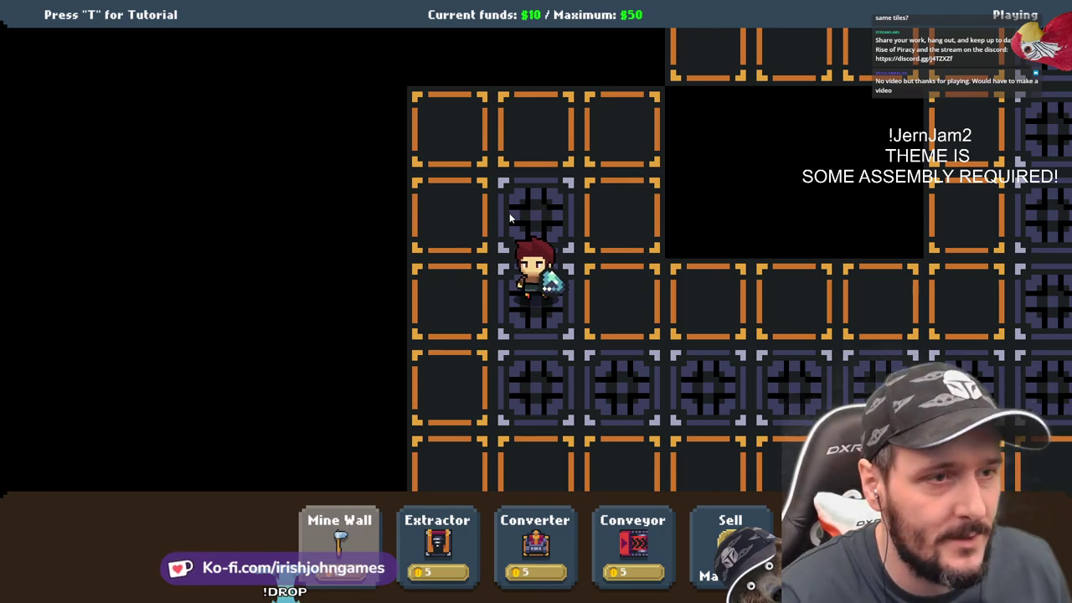
{"action": "key", "text": "w"}
Leave the upward branch, walk up the shaft to check the machine rows, and return into the side corridor
{"action": "key", "text": "s"}
{"action": "key", "text": "d"}
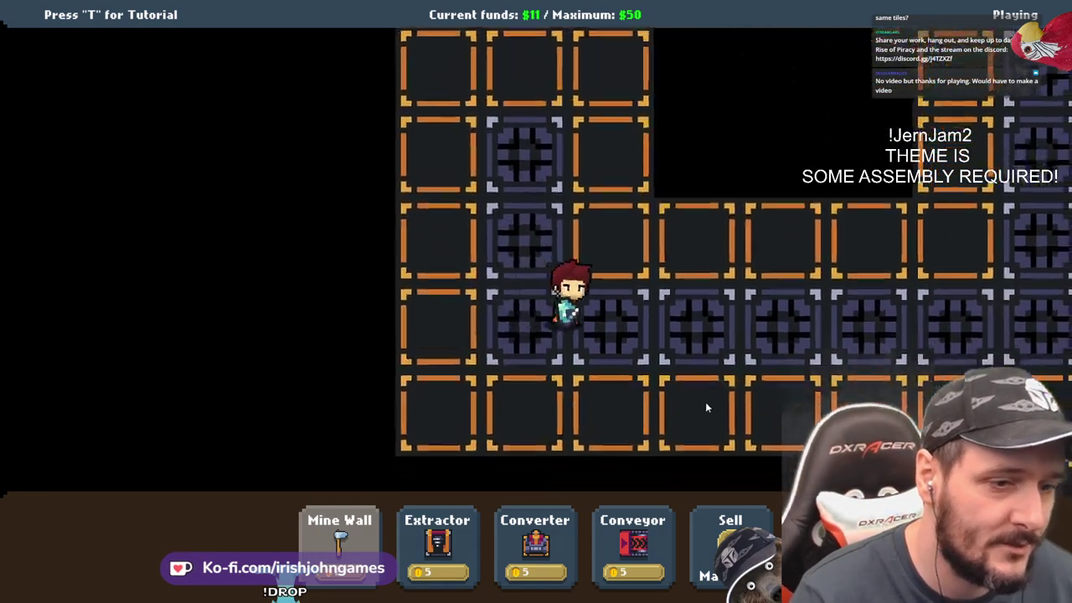
{"action": "key", "text": "w"}
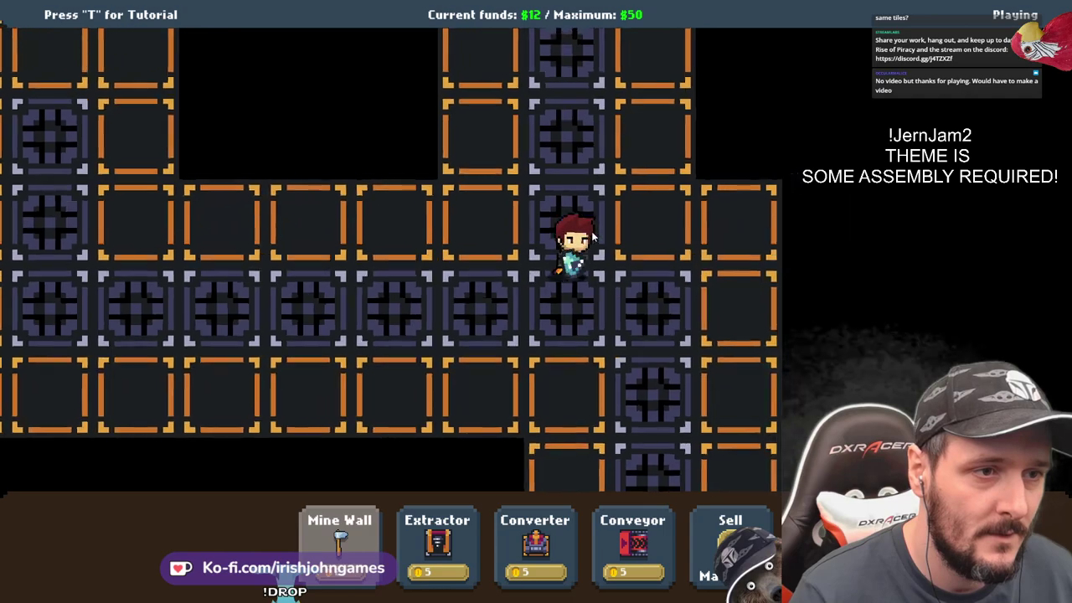
{"action": "key", "text": "w"}
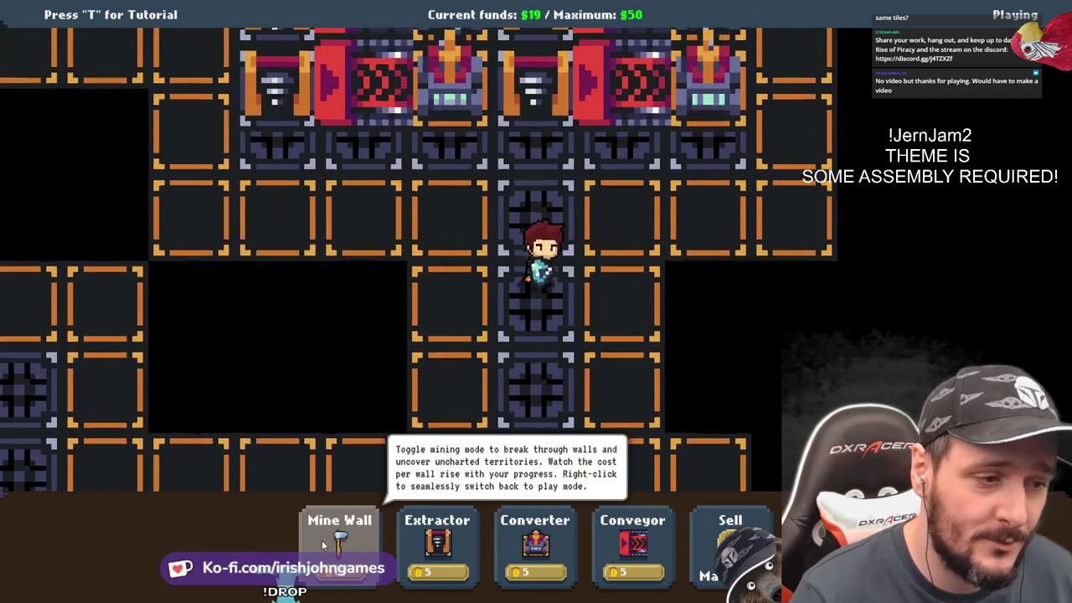
{"action": "key", "text": "w"}
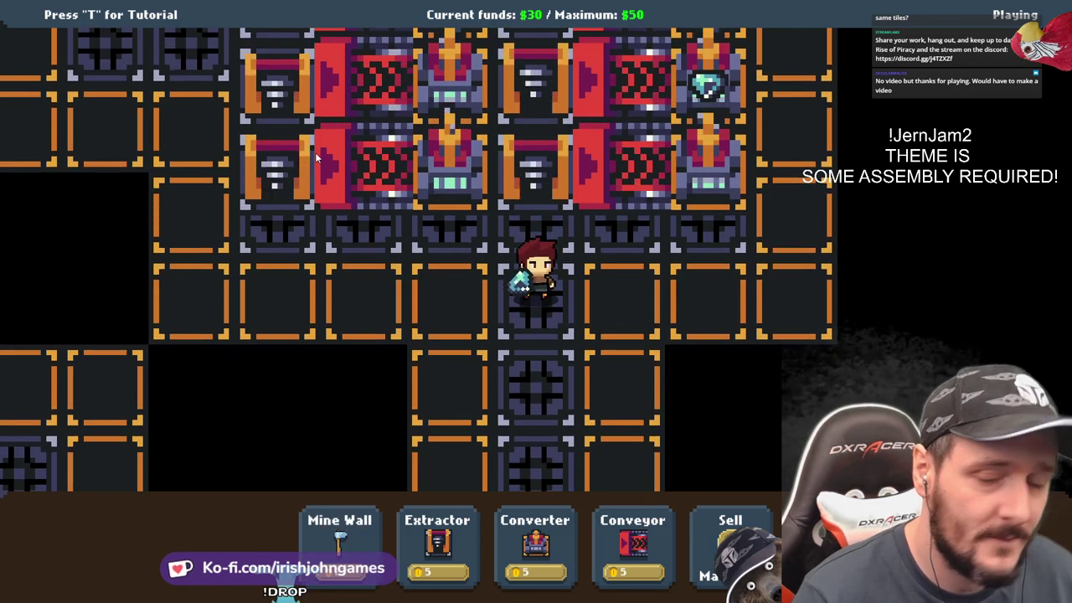
{"action": "key", "text": "s"}
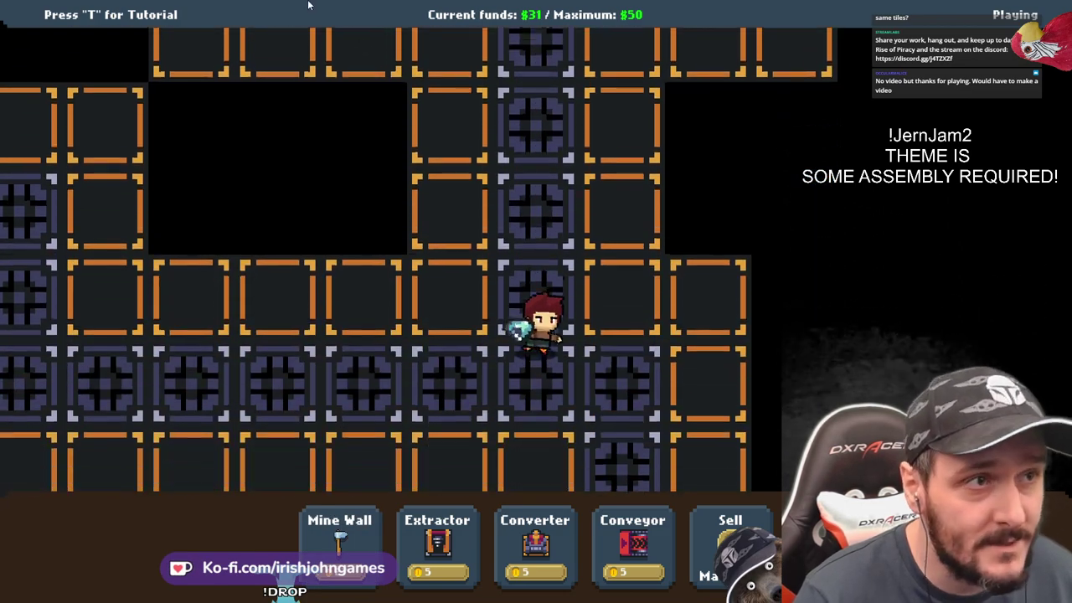
{"action": "key", "text": "s"}
{"action": "key", "text": "a"}
Return to the upward branch, mine the wall tile above its upper end and walk onto it
{"action": "left_click", "coordinate": [339, 536]}
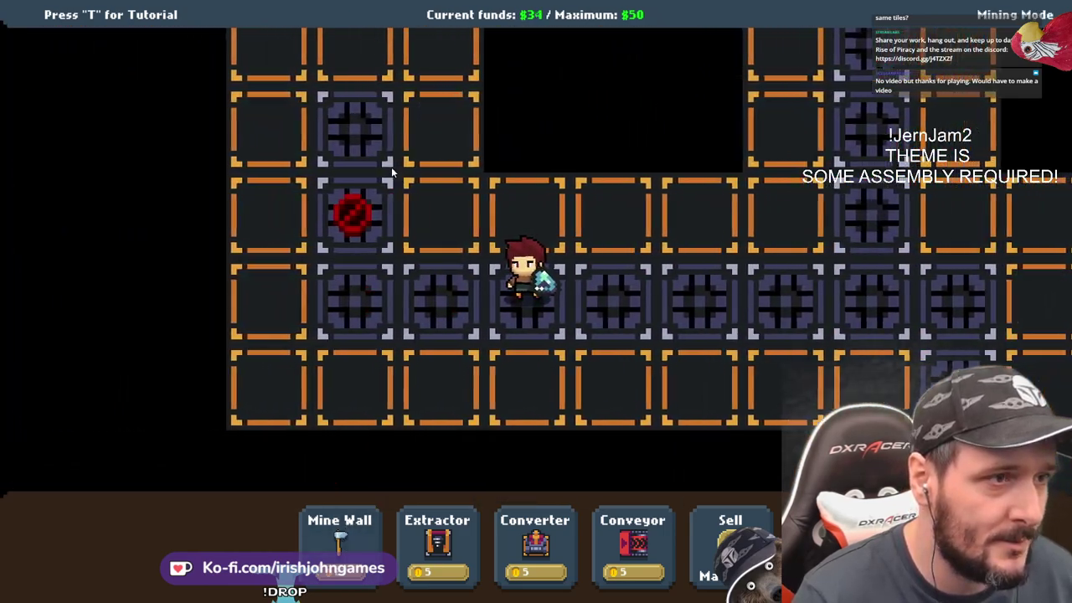
{"action": "right_click", "coordinate": [377, 55]}
{"action": "key", "text": "a"}
{"action": "key", "text": "w"}
{"action": "left_click", "coordinate": [353, 547]}
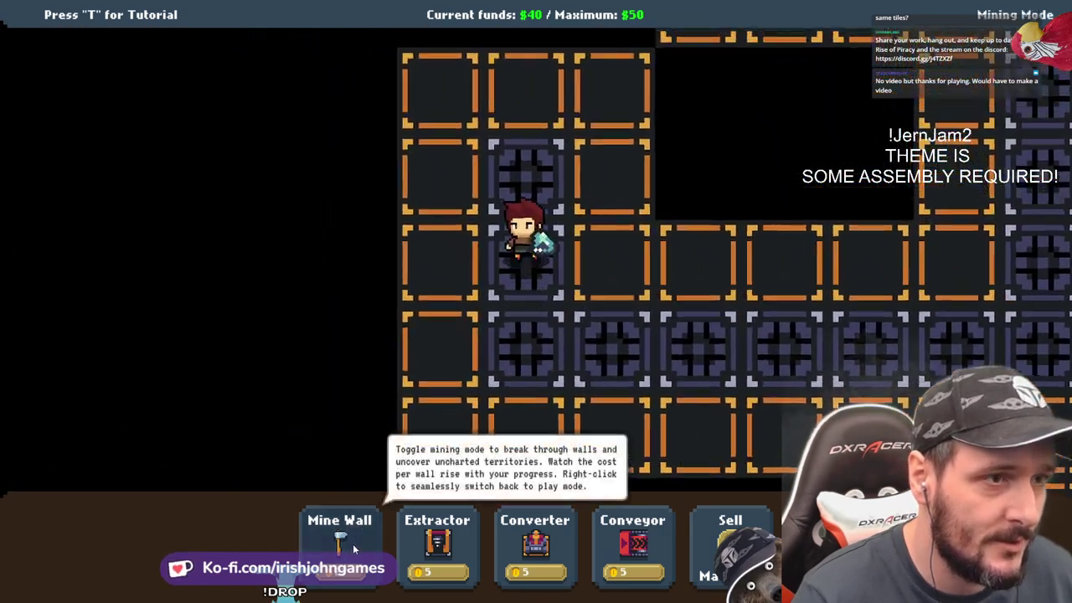
{"action": "left_click", "coordinate": [530, 85]}
{"action": "right_click", "coordinate": [532, 87]}
{"action": "key", "text": "w"}
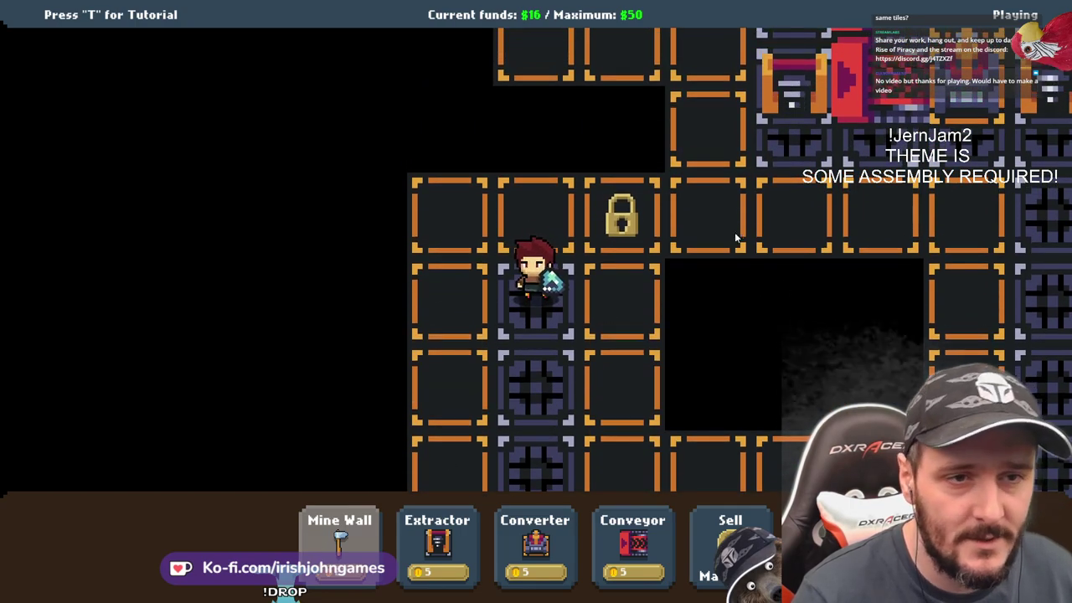
{"action": "key", "text": "s"}
{"action": "key", "text": "s"}
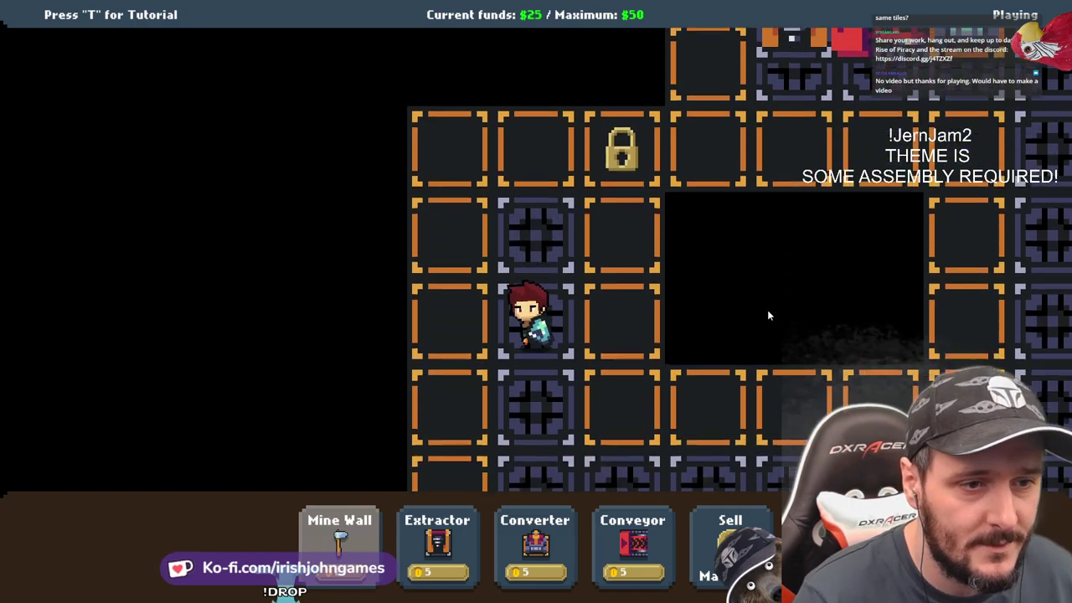
{"action": "key", "text": "w"}
{"action": "key", "text": "w"}
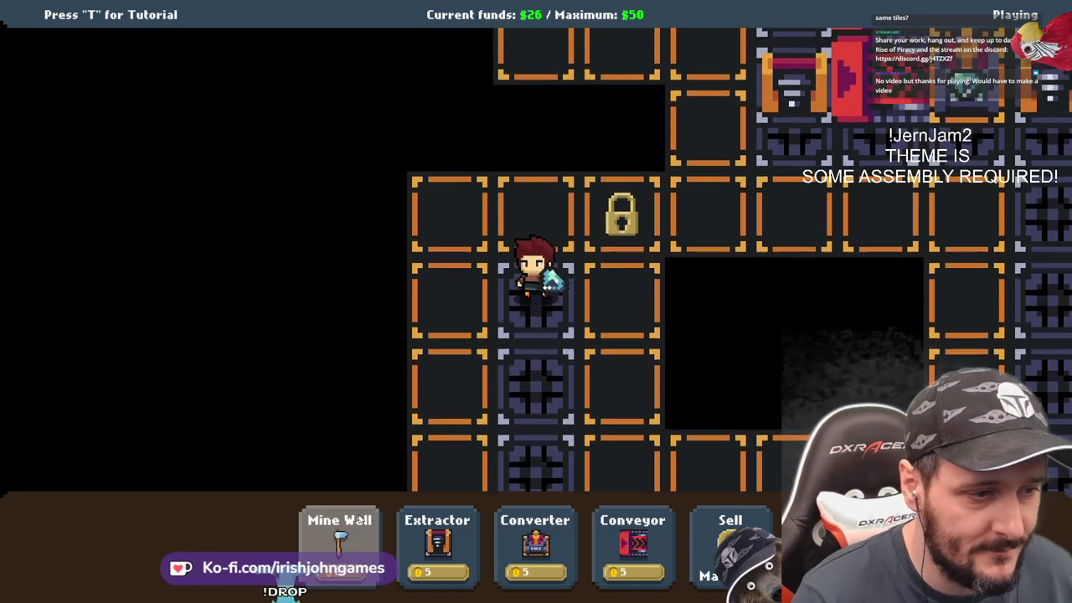
Mine the wall tile above the character in the upward branch and walk up onto it beside the padlock tile
{"action": "left_click", "coordinate": [348, 531]}
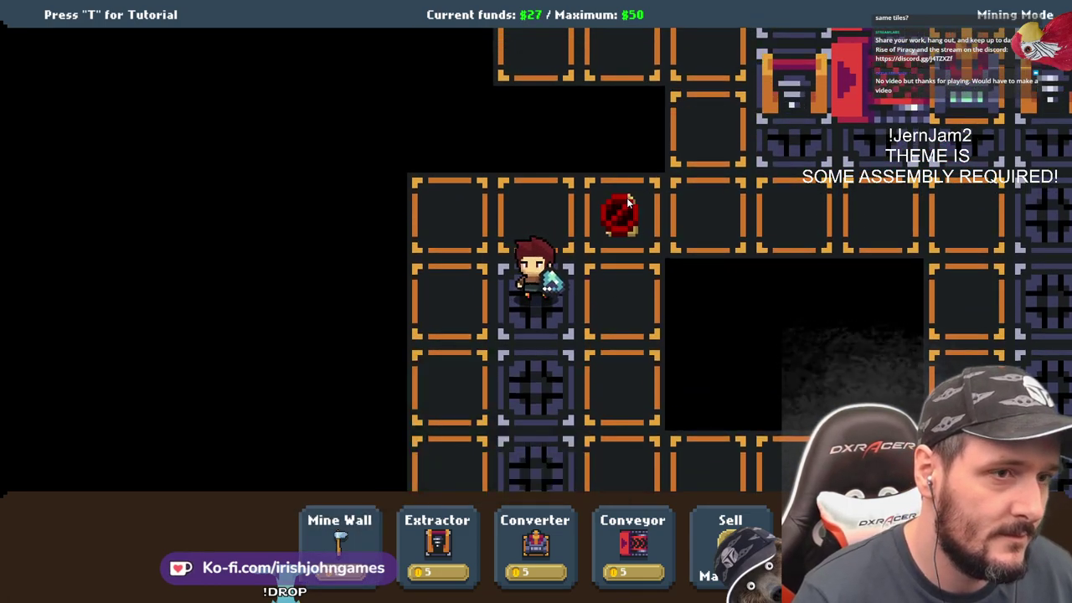
{"action": "left_click", "coordinate": [617, 156]}
{"action": "right_click", "coordinate": [618, 192]}
{"action": "key", "text": "w"}
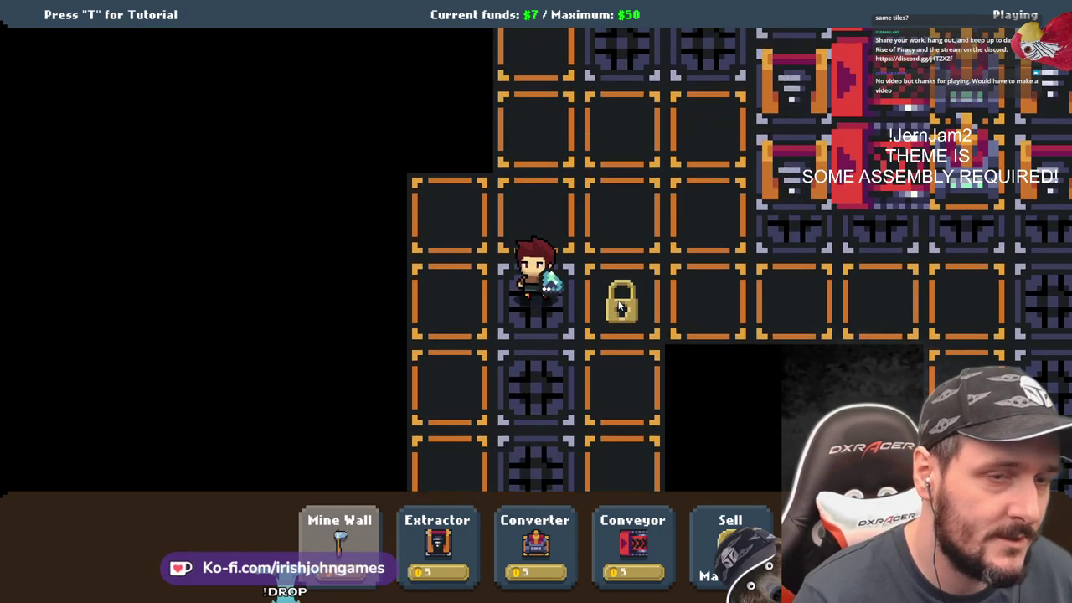
{"action": "key", "text": "s"}
{"action": "key", "text": "s"}
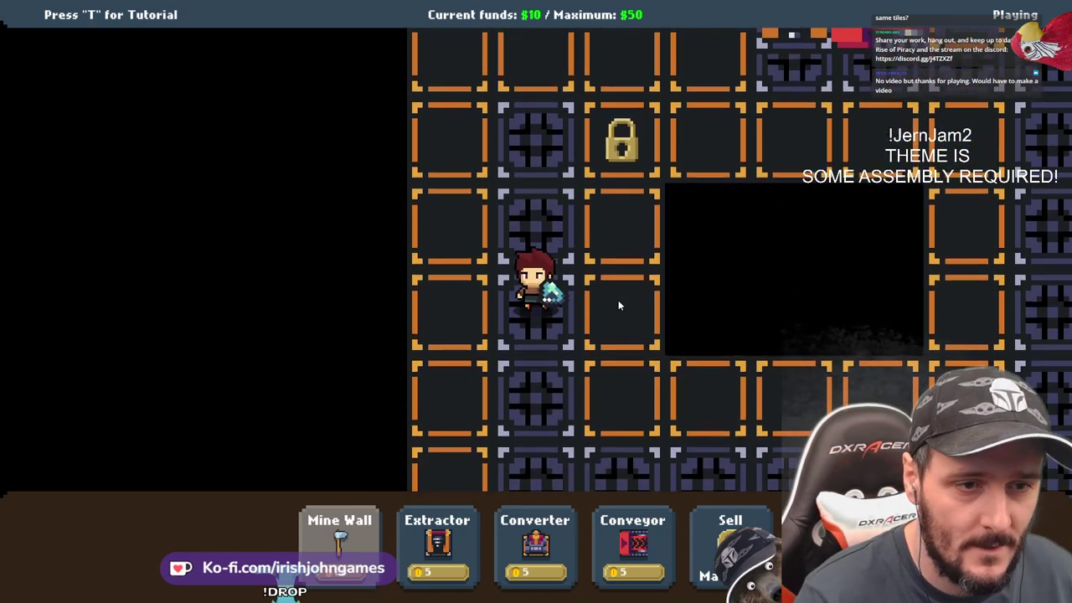
{"action": "key", "text": "w"}
{"action": "key", "text": "w"}
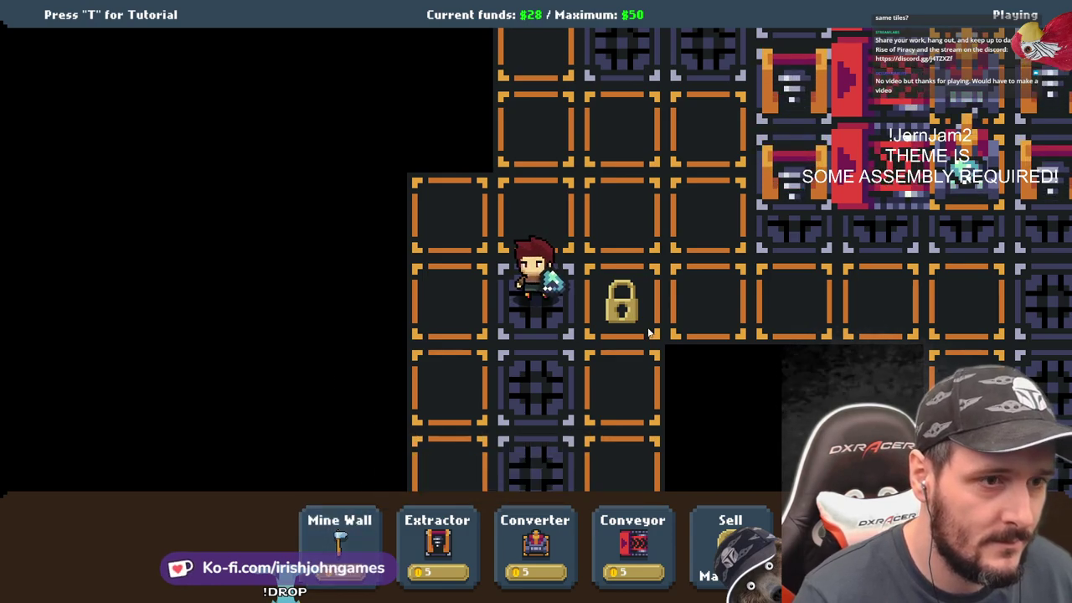
Mine the padlock tile beside the upward branch, walk onto it, and mine the wall tile on its far side
{"action": "left_click", "coordinate": [624, 301]}
{"action": "right_click", "coordinate": [624, 303]}
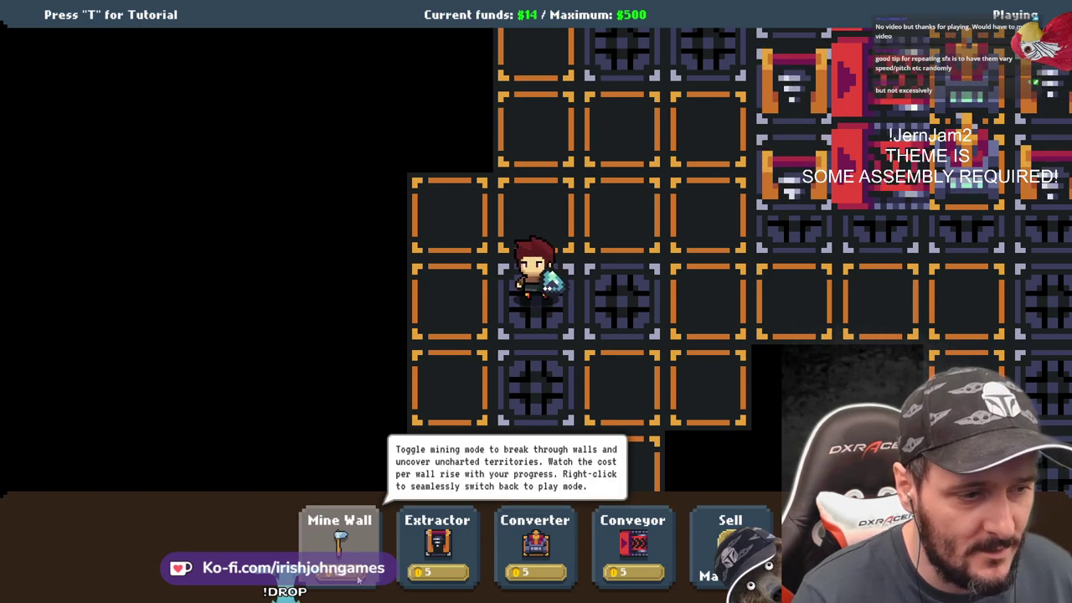
{"action": "key", "text": "a"}
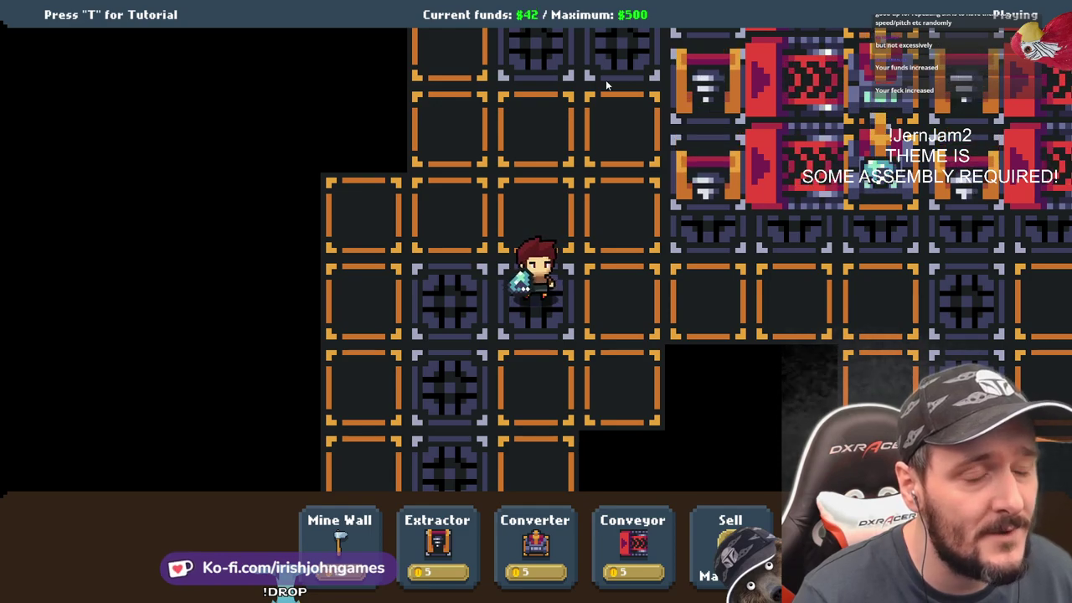
{"action": "left_click", "coordinate": [343, 574]}
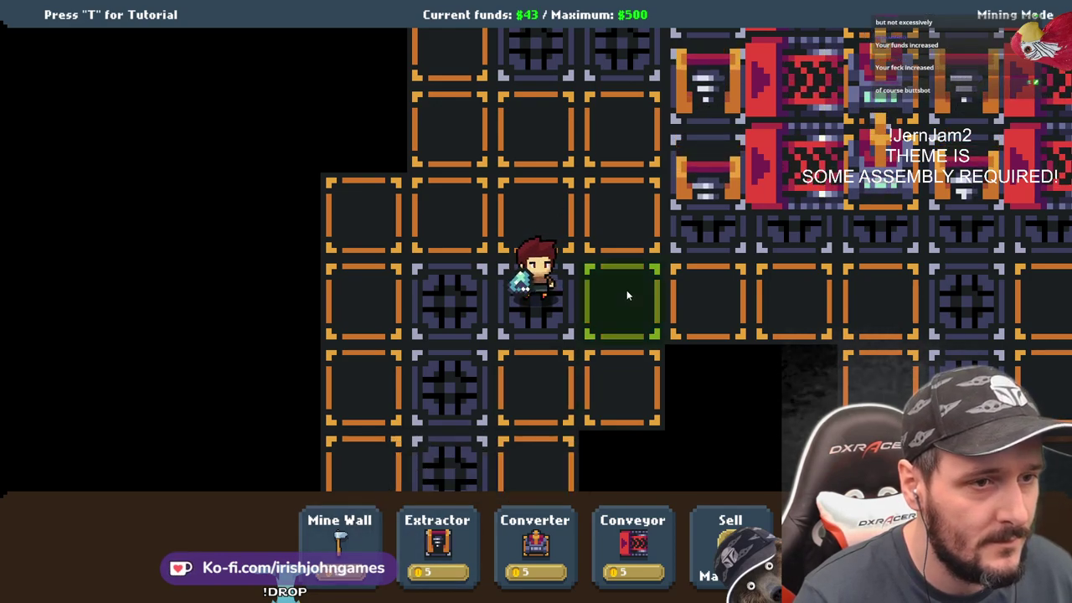
{"action": "left_click", "coordinate": [624, 287]}
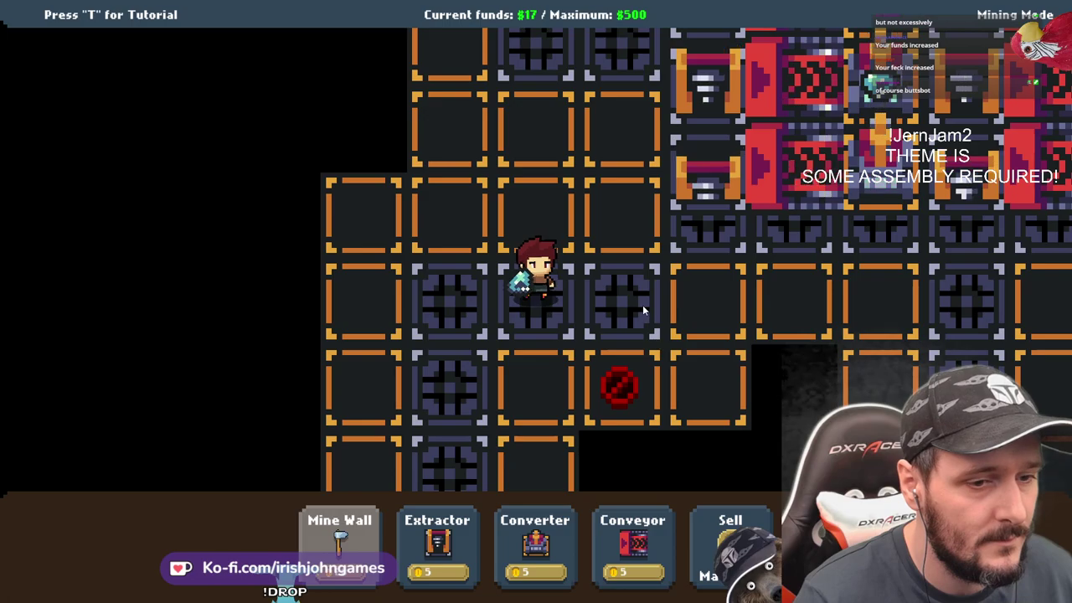
{"action": "right_click", "coordinate": [655, 291]}
{"action": "key", "text": "a"}
{"action": "key", "text": "s"}
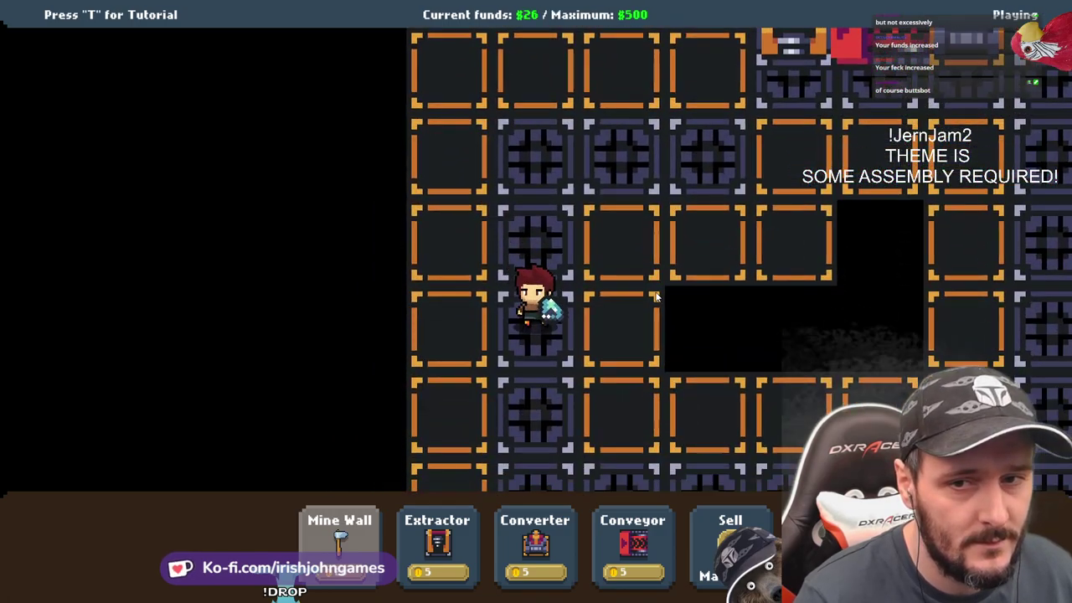
{"action": "key", "text": "w"}
{"action": "key", "text": "d"}
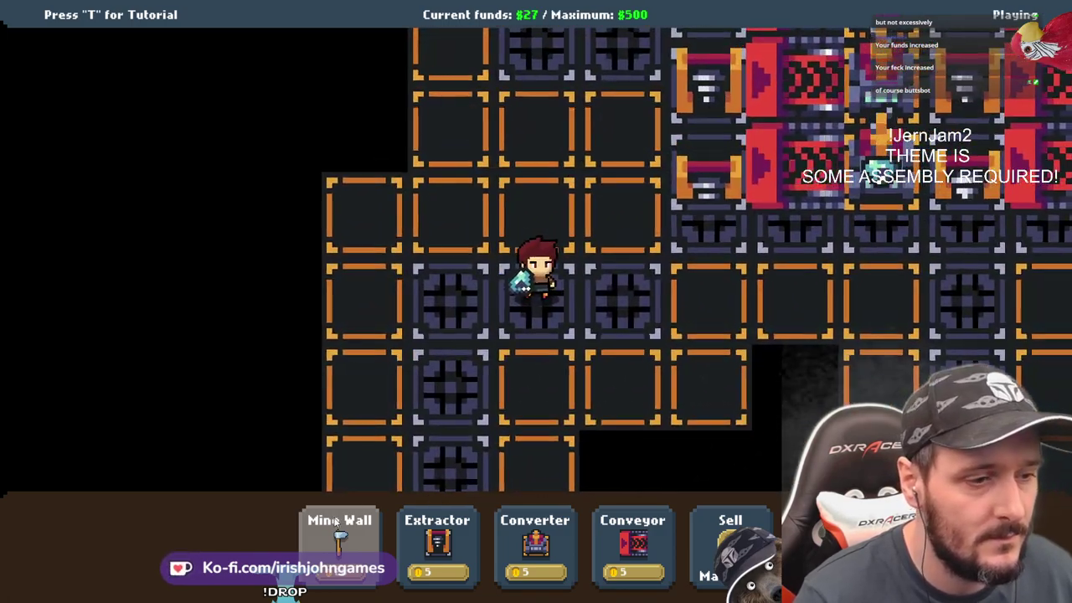
Mine the two wall tiles directly above the former padlock tile and walk up through them into the open area
{"action": "left_click", "coordinate": [339, 536]}
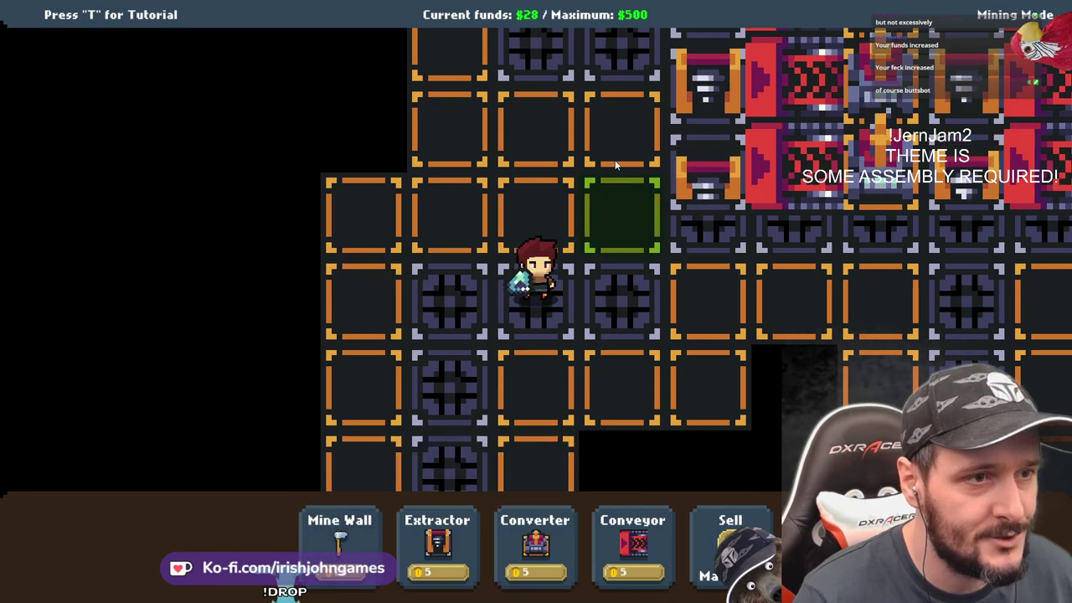
{"action": "left_click", "coordinate": [572, 201]}
{"action": "key", "text": "w"}
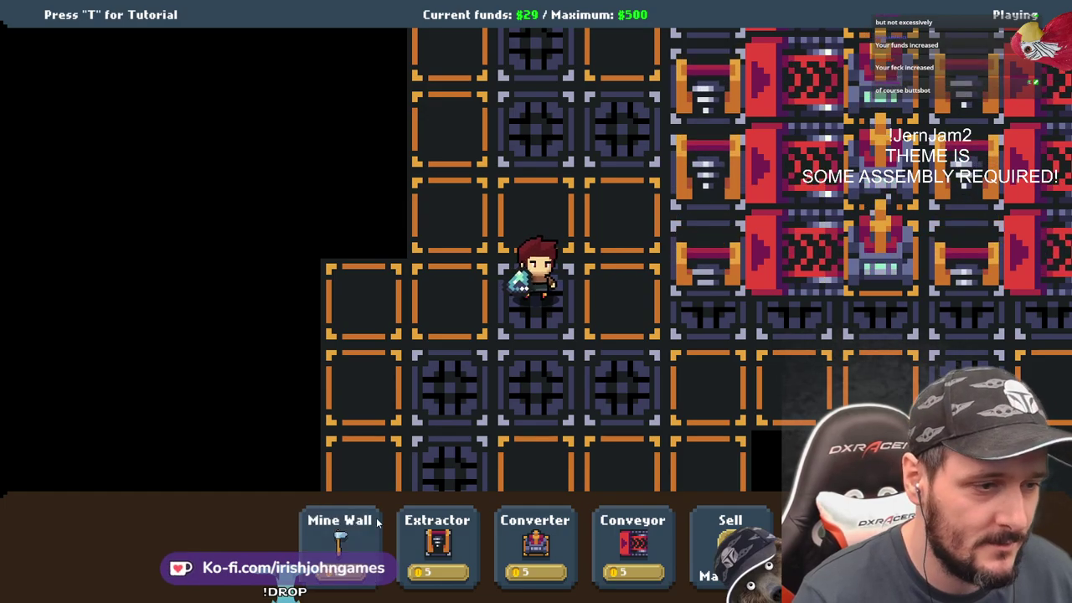
{"action": "left_click", "coordinate": [567, 203]}
{"action": "key", "text": "w"}
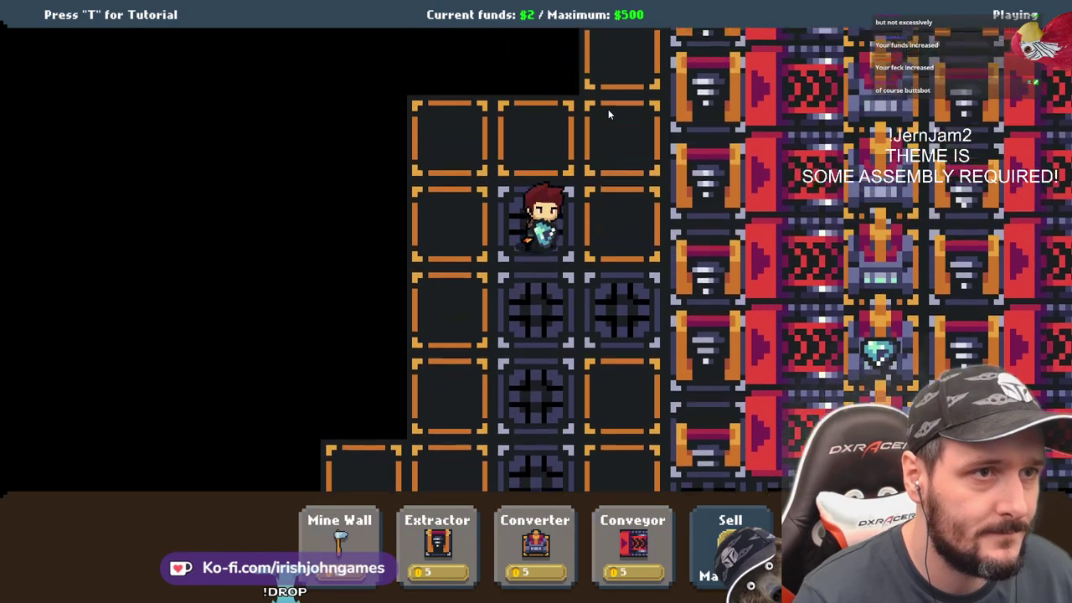
Return to the three-tile row at the former padlock tile and build an extractor at its left end, a converter at its right end, and a conveyor between
{"action": "key", "text": "s"}
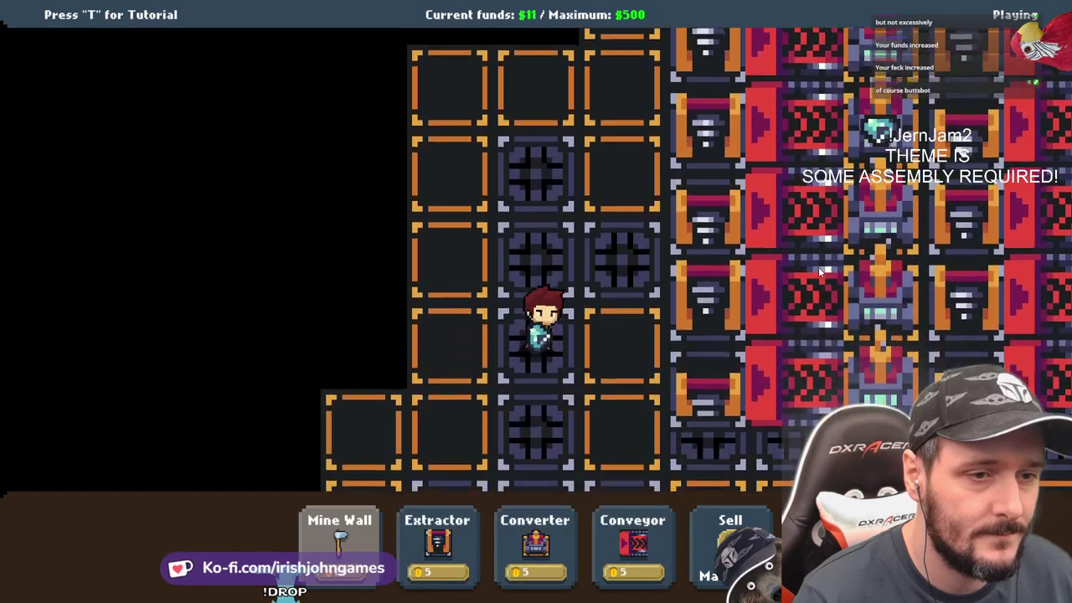
{"action": "key", "text": "s"}
{"action": "key", "text": "a"}
{"action": "key", "text": "s"}
{"action": "key", "text": "w"}
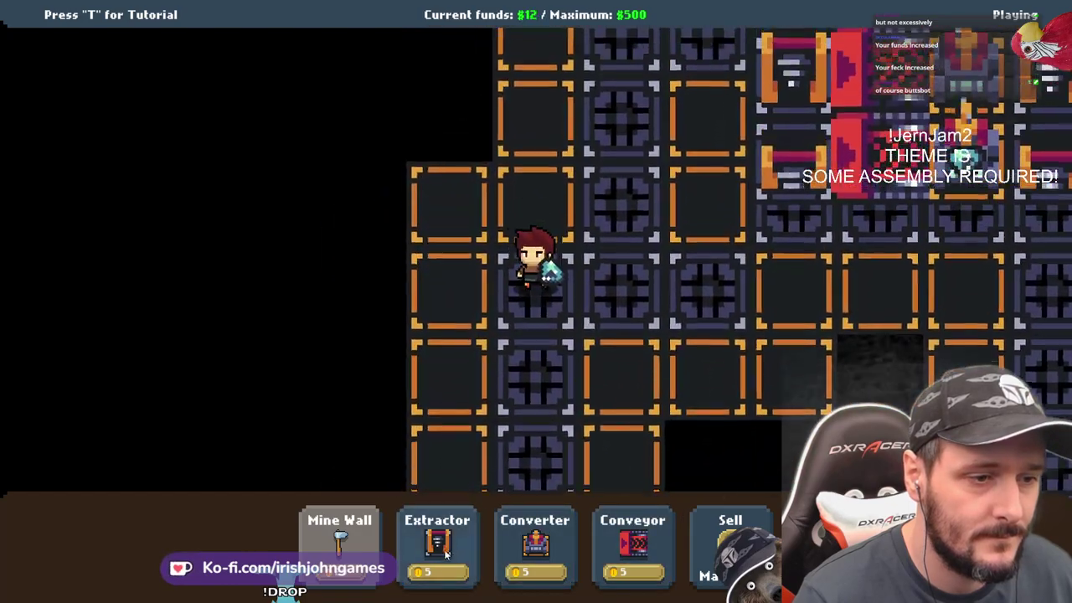
{"action": "key", "text": "d"}
{"action": "left_click", "coordinate": [434, 557]}
{"action": "left_click", "coordinate": [450, 335]}
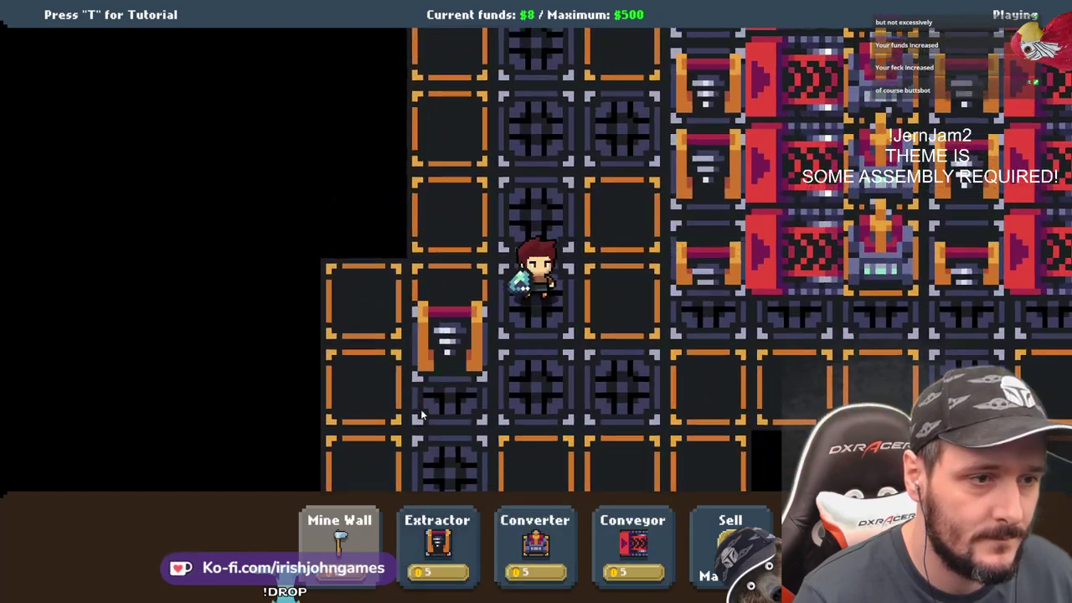
{"action": "left_click", "coordinate": [530, 553]}
{"action": "left_click", "coordinate": [628, 390]}
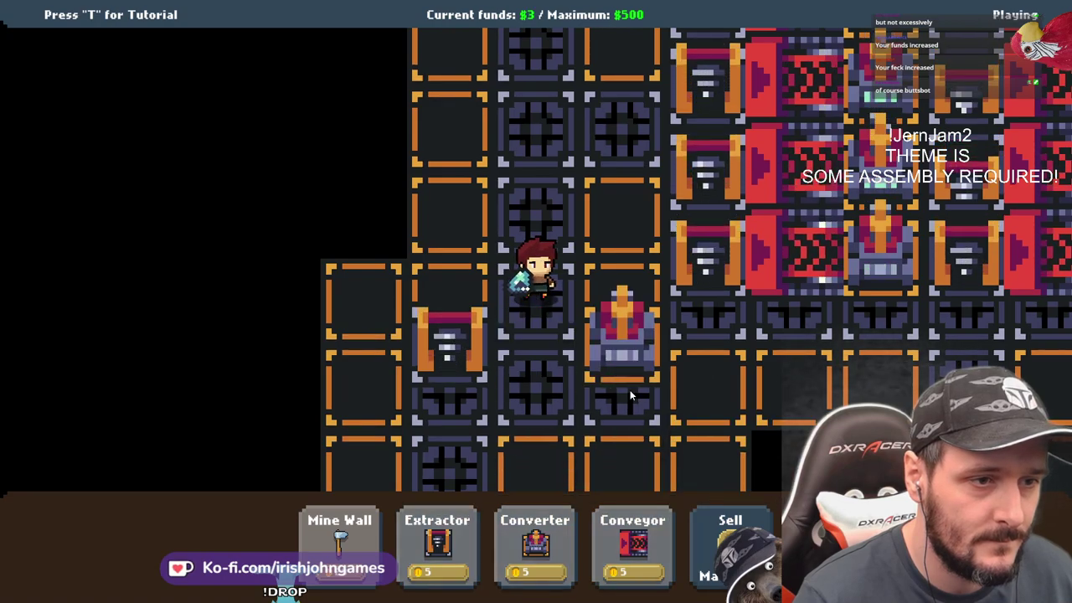
{"action": "left_click", "coordinate": [636, 545]}
{"action": "left_click", "coordinate": [534, 404]}
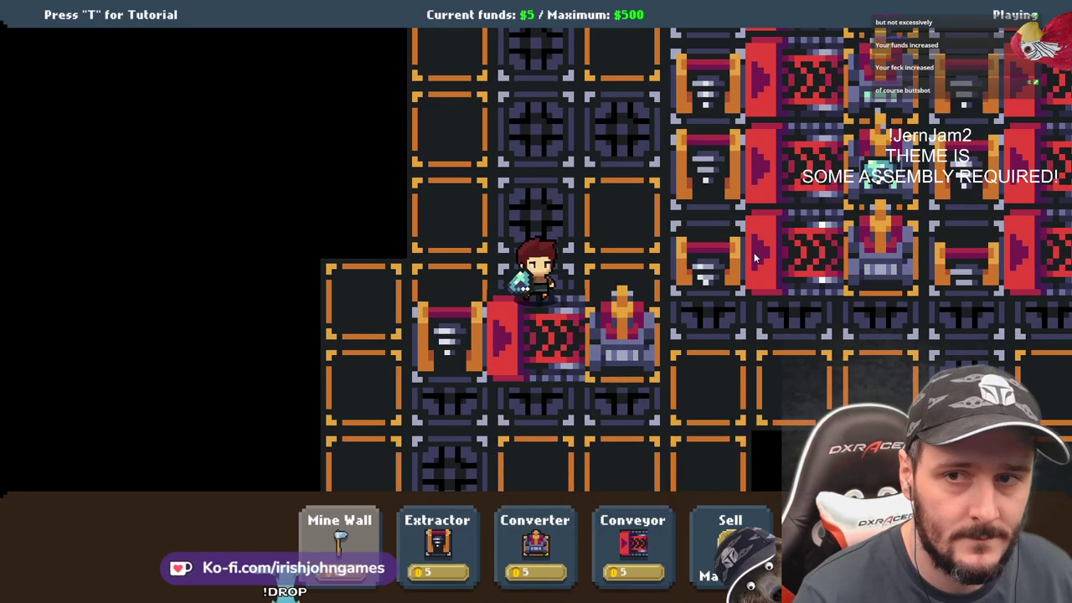
Walk back up to the upper end of the mined passage
{"action": "key", "text": "w"}
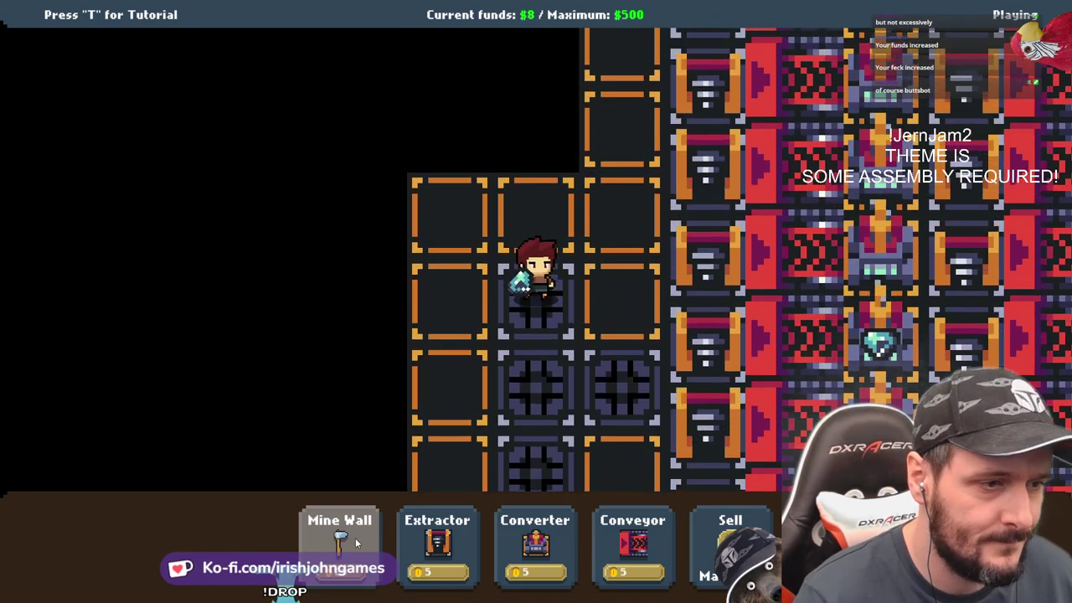
{"action": "key", "text": "s"}
{"action": "key", "text": "d"}
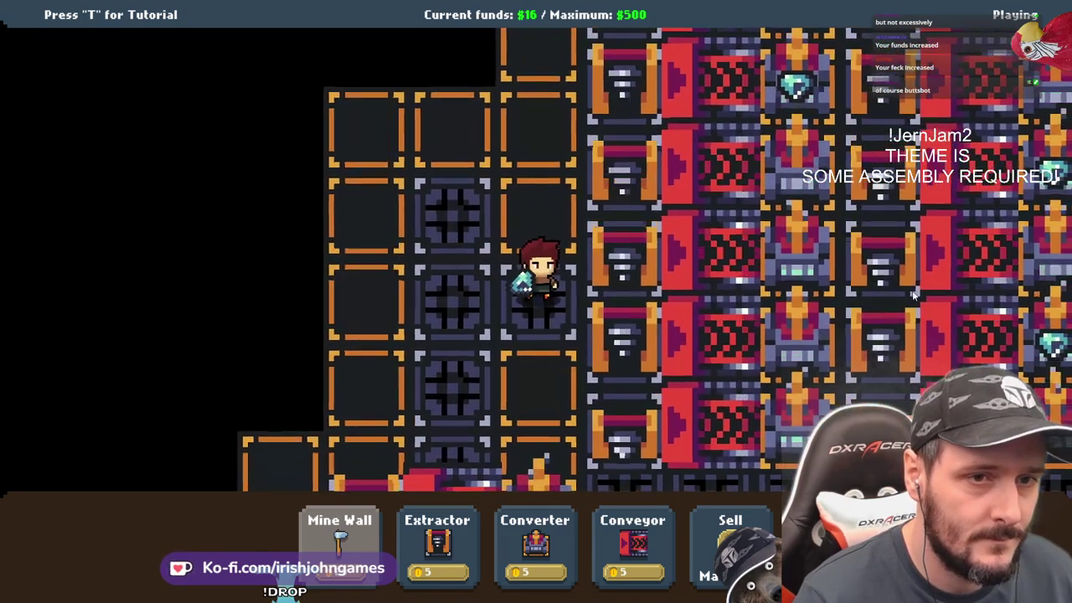
{"action": "key", "text": "w"}
{"action": "key", "text": "a"}
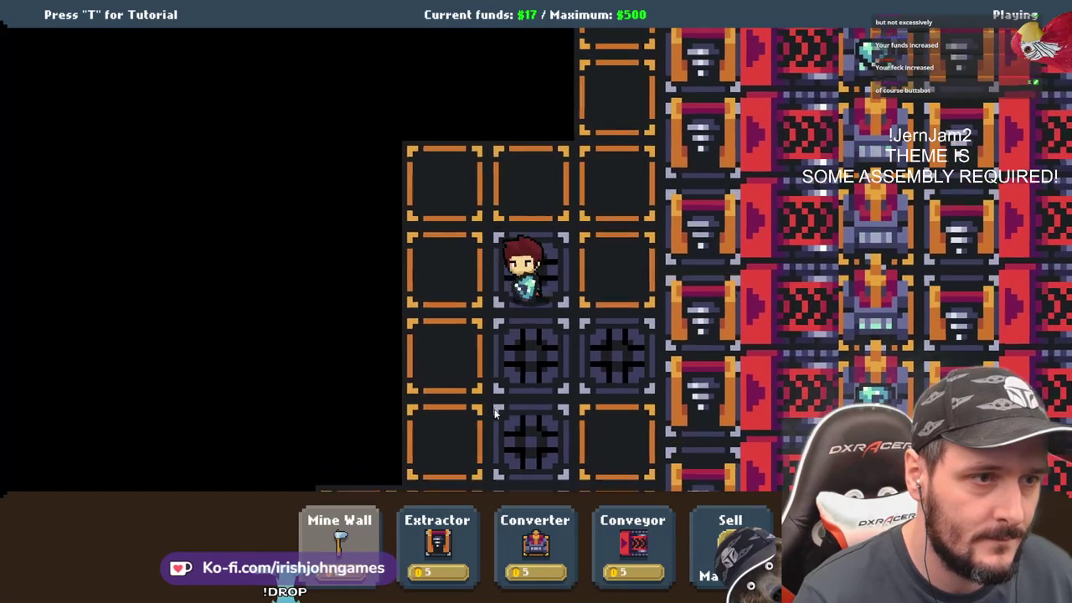
{"action": "key", "text": "s"}
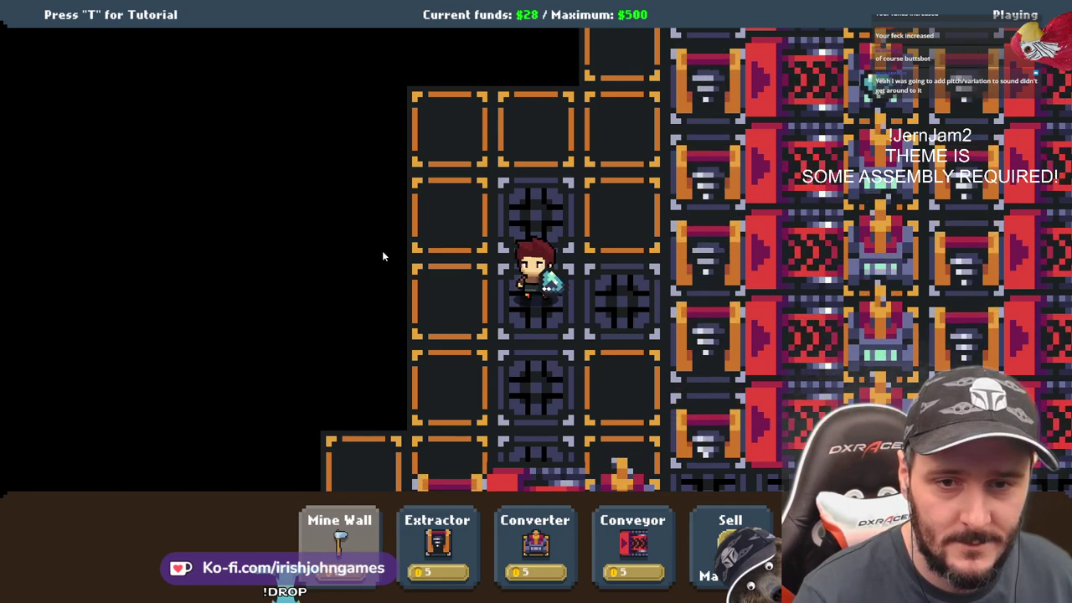
Mine the wall tile directly west of the character and walk into the opened space
{"action": "left_click", "coordinate": [318, 544]}
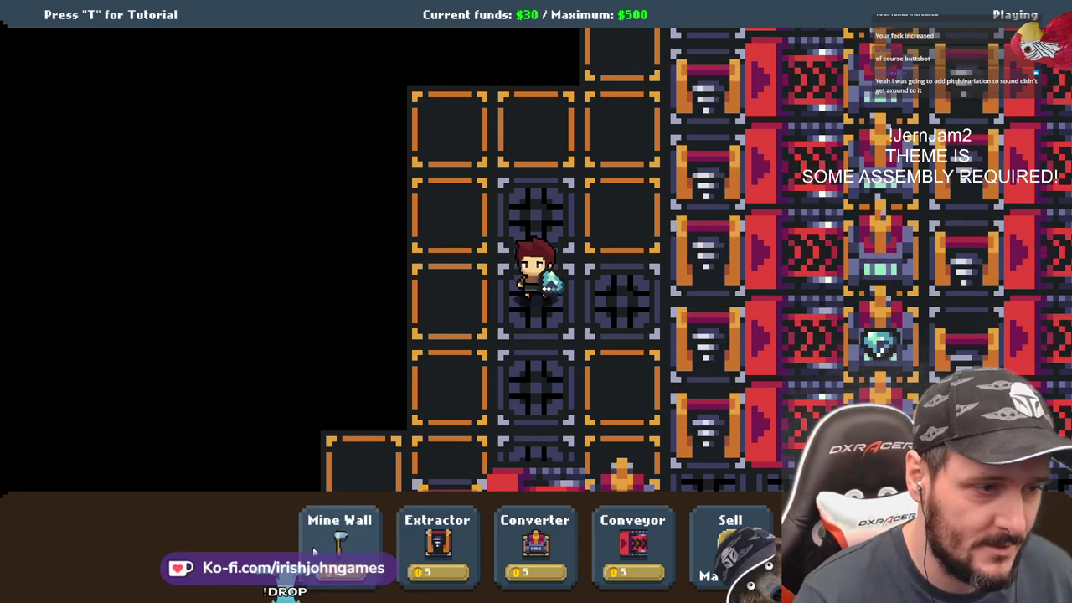
{"action": "left_click", "coordinate": [467, 297]}
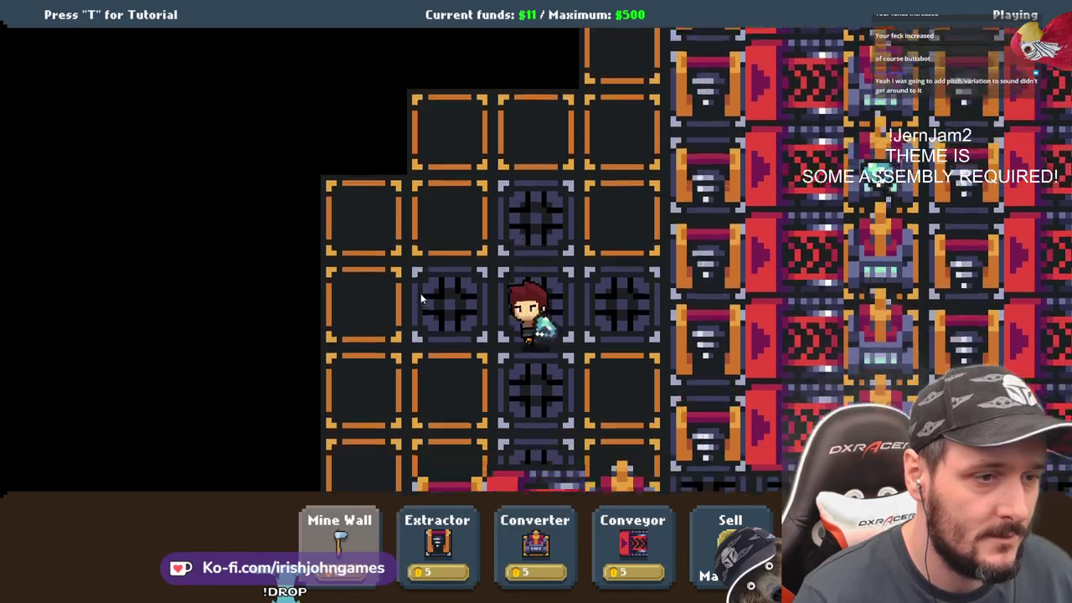
{"action": "key", "text": "s"}
{"action": "key", "text": "w"}
{"action": "key", "text": "a"}
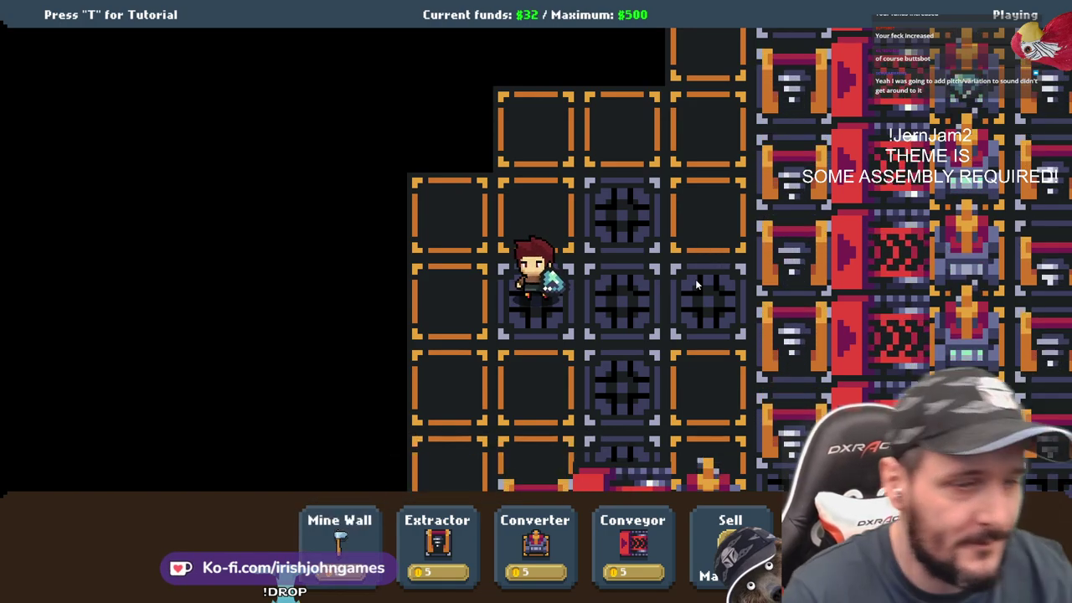
Extend the westward tunnel by mining one more wall tile at its end and move the character into it
{"action": "key", "text": "d"}
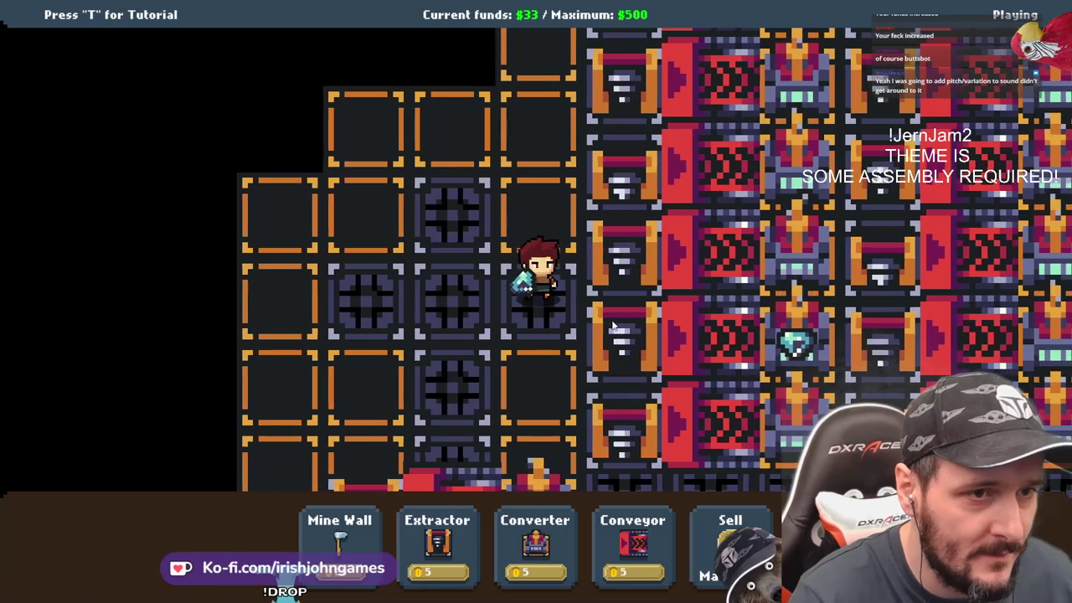
{"action": "key", "text": "a"}
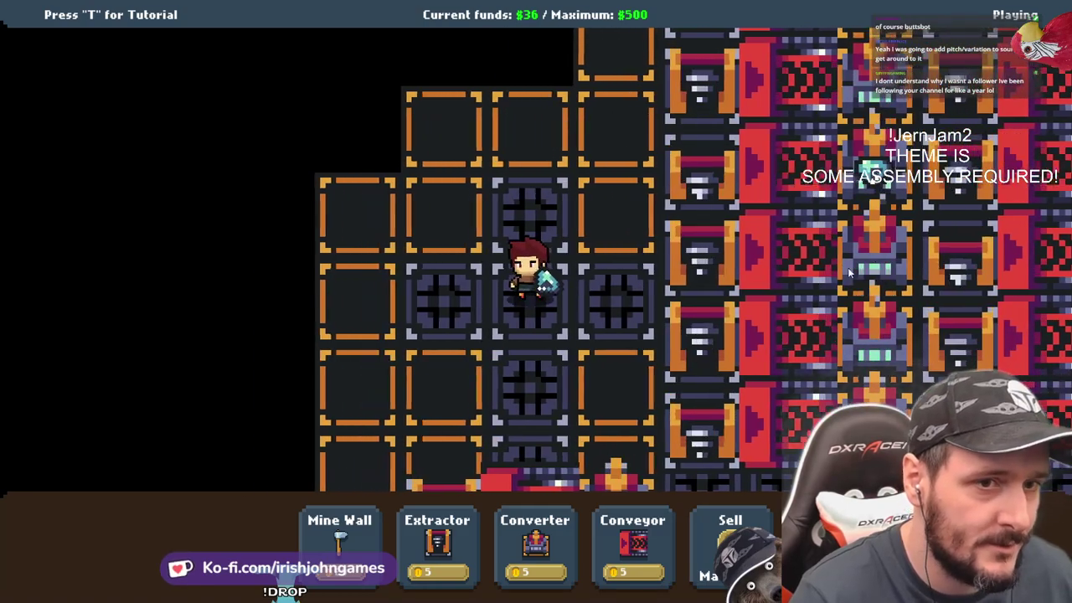
{"action": "key", "text": "a"}
{"action": "left_click", "coordinate": [352, 537]}
{"action": "left_click", "coordinate": [419, 303]}
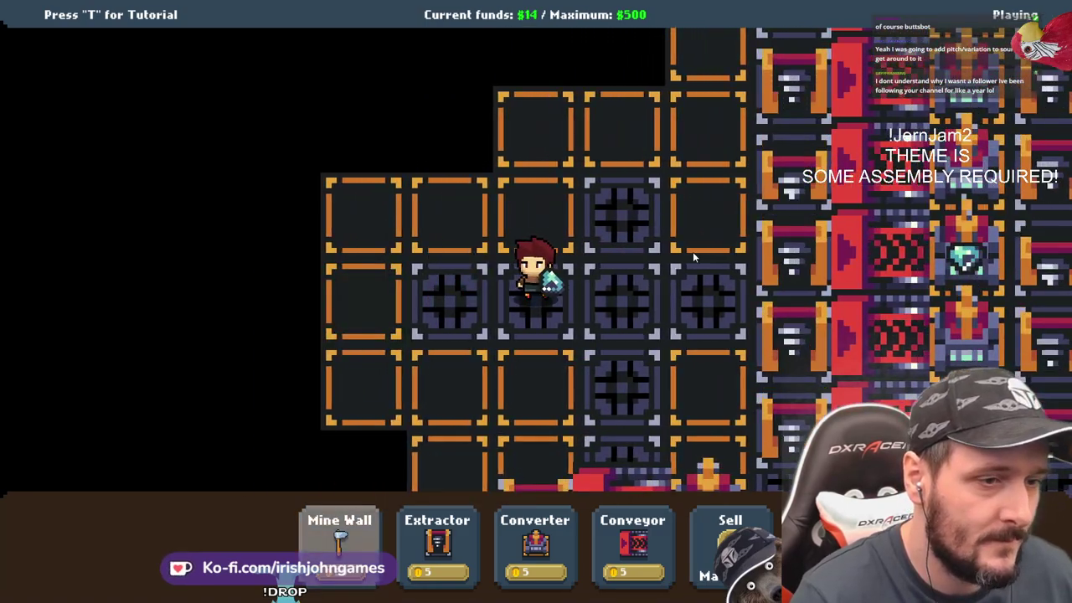
{"action": "key", "text": "a"}
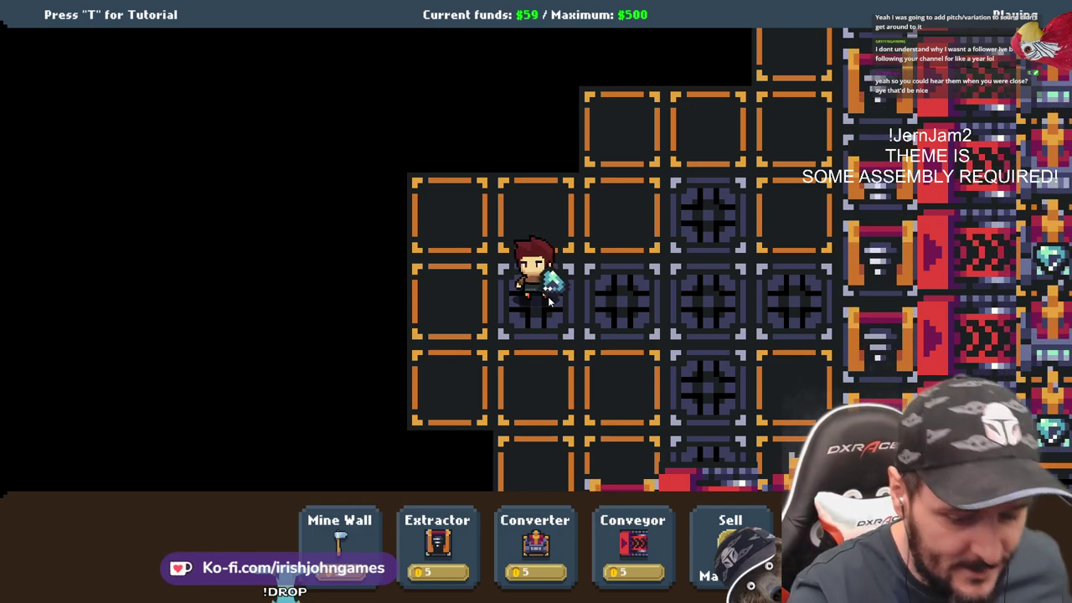
Mine the next wall tile west of the tunnel end, leave mining mode and walk to the new end
{"action": "left_click", "coordinate": [360, 521]}
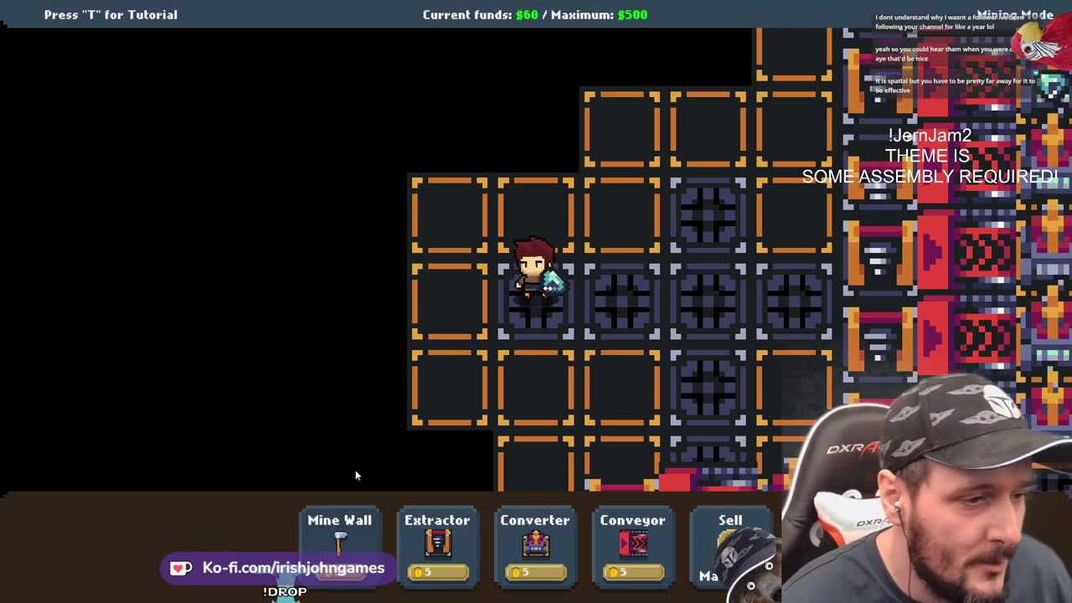
{"action": "left_click", "coordinate": [433, 293]}
{"action": "right_click", "coordinate": [429, 289]}
{"action": "key", "text": "d"}
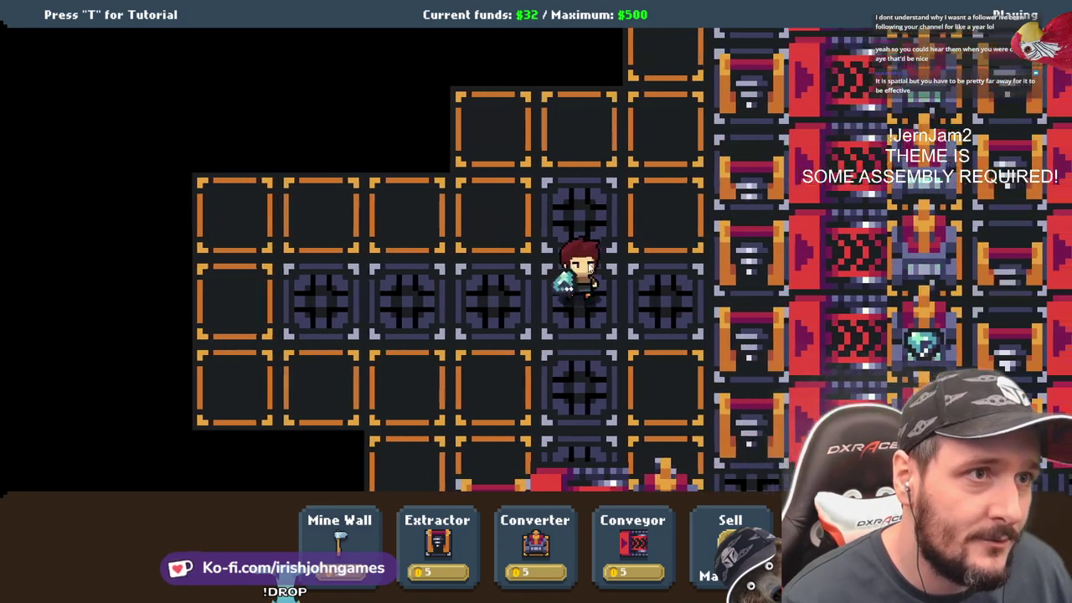
{"action": "key", "text": "a"}
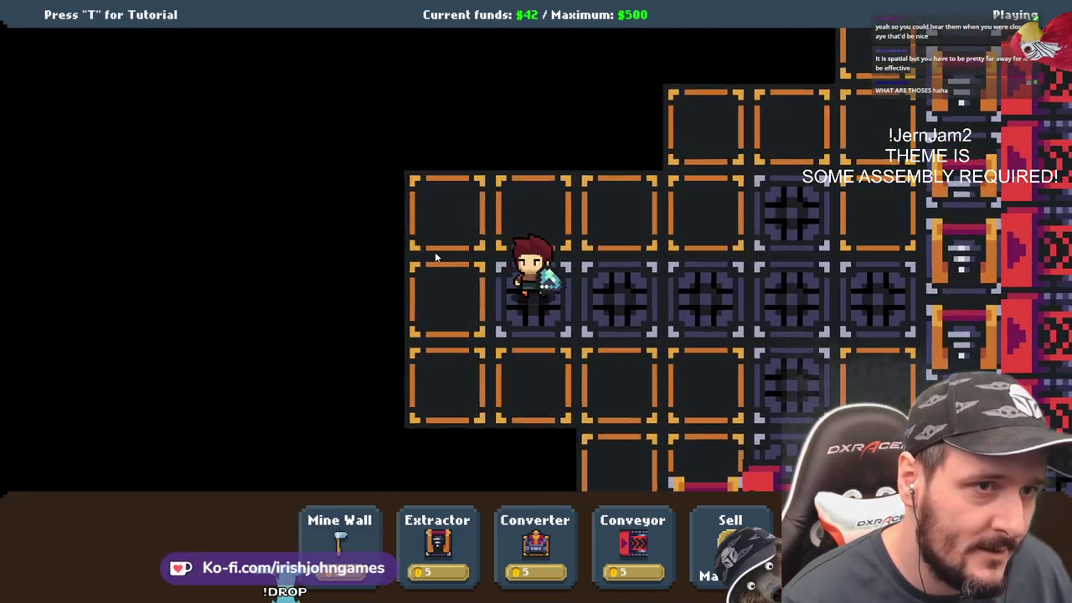
Mine the wall tile directly north of the tunnel's west end and move the character into it
{"action": "left_click", "coordinate": [339, 540]}
{"action": "left_click", "coordinate": [534, 186]}
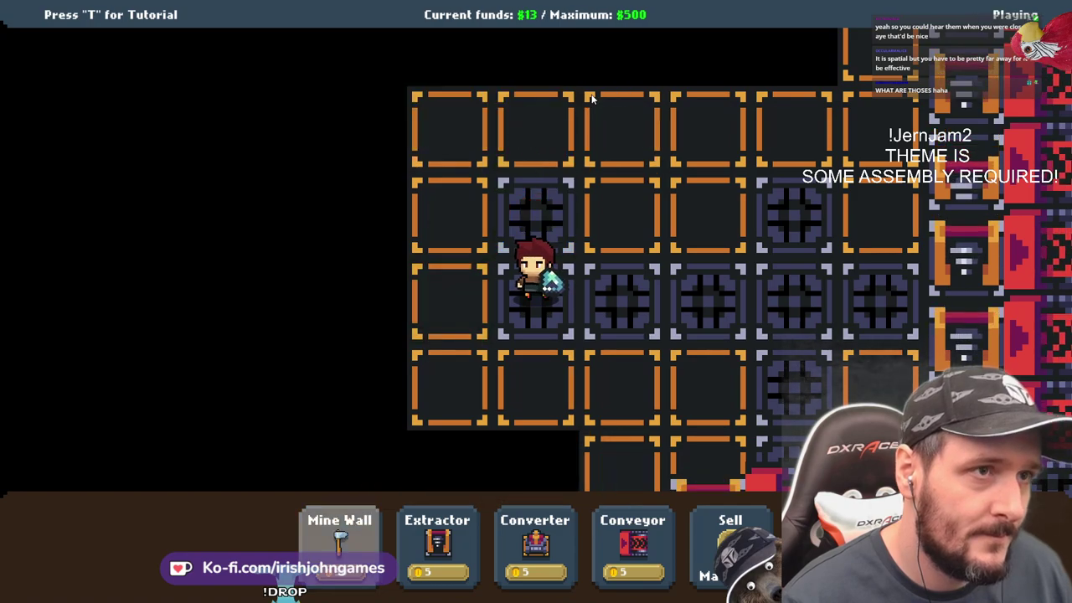
{"action": "key", "text": "w"}
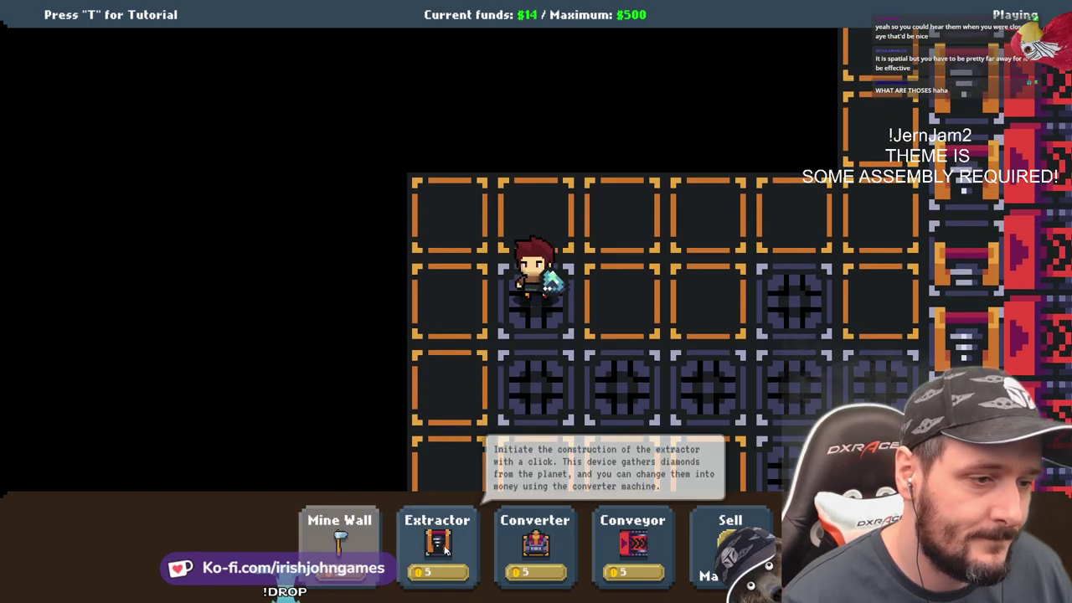
Build a west-to-east production line in the horizontal tunnel with an extractor, a conveyor and a converter
{"action": "key", "text": "s"}
{"action": "key", "text": "d"}
{"action": "left_click", "coordinate": [437, 545]}
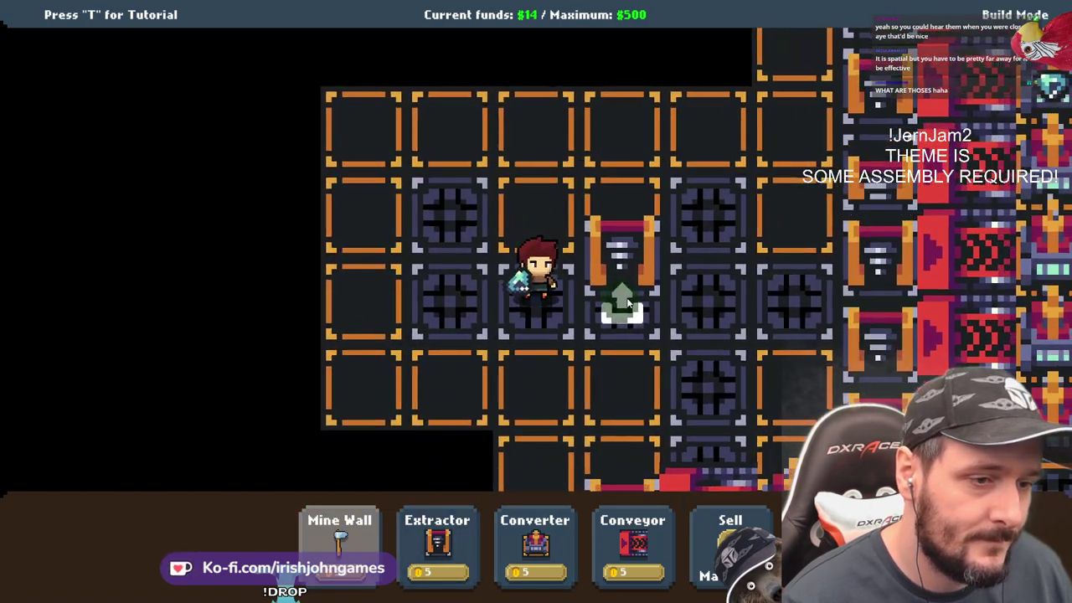
{"action": "left_click", "coordinate": [624, 297]}
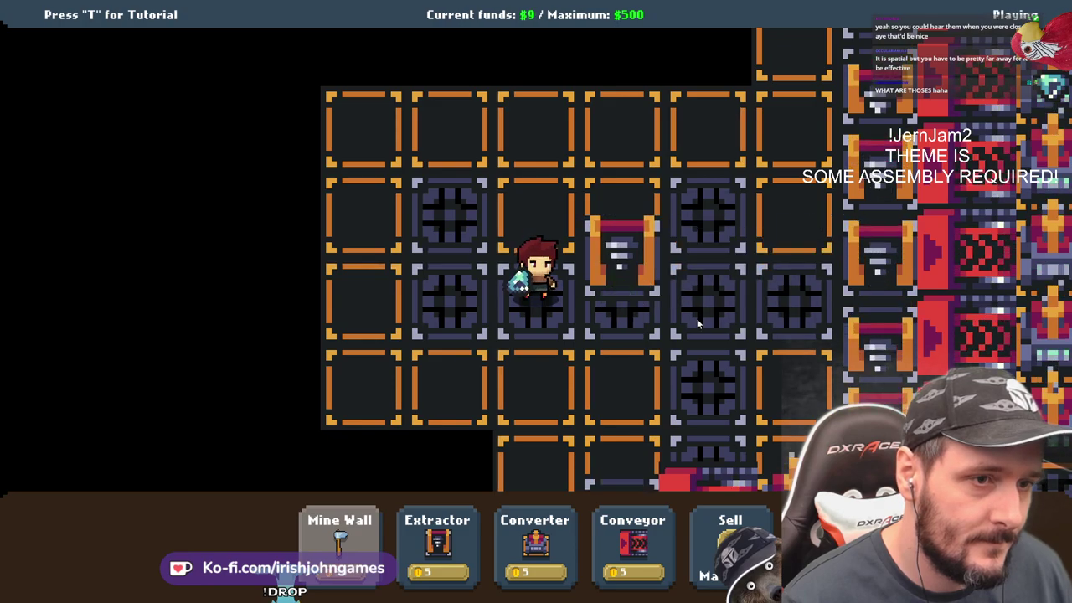
{"action": "left_click", "coordinate": [546, 546]}
{"action": "left_click", "coordinate": [792, 304]}
{"action": "left_click", "coordinate": [658, 536]}
{"action": "left_click", "coordinate": [717, 251]}
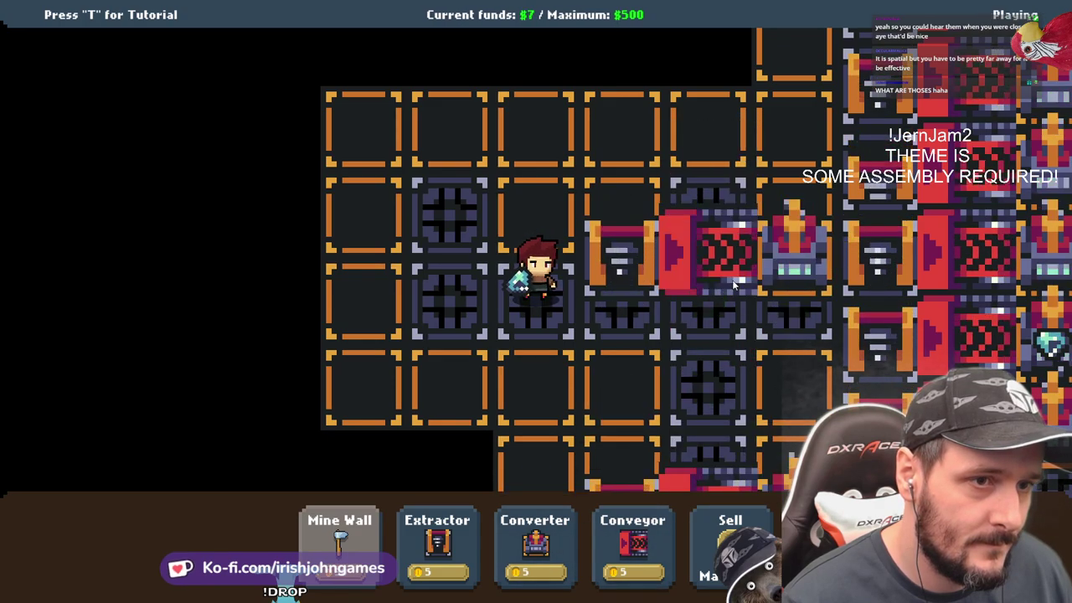
Return to the vertical shaft at the tunnel's west end, mine the wall tile above it and move in
{"action": "key", "text": "a"}
{"action": "key", "text": "w"}
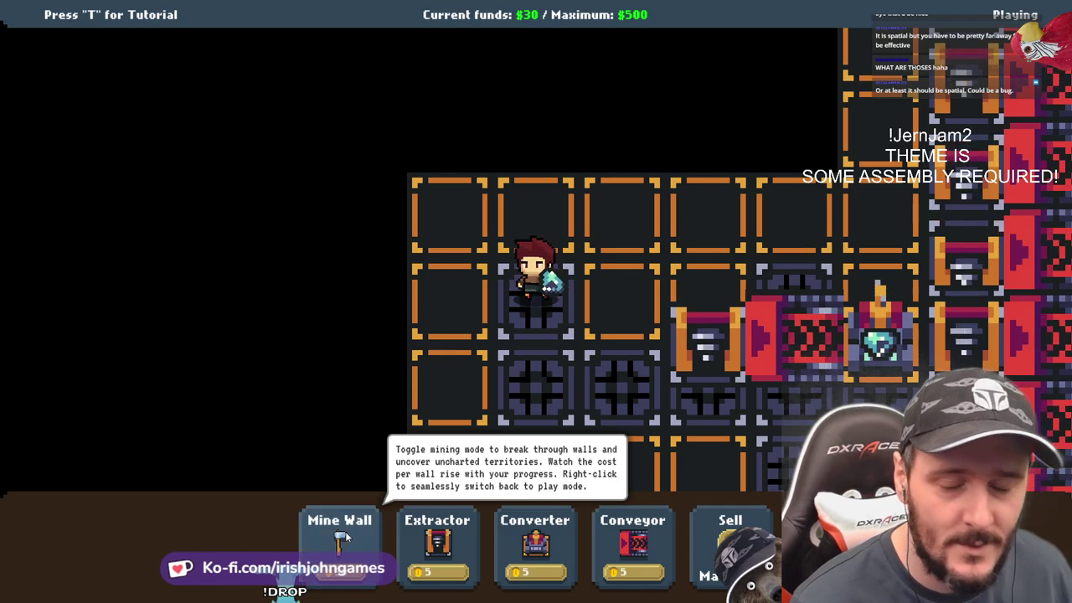
{"action": "left_click", "coordinate": [345, 531]}
{"action": "left_click", "coordinate": [536, 214]}
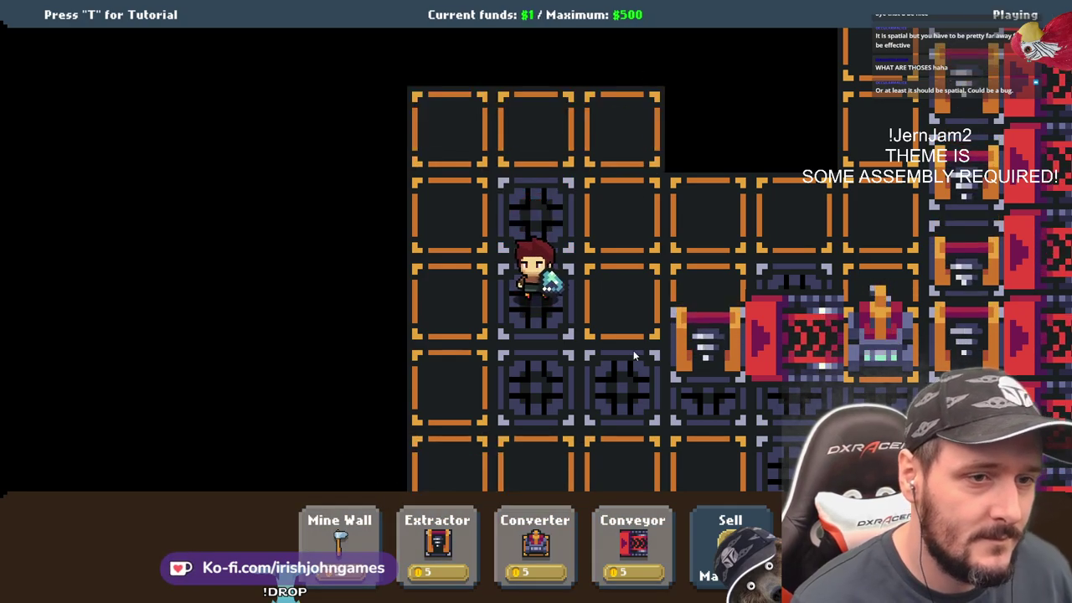
{"action": "key", "text": "w"}
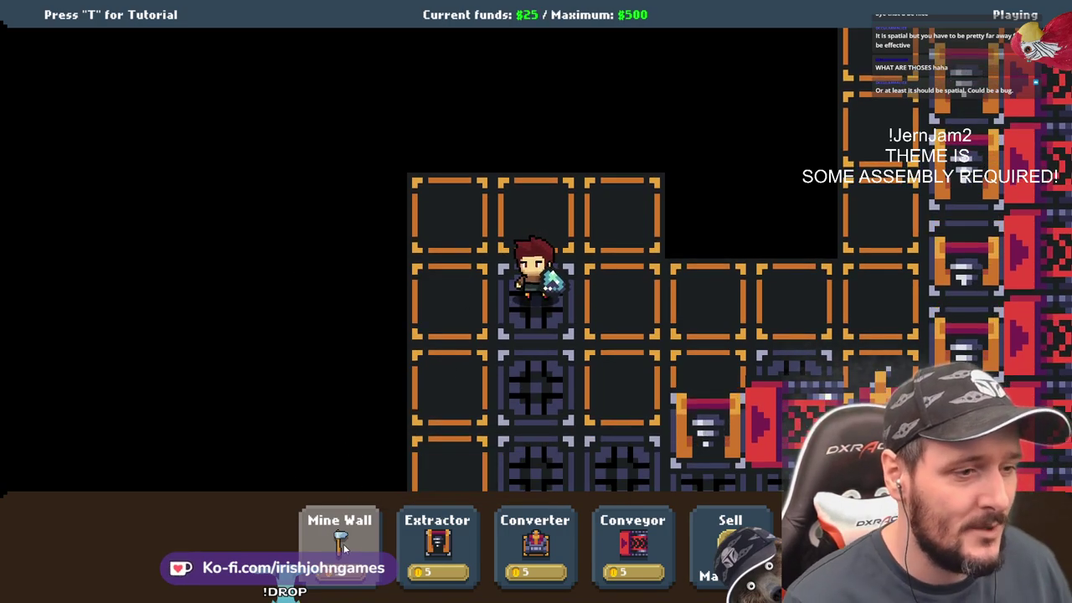
Exit the game's full-screen view and bring up the Key Features section of the Fabricate page
{"action": "key", "text": "Escape"}
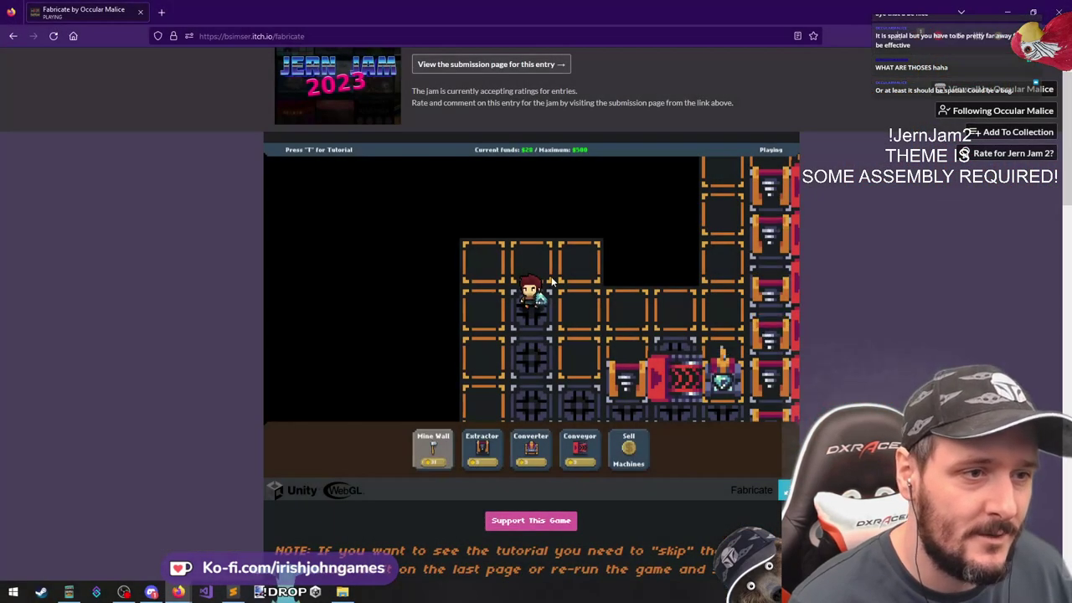
{"action": "middle_click", "coordinate": [878, 249]}
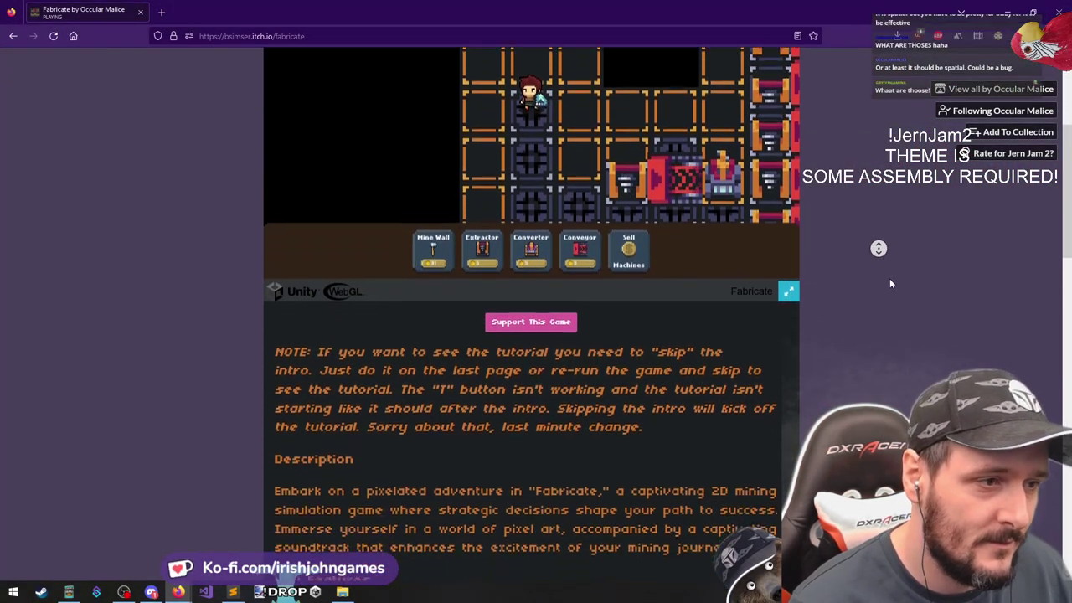
{"action": "middle_click", "coordinate": [889, 280]}
{"action": "middle_click", "coordinate": [868, 264]}
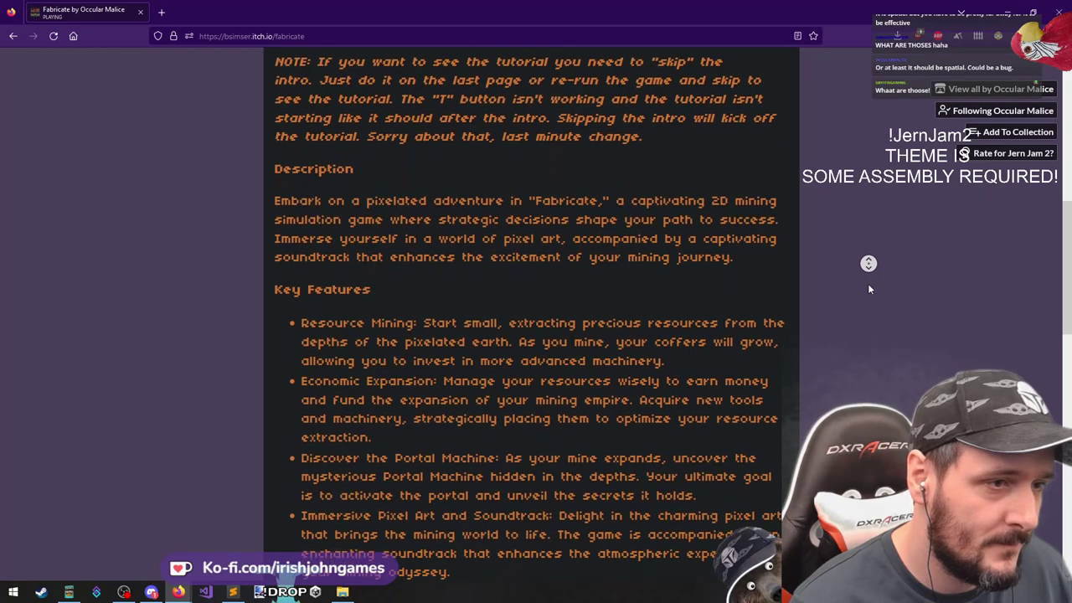
{"action": "middle_click", "coordinate": [869, 286]}
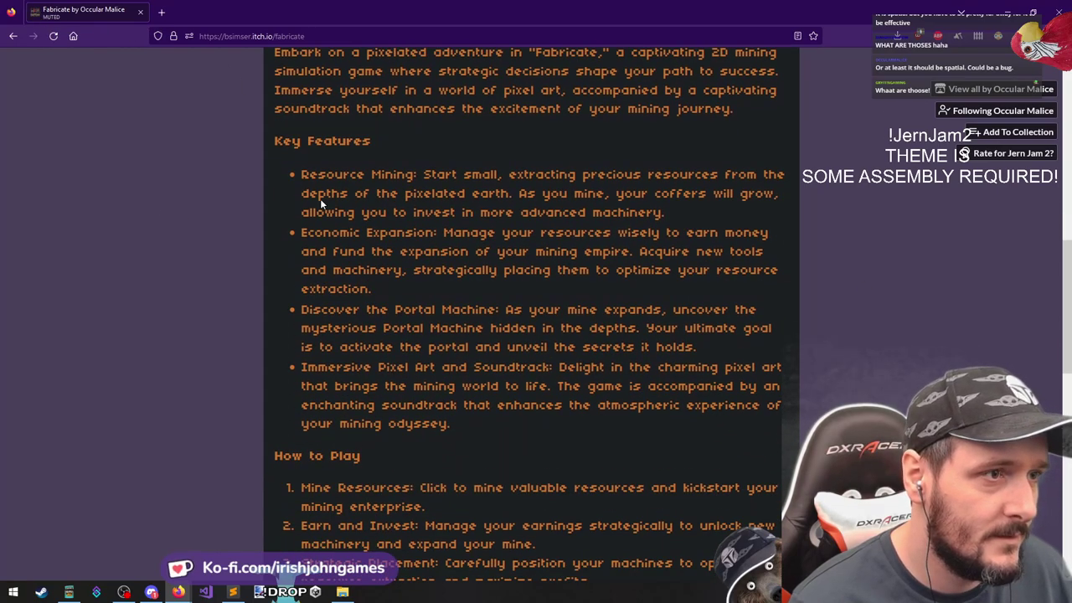
Read the Resource Mining and Economic Expansion entries under Key Features
{"action": "left_click_drag", "start_coordinate": [437, 174], "coordinate": [688, 174]}
{"action": "left_click_drag", "start_coordinate": [382, 193], "coordinate": [476, 212]}
{"action": "left_click", "coordinate": [586, 207]}
{"action": "left_click_drag", "start_coordinate": [323, 232], "coordinate": [674, 234]}
{"action": "left_click_drag", "start_coordinate": [424, 251], "coordinate": [633, 251]}
{"action": "left_click", "coordinate": [340, 265]}
{"action": "left_click_drag", "start_coordinate": [339, 265], "coordinate": [769, 265]}
{"action": "left_click", "coordinate": [311, 282]}
{"action": "left_click", "coordinate": [331, 305]}
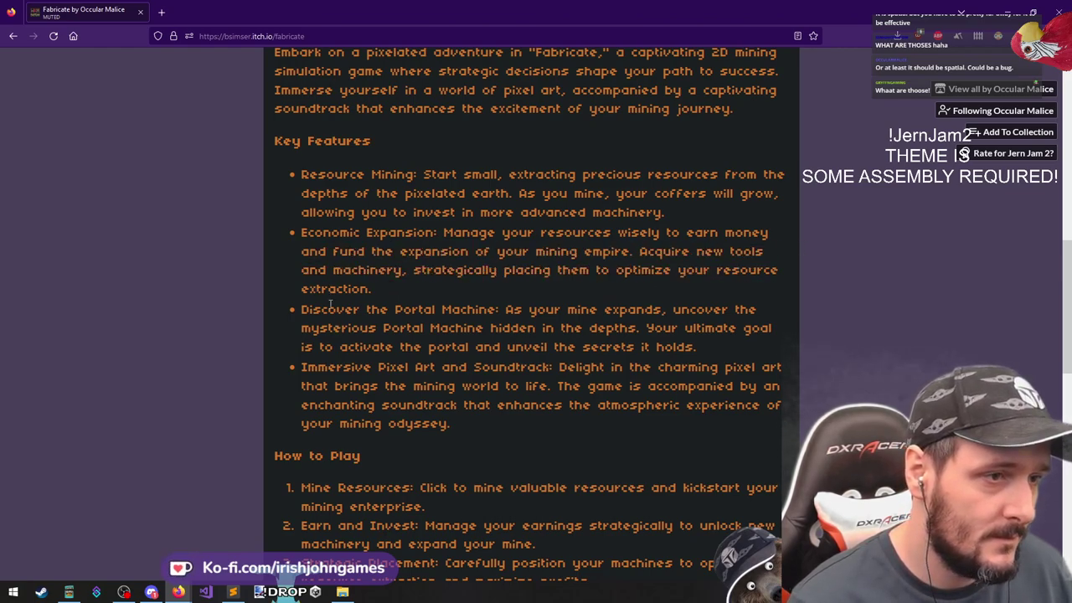
Read the Discover the Portal Machine and Immersive Pixel Art and Soundtrack entries under Key Features
{"action": "left_click_drag", "start_coordinate": [383, 309], "coordinate": [708, 310]}
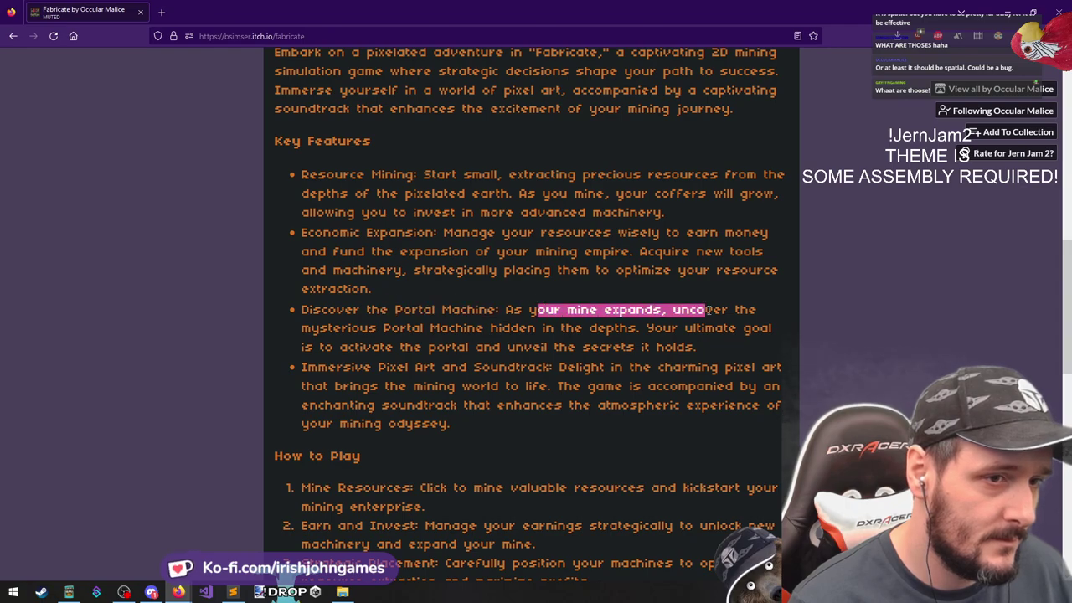
{"action": "left_click_drag", "start_coordinate": [342, 328], "coordinate": [627, 327]}
{"action": "left_click", "coordinate": [435, 328]}
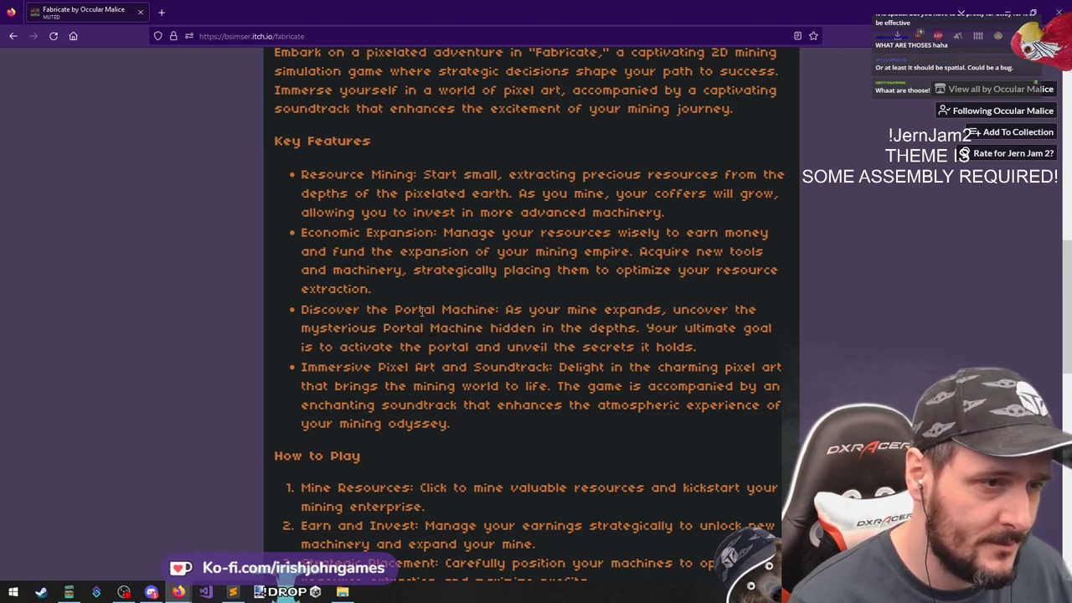
{"action": "left_click_drag", "start_coordinate": [419, 310], "coordinate": [677, 310]}
{"action": "left_click", "coordinate": [676, 309]}
{"action": "left_click_drag", "start_coordinate": [318, 366], "coordinate": [659, 372]}
{"action": "left_click", "coordinate": [412, 345]}
{"action": "left_click", "coordinate": [754, 368]}
Read the Mine Resources item under How to Play and recheck the Immersive Pixel Art and Soundtrack feature
{"action": "scroll", "coordinate": [376, 334], "scroll_direction": "down", "scroll_amount": 5}
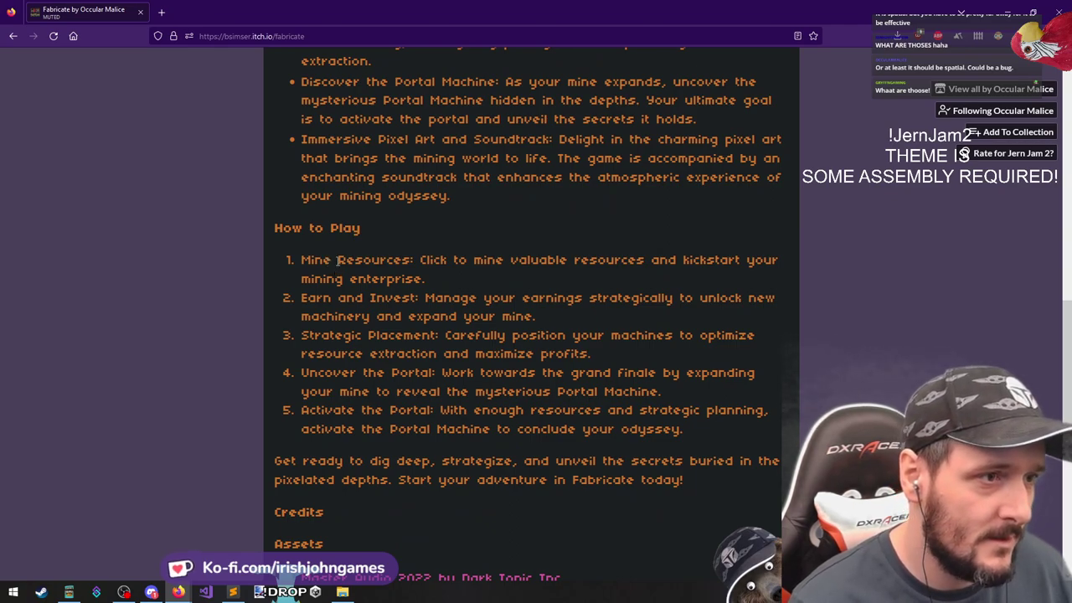
{"action": "left_click_drag", "start_coordinate": [338, 260], "coordinate": [660, 260]}
{"action": "scroll", "coordinate": [692, 273], "scroll_direction": "up", "scroll_amount": 3}
{"action": "left_click", "coordinate": [502, 302]}
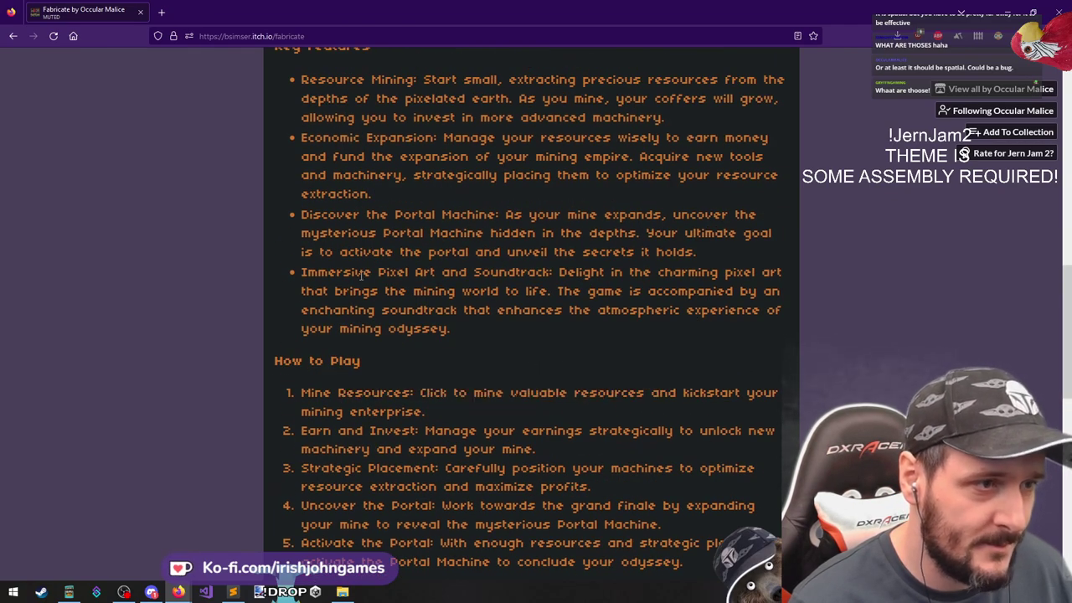
{"action": "mouse_move", "coordinate": [378, 272]}
{"action": "left_mouse_down"}
{"action": "mouse_move", "coordinate": [646, 269]}
{"action": "mouse_move", "coordinate": [366, 272]}
{"action": "left_mouse_up"}
{"action": "double_click", "coordinate": [506, 273]}
Go back to the embedded game, mine three wall tiles in a row north of the character and leave mining mode
{"action": "scroll", "coordinate": [486, 289], "scroll_direction": "up", "scroll_amount": 8}
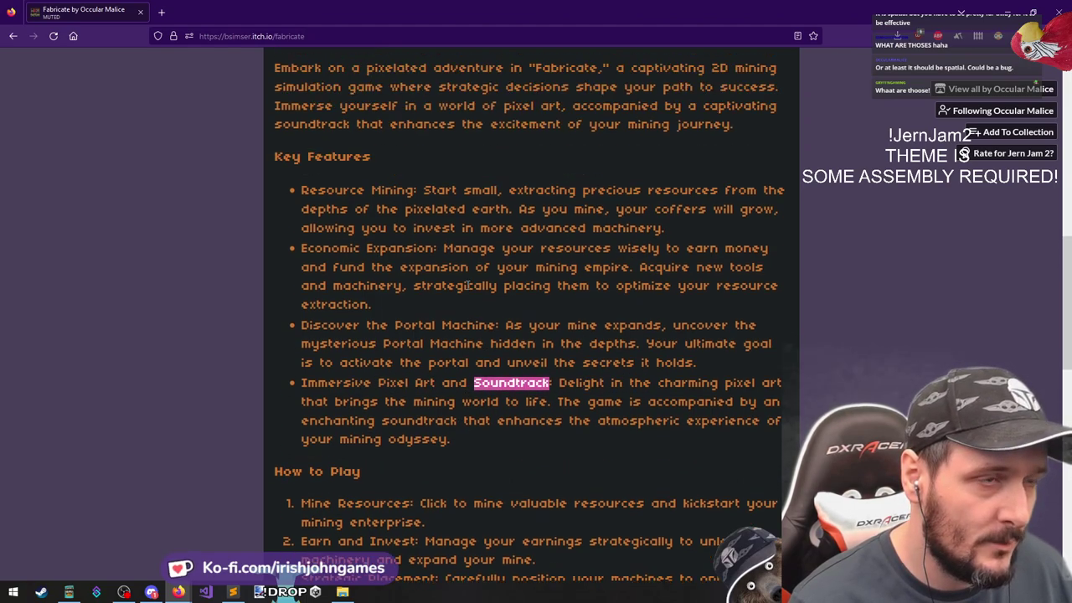
{"action": "scroll", "coordinate": [482, 293], "scroll_direction": "up", "scroll_amount": 3}
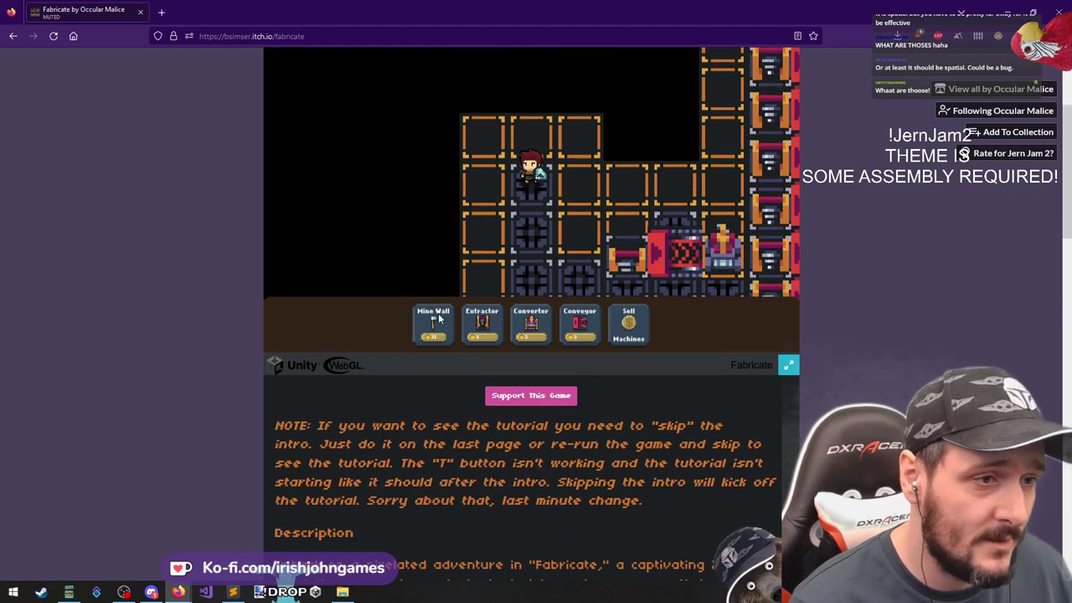
{"action": "scroll", "coordinate": [878, 210], "scroll_direction": "up", "scroll_amount": 2}
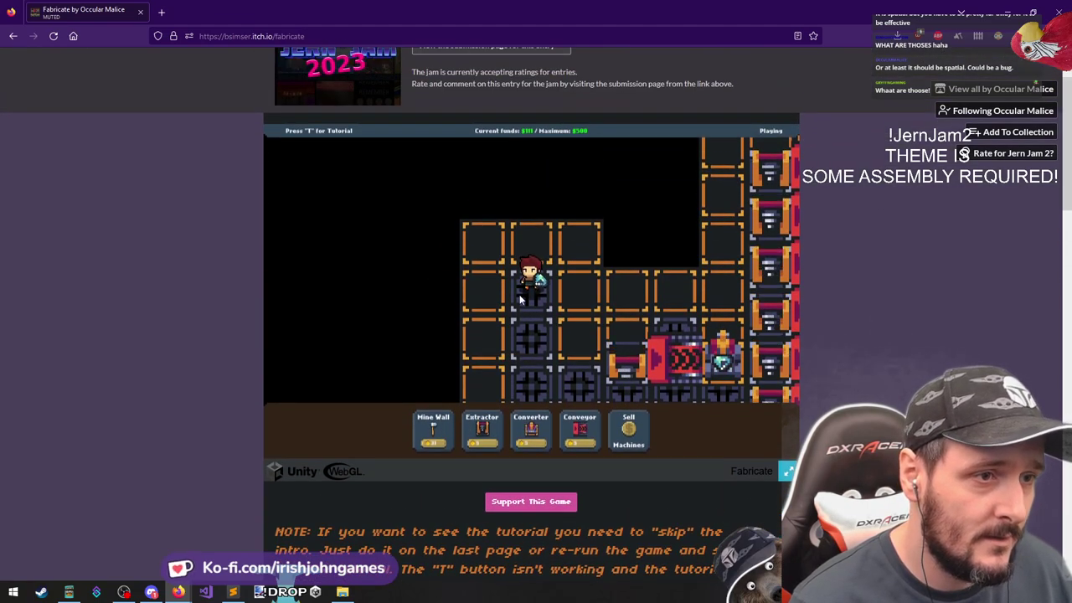
{"action": "left_click", "coordinate": [433, 429]}
{"action": "left_click", "coordinate": [529, 241]}
{"action": "left_click", "coordinate": [528, 191]}
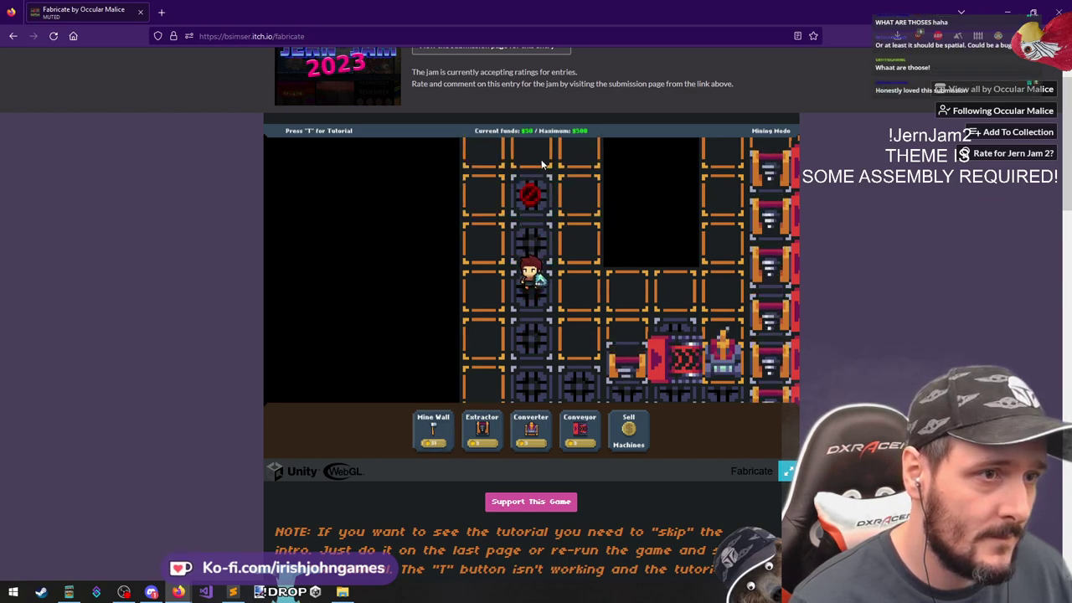
{"action": "left_click", "coordinate": [535, 154]}
{"action": "key", "text": "Escape"}
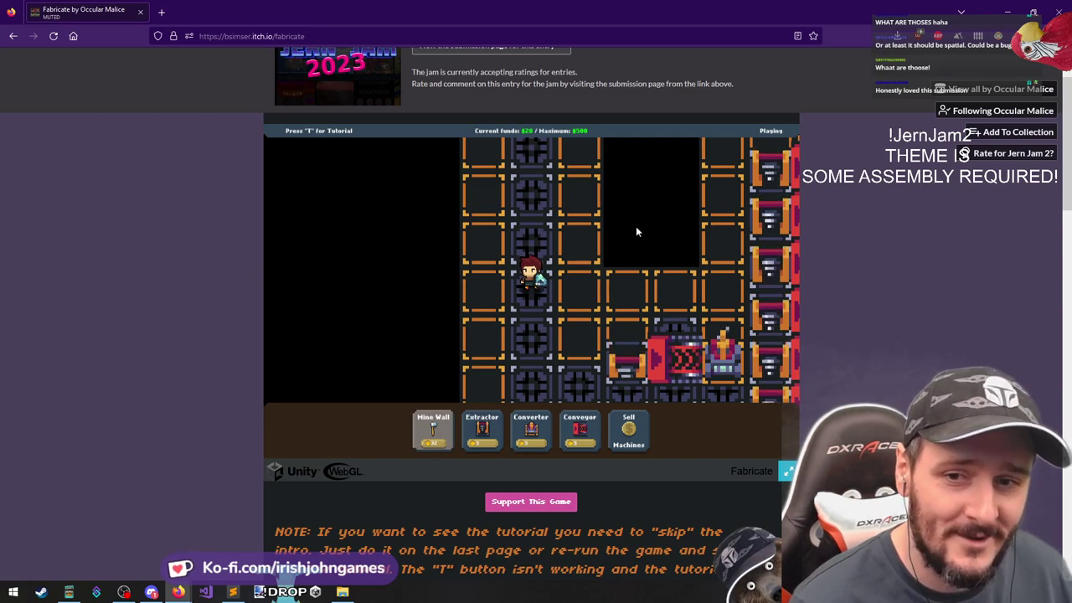
Walk the character north up the tunnel and mine the wall tile at its northern end
{"action": "key", "text": "w"}
{"action": "key", "text": "w"}
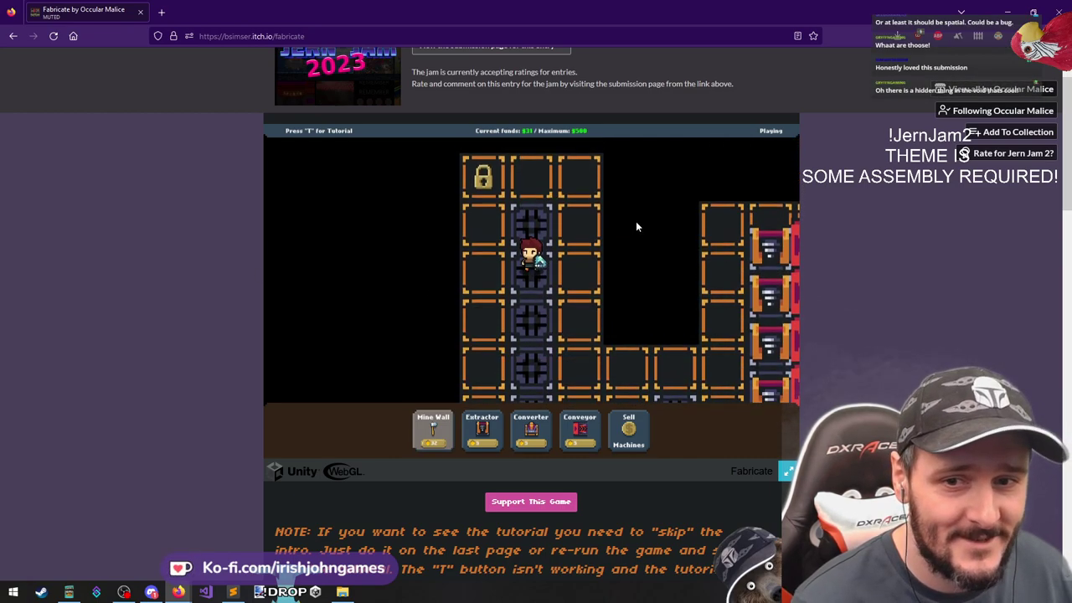
{"action": "key", "text": "w"}
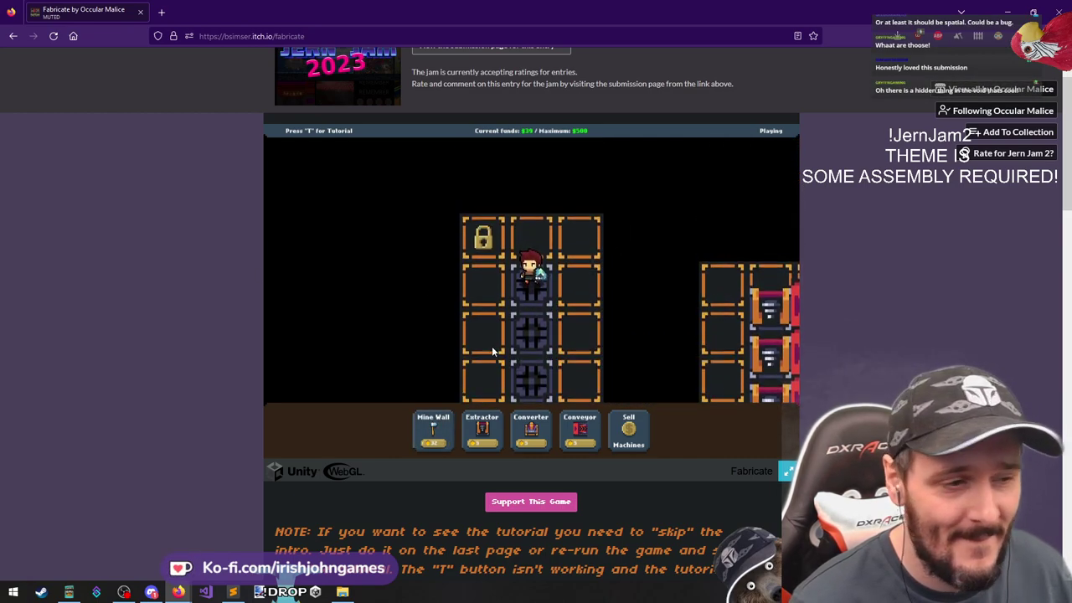
{"action": "left_click", "coordinate": [434, 425]}
{"action": "left_click", "coordinate": [538, 236]}
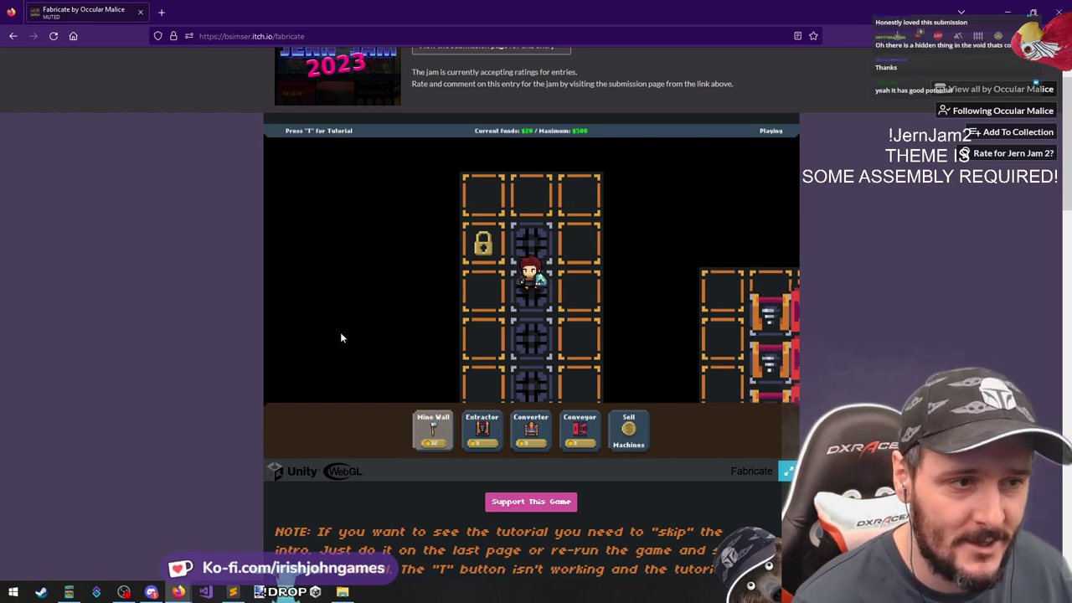
Mine the locked wall tile west of the tunnel and walk the character up to the tunnel's north end
{"action": "left_click", "coordinate": [432, 427]}
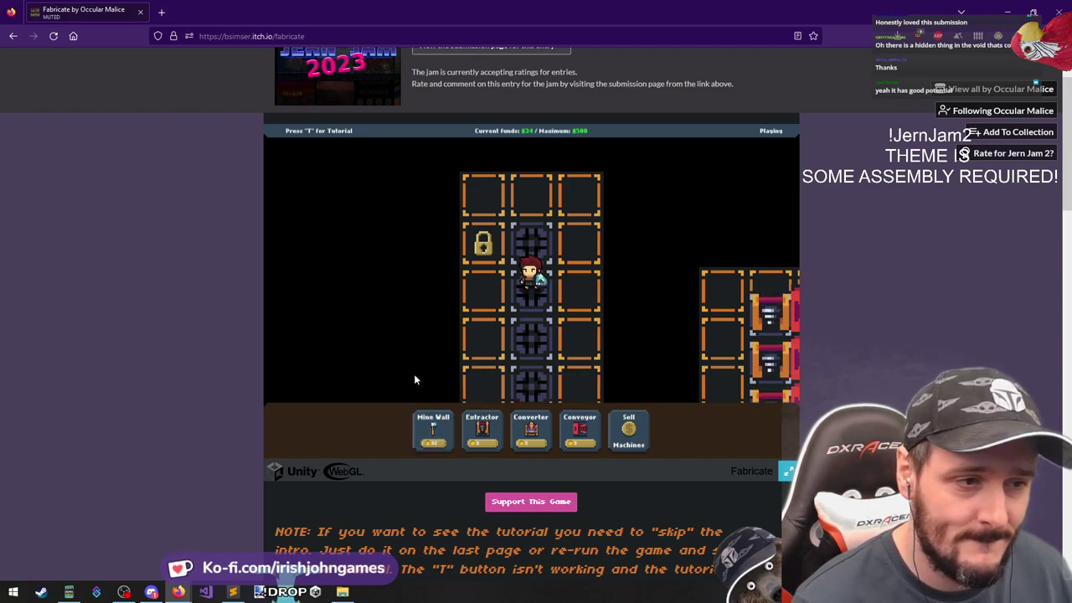
{"action": "left_click", "coordinate": [483, 243]}
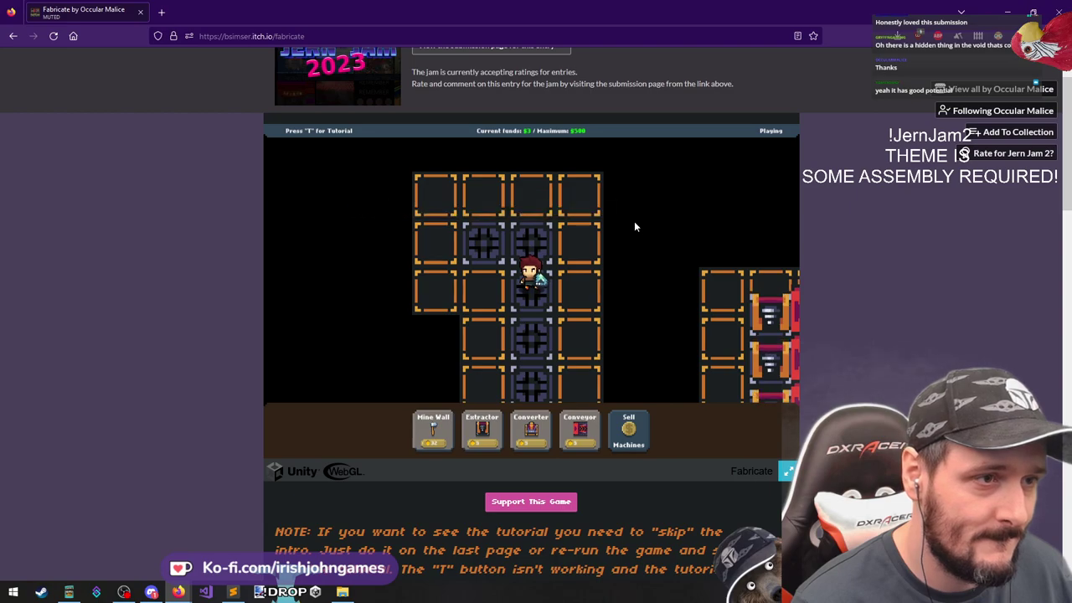
{"action": "key", "text": "w"}
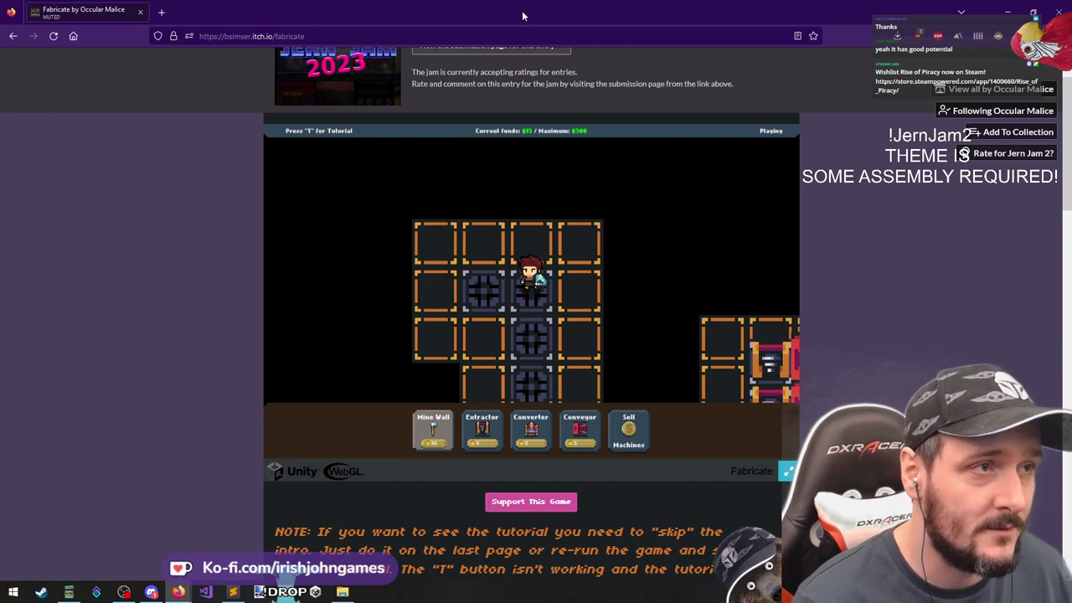
Move the Fabricate window to the other monitor and open Dice Wizardry's itch.io page from its jam submission
{"action": "left_click_drag", "start_coordinate": [522, 10], "coordinate": [1071, 154]}
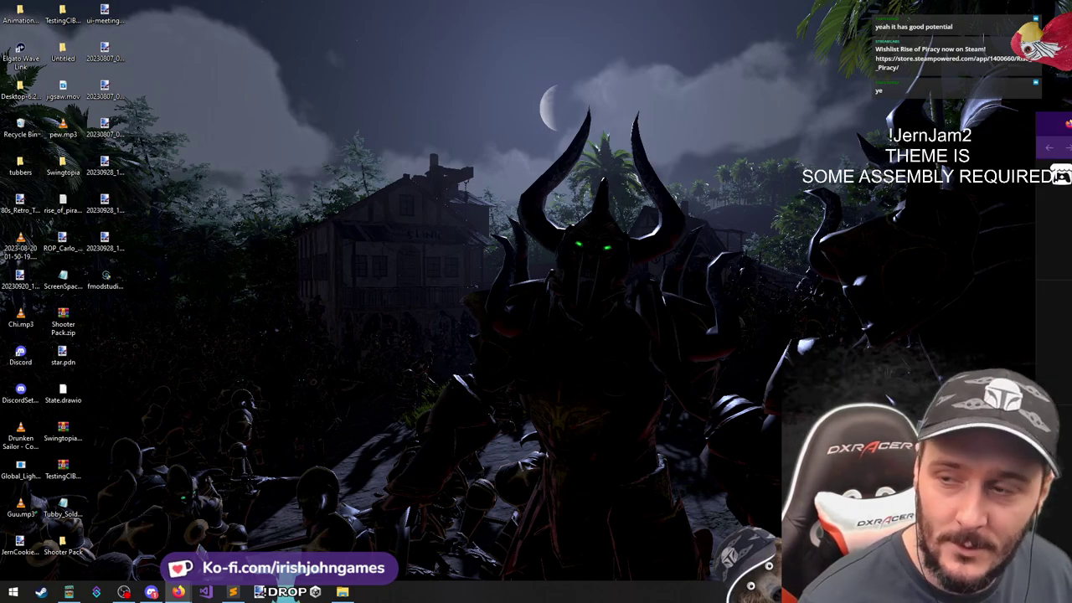
{"action": "left_click", "coordinate": [179, 591]}
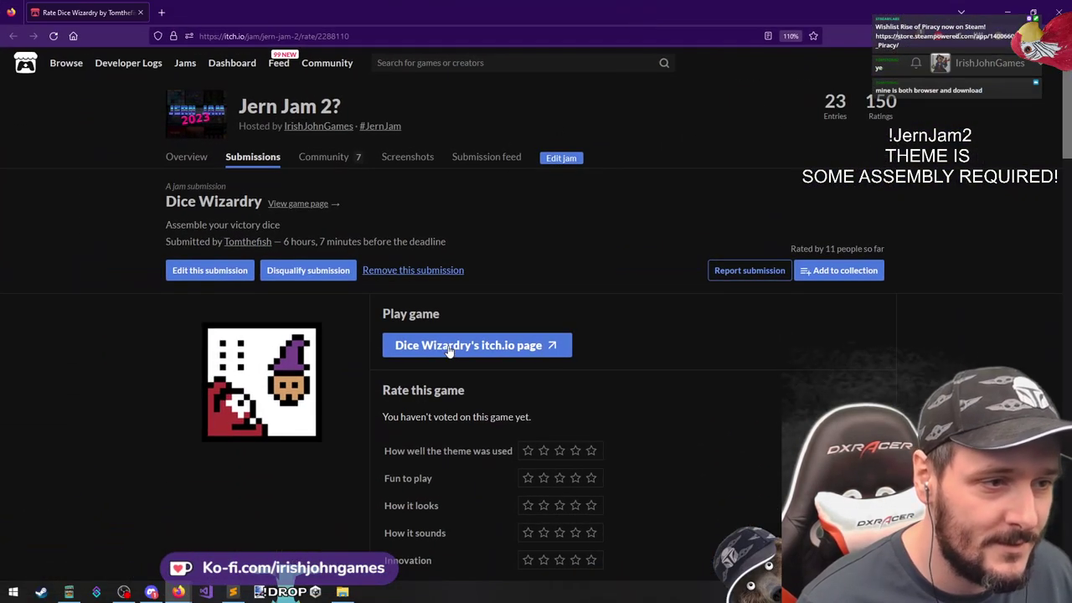
{"action": "left_click", "coordinate": [448, 348]}
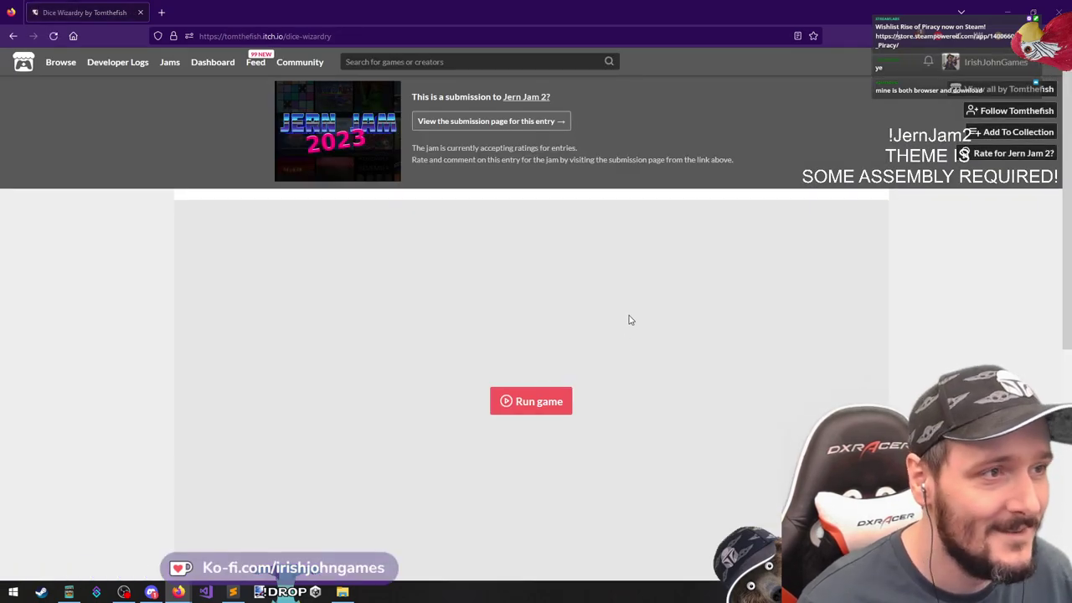
Look over the Dice Wizardry page and run its embedded game
{"action": "scroll", "coordinate": [942, 311], "scroll_direction": "down", "scroll_amount": 2}
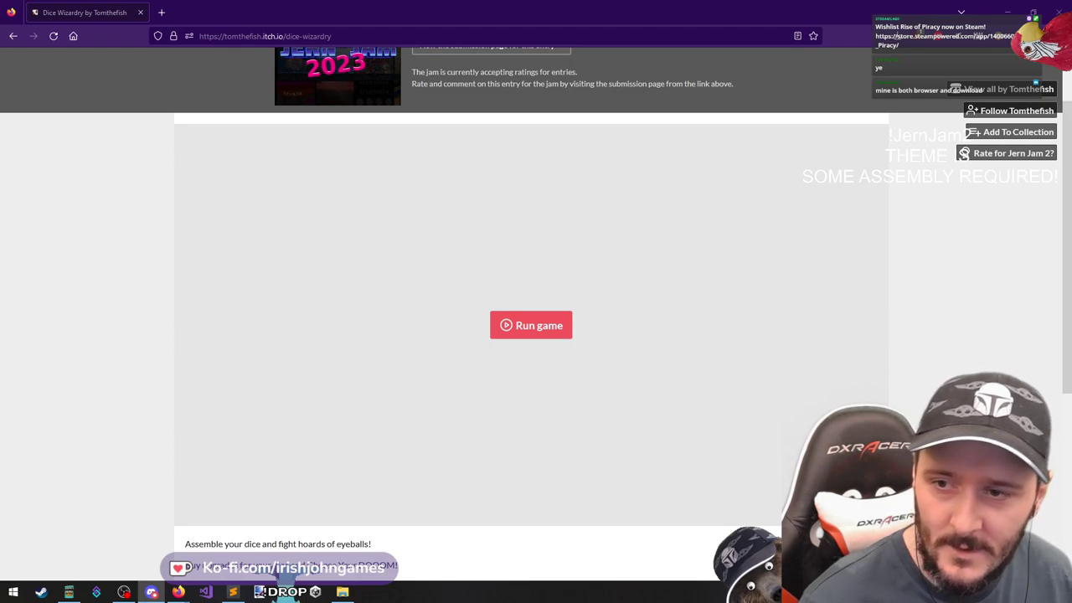
{"action": "left_click", "coordinate": [772, 257]}
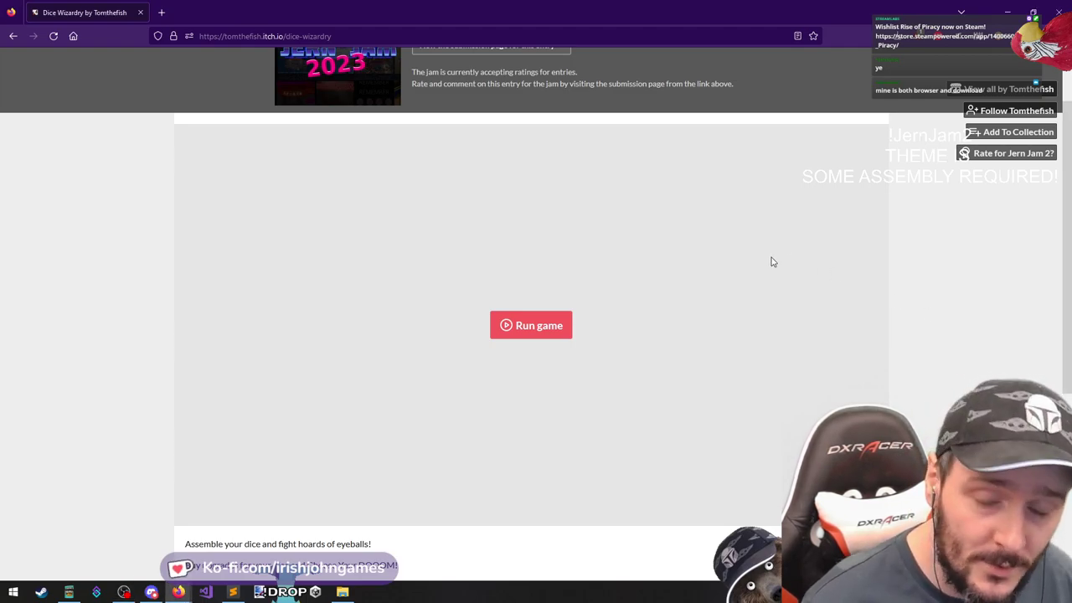
{"action": "scroll", "coordinate": [593, 326], "scroll_direction": "up", "scroll_amount": 2}
{"action": "scroll", "coordinate": [597, 335], "scroll_direction": "down", "scroll_amount": 2}
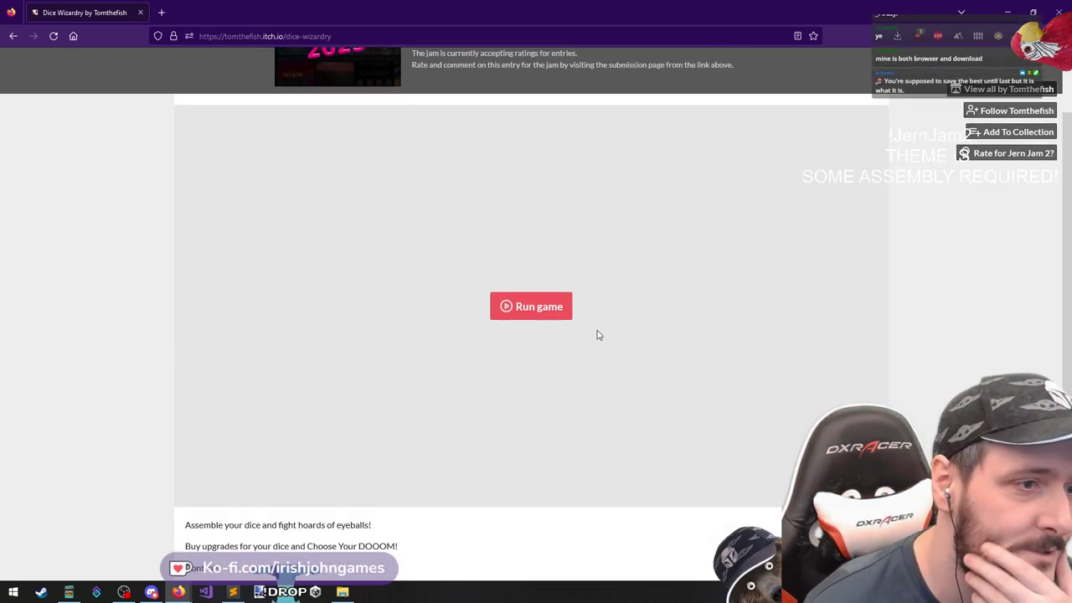
{"action": "left_click", "coordinate": [536, 315]}
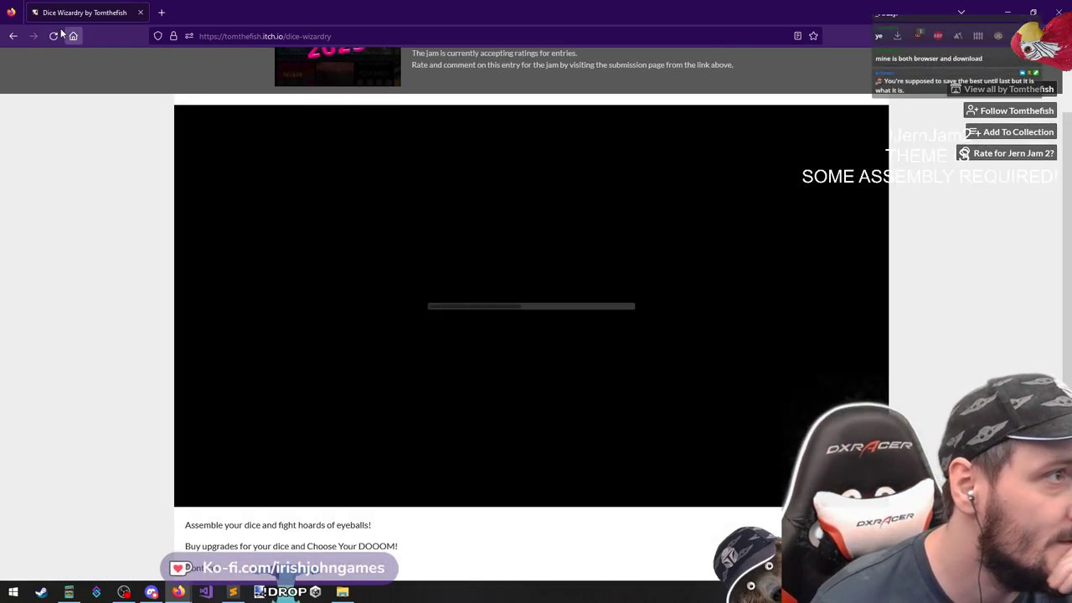
Combine the Fabricate and Dice Wizardry tabs in one browser window, with Fabricate first
{"action": "left_click_drag", "start_coordinate": [67, 12], "coordinate": [288, 7]}
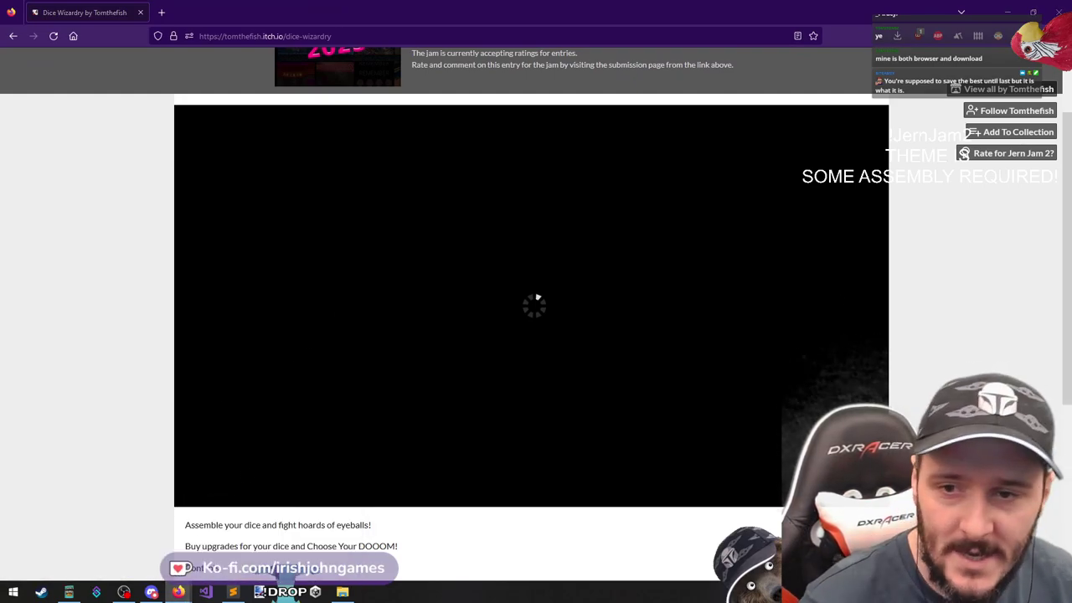
{"action": "left_click_drag", "start_coordinate": [365, 36], "coordinate": [295, 11]}
{"action": "left_click_drag", "start_coordinate": [194, 19], "coordinate": [50, 17]}
In Fabricate, mine two rows of three wall tiles north of the character, plus the tile beyond the western column
{"action": "left_click", "coordinate": [442, 440]}
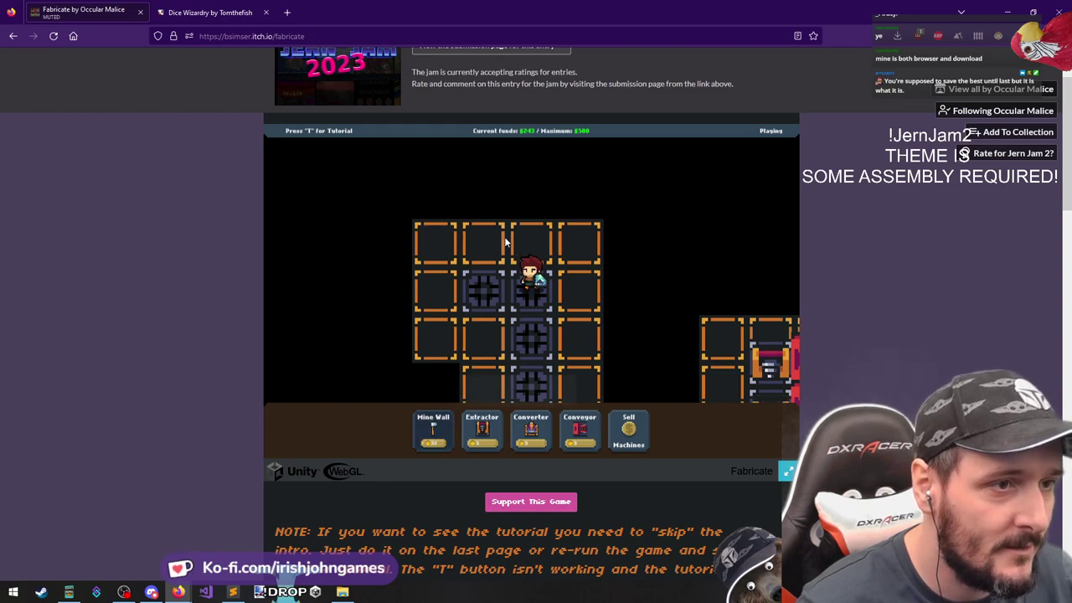
{"action": "left_click", "coordinate": [482, 243]}
{"action": "left_click", "coordinate": [532, 243]}
{"action": "left_click", "coordinate": [578, 243]}
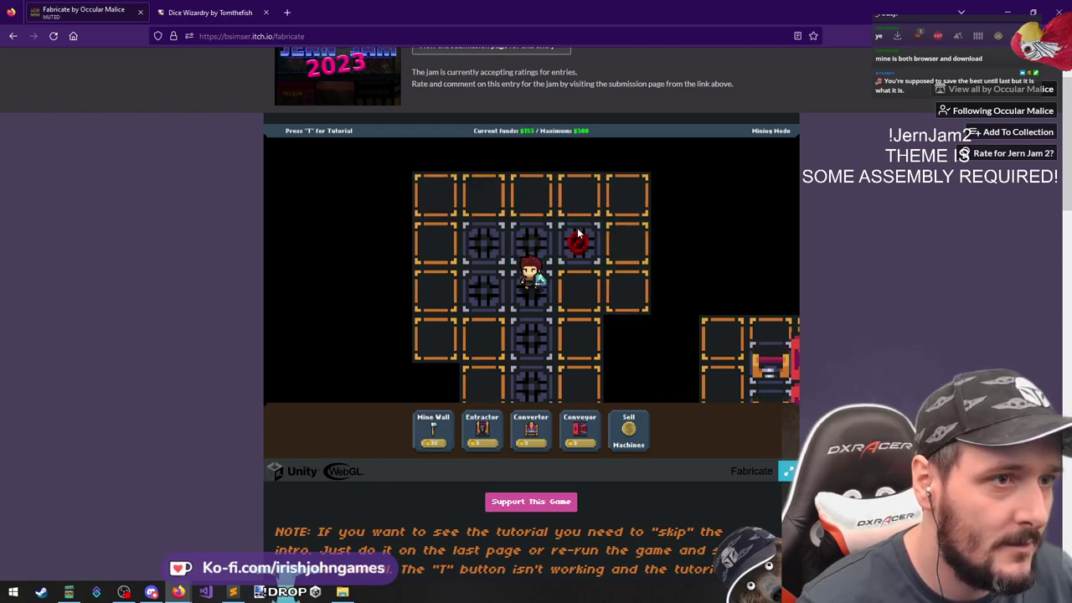
{"action": "left_click", "coordinate": [578, 195]}
{"action": "left_click", "coordinate": [531, 196]}
{"action": "left_click", "coordinate": [483, 195]}
{"action": "left_click", "coordinate": [491, 145]}
{"action": "left_click", "coordinate": [578, 147]}
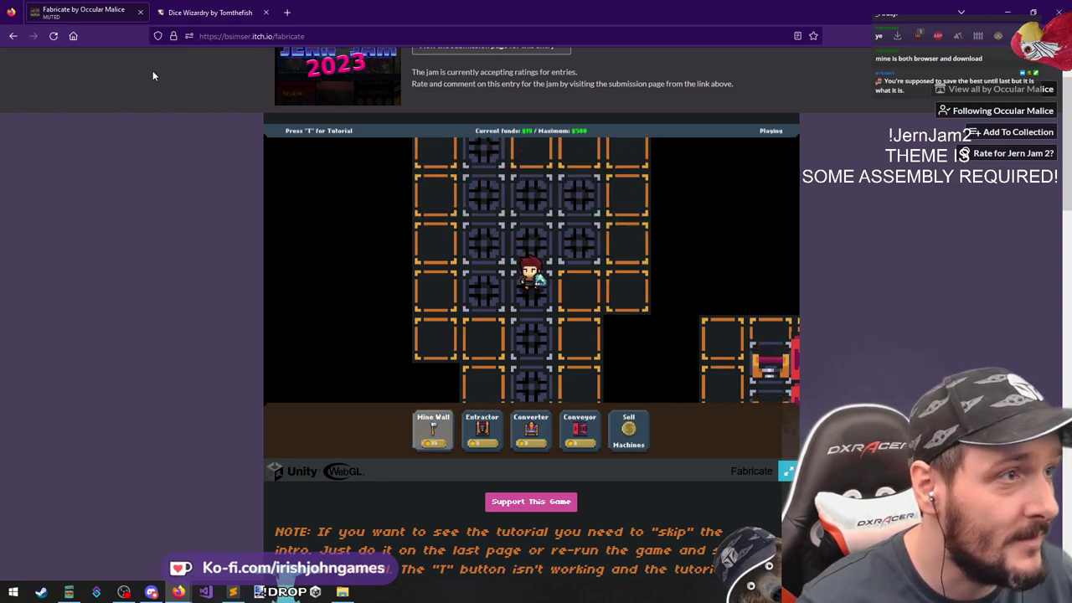
Switch to the Dice Wizardry tab and start the game
{"action": "left_click", "coordinate": [210, 12]}
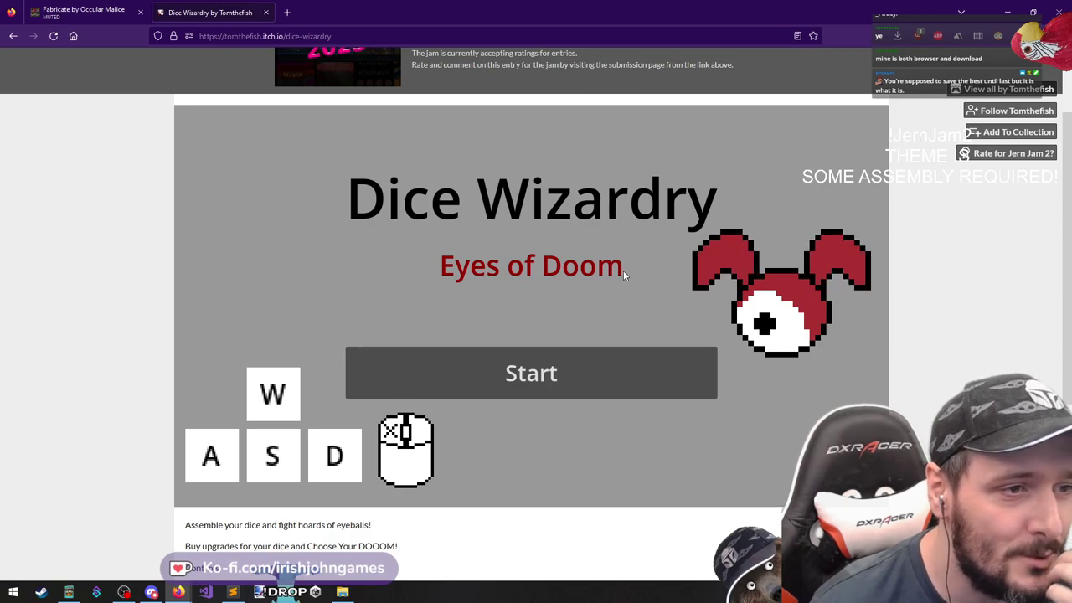
{"action": "scroll", "coordinate": [631, 274], "scroll_direction": "up", "scroll_amount": 1}
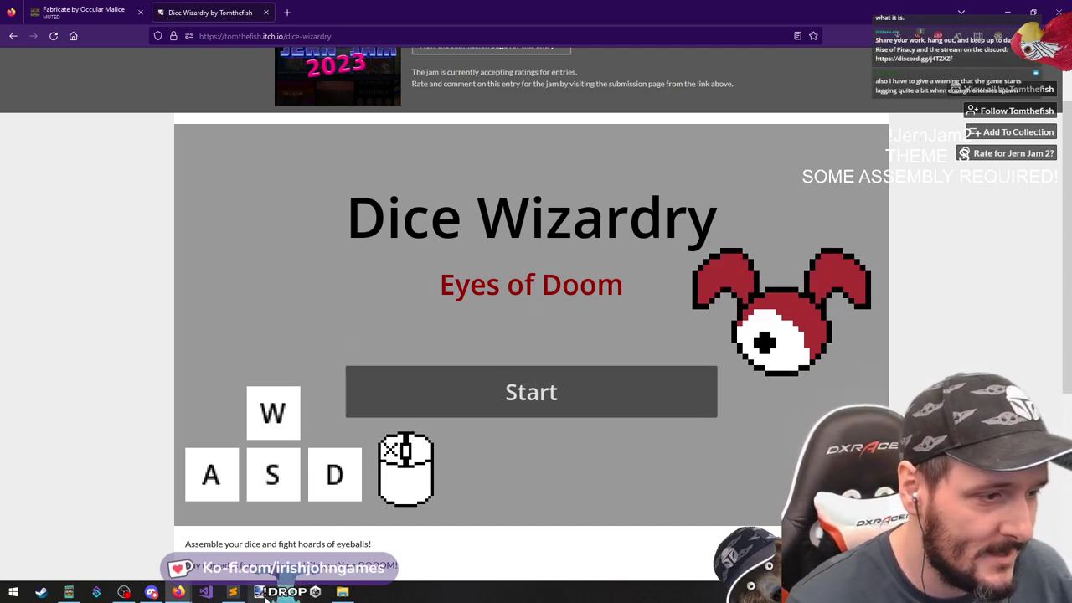
{"action": "left_click", "coordinate": [535, 377]}
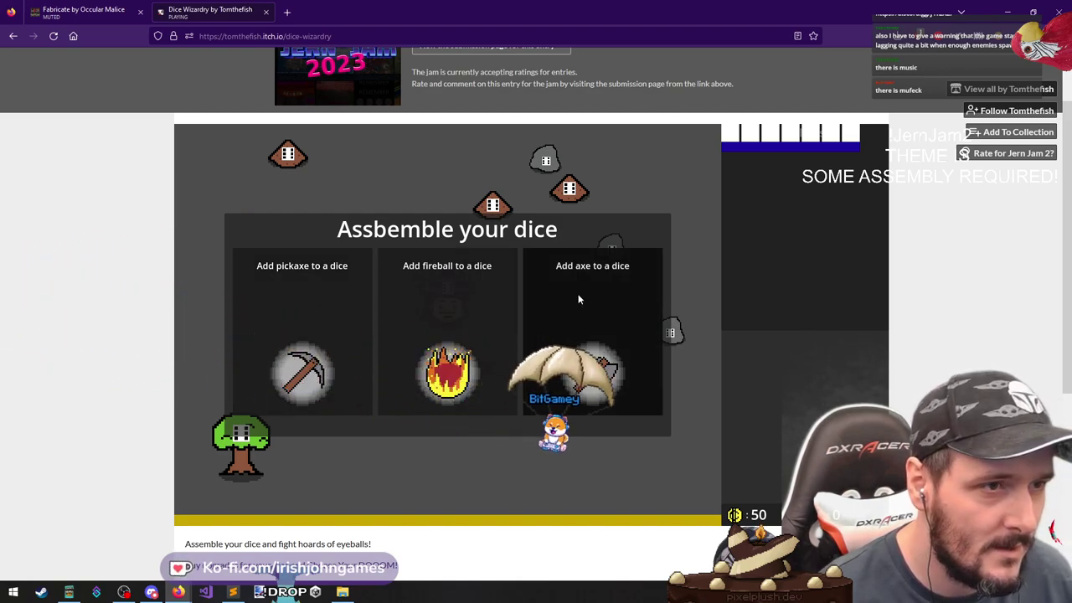
Assemble the starting dice with an axe in the first slot, a fireball in the second and a pickaxe in the third
{"action": "left_click", "coordinate": [578, 299]}
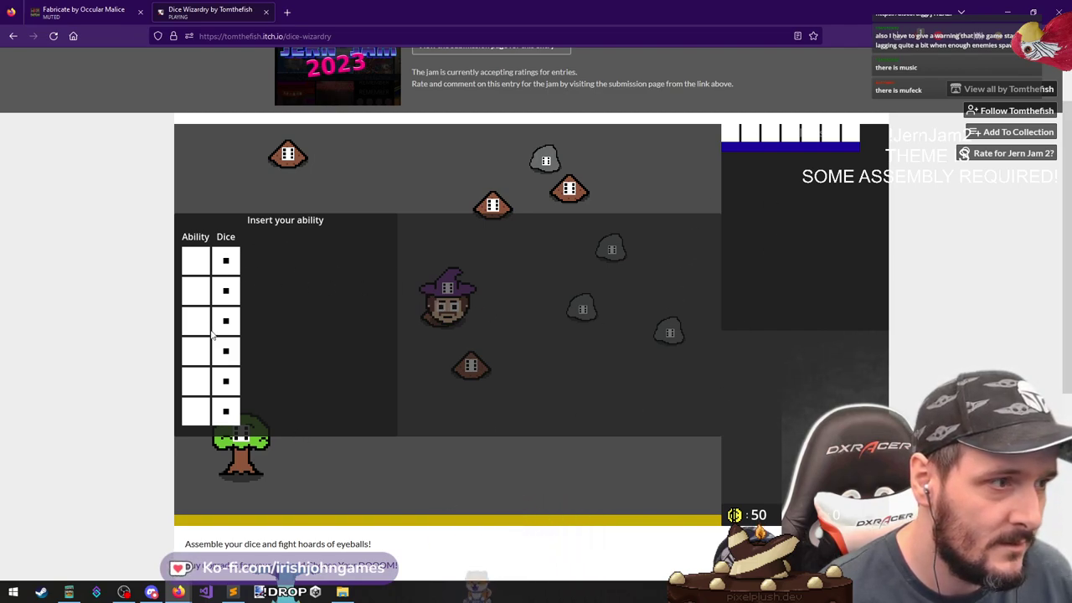
{"action": "left_click", "coordinate": [200, 263]}
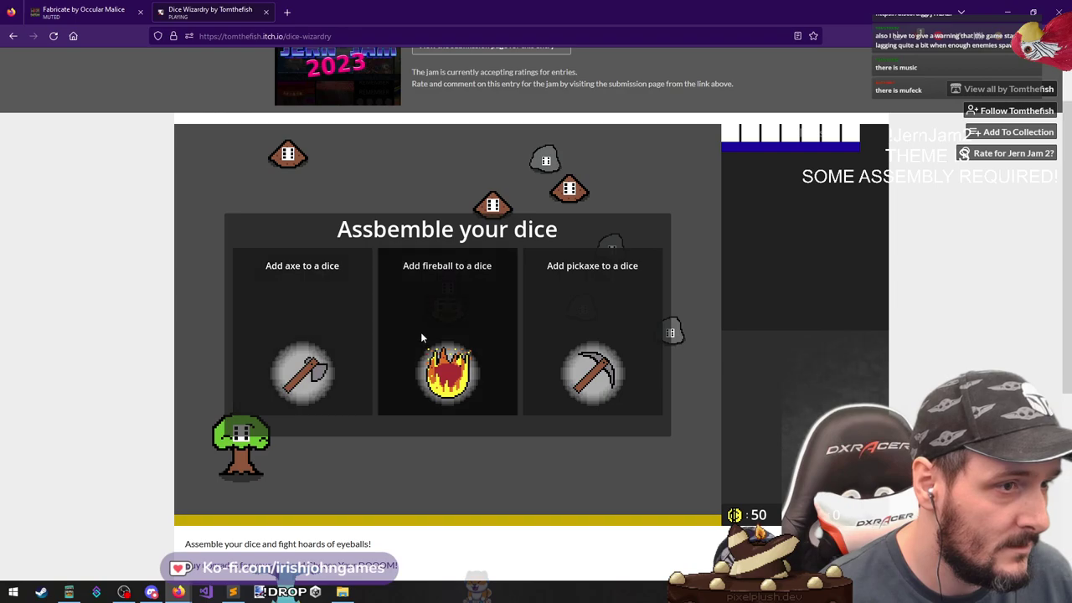
{"action": "left_click", "coordinate": [433, 305]}
{"action": "left_click", "coordinate": [194, 292]}
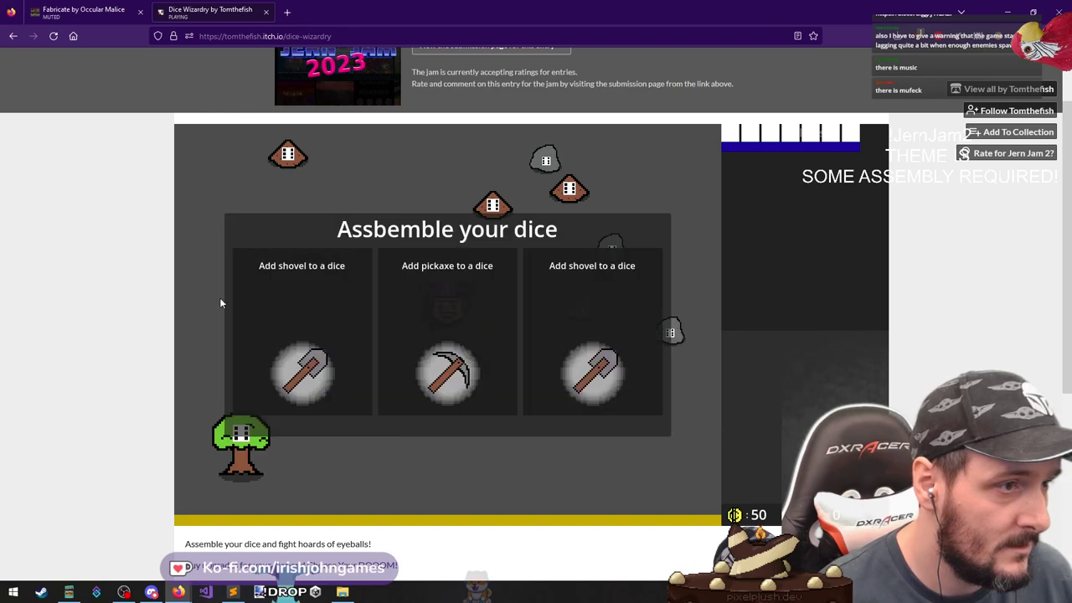
{"action": "left_click", "coordinate": [459, 322]}
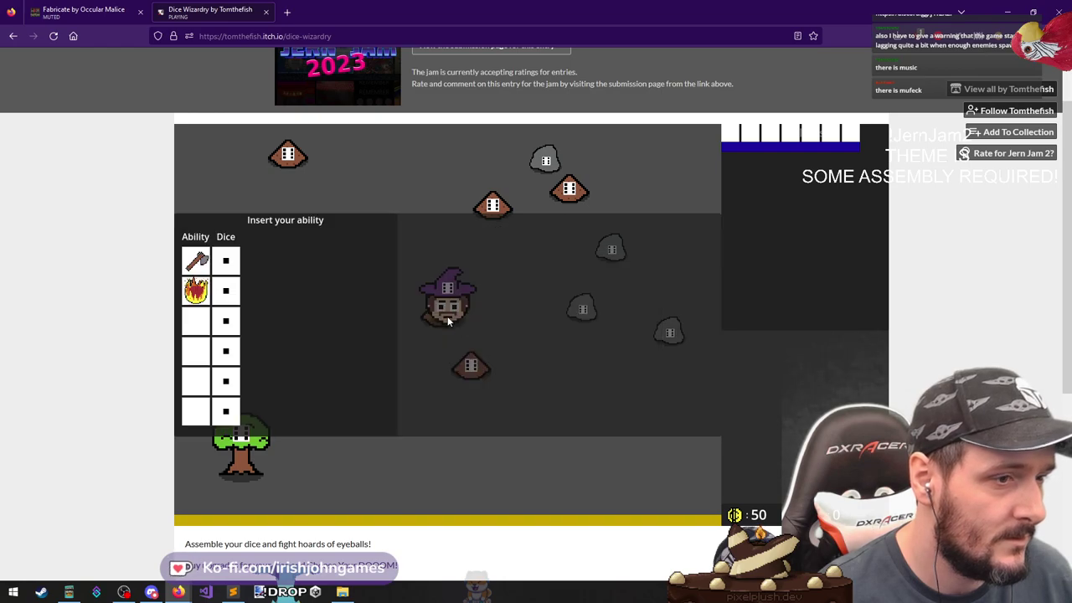
{"action": "left_click", "coordinate": [195, 316]}
Walk the wizard past the nearby dirt piles to the tree and circle along the tree's east side
{"action": "key", "text": "a"}
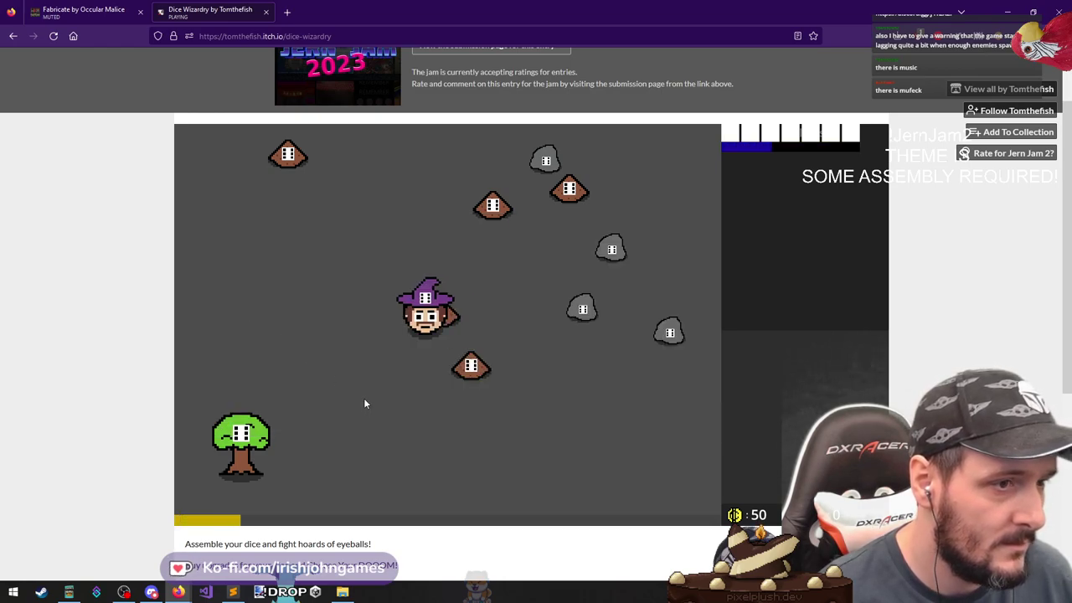
{"action": "key", "text": "d"}
{"action": "key", "text": "s"}
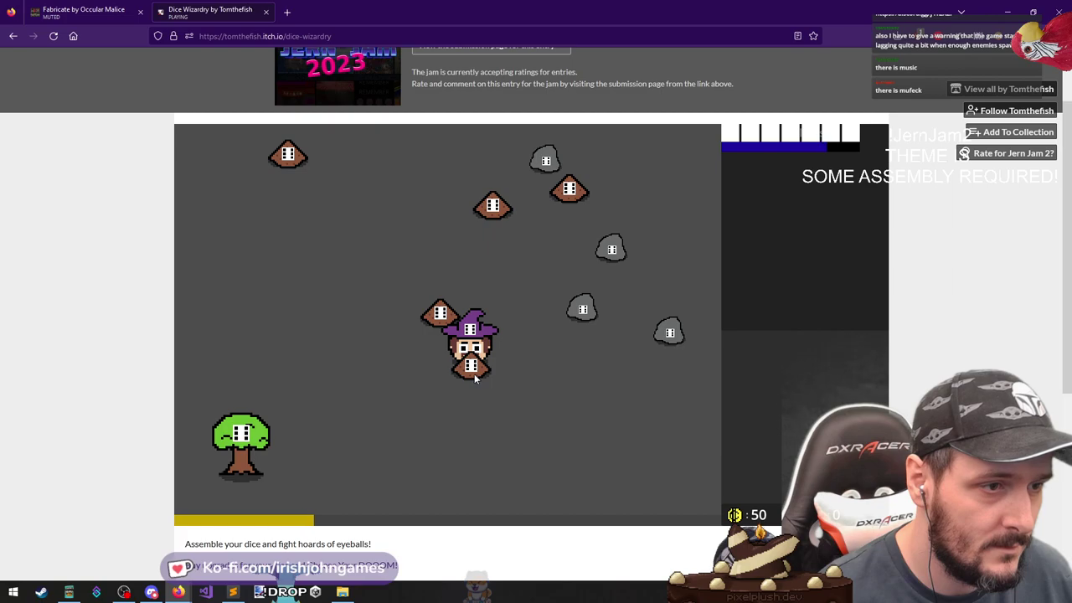
{"action": "key", "text": "a"}
{"action": "key", "text": "s"}
{"action": "key", "text": "a"}
{"action": "key", "text": "s"}
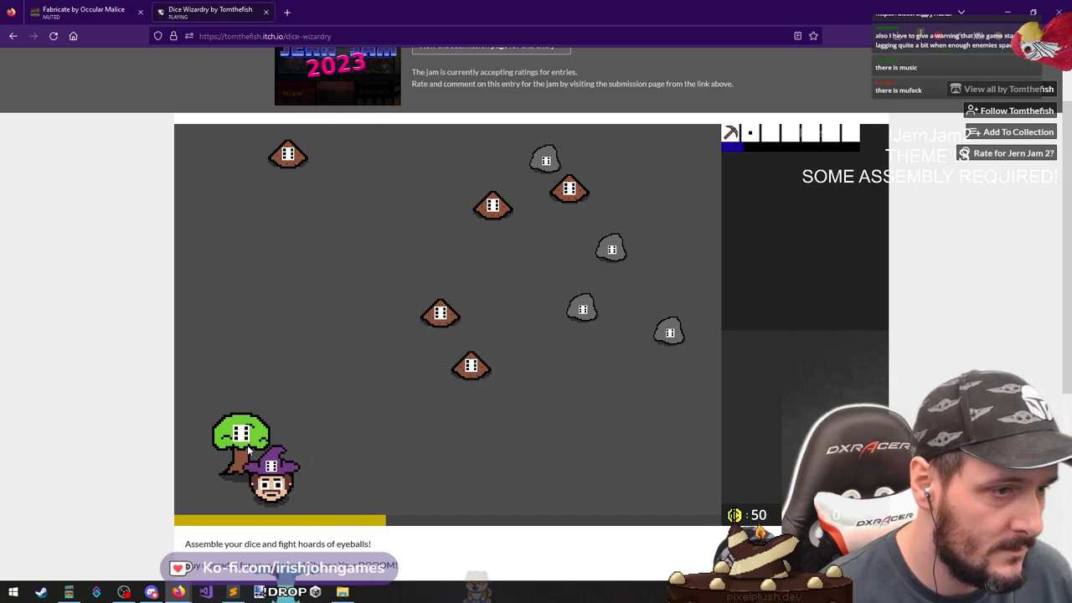
{"action": "key", "text": "w"}
{"action": "key", "text": "d"}
{"action": "key", "text": "w"}
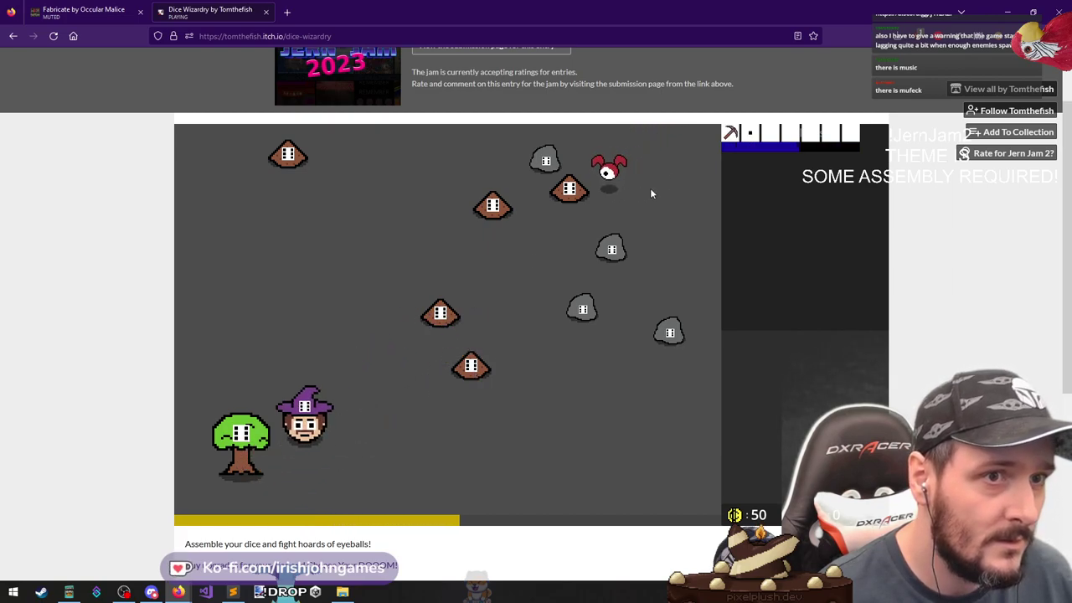
{"action": "key", "text": "s"}
{"action": "key", "text": "a"}
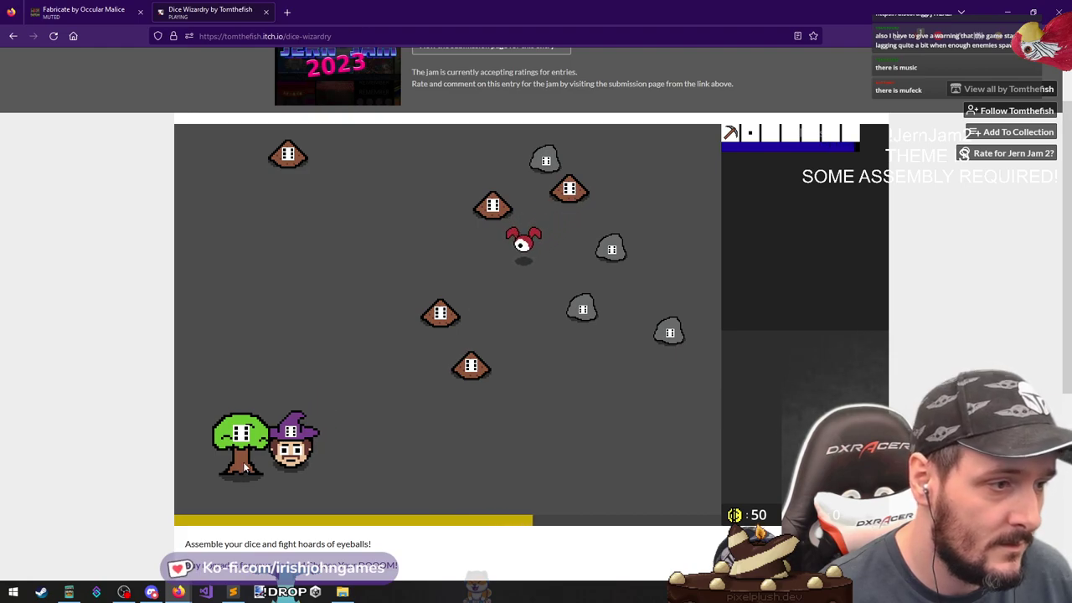
Lead the wizard east across the field's lower area to evade the flying eyeballs
{"action": "key", "text": "d"}
{"action": "key", "text": "s"}
{"action": "key", "text": "w"}
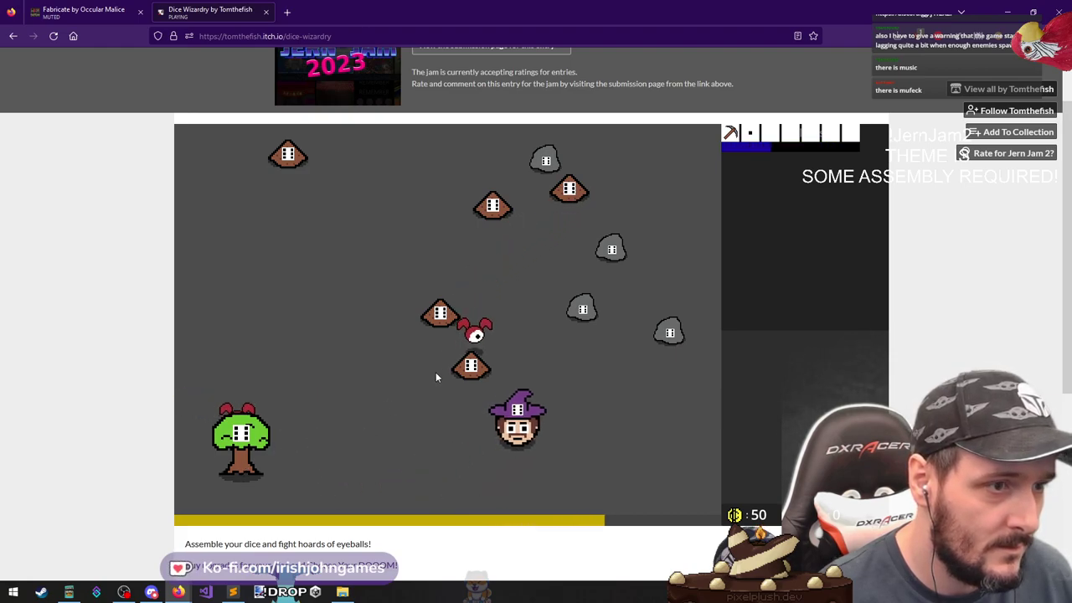
{"action": "key", "text": "s"}
{"action": "key", "text": "d"}
{"action": "key", "text": "s"}
{"action": "key", "text": "d"}
{"action": "key", "text": "w"}
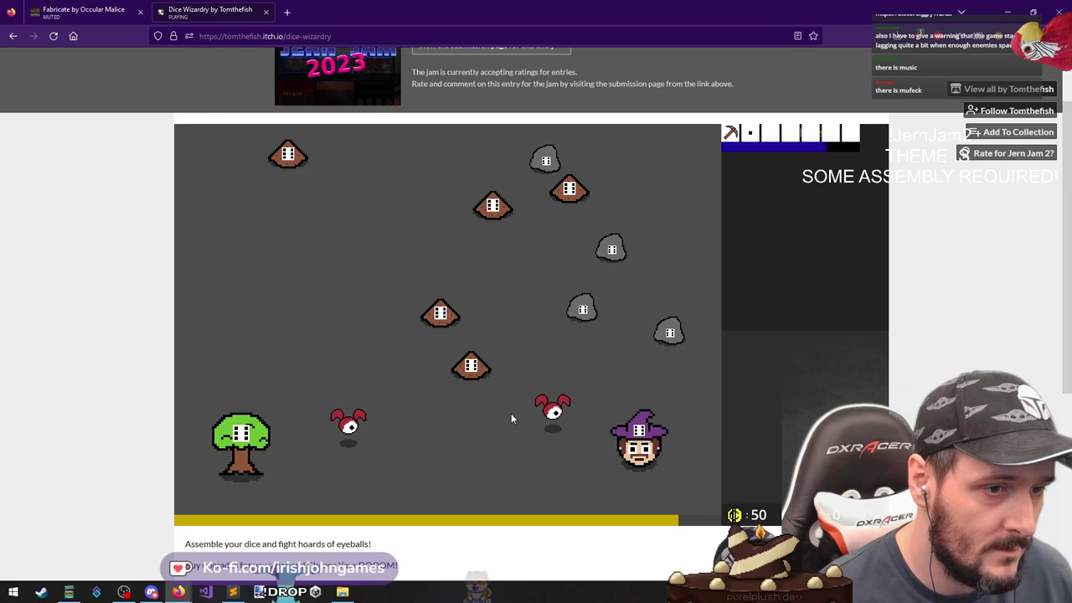
{"action": "key", "text": "d"}
{"action": "key", "text": "s"}
{"action": "key", "text": "a"}
{"action": "key", "text": "a"}
Insert a new ability into the fourth dice slot and choose Red Ogres as the doom
{"action": "key", "text": "e"}
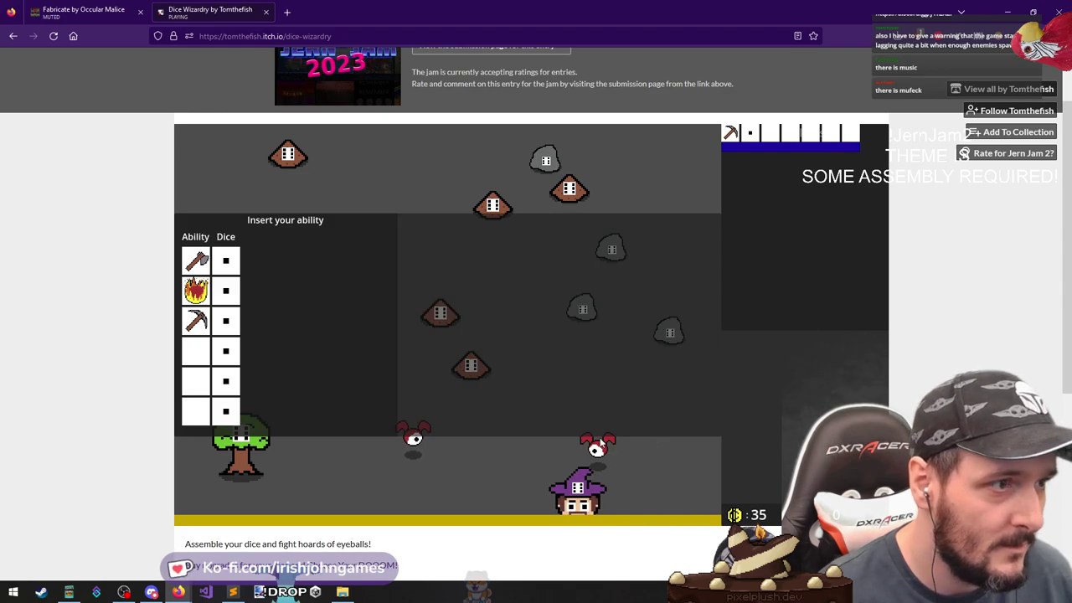
{"action": "left_click", "coordinate": [199, 356]}
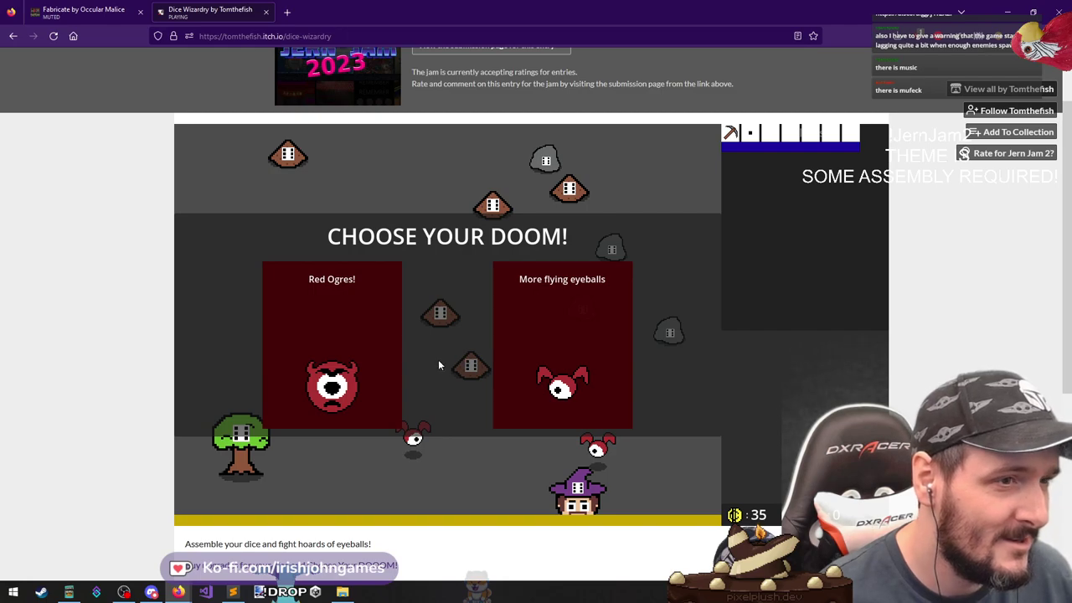
{"action": "left_click", "coordinate": [303, 331]}
Walk the wizard west to the tree and circle around it to chop it down, dodging the eyeballs
{"action": "key", "text": "a"}
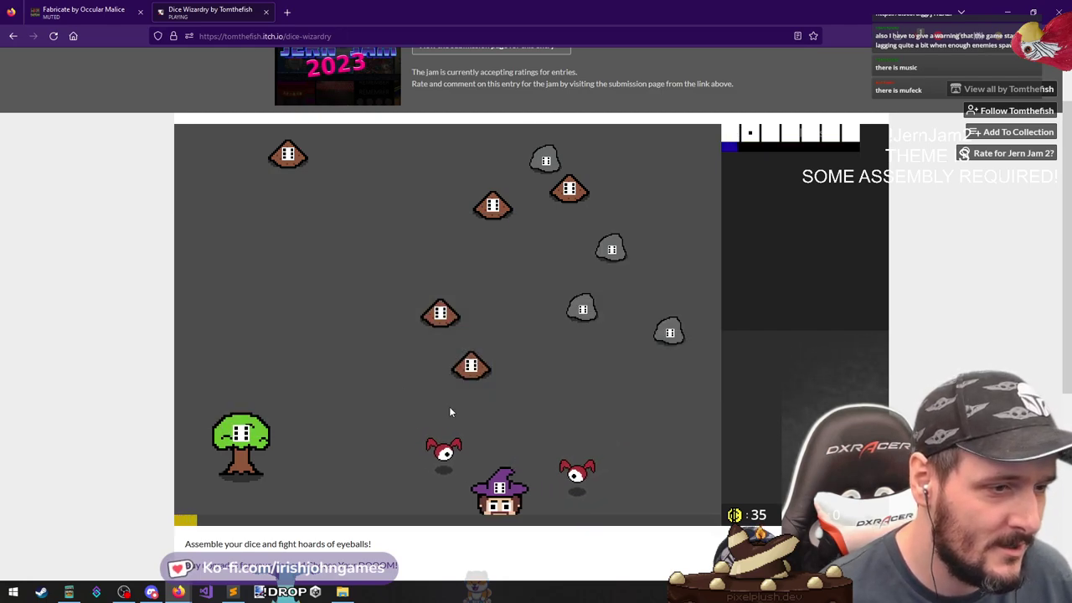
{"action": "key", "text": "w"}
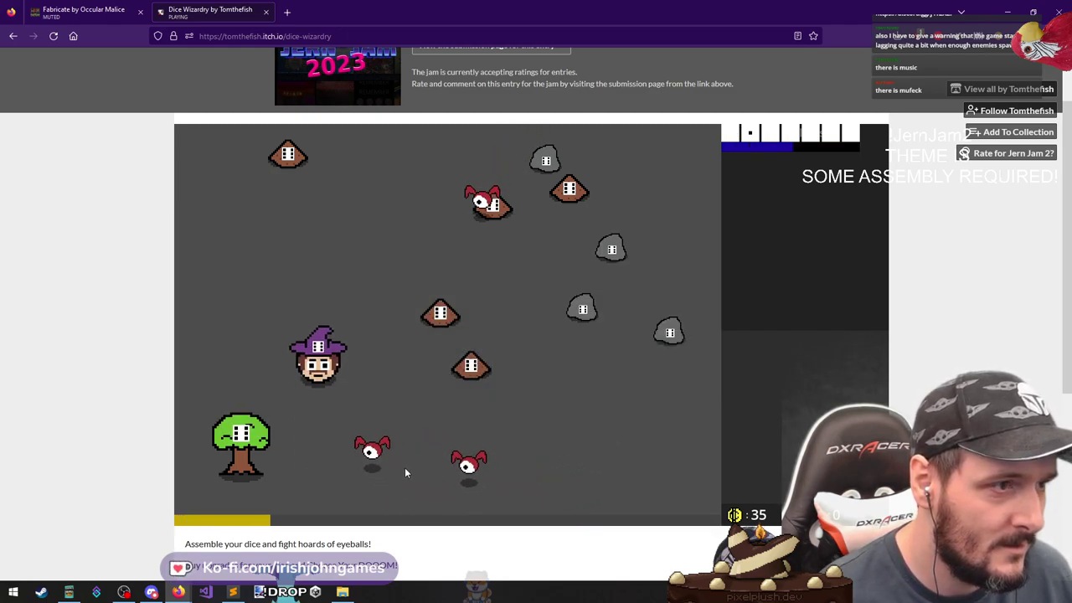
{"action": "key", "text": "a"}
{"action": "key", "text": "w"}
{"action": "key", "text": "a"}
{"action": "key", "text": "s"}
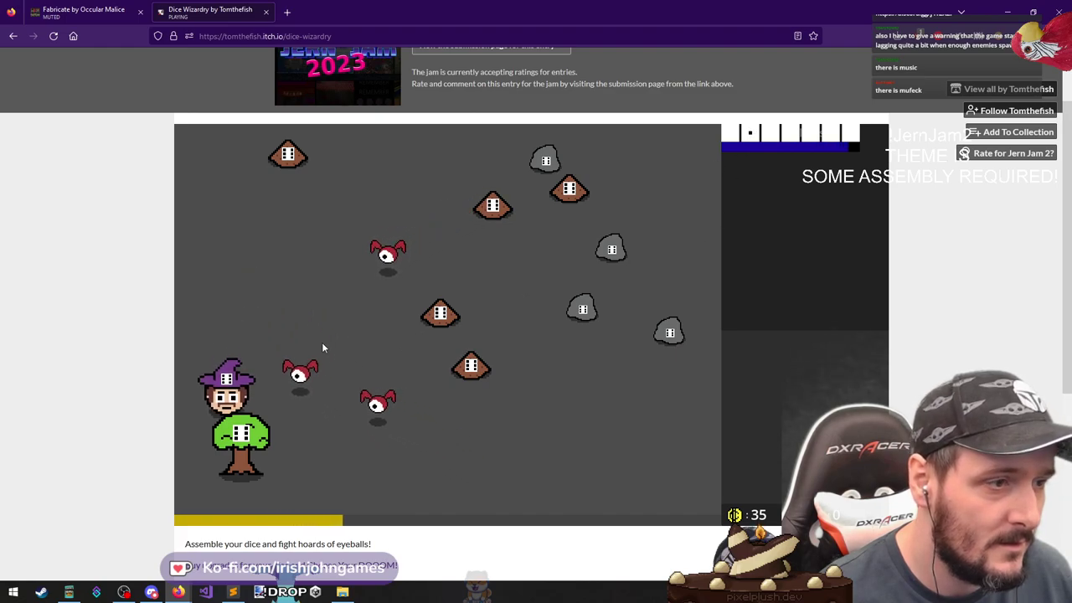
{"action": "key", "text": "s"}
{"action": "key", "text": "a"}
{"action": "key", "text": "d"}
{"action": "key", "text": "w"}
{"action": "key", "text": "s"}
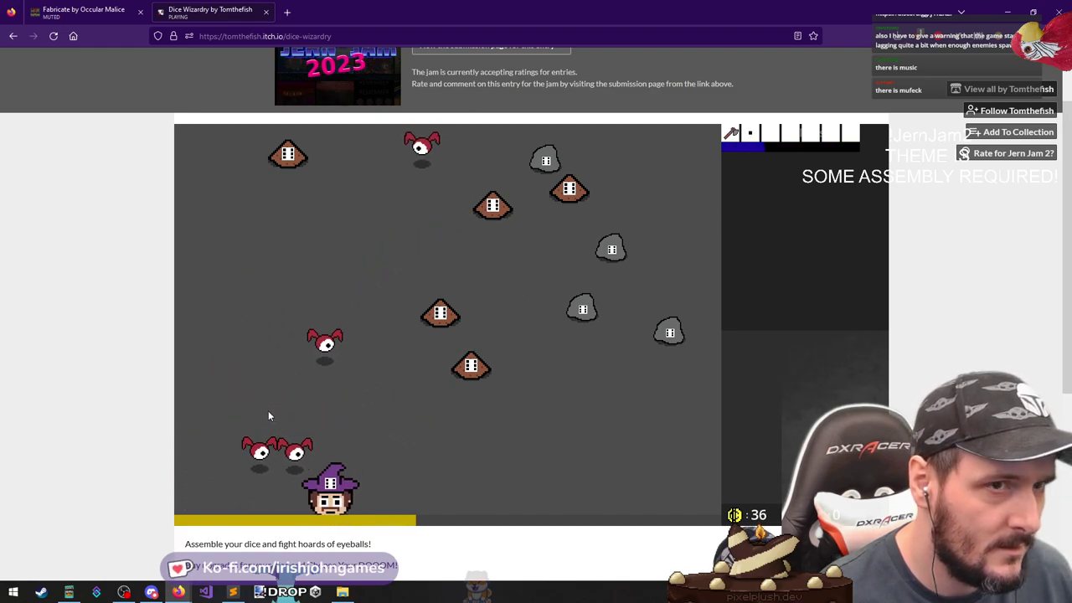
Lead the wizard east across the lower field and up around the rocks along the east edge, away from the eyeballs
{"action": "key", "text": "w"}
{"action": "key", "text": "d"}
{"action": "key", "text": "d"}
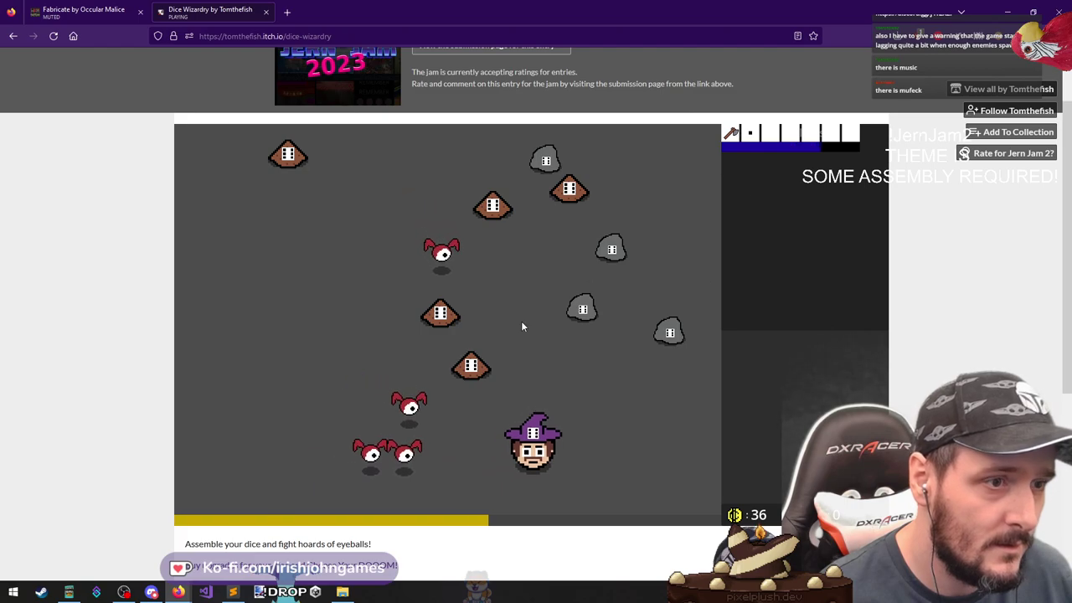
{"action": "key", "text": "d"}
{"action": "key", "text": "w"}
{"action": "key", "text": "d"}
{"action": "key", "text": "s"}
{"action": "key", "text": "d"}
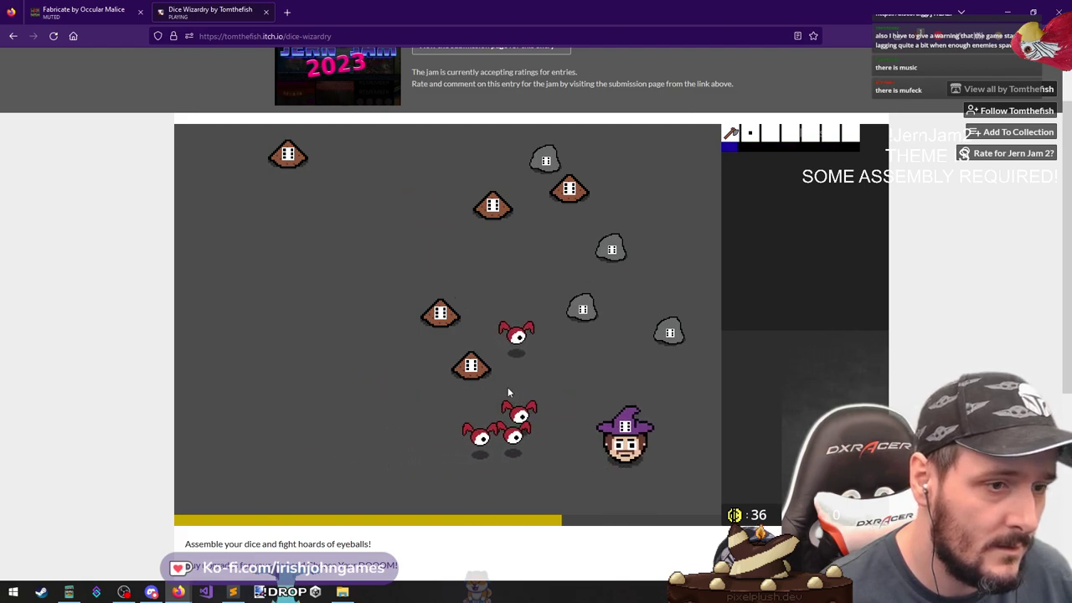
{"action": "key", "text": "d"}
{"action": "key", "text": "w"}
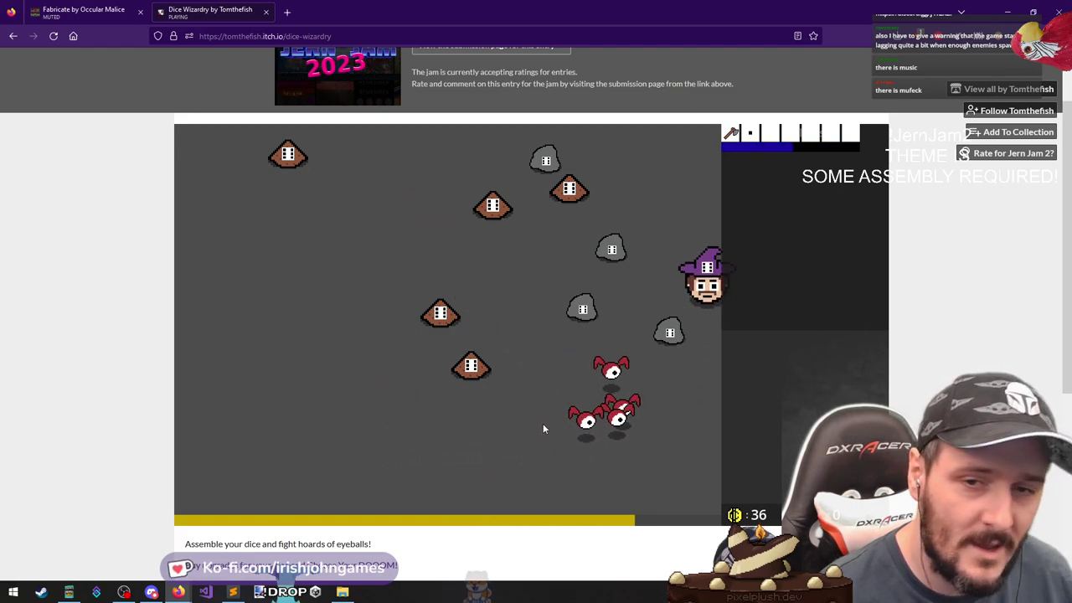
{"action": "key", "text": "w"}
{"action": "key", "text": "a"}
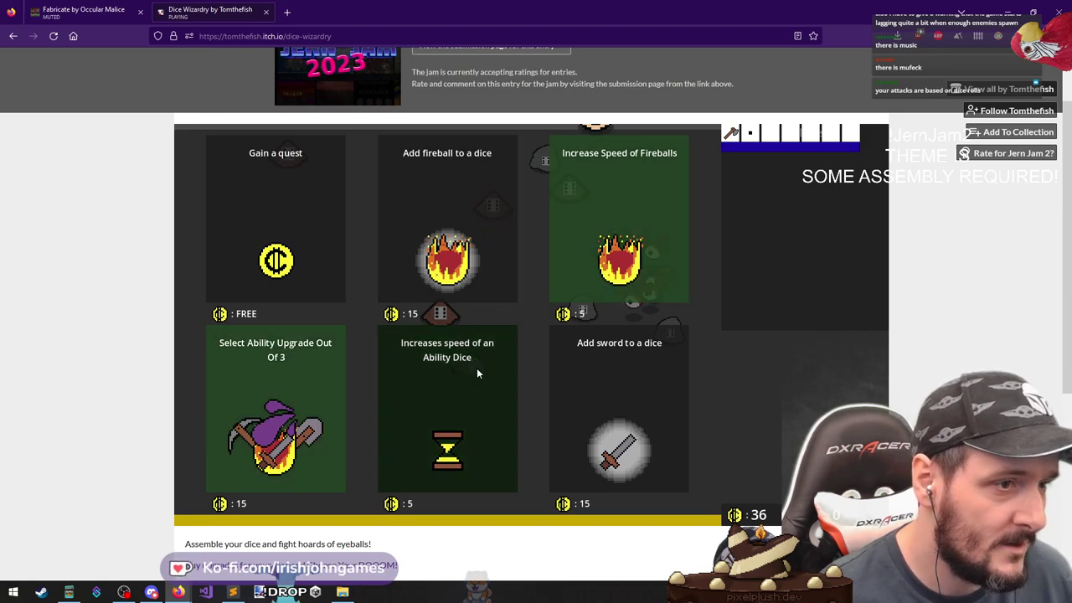
Read the game's description and its movement and upgrade controls on the itch.io page
{"action": "scroll", "coordinate": [22, 366], "scroll_direction": "down", "scroll_amount": 4}
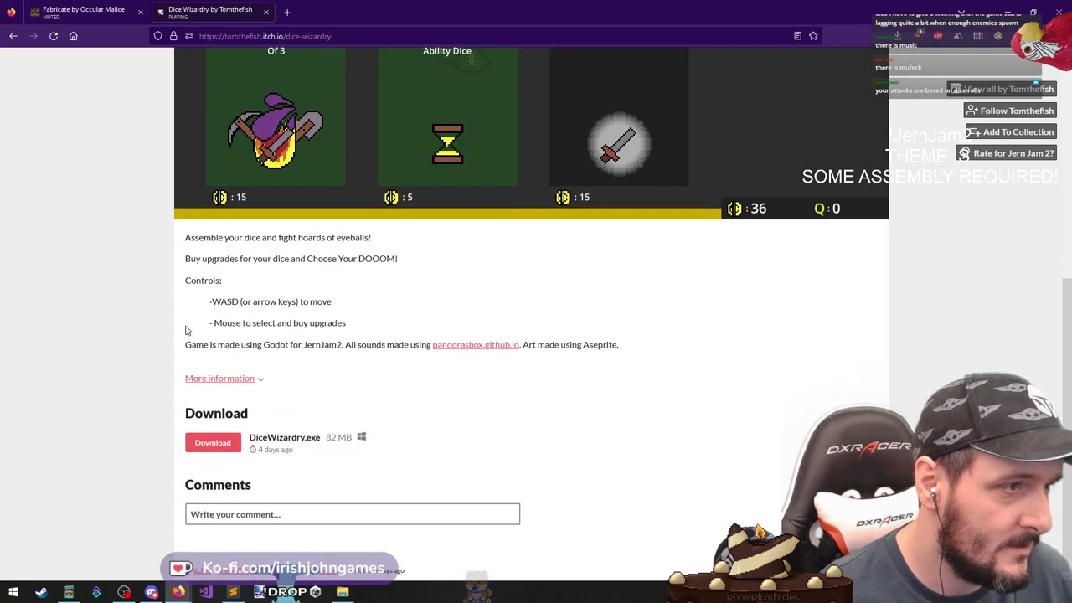
{"action": "left_click_drag", "start_coordinate": [192, 237], "coordinate": [370, 238]}
{"action": "left_click", "coordinate": [198, 260]}
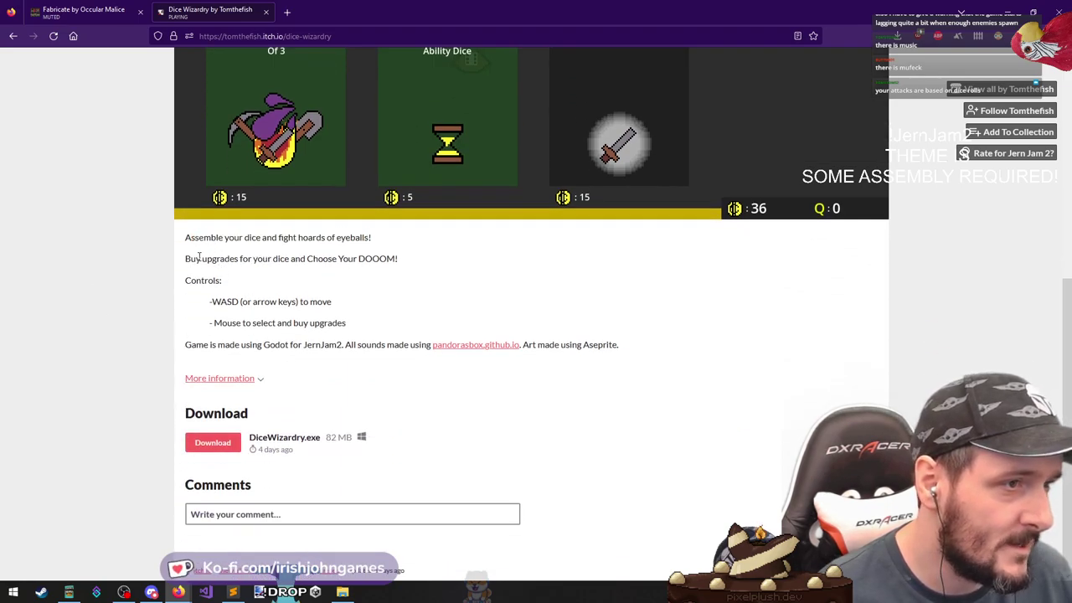
{"action": "left_click_drag", "start_coordinate": [198, 259], "coordinate": [385, 262]}
{"action": "left_click", "coordinate": [315, 263]}
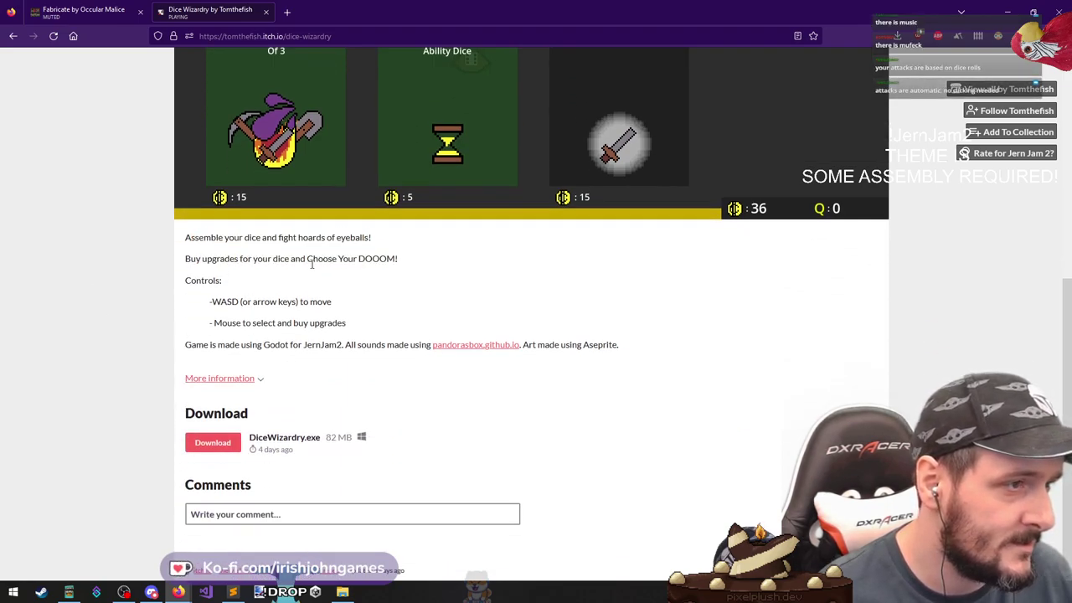
{"action": "left_click_drag", "start_coordinate": [246, 259], "coordinate": [434, 266]}
{"action": "left_click", "coordinate": [207, 305]}
{"action": "left_click_drag", "start_coordinate": [205, 305], "coordinate": [335, 305]}
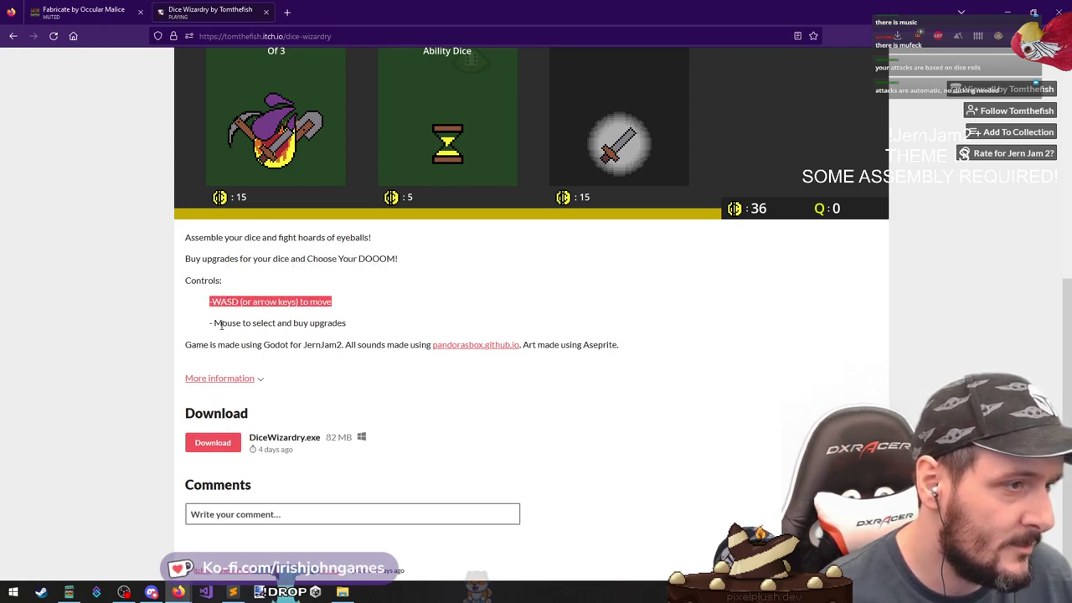
{"action": "left_click_drag", "start_coordinate": [214, 323], "coordinate": [344, 325]}
{"action": "left_click", "coordinate": [372, 325]}
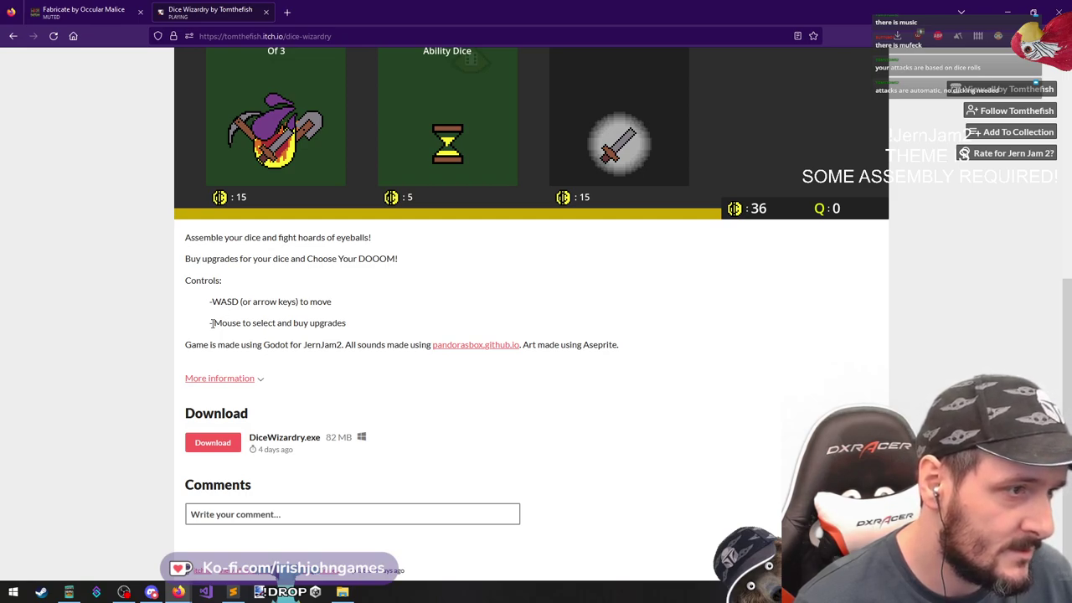
{"action": "left_click_drag", "start_coordinate": [212, 322], "coordinate": [438, 322]}
{"action": "left_click", "coordinate": [439, 322]}
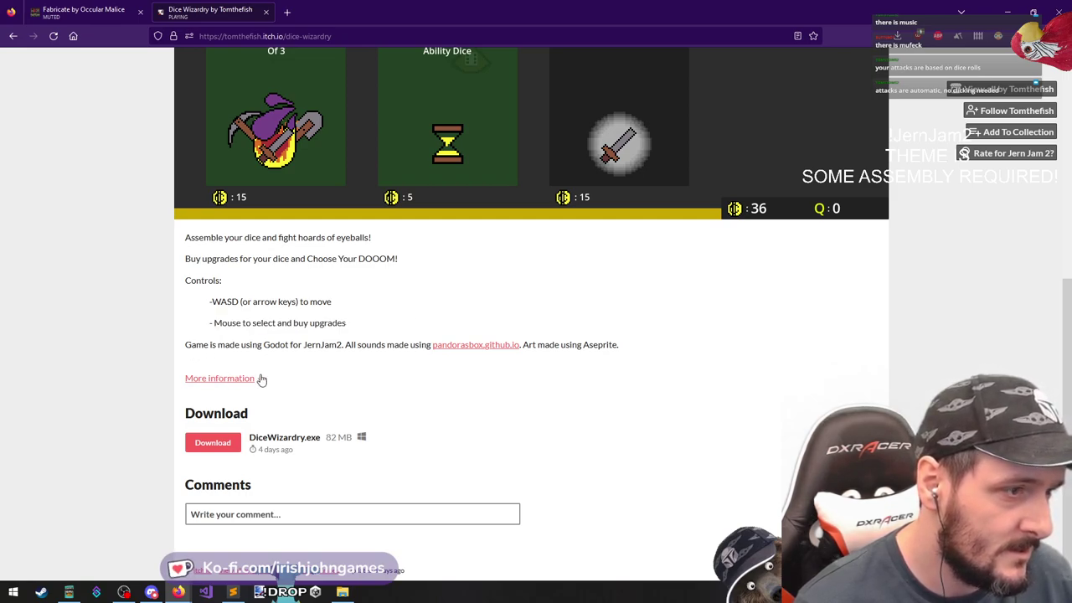
Examine the credits below the controls for the engine, sound and art tools used to make the game
{"action": "scroll", "coordinate": [270, 342], "scroll_direction": "up", "scroll_amount": 2}
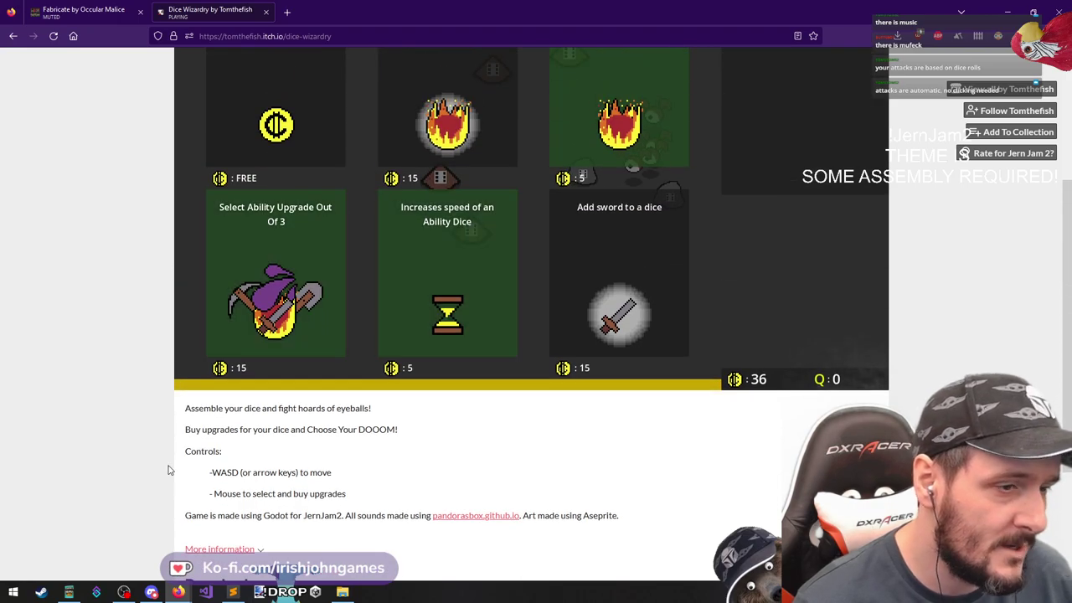
{"action": "scroll", "coordinate": [139, 391], "scroll_direction": "down", "scroll_amount": 2}
{"action": "scroll", "coordinate": [382, 372], "scroll_direction": "up", "scroll_amount": 1}
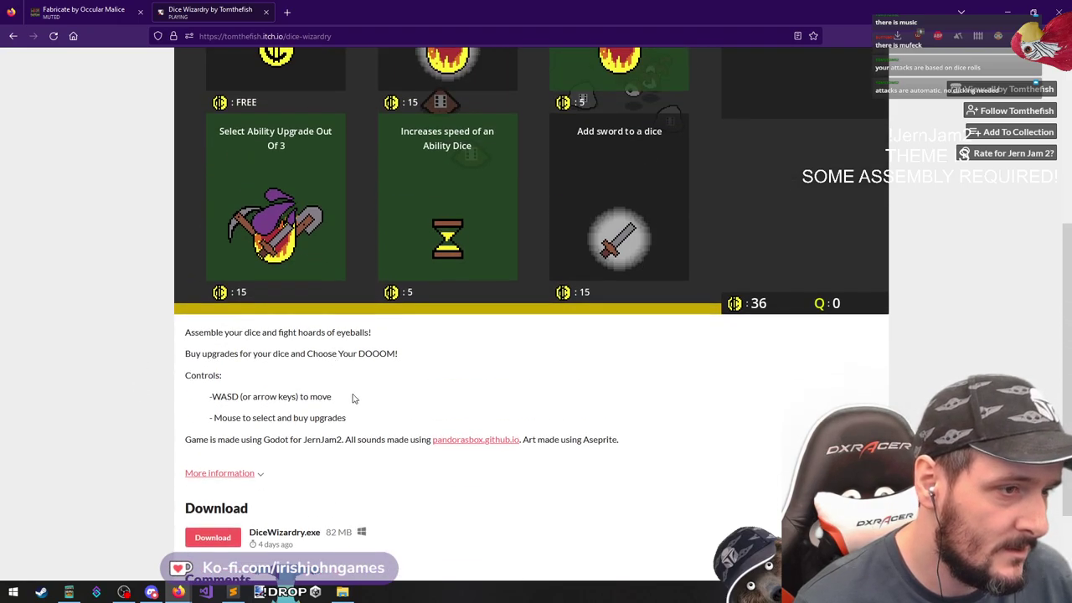
{"action": "left_click_drag", "start_coordinate": [352, 439], "coordinate": [529, 444]}
{"action": "left_click", "coordinate": [549, 444]}
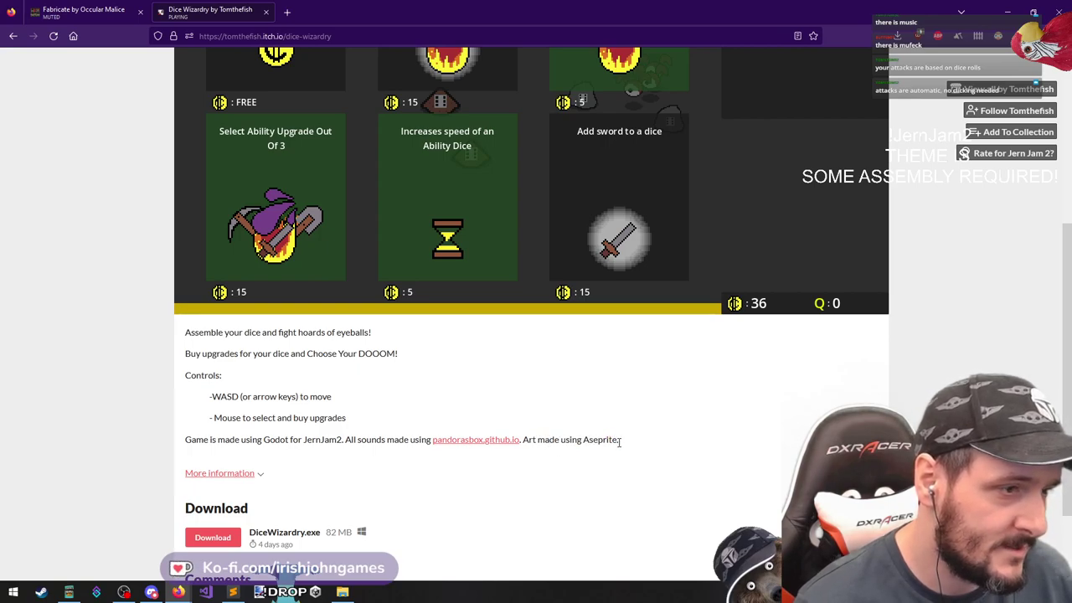
{"action": "scroll", "coordinate": [583, 459], "scroll_direction": "up", "scroll_amount": 1}
{"action": "scroll", "coordinate": [499, 483], "scroll_direction": "down", "scroll_amount": 1}
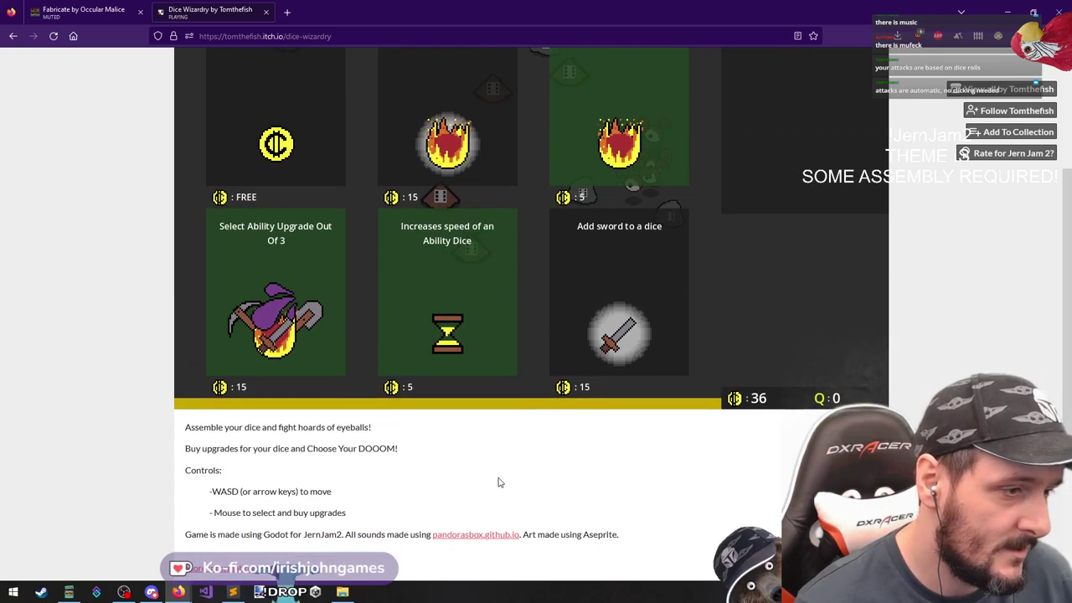
{"action": "left_click_drag", "start_coordinate": [200, 536], "coordinate": [348, 536]}
{"action": "left_click", "coordinate": [384, 498]}
Buy the sword for 15 coins, insert it into the fifth dice slot and choose Increase Flying Eyeball Health as the doom
{"action": "scroll", "coordinate": [392, 436], "scroll_direction": "up", "scroll_amount": 2}
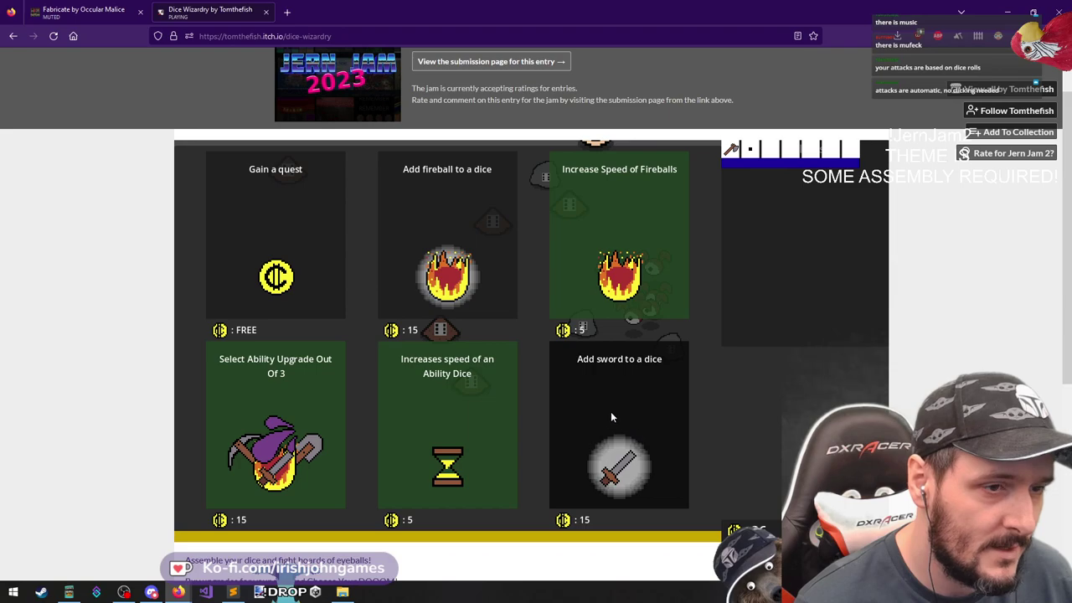
{"action": "left_click", "coordinate": [611, 413]}
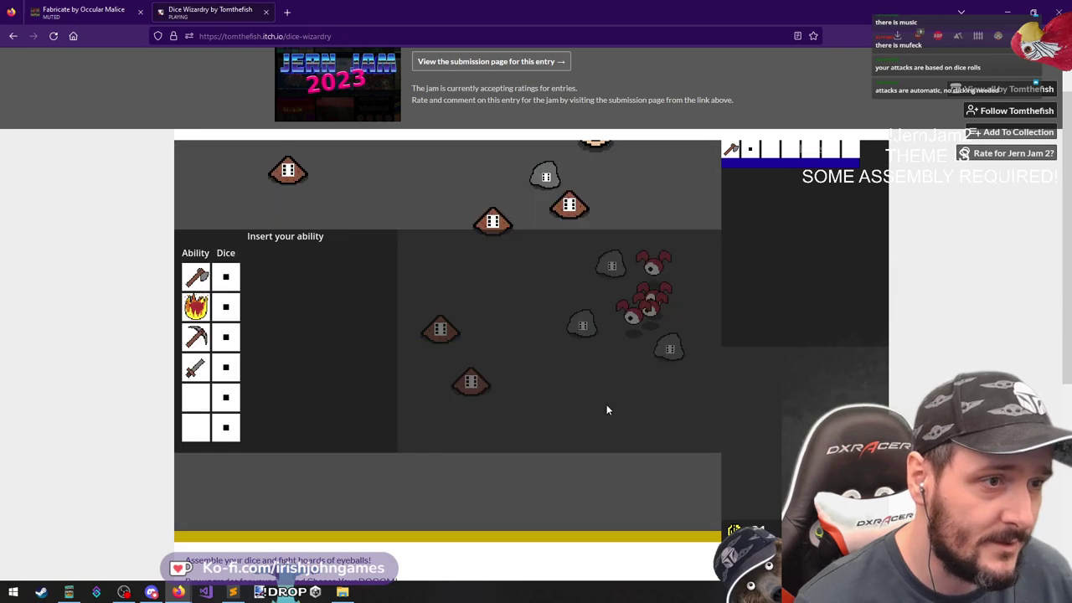
{"action": "left_click", "coordinate": [200, 395]}
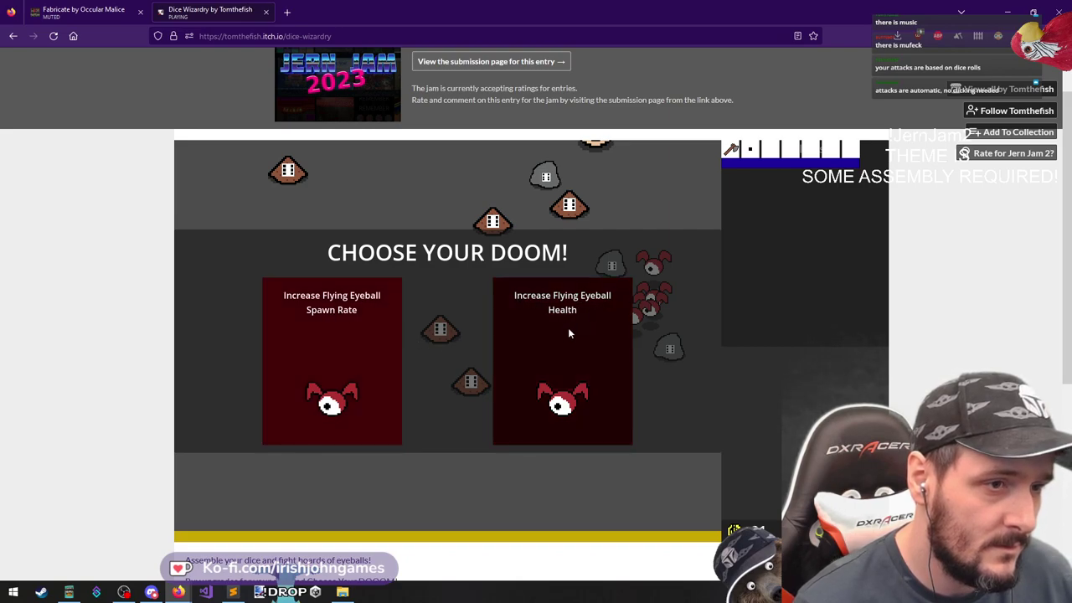
{"action": "left_click", "coordinate": [568, 332]}
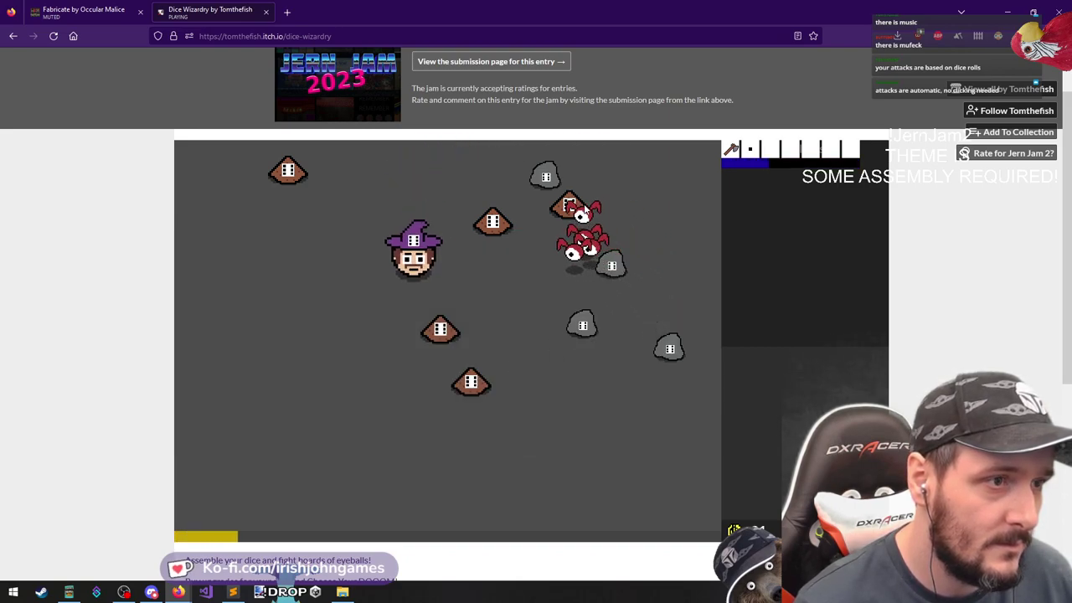
Lead the eyeballs southwest across the field and take the wizard back east below the dirt piles
{"action": "key", "text": "a"}
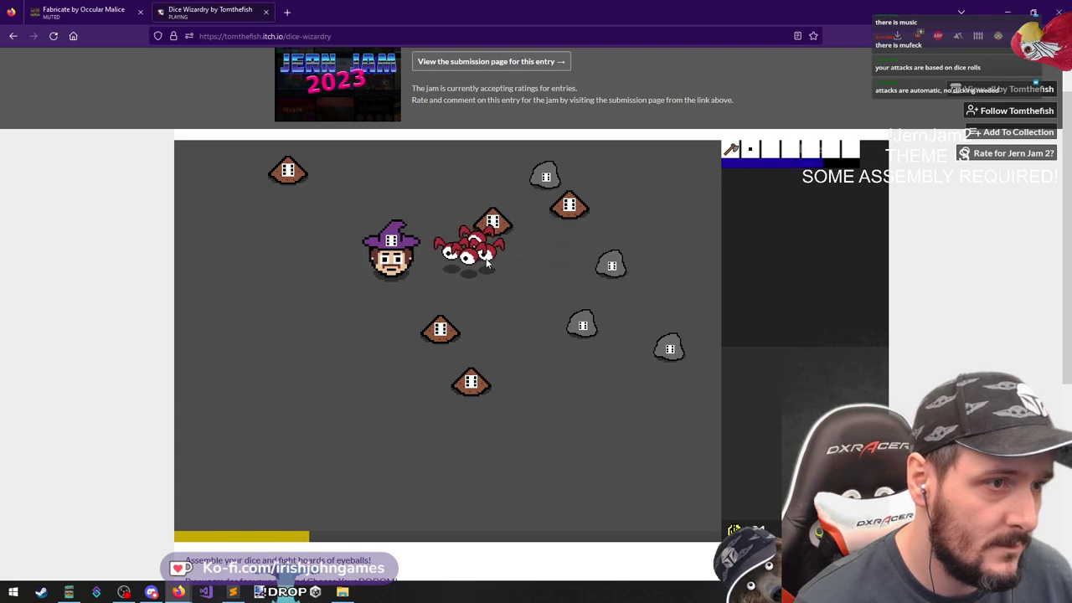
{"action": "key", "text": "a"}
{"action": "key", "text": "s"}
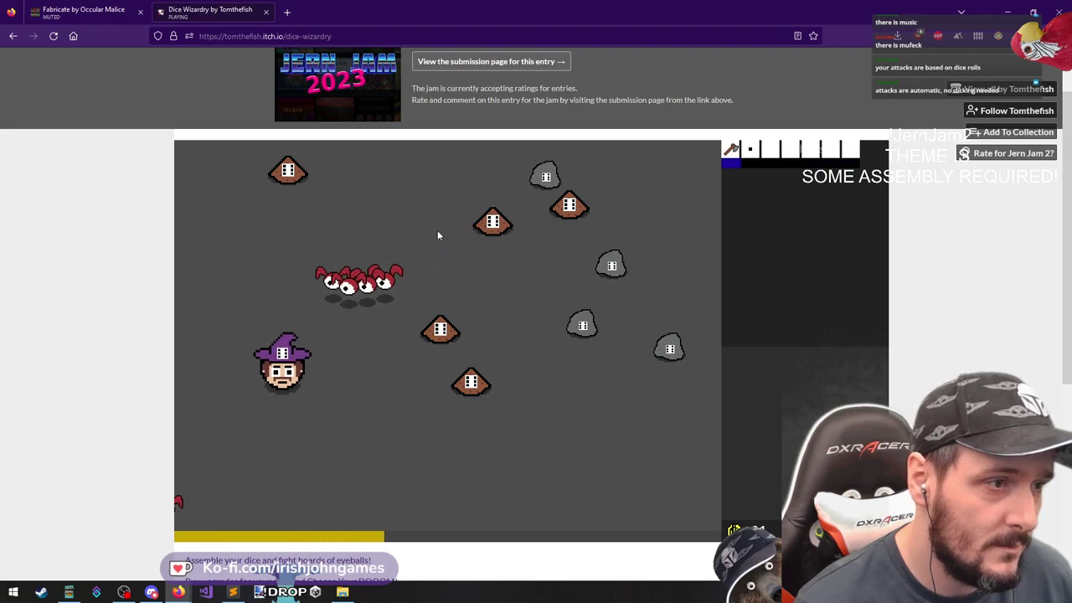
{"action": "key", "text": "d"}
{"action": "key", "text": "d"}
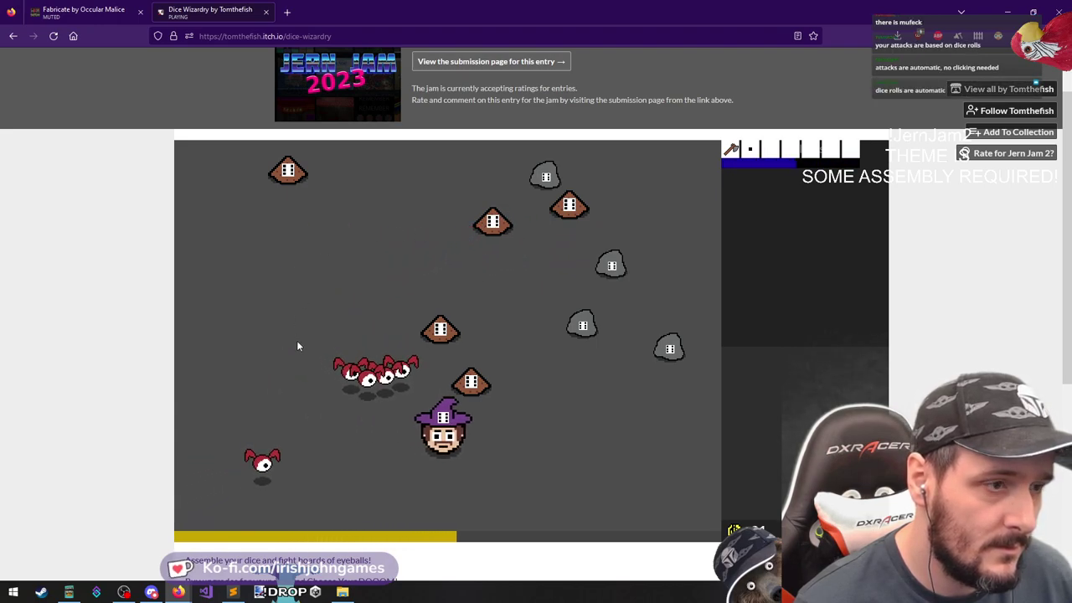
{"action": "key", "text": "w"}
{"action": "key", "text": "s"}
{"action": "key", "text": "d"}
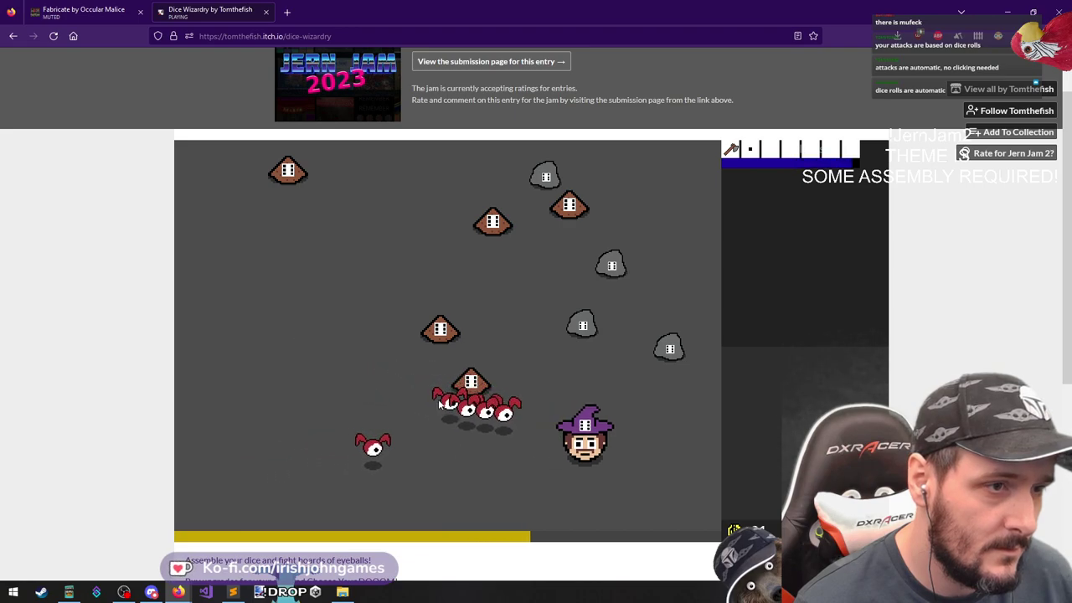
Turn the wizard back through the eyeballs southeast of the dirt piles and retreat west across the lower field
{"action": "key", "text": "w"}
{"action": "key", "text": "s"}
{"action": "key", "text": "d"}
{"action": "key", "text": "a"}
{"action": "key", "text": "w"}
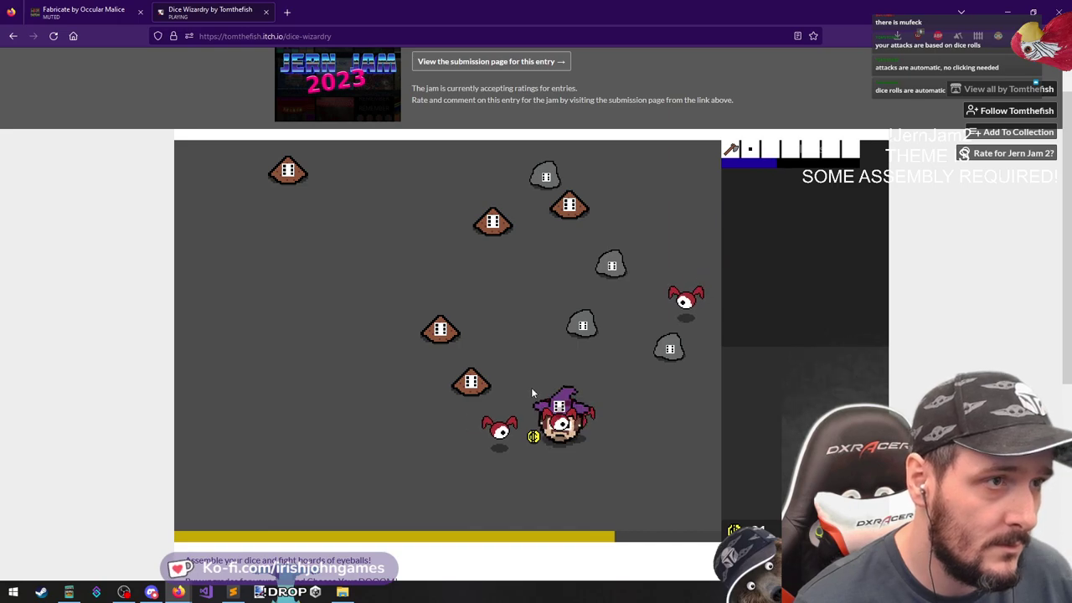
{"action": "key", "text": "a"}
{"action": "key", "text": "a"}
{"action": "key", "text": "s"}
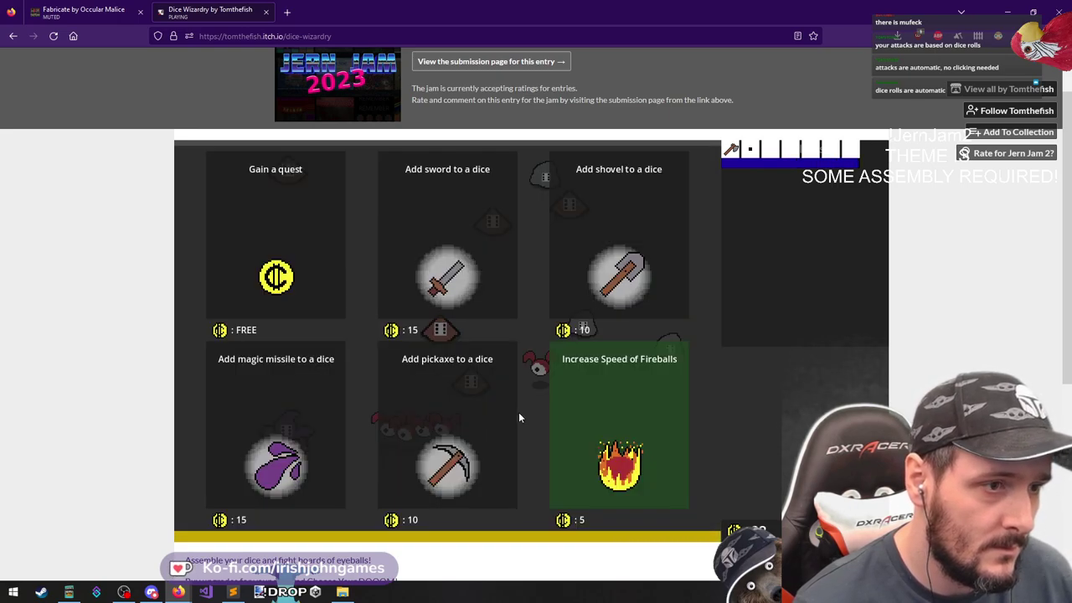
Buy Increase Speed of Fireballs for 5 coins and choose Increase Red Ogre Damage as the doom
{"action": "left_click", "coordinate": [614, 424]}
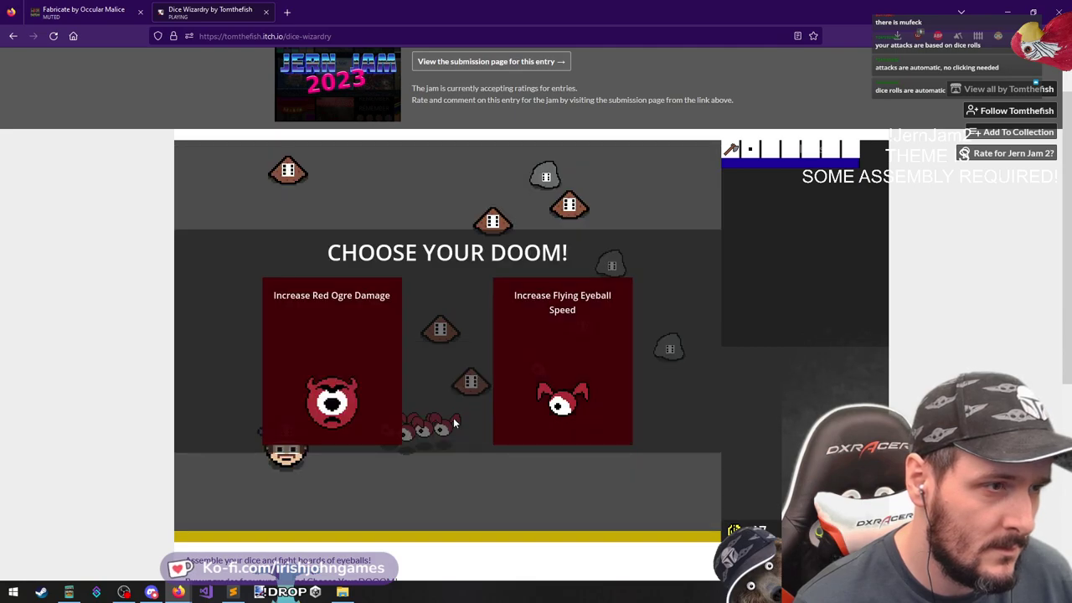
{"action": "left_click", "coordinate": [366, 350]}
Lead the wizard up the field's west side to the northwestern dirt pile, staying ahead of the eyeballs
{"action": "key", "text": "a"}
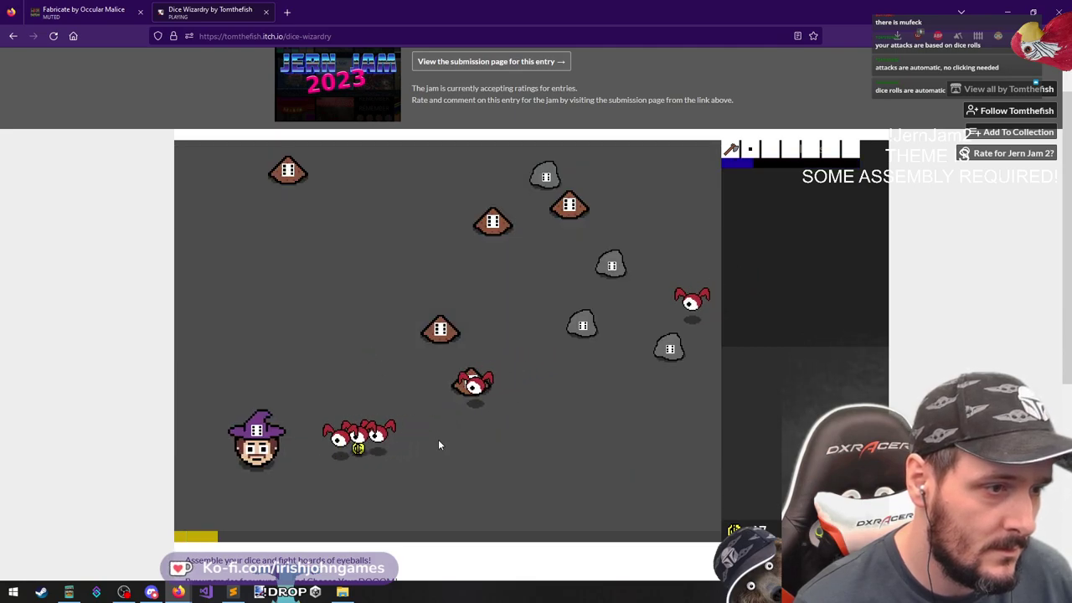
{"action": "key", "text": "s"}
{"action": "key", "text": "w"}
{"action": "key", "text": "d"}
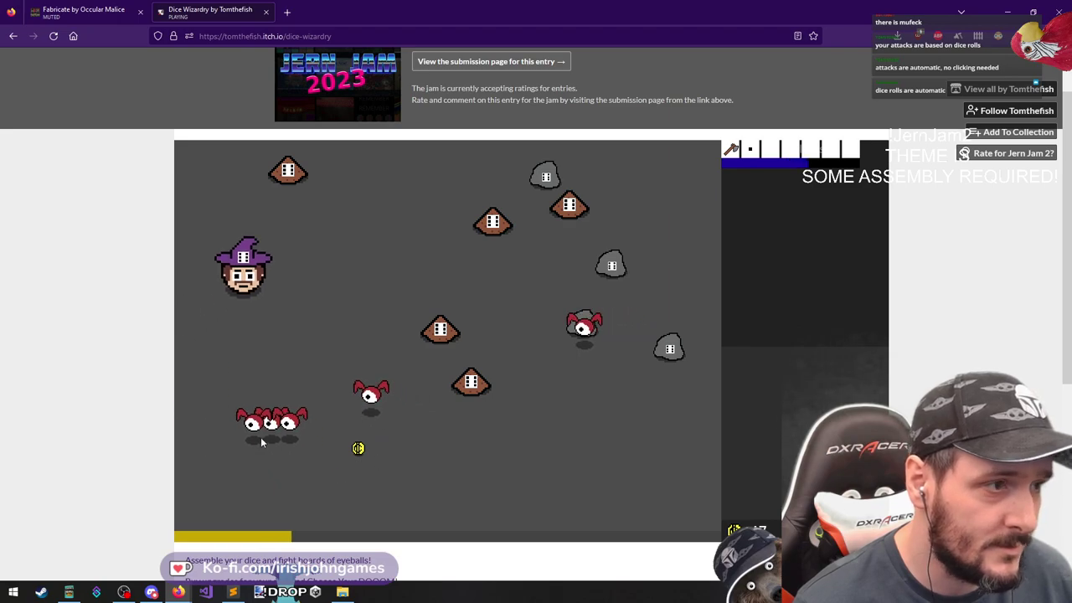
{"action": "key", "text": "w"}
{"action": "key", "text": "d"}
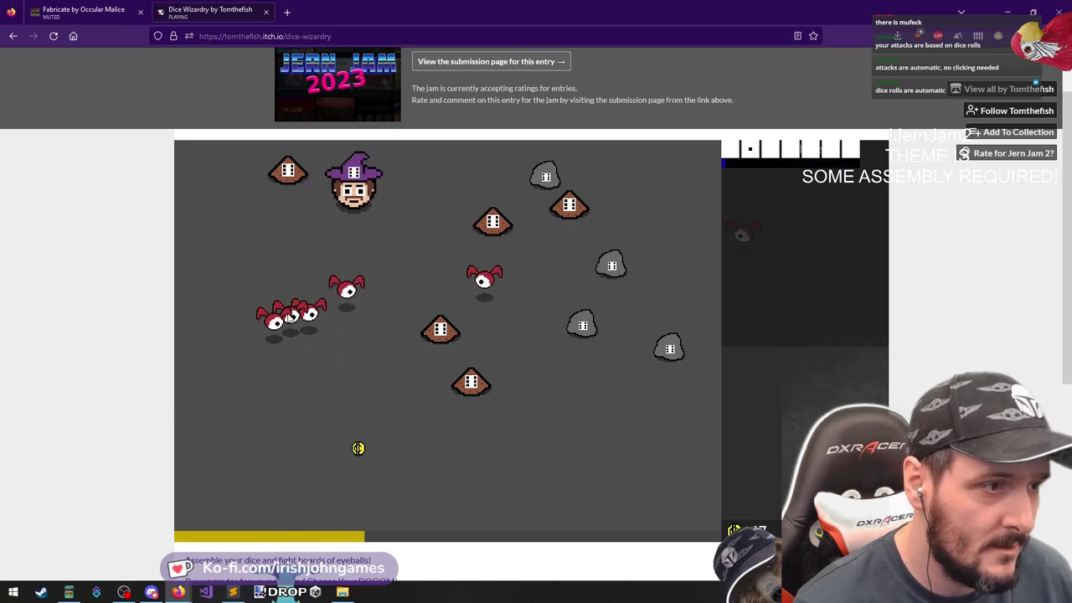
Bring the wizard down the field's west side, collect the dropped coin and run east to the far edge
{"action": "key", "text": "s"}
{"action": "key", "text": "a"}
{"action": "key", "text": "s"}
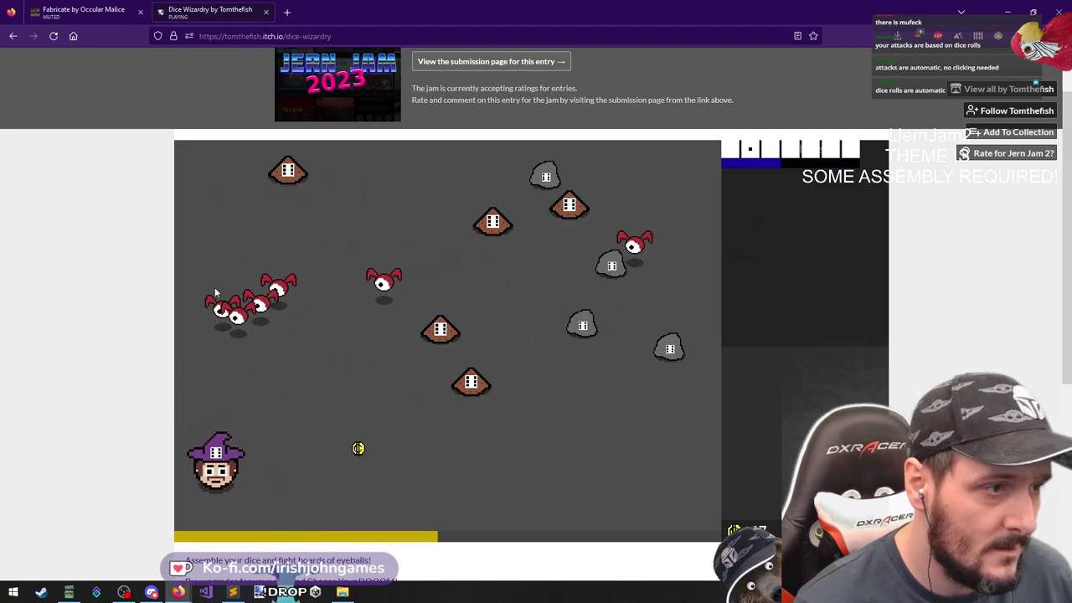
{"action": "key", "text": "d"}
{"action": "key", "text": "w"}
{"action": "key", "text": "s"}
{"action": "key", "text": "d"}
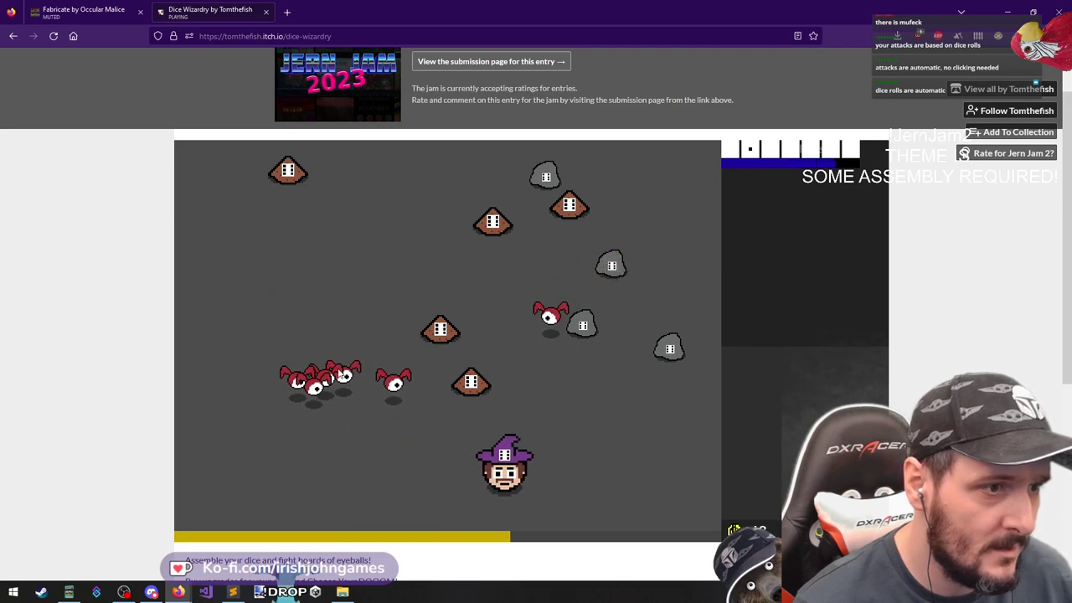
{"action": "key", "text": "d"}
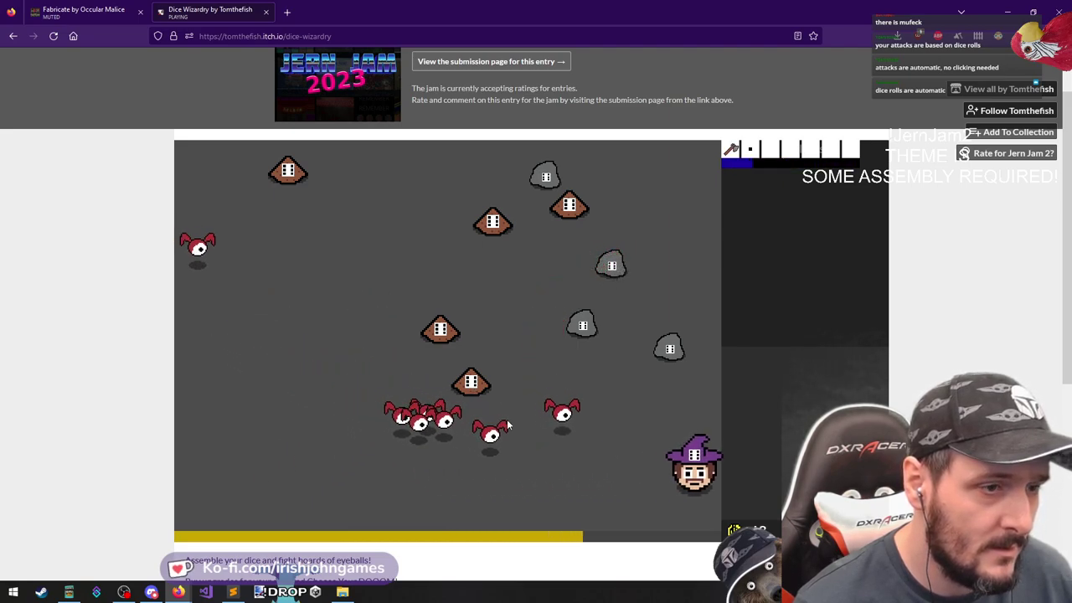
Run the wizard west along the field's lower edge ahead of the eyeballs and up the west side
{"action": "key", "text": "s"}
{"action": "key", "text": "a"}
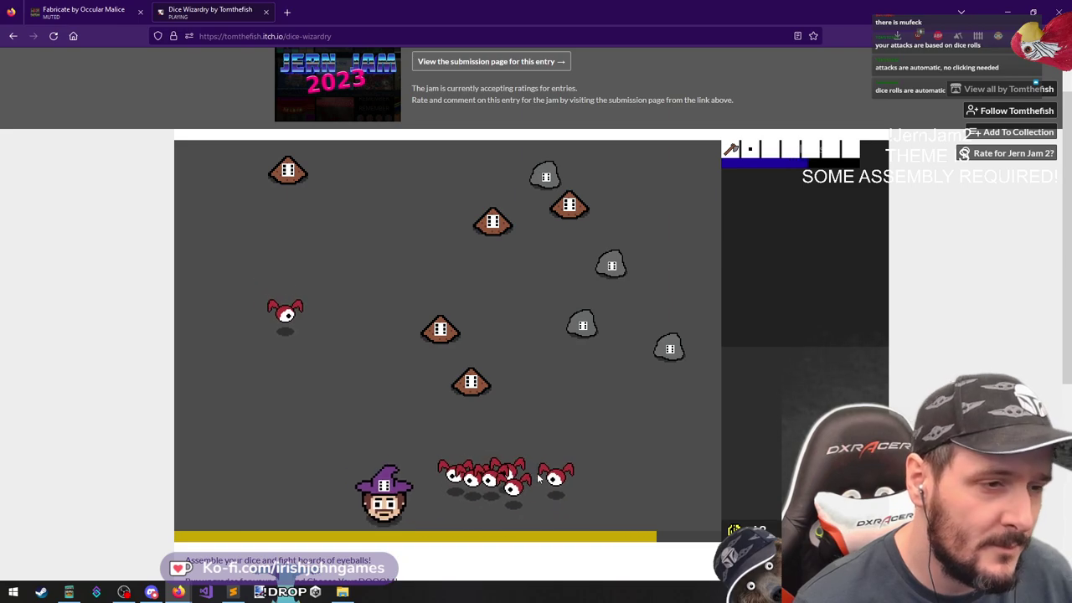
{"action": "key", "text": "w"}
{"action": "key", "text": "a"}
{"action": "key", "text": "w"}
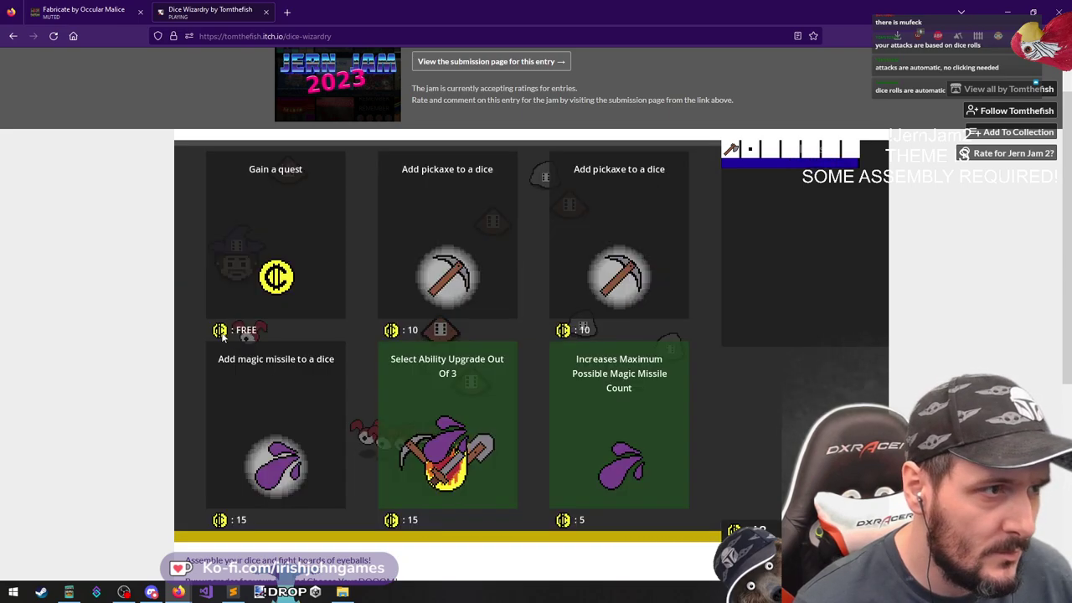
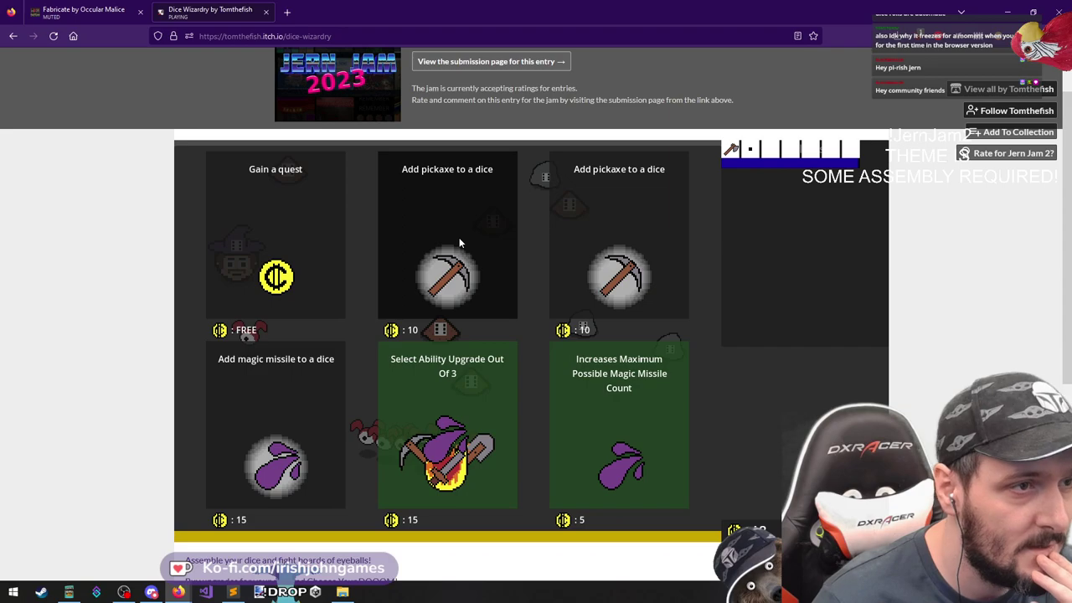
Buy Add magic missile to a dice for 15 coins, insert it in the empty ability slot and choose Eyeball Floaters as the doom
{"action": "left_click", "coordinate": [258, 403]}
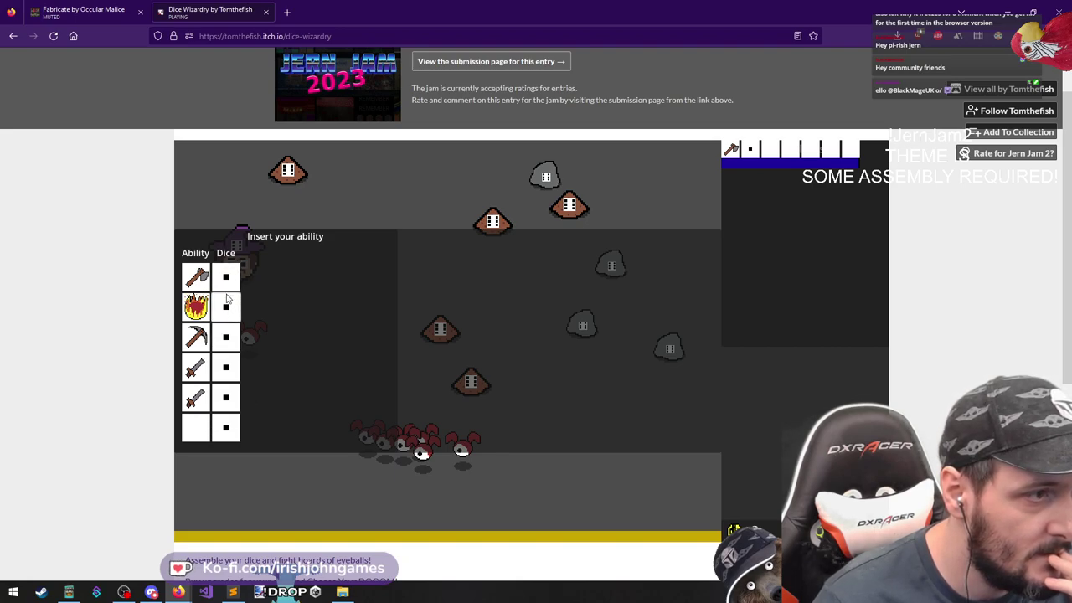
{"action": "left_click", "coordinate": [196, 423]}
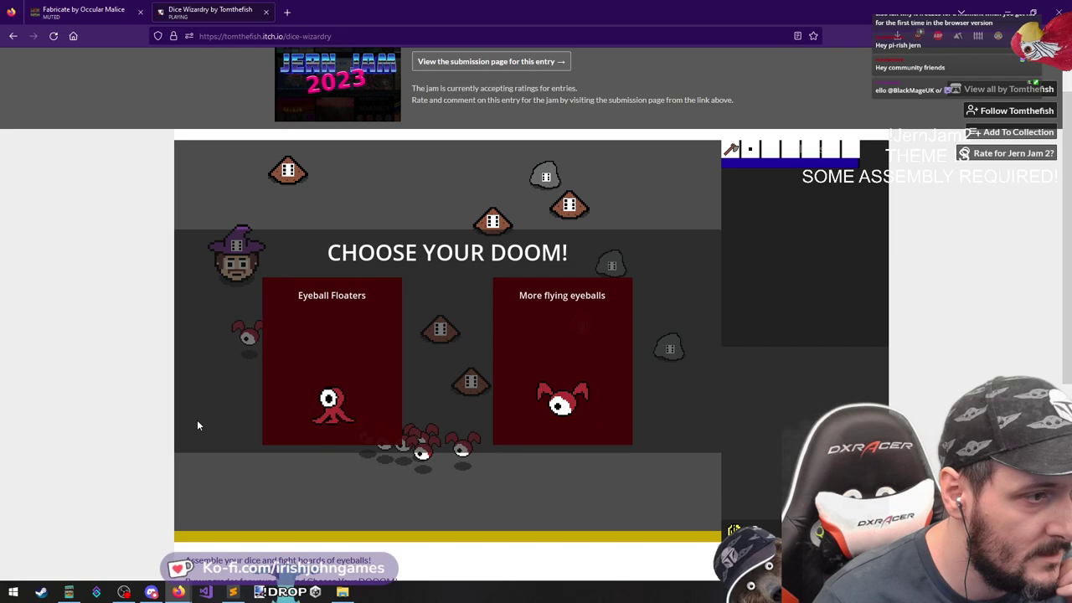
{"action": "left_click", "coordinate": [306, 333]}
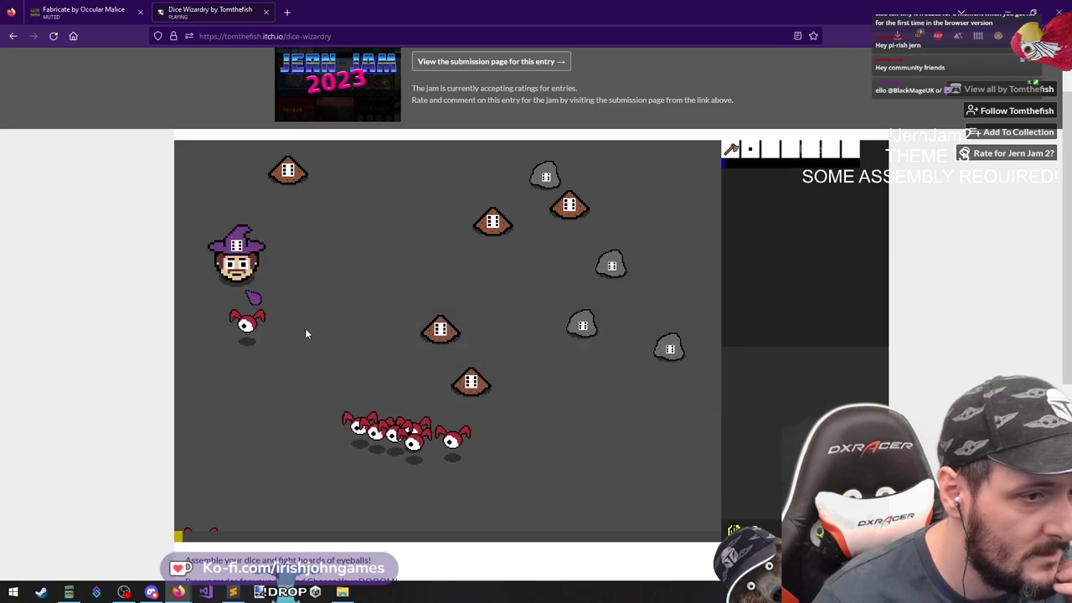
Lead the wizard past the northwestern dirt pile and southeast between the dirt piles and rocks to the lower field
{"action": "key", "text": "d"}
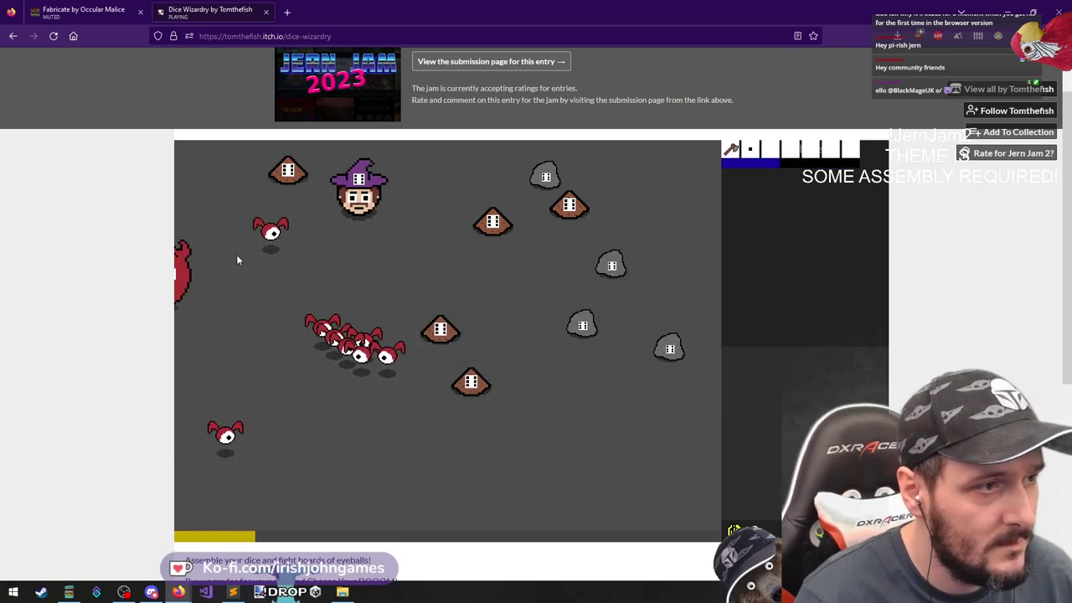
{"action": "key", "text": "d"}
{"action": "key", "text": "s"}
{"action": "key", "text": "d"}
{"action": "key", "text": "s"}
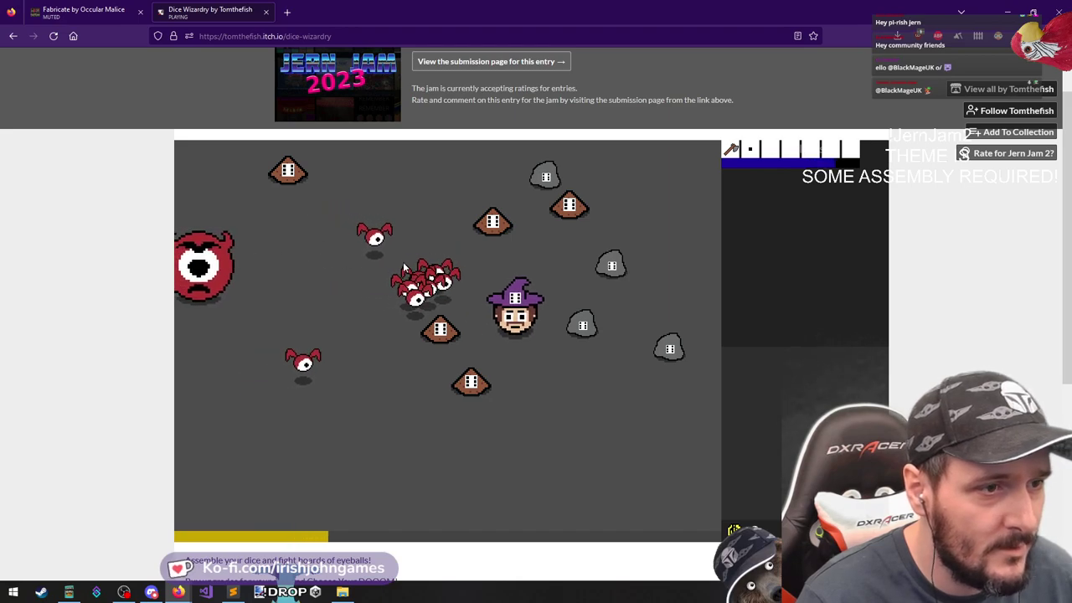
{"action": "key", "text": "s"}
{"action": "key", "text": "d"}
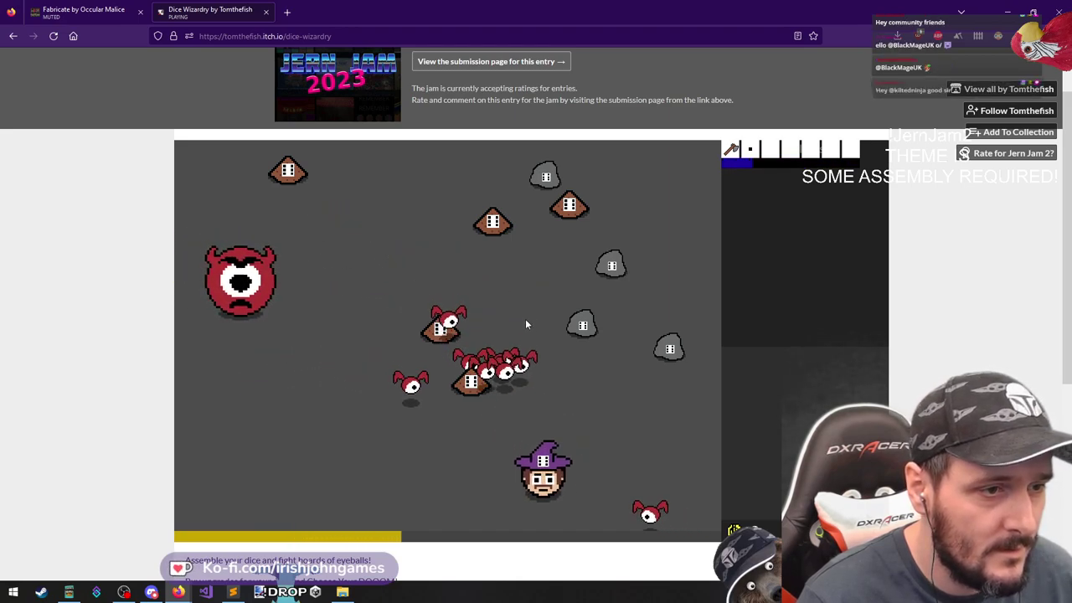
Circle the wizard west around the eyeball swarm and north past the central dirt piles
{"action": "key", "text": "a"}
{"action": "key", "text": "s"}
{"action": "key", "text": "w"}
{"action": "key", "text": "w"}
{"action": "key", "text": "d"}
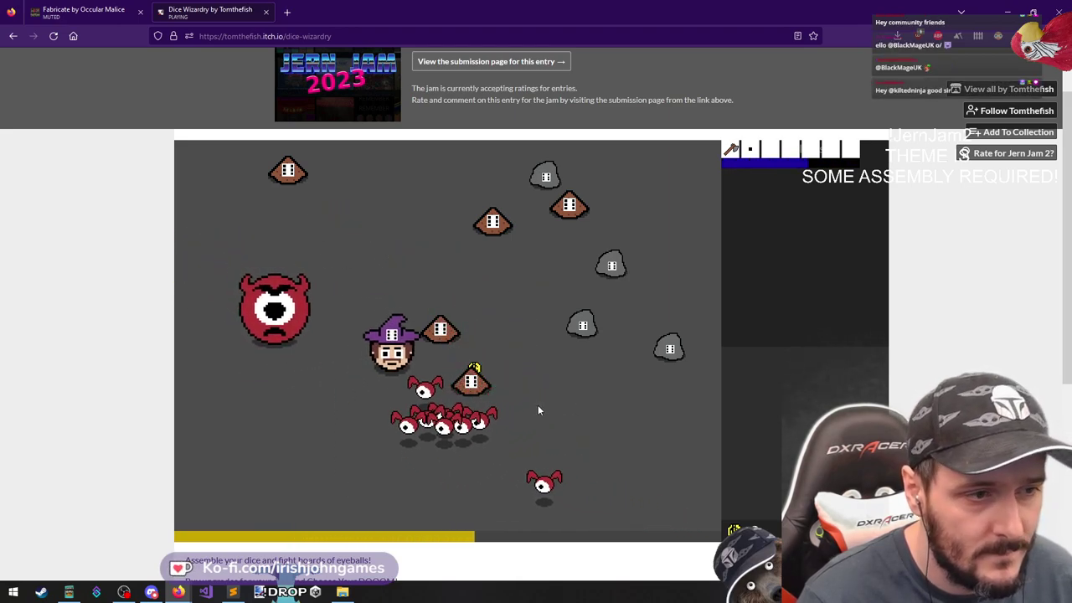
{"action": "key", "text": "w"}
{"action": "key", "text": "a"}
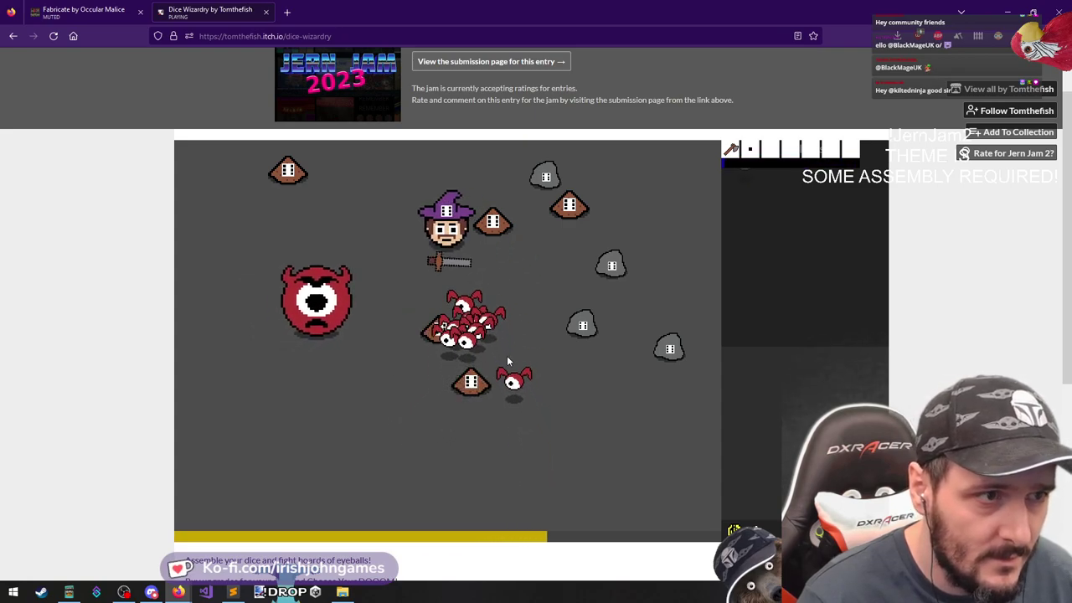
Loop the wizard around the red ogre to the west side of the field, staying ahead of the eyeballs
{"action": "key", "text": "w"}
{"action": "key", "text": "a"}
{"action": "key", "text": "d"}
{"action": "key", "text": "a"}
{"action": "key", "text": "a"}
{"action": "key", "text": "s"}
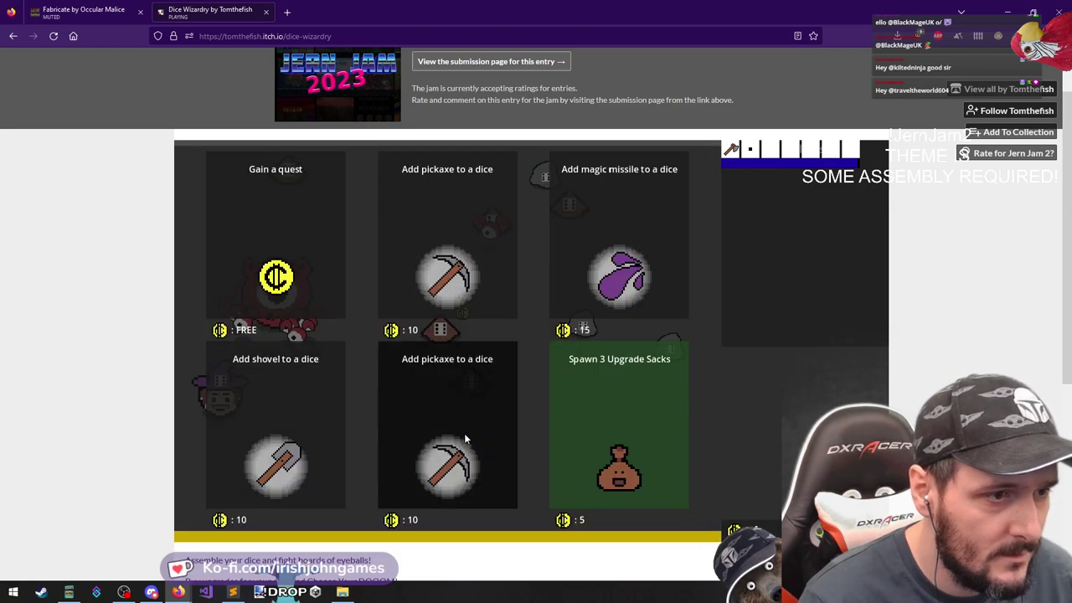
Buy Spawn 3 Upgrade Sacks for 5 coins and choose Increase Flying Eyeball Damage as the doom
{"action": "left_click", "coordinate": [622, 410]}
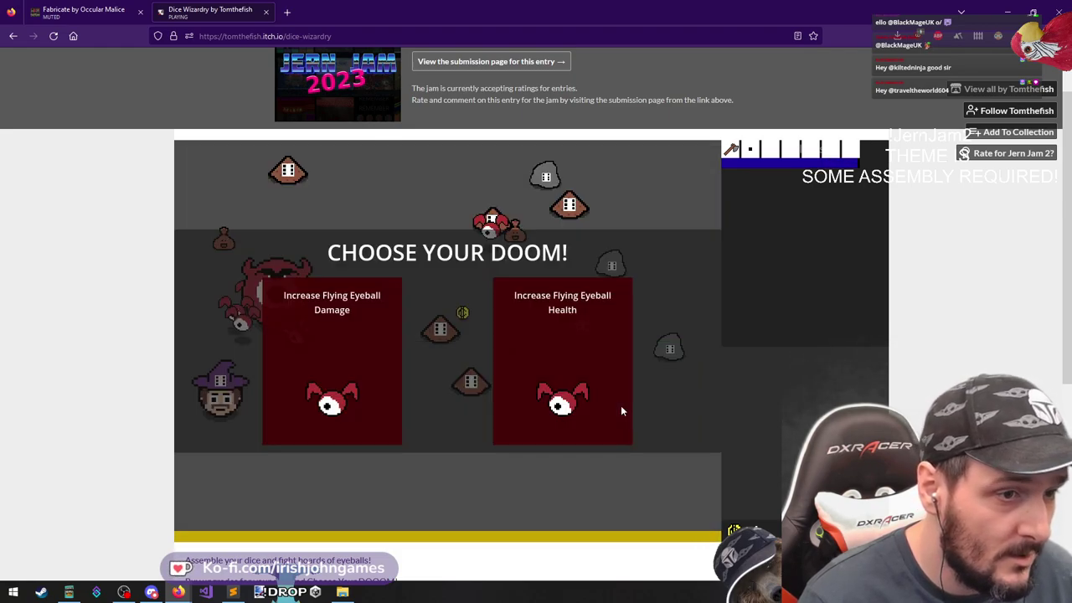
{"action": "left_click", "coordinate": [330, 351]}
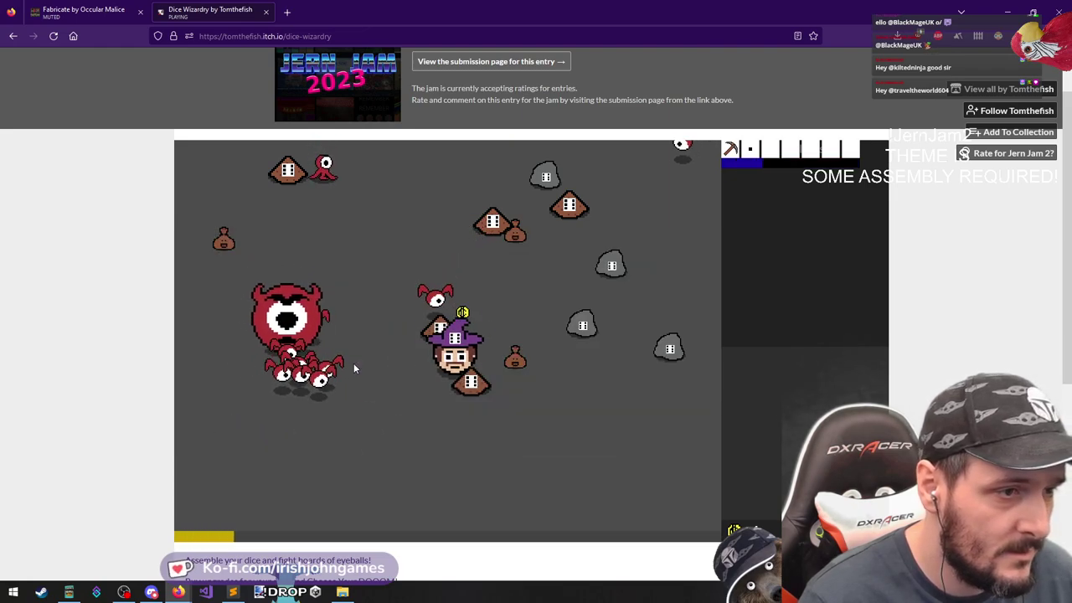
Collect the upgrade sack east of the central dirt piles and add its number one to the axe's dice
{"action": "key", "text": "d"}
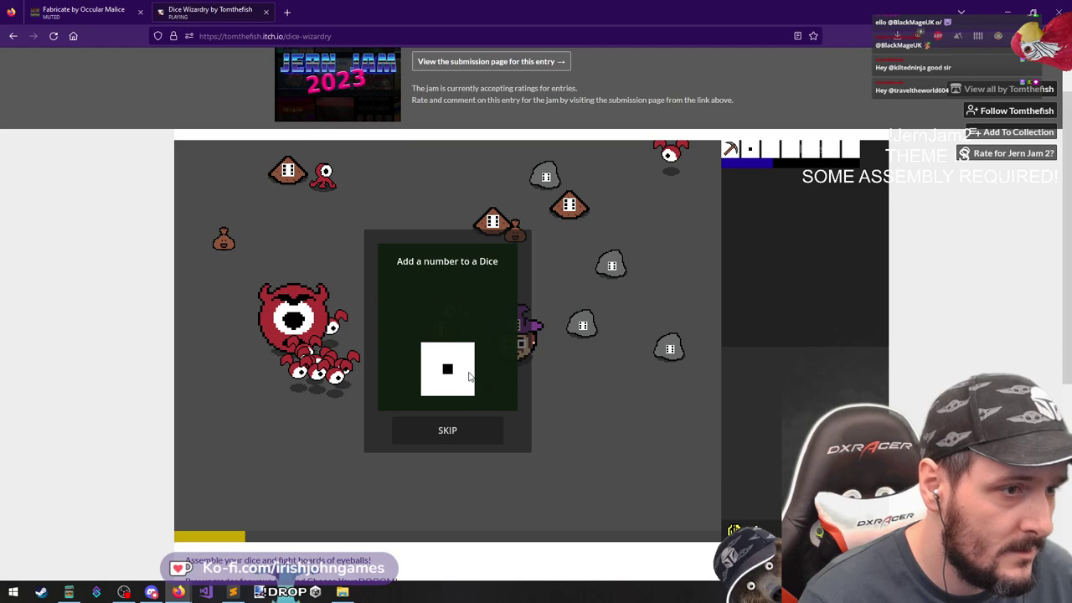
{"action": "left_click", "coordinate": [469, 377]}
{"action": "left_click", "coordinate": [227, 277]}
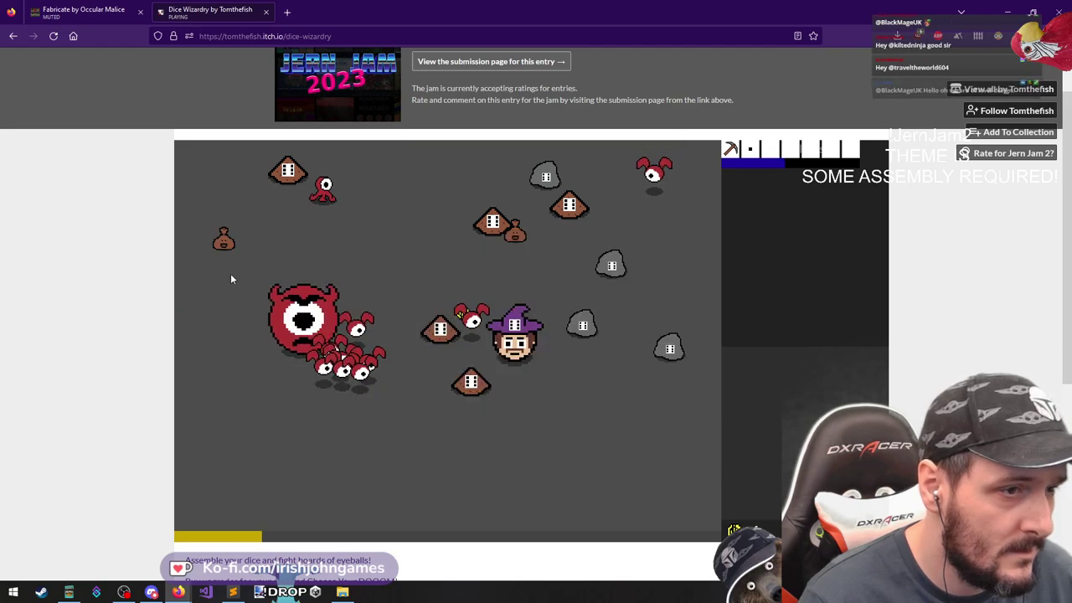
Lead the wizard around below the red ogre to the western upgrade sack and add its number two to the magic missile's dice
{"action": "key", "text": "s"}
{"action": "key", "text": "a"}
{"action": "key", "text": "w"}
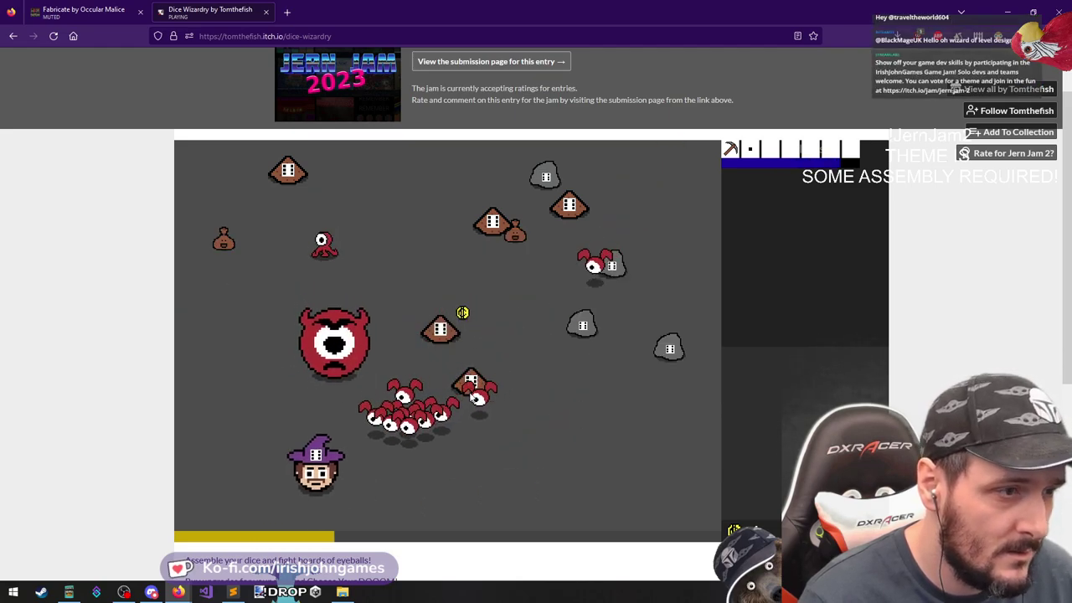
{"action": "key", "text": "d"}
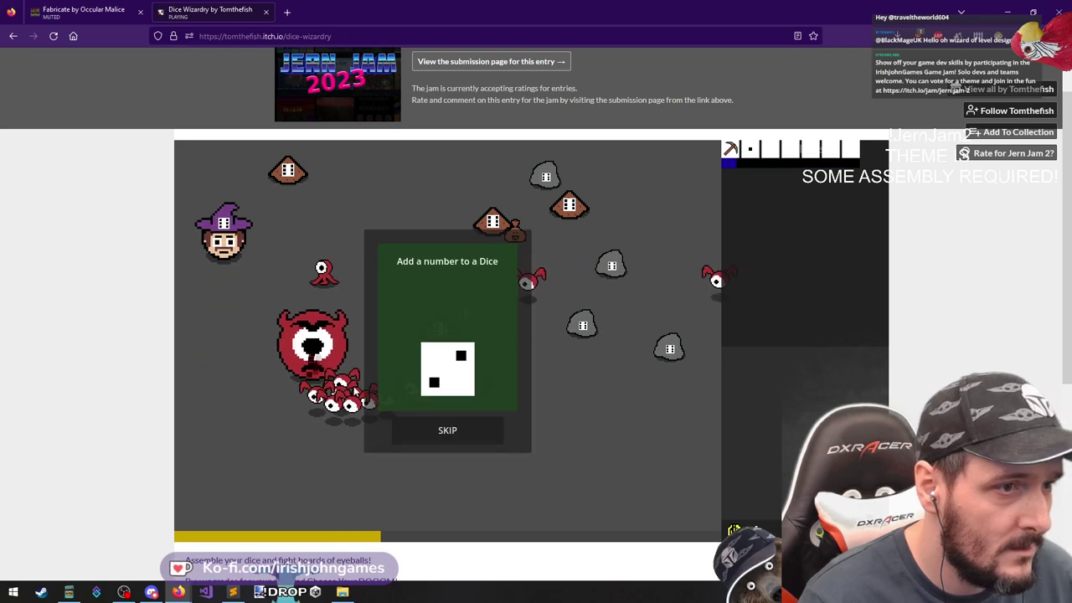
{"action": "left_click", "coordinate": [463, 293]}
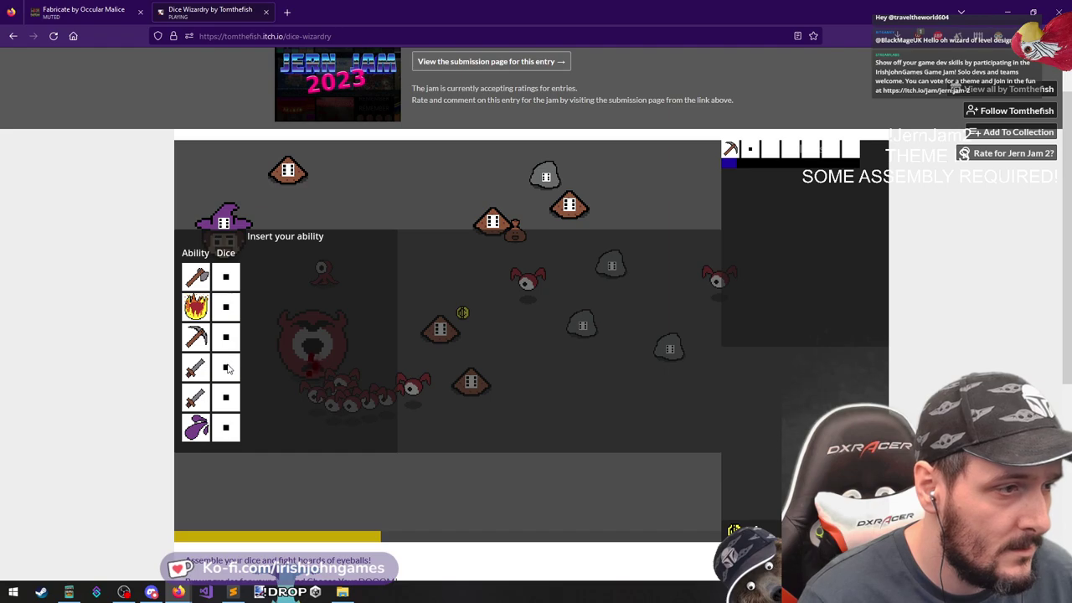
{"action": "left_click", "coordinate": [222, 430]}
Run the wizard east to the upgrade sack between the northeastern dirt piles and add its number two to the axe's dice
{"action": "key", "text": "w"}
{"action": "key", "text": "d"}
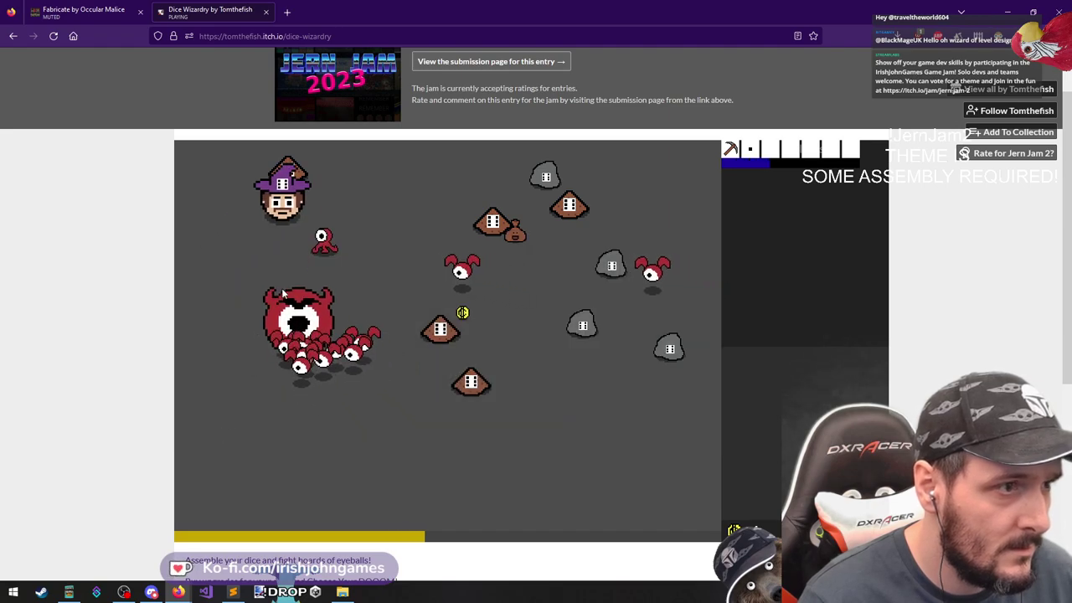
{"action": "key", "text": "d"}
{"action": "key", "text": "s"}
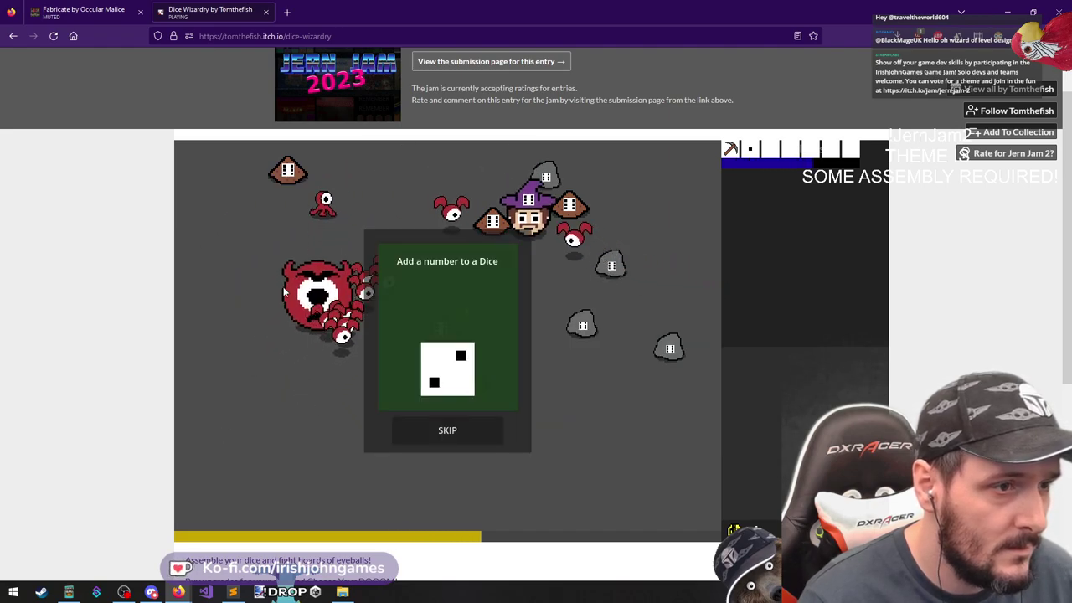
{"action": "left_click", "coordinate": [417, 299]}
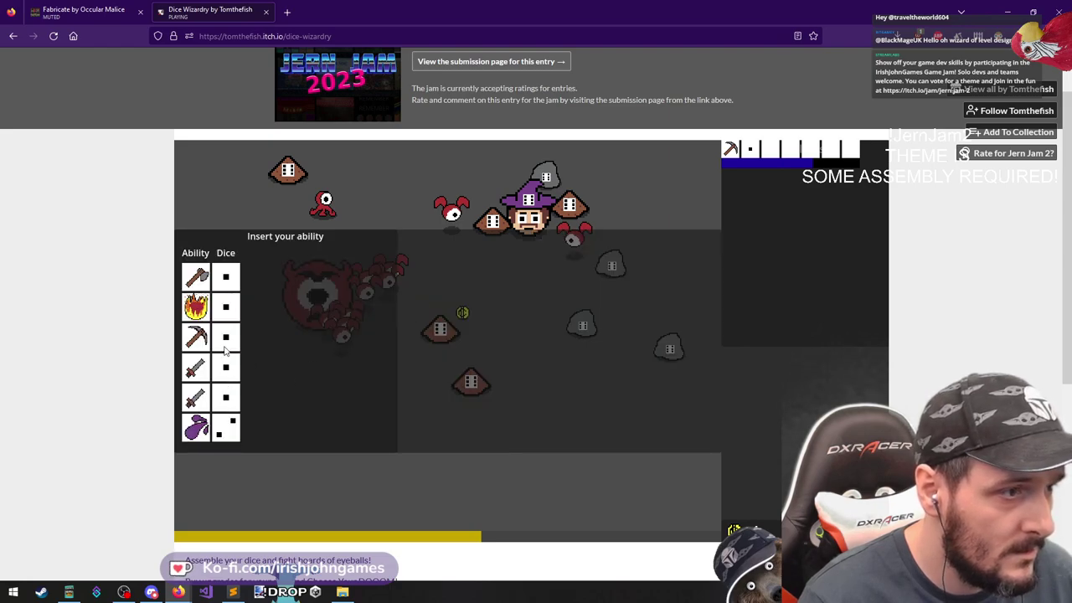
{"action": "left_click", "coordinate": [227, 281]}
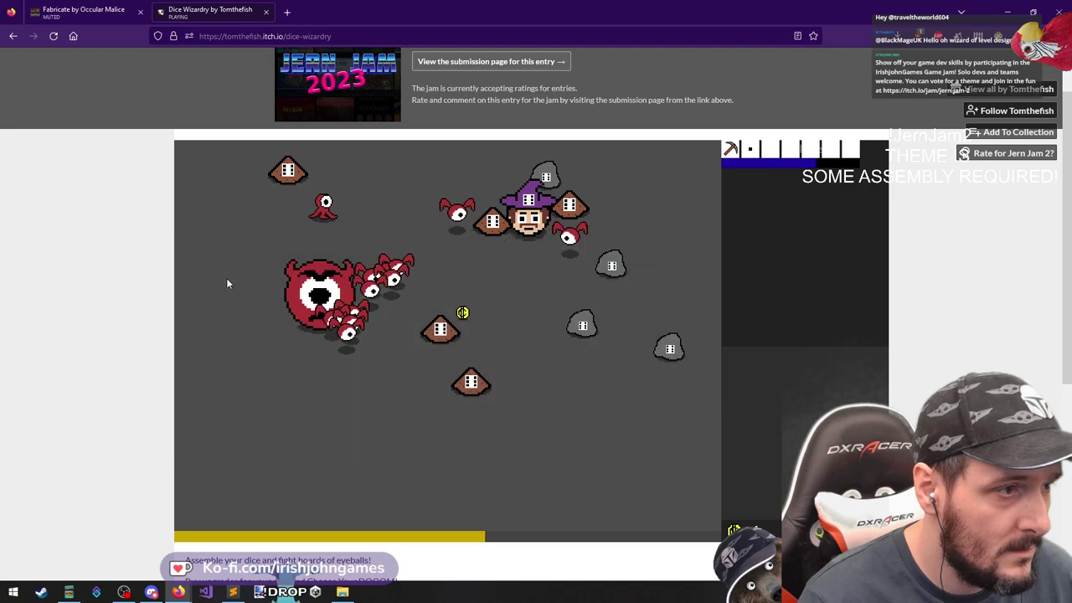
Draw the eyeballs south past the dirt piles, then circle the wizard west and north around the red ogre
{"action": "key", "text": "s"}
{"action": "key", "text": "s"}
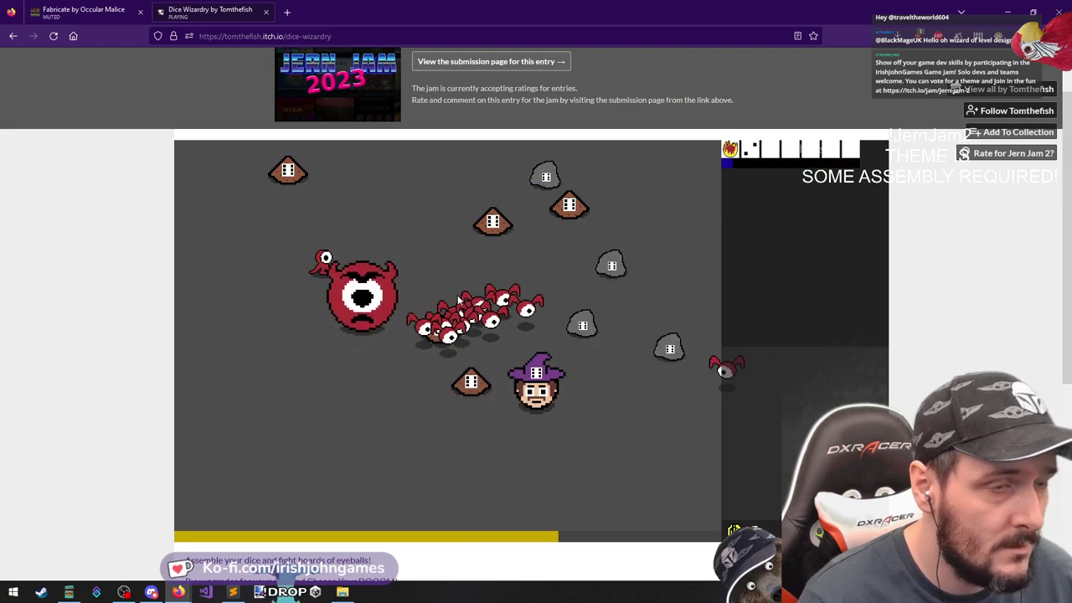
{"action": "key", "text": "d"}
{"action": "key", "text": "a"}
{"action": "key", "text": "a"}
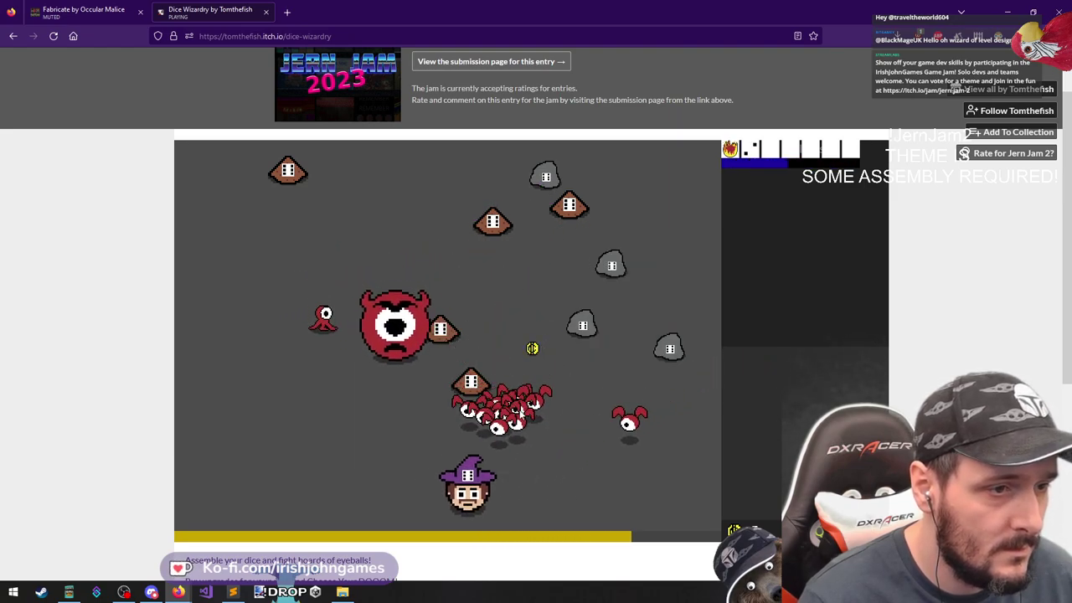
{"action": "key", "text": "w"}
{"action": "key", "text": "a"}
{"action": "key", "text": "w"}
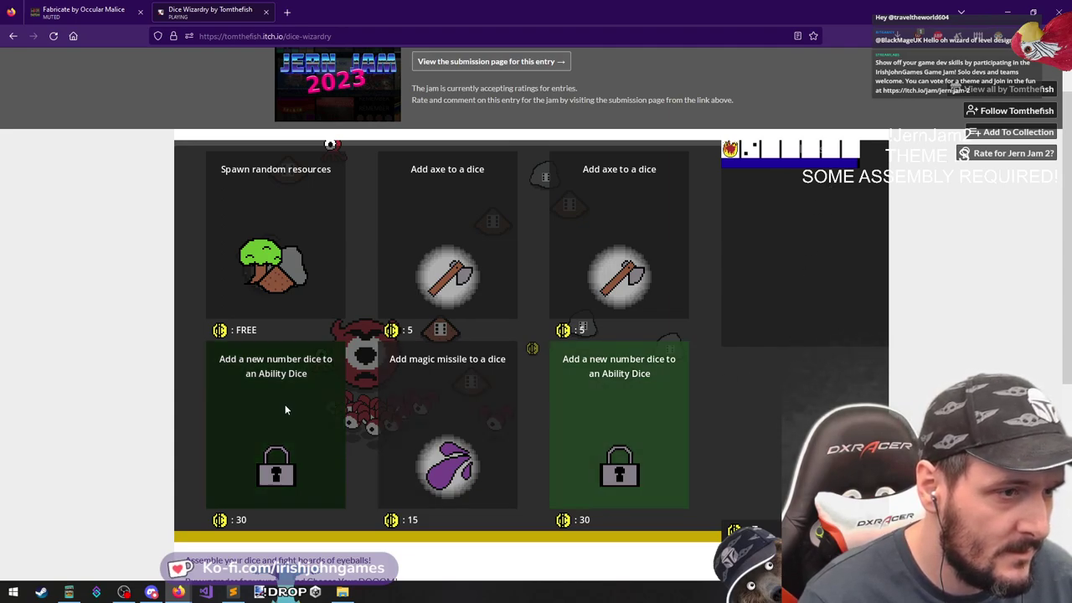
Take the free Spawn random resources upgrade and choose Increase Flying Eyeball Damage as the doom
{"action": "left_click", "coordinate": [266, 228]}
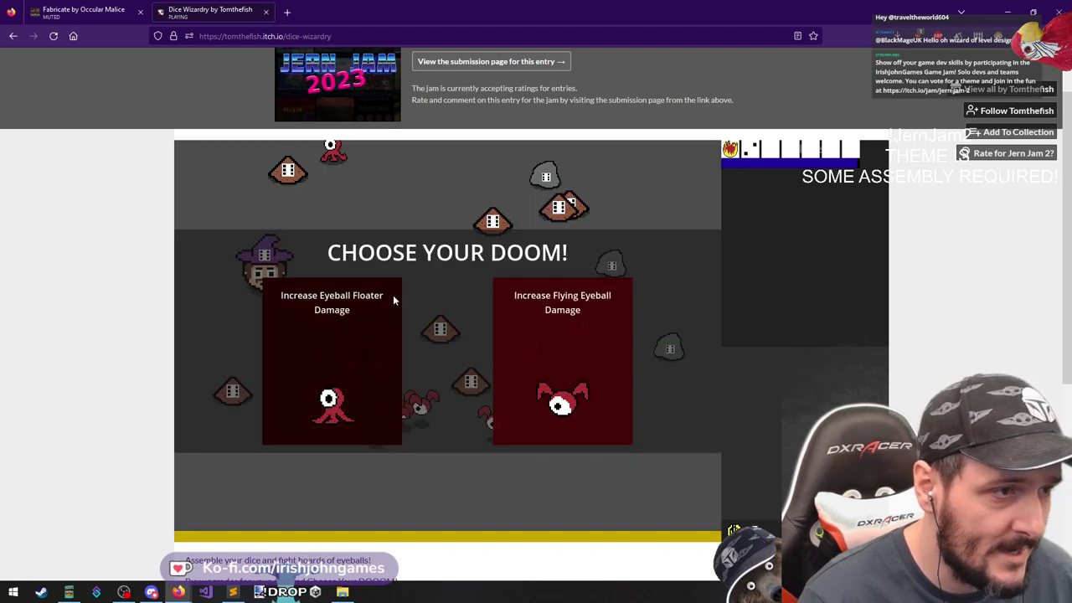
{"action": "left_click", "coordinate": [605, 345]}
Run the wizard southeast past the red ogre, collect the dropped coin and climb to the field's northeastern area
{"action": "key", "text": "d"}
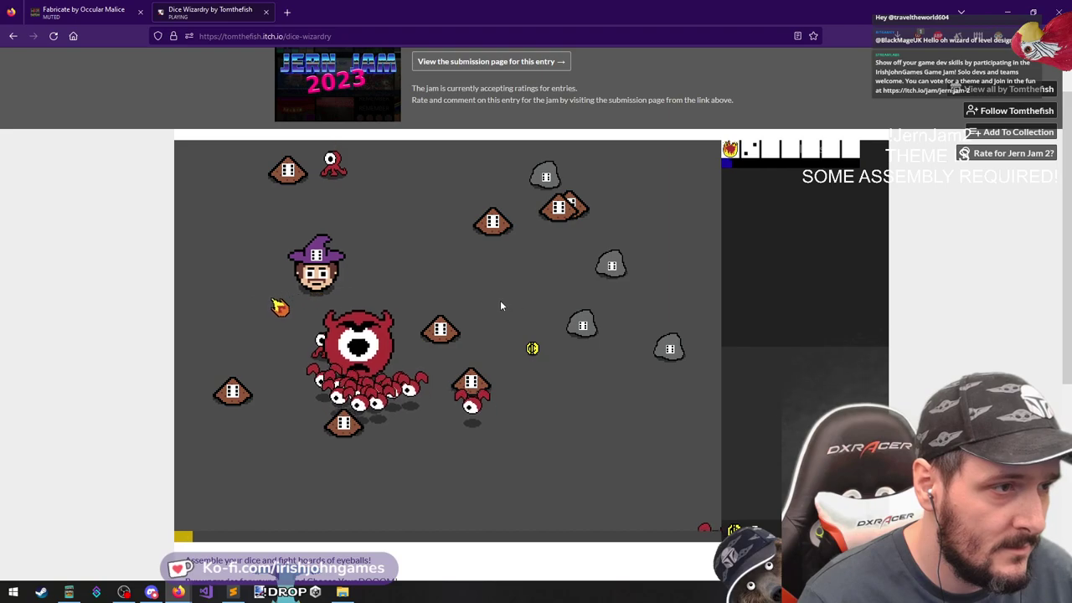
{"action": "key", "text": "w"}
{"action": "key", "text": "s"}
{"action": "key", "text": "d"}
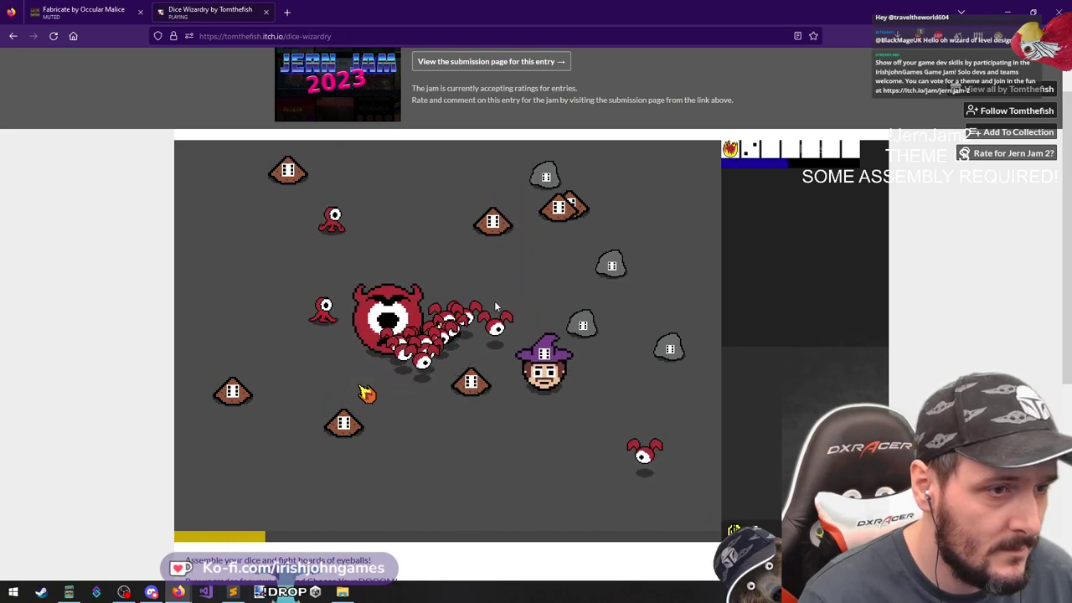
{"action": "key", "text": "d"}
{"action": "key", "text": "w"}
{"action": "key", "text": "d"}
{"action": "key", "text": "w"}
{"action": "key", "text": "w"}
{"action": "key", "text": "d"}
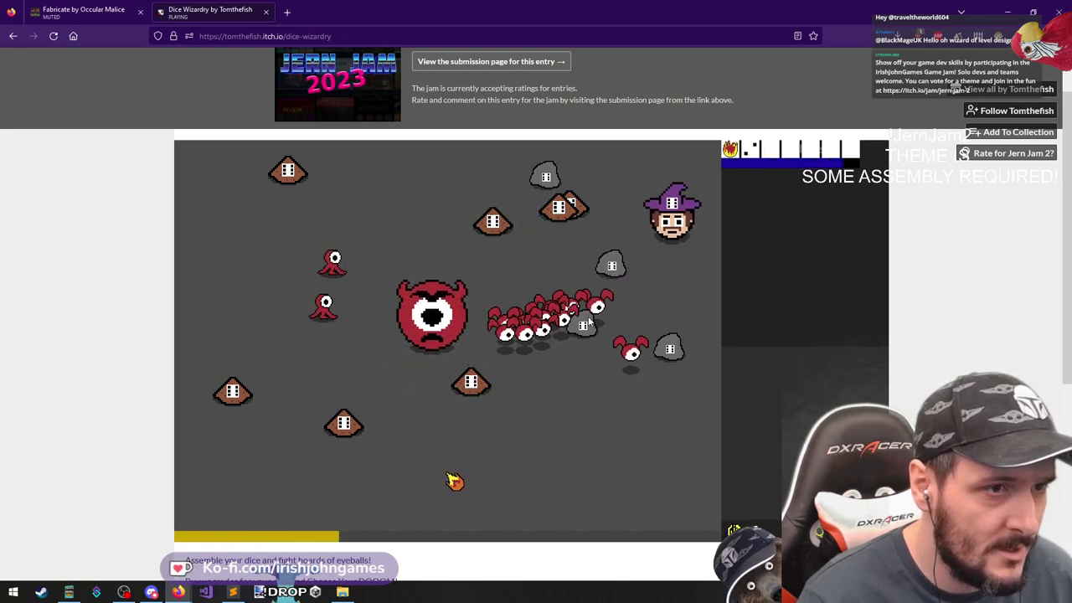
Lead the wizard west above the eyeball swarm and down past the red ogre to the southwestern dirt pile
{"action": "key", "text": "a"}
{"action": "key", "text": "w"}
{"action": "key", "text": "a"}
{"action": "key", "text": "s"}
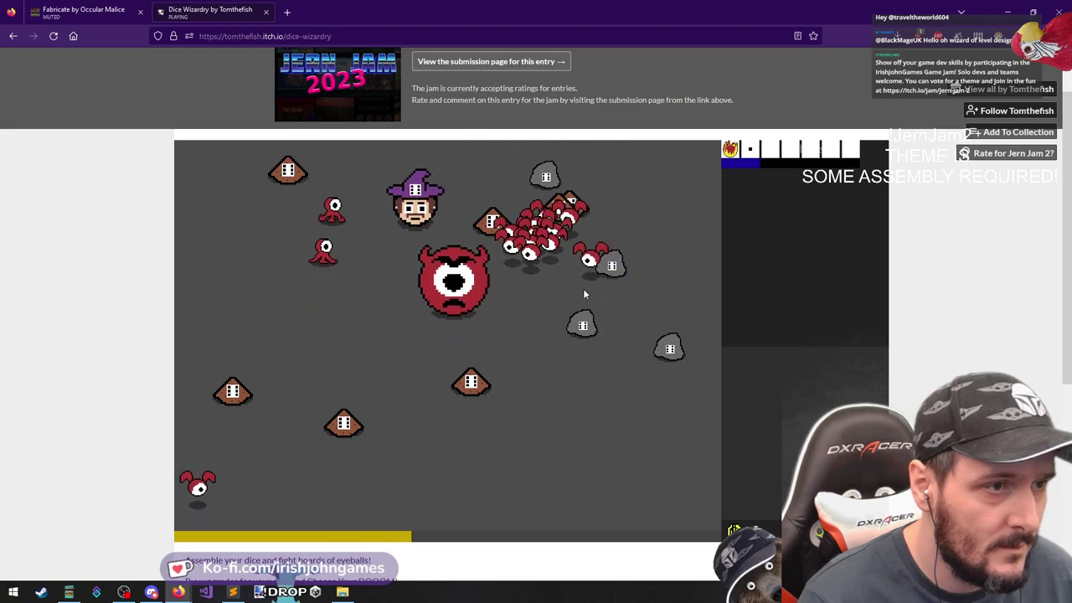
{"action": "key", "text": "a"}
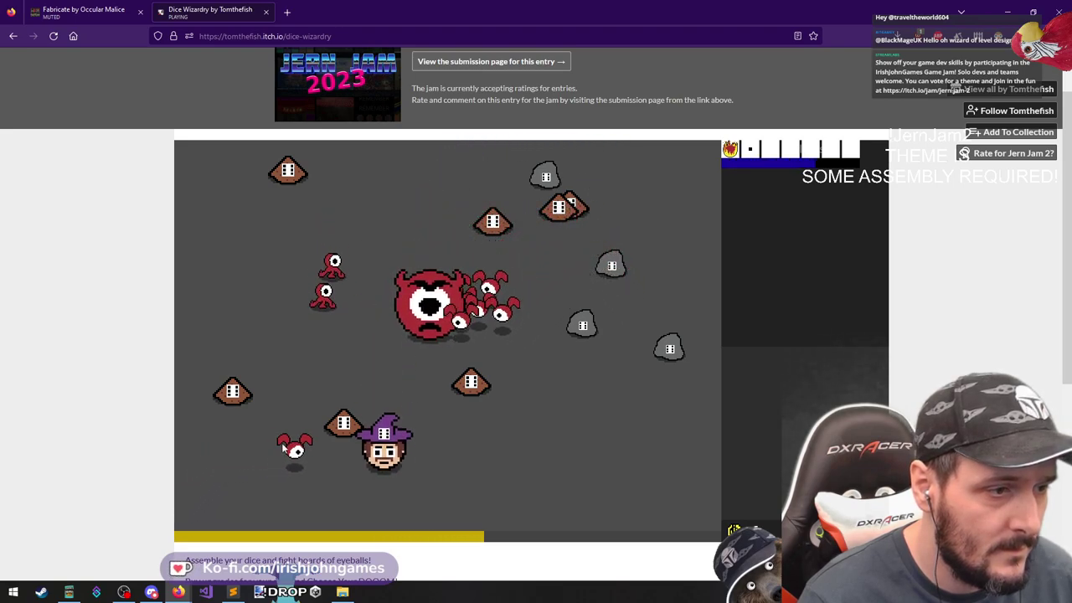
Run the wizard east below the red ogre, dodge the swarm along the lower edge and climb the east side
{"action": "key", "text": "d"}
{"action": "key", "text": "w"}
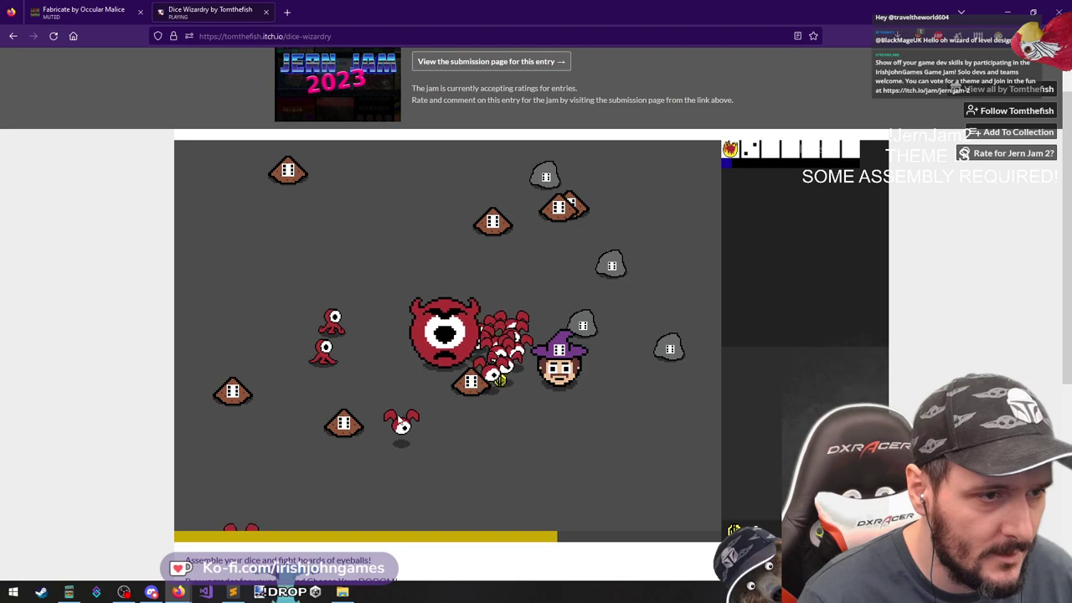
{"action": "key", "text": "s"}
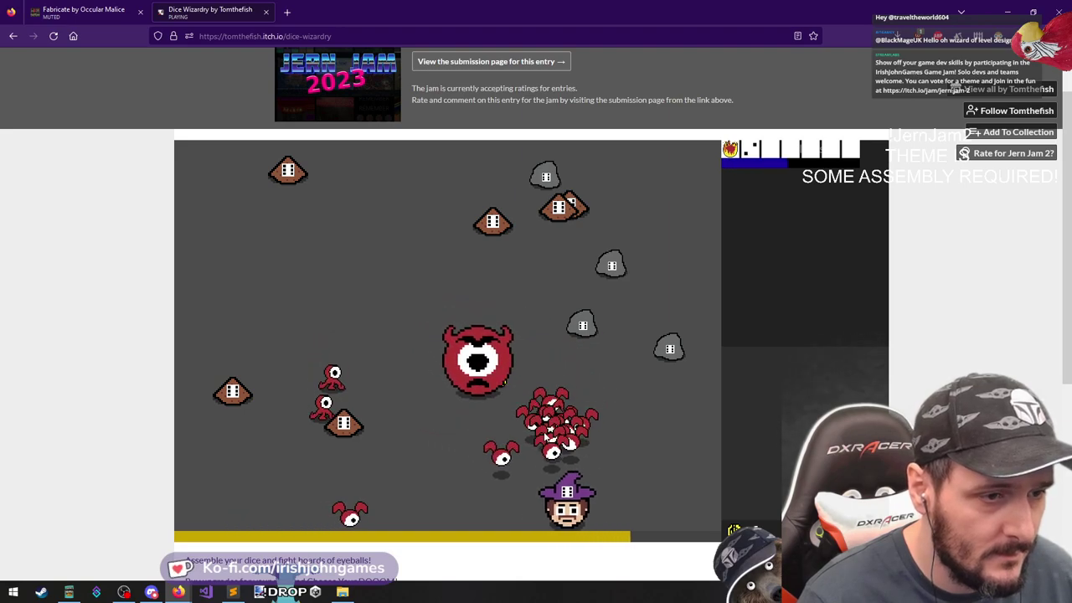
{"action": "key", "text": "d"}
{"action": "key", "text": "w"}
{"action": "key", "text": "d"}
{"action": "key", "text": "w"}
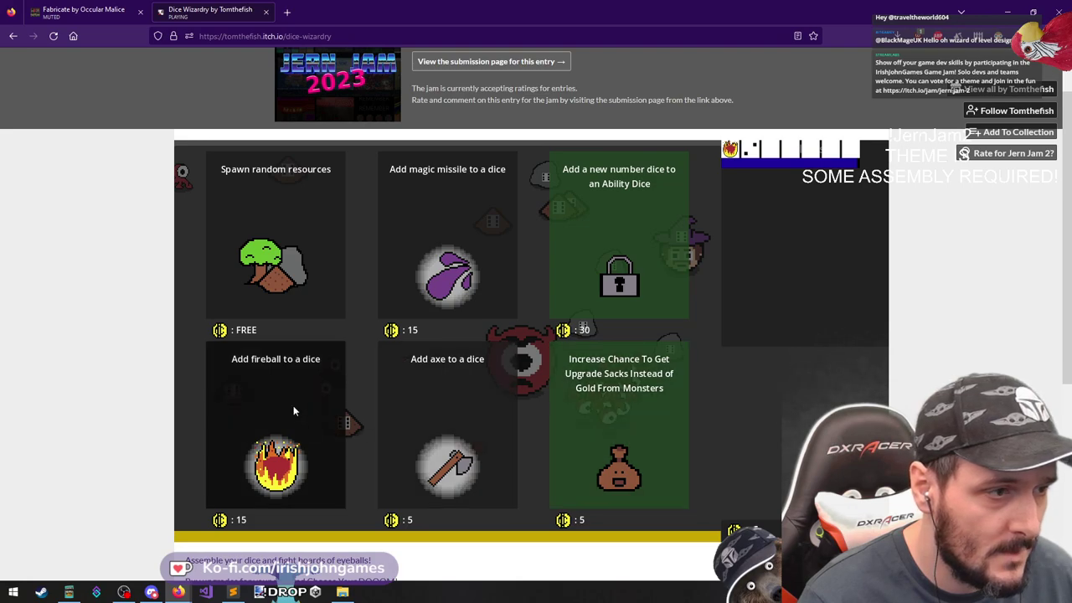
Buy the 15-coin Add magic missile to a dice upgrade and choose Increase Eyeball Floater Speed as the doom
{"action": "left_click", "coordinate": [439, 232]}
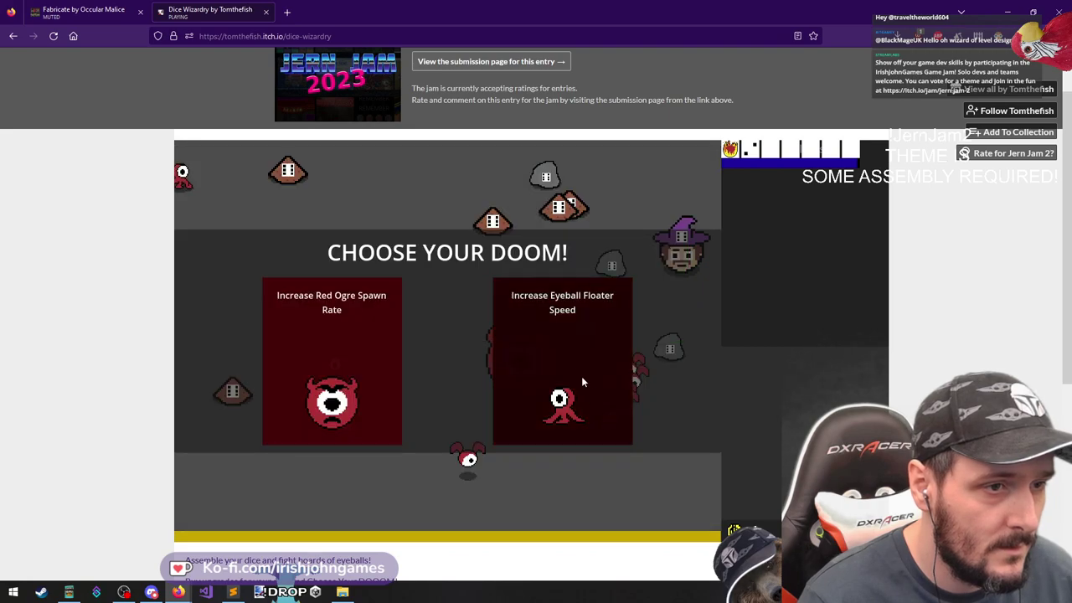
{"action": "left_click", "coordinate": [541, 348]}
Run the wizard up to the field's northern edge and loop southwest around the red ogre, away from the flying swarm
{"action": "key", "text": "w"}
{"action": "key", "text": "a"}
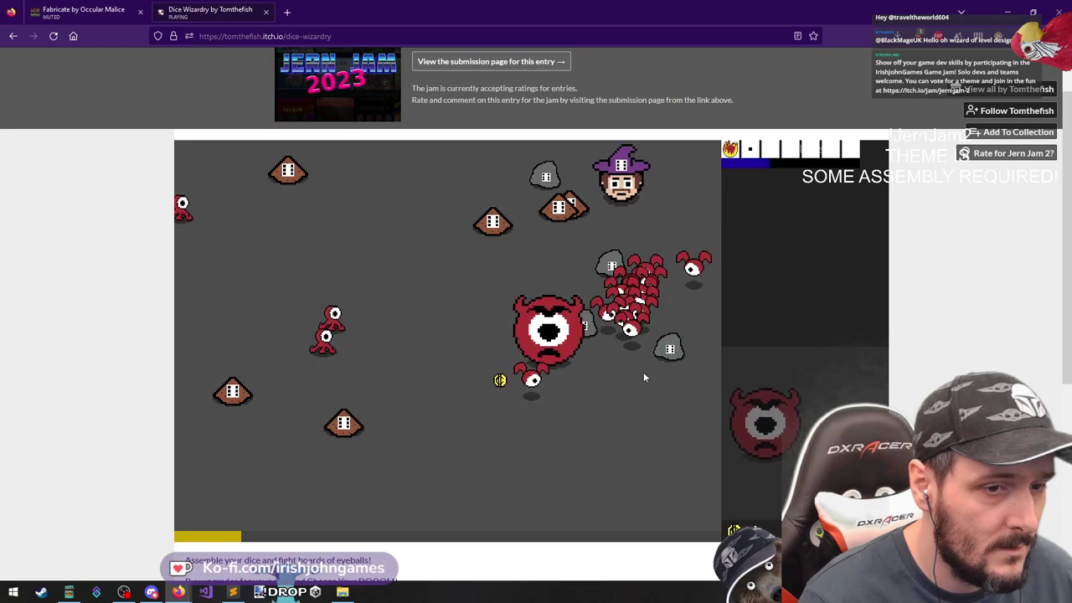
{"action": "key", "text": "s"}
{"action": "key", "text": "d"}
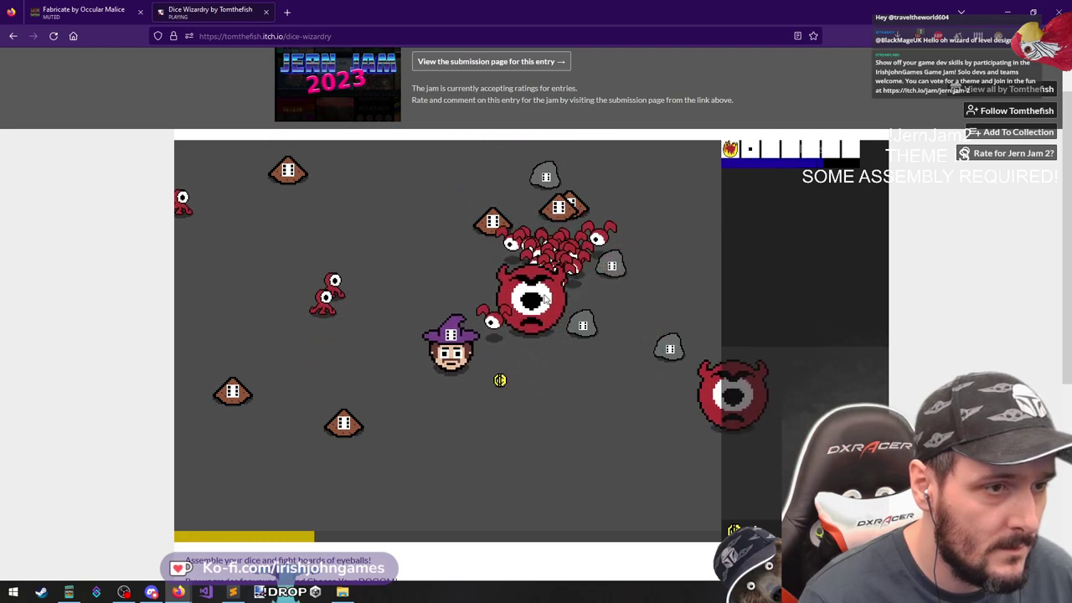
{"action": "key", "text": "s"}
{"action": "key", "text": "a"}
{"action": "key", "text": "a"}
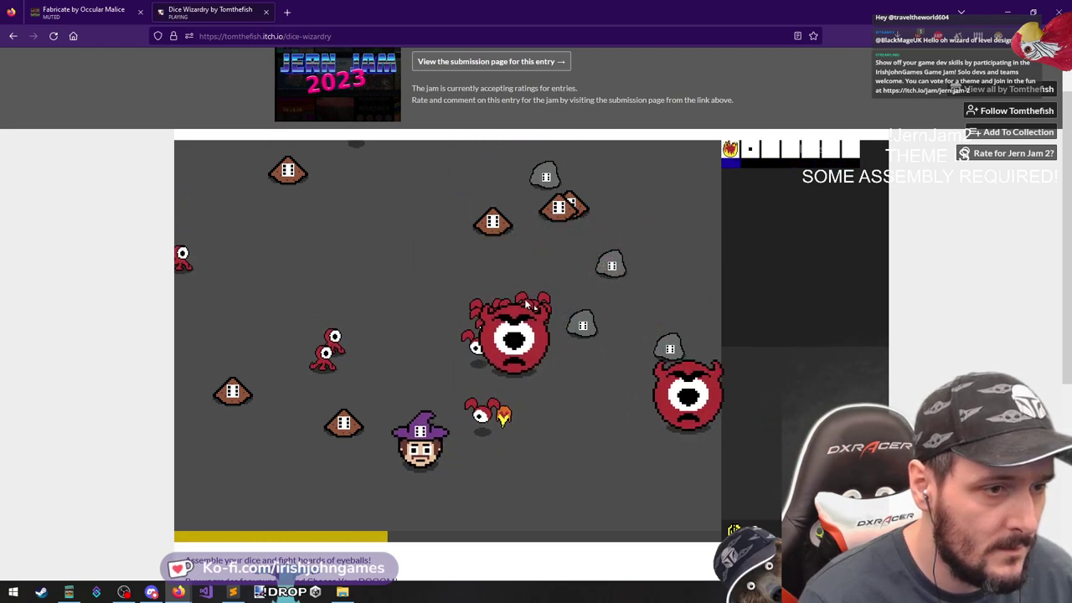
Lead the wizard west to the southern edge and climb the west side to just below the northwestern dirt pile
{"action": "key", "text": "s"}
{"action": "key", "text": "d"}
{"action": "key", "text": "a"}
{"action": "key", "text": "a"}
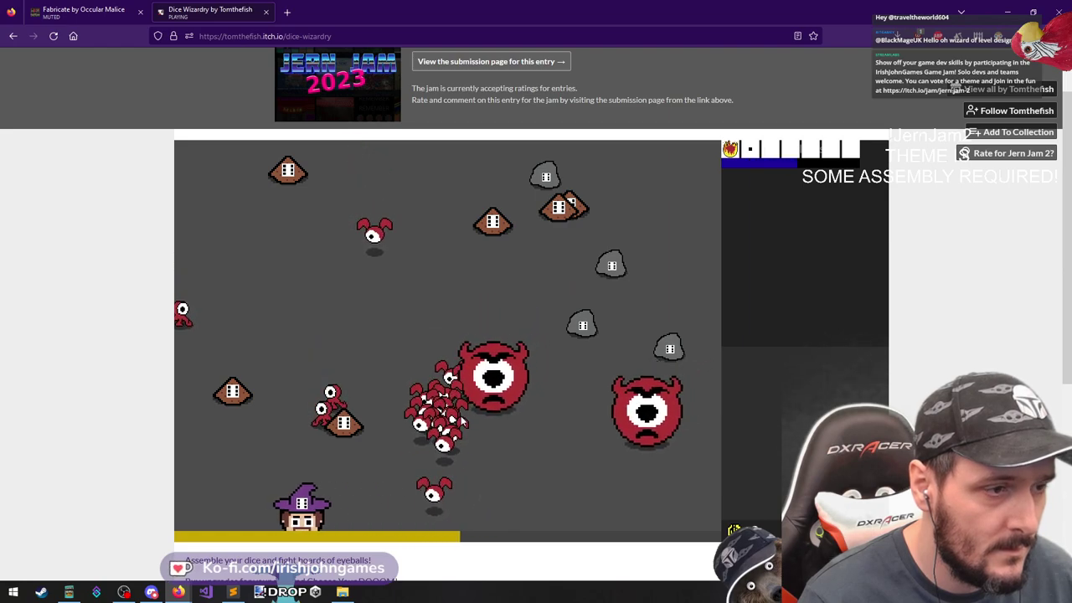
{"action": "key", "text": "w"}
{"action": "key", "text": "w"}
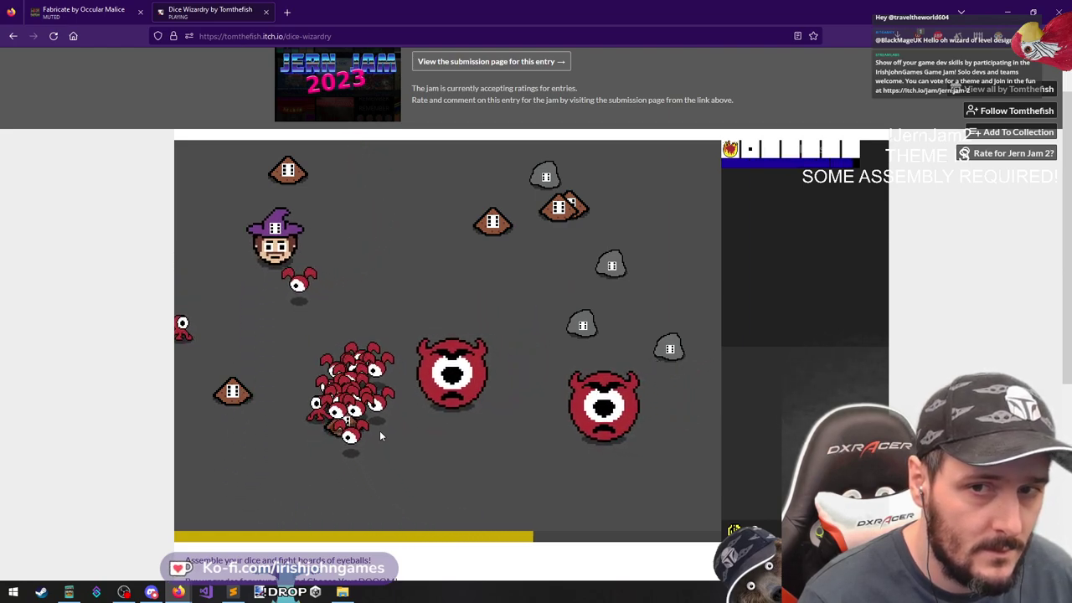
Dodge the swarm on the west side and run the wizard across to the field's southeastern corner
{"action": "key", "text": "d"}
{"action": "key", "text": "s"}
{"action": "key", "text": "a"}
{"action": "key", "text": "a"}
{"action": "key", "text": "s"}
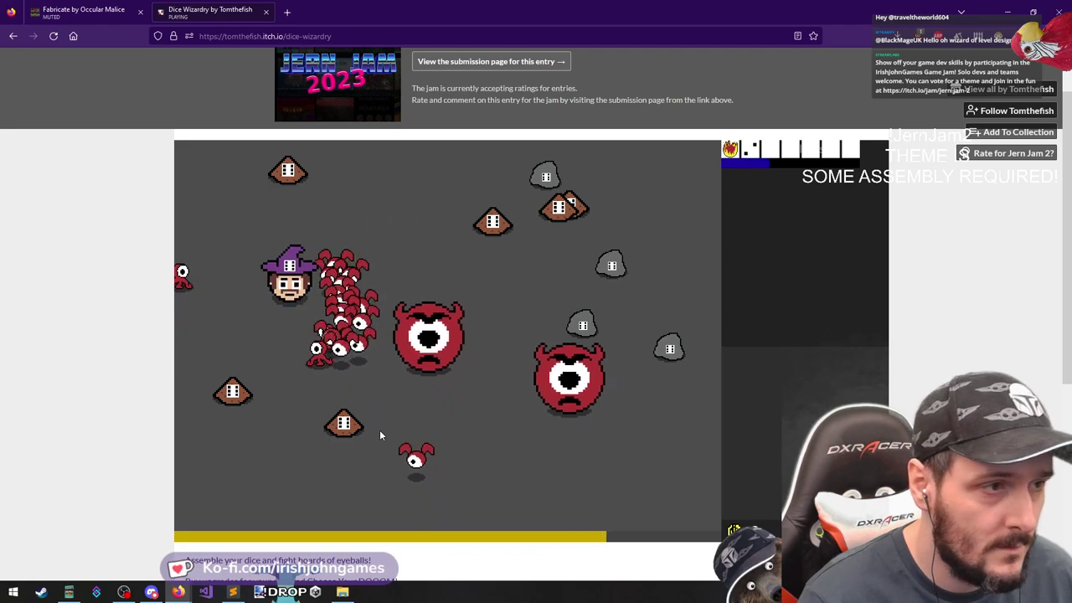
{"action": "key", "text": "d"}
{"action": "key", "text": "d"}
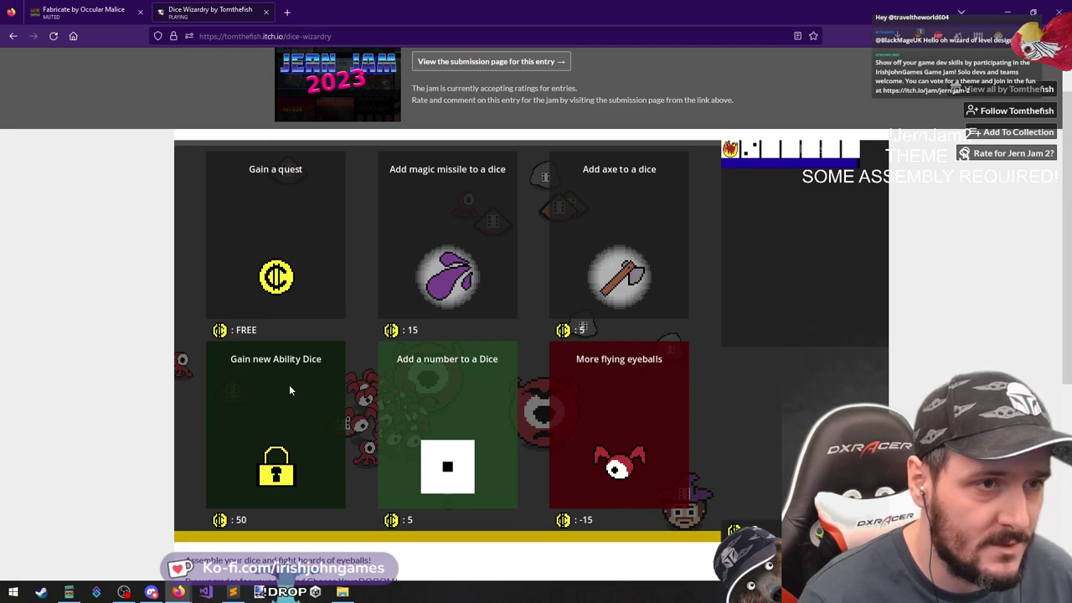
Add the 5-coin number to the magic missile's dice and choose SPIDERS!!!! as the doom
{"action": "left_click", "coordinate": [414, 393]}
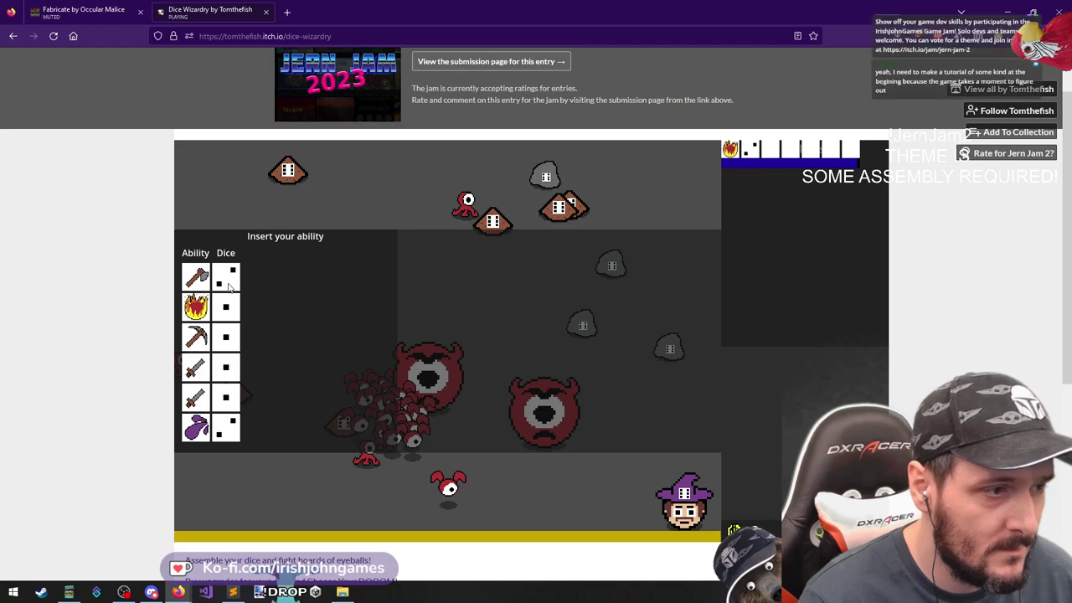
{"action": "left_click", "coordinate": [215, 426]}
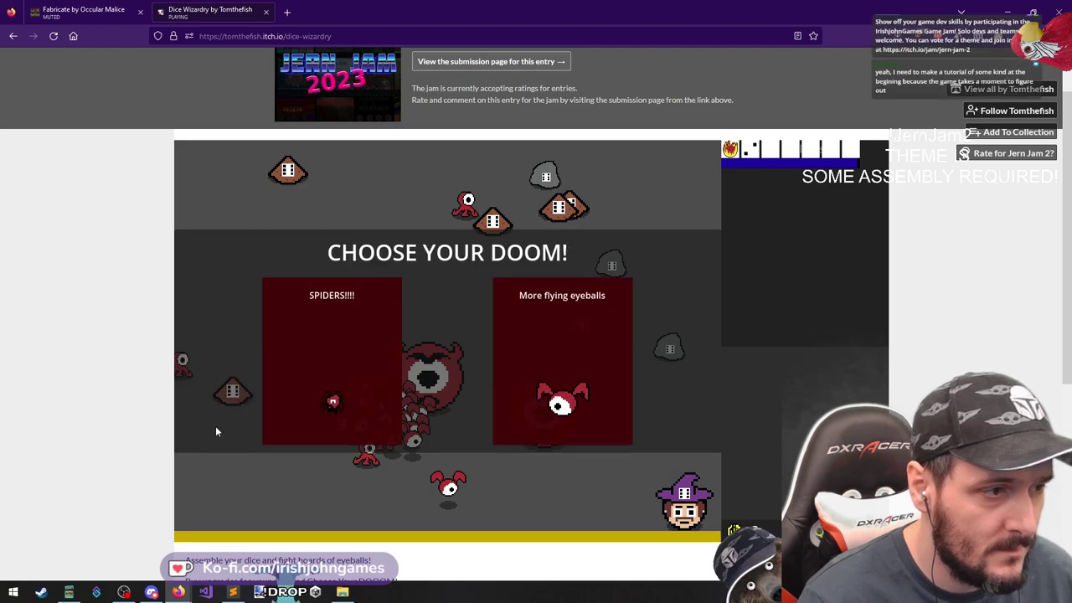
{"action": "left_click", "coordinate": [318, 349]}
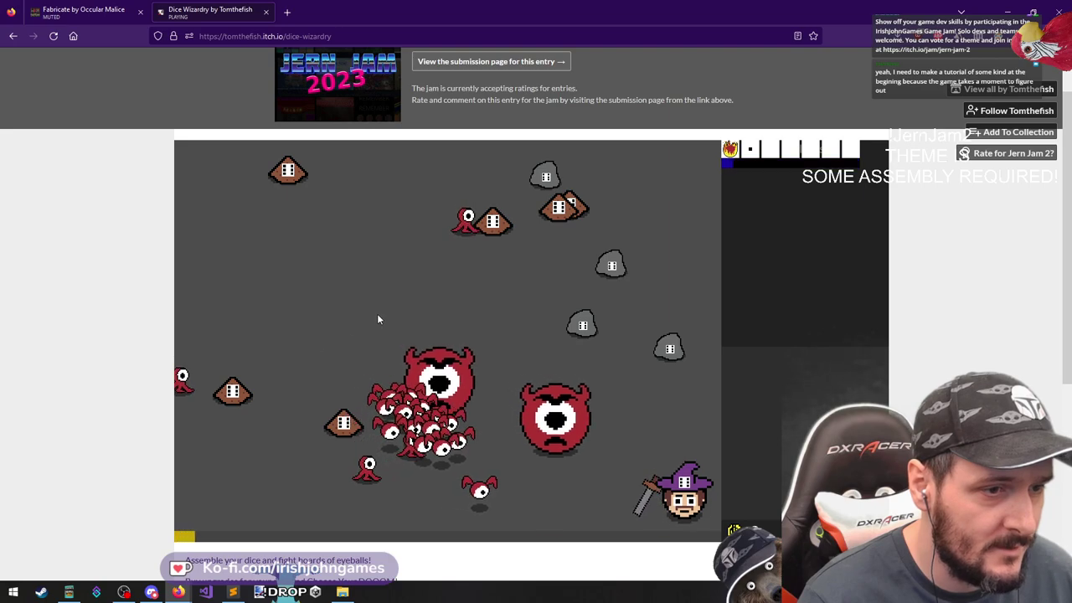
Climb the field's east side with the wizard, past the eastern rock to the northeastern area
{"action": "key", "text": "w"}
{"action": "key", "text": "d"}
{"action": "key", "text": "w"}
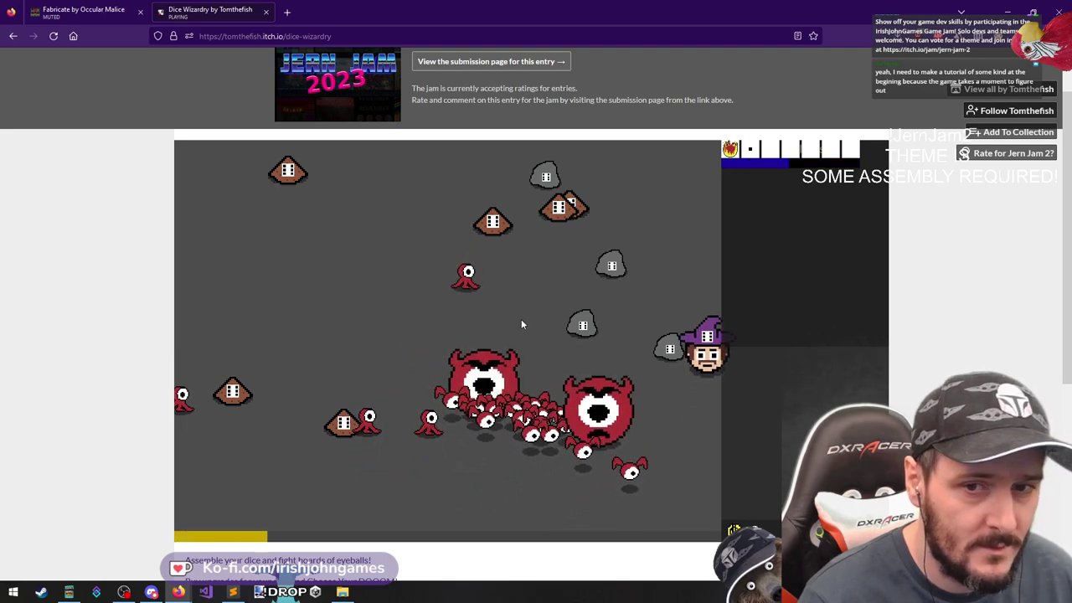
{"action": "key", "text": "w"}
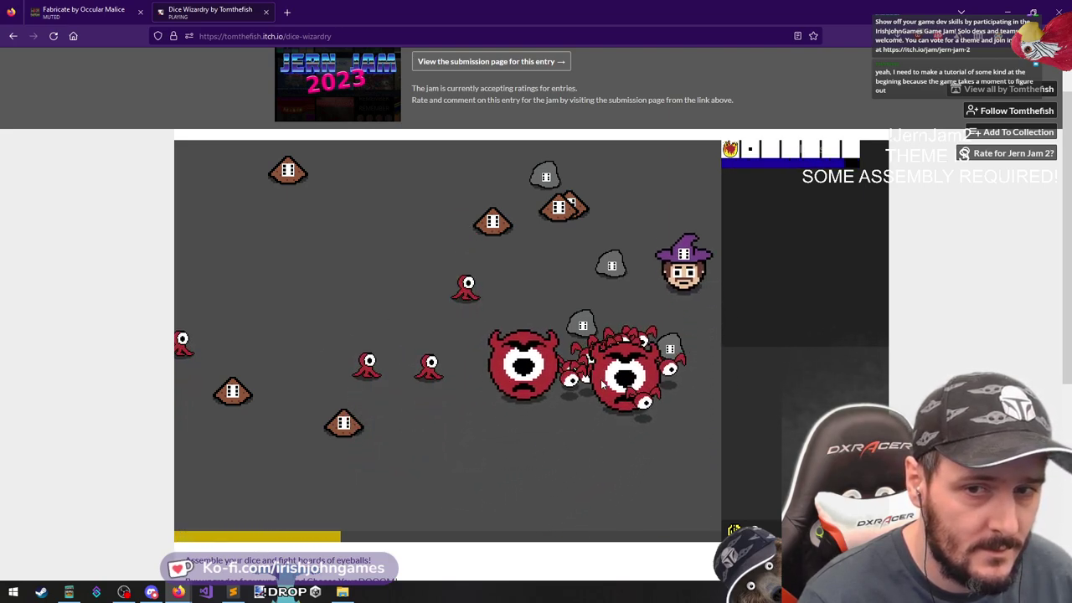
{"action": "key", "text": "w"}
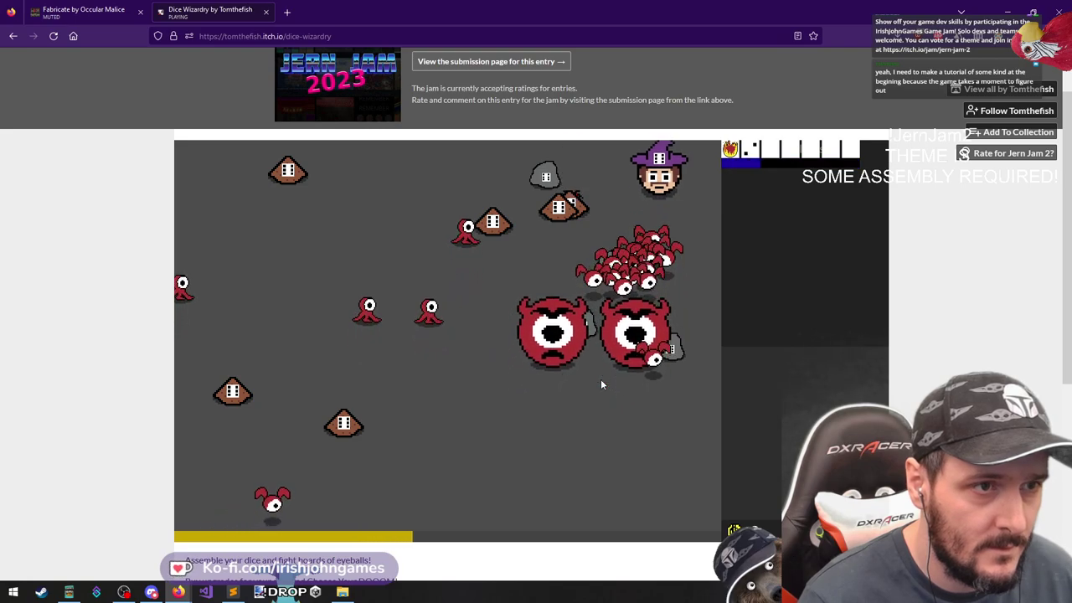
Run the wizard west above the swarm and down the west side to just below the southwestern dirt pile
{"action": "key", "text": "w"}
{"action": "key", "text": "a"}
{"action": "key", "text": "s"}
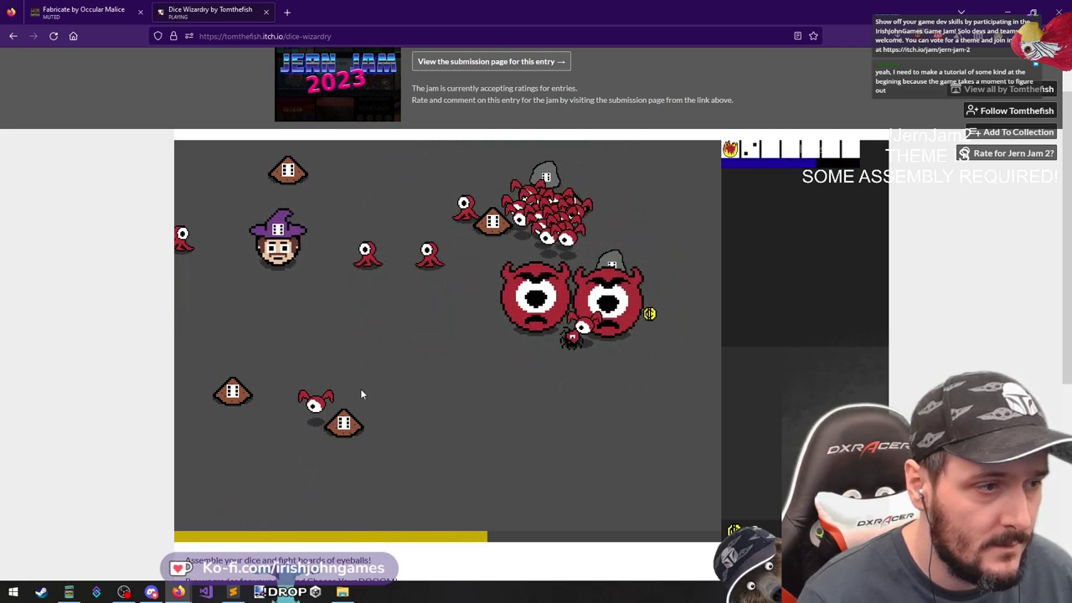
{"action": "key", "text": "s"}
{"action": "key", "text": "a"}
{"action": "key", "text": "s"}
{"action": "key", "text": "d"}
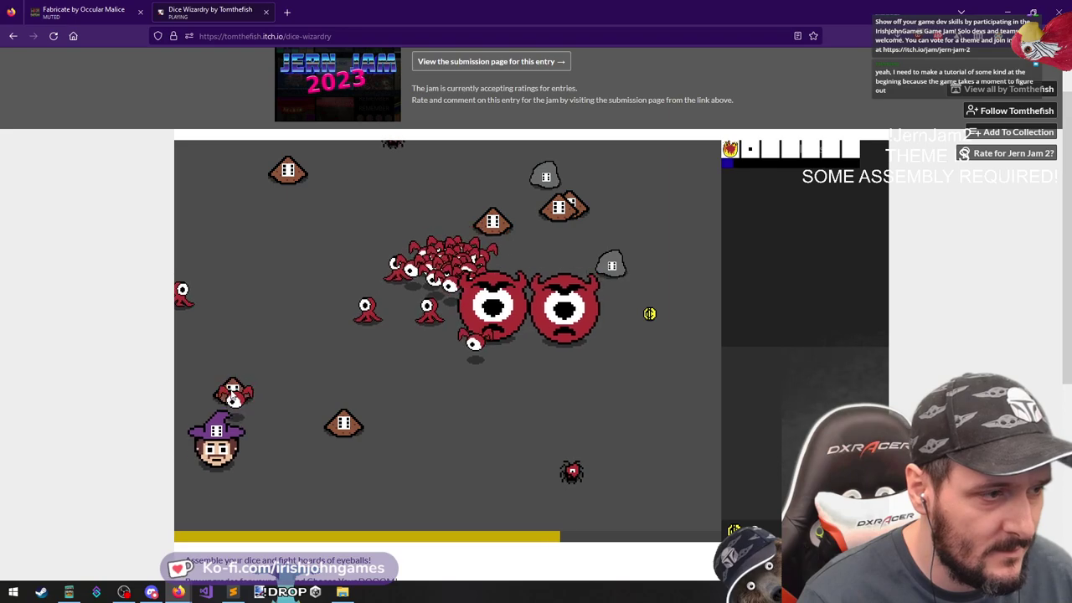
Lead the wizard east beneath the pair of red ogres and climb to the field's northeastern area
{"action": "key", "text": "s"}
{"action": "key", "text": "d"}
{"action": "key", "text": "w"}
{"action": "key", "text": "d"}
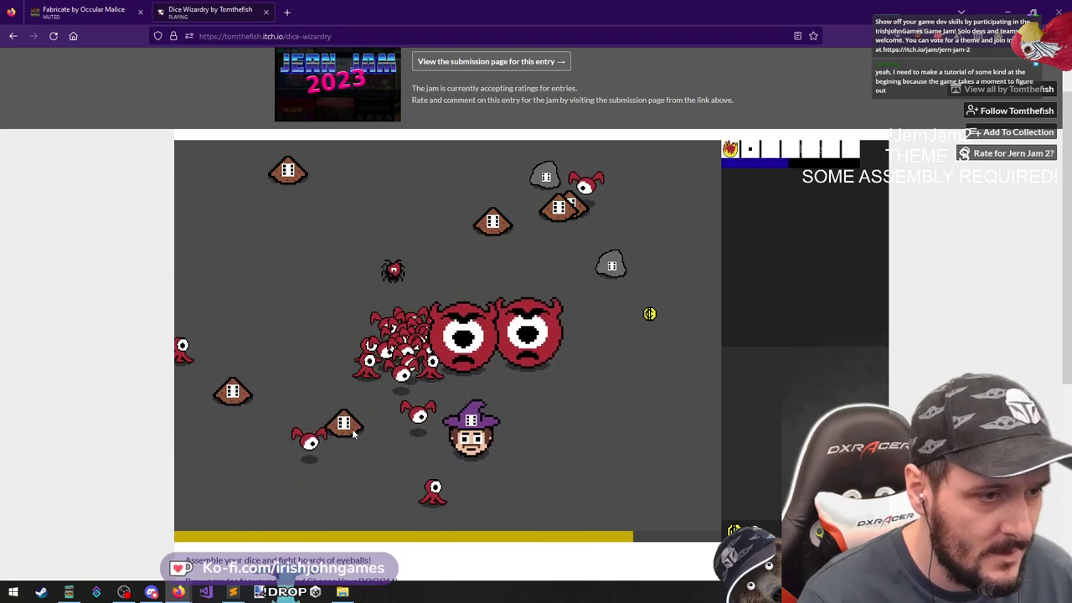
{"action": "key", "text": "d"}
{"action": "key", "text": "w"}
{"action": "key", "text": "w"}
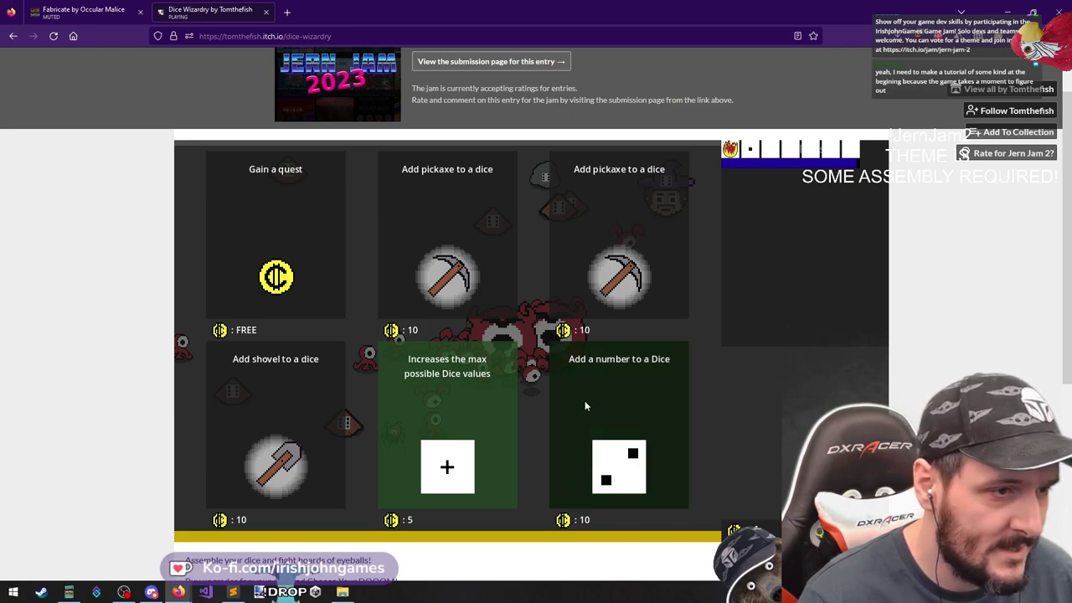
Buy the 5-coin Increases the max possible Dice values upgrade and accept a doom
{"action": "left_click", "coordinate": [457, 402]}
{"action": "left_click", "coordinate": [344, 348]}
Run the wizard down the east side, swing below the two red ogres and double back east of the swarm
{"action": "key", "text": "d"}
{"action": "key", "text": "s"}
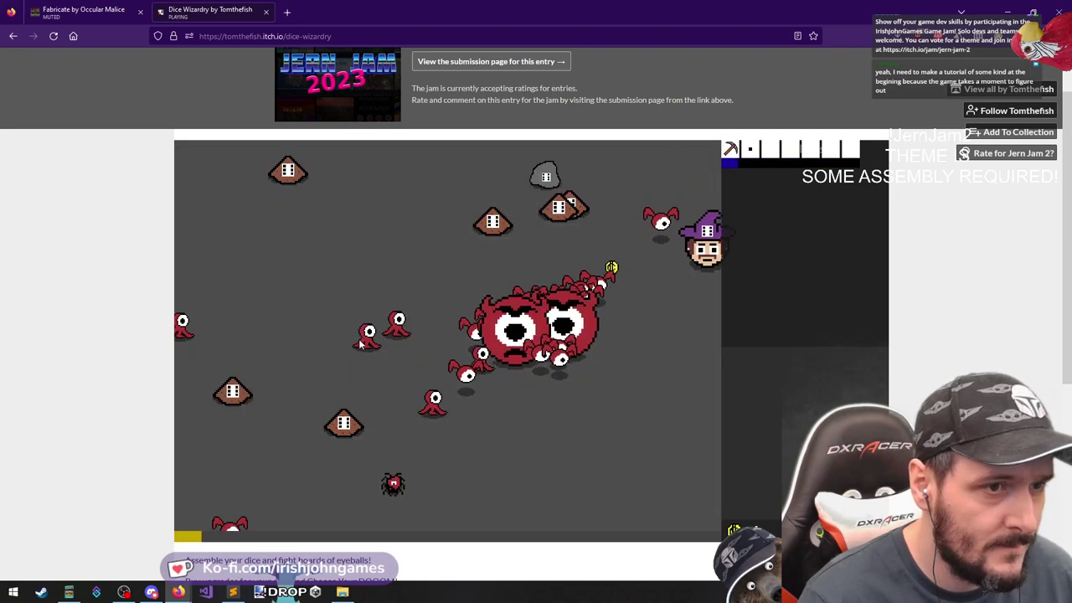
{"action": "key", "text": "a"}
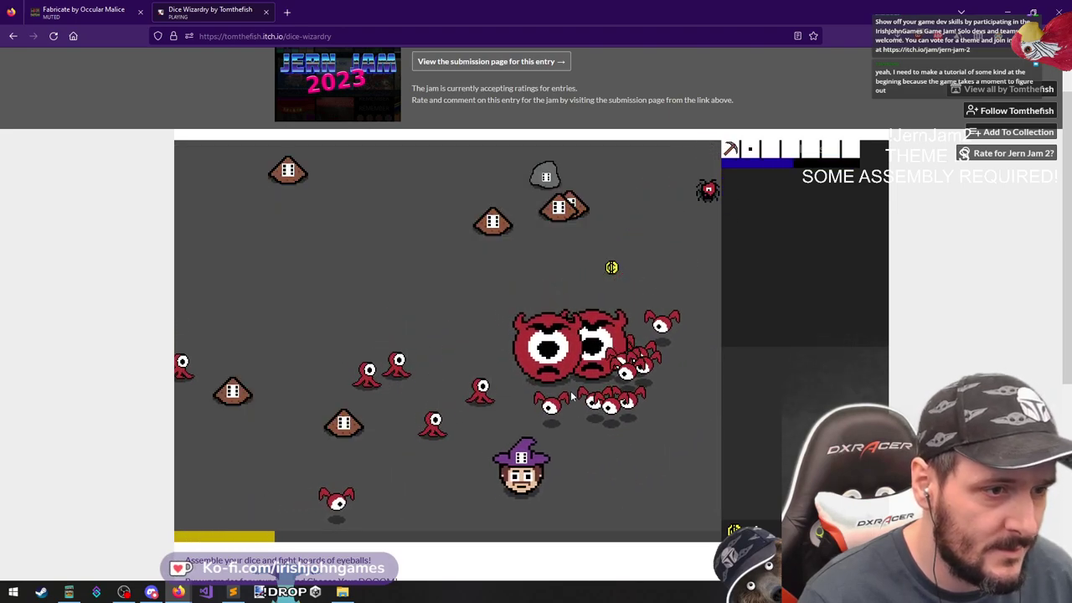
{"action": "key", "text": "s"}
{"action": "key", "text": "d"}
{"action": "key", "text": "w"}
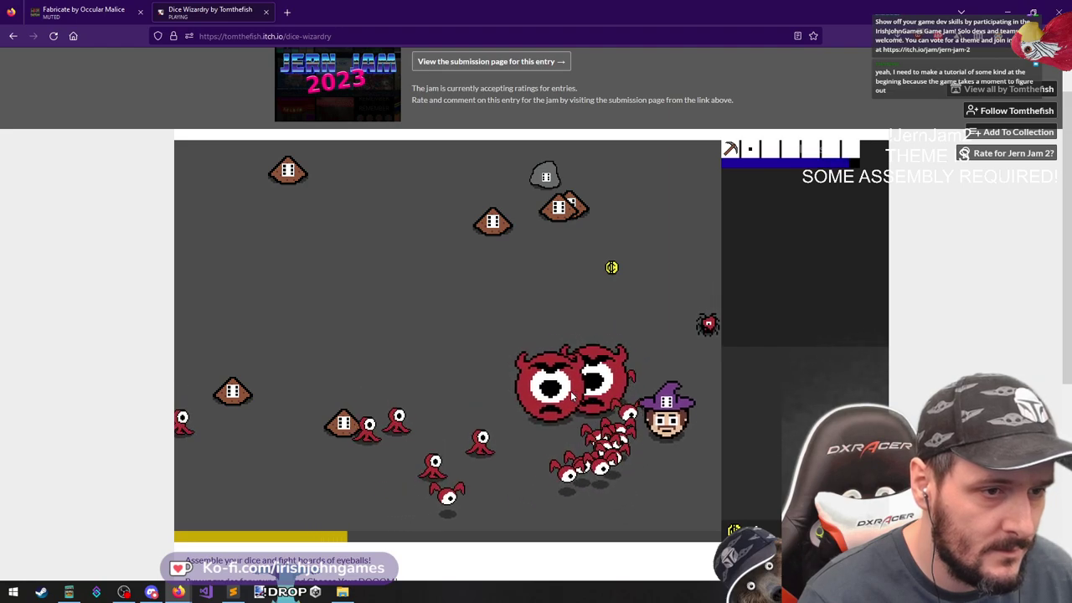
Sidestep the swarm at the eastern edge and run the wizard west below the ogres to the southwestern area
{"action": "key", "text": "a"}
{"action": "key", "text": "d"}
{"action": "key", "text": "s"}
{"action": "key", "text": "s"}
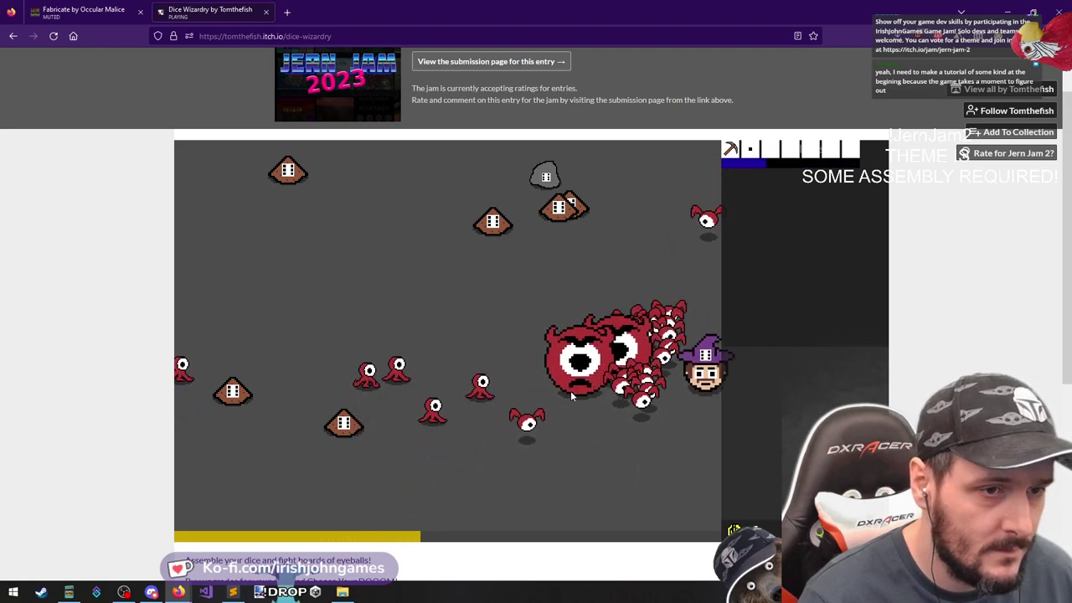
{"action": "key", "text": "a"}
{"action": "key", "text": "a"}
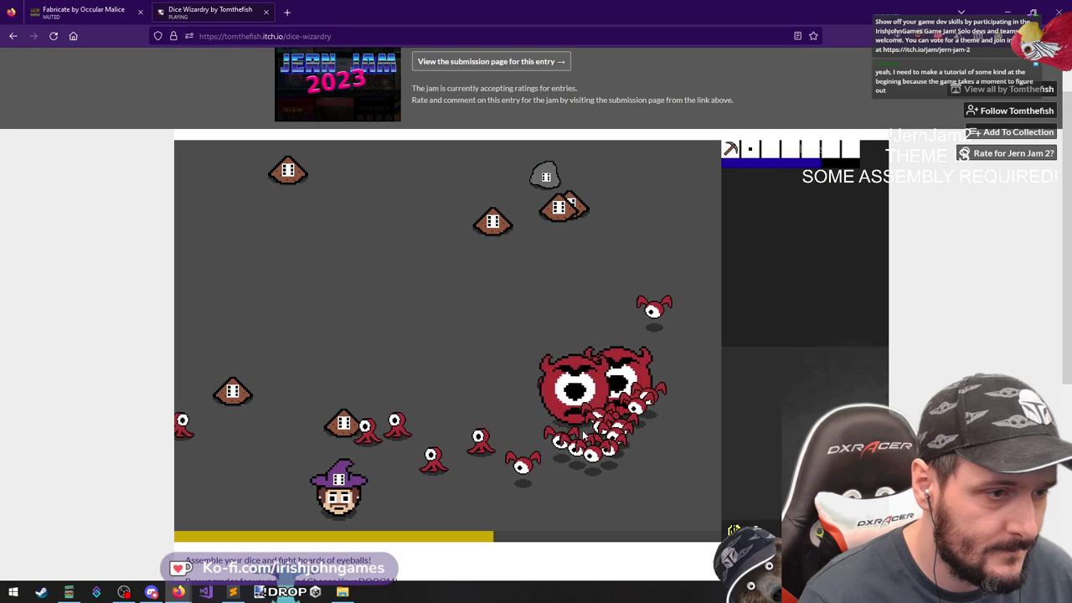
Climb with the wizard between the western dirt piles, cross east above the ogres and descend to the southern edge
{"action": "key", "text": "w"}
{"action": "key", "text": "w"}
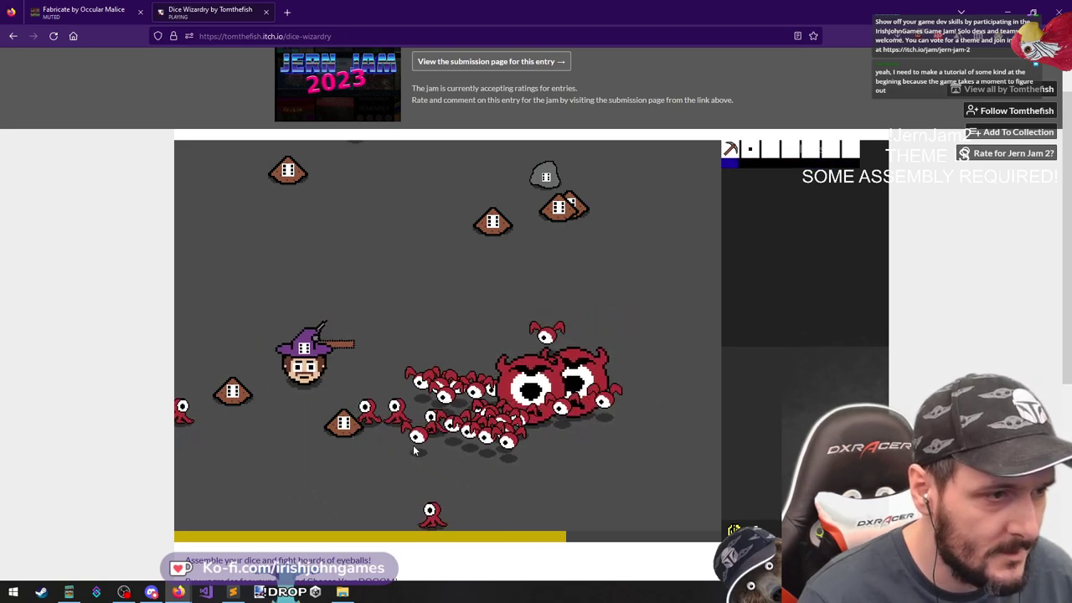
{"action": "key", "text": "d"}
{"action": "key", "text": "d"}
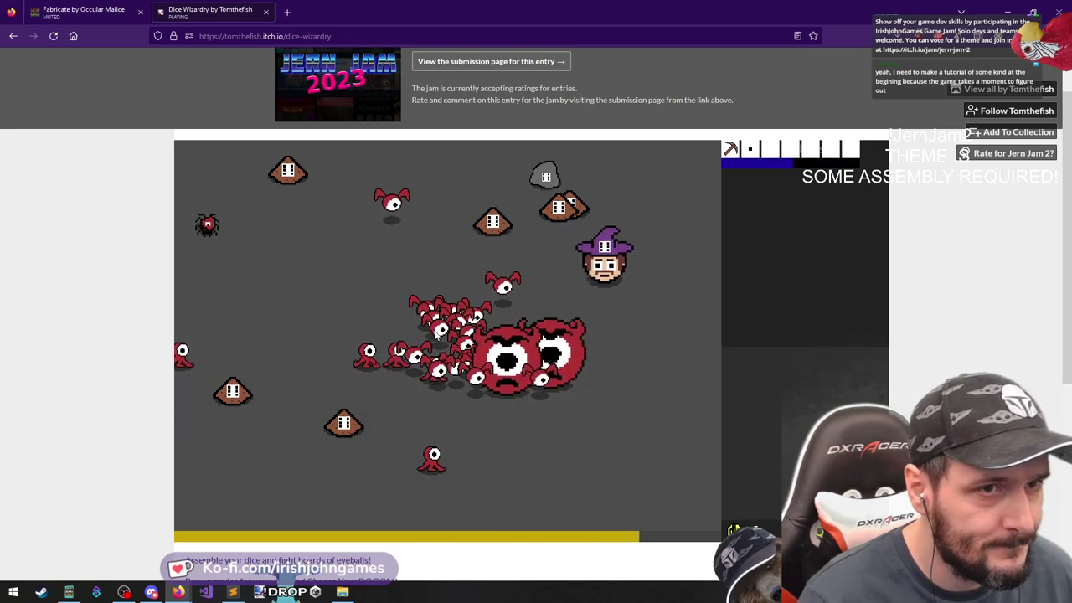
{"action": "key", "text": "s"}
{"action": "key", "text": "a"}
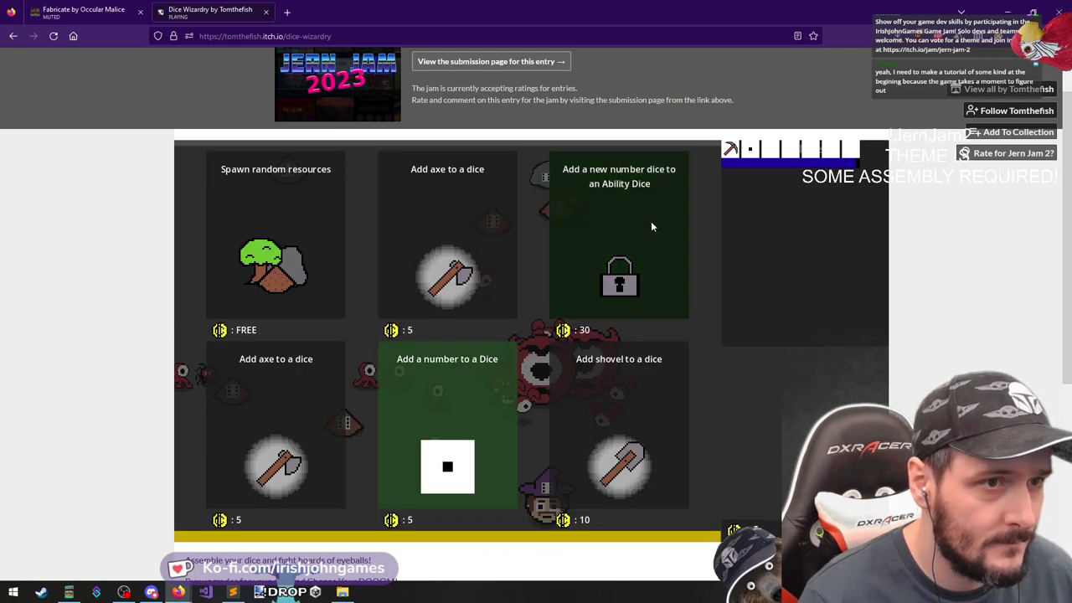
Add a new number dice to an Ability Dice for 30 coins and choose Randomly Spawns Resources! YAY?! as the doom
{"action": "left_click", "coordinate": [652, 226]}
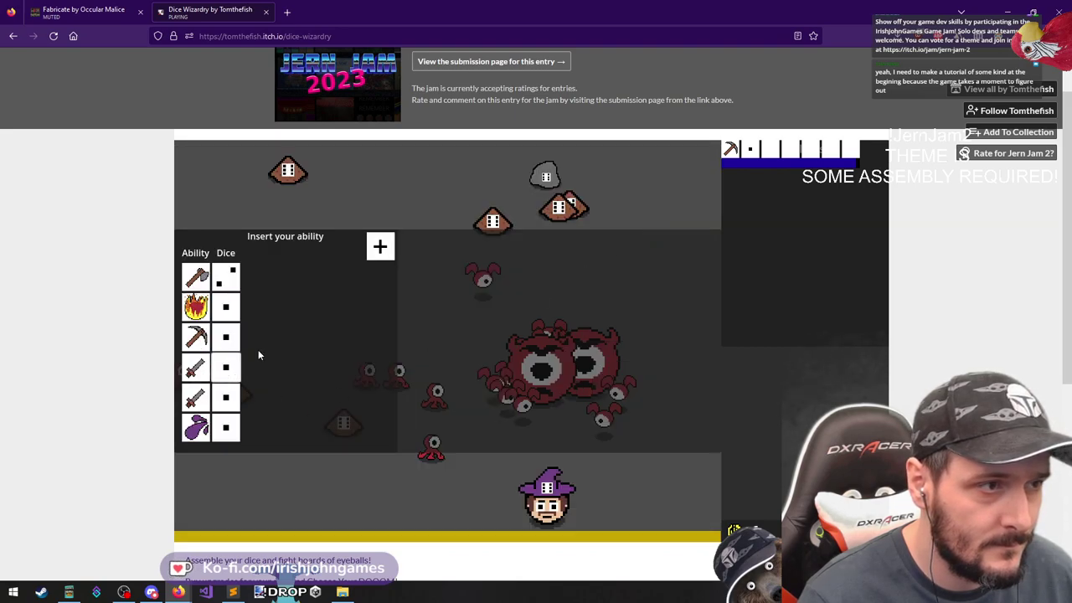
{"action": "left_click", "coordinate": [382, 249]}
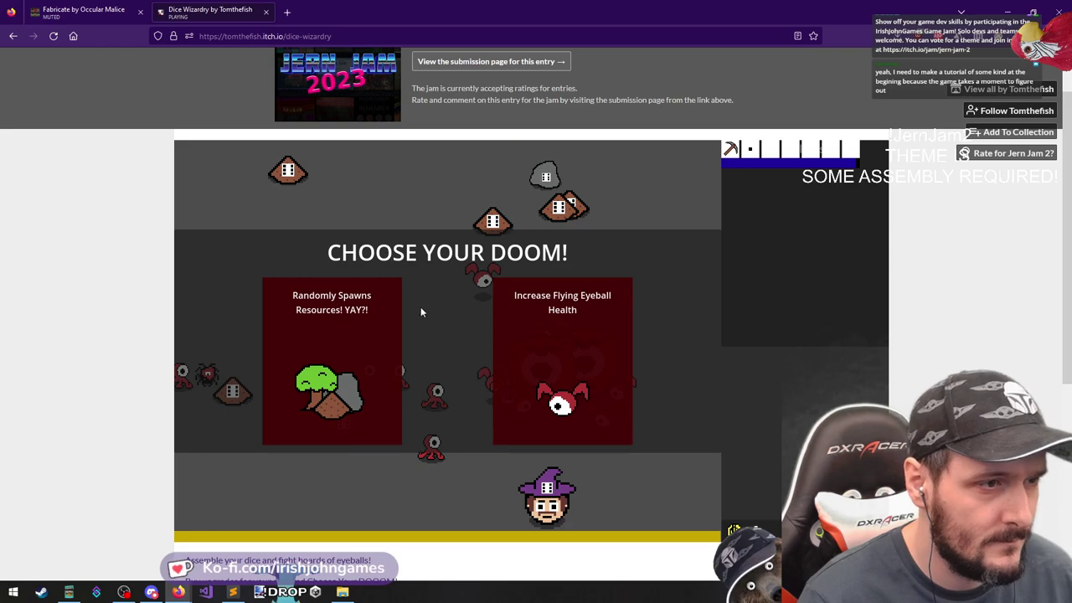
{"action": "left_click", "coordinate": [357, 342]}
Run the wizard west to the two southwestern dirt piles and back east above the swarm and ogres
{"action": "key", "text": "a"}
{"action": "key", "text": "w"}
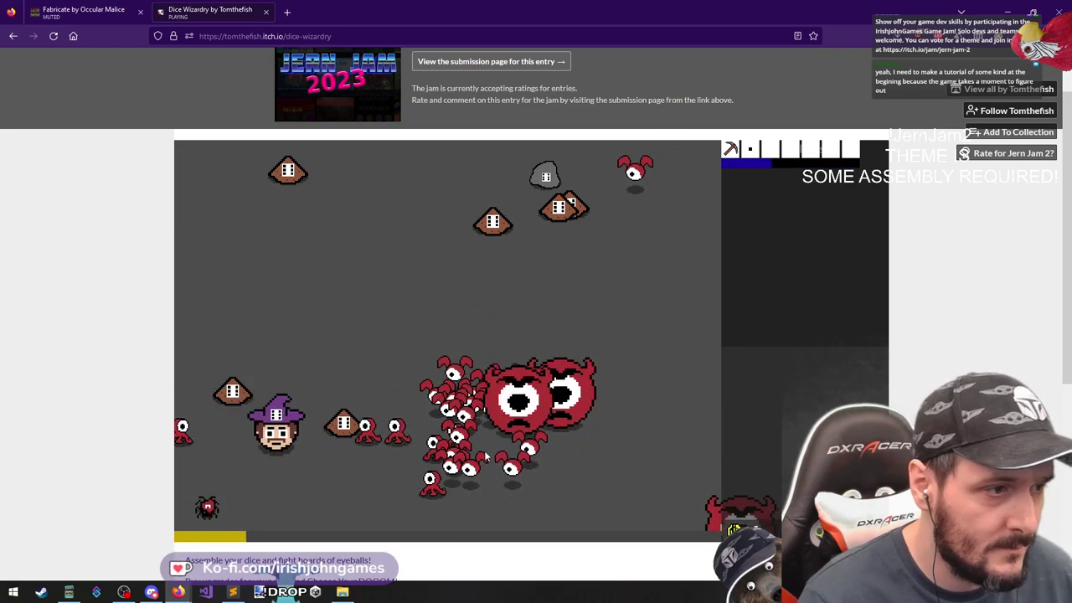
{"action": "key", "text": "d"}
{"action": "key", "text": "d"}
{"action": "key", "text": "w"}
{"action": "key", "text": "s"}
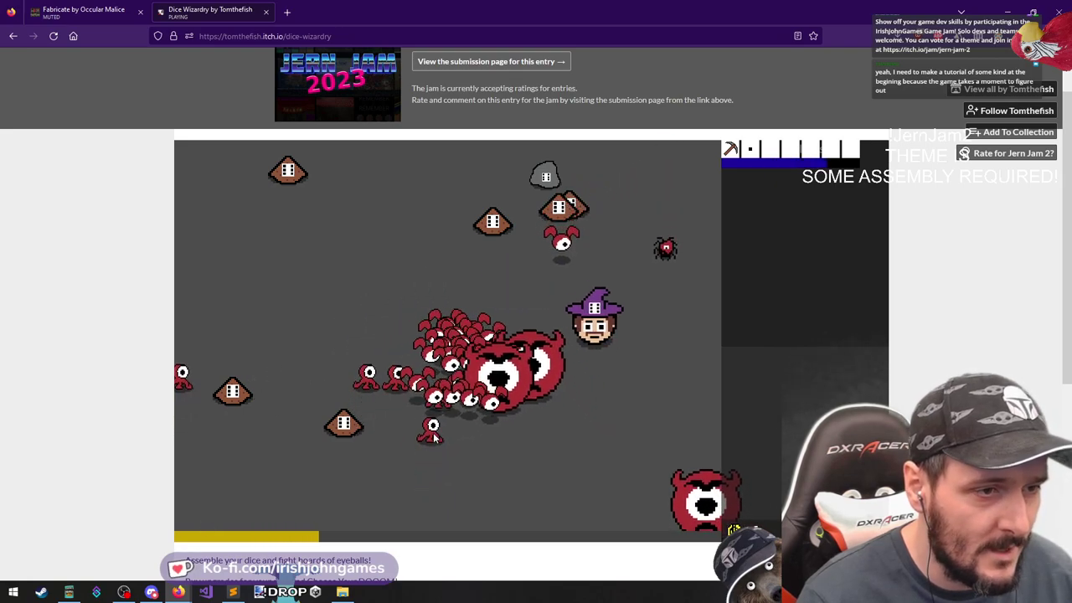
Circle the wizard down around the paired ogres and west along the southern edge to the westernmost dirt pile
{"action": "key", "text": "s"}
{"action": "key", "text": "a"}
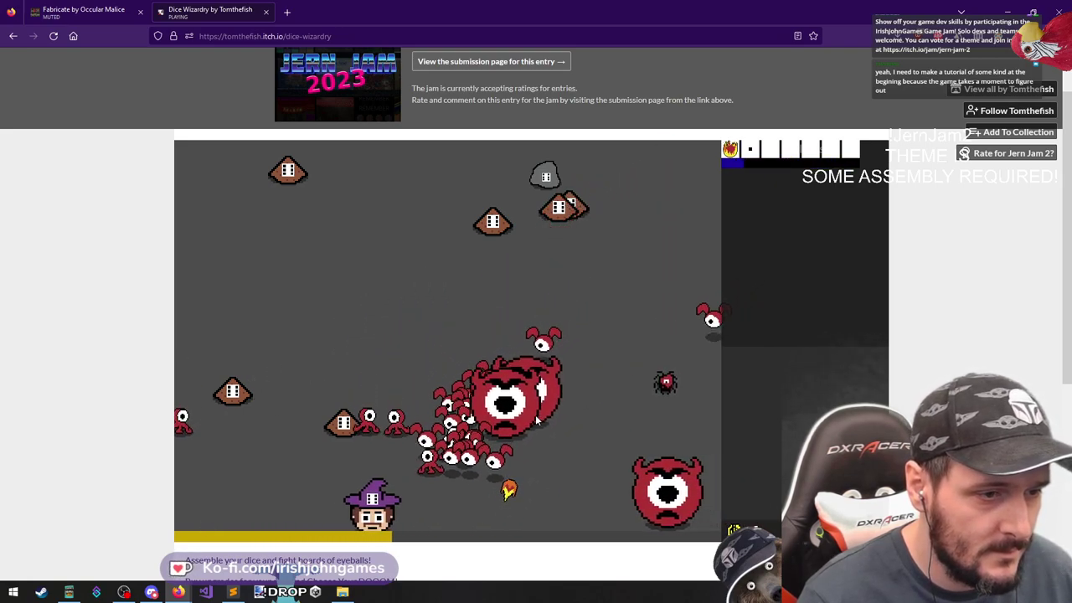
{"action": "key", "text": "a"}
{"action": "key", "text": "w"}
{"action": "key", "text": "d"}
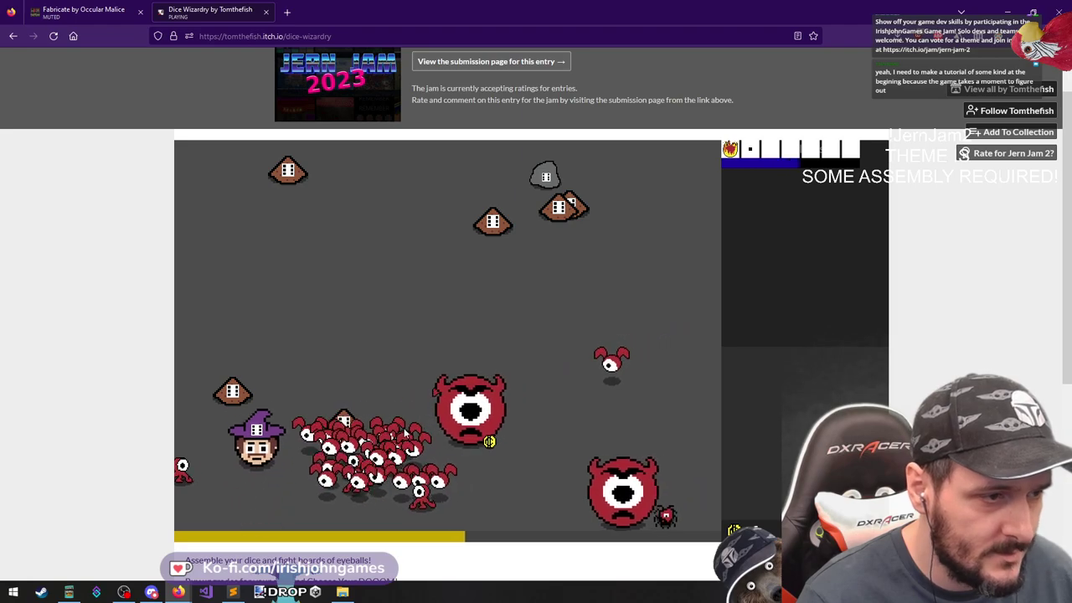
Climb with the wizard above the eyeball swarm and run east past the red ogre to the field's centre
{"action": "key", "text": "w"}
{"action": "key", "text": "d"}
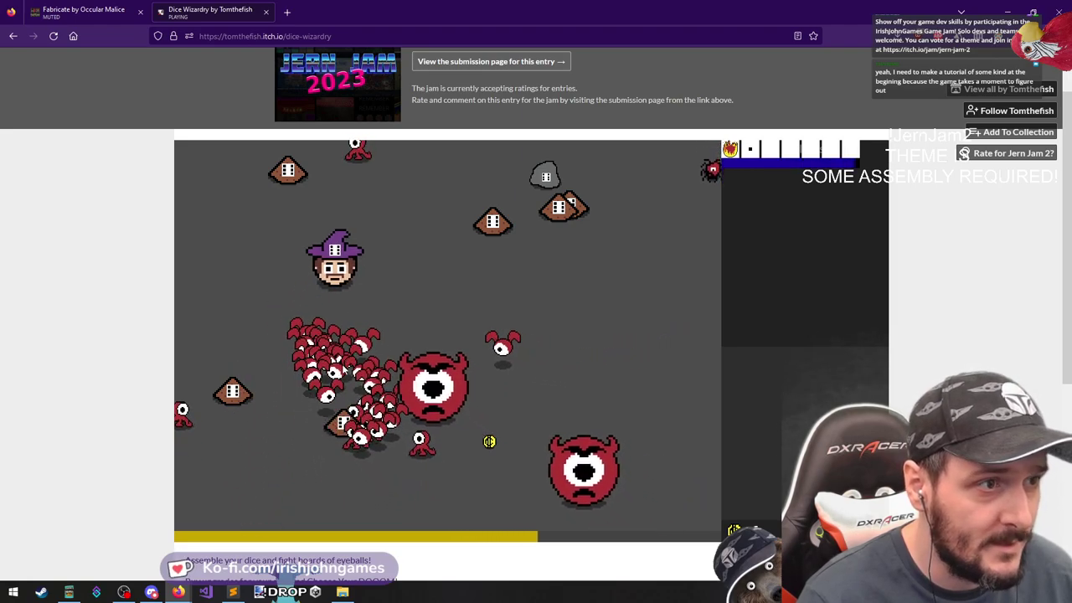
{"action": "key", "text": "d"}
{"action": "key", "text": "s"}
{"action": "key", "text": "w"}
{"action": "key", "text": "s"}
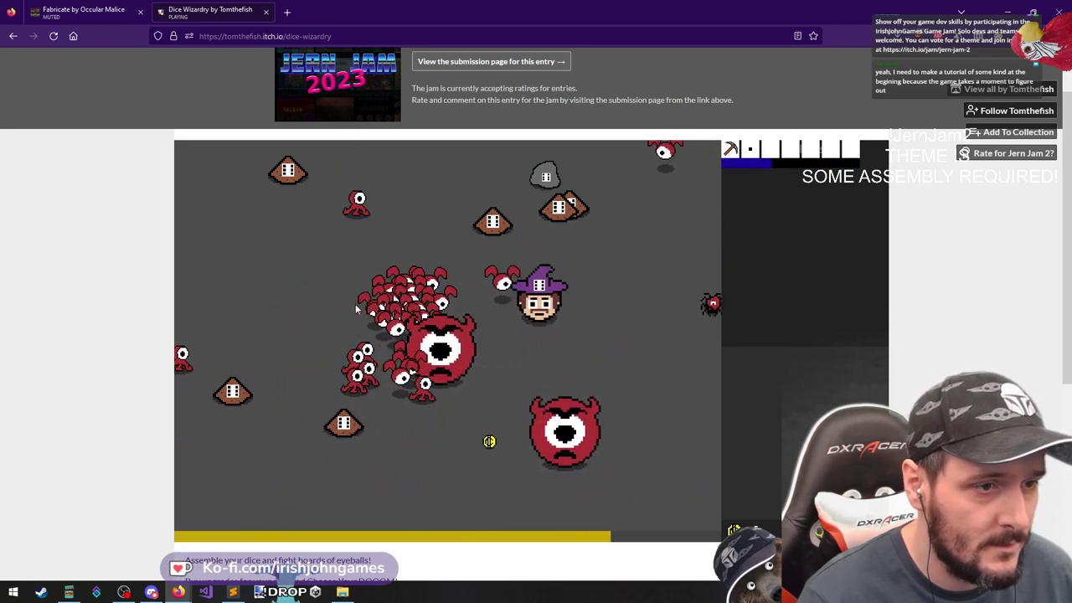
Lead the wizard southwest around the nearer ogre and the swarm, back to the westernmost dirt pile
{"action": "key", "text": "a"}
{"action": "key", "text": "s"}
{"action": "key", "text": "a"}
{"action": "key", "text": "w"}
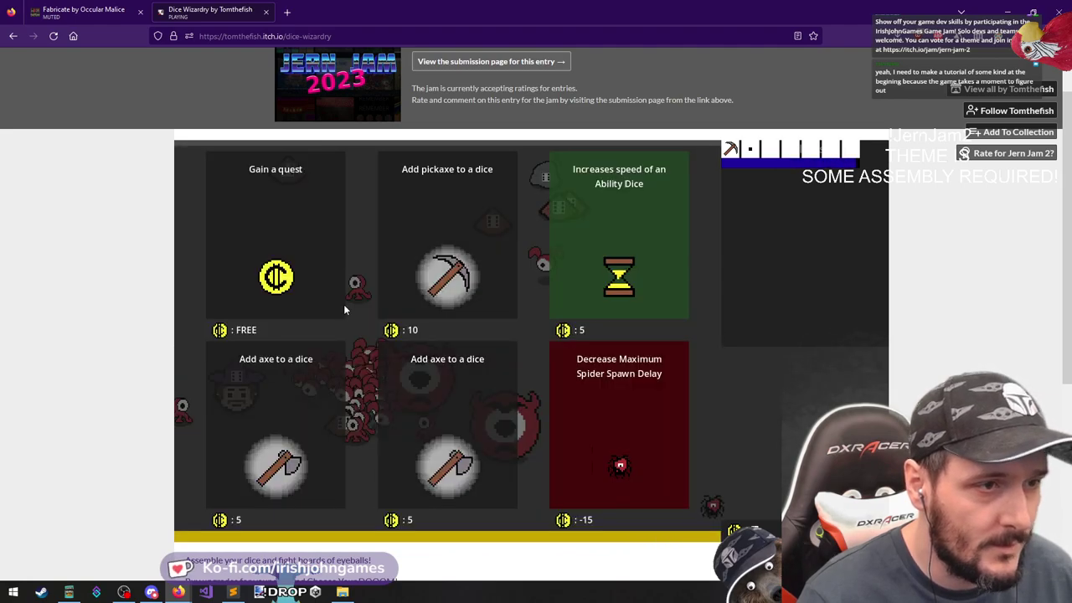
Switch to the Fabricate game and build a column of extractors along the west side of the upper corridor
{"action": "left_click", "coordinate": [84, 19]}
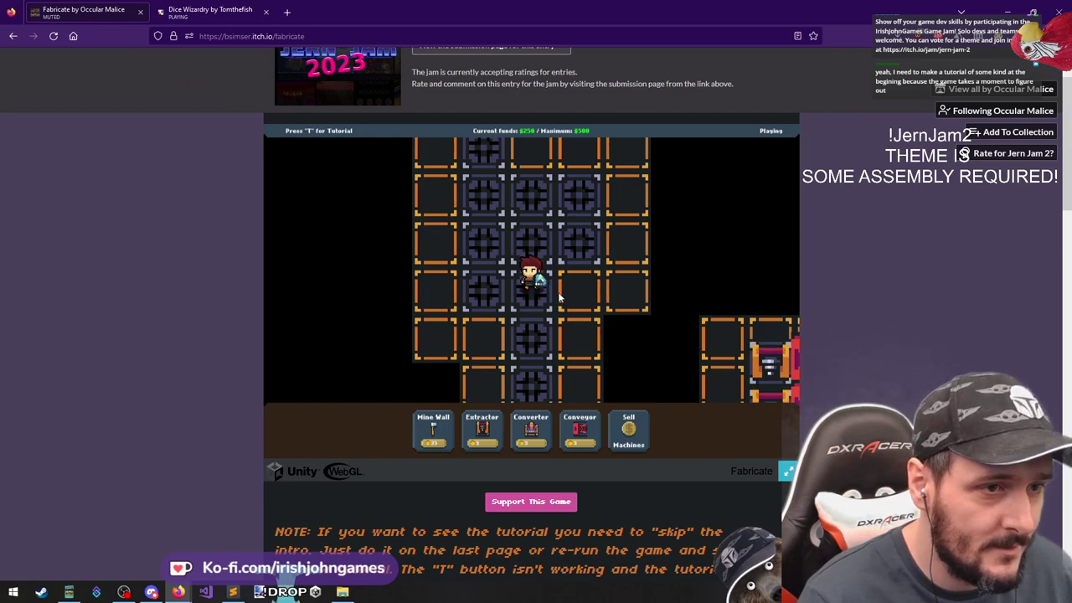
{"action": "key", "text": "w"}
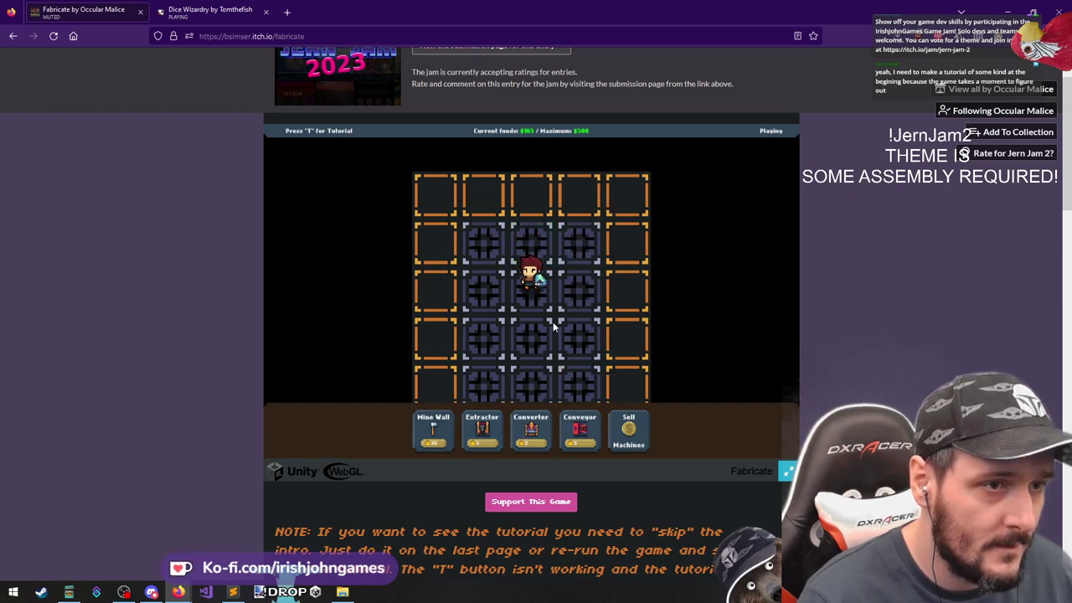
{"action": "left_click", "coordinate": [486, 430]}
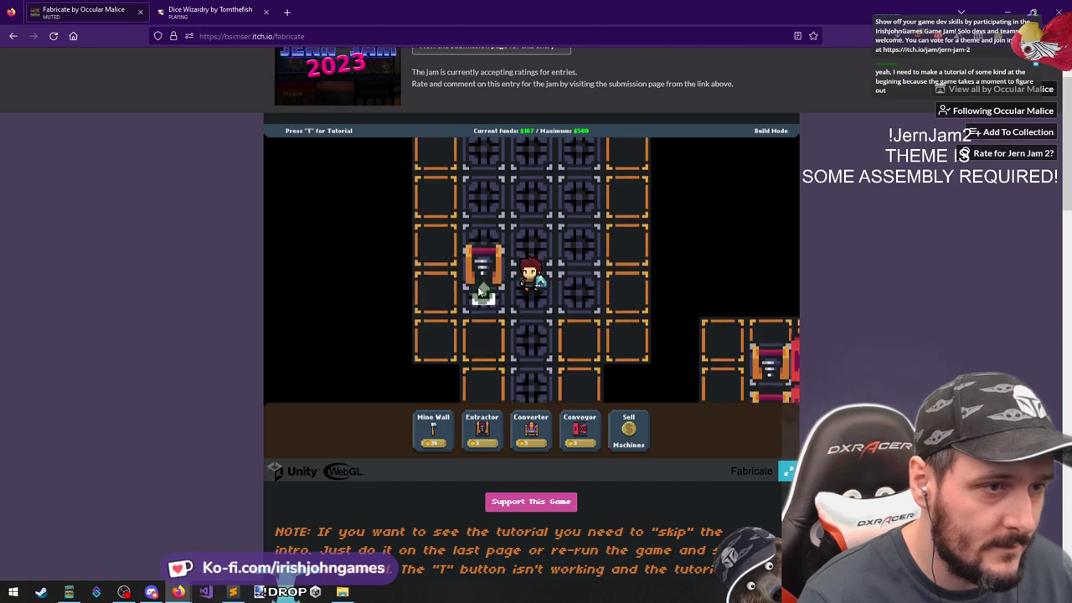
{"action": "key", "text": "w"}
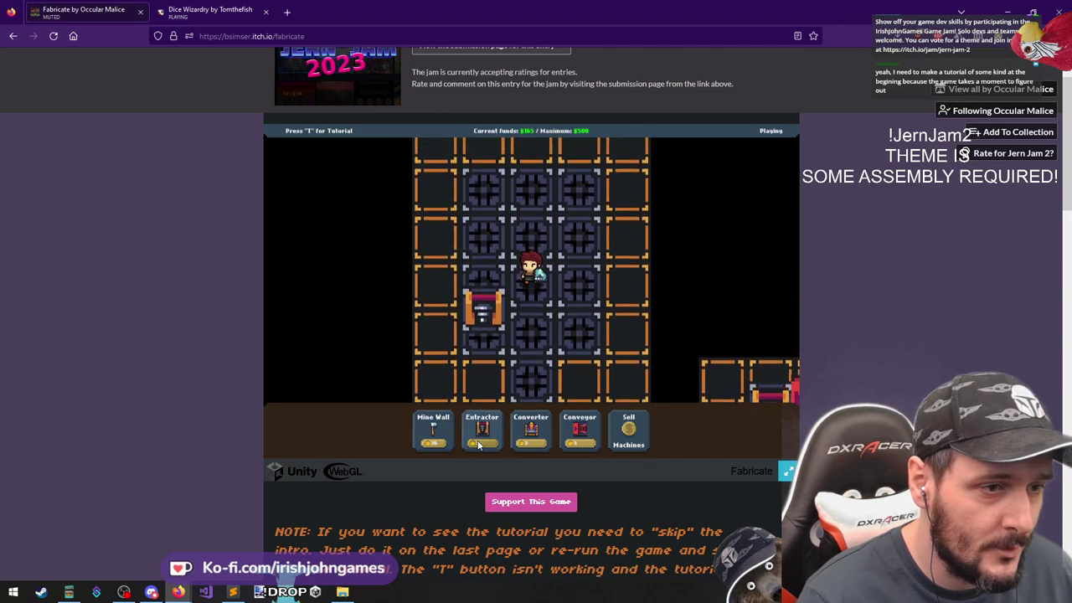
{"action": "left_click", "coordinate": [483, 303]}
{"action": "left_click", "coordinate": [480, 442]}
{"action": "left_click", "coordinate": [484, 251]}
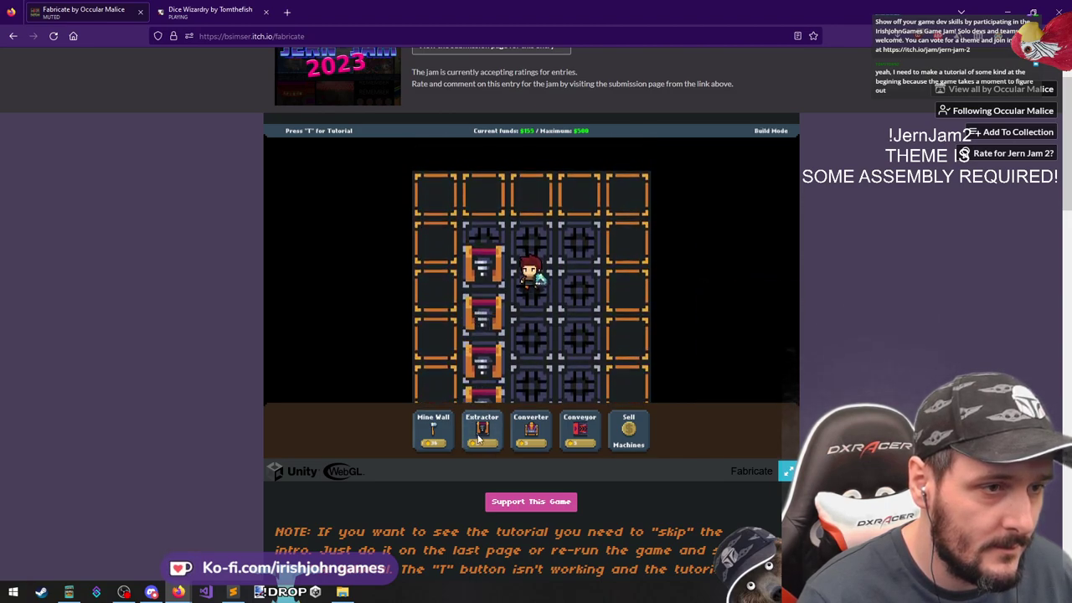
Glance at the Dice Wizardry game, return to Fabricate and place converters down the corridor's east side opposite the extractors
{"action": "left_click", "coordinate": [194, 5]}
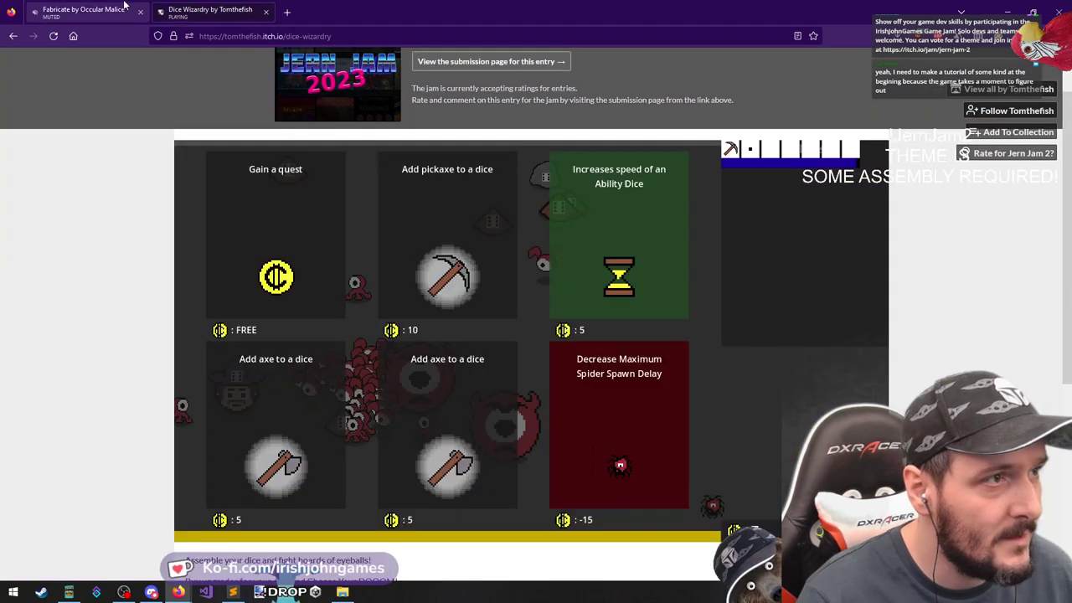
{"action": "left_click", "coordinate": [125, 7]}
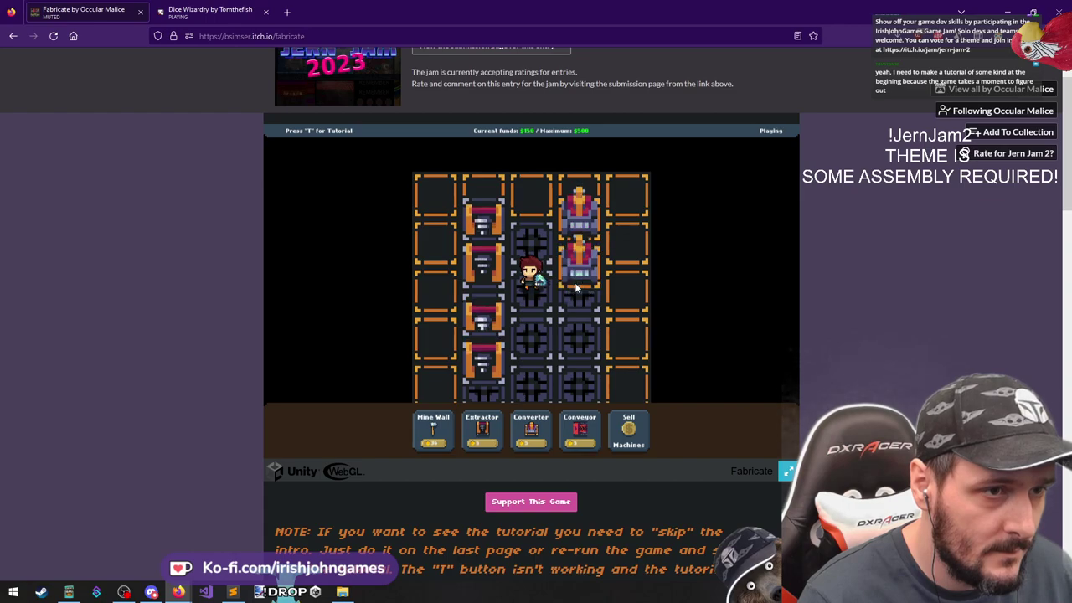
{"action": "left_click", "coordinate": [587, 360]}
{"action": "key", "text": "s"}
Place conveyors down the corridor's middle column, linking each extractor to the converter opposite it
{"action": "left_click", "coordinate": [588, 427]}
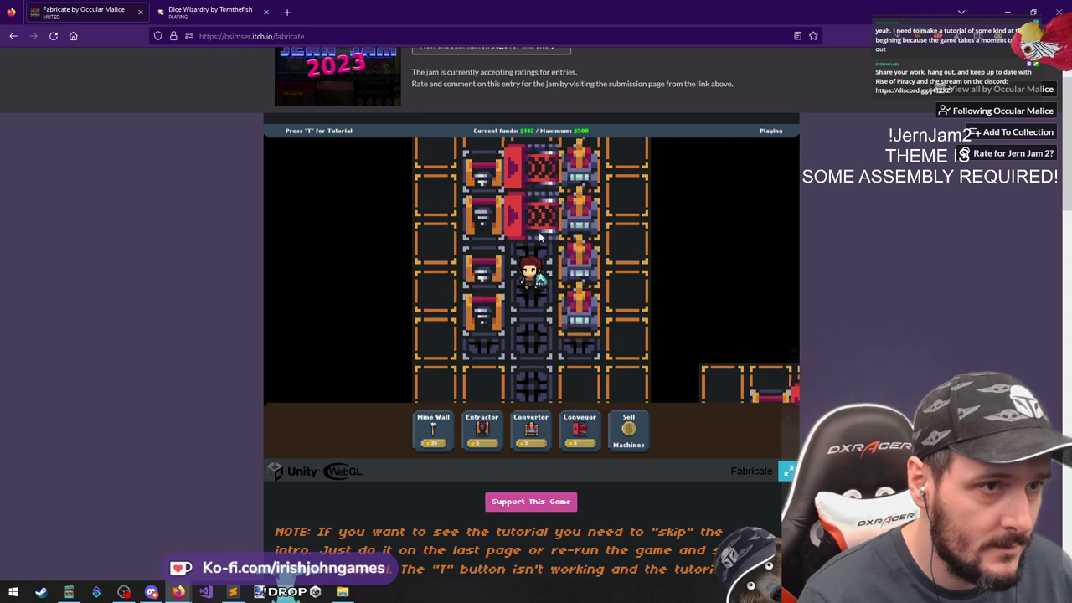
{"action": "left_click", "coordinate": [526, 283]}
{"action": "key", "text": "s"}
{"action": "left_click", "coordinate": [586, 419]}
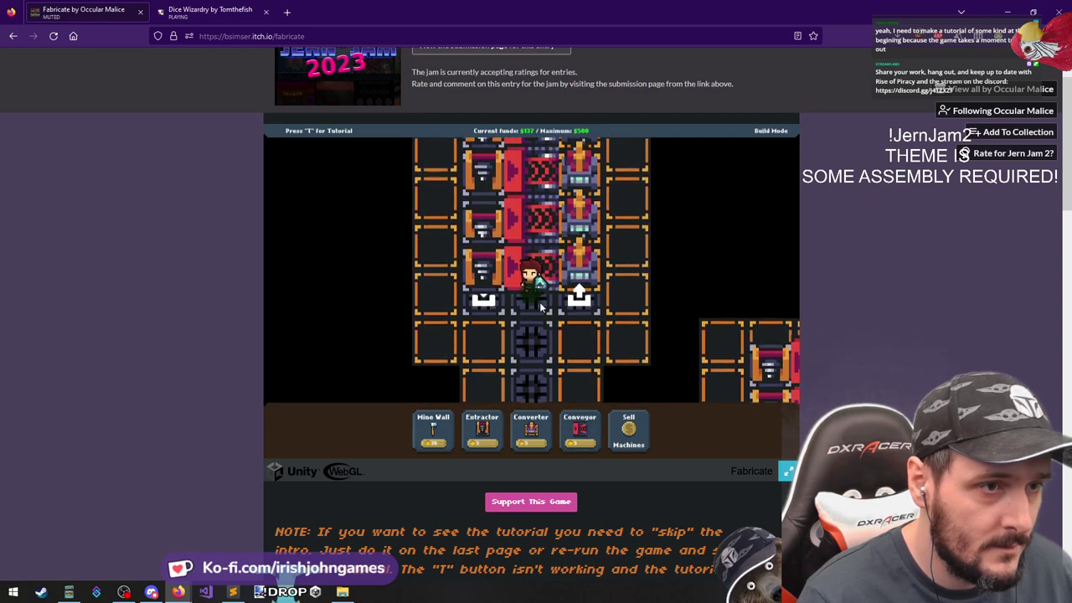
{"action": "left_click", "coordinate": [529, 274]}
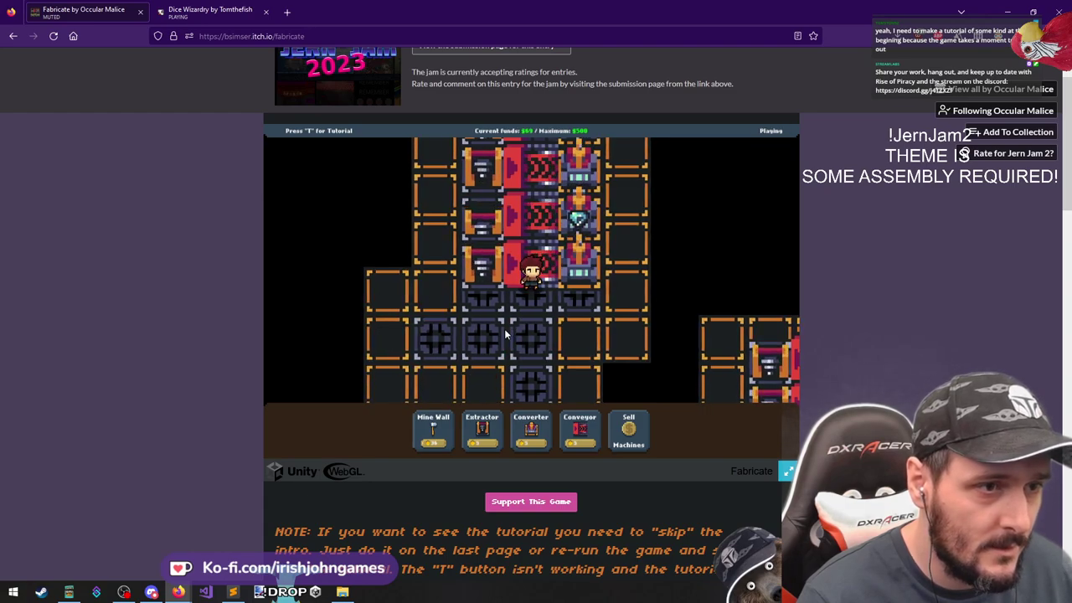
Walk down below the machines and mine wall tiles to extend the side tunnel westward
{"action": "key", "text": "s"}
{"action": "key", "text": "a"}
{"action": "left_click", "coordinate": [438, 438]}
{"action": "left_click", "coordinate": [445, 273]}
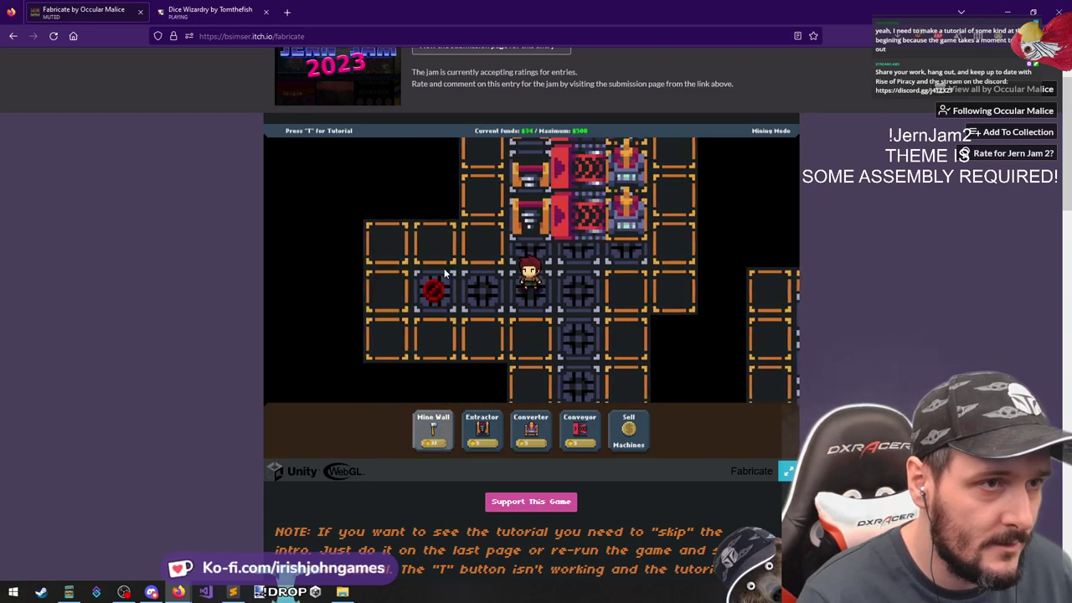
{"action": "left_click", "coordinate": [406, 233]}
{"action": "key", "text": "a"}
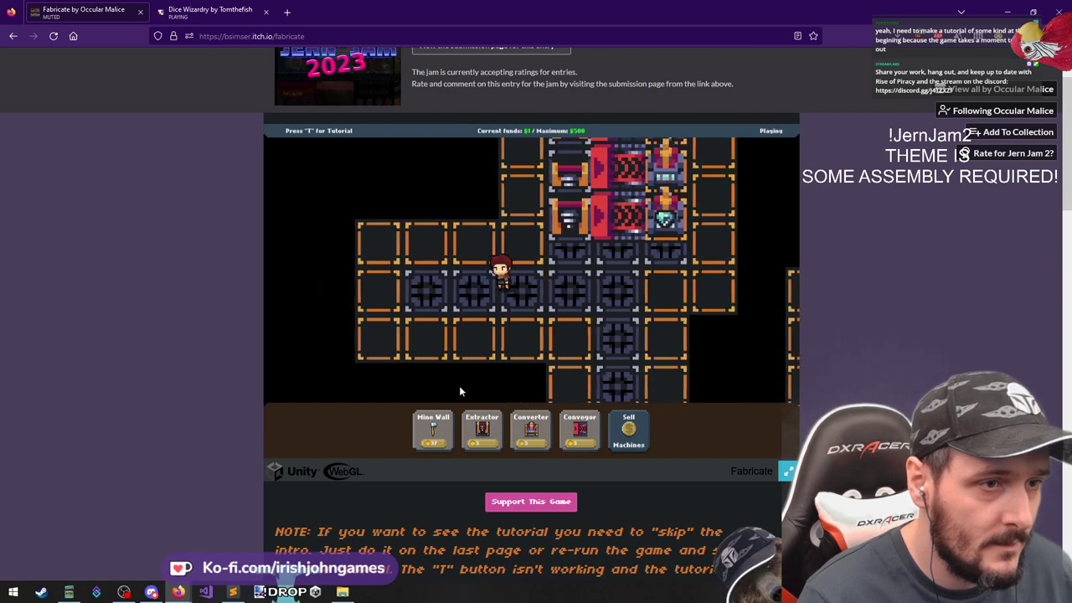
Return to Dice Wizardry, choose the ability dice speed increase and accept more flying eyeballs as the doom
{"action": "key", "text": "ctrl+Tab"}
{"action": "left_click", "coordinate": [421, 310]}
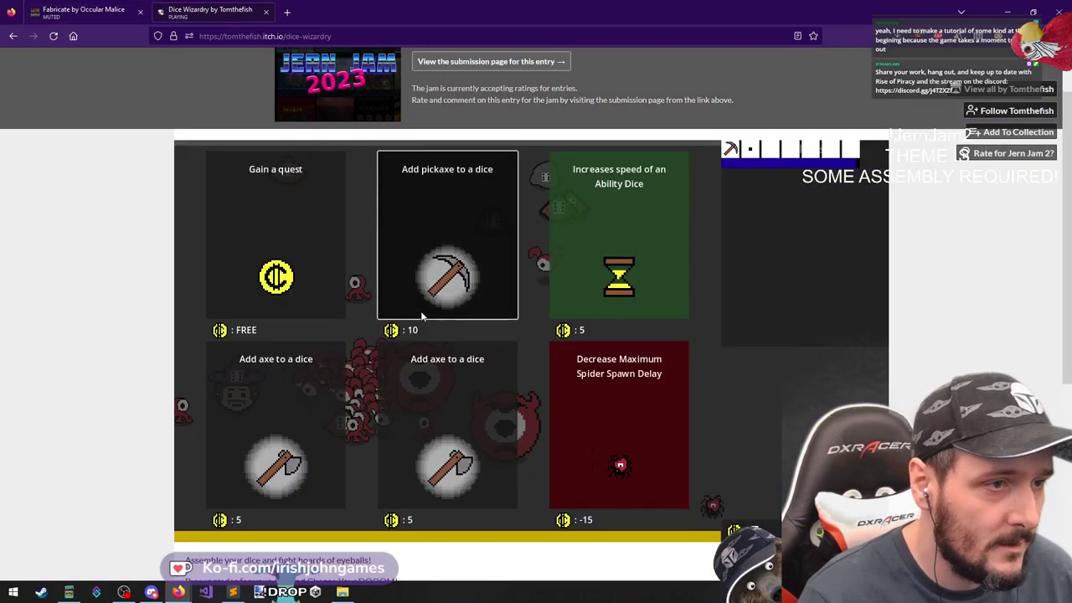
{"action": "left_click", "coordinate": [596, 209]}
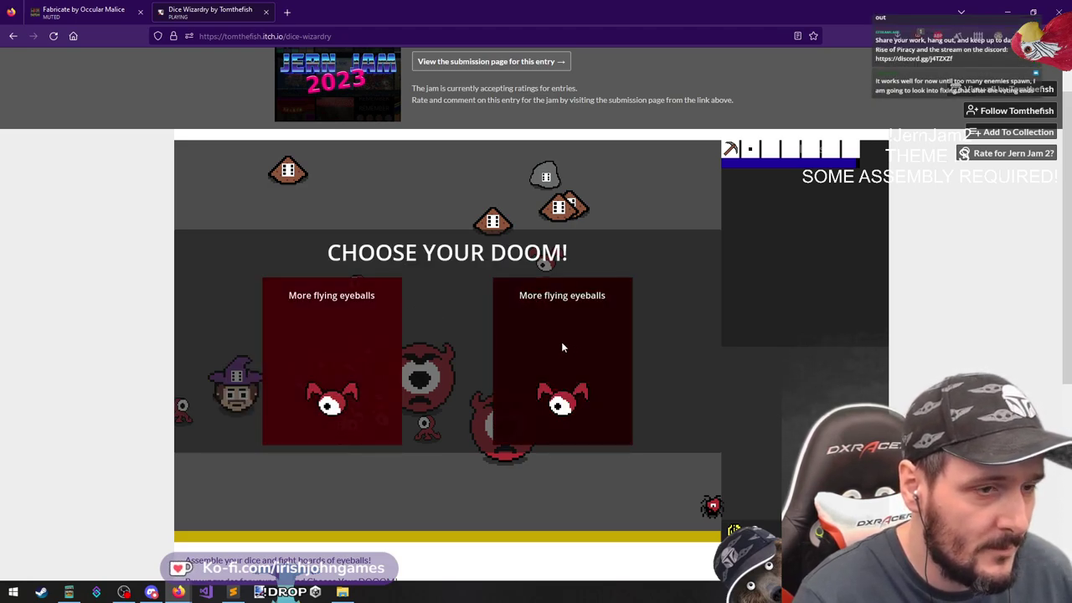
{"action": "left_click", "coordinate": [561, 344]}
Climb with the wizard above the eyeball swarm and run northeast to the rock at the field's northern edge
{"action": "key", "text": "a"}
{"action": "key", "text": "w"}
{"action": "key", "text": "d"}
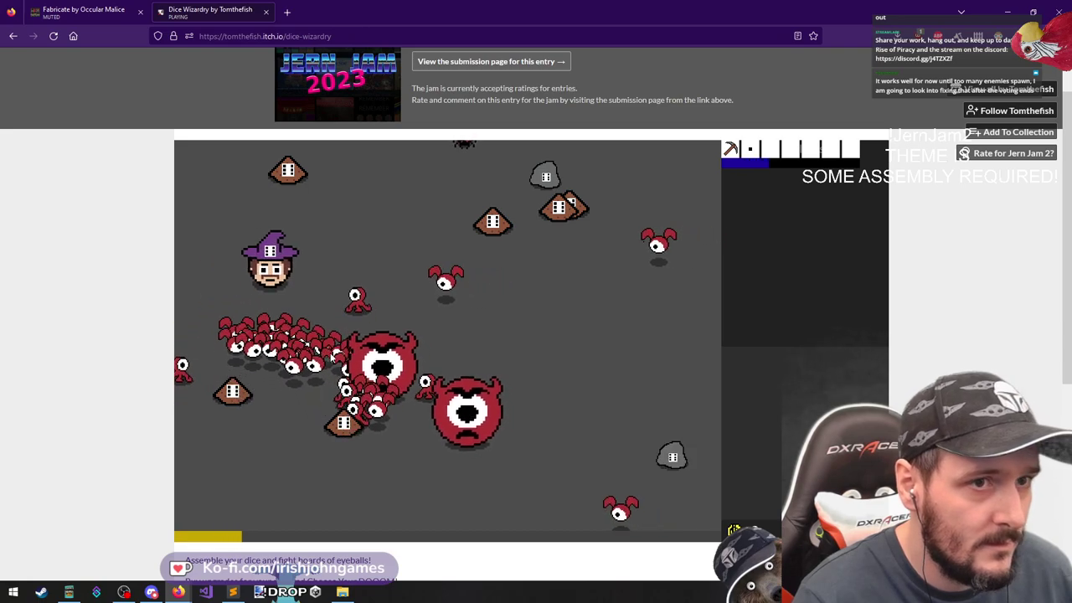
{"action": "key", "text": "w"}
{"action": "key", "text": "d"}
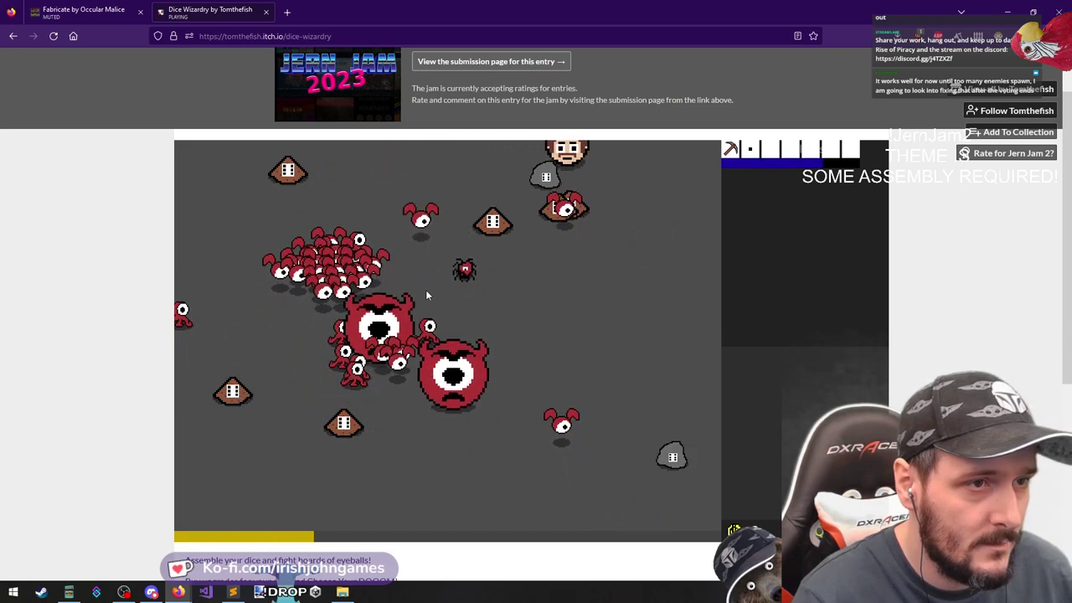
Circle the wizard down the eastern side and west beneath the two ogres to the southwestern corner
{"action": "key", "text": "s"}
{"action": "key", "text": "s"}
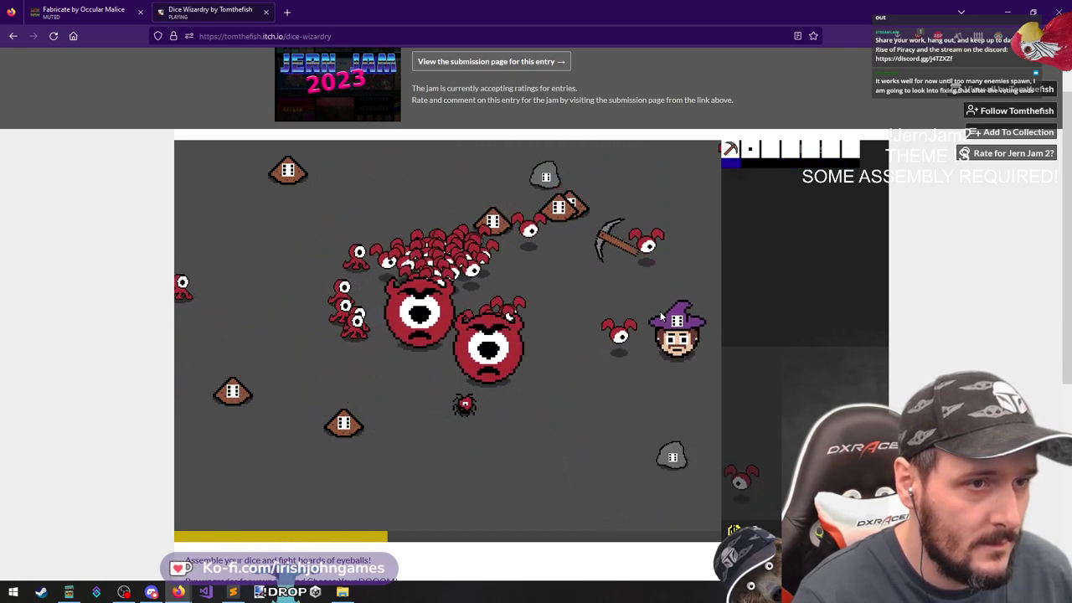
{"action": "key", "text": "a"}
{"action": "key", "text": "a"}
{"action": "key", "text": "s"}
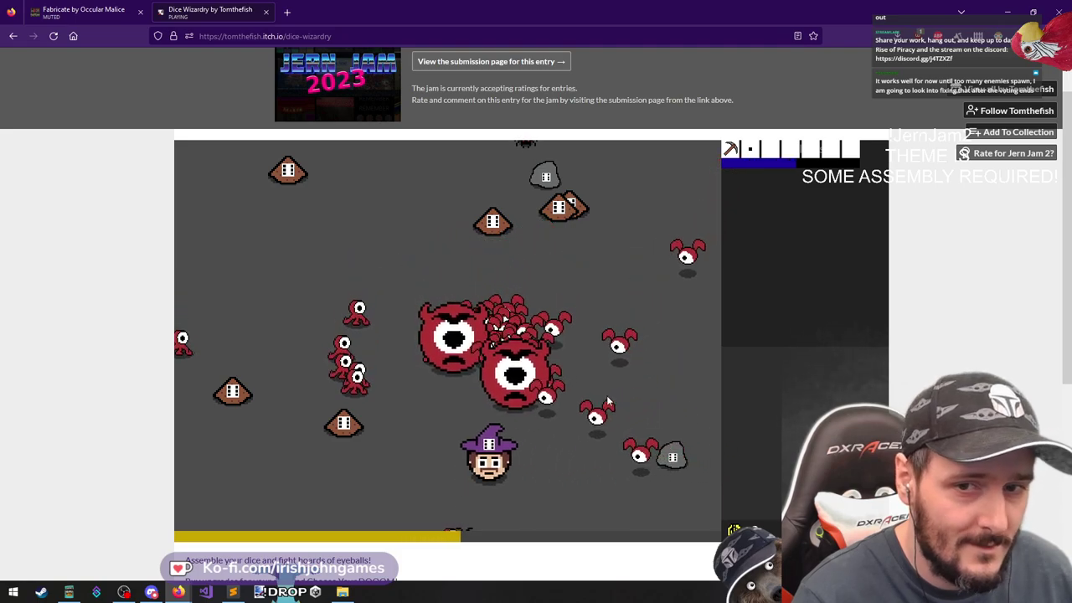
{"action": "key", "text": "s"}
{"action": "key", "text": "a"}
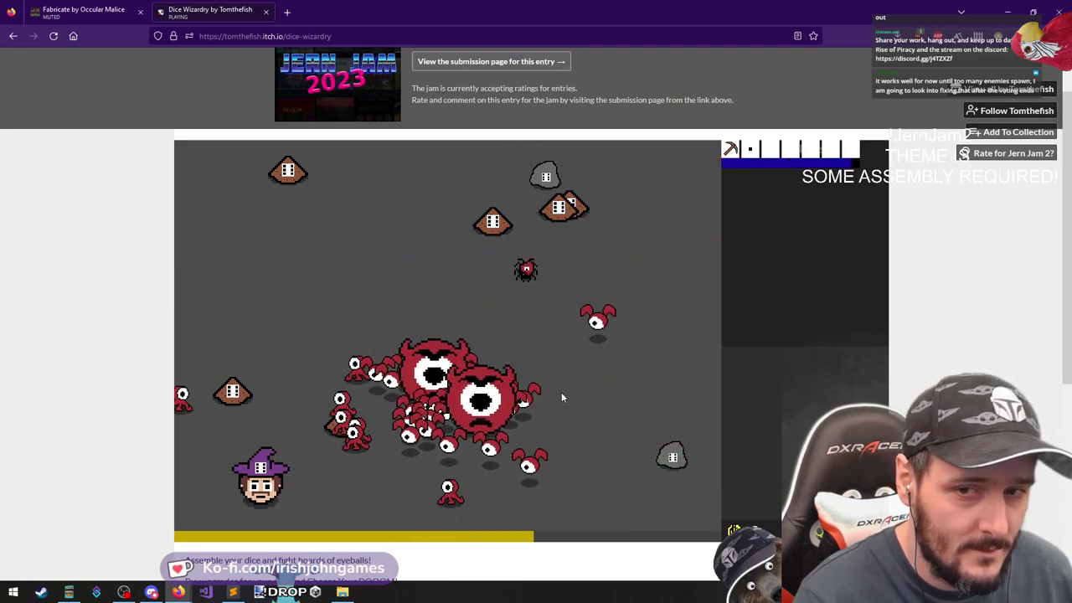
Lead the wizard up past the western side of the swarm and east above the ogres to the field's eastern edge
{"action": "key", "text": "w"}
{"action": "key", "text": "d"}
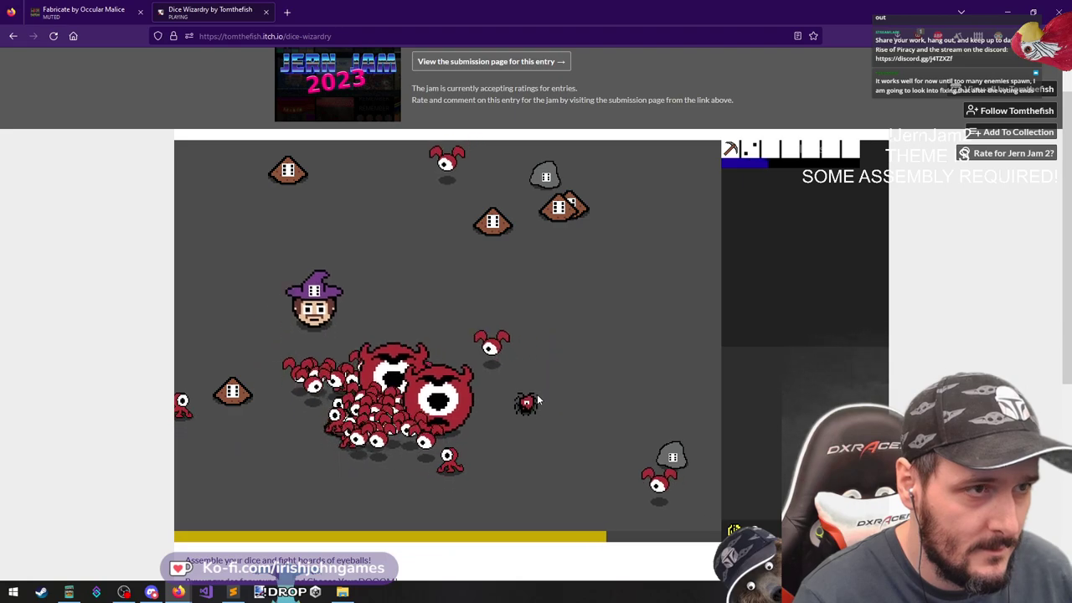
{"action": "key", "text": "d"}
{"action": "key", "text": "s"}
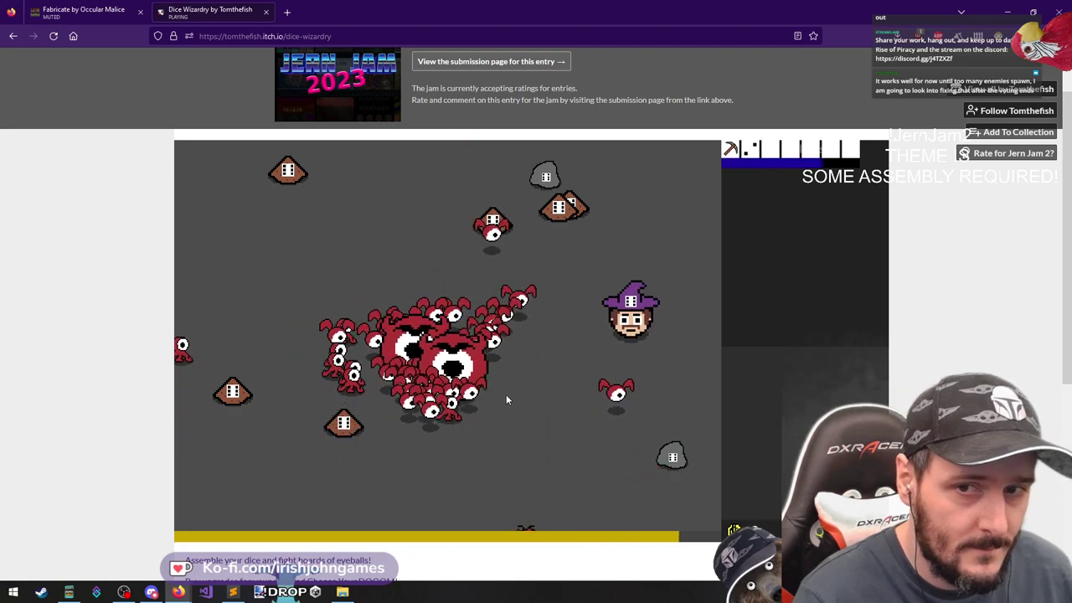
{"action": "key", "text": "w"}
{"action": "key", "text": "d"}
{"action": "key", "text": "d"}
{"action": "key", "text": "s"}
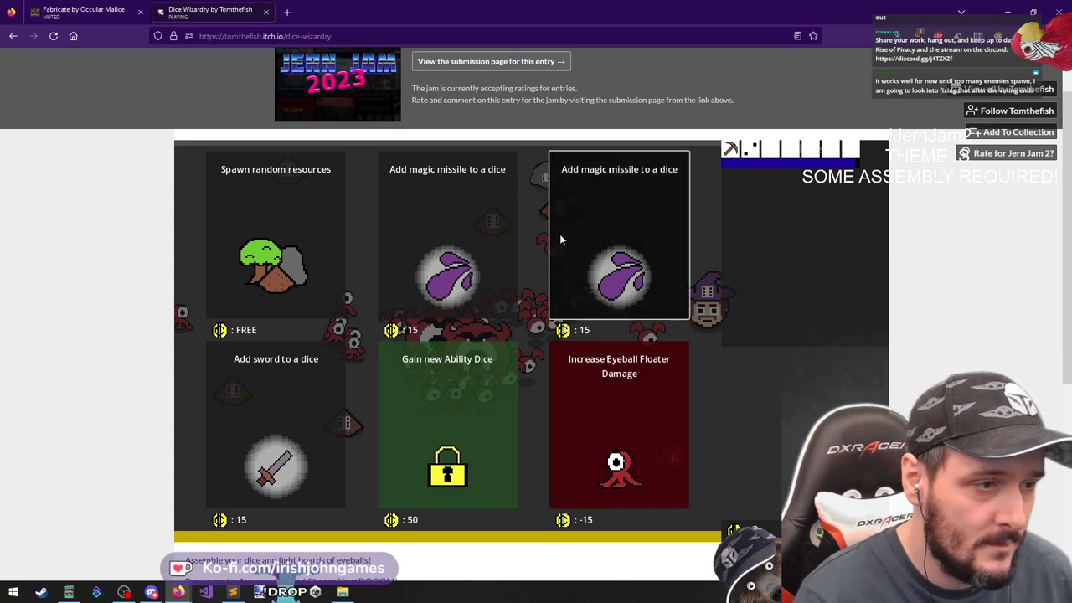
Choose the free random resource spawn and accept increased flying eyeball speed as the doom
{"action": "left_click", "coordinate": [242, 419]}
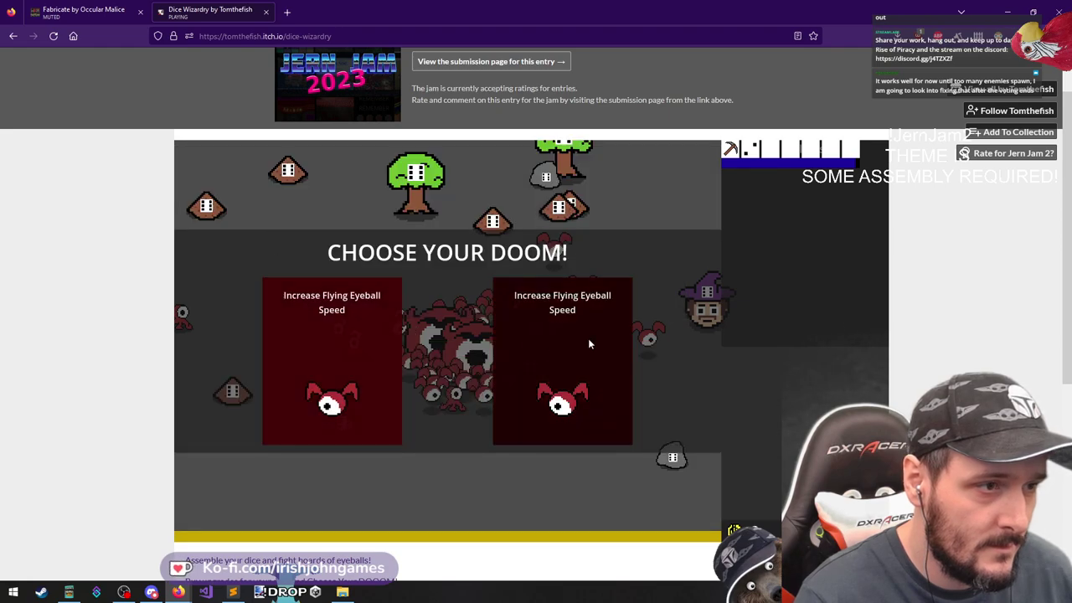
{"action": "left_click", "coordinate": [539, 346]}
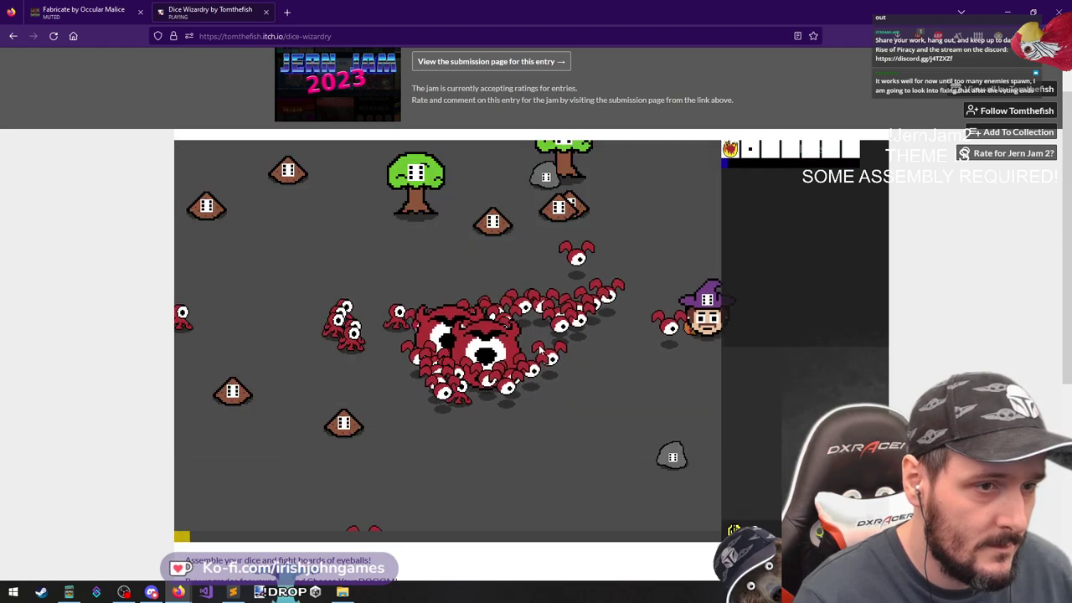
Run the wizard west beneath the swarm, up to the northwestern tree and east to the gap before the next tree
{"action": "key", "text": "a"}
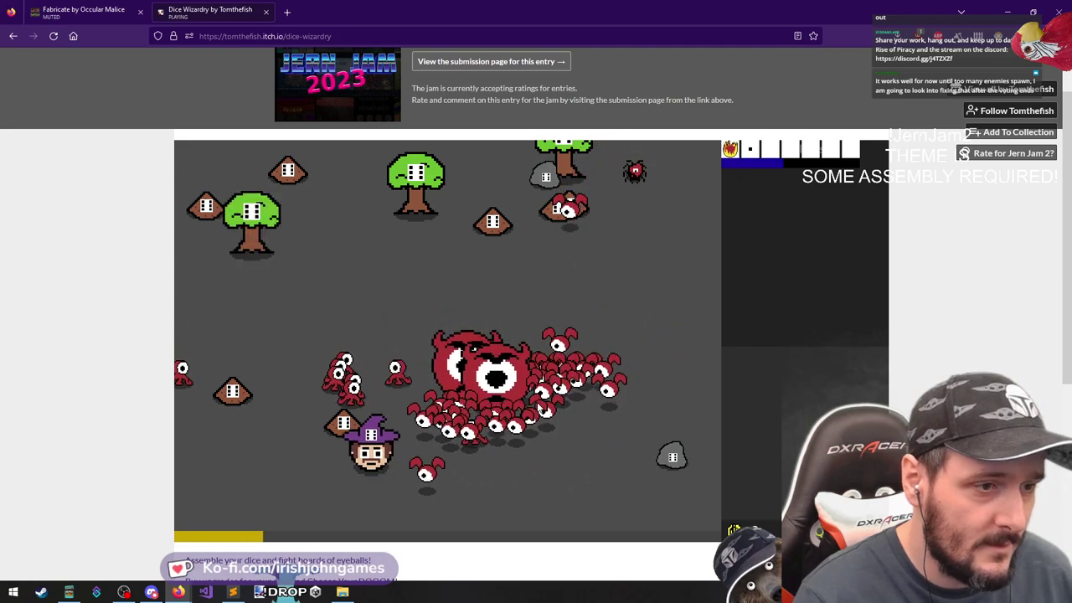
{"action": "key", "text": "s"}
{"action": "key", "text": "w"}
{"action": "key", "text": "a"}
{"action": "key", "text": "w"}
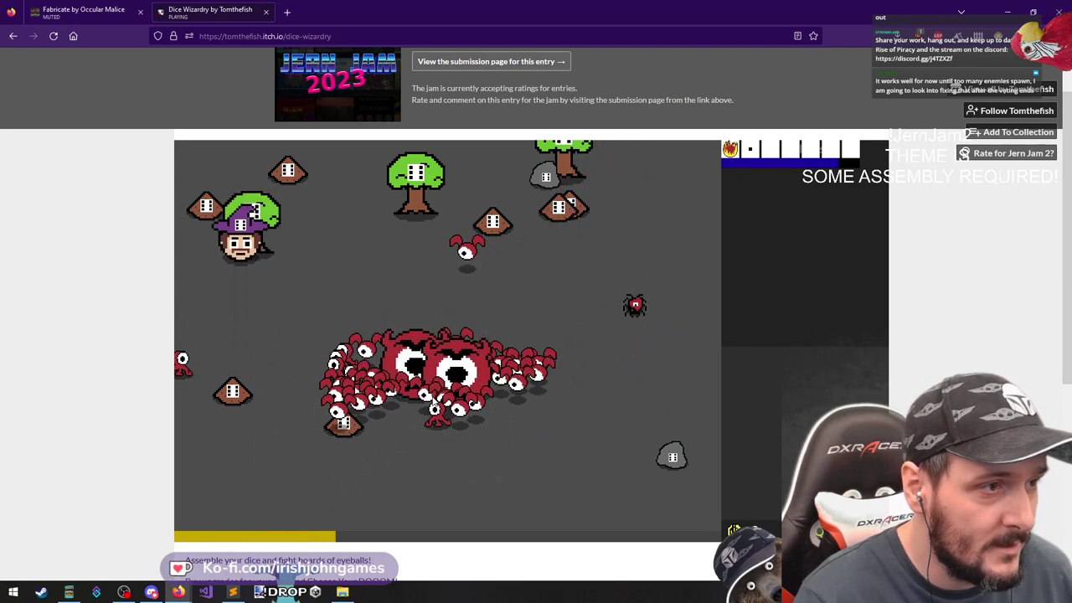
{"action": "key", "text": "d"}
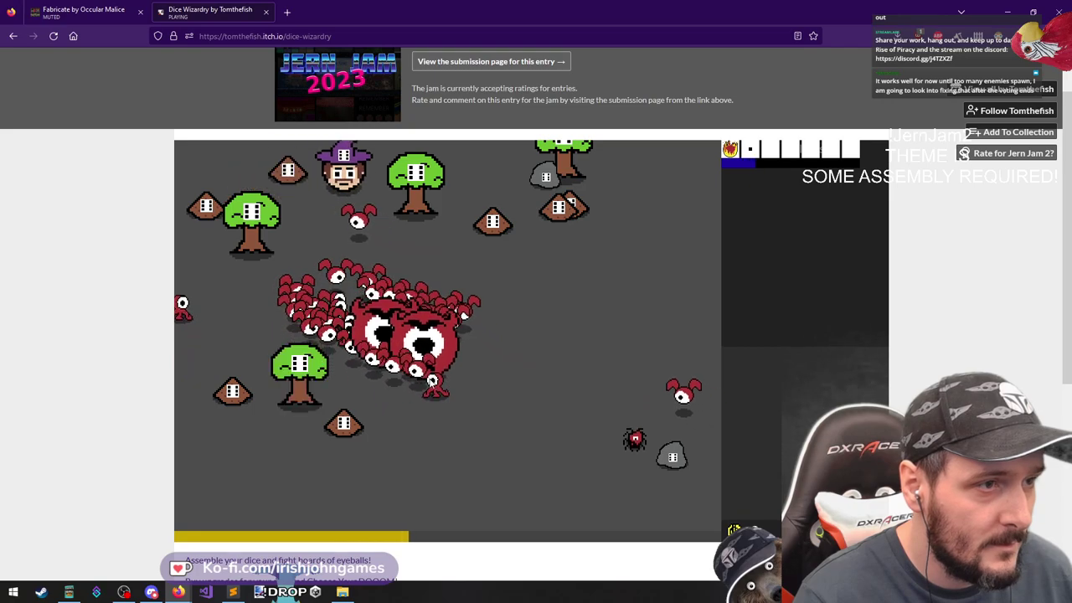
Circle the wizard around the swarm to the southern edge and west to just below the southwestern tree
{"action": "key", "text": "s"}
{"action": "key", "text": "s"}
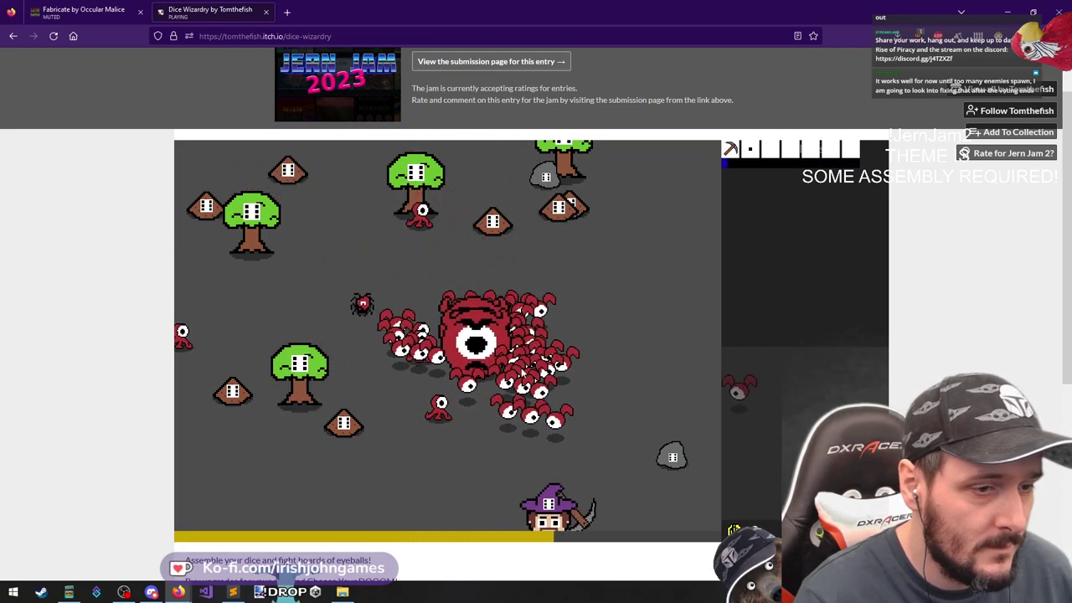
{"action": "key", "text": "a"}
{"action": "key", "text": "w"}
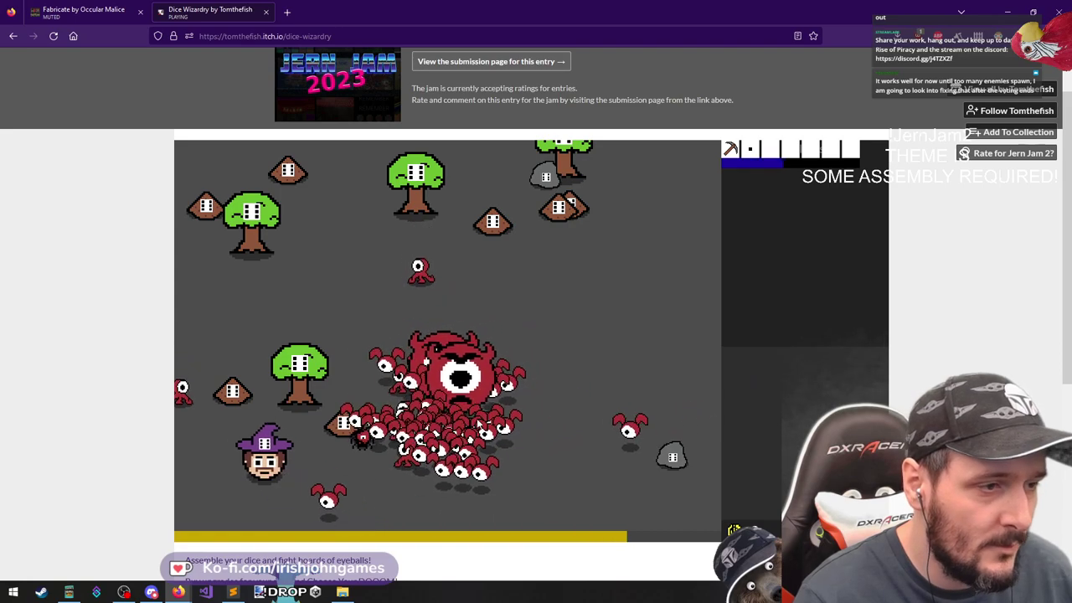
Climb with the wizard past the southwestern tree and run northeast above the ogres towards the northern dirt piles
{"action": "key", "text": "d"}
{"action": "key", "text": "d"}
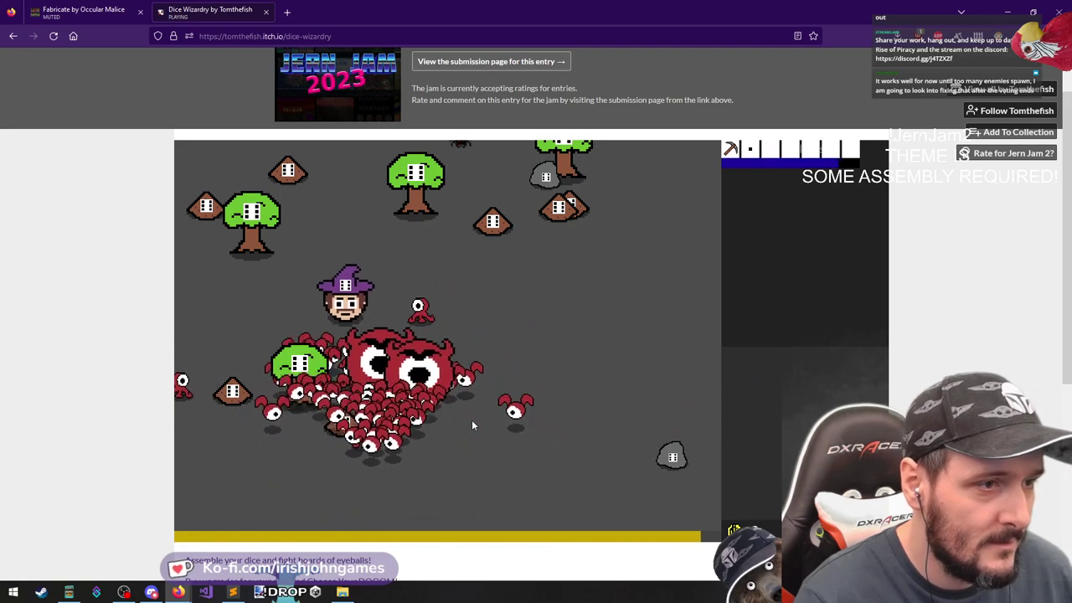
{"action": "key", "text": "w"}
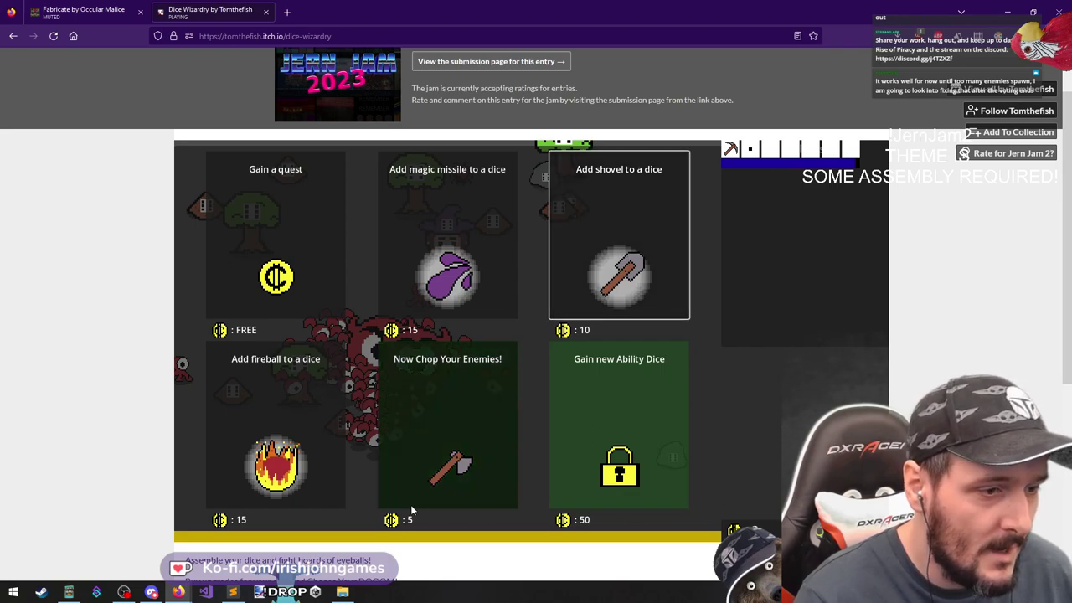
Take the free quest and accept the decreased minimum spider spawn delay as the doom
{"action": "left_click", "coordinate": [291, 209]}
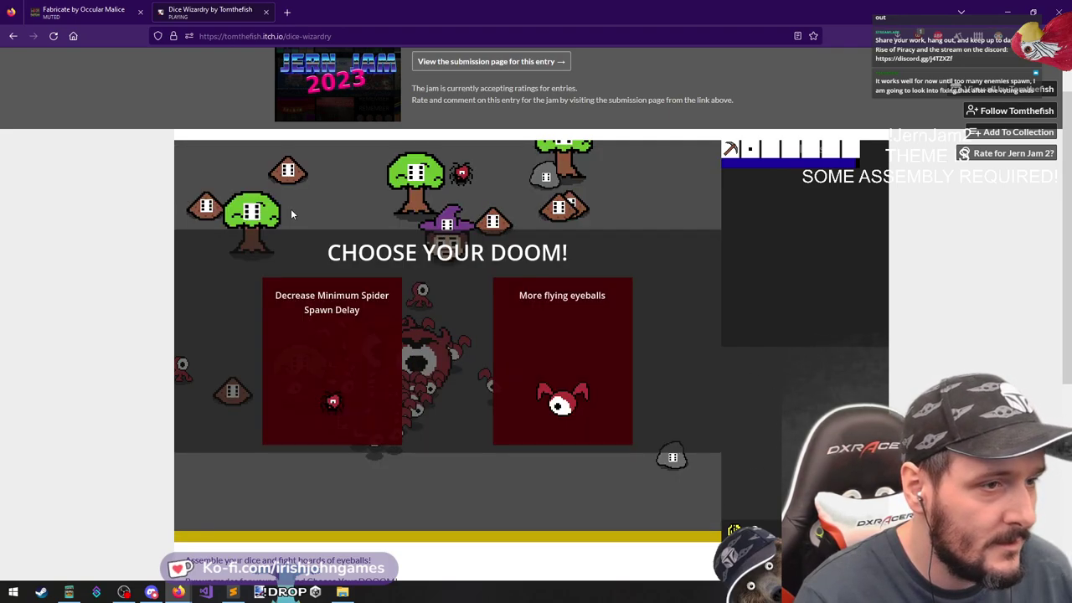
{"action": "left_click", "coordinate": [293, 344]}
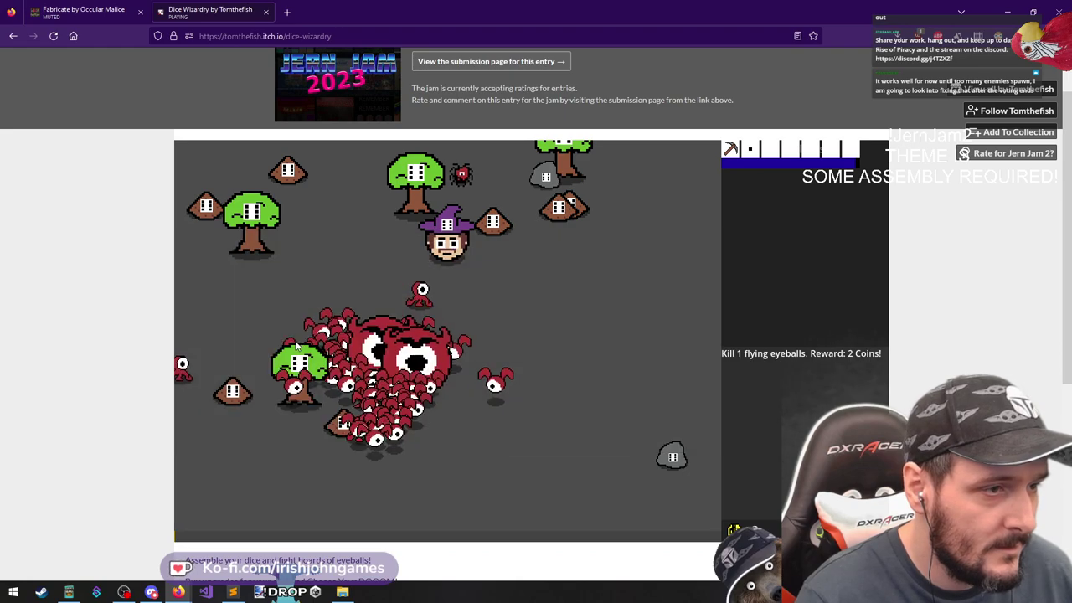
Run the wizard up to the northern edge and back southeast to the rock beside the paired dirt piles
{"action": "key", "text": "w"}
{"action": "key", "text": "a"}
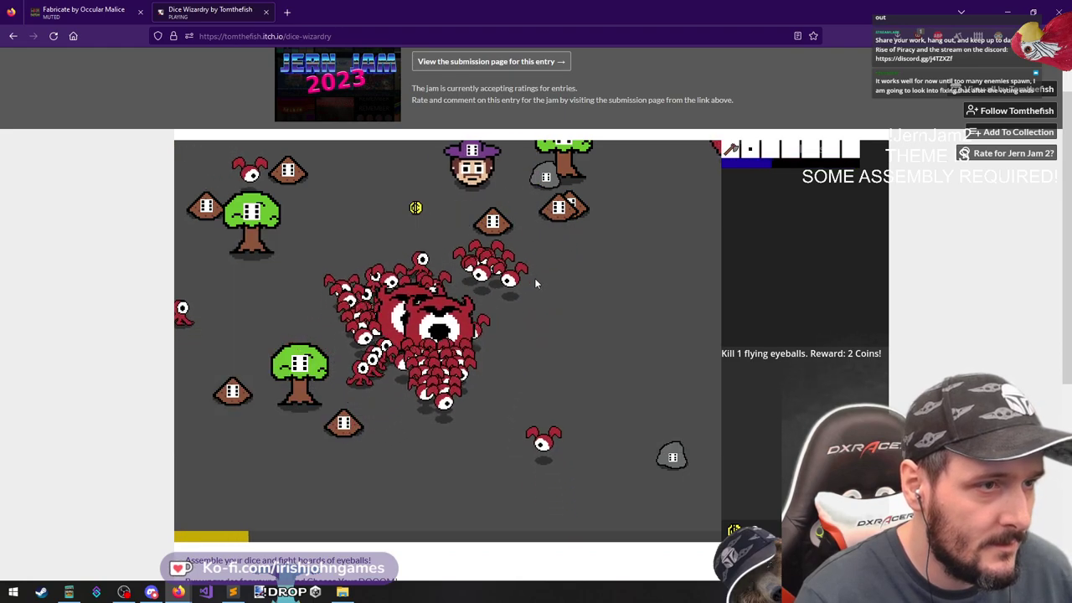
{"action": "key", "text": "s"}
{"action": "key", "text": "d"}
{"action": "key", "text": "w"}
{"action": "key", "text": "s"}
{"action": "key", "text": "s"}
{"action": "key", "text": "d"}
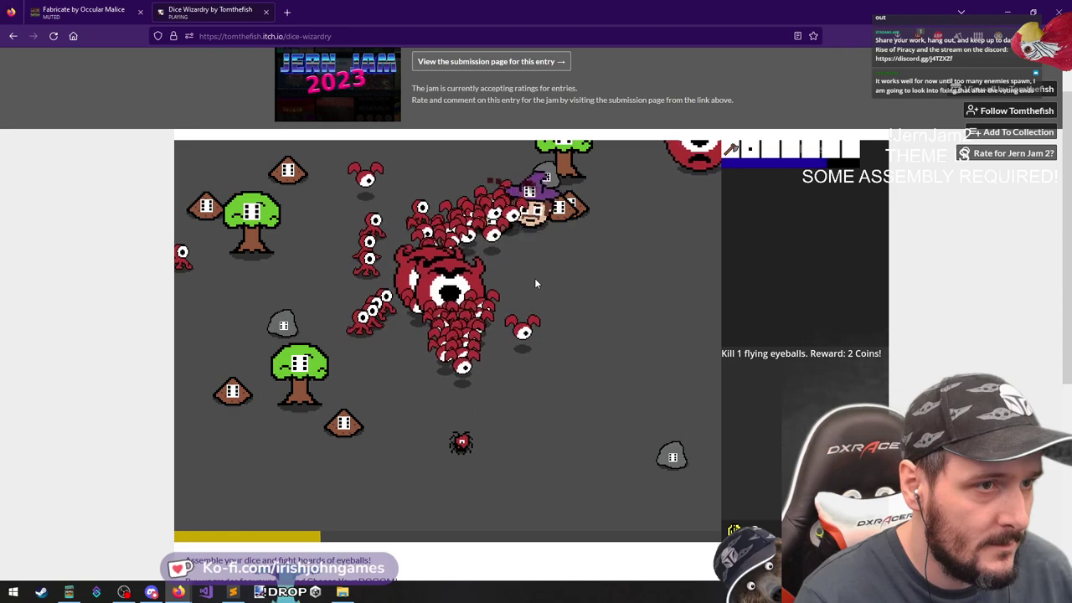
Run the wizard southwest around the swarm to the open southern field and back east through the flying eyeballs
{"action": "key", "text": "a"}
{"action": "key", "text": "s"}
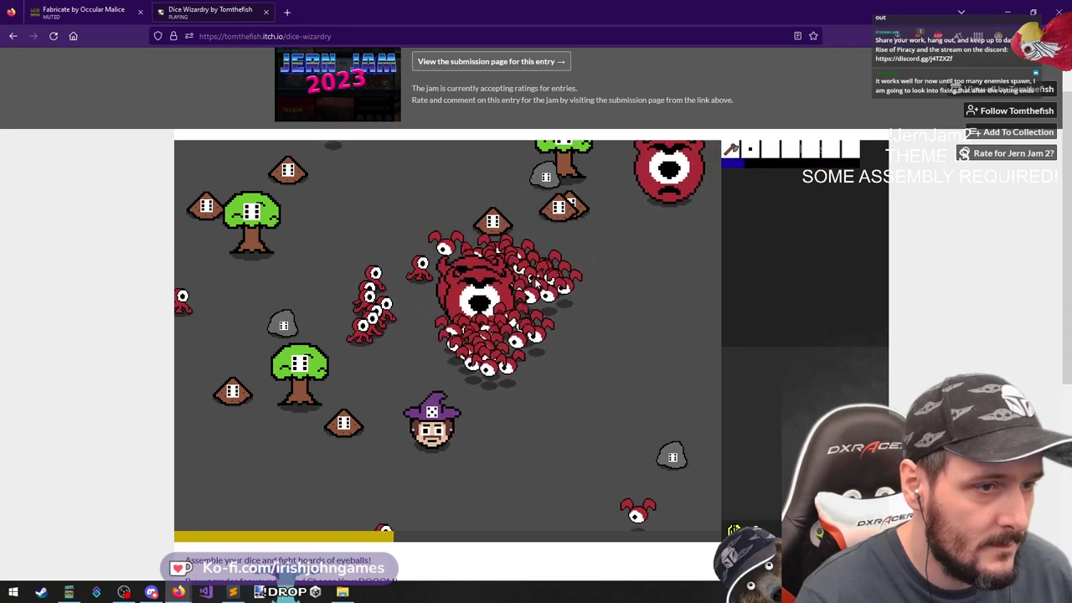
{"action": "key", "text": "d"}
{"action": "key", "text": "w"}
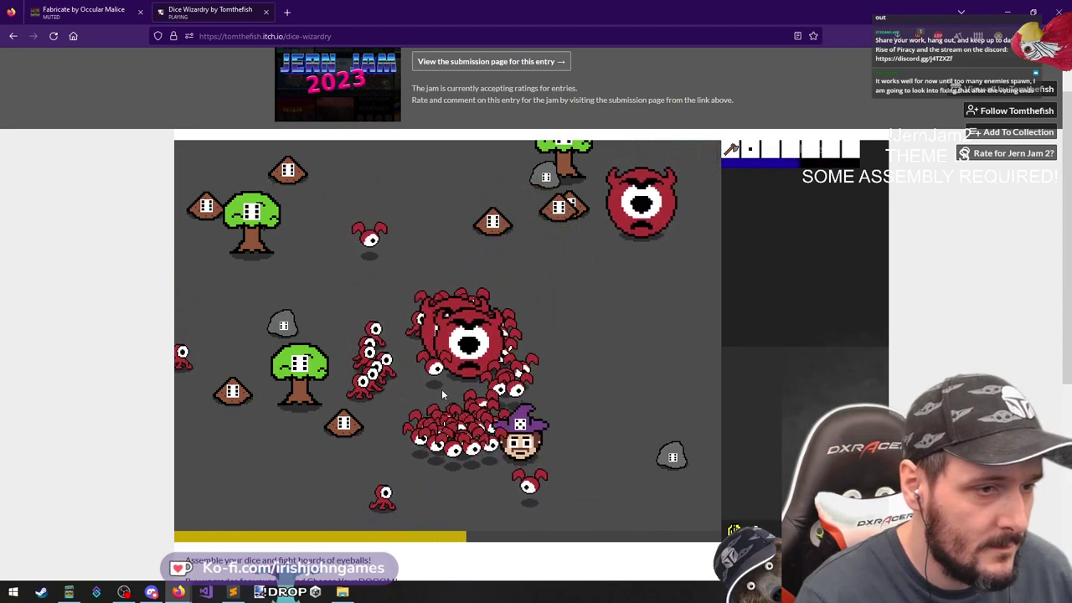
{"action": "key", "text": "a"}
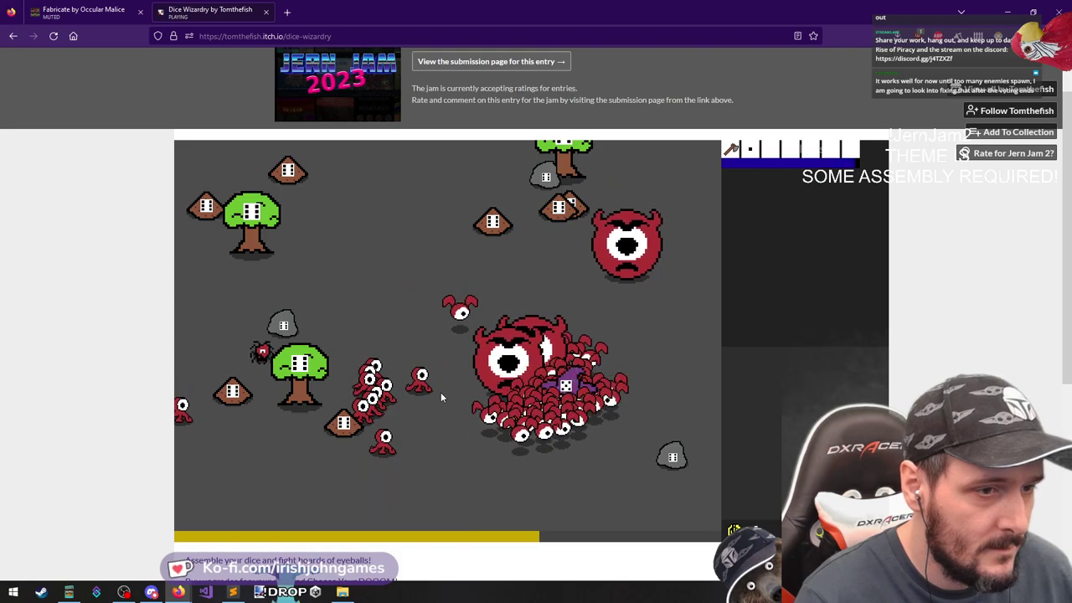
{"action": "key", "text": "d"}
{"action": "key", "text": "s"}
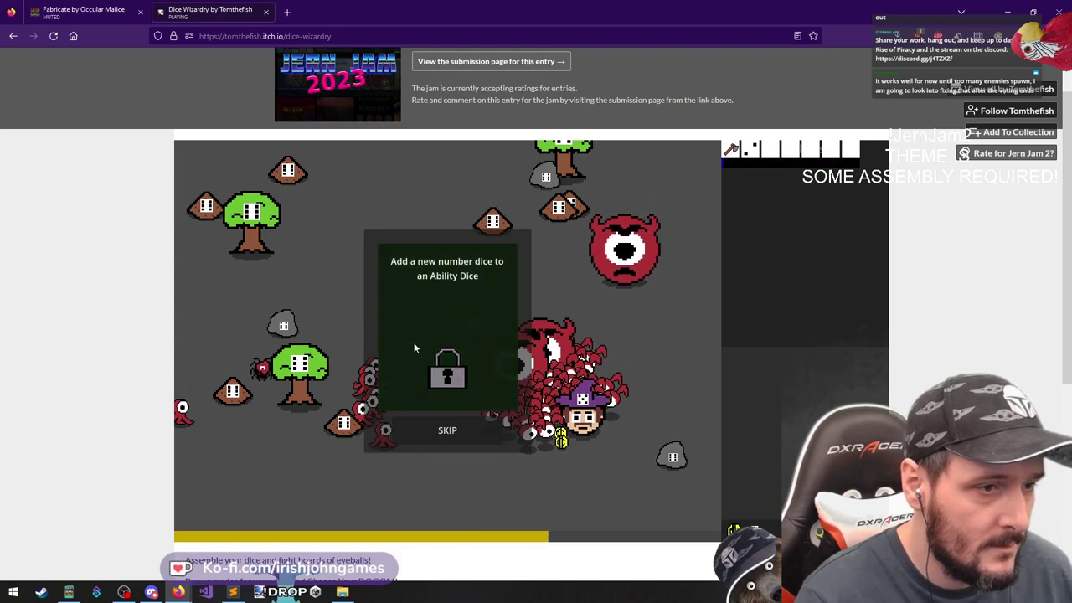
Add the rewarded new number dice to the ability dice and lead the wizard northwest past the swarm towards the western trees
{"action": "left_click", "coordinate": [442, 377]}
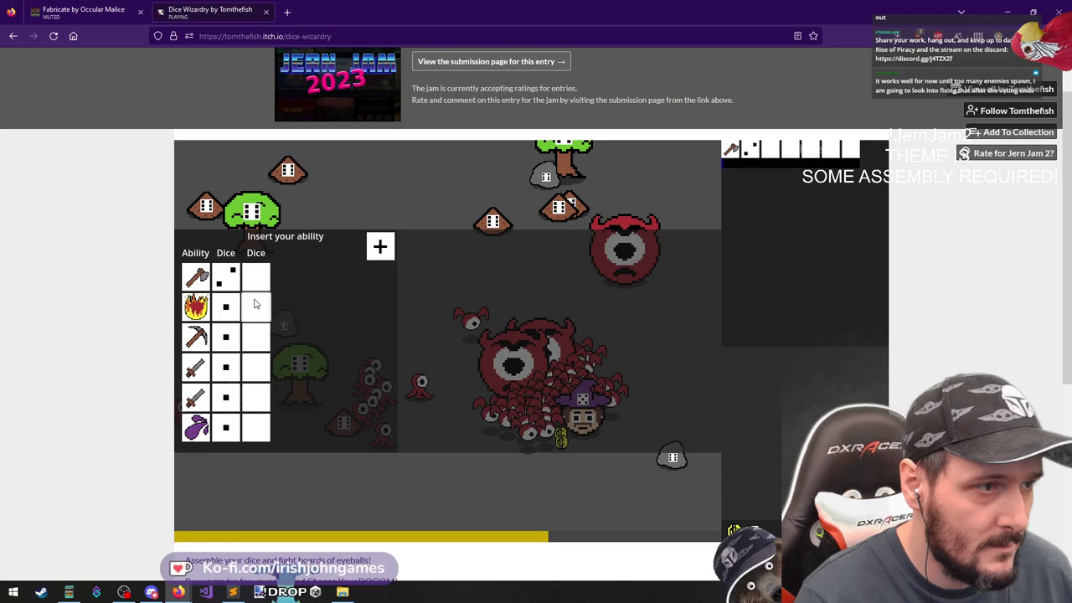
{"action": "left_click", "coordinate": [379, 247]}
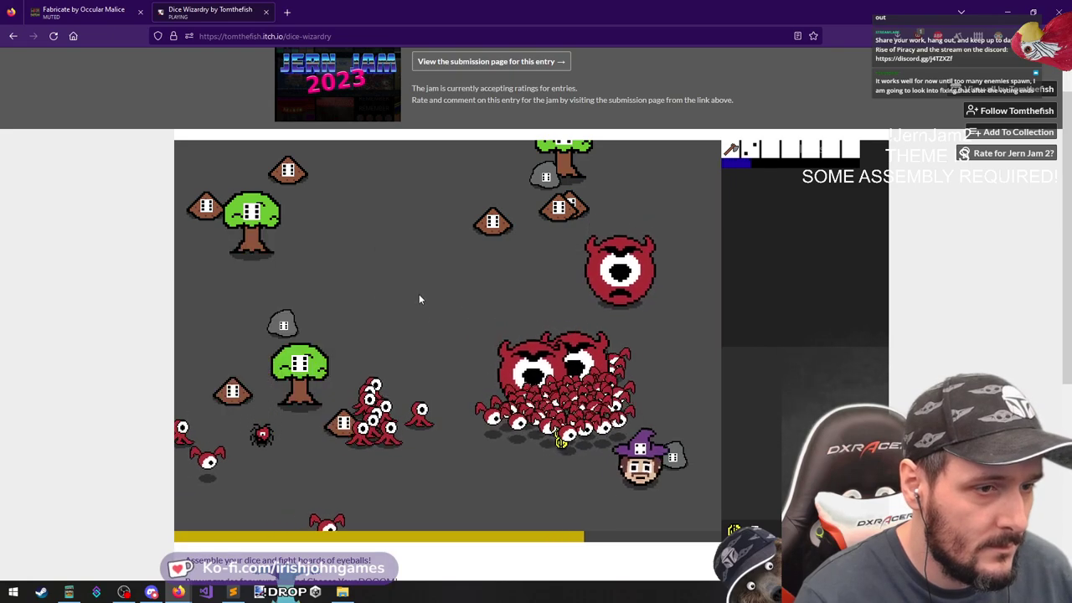
{"action": "key", "text": "w"}
{"action": "key", "text": "a"}
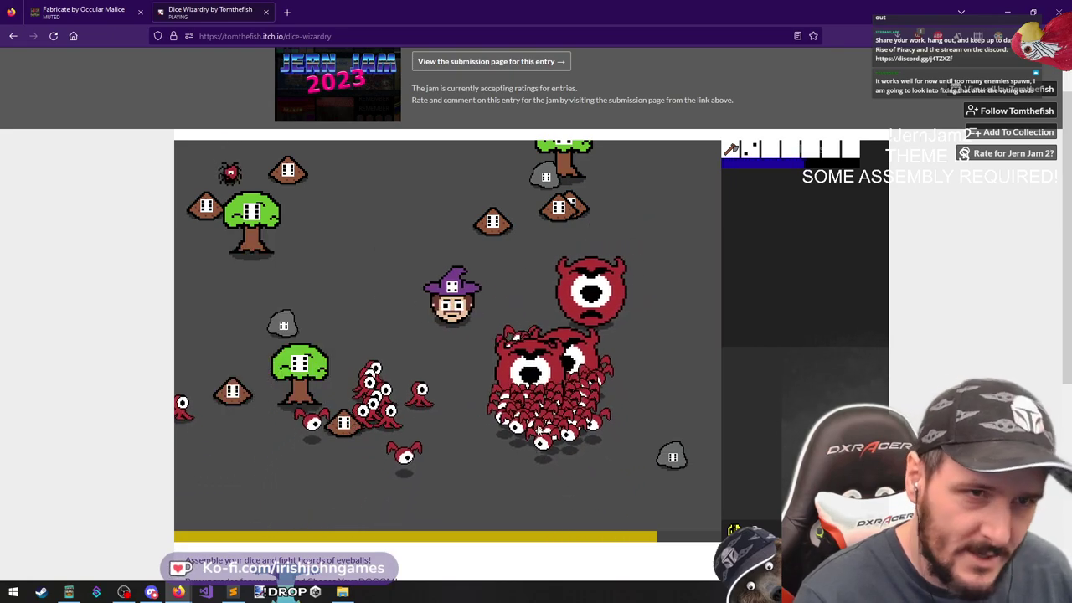
{"action": "key", "text": "a"}
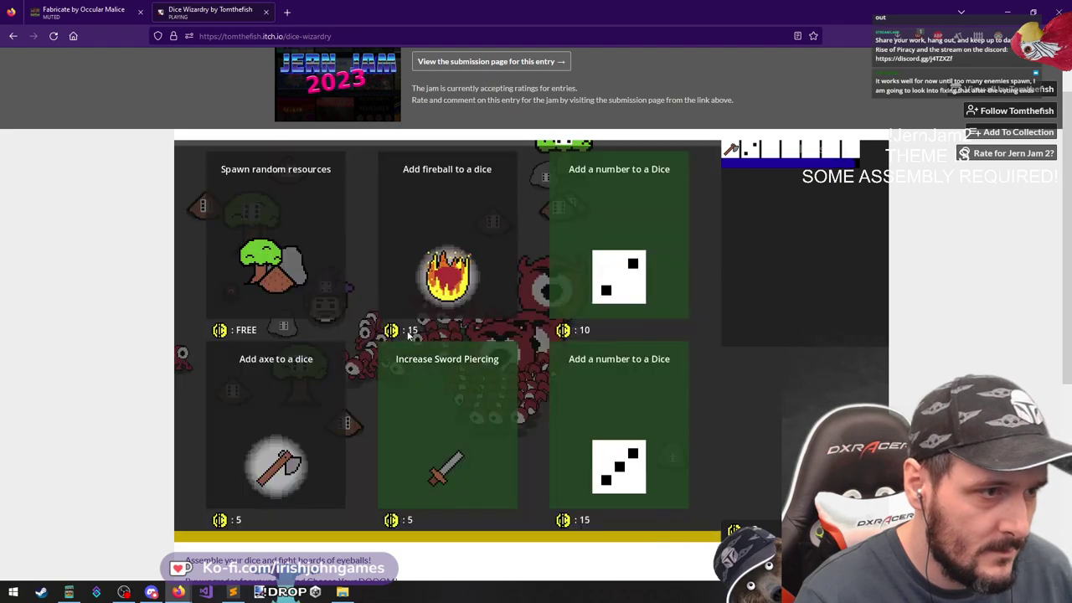
Buy the number three for 15 coins, put it on the first dice's fifth face, and accept increased eyeball floater health
{"action": "left_click", "coordinate": [613, 406]}
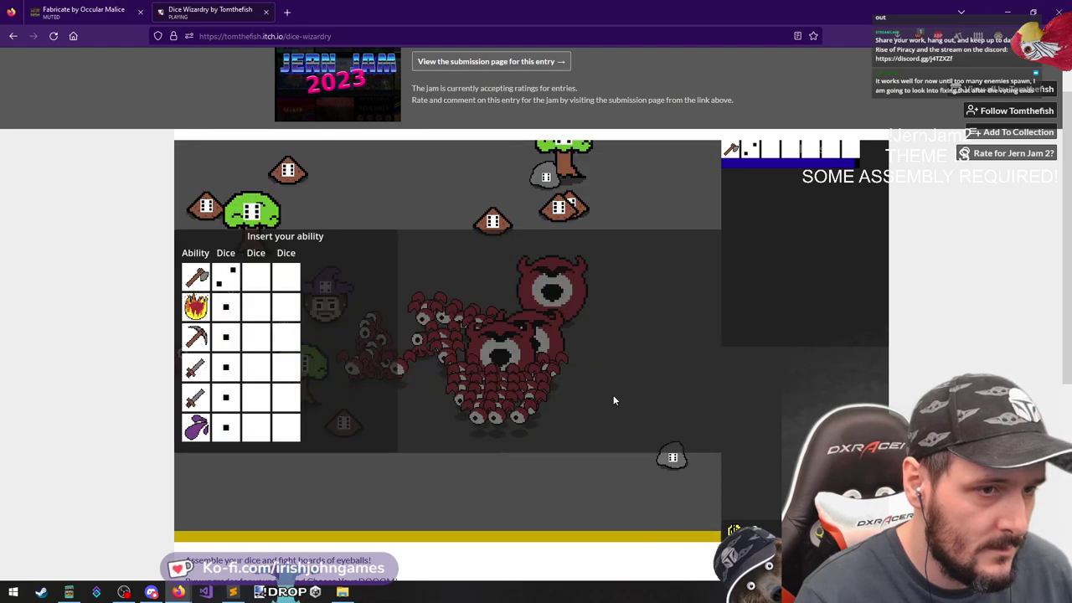
{"action": "left_click", "coordinate": [227, 396]}
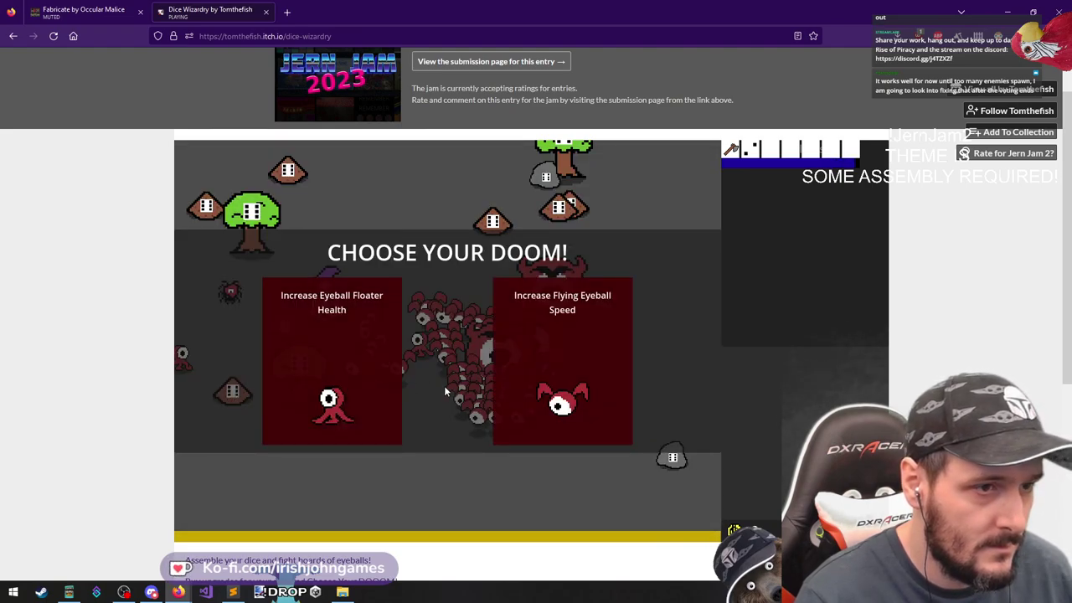
{"action": "left_click", "coordinate": [340, 342]}
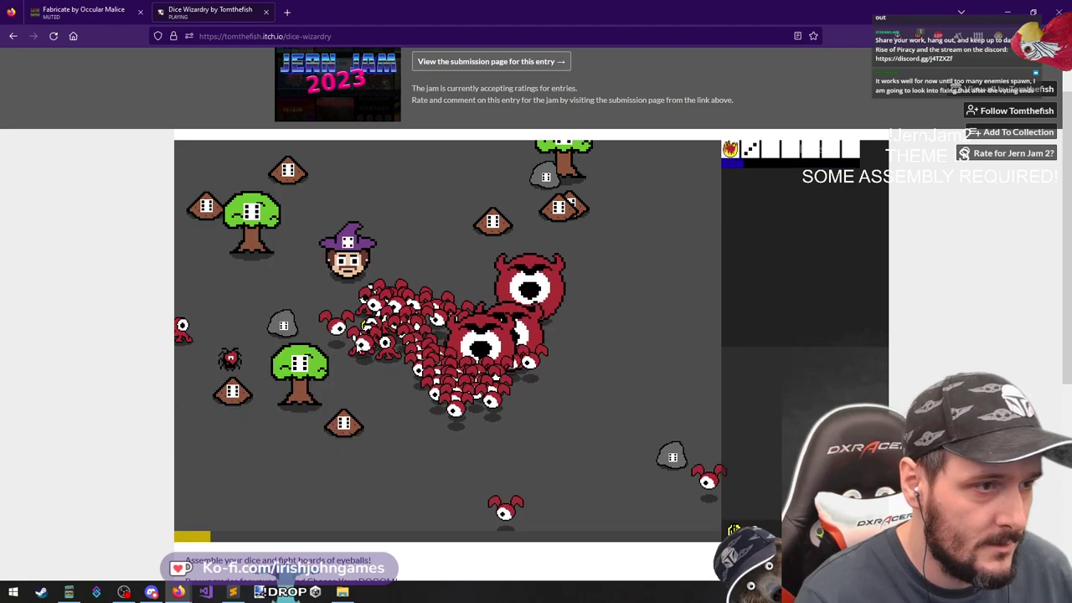
Run the wizard south past the swarm's western side, east along the southern edge and northeast to the swarm's eastern flank
{"action": "key", "text": "s"}
{"action": "key", "text": "d"}
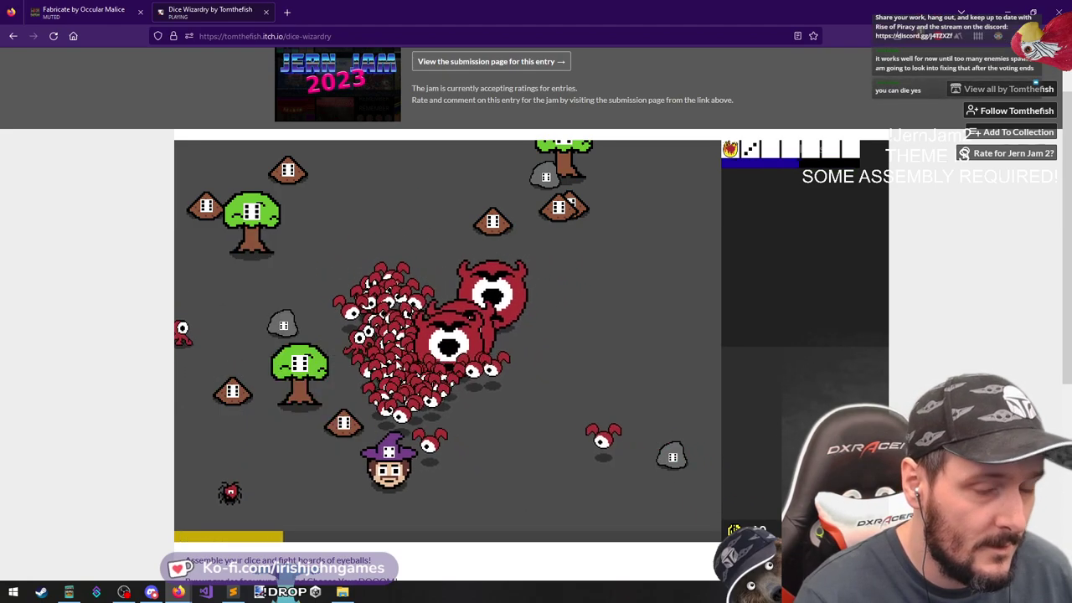
{"action": "key", "text": "d"}
{"action": "key", "text": "d"}
{"action": "key", "text": "w"}
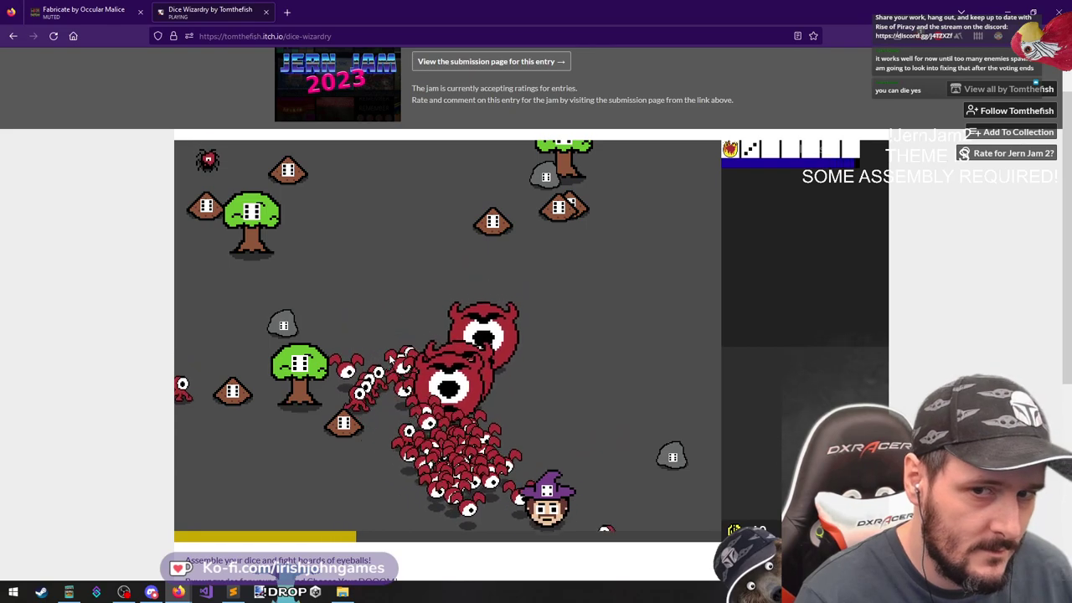
{"action": "key", "text": "w"}
{"action": "key", "text": "d"}
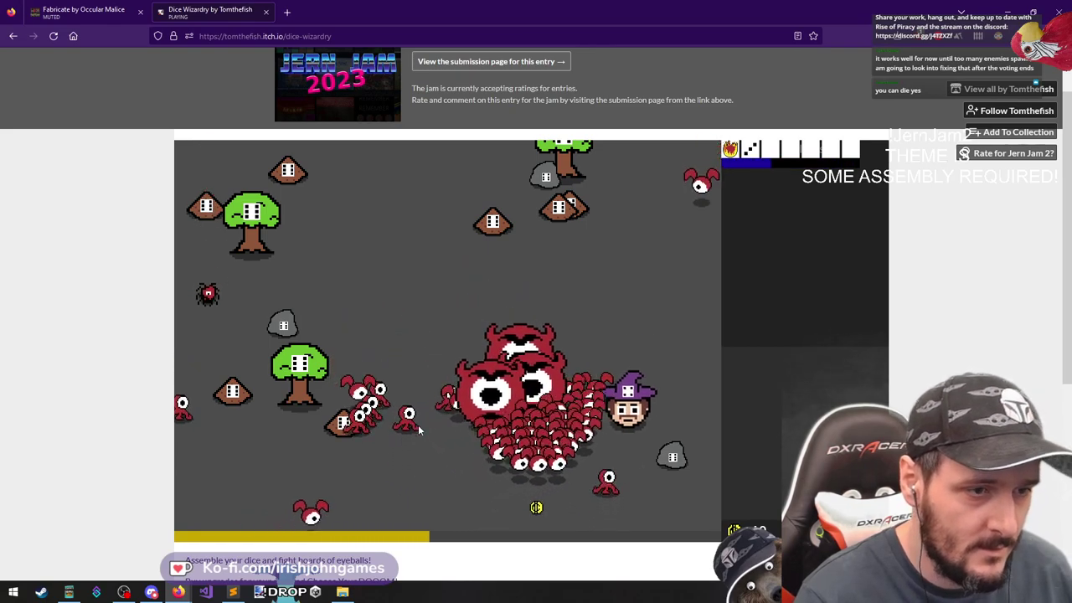
Collect the coin near the southern edge and circle the wizard west and north to just above the ogres
{"action": "key", "text": "s"}
{"action": "key", "text": "a"}
{"action": "key", "text": "a"}
{"action": "key", "text": "w"}
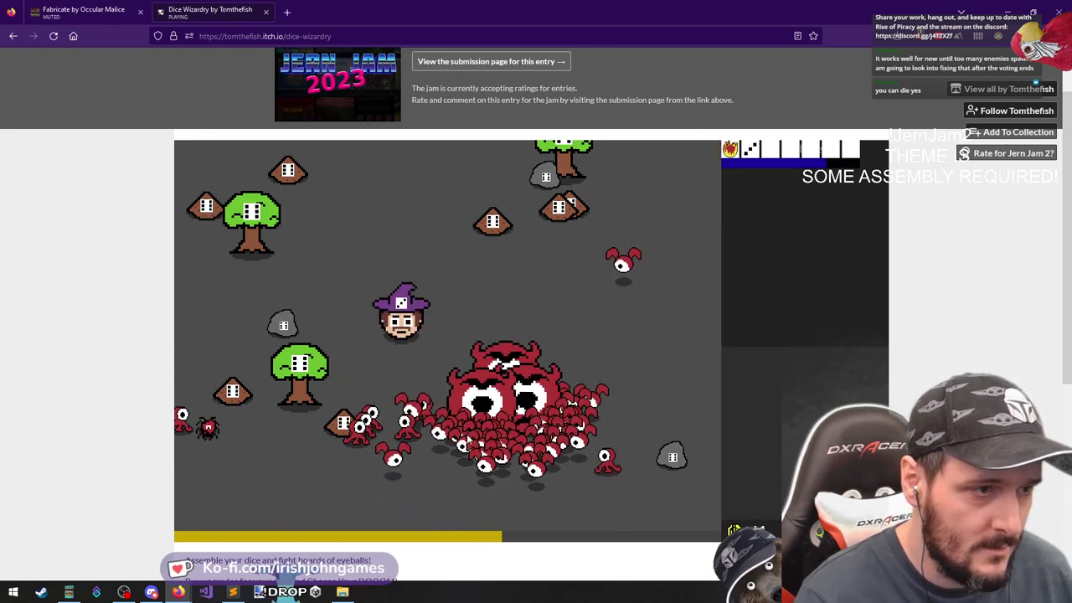
{"action": "key", "text": "w"}
{"action": "key", "text": "d"}
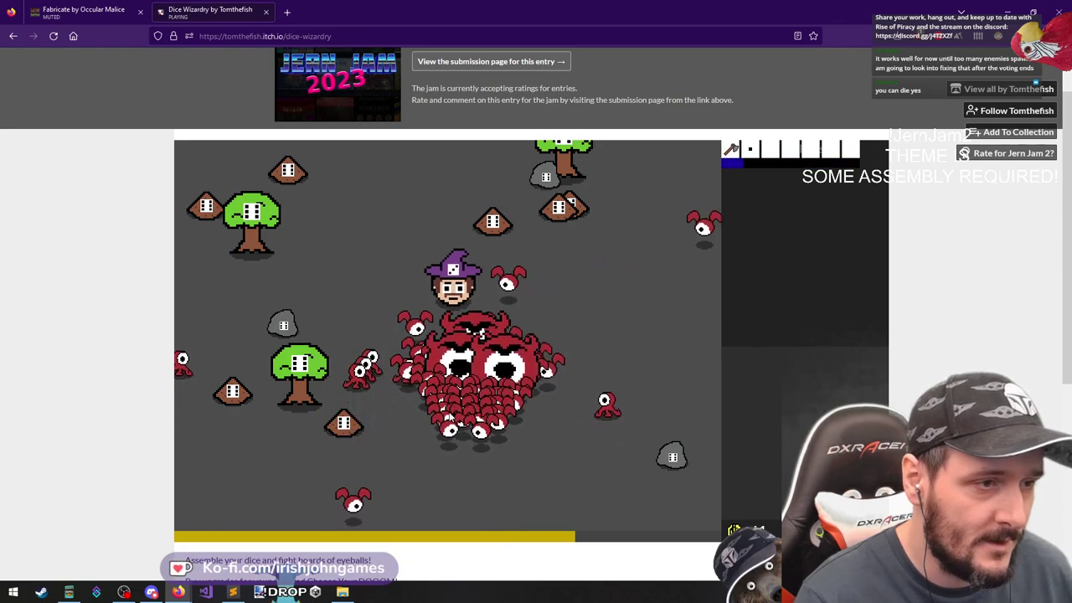
Run the wizard west behind the paired southwestern trees and north to the northwestern tree
{"action": "key", "text": "a"}
{"action": "key", "text": "w"}
{"action": "key", "text": "s"}
{"action": "key", "text": "a"}
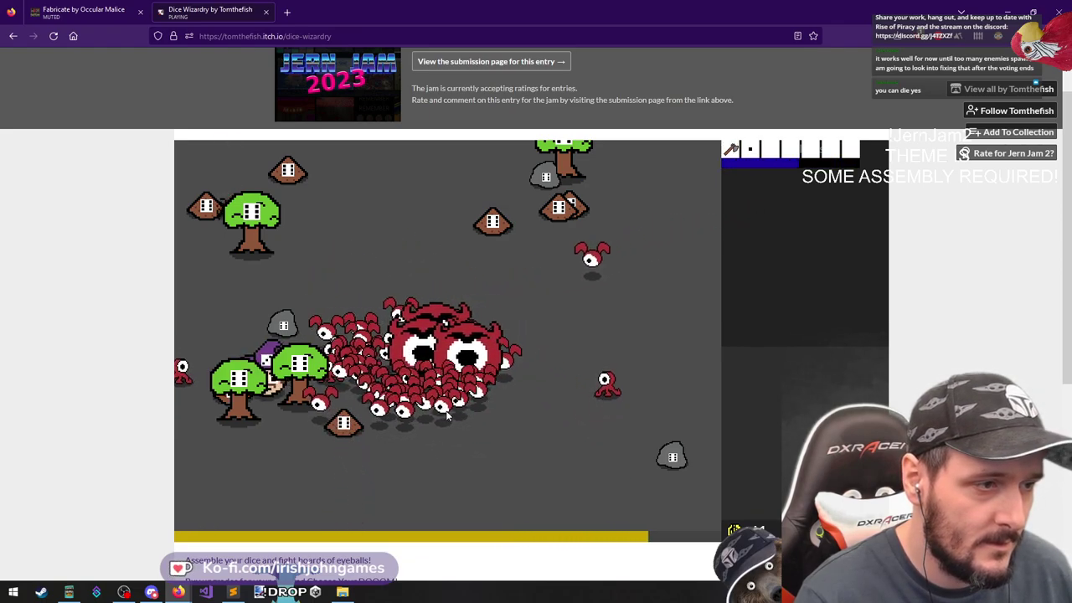
{"action": "key", "text": "w"}
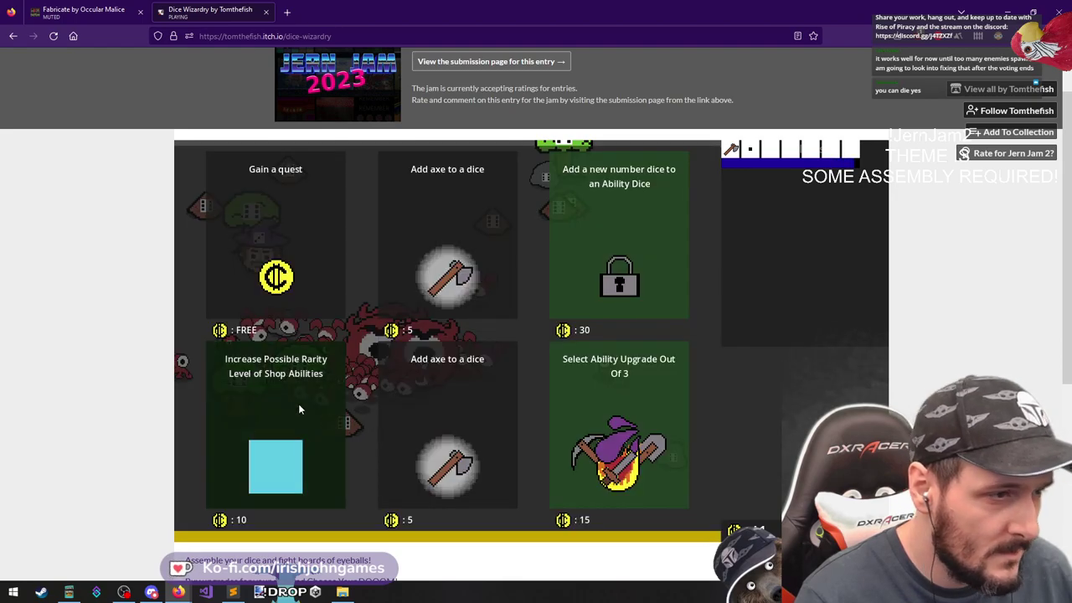
Buy the 15-coin ability upgrade selection, pick More Fireballs, and accept the decreased minimum spider spawn delay as the doom
{"action": "left_click", "coordinate": [576, 405]}
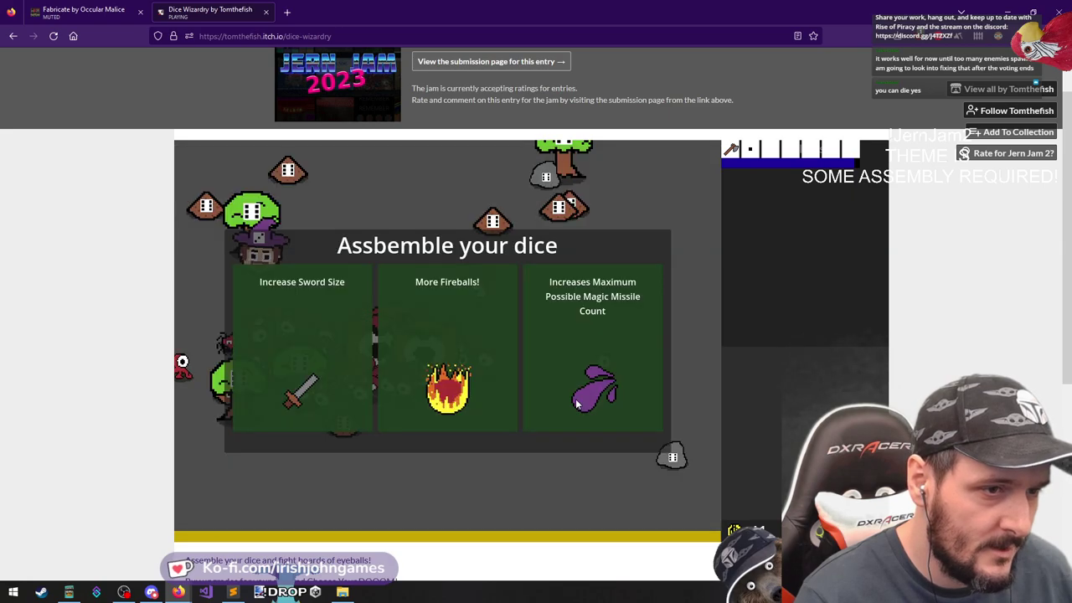
{"action": "left_click", "coordinate": [451, 319]}
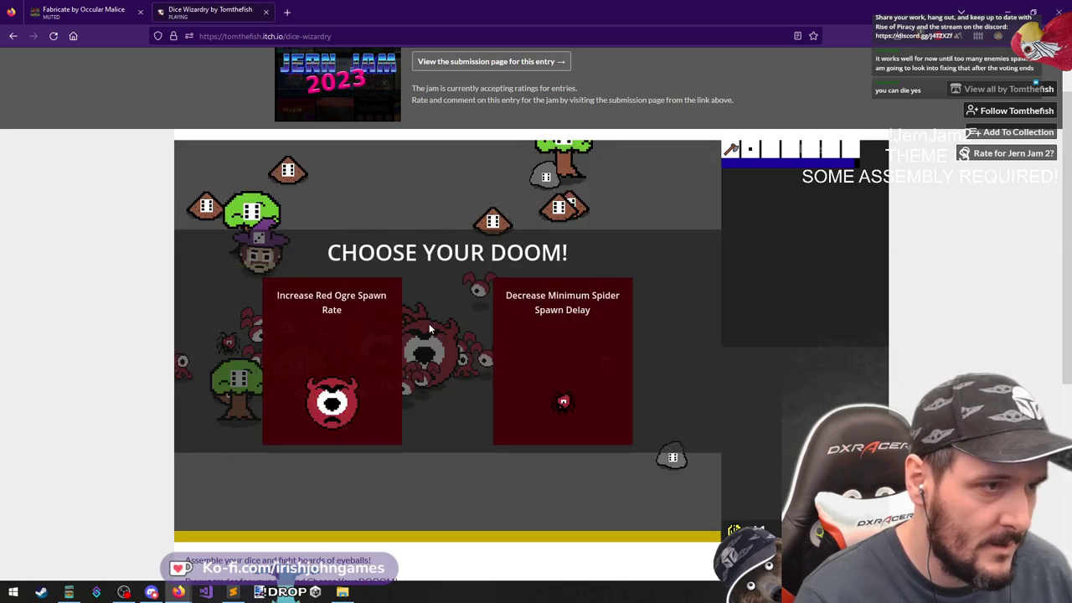
{"action": "left_click", "coordinate": [591, 343]}
Collect the coin near the northwestern dirt piles and run the wizard over the swarm to its eastern side
{"action": "key", "text": "d"}
{"action": "key", "text": "w"}
{"action": "key", "text": "a"}
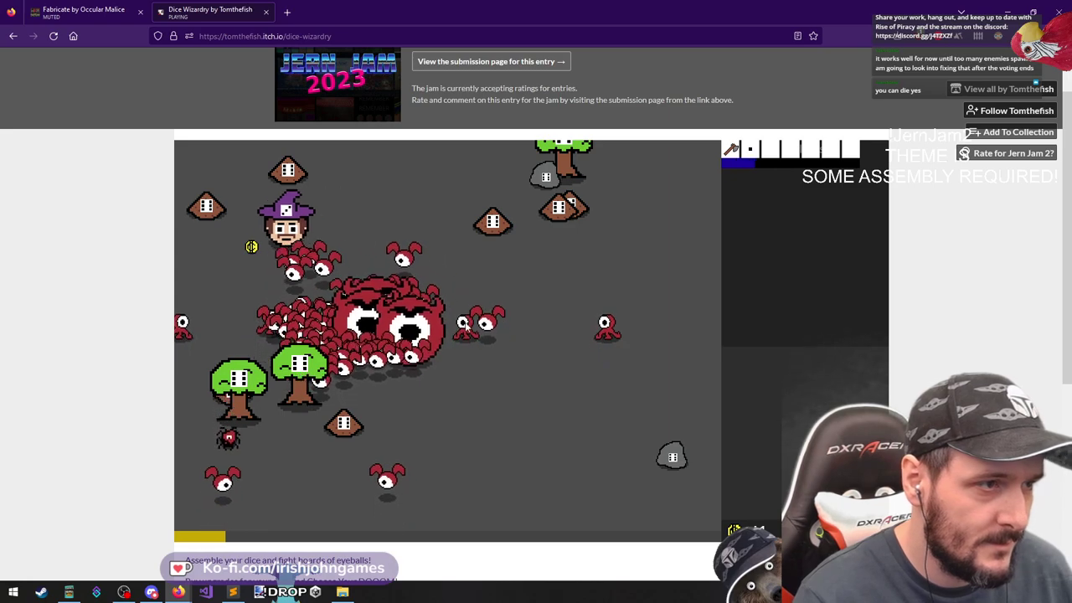
{"action": "key", "text": "d"}
{"action": "key", "text": "w"}
{"action": "key", "text": "d"}
{"action": "key", "text": "s"}
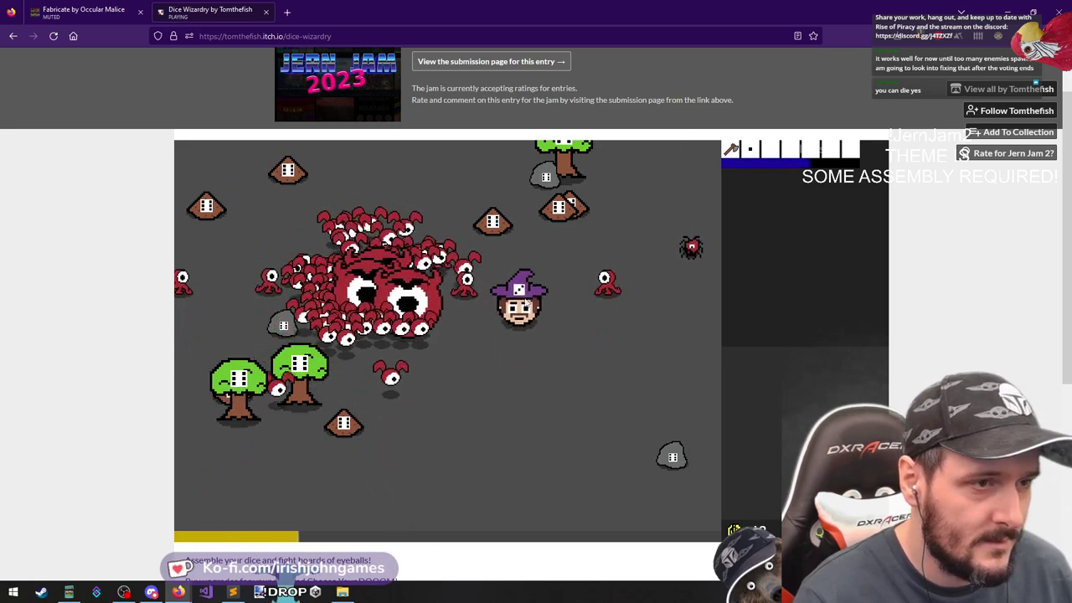
Lead the wizard south and west to the southern dirt pile, and run back northeast to the paired dirt piles
{"action": "key", "text": "s"}
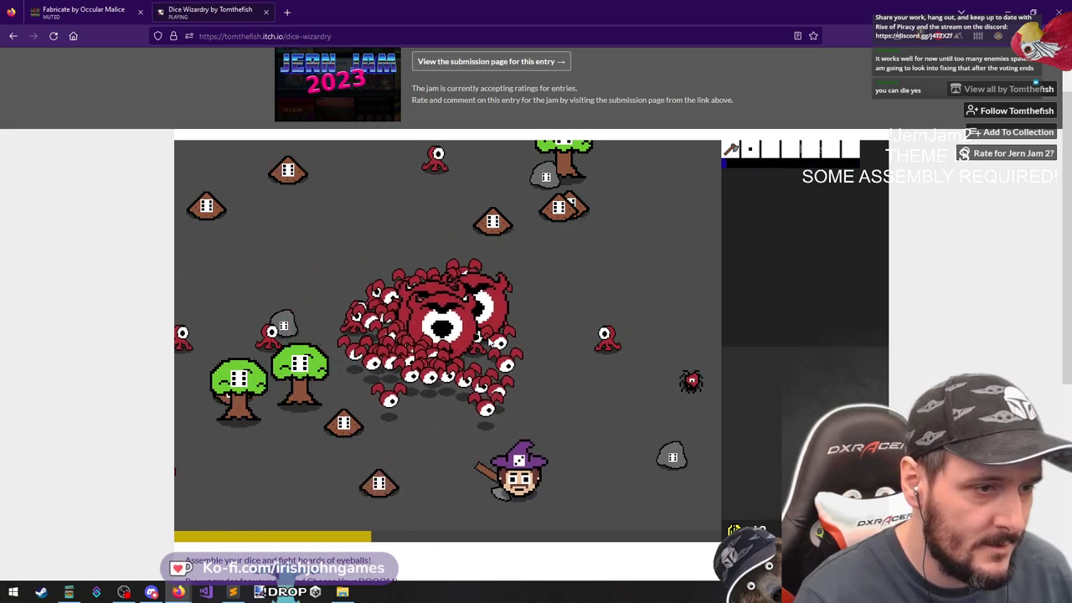
{"action": "key", "text": "a"}
{"action": "key", "text": "d"}
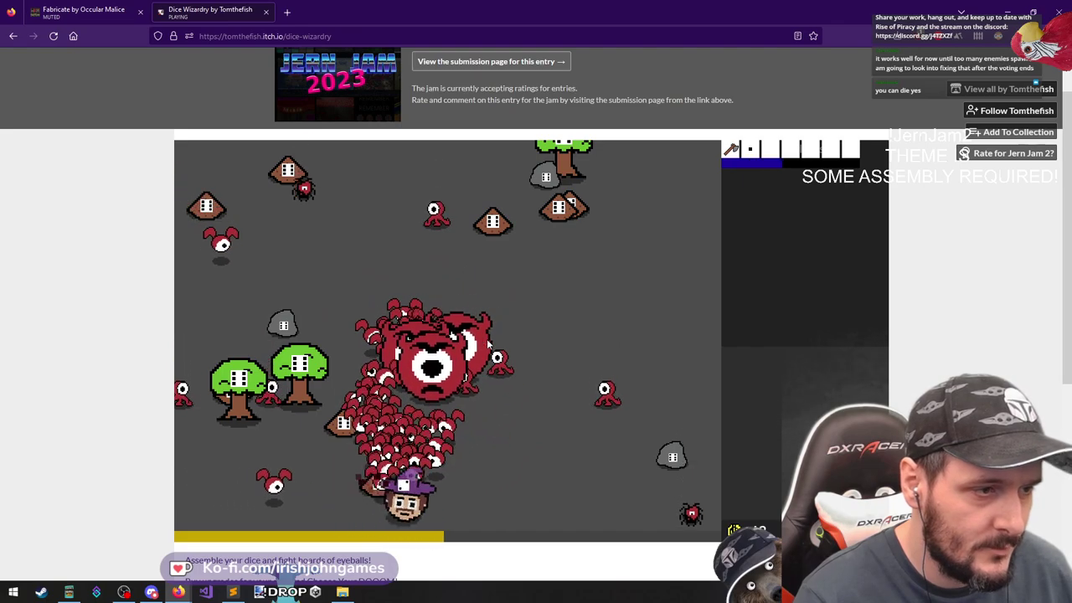
{"action": "key", "text": "w"}
{"action": "key", "text": "w"}
{"action": "key", "text": "d"}
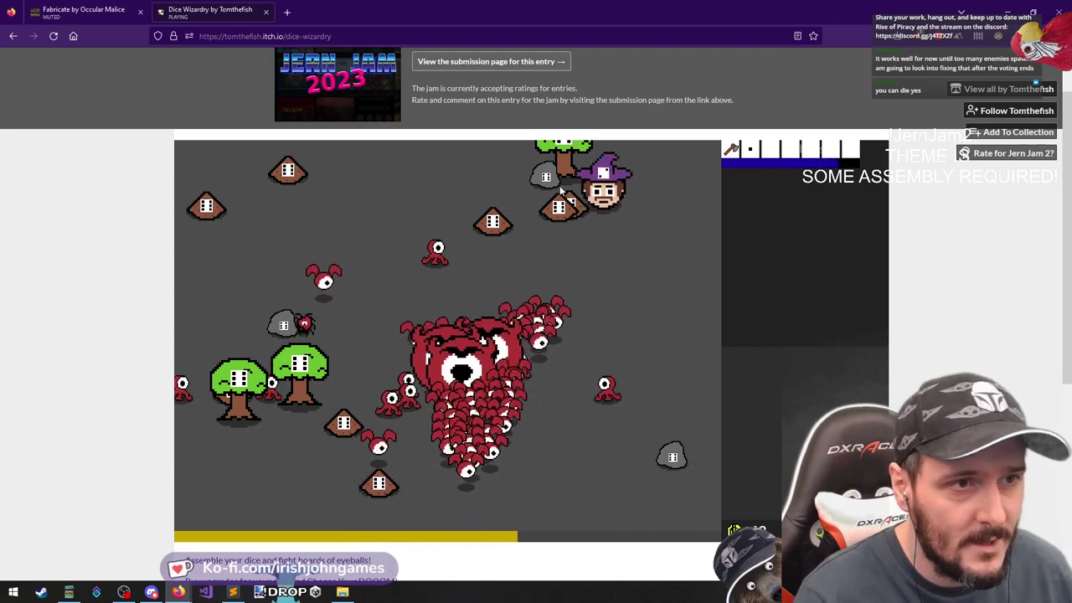
Run the wizard west along the northern edge, south past the swarm's western side and east along the southern edge
{"action": "key", "text": "a"}
{"action": "key", "text": "a"}
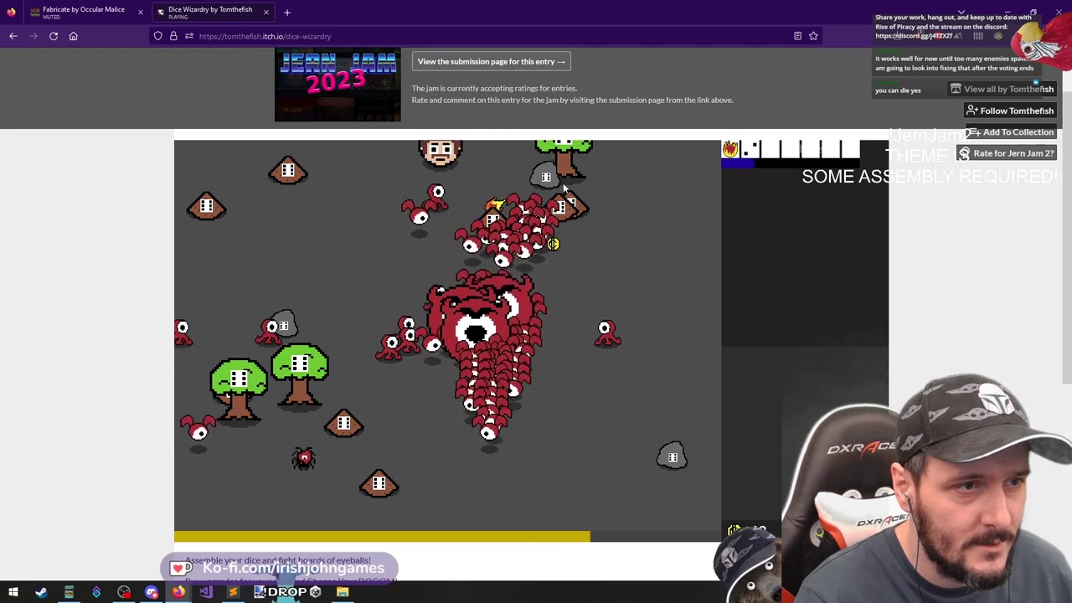
{"action": "key", "text": "s"}
{"action": "key", "text": "s"}
{"action": "key", "text": "d"}
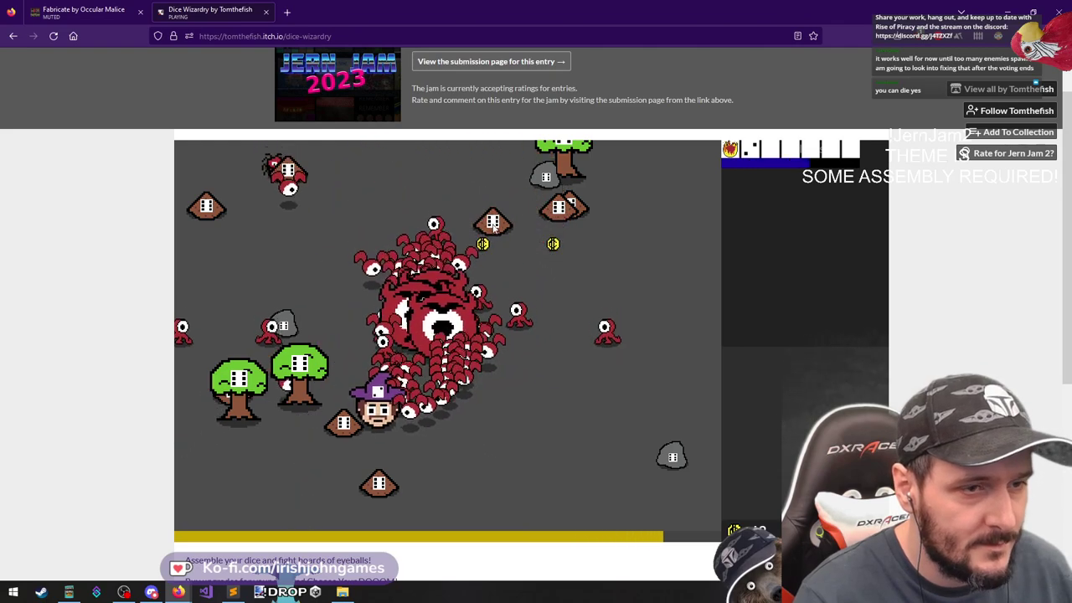
{"action": "key", "text": "d"}
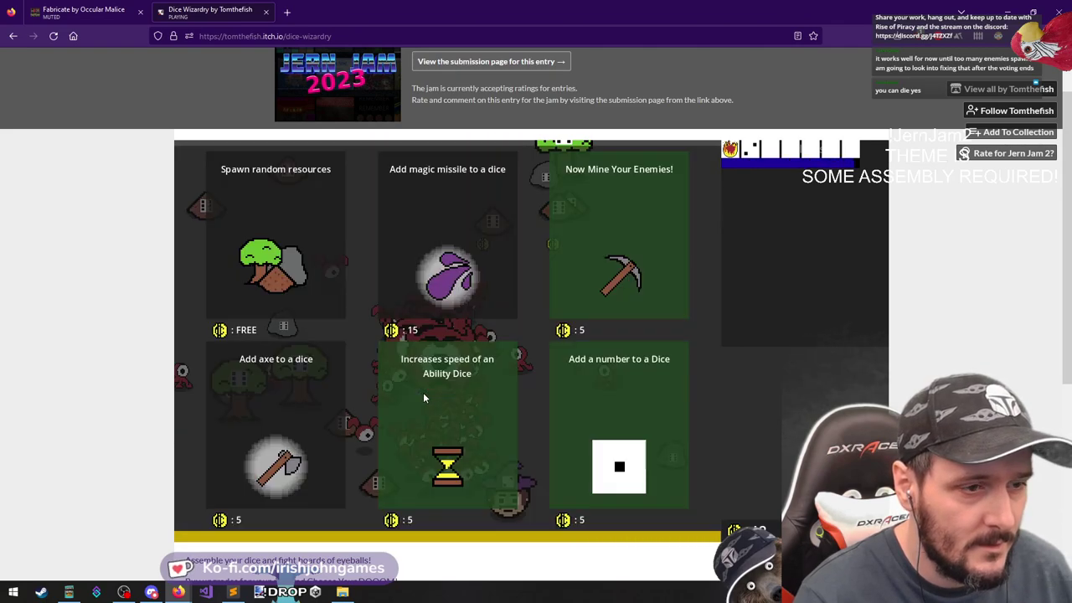
Buy the ability dice speed increase for 5 coins and accept the decreased minimum spider spawn delay as the doom
{"action": "left_click", "coordinate": [448, 416]}
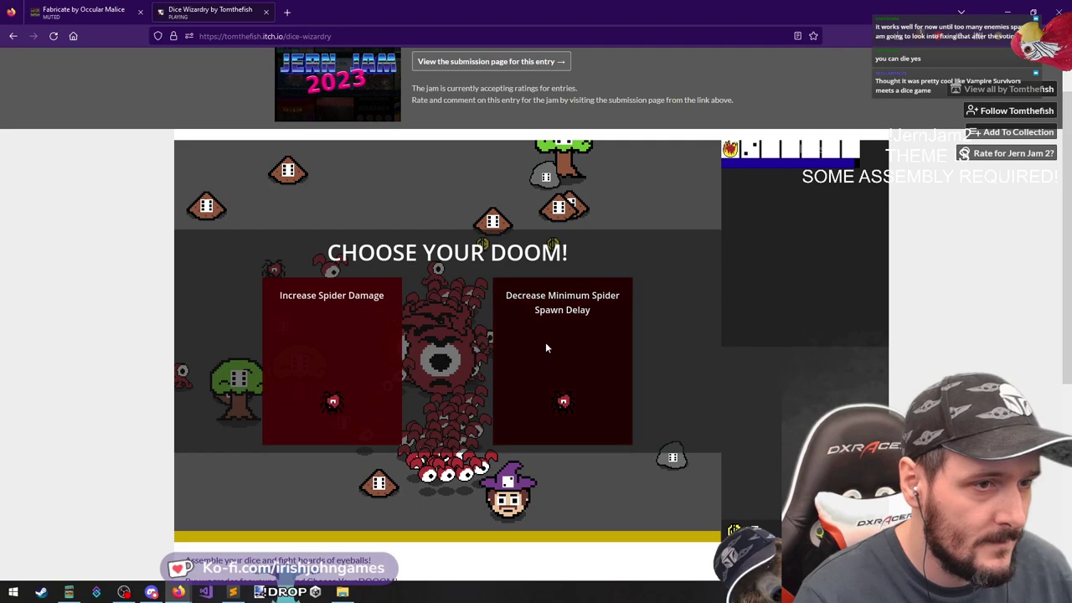
{"action": "left_click", "coordinate": [545, 342]}
Run the wizard north to collect the two coins below the northern dirt piles and west around the swarm
{"action": "key", "text": "w"}
{"action": "key", "text": "d"}
{"action": "key", "text": "a"}
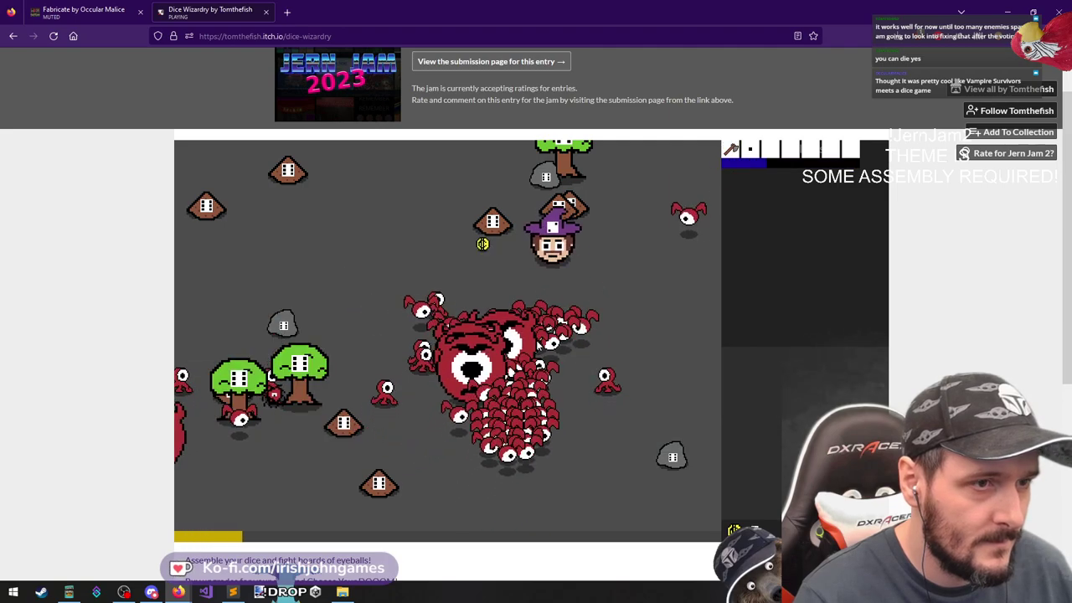
{"action": "key", "text": "d"}
{"action": "key", "text": "w"}
{"action": "key", "text": "a"}
{"action": "key", "text": "s"}
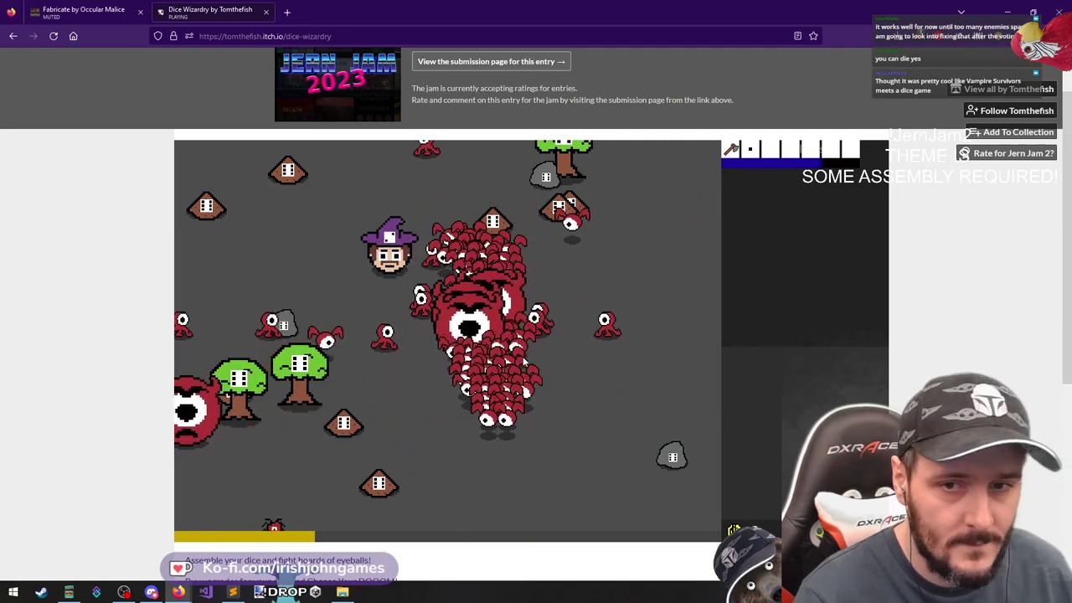
Lead the wizard south below the ogres and west past the dirt piles to the pile beside the southwestern trees
{"action": "key", "text": "d"}
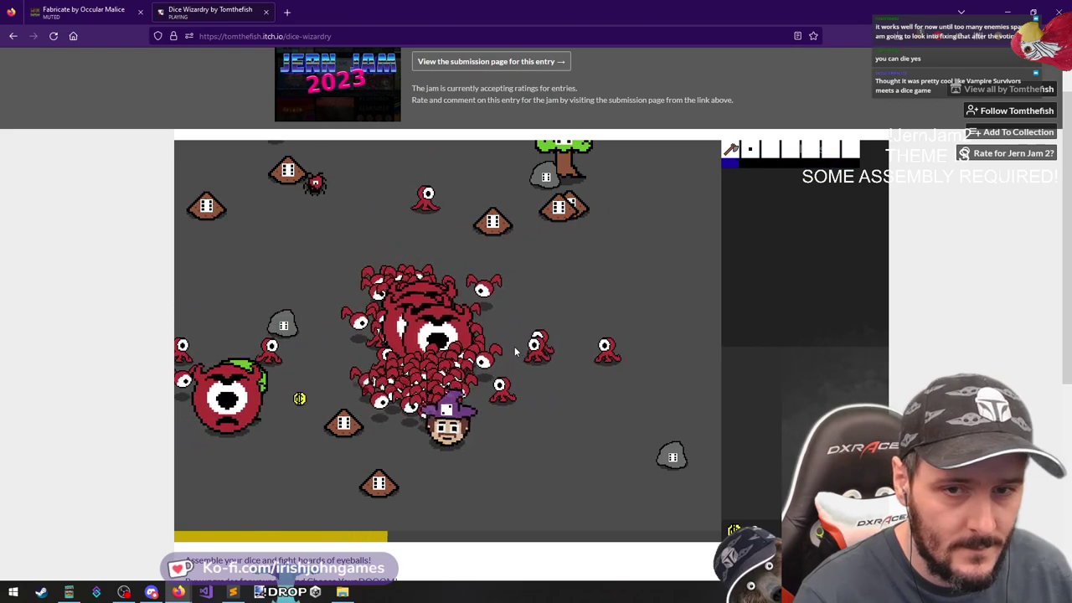
{"action": "key", "text": "a"}
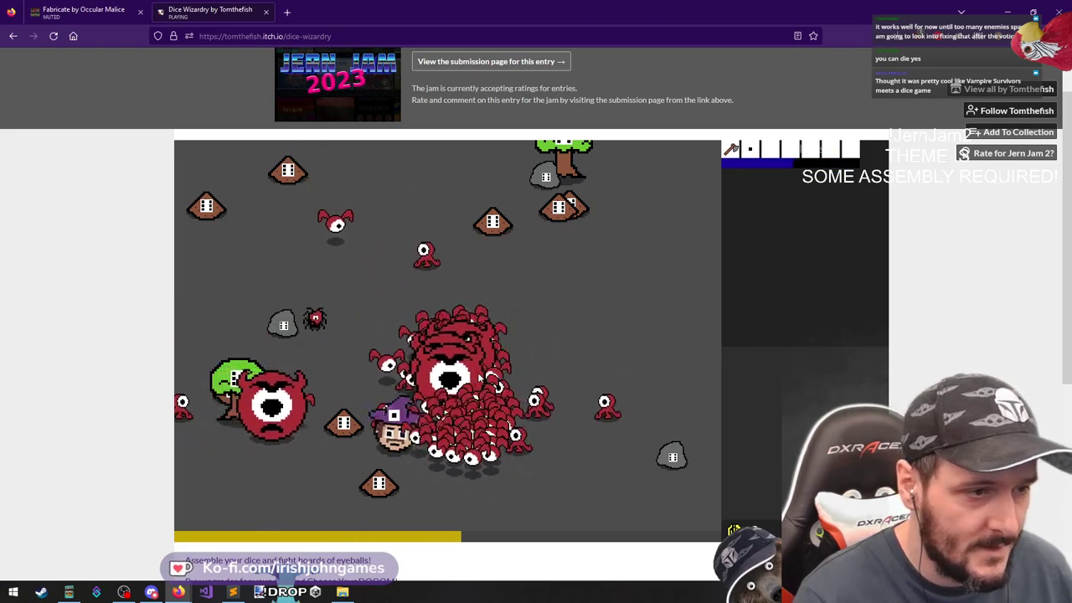
{"action": "key", "text": "w"}
{"action": "key", "text": "a"}
{"action": "key", "text": "s"}
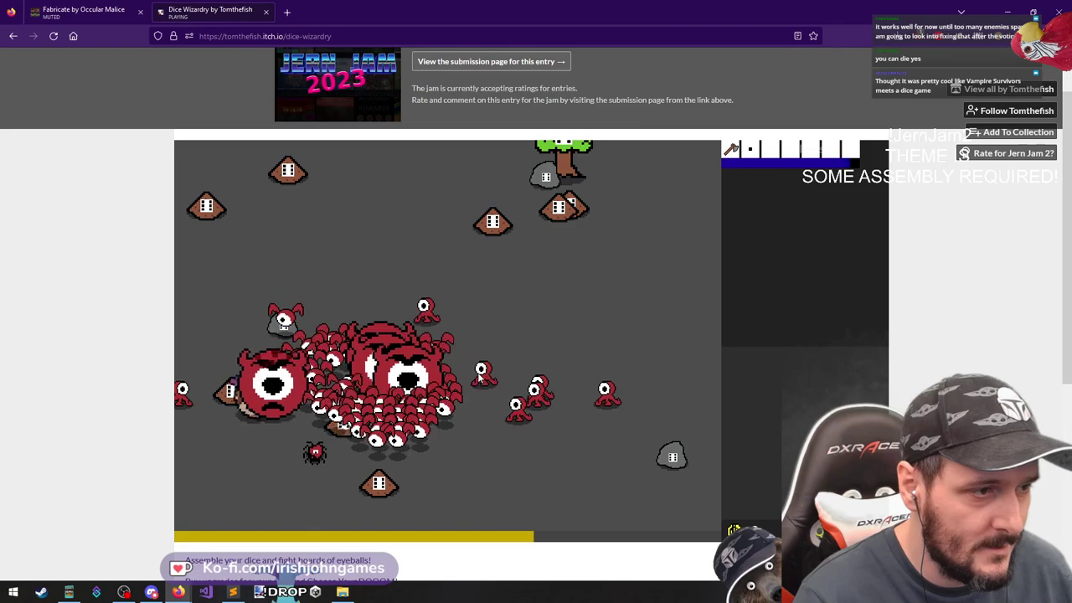
{"action": "key", "text": "d"}
{"action": "key", "text": "w"}
{"action": "key", "text": "a"}
{"action": "key", "text": "s"}
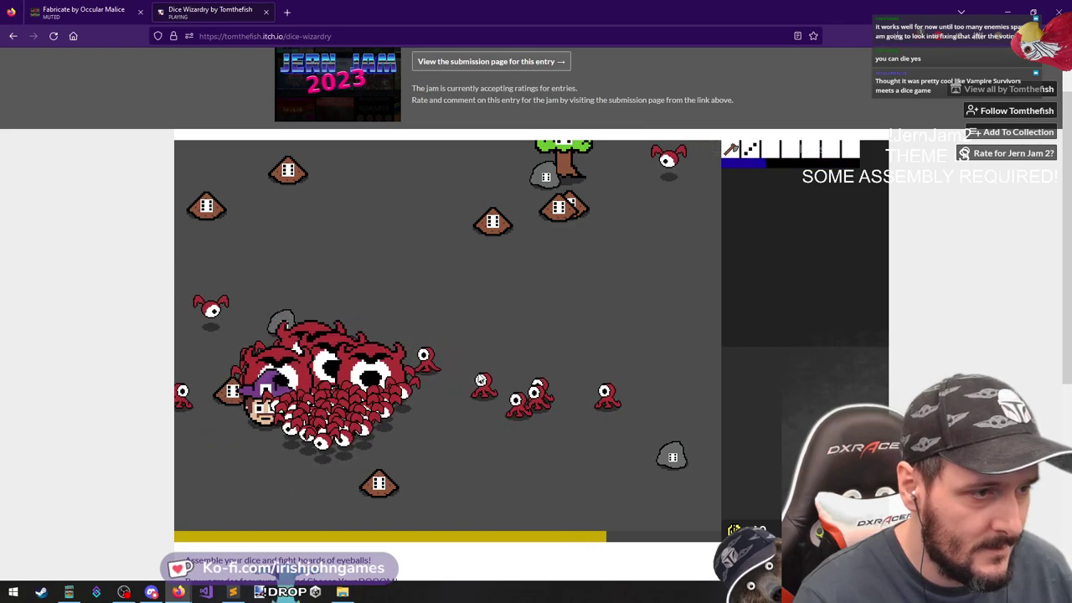
Run the wizard east into the swarm and review the final run statistics and the game description and controls below
{"action": "key", "text": "d"}
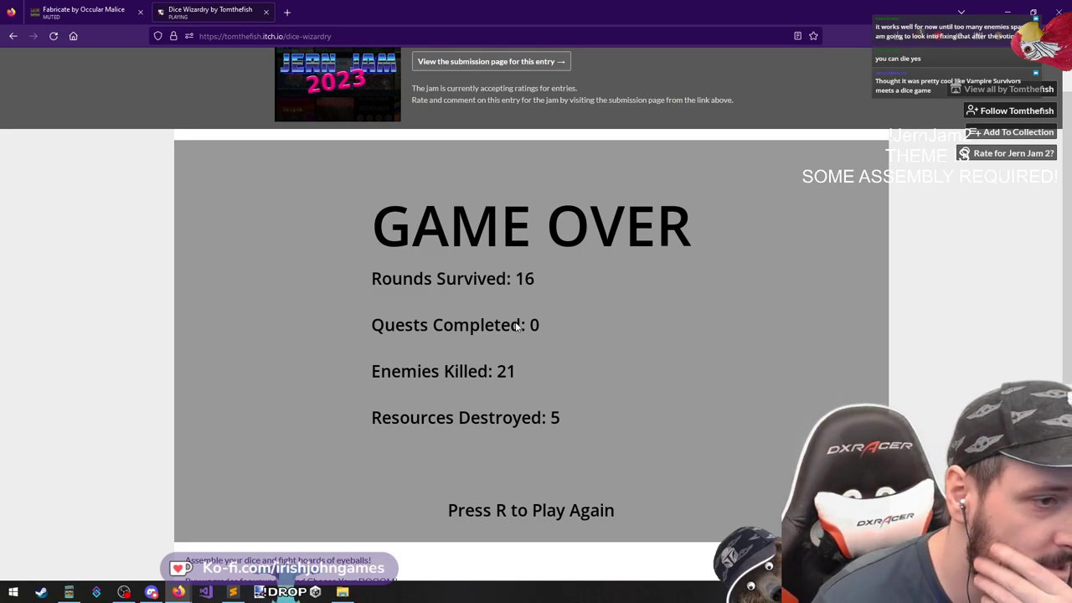
{"action": "middle_click", "coordinate": [67, 241]}
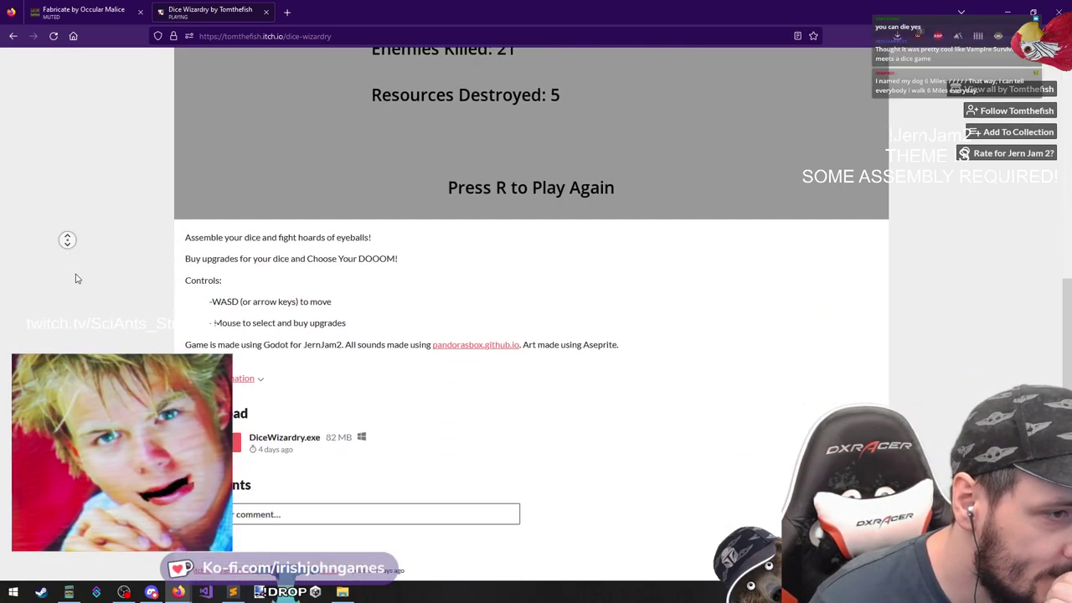
{"action": "middle_click", "coordinate": [77, 279]}
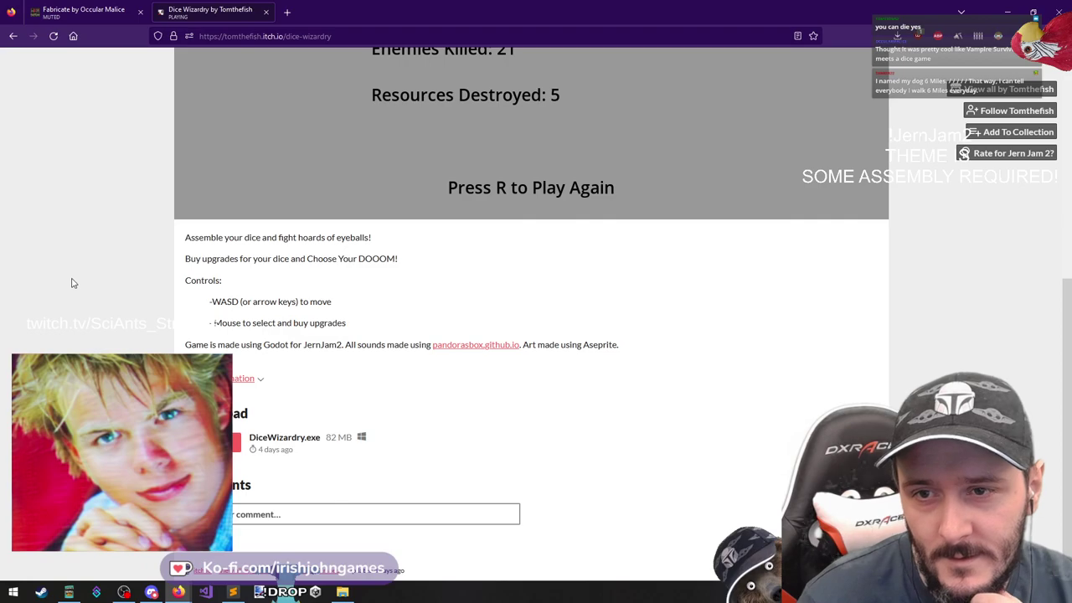
{"action": "middle_click_drag", "start_coordinate": [81, 304], "coordinate": [91, 253]}
{"action": "middle_click_drag", "start_coordinate": [92, 252], "coordinate": [83, 232]}
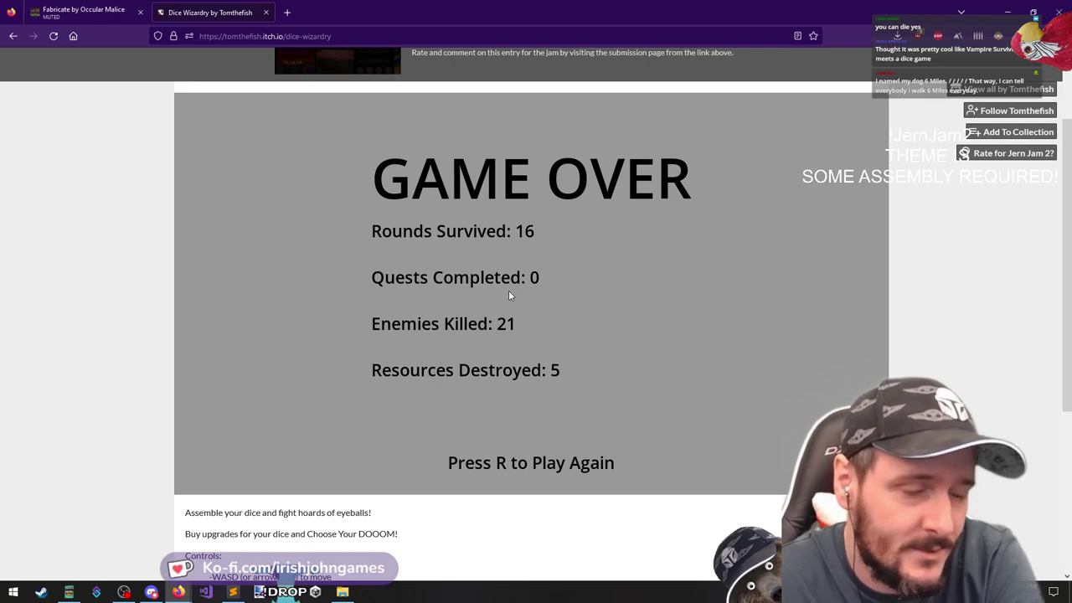
{"action": "scroll", "coordinate": [142, 301], "scroll_direction": "up", "scroll_amount": 1}
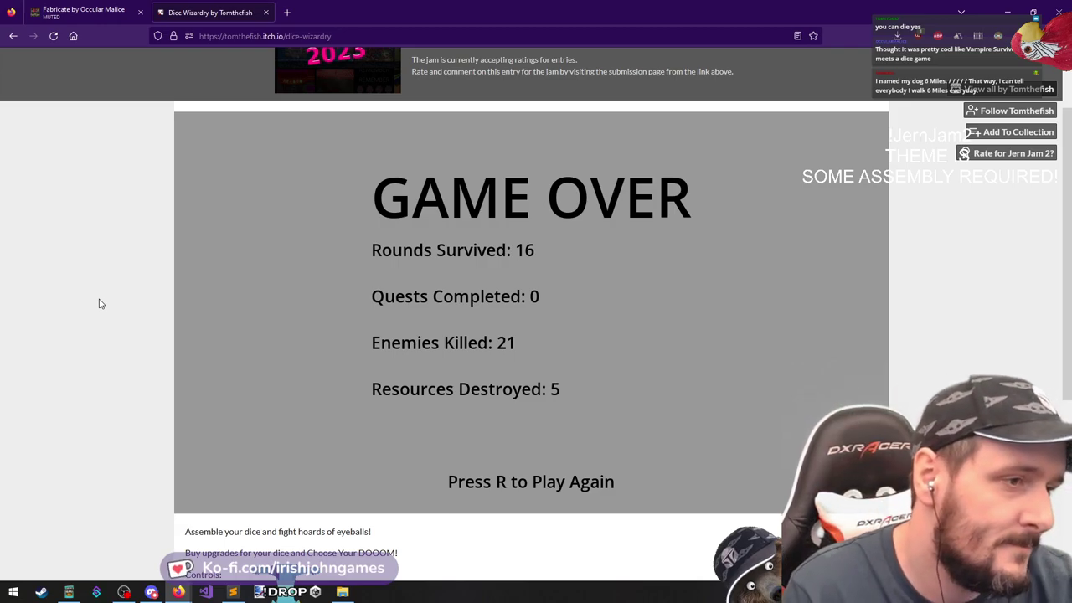
{"action": "scroll", "coordinate": [99, 303], "scroll_direction": "down", "scroll_amount": 3}
{"action": "left_click_drag", "start_coordinate": [240, 252], "coordinate": [270, 354]}
{"action": "left_click", "coordinate": [271, 332]}
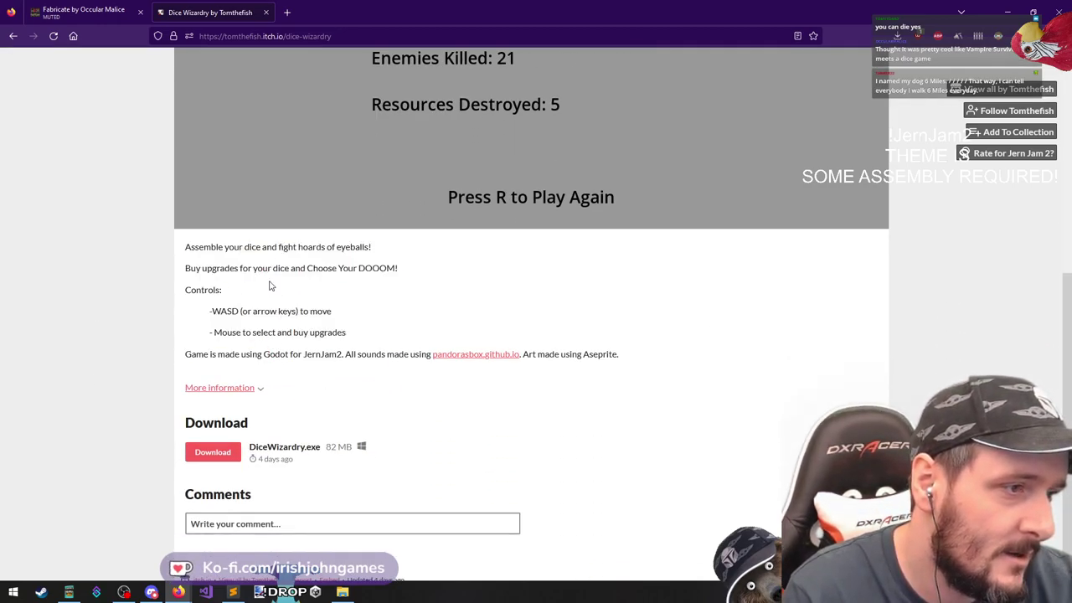
{"action": "scroll", "coordinate": [132, 391], "scroll_direction": "up", "scroll_amount": 3}
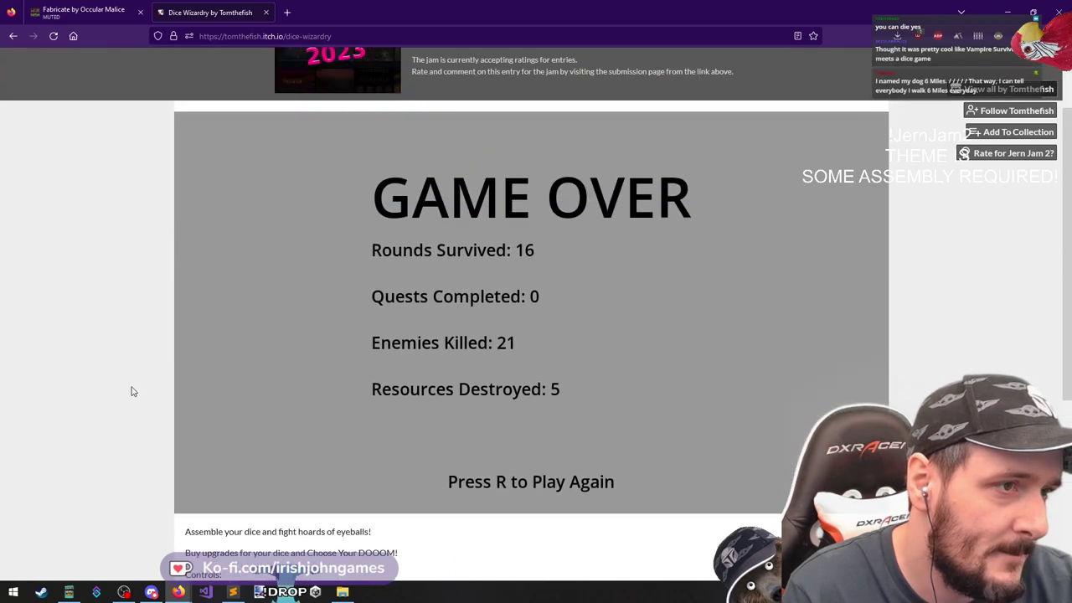
{"action": "scroll", "coordinate": [125, 385], "scroll_direction": "up", "scroll_amount": 1}
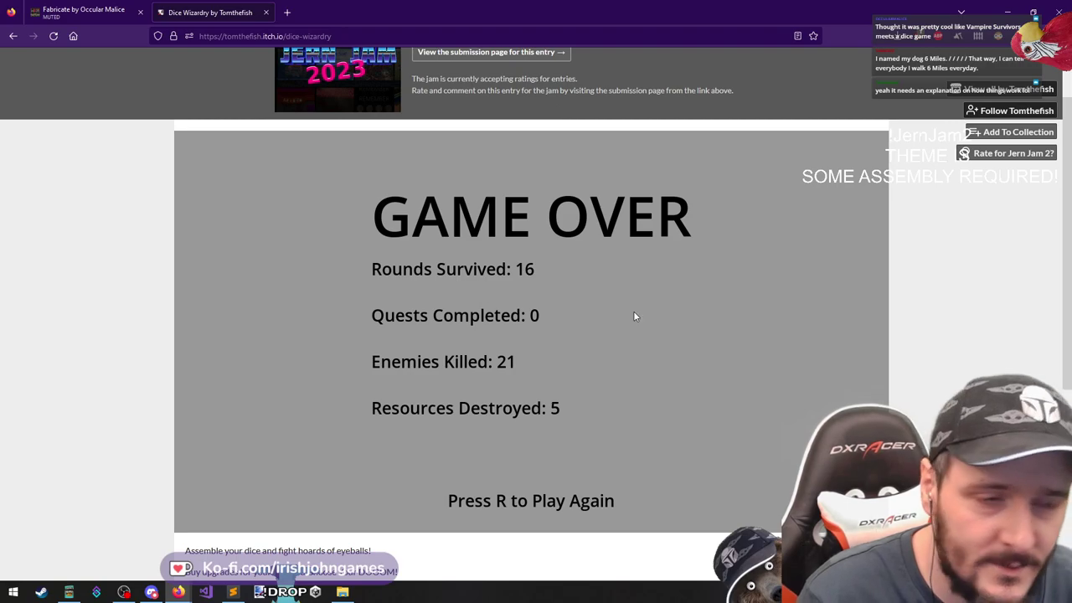
Switch to the Fabricate game and mine three walls, extending the corridor two tiles east and one tile north
{"action": "left_click", "coordinate": [75, 10]}
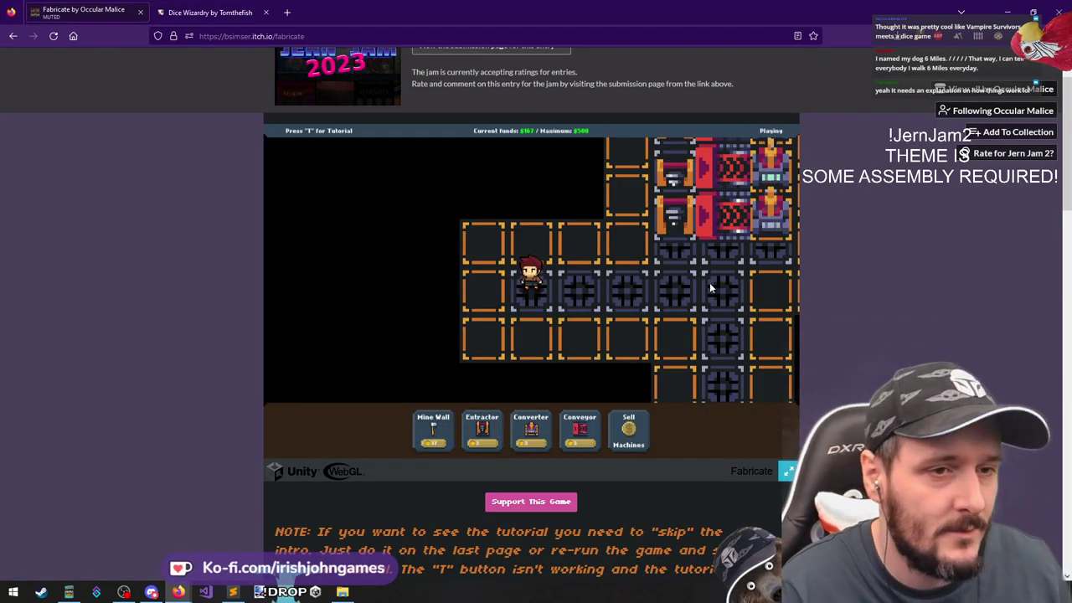
{"action": "key", "text": "d"}
{"action": "key", "text": "d"}
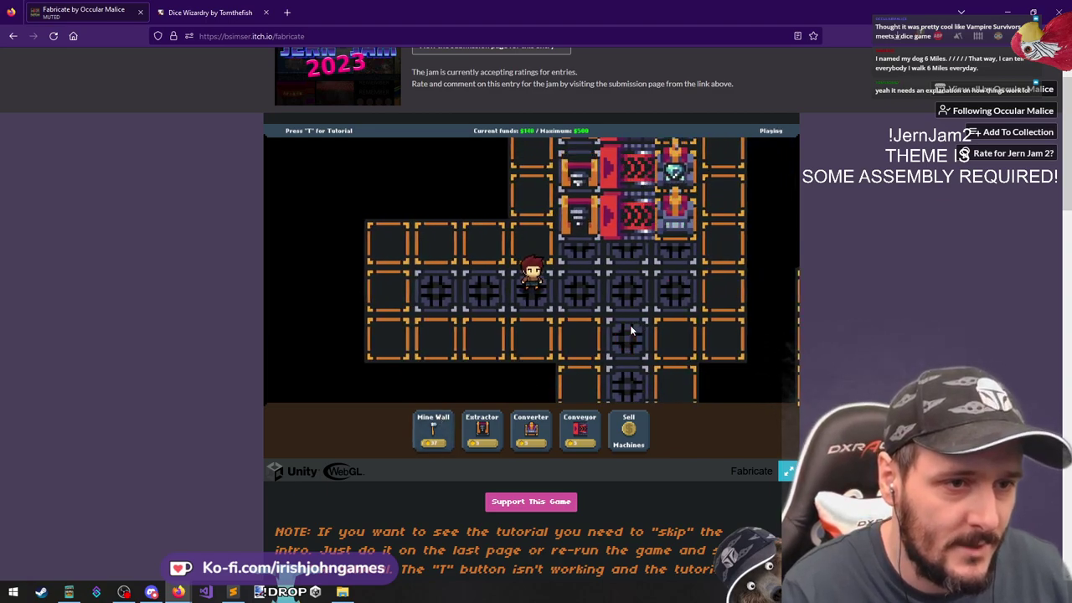
{"action": "key", "text": "d"}
{"action": "left_click", "coordinate": [432, 432]}
{"action": "left_click", "coordinate": [578, 290]}
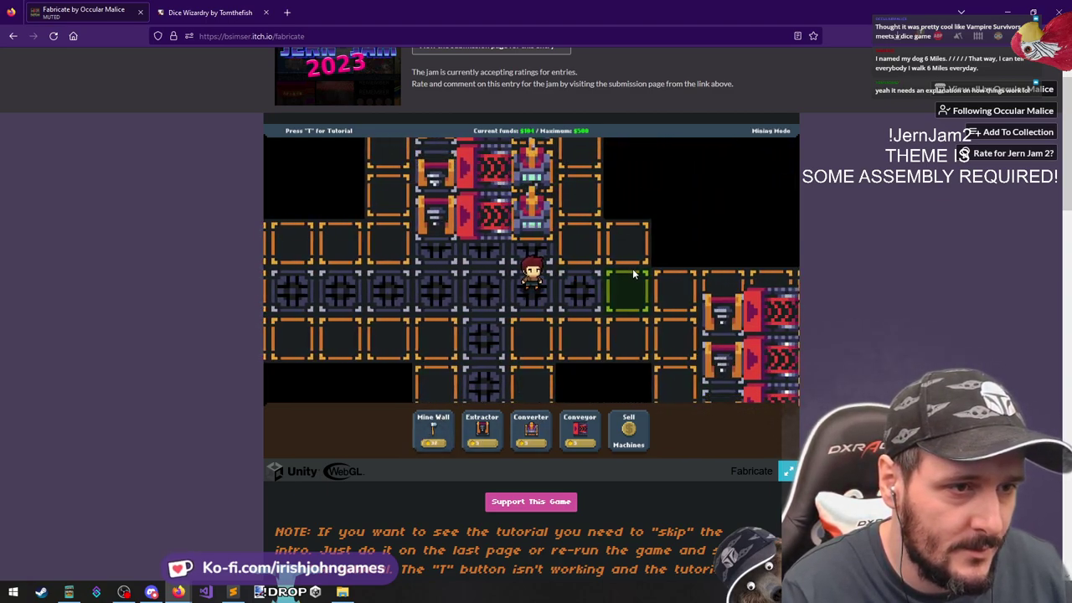
{"action": "left_click", "coordinate": [634, 277]}
{"action": "left_click", "coordinate": [634, 228]}
{"action": "right_click", "coordinate": [622, 231]}
Build an extractor, a conveyor and a converter as one more row beneath the existing machine rows
{"action": "key", "text": "a"}
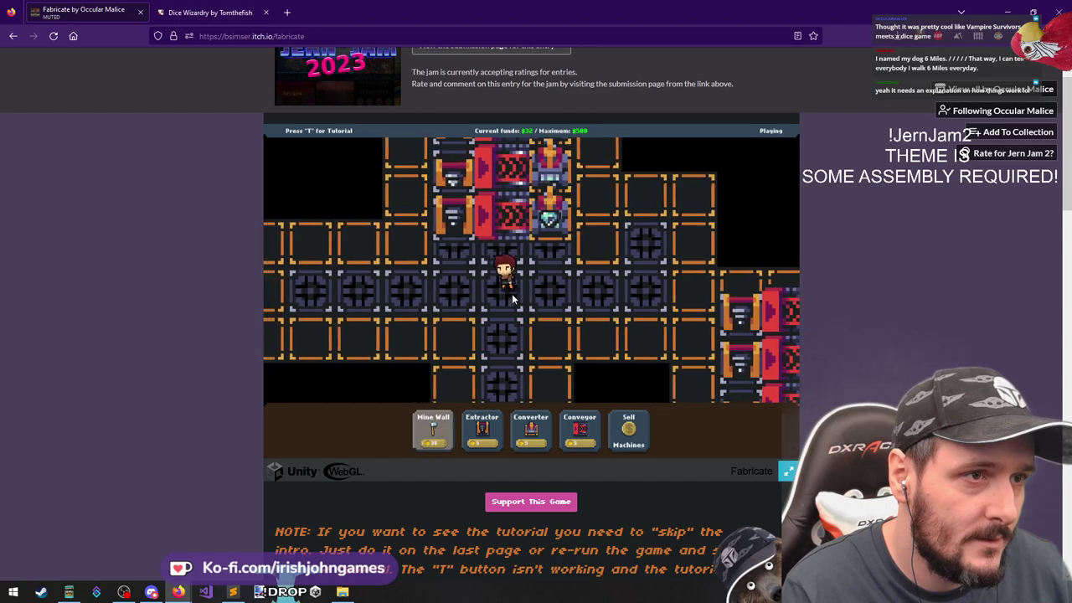
{"action": "key", "text": "s"}
{"action": "key", "text": "w"}
{"action": "key", "text": "d"}
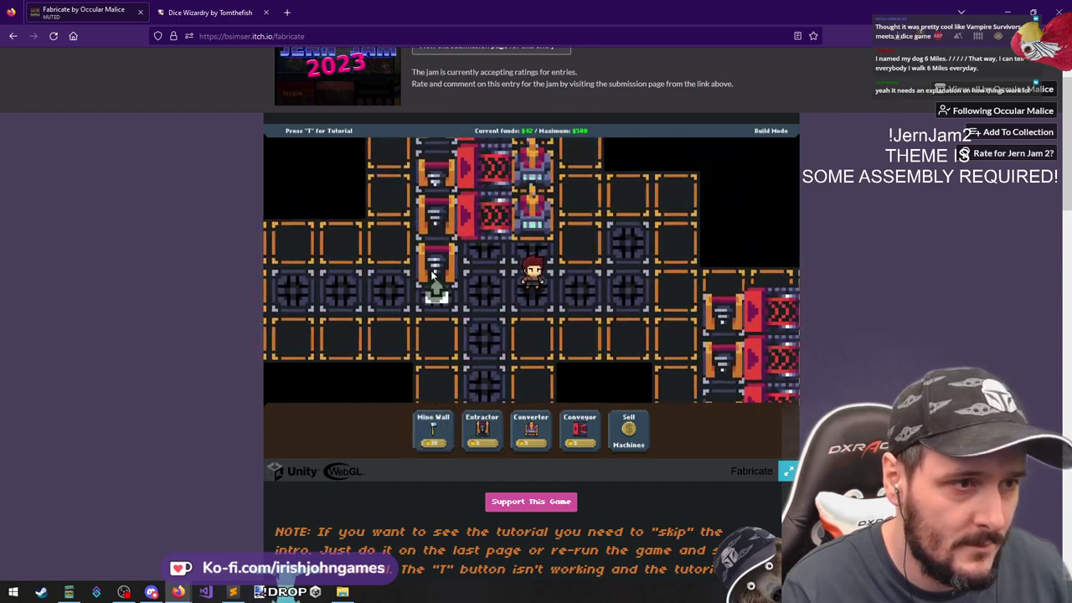
{"action": "key", "text": "d"}
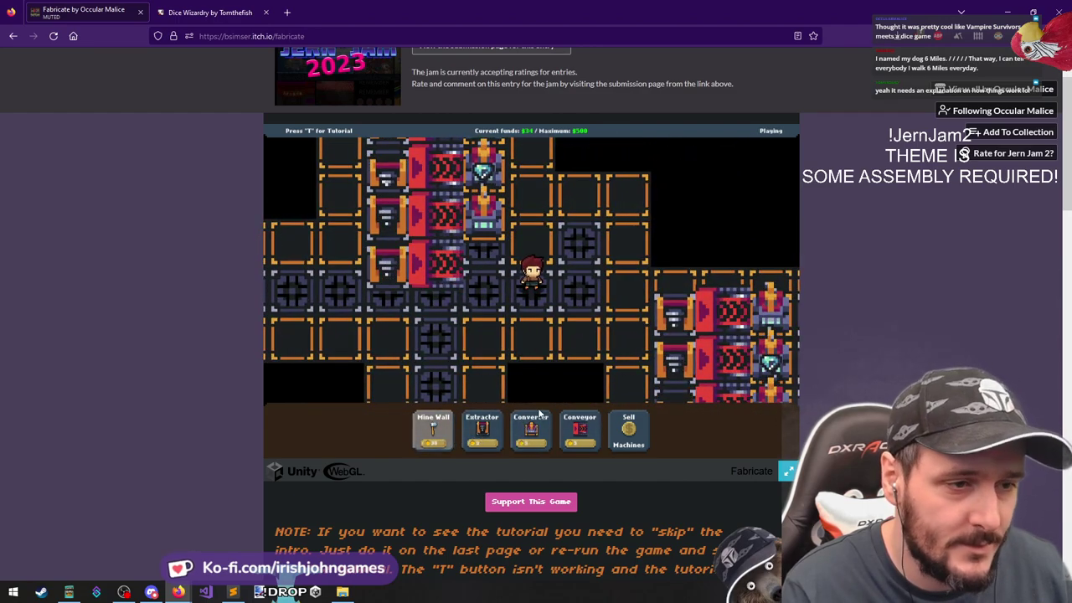
{"action": "left_click", "coordinate": [482, 429]}
{"action": "left_click", "coordinate": [483, 262]}
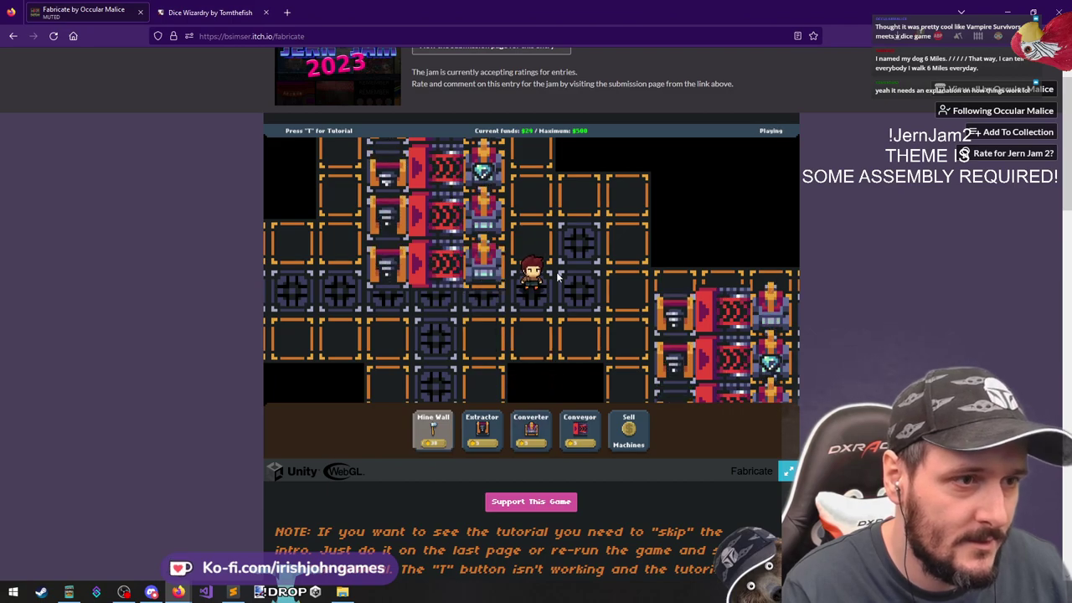
Walk into the newly dug northeastern tile, mine the wall north of it and move in
{"action": "key", "text": "d"}
{"action": "key", "text": "w"}
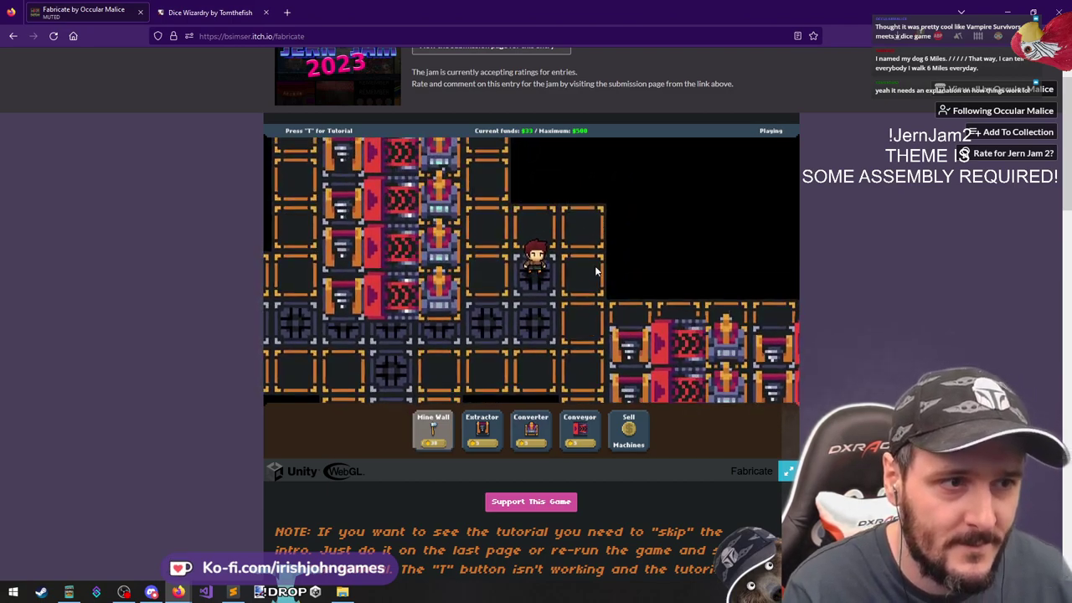
{"action": "left_click", "coordinate": [433, 428]}
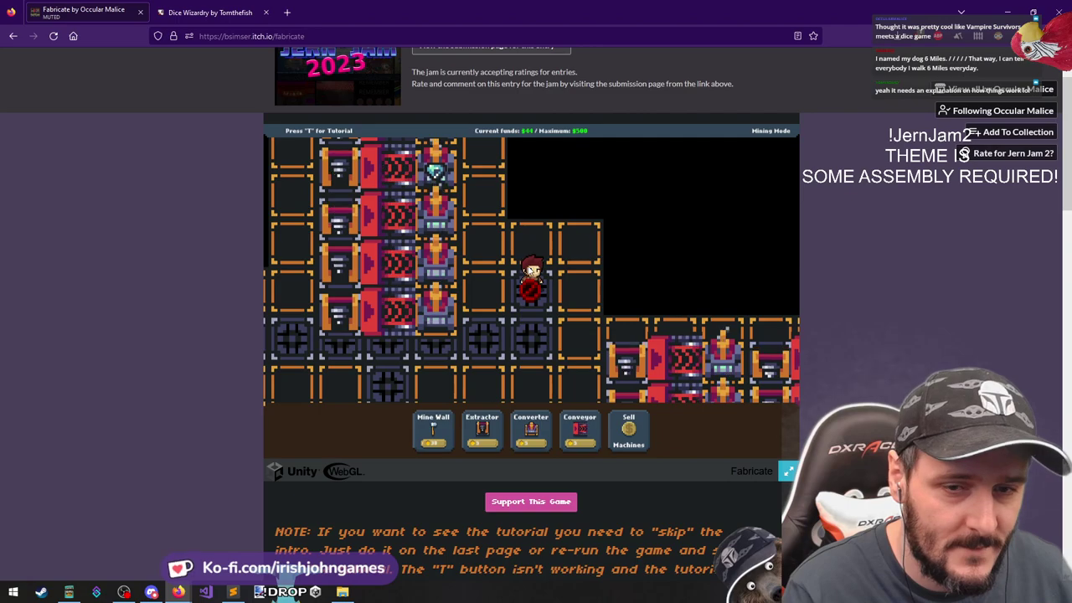
{"action": "left_click", "coordinate": [532, 236]}
{"action": "key", "text": "w"}
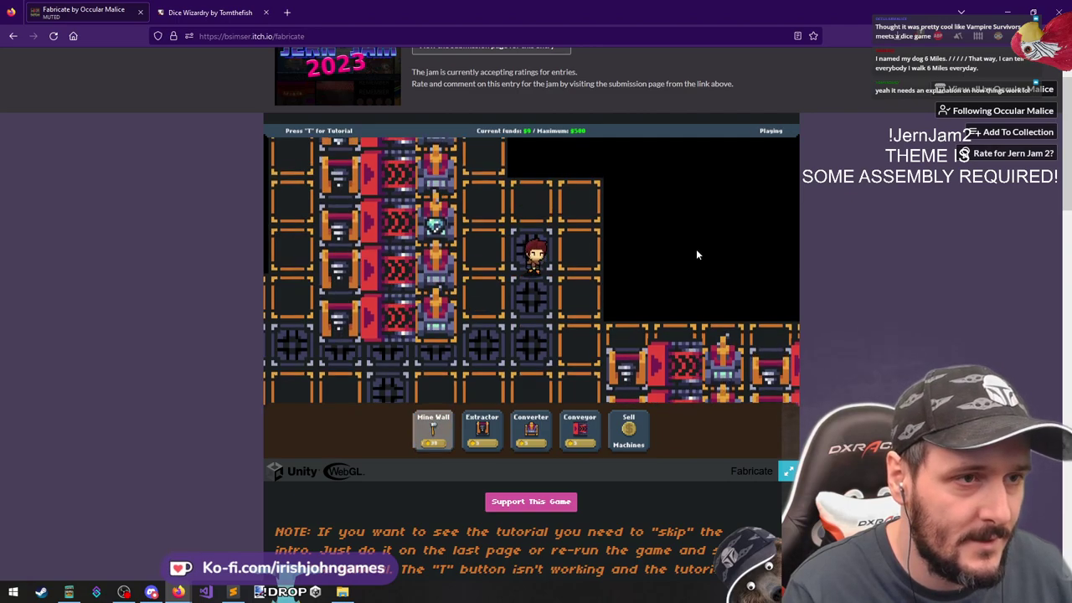
Close the Dice Wizardry page and open the Trace Elements game page from its Jern Jam 2 submission page
{"action": "left_click", "coordinate": [235, 7]}
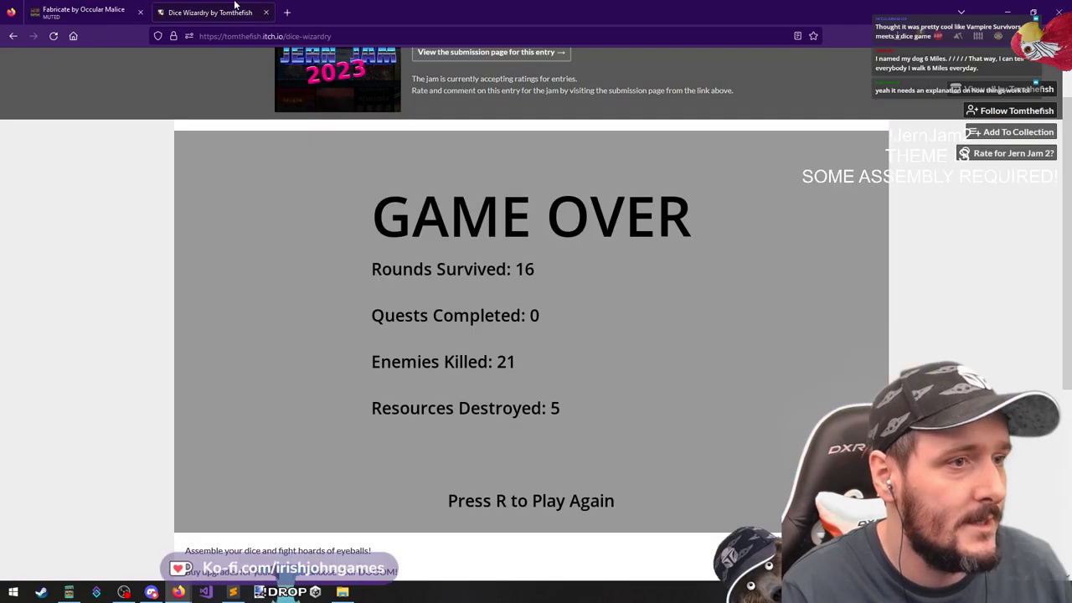
{"action": "left_click", "coordinate": [266, 12]}
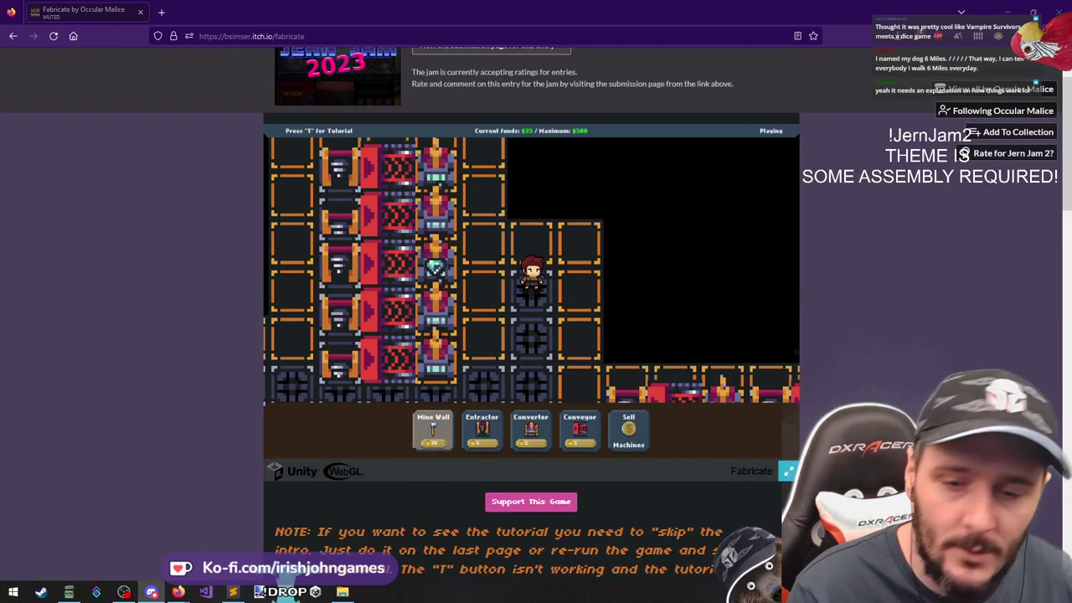
{"action": "key", "text": "alt+Tab"}
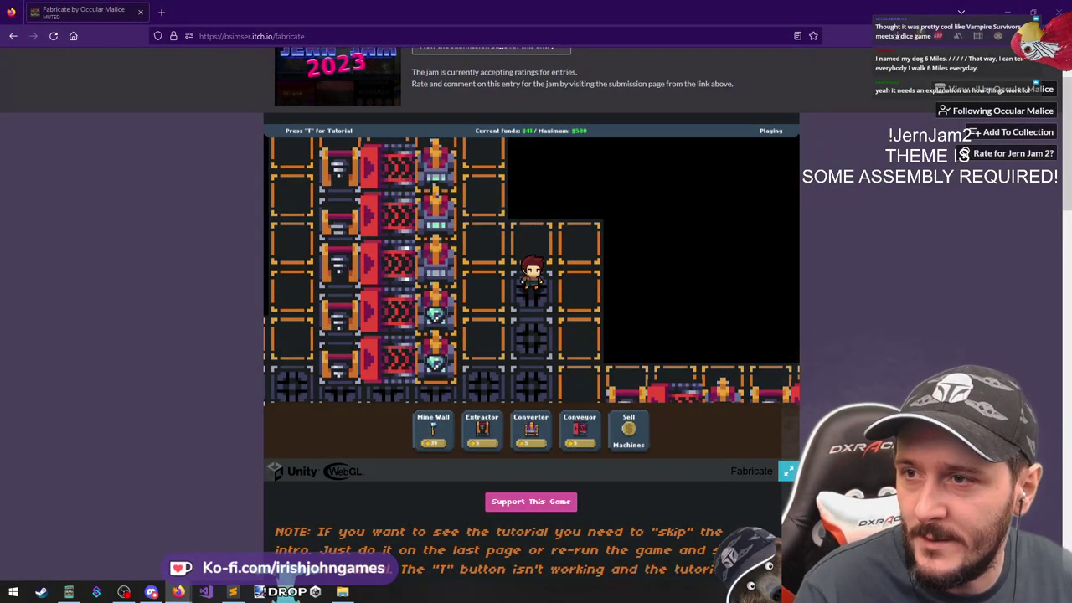
{"action": "left_click_drag", "start_coordinate": [263, 10], "coordinate": [181, 13]}
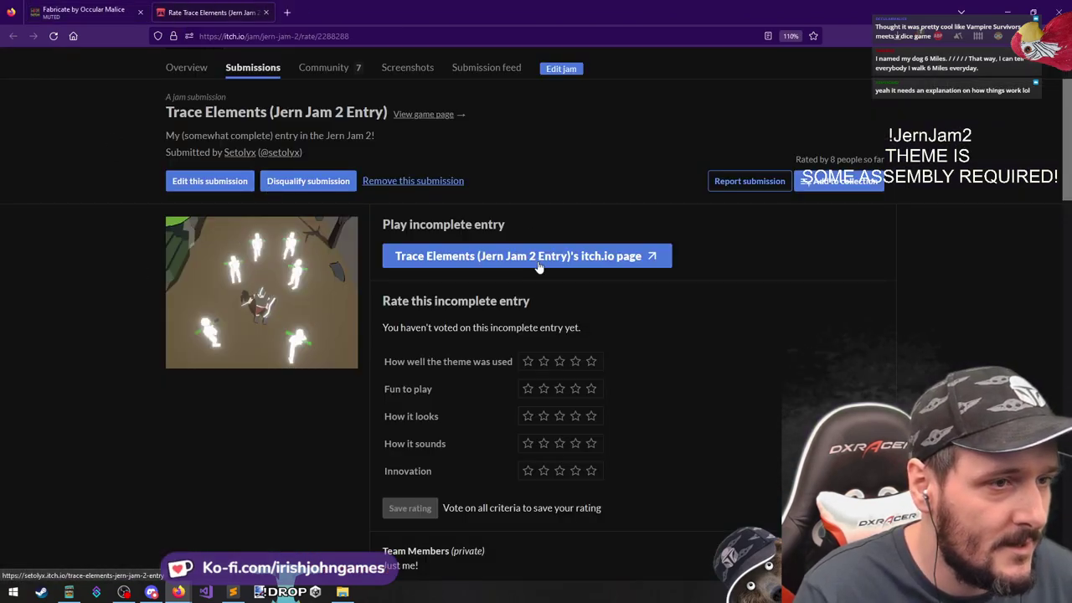
{"action": "left_click", "coordinate": [479, 258]}
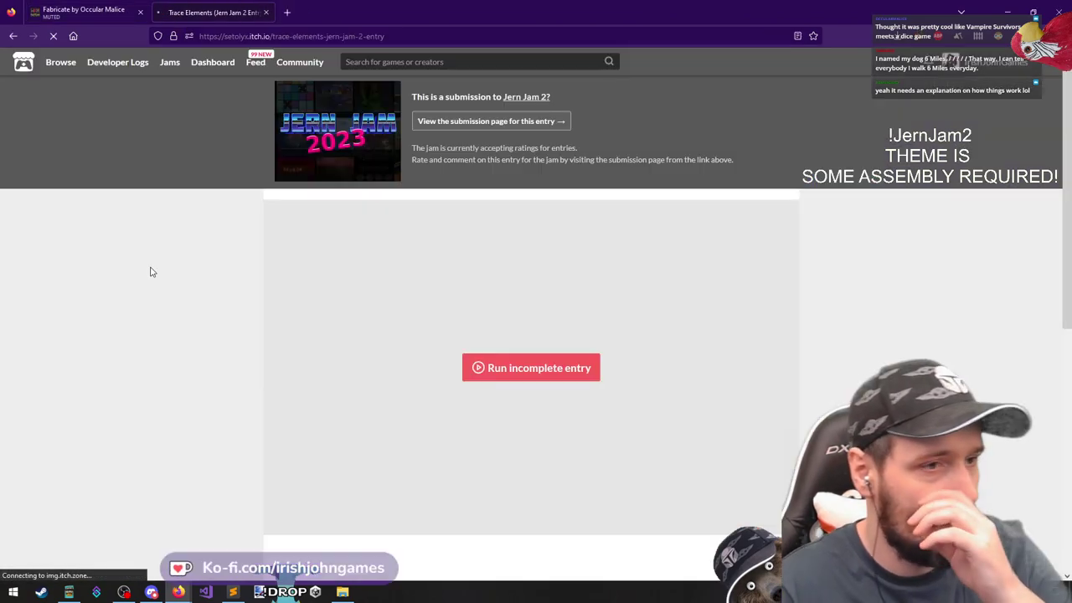
Examine the Trace Elements description for its gameplay, healing rules, controls and known issues
{"action": "scroll", "coordinate": [194, 285], "scroll_direction": "down", "scroll_amount": 5}
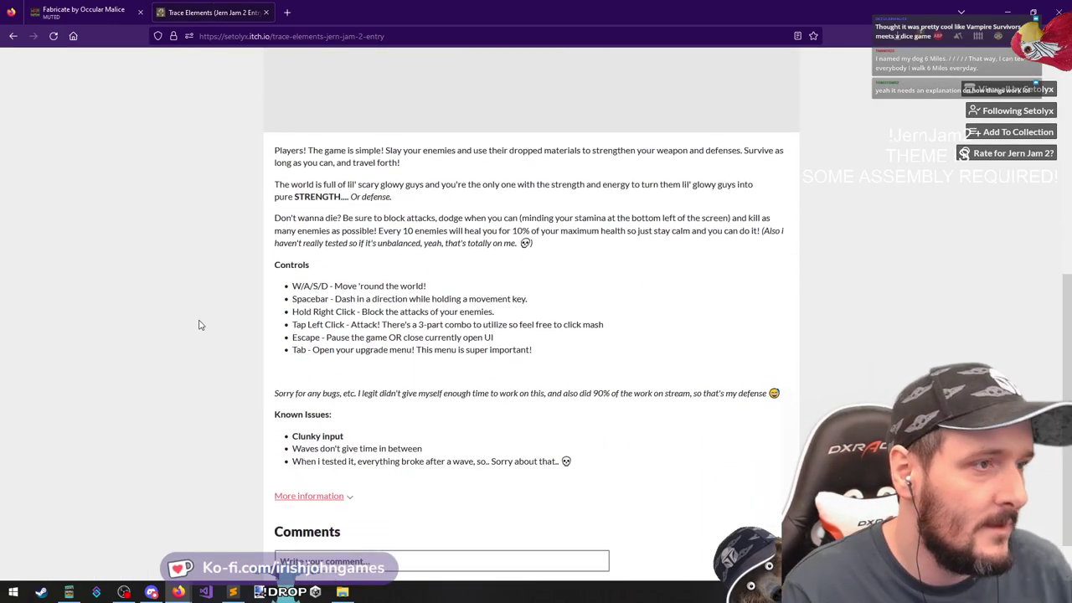
{"action": "scroll", "coordinate": [199, 324], "scroll_direction": "up", "scroll_amount": 1}
{"action": "mouse_move", "coordinate": [403, 226]}
{"action": "left_mouse_down"}
{"action": "mouse_move", "coordinate": [756, 227]}
{"action": "mouse_move", "coordinate": [320, 258]}
{"action": "mouse_move", "coordinate": [411, 241]}
{"action": "left_mouse_up"}
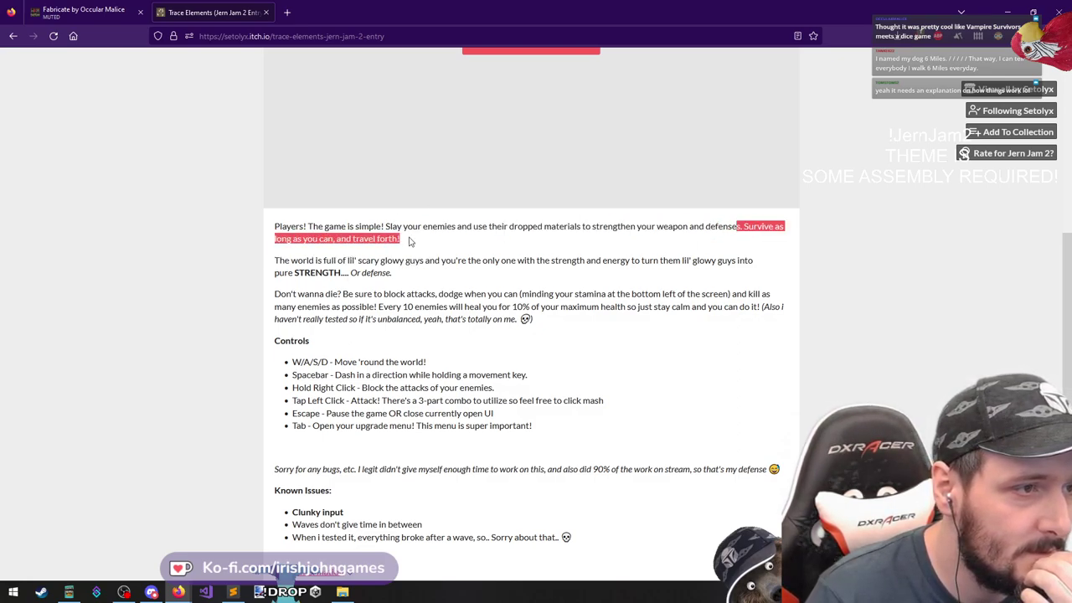
{"action": "left_click_drag", "start_coordinate": [287, 260], "coordinate": [714, 260]}
{"action": "left_click_drag", "start_coordinate": [716, 261], "coordinate": [380, 307]}
{"action": "left_click", "coordinate": [356, 288]}
{"action": "left_click_drag", "start_coordinate": [401, 307], "coordinate": [721, 307]}
{"action": "left_click_drag", "start_coordinate": [293, 319], "coordinate": [492, 327]}
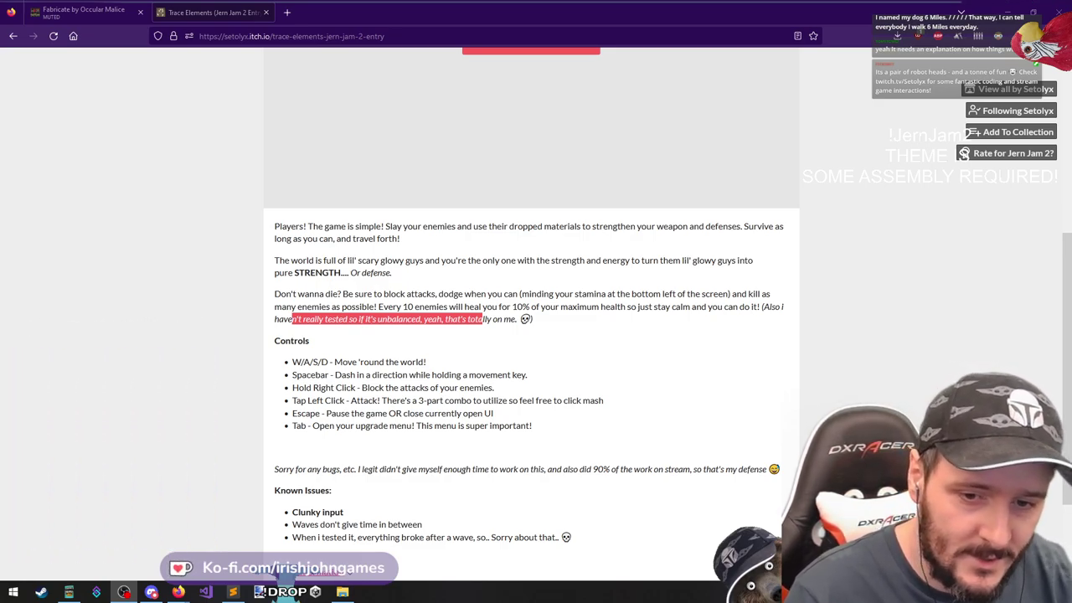
{"action": "left_click", "coordinate": [517, 423]}
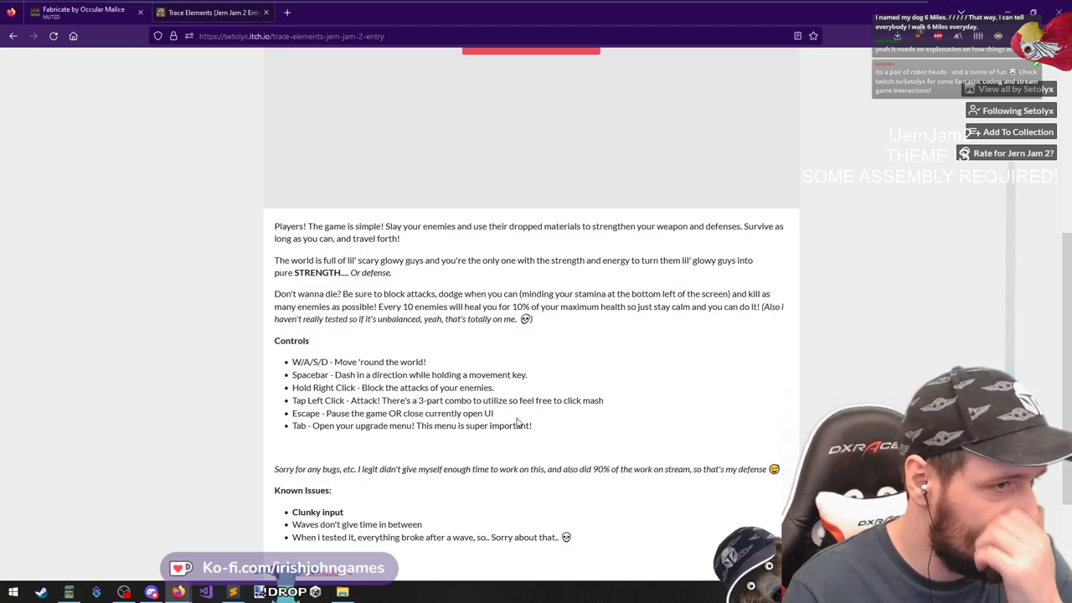
Run the Trace Elements entry and enlarge the game to full screen
{"action": "scroll", "coordinate": [518, 423], "scroll_direction": "up", "scroll_amount": 3}
{"action": "left_click", "coordinate": [524, 309]}
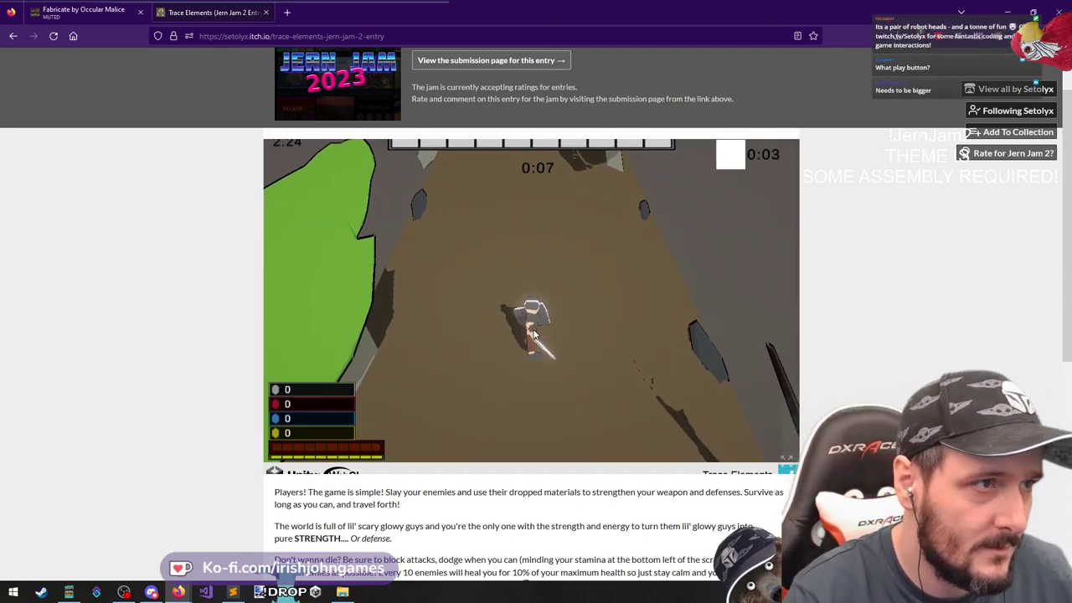
{"action": "left_click", "coordinate": [787, 466]}
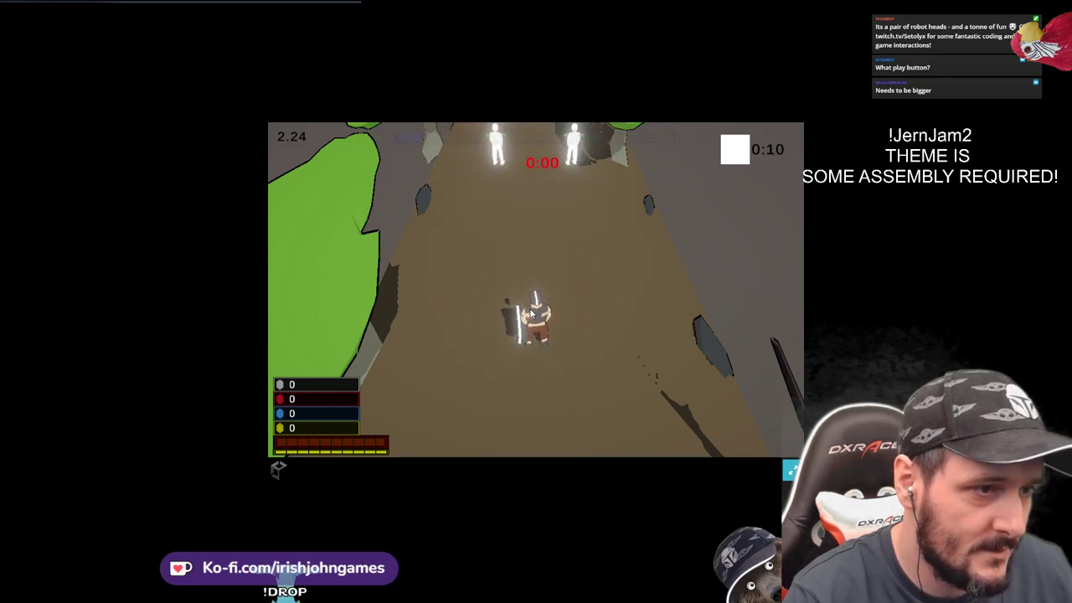
Attack the first glowing enemies with the sword and move through their dropped materials to collect them
{"action": "left_click", "coordinate": [534, 241]}
{"action": "key", "text": "s"}
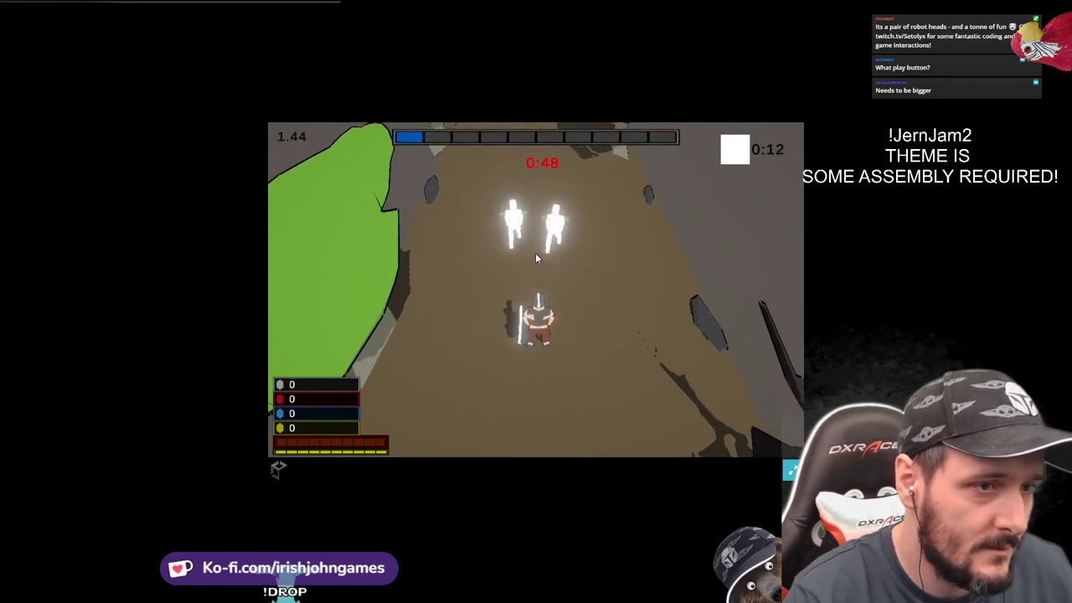
{"action": "key", "text": "s"}
{"action": "left_click", "coordinate": [541, 273]}
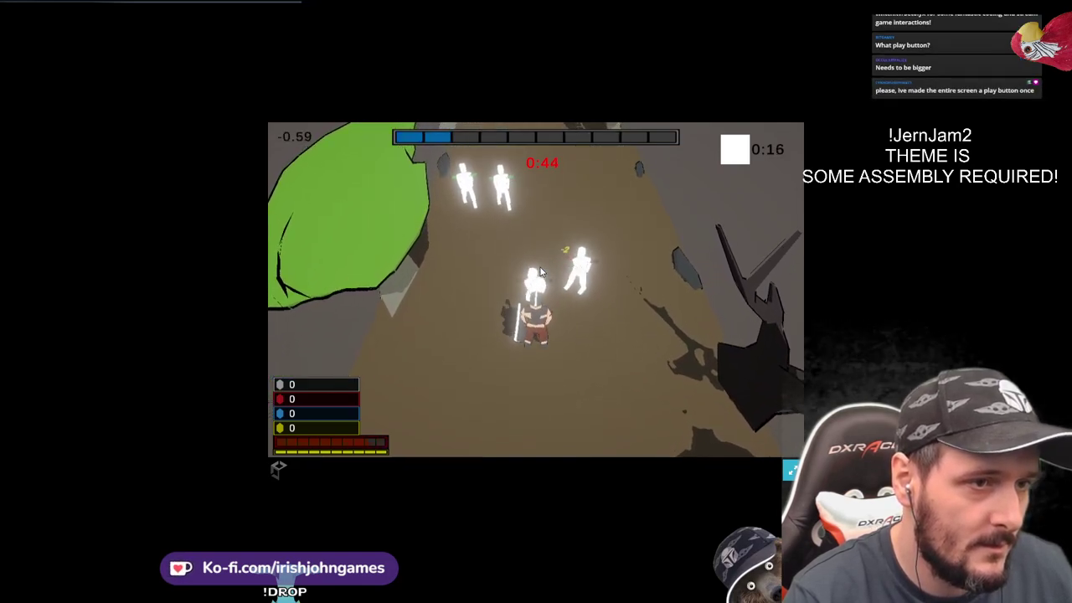
{"action": "key", "text": "d"}
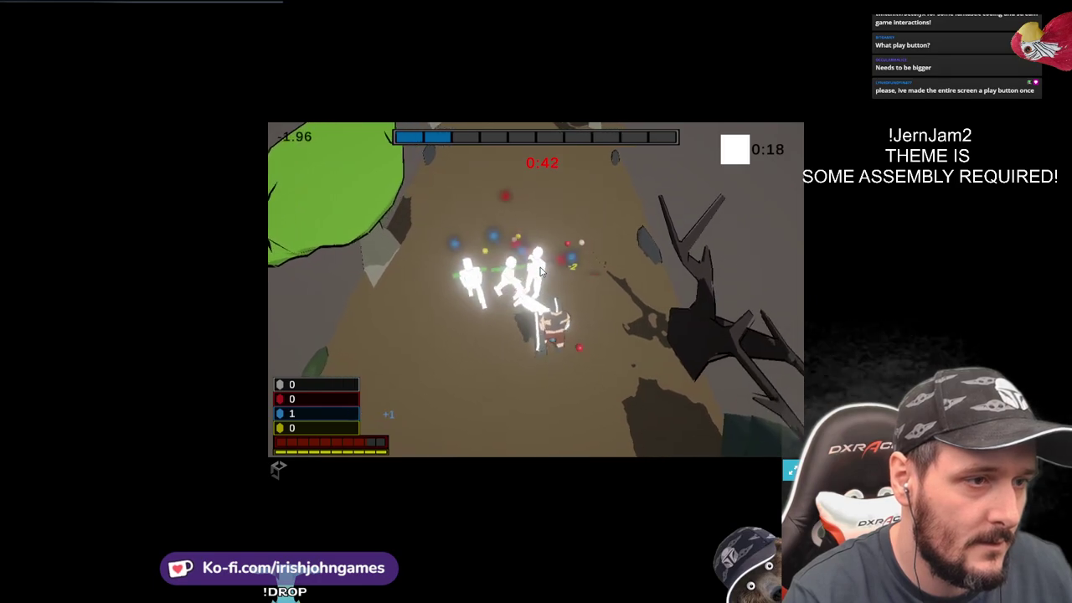
{"action": "key", "text": "w"}
{"action": "left_click", "coordinate": [446, 400]}
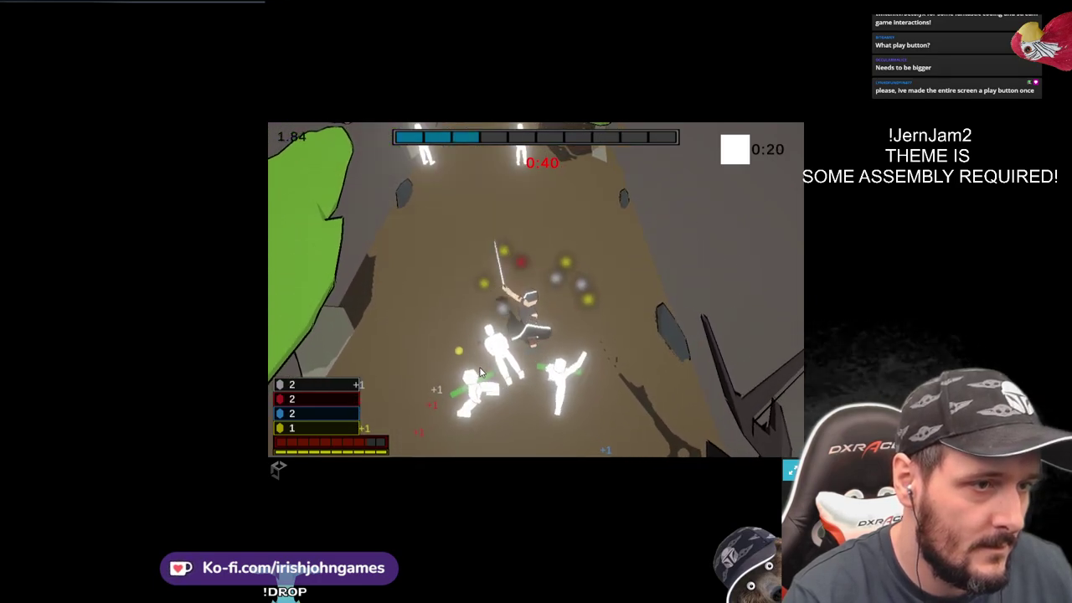
Retreat the warrior south along the path, dodging and fighting the growing crowd of glowing enemies
{"action": "key", "text": "d"}
{"action": "key", "text": "s"}
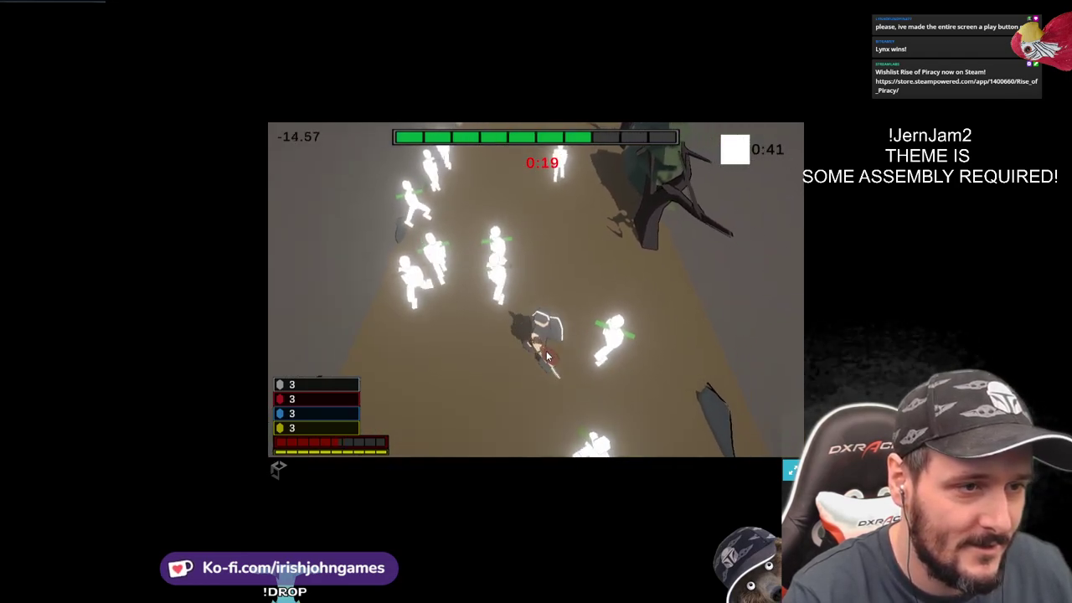
{"action": "key", "text": "s"}
{"action": "key", "text": "a"}
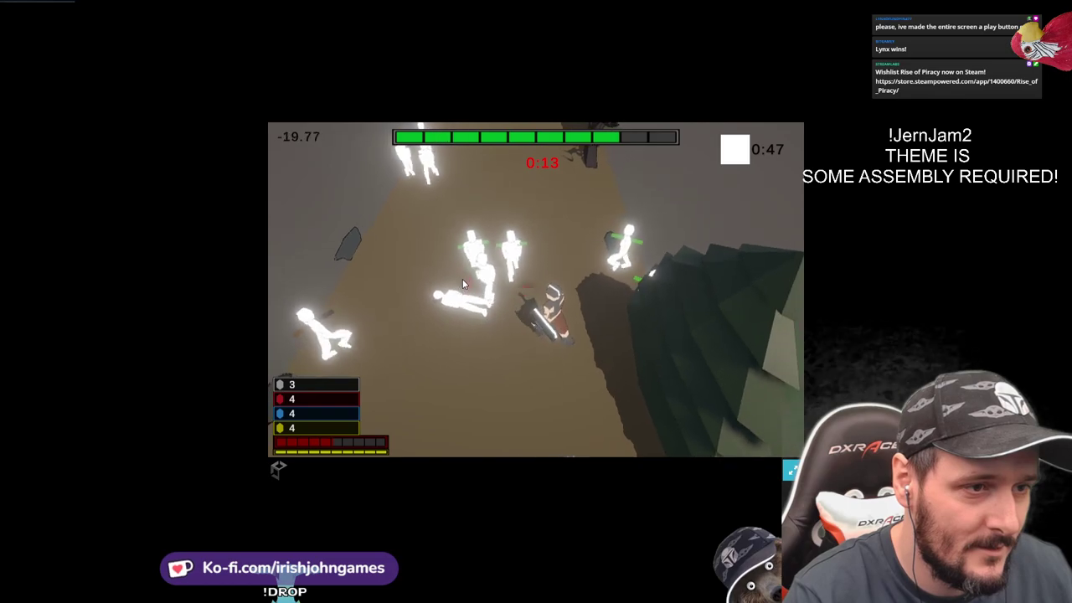
Move the warrior through the mixed crowd of glowing enemies, fighting them and collecting the materials they drop
{"action": "key", "text": "w"}
{"action": "key", "text": "a"}
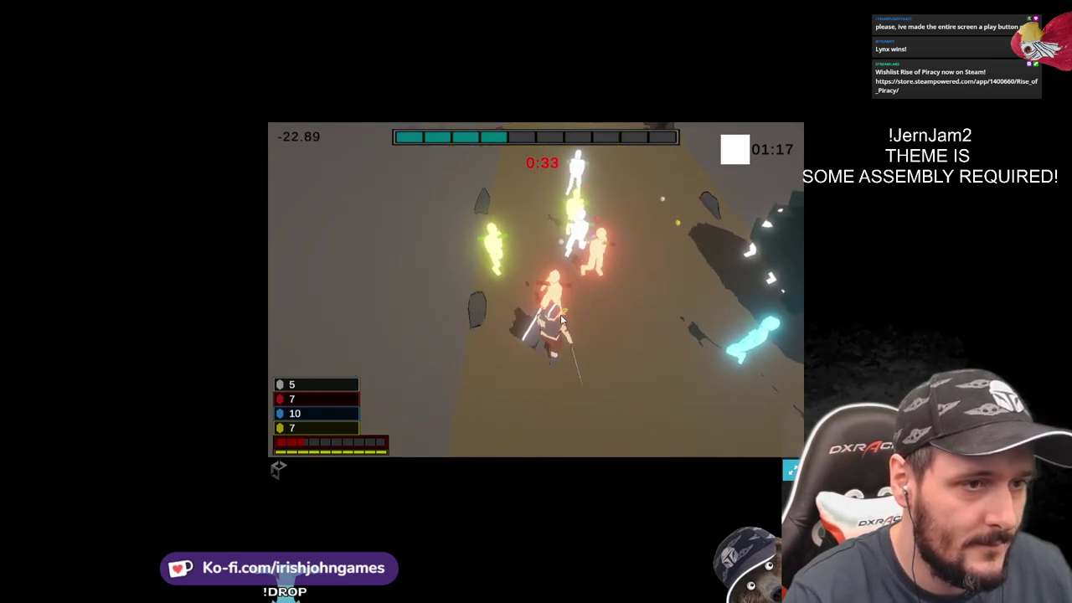
{"action": "key", "text": "d"}
{"action": "key", "text": "w"}
{"action": "left_click", "coordinate": [461, 325]}
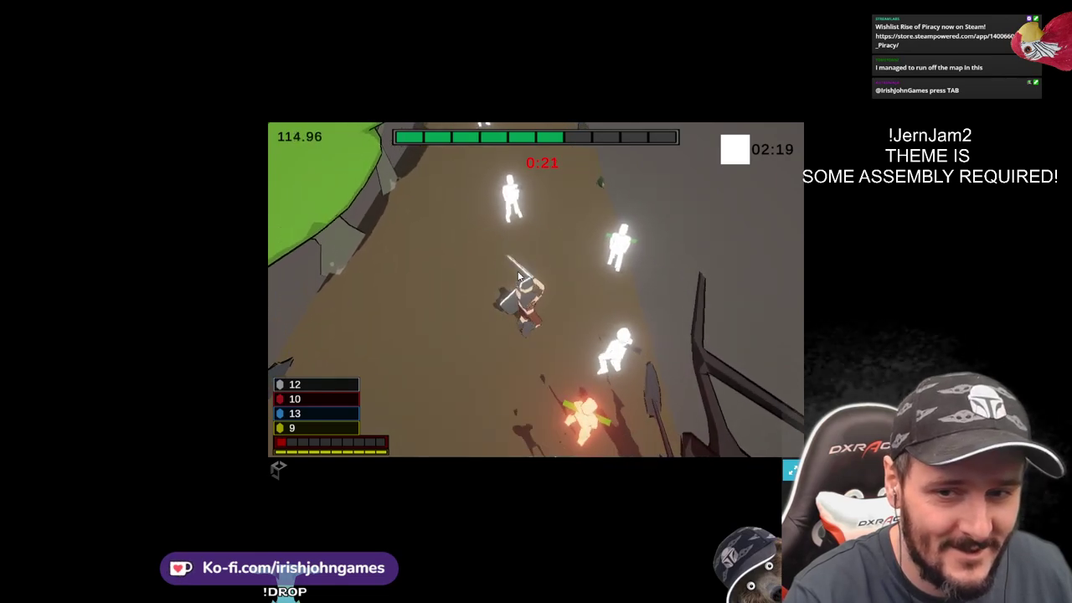
Spend five red materials on the weapon, and five white, three red, one blue and four yellow materials on defense
{"action": "key", "text": "Tab"}
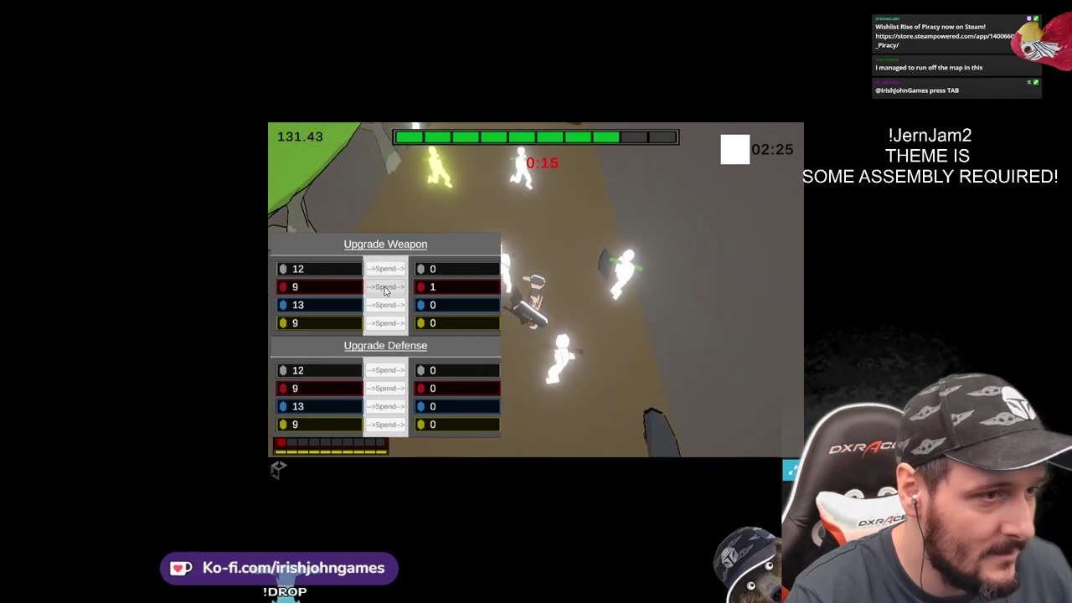
{"action": "left_click", "coordinate": [384, 393]}
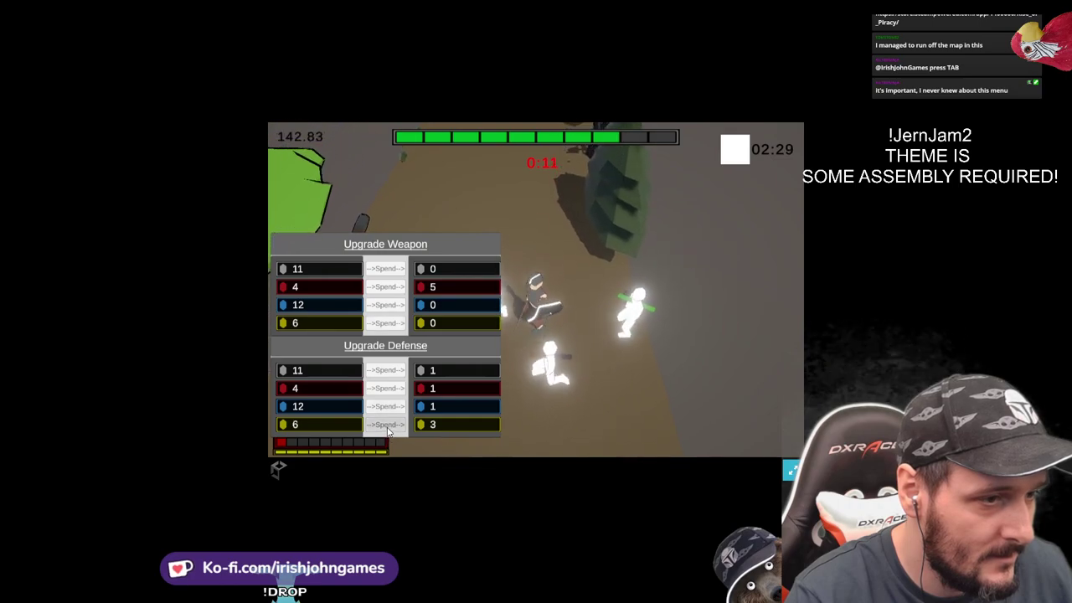
{"action": "left_click", "coordinate": [384, 390]}
{"action": "left_click", "coordinate": [387, 369]}
{"action": "left_click", "coordinate": [390, 371]}
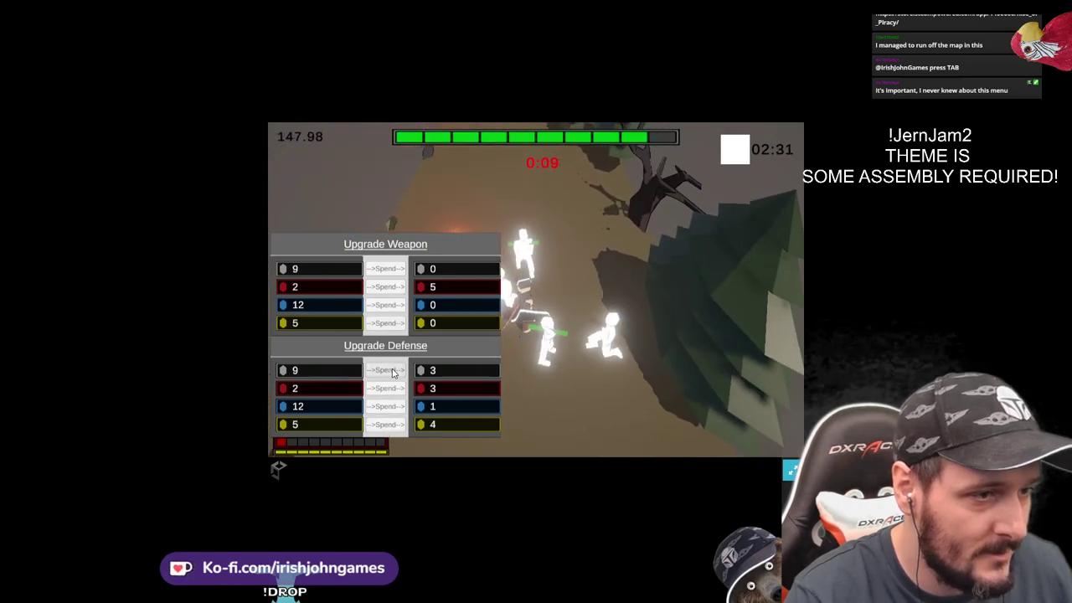
{"action": "left_click", "coordinate": [392, 372]}
{"action": "left_click", "coordinate": [392, 372]}
Add two white, one blue and one red material to the weapon upgrade and close the upgrade panel
{"action": "left_click", "coordinate": [389, 272]}
{"action": "left_click", "coordinate": [377, 306]}
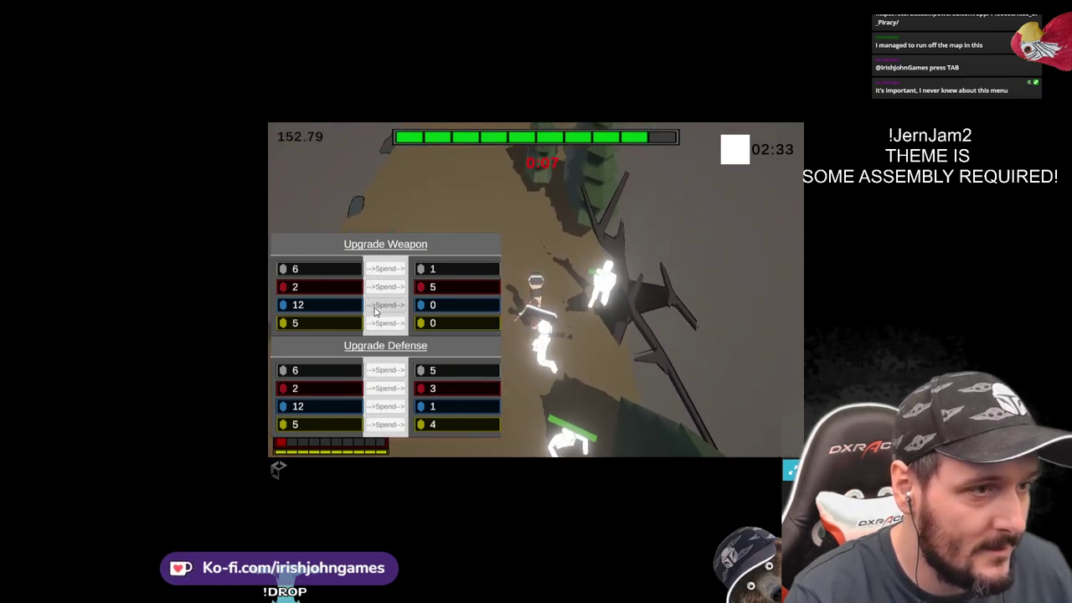
{"action": "left_click", "coordinate": [386, 287]}
{"action": "left_click", "coordinate": [387, 271]}
{"action": "key", "text": "Tab"}
Attack the surrounding white, blue and red enemies beside the pine trees with the upgraded sword
{"action": "key", "text": "a"}
{"action": "left_click", "coordinate": [544, 342]}
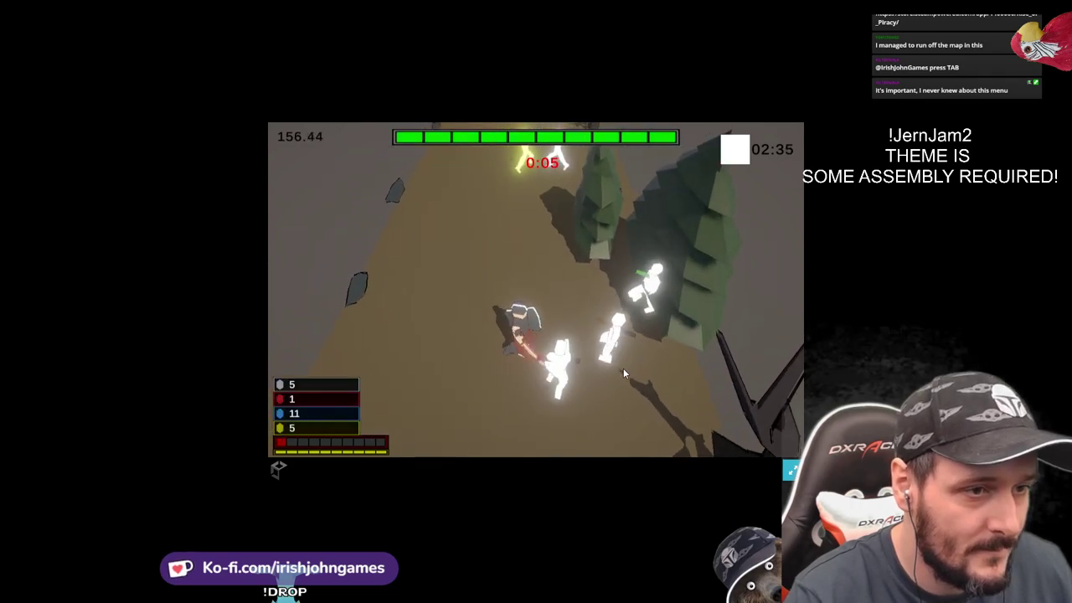
{"action": "left_click", "coordinate": [620, 361]}
{"action": "left_click", "coordinate": [571, 325]}
{"action": "key", "text": "a"}
{"action": "left_click", "coordinate": [569, 339]}
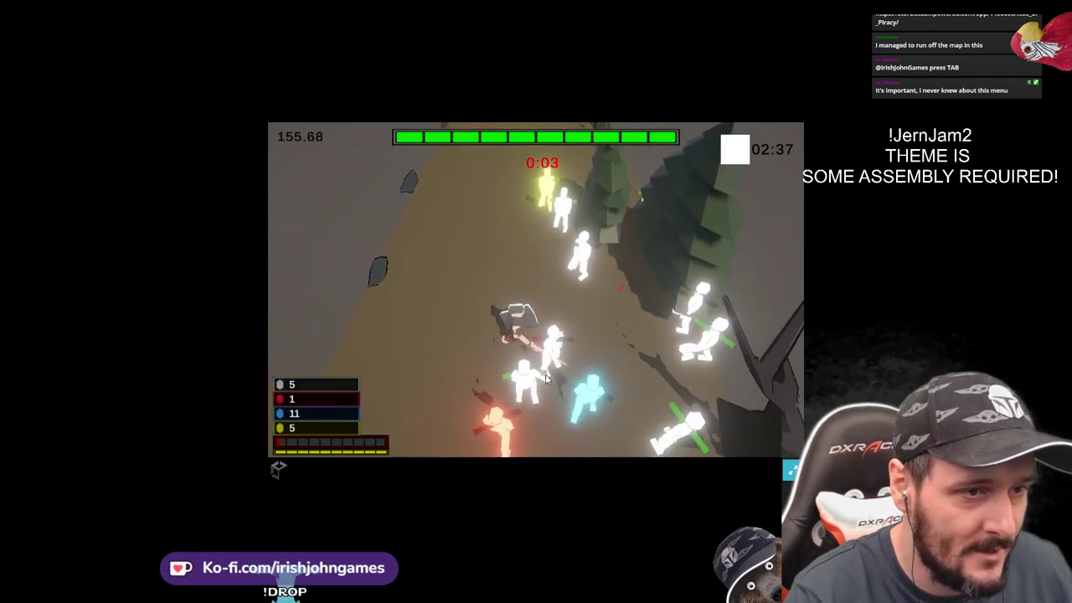
{"action": "left_click", "coordinate": [578, 373]}
{"action": "left_click", "coordinate": [606, 372]}
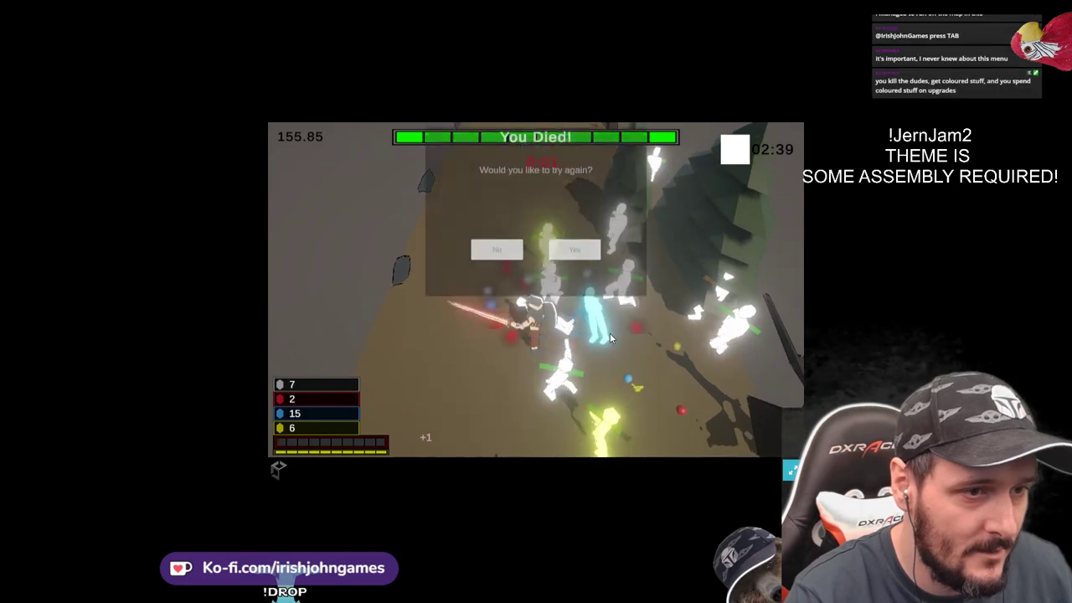
Try the game again after the death and walk the warrior north along the path to meet the first wave
{"action": "left_click", "coordinate": [573, 328]}
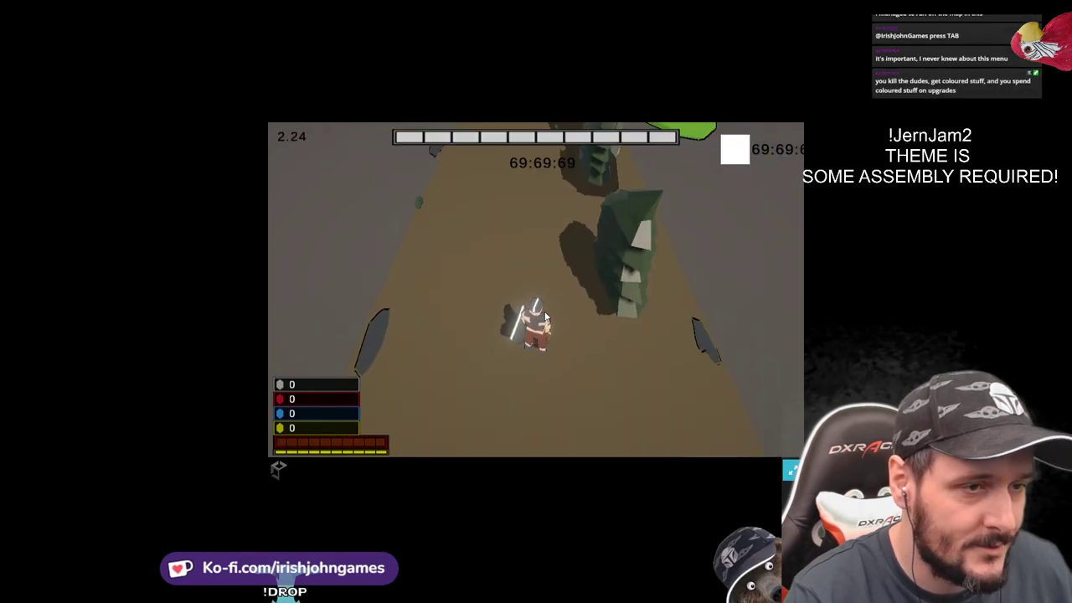
{"action": "key", "text": "w"}
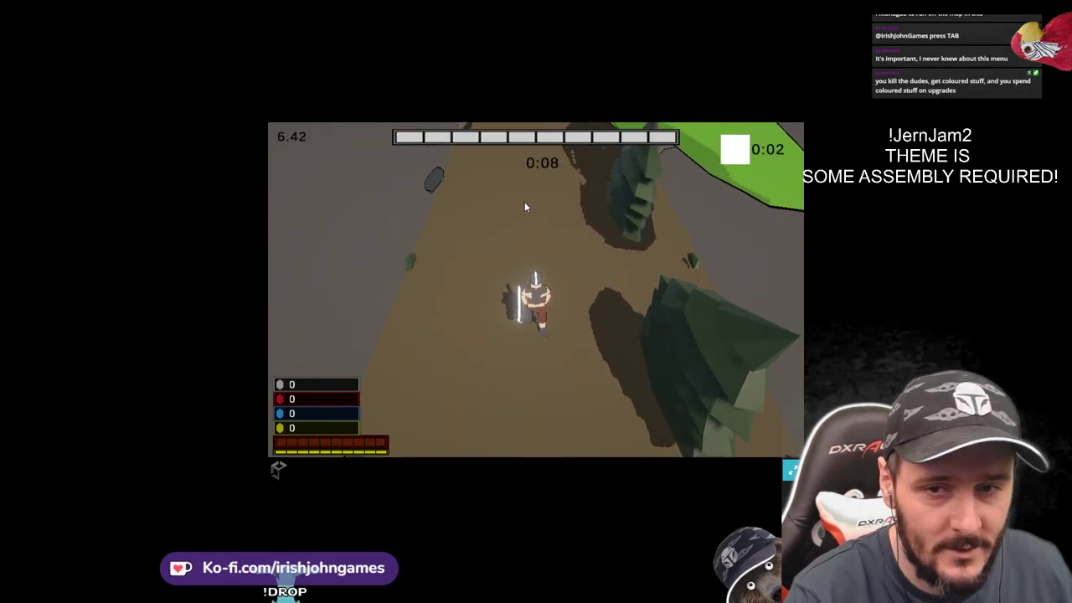
{"action": "left_click", "coordinate": [524, 201]}
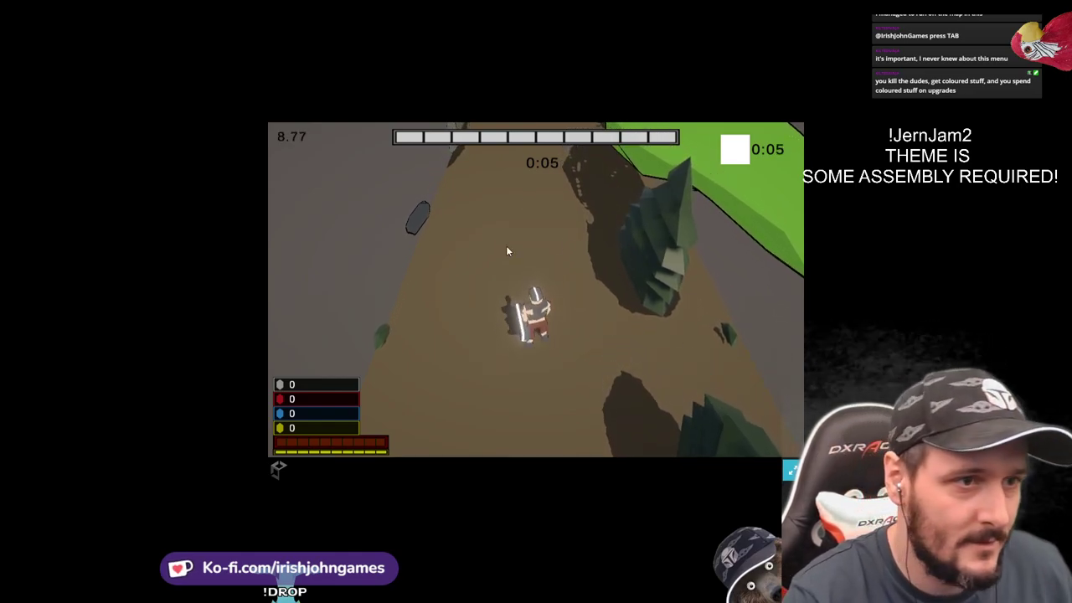
{"action": "key", "text": "w"}
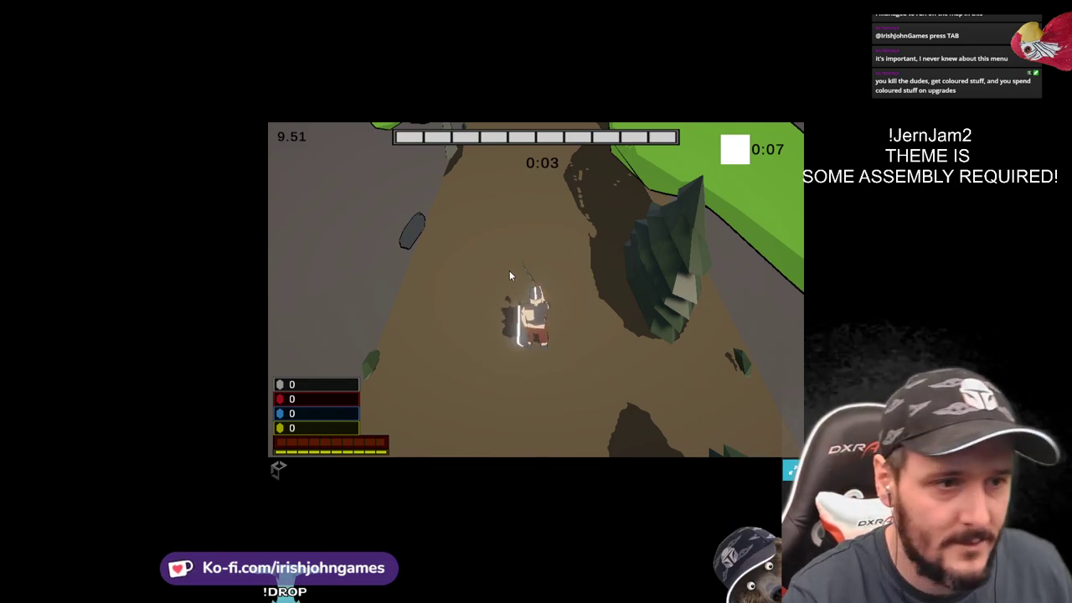
{"action": "key", "text": "w"}
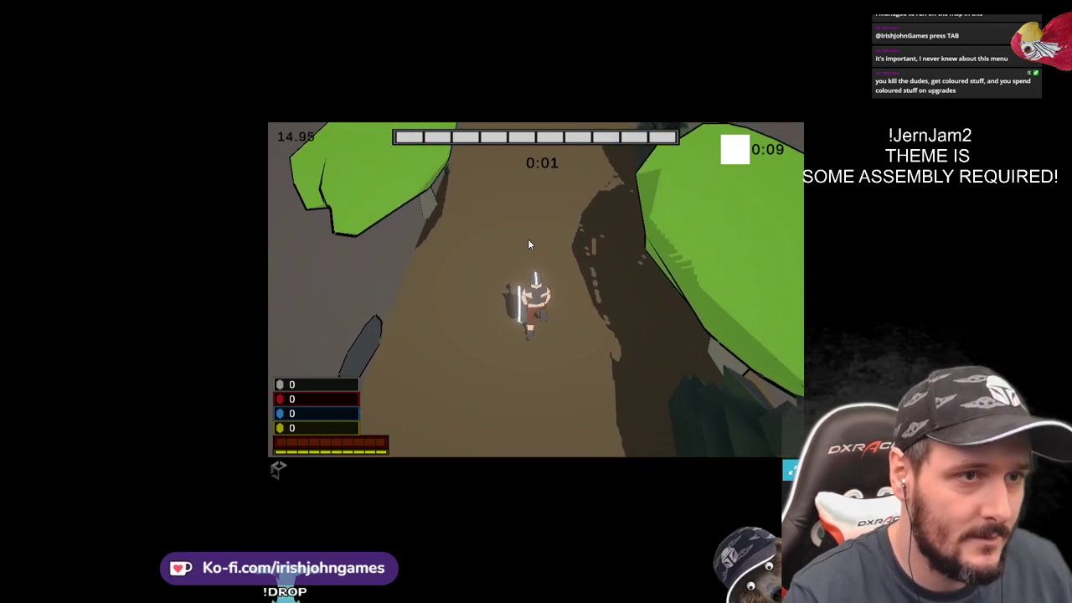
{"action": "key", "text": "w"}
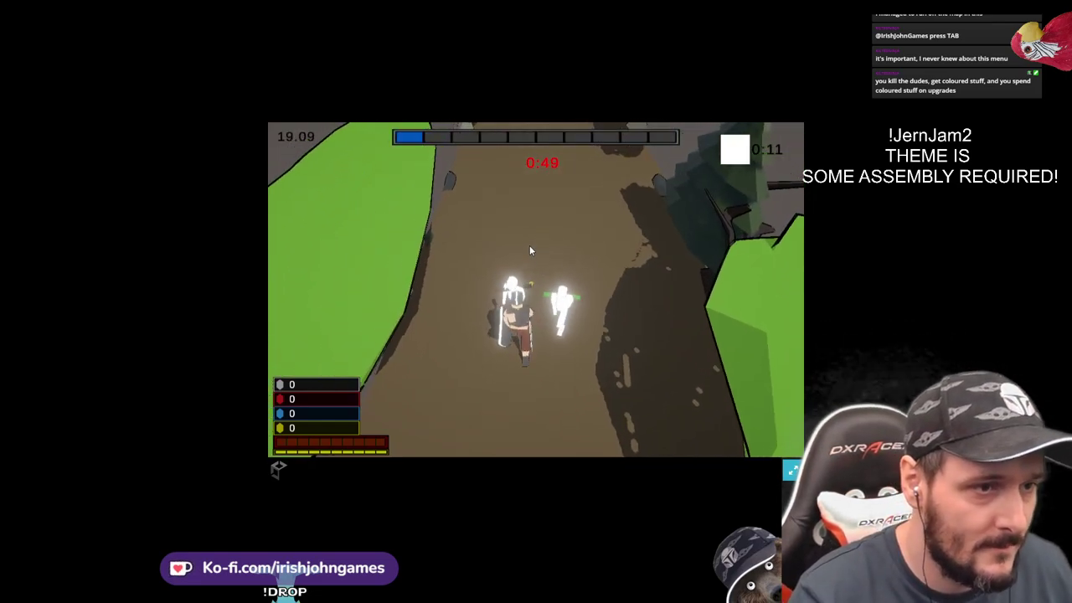
Strike the first two white enemies while sidestepping them, and back away south
{"action": "key", "text": "d"}
{"action": "left_click", "coordinate": [510, 281]}
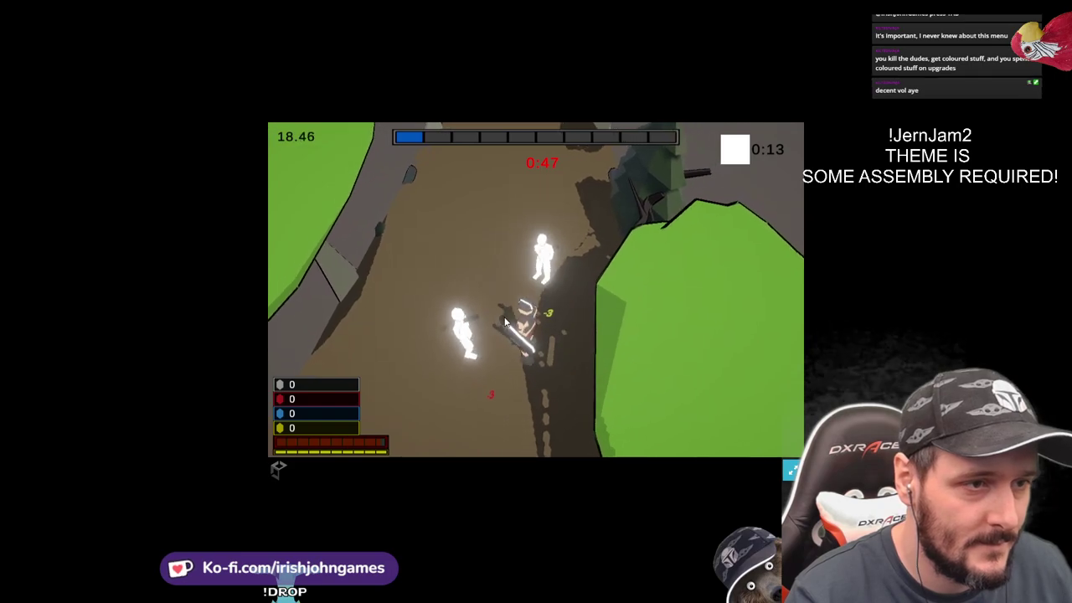
{"action": "key", "text": "a"}
{"action": "left_click", "coordinate": [494, 301]}
{"action": "key", "text": "a"}
{"action": "left_click", "coordinate": [493, 302]}
{"action": "left_click", "coordinate": [574, 314]}
{"action": "key", "text": "s"}
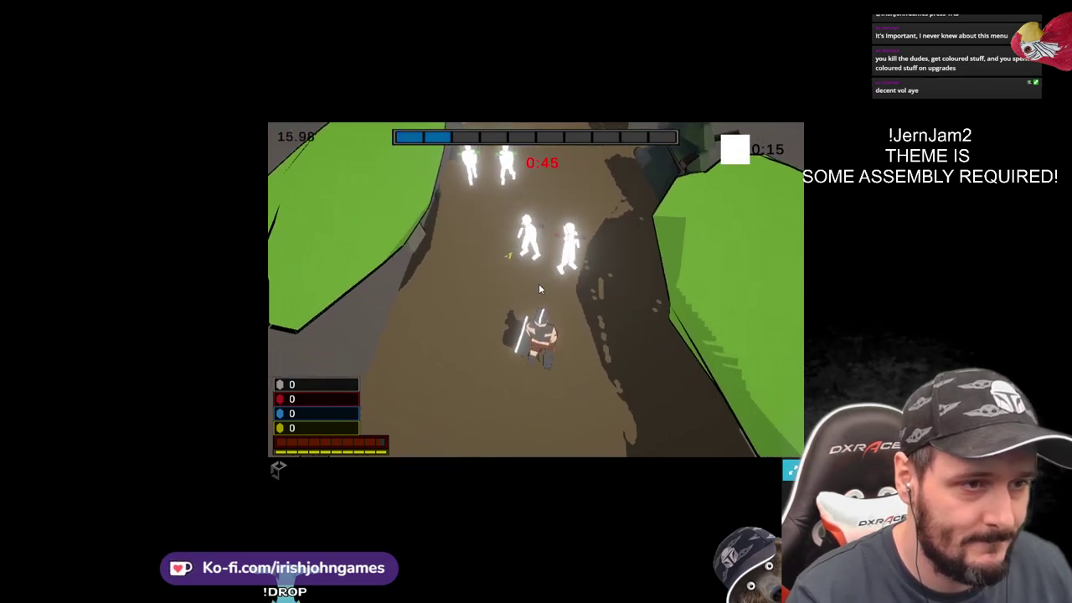
Fight the group of four white enemies between the green hills and pick up the materials they drop
{"action": "key", "text": "d"}
{"action": "left_click", "coordinate": [541, 261]}
{"action": "key", "text": "w"}
{"action": "key", "text": "d"}
{"action": "left_click", "coordinate": [541, 335]}
{"action": "key", "text": "s"}
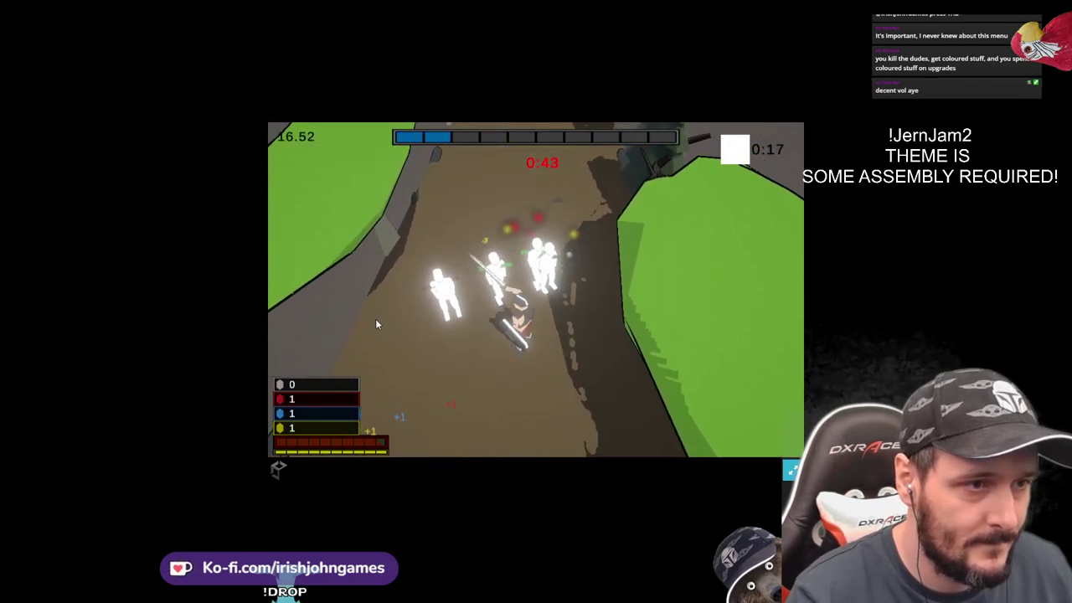
{"action": "key", "text": "a"}
{"action": "left_click", "coordinate": [630, 287]}
{"action": "key", "text": "w"}
{"action": "left_click", "coordinate": [633, 289]}
{"action": "key", "text": "d"}
{"action": "left_click", "coordinate": [586, 295]}
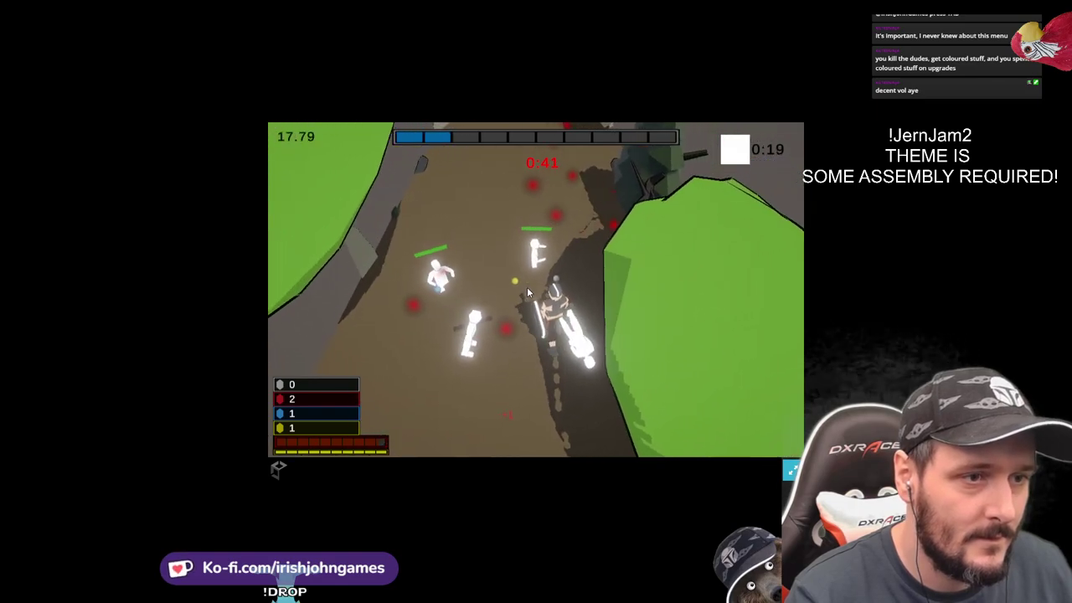
{"action": "key", "text": "w"}
{"action": "left_click", "coordinate": [573, 356]}
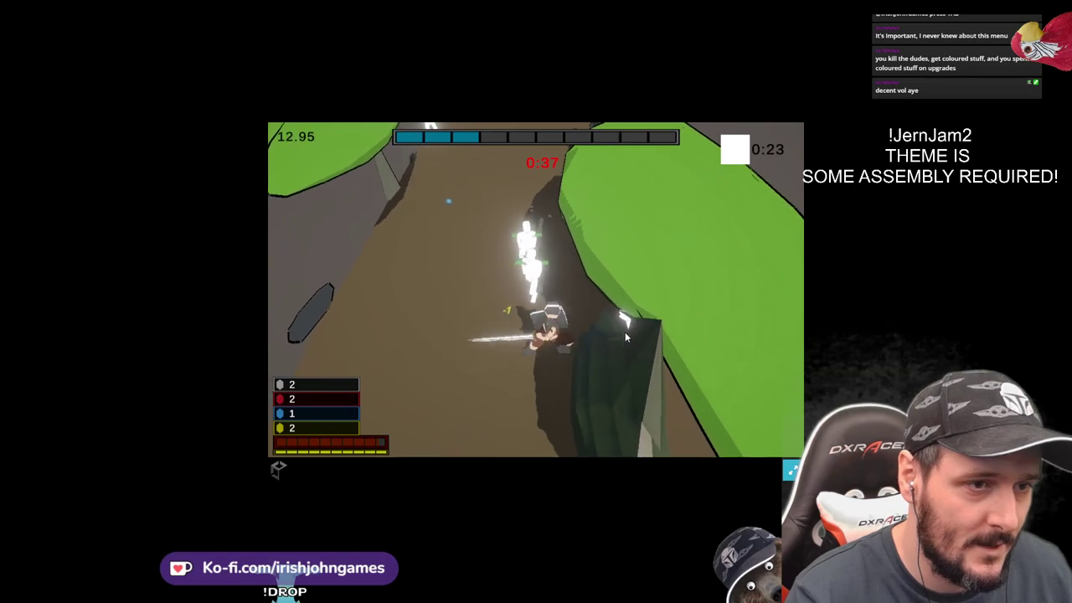
Circle back beside the pine tree and slash the pursuing enemies there, collecting dropped materials
{"action": "key", "text": "d"}
{"action": "key", "text": "a"}
{"action": "key", "text": "s"}
{"action": "left_click", "coordinate": [620, 277]}
{"action": "key", "text": "s"}
{"action": "key", "text": "a"}
{"action": "left_click", "coordinate": [591, 278]}
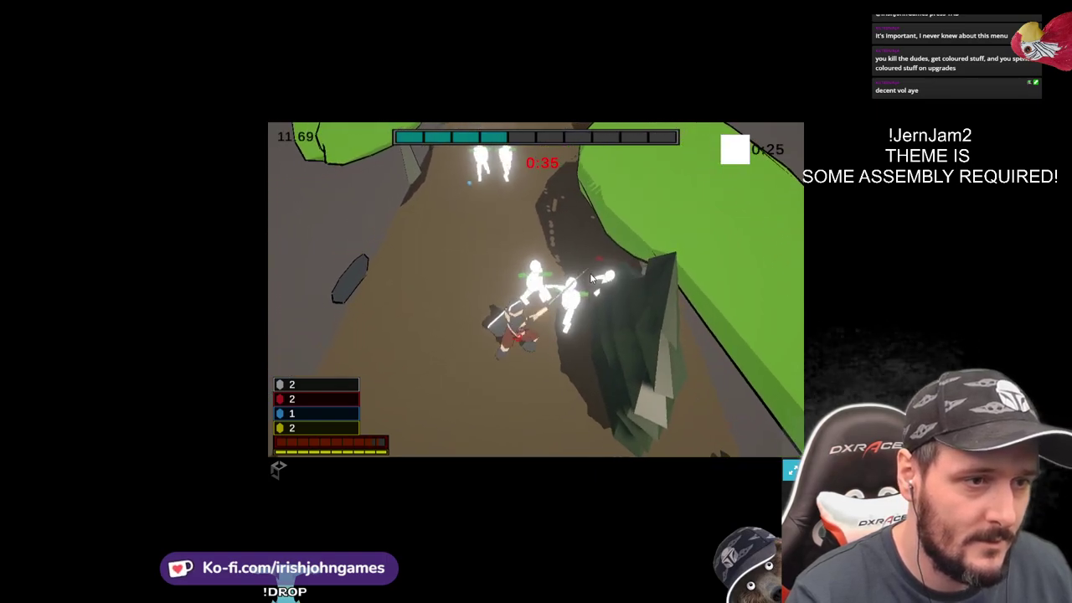
{"action": "key", "text": "s"}
{"action": "key", "text": "d"}
{"action": "key", "text": "w"}
{"action": "left_click", "coordinate": [587, 260]}
{"action": "key", "text": "d"}
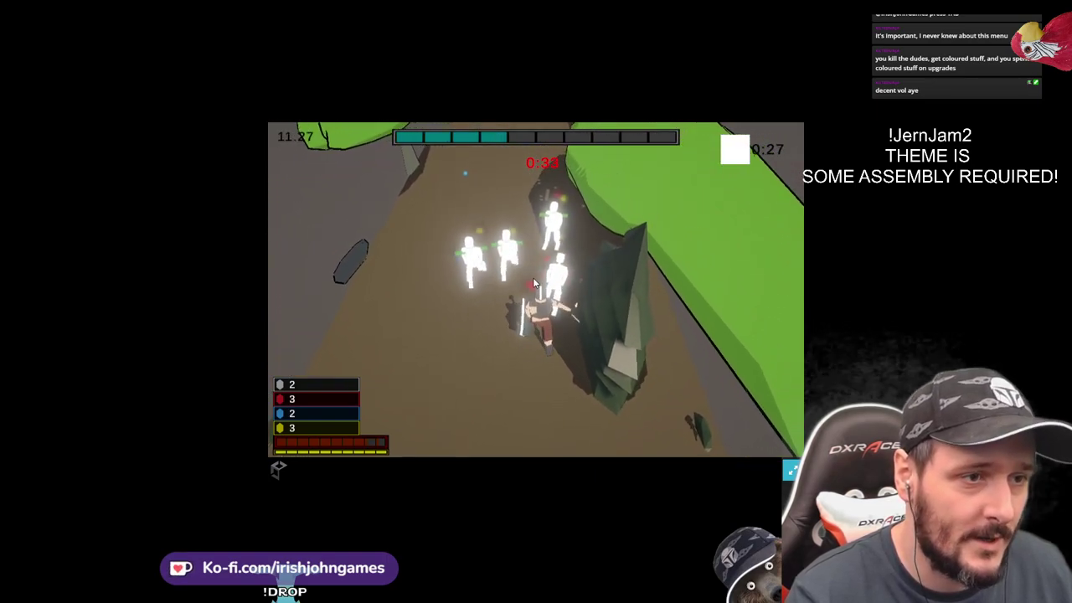
Weave sideways between the tree and the enemies, striking those closing in and gathering white, blue and yellow drops
{"action": "key", "text": "a"}
{"action": "left_click", "coordinate": [530, 279]}
{"action": "key", "text": "d"}
{"action": "left_click", "coordinate": [548, 320]}
{"action": "key", "text": "d"}
{"action": "left_click", "coordinate": [548, 316]}
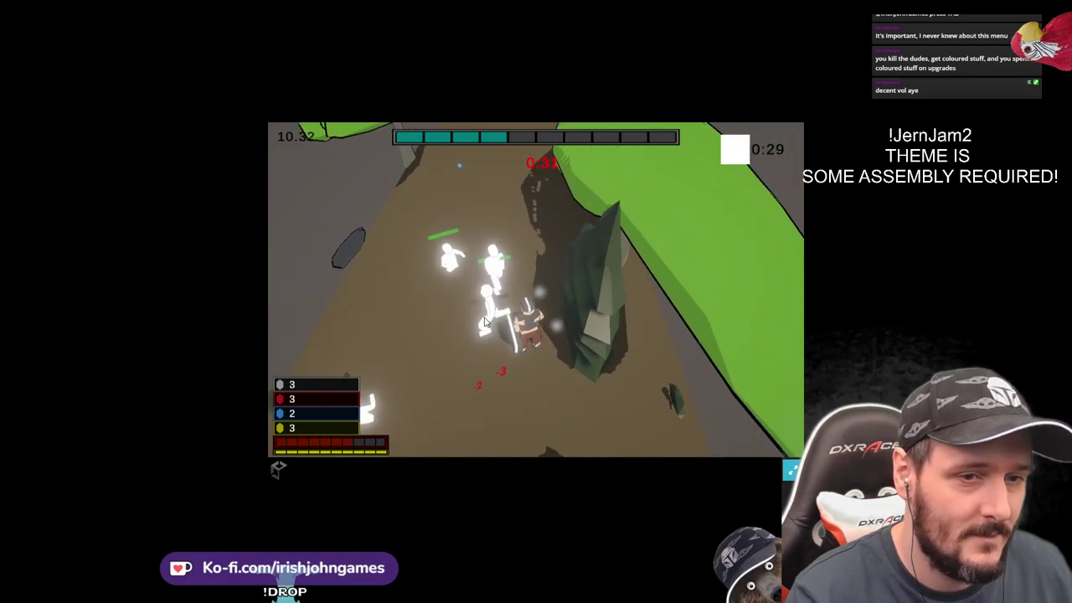
{"action": "key", "text": "s"}
{"action": "key", "text": "a"}
{"action": "left_click", "coordinate": [592, 277]}
{"action": "key", "text": "d"}
{"action": "key", "text": "s"}
{"action": "left_click", "coordinate": [544, 298]}
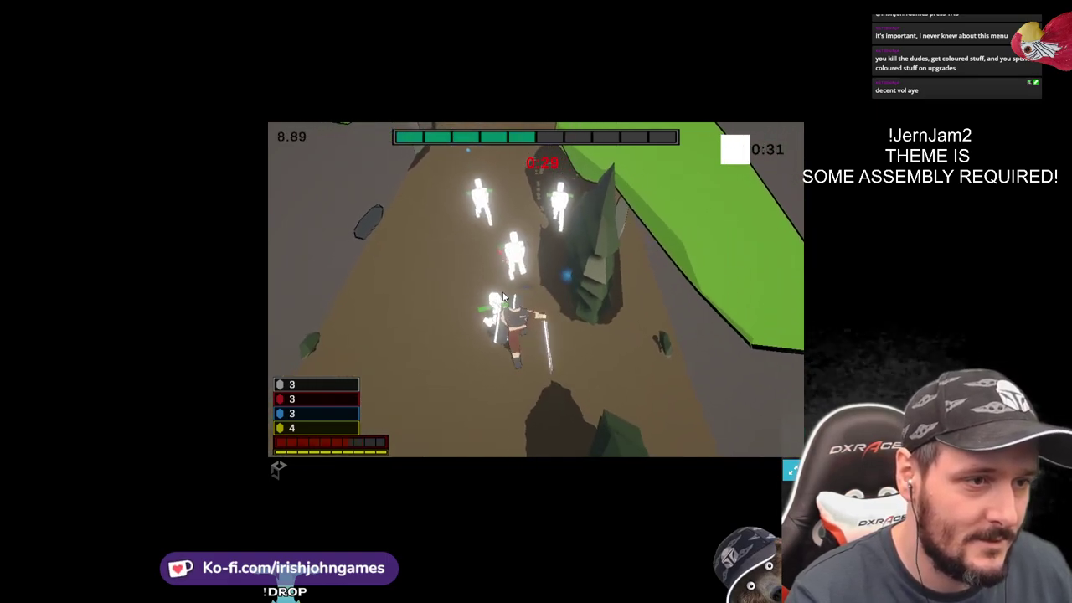
Fall back south past the second pine tree, then swing around the enemy group while attacking it
{"action": "key", "text": "a"}
{"action": "left_click", "coordinate": [448, 355]}
{"action": "key", "text": "a"}
{"action": "key", "text": "d"}
{"action": "left_click", "coordinate": [540, 308]}
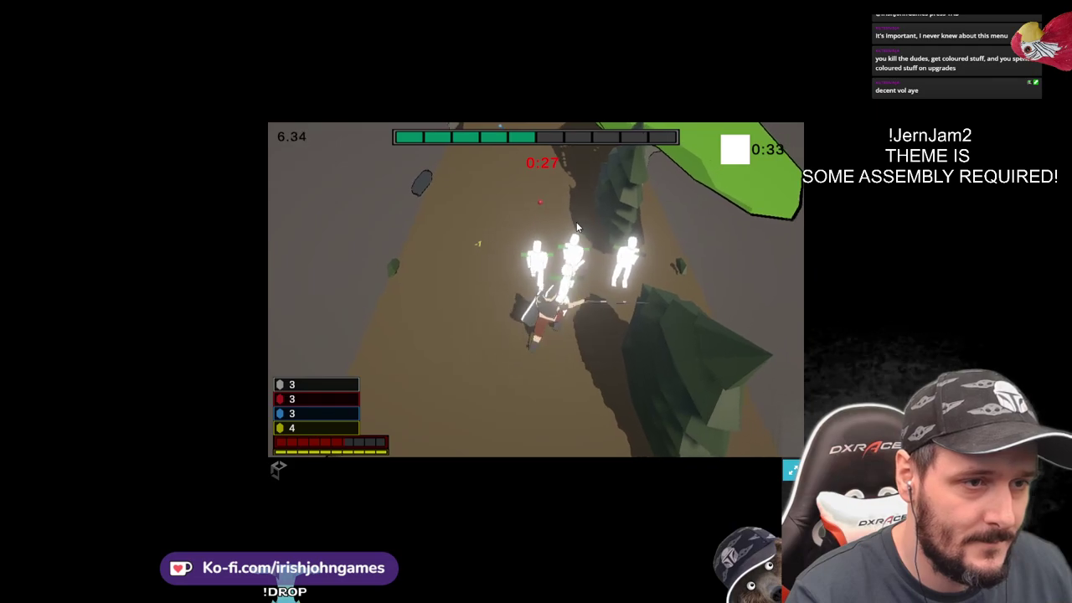
{"action": "key", "text": "w"}
{"action": "left_click", "coordinate": [467, 298]}
{"action": "key", "text": "a"}
{"action": "key", "text": "a"}
{"action": "left_click", "coordinate": [536, 323]}
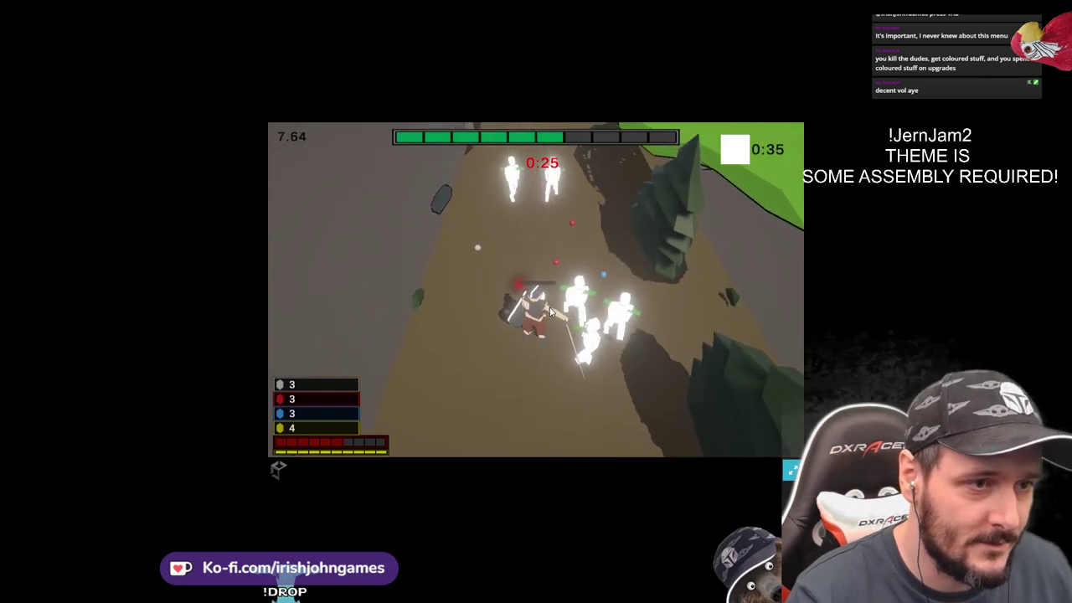
Attack the clustered enemies next to the large pine tree and dodge out of their reach
{"action": "key", "text": "s"}
{"action": "left_click", "coordinate": [610, 346]}
{"action": "key", "text": "d"}
{"action": "left_click", "coordinate": [562, 325]}
{"action": "key", "text": "d"}
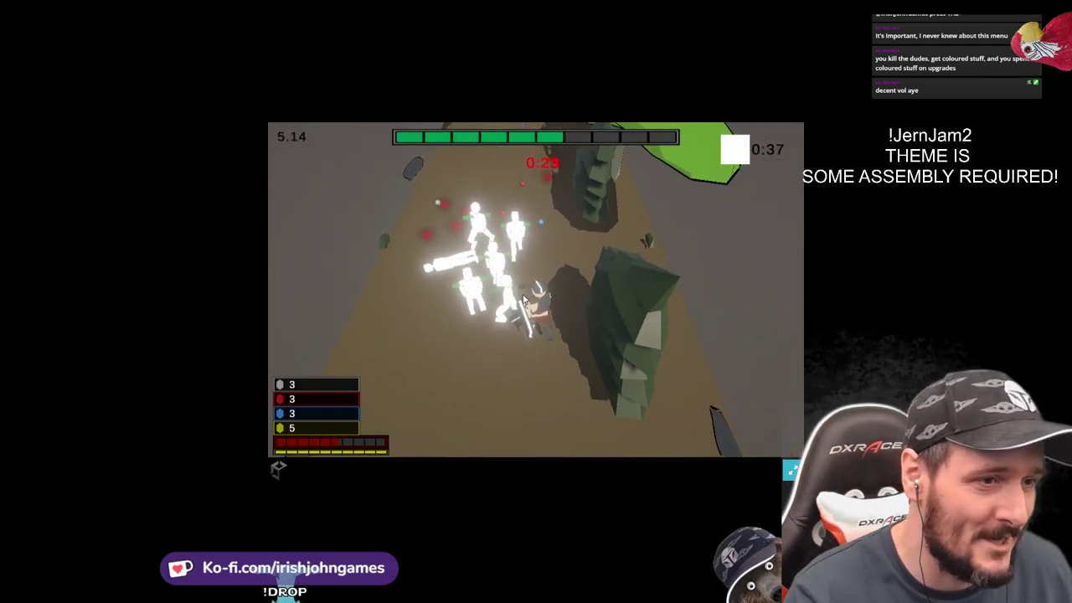
{"action": "key", "text": "a"}
{"action": "left_click", "coordinate": [536, 312]}
{"action": "left_click", "coordinate": [593, 311]}
{"action": "key", "text": "s"}
Bring up the weapon and defense upgrades while striking the pursuers and running north through the dropped materials
{"action": "key", "text": "Tab"}
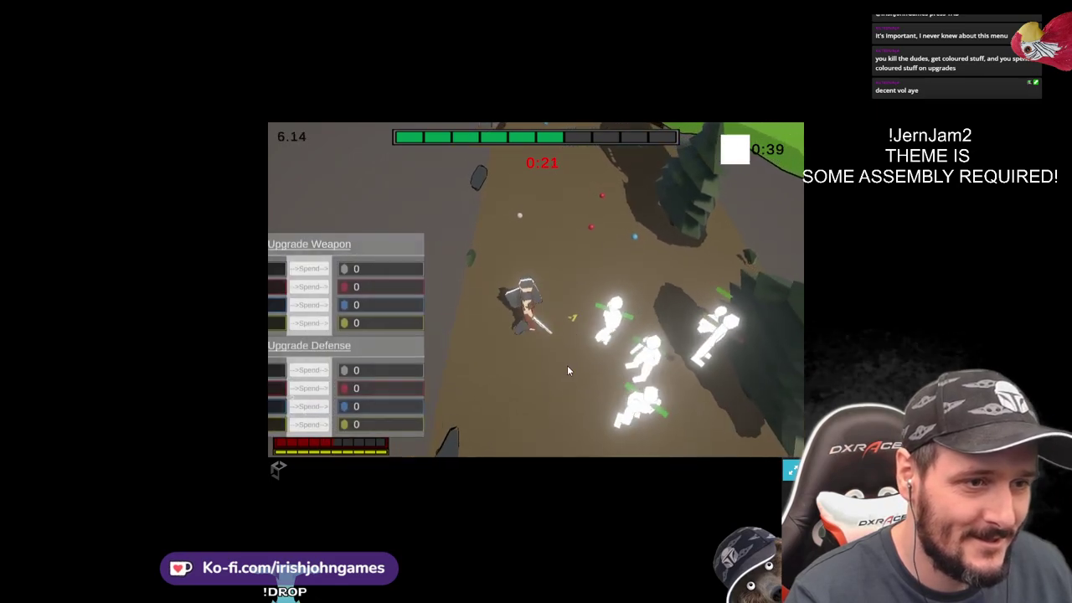
{"action": "left_click", "coordinate": [567, 365]}
{"action": "left_click", "coordinate": [626, 371]}
{"action": "left_click", "coordinate": [523, 394]}
{"action": "key", "text": "d"}
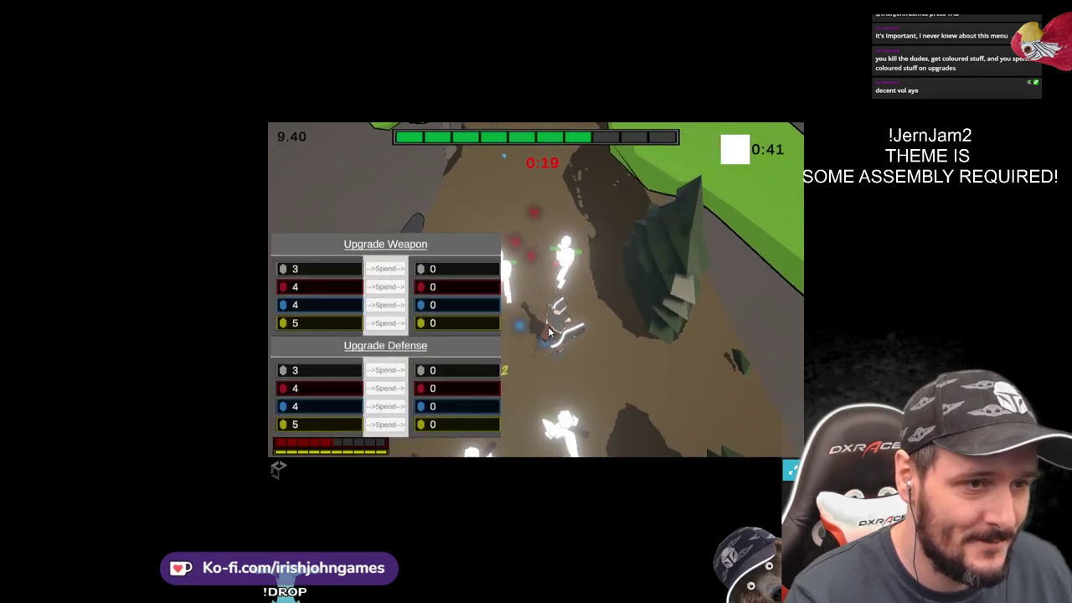
{"action": "left_click", "coordinate": [528, 270]}
{"action": "key", "text": "w"}
Spend three white materials on the weapon, and one white, three red, one blue and three yellow materials on defense
{"action": "triple_click", "coordinate": [400, 271]}
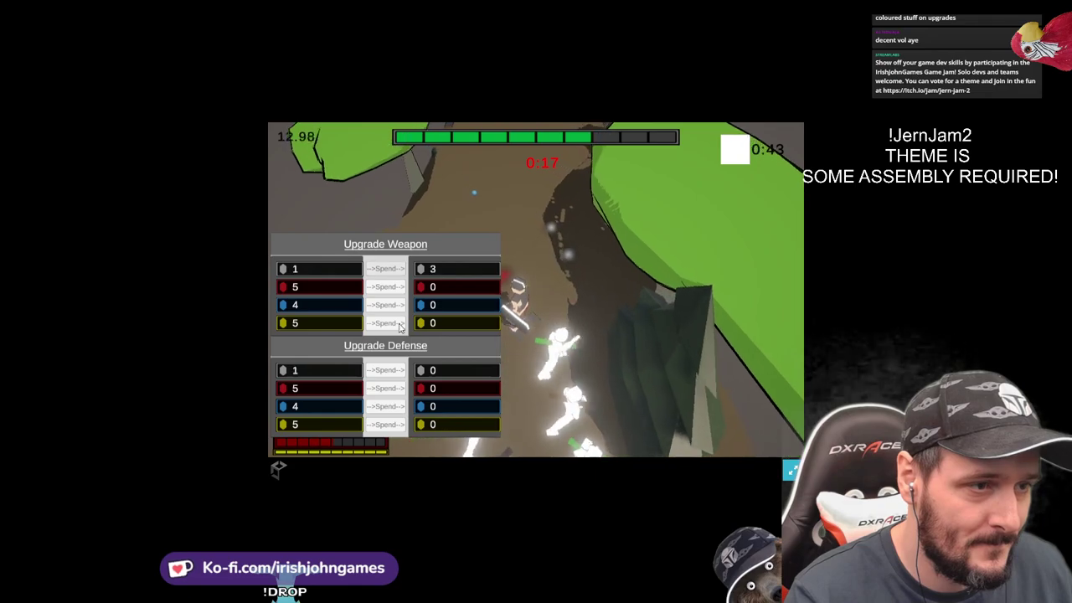
{"action": "left_click", "coordinate": [389, 371]}
{"action": "left_click", "coordinate": [388, 388]}
{"action": "left_click", "coordinate": [390, 390]}
{"action": "left_click", "coordinate": [389, 391]}
{"action": "left_click", "coordinate": [388, 408]}
{"action": "triple_click", "coordinate": [387, 427]}
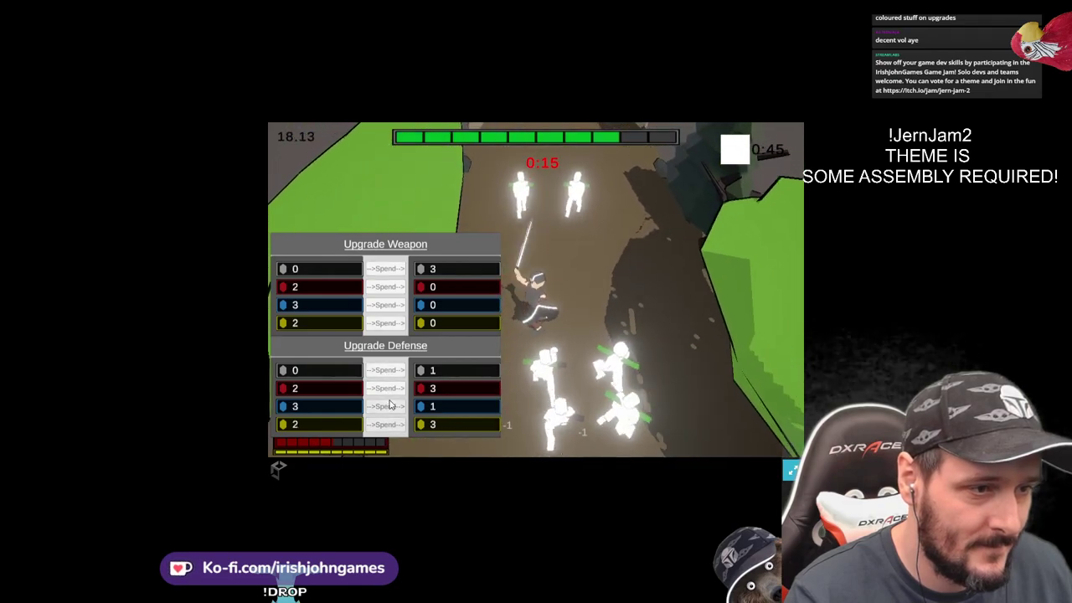
Raise the defense upgrade to five red, five blue and five yellow materials and close the upgrade panel
{"action": "left_click", "coordinate": [388, 391]}
{"action": "left_click", "coordinate": [388, 391]}
{"action": "double_click", "coordinate": [390, 425]}
{"action": "double_click", "coordinate": [392, 410]}
{"action": "double_click", "coordinate": [392, 411]}
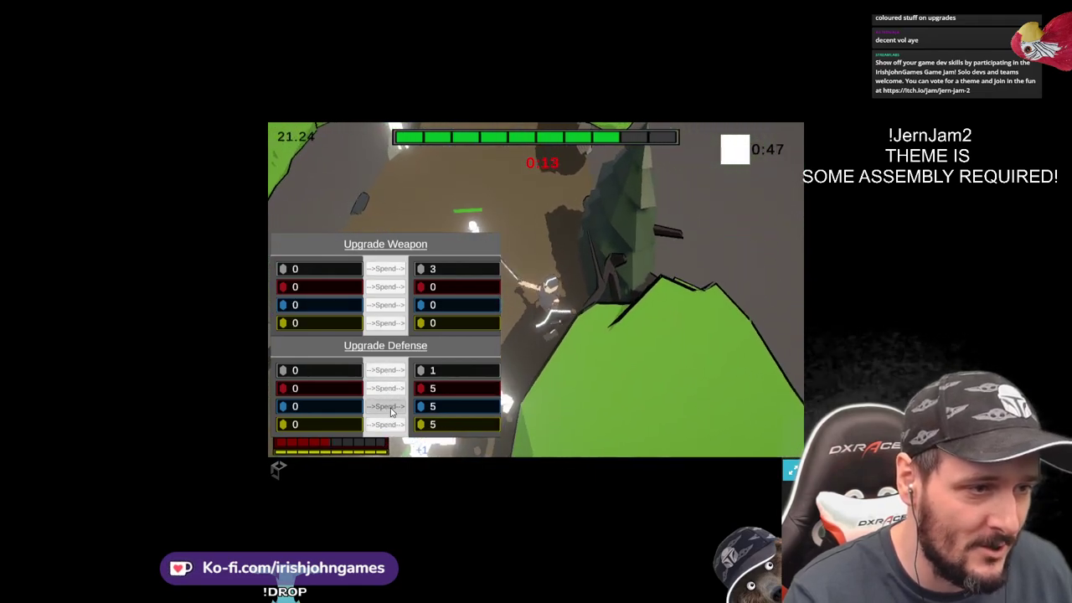
{"action": "key", "text": "Tab"}
Fight the large white crowd beside the green hill, collect its drops and retreat south down the path
{"action": "key", "text": "w"}
{"action": "left_click", "coordinate": [491, 319]}
{"action": "key", "text": "a"}
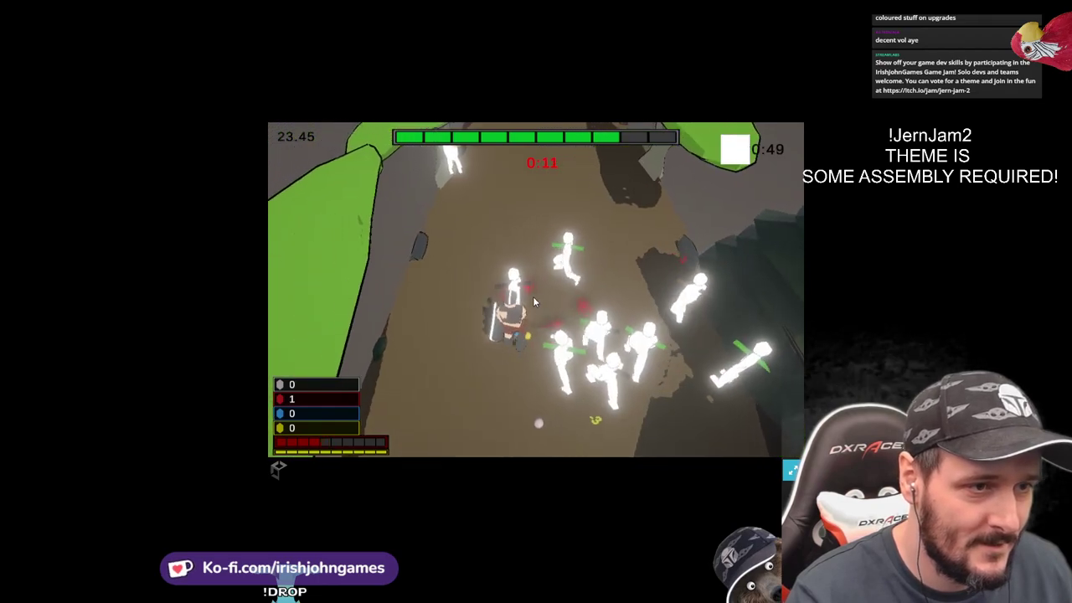
{"action": "left_click", "coordinate": [562, 308]}
{"action": "left_click", "coordinate": [612, 344]}
{"action": "key", "text": "s"}
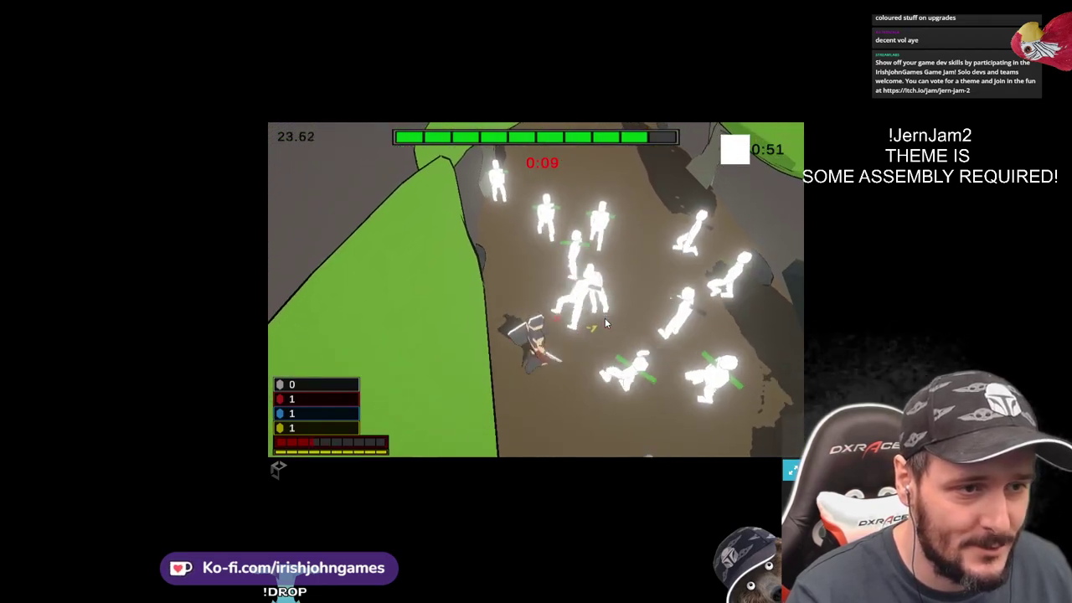
{"action": "key", "text": "d"}
{"action": "left_click", "coordinate": [588, 312]}
{"action": "left_click", "coordinate": [521, 277]}
{"action": "key", "text": "s"}
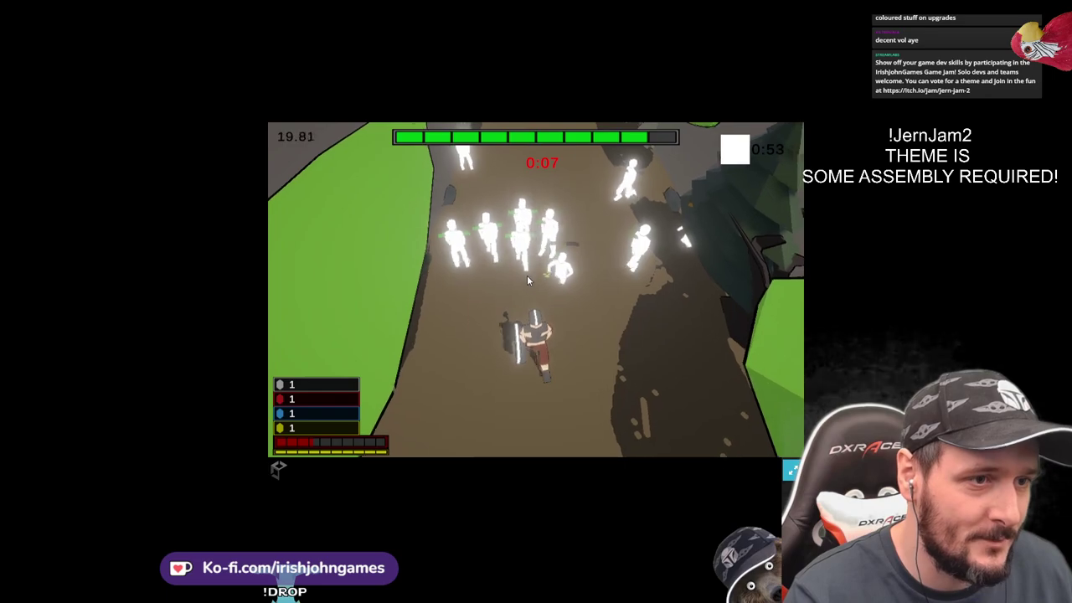
Spend one white, one red, one blue and one yellow material on the weapon, and close the upgrade panel
{"action": "key", "text": "Tab"}
{"action": "left_click", "coordinate": [392, 269]}
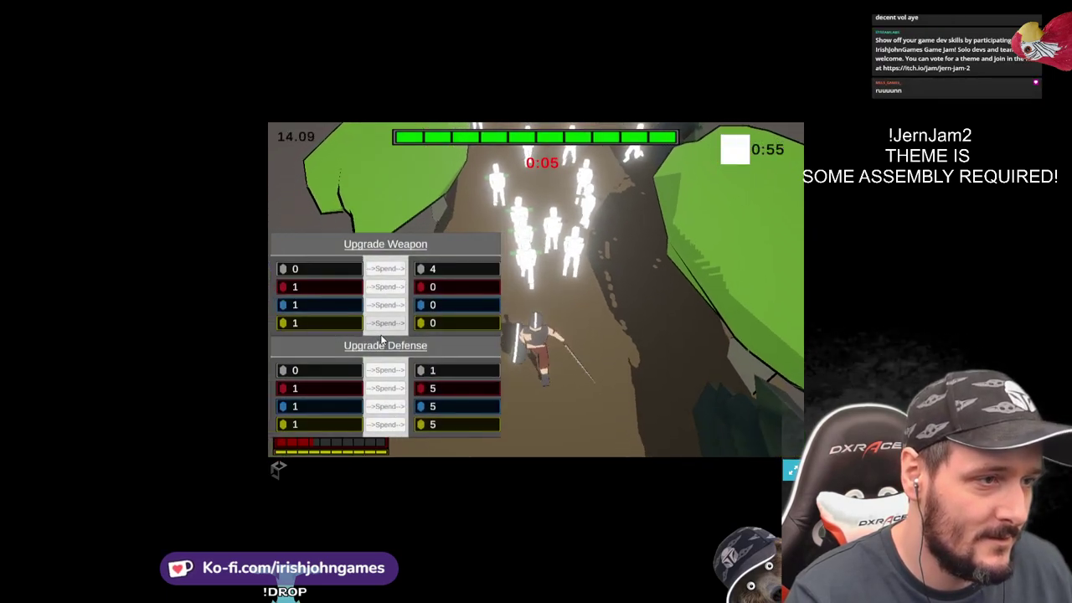
{"action": "left_click", "coordinate": [388, 287]}
{"action": "left_click", "coordinate": [385, 305]}
{"action": "left_click", "coordinate": [383, 324]}
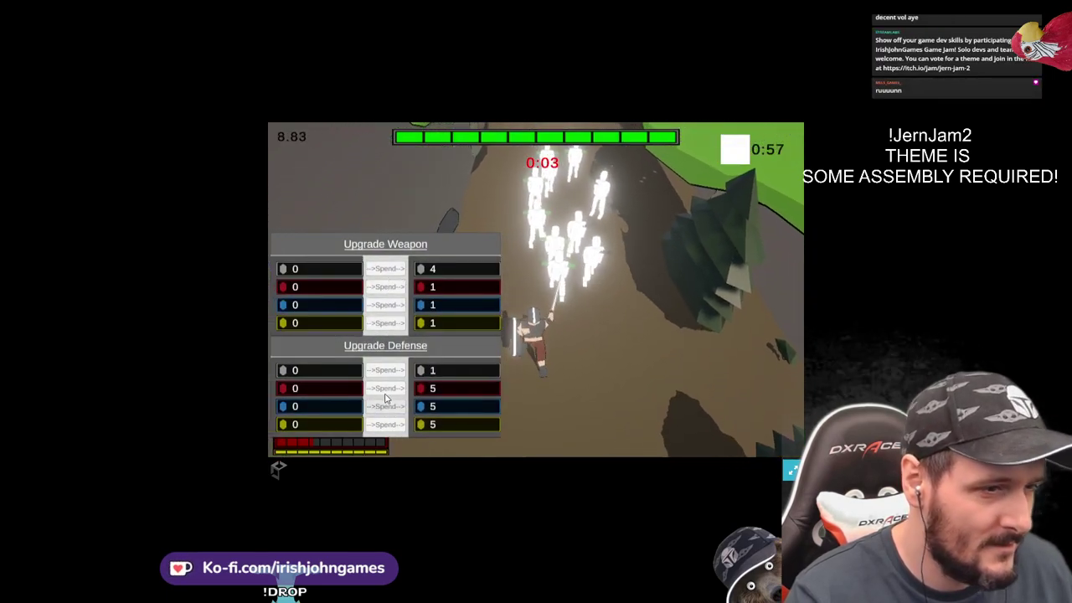
{"action": "key", "text": "Tab"}
Fight the white and yellow enemies along the path past the pine trees, dodging sideways and collecting their dropped materials
{"action": "key", "text": "s"}
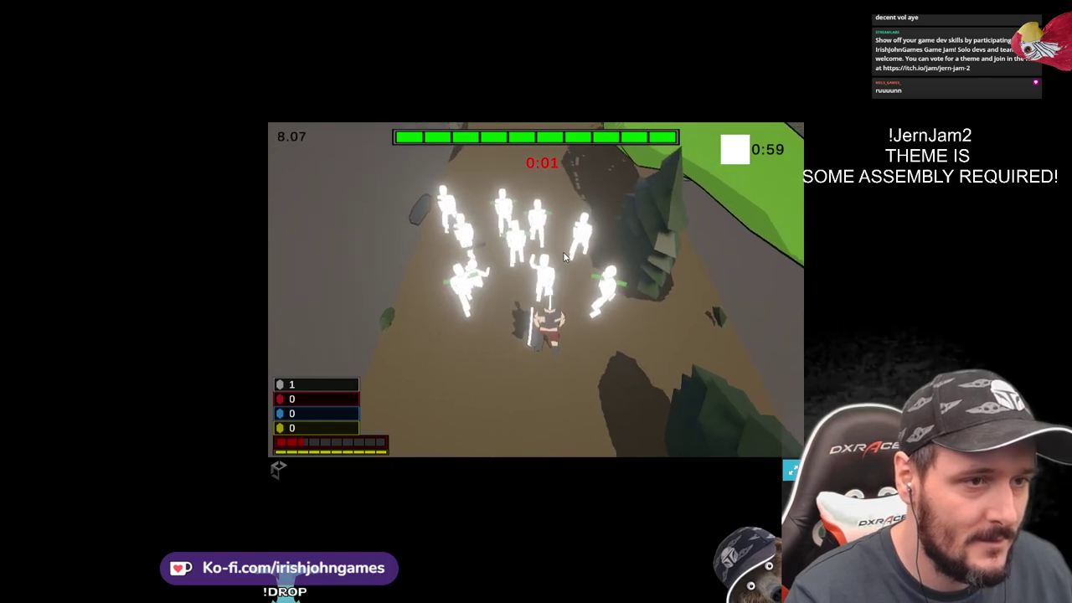
{"action": "left_click", "coordinate": [478, 277]}
{"action": "key", "text": "d"}
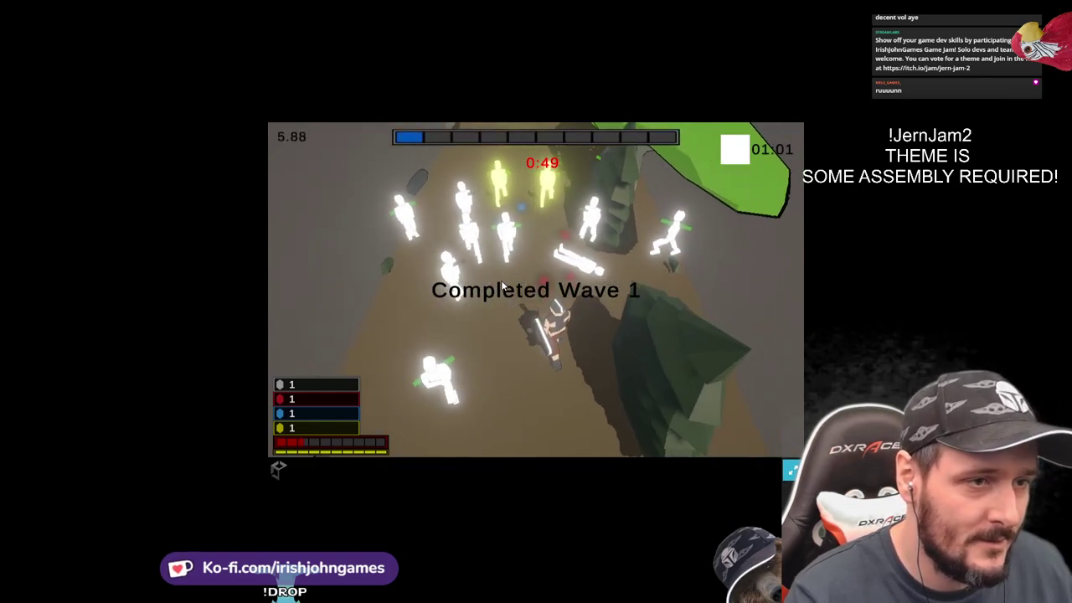
{"action": "key", "text": "a"}
{"action": "left_click", "coordinate": [514, 285]}
{"action": "key", "text": "d"}
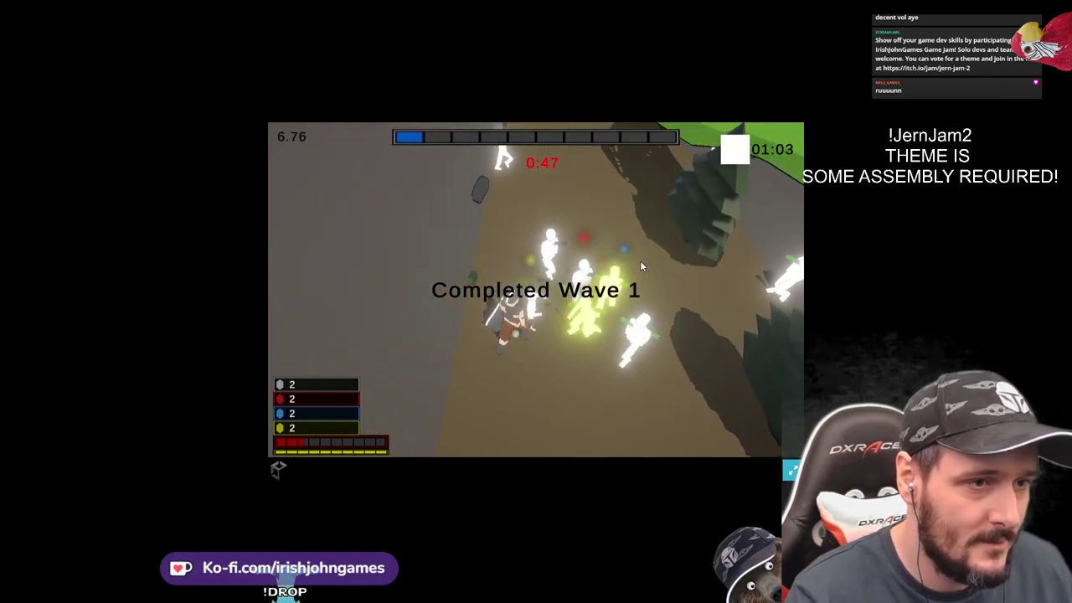
{"action": "left_click", "coordinate": [590, 331]}
{"action": "key", "text": "a"}
{"action": "left_click", "coordinate": [574, 376]}
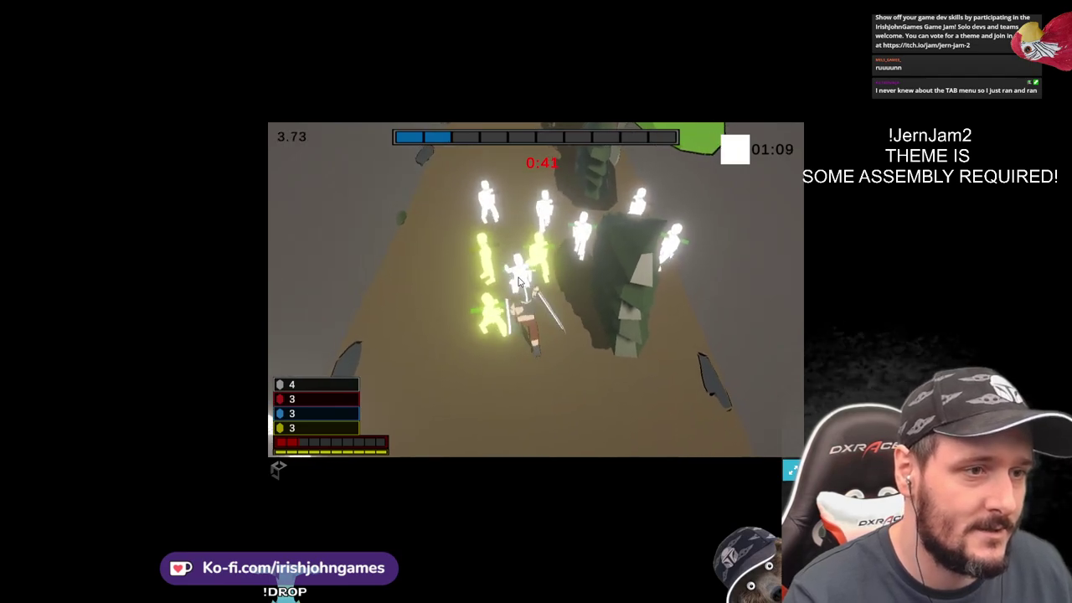
{"action": "key", "text": "a"}
{"action": "left_click", "coordinate": [477, 287]}
{"action": "key", "text": "d"}
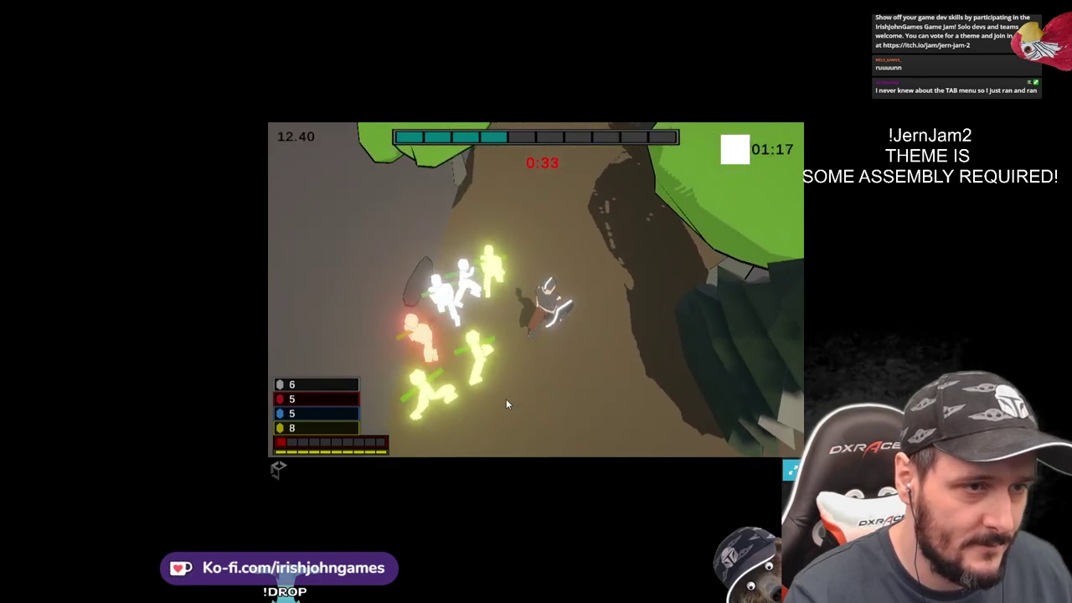
Raise the defense upgrade to 10 red, 10 blue and 13 yellow materials, spend the six white ones on it, and close the upgrade panel
{"action": "key", "text": "Tab"}
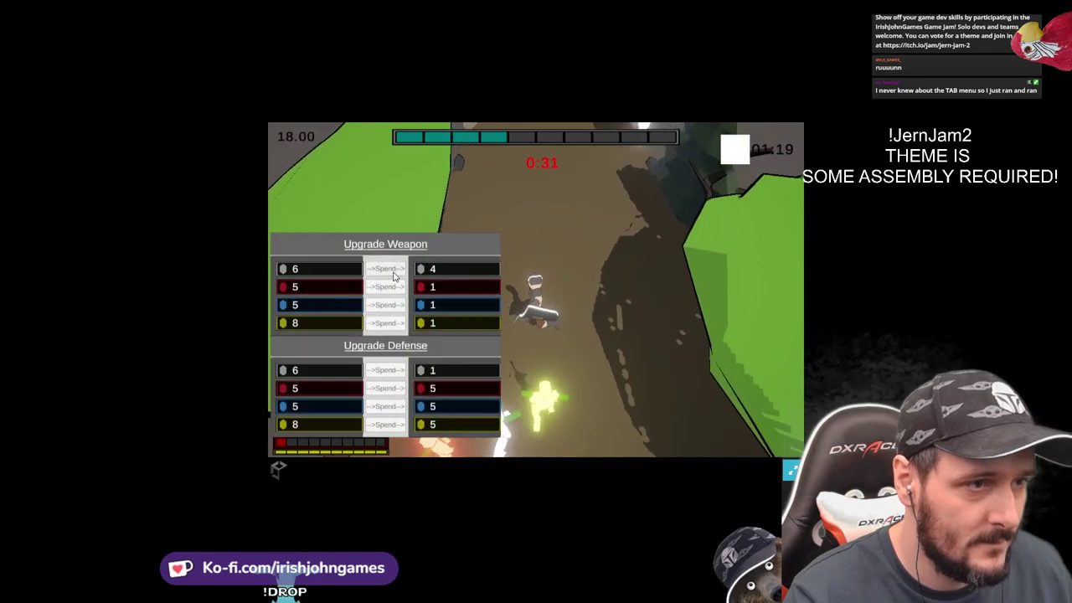
{"action": "left_click", "coordinate": [390, 392]}
{"action": "left_click", "coordinate": [390, 392]}
{"action": "triple_click", "coordinate": [390, 392]}
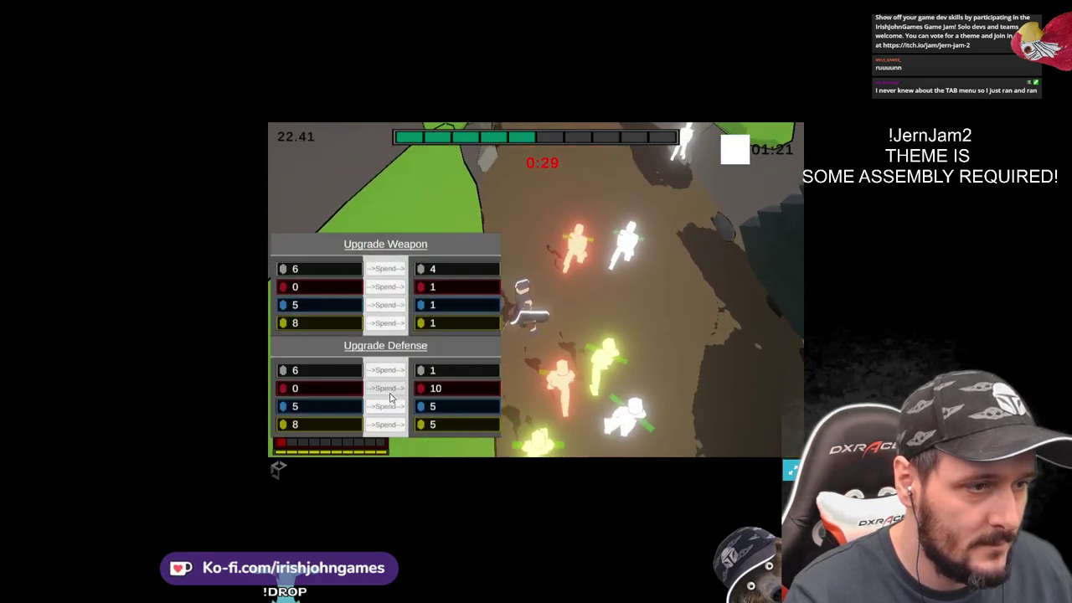
{"action": "triple_click", "coordinate": [390, 408]}
{"action": "double_click", "coordinate": [390, 427]}
{"action": "double_click", "coordinate": [391, 427]}
{"action": "double_click", "coordinate": [391, 427]}
{"action": "double_click", "coordinate": [391, 430]}
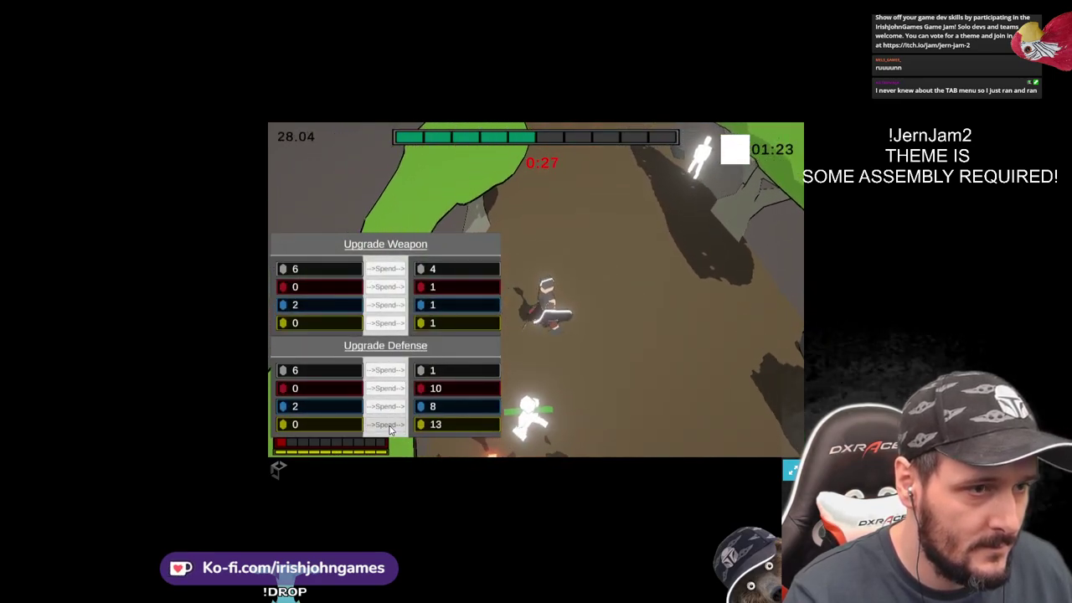
{"action": "double_click", "coordinate": [396, 409]}
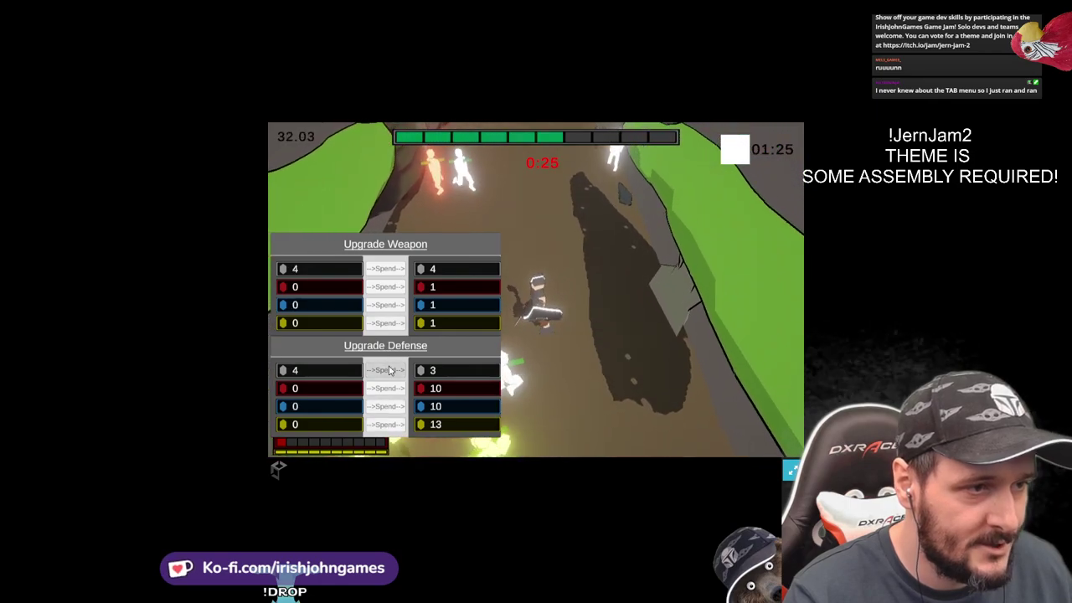
{"action": "left_click", "coordinate": [385, 371]}
{"action": "key", "text": "Tab"}
Fight the white, yellow and red enemies closing in beside the green hill
{"action": "key", "text": "a"}
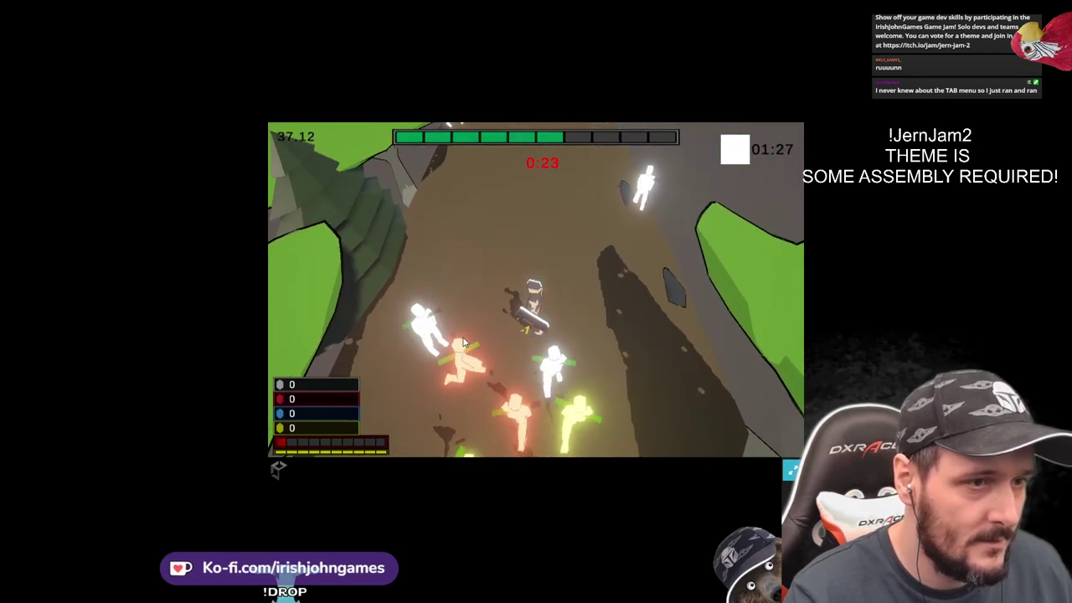
{"action": "key", "text": "w"}
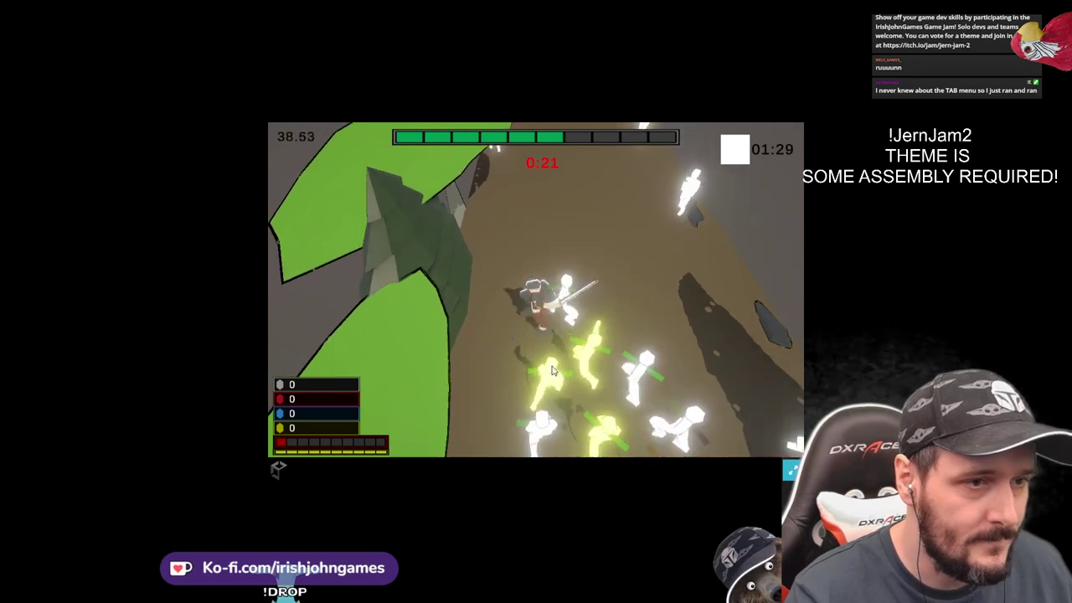
{"action": "key", "text": "s"}
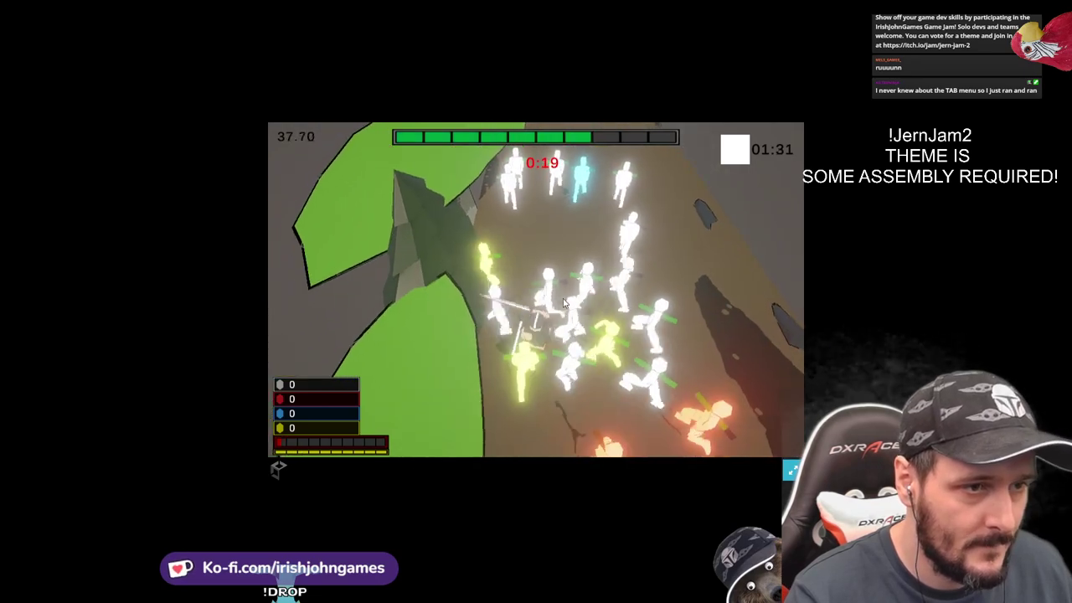
{"action": "left_click", "coordinate": [570, 298]}
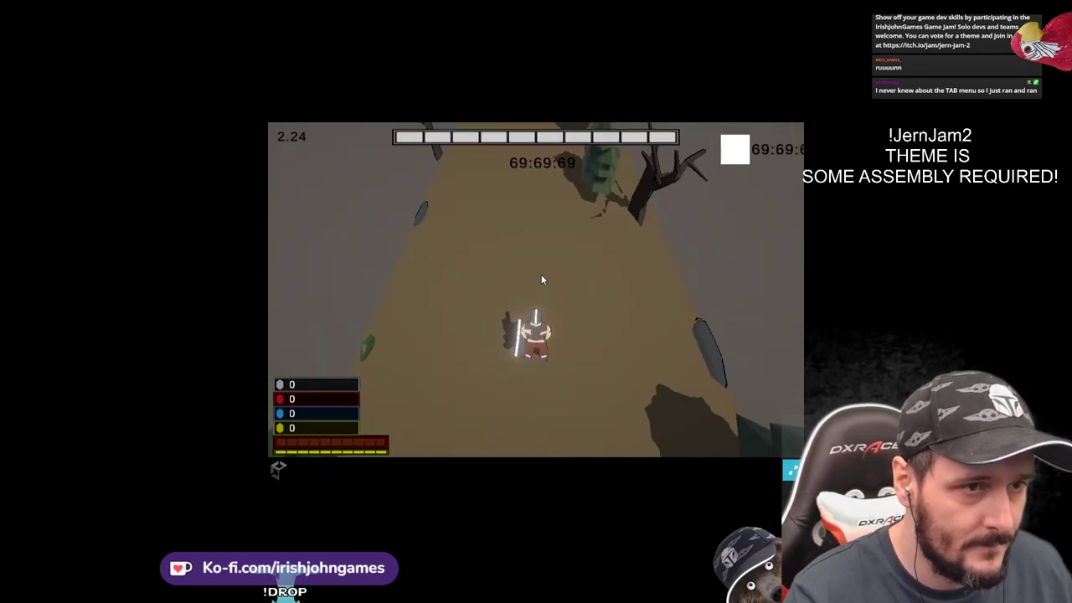
Leave full screen and read the Trace Elements description and its known issues about waves
{"action": "key", "text": "Escape"}
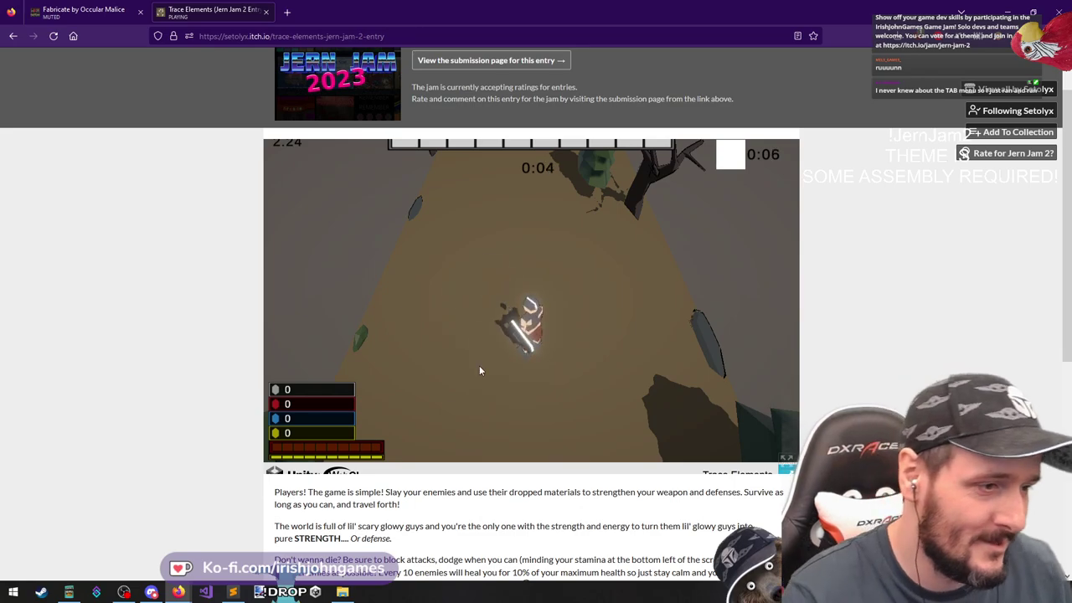
{"action": "scroll", "coordinate": [222, 317], "scroll_direction": "down", "scroll_amount": 2}
{"action": "left_click_drag", "start_coordinate": [523, 355], "coordinate": [390, 372]}
{"action": "left_click", "coordinate": [338, 366]}
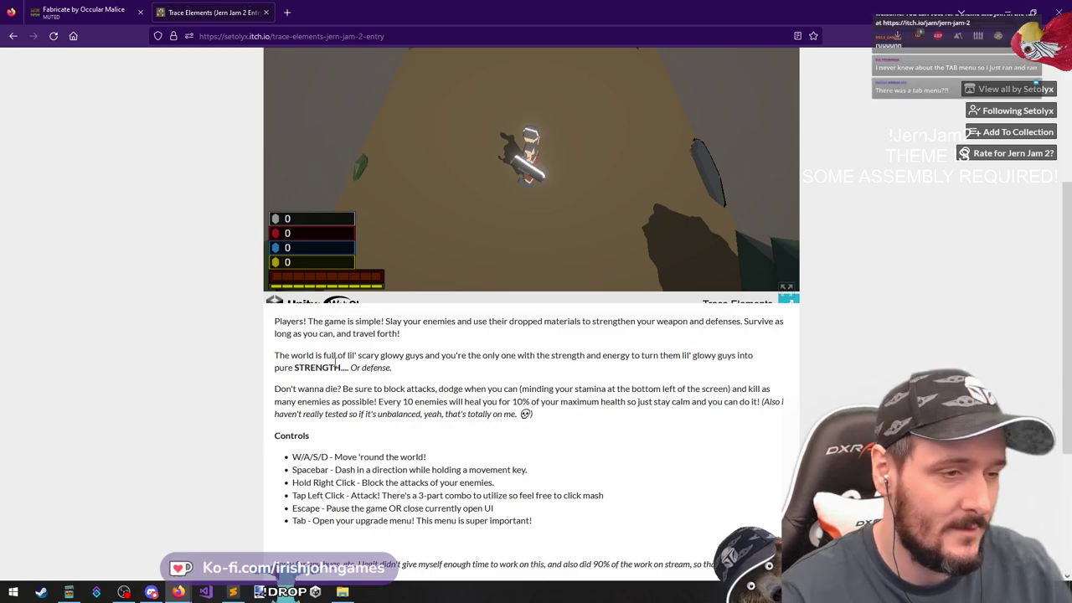
{"action": "scroll", "coordinate": [169, 337], "scroll_direction": "down", "scroll_amount": 2}
{"action": "scroll", "coordinate": [167, 337], "scroll_direction": "down", "scroll_amount": 1}
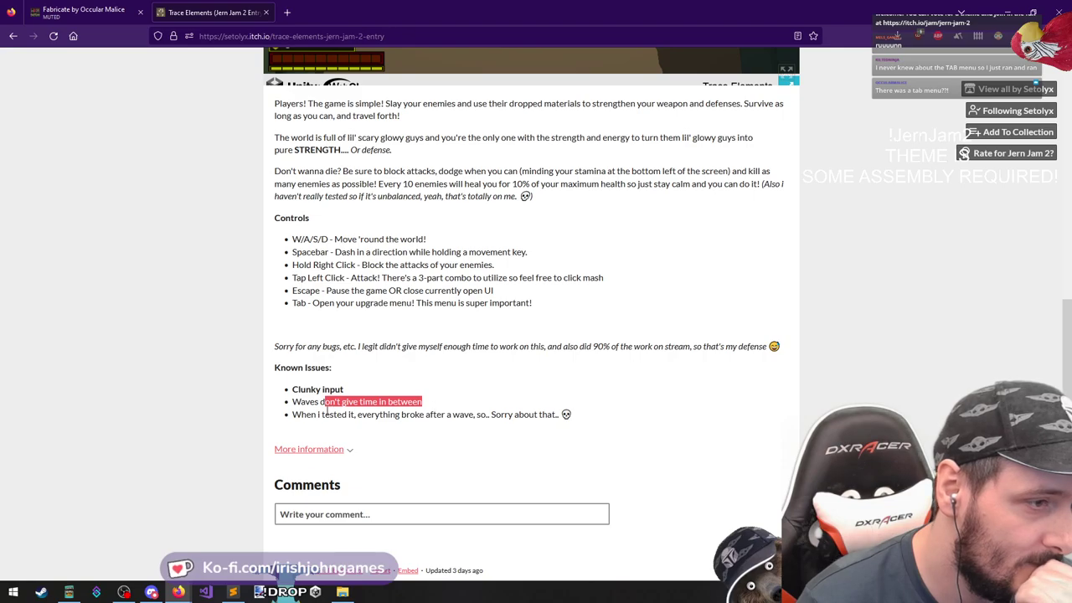
{"action": "left_click_drag", "start_coordinate": [311, 415], "coordinate": [450, 424]}
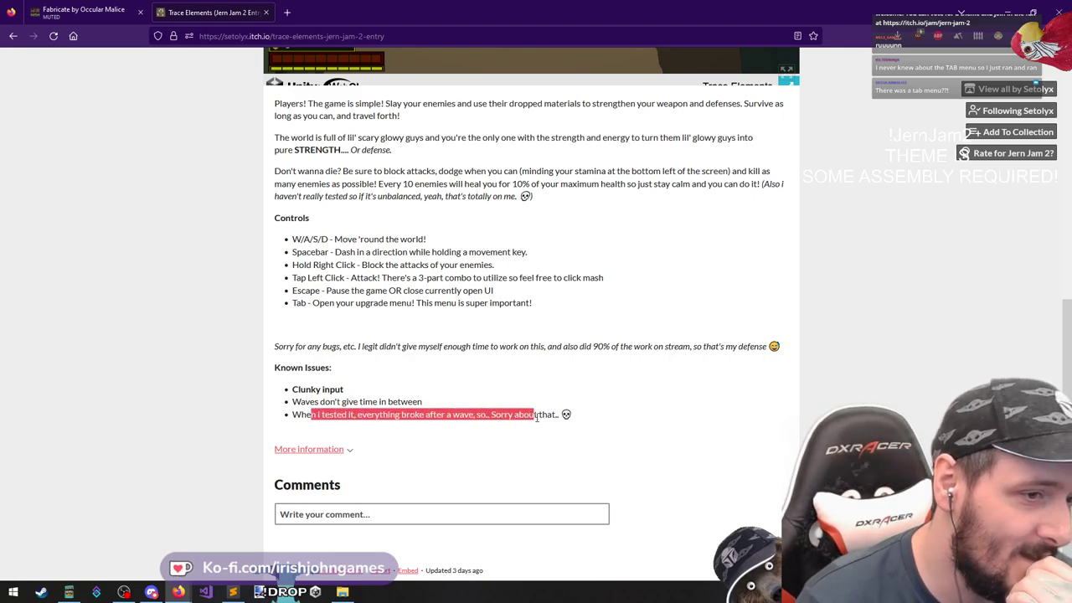
{"action": "left_click_drag", "start_coordinate": [575, 415], "coordinate": [414, 430]}
{"action": "left_click", "coordinate": [287, 403]}
{"action": "left_click", "coordinate": [423, 433]}
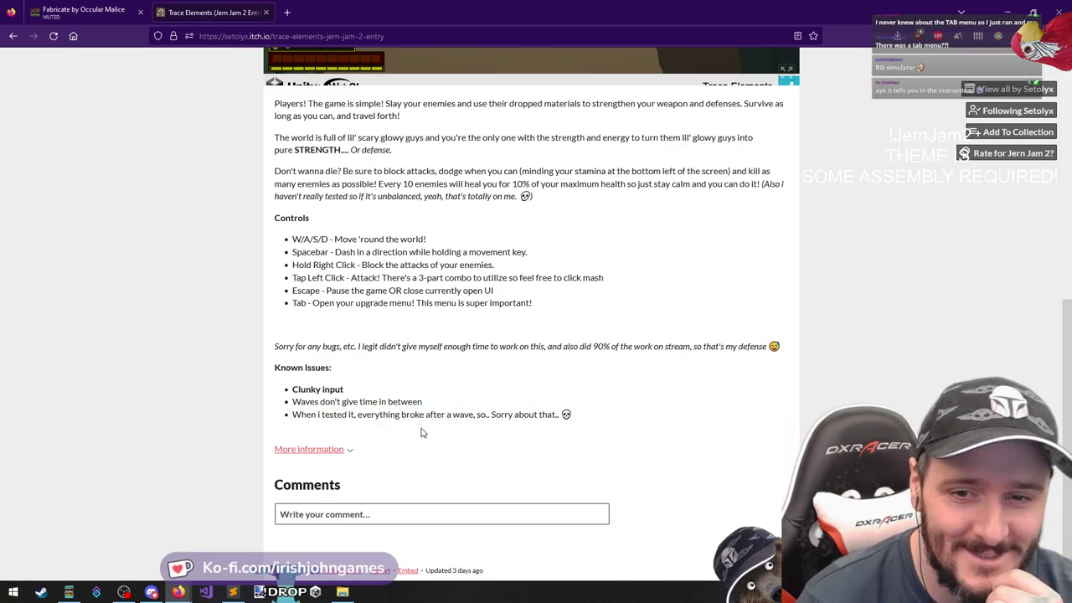
Review the controls list on the Trace Elements page, especially the attack and upgrade menu lines, and return to the game view
{"action": "scroll", "coordinate": [421, 427], "scroll_direction": "up", "scroll_amount": 3}
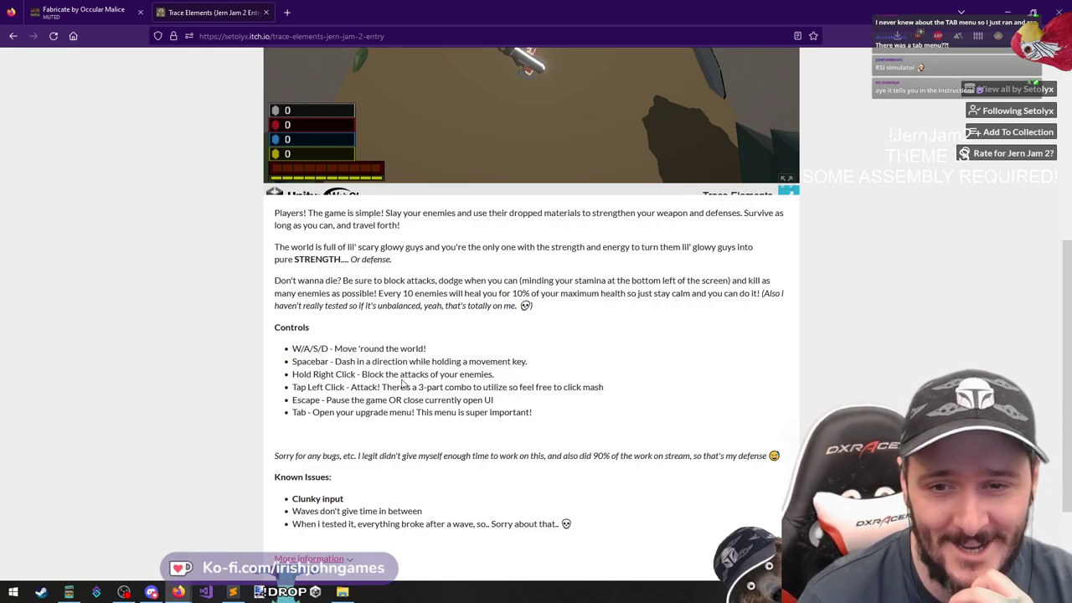
{"action": "scroll", "coordinate": [511, 360], "scroll_direction": "up", "scroll_amount": 3}
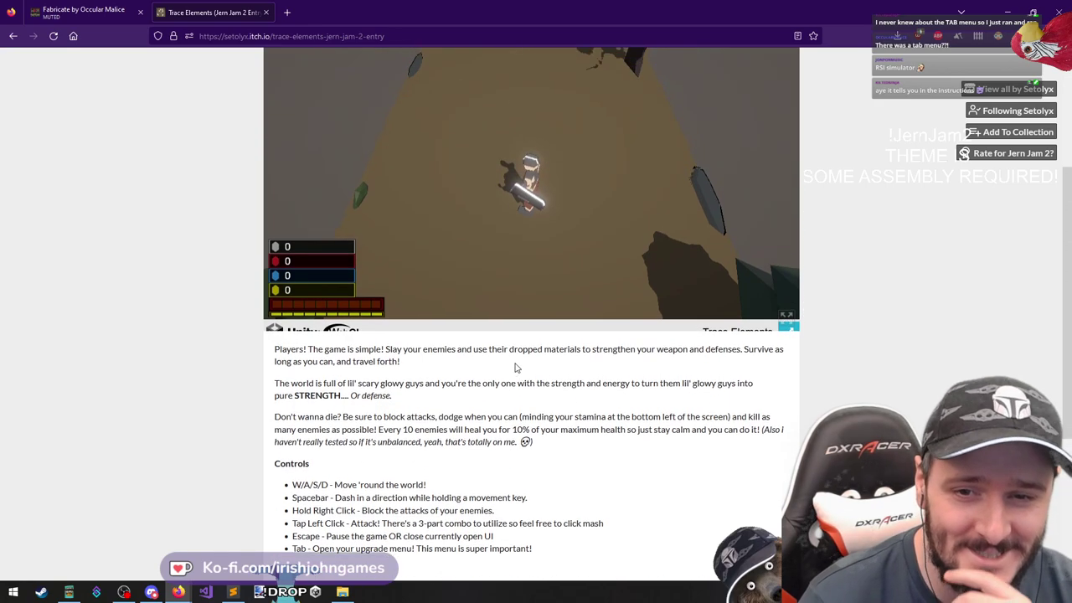
{"action": "scroll", "coordinate": [450, 453], "scroll_direction": "down", "scroll_amount": 3}
{"action": "scroll", "coordinate": [449, 453], "scroll_direction": "down", "scroll_amount": 2}
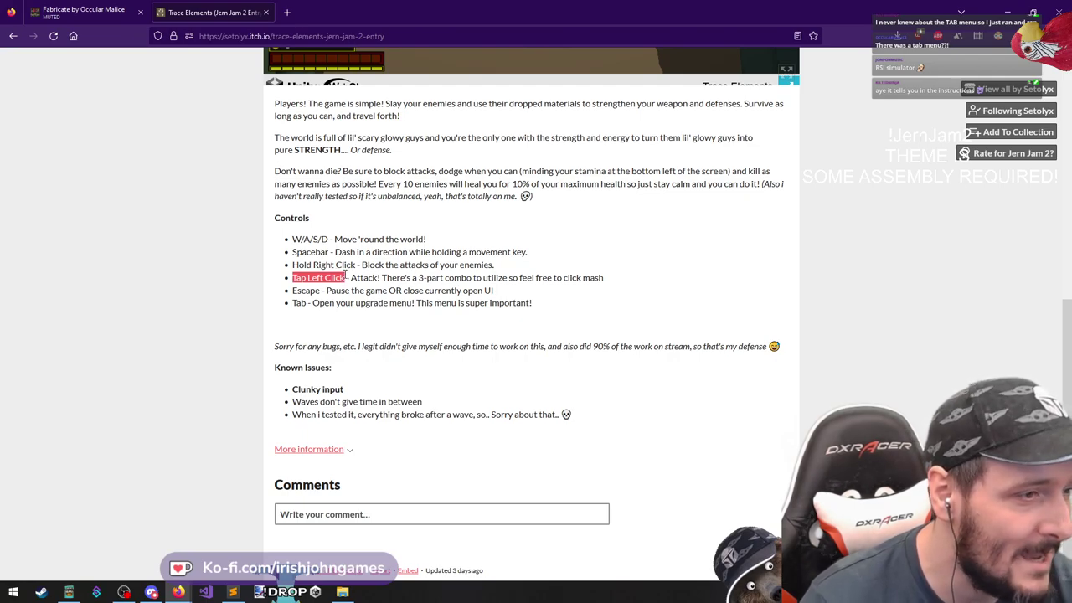
{"action": "left_click", "coordinate": [416, 302]}
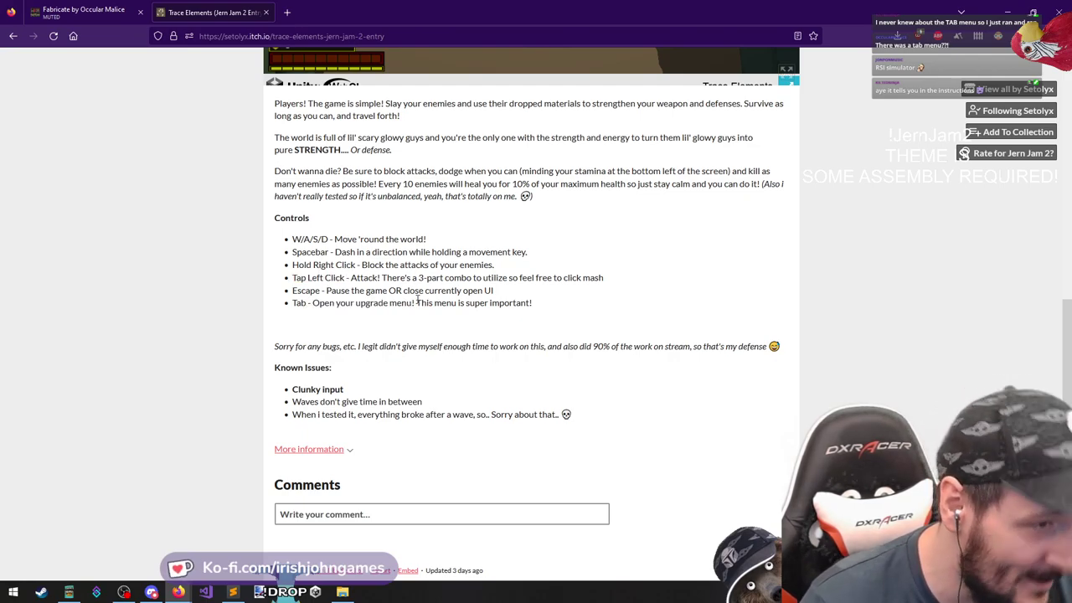
{"action": "left_click_drag", "start_coordinate": [417, 303], "coordinate": [541, 304]}
{"action": "left_click", "coordinate": [569, 306]}
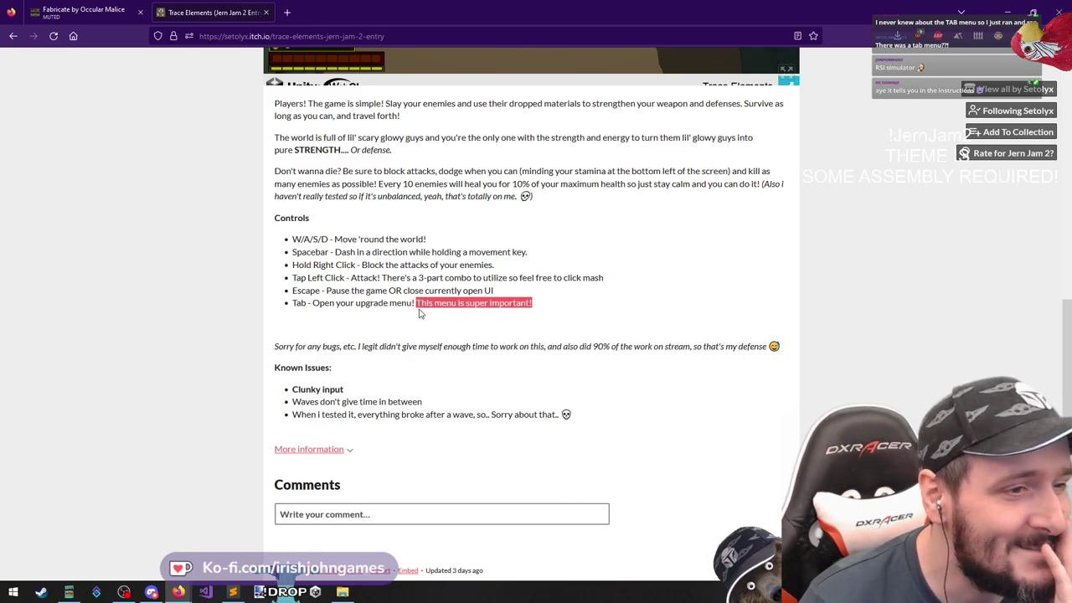
{"action": "scroll", "coordinate": [326, 328], "scroll_direction": "up", "scroll_amount": 1}
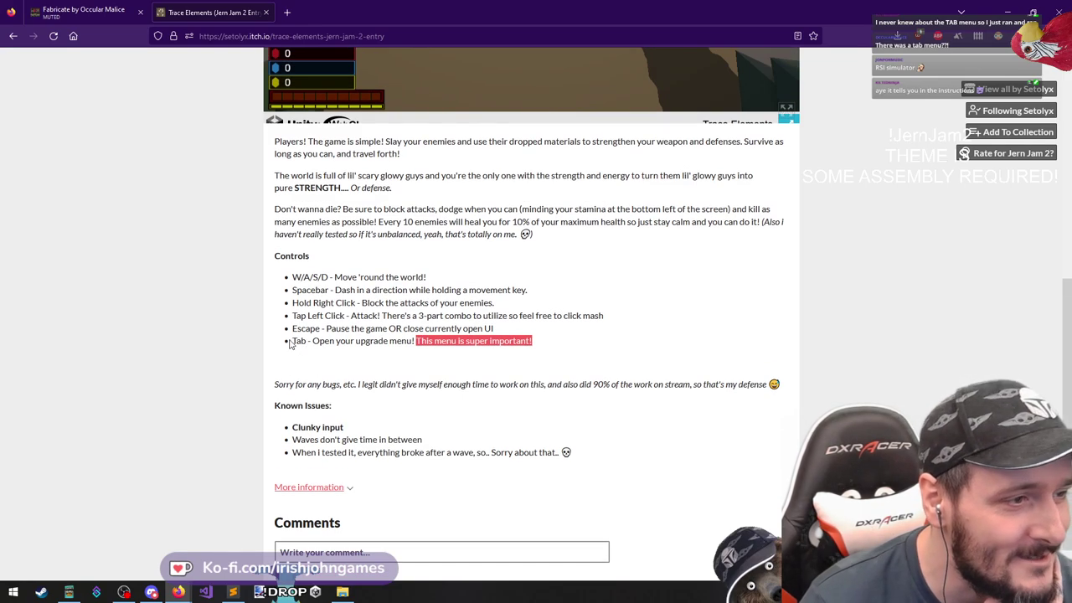
{"action": "left_click_drag", "start_coordinate": [293, 342], "coordinate": [598, 350]}
{"action": "left_click", "coordinate": [445, 360]}
{"action": "scroll", "coordinate": [444, 359], "scroll_direction": "up", "scroll_amount": 10}
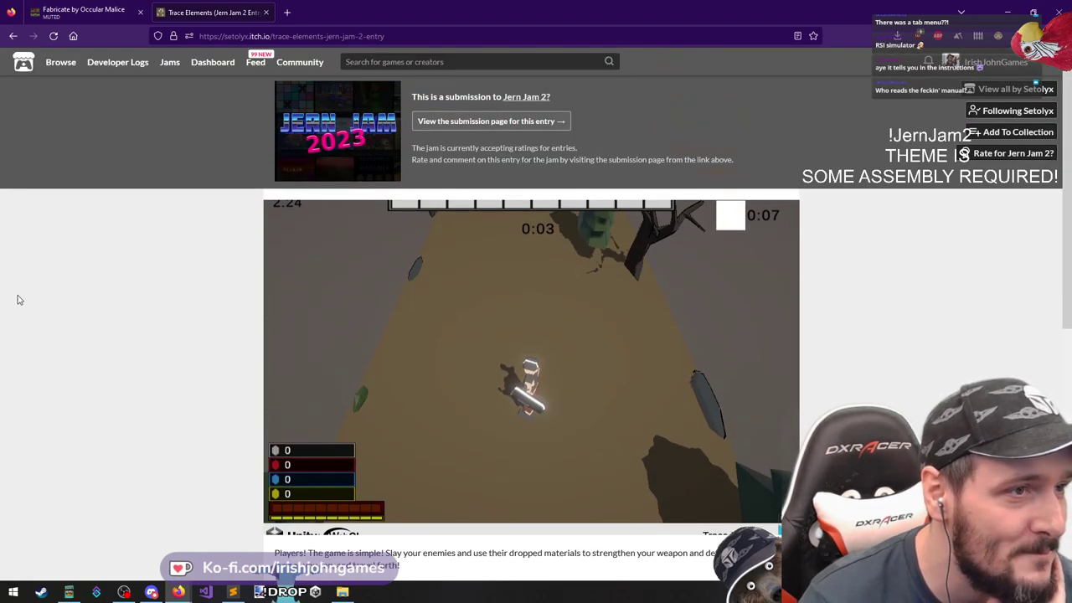
{"action": "scroll", "coordinate": [103, 330], "scroll_direction": "down", "scroll_amount": 5}
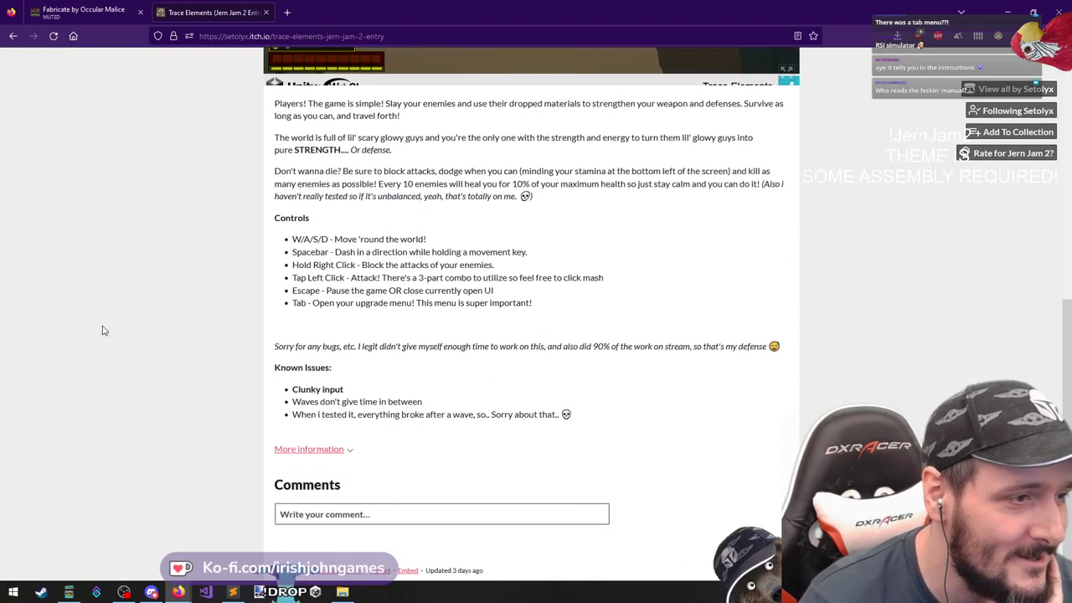
{"action": "triple_click", "coordinate": [381, 304]}
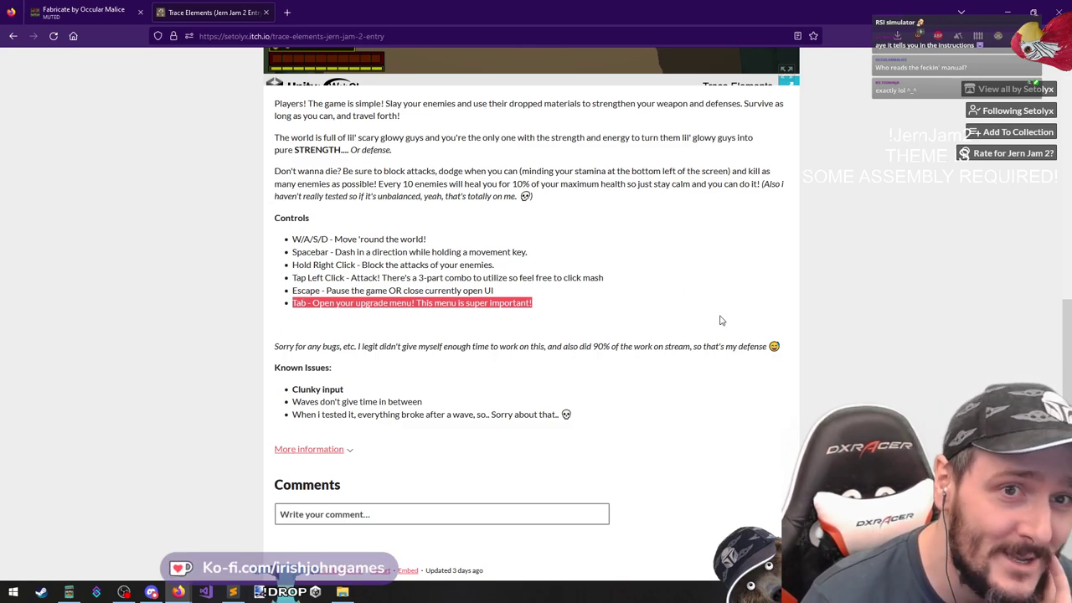
{"action": "scroll", "coordinate": [719, 320], "scroll_direction": "up", "scroll_amount": 5}
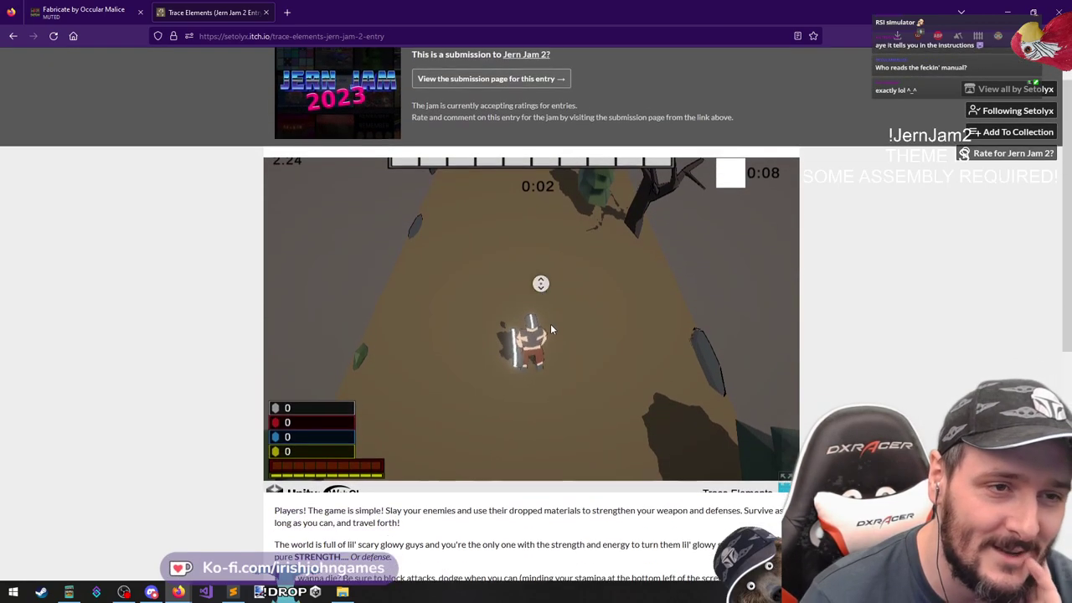
{"action": "left_click", "coordinate": [551, 325]}
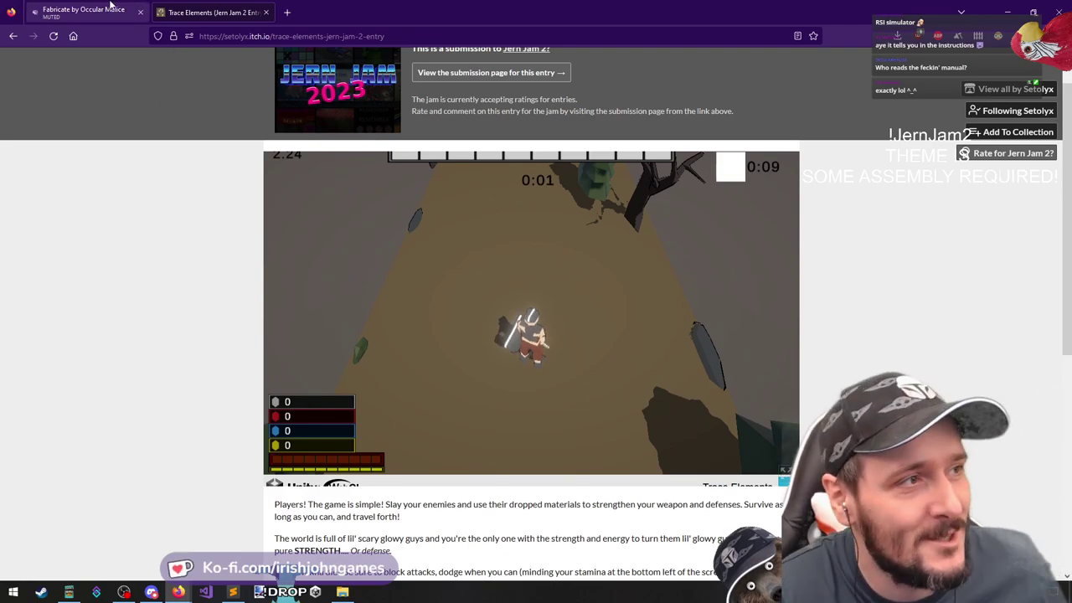
Switch to the Fabricate game and mine five wall tiles in a row east of the character
{"action": "left_click", "coordinate": [109, 10]}
{"action": "left_click", "coordinate": [432, 429]}
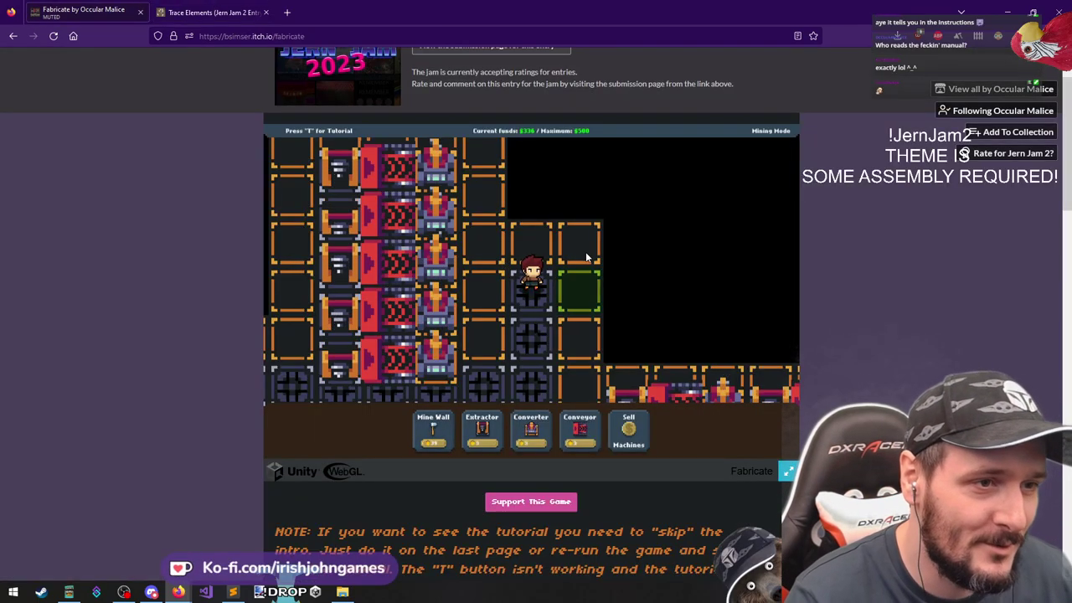
{"action": "left_click", "coordinate": [578, 287]}
{"action": "left_click", "coordinate": [627, 287]}
{"action": "left_click", "coordinate": [675, 286]}
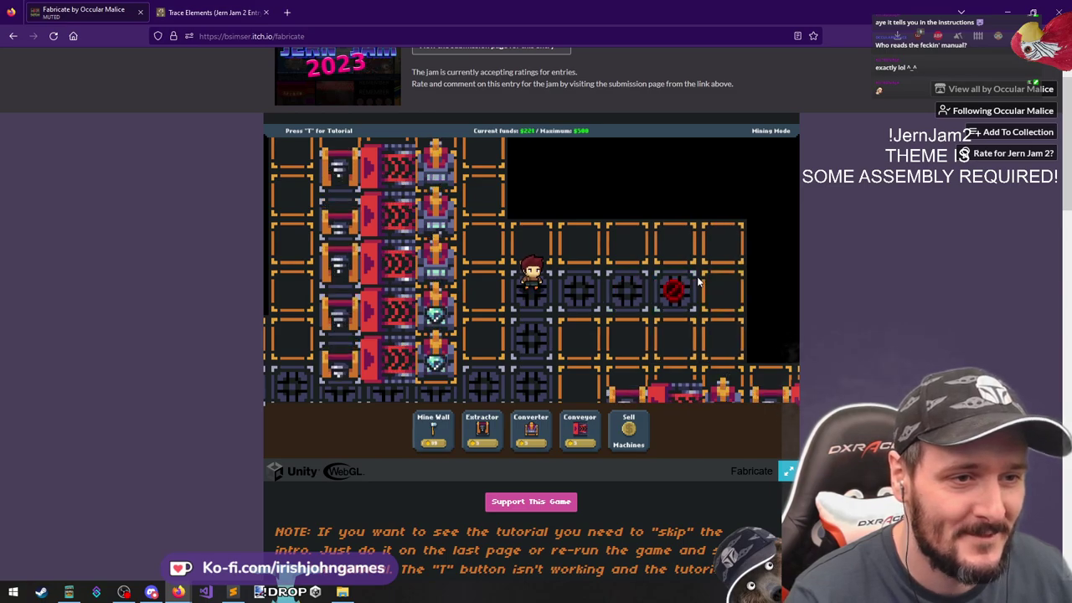
{"action": "left_click", "coordinate": [723, 285]}
{"action": "left_click", "coordinate": [771, 279]}
Mine three wall tiles in the row directly north of the mined corridor and walk the character further east
{"action": "key", "text": "Escape"}
{"action": "key", "text": "d"}
{"action": "key", "text": "d"}
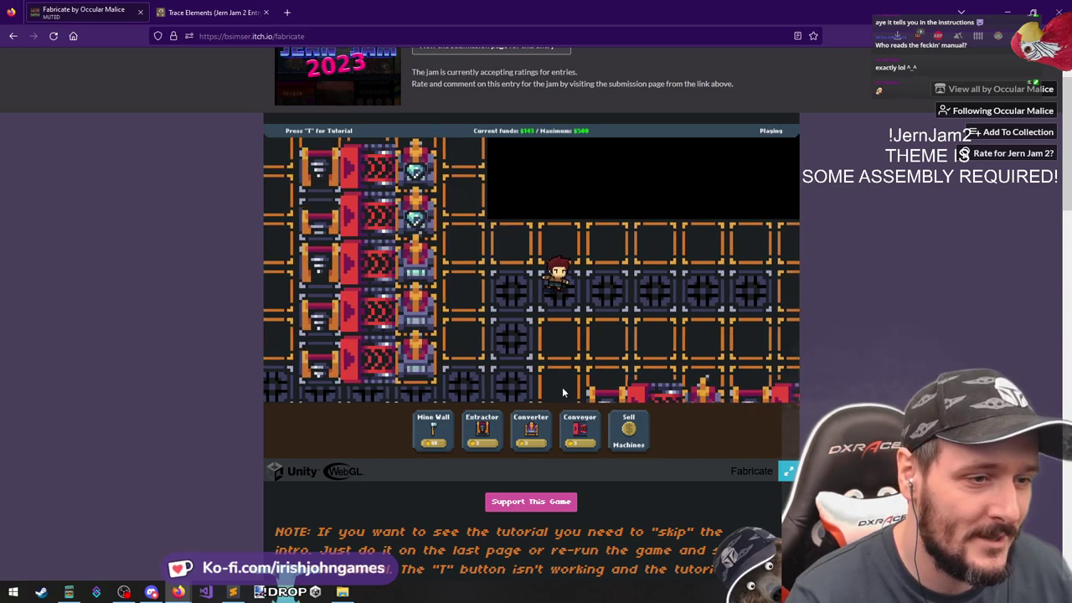
{"action": "left_click", "coordinate": [433, 427]}
{"action": "left_click", "coordinate": [453, 234]}
{"action": "left_click", "coordinate": [498, 234]}
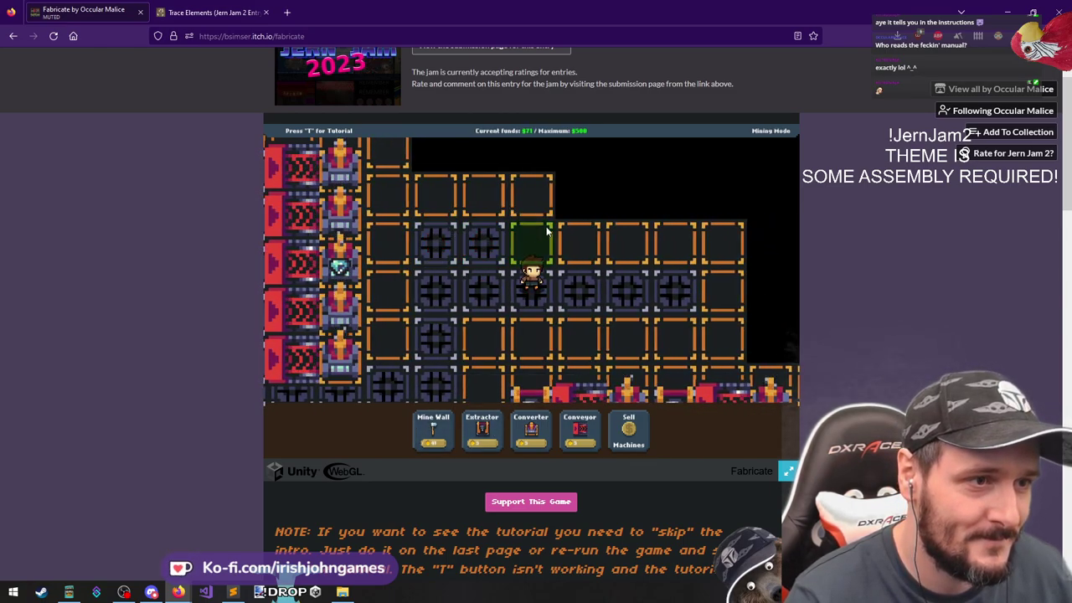
{"action": "left_click", "coordinate": [544, 232]}
{"action": "key", "text": "Escape"}
{"action": "key", "text": "d"}
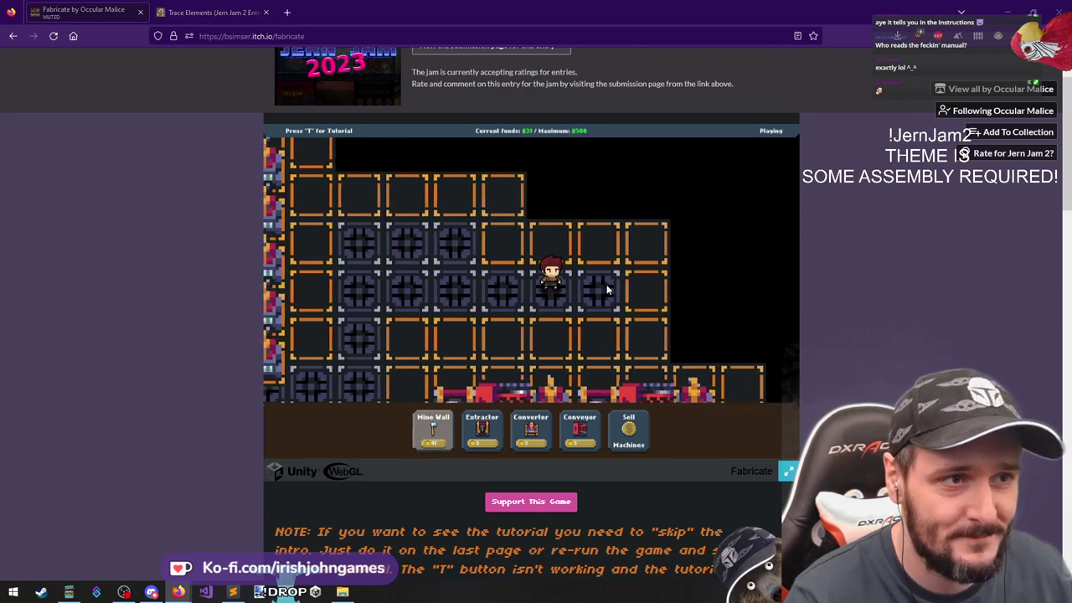
Close the Trace Elements page and minimize the browser showing Fabricate
{"action": "left_click", "coordinate": [214, 12]}
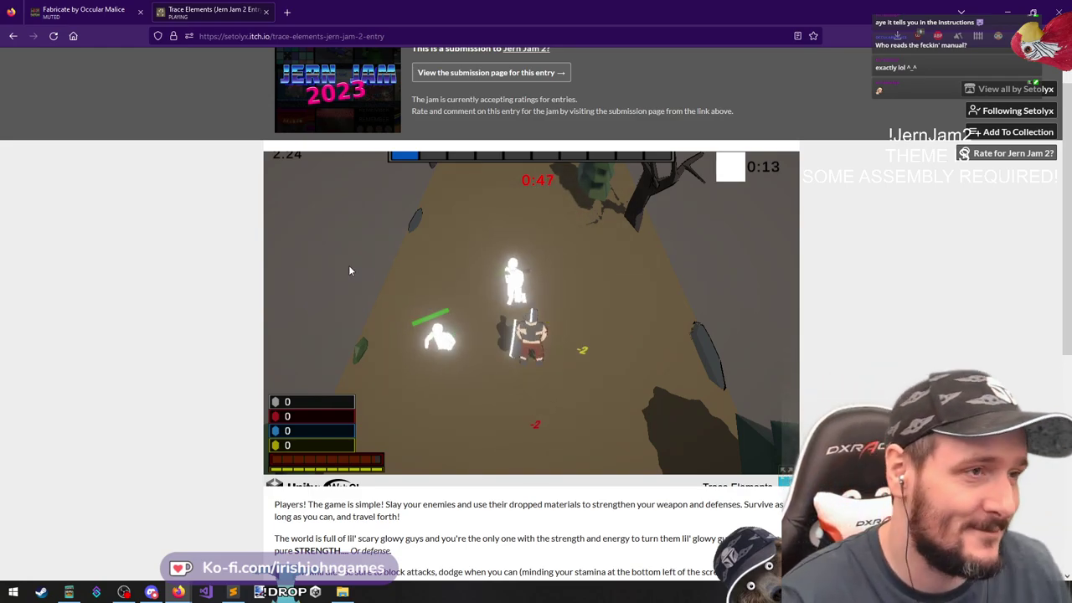
{"action": "key", "text": "ctrl+w"}
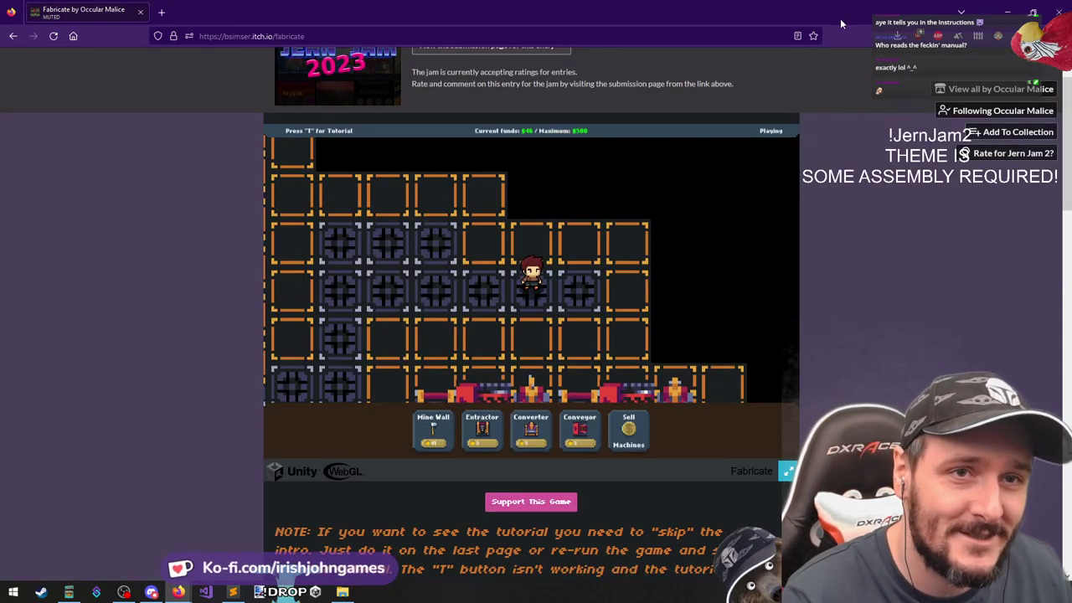
{"action": "left_click", "coordinate": [1008, 10]}
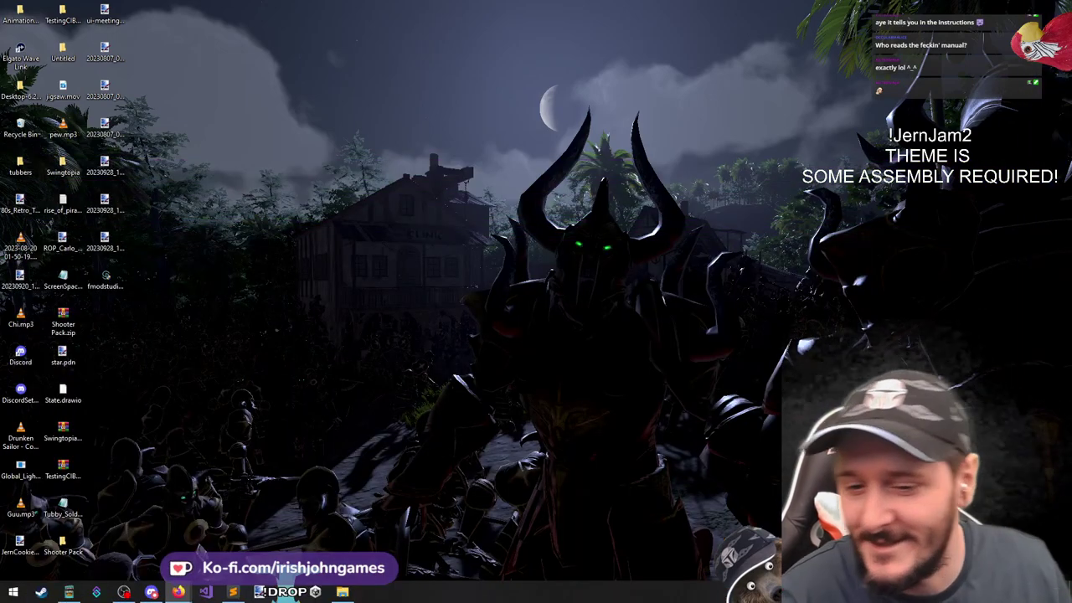
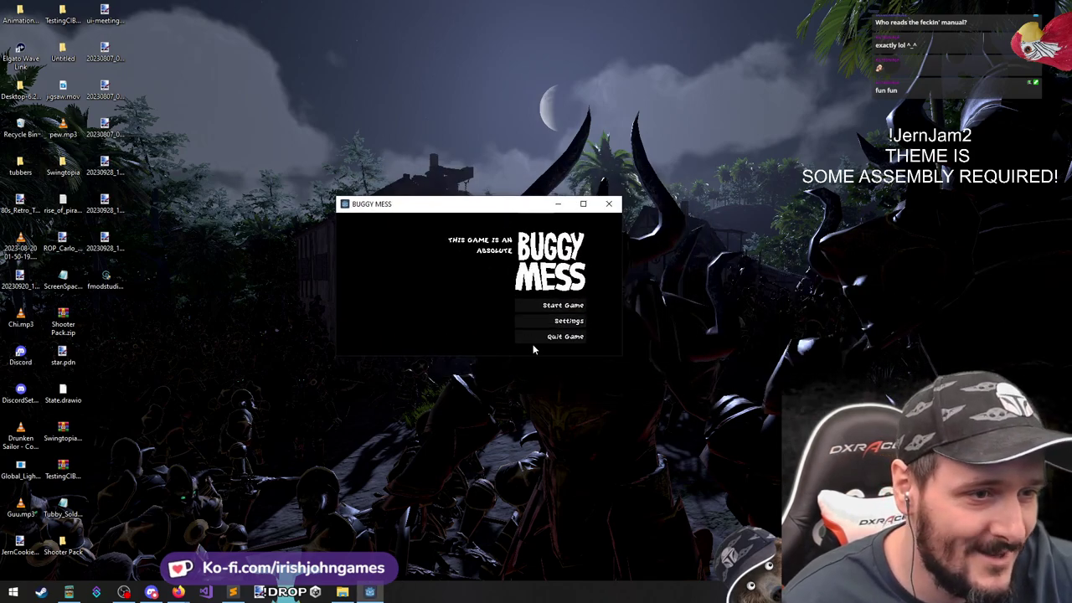
Check the window mode choices in the Buggy Mess settings and keep Resizable Window
{"action": "left_click", "coordinate": [570, 322]}
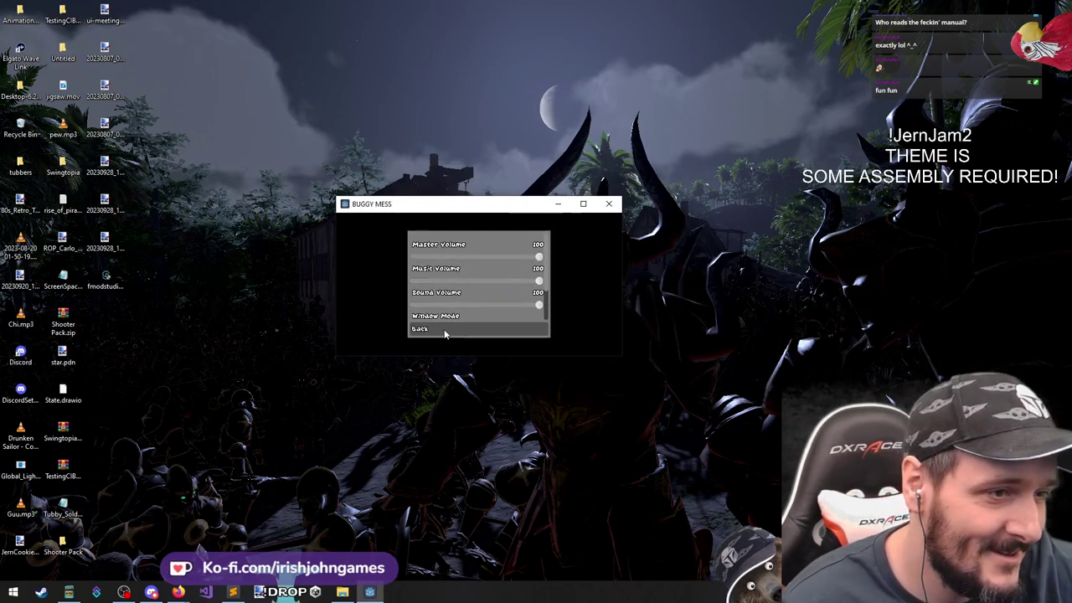
{"action": "scroll", "coordinate": [444, 315], "scroll_direction": "down", "scroll_amount": 2}
{"action": "left_click", "coordinate": [452, 283]}
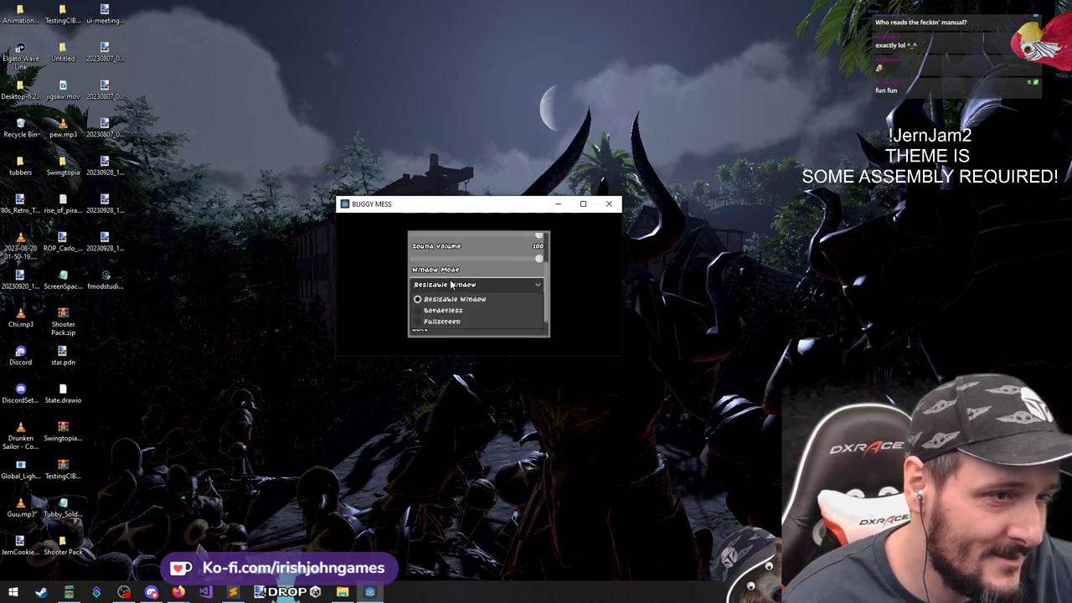
{"action": "left_click", "coordinate": [623, 355]}
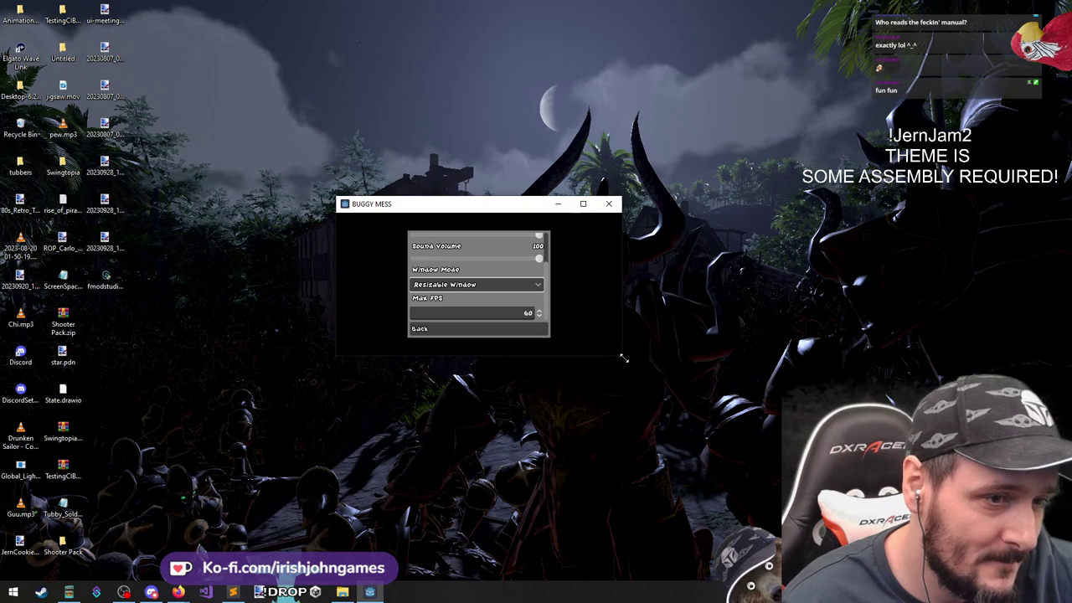
Enlarge the Buggy Mess window to fill most of the desktop and return to its main menu
{"action": "left_click_drag", "start_coordinate": [624, 358], "coordinate": [787, 560]}
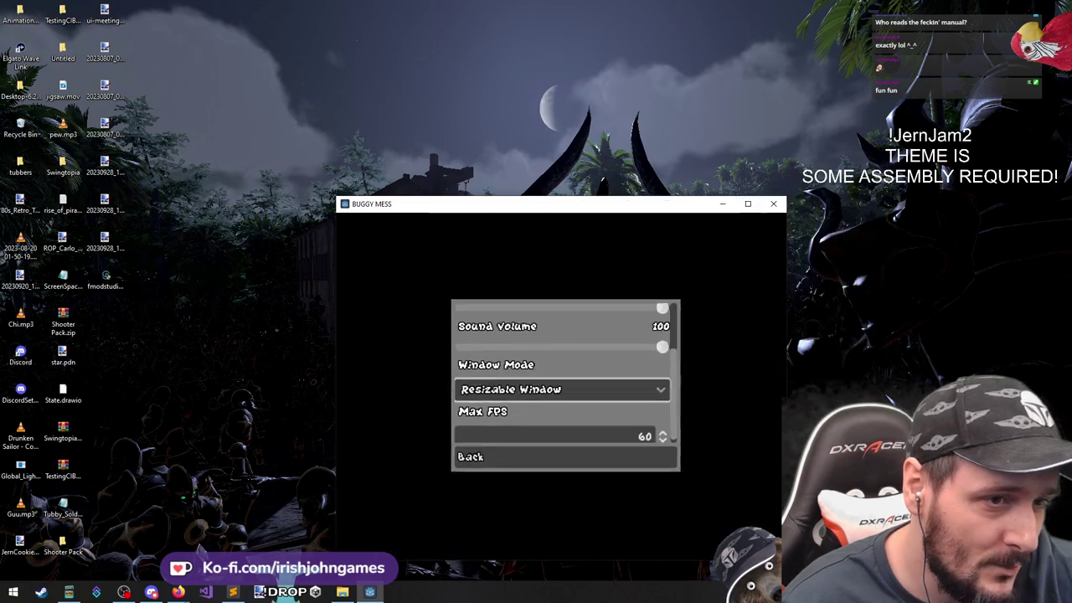
{"action": "left_click_drag", "start_coordinate": [336, 198], "coordinate": [96, 6]}
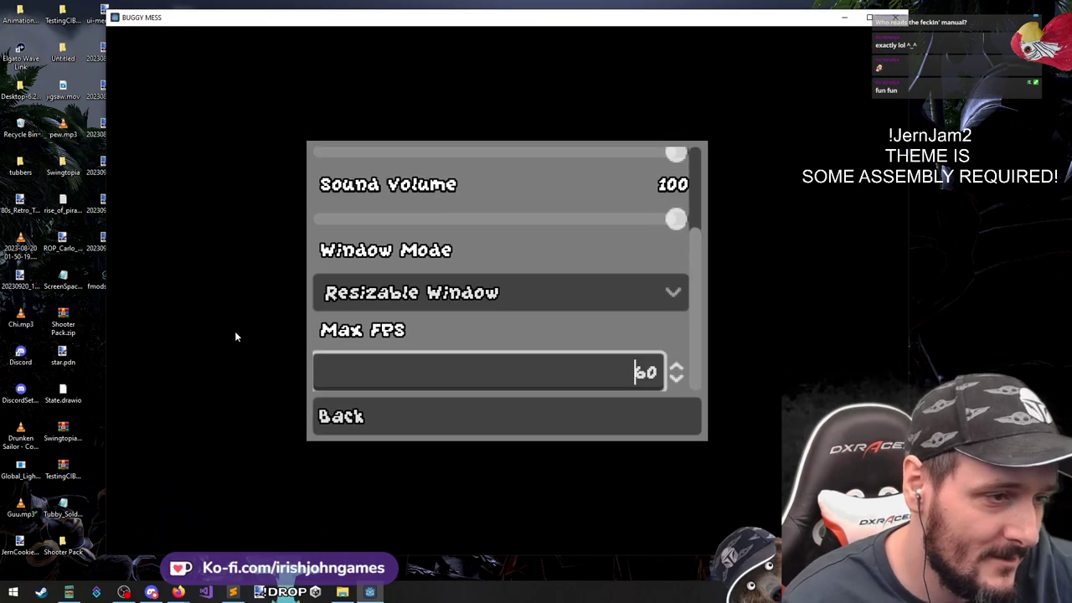
{"action": "left_click", "coordinate": [393, 417]}
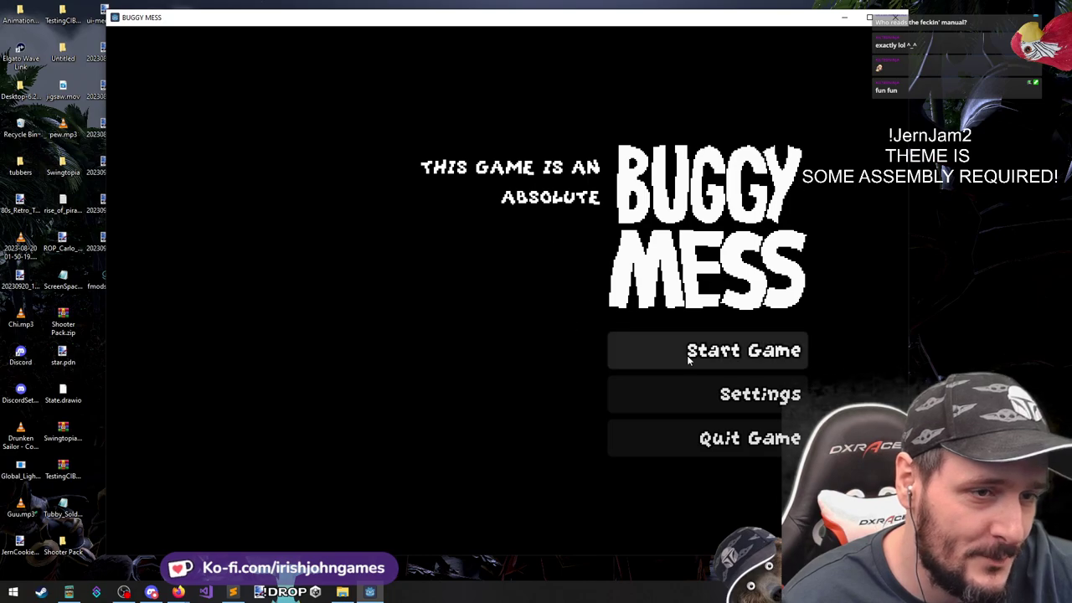
Start a game and try out moving and shooting around the empty starting room
{"action": "left_click", "coordinate": [715, 350]}
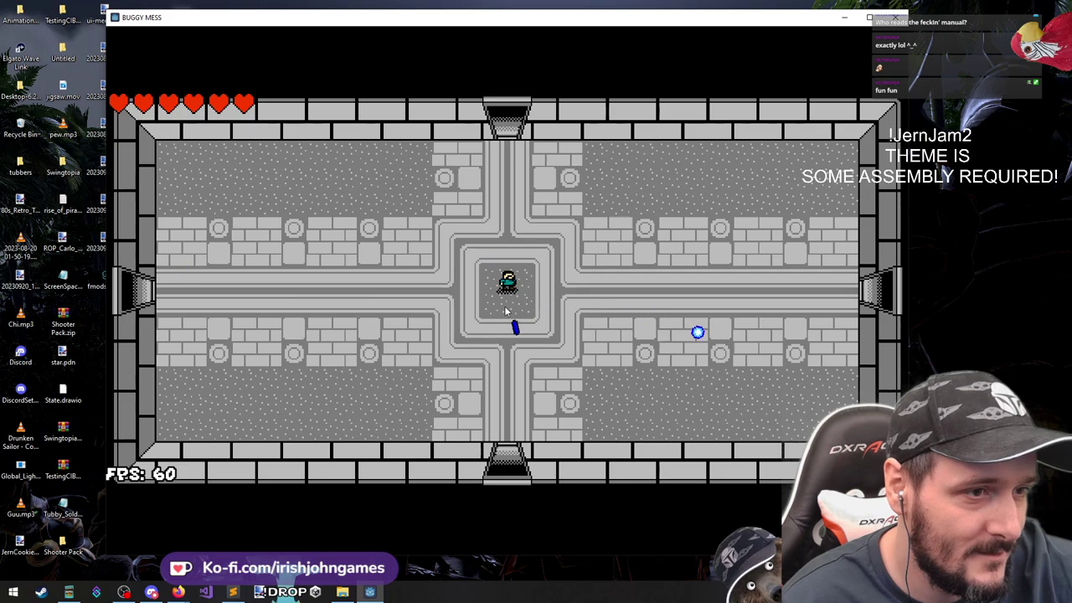
{"action": "left_click", "coordinate": [318, 323]}
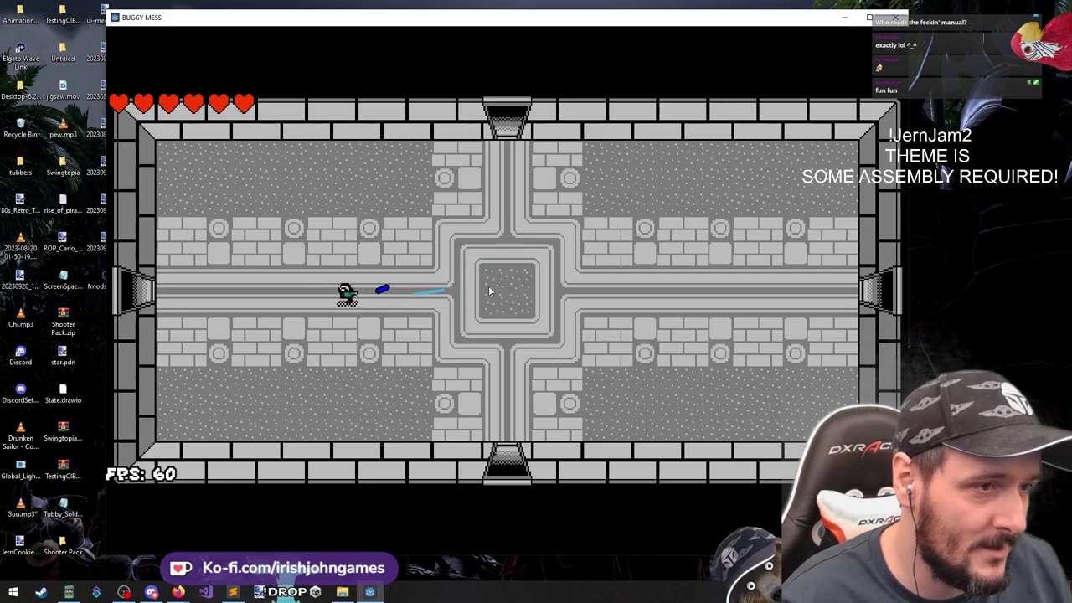
{"action": "key", "text": "d"}
{"action": "left_click", "coordinate": [243, 304]}
{"action": "left_click", "coordinate": [334, 227]}
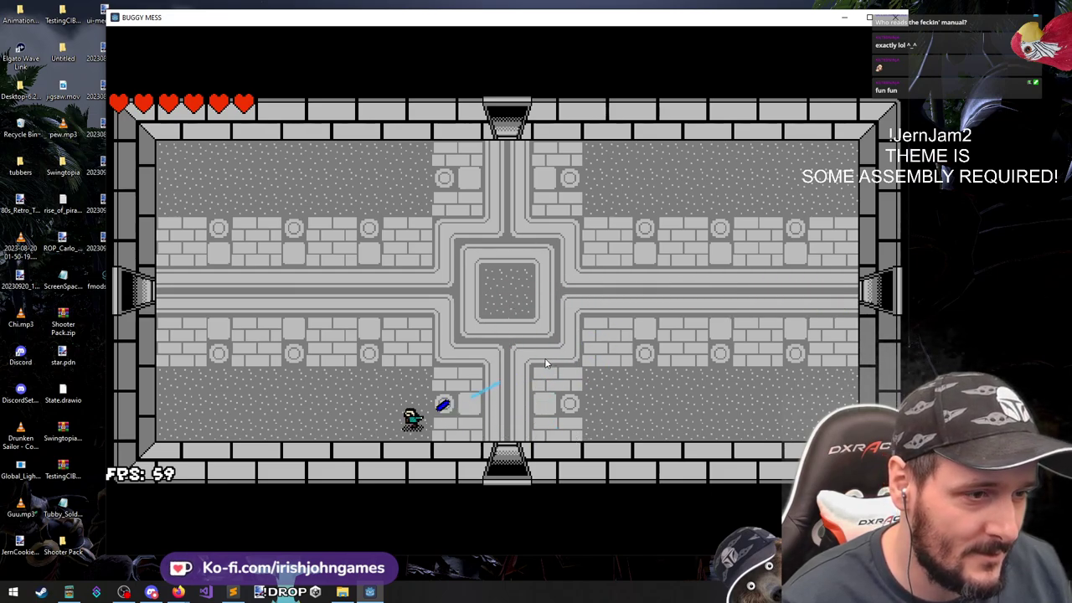
Enter the room west of the start and shoot at the flying enemies from the ledge by its east door
{"action": "key", "text": "a"}
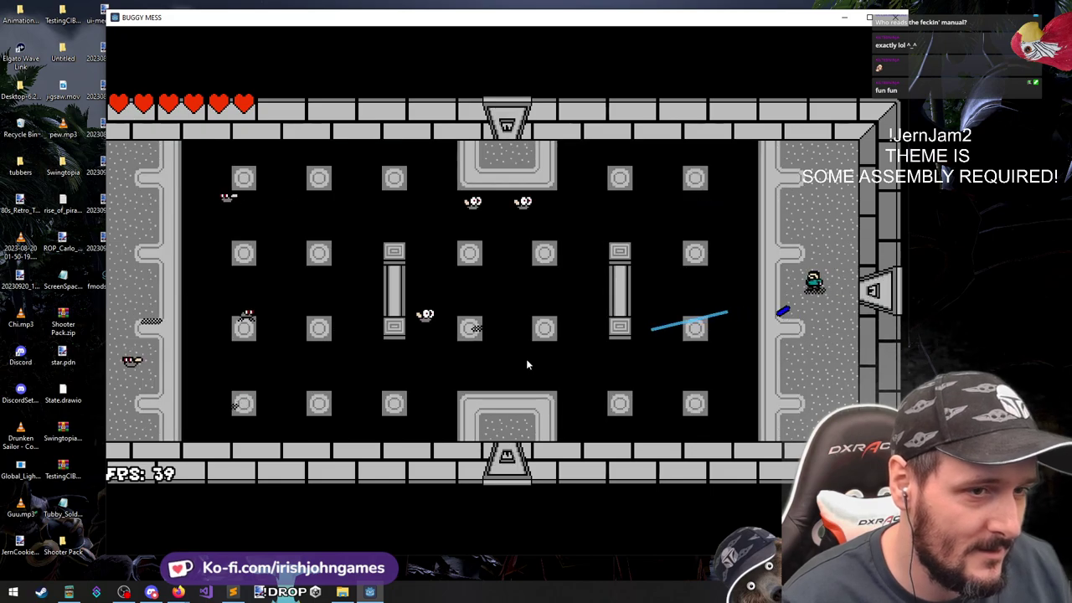
{"action": "key", "text": "s"}
{"action": "left_click", "coordinate": [512, 256]}
{"action": "left_click", "coordinate": [519, 238]}
{"action": "key", "text": "w"}
{"action": "left_click", "coordinate": [536, 238]}
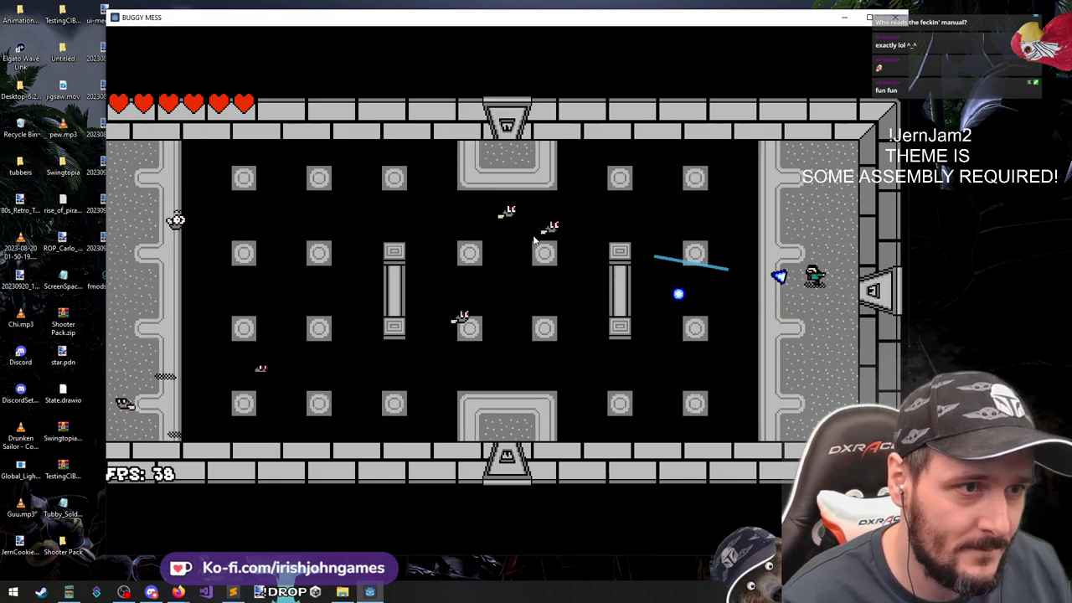
{"action": "key", "text": "a"}
{"action": "left_click", "coordinate": [523, 226]}
{"action": "key", "text": "s"}
{"action": "left_click", "coordinate": [520, 222]}
{"action": "key", "text": "a"}
{"action": "left_click", "coordinate": [519, 217]}
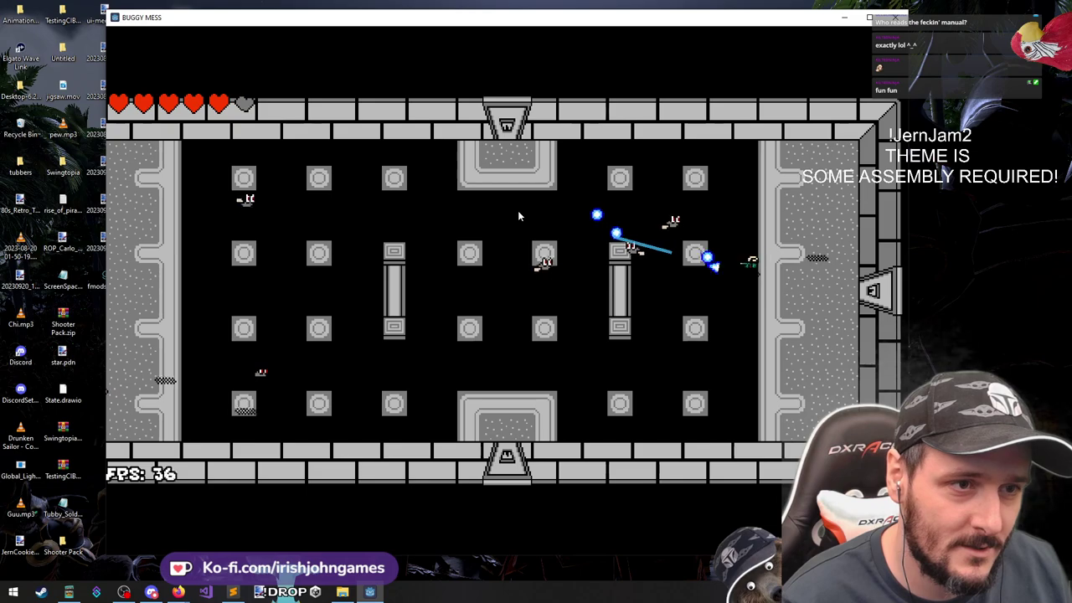
Dodge along the pit's eastern edge while shooting at the enemies approaching past the eastern pillars
{"action": "left_click", "coordinate": [637, 214]}
{"action": "key", "text": "s"}
{"action": "left_click", "coordinate": [722, 205]}
{"action": "left_click", "coordinate": [712, 220]}
{"action": "left_click", "coordinate": [642, 240]}
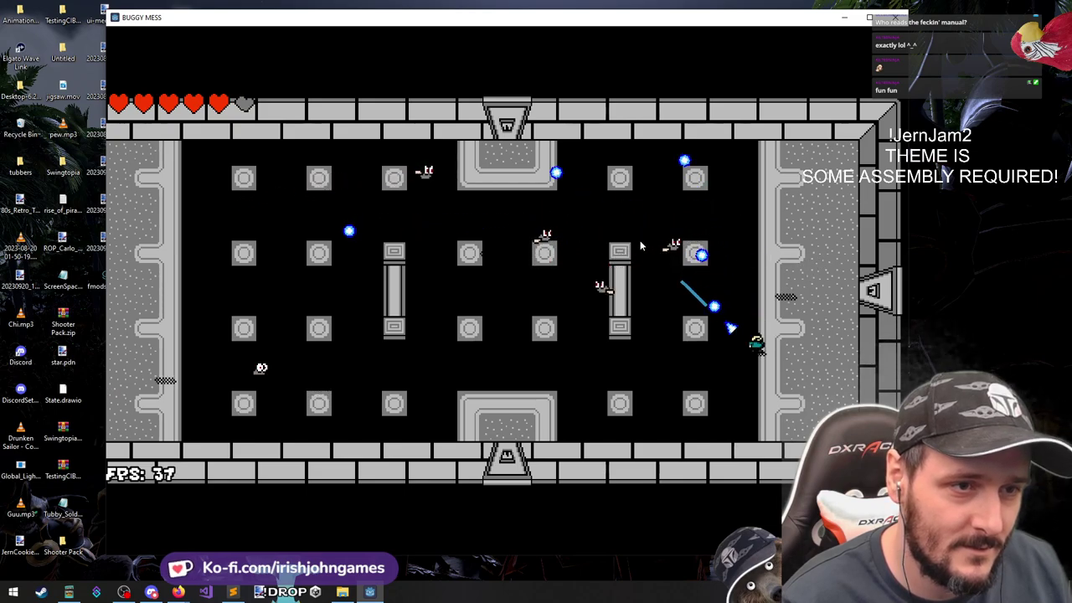
{"action": "key", "text": "w"}
{"action": "left_click", "coordinate": [644, 235]}
{"action": "left_click", "coordinate": [646, 233]}
{"action": "key", "text": "d"}
{"action": "left_click", "coordinate": [662, 233]}
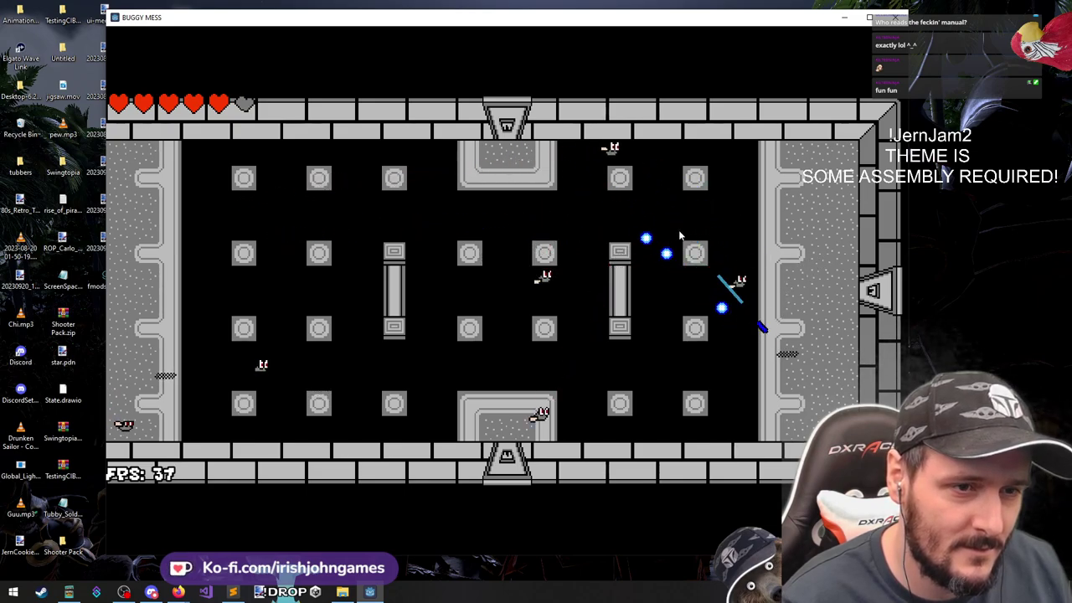
Retreat to the southeast corner of the room and fire at the enemies following onto the ledge
{"action": "left_click", "coordinate": [727, 253]}
{"action": "left_click", "coordinate": [747, 261]}
{"action": "key", "text": "s"}
{"action": "left_click", "coordinate": [777, 255]}
{"action": "key", "text": "s"}
{"action": "left_click", "coordinate": [776, 251]}
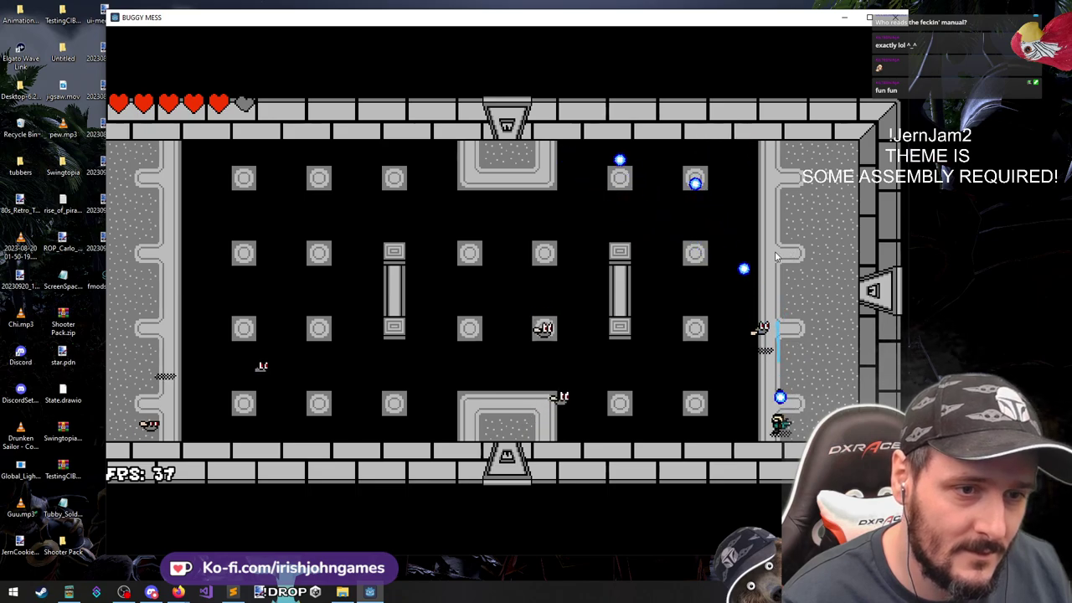
{"action": "key", "text": "d"}
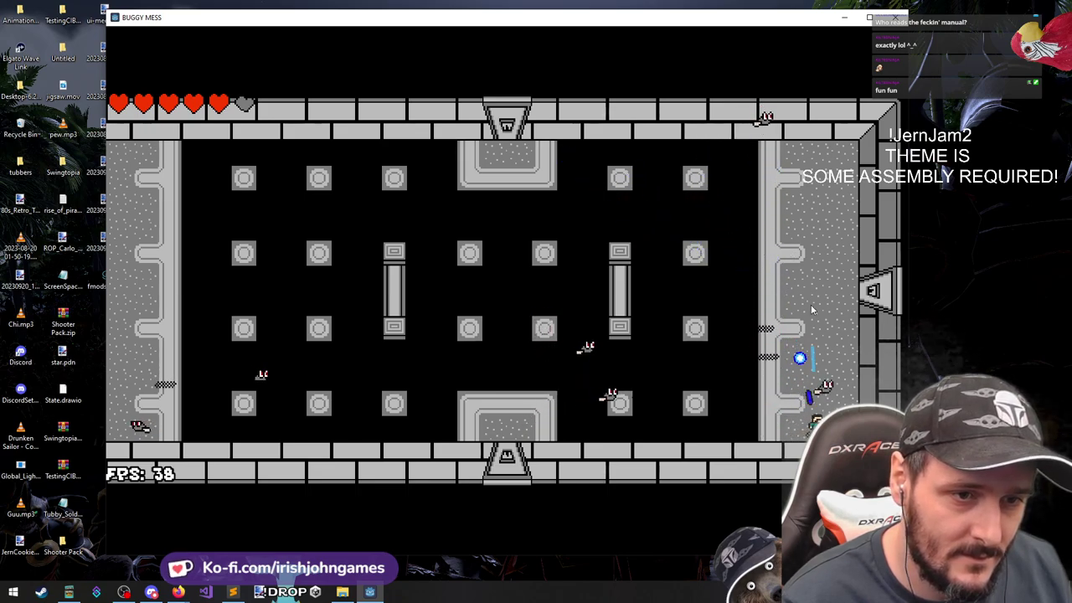
{"action": "left_click", "coordinate": [822, 320]}
{"action": "key", "text": "a"}
{"action": "left_click", "coordinate": [842, 374]}
{"action": "left_click", "coordinate": [854, 414]}
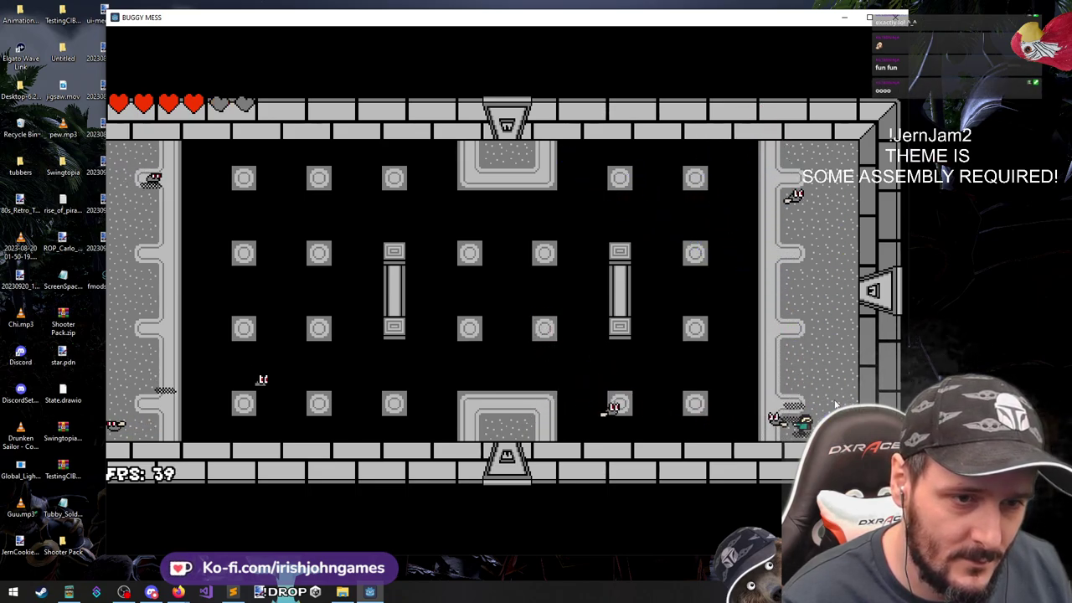
Move back up the eastern ledge, shoot at the enemies gathered there and head west over the pit
{"action": "left_click", "coordinate": [806, 366]}
{"action": "left_click", "coordinate": [794, 310]}
{"action": "left_click", "coordinate": [824, 254]}
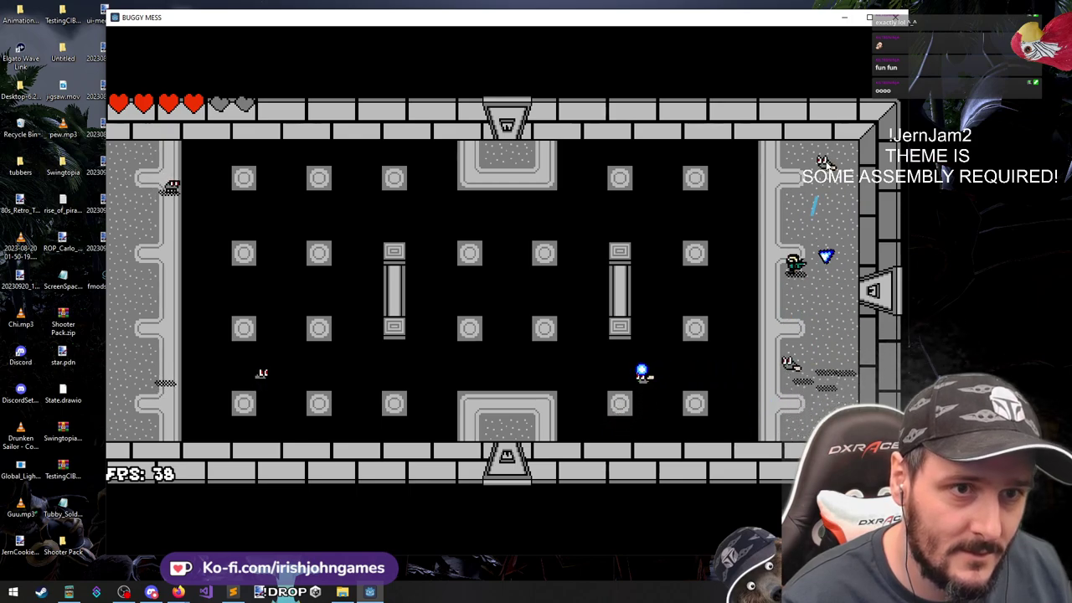
{"action": "left_click", "coordinate": [773, 285]}
{"action": "key", "text": "s"}
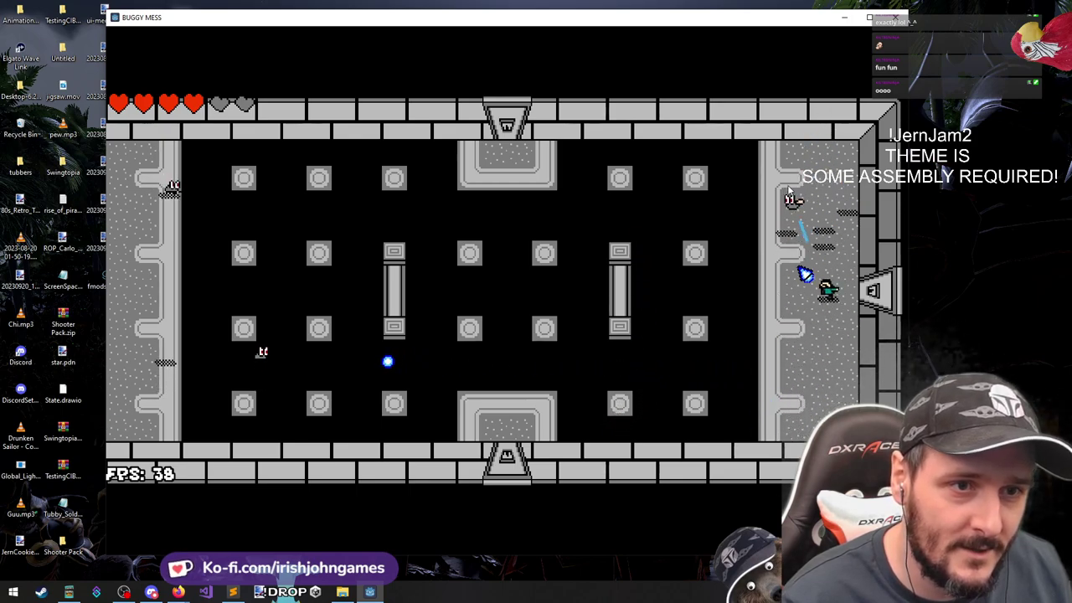
{"action": "key", "text": "a"}
{"action": "left_click", "coordinate": [785, 228]}
{"action": "left_click", "coordinate": [747, 201]}
{"action": "key", "text": "w"}
{"action": "left_click", "coordinate": [750, 272]}
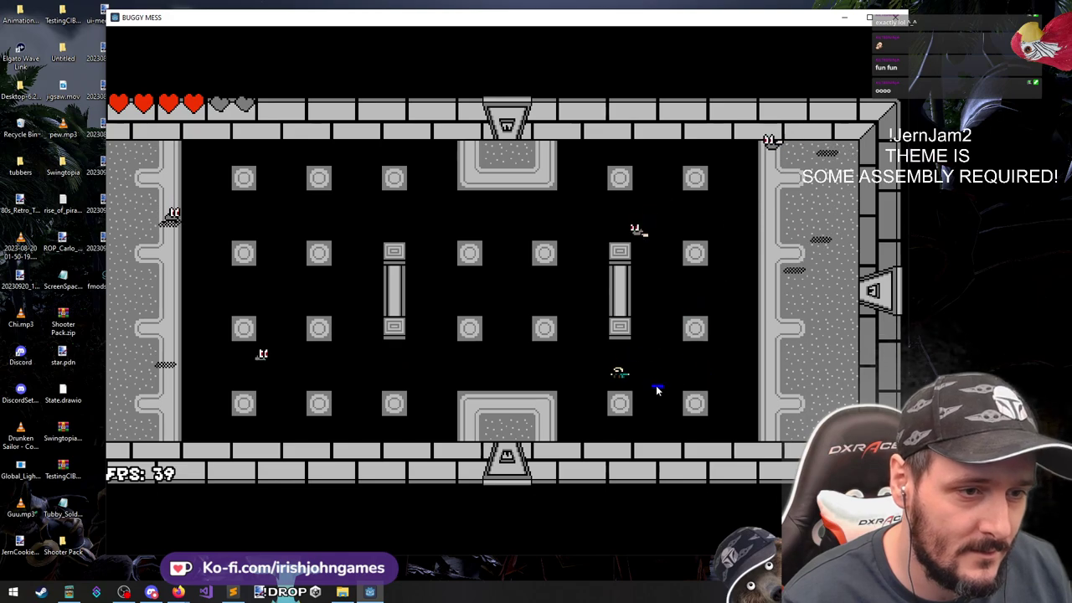
Fight through the southeastern pillars and reach the platform in front of the south door
{"action": "key", "text": "s"}
{"action": "left_click", "coordinate": [662, 346]}
{"action": "left_click", "coordinate": [586, 295]}
{"action": "left_click", "coordinate": [494, 332]}
{"action": "left_click", "coordinate": [425, 375]}
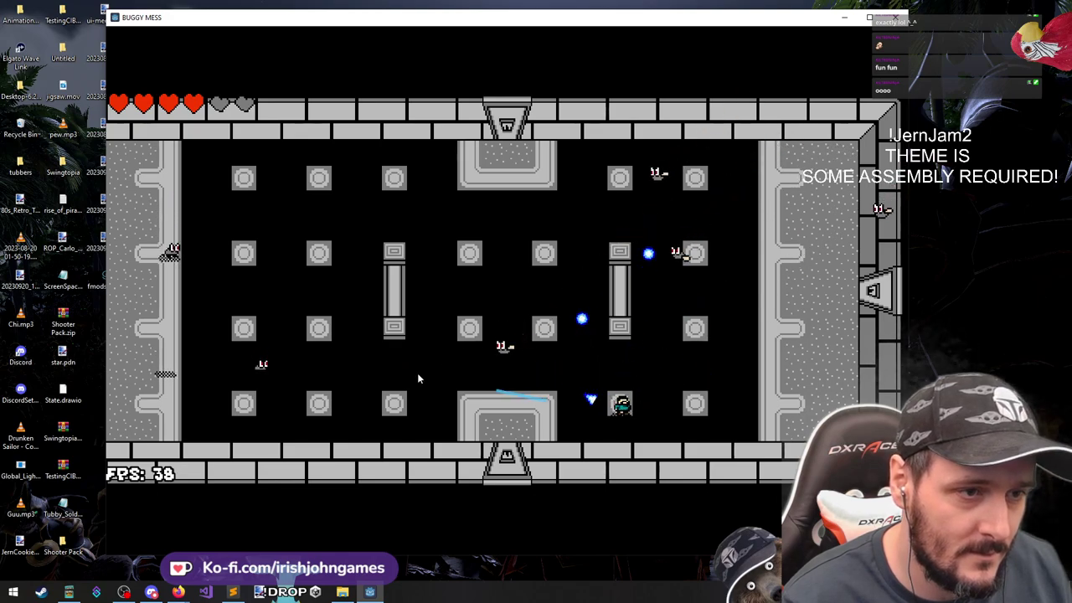
{"action": "key", "text": "a"}
{"action": "key", "text": "s"}
{"action": "left_click", "coordinate": [706, 295]}
{"action": "left_click", "coordinate": [635, 283]}
{"action": "left_click", "coordinate": [607, 345]}
{"action": "left_click", "coordinate": [592, 330]}
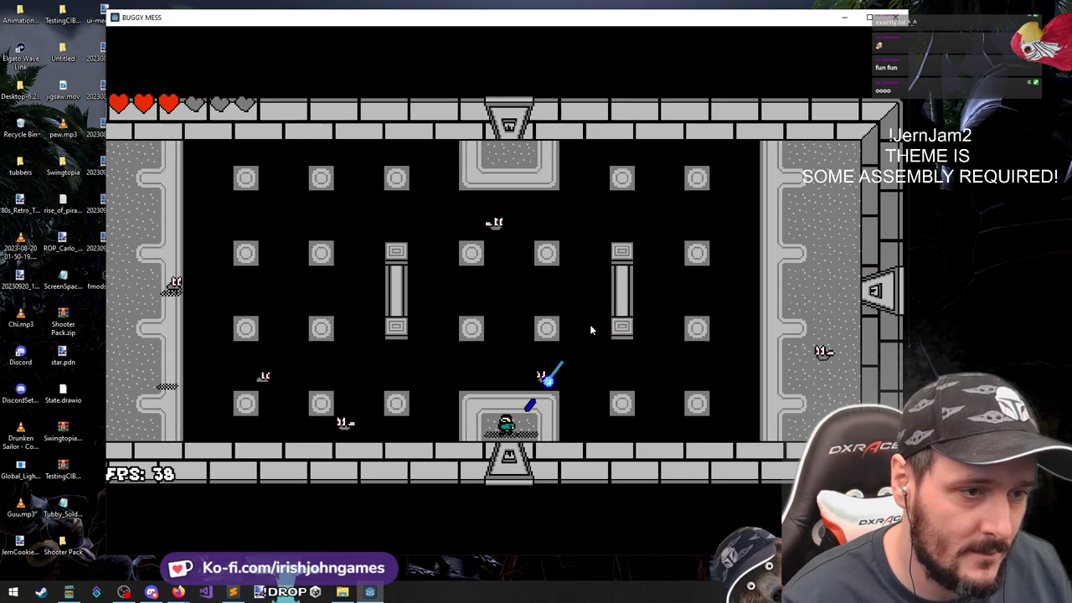
Fire at the enemies on both sides of the south platform and move east off it
{"action": "key", "text": "d"}
{"action": "left_click", "coordinate": [518, 345]}
{"action": "left_click", "coordinate": [428, 361]}
{"action": "key", "text": "w"}
{"action": "left_click", "coordinate": [426, 385]}
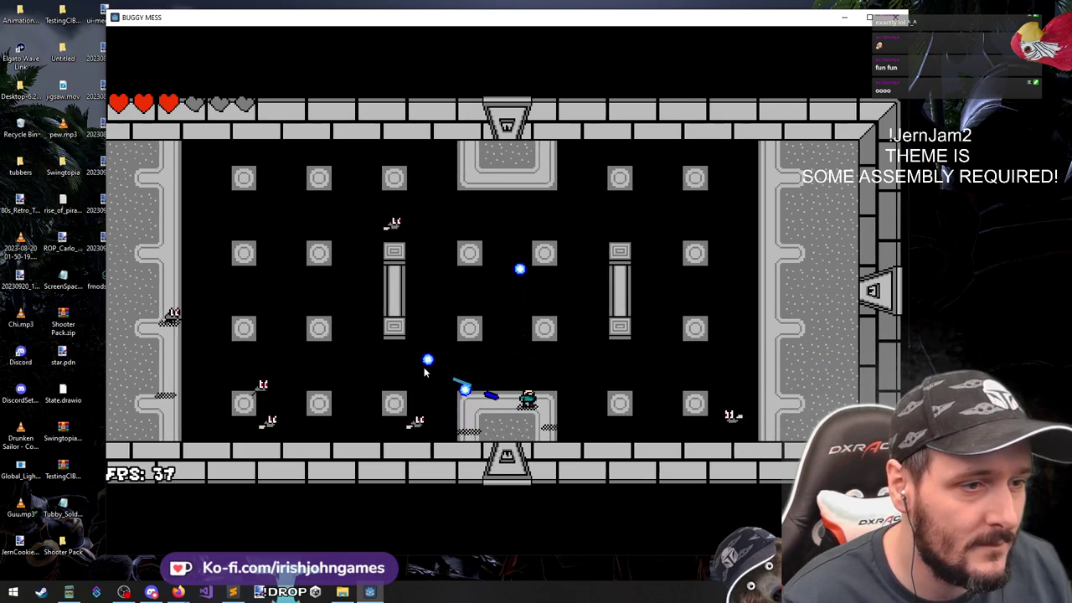
{"action": "key", "text": "d"}
{"action": "left_click", "coordinate": [560, 357]}
{"action": "left_click", "coordinate": [680, 357]}
{"action": "left_click", "coordinate": [668, 355]}
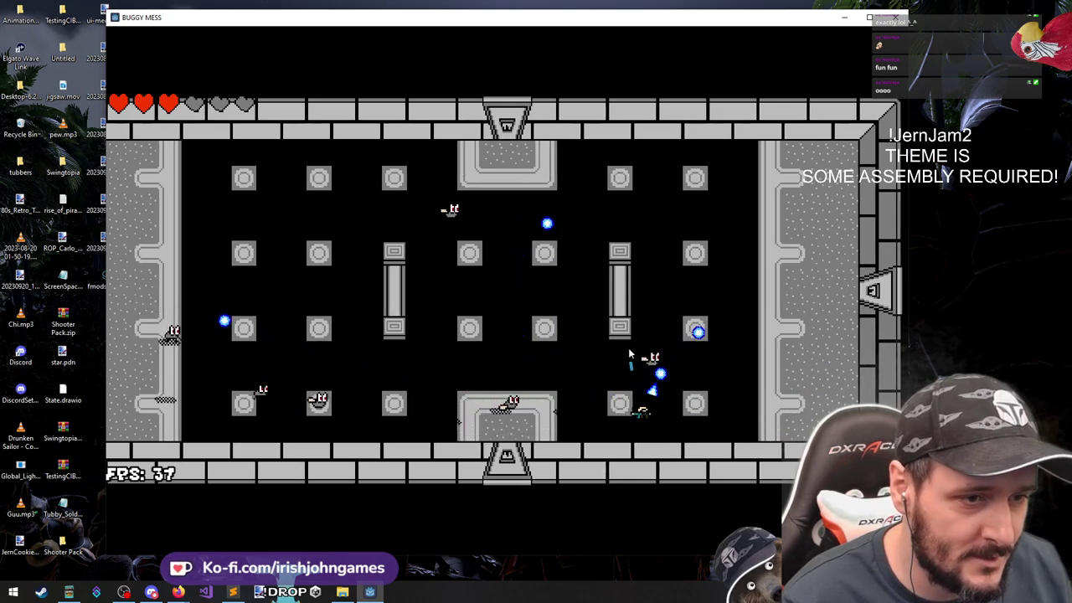
Return to the eastern ledge and shoot west across the pit while dodging up and down it
{"action": "key", "text": "d"}
{"action": "left_click", "coordinate": [633, 354]}
{"action": "key", "text": "w"}
{"action": "left_click", "coordinate": [637, 353]}
{"action": "left_click", "coordinate": [662, 322]}
{"action": "left_click", "coordinate": [654, 245]}
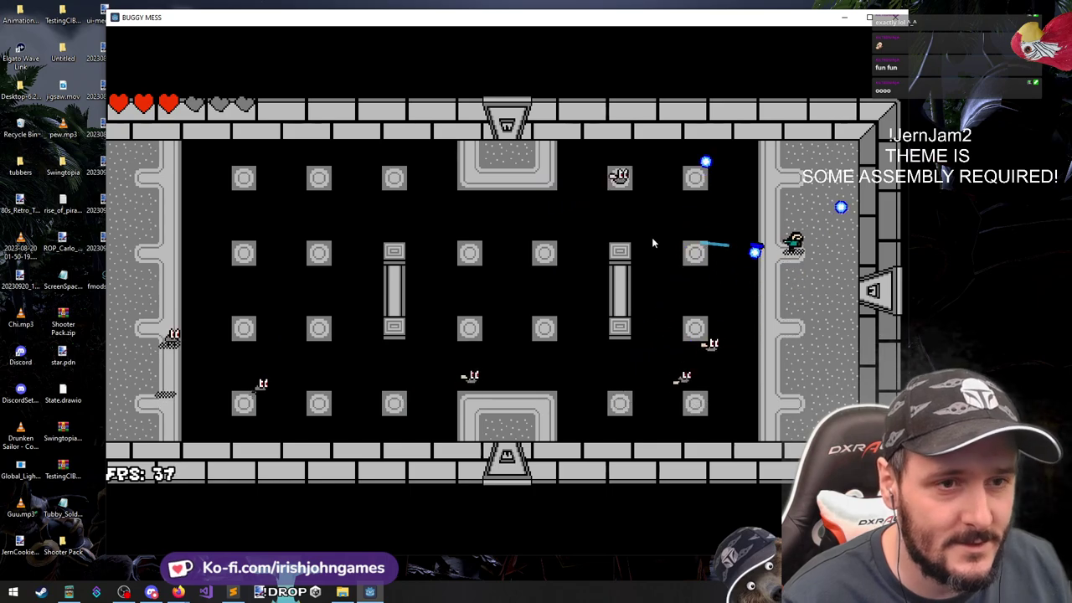
{"action": "key", "text": "w"}
{"action": "left_click", "coordinate": [664, 178]}
{"action": "key", "text": "d"}
{"action": "key", "text": "s"}
{"action": "left_click", "coordinate": [685, 171]}
{"action": "key", "text": "a"}
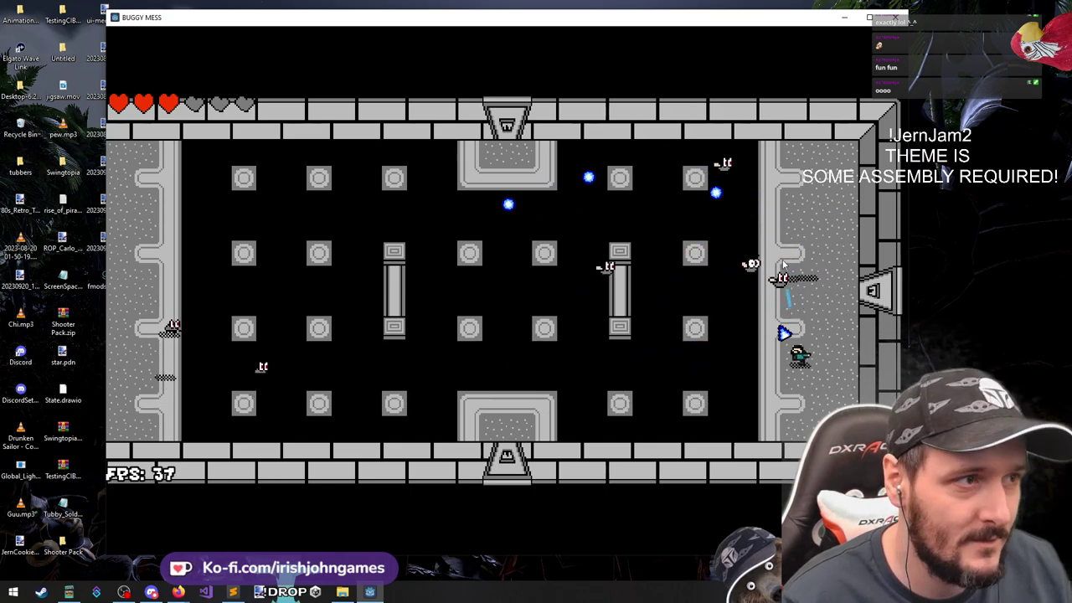
Pause the game, lower the master volume in the settings and return to the pause menu
{"action": "key", "text": "Escape"}
{"action": "left_click", "coordinate": [479, 321]}
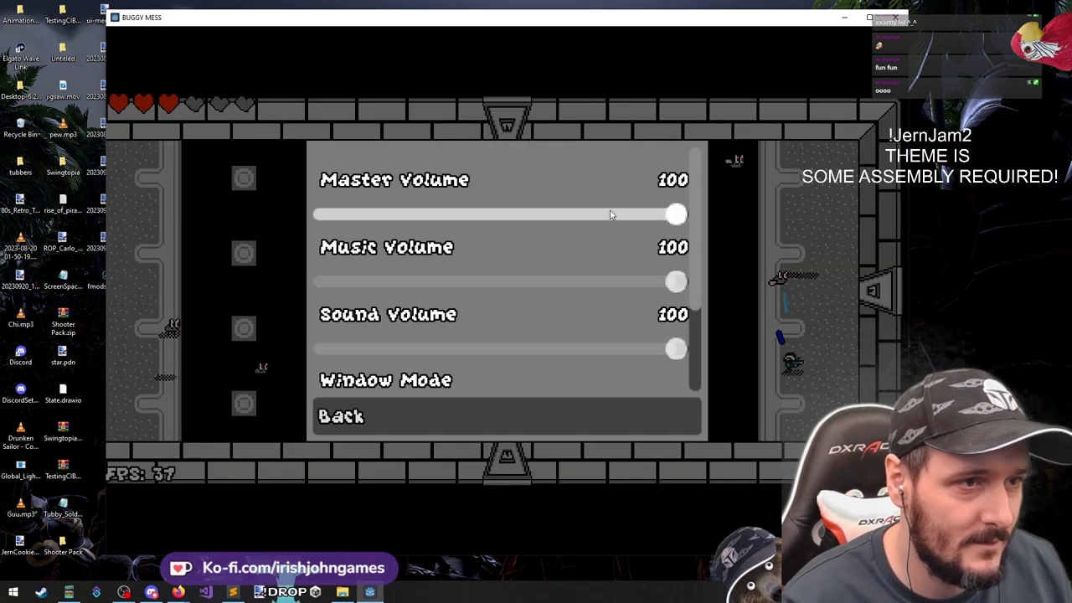
{"action": "left_click_drag", "start_coordinate": [674, 216], "coordinate": [491, 241]}
{"action": "left_click", "coordinate": [379, 419]}
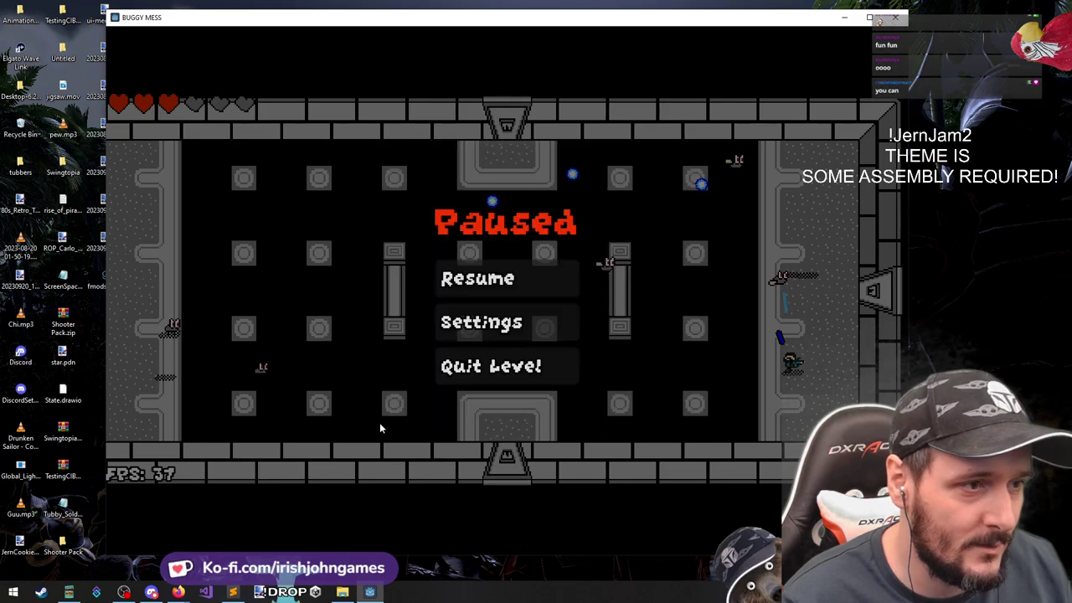
Resume the game, retreat to the south end of the eastern ledge and fire northwest at the approaching enemies
{"action": "left_click", "coordinate": [492, 284]}
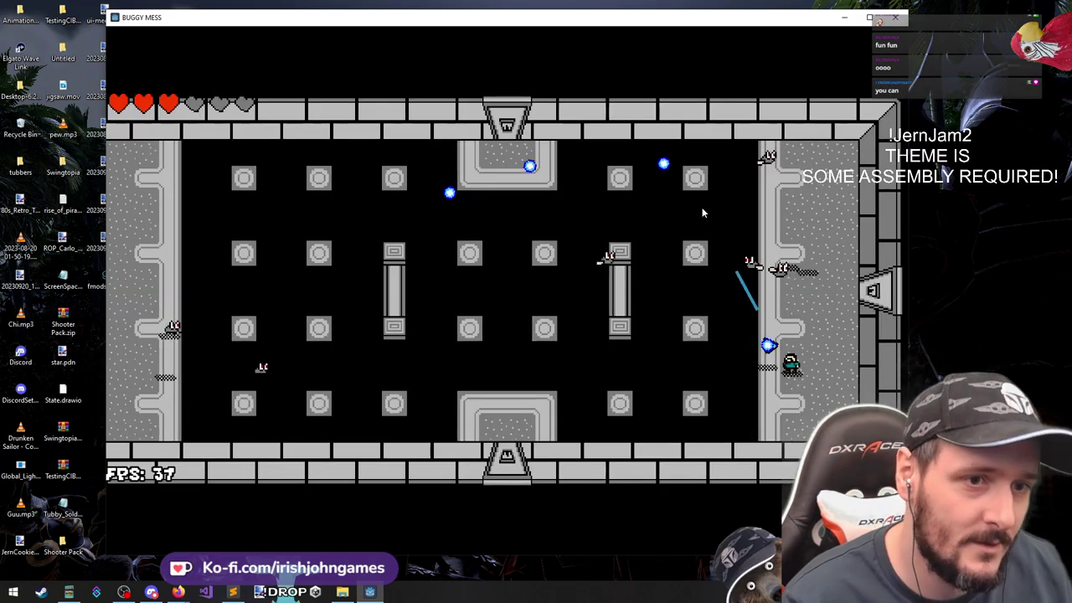
{"action": "key", "text": "d"}
{"action": "key", "text": "s"}
{"action": "key", "text": "s"}
{"action": "key", "text": "a"}
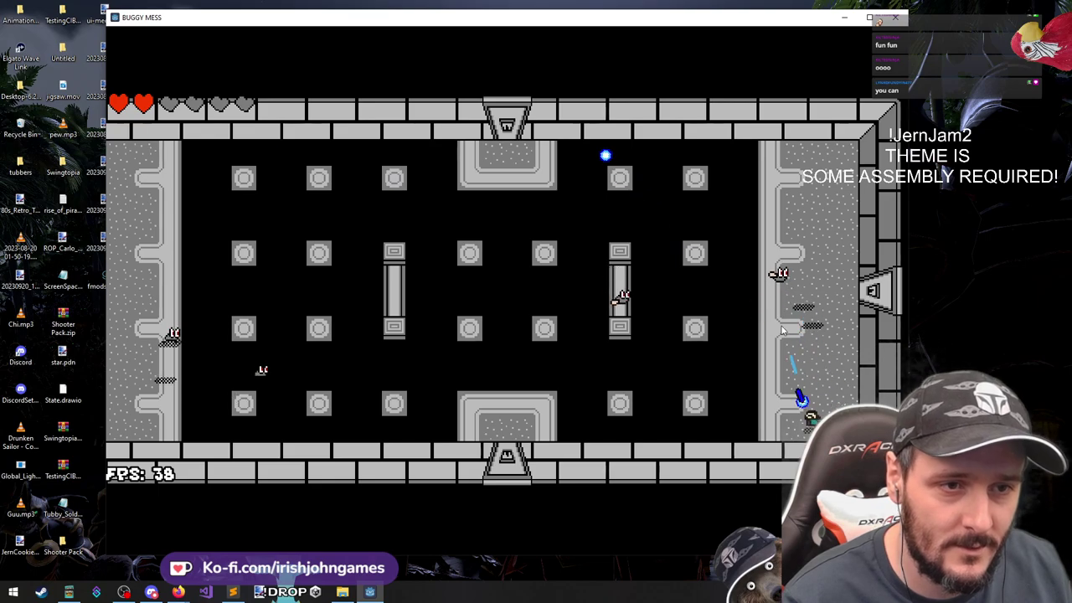
{"action": "left_click", "coordinate": [756, 293]}
{"action": "left_click", "coordinate": [740, 331]}
{"action": "left_click", "coordinate": [753, 336]}
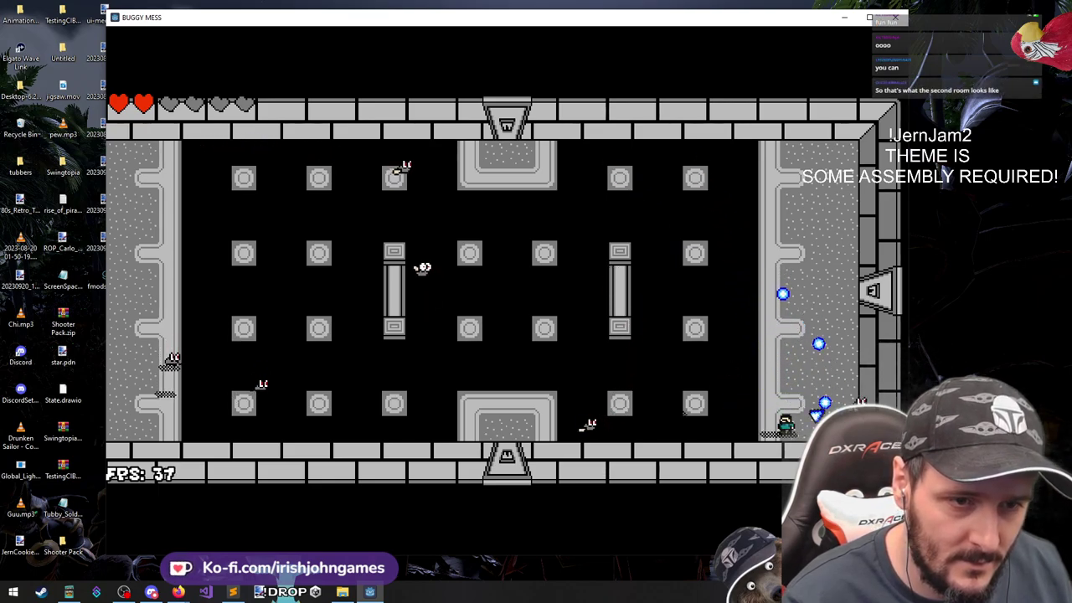
Run north up the eastern ledge and shoot back at its south end
{"action": "key", "text": "w"}
{"action": "key", "text": "a"}
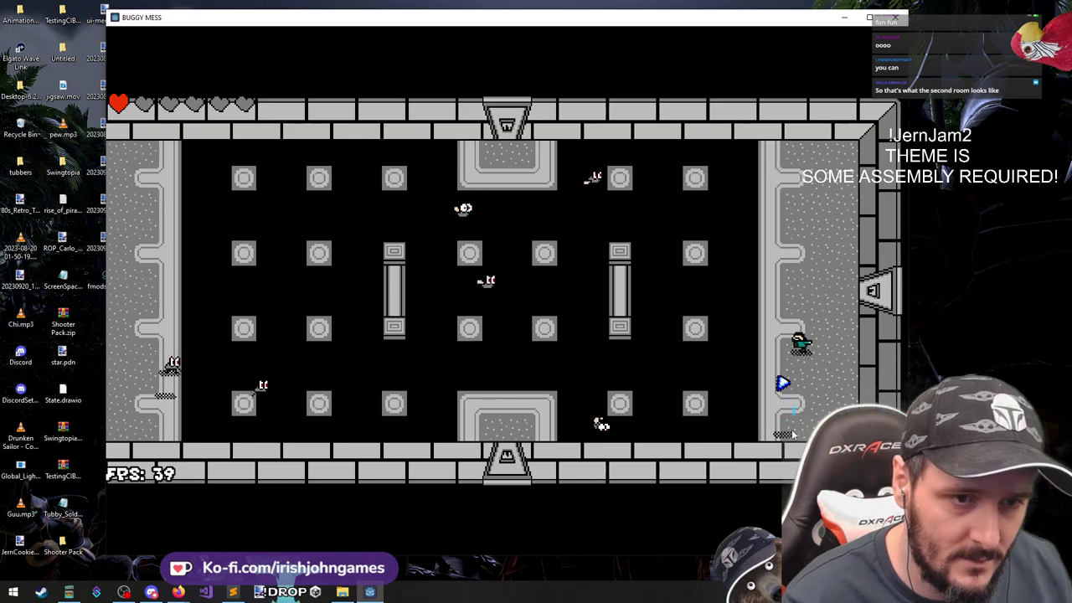
{"action": "left_click", "coordinate": [778, 436]}
{"action": "key", "text": "s"}
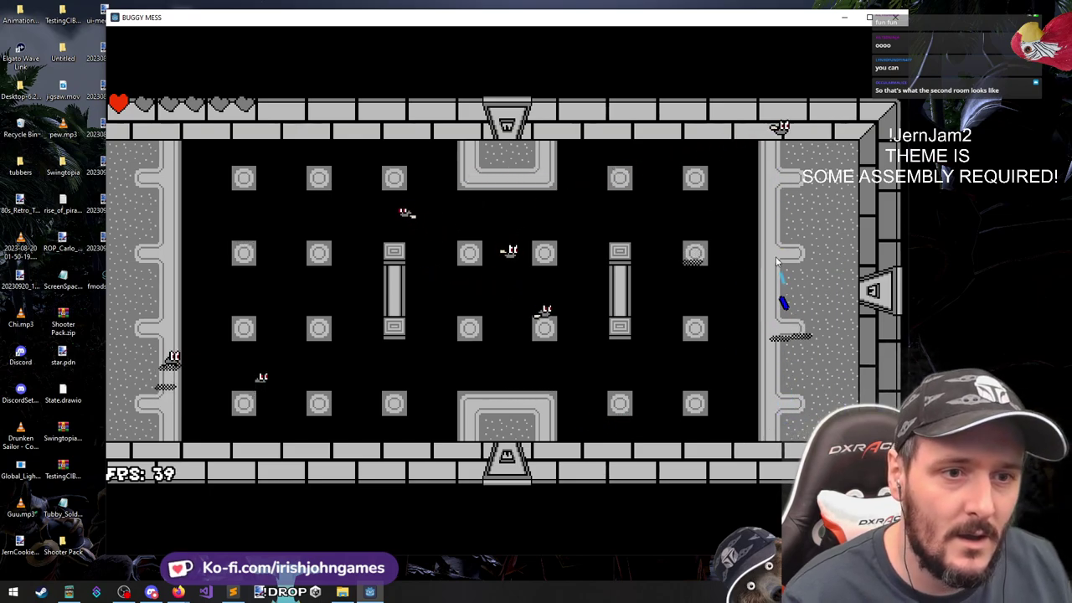
Fire at the enemies on the eastern ledge while backing away southeast
{"action": "left_click", "coordinate": [796, 266]}
{"action": "key", "text": "d"}
{"action": "left_click", "coordinate": [834, 323]}
{"action": "key", "text": "s"}
{"action": "left_click", "coordinate": [831, 330]}
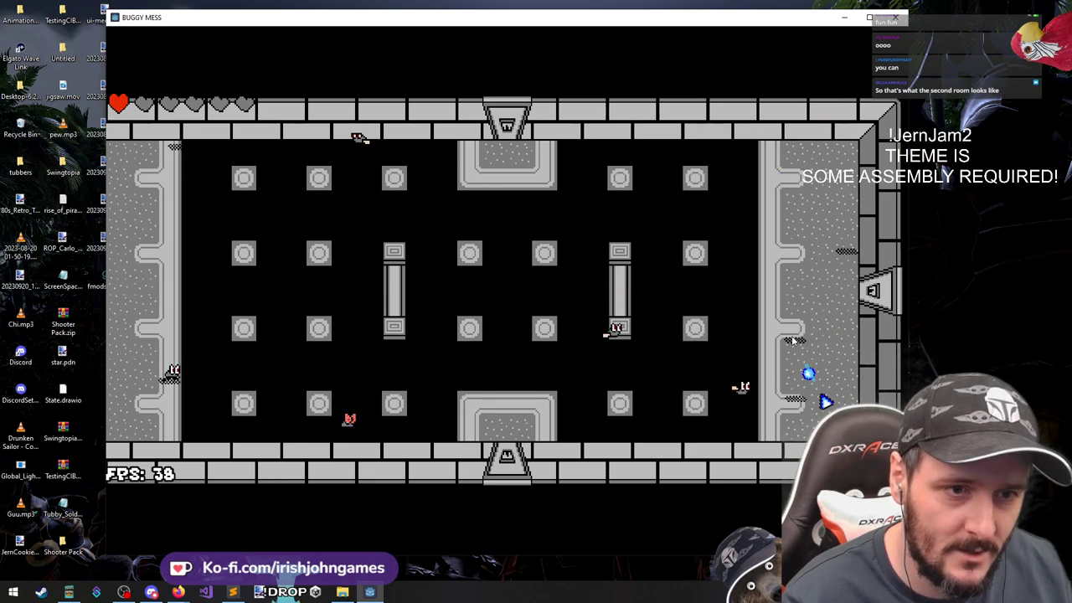
Dodge around the southern half of the eastern ledge while shooting north at the nearby enemies
{"action": "key", "text": "w"}
{"action": "key", "text": "a"}
{"action": "key", "text": "s"}
{"action": "left_click", "coordinate": [772, 306]}
{"action": "key", "text": "a"}
{"action": "left_click", "coordinate": [790, 307]}
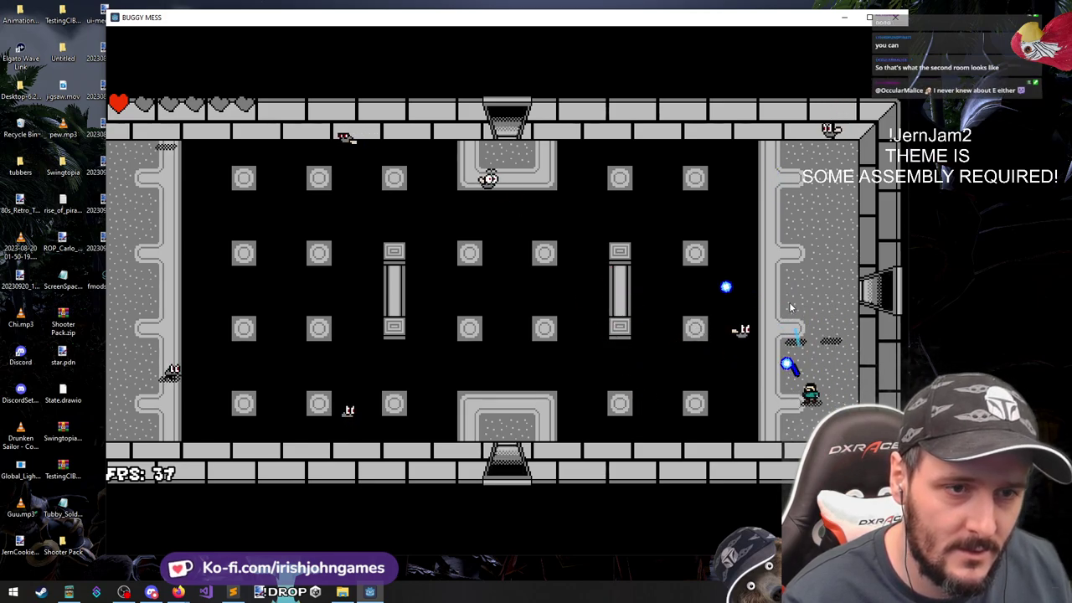
{"action": "key", "text": "s"}
{"action": "left_click", "coordinate": [817, 318]}
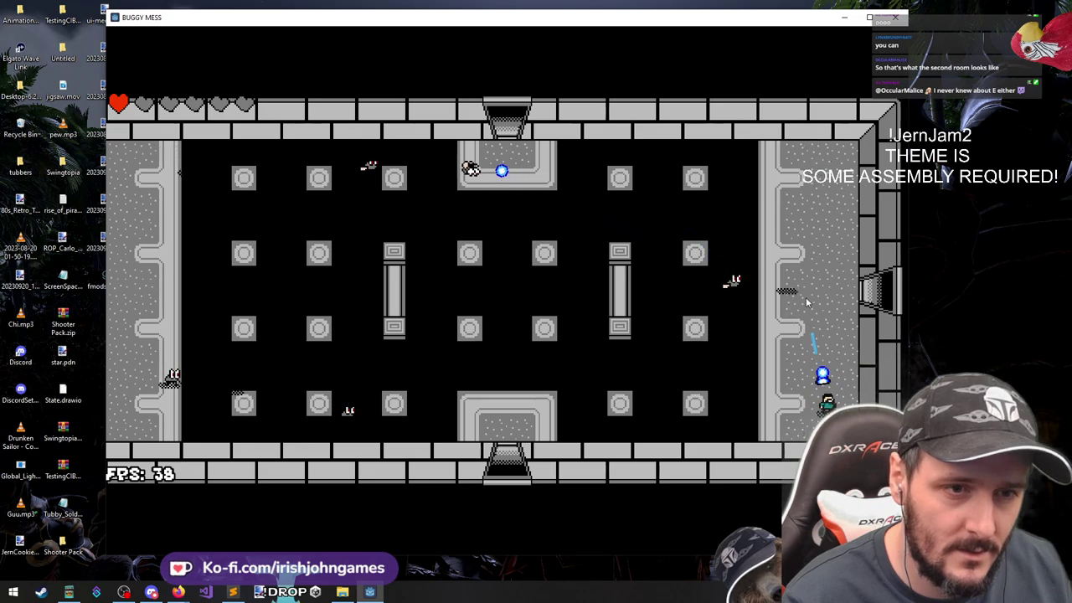
Move west to the pit's edge near the southeast corner and fire northwest at the flying enemies
{"action": "key", "text": "w"}
{"action": "key", "text": "a"}
{"action": "left_click", "coordinate": [779, 292]}
{"action": "key", "text": "s"}
{"action": "left_click", "coordinate": [754, 292]}
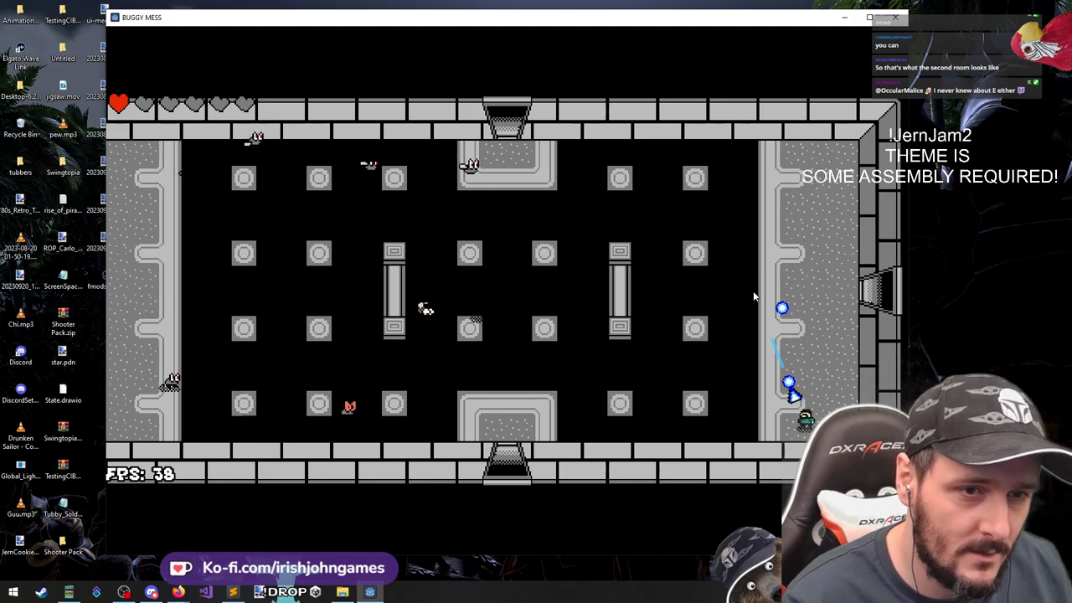
{"action": "left_click", "coordinate": [754, 293]}
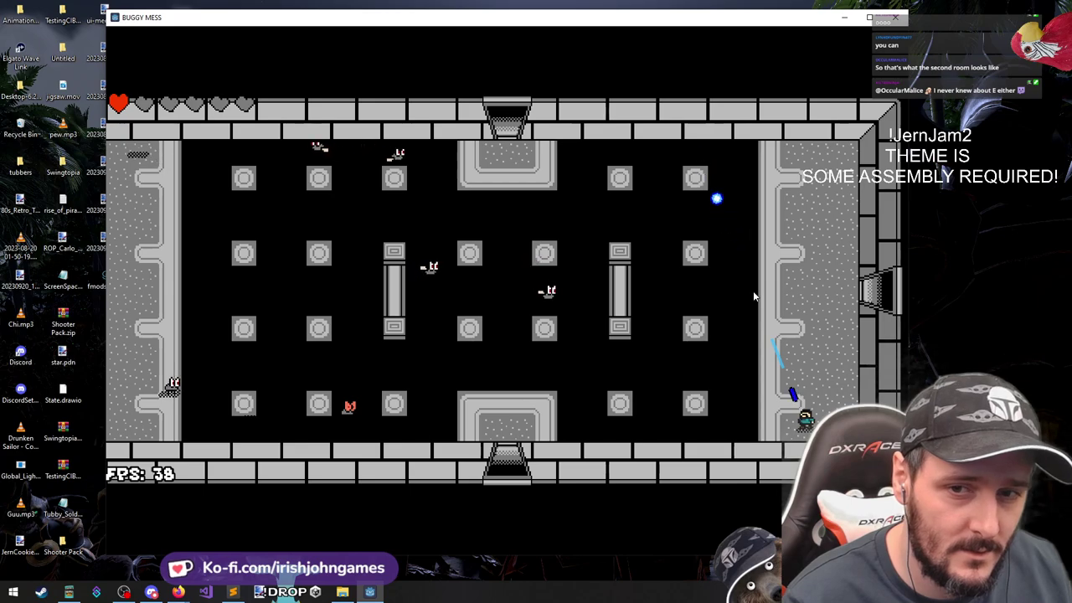
Back away northeast toward the east wall and shoot west at the enemies crossing the pit
{"action": "key", "text": "w"}
{"action": "key", "text": "d"}
{"action": "left_click", "coordinate": [714, 370]}
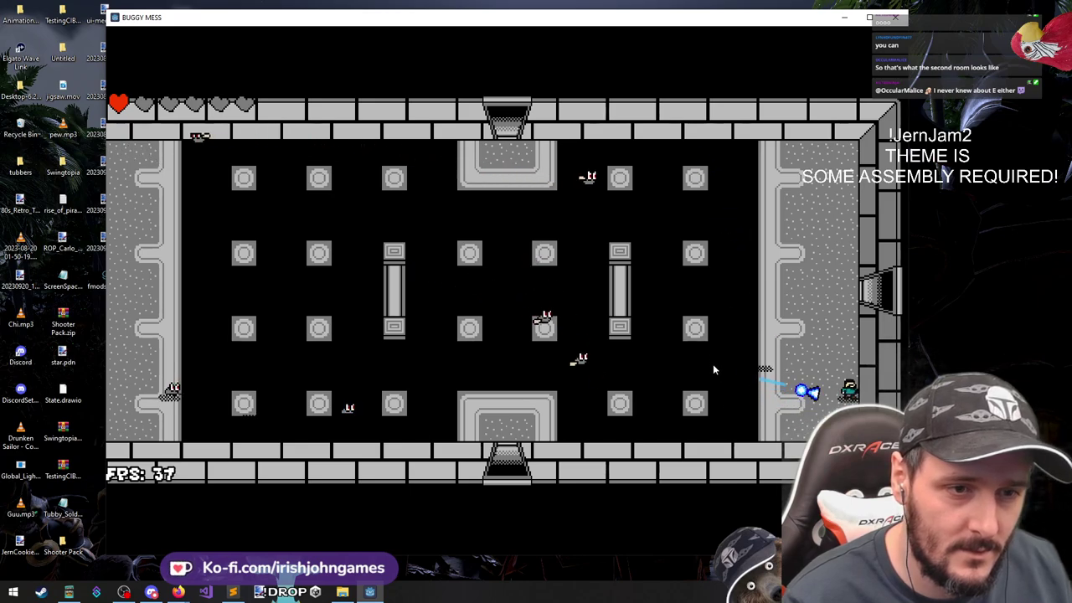
{"action": "left_click", "coordinate": [725, 326]}
{"action": "left_click", "coordinate": [732, 318]}
{"action": "key", "text": "s"}
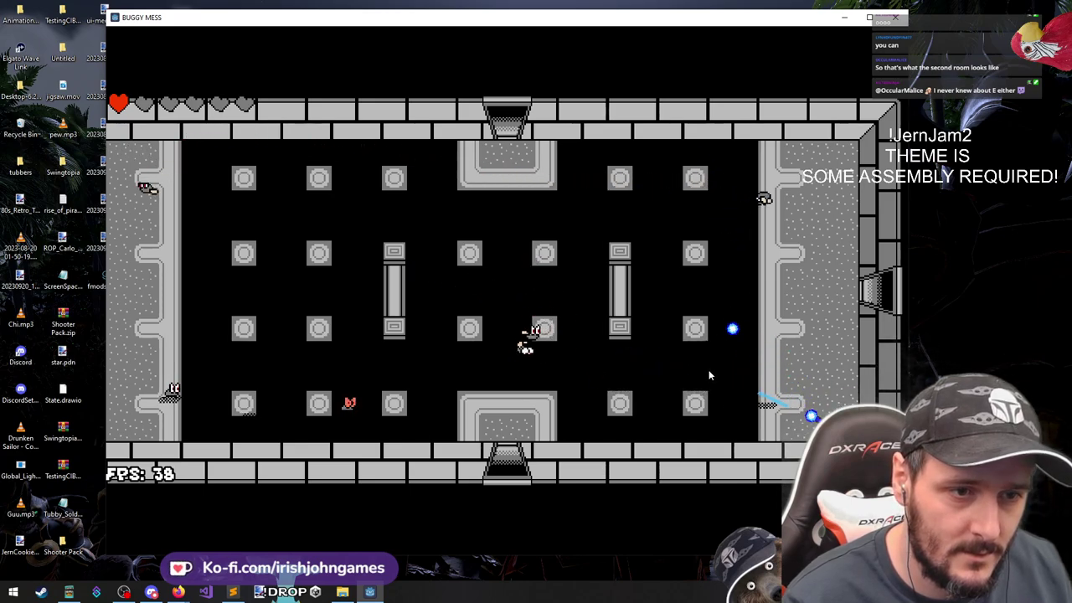
{"action": "left_click", "coordinate": [711, 363]}
{"action": "left_click", "coordinate": [707, 357]}
{"action": "left_click", "coordinate": [705, 339]}
{"action": "key", "text": "w"}
{"action": "left_click", "coordinate": [694, 285]}
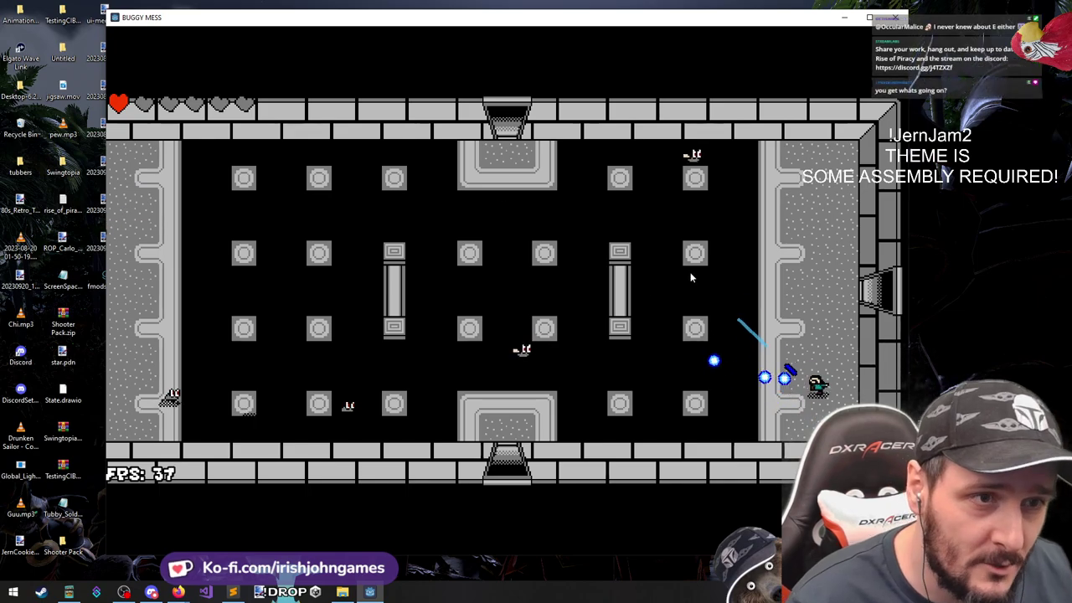
{"action": "key", "text": "a"}
{"action": "left_click", "coordinate": [693, 233]}
{"action": "left_click", "coordinate": [619, 237]}
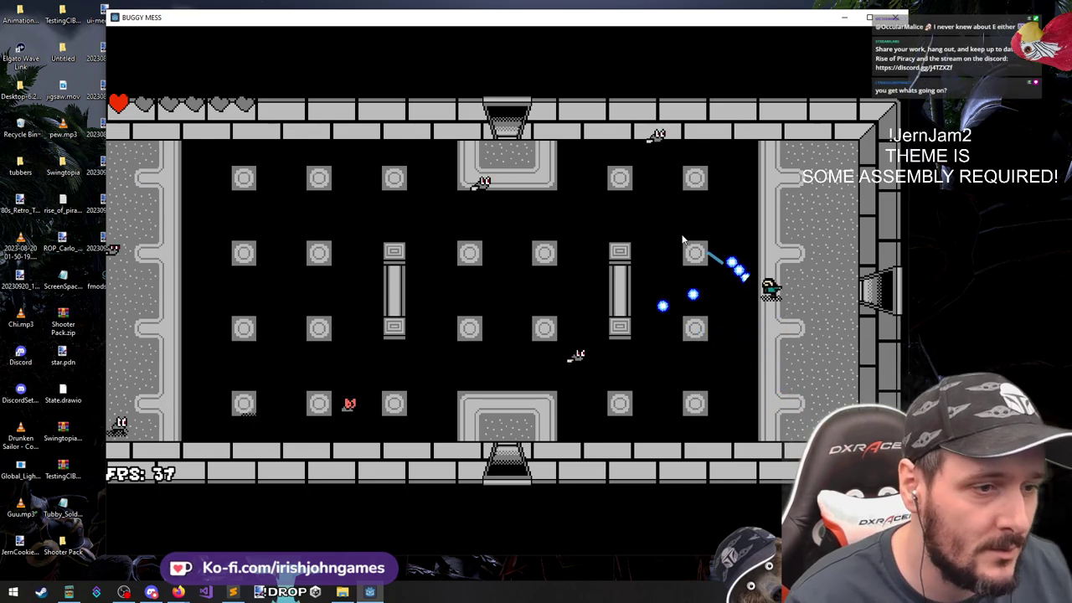
{"action": "key", "text": "s"}
{"action": "left_click", "coordinate": [639, 128]}
{"action": "key", "text": "w"}
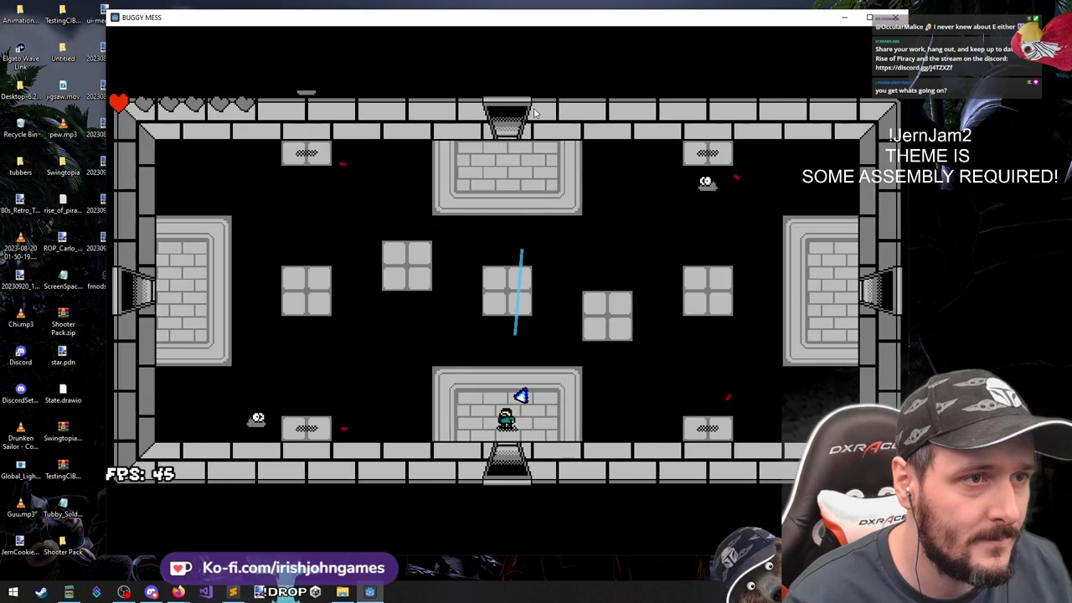
{"action": "left_click", "coordinate": [660, 451]}
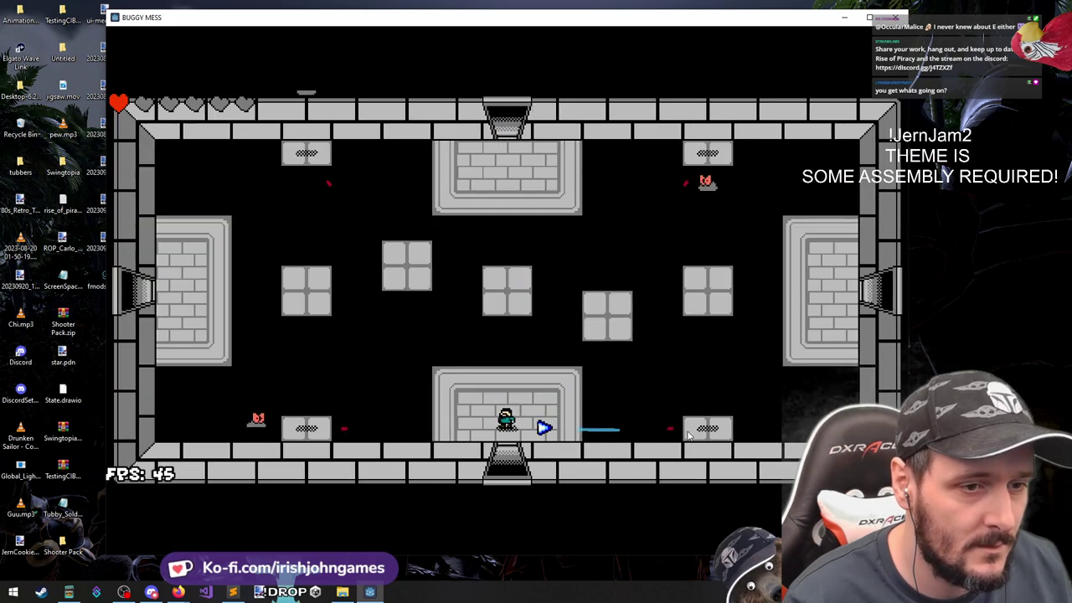
{"action": "key", "text": "w"}
{"action": "key", "text": "d"}
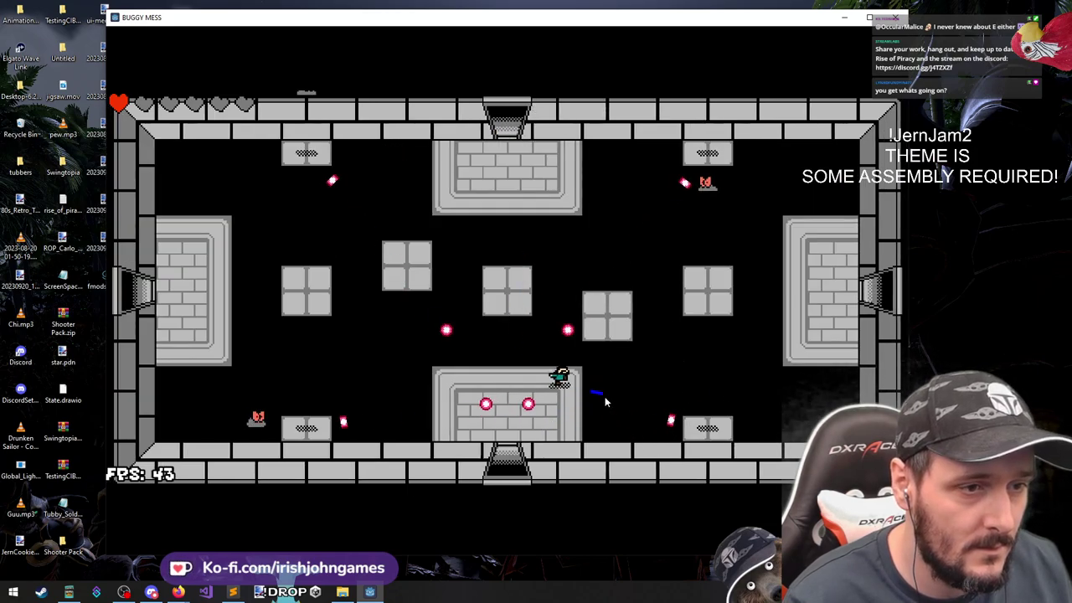
{"action": "key", "text": "w"}
{"action": "key", "text": "w"}
{"action": "left_click", "coordinate": [692, 207]}
{"action": "key", "text": "d"}
{"action": "left_click", "coordinate": [690, 184]}
{"action": "key", "text": "w"}
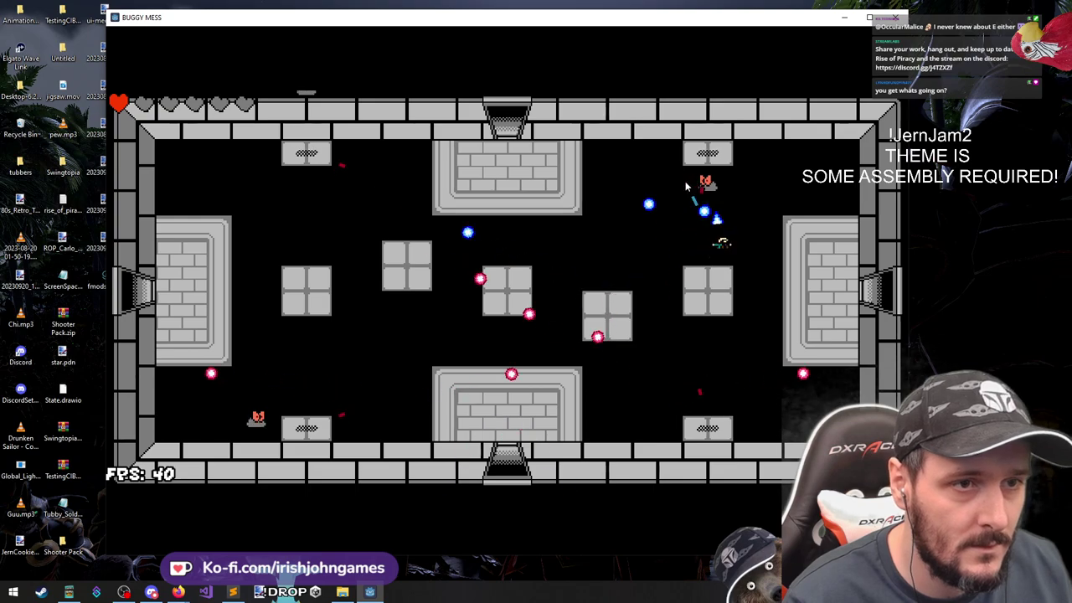
{"action": "left_click", "coordinate": [691, 180]}
{"action": "key", "text": "s"}
{"action": "left_click", "coordinate": [693, 175]}
{"action": "key", "text": "d"}
{"action": "left_click", "coordinate": [700, 166]}
{"action": "left_click", "coordinate": [700, 165]}
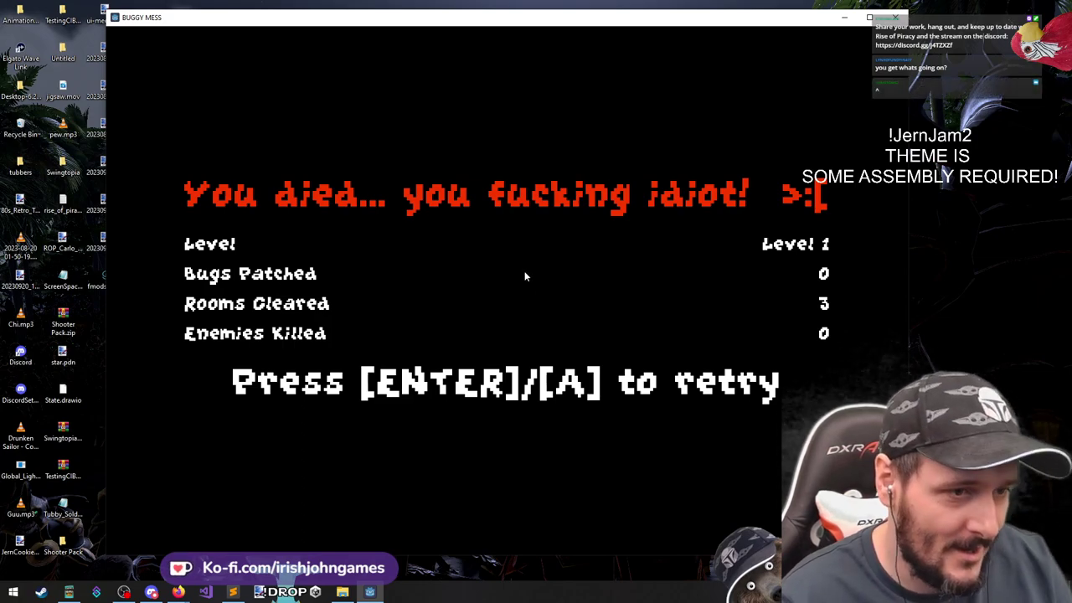
{"action": "key", "text": "Return"}
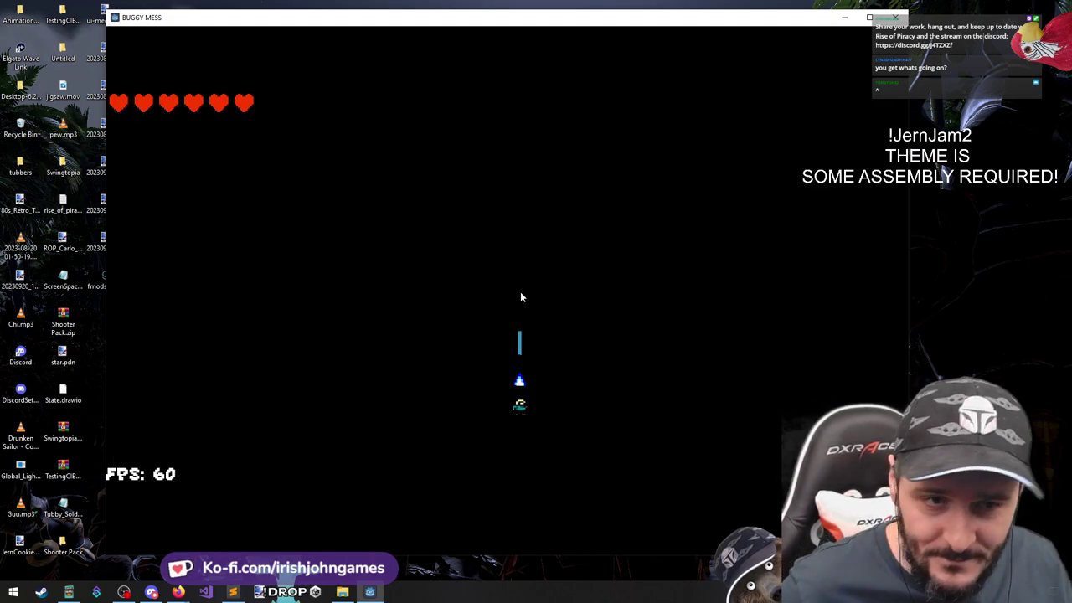
{"action": "key", "text": "w"}
{"action": "key", "text": "a"}
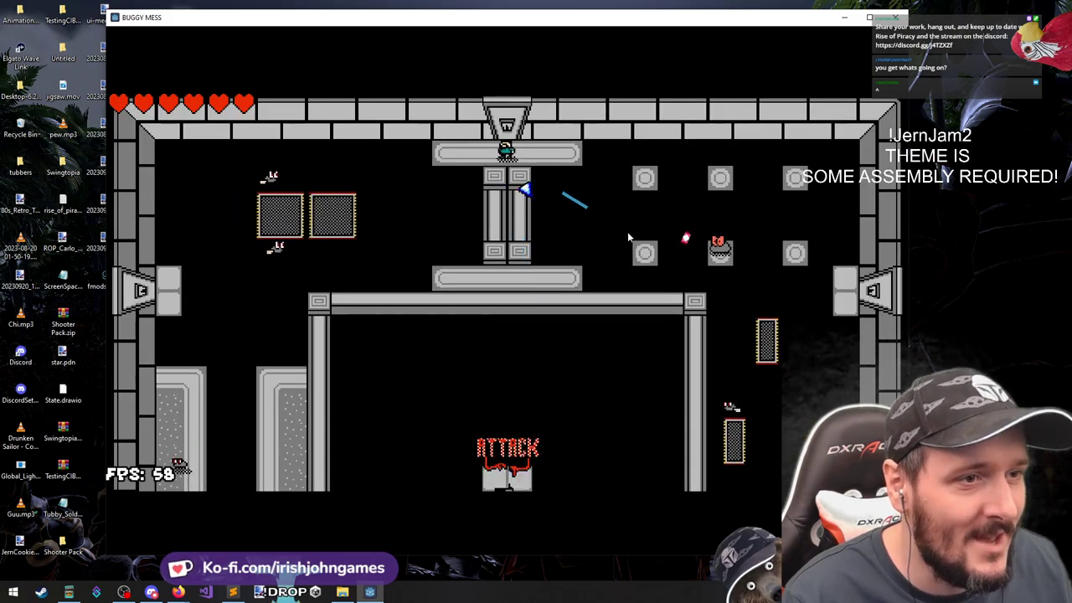
{"action": "key", "text": "d"}
{"action": "key", "text": "s"}
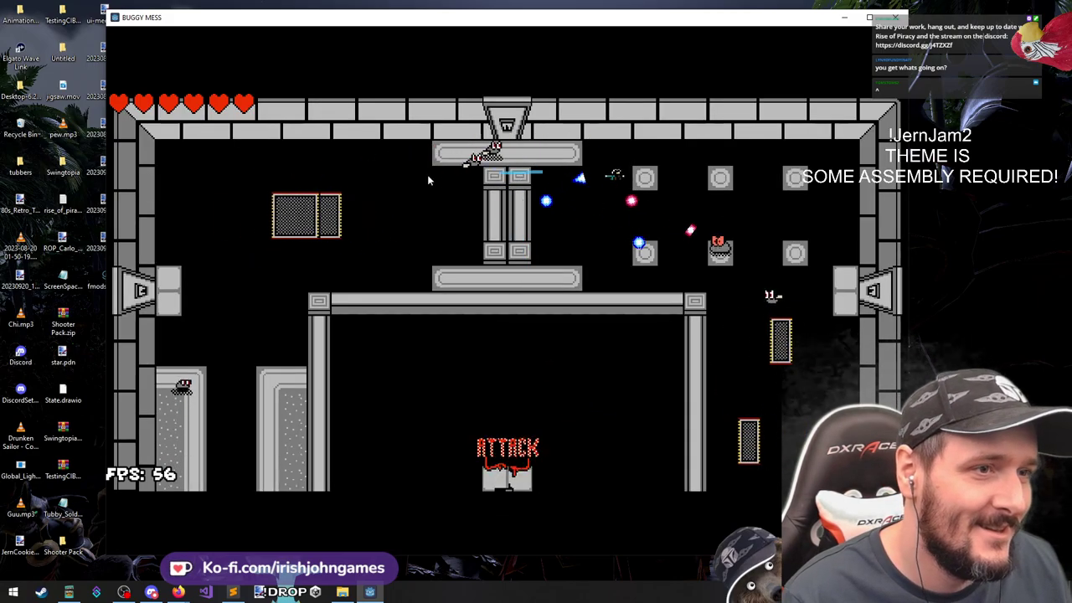
{"action": "key", "text": "a"}
{"action": "left_click", "coordinate": [624, 120]}
{"action": "left_click", "coordinate": [656, 189]}
{"action": "left_click", "coordinate": [662, 190]}
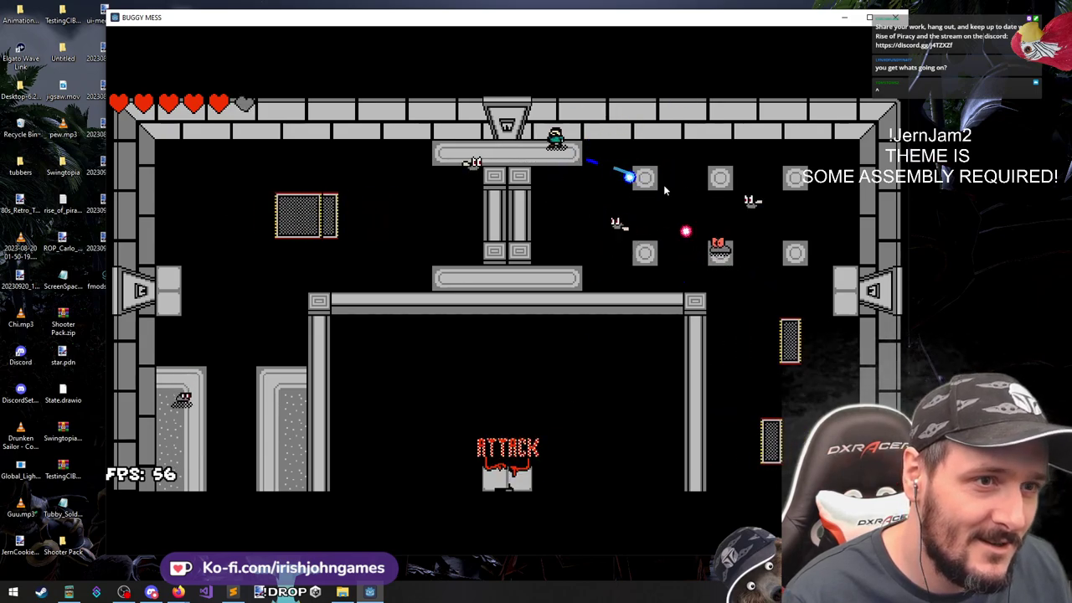
{"action": "left_click", "coordinate": [664, 188]}
{"action": "key", "text": "a"}
{"action": "left_click", "coordinate": [469, 173]}
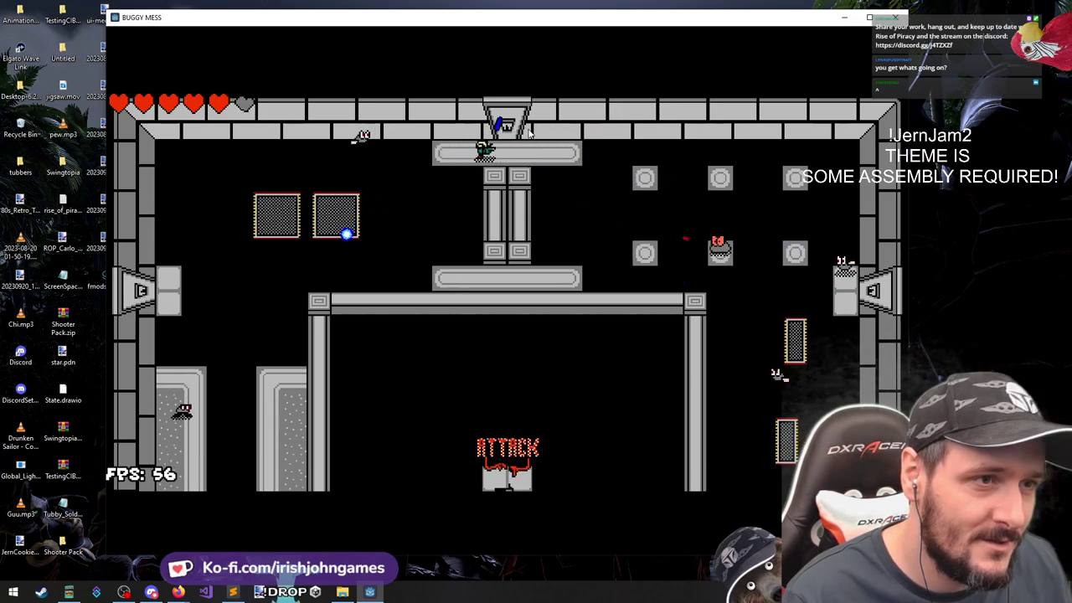
{"action": "left_click", "coordinate": [550, 167]}
{"action": "key", "text": "a"}
{"action": "key", "text": "w"}
{"action": "left_click", "coordinate": [583, 176]}
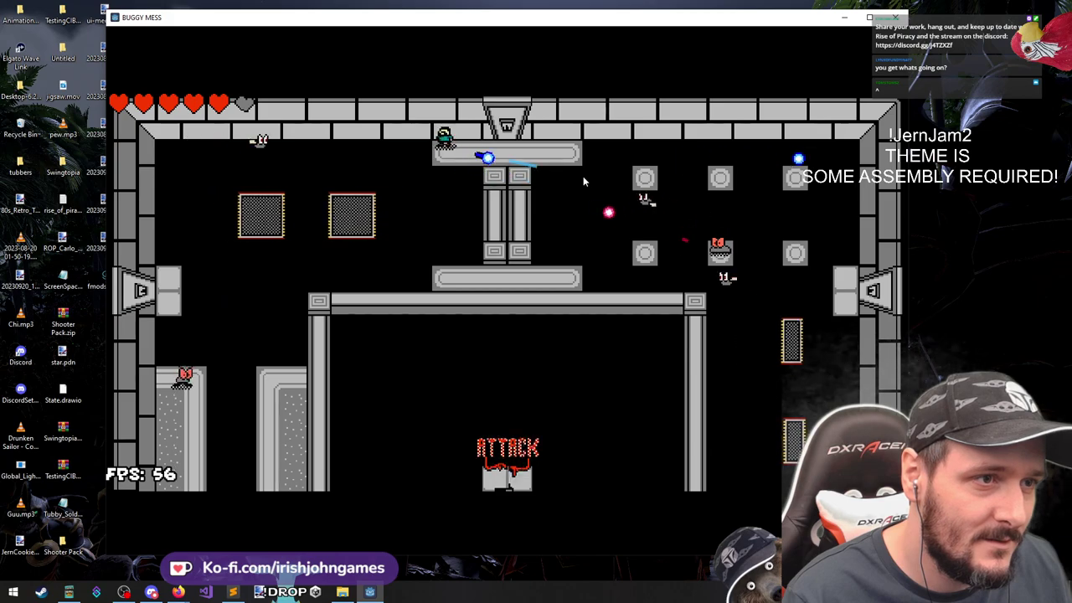
{"action": "left_click", "coordinate": [457, 213]}
{"action": "key", "text": "d"}
{"action": "left_click", "coordinate": [245, 144]}
{"action": "left_click", "coordinate": [335, 197]}
{"action": "left_click", "coordinate": [431, 287]}
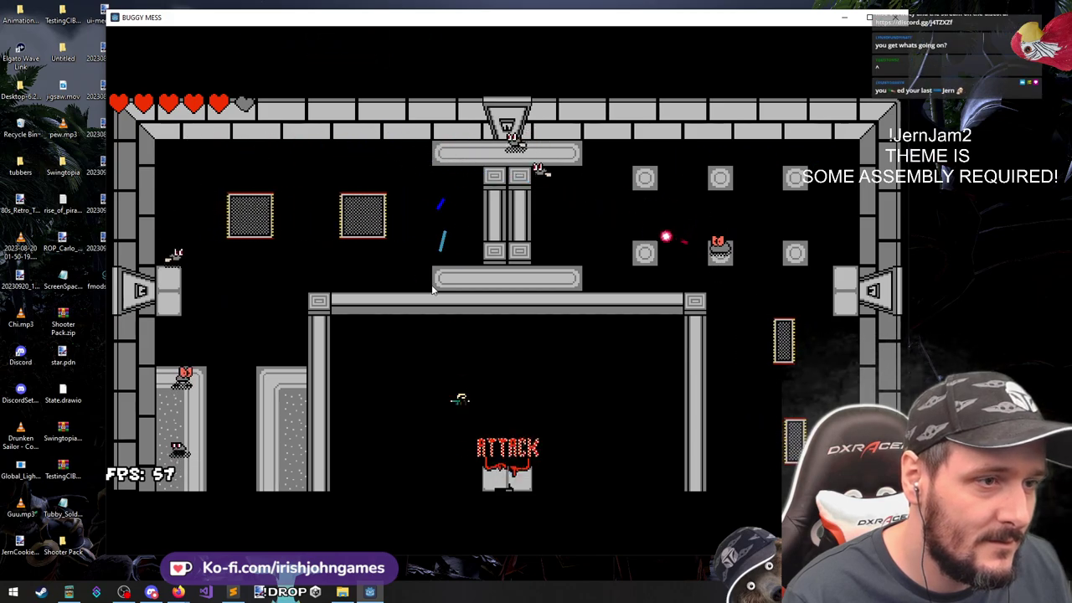
{"action": "left_click", "coordinate": [432, 290]}
{"action": "left_click", "coordinate": [432, 290]}
{"action": "left_click", "coordinate": [434, 290]}
{"action": "left_click", "coordinate": [510, 466]}
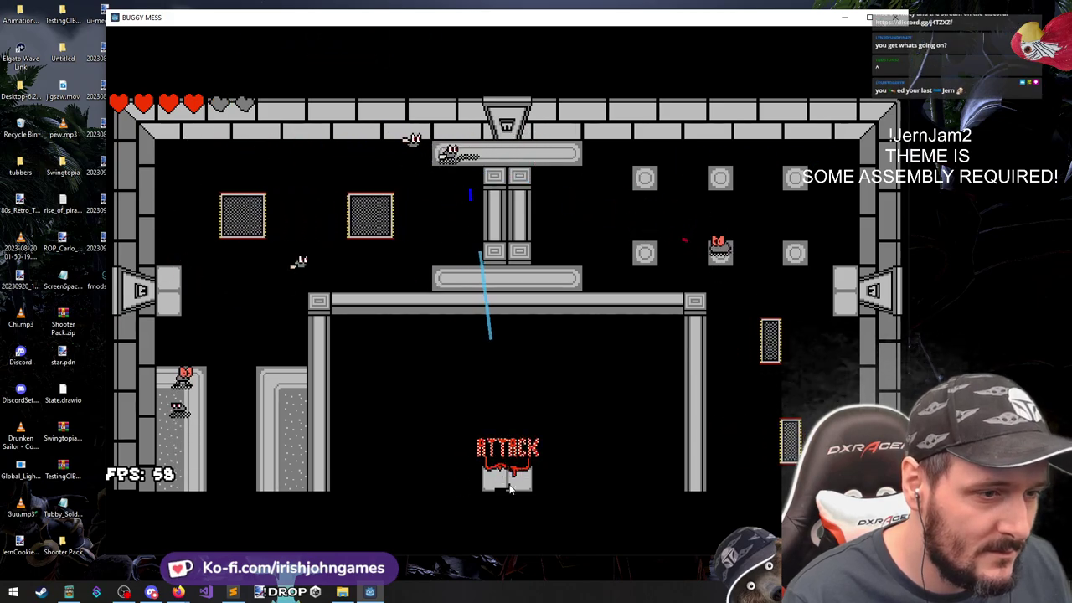
{"action": "left_click", "coordinate": [512, 469]}
{"action": "left_click", "coordinate": [512, 468]}
{"action": "left_click", "coordinate": [515, 414]}
{"action": "key", "text": "a"}
{"action": "left_click", "coordinate": [515, 404]}
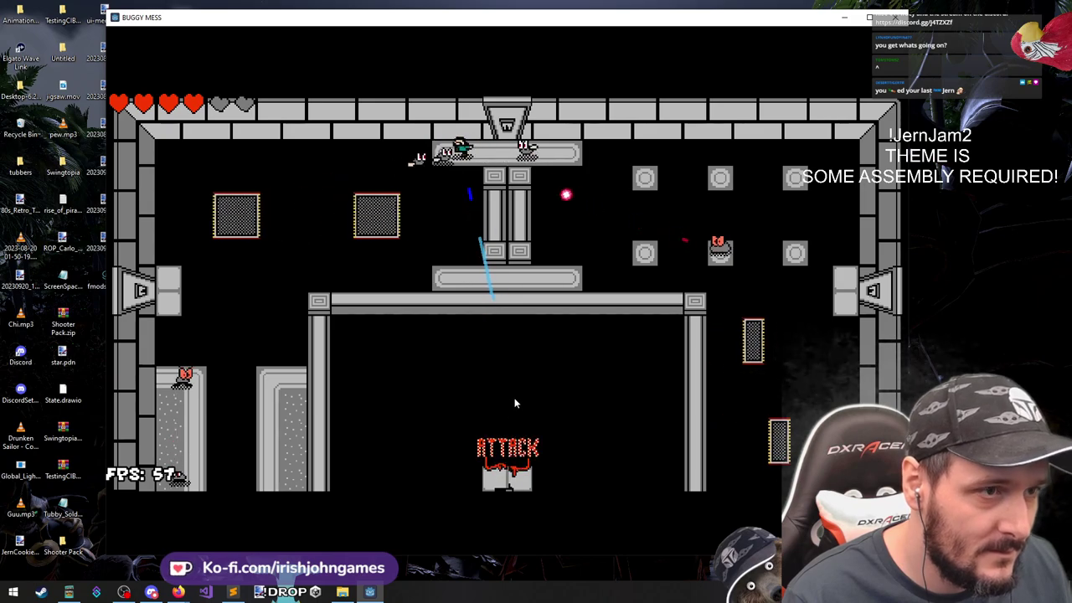
{"action": "left_click", "coordinate": [514, 402]}
{"action": "left_click", "coordinate": [506, 425]}
{"action": "left_click", "coordinate": [510, 473]}
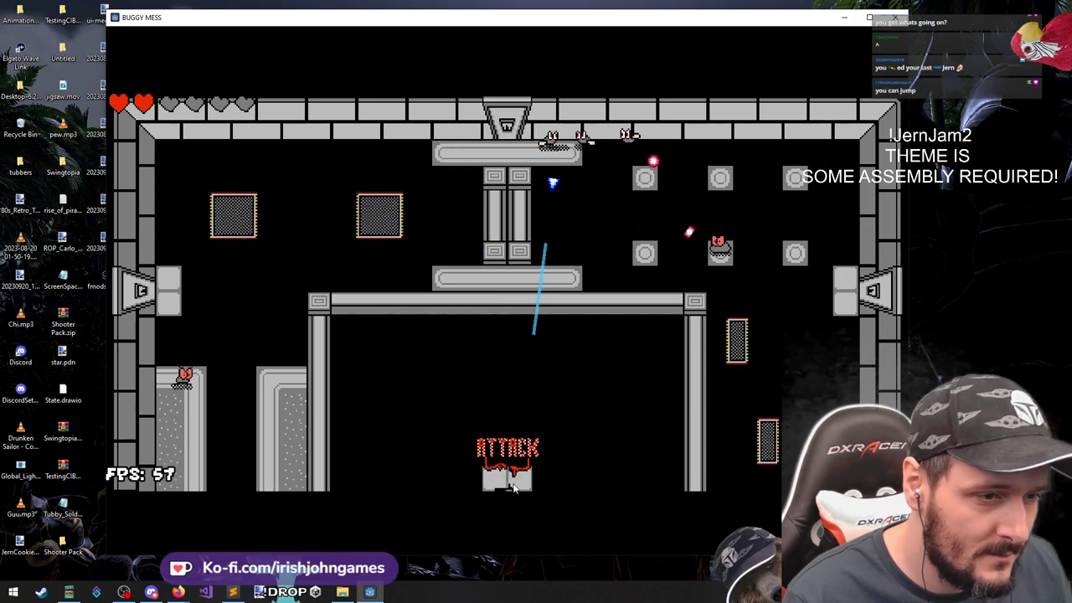
{"action": "left_click", "coordinate": [512, 482]}
{"action": "left_click", "coordinate": [511, 482]}
{"action": "left_click", "coordinate": [611, 210]}
{"action": "key", "text": "a"}
{"action": "left_click", "coordinate": [616, 201]}
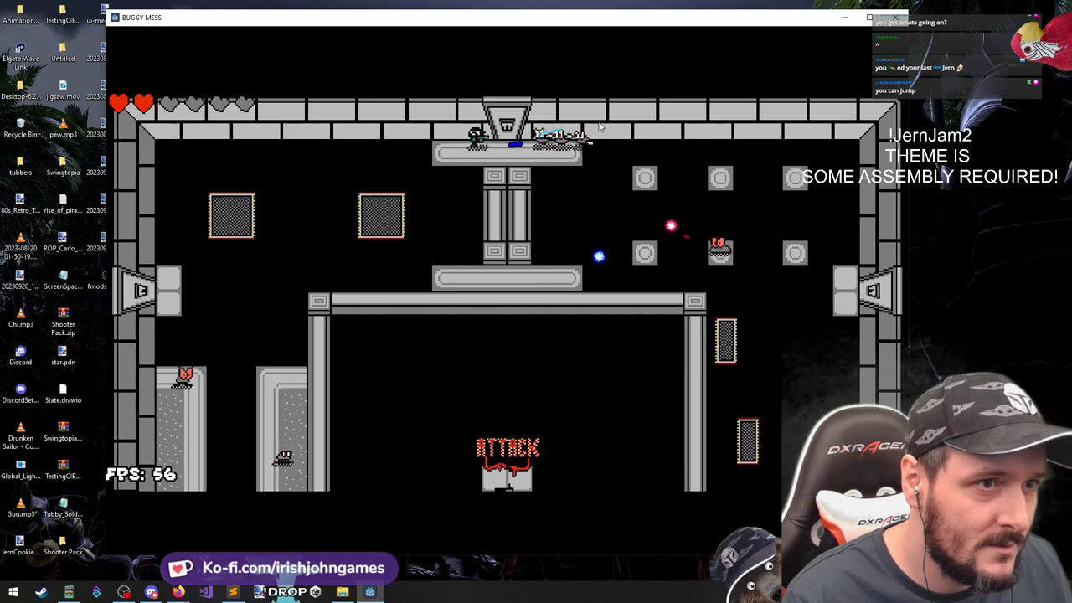
{"action": "left_click", "coordinate": [623, 149]}
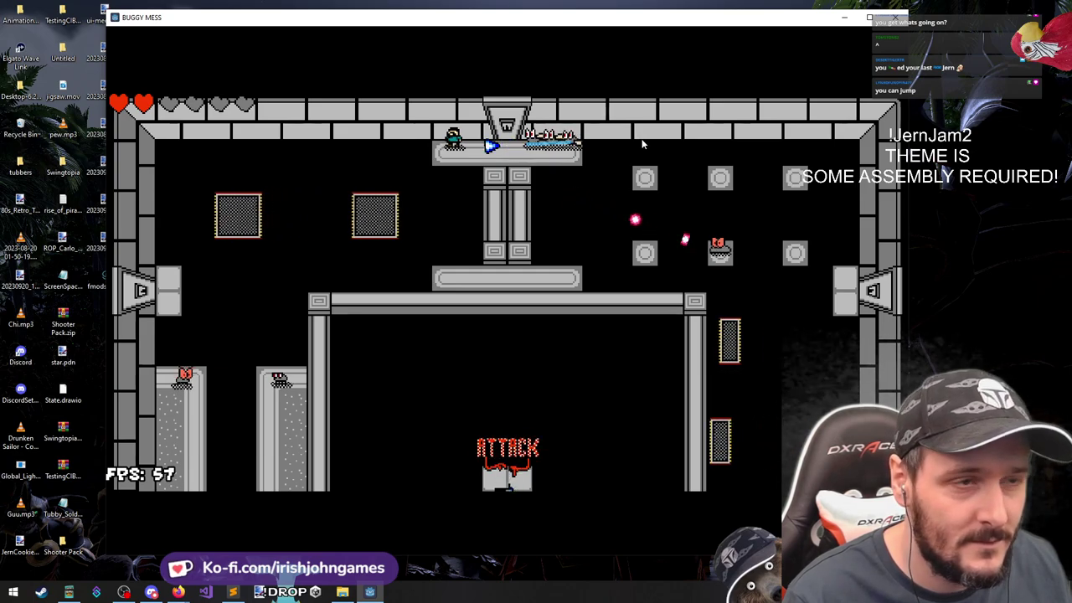
{"action": "key", "text": "space"}
{"action": "key", "text": "space"}
{"action": "key", "text": "d"}
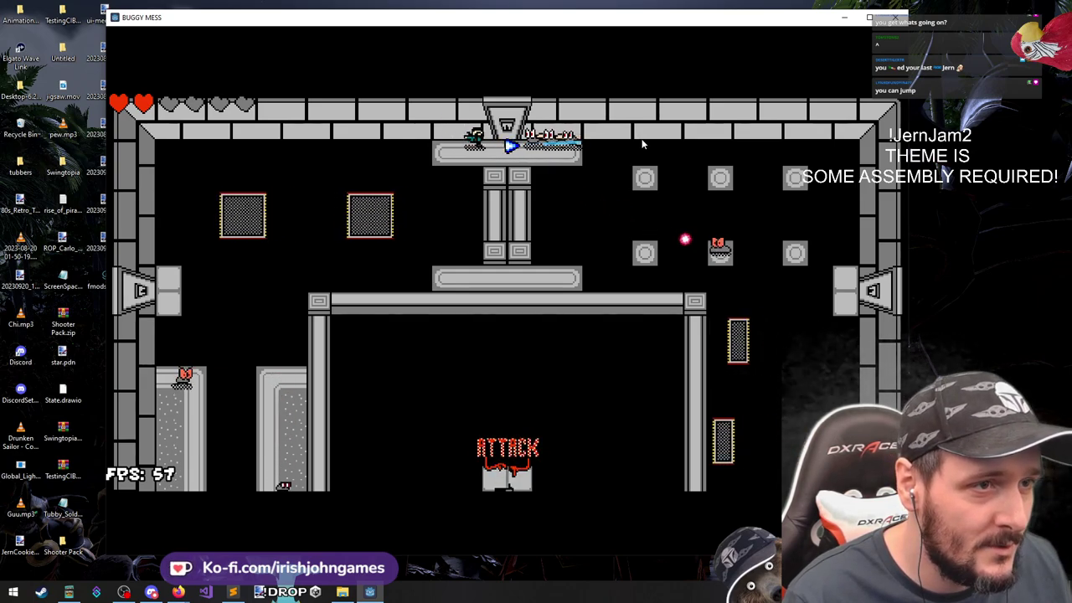
{"action": "key", "text": "Right"}
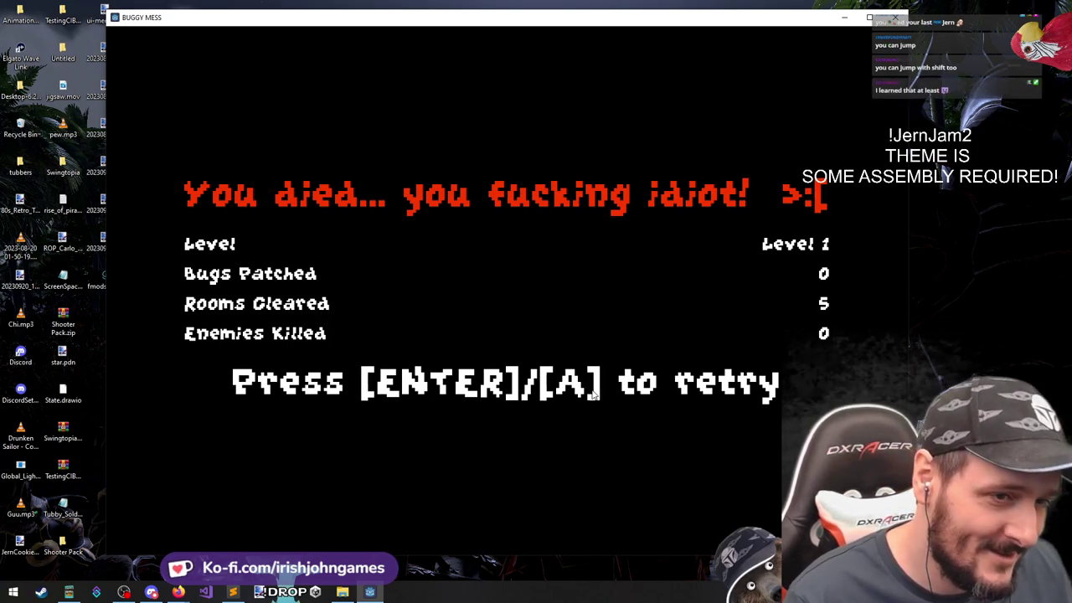
{"action": "key", "text": "Return"}
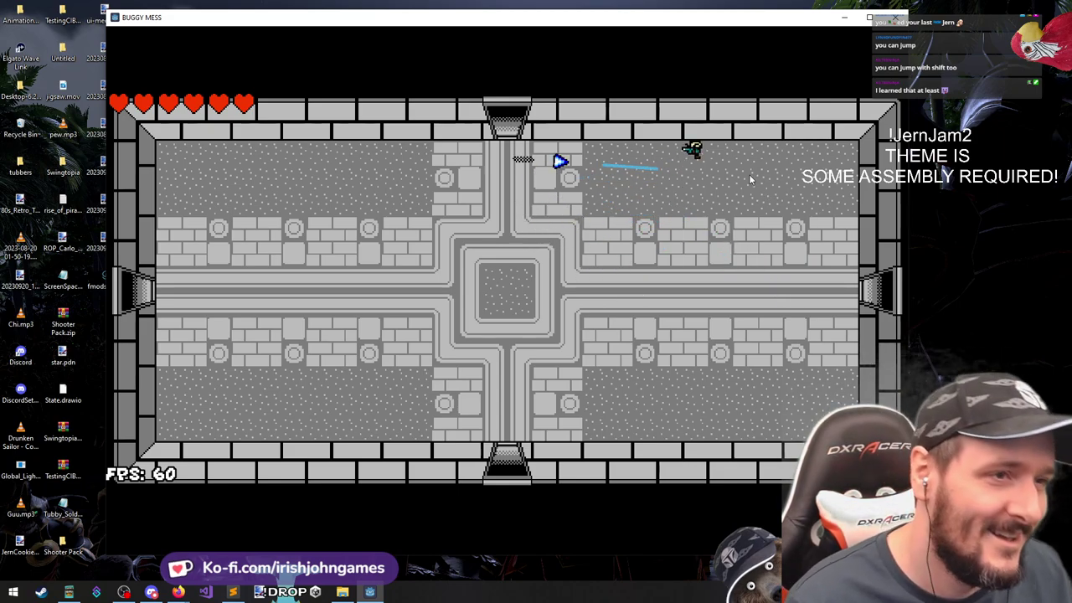
{"action": "key", "text": "w"}
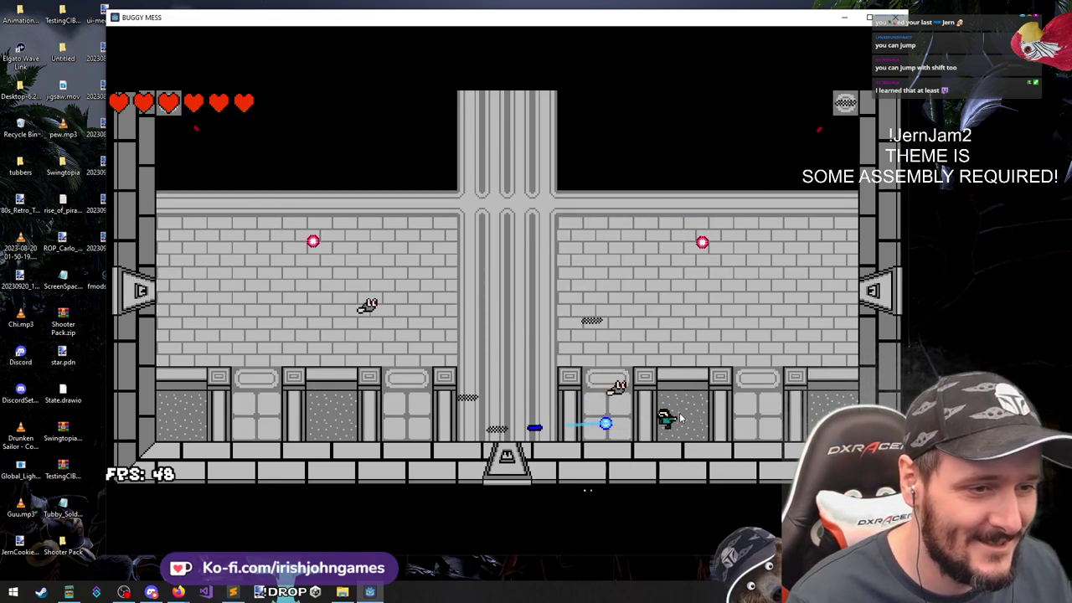
{"action": "left_click", "coordinate": [586, 390]}
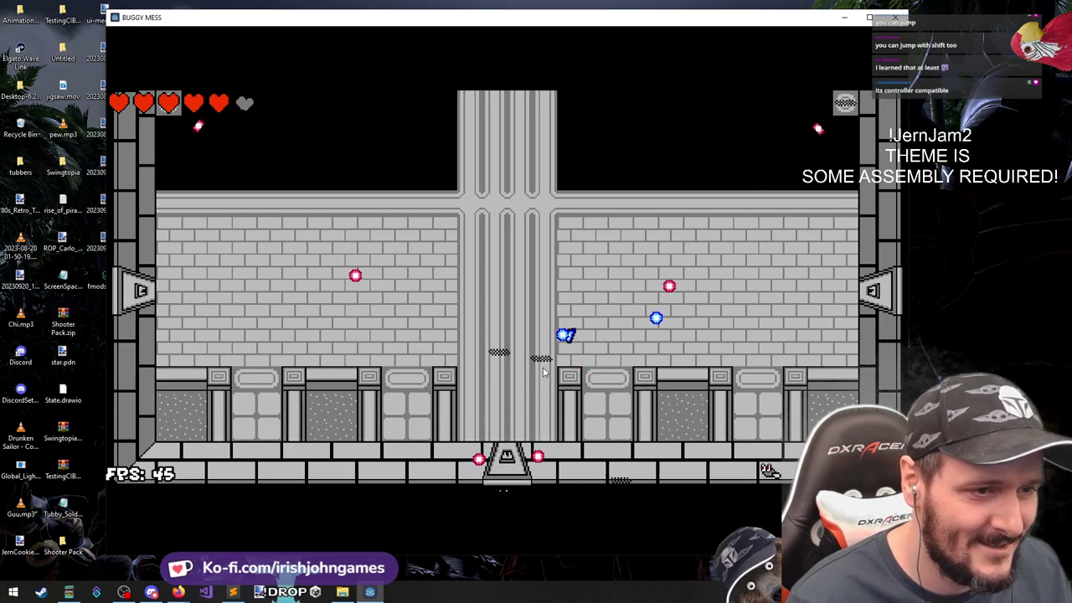
{"action": "left_click", "coordinate": [536, 384]}
{"action": "left_click", "coordinate": [570, 397]}
{"action": "left_click", "coordinate": [553, 319]}
{"action": "left_click", "coordinate": [497, 190]}
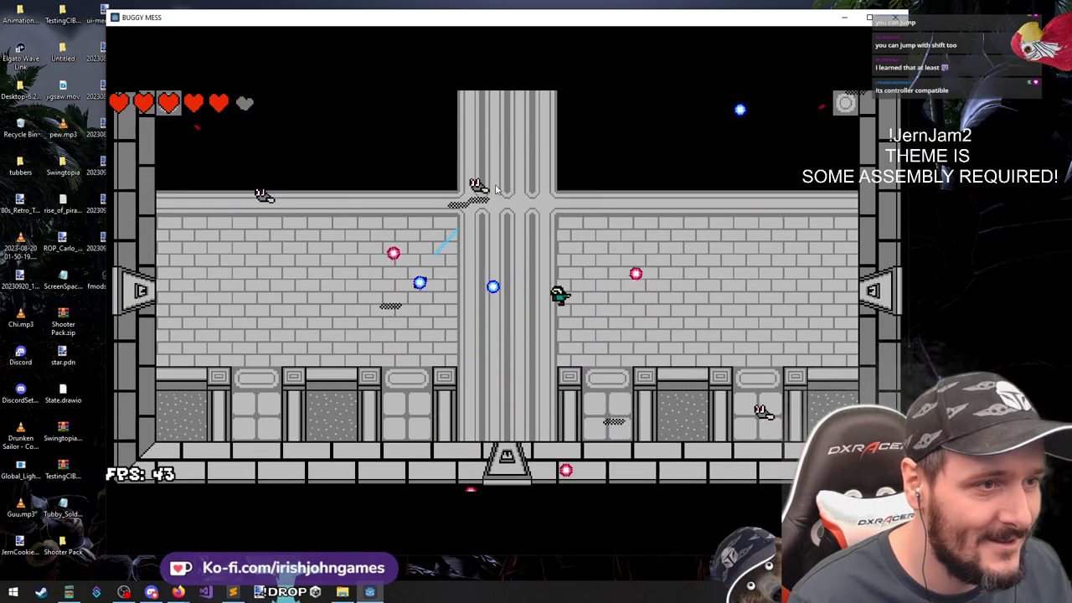
{"action": "left_click", "coordinate": [520, 196]}
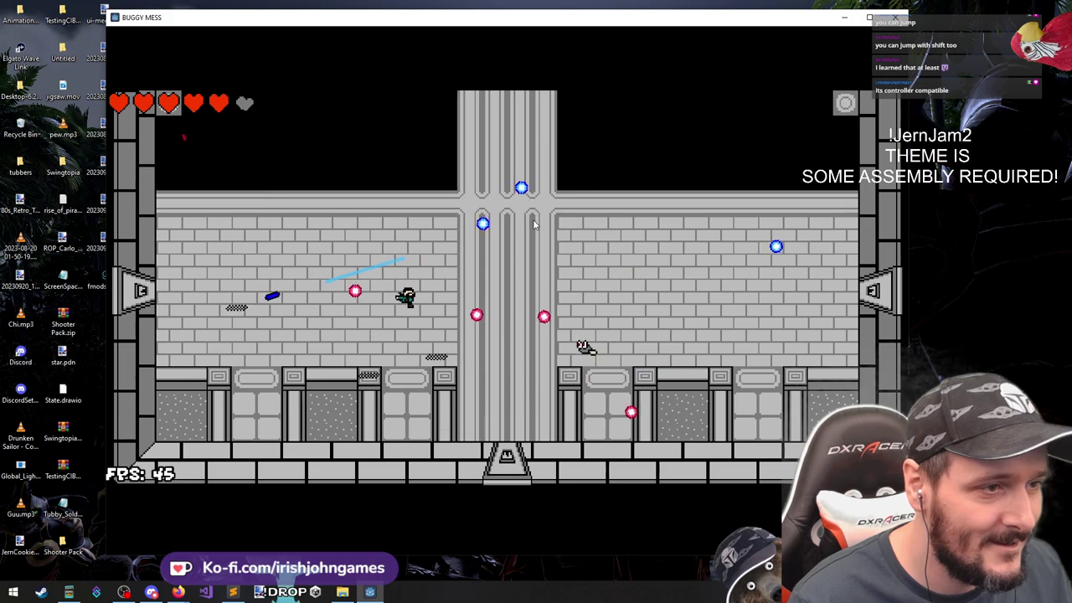
{"action": "left_click", "coordinate": [375, 334]}
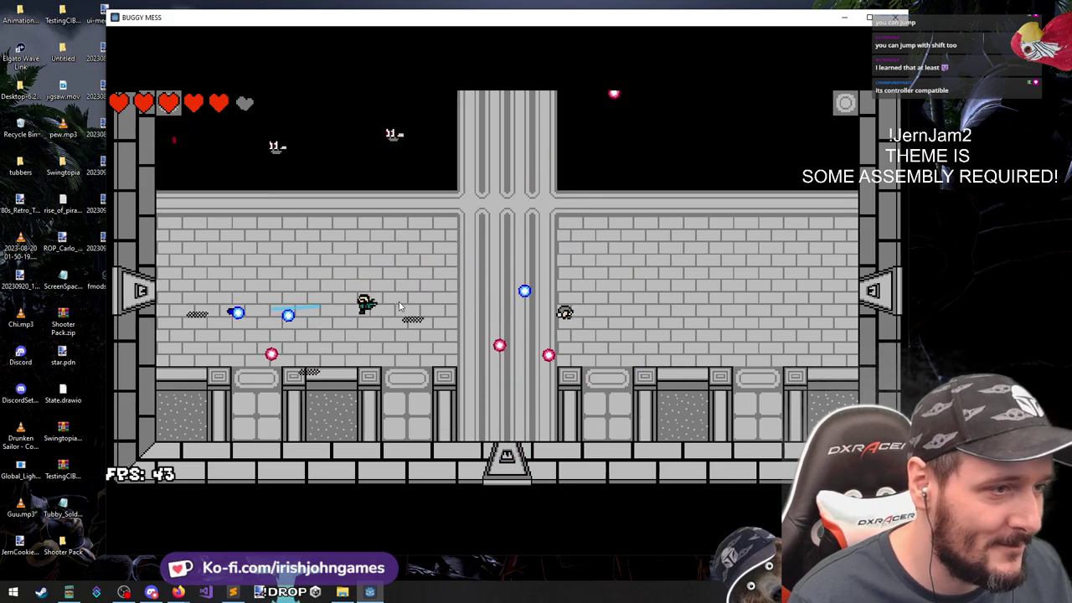
{"action": "left_click", "coordinate": [381, 258]}
{"action": "left_click", "coordinate": [323, 208]}
{"action": "left_click", "coordinate": [224, 287]}
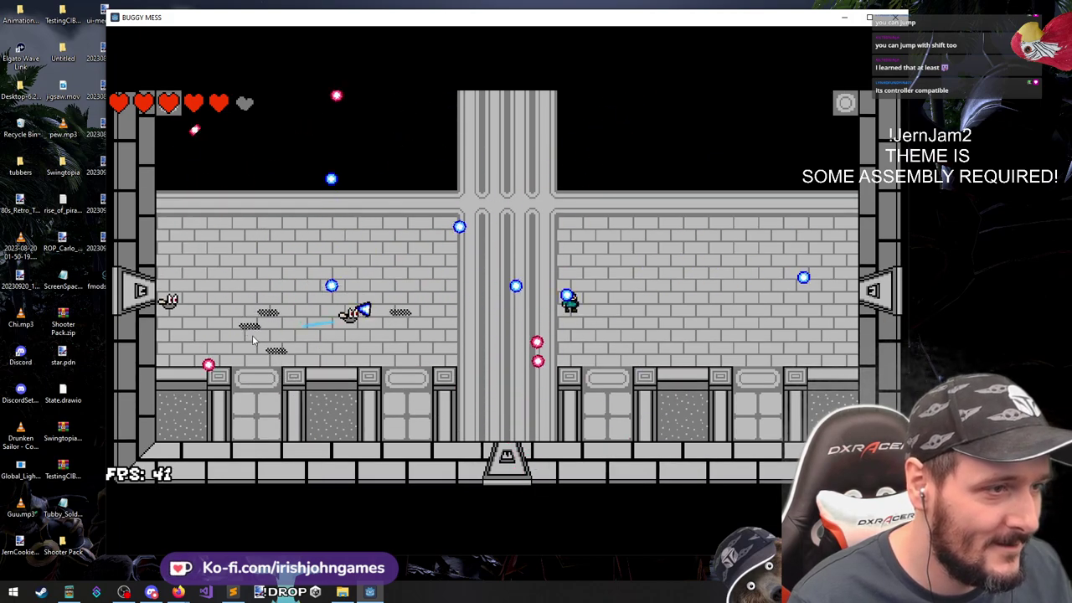
{"action": "left_click", "coordinate": [253, 336]}
{"action": "left_click", "coordinate": [255, 337]}
{"action": "key", "text": "d"}
{"action": "left_click", "coordinate": [272, 330]}
{"action": "left_click", "coordinate": [289, 321]}
{"action": "key", "text": "s"}
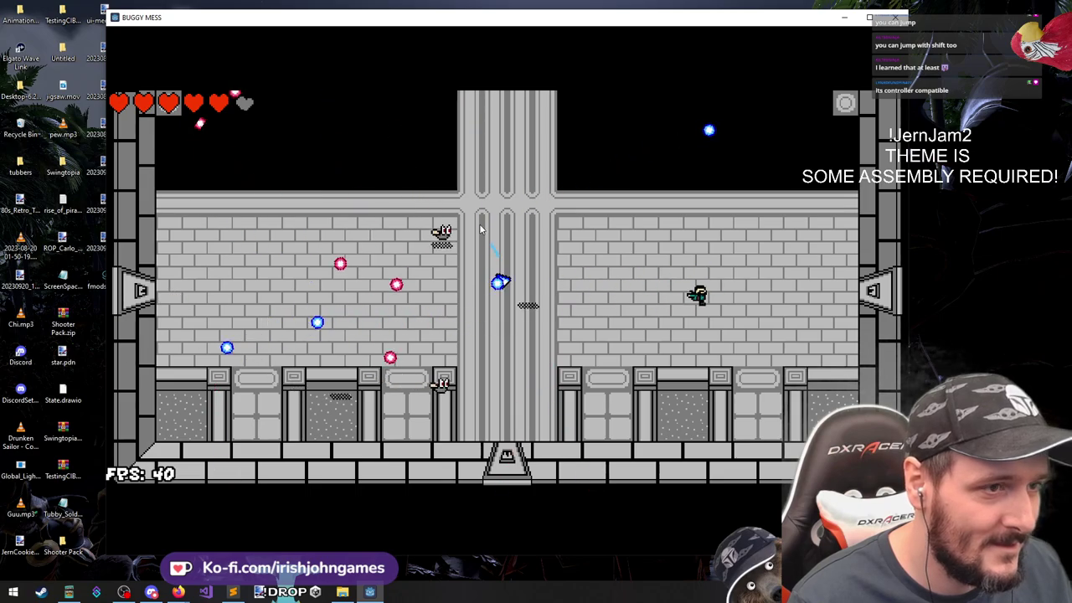
{"action": "left_click", "coordinate": [452, 369]}
{"action": "key", "text": "w"}
{"action": "key", "text": "a"}
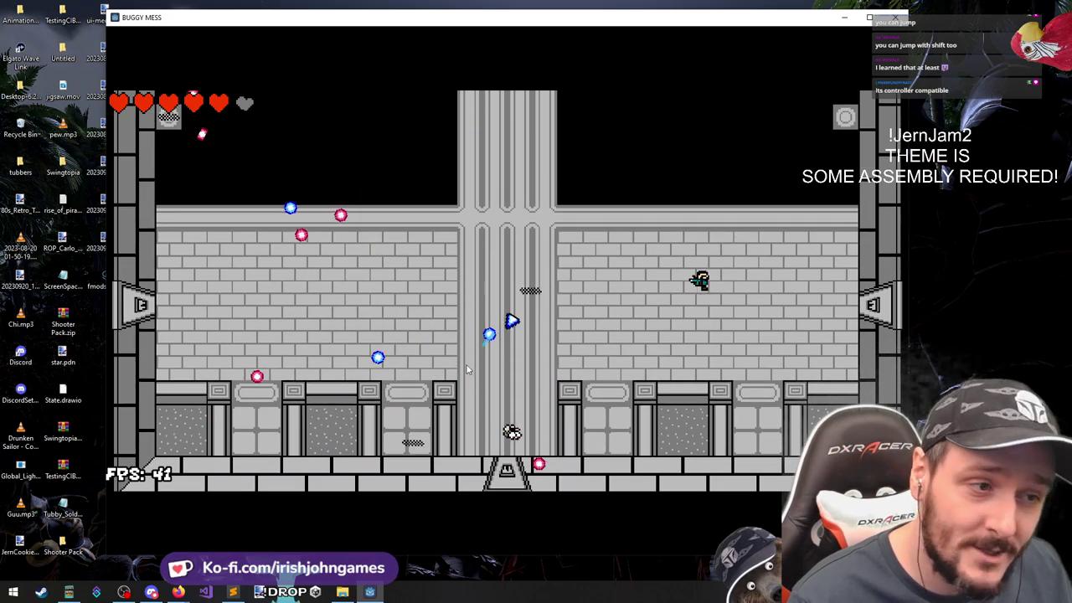
{"action": "key", "text": "a"}
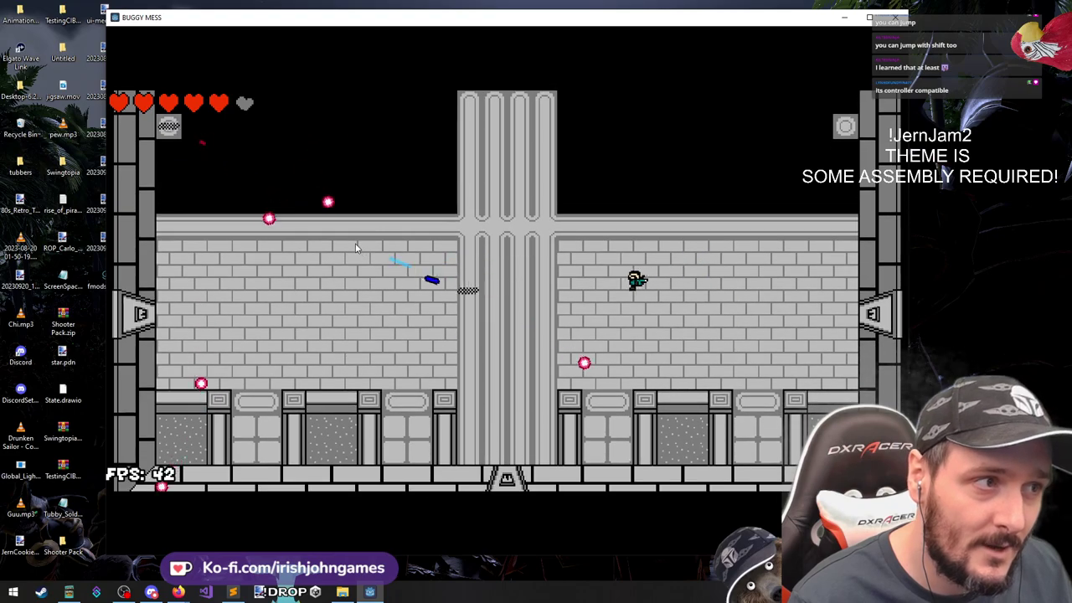
{"action": "key", "text": "a"}
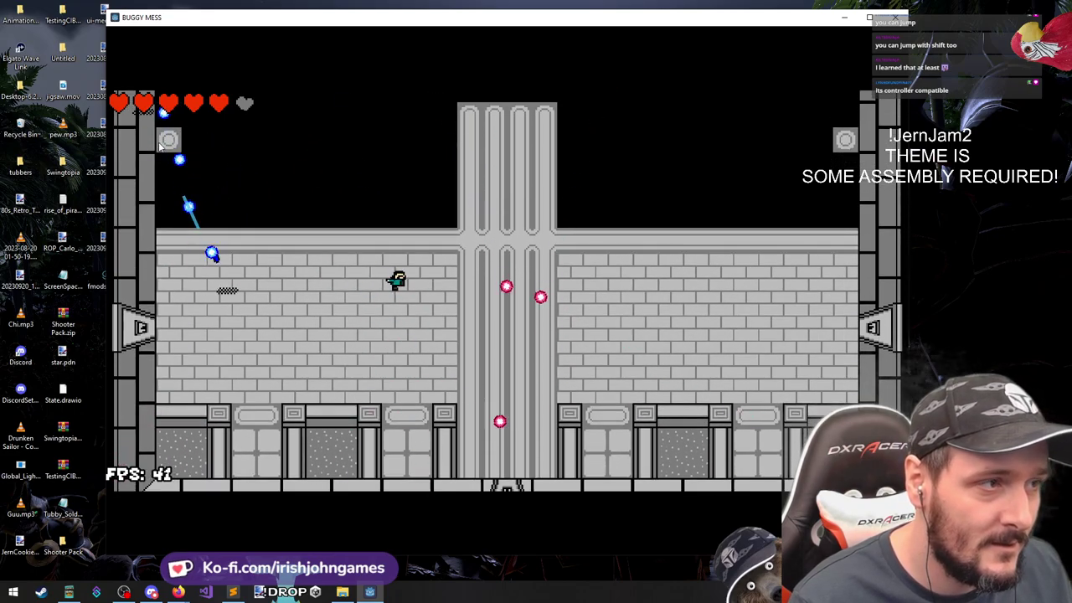
{"action": "key", "text": "d"}
{"action": "key", "text": "s"}
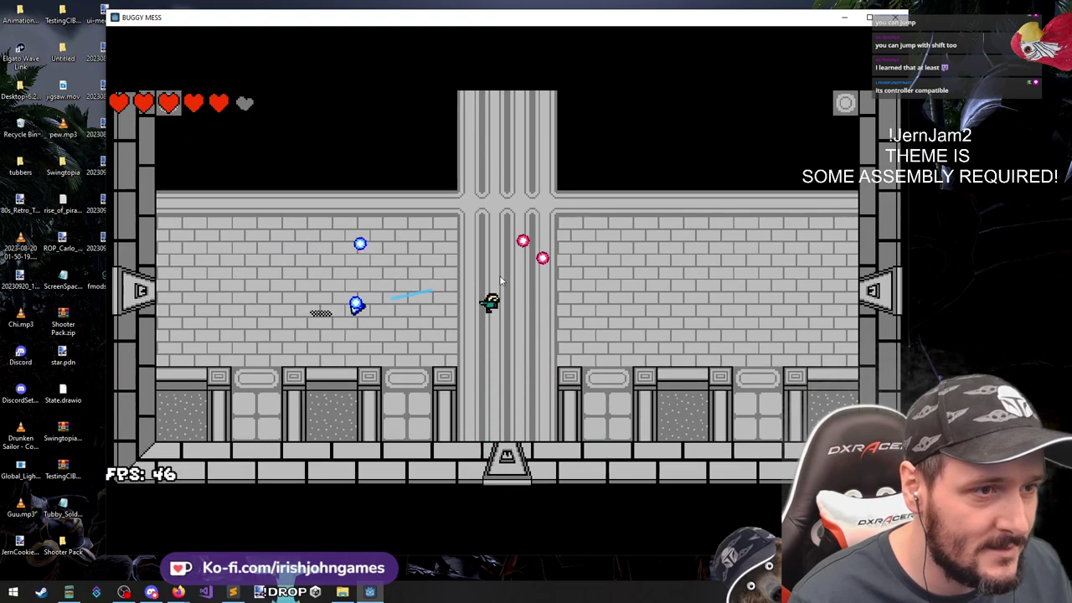
{"action": "key", "text": "d"}
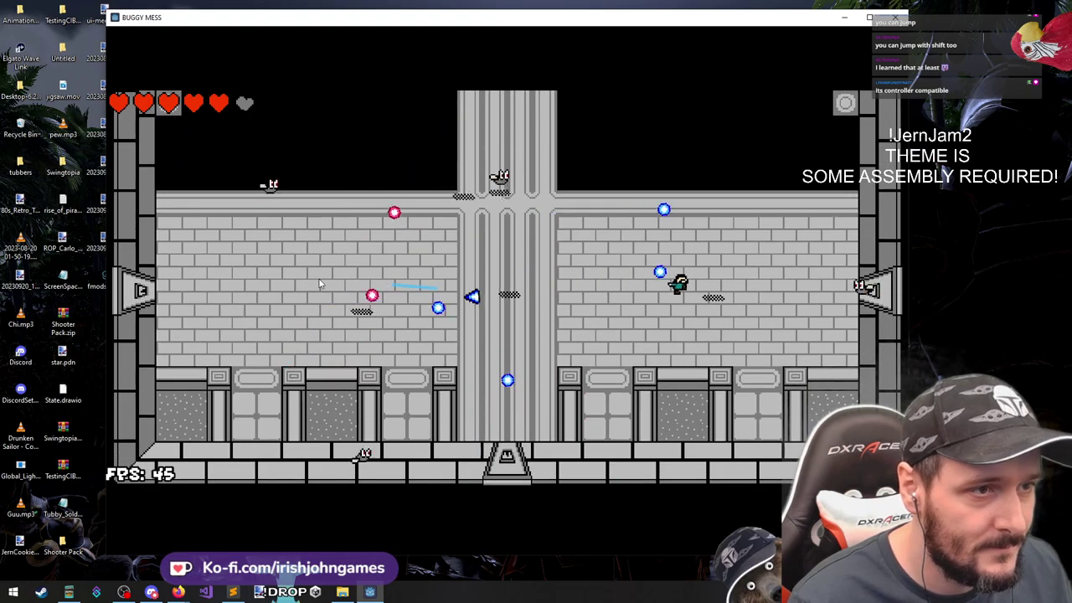
Dodge around the central walkway while shooting at the flying enemies over the room's western brick floor
{"action": "key", "text": "s"}
{"action": "key", "text": "a"}
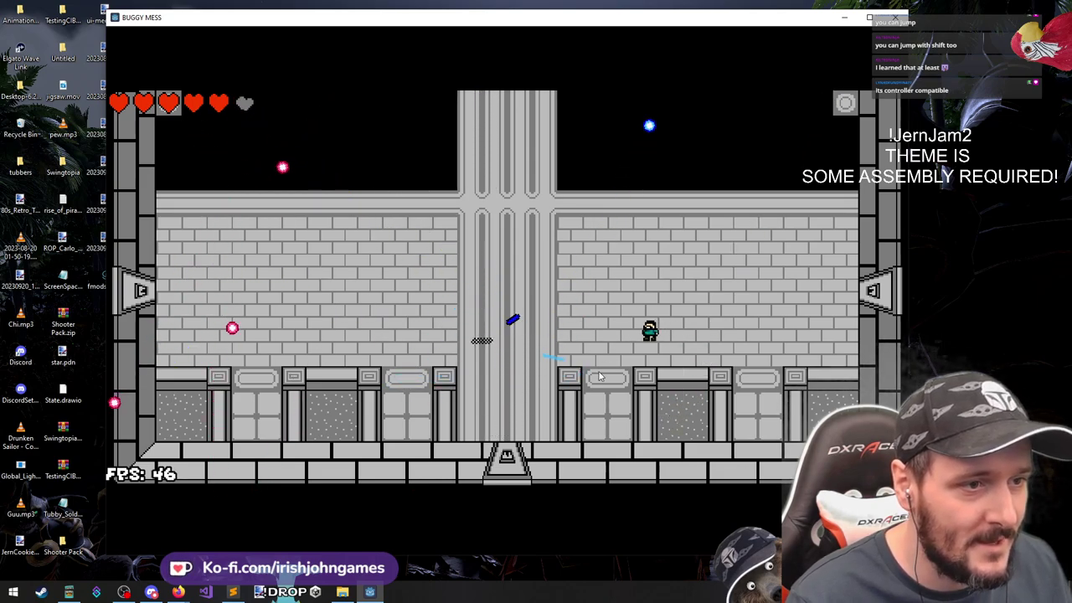
{"action": "key", "text": "w"}
{"action": "key", "text": "a"}
{"action": "left_click", "coordinate": [272, 325]}
{"action": "key", "text": "d"}
{"action": "key", "text": "w"}
{"action": "left_click", "coordinate": [256, 317]}
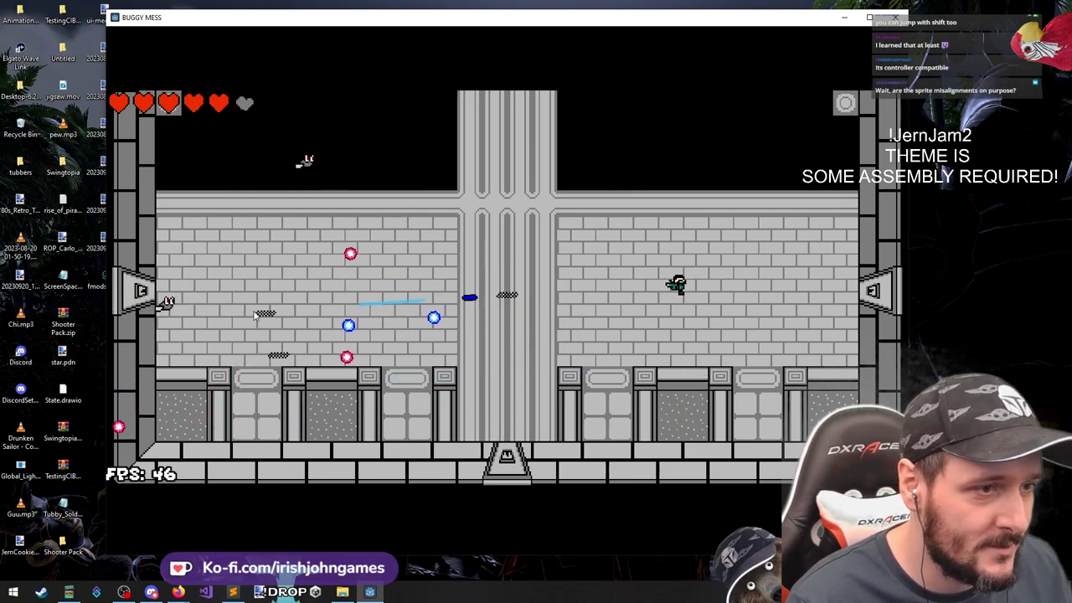
{"action": "left_click", "coordinate": [257, 326]}
{"action": "left_click", "coordinate": [360, 293]}
Shoot at the enemies around the central walkway while evading southwest, and retreat southeast from their bullets
{"action": "key", "text": "s"}
{"action": "key", "text": "a"}
{"action": "left_click", "coordinate": [444, 255]}
{"action": "left_click", "coordinate": [485, 247]}
{"action": "left_click", "coordinate": [537, 261]}
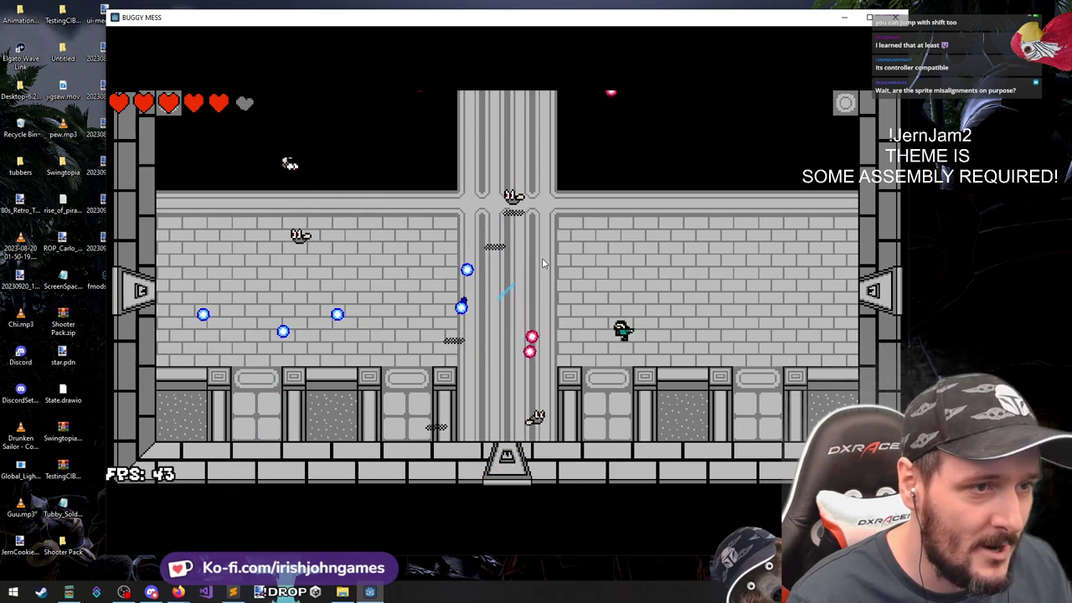
{"action": "key", "text": "d"}
{"action": "key", "text": "s"}
{"action": "key", "text": "d"}
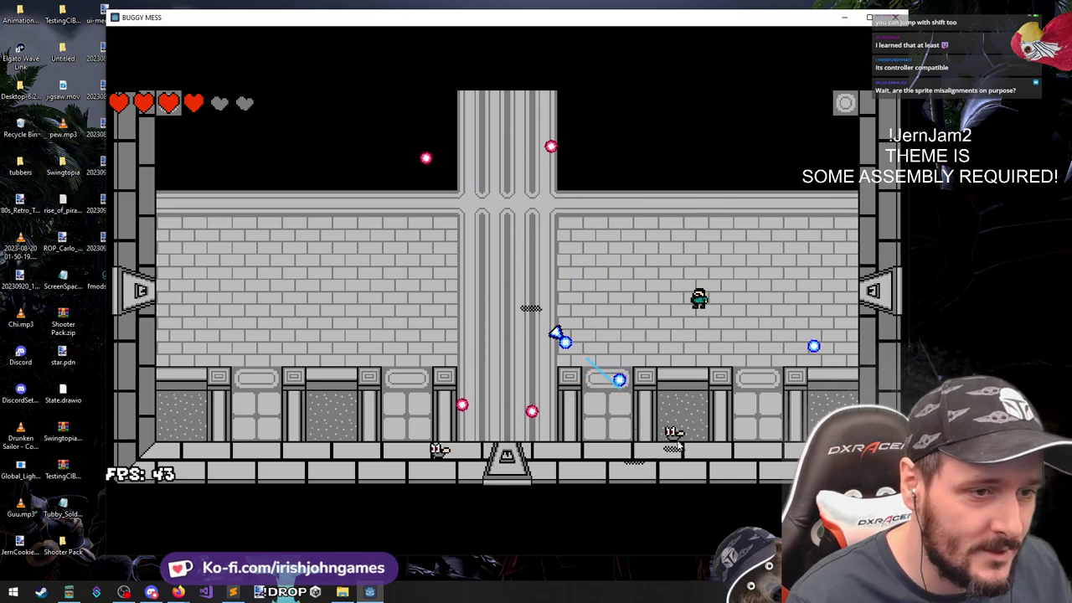
Circle back across the central walkway and push north along it, shooting at the enemies ahead
{"action": "key", "text": "a"}
{"action": "key", "text": "w"}
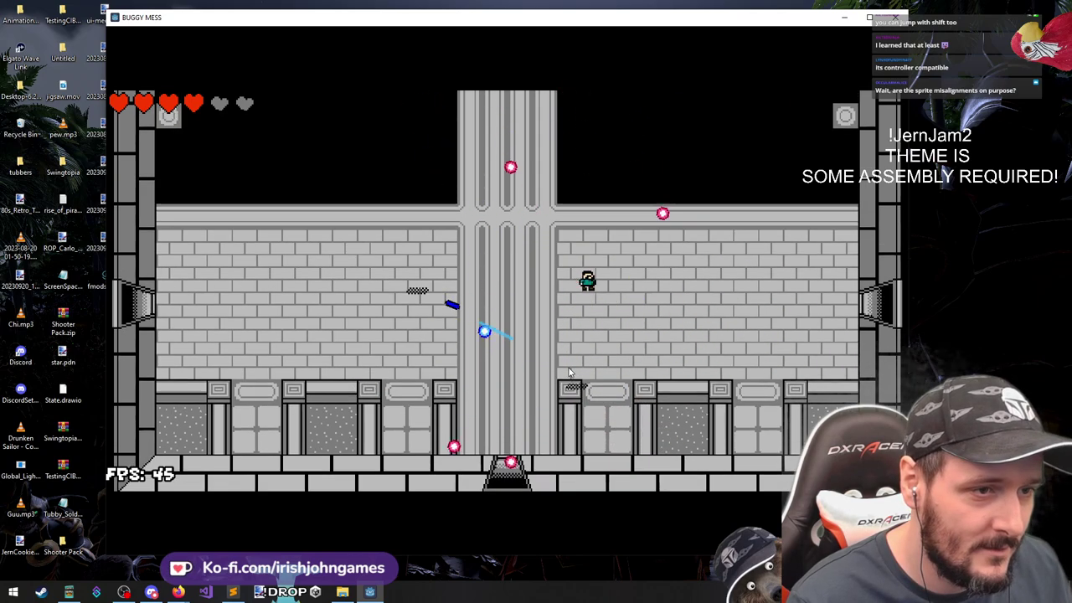
{"action": "key", "text": "s"}
{"action": "left_click", "coordinate": [472, 246]}
{"action": "key", "text": "w"}
{"action": "left_click", "coordinate": [561, 289]}
{"action": "key", "text": "d"}
{"action": "left_click", "coordinate": [503, 158]}
{"action": "key", "text": "w"}
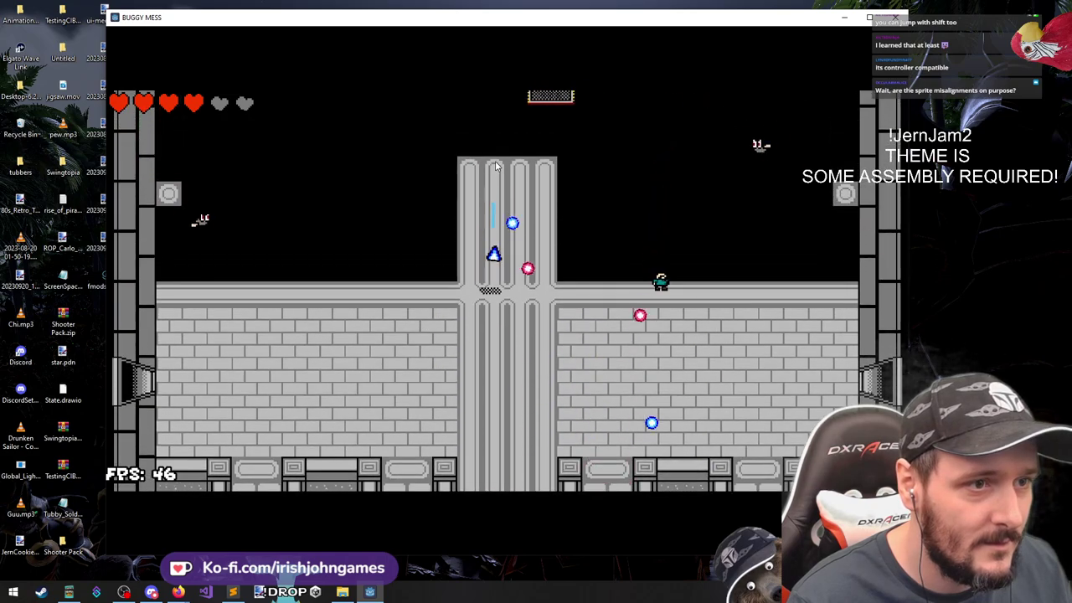
{"action": "left_click", "coordinate": [490, 165]}
{"action": "left_click", "coordinate": [486, 175]}
Retreat to the southwestern part of the room and shoot at the enemies to the northeast
{"action": "key", "text": "s"}
{"action": "key", "text": "a"}
{"action": "key", "text": "s"}
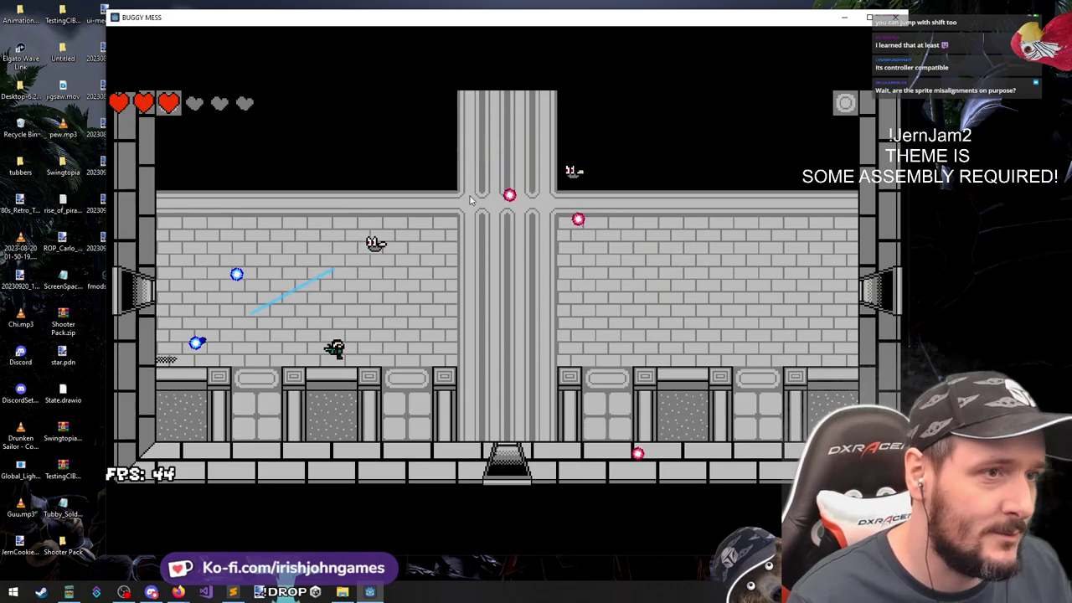
{"action": "key", "text": "d"}
{"action": "left_click", "coordinate": [444, 190]}
{"action": "left_click", "coordinate": [419, 182]}
{"action": "left_click", "coordinate": [469, 186]}
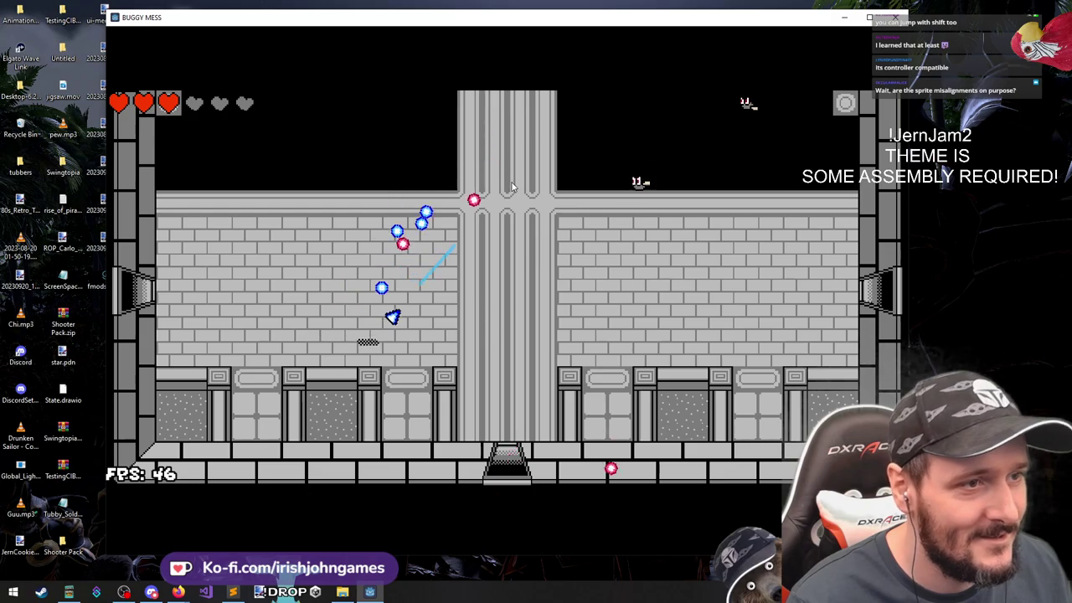
Evade the bullets between the walkway's north end and the western brick floor, returning northeast to the walkway
{"action": "key", "text": "w"}
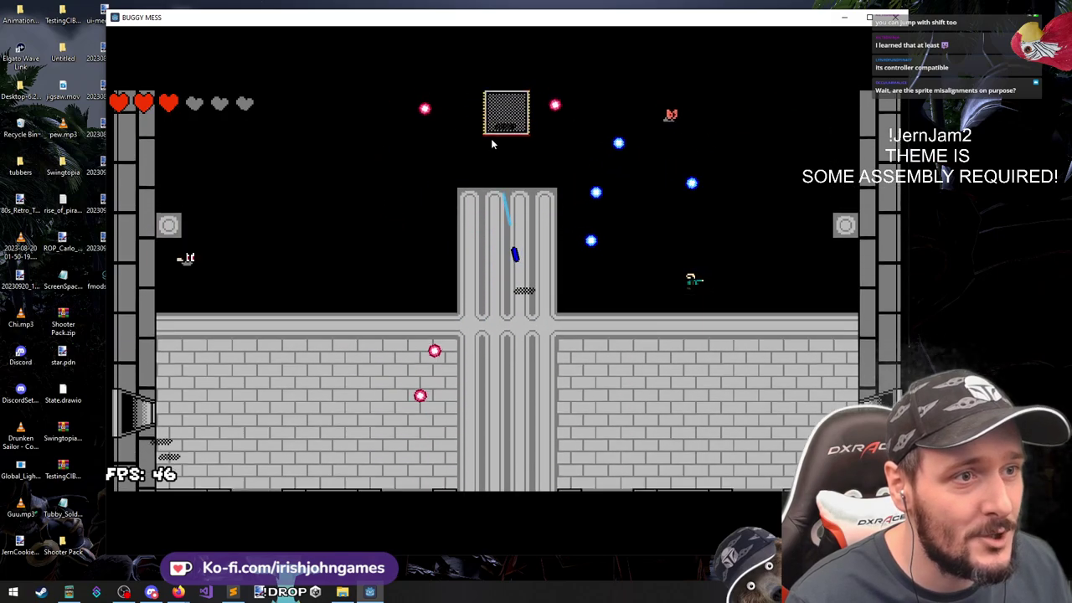
{"action": "key", "text": "s"}
{"action": "key", "text": "a"}
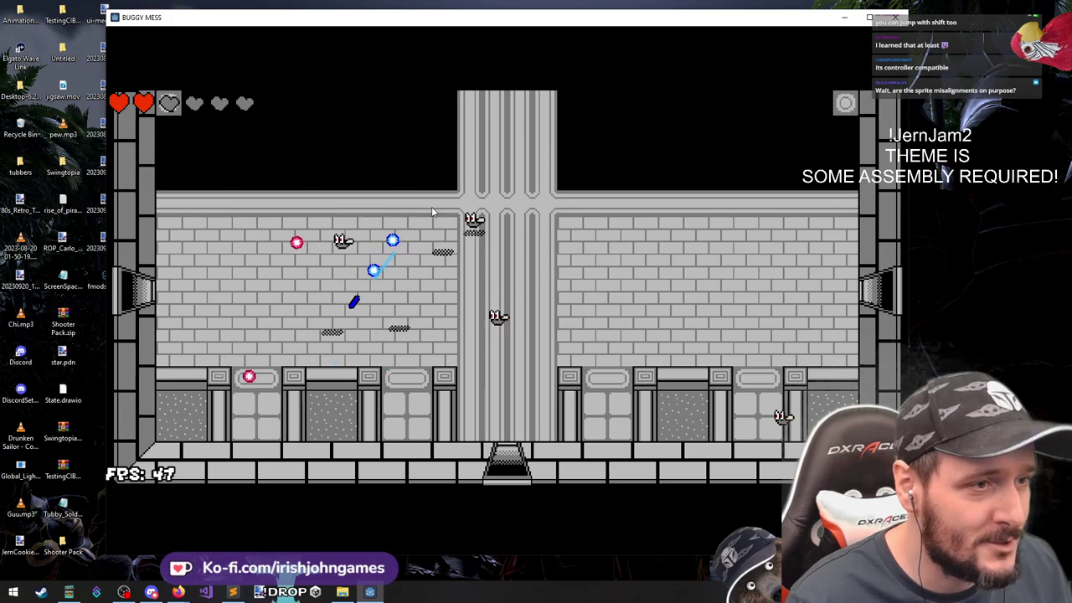
{"action": "key", "text": "d"}
{"action": "key", "text": "w"}
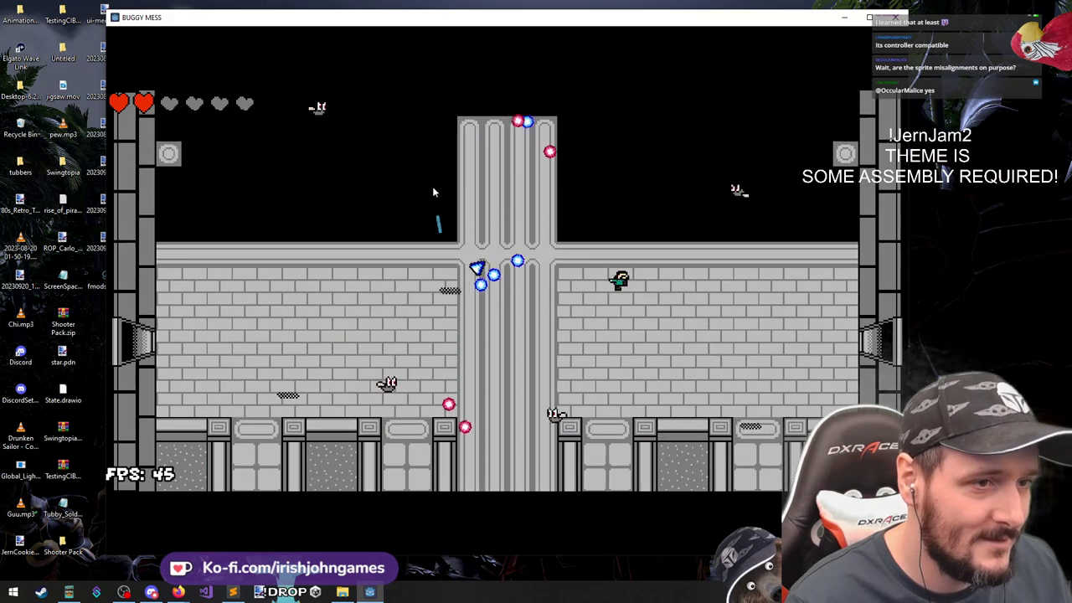
Draw back southwest, fire at the enemies, and run north up the walkway toward the floating grate
{"action": "key", "text": "s"}
{"action": "key", "text": "a"}
{"action": "left_click", "coordinate": [488, 204]}
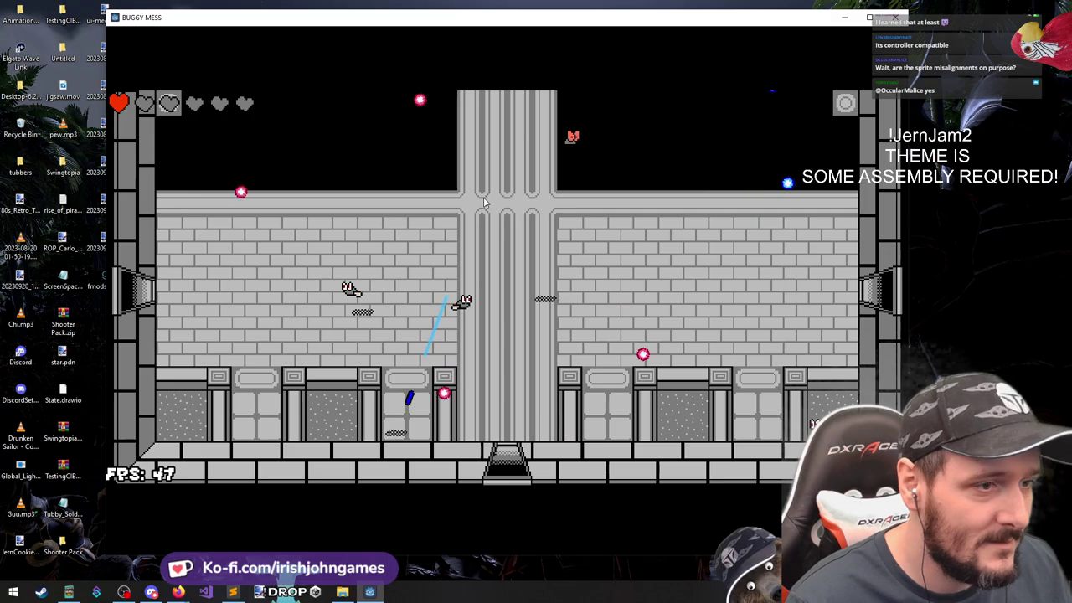
{"action": "key", "text": "w"}
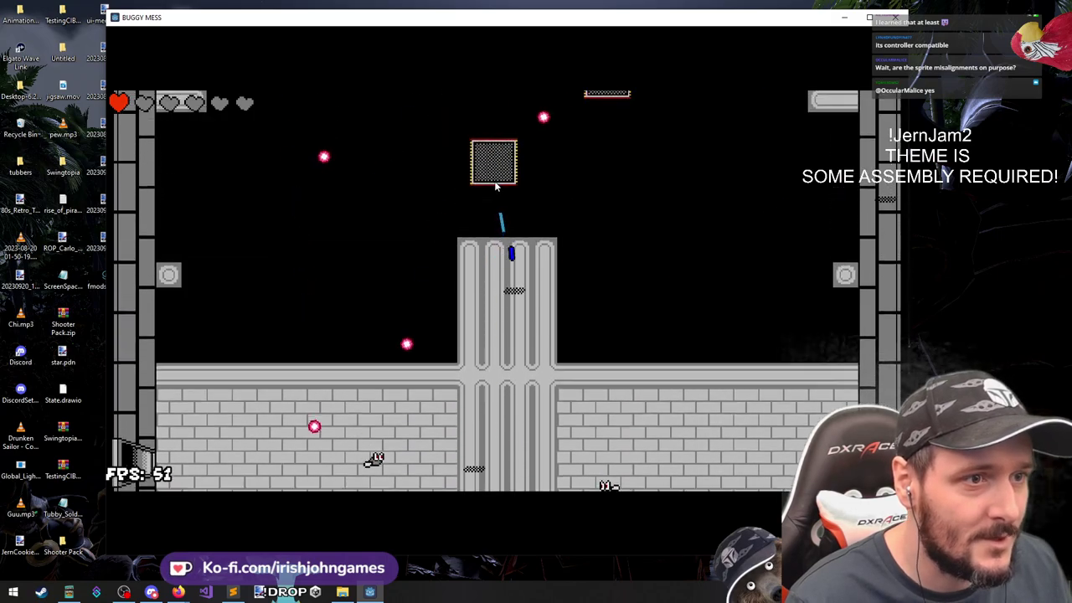
{"action": "key", "text": "w"}
{"action": "key", "text": "d"}
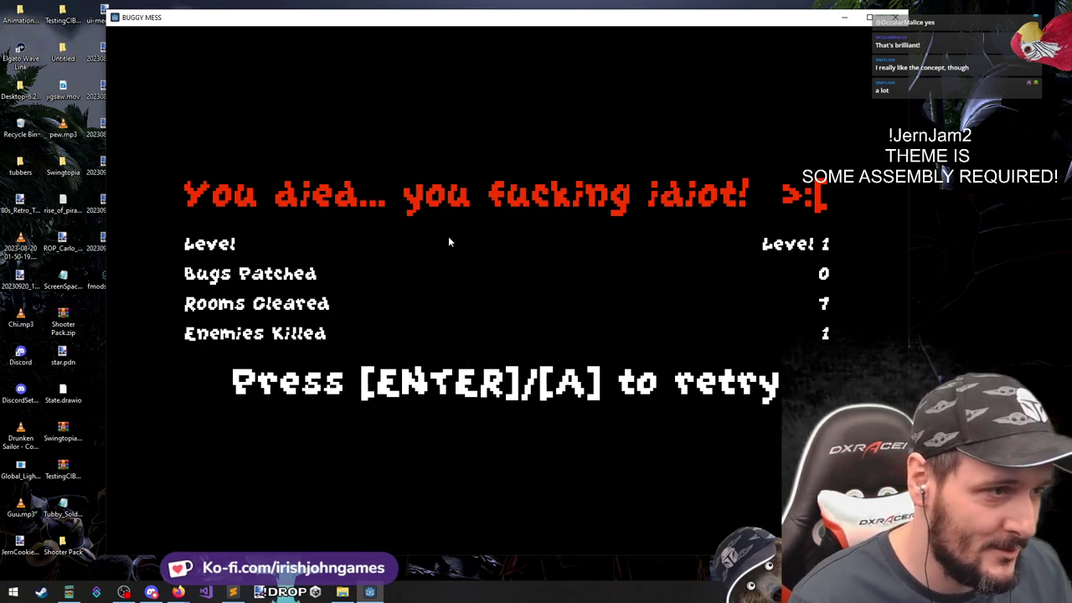
Retry the game after dying and go east into the long brick room, onto the red boost pads
{"action": "key", "text": "Return"}
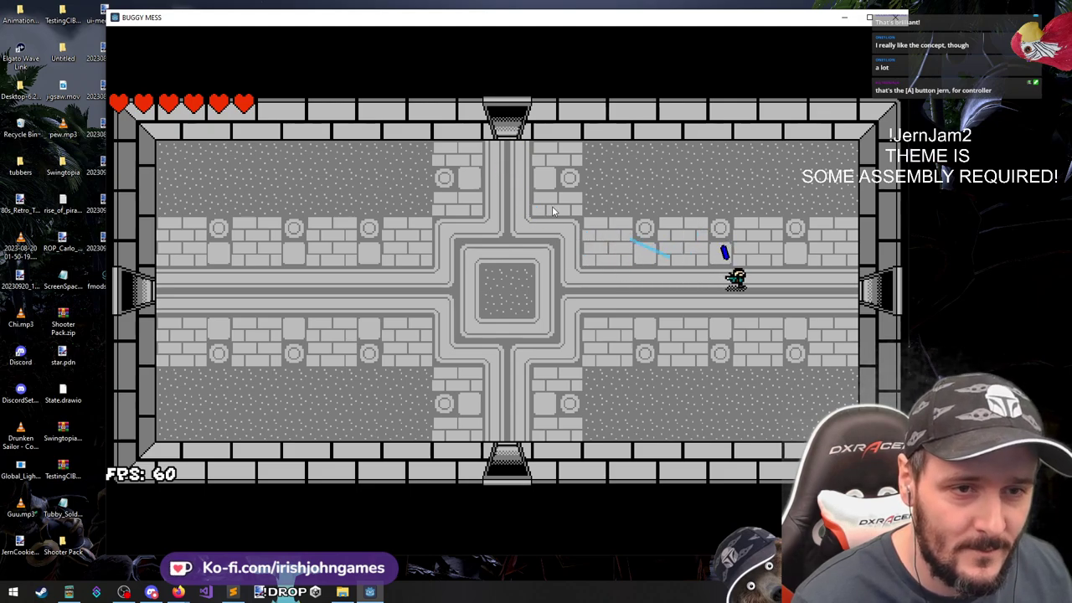
{"action": "key", "text": "d"}
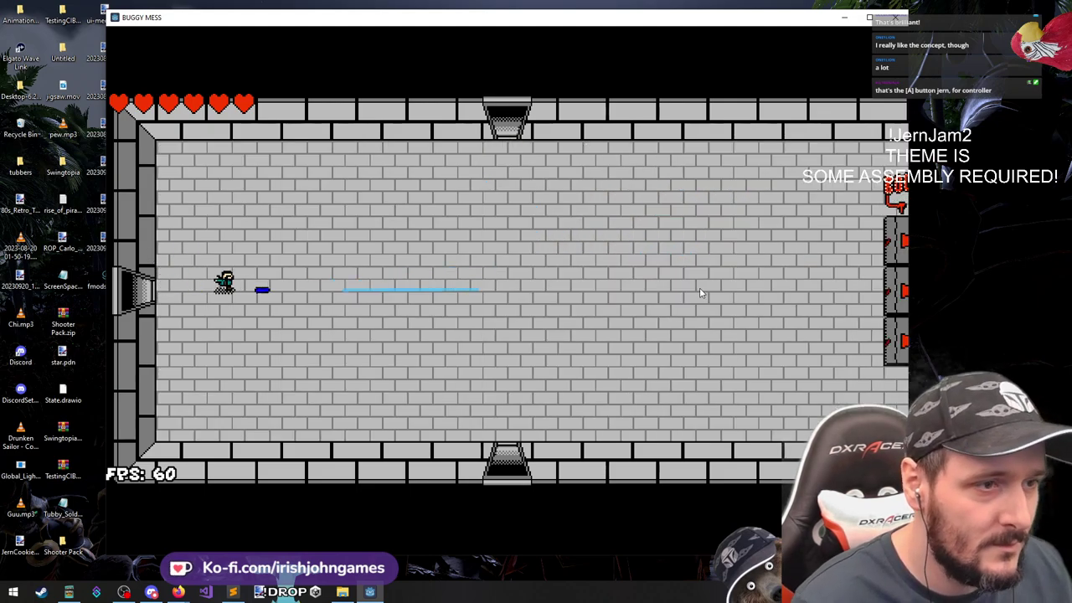
{"action": "key", "text": "d"}
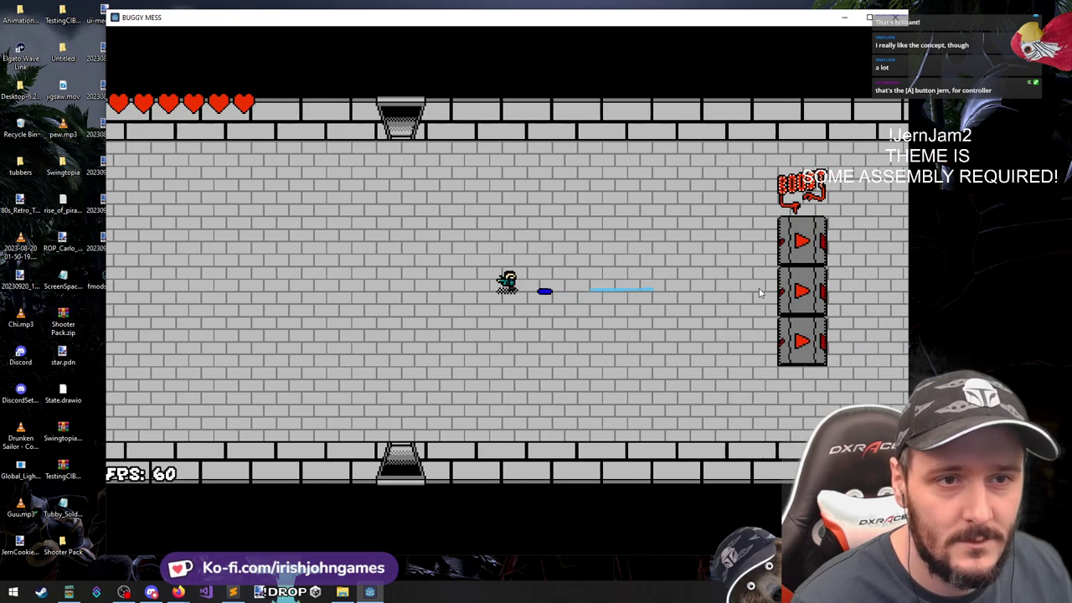
{"action": "key", "text": "d"}
{"action": "key", "text": "w"}
{"action": "key", "text": "d"}
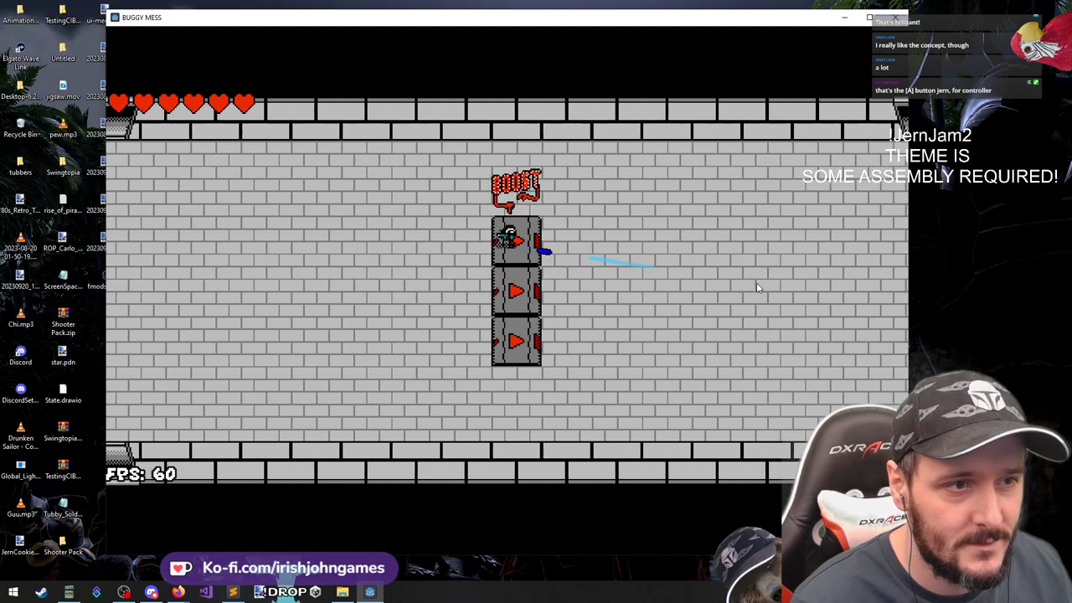
Run east past the boost pads and down to the stone blocks along the first pit's southern edge
{"action": "key", "text": "s"}
{"action": "key", "text": "d"}
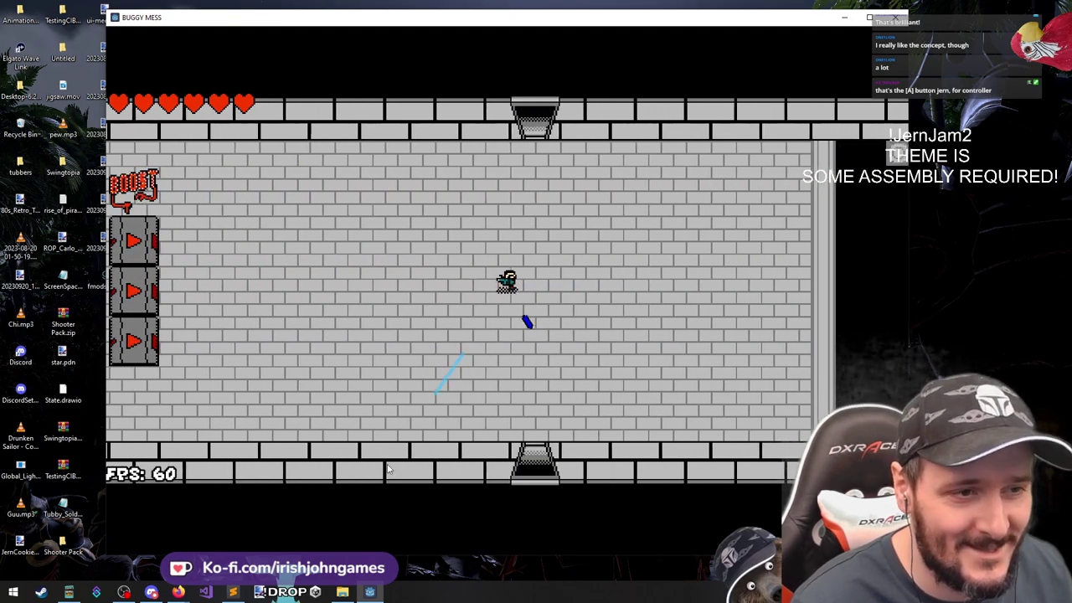
{"action": "key", "text": "s"}
{"action": "key", "text": "d"}
{"action": "key", "text": "s"}
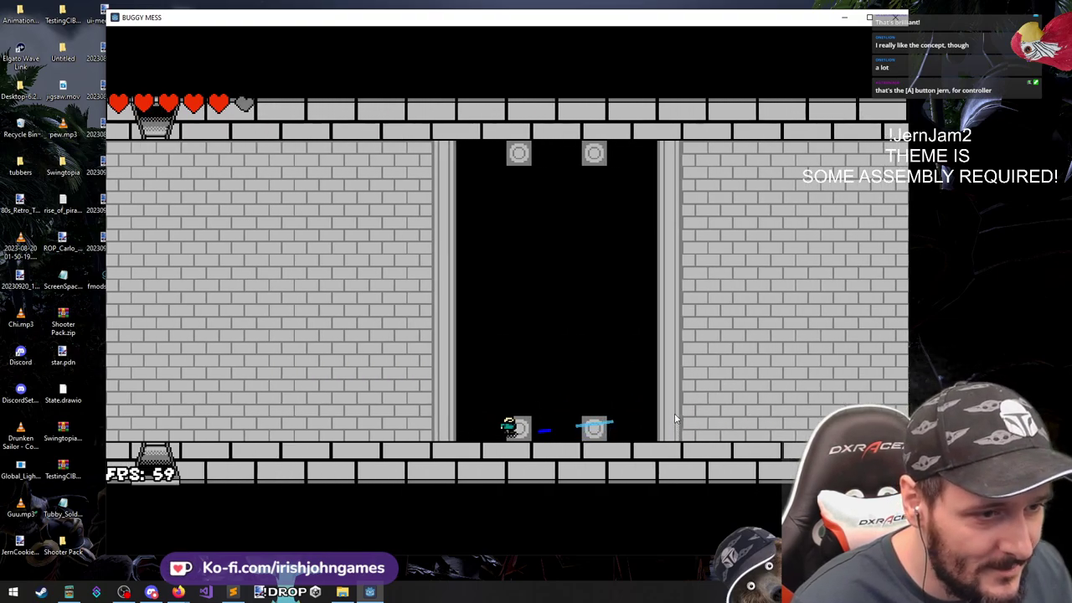
Jump across the first pit by its southern stone blocks and land on the brick floor beyond
{"action": "key", "text": "d"}
{"action": "key", "text": "space"}
{"action": "key", "text": "d"}
{"action": "key", "text": "w"}
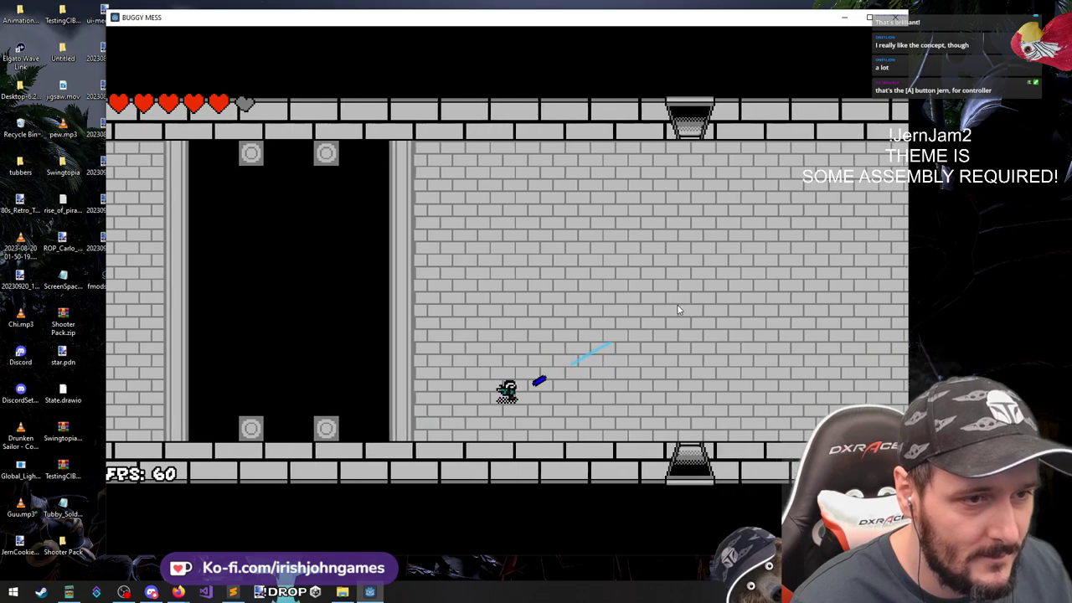
Continue east to the second pit and jump across its southern stone blocks to the far side
{"action": "key", "text": "d"}
{"action": "key", "text": "s"}
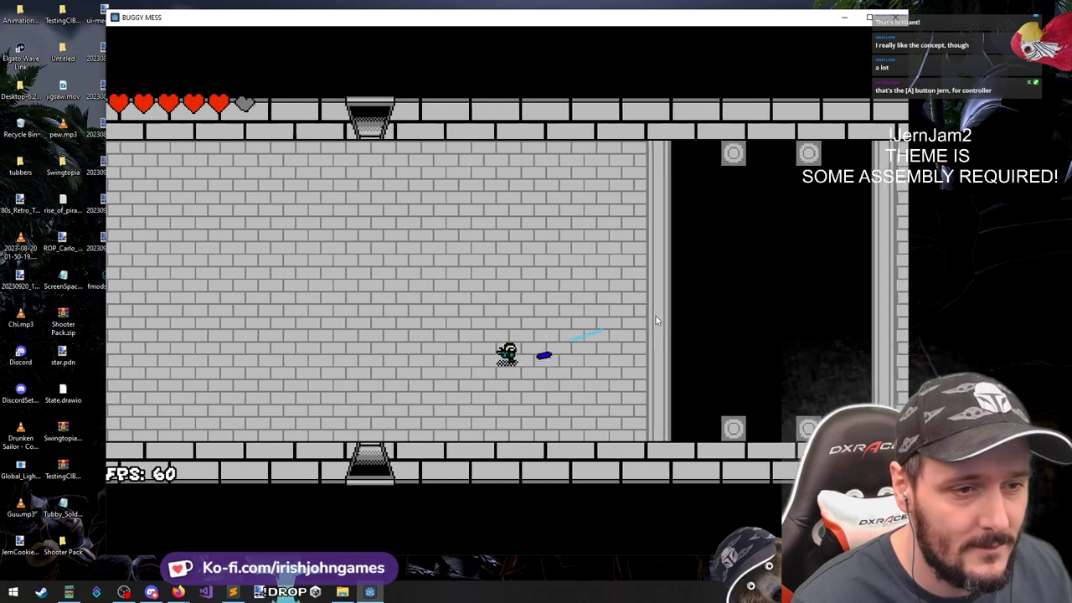
{"action": "key", "text": "d"}
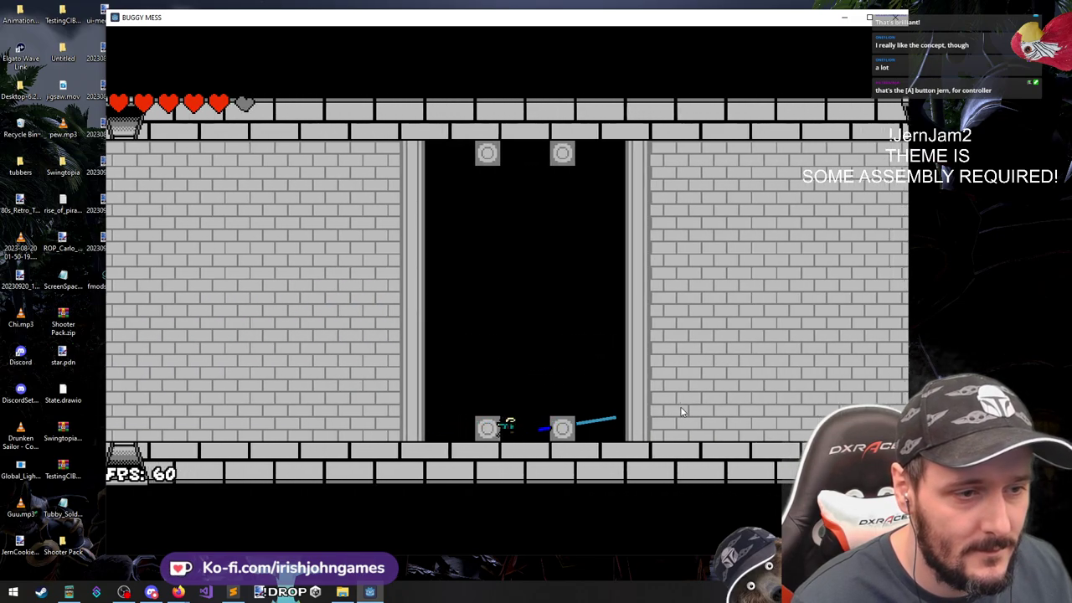
{"action": "key", "text": "d"}
{"action": "key", "text": "space"}
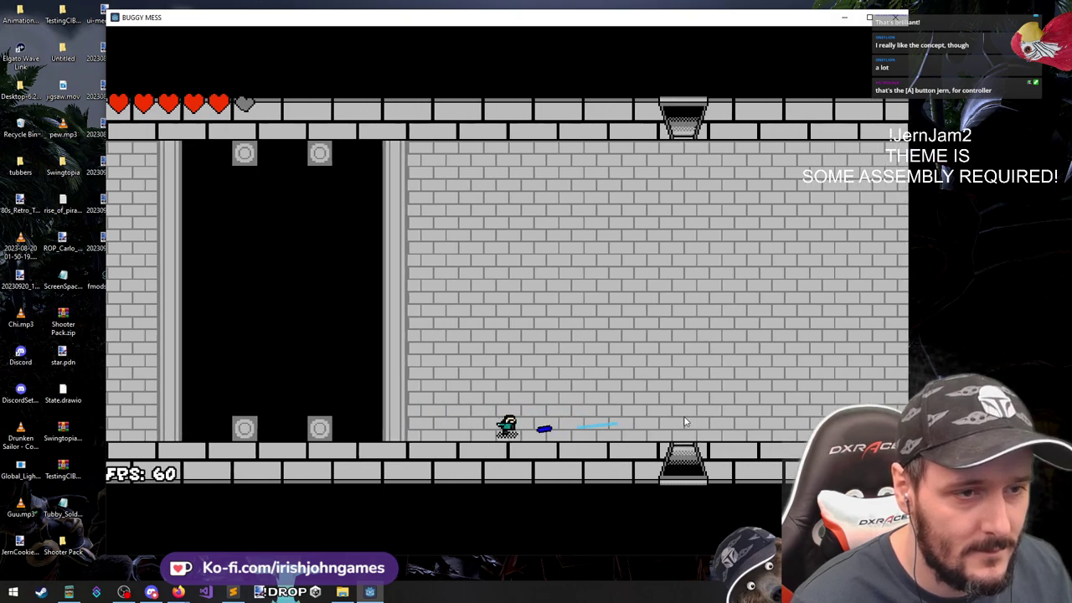
Go through the south door into the enemy room and advance down the walkway, firing at the eastern enemies
{"action": "left_click", "coordinate": [529, 203]}
{"action": "key", "text": "s"}
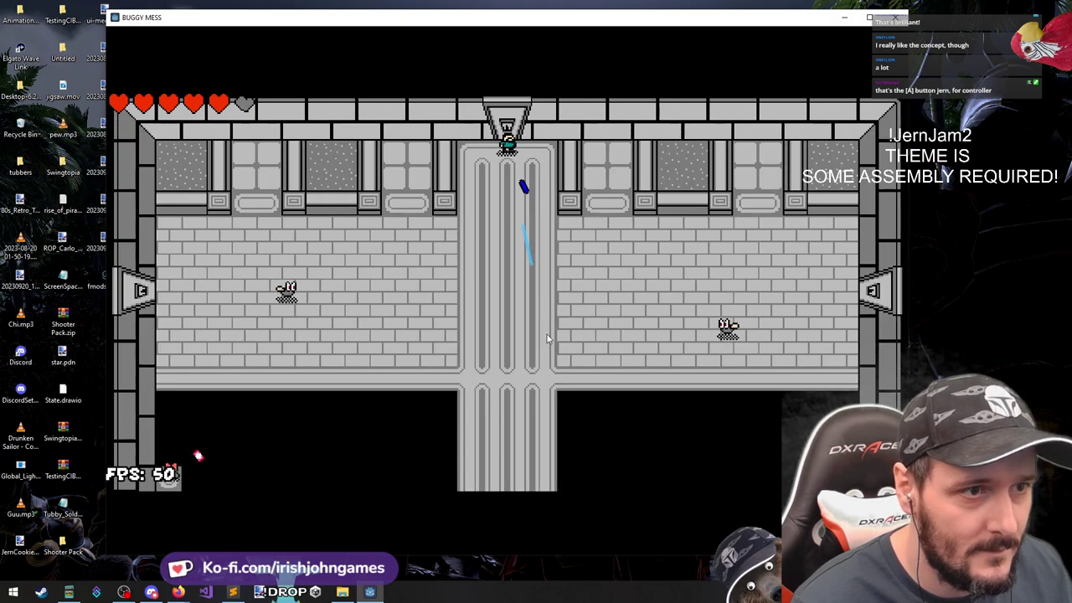
{"action": "key", "text": "s"}
{"action": "left_click", "coordinate": [641, 218]}
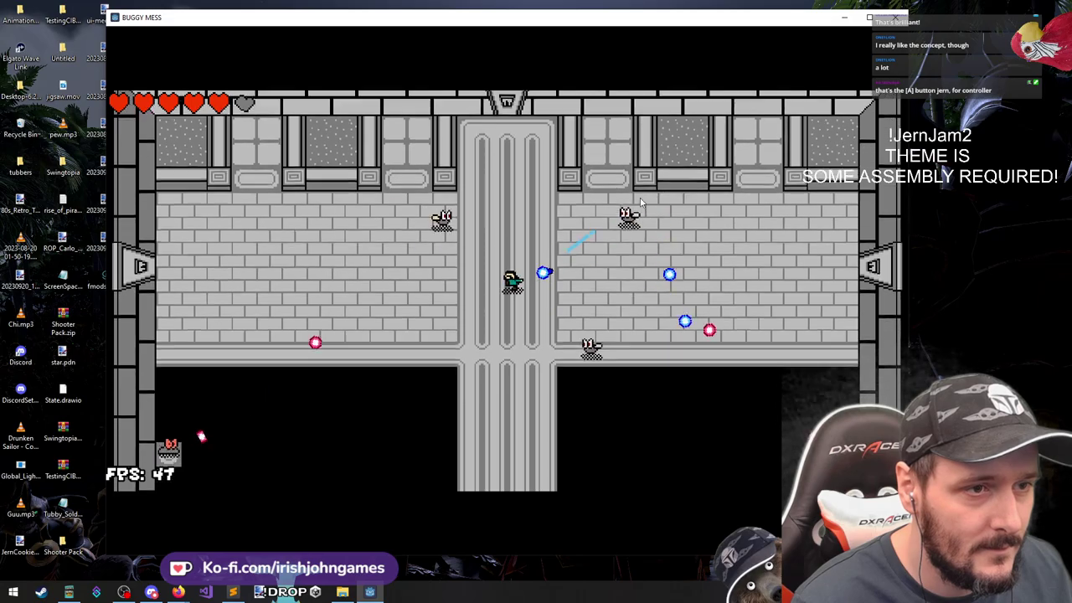
Back off to the west of the central walkway while shooting at the enemies on the eastern brick floor
{"action": "left_click", "coordinate": [628, 260]}
{"action": "key", "text": "a"}
{"action": "left_click", "coordinate": [607, 262]}
{"action": "key", "text": "w"}
{"action": "left_click", "coordinate": [612, 259]}
{"action": "key", "text": "w"}
{"action": "key", "text": "d"}
{"action": "left_click", "coordinate": [624, 272]}
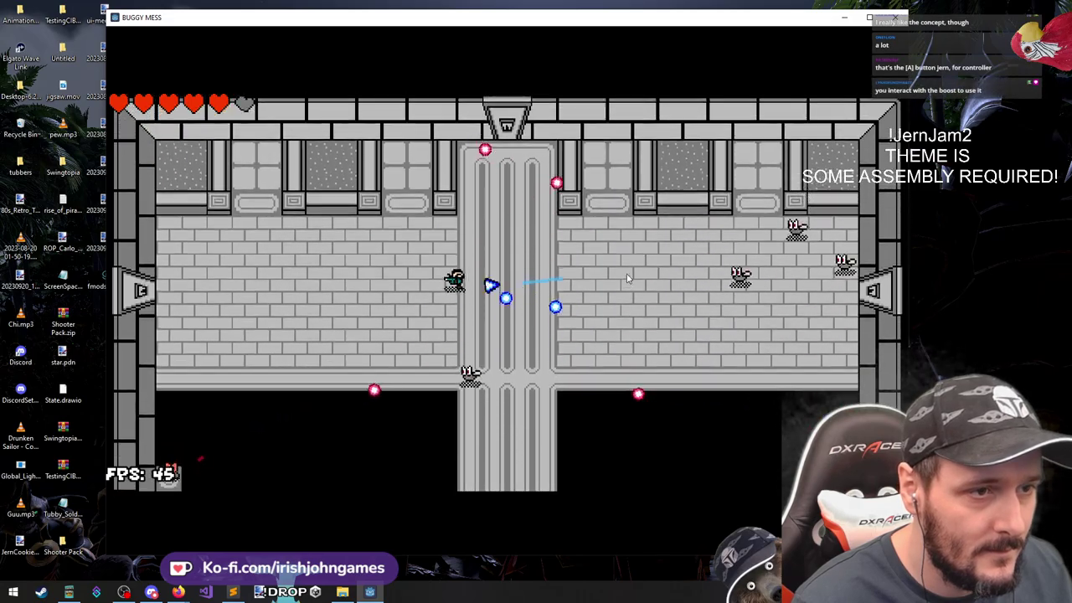
Cross to the eastern brick floor, shooting at the western enemies and at the group near the northeast corner
{"action": "key", "text": "d"}
{"action": "left_click", "coordinate": [352, 336]}
{"action": "left_click", "coordinate": [379, 266]}
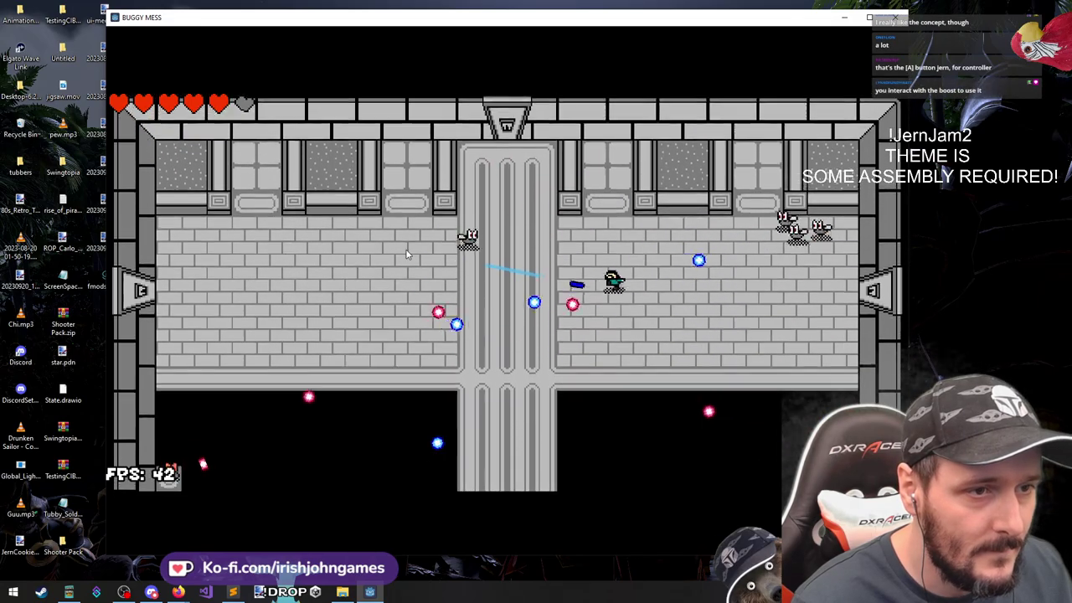
{"action": "key", "text": "s"}
{"action": "left_click", "coordinate": [578, 238]}
{"action": "key", "text": "d"}
{"action": "left_click", "coordinate": [649, 205]}
{"action": "left_click", "coordinate": [687, 214]}
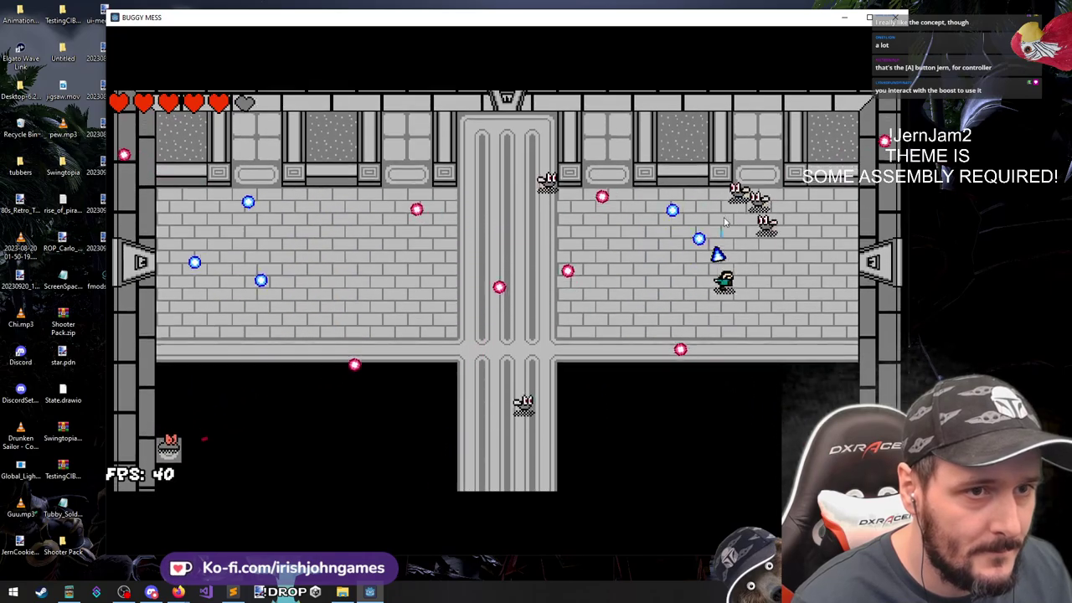
Move toward the east door and shoot at the enemies closing in from the west and southwest
{"action": "key", "text": "d"}
{"action": "key", "text": "s"}
{"action": "key", "text": "d"}
{"action": "key", "text": "w"}
{"action": "left_click", "coordinate": [683, 280]}
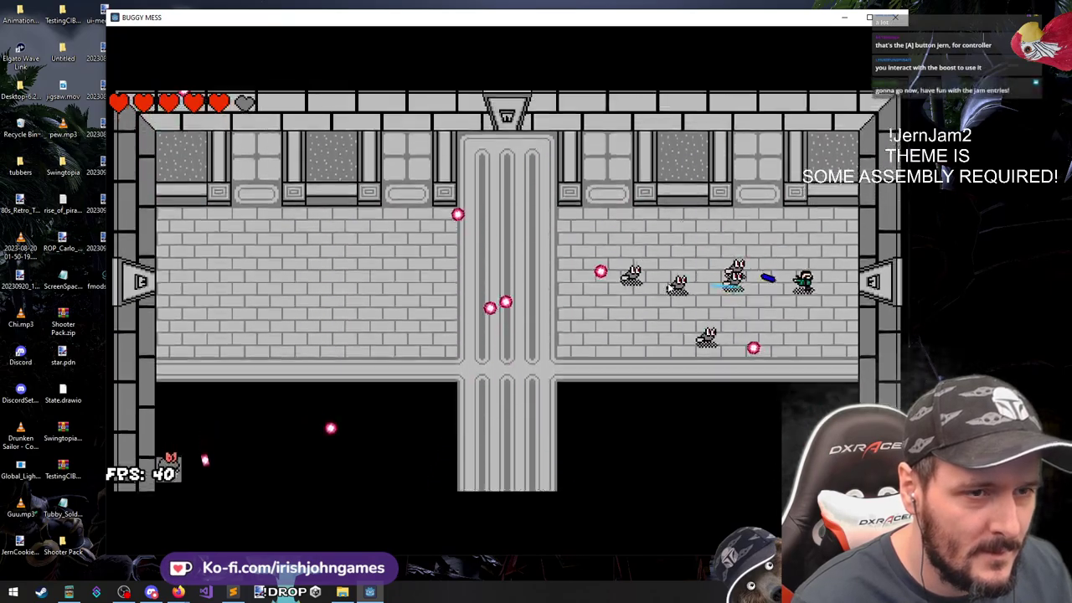
{"action": "left_click", "coordinate": [672, 338]}
{"action": "key", "text": "a"}
{"action": "key", "text": "s"}
{"action": "left_click", "coordinate": [668, 333]}
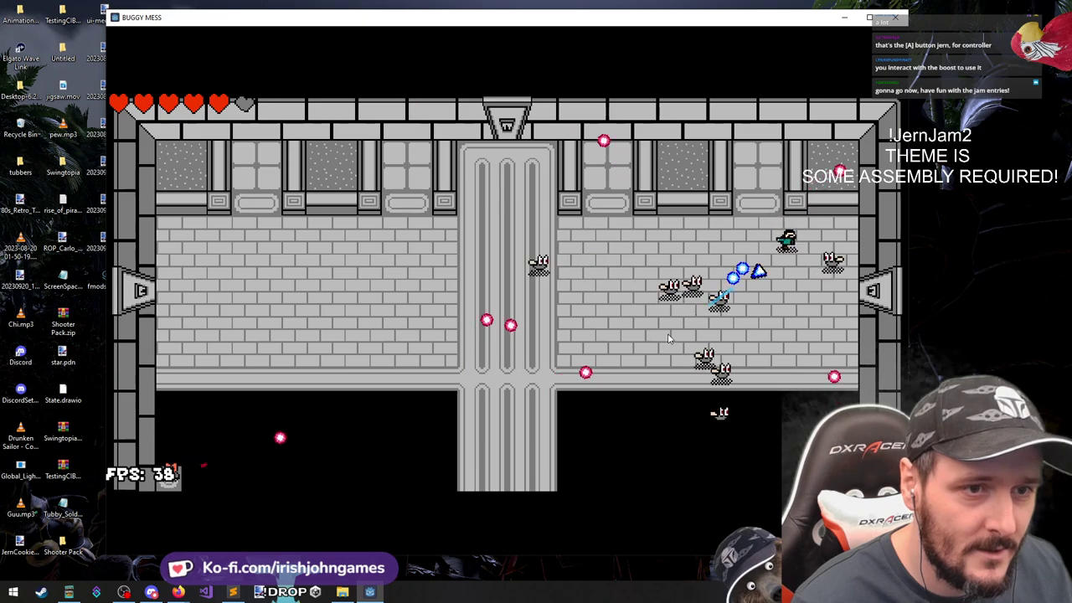
Strafe along the northeastern brick floor while firing at the enemies to the south and east
{"action": "key", "text": "d"}
{"action": "left_click", "coordinate": [672, 327]}
{"action": "key", "text": "a"}
{"action": "key", "text": "w"}
{"action": "left_click", "coordinate": [677, 318]}
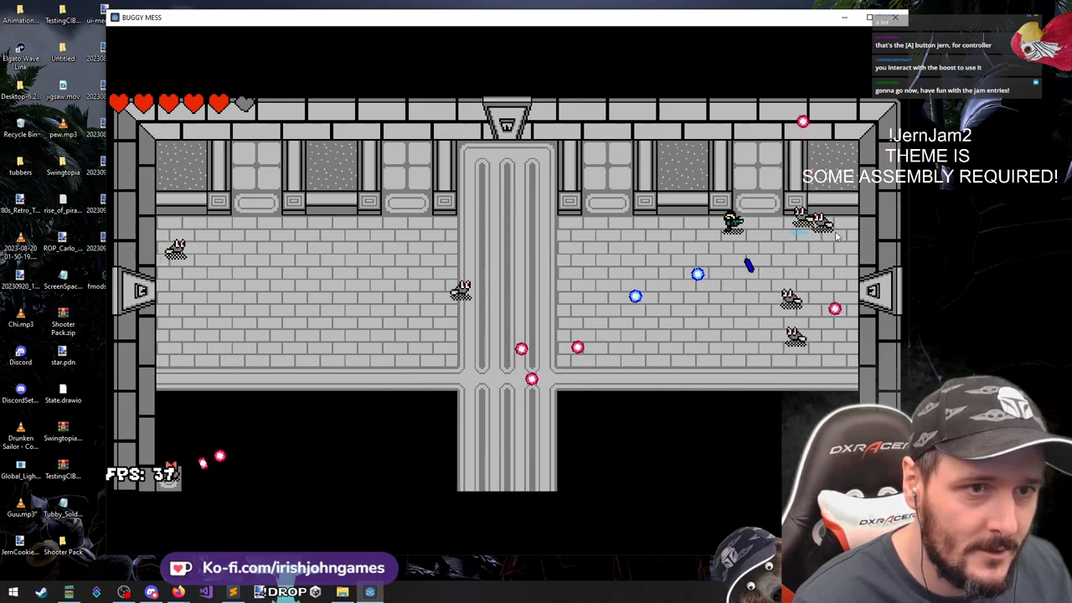
{"action": "key", "text": "a"}
{"action": "left_click", "coordinate": [771, 248]}
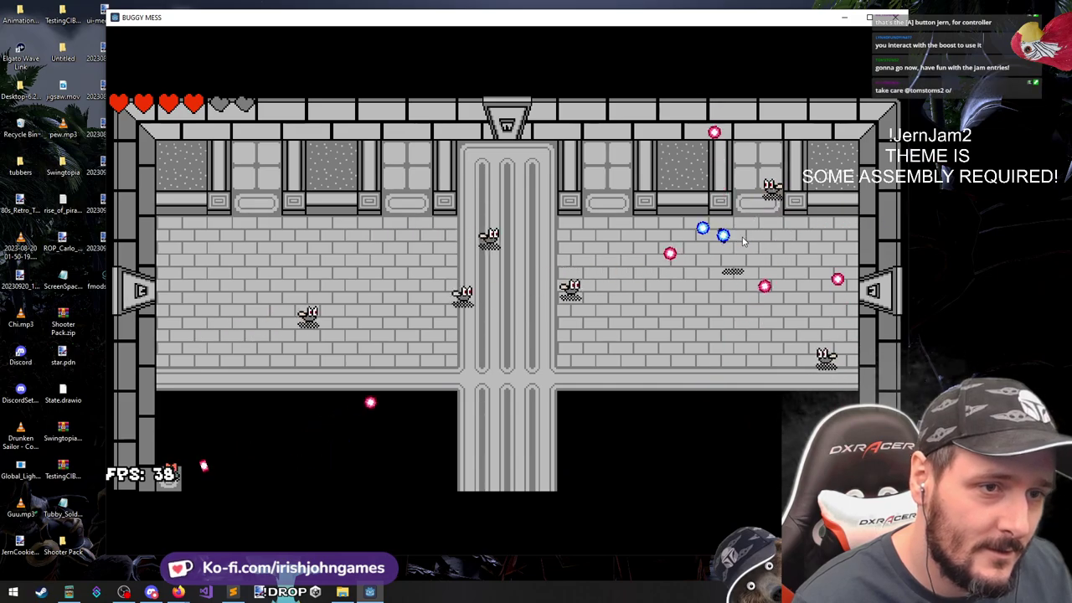
Retreat southwest across the eastern brick floor while shooting back at the pursuing enemies
{"action": "key", "text": "s"}
{"action": "key", "text": "a"}
{"action": "left_click", "coordinate": [688, 257]}
{"action": "key", "text": "s"}
{"action": "left_click", "coordinate": [634, 238]}
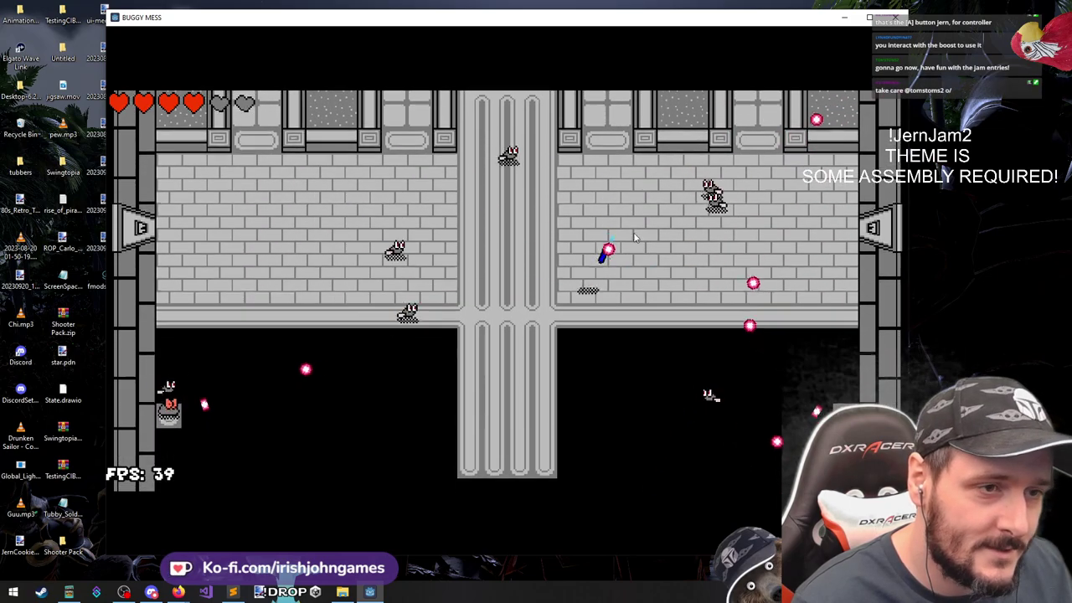
Retreat west across the central walkway while shooting at the enemies chasing from the east
{"action": "key", "text": "w"}
{"action": "key", "text": "a"}
{"action": "left_click", "coordinate": [675, 253]}
{"action": "left_click", "coordinate": [649, 297]}
{"action": "key", "text": "s"}
{"action": "left_click", "coordinate": [629, 310]}
{"action": "left_click", "coordinate": [623, 302]}
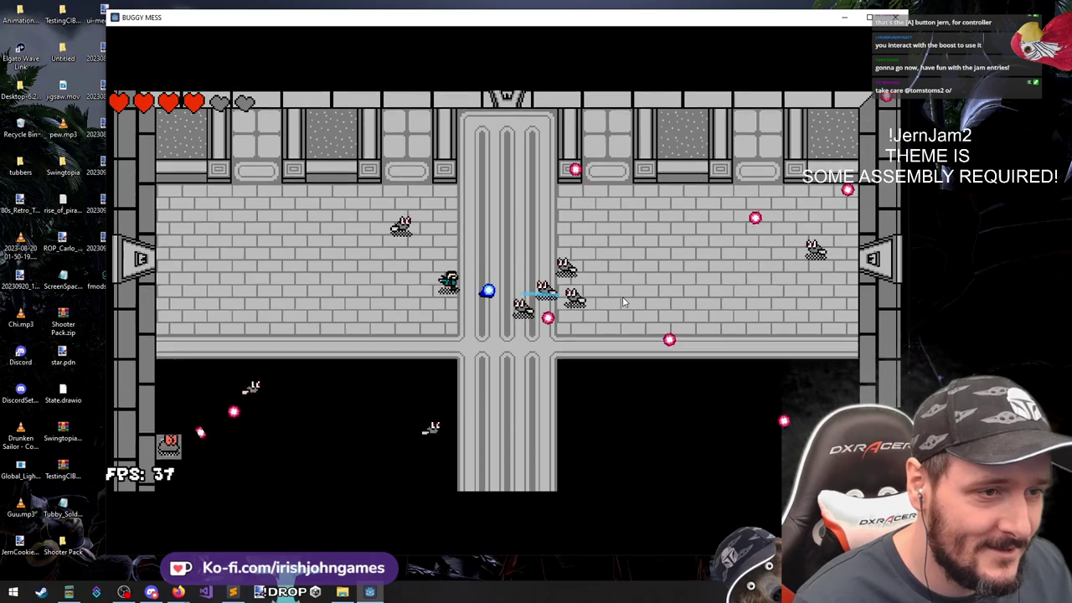
Run south down the central walkway and cross onto the moving platform to the east, shooting at nearby enemies
{"action": "key", "text": "d"}
{"action": "key", "text": "s"}
{"action": "left_click", "coordinate": [617, 299]}
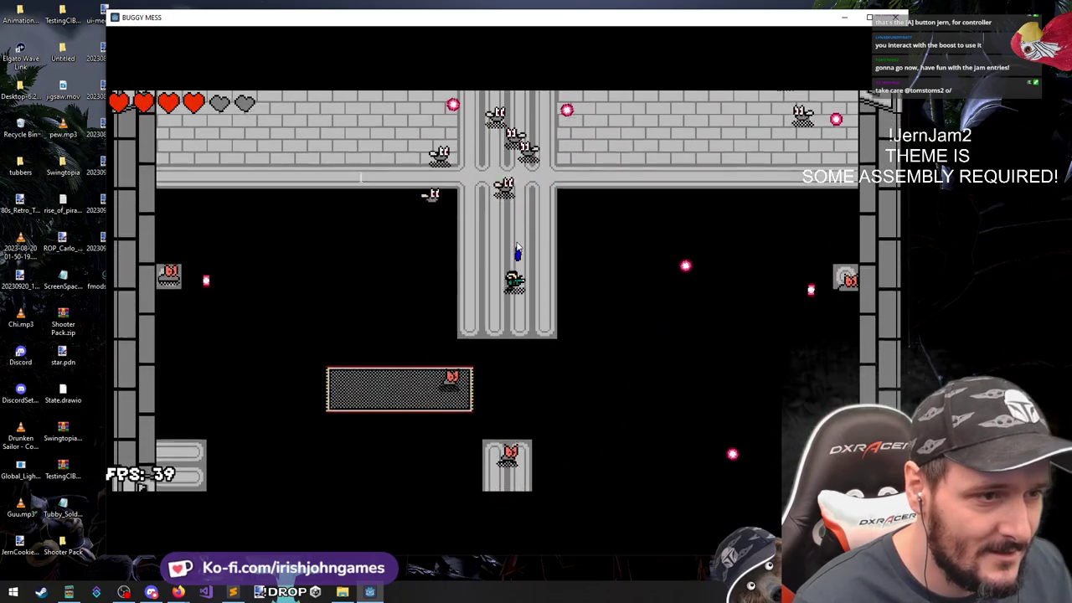
{"action": "key", "text": "s"}
{"action": "left_click", "coordinate": [680, 239]}
{"action": "left_click", "coordinate": [686, 225]}
{"action": "key", "text": "d"}
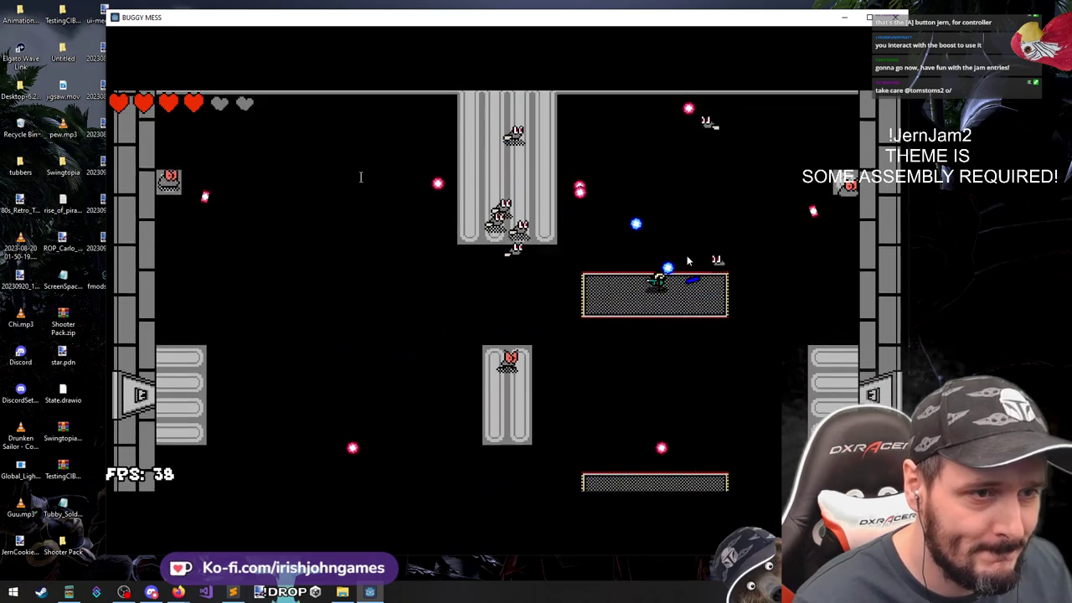
Ride the moving platform while shooting at the enemies closing in over the pit
{"action": "key", "text": "d"}
{"action": "left_click", "coordinate": [687, 262]}
{"action": "key", "text": "s"}
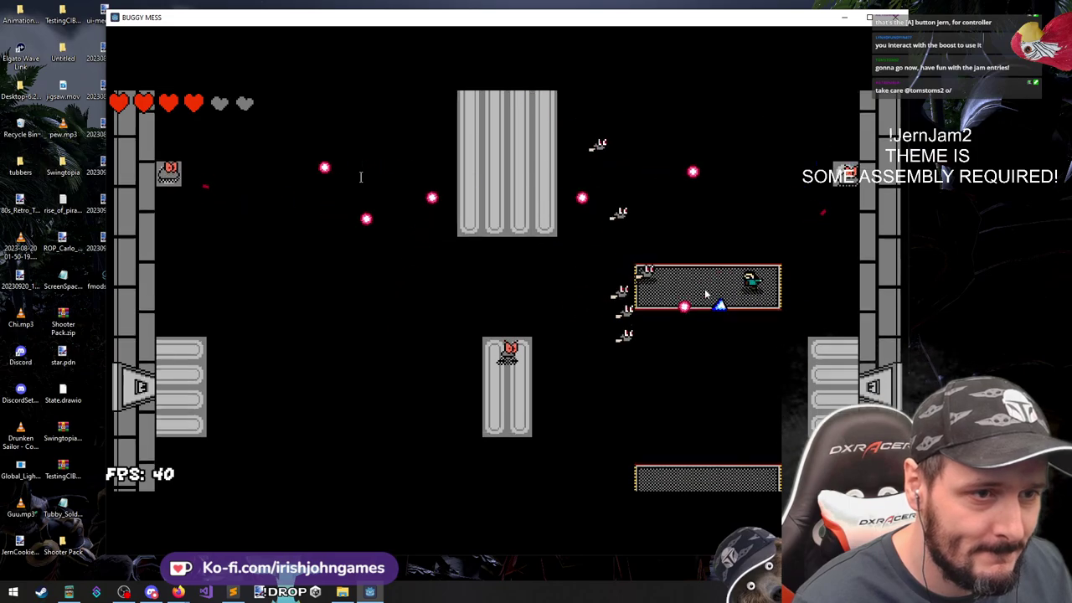
{"action": "left_click", "coordinate": [609, 267]}
{"action": "key", "text": "a"}
{"action": "left_click", "coordinate": [658, 258]}
{"action": "left_click", "coordinate": [693, 272]}
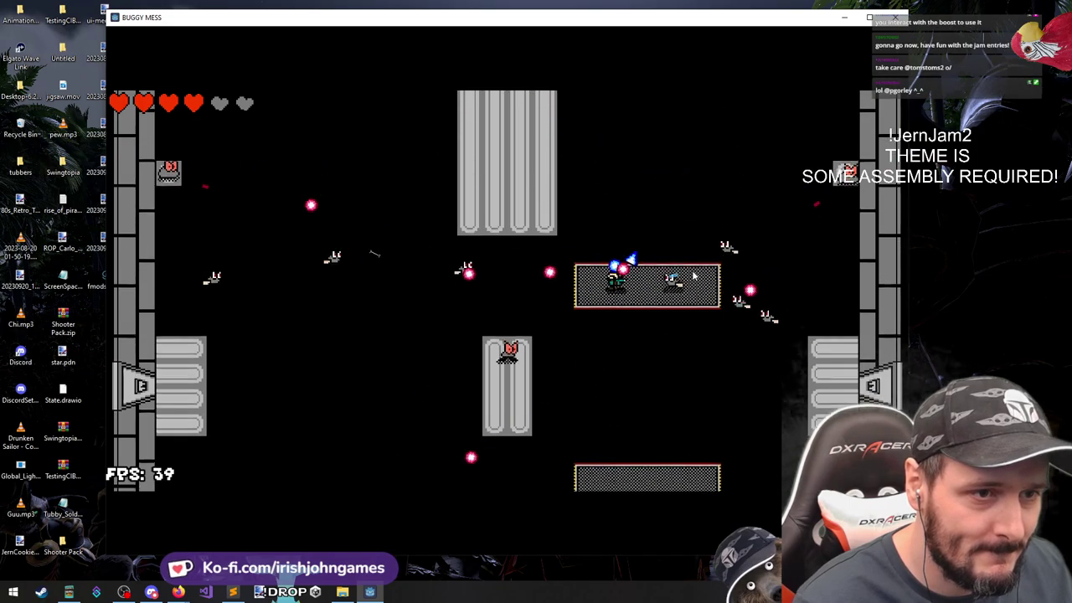
Cross southwest from the moving platform to the small central island and fire at the enemy blocking it
{"action": "left_click", "coordinate": [620, 298]}
{"action": "key", "text": "s"}
{"action": "left_click", "coordinate": [535, 375]}
{"action": "key", "text": "s"}
{"action": "left_click", "coordinate": [520, 196]}
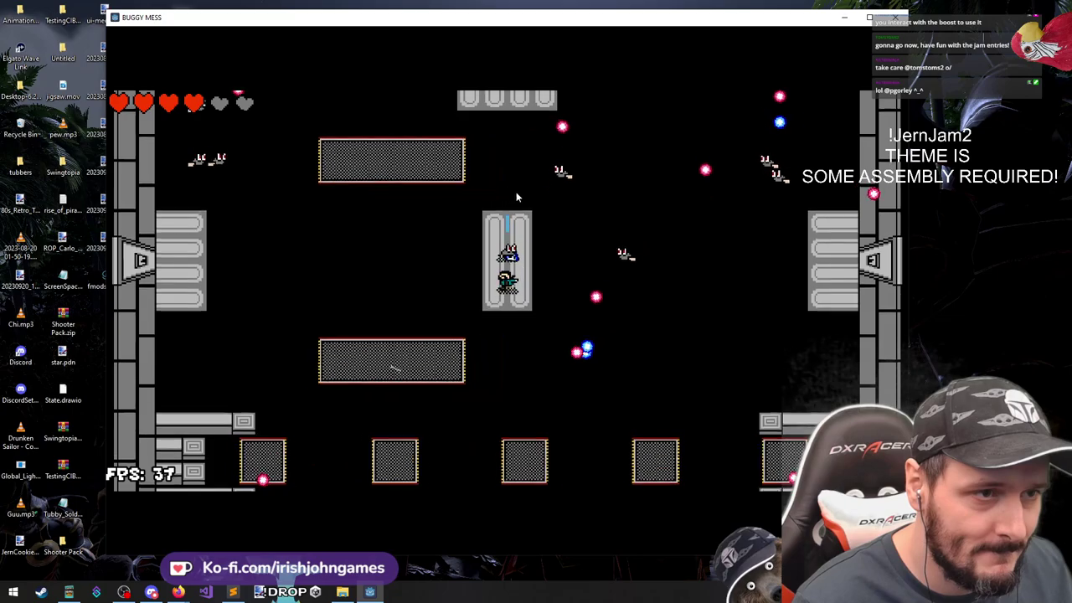
Dodge up and down on the central island while shooting at the enemies to the north, east and south
{"action": "left_click", "coordinate": [528, 187]}
{"action": "key", "text": "w"}
{"action": "left_click", "coordinate": [632, 342]}
{"action": "key", "text": "s"}
{"action": "left_click", "coordinate": [594, 313]}
{"action": "key", "text": "w"}
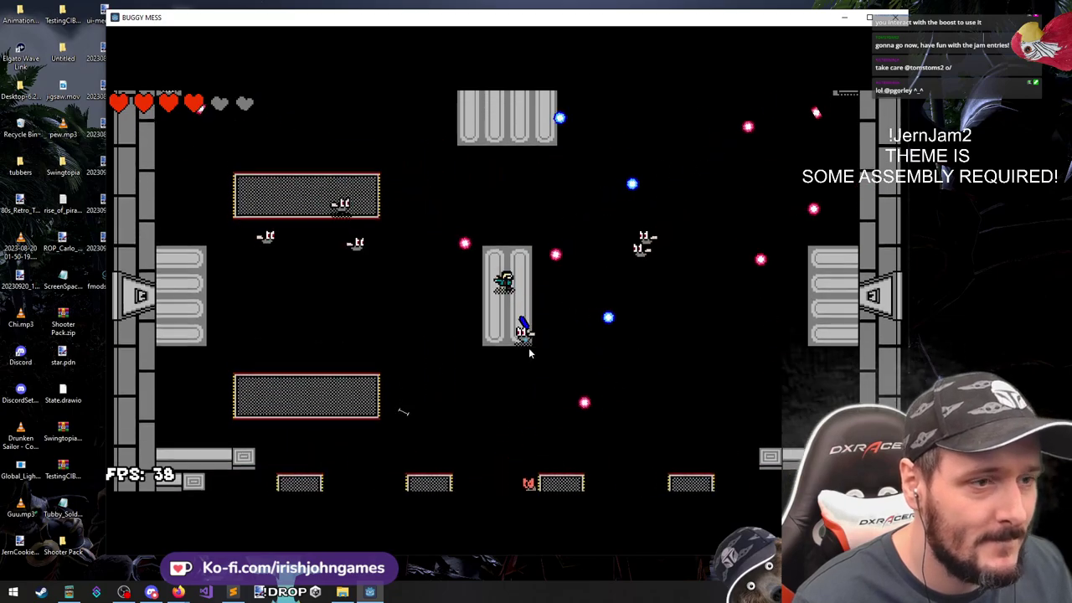
{"action": "key", "text": "s"}
{"action": "left_click", "coordinate": [533, 354]}
{"action": "left_click", "coordinate": [633, 191]}
{"action": "left_click", "coordinate": [401, 225]}
Leave the central island southward for the lower moving platform, firing at the enemies to the east
{"action": "key", "text": "s"}
{"action": "key", "text": "a"}
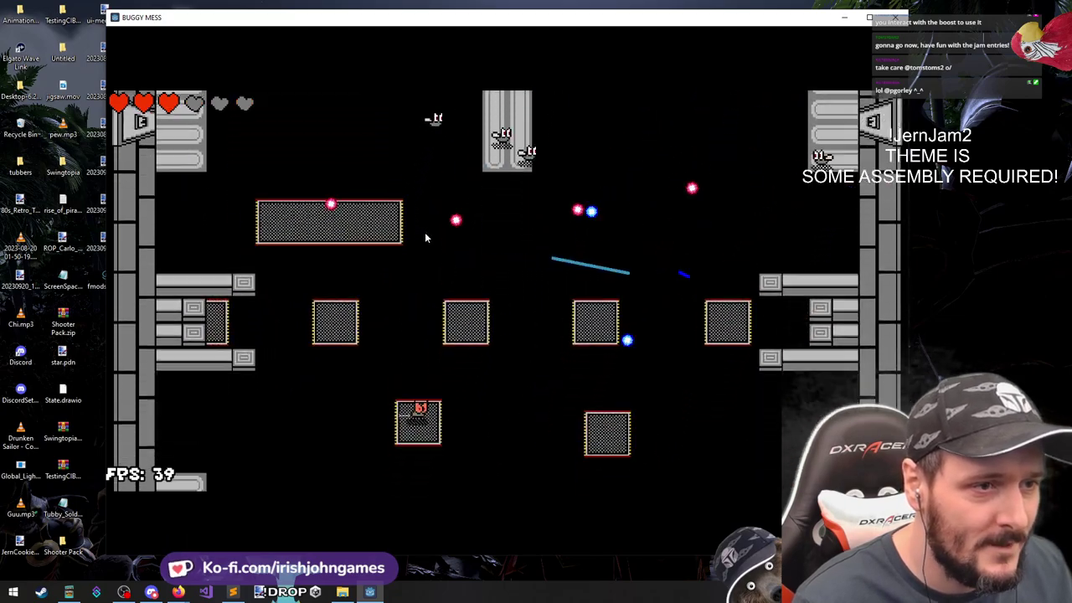
{"action": "key", "text": "w"}
{"action": "left_click", "coordinate": [691, 304]}
{"action": "key", "text": "s"}
{"action": "left_click", "coordinate": [691, 309]}
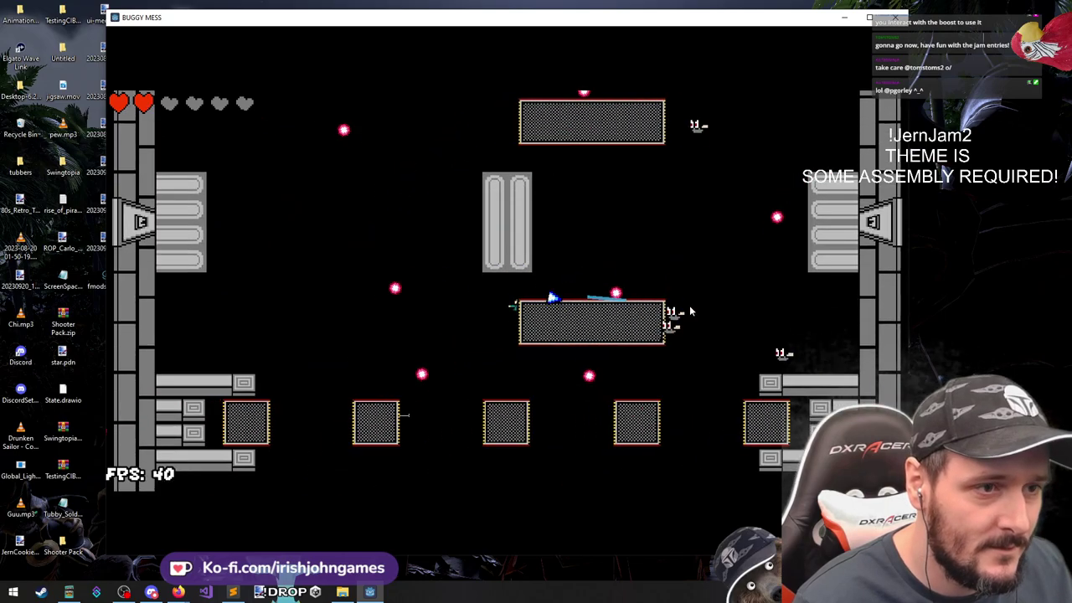
{"action": "left_click", "coordinate": [691, 310]}
Make a last stand beside the lower moving platform, firing at the enemies on it while moving north
{"action": "left_click", "coordinate": [640, 317]}
{"action": "key", "text": "w"}
{"action": "left_click", "coordinate": [622, 310]}
{"action": "left_click", "coordinate": [615, 315]}
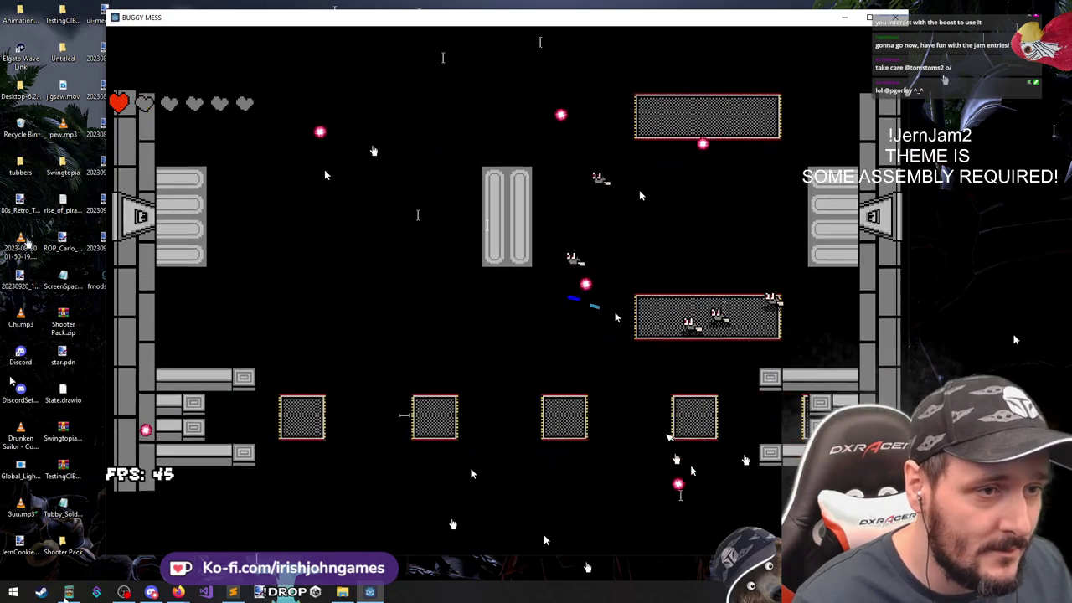
{"action": "left_click", "coordinate": [607, 314]}
{"action": "key", "text": "w"}
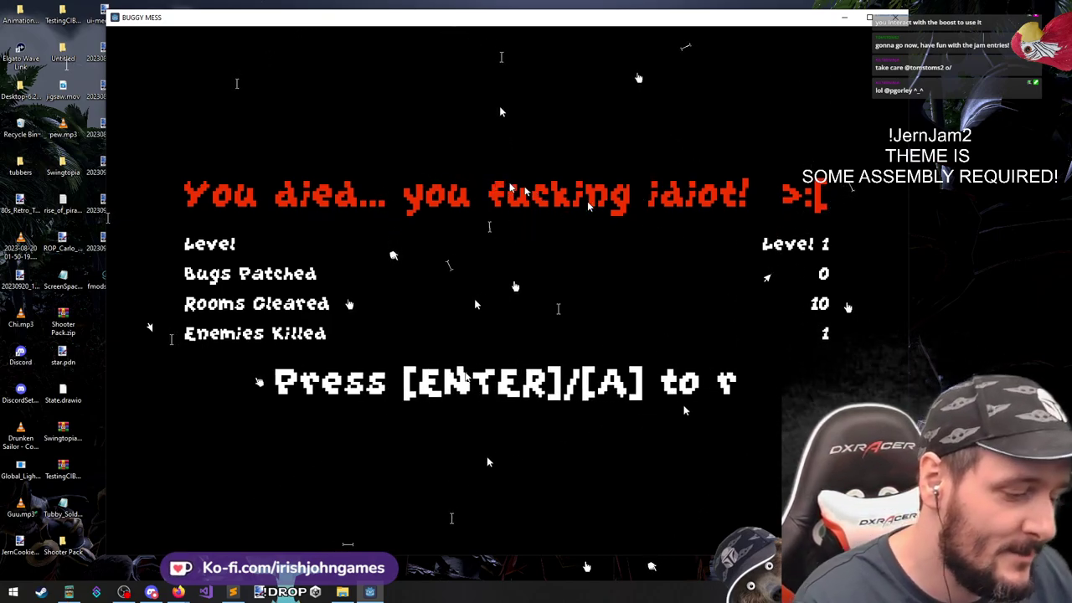
Restart the run after the death and cross to the starting room's eastern floor, shooting toward the centre
{"action": "key", "text": "Return"}
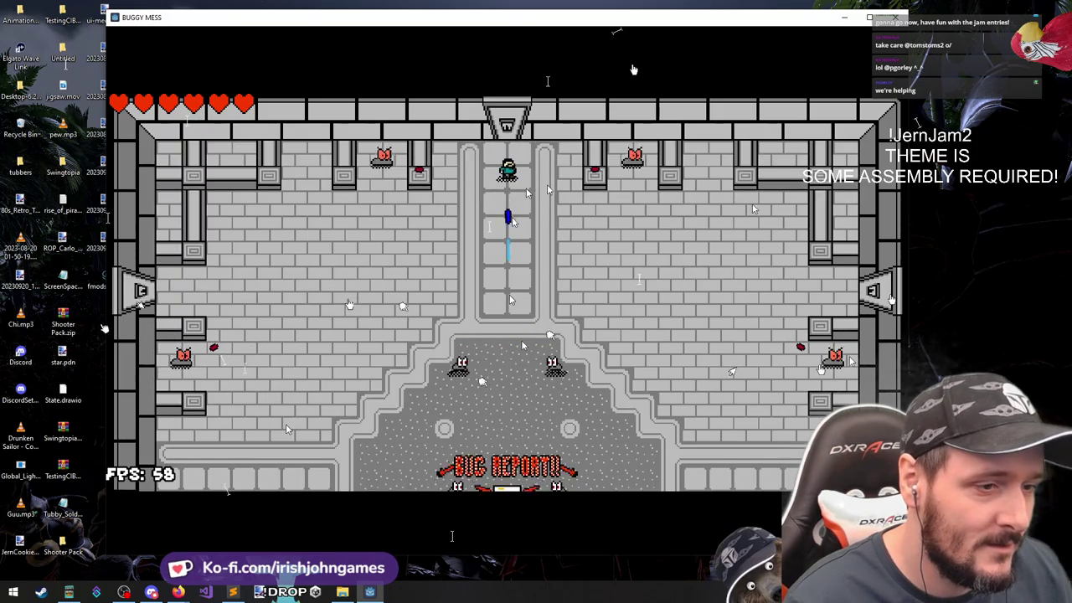
{"action": "key", "text": "s"}
{"action": "key", "text": "d"}
{"action": "left_click", "coordinate": [522, 309]}
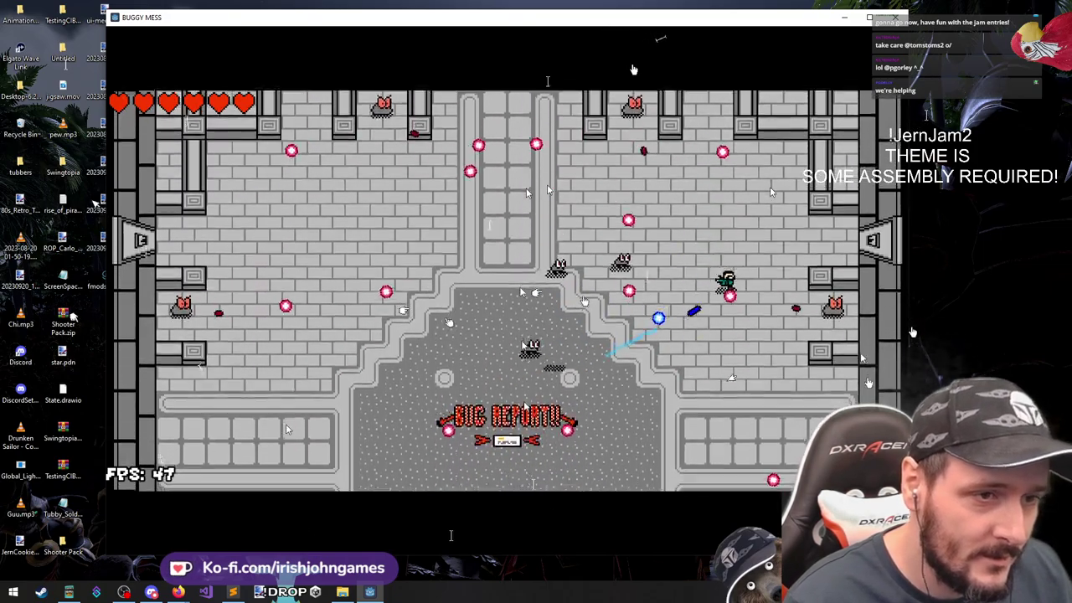
{"action": "key", "text": "s"}
{"action": "left_click", "coordinate": [522, 305]}
Move south along the eastern floor past the tiled walkway while shooting back at the enemies to the north
{"action": "key", "text": "d"}
{"action": "key", "text": "s"}
{"action": "left_click", "coordinate": [615, 247]}
{"action": "left_click", "coordinate": [636, 224]}
{"action": "key", "text": "a"}
{"action": "left_click", "coordinate": [670, 209]}
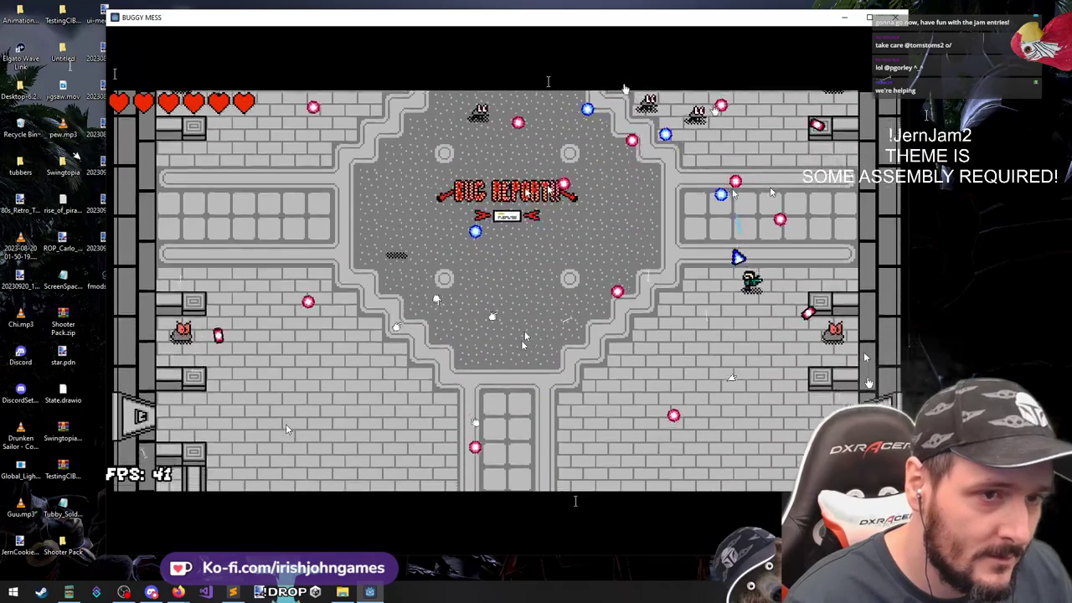
{"action": "left_click", "coordinate": [714, 213]}
{"action": "key", "text": "s"}
{"action": "left_click", "coordinate": [715, 212]}
Move west across the southeastern floor while shooting at the red turret enemy by the south wall
{"action": "key", "text": "a"}
{"action": "left_click", "coordinate": [643, 383]}
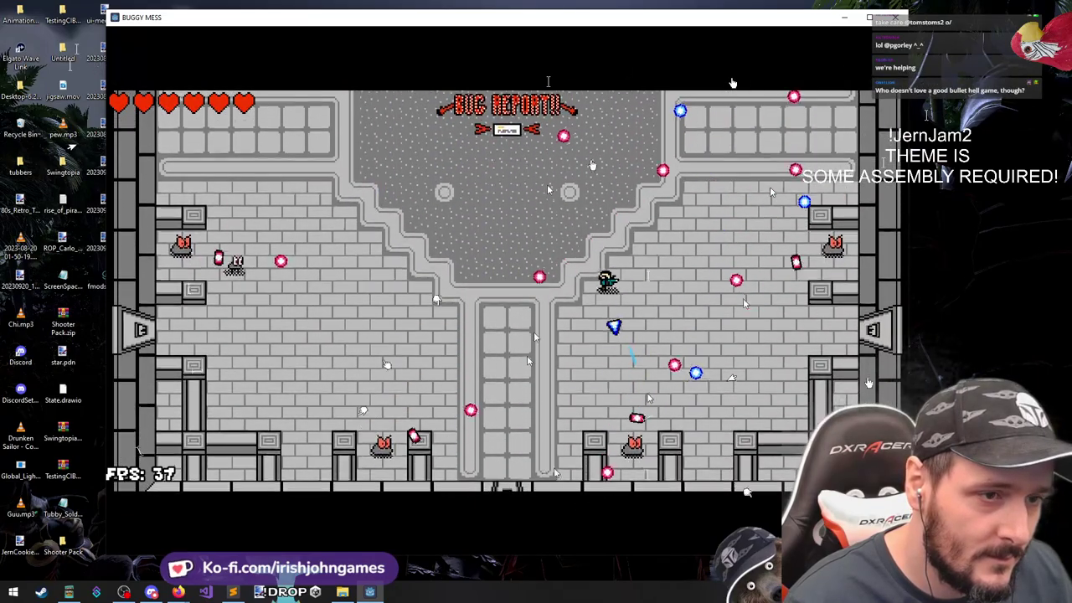
{"action": "key", "text": "w"}
{"action": "left_click", "coordinate": [654, 392]}
{"action": "key", "text": "a"}
{"action": "key", "text": "w"}
{"action": "left_click", "coordinate": [654, 392]}
{"action": "key", "text": "d"}
Return to the Bug Report sign in the central circle while shooting at the enemies to the north
{"action": "left_click", "coordinate": [662, 243]}
{"action": "key", "text": "a"}
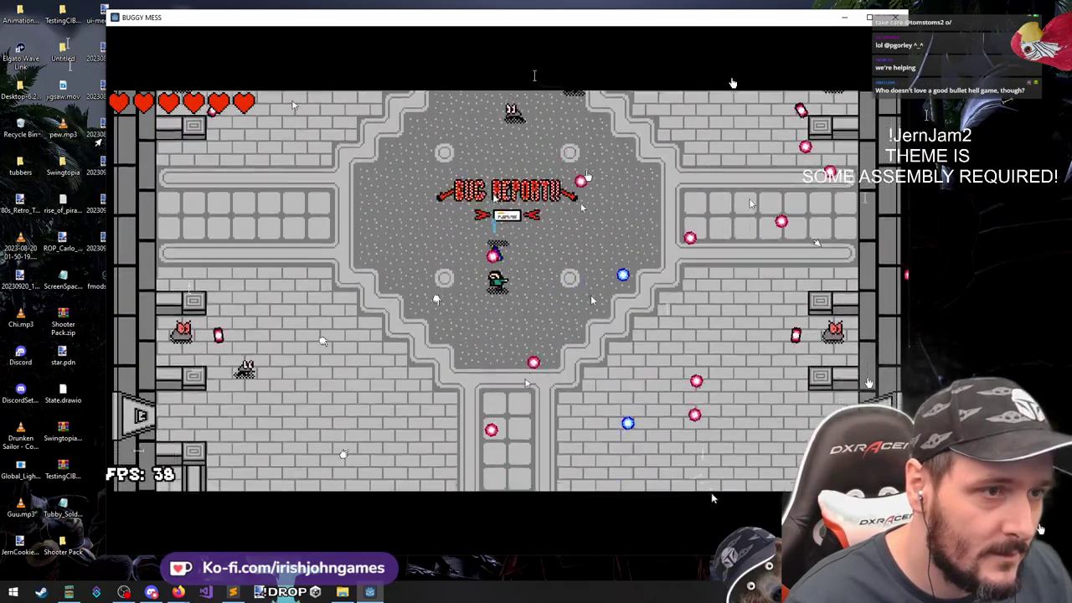
{"action": "key", "text": "s"}
{"action": "left_click", "coordinate": [480, 161]}
{"action": "key", "text": "w"}
{"action": "key", "text": "d"}
{"action": "left_click", "coordinate": [494, 168]}
Report the bug "Some enemies reset rather than die" and move west away from the nearby enemies
{"action": "key", "text": "s"}
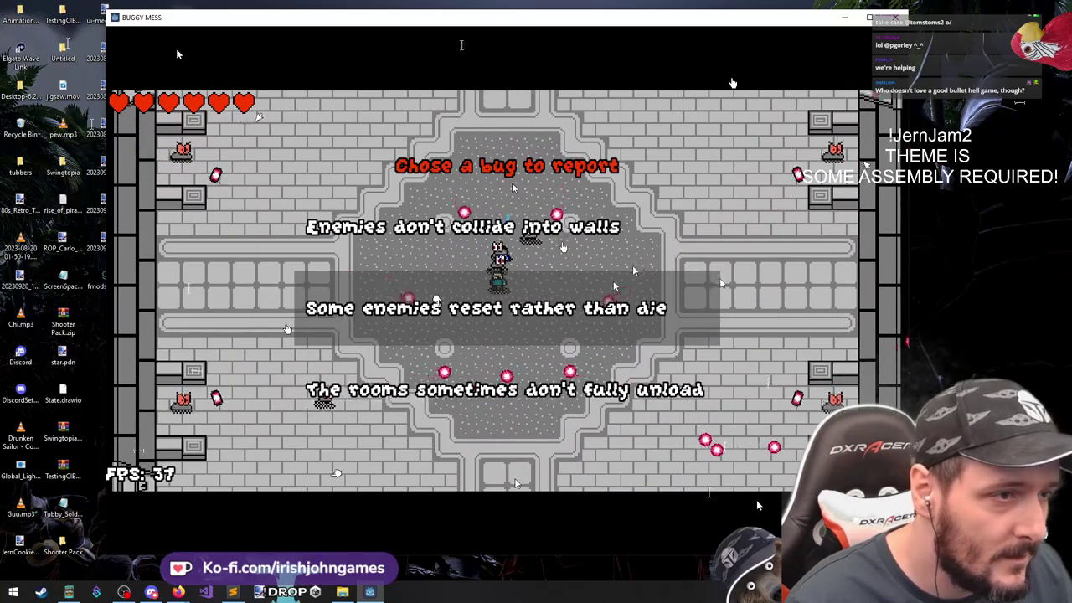
{"action": "left_click", "coordinate": [520, 192]}
{"action": "key", "text": "a"}
{"action": "key", "text": "a"}
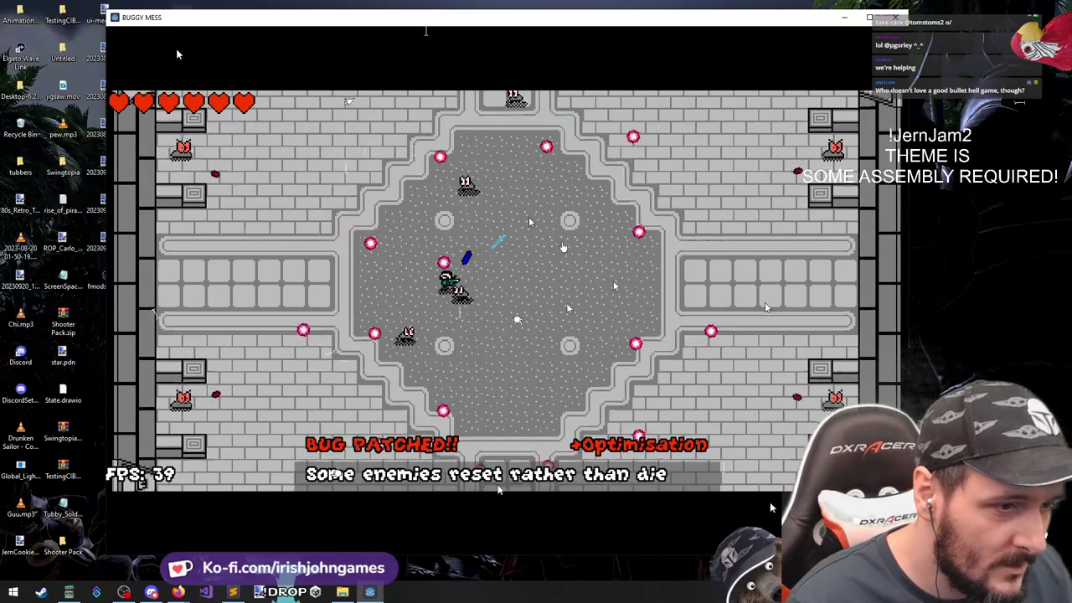
Retreat from the central circle to the western walkway and the southwestern floor, shooting at the pursuing enemies
{"action": "key", "text": "w"}
{"action": "left_click", "coordinate": [536, 243]}
{"action": "key", "text": "a"}
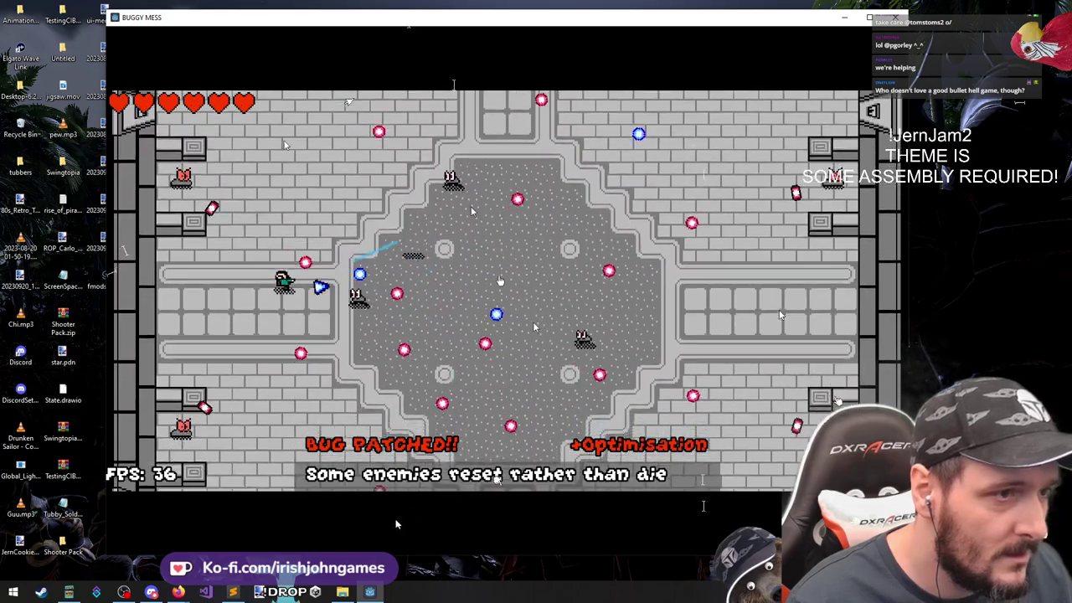
{"action": "key", "text": "s"}
{"action": "key", "text": "d"}
{"action": "left_click", "coordinate": [447, 179]}
{"action": "key", "text": "s"}
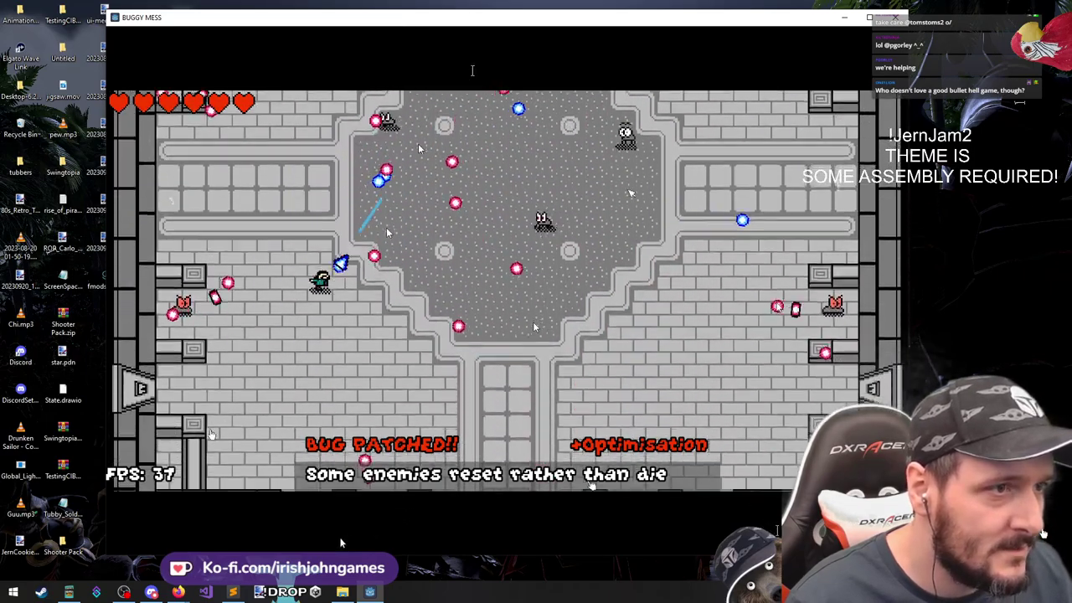
Circle east along the southwestern edge of the central circle while shooting at the enemies to the north
{"action": "left_click", "coordinate": [431, 144]}
{"action": "key", "text": "d"}
{"action": "key", "text": "w"}
{"action": "left_click", "coordinate": [440, 161]}
{"action": "key", "text": "d"}
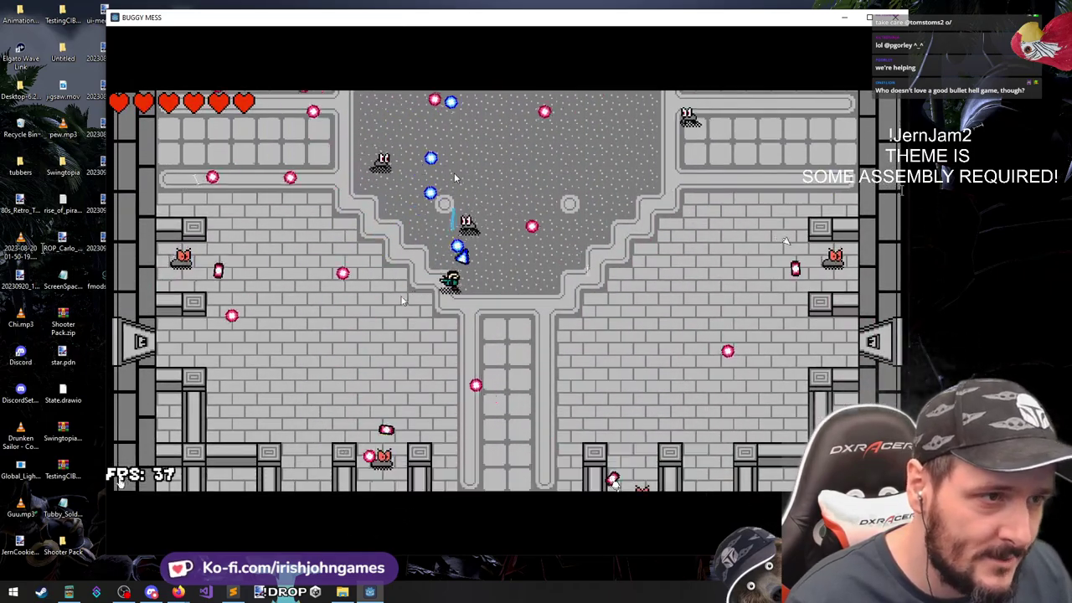
{"action": "left_click", "coordinate": [449, 182]}
{"action": "key", "text": "w"}
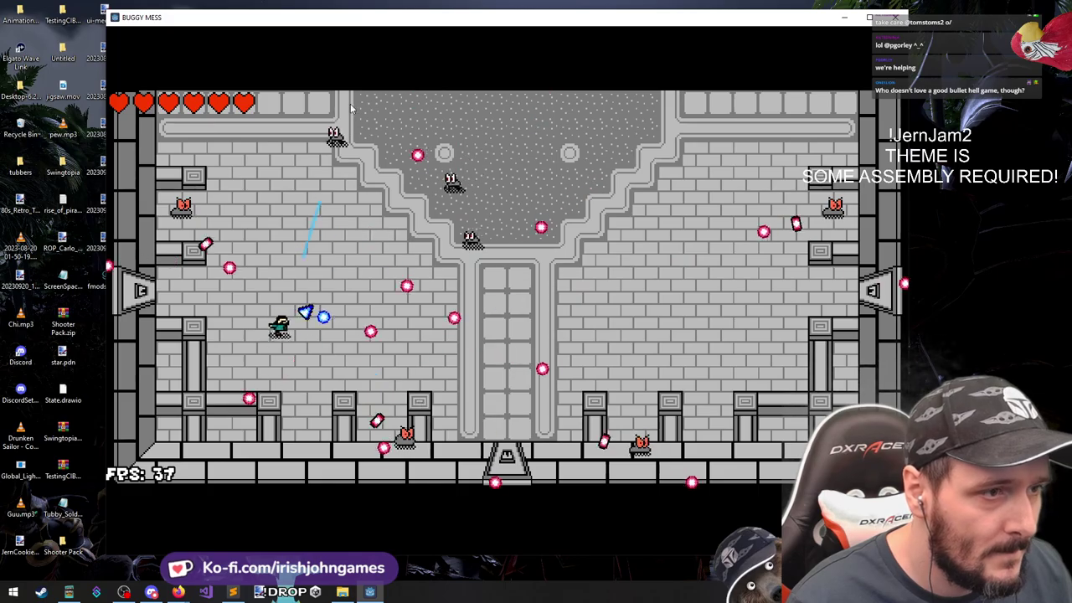
Shoot the red turret enemy on the southwestern wall and run north past the pursuing enemies
{"action": "key", "text": "d"}
{"action": "key", "text": "w"}
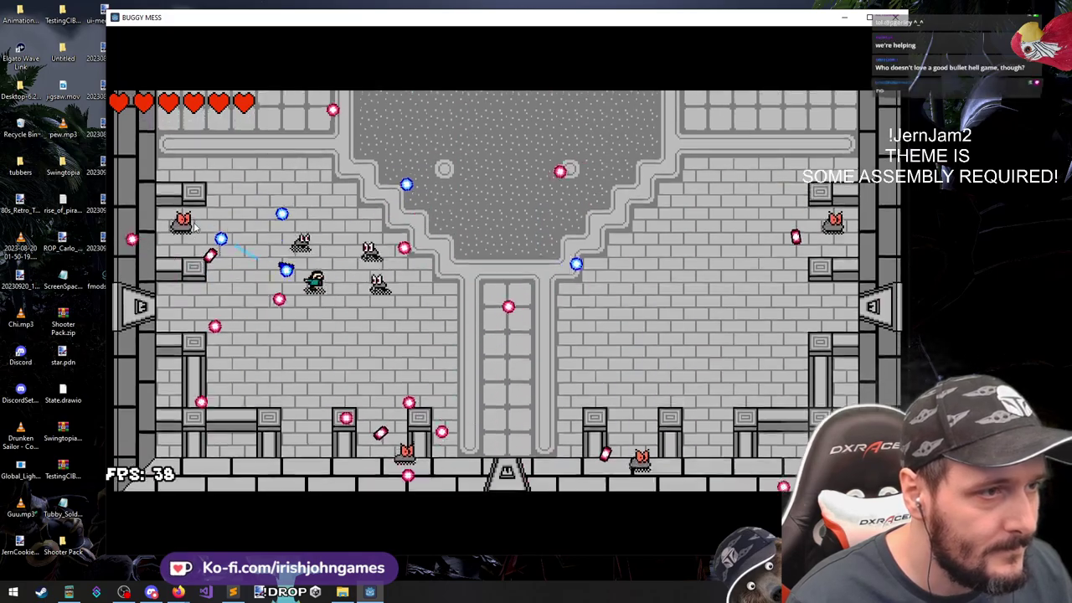
{"action": "key", "text": "a"}
{"action": "key", "text": "w"}
{"action": "left_click", "coordinate": [141, 275]}
{"action": "key", "text": "w"}
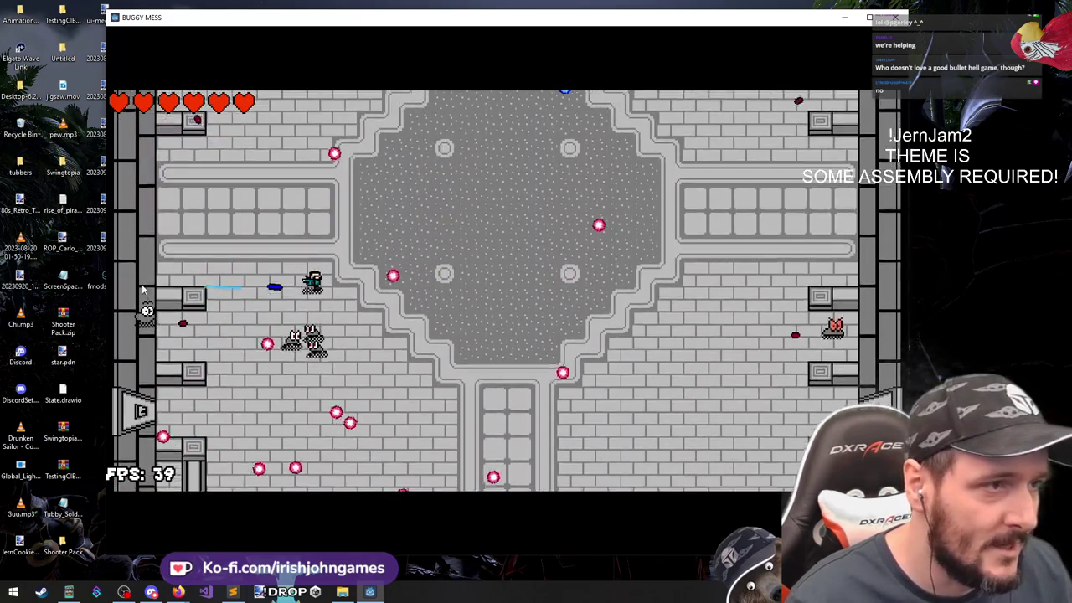
{"action": "key", "text": "w"}
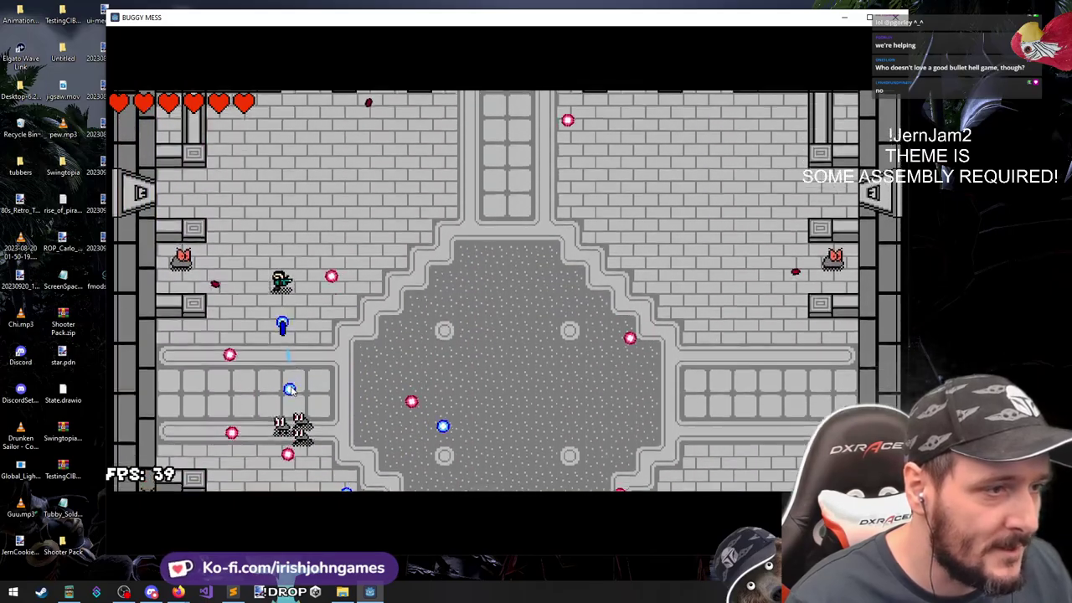
Strafe across the northwestern floor while shooting at the turret enemies by the north and west walls
{"action": "key", "text": "d"}
{"action": "key", "text": "w"}
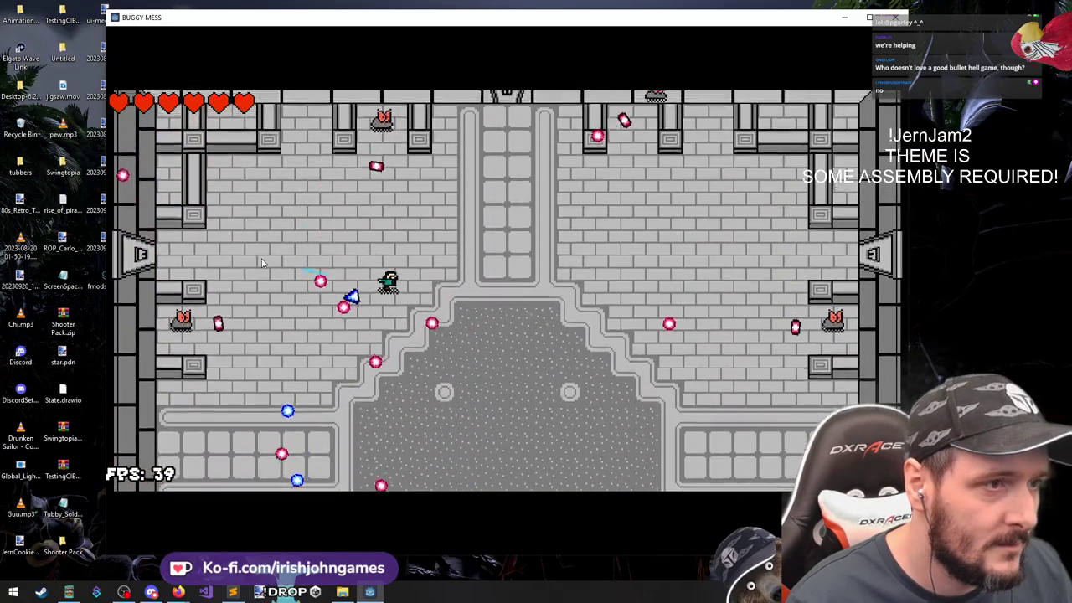
{"action": "left_click", "coordinate": [369, 146]}
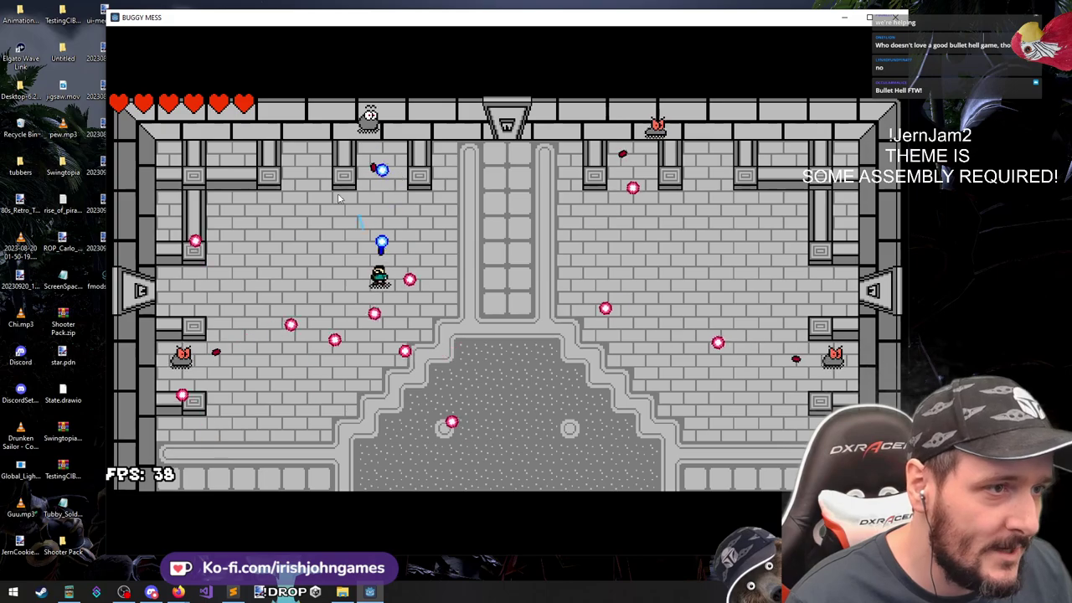
{"action": "key", "text": "d"}
{"action": "key", "text": "w"}
{"action": "left_click", "coordinate": [213, 345]}
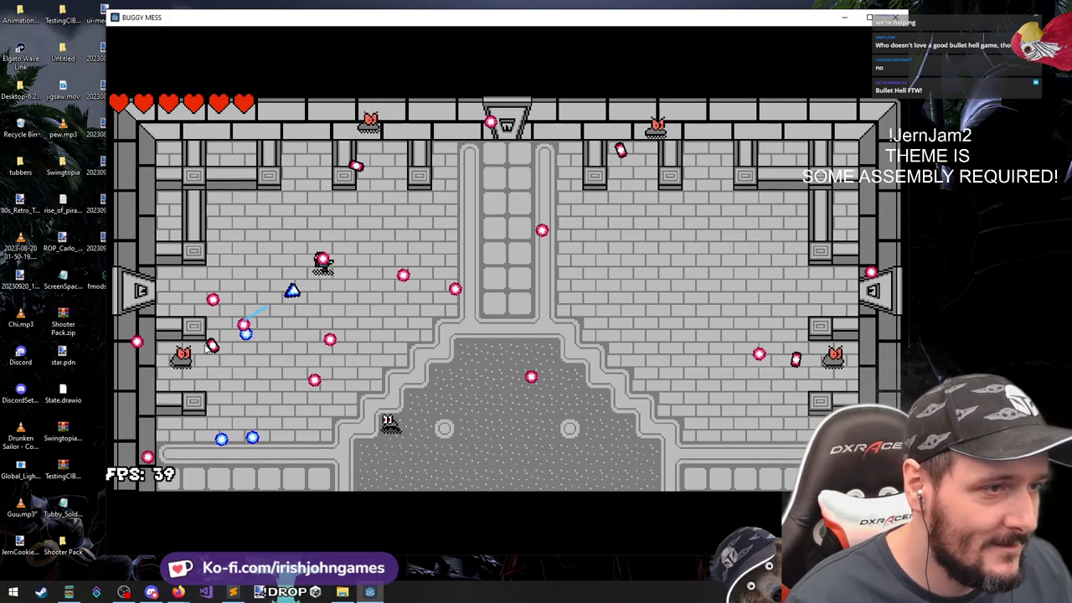
{"action": "key", "text": "d"}
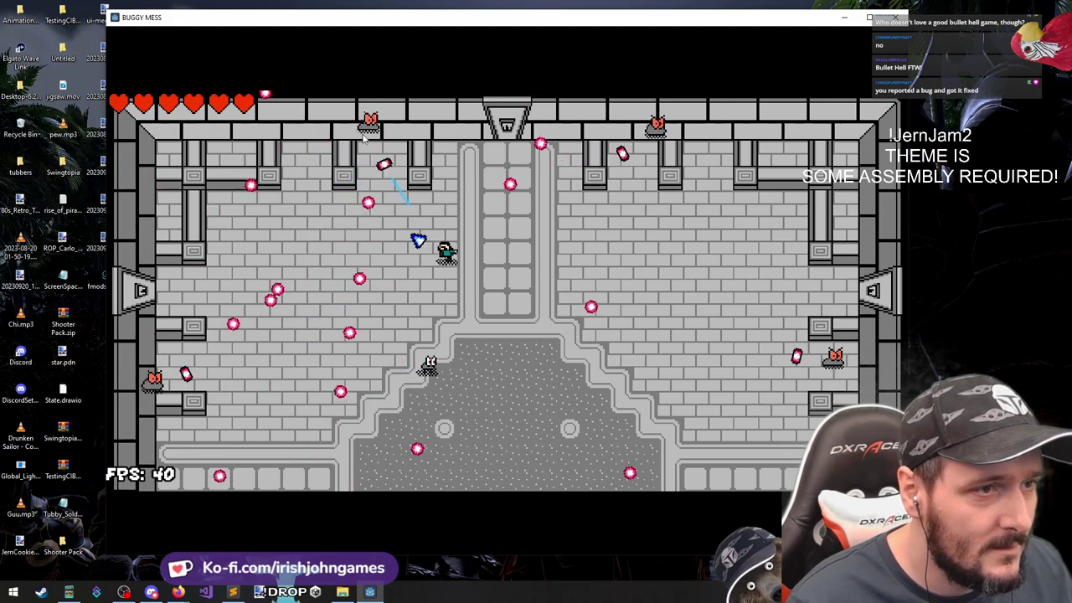
Move east toward the northern walkway while shooting back at the turret enemy by the northwestern wall
{"action": "key", "text": "s"}
{"action": "key", "text": "d"}
{"action": "left_click", "coordinate": [375, 172]}
{"action": "key", "text": "w"}
{"action": "left_click", "coordinate": [399, 202]}
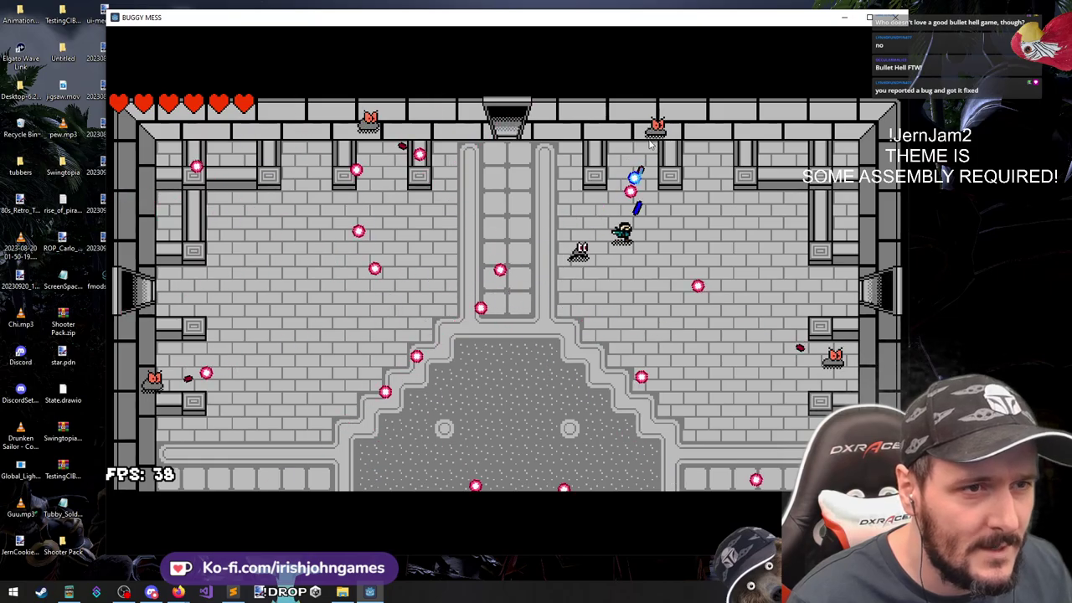
Move down the eastern floor while shooting at the turret enemy by the northeastern wall
{"action": "key", "text": "s"}
{"action": "key", "text": "d"}
{"action": "left_click", "coordinate": [775, 317]}
{"action": "left_click", "coordinate": [804, 300]}
{"action": "key", "text": "a"}
{"action": "left_click", "coordinate": [829, 278]}
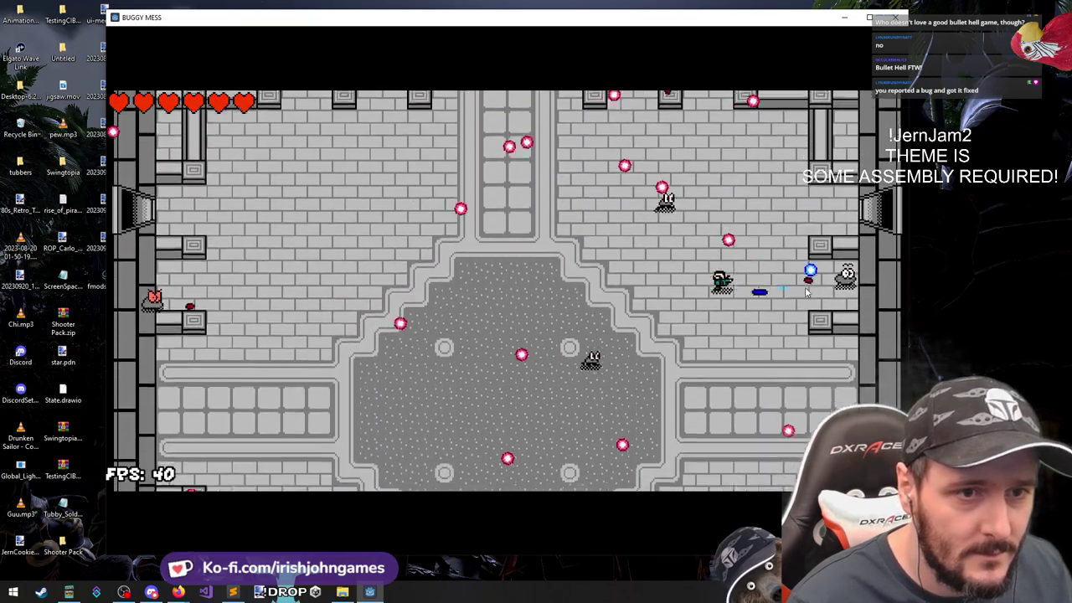
{"action": "left_click", "coordinate": [832, 264]}
{"action": "key", "text": "s"}
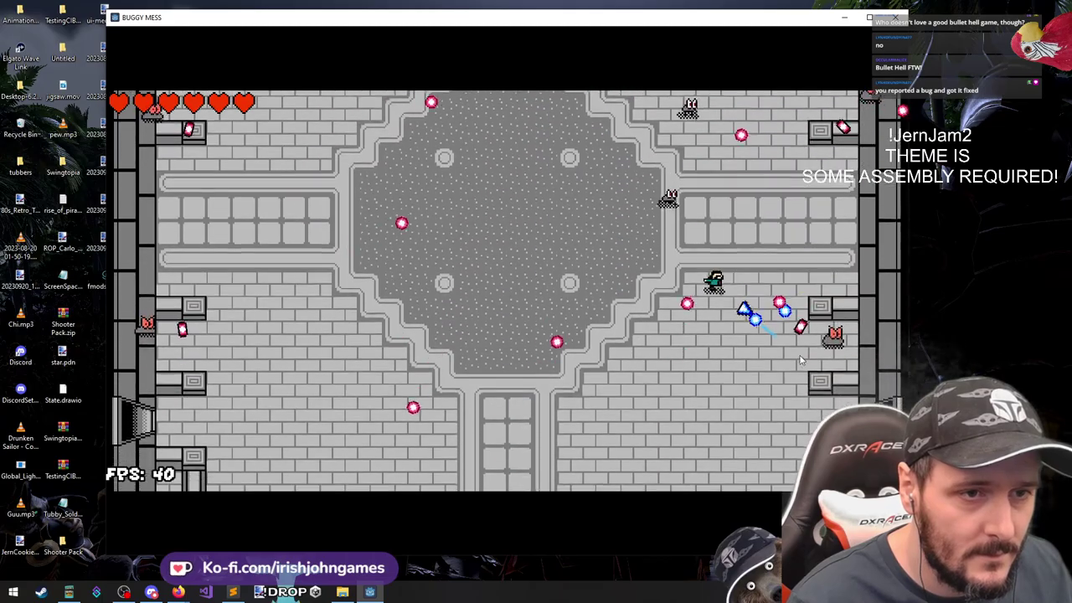
Cross the southeastern floor, firing at the southern turret enemy, and leave the room through the south door
{"action": "key", "text": "s"}
{"action": "key", "text": "a"}
{"action": "left_click", "coordinate": [634, 394]}
{"action": "key", "text": "s"}
{"action": "left_click", "coordinate": [638, 405]}
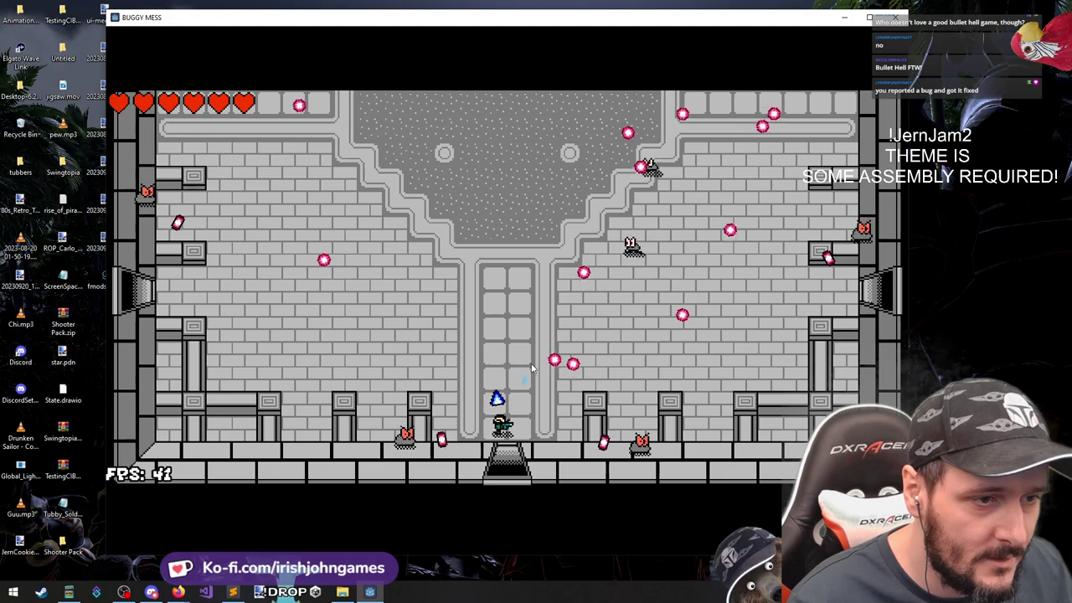
{"action": "key", "text": "s"}
Run east along the new room's northern brick floor and around the pit corner toward the east door
{"action": "key", "text": "w"}
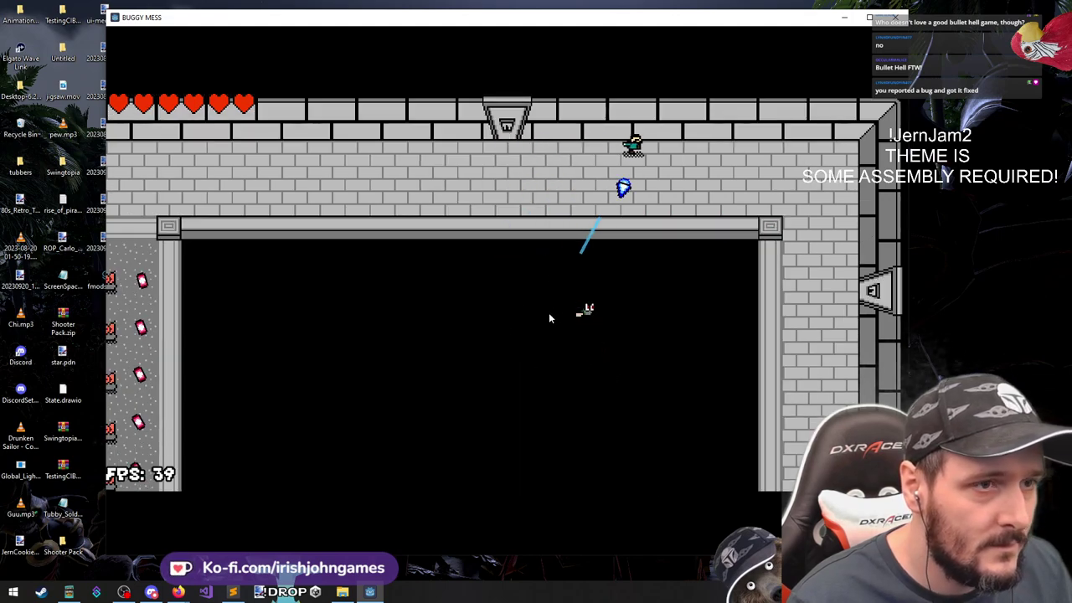
{"action": "key", "text": "d"}
{"action": "key", "text": "s"}
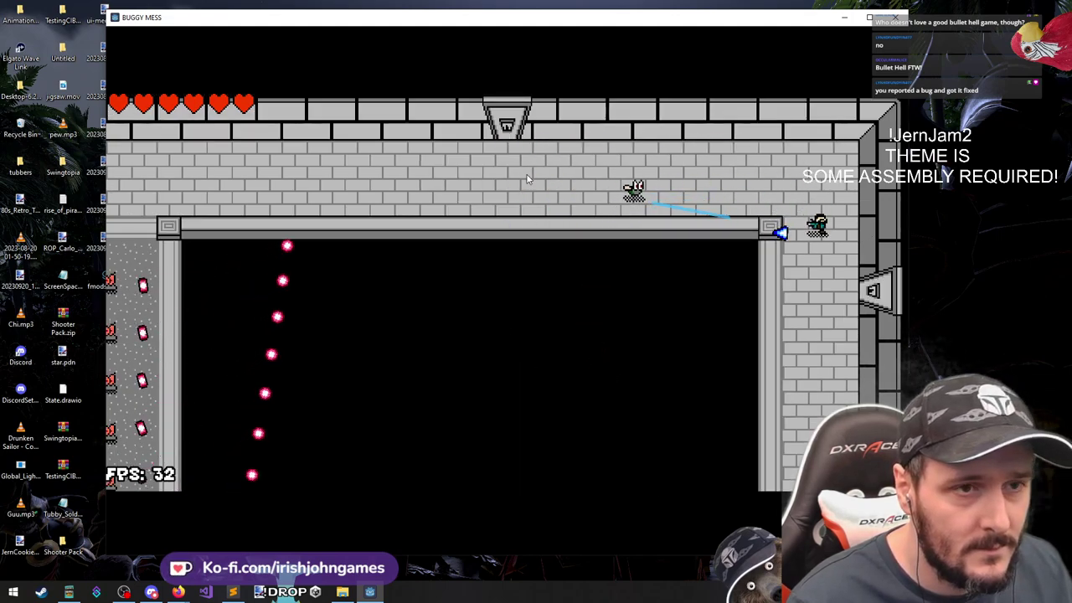
Move south down the eastern walkway past the east door while firing back north at the flying enemy
{"action": "key", "text": "s"}
{"action": "key", "text": "d"}
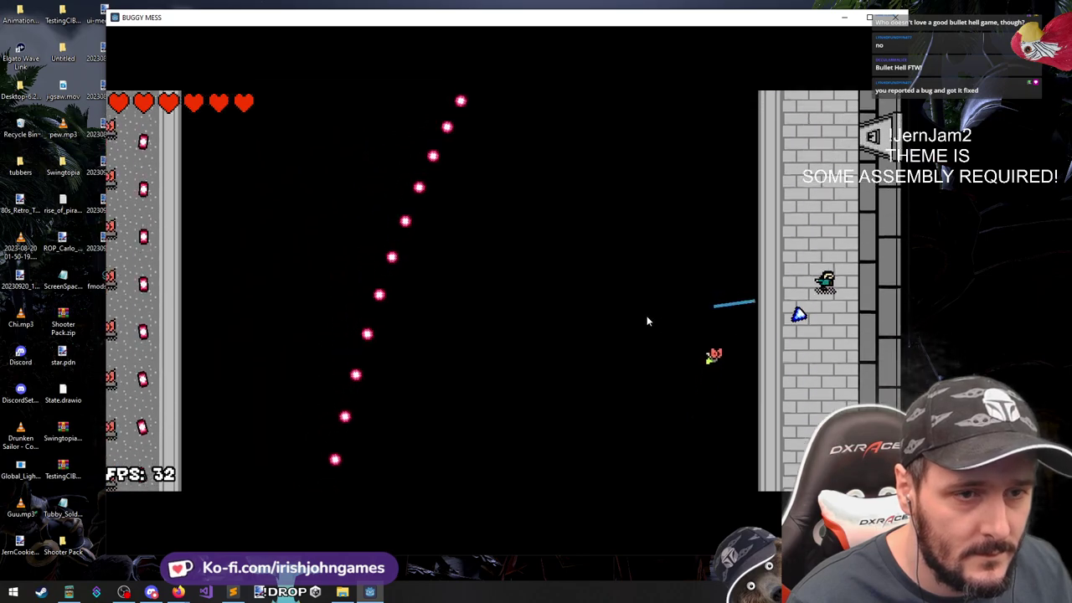
{"action": "key", "text": "s"}
{"action": "left_click", "coordinate": [788, 166]}
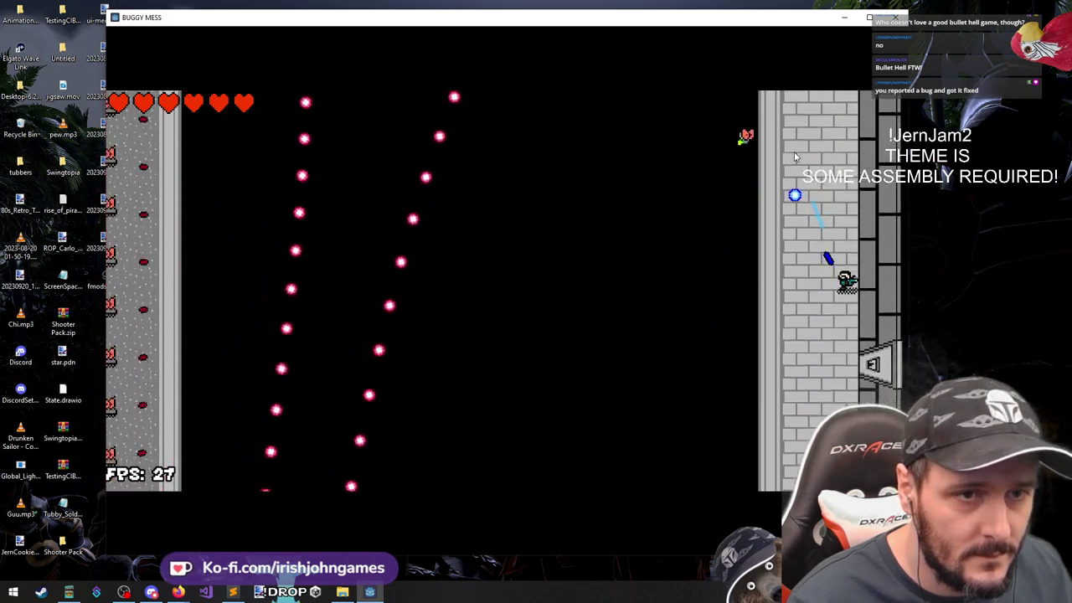
{"action": "key", "text": "a"}
{"action": "left_click", "coordinate": [798, 146]}
{"action": "key", "text": "s"}
{"action": "key", "text": "s"}
{"action": "left_click", "coordinate": [820, 159]}
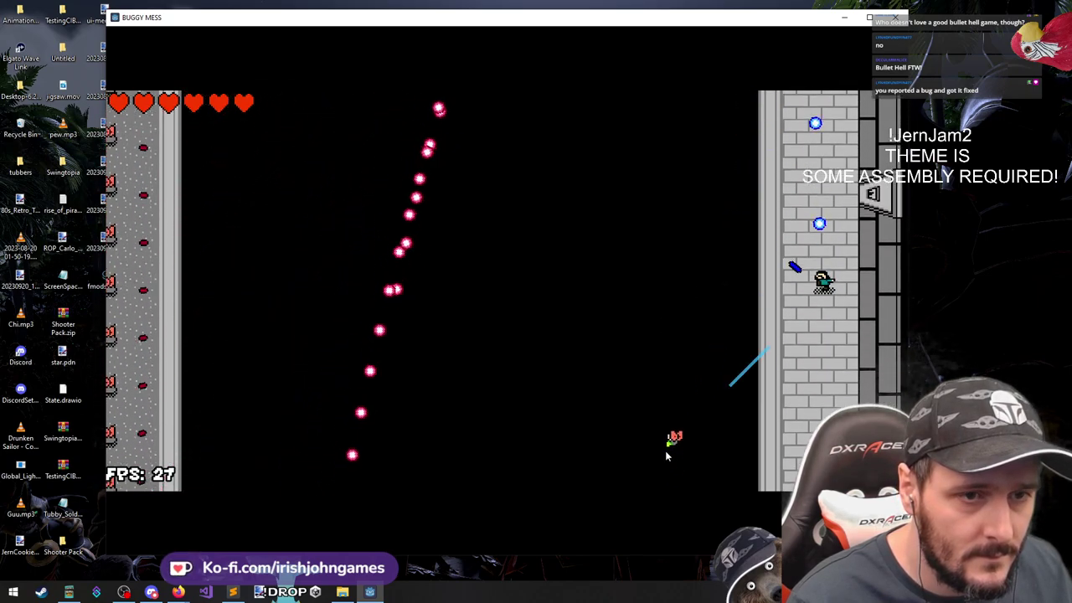
Shoot at the flying enemy hovering over the pit while continuing down the eastern walkway
{"action": "left_click", "coordinate": [664, 406]}
{"action": "left_click", "coordinate": [674, 372]}
{"action": "key", "text": "s"}
{"action": "left_click", "coordinate": [667, 280]}
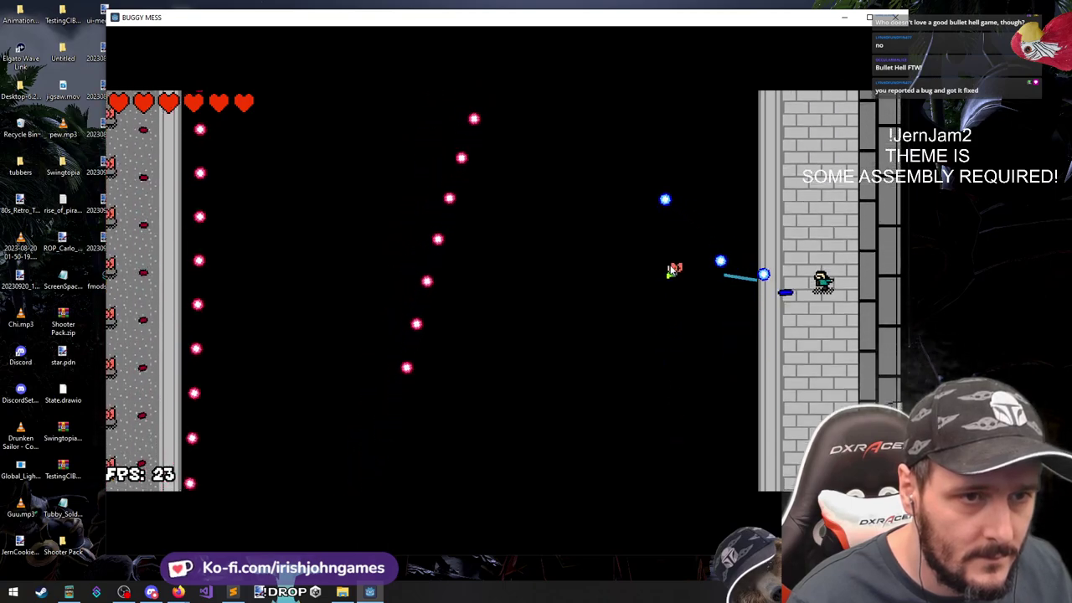
{"action": "key", "text": "a"}
{"action": "left_click", "coordinate": [670, 249]}
{"action": "left_click", "coordinate": [629, 255]}
Continue down to the pit's southeastern corner, firing west across the pit toward the flying enemy
{"action": "key", "text": "s"}
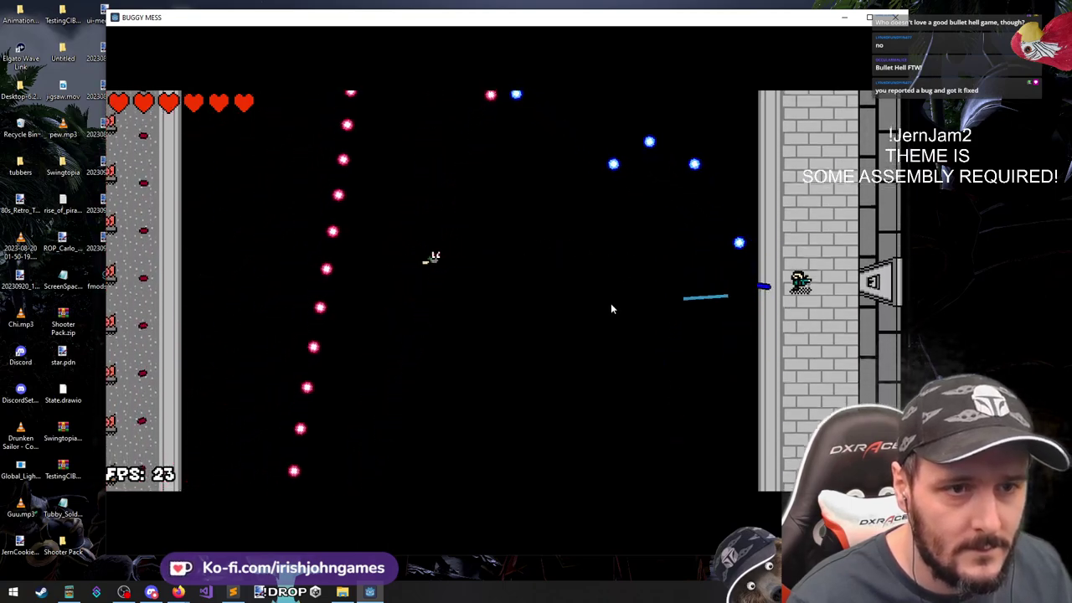
{"action": "key", "text": "s"}
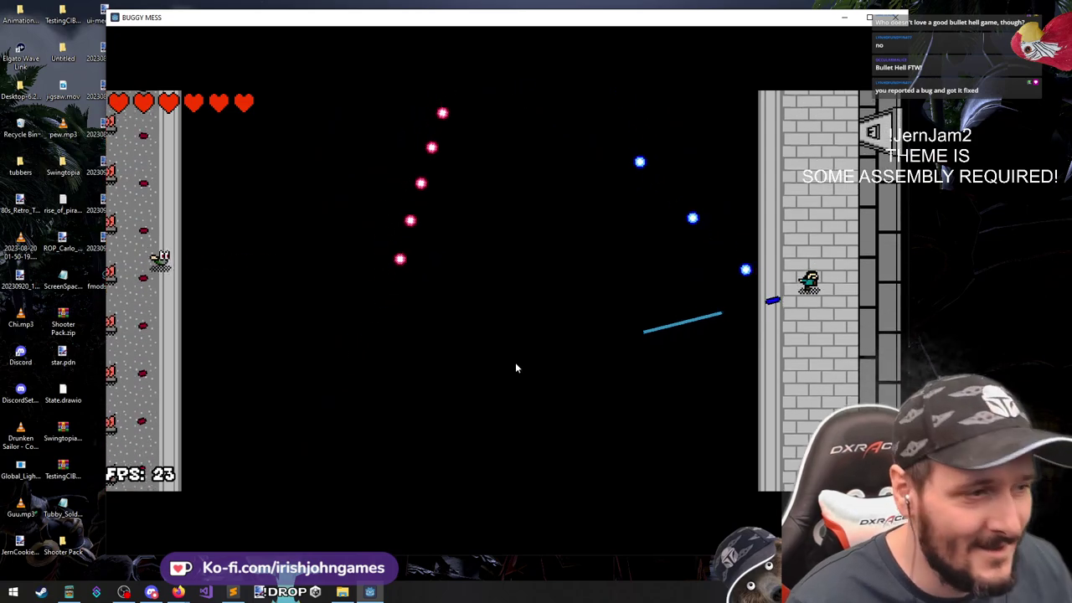
{"action": "left_click", "coordinate": [490, 349]}
{"action": "left_click", "coordinate": [477, 335]}
{"action": "left_click", "coordinate": [514, 397]}
{"action": "key", "text": "s"}
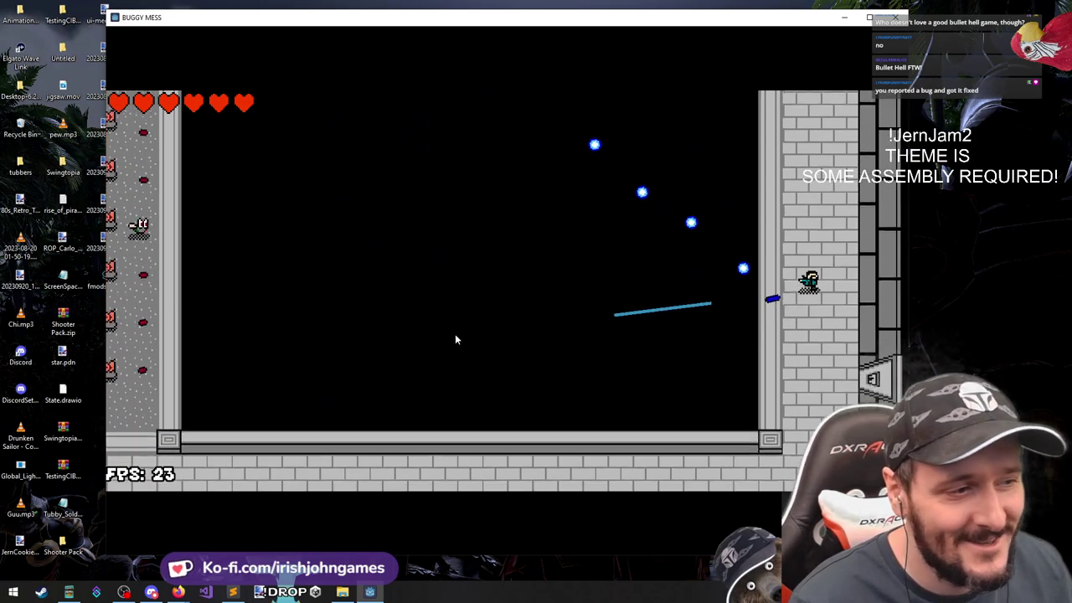
{"action": "key", "text": "s"}
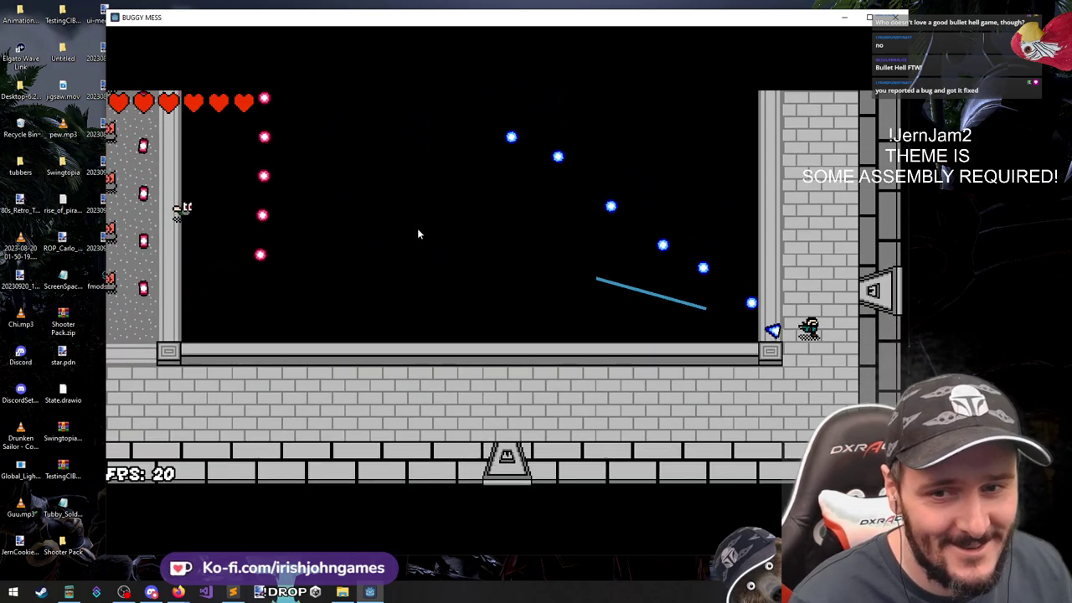
Run west along the southern brick floor past the south door to the entrance of the central gravel corridor
{"action": "key", "text": "a"}
{"action": "key", "text": "a"}
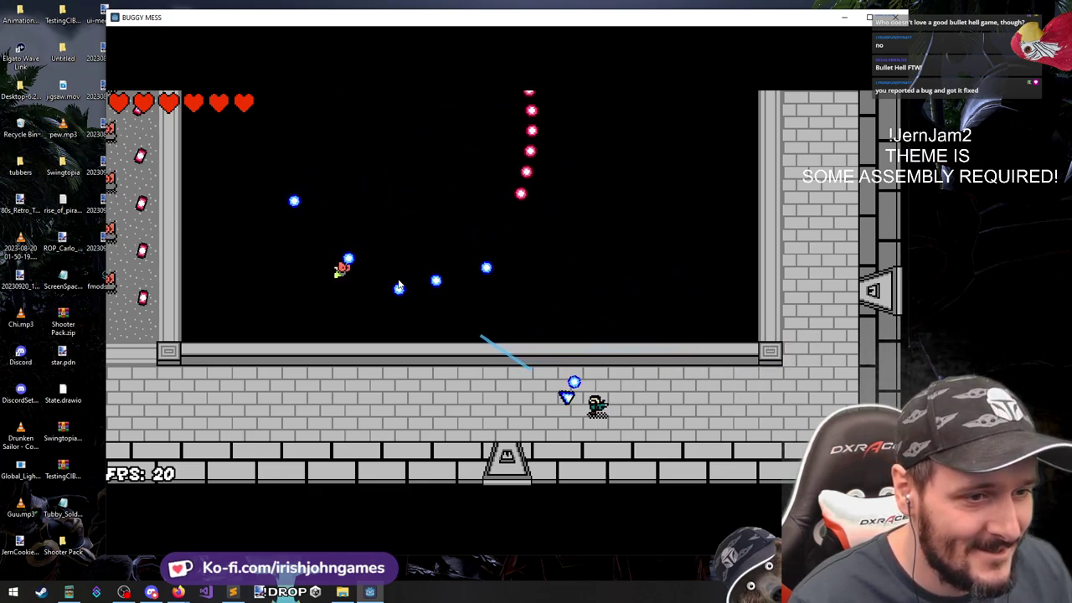
{"action": "key", "text": "a"}
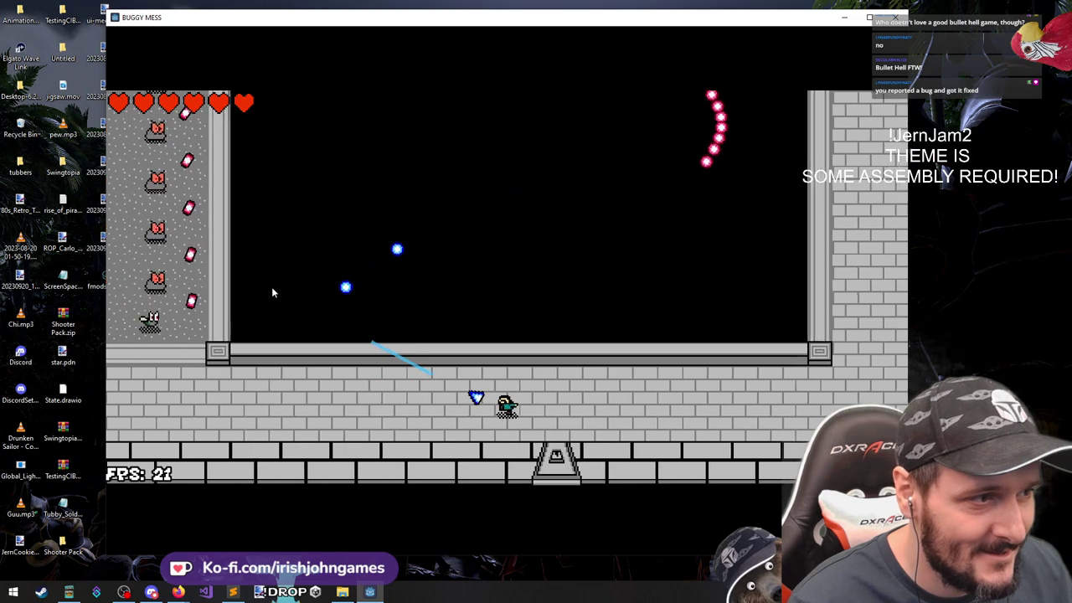
{"action": "key", "text": "a"}
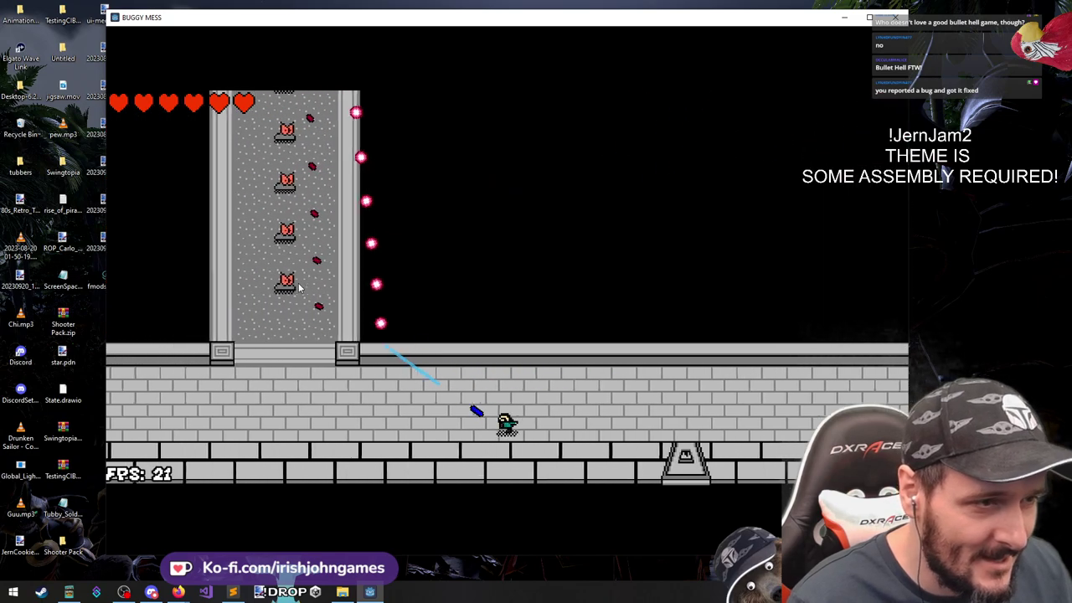
{"action": "key", "text": "a"}
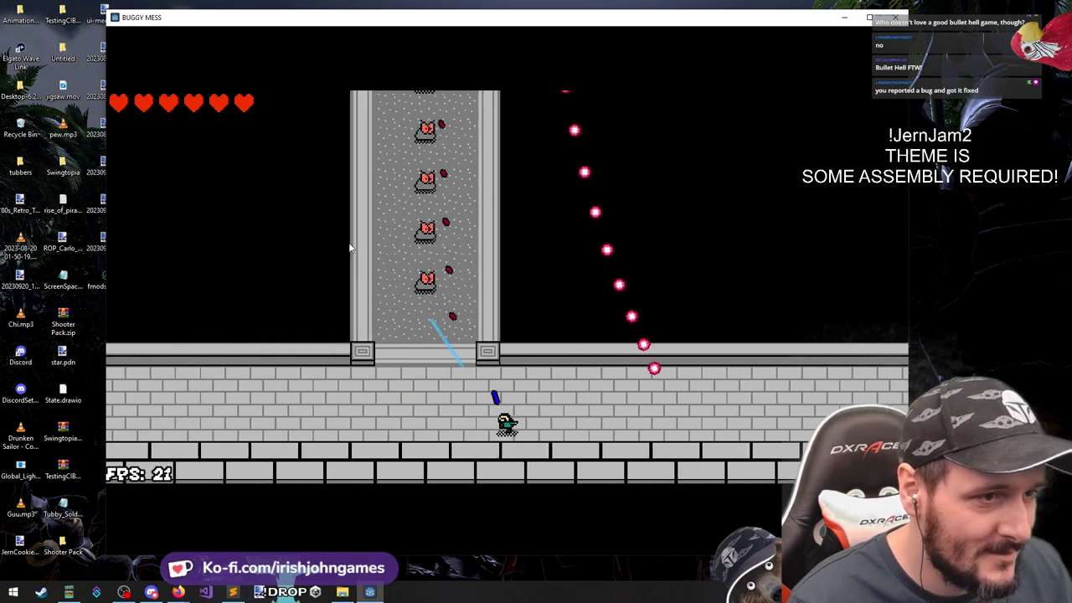
{"action": "key", "text": "a"}
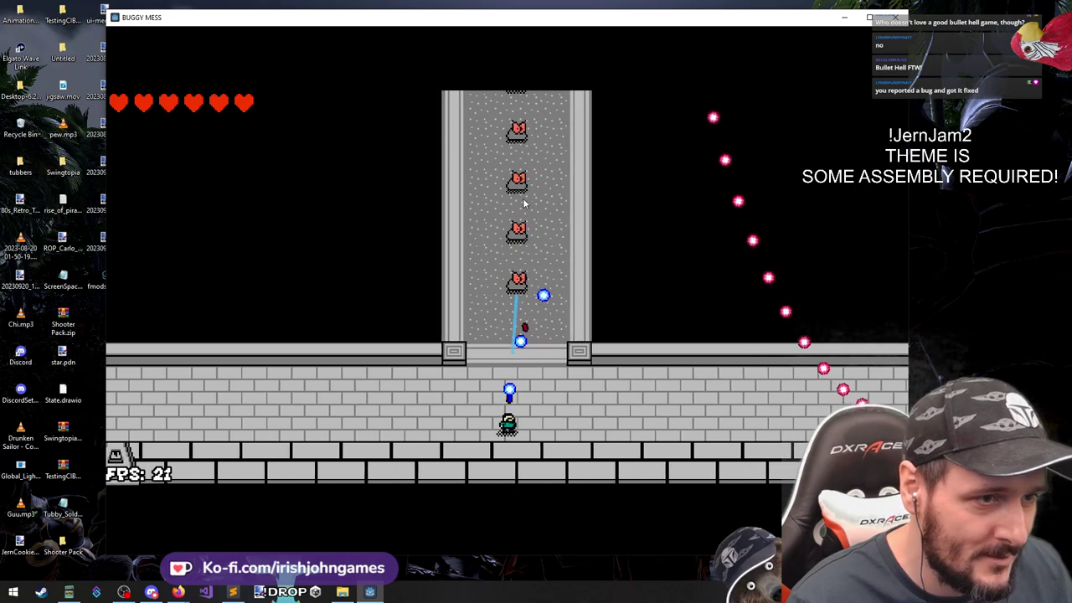
Enter the gravel corridor from the south and shoot at the nearest hopping enemies in the column
{"action": "key", "text": "d"}
{"action": "key", "text": "w"}
{"action": "left_click", "coordinate": [508, 229]}
{"action": "key", "text": "a"}
{"action": "left_click", "coordinate": [507, 210]}
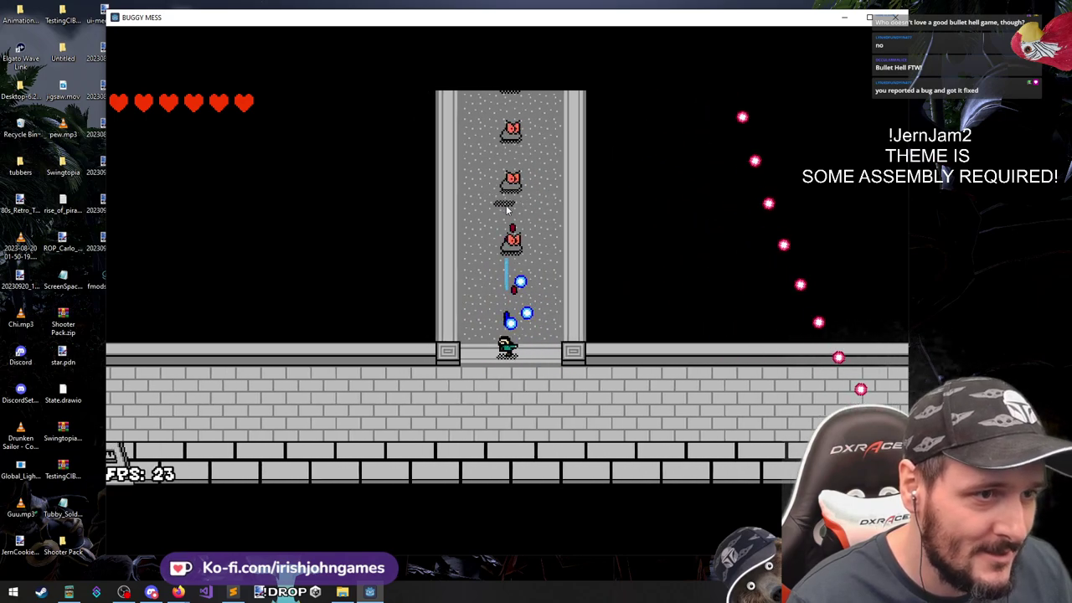
{"action": "key", "text": "w"}
{"action": "left_click", "coordinate": [516, 209]}
Shift to the corridor's western edge and fire northeast at the cluster of hopping enemies
{"action": "key", "text": "a"}
{"action": "left_click", "coordinate": [527, 197]}
{"action": "left_click", "coordinate": [535, 207]}
{"action": "key", "text": "a"}
{"action": "left_click", "coordinate": [545, 200]}
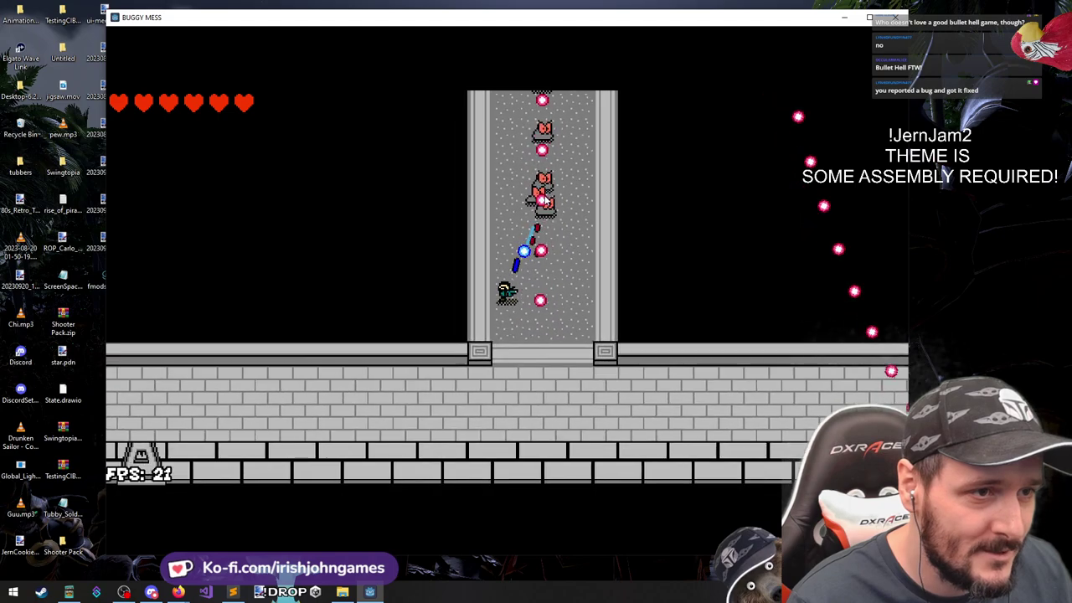
{"action": "left_click", "coordinate": [545, 201]}
{"action": "left_click", "coordinate": [561, 204]}
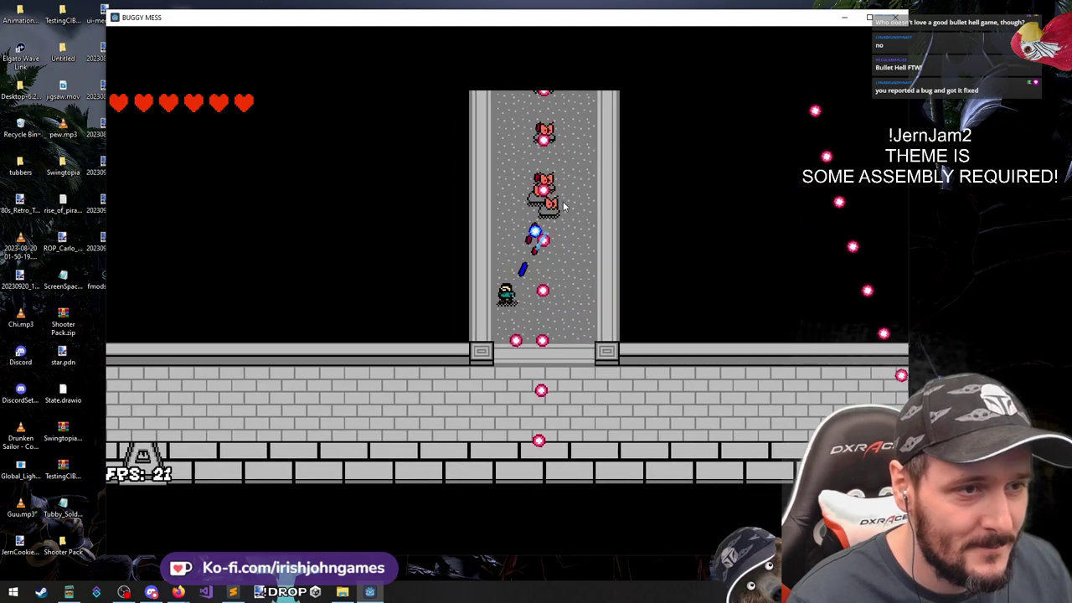
Advance north along the corridor's western edge past the column of armed hopping enemies
{"action": "key", "text": "w"}
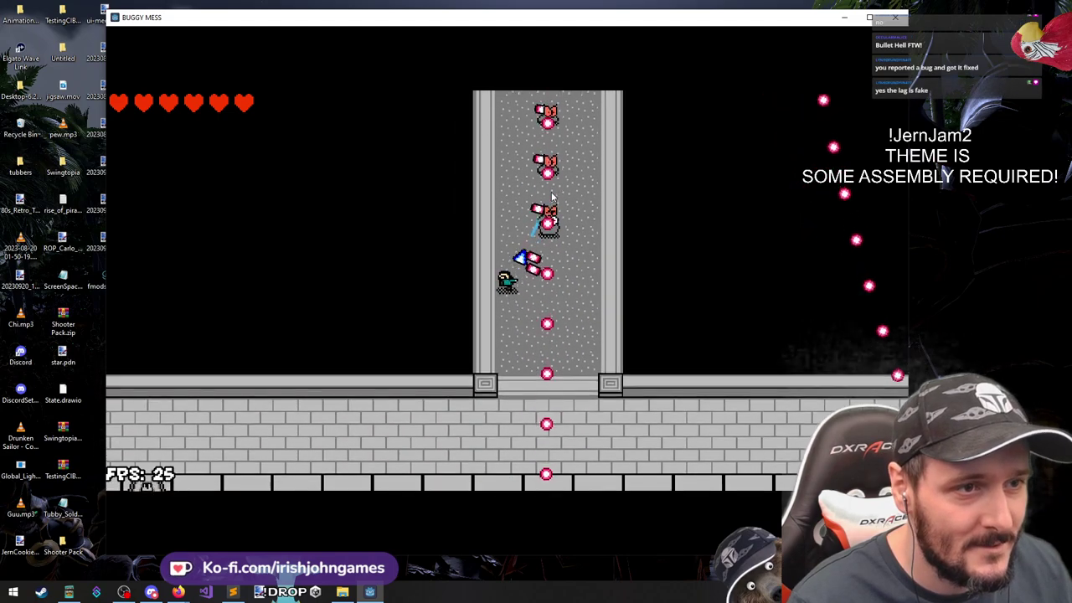
{"action": "key", "text": "w"}
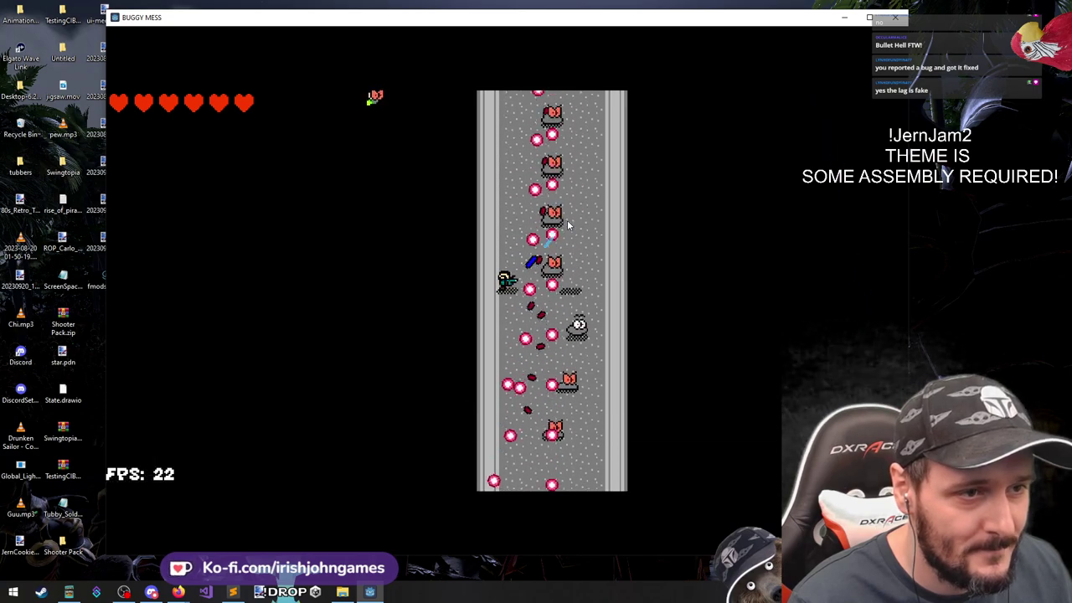
{"action": "key", "text": "w"}
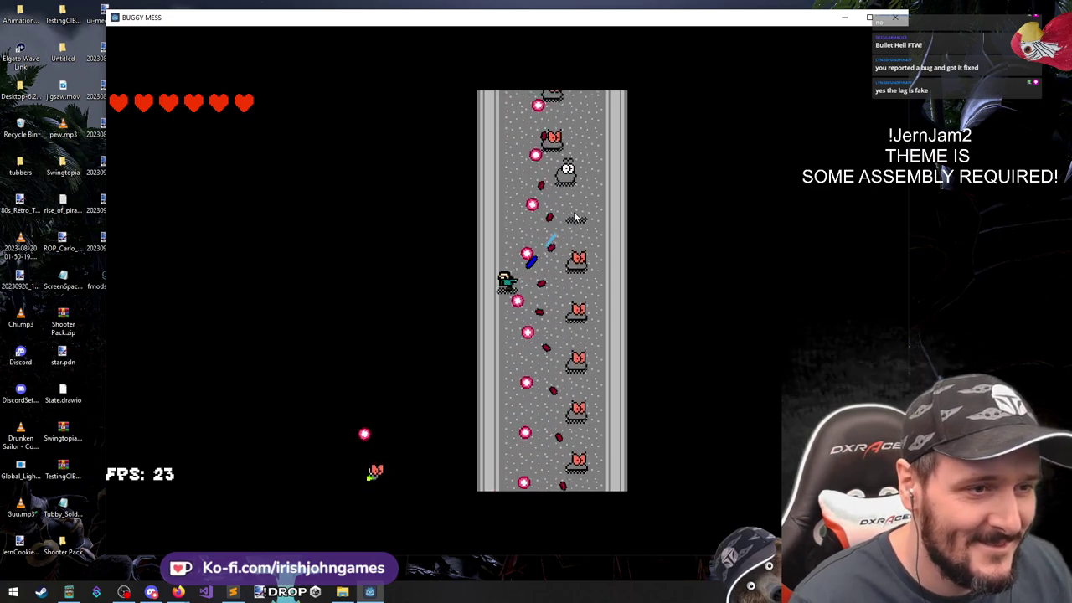
Back south down the corridor, sidestepping bullets and shooting at the hopping enemies along its eastern side
{"action": "key", "text": "s"}
{"action": "key", "text": "d"}
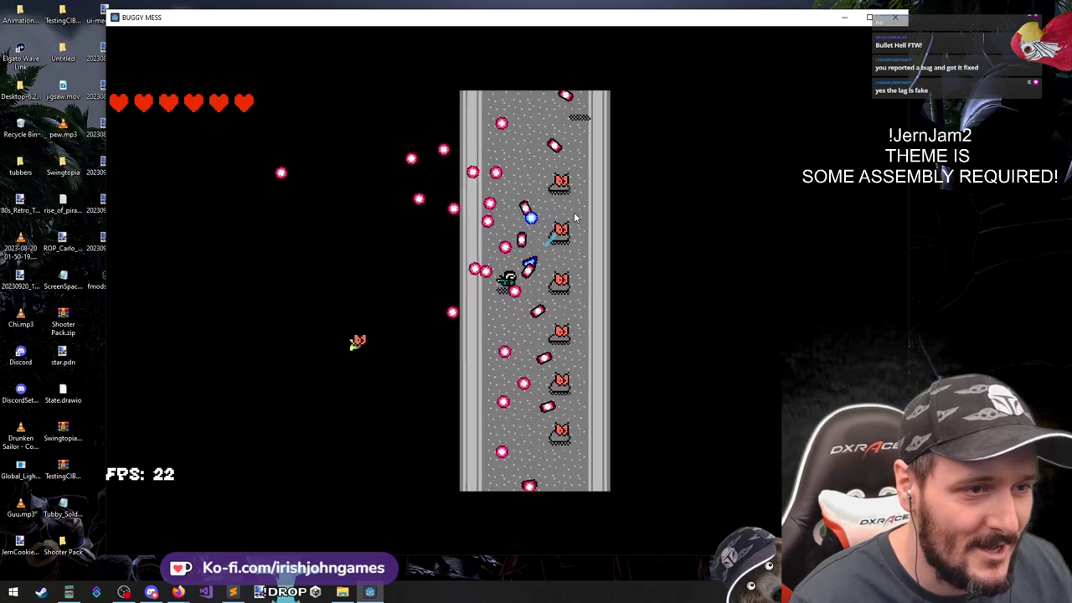
{"action": "key", "text": "a"}
{"action": "left_click", "coordinate": [575, 214]}
{"action": "key", "text": "s"}
{"action": "key", "text": "a"}
{"action": "left_click", "coordinate": [577, 218]}
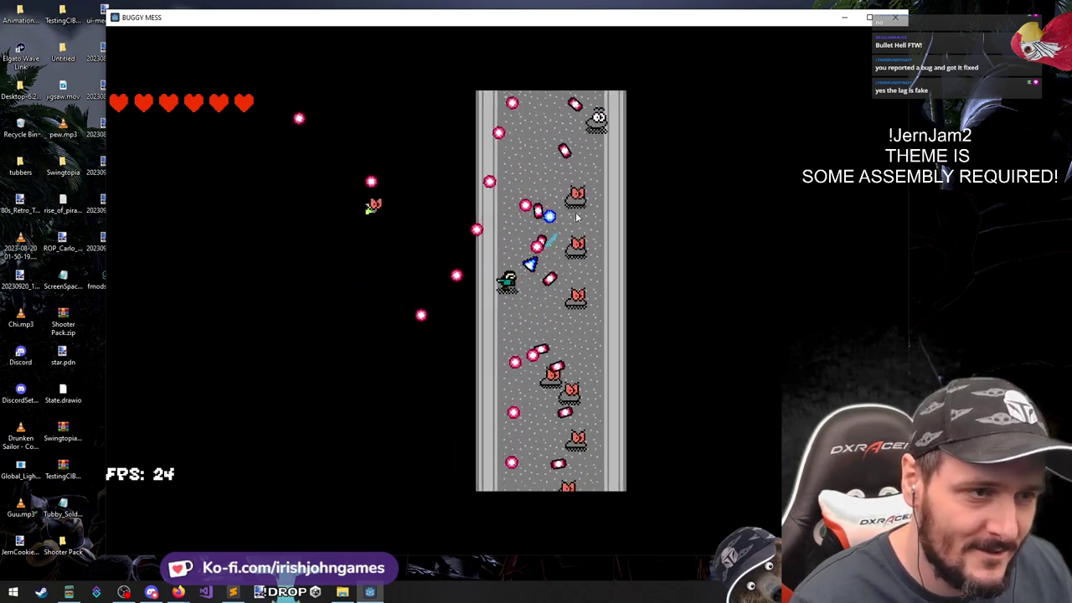
Keep retreating toward the corridor's south end, dodging between its sides while firing northeast at the pursuing enemies
{"action": "key", "text": "d"}
{"action": "key", "text": "a"}
{"action": "left_click", "coordinate": [580, 218]}
{"action": "key", "text": "s"}
{"action": "key", "text": "d"}
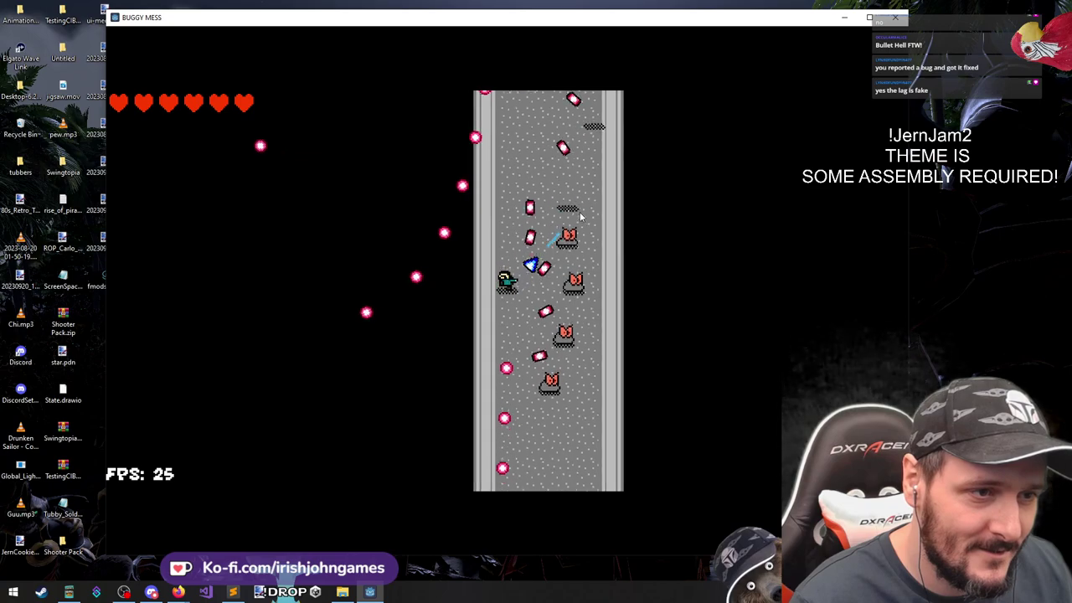
{"action": "key", "text": "s"}
{"action": "left_click", "coordinate": [581, 216]}
{"action": "key", "text": "d"}
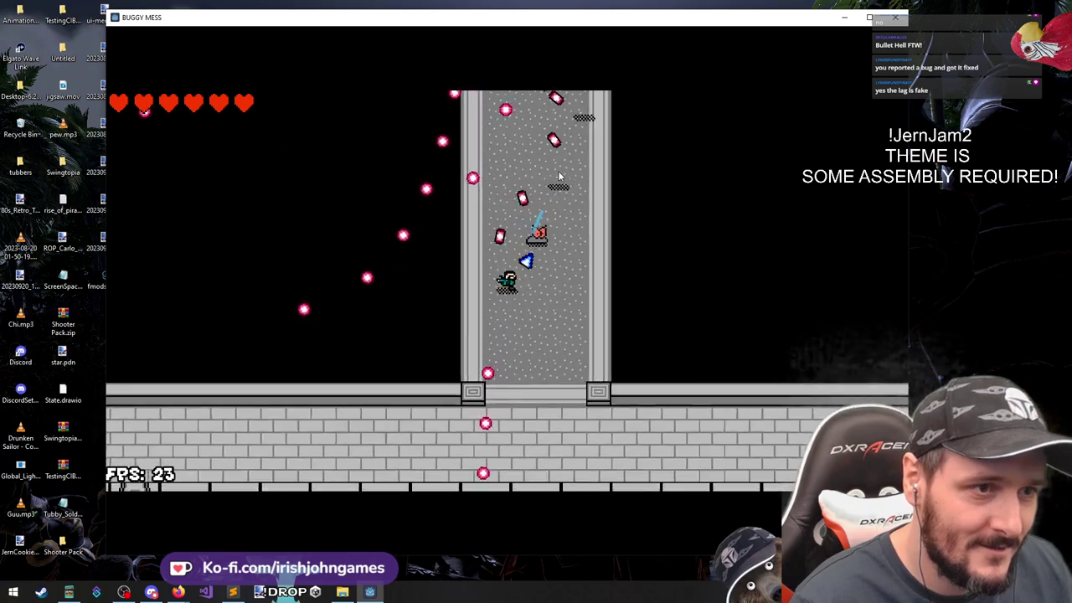
Cross to the corridor's eastern side near its south end while shooting at the enemies to the north
{"action": "left_click", "coordinate": [540, 155]}
{"action": "key", "text": "w"}
{"action": "left_click", "coordinate": [528, 159]}
{"action": "key", "text": "d"}
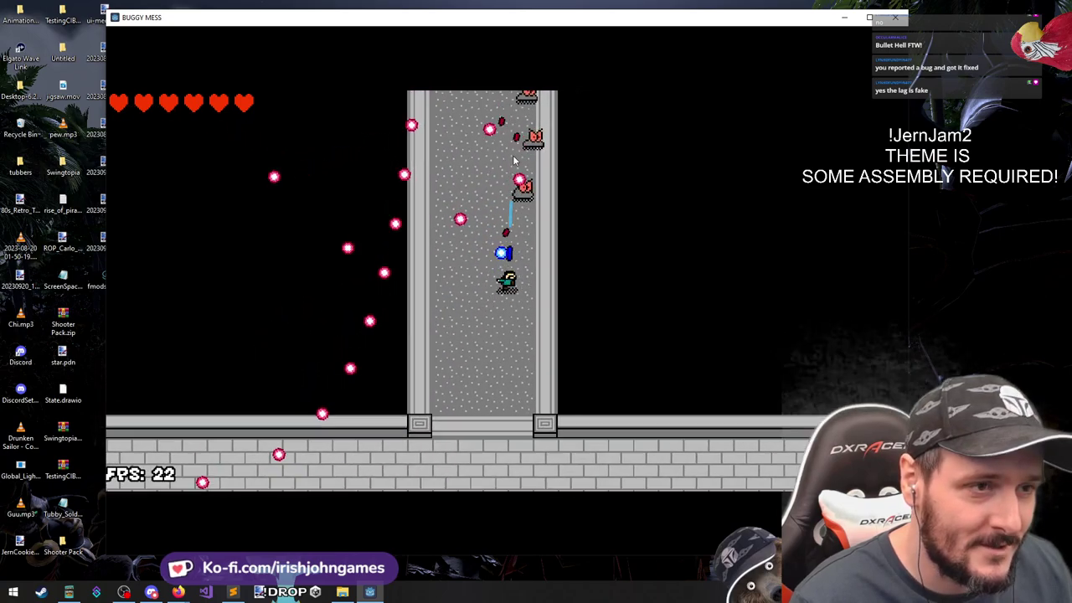
{"action": "key", "text": "s"}
{"action": "left_click", "coordinate": [519, 162]}
Withdraw south out of the gravel corridor onto the southern brick floor, dodging the incoming bullets
{"action": "key", "text": "s"}
{"action": "key", "text": "a"}
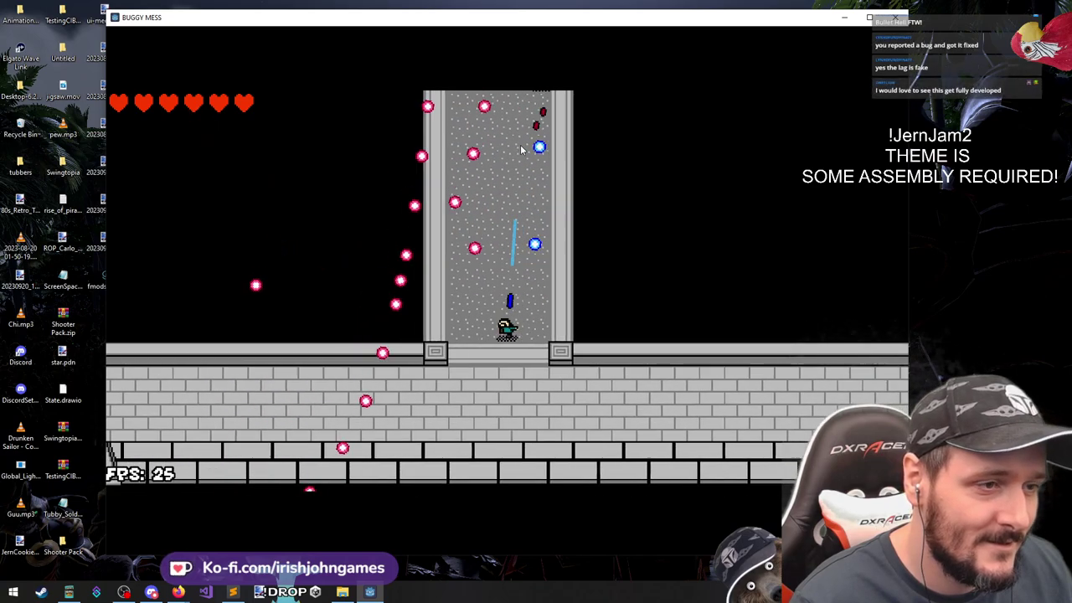
{"action": "key", "text": "s"}
{"action": "key", "text": "a"}
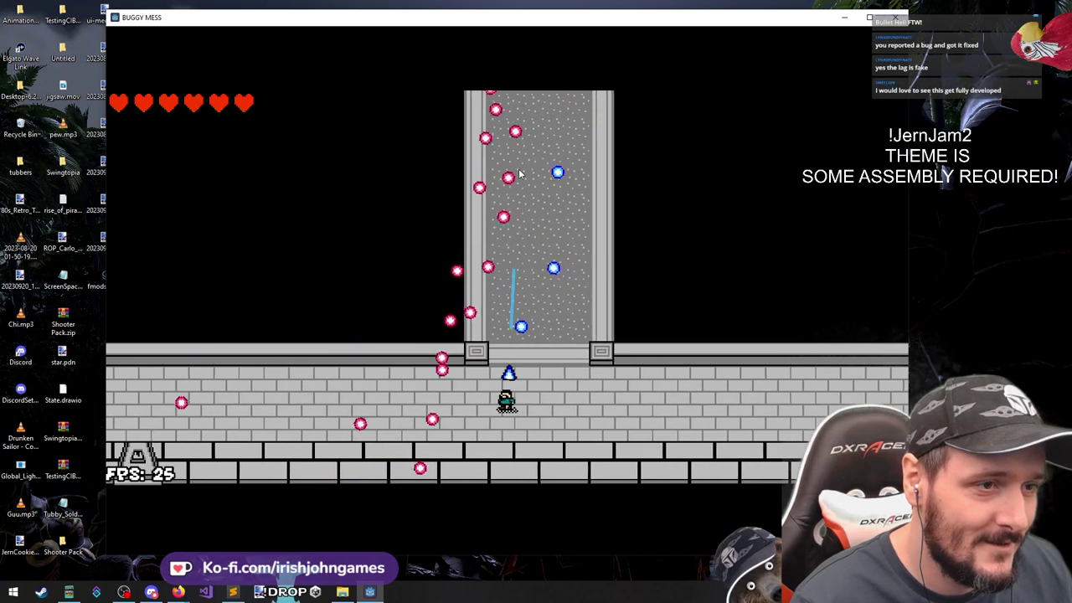
Run west along the southern brick floor, away from the bullet stream, to the southwestern door
{"action": "key", "text": "a"}
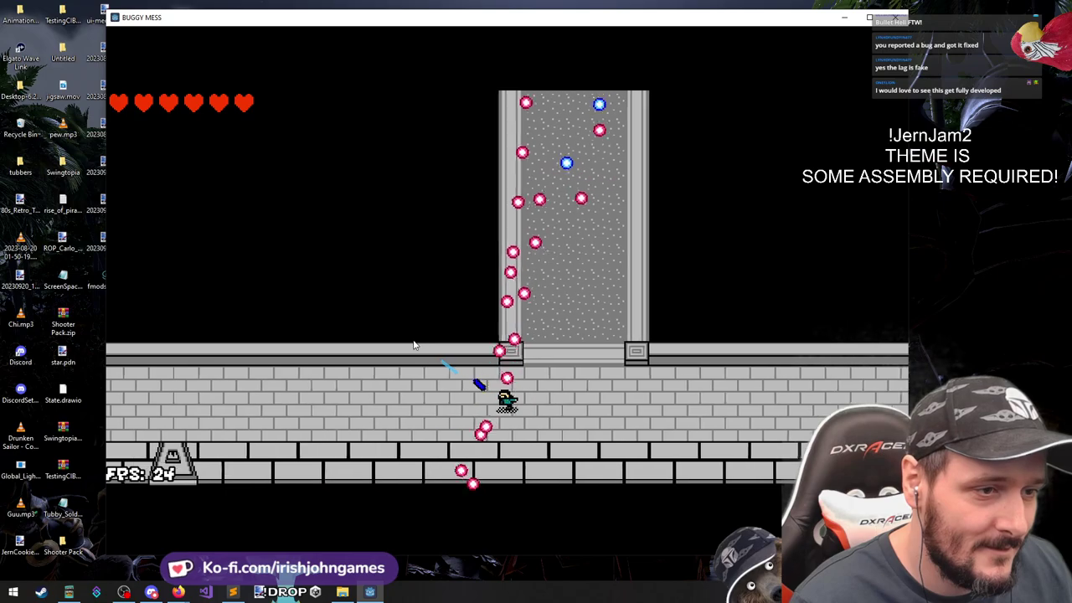
{"action": "key", "text": "w"}
{"action": "key", "text": "a"}
{"action": "key", "text": "s"}
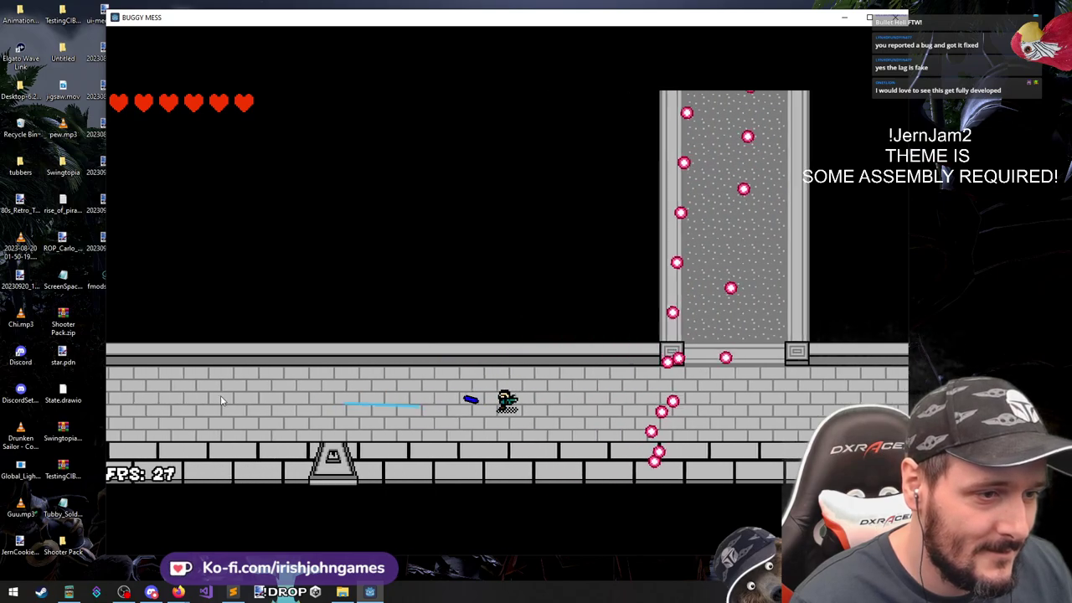
{"action": "key", "text": "a"}
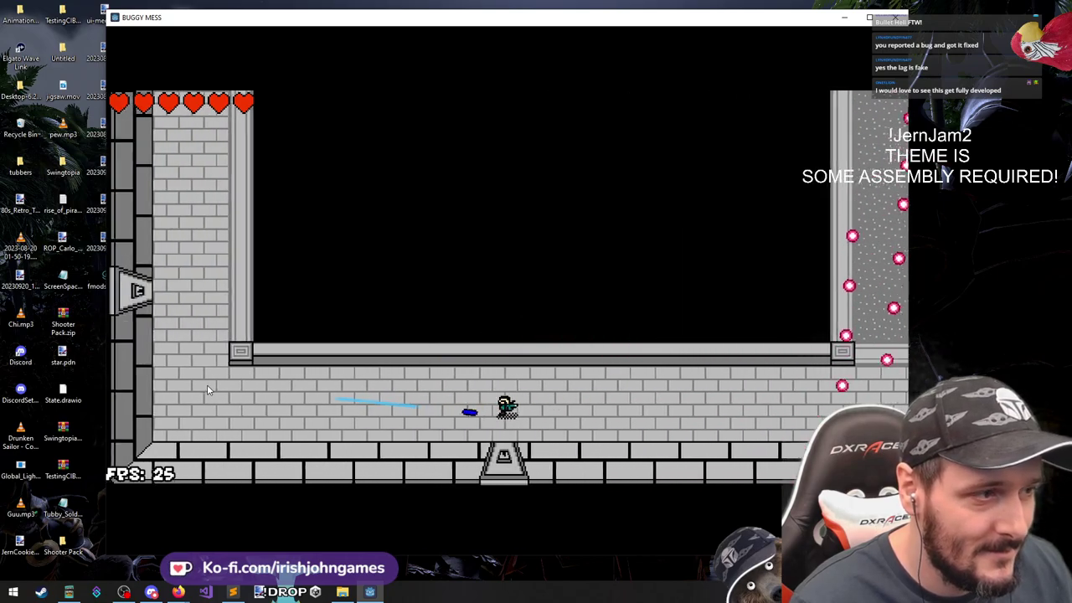
Return east along the southern brick floor to the gravel corridor's entrance
{"action": "key", "text": "d"}
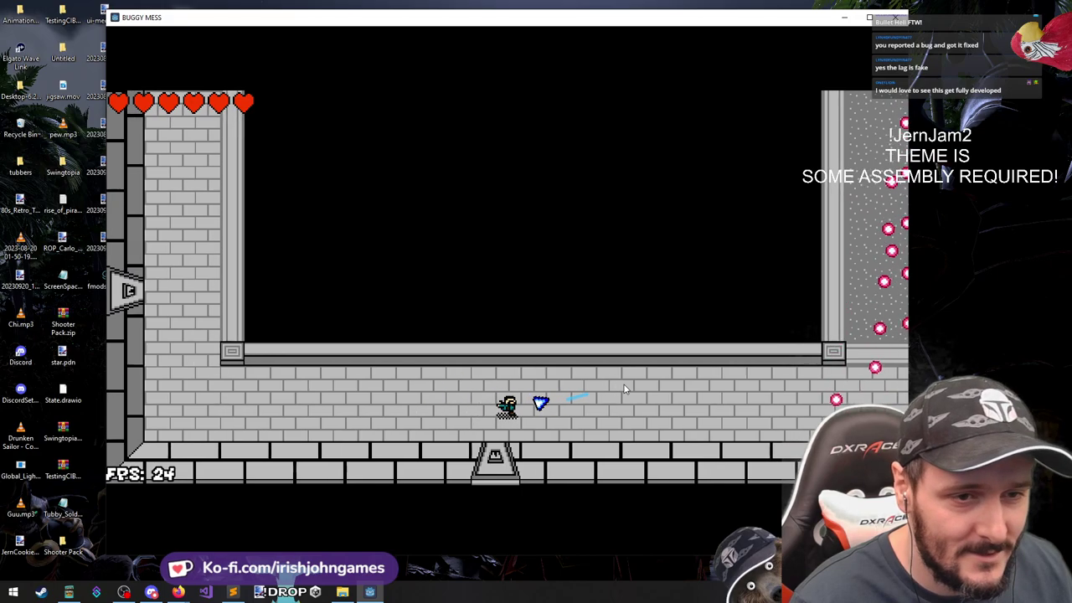
{"action": "key", "text": "d"}
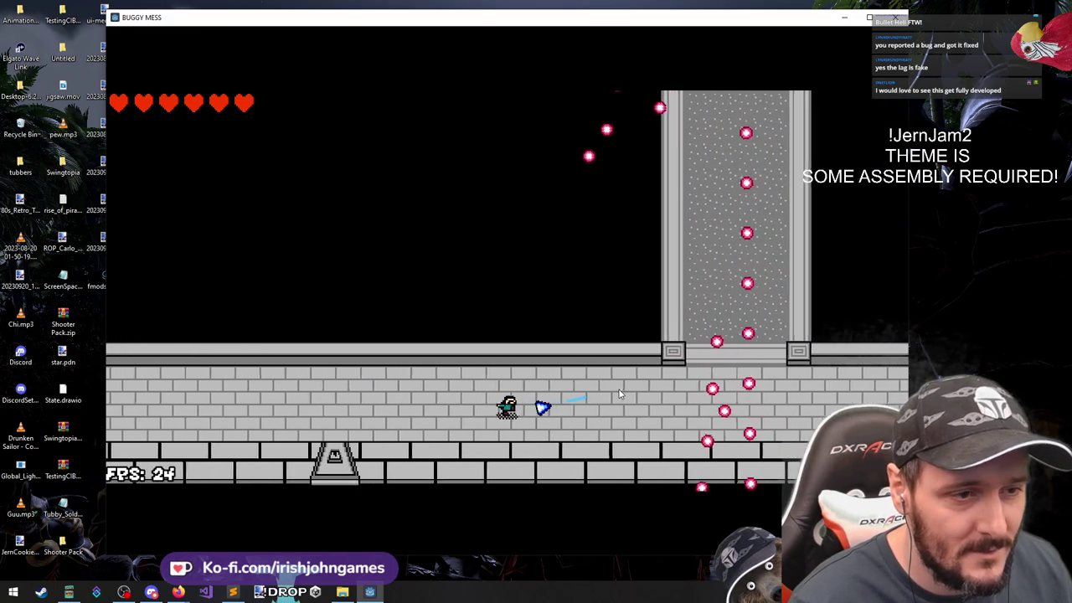
{"action": "key", "text": "d"}
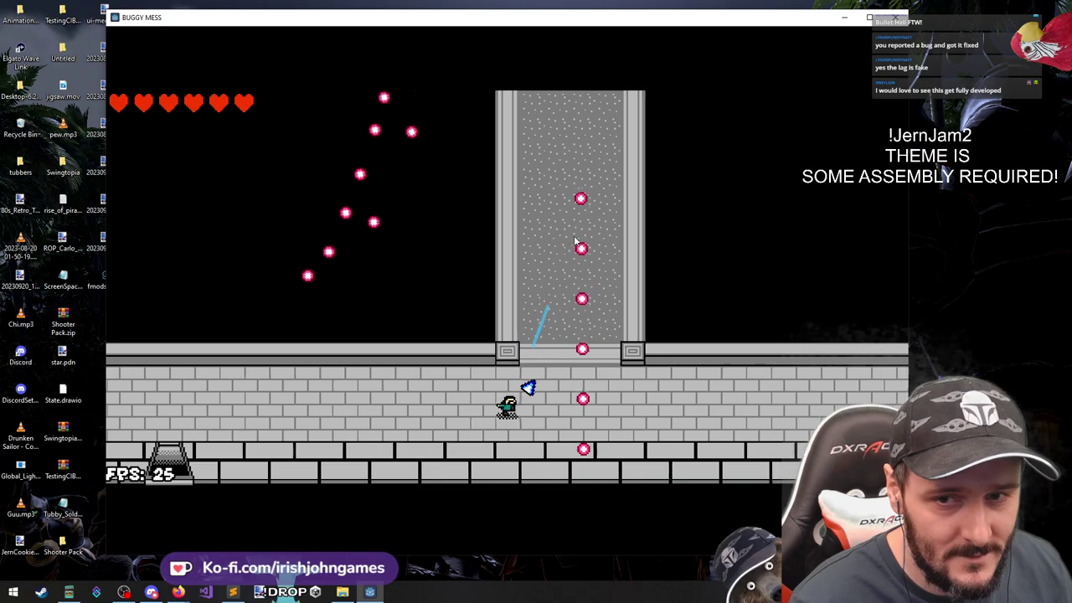
Enter the gravel corridor from the southern floor and advance north while shooting at the enemies ahead
{"action": "left_click", "coordinate": [573, 236]}
{"action": "key", "text": "w"}
{"action": "key", "text": "a"}
{"action": "key", "text": "w"}
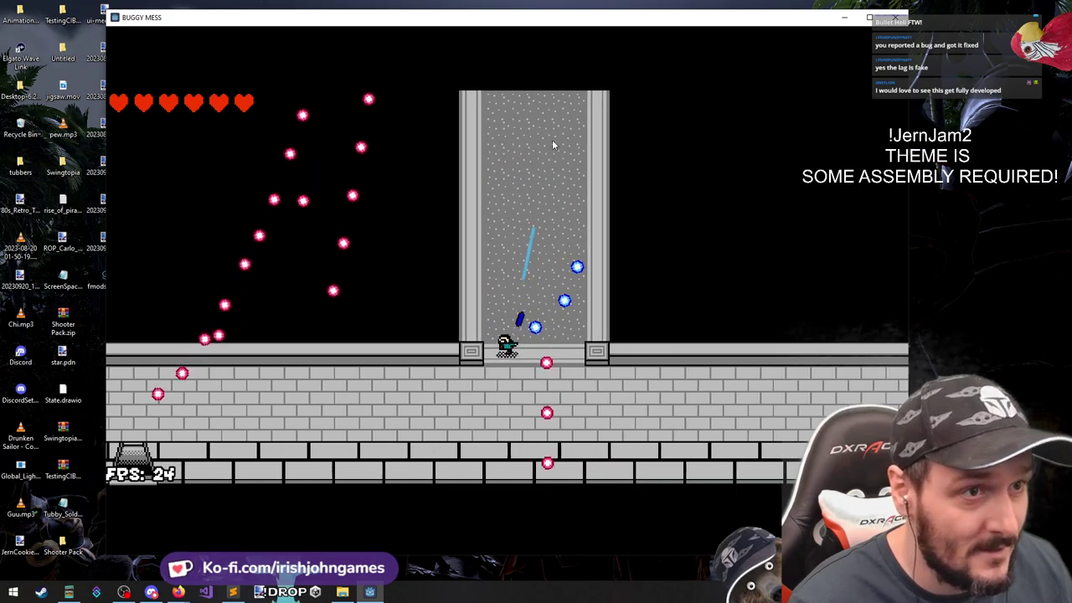
{"action": "key", "text": "w"}
{"action": "key", "text": "d"}
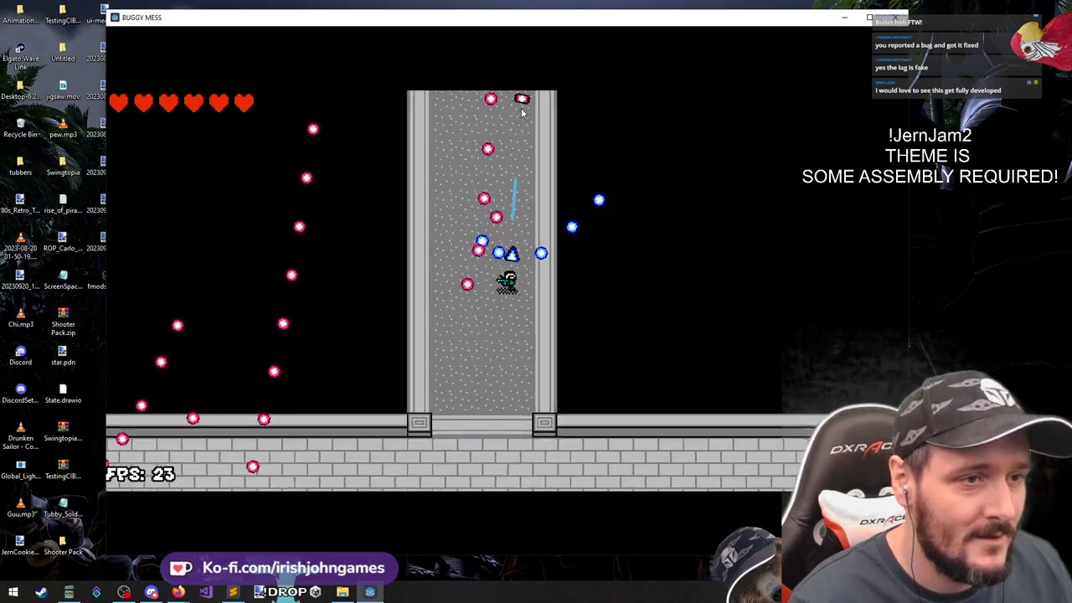
{"action": "key", "text": "w"}
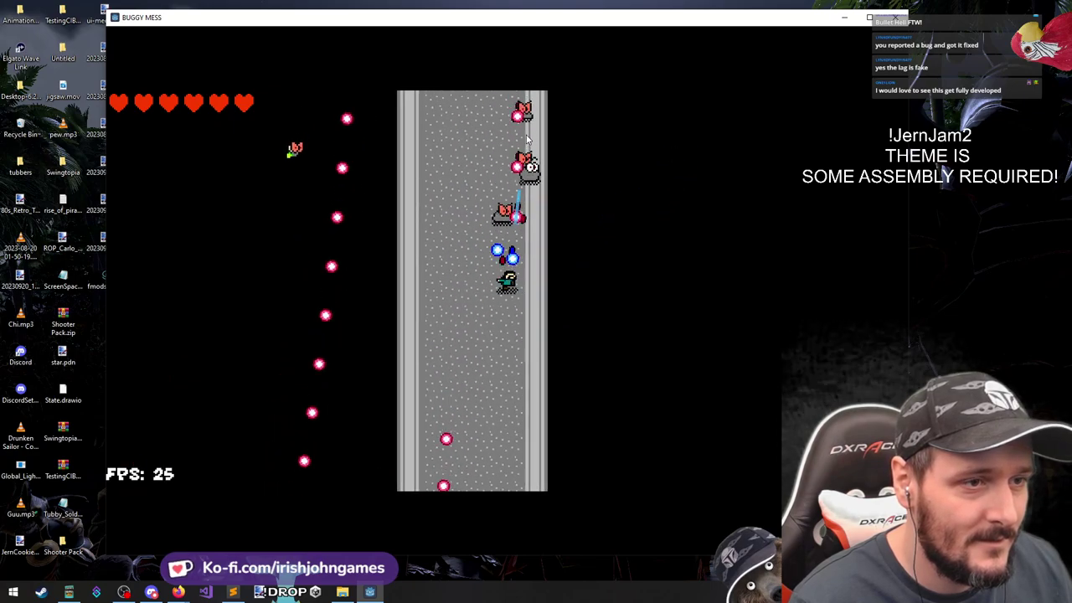
Slip past the corridor's enemies along its western wall and reach the northern brick floor
{"action": "key", "text": "a"}
{"action": "key", "text": "a"}
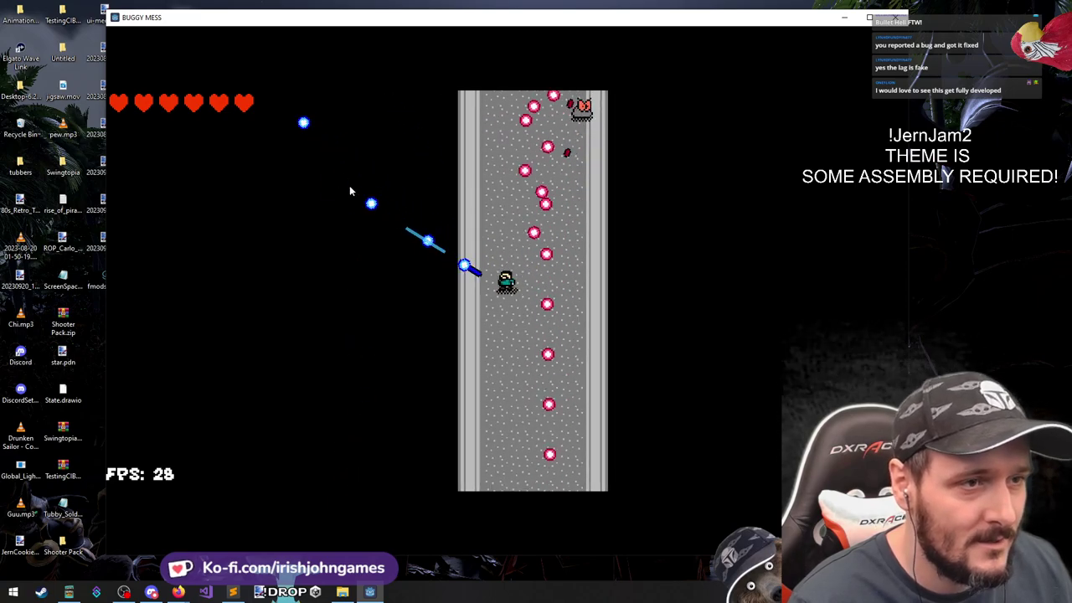
{"action": "key", "text": "a"}
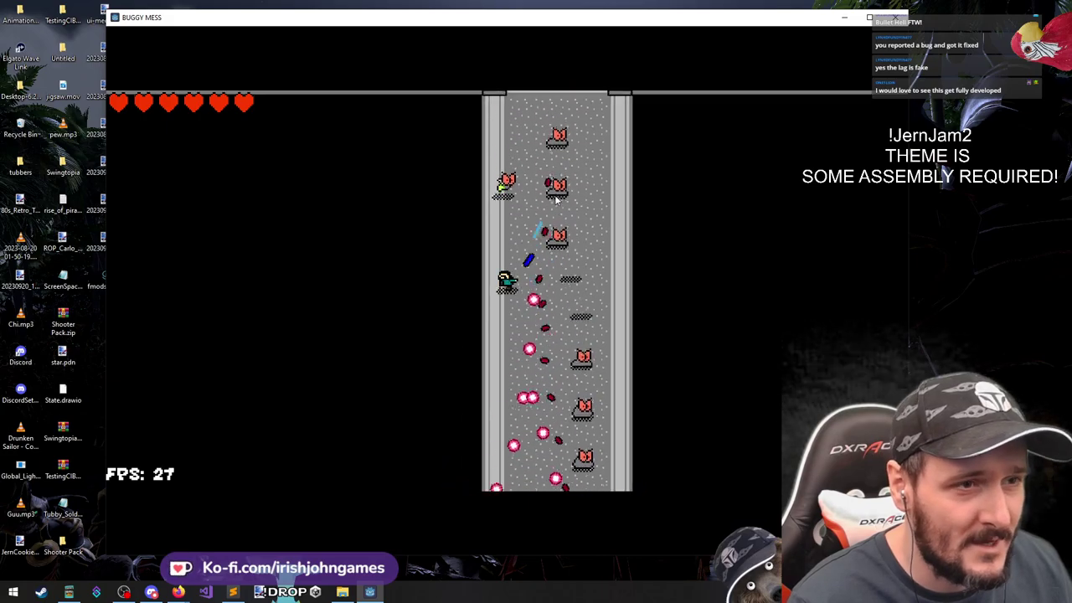
{"action": "key", "text": "w"}
{"action": "key", "text": "a"}
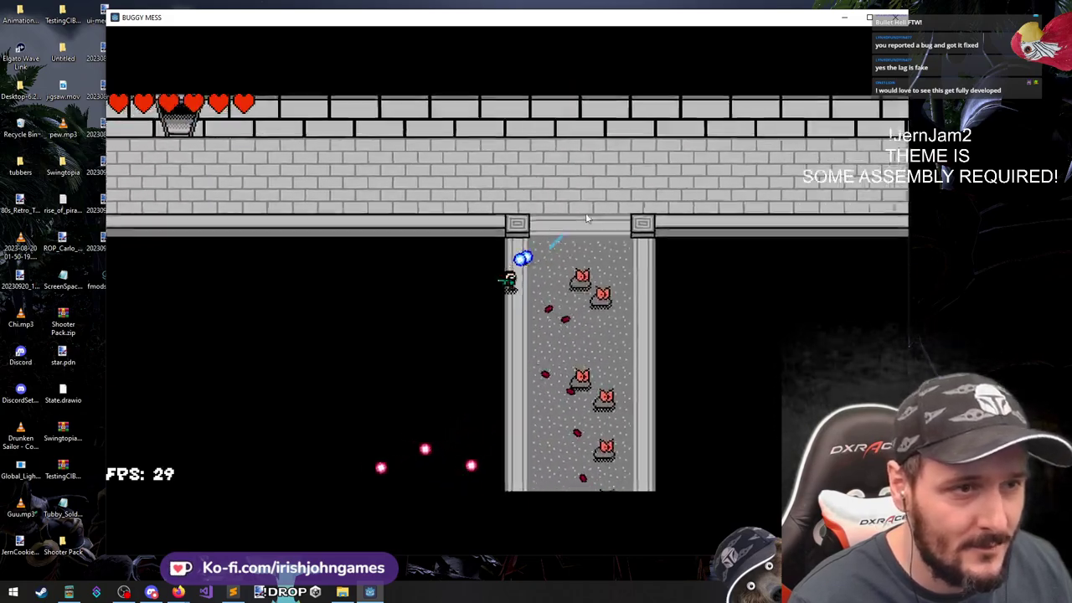
{"action": "key", "text": "w"}
{"action": "key", "text": "d"}
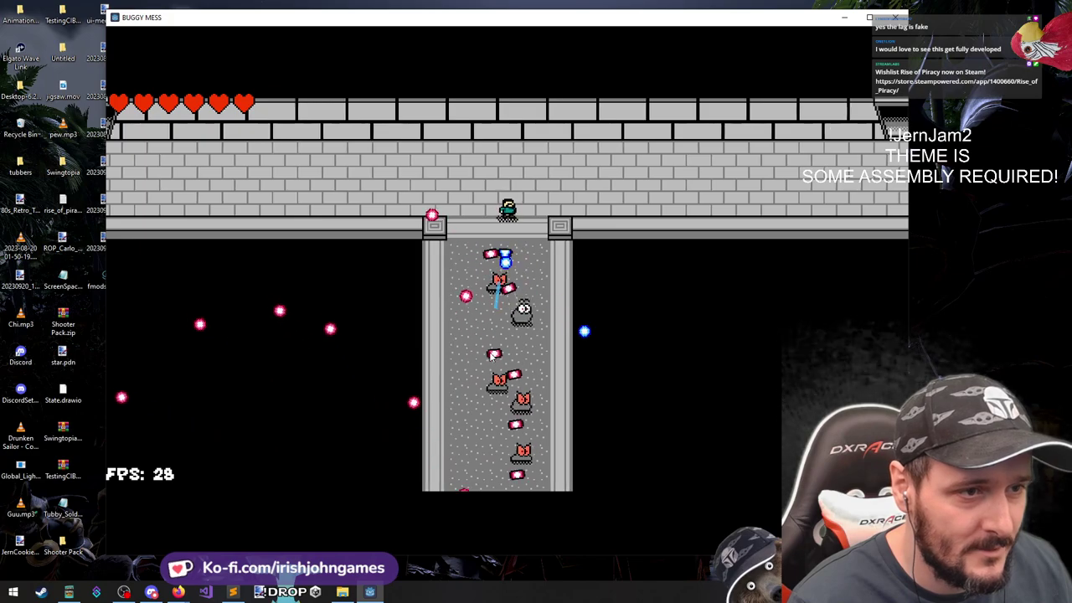
Shoot south at the enemies in the corridor from its northern entrance, shifting east to dodge their bullets
{"action": "key", "text": "d"}
{"action": "key", "text": "s"}
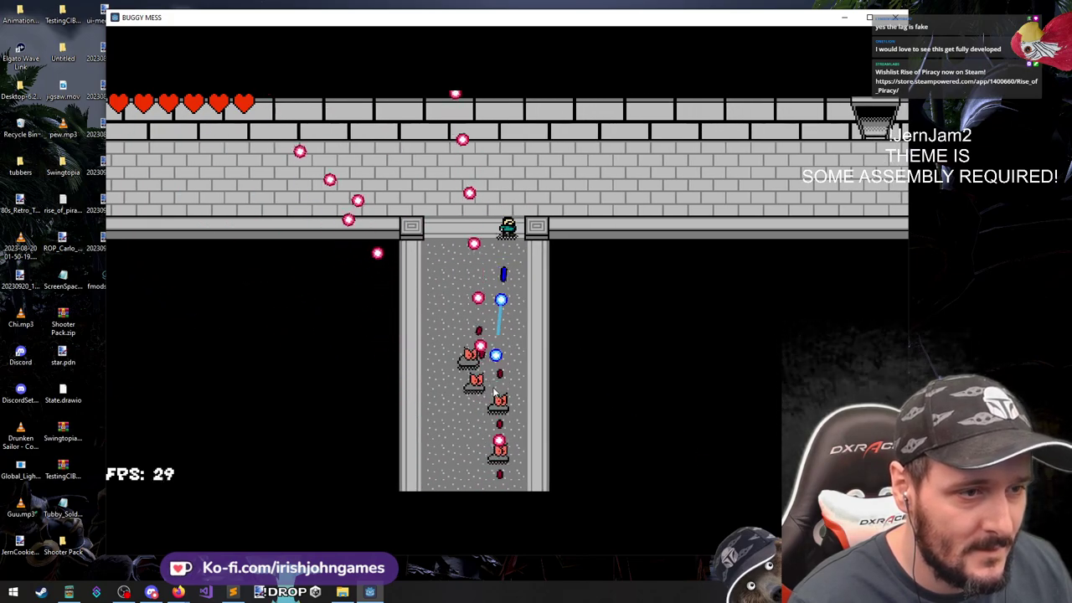
{"action": "key", "text": "w"}
{"action": "key", "text": "d"}
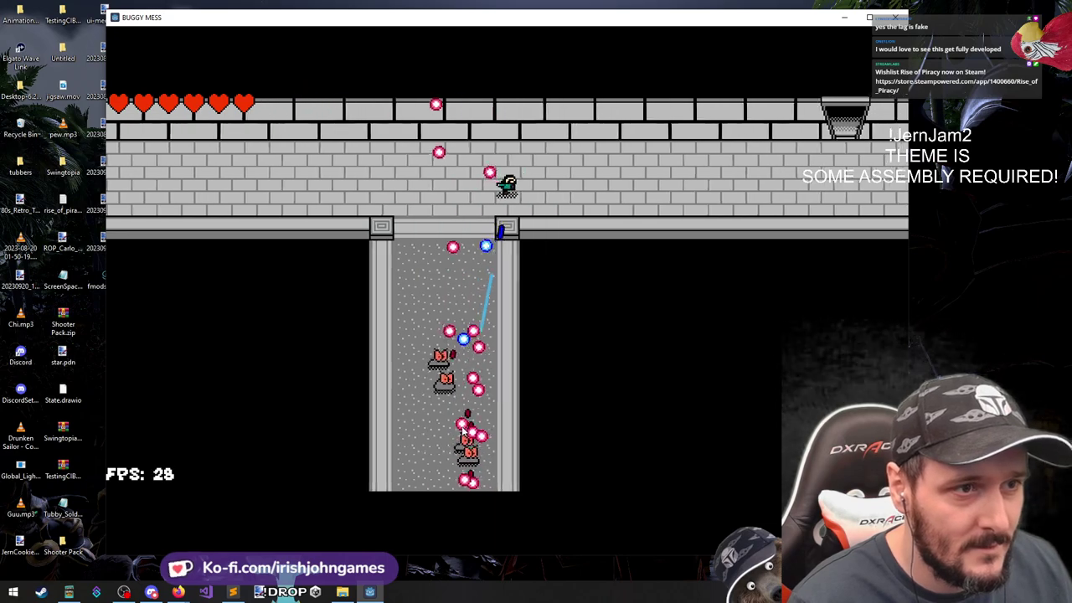
{"action": "key", "text": "d"}
{"action": "key", "text": "s"}
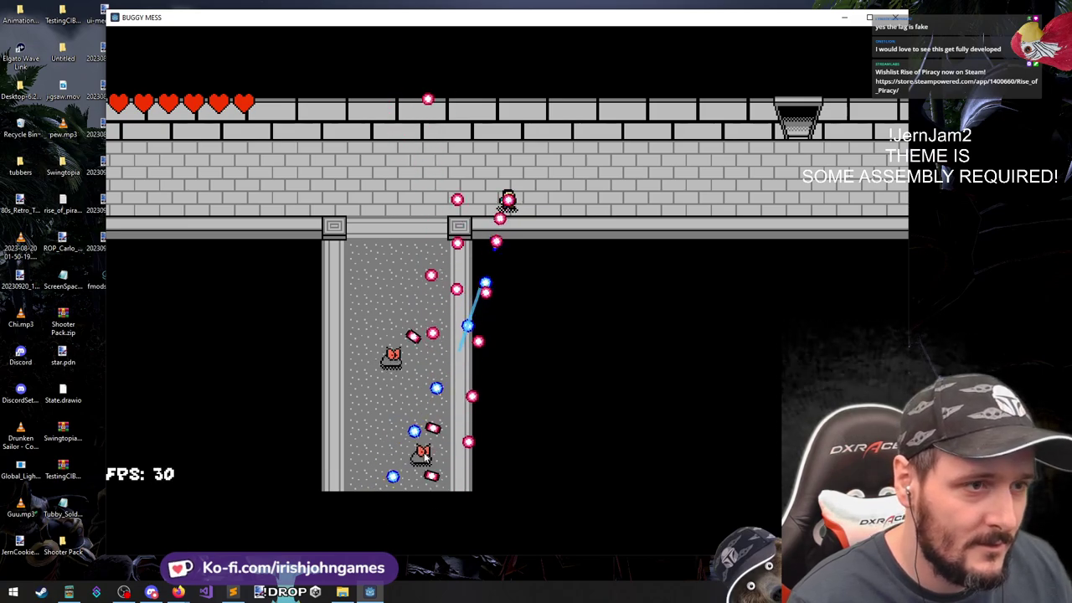
Run east along the northern brick floor, away from the bullets, and leave through the eastern door
{"action": "key", "text": "d"}
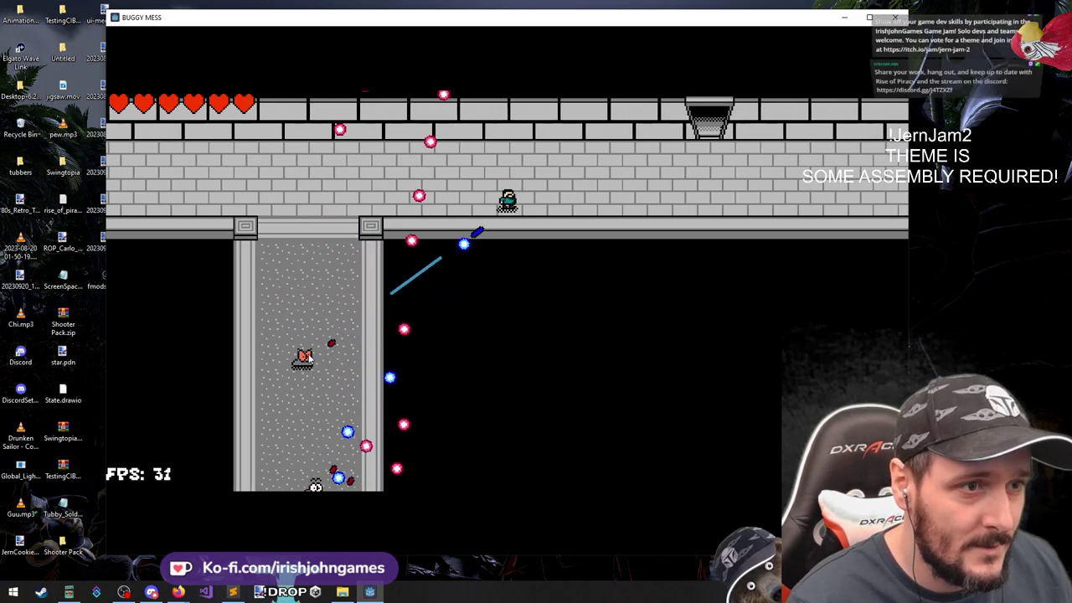
{"action": "key", "text": "d"}
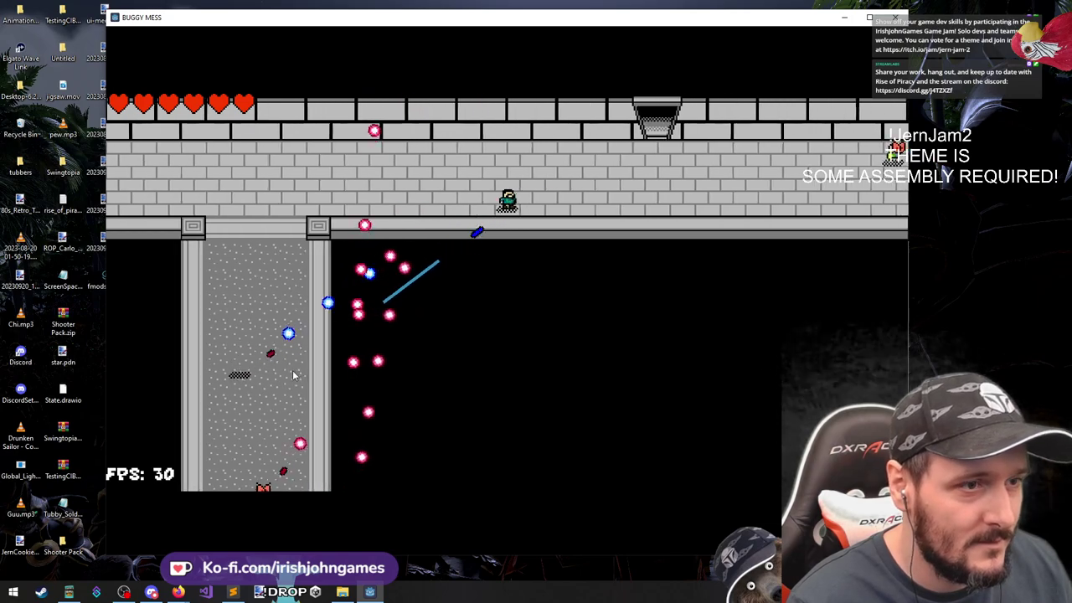
{"action": "key", "text": "d"}
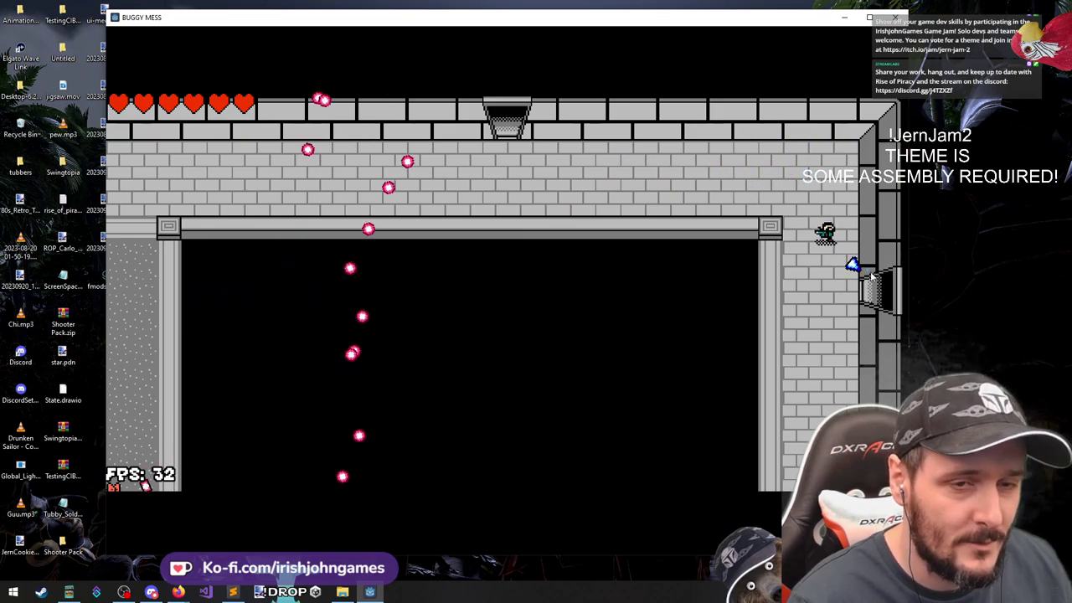
{"action": "key", "text": "d"}
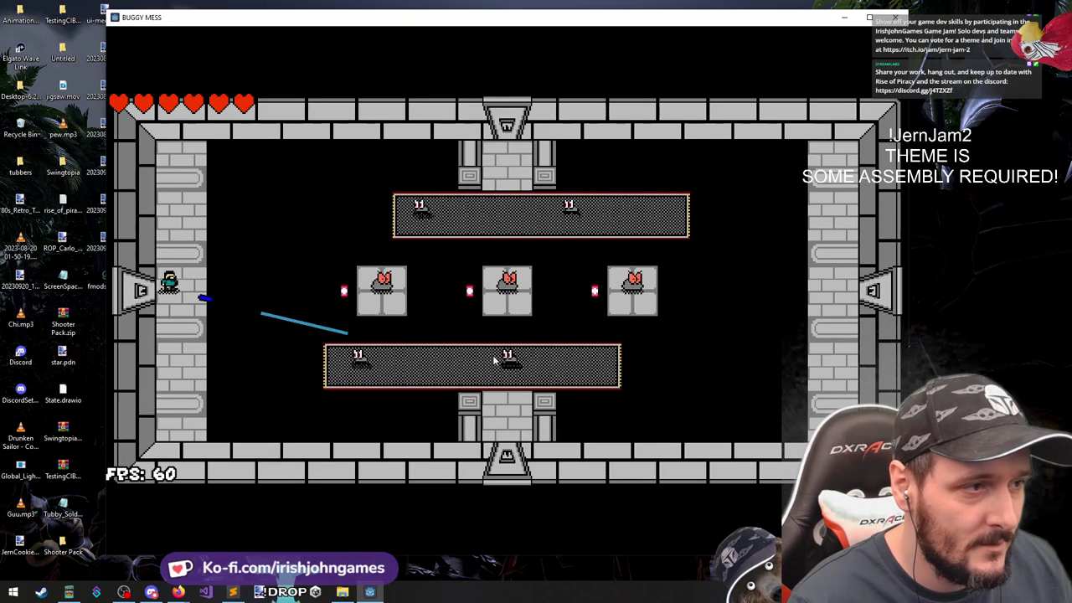
Move along the moving-platform room's western ledge while shooting at the enemies on and around the central blocks
{"action": "key", "text": "s"}
{"action": "left_click", "coordinate": [526, 250]}
{"action": "left_click", "coordinate": [522, 244]}
{"action": "key", "text": "w"}
{"action": "left_click", "coordinate": [519, 236]}
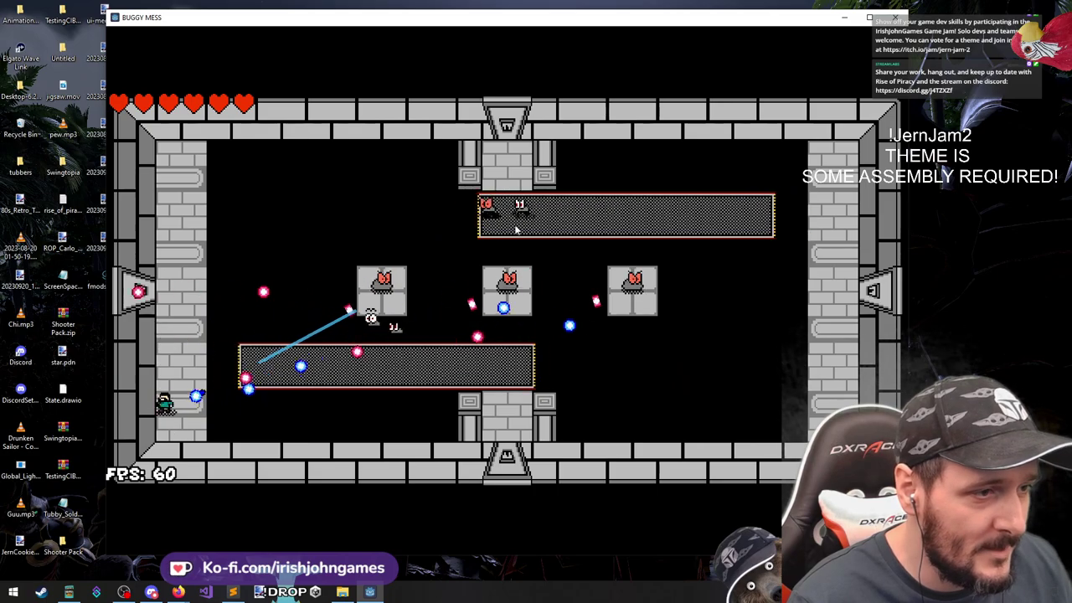
{"action": "left_click", "coordinate": [523, 238]}
{"action": "left_click", "coordinate": [541, 258]}
{"action": "key", "text": "w"}
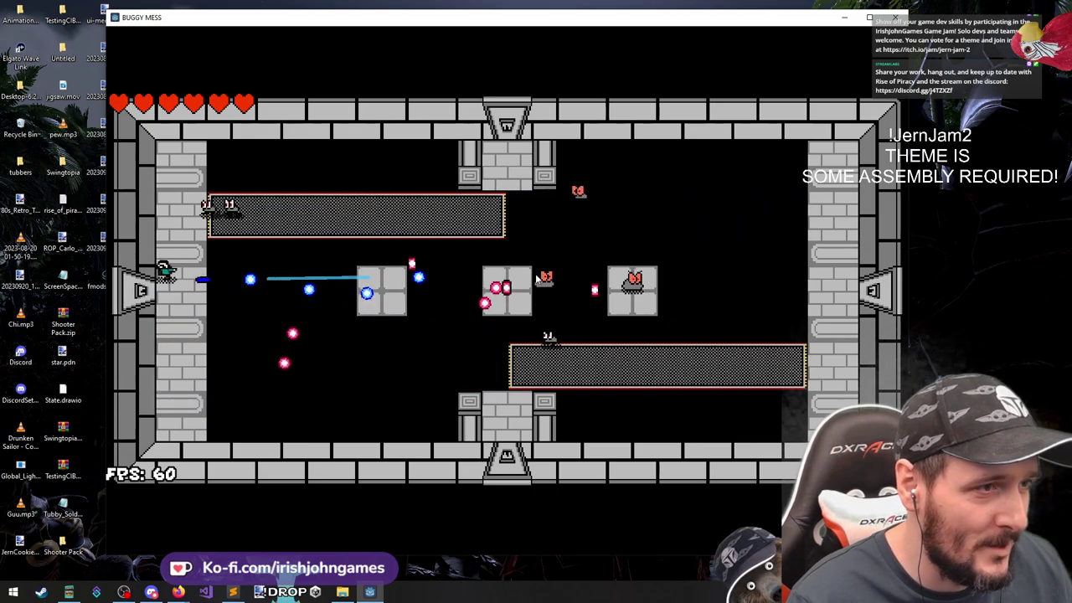
Fire from the western ledge at the enemy by the northwestern wall and at the enemies to the east
{"action": "key", "text": "s"}
{"action": "left_click", "coordinate": [232, 159]}
{"action": "left_click", "coordinate": [227, 158]}
{"action": "left_click", "coordinate": [245, 177]}
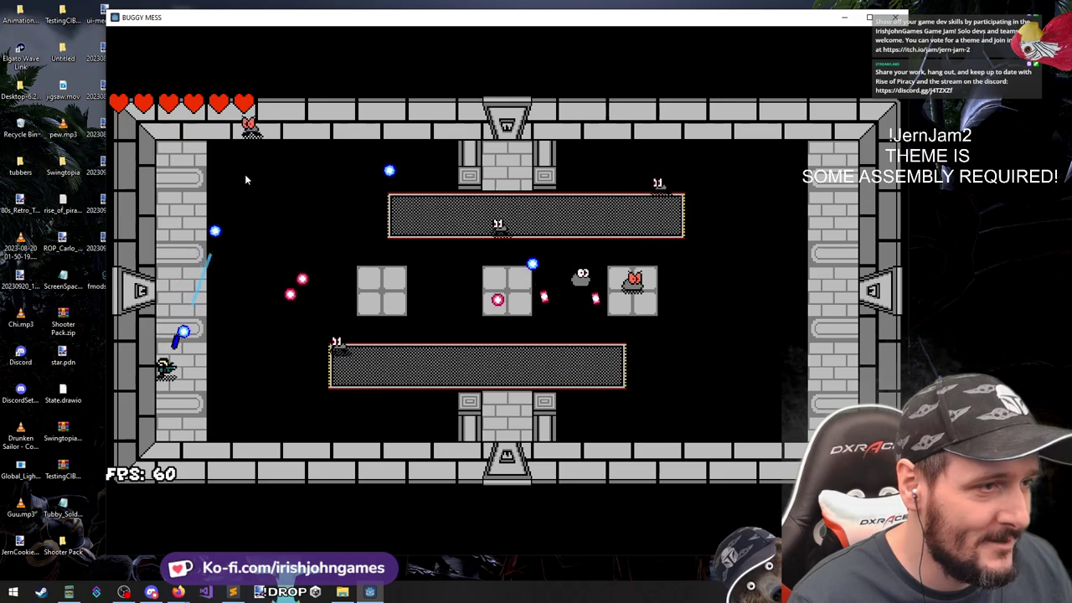
{"action": "key", "text": "w"}
{"action": "left_click", "coordinate": [310, 243]}
{"action": "left_click", "coordinate": [339, 273]}
Shoot the enemy on the western ledge and retreat south past it while firing at the enemies by the northern platform
{"action": "key", "text": "w"}
{"action": "key", "text": "w"}
{"action": "left_click", "coordinate": [201, 329]}
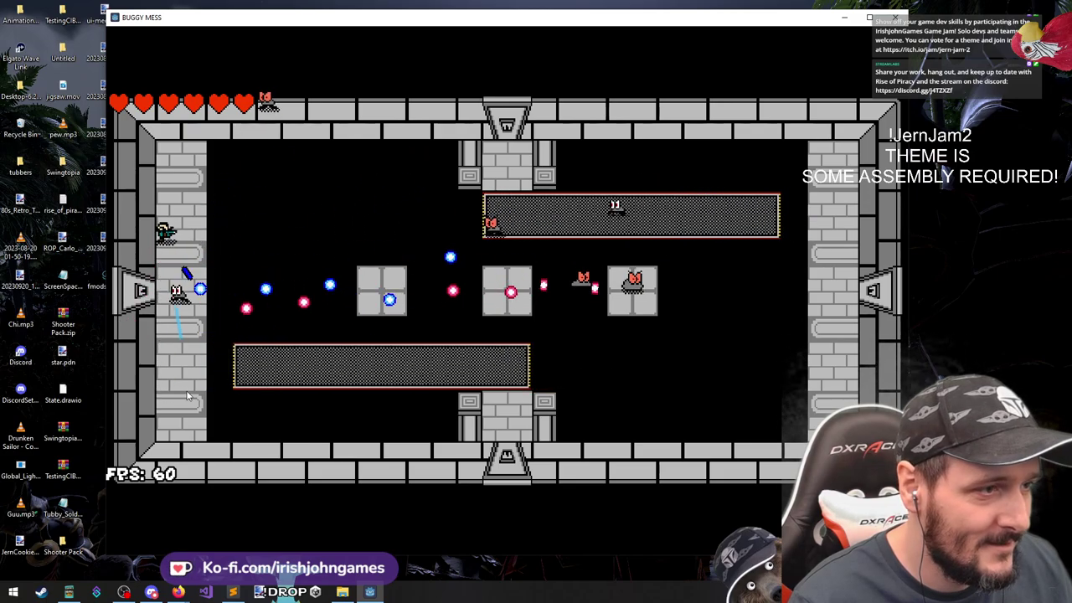
{"action": "left_click", "coordinate": [194, 335]}
{"action": "key", "text": "s"}
{"action": "left_click", "coordinate": [232, 364]}
{"action": "left_click", "coordinate": [325, 171]}
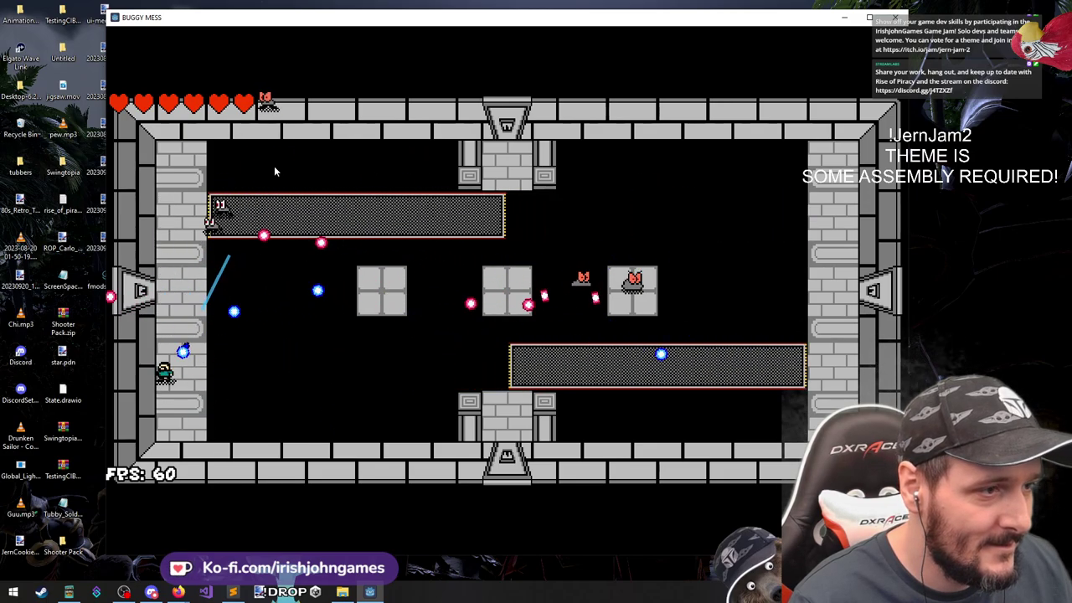
Dodge along the western ledge while sweeping fire toward the enemies around the eastern block
{"action": "key", "text": "w"}
{"action": "key", "text": "w"}
{"action": "key", "text": "d"}
{"action": "mouse_move", "coordinate": [353, 227]}
{"action": "left_mouse_down"}
{"action": "mouse_move", "coordinate": [434, 243]}
{"action": "mouse_move", "coordinate": [567, 241]}
{"action": "mouse_move", "coordinate": [667, 271]}
{"action": "mouse_move", "coordinate": [674, 290]}
{"action": "mouse_move", "coordinate": [633, 267]}
{"action": "left_mouse_up"}
{"action": "key", "text": "a"}
{"action": "key", "text": "s"}
Cross from the western ledge onto the southern moving platform and clear the enemies around the central blocks
{"action": "key", "text": "s"}
{"action": "key", "text": "d"}
{"action": "key", "text": "space"}
{"action": "key", "text": "d"}
{"action": "key", "text": "a"}
{"action": "key", "text": "w"}
{"action": "key", "text": "s"}
{"action": "key", "text": "d"}
{"action": "left_click_drag", "start_coordinate": [533, 266], "coordinate": [570, 267]}
{"action": "key", "text": "a"}
{"action": "key", "text": "d"}
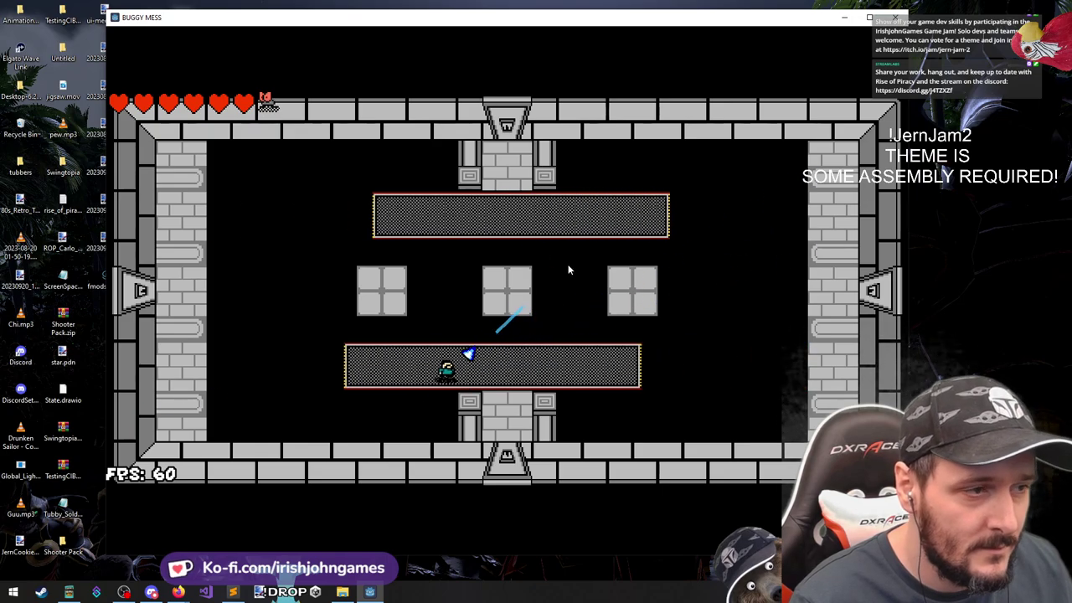
Shoot the enemy in the northern wall from the southern platform and leave through the southern door
{"action": "left_click", "coordinate": [310, 75]}
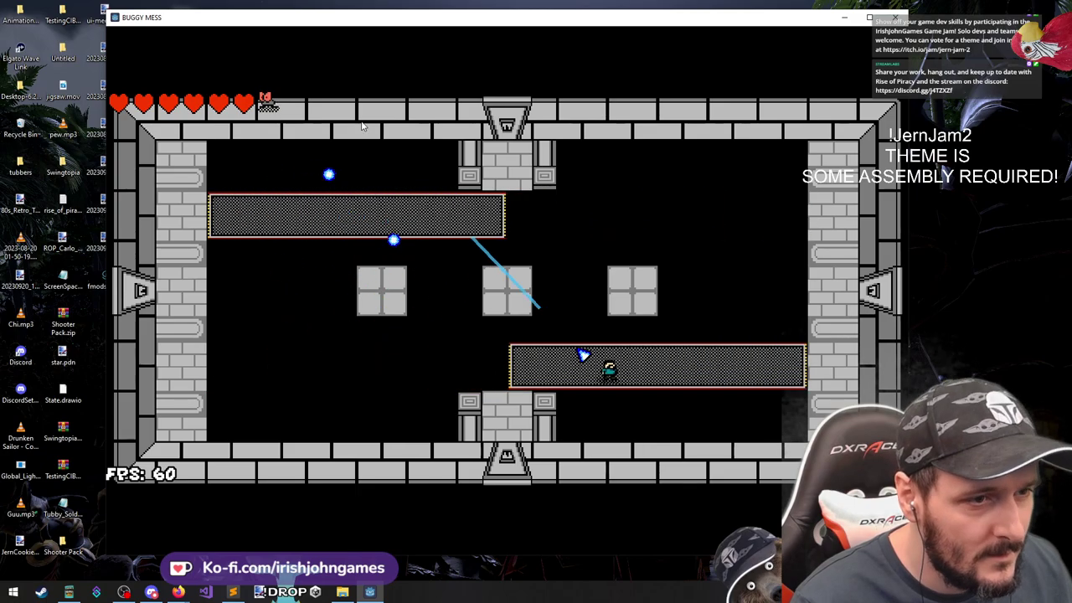
{"action": "key", "text": "a"}
{"action": "left_click", "coordinate": [378, 158]}
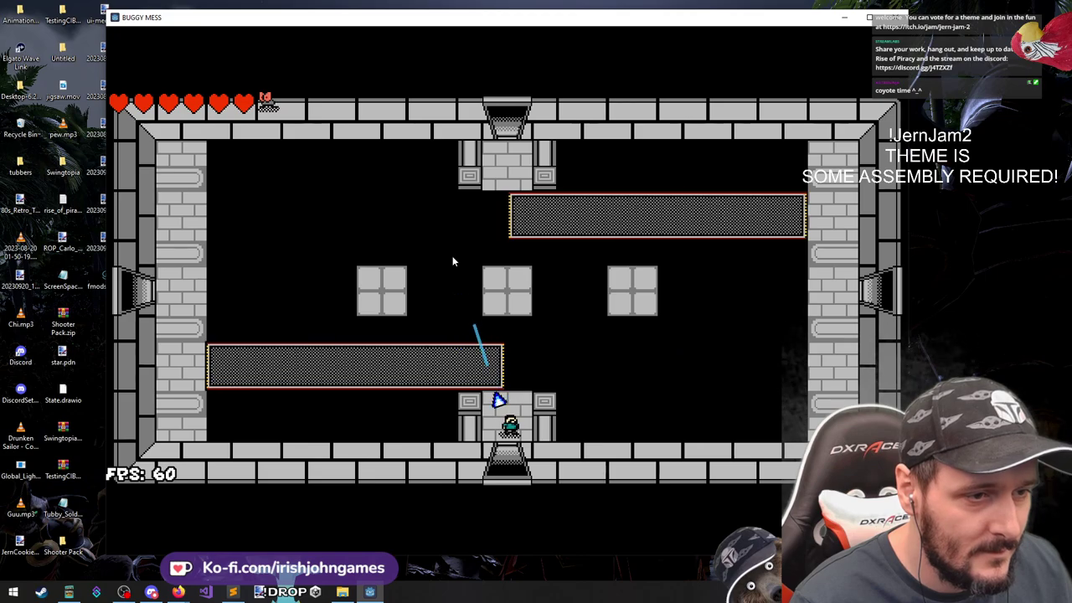
{"action": "key", "text": "s"}
Shoot at the enemies rushing across the new room's brick floor while falling back to the central walkway's eastern side
{"action": "left_click", "coordinate": [740, 259]}
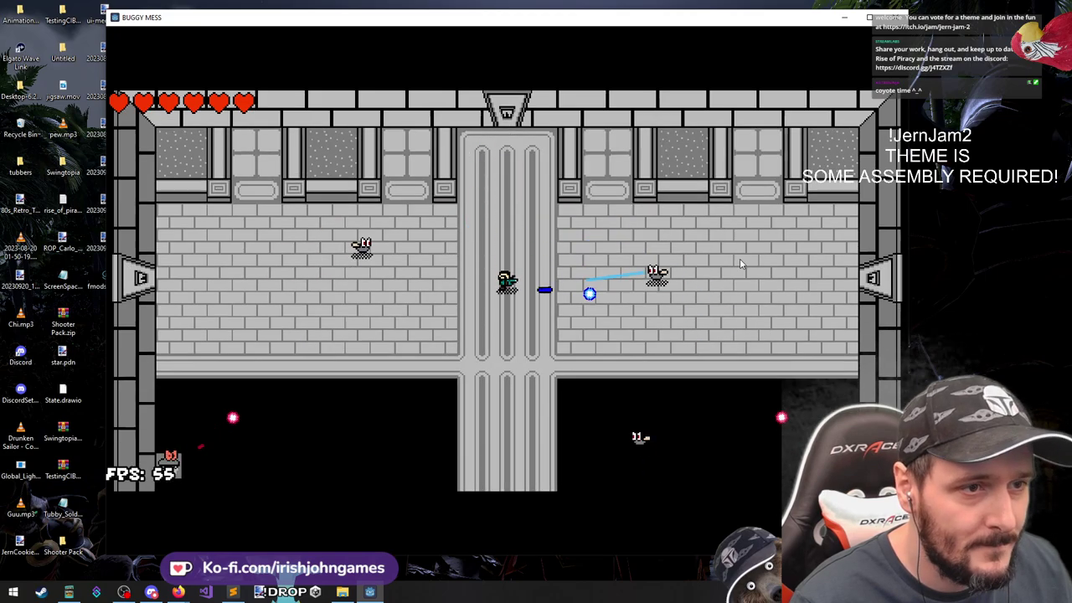
{"action": "key", "text": "s"}
{"action": "left_click", "coordinate": [661, 176]}
{"action": "left_click", "coordinate": [634, 151]}
{"action": "left_click", "coordinate": [581, 138]}
{"action": "key", "text": "w"}
{"action": "key", "text": "d"}
{"action": "left_click", "coordinate": [557, 130]}
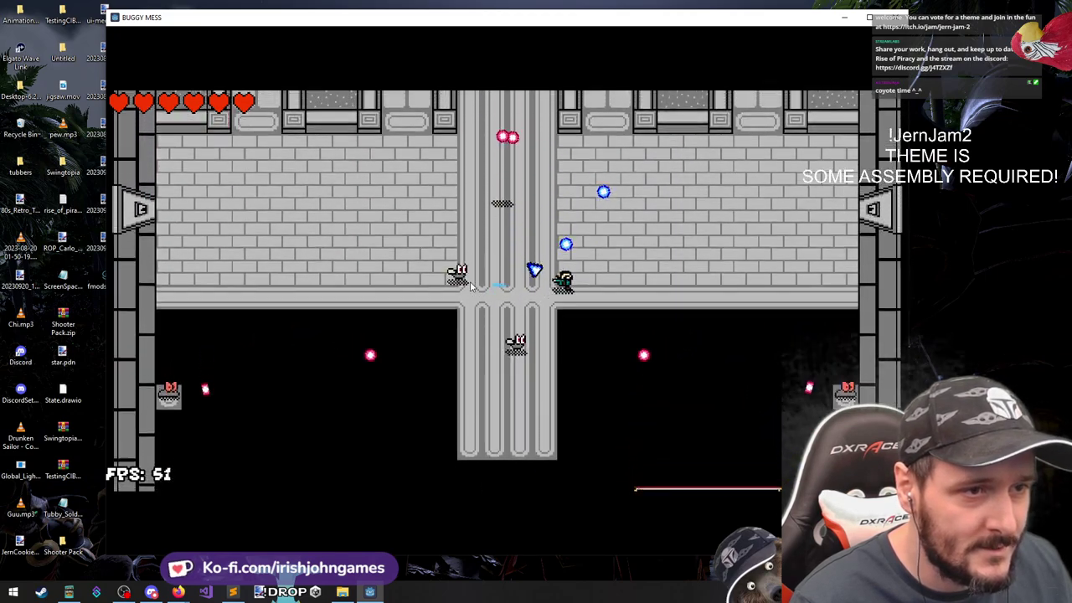
Withdraw to the brick floor's northeastern corner and fire at the enemies approaching from the west
{"action": "key", "text": "d"}
{"action": "key", "text": "w"}
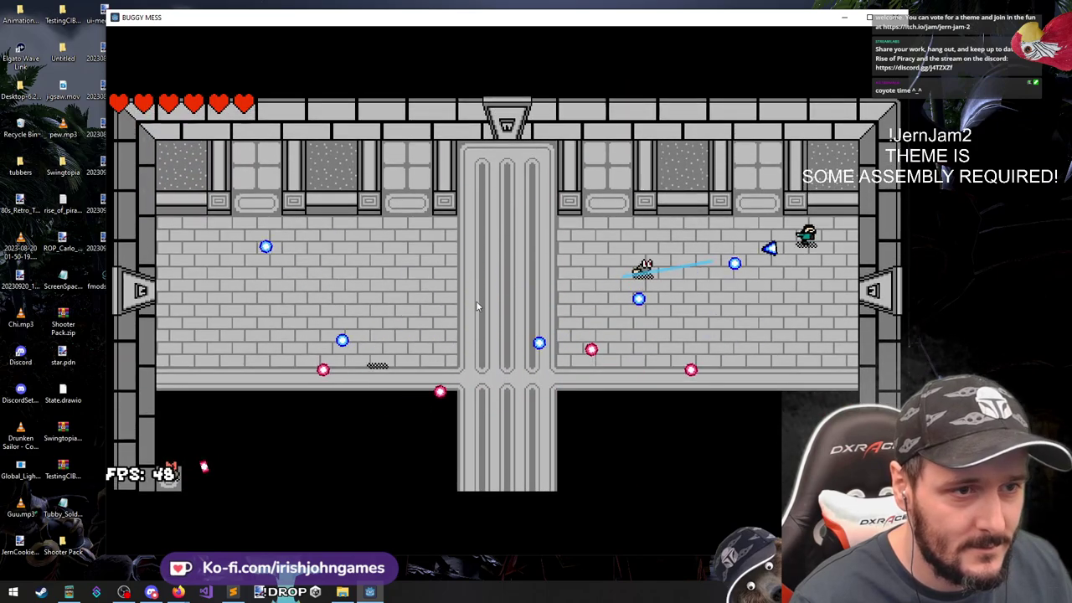
{"action": "key", "text": "a"}
{"action": "mouse_move", "coordinate": [530, 331]}
{"action": "left_mouse_down"}
{"action": "mouse_move", "coordinate": [578, 310]}
{"action": "mouse_move", "coordinate": [712, 299]}
{"action": "mouse_move", "coordinate": [668, 235]}
{"action": "mouse_move", "coordinate": [618, 229]}
{"action": "mouse_move", "coordinate": [634, 218]}
{"action": "mouse_move", "coordinate": [577, 229]}
{"action": "mouse_move", "coordinate": [575, 195]}
{"action": "mouse_move", "coordinate": [581, 209]}
{"action": "mouse_move", "coordinate": [550, 290]}
{"action": "mouse_move", "coordinate": [483, 209]}
{"action": "mouse_move", "coordinate": [499, 204]}
{"action": "mouse_move", "coordinate": [489, 207]}
{"action": "mouse_move", "coordinate": [517, 235]}
{"action": "mouse_move", "coordinate": [503, 218]}
{"action": "left_mouse_up"}
Dodge the bullets across the brick floor and head down the central walkway toward its southern end
{"action": "key", "text": "s"}
{"action": "key", "text": "a"}
{"action": "key", "text": "s"}
{"action": "key", "text": "a"}
{"action": "key", "text": "w"}
{"action": "key", "text": "a"}
{"action": "key", "text": "s"}
{"action": "key", "text": "d"}
{"action": "key", "text": "w"}
{"action": "key", "text": "s"}
{"action": "key", "text": "a"}
{"action": "key", "text": "d"}
{"action": "key", "text": "w"}
{"action": "key", "text": "s"}
Shoot at the enemy on the small ledge by the eastern wall from the central walkway
{"action": "left_click", "coordinate": [672, 307]}
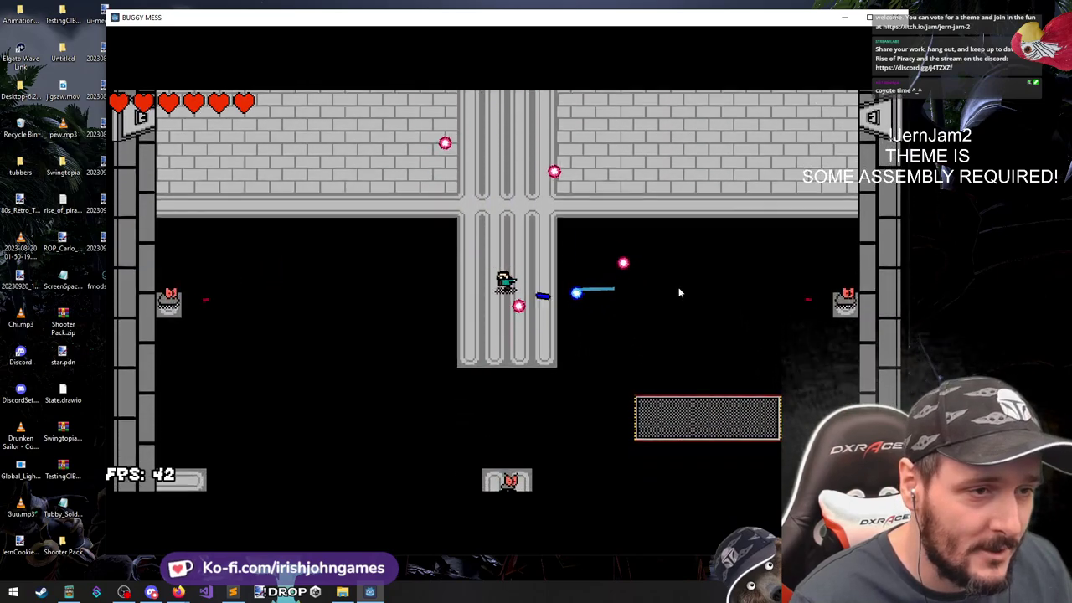
{"action": "key", "text": "w"}
{"action": "left_click", "coordinate": [741, 300]}
{"action": "key", "text": "s"}
{"action": "left_click", "coordinate": [765, 304]}
{"action": "left_click", "coordinate": [767, 292]}
Hop south onto the upper moving platform and ride it west while shooting at the enemies around the central ledge
{"action": "key", "text": "s"}
{"action": "left_click", "coordinate": [554, 281]}
{"action": "key", "text": "s"}
{"action": "left_click", "coordinate": [562, 294]}
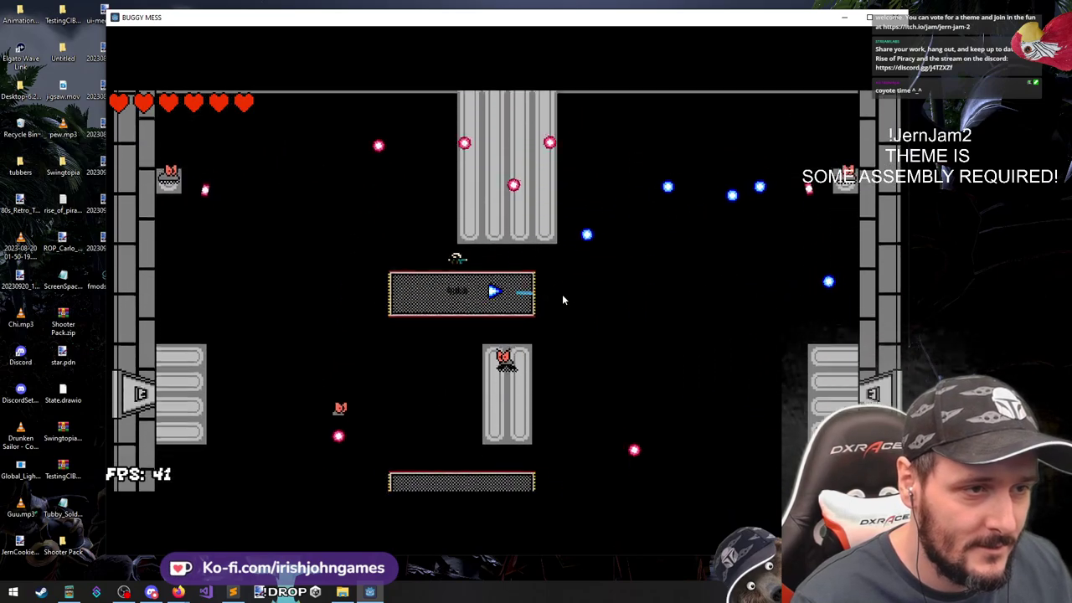
{"action": "left_click", "coordinate": [516, 376]}
{"action": "key", "text": "a"}
{"action": "left_click", "coordinate": [546, 386]}
{"action": "left_click", "coordinate": [572, 375]}
{"action": "left_click", "coordinate": [503, 382]}
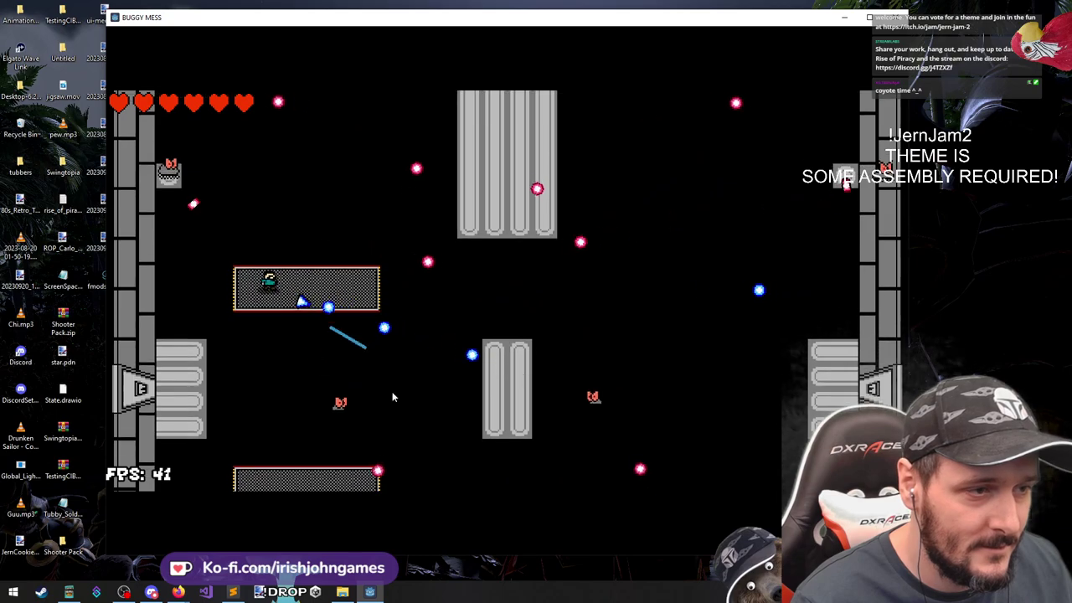
Dodge back and forth on the upper moving platform while shooting the enemy hovering south of it
{"action": "left_click", "coordinate": [390, 392]}
{"action": "key", "text": "d"}
{"action": "left_click", "coordinate": [345, 408]}
{"action": "key", "text": "d"}
{"action": "left_click", "coordinate": [337, 414]}
{"action": "key", "text": "a"}
{"action": "left_click", "coordinate": [338, 413]}
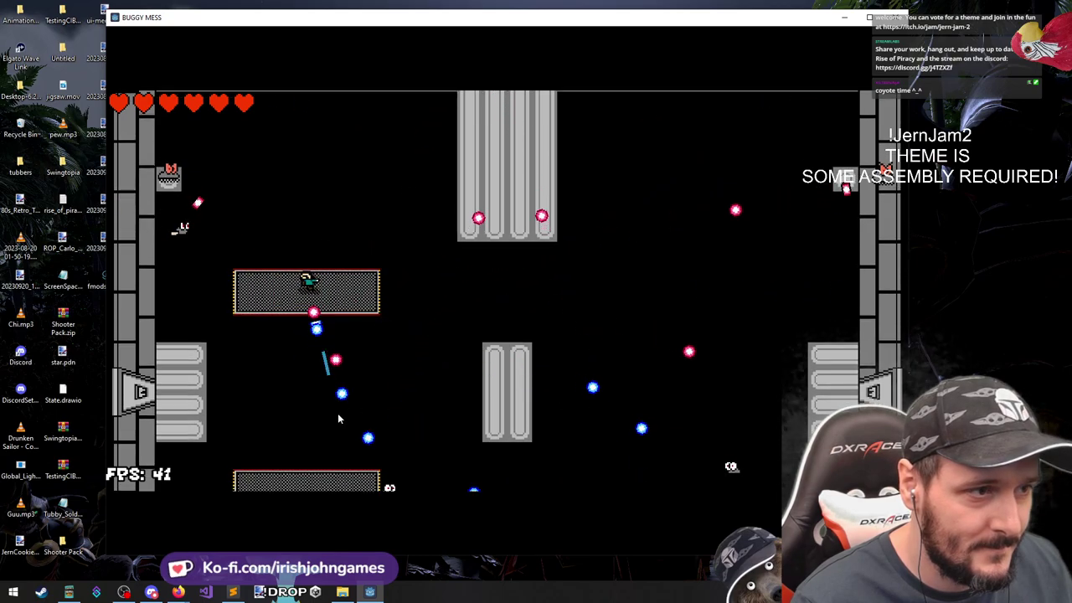
{"action": "key", "text": "d"}
{"action": "left_click", "coordinate": [332, 405]}
Shoot at the flying enemy to the west while riding the upper platform east and dropping onto the central ledge
{"action": "left_click", "coordinate": [144, 222]}
{"action": "left_click", "coordinate": [167, 223]}
{"action": "left_click", "coordinate": [170, 231]}
{"action": "key", "text": "a"}
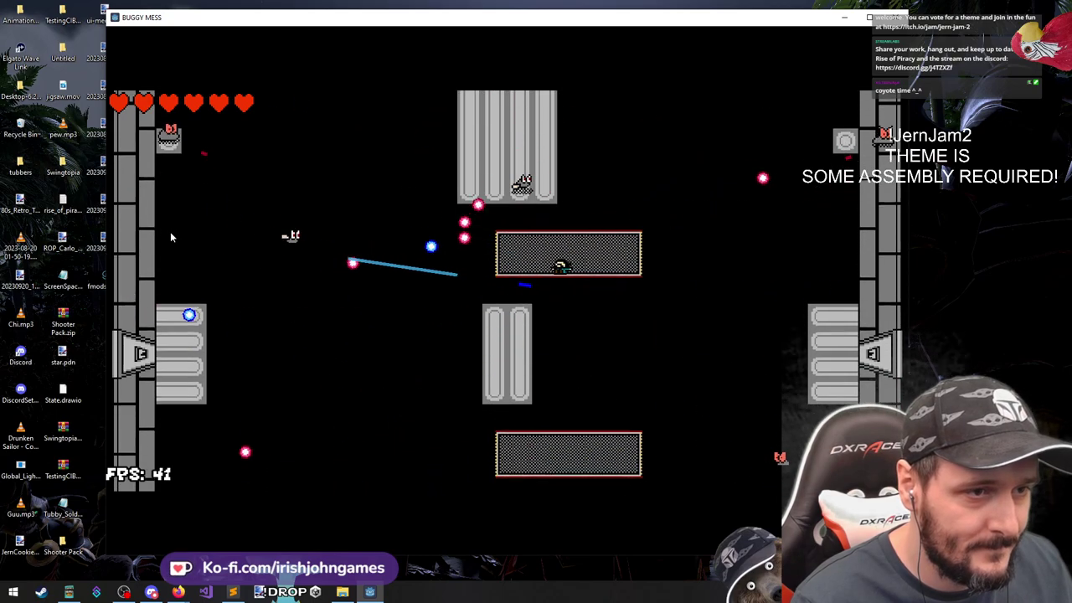
{"action": "left_click", "coordinate": [173, 233]}
{"action": "key", "text": "s"}
{"action": "left_click", "coordinate": [176, 233]}
Shoot at the enemies north of the central ledge while adjusting position on it
{"action": "left_click", "coordinate": [452, 159]}
{"action": "left_click", "coordinate": [514, 159]}
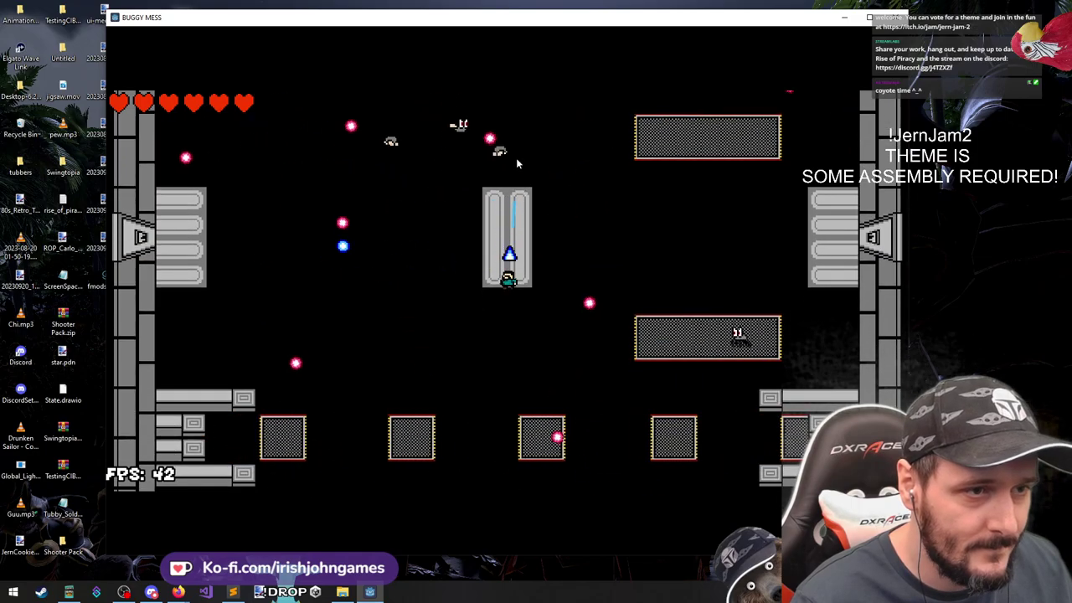
{"action": "key", "text": "w"}
{"action": "left_click", "coordinate": [474, 174]}
{"action": "left_click", "coordinate": [463, 198]}
{"action": "key", "text": "a"}
Shoot from the central ledge at the enemies on the lower moving platform and farther south
{"action": "left_click", "coordinate": [612, 366]}
{"action": "left_click", "coordinate": [647, 371]}
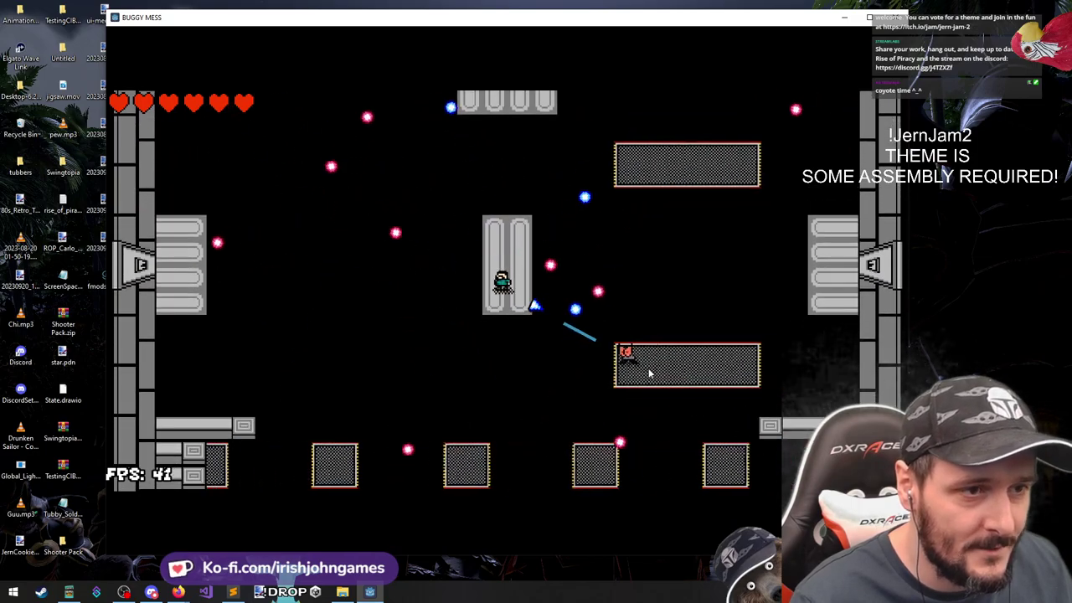
{"action": "key", "text": "w"}
{"action": "left_click", "coordinate": [571, 425]}
{"action": "left_click", "coordinate": [500, 415]}
Drop onto the lower moving platform and shoot the enemy to its west while riding along
{"action": "key", "text": "d"}
{"action": "key", "text": "s"}
{"action": "left_click", "coordinate": [499, 417]}
{"action": "left_click", "coordinate": [419, 352]}
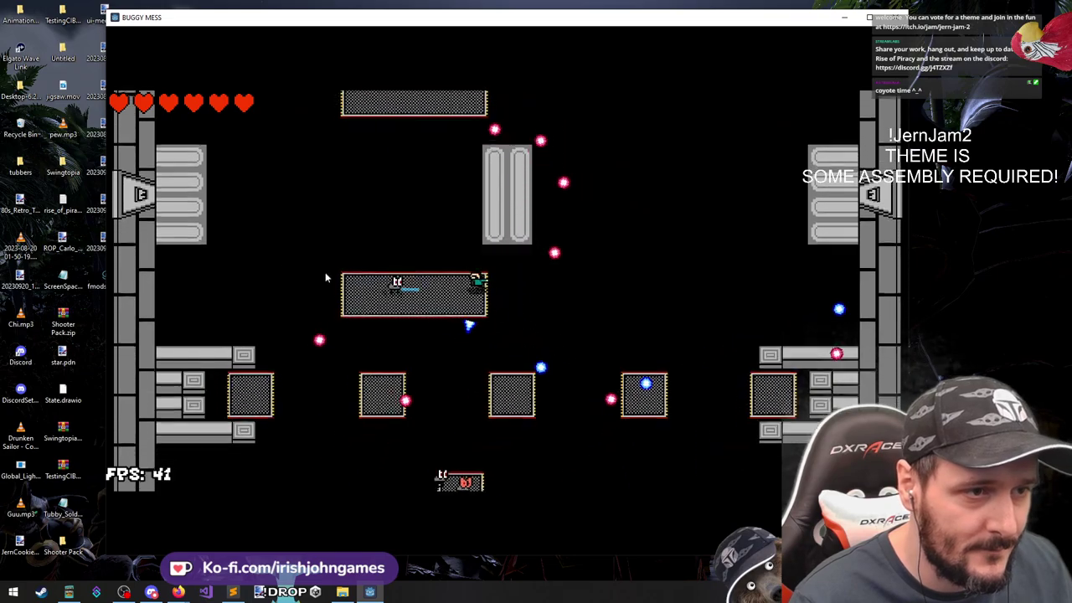
{"action": "key", "text": "a"}
{"action": "left_click", "coordinate": [256, 279]}
{"action": "left_click", "coordinate": [249, 283]}
{"action": "left_click", "coordinate": [246, 290]}
{"action": "left_click", "coordinate": [293, 351]}
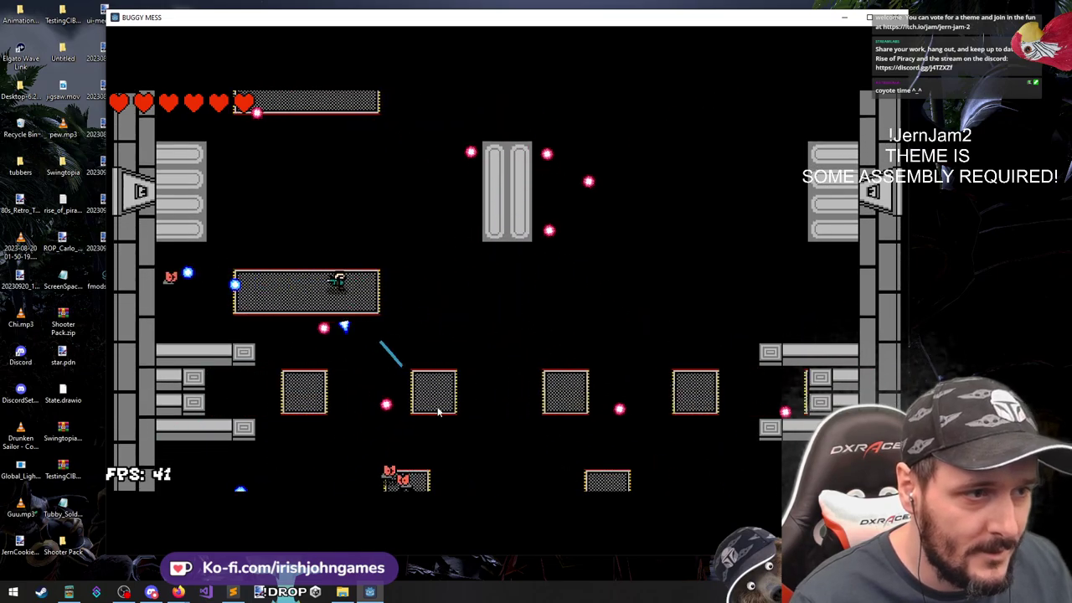
Drop from the large platform onto the row of small moving platforms and shoot the enemies on the platform to the south
{"action": "key", "text": "d"}
{"action": "key", "text": "s"}
{"action": "key", "text": "a"}
{"action": "key", "text": "d"}
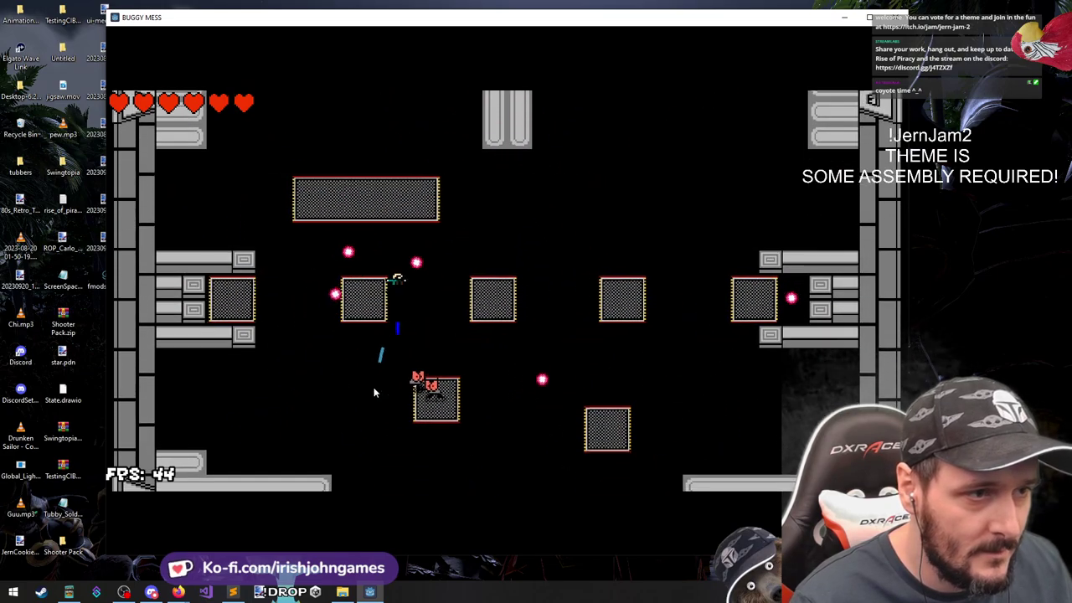
{"action": "left_click", "coordinate": [395, 419]}
{"action": "left_click", "coordinate": [490, 420]}
{"action": "left_click", "coordinate": [536, 393]}
{"action": "left_click", "coordinate": [578, 403]}
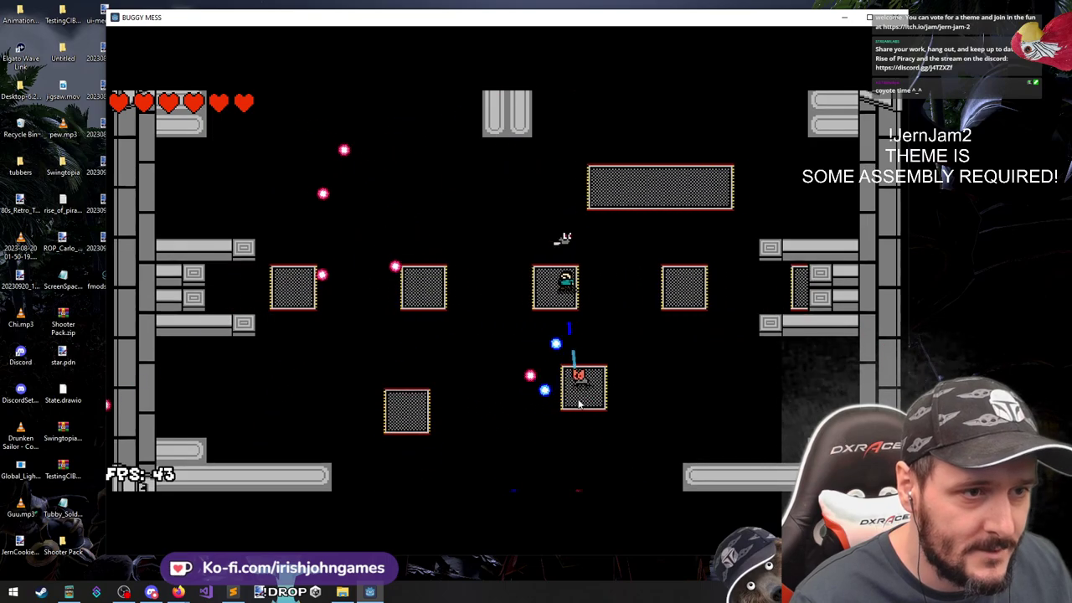
Ride the small platform east while shooting the enemies on the lower moving platform
{"action": "left_click", "coordinate": [584, 406]}
{"action": "left_click", "coordinate": [556, 375]}
{"action": "left_click", "coordinate": [622, 391]}
{"action": "left_click", "coordinate": [625, 388]}
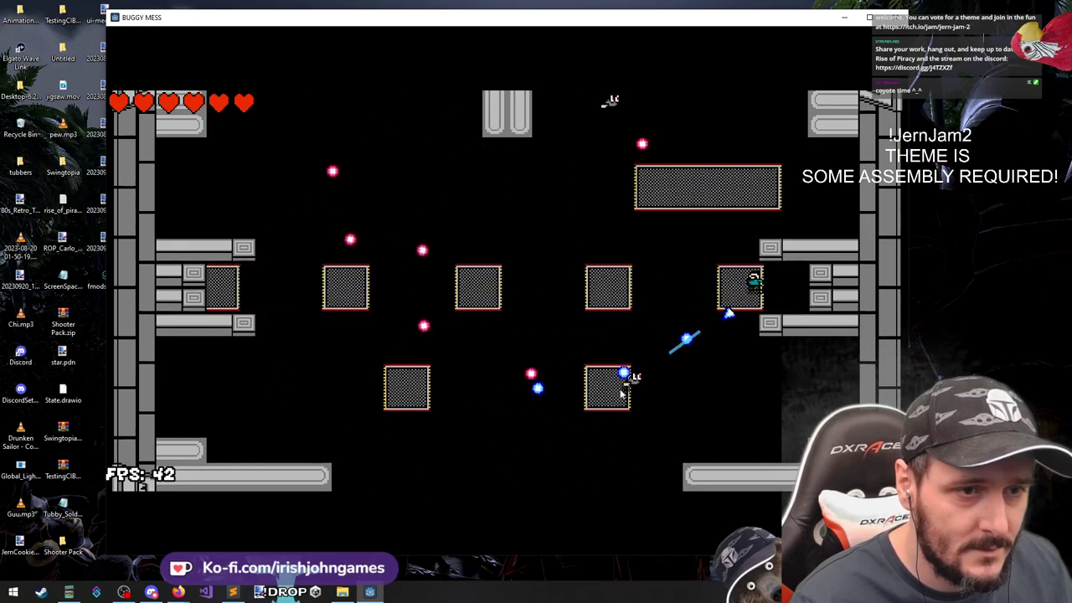
{"action": "left_click", "coordinate": [621, 391]}
Jump west across the small moving platforms while shooting toward the southwest
{"action": "key", "text": "a"}
{"action": "key", "text": "space"}
{"action": "left_click", "coordinate": [614, 394]}
{"action": "left_click", "coordinate": [609, 393]}
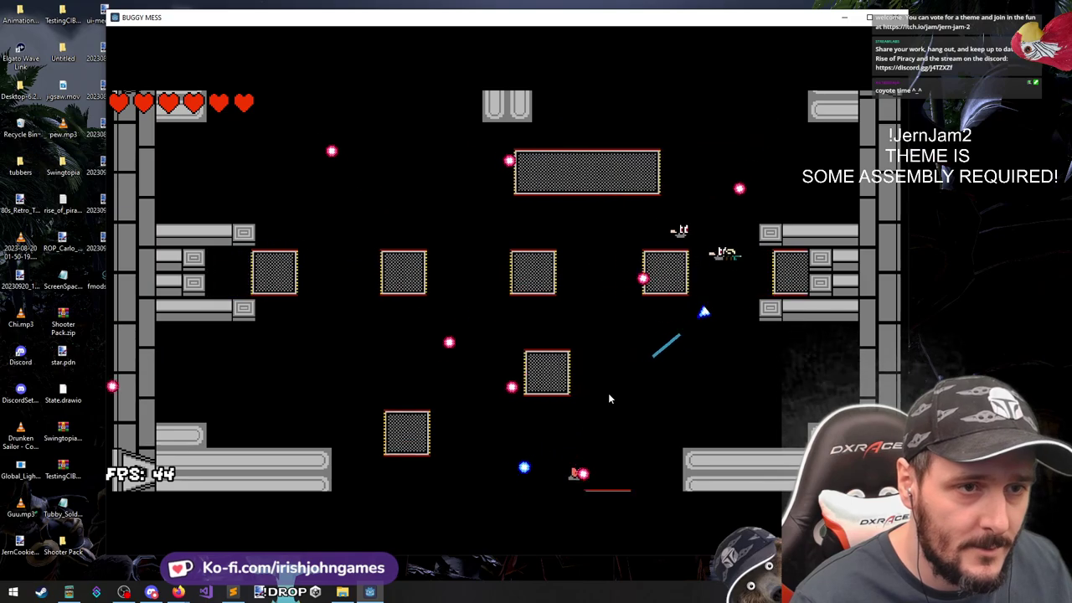
{"action": "key", "text": "a"}
{"action": "key", "text": "space"}
{"action": "key", "text": "a"}
{"action": "key", "text": "a"}
{"action": "left_click", "coordinate": [620, 352]}
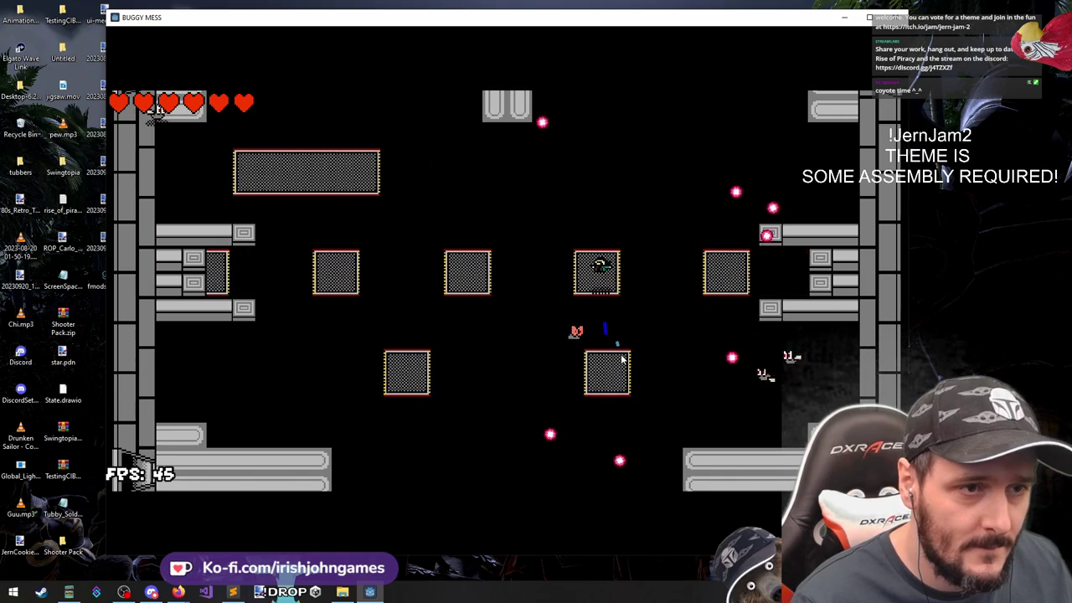
Jump down onto the eastern lower platform while shooting south
{"action": "key", "text": "space"}
{"action": "key", "text": "a"}
{"action": "left_click", "coordinate": [620, 359]}
{"action": "left_click", "coordinate": [607, 366]}
{"action": "left_click", "coordinate": [598, 366]}
{"action": "left_click", "coordinate": [598, 327]}
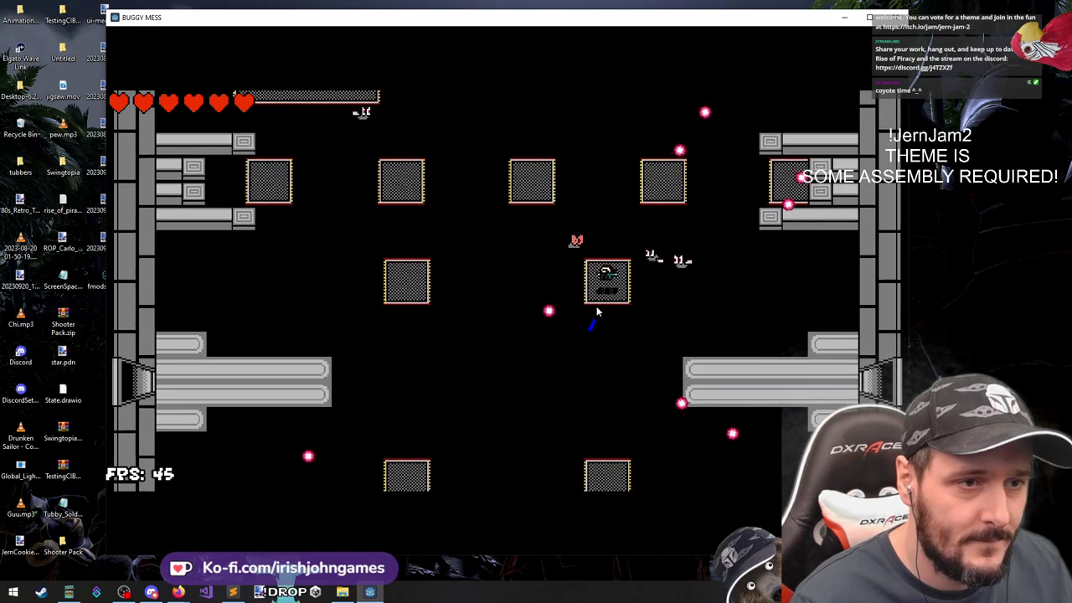
Shoot the flying enemies around the eastern lower platform and travel south to the next platform
{"action": "key", "text": "d"}
{"action": "left_click", "coordinate": [589, 209]}
{"action": "key", "text": "a"}
{"action": "left_click", "coordinate": [588, 241]}
{"action": "left_click", "coordinate": [585, 257]}
{"action": "key", "text": "a"}
{"action": "left_click", "coordinate": [562, 310]}
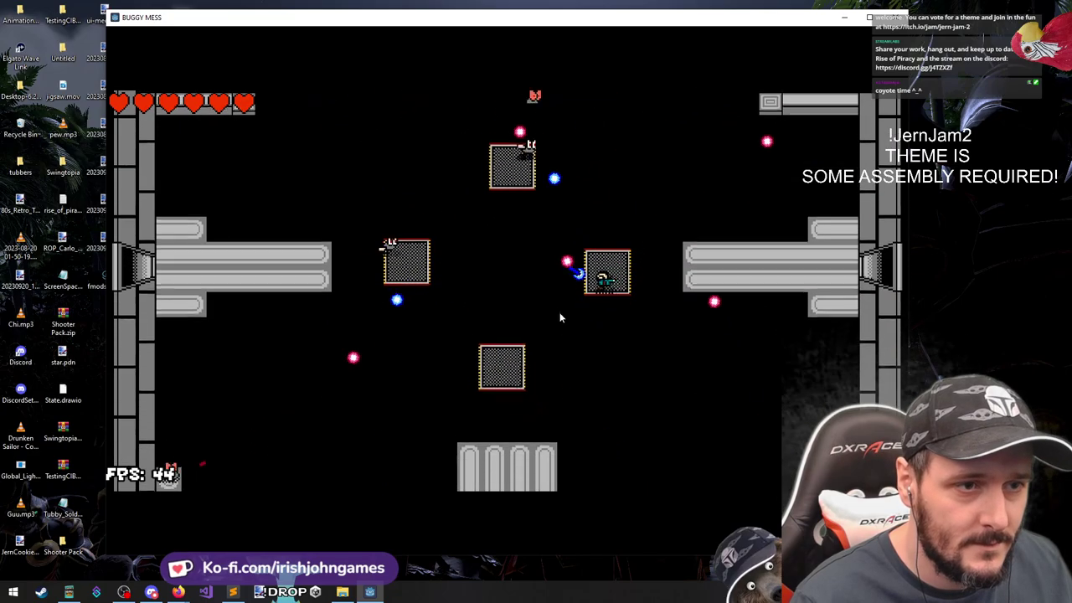
Shoot southeast toward the stationary enemy on the east wall while continuing south over the platforms
{"action": "left_click", "coordinate": [570, 355]}
{"action": "left_click", "coordinate": [720, 363]}
{"action": "left_click", "coordinate": [815, 335]}
{"action": "left_click", "coordinate": [779, 347]}
{"action": "key", "text": "a"}
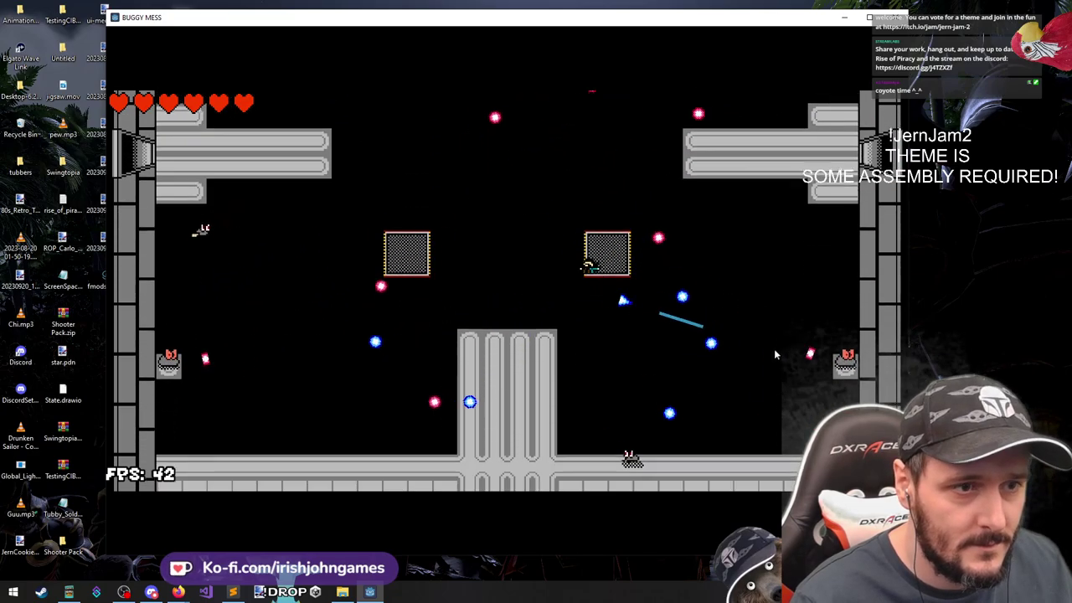
Shoot the enemy on the southern floor, follow the central walkway south and leave through the south door
{"action": "left_click", "coordinate": [637, 372]}
{"action": "left_click", "coordinate": [646, 292]}
{"action": "left_click", "coordinate": [647, 252]}
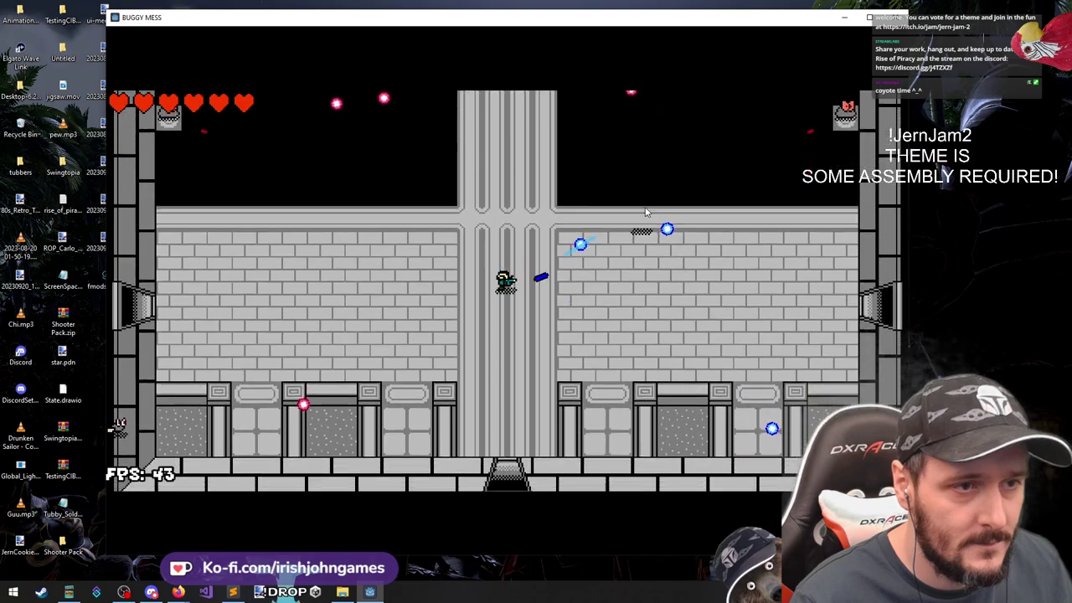
{"action": "left_click", "coordinate": [646, 214]}
{"action": "left_click", "coordinate": [672, 223]}
{"action": "left_click", "coordinate": [698, 248]}
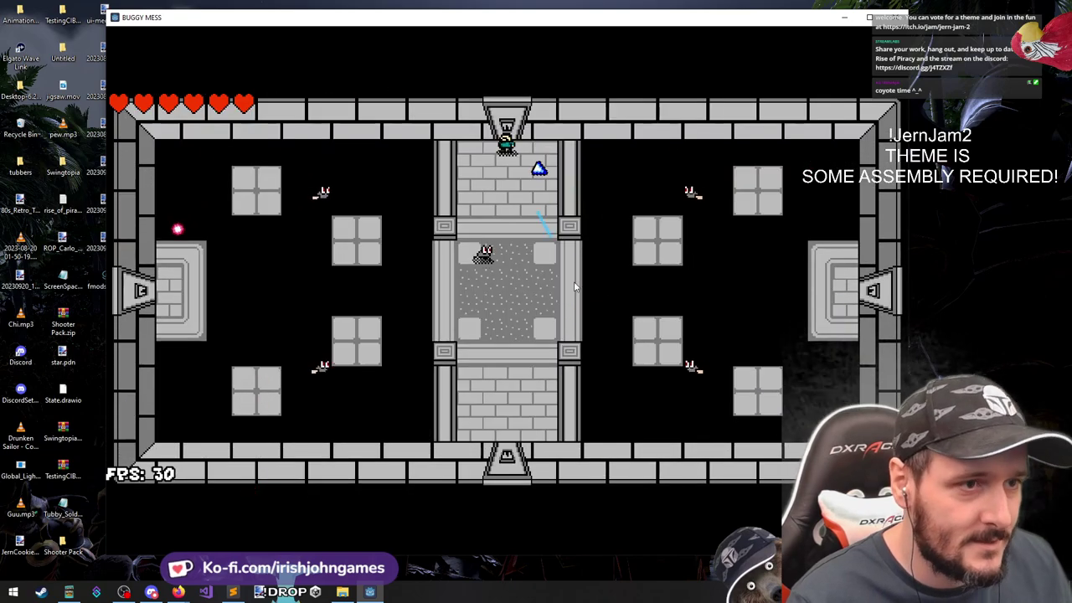
Advance south along the bridge in the new room while shooting the enemies around its centre
{"action": "left_click", "coordinate": [519, 283]}
{"action": "left_click", "coordinate": [466, 268]}
{"action": "key", "text": "s"}
{"action": "left_click", "coordinate": [445, 297]}
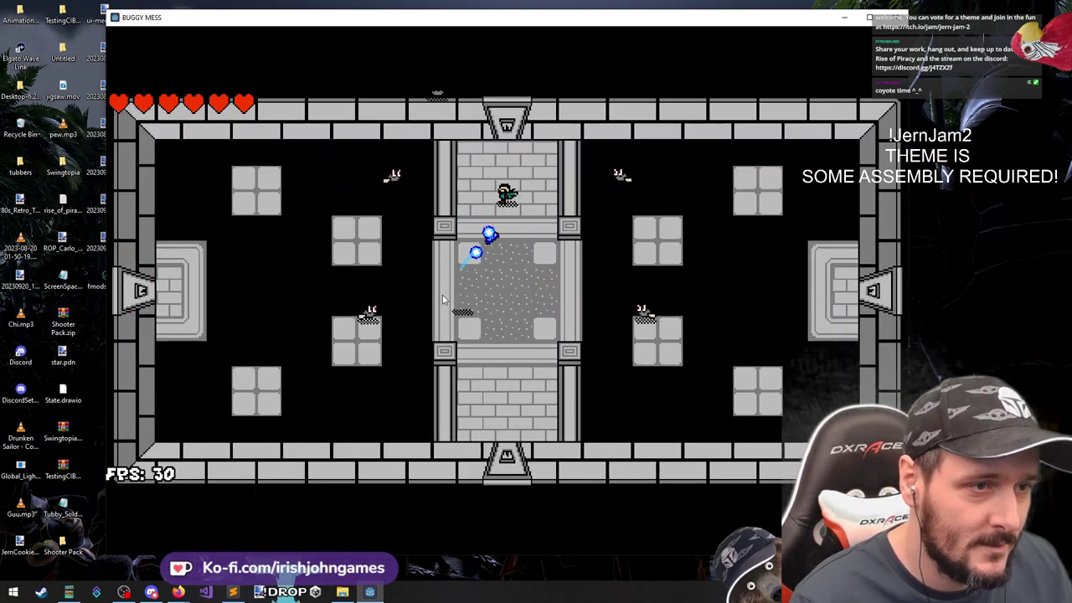
{"action": "key", "text": "s"}
{"action": "left_click", "coordinate": [453, 320]}
Shoot north from the bridge's south end at the enemies gathering on the bridge
{"action": "left_click", "coordinate": [488, 163]}
{"action": "left_click", "coordinate": [511, 168]}
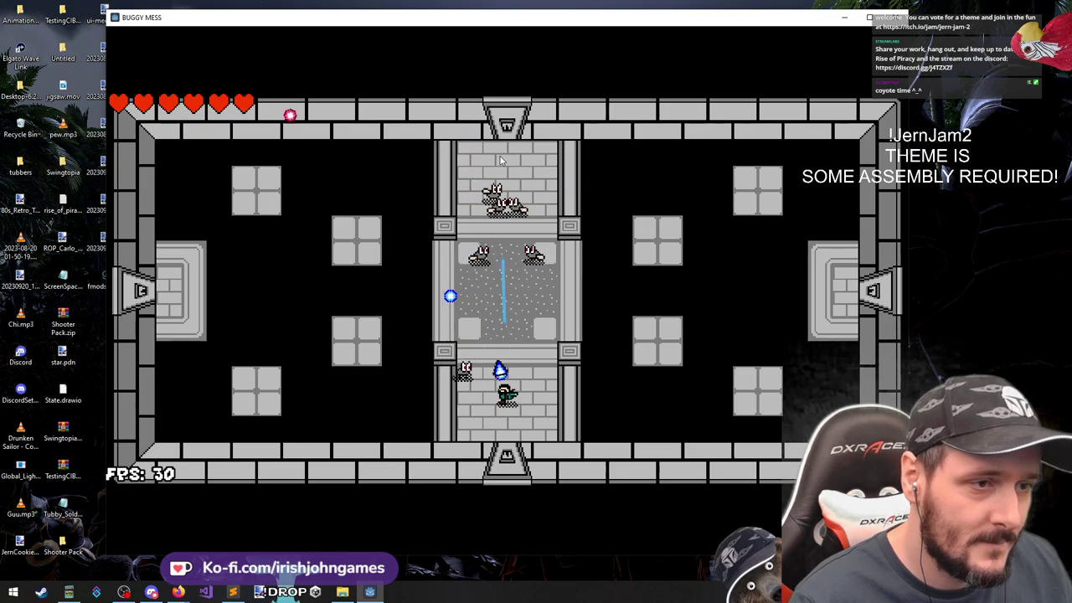
{"action": "left_click", "coordinate": [540, 169]}
{"action": "key", "text": "a"}
{"action": "key", "text": "a"}
{"action": "left_click", "coordinate": [536, 166]}
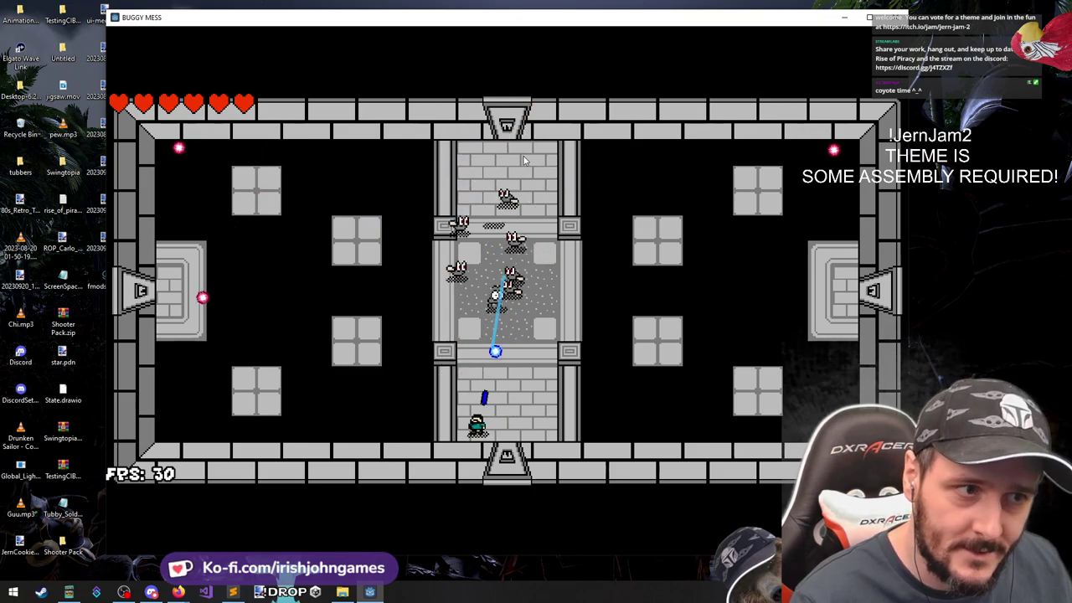
{"action": "left_click", "coordinate": [528, 161]}
{"action": "left_click", "coordinate": [525, 160]}
{"action": "left_click", "coordinate": [524, 160]}
Sidestep along the bridge's south end while shooting the approaching enemy swarm
{"action": "key", "text": "d"}
{"action": "left_click", "coordinate": [523, 159]}
{"action": "key", "text": "a"}
{"action": "left_click", "coordinate": [521, 158]}
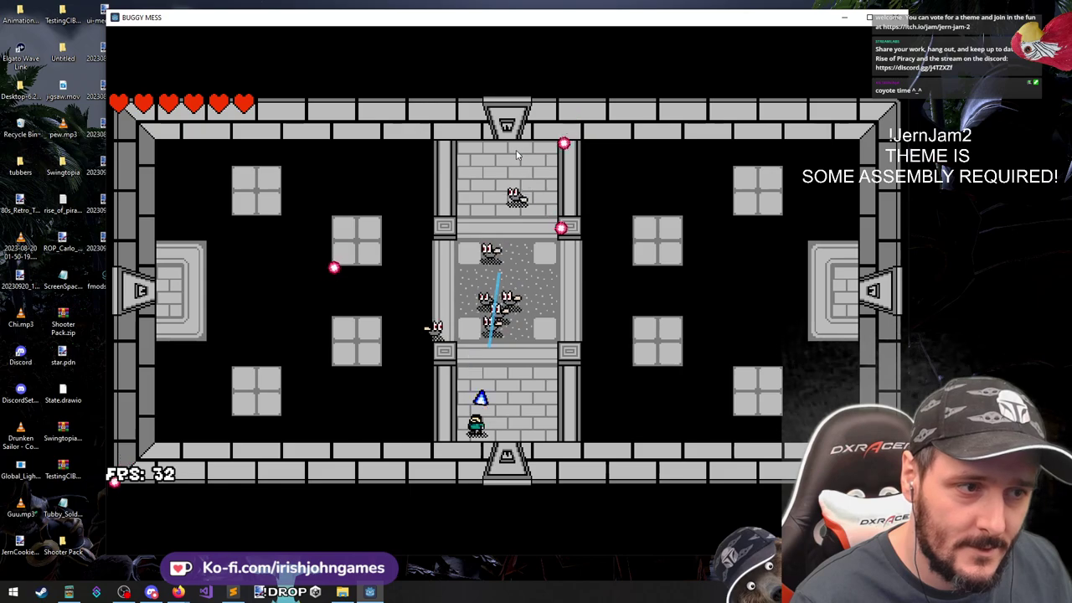
{"action": "left_click", "coordinate": [519, 155]}
{"action": "left_click", "coordinate": [480, 178]}
{"action": "key", "text": "d"}
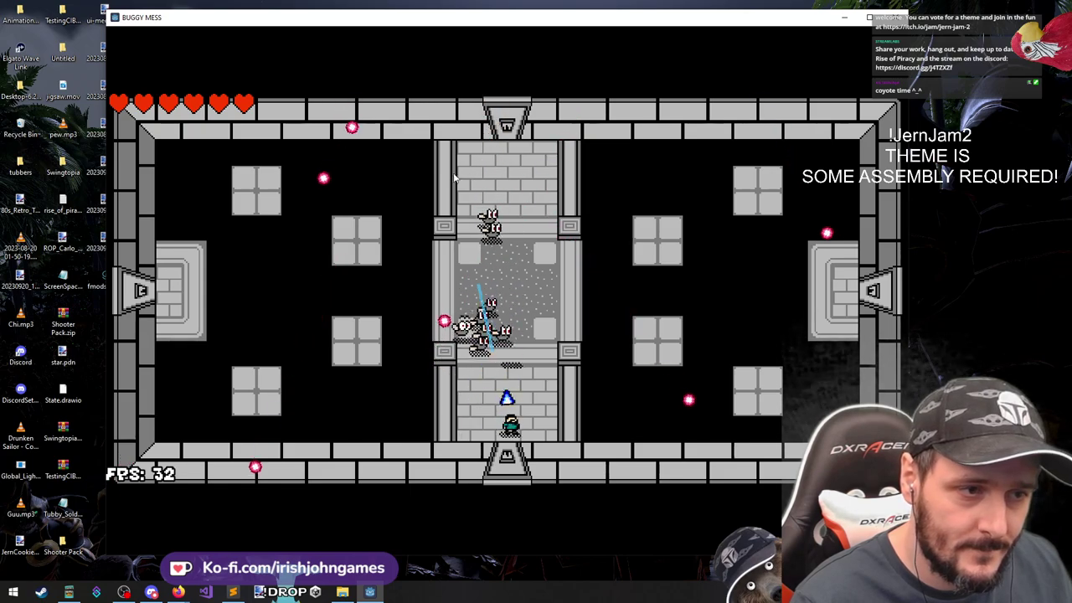
{"action": "left_click", "coordinate": [452, 179]}
{"action": "key", "text": "a"}
{"action": "left_click", "coordinate": [492, 183]}
{"action": "left_click", "coordinate": [497, 184]}
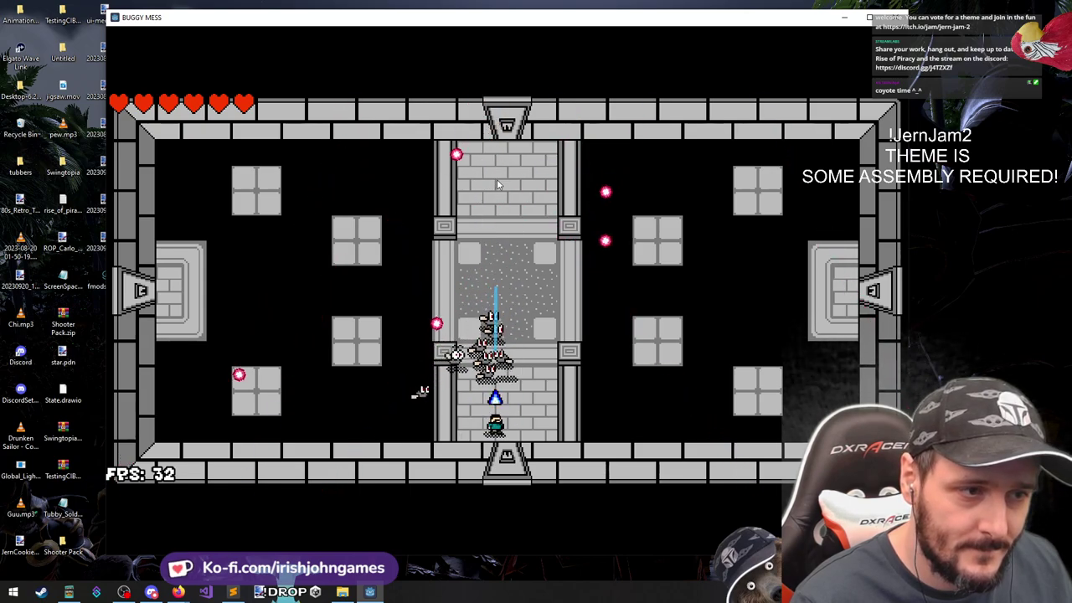
Slip past the swarm to the bridge's centre and shoot the enemies at its south end
{"action": "key", "text": "w"}
{"action": "left_click", "coordinate": [448, 387]}
{"action": "key", "text": "a"}
{"action": "left_click", "coordinate": [619, 436]}
{"action": "left_click", "coordinate": [577, 434]}
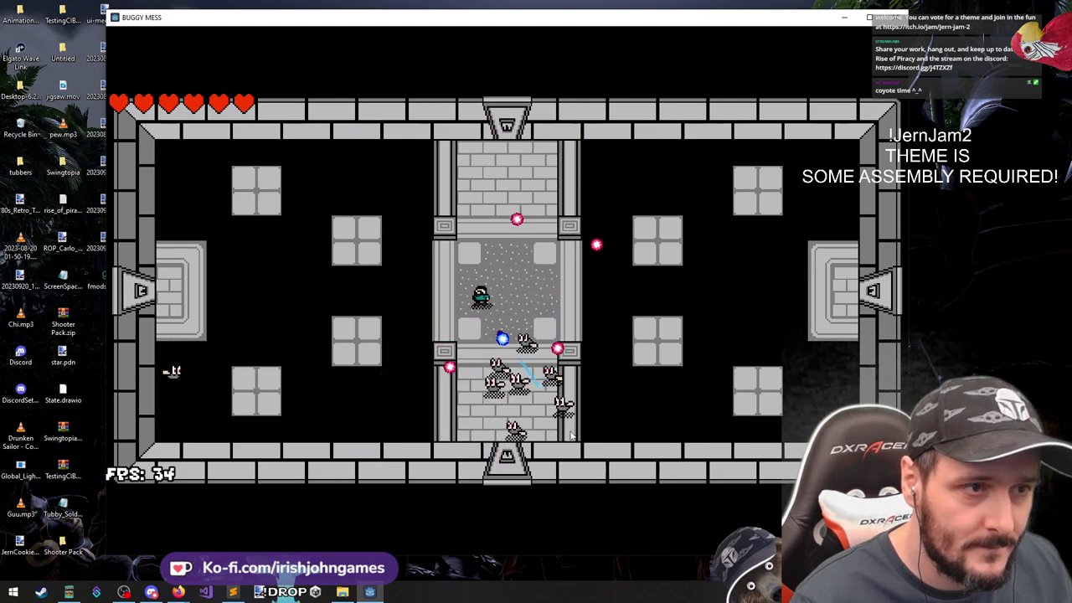
{"action": "left_click", "coordinate": [547, 436]}
{"action": "key", "text": "w"}
{"action": "left_click", "coordinate": [546, 435]}
{"action": "key", "text": "s"}
{"action": "key", "text": "d"}
{"action": "left_click", "coordinate": [540, 437]}
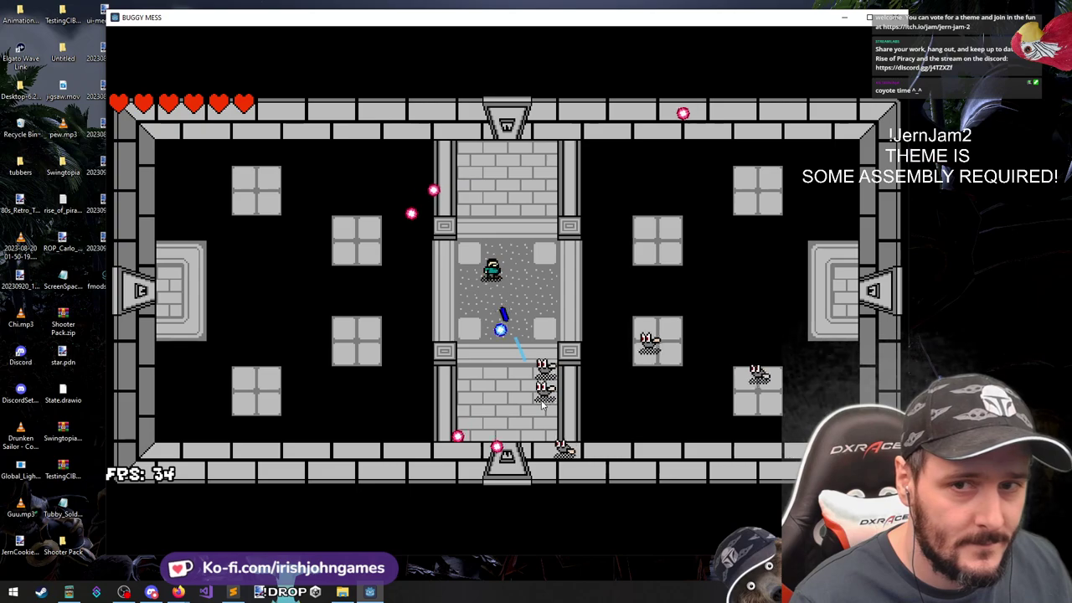
Retreat to the northern part of the bridge while shooting the enemies to the south
{"action": "key", "text": "w"}
{"action": "left_click", "coordinate": [472, 450]}
{"action": "key", "text": "w"}
{"action": "left_click", "coordinate": [495, 449]}
{"action": "key", "text": "a"}
{"action": "left_click", "coordinate": [493, 444]}
{"action": "left_click", "coordinate": [501, 434]}
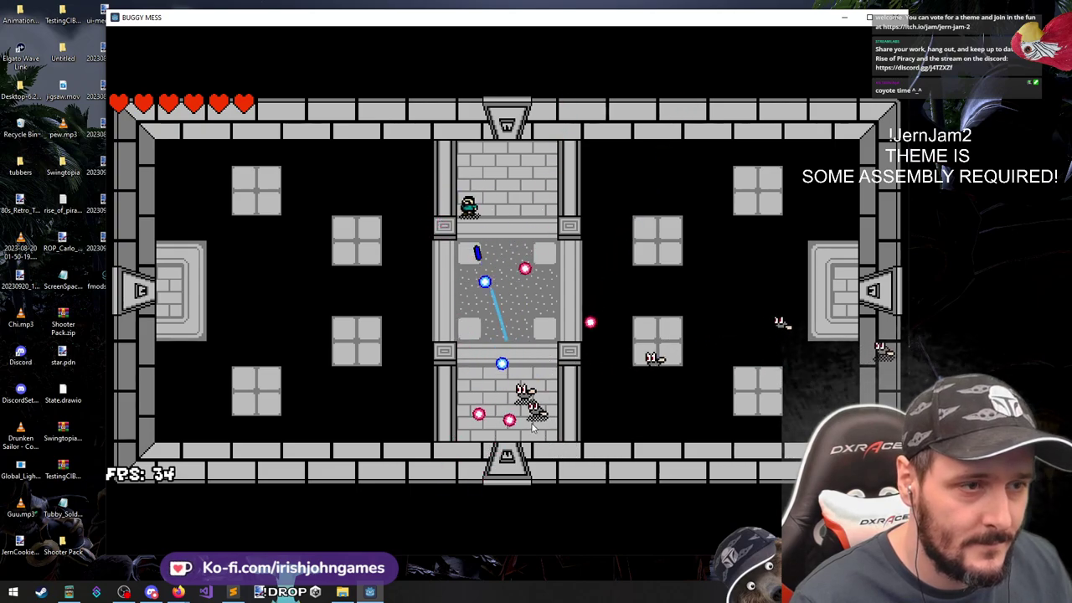
Move back to the bridge's centre while shooting the enemies south and north of it
{"action": "key", "text": "s"}
{"action": "left_click", "coordinate": [536, 423]}
{"action": "key", "text": "s"}
{"action": "left_click", "coordinate": [534, 422]}
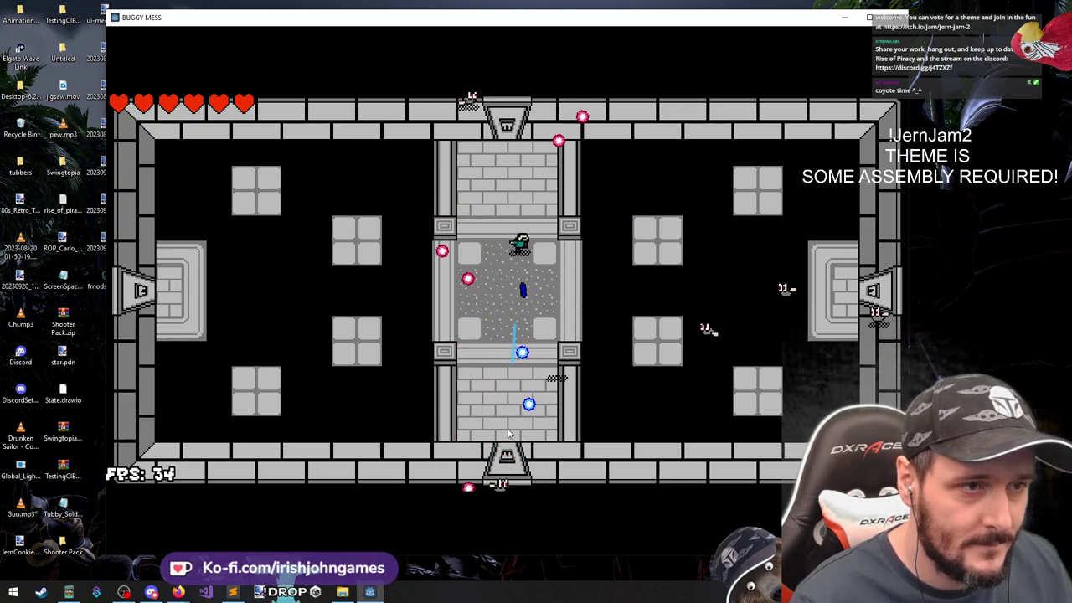
{"action": "key", "text": "w"}
{"action": "key", "text": "a"}
{"action": "key", "text": "s"}
{"action": "left_click", "coordinate": [499, 155]}
{"action": "key", "text": "d"}
{"action": "left_click", "coordinate": [500, 145]}
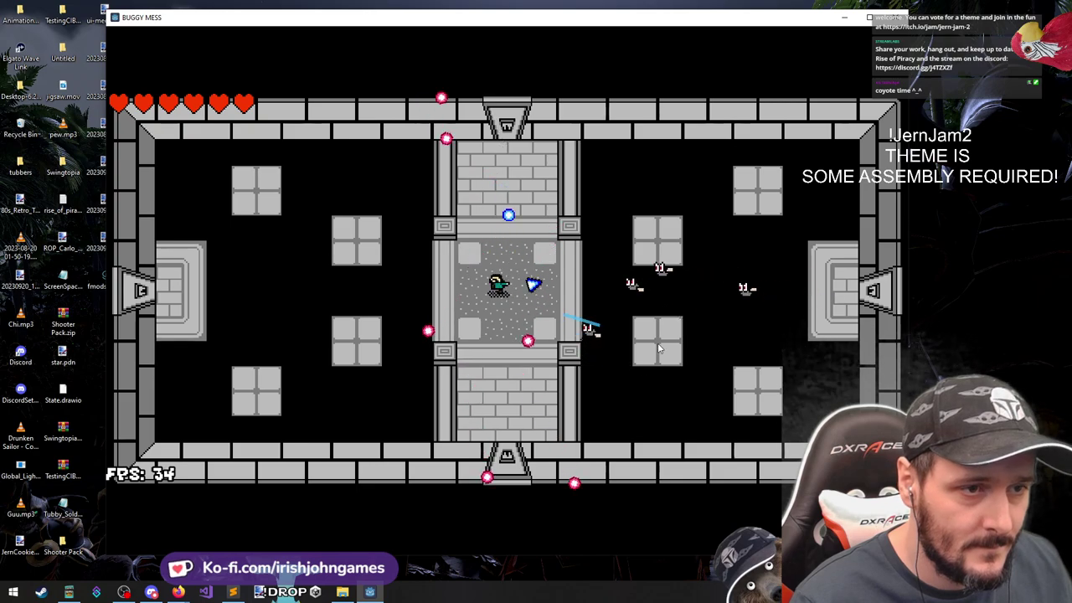
Shoot the enemies flying in from the east while dodging bullets on the bridge
{"action": "key", "text": "a"}
{"action": "left_click", "coordinate": [660, 293]}
{"action": "key", "text": "s"}
{"action": "key", "text": "s"}
{"action": "left_click", "coordinate": [643, 308]}
{"action": "key", "text": "d"}
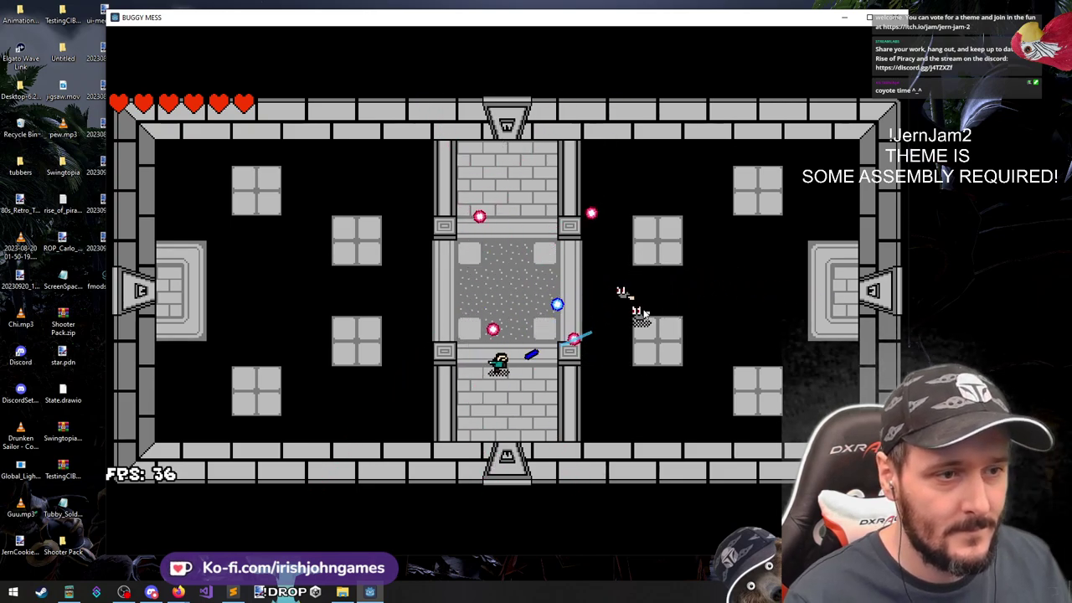
{"action": "key", "text": "a"}
{"action": "left_click", "coordinate": [684, 326]}
{"action": "key", "text": "w"}
{"action": "left_click", "coordinate": [658, 336]}
{"action": "key", "text": "s"}
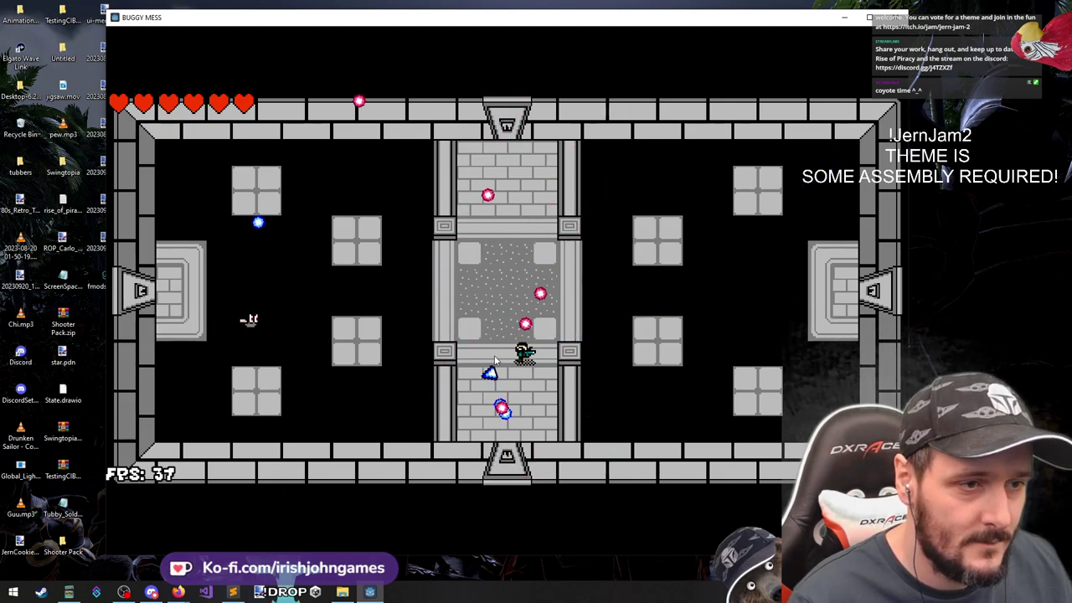
Shoot the remaining enemy west of the bridge while weaving between bullets
{"action": "key", "text": "a"}
{"action": "left_click", "coordinate": [516, 288]}
{"action": "key", "text": "d"}
{"action": "key", "text": "w"}
{"action": "left_click", "coordinate": [385, 339]}
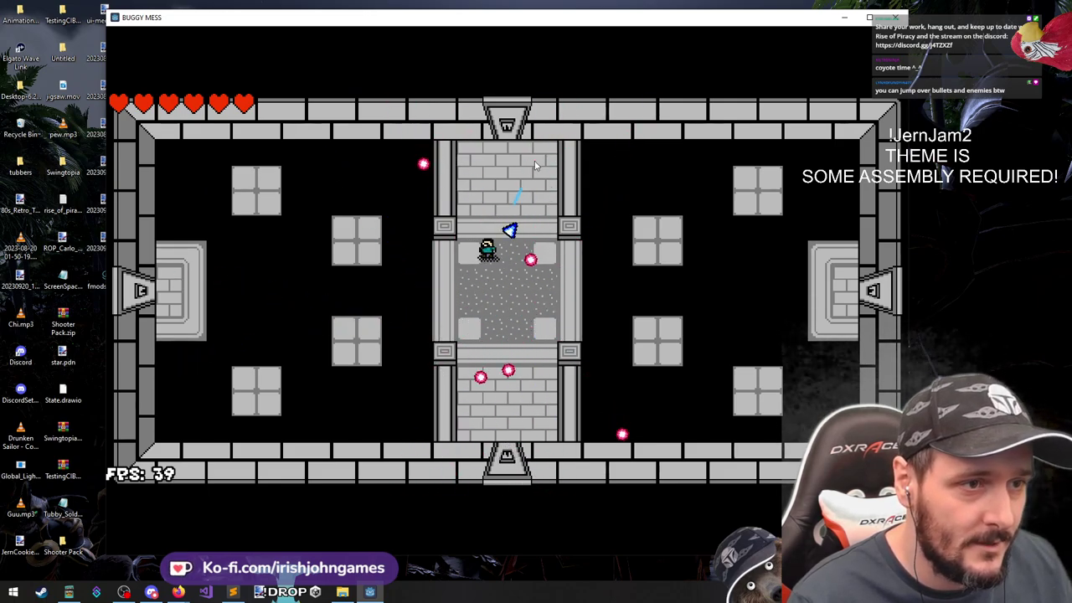
Dodge the bouncing bullets around the northern half of the bridge while firing northeast
{"action": "key", "text": "d"}
{"action": "left_click", "coordinate": [414, 195]}
{"action": "key", "text": "a"}
{"action": "key", "text": "w"}
{"action": "left_click", "coordinate": [556, 187]}
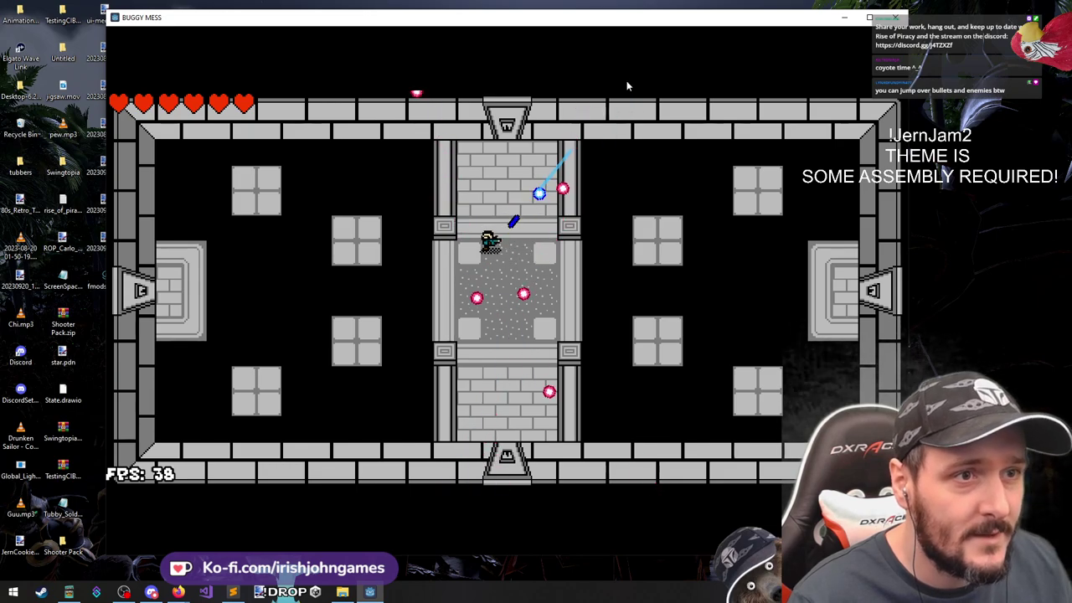
{"action": "key", "text": "d"}
{"action": "left_click", "coordinate": [595, 88]}
{"action": "key", "text": "w"}
{"action": "key", "text": "a"}
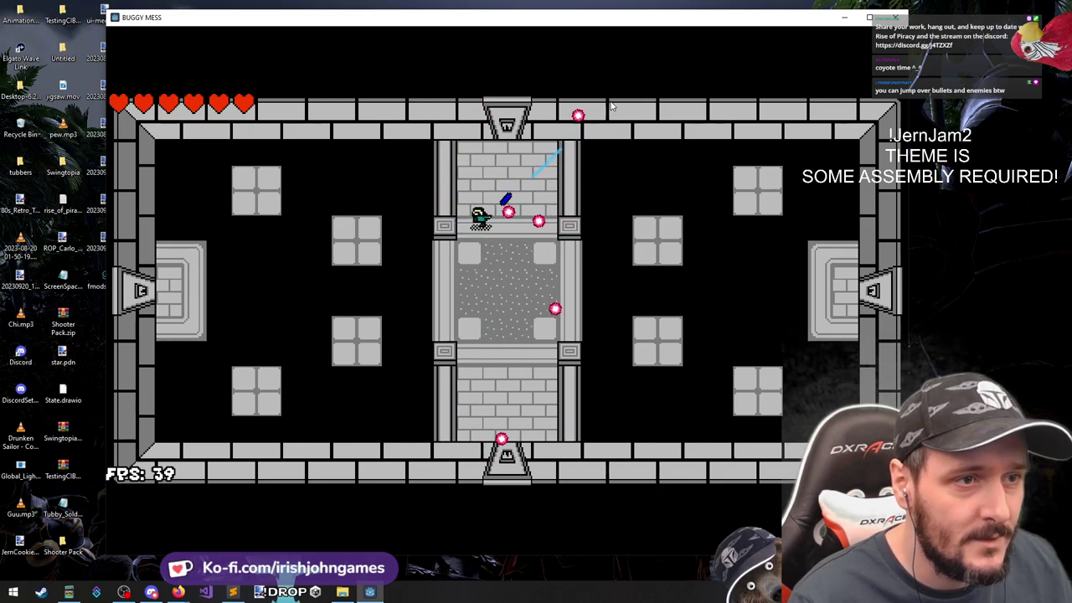
{"action": "key", "text": "s"}
{"action": "left_click", "coordinate": [596, 87]}
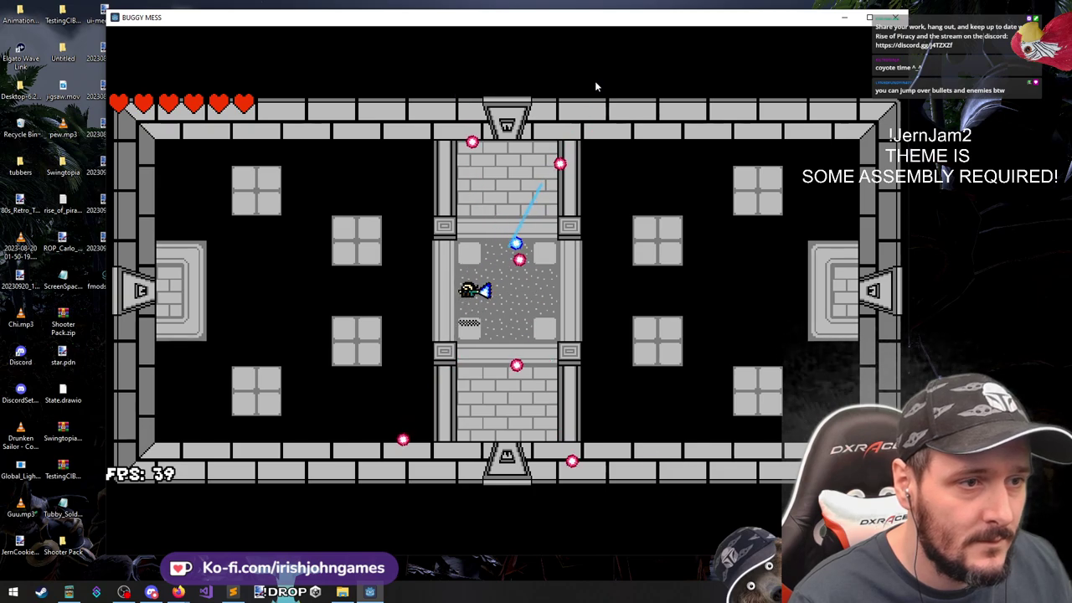
Jump east from the bridge across the floating blocks and leave through the east door
{"action": "key", "text": "a"}
{"action": "key", "text": "d"}
{"action": "left_click", "coordinate": [588, 139]}
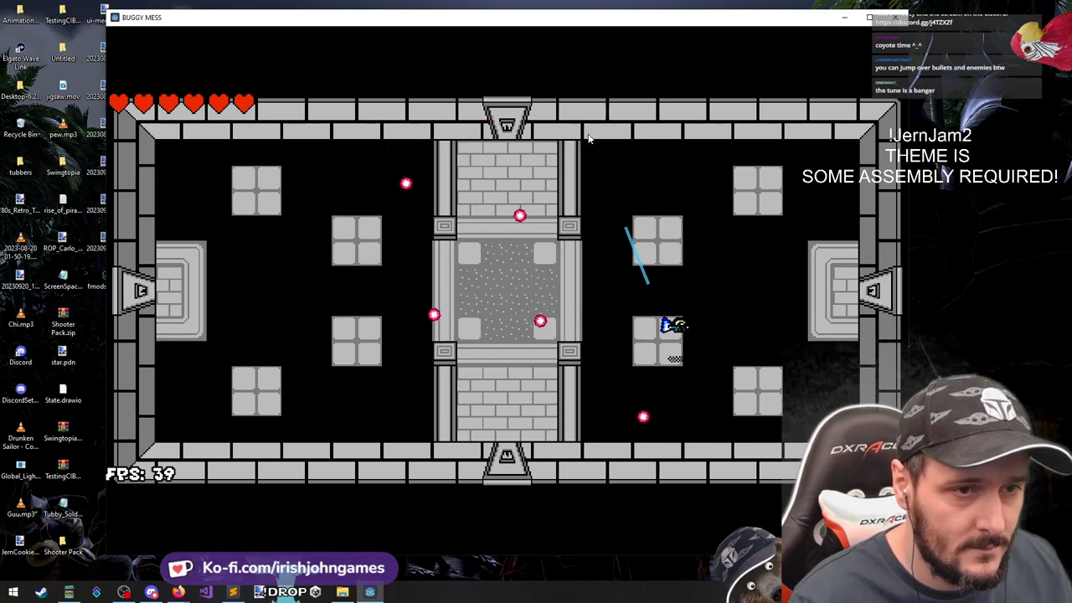
{"action": "key", "text": "d"}
{"action": "key", "text": "w"}
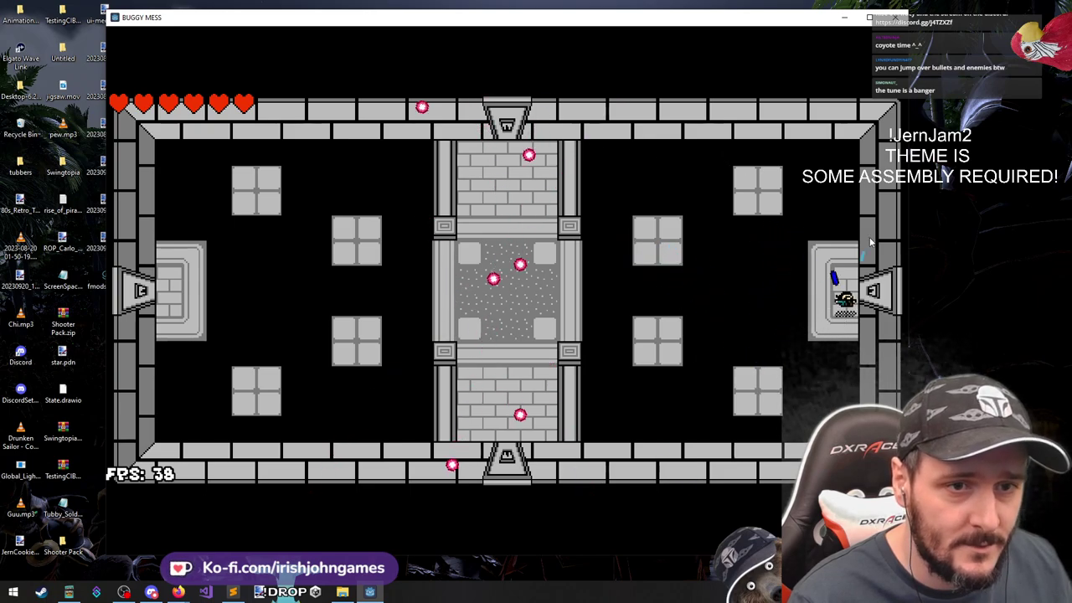
{"action": "key", "text": "d"}
{"action": "left_click", "coordinate": [807, 293]}
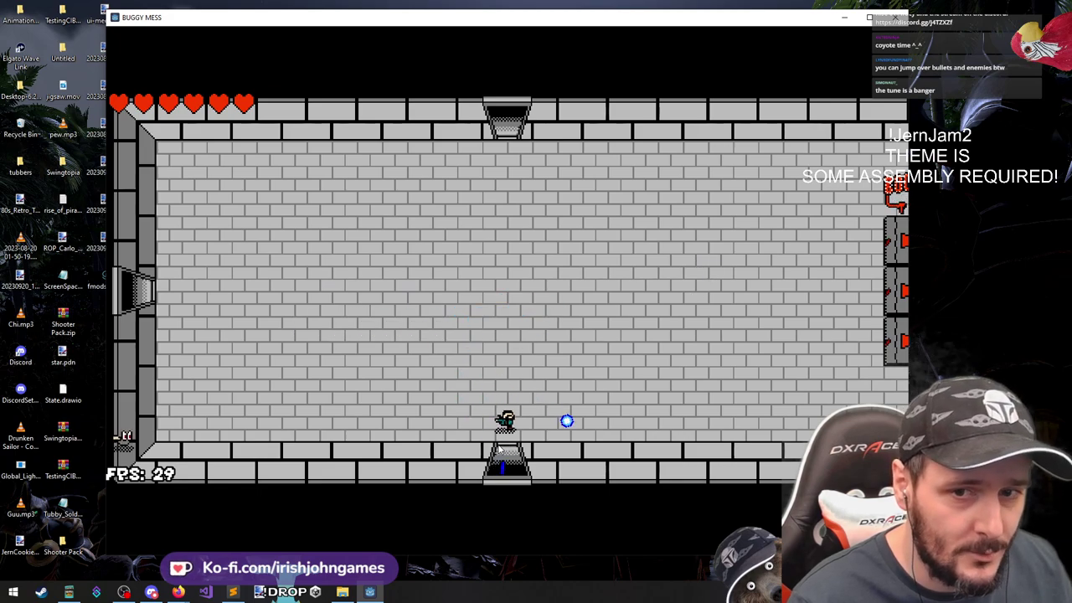
Leave the brick room through its south door and shoot the enemies in the centre of the bug report room
{"action": "key", "text": "s"}
{"action": "left_click", "coordinate": [499, 428]}
{"action": "key", "text": "s"}
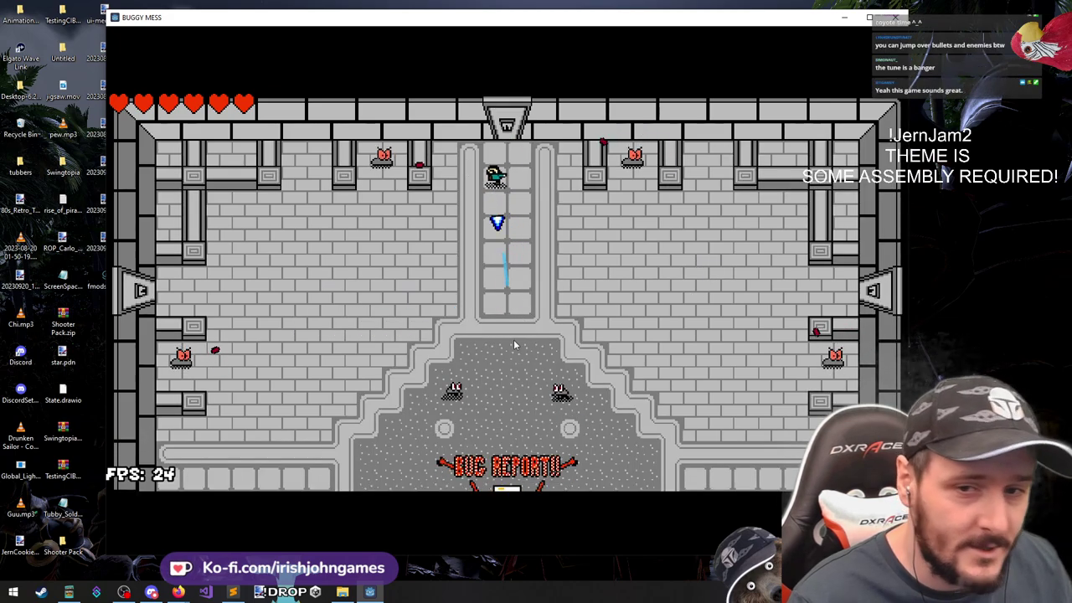
{"action": "key", "text": "a"}
{"action": "key", "text": "s"}
{"action": "left_click", "coordinate": [504, 341]}
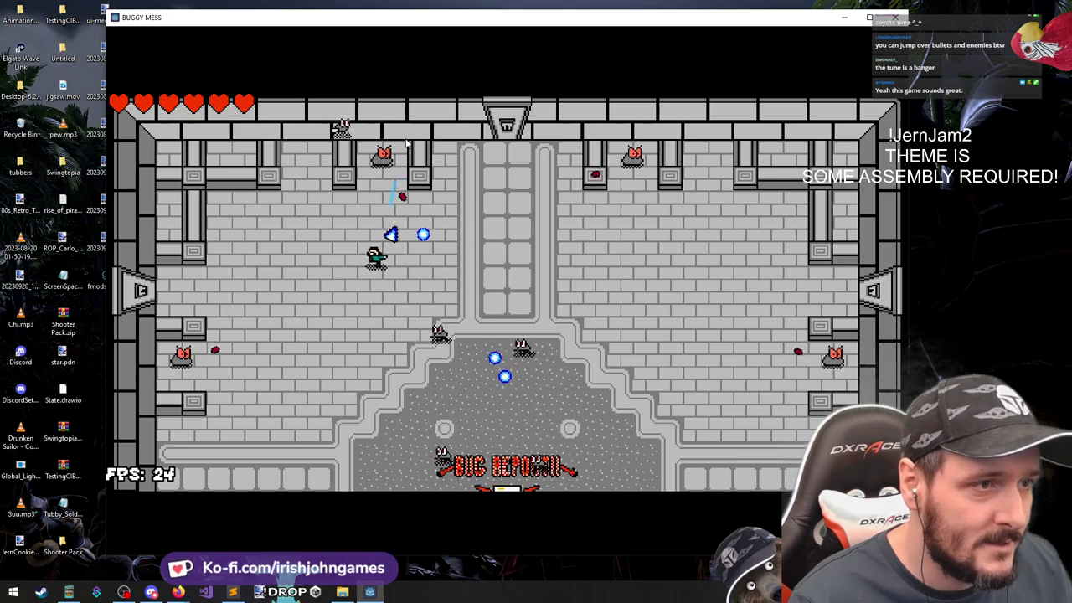
Move through the room's northwest area, shooting the stationary enemy on the north wall and the pursuers to the east
{"action": "key", "text": "a"}
{"action": "key", "text": "w"}
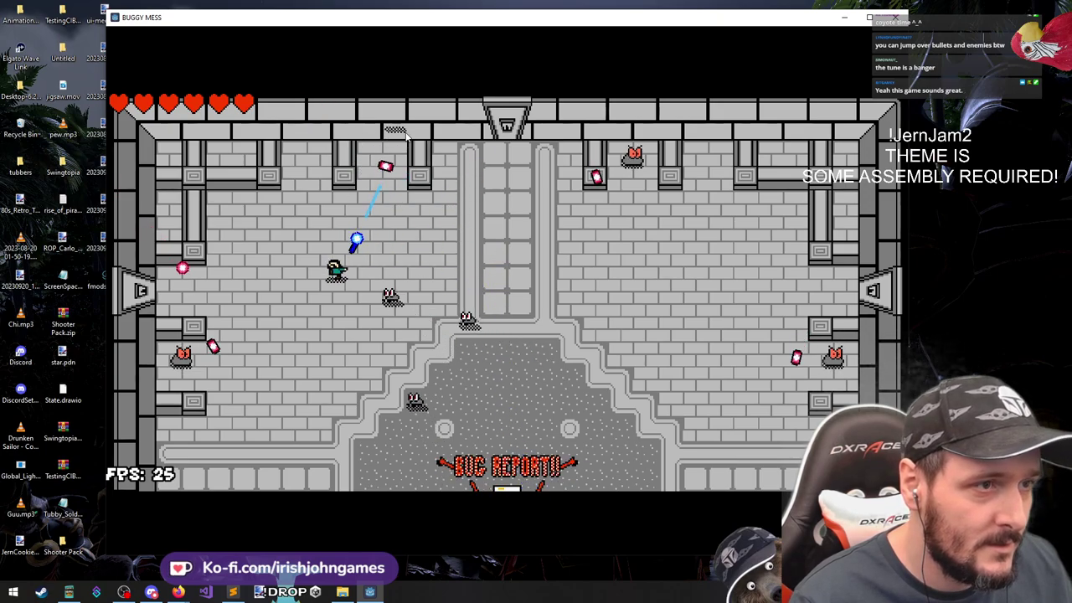
{"action": "key", "text": "s"}
{"action": "key", "text": "a"}
{"action": "left_click", "coordinate": [437, 214]}
{"action": "left_click", "coordinate": [442, 232]}
{"action": "key", "text": "a"}
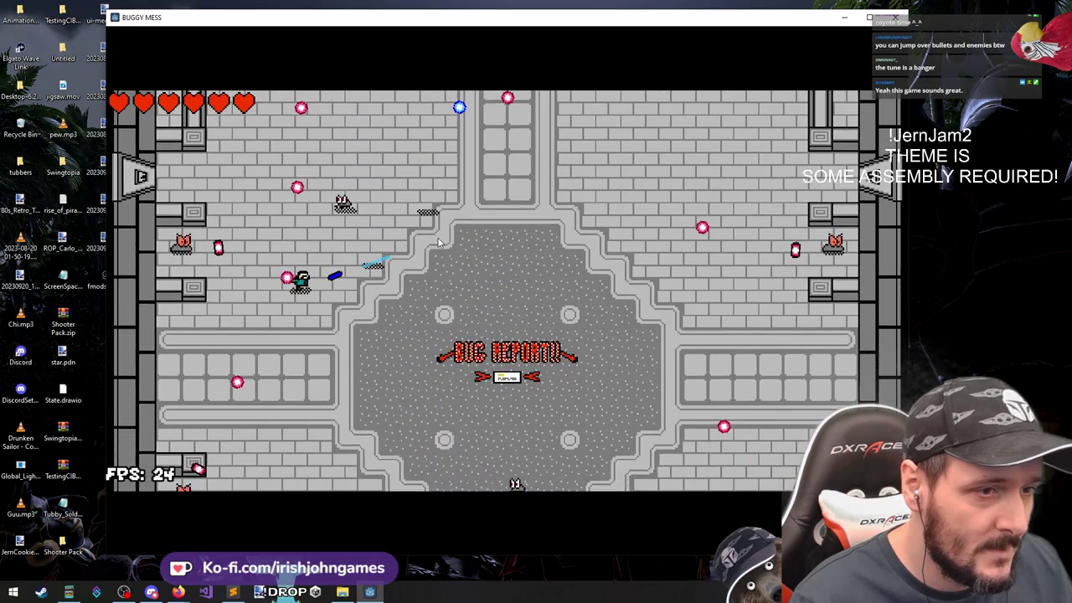
Run southeast onto the dark central floor while firing at the pursuers to the northeast and southeast
{"action": "key", "text": "s"}
{"action": "key", "text": "d"}
{"action": "left_click", "coordinate": [430, 243]}
{"action": "left_click", "coordinate": [434, 247]}
{"action": "left_click", "coordinate": [466, 377]}
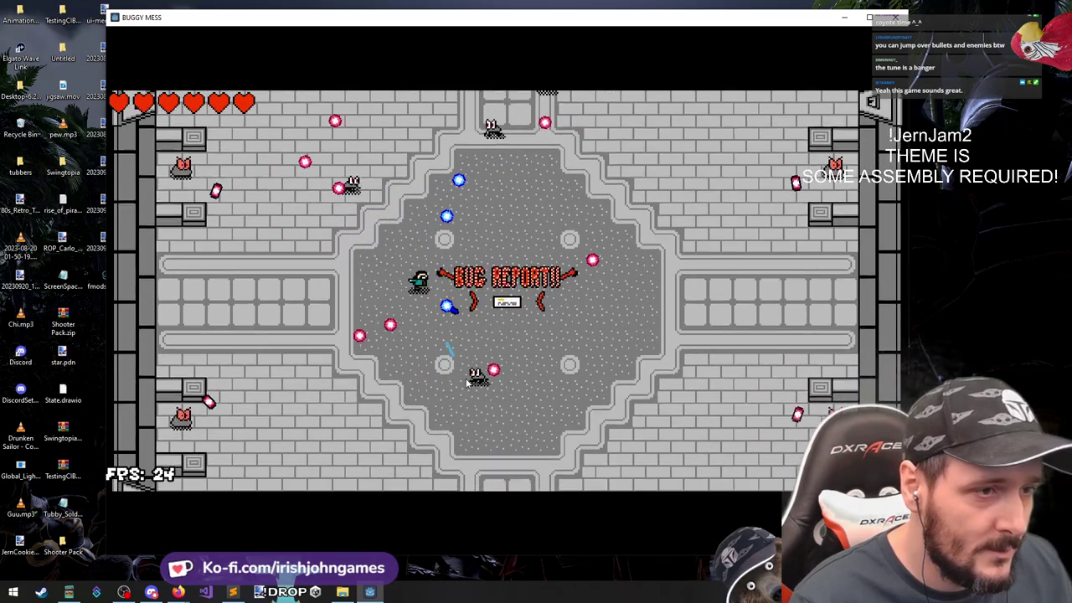
Continue southeast past the bug report sign and shoot the enemy near the southern end of the central floor
{"action": "key", "text": "s"}
{"action": "key", "text": "d"}
{"action": "key", "text": "d"}
{"action": "left_click", "coordinate": [484, 325]}
{"action": "left_click", "coordinate": [506, 329]}
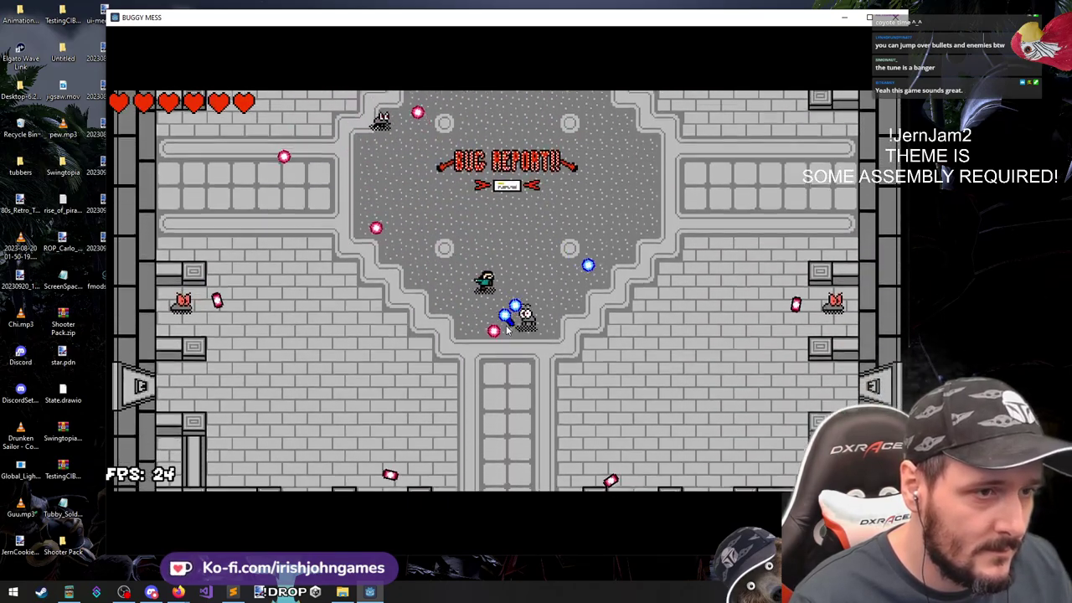
{"action": "key", "text": "s"}
{"action": "key", "text": "d"}
{"action": "left_click", "coordinate": [565, 355]}
Run back northwest across the central floor while shooting the enemy northwest of the bug report sign
{"action": "key", "text": "w"}
{"action": "key", "text": "a"}
{"action": "left_click", "coordinate": [408, 136]}
{"action": "left_click", "coordinate": [418, 180]}
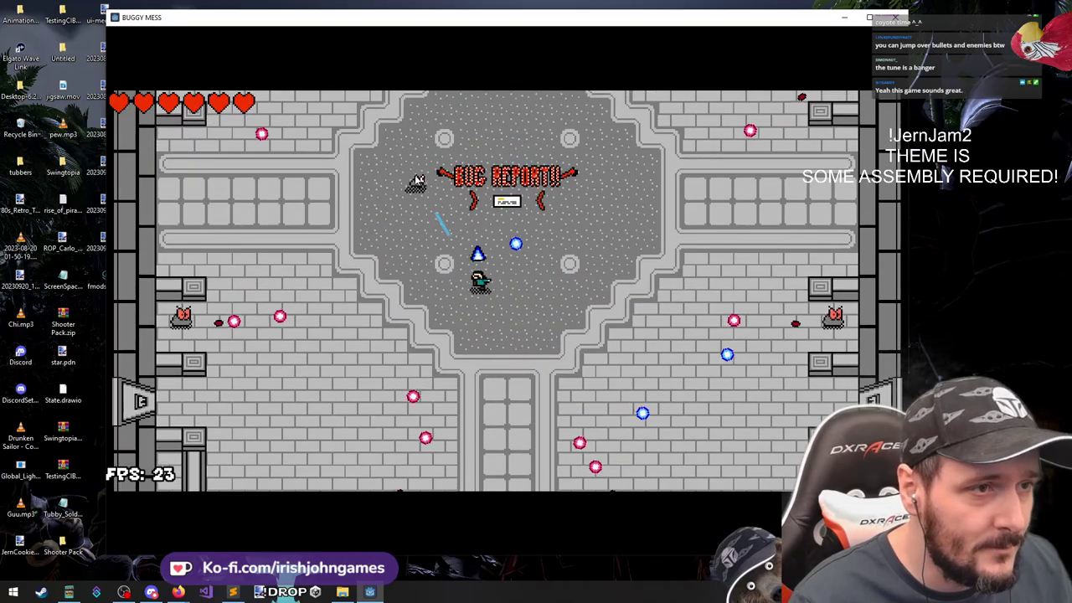
{"action": "key", "text": "w"}
{"action": "key", "text": "a"}
{"action": "left_click", "coordinate": [418, 181]}
{"action": "left_click", "coordinate": [416, 181]}
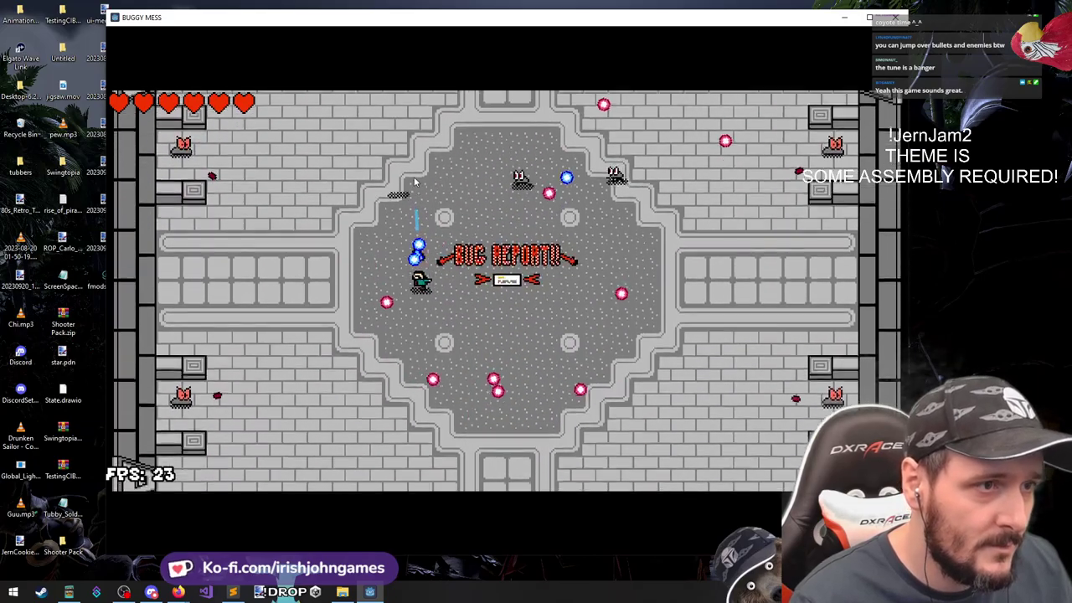
{"action": "key", "text": "w"}
{"action": "key", "text": "a"}
{"action": "left_click", "coordinate": [416, 182]}
Dodge around the northwest edge of the central floor while shooting the two pursuers to the east
{"action": "left_click", "coordinate": [592, 286]}
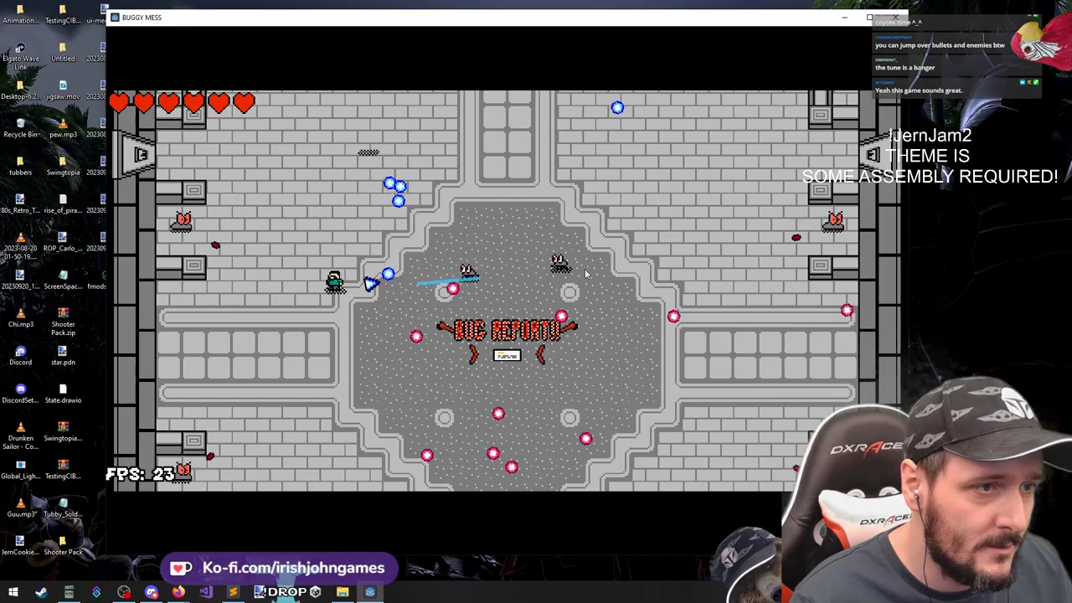
{"action": "left_click", "coordinate": [580, 261]}
{"action": "key", "text": "a"}
{"action": "key", "text": "s"}
{"action": "left_click", "coordinate": [498, 256]}
{"action": "left_click", "coordinate": [530, 247]}
{"action": "key", "text": "d"}
{"action": "key", "text": "w"}
{"action": "left_click", "coordinate": [529, 245]}
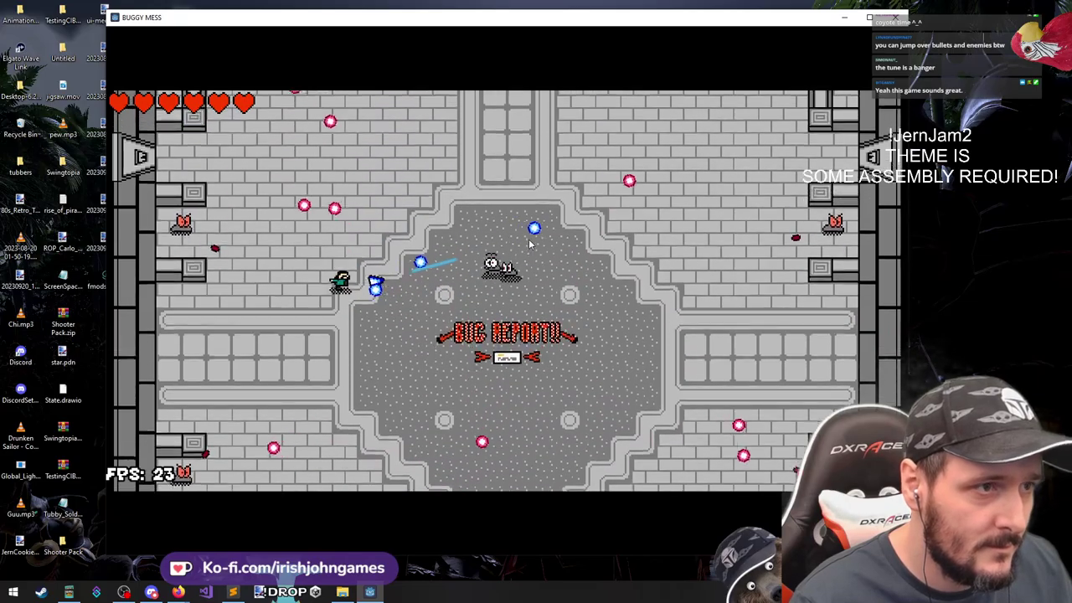
{"action": "key", "text": "d"}
{"action": "key", "text": "s"}
{"action": "left_click", "coordinate": [535, 247]}
{"action": "left_click", "coordinate": [539, 243]}
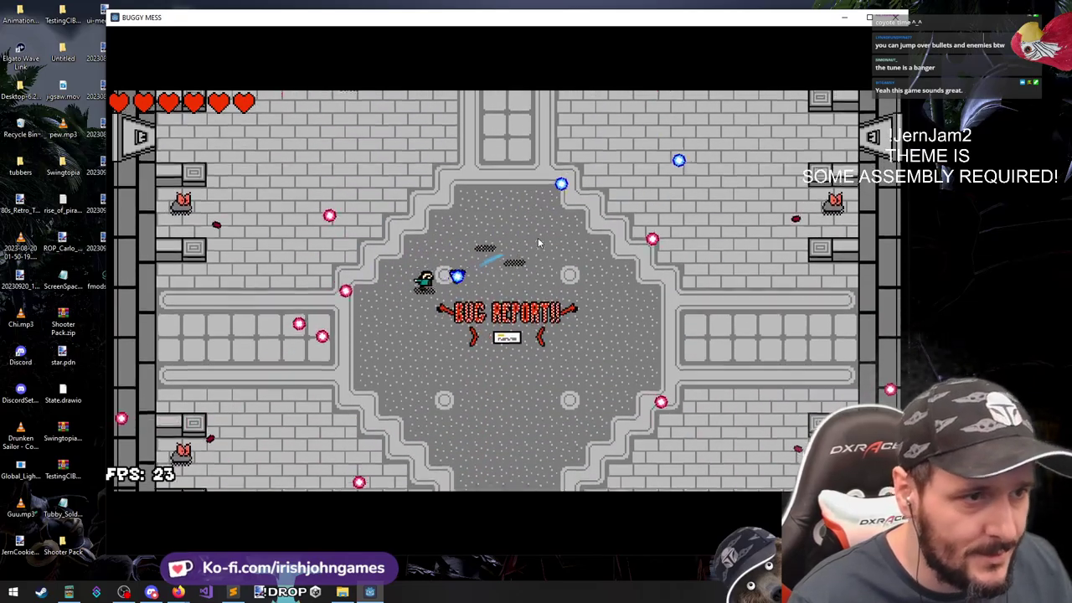
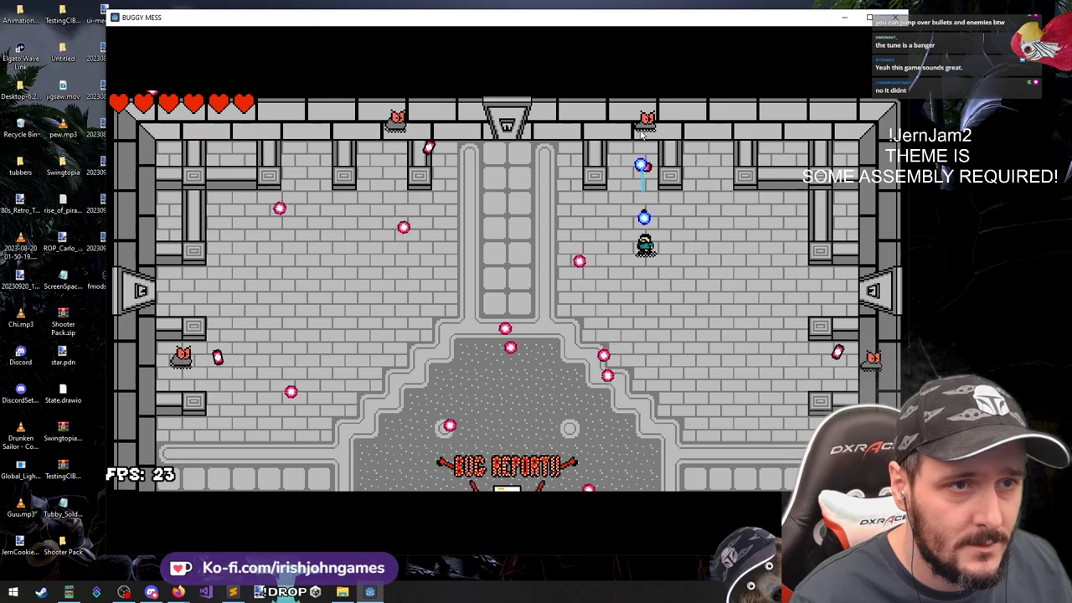
Cross from the room's northeast area to the bug report terminal in the centre and open its bug list
{"action": "key", "text": "s"}
{"action": "key", "text": "d"}
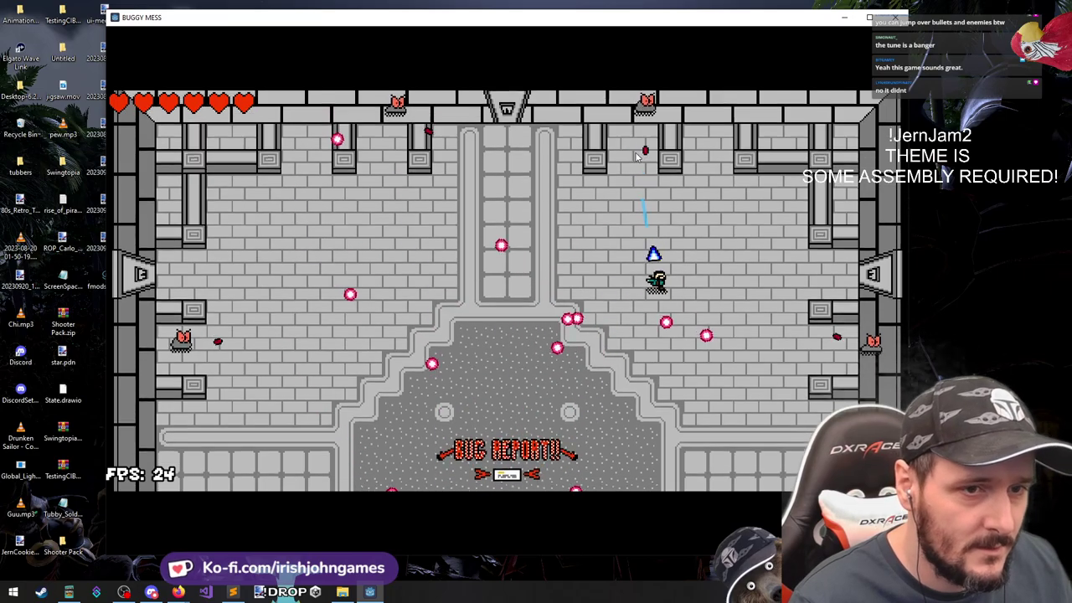
{"action": "key", "text": "a"}
{"action": "key", "text": "s"}
{"action": "key", "text": "a"}
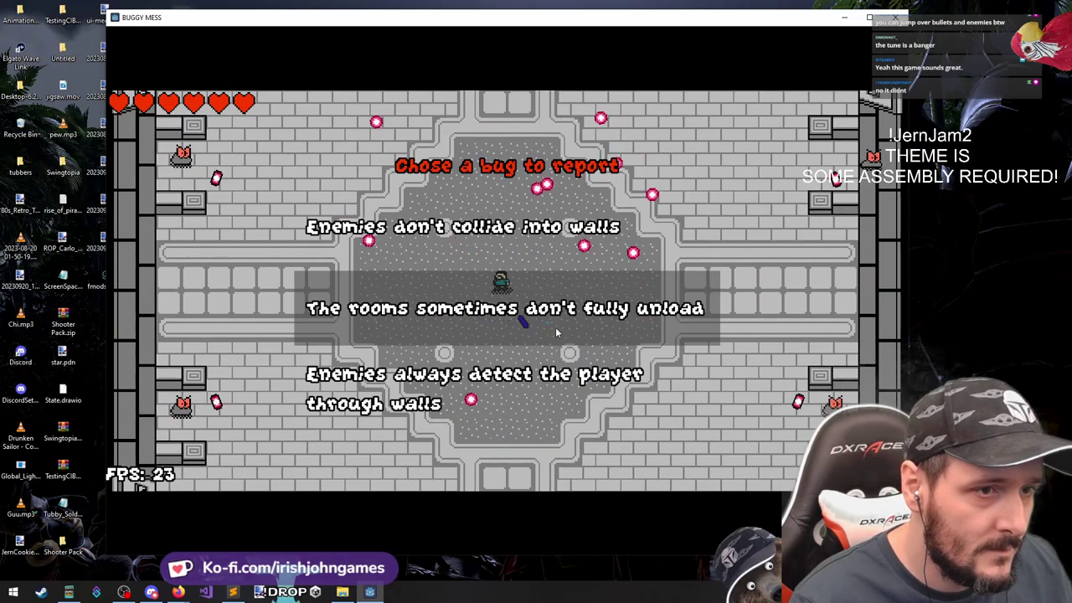
Look through the bug list and report the bug "The rooms sometimes don't fully unload"
{"action": "key", "text": "w"}
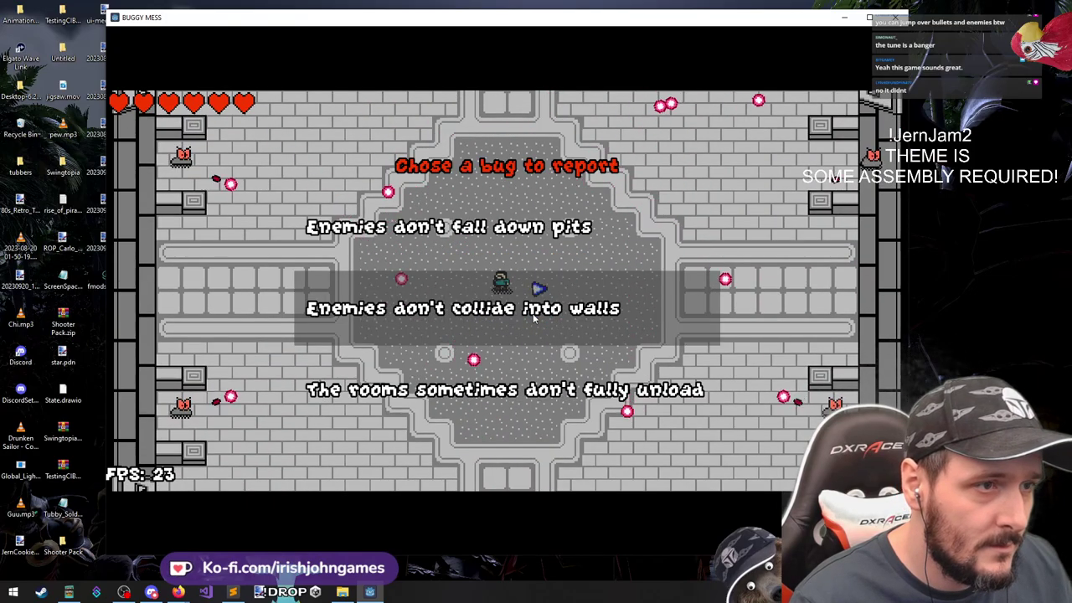
{"action": "scroll", "coordinate": [533, 316], "scroll_direction": "up", "scroll_amount": 2}
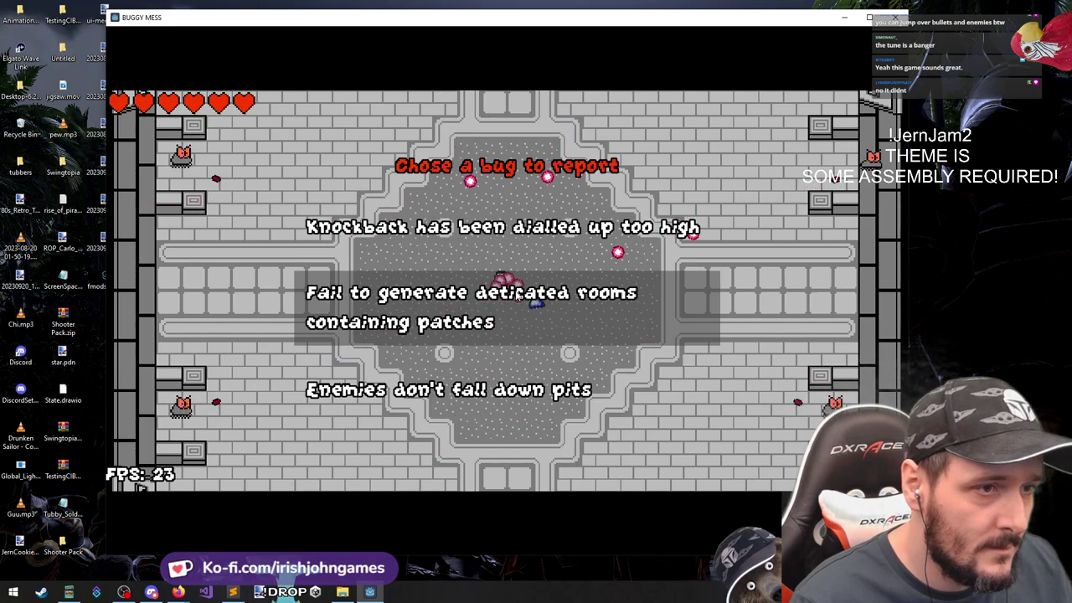
{"action": "scroll", "coordinate": [517, 293], "scroll_direction": "up", "scroll_amount": 1}
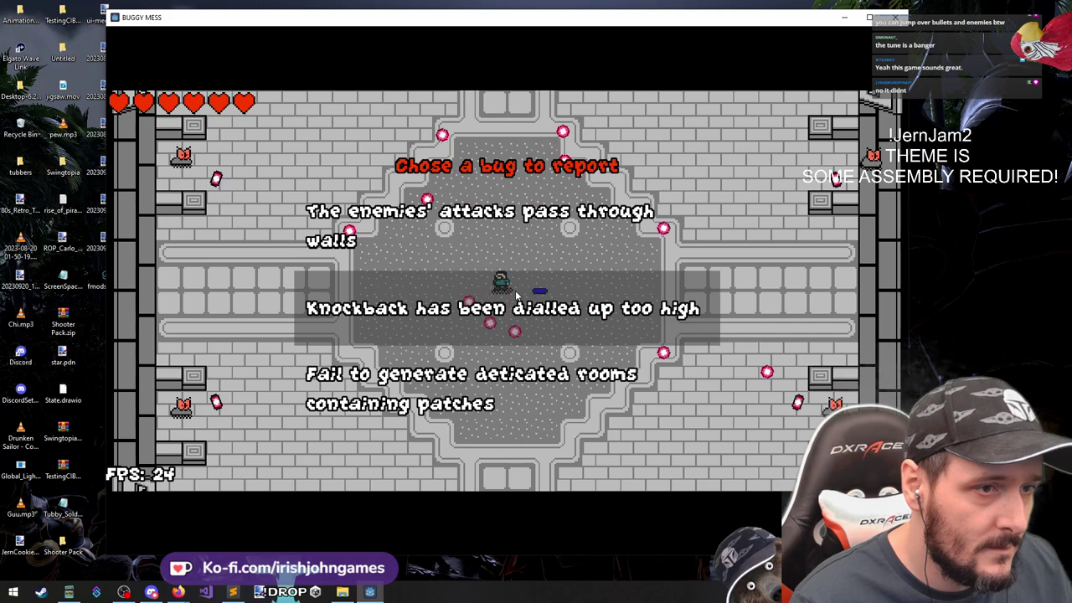
{"action": "scroll", "coordinate": [517, 293], "scroll_direction": "up", "scroll_amount": 1}
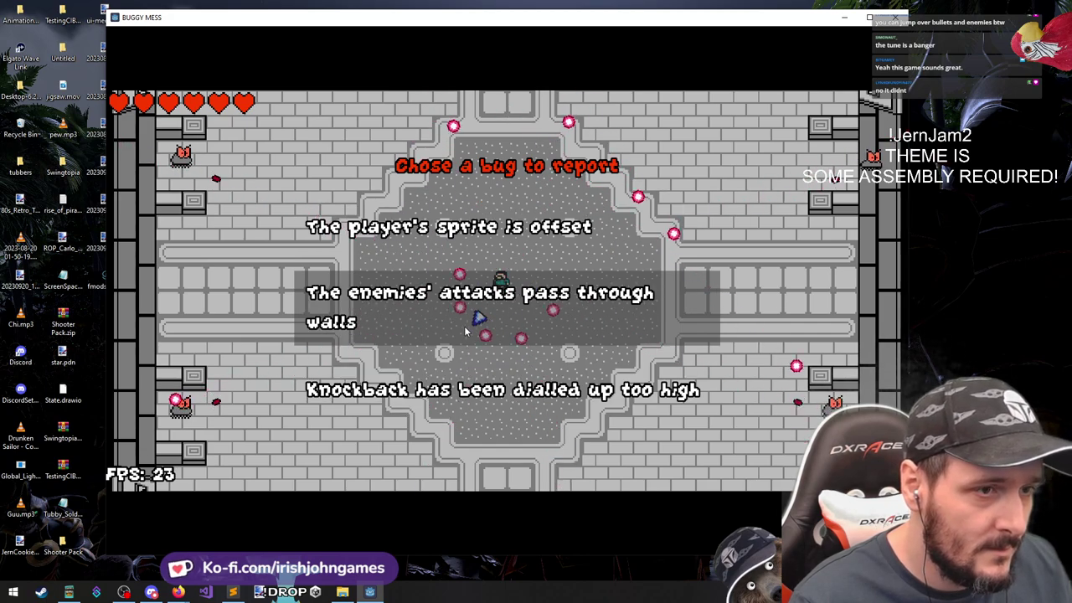
{"action": "scroll", "coordinate": [466, 332], "scroll_direction": "up", "scroll_amount": 1}
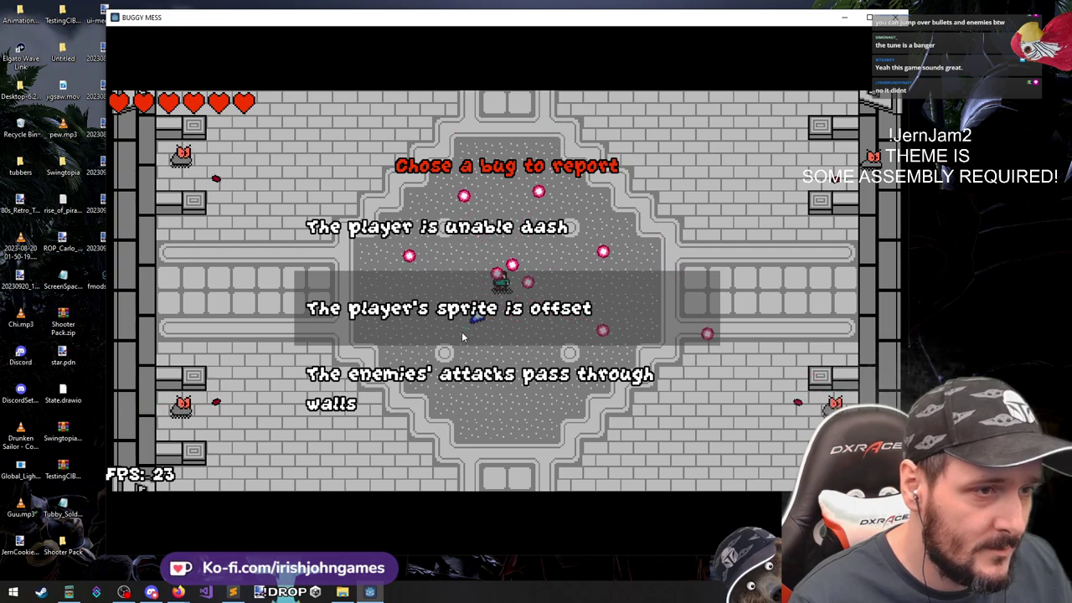
{"action": "scroll", "coordinate": [458, 334], "scroll_direction": "up", "scroll_amount": 1}
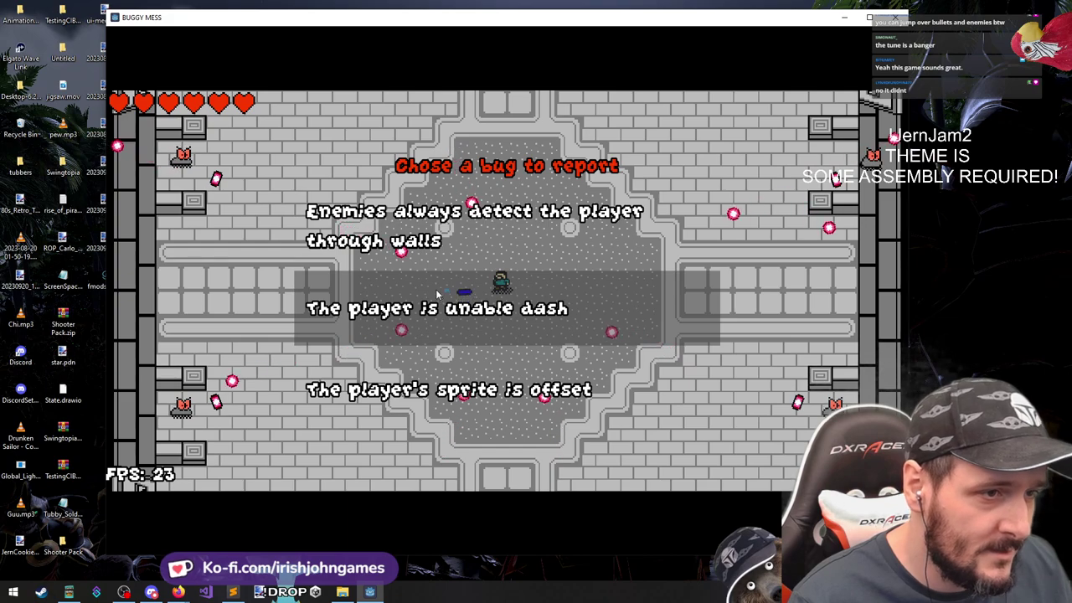
{"action": "scroll", "coordinate": [437, 293], "scroll_direction": "up", "scroll_amount": 1}
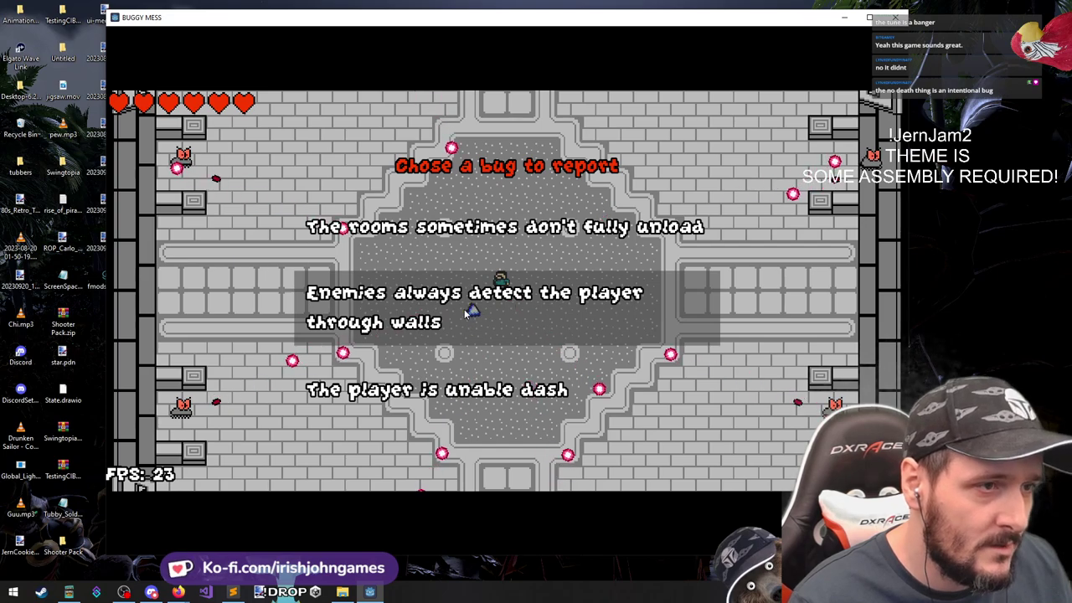
{"action": "scroll", "coordinate": [467, 331], "scroll_direction": "up", "scroll_amount": 1}
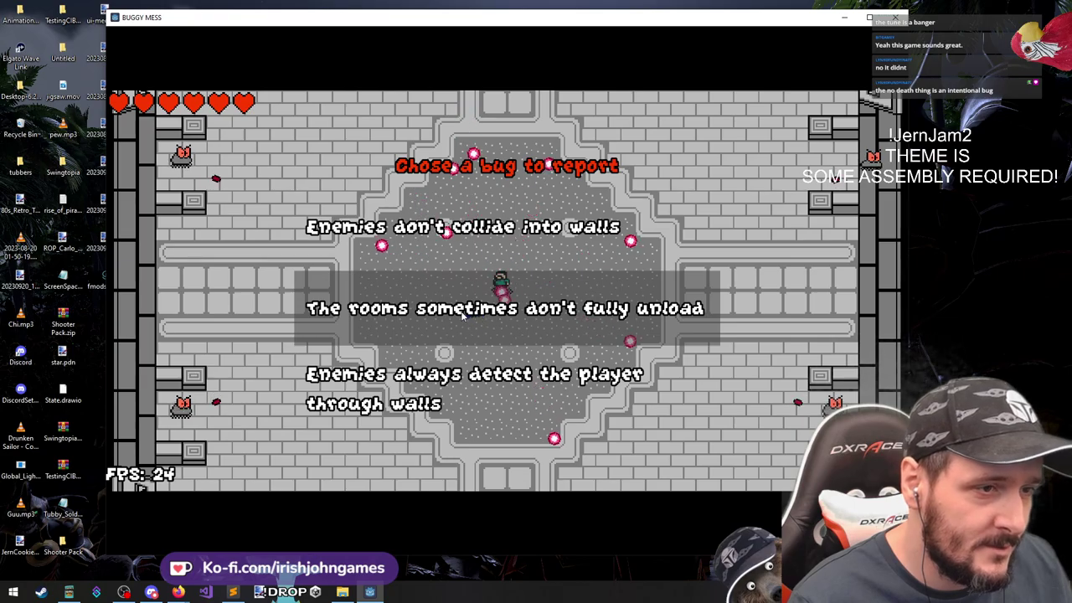
{"action": "left_click", "coordinate": [463, 312]}
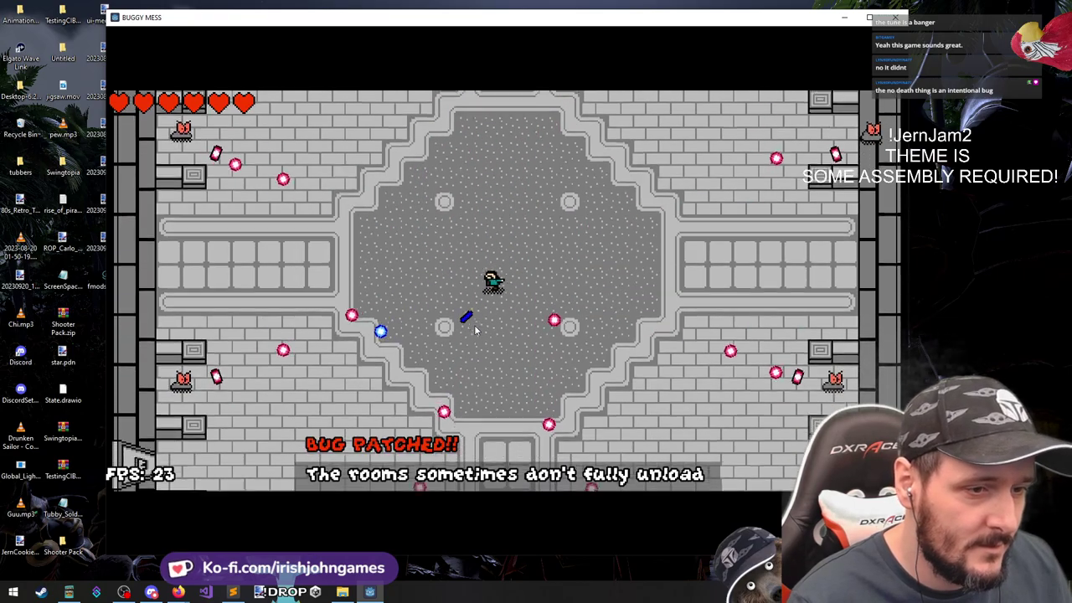
Fire east across the bug report room while running south, and leave through its south door
{"action": "key", "text": "s"}
{"action": "left_click", "coordinate": [658, 322]}
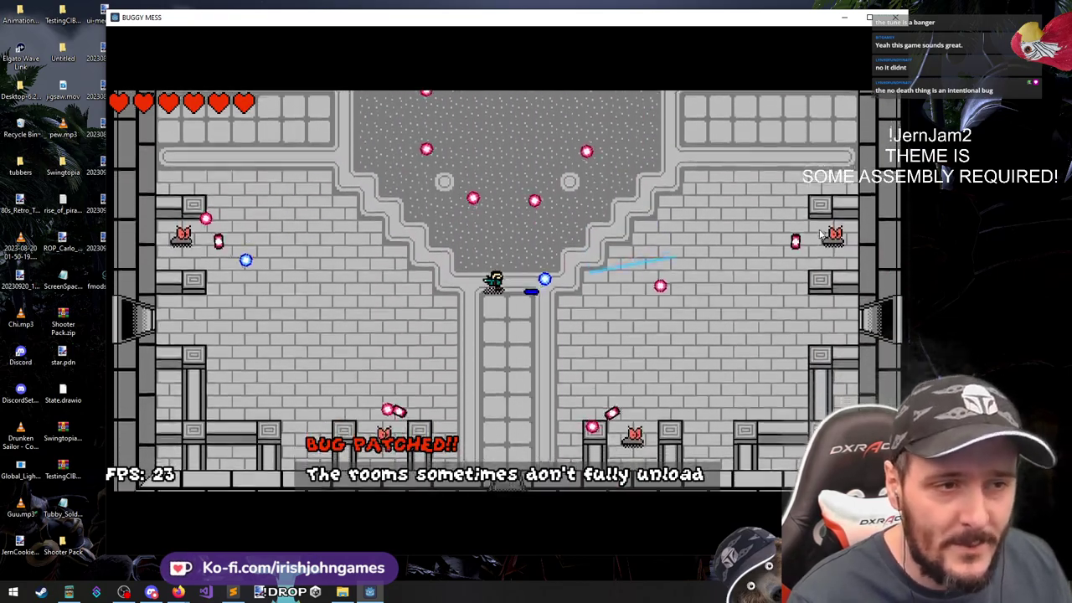
{"action": "key", "text": "s"}
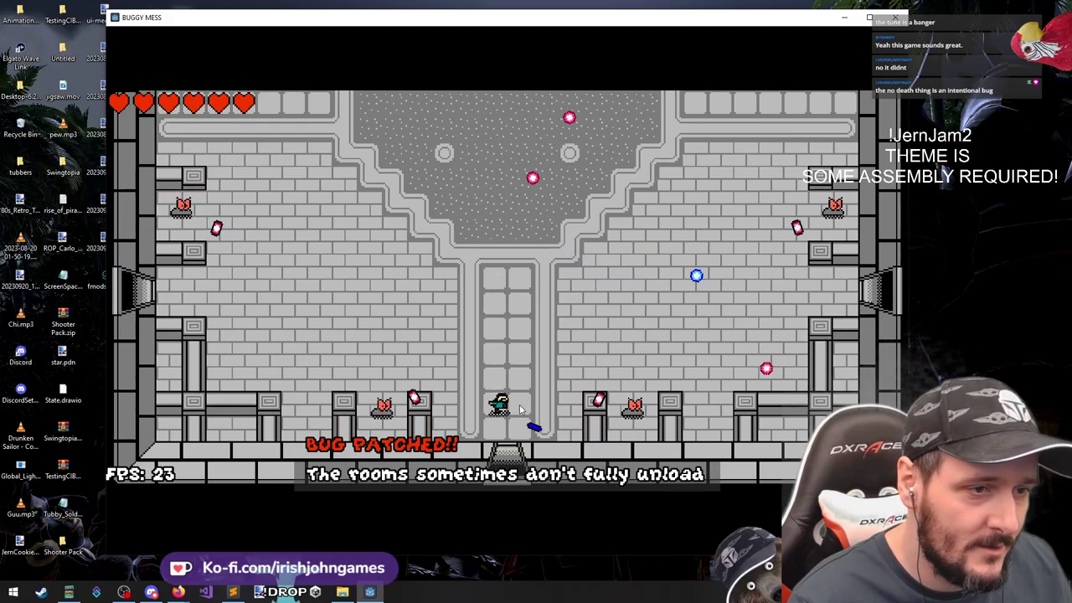
{"action": "key", "text": "s"}
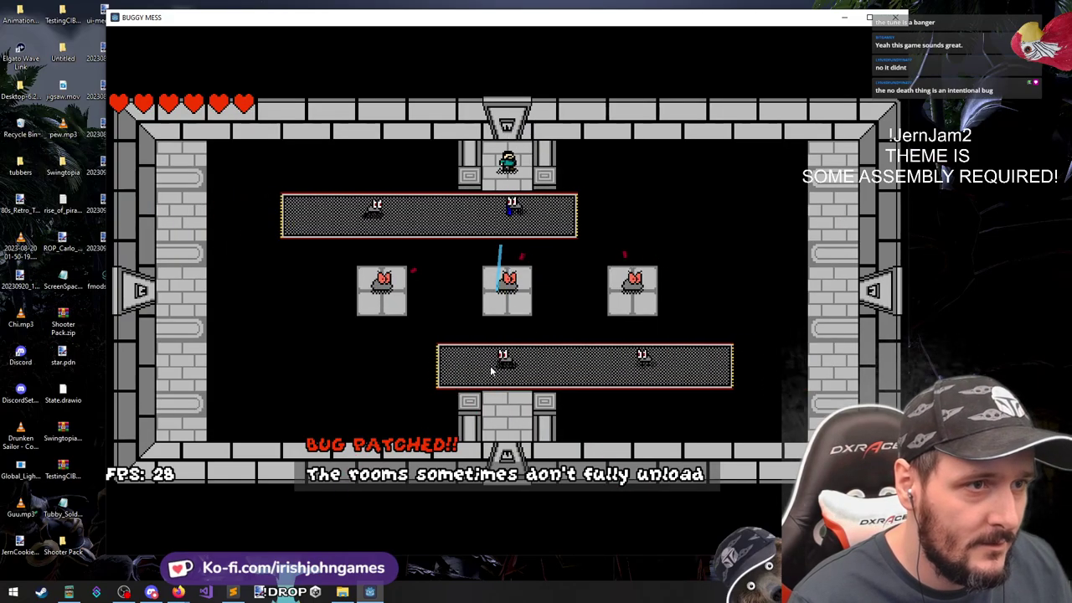
Shoot southeast from the north ledge at the enemies on the blocks in the moving-platform room
{"action": "left_click", "coordinate": [590, 285]}
{"action": "key", "text": "a"}
{"action": "left_click", "coordinate": [550, 305]}
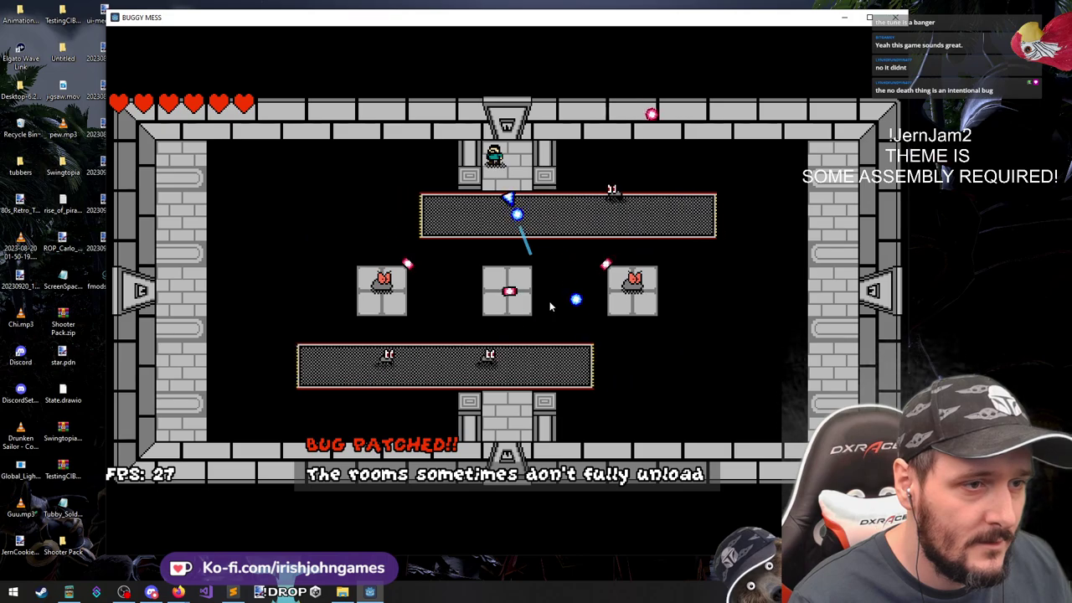
Move onto the northern moving platform and fire southwest at the enemy beside the centre block
{"action": "key", "text": "s"}
{"action": "key", "text": "s"}
{"action": "key", "text": "d"}
{"action": "left_click", "coordinate": [486, 330]}
{"action": "left_click", "coordinate": [478, 321]}
{"action": "left_click", "coordinate": [490, 324]}
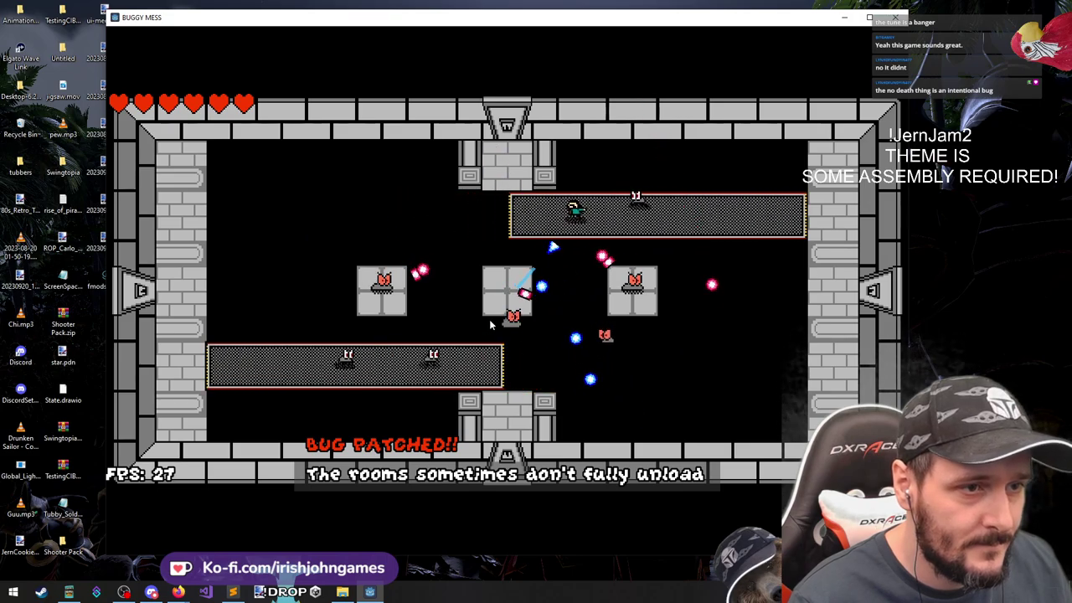
Cross to the centre block and shoot the enemies on the southern moving platform
{"action": "key", "text": "a"}
{"action": "key", "text": "s"}
{"action": "left_click", "coordinate": [496, 362]}
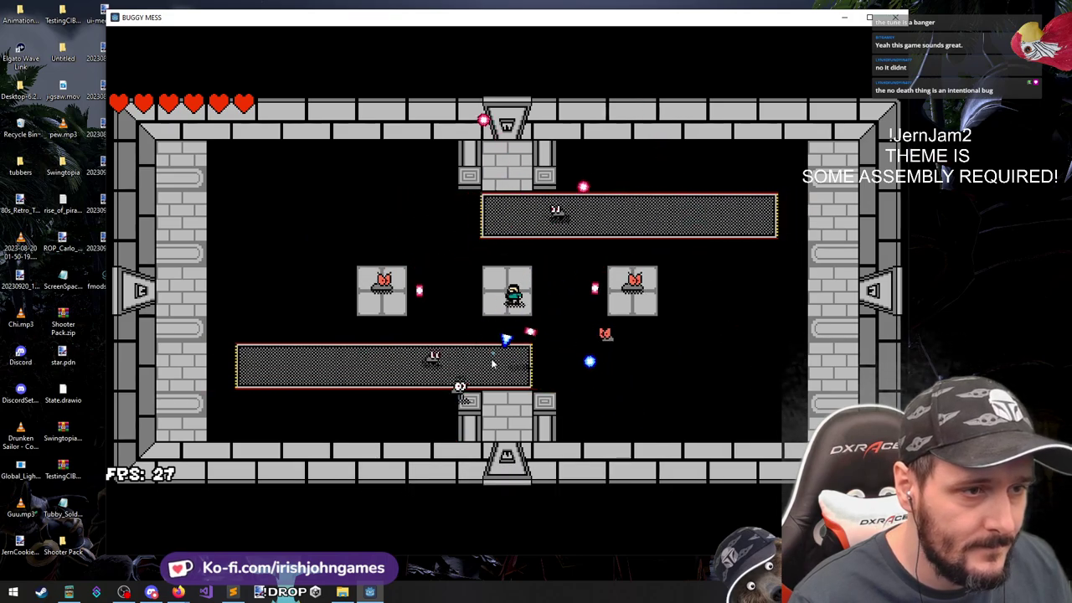
{"action": "left_click", "coordinate": [507, 375]}
Jump onto the southern moving platform and shoot the enemy at its eastern end
{"action": "key", "text": "s"}
{"action": "key", "text": "space"}
{"action": "key", "text": "a"}
{"action": "left_click", "coordinate": [603, 337]}
{"action": "left_click", "coordinate": [642, 346]}
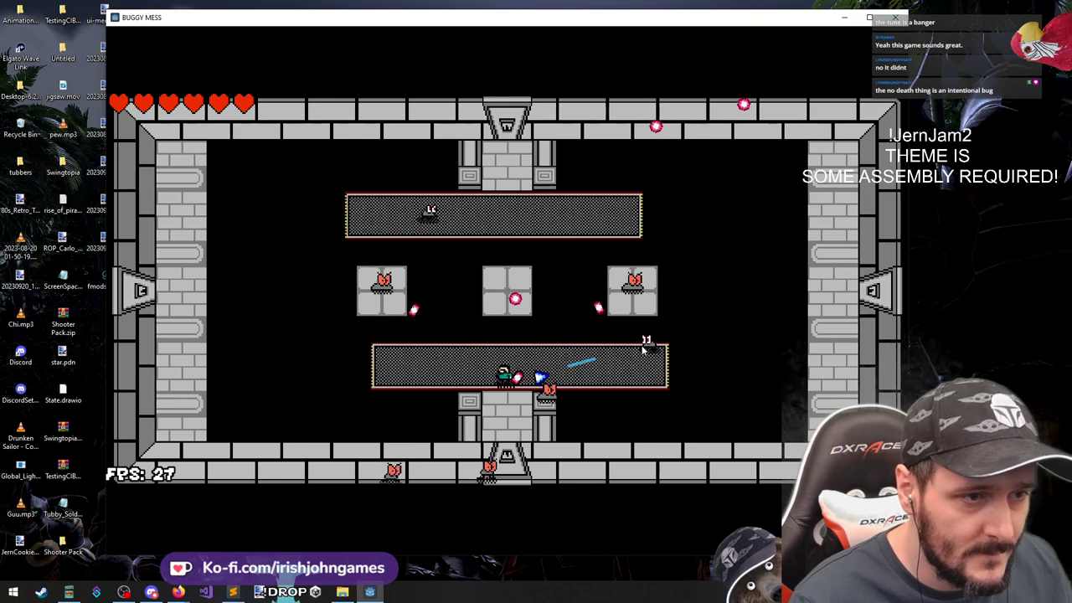
{"action": "key", "text": "s"}
{"action": "key", "text": "a"}
{"action": "left_click", "coordinate": [650, 335]}
Shoot the stationary enemy on the eastern block while dodging bullets on the southern moving platform
{"action": "key", "text": "w"}
{"action": "key", "text": "w"}
{"action": "key", "text": "d"}
{"action": "left_click", "coordinate": [623, 299]}
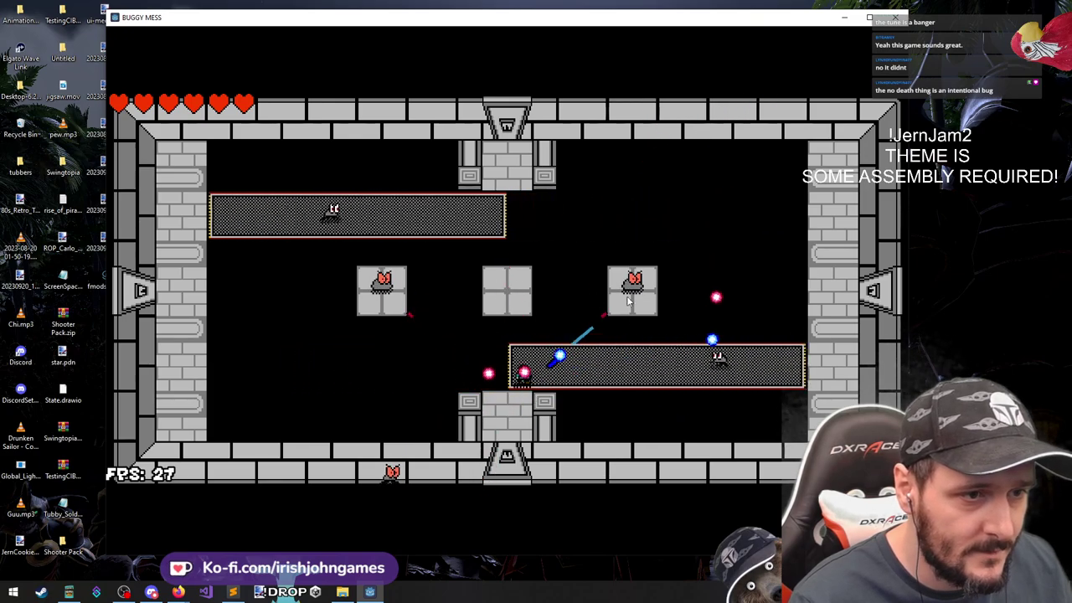
{"action": "left_click", "coordinate": [629, 292]}
{"action": "key", "text": "d"}
{"action": "left_click", "coordinate": [630, 289]}
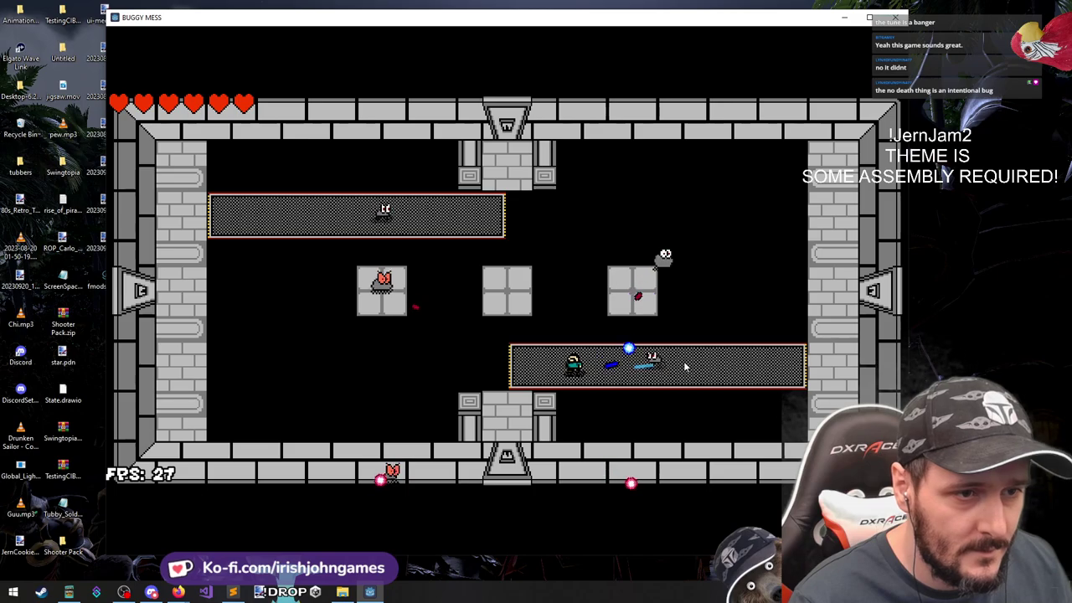
Shoot the remaining enemy to the east on the southern moving platform
{"action": "key", "text": "d"}
{"action": "left_click", "coordinate": [668, 349]}
{"action": "left_click", "coordinate": [652, 337]}
{"action": "left_click", "coordinate": [652, 336]}
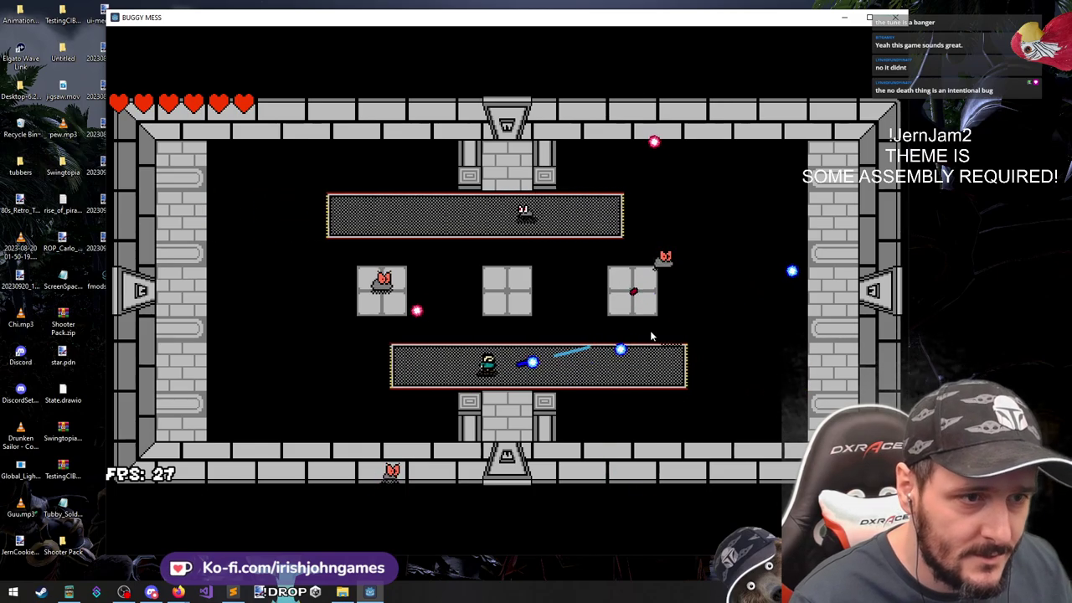
Ride the southern platform west and shoot the stationary enemy on the western block
{"action": "key", "text": "a"}
{"action": "left_click", "coordinate": [421, 295]}
{"action": "left_click", "coordinate": [400, 282]}
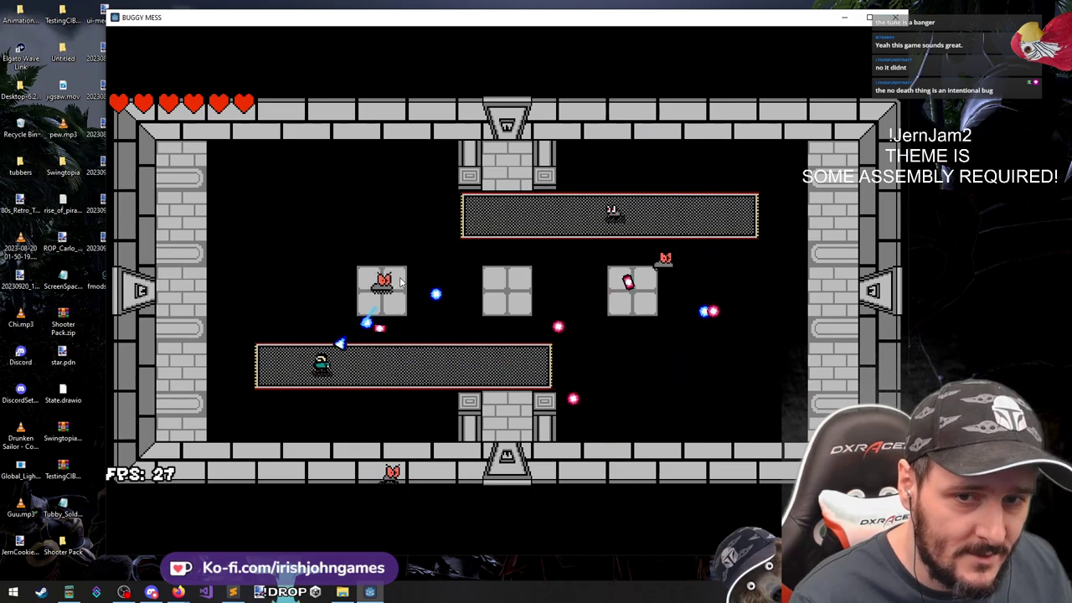
{"action": "left_click", "coordinate": [417, 280]}
{"action": "left_click", "coordinate": [428, 273]}
Move east and back west on the southern platform with continuous fire at the enemies to the north
{"action": "key", "text": "d"}
{"action": "mouse_move", "coordinate": [432, 273]}
{"action": "left_mouse_down"}
{"action": "mouse_move", "coordinate": [548, 237]}
{"action": "mouse_move", "coordinate": [545, 219]}
{"action": "left_mouse_up"}
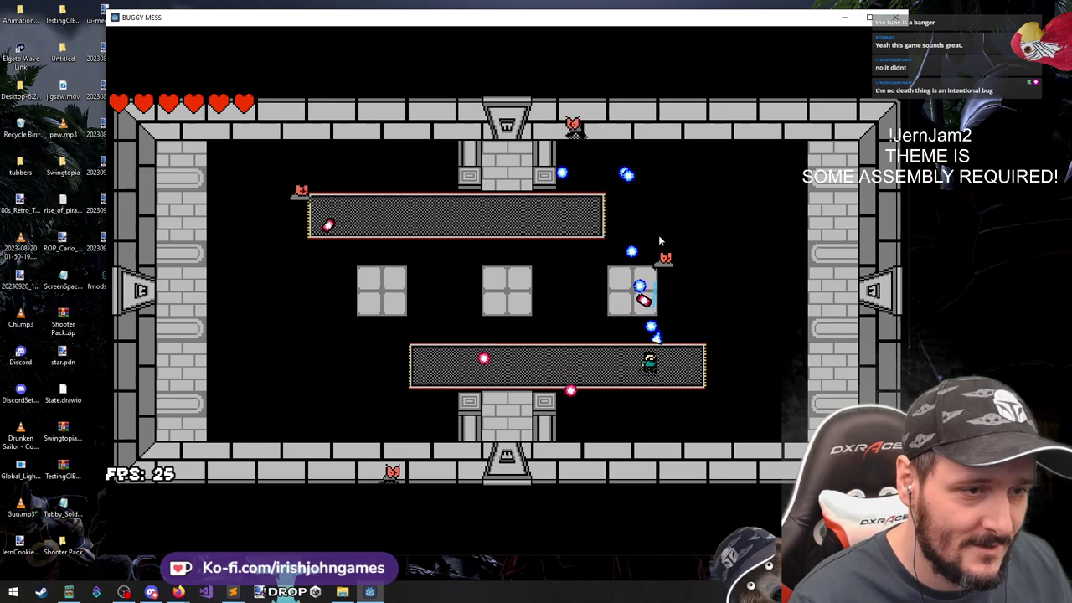
{"action": "mouse_move", "coordinate": [659, 236]}
{"action": "left_mouse_down"}
{"action": "mouse_move", "coordinate": [632, 232]}
{"action": "mouse_move", "coordinate": [680, 203]}
{"action": "mouse_move", "coordinate": [608, 180]}
{"action": "mouse_move", "coordinate": [602, 144]}
{"action": "mouse_move", "coordinate": [578, 172]}
{"action": "mouse_move", "coordinate": [460, 178]}
{"action": "left_mouse_up"}
{"action": "key", "text": "a"}
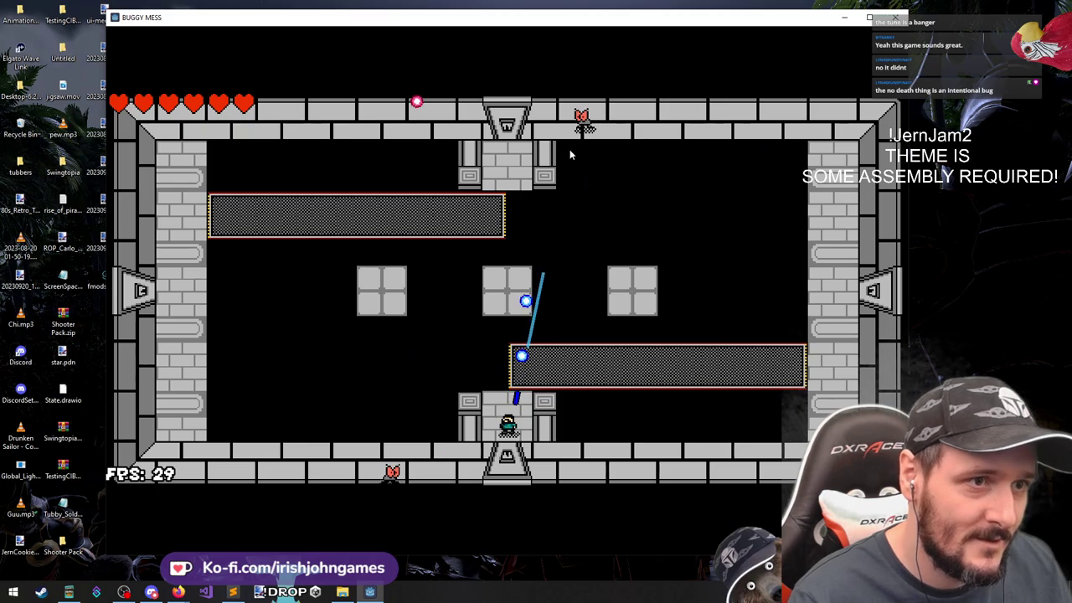
Step onto the southern moving platform and ride it while firing at the enemy on the northern wall
{"action": "key", "text": "w"}
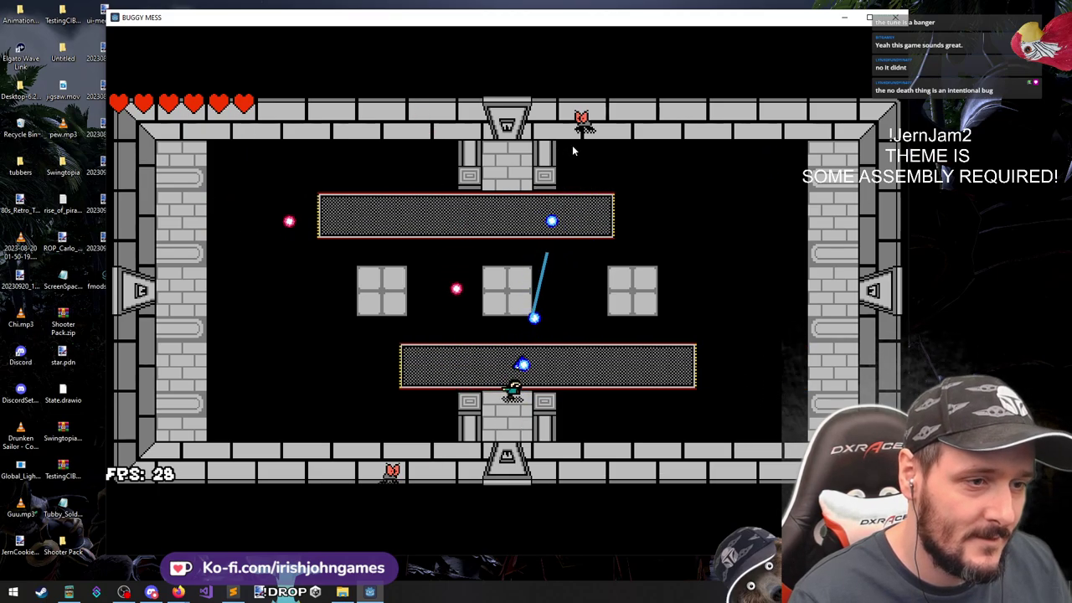
{"action": "key", "text": "d"}
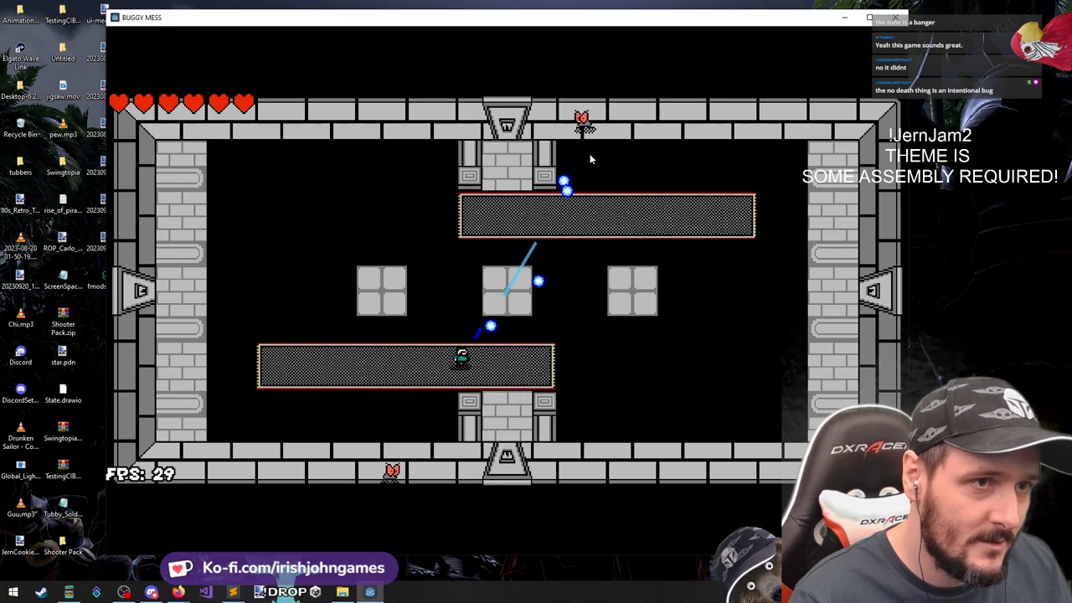
{"action": "left_click", "coordinate": [270, 290]}
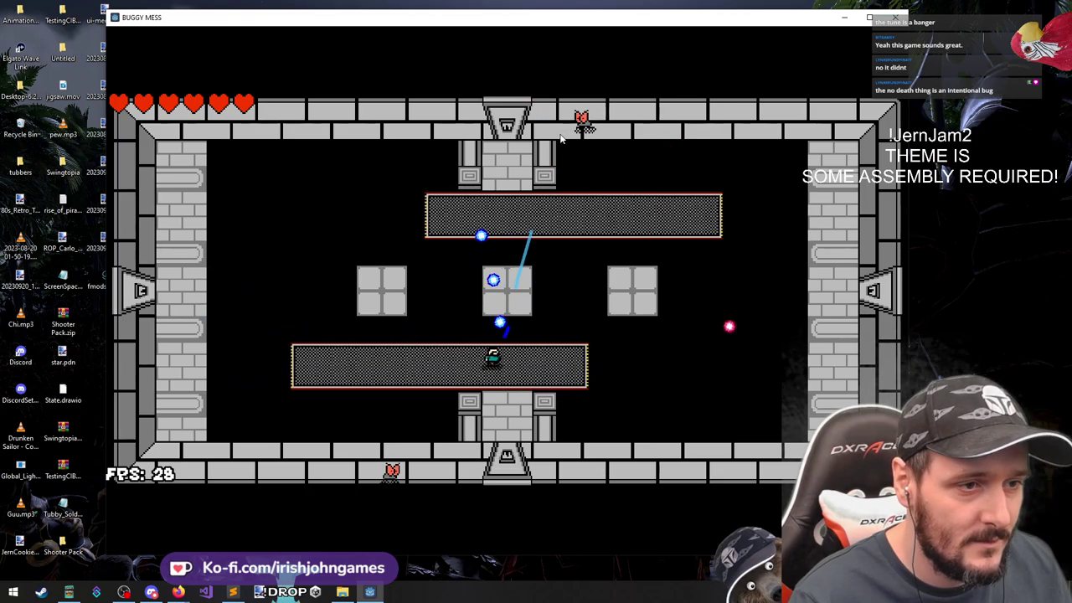
{"action": "left_click", "coordinate": [517, 165]}
Return to the southern ledge and keep firing at the enemy on the northern wall from there
{"action": "key", "text": "s"}
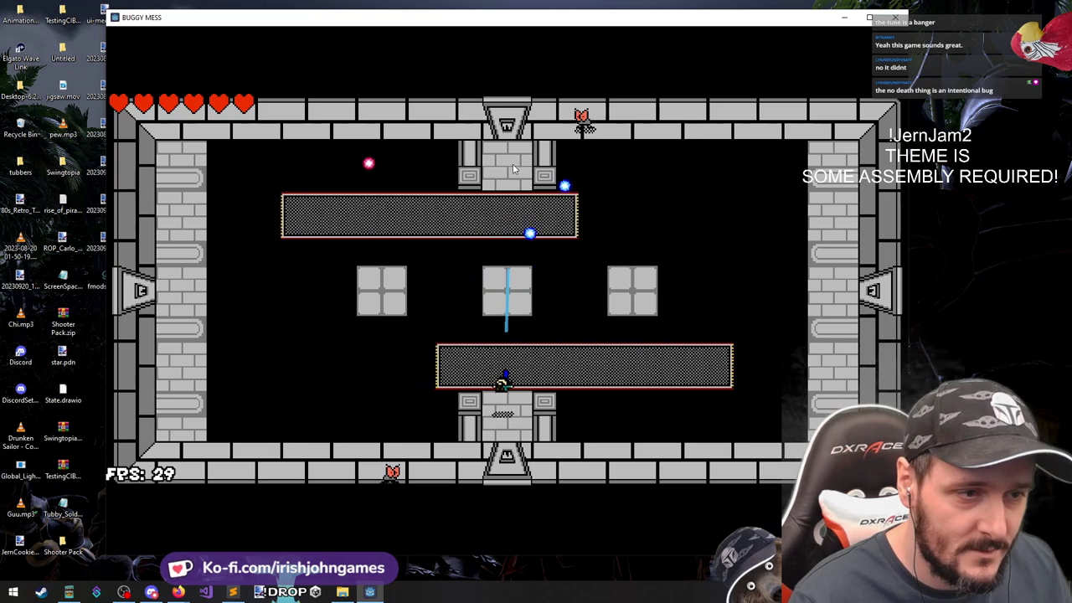
{"action": "key", "text": "space"}
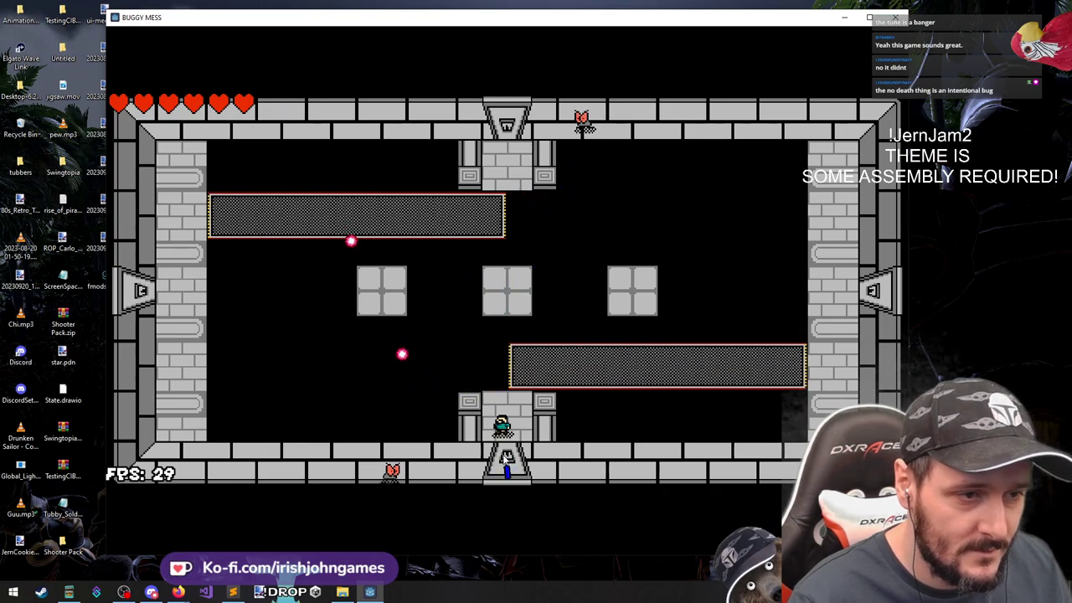
{"action": "key", "text": "Up"}
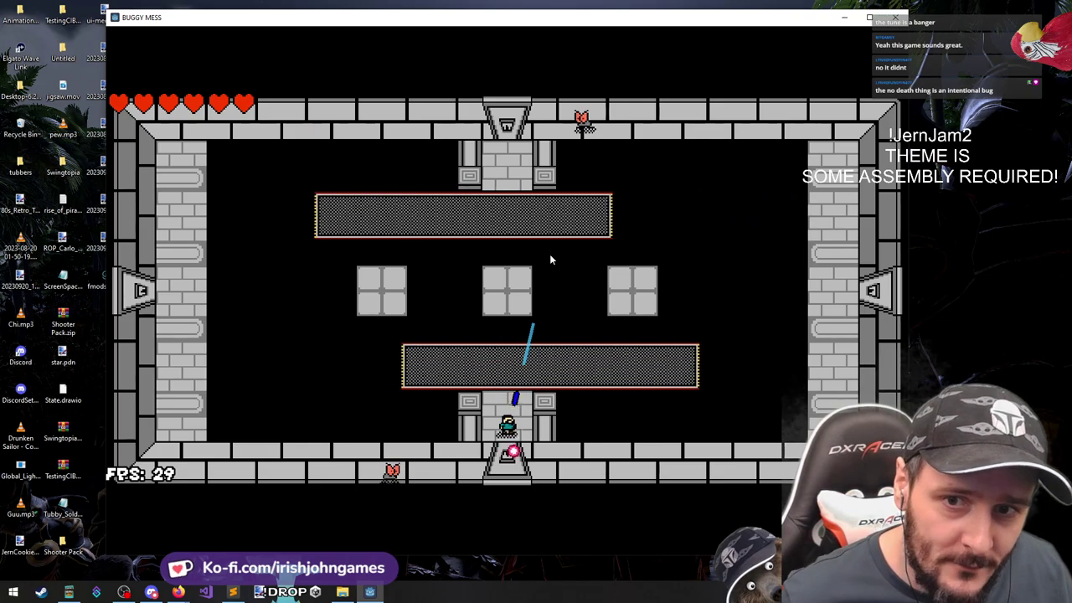
{"action": "left_click", "coordinate": [585, 122]}
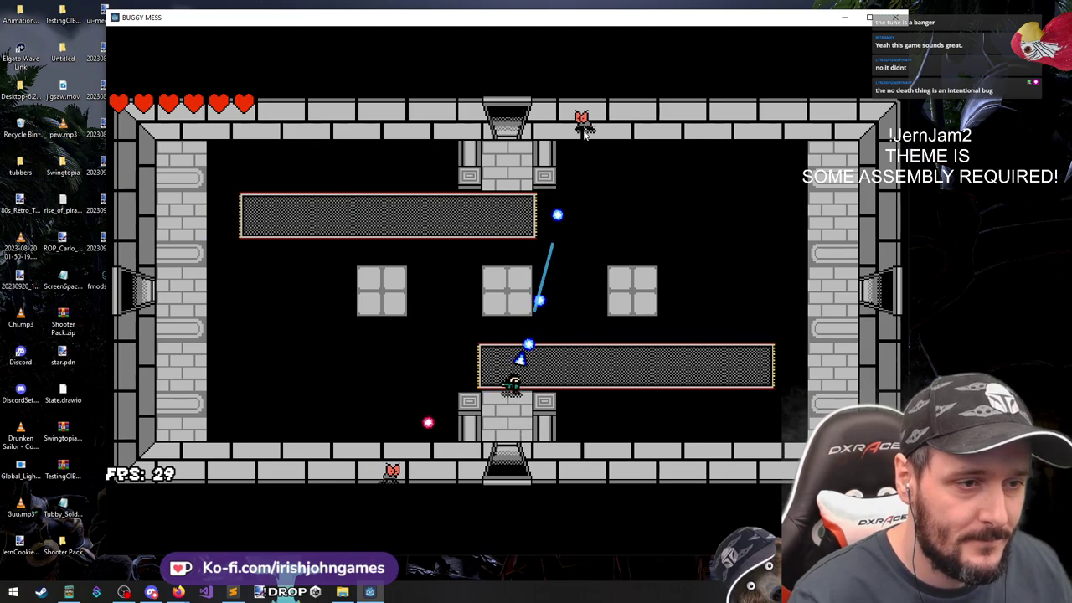
Leave through the south door and follow the gravel path to the opening at its southern end
{"action": "key", "text": "s"}
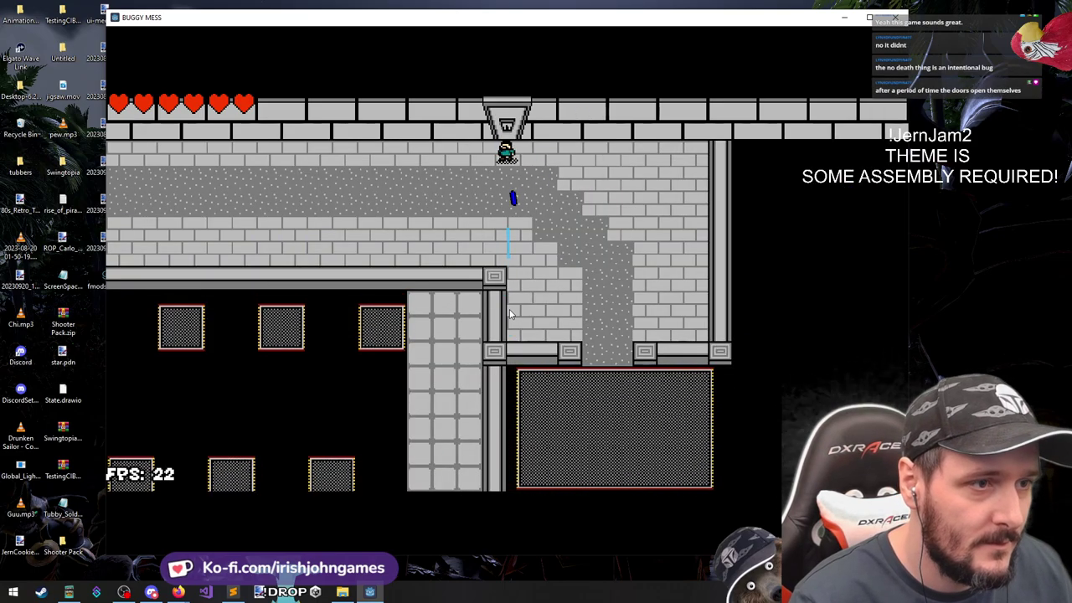
{"action": "key", "text": "s"}
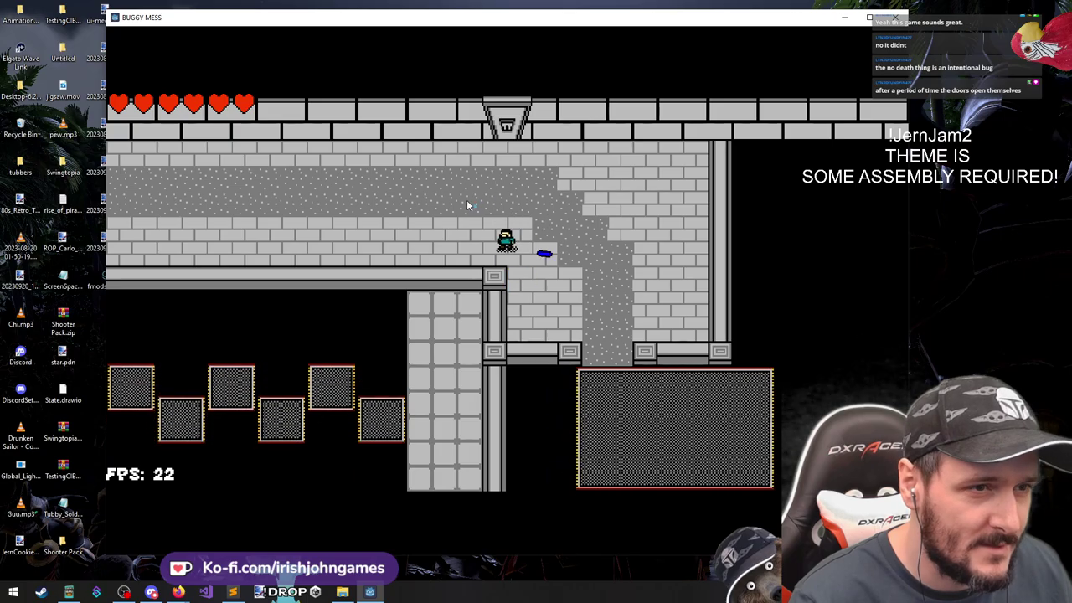
{"action": "key", "text": "d"}
{"action": "key", "text": "s"}
{"action": "key", "text": "w"}
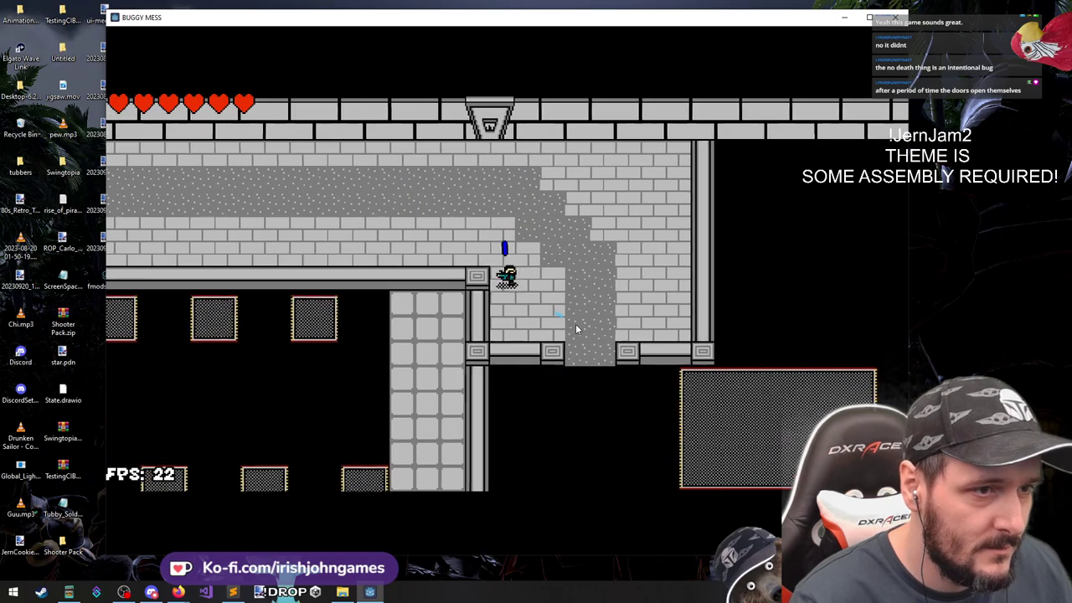
{"action": "key", "text": "d"}
{"action": "key", "text": "s"}
{"action": "key", "text": "d"}
{"action": "key", "text": "s"}
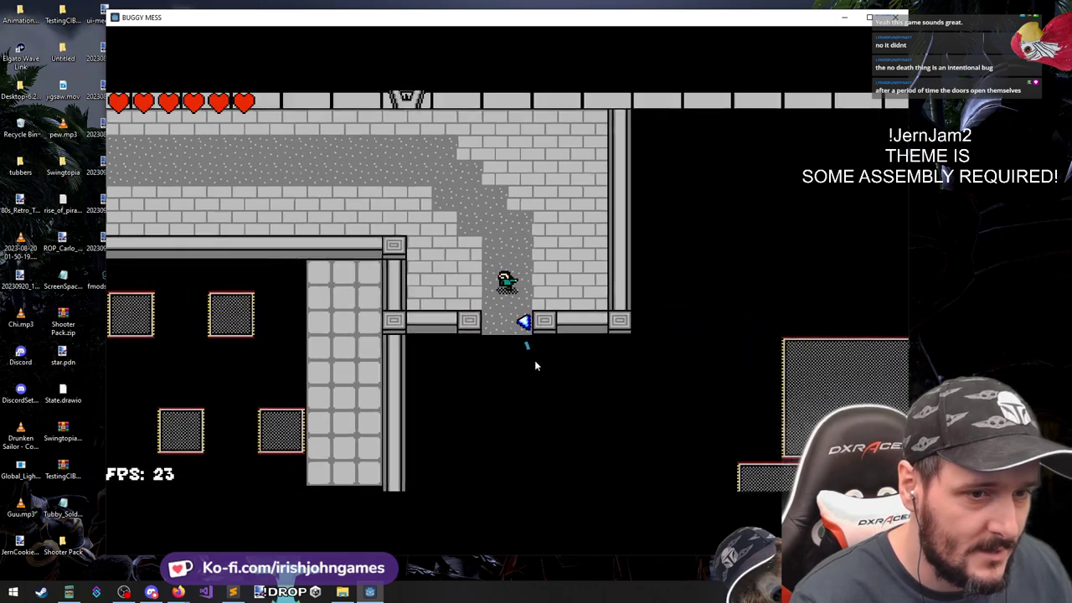
Shoot from the path opening at the red enemy approaching on the moving platform to the south
{"action": "left_click", "coordinate": [654, 453]}
{"action": "left_click", "coordinate": [570, 454]}
{"action": "key", "text": "a"}
{"action": "left_click", "coordinate": [567, 448]}
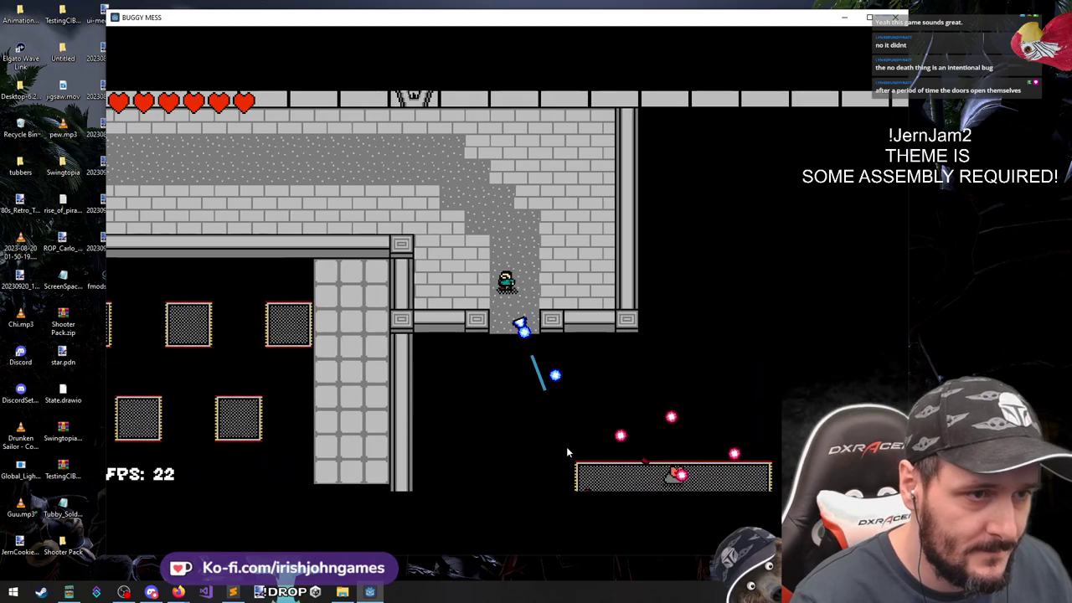
{"action": "left_click", "coordinate": [532, 440]}
{"action": "key", "text": "d"}
{"action": "left_click", "coordinate": [522, 440]}
{"action": "left_click", "coordinate": [515, 439]}
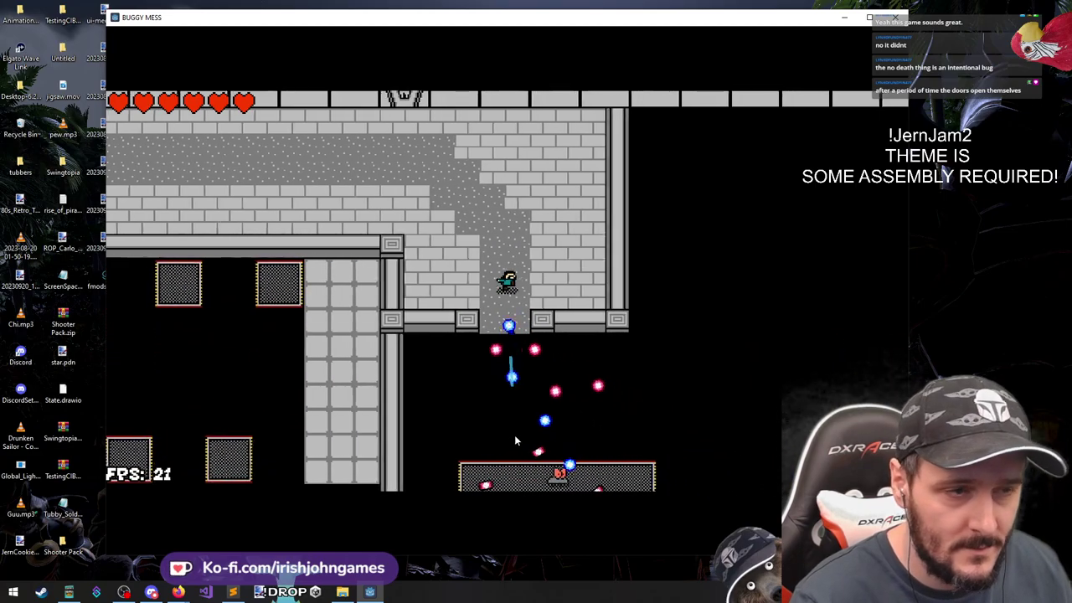
Edge down the gravel path and keep firing south as the enemy's platform passes below, sidestepping its bullets
{"action": "key", "text": "d"}
{"action": "key", "text": "a"}
{"action": "left_click", "coordinate": [482, 453]}
{"action": "key", "text": "s"}
{"action": "left_click", "coordinate": [483, 457]}
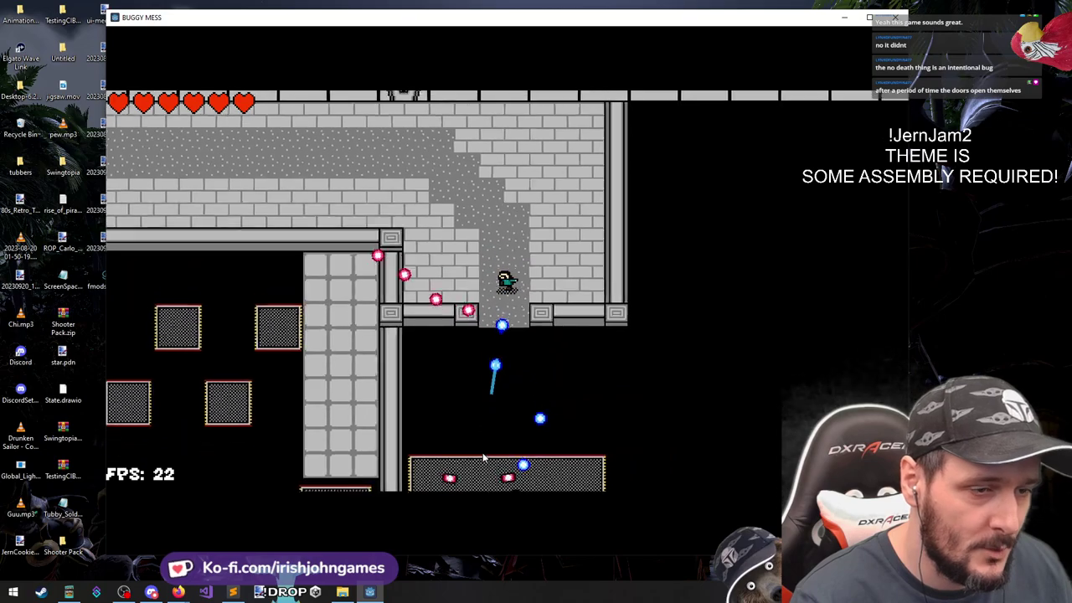
{"action": "left_click", "coordinate": [483, 458]}
{"action": "key", "text": "s"}
{"action": "left_click", "coordinate": [497, 469]}
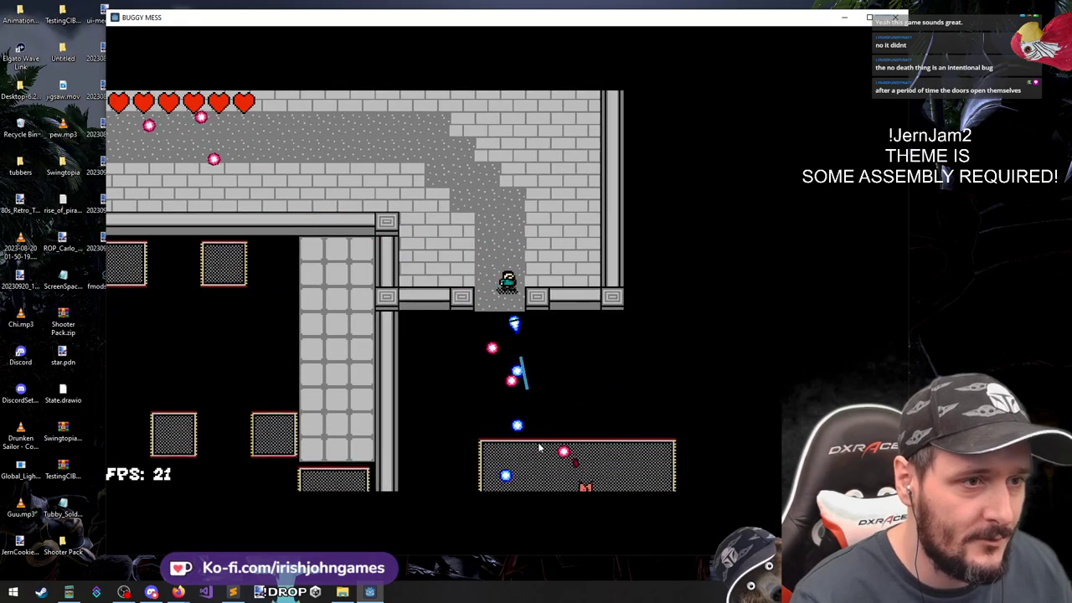
Dodge the bullets east onto the brick floor while firing south, and return to the path opening
{"action": "left_click", "coordinate": [538, 444]}
{"action": "key", "text": "w"}
{"action": "key", "text": "d"}
{"action": "left_click", "coordinate": [526, 448]}
{"action": "left_click", "coordinate": [549, 453]}
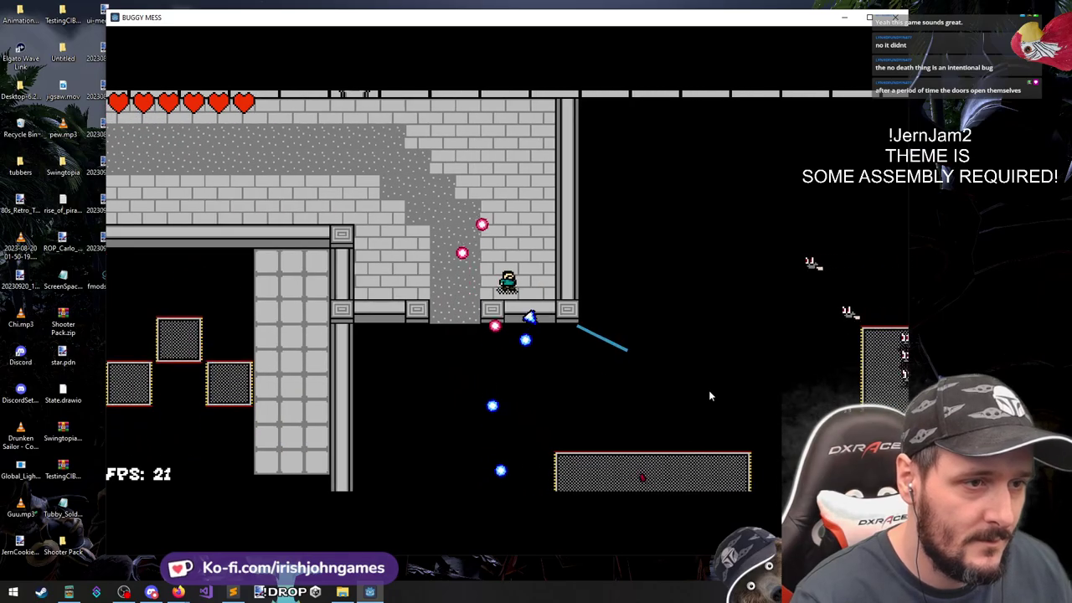
{"action": "key", "text": "a"}
{"action": "key", "text": "s"}
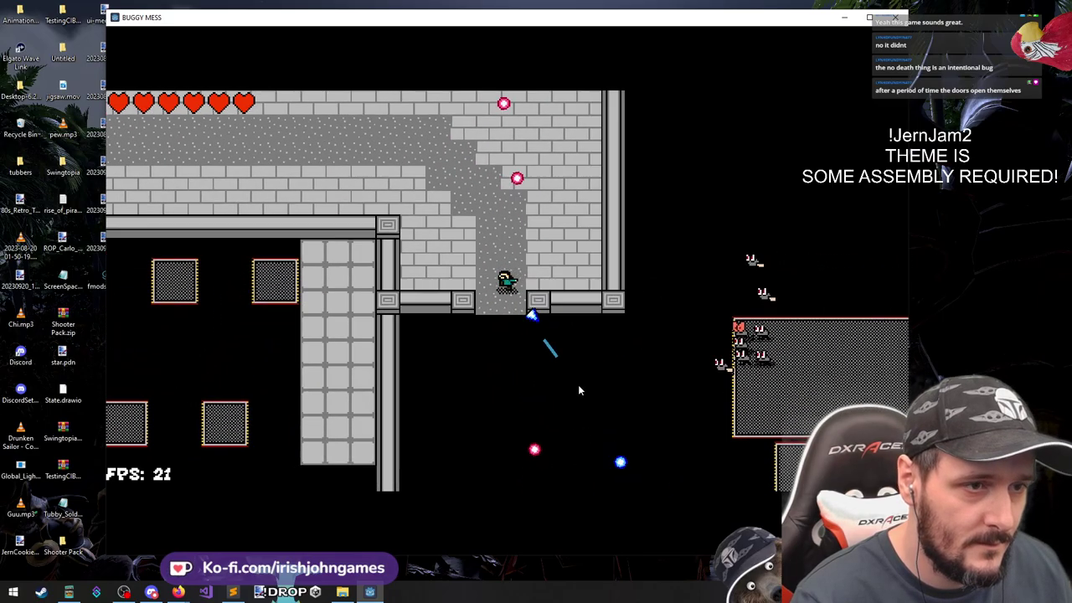
Fire southeast from the path opening at the swarm of small white enemies near the large platform
{"action": "left_click", "coordinate": [651, 361]}
{"action": "left_click", "coordinate": [651, 365]}
{"action": "key", "text": "d"}
{"action": "left_click", "coordinate": [646, 366]}
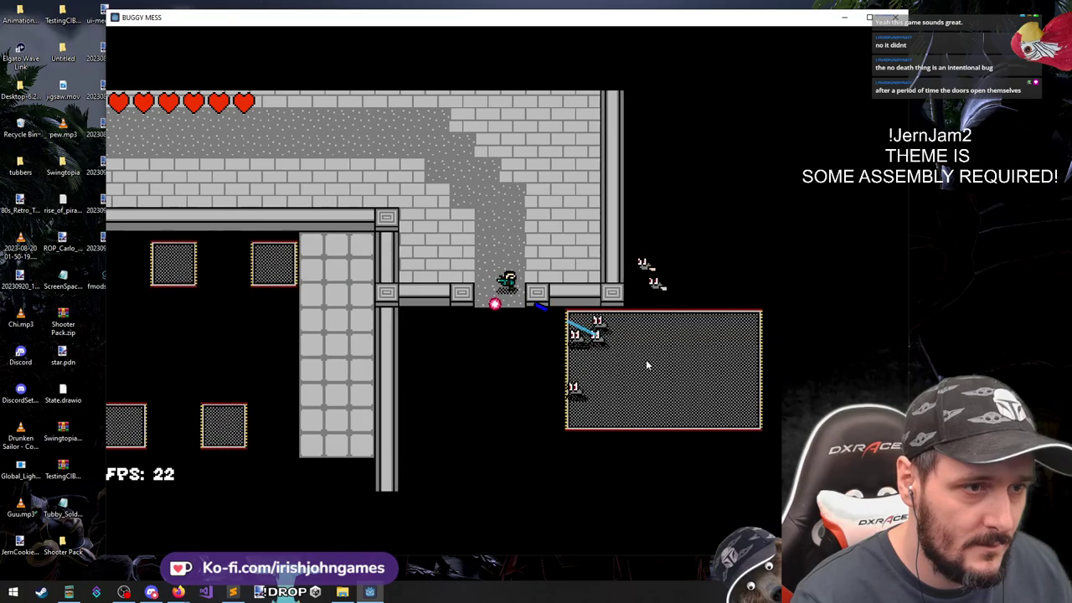
Move onto the large moving platform south of the path while shooting the small white enemies on it
{"action": "key", "text": "s"}
{"action": "left_click", "coordinate": [621, 369]}
{"action": "key", "text": "a"}
{"action": "left_click", "coordinate": [601, 369]}
{"action": "key", "text": "d"}
{"action": "left_click", "coordinate": [578, 360]}
{"action": "left_click", "coordinate": [553, 329]}
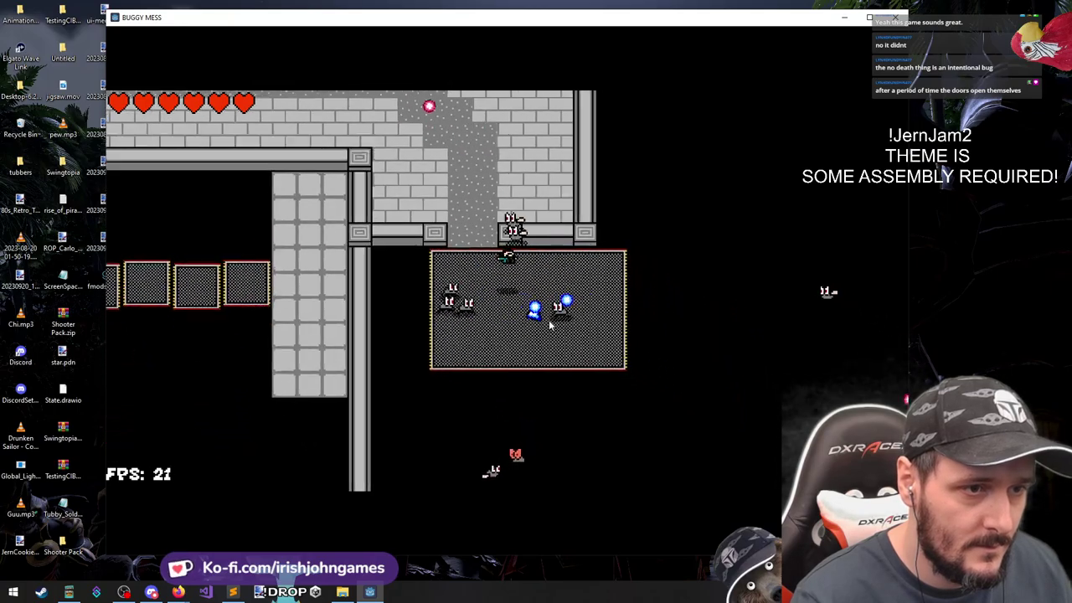
Move around the large platform and shoot the small white enemies gathering on its western side
{"action": "left_click", "coordinate": [546, 310]}
{"action": "left_click", "coordinate": [453, 282]}
{"action": "key", "text": "s"}
{"action": "key", "text": "a"}
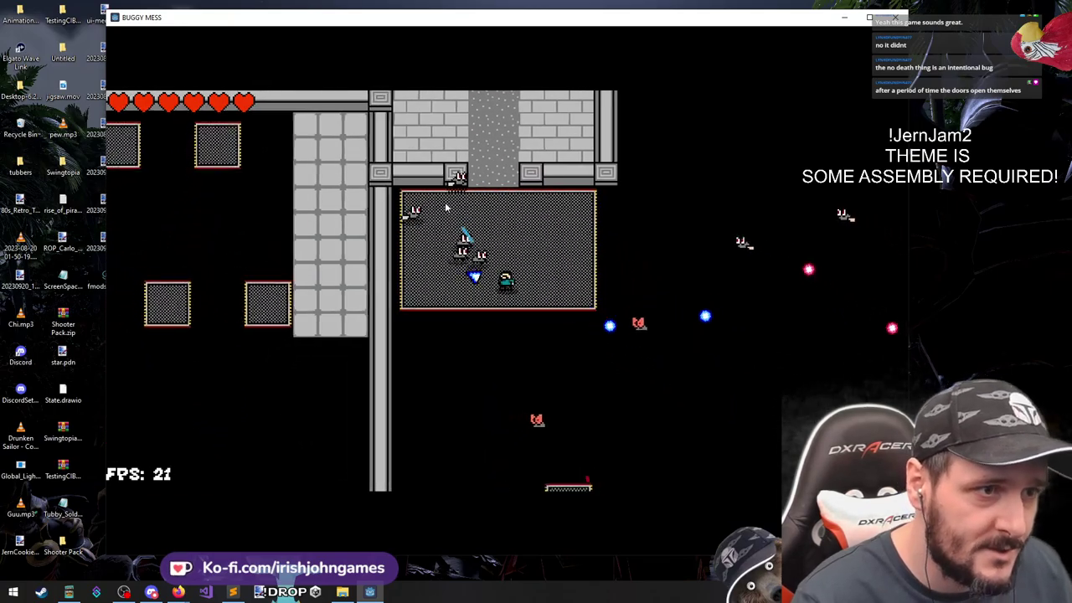
{"action": "key", "text": "w"}
{"action": "key", "text": "d"}
{"action": "left_click", "coordinate": [419, 314]}
Back away to the platform's northern edge while firing southwest at the chasing swarm
{"action": "key", "text": "w"}
{"action": "key", "text": "s"}
{"action": "key", "text": "d"}
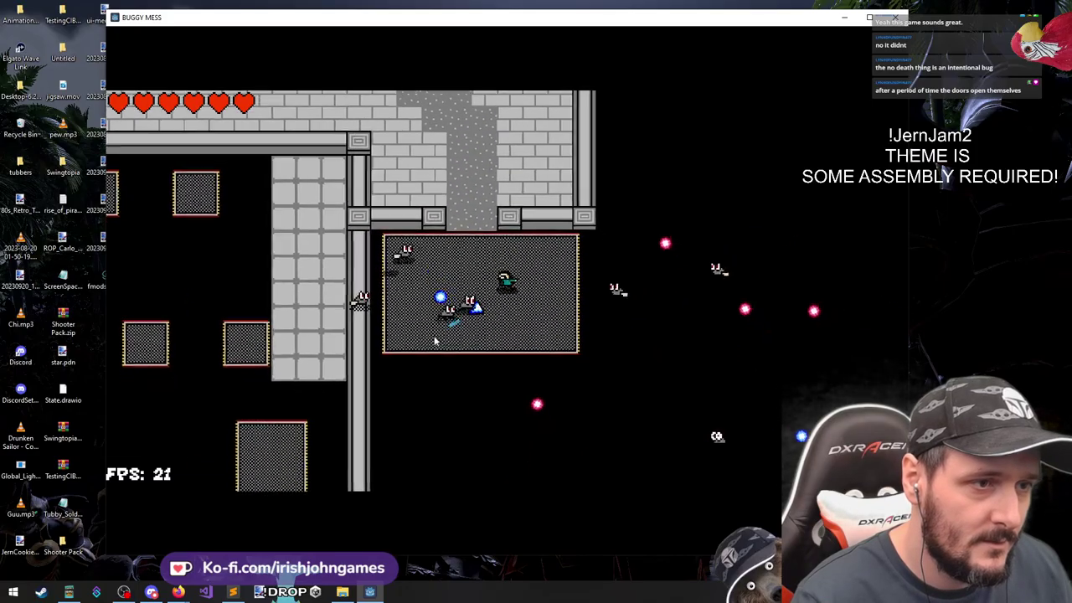
{"action": "key", "text": "w"}
{"action": "key", "text": "w"}
{"action": "key", "text": "d"}
{"action": "left_click", "coordinate": [443, 348]}
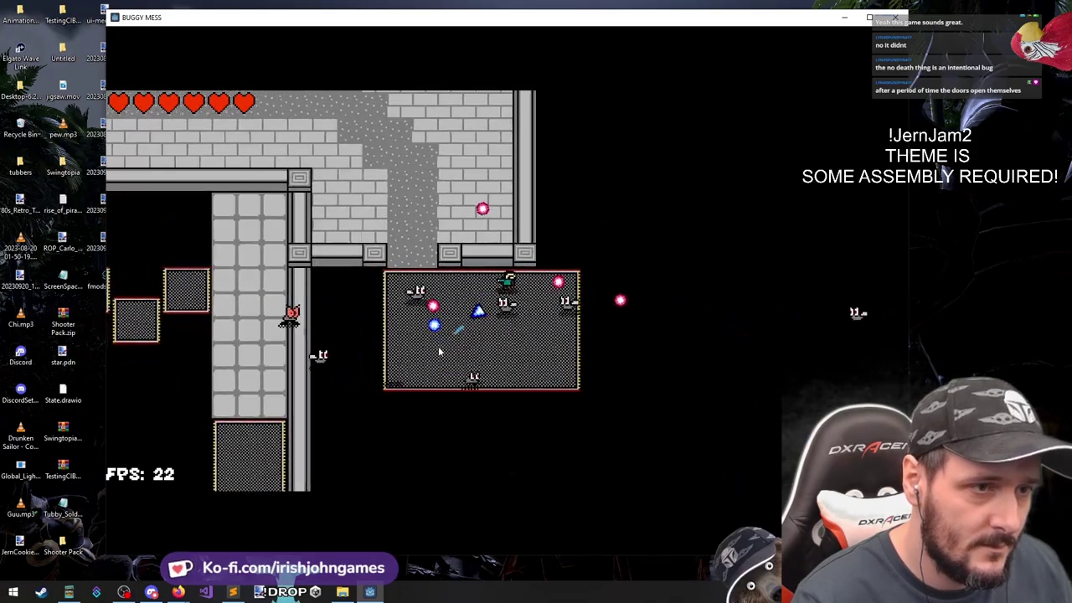
Ride the large platform east, dodging the small white enemies around it
{"action": "key", "text": "s"}
{"action": "key", "text": "d"}
{"action": "key", "text": "w"}
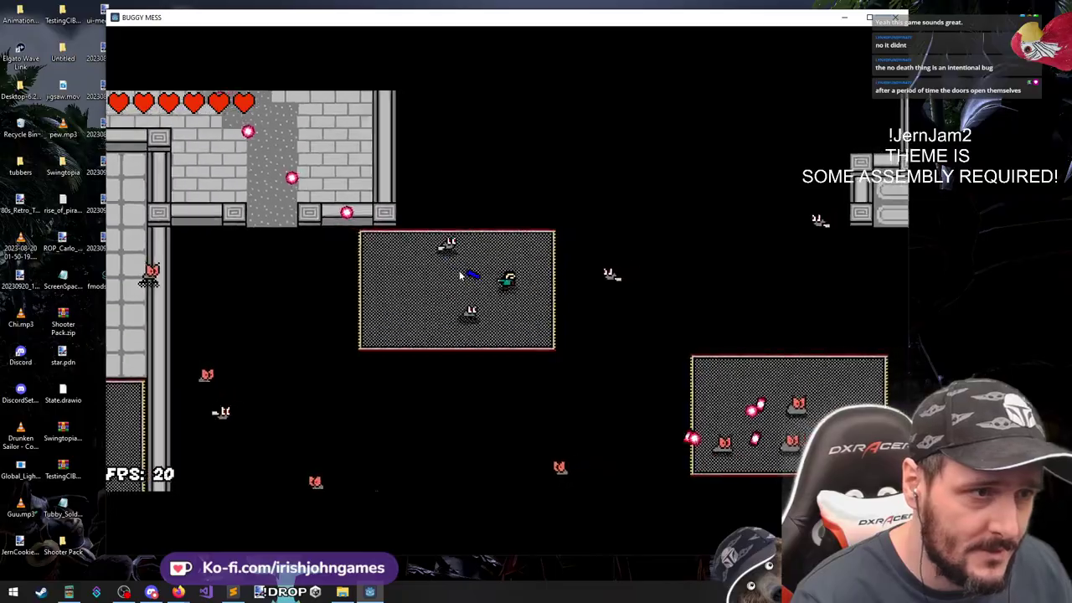
{"action": "key", "text": "s"}
{"action": "key", "text": "d"}
{"action": "key", "text": "w"}
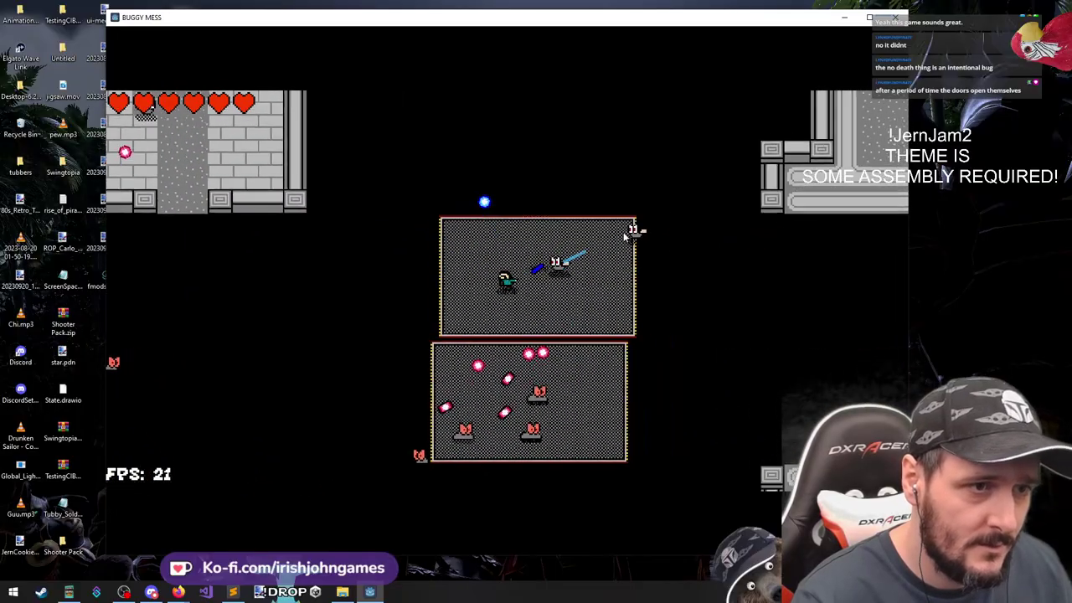
Stay on the eastbound platform and fire at the small enemies until it nears the eastern brick area
{"action": "key", "text": "d"}
{"action": "key", "text": "s"}
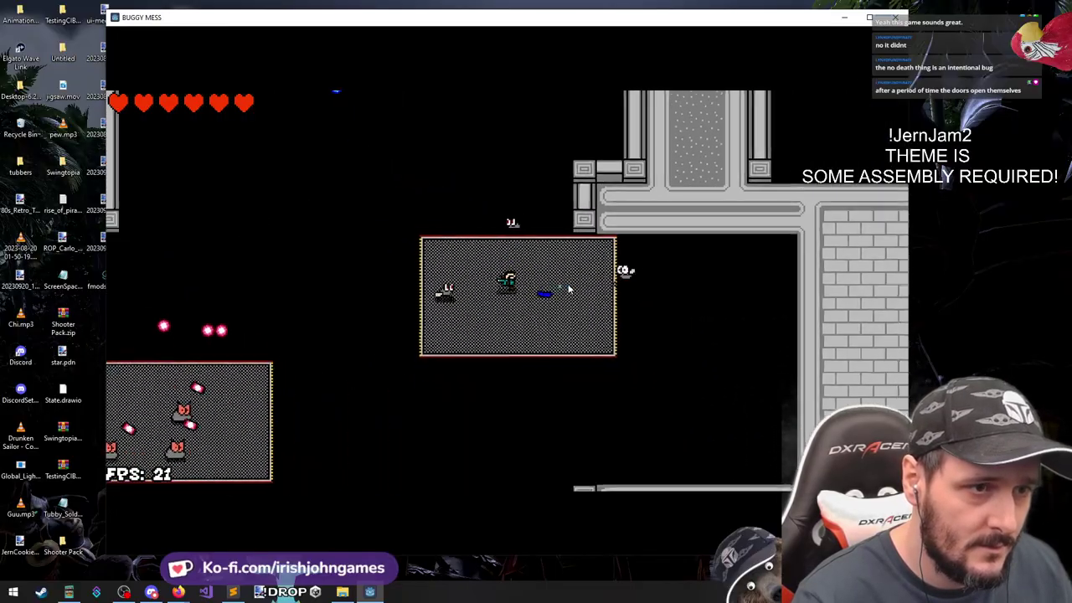
{"action": "key", "text": "d"}
{"action": "key", "text": "d"}
{"action": "key", "text": "s"}
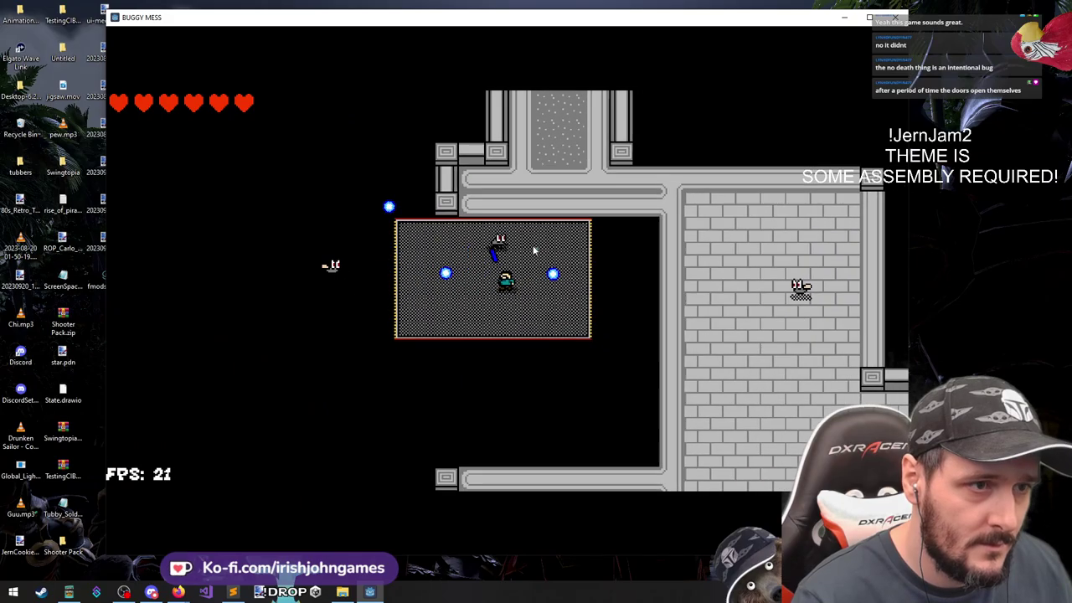
Jump off the platform's eastern edge onto the brick floor and head south
{"action": "key", "text": "d"}
{"action": "key", "text": "space"}
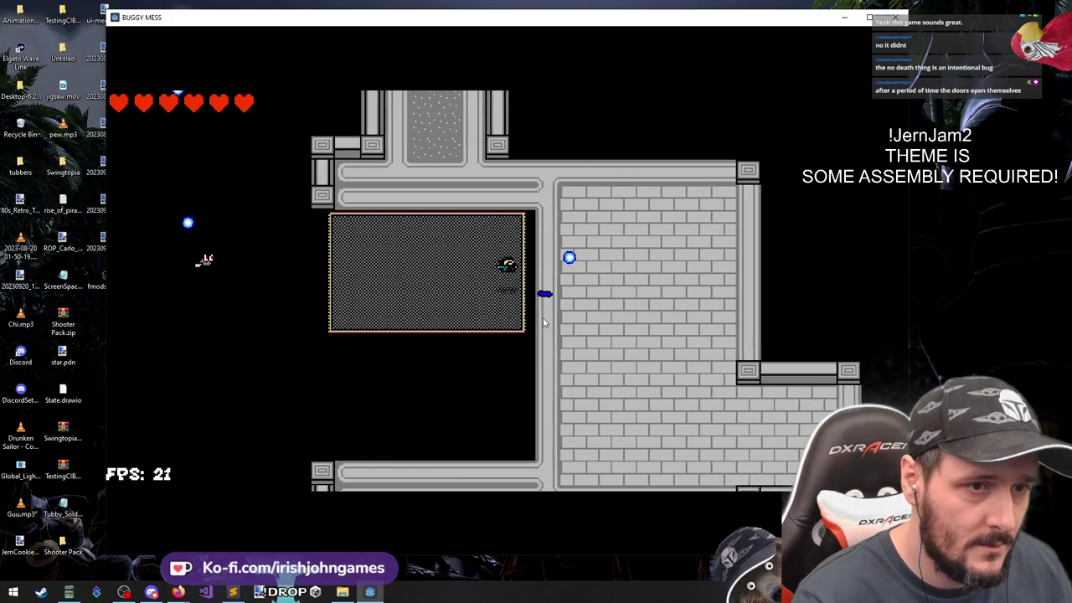
{"action": "key", "text": "s"}
{"action": "key", "text": "s"}
{"action": "key", "text": "d"}
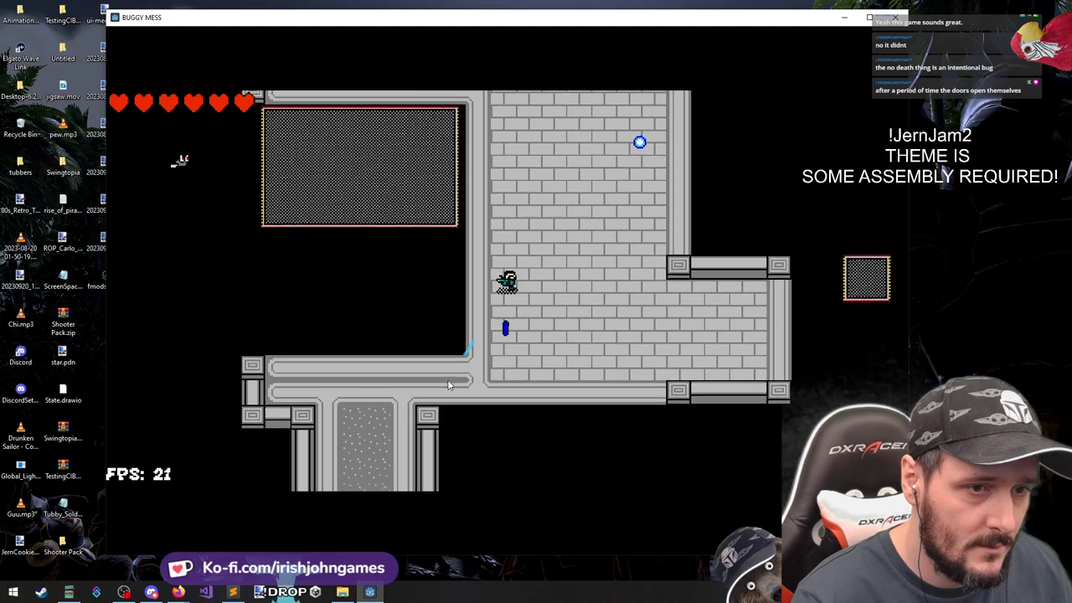
Cross west along the stone walkway into the southern corridor and fire northwest at the pursuing small enemies
{"action": "key", "text": "a"}
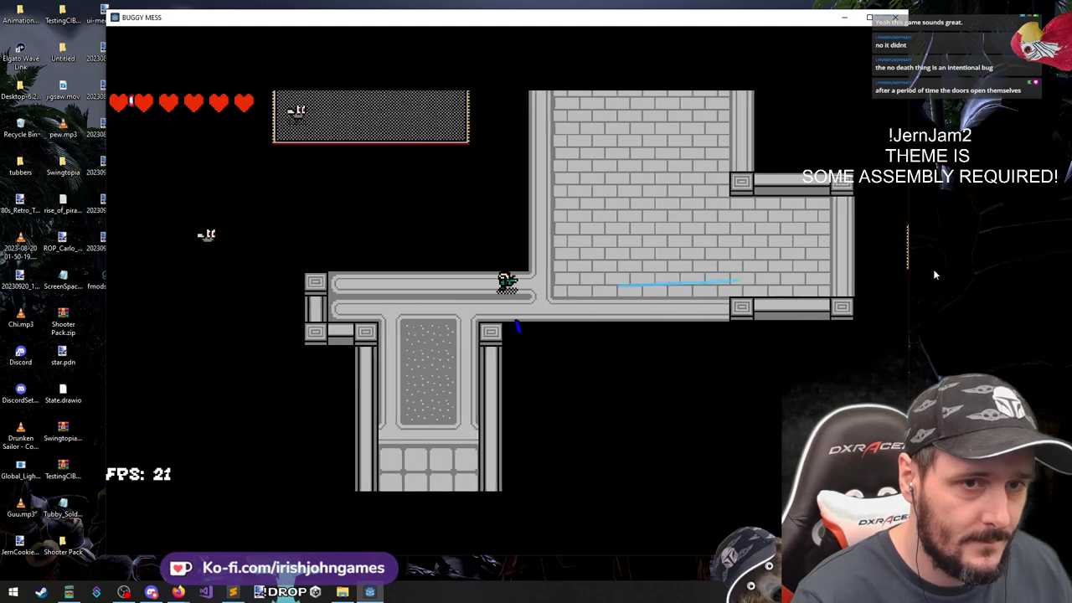
{"action": "key", "text": "s"}
{"action": "left_click", "coordinate": [424, 176]}
{"action": "key", "text": "s"}
{"action": "left_click", "coordinate": [375, 156]}
{"action": "left_click", "coordinate": [400, 161]}
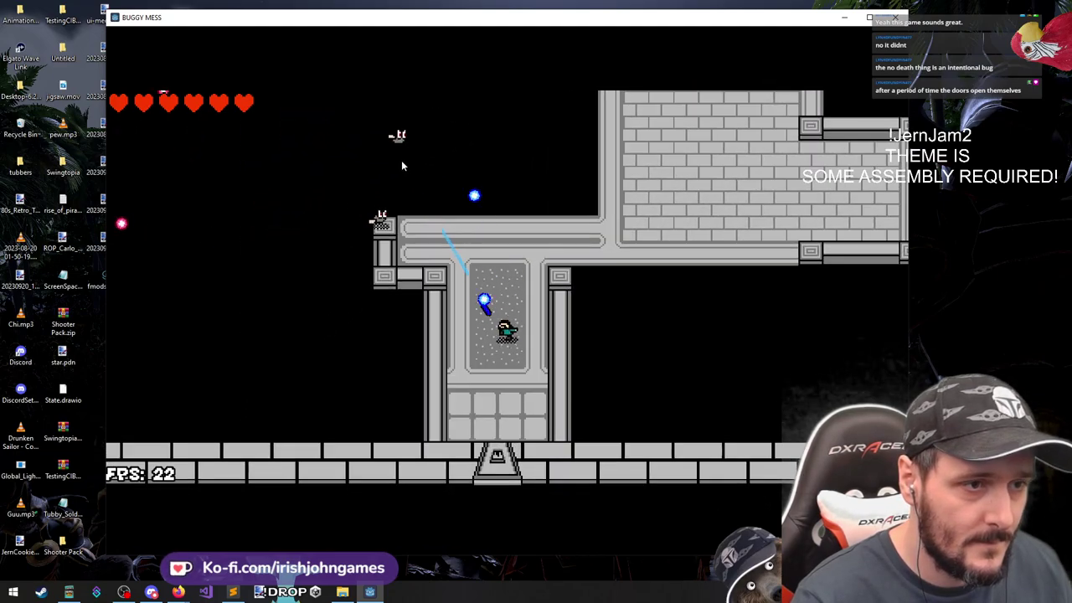
Hold the corridor above the south door and shoot the small enemies reaching the walkway's western end
{"action": "left_click", "coordinate": [404, 164]}
{"action": "left_click", "coordinate": [403, 166]}
{"action": "left_click", "coordinate": [407, 176]}
{"action": "key", "text": "a"}
{"action": "left_click", "coordinate": [431, 211]}
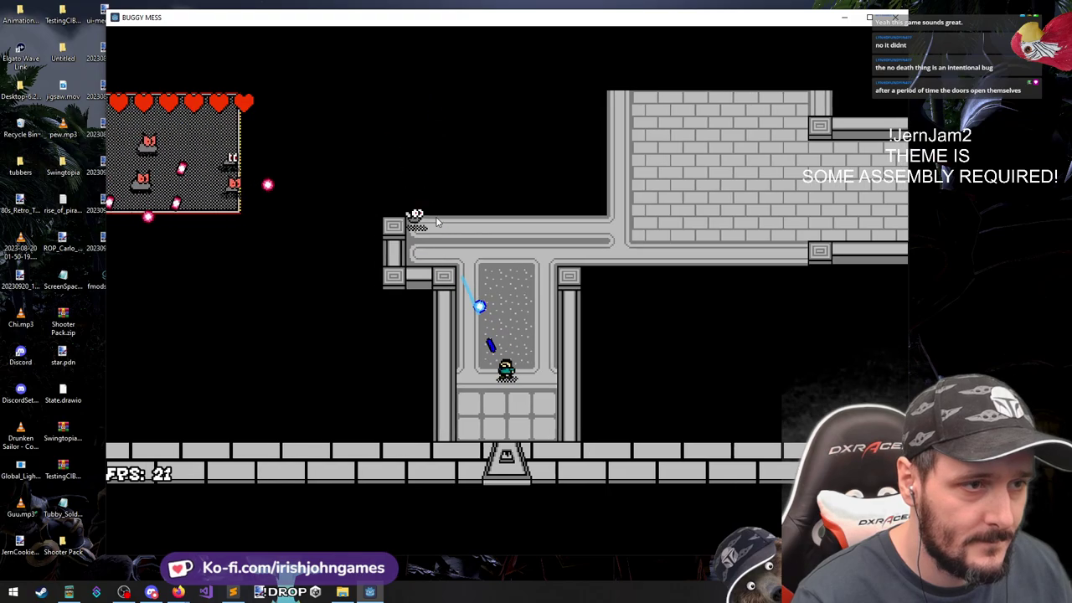
{"action": "left_click", "coordinate": [438, 221]}
Move back north onto the walkway and shoot the enemies on the platform approaching from the west
{"action": "key", "text": "w"}
{"action": "key", "text": "d"}
{"action": "left_click", "coordinate": [421, 228]}
{"action": "key", "text": "w"}
{"action": "left_click", "coordinate": [418, 226]}
{"action": "left_click", "coordinate": [416, 222]}
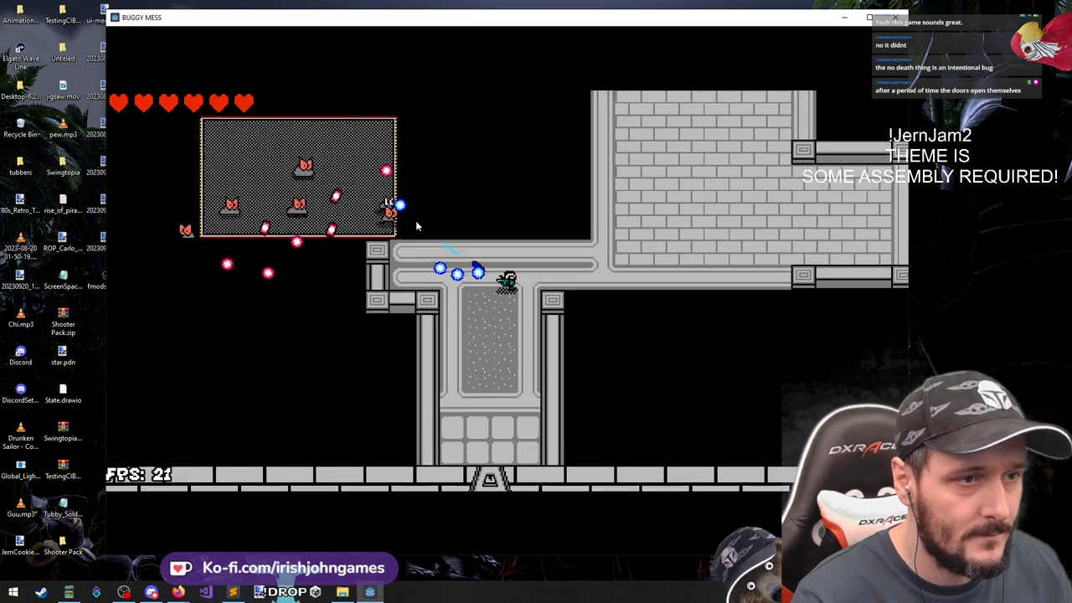
Fire northwest at the group of red enemies on the platform as it reaches the walkway, avoiding their bullets
{"action": "left_click", "coordinate": [433, 219]}
{"action": "left_click", "coordinate": [438, 219]}
{"action": "left_click", "coordinate": [438, 219]}
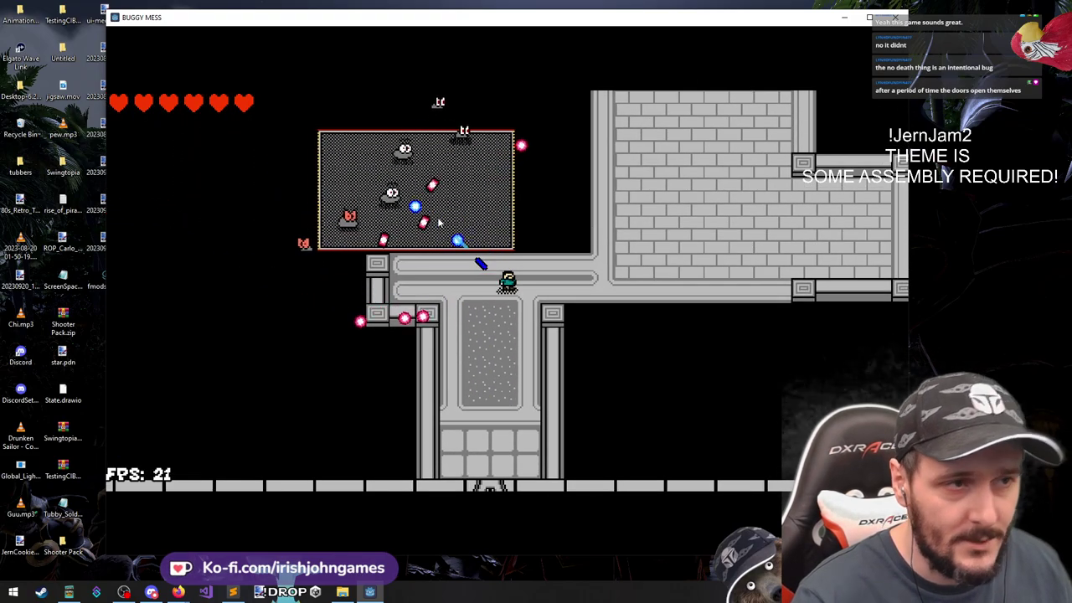
{"action": "left_click", "coordinate": [339, 239]}
{"action": "key", "text": "a"}
{"action": "key", "text": "s"}
{"action": "left_click", "coordinate": [427, 210]}
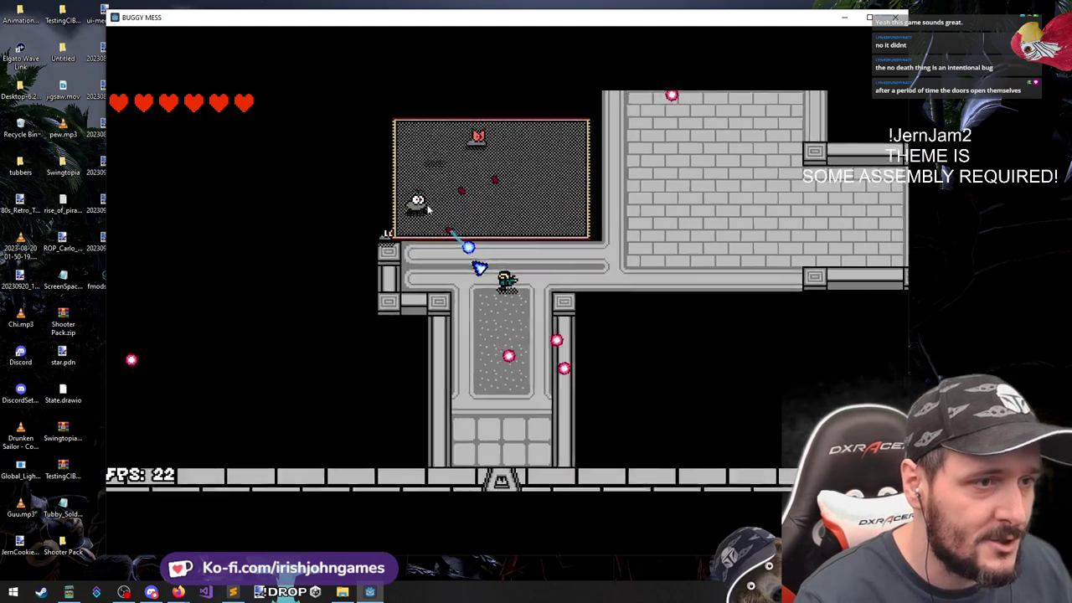
Keep firing northwest from the walkway at the enemies on the platform moored along its north side
{"action": "left_click", "coordinate": [430, 209]}
{"action": "key", "text": "w"}
{"action": "key", "text": "d"}
{"action": "left_click", "coordinate": [451, 192]}
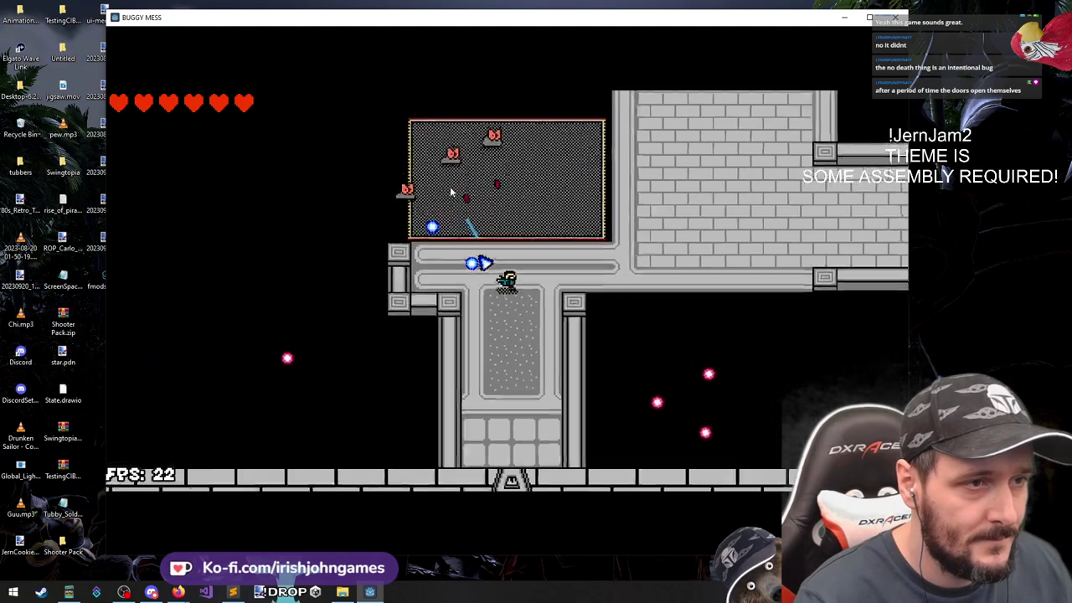
{"action": "left_click", "coordinate": [450, 183]}
{"action": "left_click", "coordinate": [393, 182]}
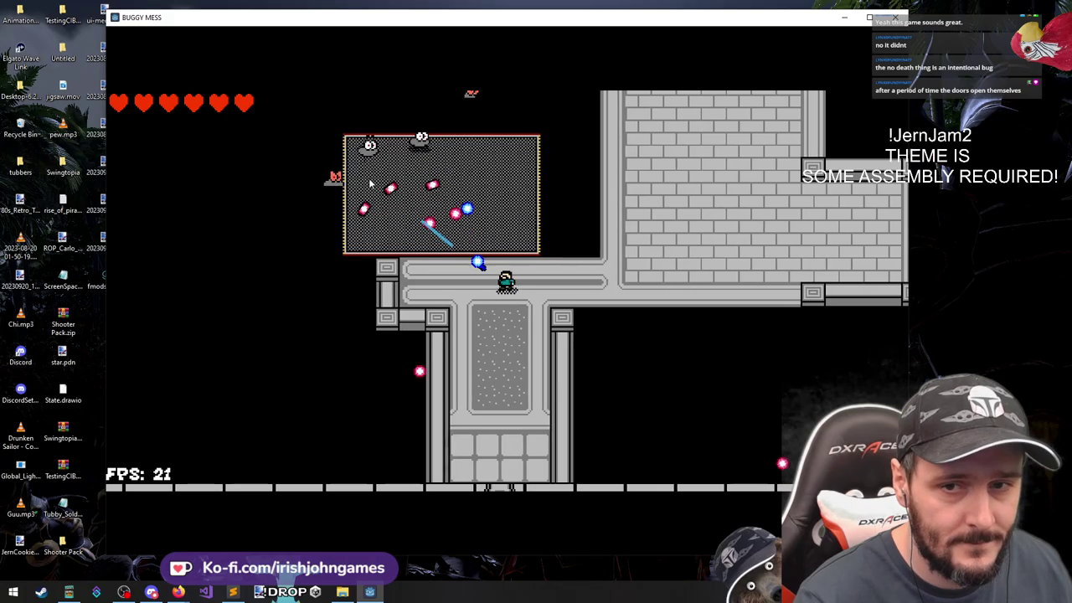
{"action": "left_click", "coordinate": [366, 182]}
Dodge the bullets around the walkway and corridor while shooting at the enemies on the platform drifting west
{"action": "key", "text": "s"}
{"action": "key", "text": "d"}
{"action": "left_click", "coordinate": [362, 184]}
{"action": "key", "text": "a"}
{"action": "left_click", "coordinate": [355, 201]}
{"action": "left_click", "coordinate": [351, 211]}
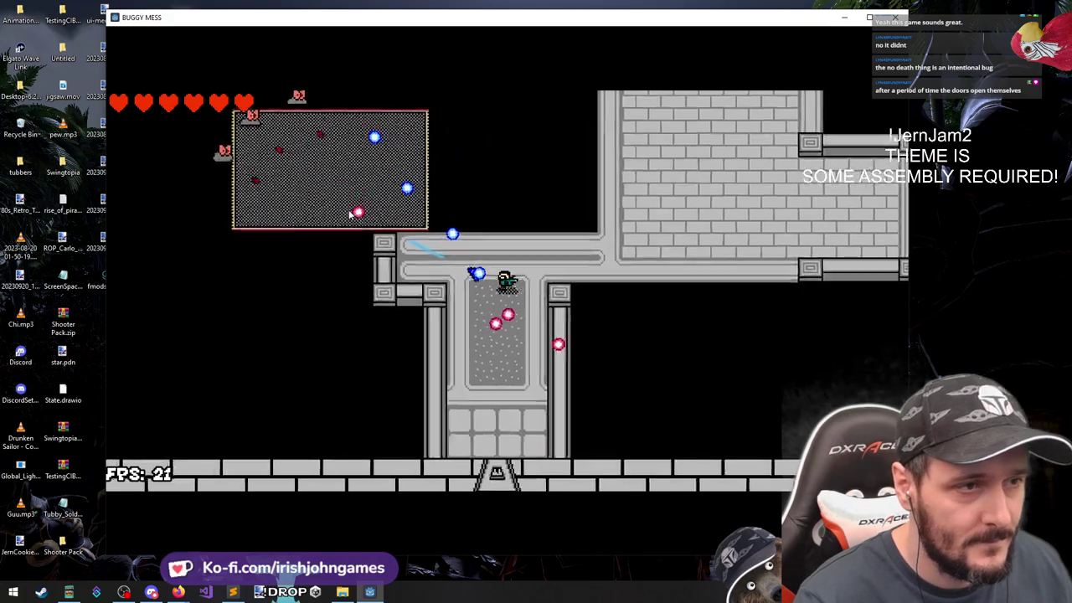
{"action": "key", "text": "s"}
{"action": "left_click", "coordinate": [475, 202]}
{"action": "left_click", "coordinate": [472, 208]}
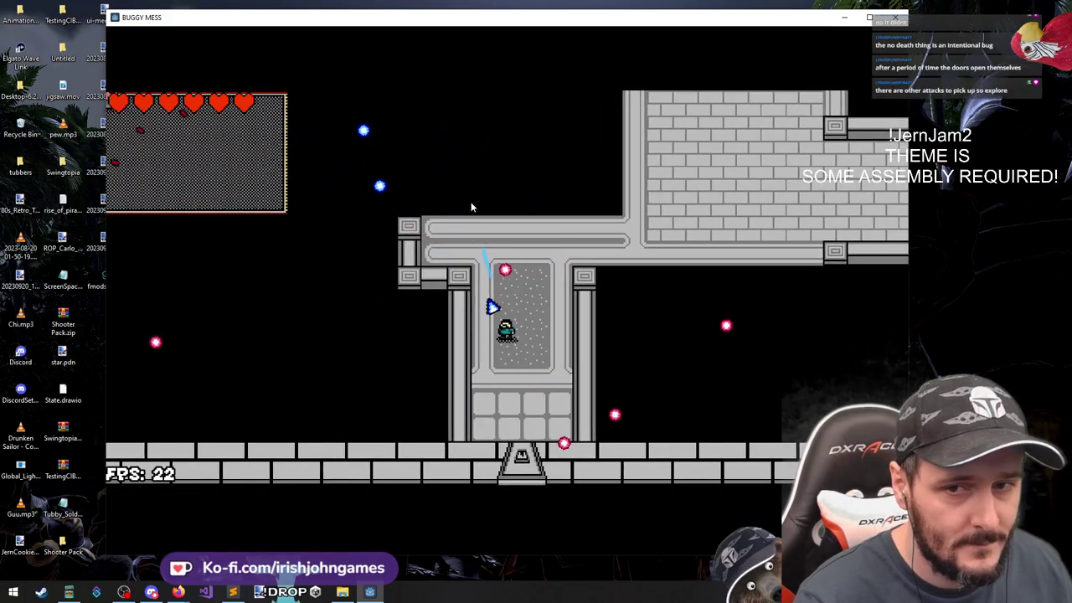
Weave between the southern corridor and the walkway, firing northwest and west toward the departing platform
{"action": "key", "text": "a"}
{"action": "left_click", "coordinate": [465, 213]}
{"action": "key", "text": "w"}
{"action": "left_click", "coordinate": [444, 224]}
{"action": "key", "text": "d"}
{"action": "key", "text": "w"}
{"action": "left_click", "coordinate": [377, 248]}
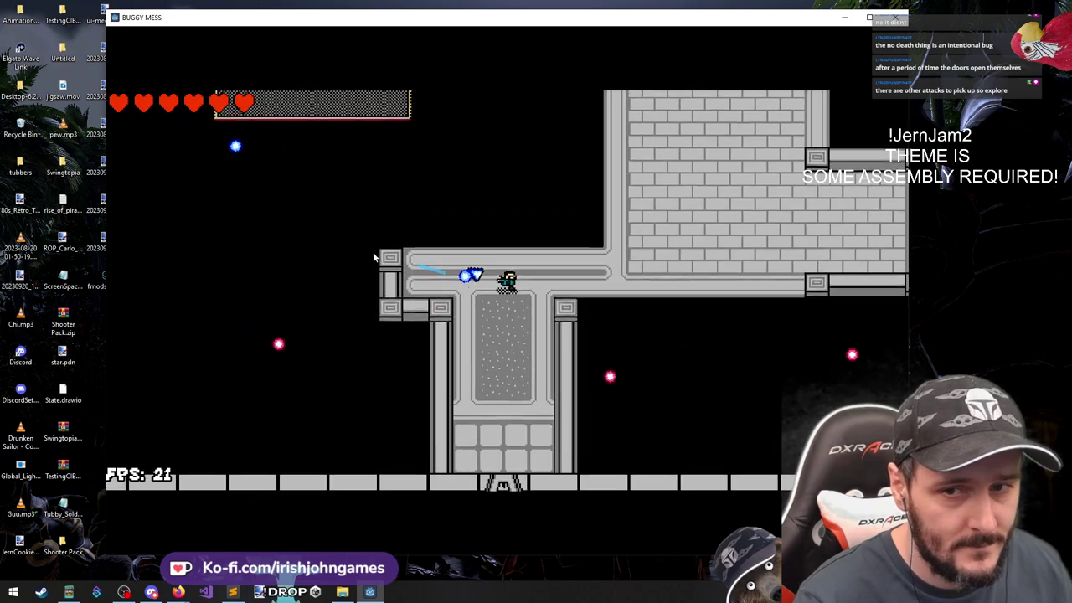
{"action": "key", "text": "s"}
{"action": "left_click", "coordinate": [366, 254]}
{"action": "key", "text": "s"}
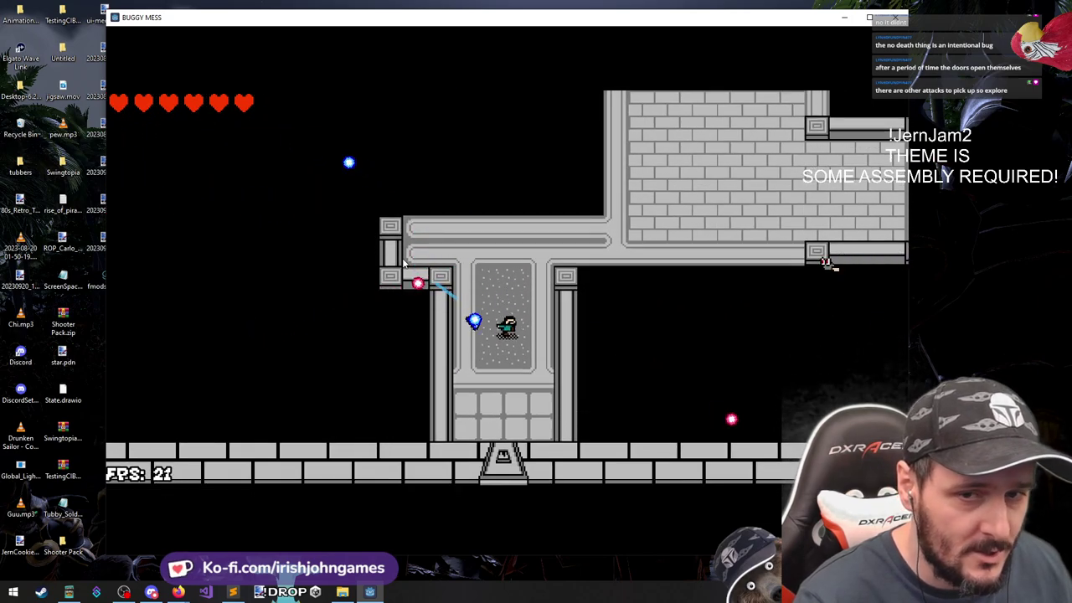
Run east along the walkway to the brick floor, firing at the small enemy approaching from the east
{"action": "key", "text": "w"}
{"action": "left_click", "coordinate": [660, 275]}
{"action": "key", "text": "d"}
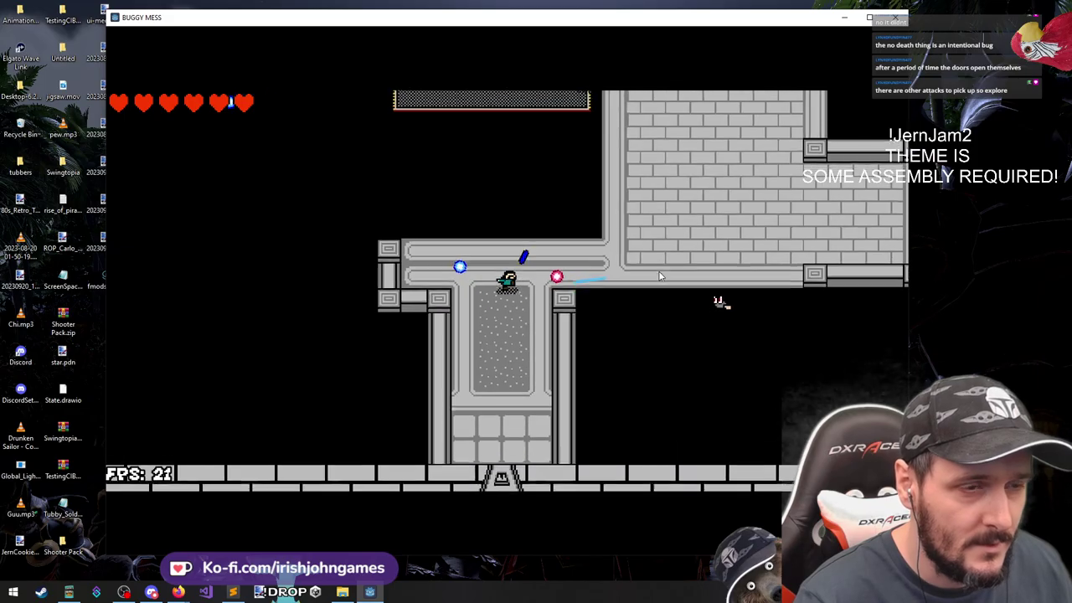
{"action": "left_click", "coordinate": [660, 279]}
{"action": "left_click", "coordinate": [646, 266]}
{"action": "key", "text": "w"}
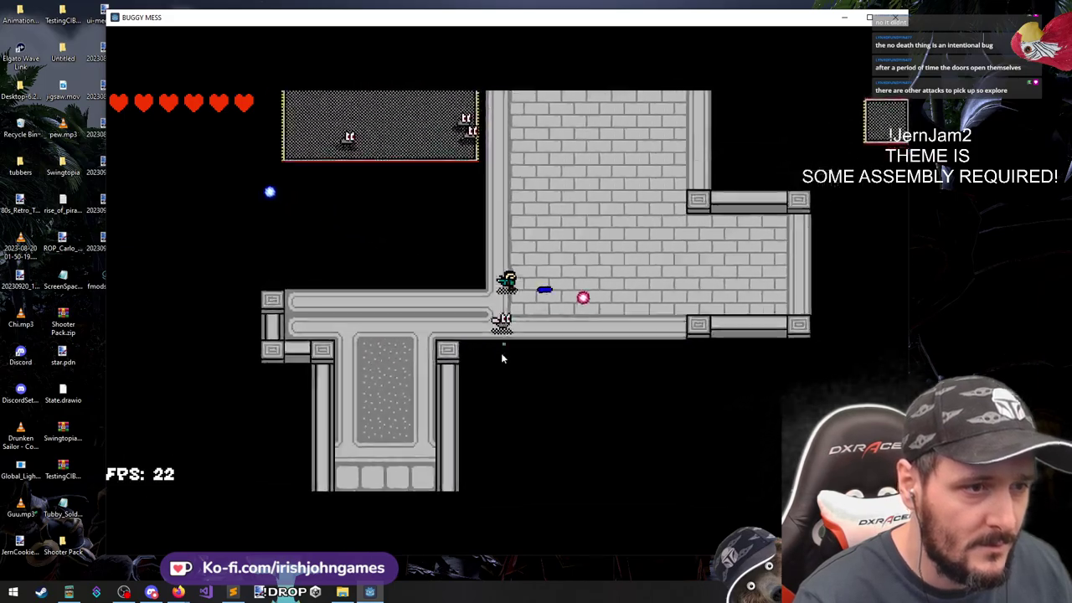
Head north along the brick floor's west edge and fire southwest at the pursuing small enemy
{"action": "left_click", "coordinate": [414, 354]}
{"action": "left_click", "coordinate": [414, 355]}
{"action": "left_click", "coordinate": [411, 355]}
{"action": "key", "text": "w"}
{"action": "left_click", "coordinate": [411, 355]}
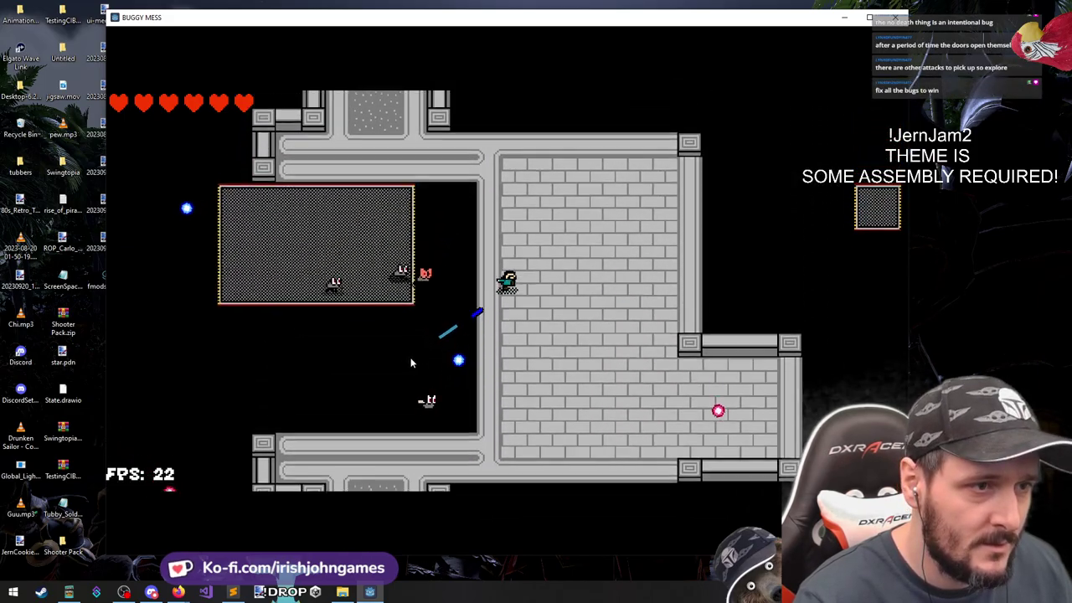
Continue via the upper walkway into the north door's corridor, firing back at the enemies from the platform
{"action": "left_click", "coordinate": [360, 319]}
{"action": "left_click", "coordinate": [352, 320]}
{"action": "left_click", "coordinate": [352, 327]}
{"action": "key", "text": "w"}
{"action": "key", "text": "a"}
{"action": "left_click", "coordinate": [353, 331]}
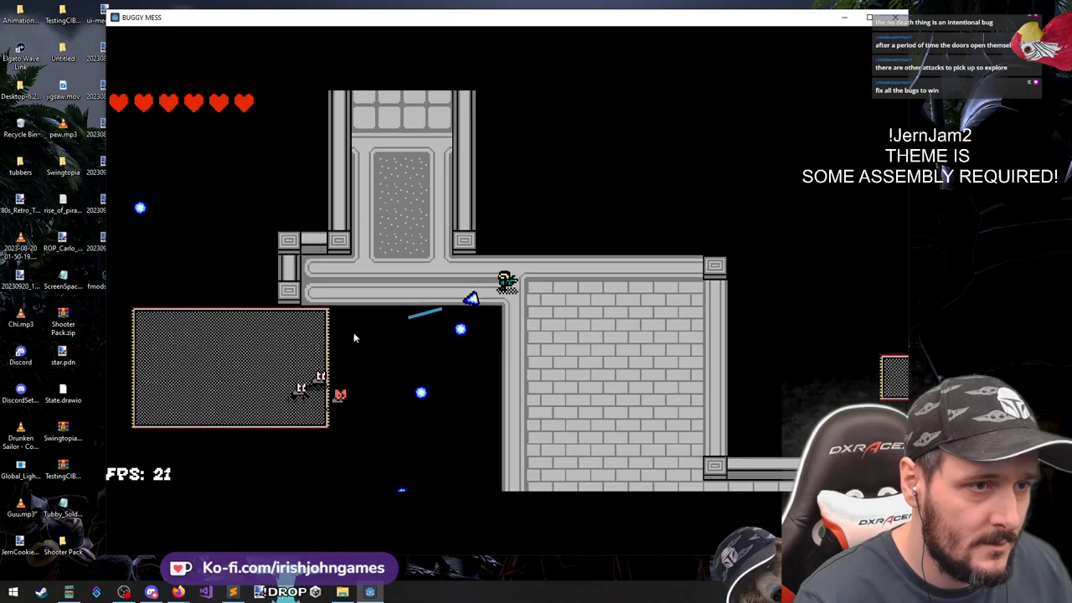
{"action": "left_click", "coordinate": [469, 385]}
{"action": "left_click", "coordinate": [497, 385]}
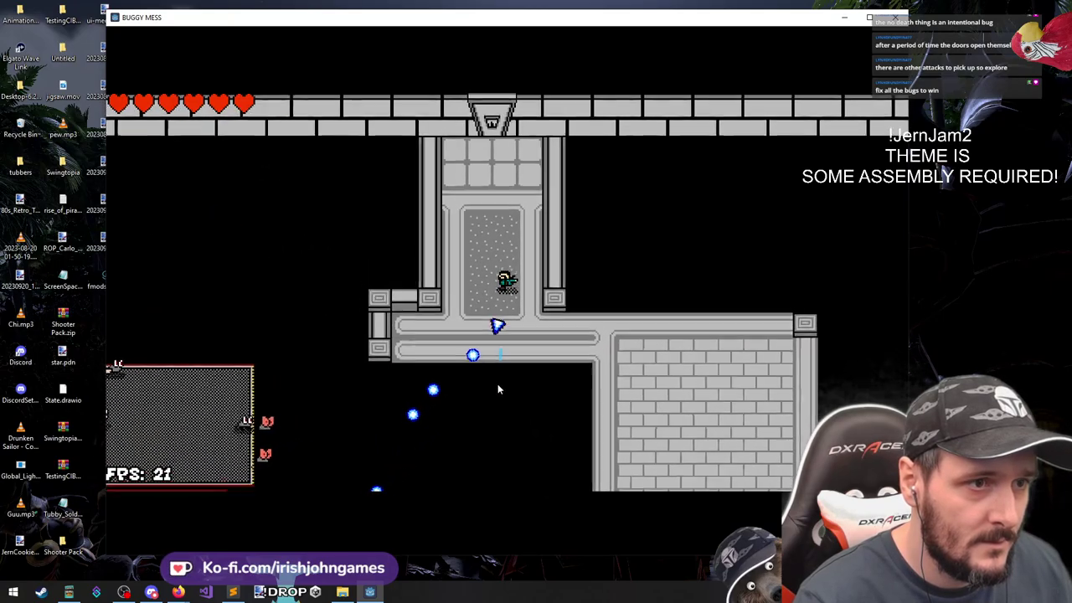
Return southeast to the brick floor's northwest corner, shooting southwest at the enemies around the platform
{"action": "key", "text": "s"}
{"action": "key", "text": "d"}
{"action": "left_click", "coordinate": [330, 379]}
{"action": "left_click", "coordinate": [325, 403]}
{"action": "left_click", "coordinate": [324, 407]}
{"action": "key", "text": "d"}
{"action": "key", "text": "s"}
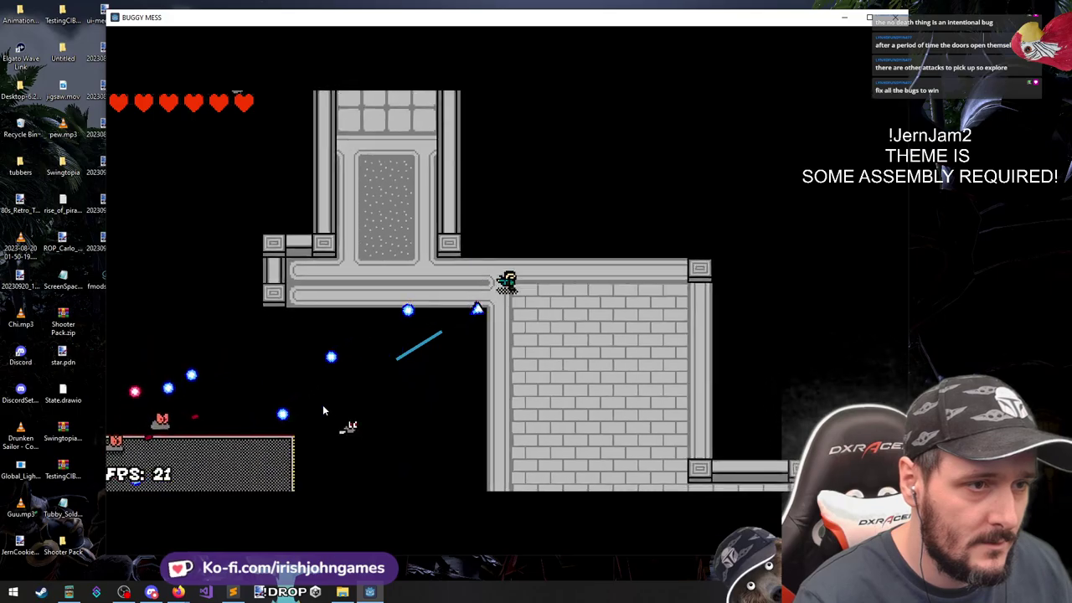
Move south along the brick floor's west edge and shoot at the enemies on the nearby platform
{"action": "left_click", "coordinate": [318, 402]}
{"action": "left_click", "coordinate": [303, 385]}
{"action": "left_click", "coordinate": [299, 380]}
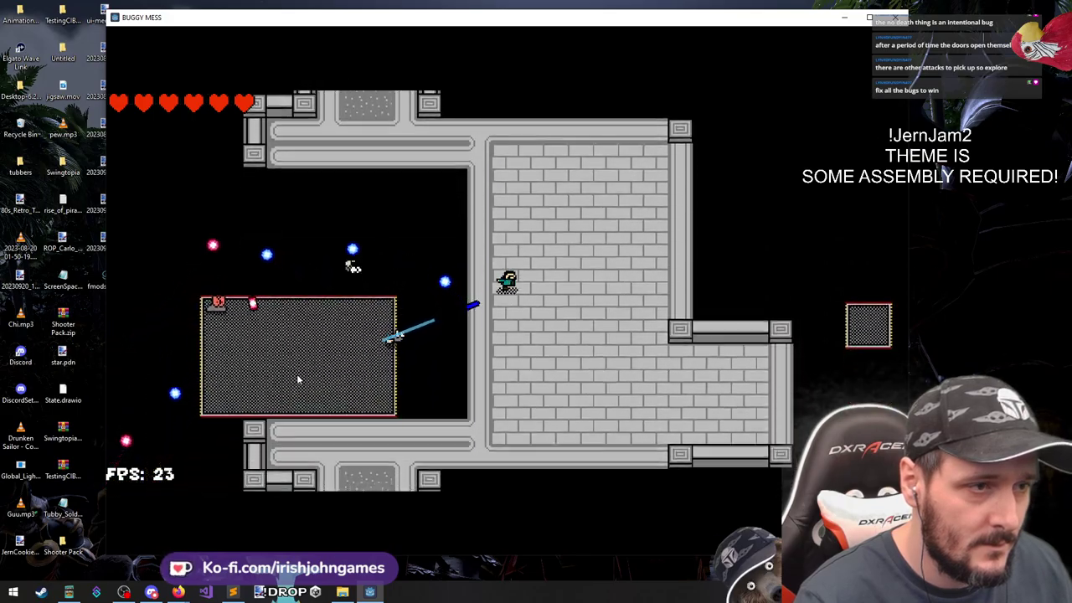
{"action": "left_click", "coordinate": [294, 355]}
Jump west onto the large moving platform and fire northwest from it
{"action": "key", "text": "a"}
{"action": "key", "text": "space"}
{"action": "left_click", "coordinate": [462, 223]}
{"action": "left_click", "coordinate": [462, 219]}
{"action": "key", "text": "s"}
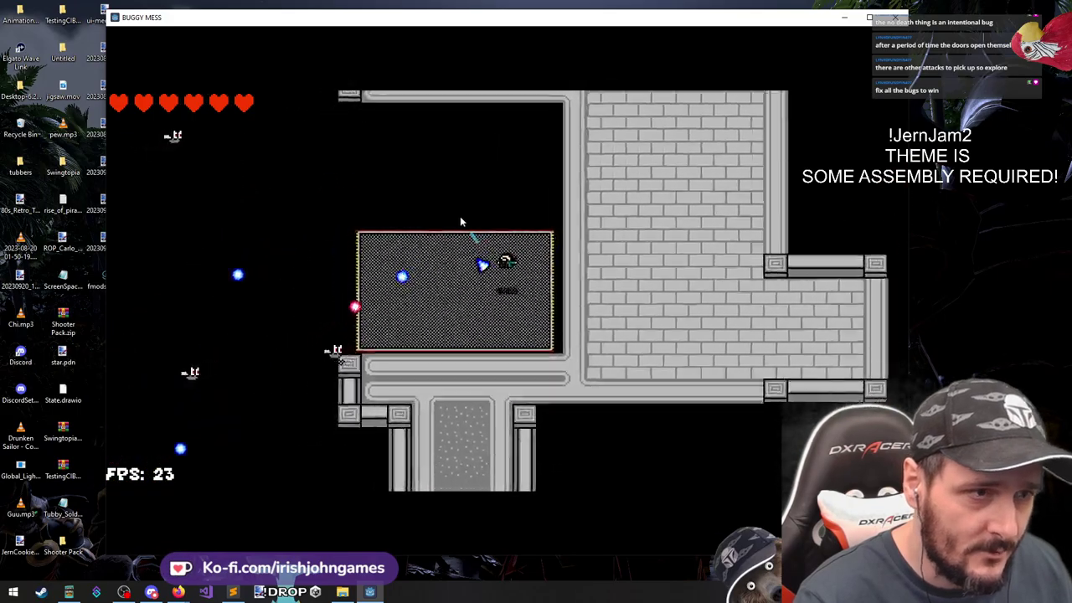
Jump back east onto the brick floor while shooting at the small enemies flying in from the west
{"action": "left_click", "coordinate": [253, 257]}
{"action": "key", "text": "d"}
{"action": "key", "text": "space"}
{"action": "left_click", "coordinate": [326, 259]}
{"action": "left_click", "coordinate": [348, 173]}
{"action": "key", "text": "w"}
{"action": "left_click", "coordinate": [419, 158]}
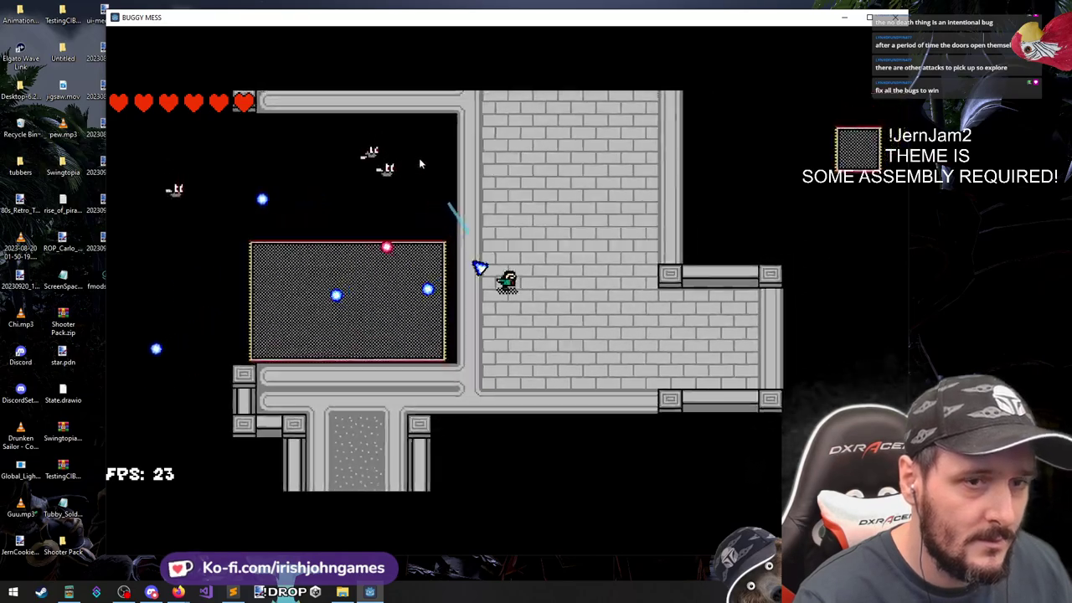
Retreat to the brick floor's southeast extension and shoot northwest at the pursuing enemies
{"action": "key", "text": "s"}
{"action": "left_click", "coordinate": [373, 202]}
{"action": "left_click", "coordinate": [373, 204]}
{"action": "left_click", "coordinate": [374, 208]}
{"action": "key", "text": "s"}
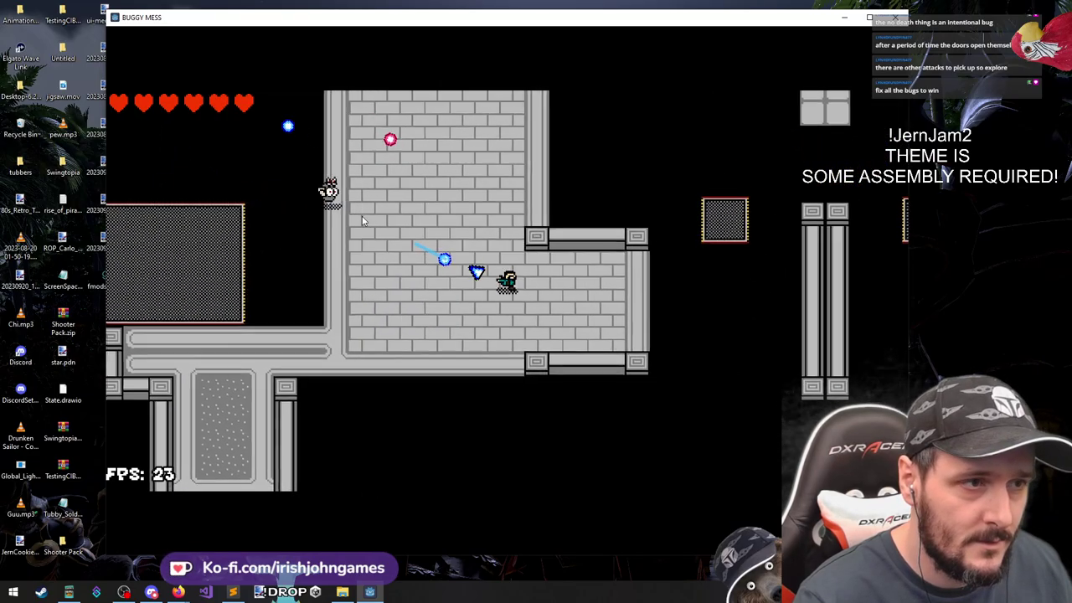
Leap off the brick floor's east edge onto the small moving platform
{"action": "left_click", "coordinate": [615, 287]}
{"action": "left_click", "coordinate": [635, 309]}
{"action": "key", "text": "space"}
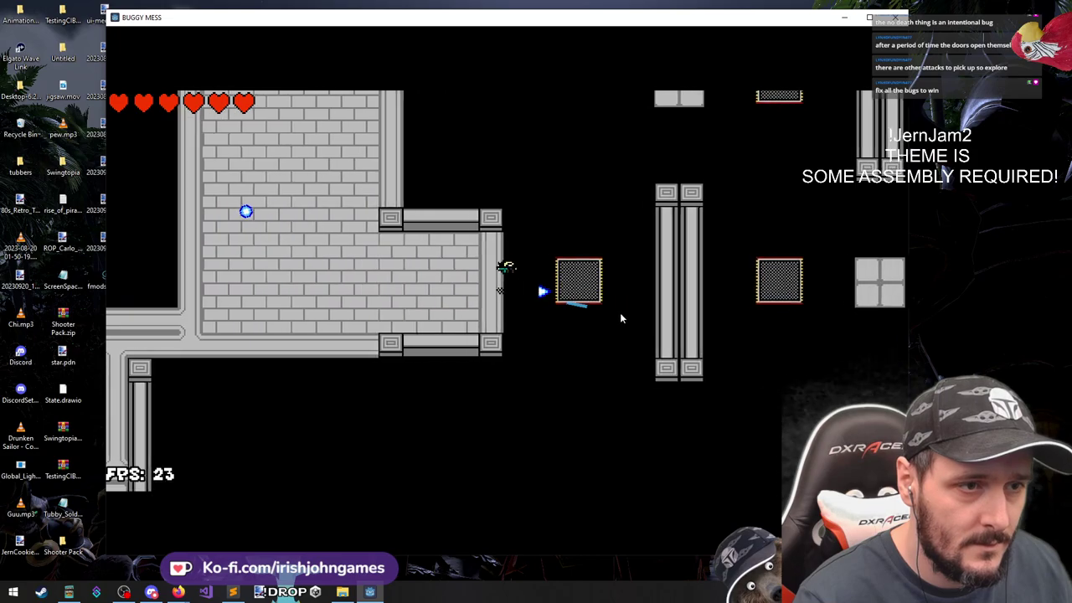
{"action": "key", "text": "w"}
{"action": "left_click", "coordinate": [595, 306]}
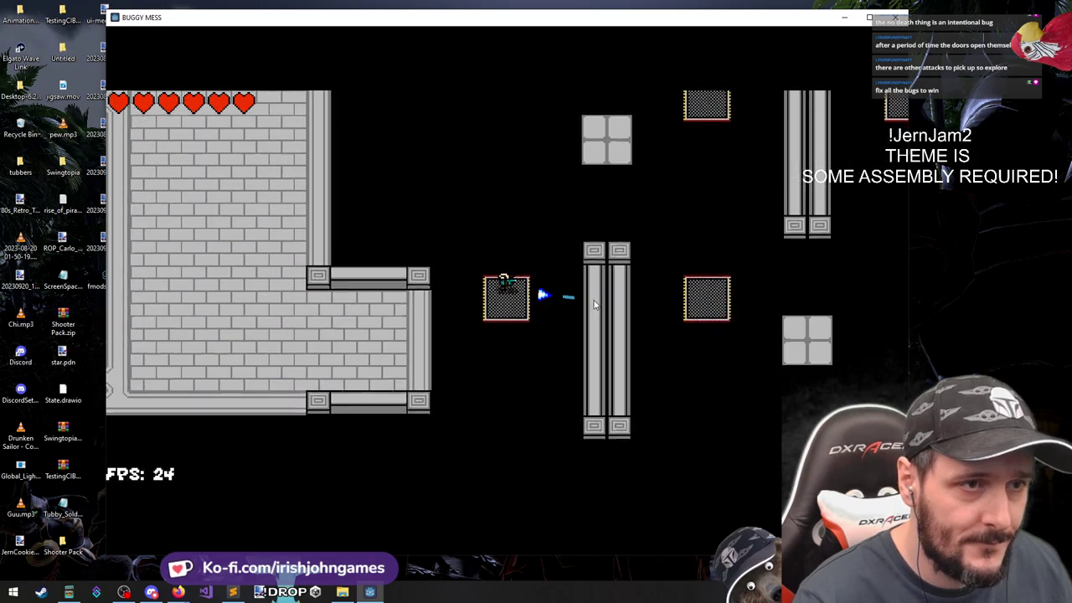
Ride the small platform north and jump east to the square stone block
{"action": "left_click", "coordinate": [681, 209]}
{"action": "left_click", "coordinate": [644, 225]}
{"action": "key", "text": "d"}
{"action": "key", "text": "space"}
{"action": "left_click", "coordinate": [641, 227]}
{"action": "key", "text": "d"}
{"action": "key", "text": "w"}
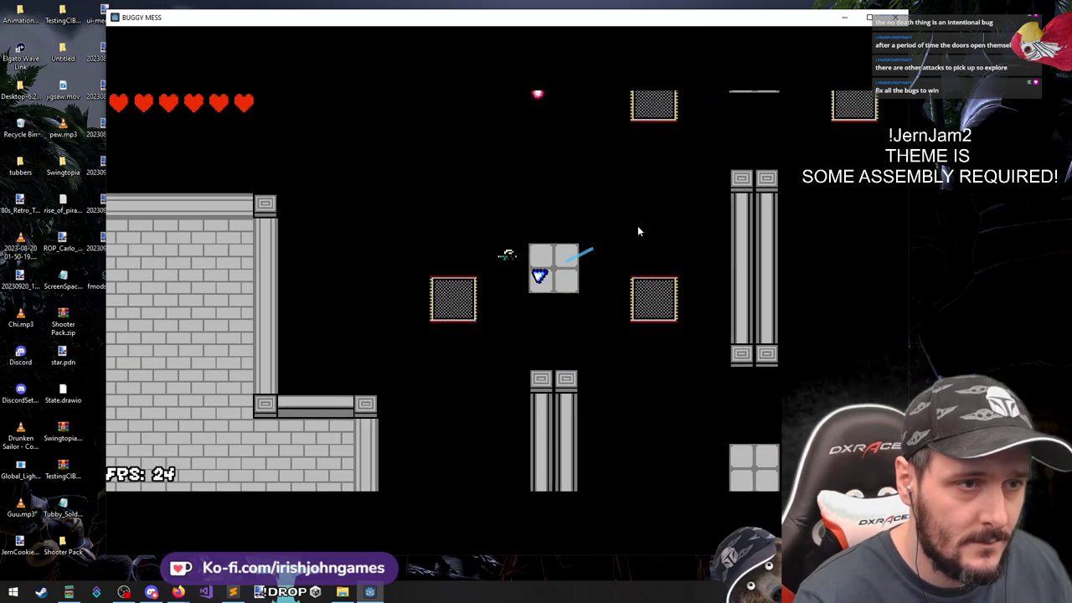
Hop onto the next moving platform east, ride it south and jump to the stone block beside it
{"action": "key", "text": "d"}
{"action": "key", "text": "s"}
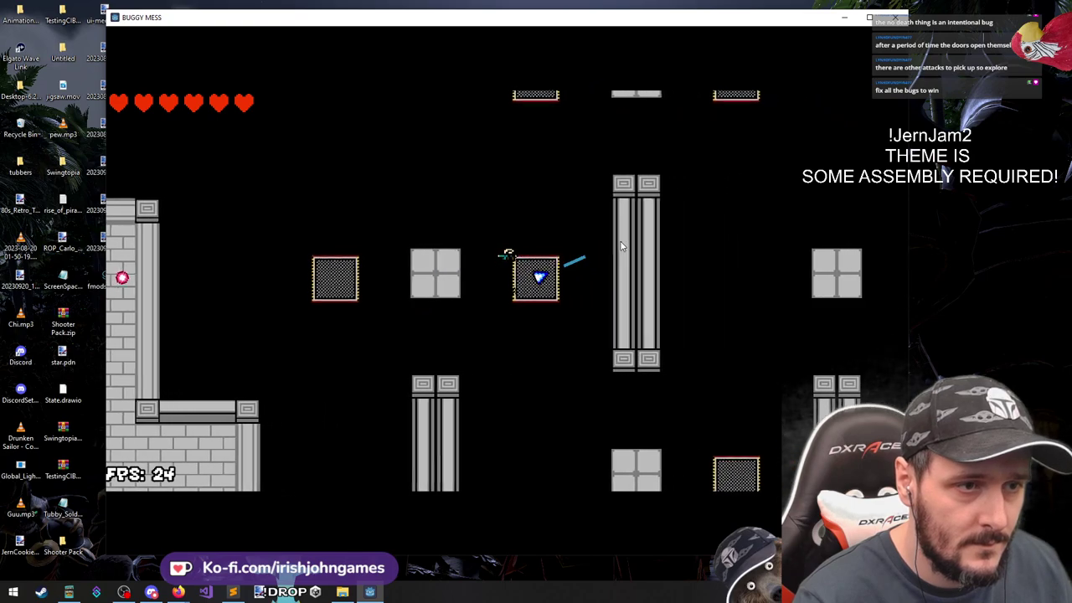
{"action": "key", "text": "s"}
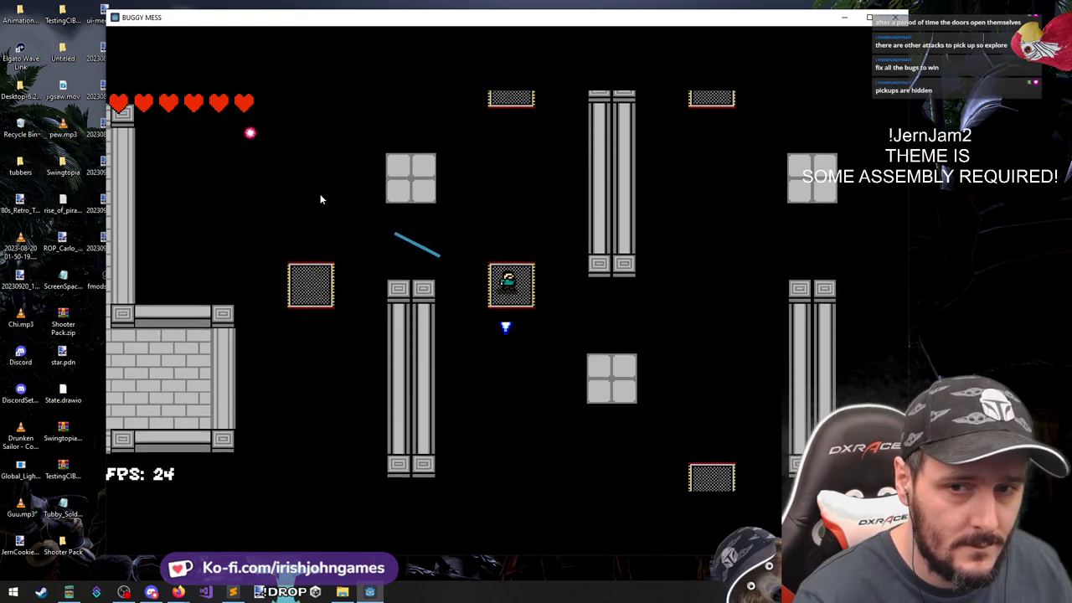
{"action": "key", "text": "d"}
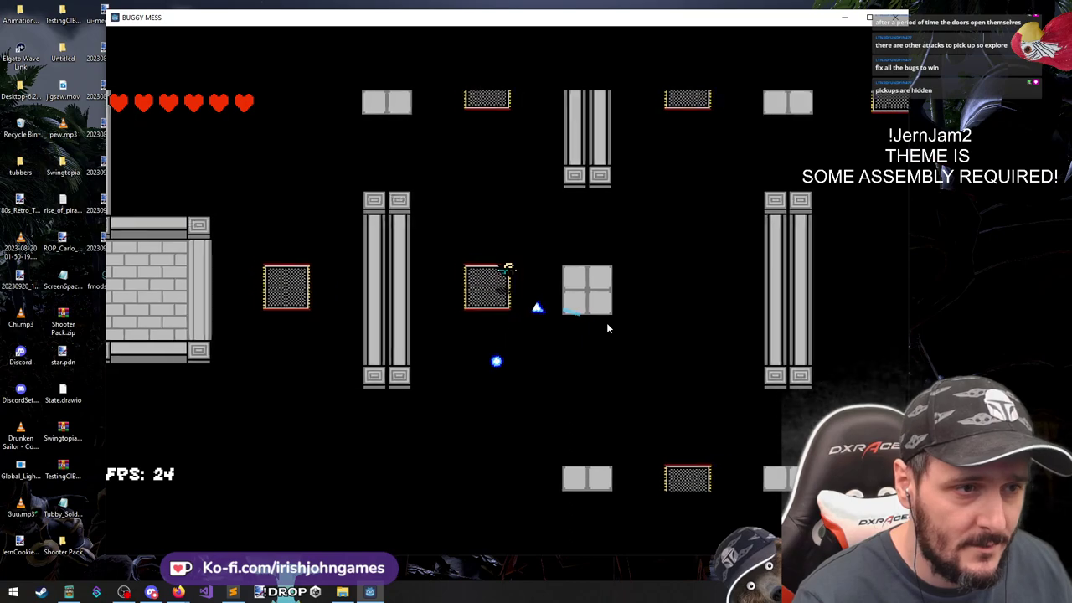
{"action": "key", "text": "d"}
{"action": "key", "text": "s"}
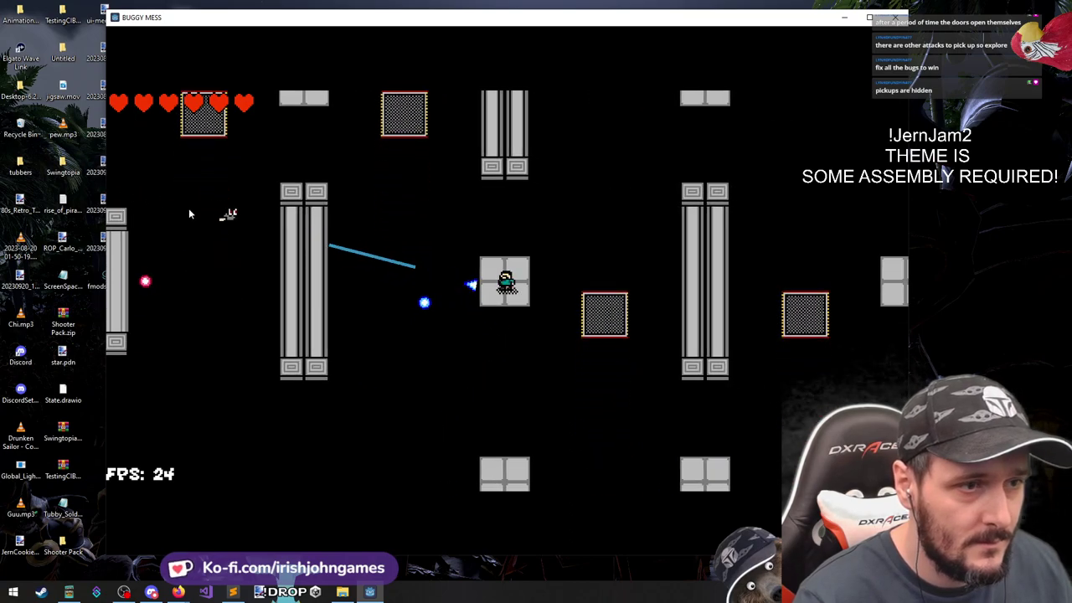
Jump onto the following moving platform, ride it south and leap east toward the lower stone block
{"action": "key", "text": "d"}
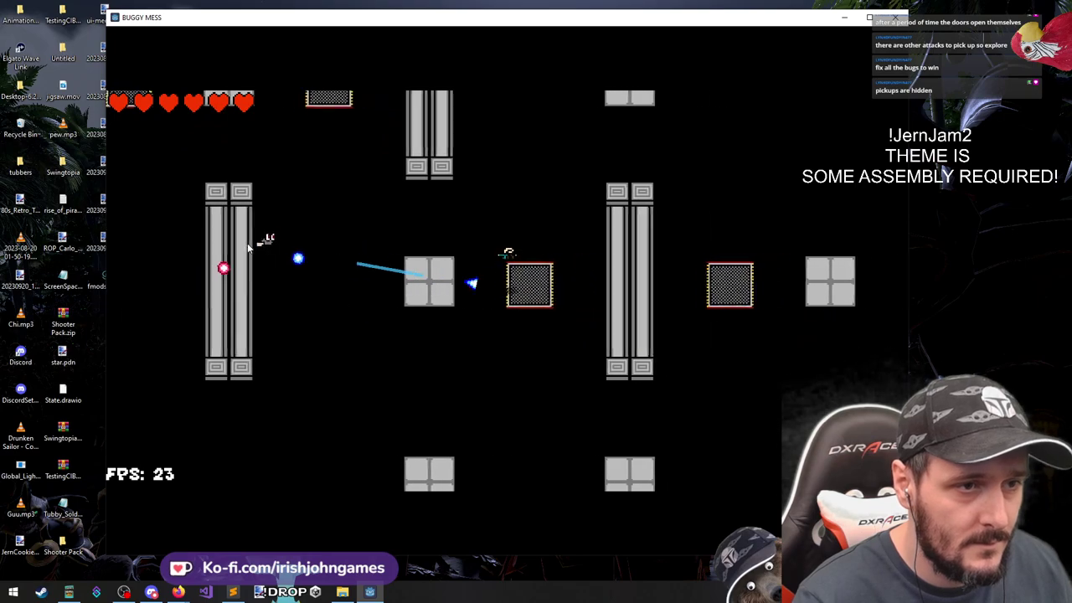
{"action": "key", "text": "s"}
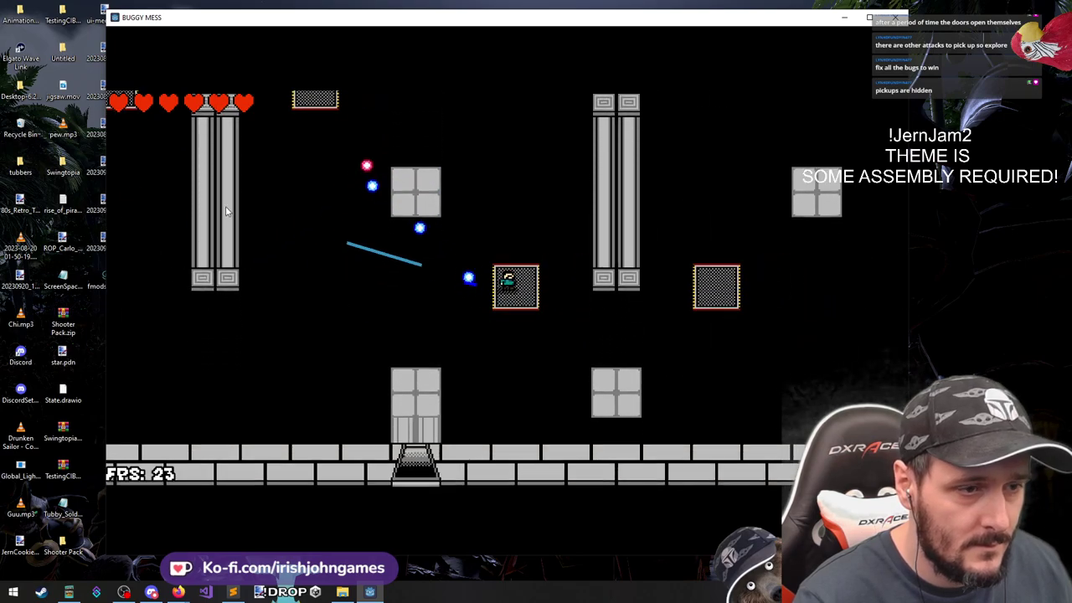
{"action": "key", "text": "d"}
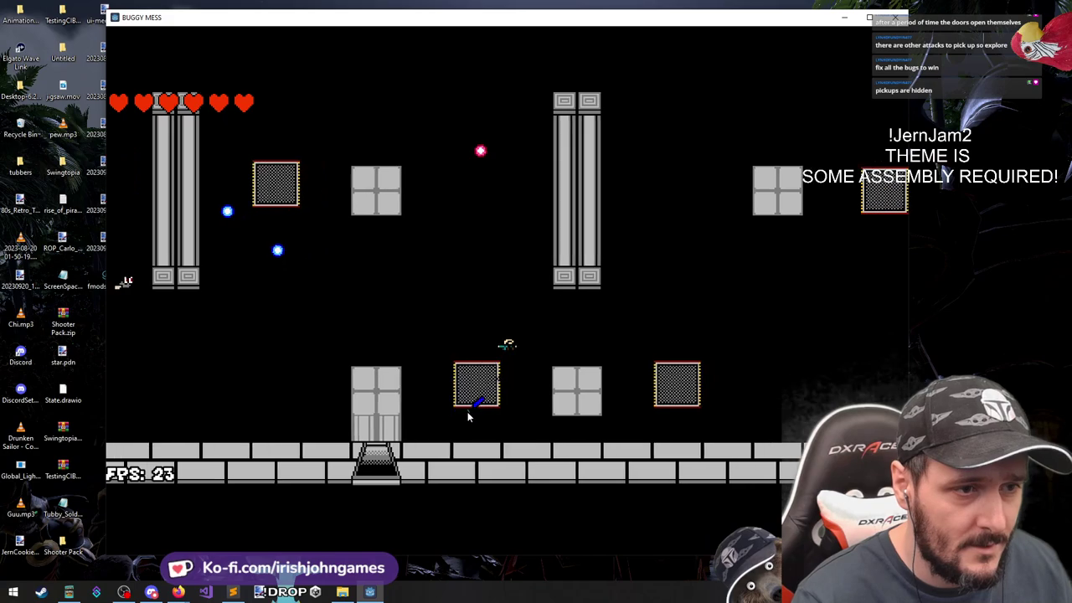
Cross the lower stone block to the next moving platform, ride it north and jump to the eastern stone block
{"action": "key", "text": "d"}
{"action": "key", "text": "w"}
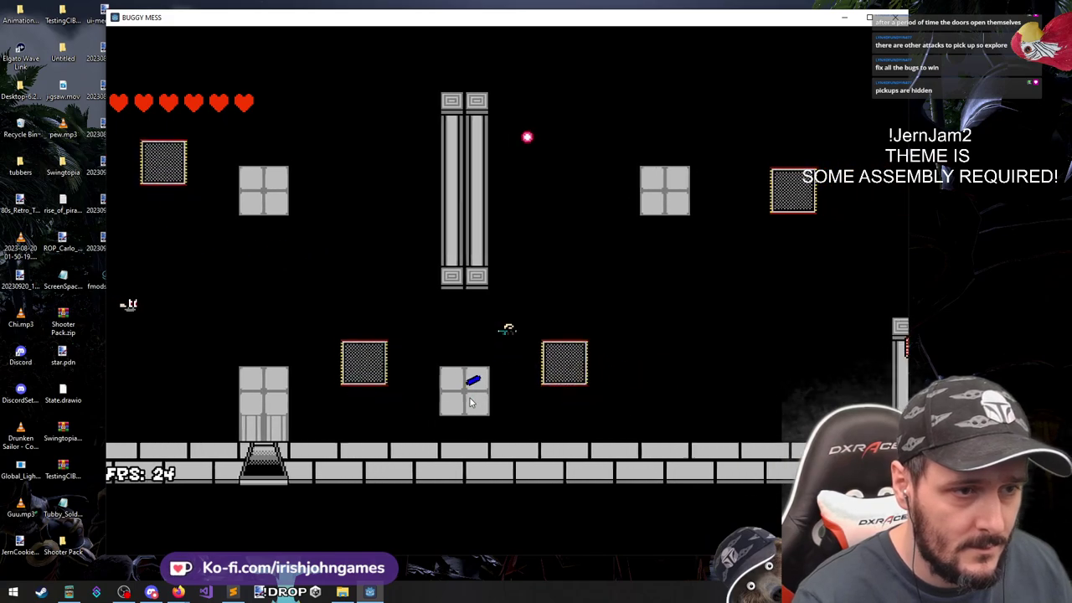
{"action": "key", "text": "w"}
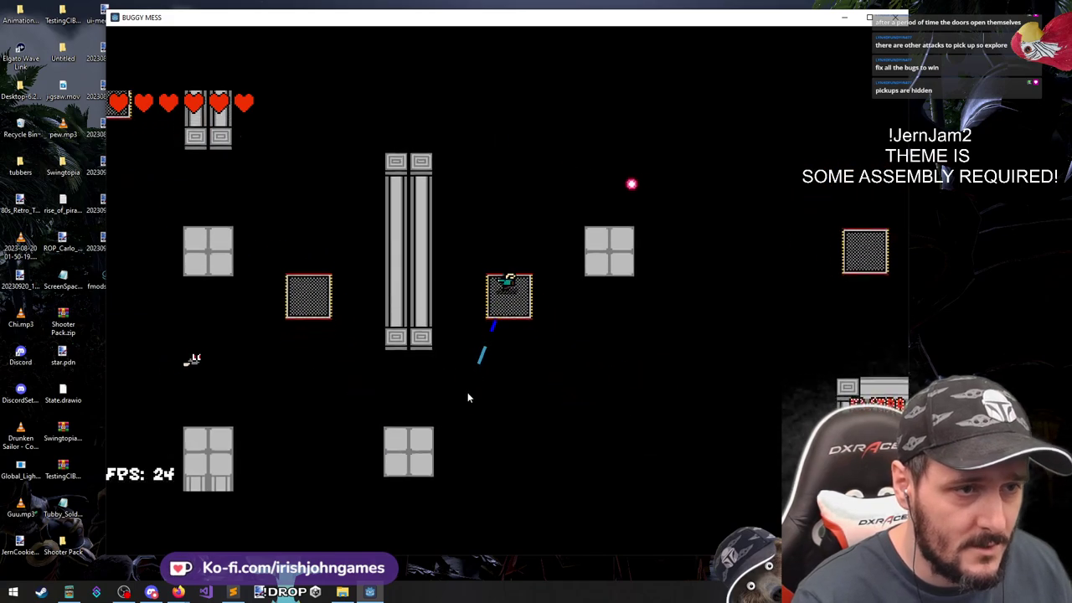
{"action": "key", "text": "d"}
{"action": "key", "text": "d"}
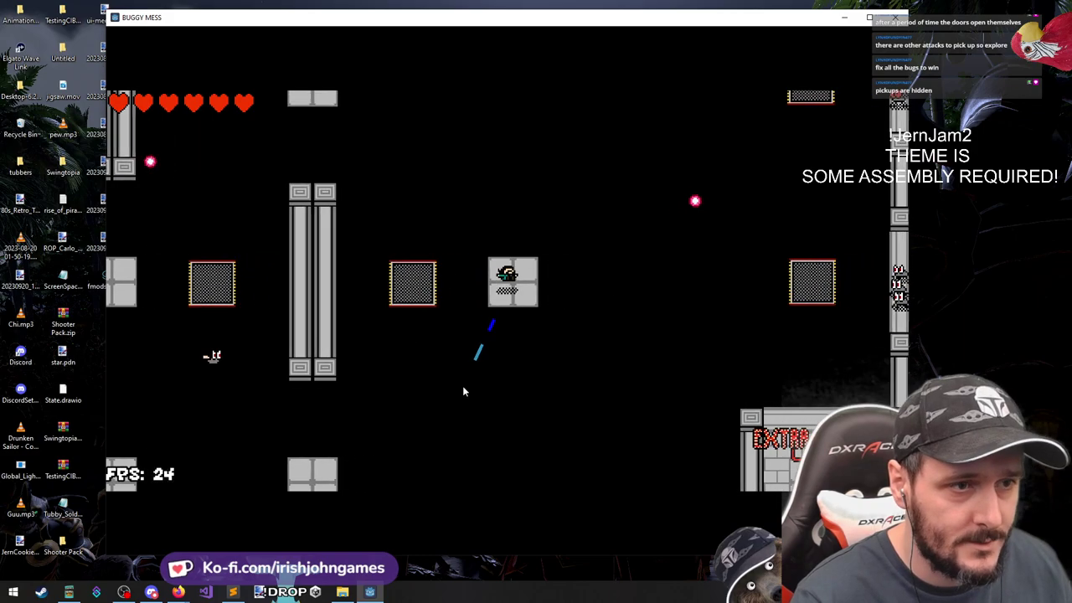
{"action": "key", "text": "w"}
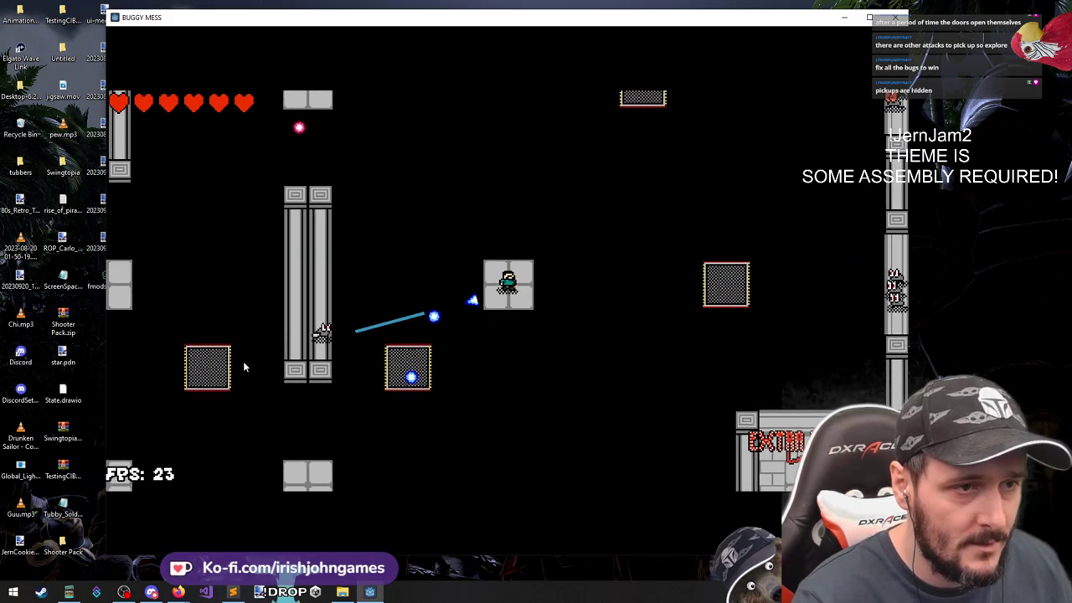
Board the last moving platform and ride it east, aiming at the enemies on the brick room's edge
{"action": "key", "text": "d"}
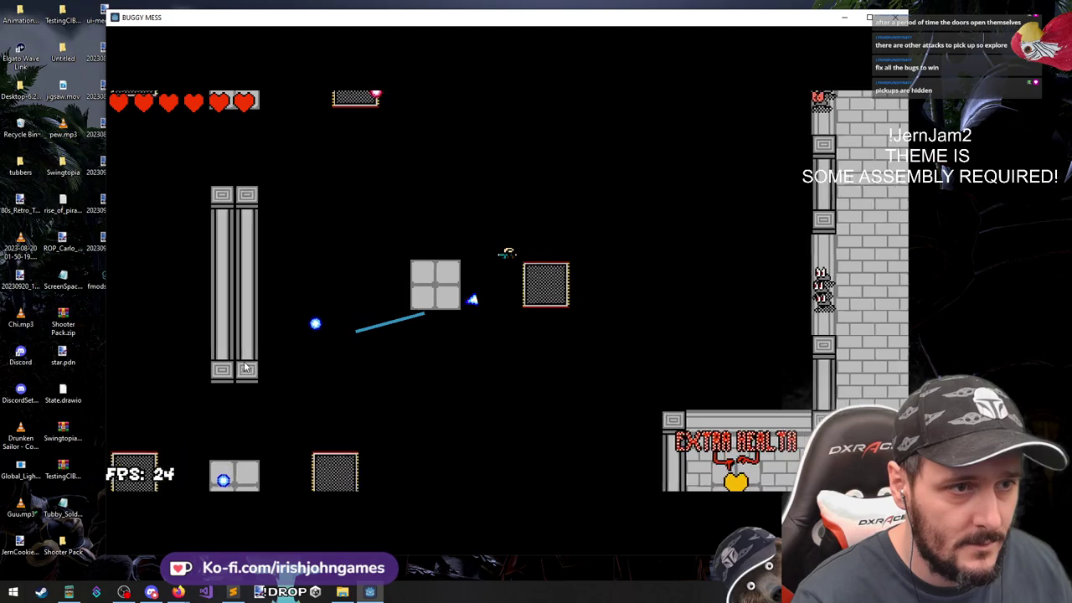
{"action": "key", "text": "d"}
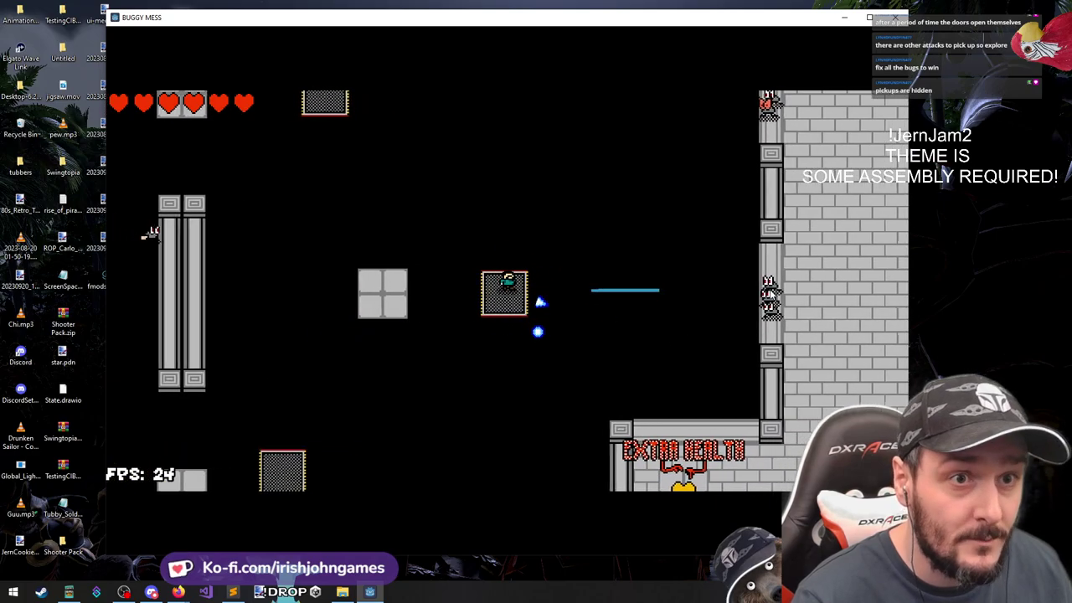
{"action": "key", "text": "d"}
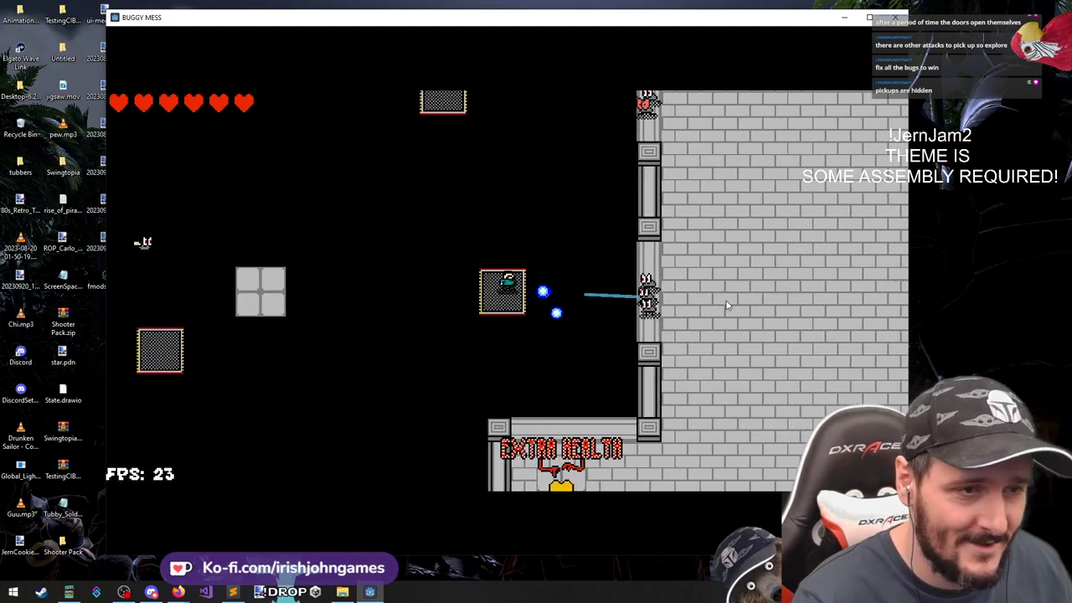
Leap off the moving platform into the eastern brick room and fire at the enemies near its western edge
{"action": "key", "text": "d"}
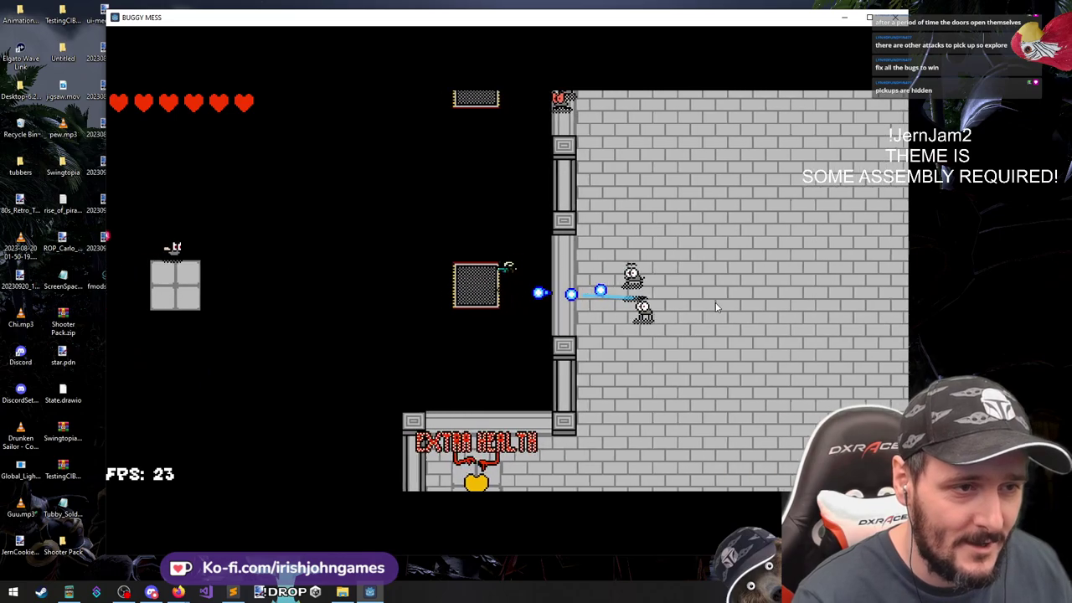
{"action": "key", "text": "s"}
{"action": "key", "text": "s"}
{"action": "key", "text": "d"}
{"action": "left_click", "coordinate": [672, 272]}
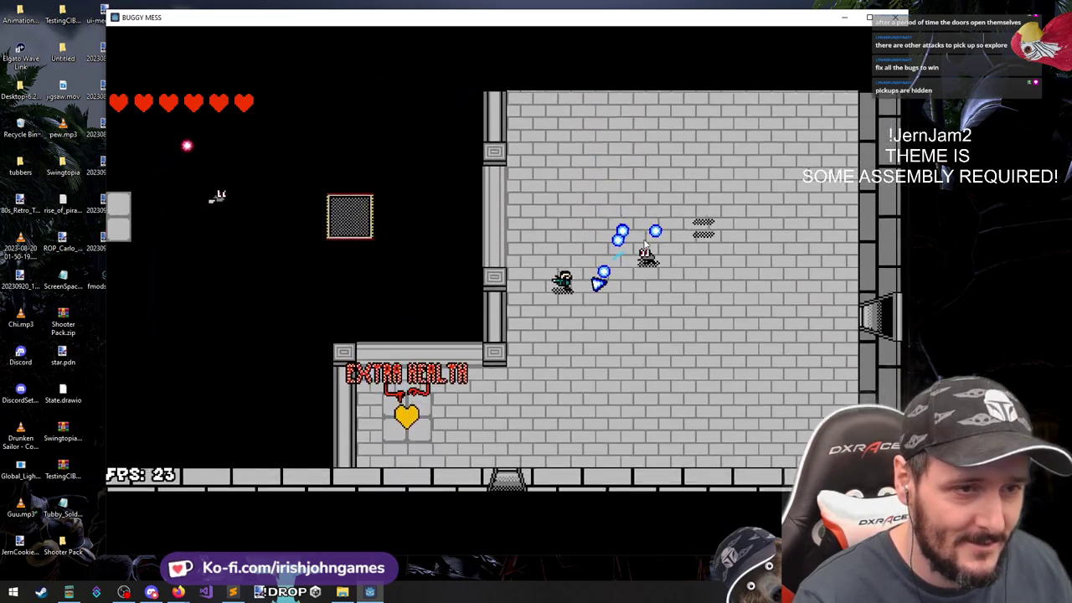
Collect the Extra Health heart in the room's southwest alcove while firing at the pursuing enemies
{"action": "key", "text": "a"}
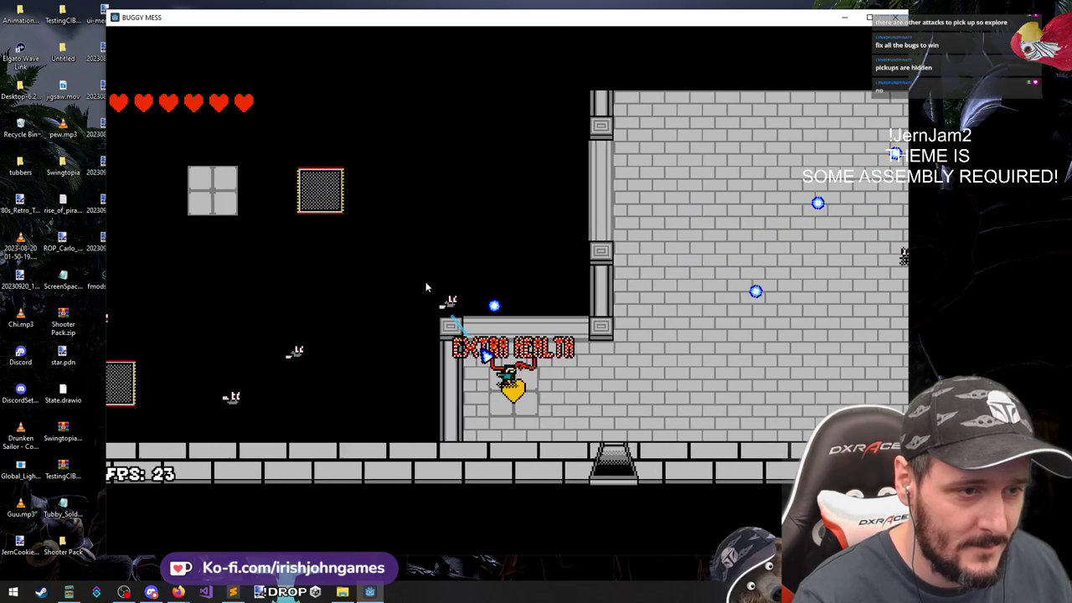
{"action": "key", "text": "s"}
{"action": "key", "text": "d"}
{"action": "left_click", "coordinate": [420, 369]}
Leave the southwest alcove and advance northeast, firing at the enemy near the eastern doorway
{"action": "key", "text": "d"}
{"action": "left_click", "coordinate": [830, 271]}
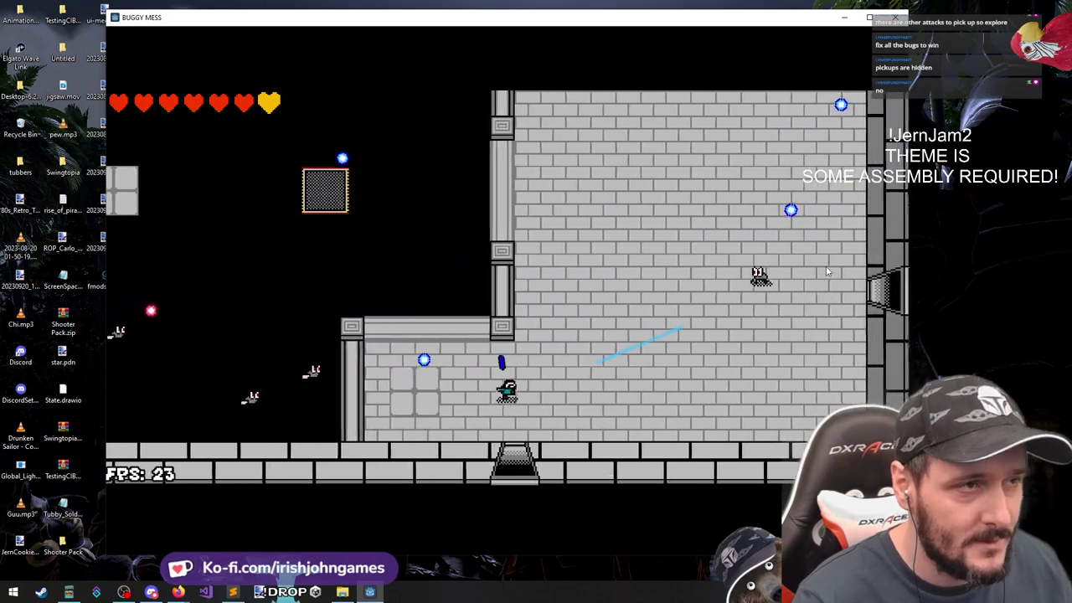
{"action": "key", "text": "w"}
{"action": "left_click", "coordinate": [843, 273]}
{"action": "key", "text": "d"}
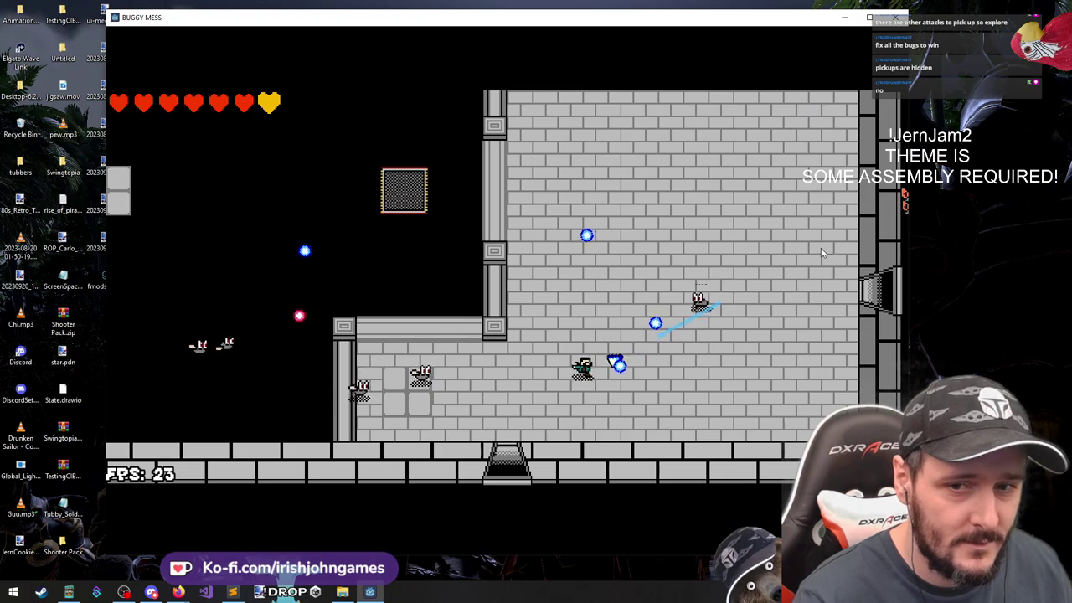
{"action": "key", "text": "d"}
{"action": "key", "text": "w"}
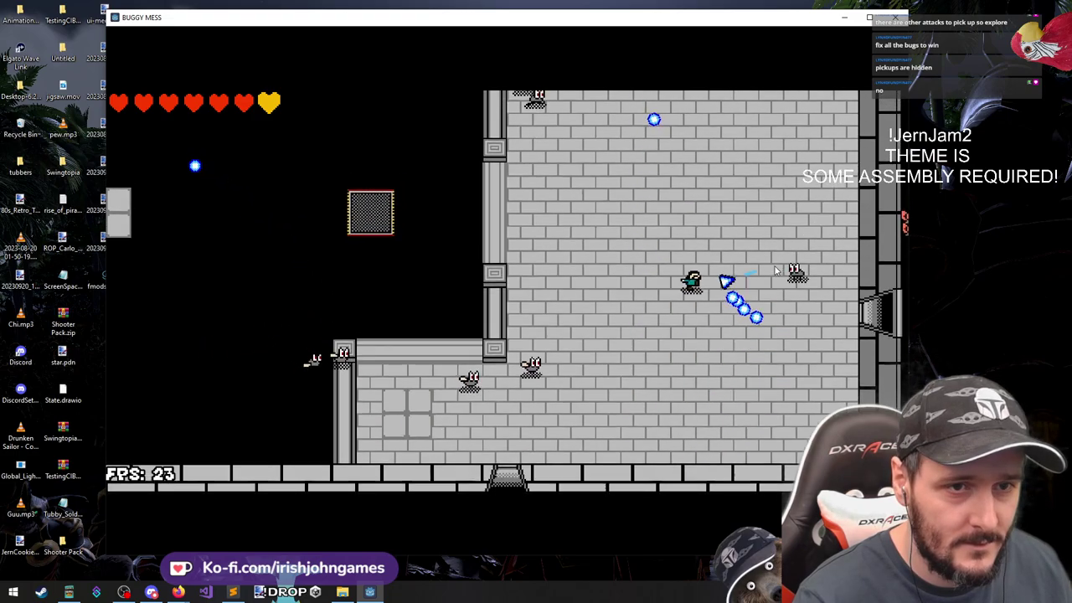
Retreat north along the brick room's east side while firing at the group of enemies chasing from the west and south
{"action": "key", "text": "w"}
{"action": "left_click", "coordinate": [518, 220]}
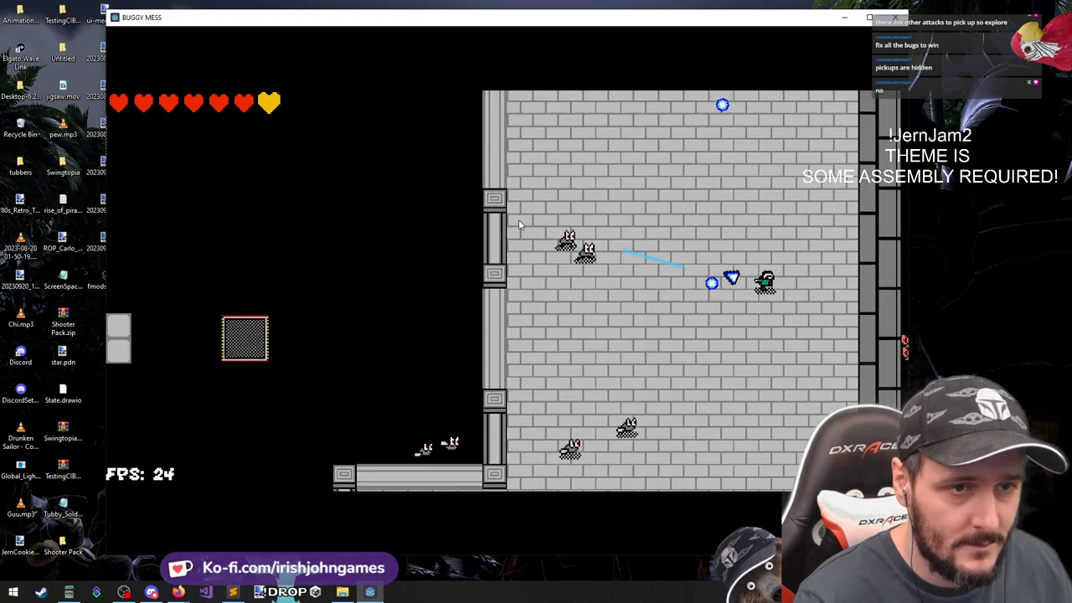
{"action": "left_click", "coordinate": [517, 255]}
{"action": "left_click", "coordinate": [526, 313]}
{"action": "left_click", "coordinate": [582, 362]}
{"action": "key", "text": "w"}
{"action": "left_click", "coordinate": [617, 380]}
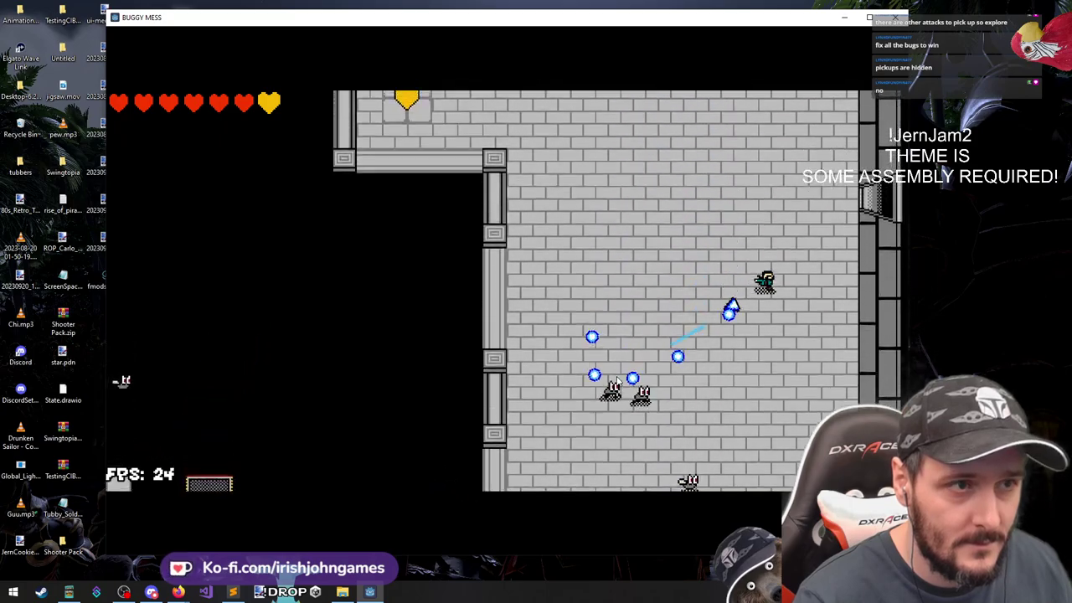
{"action": "key", "text": "a"}
{"action": "left_click", "coordinate": [622, 382]}
{"action": "left_click", "coordinate": [680, 404]}
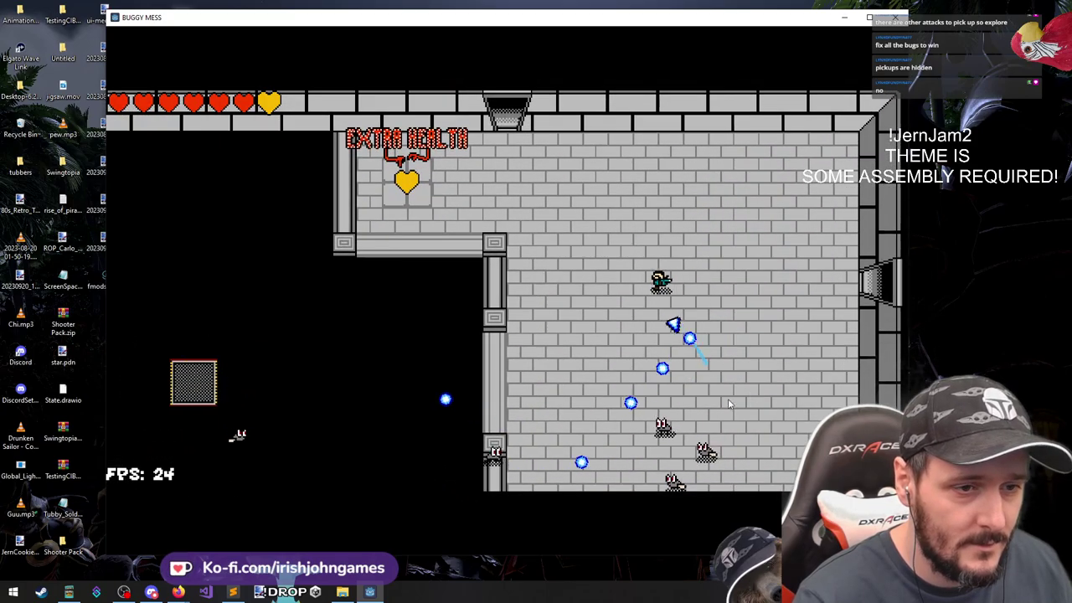
Collect the second Extra Health heart in the room's northwest alcove
{"action": "key", "text": "w"}
{"action": "key", "text": "a"}
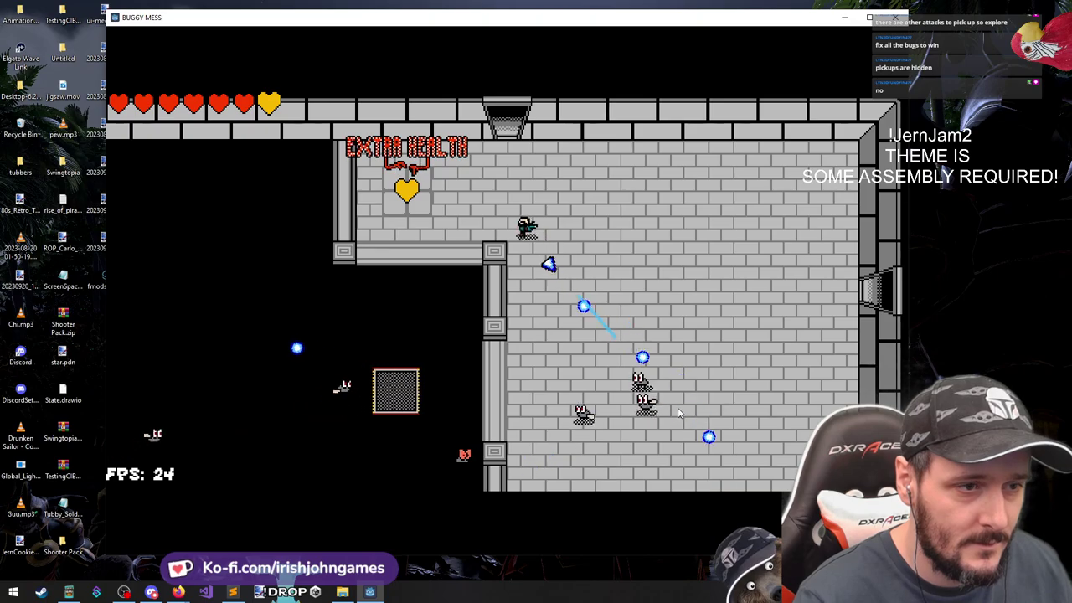
{"action": "key", "text": "a"}
{"action": "key", "text": "w"}
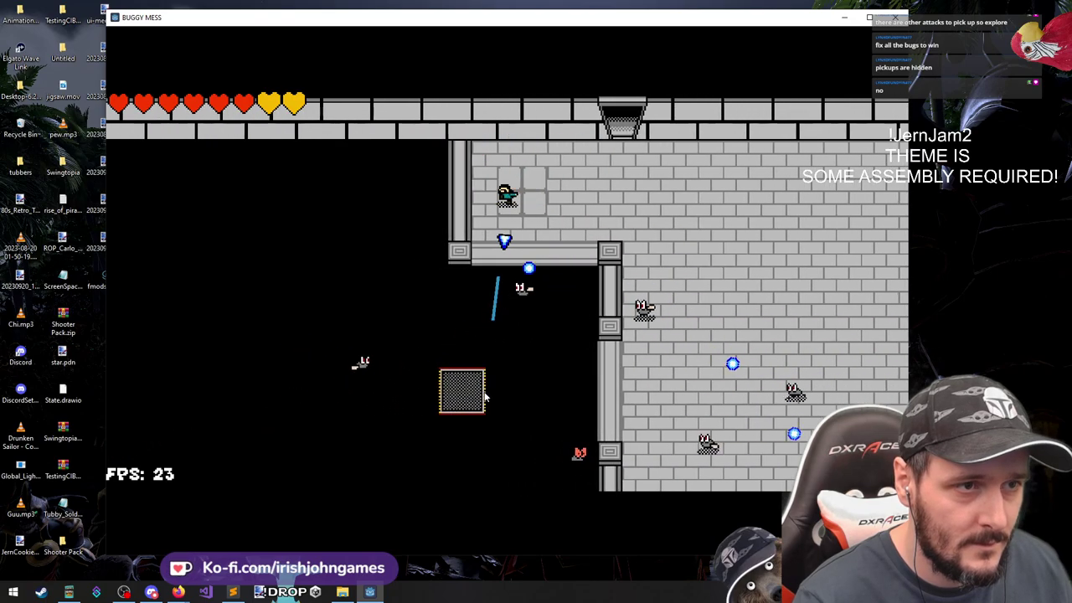
Run back east past the enemies and exit through the brick room's eastern doorway
{"action": "key", "text": "d"}
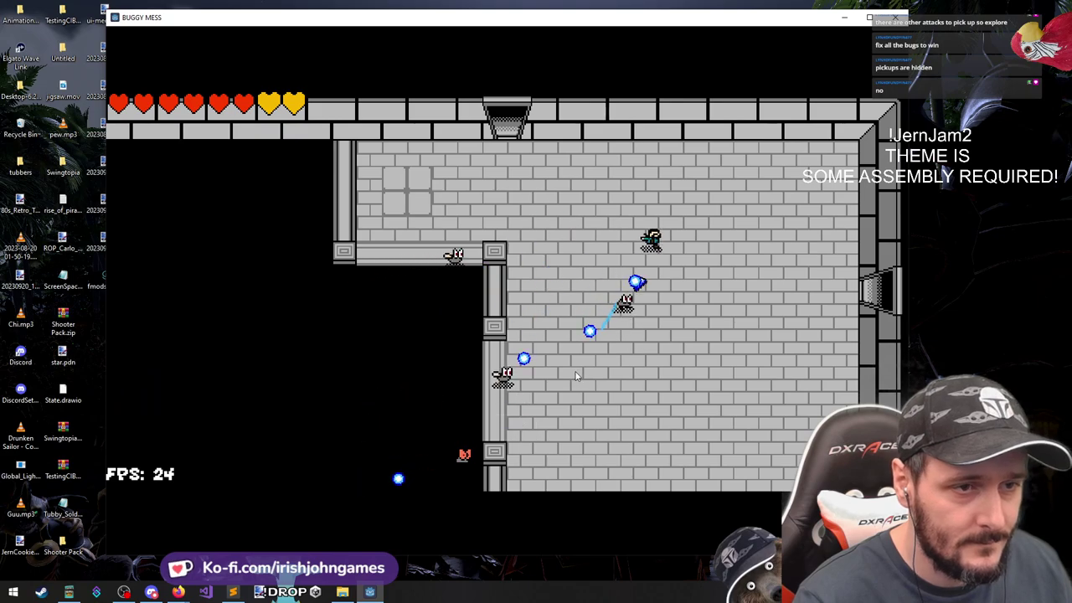
{"action": "key", "text": "d"}
{"action": "key", "text": "s"}
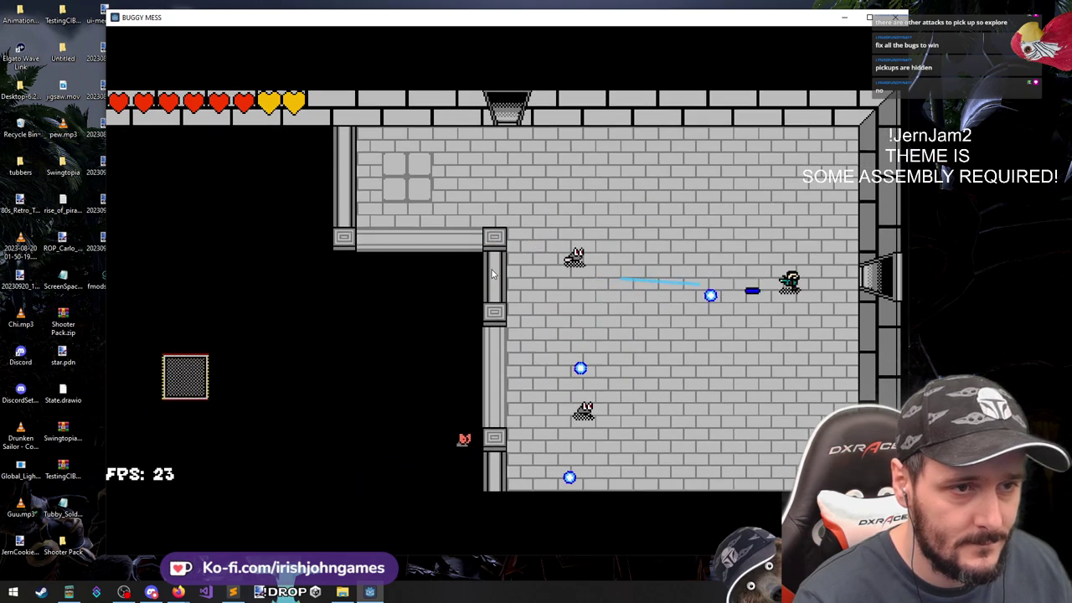
{"action": "key", "text": "d"}
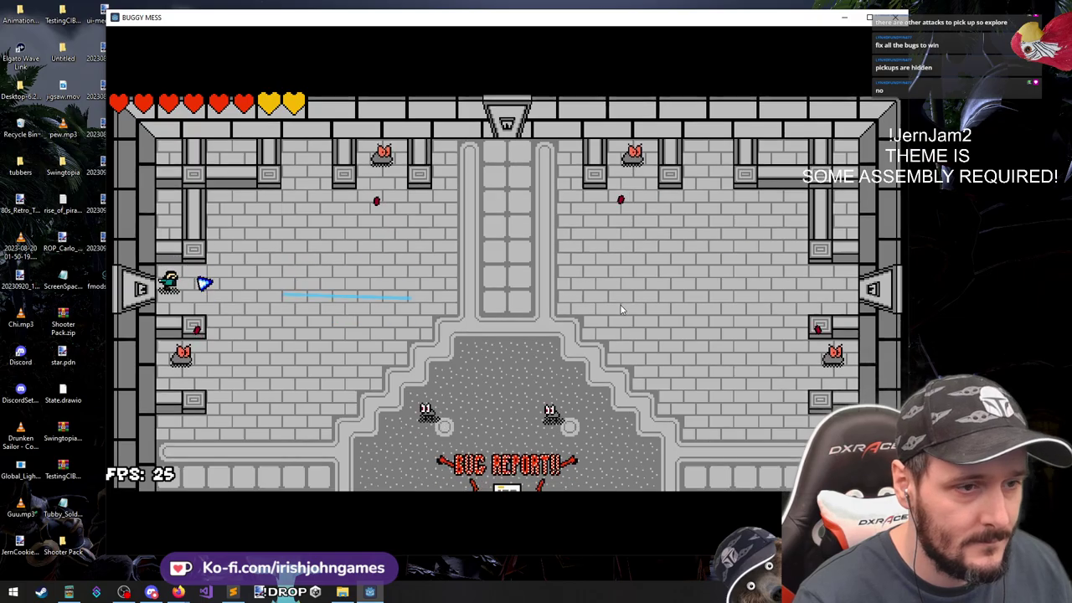
Move southeast from the new room's western entrance to the west walkway, firing at the approaching enemies
{"action": "key", "text": "s"}
{"action": "key", "text": "d"}
{"action": "key", "text": "s"}
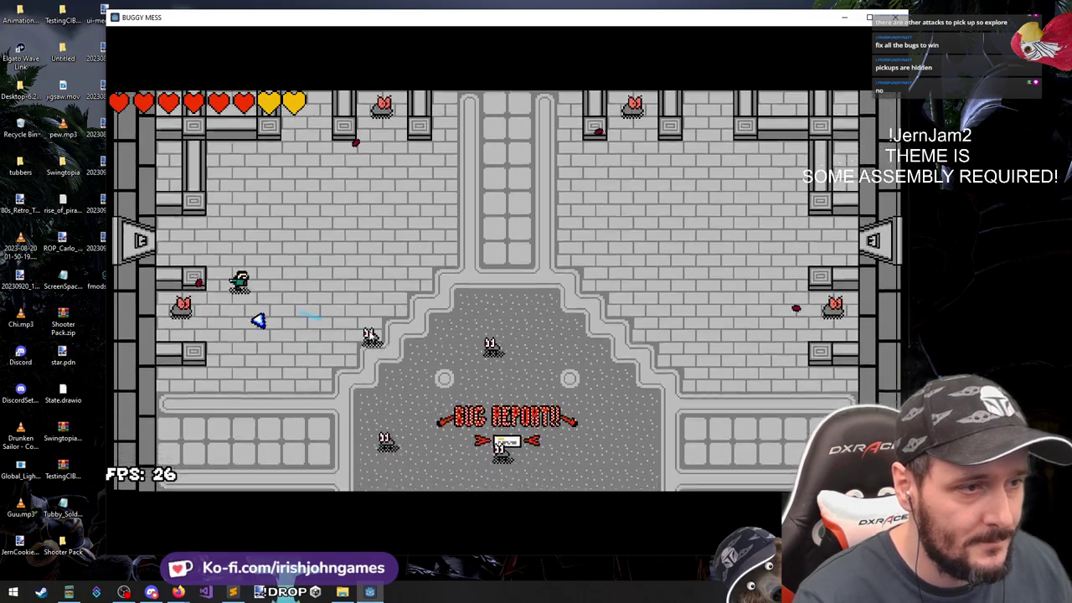
{"action": "left_click", "coordinate": [393, 303]}
{"action": "left_click", "coordinate": [375, 243]}
{"action": "key", "text": "s"}
{"action": "key", "text": "d"}
{"action": "left_click", "coordinate": [385, 243]}
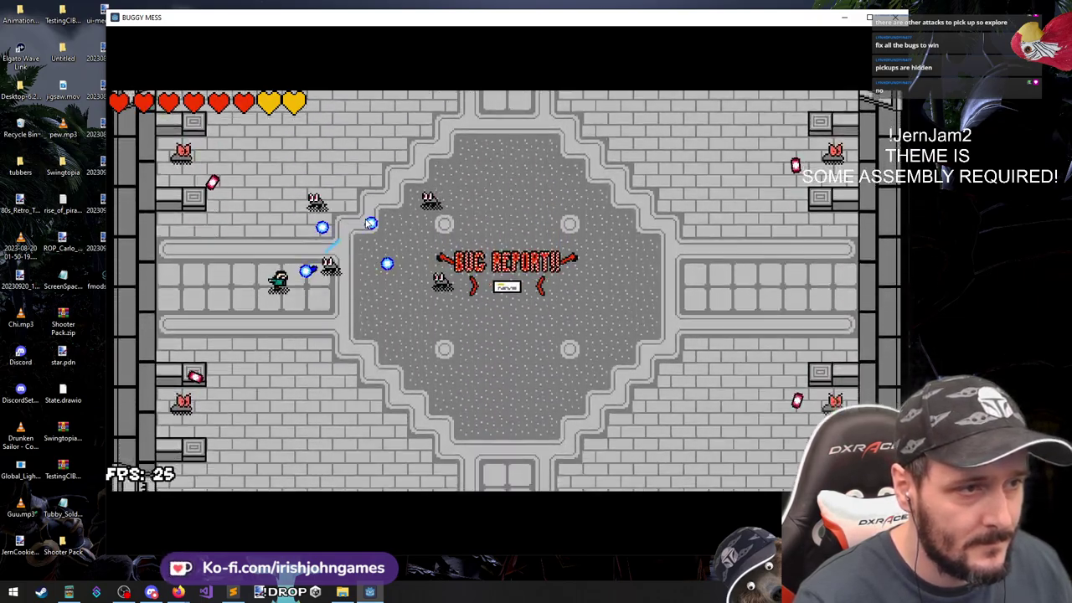
{"action": "left_click", "coordinate": [419, 285]}
Pick up the Bug Report in the central arena and report the bug "The player is unable dash"
{"action": "key", "text": "d"}
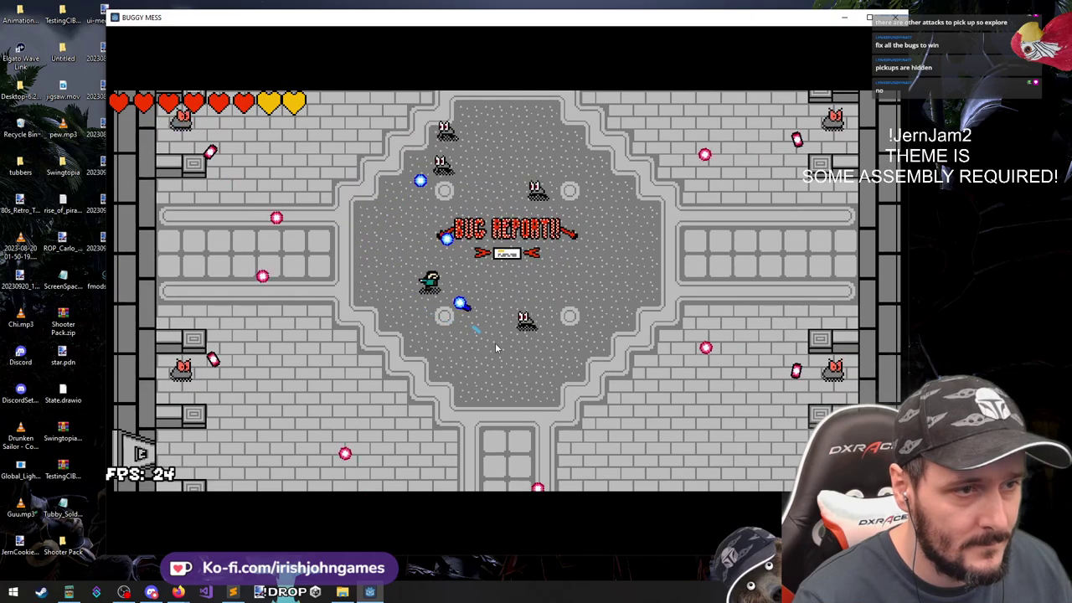
{"action": "key", "text": "d"}
{"action": "key", "text": "w"}
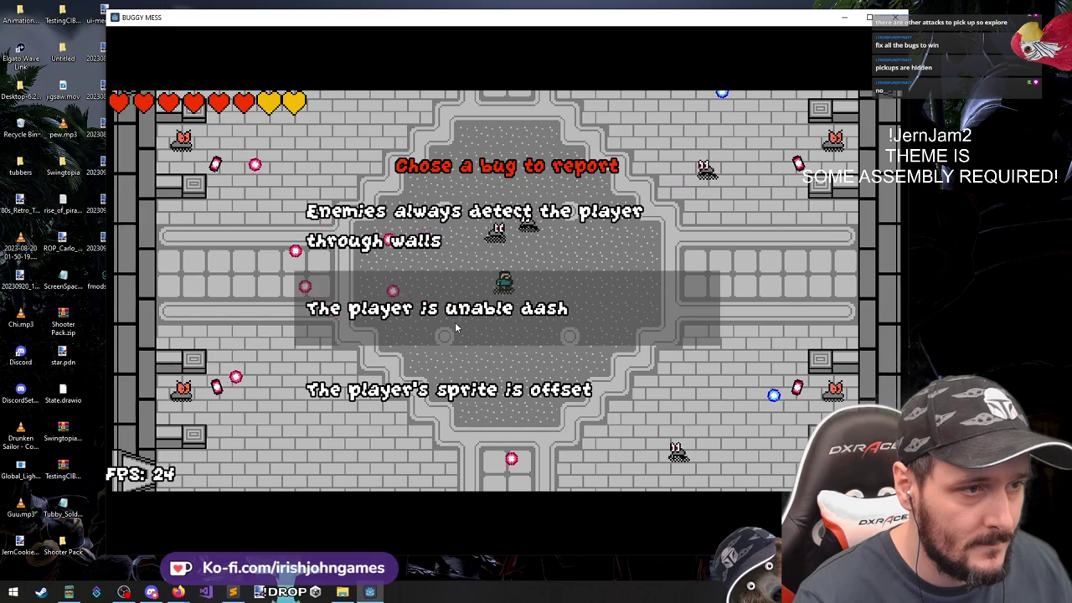
{"action": "left_click", "coordinate": [455, 322]}
{"action": "left_click", "coordinate": [454, 322]}
Dash southwest out of the central arena, then head for the south walkway while firing back at the chasing enemies
{"action": "key", "text": "a"}
{"action": "key", "text": "s"}
{"action": "key", "text": "space"}
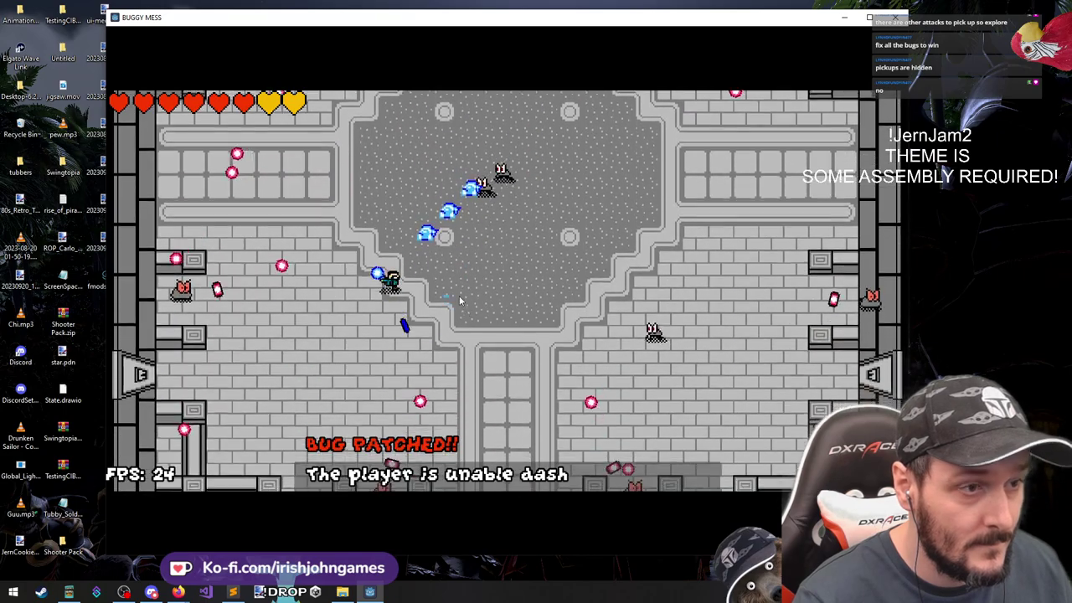
{"action": "left_click", "coordinate": [460, 299]}
{"action": "key", "text": "d"}
{"action": "key", "text": "s"}
{"action": "left_click", "coordinate": [487, 175]}
{"action": "key", "text": "a"}
{"action": "left_click", "coordinate": [470, 159]}
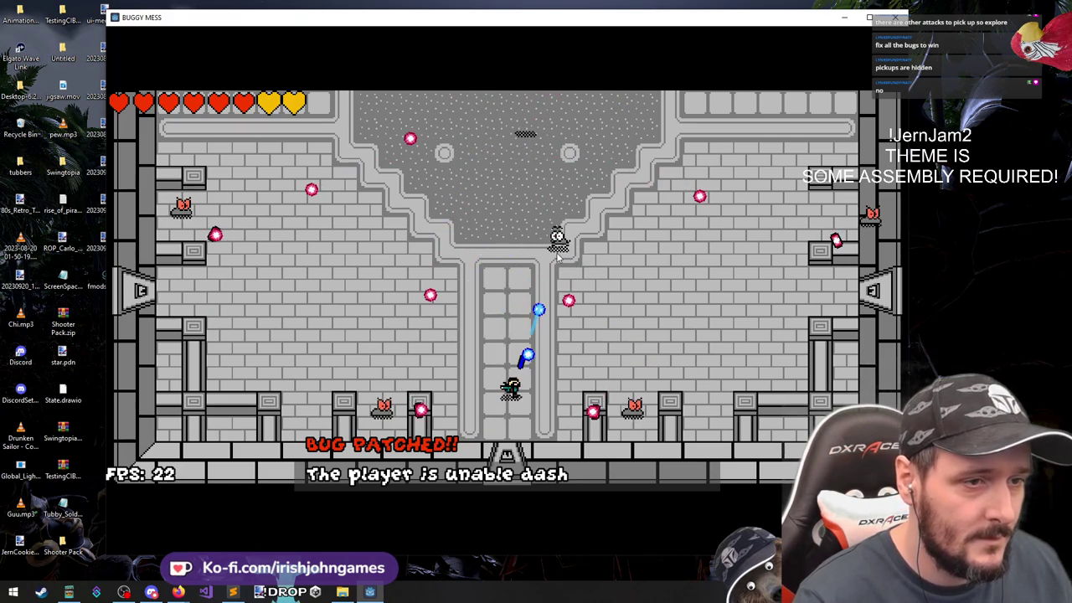
Dash northwest from the south walkway and attack the lower turret enemy on the west wall
{"action": "key", "text": "w"}
{"action": "key", "text": "a"}
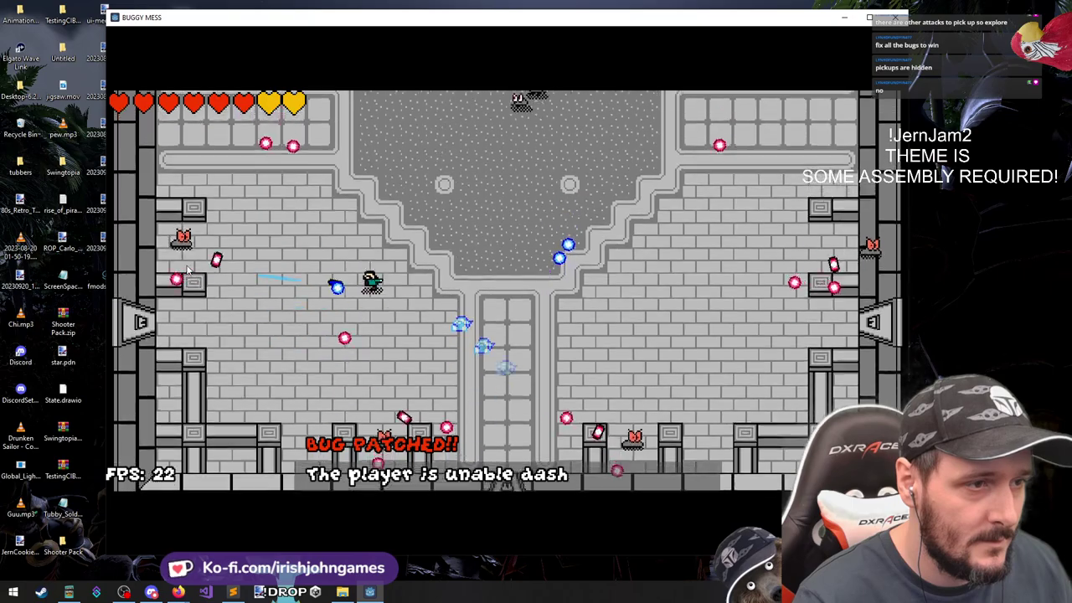
{"action": "key", "text": "w"}
{"action": "key", "text": "a"}
{"action": "key", "text": "s"}
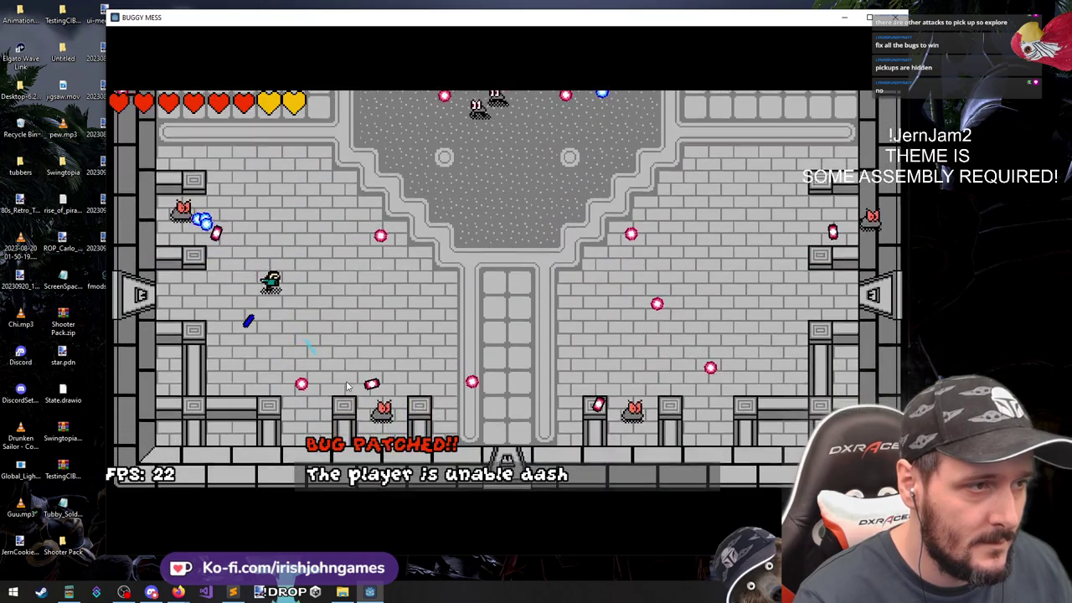
Attack the two turret enemies along the south wall, dashing from the western one to the eastern one
{"action": "key", "text": "s"}
{"action": "key", "text": "d"}
{"action": "key", "text": "space"}
{"action": "key", "text": "d"}
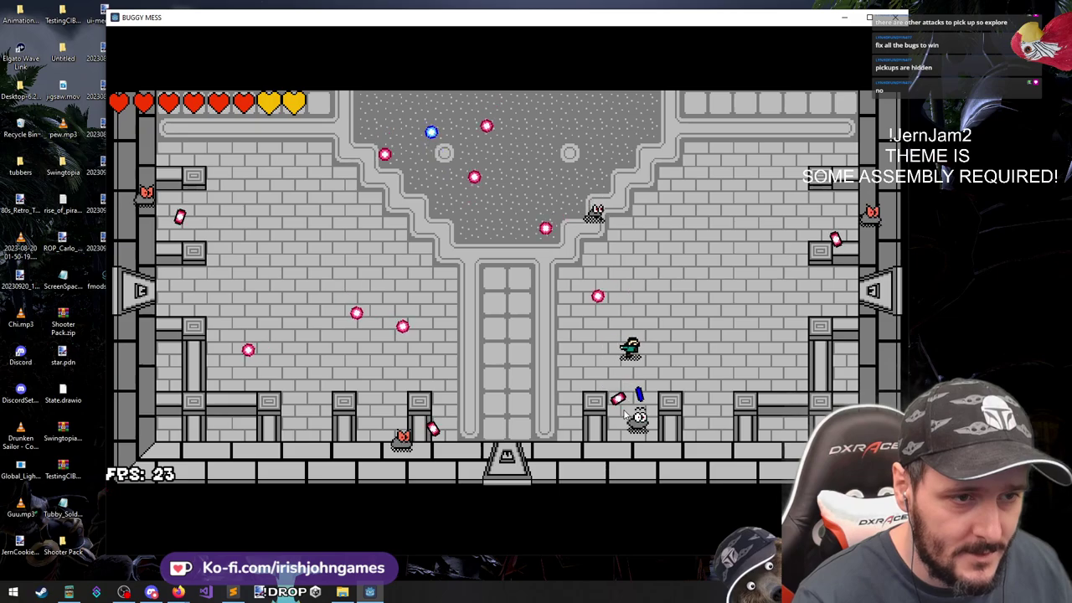
Dash north along the arena's east side, firing at the remaining chaser and toward the upper turret on the east wall
{"action": "key", "text": "d"}
{"action": "key", "text": "w"}
{"action": "left_click", "coordinate": [592, 249]}
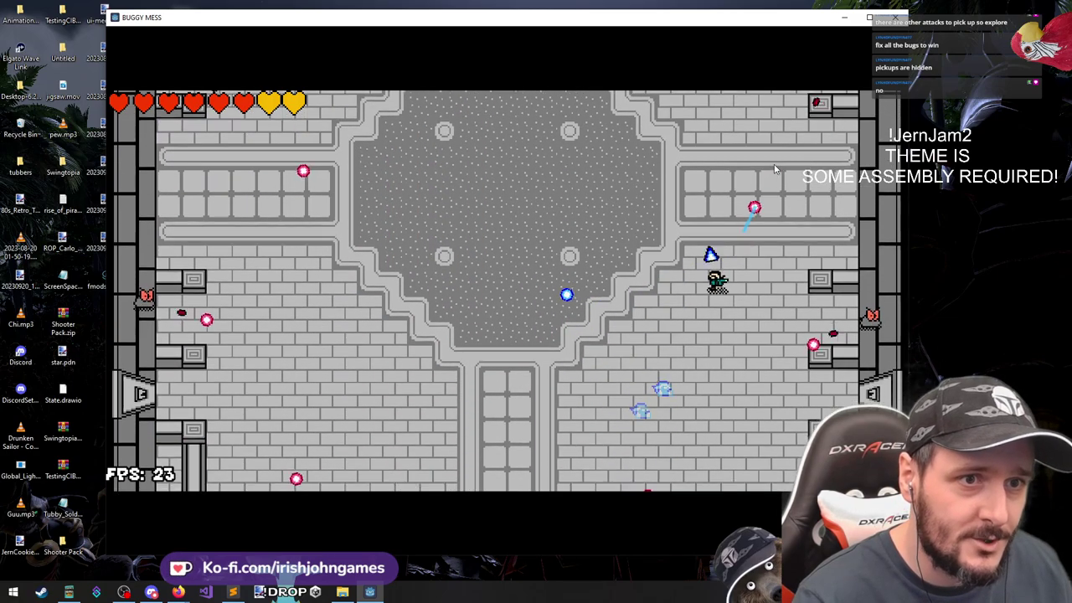
{"action": "key", "text": "a"}
{"action": "left_click", "coordinate": [780, 184]}
{"action": "left_click", "coordinate": [804, 163]}
{"action": "left_click", "coordinate": [798, 166]}
{"action": "left_click", "coordinate": [829, 191]}
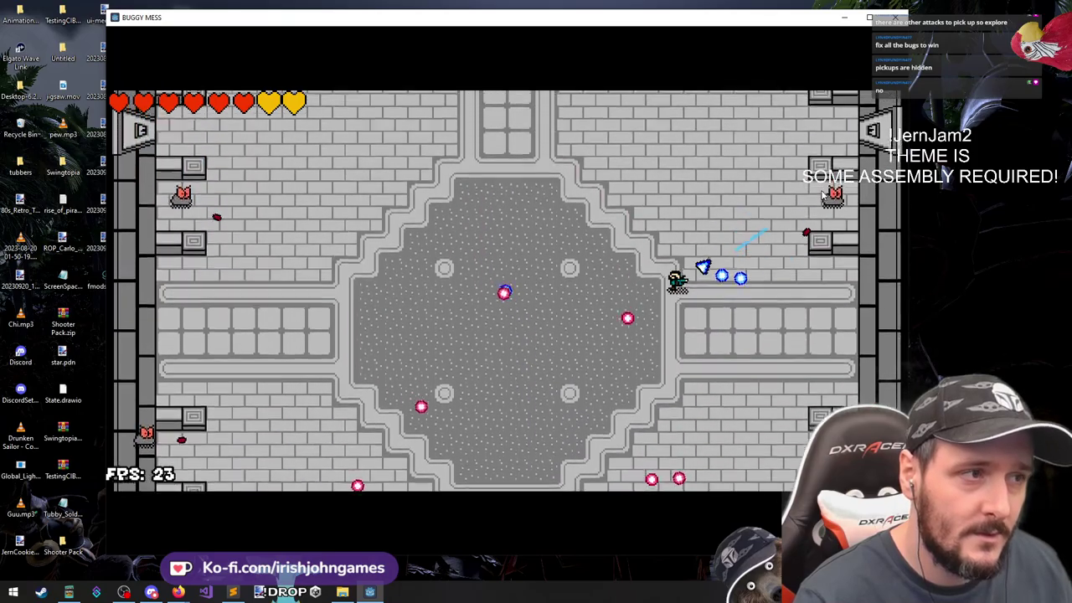
Fire repeatedly at the upper turret enemy on the east wall while dodging its shots, then dash west
{"action": "key", "text": "w"}
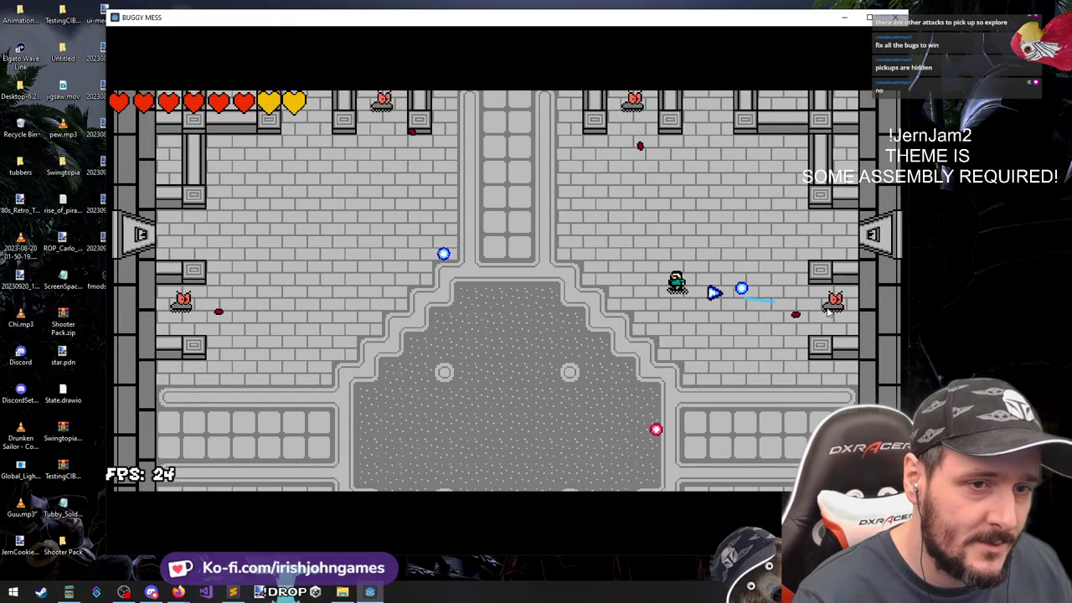
{"action": "key", "text": "s"}
{"action": "key", "text": "d"}
{"action": "left_click", "coordinate": [828, 299]}
{"action": "left_click", "coordinate": [823, 269]}
{"action": "left_click", "coordinate": [825, 247]}
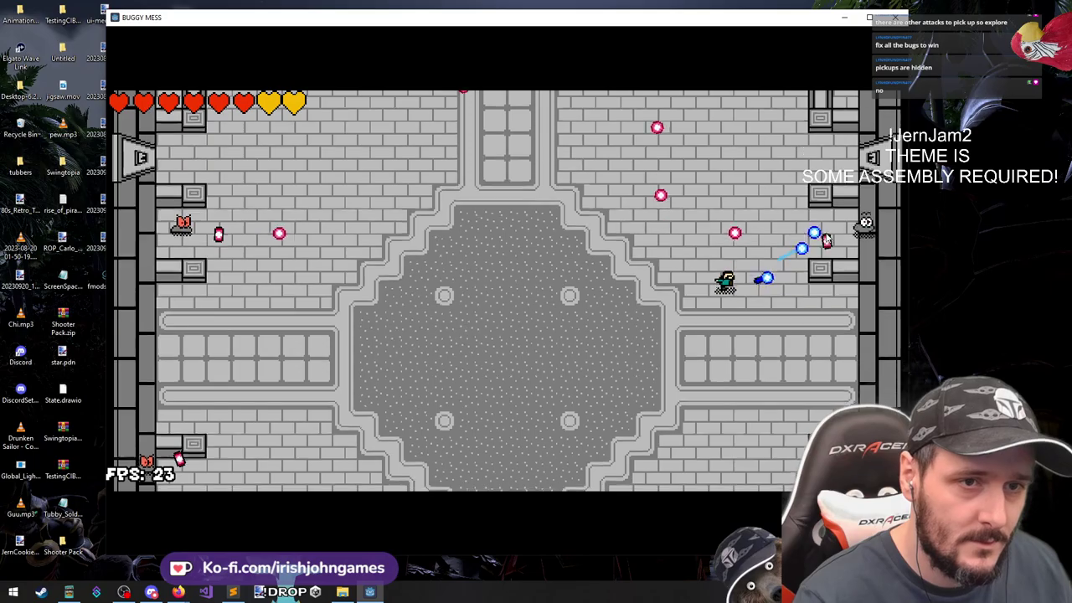
{"action": "key", "text": "w"}
{"action": "left_click", "coordinate": [828, 239]}
{"action": "key", "text": "a"}
{"action": "left_click", "coordinate": [709, 257]}
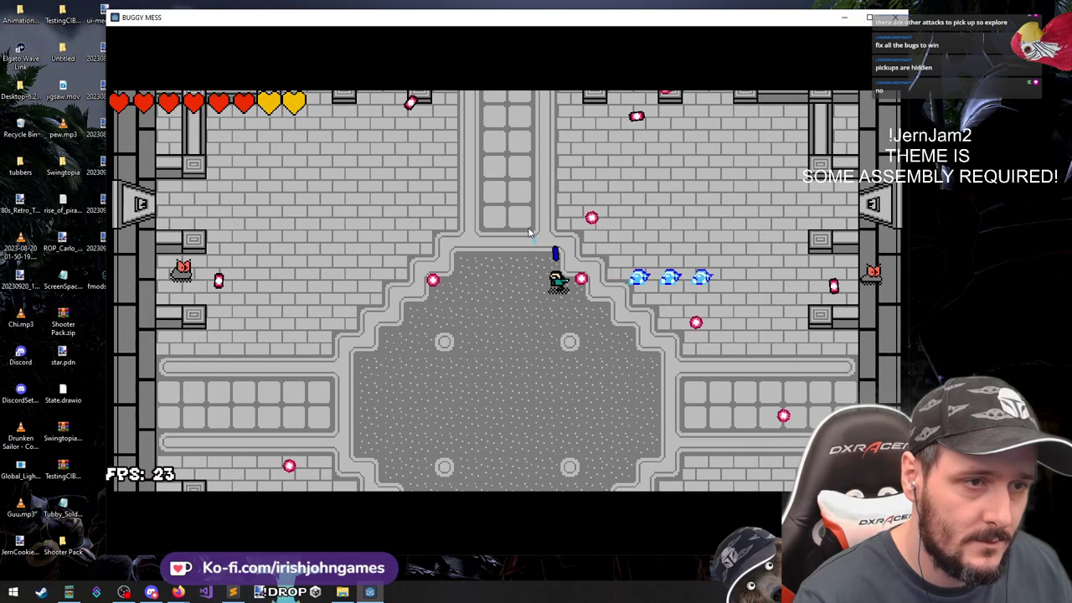
Move to the room's northern side and attack the turret enemies set into the north wall
{"action": "key", "text": "a"}
{"action": "key", "text": "w"}
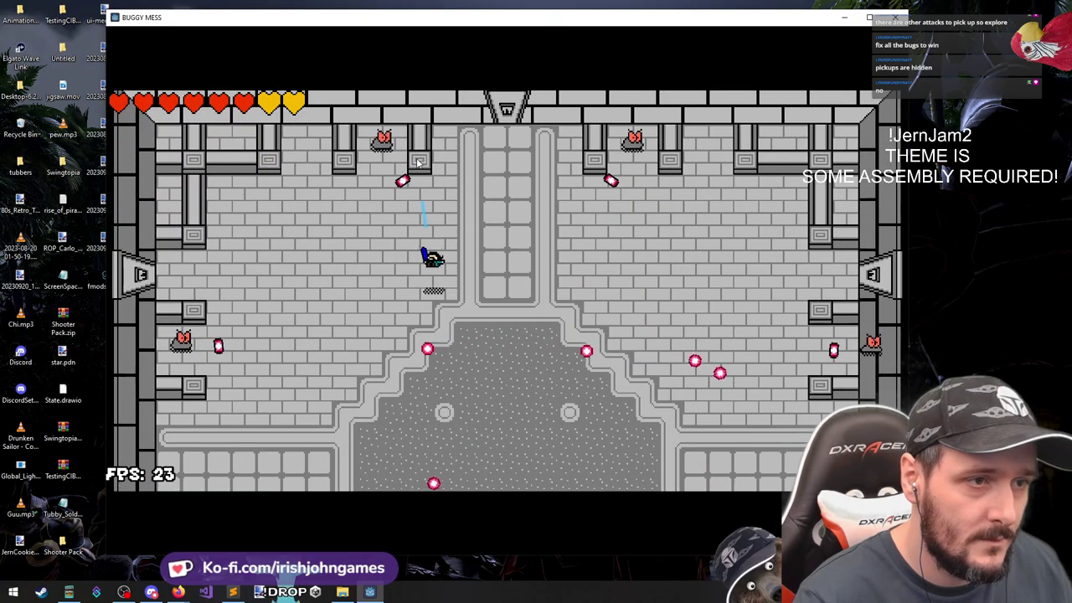
{"action": "key", "text": "w"}
{"action": "key", "text": "a"}
{"action": "left_click", "coordinate": [415, 160]}
{"action": "left_click", "coordinate": [410, 153]}
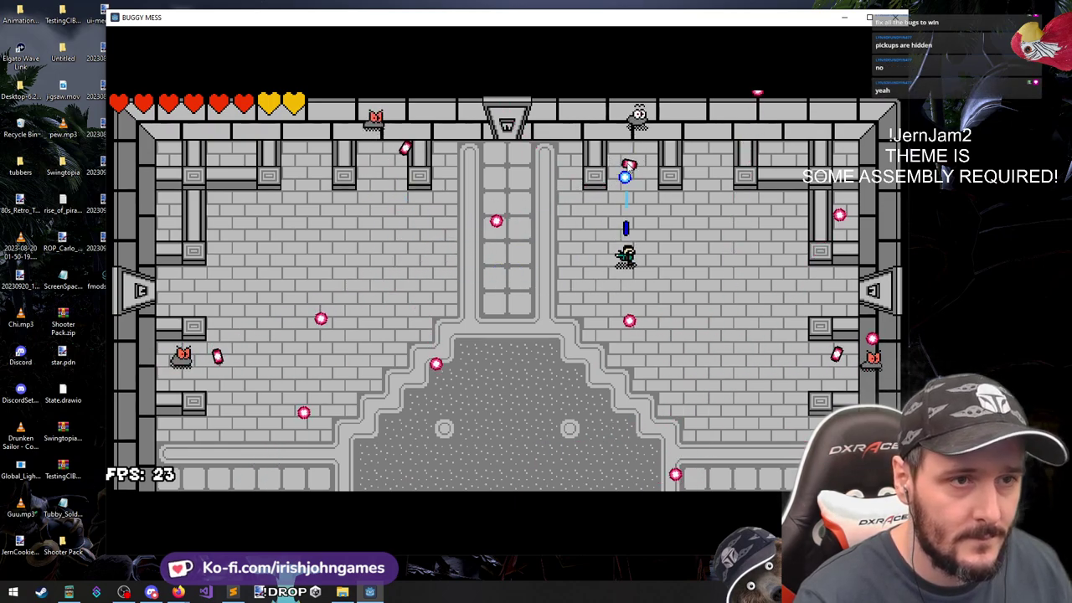
Dash southwest across the central arena and fire at the upper turret enemy on the west wall
{"action": "key", "text": "s"}
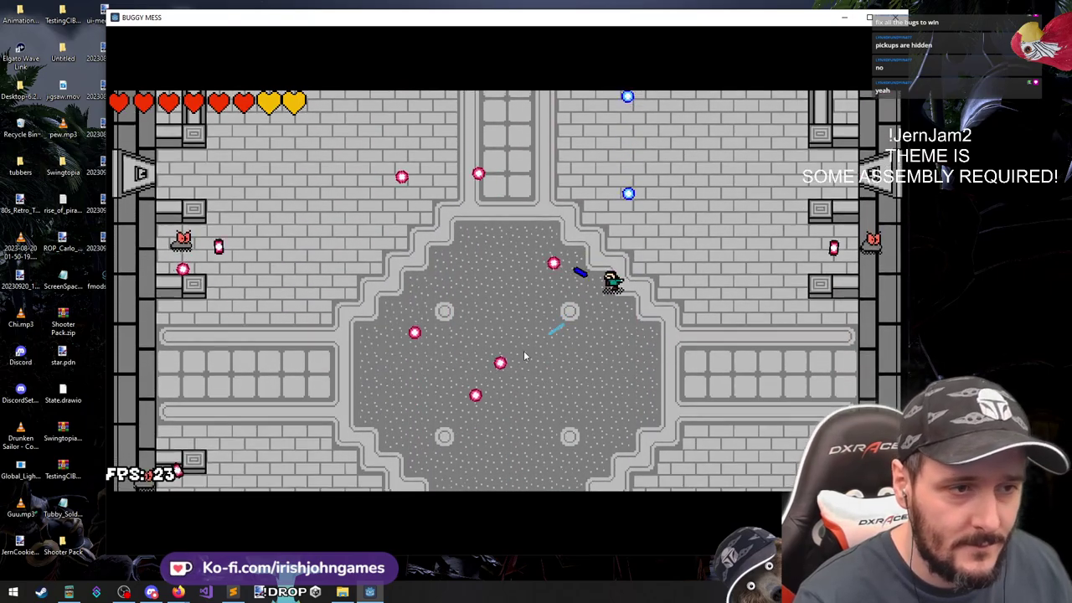
{"action": "key", "text": "s"}
{"action": "key", "text": "a"}
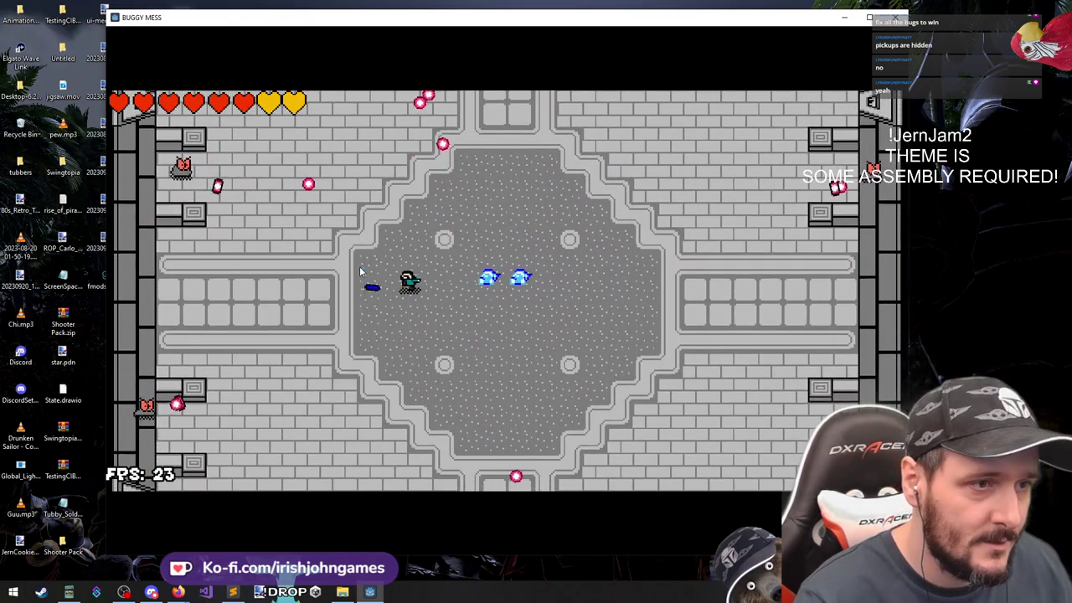
{"action": "key", "text": "w"}
{"action": "key", "text": "a"}
{"action": "left_click", "coordinate": [253, 243]}
{"action": "key", "text": "s"}
{"action": "key", "text": "d"}
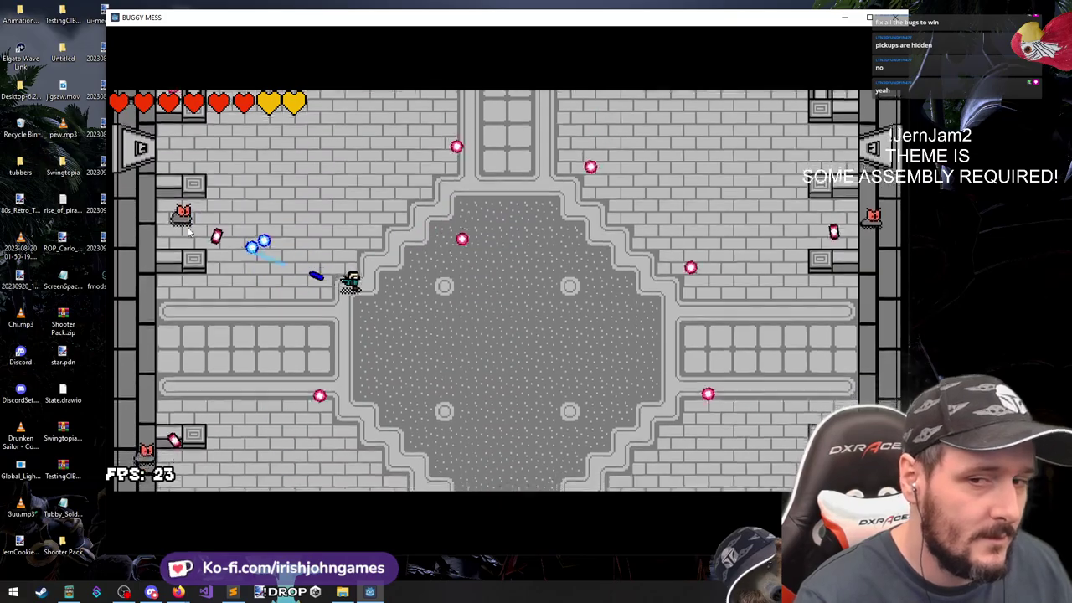
{"action": "key", "text": "s"}
{"action": "key", "text": "d"}
{"action": "left_click", "coordinate": [190, 233]}
Run south along the central arena's western edge while firing at the turret enemies on the west wall
{"action": "key", "text": "a"}
{"action": "key", "text": "s"}
{"action": "left_click", "coordinate": [222, 271]}
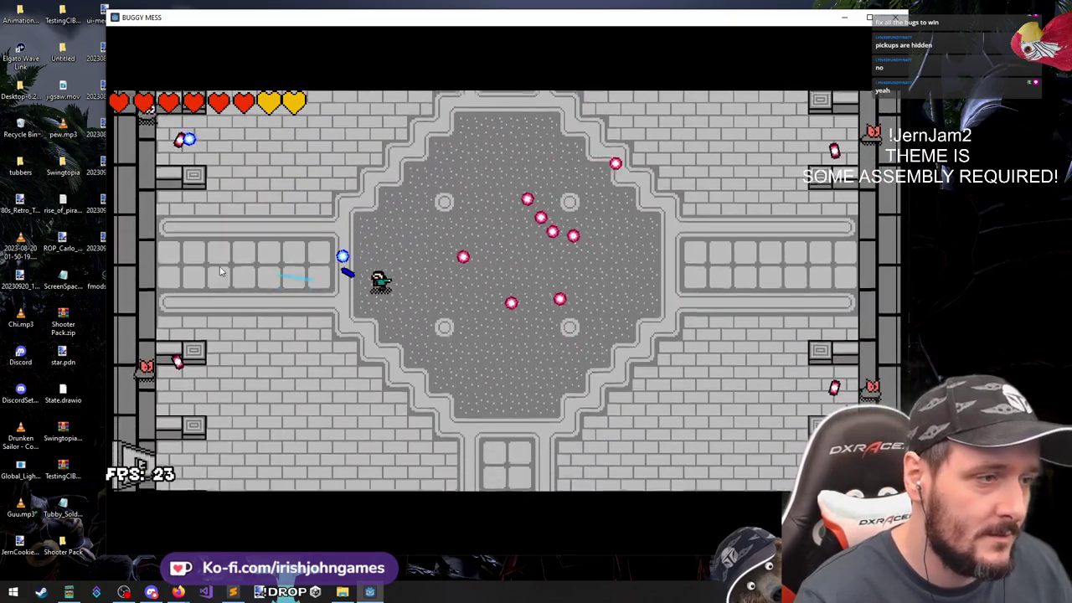
{"action": "key", "text": "s"}
{"action": "left_click", "coordinate": [158, 331]}
{"action": "left_click", "coordinate": [146, 286]}
Fire at the lower west-wall turret from the room's southwestern floor while sidestepping incoming shots
{"action": "key", "text": "d"}
{"action": "left_click", "coordinate": [149, 255]}
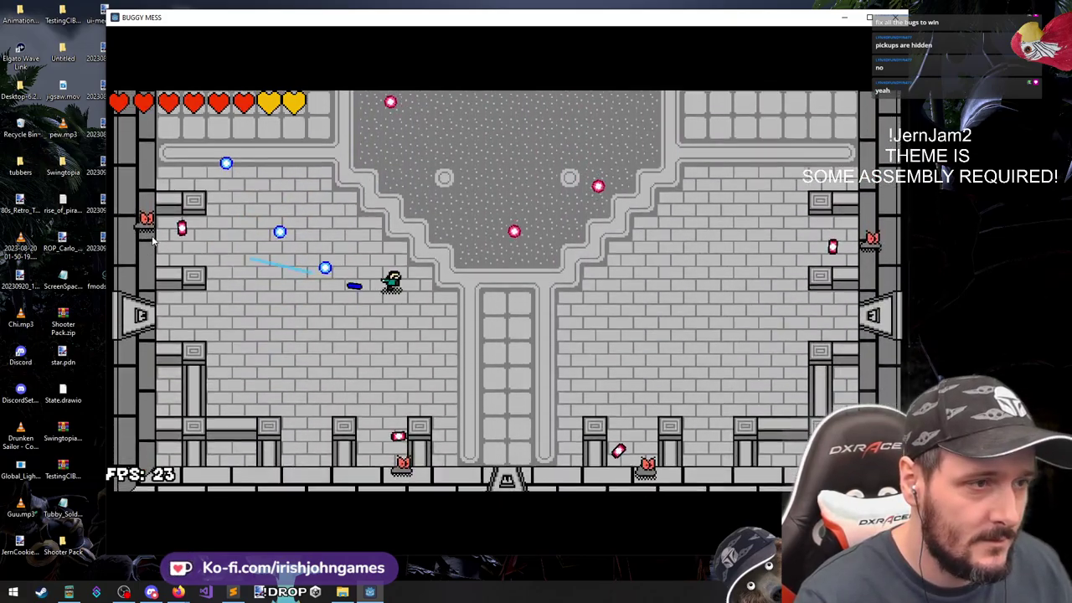
{"action": "key", "text": "s"}
{"action": "key", "text": "d"}
{"action": "left_click", "coordinate": [153, 242]}
{"action": "key", "text": "a"}
Attack the western turret in the south wall while moving east to the closed south door
{"action": "left_click", "coordinate": [413, 439]}
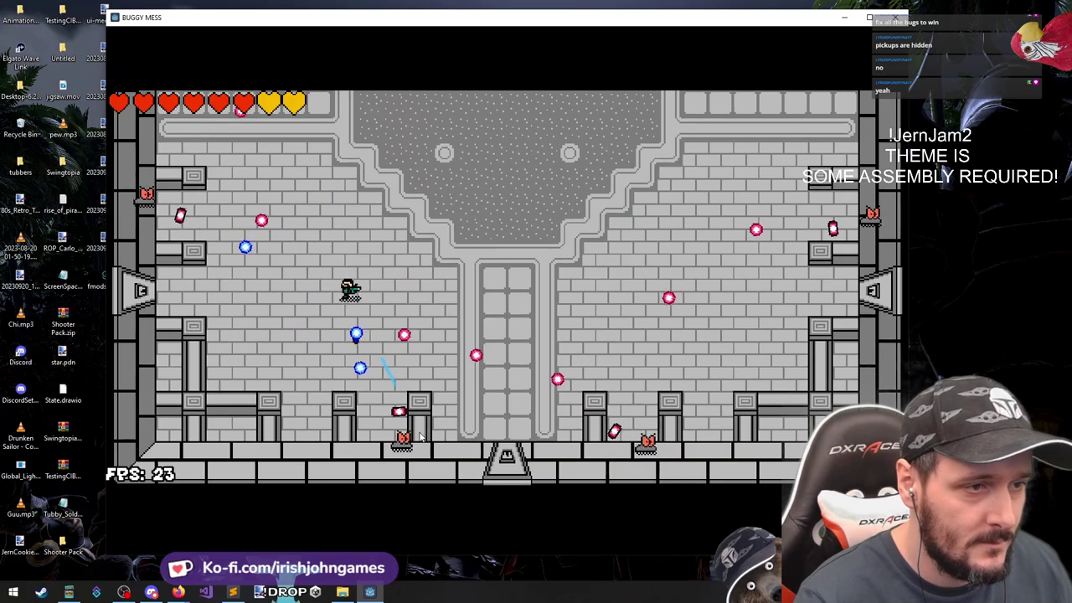
{"action": "key", "text": "s"}
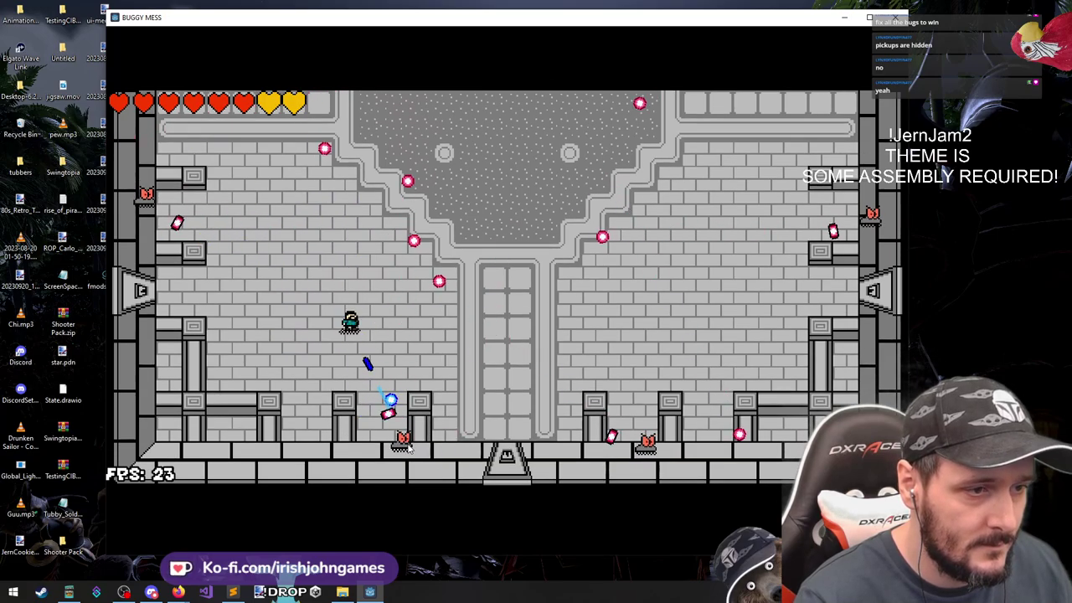
{"action": "key", "text": "d"}
{"action": "left_click", "coordinate": [402, 450]}
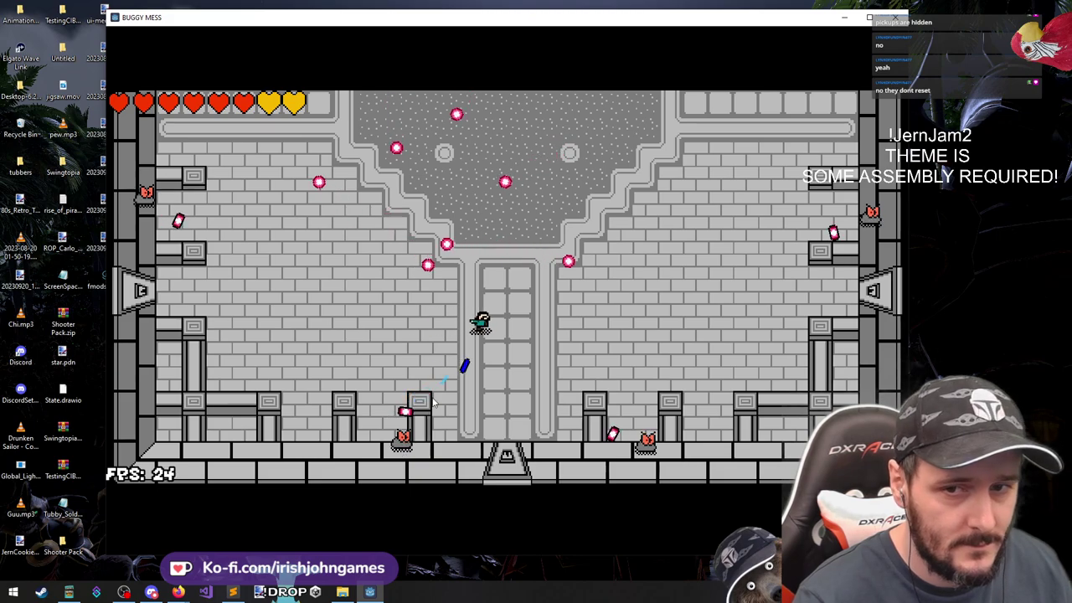
{"action": "key", "text": "d"}
{"action": "key", "text": "s"}
{"action": "key", "text": "a"}
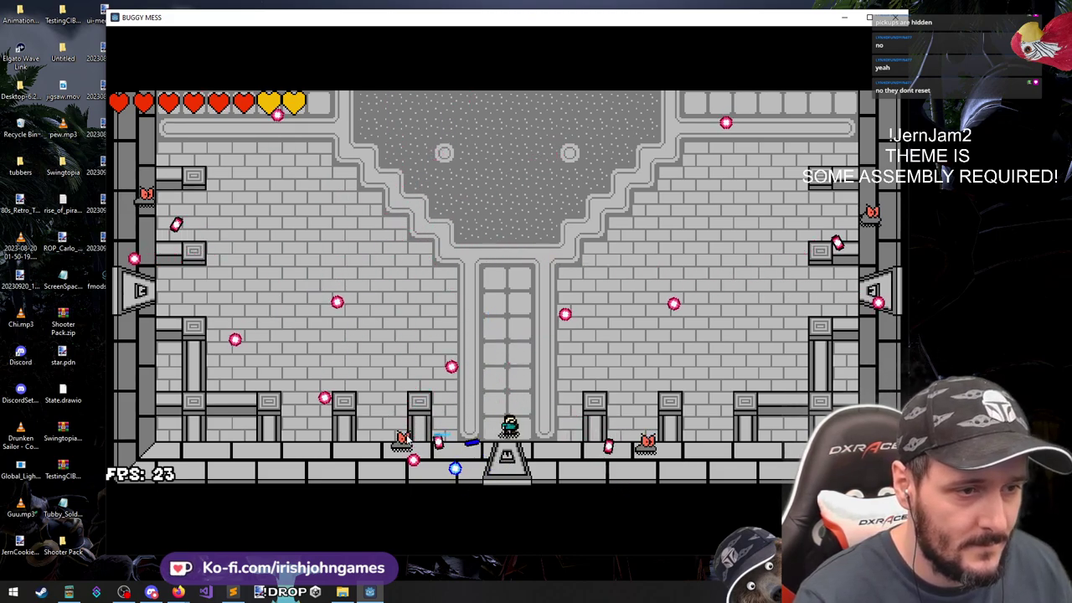
Back north up the walkway, cross to its east side and fire at the eastern turret in the south wall
{"action": "key", "text": "w"}
{"action": "left_click", "coordinate": [921, 143]}
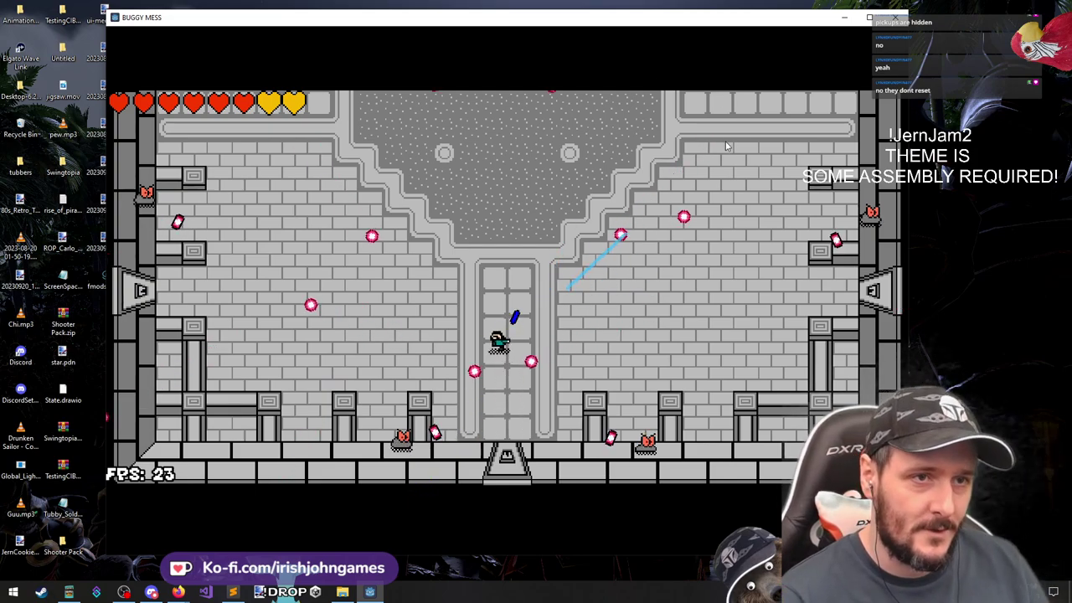
{"action": "key", "text": "w"}
{"action": "left_click", "coordinate": [602, 472]}
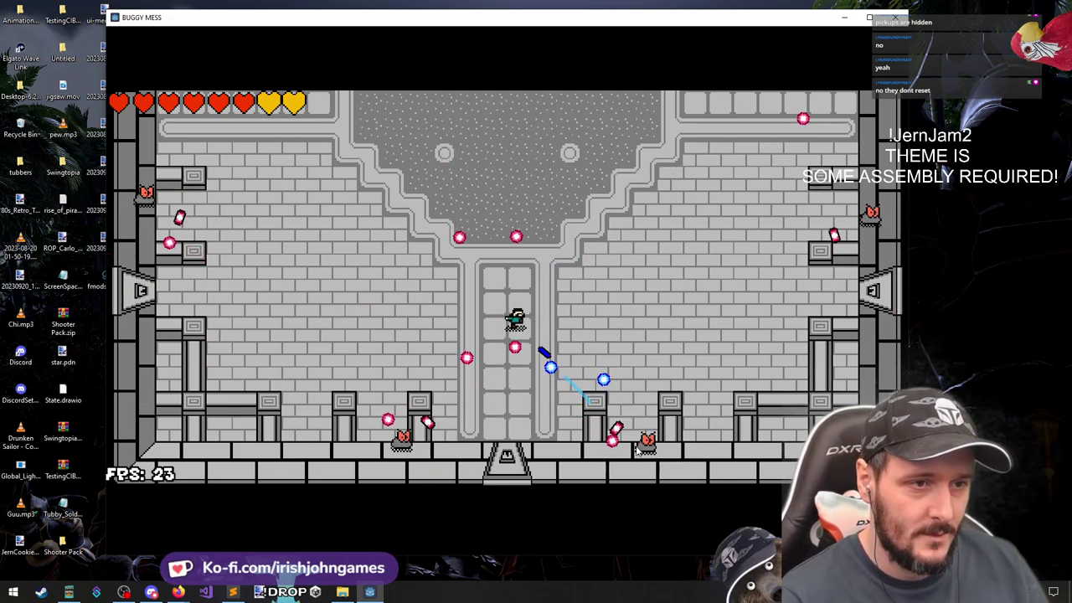
{"action": "key", "text": "d"}
{"action": "key", "text": "a"}
{"action": "key", "text": "w"}
{"action": "left_click", "coordinate": [629, 449]}
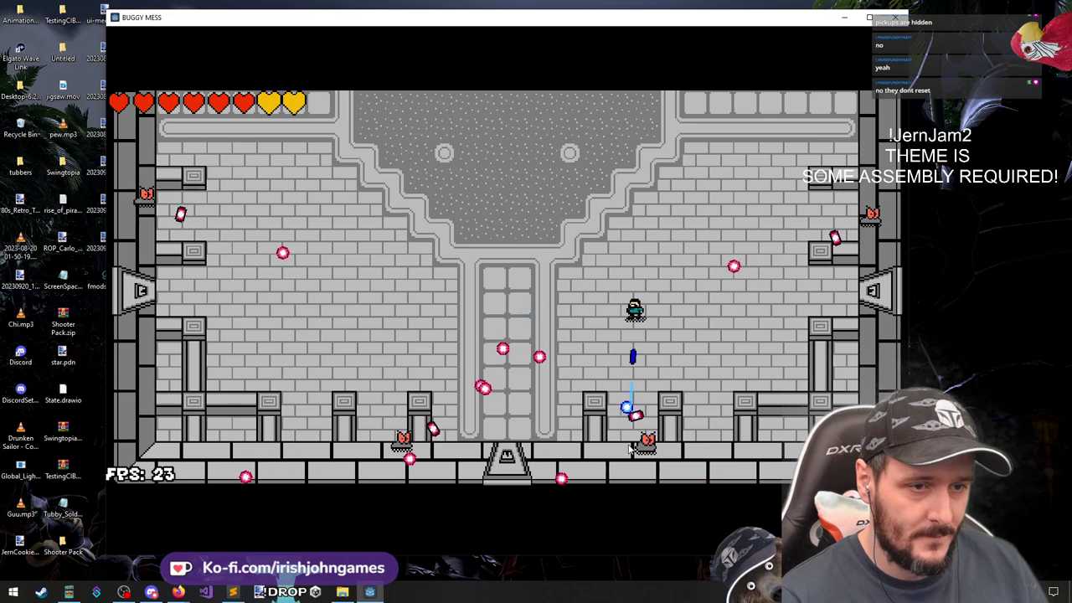
{"action": "left_click", "coordinate": [644, 453]}
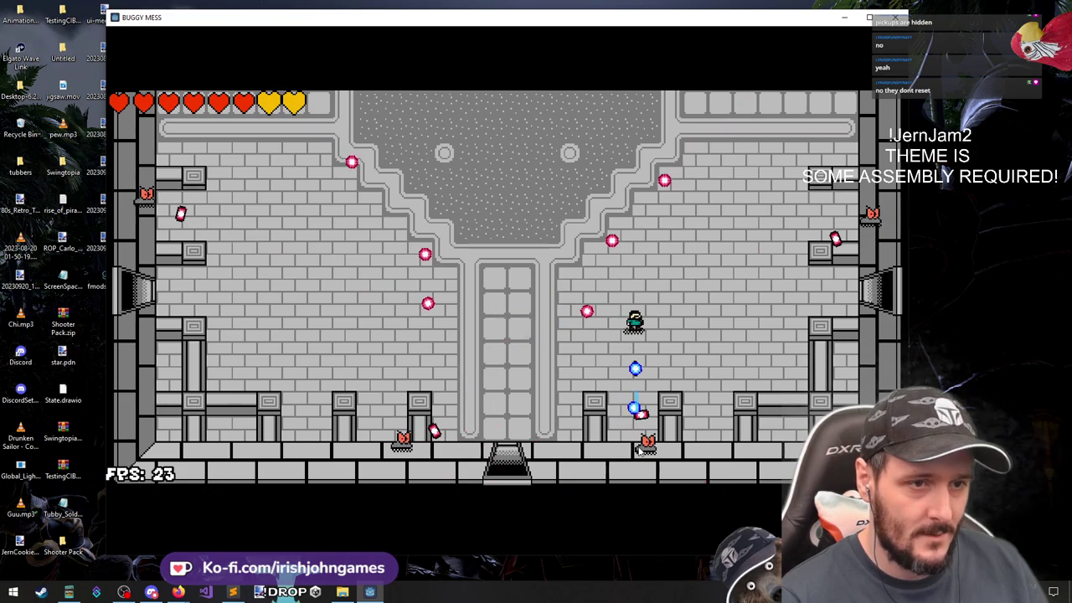
Dash northeast and fire repeatedly at the lower turret enemy on the east wall
{"action": "key", "text": "w"}
{"action": "key", "text": "d"}
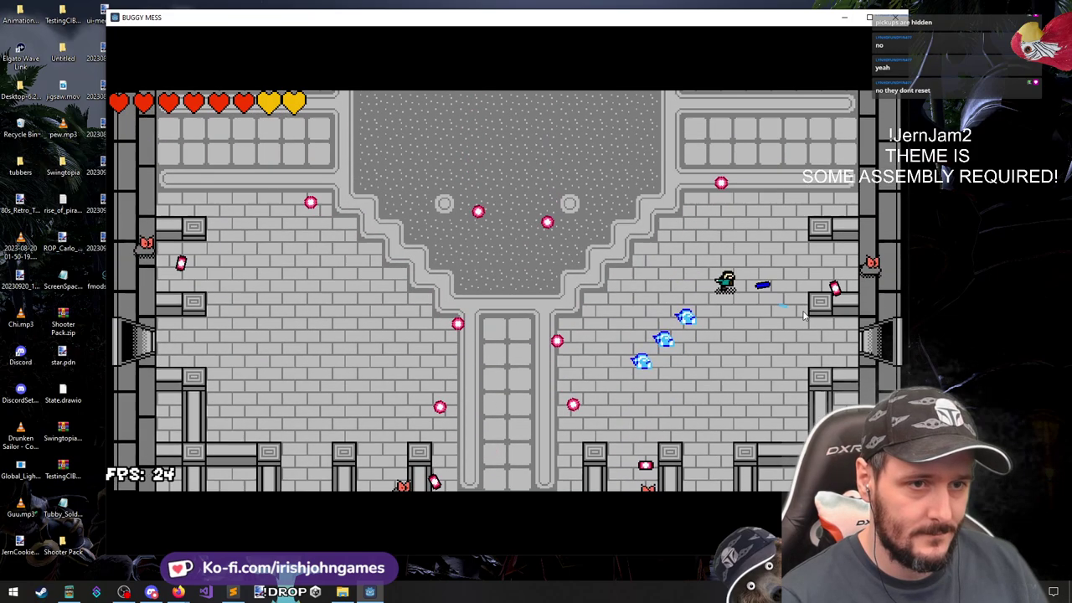
{"action": "left_click", "coordinate": [858, 291]}
{"action": "key", "text": "w"}
{"action": "key", "text": "d"}
{"action": "left_click", "coordinate": [866, 303]}
{"action": "key", "text": "s"}
{"action": "left_click", "coordinate": [871, 293]}
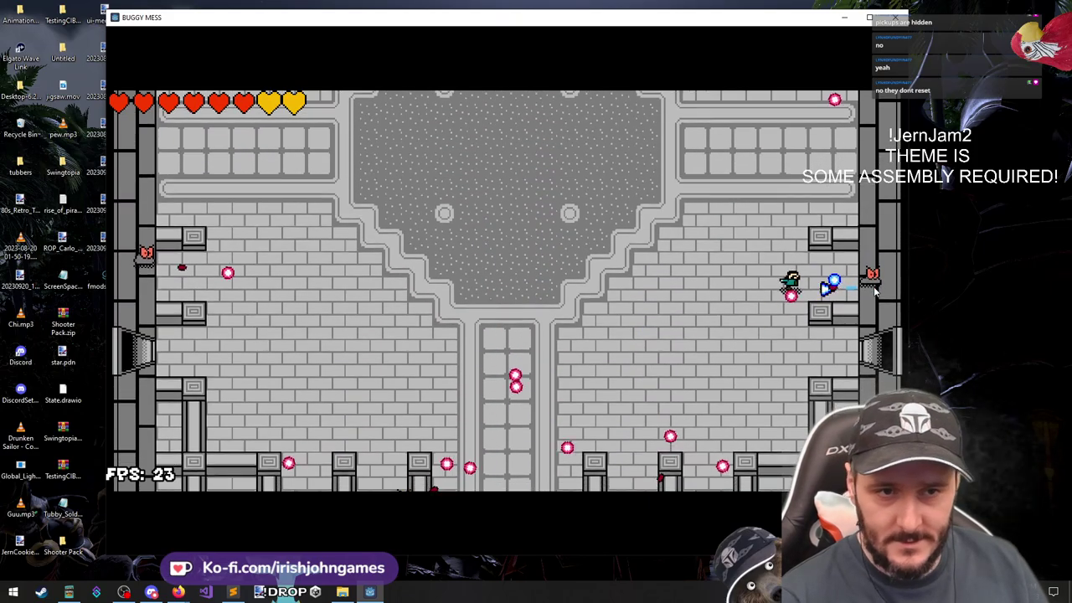
{"action": "left_click", "coordinate": [873, 295]}
Dash northwest away from the lower east turret and move up the arena's east side, firing toward the upper turret
{"action": "key", "text": "a"}
{"action": "key", "text": "w"}
{"action": "left_click", "coordinate": [877, 309]}
{"action": "key", "text": "space"}
{"action": "left_click", "coordinate": [786, 227]}
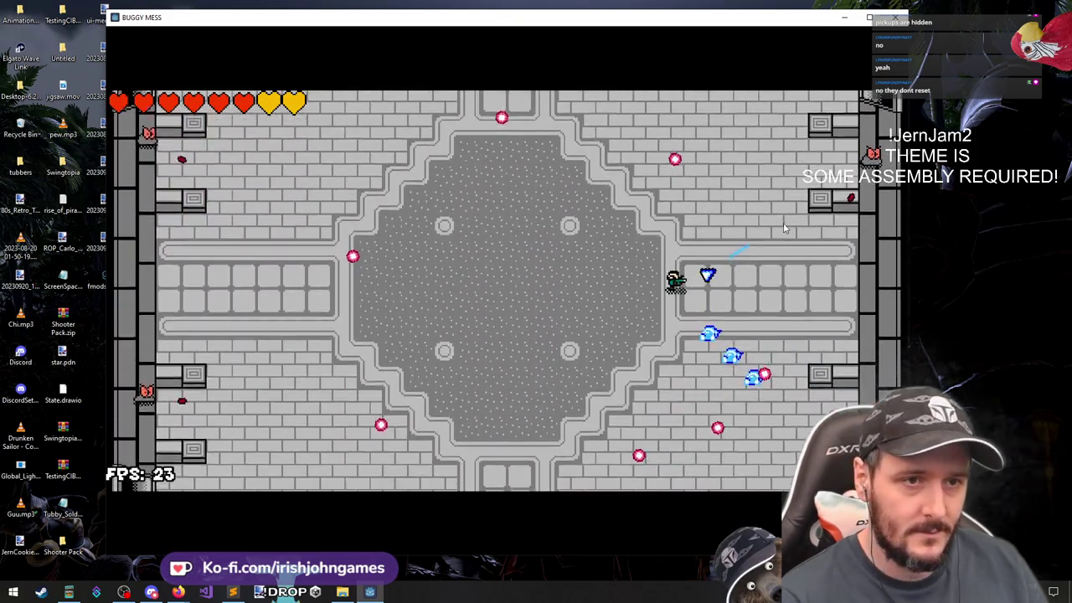
{"action": "key", "text": "d"}
{"action": "left_click", "coordinate": [770, 222]}
{"action": "left_click", "coordinate": [847, 268]}
{"action": "key", "text": "w"}
Fire repeatedly at the upper turret enemy on the east wall while dodging its shots
{"action": "left_click", "coordinate": [884, 291]}
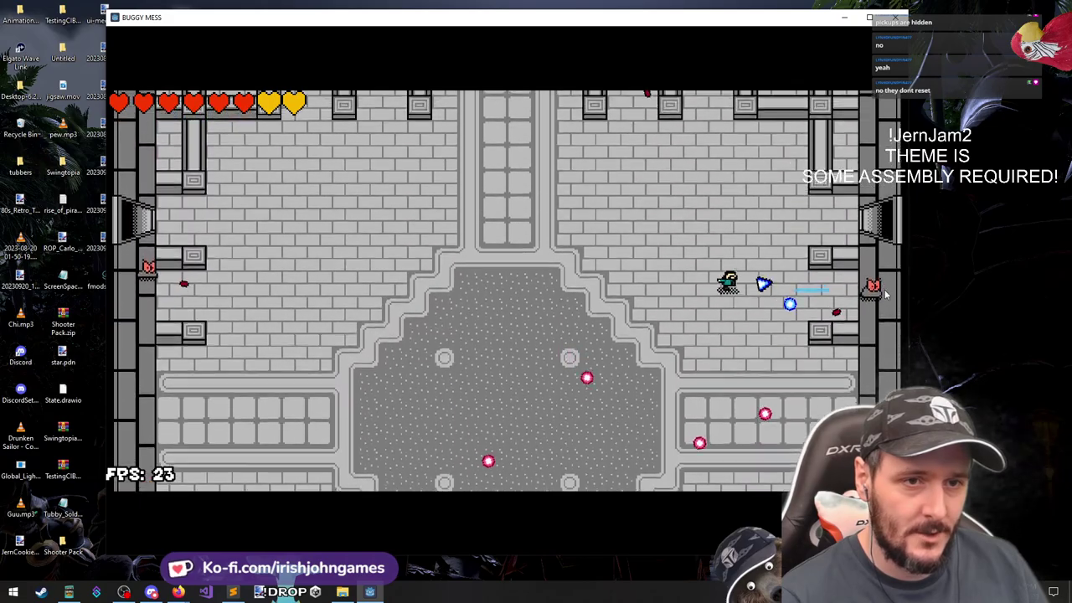
{"action": "key", "text": "d"}
{"action": "left_click", "coordinate": [880, 317]}
{"action": "key", "text": "s"}
{"action": "left_click", "coordinate": [876, 326]}
{"action": "key", "text": "w"}
{"action": "key", "text": "a"}
{"action": "left_click", "coordinate": [876, 325]}
Fire at the eastern turret in the north wall, then dash southwest toward the northern walkway
{"action": "left_click", "coordinate": [622, 187]}
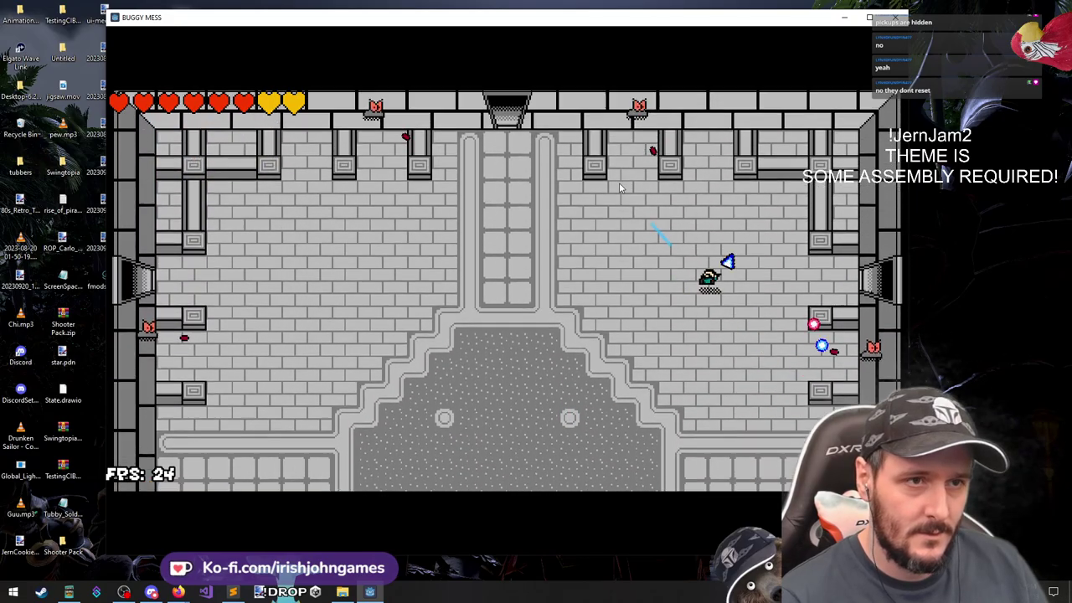
{"action": "key", "text": "space"}
{"action": "left_click", "coordinate": [648, 148]}
{"action": "key", "text": "s"}
{"action": "key", "text": "a"}
{"action": "key", "text": "shift"}
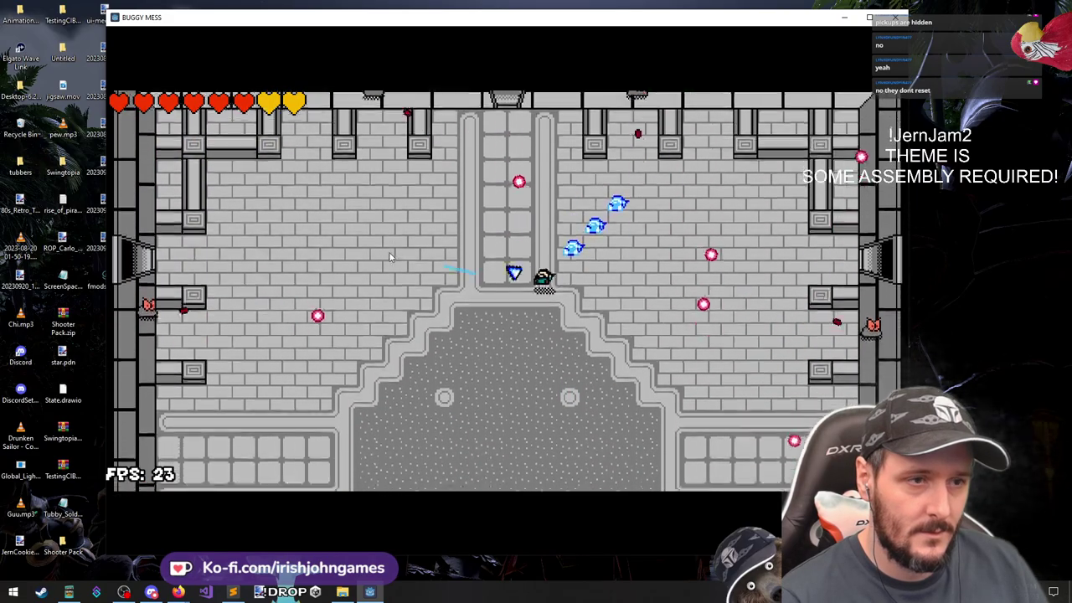
Move southwest across the central arena, dashing to avoid the turrets' shots
{"action": "key", "text": "space"}
{"action": "key", "text": "s"}
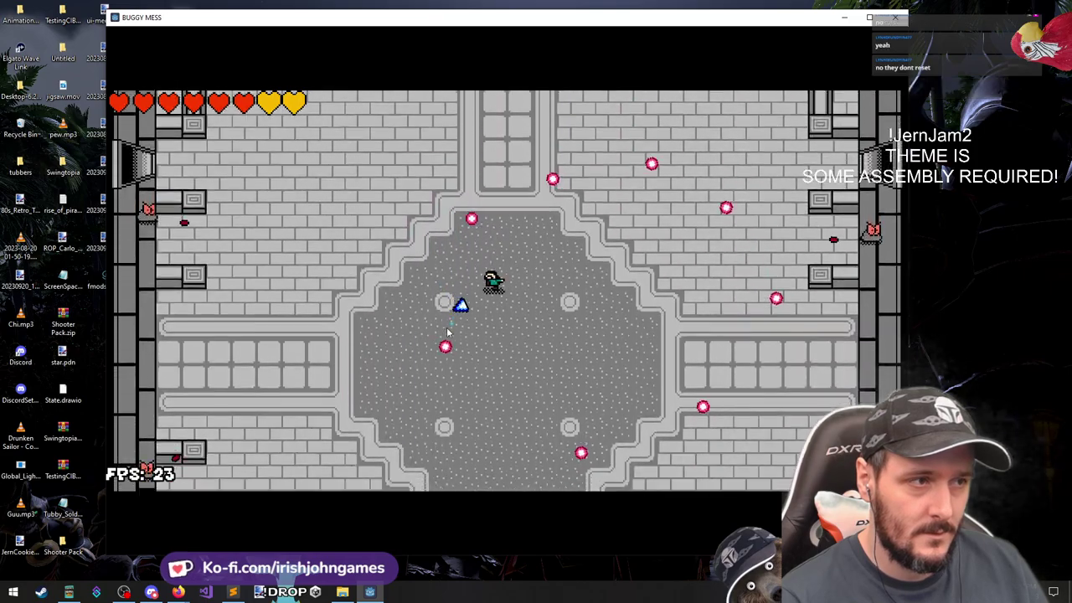
{"action": "key", "text": "a"}
{"action": "key", "text": "shift"}
{"action": "key", "text": "s"}
{"action": "key", "text": "d"}
{"action": "key", "text": "space"}
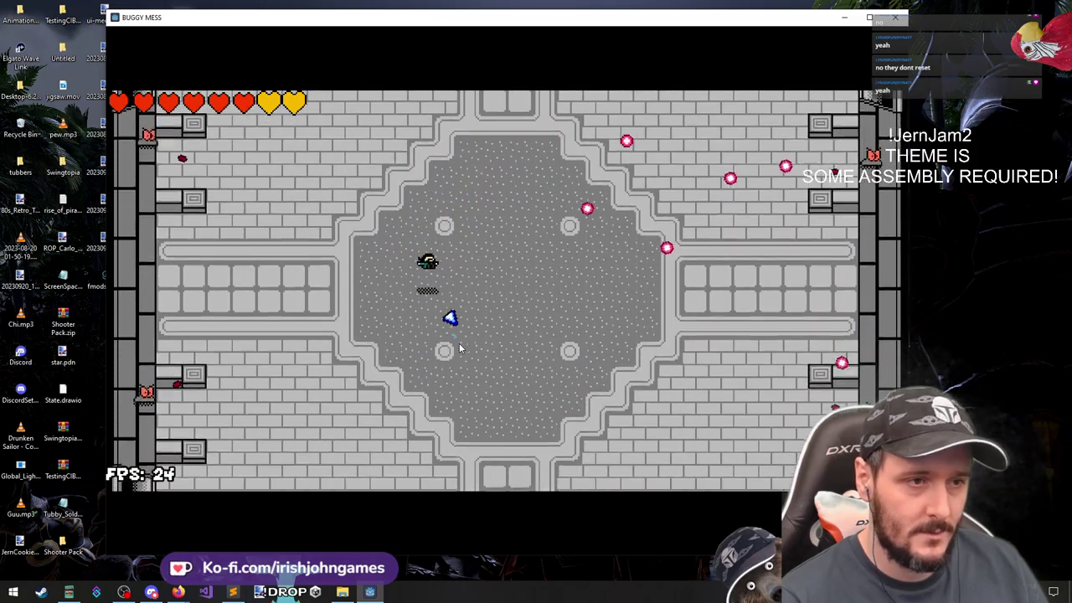
Head down the southern walkway and leave the room through the open south door
{"action": "key", "text": "shift"}
{"action": "key", "text": "s"}
{"action": "key", "text": "d"}
{"action": "left_click", "coordinate": [618, 424]}
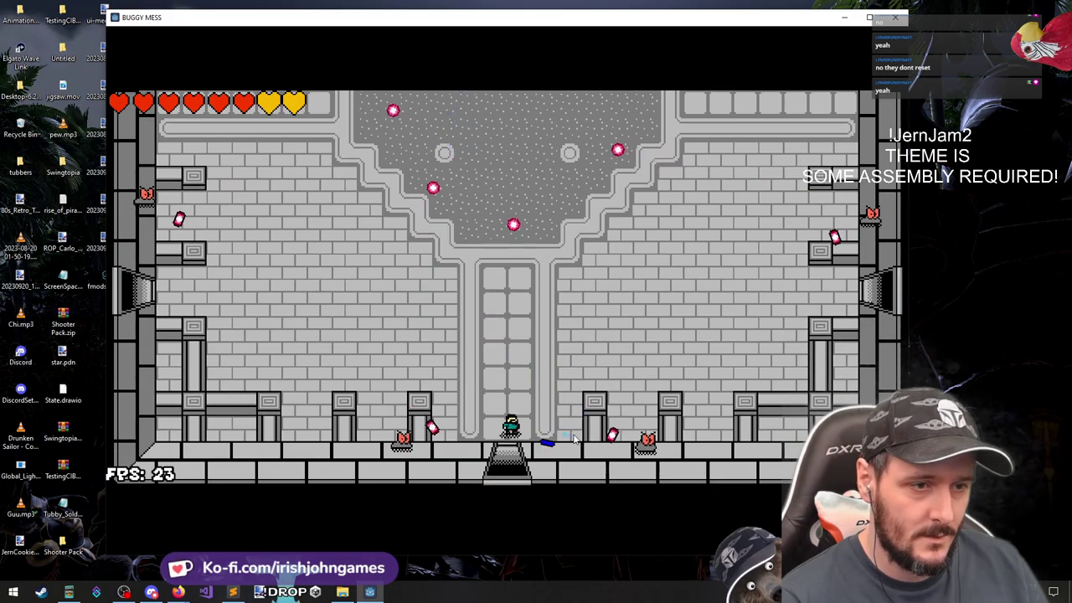
{"action": "key", "text": "s"}
{"action": "key", "text": "space"}
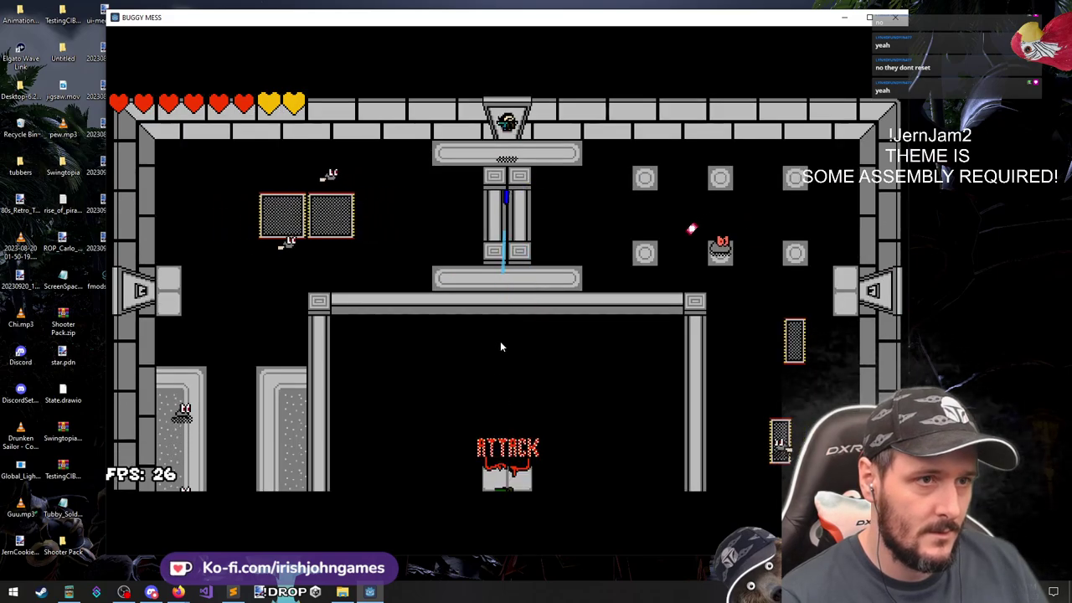
Step onto the new room's northern ledge, firing south and then toward the flying enemies in the northwest
{"action": "left_click", "coordinate": [500, 341]}
{"action": "key", "text": "d"}
{"action": "left_click", "coordinate": [500, 341]}
{"action": "left_click", "coordinate": [500, 341]}
{"action": "key", "text": "a"}
{"action": "left_click", "coordinate": [184, 178]}
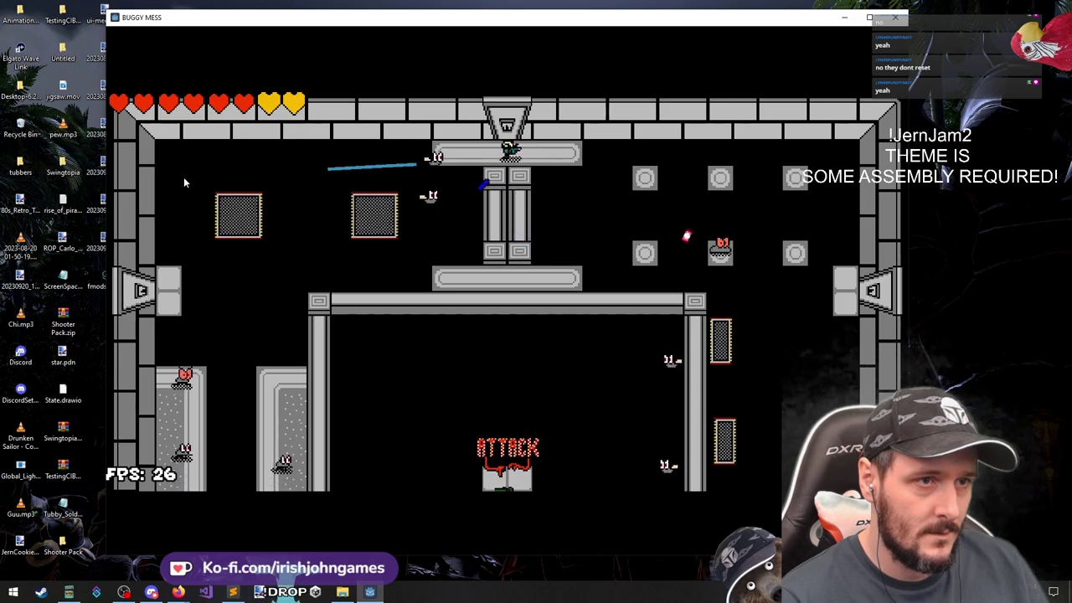
Fire repeatedly from the northern ledge at the flying enemies around the northwestern moving platforms
{"action": "key", "text": "d"}
{"action": "left_click", "coordinate": [220, 193]}
{"action": "left_click", "coordinate": [225, 194]}
{"action": "key", "text": "a"}
{"action": "left_click", "coordinate": [227, 194]}
{"action": "left_click", "coordinate": [229, 194]}
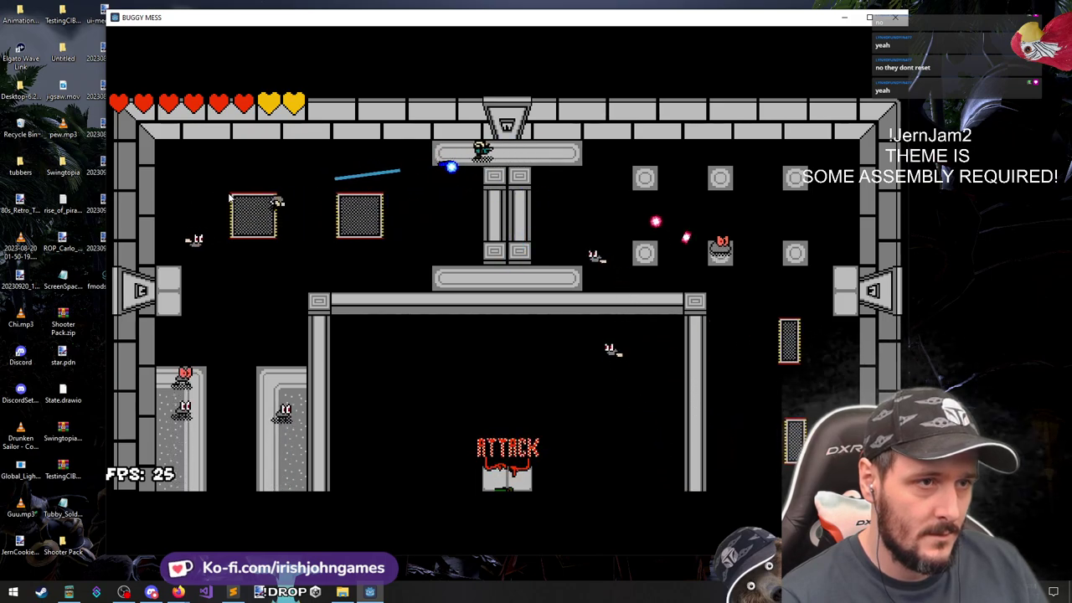
{"action": "left_click", "coordinate": [229, 196]}
Try to move off the northern ledge across the pit while firing at the flying enemies
{"action": "key", "text": "s"}
{"action": "left_click", "coordinate": [229, 195]}
{"action": "left_click", "coordinate": [228, 195]}
{"action": "key", "text": "d"}
{"action": "left_click", "coordinate": [340, 302]}
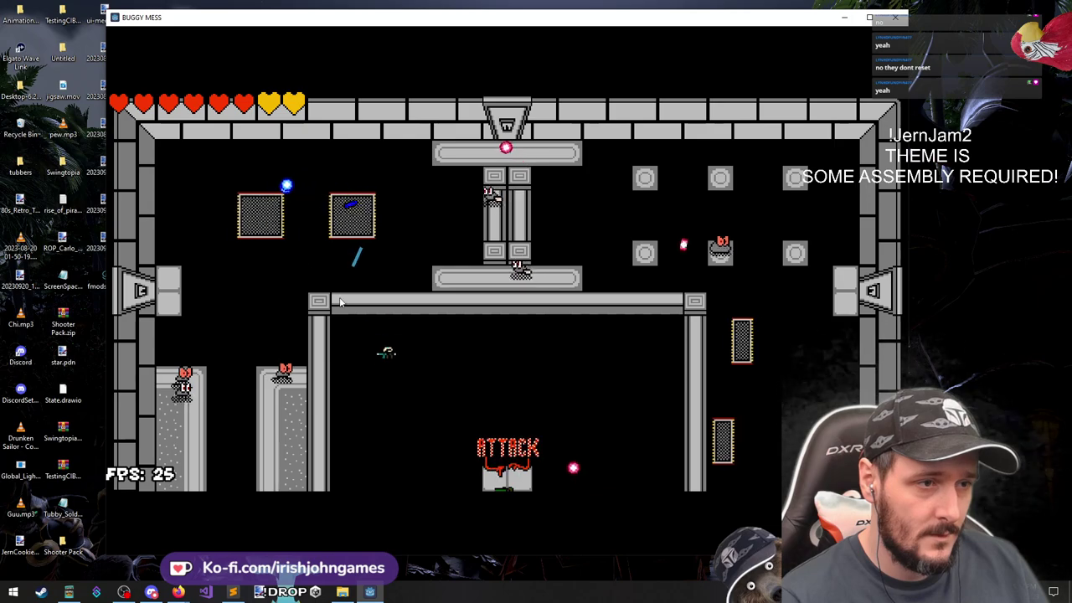
Dodge along the northern ledge and fire at the flying enemies near the closer moving platform
{"action": "key", "text": "w"}
{"action": "key", "text": "d"}
{"action": "left_click", "coordinate": [360, 223]}
{"action": "left_click", "coordinate": [367, 223]}
{"action": "key", "text": "a"}
{"action": "left_click", "coordinate": [366, 223]}
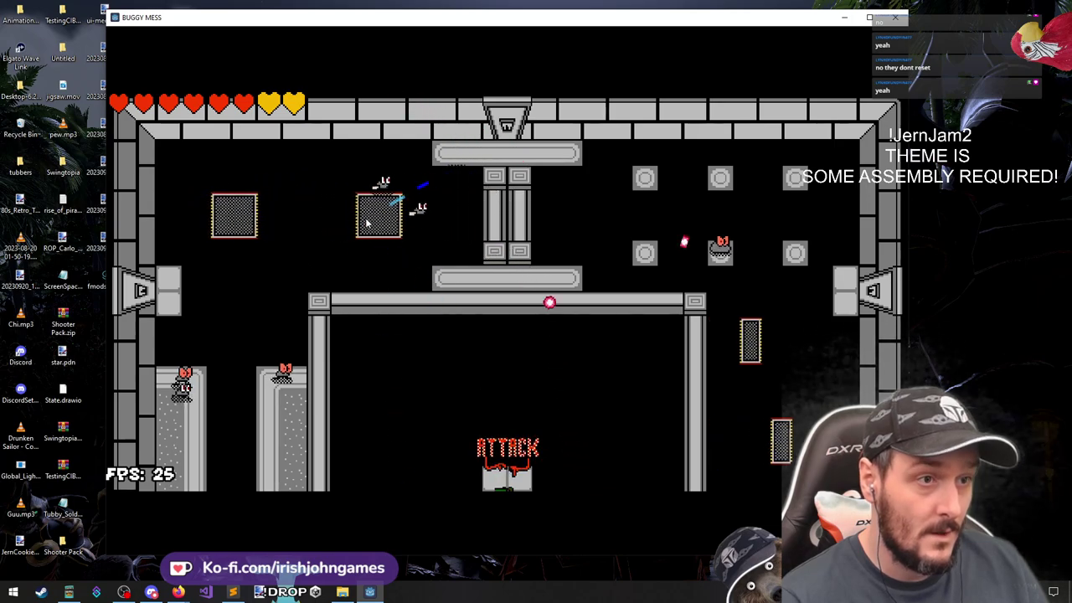
Cross west from the northern ledge onto the closer moving platform while shooting
{"action": "key", "text": "a"}
{"action": "left_click", "coordinate": [366, 223]}
{"action": "key", "text": "s"}
{"action": "left_click", "coordinate": [366, 222]}
{"action": "left_click", "coordinate": [366, 223]}
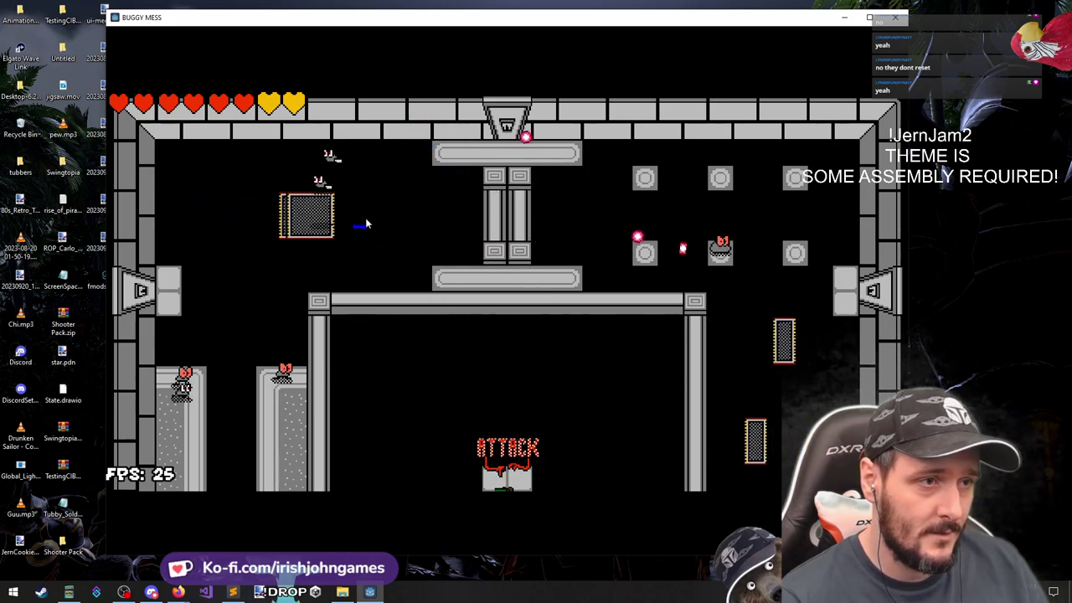
Ride the eastern moving platform and shoot at the two flying enemies circling it
{"action": "left_click", "coordinate": [275, 145]}
{"action": "key", "text": "d"}
{"action": "left_click", "coordinate": [266, 138]}
{"action": "key", "text": "s"}
{"action": "left_click", "coordinate": [280, 184]}
{"action": "key", "text": "a"}
{"action": "left_click", "coordinate": [339, 248]}
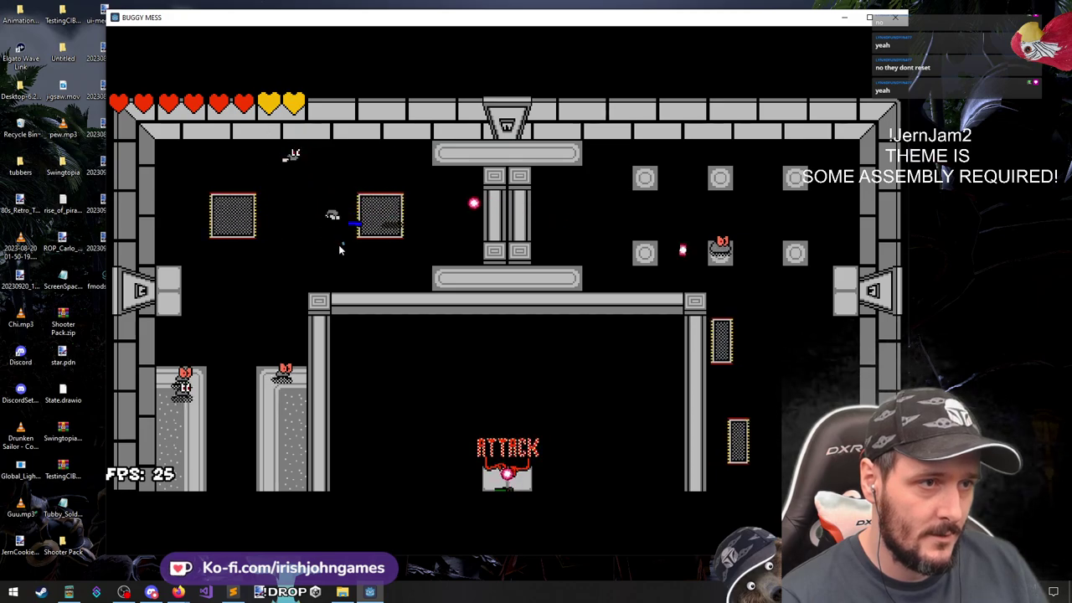
{"action": "left_click", "coordinate": [338, 237]}
{"action": "left_click", "coordinate": [312, 186]}
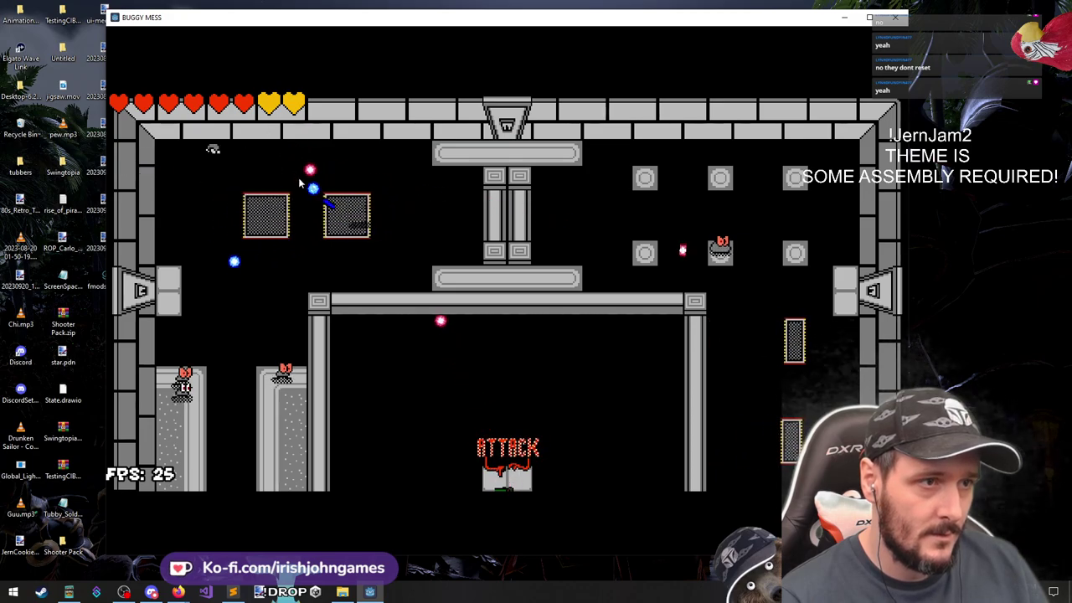
Cross to the western moving platform and fire toward the enemy on the inner stone strip to the south
{"action": "left_click", "coordinate": [301, 185]}
{"action": "key", "text": "a"}
{"action": "left_click", "coordinate": [305, 191]}
{"action": "left_click", "coordinate": [289, 247]}
{"action": "left_click", "coordinate": [294, 289]}
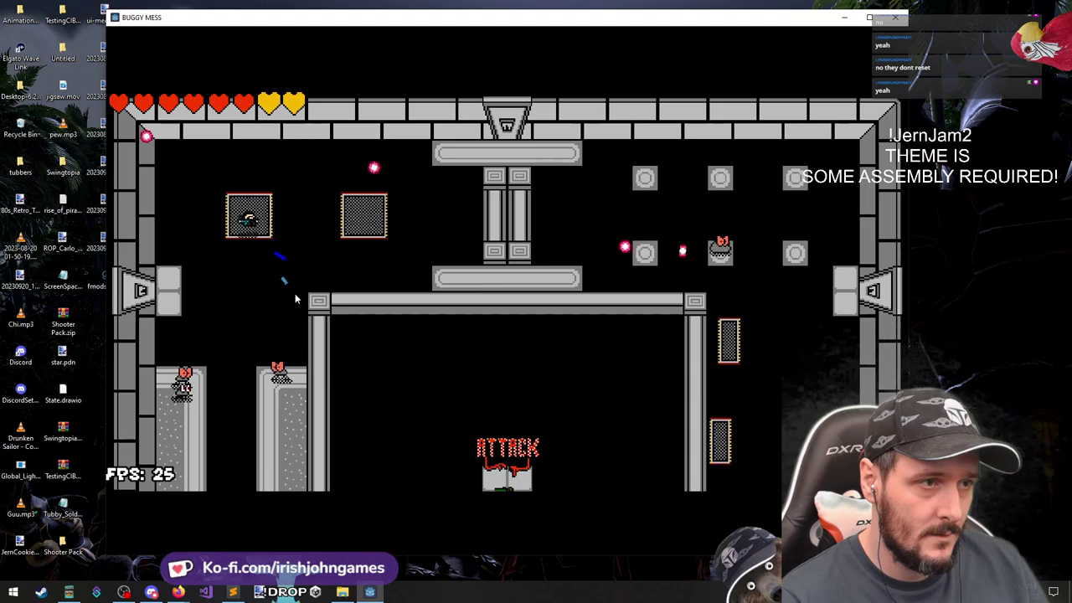
{"action": "left_click", "coordinate": [296, 299]}
Dash south from the moving platform onto the inner stone strip and turn to fire north
{"action": "key", "text": "s"}
{"action": "key", "text": "space"}
{"action": "left_click", "coordinate": [296, 299]}
{"action": "key", "text": "d"}
{"action": "left_click", "coordinate": [248, 144]}
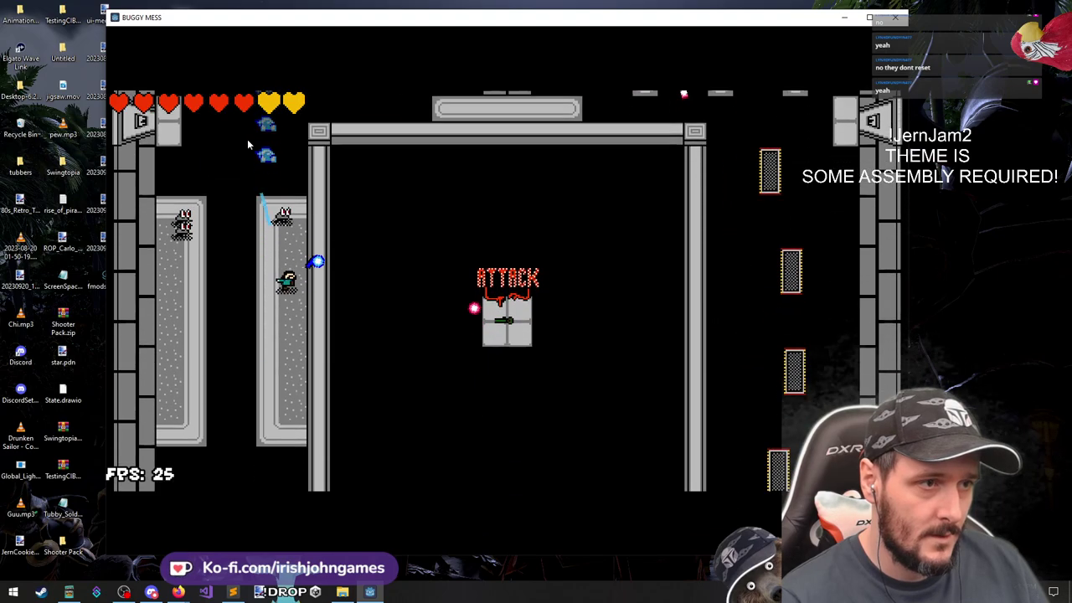
Retreat down the inner stone strip while firing at the enemy on its northern end
{"action": "key", "text": "s"}
{"action": "left_click", "coordinate": [268, 161]}
{"action": "left_click", "coordinate": [268, 161]}
{"action": "key", "text": "d"}
{"action": "key", "text": "space"}
{"action": "left_click", "coordinate": [268, 161]}
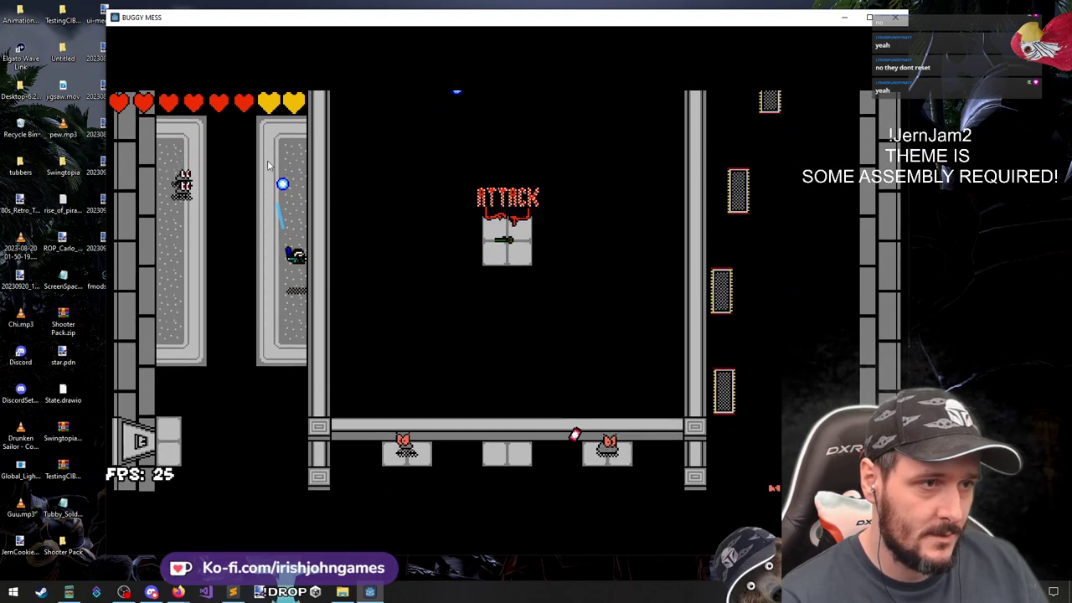
Move back up the inner strip and fire at the enemies on the outer strip beside the west wall
{"action": "left_click", "coordinate": [267, 160]}
{"action": "key", "text": "w"}
{"action": "left_click", "coordinate": [318, 218]}
{"action": "left_click", "coordinate": [183, 319]}
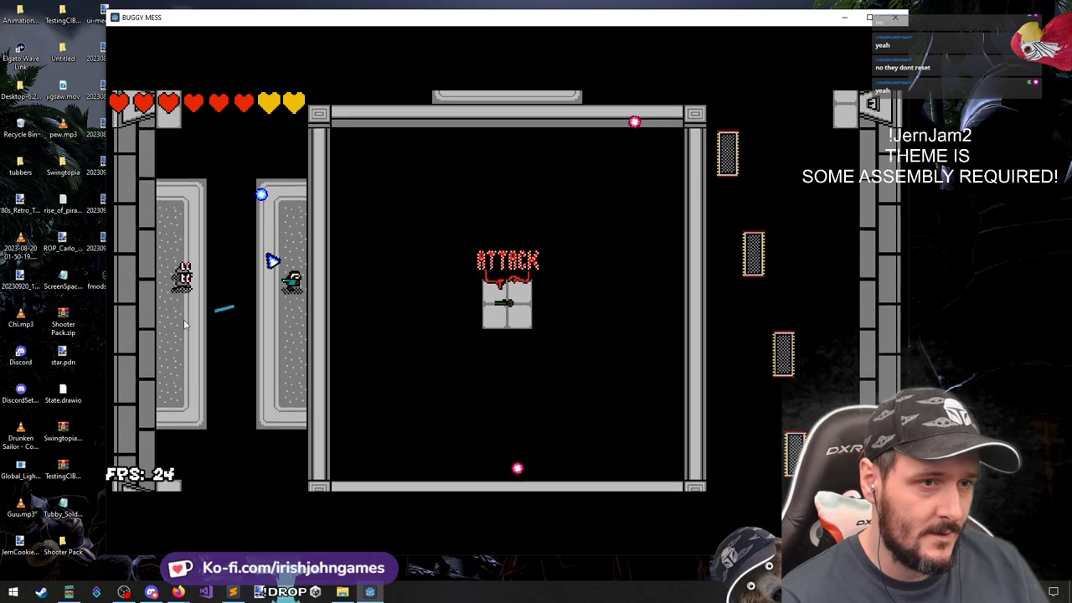
{"action": "left_click", "coordinate": [184, 321]}
{"action": "left_click", "coordinate": [185, 322]}
{"action": "key", "text": "s"}
Move to the inner strip's southern end and fire at the remaining enemy on the outer strip
{"action": "left_click", "coordinate": [249, 327]}
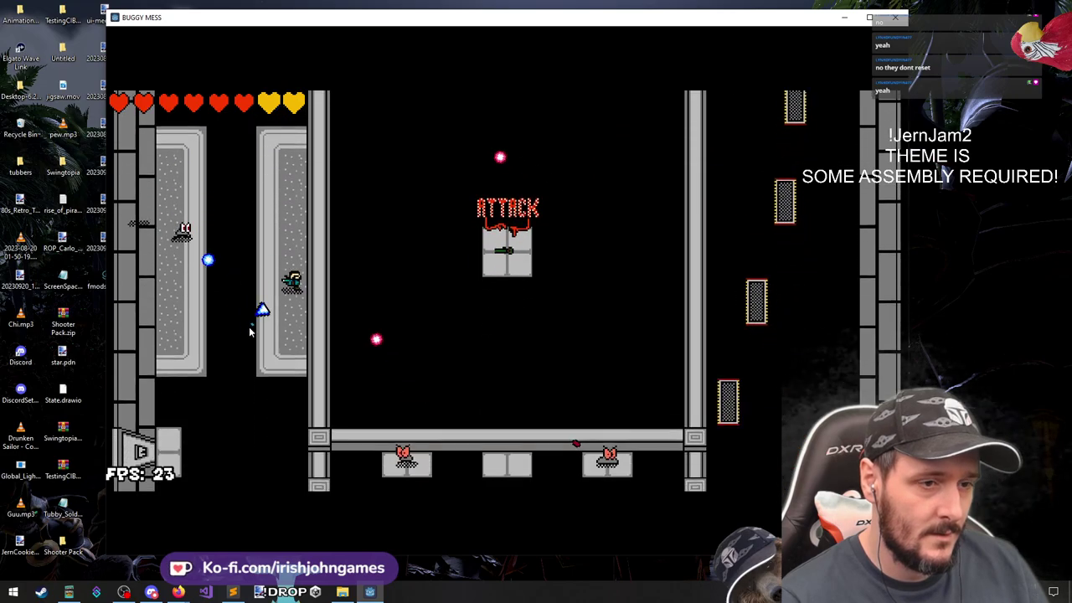
{"action": "key", "text": "s"}
{"action": "key", "text": "a"}
{"action": "key", "text": "s"}
{"action": "left_click", "coordinate": [144, 149]}
{"action": "left_click", "coordinate": [195, 187]}
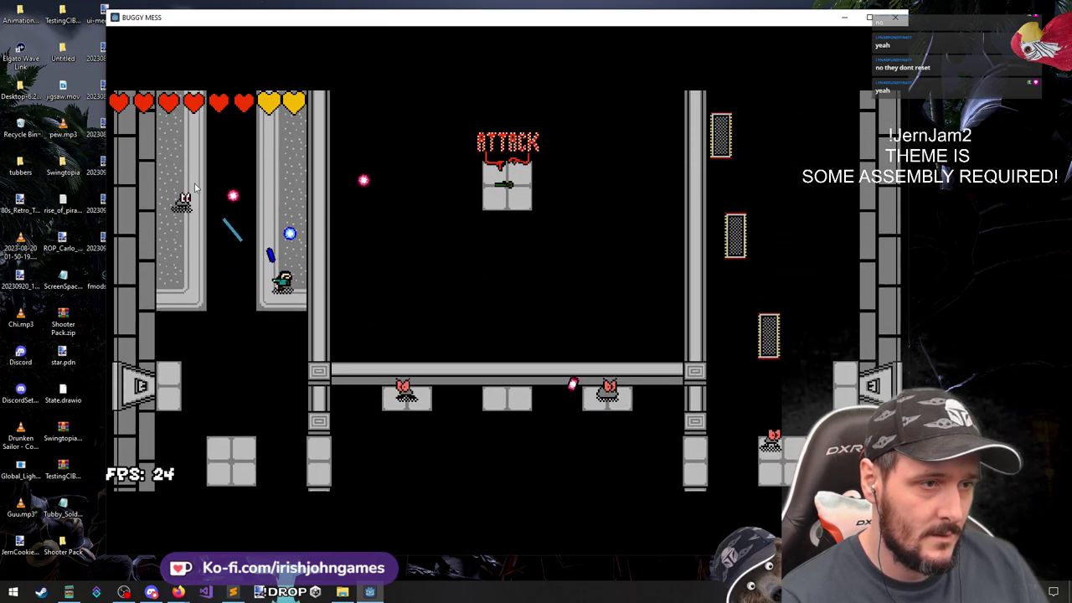
Dash south from the inner strip onto the stone block in the room's southwest
{"action": "key", "text": "d"}
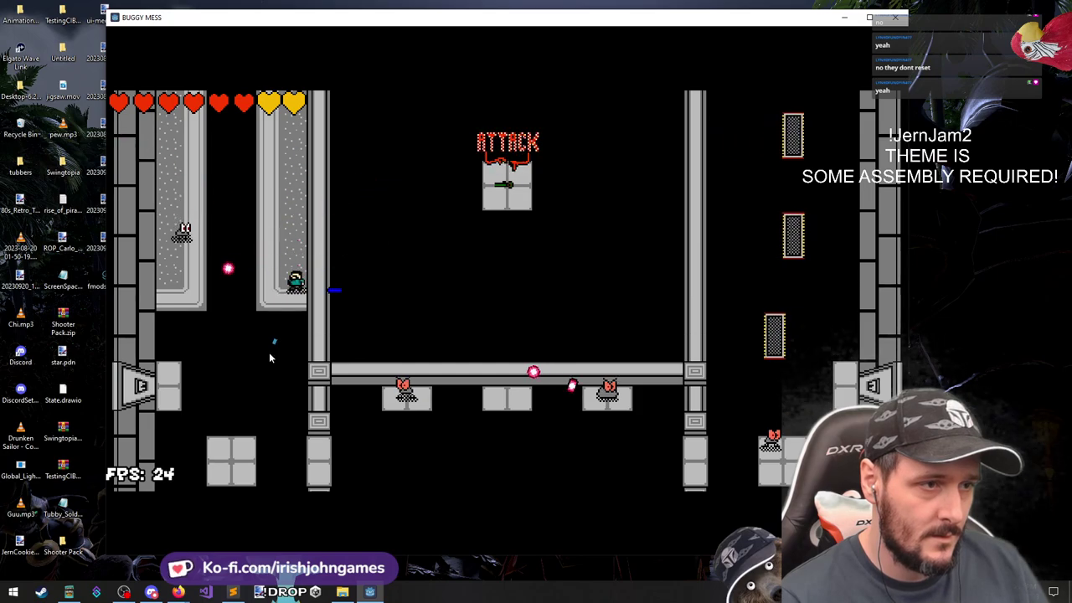
{"action": "key", "text": "a"}
{"action": "key", "text": "s"}
{"action": "key", "text": "space"}
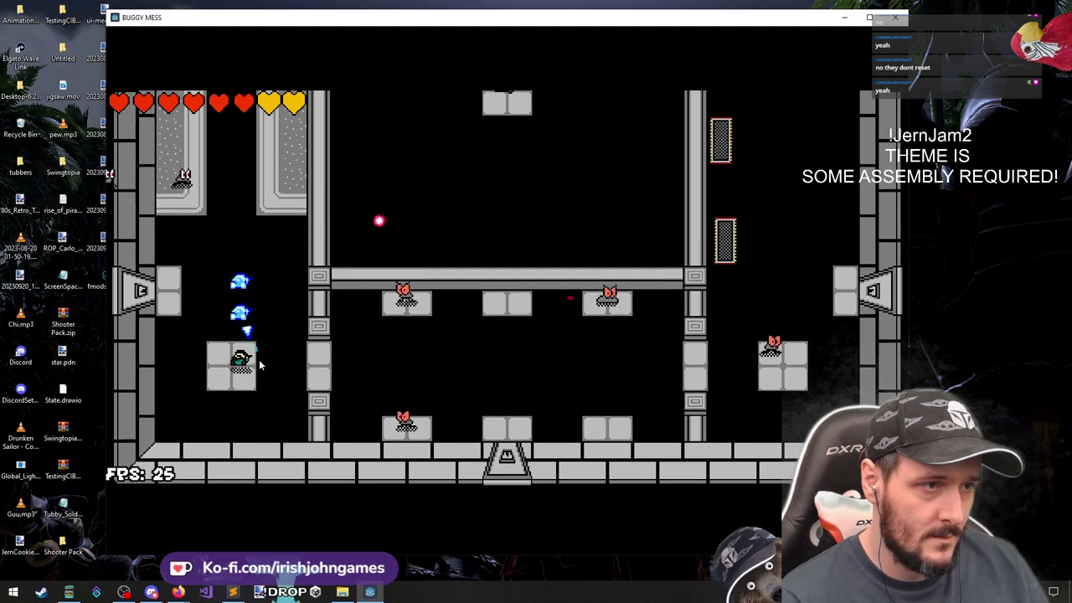
Dash from the southwest stone block up to the inner strip's southern end, then drop back to the block
{"action": "key", "text": "s"}
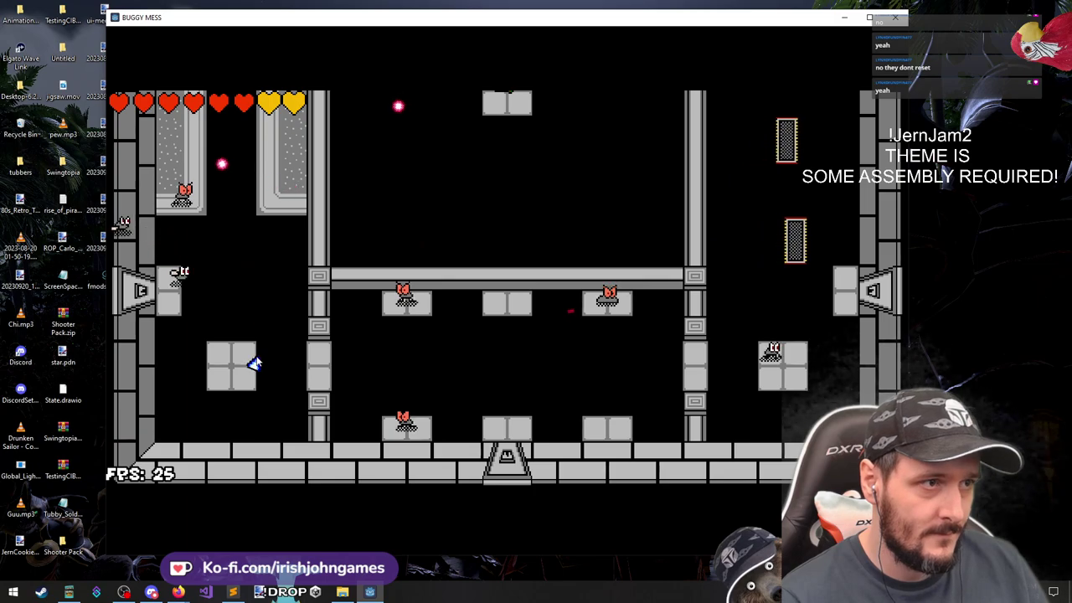
{"action": "key", "text": "w"}
{"action": "key", "text": "space"}
{"action": "key", "text": "s"}
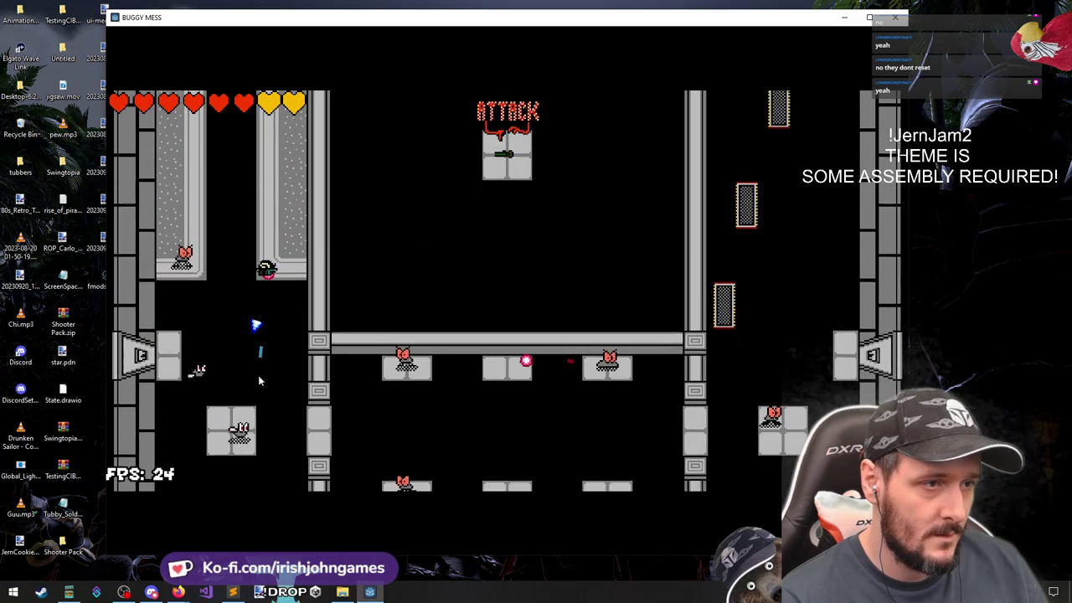
{"action": "key", "text": "a"}
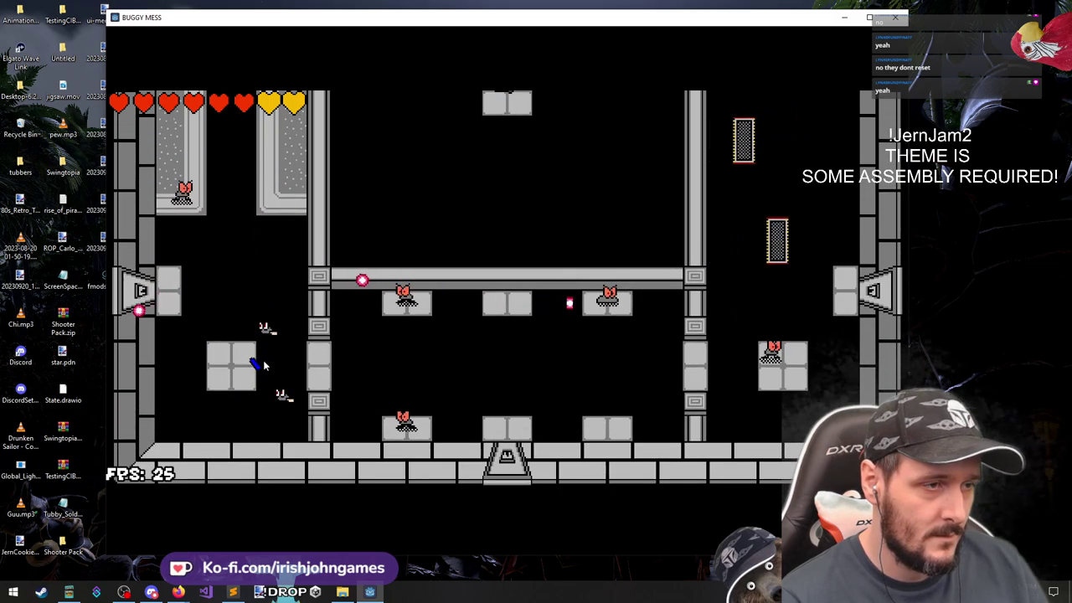
Return up to the inner strip and cross over to the southern end of the outer strip beside the west wall
{"action": "key", "text": "a"}
{"action": "key", "text": "w"}
{"action": "key", "text": "d"}
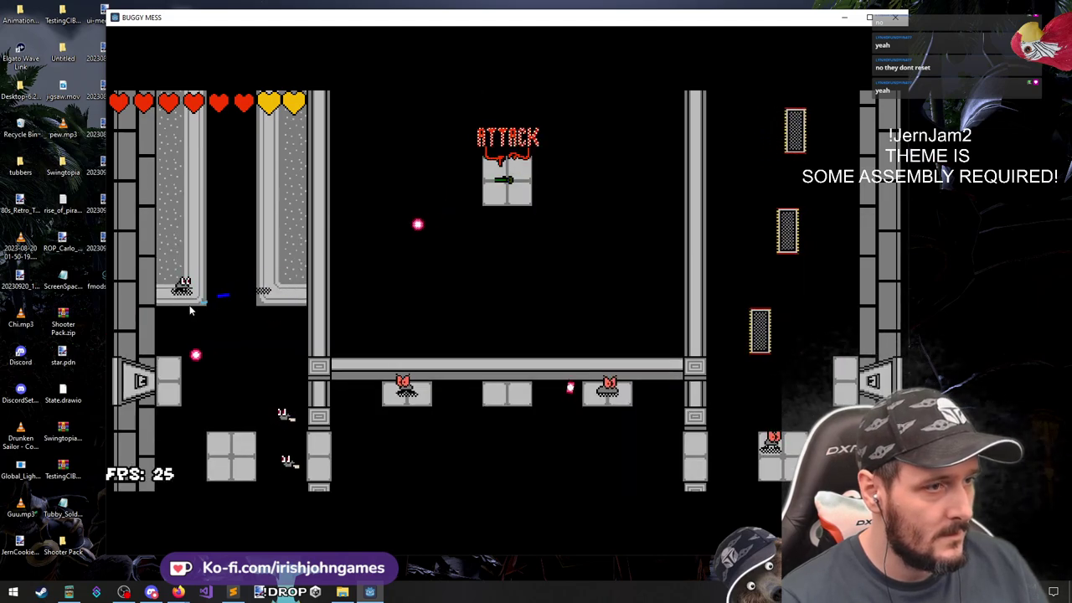
{"action": "key", "text": "a"}
{"action": "key", "text": "s"}
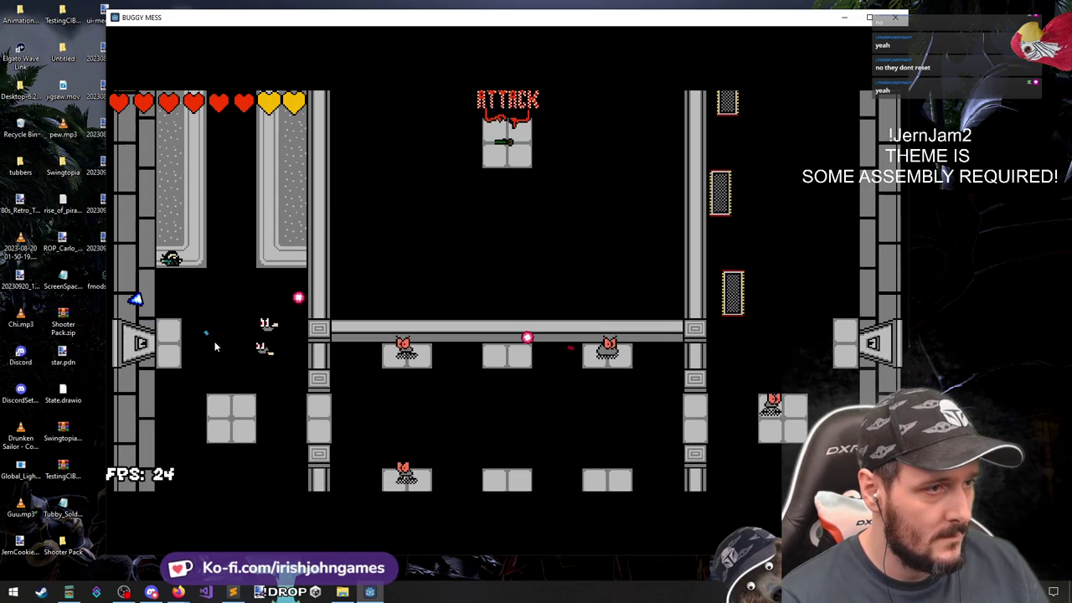
Move past the west door's block and through the gap in the western inner wall, firing at the enemies
{"action": "key", "text": "s"}
{"action": "left_click", "coordinate": [313, 268]}
{"action": "left_click", "coordinate": [304, 184]}
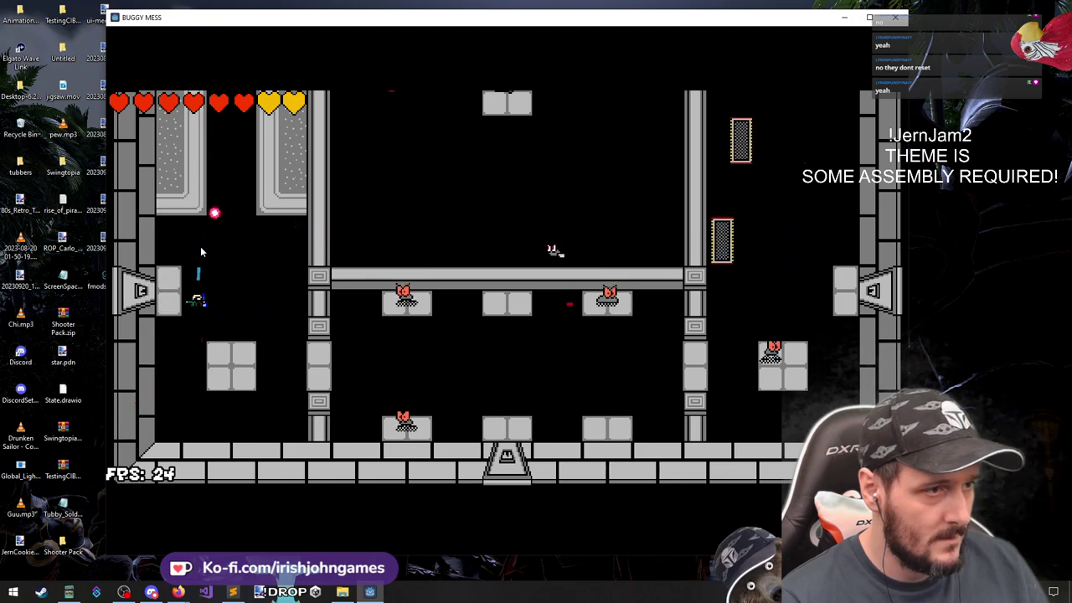
{"action": "key", "text": "d"}
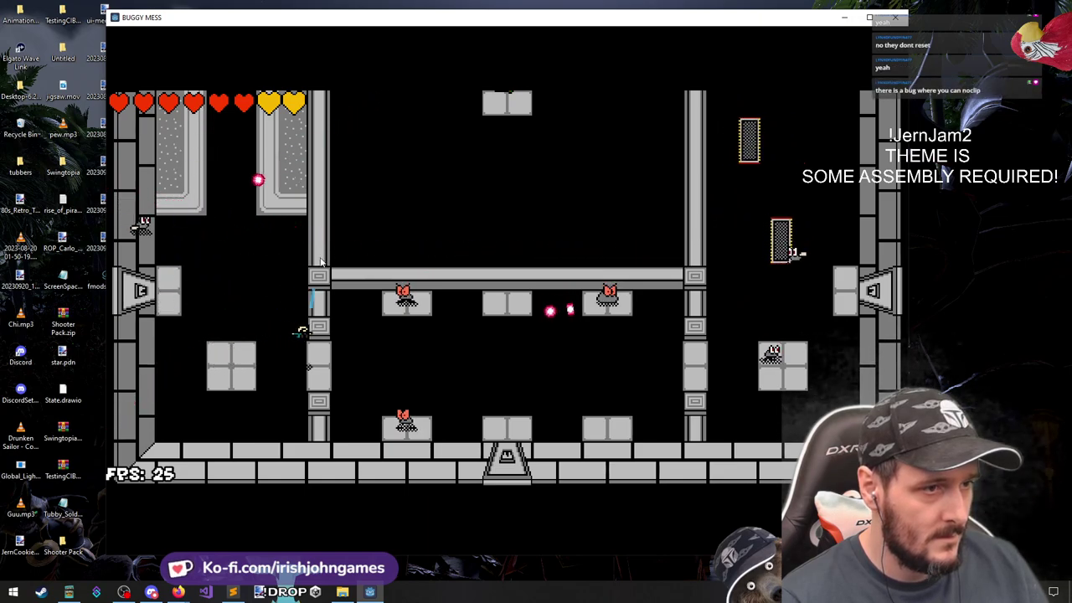
{"action": "left_click", "coordinate": [419, 255]}
{"action": "left_click", "coordinate": [456, 273]}
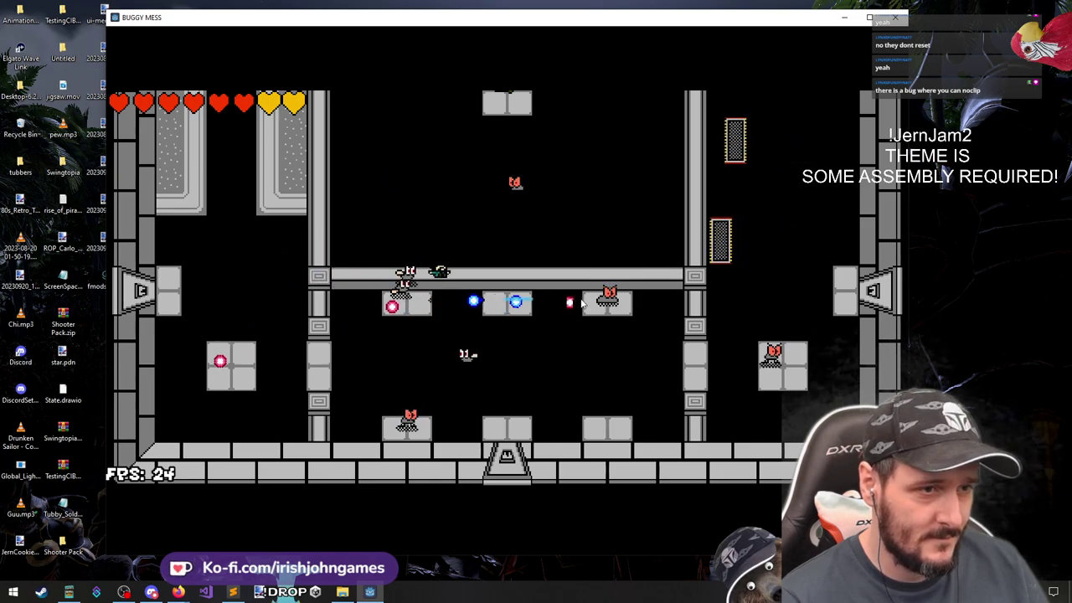
Advance east past the blocks below the dividing wall while firing at the enemy on the easternmost block
{"action": "key", "text": "d"}
{"action": "left_click", "coordinate": [578, 303]}
{"action": "left_click", "coordinate": [585, 302]}
{"action": "left_click", "coordinate": [602, 300]}
{"action": "left_click", "coordinate": [613, 298]}
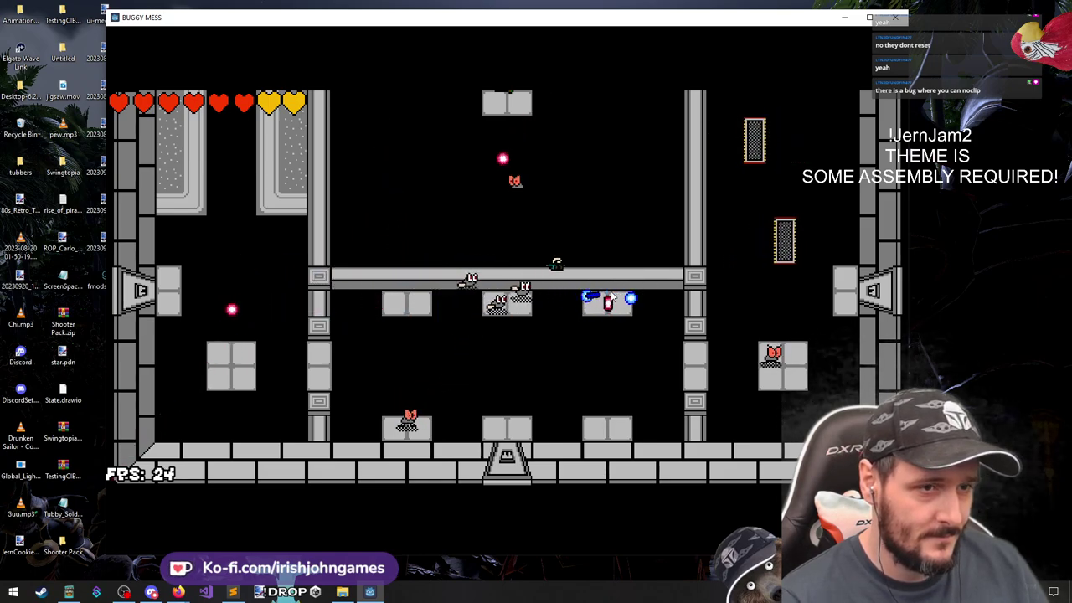
Turn back west beside the dividing wall and fire at the flying enemies in pursuit
{"action": "key", "text": "d"}
{"action": "key", "text": "a"}
{"action": "left_click", "coordinate": [472, 282]}
{"action": "left_click", "coordinate": [472, 283]}
{"action": "left_click", "coordinate": [471, 281]}
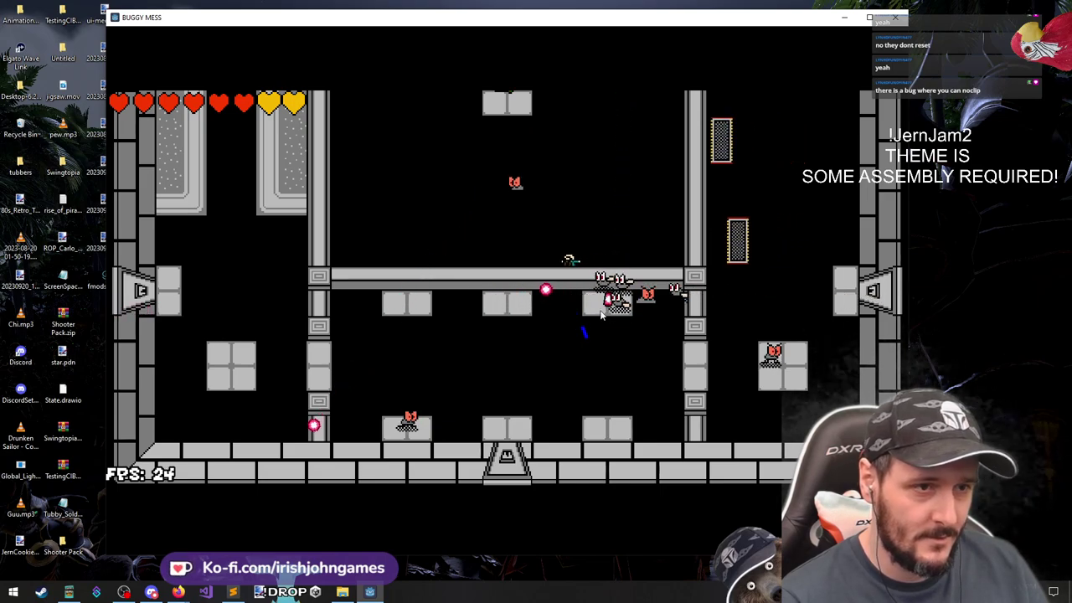
Retreat to the middle block below the dividing wall and fire at the enemies gathered around the eastern block
{"action": "key", "text": "a"}
{"action": "left_click", "coordinate": [602, 315]}
{"action": "left_click", "coordinate": [602, 313]}
{"action": "key", "text": "s"}
{"action": "key", "text": "d"}
{"action": "left_click", "coordinate": [603, 311]}
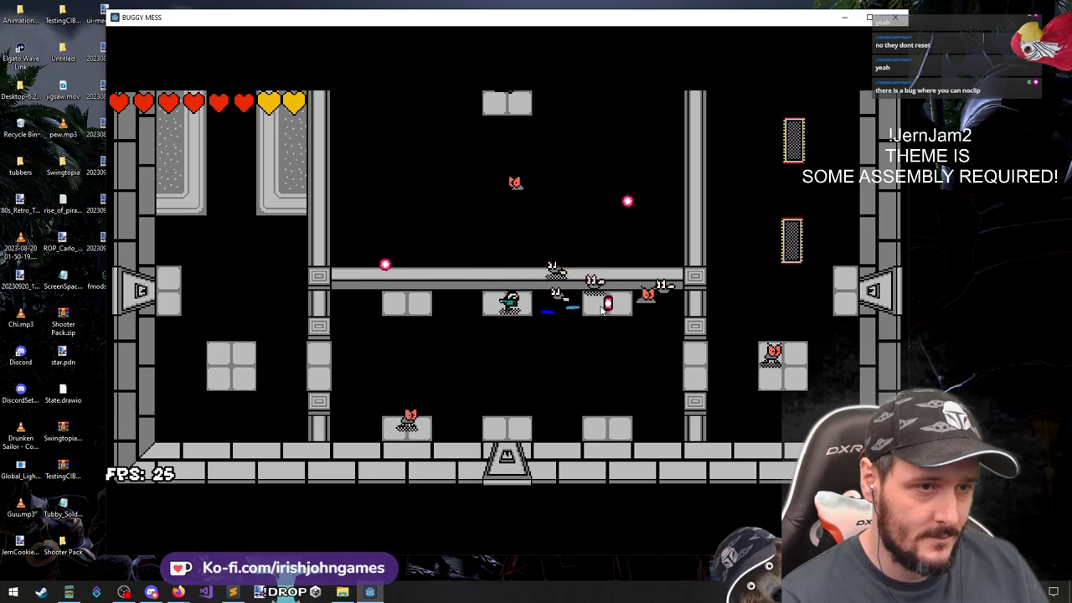
{"action": "left_click", "coordinate": [603, 310]}
Dash southeast from the middle block onto the stone block in the eastern inner wall's gap, firing on the way
{"action": "key", "text": "s"}
{"action": "key", "text": "d"}
{"action": "key", "text": "space"}
{"action": "key", "text": "s"}
{"action": "left_click", "coordinate": [615, 305]}
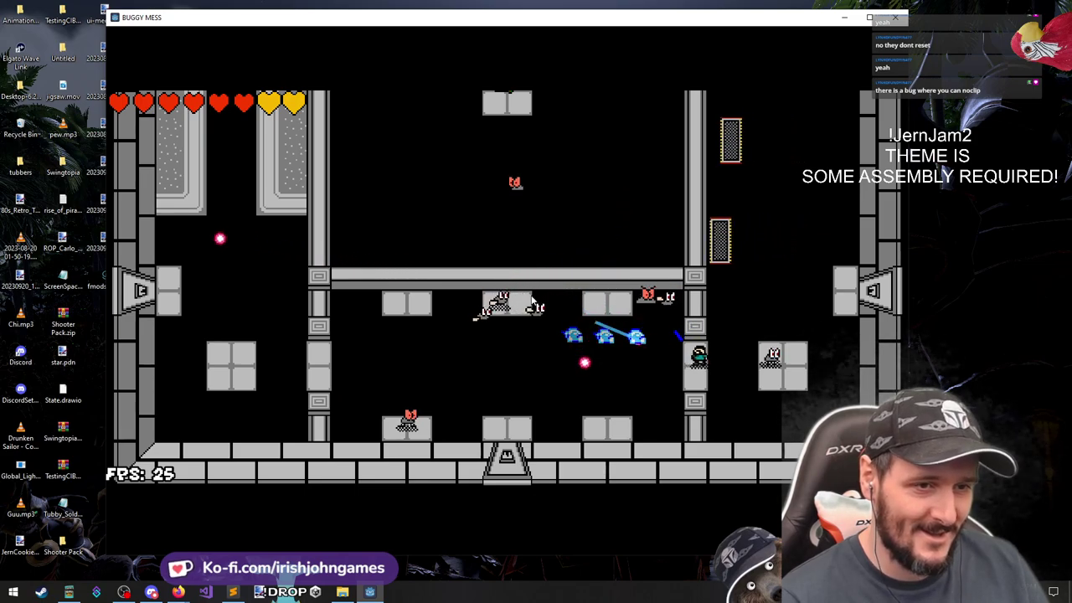
Fire northwest from the eastern wall gap at the enemy near the dividing wall
{"action": "left_click", "coordinate": [565, 274]}
{"action": "key", "text": "s"}
{"action": "left_click", "coordinate": [625, 245]}
{"action": "left_click", "coordinate": [624, 247]}
{"action": "left_click", "coordinate": [610, 253]}
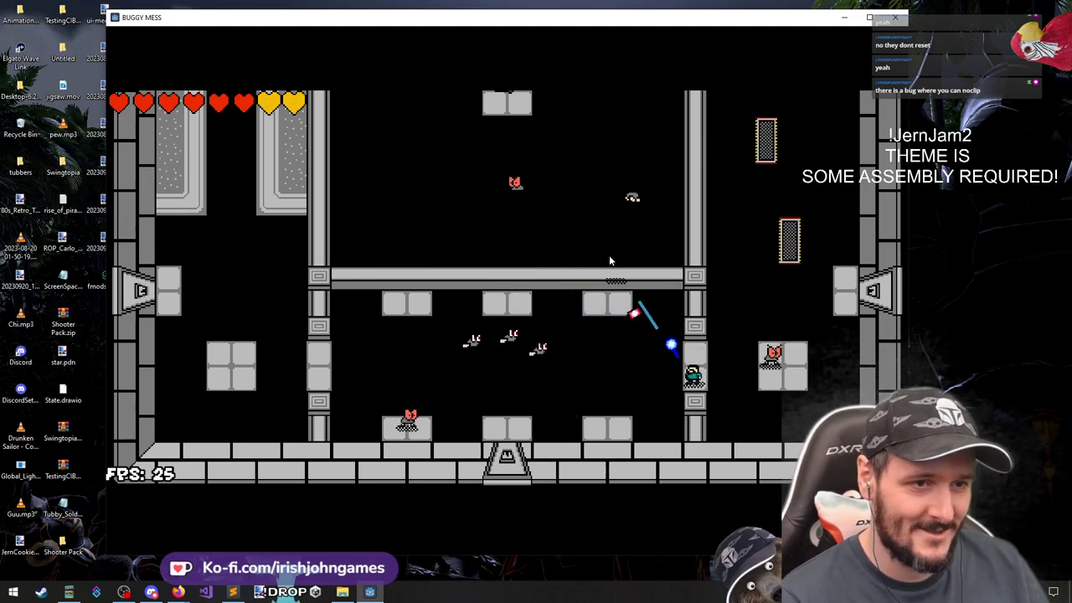
{"action": "left_click", "coordinate": [599, 261]}
Hold the eastern wall gap and fire west at the group of flying enemies approaching across the southern section
{"action": "left_click", "coordinate": [516, 337]}
{"action": "key", "text": "w"}
{"action": "left_click", "coordinate": [507, 361]}
{"action": "left_click", "coordinate": [502, 384]}
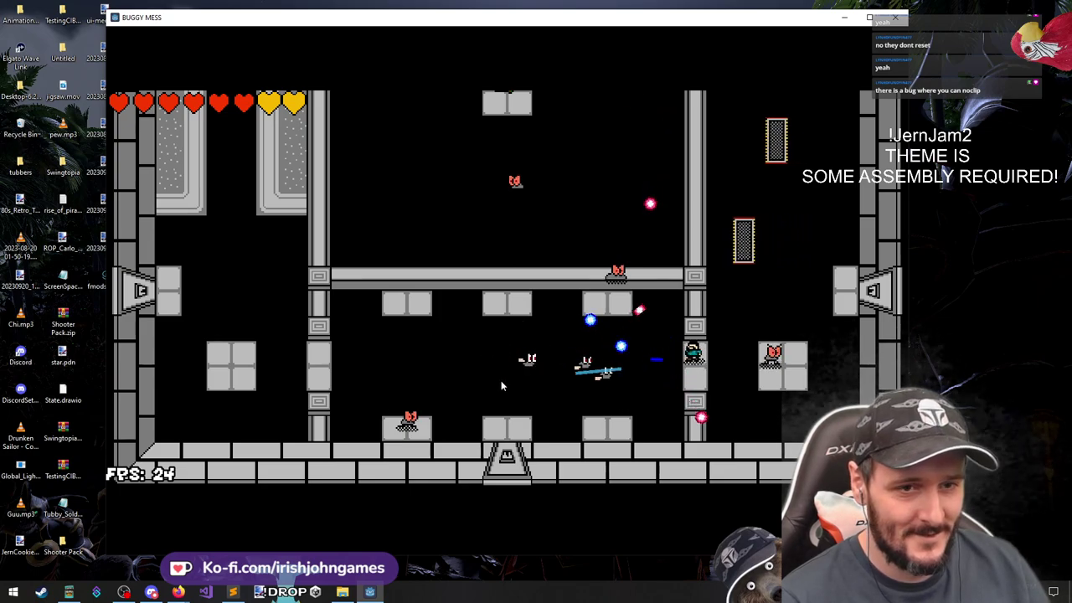
{"action": "left_click", "coordinate": [503, 386]}
{"action": "left_click", "coordinate": [503, 386]}
{"action": "left_click", "coordinate": [503, 386]}
{"action": "left_click", "coordinate": [502, 385]}
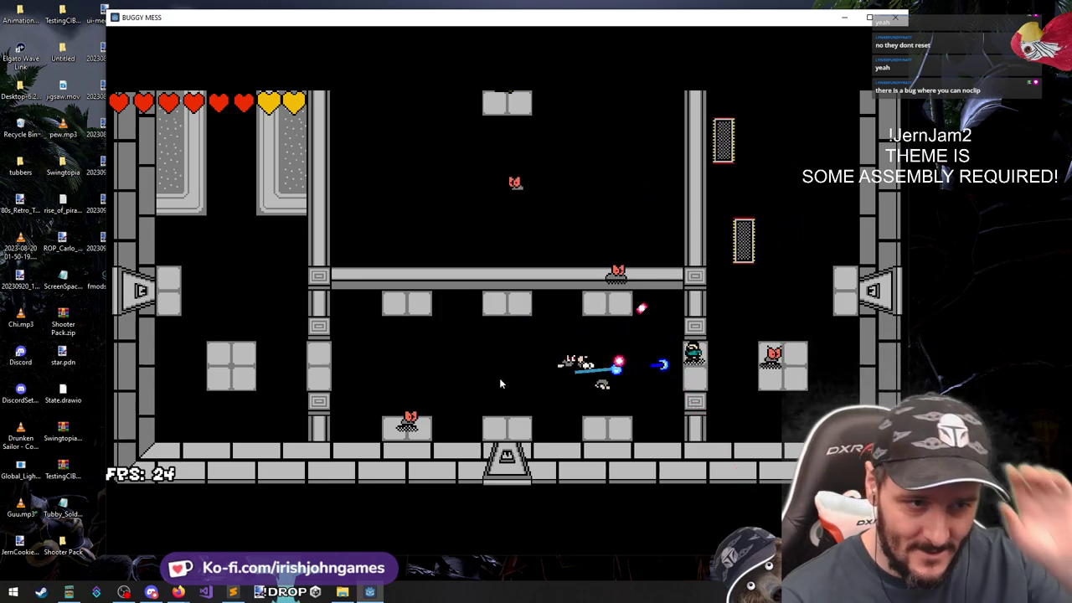
Keep firing west and southwest from the wall gap at the last flying enemies until the doors open
{"action": "left_click", "coordinate": [498, 379]}
{"action": "left_click", "coordinate": [497, 378]}
{"action": "left_click", "coordinate": [500, 389]}
{"action": "left_click", "coordinate": [513, 414]}
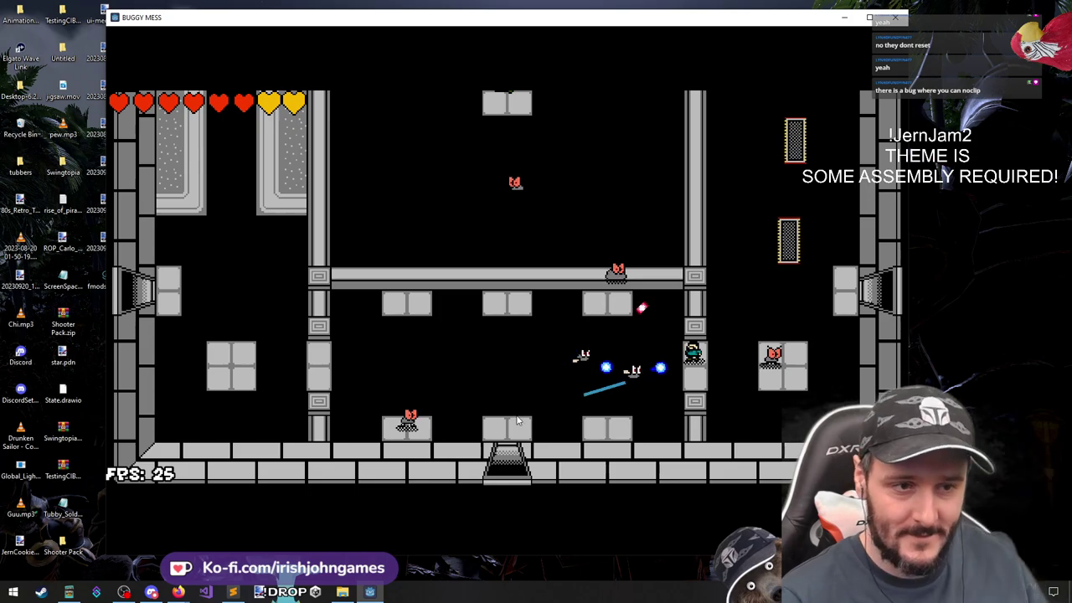
{"action": "left_click", "coordinate": [518, 420]}
Dash northeast to the block at the open east door and go through into the next room
{"action": "key", "text": "d"}
{"action": "key", "text": "w"}
{"action": "key", "text": "space"}
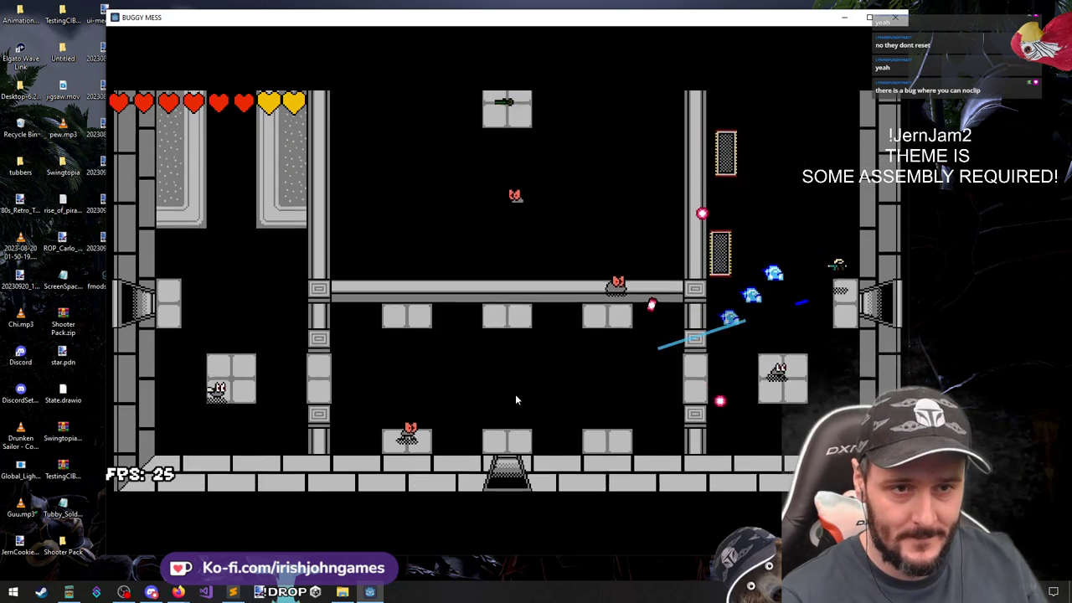
{"action": "left_click", "coordinate": [511, 389]}
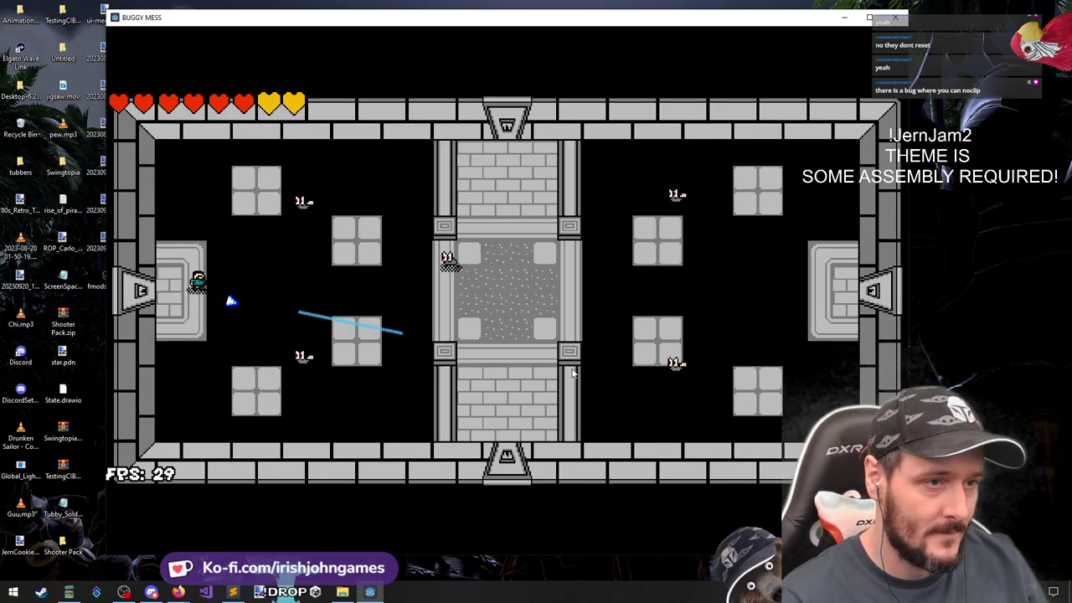
Dodge around the new room's west platform and fire southeast at the approaching enemies
{"action": "key", "text": "d"}
{"action": "key", "text": "s"}
{"action": "key", "text": "space"}
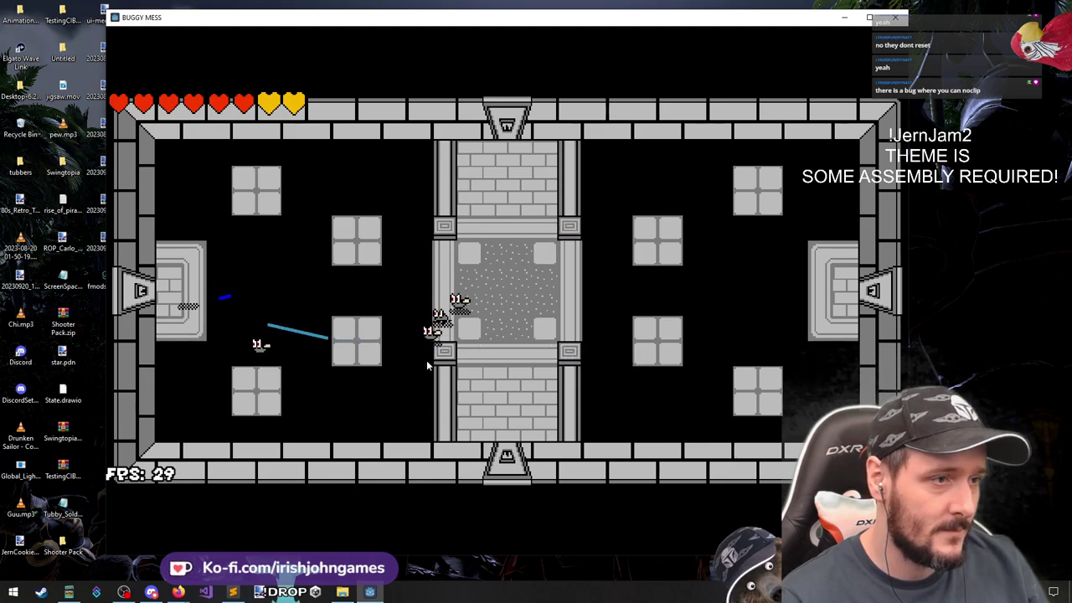
{"action": "key", "text": "s"}
{"action": "left_click", "coordinate": [344, 375]}
{"action": "left_click", "coordinate": [269, 383]}
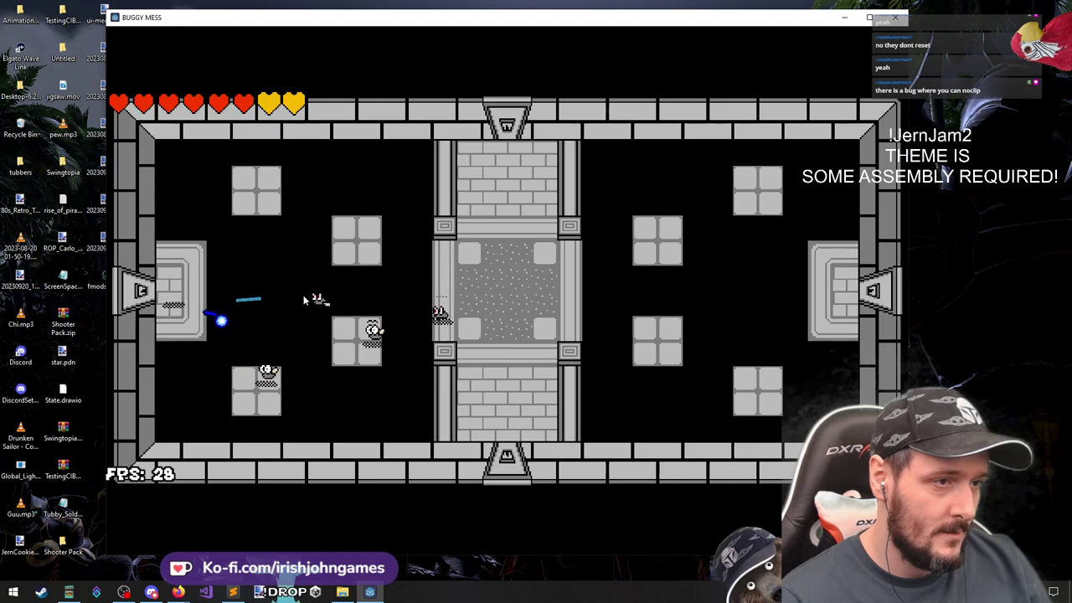
Move southeast onto the stone block west of the central walkway and fire at the nearby enemies
{"action": "key", "text": "d"}
{"action": "key", "text": "s"}
{"action": "left_click", "coordinate": [388, 318]}
{"action": "left_click", "coordinate": [387, 257]}
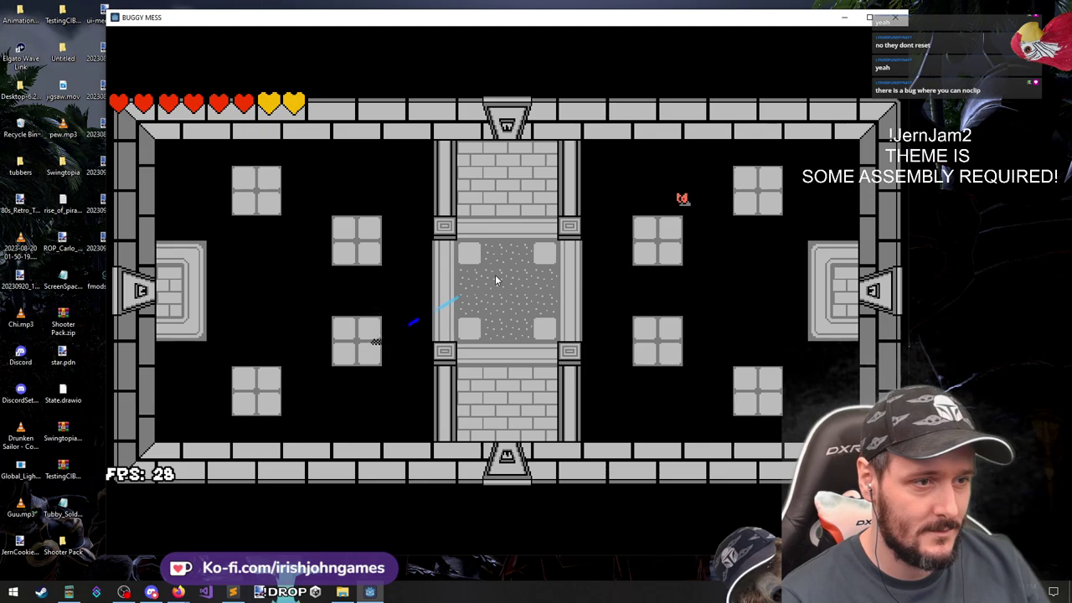
{"action": "key", "text": "d"}
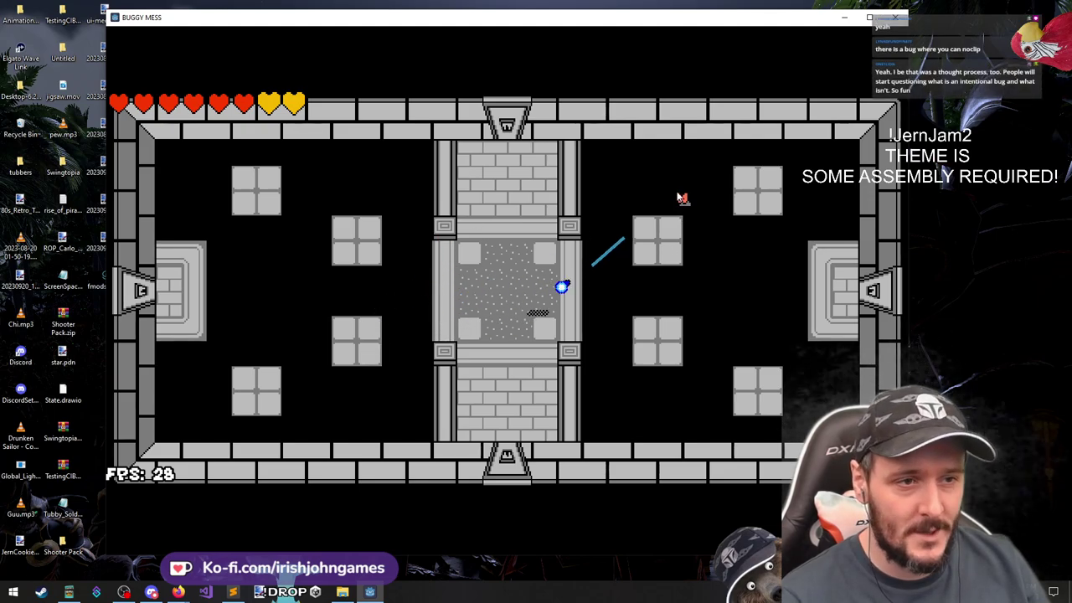
{"action": "left_click", "coordinate": [684, 192]}
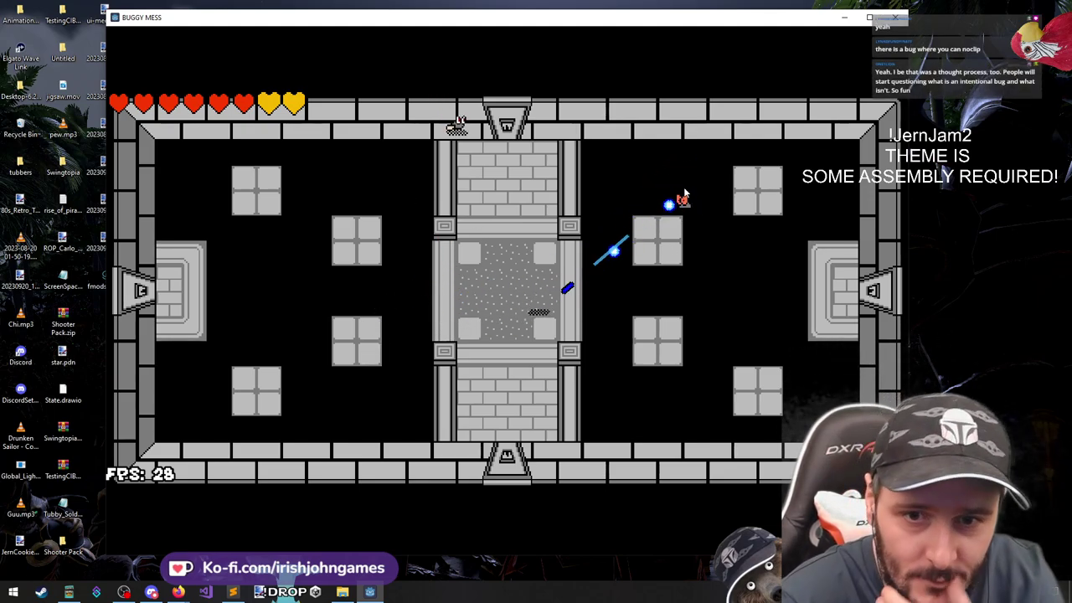
{"action": "left_click", "coordinate": [684, 189]}
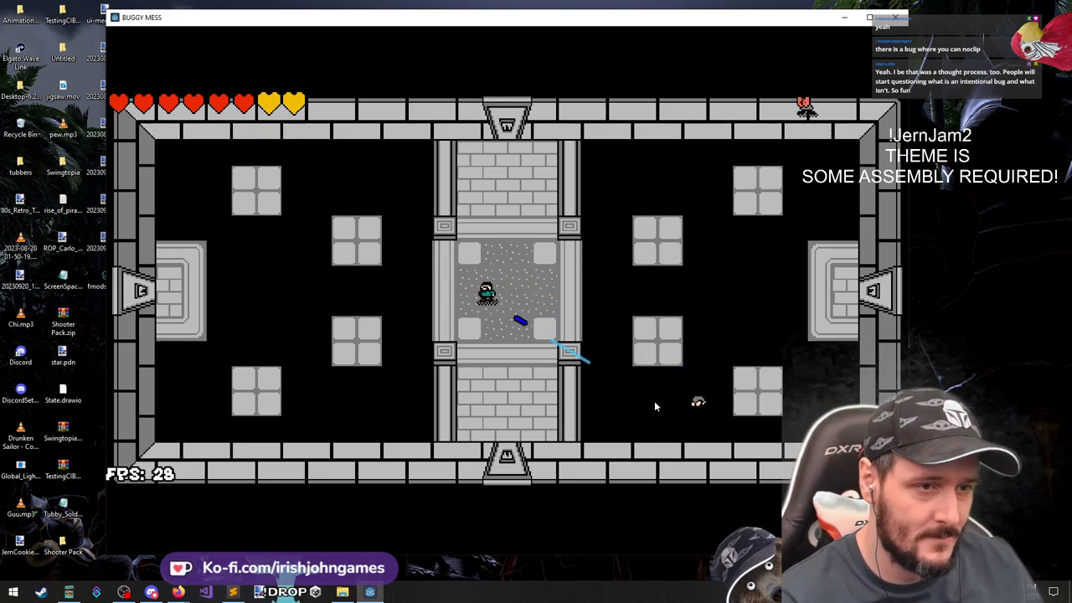
{"action": "left_click", "coordinate": [743, 427]}
{"action": "key", "text": "s"}
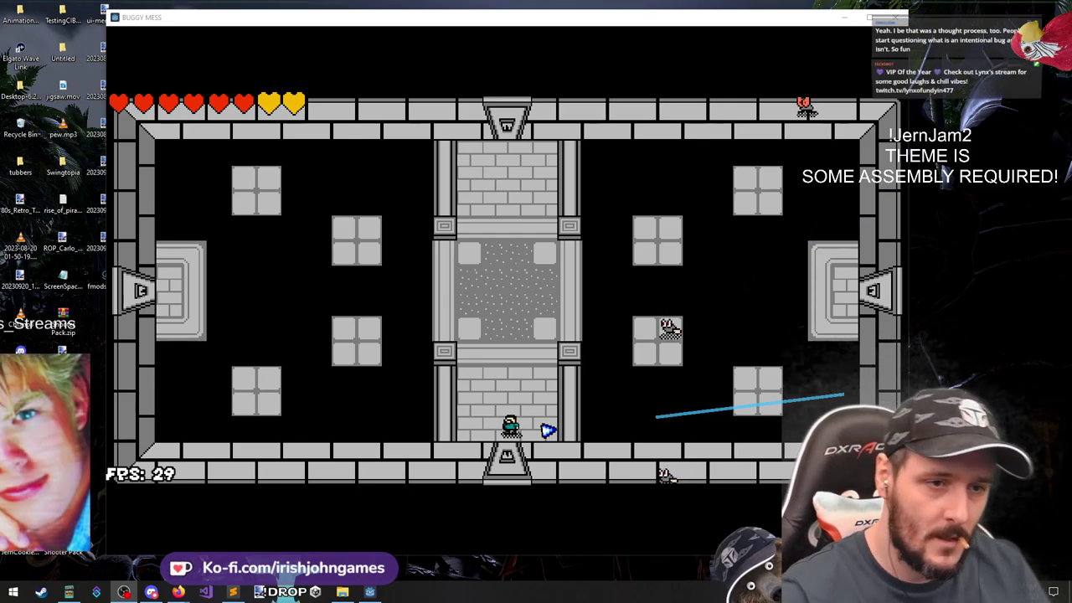
{"action": "left_click", "coordinate": [580, 316]}
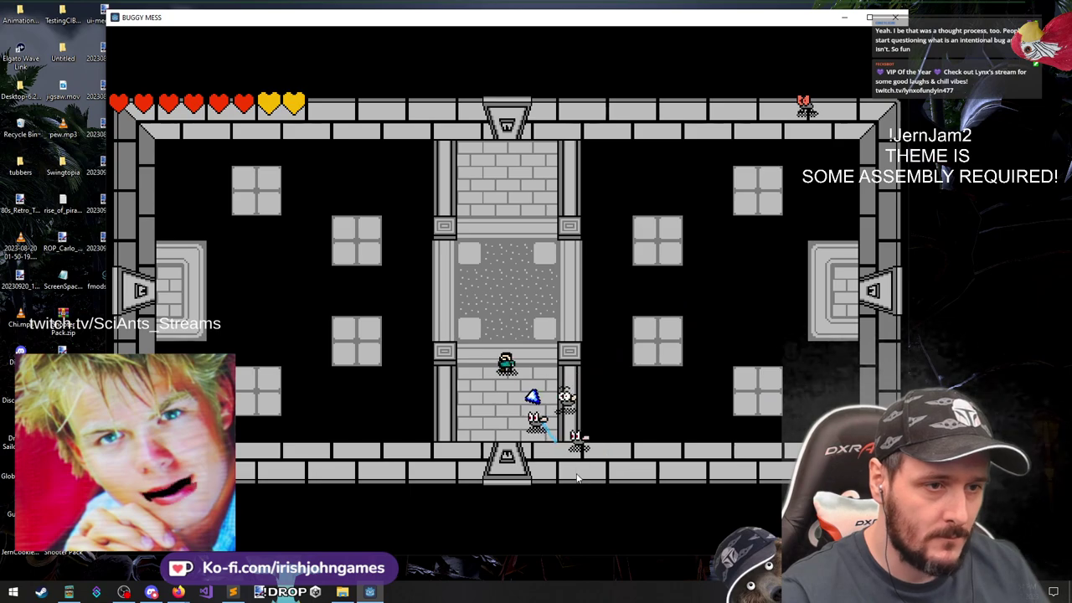
{"action": "key", "text": "s"}
{"action": "left_click", "coordinate": [610, 368]}
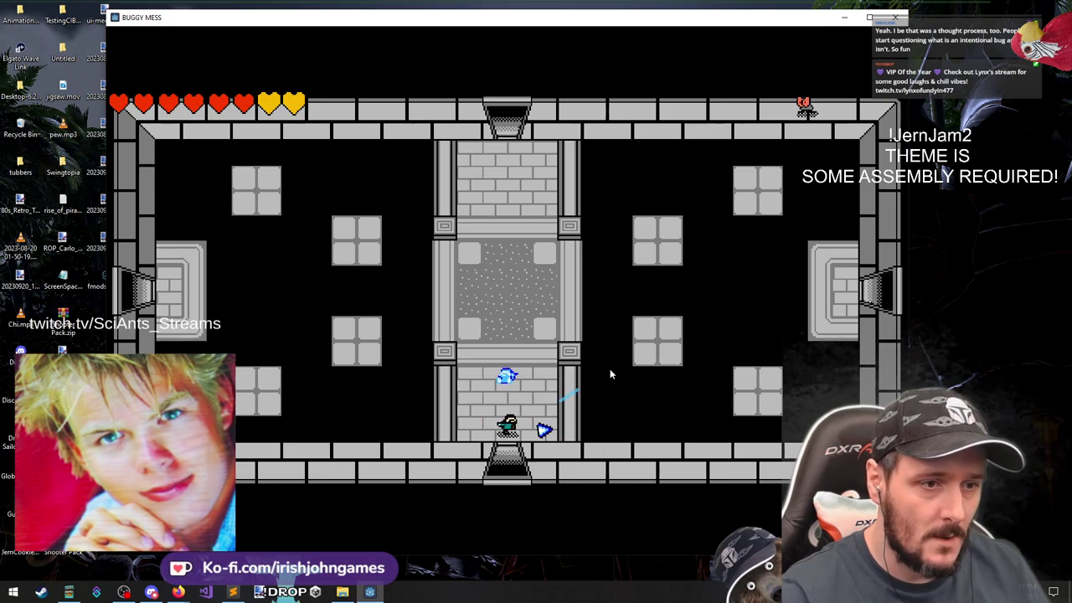
{"action": "left_click", "coordinate": [609, 369]}
{"action": "key", "text": "s"}
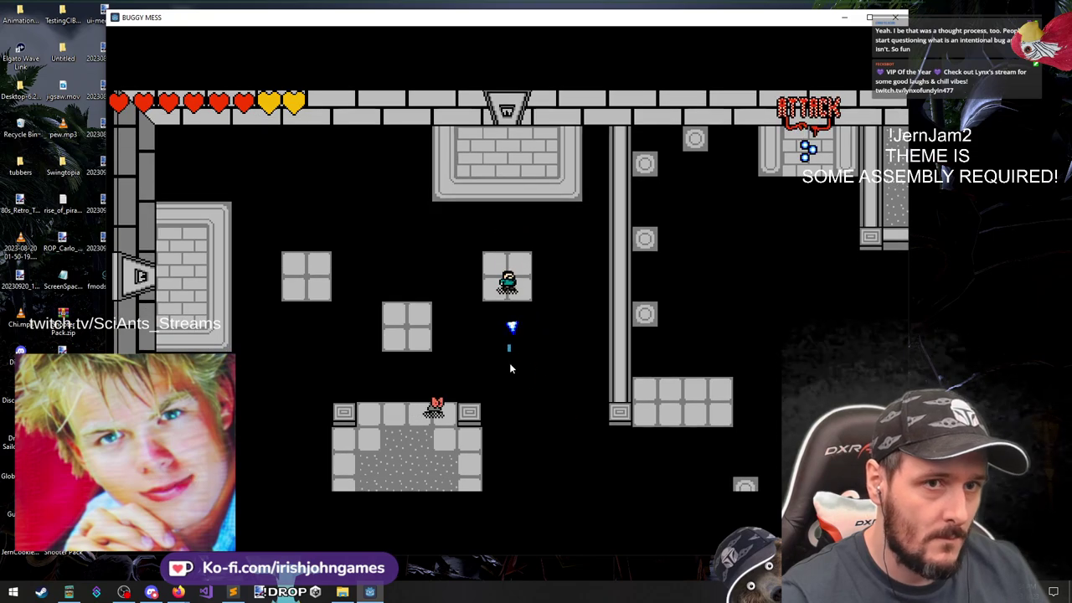
{"action": "key", "text": "s"}
{"action": "key", "text": "a"}
{"action": "key", "text": "s"}
{"action": "key", "text": "a"}
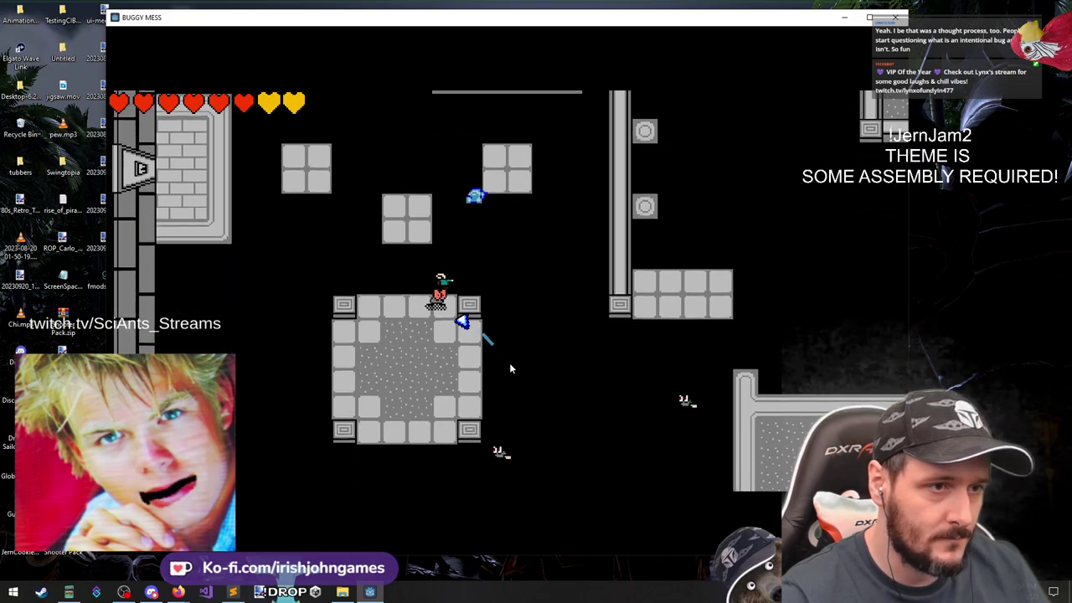
{"action": "key", "text": "s"}
{"action": "key", "text": "a"}
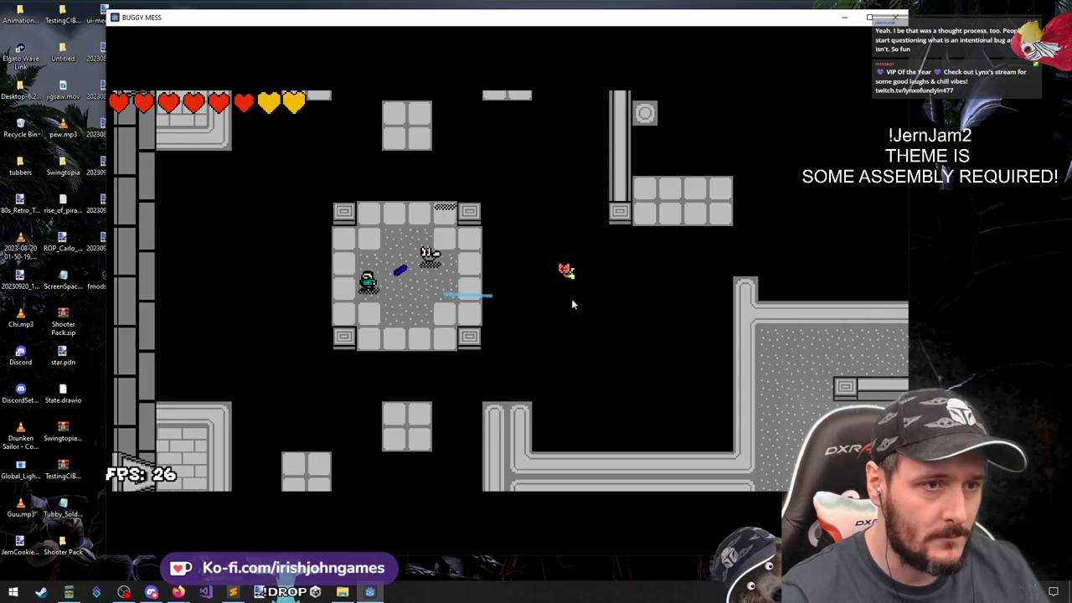
{"action": "left_click", "coordinate": [623, 255]}
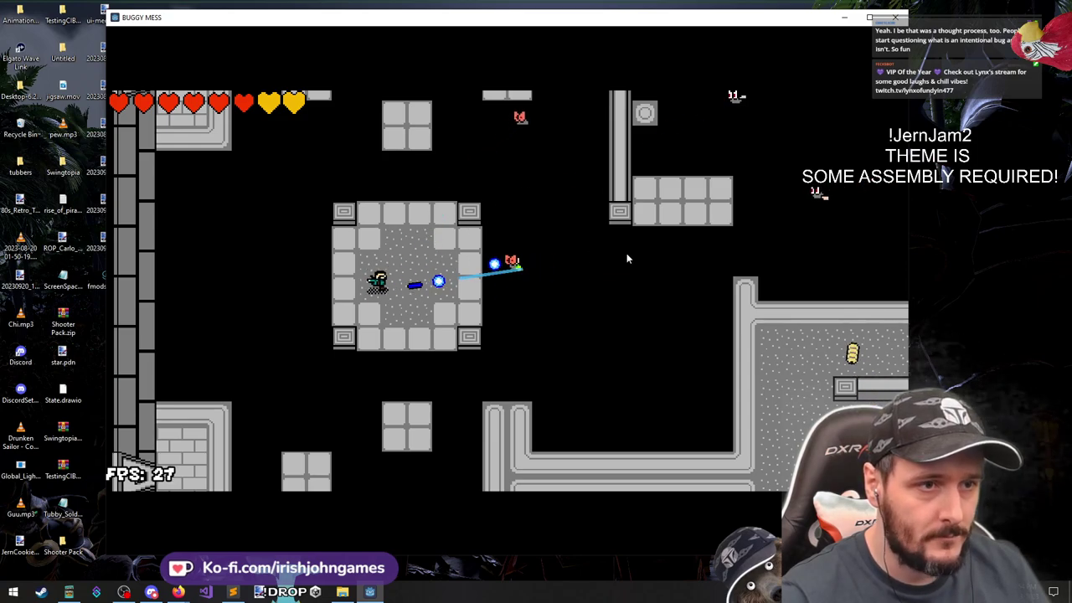
{"action": "key", "text": "d"}
{"action": "key", "text": "space"}
{"action": "key", "text": "shift"}
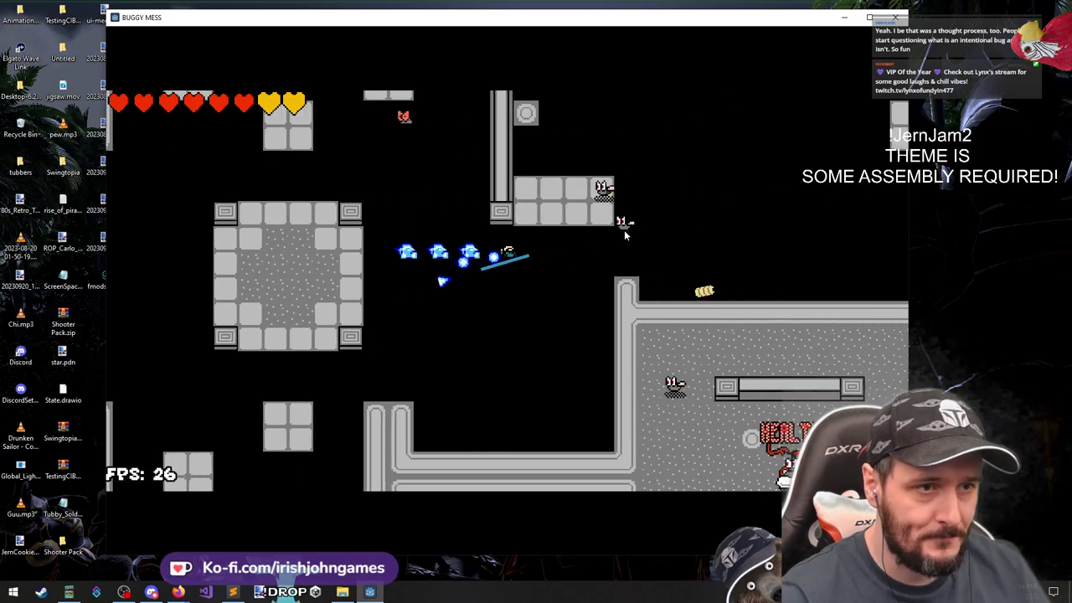
{"action": "left_click", "coordinate": [601, 199]}
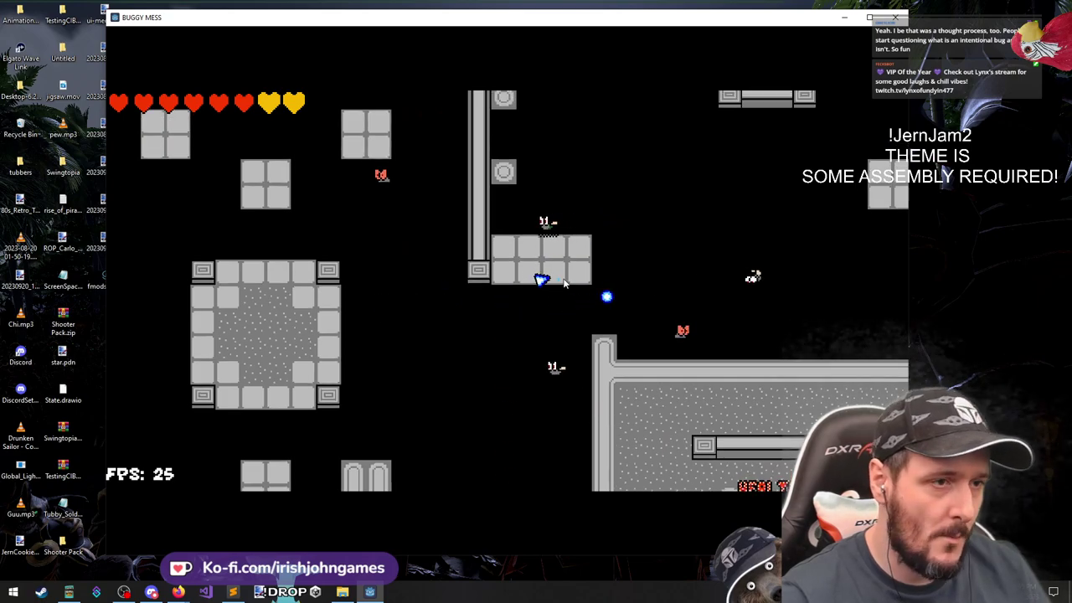
{"action": "key", "text": "a"}
{"action": "key", "text": "w"}
{"action": "key", "text": "d"}
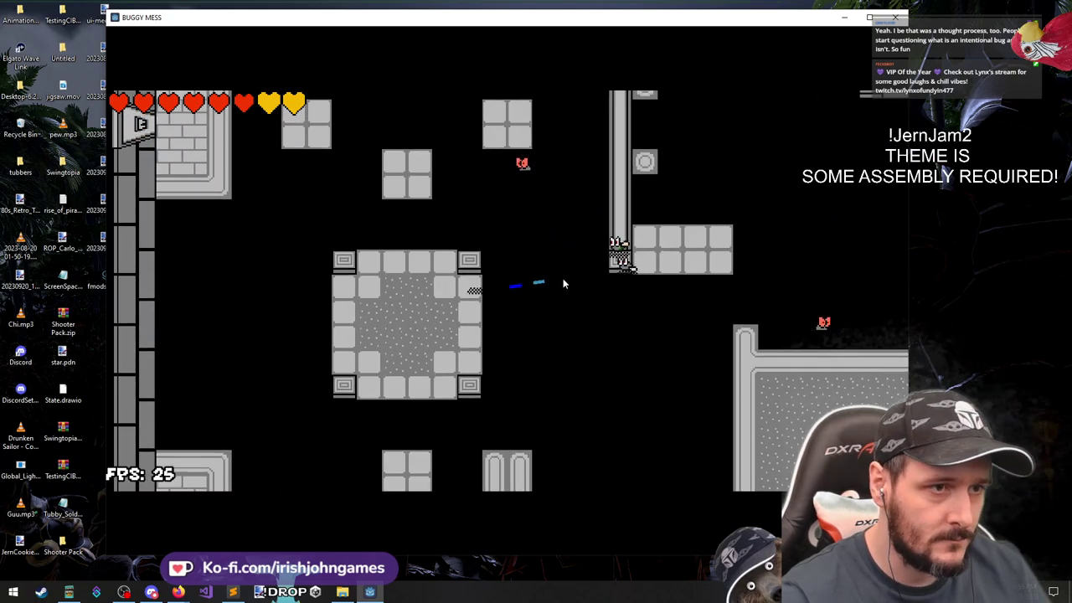
{"action": "key", "text": "d"}
{"action": "key", "text": "shift"}
{"action": "key", "text": "w"}
{"action": "left_click", "coordinate": [564, 237]}
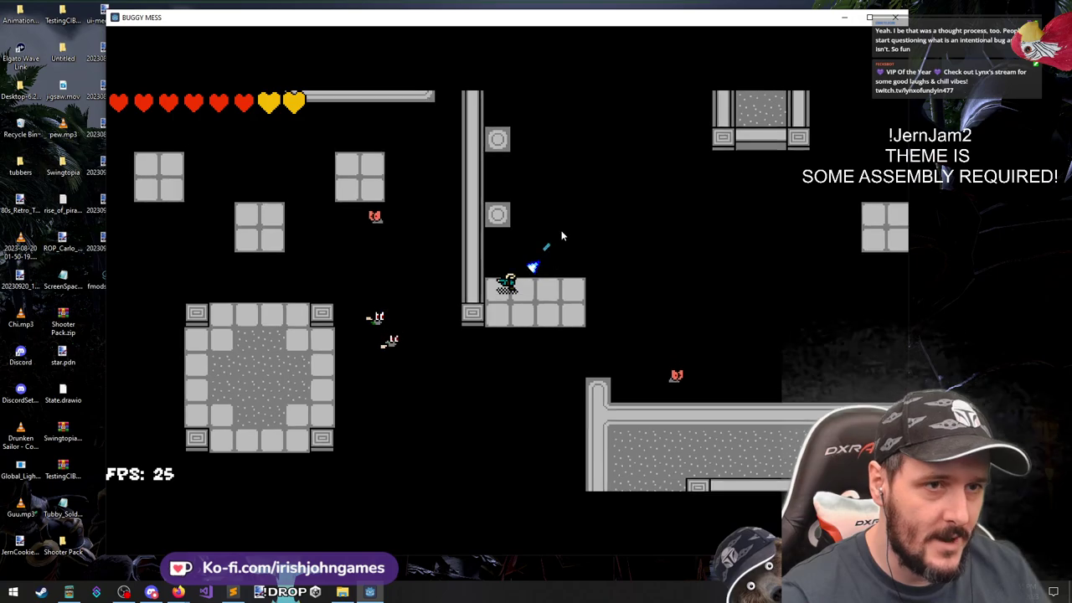
{"action": "key", "text": "d"}
{"action": "left_click", "coordinate": [714, 275]}
{"action": "key", "text": "w"}
{"action": "key", "text": "a"}
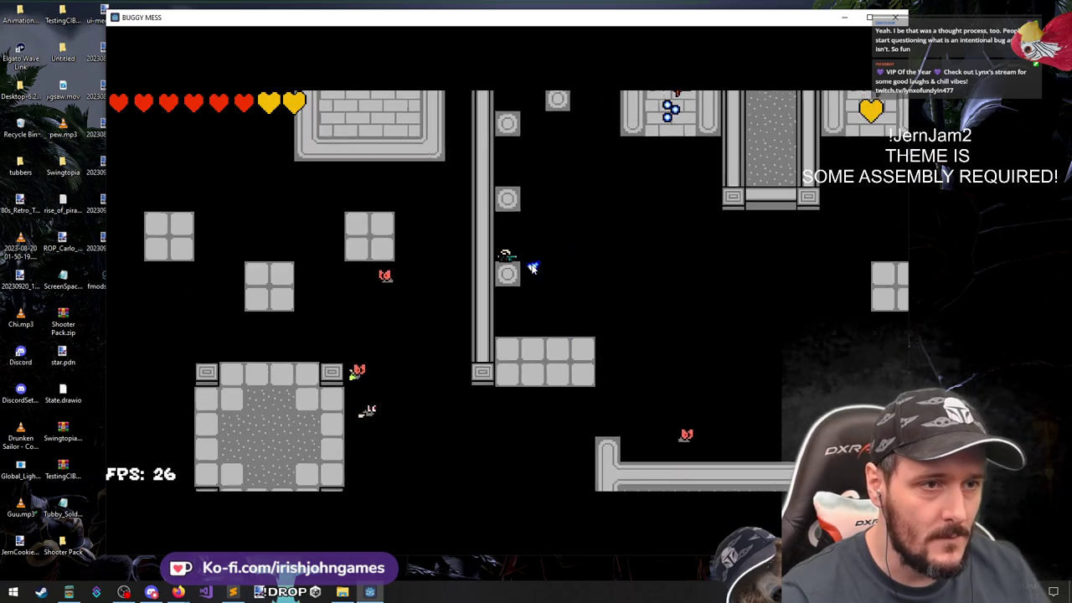
{"action": "key", "text": "w"}
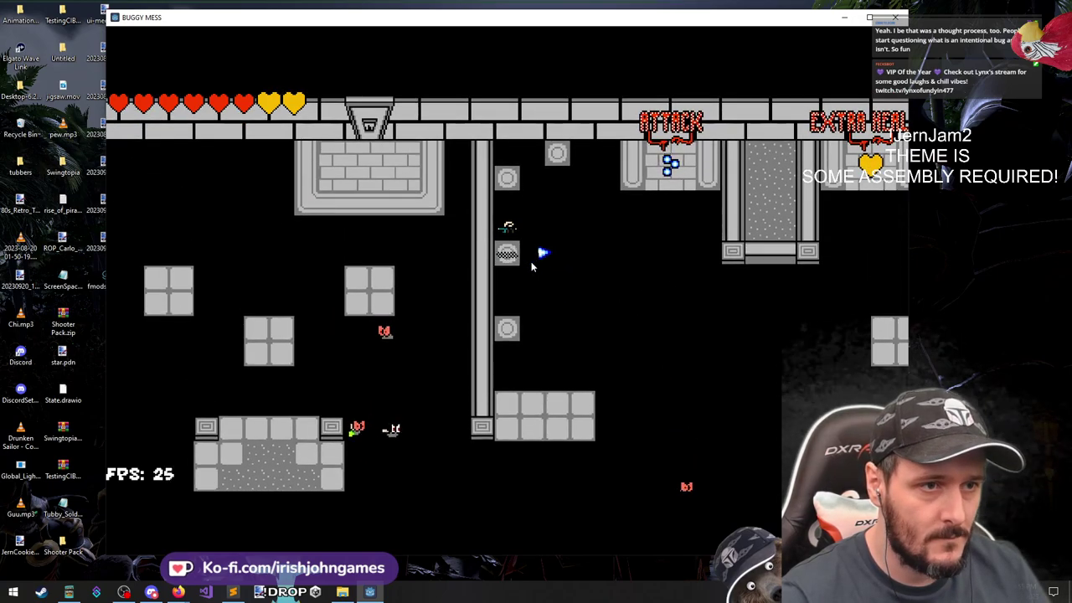
{"action": "key", "text": "w"}
{"action": "left_click", "coordinate": [531, 263]}
{"action": "key", "text": "d"}
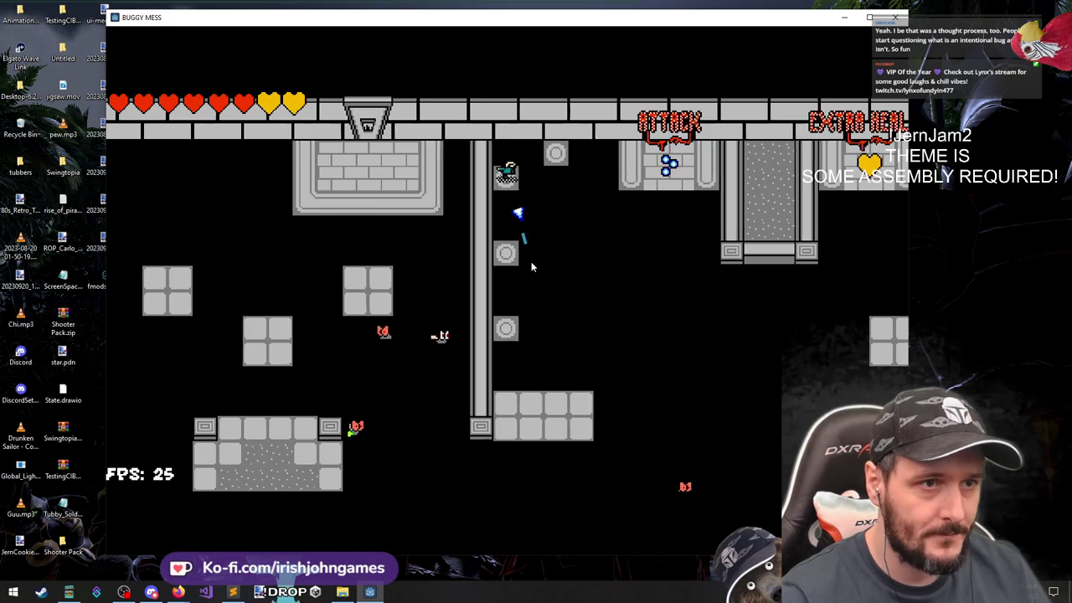
{"action": "key", "text": "w"}
{"action": "key", "text": "d"}
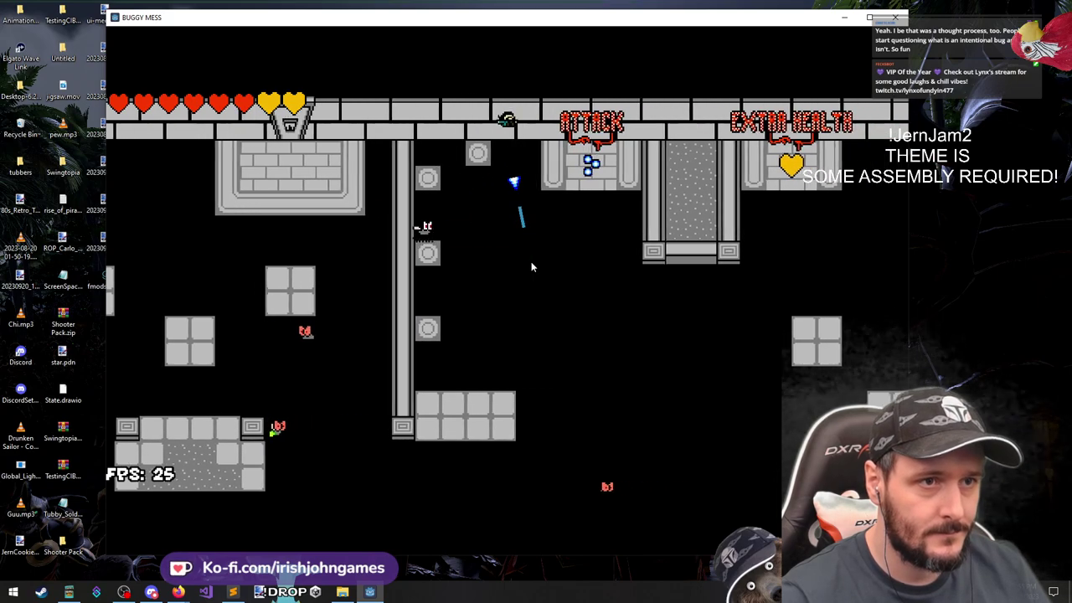
{"action": "key", "text": "d"}
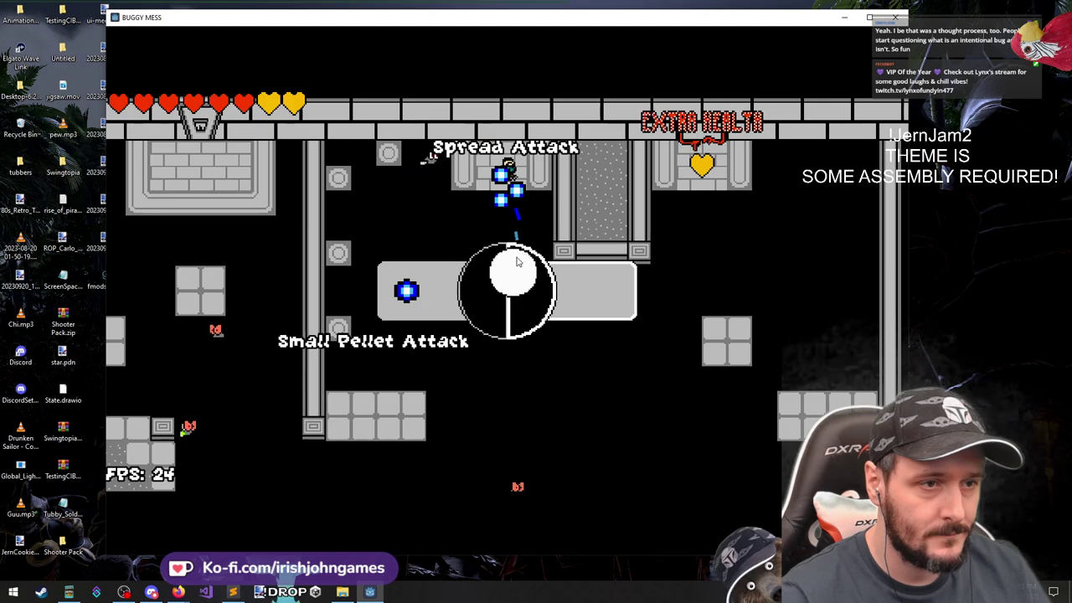
{"action": "left_click", "coordinate": [507, 294]}
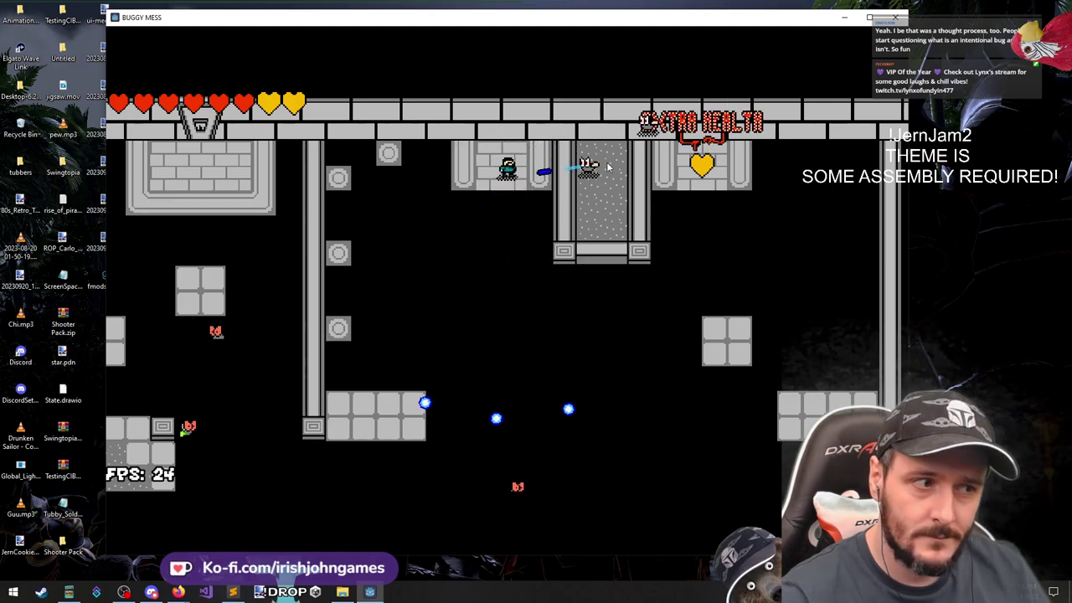
{"action": "key", "text": "a"}
{"action": "key", "text": "d"}
{"action": "key", "text": "a"}
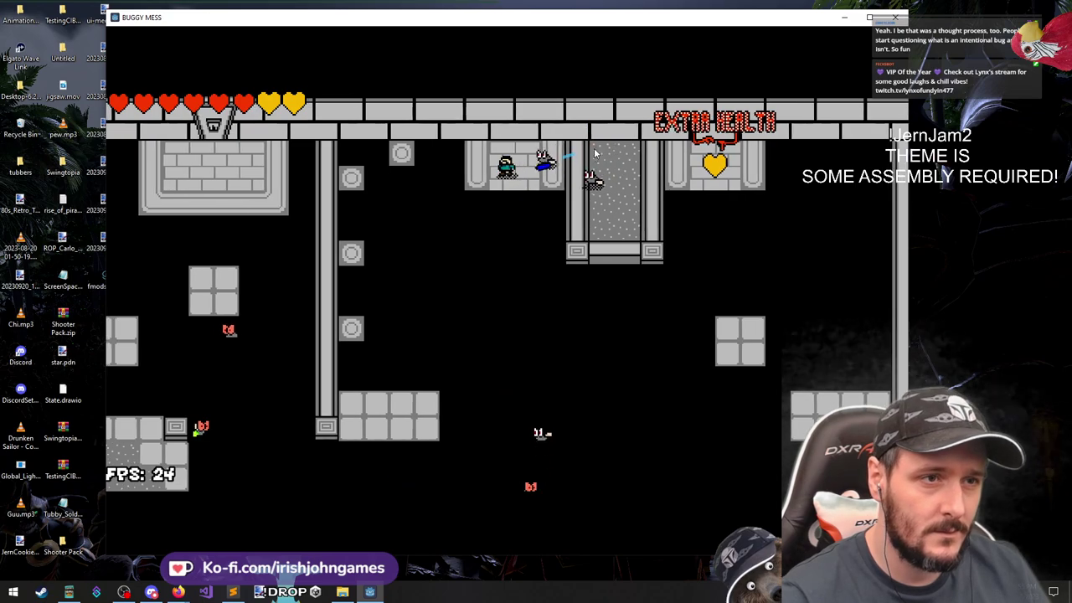
{"action": "left_click", "coordinate": [526, 329]}
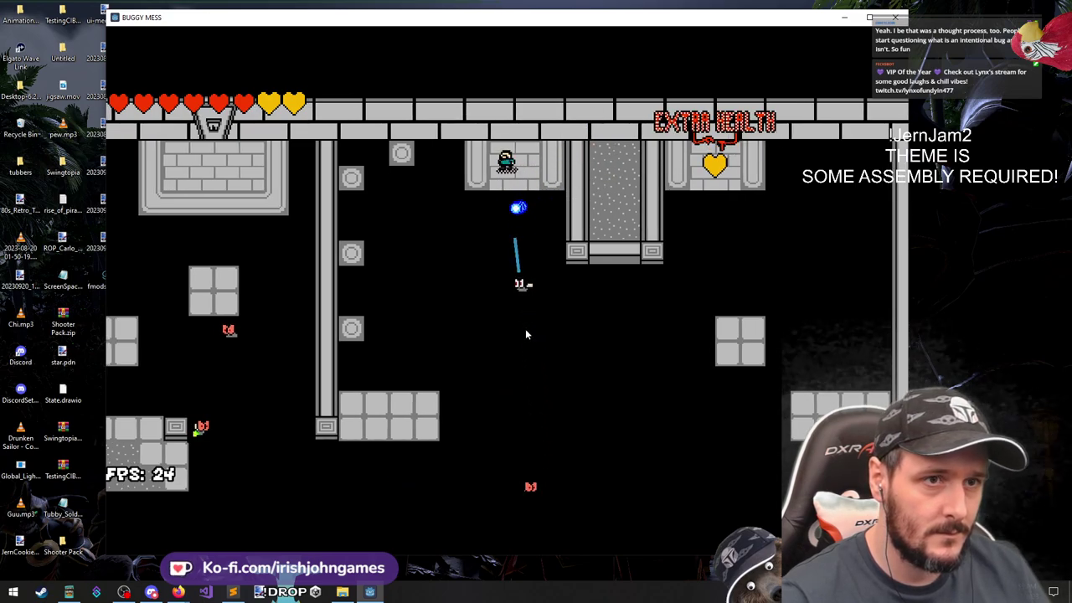
{"action": "left_click", "coordinate": [510, 382]}
{"action": "left_click", "coordinate": [553, 407]}
{"action": "left_click", "coordinate": [514, 406]}
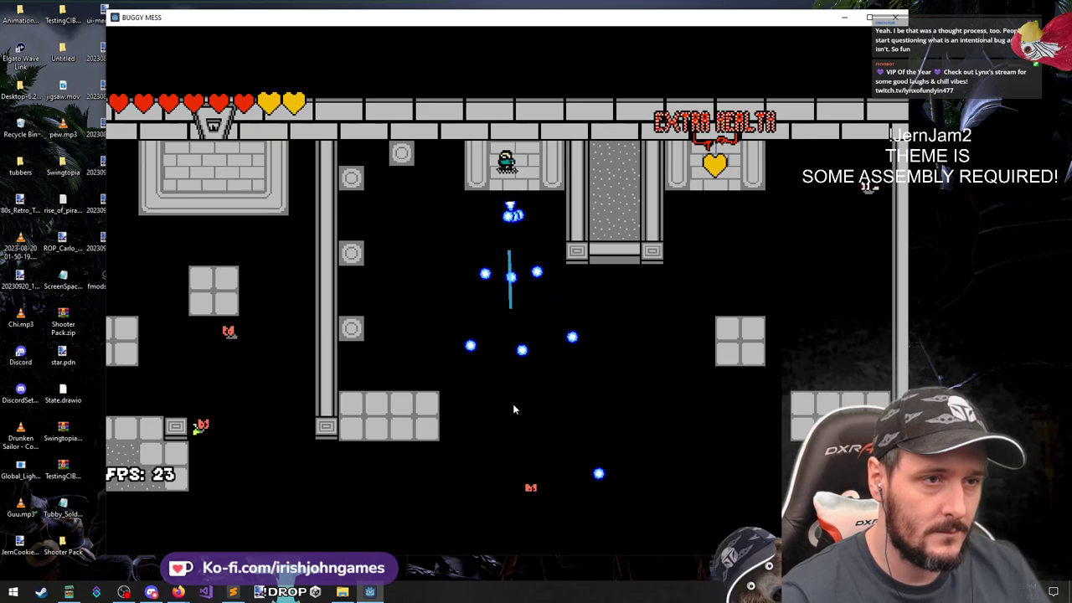
{"action": "key", "text": "a"}
{"action": "key", "text": "w"}
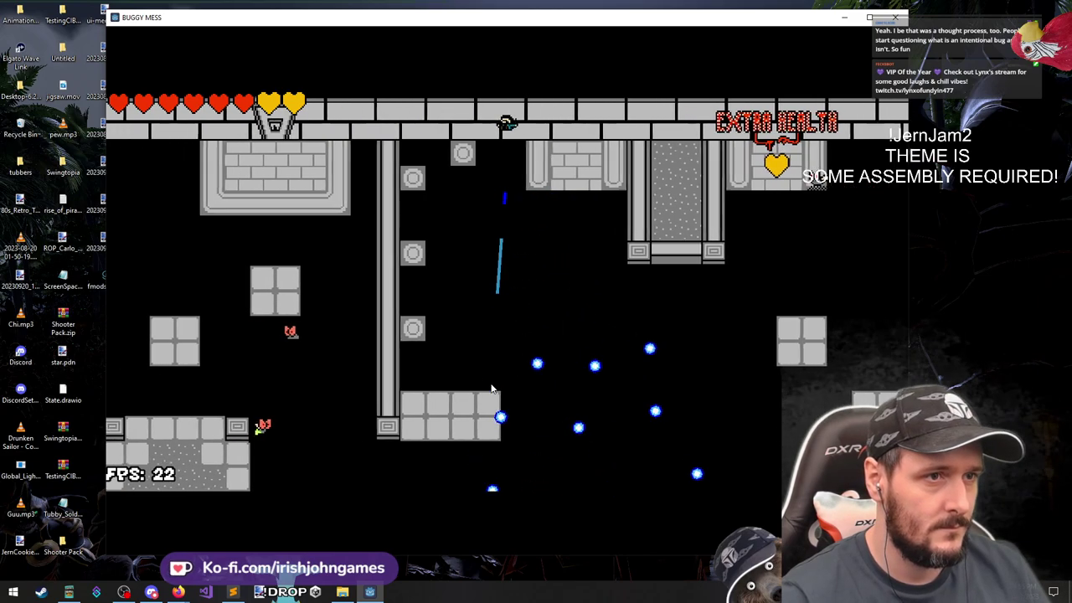
{"action": "key", "text": "a"}
{"action": "key", "text": "s"}
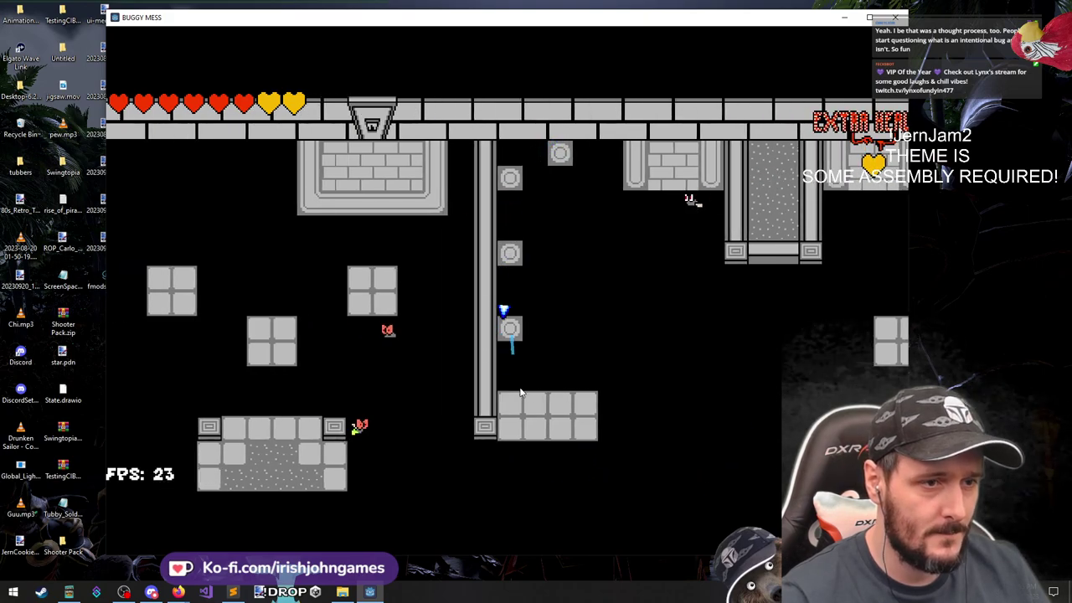
{"action": "key", "text": "w"}
{"action": "key", "text": "d"}
{"action": "key", "text": "a"}
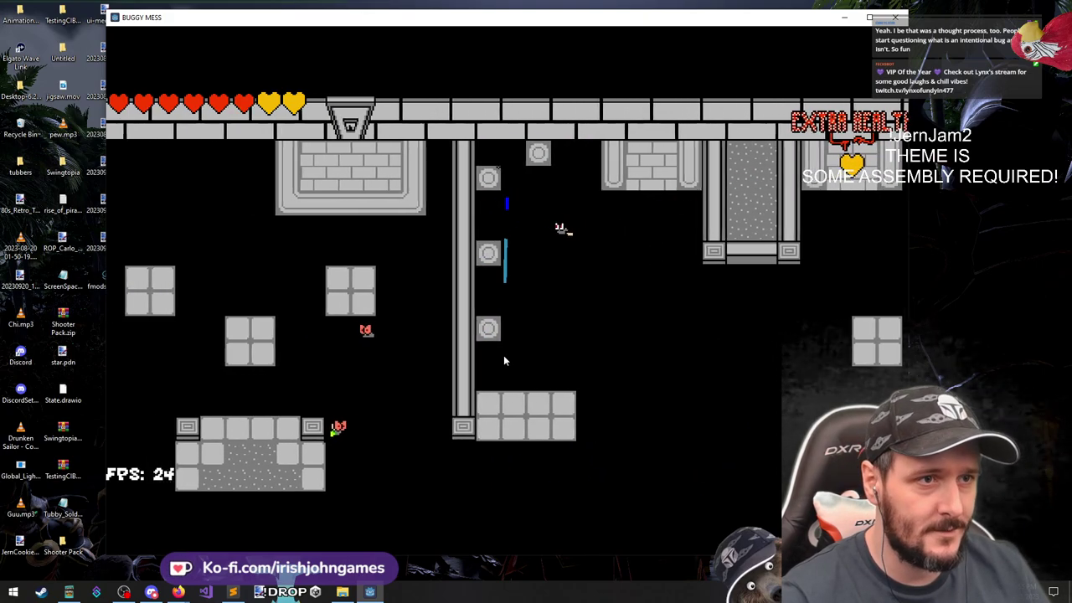
{"action": "key", "text": "s"}
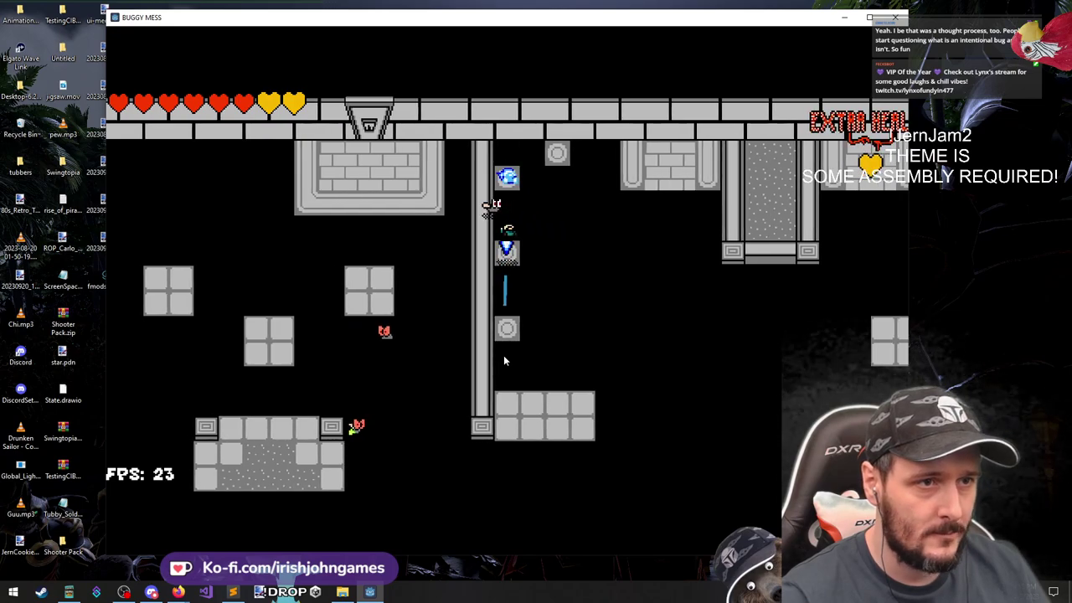
{"action": "key", "text": "s"}
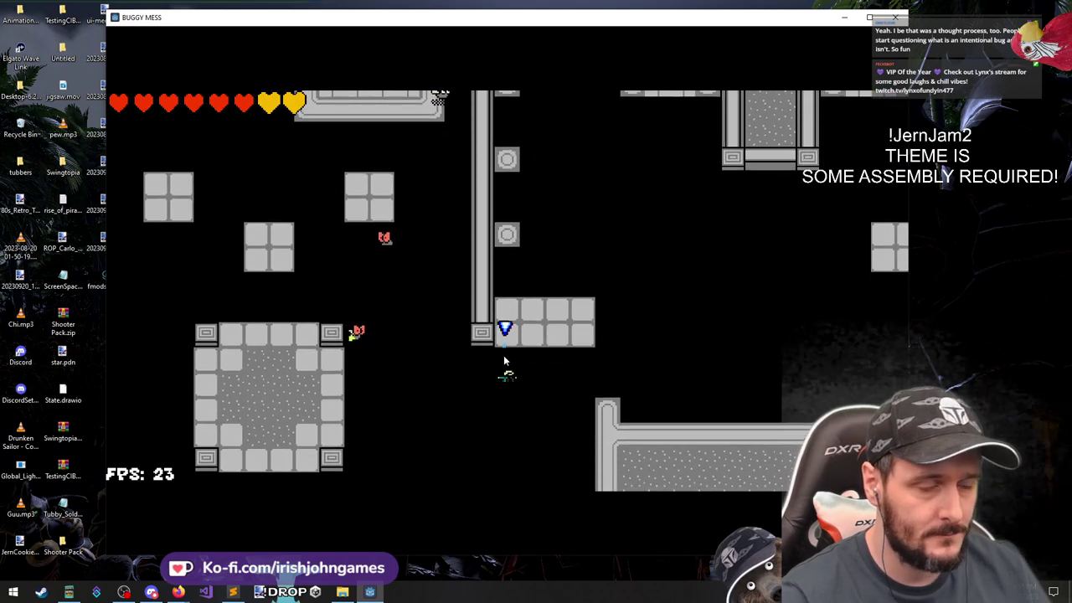
{"action": "key", "text": "w"}
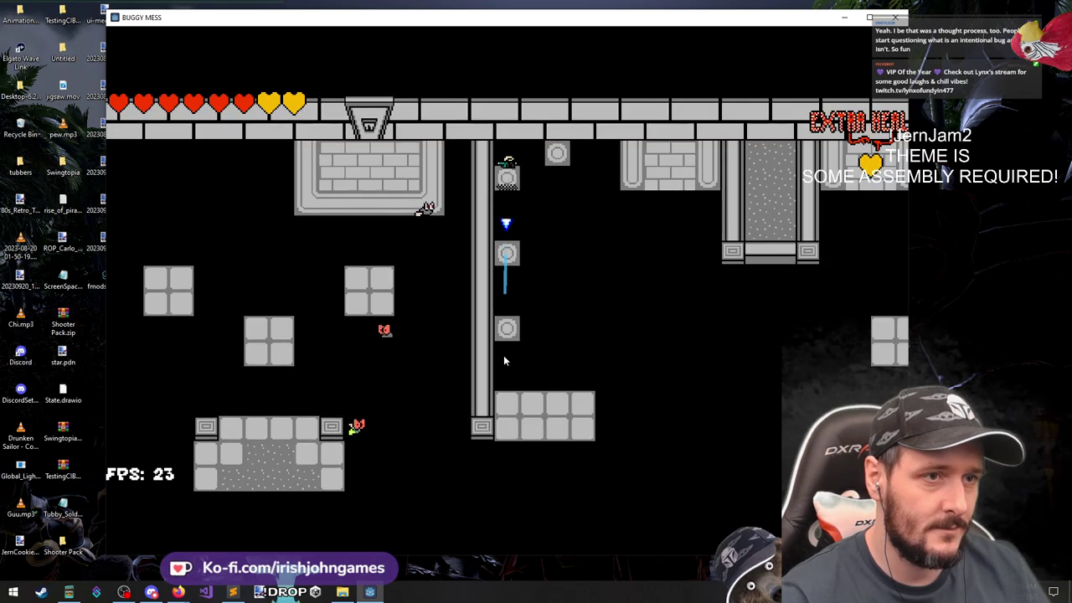
{"action": "key", "text": "s"}
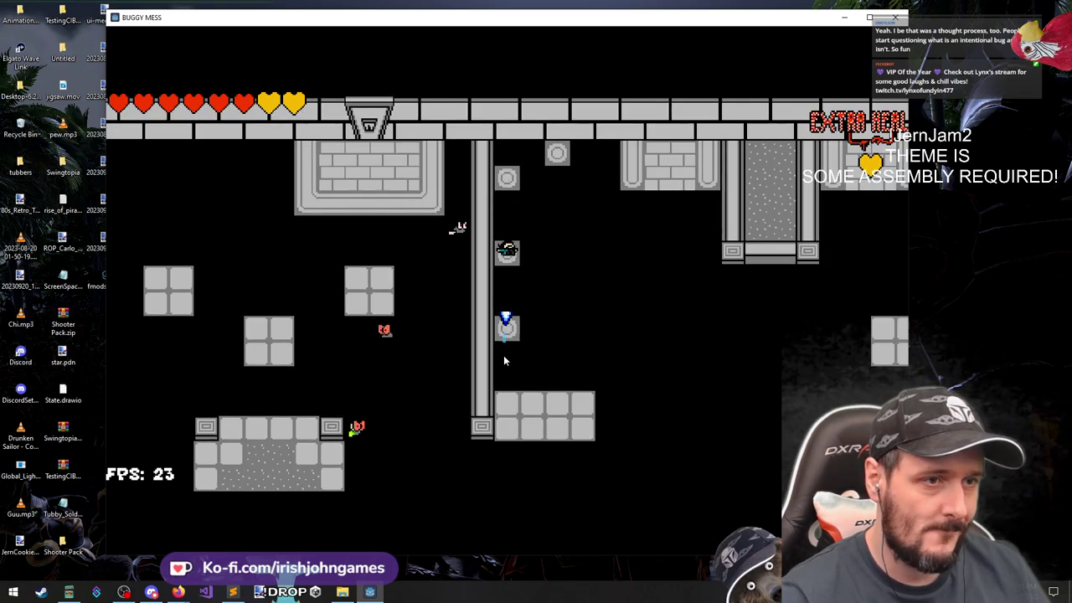
{"action": "left_click", "coordinate": [439, 154]}
{"action": "key", "text": "a"}
{"action": "key", "text": "d"}
{"action": "key", "text": "s"}
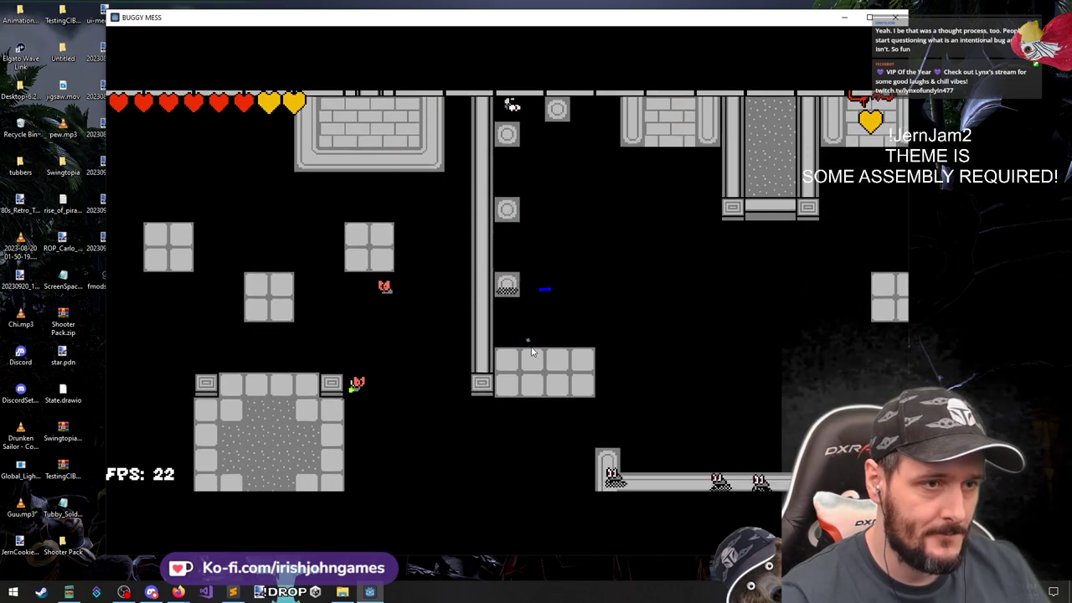
{"action": "key", "text": "s"}
{"action": "key", "text": "d"}
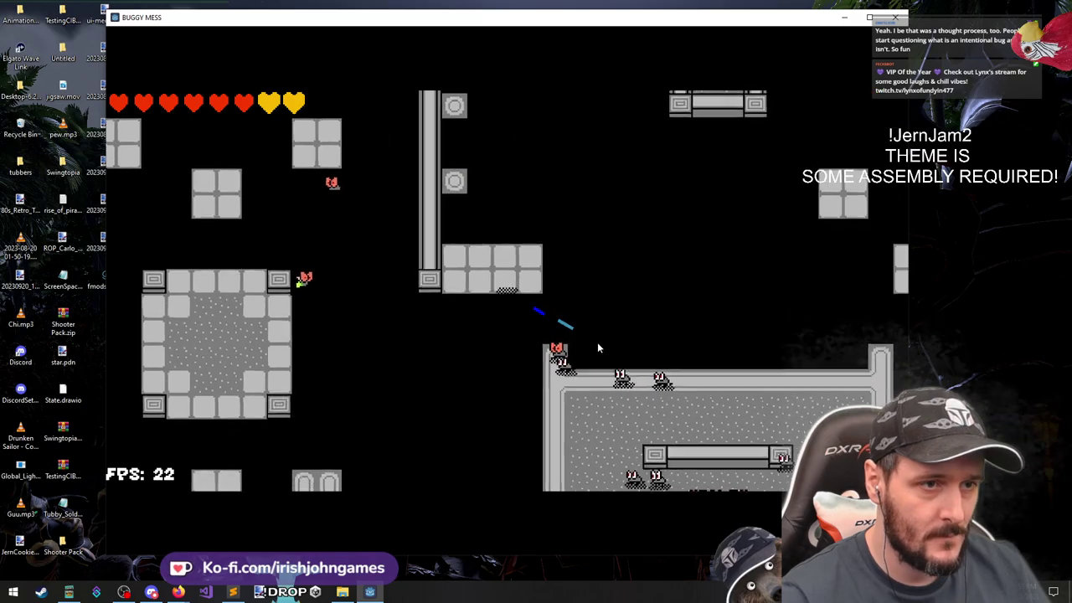
{"action": "key", "text": "s"}
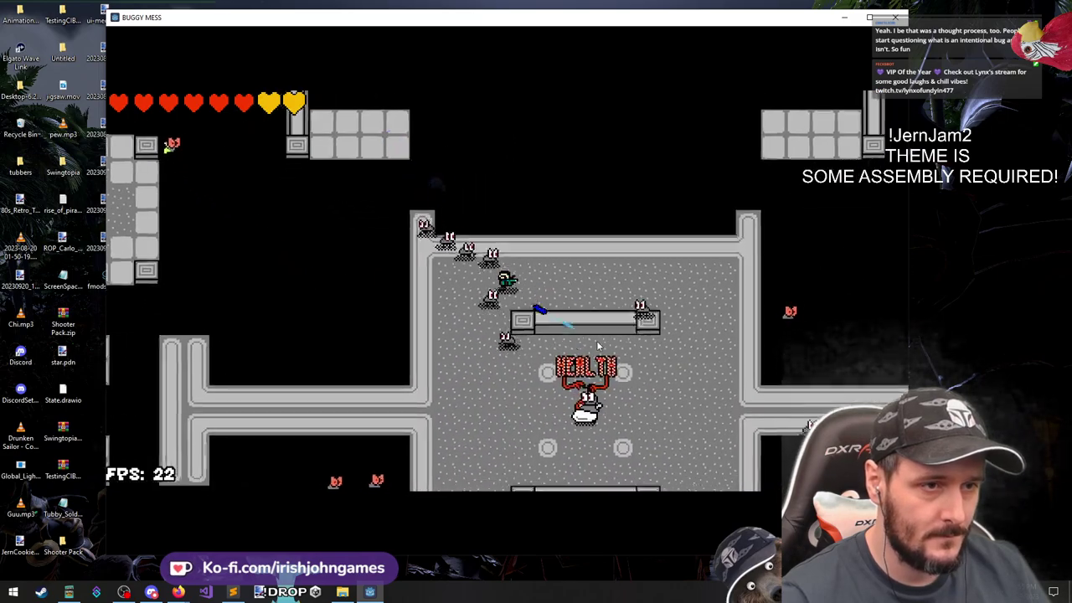
{"action": "key", "text": "s"}
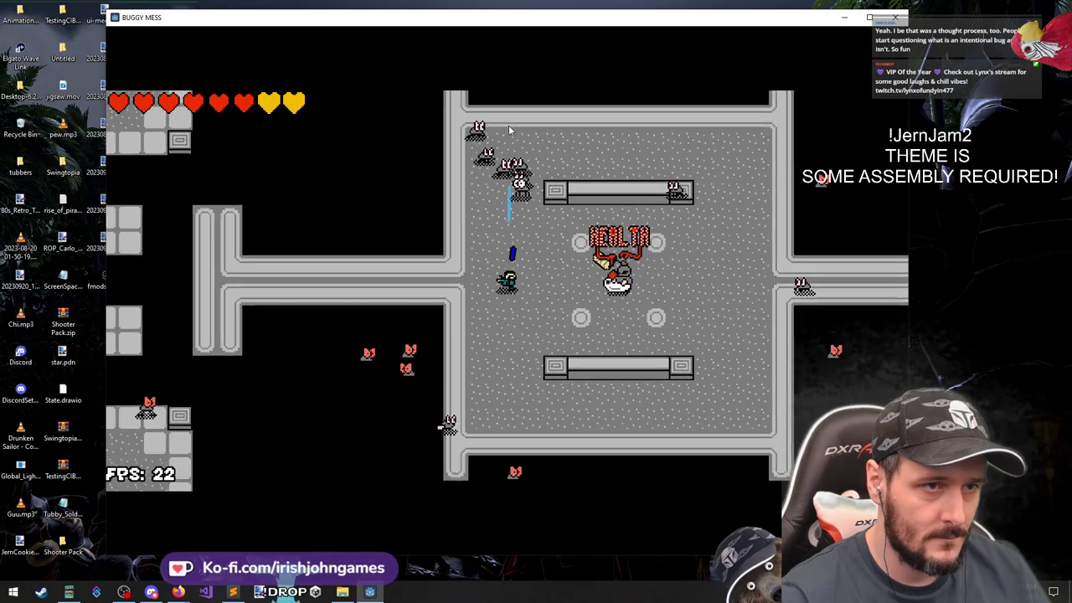
{"action": "key", "text": "d"}
{"action": "key", "text": "d"}
{"action": "left_click", "coordinate": [447, 143]}
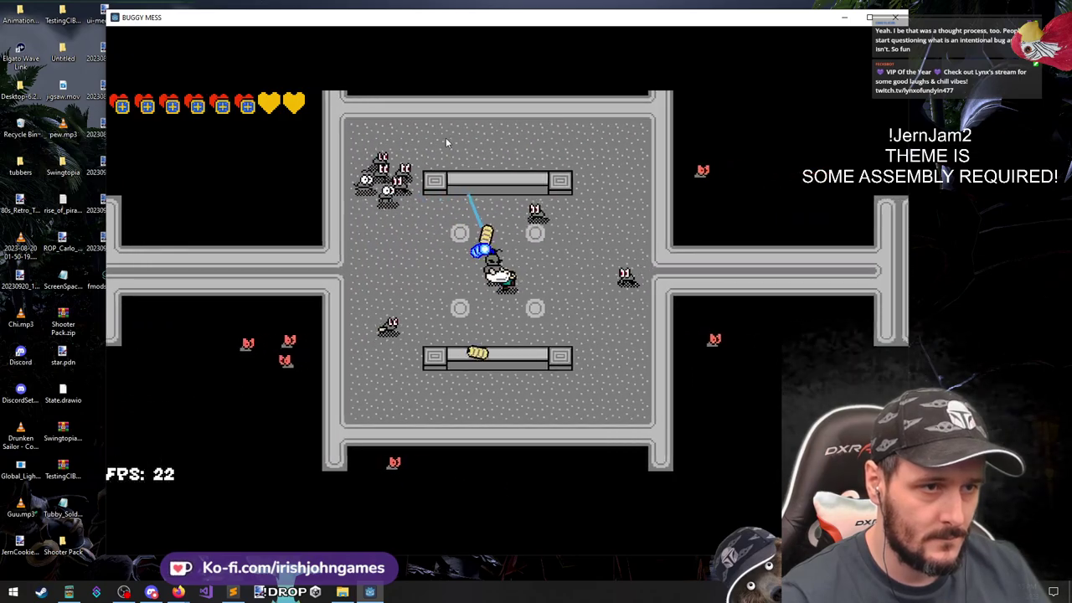
Retreat southwest from the queen bug while shooting at the cluster of small bugs in the room's northwest part
{"action": "key", "text": "s"}
{"action": "left_click", "coordinate": [443, 159]}
{"action": "key", "text": "a"}
{"action": "key", "text": "a"}
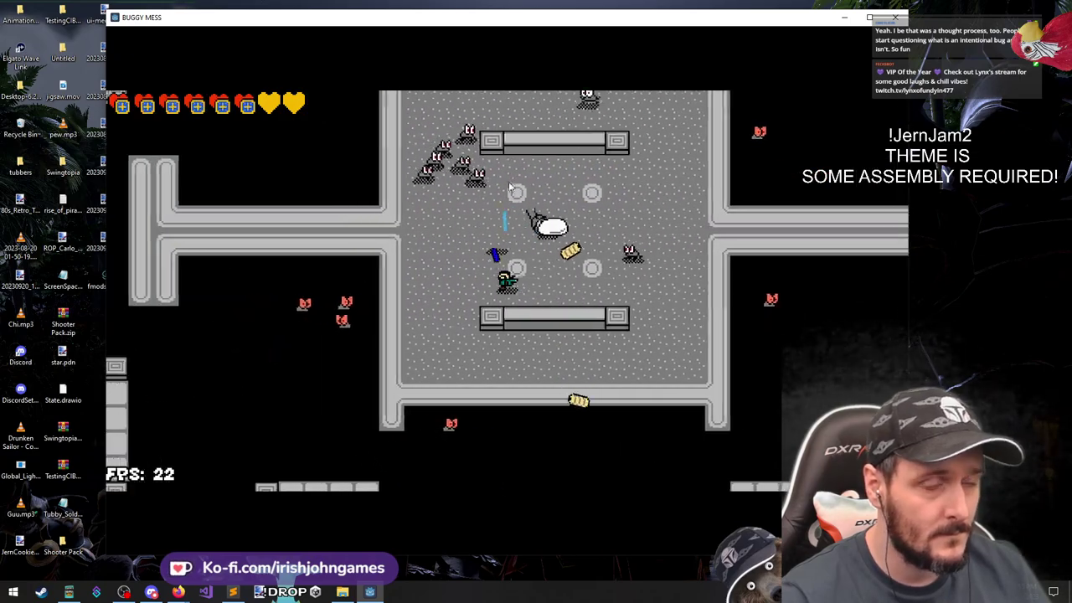
{"action": "left_click", "coordinate": [527, 168]}
{"action": "key", "text": "s"}
{"action": "left_click", "coordinate": [538, 186]}
{"action": "key", "text": "s"}
{"action": "key", "text": "d"}
{"action": "left_click", "coordinate": [542, 162]}
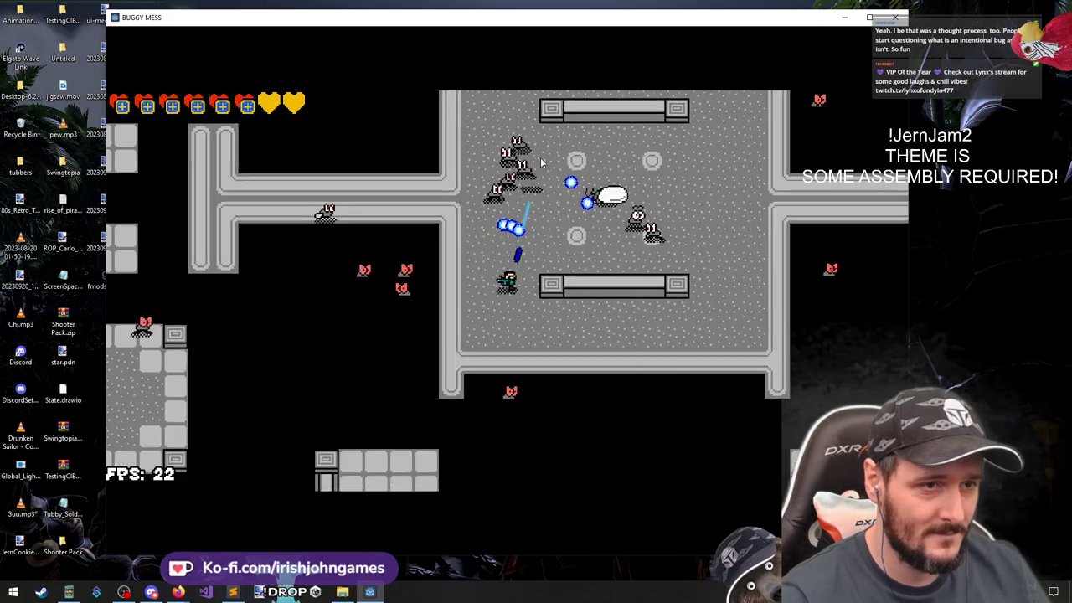
Fight the pack of small bugs closing in along the room's west side while edging toward the west wall
{"action": "left_click", "coordinate": [503, 161]}
{"action": "left_click", "coordinate": [504, 165]}
{"action": "key", "text": "w"}
{"action": "key", "text": "a"}
{"action": "left_click", "coordinate": [506, 168]}
{"action": "key", "text": "w"}
{"action": "key", "text": "d"}
{"action": "left_click", "coordinate": [506, 175]}
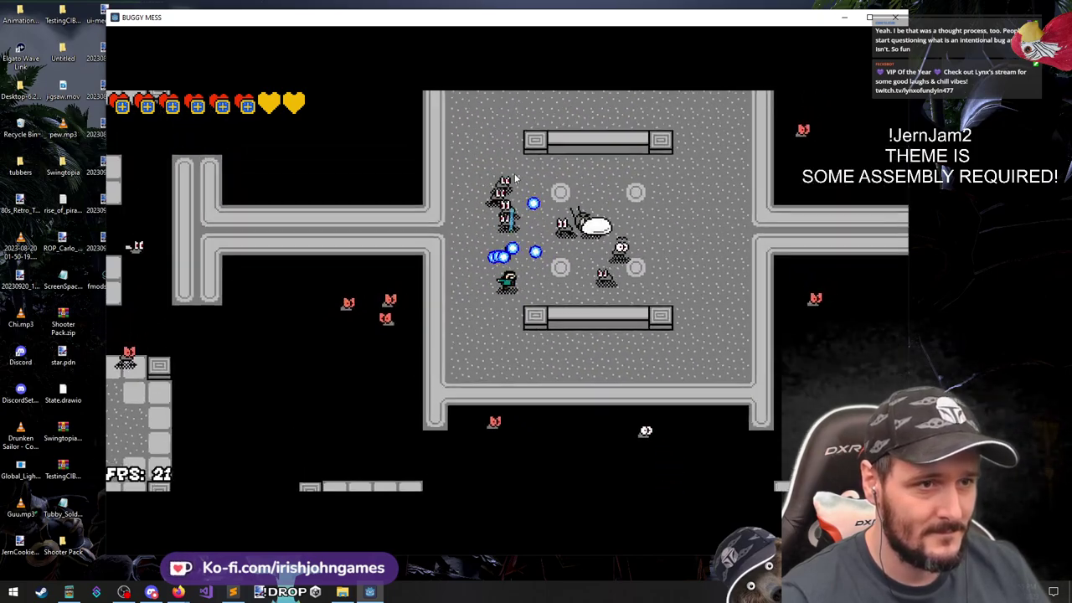
{"action": "left_click", "coordinate": [509, 196]}
{"action": "key", "text": "a"}
{"action": "left_click", "coordinate": [513, 201]}
{"action": "left_click", "coordinate": [583, 273]}
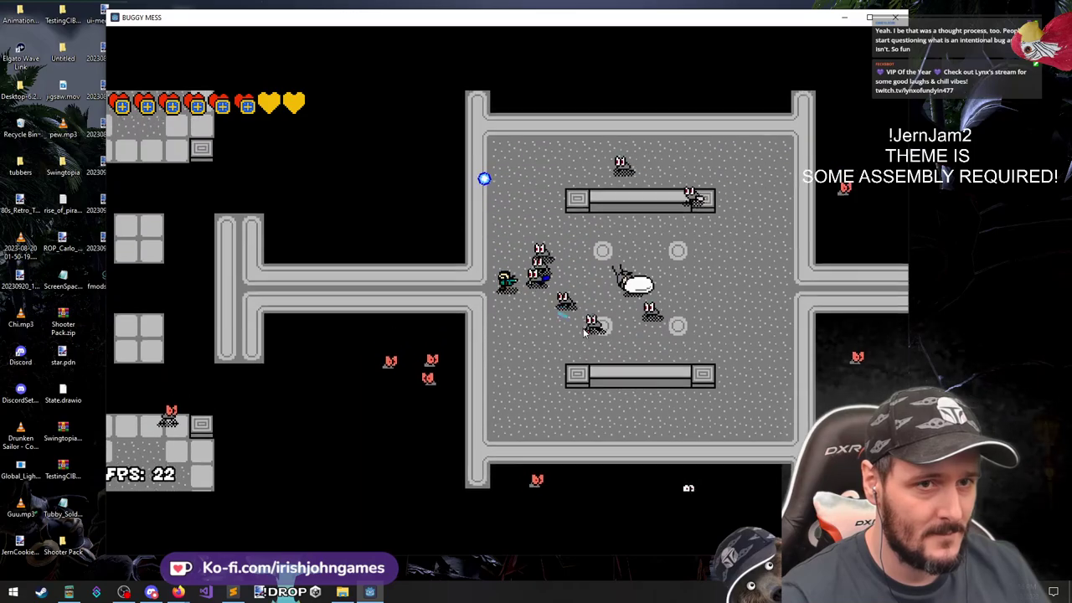
Run along the room's north wall to its east side, firing at the pursuing bugs
{"action": "key", "text": "w"}
{"action": "key", "text": "w"}
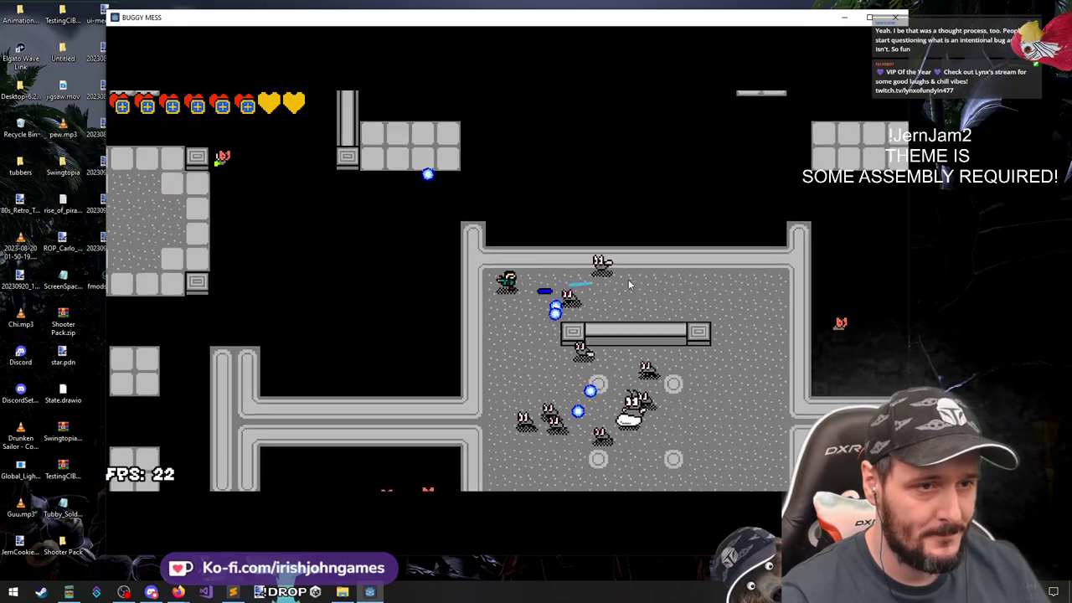
{"action": "key", "text": "d"}
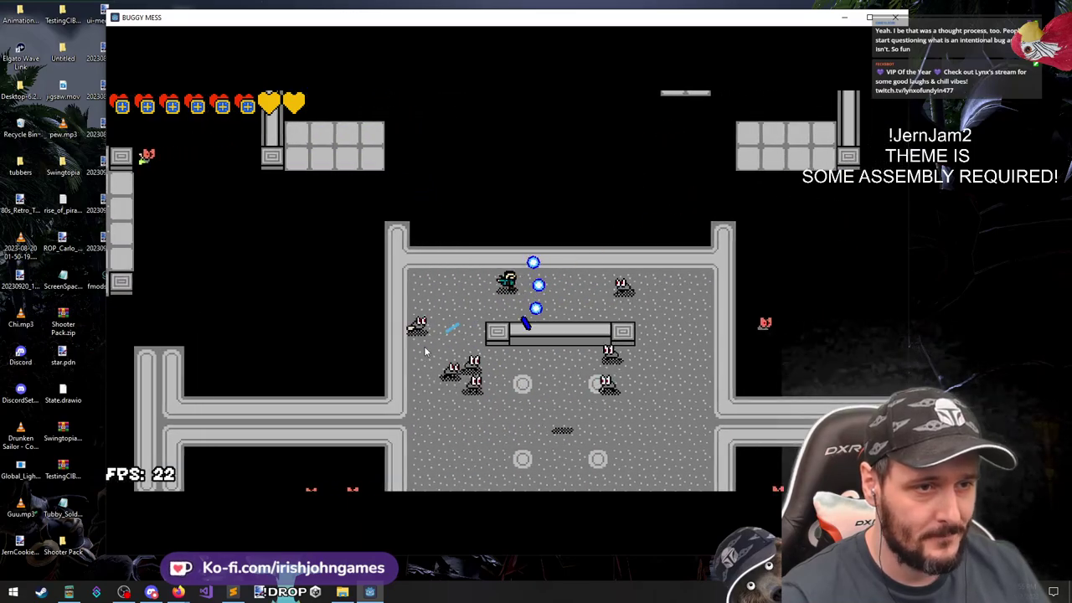
{"action": "key", "text": "d"}
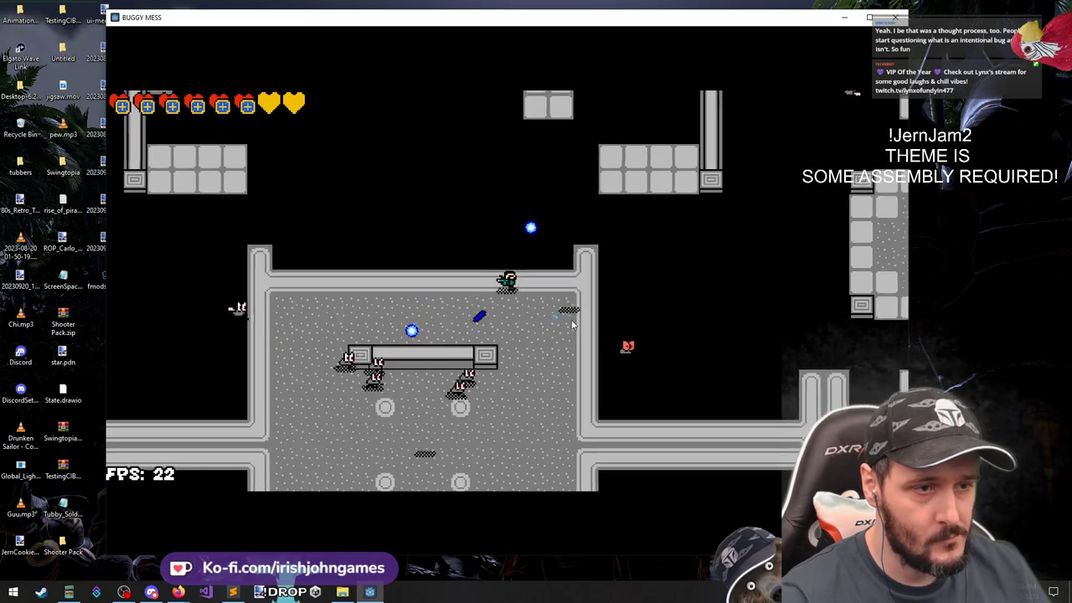
{"action": "key", "text": "s"}
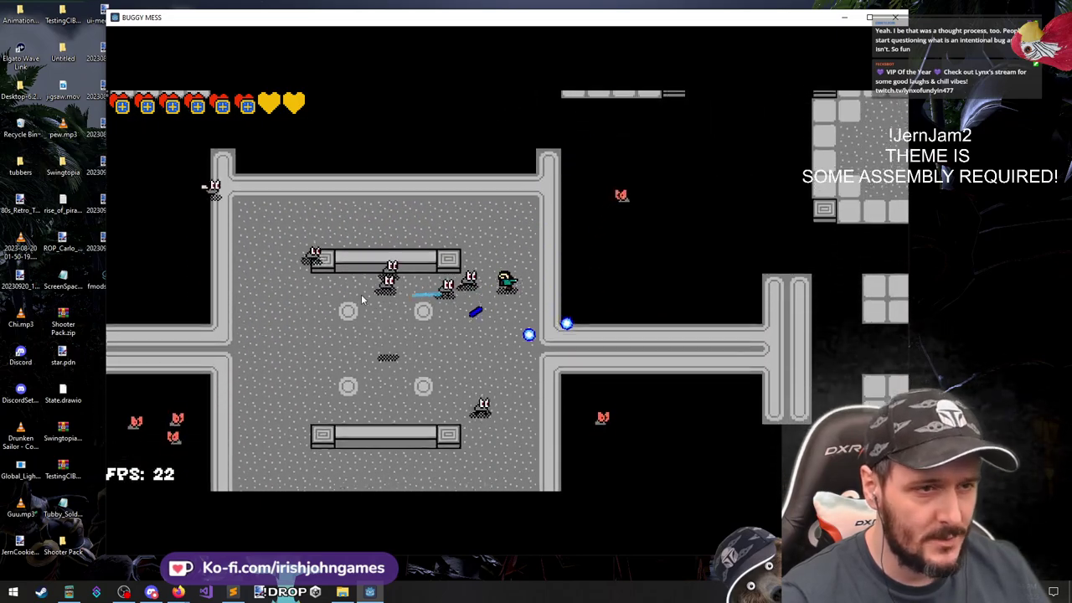
Circle the queen bug through the middle and southern half of the room, shooting the small bugs around it
{"action": "key", "text": "a"}
{"action": "key", "text": "s"}
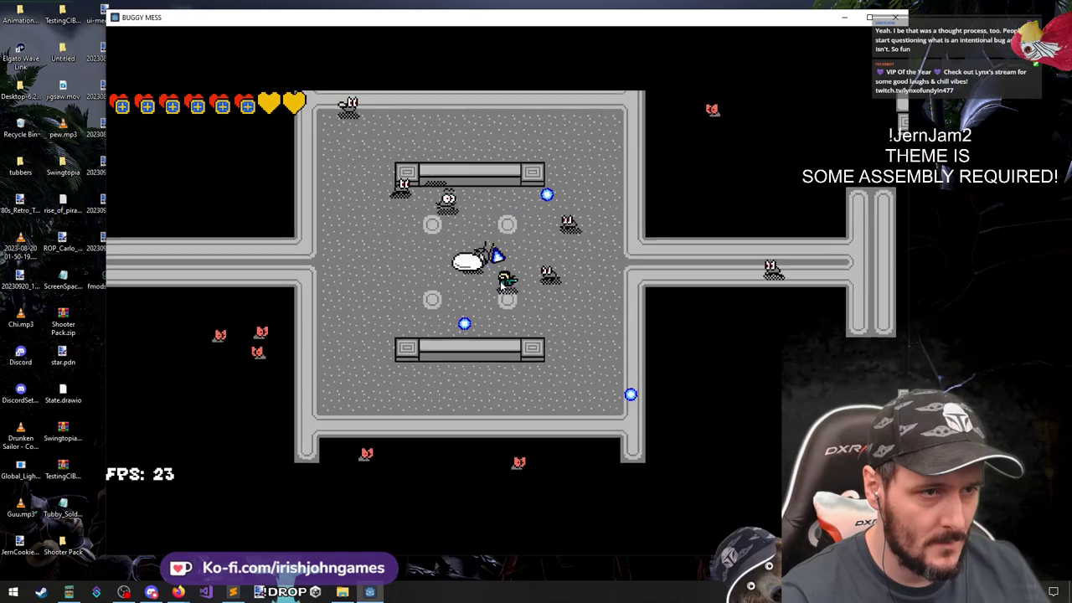
{"action": "key", "text": "a"}
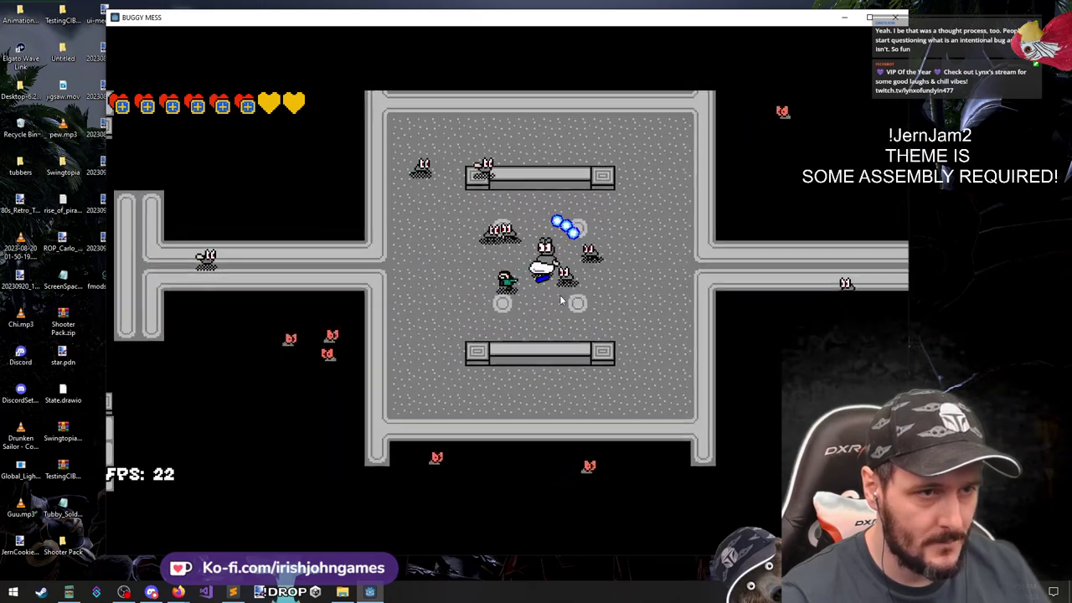
{"action": "key", "text": "a"}
{"action": "key", "text": "w"}
{"action": "key", "text": "s"}
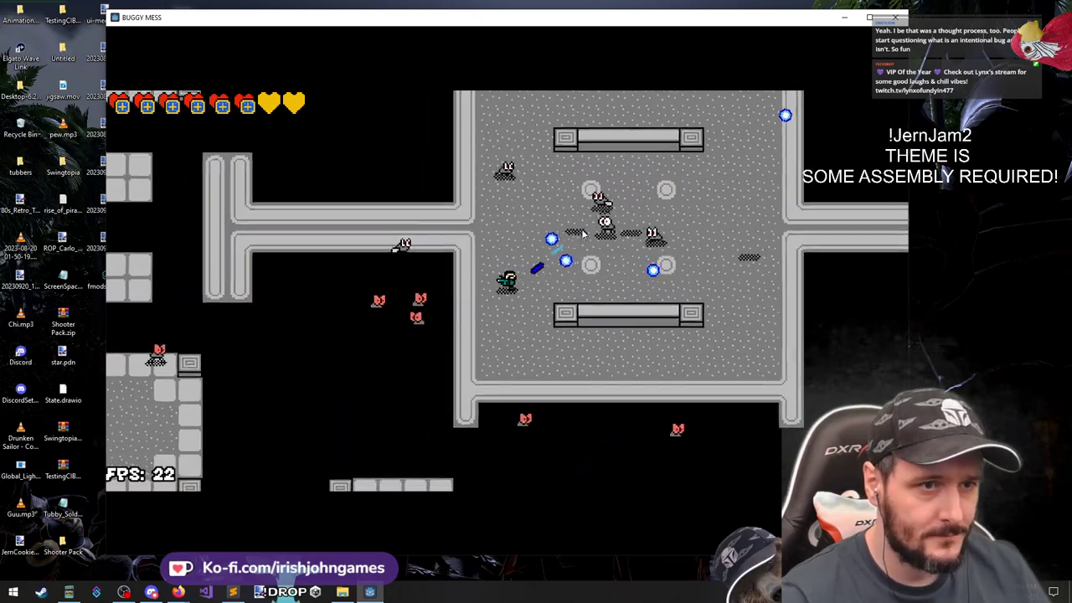
{"action": "key", "text": "d"}
{"action": "key", "text": "d"}
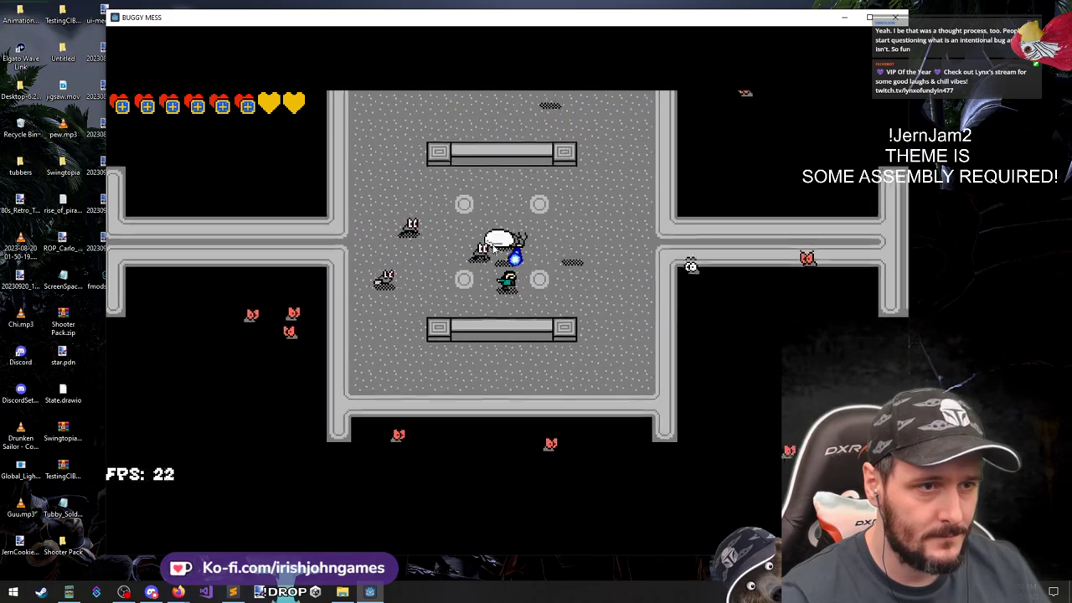
{"action": "key", "text": "d"}
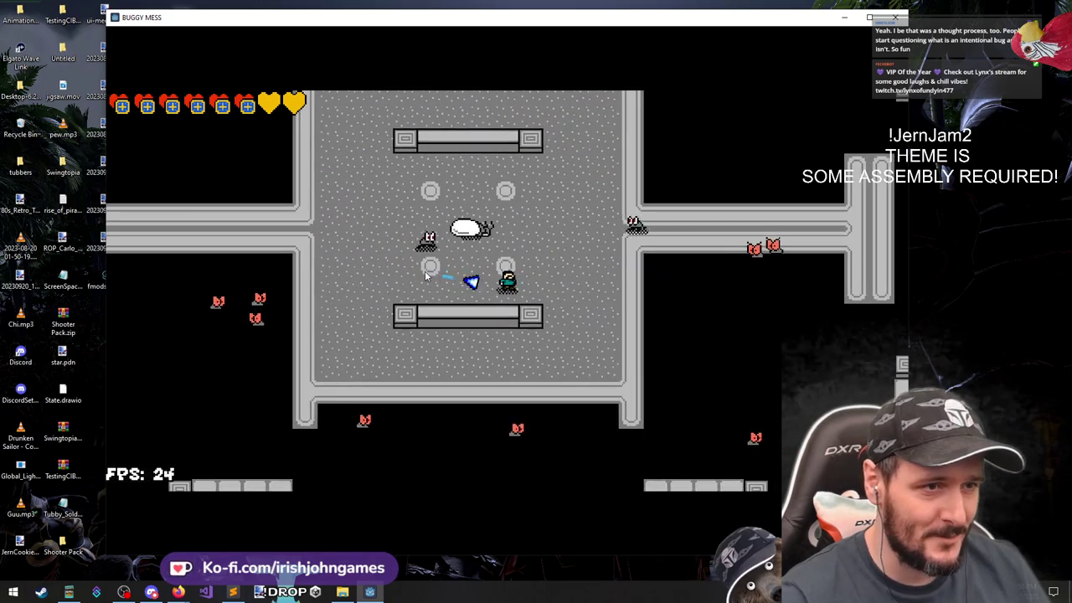
Hold the centre of the room and fire east toward the bugs coming along the corridor
{"action": "key", "text": "w"}
{"action": "key", "text": "a"}
{"action": "left_click", "coordinate": [641, 322]}
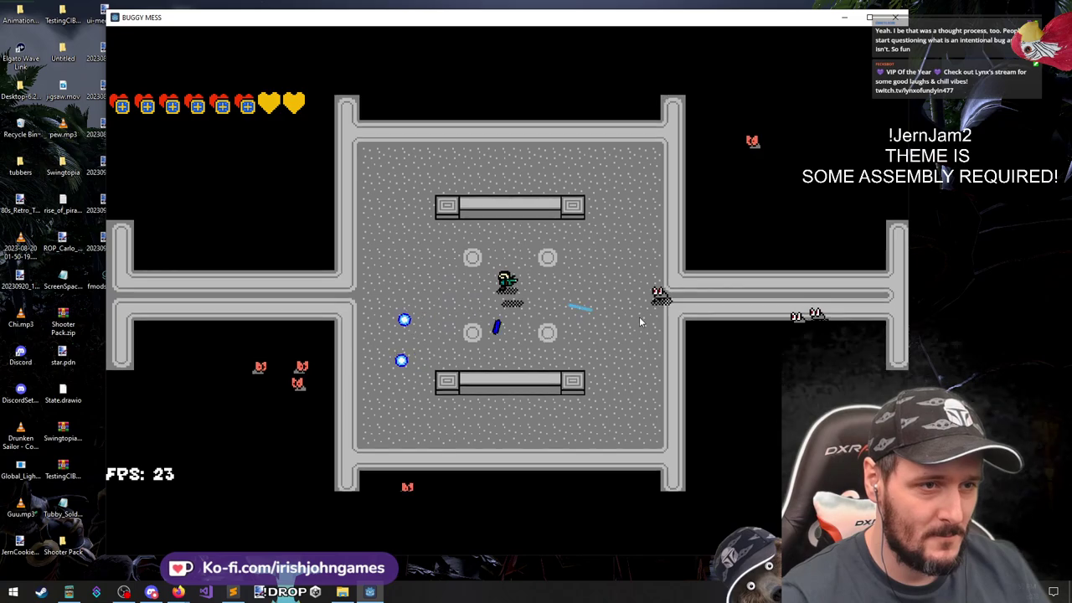
{"action": "left_click", "coordinate": [686, 280]}
{"action": "key", "text": "s"}
{"action": "key", "text": "a"}
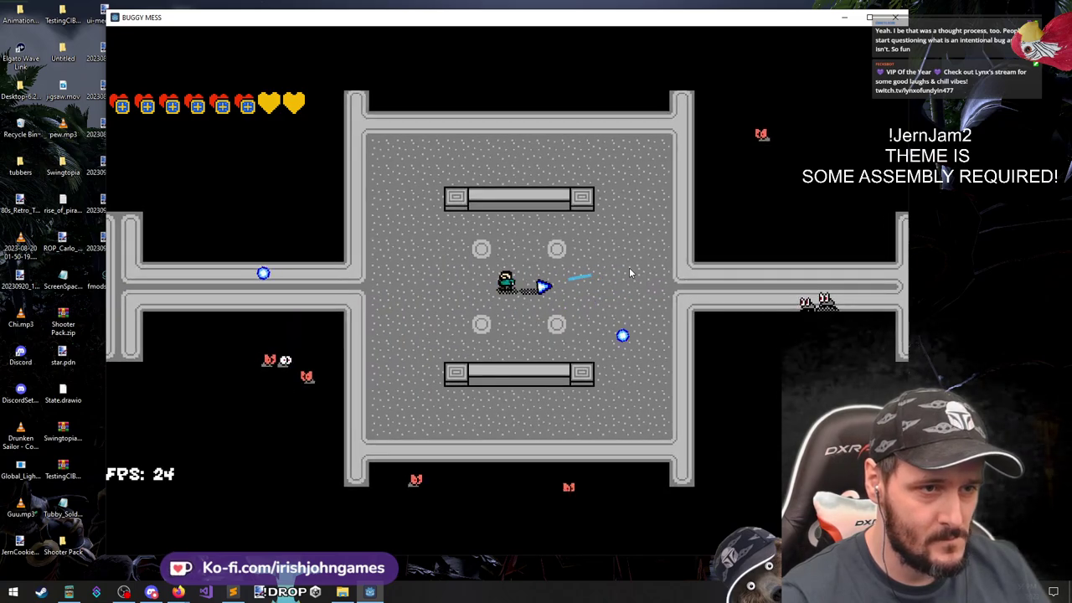
{"action": "key", "text": "a"}
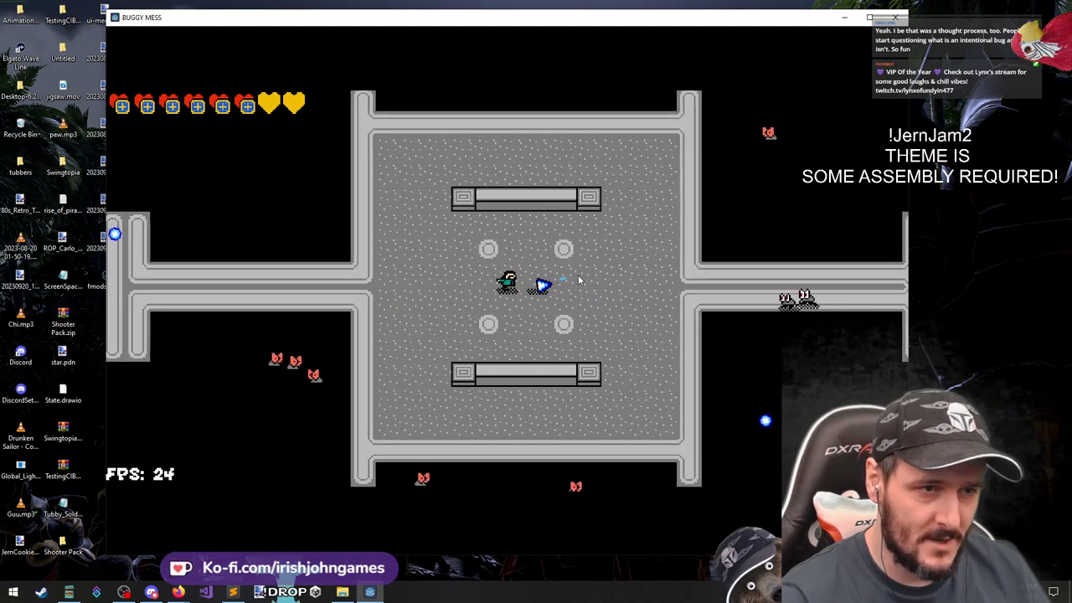
{"action": "key", "text": "a"}
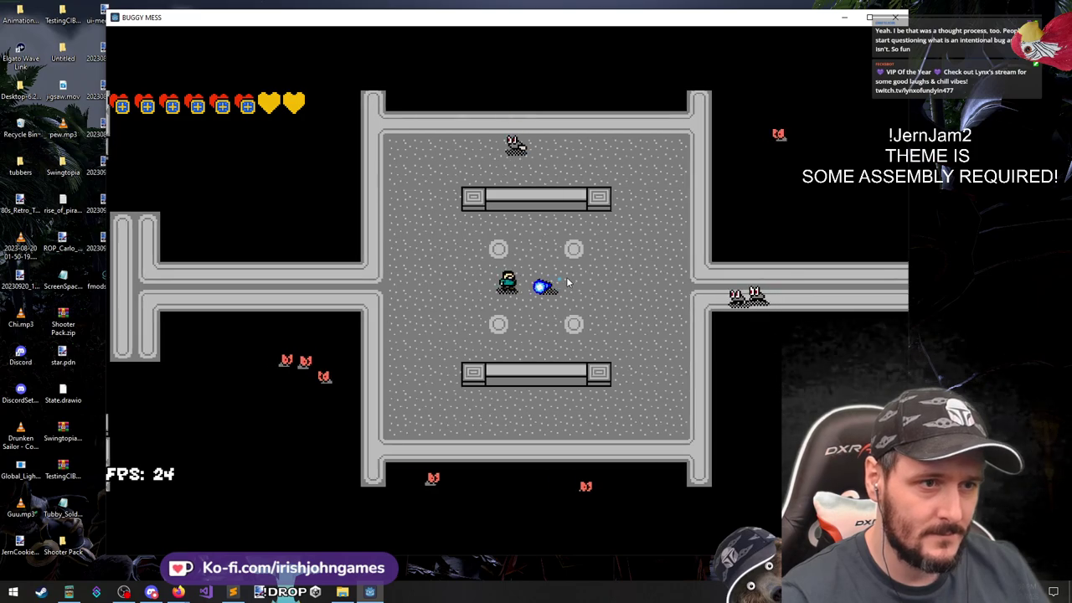
Attack the queen bug from its west side while fending off the small bugs nearby
{"action": "key", "text": "a"}
{"action": "key", "text": "s"}
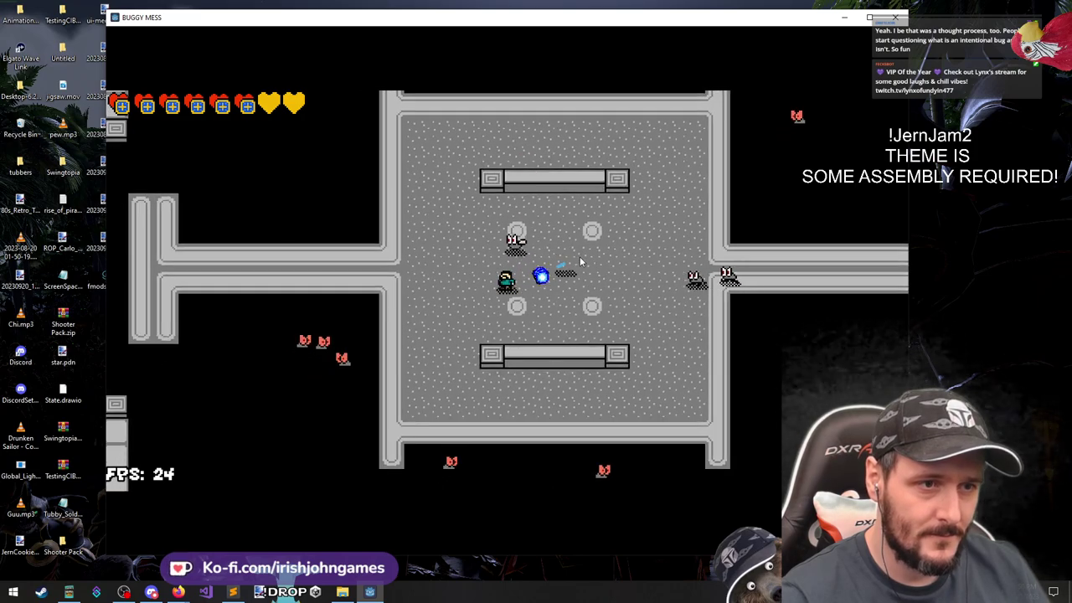
{"action": "key", "text": "a"}
{"action": "key", "text": "d"}
{"action": "left_click", "coordinate": [582, 261]}
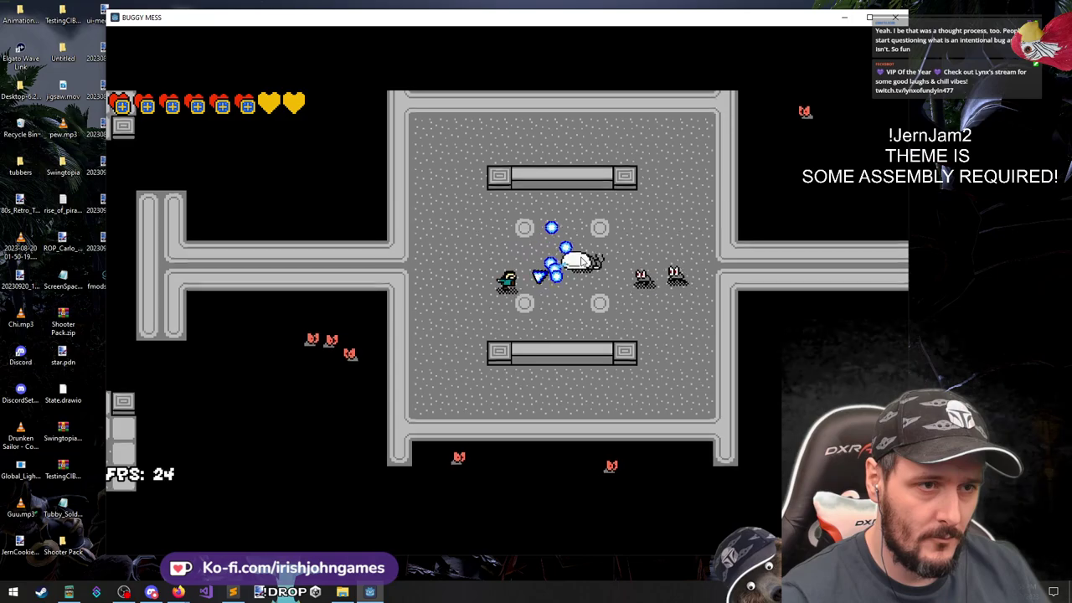
{"action": "key", "text": "d"}
{"action": "key", "text": "s"}
{"action": "key", "text": "a"}
{"action": "left_click", "coordinate": [597, 268]}
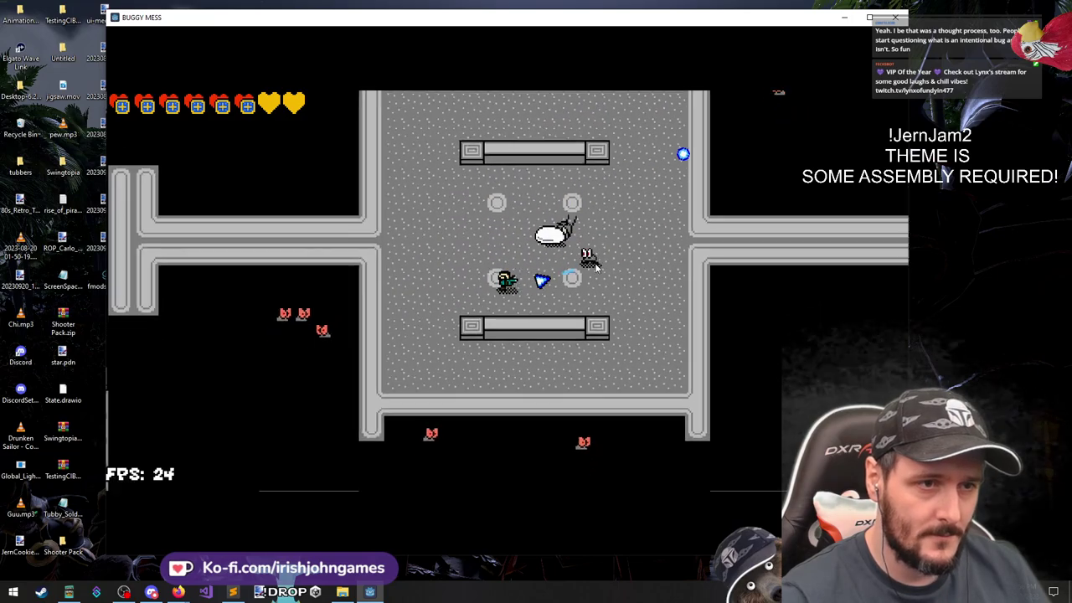
Move around to the queen bug's east side and shoot westward at it
{"action": "key", "text": "d"}
{"action": "key", "text": "w"}
{"action": "left_click", "coordinate": [374, 268]}
{"action": "left_click", "coordinate": [362, 272]}
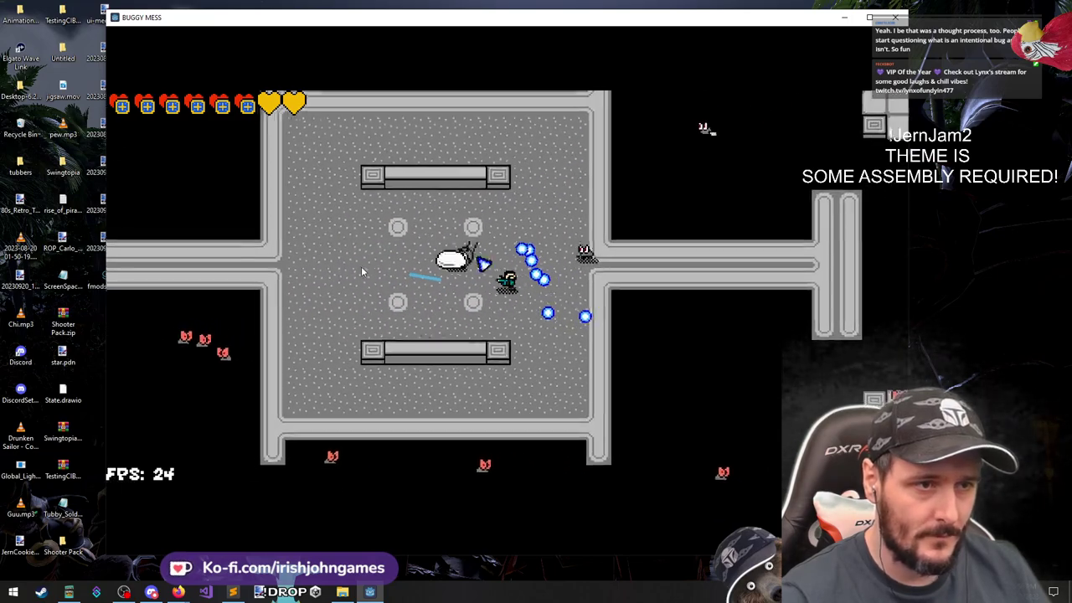
Leave the queen's room past its northeast corner and cross the block platforms northward
{"action": "key", "text": "w"}
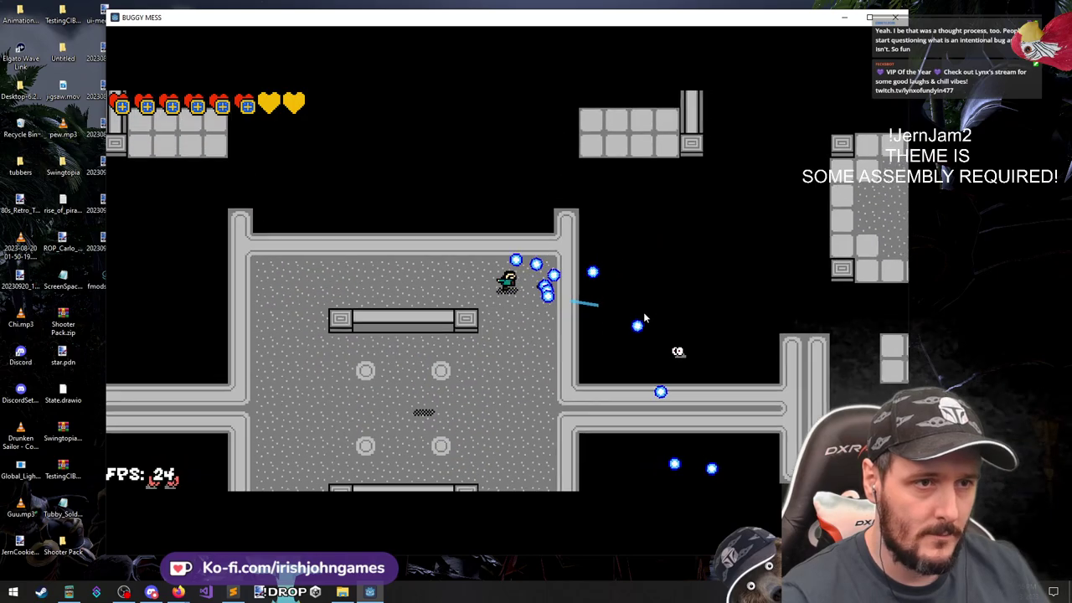
{"action": "key", "text": "w"}
{"action": "key", "text": "d"}
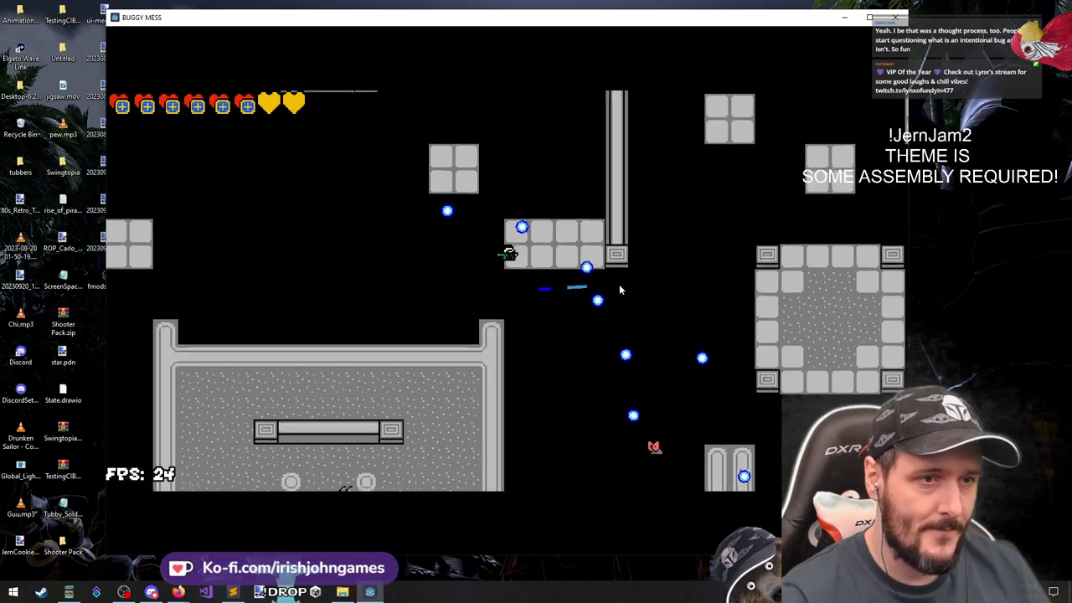
{"action": "key", "text": "w"}
{"action": "key", "text": "d"}
{"action": "key", "text": "a"}
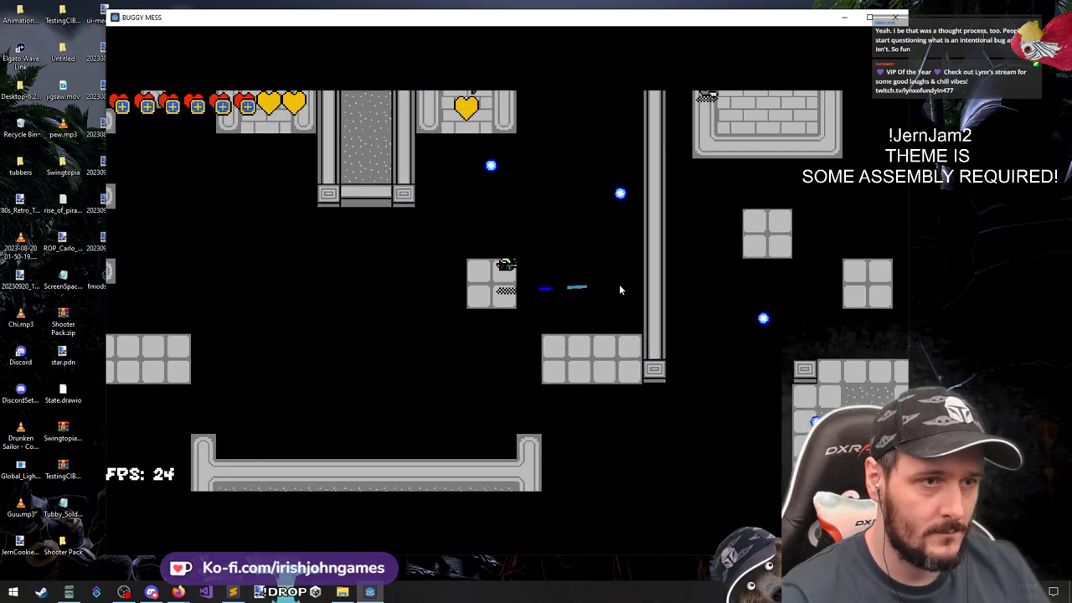
Reach the brick ledge at the north wall and collect the Extra Health heart
{"action": "key", "text": "a"}
{"action": "key", "text": "w"}
{"action": "key", "text": "space"}
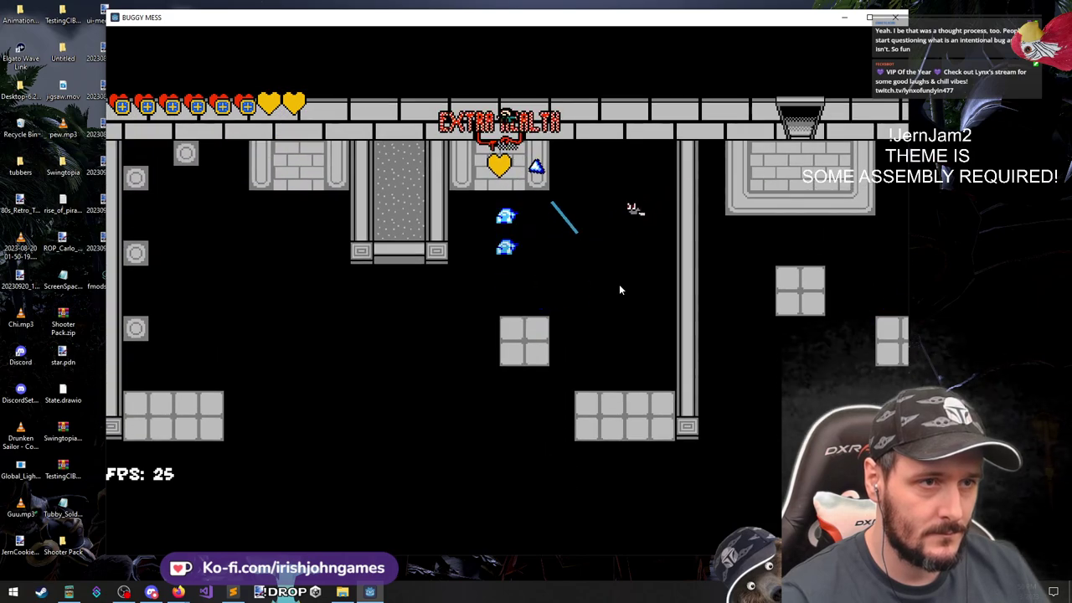
{"action": "key", "text": "w"}
{"action": "key", "text": "s"}
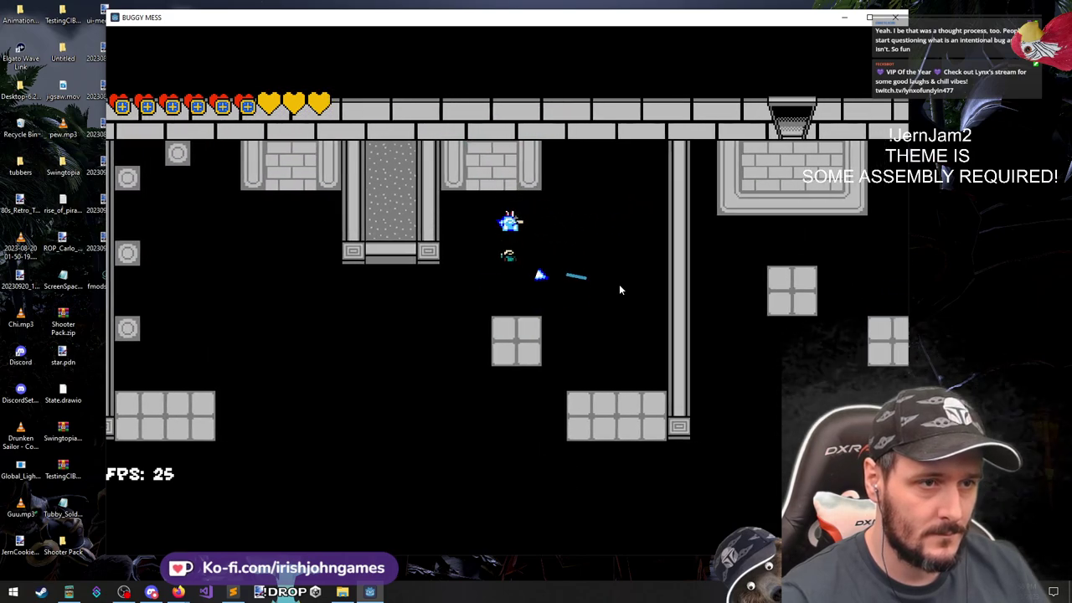
Travel back southeast over the block platforms to the large stone-edged platform east of the queen's room
{"action": "key", "text": "s"}
{"action": "key", "text": "d"}
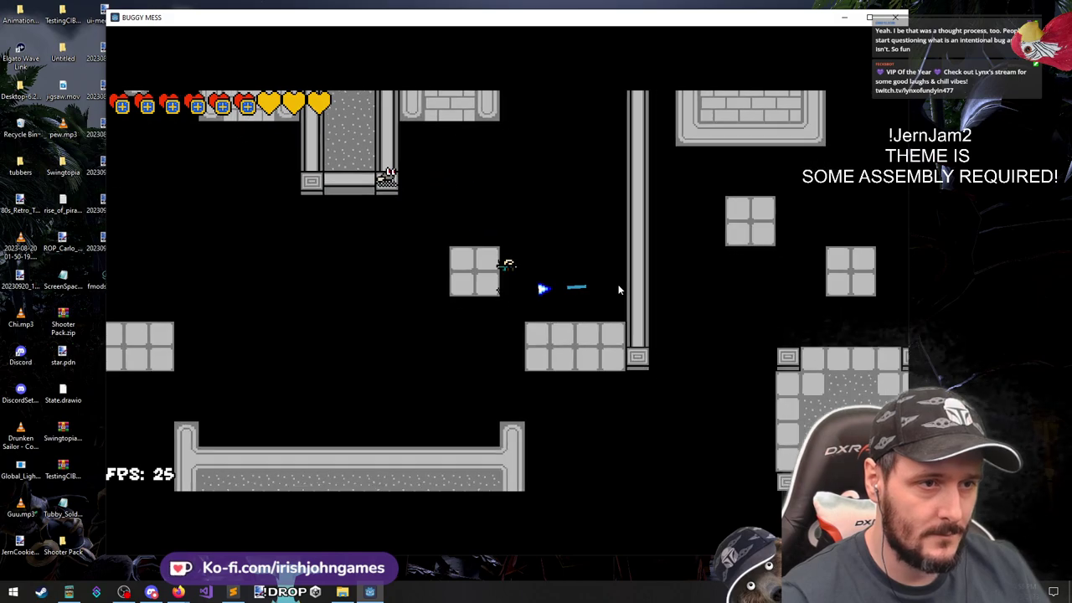
{"action": "key", "text": "s"}
{"action": "key", "text": "d"}
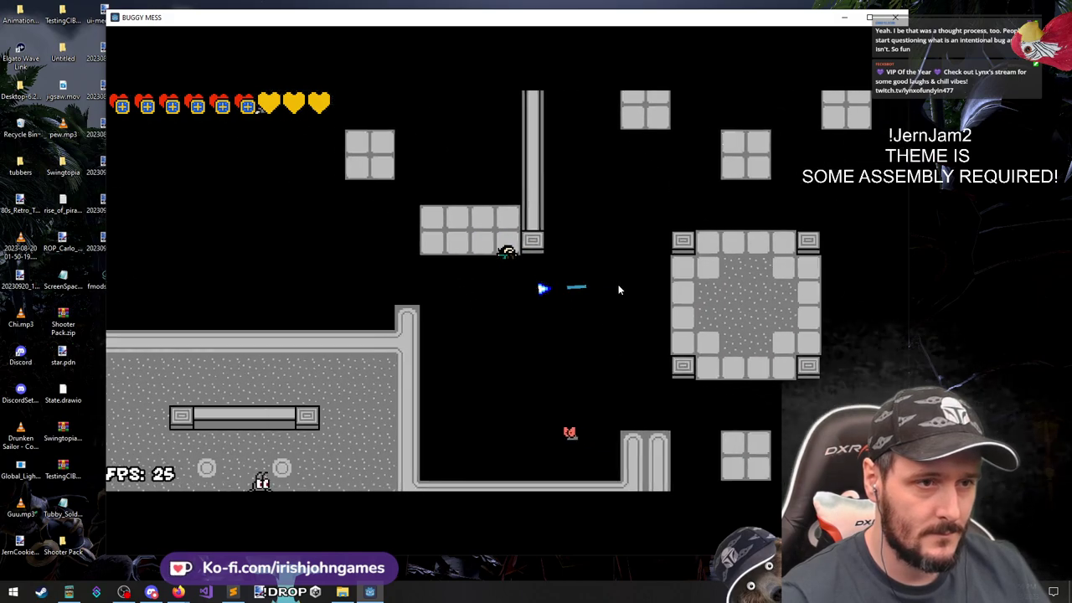
{"action": "key", "text": "d"}
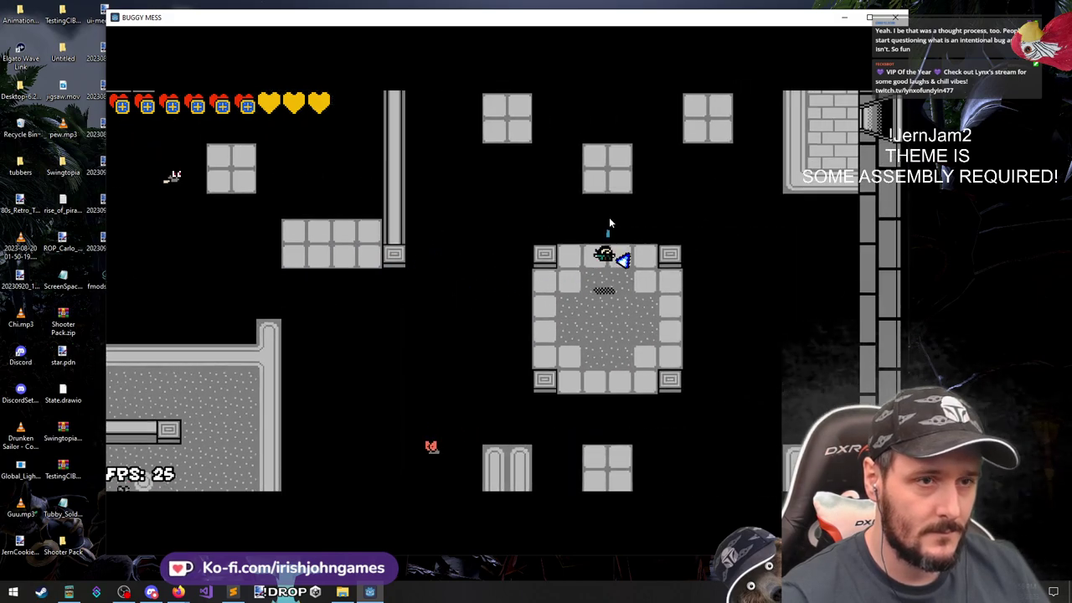
Shoot the flying bug from the small block north of the stone-edged platform and return to the platform's south edge
{"action": "key", "text": "w"}
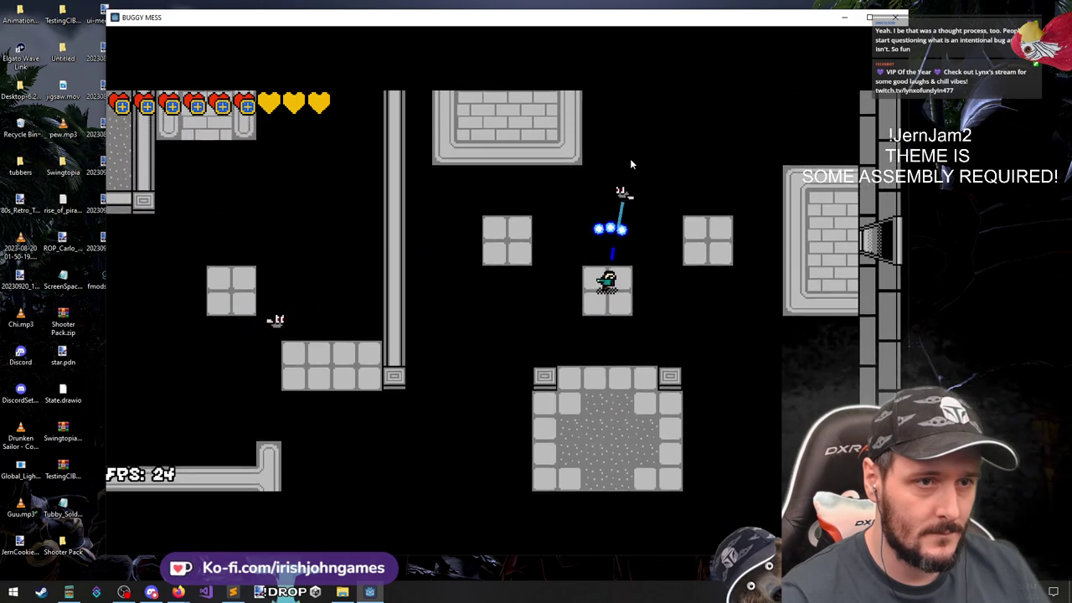
{"action": "key", "text": "s"}
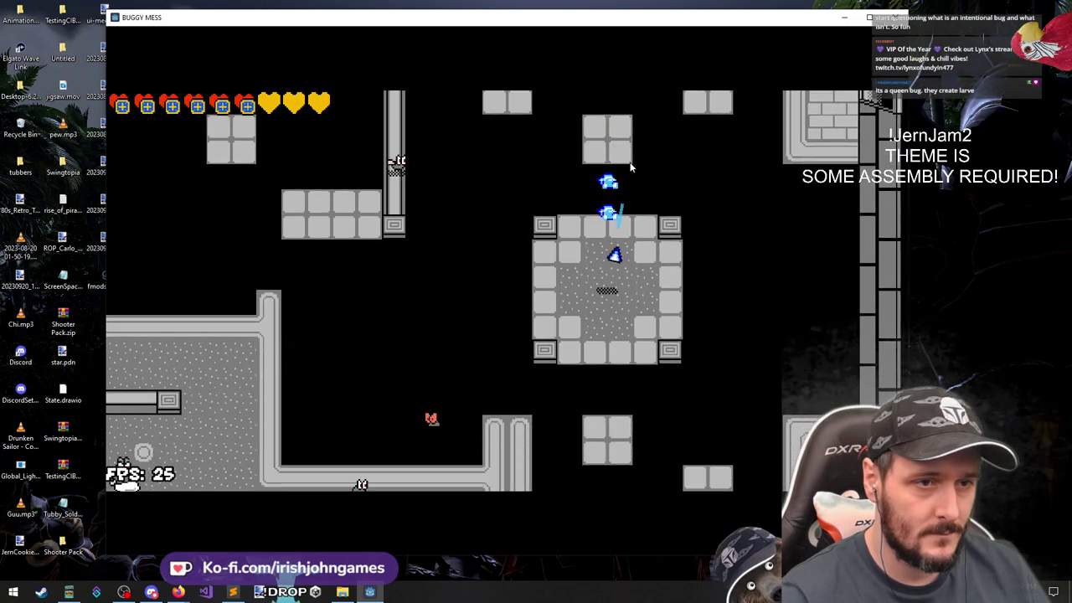
{"action": "key", "text": "s"}
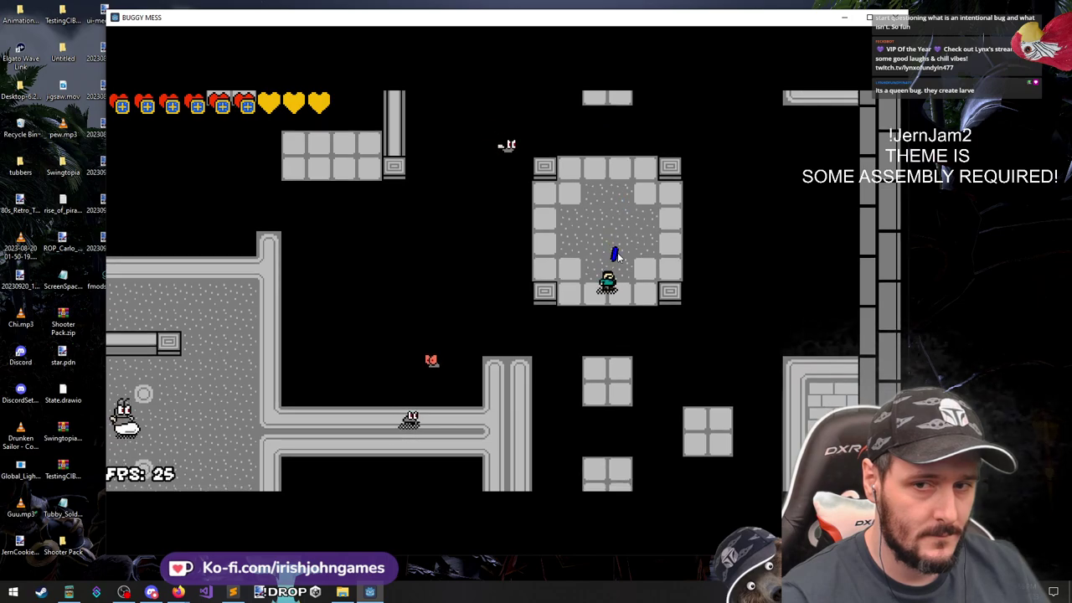
Cross the small blocks southward to the next stone-edged platform, shooting the bug there, and stop at its south edge
{"action": "key", "text": "s"}
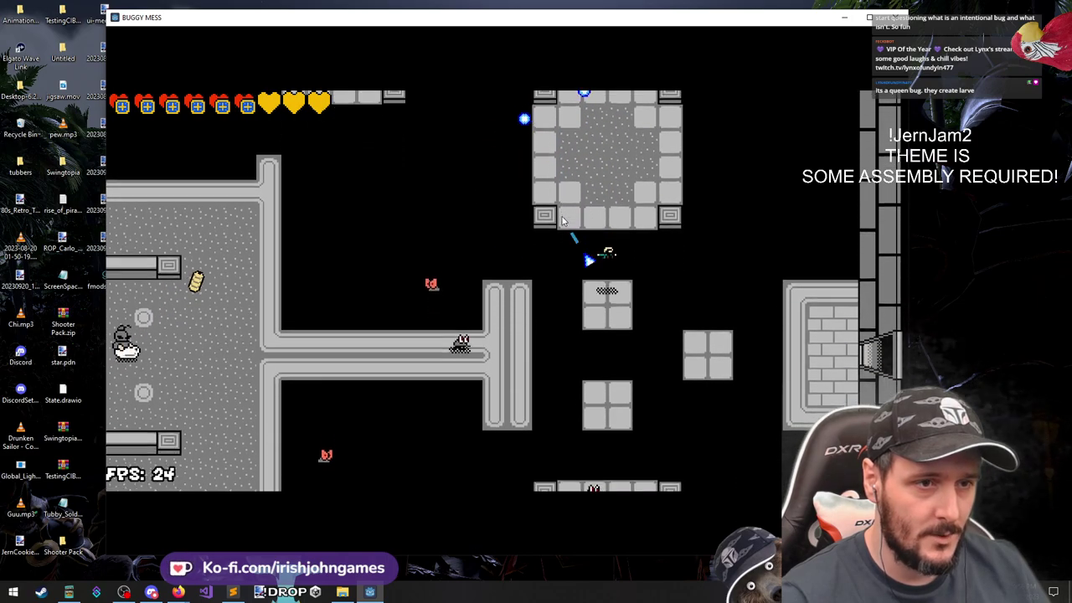
{"action": "key", "text": "s"}
{"action": "key", "text": "space"}
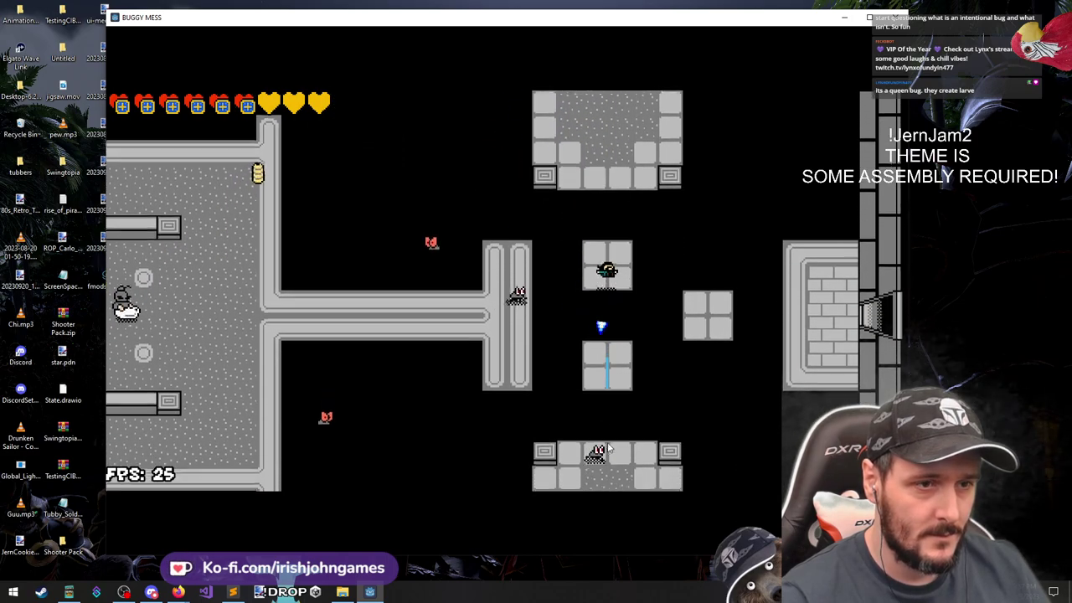
{"action": "key", "text": "s"}
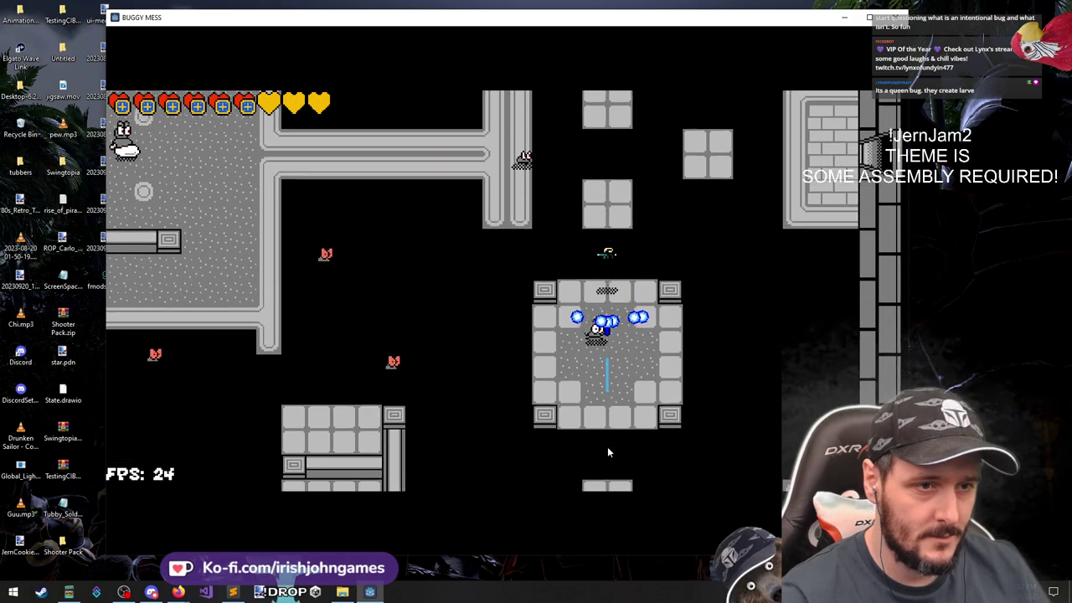
{"action": "key", "text": "s"}
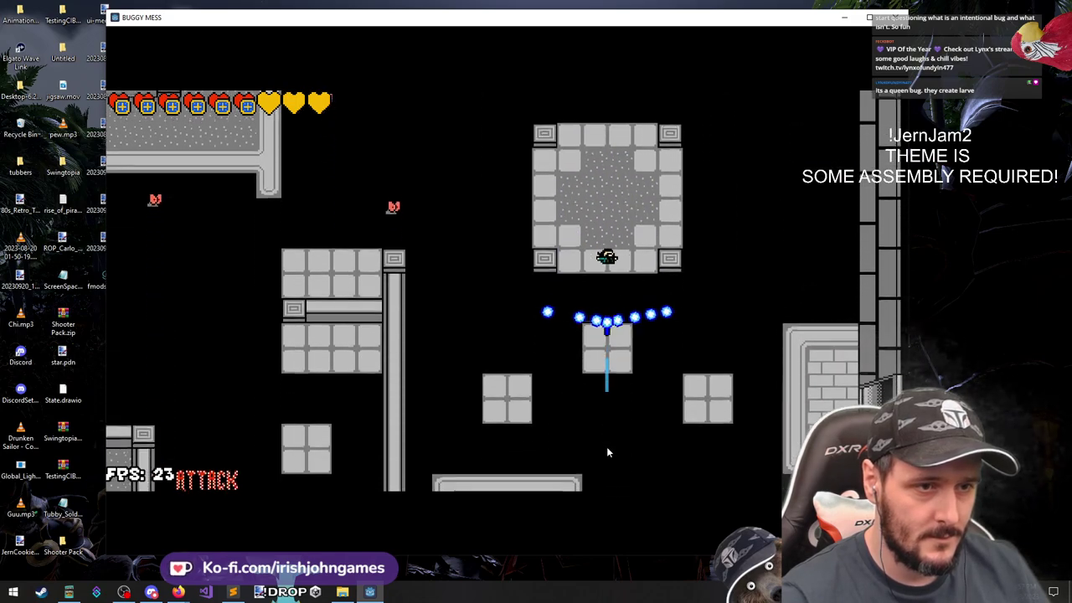
Venture past the small block south of the platform toward the southeast block and return to the stone-edged platform
{"action": "key", "text": "s"}
{"action": "key", "text": "d"}
{"action": "key", "text": "space"}
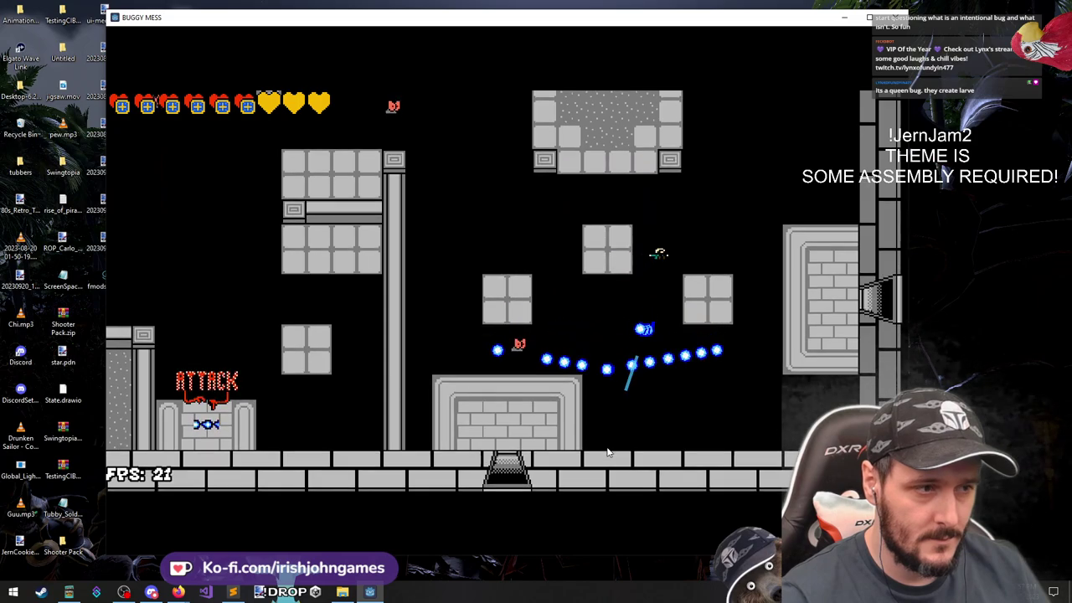
{"action": "key", "text": "w"}
{"action": "key", "text": "space"}
{"action": "key", "text": "a"}
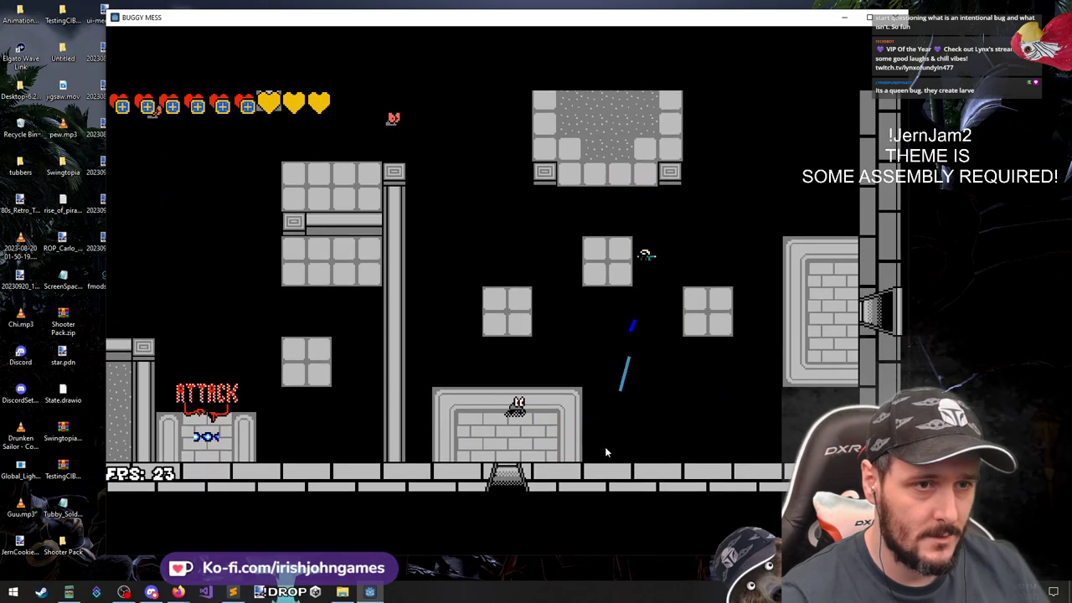
{"action": "key", "text": "w"}
{"action": "key", "text": "a"}
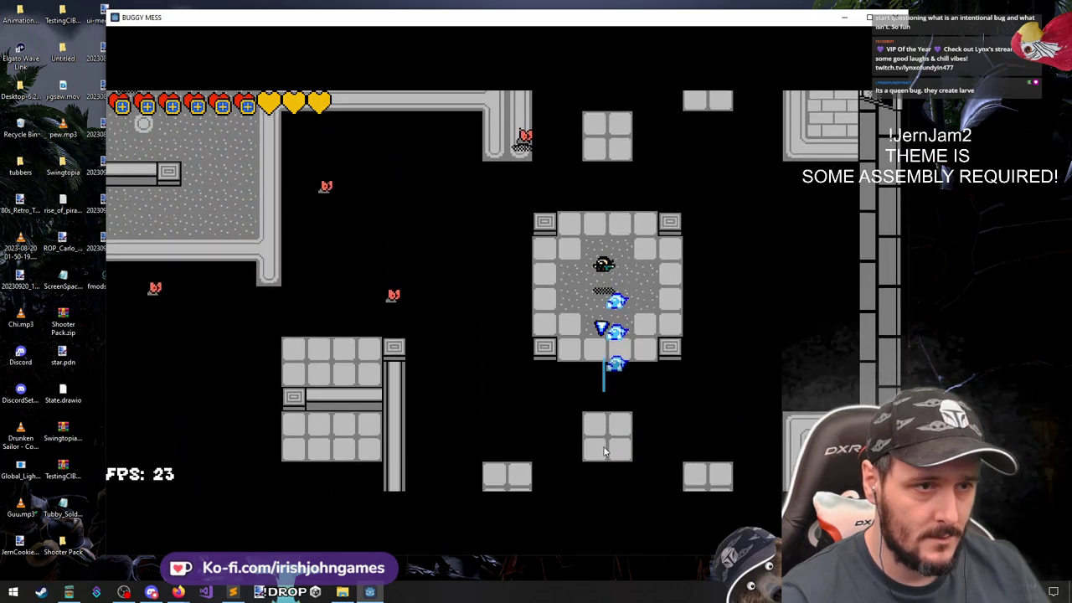
Try to dash southwest from the stone-edged platform across the gap toward the ledges beside the tall pillar
{"action": "key", "text": "a"}
{"action": "key", "text": "s"}
{"action": "key", "text": "space"}
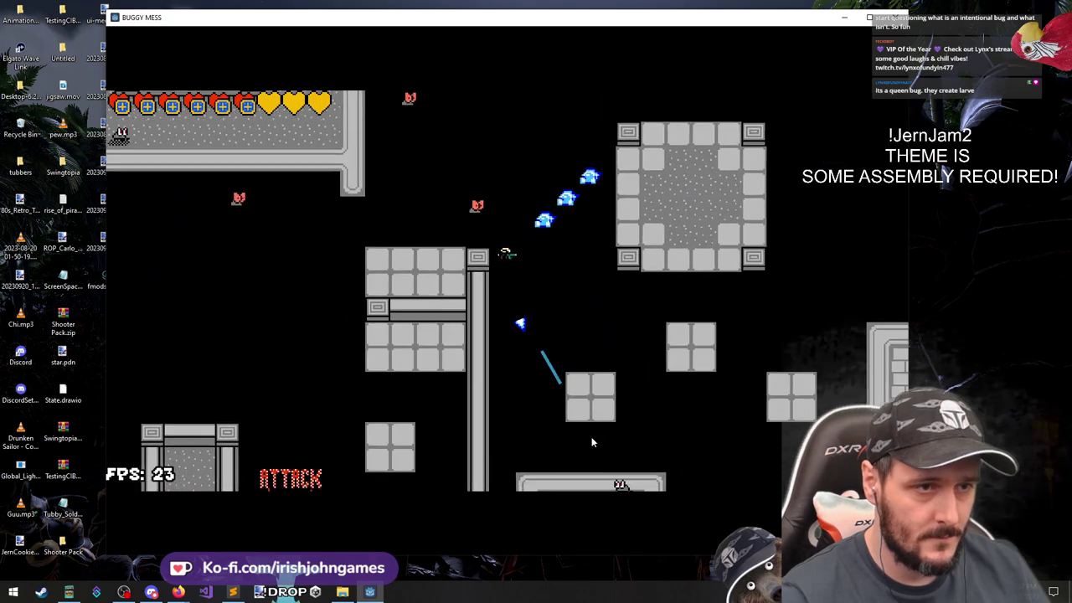
{"action": "key", "text": "s"}
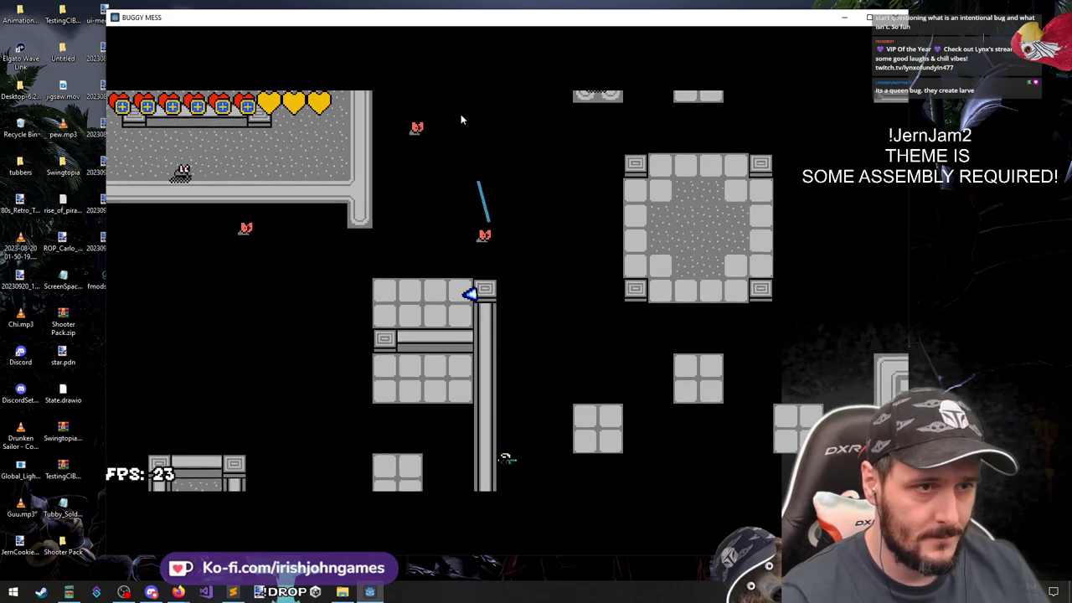
{"action": "key", "text": "d"}
{"action": "key", "text": "w"}
Fire spread shots at the bugs and larvae across the gap from the platform's west edge
{"action": "left_click", "coordinate": [445, 166]}
{"action": "key", "text": "s"}
{"action": "key", "text": "a"}
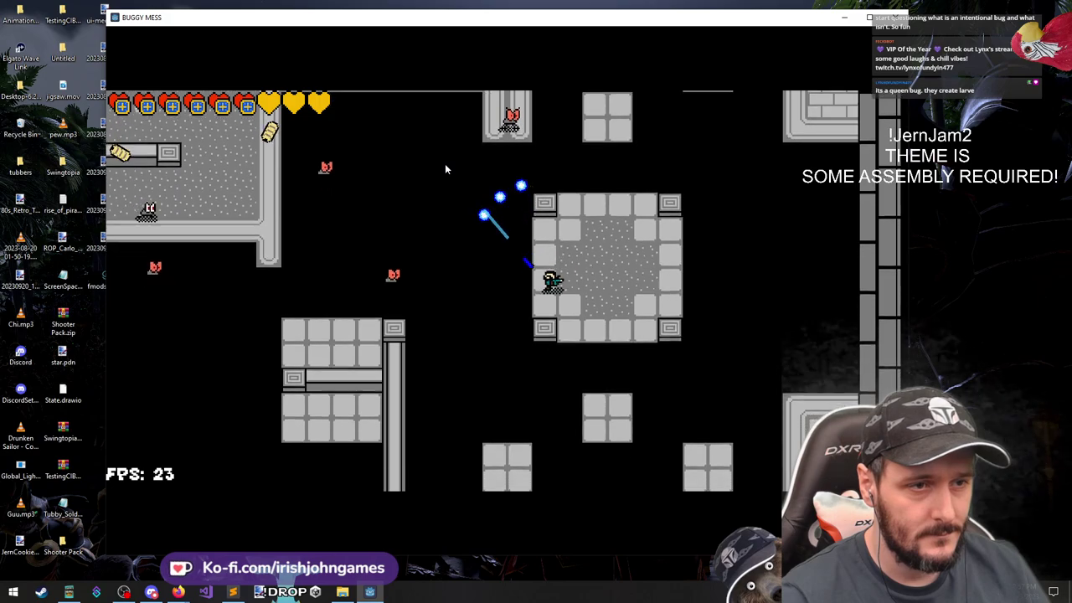
{"action": "key", "text": "d"}
{"action": "left_click", "coordinate": [360, 227]}
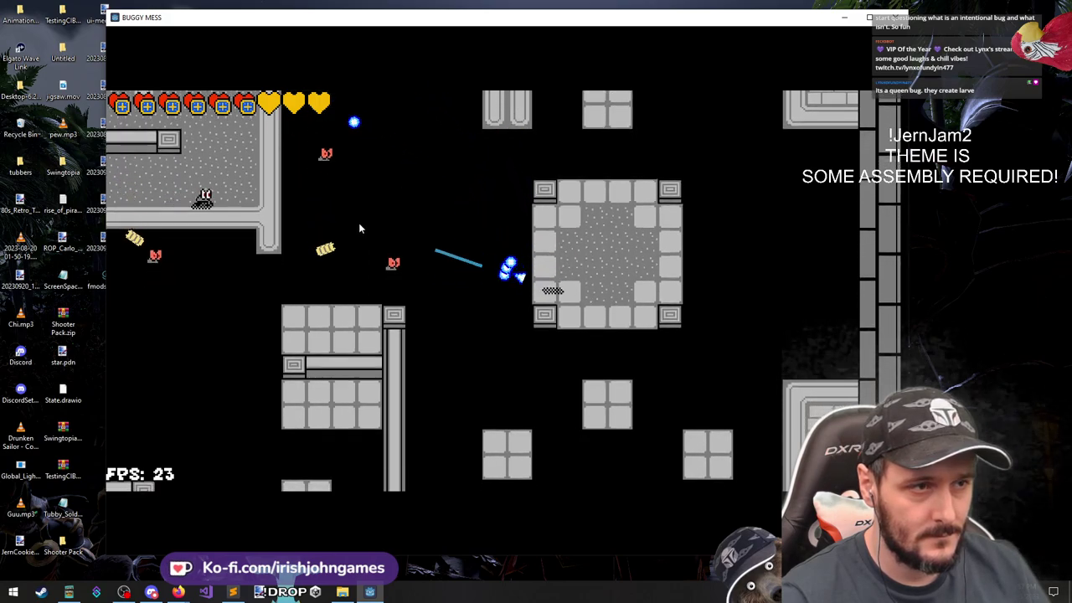
{"action": "left_click", "coordinate": [359, 228]}
{"action": "key", "text": "d"}
{"action": "left_click", "coordinate": [360, 228]}
{"action": "key", "text": "a"}
{"action": "left_click", "coordinate": [360, 228]}
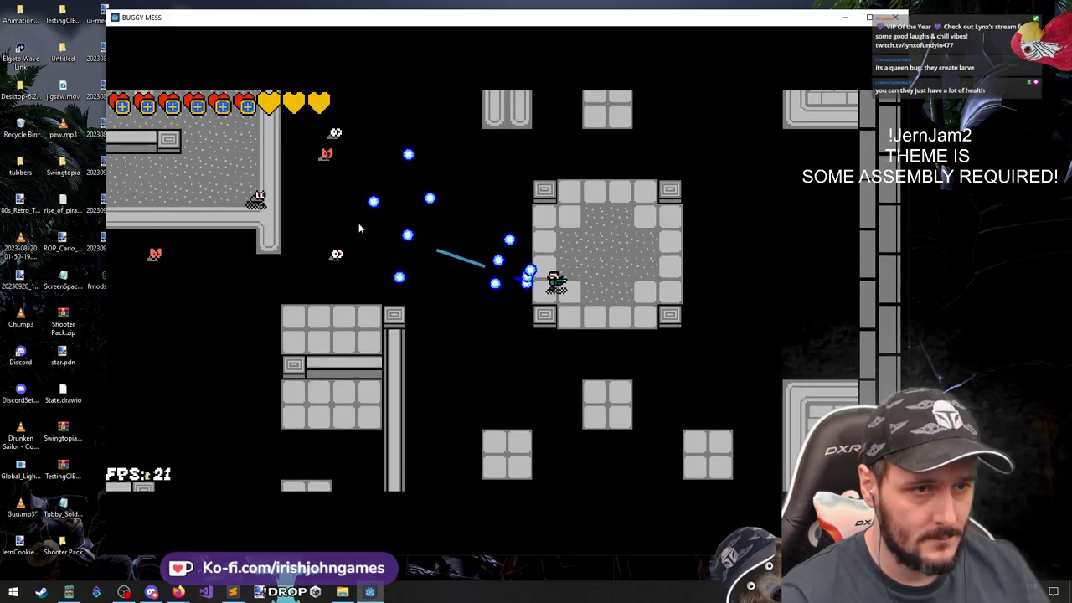
Dash west over the gap to the upper ledge beside the tall pillar while shooting at the nearby bugs
{"action": "key", "text": "a"}
{"action": "left_click", "coordinate": [358, 222]}
{"action": "key", "text": "s"}
{"action": "left_click", "coordinate": [359, 223]}
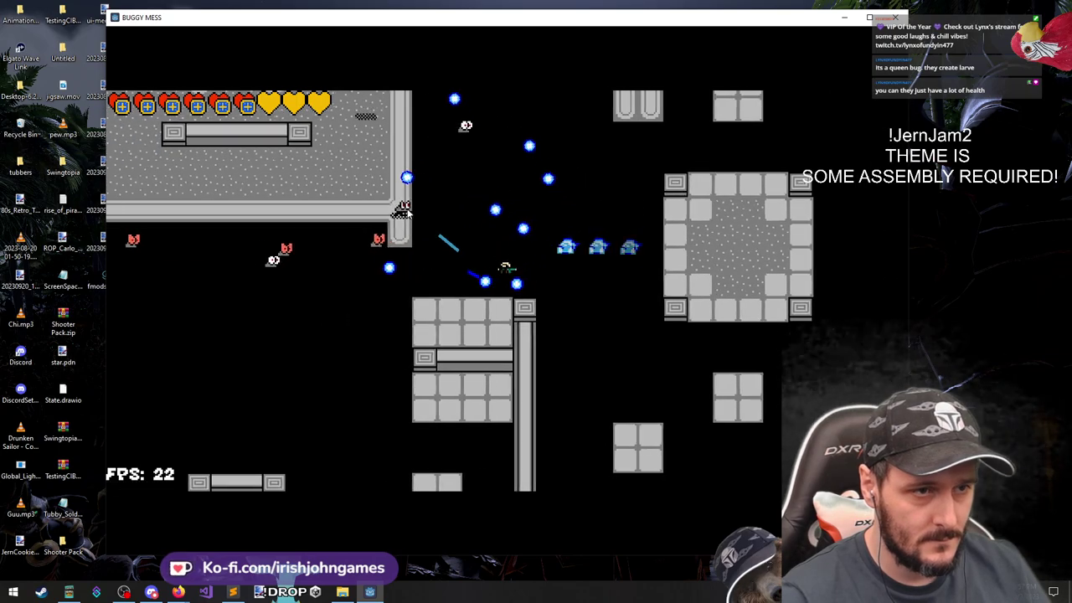
{"action": "key", "text": "s"}
{"action": "left_click", "coordinate": [456, 214]}
{"action": "key", "text": "s"}
{"action": "key", "text": "d"}
{"action": "key", "text": "a"}
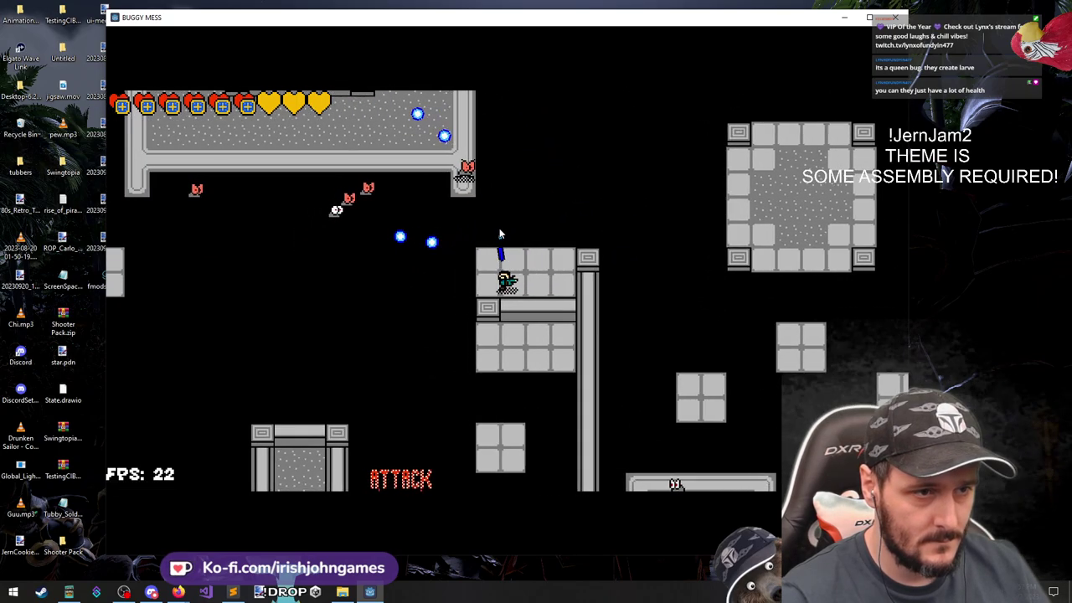
Descend the ledges to the ATTACK alcove, collect the pickup and equip Rapid Attack in the slot beside Spread Attack
{"action": "key", "text": "s"}
{"action": "key", "text": "d"}
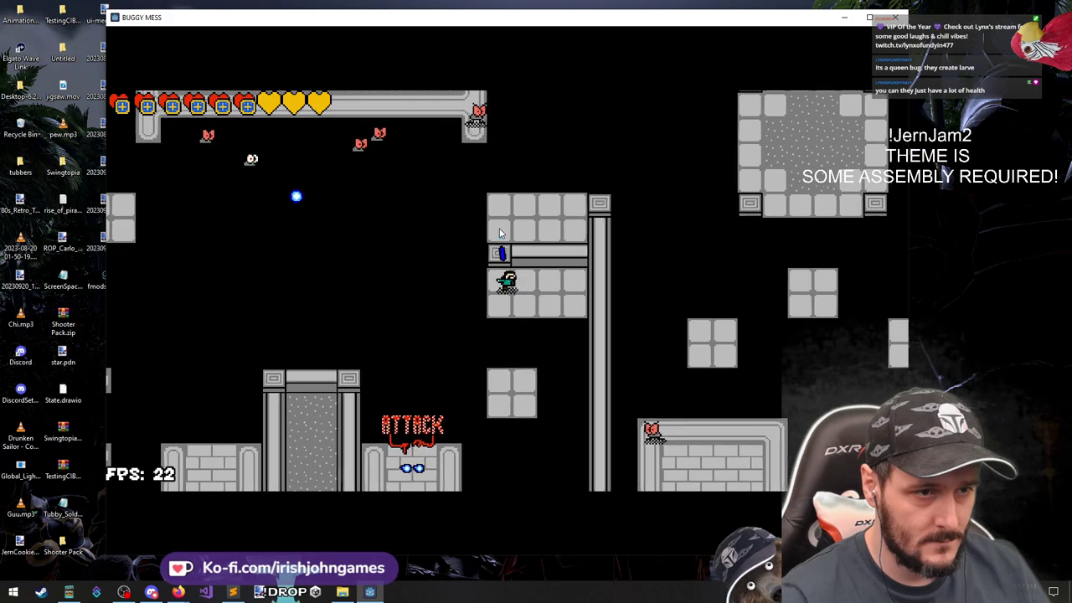
{"action": "left_click", "coordinate": [458, 362]}
{"action": "left_click", "coordinate": [478, 367]}
{"action": "left_click", "coordinate": [499, 369]}
{"action": "key", "text": "s"}
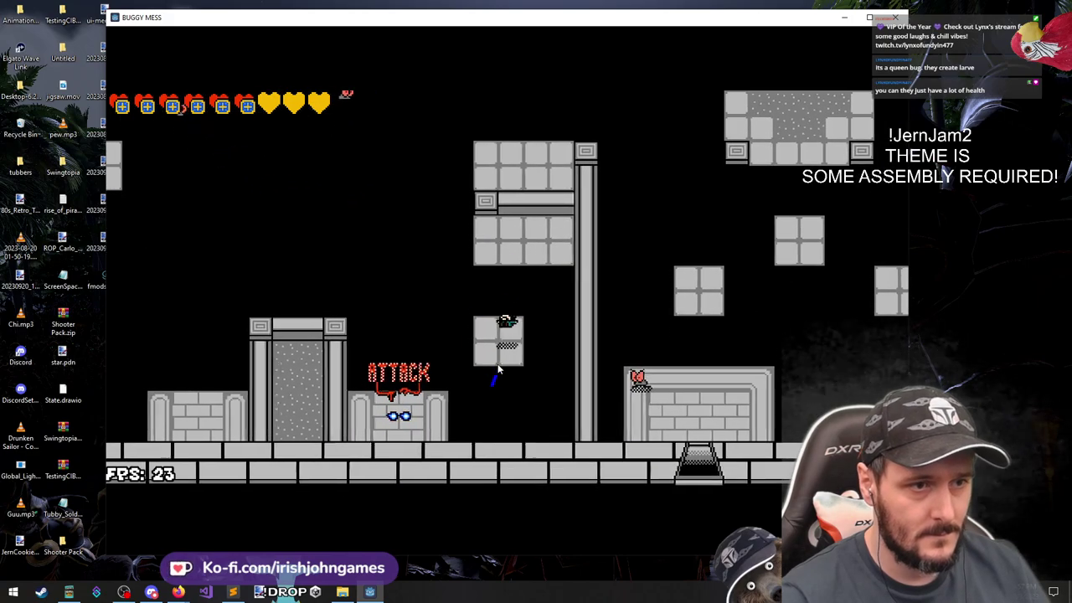
{"action": "key", "text": "a"}
{"action": "key", "text": "a"}
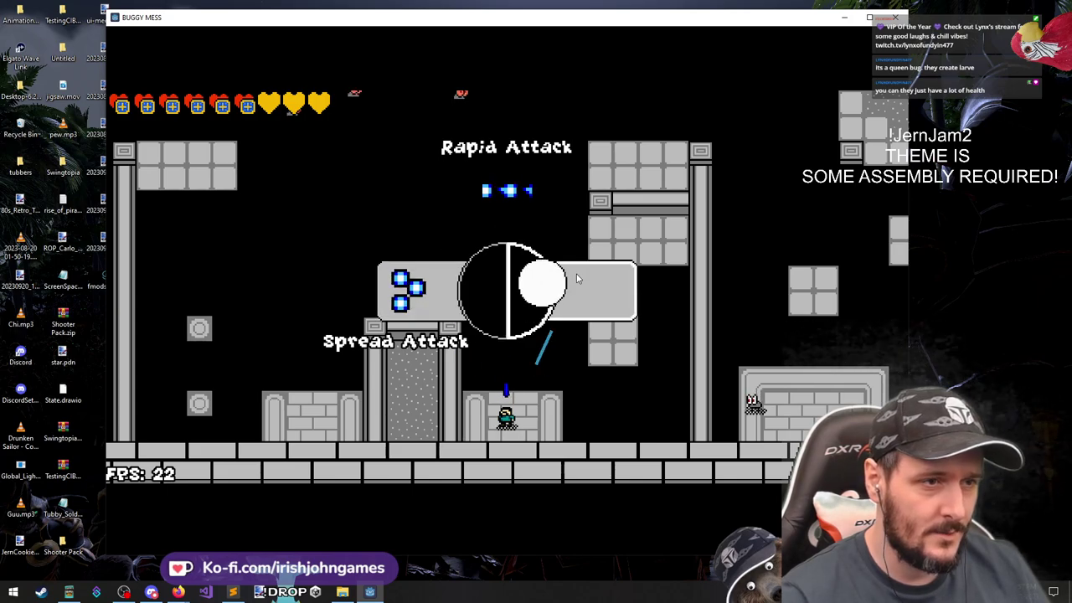
{"action": "left_click", "coordinate": [515, 288]}
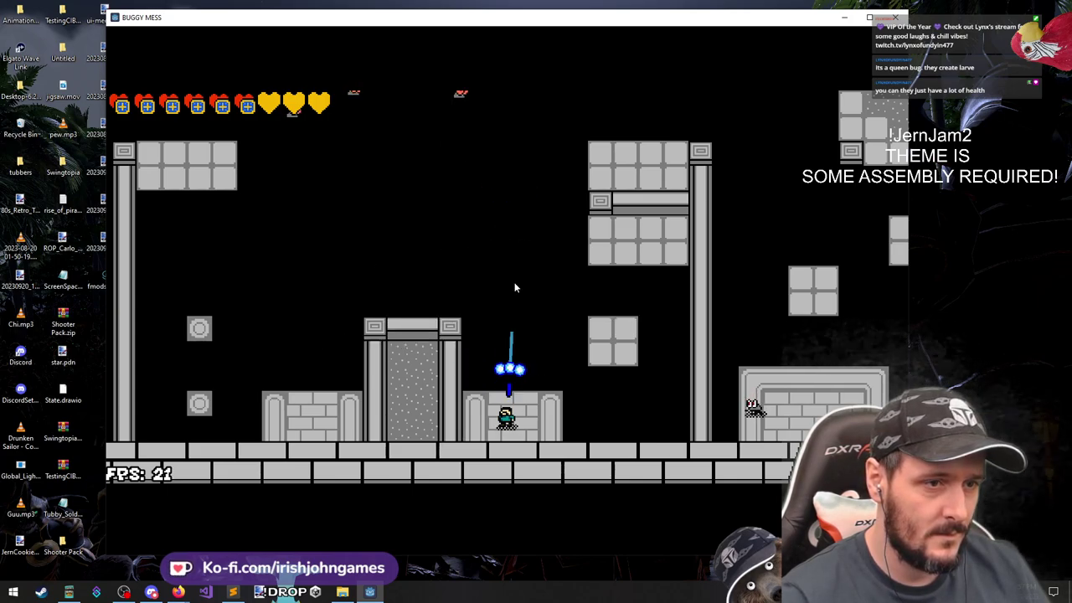
Fire spread shots northward from the alcove at the bugs hovering above
{"action": "left_click", "coordinate": [482, 172]}
{"action": "left_click", "coordinate": [469, 141]}
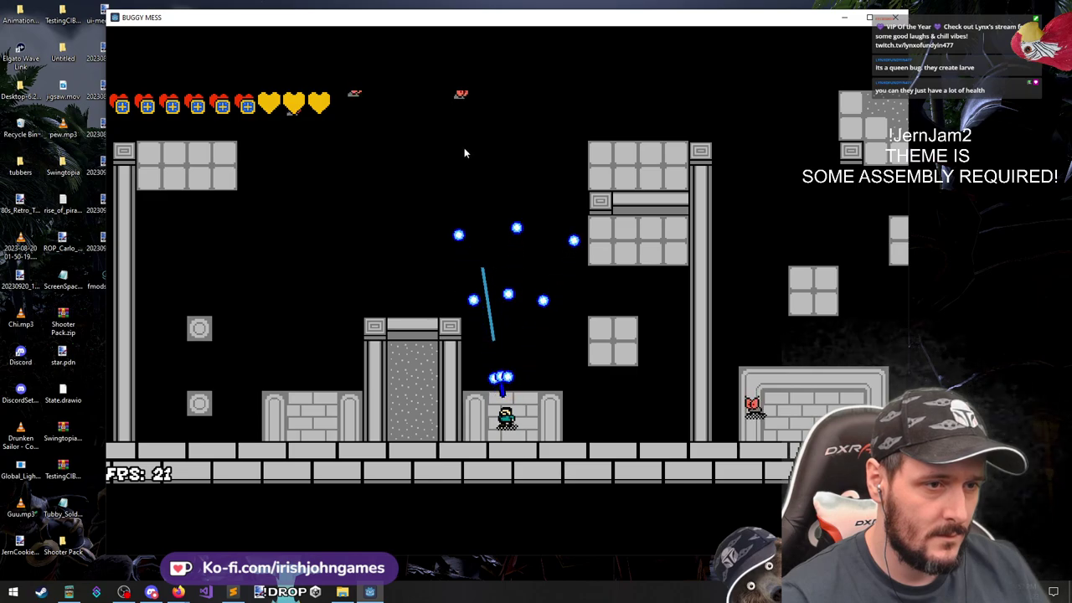
{"action": "left_click", "coordinate": [464, 149]}
{"action": "left_click", "coordinate": [464, 149]}
{"action": "left_click", "coordinate": [534, 224]}
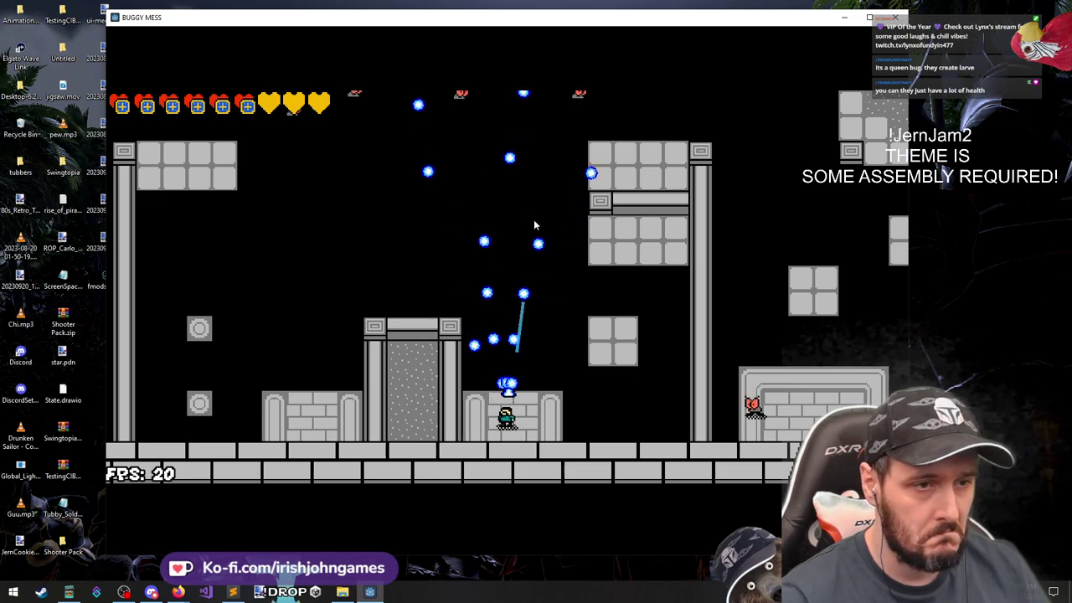
Climb from the alcove over the small block to the lower ledge beside the pillar, shooting toward the bugs
{"action": "key", "text": "d"}
{"action": "key", "text": "space"}
{"action": "key", "text": "d"}
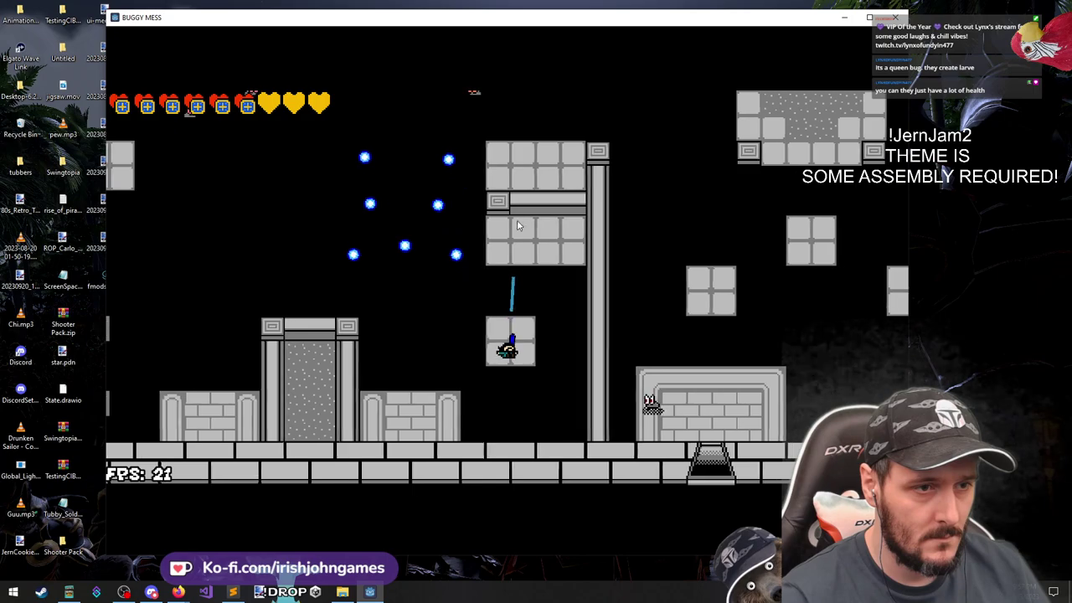
{"action": "key", "text": "space"}
{"action": "left_click", "coordinate": [431, 171]}
{"action": "key", "text": "d"}
{"action": "key", "text": "space"}
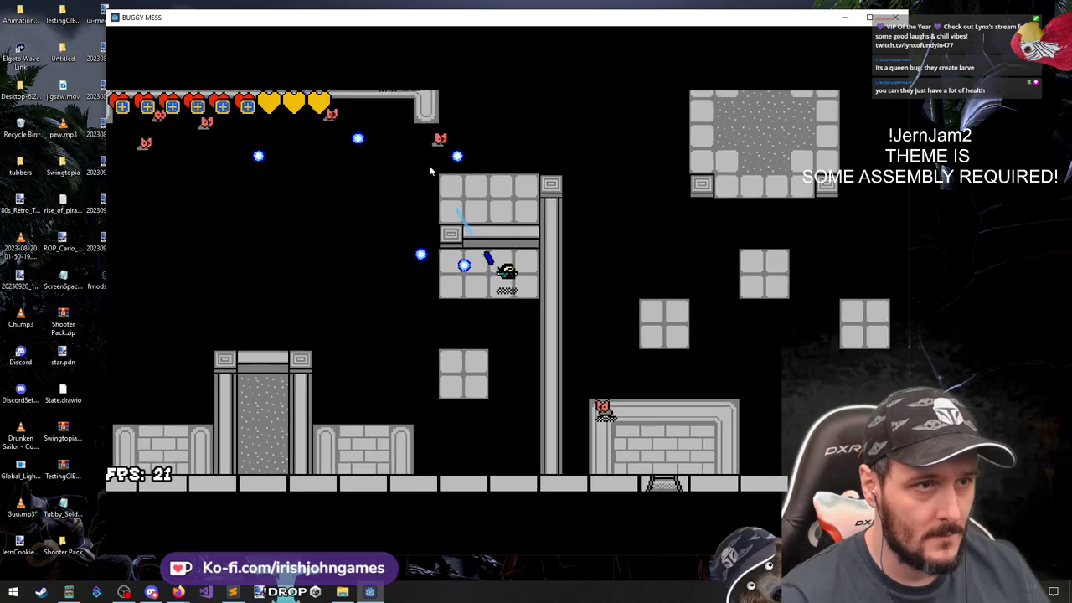
Try to get around the west side of the lower ledge by dashing out over the gap
{"action": "key", "text": "a"}
{"action": "key", "text": "a"}
{"action": "key", "text": "space"}
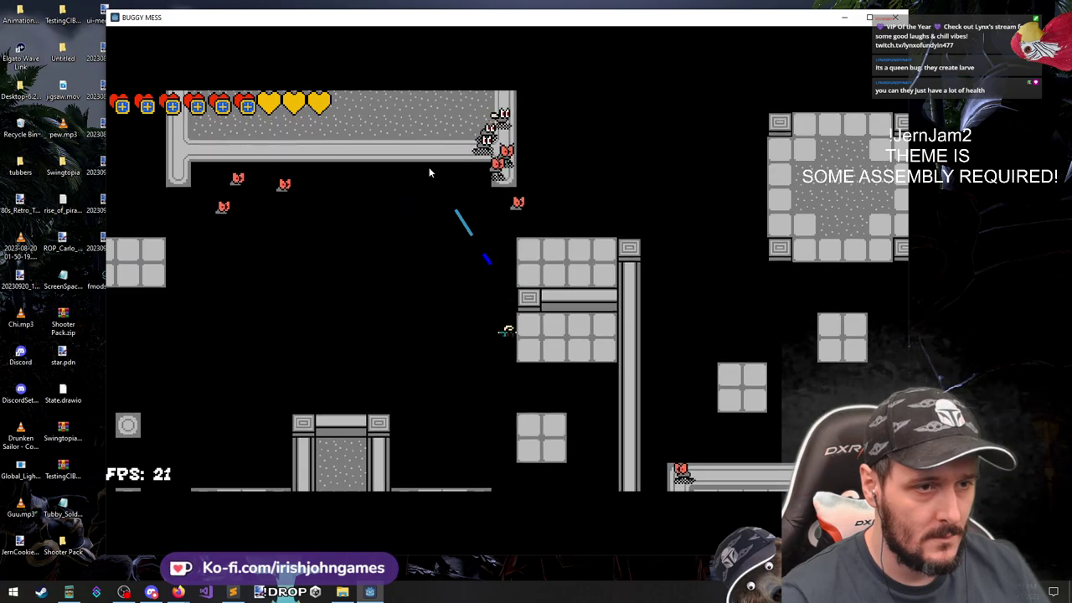
{"action": "key", "text": "a"}
{"action": "key", "text": "s"}
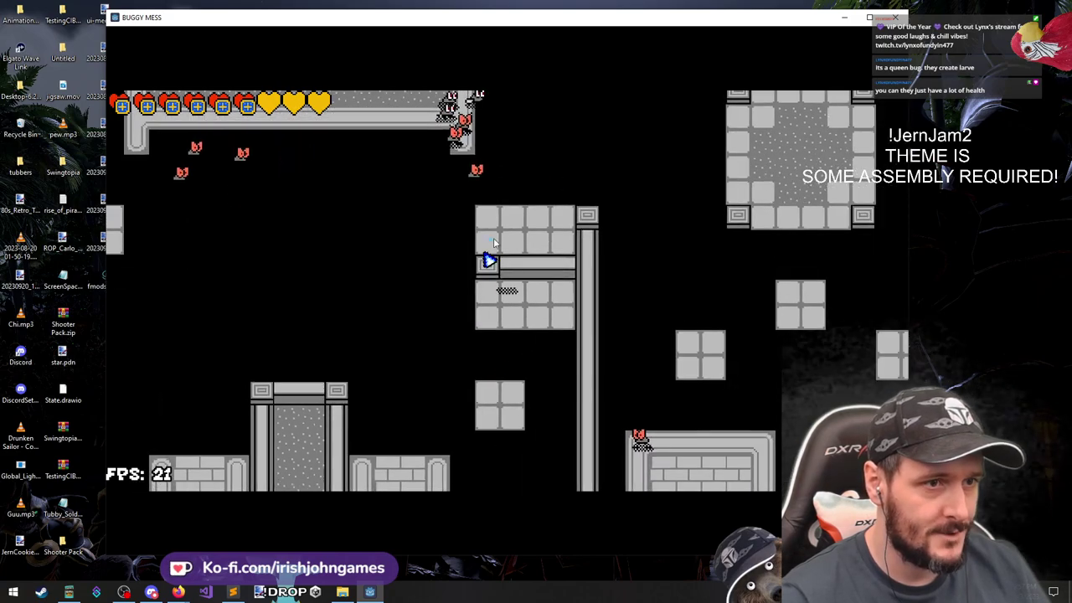
Go north past the upper ledge and cross the gap east to the stone-edged platform
{"action": "key", "text": "a"}
{"action": "key", "text": "w"}
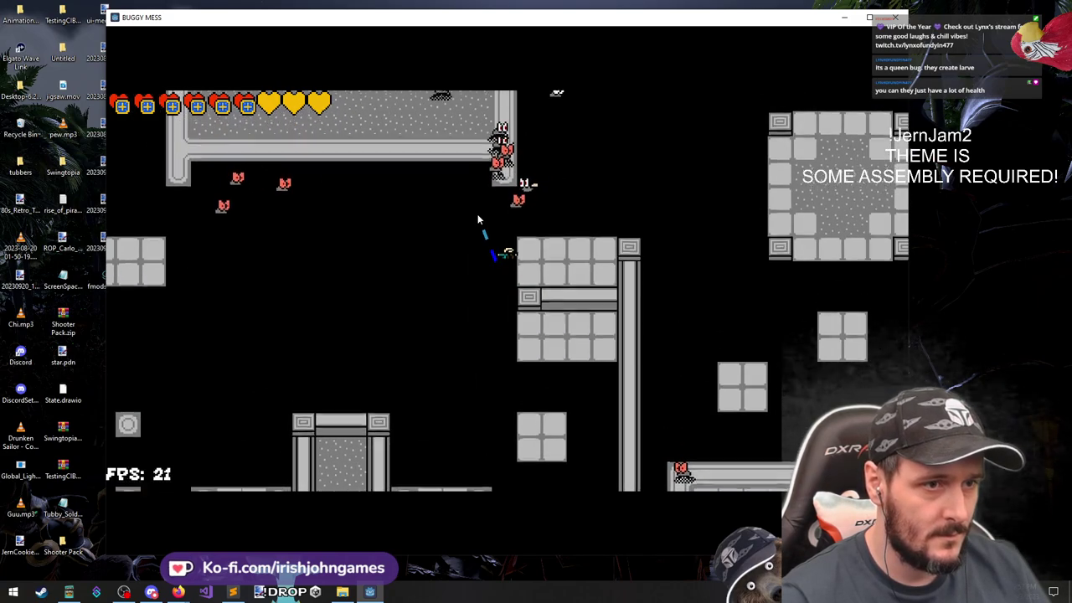
{"action": "key", "text": "d"}
{"action": "key", "text": "w"}
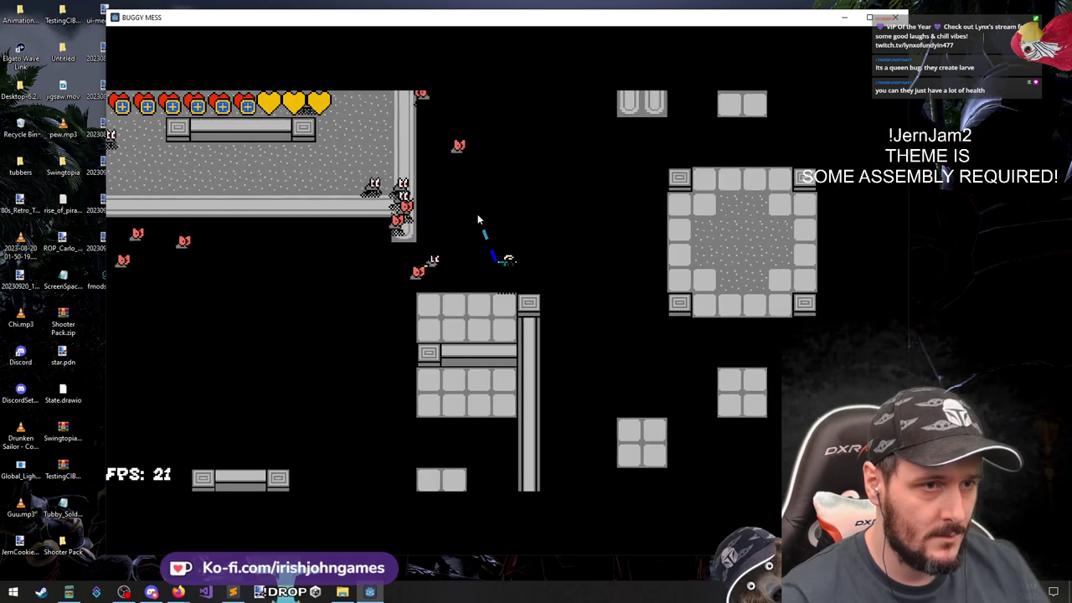
{"action": "key", "text": "d"}
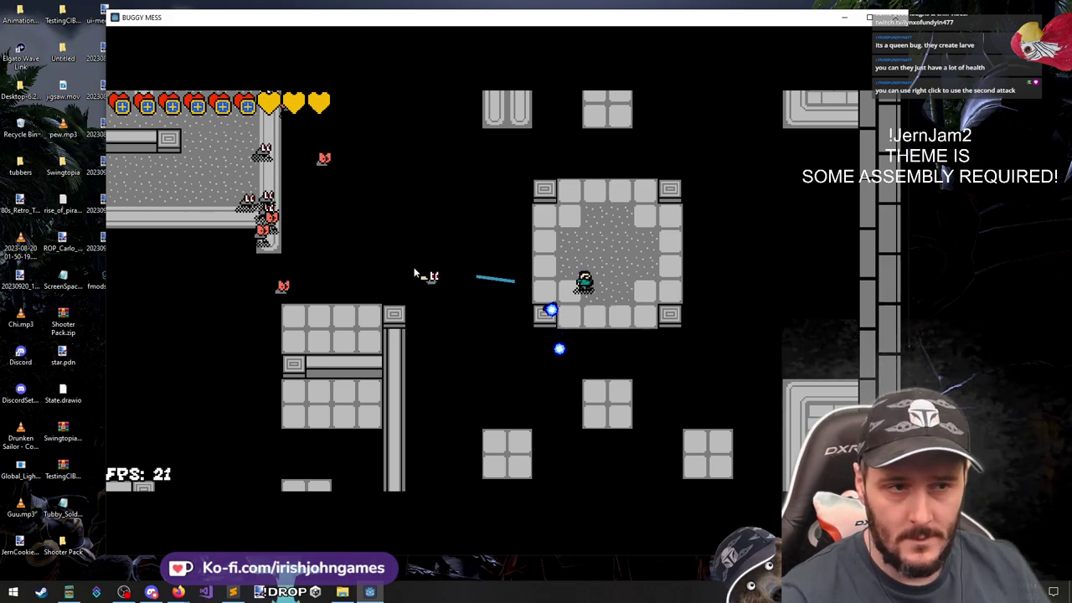
Sweep a continuous Rapid Attack stream from the platform over the bugs gathered at the queen's room's southeast corner
{"action": "key", "text": "w"}
{"action": "mouse_move", "coordinate": [406, 255]}
{"action": "left_mouse_down"}
{"action": "mouse_move", "coordinate": [393, 211]}
{"action": "mouse_move", "coordinate": [386, 220]}
{"action": "left_mouse_up"}
{"action": "key", "text": "s"}
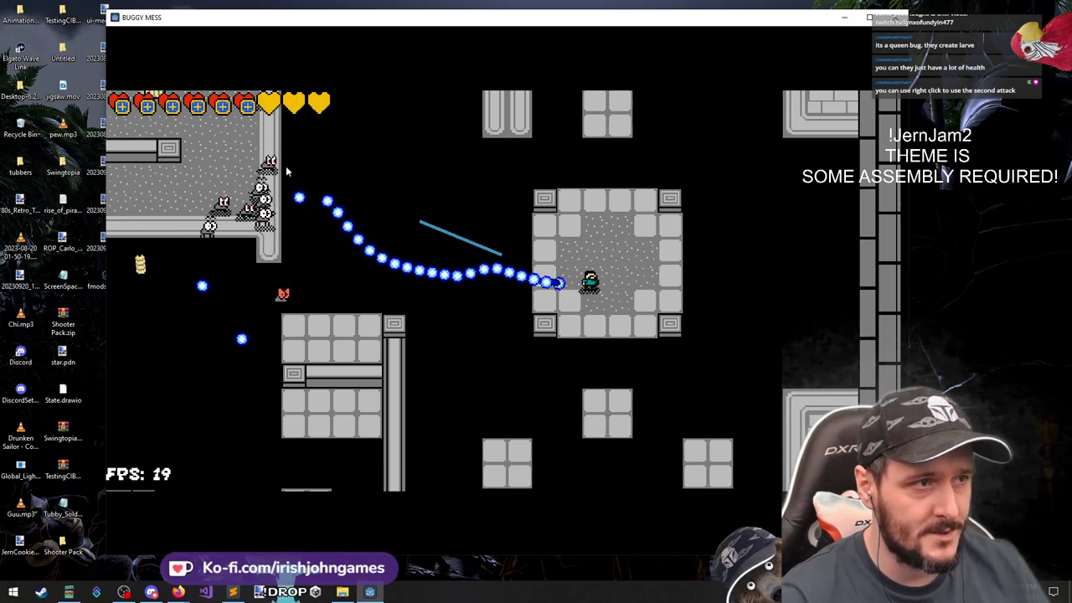
{"action": "left_click_drag", "start_coordinate": [249, 171], "coordinate": [226, 214]}
{"action": "left_click_drag", "start_coordinate": [178, 149], "coordinate": [175, 147]}
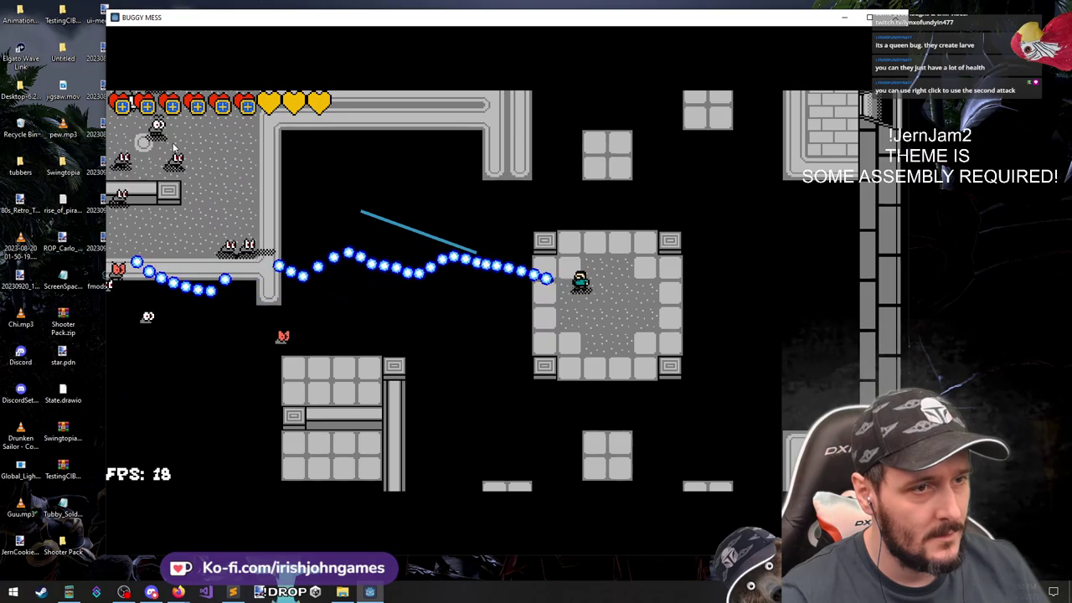
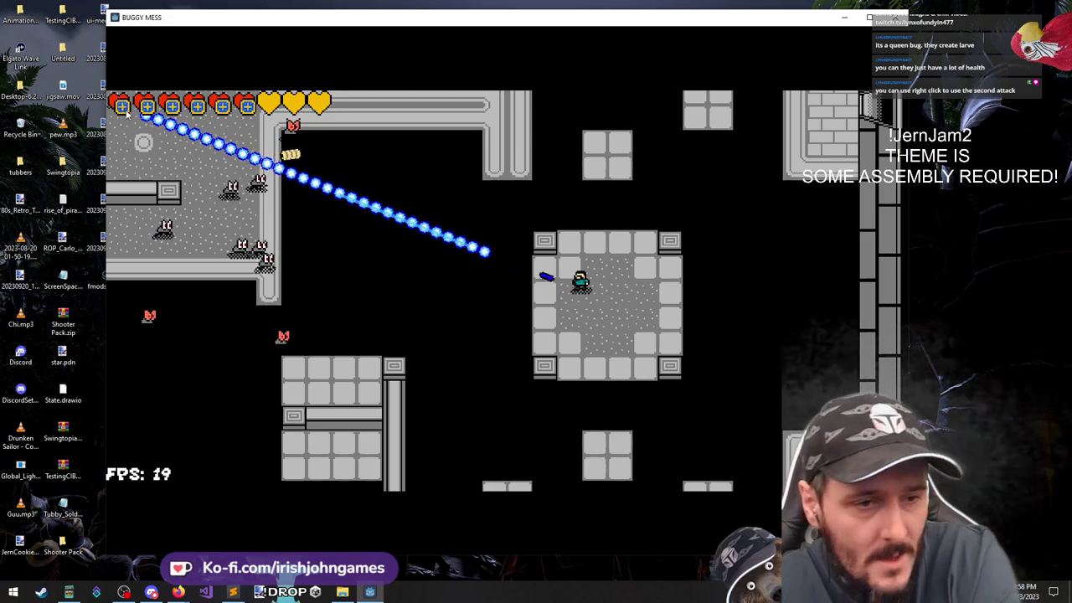
Leave the platform over its south edge and land on the small block below it
{"action": "key", "text": "s"}
{"action": "key", "text": "d"}
{"action": "key", "text": "space"}
{"action": "key", "text": "space"}
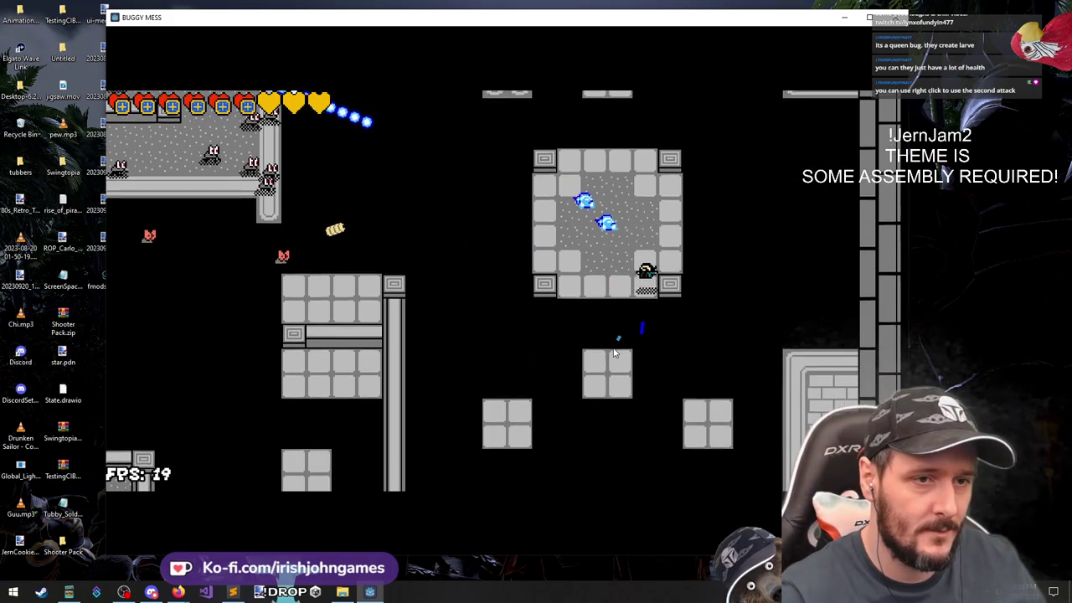
{"action": "key", "text": "a"}
{"action": "key", "text": "s"}
{"action": "left_click", "coordinate": [612, 335]}
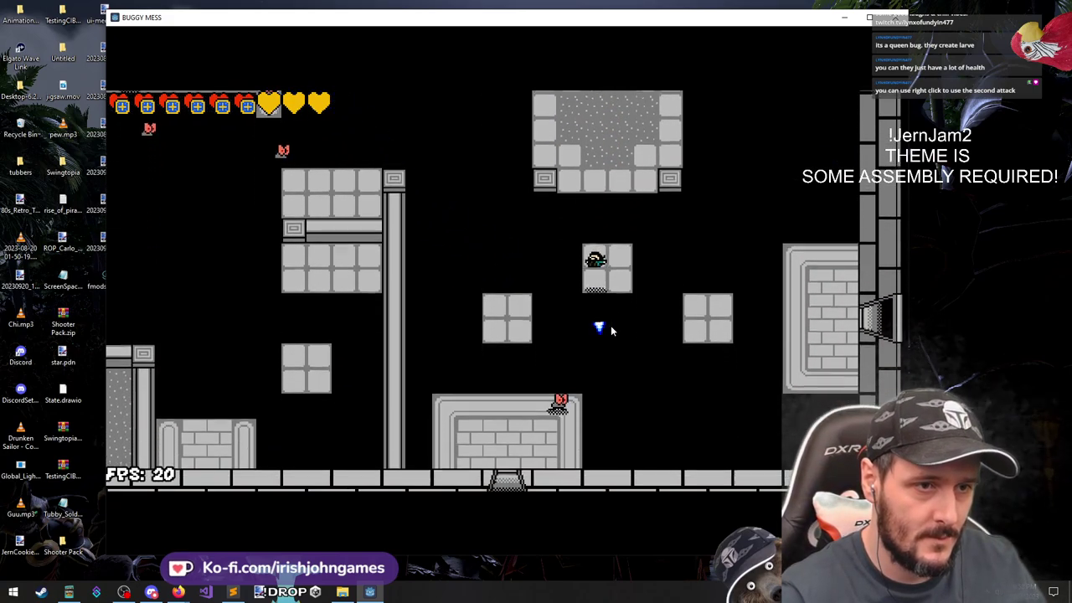
Dash to the brick ledge at the south wall, shooting on the way, and exit through its doorway
{"action": "key", "text": "a"}
{"action": "key", "text": "space"}
{"action": "left_click", "coordinate": [610, 326]}
{"action": "key", "text": "s"}
{"action": "left_click", "coordinate": [604, 309]}
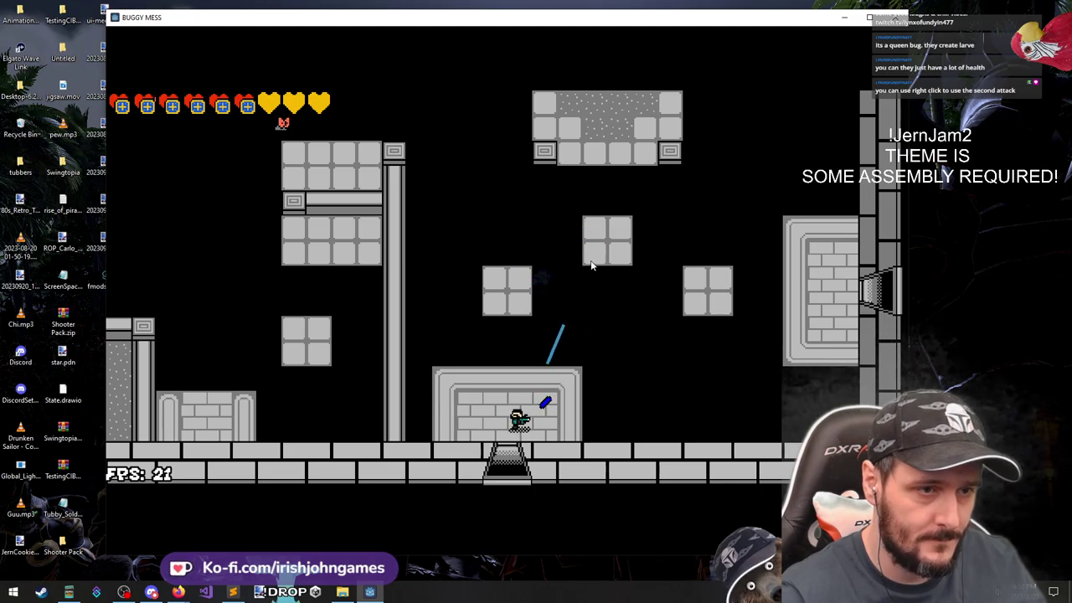
{"action": "key", "text": "s"}
{"action": "key", "text": "s"}
Enter the long hall from its north ledge and cross the moving grates southwest to the stone walkway
{"action": "key", "text": "d"}
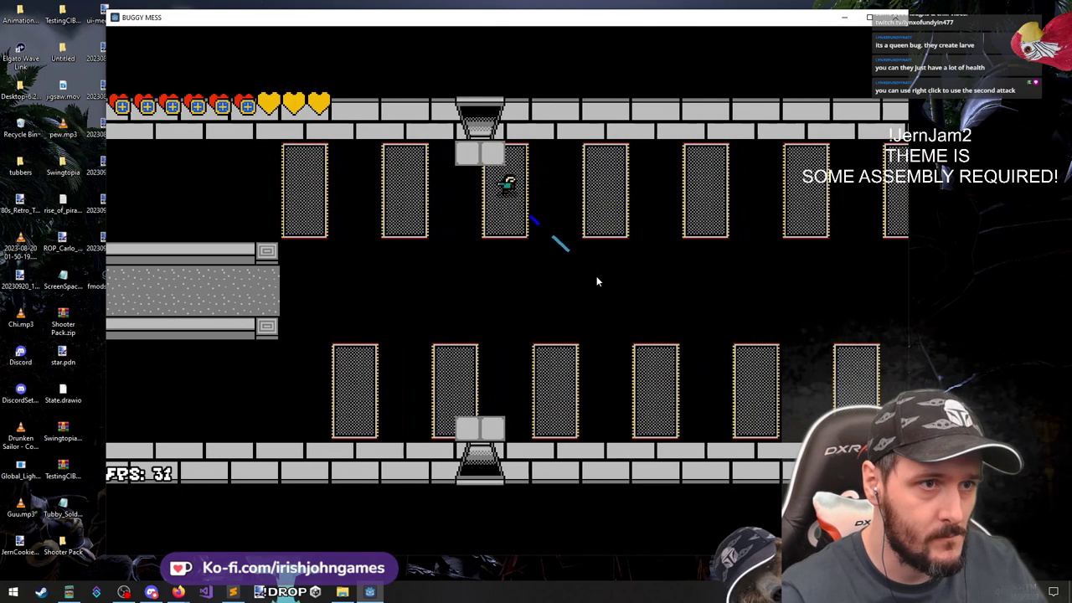
{"action": "key", "text": "s"}
{"action": "key", "text": "a"}
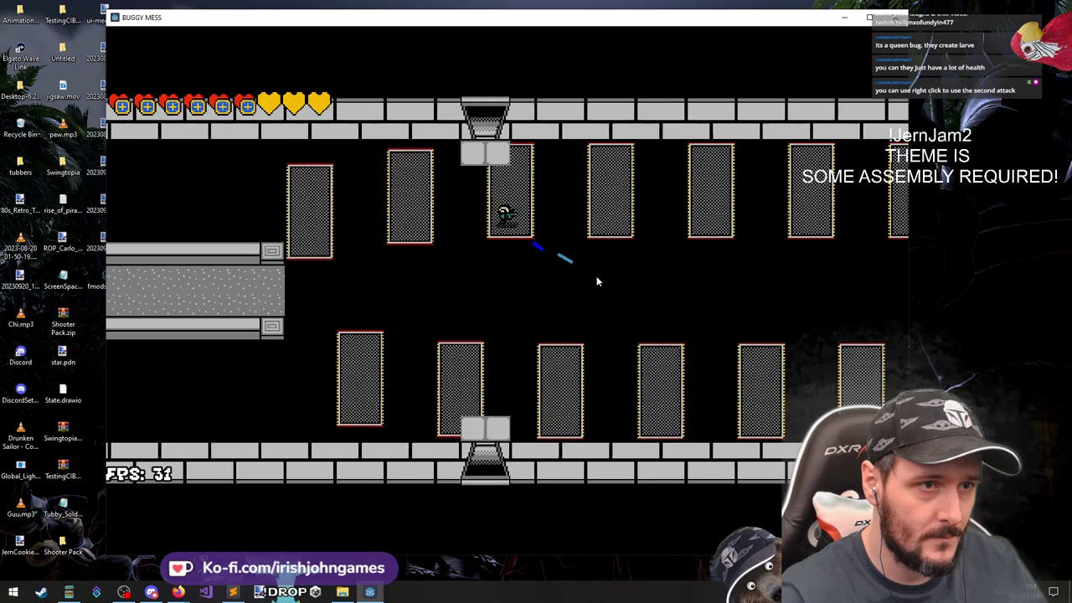
{"action": "key", "text": "w"}
{"action": "key", "text": "a"}
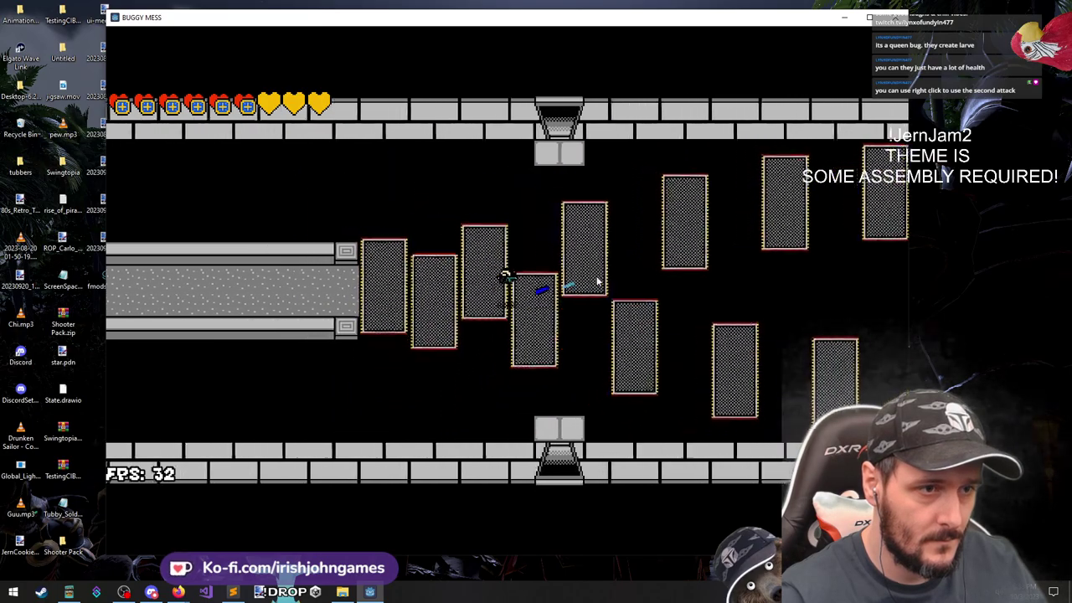
{"action": "key", "text": "a"}
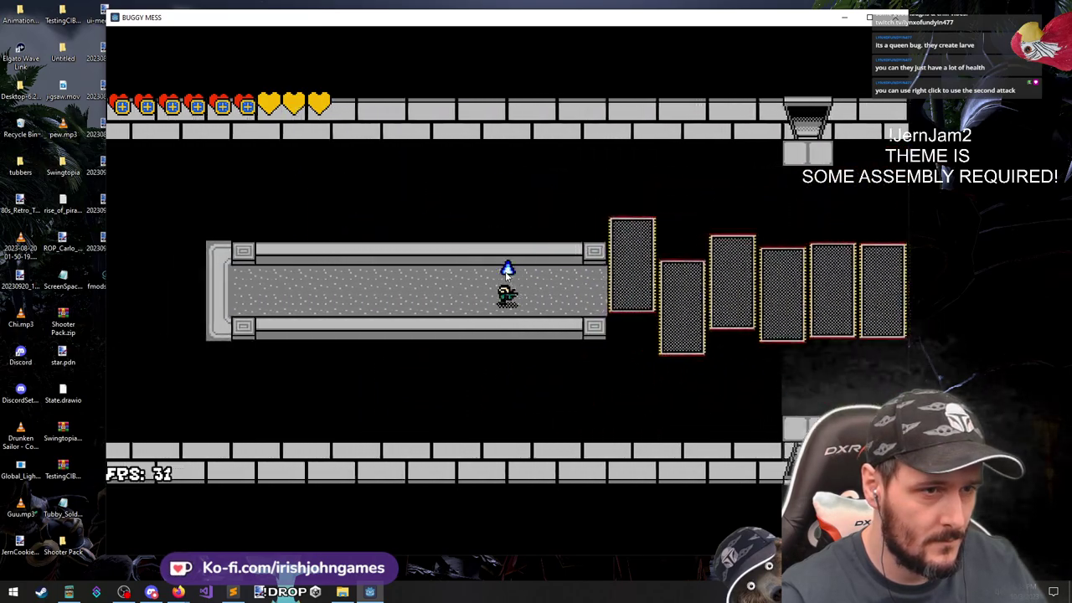
Travel west along the hall's stone walkways, crossing the gaps between them
{"action": "key", "text": "a"}
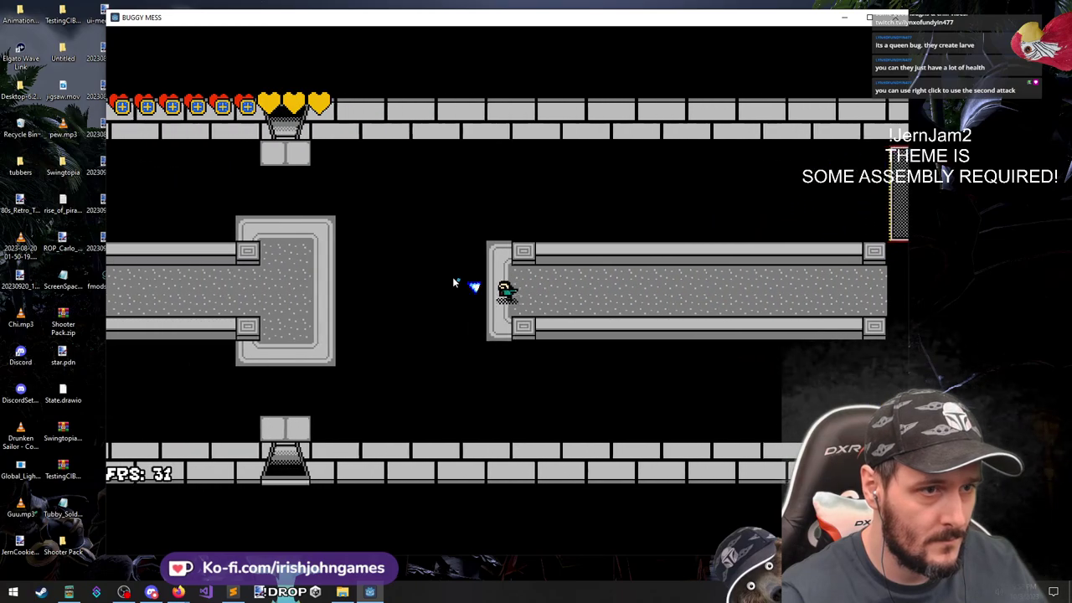
{"action": "key", "text": "a"}
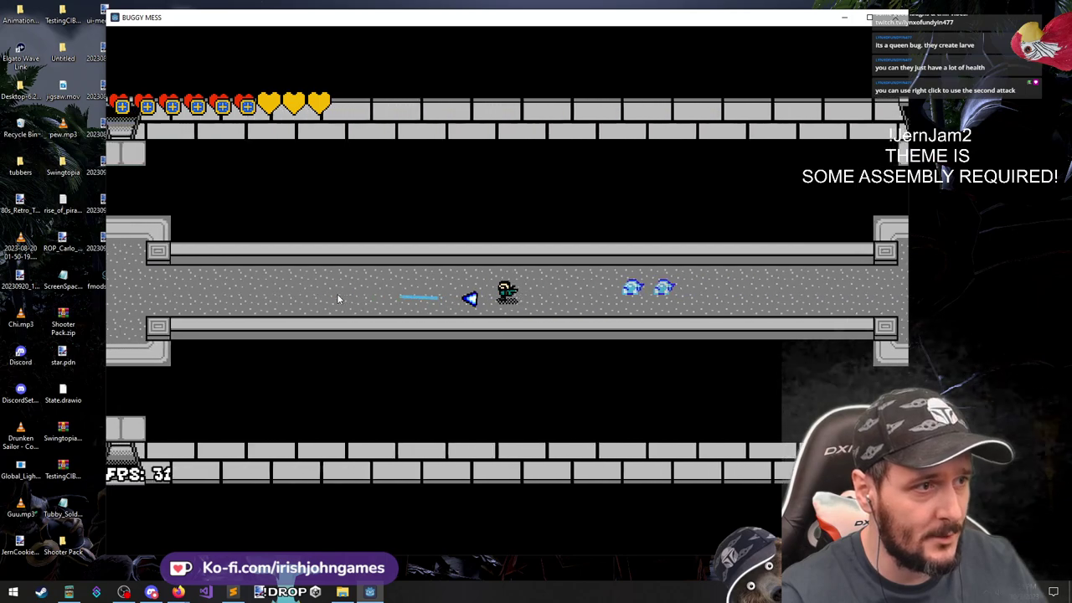
{"action": "key", "text": "a"}
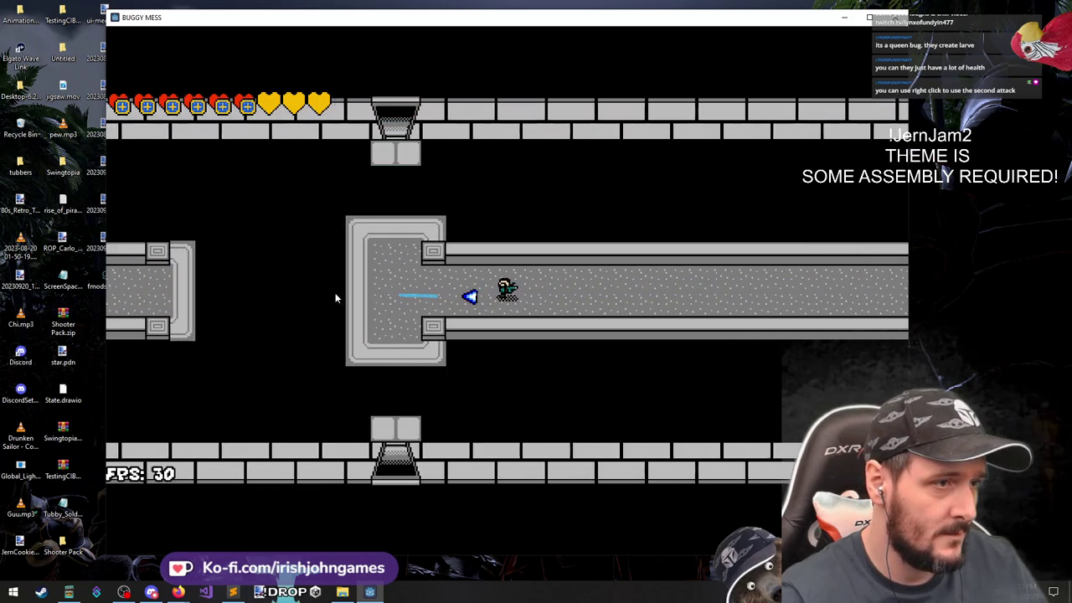
{"action": "key", "text": "a"}
{"action": "key", "text": "w"}
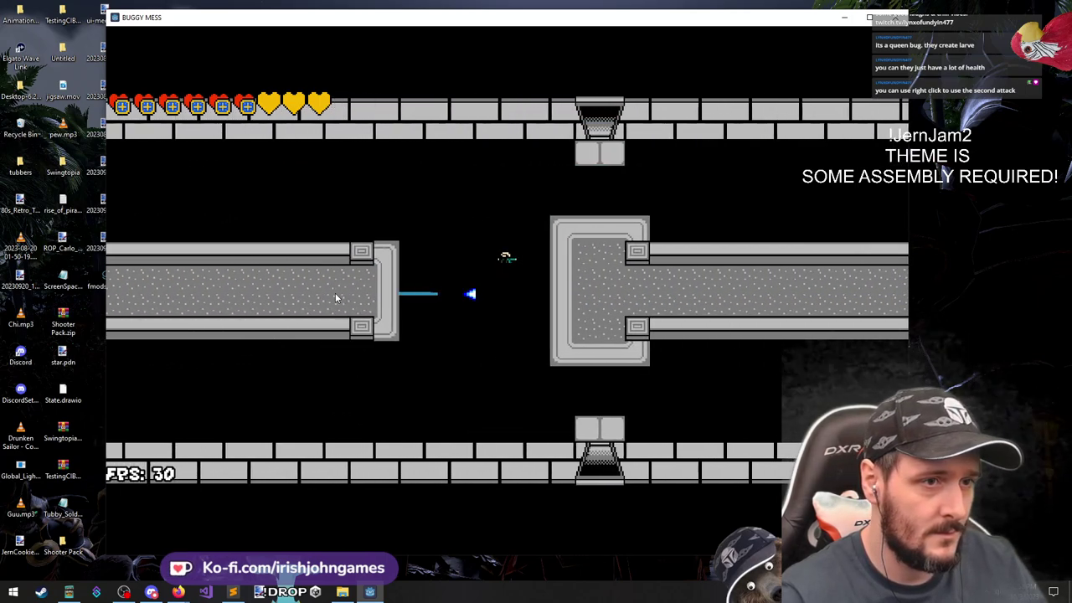
{"action": "key", "text": "a"}
{"action": "key", "text": "s"}
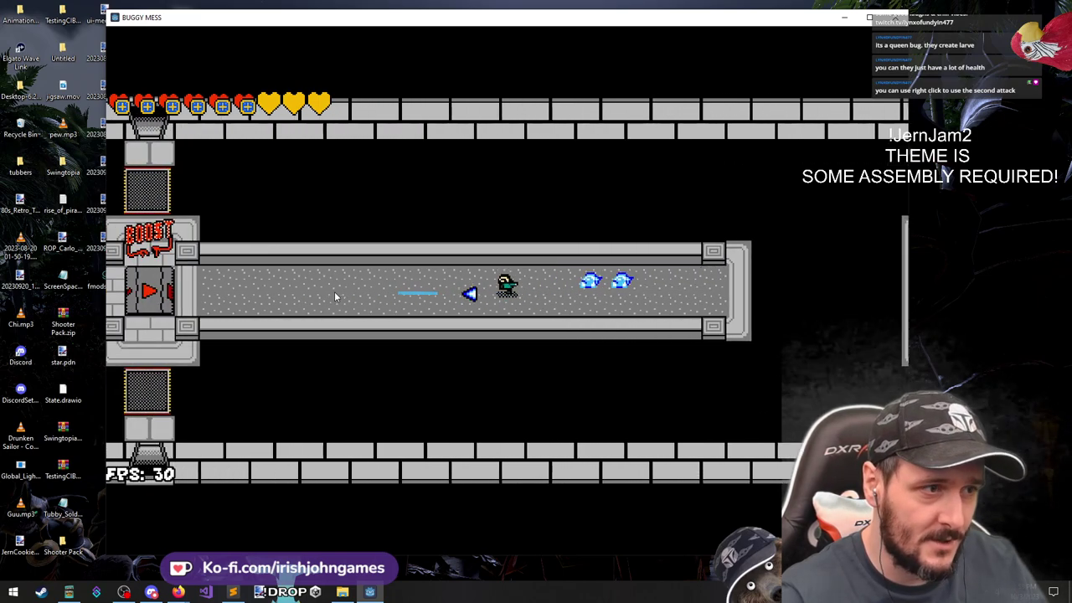
Reach the BOOST pad at the hall's west end and cross it, turning back to pass over it eastward
{"action": "key", "text": "a"}
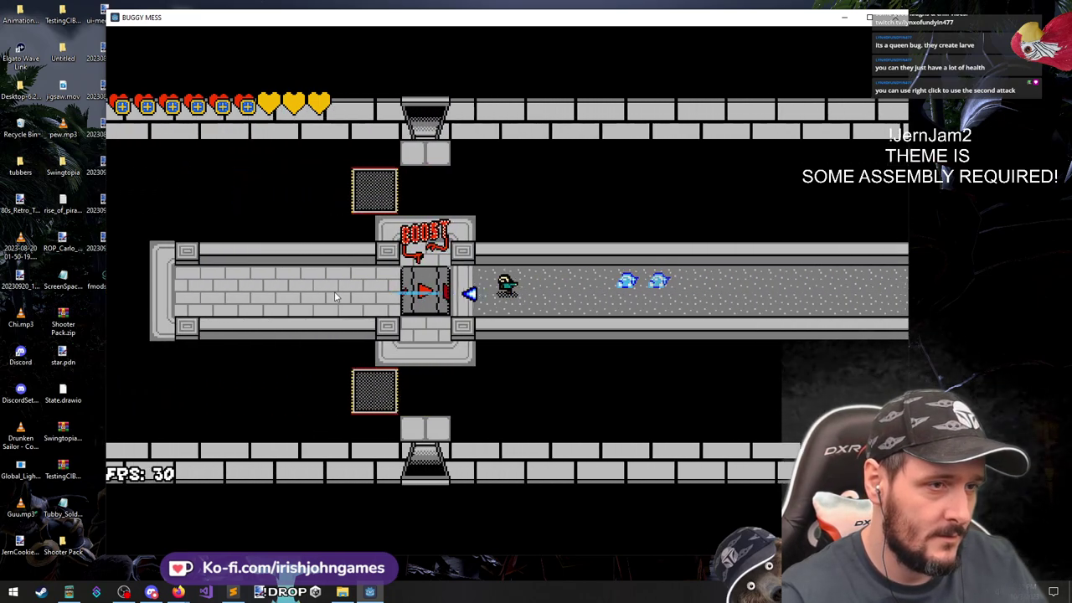
{"action": "key", "text": "a"}
{"action": "key", "text": "d"}
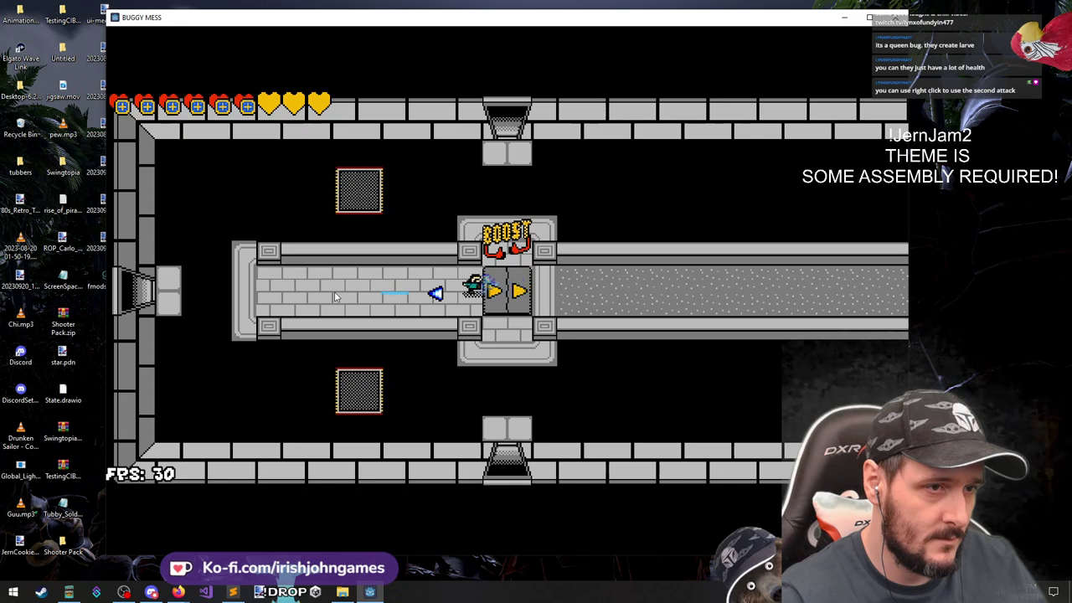
{"action": "key", "text": "s"}
{"action": "key", "text": "a"}
{"action": "key", "text": "w"}
{"action": "key", "text": "d"}
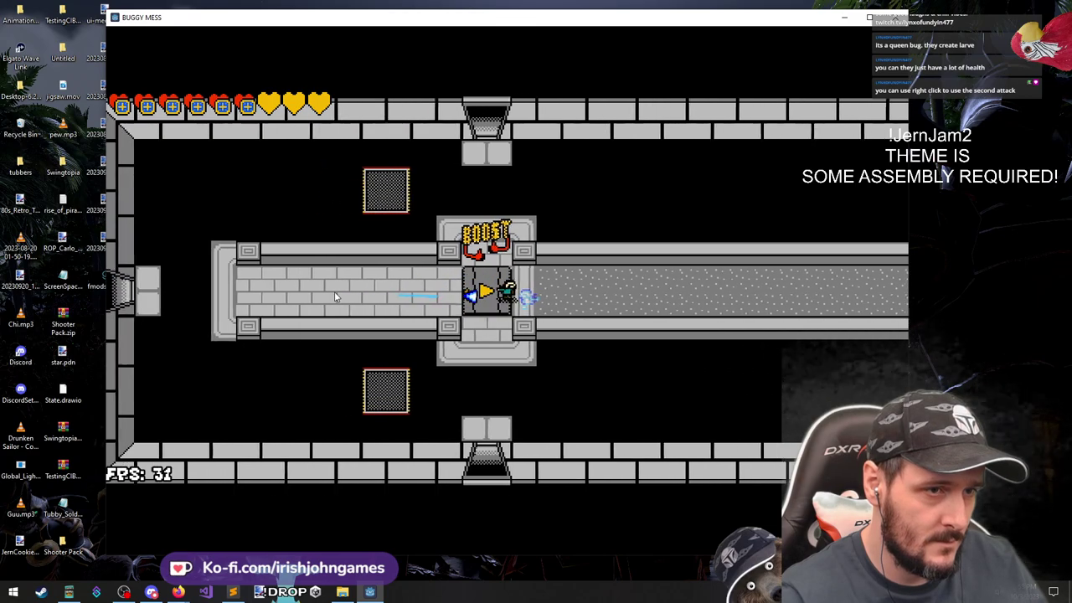
Race east from the BOOST pad along the walkway and leap the first gap onto the next walkway
{"action": "key", "text": "d"}
{"action": "left_click", "coordinate": [335, 291]}
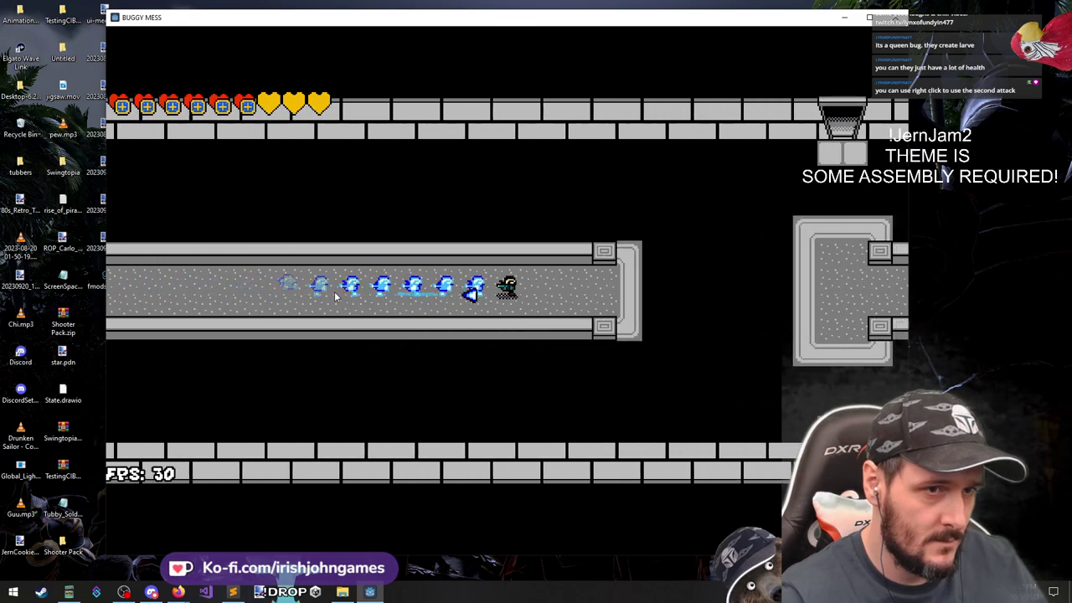
{"action": "key", "text": "d"}
{"action": "left_click", "coordinate": [334, 296]}
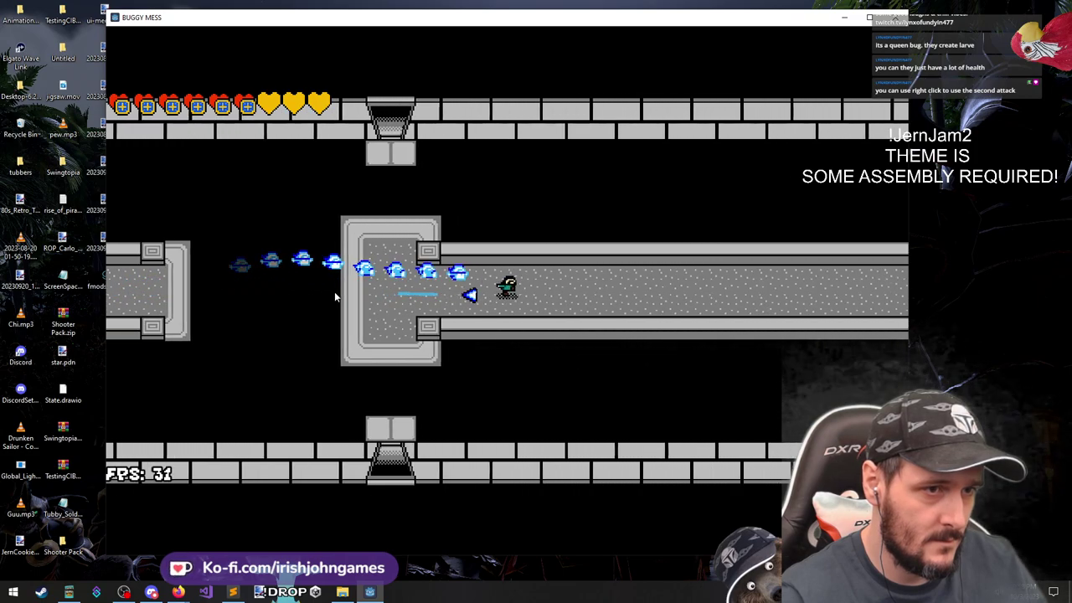
{"action": "key", "text": "d"}
Race on east to the end of the walkways and out onto the moving grates, firing on the way
{"action": "left_click", "coordinate": [760, 302]}
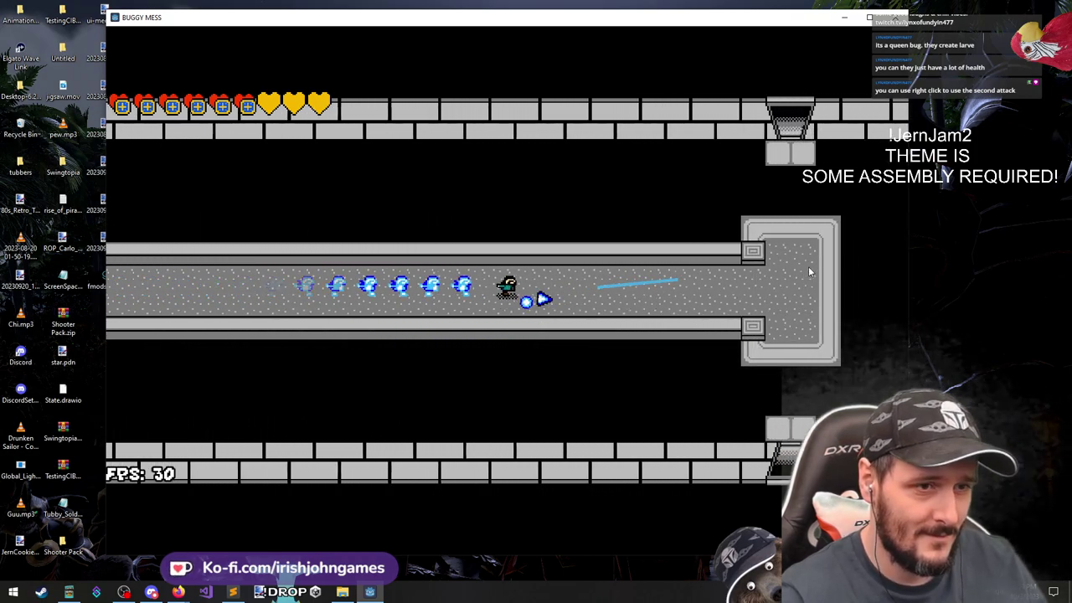
{"action": "key", "text": "d"}
{"action": "left_click", "coordinate": [794, 313]}
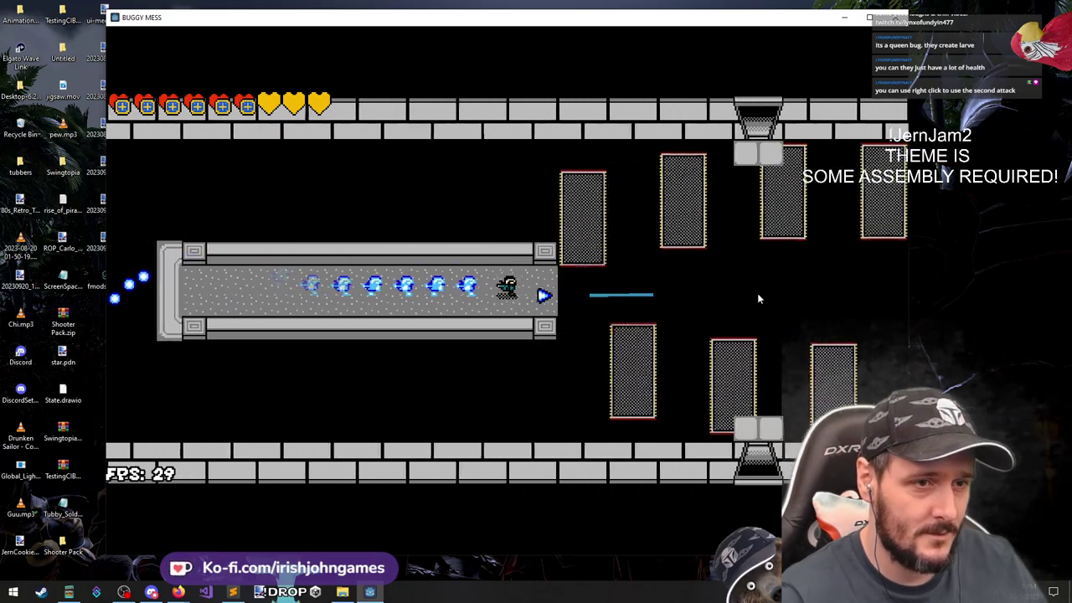
{"action": "key", "text": "d"}
{"action": "left_click", "coordinate": [758, 299]}
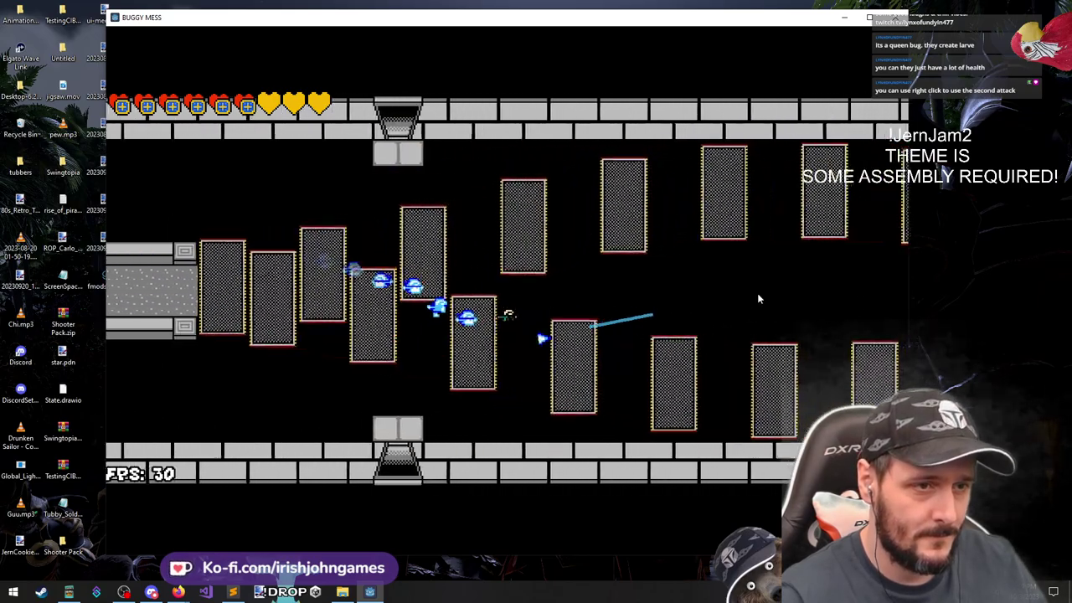
Weave east across the staggered moving grates to the stepped stone platform
{"action": "key", "text": "d"}
{"action": "key", "text": "w"}
{"action": "key", "text": "space"}
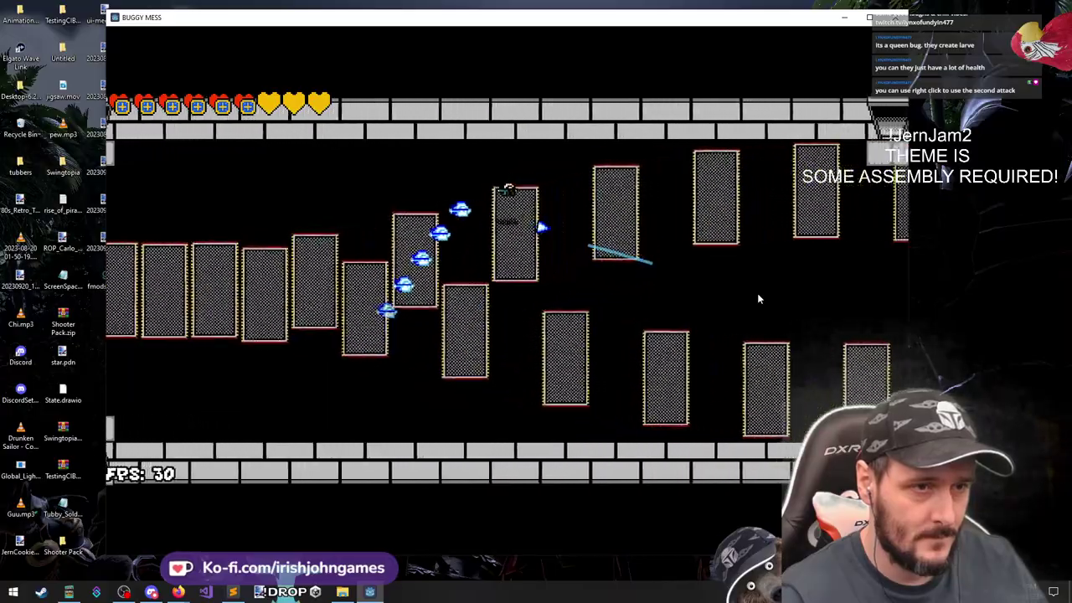
{"action": "key", "text": "d"}
{"action": "key", "text": "s"}
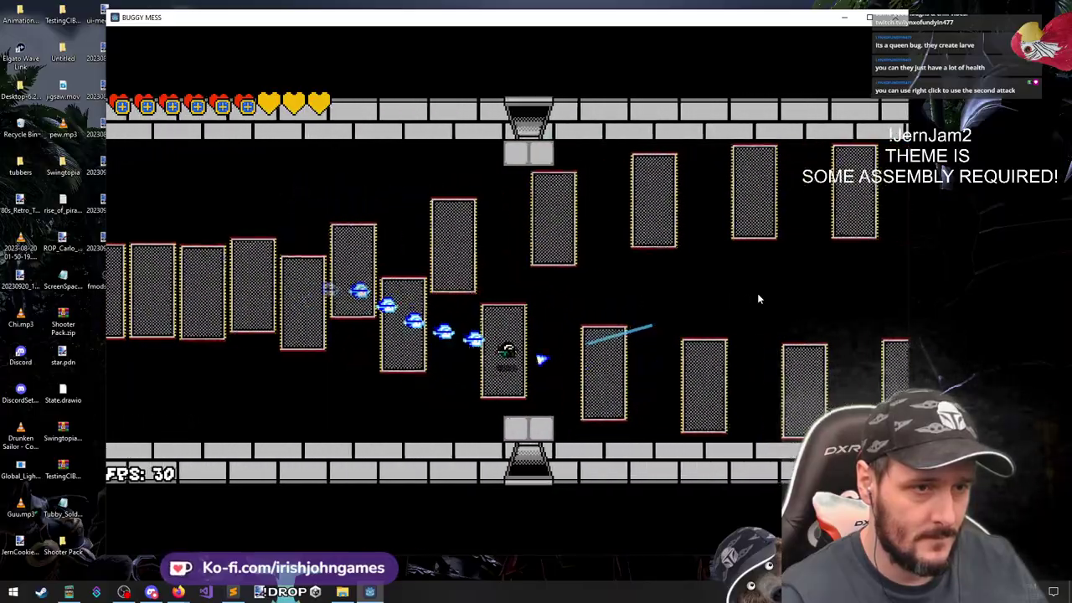
{"action": "key", "text": "d"}
{"action": "key", "text": "w"}
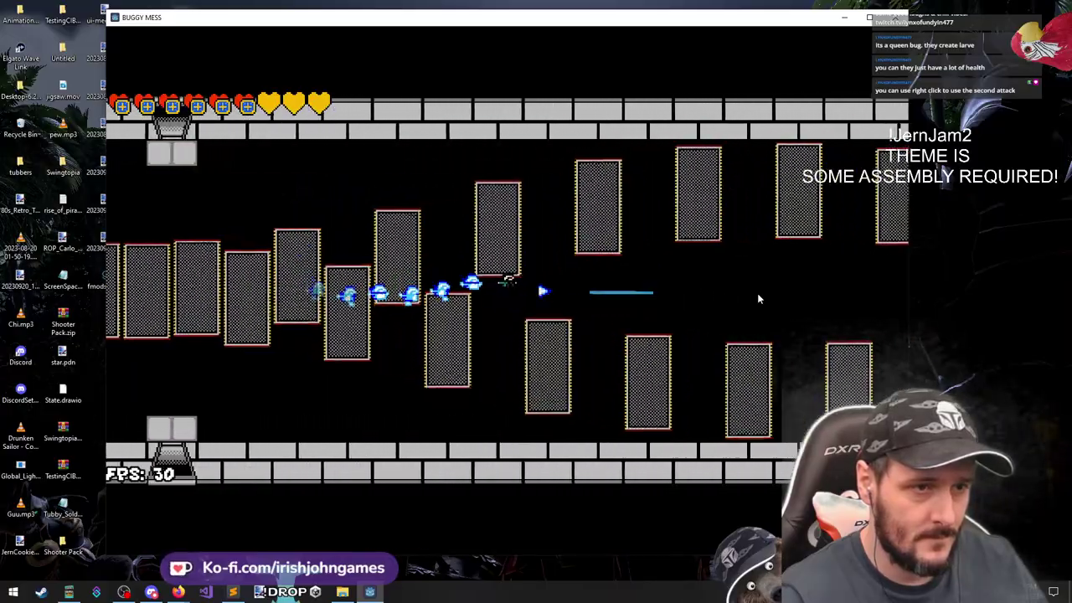
{"action": "key", "text": "d"}
{"action": "key", "text": "s"}
{"action": "key", "text": "w"}
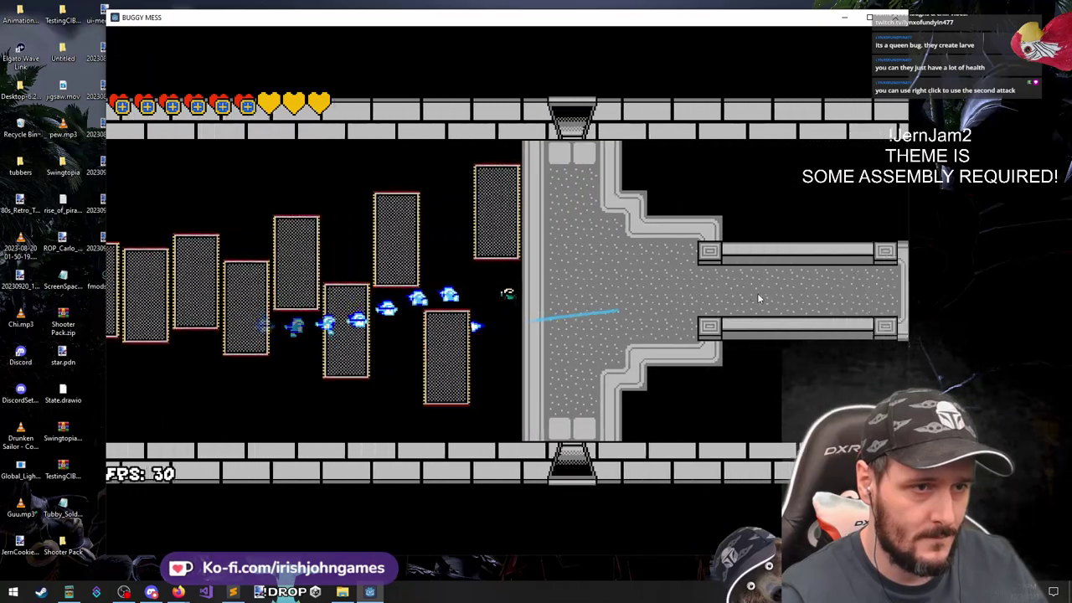
Follow the short walkway east and hop across the block platforms to the third one
{"action": "key", "text": "d"}
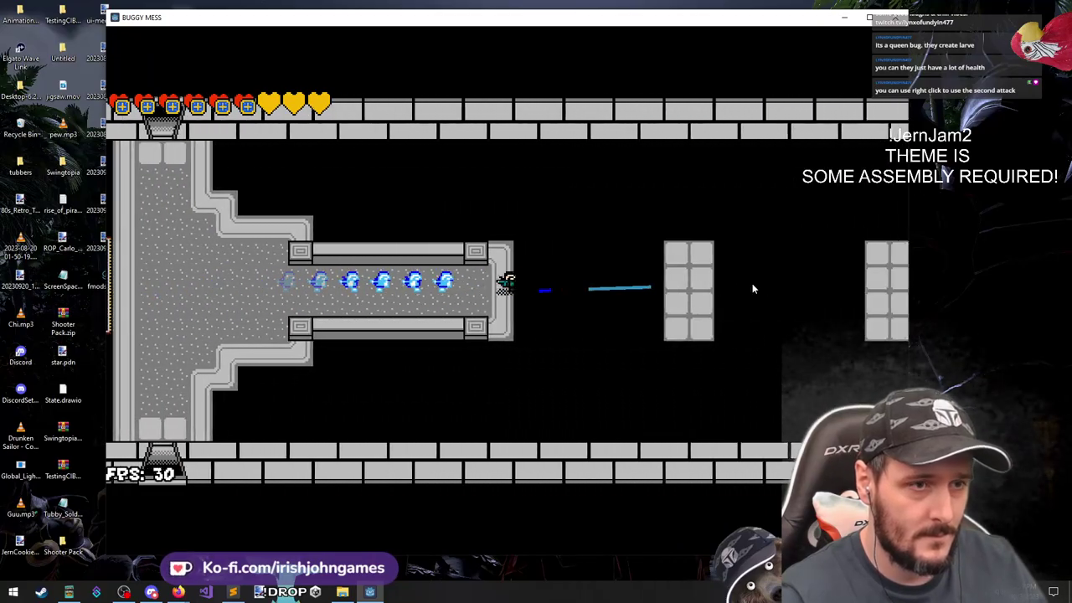
{"action": "key", "text": "d"}
{"action": "key", "text": "w"}
{"action": "key", "text": "s"}
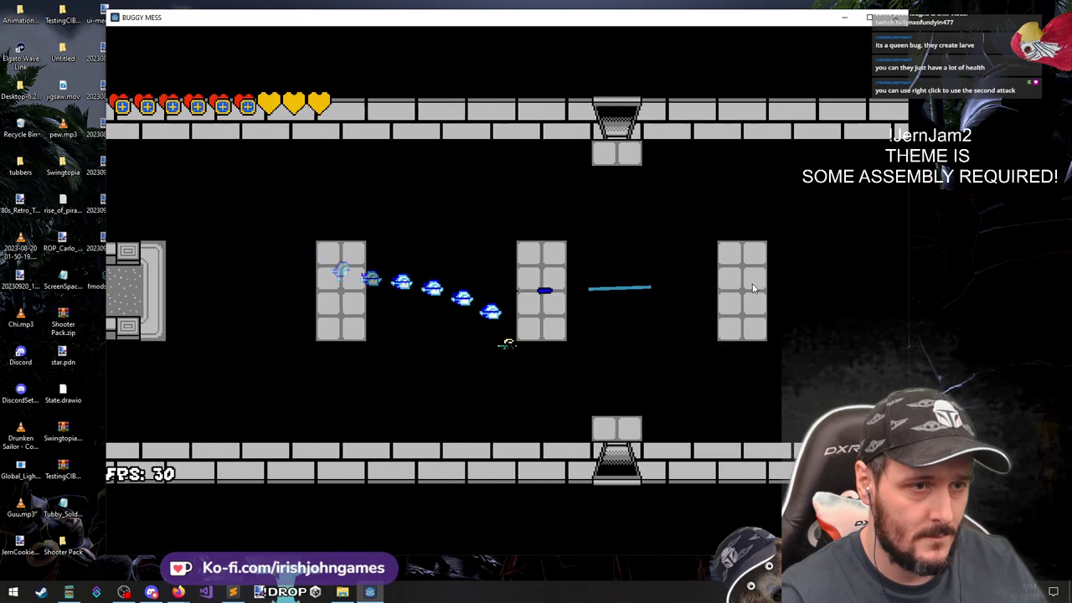
{"action": "key", "text": "a"}
{"action": "key", "text": "d"}
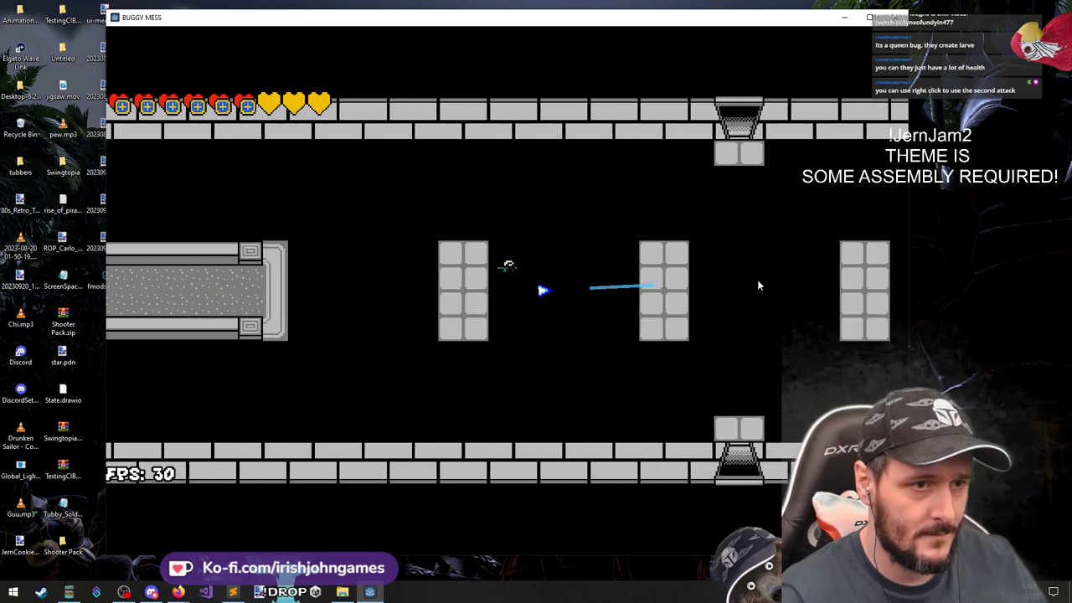
{"action": "key", "text": "d"}
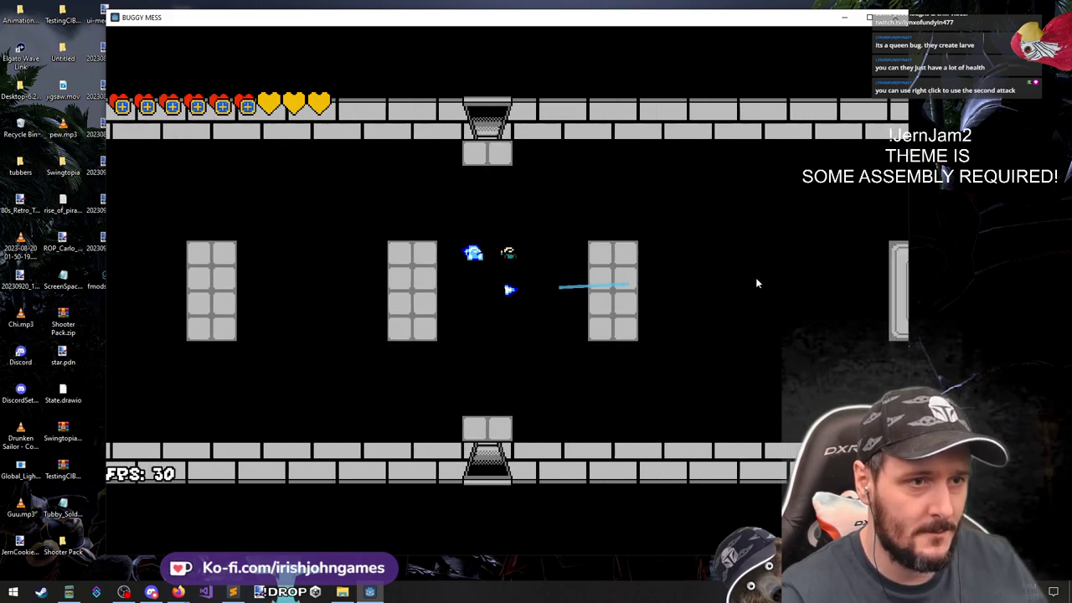
Try to leap the wide gap from the third block platform to the walkway farther east
{"action": "key", "text": "d"}
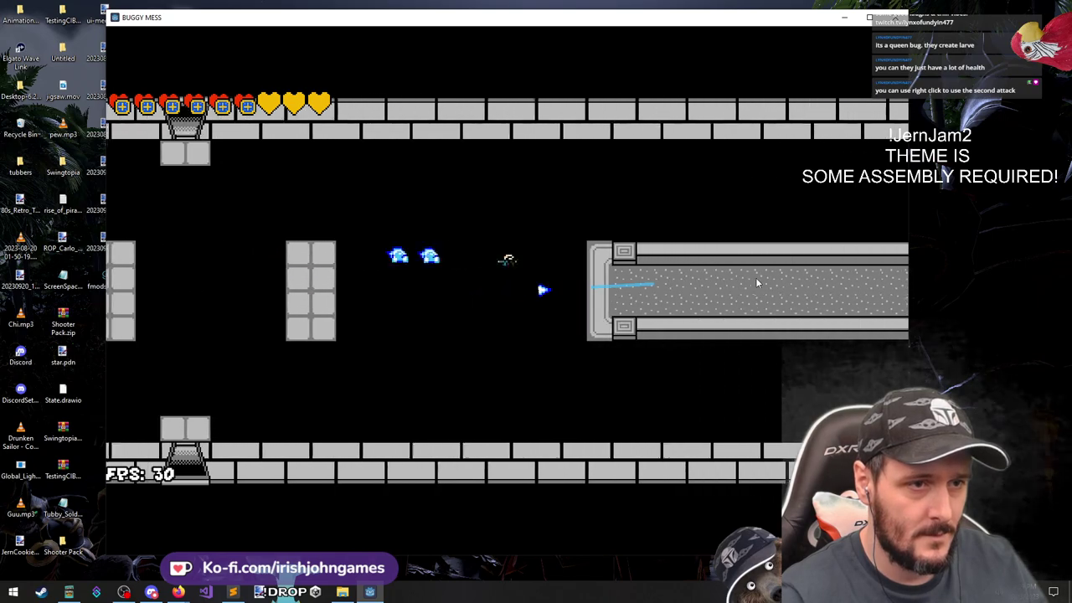
{"action": "key", "text": "a"}
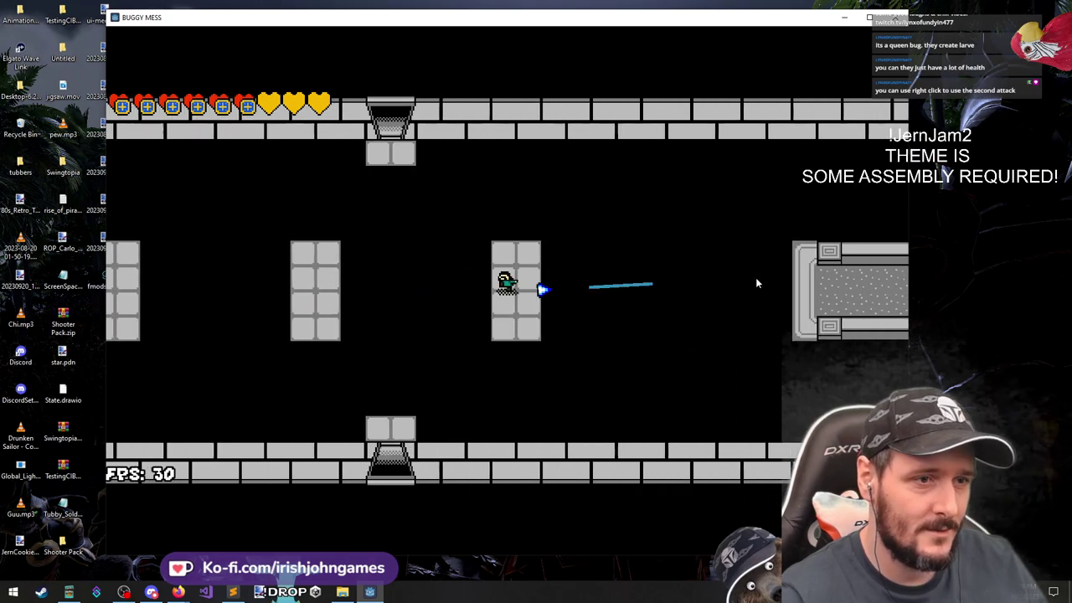
{"action": "key", "text": "d"}
{"action": "key", "text": "d"}
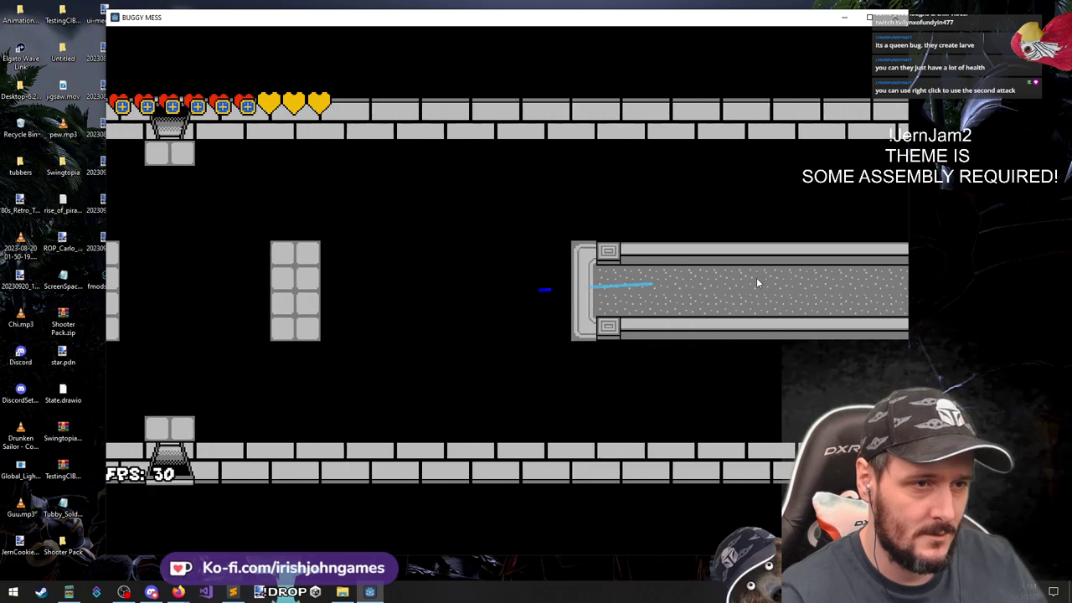
{"action": "key", "text": "a"}
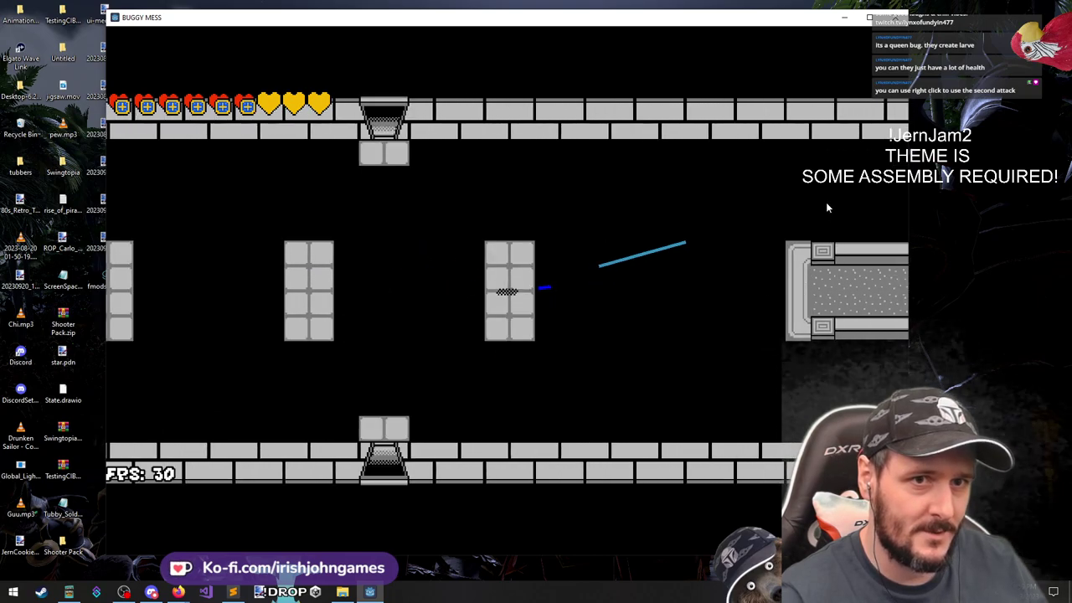
Turn back west from the third block platform, drop to the small south ledge and exit through its doorway
{"action": "key", "text": "a"}
{"action": "key", "text": "a"}
{"action": "key", "text": "s"}
{"action": "left_click", "coordinate": [482, 335]}
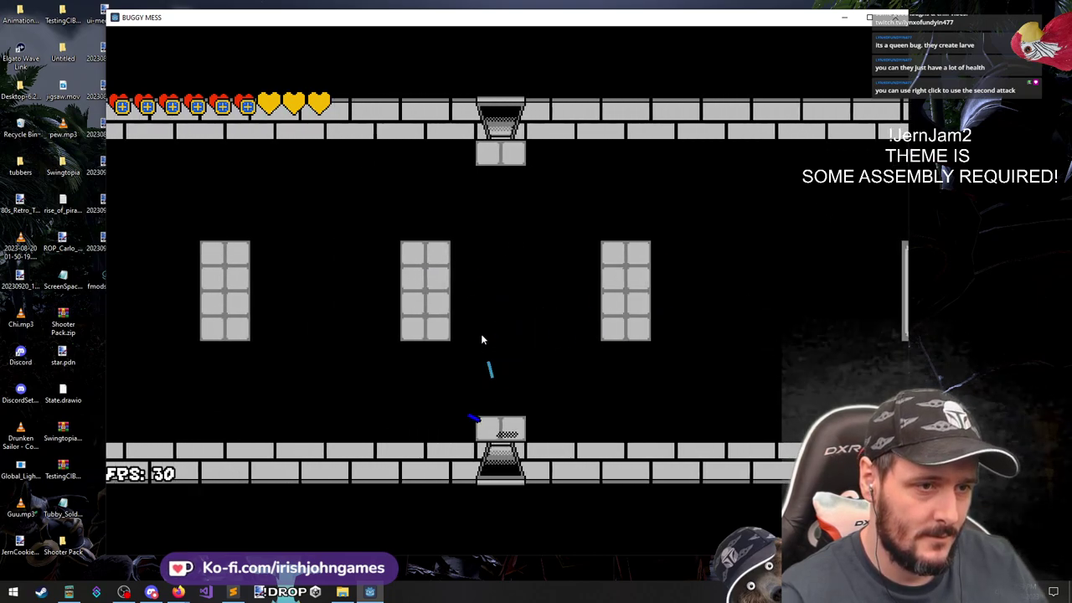
{"action": "key", "text": "d"}
{"action": "left_click", "coordinate": [482, 335]}
{"action": "key", "text": "s"}
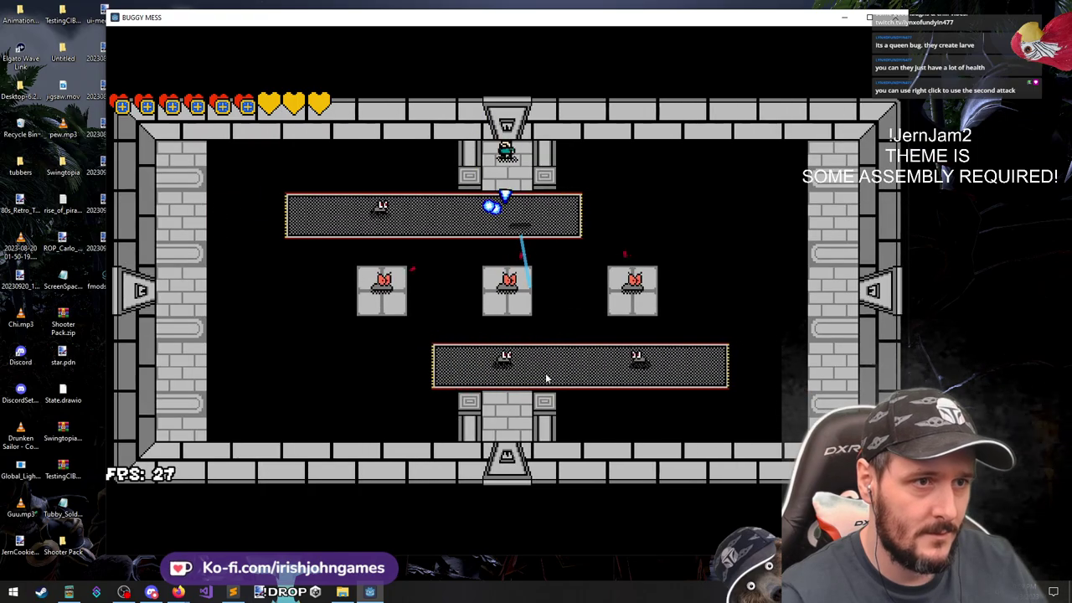
Sweep Rapid Attack fire over the bugs on the blocks and lower grate, moving from the north ledge to the upper grate
{"action": "left_click", "coordinate": [501, 360]}
{"action": "mouse_move", "coordinate": [486, 359]}
{"action": "left_mouse_down"}
{"action": "mouse_move", "coordinate": [661, 376]}
{"action": "mouse_move", "coordinate": [507, 397]}
{"action": "mouse_move", "coordinate": [454, 391]}
{"action": "left_mouse_up"}
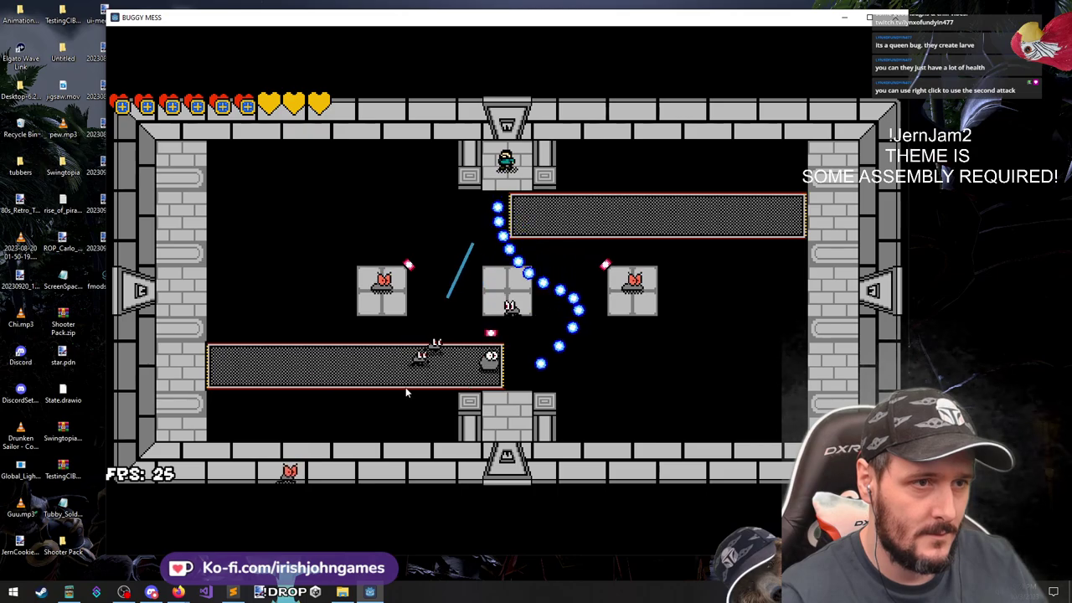
{"action": "key", "text": "s"}
{"action": "key", "text": "d"}
{"action": "mouse_move", "coordinate": [561, 413]}
{"action": "left_mouse_down"}
{"action": "mouse_move", "coordinate": [644, 405]}
{"action": "mouse_move", "coordinate": [735, 364]}
{"action": "mouse_move", "coordinate": [544, 389]}
{"action": "mouse_move", "coordinate": [501, 378]}
{"action": "mouse_move", "coordinate": [567, 374]}
{"action": "mouse_move", "coordinate": [432, 390]}
{"action": "mouse_move", "coordinate": [526, 392]}
{"action": "mouse_move", "coordinate": [463, 395]}
{"action": "mouse_move", "coordinate": [521, 406]}
{"action": "left_mouse_up"}
{"action": "key", "text": "w"}
{"action": "key", "text": "a"}
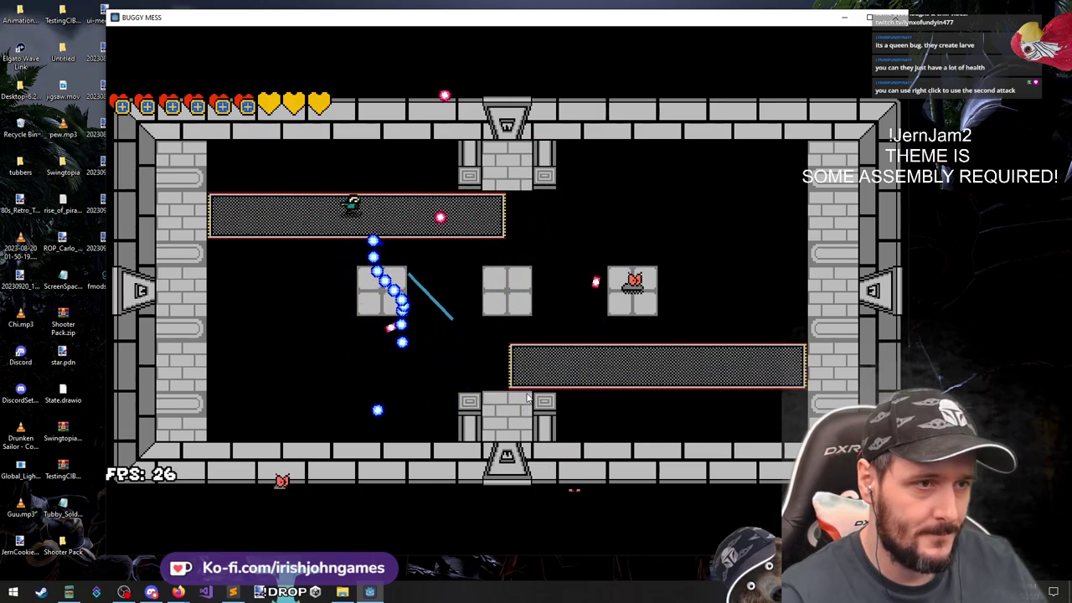
Cross to the south ledge while sweeping Rapid Attack fire at the bugs near the west wall and the east block
{"action": "key", "text": "d"}
{"action": "mouse_move", "coordinate": [682, 302]}
{"action": "left_mouse_down"}
{"action": "mouse_move", "coordinate": [356, 368]}
{"action": "mouse_move", "coordinate": [345, 343]}
{"action": "left_mouse_up"}
{"action": "key", "text": "s"}
{"action": "key", "text": "a"}
{"action": "key", "text": "a"}
{"action": "key", "text": "s"}
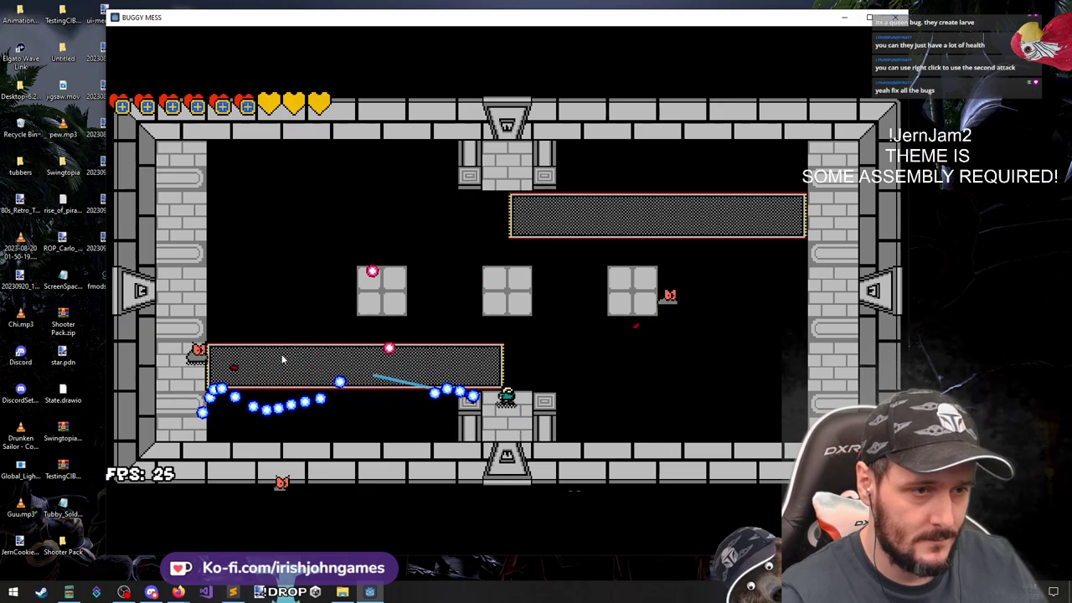
{"action": "mouse_move", "coordinate": [269, 371]}
{"action": "left_mouse_down"}
{"action": "mouse_move", "coordinate": [287, 355]}
{"action": "mouse_move", "coordinate": [671, 341]}
{"action": "mouse_move", "coordinate": [668, 297]}
{"action": "left_mouse_up"}
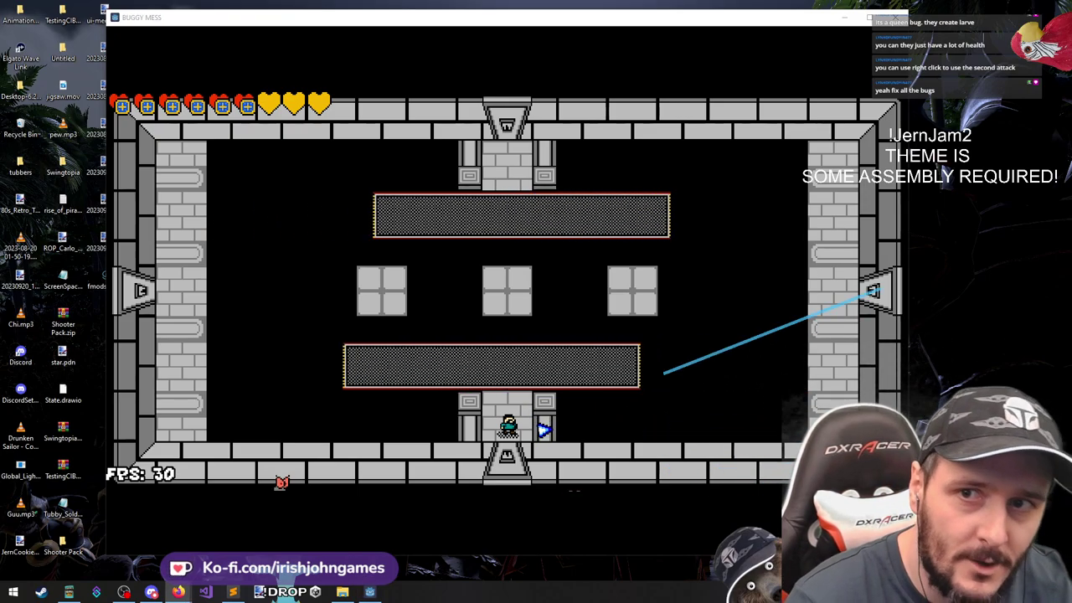
Switch to Fabricate and build three extractor-conveyor-converter rows, a second column of three extractors, and a converter at the east column's north end
{"action": "key", "text": "alt+Tab"}
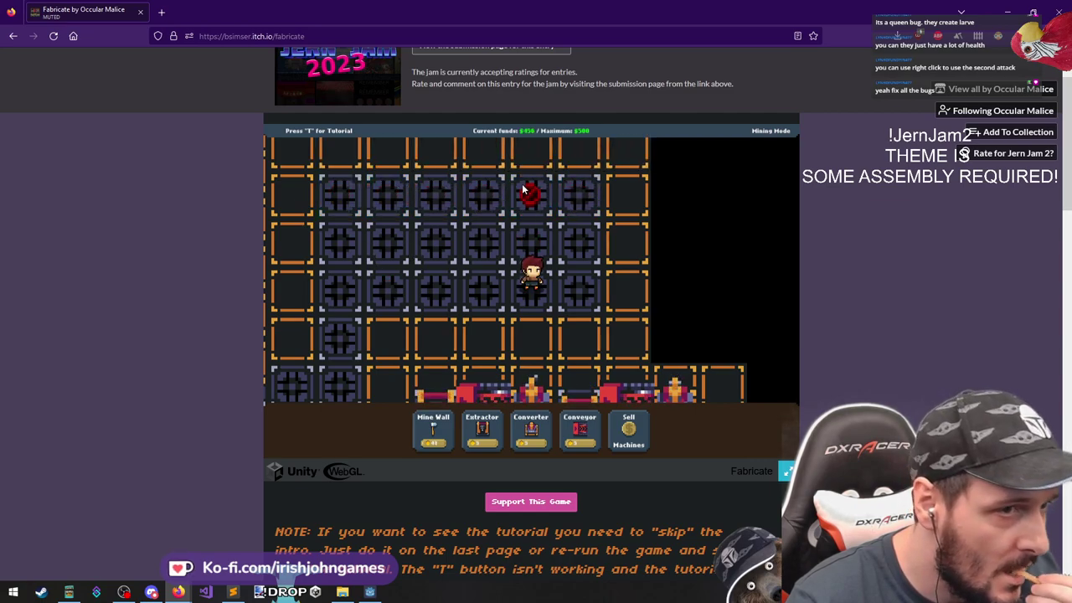
{"action": "left_click", "coordinate": [482, 431]}
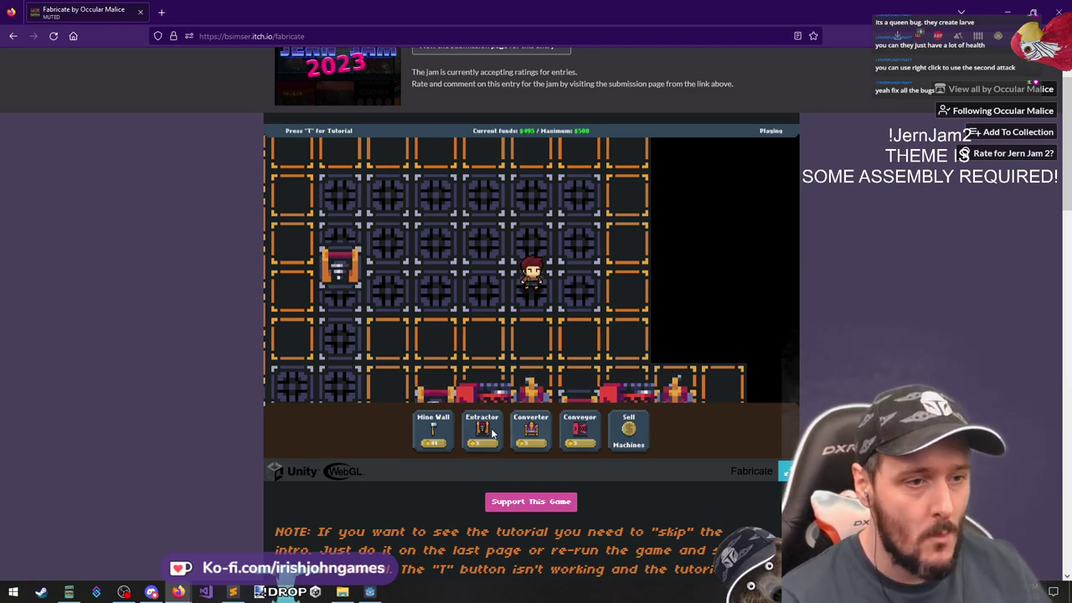
{"action": "left_click", "coordinate": [337, 199]}
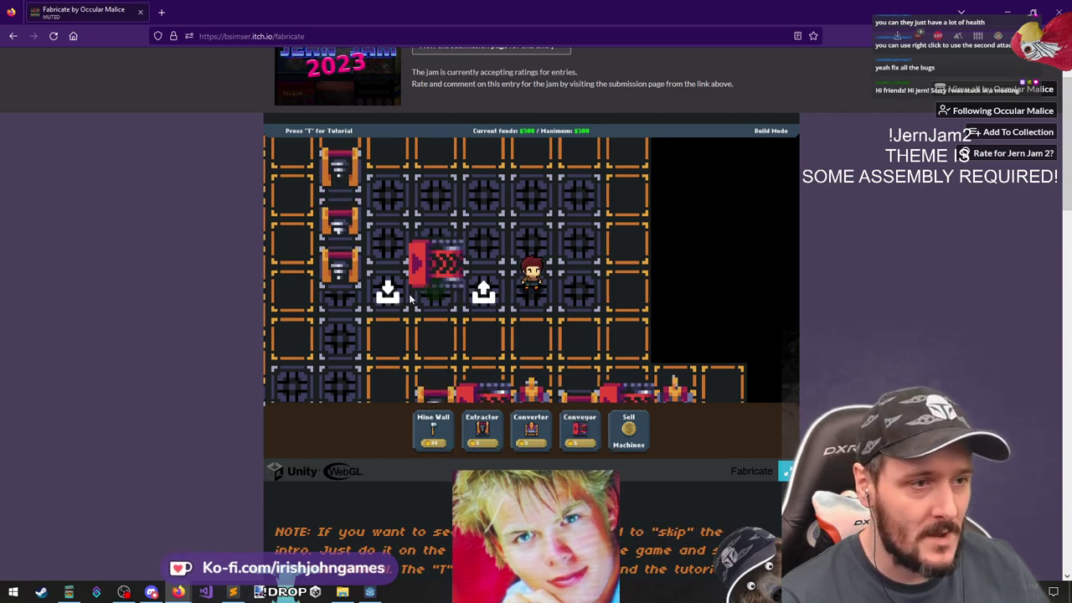
{"action": "left_click", "coordinate": [375, 276]}
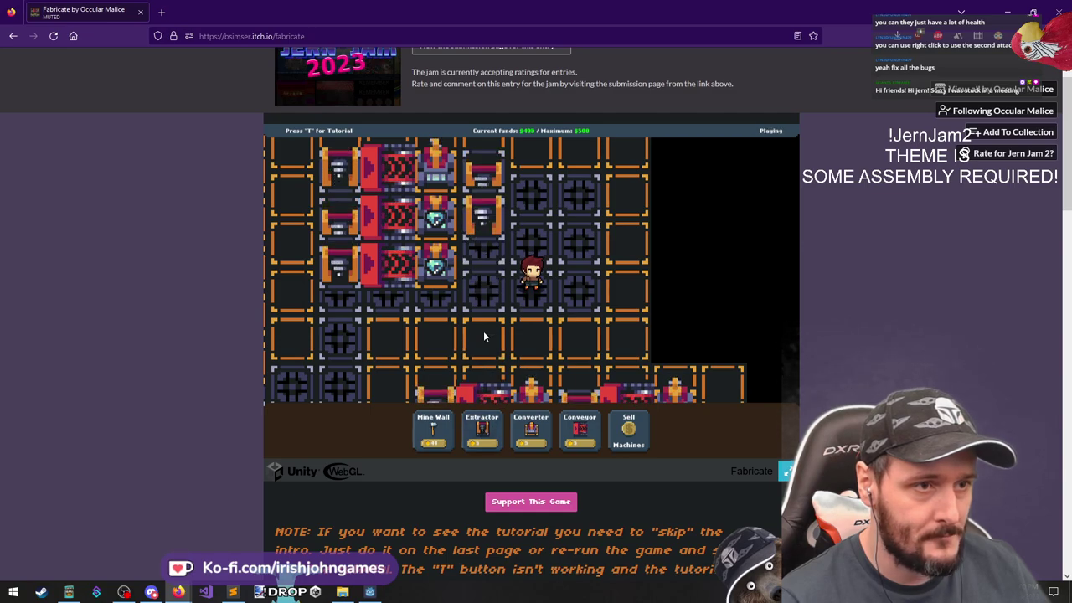
{"action": "left_click", "coordinate": [531, 427]}
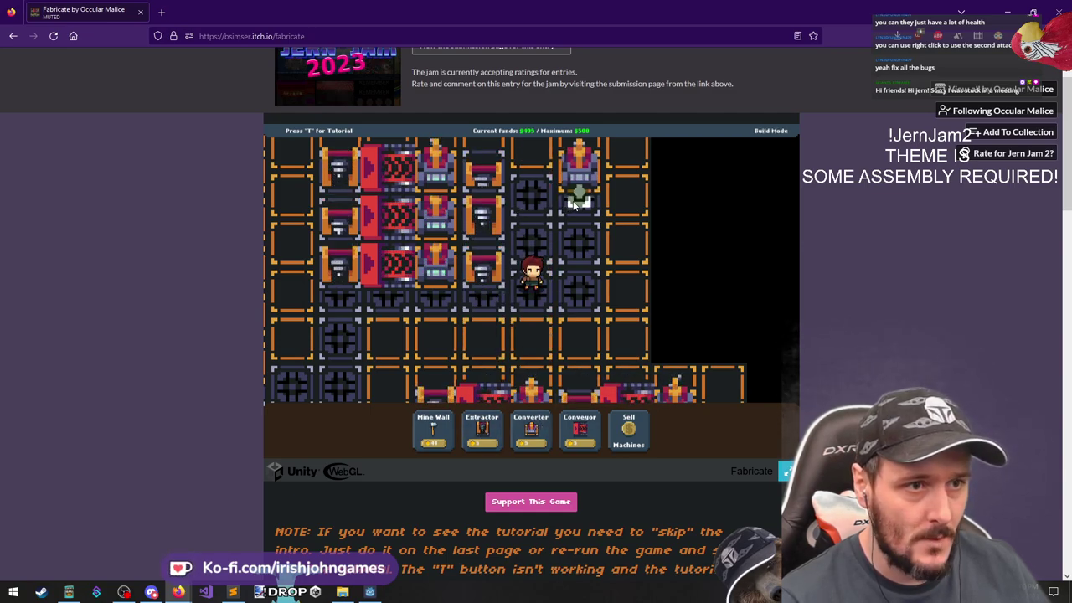
{"action": "left_click", "coordinate": [578, 427]}
{"action": "left_click", "coordinate": [578, 241]}
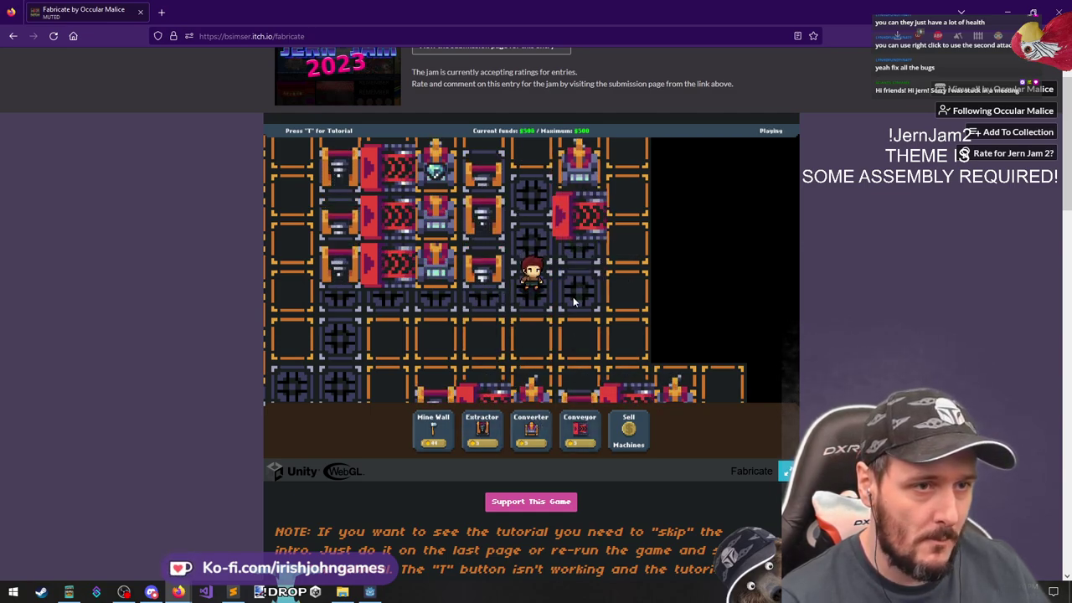
{"action": "left_click", "coordinate": [633, 423]}
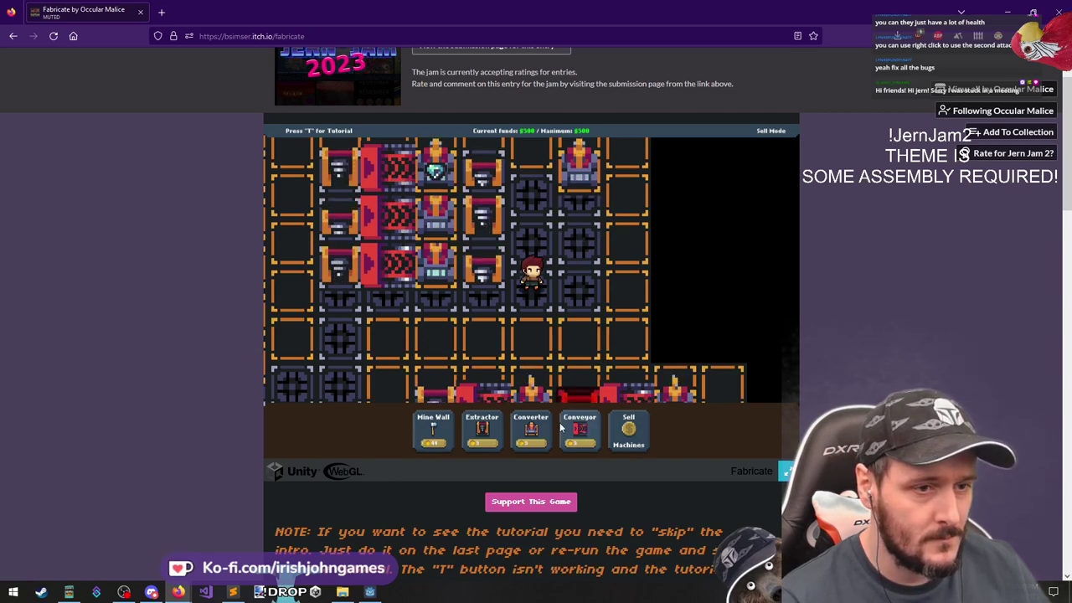
Complete the east converter column with two more converters and link the second extractor column to it with conveyors
{"action": "left_click", "coordinate": [536, 428]}
{"action": "left_click", "coordinate": [578, 220]}
{"action": "left_click", "coordinate": [536, 425]}
{"action": "left_click", "coordinate": [581, 267]}
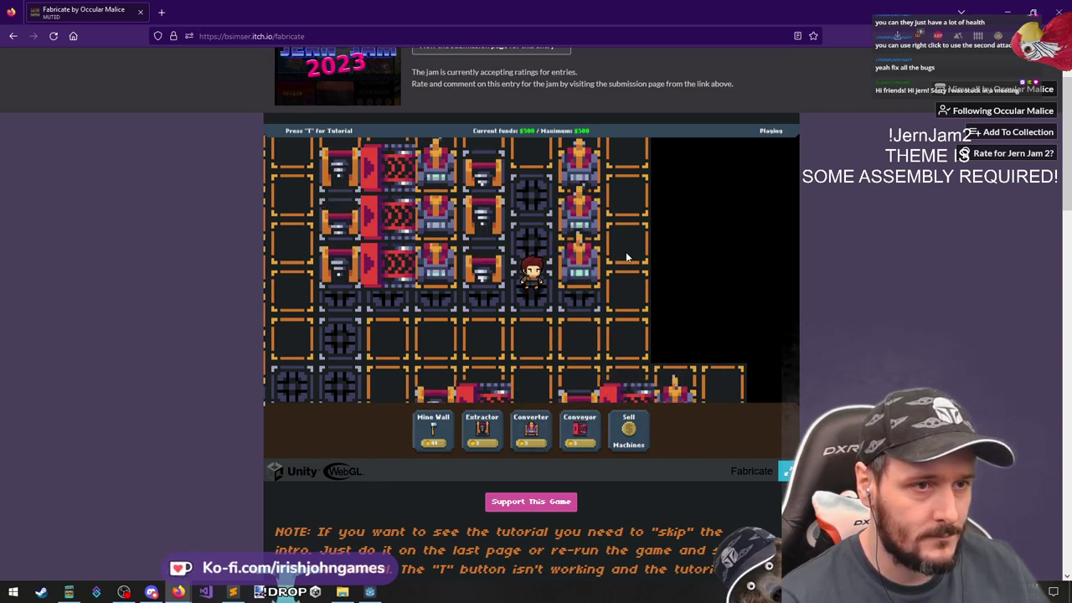
{"action": "left_click", "coordinate": [526, 216]}
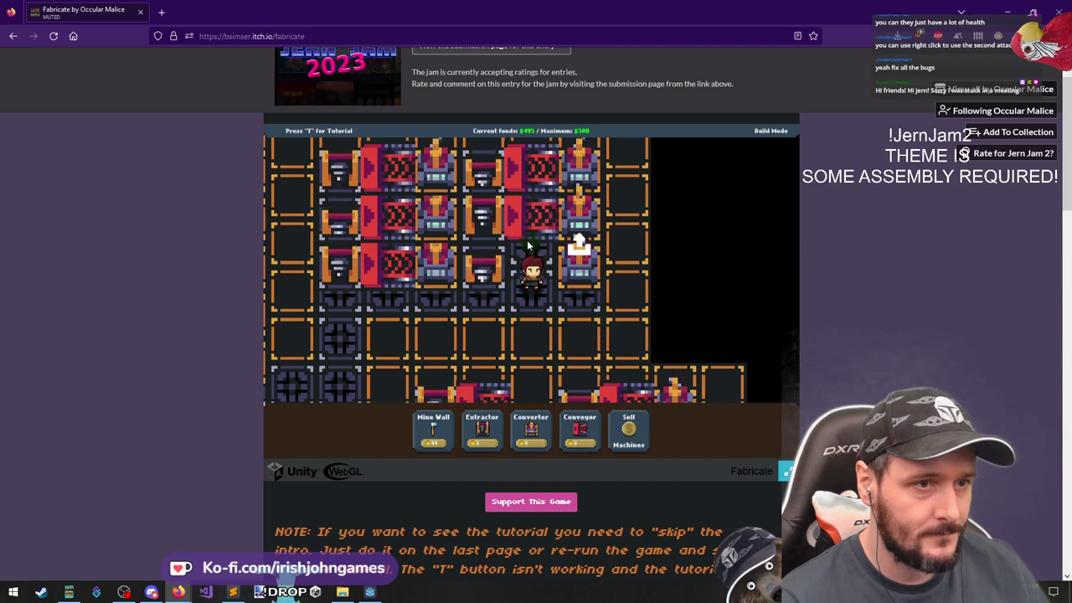
{"action": "left_click", "coordinate": [572, 429]}
{"action": "left_click", "coordinate": [537, 274]}
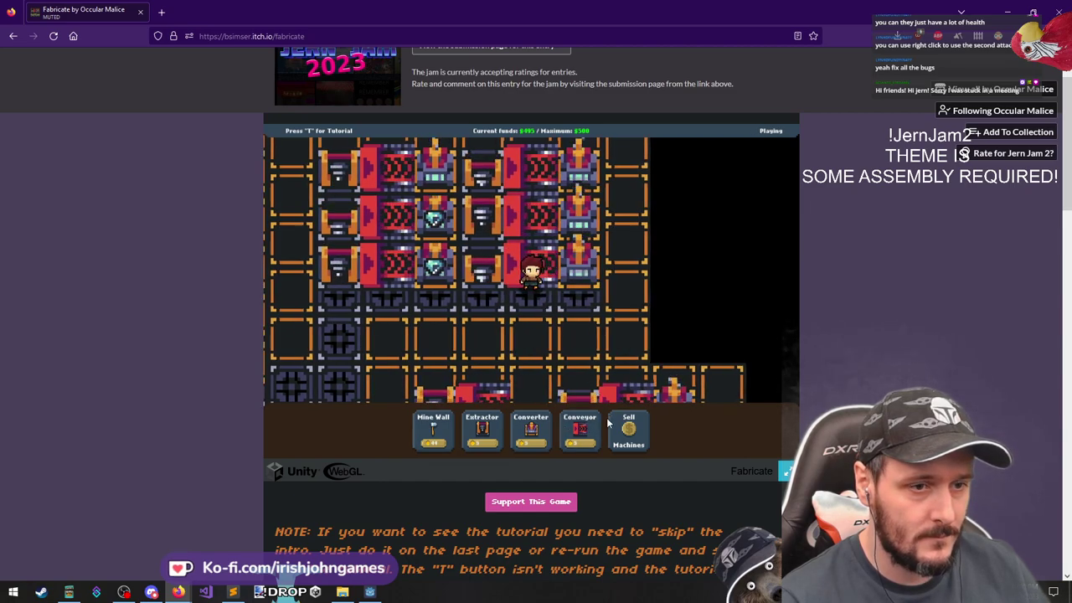
Mine out the wall tiles south and east of the new machine rows
{"action": "left_click", "coordinate": [426, 433]}
{"action": "left_click", "coordinate": [528, 382]}
{"action": "left_click", "coordinate": [527, 342]}
{"action": "left_click", "coordinate": [581, 342]}
{"action": "left_click", "coordinate": [627, 337]}
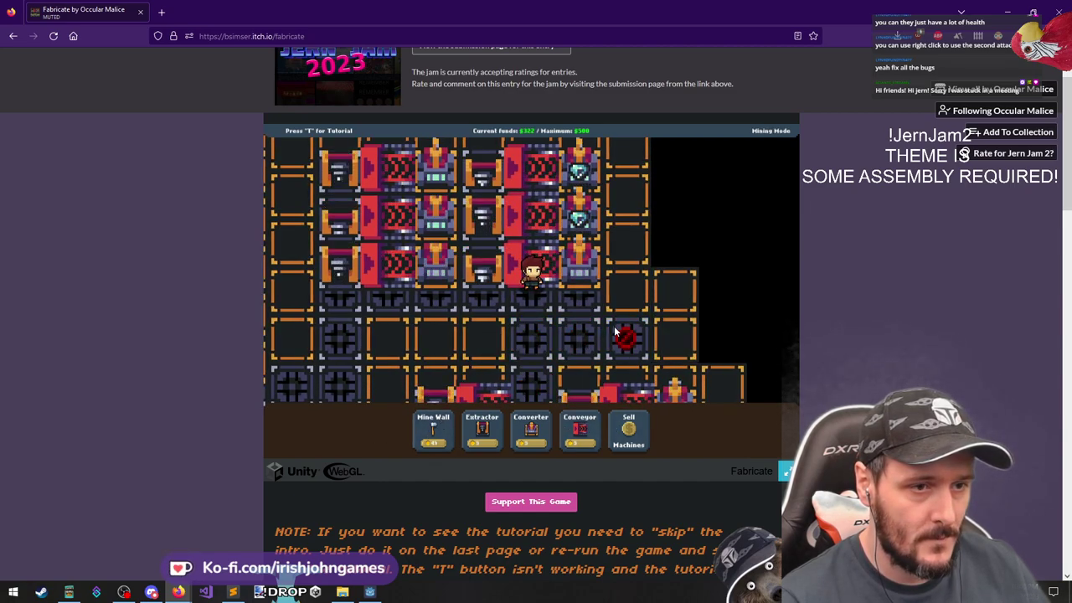
{"action": "left_click", "coordinate": [629, 292]}
{"action": "left_click", "coordinate": [638, 245]}
{"action": "mouse_move", "coordinate": [703, 218]}
{"action": "left_mouse_down"}
{"action": "mouse_move", "coordinate": [670, 285]}
{"action": "mouse_move", "coordinate": [716, 188]}
{"action": "mouse_move", "coordinate": [624, 188]}
{"action": "mouse_move", "coordinate": [742, 184]}
{"action": "mouse_move", "coordinate": [743, 241]}
{"action": "left_mouse_up"}
{"action": "right_click", "coordinate": [647, 248]}
Walk through the opened area east of the machines and mine the wall tiles to the northeast
{"action": "key", "text": "s"}
{"action": "key", "text": "d"}
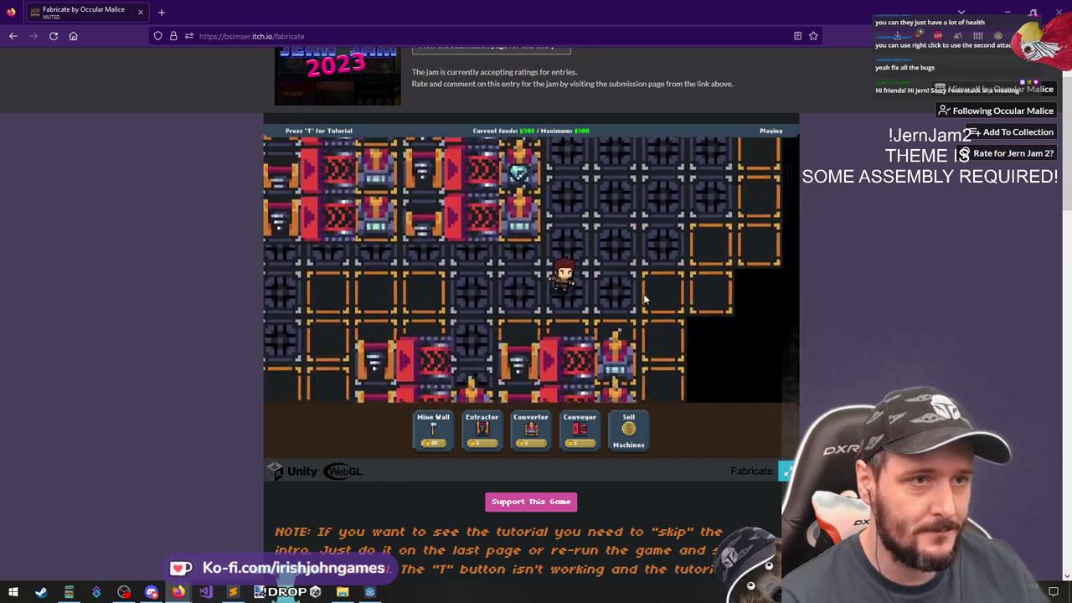
{"action": "key", "text": "w"}
{"action": "left_click", "coordinate": [443, 444]}
{"action": "mouse_move", "coordinate": [536, 232]}
{"action": "left_mouse_down"}
{"action": "mouse_move", "coordinate": [639, 230]}
{"action": "mouse_move", "coordinate": [632, 168]}
{"action": "mouse_move", "coordinate": [584, 145]}
{"action": "mouse_move", "coordinate": [701, 147]}
{"action": "mouse_move", "coordinate": [736, 225]}
{"action": "left_mouse_up"}
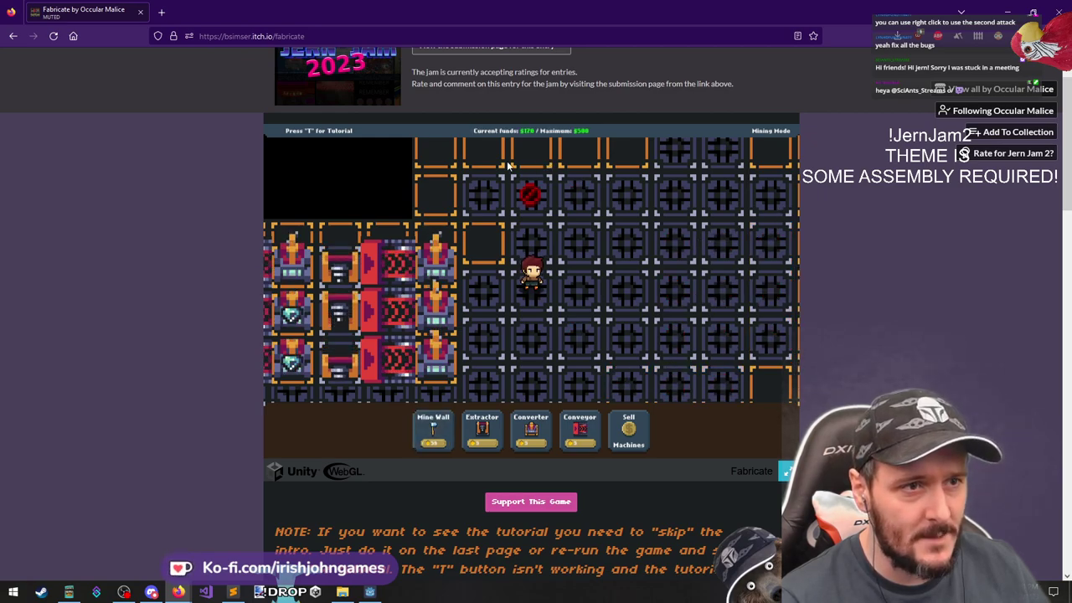
{"action": "left_click_drag", "start_coordinate": [508, 167], "coordinate": [615, 147]}
Move farther northeast and mine through the padlocked tile and the wall tiles around it
{"action": "key", "text": "d"}
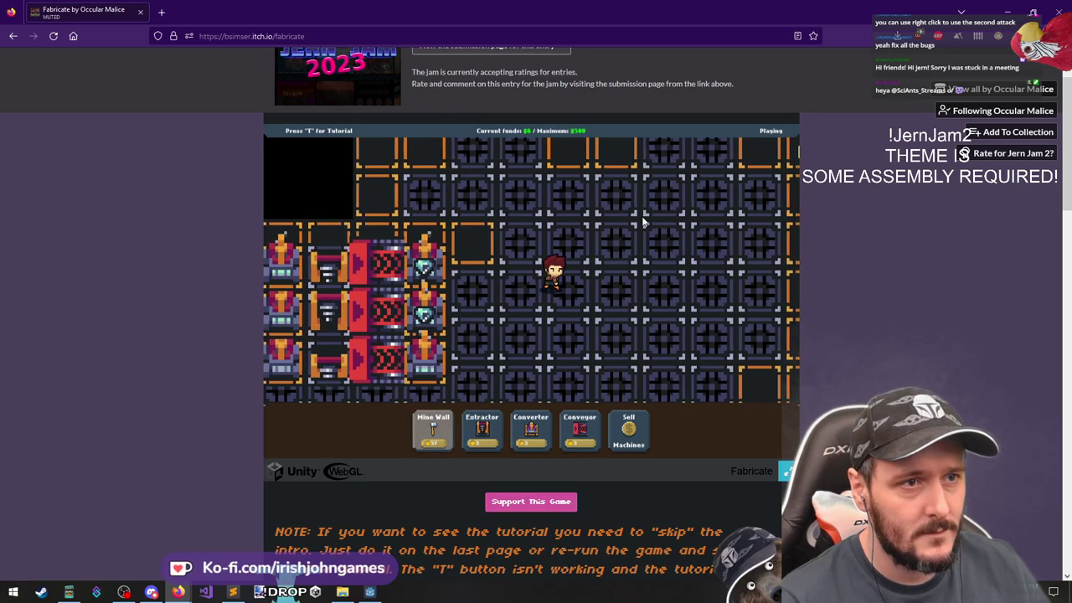
{"action": "key", "text": "w"}
{"action": "right_click", "coordinate": [642, 221]}
{"action": "key", "text": "d"}
{"action": "key", "text": "w"}
{"action": "left_click", "coordinate": [442, 419]}
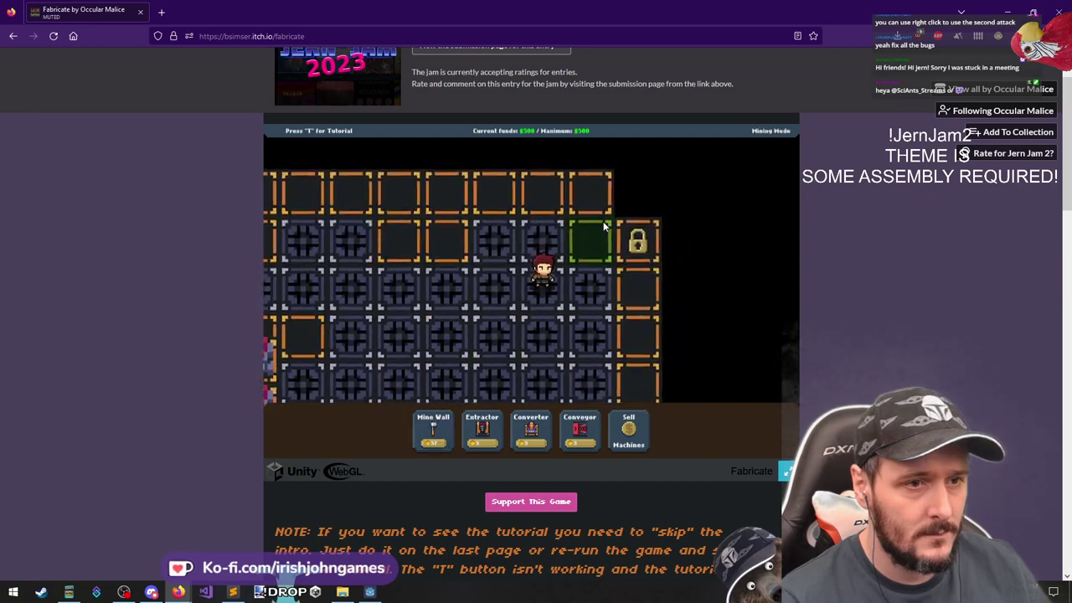
{"action": "mouse_move", "coordinate": [605, 231]}
{"action": "left_mouse_down"}
{"action": "mouse_move", "coordinate": [645, 178]}
{"action": "mouse_move", "coordinate": [628, 195]}
{"action": "left_mouse_up"}
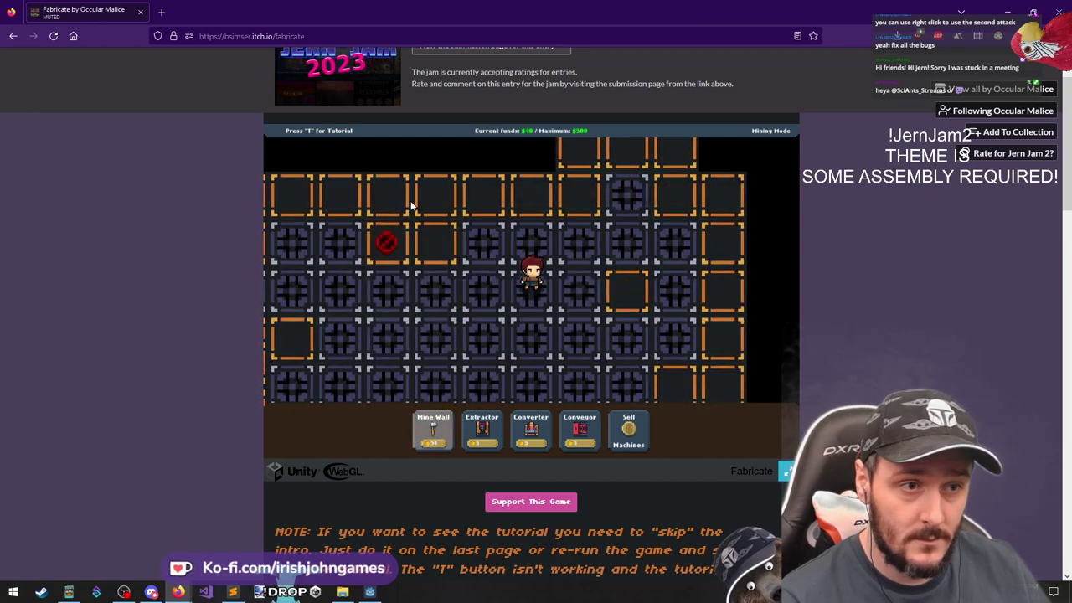
Mine wall tiles along the southeast edge of the cavern to widen it eastward
{"action": "key", "text": "w"}
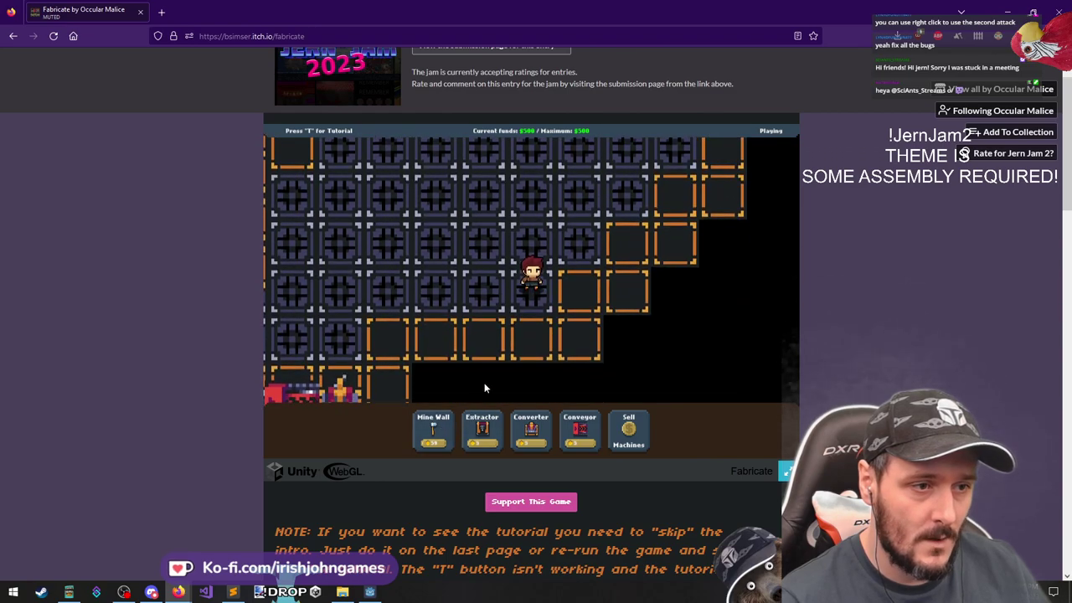
{"action": "mouse_move", "coordinate": [657, 243]}
{"action": "left_mouse_down"}
{"action": "mouse_move", "coordinate": [477, 290]}
{"action": "mouse_move", "coordinate": [722, 283]}
{"action": "left_mouse_up"}
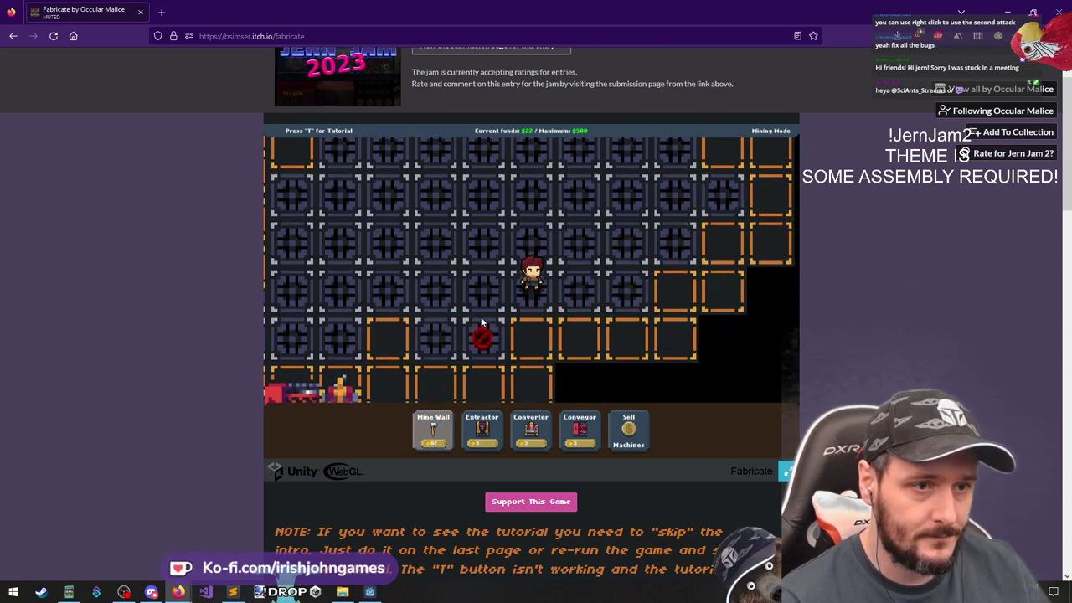
{"action": "key", "text": "w"}
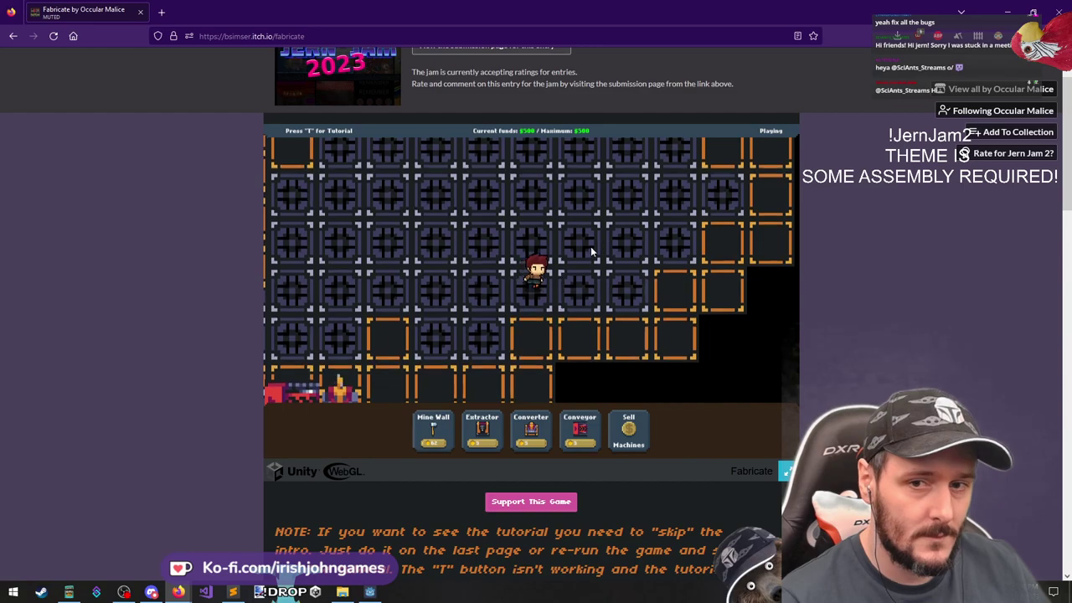
{"action": "key", "text": "d"}
{"action": "key", "text": "s"}
{"action": "key", "text": "s"}
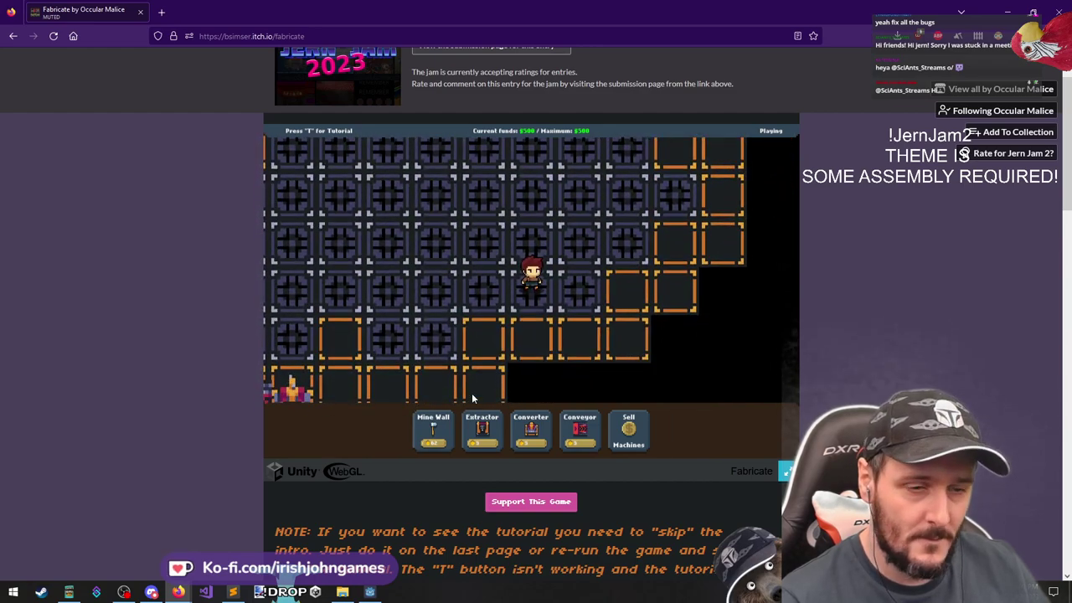
{"action": "left_click", "coordinate": [434, 431]}
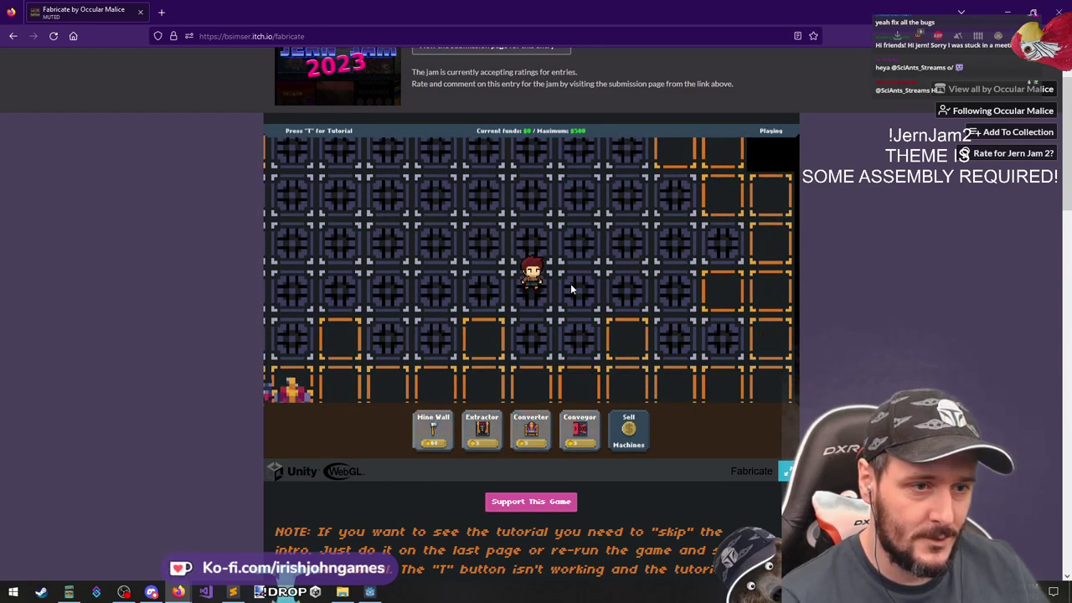
Move south and mine more wall tiles beneath the character and toward the southeast
{"action": "key", "text": "s"}
{"action": "left_click", "coordinate": [434, 430]}
{"action": "mouse_move", "coordinate": [531, 343]}
{"action": "left_mouse_down"}
{"action": "mouse_move", "coordinate": [723, 342]}
{"action": "mouse_move", "coordinate": [791, 369]}
{"action": "left_mouse_up"}
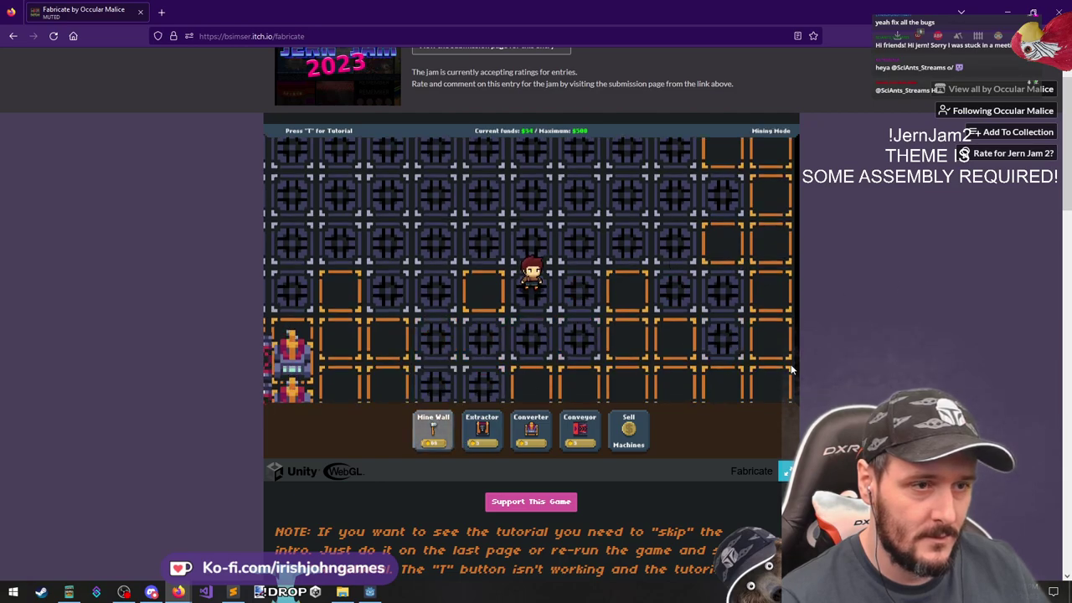
Mine through the padlocked tile on the south edge and the neighbouring wall tiles, and step into the opening
{"action": "key", "text": "s"}
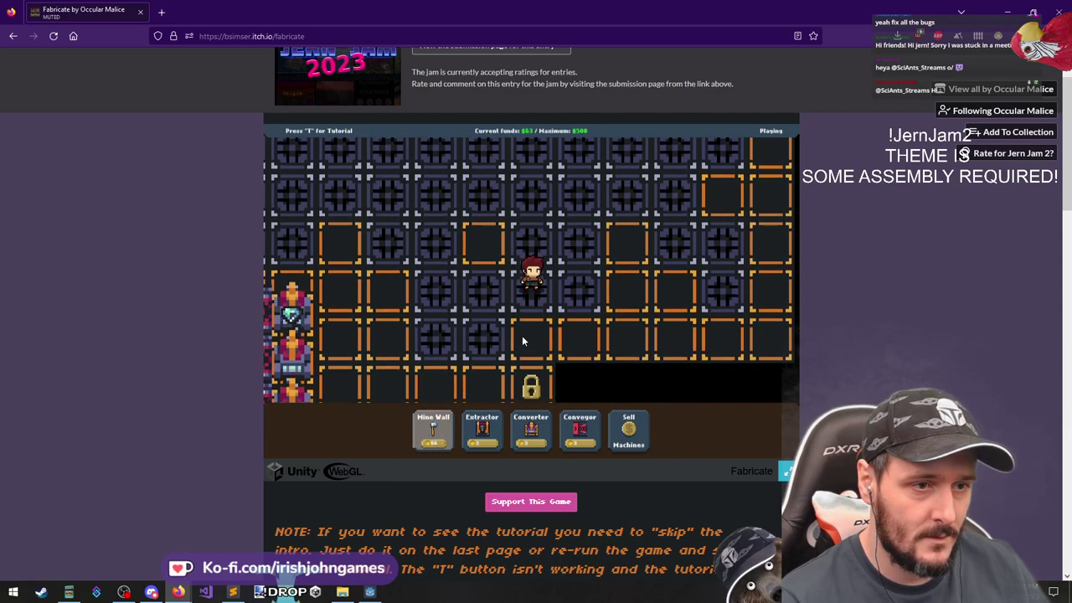
{"action": "key", "text": "a"}
{"action": "left_click", "coordinate": [434, 427]}
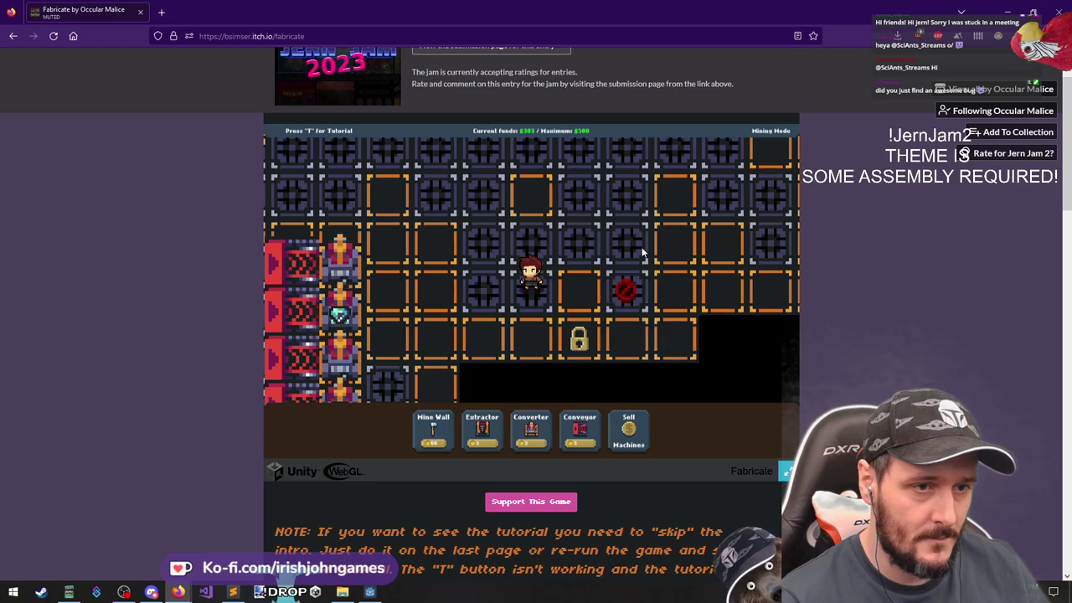
{"action": "left_click", "coordinate": [670, 382]}
{"action": "right_click", "coordinate": [568, 313]}
{"action": "key", "text": "s"}
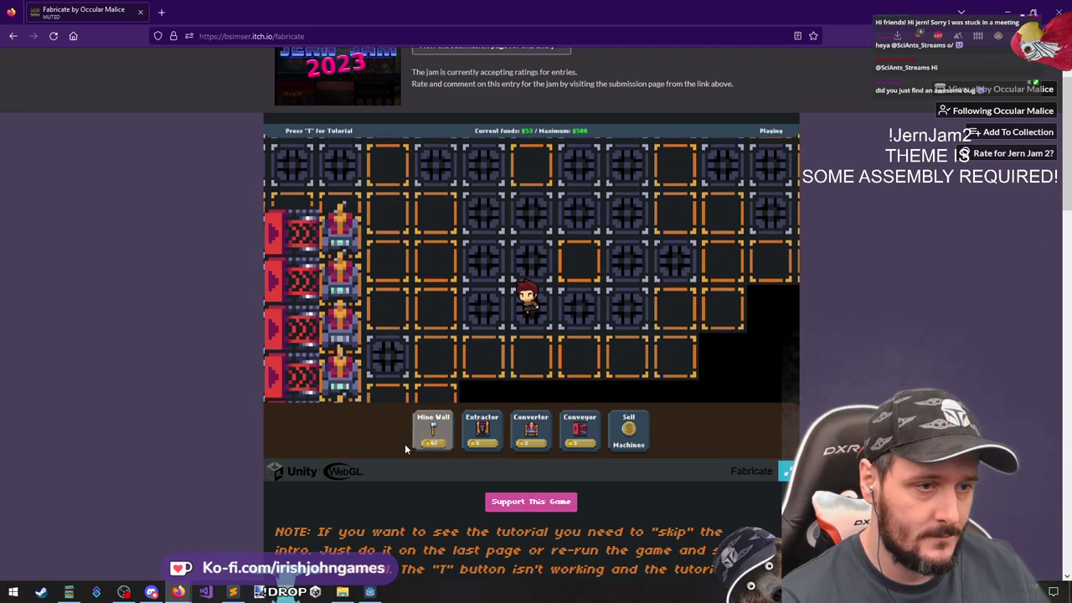
Walk east along the south edge and mine a wall tile on the cavern's eastern side
{"action": "key", "text": "d"}
{"action": "key", "text": "d"}
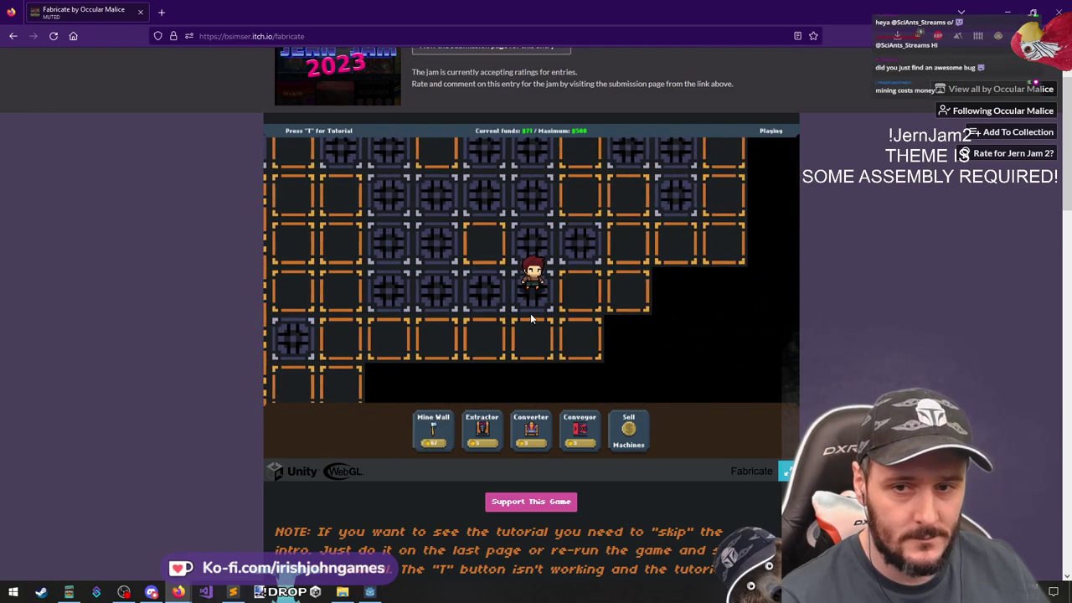
{"action": "left_click", "coordinate": [440, 435]}
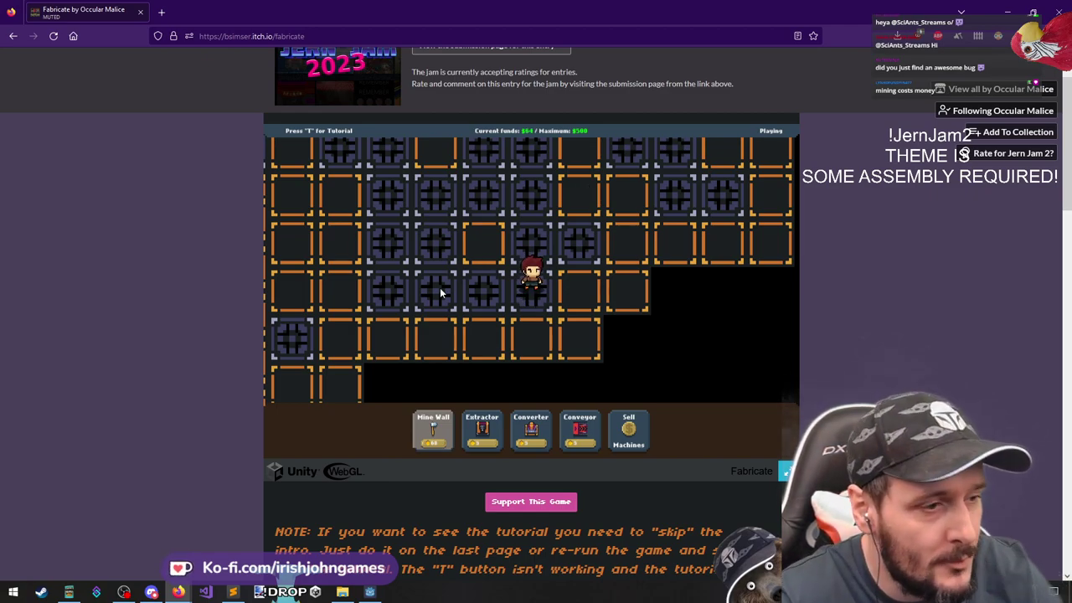
Move the browser window down to uncover BUGGY MESS and leave the pit room through its south doorway
{"action": "left_click_drag", "start_coordinate": [407, 10], "coordinate": [419, 416]}
{"action": "left_click", "coordinate": [501, 220]}
{"action": "left_click", "coordinate": [484, 274]}
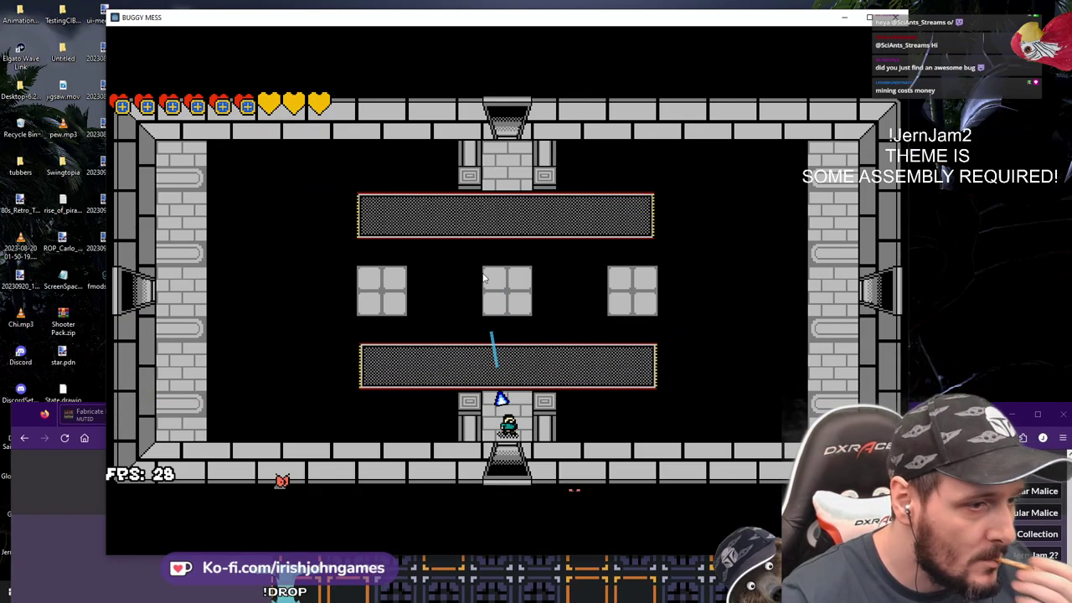
{"action": "key", "text": "s"}
{"action": "left_click", "coordinate": [506, 461]}
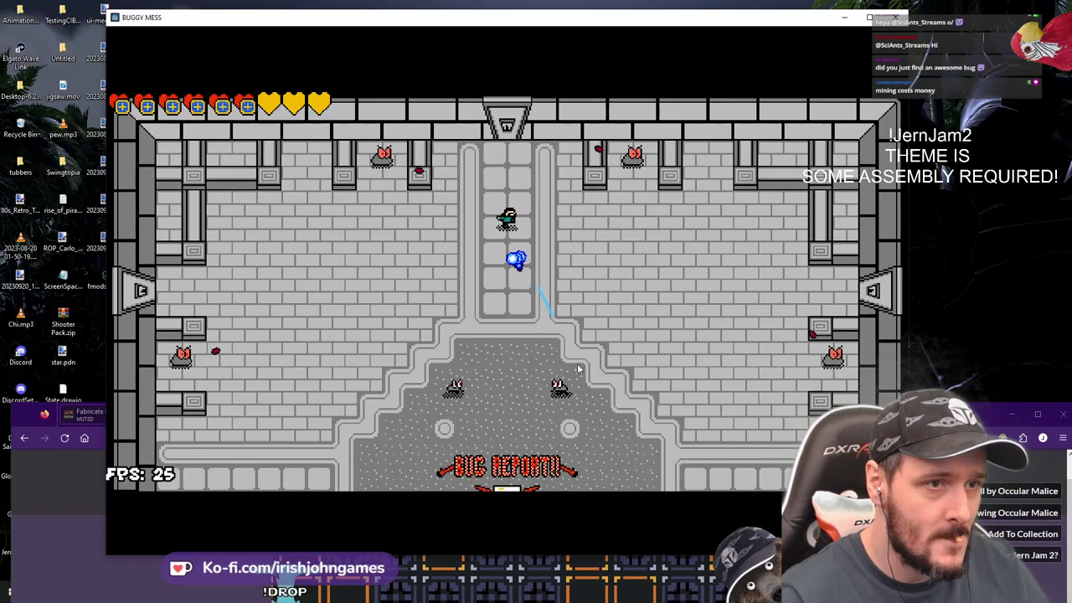
Head south into the central hall while firing Rapid Attack shots at the bugs around the bug report sign
{"action": "key", "text": "s"}
{"action": "key", "text": "d"}
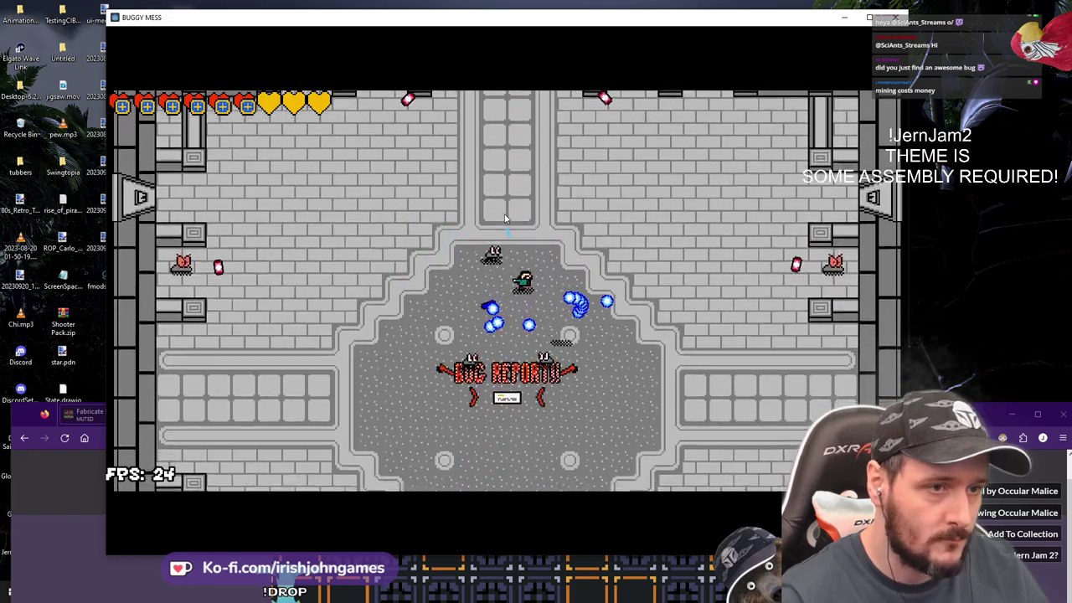
{"action": "key", "text": "a"}
{"action": "key", "text": "s"}
{"action": "left_click", "coordinate": [591, 271]}
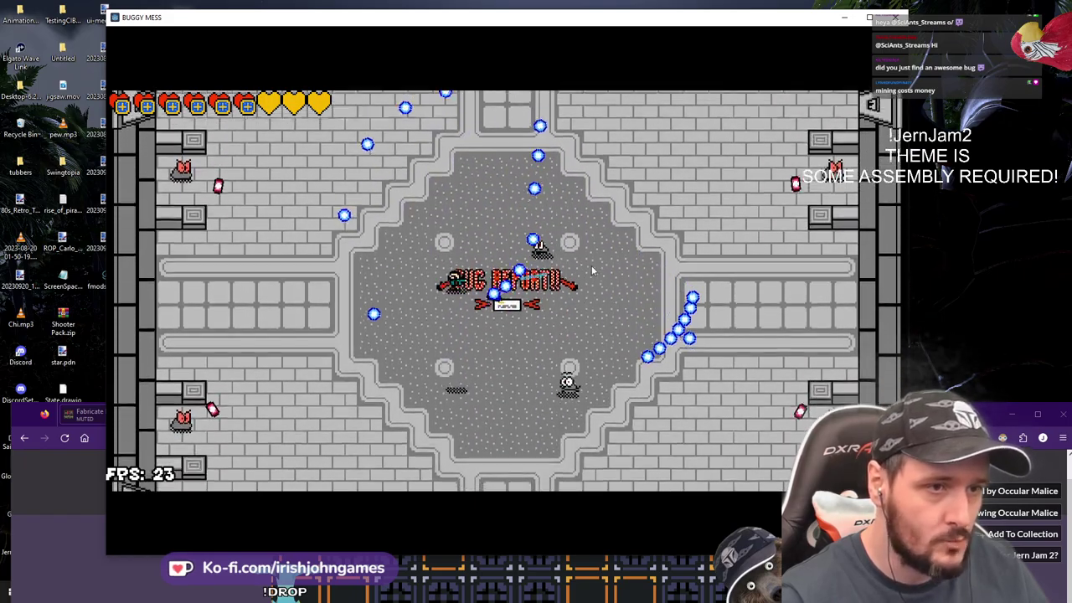
{"action": "key", "text": "d"}
{"action": "key", "text": "s"}
{"action": "left_click", "coordinate": [599, 237]}
Open the bug report list at the sign and report the bug "The player's sprite is offset"
{"action": "key", "text": "e"}
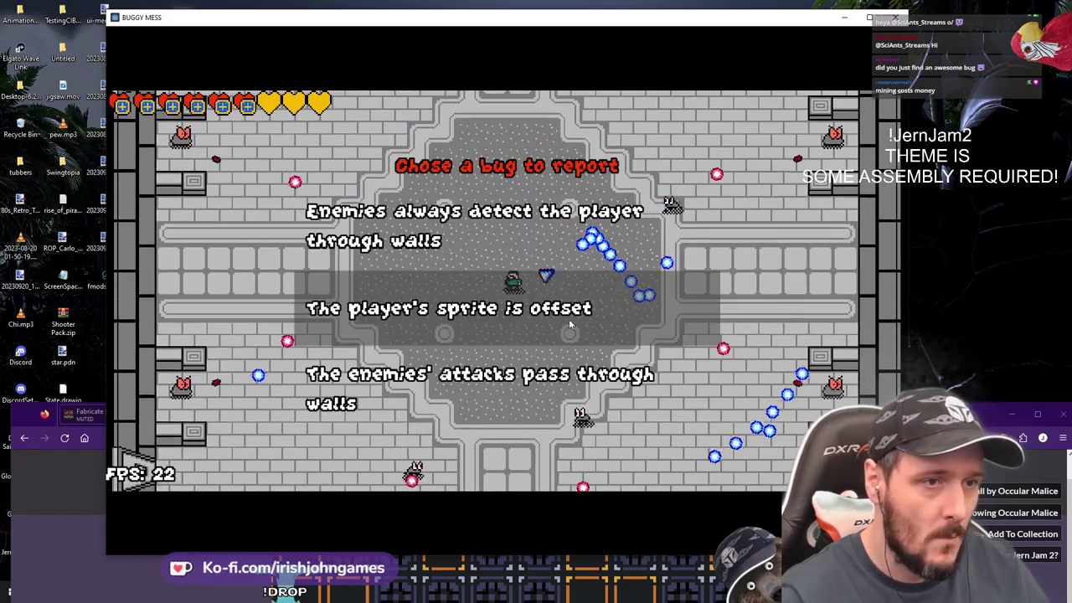
{"action": "key", "text": "s"}
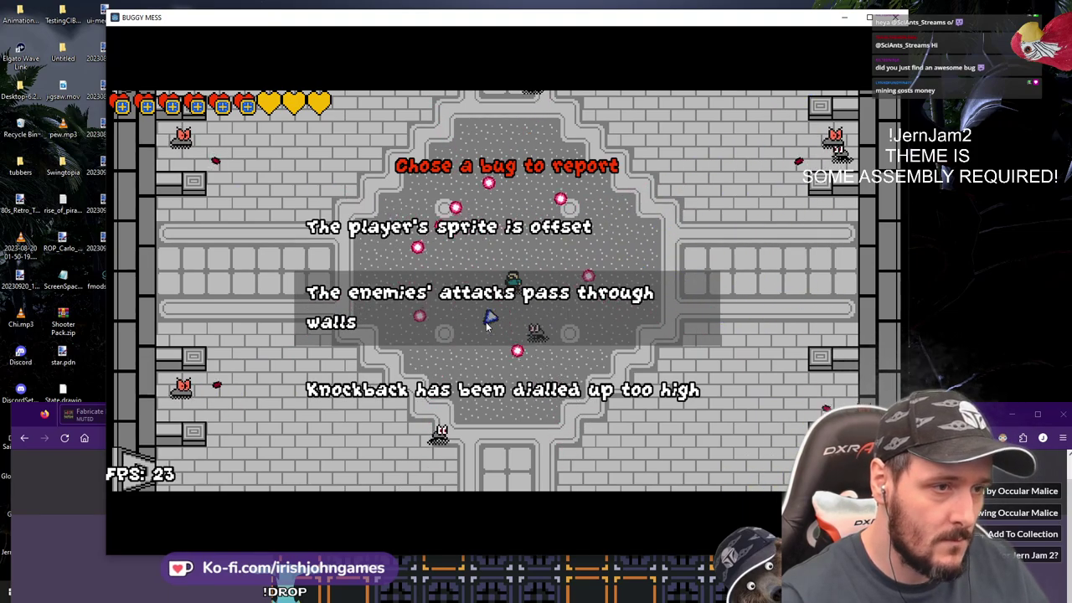
{"action": "scroll", "coordinate": [488, 327], "scroll_direction": "down", "scroll_amount": 4}
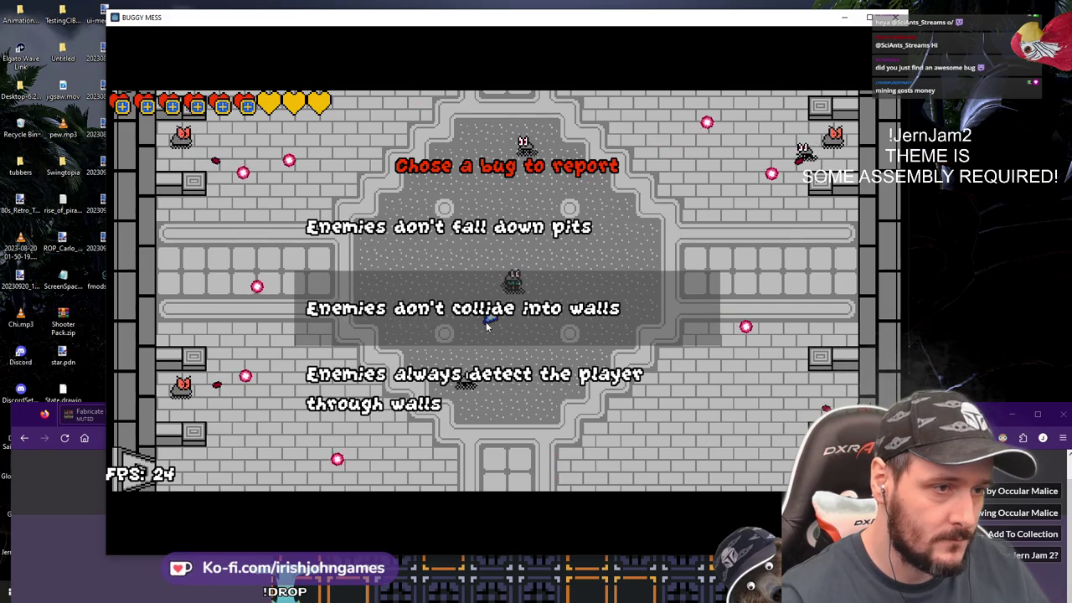
{"action": "scroll", "coordinate": [487, 327], "scroll_direction": "down", "scroll_amount": 2}
{"action": "left_click", "coordinate": [487, 328]}
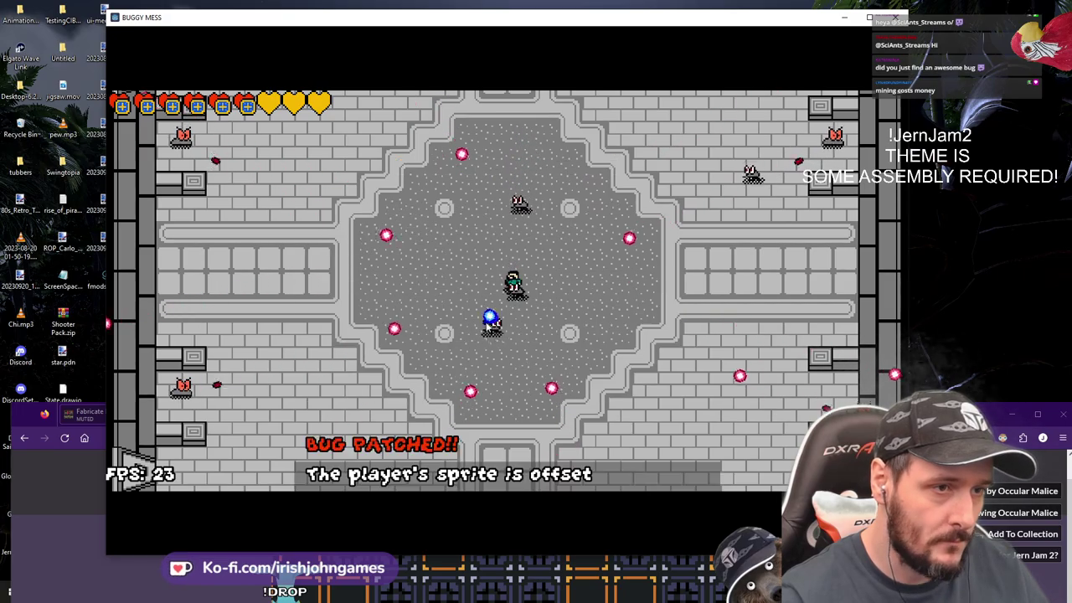
Retreat from the hall's central floor to the south walkway while firing at the chasing bugs
{"action": "key", "text": "s"}
{"action": "key", "text": "d"}
{"action": "left_click", "coordinate": [552, 173]}
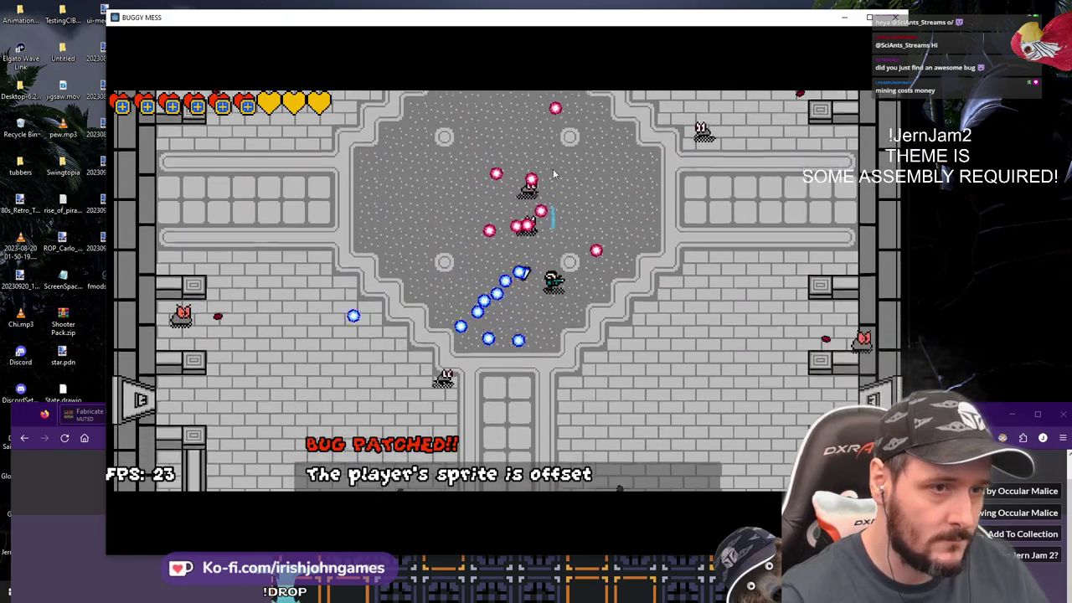
{"action": "key", "text": "a"}
{"action": "left_click", "coordinate": [575, 169]}
{"action": "key", "text": "s"}
{"action": "mouse_move", "coordinate": [573, 167]}
{"action": "left_mouse_down"}
{"action": "mouse_move", "coordinate": [592, 186]}
{"action": "mouse_move", "coordinate": [530, 167]}
{"action": "mouse_move", "coordinate": [459, 207]}
{"action": "left_mouse_up"}
{"action": "key", "text": "a"}
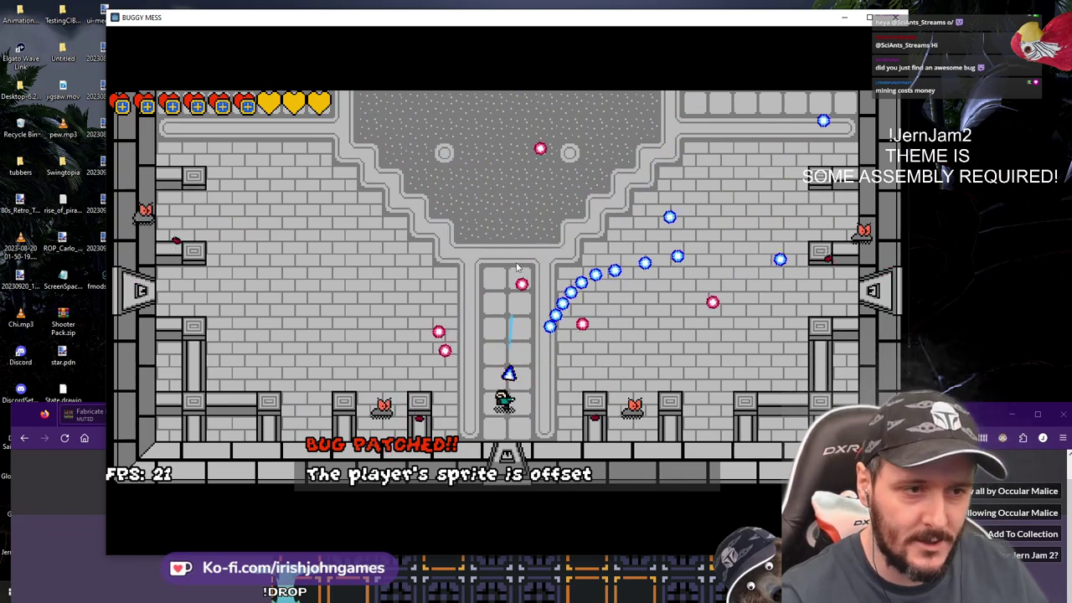
Return north onto the dark central floor and fire at the bugs on the hall's western side
{"action": "key", "text": "w"}
{"action": "left_click", "coordinate": [359, 227]}
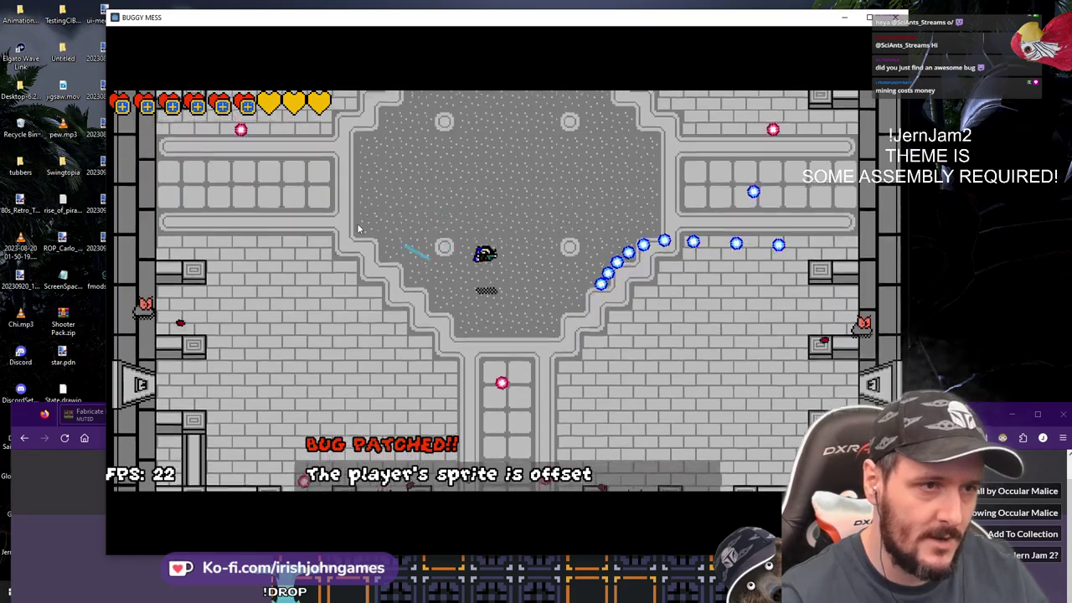
{"action": "key", "text": "a"}
{"action": "left_click", "coordinate": [188, 346]}
{"action": "key", "text": "w"}
{"action": "key", "text": "a"}
{"action": "mouse_move", "coordinate": [187, 345]}
{"action": "left_mouse_down"}
{"action": "mouse_move", "coordinate": [224, 193]}
{"action": "mouse_move", "coordinate": [171, 207]}
{"action": "mouse_move", "coordinate": [148, 256]}
{"action": "mouse_move", "coordinate": [154, 282]}
{"action": "mouse_move", "coordinate": [574, 317]}
{"action": "mouse_move", "coordinate": [577, 288]}
{"action": "mouse_move", "coordinate": [390, 237]}
{"action": "mouse_move", "coordinate": [400, 212]}
{"action": "left_mouse_up"}
Move up the hall's northwest side and shoot the bug perched on the north wall
{"action": "key", "text": "w"}
{"action": "key", "text": "a"}
{"action": "key", "text": "d"}
{"action": "key", "text": "d"}
{"action": "key", "text": "s"}
{"action": "key", "text": "w"}
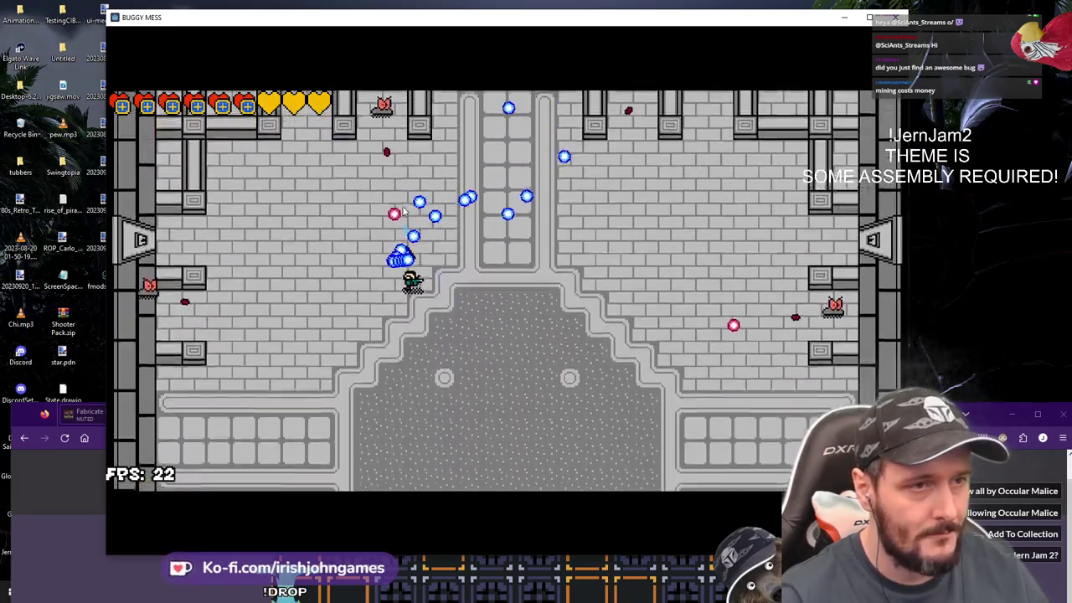
{"action": "key", "text": "w"}
{"action": "key", "text": "d"}
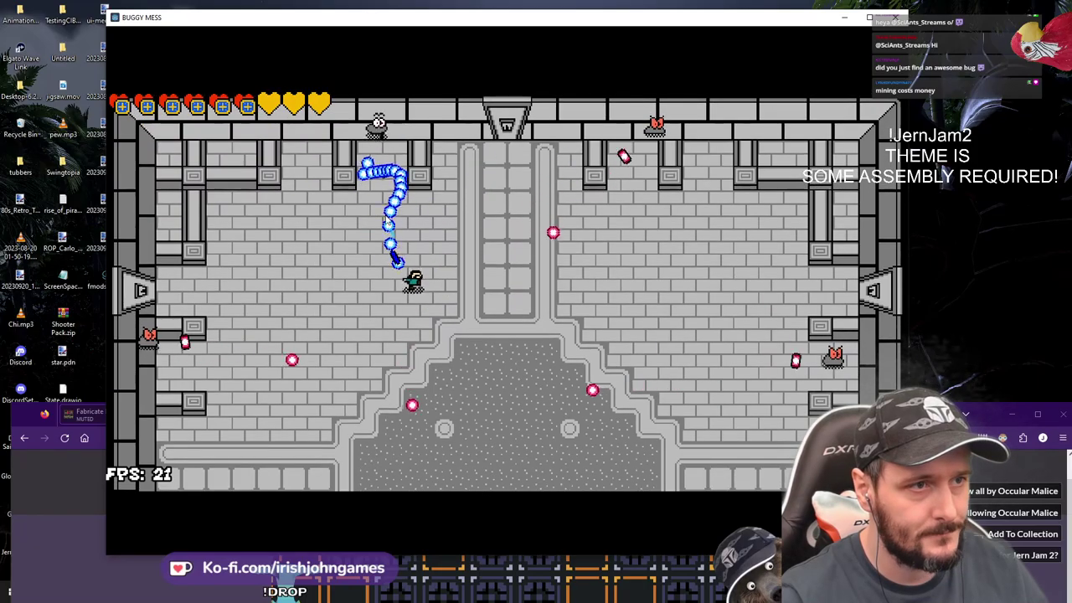
Cross to the eastern edge of the central floor while firing at the red bug by the east wall
{"action": "key", "text": "s"}
{"action": "key", "text": "d"}
{"action": "mouse_move", "coordinate": [387, 219]}
{"action": "left_mouse_down"}
{"action": "mouse_move", "coordinate": [478, 251]}
{"action": "mouse_move", "coordinate": [578, 255]}
{"action": "mouse_move", "coordinate": [608, 316]}
{"action": "mouse_move", "coordinate": [710, 266]}
{"action": "mouse_move", "coordinate": [829, 263]}
{"action": "left_mouse_up"}
{"action": "key", "text": "d"}
{"action": "key", "text": "s"}
{"action": "key", "text": "s"}
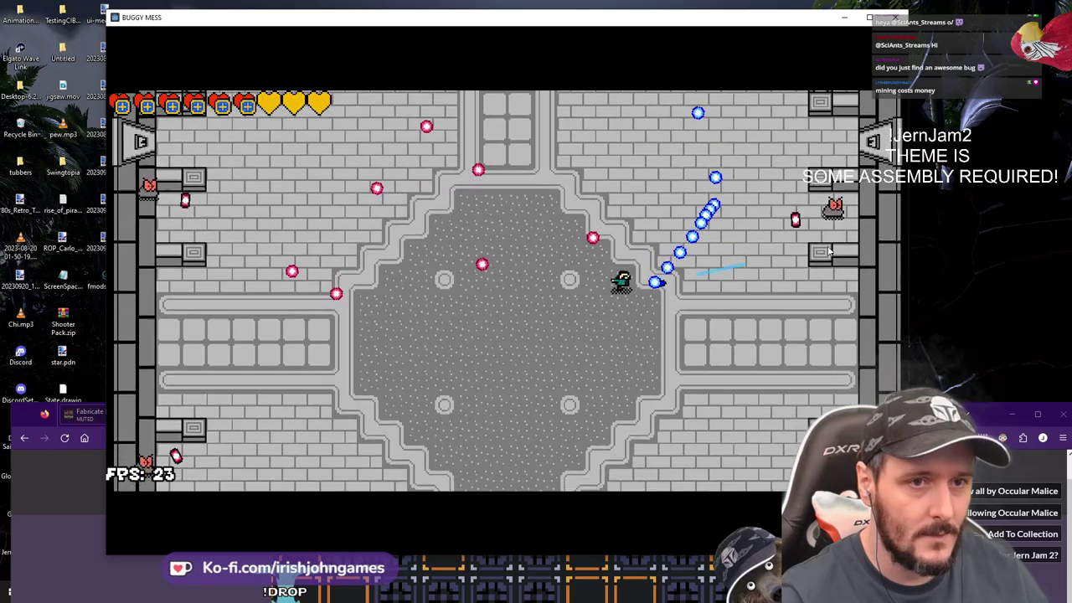
Head southwest to the south walkway while firing toward the hall's southeast side
{"action": "key", "text": "s"}
{"action": "key", "text": "a"}
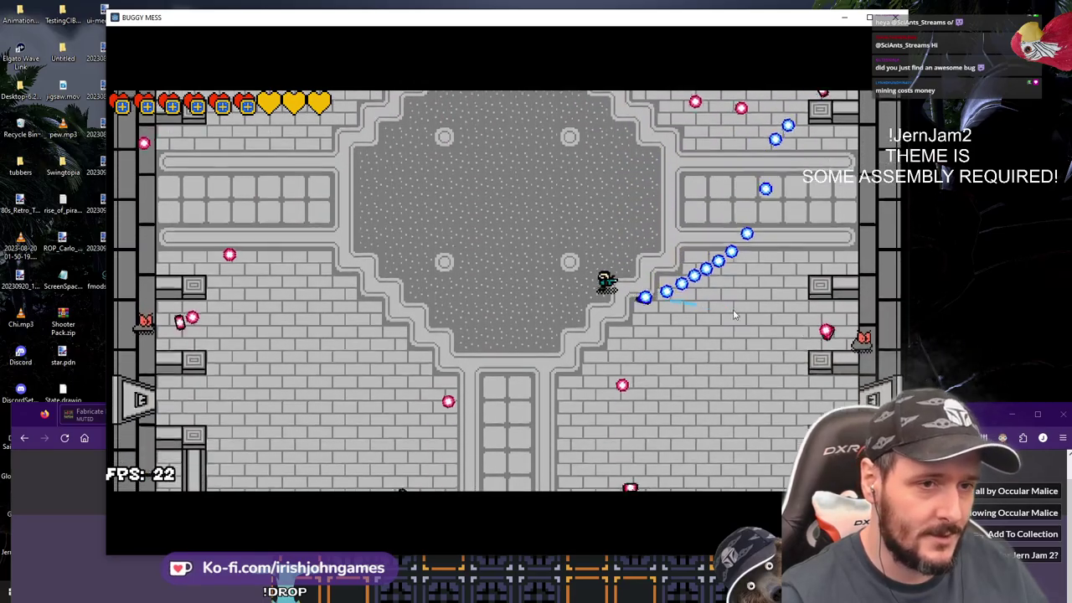
{"action": "key", "text": "a"}
{"action": "key", "text": "s"}
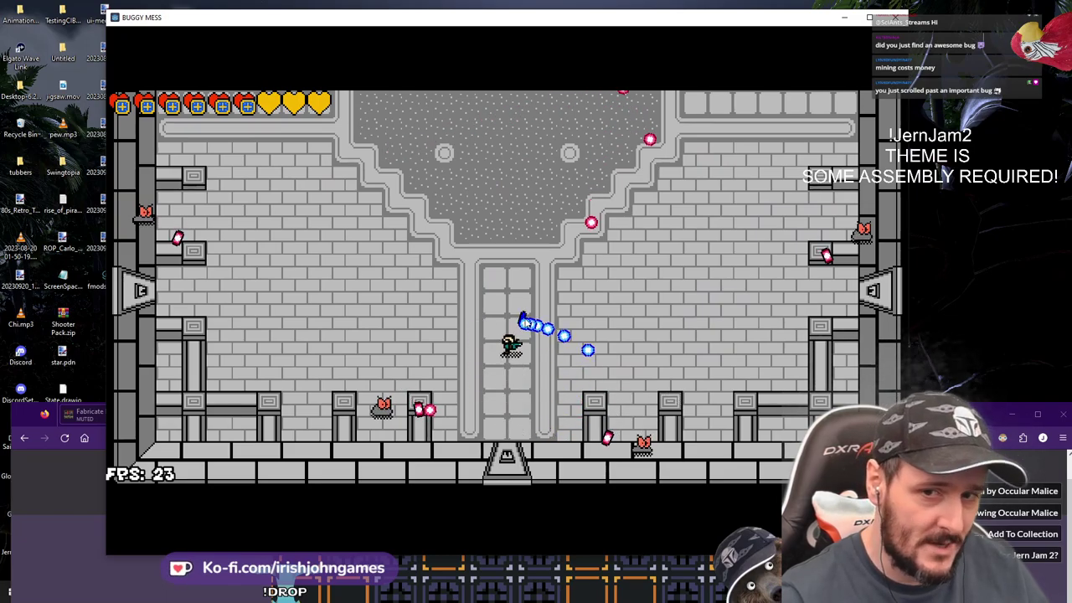
Dodge bullets along the south walkway and fire at the red bug west of the south doorway
{"action": "key", "text": "w"}
{"action": "key", "text": "d"}
{"action": "left_click", "coordinate": [354, 400]}
{"action": "key", "text": "s"}
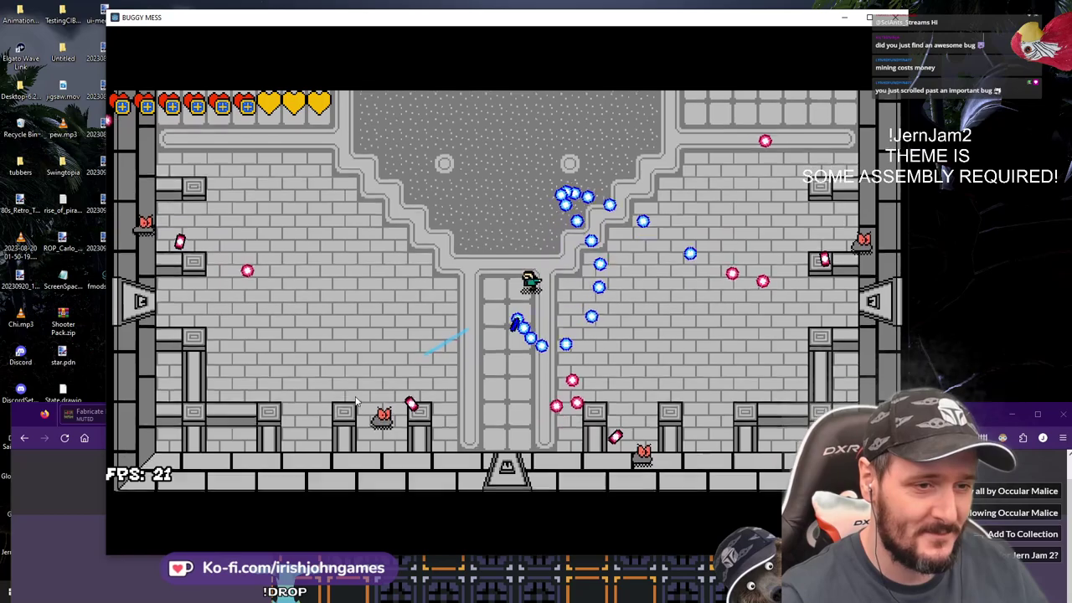
{"action": "key", "text": "a"}
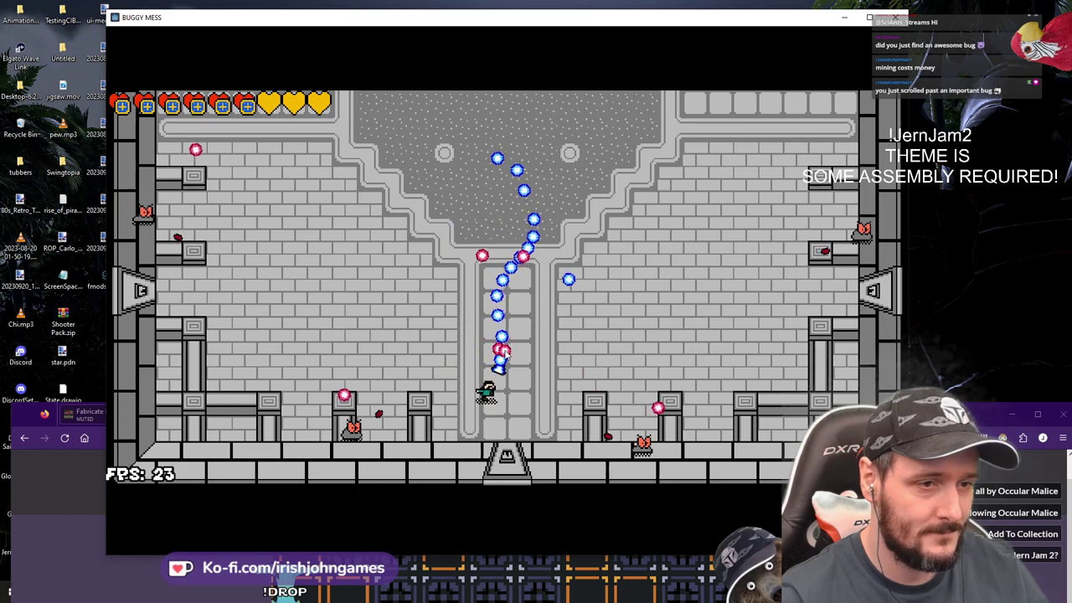
{"action": "key", "text": "d"}
{"action": "key", "text": "w"}
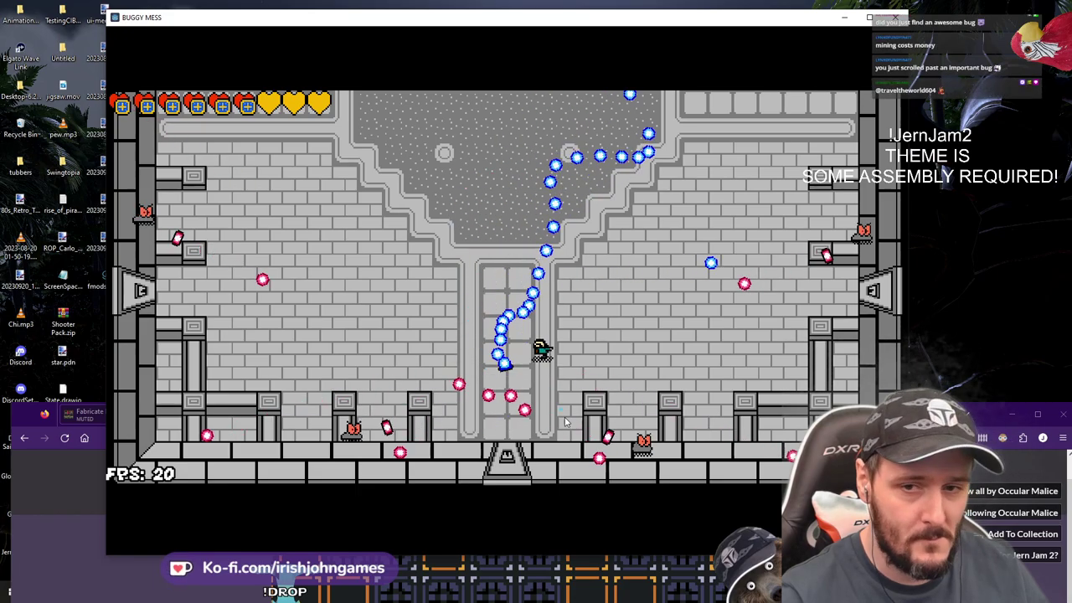
Fire at the red bug east of the south doorway and circle up to the hall's eastern side
{"action": "key", "text": "a"}
{"action": "left_click", "coordinate": [633, 414]}
{"action": "key", "text": "w"}
{"action": "key", "text": "d"}
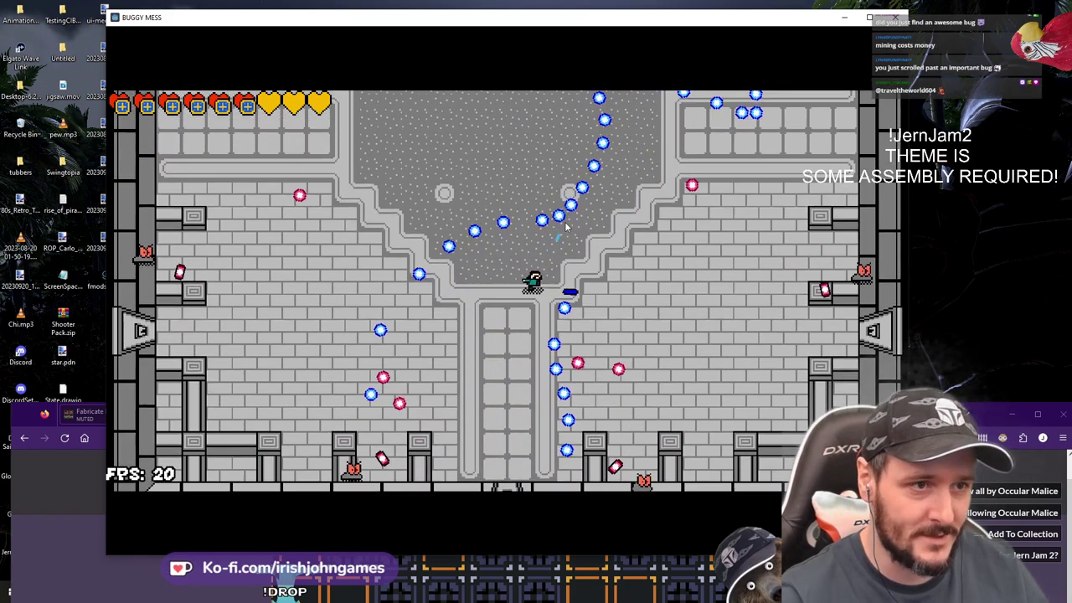
{"action": "key", "text": "d"}
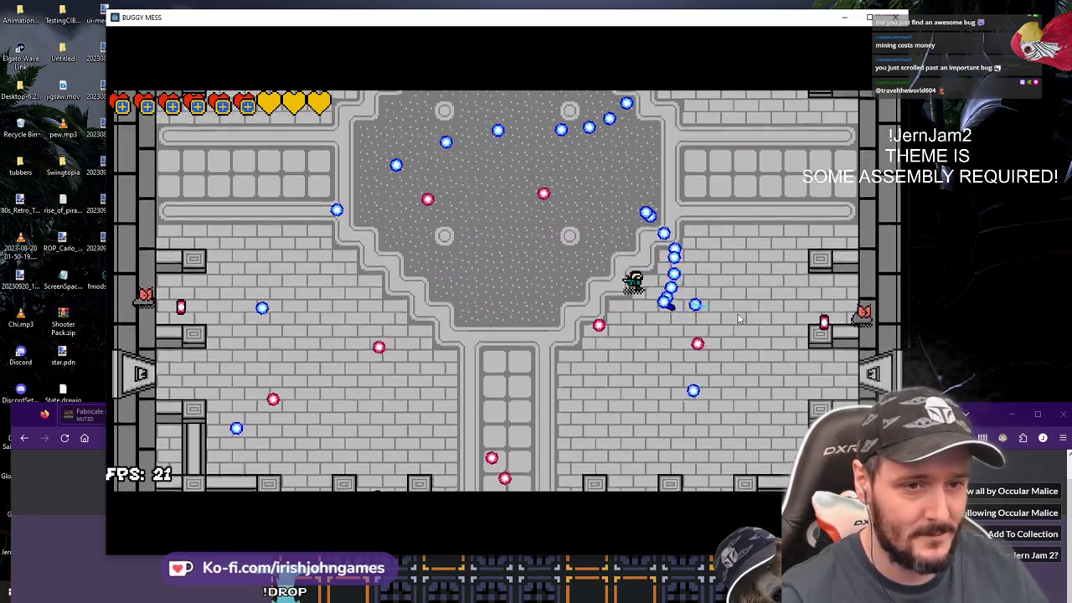
Sweep across the hall's southeast floor while firing at the red bug on the south wall
{"action": "key", "text": "s"}
{"action": "key", "text": "a"}
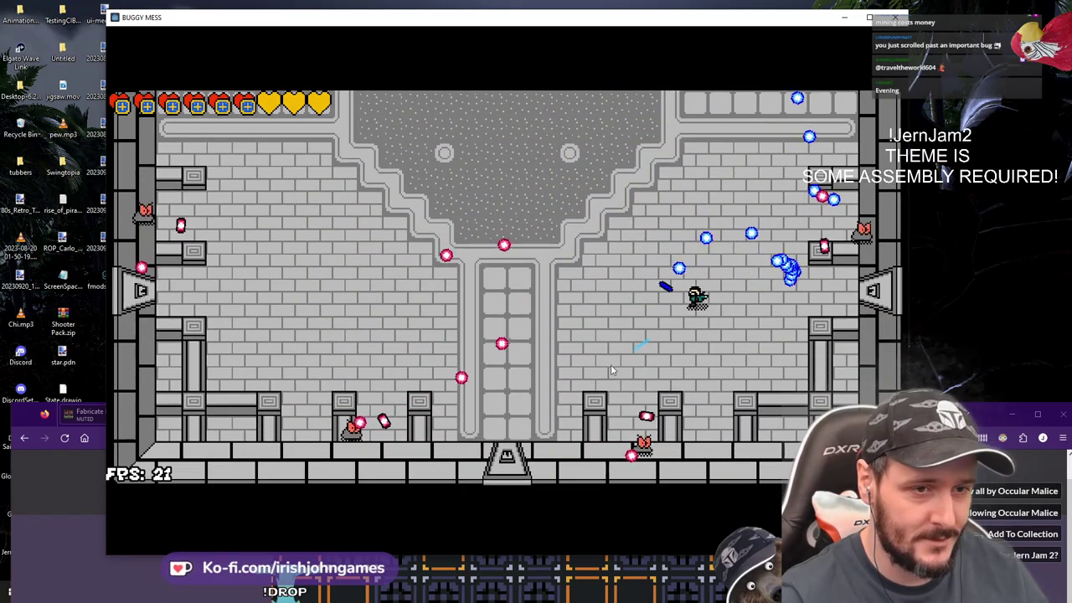
{"action": "key", "text": "a"}
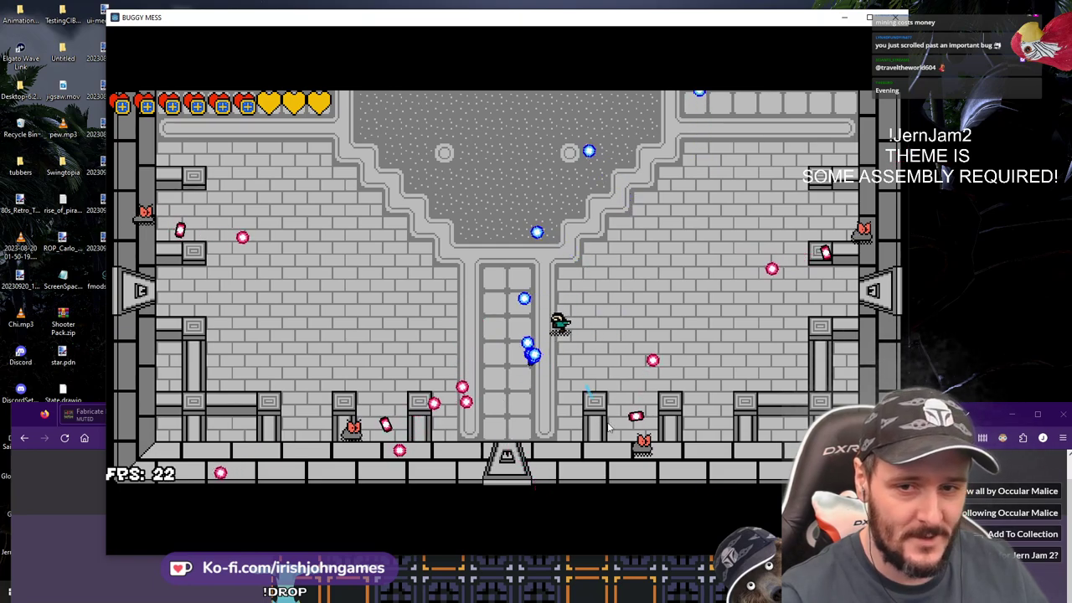
{"action": "key", "text": "s"}
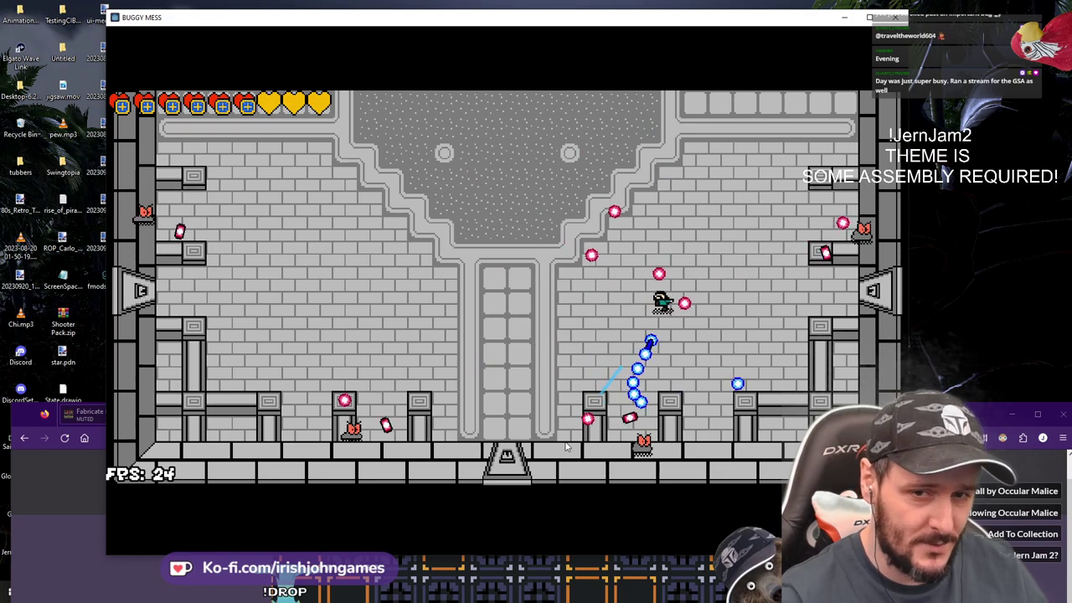
{"action": "key", "text": "a"}
{"action": "key", "text": "w"}
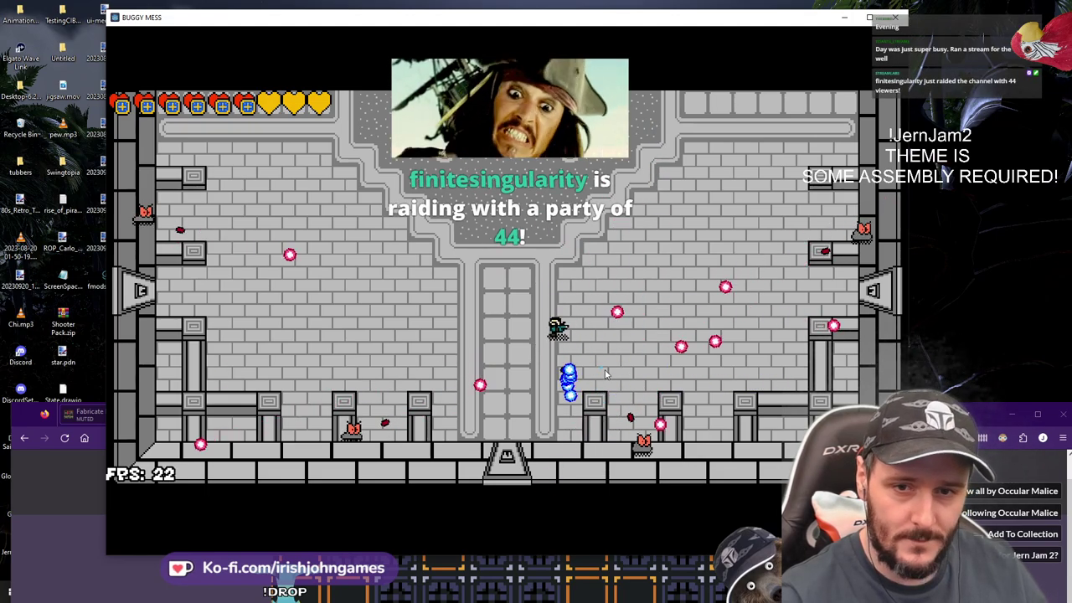
Dodge across the south walkway and cross to the east wall to shoot the bug above the east doorway
{"action": "key", "text": "a"}
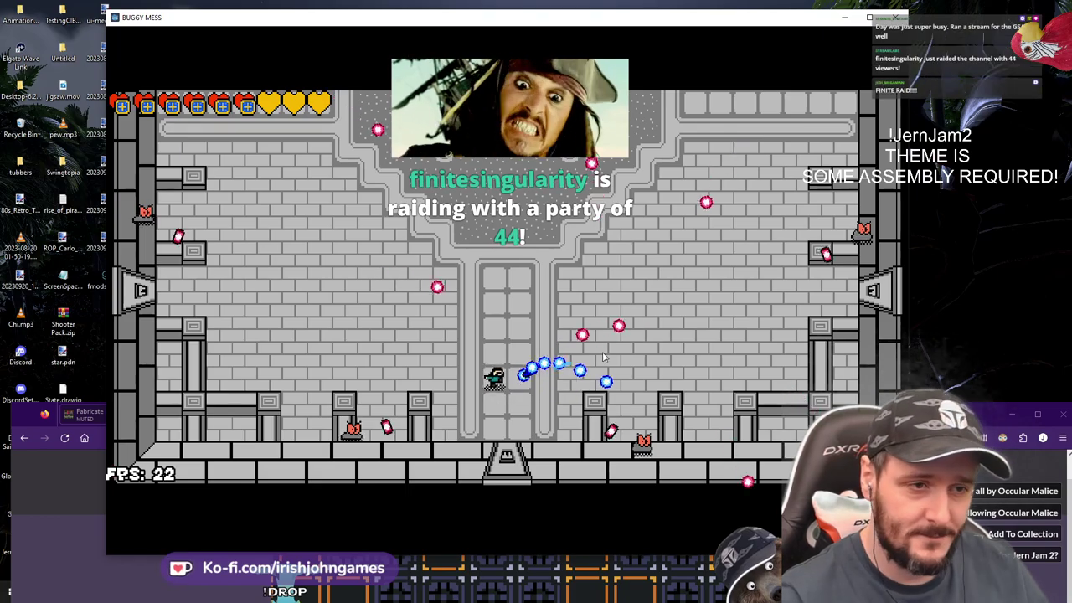
{"action": "key", "text": "d"}
{"action": "key", "text": "d"}
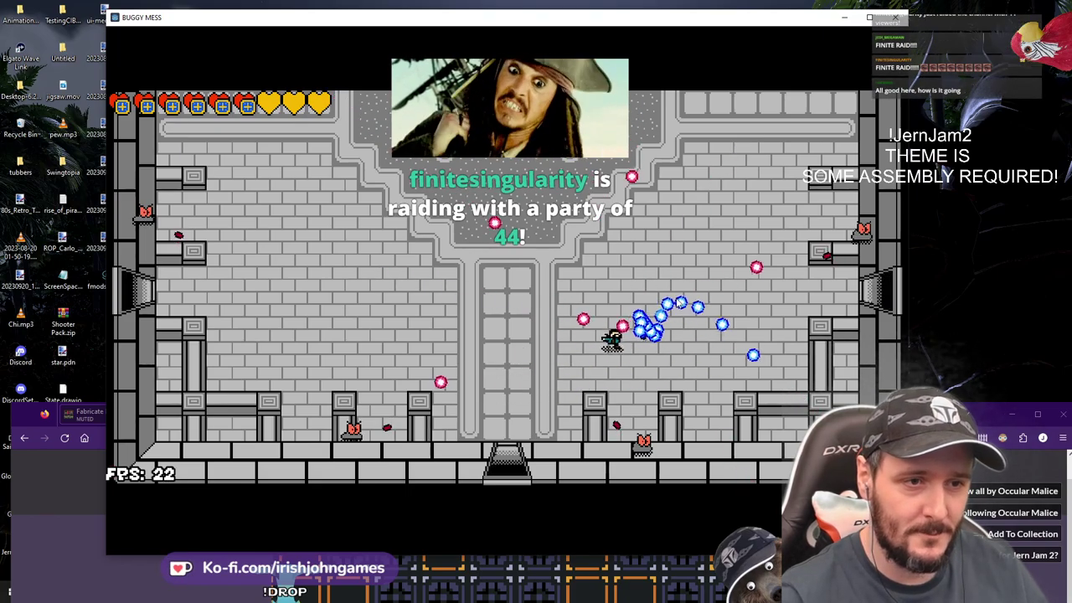
{"action": "key", "text": "w"}
{"action": "key", "text": "d"}
{"action": "key", "text": "w"}
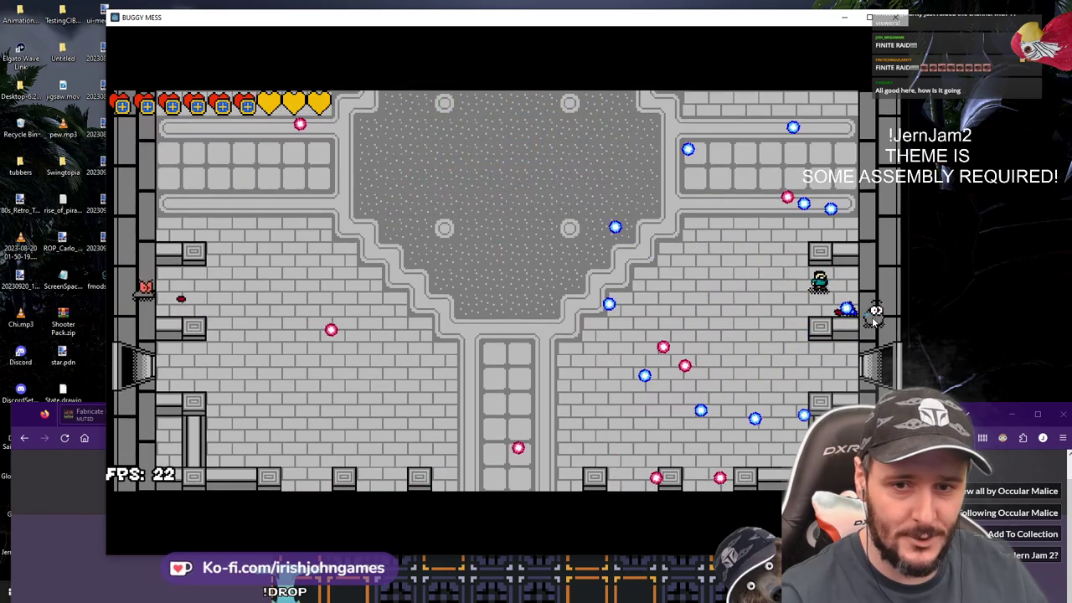
Keep firing at the red bug above the east doorway and back away westward from its bullets
{"action": "key", "text": "s"}
{"action": "key", "text": "a"}
{"action": "key", "text": "d"}
{"action": "key", "text": "s"}
{"action": "key", "text": "d"}
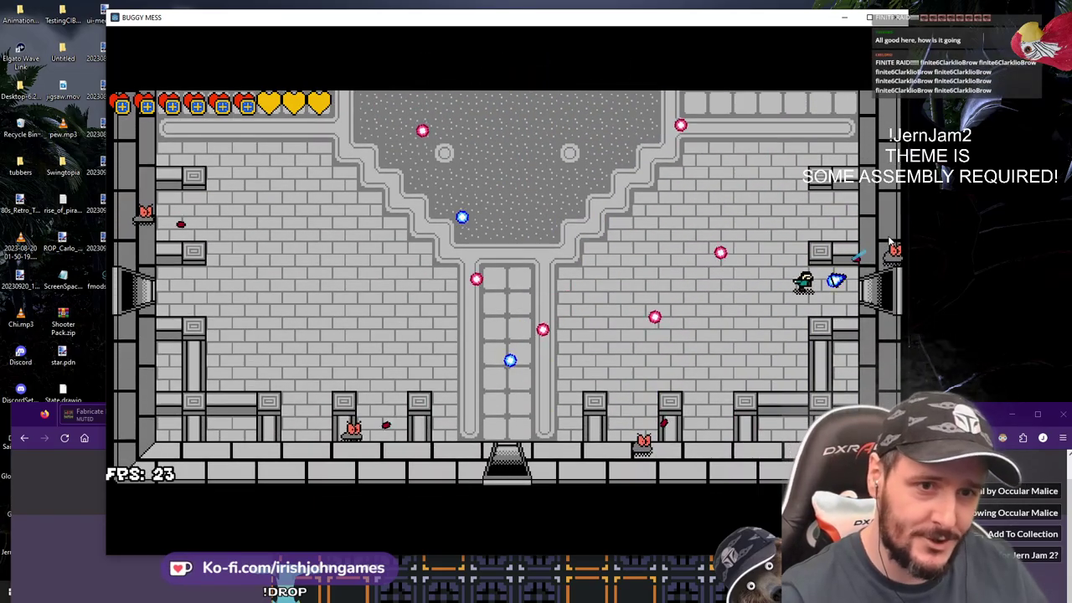
{"action": "key", "text": "a"}
{"action": "key", "text": "w"}
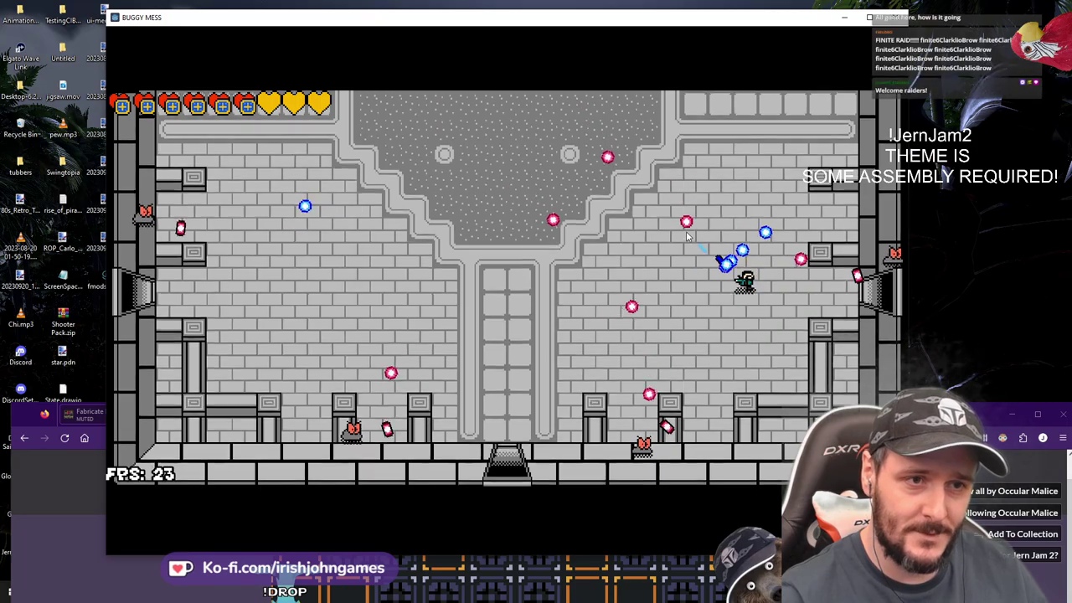
Dash northwest to the central floor's eastern edge while firing at the bug on the northeast wall
{"action": "key", "text": "space"}
{"action": "key", "text": "a"}
{"action": "key", "text": "w"}
{"action": "key", "text": "a"}
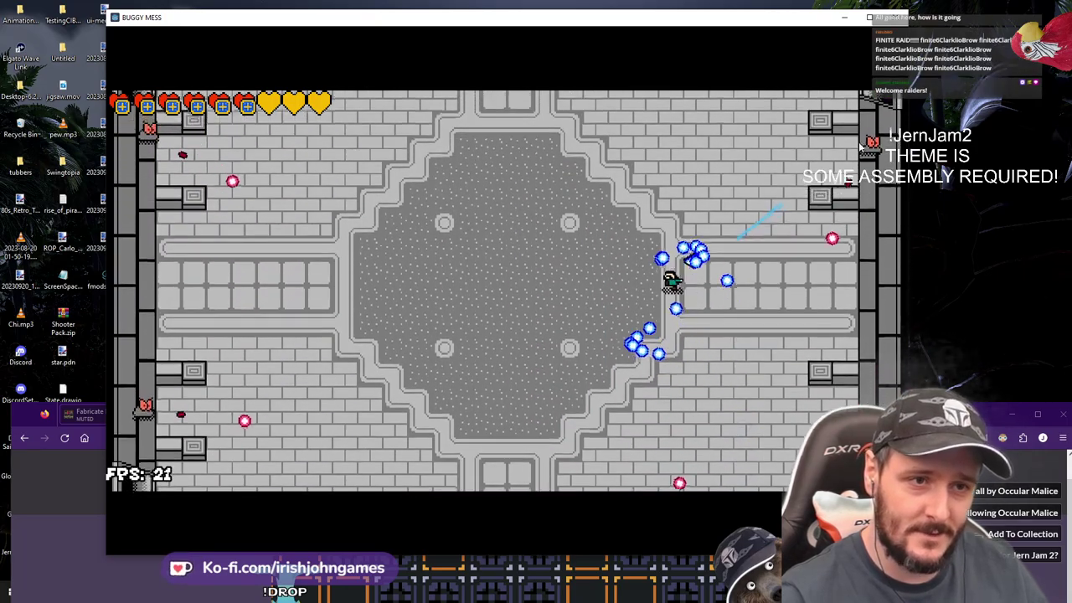
{"action": "key", "text": "space"}
{"action": "key", "text": "s"}
{"action": "key", "text": "s"}
{"action": "key", "text": "d"}
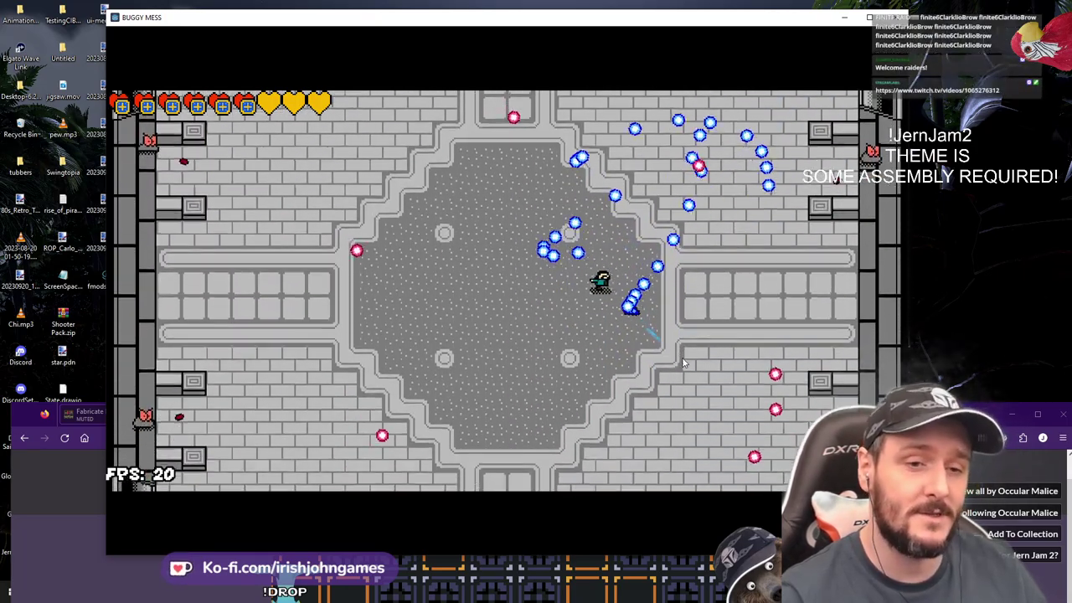
Dash back south through the hall and leave it through the open south doorway
{"action": "key", "text": "space"}
{"action": "key", "text": "d"}
{"action": "key", "text": "a"}
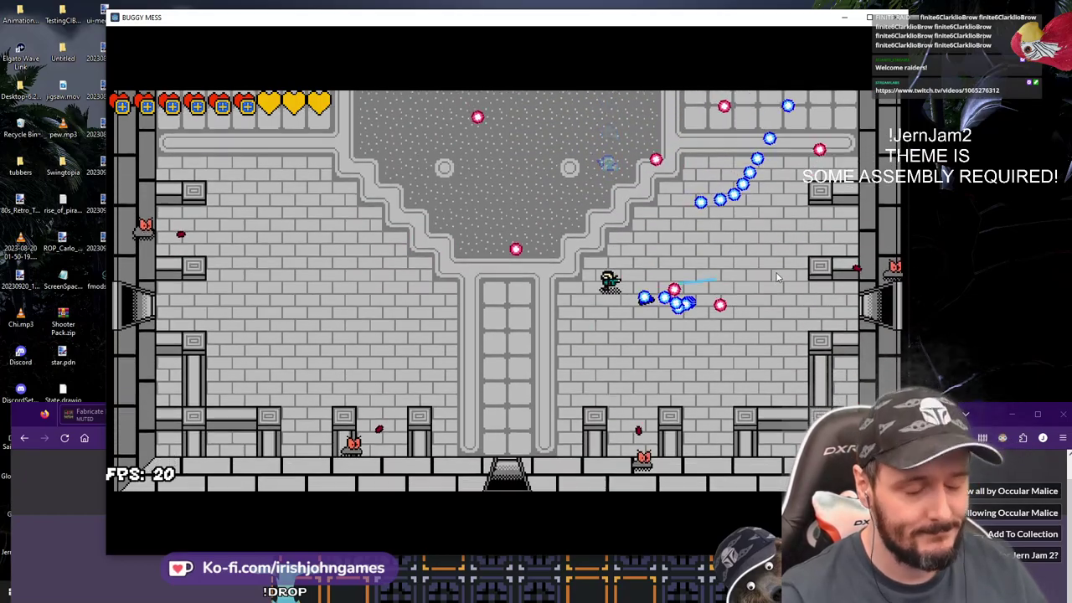
{"action": "key", "text": "s"}
{"action": "key", "text": "s"}
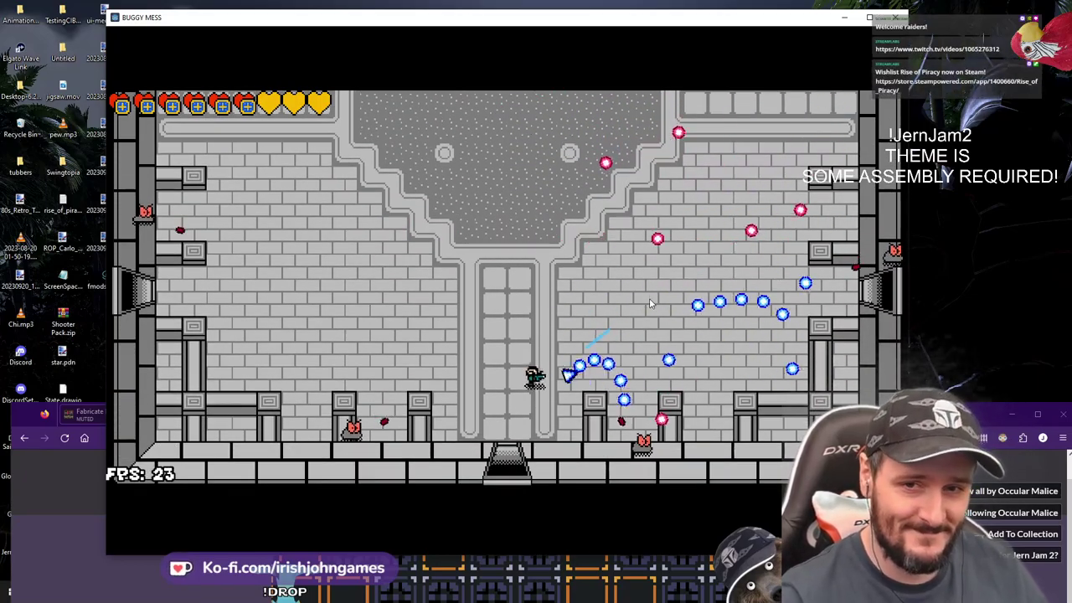
{"action": "key", "text": "a"}
{"action": "key", "text": "s"}
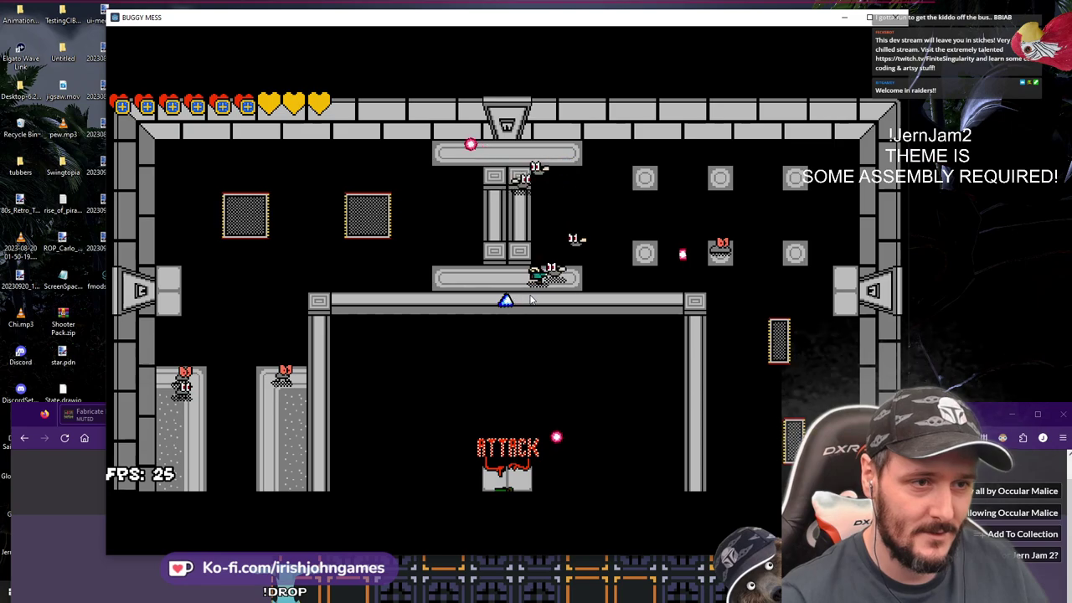
Cross the pit room's eastern pillars while shooting the red bug on them, and head south toward the moving platforms
{"action": "key", "text": "d"}
{"action": "left_click", "coordinate": [831, 232]}
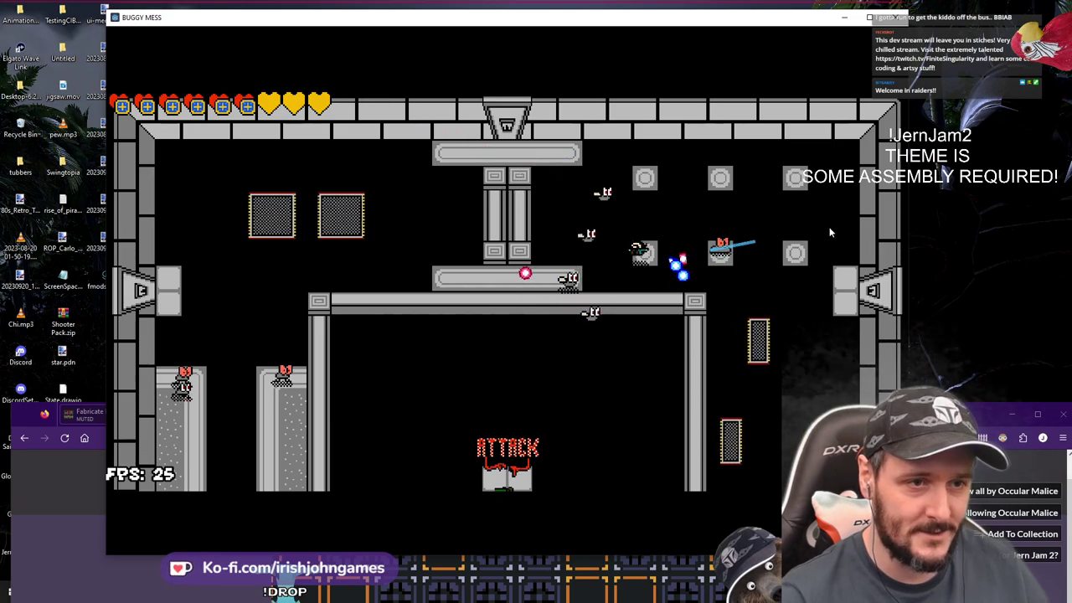
{"action": "key", "text": "d"}
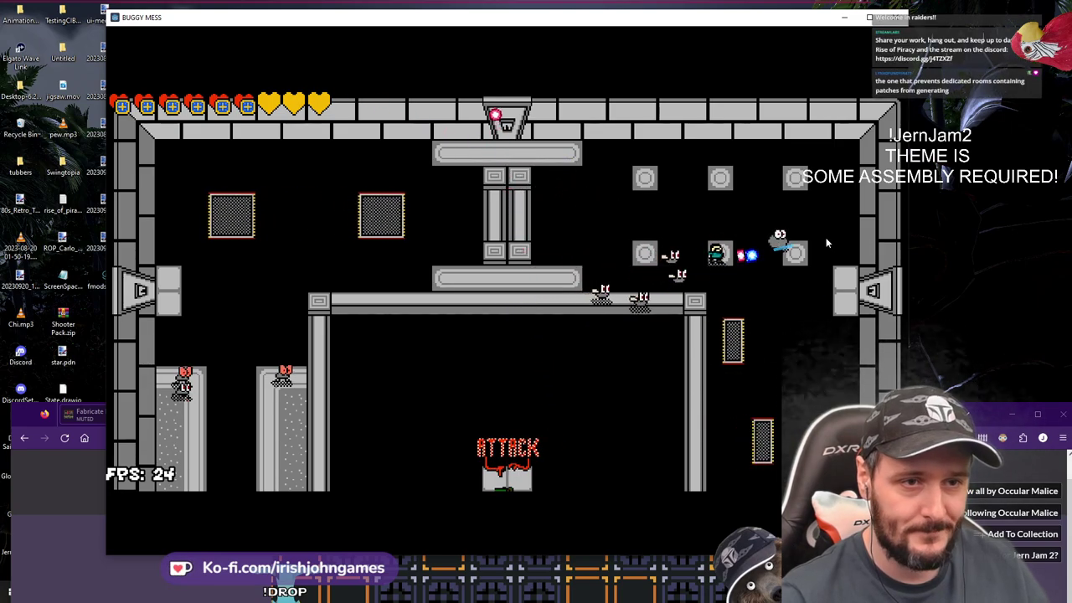
{"action": "key", "text": "s"}
{"action": "left_click", "coordinate": [825, 244]}
{"action": "key", "text": "s"}
{"action": "key", "text": "d"}
{"action": "left_click", "coordinate": [824, 241]}
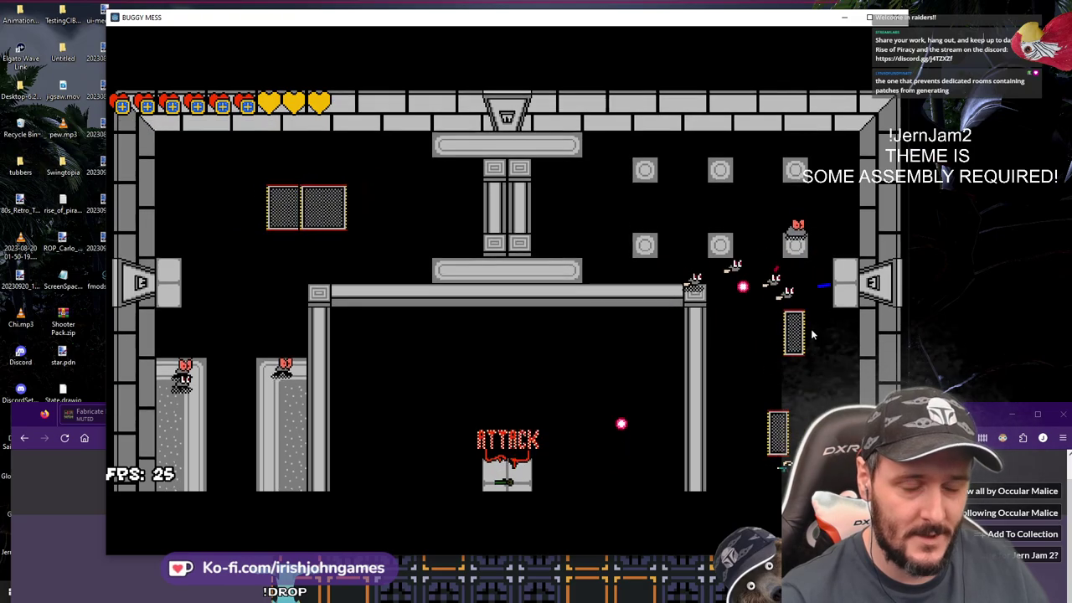
Move south over the moving platforms on the pit room's east side while evading and firing at the chasing bugs
{"action": "key", "text": "w"}
{"action": "left_click", "coordinate": [784, 334]}
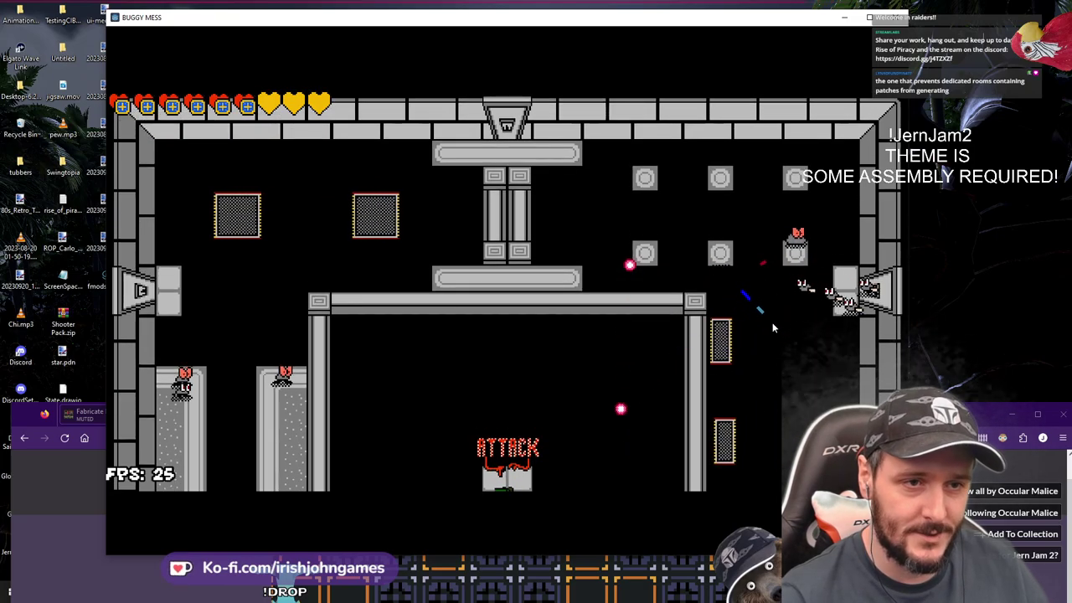
{"action": "key", "text": "s"}
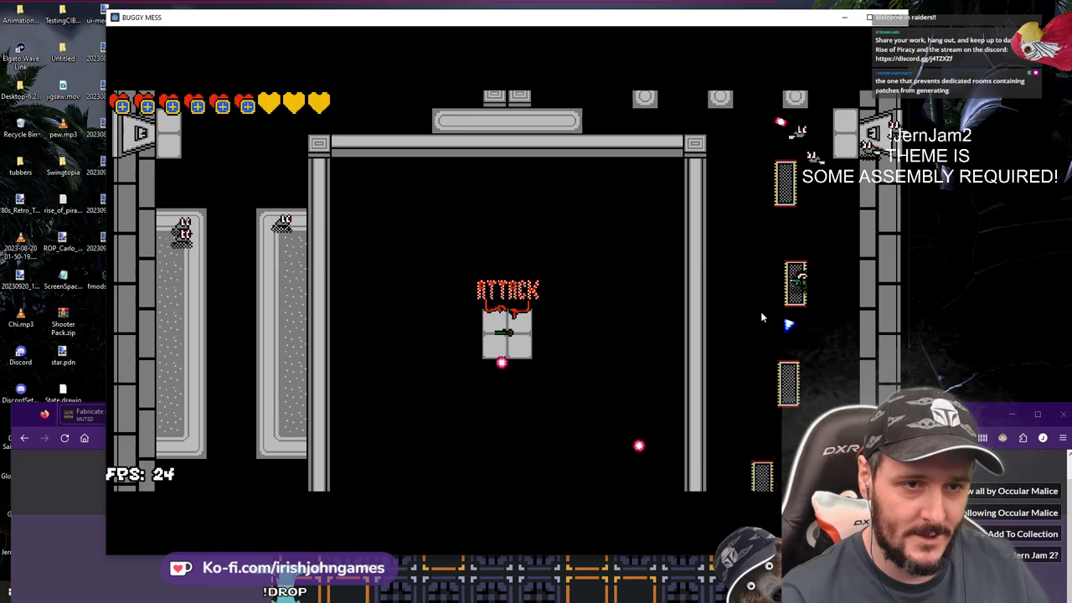
{"action": "key", "text": "s"}
{"action": "key", "text": "a"}
{"action": "key", "text": "s"}
{"action": "key", "text": "d"}
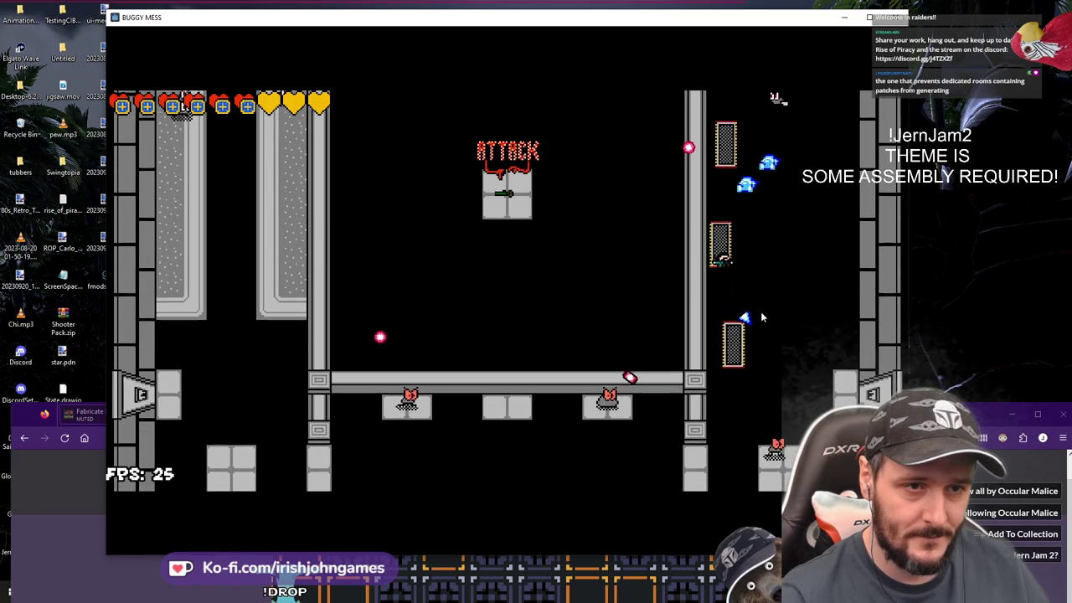
Cross from the eastern moving platforms to the southern ledge below the ATTACK pedestal while firing at the bugs
{"action": "mouse_move", "coordinate": [785, 336]}
{"action": "left_mouse_down"}
{"action": "mouse_move", "coordinate": [773, 332]}
{"action": "mouse_move", "coordinate": [745, 370]}
{"action": "mouse_move", "coordinate": [654, 289]}
{"action": "mouse_move", "coordinate": [636, 315]}
{"action": "mouse_move", "coordinate": [596, 294]}
{"action": "mouse_move", "coordinate": [597, 221]}
{"action": "left_mouse_up"}
{"action": "key", "text": "d"}
{"action": "key", "text": "a"}
{"action": "key", "text": "a"}
{"action": "key", "text": "s"}
{"action": "key", "text": "w"}
{"action": "key", "text": "a"}
{"action": "key", "text": "a"}
{"action": "key", "text": "w"}
{"action": "key", "text": "s"}
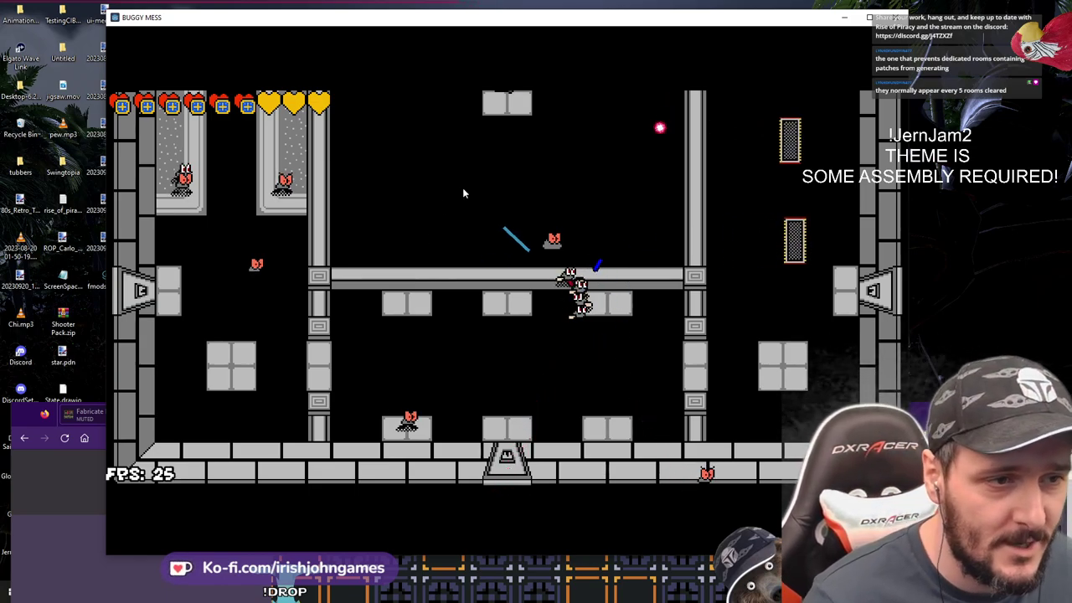
Fire at the bugs around the ledge below the central wall, and quit the level from the pause screen
{"action": "left_click", "coordinate": [559, 248]}
{"action": "key", "text": "d"}
{"action": "left_click", "coordinate": [567, 331]}
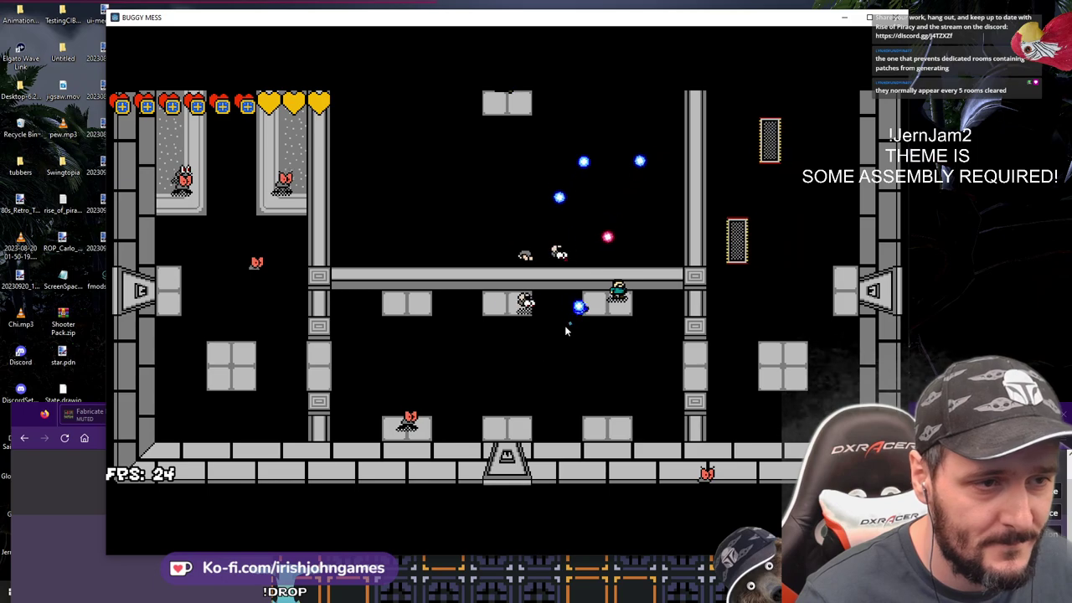
{"action": "left_click", "coordinate": [524, 345]}
{"action": "left_click", "coordinate": [519, 355]}
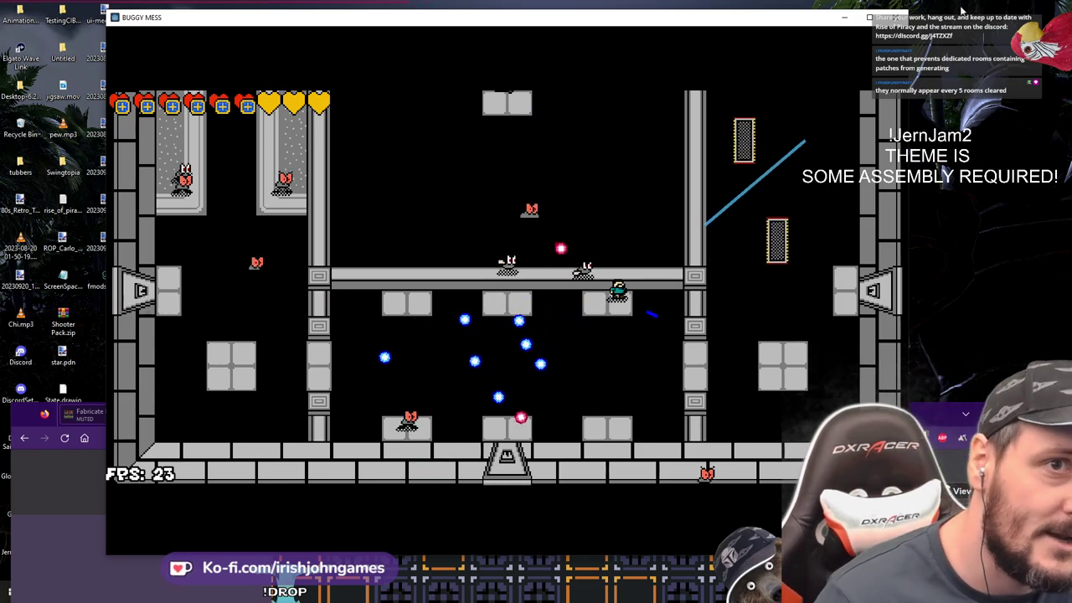
{"action": "key", "text": "Escape"}
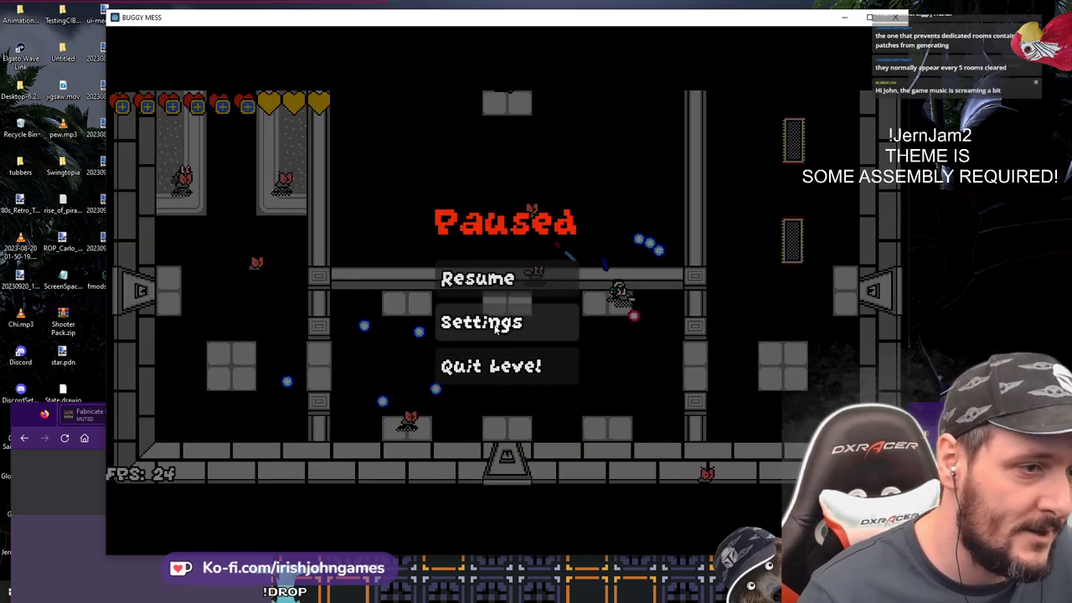
{"action": "left_click", "coordinate": [502, 365]}
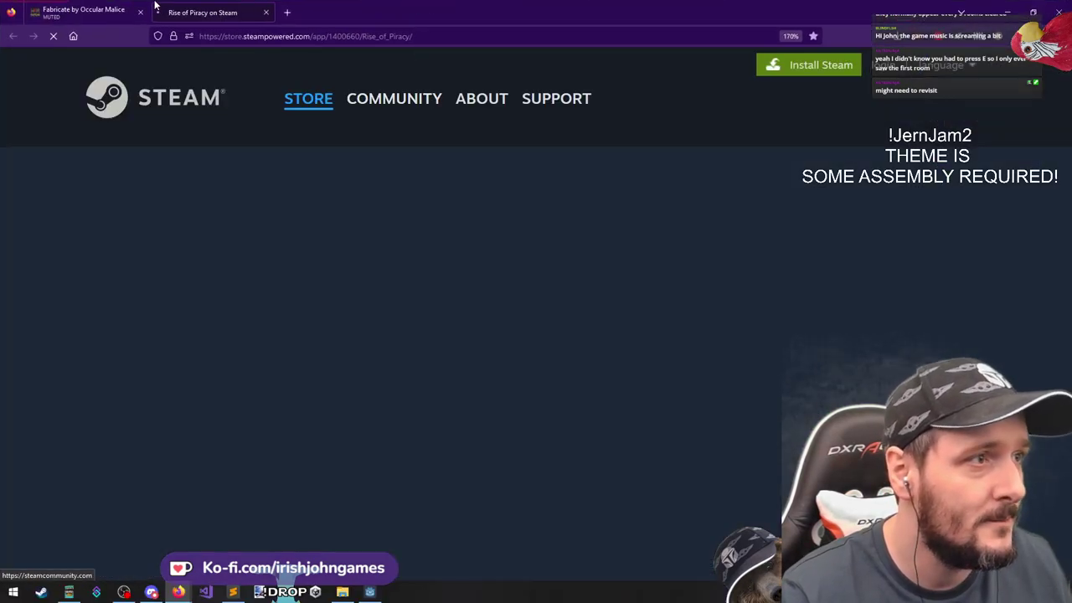
Review the trailer and short description on the Rise of Piracy Steam page, and close the page
{"action": "scroll", "coordinate": [532, 306], "scroll_direction": "down", "scroll_amount": 2}
{"action": "scroll", "coordinate": [532, 305], "scroll_direction": "down", "scroll_amount": 1}
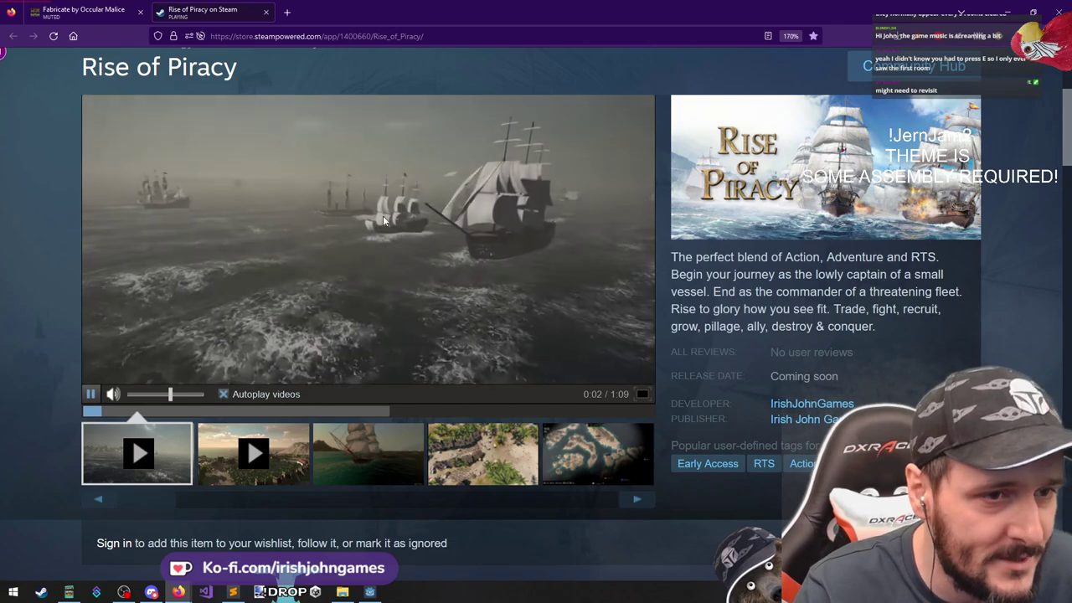
{"action": "left_click_drag", "start_coordinate": [672, 254], "coordinate": [914, 337]}
{"action": "left_click", "coordinate": [673, 255]}
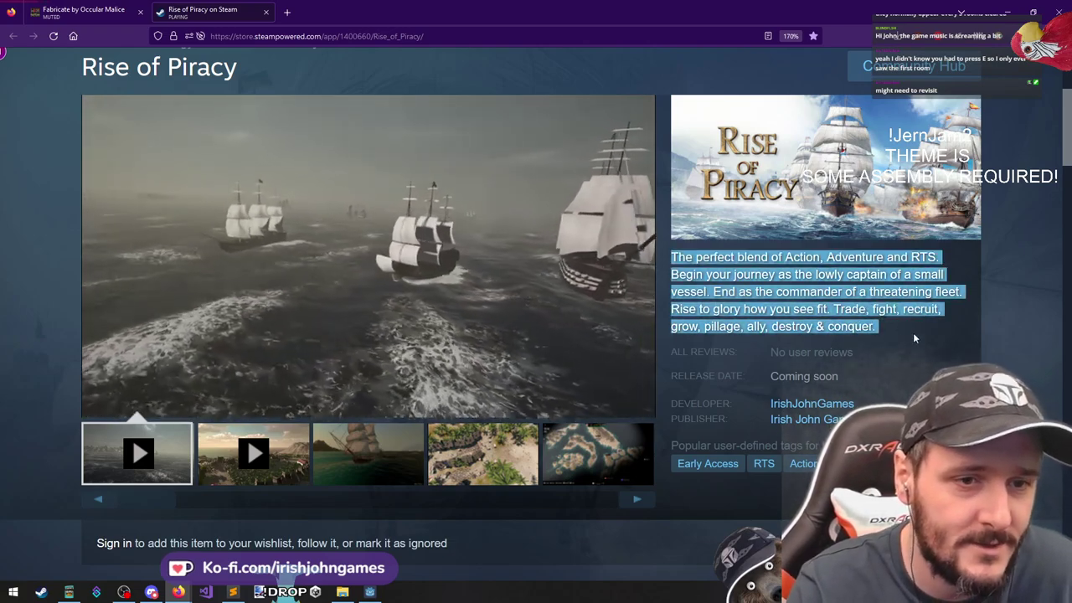
{"action": "left_click", "coordinate": [874, 329]}
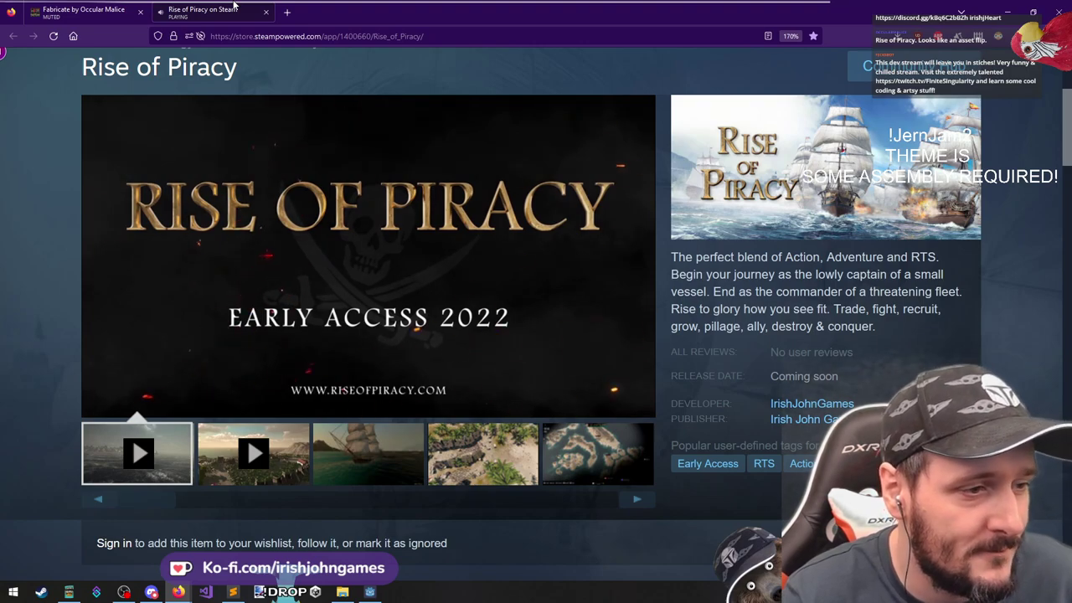
{"action": "middle_click", "coordinate": [233, 6]}
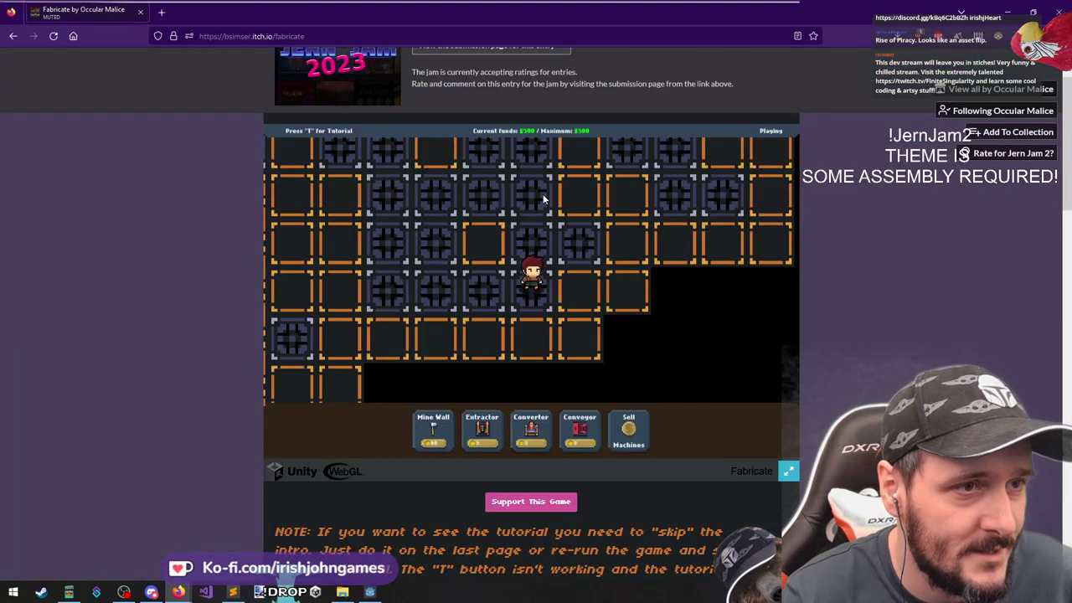
In Fabricate, mine the walls east and south of the character while moving southeast through the cleared cells
{"action": "left_click", "coordinate": [450, 435]}
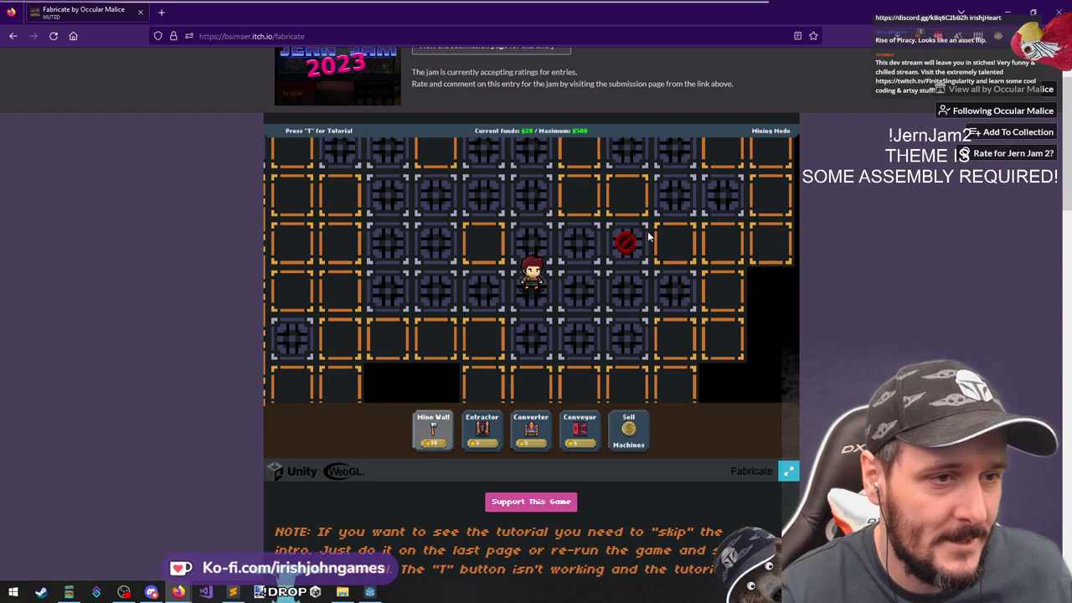
{"action": "left_click", "coordinate": [580, 385]}
{"action": "key", "text": "d"}
{"action": "key", "text": "s"}
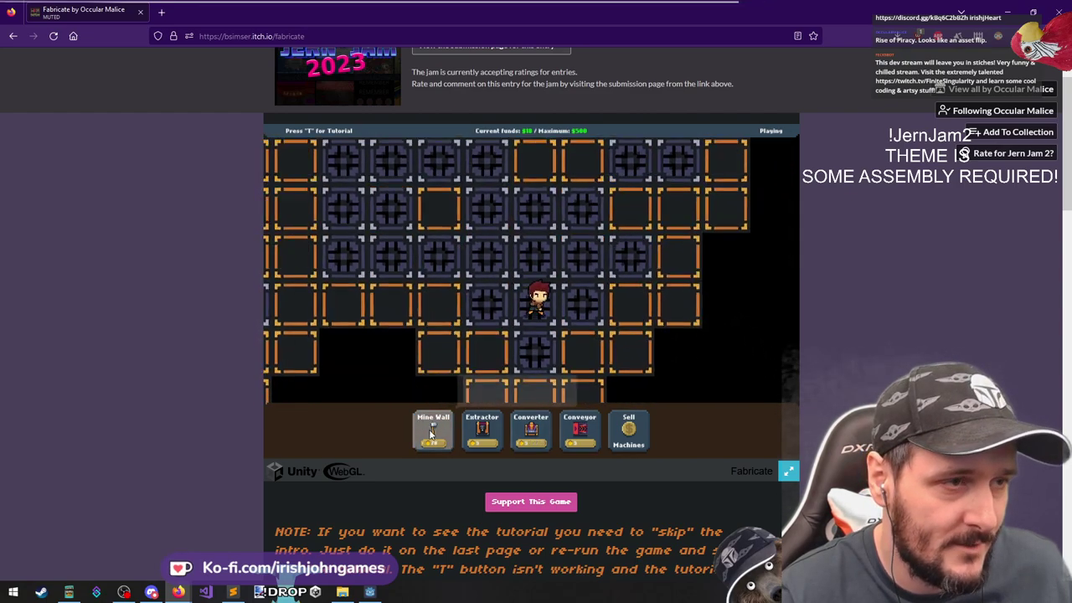
{"action": "left_click", "coordinate": [432, 434]}
{"action": "left_click", "coordinate": [562, 243]}
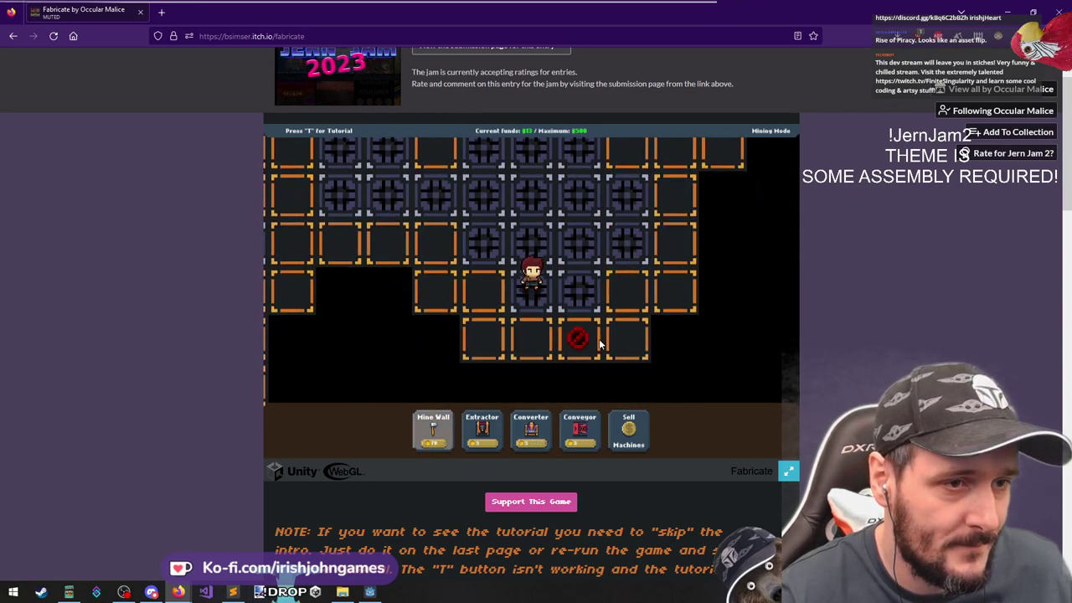
{"action": "left_click", "coordinate": [619, 254]}
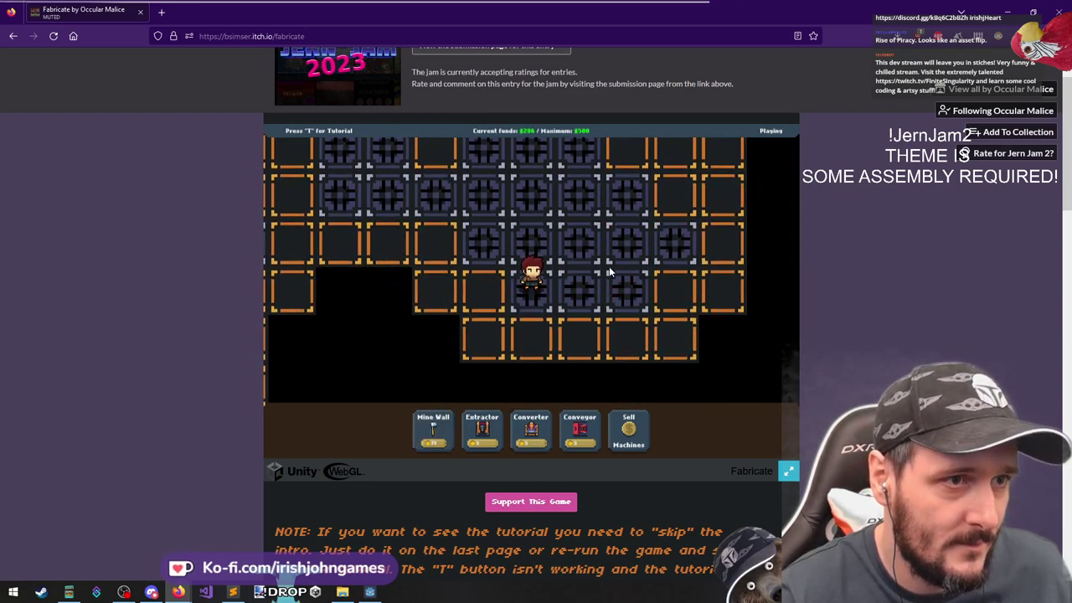
Move the character east and mine further walls along the eastern edge of the cleared area
{"action": "key", "text": "d"}
{"action": "left_click", "coordinate": [439, 435]}
{"action": "left_click_drag", "start_coordinate": [651, 232], "coordinate": [645, 160]}
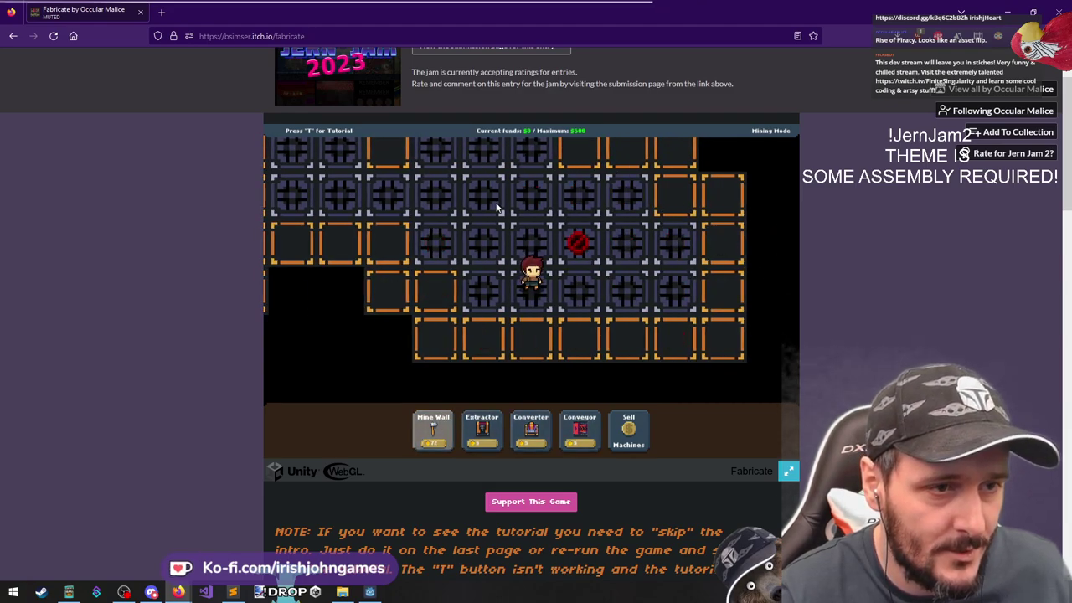
{"action": "key", "text": "d"}
{"action": "key", "text": "w"}
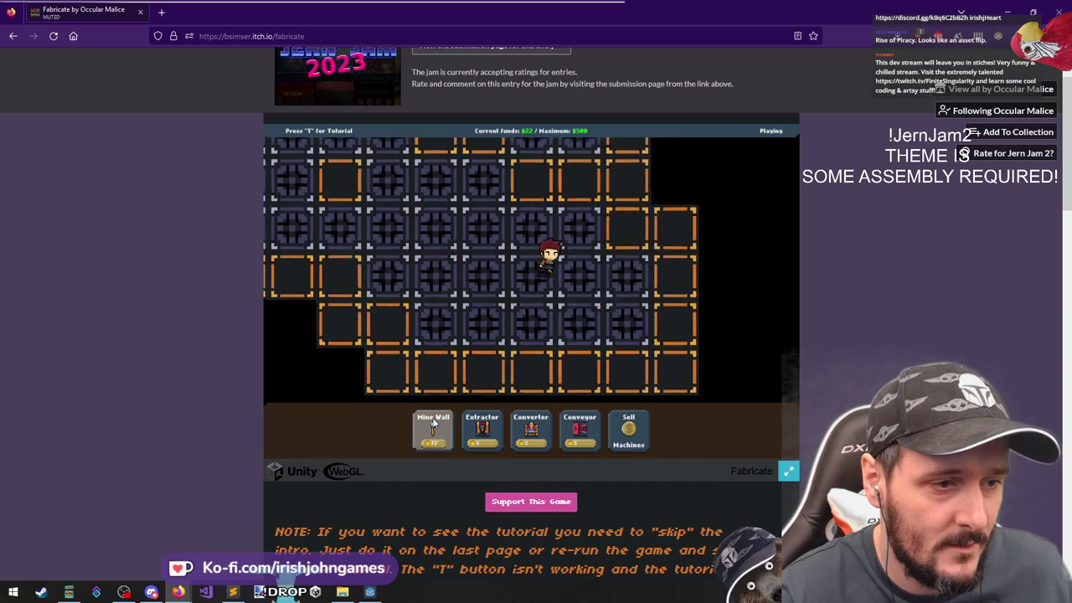
Mine the wall directly east of the character and one to the northwest, and step east into the opening
{"action": "key", "text": "d"}
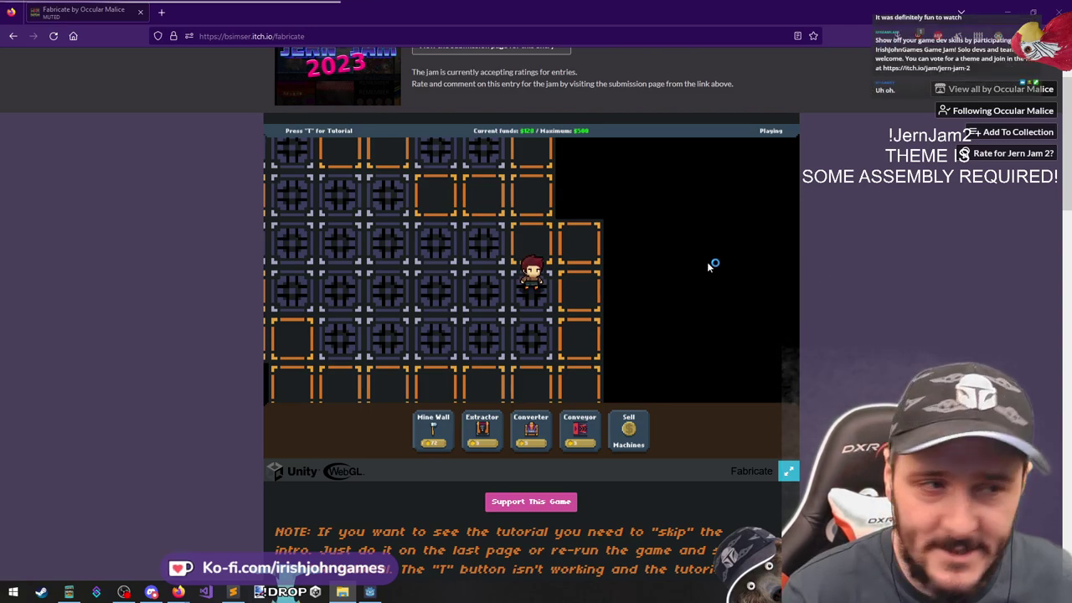
{"action": "left_click", "coordinate": [431, 432]}
{"action": "left_click", "coordinate": [580, 290]}
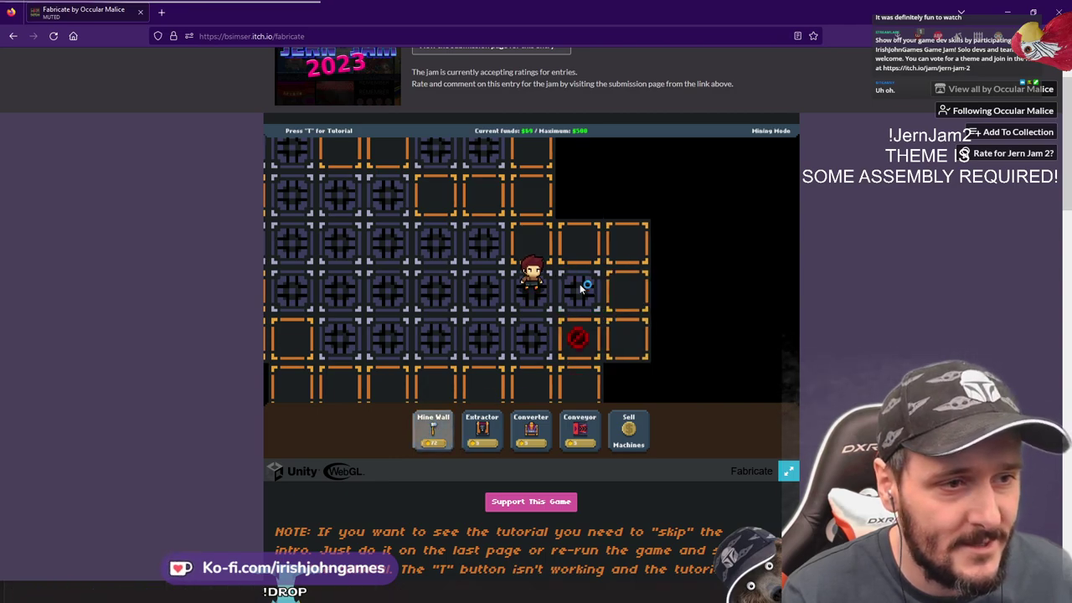
{"action": "left_click", "coordinate": [495, 193]}
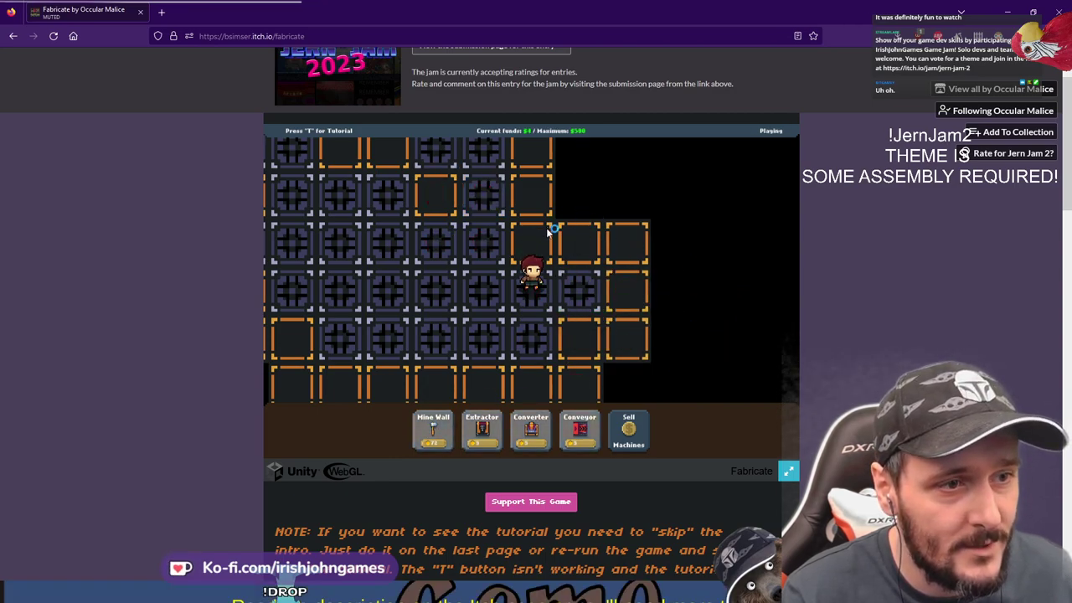
{"action": "key", "text": "d"}
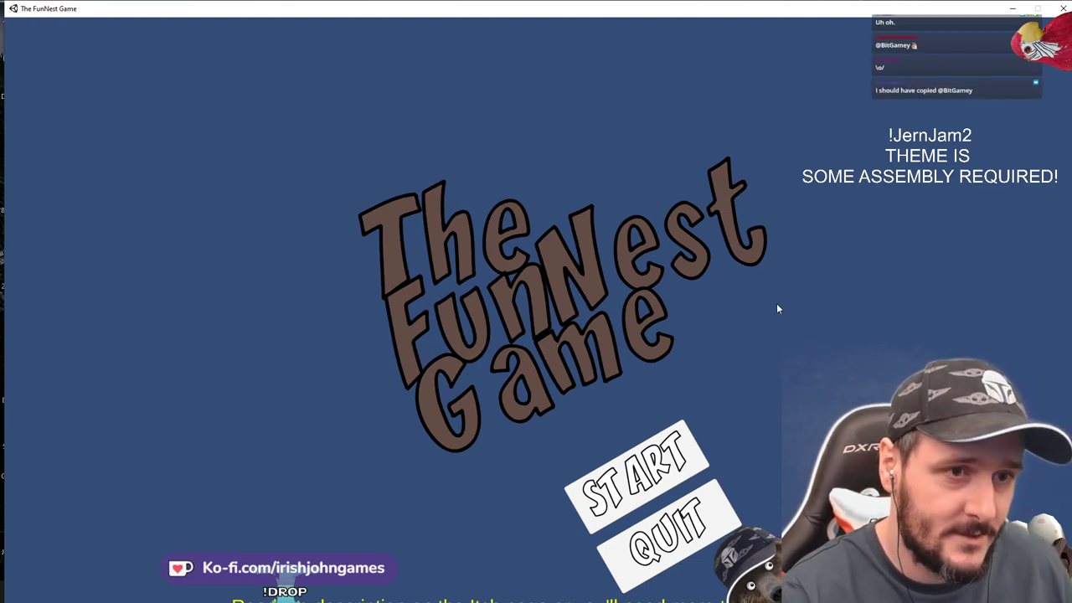
Align The FunNest Game's window on the screen and start the game at the eagle's nest
{"action": "left_click_drag", "start_coordinate": [774, 12], "coordinate": [765, 12]}
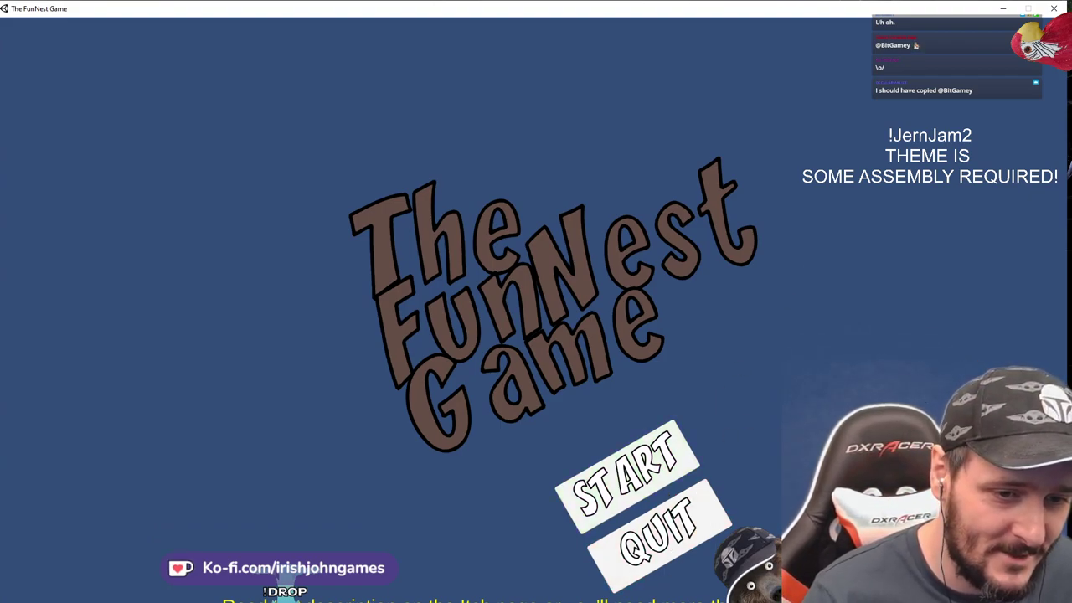
{"action": "left_click_drag", "start_coordinate": [130, 10], "coordinate": [174, 9]}
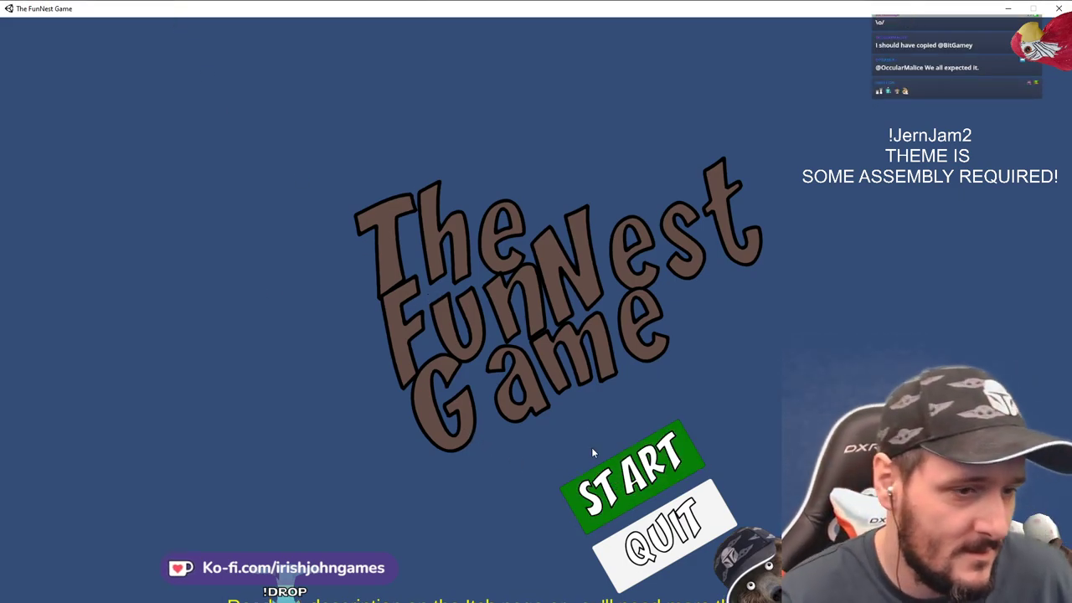
{"action": "key", "text": "space"}
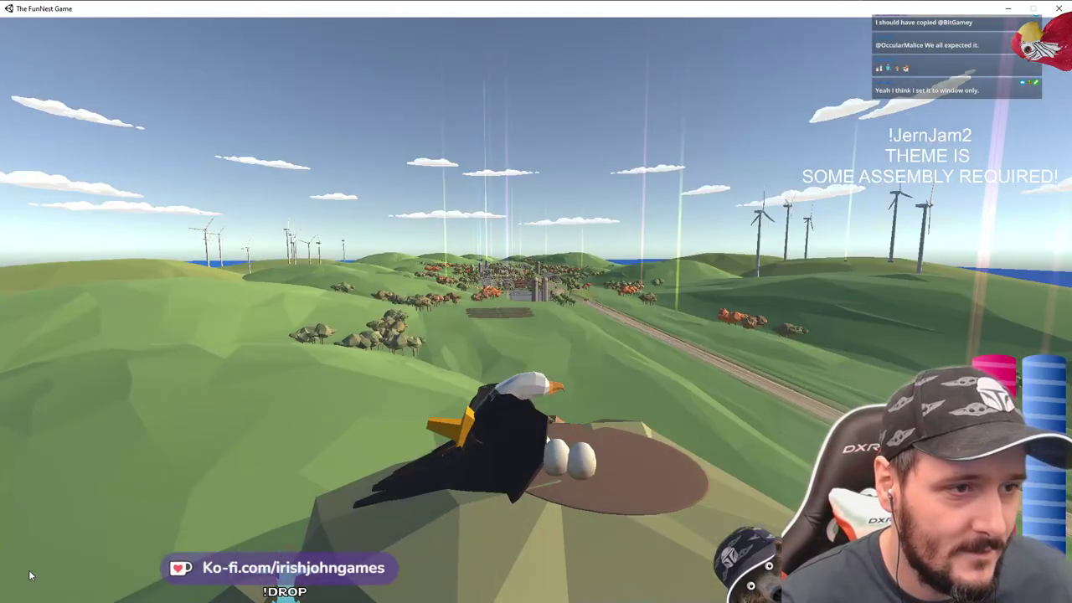
{"action": "key", "text": "space"}
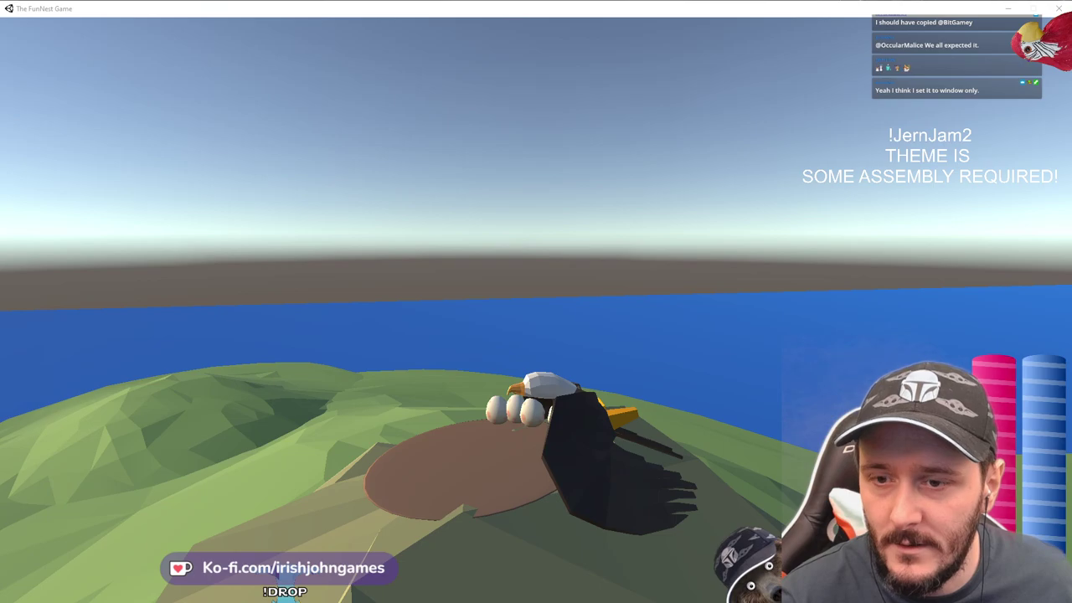
Switch back to the browser running Fabricate and move its window onto the screen over The FunNest Game
{"action": "key", "text": "alt+Tab"}
{"action": "left_click", "coordinate": [894, 17]}
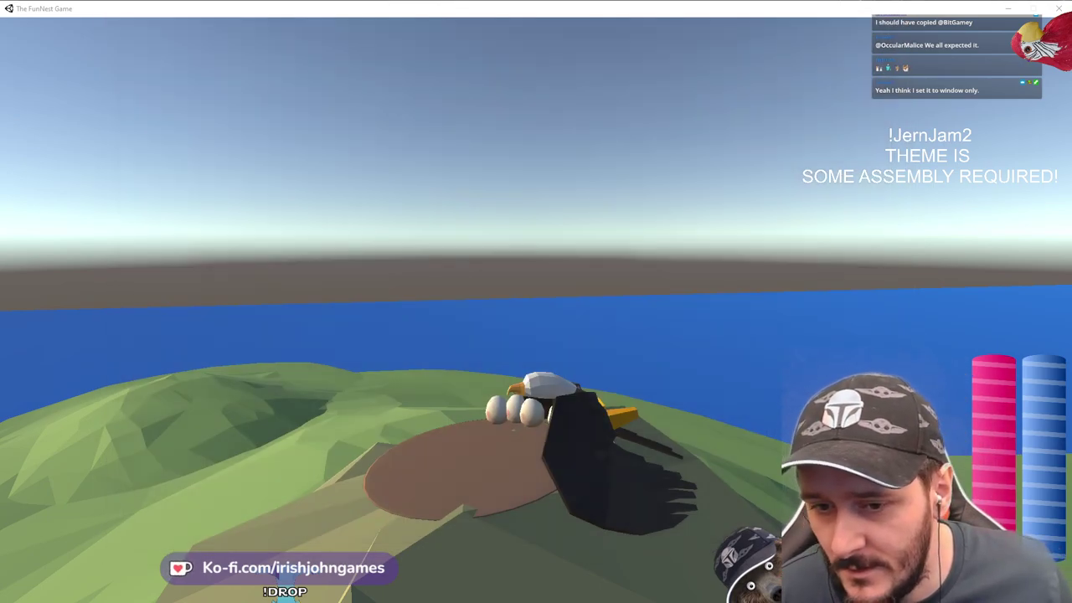
{"action": "left_click_drag", "start_coordinate": [1071, 201], "coordinate": [255, 41]}
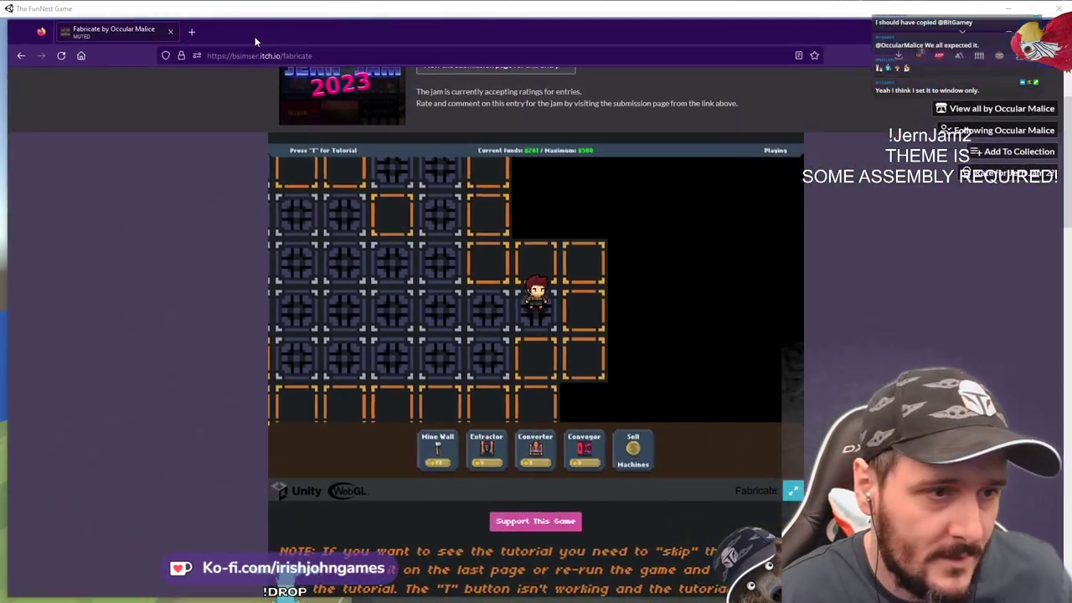
Reposition the Fabricate character and mine the walls to the northeast, moving up into the cleared cells
{"action": "key", "text": "a"}
{"action": "key", "text": "a"}
{"action": "left_click", "coordinate": [443, 449]}
{"action": "key", "text": "d"}
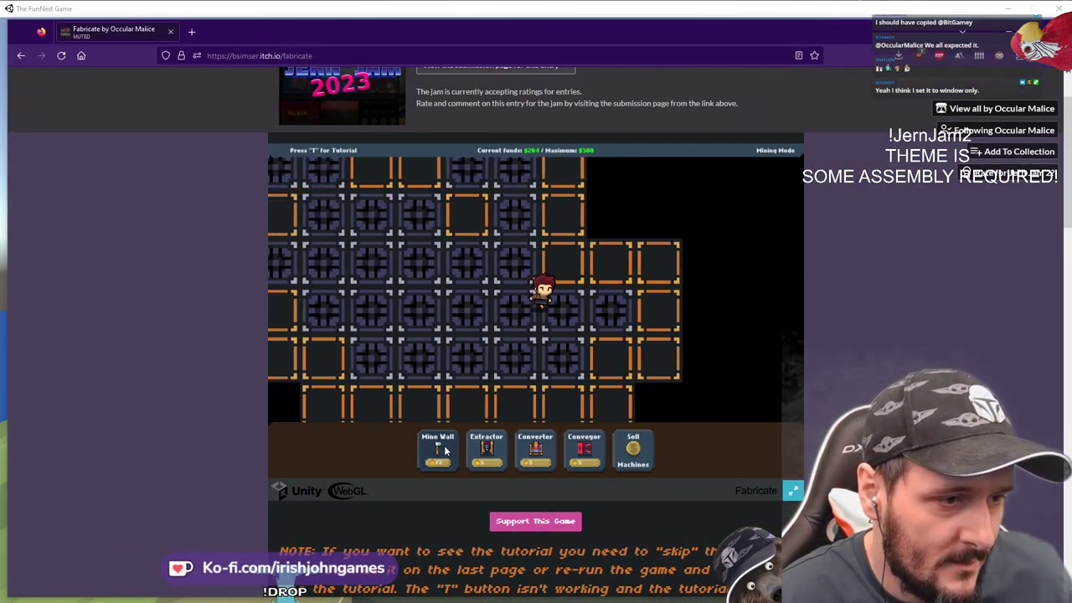
{"action": "left_click_drag", "start_coordinate": [541, 252], "coordinate": [742, 222]}
{"action": "key", "text": "d"}
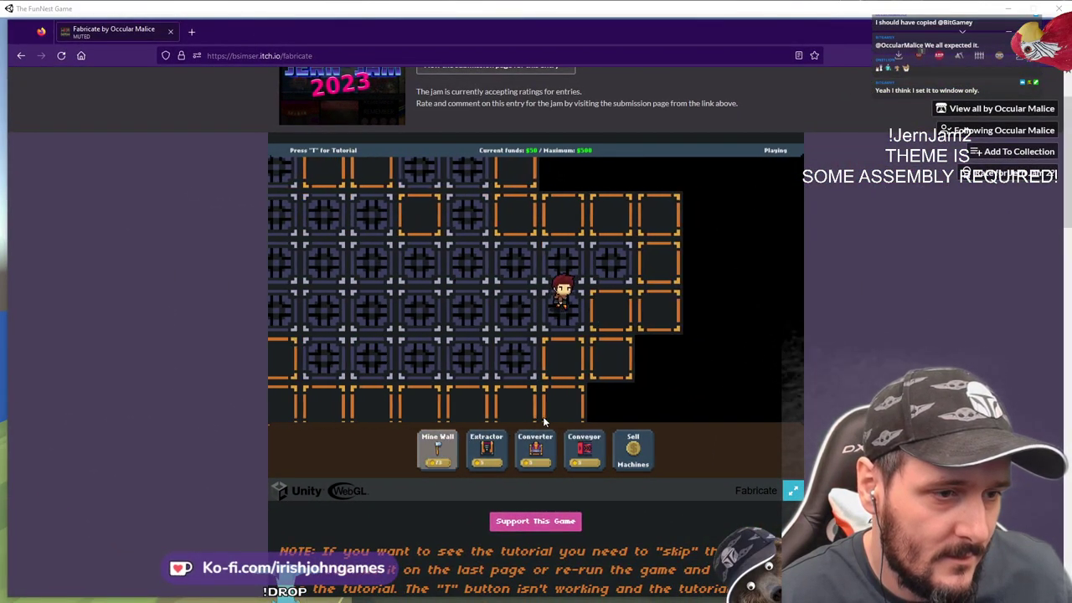
{"action": "key", "text": "w"}
{"action": "left_click", "coordinate": [445, 448]}
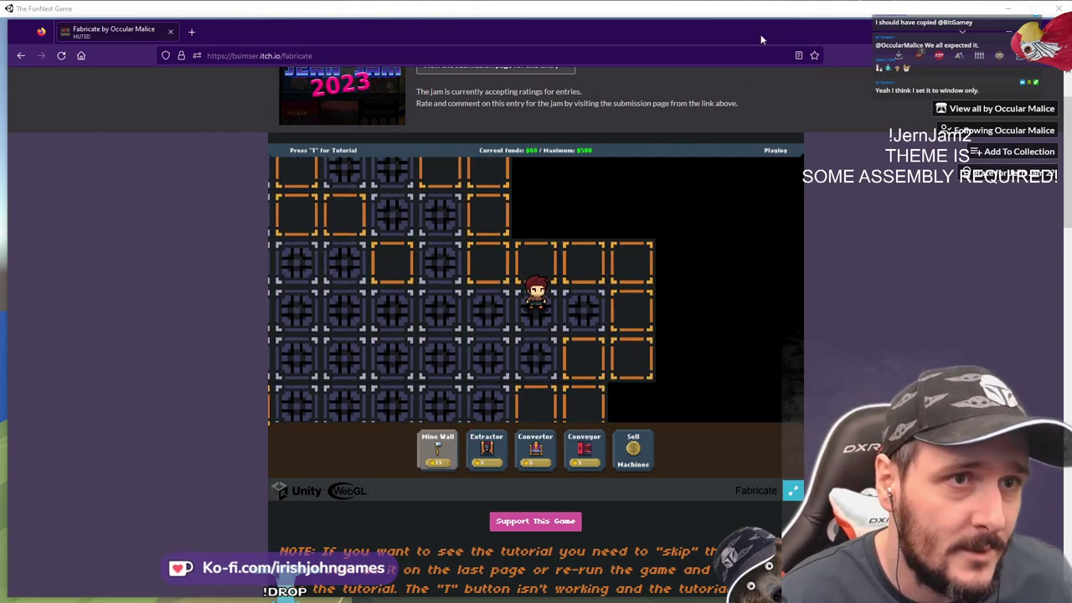
Move the browser window off The FunNest Game, return to the game, and take off from the nest
{"action": "left_click_drag", "start_coordinate": [761, 39], "coordinate": [824, 51]}
{"action": "left_click", "coordinate": [42, 63]}
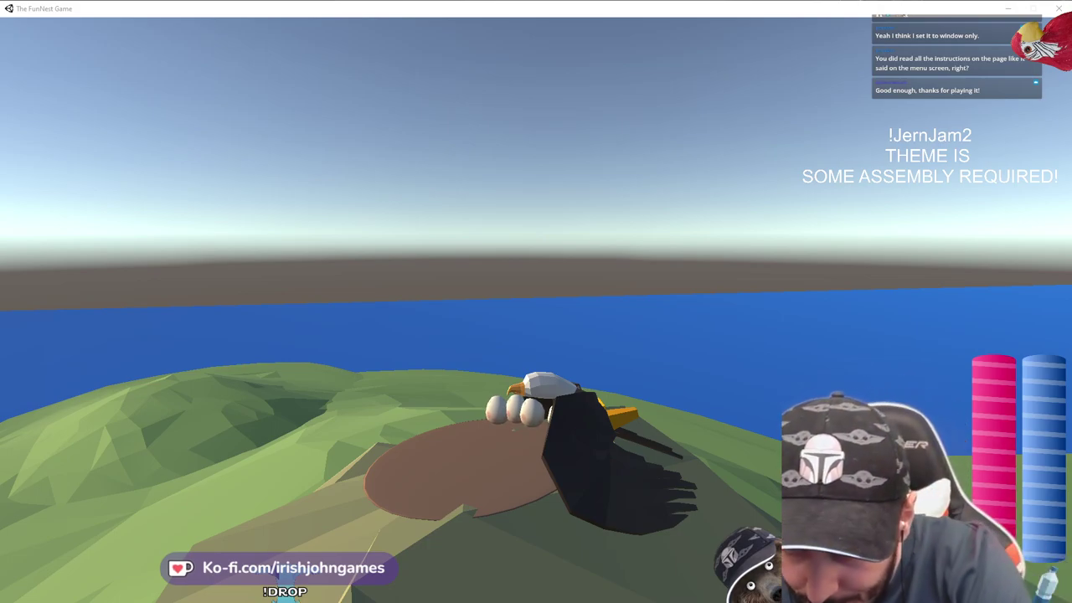
{"action": "left_click", "coordinate": [477, 301]}
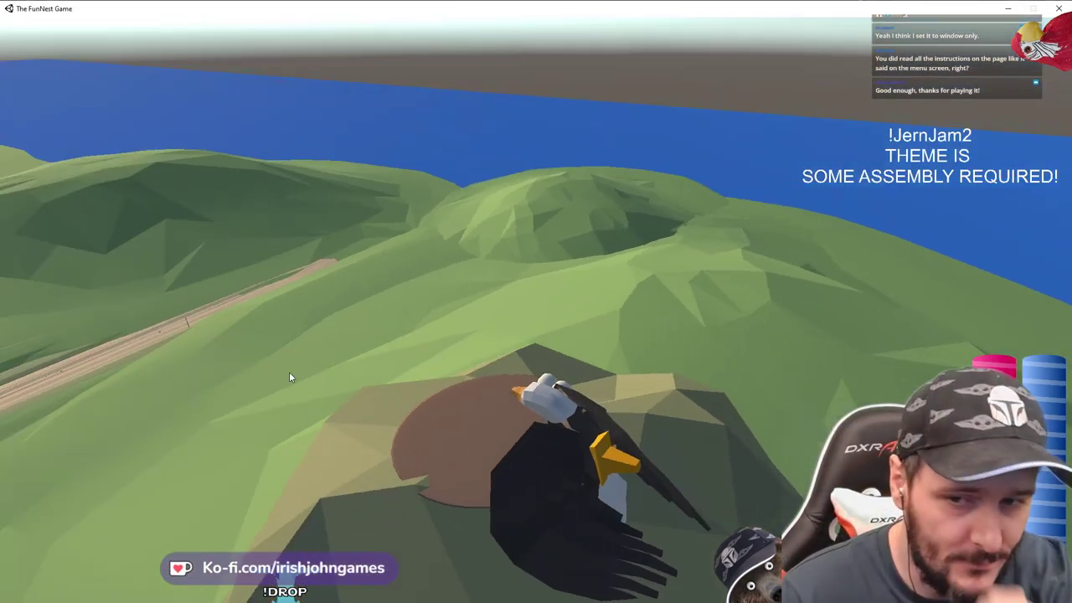
{"action": "key", "text": "space"}
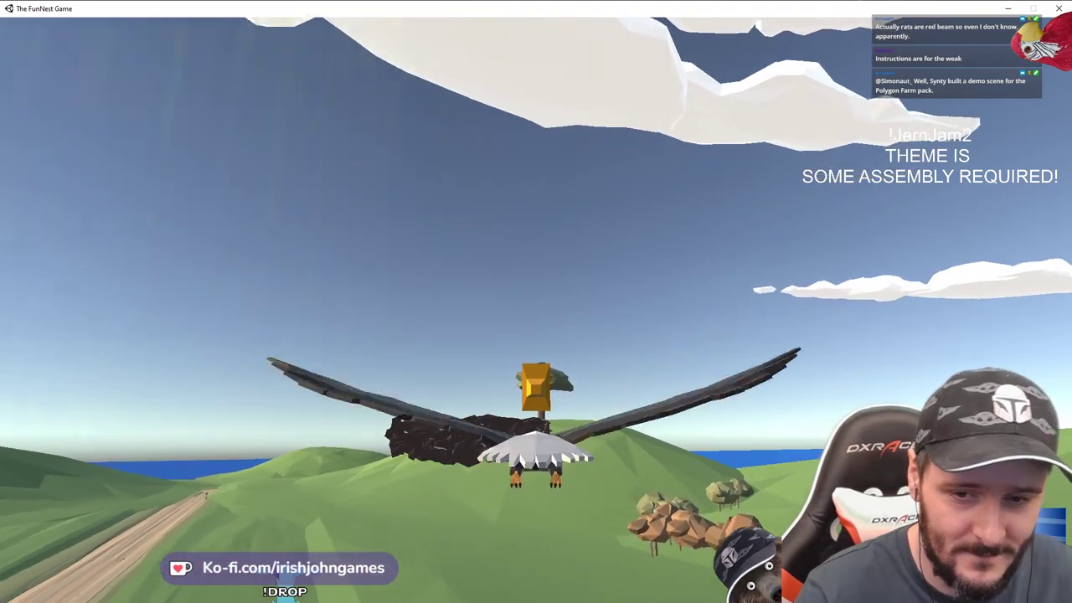
Fly the eagle over the farmland to a light beam, collect its nest material and head back towards the nest
{"action": "key", "text": "space"}
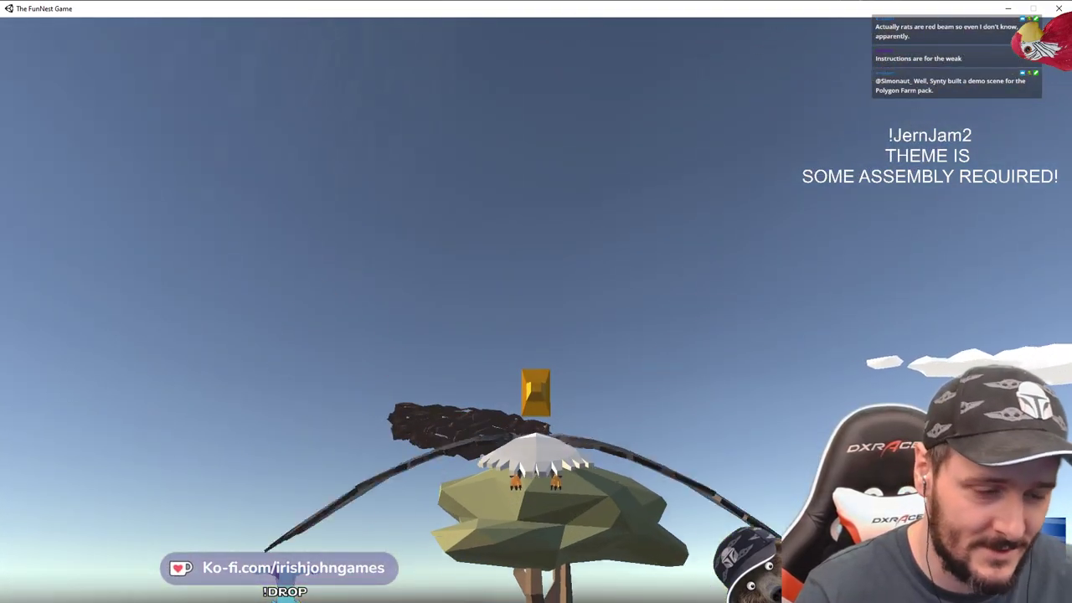
{"action": "key", "text": "space"}
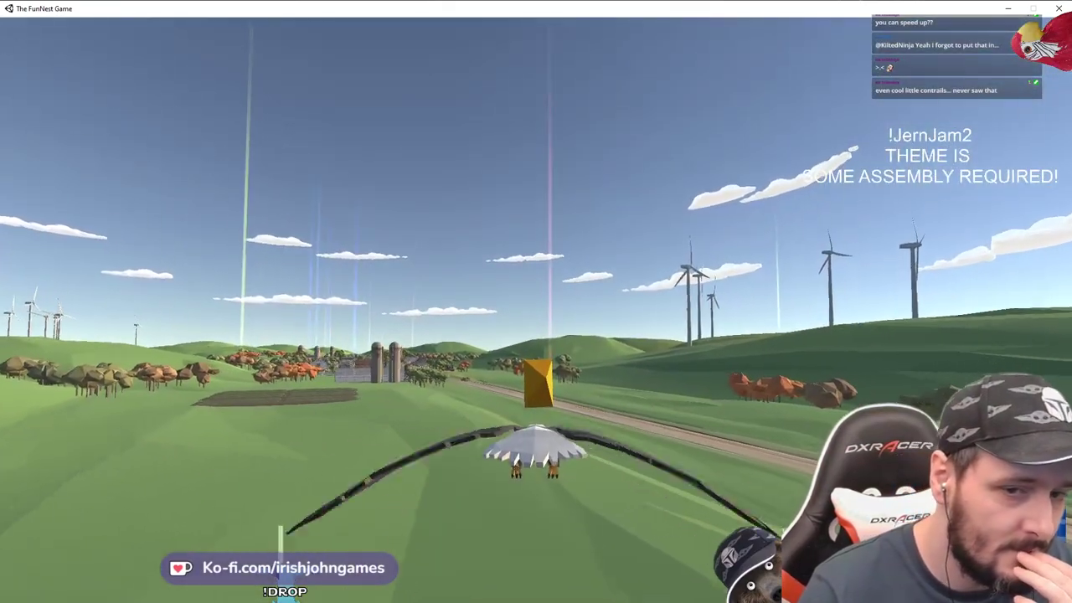
{"action": "key", "text": "a"}
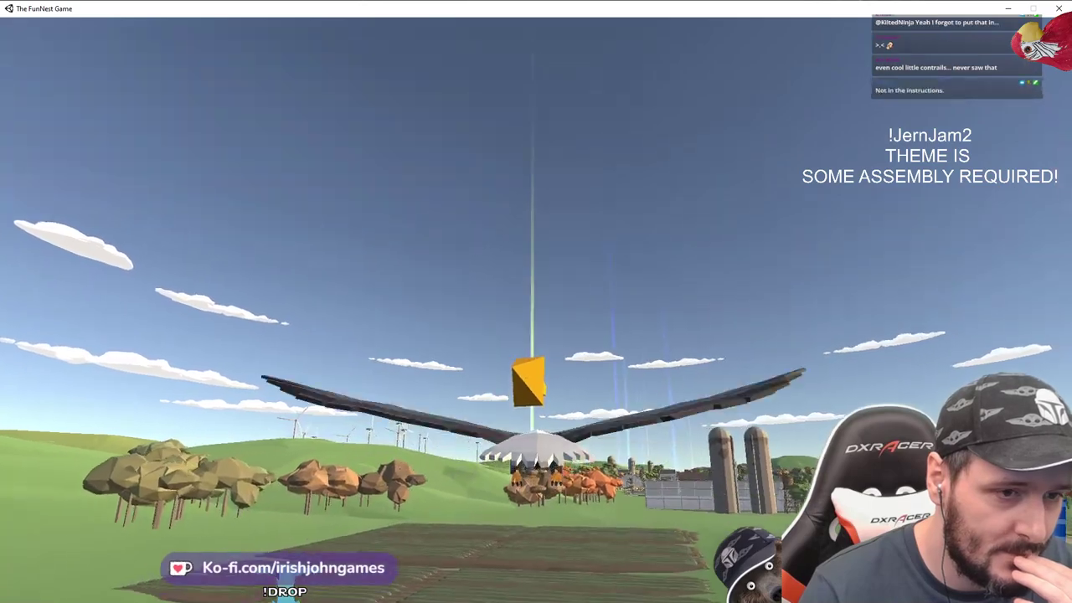
{"action": "key", "text": "w"}
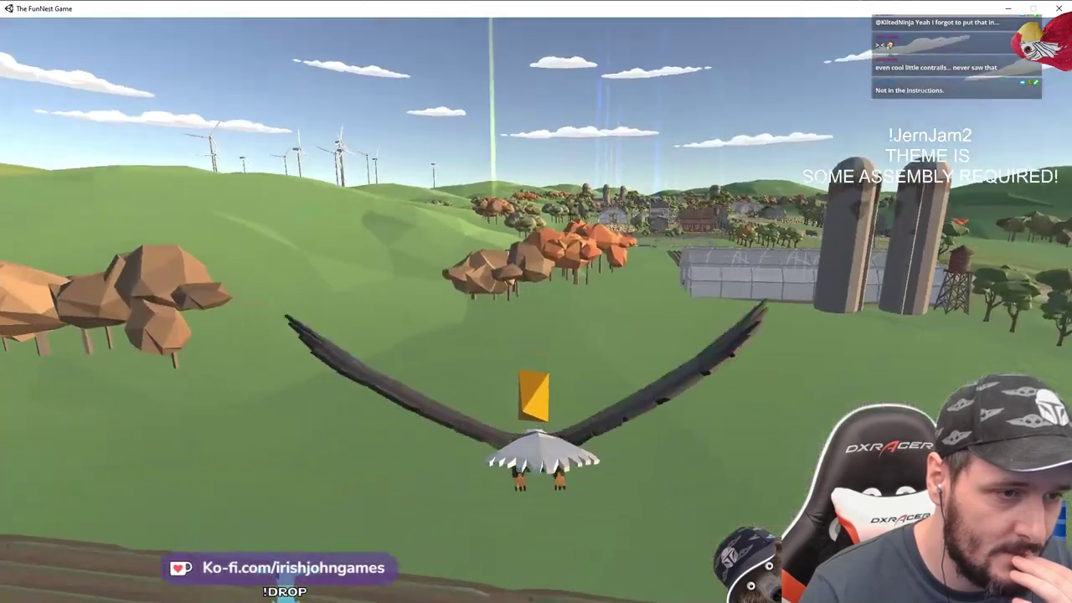
{"action": "key", "text": "s"}
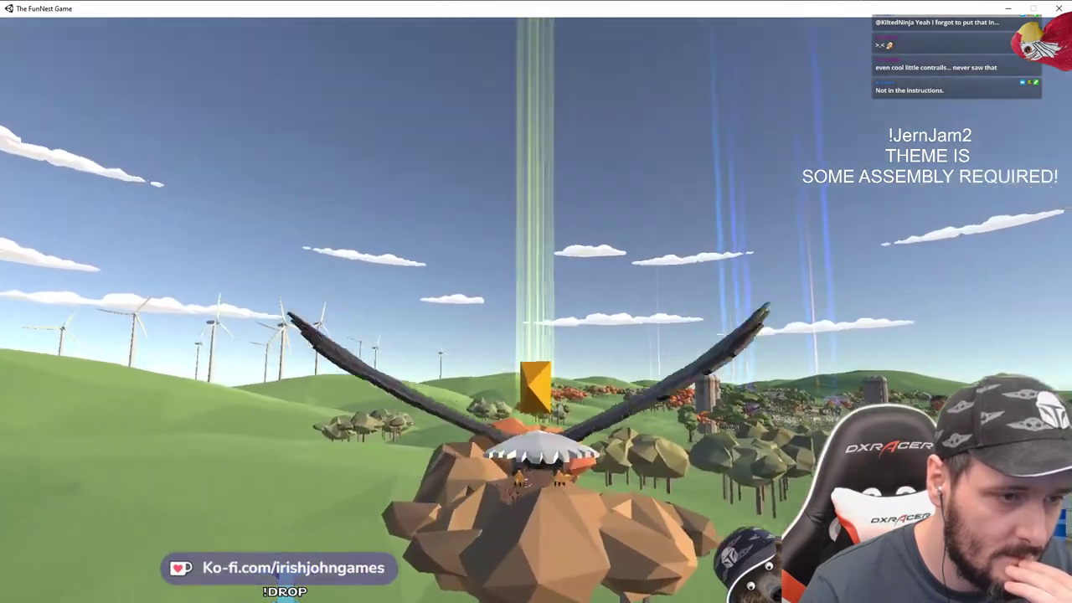
{"action": "key", "text": "d"}
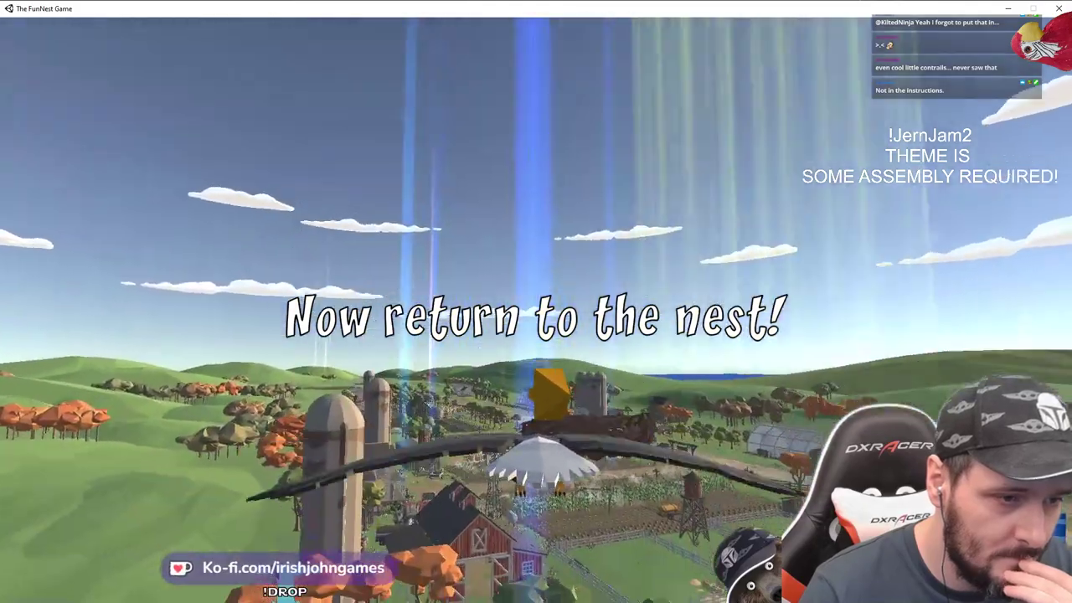
{"action": "key", "text": "a"}
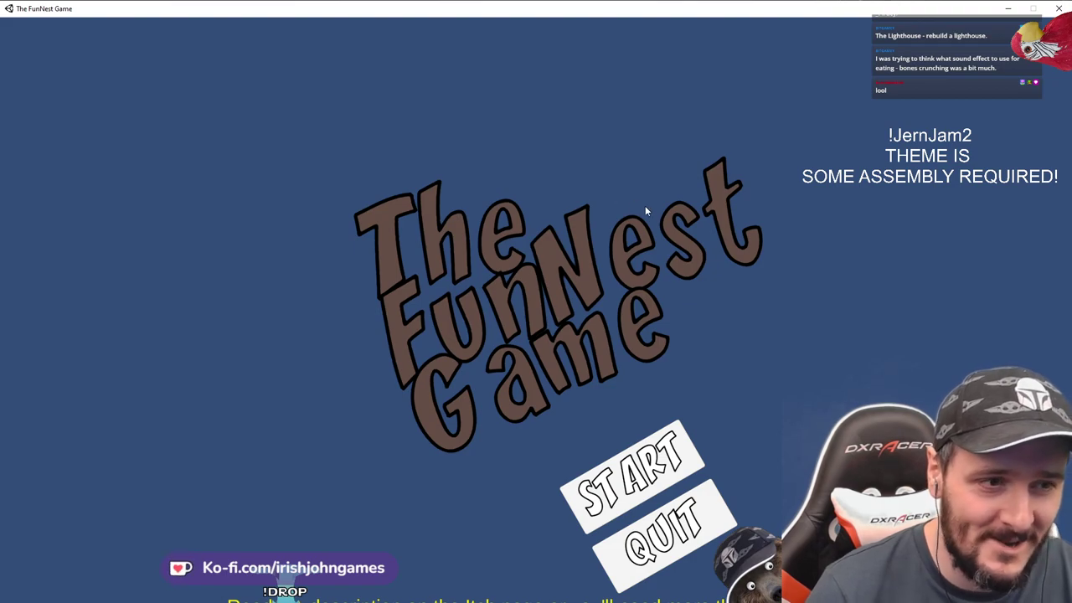
Quit The FunNest Game from its title screen and return to the desktop
{"action": "left_click", "coordinate": [696, 504]}
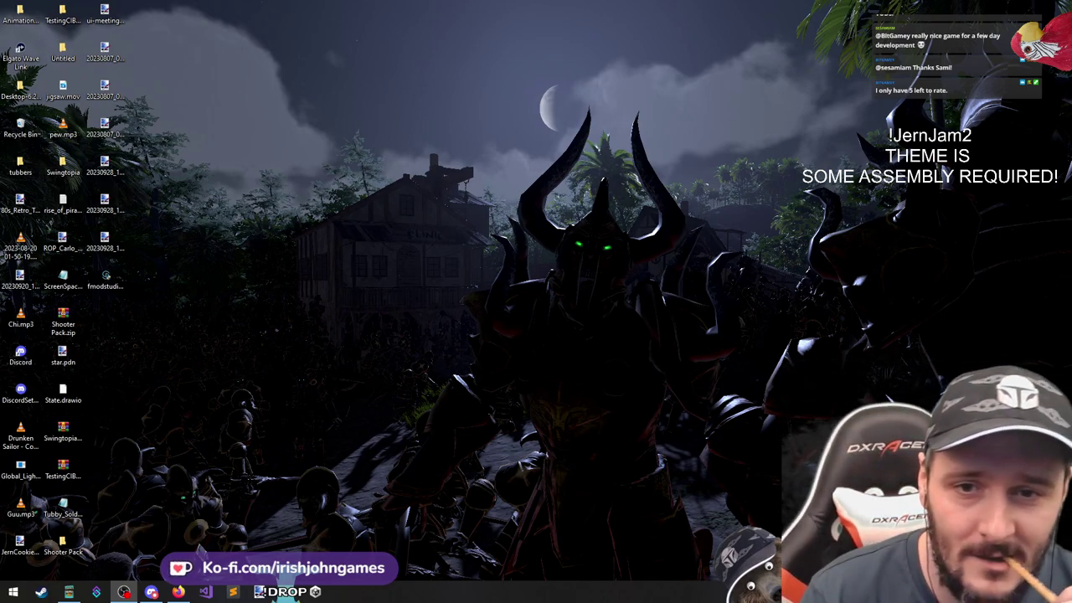
{"action": "left_click", "coordinate": [592, 311]}
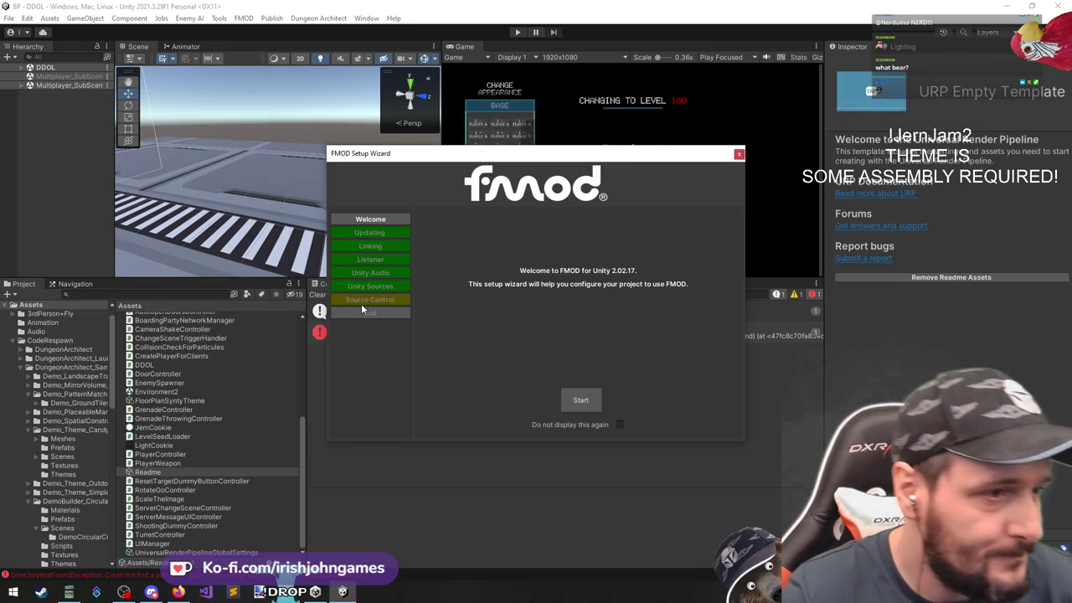
Complete the Source Control stage of the FMOD Setup Wizard and close the wizard
{"action": "left_click", "coordinate": [369, 299]}
{"action": "left_click", "coordinate": [589, 412]}
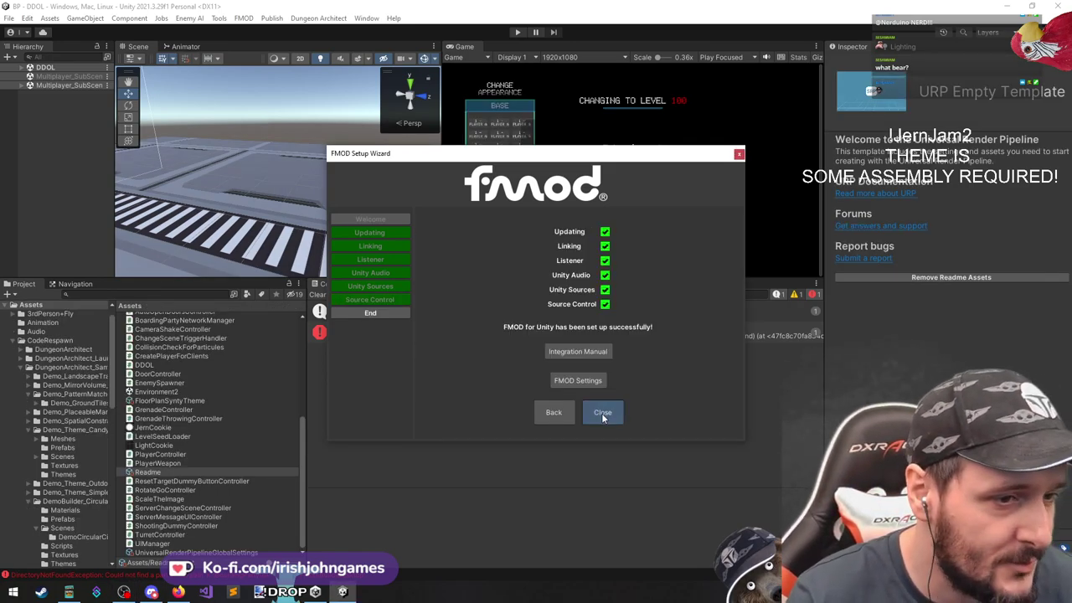
{"action": "left_click", "coordinate": [604, 412]}
Show the details of the DirectoryNotFoundException and enlarge the Scene and Game views by shrinking the Console
{"action": "left_click", "coordinate": [551, 331]}
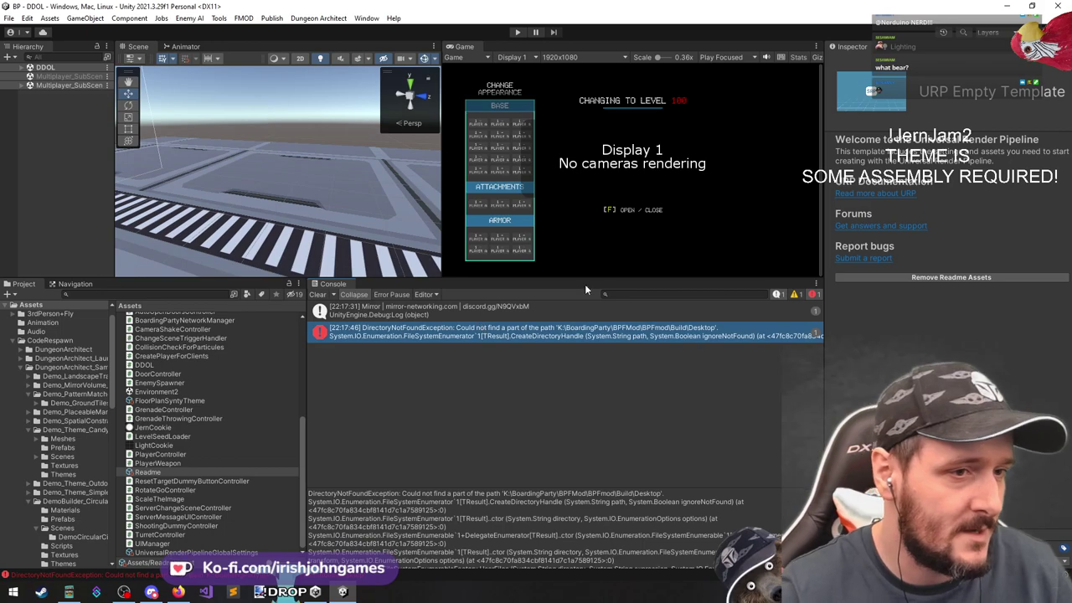
{"action": "left_click_drag", "start_coordinate": [585, 274], "coordinate": [591, 370]}
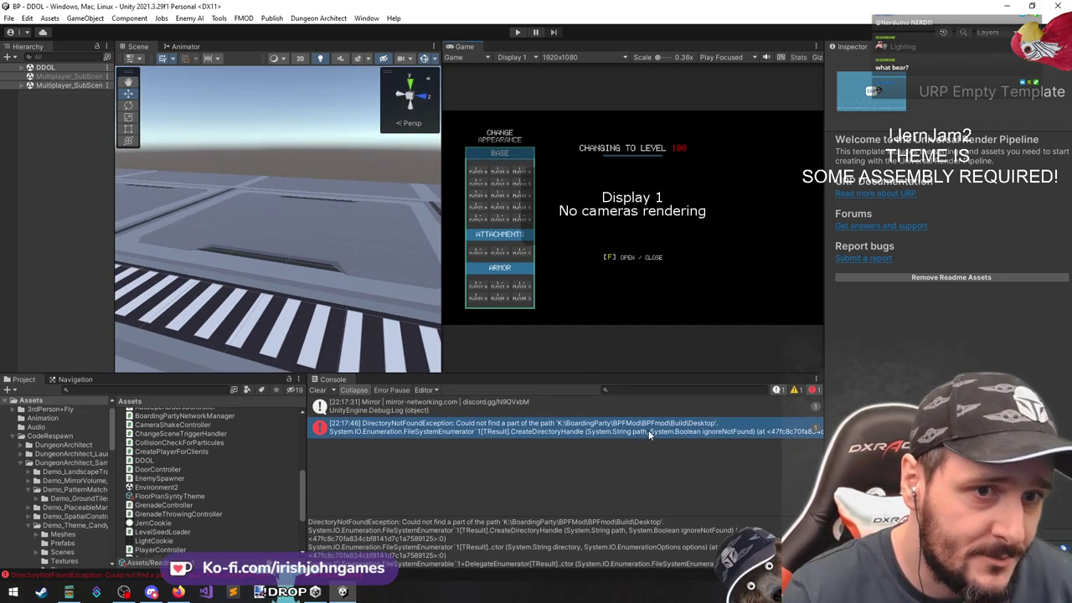
Unload the lower of the two Multiplayer_SubScene scenes in the hierarchy and enter Play mode
{"action": "left_click", "coordinate": [56, 178]}
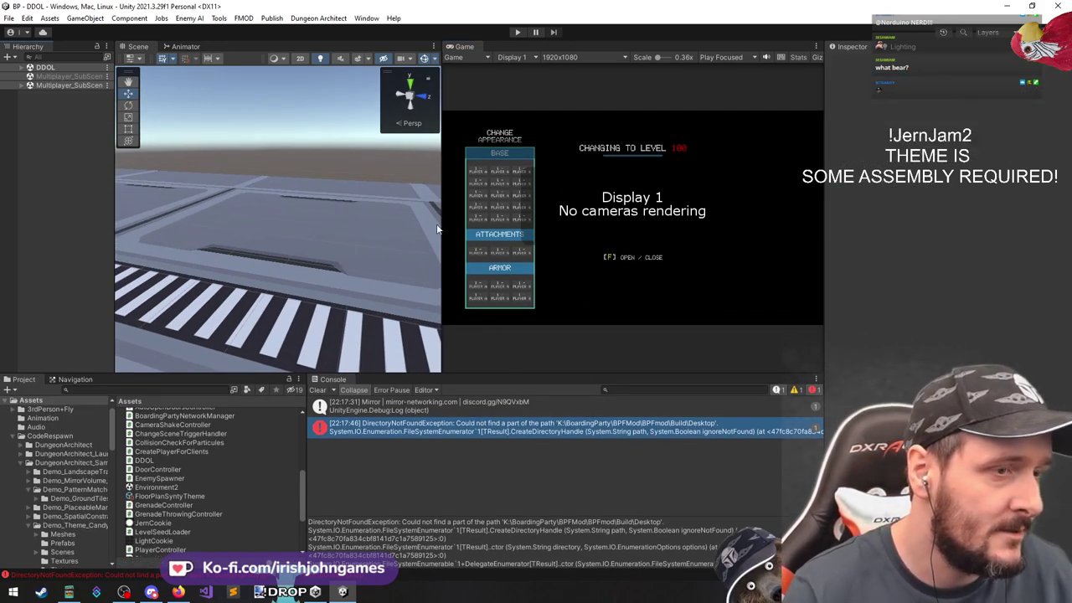
{"action": "right_click", "coordinate": [60, 85]}
{"action": "left_click", "coordinate": [109, 149]}
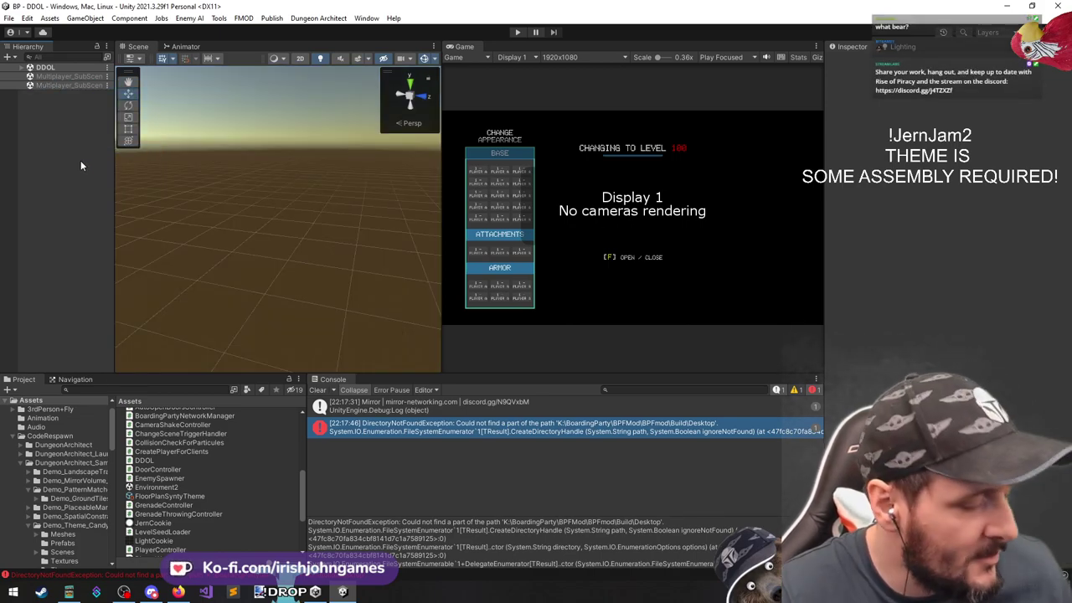
{"action": "key", "text": "ctrl+p"}
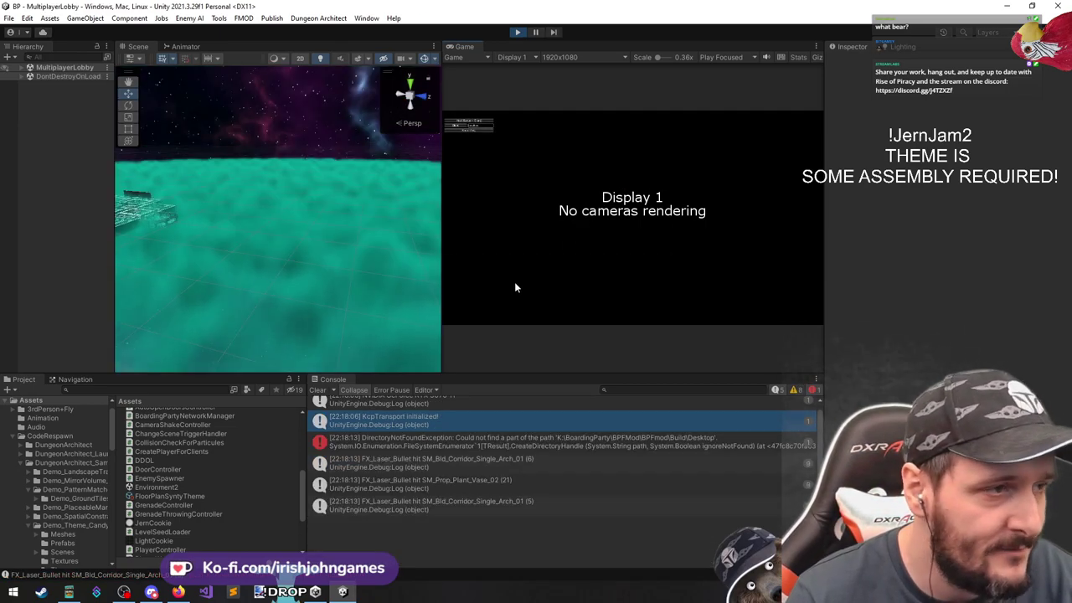
Look over the MultiplayerLobby map in the Scene view and start a multiplayer session in the Game view
{"action": "right_click_drag", "start_coordinate": [148, 240], "coordinate": [236, 174]}
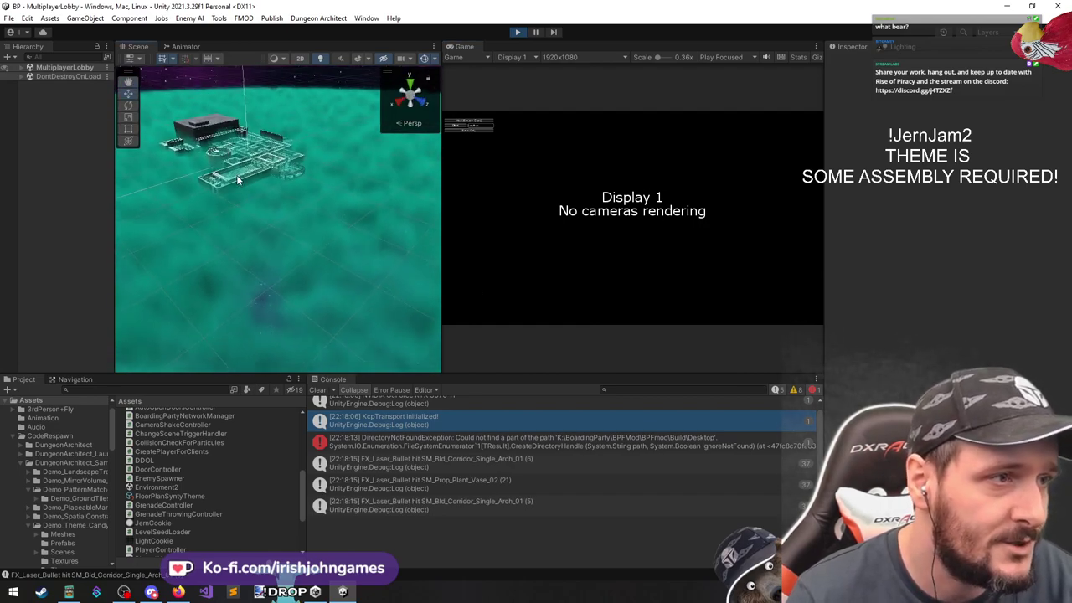
{"action": "left_click", "coordinate": [234, 153]}
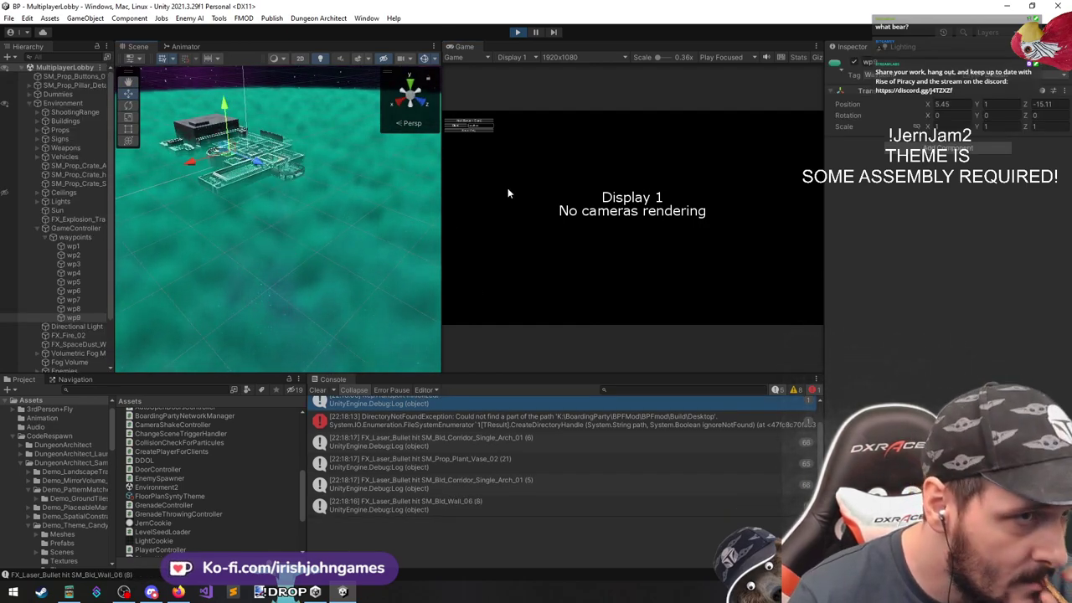
{"action": "left_click", "coordinate": [471, 125]}
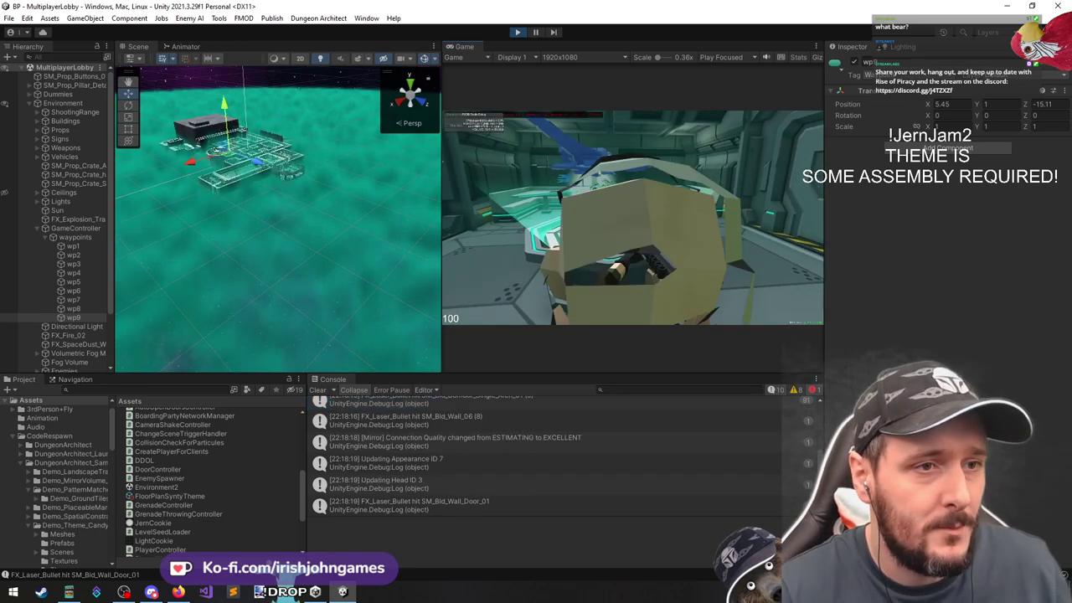
Walk the player character through the lobby, trigger the level change and keep moving until the transition
{"action": "key", "text": "w"}
{"action": "key", "text": "e"}
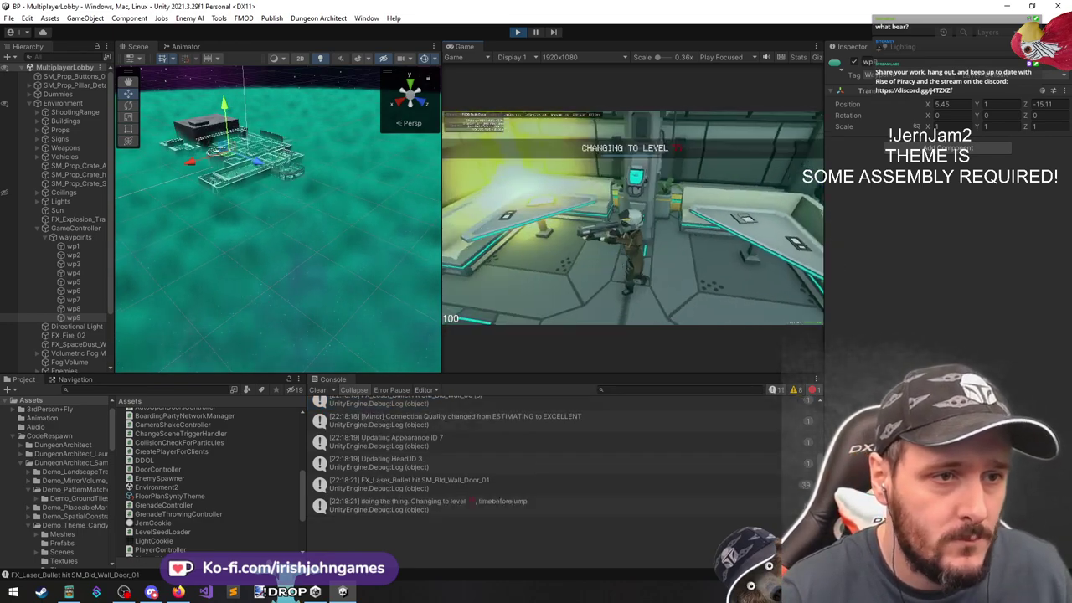
{"action": "key", "text": "w"}
{"action": "key", "text": "q"}
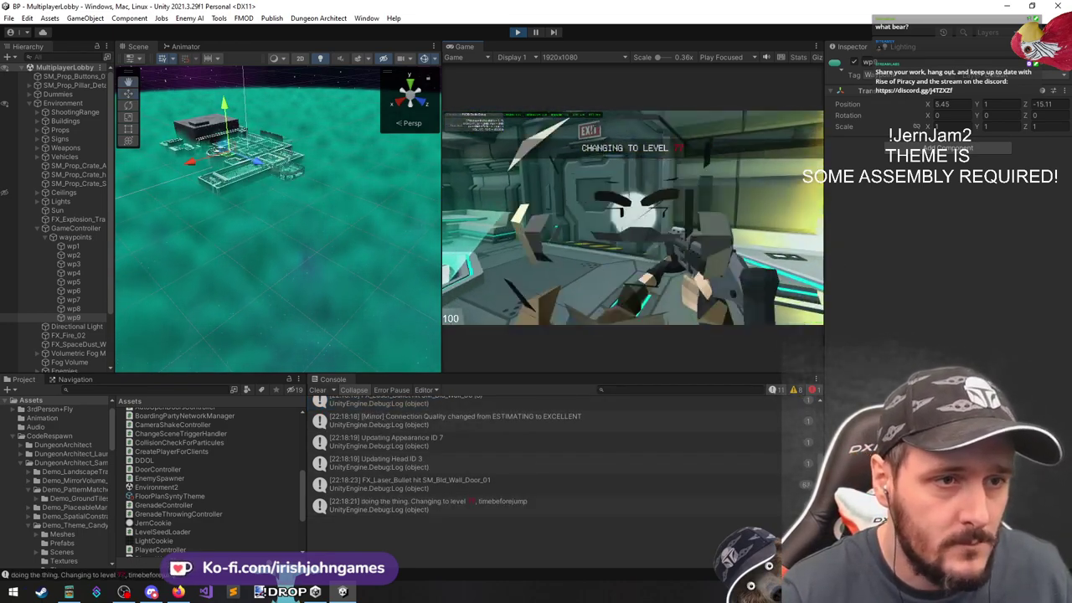
{"action": "key", "text": "w"}
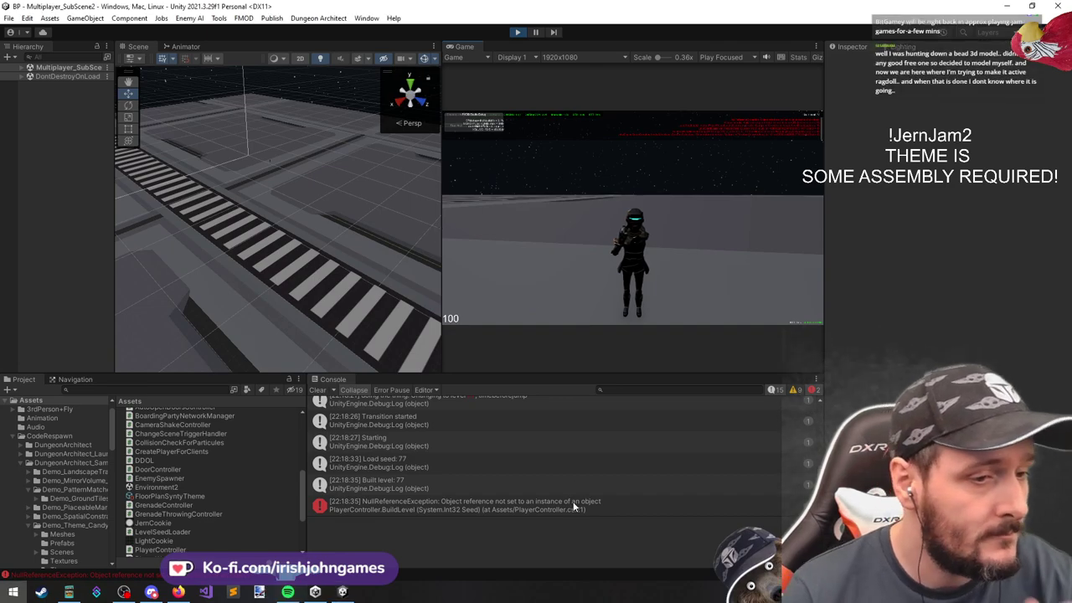
Show the stack trace of the PlayerController.BuildLevel NullReferenceException and stop Play mode
{"action": "left_click", "coordinate": [536, 506]}
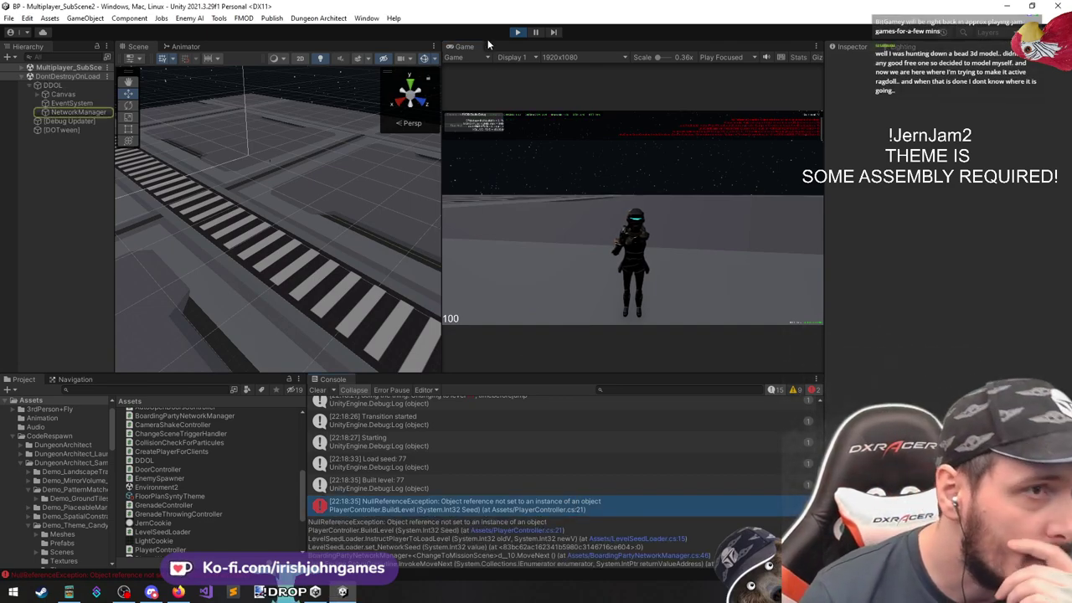
{"action": "left_click", "coordinate": [517, 33]}
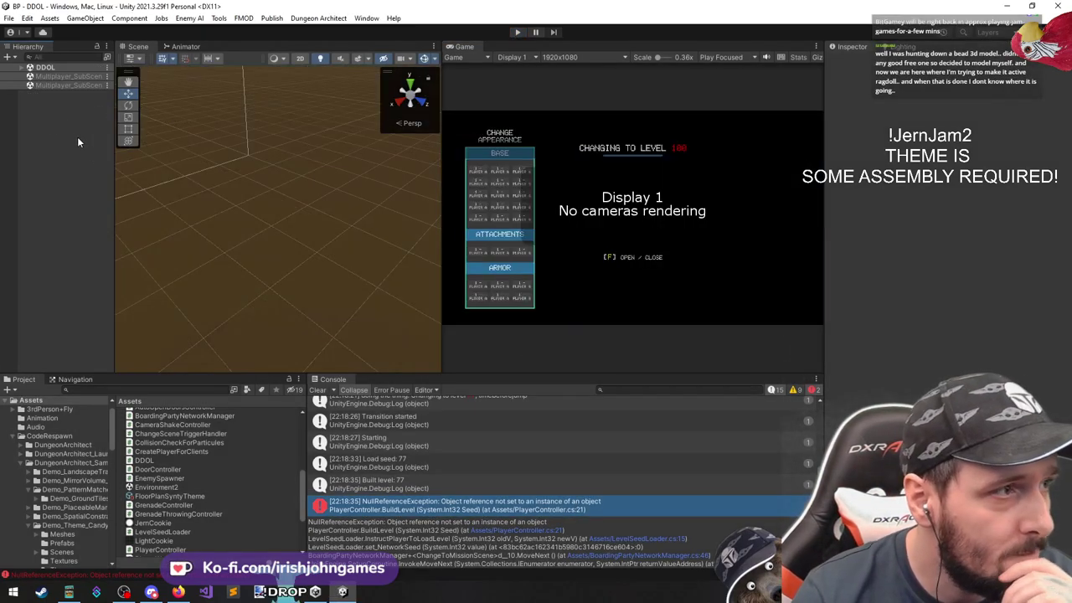
Load the lower Multiplayer_SubScene again and destroy the dungeon of its DungeonSnap object
{"action": "right_click", "coordinate": [52, 83]}
{"action": "left_click", "coordinate": [88, 89]}
{"action": "left_click", "coordinate": [65, 148]}
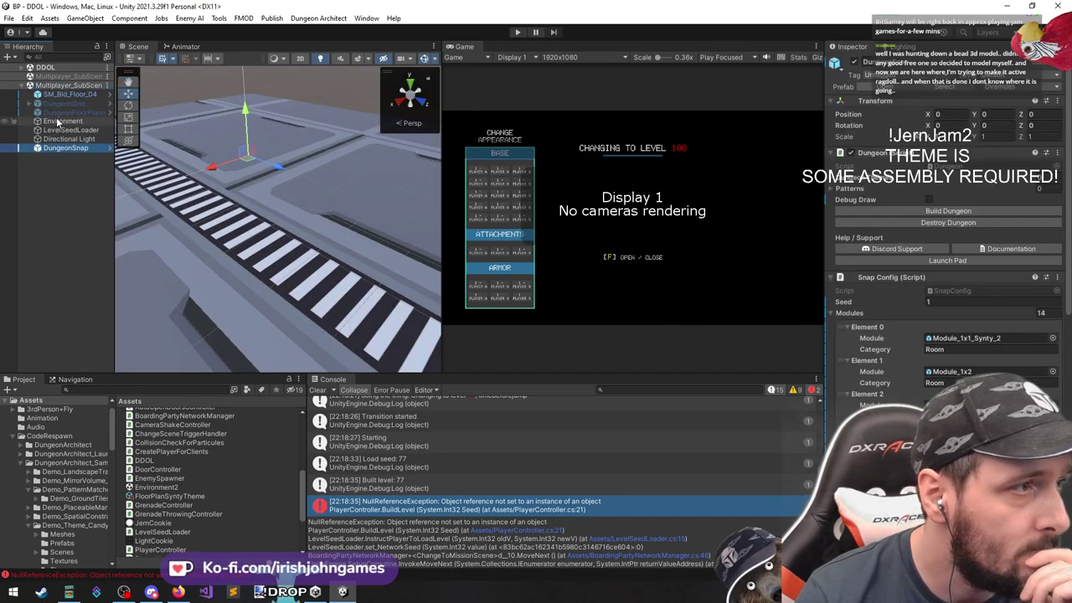
{"action": "left_click", "coordinate": [947, 222]}
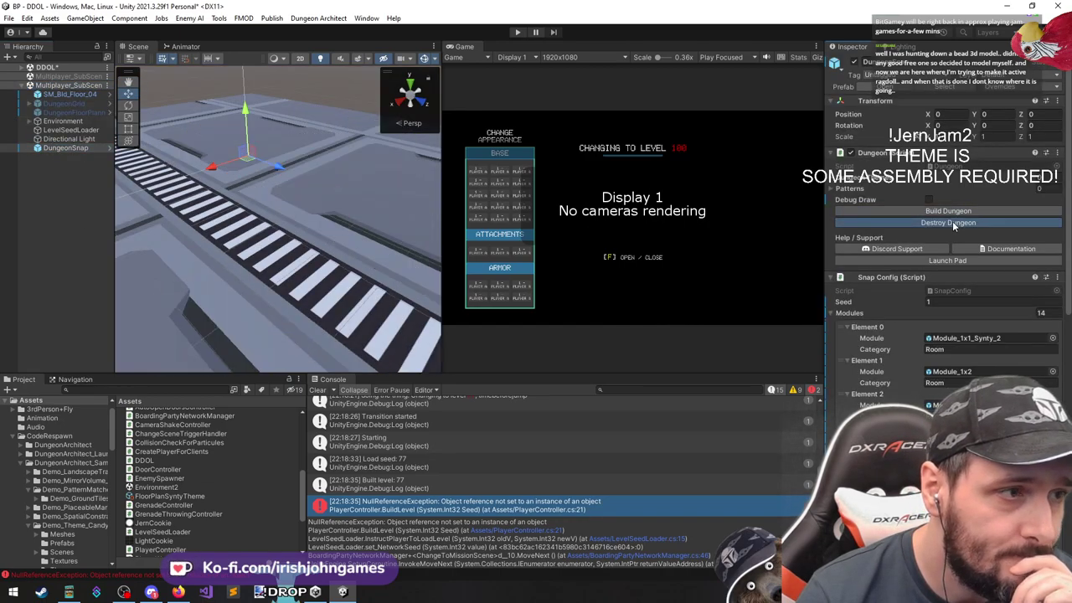
Set the DungeonSnap's Snap Config seed to 77, build the dungeon and check the result in the Scene view
{"action": "left_click", "coordinate": [953, 302]}
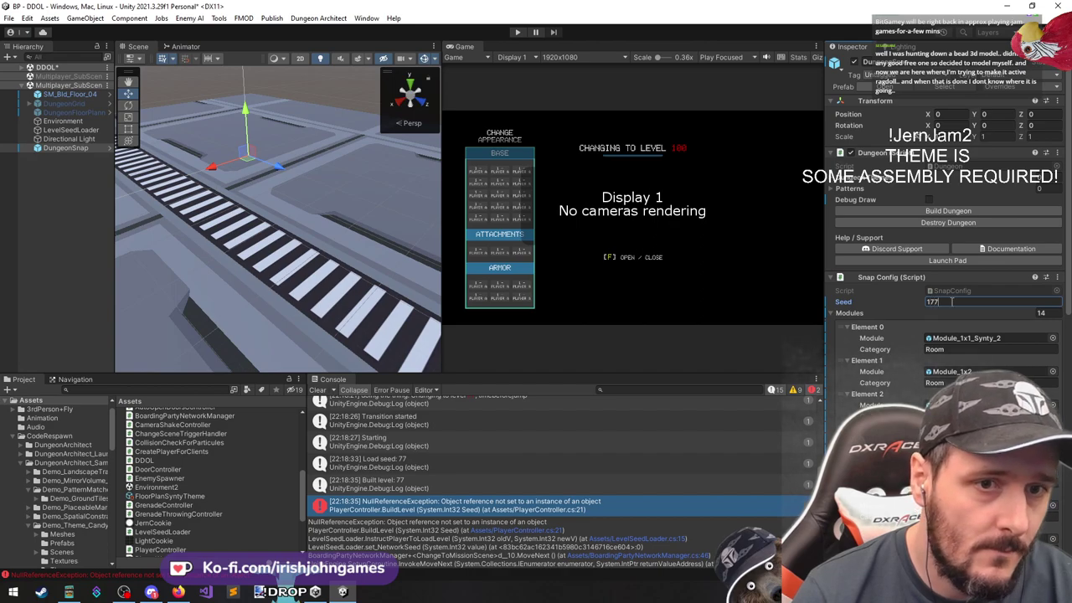
{"action": "left_click_drag", "start_coordinate": [940, 300], "coordinate": [864, 312]}
{"action": "type", "text": "77"}
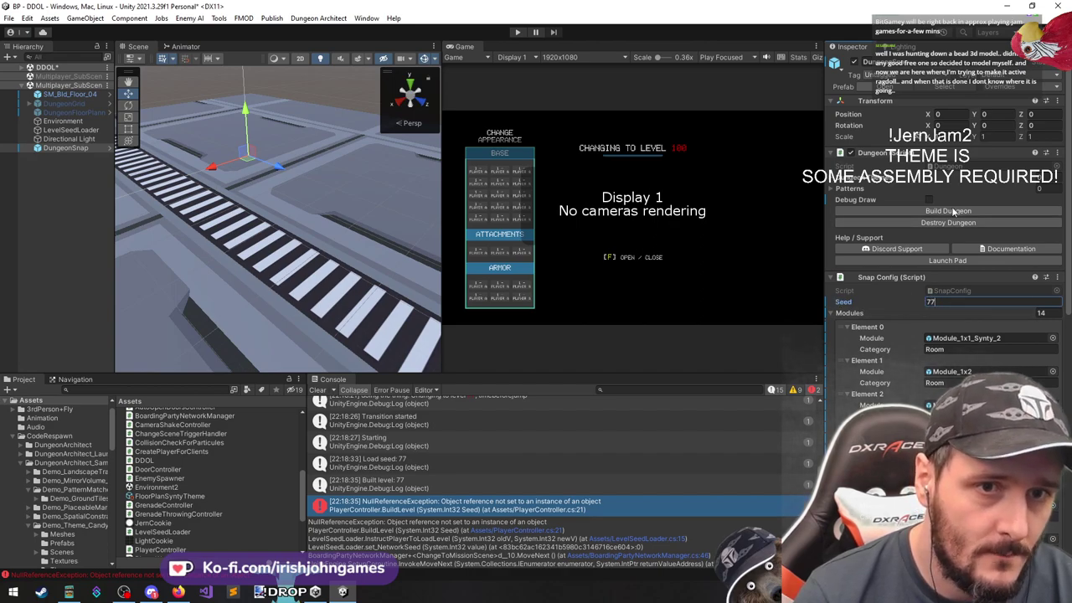
{"action": "left_click", "coordinate": [953, 211]}
{"action": "left_click", "coordinate": [952, 210]}
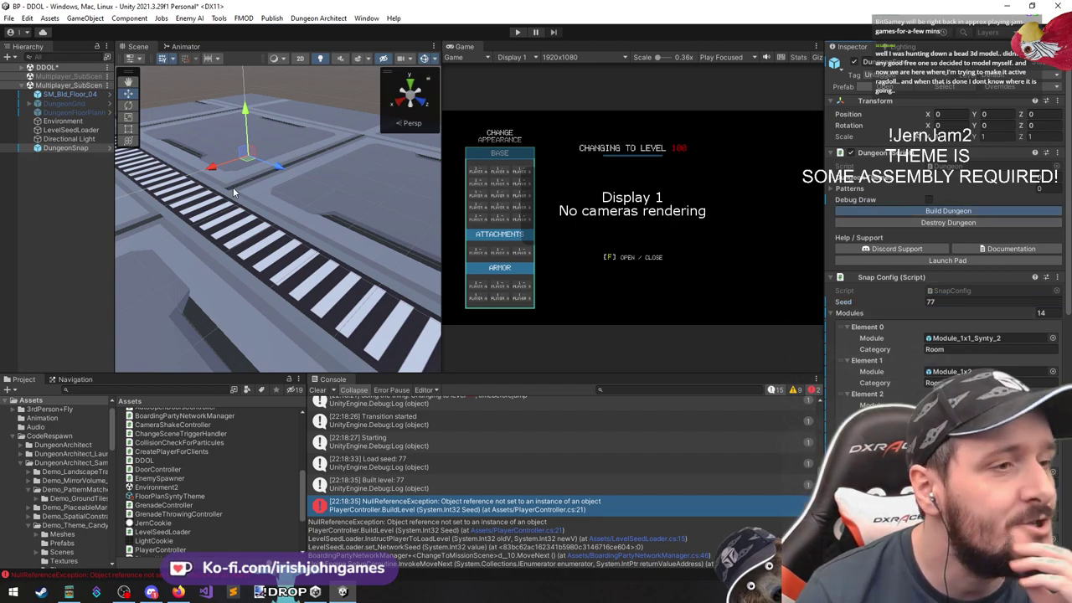
{"action": "scroll", "coordinate": [273, 208], "scroll_direction": "down", "scroll_amount": 5}
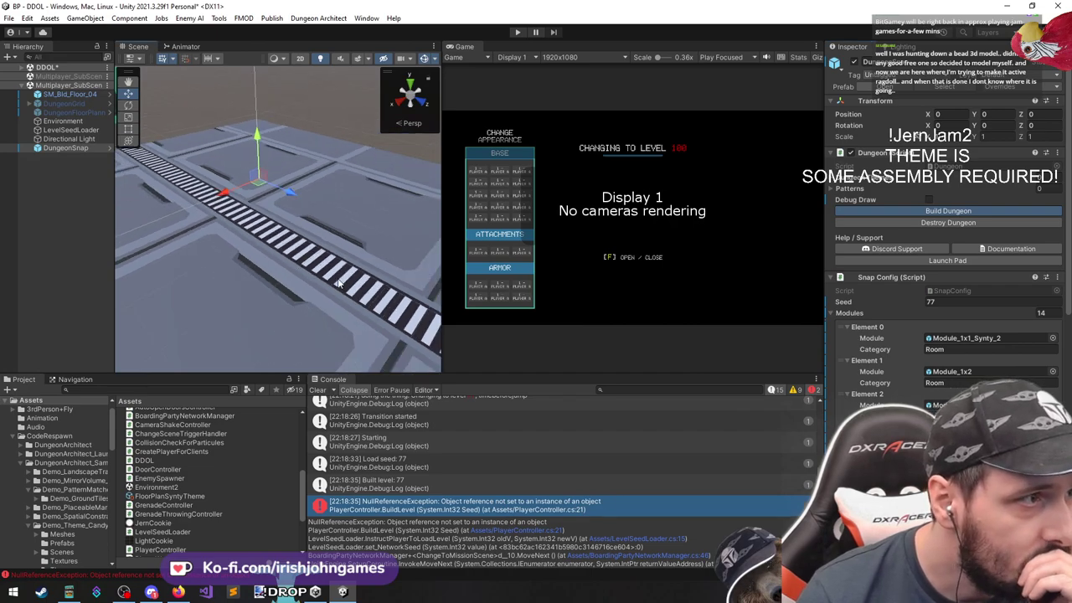
{"action": "scroll", "coordinate": [325, 268], "scroll_direction": "down", "scroll_amount": 4}
{"action": "scroll", "coordinate": [331, 275], "scroll_direction": "down", "scroll_amount": 4}
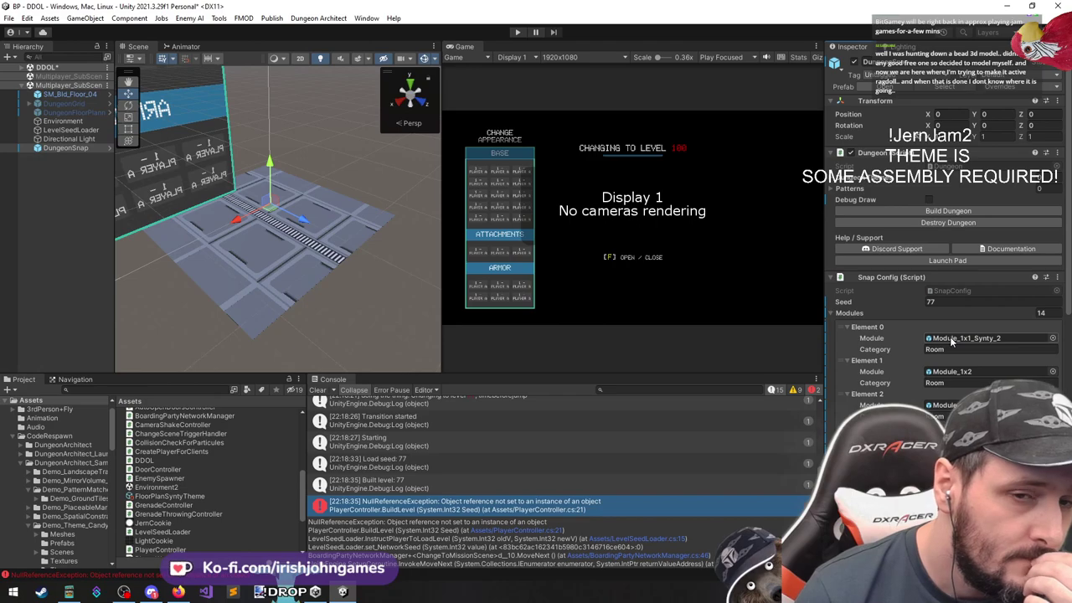
Examine the DungeonSnap's Modules list, locating the prefabs of Element 0 and Element 13 in the project
{"action": "left_click", "coordinate": [963, 338]}
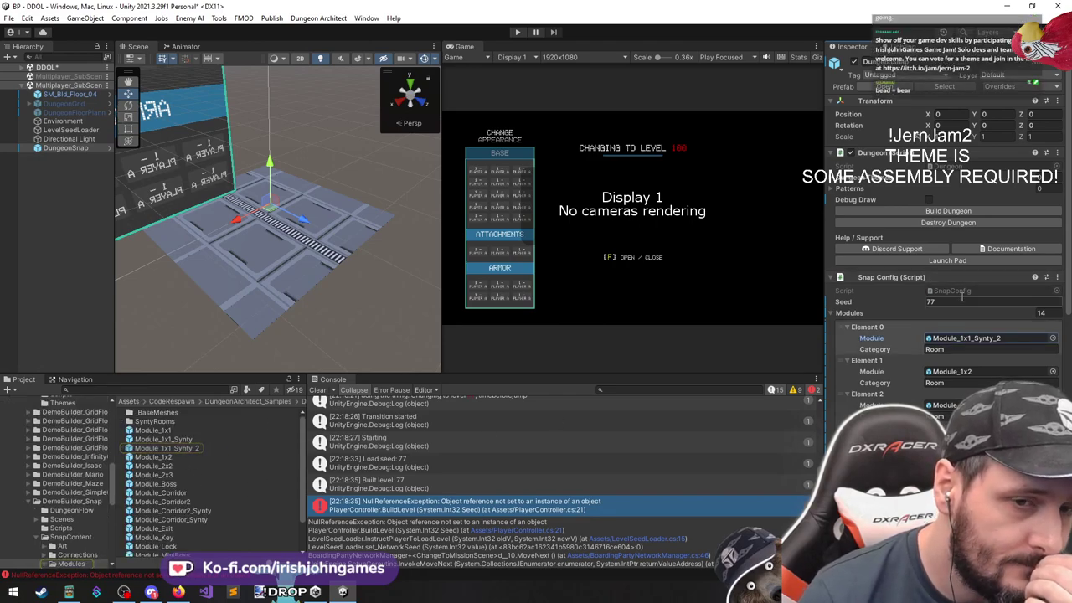
{"action": "scroll", "coordinate": [959, 306], "scroll_direction": "down", "scroll_amount": 4}
{"action": "scroll", "coordinate": [959, 309], "scroll_direction": "down", "scroll_amount": 3}
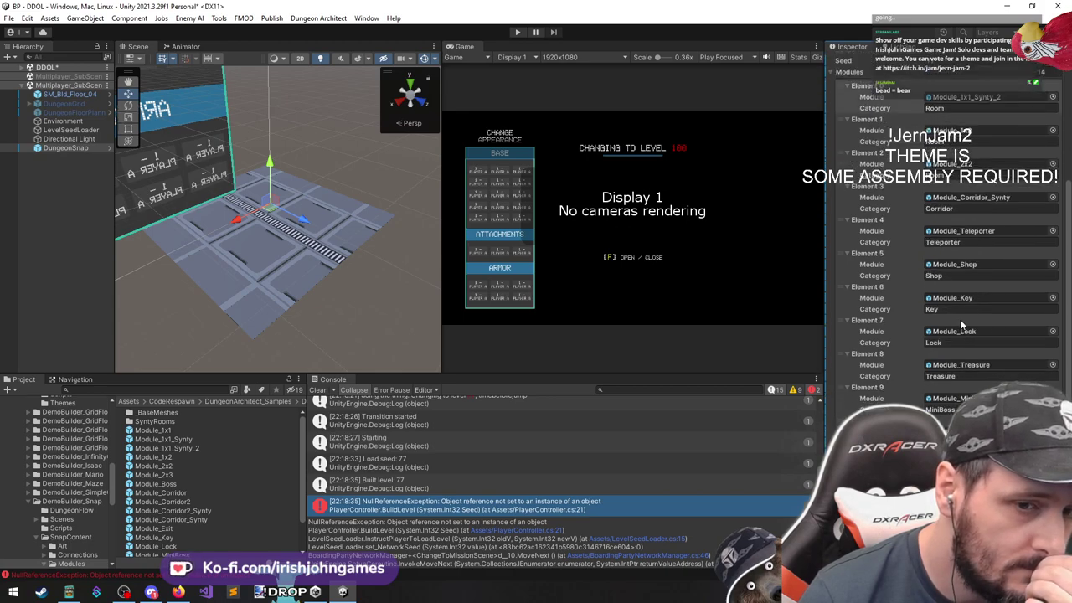
{"action": "scroll", "coordinate": [960, 319], "scroll_direction": "up", "scroll_amount": 8}
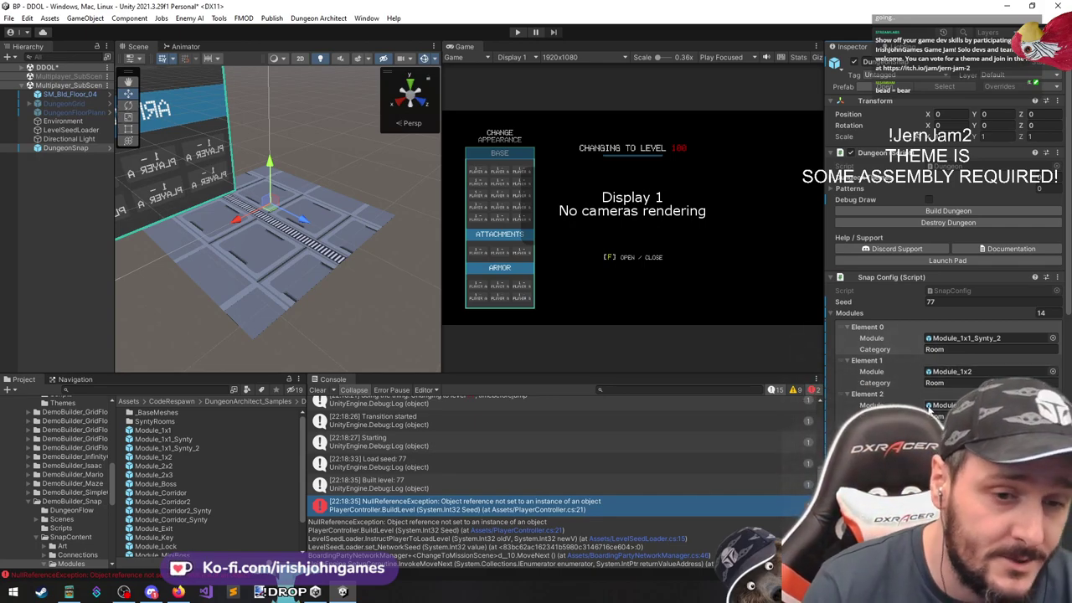
{"action": "scroll", "coordinate": [924, 405], "scroll_direction": "down", "scroll_amount": 10}
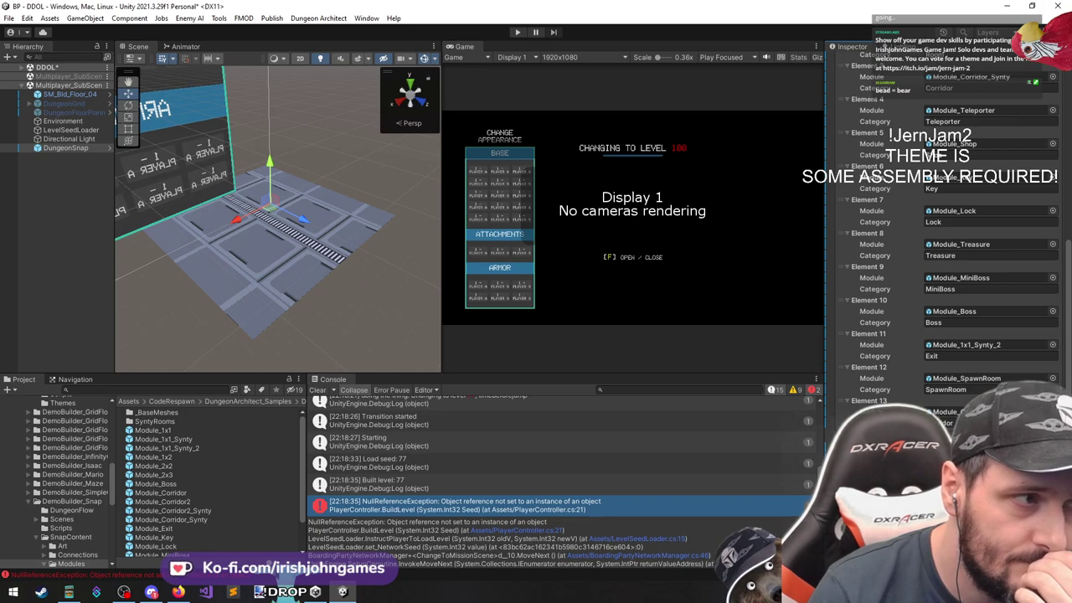
{"action": "left_click", "coordinate": [962, 411]}
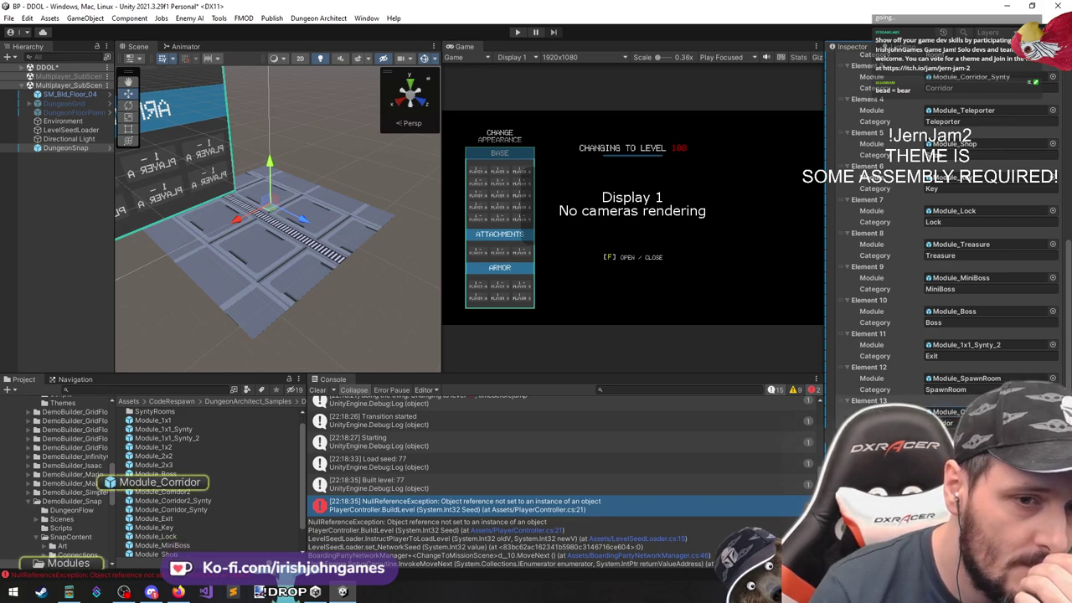
Review the module prefabs and the DungeonSnap's Modules list, and open the Snap Config script in Visual Studio
{"action": "left_click", "coordinate": [173, 422]}
{"action": "scroll", "coordinate": [190, 463], "scroll_direction": "down", "scroll_amount": 2}
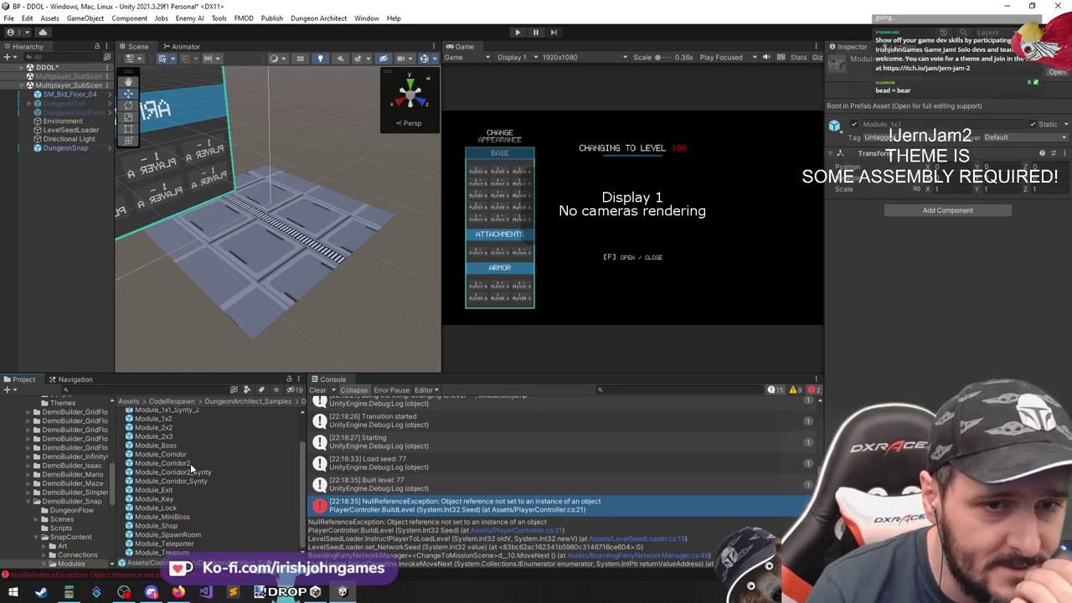
{"action": "left_click", "coordinate": [60, 238]}
{"action": "left_click", "coordinate": [67, 138]}
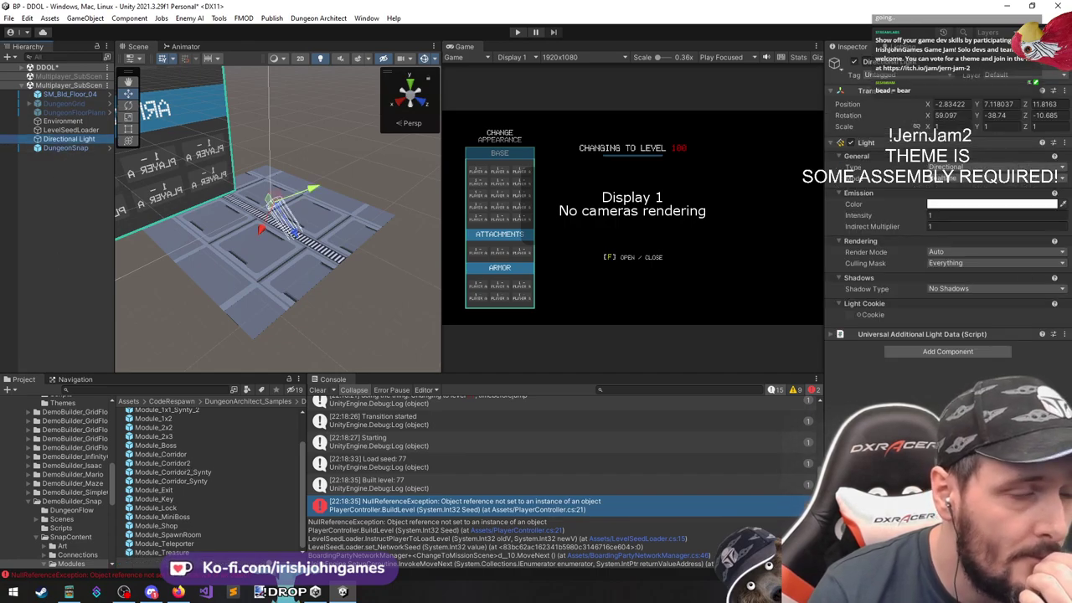
{"action": "left_click", "coordinate": [74, 148]}
{"action": "scroll", "coordinate": [897, 269], "scroll_direction": "down", "scroll_amount": 7}
{"action": "scroll", "coordinate": [899, 269], "scroll_direction": "up", "scroll_amount": 7}
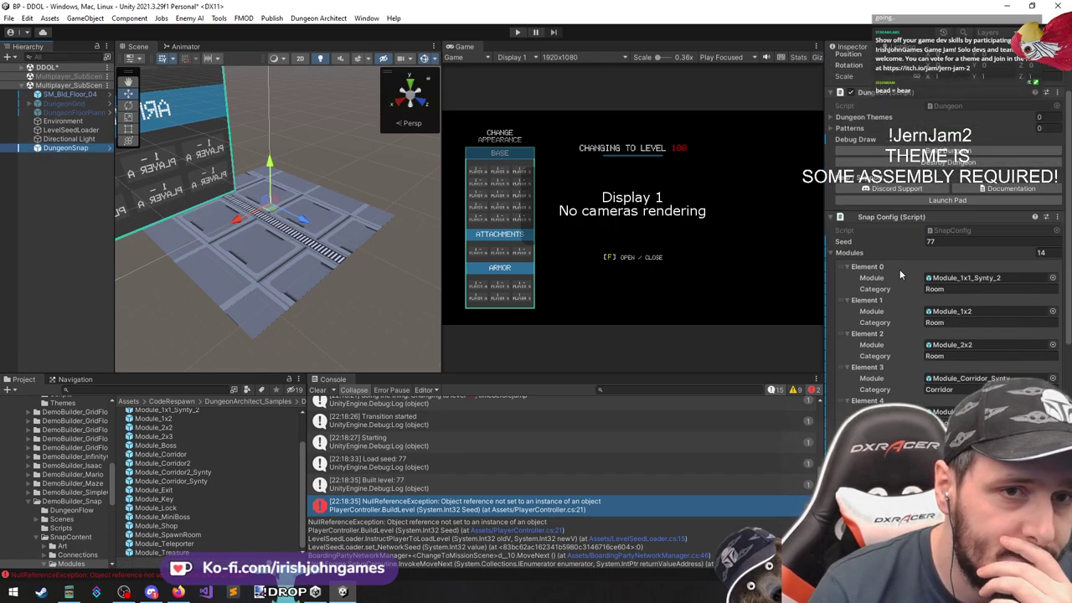
{"action": "left_click", "coordinate": [950, 293]}
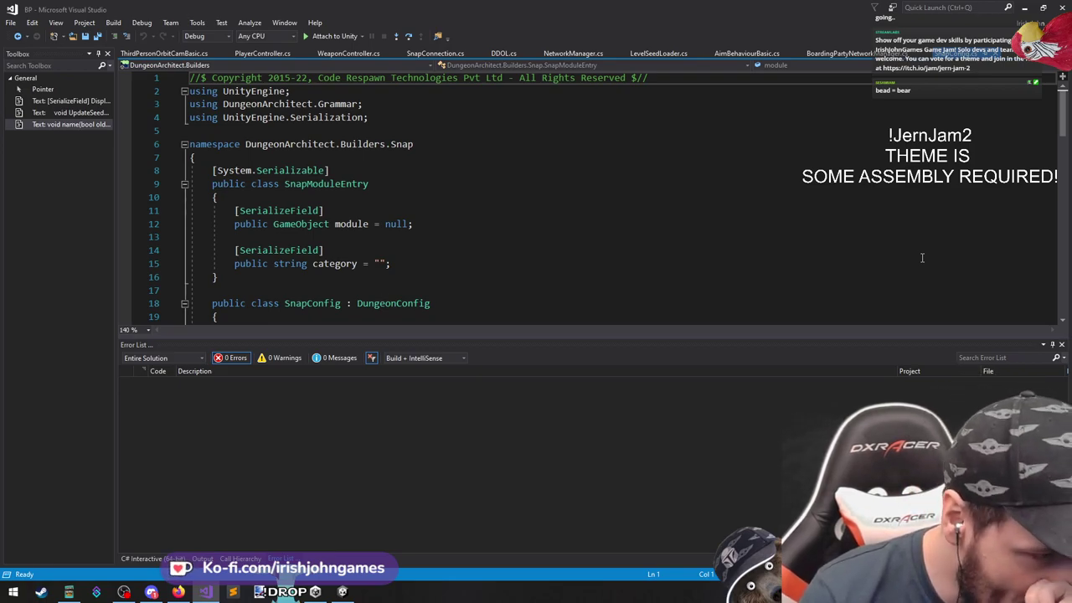
{"action": "key", "text": "alt+Tab"}
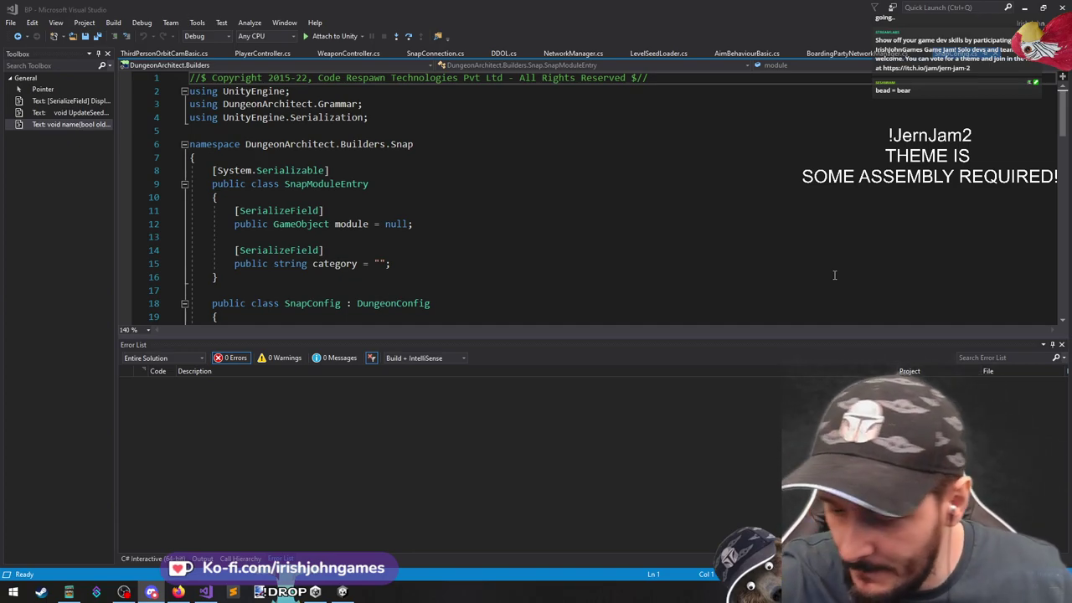
{"action": "left_click", "coordinate": [671, 251]}
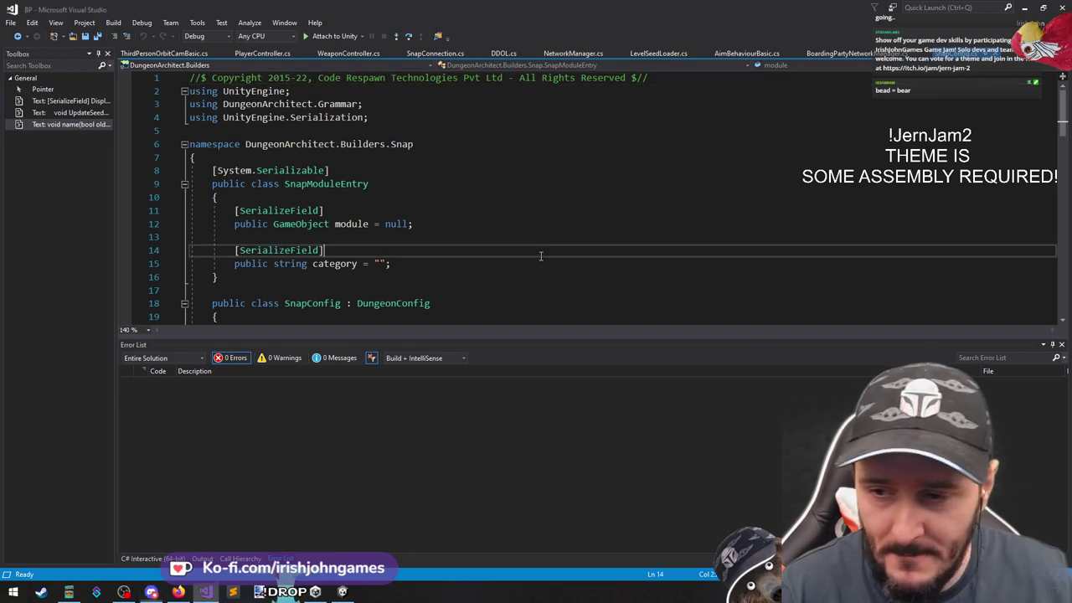
{"action": "left_click", "coordinate": [632, 263]}
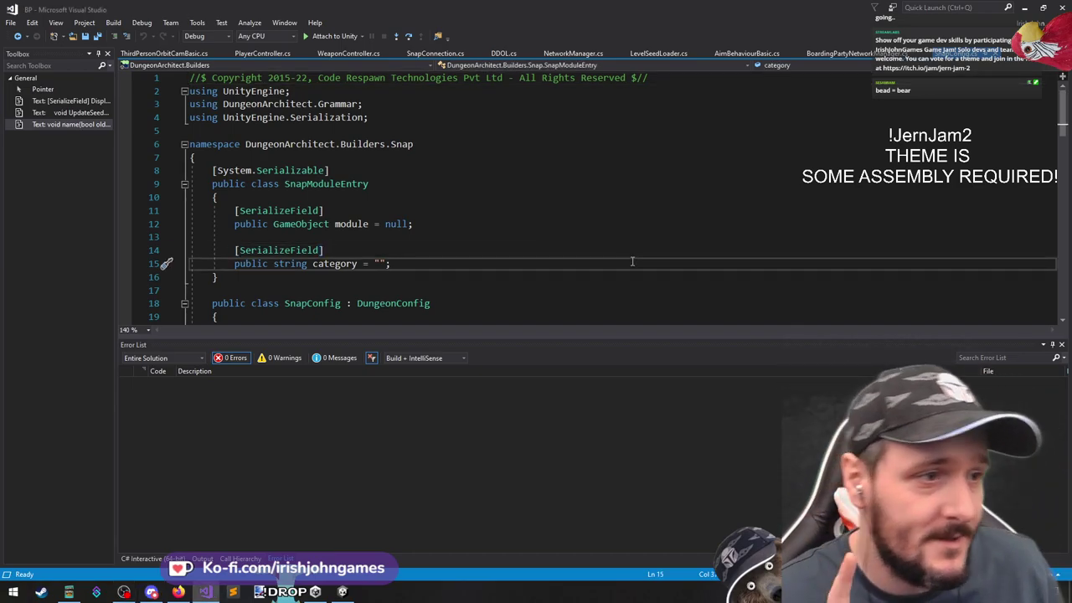
{"action": "left_click_drag", "start_coordinate": [539, 5], "coordinate": [495, 3]}
{"action": "left_click_drag", "start_coordinate": [440, 22], "coordinate": [439, 4]}
Find all references of the SnapModuleEntry class and open the RegisteredModules one in SnapBuilder.cs
{"action": "left_click", "coordinate": [307, 183]}
{"action": "right_click", "coordinate": [312, 185]}
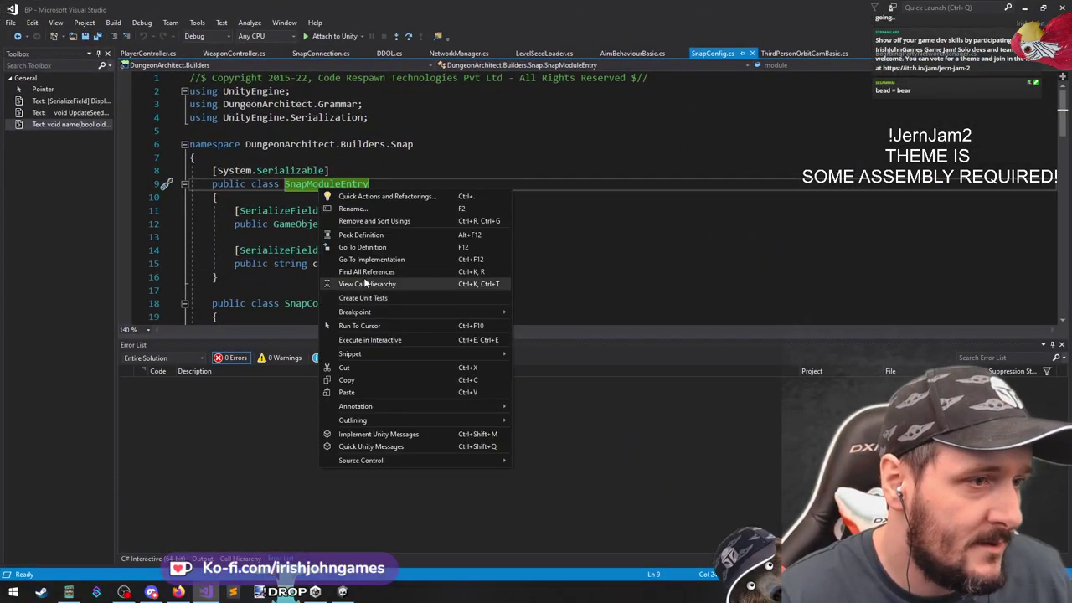
{"action": "left_click", "coordinate": [363, 264]}
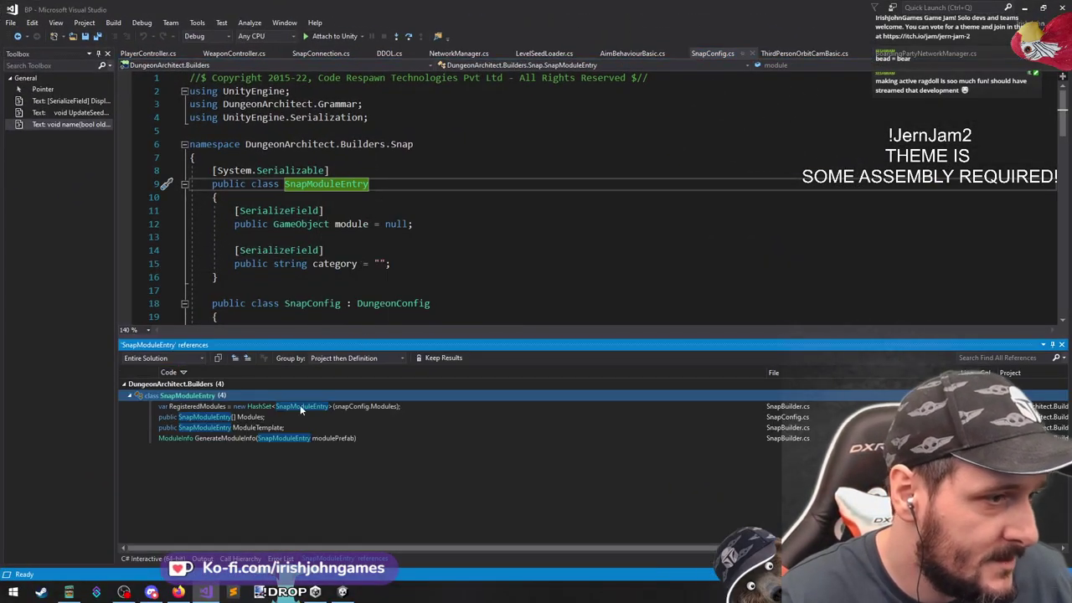
{"action": "double_click", "coordinate": [259, 409]}
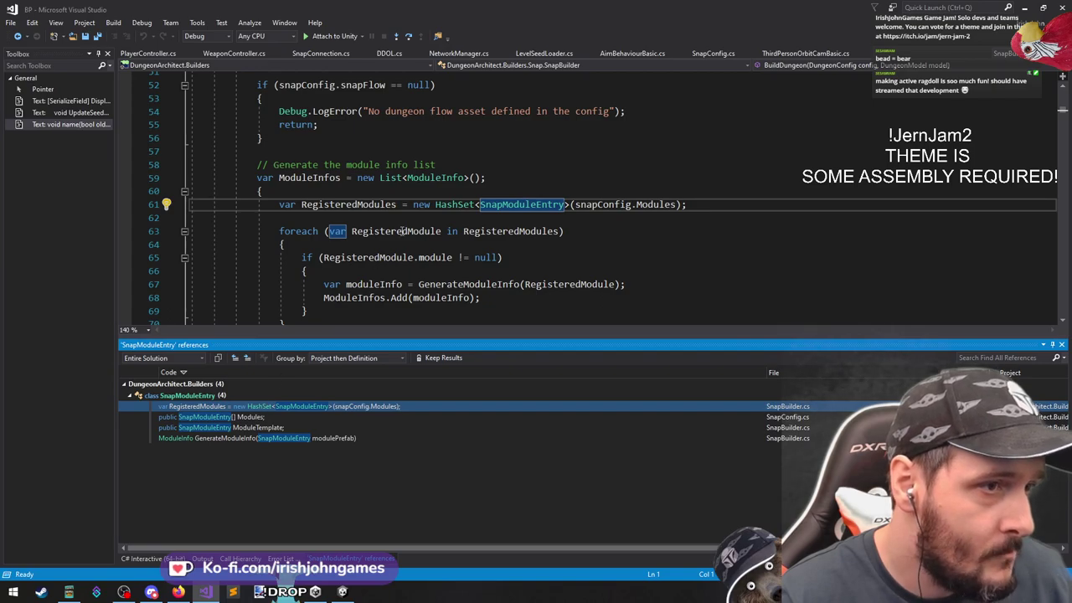
Examine how the RegisteredModules loop uses GenerateModuleInfo by viewing that method's definition and returning to the loop
{"action": "scroll", "coordinate": [724, 265], "scroll_direction": "down", "scroll_amount": 2}
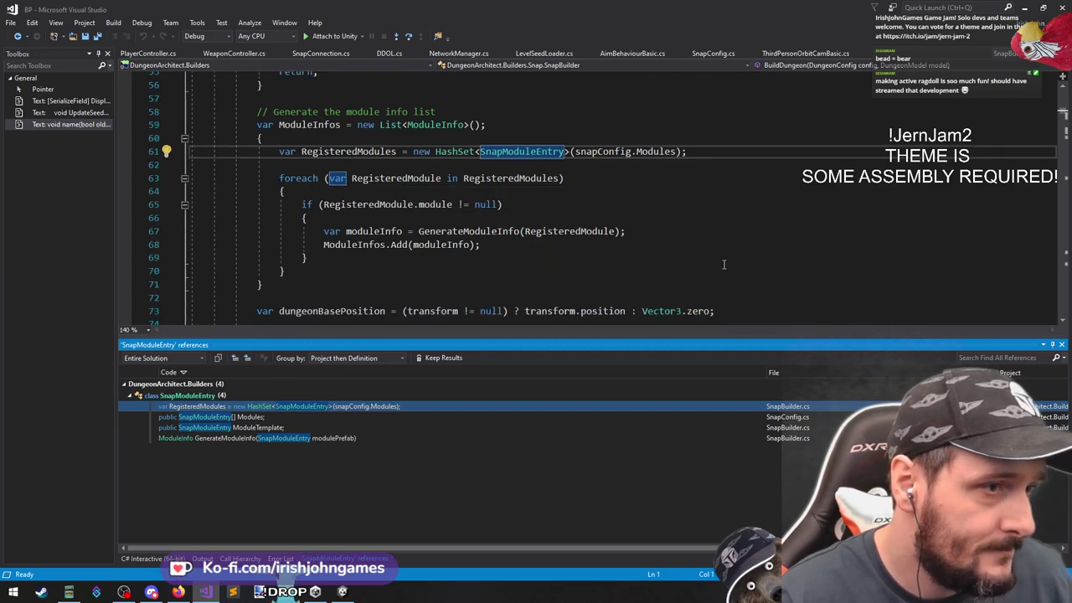
{"action": "scroll", "coordinate": [543, 278], "scroll_direction": "up", "scroll_amount": 1}
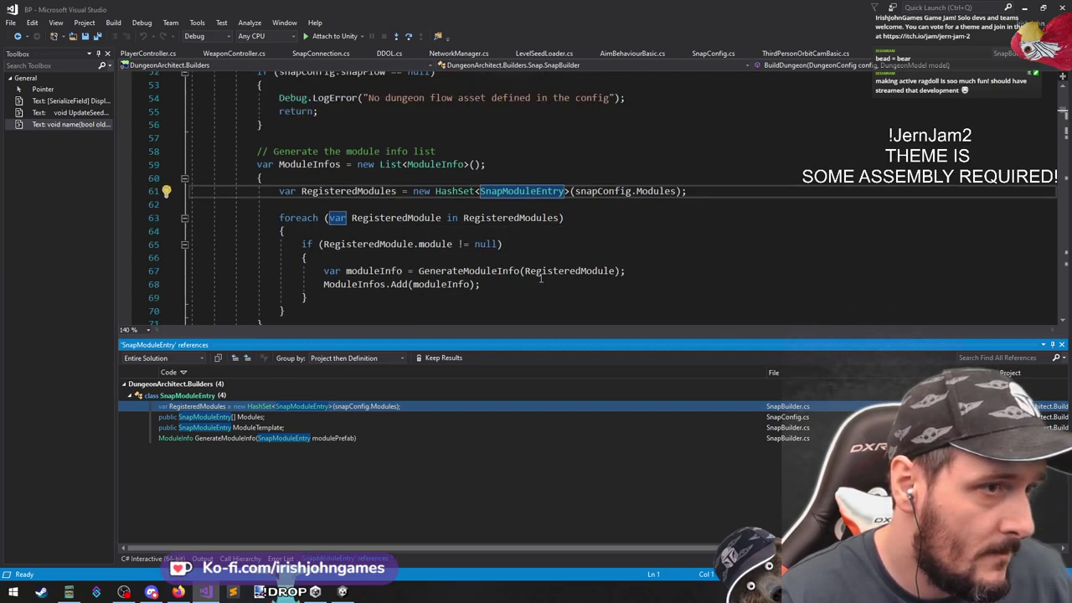
{"action": "left_click", "coordinate": [490, 272]}
{"action": "left_click", "coordinate": [490, 272], "text": "ctrl"}
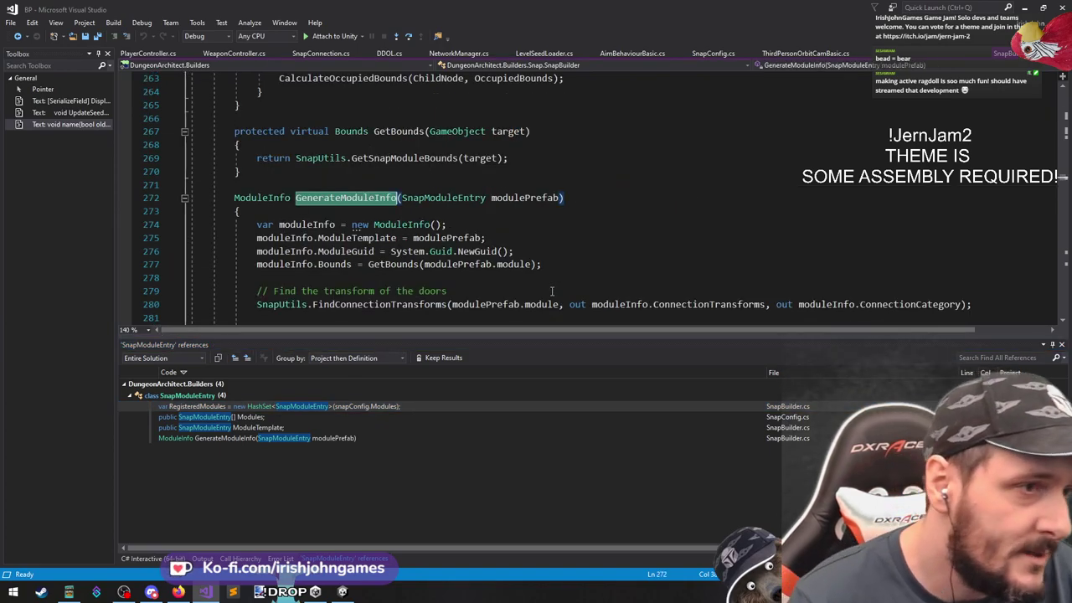
{"action": "scroll", "coordinate": [560, 272], "scroll_direction": "down", "scroll_amount": 1}
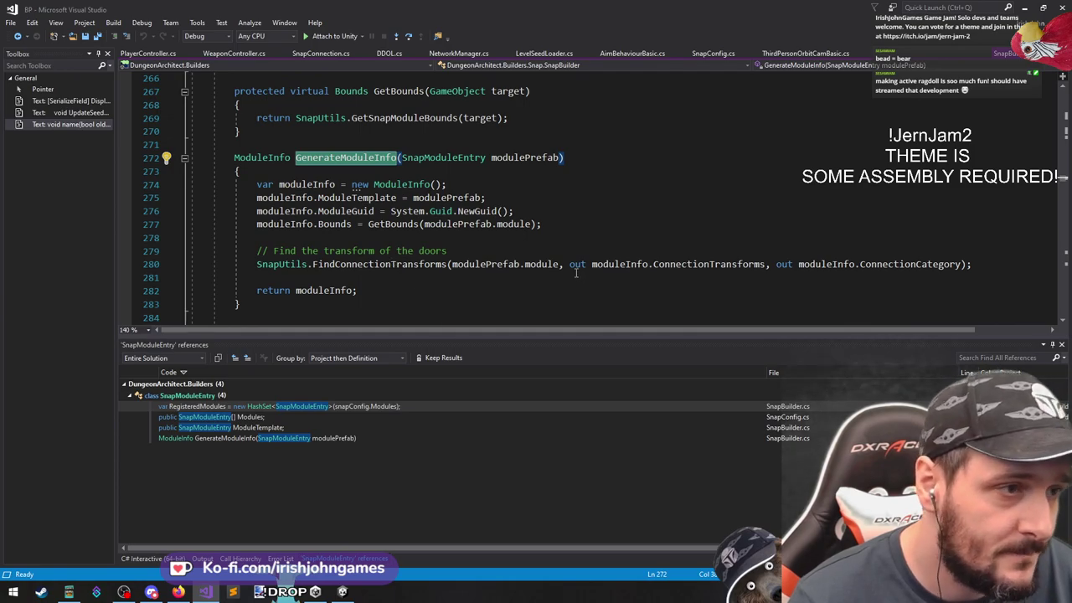
{"action": "left_click", "coordinate": [18, 36]}
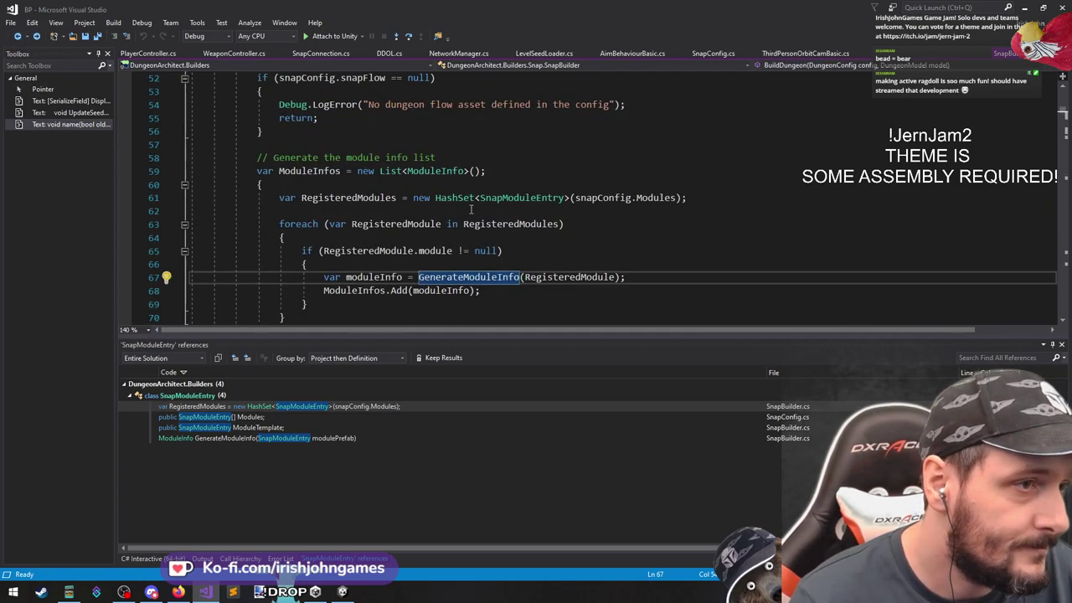
{"action": "left_click", "coordinate": [368, 291]}
{"action": "left_click", "coordinate": [439, 265]}
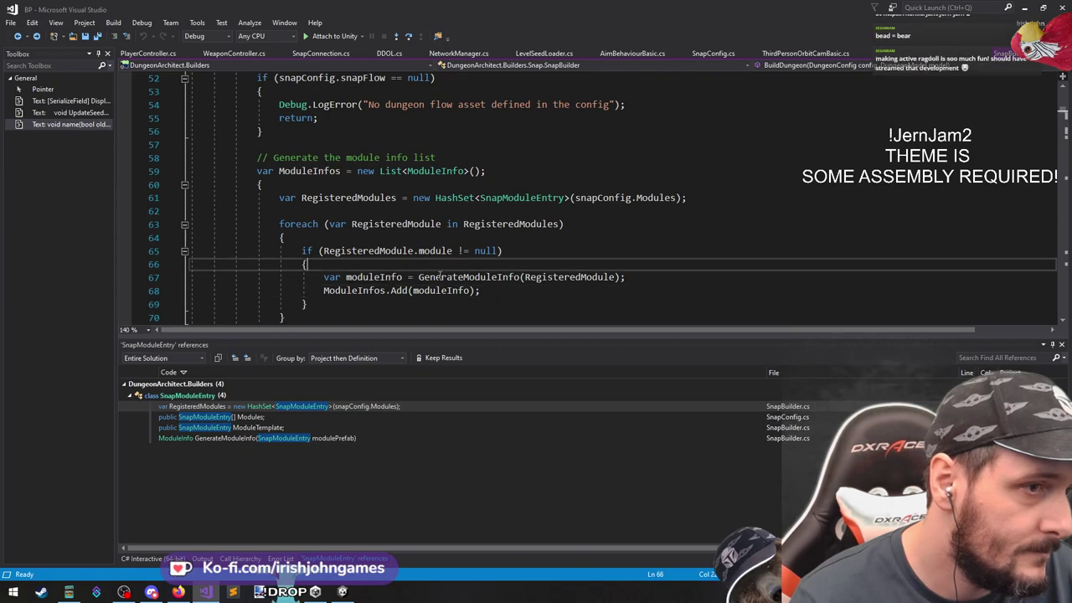
Extend the if condition in the RegisteredModules loop with && RegisteredModule.Enabled
{"action": "left_click", "coordinate": [507, 253]}
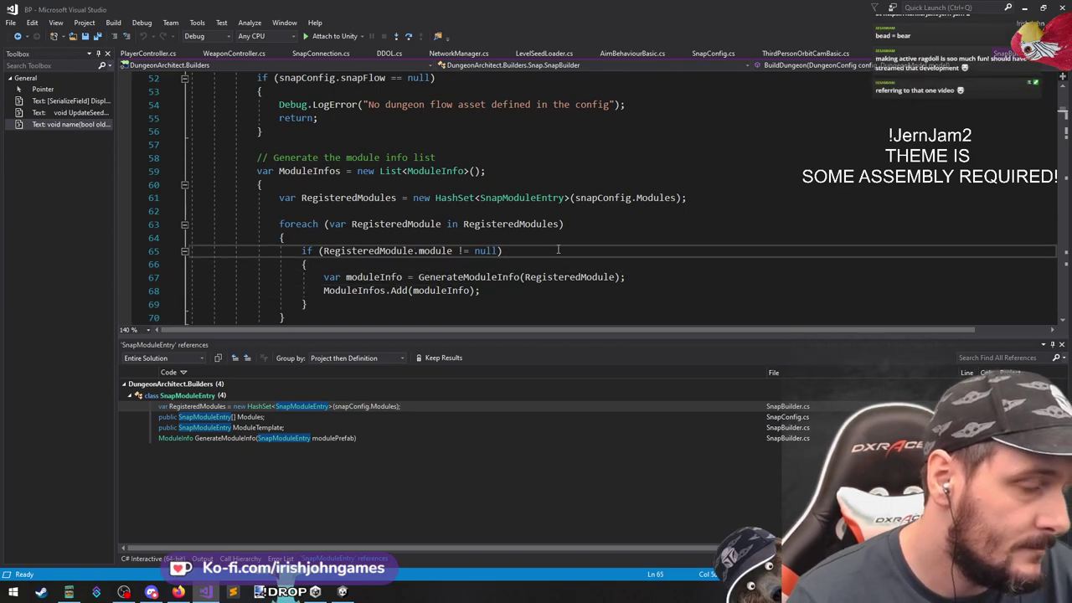
{"action": "type", "text": "^"}
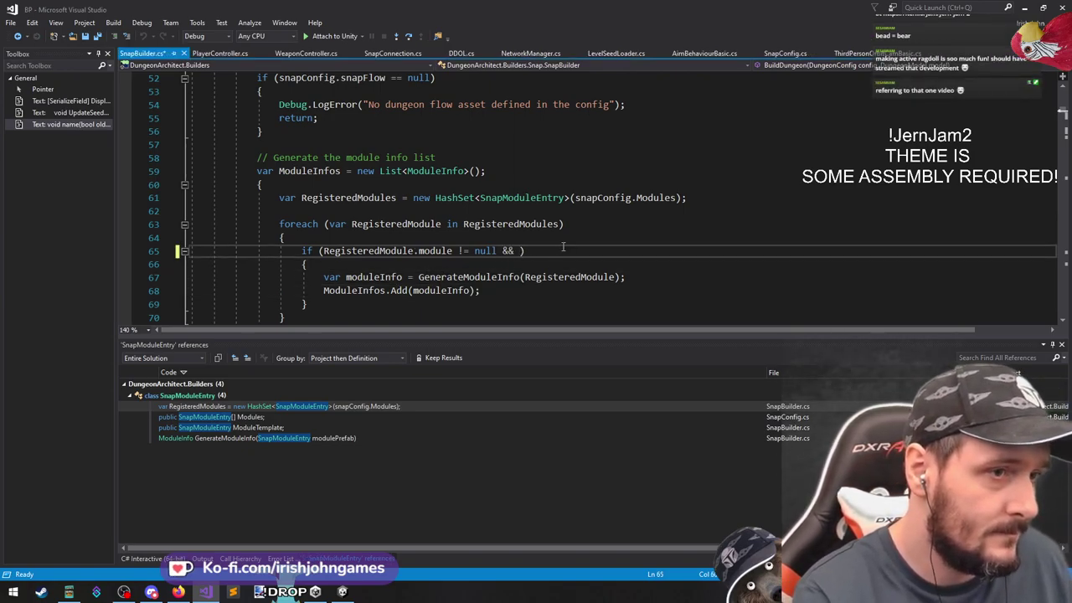
{"action": "type", "text": "& RegisteredMod"}
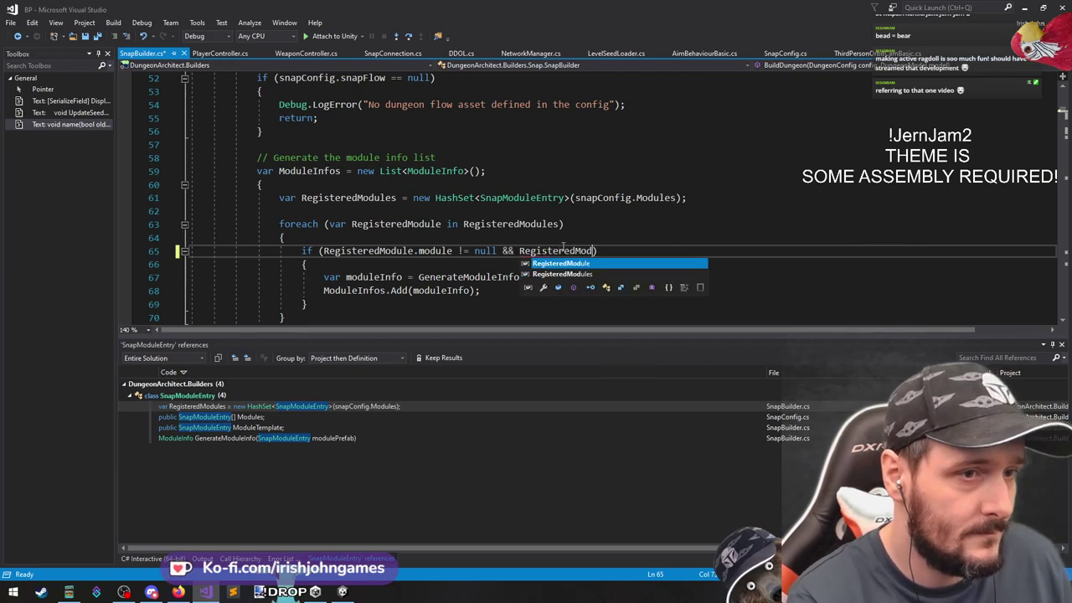
{"action": "key", "text": "Tab"}
{"action": "type", "text": ".En"}
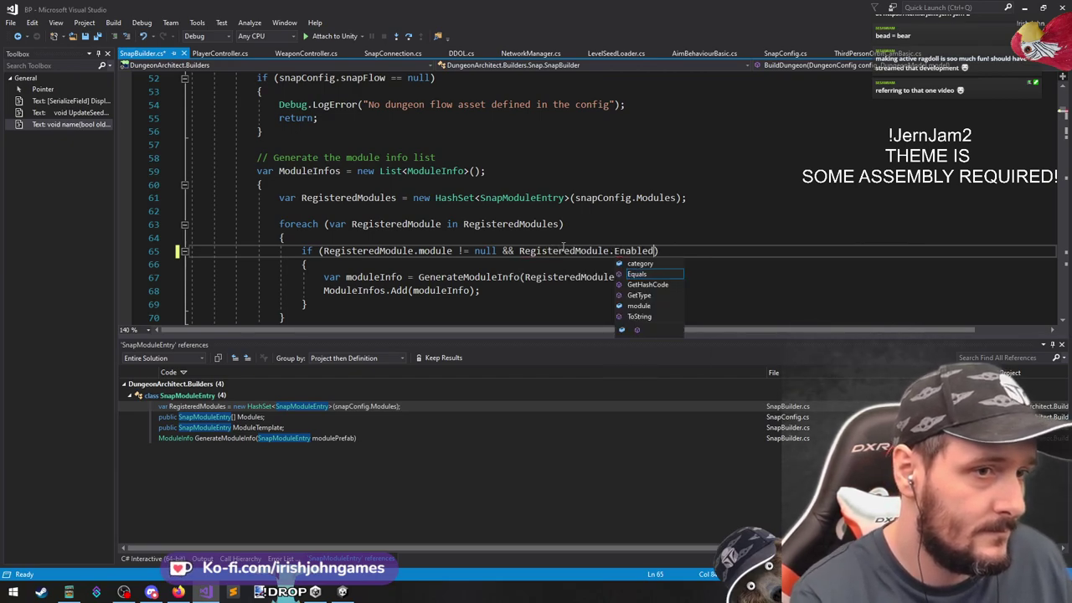
Generate the missing Enabled field in SnapModuleEntry with the quick fix and go to its definition
{"action": "key", "text": "ctrl+shift+Left"}
{"action": "key", "text": "Menu"}
{"action": "key", "text": "Return"}
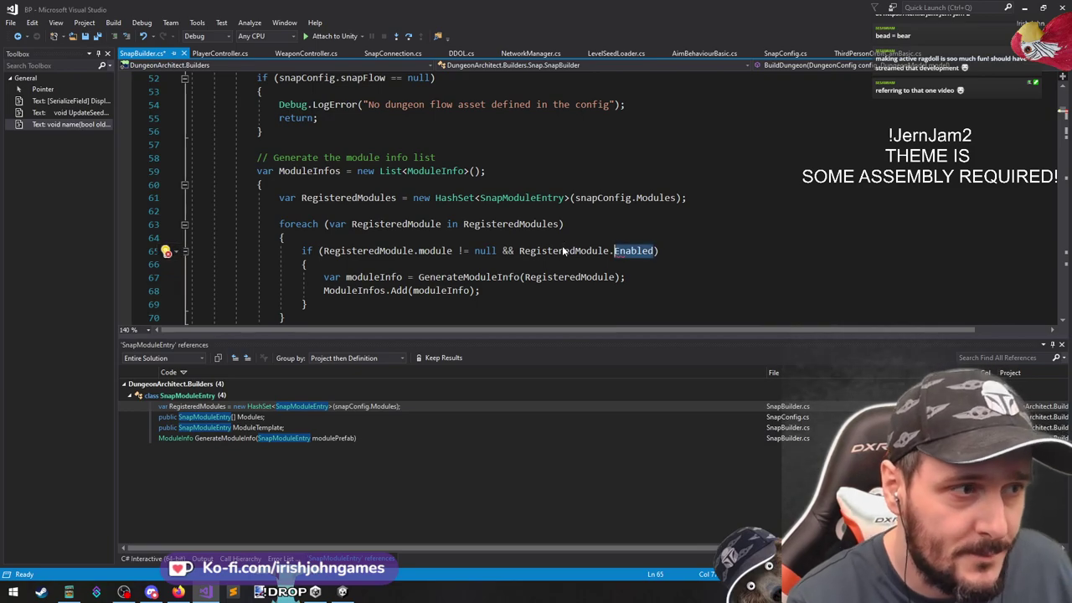
{"action": "key", "text": "ctrl+period"}
{"action": "key", "text": "Return"}
{"action": "key", "text": "F12"}
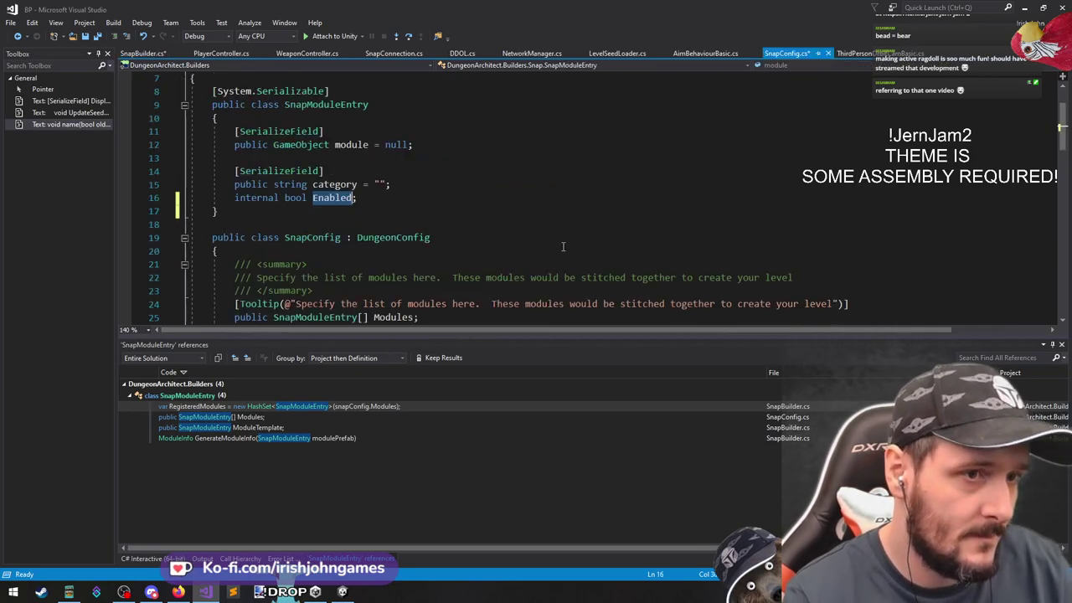
Copy the [SerializeField] attribute from the category field onto its own line above the Enabled field
{"action": "key", "text": "End"}
{"action": "key", "text": "ctrl+shift+Right"}
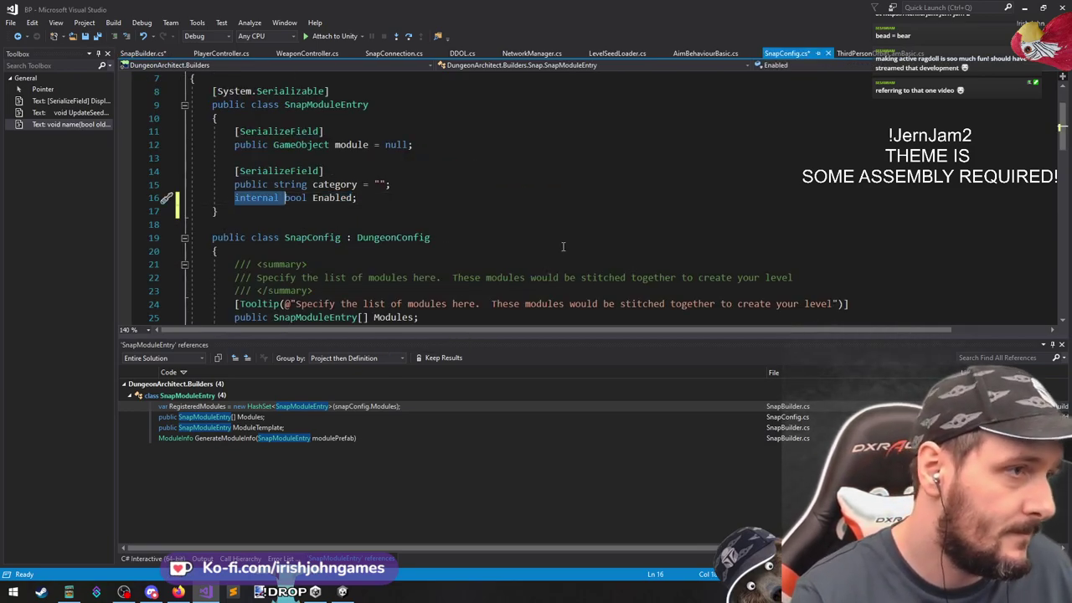
{"action": "key", "text": "Up"}
{"action": "key", "text": "Up"}
{"action": "key", "text": "End"}
{"action": "key", "text": "shift+Home"}
{"action": "key", "text": "ctrl+c"}
{"action": "key", "text": "Down"}
{"action": "key", "text": "Down"}
{"action": "key", "text": "ctrl+v"}
{"action": "key", "text": "Return"}
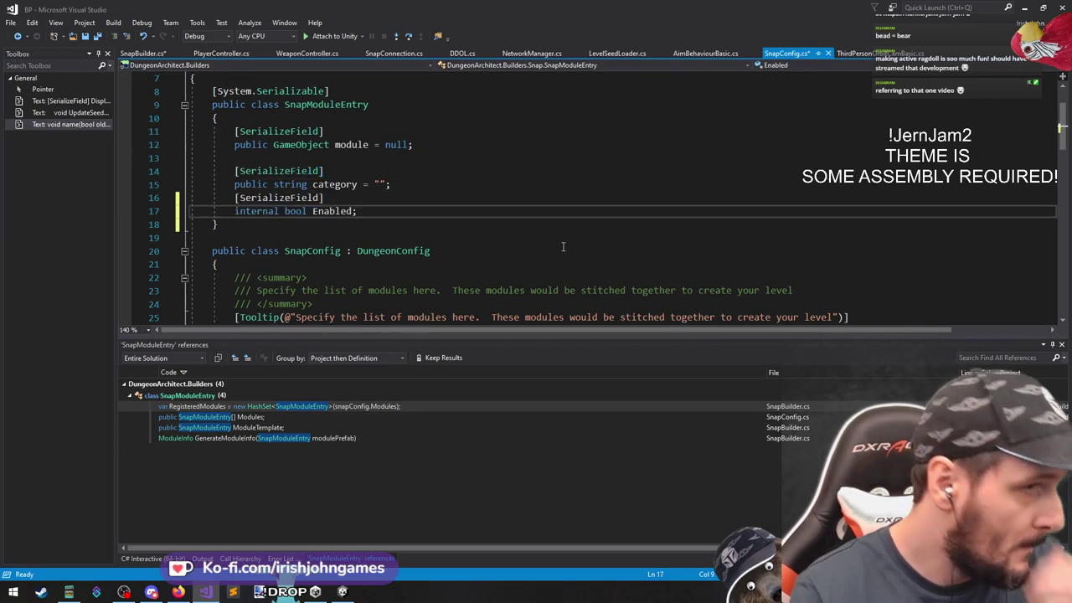
Insert a blank line before the Enabled field's attribute and change the field's access modifier to public
{"action": "key", "text": "Up"}
{"action": "key", "text": "Up"}
{"action": "key", "text": "End"}
{"action": "key", "text": "Return"}
{"action": "key", "text": "Down"}
{"action": "key", "text": "Down"}
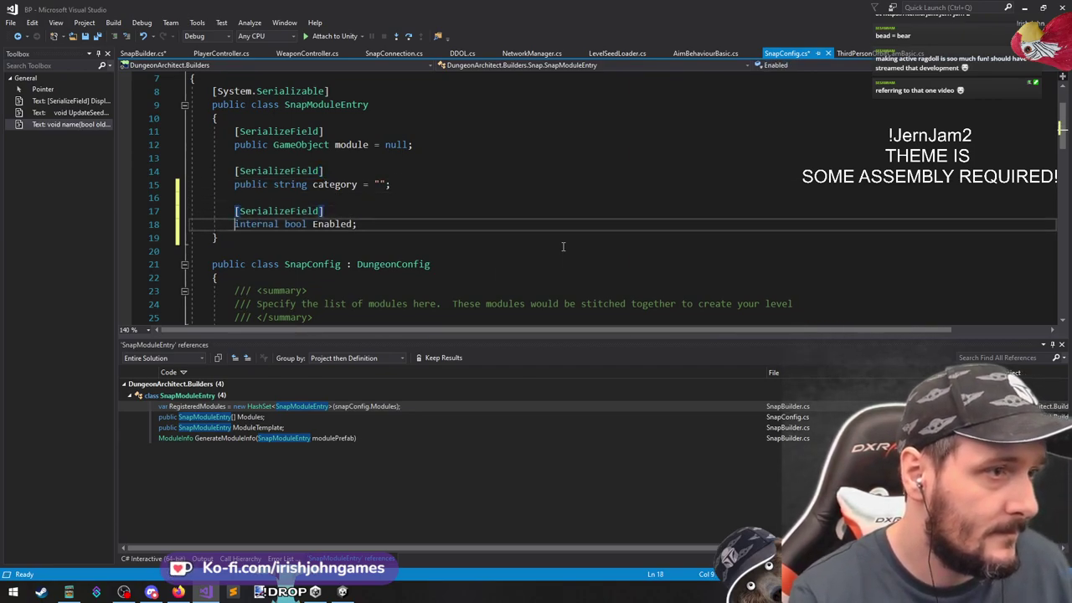
{"action": "key", "text": "ctrl+shift+Right"}
{"action": "type", "text": "public"}
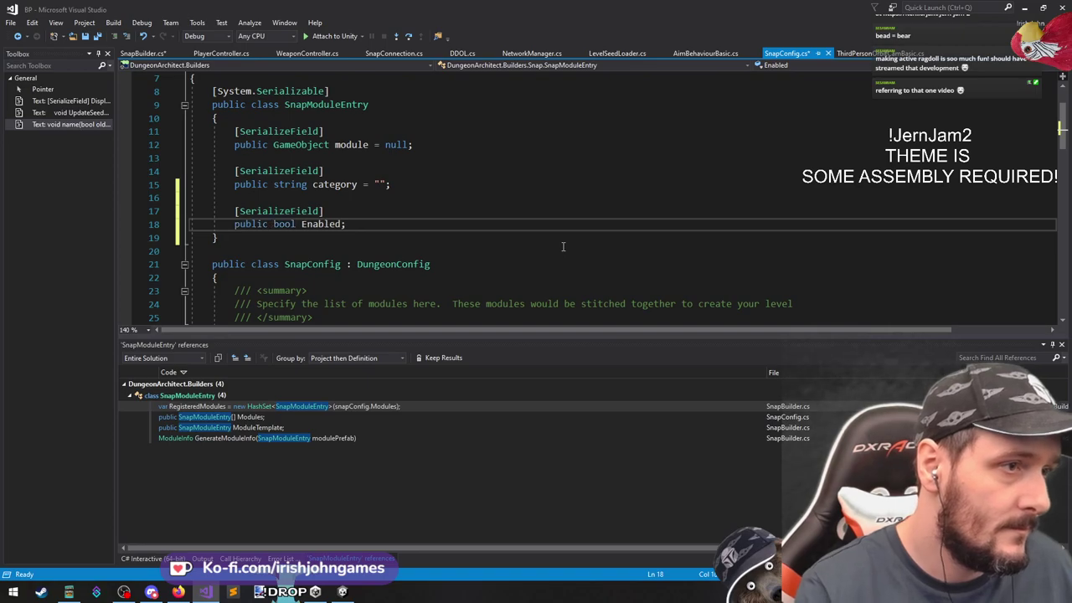
Put each SnapModuleEntry field on the same line as its [SerializeField] attribute and remove the blank lines between the fields
{"action": "key", "text": "Up"}
{"action": "key", "text": "Delete"}
{"action": "key", "text": "Up"}
{"action": "key", "text": "Up"}
{"action": "key", "text": "Up"}
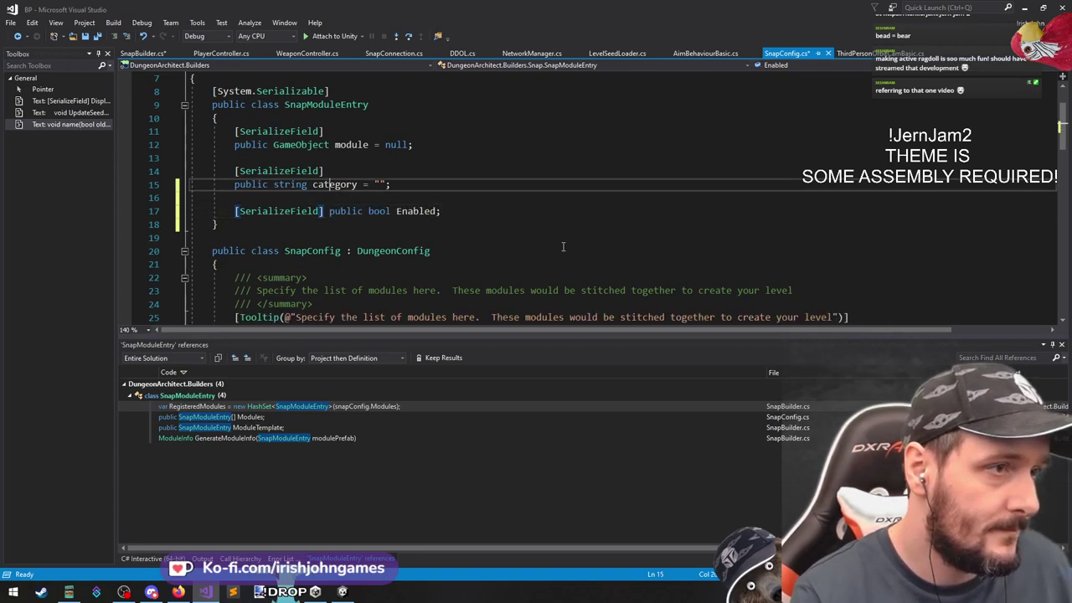
{"action": "key", "text": "Delete"}
{"action": "key", "text": "Up"}
{"action": "key", "text": "Up"}
{"action": "key", "text": "Up"}
{"action": "key", "text": "End"}
{"action": "key", "text": "ctrl+shift+Right"}
{"action": "key", "text": "Down"}
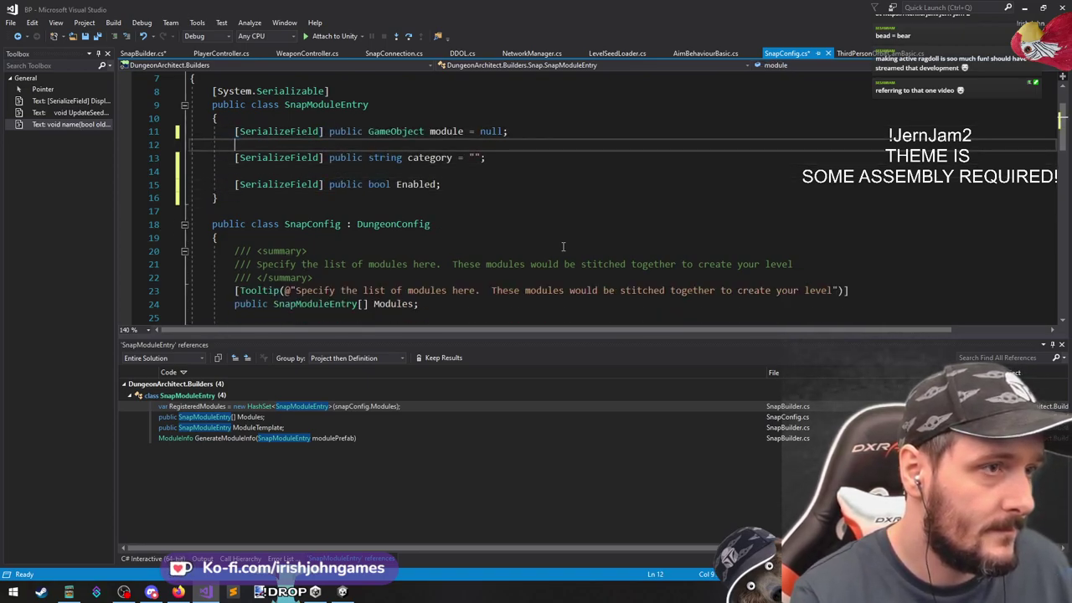
{"action": "key", "text": "Delete"}
{"action": "key", "text": "Down"}
{"action": "key", "text": "Delete"}
Give the Enabled field a default value of true and save the scripts
{"action": "key", "text": "Up"}
{"action": "key", "text": "Down"}
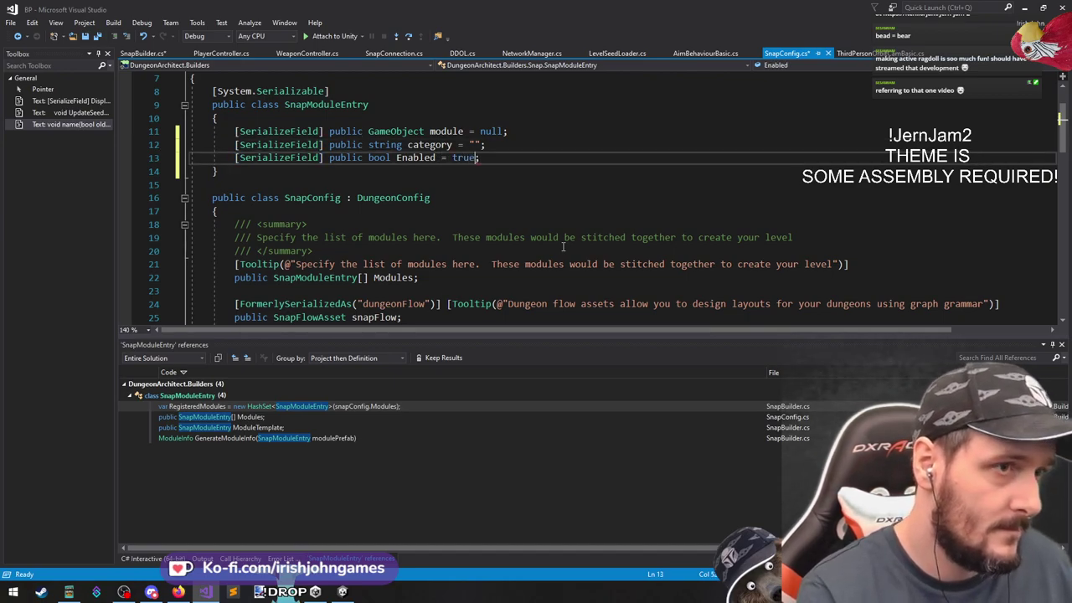
{"action": "key", "text": "ctrl+s"}
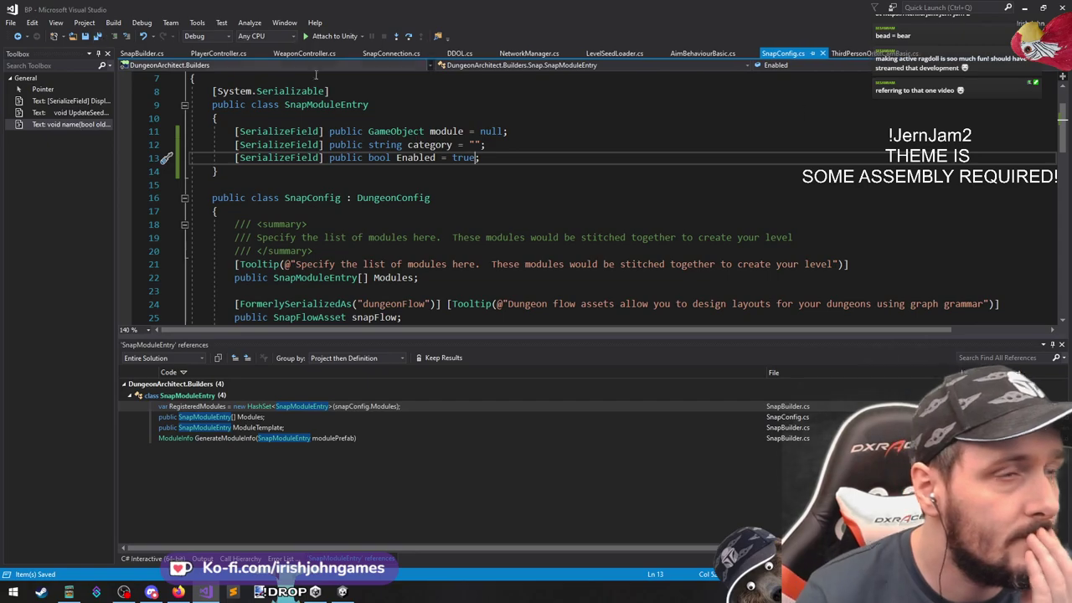
Switch back to Unity, clear the console and check the Enabled options in the DungeonSnap's Modules list
{"action": "key", "text": "alt+Tab"}
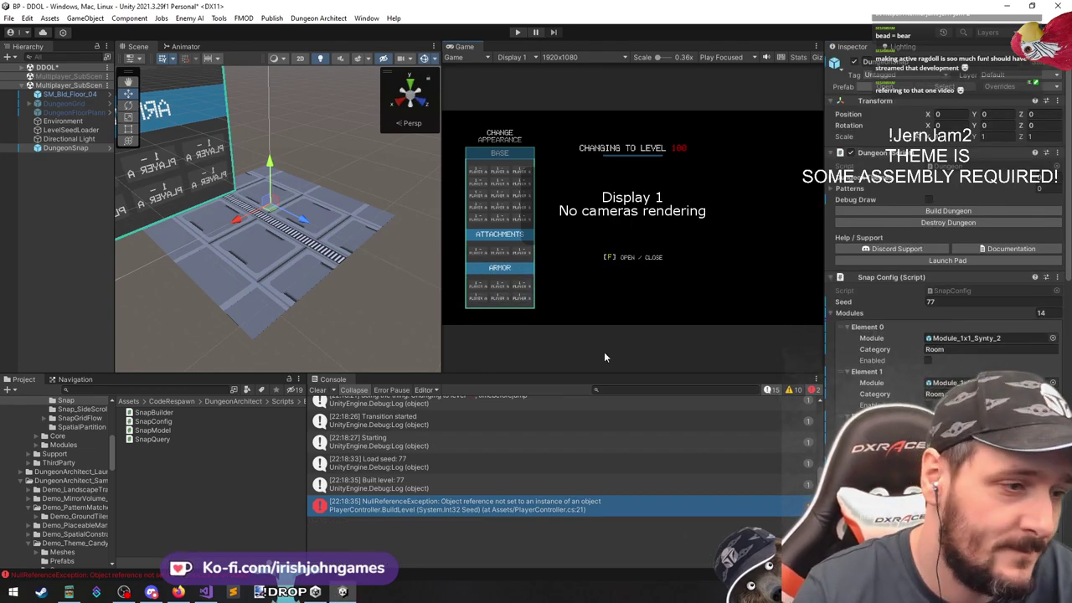
{"action": "scroll", "coordinate": [458, 479], "scroll_direction": "down", "scroll_amount": 1}
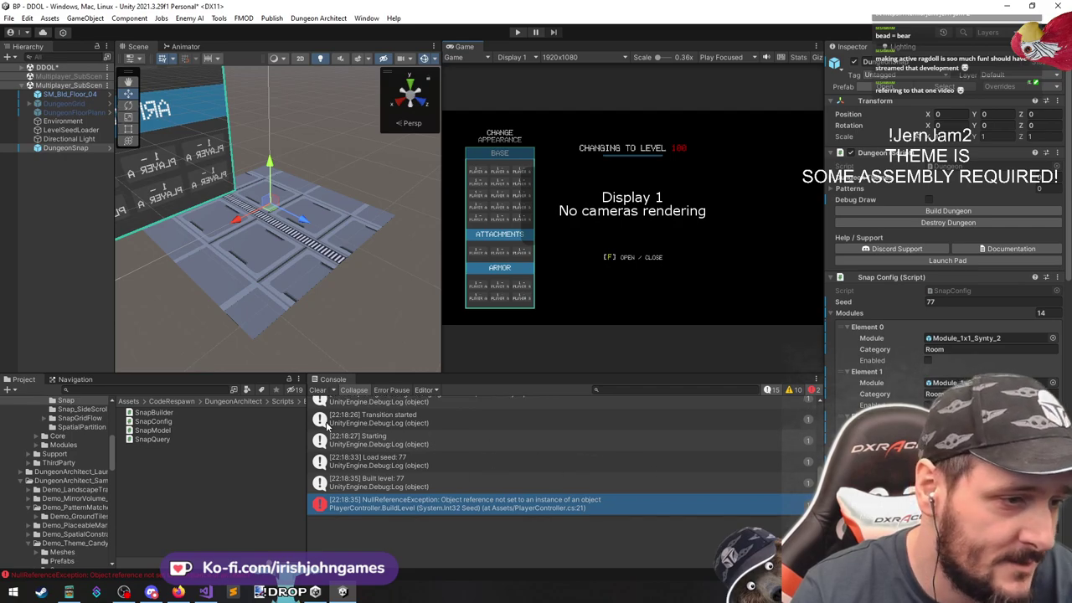
{"action": "left_click", "coordinate": [317, 389]}
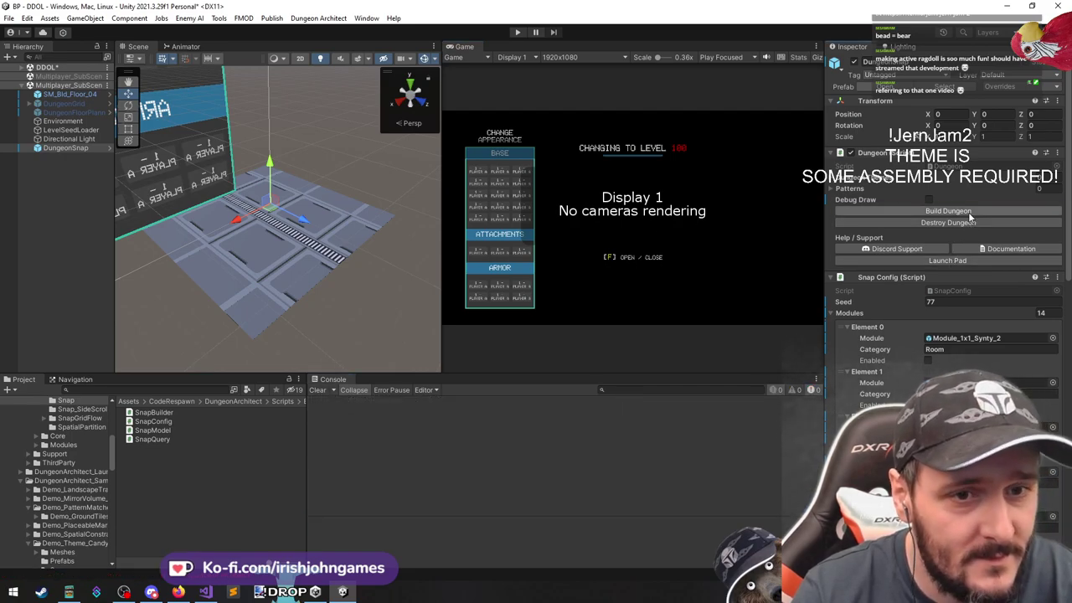
{"action": "scroll", "coordinate": [899, 328], "scroll_direction": "down", "scroll_amount": 10}
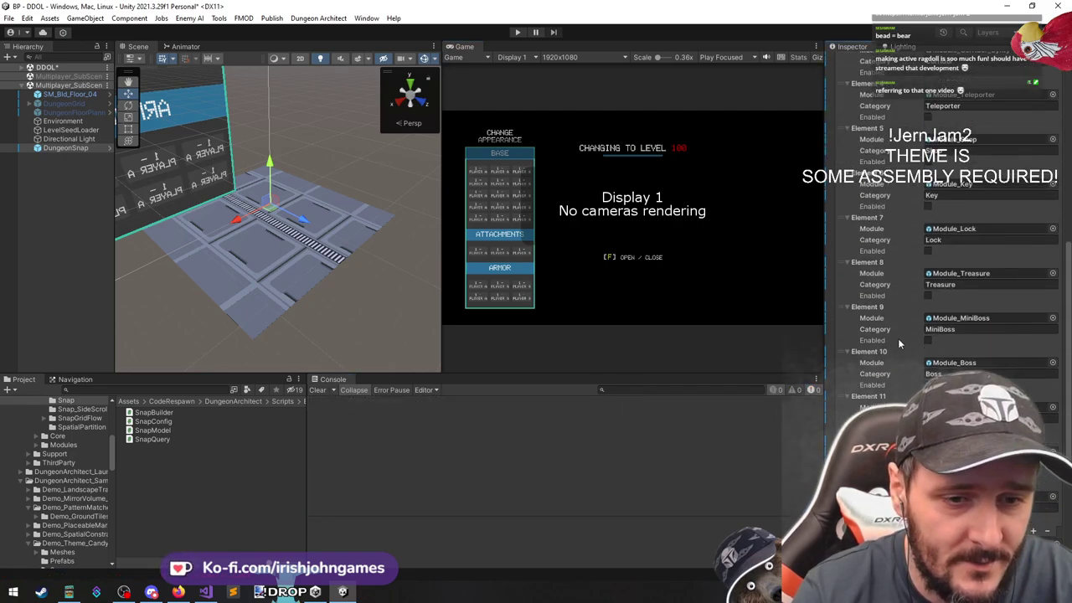
{"action": "scroll", "coordinate": [898, 339], "scroll_direction": "down", "scroll_amount": 2}
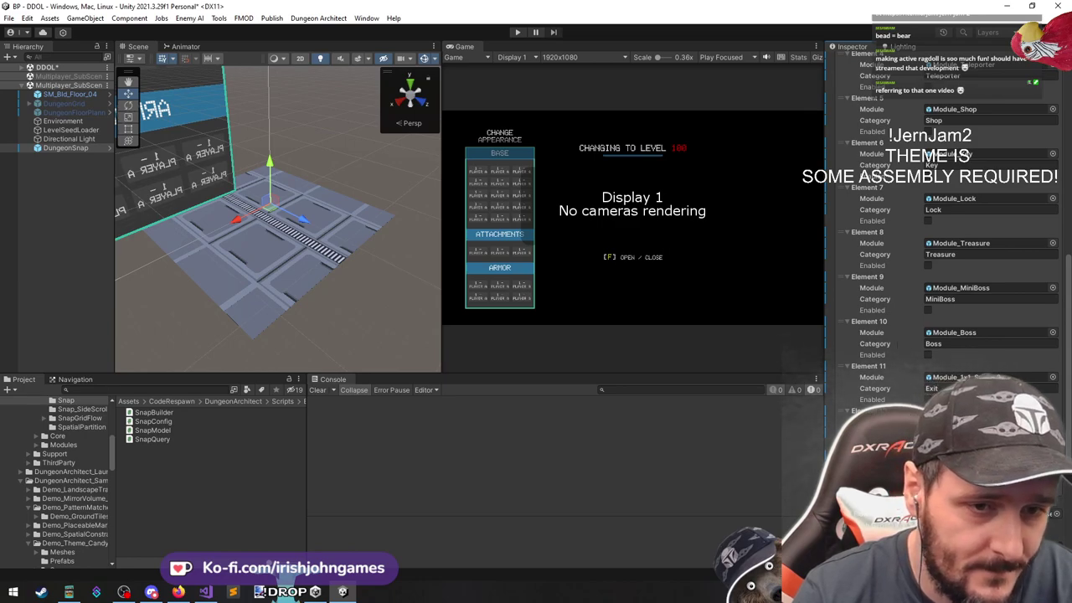
Try building the dungeon with only Module_1x1_Synty_2, Module_1x2 and Module_2x2 enabled, and disable them again
{"action": "scroll", "coordinate": [951, 101], "scroll_direction": "up", "scroll_amount": 10}
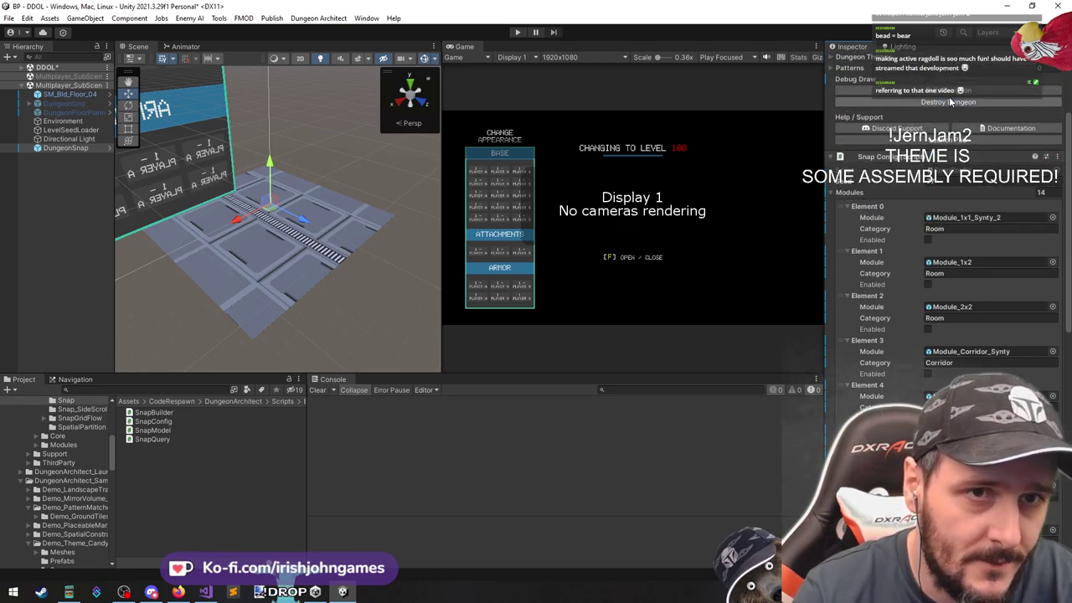
{"action": "left_click", "coordinate": [928, 240]}
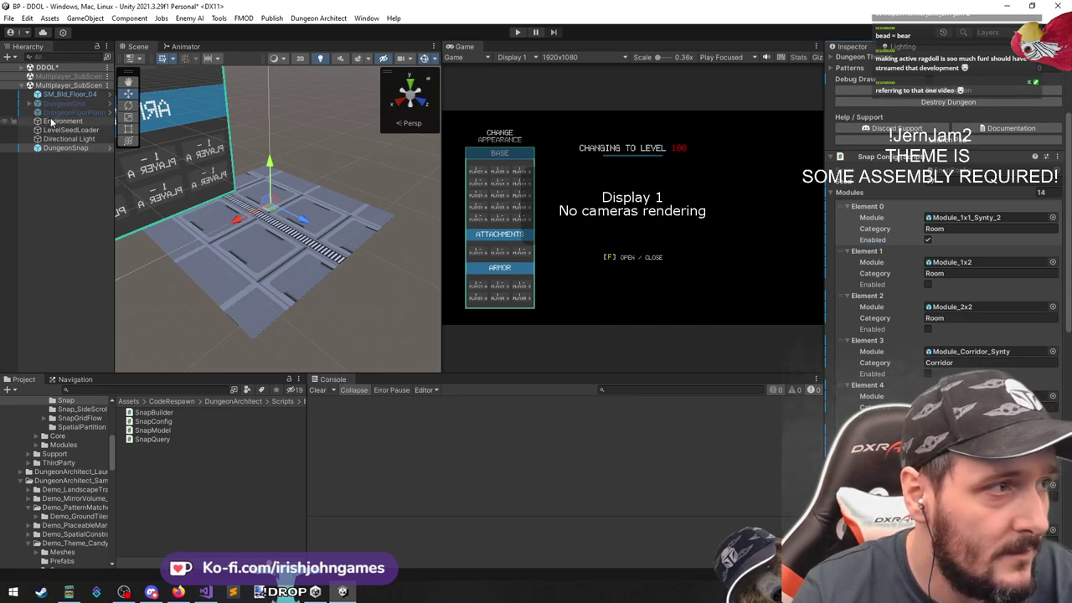
{"action": "left_click", "coordinate": [928, 239]}
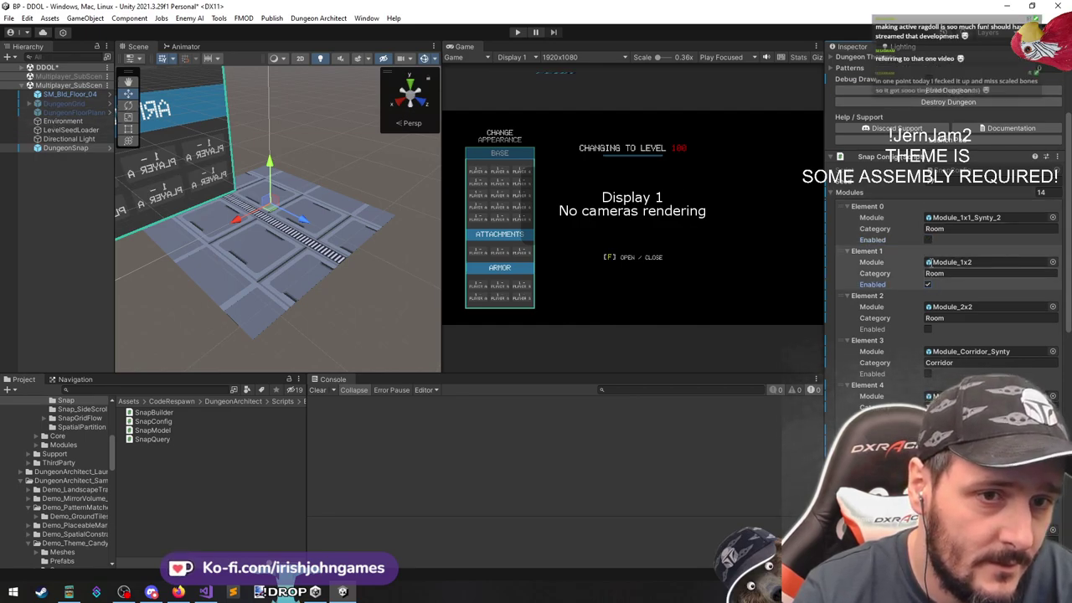
{"action": "left_click", "coordinate": [928, 284]}
{"action": "left_click", "coordinate": [927, 330]}
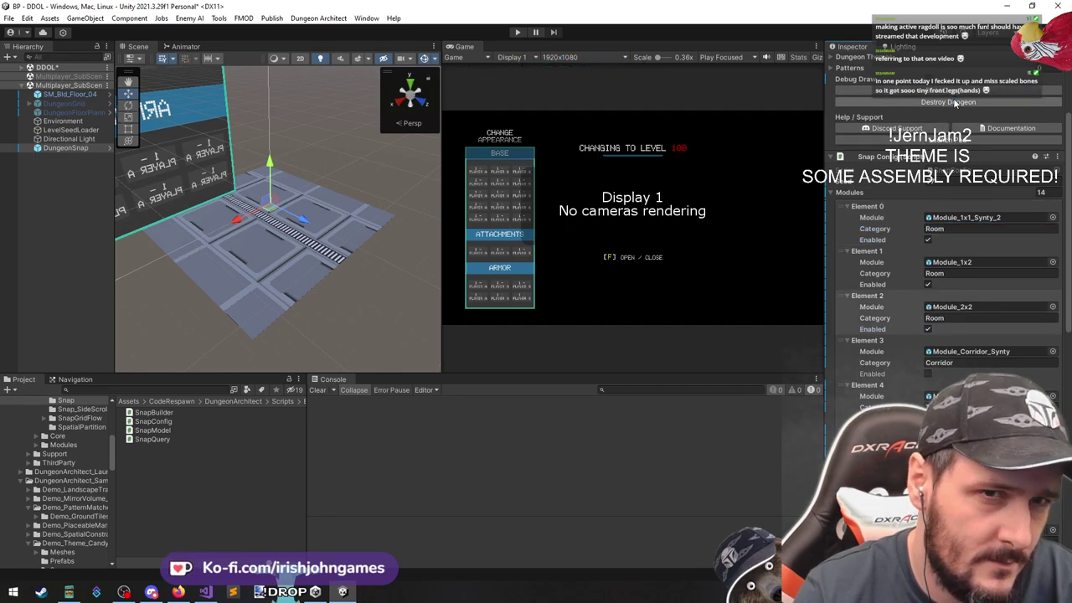
{"action": "left_click", "coordinate": [928, 240]}
{"action": "left_click", "coordinate": [928, 284]}
{"action": "left_click", "coordinate": [927, 330]}
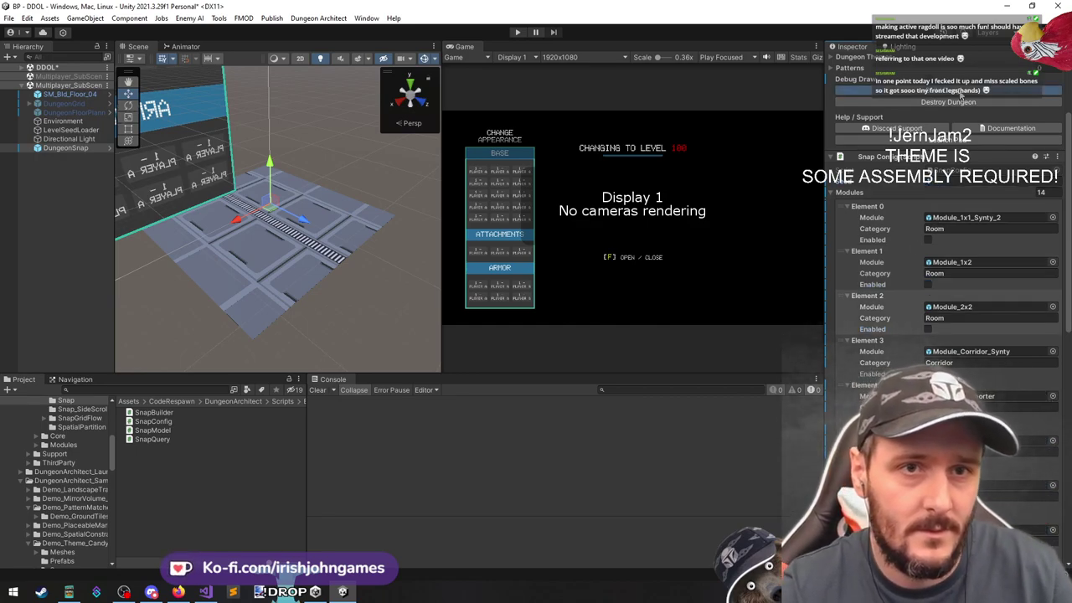
Enable the first six entries of the Snap Modules list, from Module_1x1_Synty_2 through Module_Shop
{"action": "left_click", "coordinate": [928, 241]}
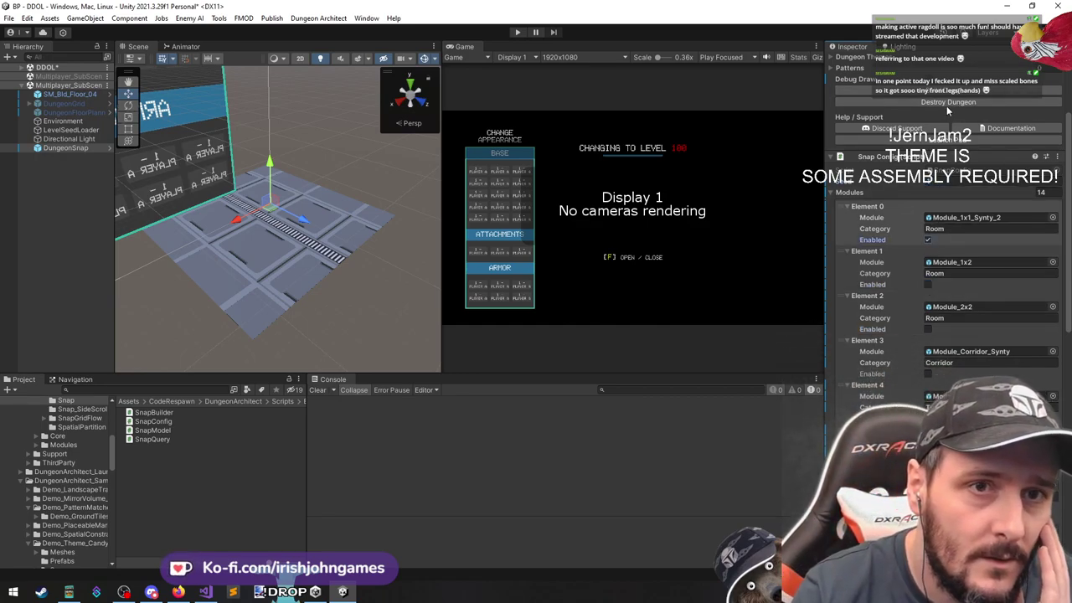
{"action": "right_click_drag", "start_coordinate": [293, 180], "coordinate": [250, 248]}
{"action": "scroll", "coordinate": [251, 248], "scroll_direction": "down", "scroll_amount": 6}
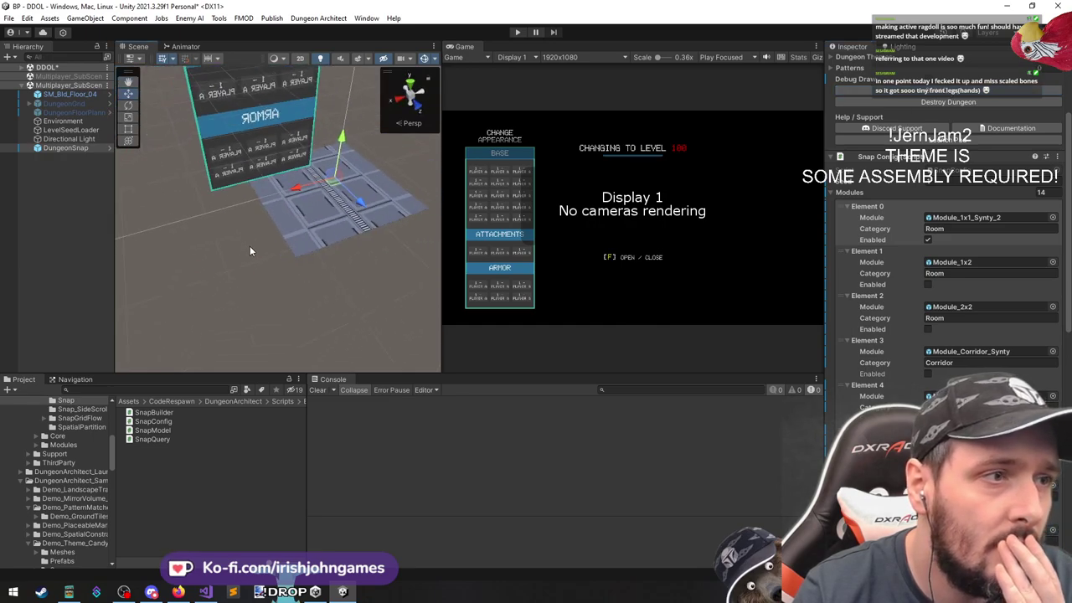
{"action": "middle_click_drag", "start_coordinate": [251, 248], "coordinate": [217, 281]}
{"action": "left_click_drag", "start_coordinate": [216, 282], "coordinate": [283, 265], "text": "alt"}
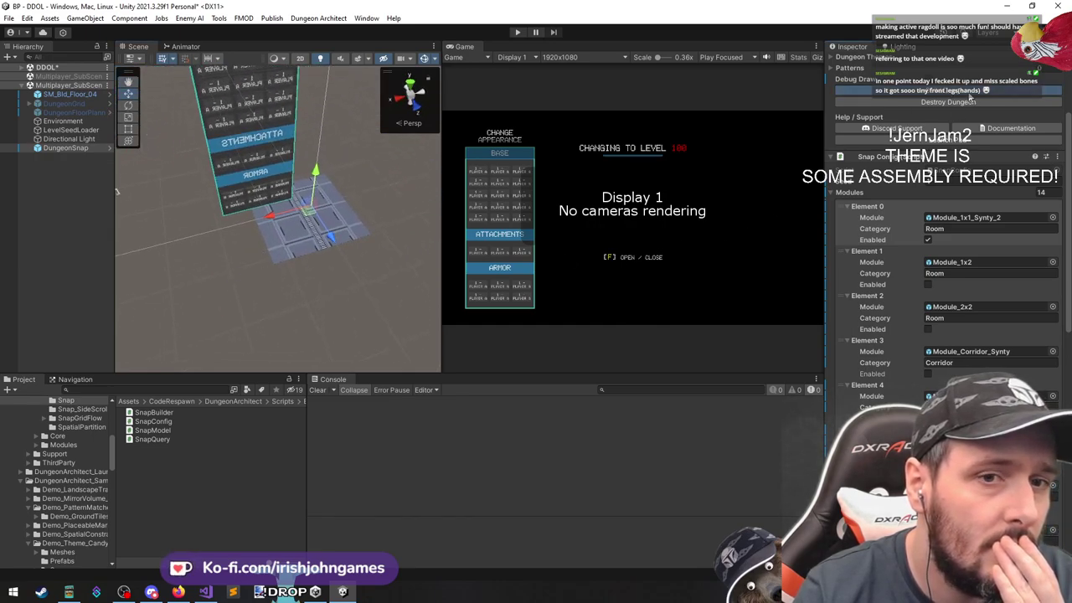
{"action": "left_click", "coordinate": [928, 284]}
{"action": "left_click", "coordinate": [928, 328]}
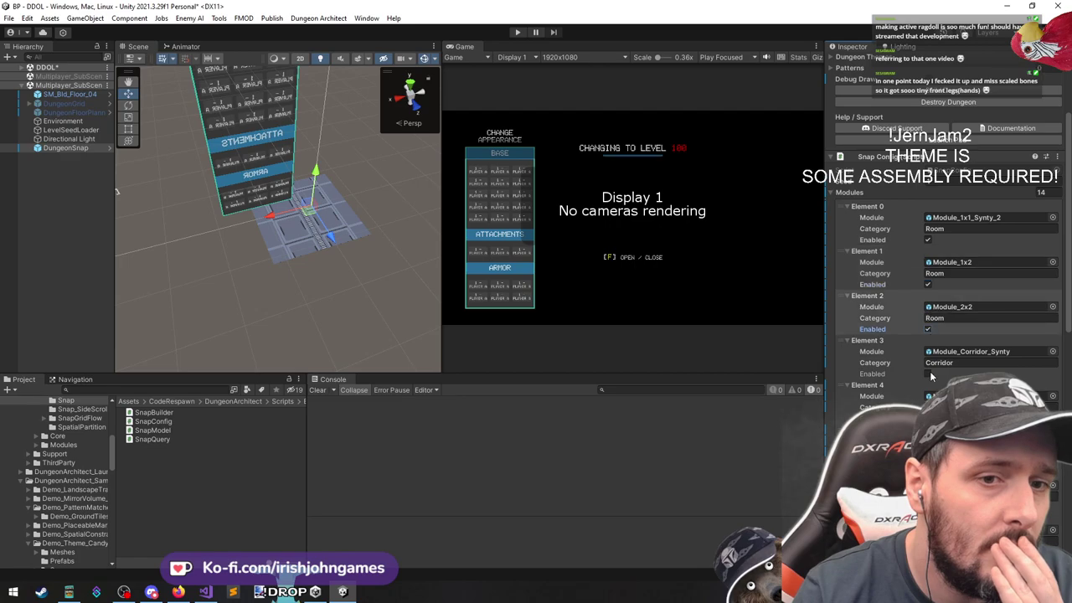
{"action": "left_click", "coordinate": [928, 374]}
{"action": "left_click", "coordinate": [928, 418]}
{"action": "left_click", "coordinate": [928, 463]}
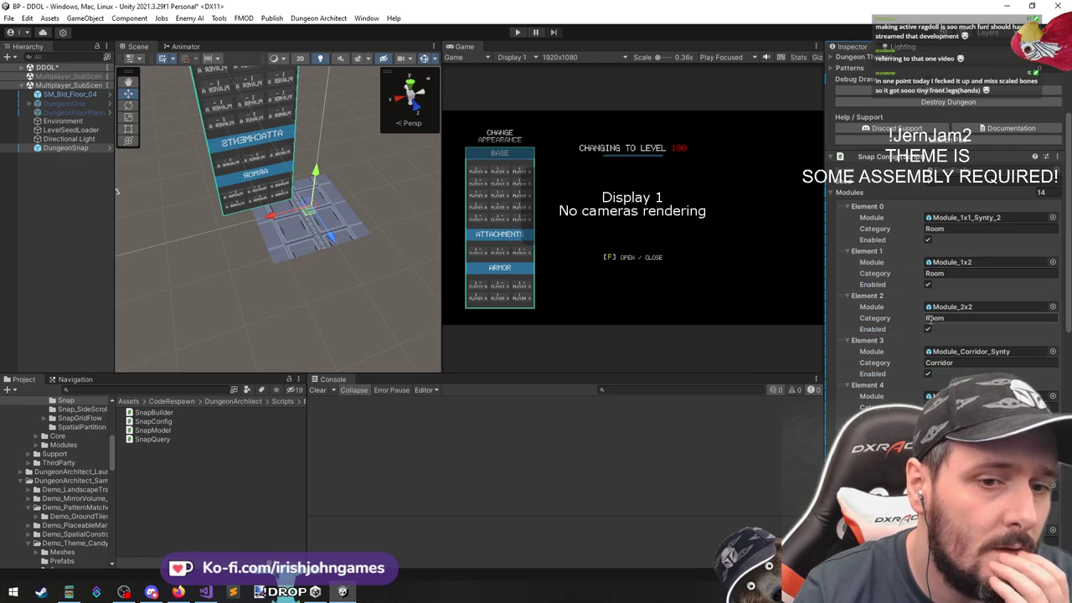
Enable the remaining Snap modules, from Module_Key through the Element 13 entry
{"action": "scroll", "coordinate": [932, 319], "scroll_direction": "down", "scroll_amount": 7}
{"action": "left_click", "coordinate": [929, 266]}
{"action": "left_click", "coordinate": [928, 310]}
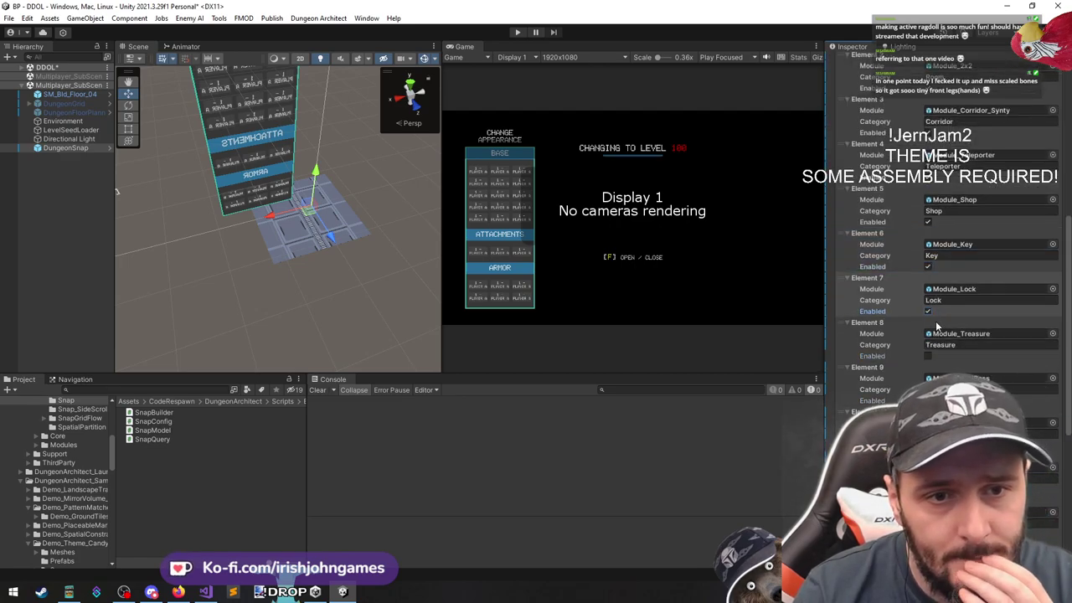
{"action": "left_click", "coordinate": [928, 356]}
{"action": "left_click", "coordinate": [928, 401]}
{"action": "left_click", "coordinate": [928, 445]}
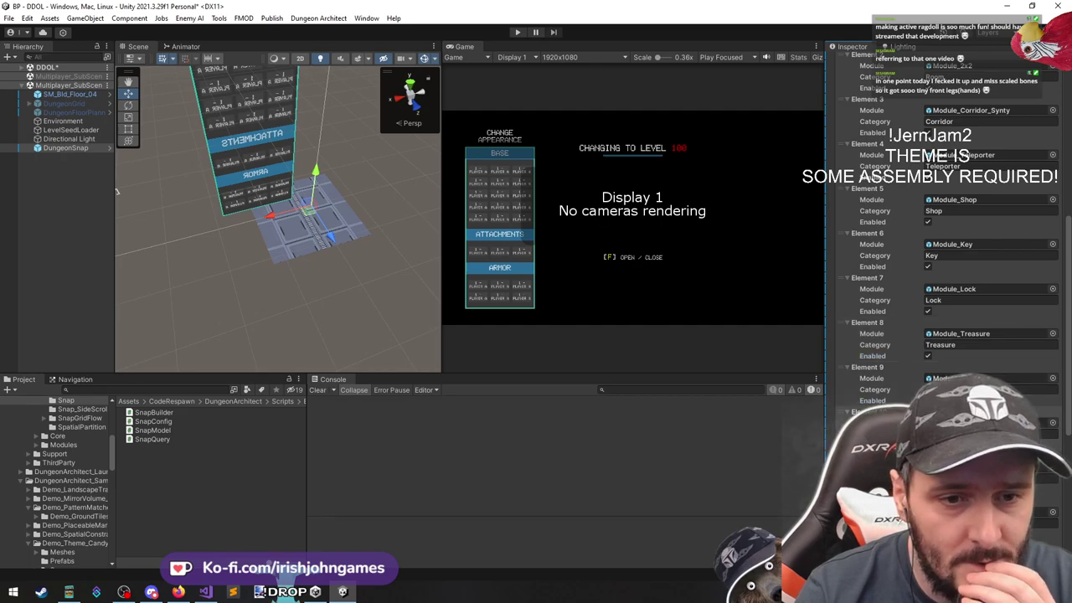
{"action": "scroll", "coordinate": [930, 352], "scroll_direction": "down", "scroll_amount": 5}
{"action": "left_click", "coordinate": [928, 309]}
{"action": "left_click", "coordinate": [929, 353]}
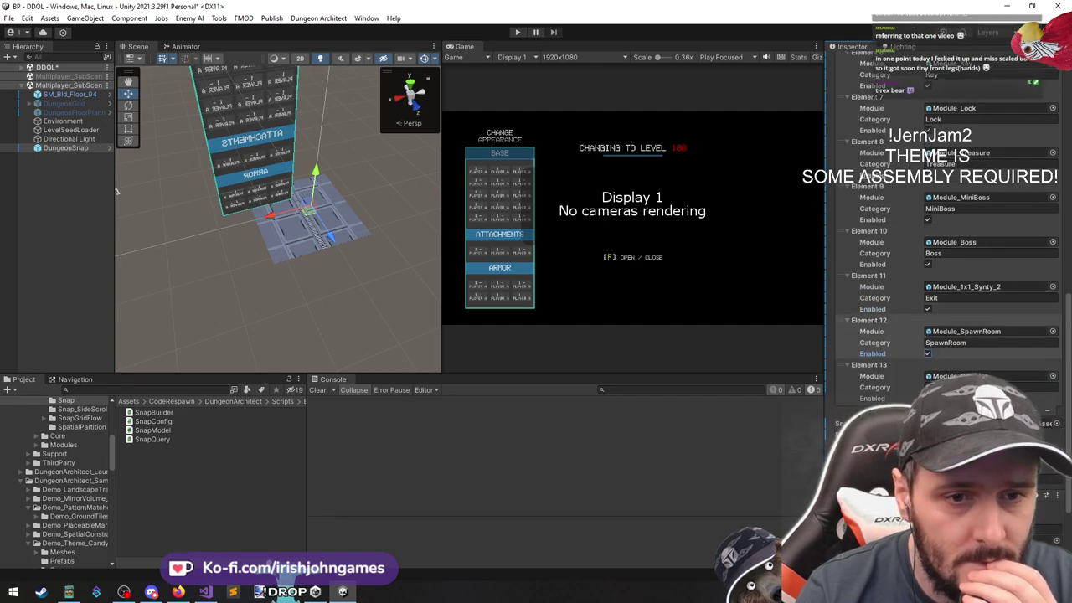
{"action": "left_click", "coordinate": [928, 398]}
Build the dungeon, inspect the generated rooms in the Scene view, and destroy the dungeon again
{"action": "scroll", "coordinate": [909, 251], "scroll_direction": "up", "scroll_amount": 12}
{"action": "scroll", "coordinate": [913, 251], "scroll_direction": "up", "scroll_amount": 2}
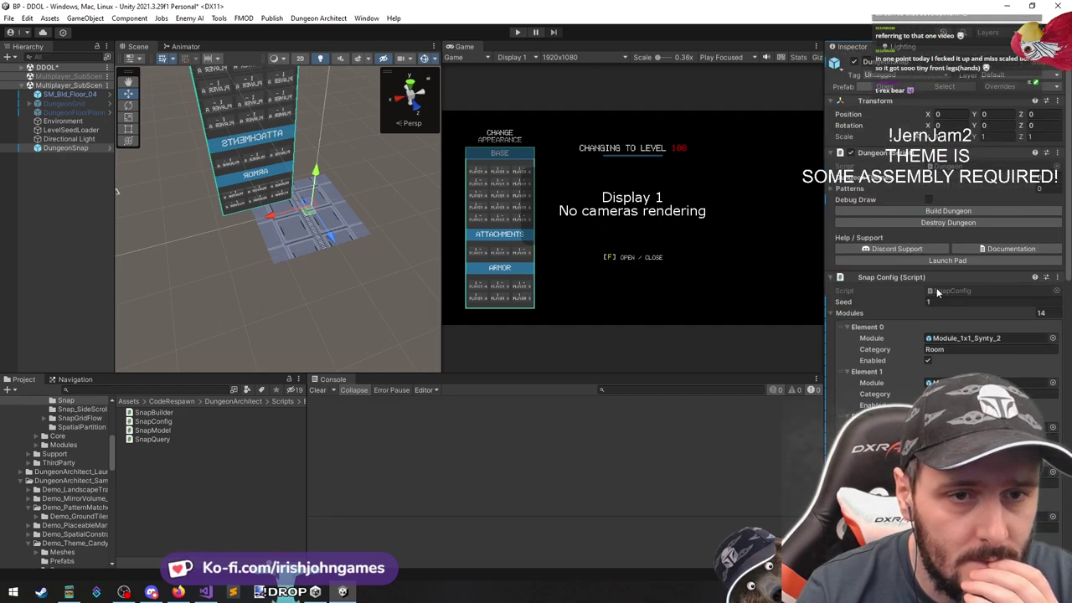
{"action": "left_click", "coordinate": [940, 213]}
{"action": "scroll", "coordinate": [303, 273], "scroll_direction": "up", "scroll_amount": 5}
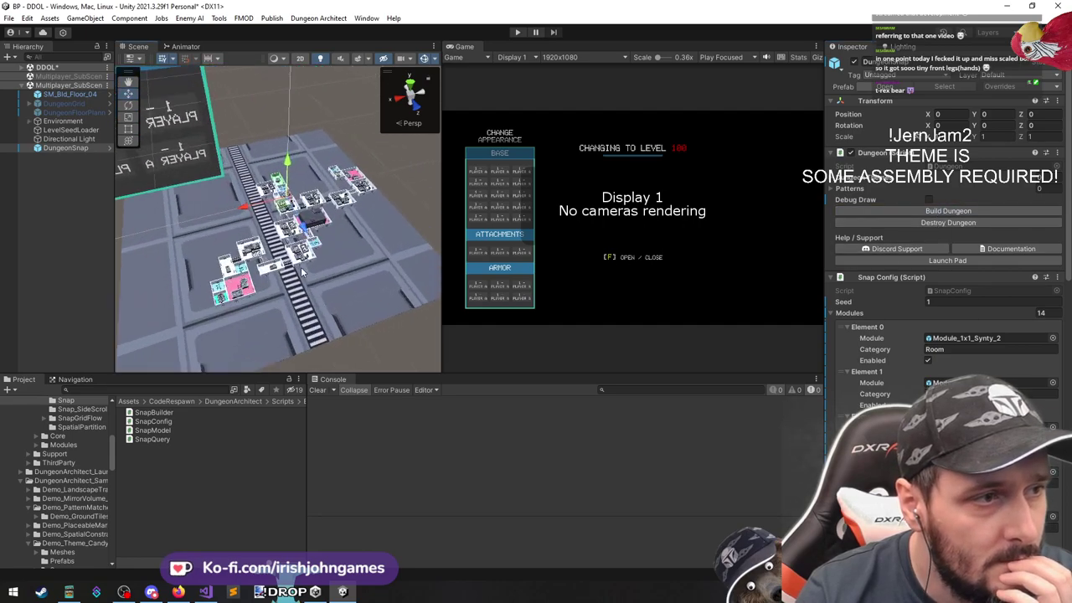
{"action": "scroll", "coordinate": [303, 272], "scroll_direction": "up", "scroll_amount": 4}
{"action": "scroll", "coordinate": [887, 390], "scroll_direction": "down", "scroll_amount": 6}
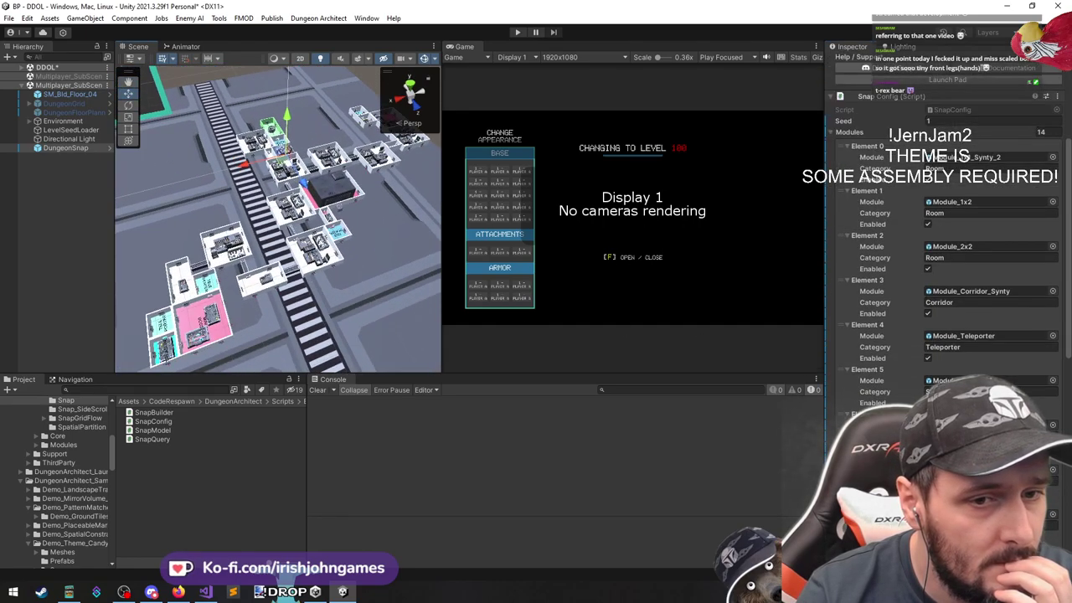
{"action": "scroll", "coordinate": [847, 306], "scroll_direction": "up", "scroll_amount": 6}
{"action": "left_click", "coordinate": [949, 223]}
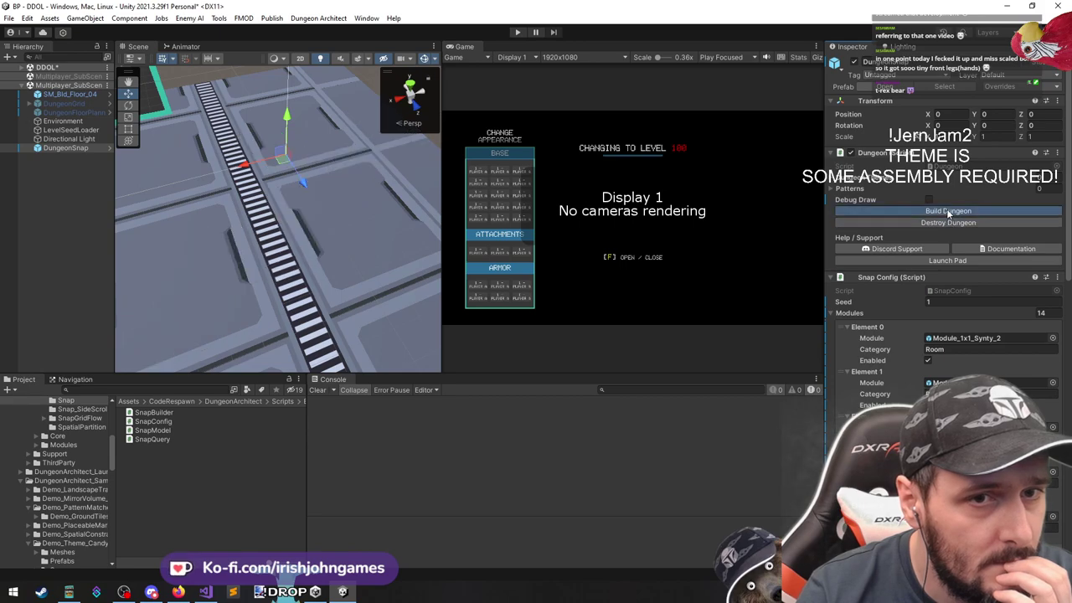
Review the Enabled options in the Modules list and disable Module_Shop
{"action": "scroll", "coordinate": [905, 335], "scroll_direction": "down", "scroll_amount": 8}
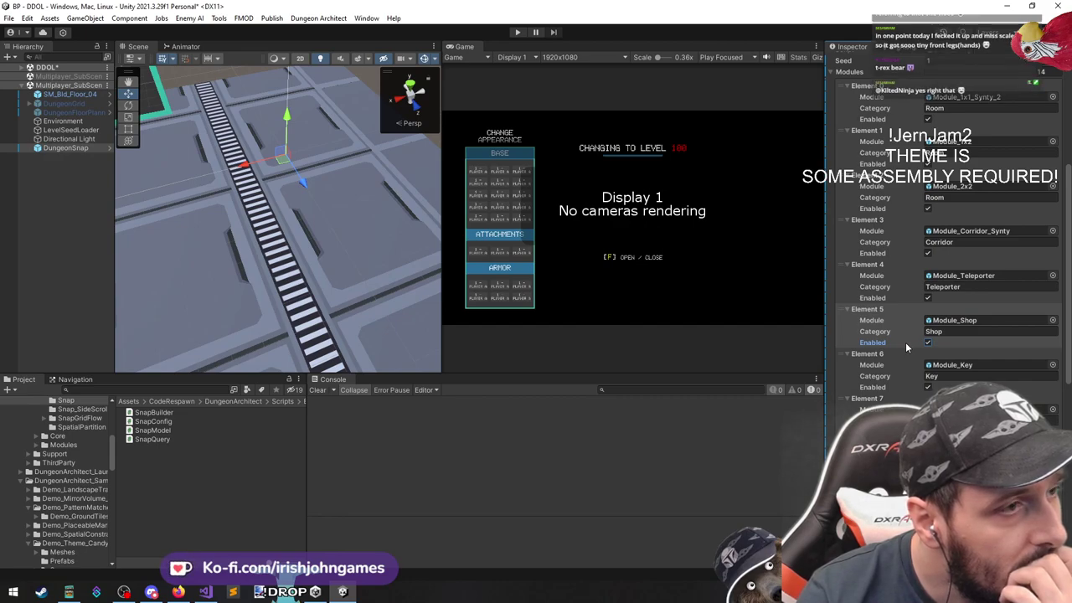
{"action": "scroll", "coordinate": [896, 356], "scroll_direction": "down", "scroll_amount": 5}
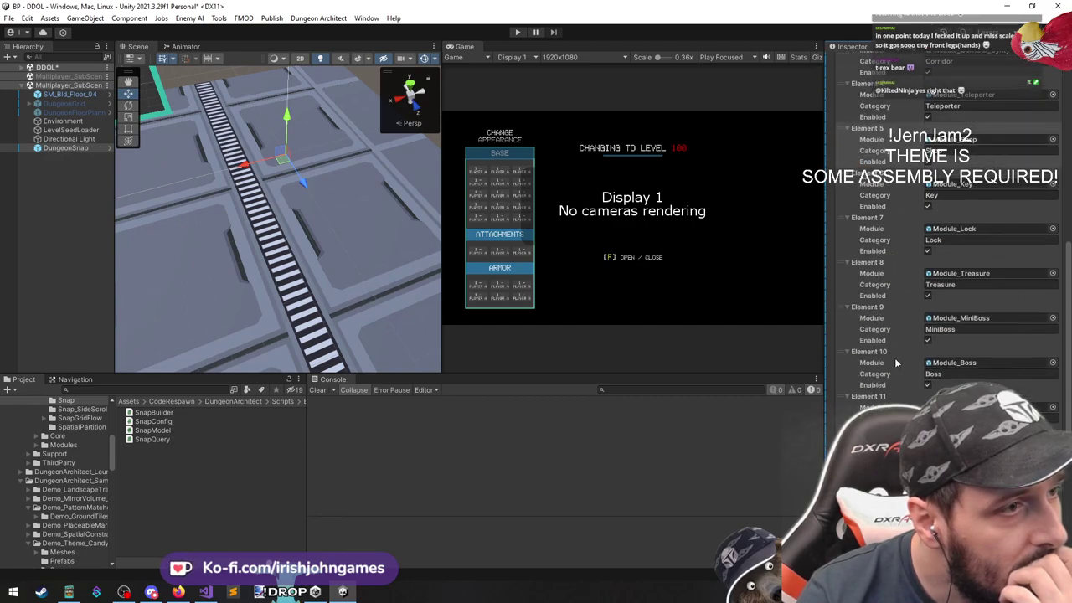
{"action": "scroll", "coordinate": [895, 358], "scroll_direction": "down", "scroll_amount": 1}
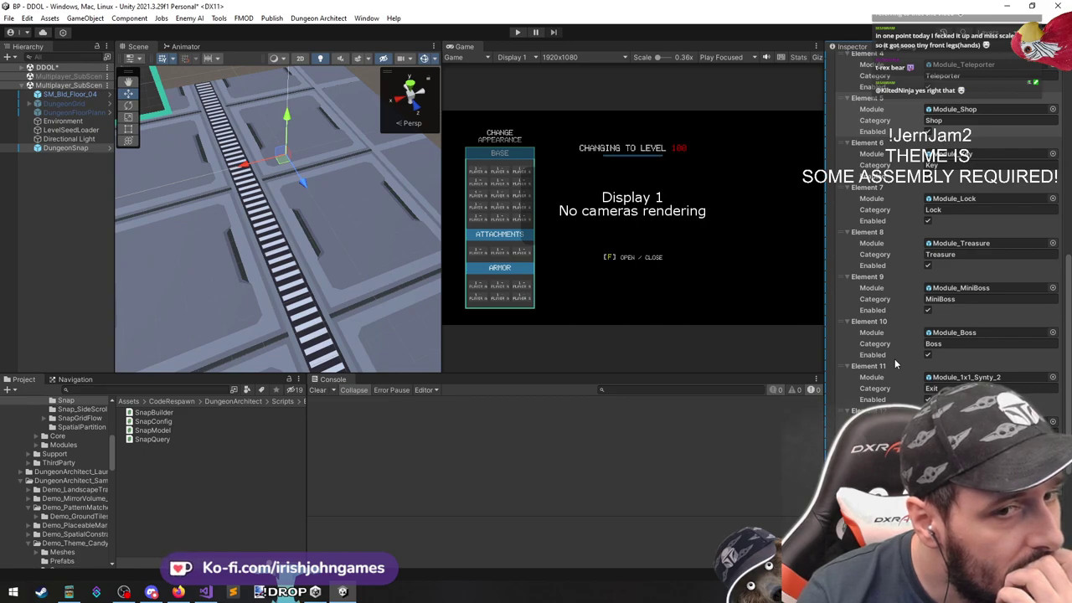
{"action": "scroll", "coordinate": [897, 358], "scroll_direction": "up", "scroll_amount": 8}
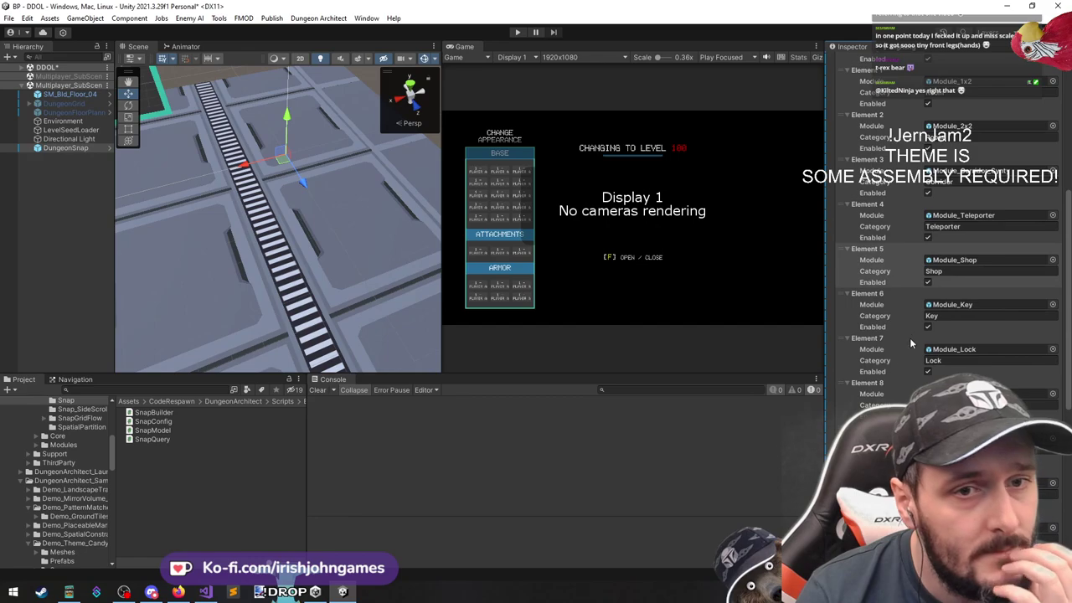
{"action": "scroll", "coordinate": [902, 338], "scroll_direction": "up", "scroll_amount": 5}
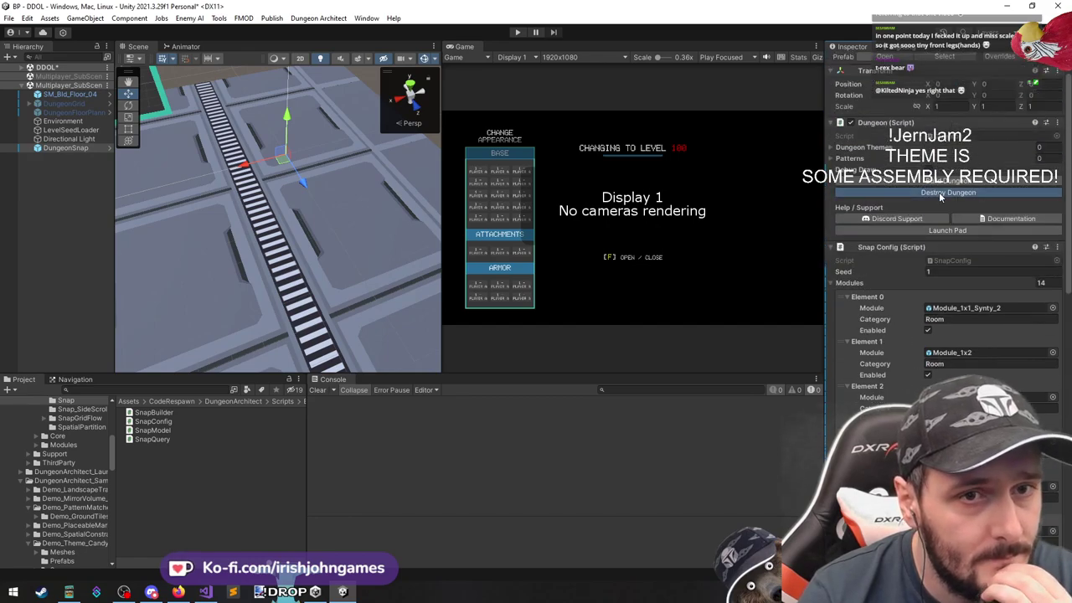
{"action": "scroll", "coordinate": [902, 338], "scroll_direction": "down", "scroll_amount": 5}
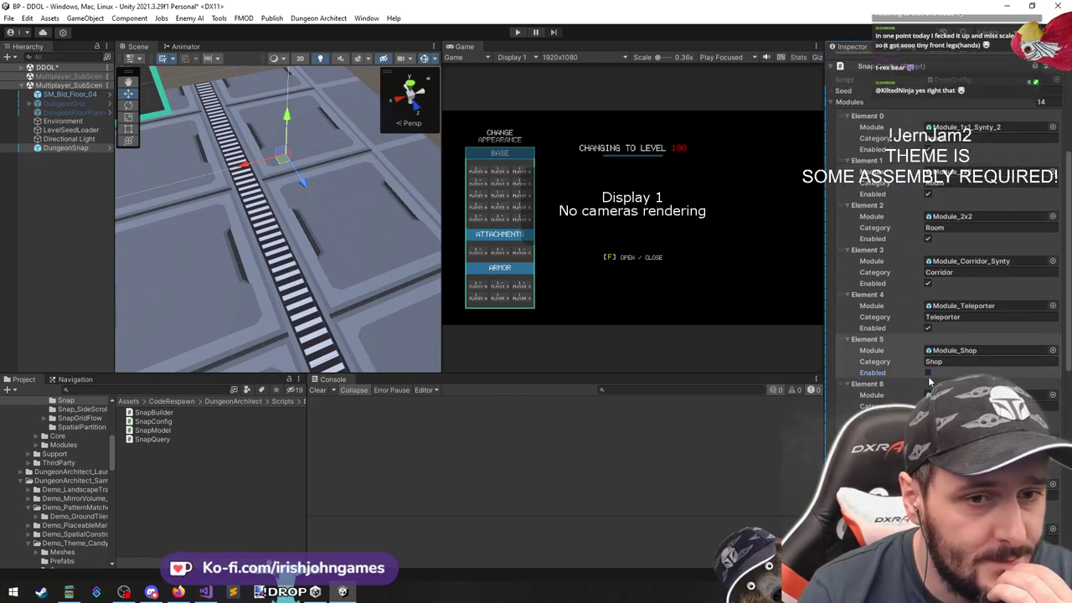
Switch to Visual Studio, find all references to the Enabled field and cut its declaration from SnapModuleEntry
{"action": "left_click", "coordinate": [206, 592]}
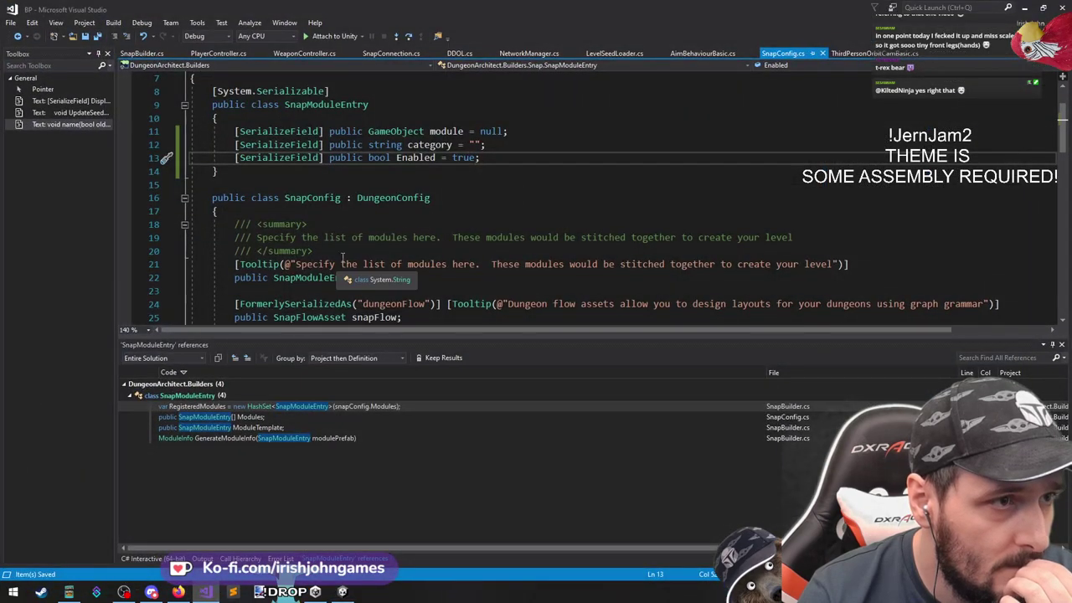
{"action": "right_click", "coordinate": [424, 158]}
{"action": "left_click", "coordinate": [481, 238]}
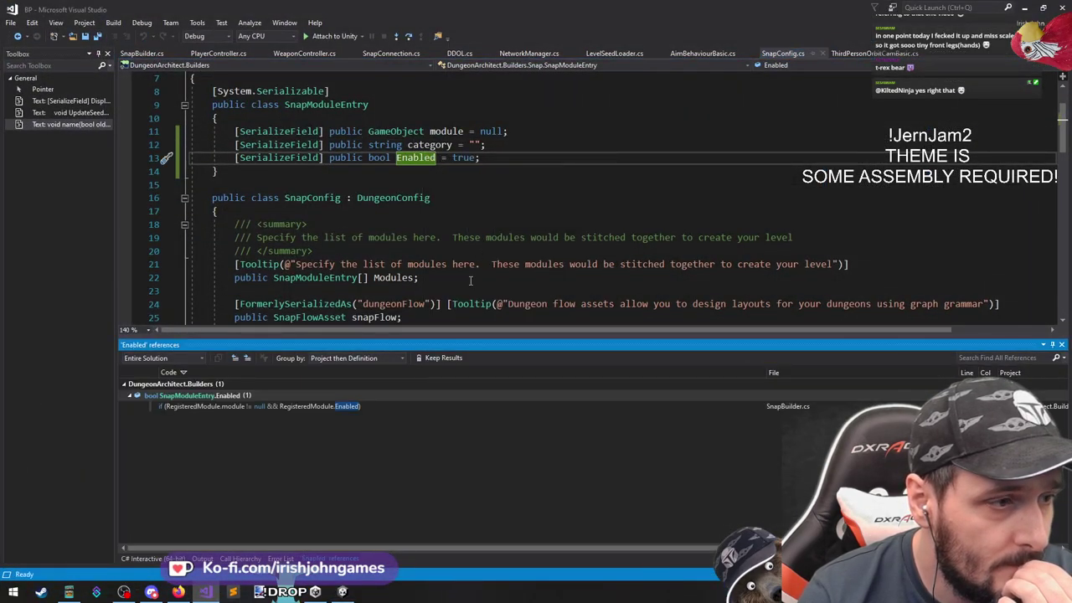
{"action": "left_click", "coordinate": [510, 168]}
{"action": "left_click_drag", "start_coordinate": [506, 146], "coordinate": [505, 158]}
{"action": "left_click", "coordinate": [507, 158]}
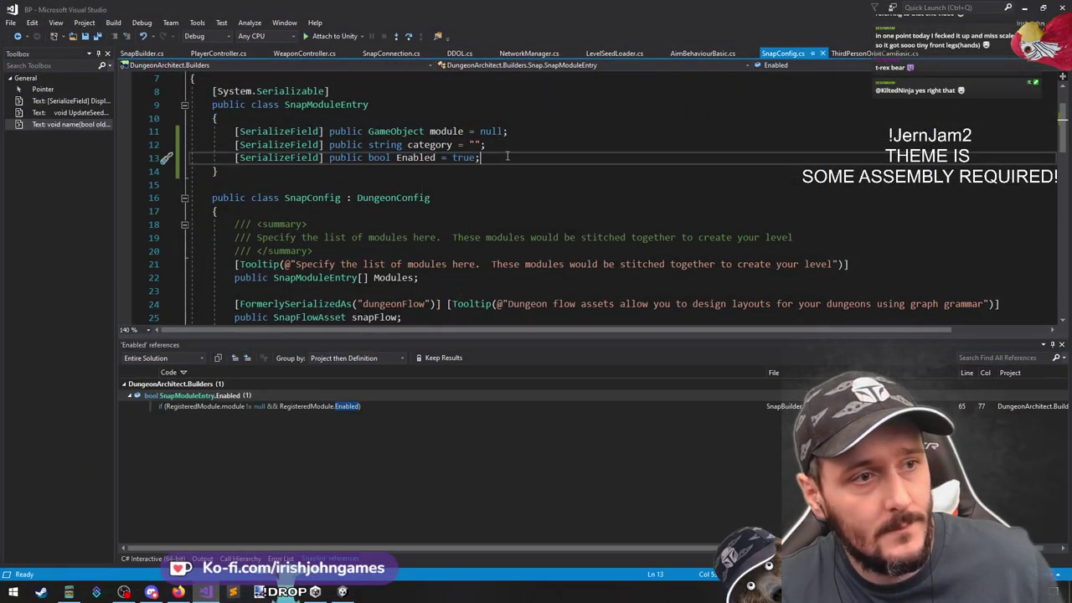
{"action": "key", "text": "ctrl+x"}
Remove the RegisteredModule.Enabled check from the module condition in SnapBuilder.cs and save the script
{"action": "double_click", "coordinate": [260, 406]}
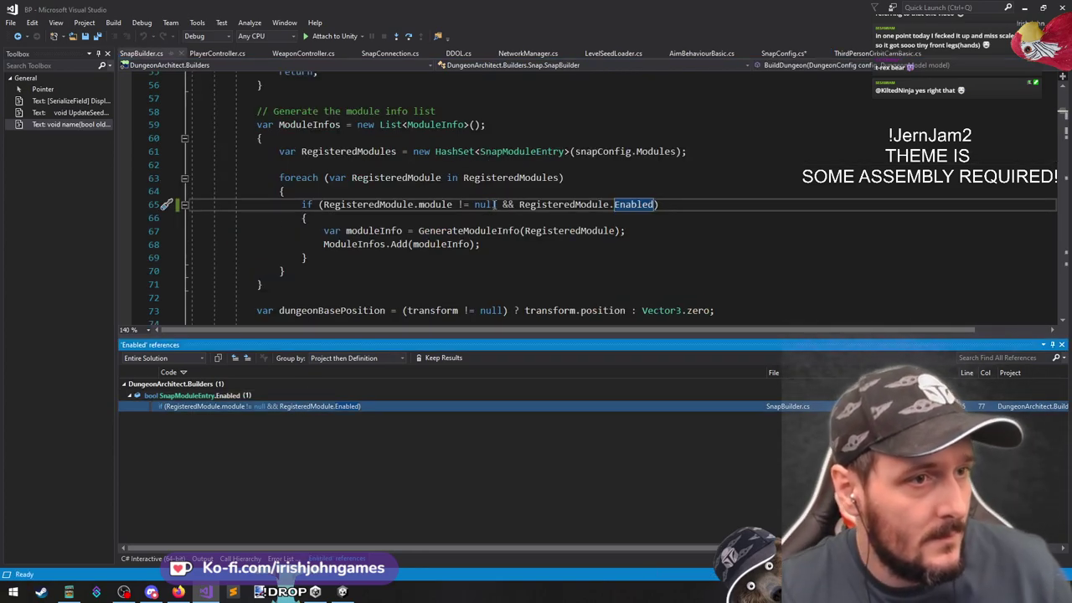
{"action": "left_click_drag", "start_coordinate": [656, 204], "coordinate": [499, 205]}
{"action": "key", "text": "Delete"}
{"action": "left_click", "coordinate": [597, 190]}
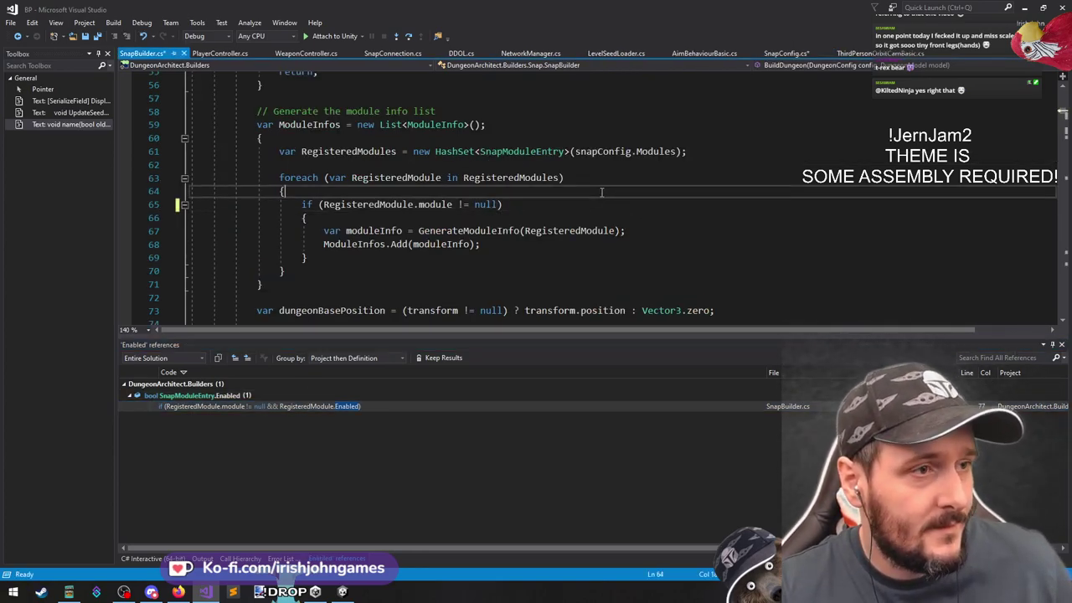
{"action": "key", "text": "ctrl+s"}
Switch back to Unity, locate the Module_1x1_Synty_2 prefab in the project and open the SyntyRooms folder beside it
{"action": "key", "text": "alt+Tab"}
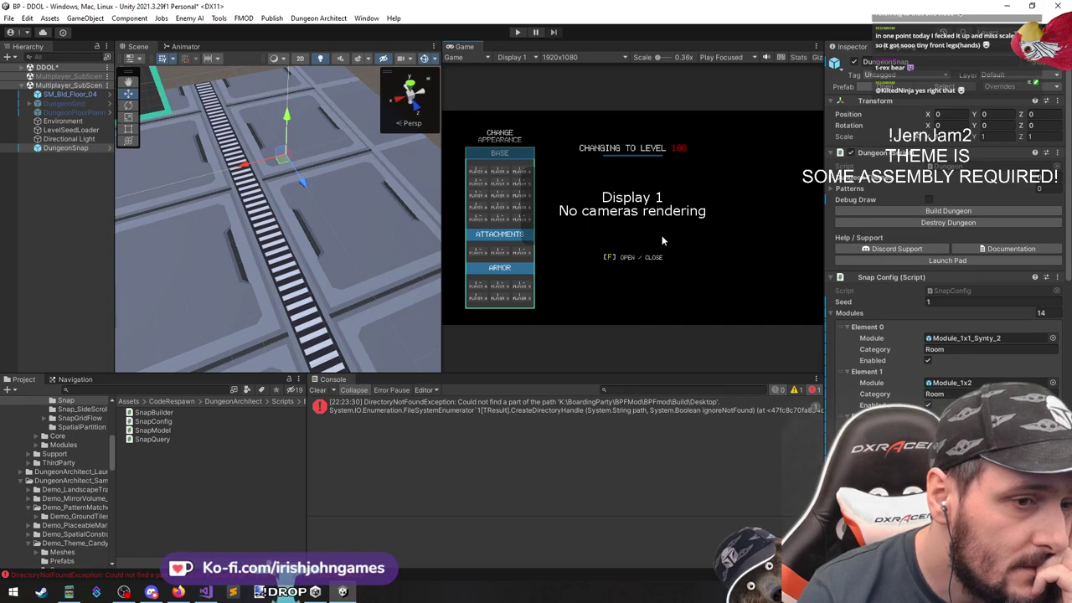
{"action": "left_click", "coordinate": [963, 338]}
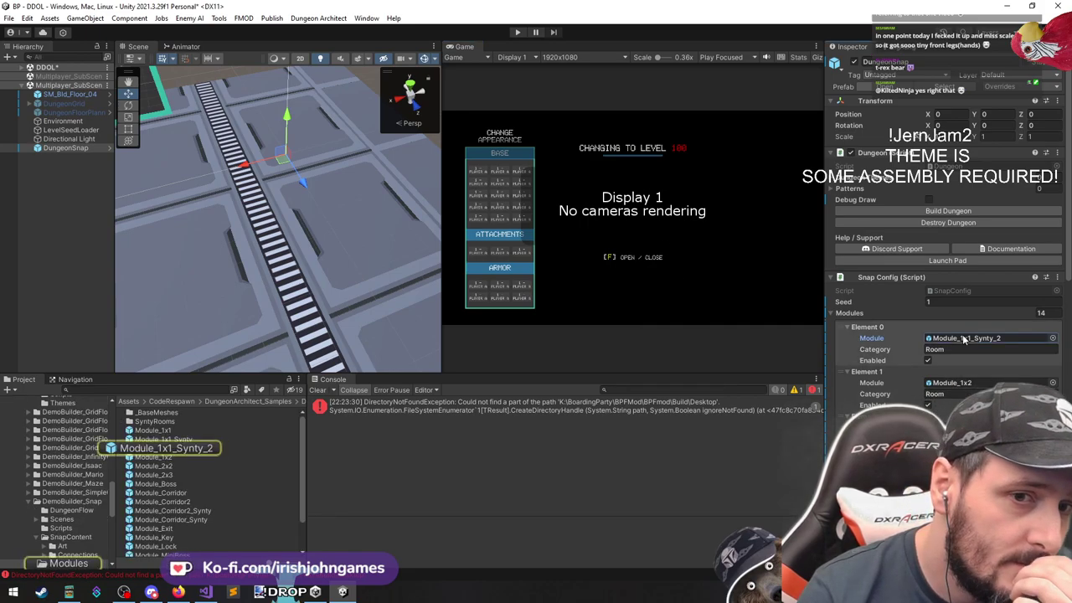
{"action": "double_click", "coordinate": [166, 423]}
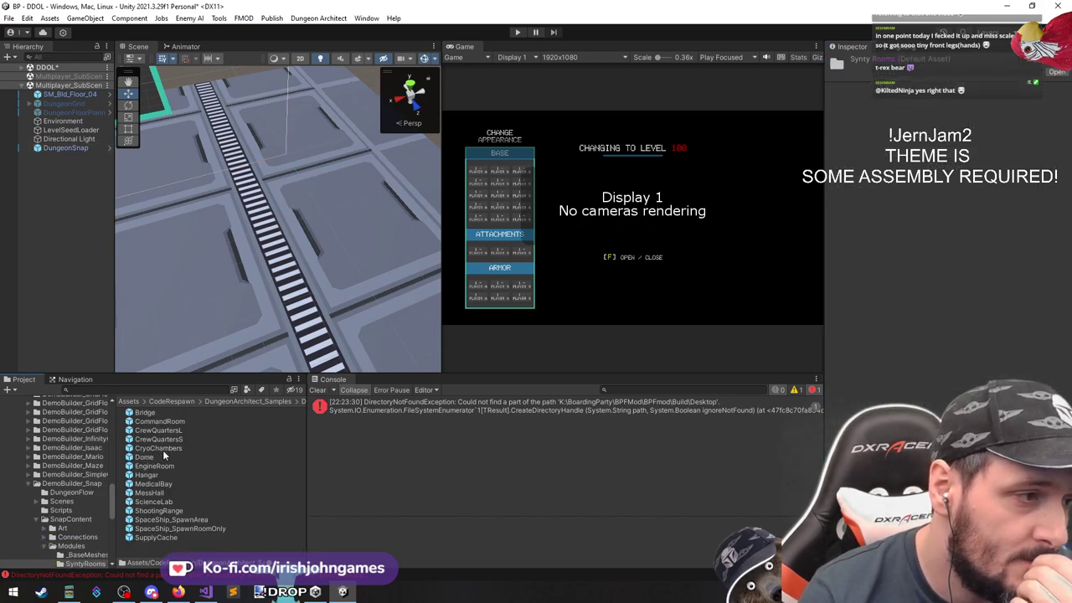
Move the SyntyRooms folder from the DemoBuilder_Snap modules directly into the project's root Assets folder
{"action": "scroll", "coordinate": [6, 446], "scroll_direction": "up", "scroll_amount": 5}
{"action": "scroll", "coordinate": [70, 493], "scroll_direction": "down", "scroll_amount": 6}
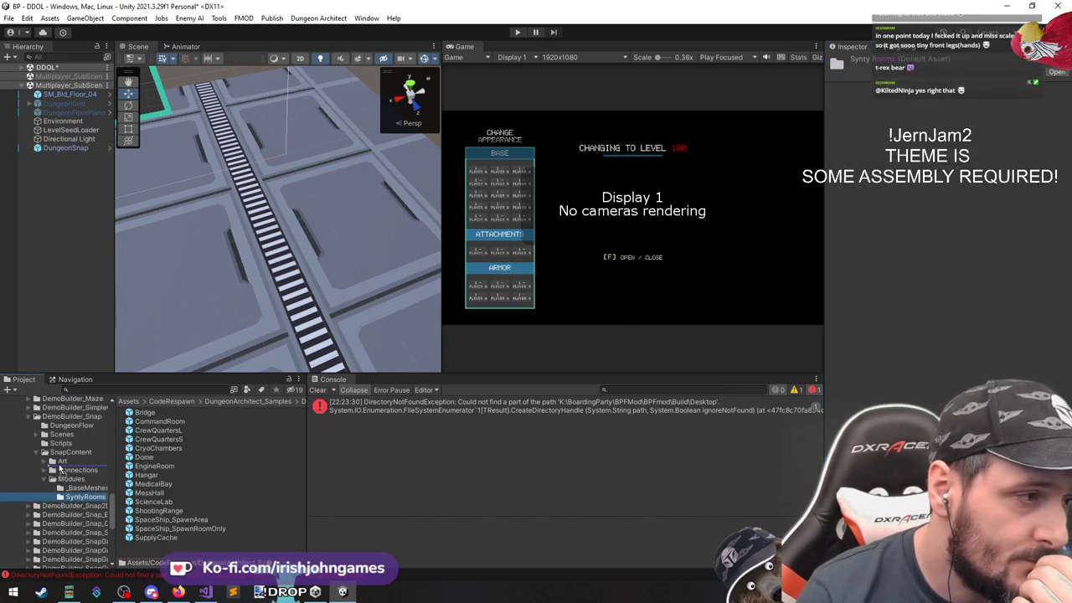
{"action": "scroll", "coordinate": [46, 402], "scroll_direction": "up", "scroll_amount": 8}
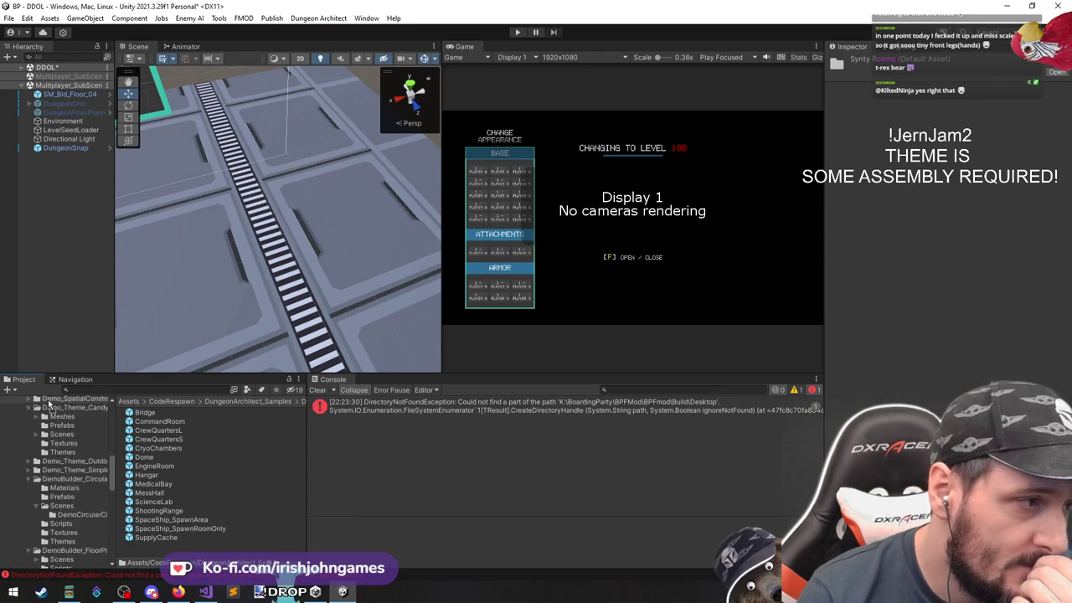
{"action": "scroll", "coordinate": [48, 405], "scroll_direction": "up", "scroll_amount": 10}
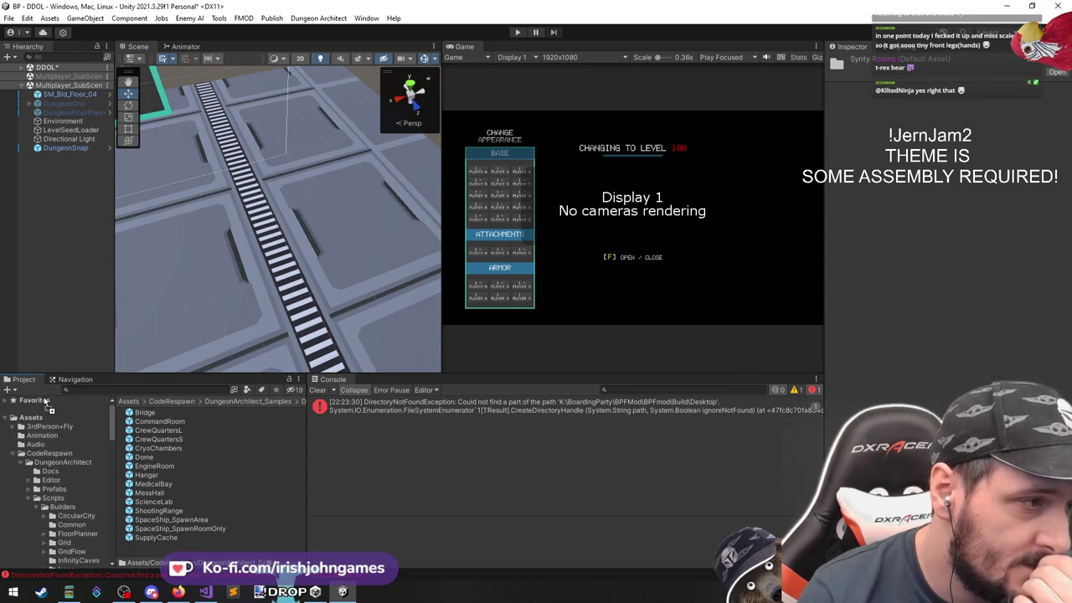
{"action": "scroll", "coordinate": [43, 425], "scroll_direction": "down", "scroll_amount": 15}
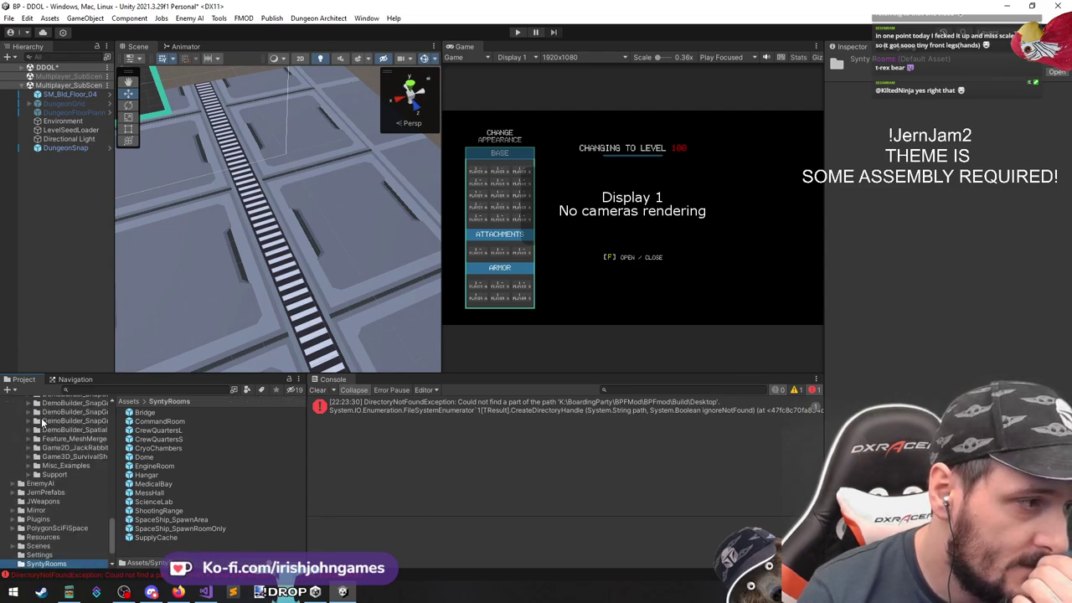
Locate DungeonSnap's first module prefab in the project and look through the module prefabs in its folder
{"action": "scroll", "coordinate": [42, 503], "scroll_direction": "up", "scroll_amount": 15}
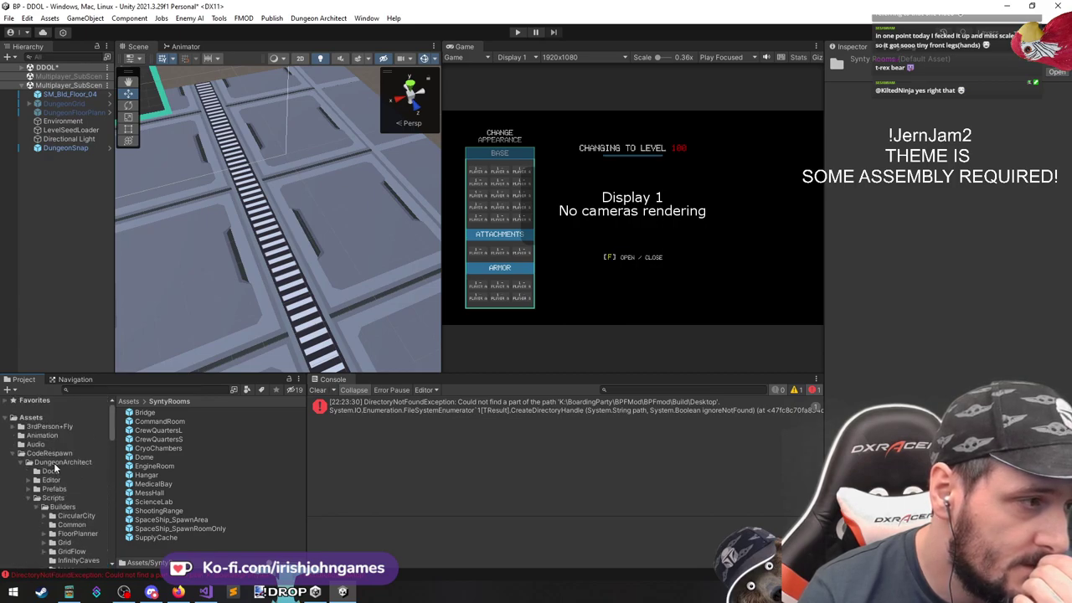
{"action": "left_click", "coordinate": [65, 148]}
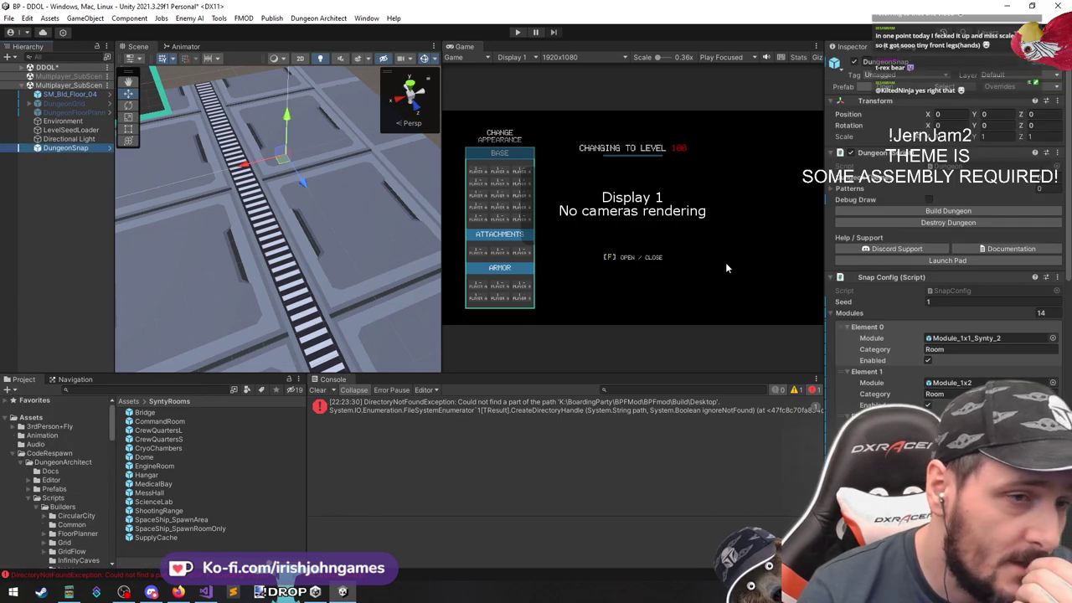
{"action": "left_click", "coordinate": [953, 338]}
{"action": "left_click", "coordinate": [195, 439]}
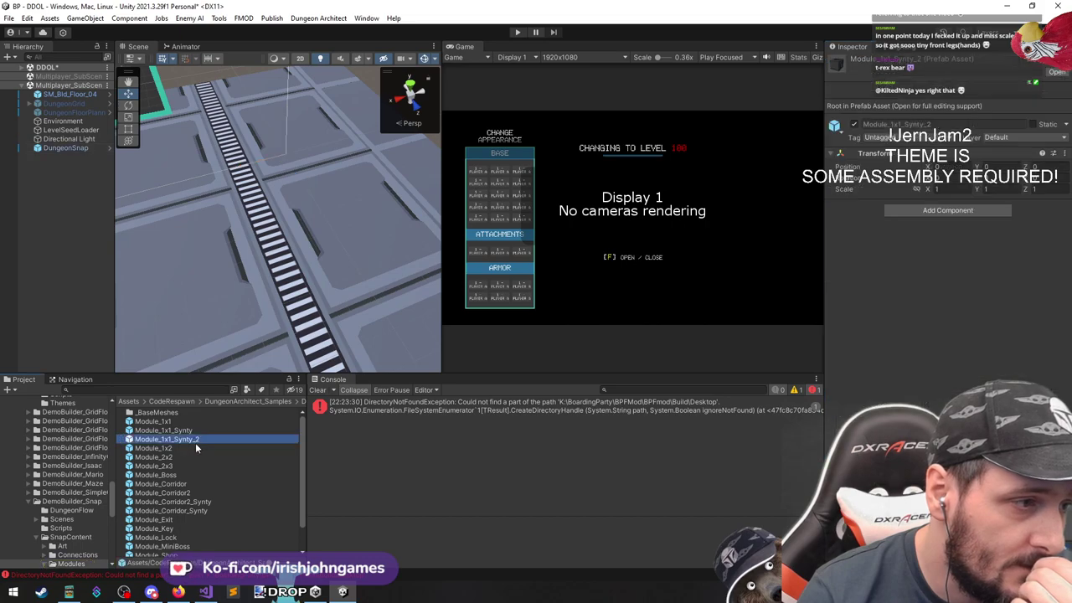
{"action": "scroll", "coordinate": [203, 499], "scroll_direction": "down", "scroll_amount": 1}
{"action": "left_click", "coordinate": [194, 555]}
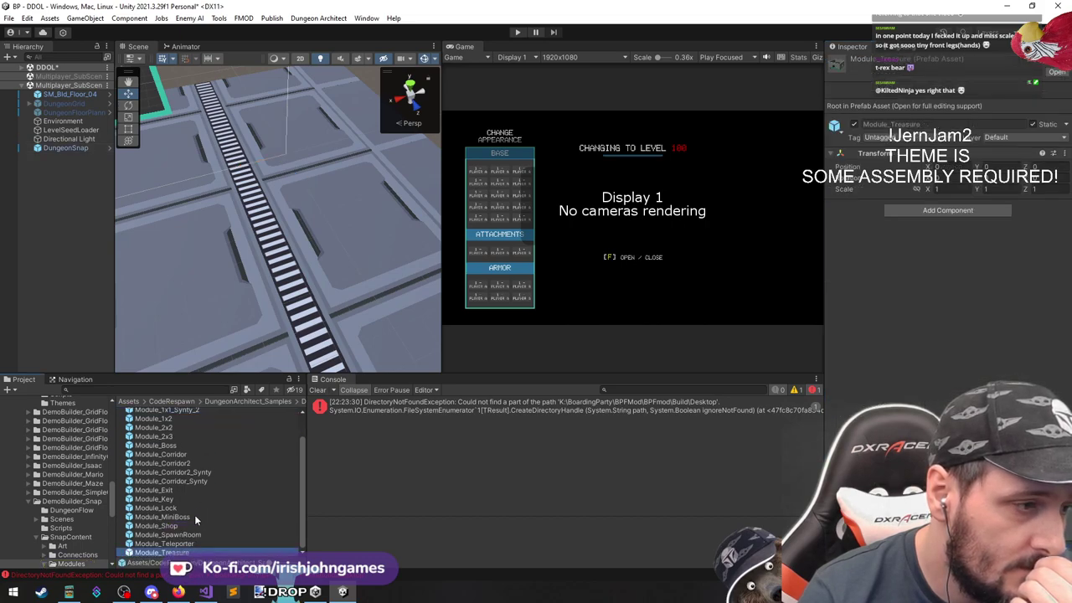
{"action": "scroll", "coordinate": [195, 507], "scroll_direction": "up", "scroll_amount": 1}
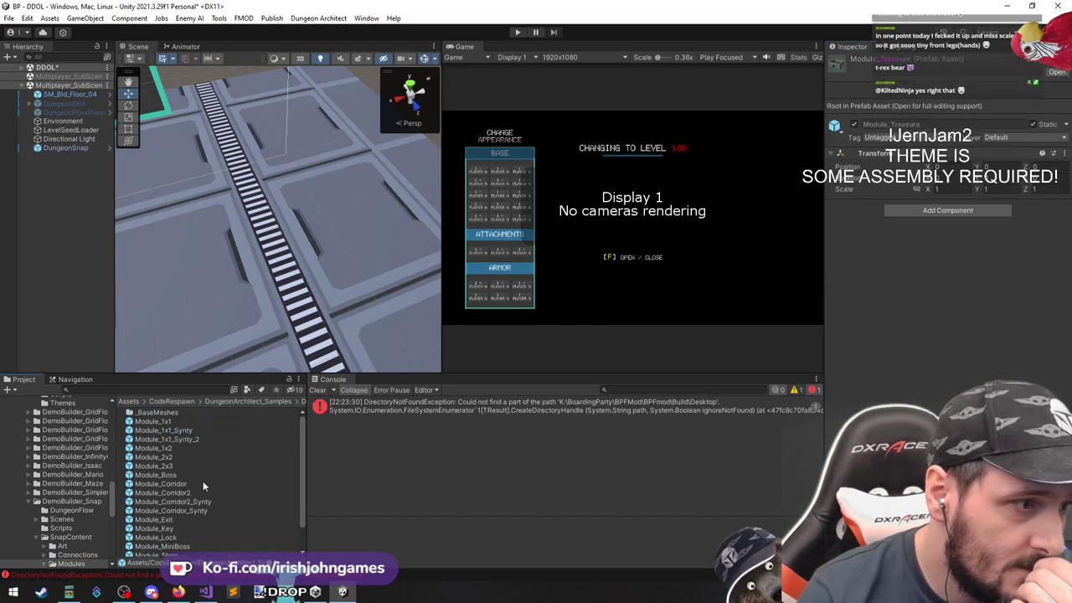
{"action": "left_click", "coordinate": [196, 439]}
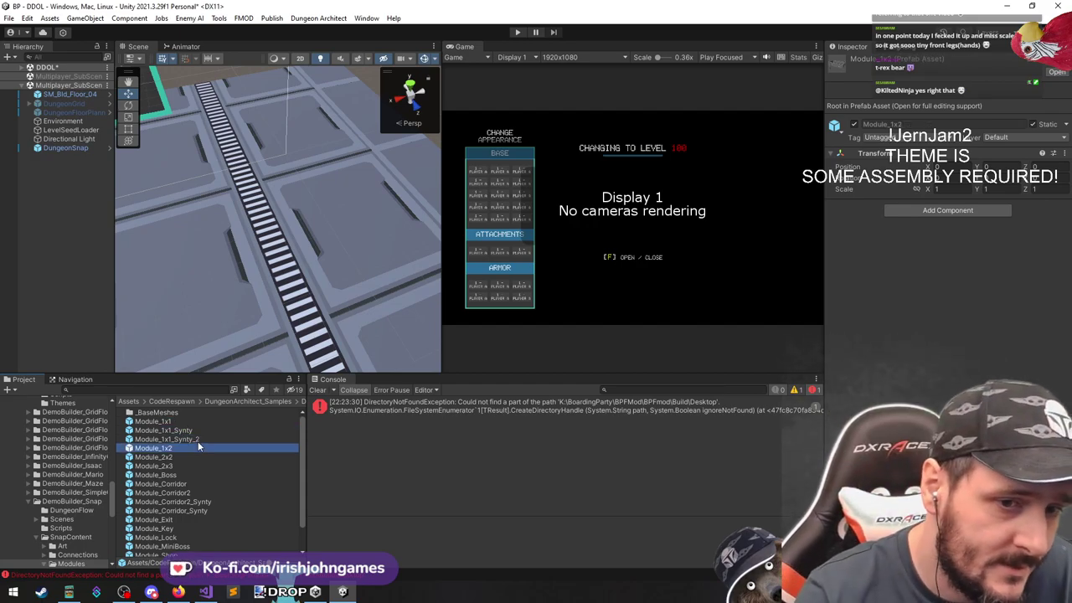
Build and destroy a test dungeon from DungeonSnap, and set its Snap Config seed to 77
{"action": "left_click", "coordinate": [63, 148]}
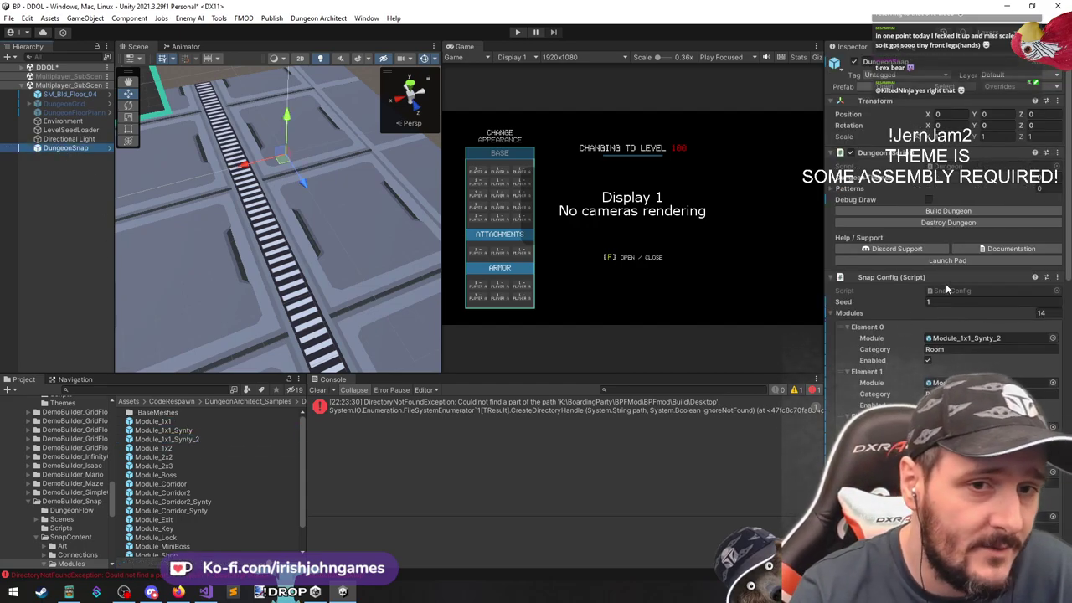
{"action": "left_click", "coordinate": [949, 212]}
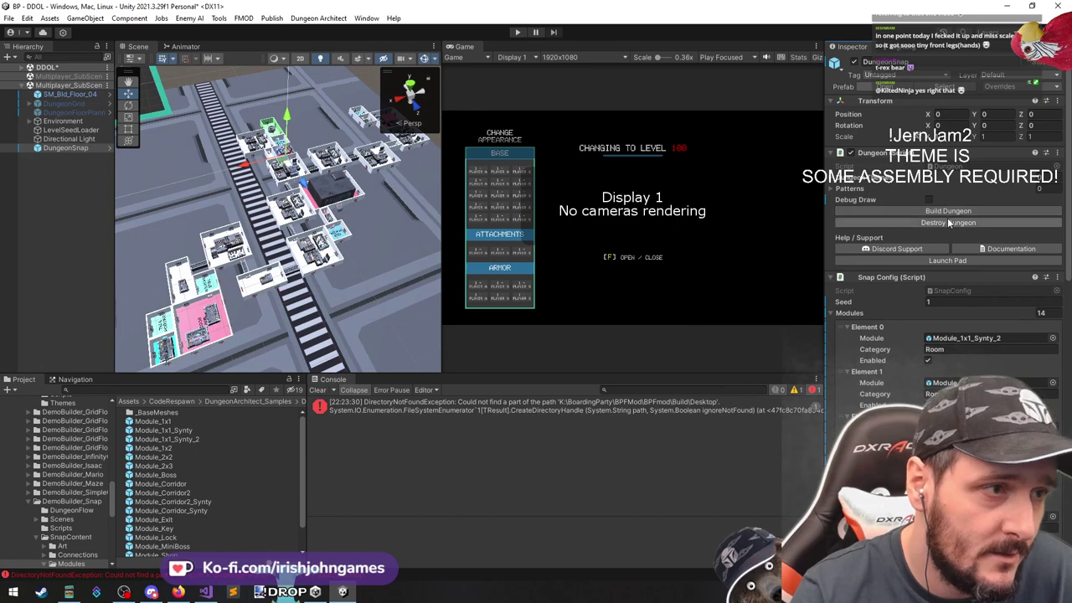
{"action": "left_click", "coordinate": [940, 303]}
{"action": "type", "text": "77"}
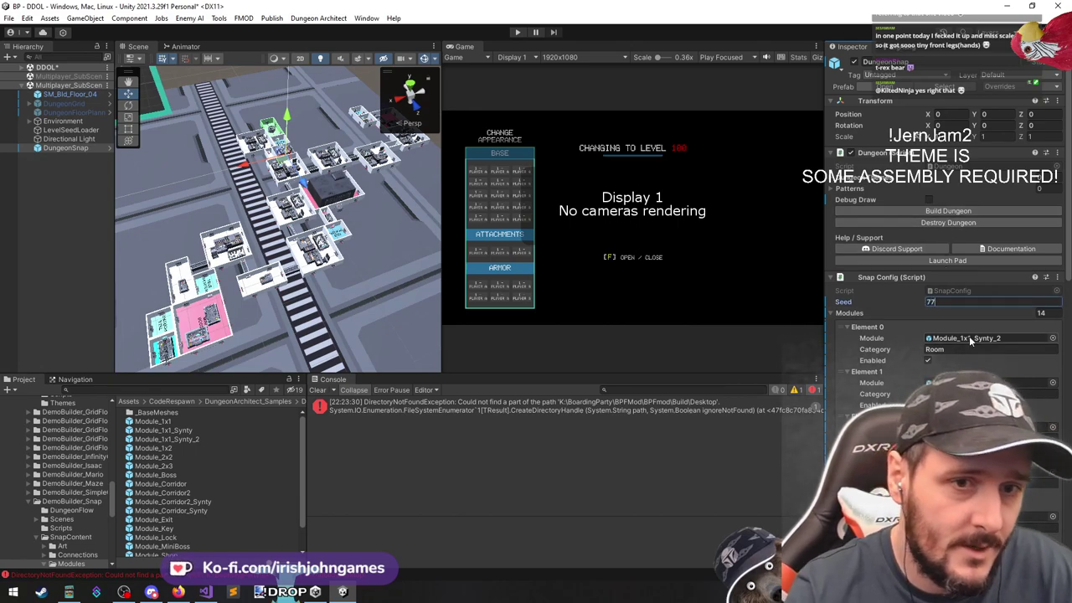
{"action": "left_click", "coordinate": [943, 222]}
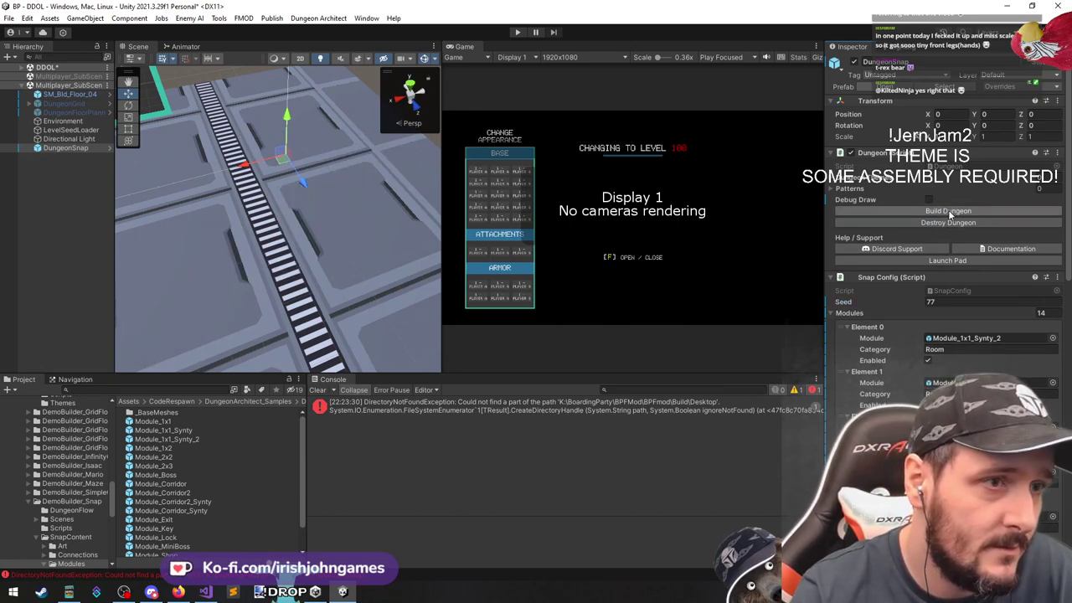
Add all module prefabs from Module_1x1 to Module_Treasure to the multiplayer subscene and frame Module_1x1 in the Scene view
{"action": "left_click", "coordinate": [182, 421]}
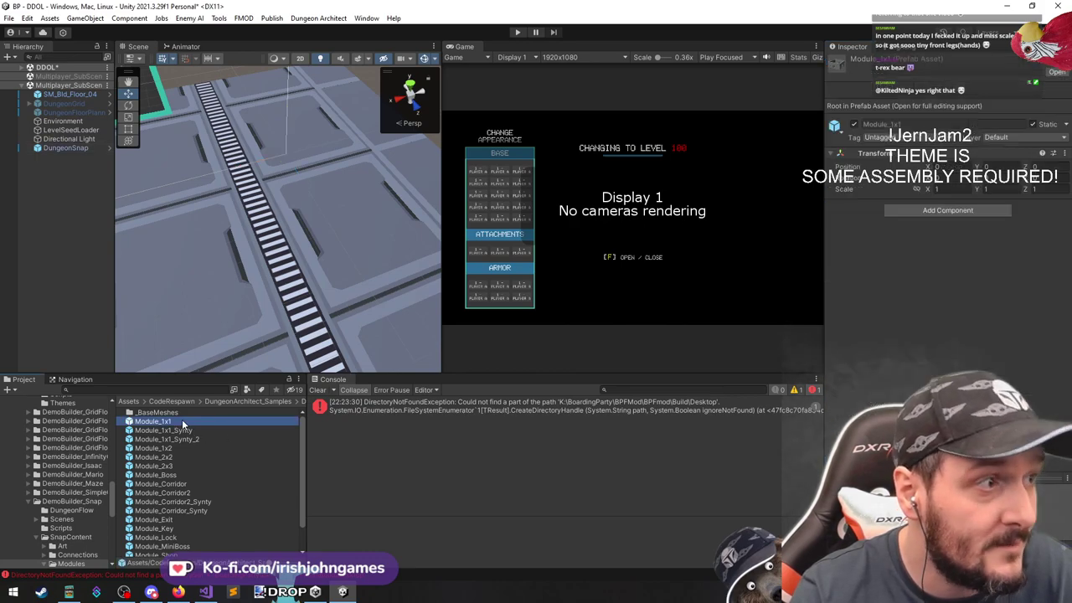
{"action": "scroll", "coordinate": [199, 460], "scroll_direction": "down", "scroll_amount": 2}
{"action": "left_click", "coordinate": [167, 553], "text": "shift"}
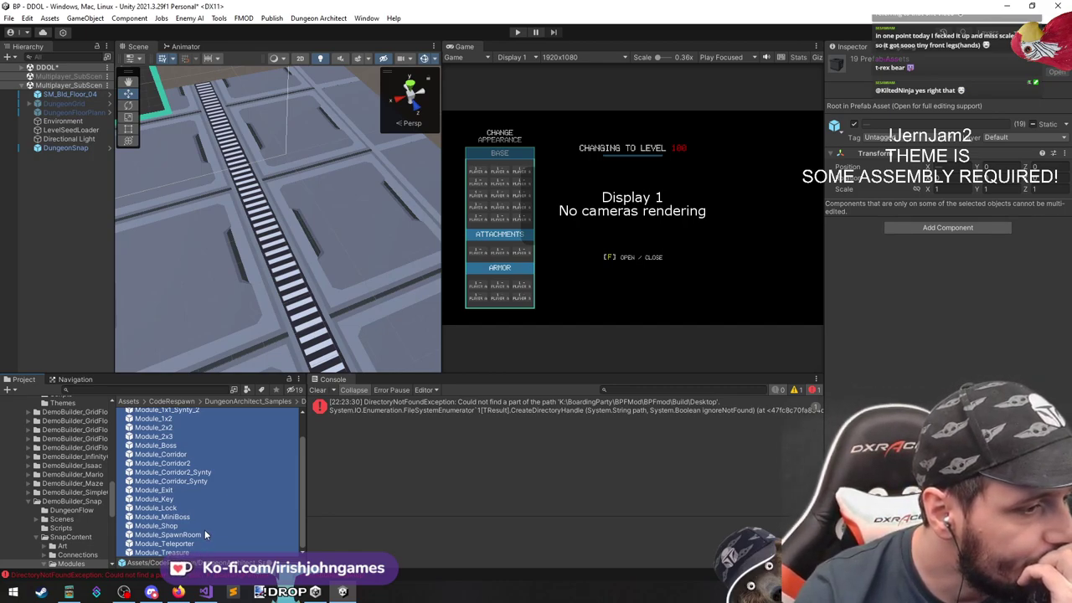
{"action": "scroll", "coordinate": [204, 529], "scroll_direction": "up", "scroll_amount": 2}
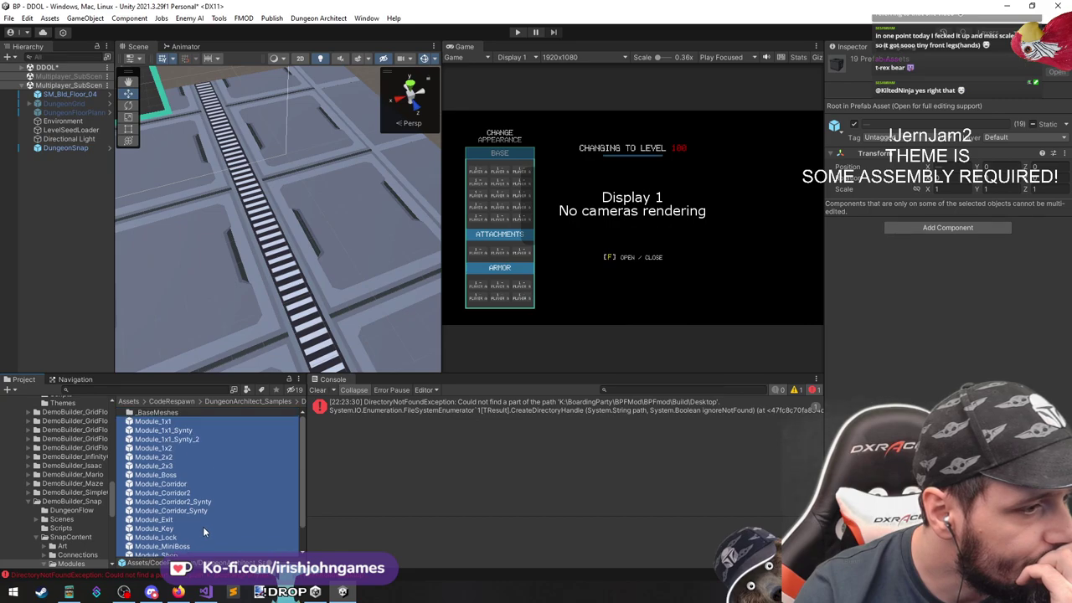
{"action": "scroll", "coordinate": [202, 528], "scroll_direction": "down", "scroll_amount": 1}
{"action": "scroll", "coordinate": [201, 523], "scroll_direction": "up", "scroll_amount": 1}
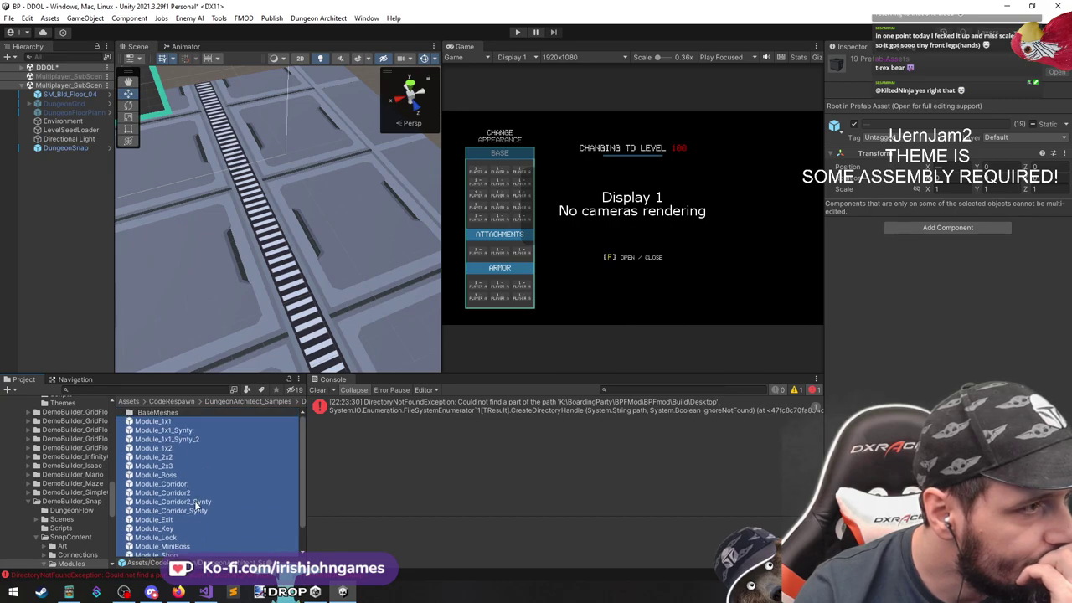
{"action": "scroll", "coordinate": [195, 502], "scroll_direction": "down", "scroll_amount": 1}
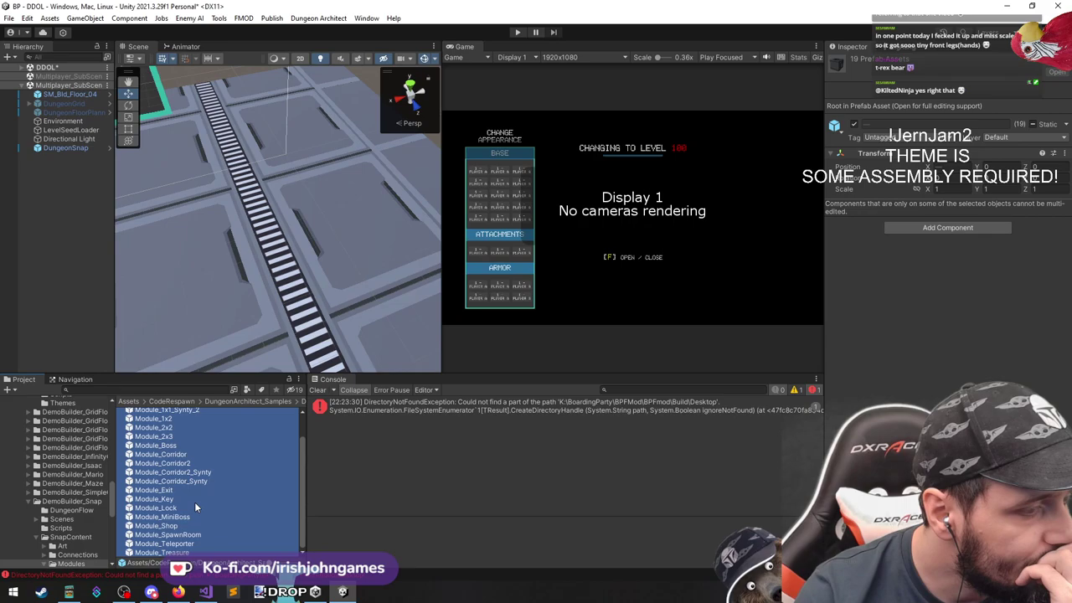
{"action": "scroll", "coordinate": [194, 502], "scroll_direction": "up", "scroll_amount": 1}
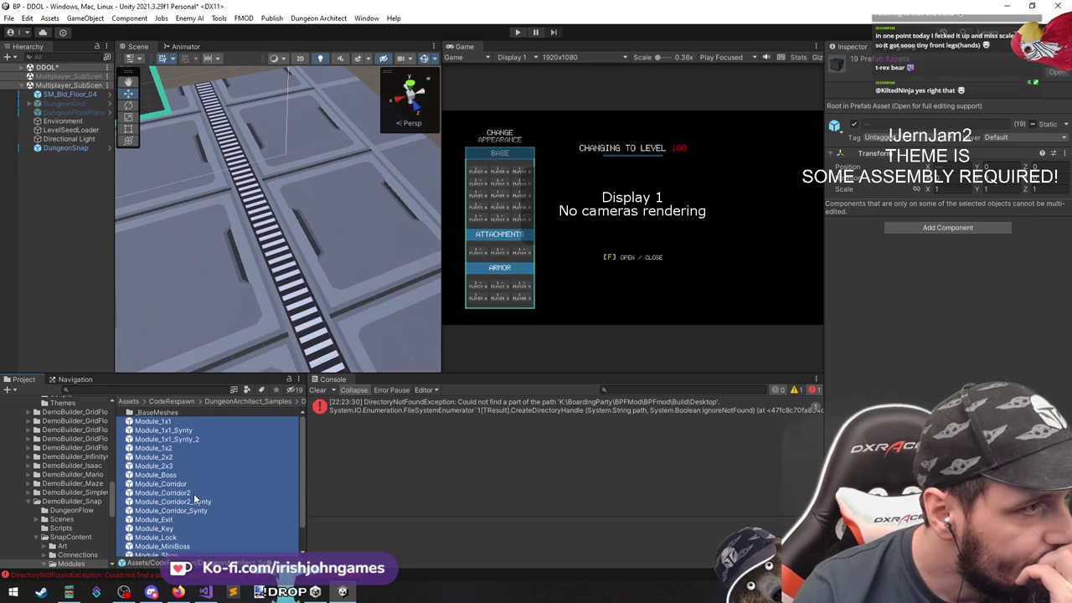
{"action": "left_click", "coordinate": [107, 244]}
{"action": "left_click_drag", "start_coordinate": [74, 198], "coordinate": [74, 201]}
{"action": "double_click", "coordinate": [61, 157]}
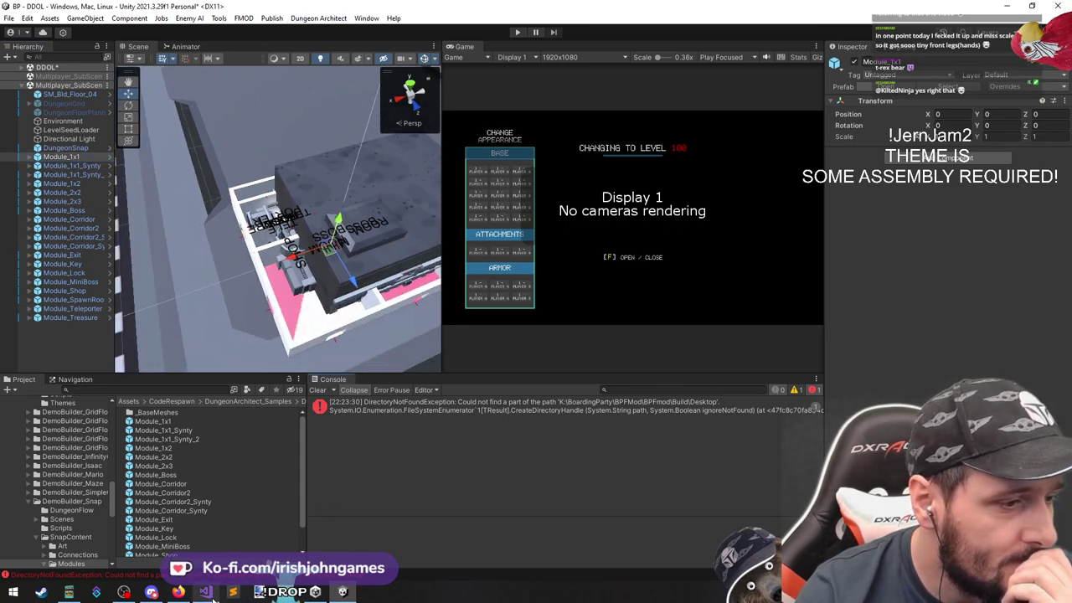
Create a new folder named Editor in the project's root Assets folder
{"action": "left_click", "coordinate": [205, 591]}
{"action": "left_click", "coordinate": [342, 591]}
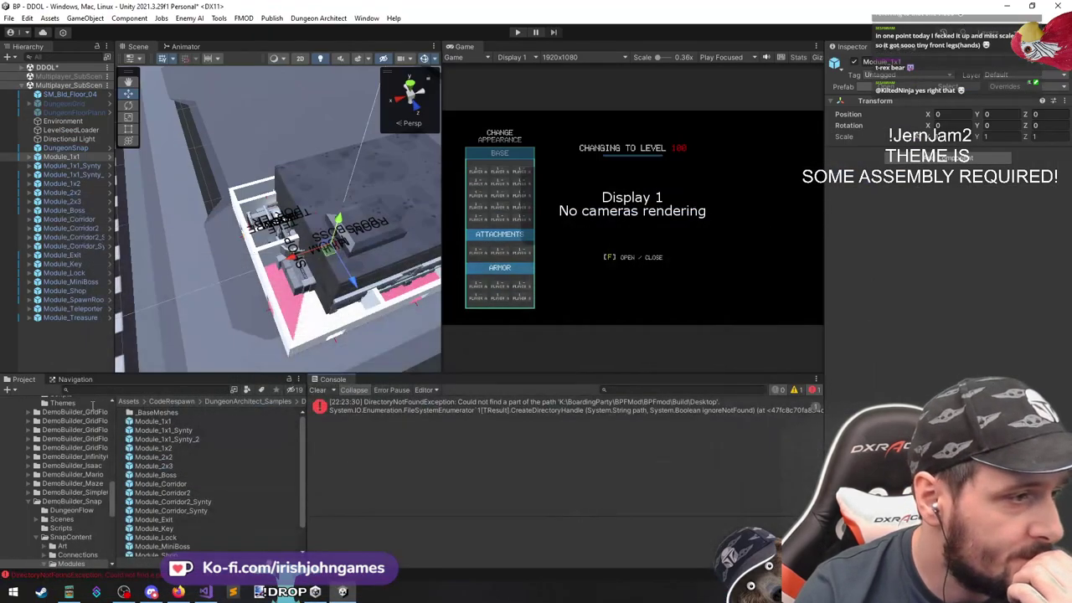
{"action": "scroll", "coordinate": [77, 455], "scroll_direction": "up", "scroll_amount": 12}
{"action": "left_click", "coordinate": [31, 417]}
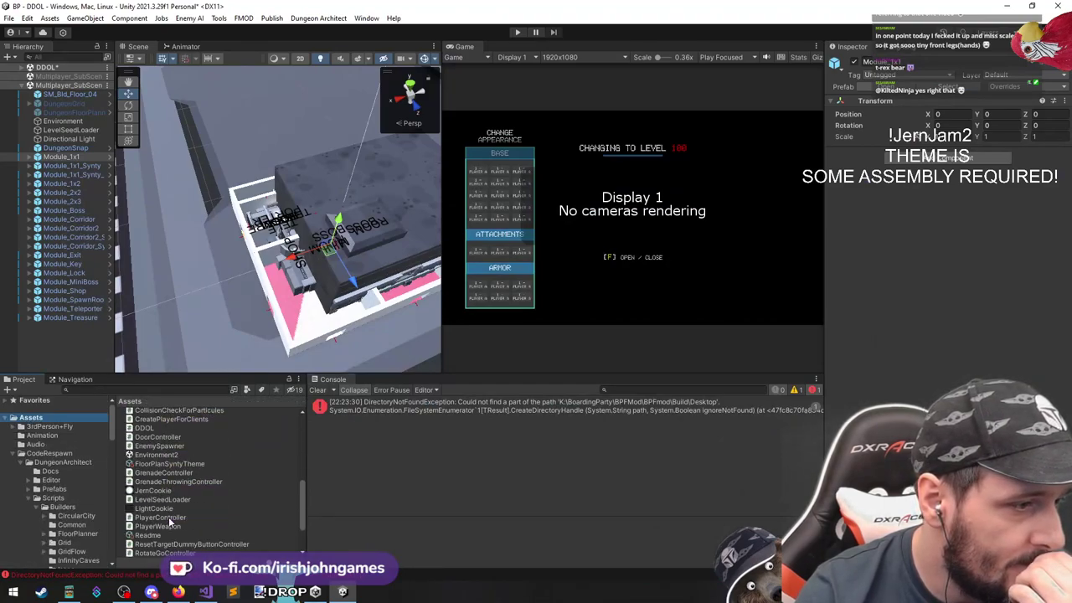
{"action": "right_click", "coordinate": [47, 414]}
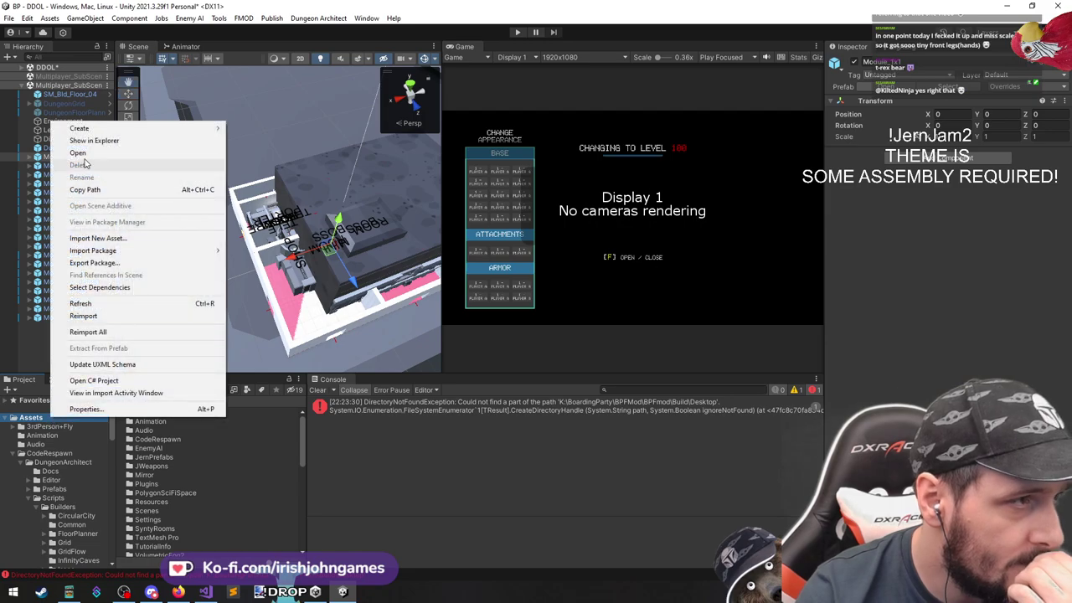
{"action": "mouse_move", "coordinate": [91, 132]}
{"action": "left_click", "coordinate": [292, 42]}
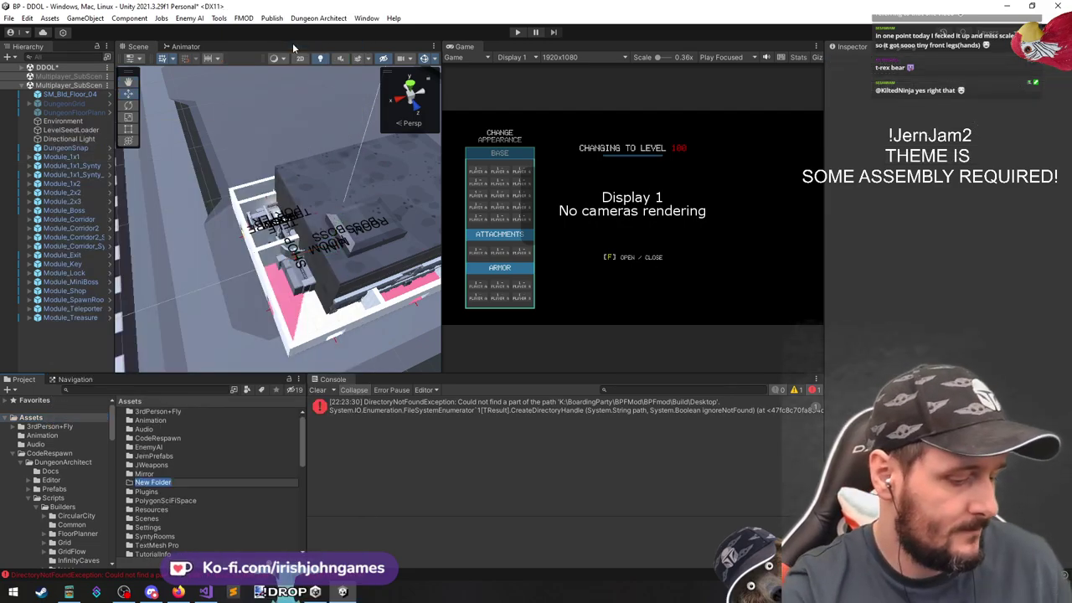
{"action": "type", "text": "Editor"}
{"action": "key", "text": "Return"}
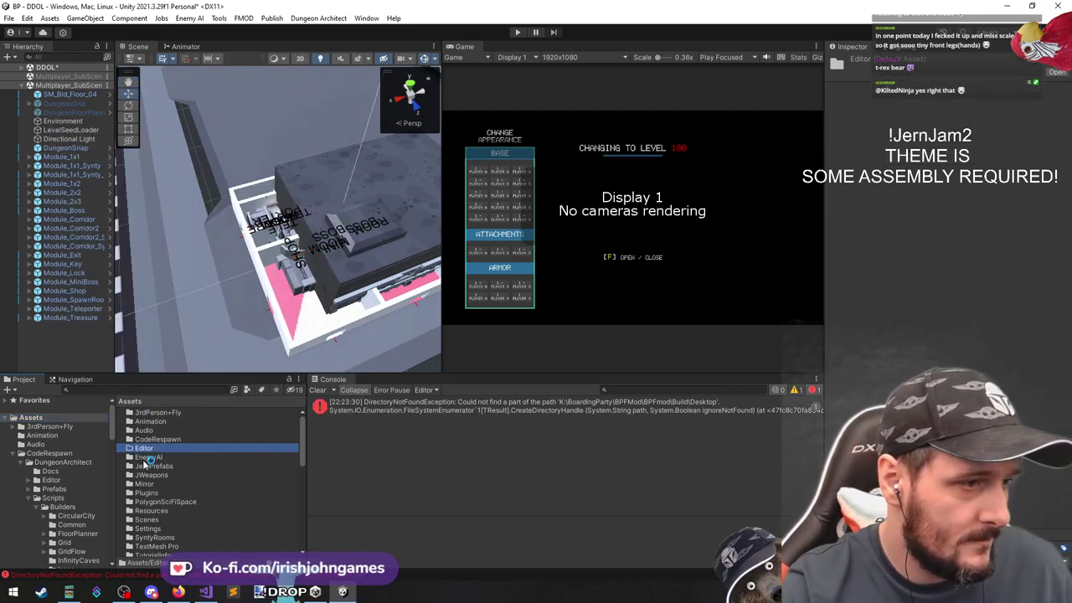
Create a C# script named JernsEditorScripts inside the Editor folder and open it in Visual Studio
{"action": "double_click", "coordinate": [150, 450]}
{"action": "right_click", "coordinate": [153, 459]}
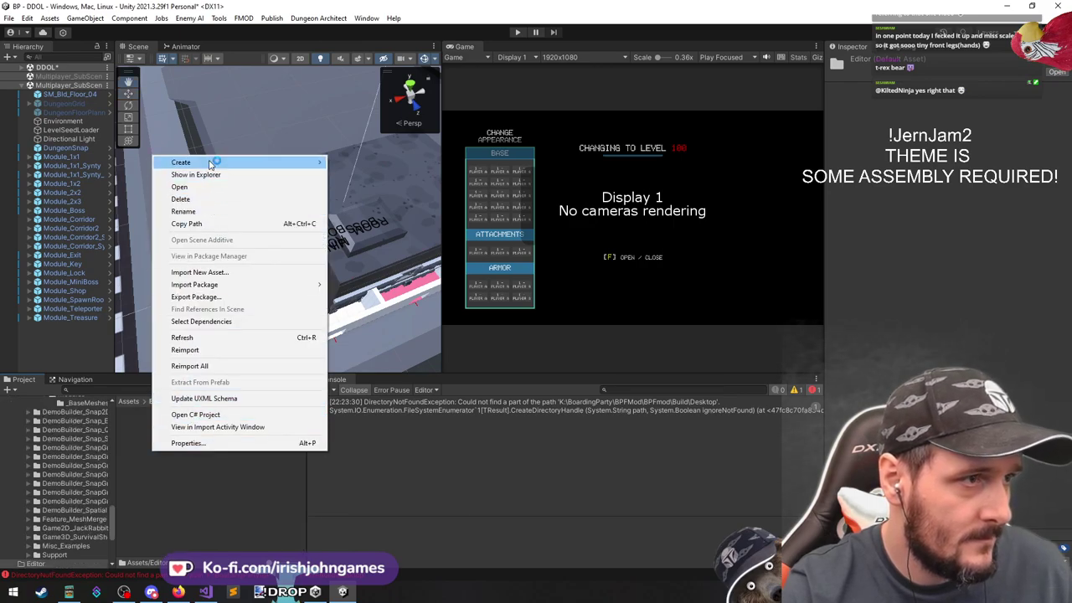
{"action": "mouse_move", "coordinate": [210, 162]}
{"action": "left_click", "coordinate": [400, 59]}
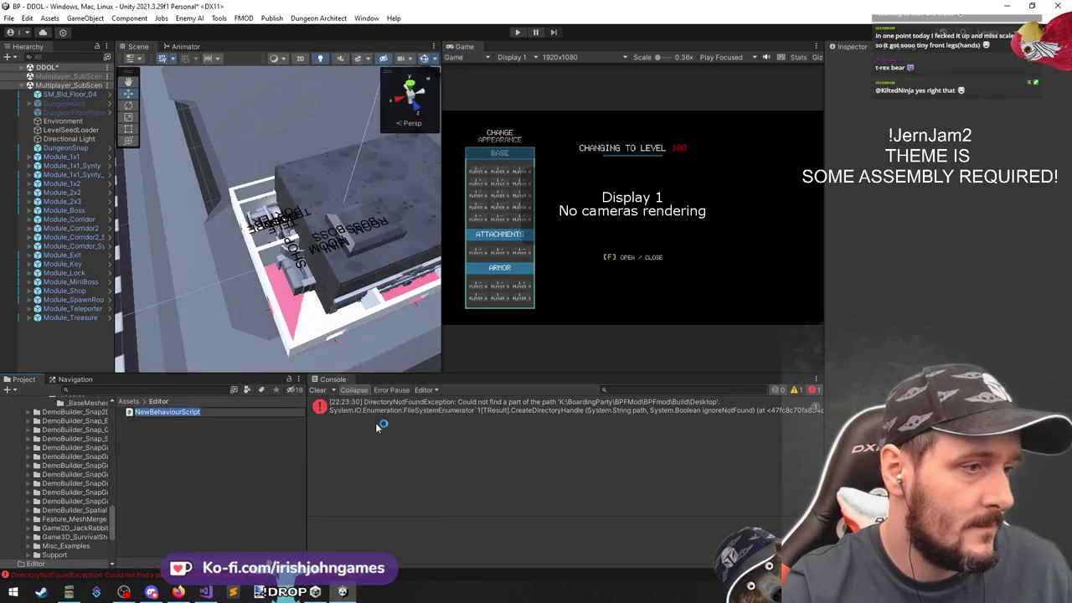
{"action": "type", "text": "JernsEdit"}
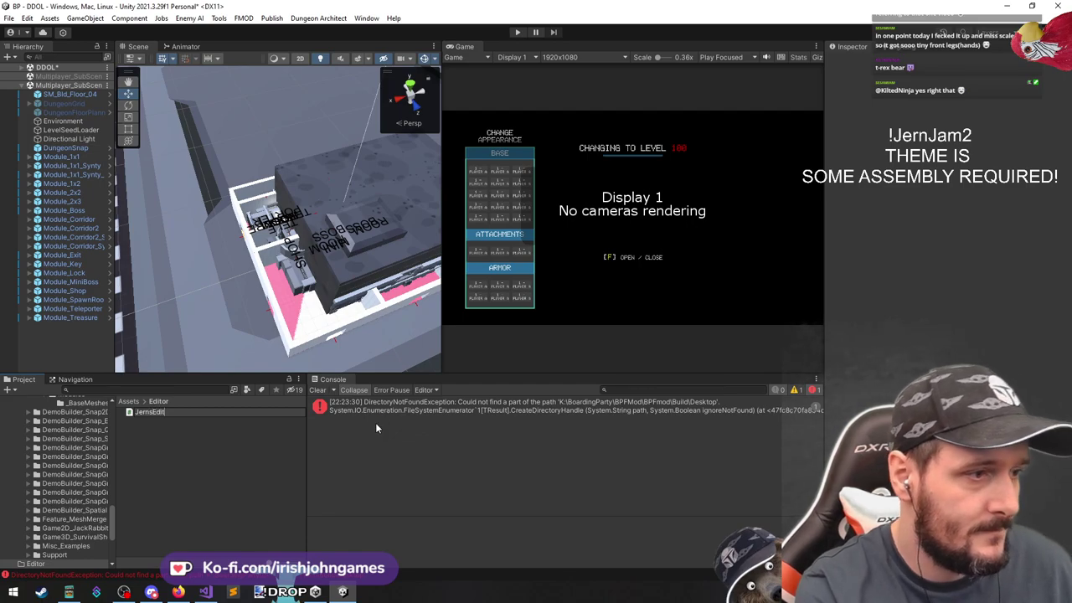
{"action": "type", "text": "orScripts"}
{"action": "key", "text": "Return"}
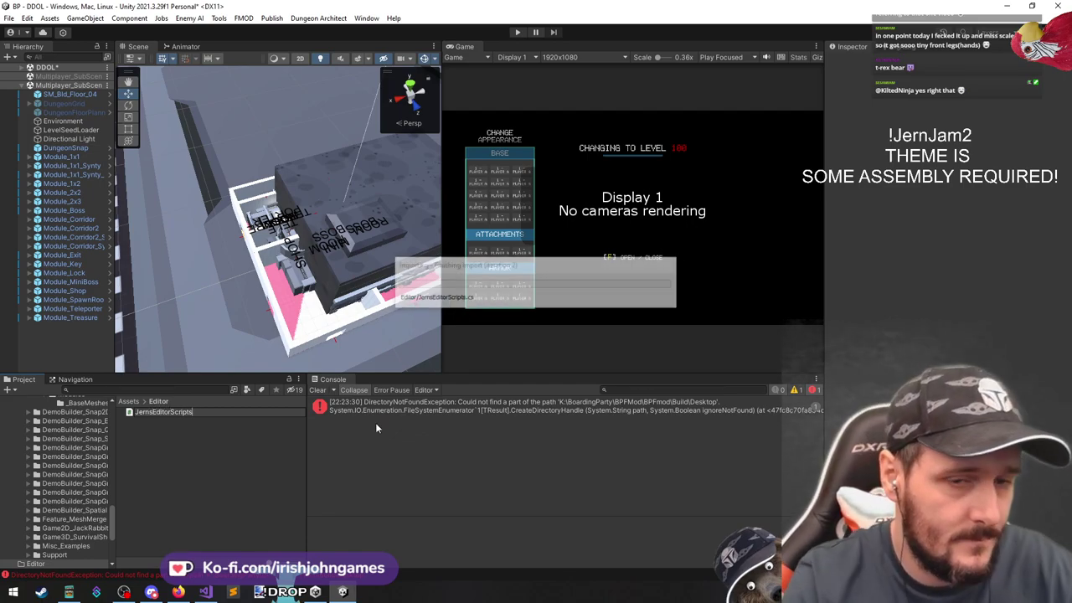
{"action": "key", "text": "Return"}
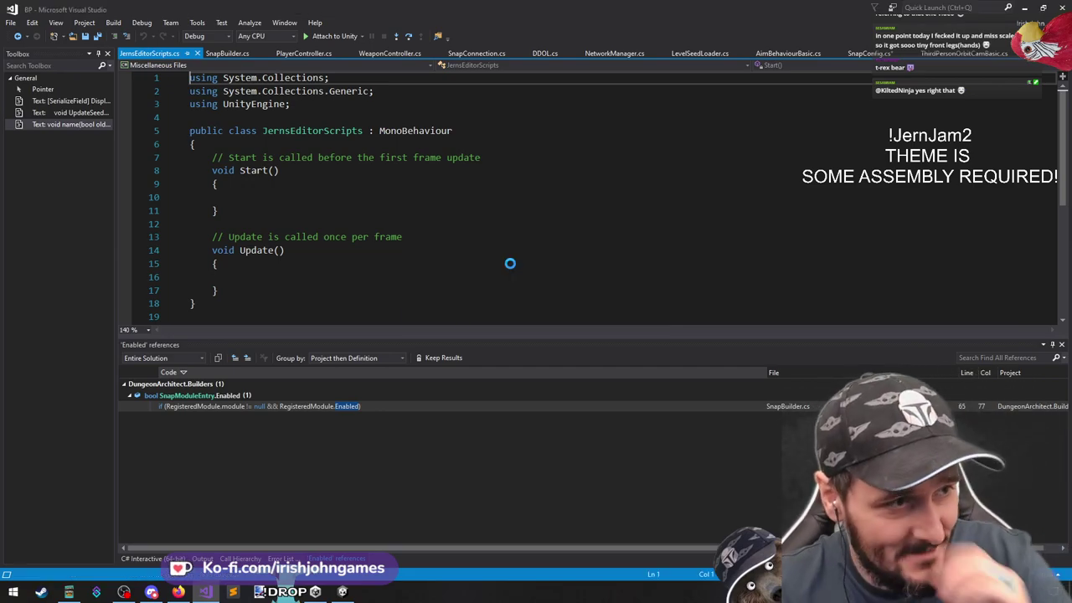
Replace the default Start and Update methods of the JernsEditorScripts class with the beginning of a [Menu] attribute
{"action": "left_click", "coordinate": [296, 224]}
{"action": "left_click", "coordinate": [253, 275]}
{"action": "left_click", "coordinate": [258, 290]}
{"action": "left_click", "coordinate": [265, 138], "text": "shift"}
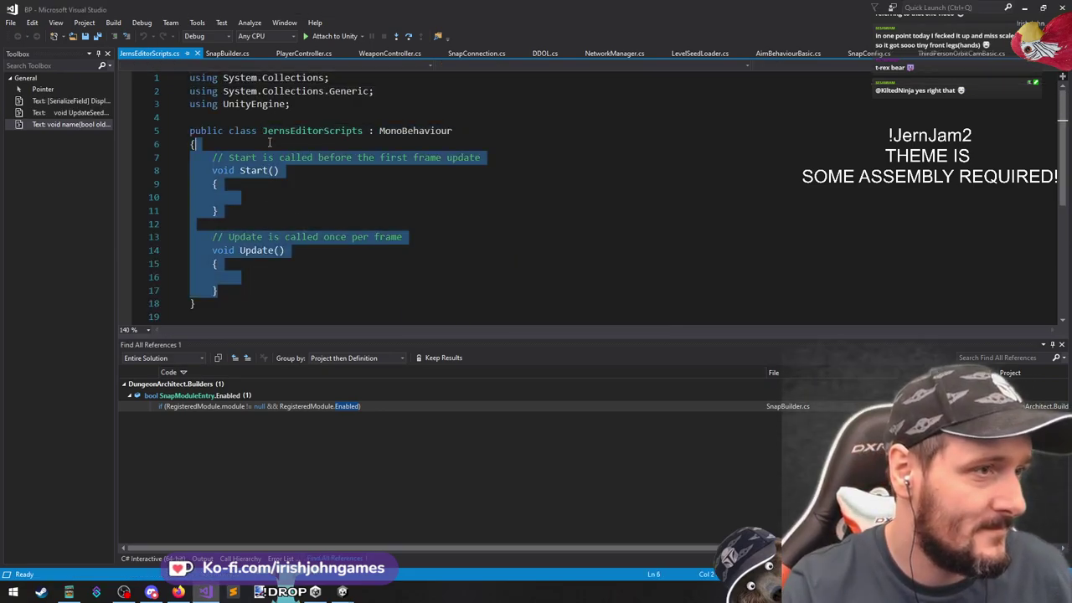
{"action": "key", "text": "BackSpace"}
{"action": "key", "text": "Return"}
{"action": "type", "text": "[Menu"}
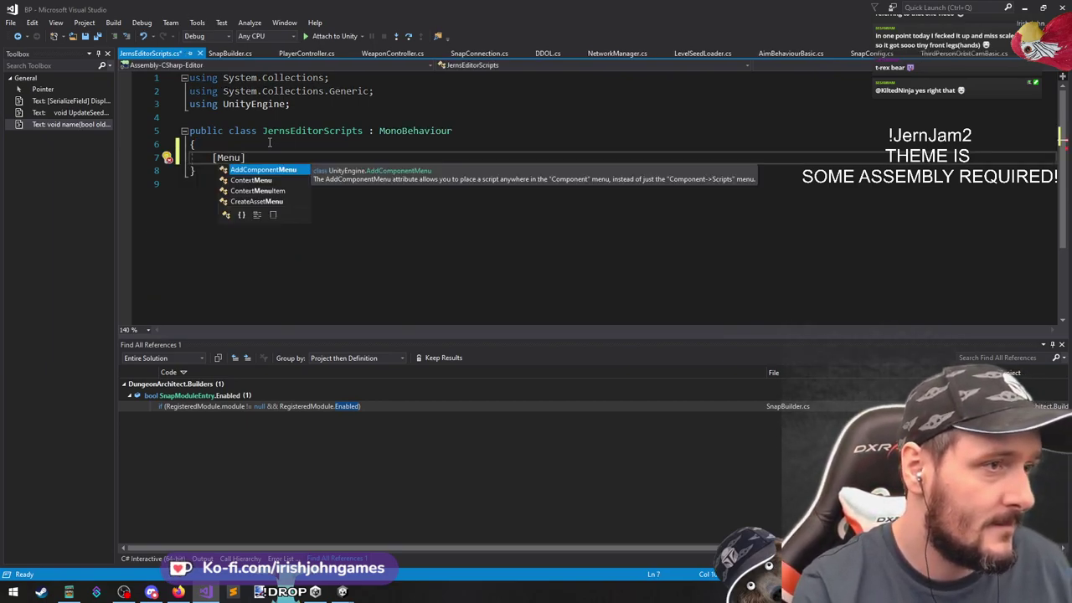
{"action": "key", "text": "Escape"}
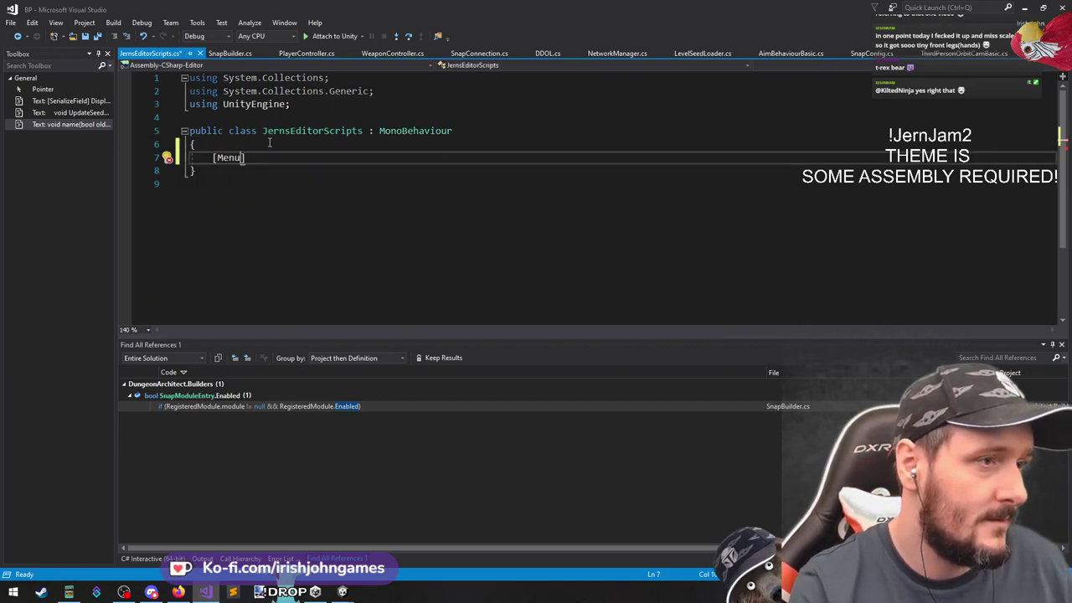
Add a using UnityEditor directive below the using UnityEngine line of JernsEditorScripts
{"action": "key", "text": "ctrl+Home"}
{"action": "key", "text": "Down"}
{"action": "key", "text": "Down"}
{"action": "key", "text": "Down"}
{"action": "type", "text": "using Un"}
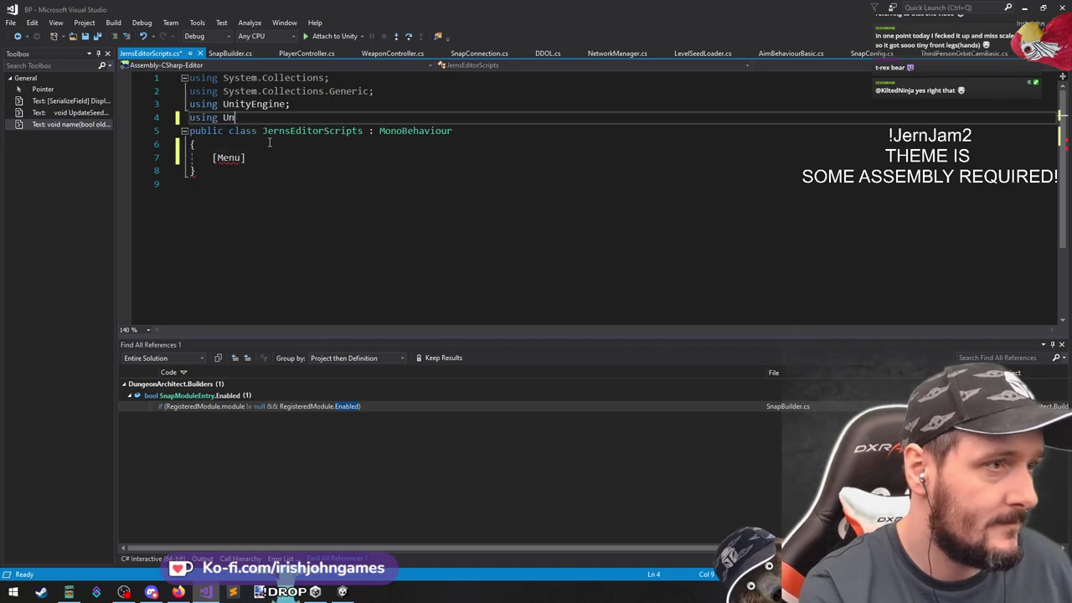
{"action": "type", "text": "ityEditor;"}
{"action": "key", "text": "Return"}
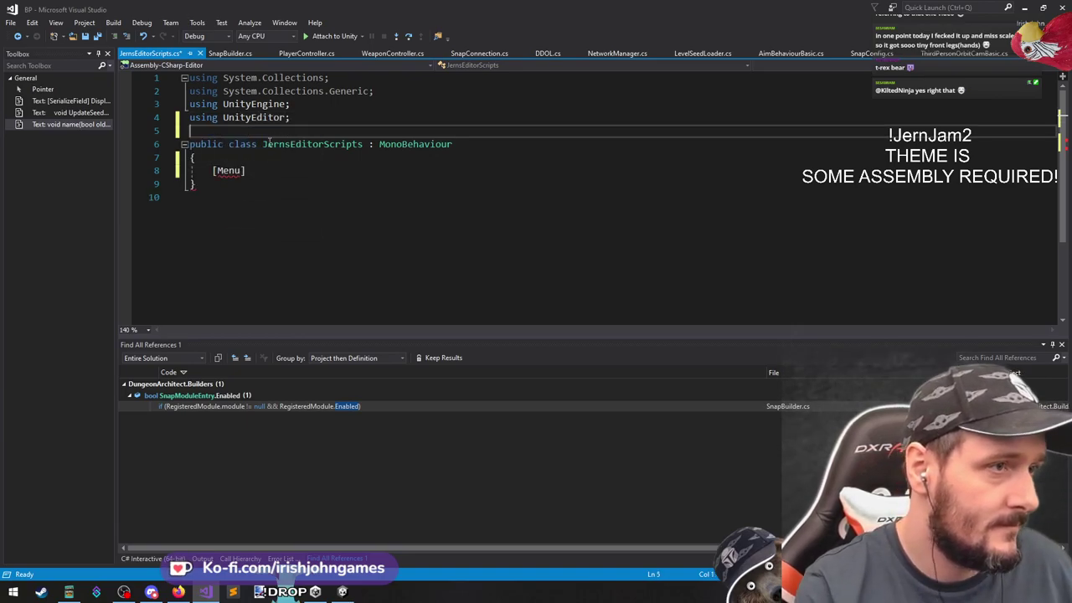
Complete the class's attribute as MenuItem with item name "J" and menuItem = "JernsScripts/Script"
{"action": "key", "text": "Down"}
{"action": "key", "text": "Down"}
{"action": "key", "text": "Down"}
{"action": "key", "text": "ctrl+space"}
{"action": "type", "text": "[Menu"}
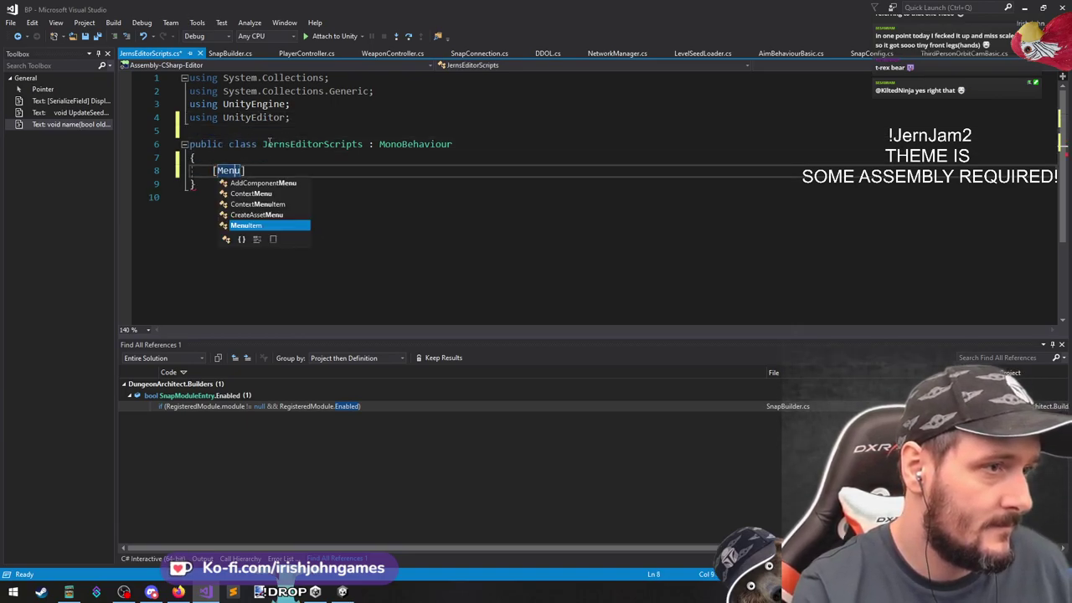
{"action": "key", "text": "Tab"}
{"action": "type", "text": "("}
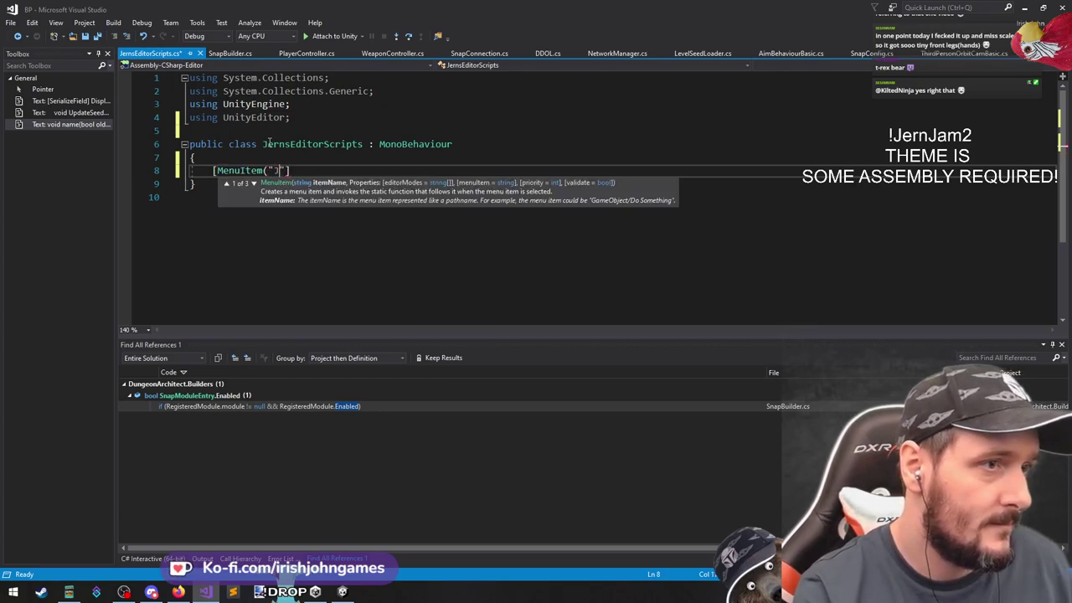
{"action": "type", "text": "\"J\","}
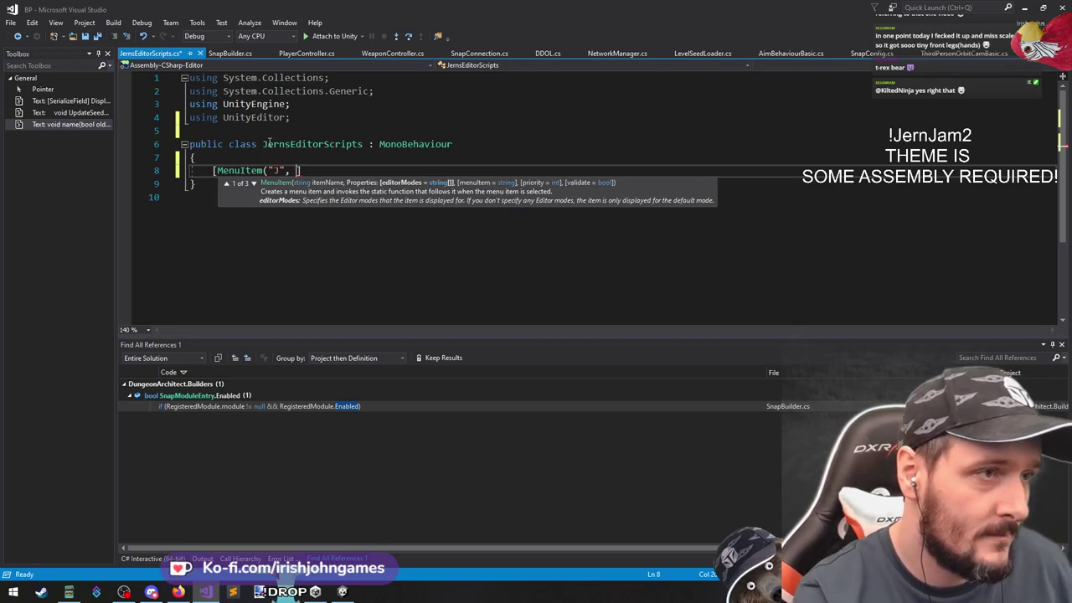
{"action": "type", "text": "menui"}
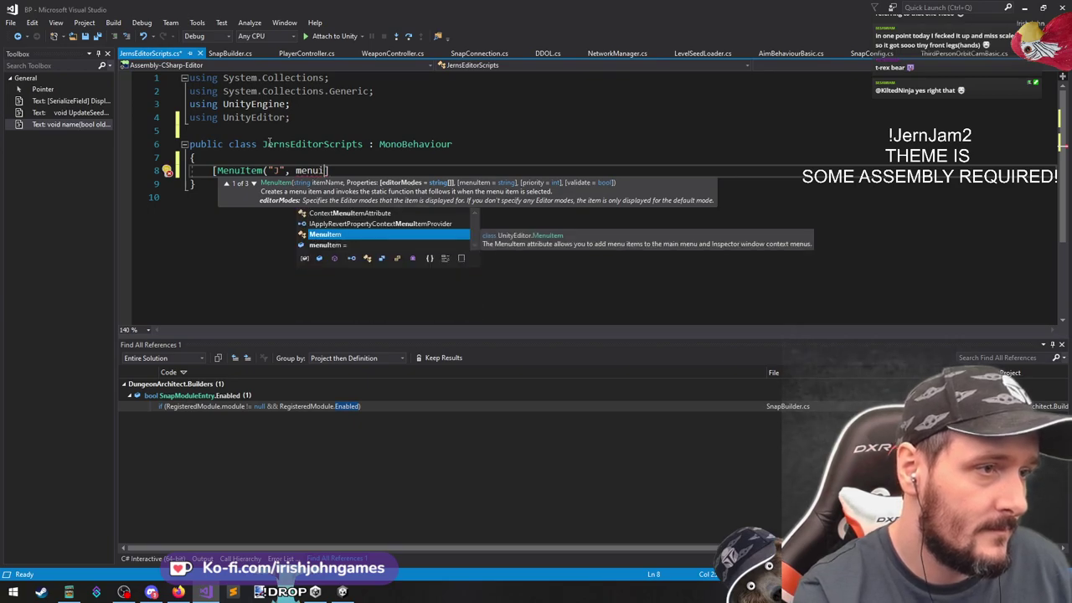
{"action": "key", "text": "Escape"}
{"action": "type", "text": "tem = \"JernsScripts/Script"}
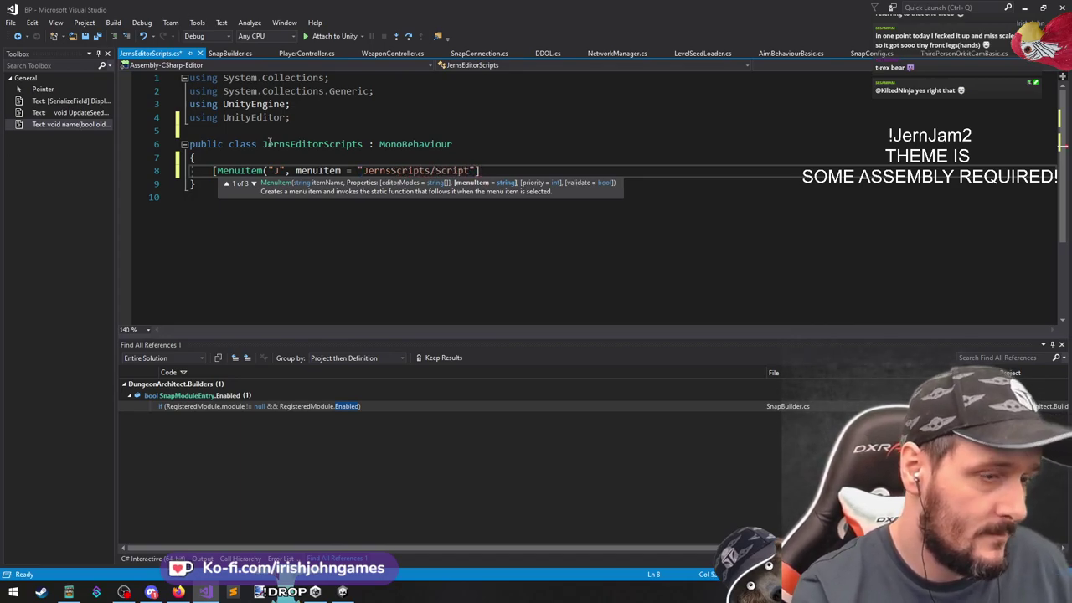
{"action": "type", "text": ")"}
Below the MenuItem attribute, add a public static void Open() method whose body starts with EditorWindow.open
{"action": "key", "text": "Return"}
{"action": "type", "text": "public static void Open"}
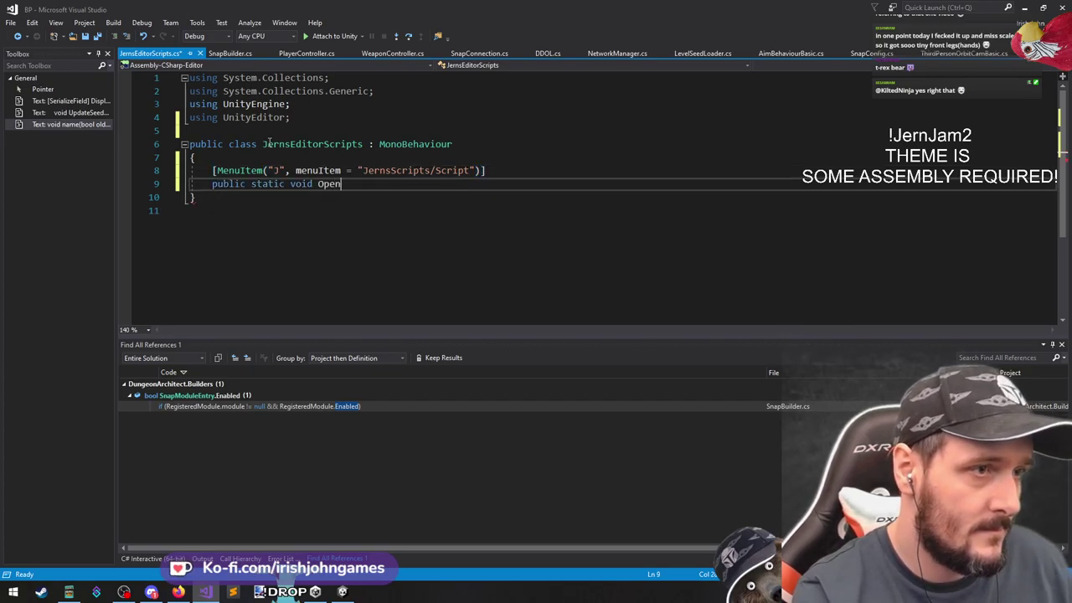
{"action": "key", "text": "Left"}
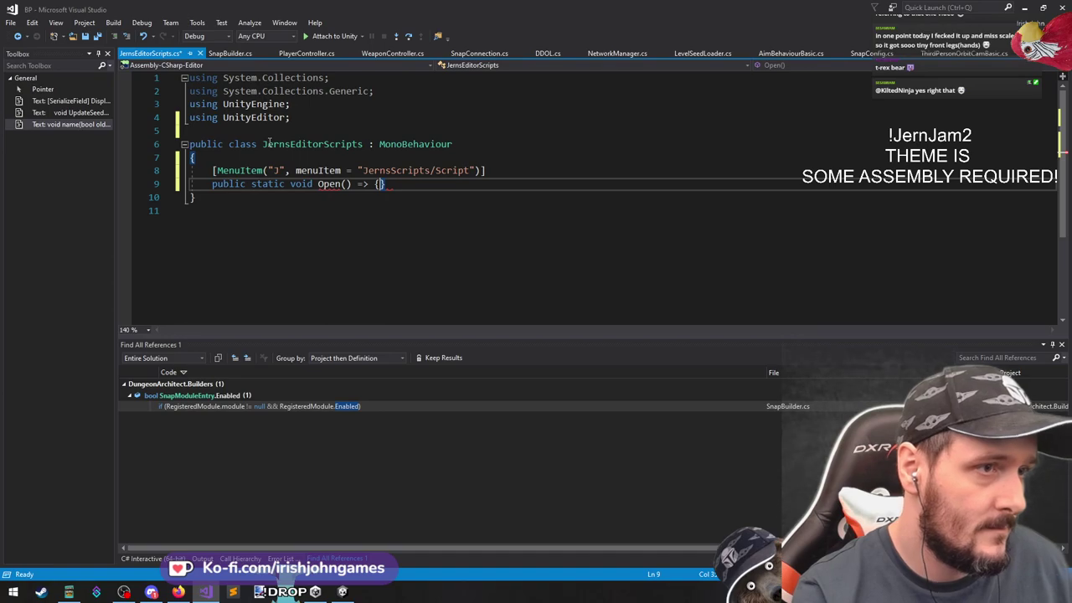
{"action": "key", "text": "BackSpace"}
{"action": "key", "text": "BackSpace"}
{"action": "key", "text": "End"}
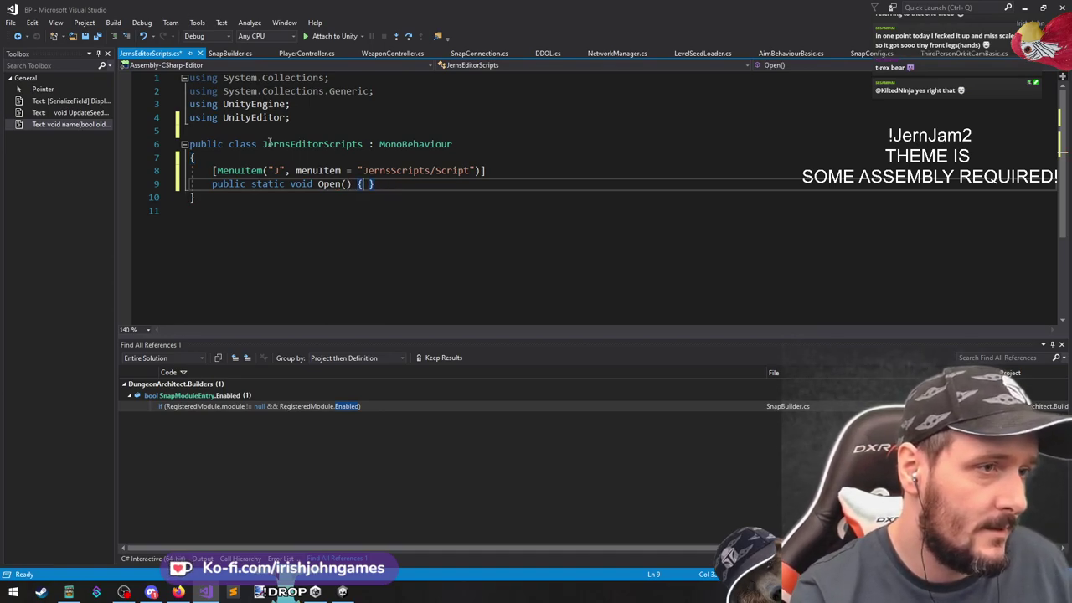
{"action": "type", "text": "ditorWindow.u"}
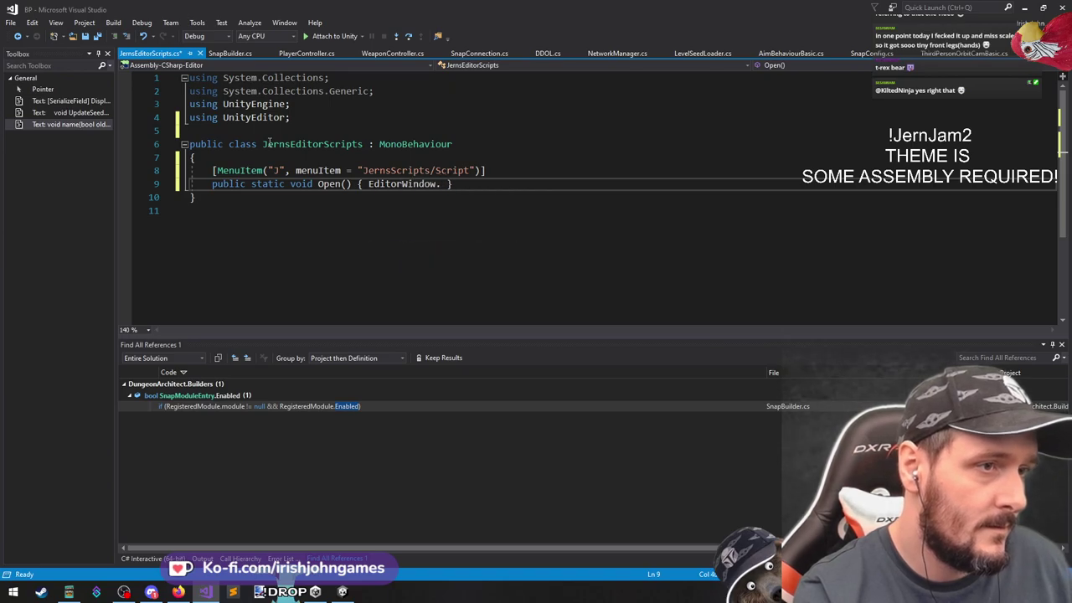
{"action": "key", "text": "BackSpace"}
{"action": "type", "text": "open"}
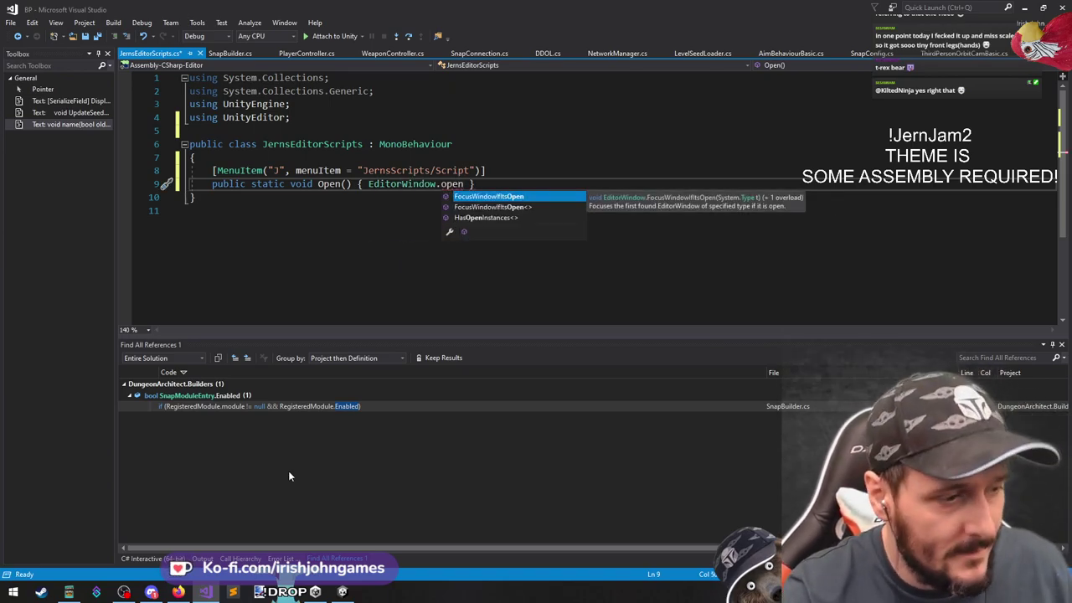
Open the RoPLTS solution in a second Visual Studio window and go to its JernsEditorScript class
{"action": "right_click", "coordinate": [213, 595]}
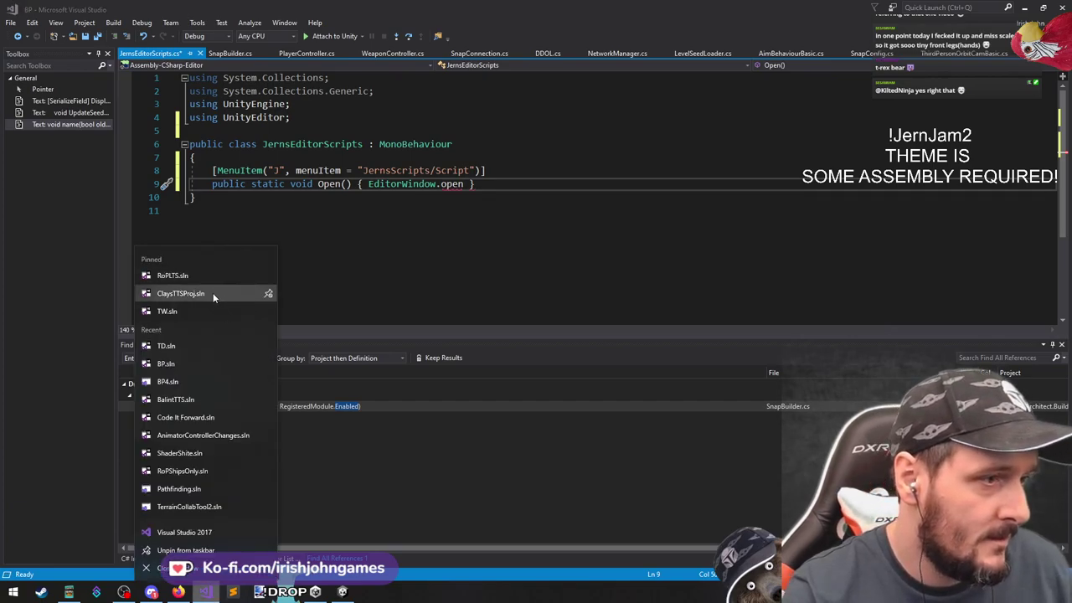
{"action": "left_click", "coordinate": [191, 277]}
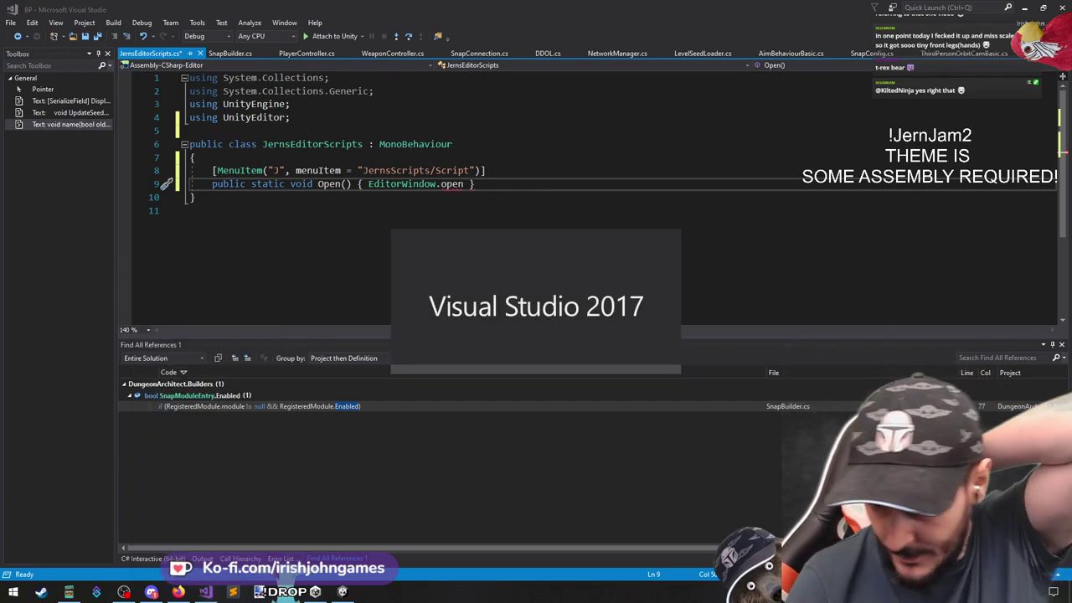
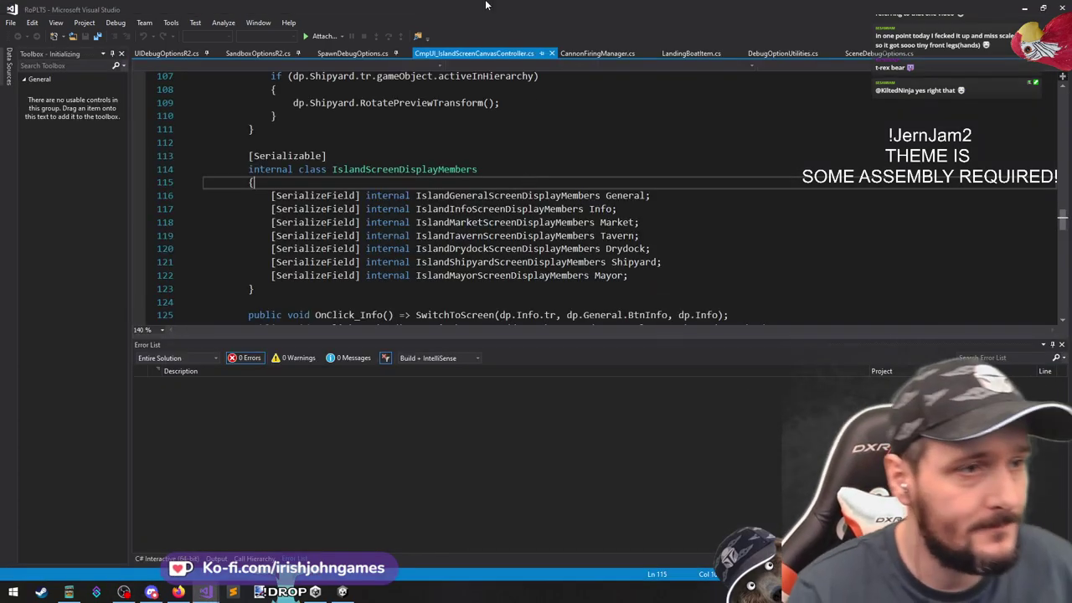
{"action": "left_click", "coordinate": [506, 141]}
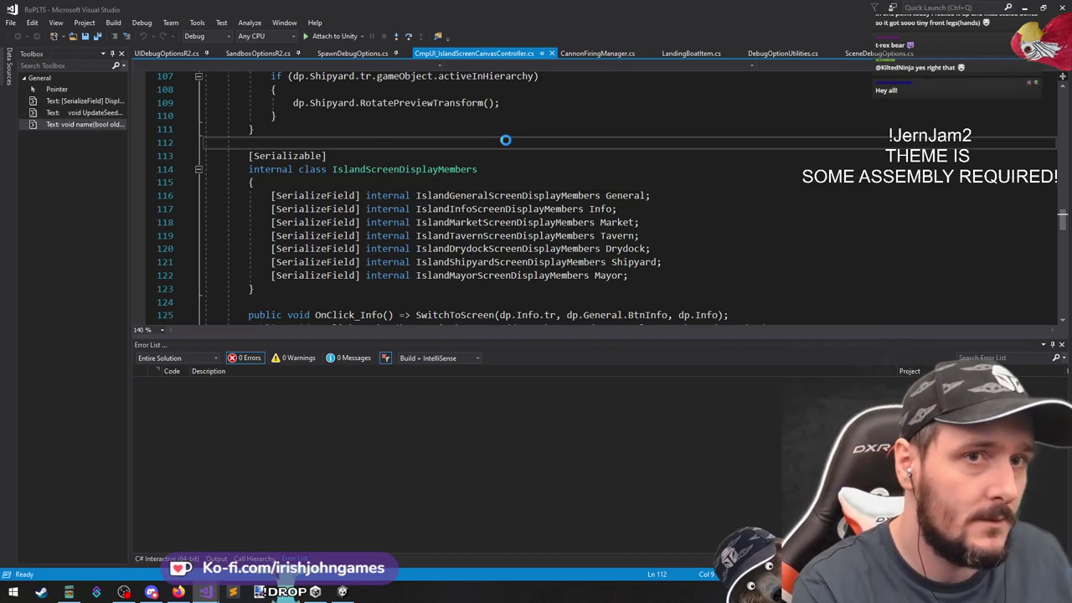
{"action": "key", "text": "ctrl+t"}
{"action": "type", "text": "jernseditor"}
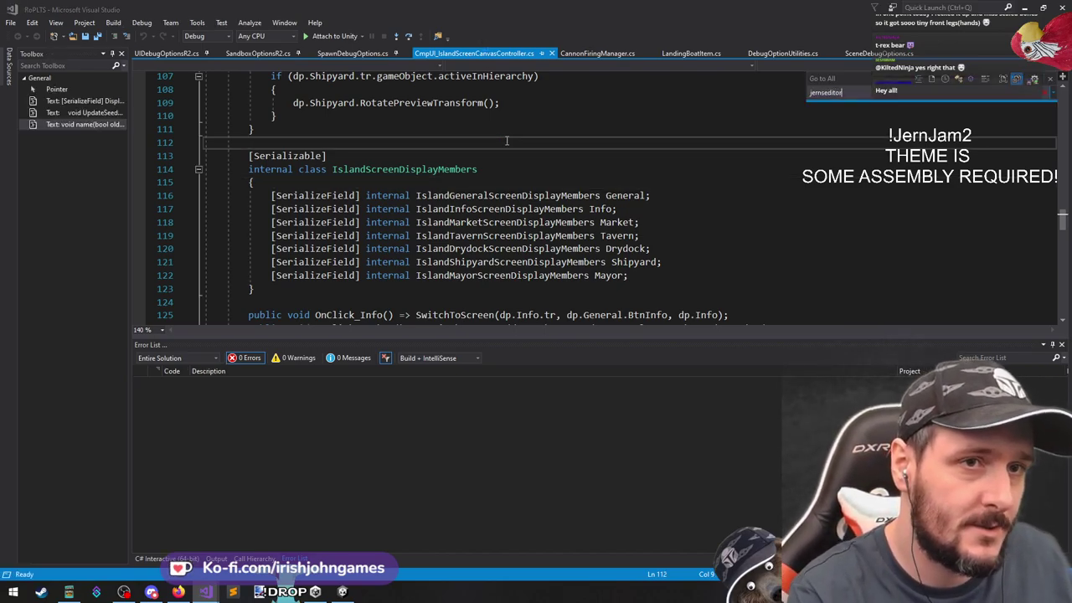
{"action": "key", "text": "Return"}
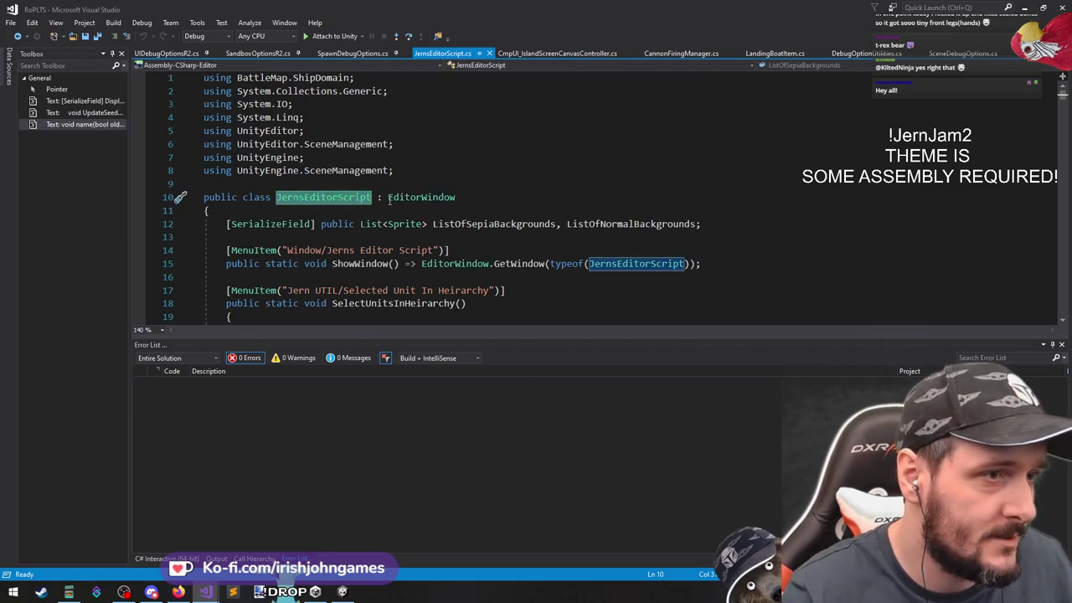
Move the RoPLTS window below the new script's code and change the base class of JernsEditorScripts to EditorWindow
{"action": "left_click", "coordinate": [390, 199]}
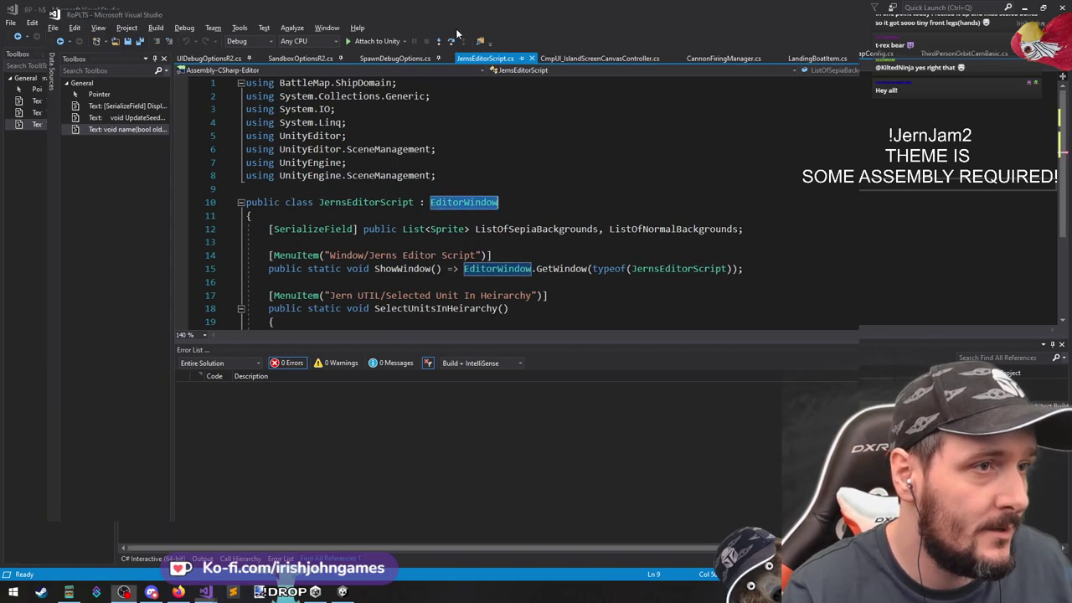
{"action": "left_click_drag", "start_coordinate": [458, 34], "coordinate": [565, 317]}
{"action": "left_click", "coordinate": [390, 144]}
{"action": "double_click", "coordinate": [394, 144]}
{"action": "type", "text": "EditorWindow"}
{"action": "key", "text": "alt+Tab"}
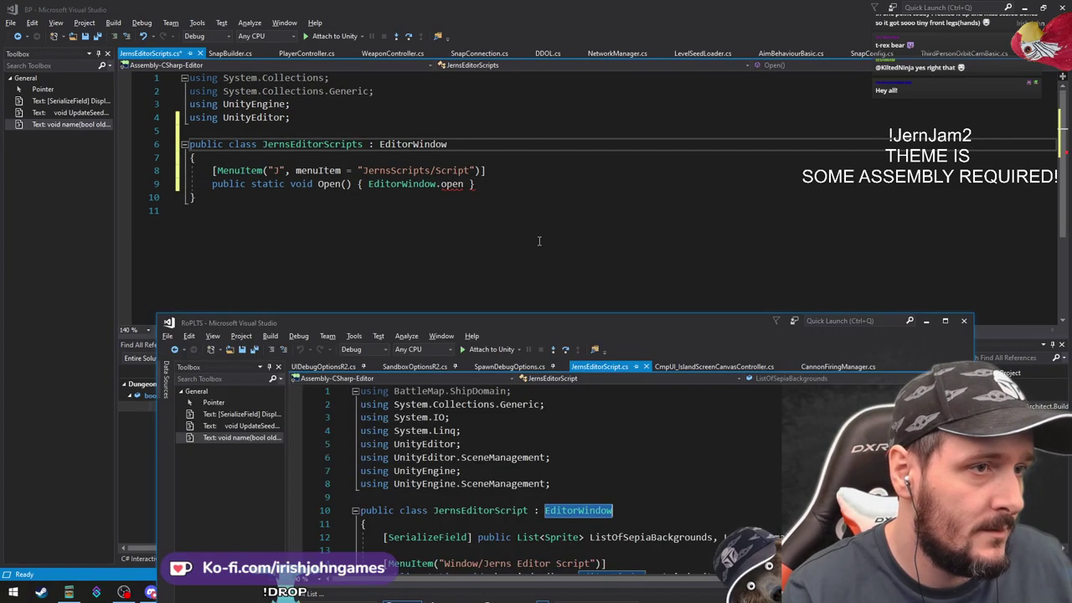
Copy the "Window/Jerns Editor Script" MenuItem attribute and its ShowWindow method from RoPLTS for use after the Open method in JernsEditorScripts
{"action": "scroll", "coordinate": [511, 433], "scroll_direction": "down", "scroll_amount": 2}
{"action": "triple_click", "coordinate": [672, 485]}
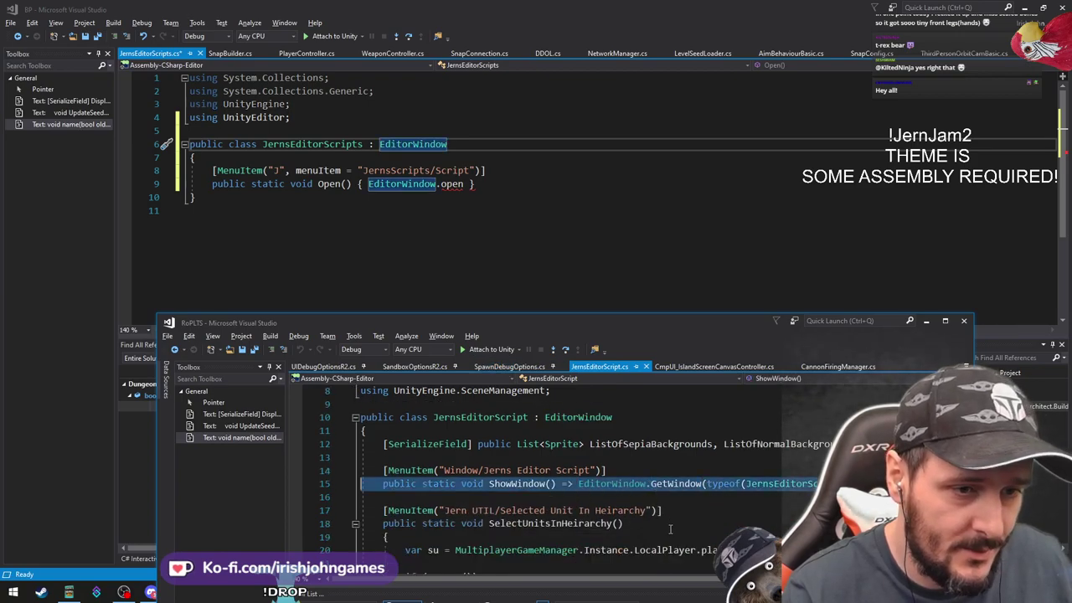
{"action": "left_click", "coordinate": [599, 484]}
{"action": "left_click_drag", "start_coordinate": [548, 457], "coordinate": [559, 494]}
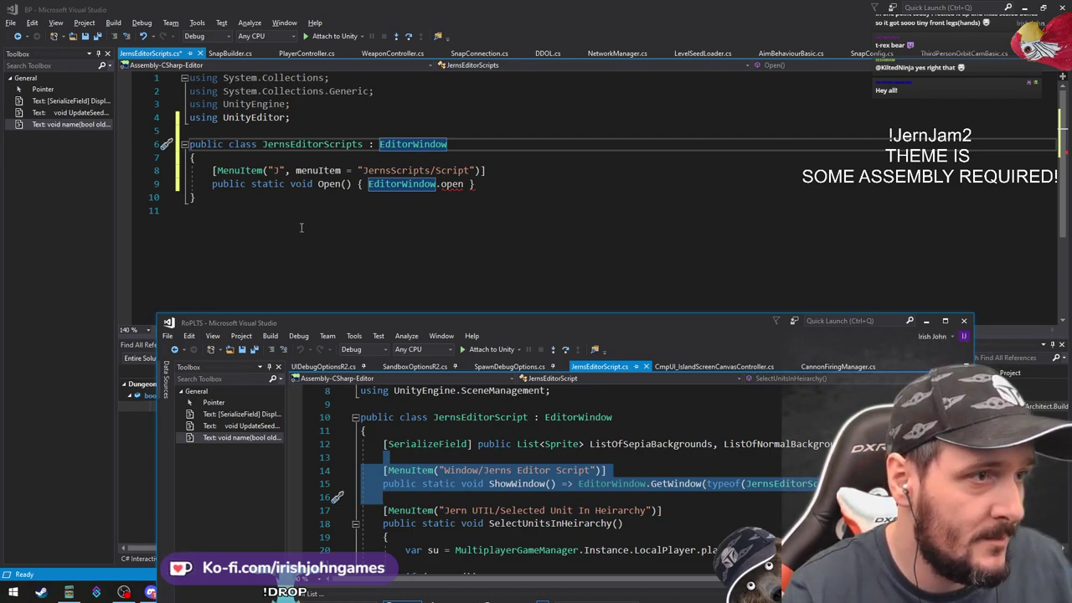
{"action": "left_click", "coordinate": [500, 184]}
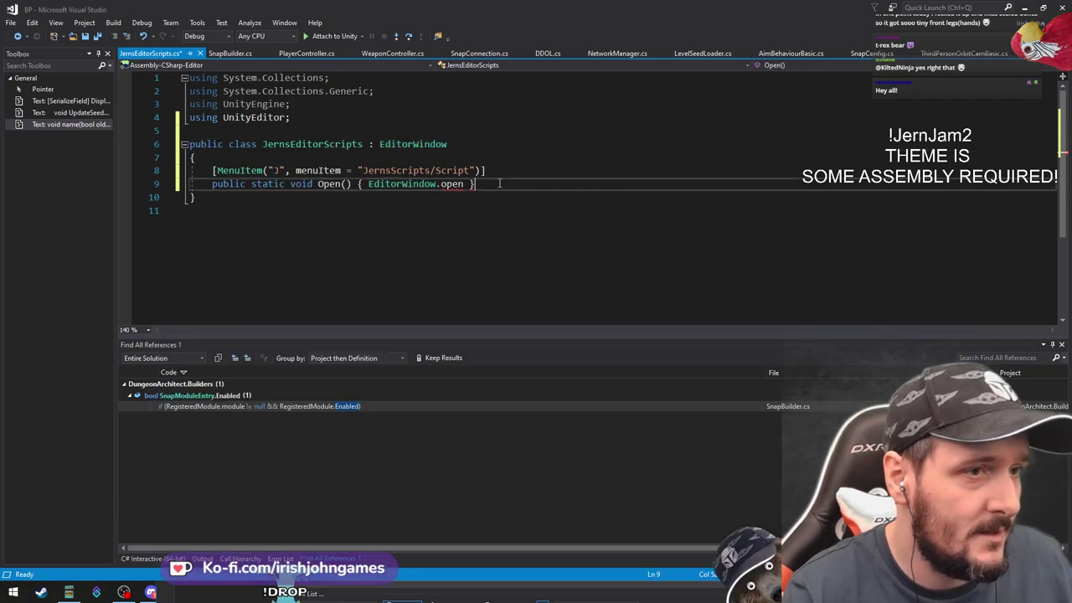
Add a ShowWindow method with the menu item "Window/Jerns Editor Script" and delete the old Open method with its menu item
{"action": "type", "text": "[MenuItem(\"Window/Jerns Editor Script\")] public static void ShowWindow() => EditorWindow.GetWindow(typeof(JernsEditorScript));"}
{"action": "key", "text": "Up"}
{"action": "key", "text": "Up"}
{"action": "key", "text": "Up"}
{"action": "key", "text": "Up"}
{"action": "key", "text": "Up"}
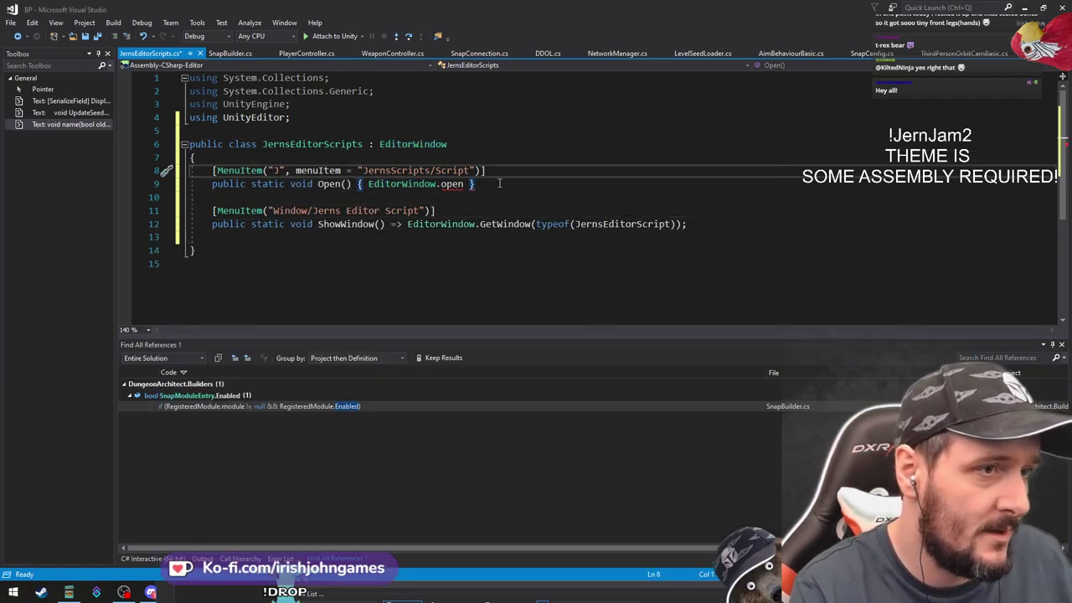
{"action": "key", "text": "ctrl+x"}
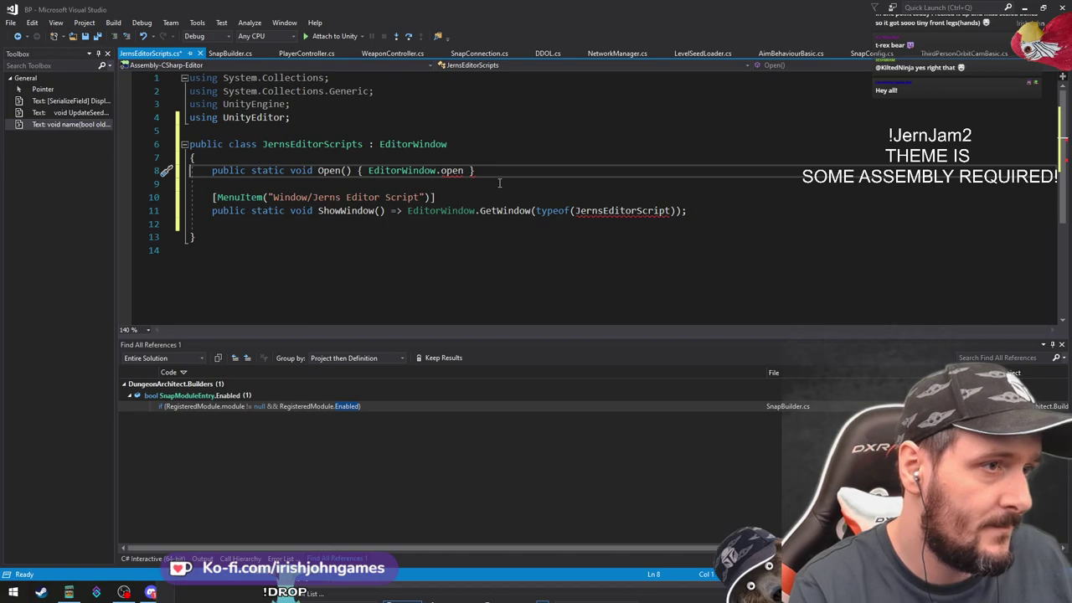
{"action": "key", "text": "ctrl+x"}
{"action": "key", "text": "ctrl+x"}
Correct the type passed to GetWindow to JernsEditorScripts and save the script
{"action": "key", "text": "Up"}
{"action": "key", "text": "Up"}
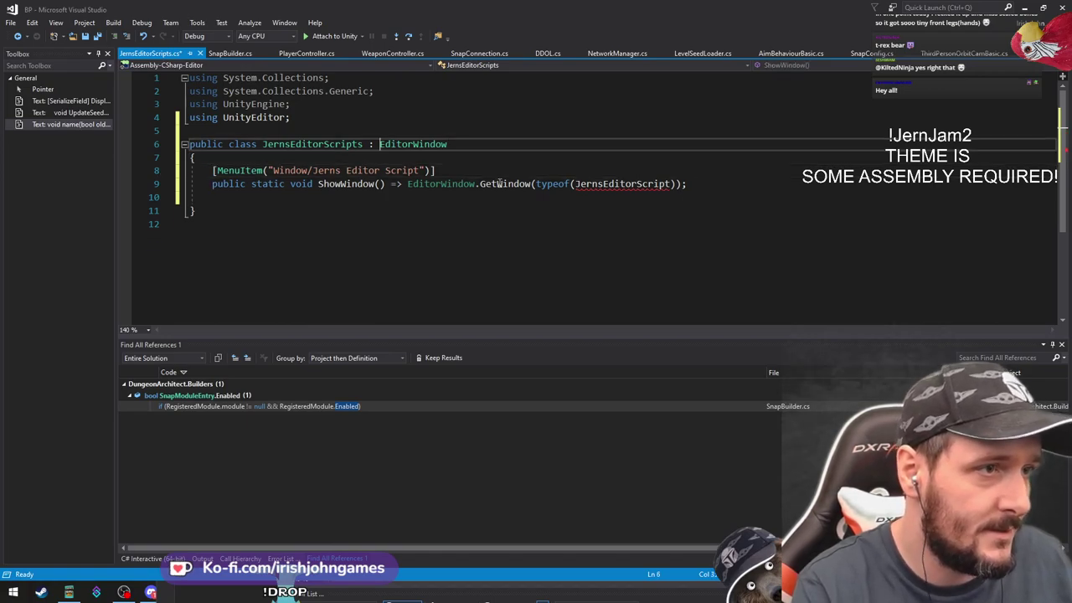
{"action": "key", "text": "ctrl+Left"}
{"action": "key", "text": "Down"}
{"action": "key", "text": "Down"}
{"action": "key", "text": "Down"}
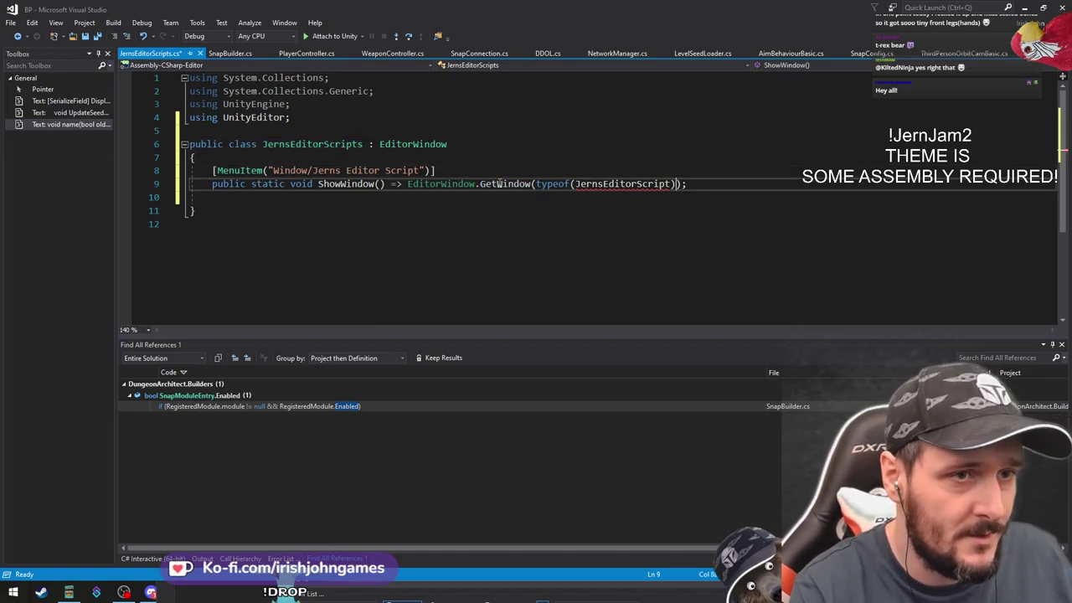
{"action": "type", "text": "s"}
{"action": "key", "text": "ctrl+s"}
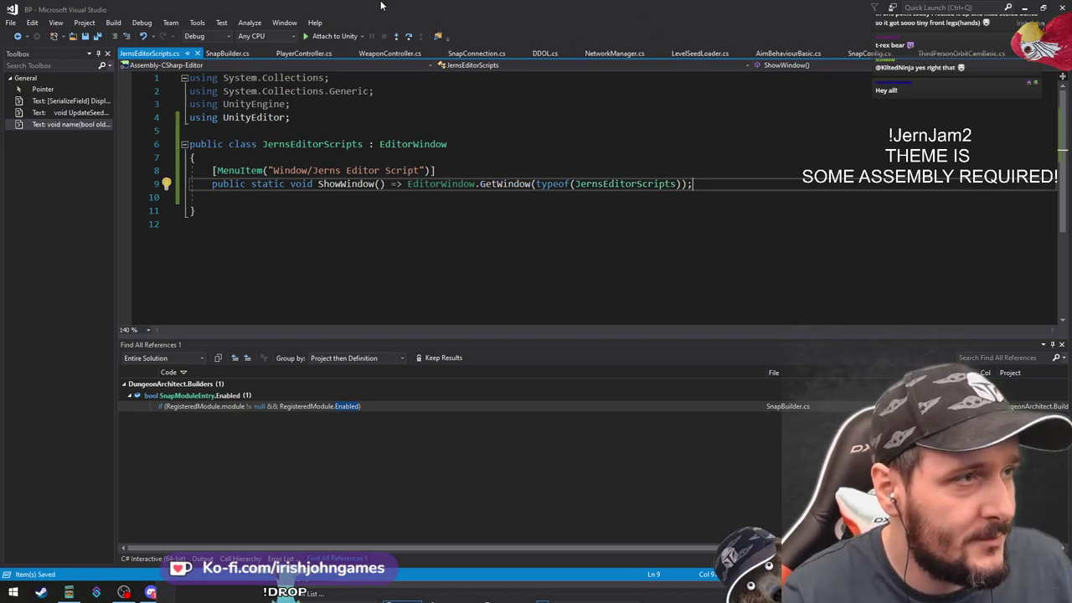
Add a private OnGUI method below ShowWindow in the JernsEditorScripts class
{"action": "left_click", "coordinate": [724, 198]}
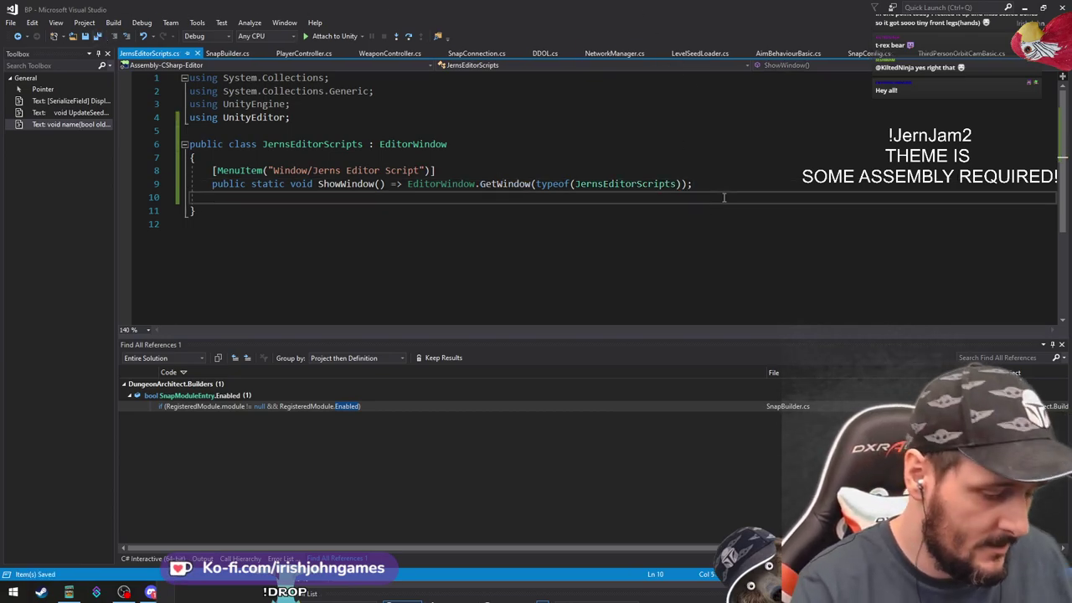
{"action": "key", "text": "Return"}
{"action": "type", "text": "ongui"}
{"action": "key", "text": "Tab"}
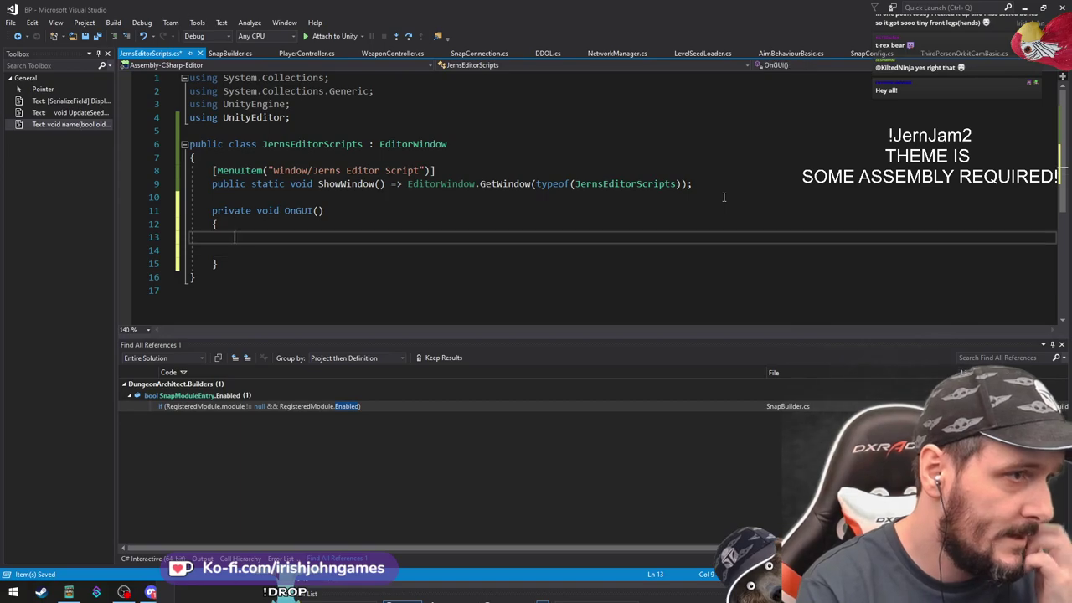
Write an if statement with an empty GUILayout.Button() condition inside OnGUI
{"action": "key", "text": "Delete"}
{"action": "type", "text": "if(gui"}
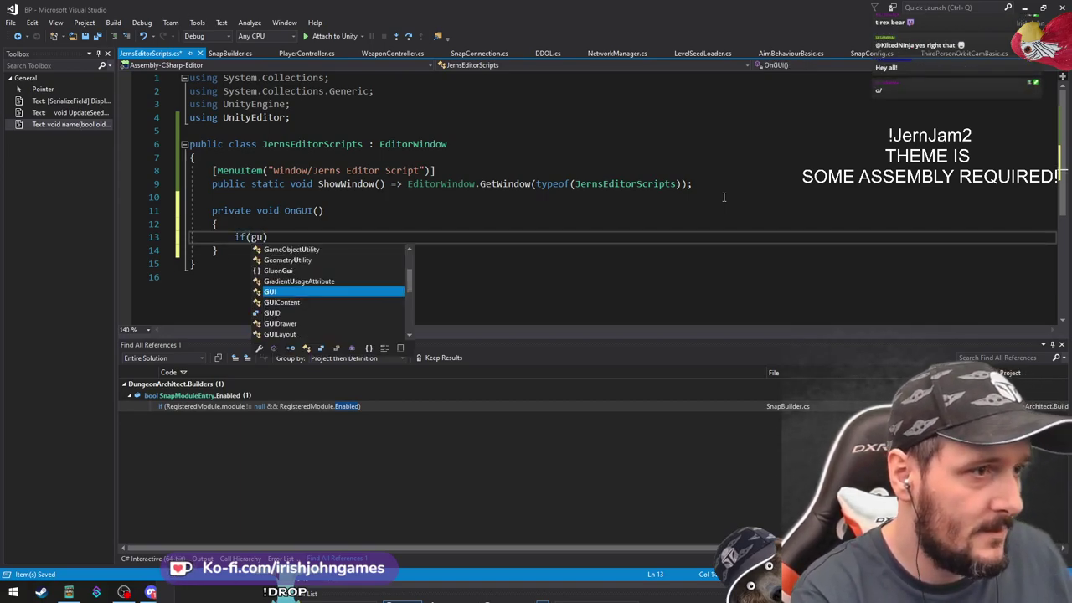
{"action": "type", "text": "Layout.b"}
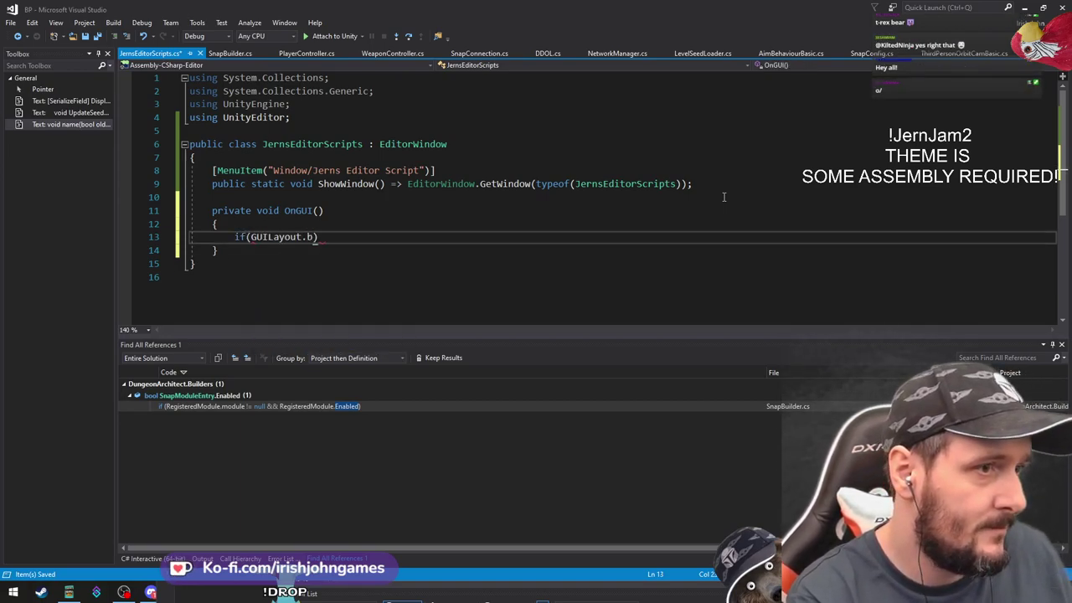
{"action": "type", "text": "utot"}
{"action": "key", "text": "Return"}
{"action": "type", "text": "("}
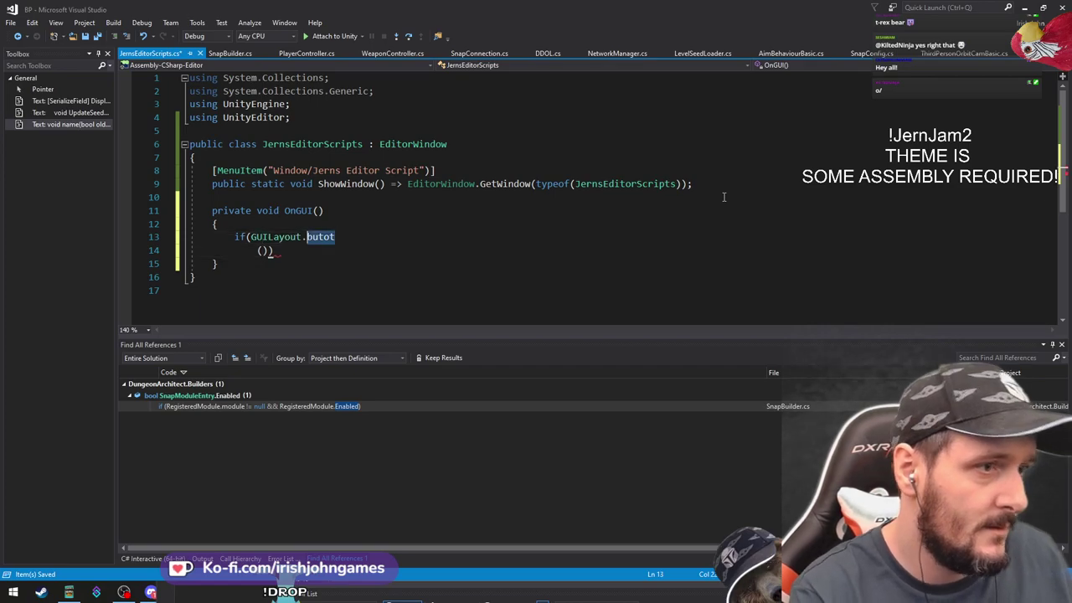
{"action": "key", "text": "BackSpace"}
{"action": "type", "text": "button"}
{"action": "key", "text": "Delete"}
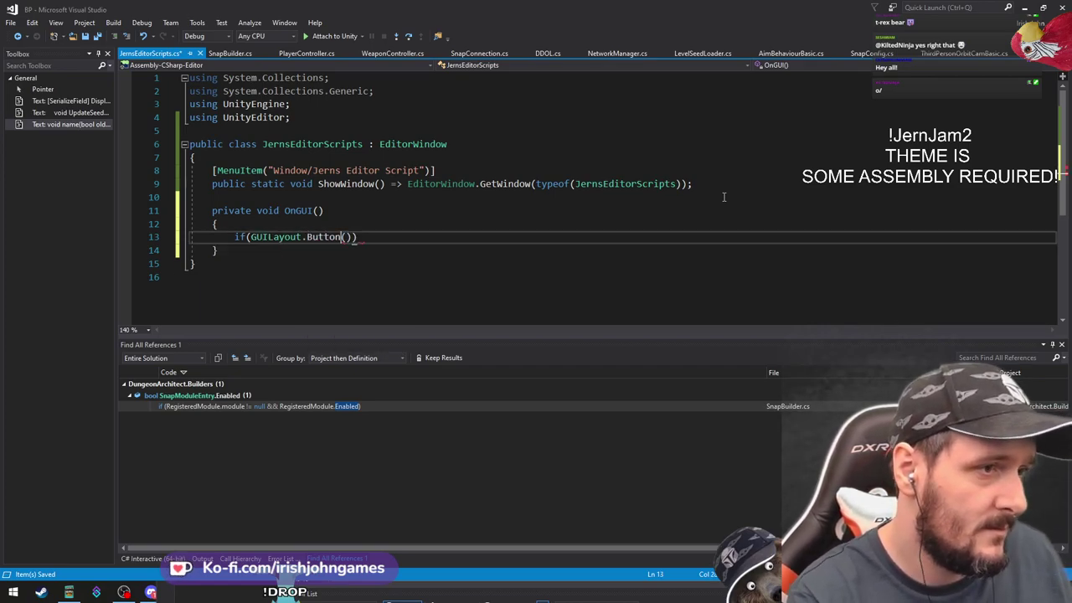
{"action": "key", "text": "End"}
{"action": "key", "text": "Delete"}
{"action": "key", "text": "Return"}
{"action": "key", "text": "Up"}
Switch to the other project's Visual Studio window and search JernsEditorScript.cs for "space"
{"action": "key", "text": "alt+Tab"}
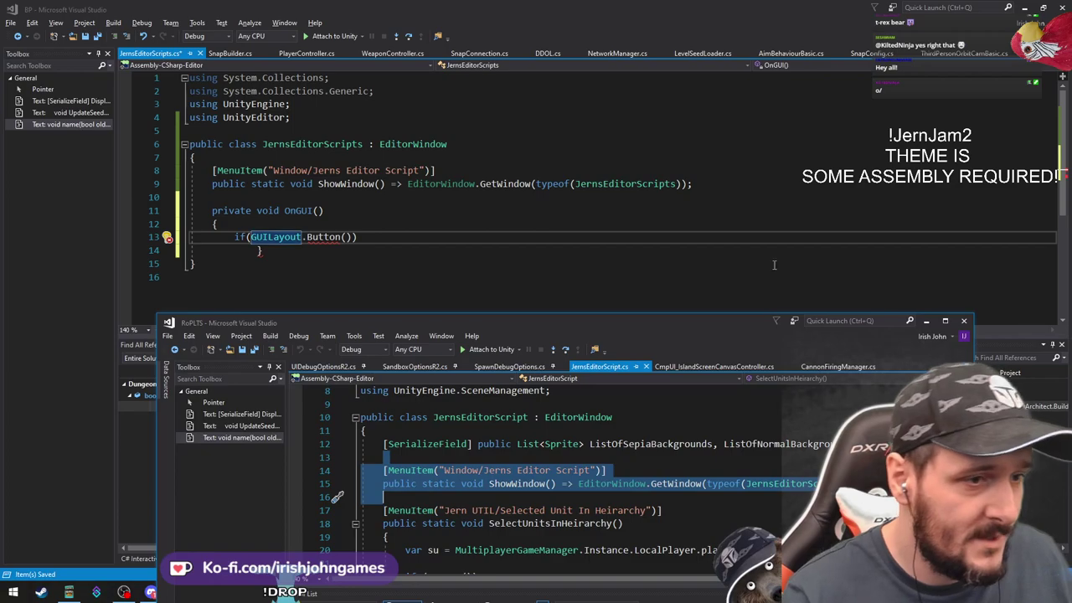
{"action": "left_click", "coordinate": [748, 467]}
{"action": "key", "text": "ctrl+f"}
{"action": "type", "text": "space"}
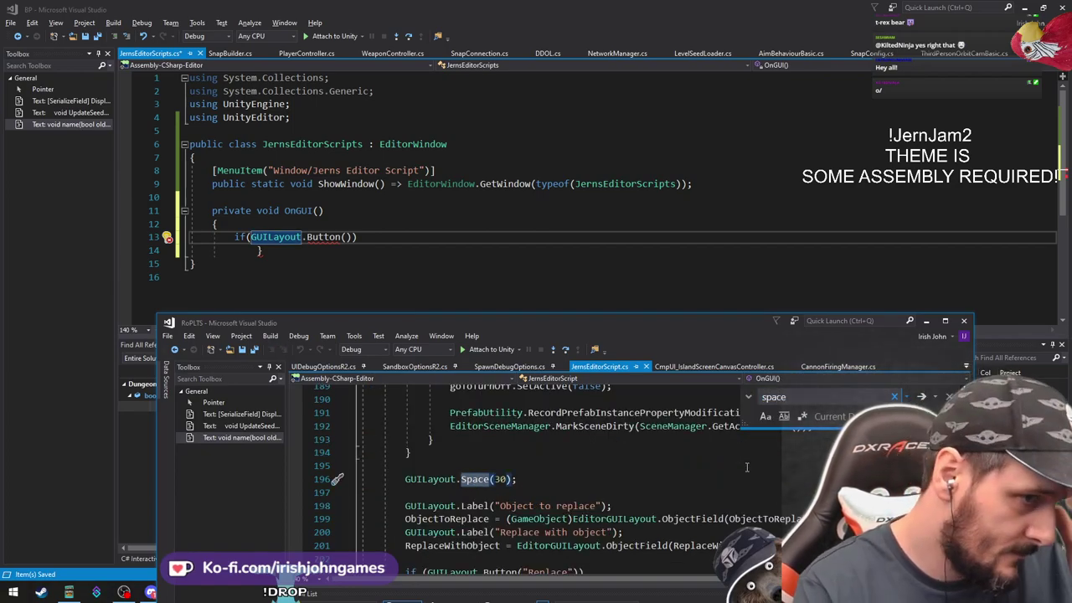
{"action": "key", "text": "Return"}
{"action": "key", "text": "Return"}
{"action": "key", "text": "Return"}
{"action": "key", "text": "Return"}
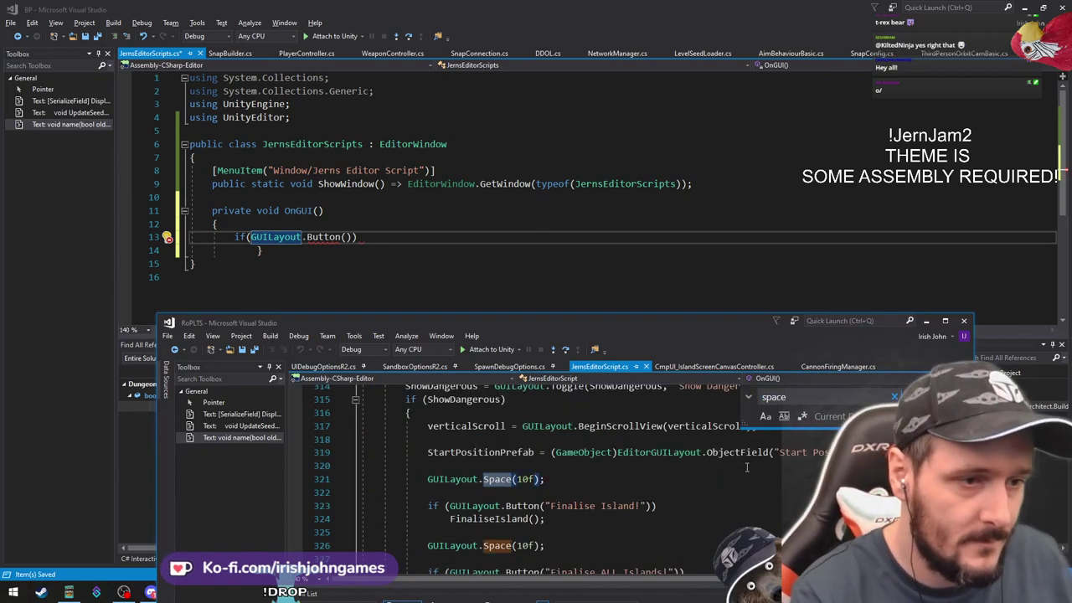
{"action": "key", "text": "Return"}
{"action": "key", "text": "Return"}
{"action": "key", "text": "Return"}
{"action": "key", "text": "Escape"}
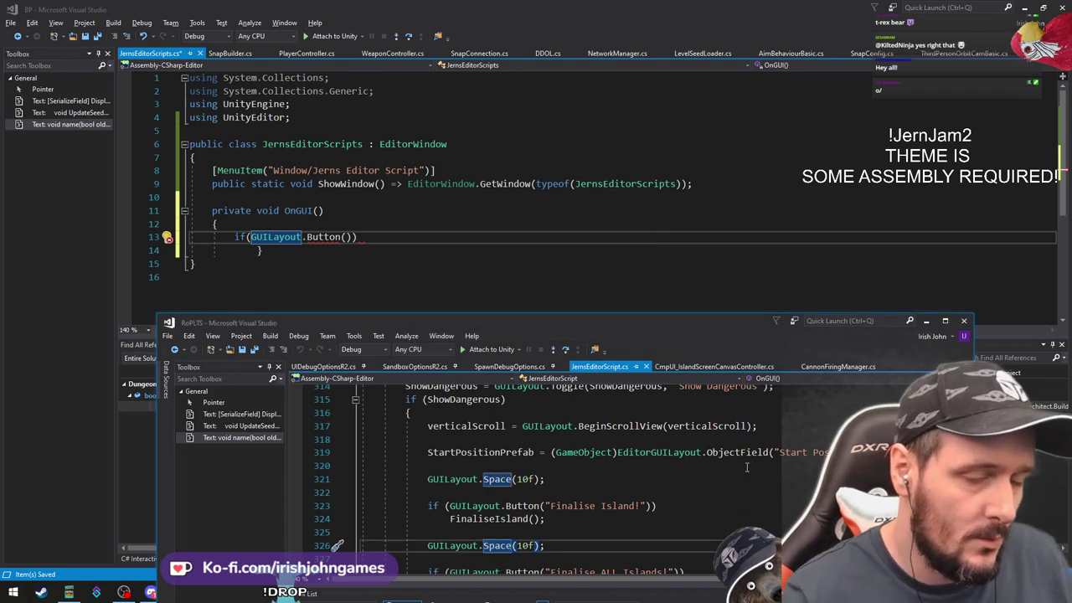
Search the whole solution for "spacing" and open JernsSpacingUtils.cs
{"action": "key", "text": "ctrl+t"}
{"action": "type", "text": "spacing"}
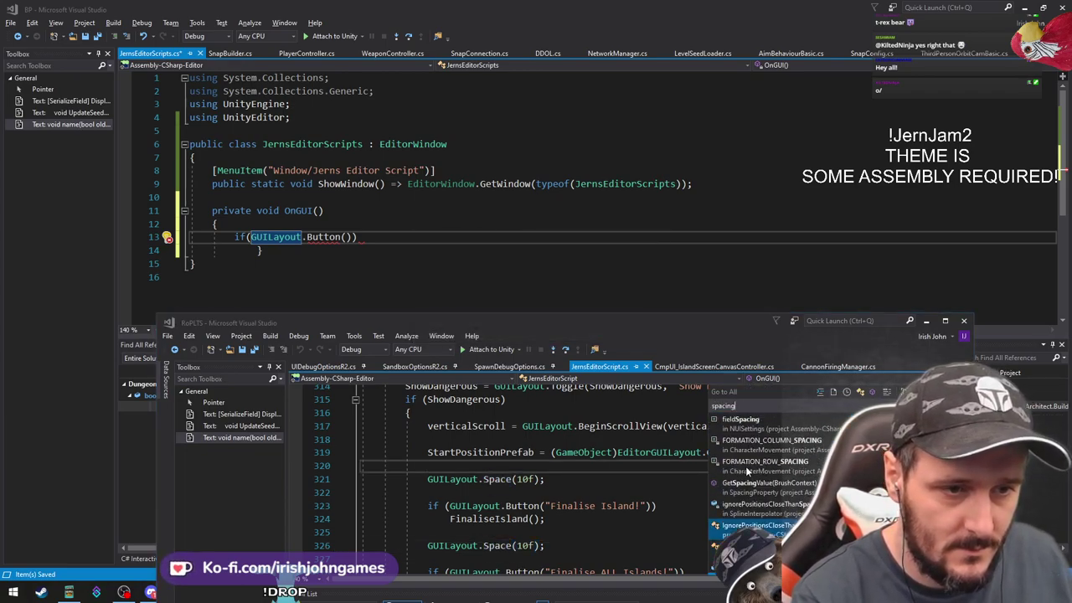
{"action": "left_click", "coordinate": [752, 484]}
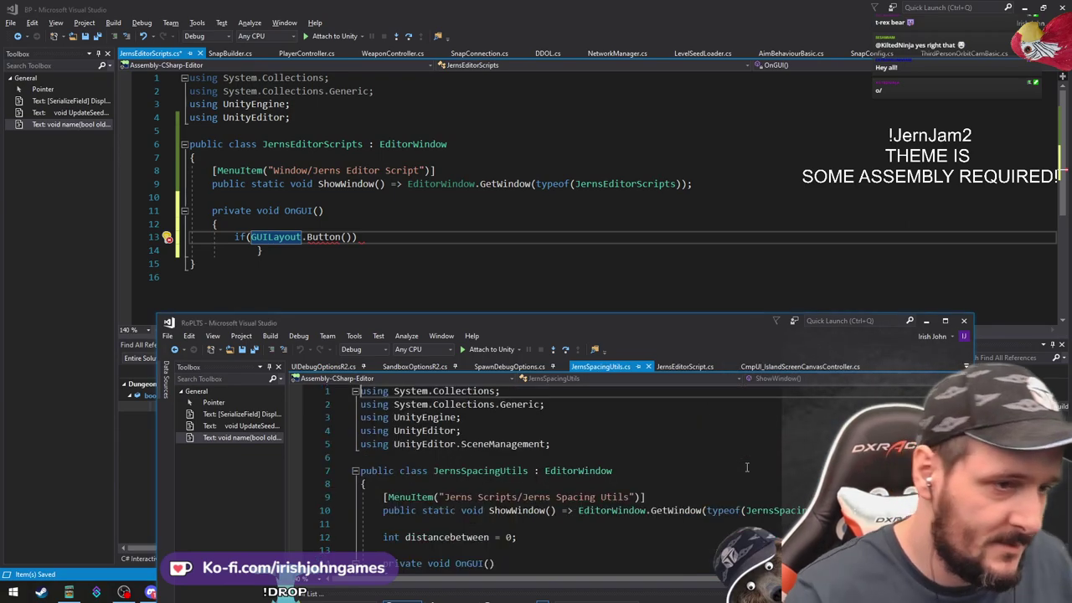
{"action": "scroll", "coordinate": [530, 459], "scroll_direction": "down", "scroll_amount": 4}
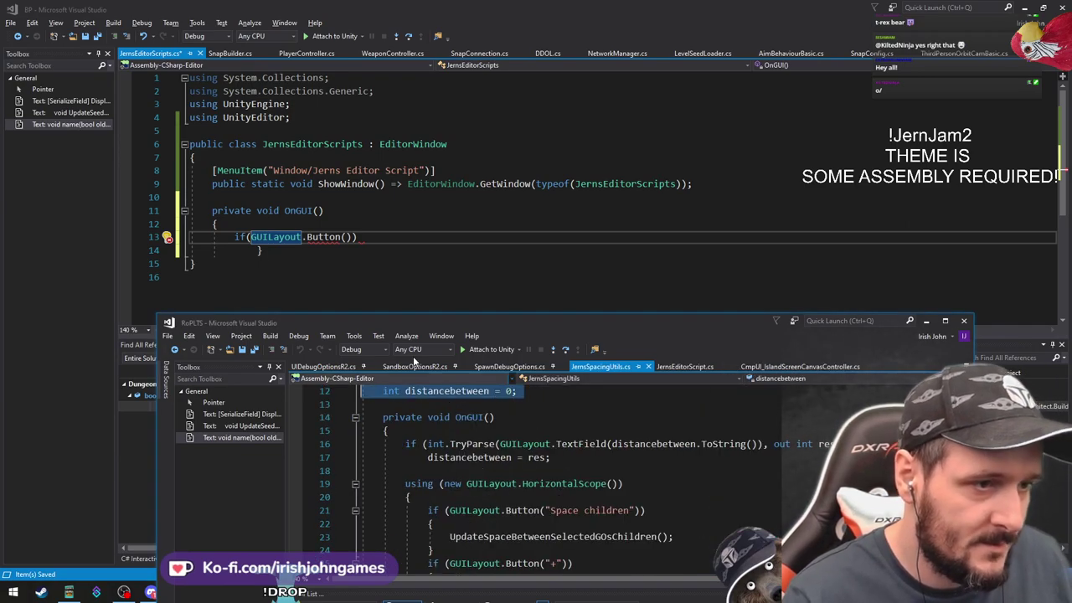
Copy all of JernsSpacingUtils.cs and replace the entire contents of JernsEditorScripts.cs with it, saving the file
{"action": "key", "text": "ctrl+a"}
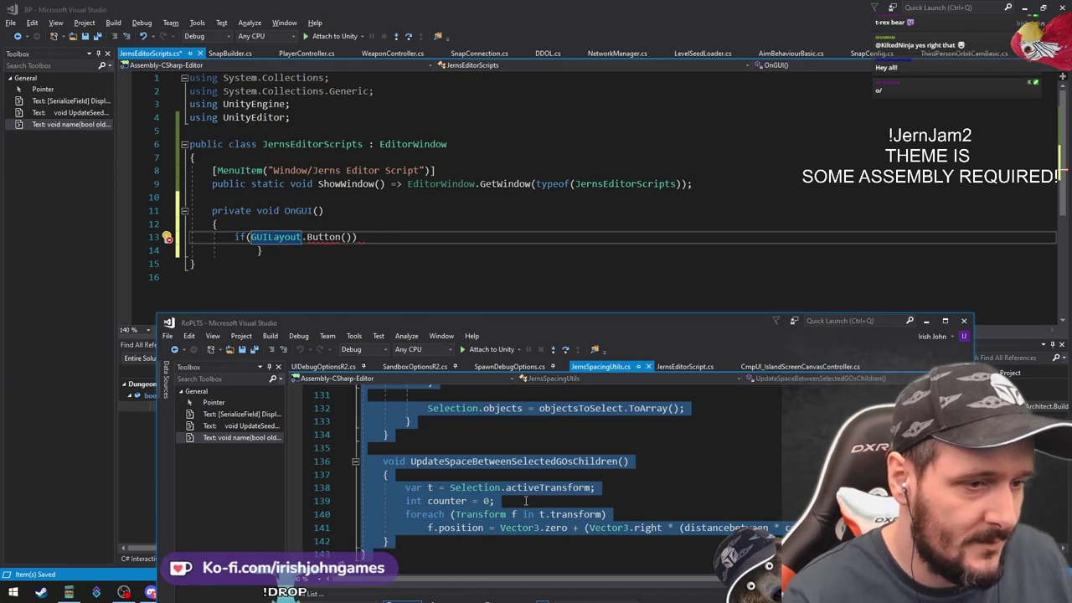
{"action": "left_click", "coordinate": [526, 501]}
{"action": "scroll", "coordinate": [541, 503], "scroll_direction": "up", "scroll_amount": 3}
{"action": "scroll", "coordinate": [541, 500], "scroll_direction": "up", "scroll_amount": 10}
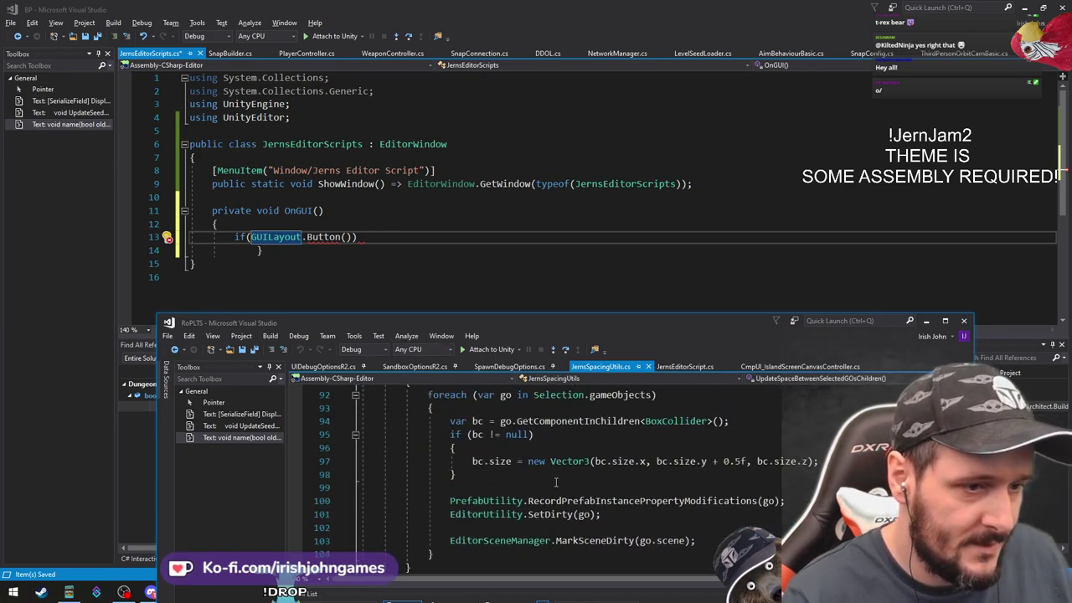
{"action": "scroll", "coordinate": [556, 481], "scroll_direction": "up", "scroll_amount": 15}
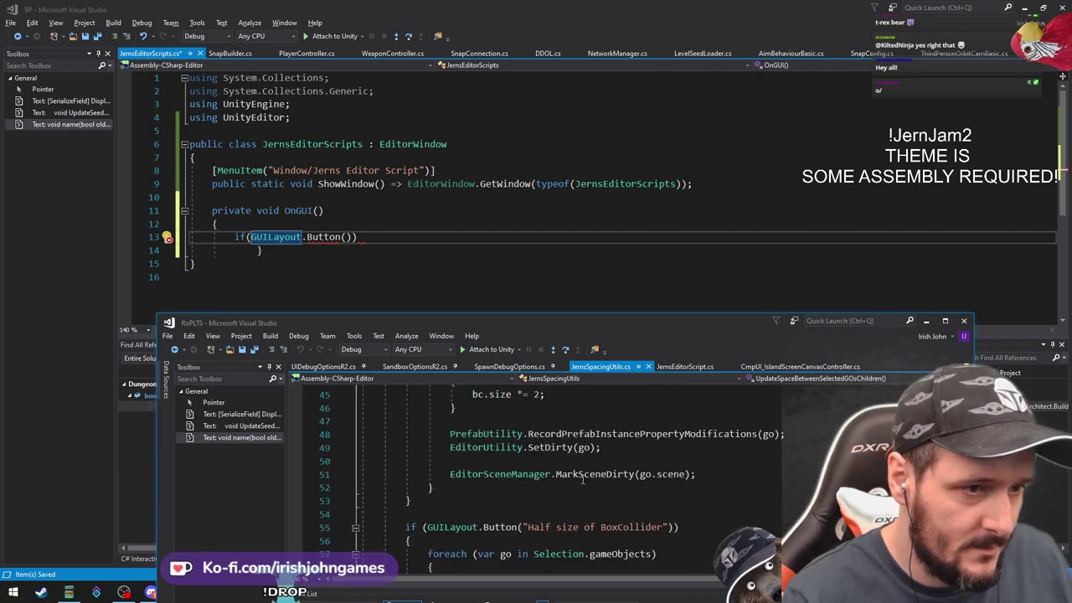
{"action": "scroll", "coordinate": [583, 479], "scroll_direction": "up", "scroll_amount": 14}
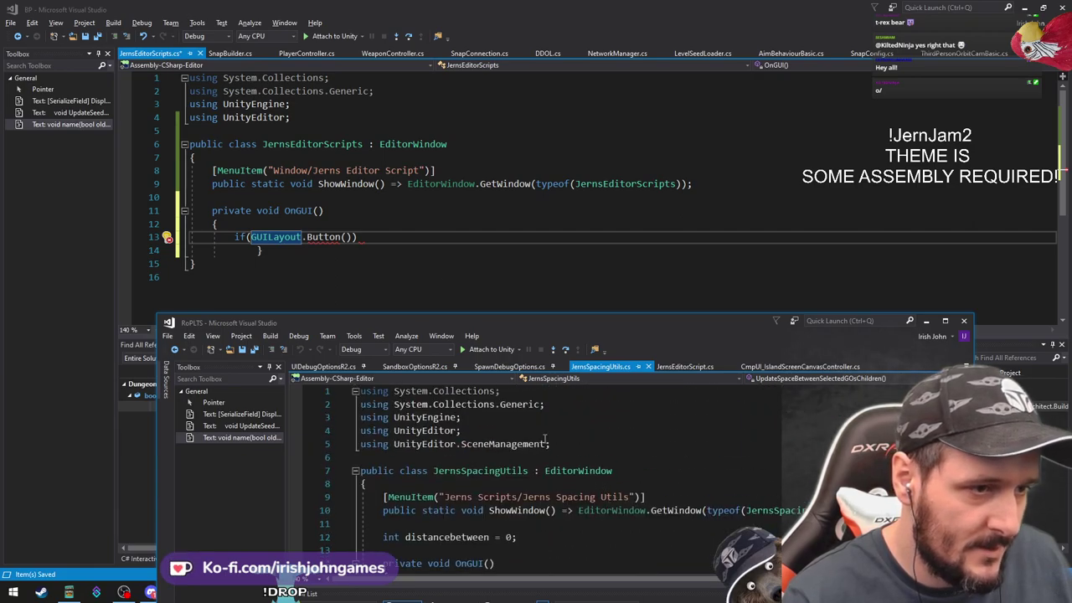
{"action": "left_click", "coordinate": [425, 242]}
{"action": "key", "text": "ctrl+a"}
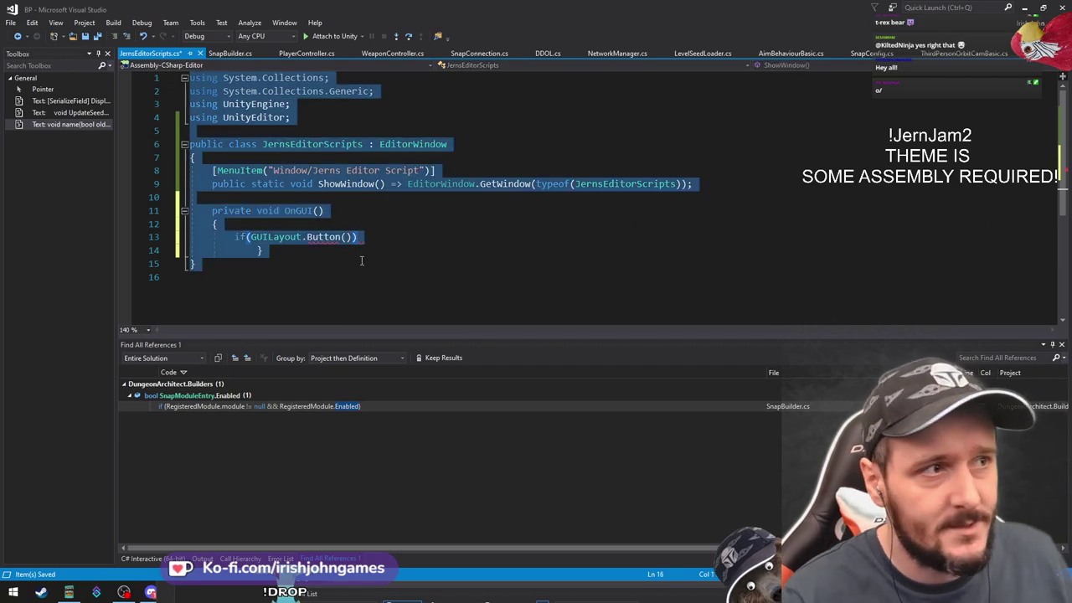
{"action": "key", "text": "ctrl+v"}
{"action": "key", "text": "ctrl+Home"}
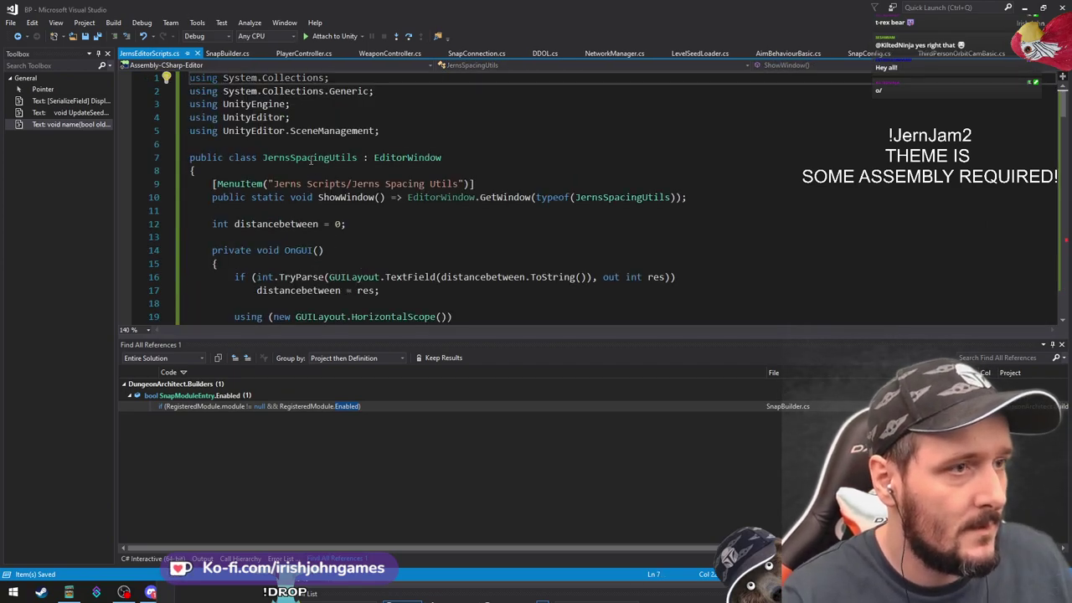
Switch to Unity and rename the JernsEditorScripts file in Assets/Editor as JernsSpacingUtils, matching its class name
{"action": "double_click", "coordinate": [308, 159]}
{"action": "left_click", "coordinate": [1033, 6]}
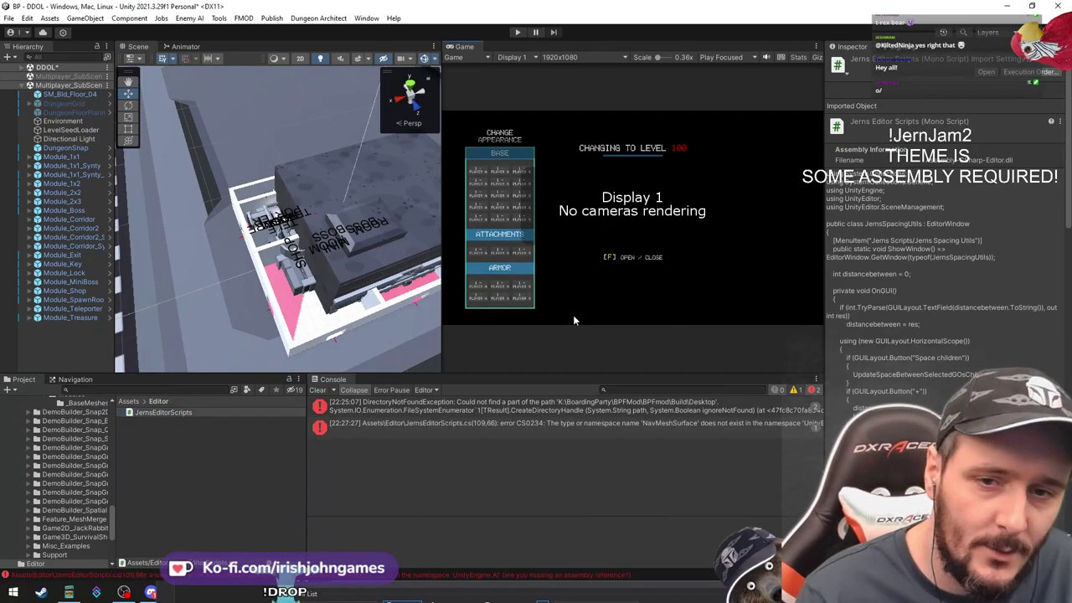
{"action": "left_click", "coordinate": [492, 434]}
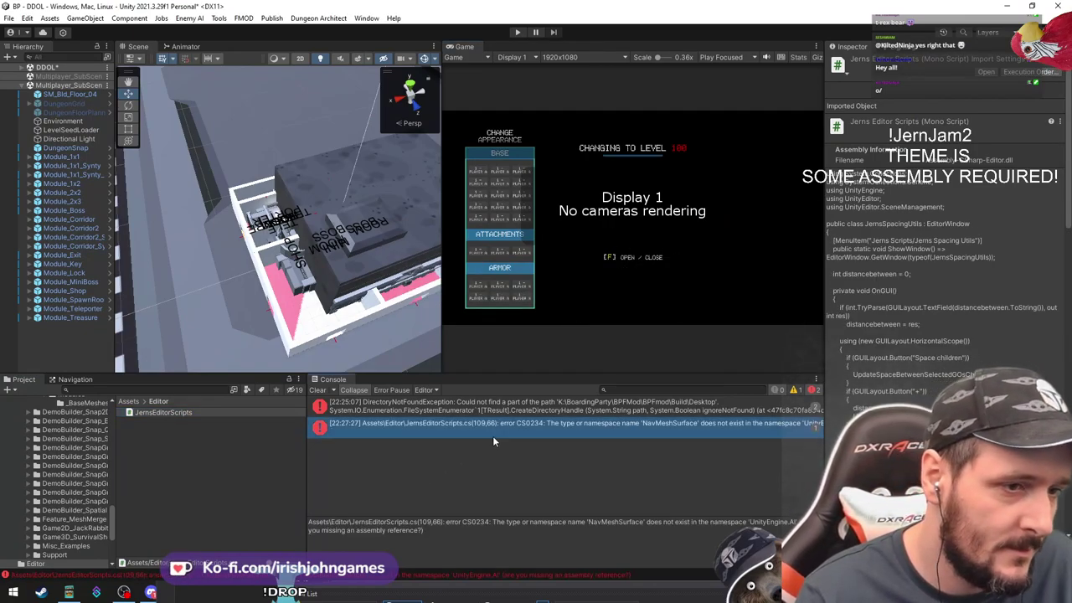
{"action": "left_click", "coordinate": [179, 413]}
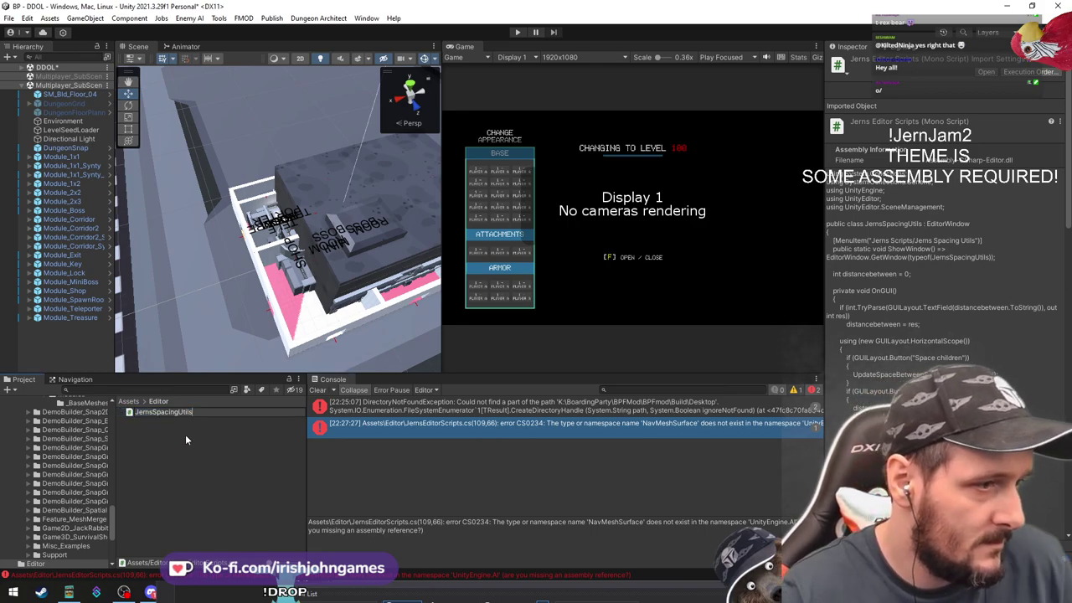
Try to open the renamed JernsSpacingUtils script in Visual Studio from Unity's Assets/Editor folder
{"action": "double_click", "coordinate": [186, 412]}
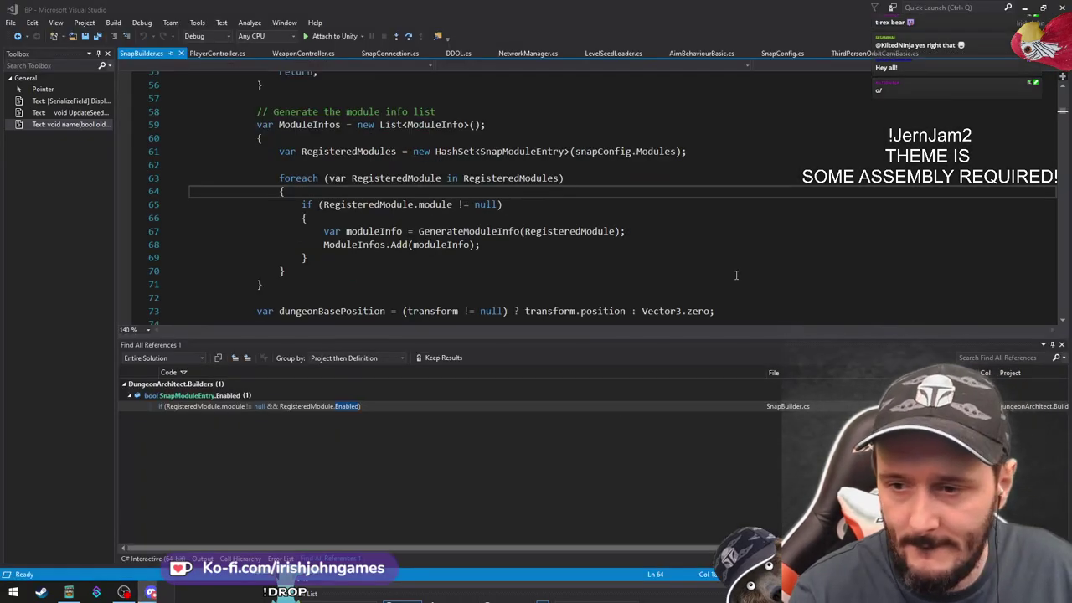
{"action": "left_click", "coordinate": [578, 206]}
{"action": "key", "text": "ctrl+Home"}
{"action": "left_click", "coordinate": [427, 169]}
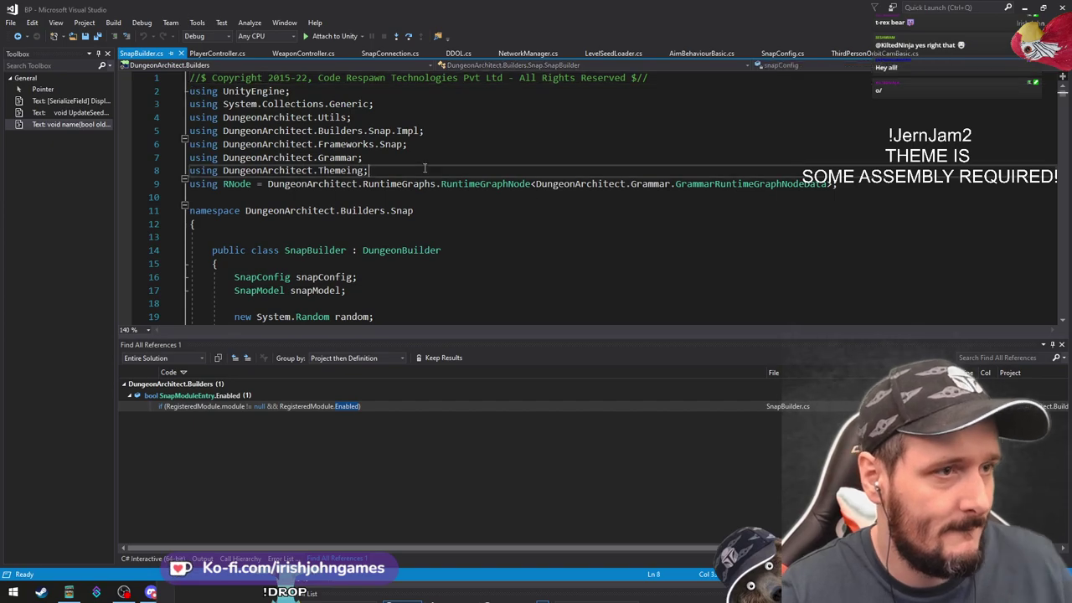
{"action": "left_click", "coordinate": [1024, 7]}
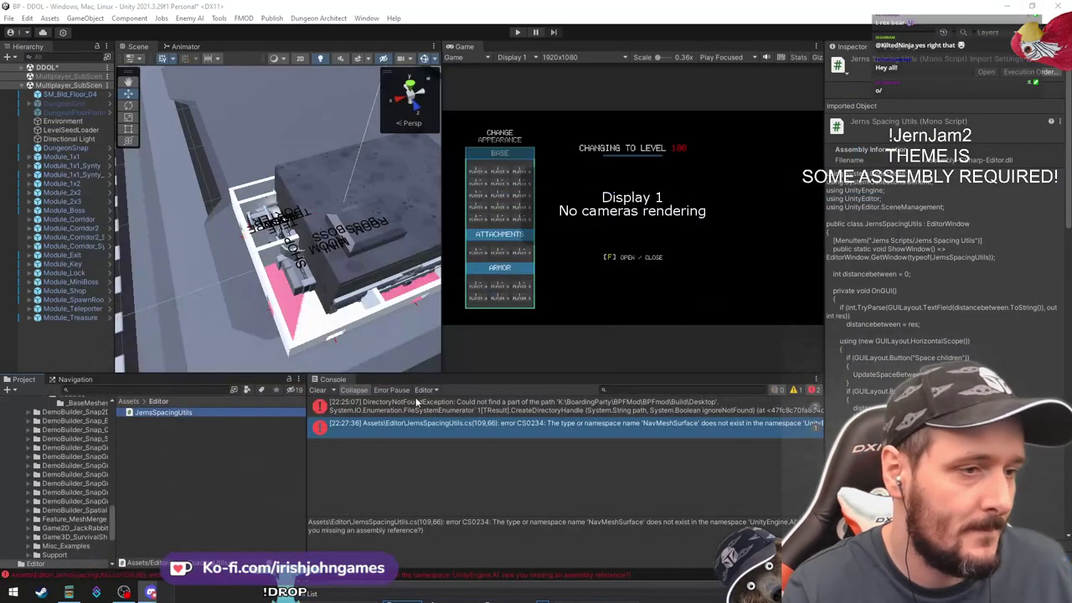
Open the code line in JernsSpacingUtils.cs that causes the NavMeshSurface compile error
{"action": "double_click", "coordinate": [414, 421]}
{"action": "left_click", "coordinate": [433, 255]}
{"action": "left_click", "coordinate": [431, 212]}
{"action": "left_click", "coordinate": [430, 197]}
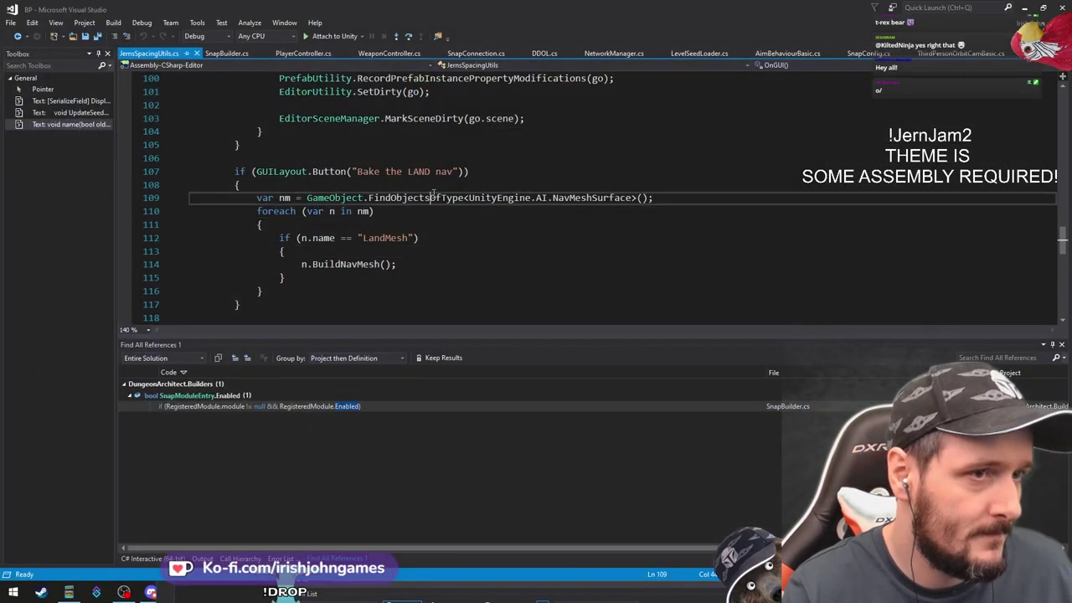
Delete the whole "Bake the LAND nav" button block from OnGUI and save JernsSpacingUtils.cs
{"action": "left_click_drag", "start_coordinate": [364, 160], "coordinate": [386, 232]}
{"action": "key", "text": "shift+Down"}
{"action": "key", "text": "shift+Down"}
{"action": "key", "text": "shift+Down"}
{"action": "key", "text": "shift+Down"}
{"action": "key", "text": "shift+Down"}
{"action": "key", "text": "shift+Down"}
{"action": "key", "text": "shift+Down"}
{"action": "key", "text": "shift+Down"}
{"action": "key", "text": "Delete"}
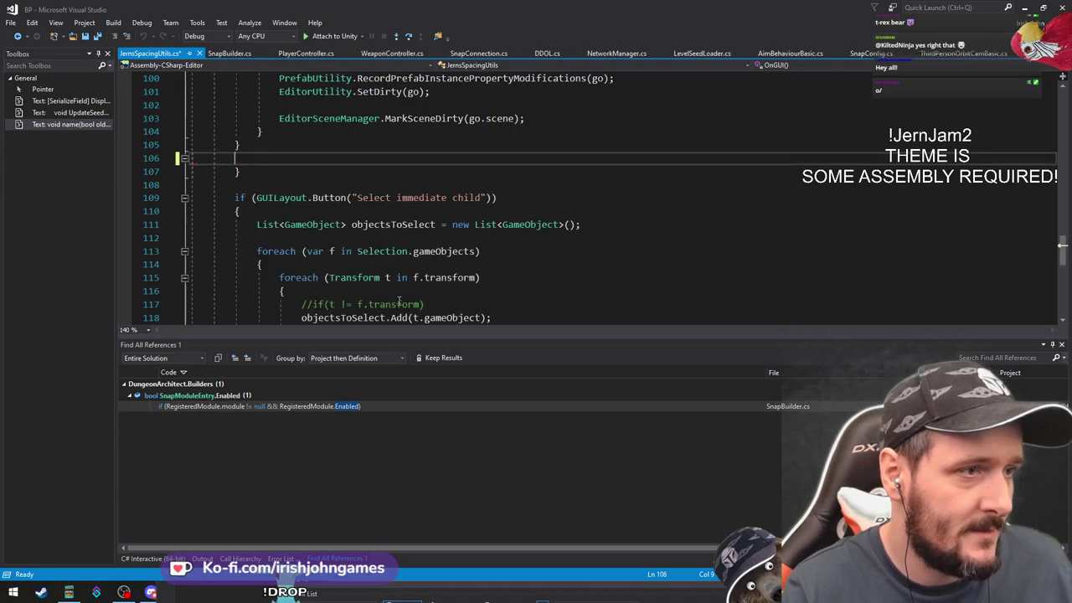
{"action": "key", "text": "BackSpace"}
{"action": "key", "text": "ctrl+s"}
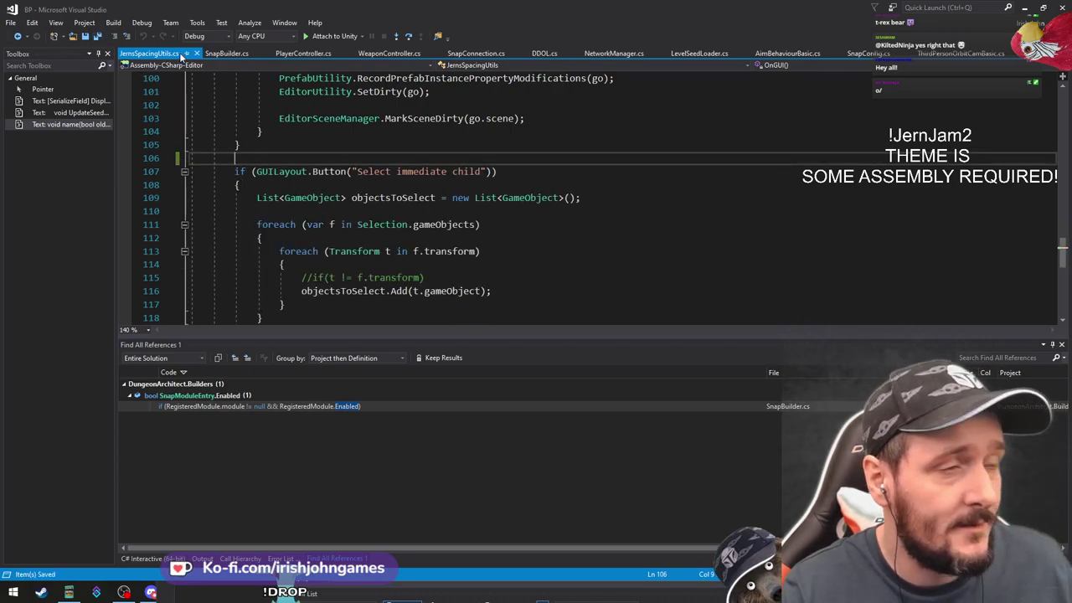
Return to Unity and view the details of the DirectoryNotFoundException in the console
{"action": "left_click", "coordinate": [1024, 8]}
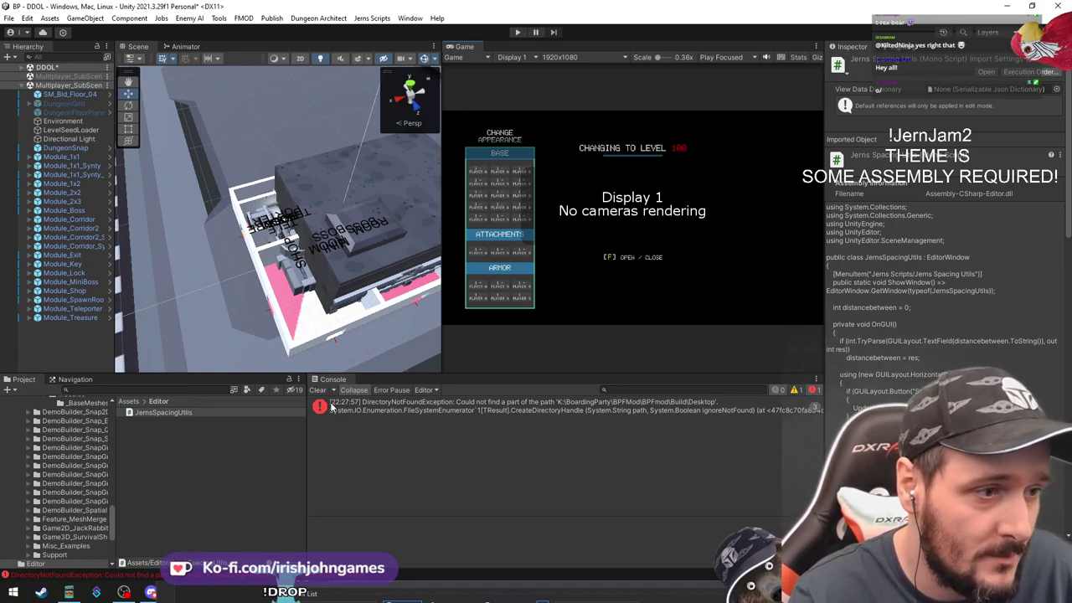
{"action": "left_click", "coordinate": [397, 412]}
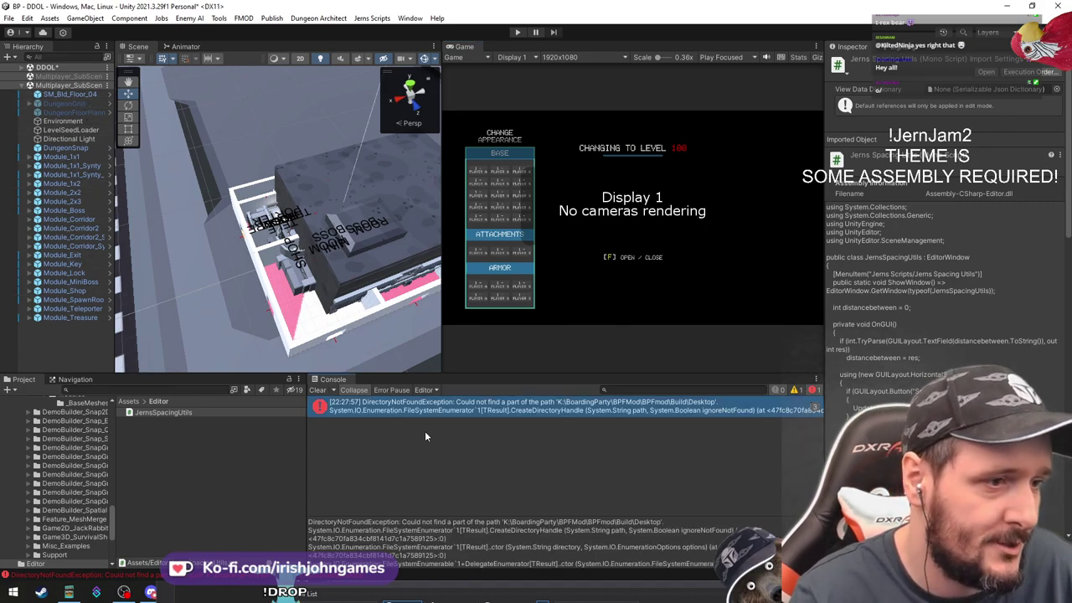
Clear the console, select every module from Module_1x1 to Module_Treasure in the scene, and open the Jerns Spacing Utils window
{"action": "left_click", "coordinate": [322, 390]}
{"action": "left_click", "coordinate": [67, 317]}
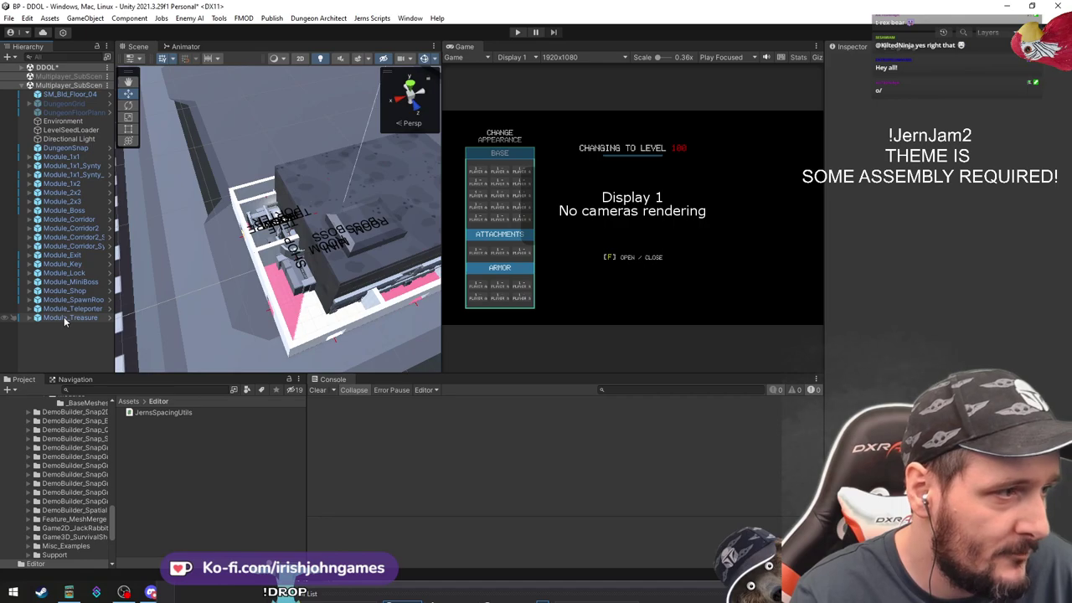
{"action": "key", "text": "f"}
{"action": "left_click", "coordinate": [67, 149], "text": "shift"}
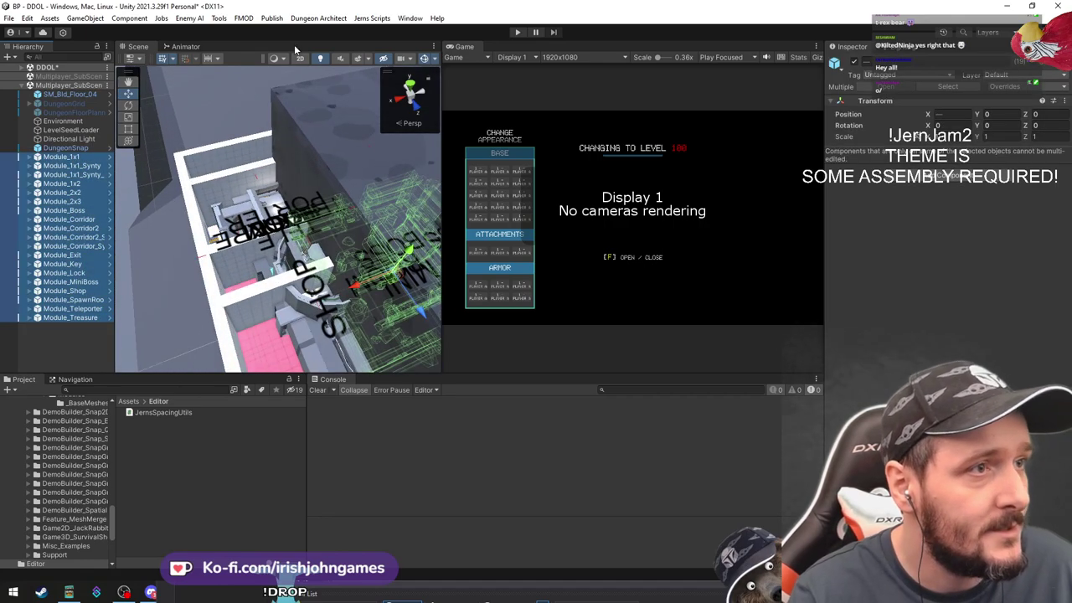
{"action": "left_click", "coordinate": [374, 19]}
{"action": "left_click", "coordinate": [394, 31]}
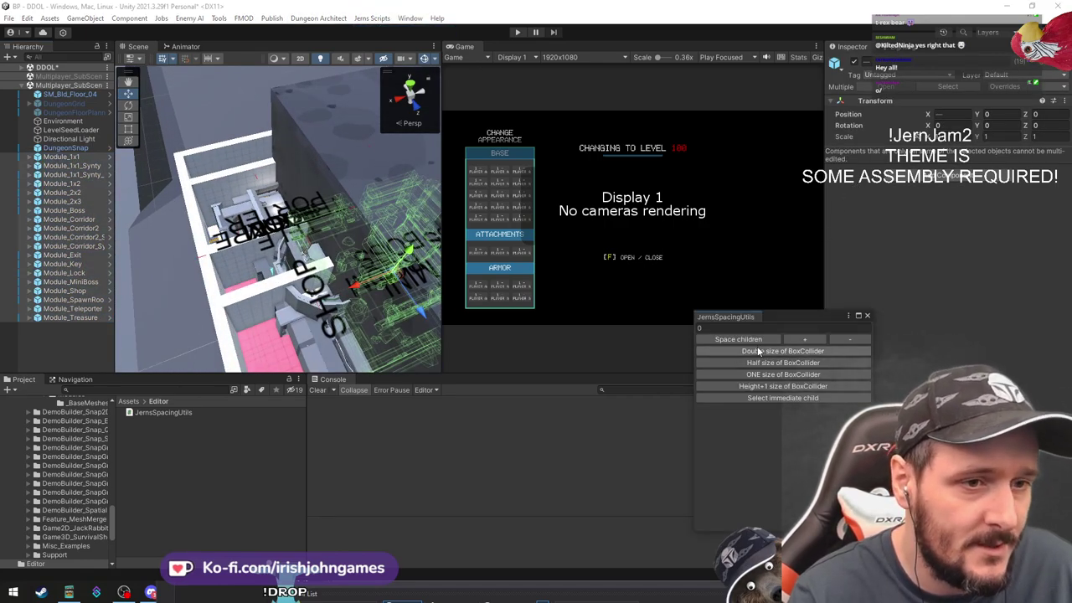
Try to space the selected modules with a distance of 100
{"action": "left_click", "coordinate": [737, 328]}
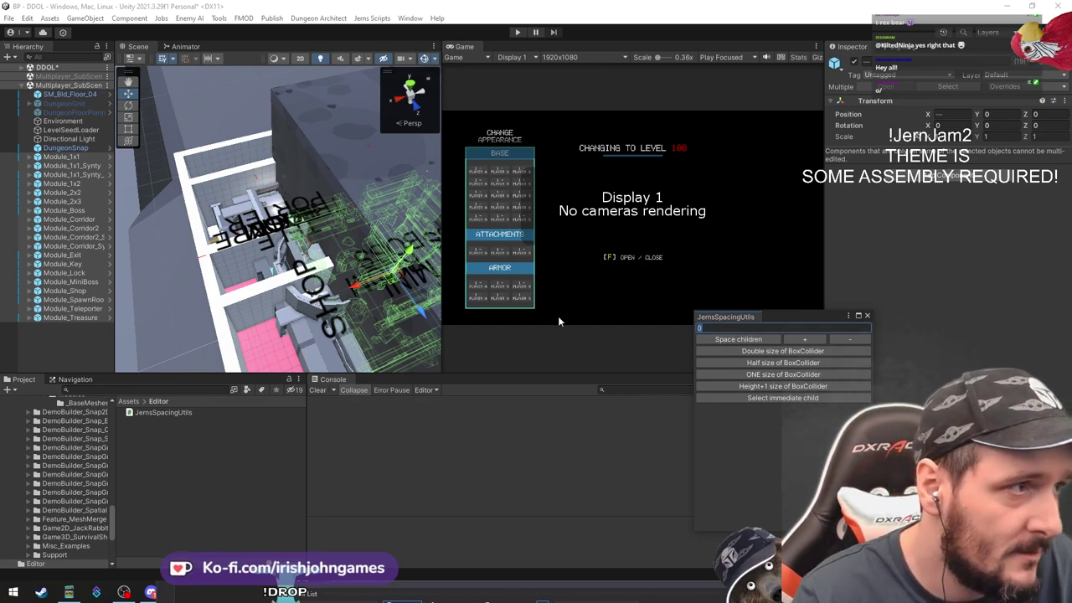
{"action": "type", "text": "100"}
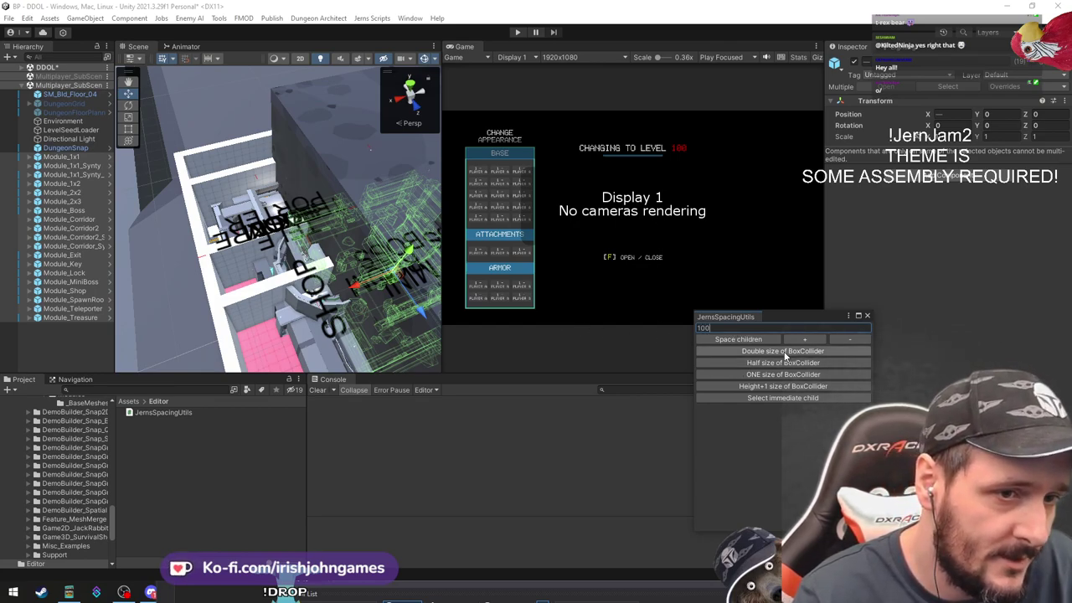
{"action": "left_click", "coordinate": [751, 340]}
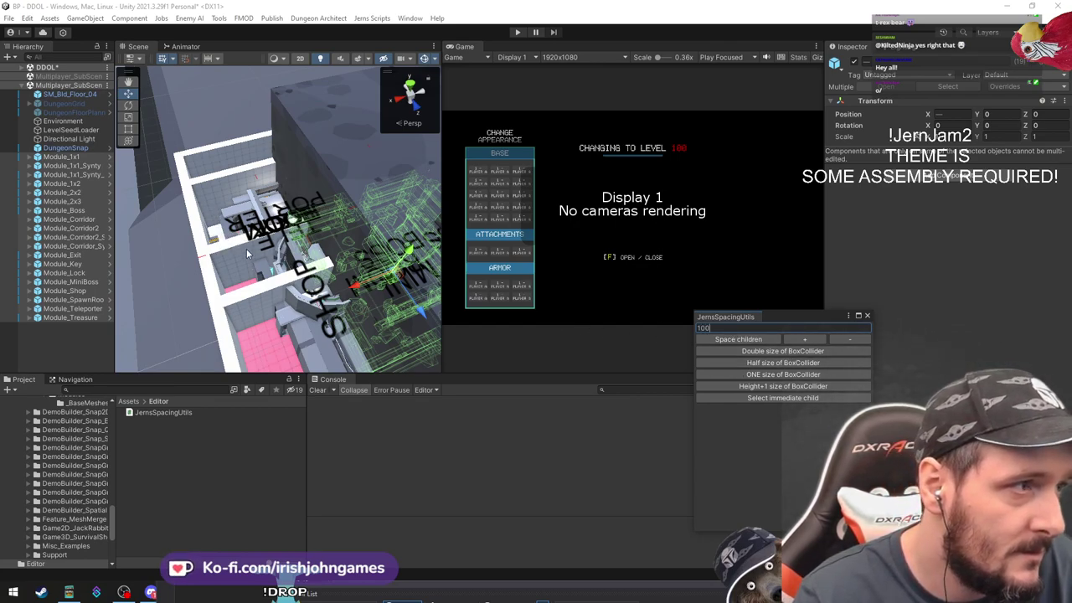
Delete all modules from Module_1x1 to Module_Treasure from the scene
{"action": "left_click", "coordinate": [82, 157]}
{"action": "left_click", "coordinate": [77, 317], "text": "shift"}
{"action": "key", "text": "Delete"}
Locate the Modules folder through DungeonSnap's first module reference and add all its module prefabs to the scene
{"action": "left_click", "coordinate": [65, 147]}
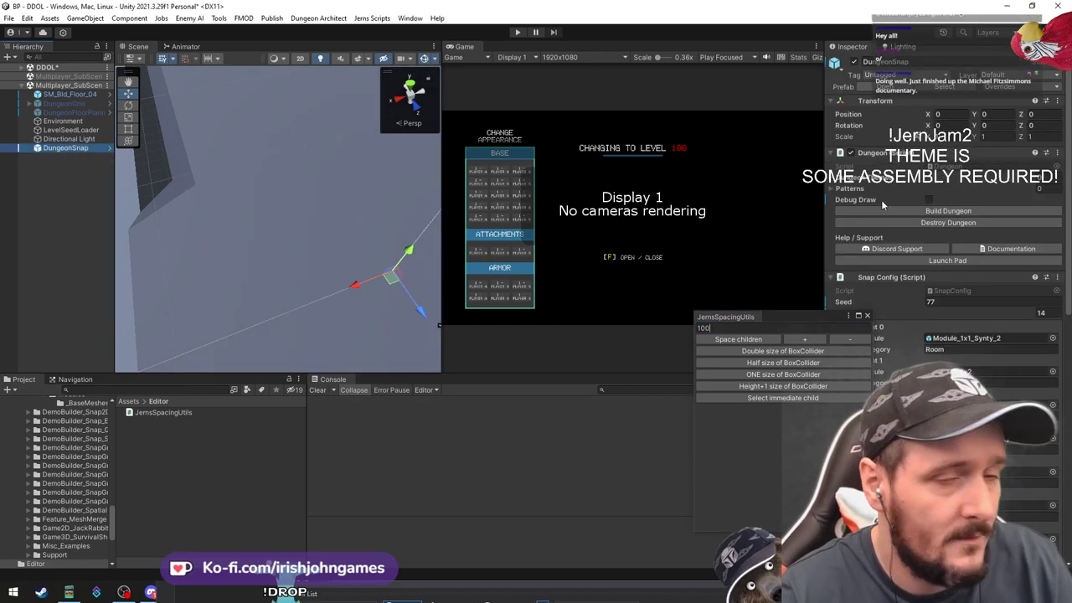
{"action": "left_click", "coordinate": [955, 338]}
{"action": "left_click", "coordinate": [159, 423]}
{"action": "scroll", "coordinate": [191, 463], "scroll_direction": "down", "scroll_amount": 2}
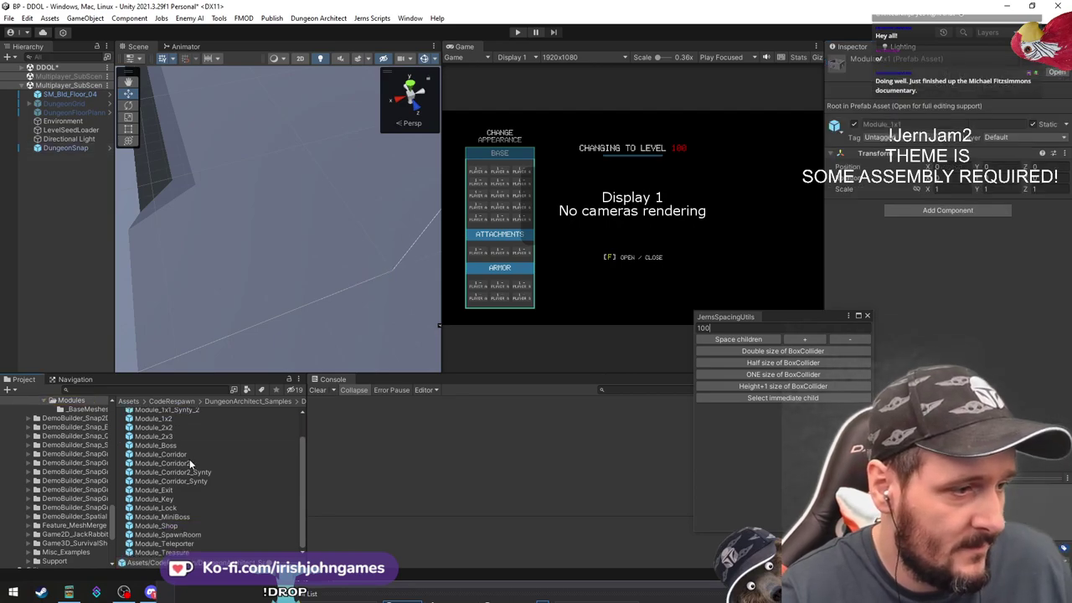
{"action": "key", "text": "ctrl+a"}
{"action": "left_click_drag", "start_coordinate": [183, 545], "coordinate": [75, 263]}
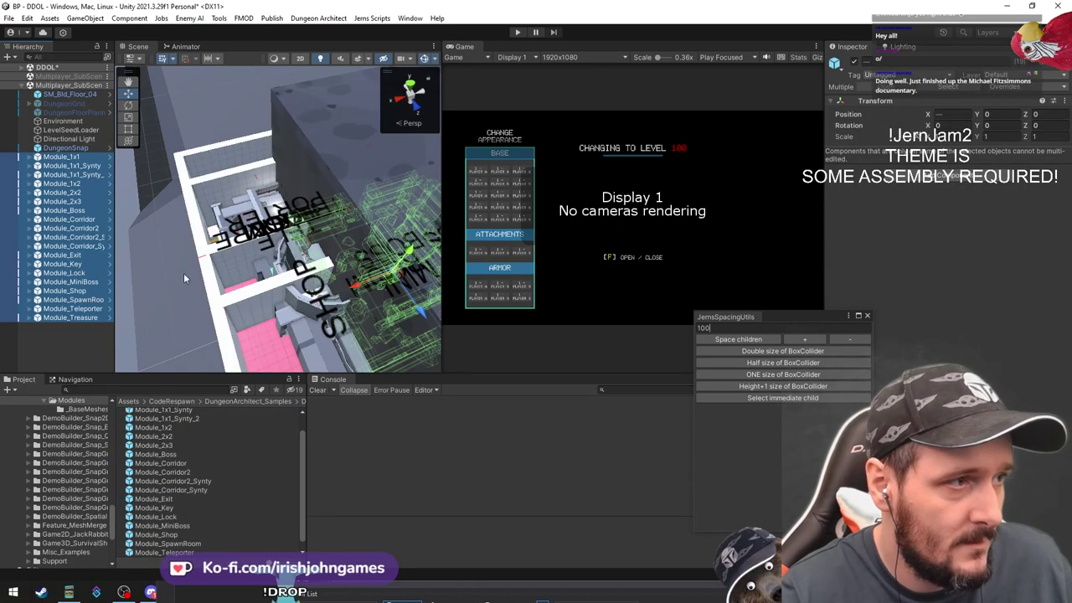
Try to spread the newly added modules by raising the spacing distance to 106
{"action": "right_click_drag", "start_coordinate": [287, 228], "coordinate": [313, 224]}
{"action": "scroll", "coordinate": [313, 225], "scroll_direction": "down", "scroll_amount": 4}
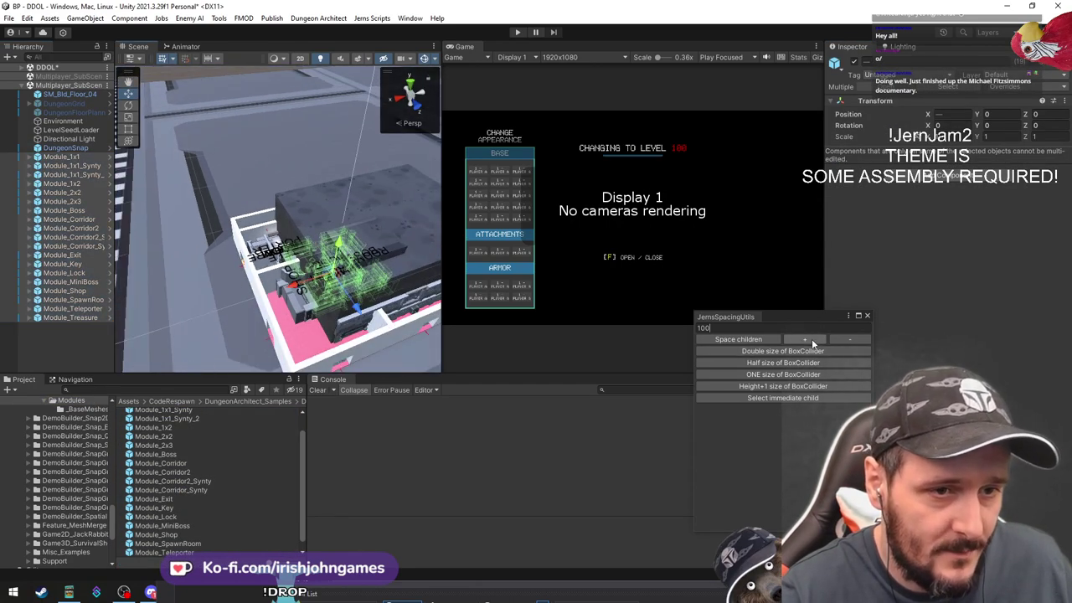
{"action": "left_click", "coordinate": [812, 342]}
{"action": "left_click", "coordinate": [811, 340]}
{"action": "left_click", "coordinate": [811, 339]}
{"action": "left_click", "coordinate": [810, 339]}
{"action": "left_click", "coordinate": [811, 339]}
{"action": "left_click", "coordinate": [811, 339]}
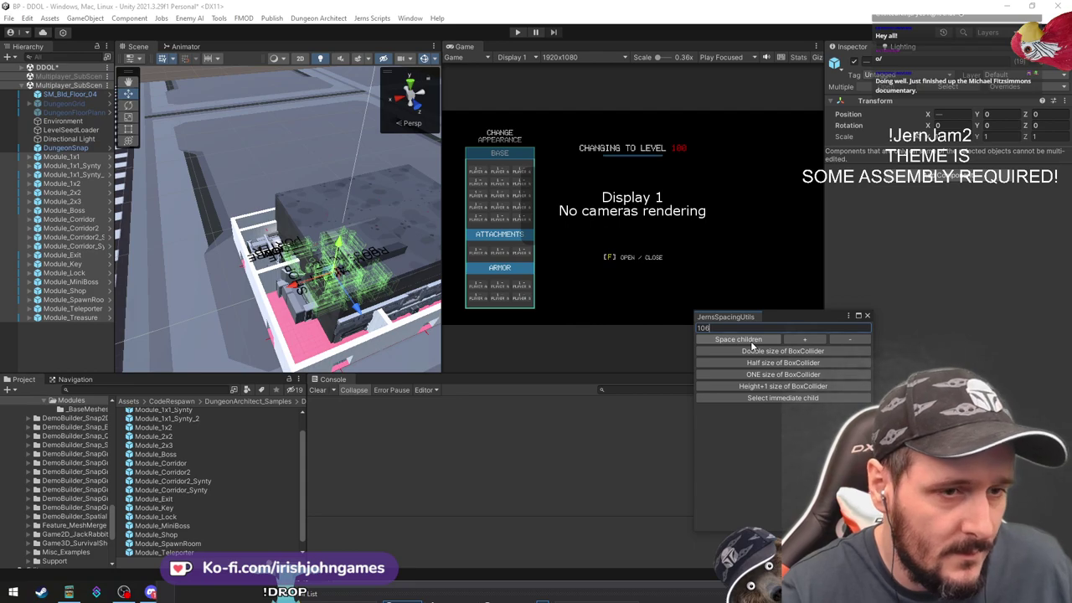
Create an empty GameObject in the scene hierarchy
{"action": "left_click", "coordinate": [63, 332]}
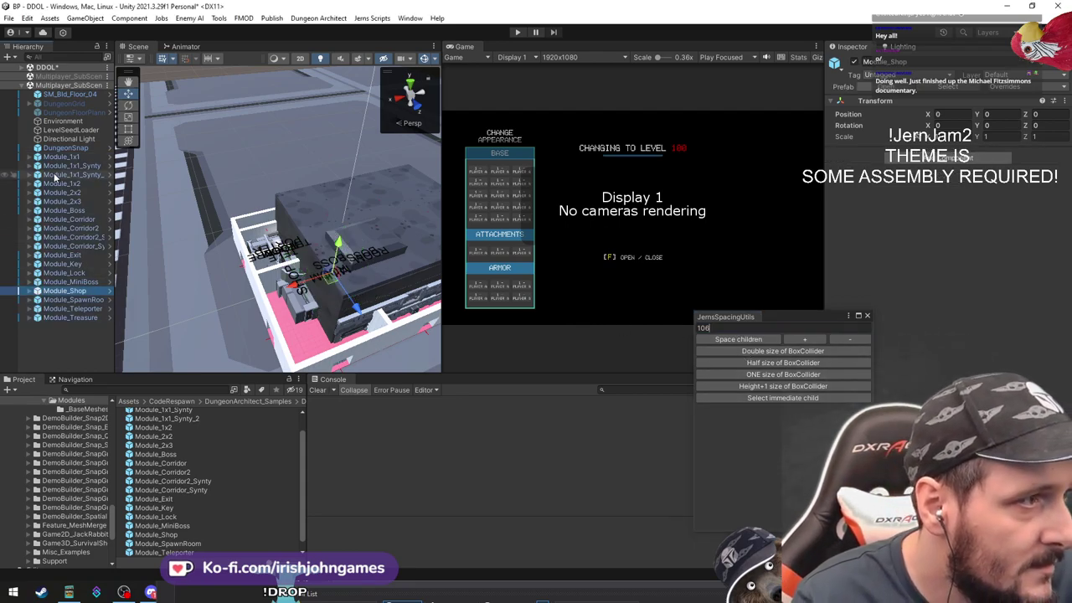
{"action": "right_click", "coordinate": [64, 331]}
{"action": "left_click", "coordinate": [86, 345]}
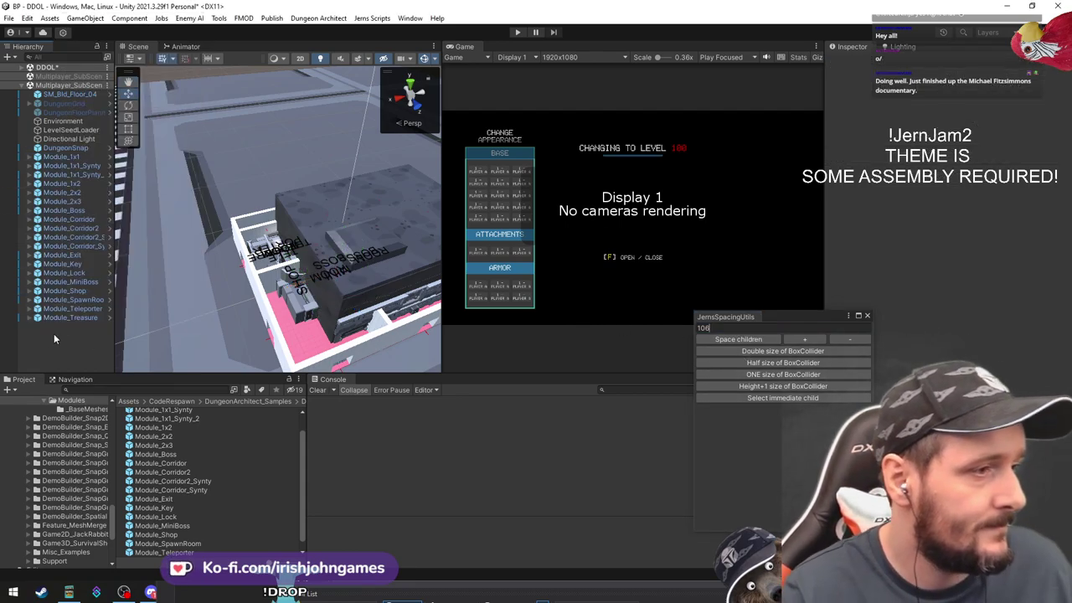
{"action": "right_click", "coordinate": [57, 336]}
{"action": "left_click", "coordinate": [95, 169]}
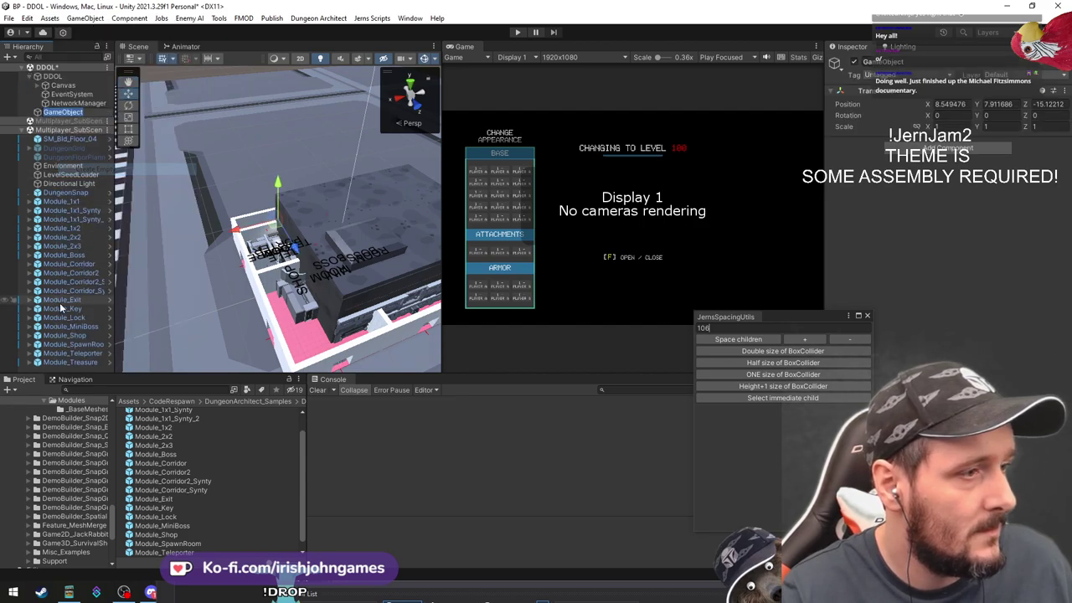
Parent all modules from Module_1x1 to Module_Treasure under the empty GameObject in Multiplayer_SubScene2, and collapse the DDOL scene
{"action": "left_click", "coordinate": [62, 201]}
{"action": "left_click", "coordinate": [68, 362], "text": "shift"}
{"action": "left_click_drag", "start_coordinate": [68, 363], "coordinate": [52, 304]}
{"action": "left_click", "coordinate": [51, 121]}
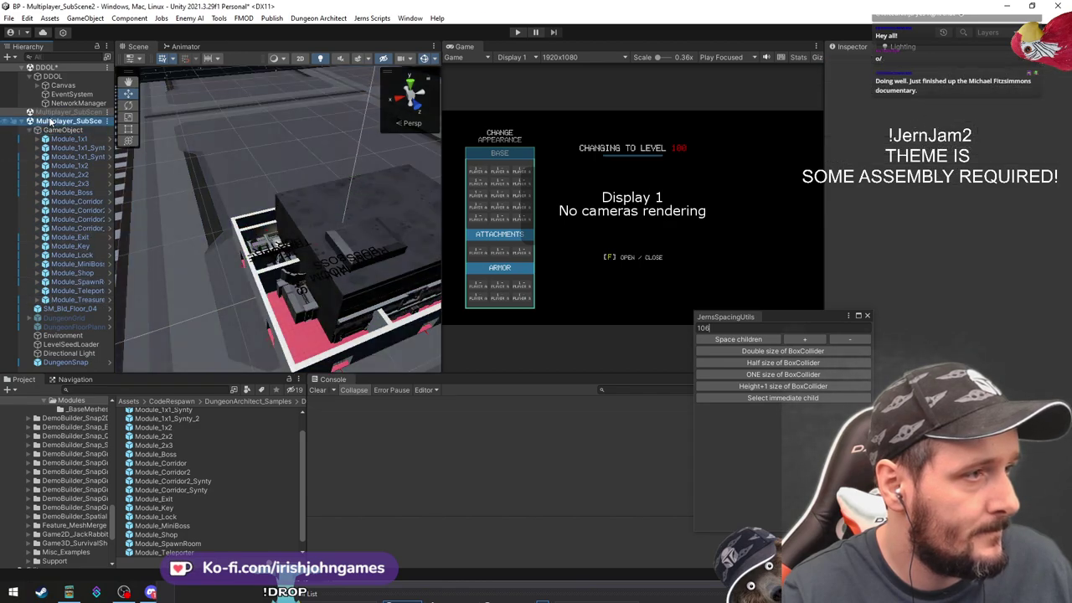
{"action": "left_click", "coordinate": [23, 67]}
{"action": "left_click", "coordinate": [80, 340]}
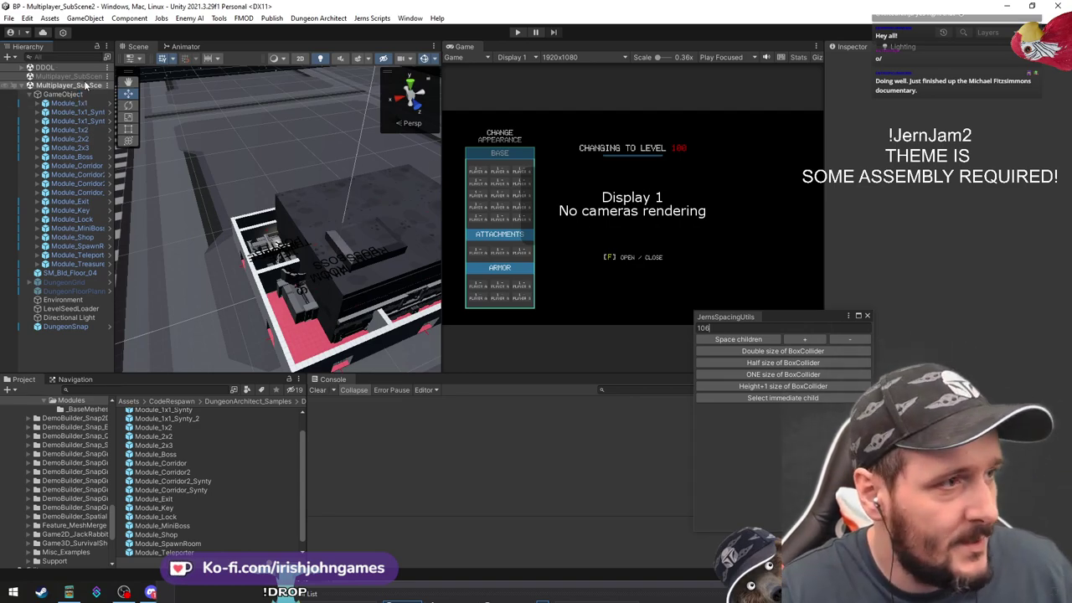
Try to apply the 106 spacing with all the child modules selected
{"action": "left_click", "coordinate": [67, 103]}
{"action": "left_click", "coordinate": [77, 264], "text": "shift"}
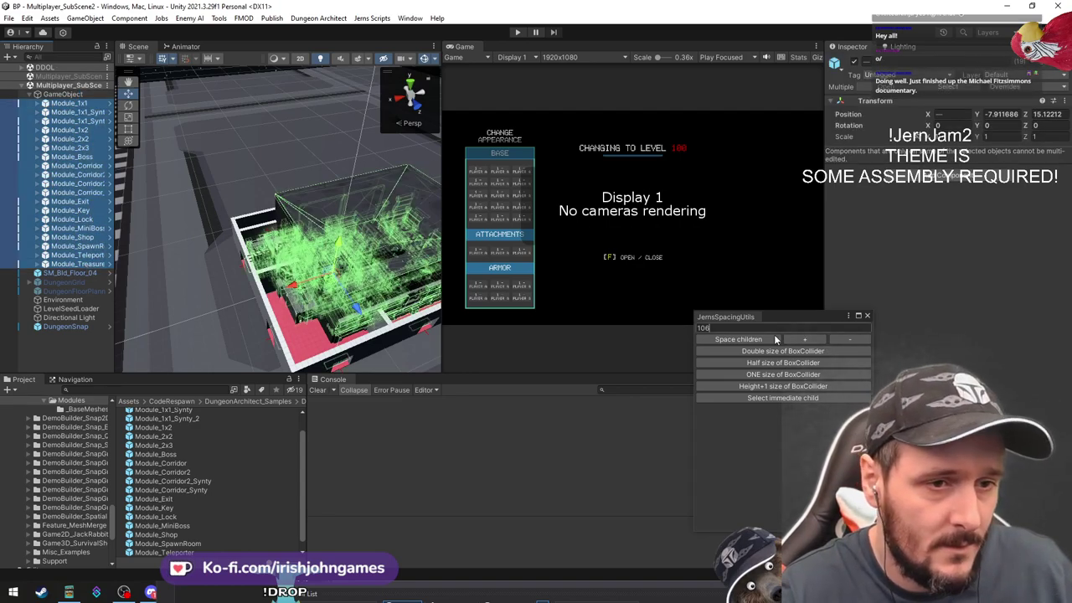
{"action": "left_click", "coordinate": [750, 340]}
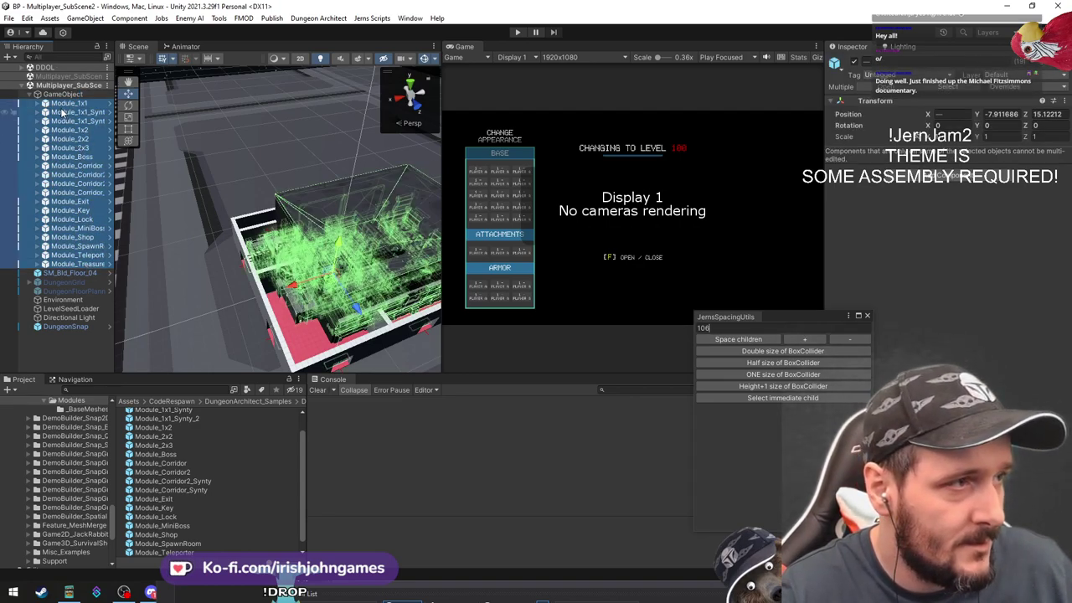
Space the children of the parent GameObject with a distance of 10
{"action": "right_click_drag", "start_coordinate": [327, 258], "coordinate": [365, 356]}
{"action": "left_click", "coordinate": [757, 329]}
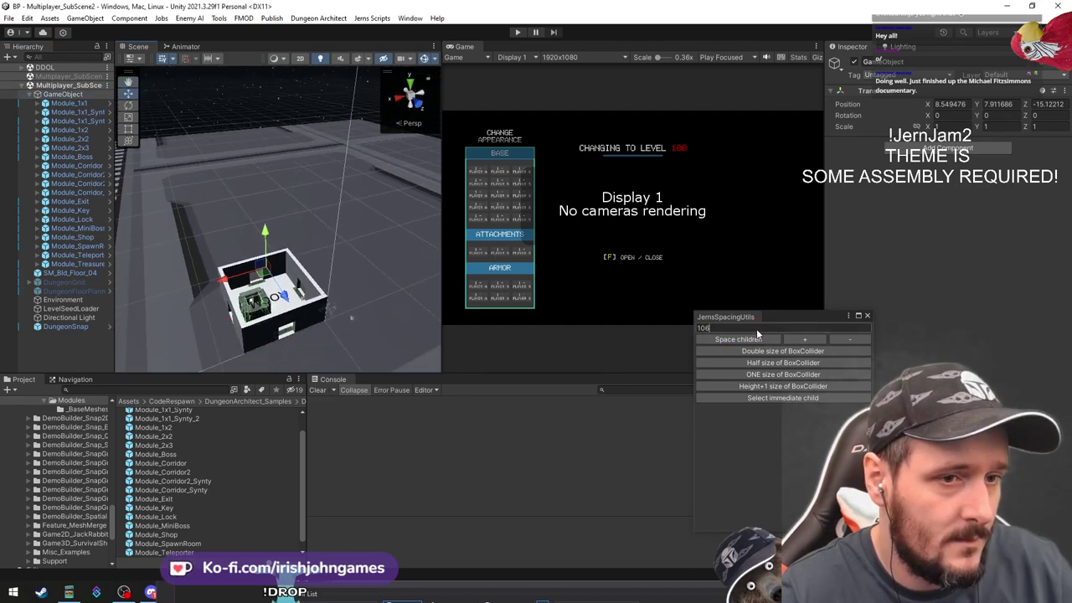
{"action": "key", "text": "BackSpace"}
{"action": "key", "text": "BackSpace"}
{"action": "type", "text": "0"}
{"action": "left_click", "coordinate": [725, 340]}
{"action": "mouse_move", "coordinate": [343, 251]}
{"action": "right_mouse_down"}
{"action": "mouse_move", "coordinate": [289, 276]}
{"action": "mouse_move", "coordinate": [264, 256]}
{"action": "mouse_move", "coordinate": [352, 256]}
{"action": "right_mouse_up"}
{"action": "key", "text": "s"}
Change the spacing distance to 20 and space the parent GameObject's child modules again
{"action": "left_click_drag", "start_coordinate": [715, 330], "coordinate": [454, 324]}
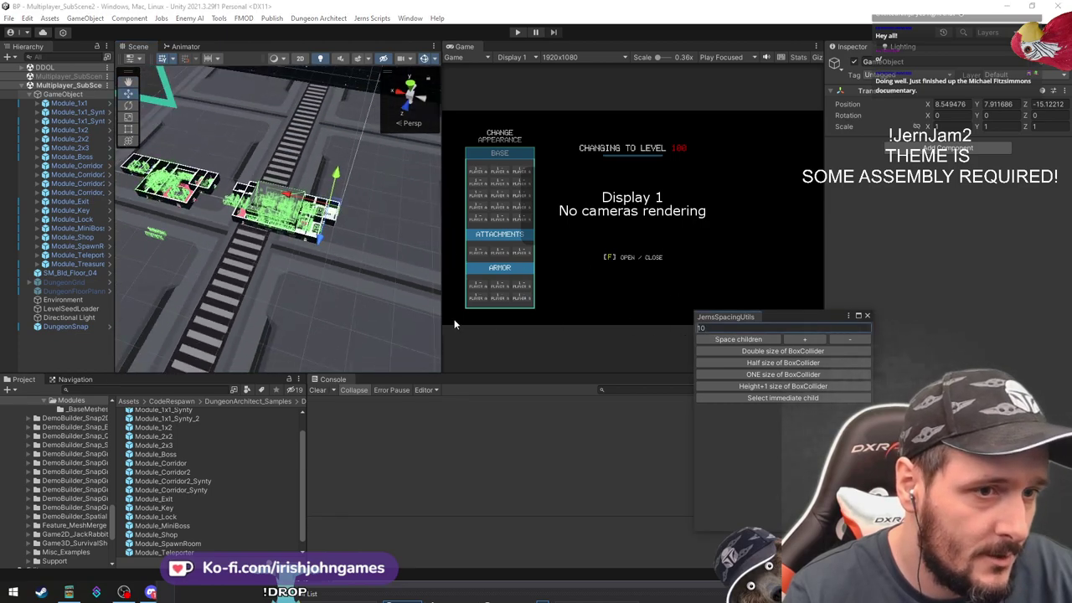
{"action": "left_click_drag", "start_coordinate": [716, 329], "coordinate": [604, 334]}
{"action": "type", "text": "20"}
{"action": "left_click", "coordinate": [734, 338]}
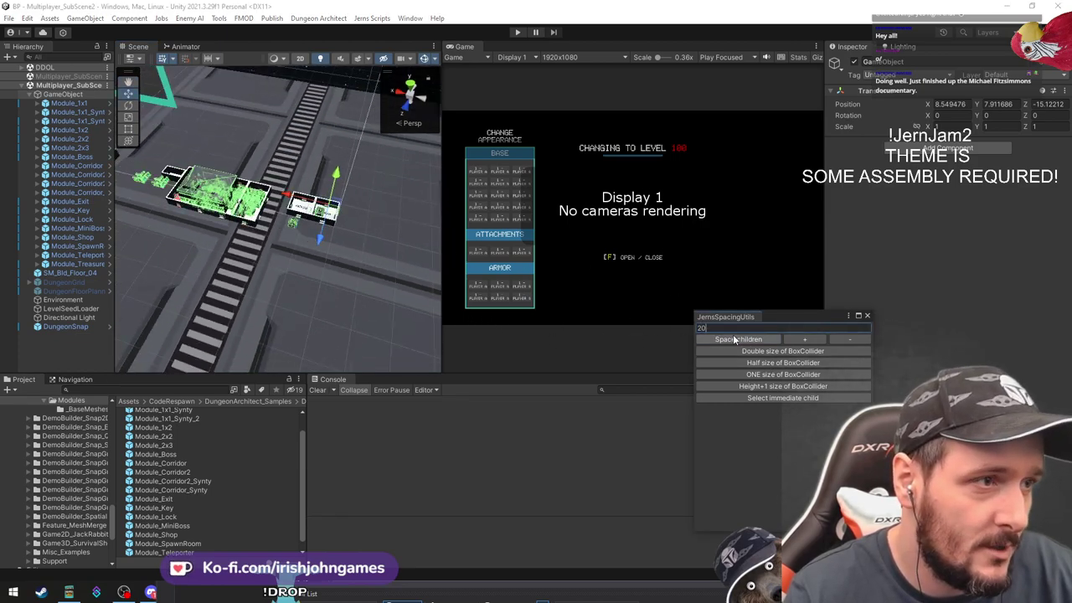
Inspect the gaps between the modules and increase their spacing in single increments up to 56
{"action": "right_click_drag", "start_coordinate": [275, 255], "coordinate": [293, 254]}
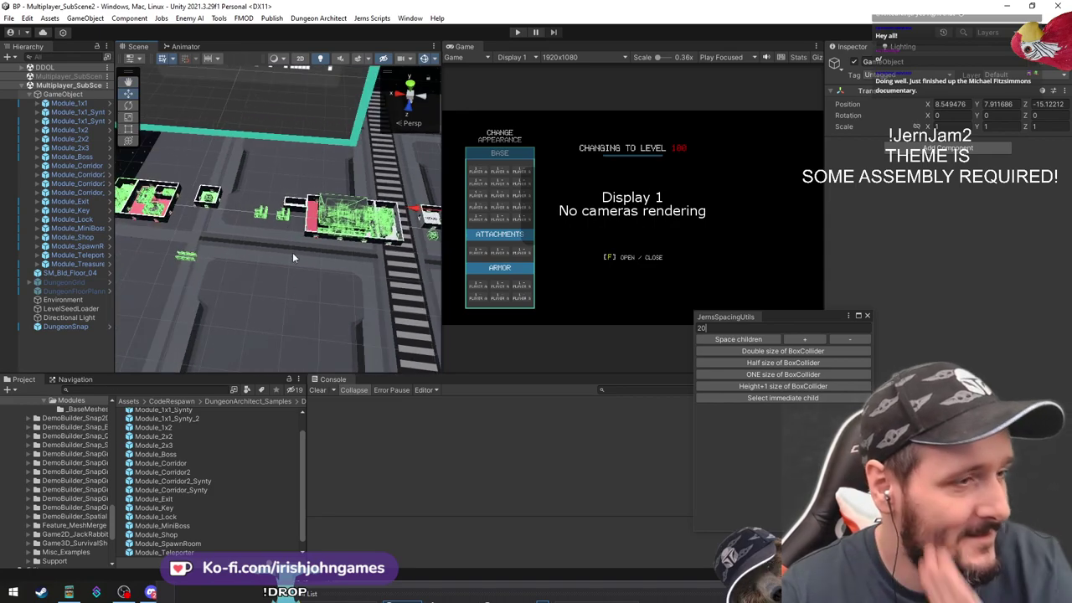
{"action": "middle_click_drag", "start_coordinate": [293, 255], "coordinate": [303, 265]}
{"action": "scroll", "coordinate": [285, 255], "scroll_direction": "up", "scroll_amount": 8}
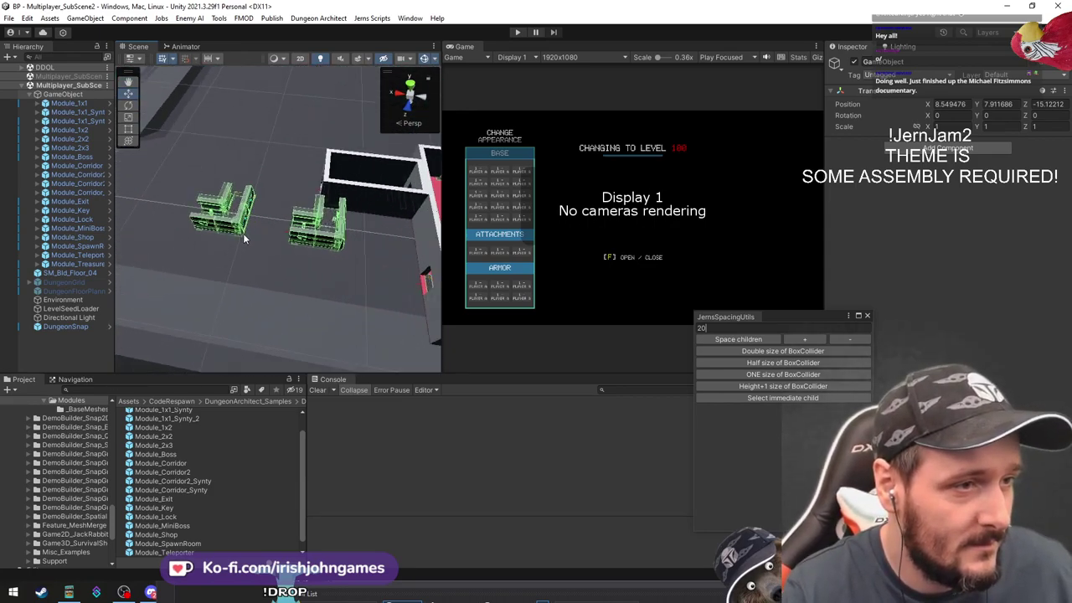
{"action": "scroll", "coordinate": [276, 247], "scroll_direction": "down", "scroll_amount": 7}
{"action": "left_click", "coordinate": [802, 338]}
{"action": "left_click", "coordinate": [801, 338]}
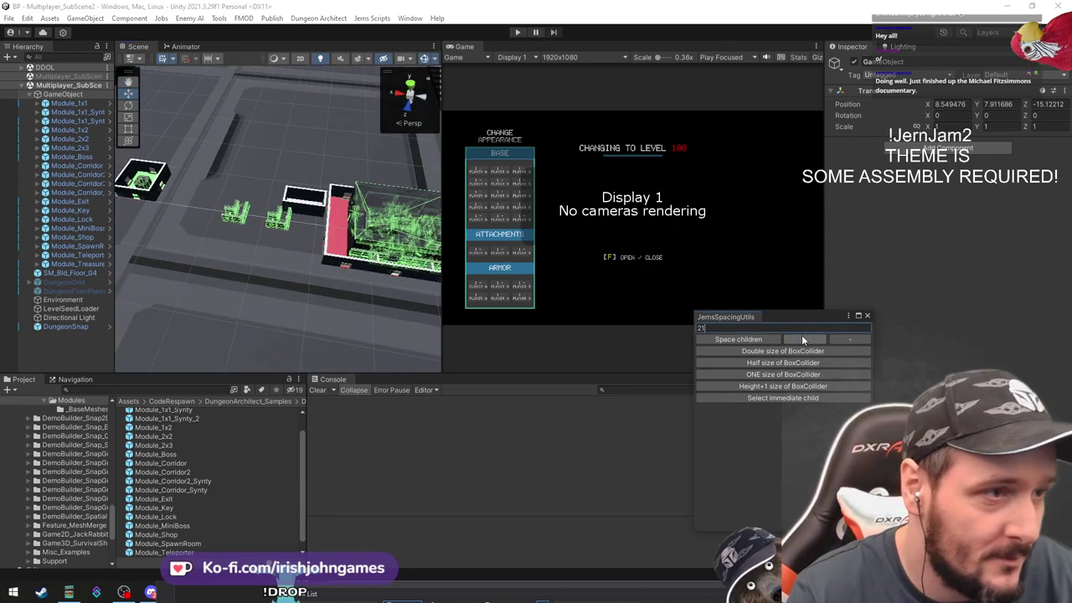
{"action": "left_click", "coordinate": [802, 338]}
{"action": "left_click", "coordinate": [802, 339]}
{"action": "left_click", "coordinate": [802, 337]}
{"action": "left_click", "coordinate": [802, 336]}
{"action": "left_click", "coordinate": [802, 337]}
{"action": "left_click", "coordinate": [802, 337]}
{"action": "left_click", "coordinate": [803, 337]}
{"action": "left_click", "coordinate": [802, 337]}
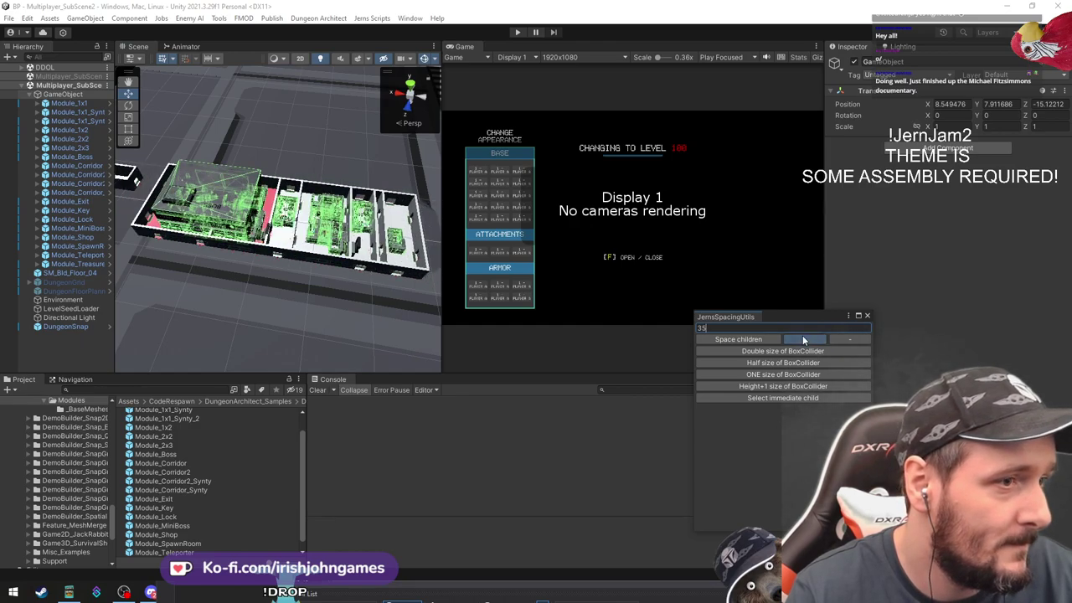
{"action": "left_click", "coordinate": [802, 337]}
{"action": "left_click", "coordinate": [802, 336]}
{"action": "left_click", "coordinate": [803, 337]}
{"action": "left_click", "coordinate": [803, 337]}
{"action": "left_click", "coordinate": [803, 337]}
{"action": "left_click", "coordinate": [803, 337]}
{"action": "left_click", "coordinate": [803, 337]}
{"action": "left_click", "coordinate": [802, 337]}
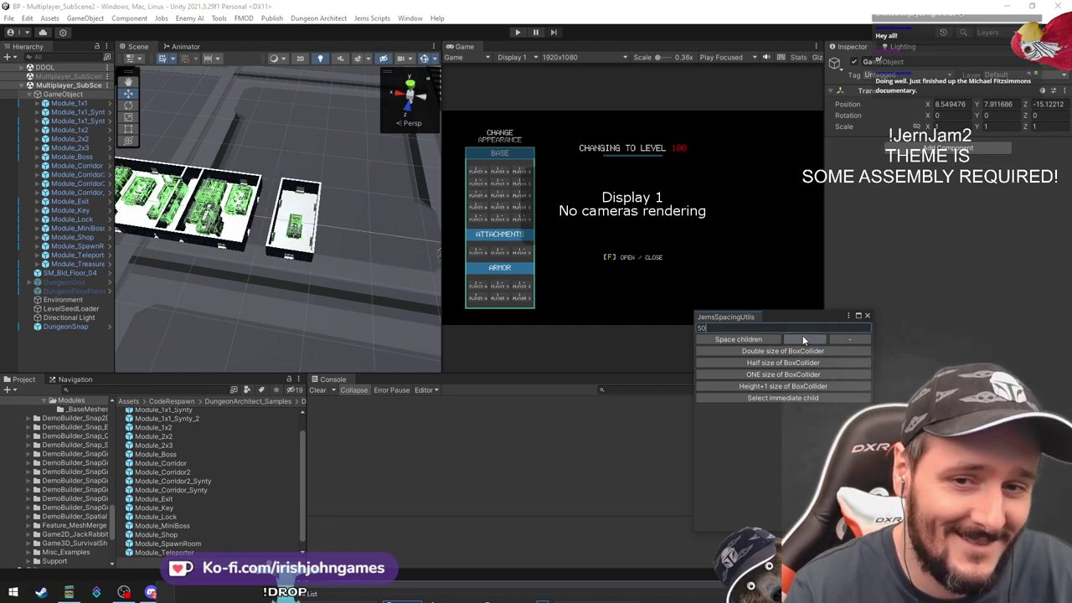
{"action": "left_click", "coordinate": [802, 337]}
{"action": "left_click", "coordinate": [803, 337]}
{"action": "left_click", "coordinate": [802, 336]}
{"action": "left_click", "coordinate": [802, 337]}
{"action": "left_click", "coordinate": [803, 337]}
Examine the spread-out row of modules in the Scene view, from close up and from far away
{"action": "scroll", "coordinate": [258, 268], "scroll_direction": "down", "scroll_amount": 9}
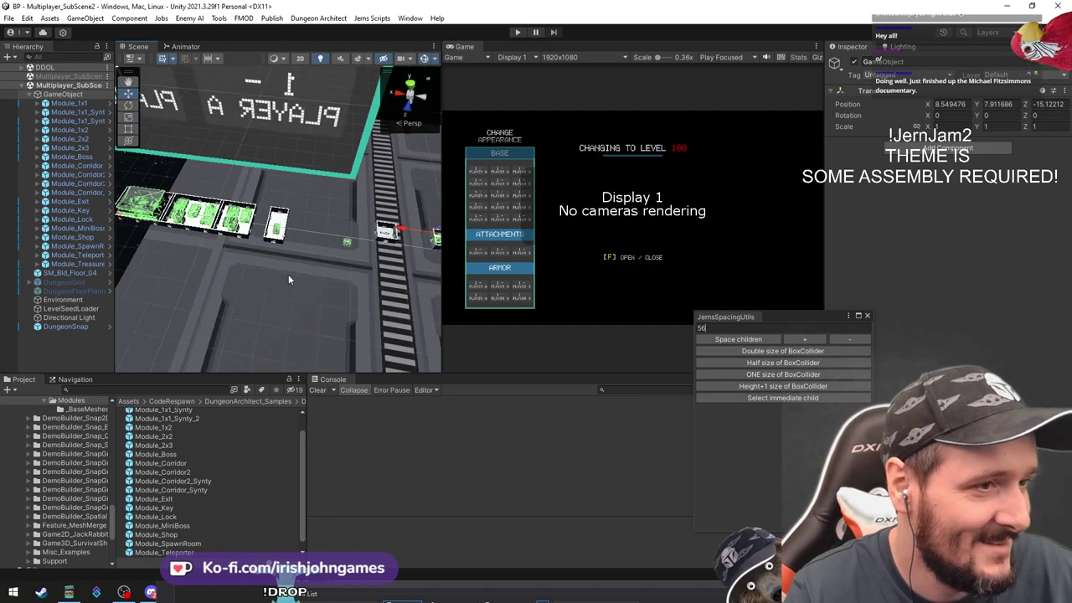
{"action": "middle_click_drag", "start_coordinate": [288, 273], "coordinate": [311, 285]}
{"action": "right_click_drag", "start_coordinate": [310, 285], "coordinate": [360, 287]}
{"action": "middle_click_drag", "start_coordinate": [213, 243], "coordinate": [352, 212]}
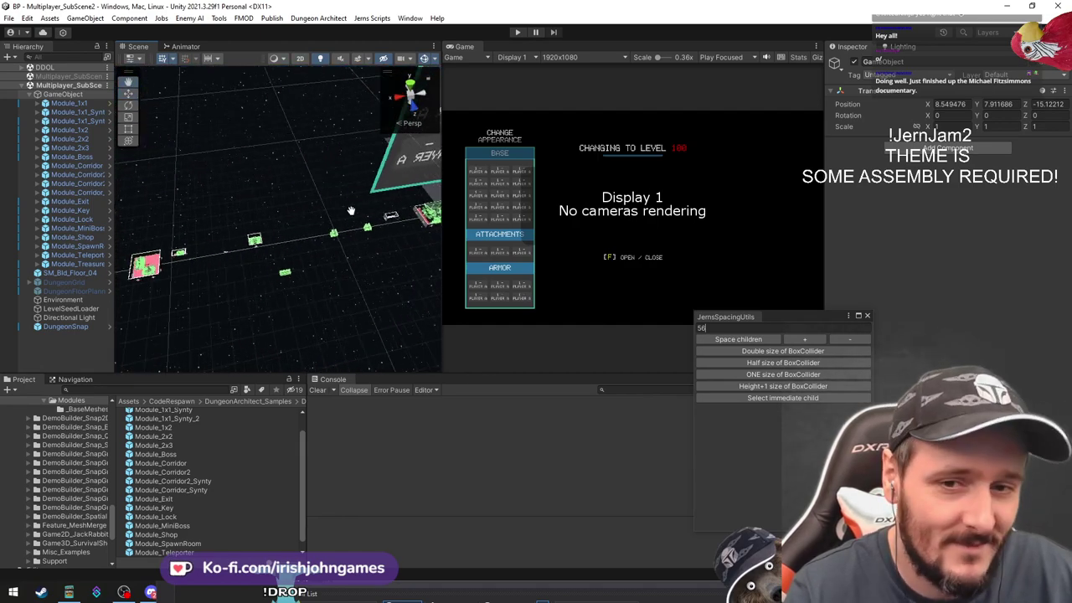
{"action": "middle_click_drag", "start_coordinate": [241, 270], "coordinate": [327, 233]}
{"action": "scroll", "coordinate": [301, 228], "scroll_direction": "up", "scroll_amount": 5}
{"action": "middle_click_drag", "start_coordinate": [402, 256], "coordinate": [268, 252]}
{"action": "scroll", "coordinate": [268, 252], "scroll_direction": "up", "scroll_amount": 5}
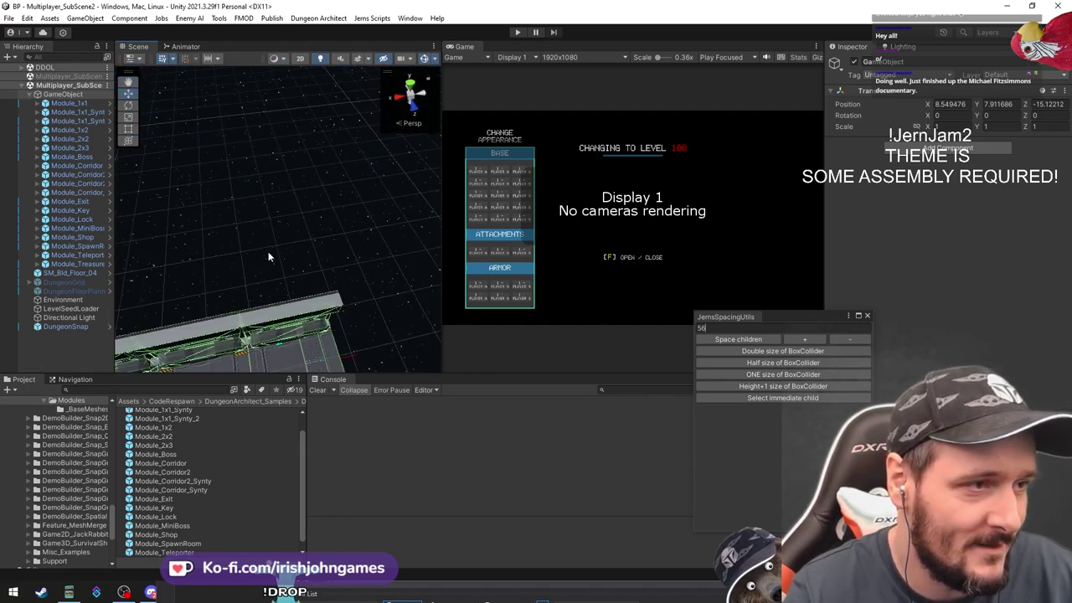
{"action": "right_click_drag", "start_coordinate": [268, 252], "coordinate": [316, 210]}
{"action": "scroll", "coordinate": [315, 210], "scroll_direction": "down", "scroll_amount": 8}
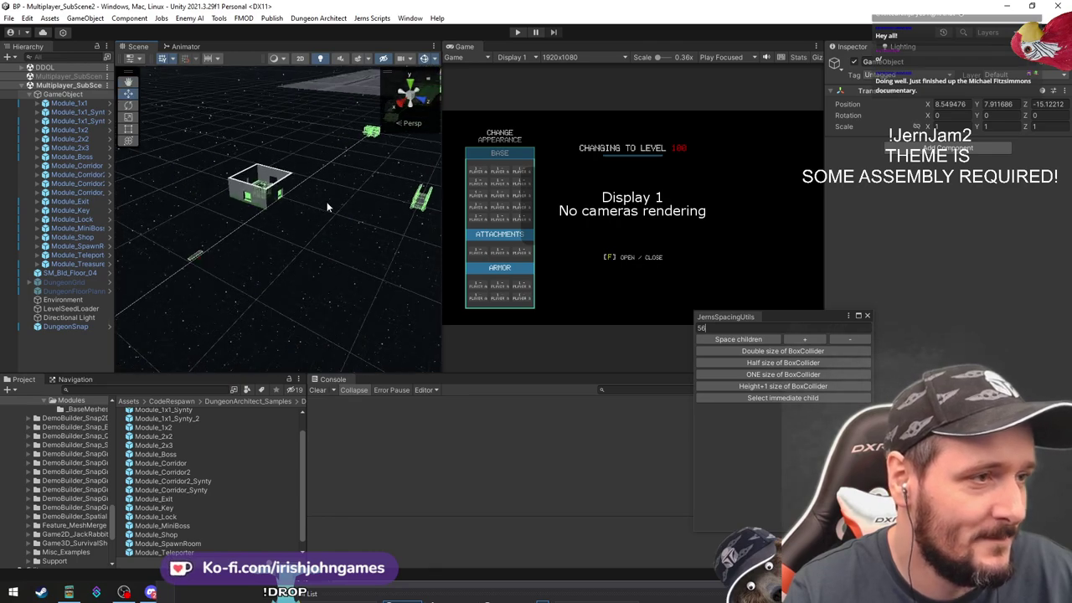
{"action": "scroll", "coordinate": [359, 169], "scroll_direction": "down", "scroll_amount": 3}
{"action": "scroll", "coordinate": [358, 167], "scroll_direction": "up", "scroll_amount": 5}
{"action": "middle_click_drag", "start_coordinate": [358, 168], "coordinate": [342, 228]}
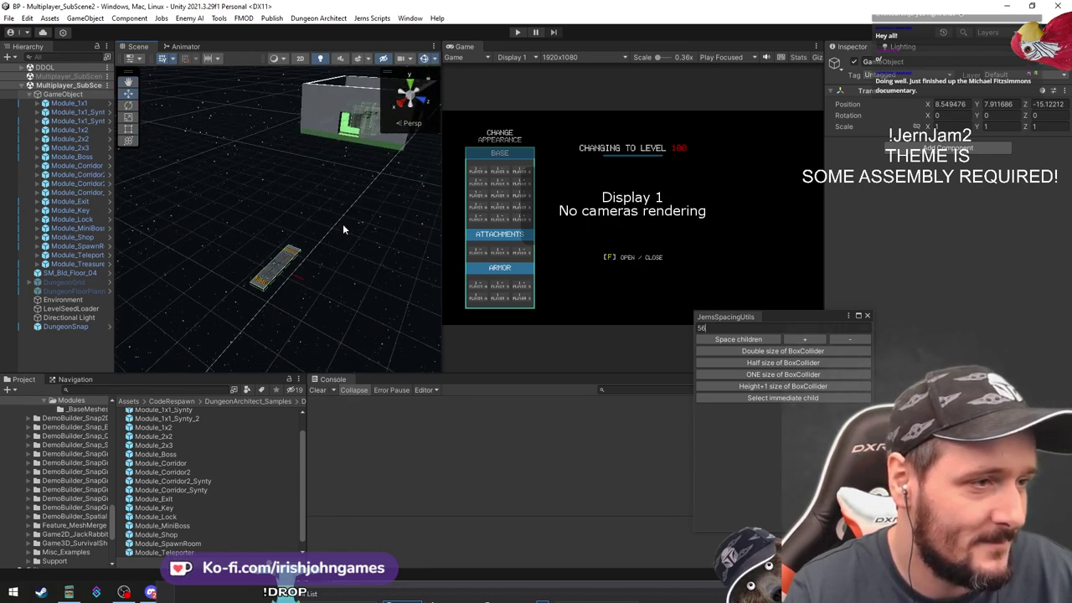
{"action": "right_click_drag", "start_coordinate": [343, 228], "coordinate": [298, 243]}
{"action": "left_click", "coordinate": [310, 239]}
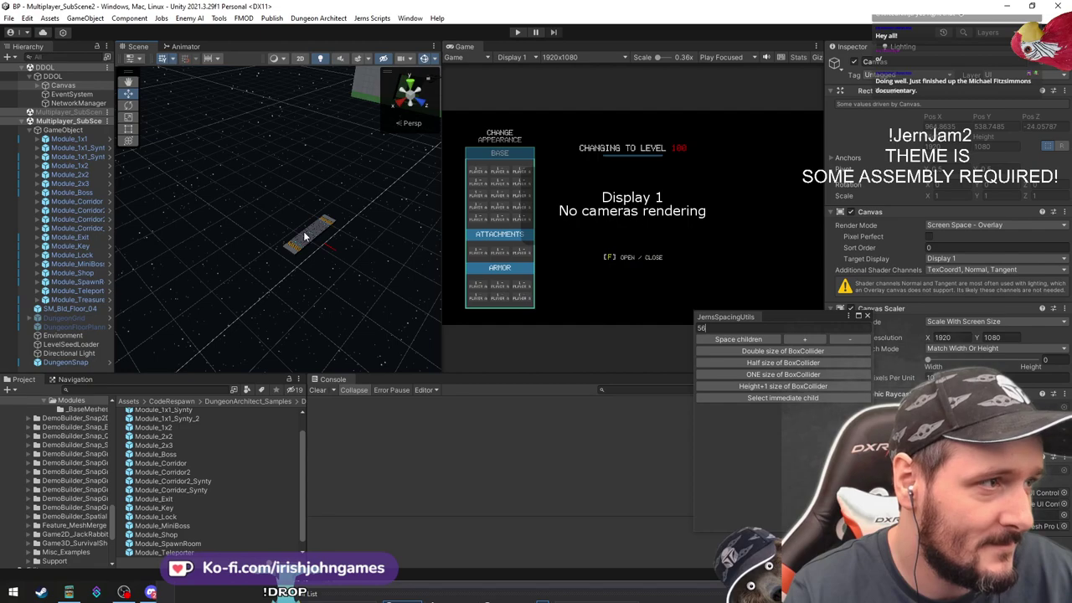
{"action": "scroll", "coordinate": [259, 245], "scroll_direction": "down", "scroll_amount": 3}
{"action": "scroll", "coordinate": [260, 244], "scroll_direction": "down", "scroll_amount": 3}
{"action": "middle_click_drag", "start_coordinate": [262, 241], "coordinate": [267, 215]}
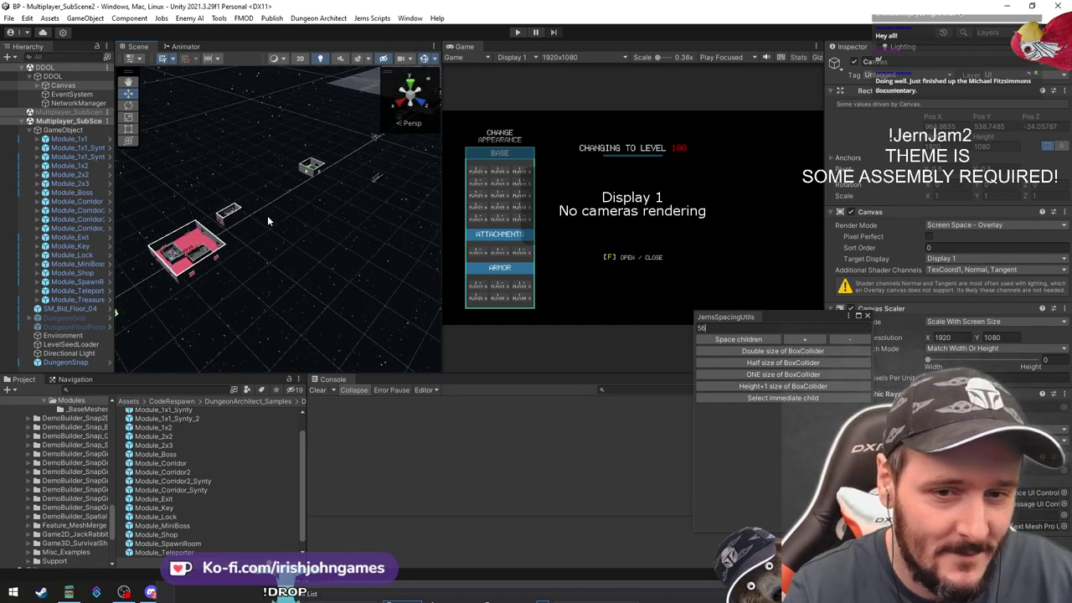
{"action": "scroll", "coordinate": [267, 215], "scroll_direction": "down", "scroll_amount": 2}
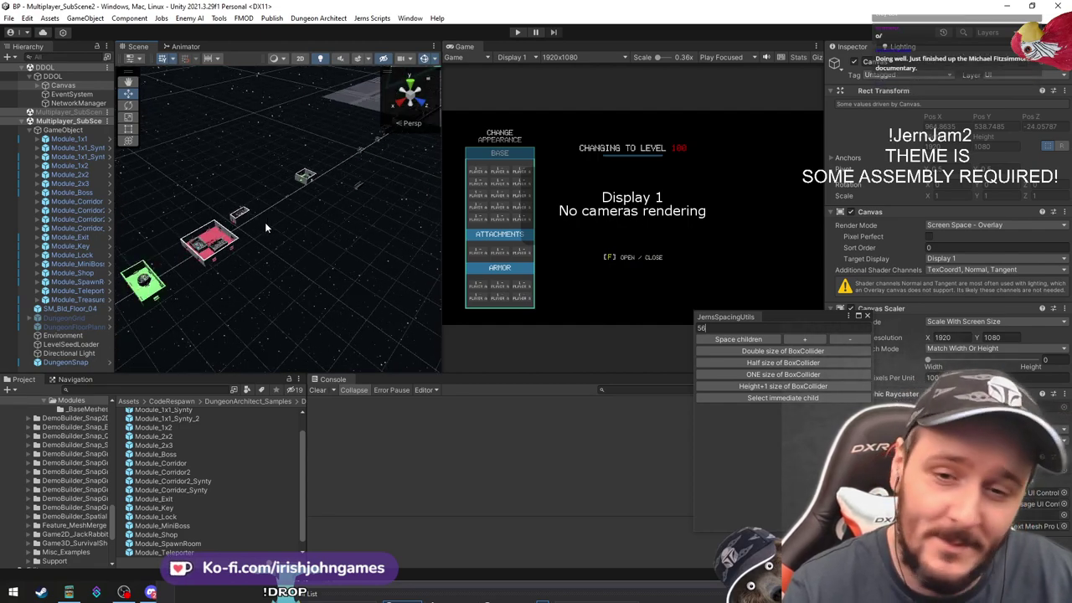
{"action": "scroll", "coordinate": [266, 227], "scroll_direction": "down", "scroll_amount": 5}
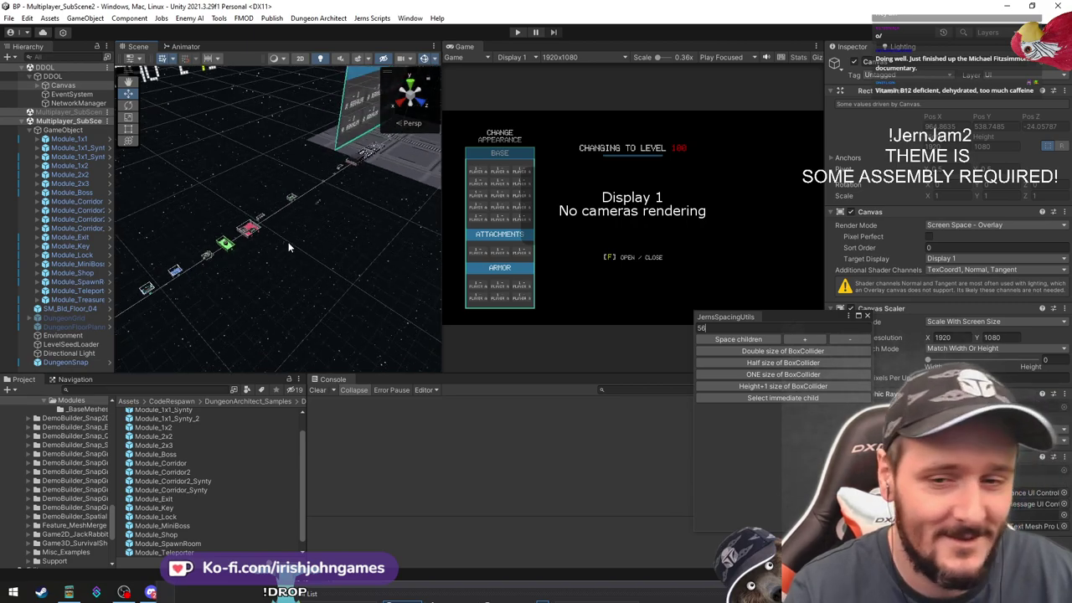
{"action": "right_click_drag", "start_coordinate": [290, 246], "coordinate": [285, 240]}
{"action": "scroll", "coordinate": [290, 211], "scroll_direction": "down", "scroll_amount": 3}
{"action": "left_click_drag", "start_coordinate": [292, 210], "coordinate": [304, 192], "text": "alt"}
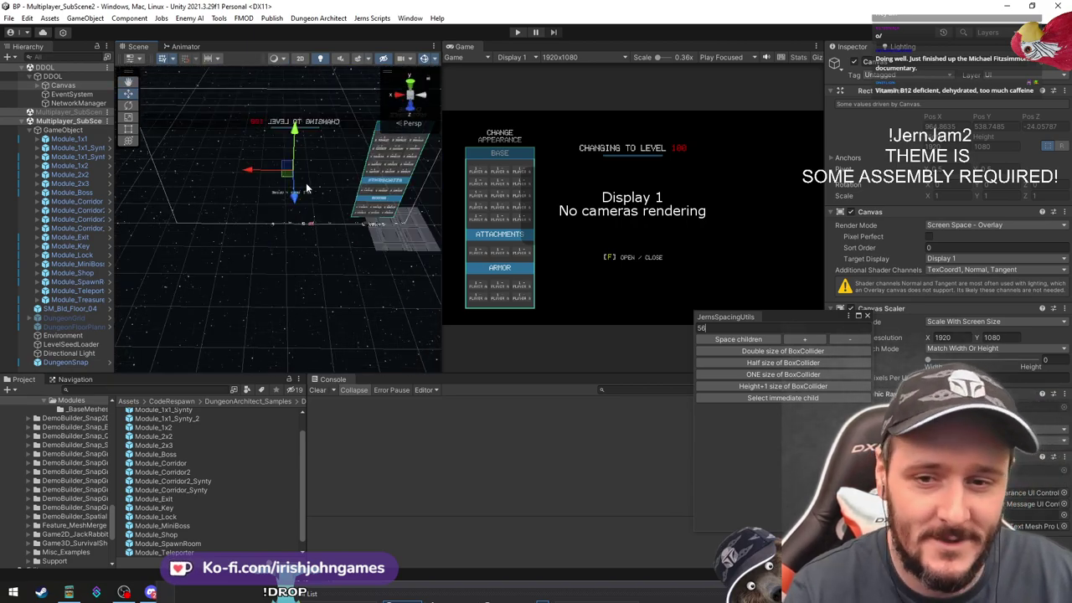
{"action": "scroll", "coordinate": [308, 188], "scroll_direction": "down", "scroll_amount": 4}
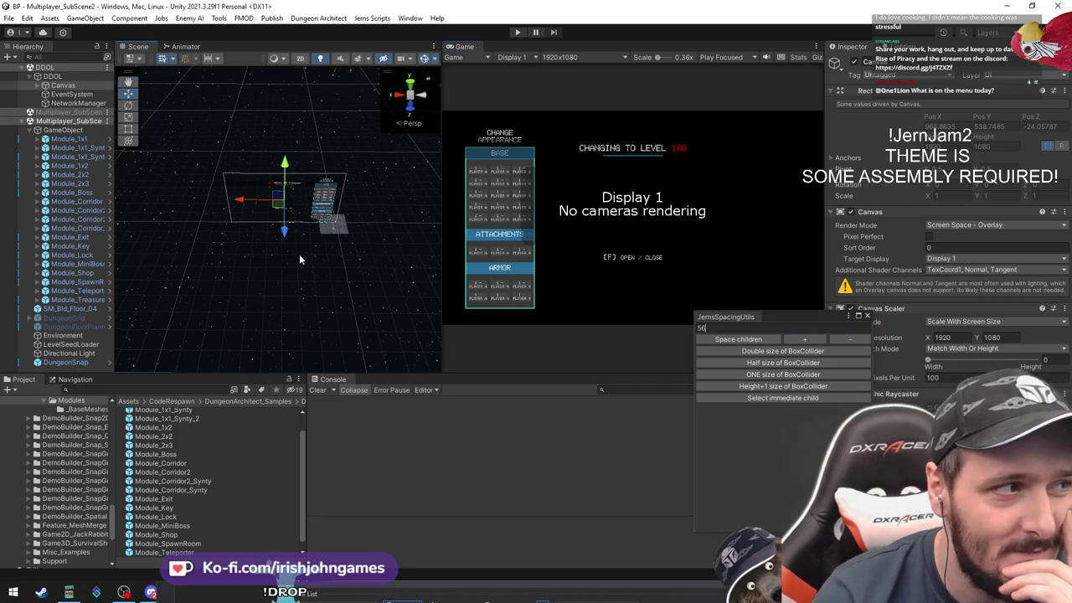
Focus on the dungeon modules one after another, from Module_1x1 to the treasure module, to examine their geometry
{"action": "double_click", "coordinate": [69, 138]}
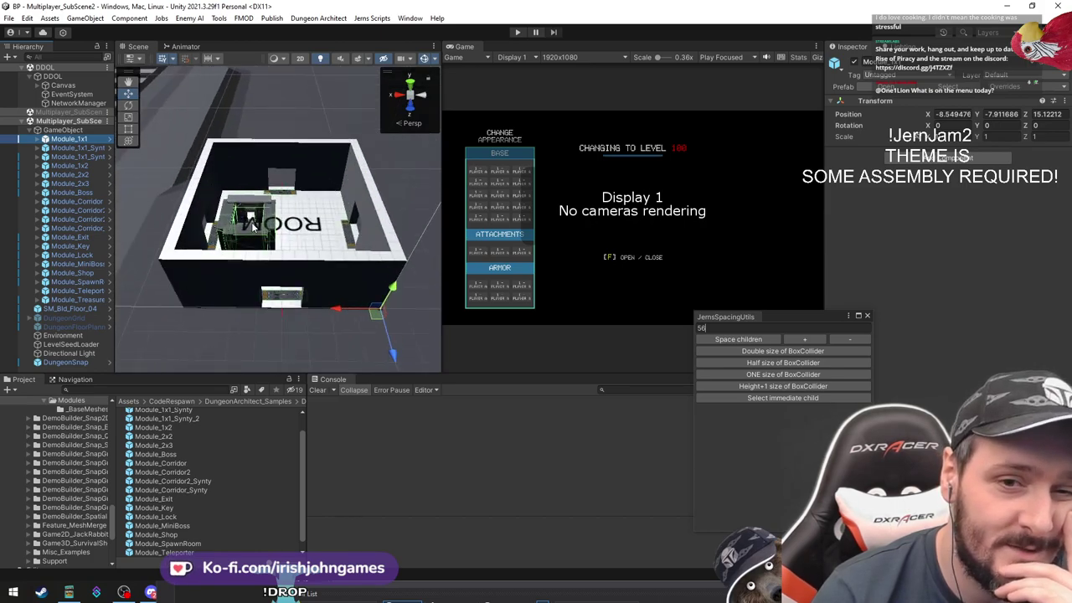
{"action": "double_click", "coordinate": [77, 147]}
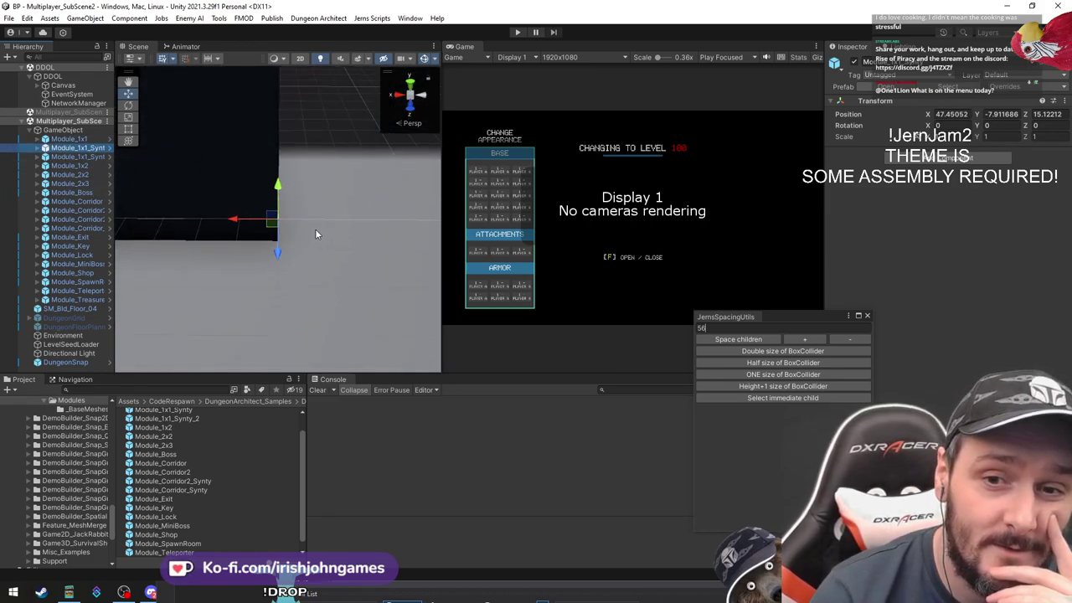
{"action": "double_click", "coordinate": [77, 157]}
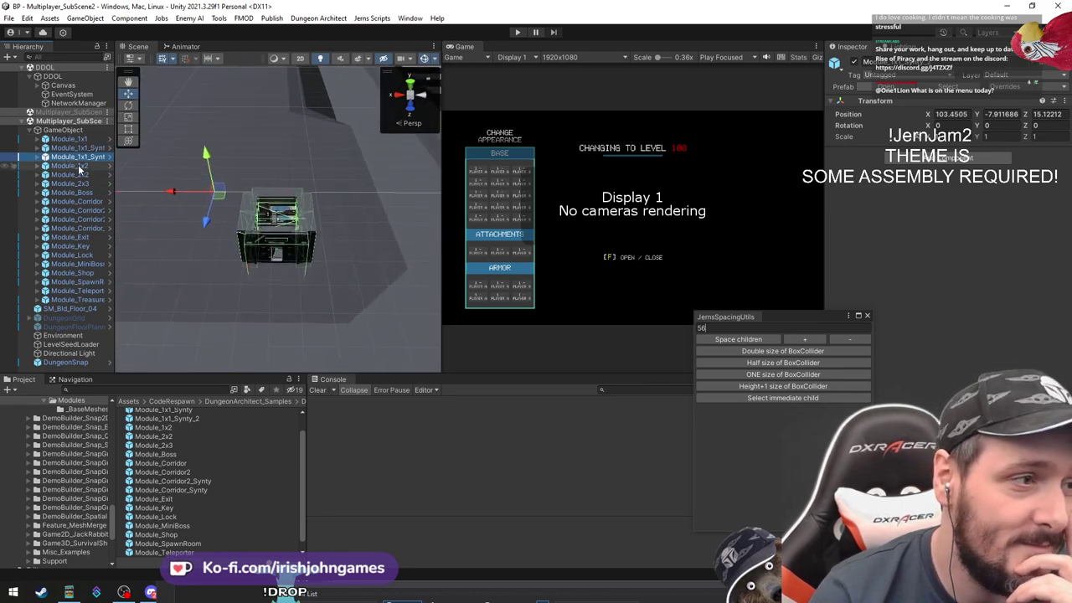
{"action": "double_click", "coordinate": [74, 167]}
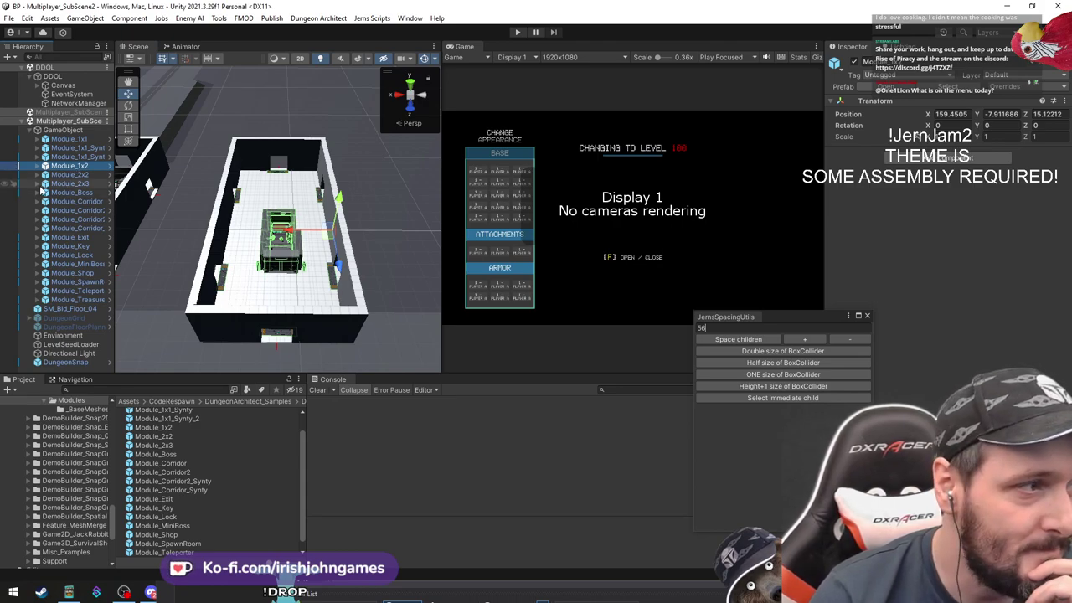
{"action": "double_click", "coordinate": [70, 183]}
{"action": "double_click", "coordinate": [75, 201]}
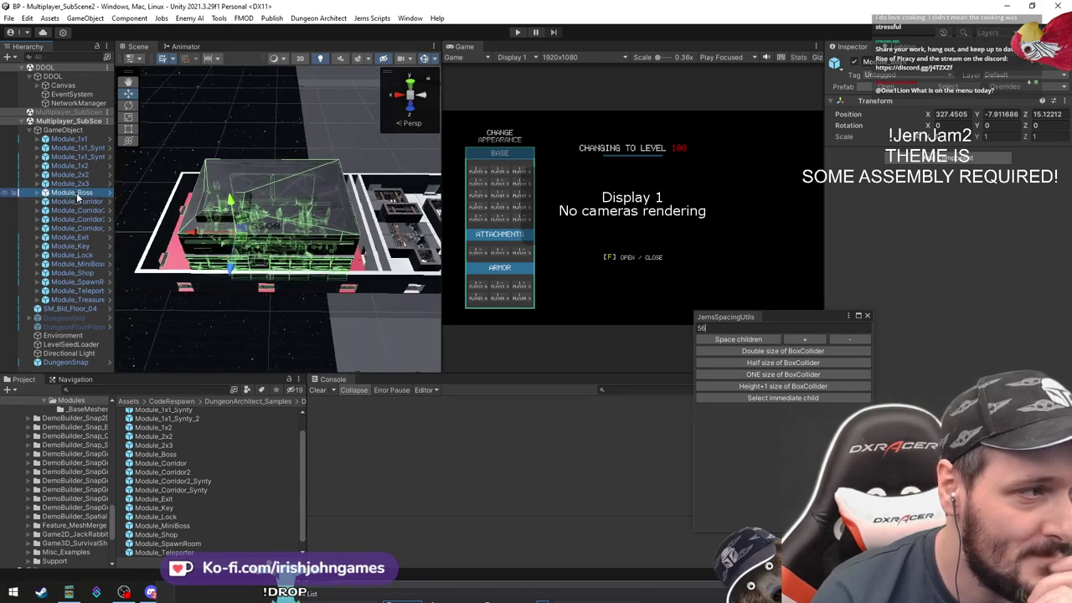
{"action": "double_click", "coordinate": [74, 211]}
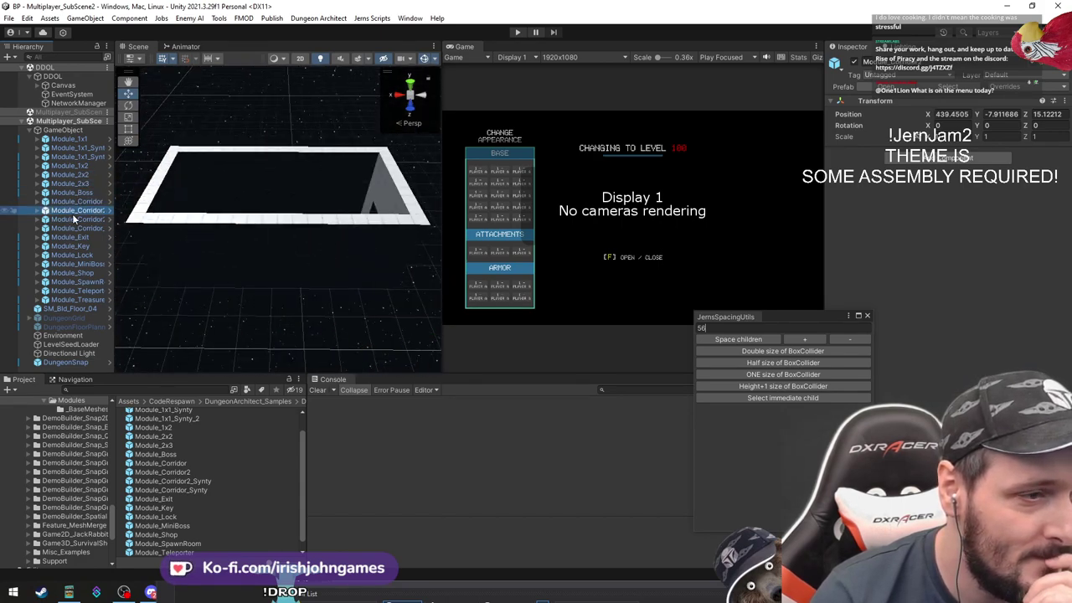
{"action": "double_click", "coordinate": [76, 219]}
{"action": "double_click", "coordinate": [81, 228]}
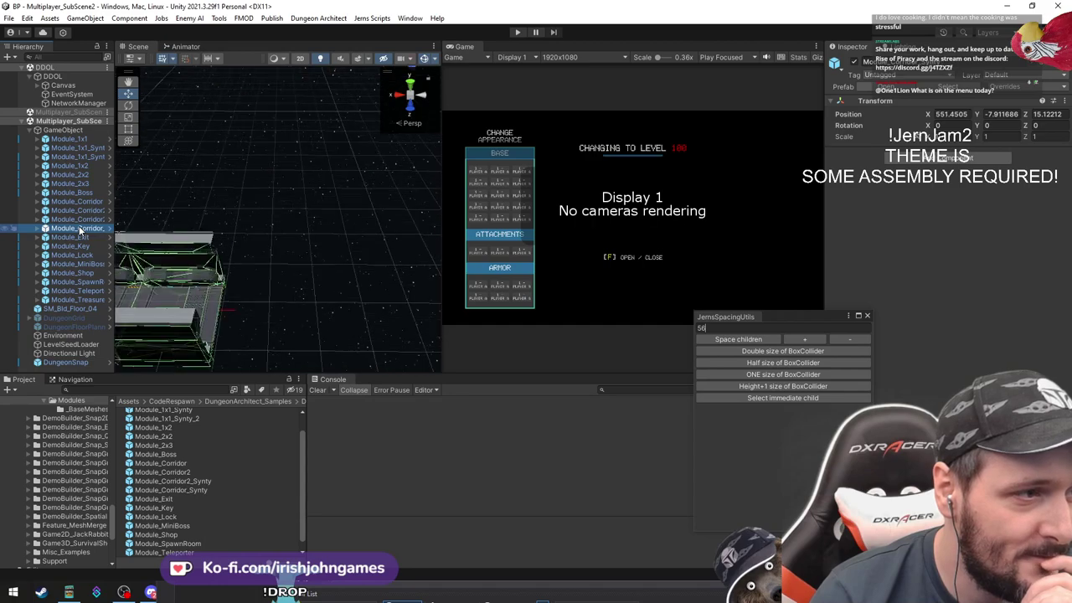
{"action": "double_click", "coordinate": [84, 237]}
{"action": "double_click", "coordinate": [85, 254]}
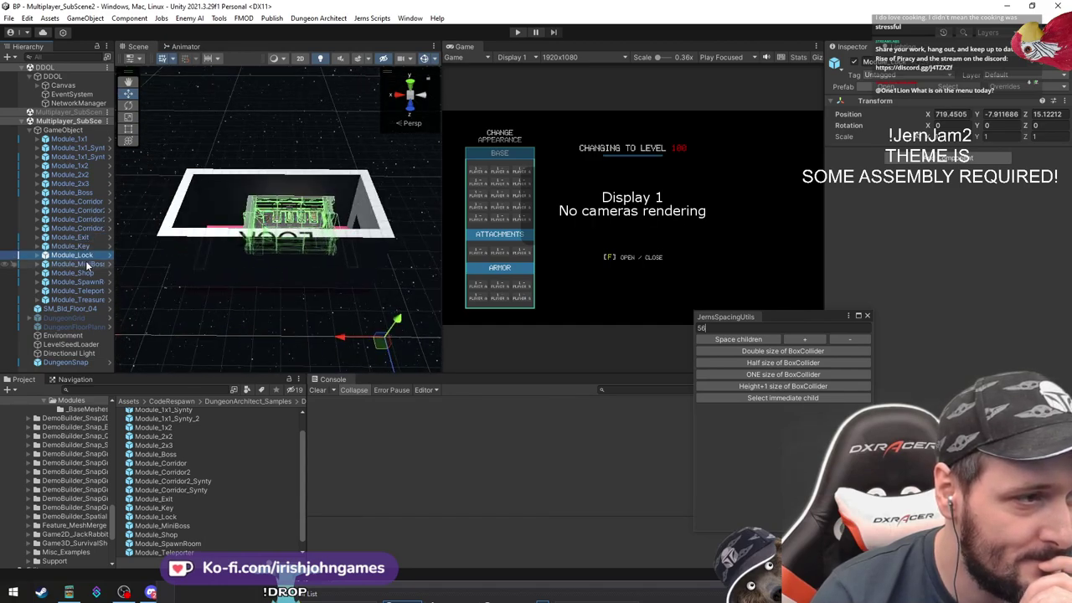
{"action": "double_click", "coordinate": [86, 264]}
{"action": "double_click", "coordinate": [89, 273]}
{"action": "double_click", "coordinate": [91, 282]}
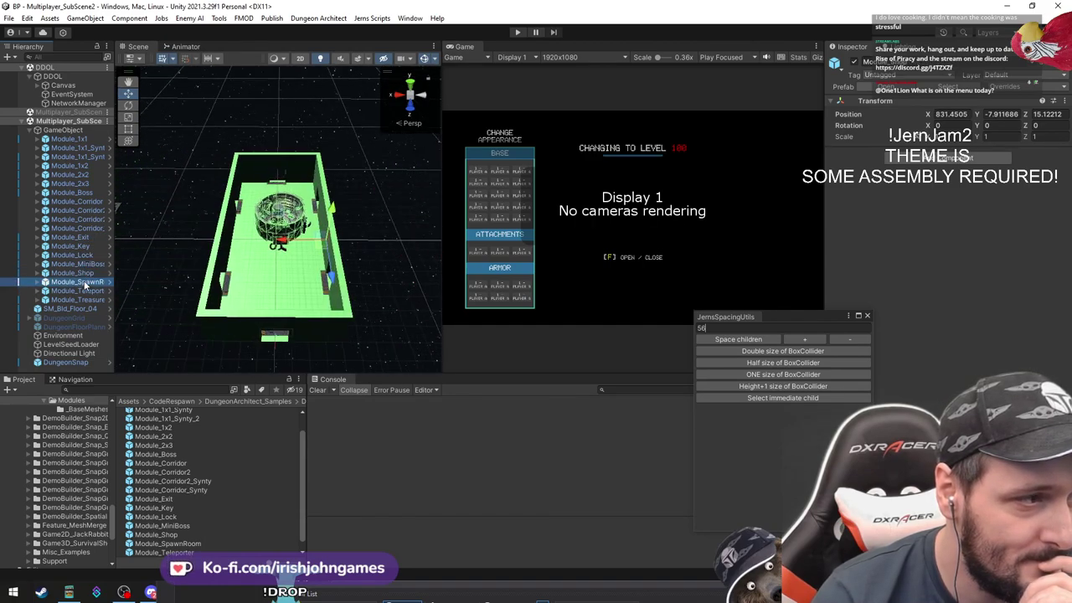
{"action": "double_click", "coordinate": [87, 291]}
{"action": "double_click", "coordinate": [83, 300]}
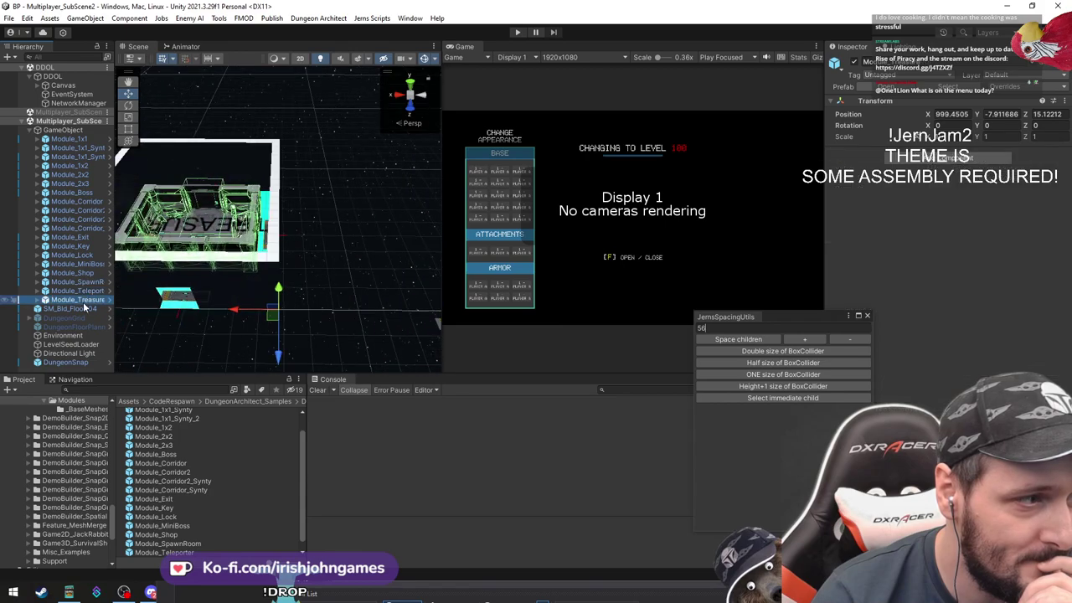
Remove the three Dungeon Scene Provider Data script components from Module_SpawnRoom
{"action": "double_click", "coordinate": [78, 291]}
{"action": "double_click", "coordinate": [74, 282]}
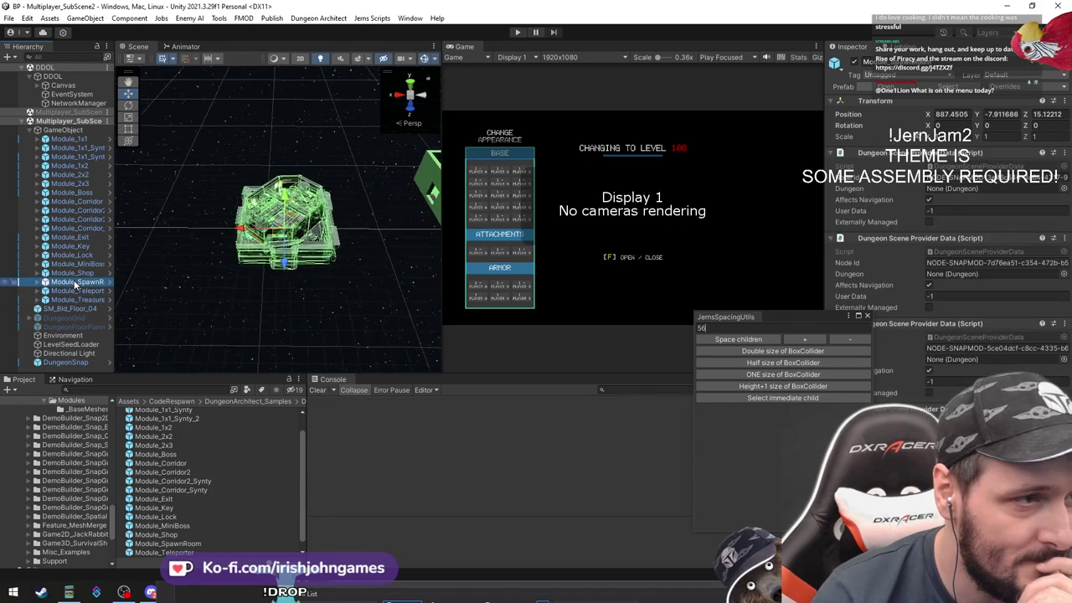
{"action": "scroll", "coordinate": [270, 228], "scroll_direction": "up", "scroll_amount": 12}
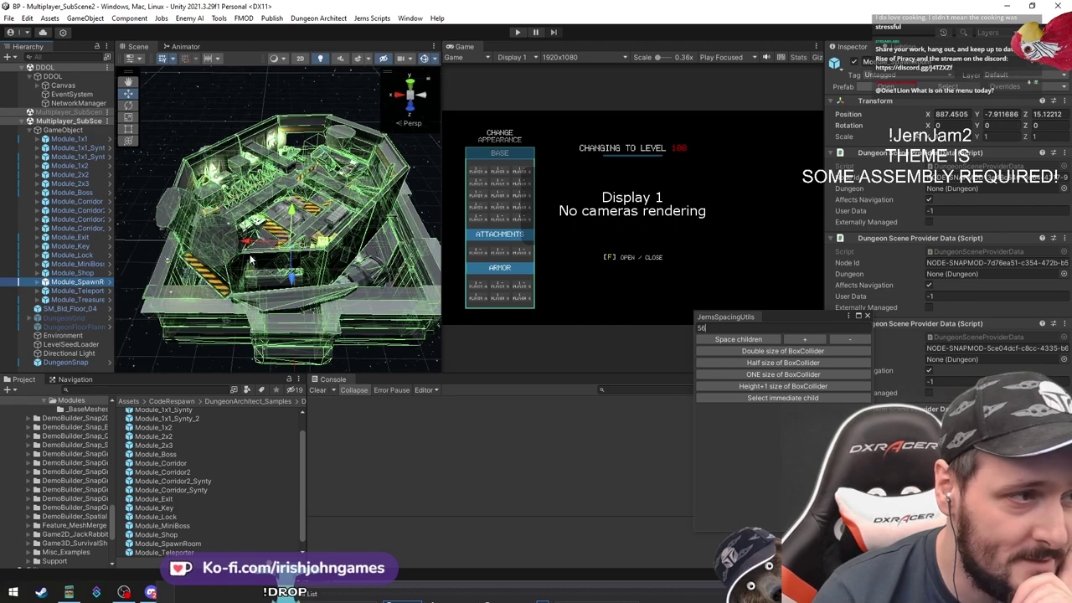
{"action": "key", "text": "f"}
{"action": "left_click_drag", "start_coordinate": [771, 316], "coordinate": [694, 158]}
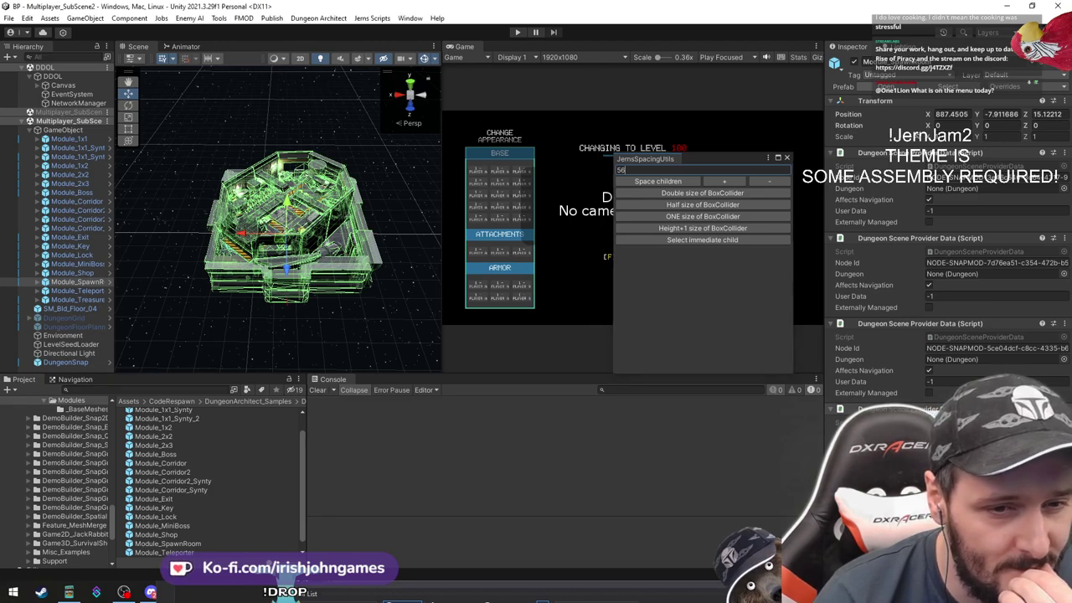
{"action": "right_click", "coordinate": [904, 323]}
{"action": "left_click", "coordinate": [930, 339]}
{"action": "right_click", "coordinate": [903, 238]}
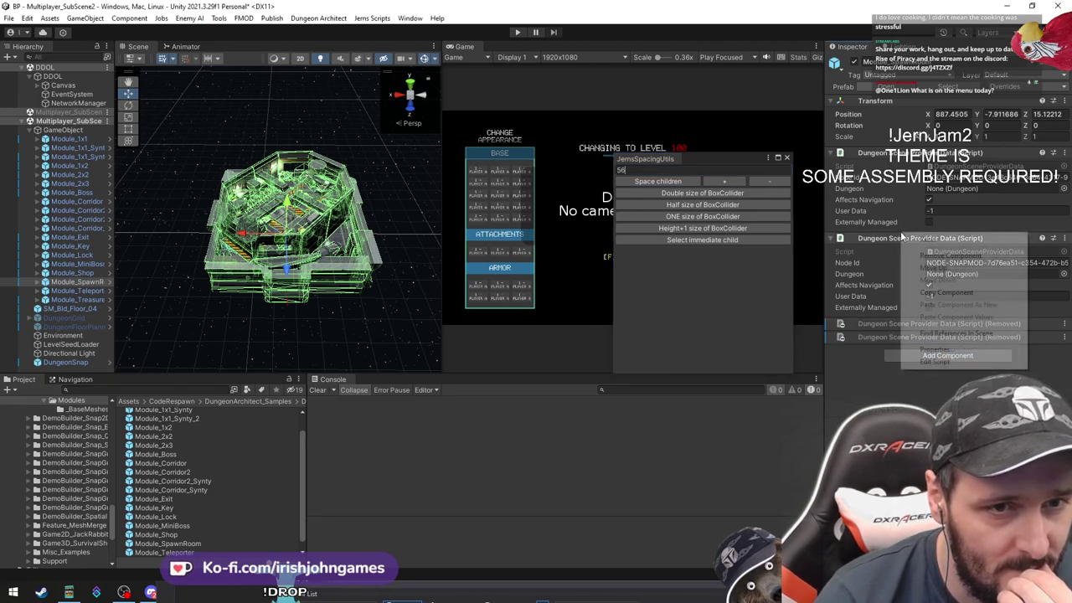
{"action": "left_click", "coordinate": [928, 255]}
{"action": "right_click", "coordinate": [896, 154]}
{"action": "left_click", "coordinate": [931, 170]}
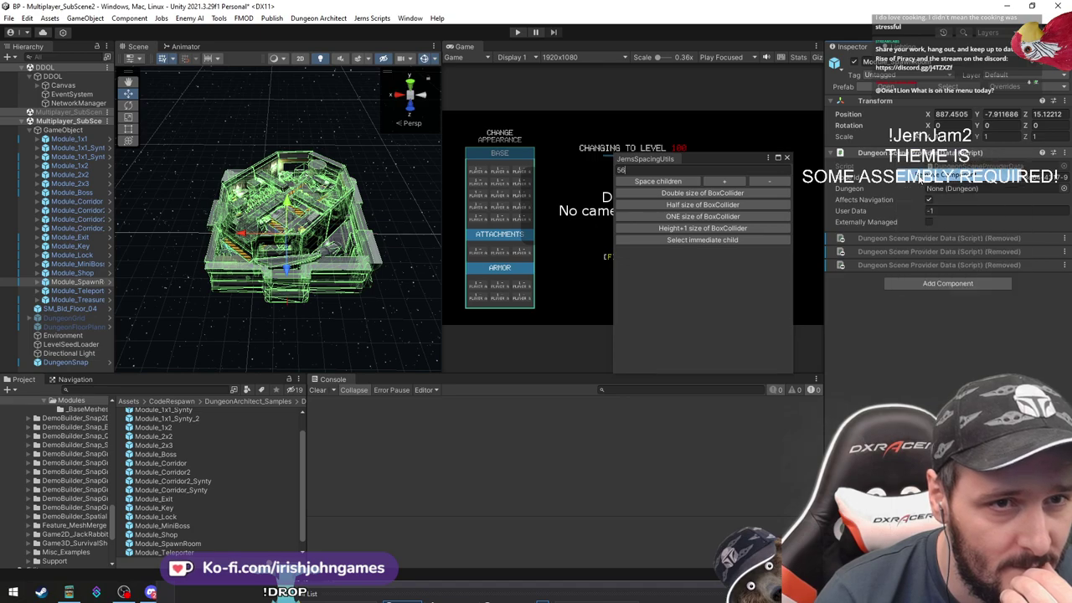
Apply all overrides of the Module_SpawnRoom instance to its prefab
{"action": "left_click", "coordinate": [1016, 87]}
{"action": "left_click", "coordinate": [1012, 77]}
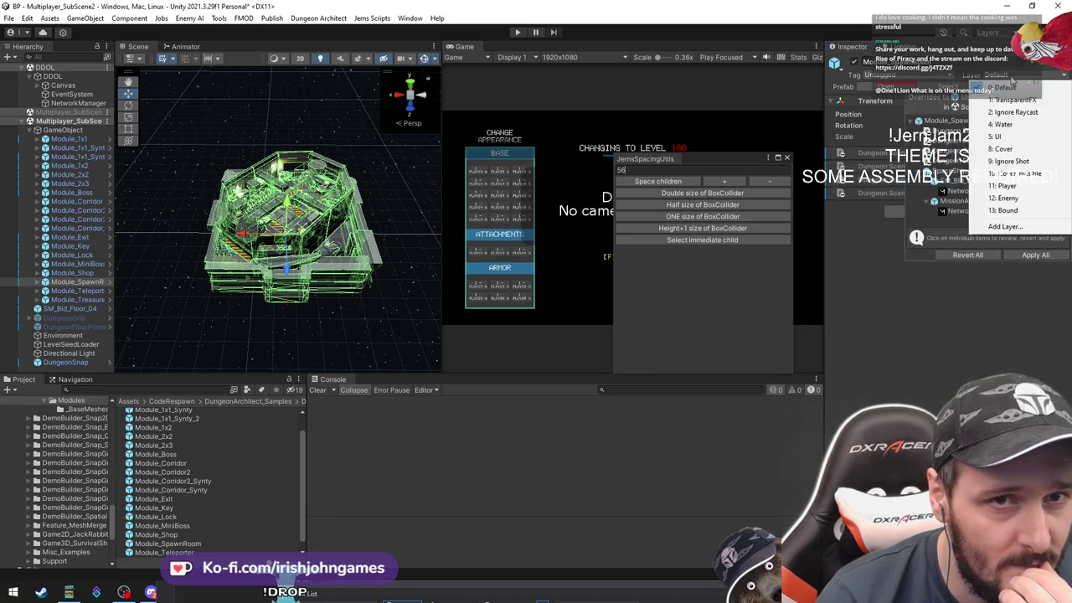
{"action": "left_click", "coordinate": [1003, 64]}
{"action": "left_click", "coordinate": [1029, 86]}
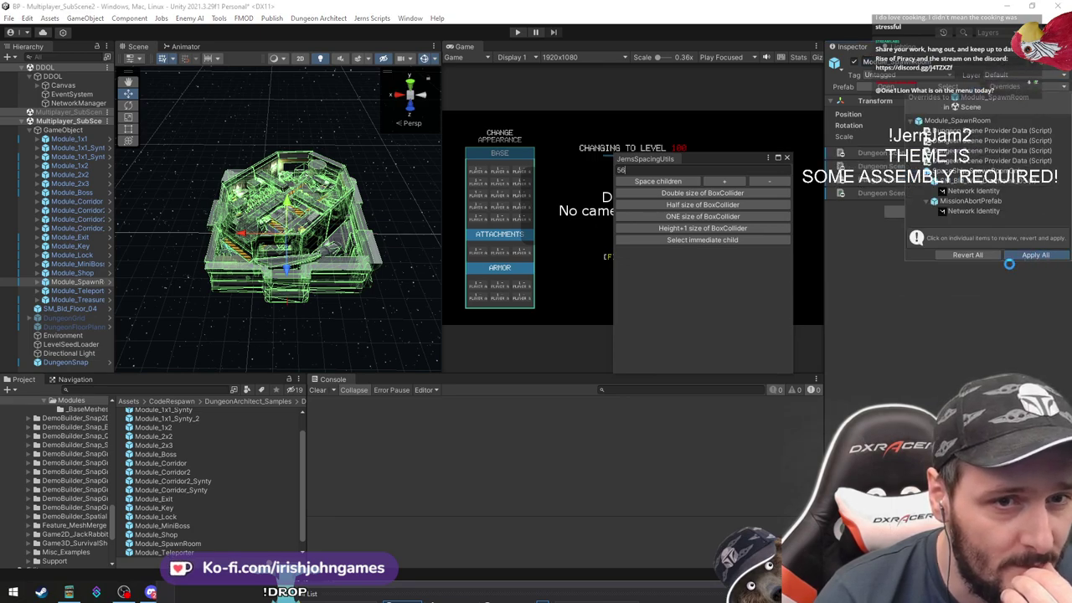
Select the DungeonSnap object and try to build its dungeon
{"action": "left_click", "coordinate": [71, 141]}
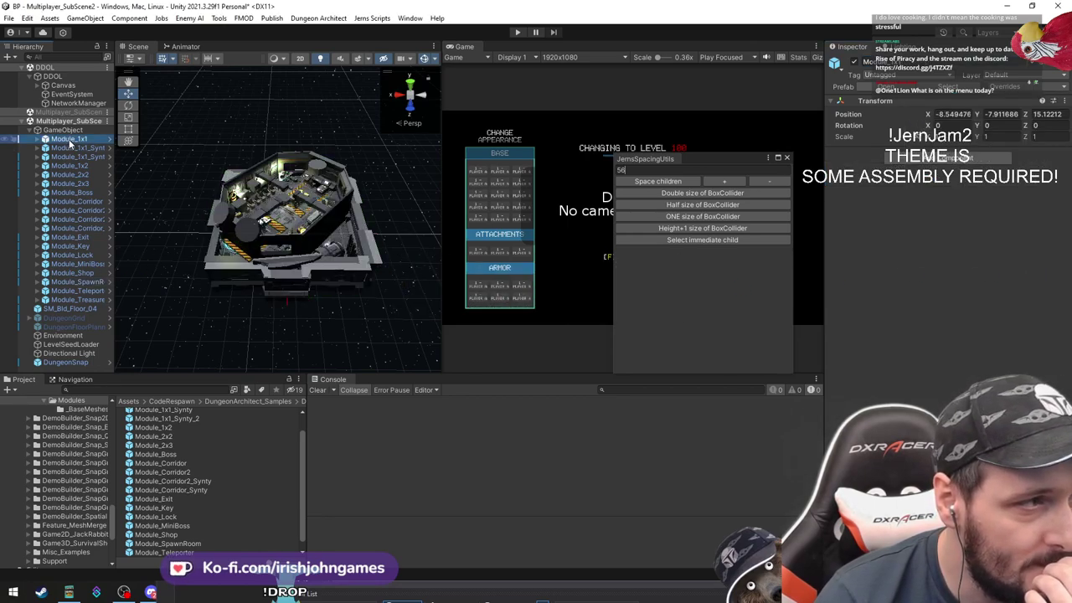
{"action": "left_click", "coordinate": [88, 148]}
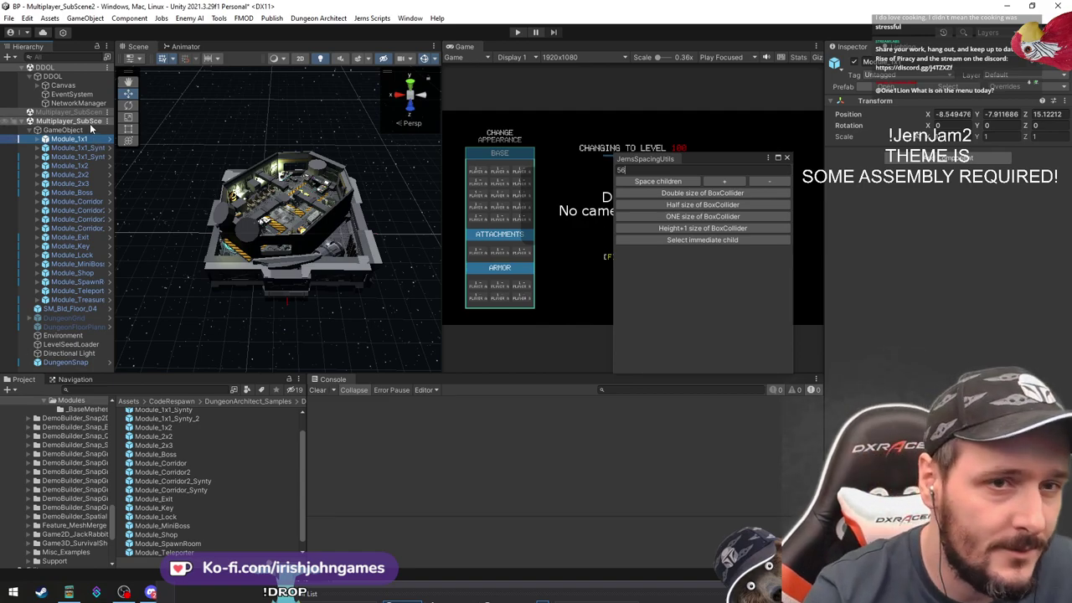
{"action": "left_click", "coordinate": [200, 215]}
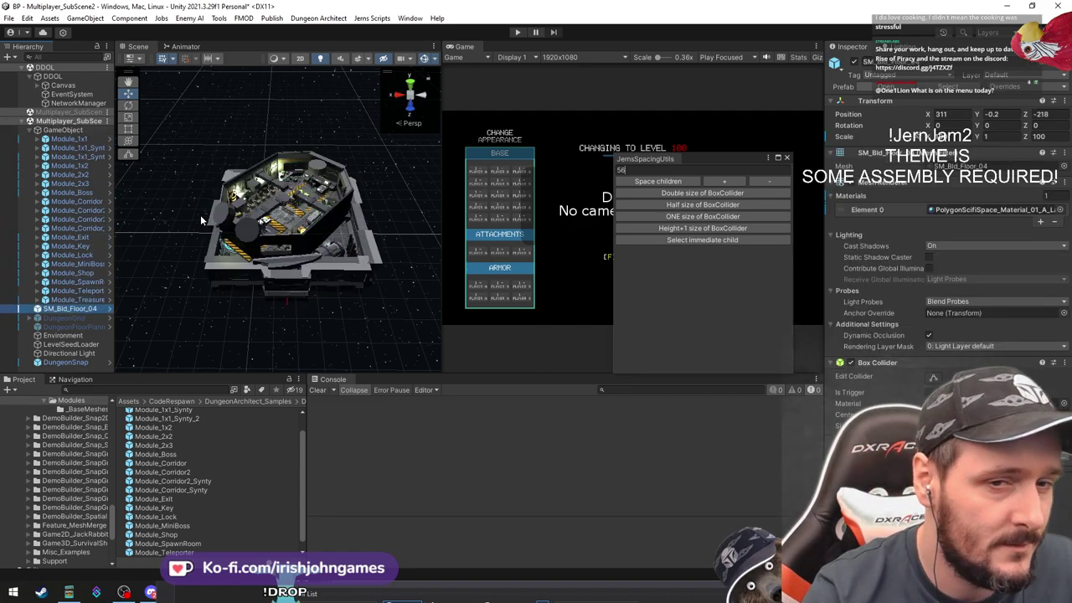
{"action": "left_click", "coordinate": [66, 362]}
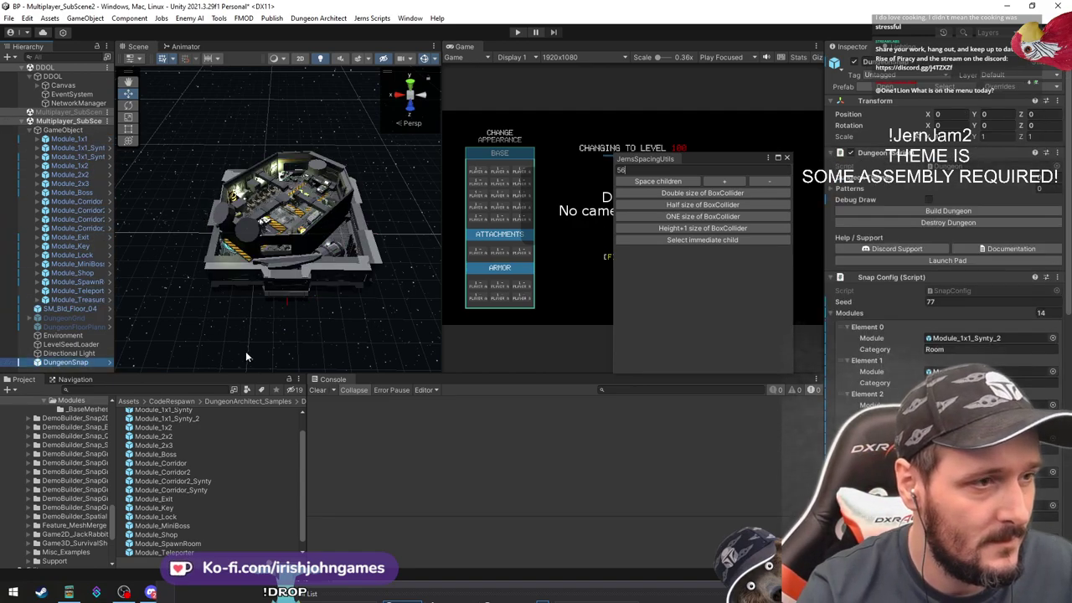
{"action": "left_click", "coordinate": [928, 210]}
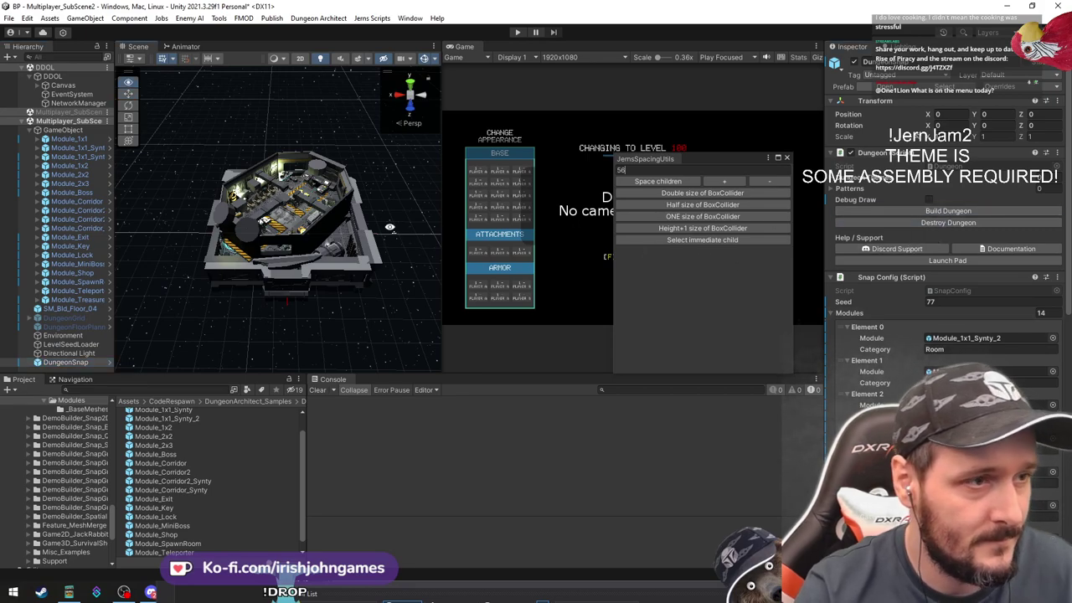
Examine the scene around DungeonSnap, from the nearby modules out to the whole floor and module row
{"action": "key", "text": "f"}
{"action": "scroll", "coordinate": [369, 227], "scroll_direction": "down", "scroll_amount": 5}
{"action": "right_click_drag", "start_coordinate": [332, 235], "coordinate": [146, 248]}
{"action": "key", "text": "w"}
{"action": "key", "text": "s"}
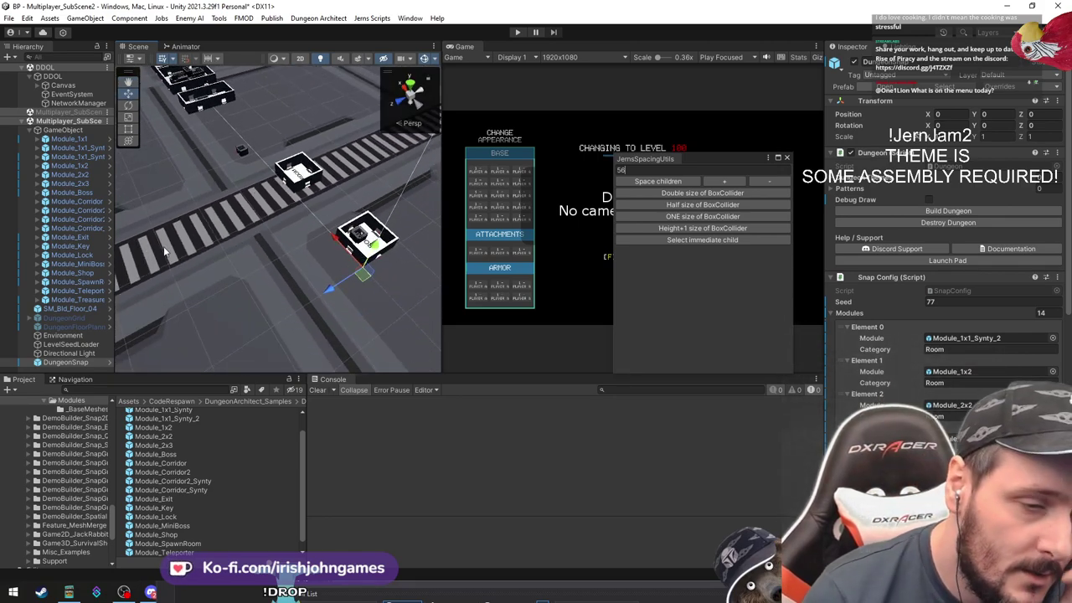
{"action": "right_click_drag", "start_coordinate": [221, 253], "coordinate": [215, 186]}
{"action": "key", "text": "a"}
{"action": "key", "text": "s"}
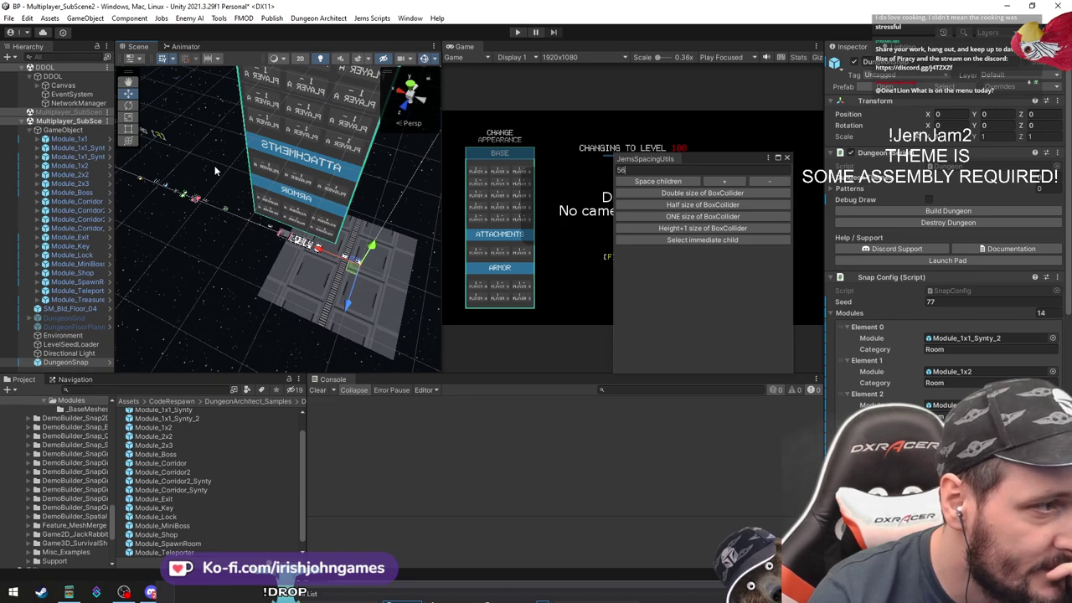
Examine SM_Bld_Floor_04 and review the modules again one by one, finishing with a closer view of Module_SpawnRoom
{"action": "double_click", "coordinate": [57, 309]}
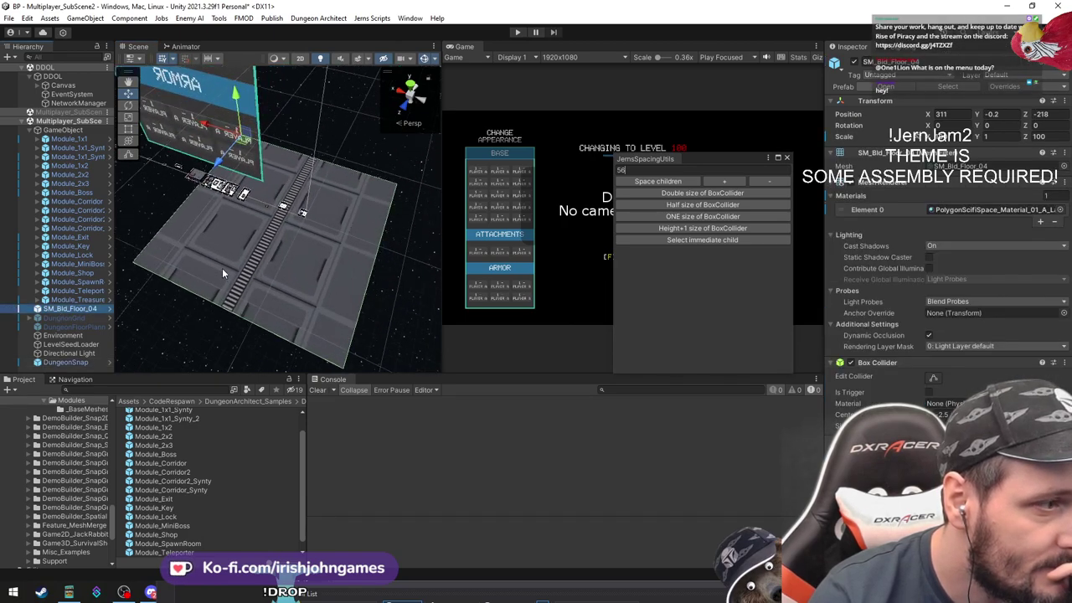
{"action": "left_click", "coordinate": [77, 299]}
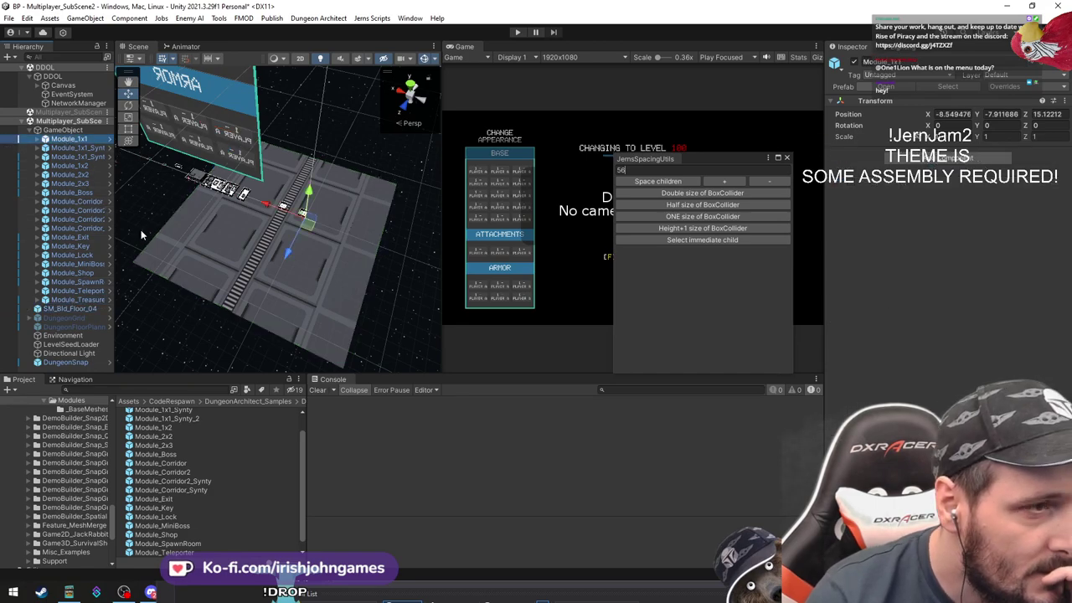
{"action": "left_click", "coordinate": [67, 131]}
{"action": "double_click", "coordinate": [76, 139]}
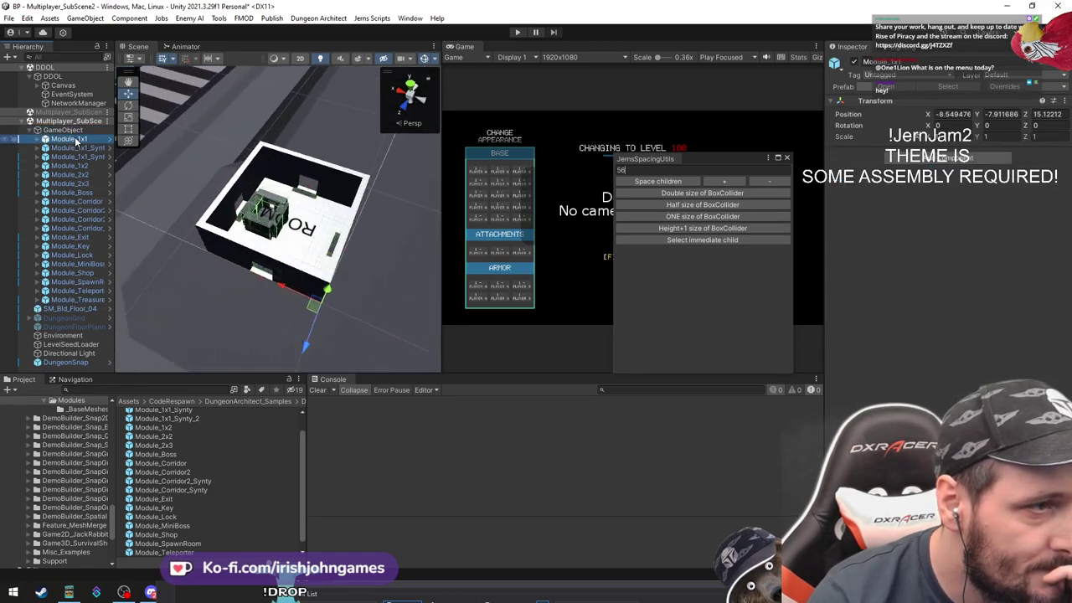
{"action": "double_click", "coordinate": [80, 156]}
{"action": "double_click", "coordinate": [88, 167]}
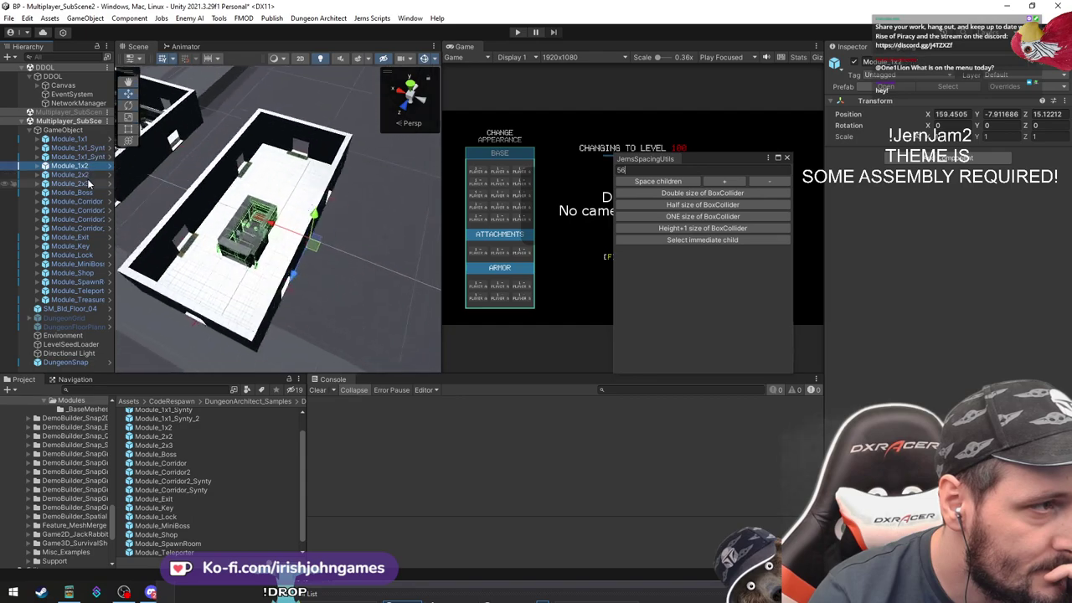
{"action": "double_click", "coordinate": [88, 175]}
{"action": "double_click", "coordinate": [89, 184]}
{"action": "double_click", "coordinate": [91, 192]}
{"action": "double_click", "coordinate": [76, 202]}
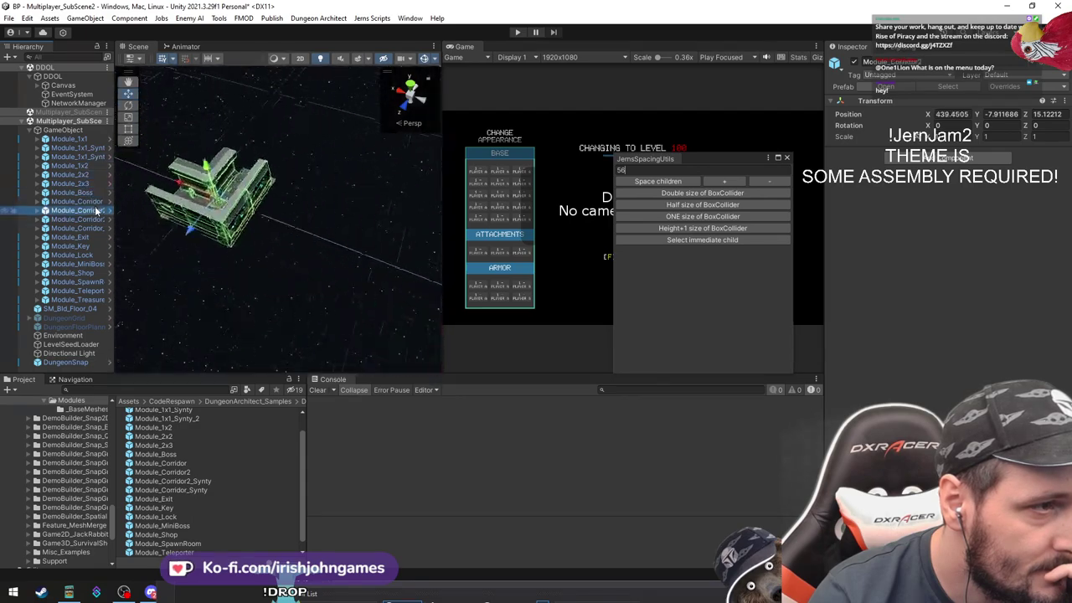
{"action": "double_click", "coordinate": [78, 220]}
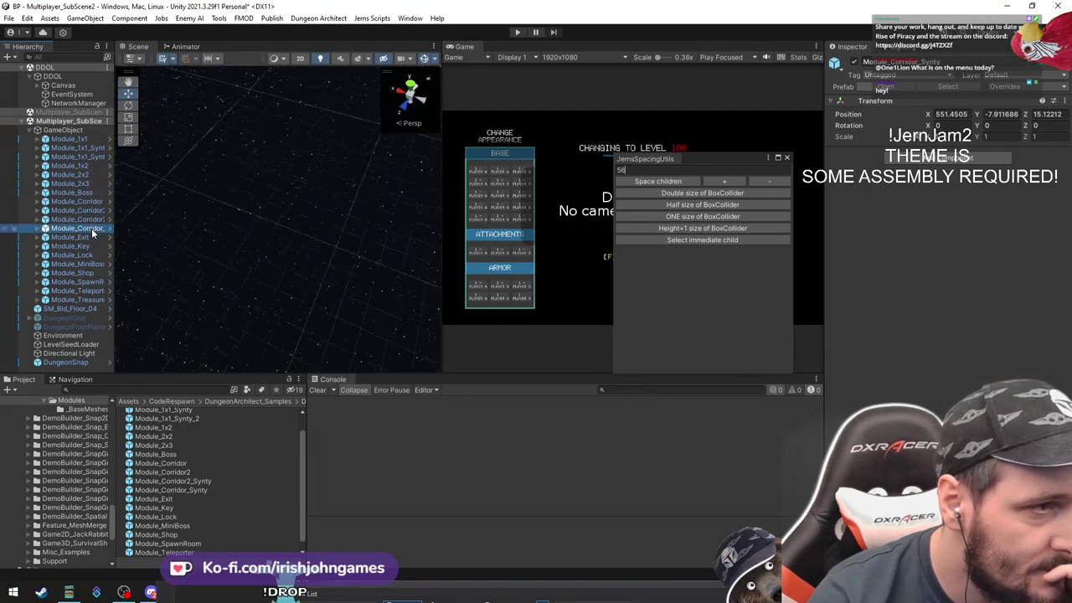
{"action": "double_click", "coordinate": [84, 255]}
{"action": "double_click", "coordinate": [83, 265]}
{"action": "double_click", "coordinate": [81, 274]}
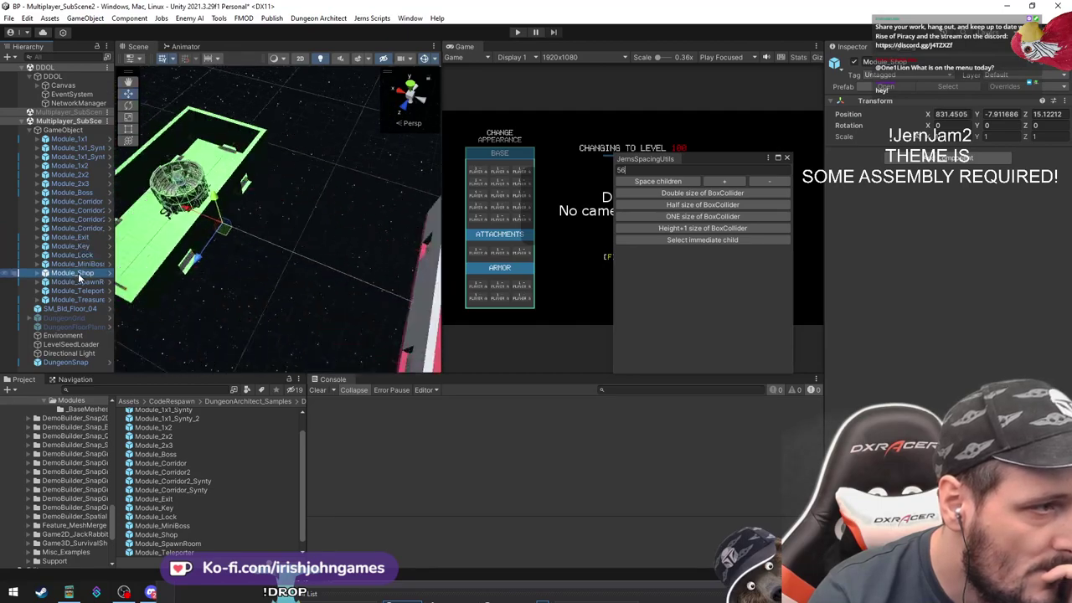
{"action": "double_click", "coordinate": [82, 284]}
{"action": "double_click", "coordinate": [82, 292]}
{"action": "double_click", "coordinate": [82, 282]}
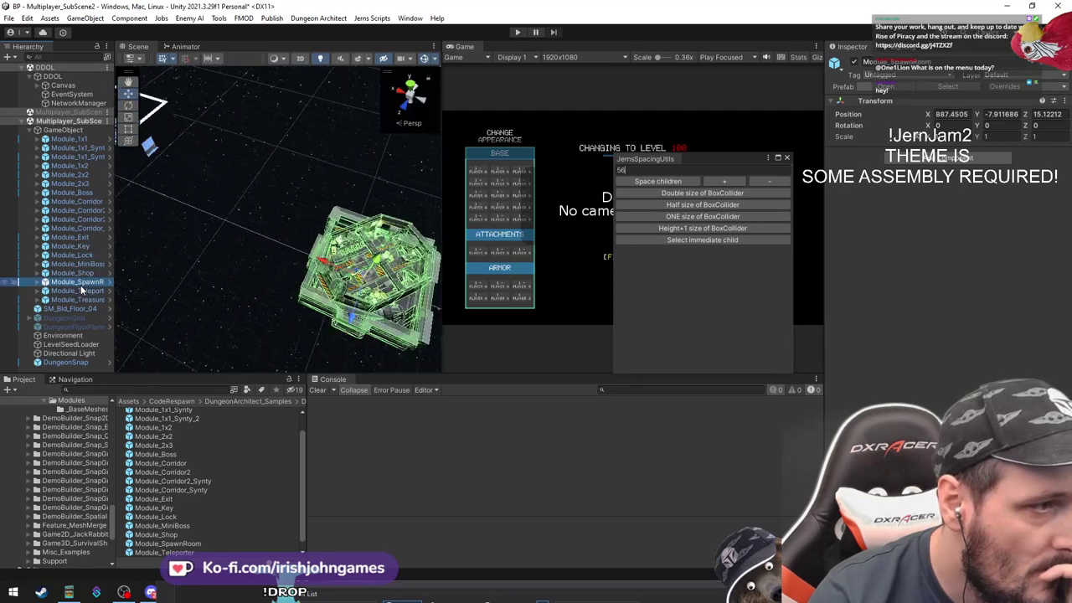
{"action": "right_click_drag", "start_coordinate": [231, 225], "coordinate": [237, 211]}
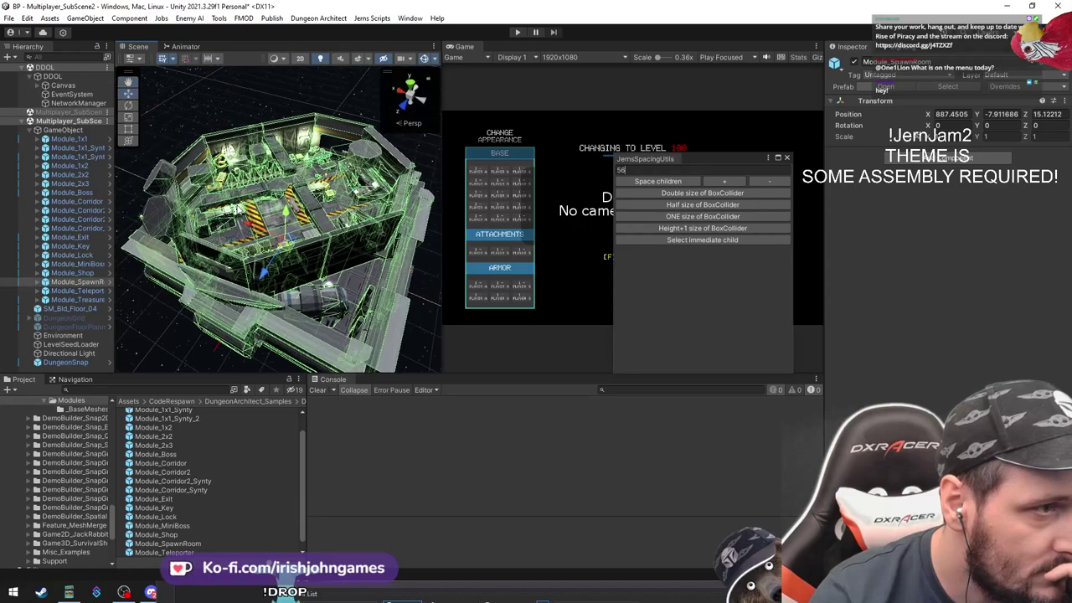
Move the JernsSpacingUtils window off the Game view so it sits over the Inspector
{"action": "scroll", "coordinate": [237, 211], "scroll_direction": "down", "scroll_amount": 5}
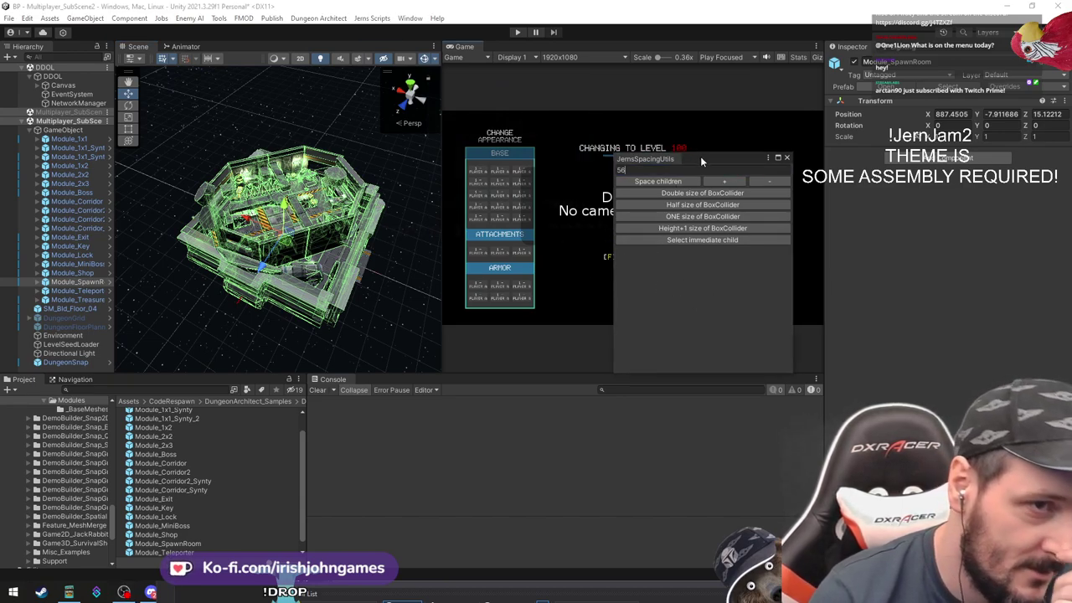
{"action": "left_click_drag", "start_coordinate": [700, 155], "coordinate": [880, 206]}
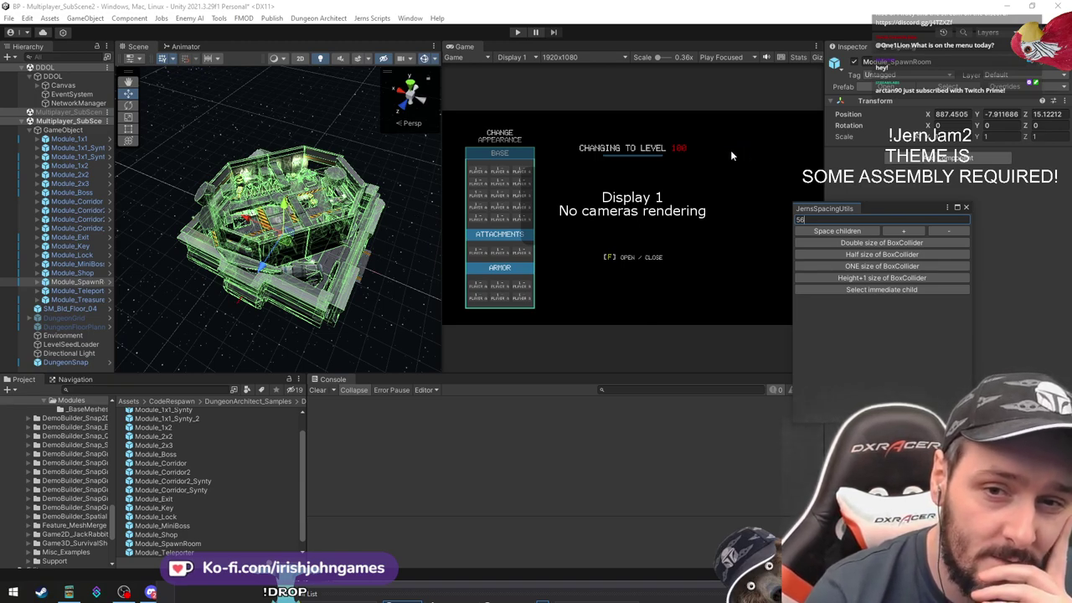
{"action": "left_click", "coordinate": [737, 127]}
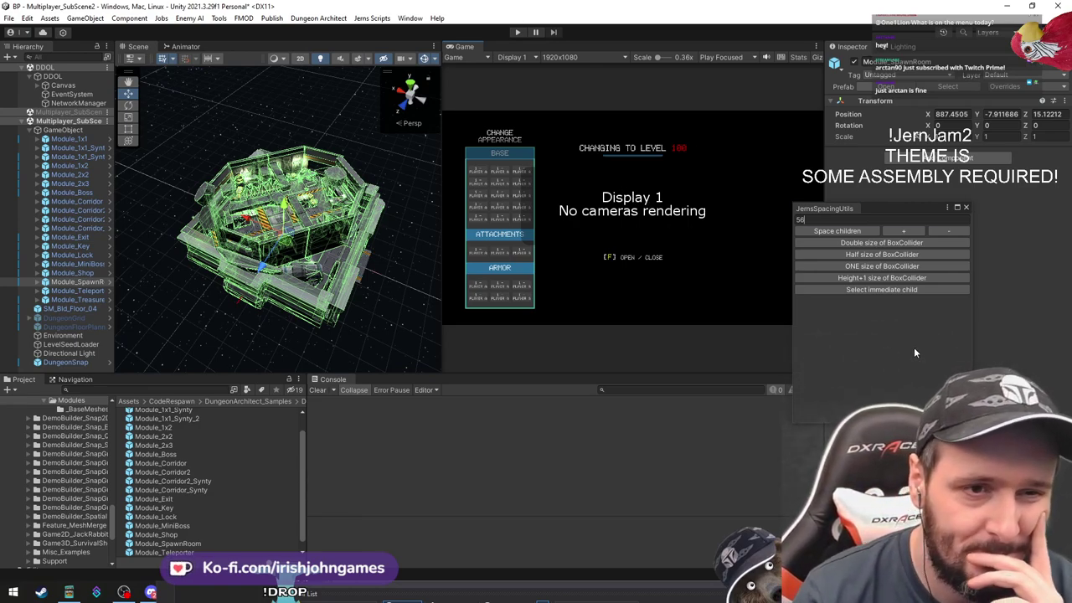
{"action": "left_click", "coordinate": [853, 218]}
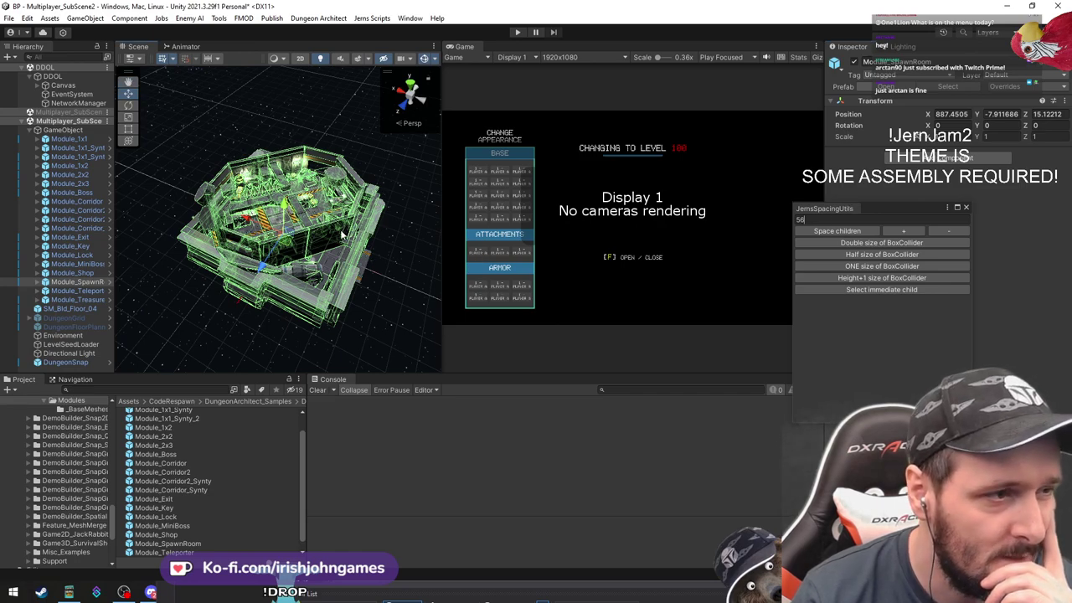
Examine Module_Treasure and its surroundings, and select the stray floor piece lying beside it
{"action": "scroll", "coordinate": [335, 227], "scroll_direction": "down", "scroll_amount": 5}
{"action": "double_click", "coordinate": [68, 290]}
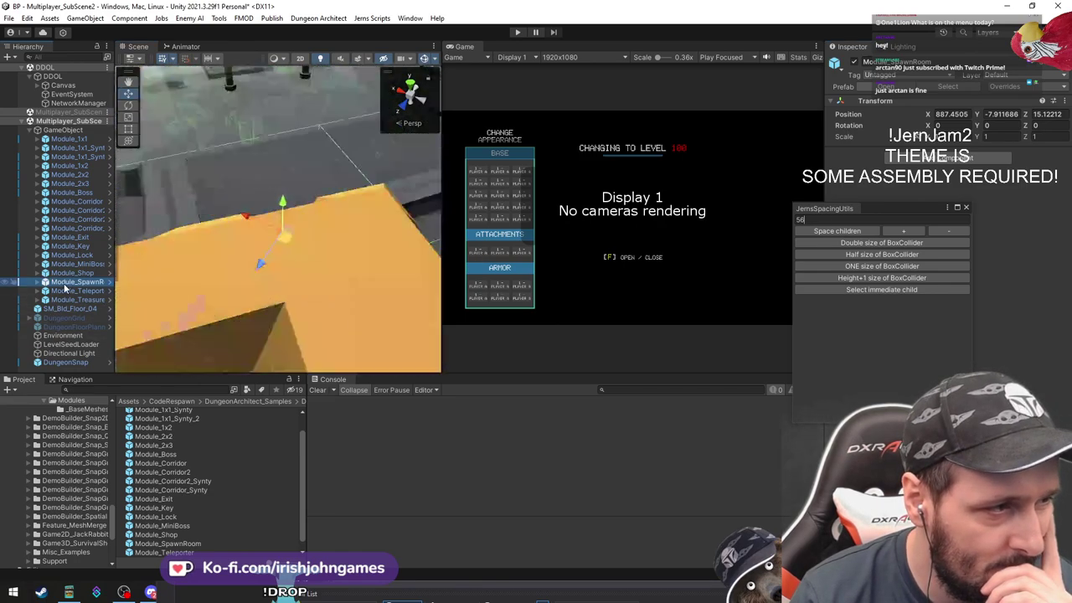
{"action": "double_click", "coordinate": [74, 299]}
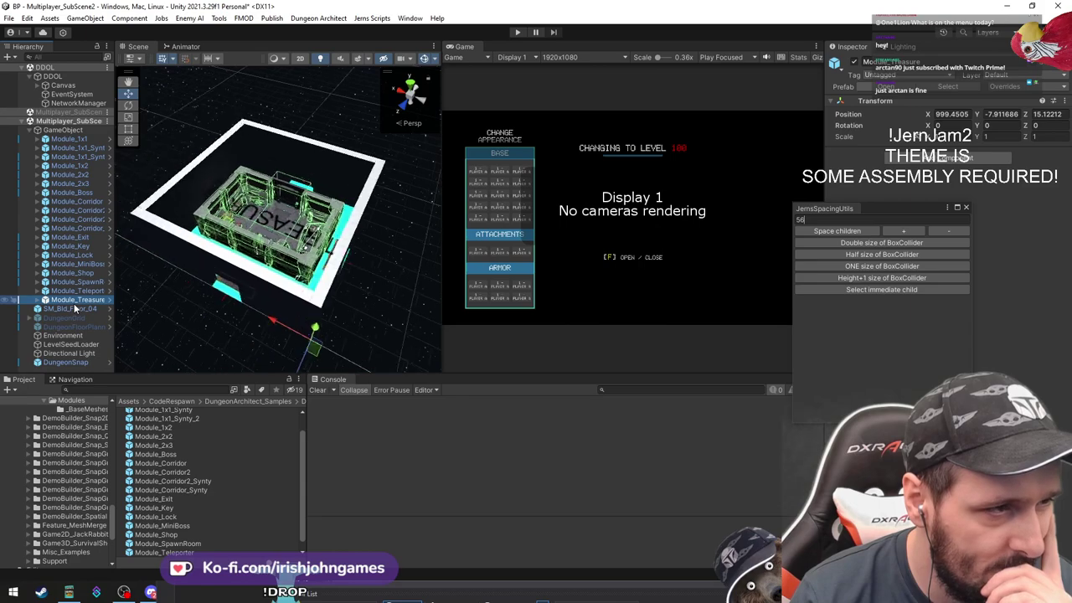
{"action": "middle_click_drag", "start_coordinate": [255, 197], "coordinate": [287, 285]}
{"action": "right_click_drag", "start_coordinate": [287, 226], "coordinate": [306, 335]}
{"action": "scroll", "coordinate": [314, 227], "scroll_direction": "down", "scroll_amount": 3}
{"action": "middle_click_drag", "start_coordinate": [327, 226], "coordinate": [284, 292]}
{"action": "left_click_drag", "start_coordinate": [285, 292], "coordinate": [285, 258]}
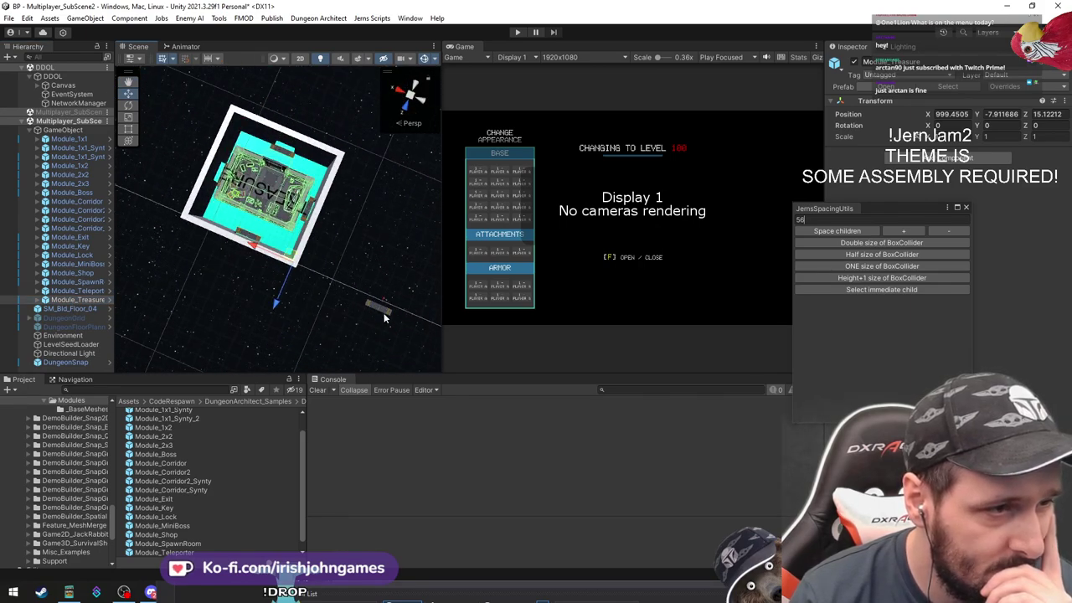
{"action": "scroll", "coordinate": [329, 287], "scroll_direction": "down", "scroll_amount": 3}
{"action": "left_click", "coordinate": [340, 273]}
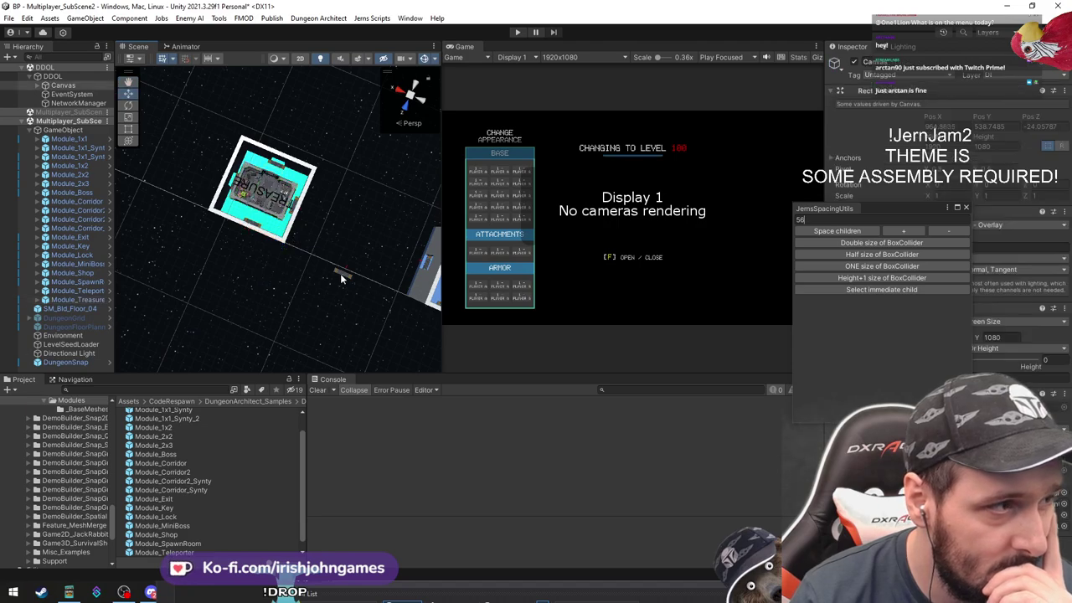
{"action": "left_click", "coordinate": [340, 273]}
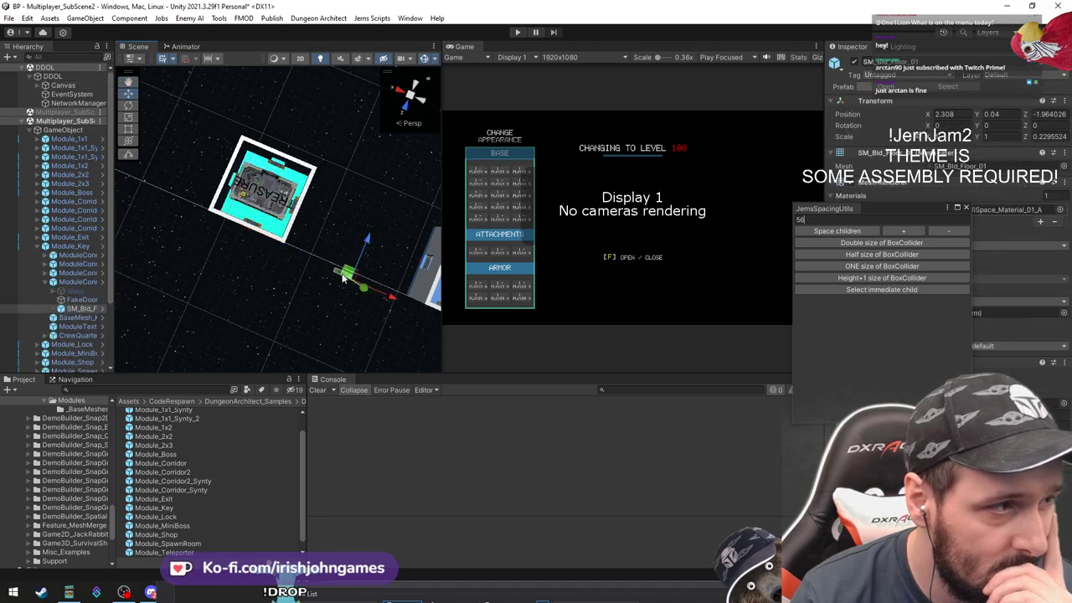
Examine Module_Key and where its connection children and base mesh are placed in the scene
{"action": "double_click", "coordinate": [76, 312]}
{"action": "double_click", "coordinate": [70, 246]}
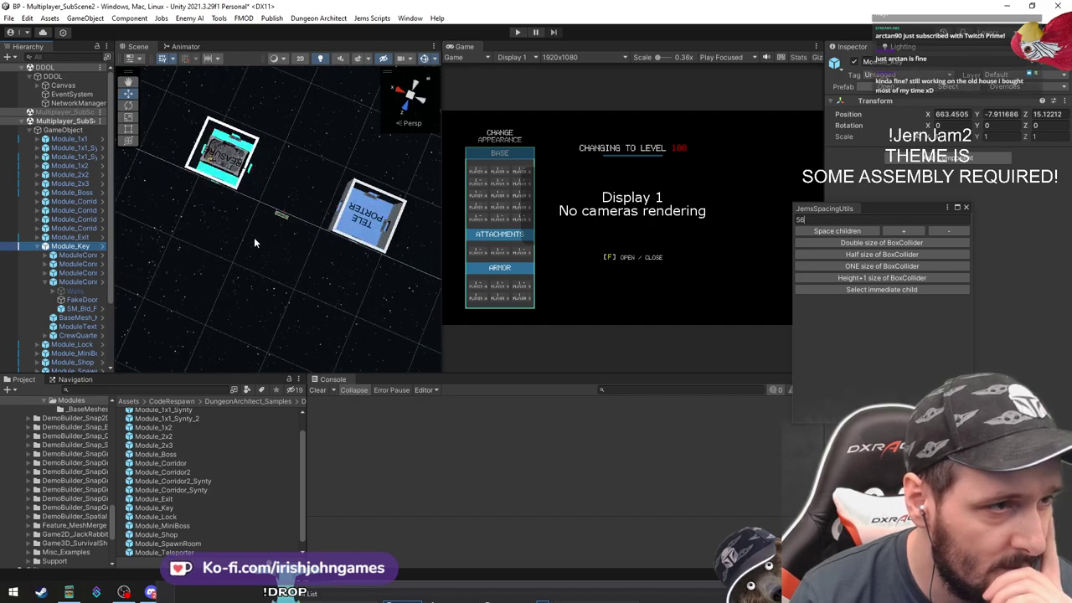
{"action": "scroll", "coordinate": [255, 239], "scroll_direction": "down", "scroll_amount": 5}
{"action": "double_click", "coordinate": [73, 248]}
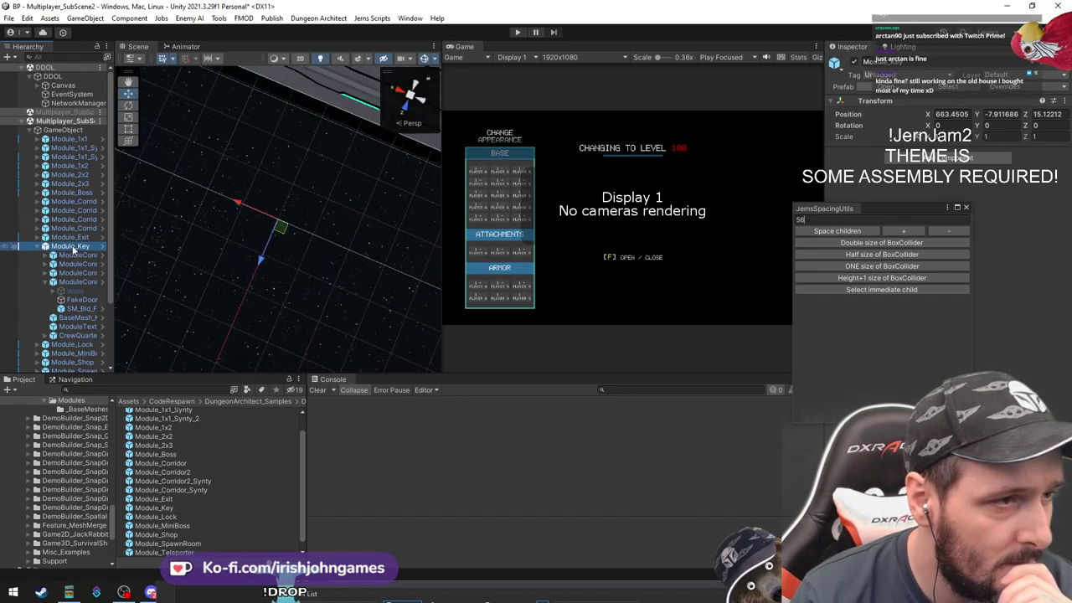
{"action": "scroll", "coordinate": [301, 250], "scroll_direction": "down", "scroll_amount": 5}
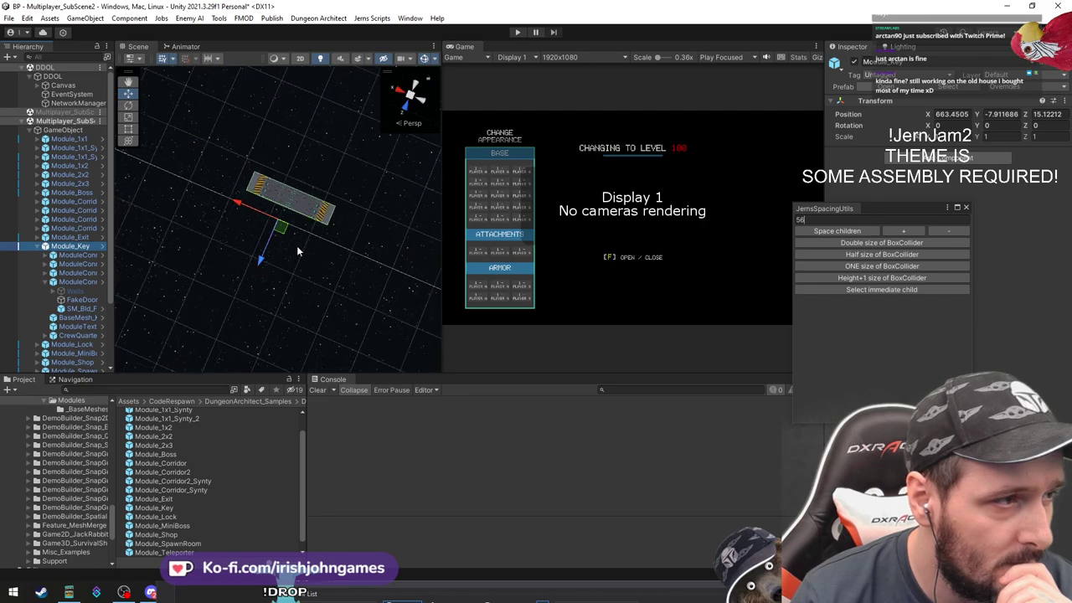
{"action": "double_click", "coordinate": [80, 263]}
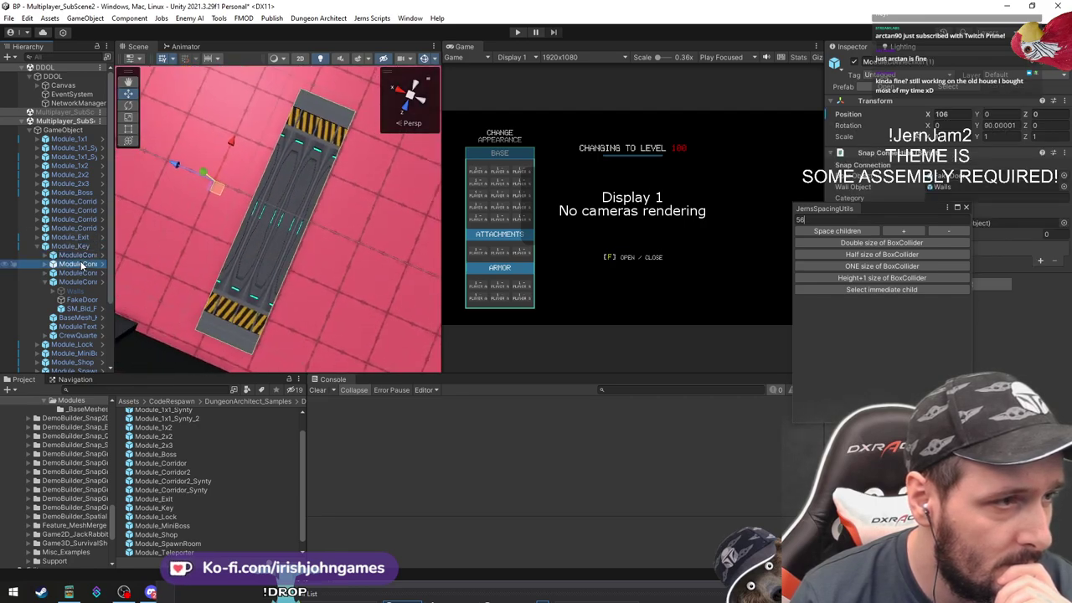
{"action": "double_click", "coordinate": [82, 273]}
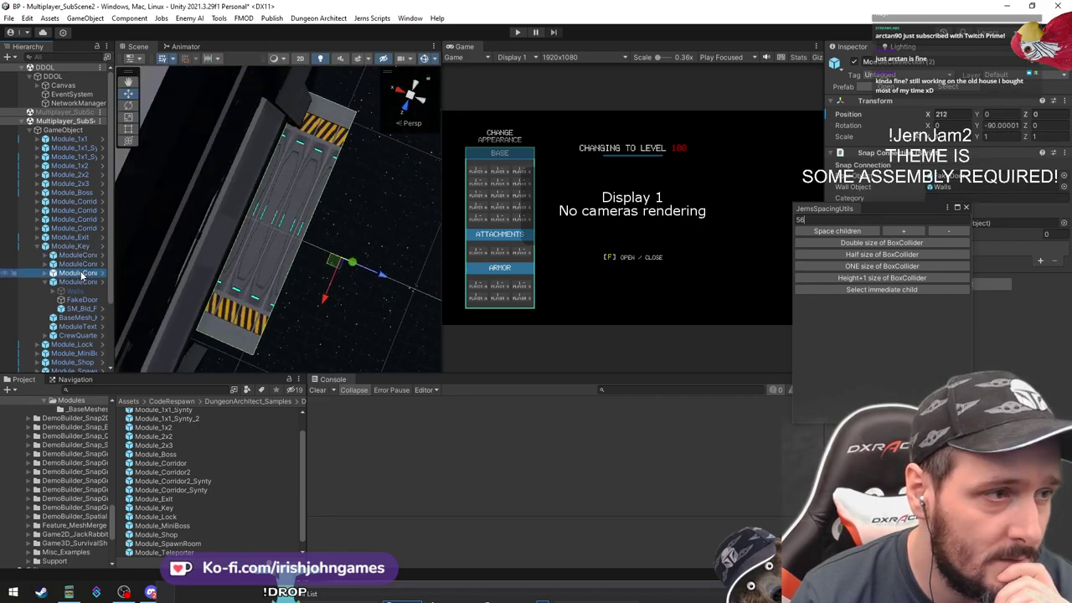
{"action": "double_click", "coordinate": [78, 283]}
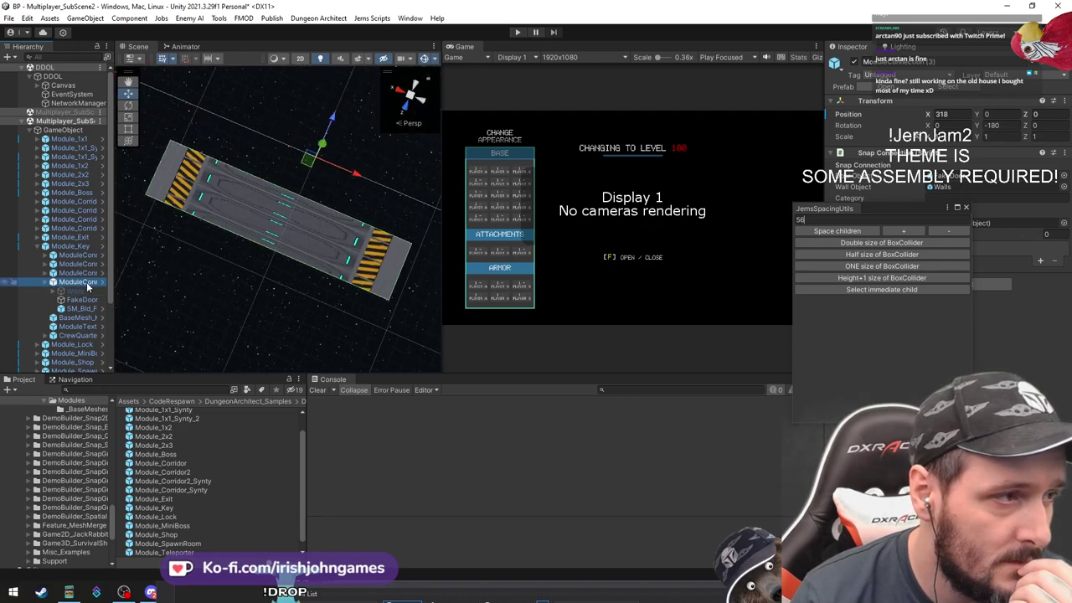
{"action": "left_click", "coordinate": [52, 282]}
{"action": "double_click", "coordinate": [76, 291]}
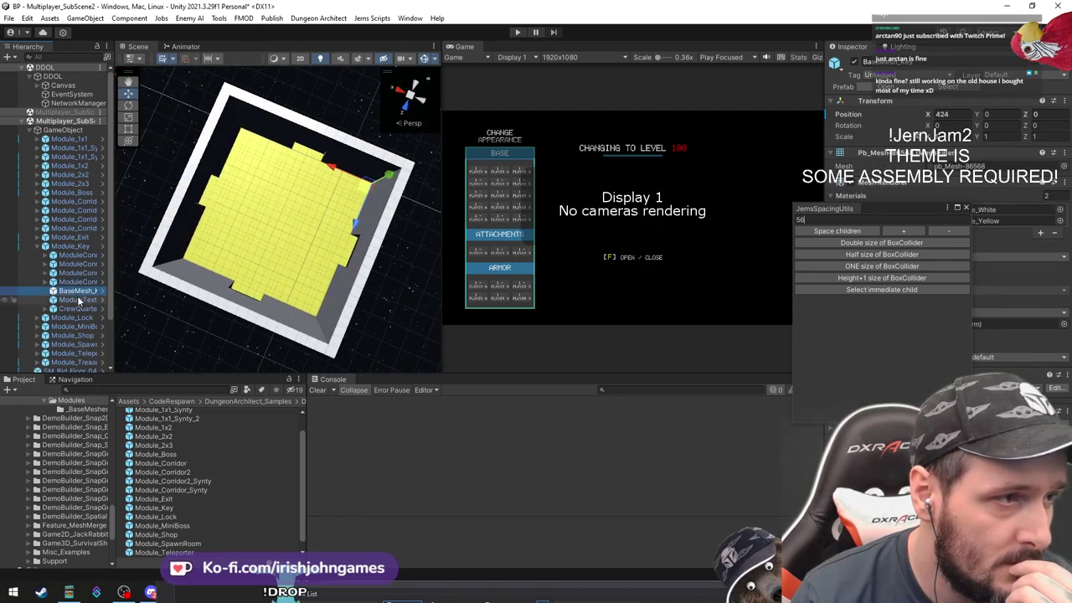
Set the position of all four connection children of Module_Key to 0 on X, Y and Z
{"action": "left_click", "coordinate": [76, 282]}
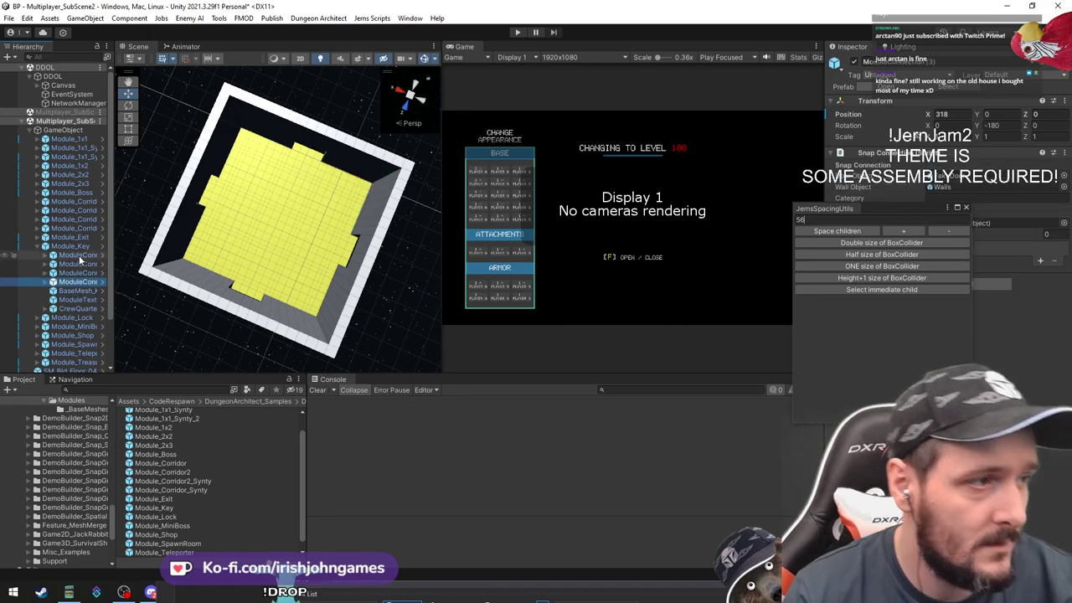
{"action": "left_click", "coordinate": [79, 255], "text": "shift"}
{"action": "left_click", "coordinate": [952, 114]}
{"action": "type", "text": "0"}
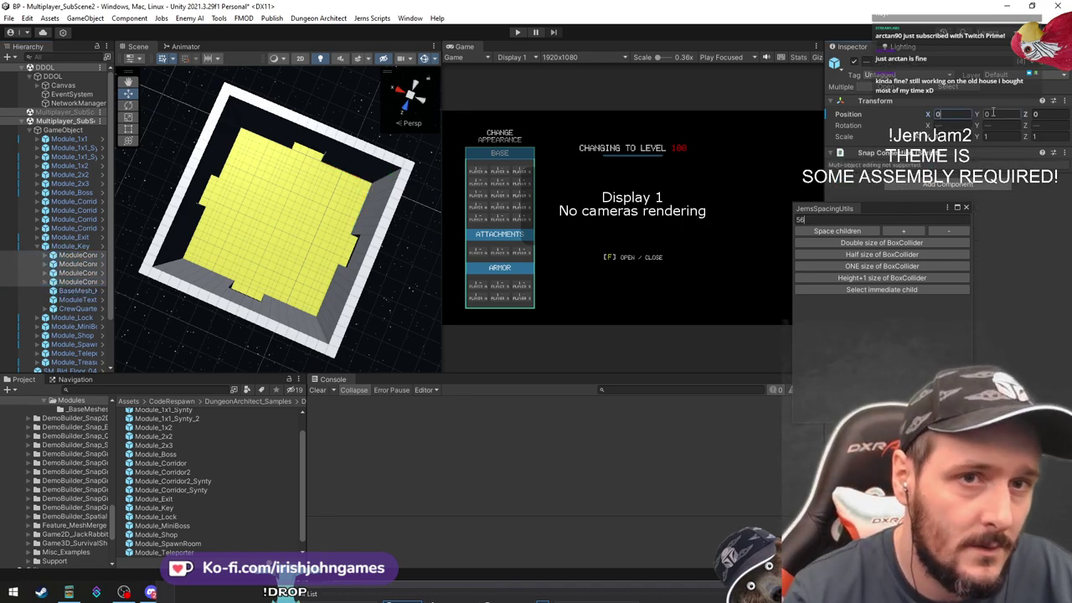
{"action": "left_click", "coordinate": [1000, 114]}
{"action": "type", "text": "0"}
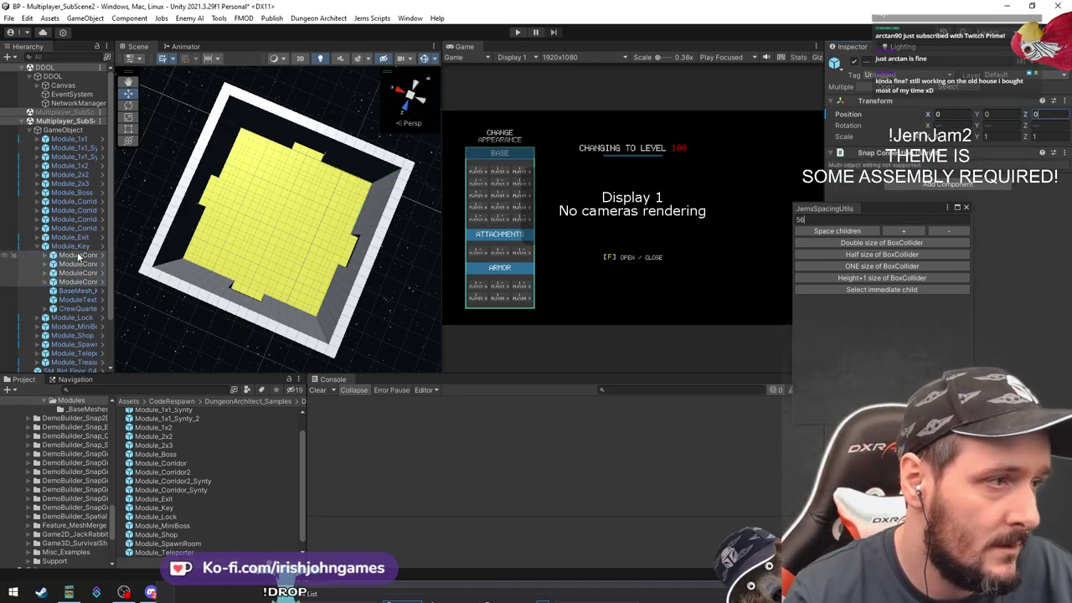
Set the X position of Module_Key's base mesh to 0
{"action": "double_click", "coordinate": [70, 246]}
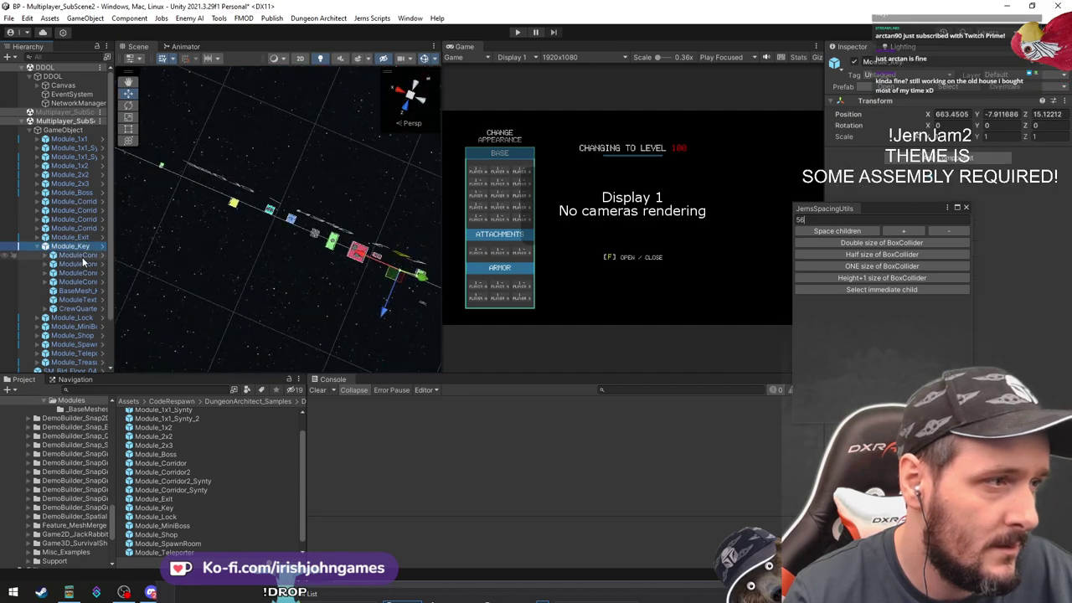
{"action": "double_click", "coordinate": [83, 263]}
{"action": "double_click", "coordinate": [83, 291]}
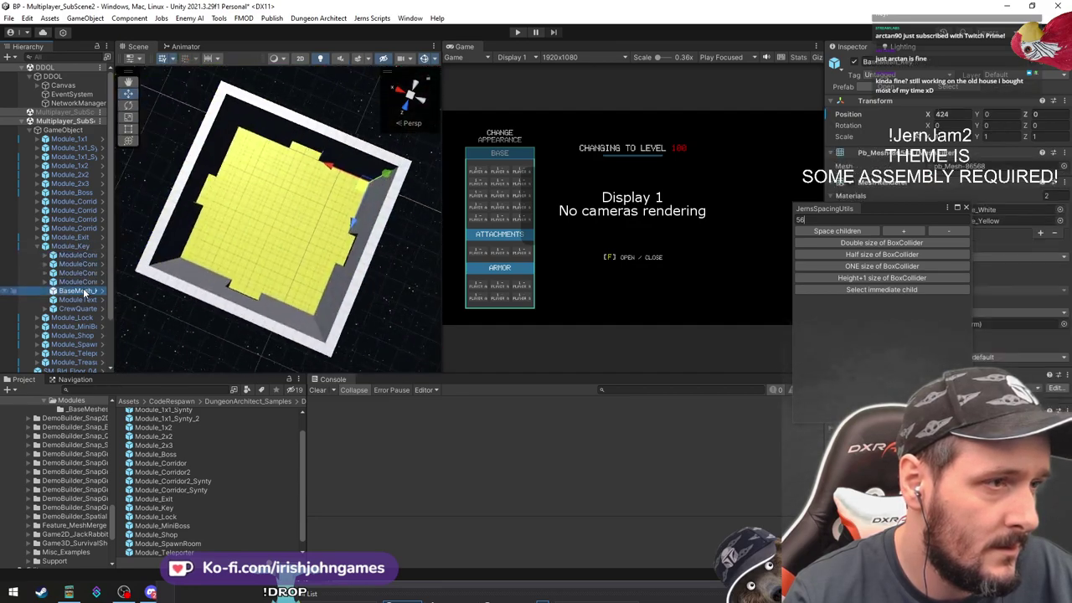
{"action": "scroll", "coordinate": [264, 255], "scroll_direction": "up", "scroll_amount": 4}
{"action": "left_click_drag", "start_coordinate": [266, 247], "coordinate": [297, 161], "text": "alt"}
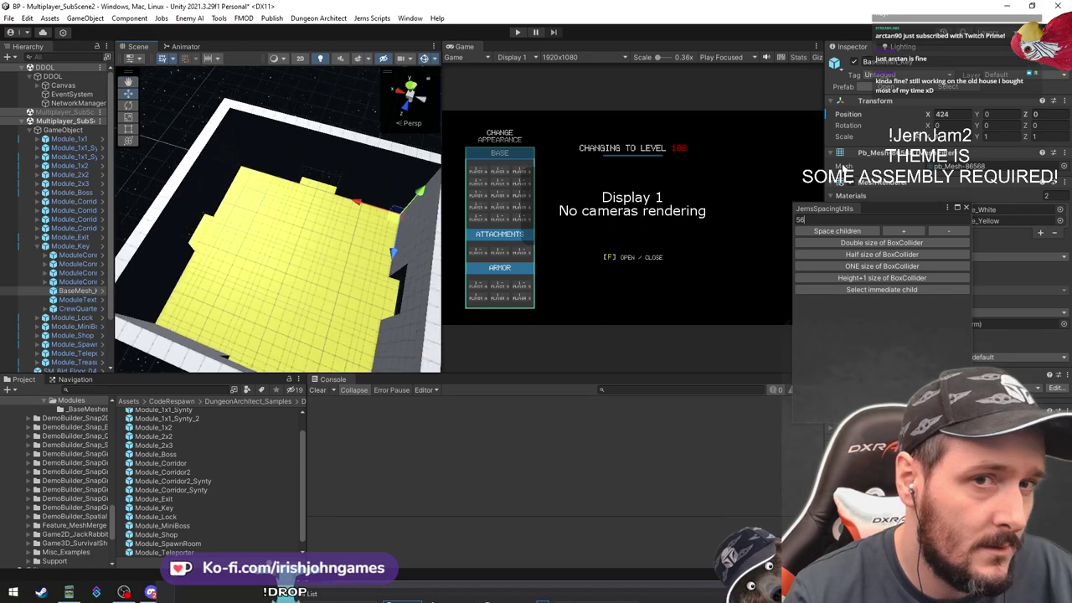
{"action": "type", "text": "0"}
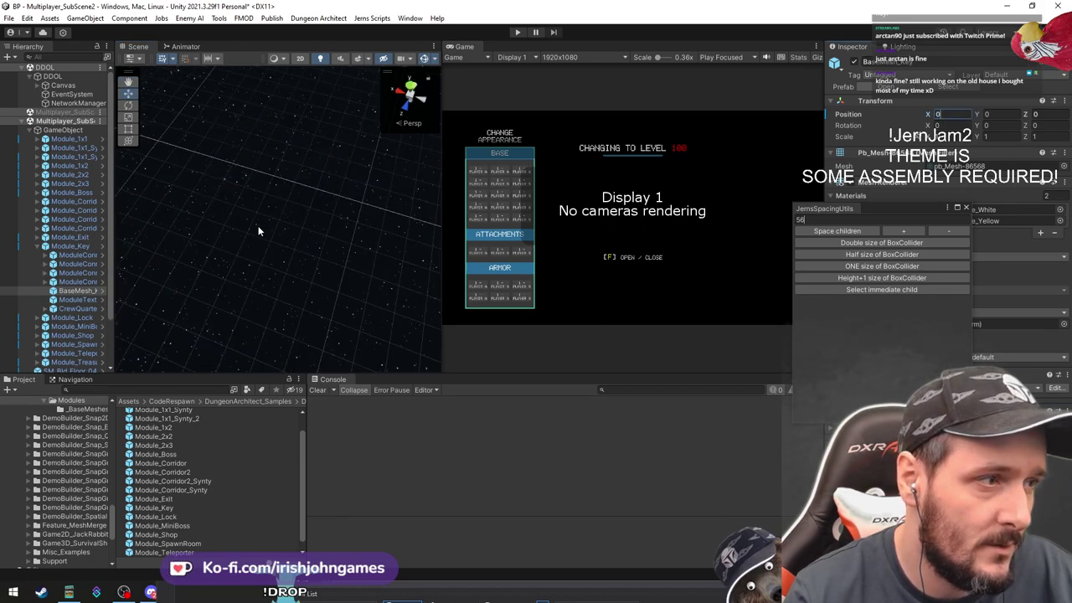
Set the X position of Module_Key's crew quarters child to 0, check its placement, and collapse Module_Key
{"action": "double_click", "coordinate": [66, 299]}
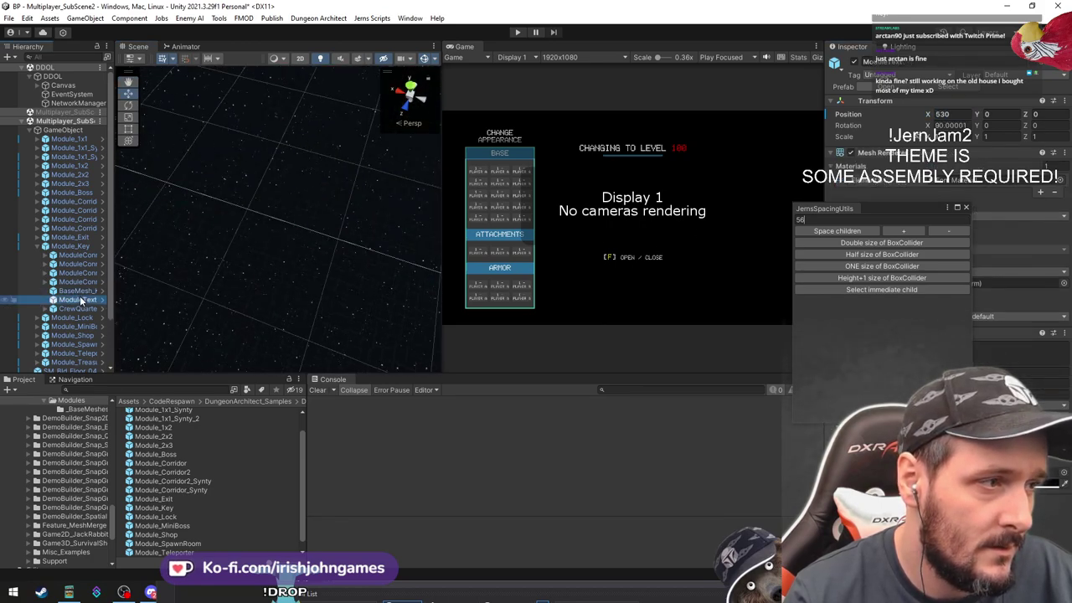
{"action": "double_click", "coordinate": [82, 308]}
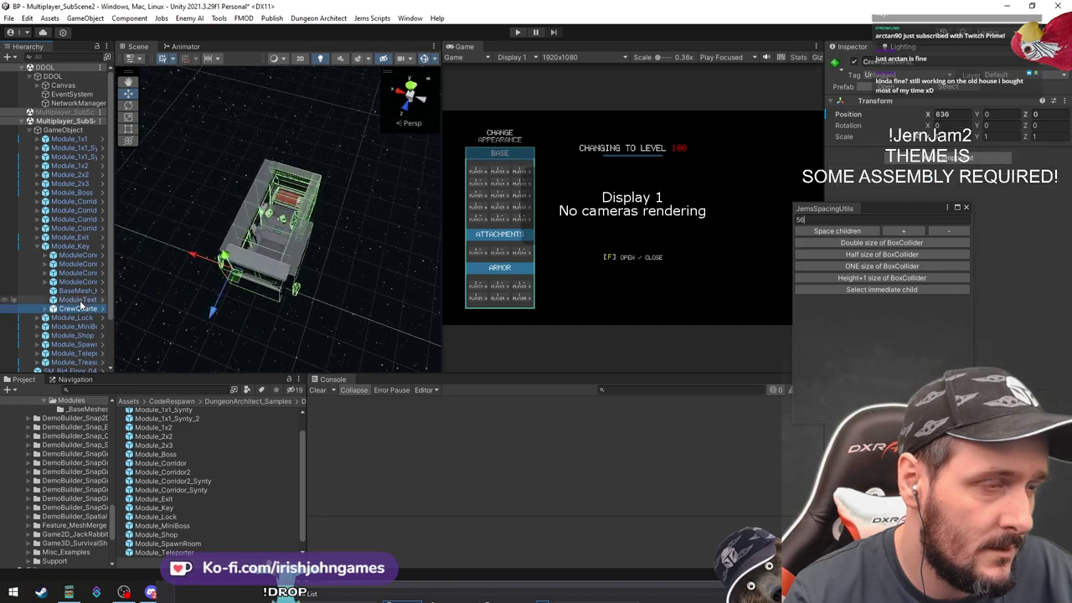
{"action": "left_click", "coordinate": [957, 113]}
{"action": "type", "text": "0"}
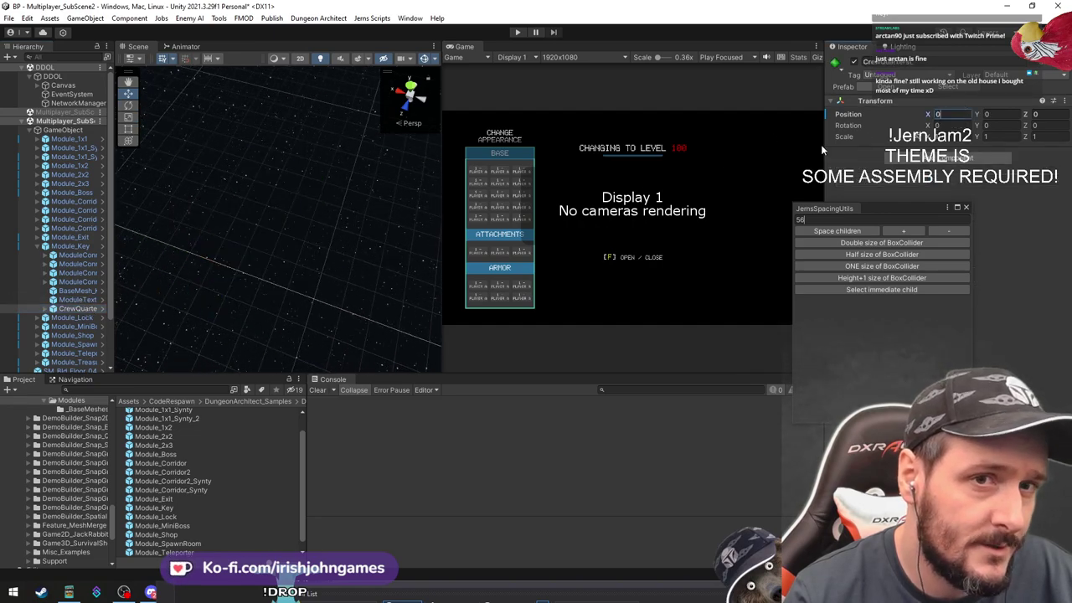
{"action": "double_click", "coordinate": [77, 308]}
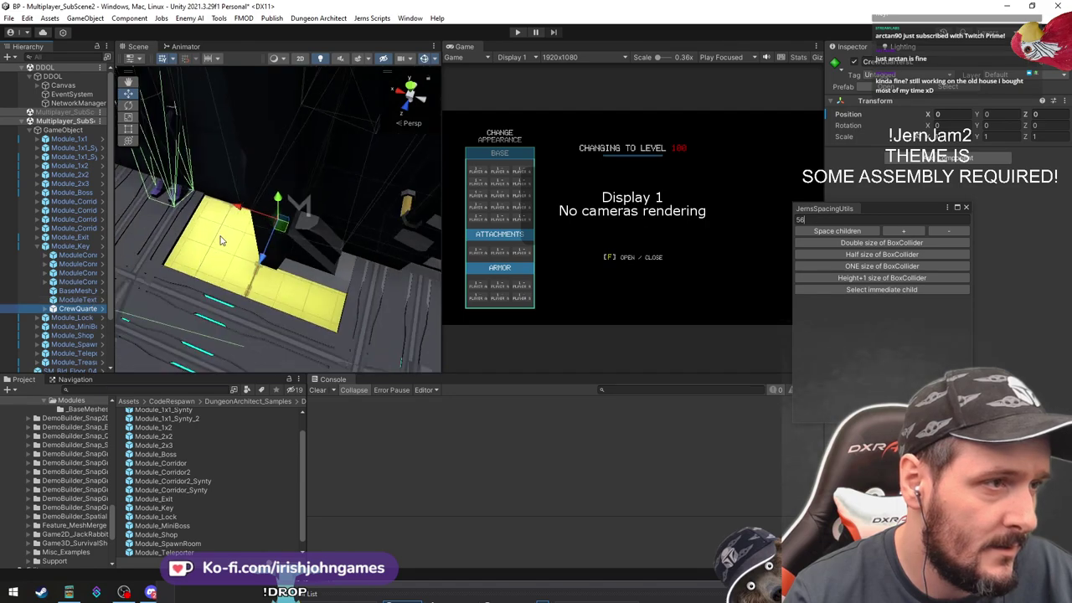
{"action": "scroll", "coordinate": [304, 211], "scroll_direction": "down", "scroll_amount": 10}
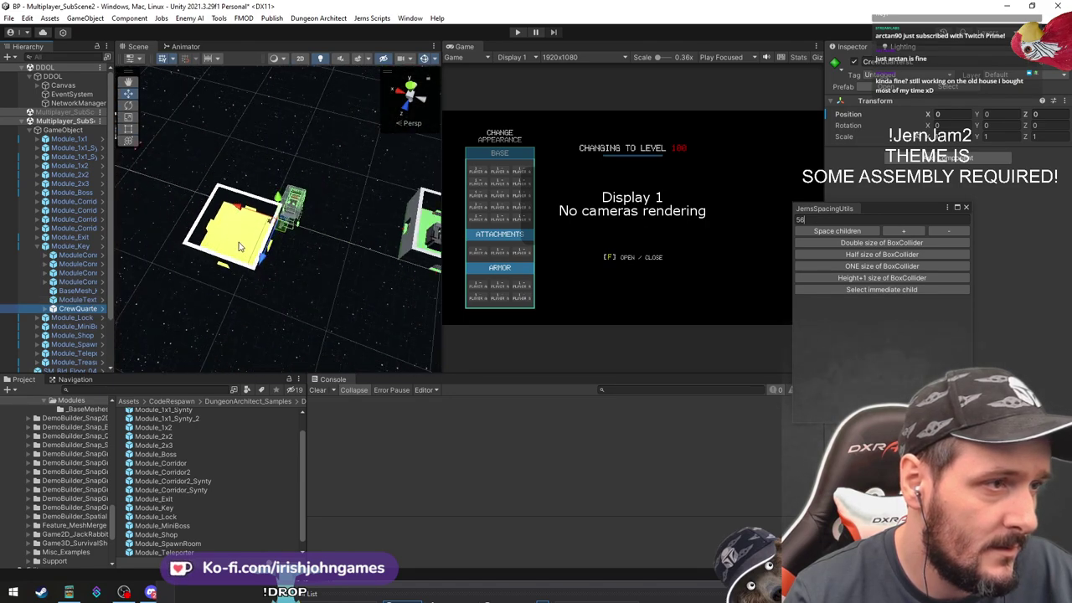
{"action": "left_click", "coordinate": [224, 237]}
{"action": "left_click", "coordinate": [79, 248]}
{"action": "key", "text": "Left"}
Review the modules from Module_Lock to Module_Treasure, and look again at Module_Lock, Module_MiniBoss, Module_Exit and Module_Key
{"action": "double_click", "coordinate": [81, 255]}
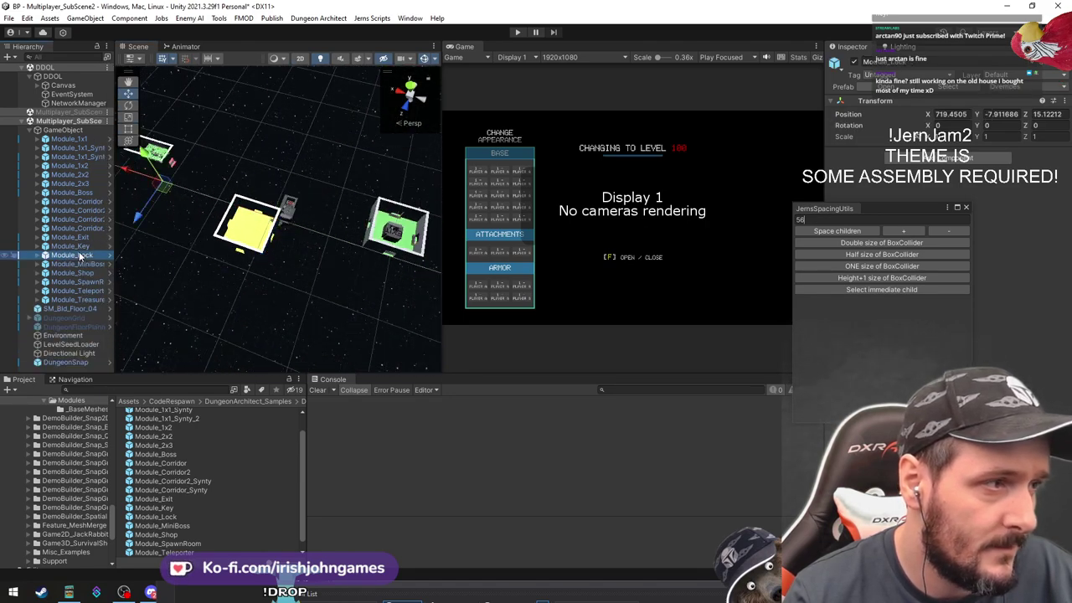
{"action": "double_click", "coordinate": [87, 270]}
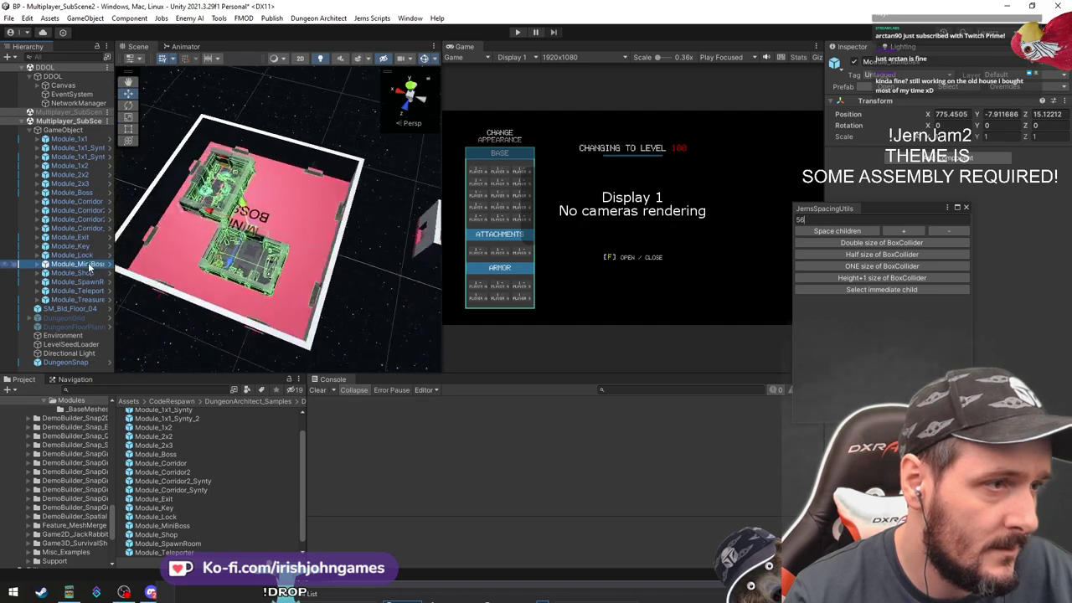
{"action": "double_click", "coordinate": [87, 282]}
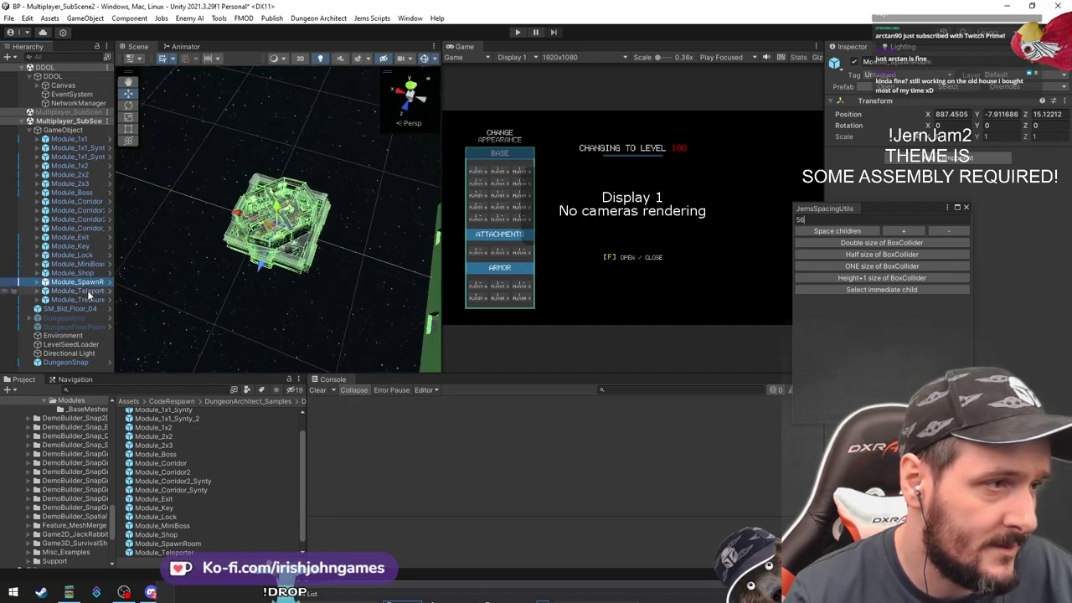
{"action": "double_click", "coordinate": [88, 291]}
{"action": "double_click", "coordinate": [88, 300]}
{"action": "double_click", "coordinate": [81, 255]}
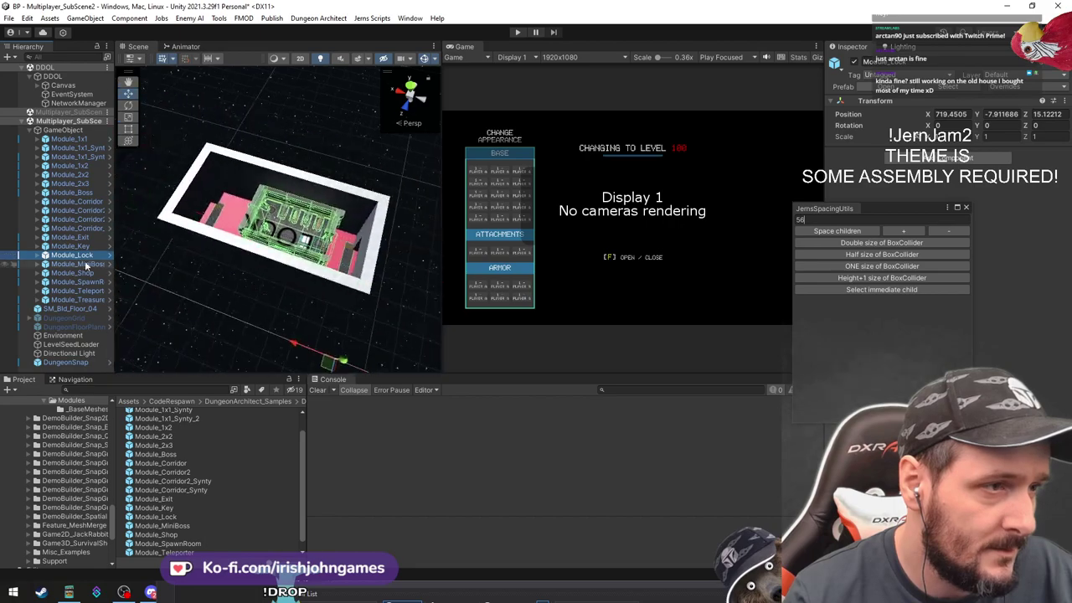
{"action": "double_click", "coordinate": [82, 251]}
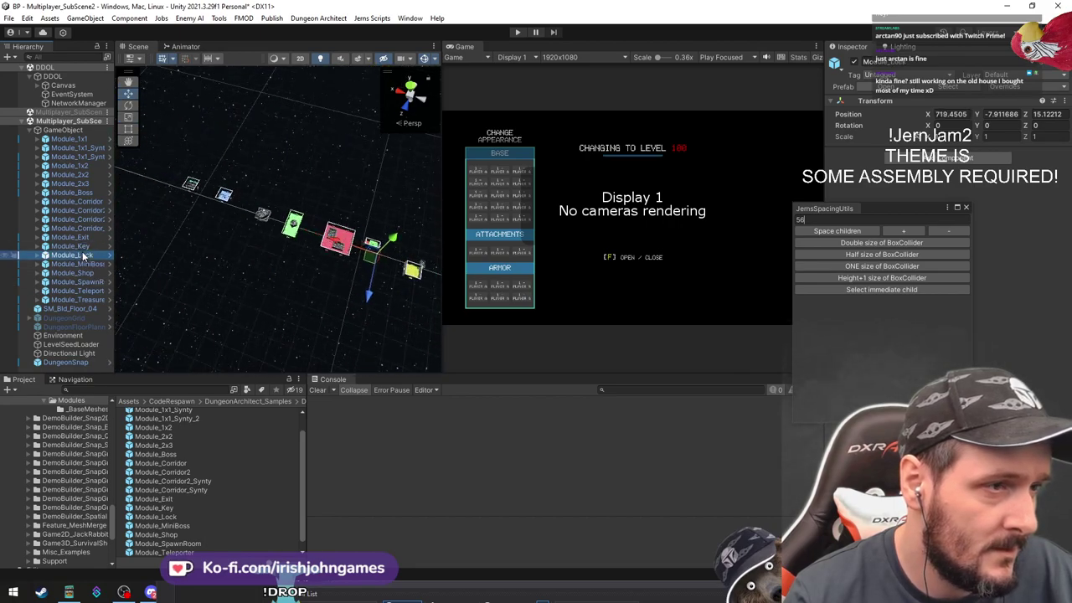
{"action": "double_click", "coordinate": [76, 264]}
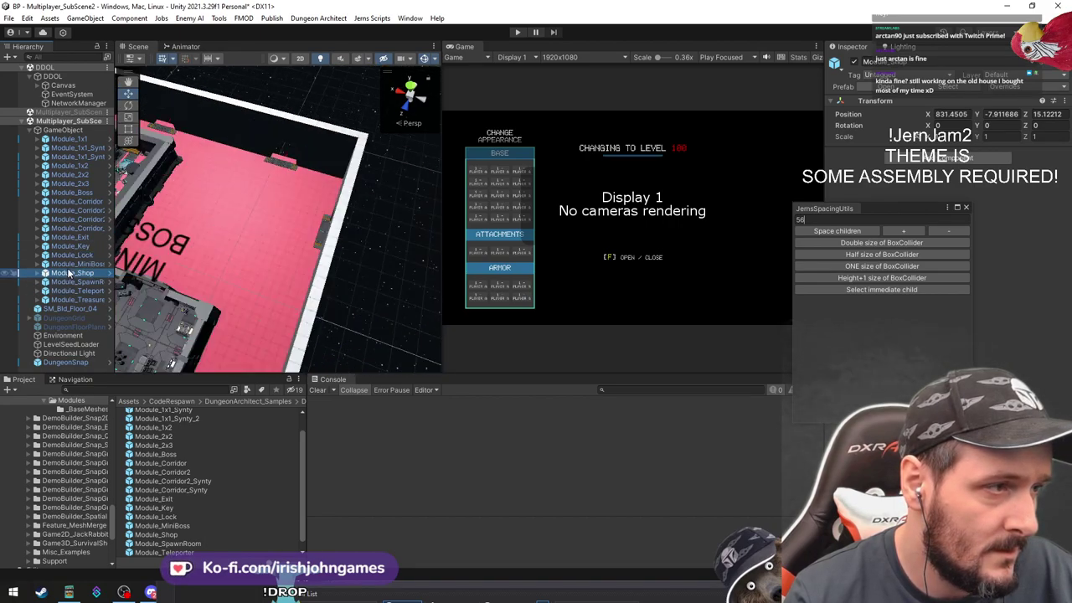
{"action": "double_click", "coordinate": [74, 237]}
{"action": "double_click", "coordinate": [80, 247]}
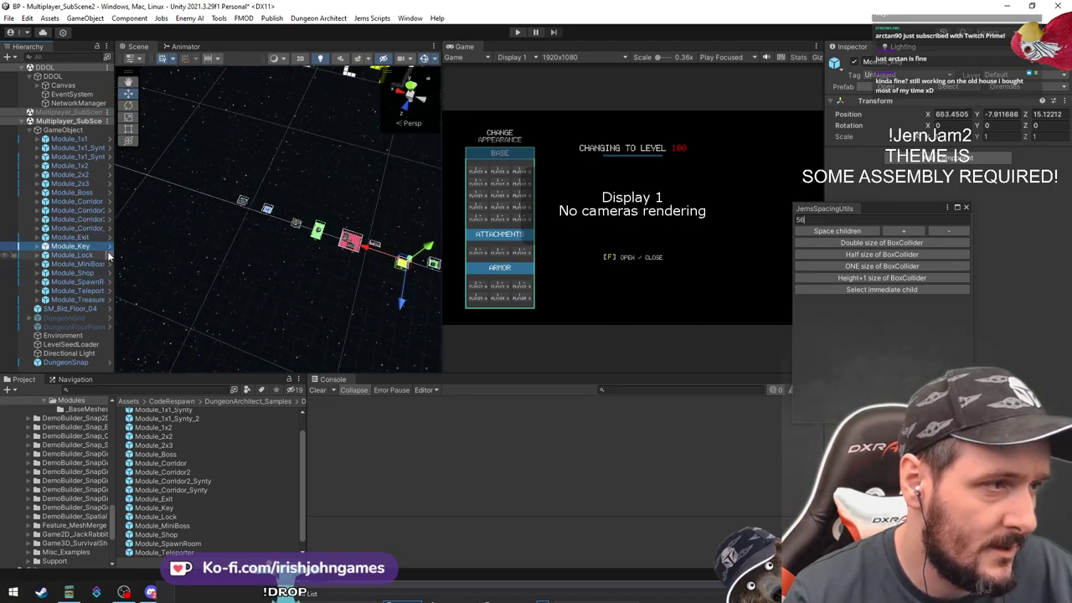
Open the Module_Key prefab, check the positions of its connection, base mesh, text and crew quarters children, and return to the scene
{"action": "left_click", "coordinate": [109, 247]}
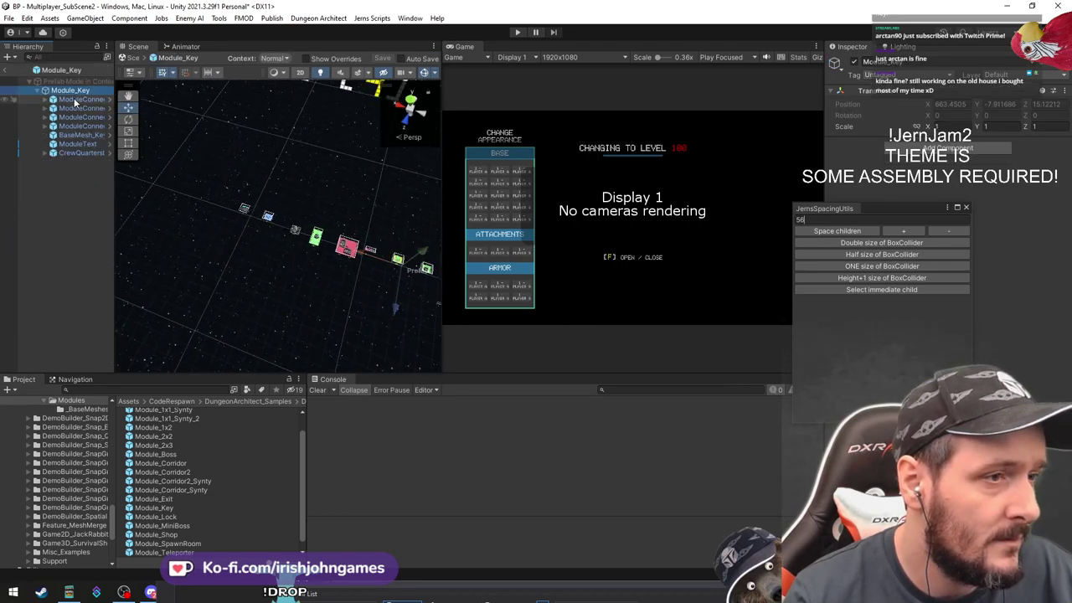
{"action": "key", "text": "Down"}
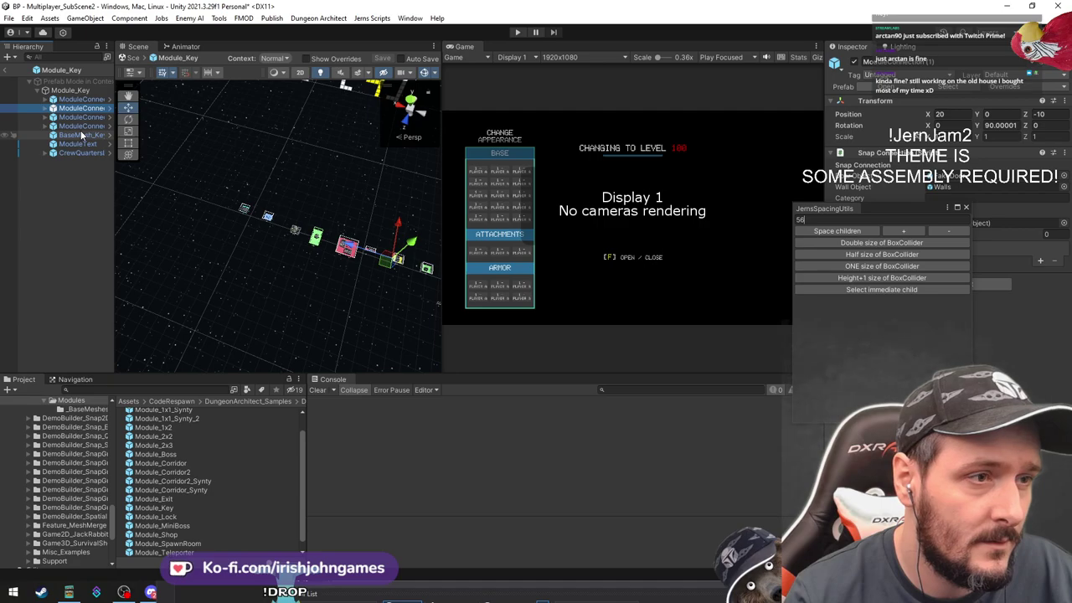
{"action": "key", "text": "Down"}
{"action": "key", "text": "Up"}
{"action": "key", "text": "Up"}
{"action": "key", "text": "Up"}
{"action": "key", "text": "f"}
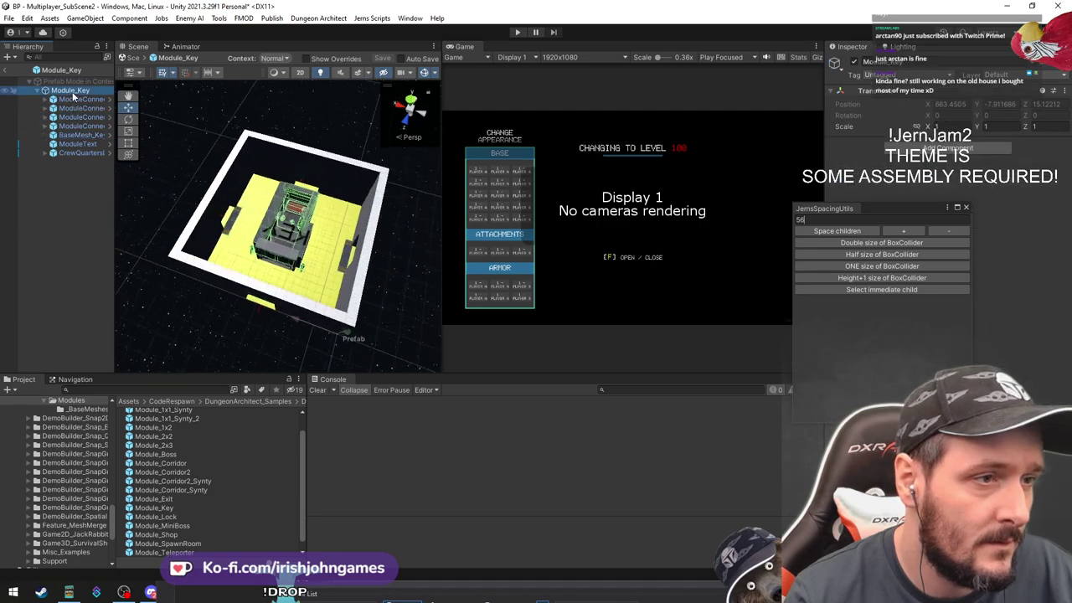
{"action": "key", "text": "Down"}
{"action": "key", "text": "Down"}
{"action": "key", "text": "Down"}
{"action": "key", "text": "Down"}
{"action": "key", "text": "Down"}
{"action": "key", "text": "Down"}
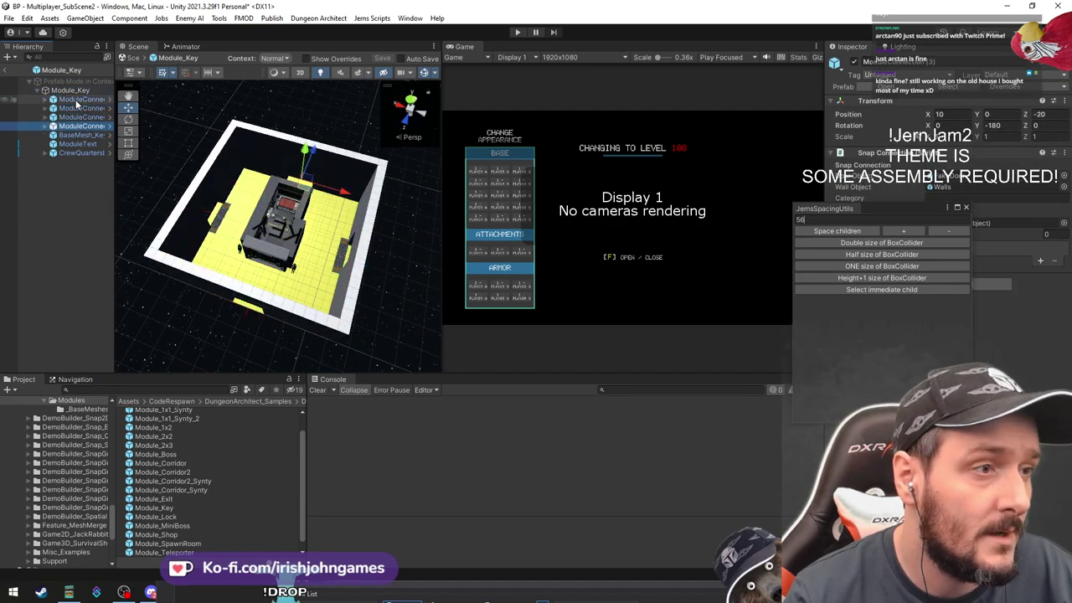
{"action": "key", "text": "Down"}
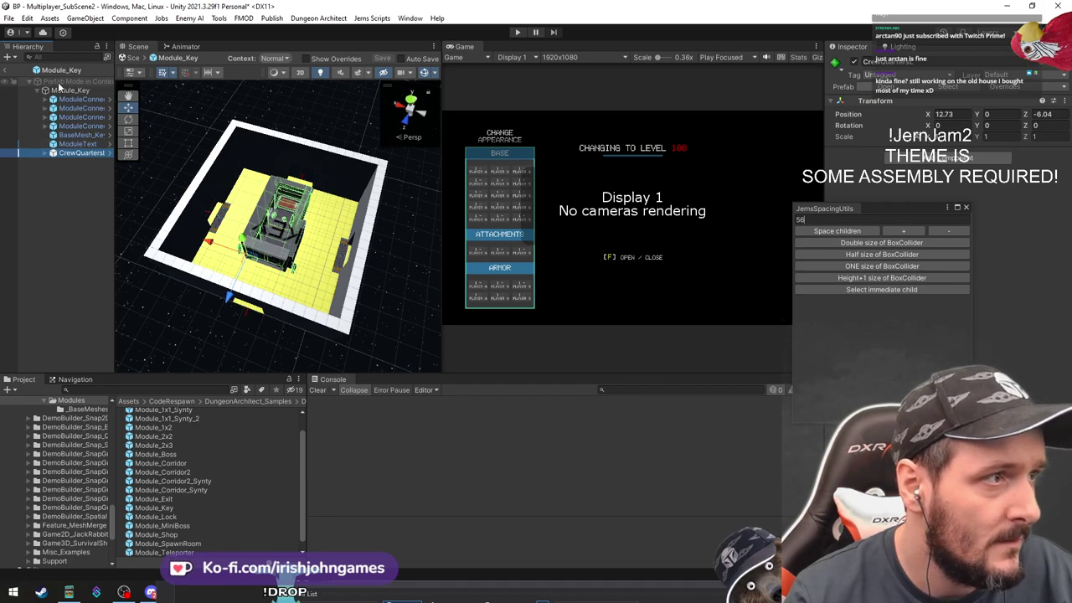
{"action": "left_click", "coordinate": [7, 72]}
Delete all module instances under GameObject, from Module_1x1 through Module_Treasure
{"action": "left_click", "coordinate": [67, 141]}
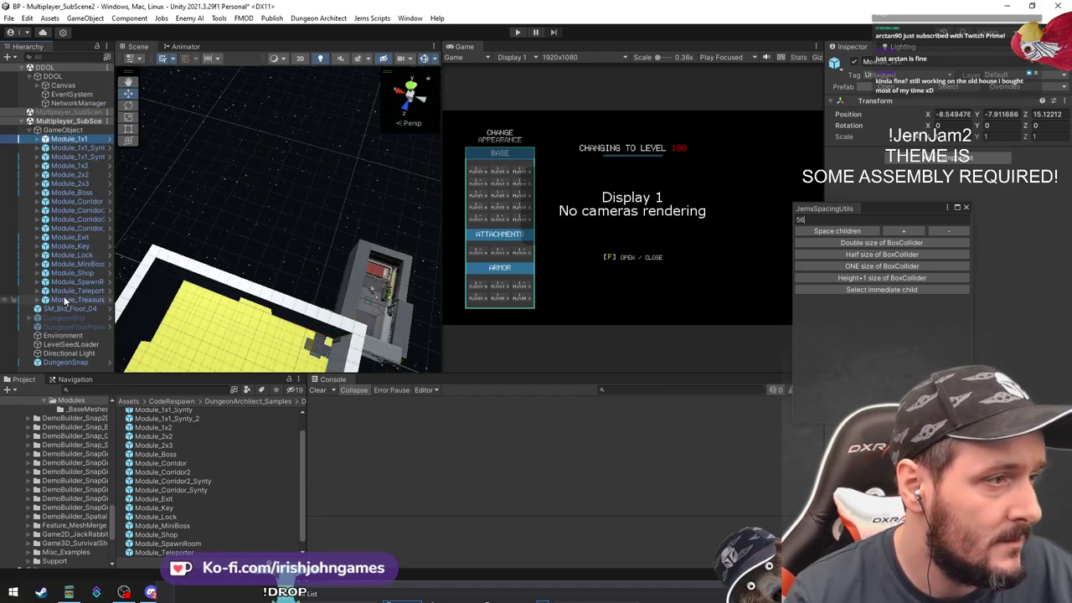
{"action": "left_click", "coordinate": [76, 301], "text": "shift"}
{"action": "key", "text": "Delete"}
Add all module prefabs from Module_1x1 to Module_Treasure as children of GameObject and space them 56 units apart
{"action": "left_click", "coordinate": [65, 131]}
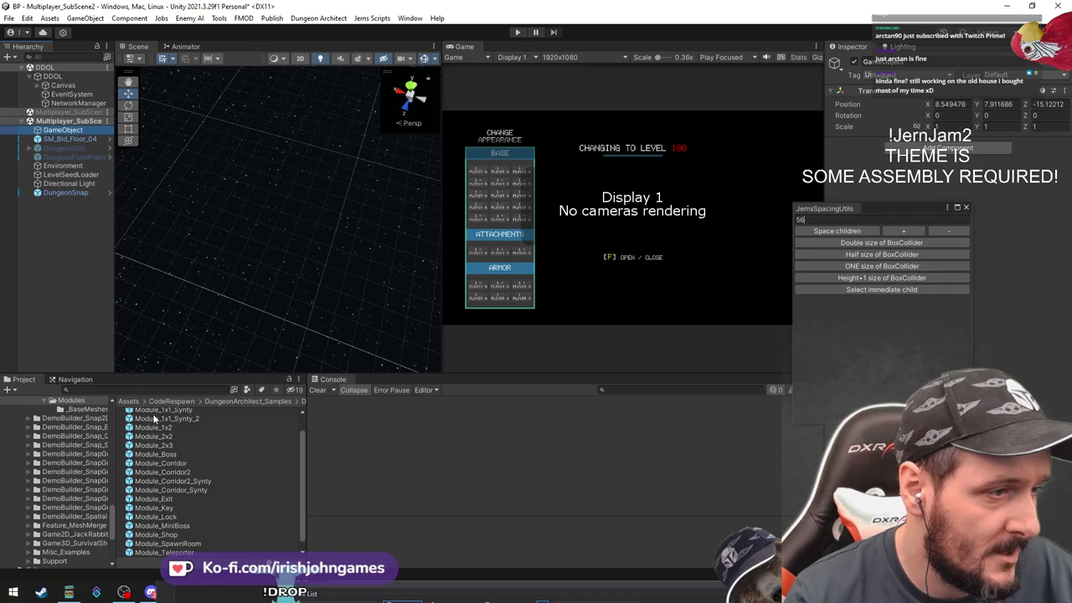
{"action": "scroll", "coordinate": [159, 425], "scroll_direction": "up", "scroll_amount": 1}
{"action": "left_click", "coordinate": [169, 423]}
{"action": "scroll", "coordinate": [177, 452], "scroll_direction": "down", "scroll_amount": 2}
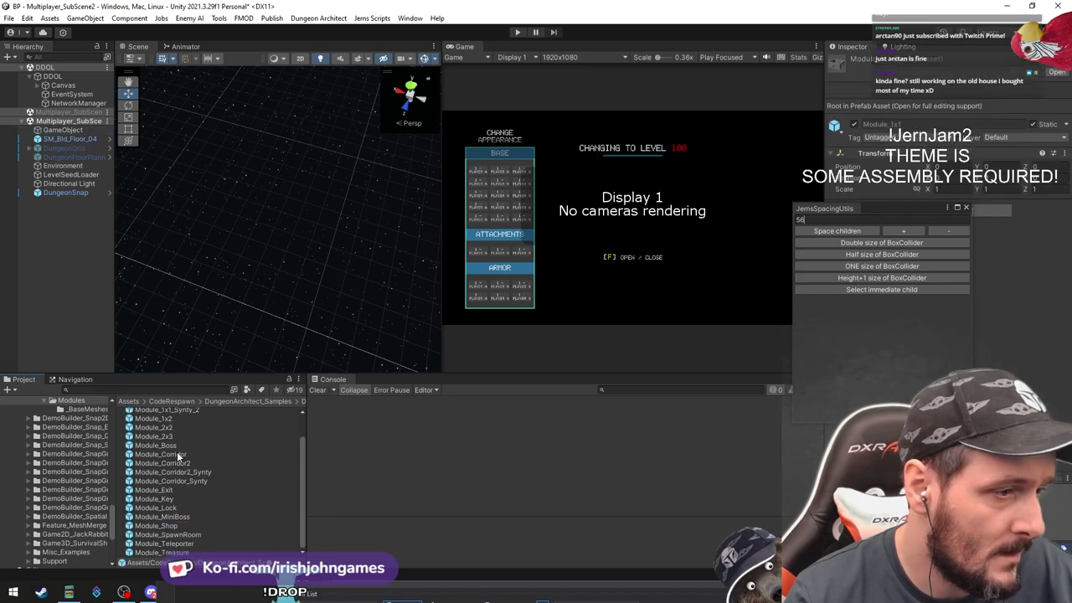
{"action": "left_click", "coordinate": [180, 551], "text": "shift"}
{"action": "left_click_drag", "start_coordinate": [174, 486], "coordinate": [64, 132]}
{"action": "left_click", "coordinate": [837, 231]}
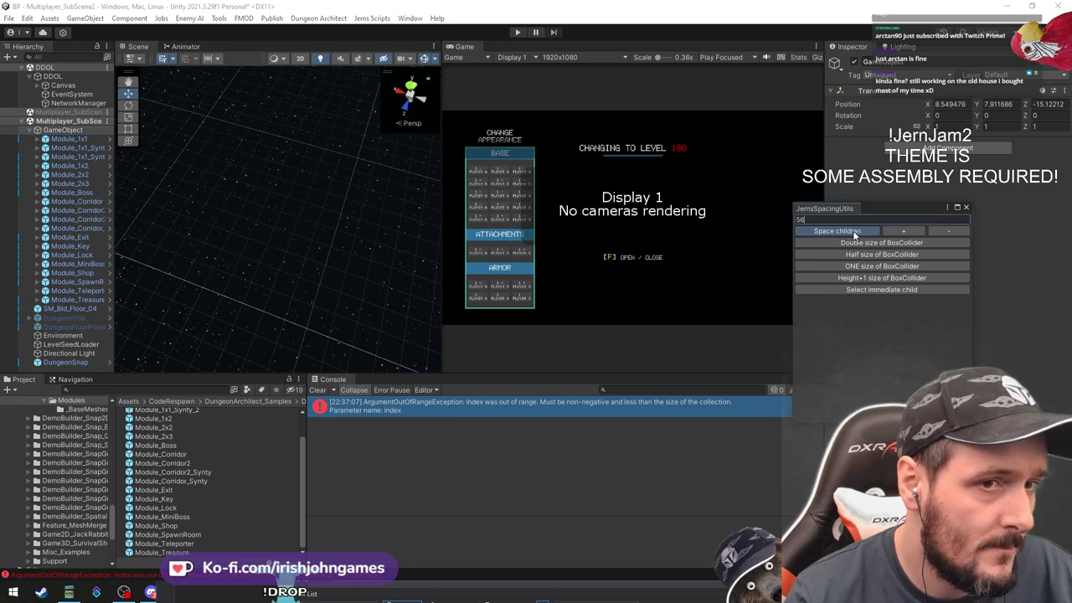
Review the newly placed modules in the scene from Module_1x1 through Module_2x3
{"action": "double_click", "coordinate": [81, 138]}
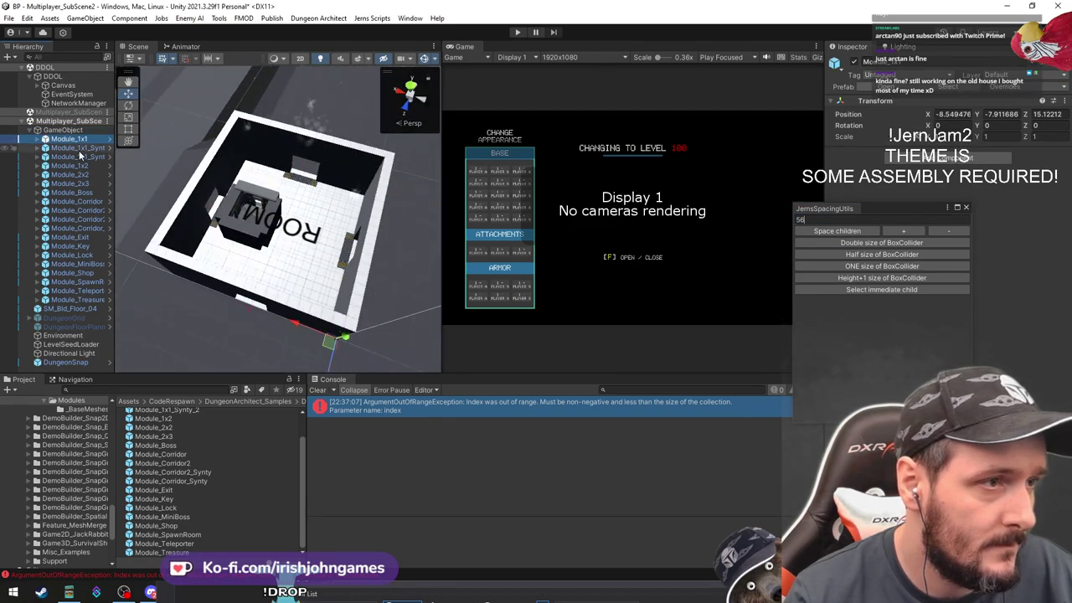
{"action": "double_click", "coordinate": [79, 148]}
{"action": "double_click", "coordinate": [80, 156]}
{"action": "double_click", "coordinate": [81, 166]}
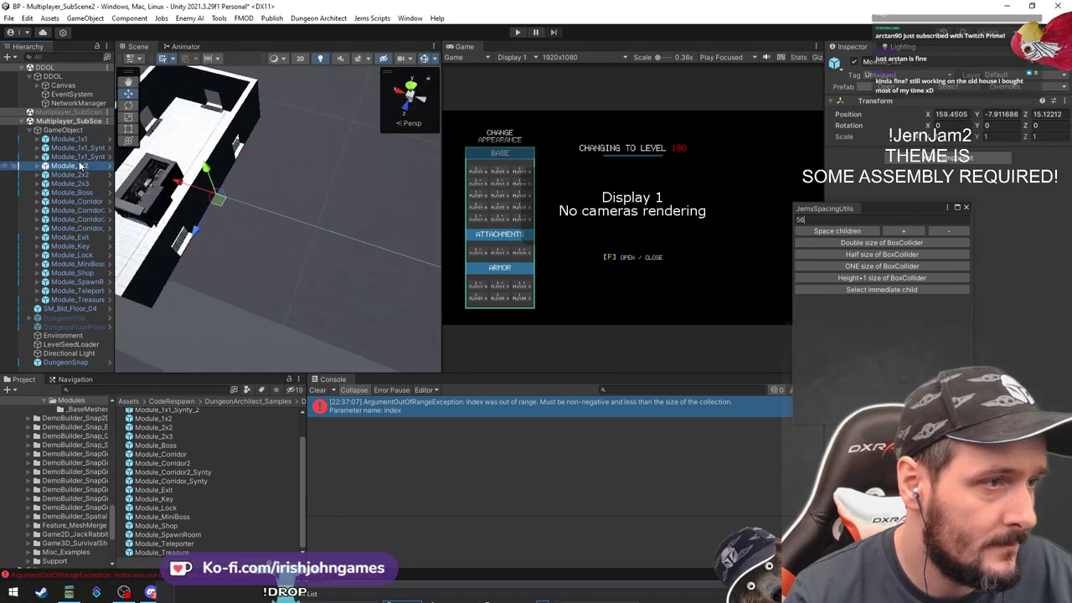
{"action": "double_click", "coordinate": [82, 175]}
{"action": "double_click", "coordinate": [86, 185]}
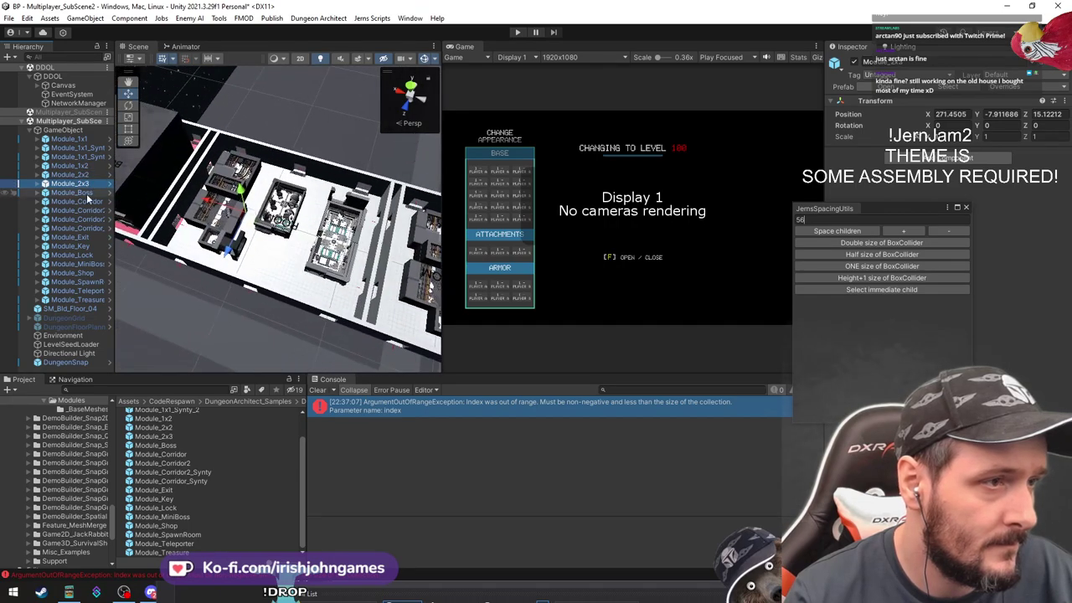
{"action": "scroll", "coordinate": [295, 276], "scroll_direction": "down", "scroll_amount": 5}
Increase the spacing between GameObject's child modules to 74 units
{"action": "left_click", "coordinate": [272, 232]}
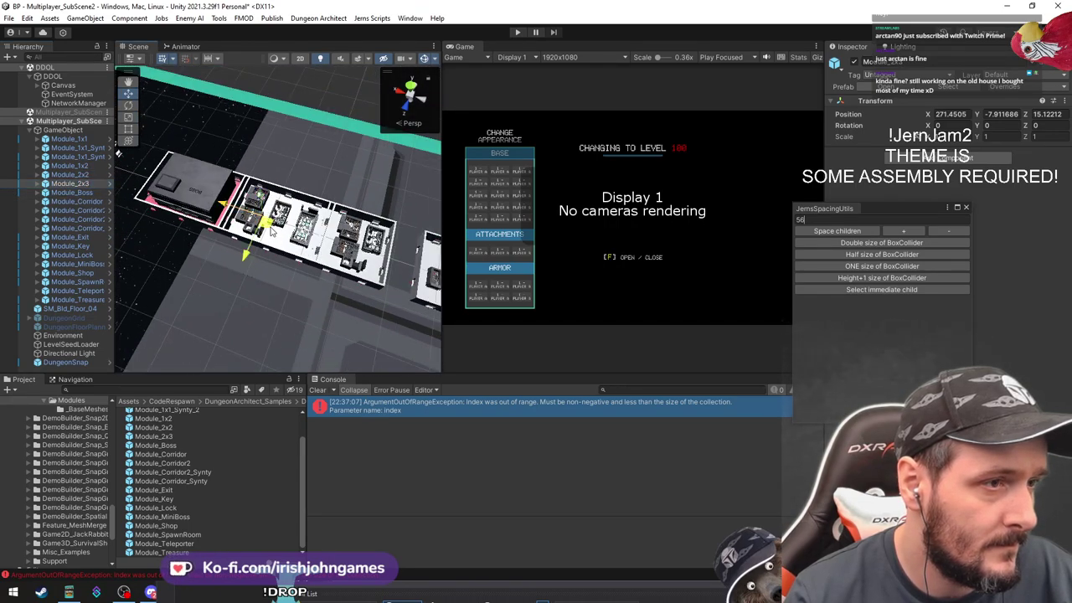
{"action": "left_click", "coordinate": [260, 169]}
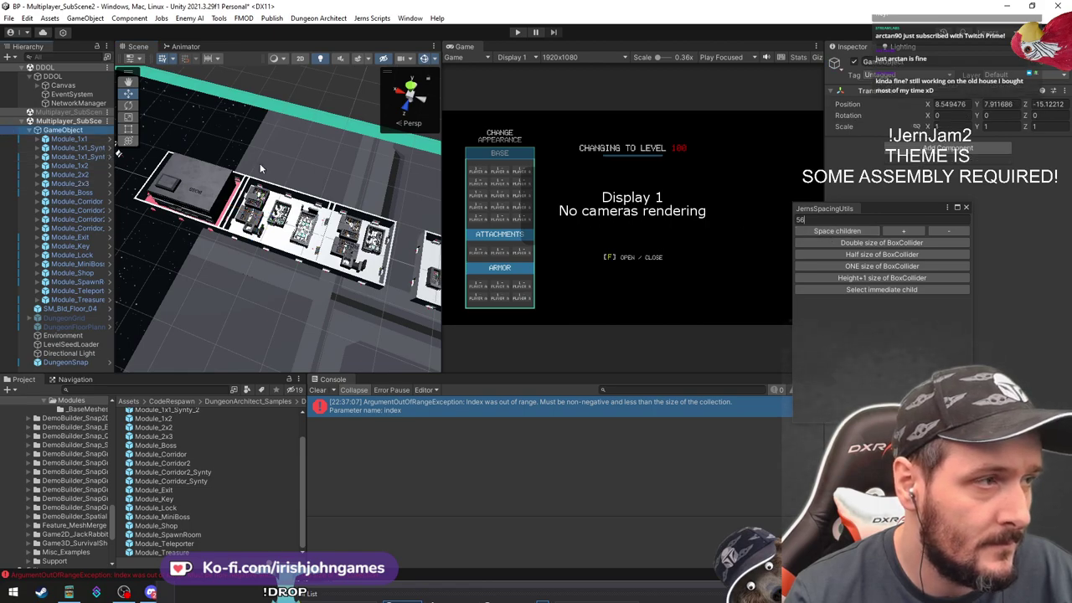
{"action": "left_click", "coordinate": [910, 232]}
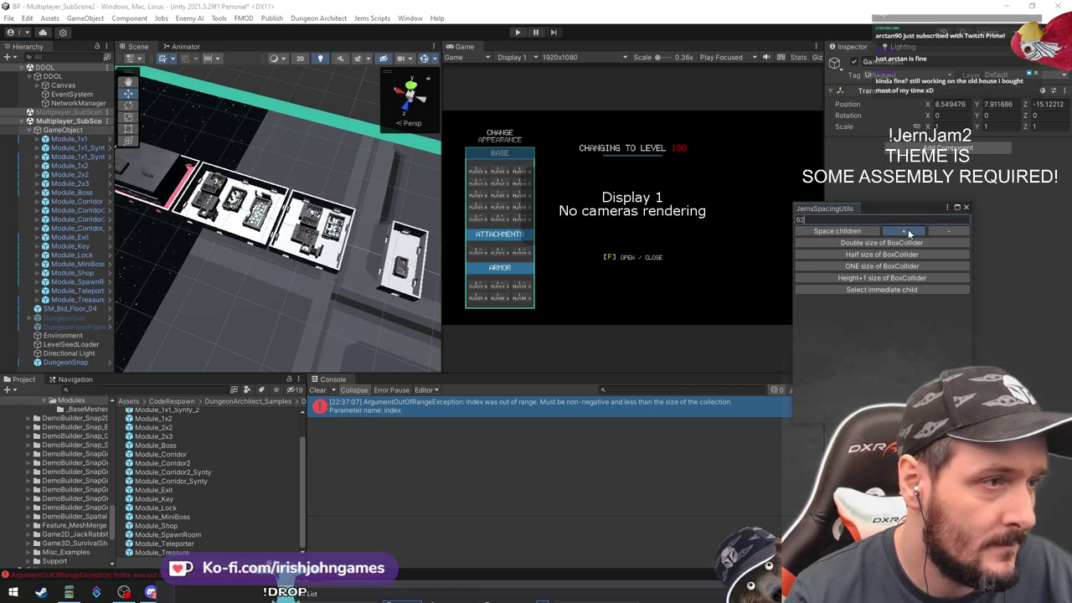
{"action": "left_click", "coordinate": [910, 232]}
{"action": "left_click", "coordinate": [910, 232]}
{"action": "double_click", "coordinate": [909, 232]}
{"action": "left_click", "coordinate": [909, 232]}
{"action": "left_click", "coordinate": [910, 232]}
{"action": "left_click", "coordinate": [910, 232]}
{"action": "left_click", "coordinate": [910, 232]}
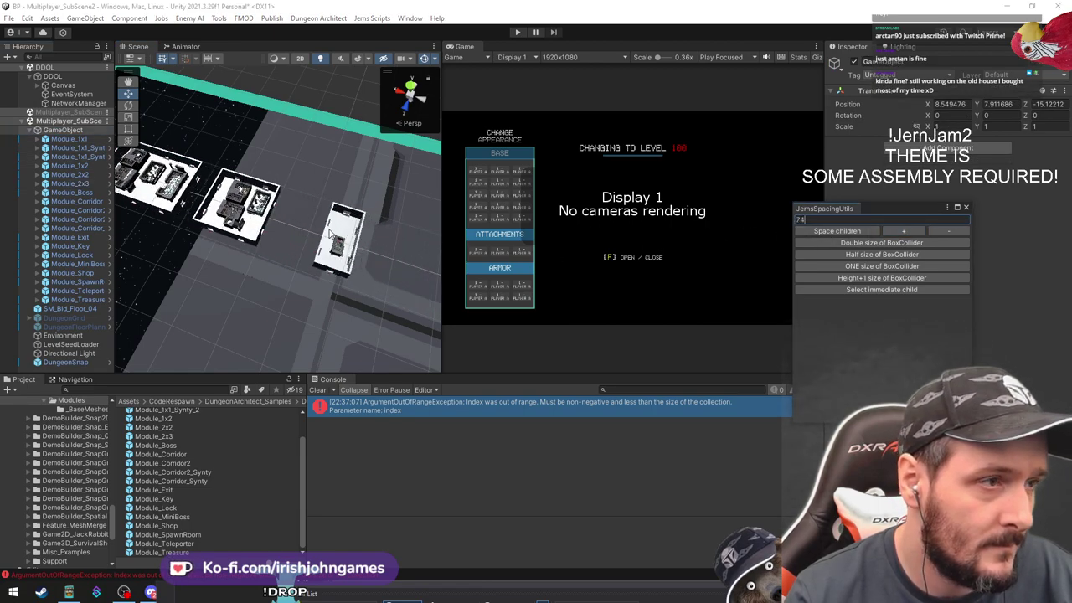
Review the placement of the remaining modules in the scene, from Module_Boss through Module_Treasure
{"action": "middle_click_drag", "start_coordinate": [225, 198], "coordinate": [399, 262]}
{"action": "scroll", "coordinate": [368, 262], "scroll_direction": "up", "scroll_amount": 2}
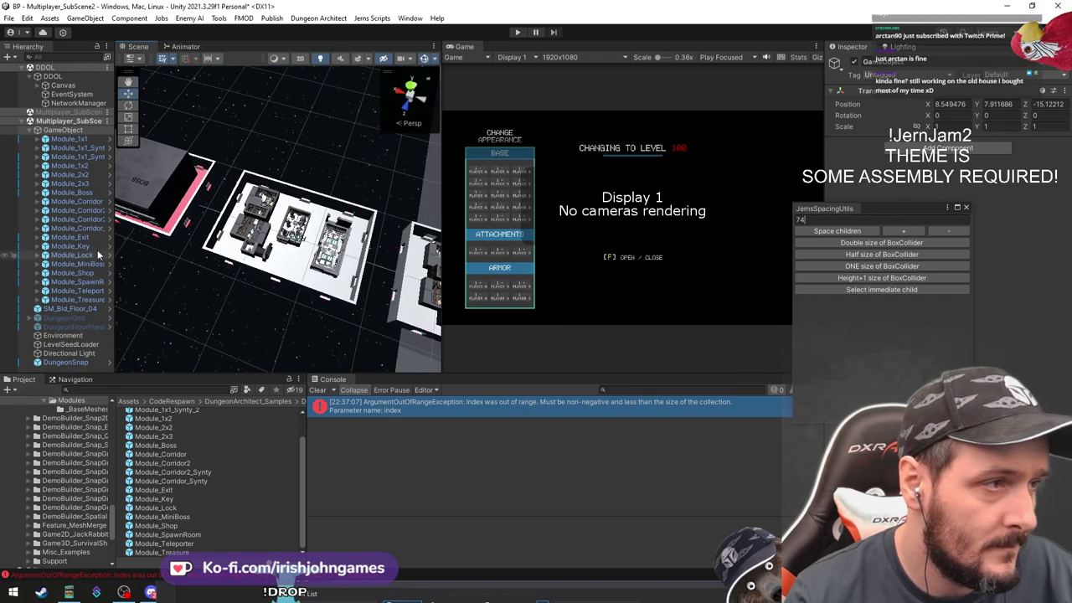
{"action": "double_click", "coordinate": [72, 193]}
{"action": "double_click", "coordinate": [82, 210]}
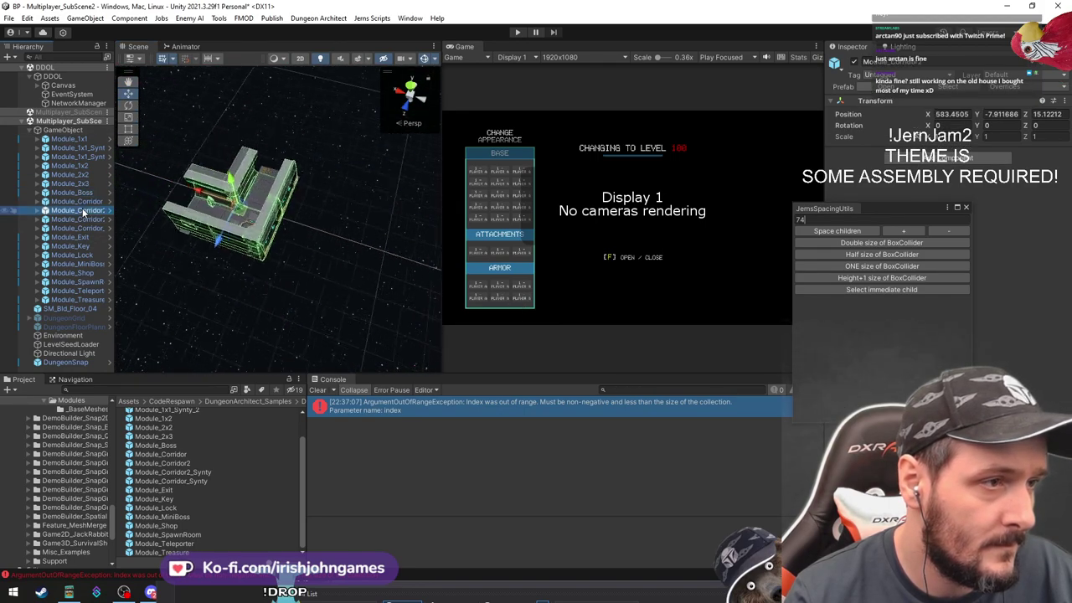
{"action": "double_click", "coordinate": [87, 227]}
{"action": "double_click", "coordinate": [88, 220]}
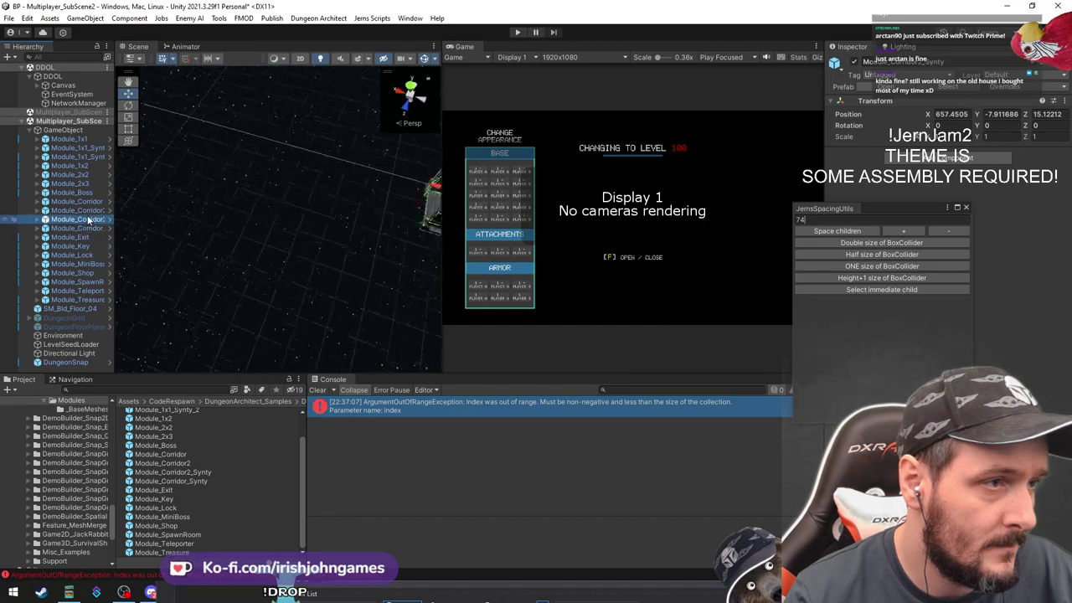
{"action": "double_click", "coordinate": [88, 230]}
{"action": "double_click", "coordinate": [88, 238]}
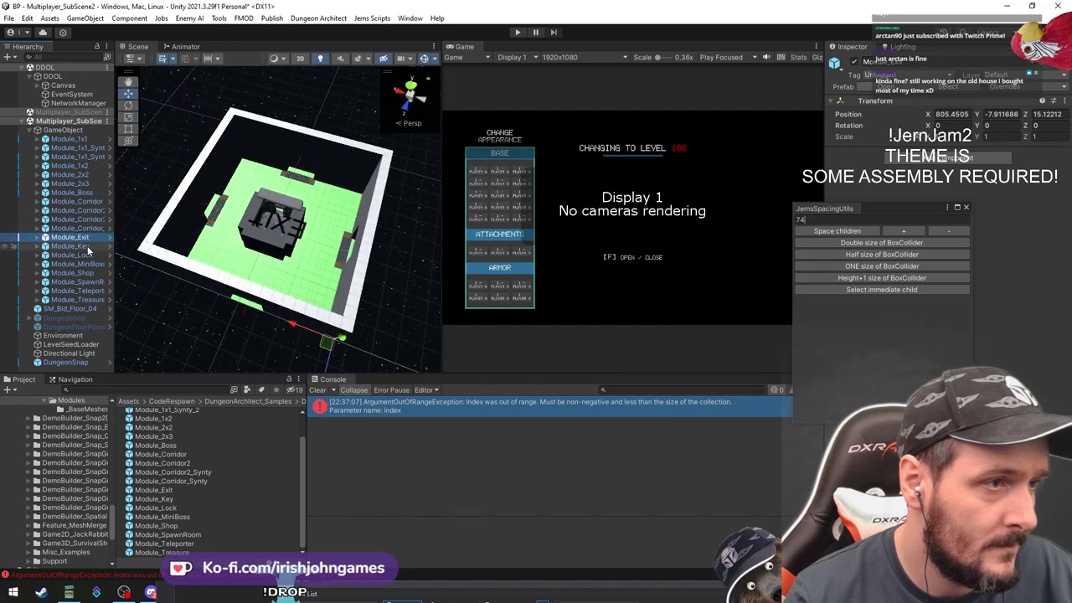
{"action": "double_click", "coordinate": [87, 246]}
{"action": "double_click", "coordinate": [86, 255]}
{"action": "double_click", "coordinate": [87, 264]}
{"action": "double_click", "coordinate": [87, 273]}
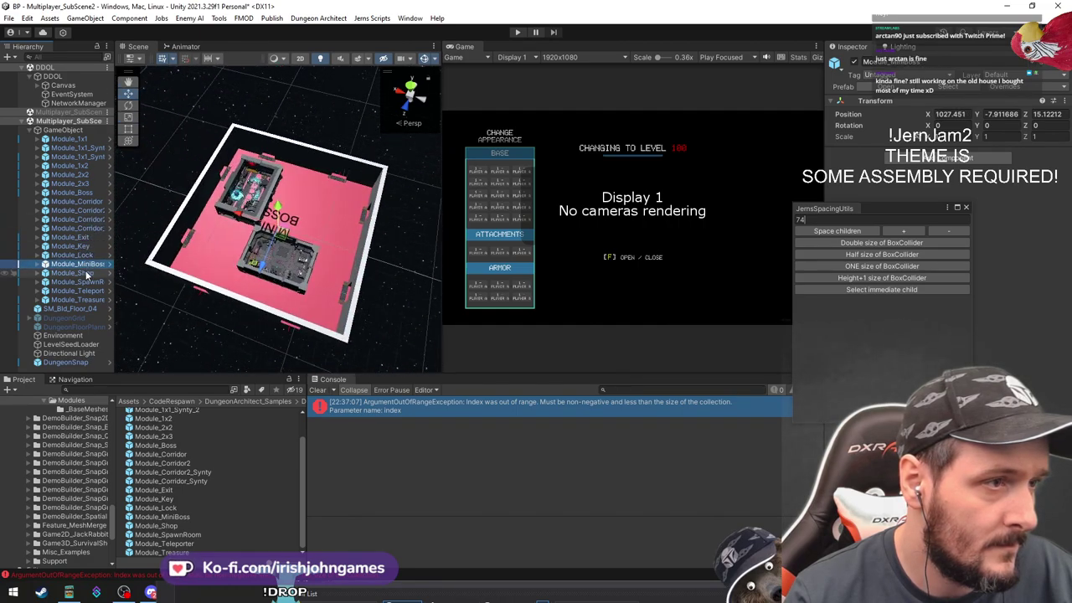
{"action": "double_click", "coordinate": [88, 281]}
{"action": "double_click", "coordinate": [88, 291]}
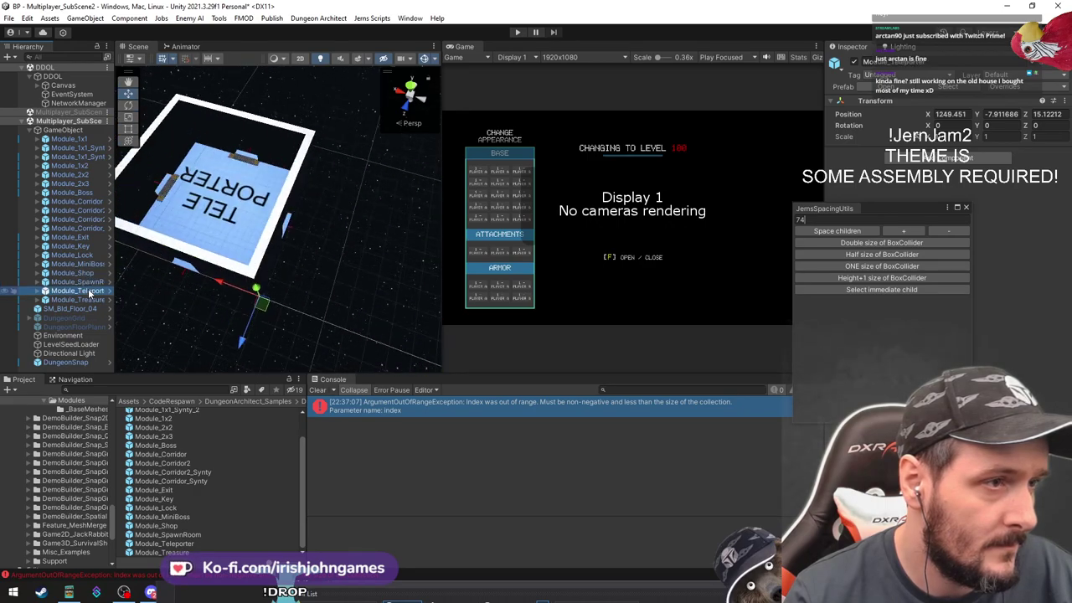
{"action": "double_click", "coordinate": [94, 300]}
{"action": "scroll", "coordinate": [233, 258], "scroll_direction": "down", "scroll_amount": 8}
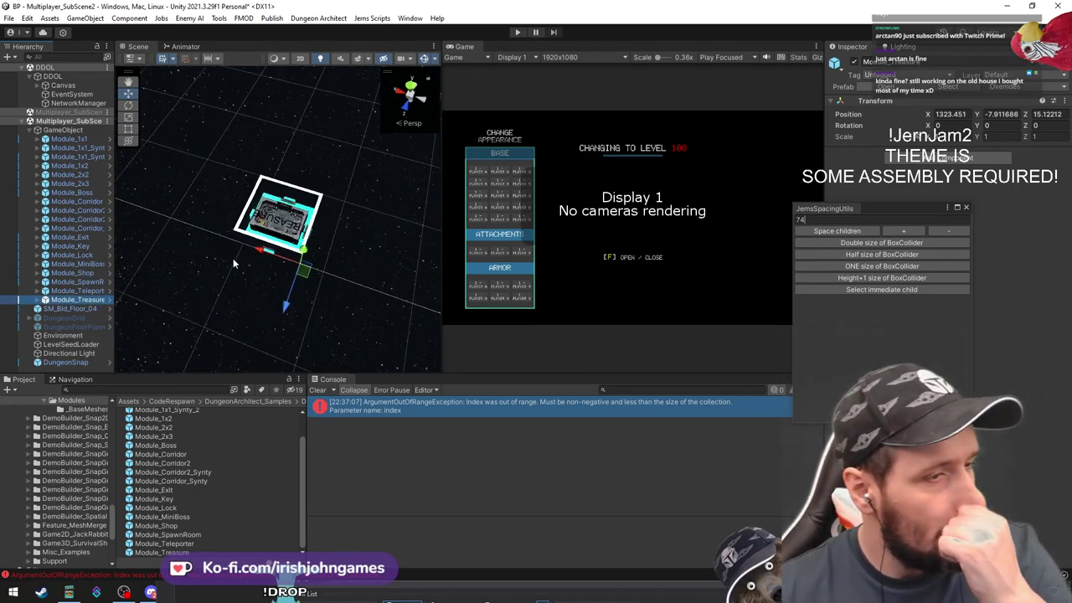
Look at Module_1x1 once more and delete the GameObject that holds all the modules from the scene
{"action": "double_click", "coordinate": [71, 139]}
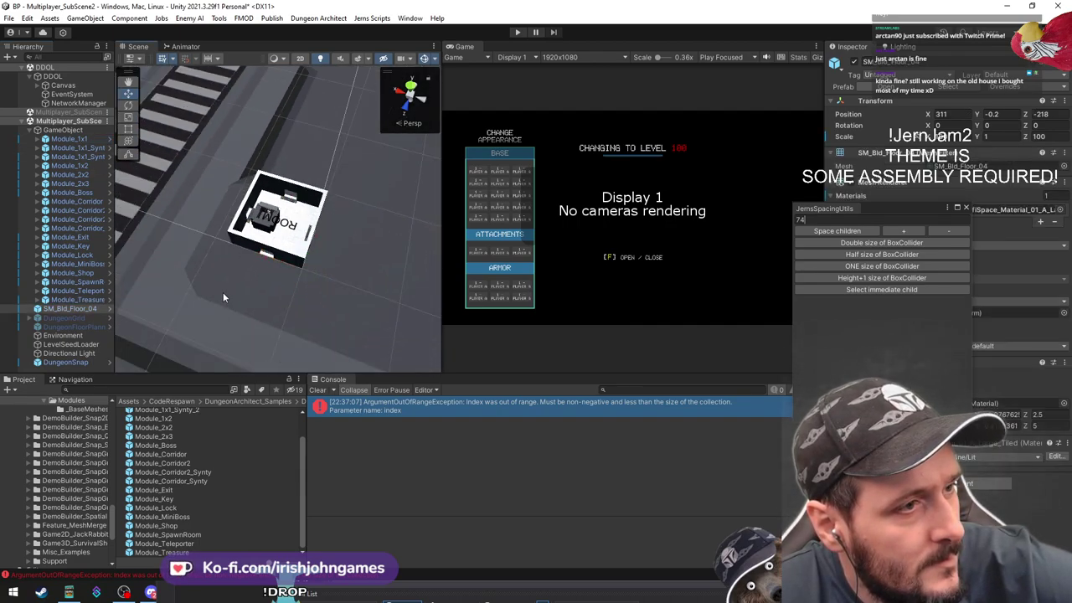
{"action": "left_click", "coordinate": [207, 232]}
{"action": "left_click", "coordinate": [176, 251]}
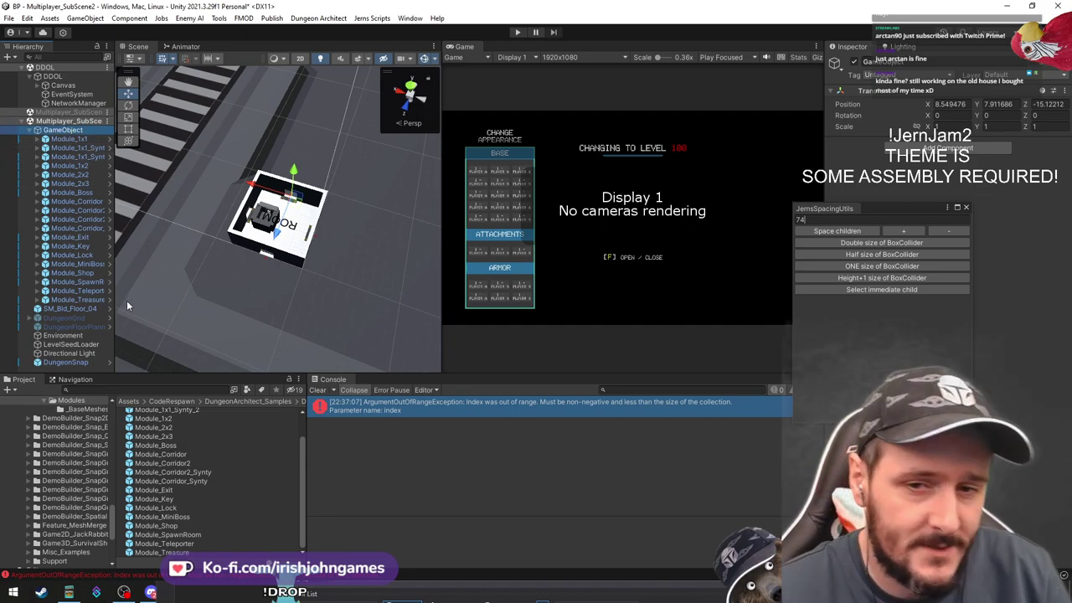
{"action": "key", "text": "Delete"}
Look through the assets in the _BaseMeshes folder and return to the Modules folder
{"action": "left_click", "coordinate": [153, 437]}
{"action": "scroll", "coordinate": [182, 442], "scroll_direction": "up", "scroll_amount": 2}
{"action": "left_click", "coordinate": [163, 413]}
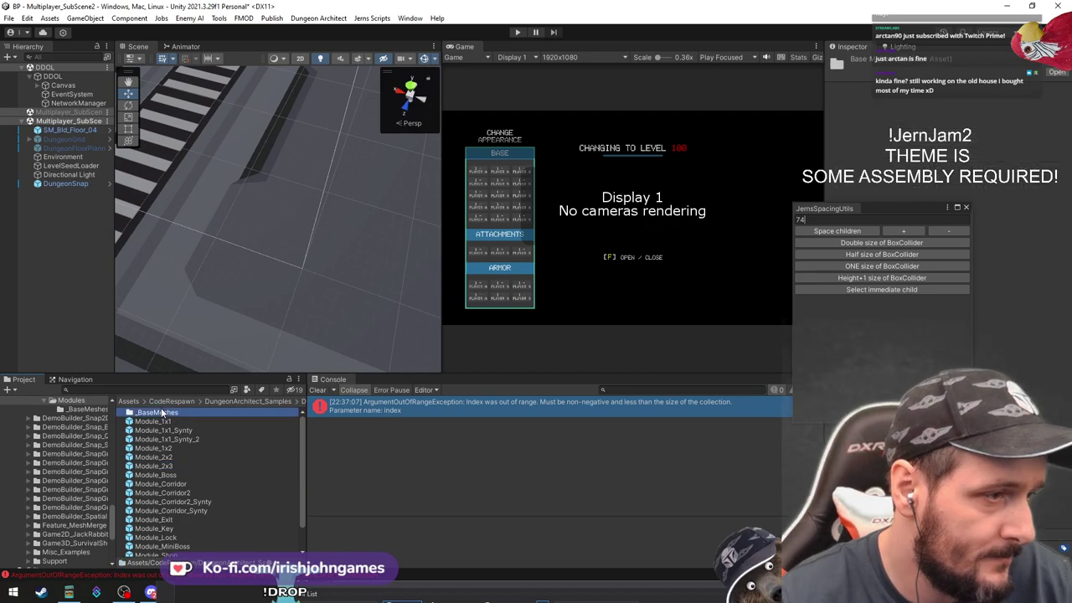
{"action": "double_click", "coordinate": [159, 413]}
{"action": "left_click", "coordinate": [179, 448]}
{"action": "scroll", "coordinate": [181, 442], "scroll_direction": "down", "scroll_amount": 3}
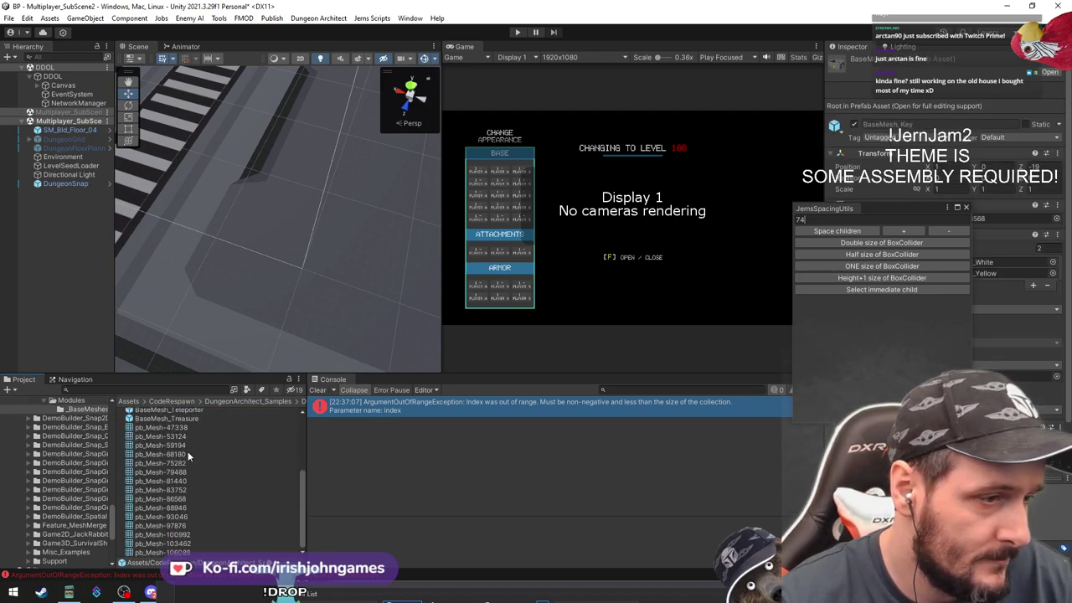
{"action": "key", "text": "BackSpace"}
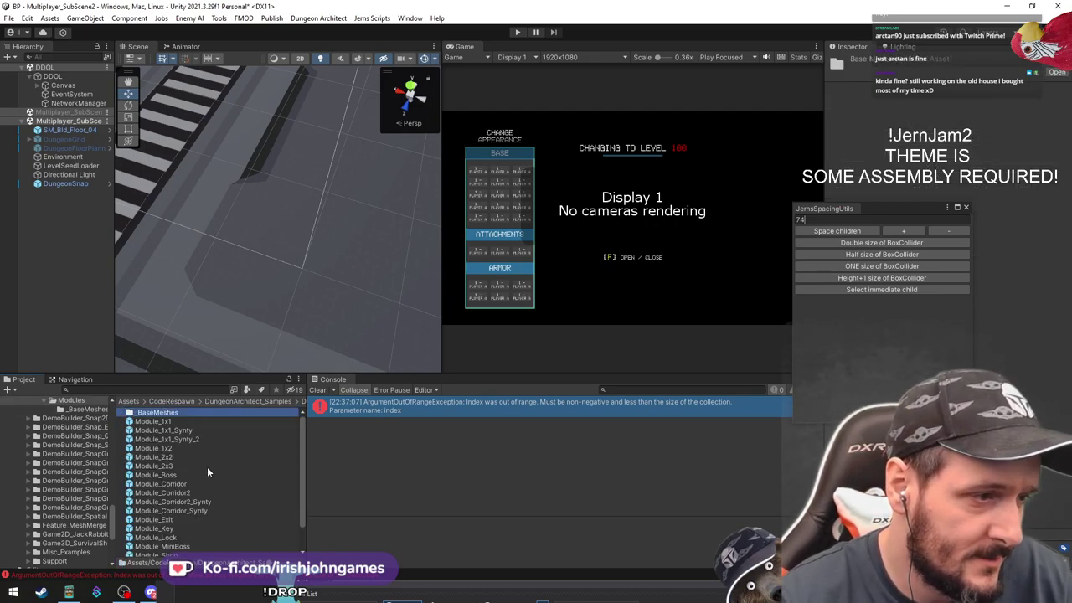
Move the Module_SpawnRoom prefab from the Modules folder into the SyntyRooms folder and check it there
{"action": "scroll", "coordinate": [207, 473], "scroll_direction": "down", "scroll_amount": 1}
{"action": "left_click", "coordinate": [189, 525]}
{"action": "left_click", "coordinate": [198, 543]}
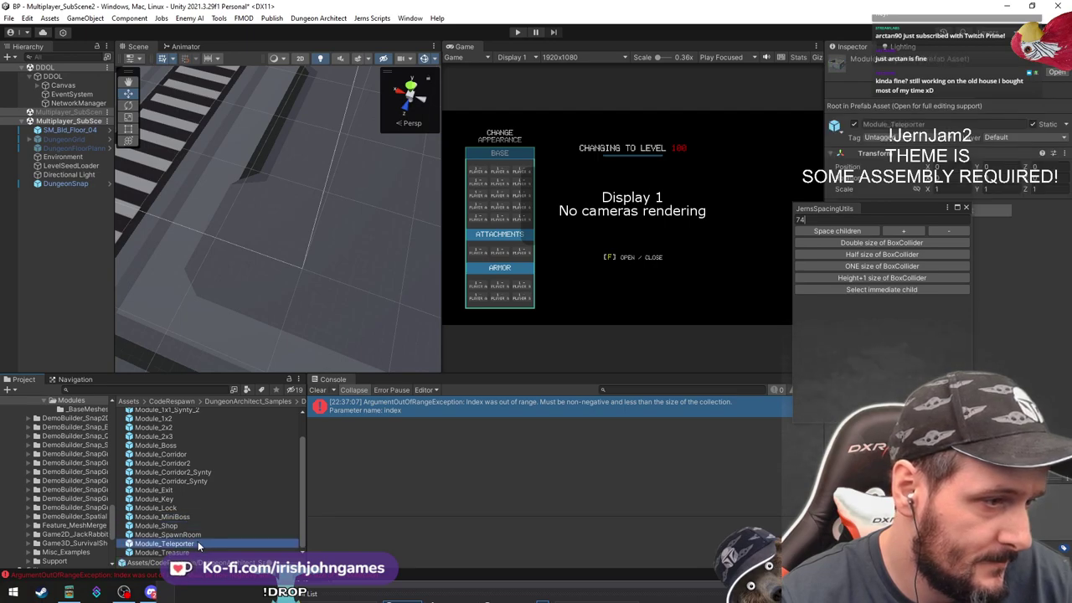
{"action": "key", "text": "Up"}
{"action": "scroll", "coordinate": [74, 472], "scroll_direction": "down", "scroll_amount": 3}
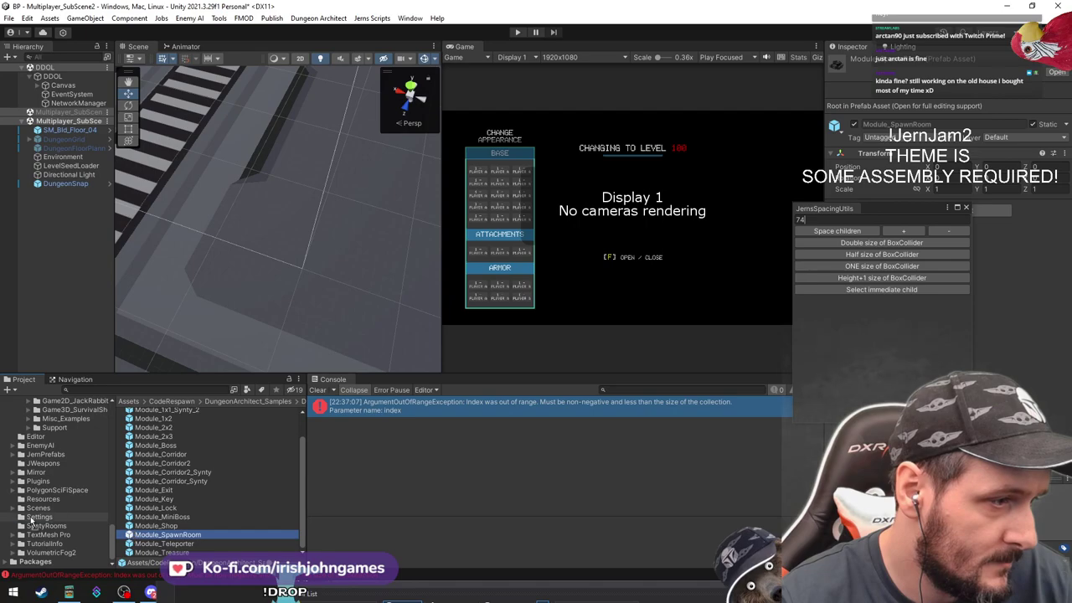
{"action": "left_click_drag", "start_coordinate": [42, 526], "coordinate": [43, 526]}
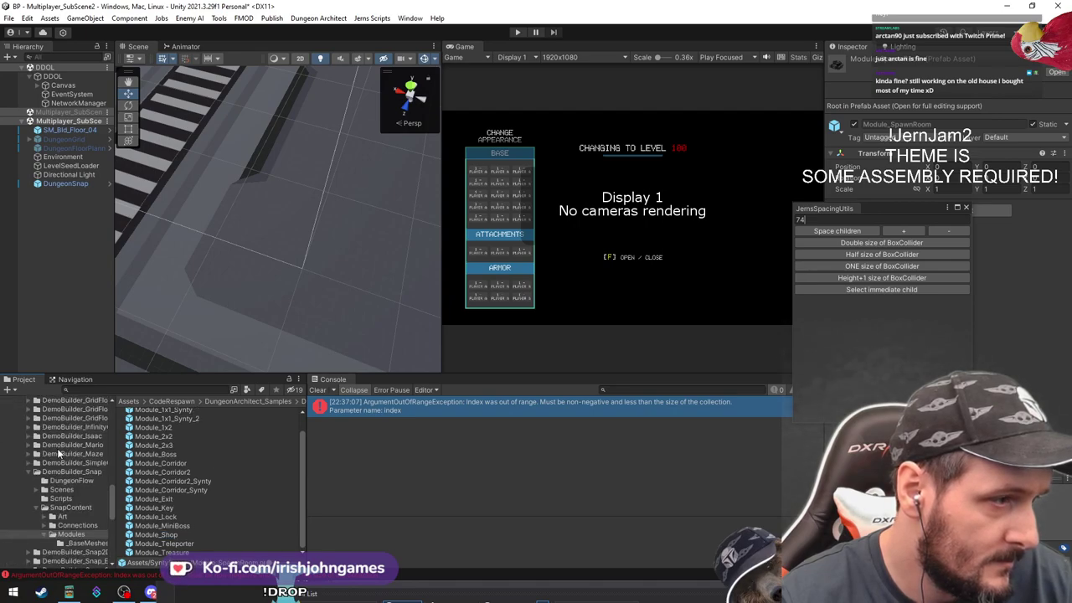
{"action": "left_click", "coordinate": [47, 525]}
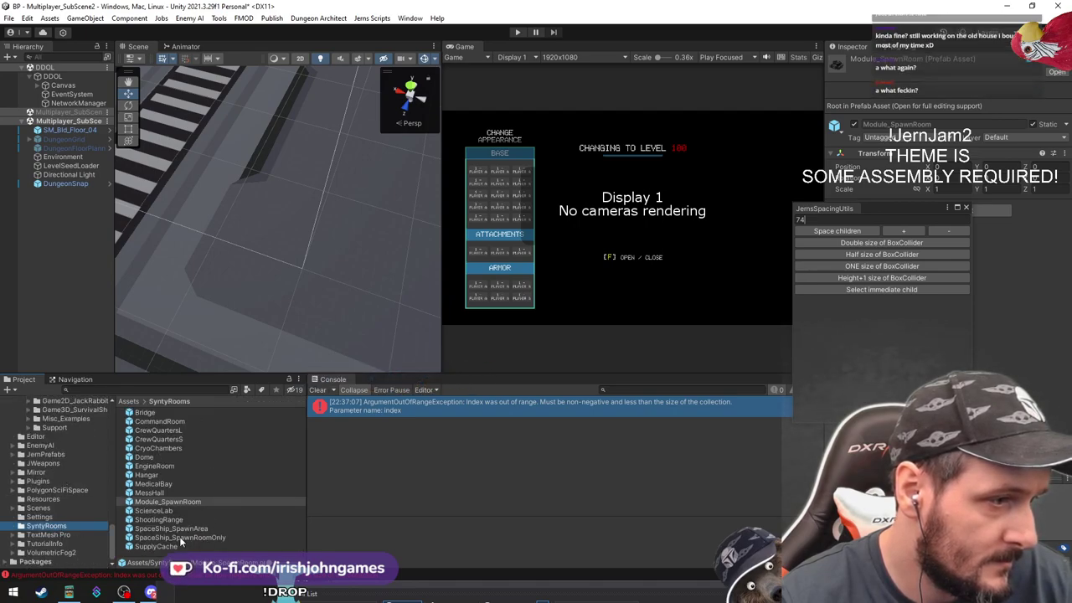
{"action": "left_click", "coordinate": [178, 504]}
{"action": "left_click", "coordinate": [51, 207]}
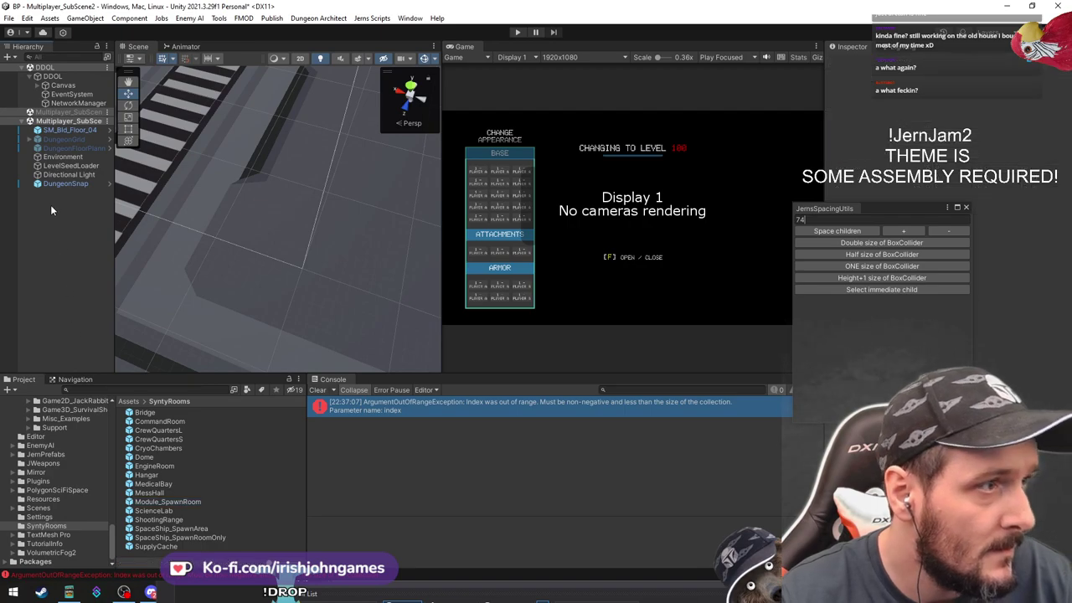
Reimport the CodeRespawn folder with all its Dungeon Architect assets
{"action": "left_click", "coordinate": [60, 122]}
{"action": "left_click", "coordinate": [69, 419]}
{"action": "scroll", "coordinate": [69, 424], "scroll_direction": "up", "scroll_amount": 6}
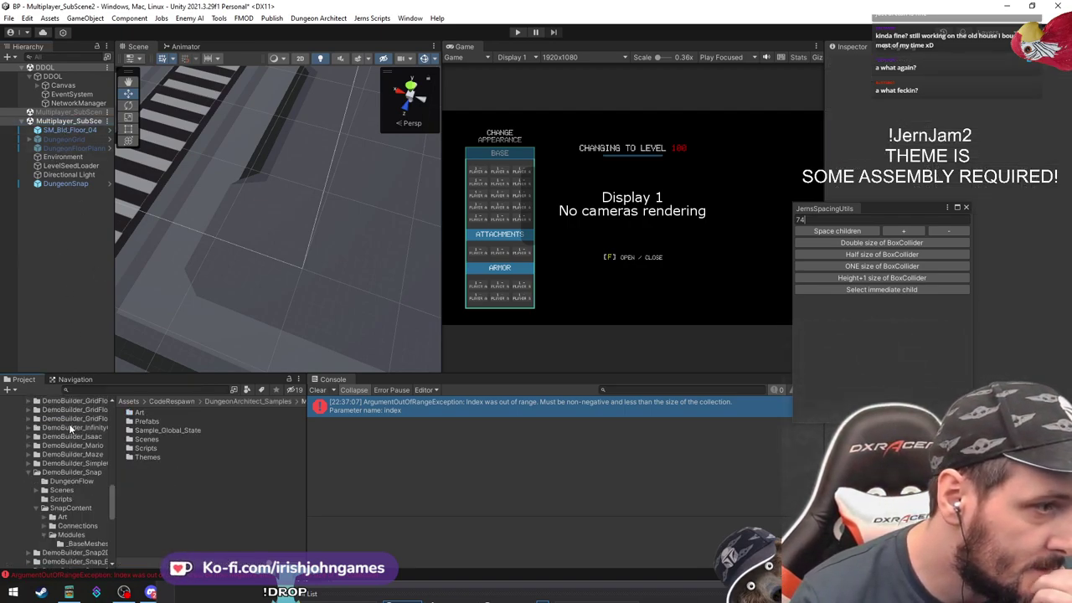
{"action": "left_click", "coordinate": [79, 475]}
{"action": "scroll", "coordinate": [74, 473], "scroll_direction": "up", "scroll_amount": 10}
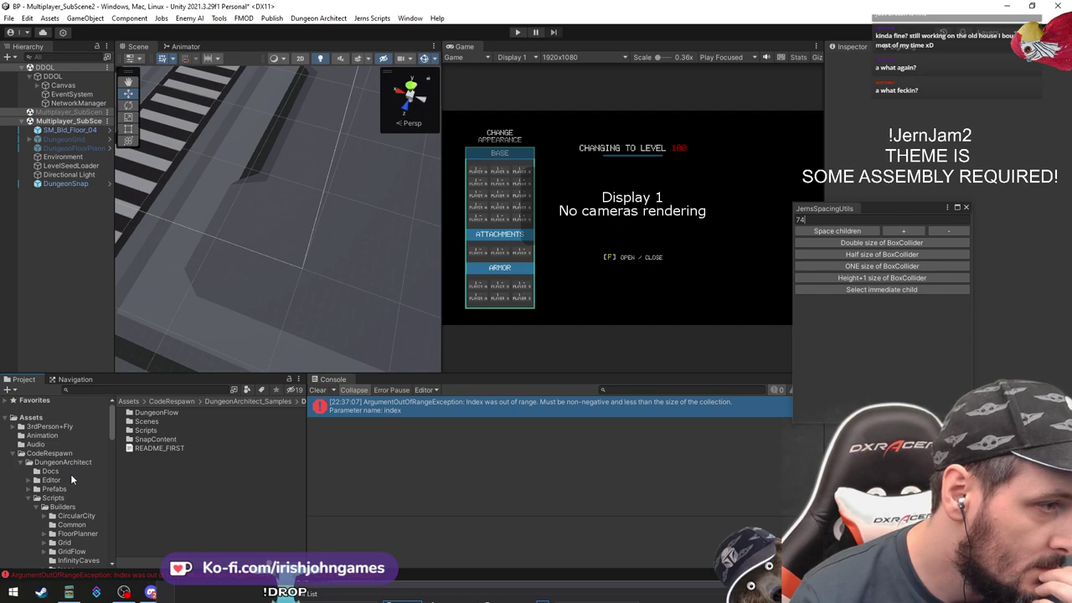
{"action": "left_click", "coordinate": [53, 453]}
{"action": "right_click", "coordinate": [52, 454]}
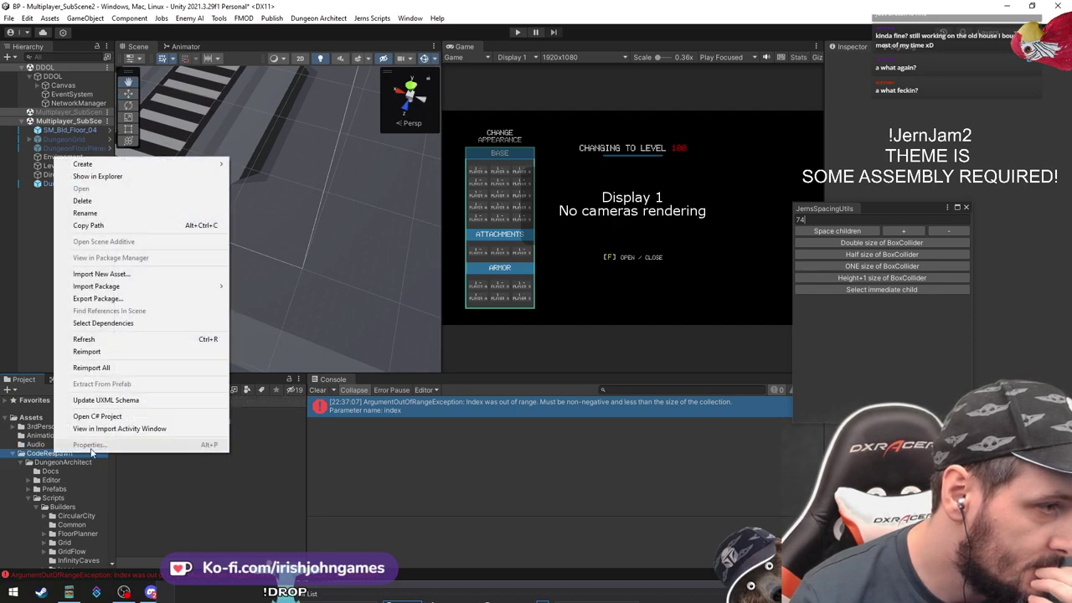
{"action": "left_click", "coordinate": [101, 352]}
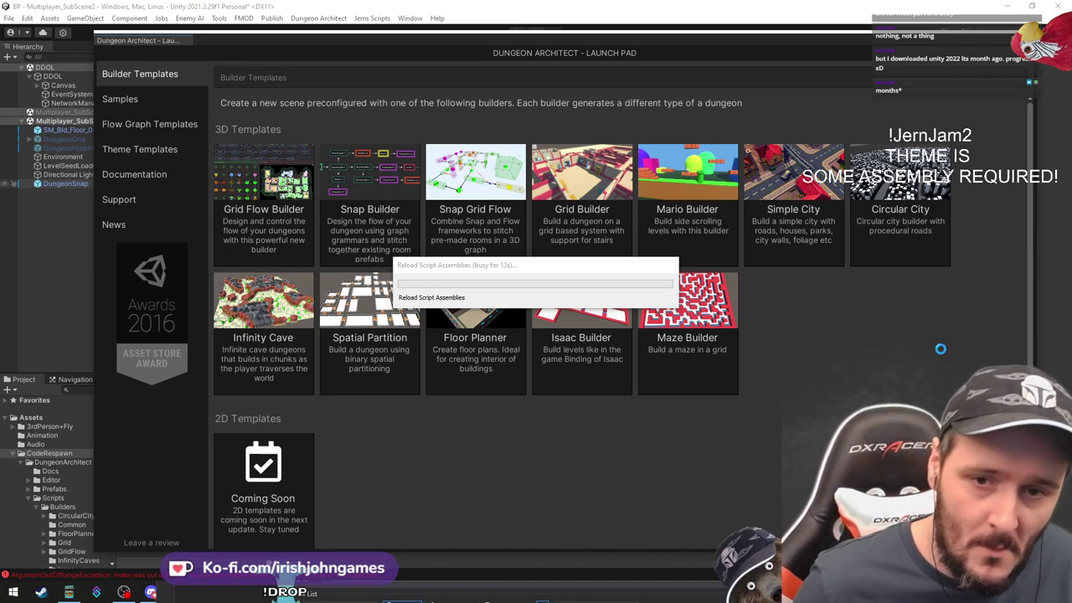
Move the Dungeon Architect Launch Pad out of the way and close the JernsSpacingUtils window
{"action": "left_click_drag", "start_coordinate": [500, 271], "coordinate": [474, 423]}
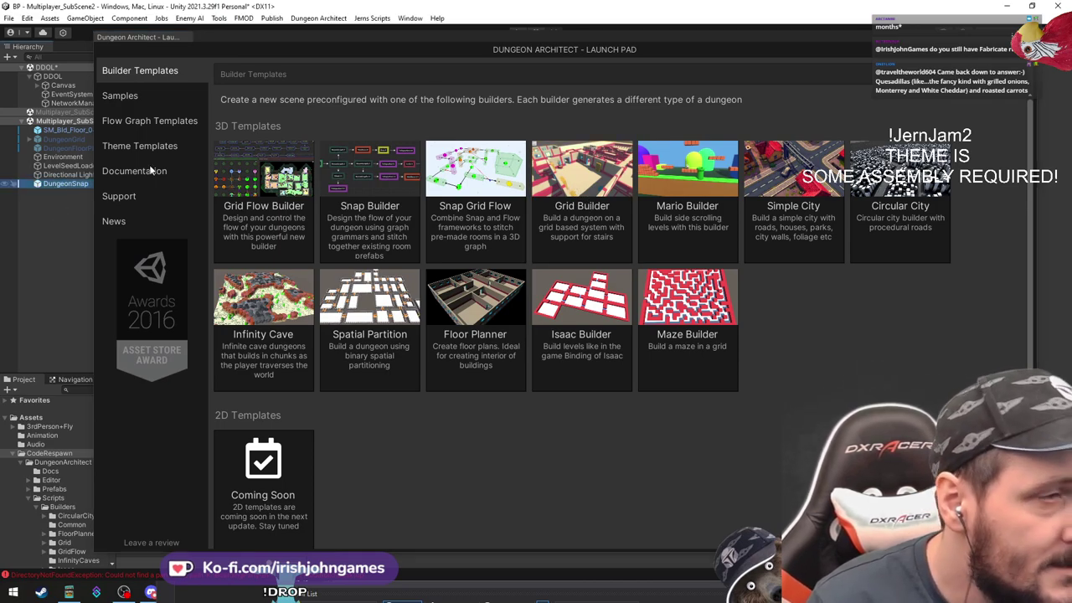
{"action": "left_click_drag", "start_coordinate": [457, 52], "coordinate": [441, 484]}
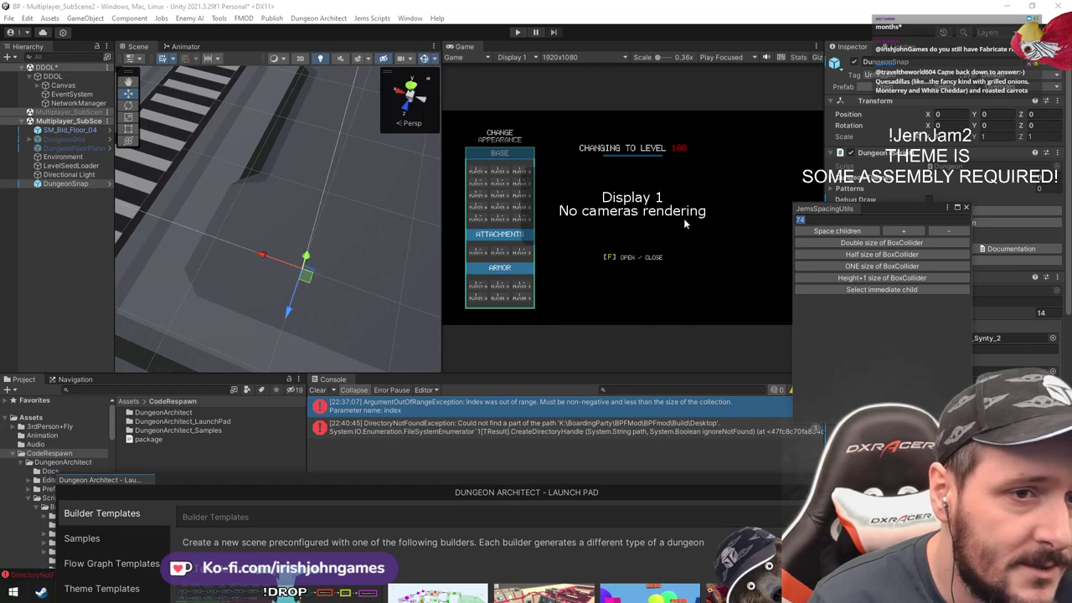
{"action": "left_click", "coordinate": [967, 209]}
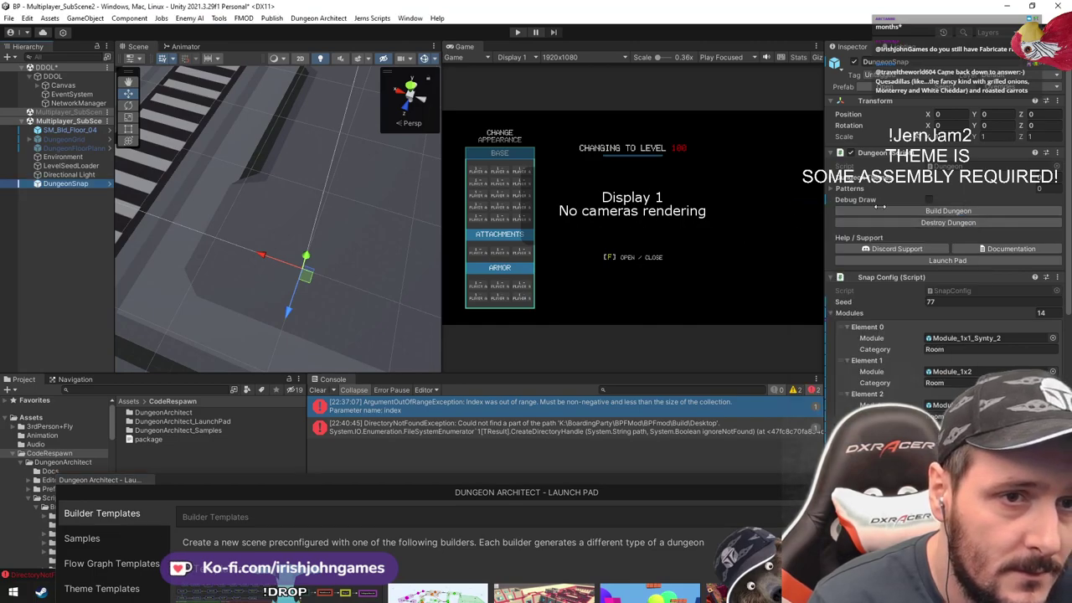
Focus on DungeonSnap, locate the prefab of its Element 0 module among the project assets, and widen the asset list
{"action": "right_click_drag", "start_coordinate": [229, 218], "coordinate": [236, 203]}
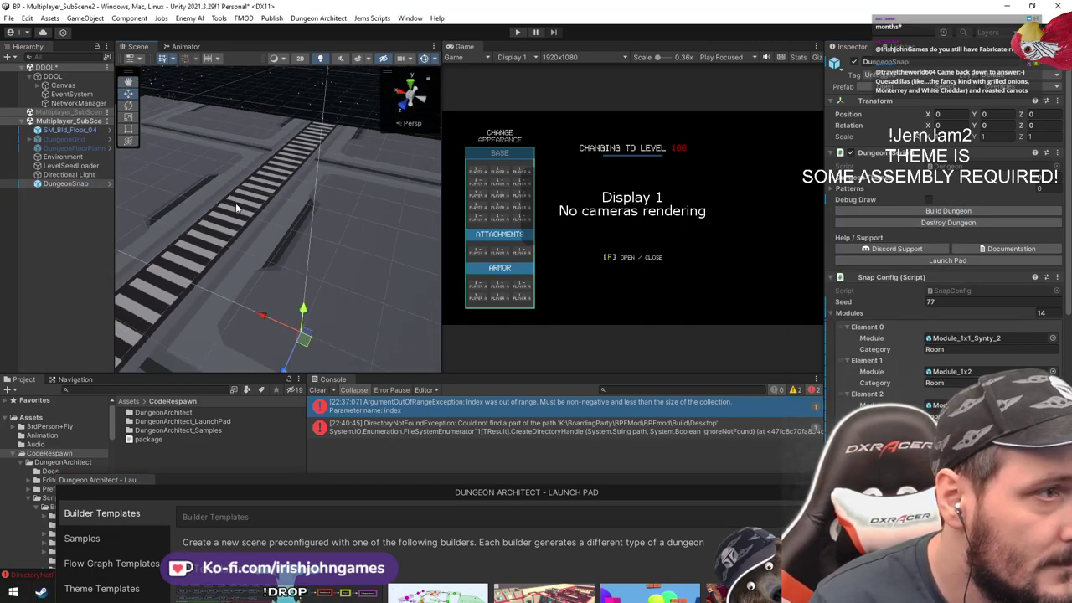
{"action": "double_click", "coordinate": [74, 183]}
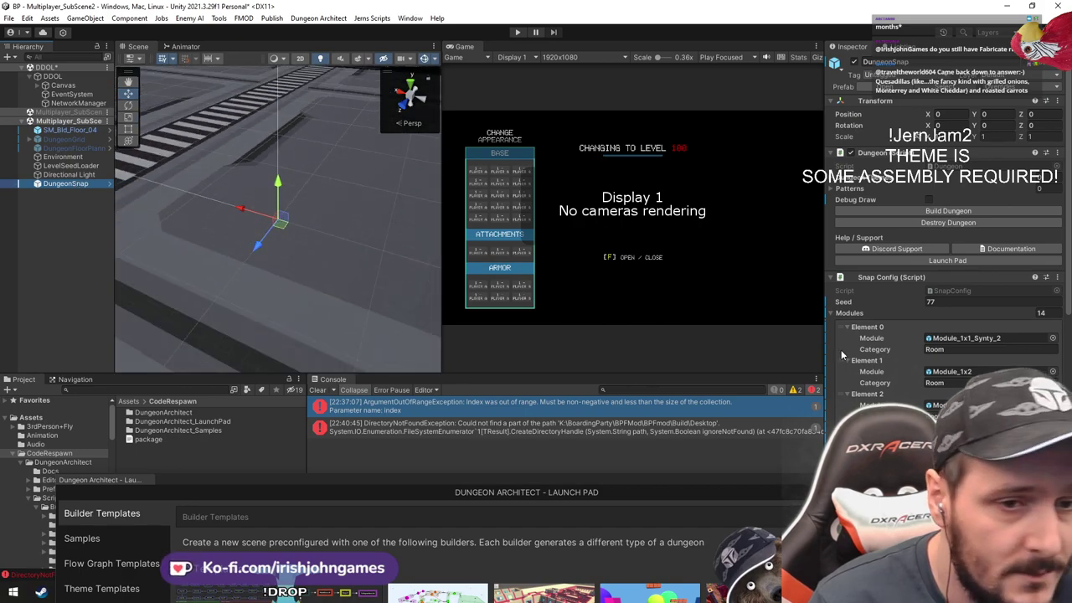
{"action": "left_click", "coordinate": [939, 338]}
{"action": "left_click", "coordinate": [155, 441]}
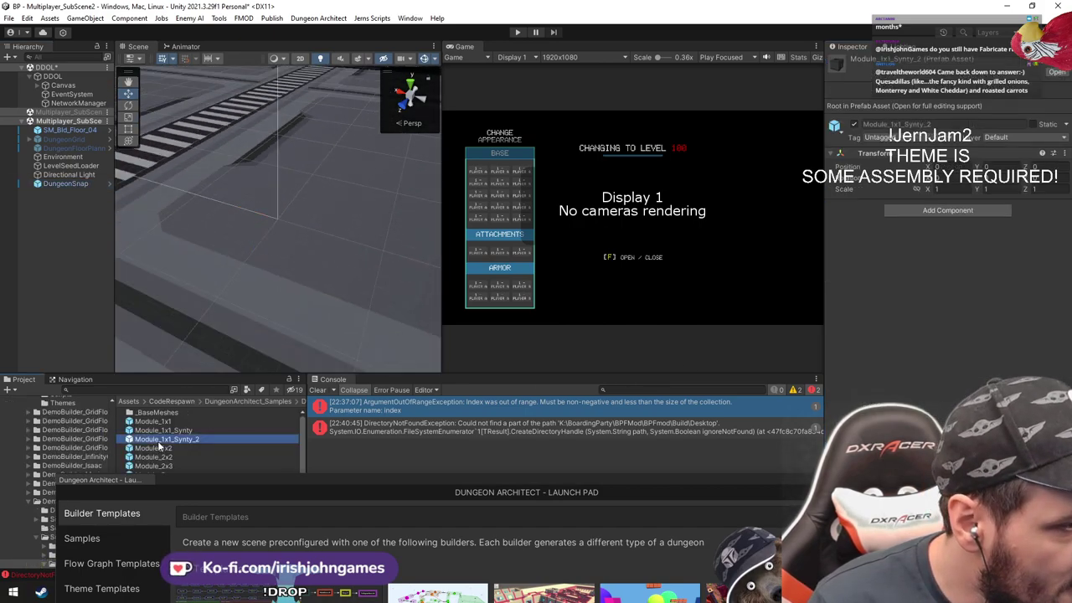
{"action": "left_click_drag", "start_coordinate": [305, 436], "coordinate": [480, 439]}
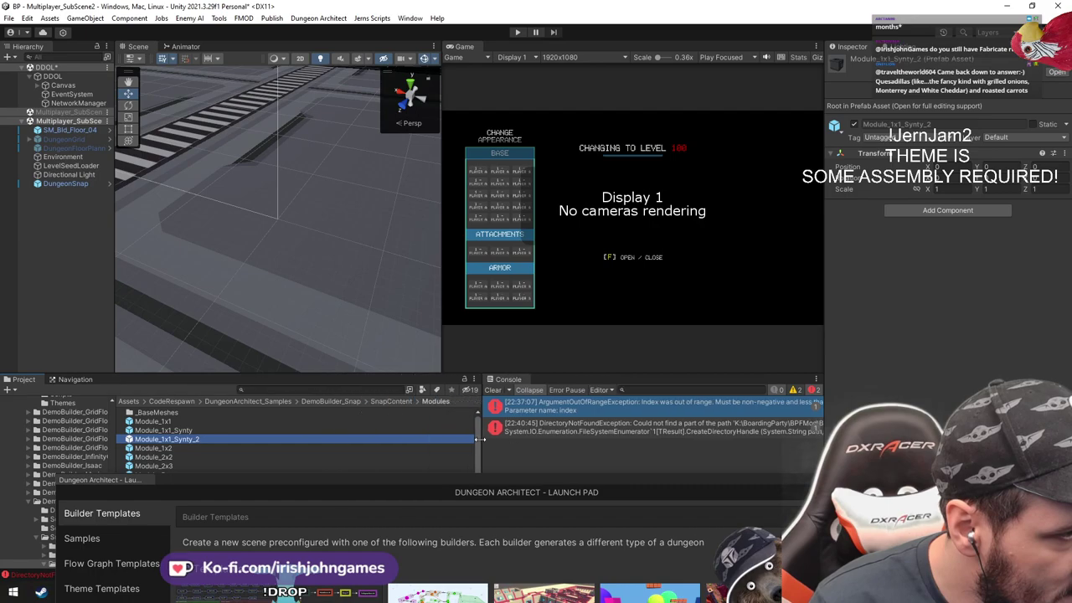
Place a Module_1x1 prefab in the scene to check it and delete it again
{"action": "left_click_drag", "start_coordinate": [210, 422], "coordinate": [274, 331]}
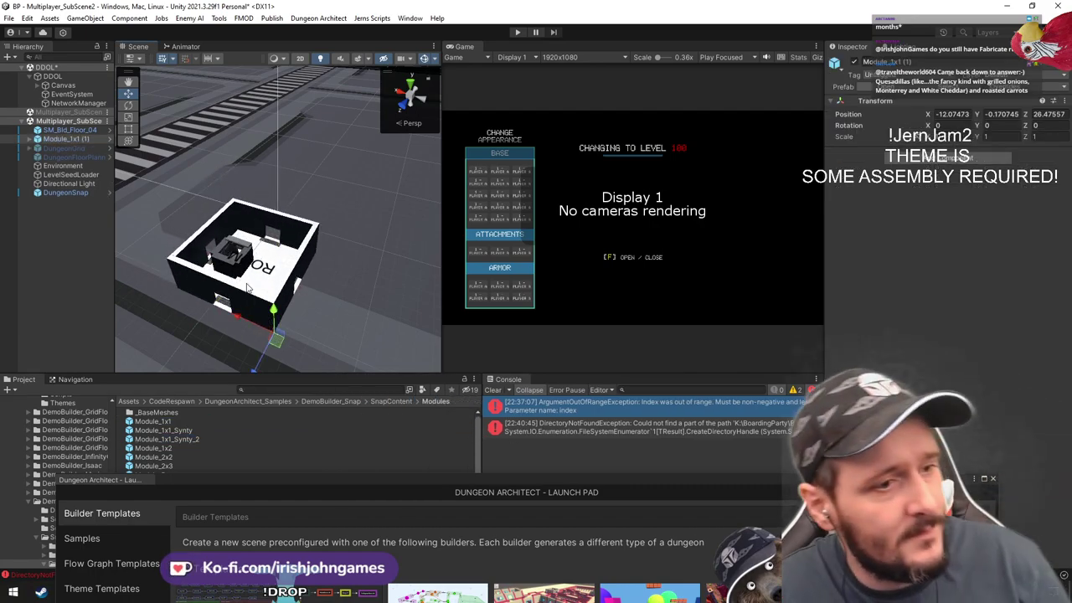
{"action": "key", "text": "Delete"}
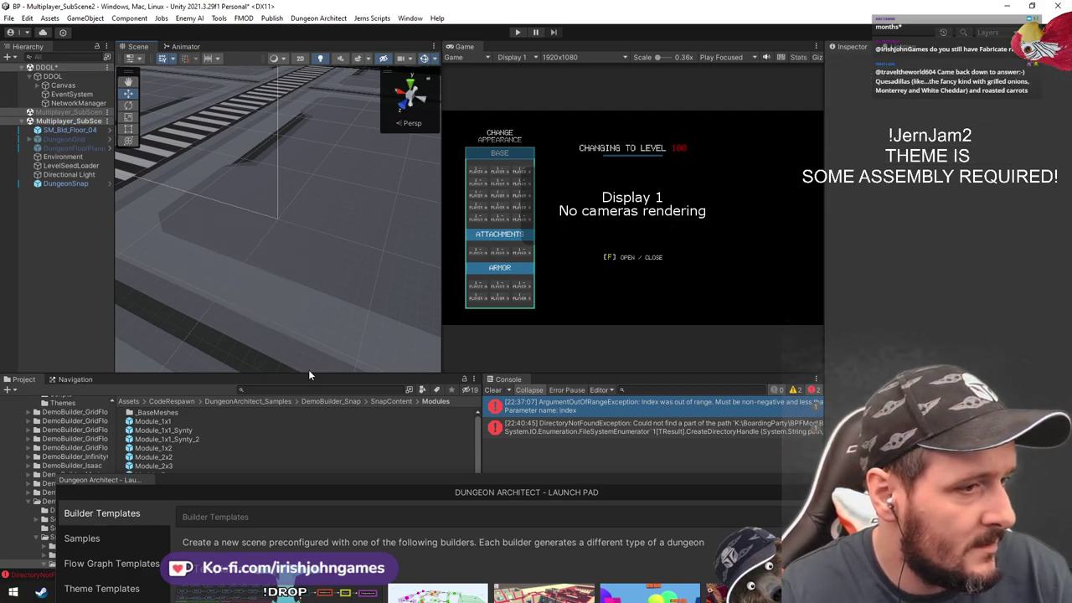
{"action": "left_click", "coordinate": [319, 421]}
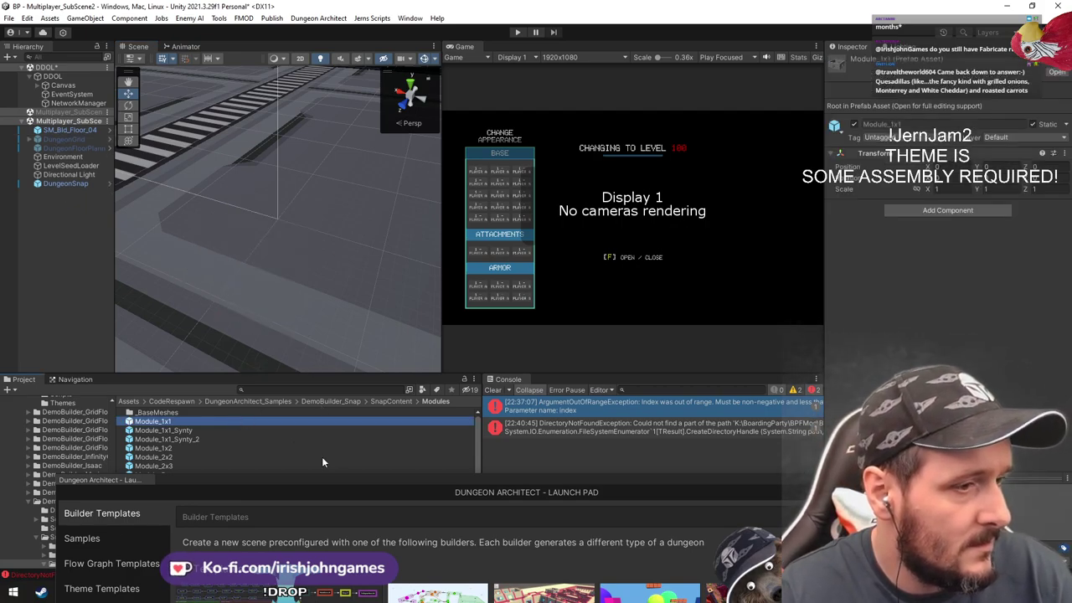
Clone the Snap Builder template scene as Scene_Snap.unity, saving the modified scenes, and clear the Snap Flow Editor and Launch Pad out of the way
{"action": "left_click_drag", "start_coordinate": [344, 487], "coordinate": [372, 136]}
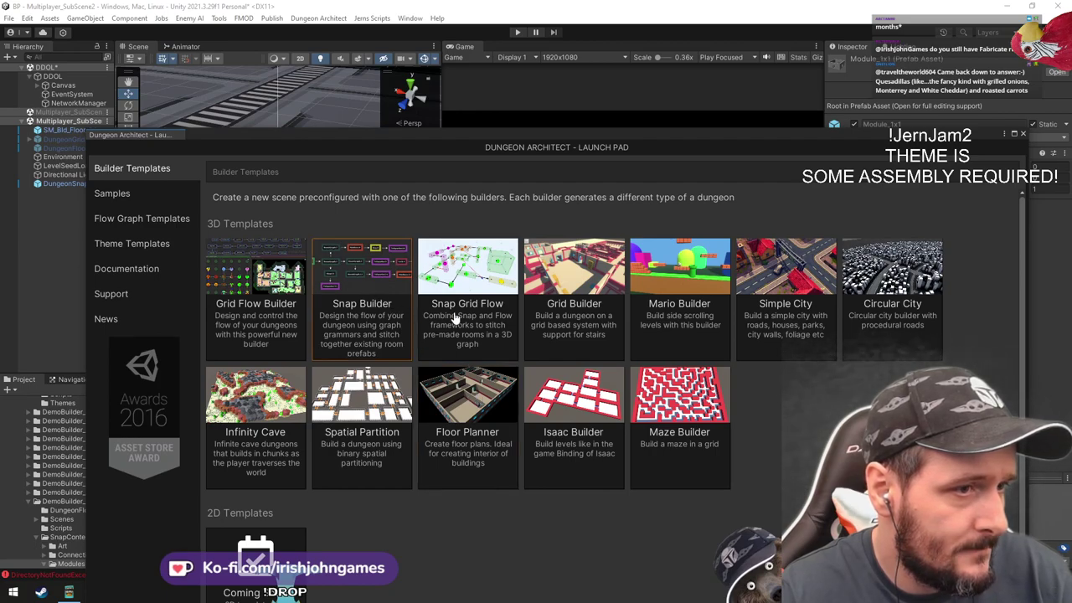
{"action": "left_click", "coordinate": [366, 286]}
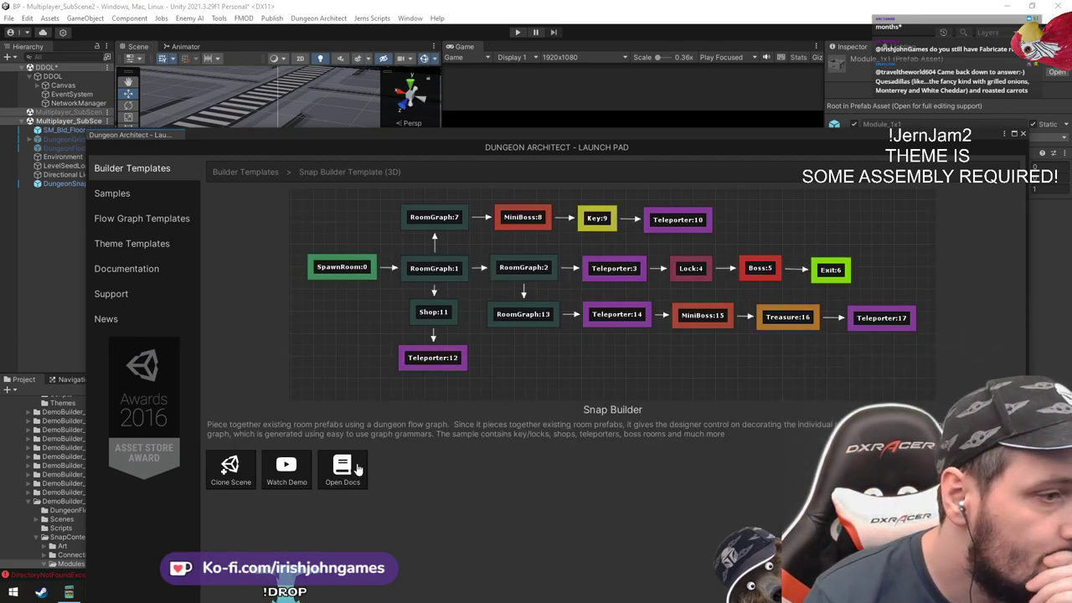
{"action": "left_click", "coordinate": [233, 471]}
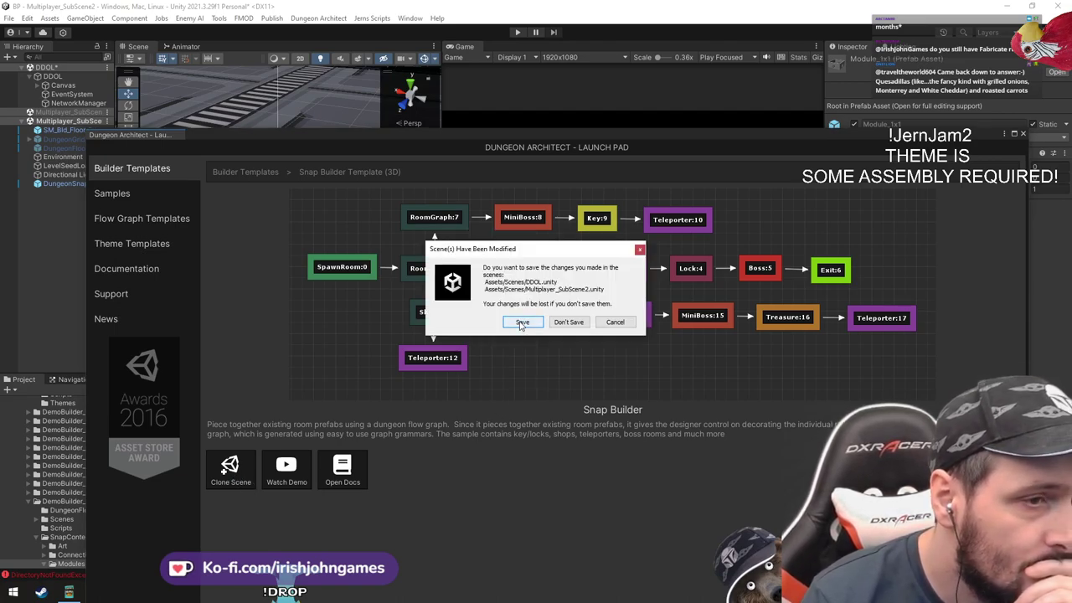
{"action": "left_click", "coordinate": [520, 324]}
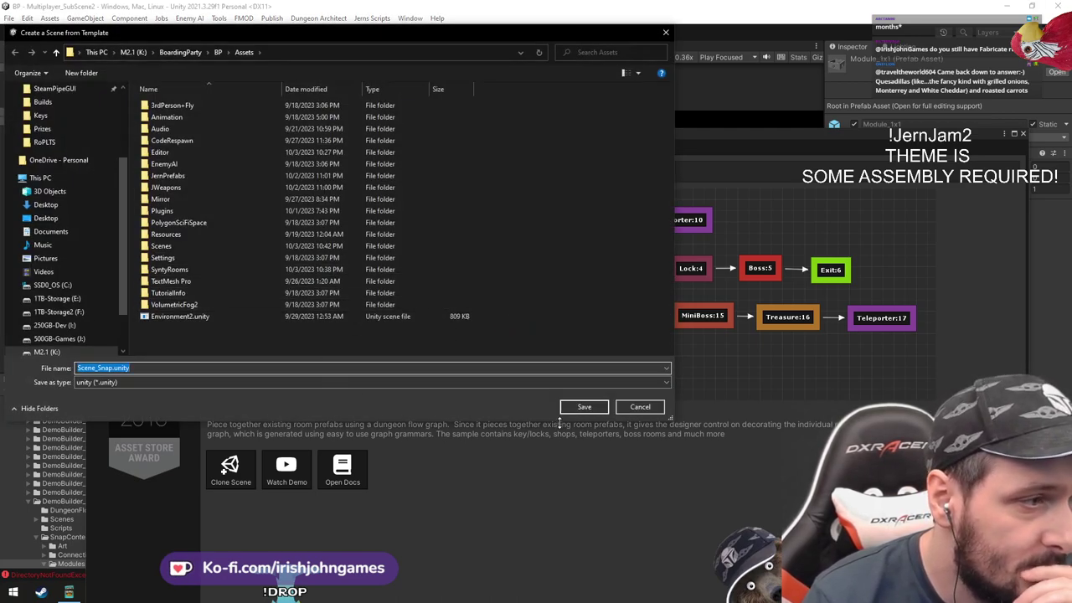
{"action": "left_click", "coordinate": [574, 409]}
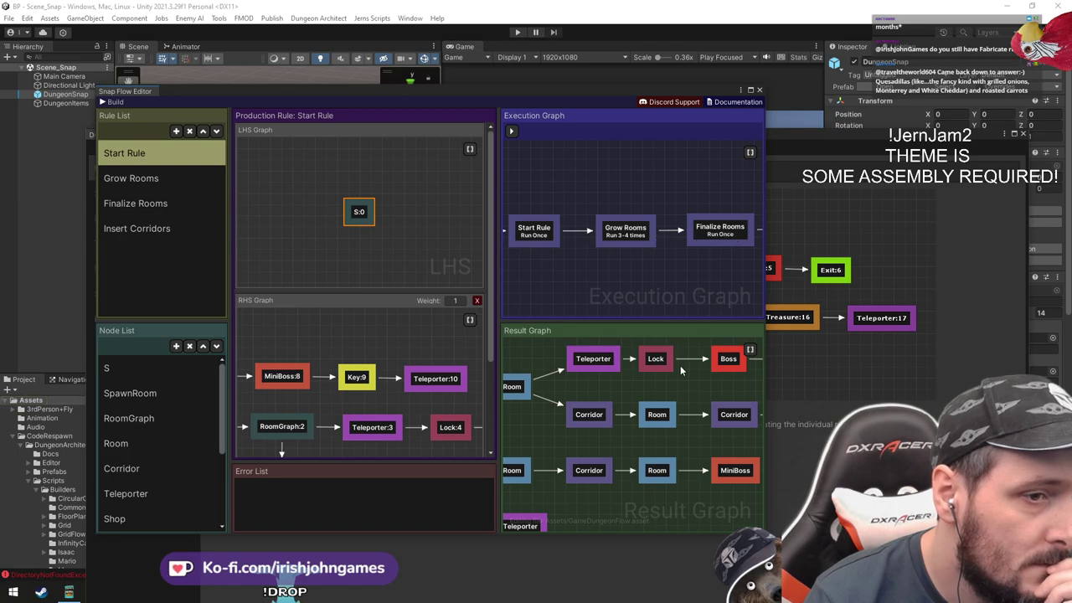
{"action": "left_click", "coordinate": [759, 90]}
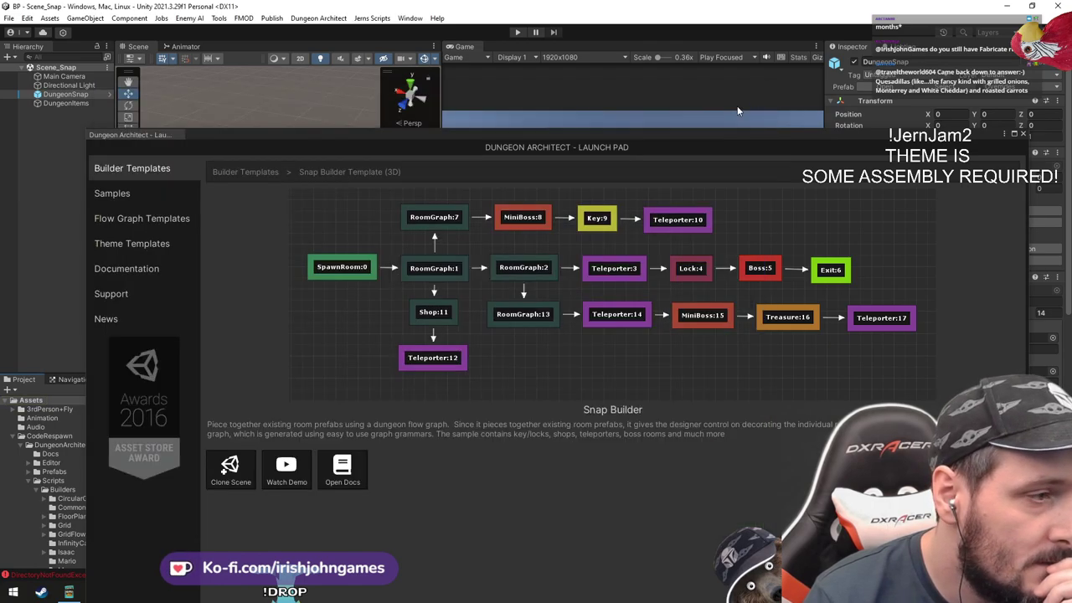
{"action": "left_click_drag", "start_coordinate": [327, 136], "coordinate": [488, 384]}
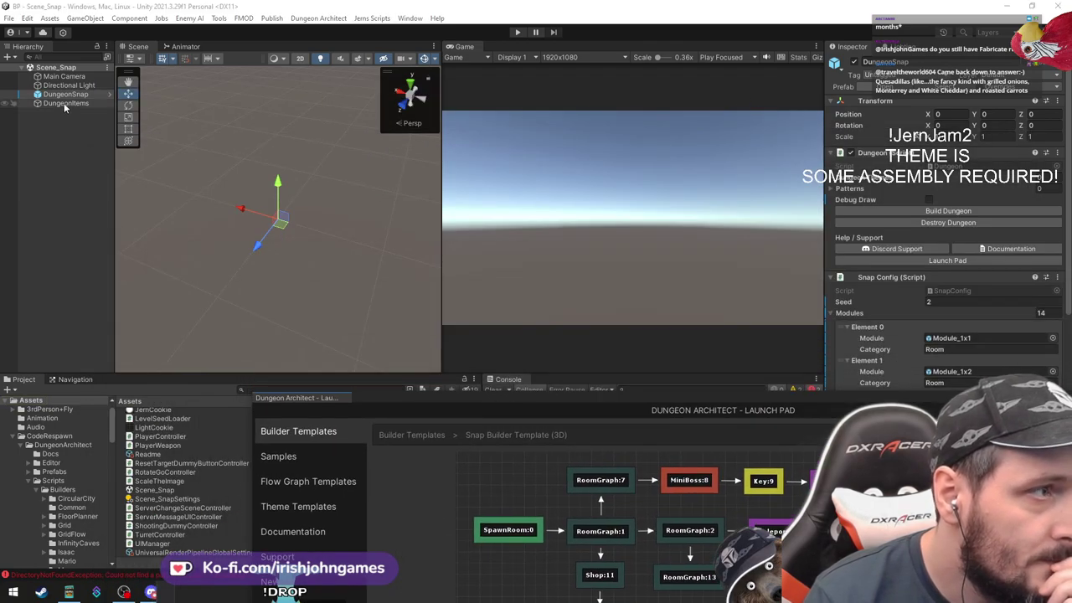
Try building the DungeonSnap dungeon in Scene_Snap and locate its Module_1x1 prefab among the assets
{"action": "left_click", "coordinate": [949, 211]}
{"action": "right_click_drag", "start_coordinate": [304, 257], "coordinate": [260, 275]}
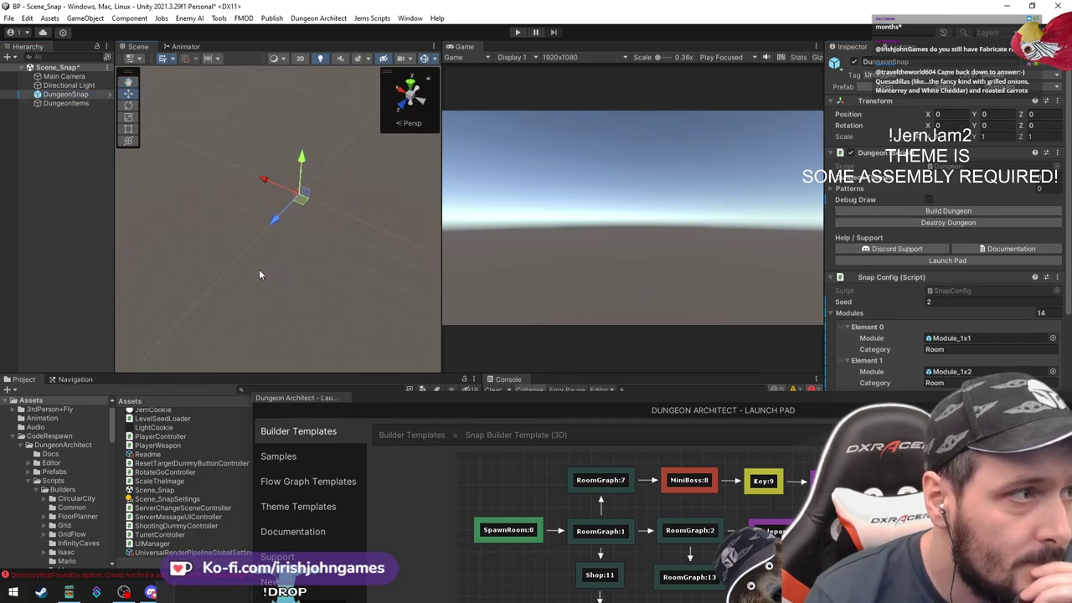
{"action": "left_click", "coordinate": [951, 338]}
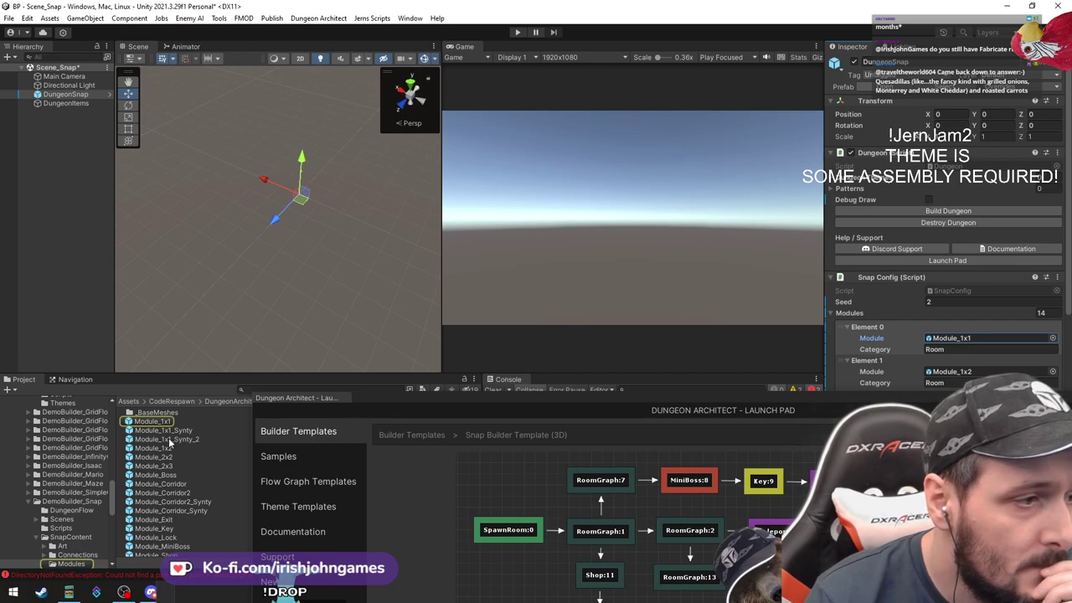
Reopen Scene_Snap from the Assets folder without saving its changes and check the scene's asset files
{"action": "left_click_drag", "start_coordinate": [725, 401], "coordinate": [559, 574]}
{"action": "right_click", "coordinate": [67, 67]}
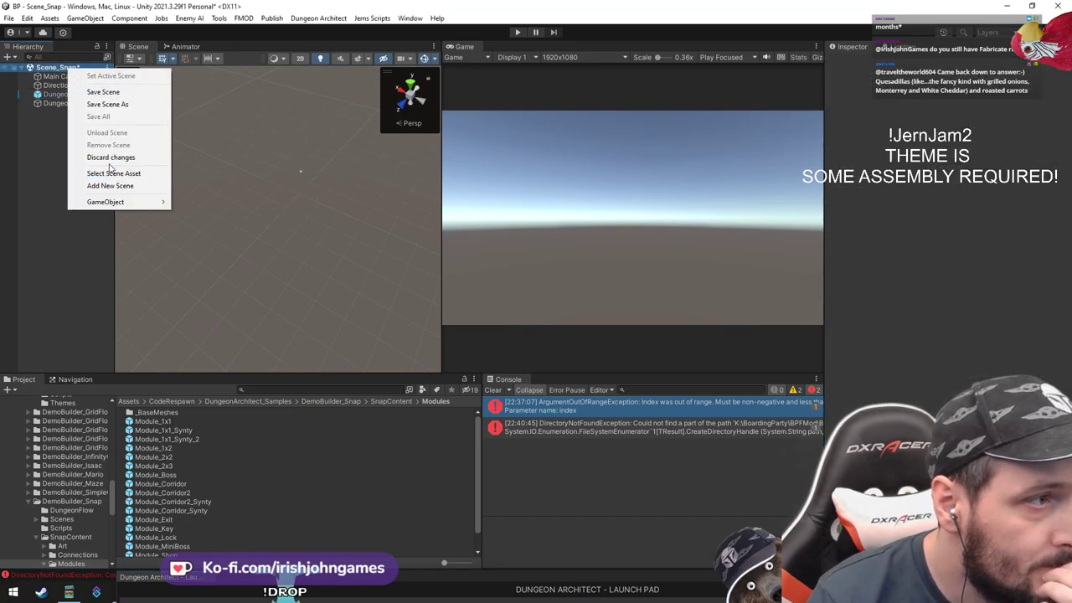
{"action": "left_click", "coordinate": [109, 173]}
{"action": "double_click", "coordinate": [184, 494]}
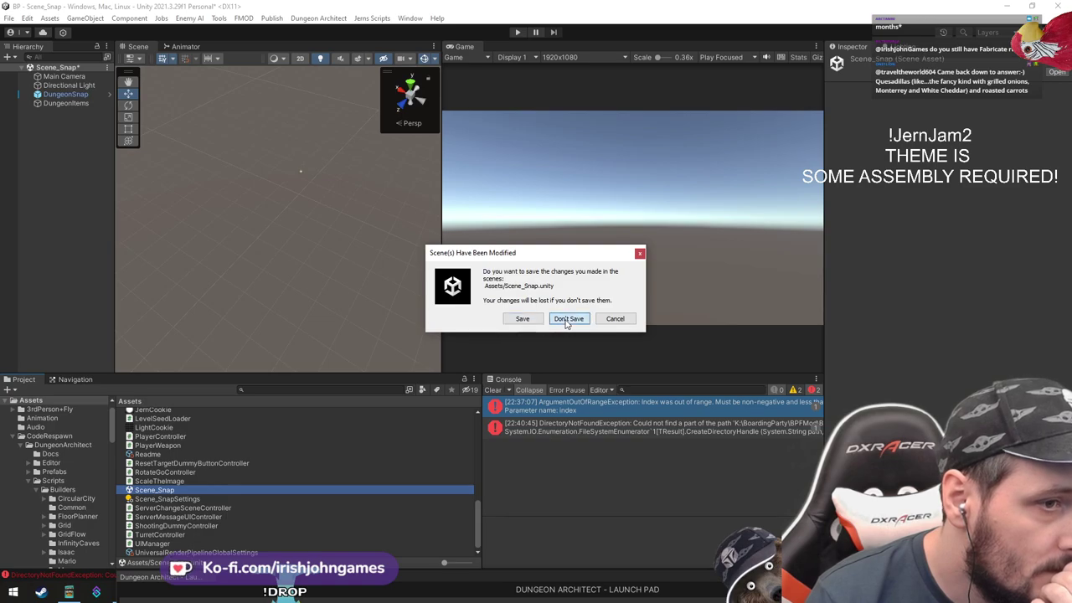
{"action": "left_click", "coordinate": [569, 318]}
{"action": "left_click", "coordinate": [169, 508]}
{"action": "left_click", "coordinate": [171, 499]}
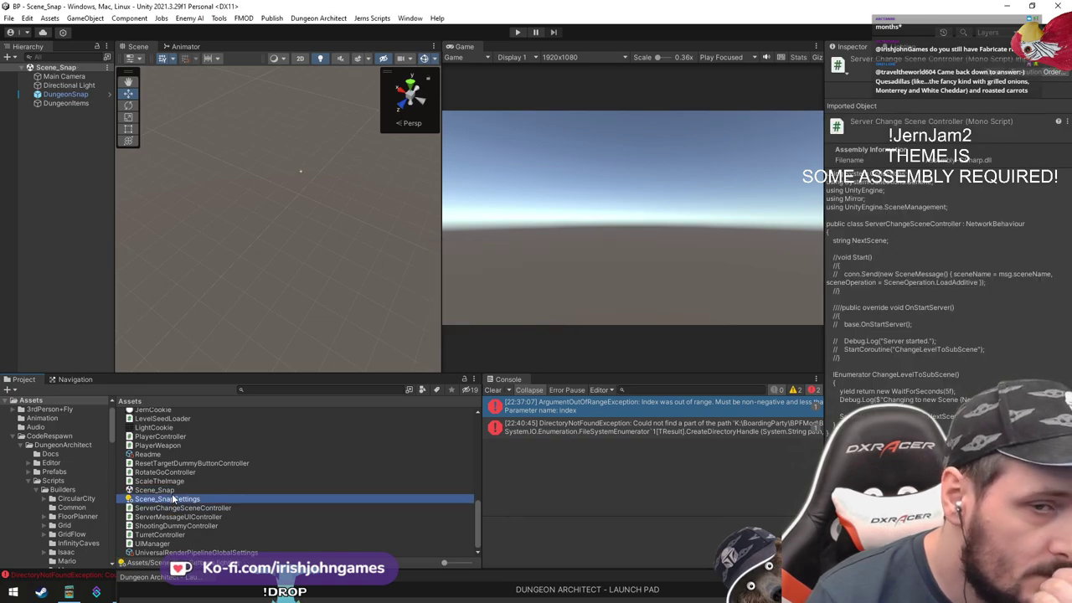
{"action": "left_click", "coordinate": [171, 491]}
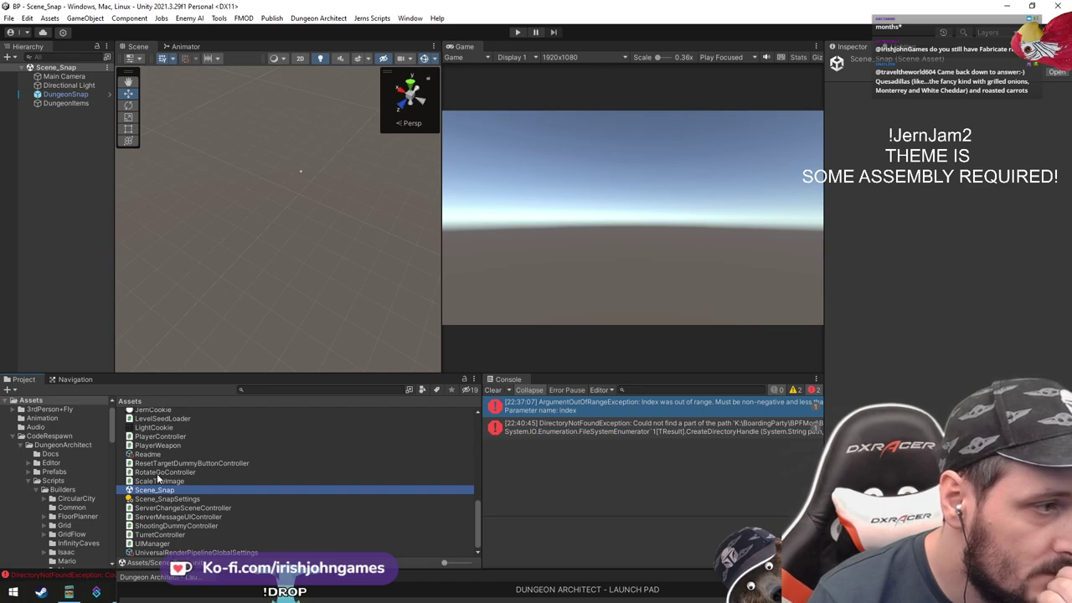
Open SnapGridFlowSampleScene from the Scenes folder of the DemoBuilder_SnapGridFlow sample
{"action": "left_click", "coordinate": [59, 436]}
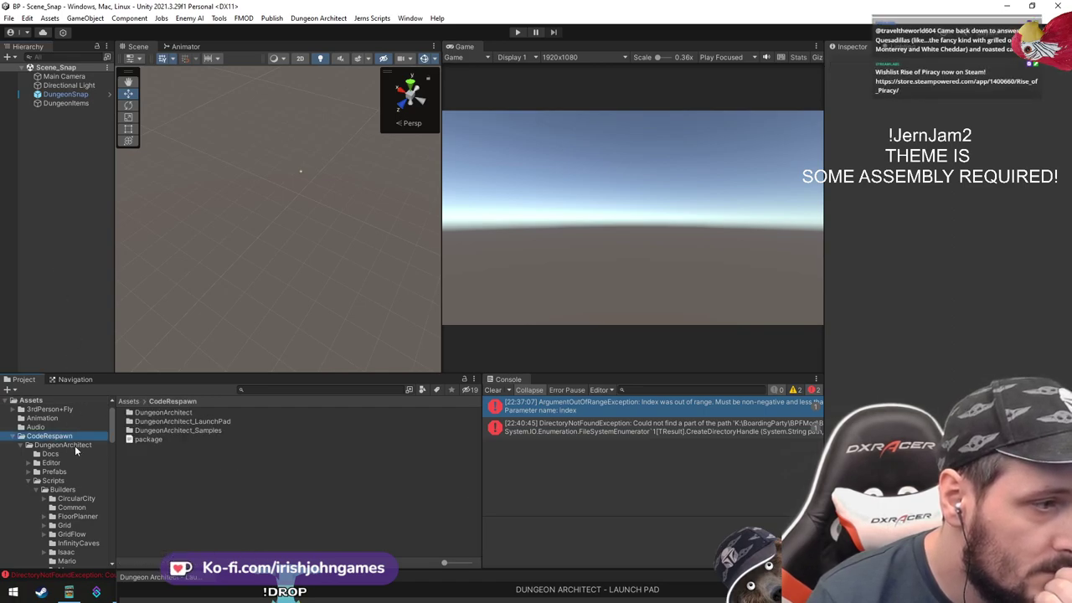
{"action": "left_click", "coordinate": [151, 439]}
{"action": "double_click", "coordinate": [154, 430]}
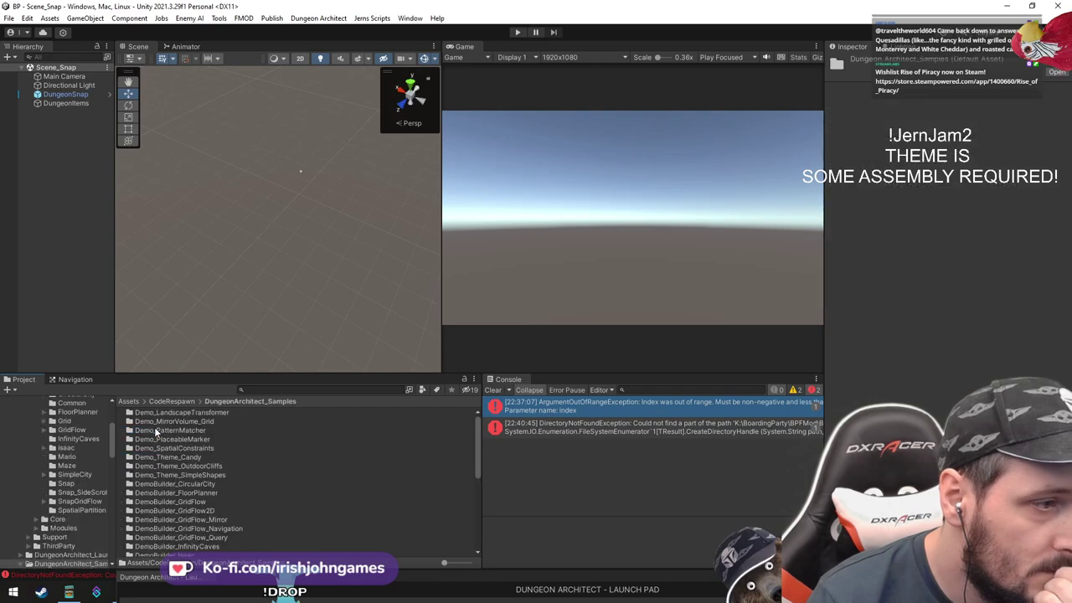
{"action": "scroll", "coordinate": [225, 435], "scroll_direction": "down", "scroll_amount": 6}
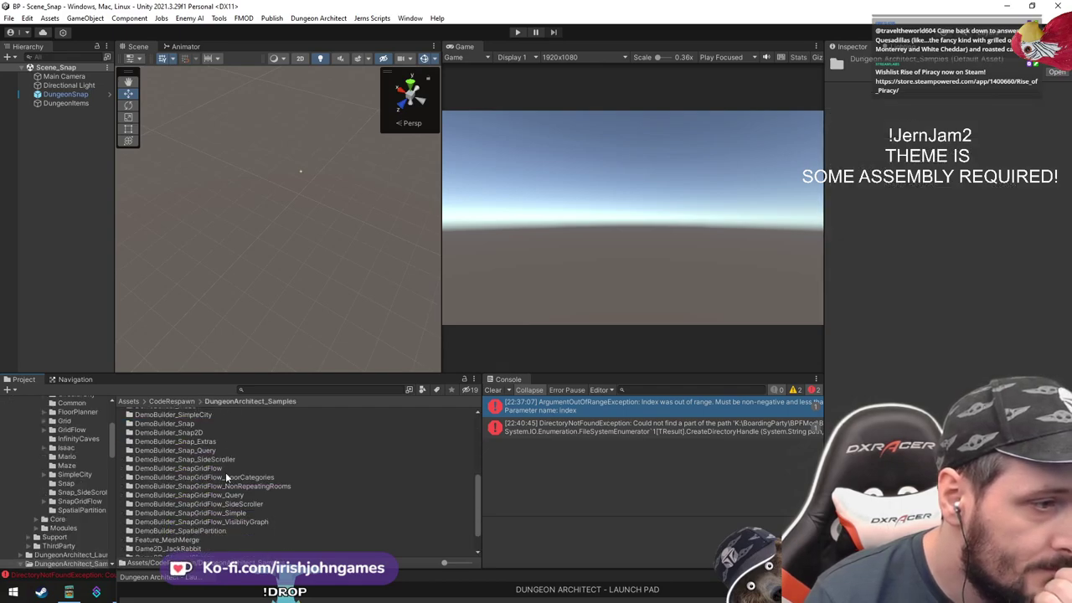
{"action": "double_click", "coordinate": [225, 468]}
{"action": "double_click", "coordinate": [156, 449]}
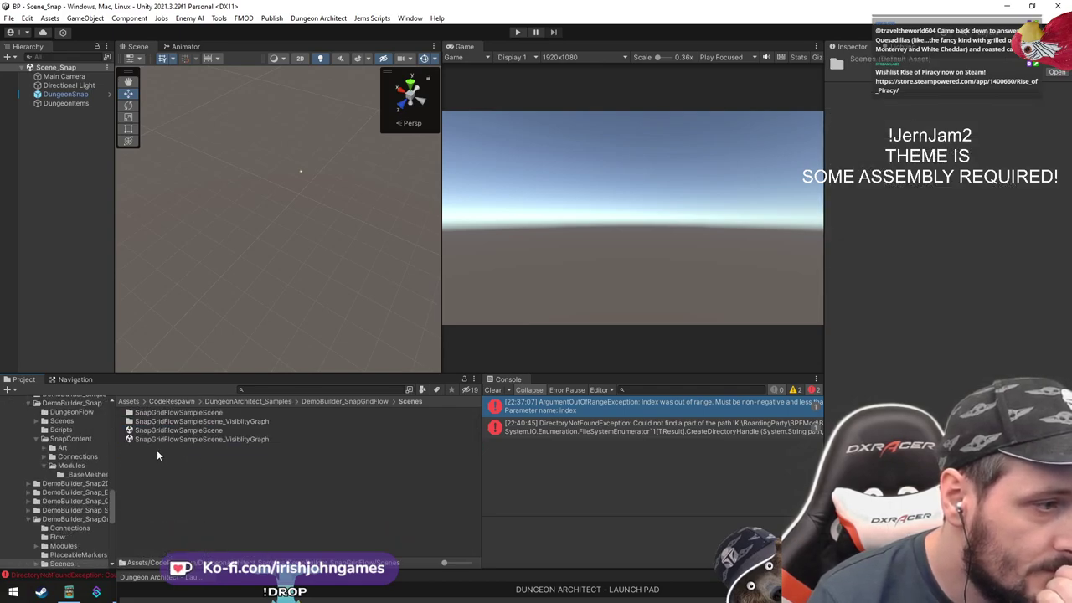
{"action": "double_click", "coordinate": [182, 430]}
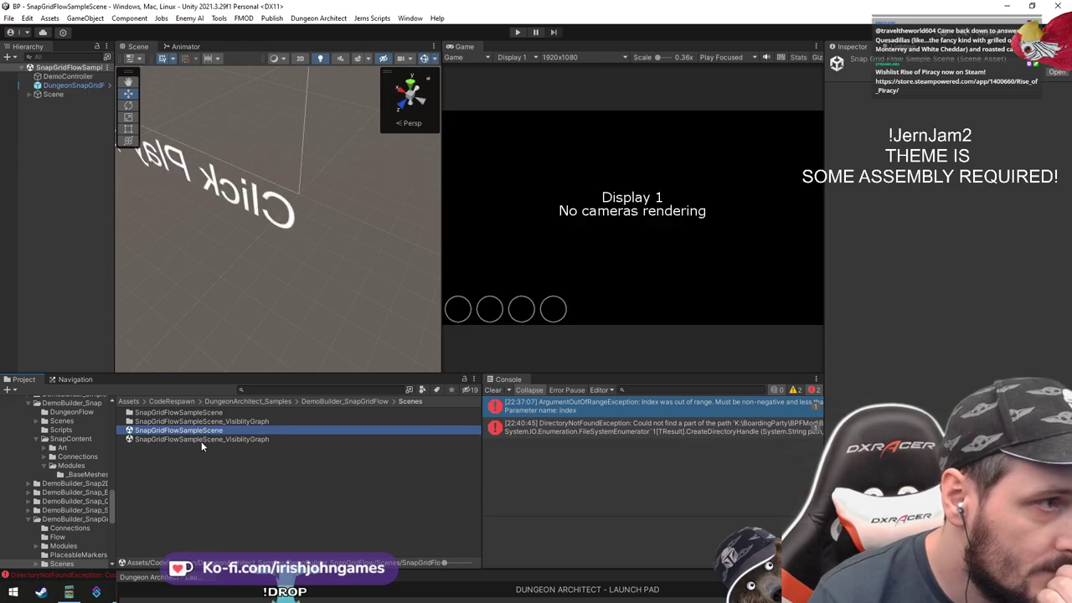
Build the dungeon of the DungeonSnapGridFlow object and examine the result in the scene
{"action": "double_click", "coordinate": [64, 86]}
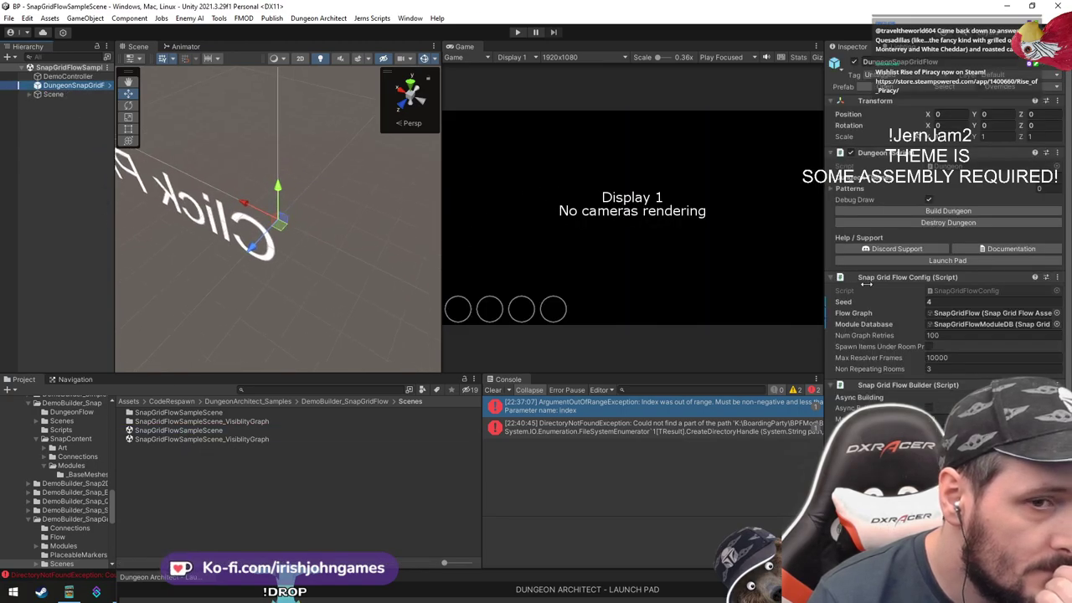
{"action": "left_click", "coordinate": [955, 212]}
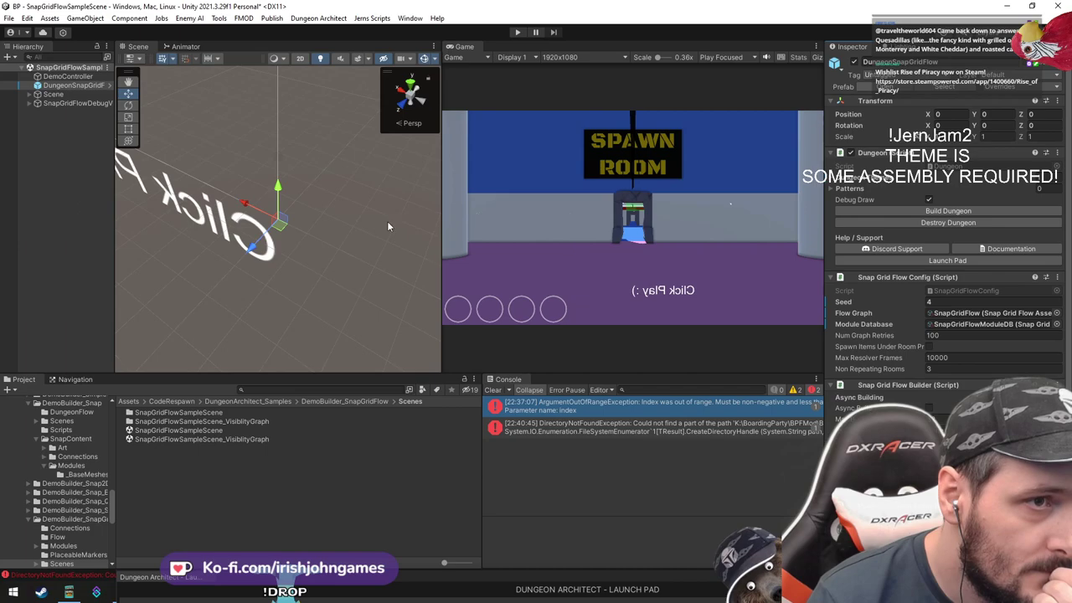
{"action": "right_click_drag", "start_coordinate": [277, 209], "coordinate": [267, 182]}
{"action": "scroll", "coordinate": [268, 183], "scroll_direction": "down", "scroll_amount": 6}
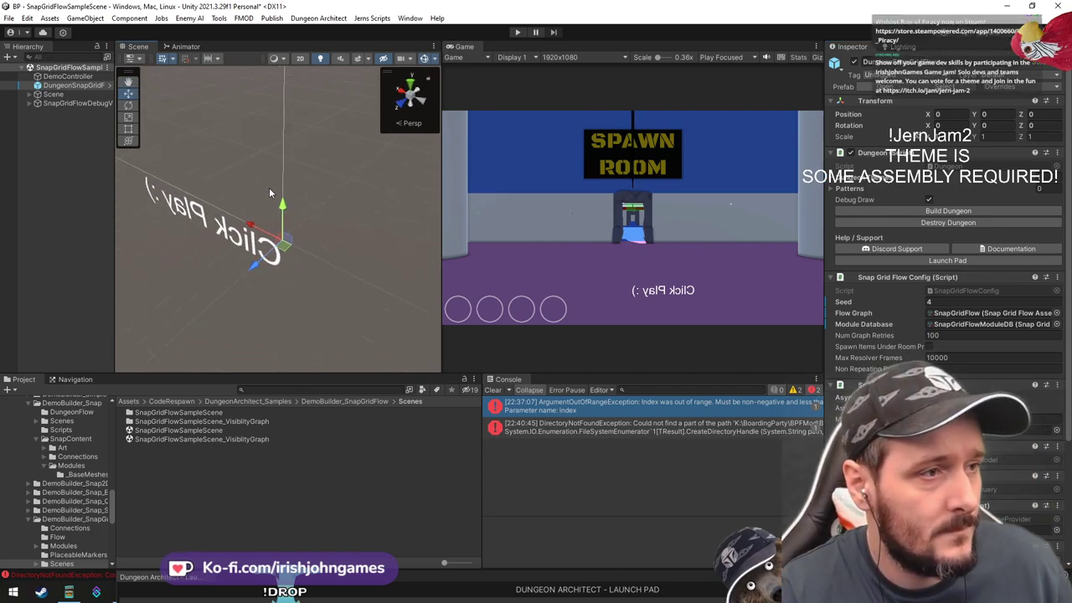
Expand the Scene group, check its Directional Light and UI children, and frame the generated dungeon in the scene view
{"action": "key", "text": "f"}
{"action": "double_click", "coordinate": [59, 96]}
{"action": "key", "text": "Right"}
{"action": "key", "text": "Right"}
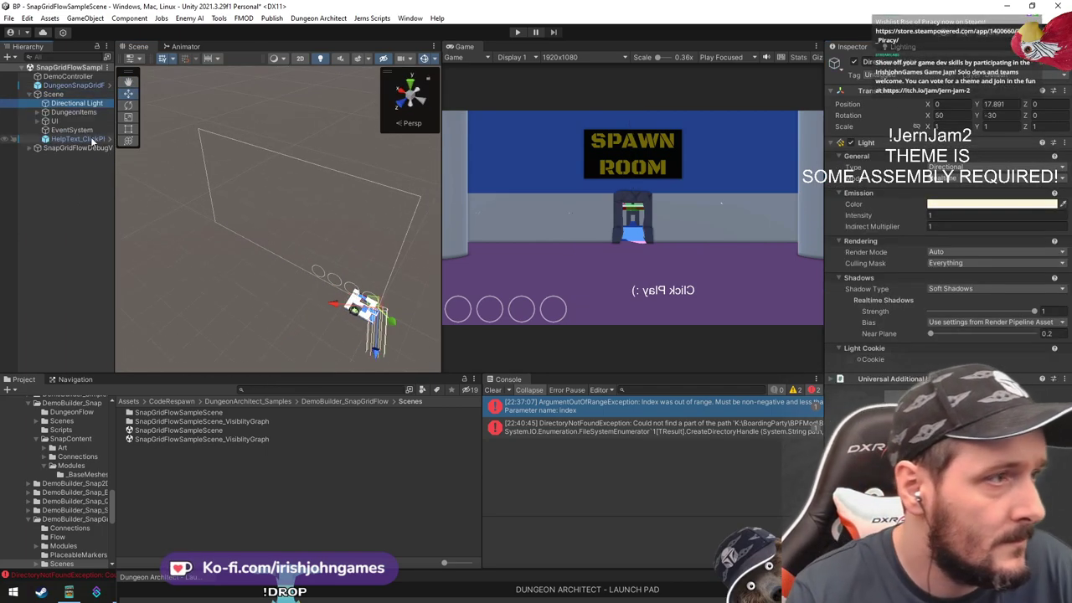
{"action": "double_click", "coordinate": [56, 120]}
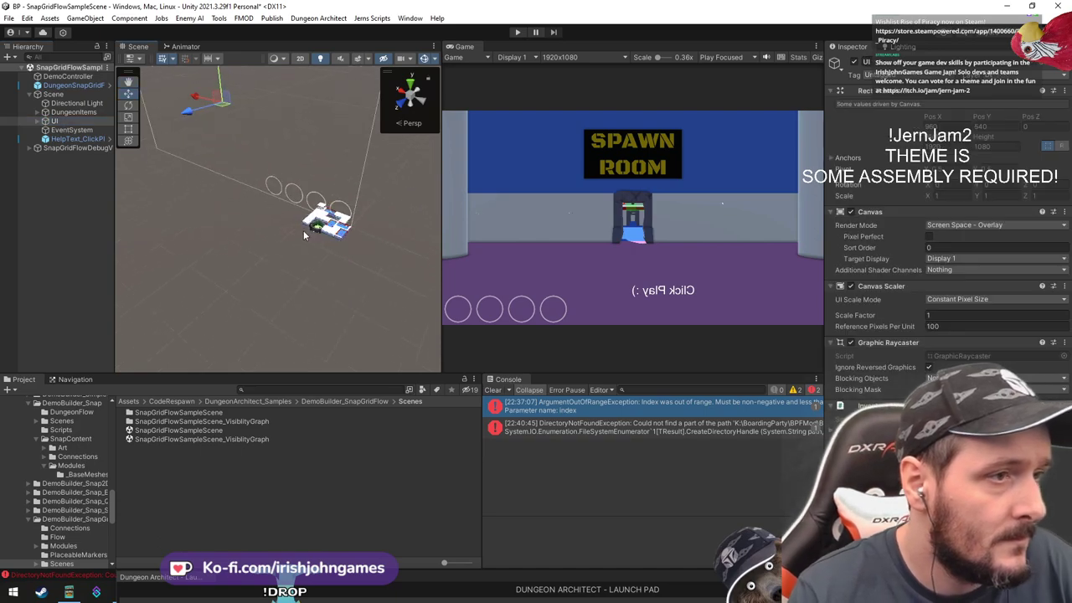
{"action": "left_click", "coordinate": [317, 227]}
{"action": "key", "text": "f"}
Inspect the generated rooms up close, including the cave room and its green debug overlay
{"action": "left_click", "coordinate": [203, 294]}
{"action": "right_click_drag", "start_coordinate": [203, 294], "coordinate": [289, 268]}
{"action": "scroll", "coordinate": [218, 276], "scroll_direction": "up", "scroll_amount": 5}
{"action": "left_click", "coordinate": [306, 229]}
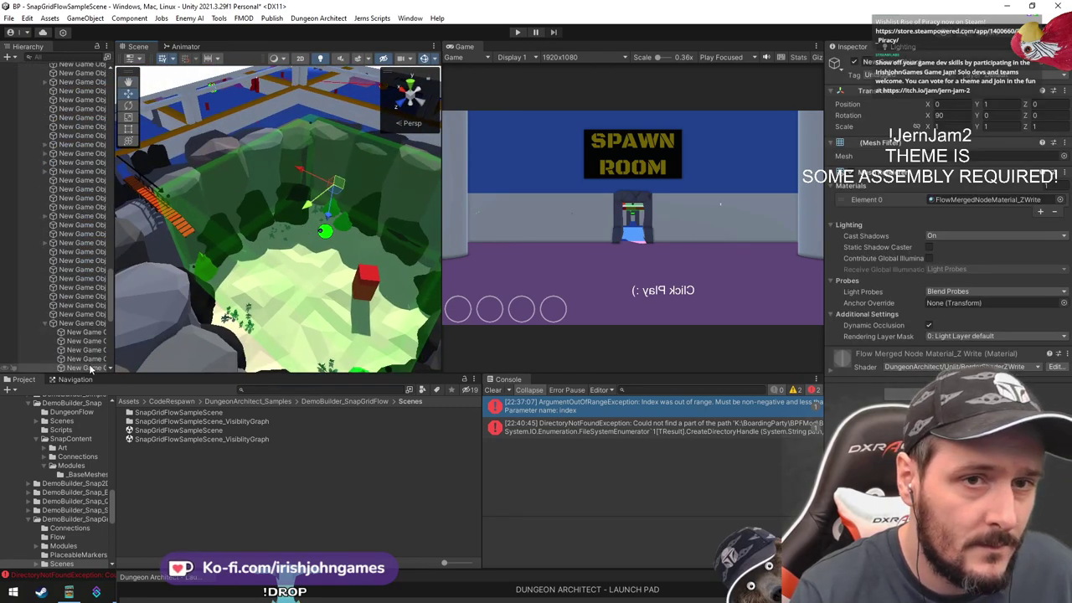
{"action": "mouse_move", "coordinate": [376, 246]}
{"action": "right_mouse_down"}
{"action": "mouse_move", "coordinate": [254, 228]}
{"action": "mouse_move", "coordinate": [177, 232]}
{"action": "mouse_move", "coordinate": [249, 160]}
{"action": "mouse_move", "coordinate": [480, 133]}
{"action": "mouse_move", "coordinate": [457, 144]}
{"action": "mouse_move", "coordinate": [454, 131]}
{"action": "right_mouse_up"}
{"action": "left_click", "coordinate": [177, 233]}
{"action": "key", "text": "w"}
{"action": "mouse_move", "coordinate": [662, 146]}
{"action": "right_mouse_down"}
{"action": "mouse_move", "coordinate": [494, 130]}
{"action": "mouse_move", "coordinate": [662, 140]}
{"action": "right_mouse_up"}
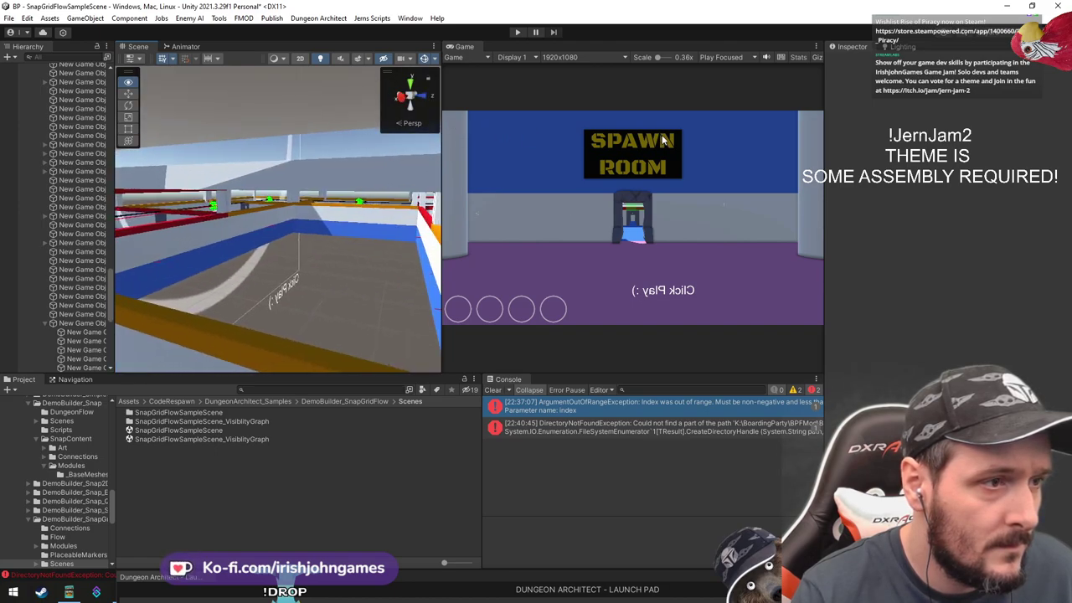
Collapse the nested objects under the SnapGridFlow debug object in the hierarchy and focus the view on it
{"action": "left_click", "coordinate": [87, 217]}
{"action": "scroll", "coordinate": [88, 218], "scroll_direction": "up", "scroll_amount": 10}
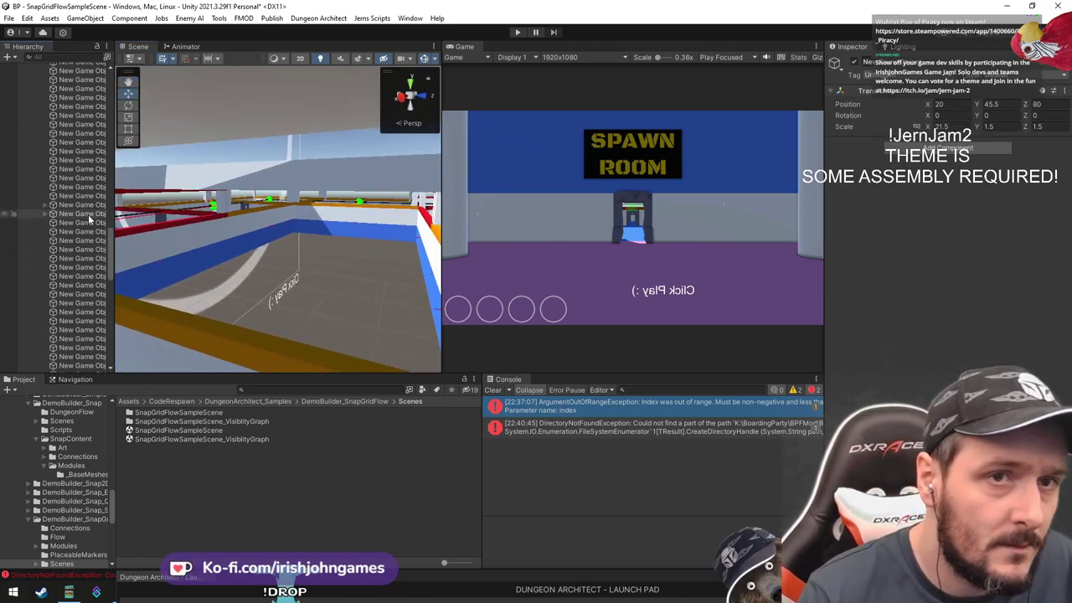
{"action": "scroll", "coordinate": [87, 205], "scroll_direction": "up", "scroll_amount": 10}
{"action": "left_click", "coordinate": [77, 136]}
{"action": "key", "text": "Left"}
{"action": "key", "text": "Left"}
{"action": "key", "text": "Left"}
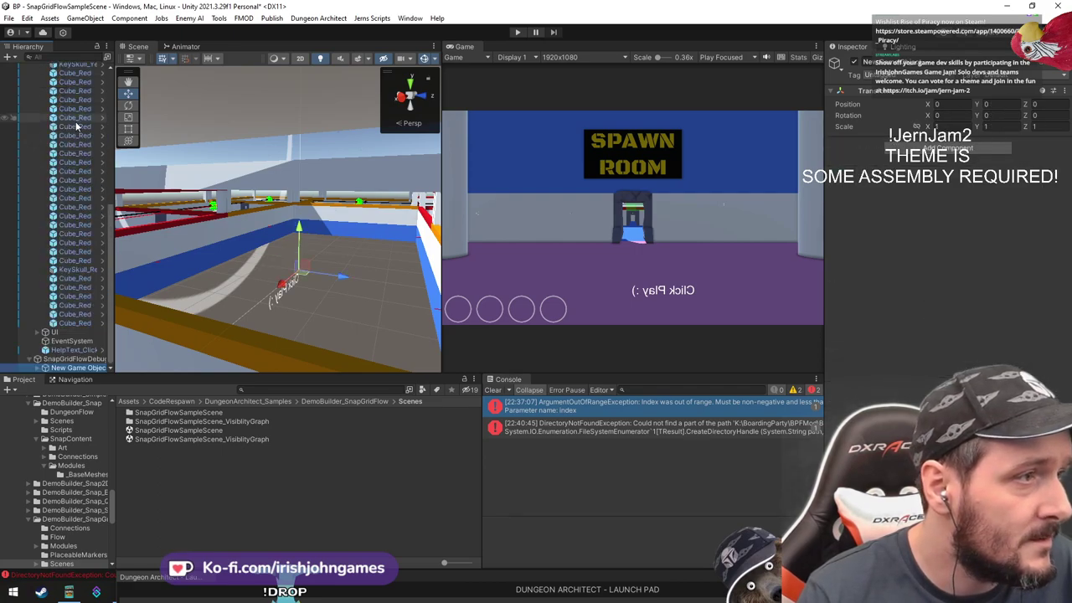
{"action": "scroll", "coordinate": [75, 360], "scroll_direction": "down", "scroll_amount": 1}
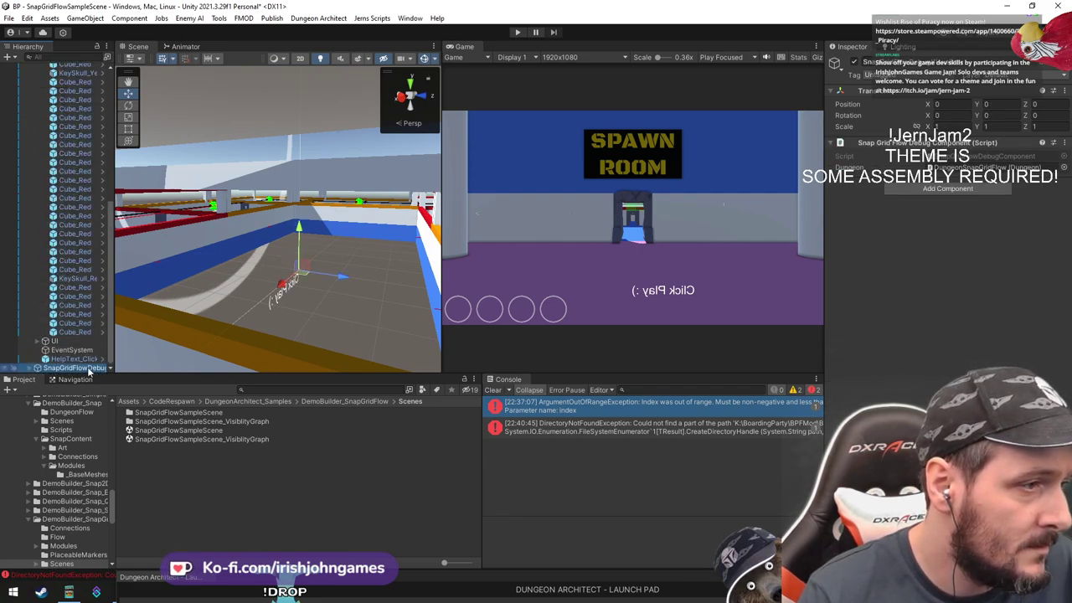
{"action": "double_click", "coordinate": [78, 368]}
Inspect the spawned Cube_Red objects inside the generated dungeon
{"action": "middle_click_drag", "start_coordinate": [338, 274], "coordinate": [352, 444]}
{"action": "right_click_drag", "start_coordinate": [314, 184], "coordinate": [324, 313]}
{"action": "middle_click_drag", "start_coordinate": [324, 313], "coordinate": [310, 409]}
{"action": "left_click", "coordinate": [272, 315]}
{"action": "key", "text": "f"}
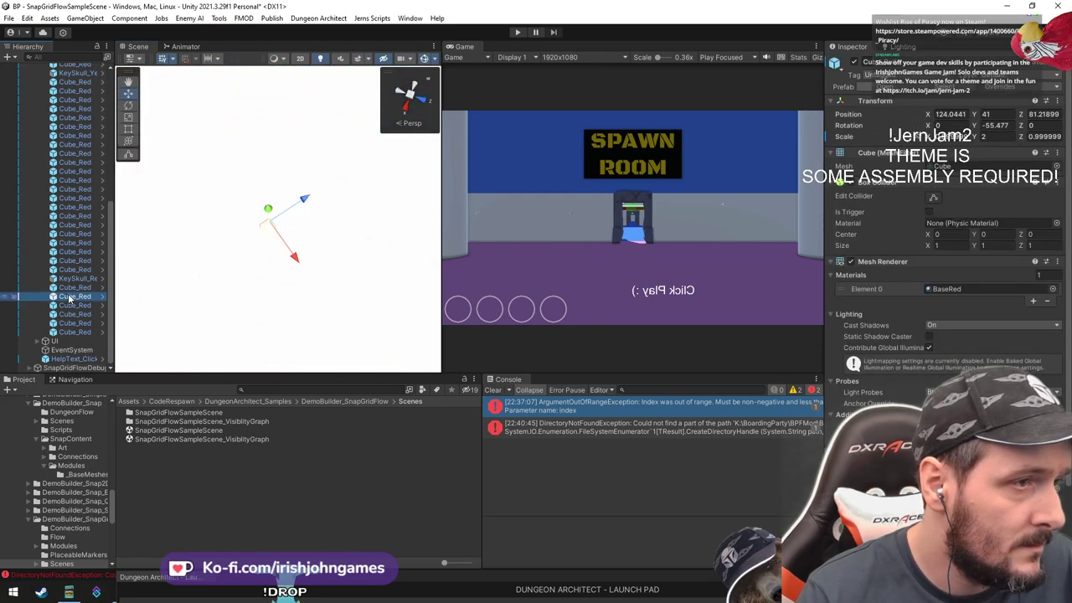
{"action": "right_click_drag", "start_coordinate": [295, 197], "coordinate": [284, 166]}
{"action": "left_click", "coordinate": [91, 154]}
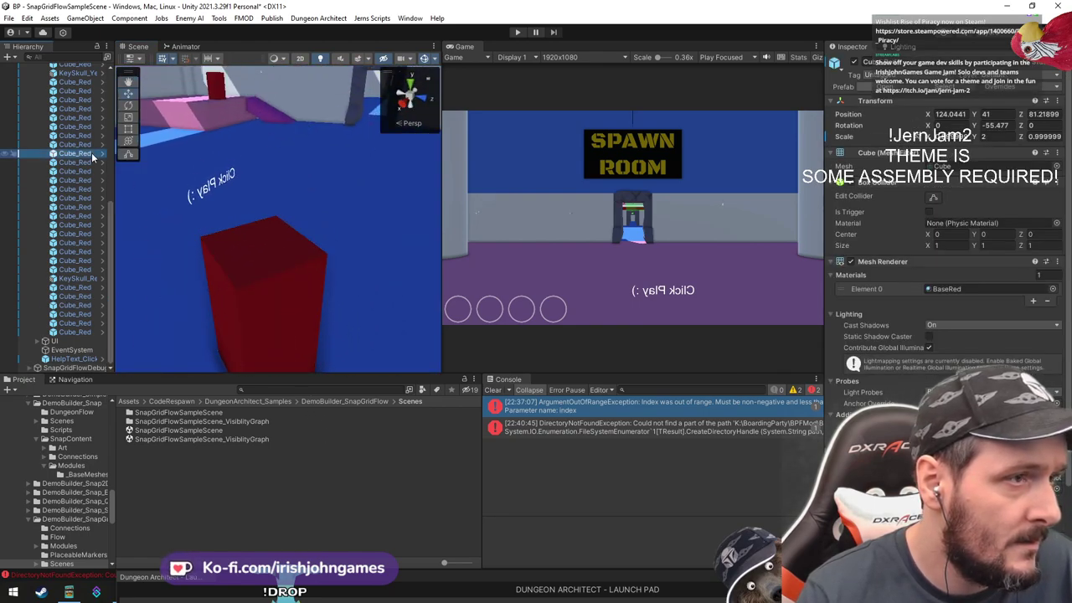
Collapse and frame DungeonItems, and toggle it off and back on to check which geometry it holds
{"action": "scroll", "coordinate": [88, 177], "scroll_direction": "up", "scroll_amount": 8}
{"action": "left_click", "coordinate": [76, 111]}
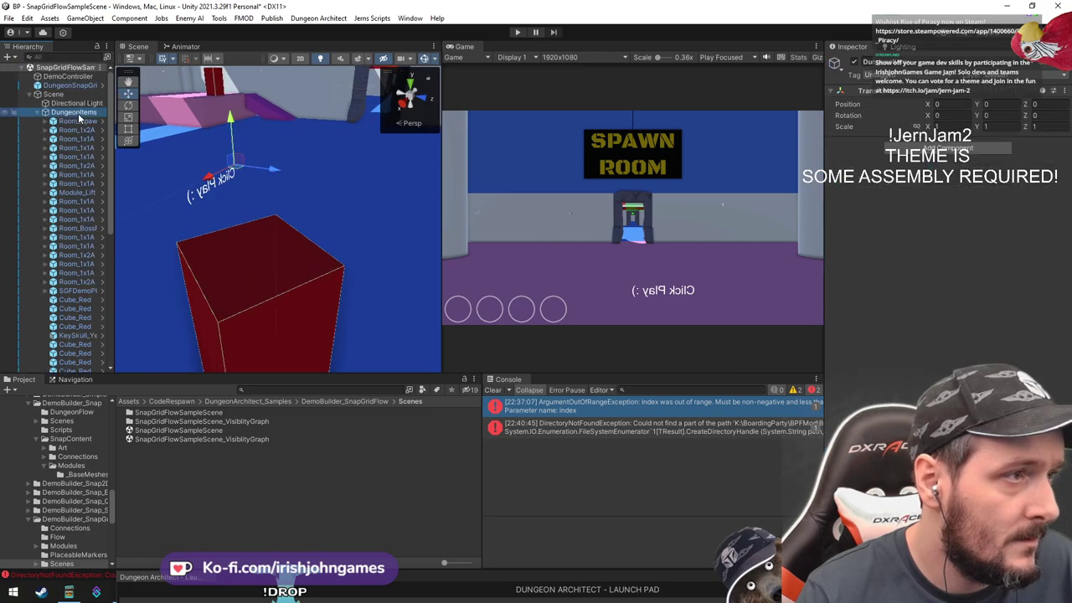
{"action": "key", "text": "Left"}
{"action": "key", "text": "f"}
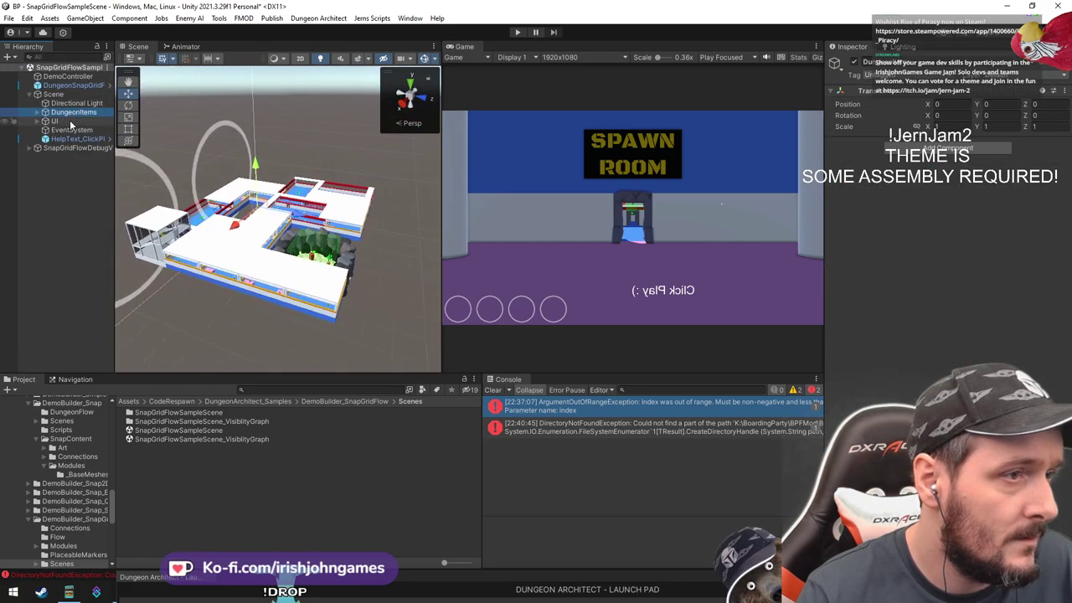
{"action": "key", "text": "ctrl+s"}
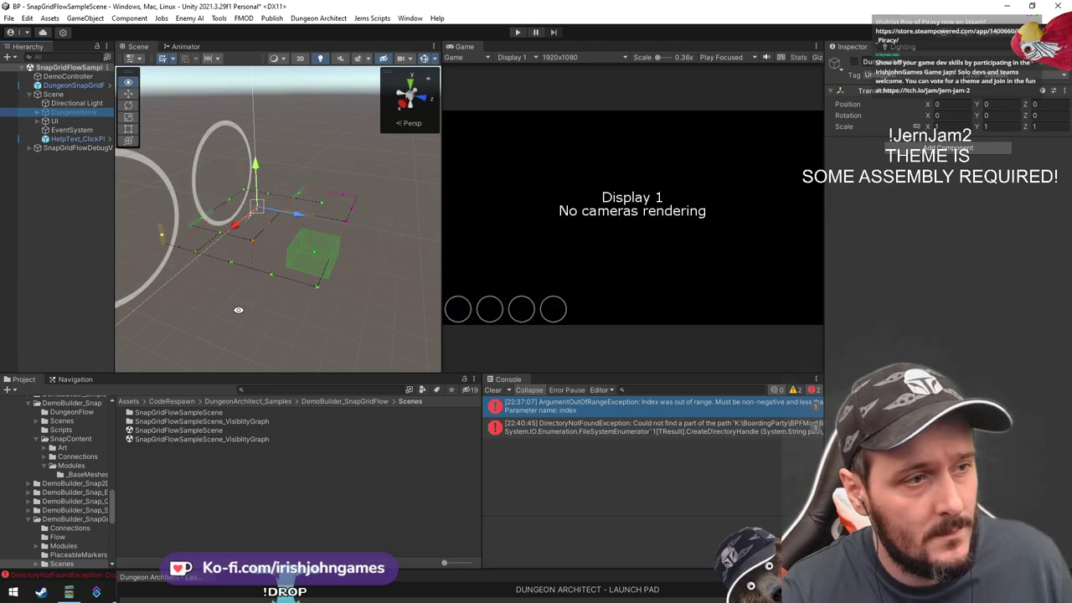
{"action": "left_click", "coordinate": [57, 214]}
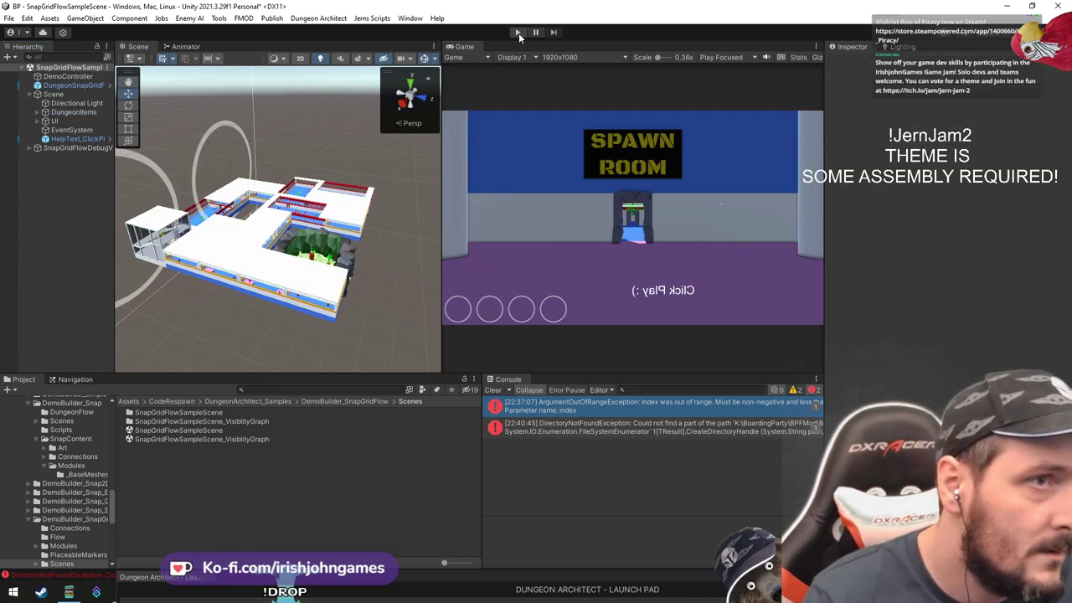
Try running the prebuilt sample scene in Play mode and stop it again
{"action": "left_click", "coordinate": [518, 32]}
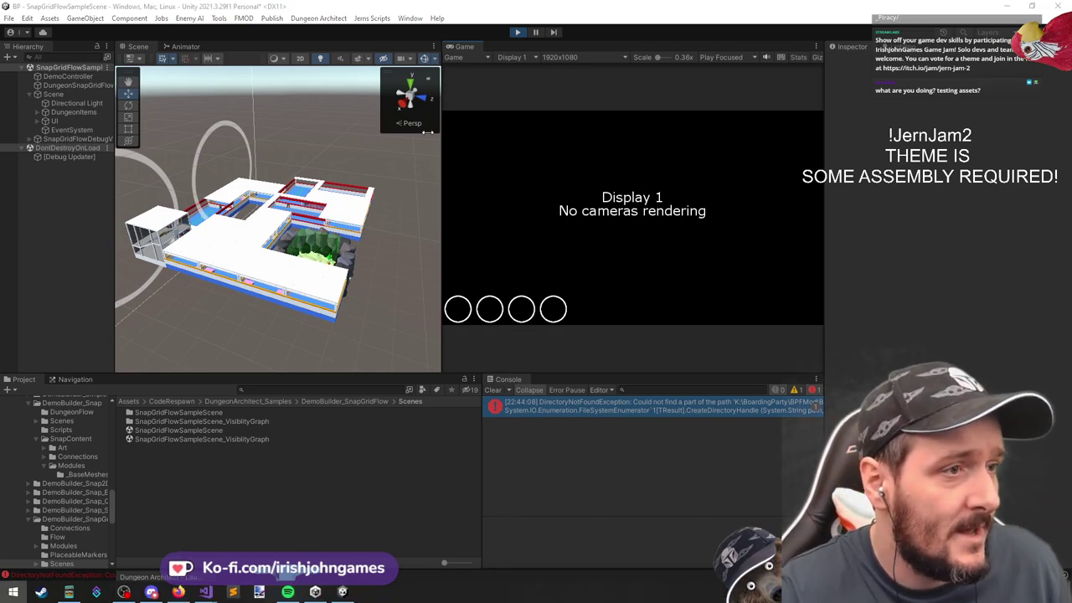
{"action": "right_click_drag", "start_coordinate": [320, 134], "coordinate": [250, 151]}
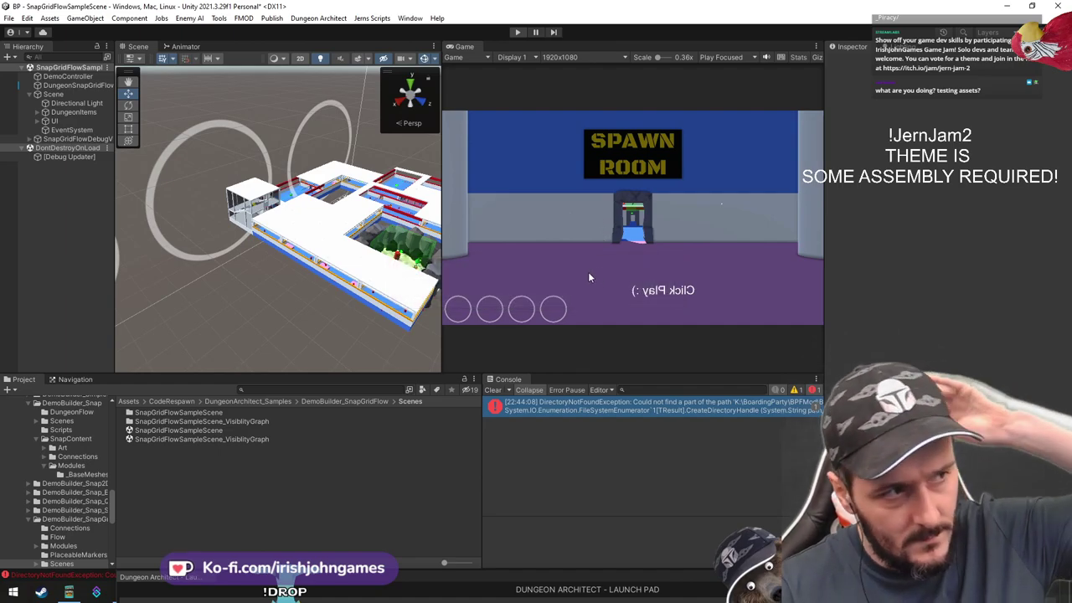
{"action": "left_click", "coordinate": [587, 274]}
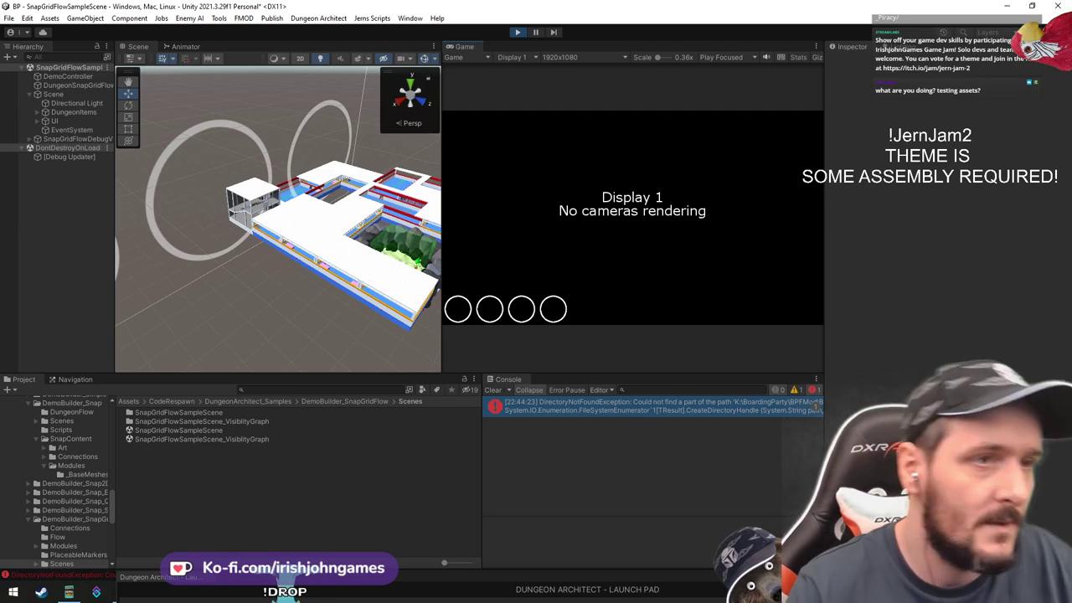
{"action": "left_click", "coordinate": [521, 32]}
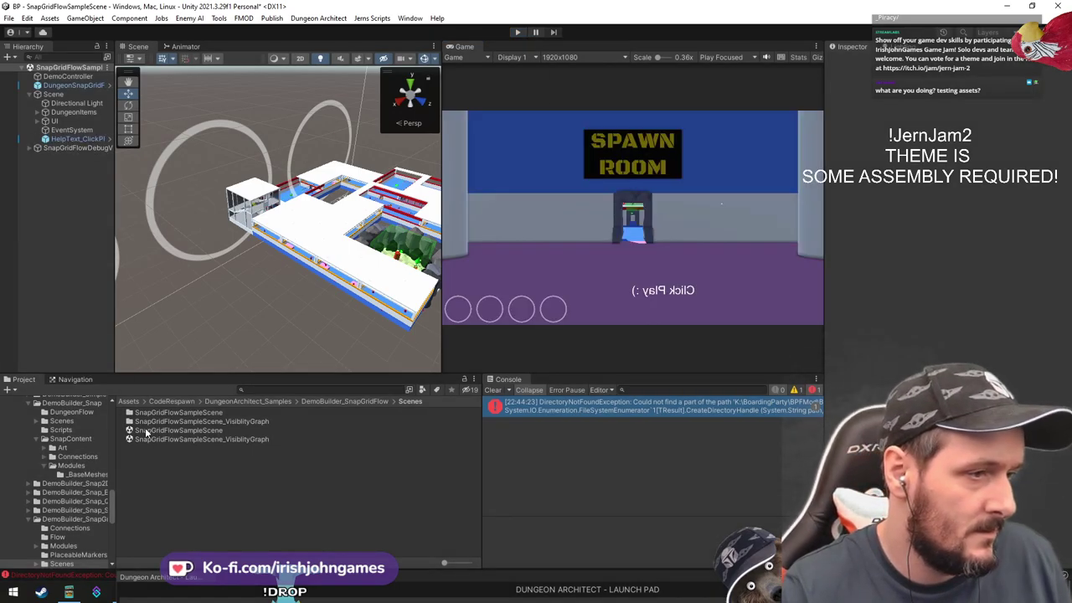
Reload SnapGridFlowSampleScene without saving its changes and run it in Play mode
{"action": "double_click", "coordinate": [213, 430]}
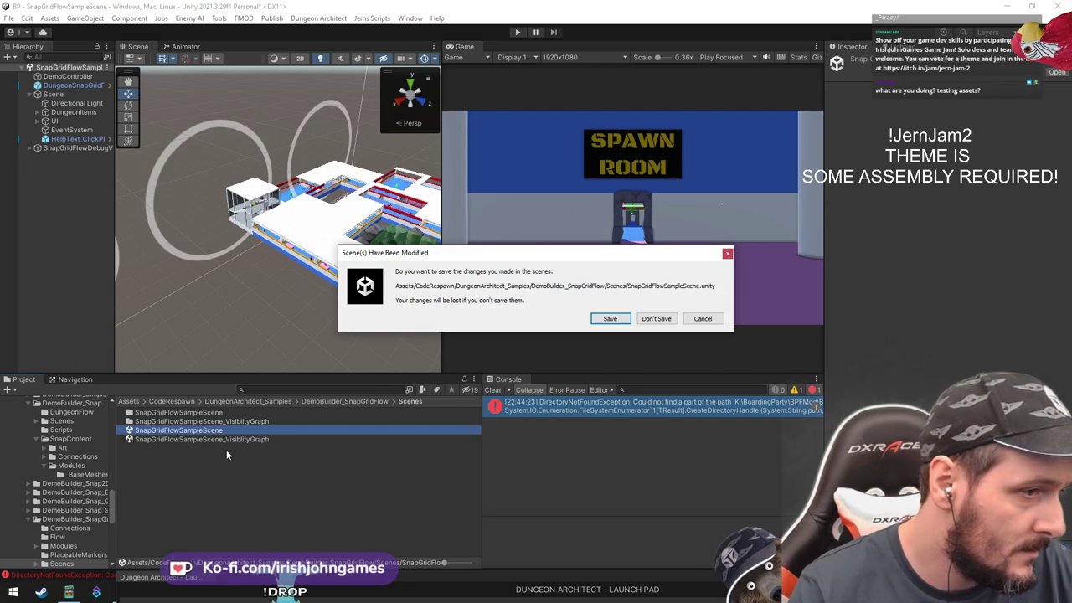
{"action": "left_click", "coordinate": [656, 319]}
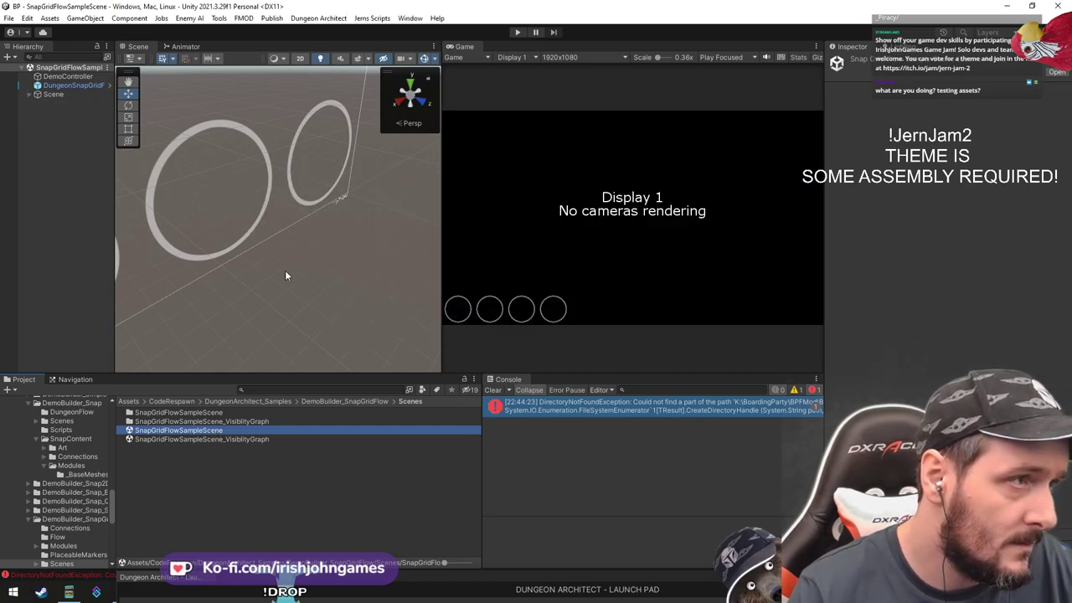
{"action": "left_click", "coordinate": [516, 32]}
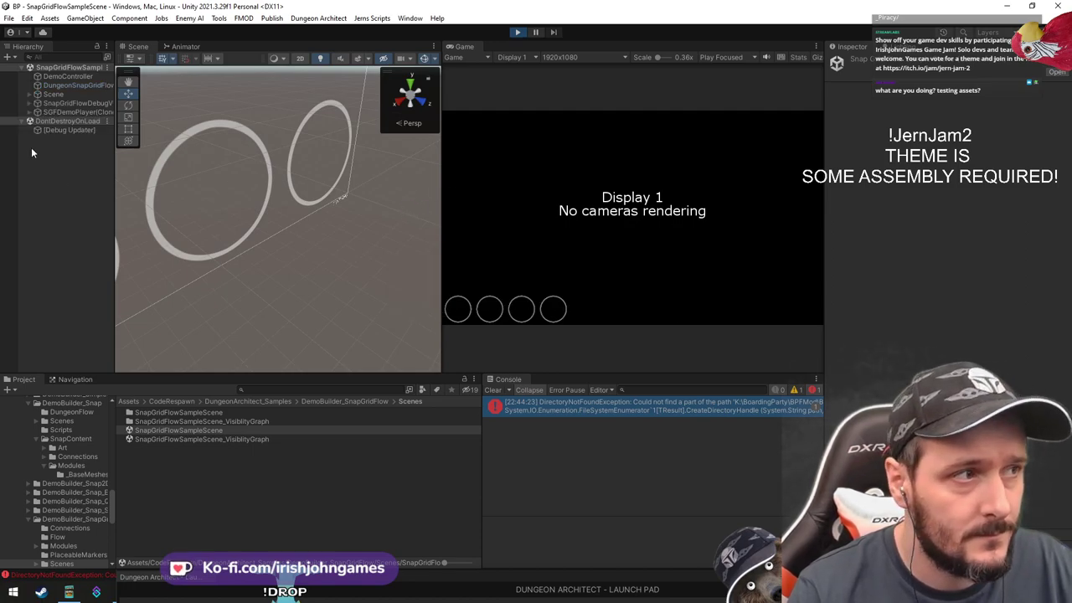
{"action": "left_click", "coordinate": [545, 221]}
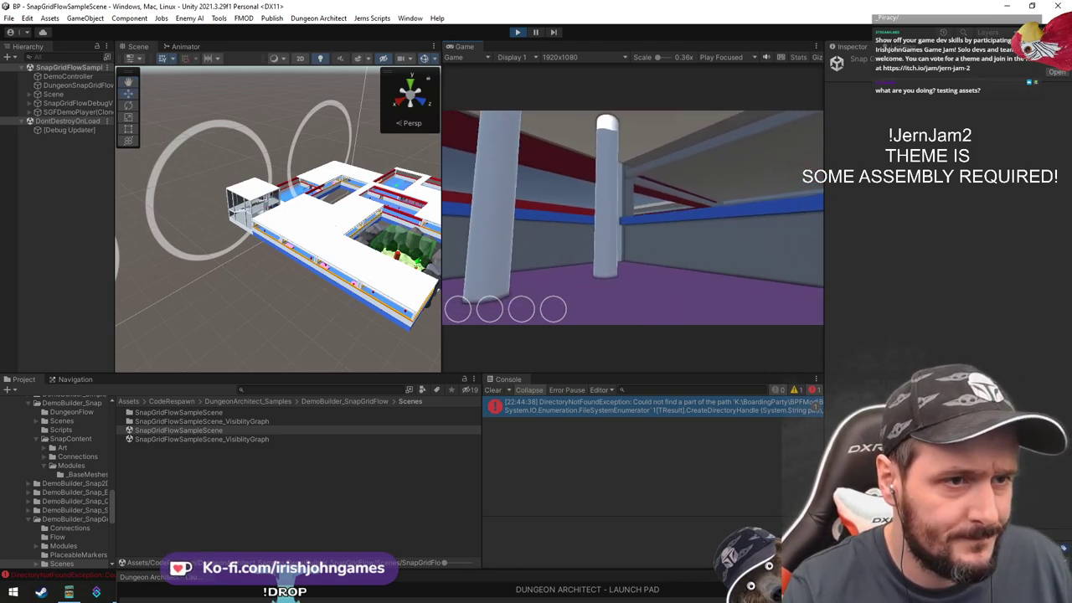
Walk from the Spawn Room through the connected rooms of the generated dungeon to check the layout and doorways
{"action": "key", "text": "w"}
{"action": "key", "text": "w"}
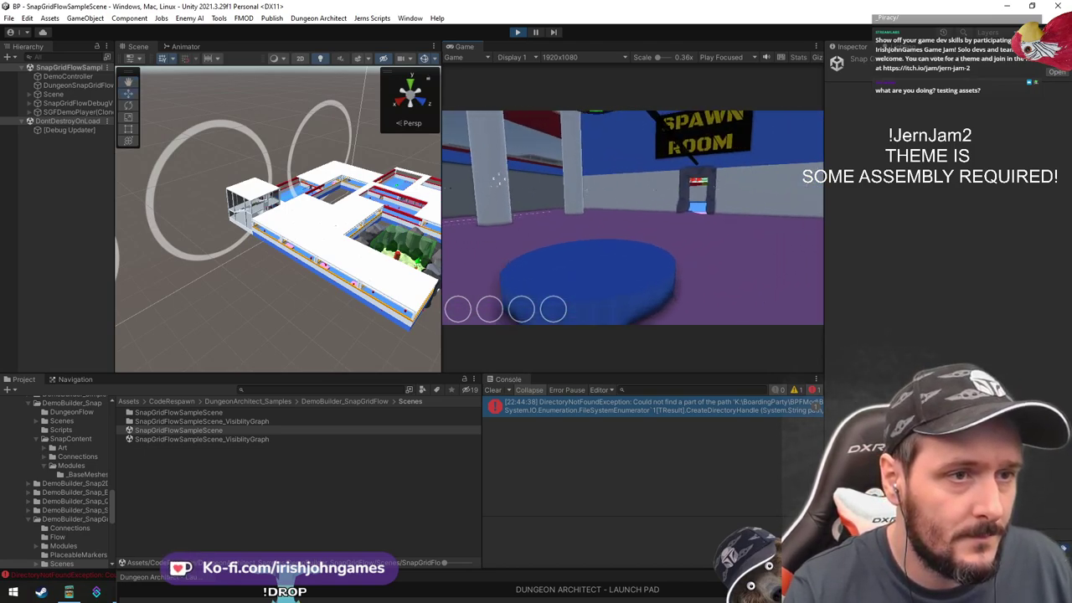
{"action": "key", "text": "w"}
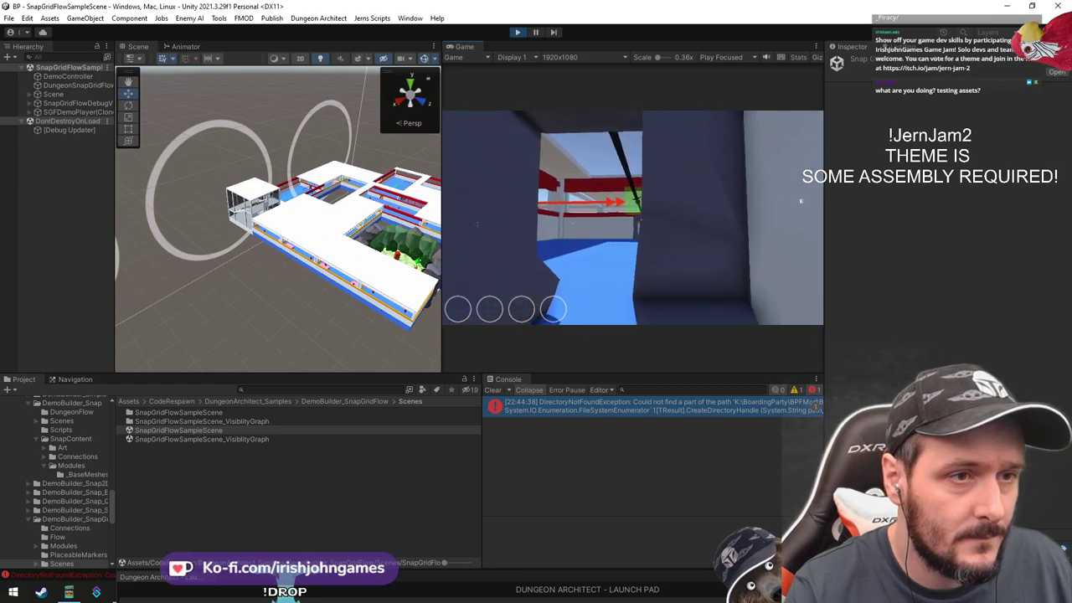
{"action": "key", "text": "w"}
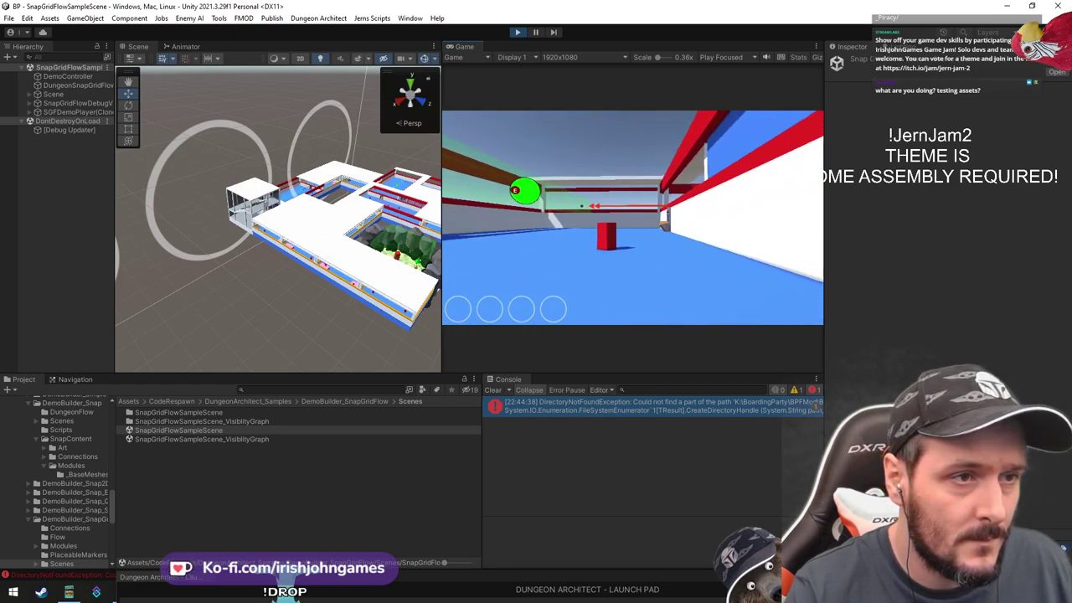
{"action": "key", "text": "w"}
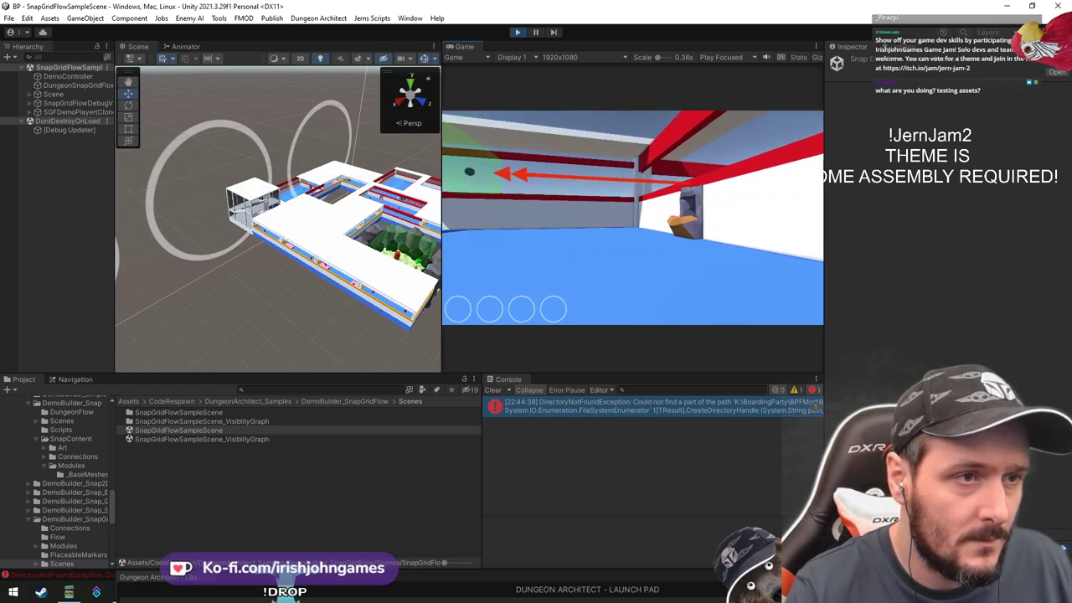
{"action": "key", "text": "w"}
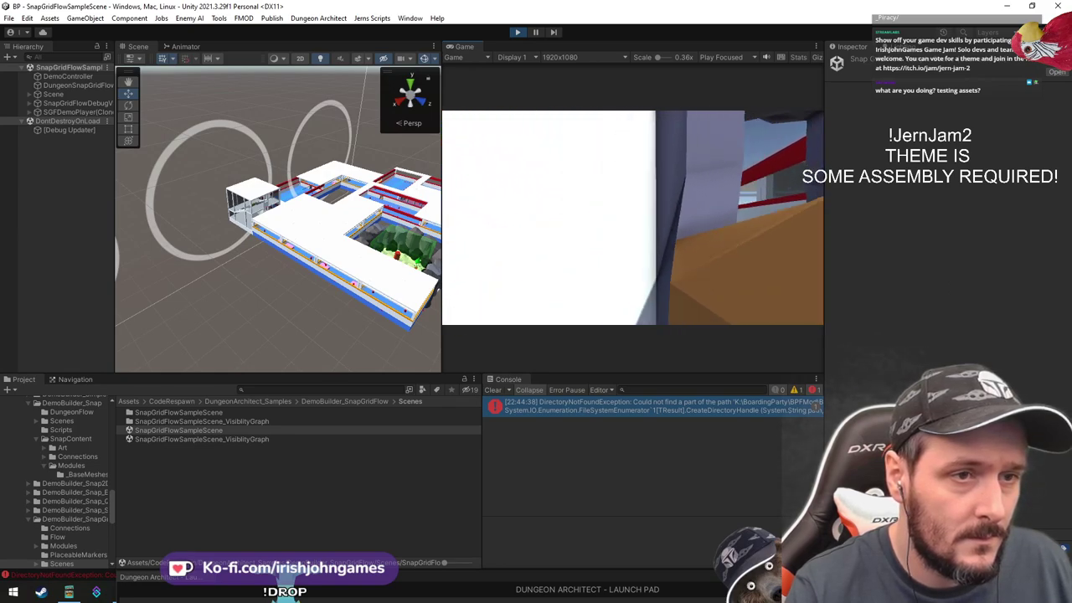
{"action": "key", "text": "w"}
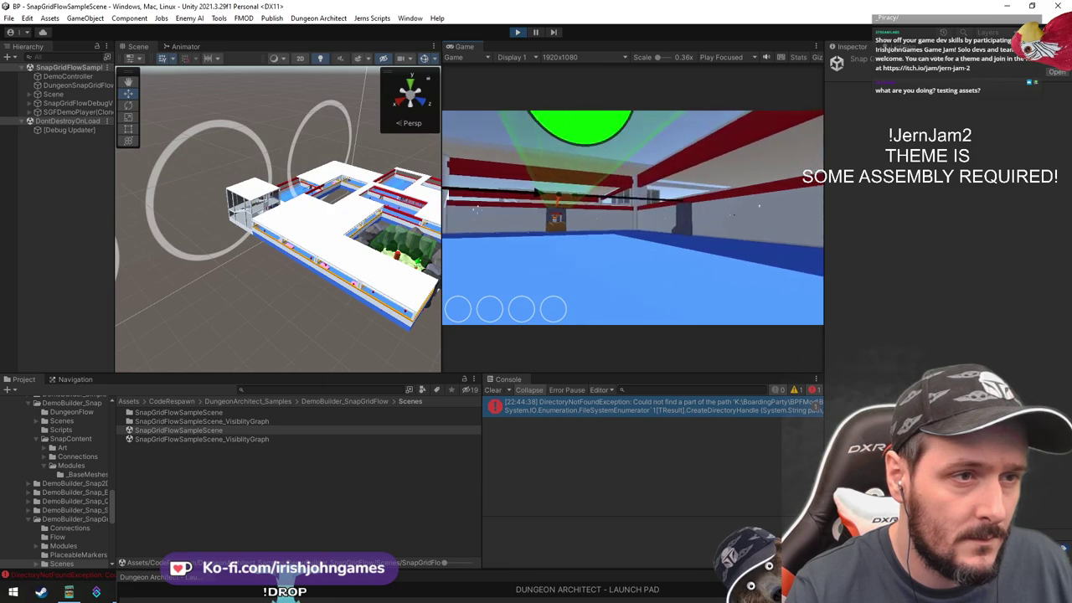
{"action": "key", "text": "w"}
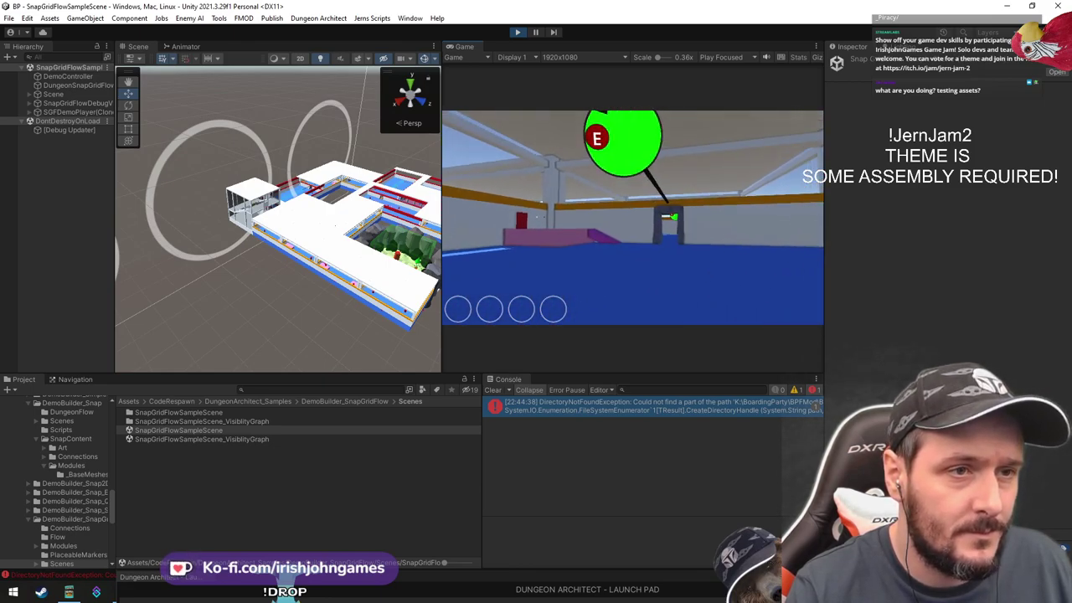
Check the raised corner platforms in the dark blue-floored rooms and collect the yellow key
{"action": "key", "text": "w"}
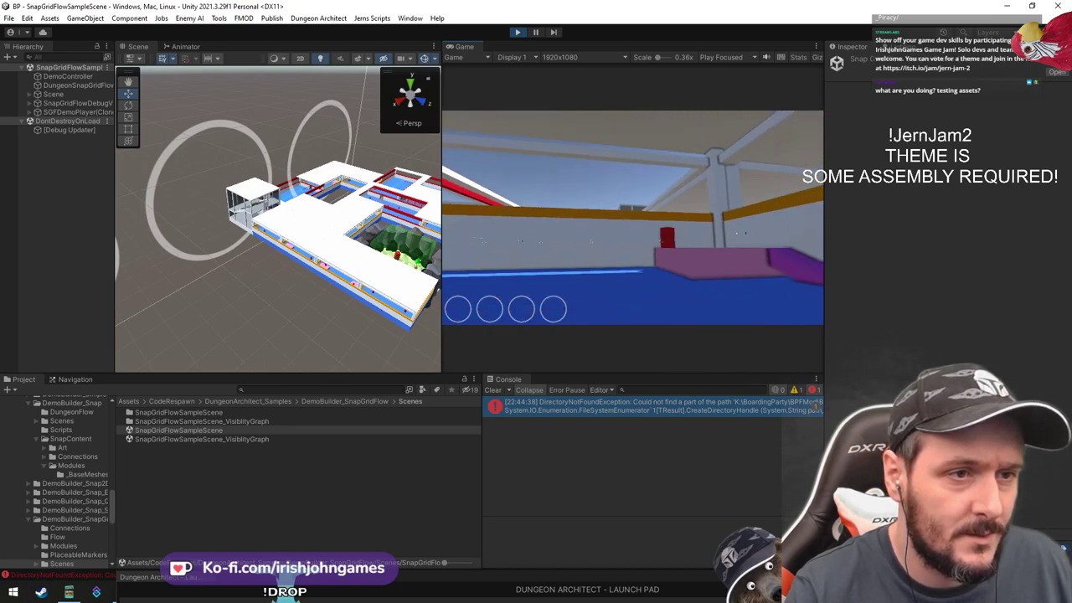
{"action": "key", "text": "w"}
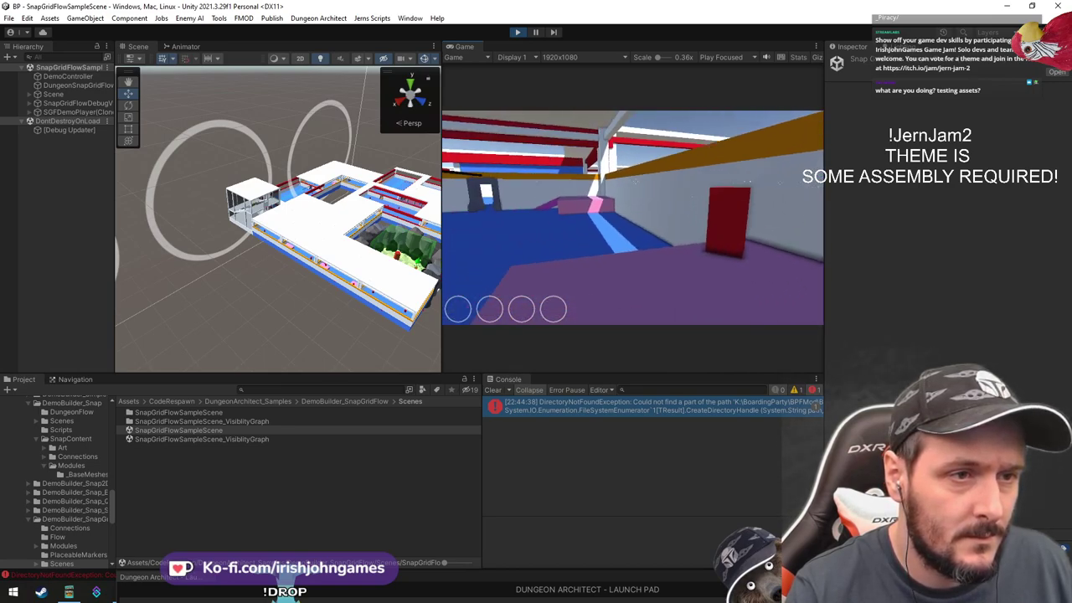
{"action": "key", "text": "w"}
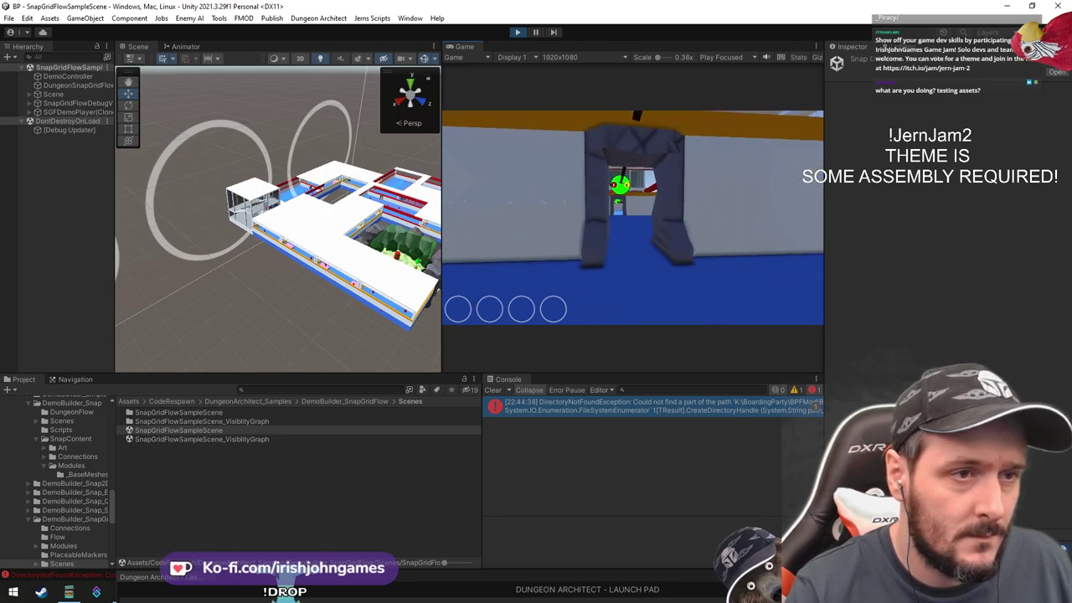
{"action": "key", "text": "w"}
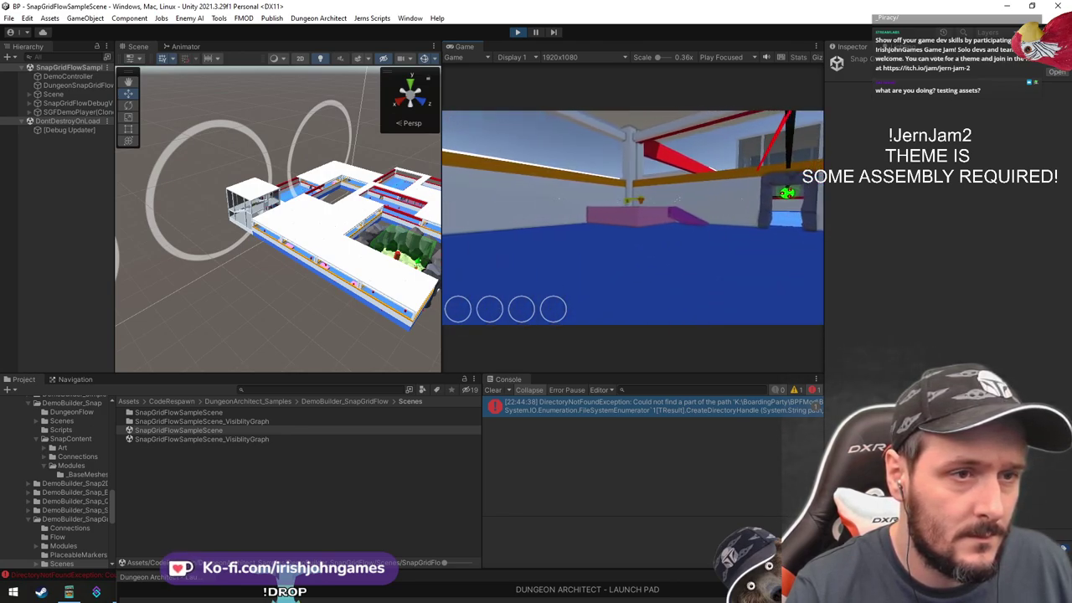
{"action": "key", "text": "w"}
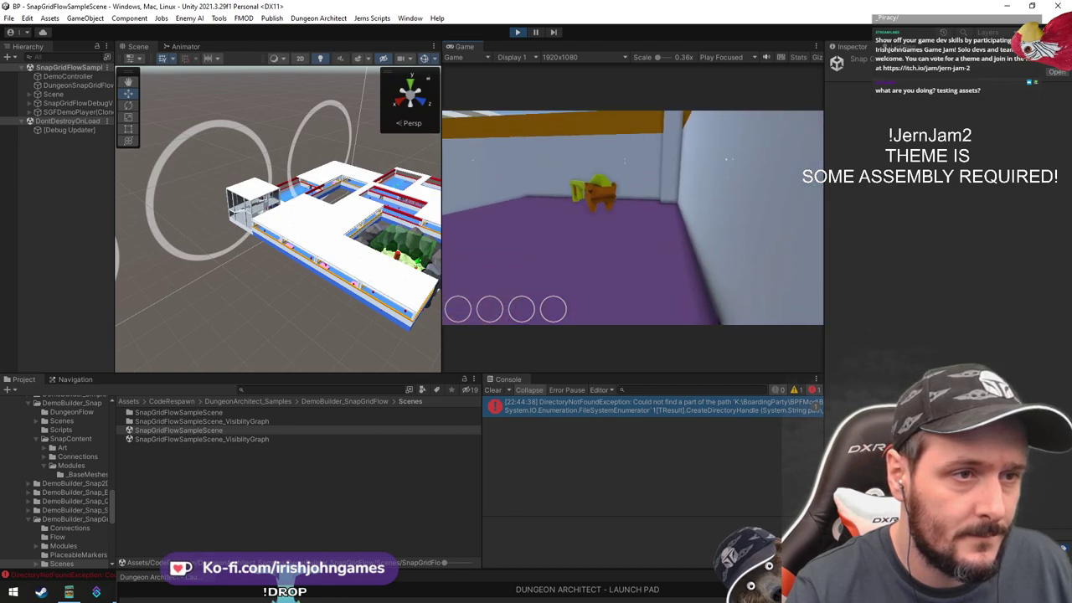
Carry the key through the red-beamed hall and explore the tall windowed room's upper levels
{"action": "key", "text": "w"}
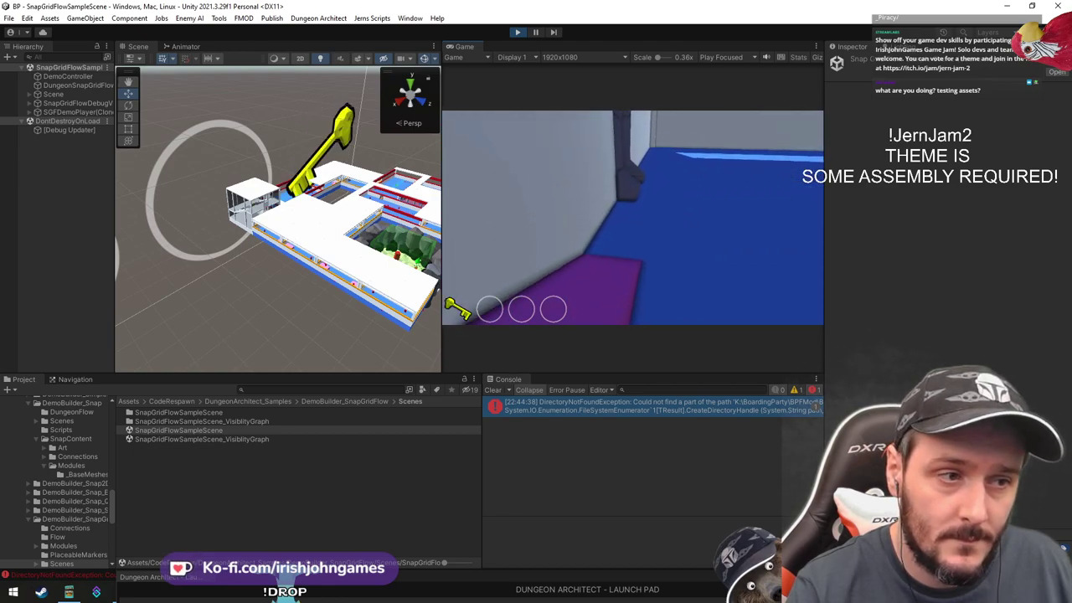
{"action": "key", "text": "w"}
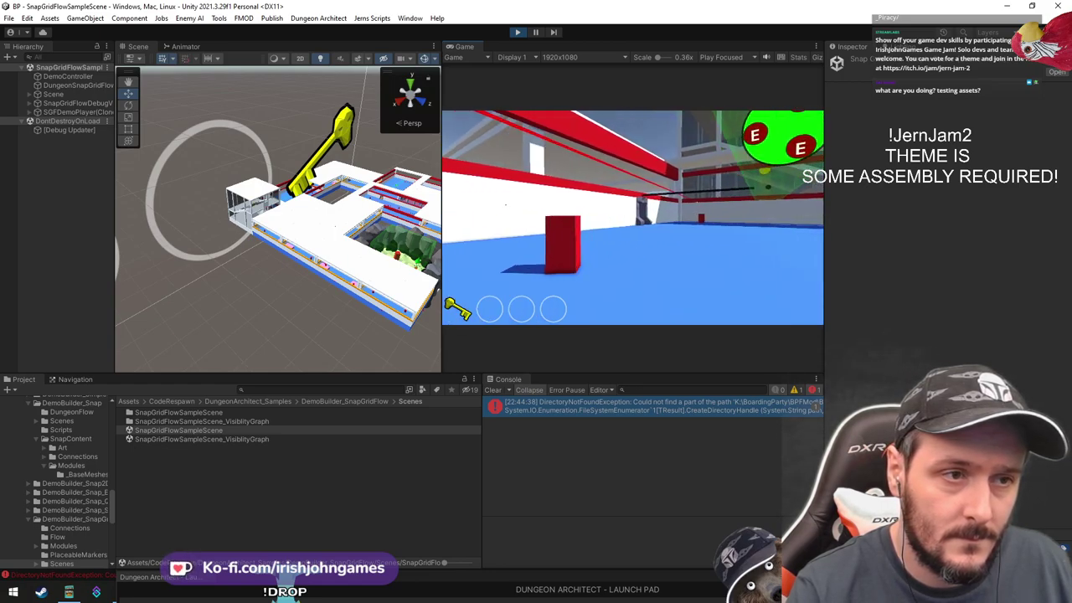
{"action": "key", "text": "w"}
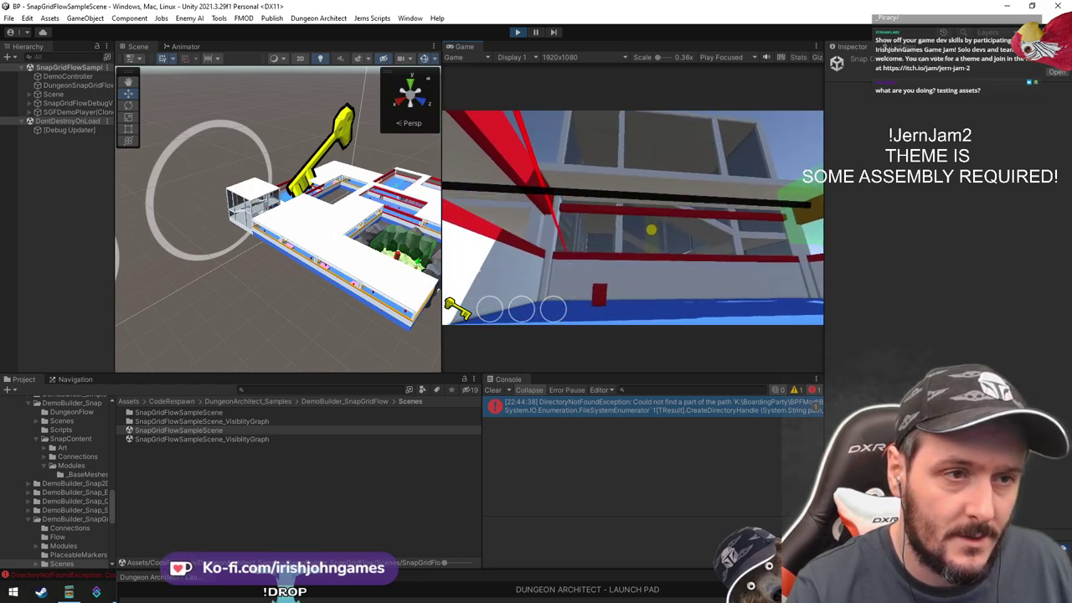
{"action": "key", "text": "w"}
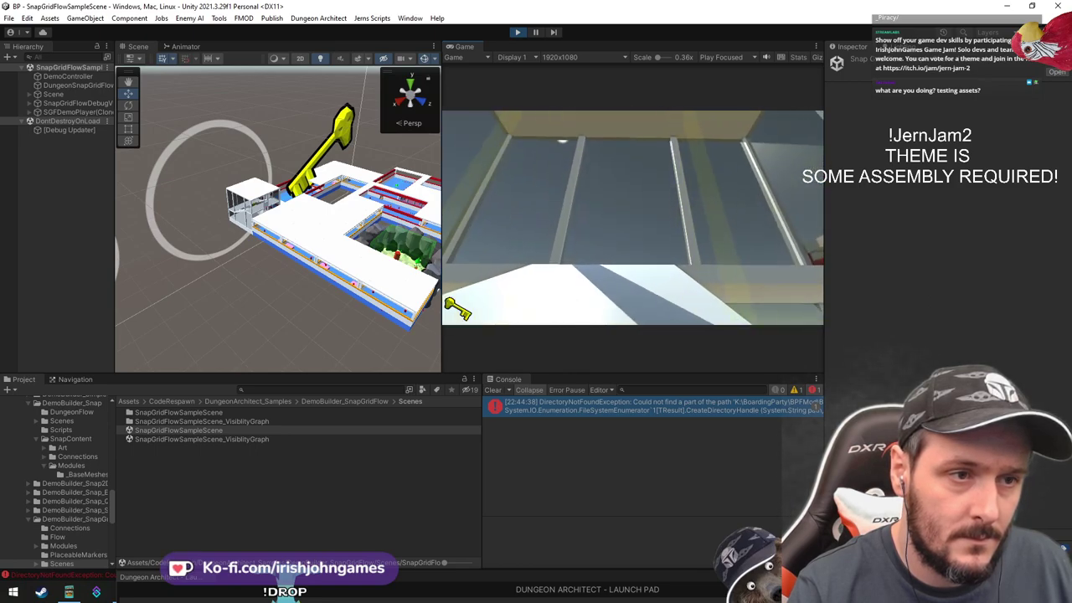
{"action": "key", "text": "s"}
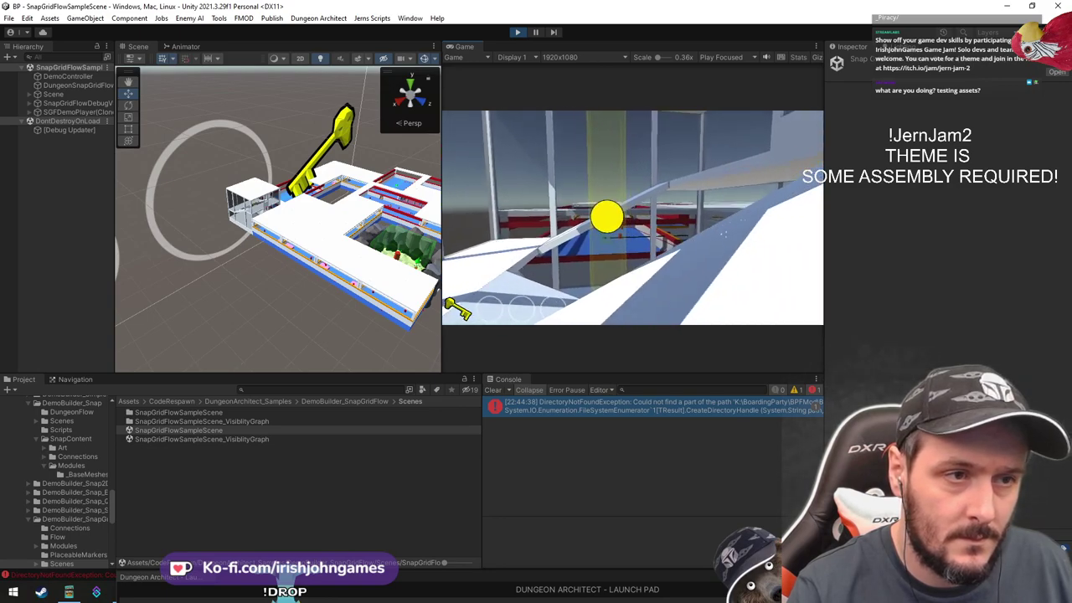
{"action": "key", "text": "w"}
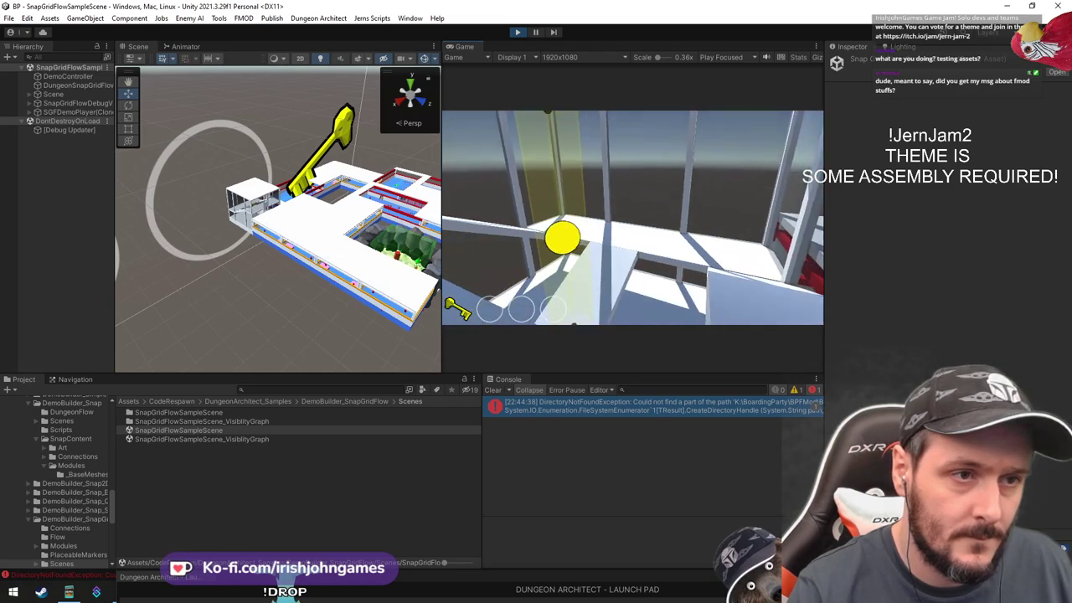
Walk past the orange and red locked doors through further rooms, and stop Play mode
{"action": "key", "text": "w"}
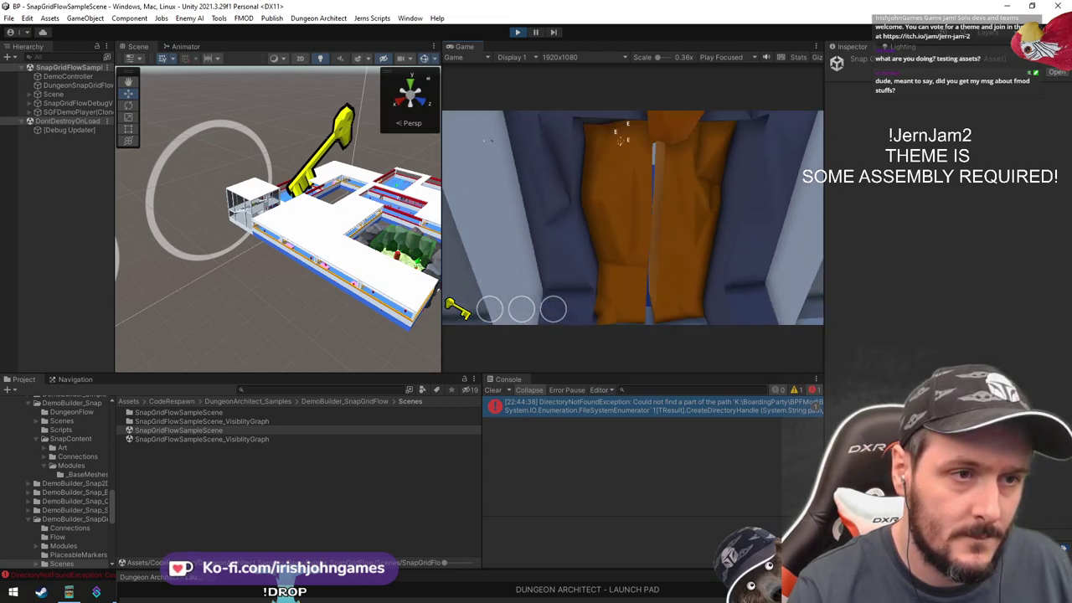
{"action": "key", "text": "w"}
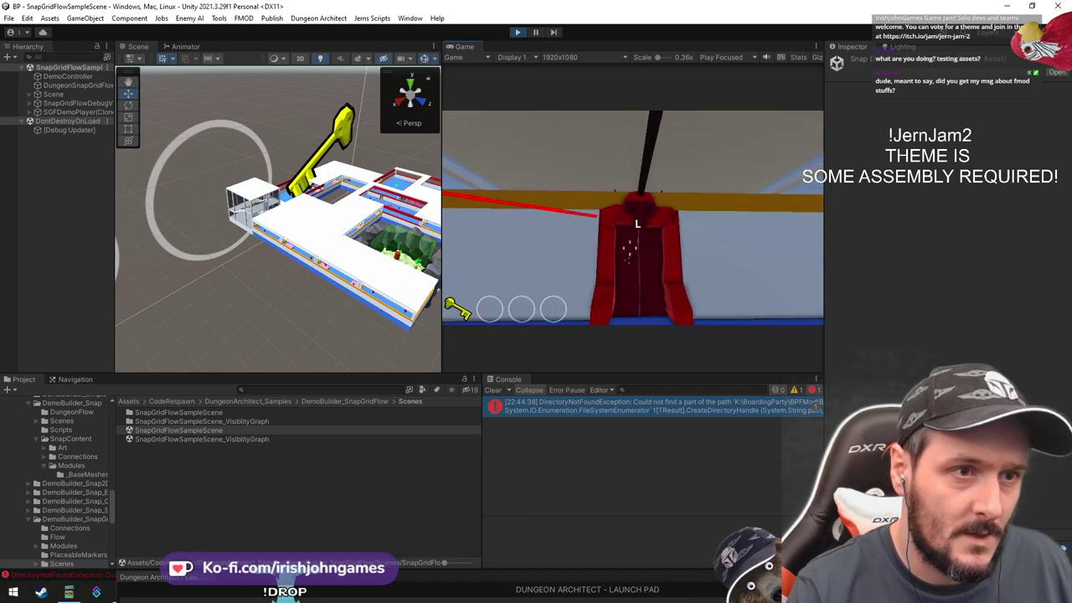
{"action": "key", "text": "w"}
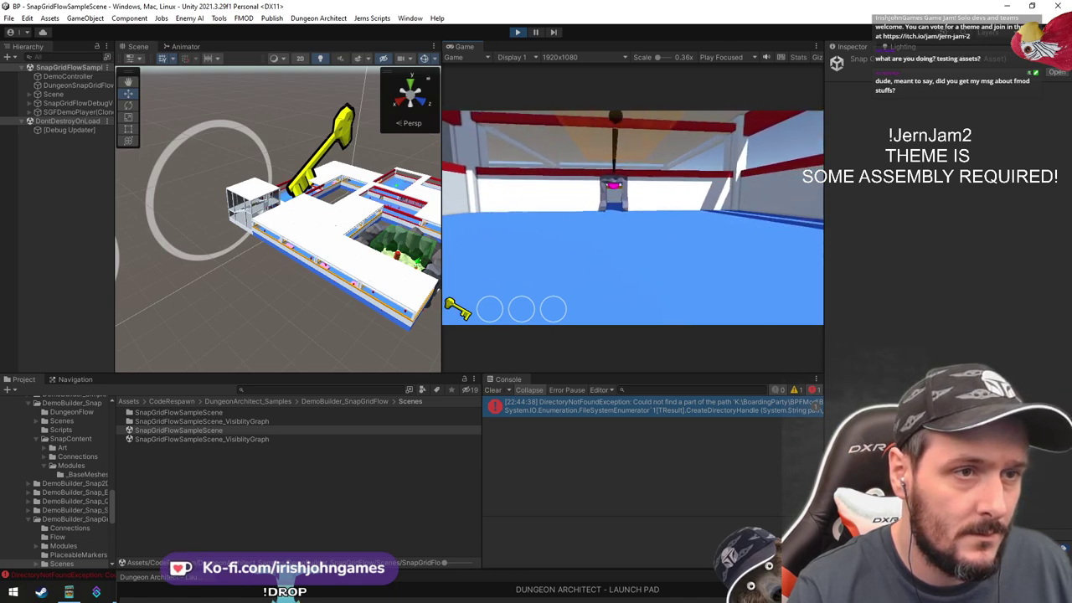
{"action": "key", "text": "w"}
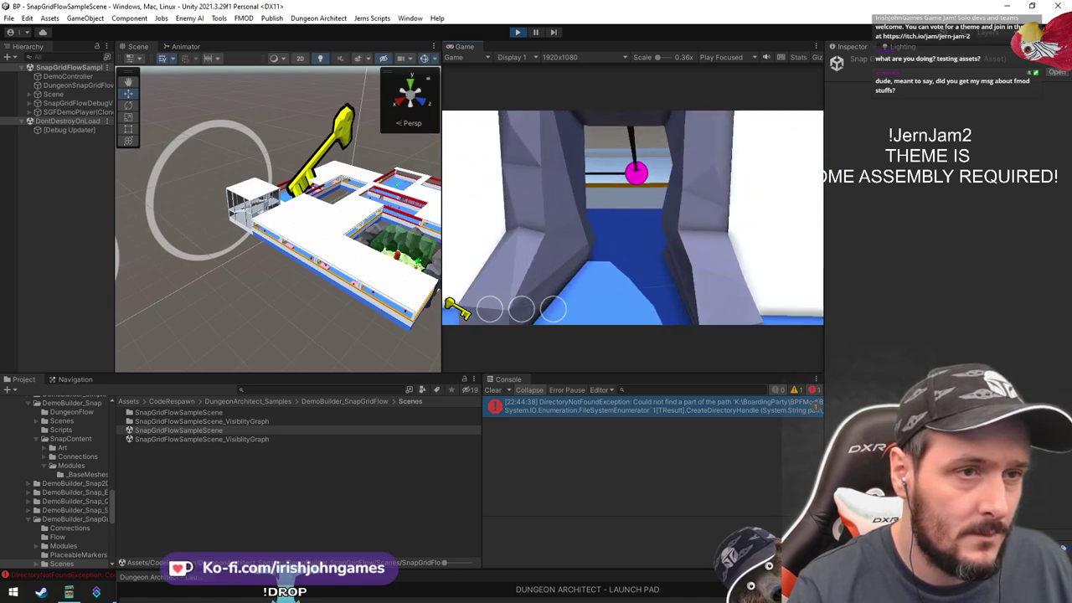
{"action": "key", "text": "w"}
{"action": "key", "text": "super"}
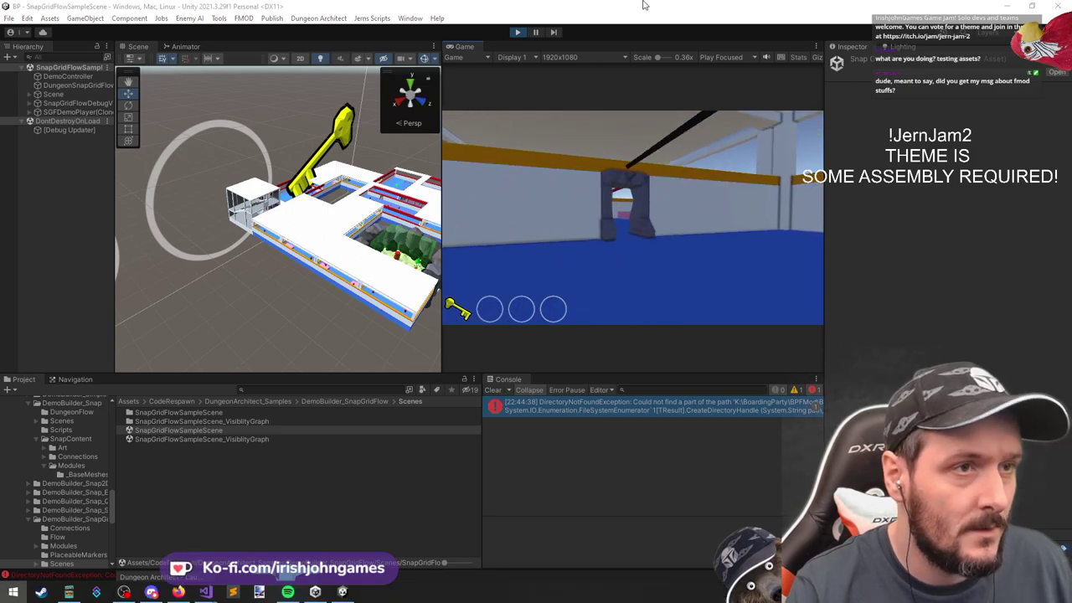
{"action": "left_click", "coordinate": [517, 35]}
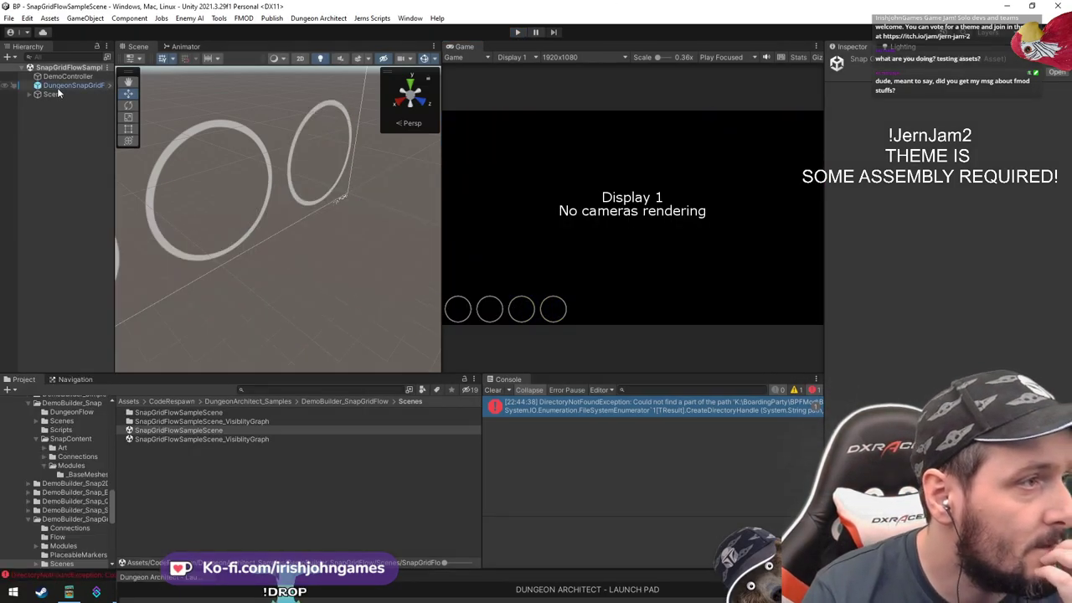
Open the SnapGridFlow flow graph assigned in the dungeon object's Snap Grid Flow Config
{"action": "left_click", "coordinate": [71, 86]}
{"action": "scroll", "coordinate": [921, 251], "scroll_direction": "down", "scroll_amount": 2}
{"action": "left_click", "coordinate": [961, 244]}
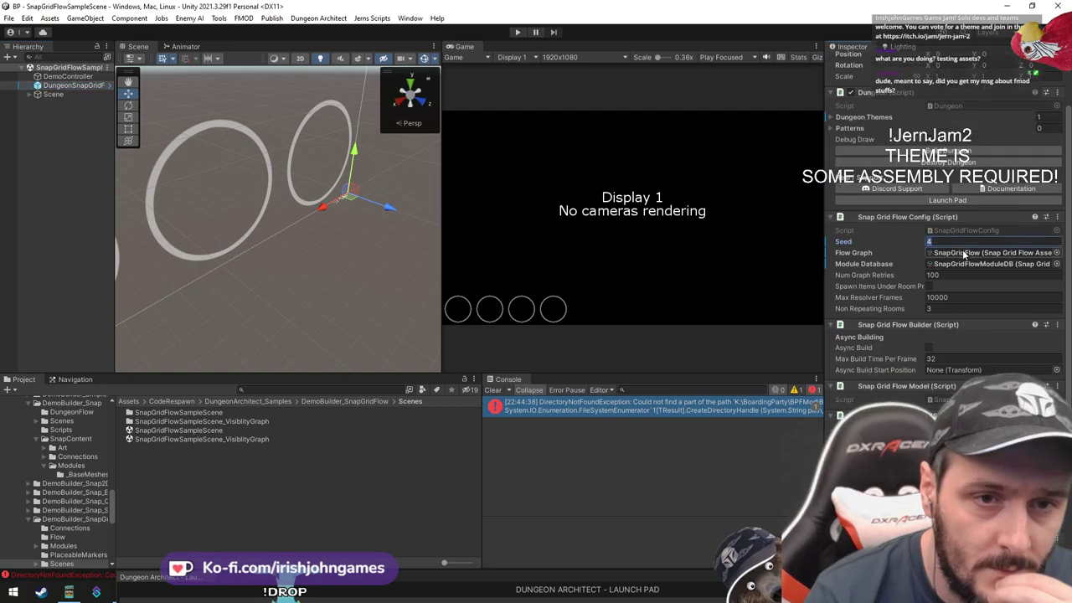
{"action": "left_click", "coordinate": [964, 253]}
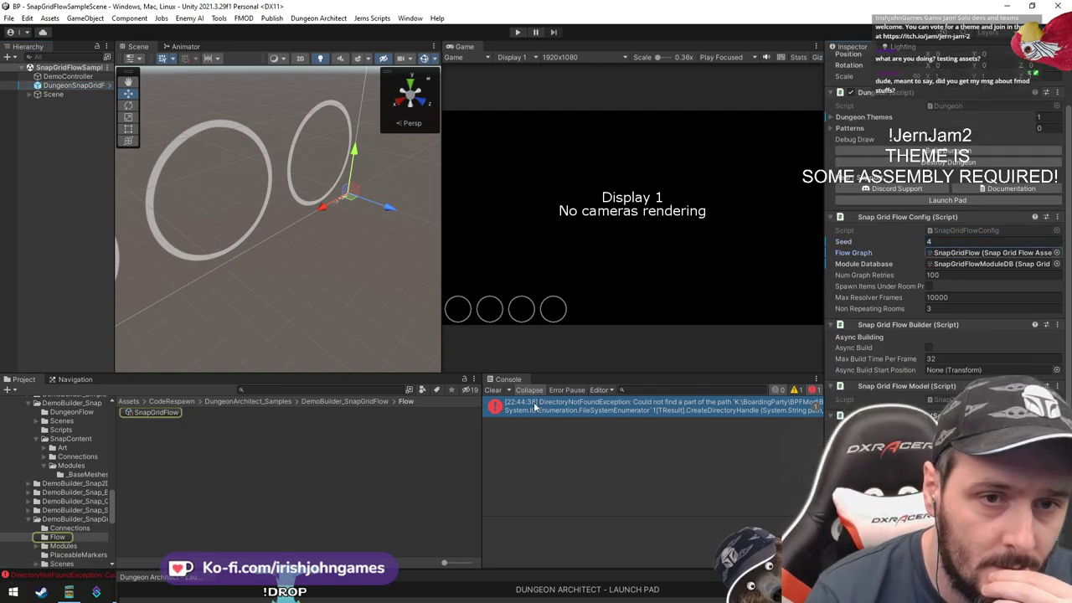
{"action": "double_click", "coordinate": [151, 412]}
Enlarge the Snap Grid Flow Editor and its Execution Graph area to show the whole node chain from Create Grid to Result
{"action": "left_click_drag", "start_coordinate": [228, 261], "coordinate": [167, 57]}
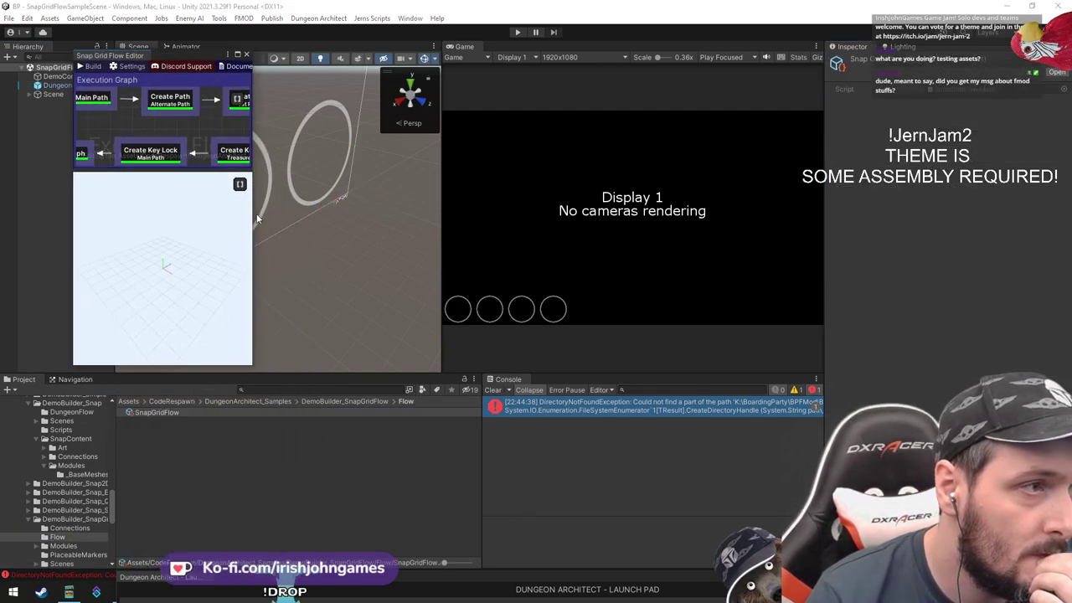
{"action": "left_click_drag", "start_coordinate": [252, 214], "coordinate": [921, 212]}
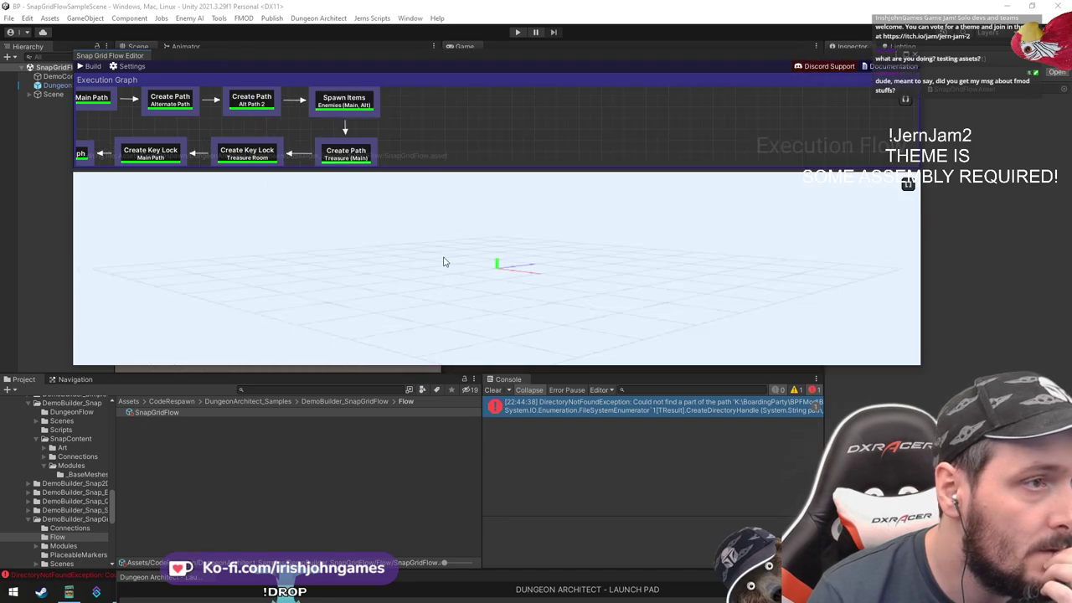
{"action": "middle_click_drag", "start_coordinate": [430, 121], "coordinate": [507, 133]}
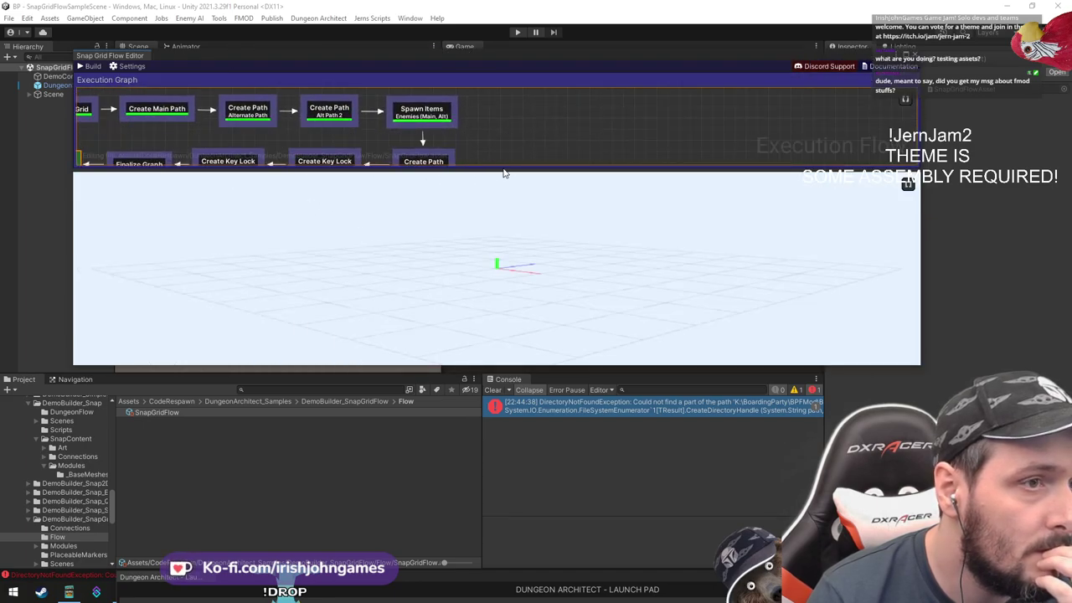
{"action": "left_click_drag", "start_coordinate": [505, 170], "coordinate": [508, 309]}
{"action": "middle_click_drag", "start_coordinate": [299, 177], "coordinate": [557, 218]}
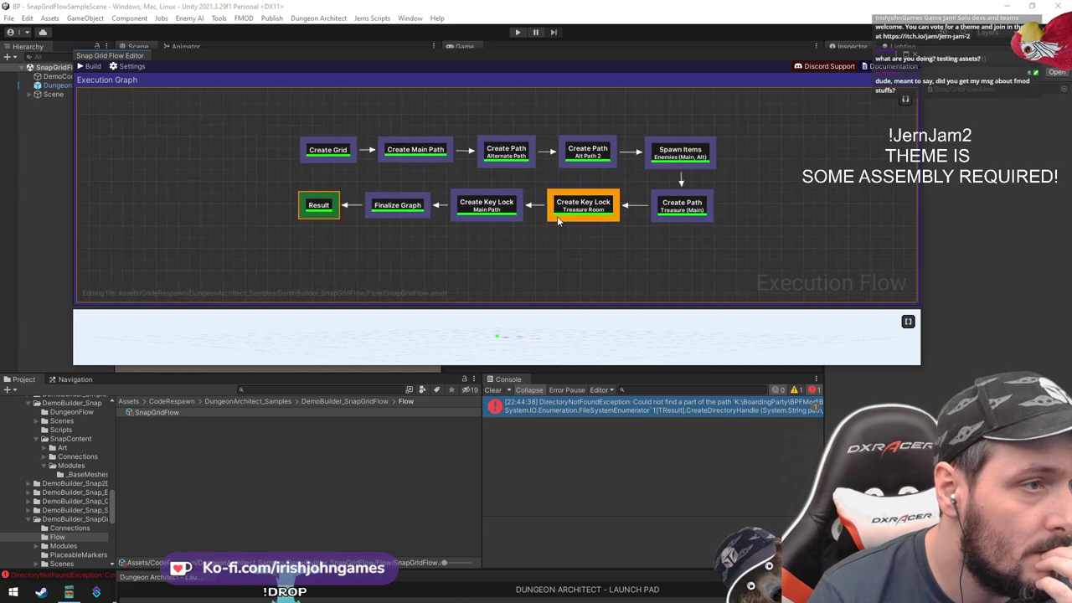
Examine the Spawn Items node's settings for Enemies (Main, Alt), including its Paths list, and close the flow editor
{"action": "left_click", "coordinate": [506, 247]}
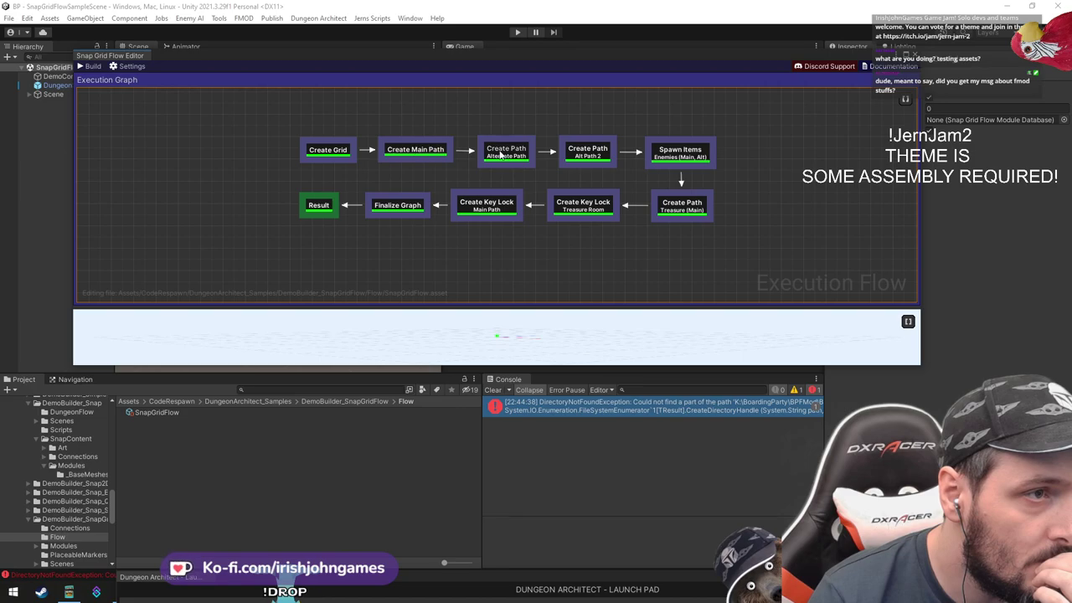
{"action": "left_click", "coordinate": [659, 156]}
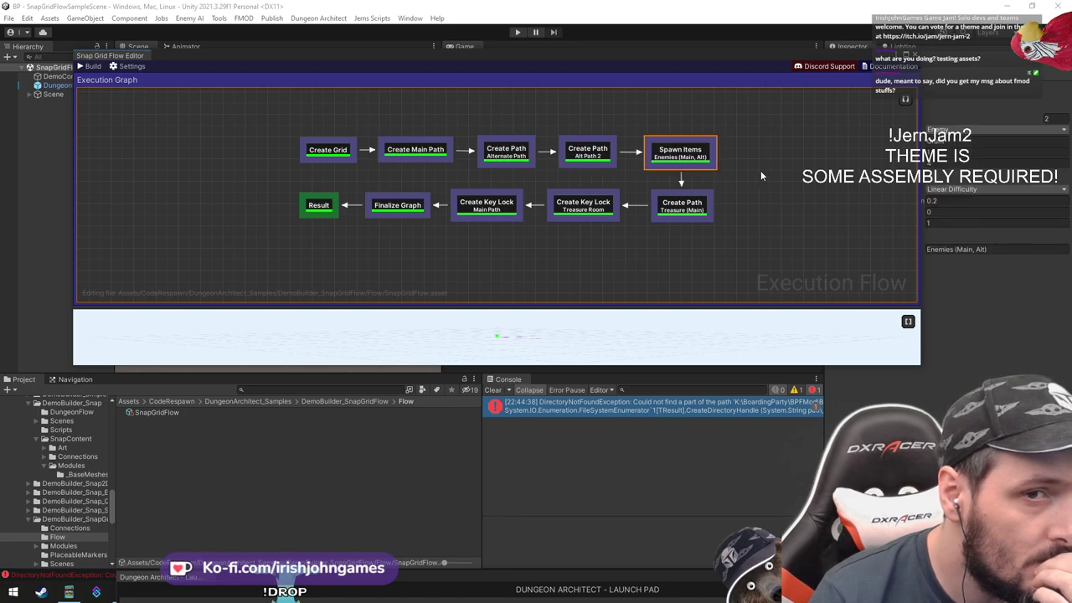
{"action": "left_click_drag", "start_coordinate": [919, 189], "coordinate": [544, 204]}
{"action": "left_click_drag", "start_coordinate": [555, 309], "coordinate": [754, 309]}
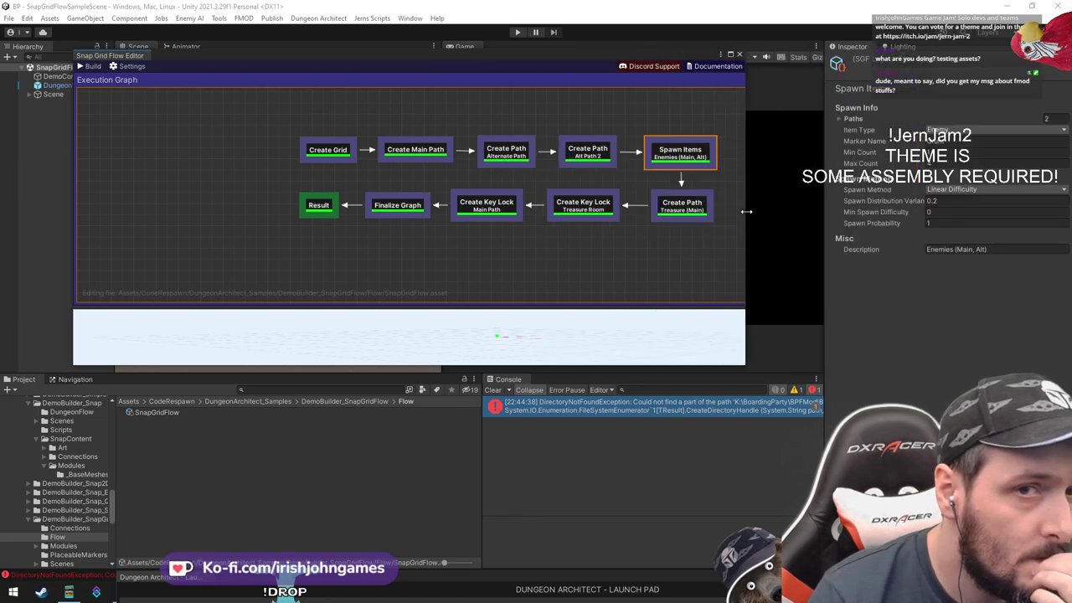
{"action": "left_click", "coordinate": [853, 118]}
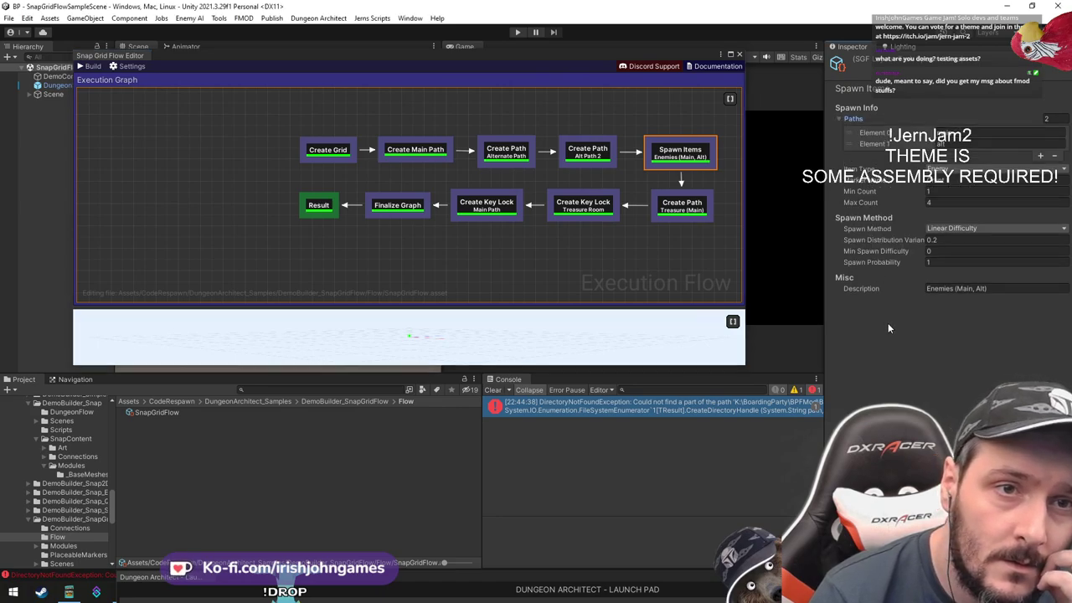
{"action": "left_click", "coordinate": [738, 54]}
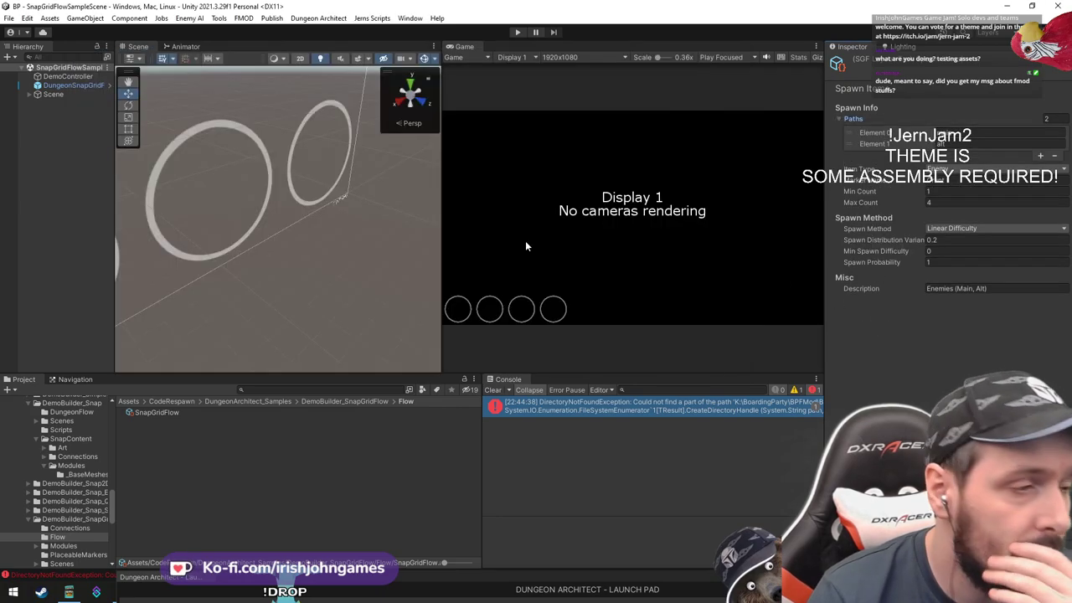
Open the SnapGridFlowModuleDB asset assigned as the module database of the DungeonSnapGridFlow object
{"action": "left_click", "coordinate": [69, 84]}
{"action": "left_click", "coordinate": [956, 326]}
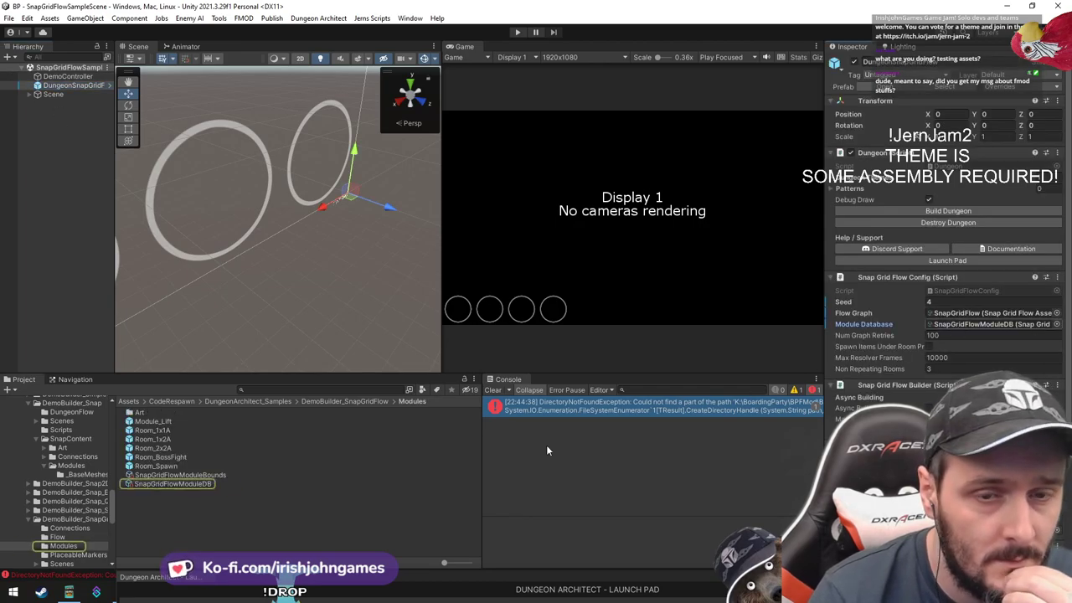
{"action": "left_click", "coordinate": [172, 484]}
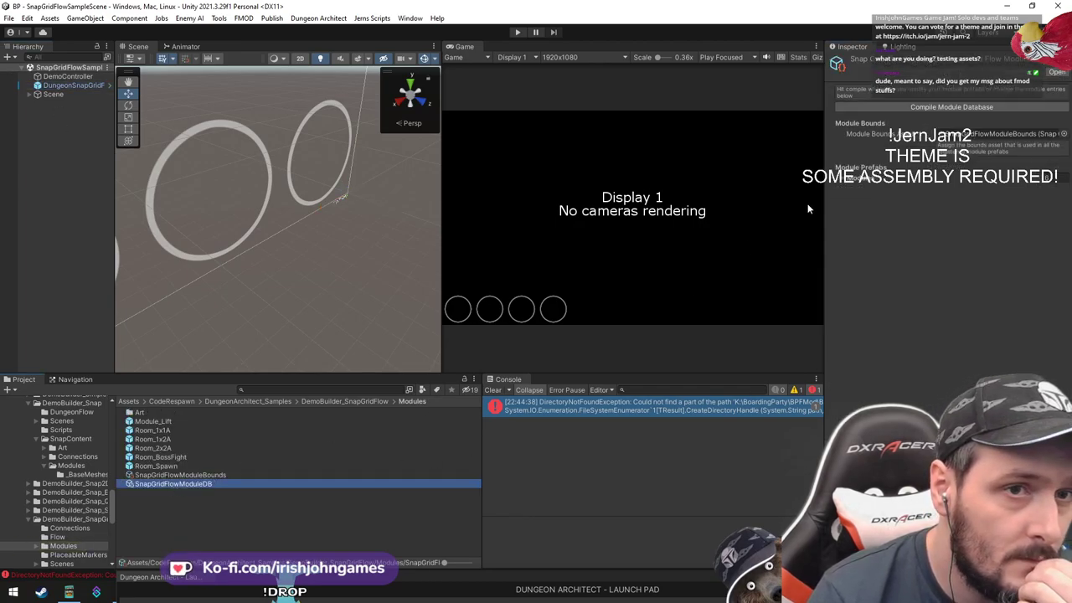
Expand every entry of the database's Modules list and review each prefab, category, rotation and selection weight
{"action": "left_click", "coordinate": [851, 178]}
{"action": "left_click", "coordinate": [874, 195]}
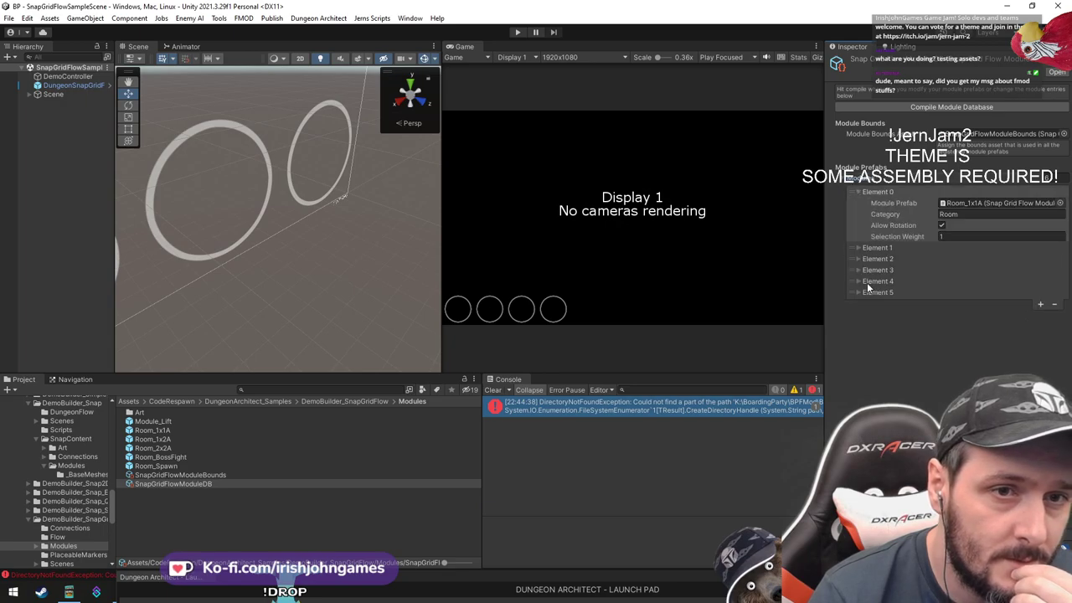
{"action": "left_click", "coordinate": [867, 292]}
{"action": "left_click", "coordinate": [868, 282]}
{"action": "left_click", "coordinate": [872, 270]}
{"action": "left_click", "coordinate": [875, 259]}
{"action": "left_click", "coordinate": [876, 248]}
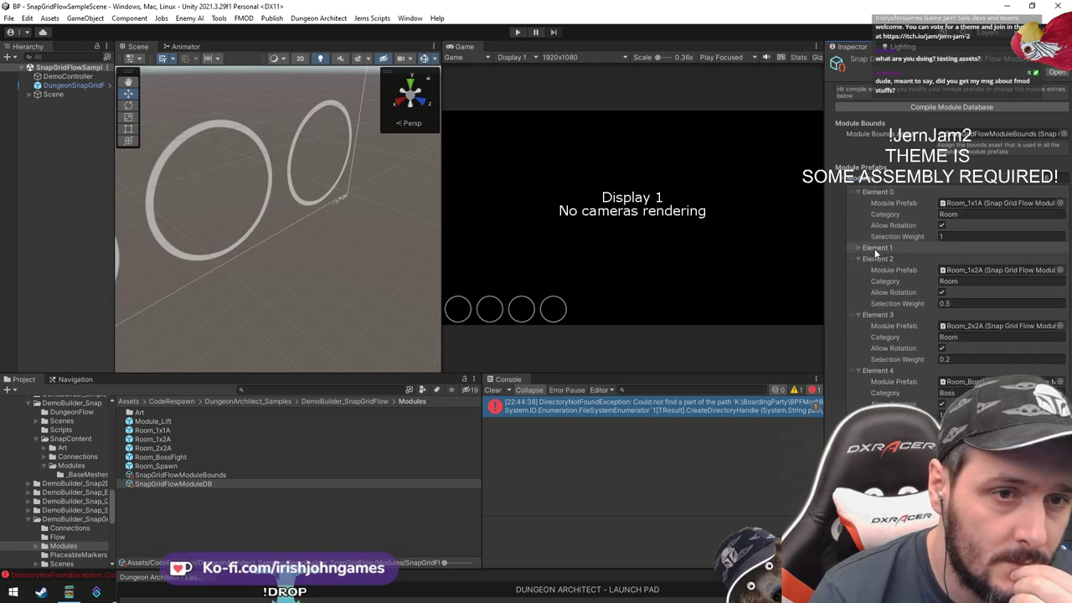
{"action": "scroll", "coordinate": [879, 268], "scroll_direction": "down", "scroll_amount": 1}
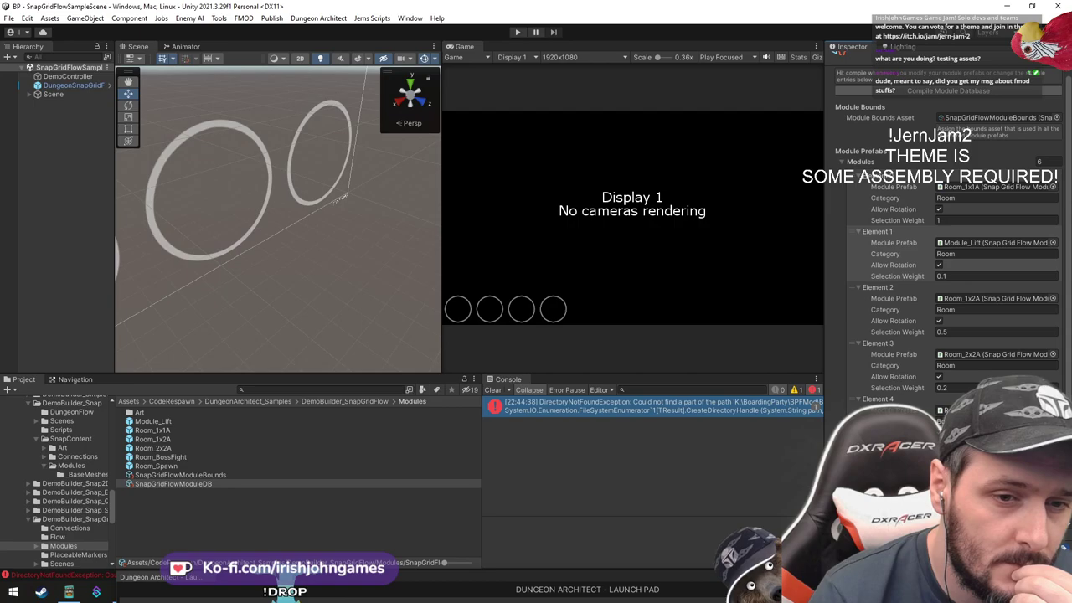
{"action": "scroll", "coordinate": [912, 248], "scroll_direction": "up", "scroll_amount": 1}
Locate the Module_Lift prefab and compare the Snap Grid Flow Module settings, including Num Chunks, of all room prefabs in the Modules folder
{"action": "left_click", "coordinate": [980, 261]}
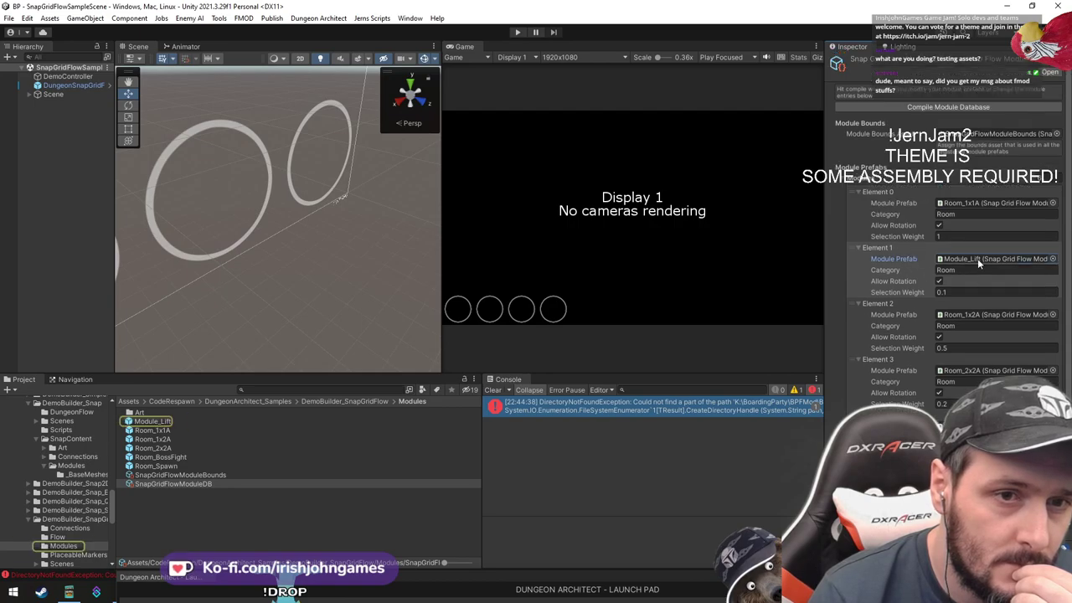
{"action": "left_click", "coordinate": [150, 424]}
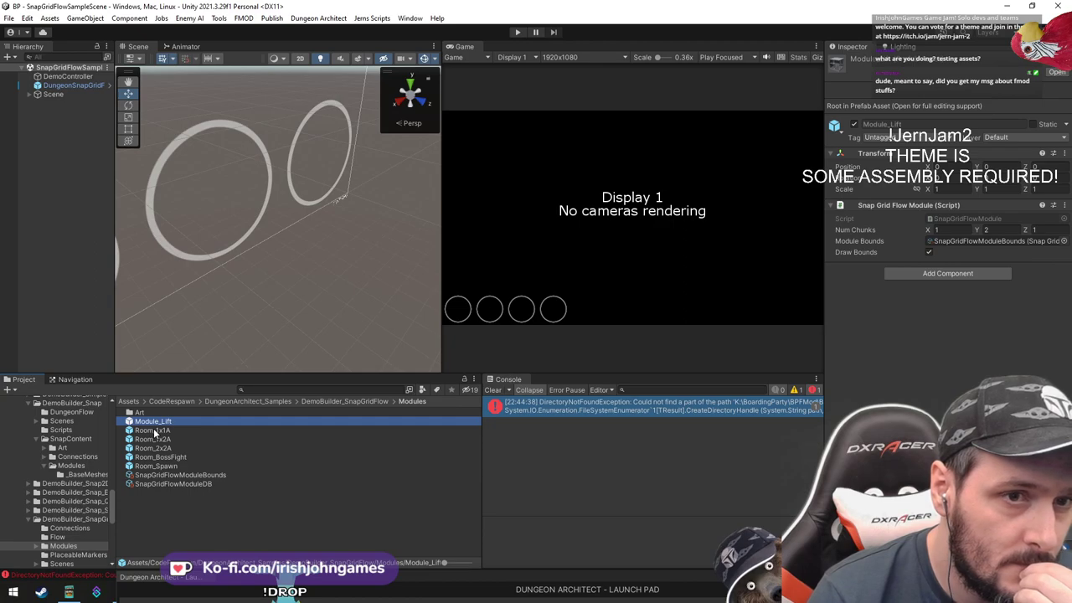
{"action": "left_click", "coordinate": [154, 431]}
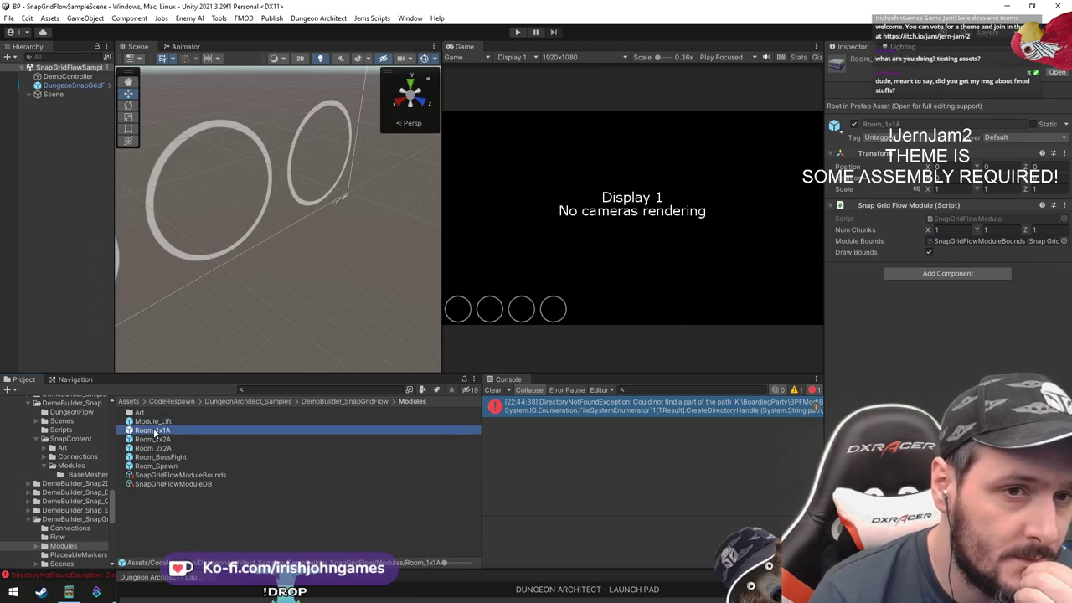
{"action": "left_click", "coordinate": [158, 440]}
{"action": "left_click", "coordinate": [161, 449]}
{"action": "left_click", "coordinate": [168, 457]}
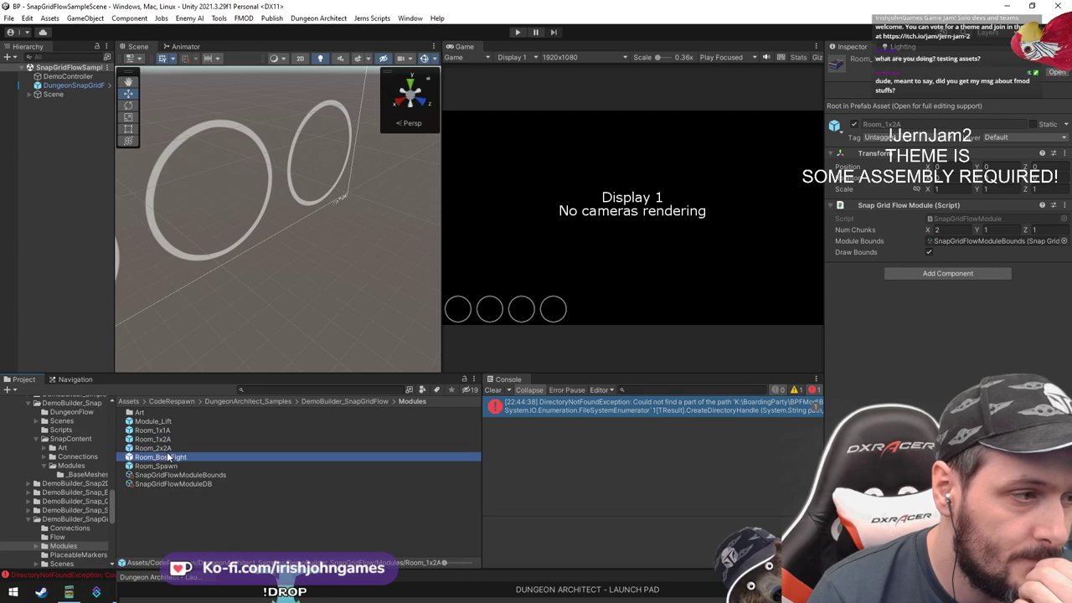
{"action": "left_click", "coordinate": [166, 450]}
{"action": "left_click", "coordinate": [170, 459]}
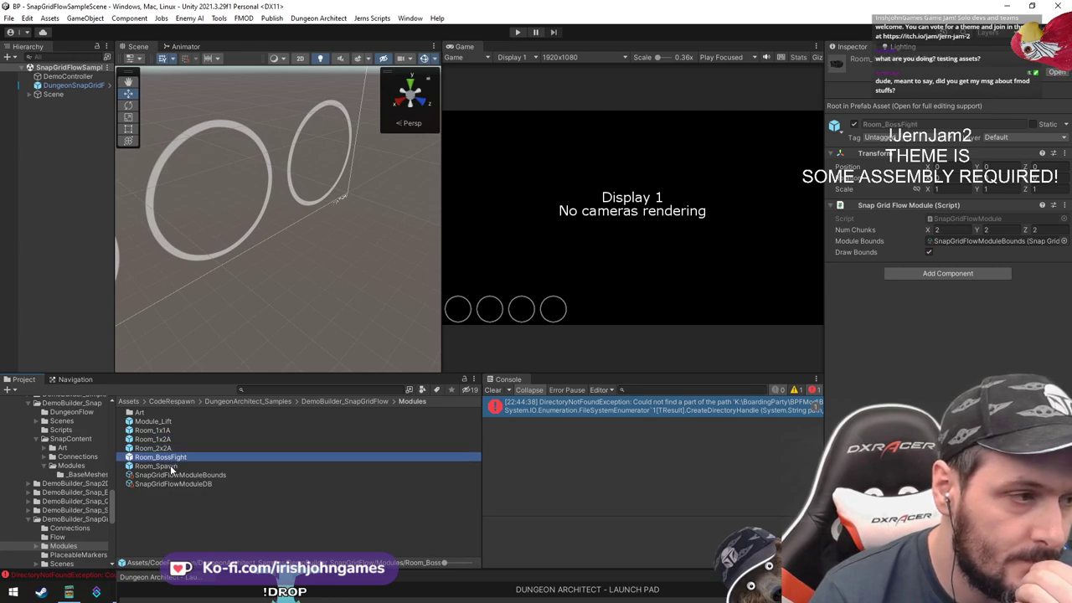
{"action": "left_click", "coordinate": [168, 466]}
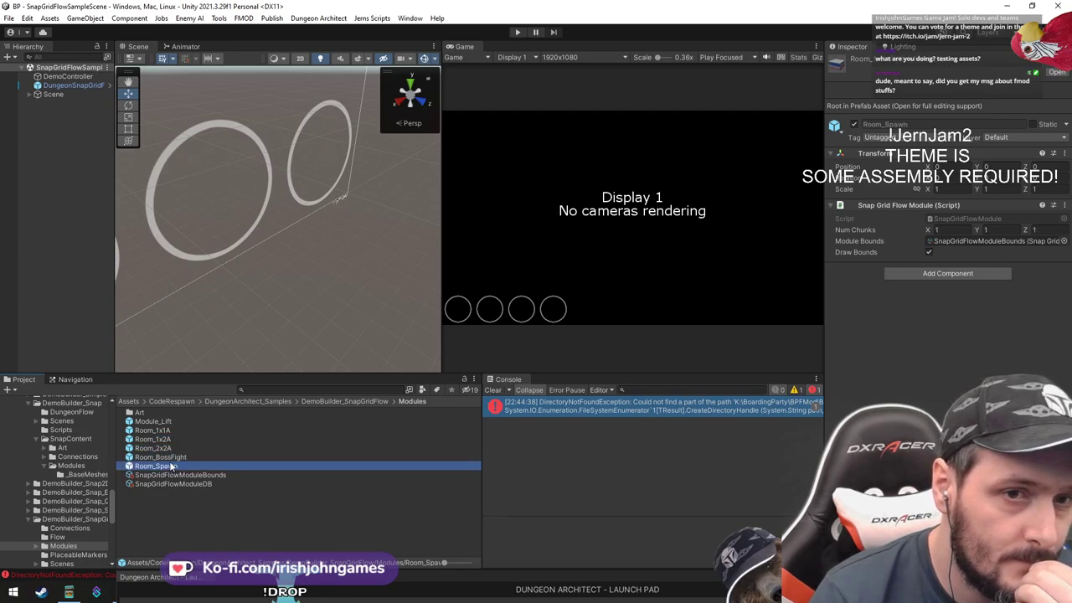
{"action": "left_click", "coordinate": [168, 458]}
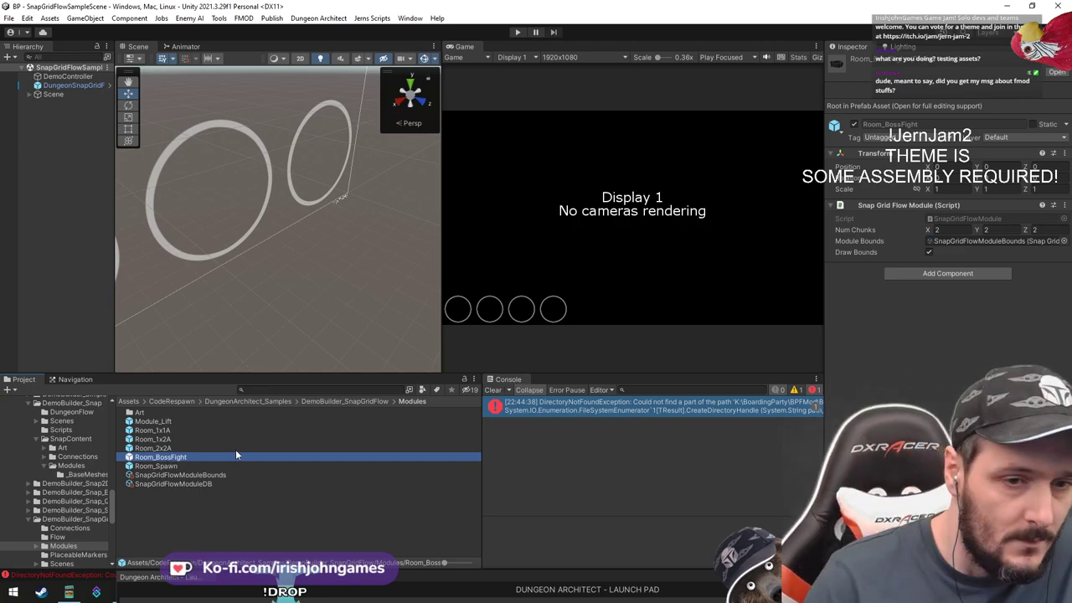
Open the Room_BossFight prefab and examine its rock walls, chunk bounds and bridge entrance from several angles
{"action": "double_click", "coordinate": [161, 457]}
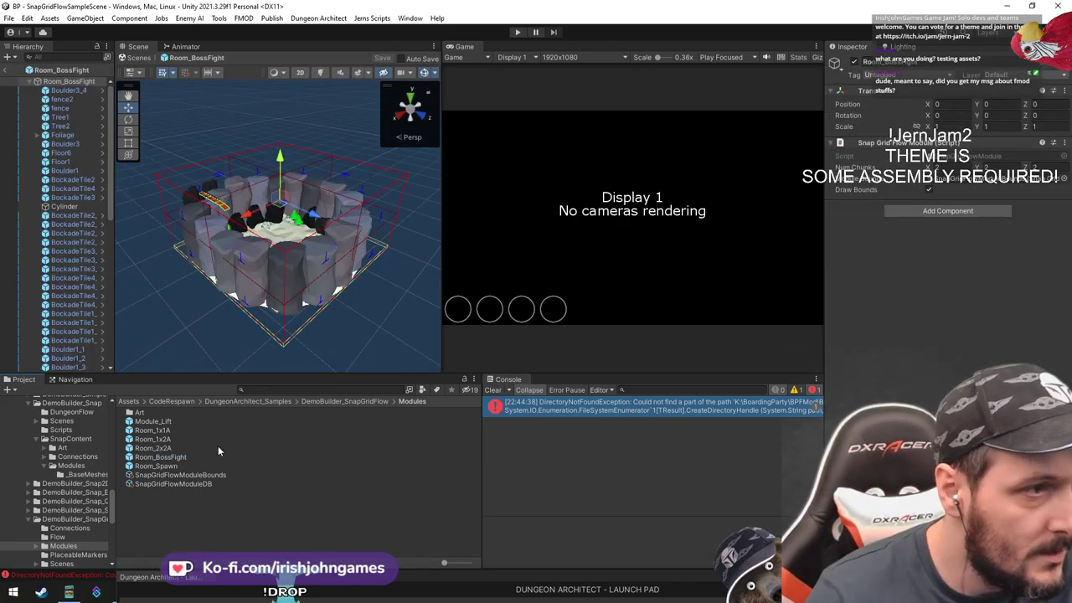
{"action": "left_click_drag", "start_coordinate": [273, 227], "coordinate": [368, 281], "text": "alt"}
{"action": "middle_click_drag", "start_coordinate": [201, 261], "coordinate": [331, 263]}
{"action": "left_click_drag", "start_coordinate": [331, 263], "coordinate": [402, 239], "text": "alt"}
{"action": "scroll", "coordinate": [352, 251], "scroll_direction": "up", "scroll_amount": 4}
{"action": "middle_click_drag", "start_coordinate": [403, 239], "coordinate": [365, 256]}
{"action": "left_click_drag", "start_coordinate": [222, 274], "coordinate": [271, 131], "text": "alt"}
{"action": "middle_click_drag", "start_coordinate": [310, 356], "coordinate": [152, 313]}
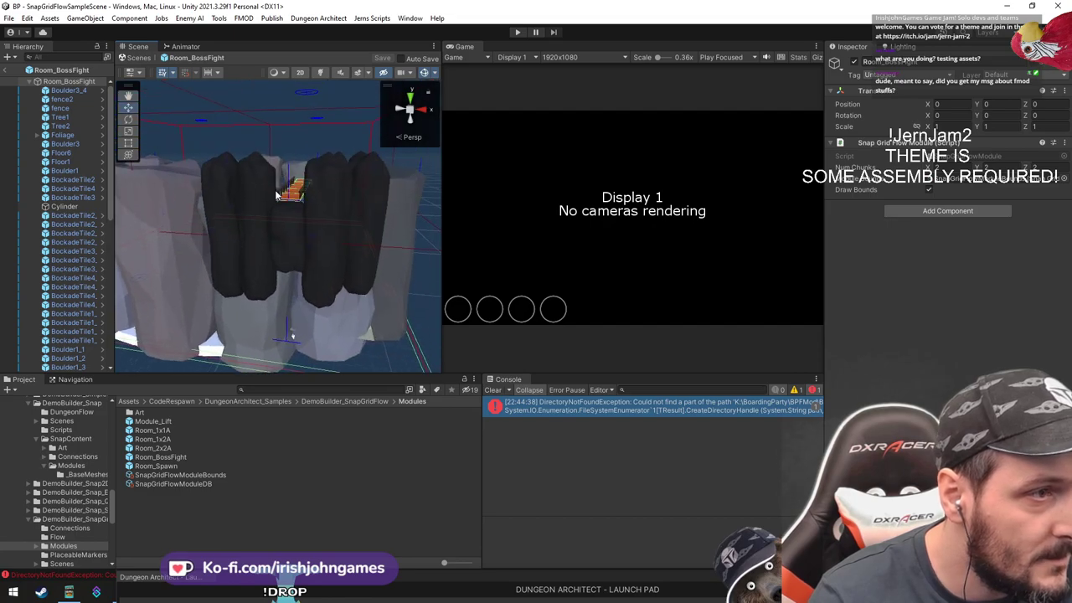
{"action": "scroll", "coordinate": [322, 186], "scroll_direction": "up", "scroll_amount": 5}
{"action": "left_click_drag", "start_coordinate": [323, 186], "coordinate": [282, 245], "text": "alt"}
{"action": "right_click_drag", "start_coordinate": [281, 251], "coordinate": [285, 290]}
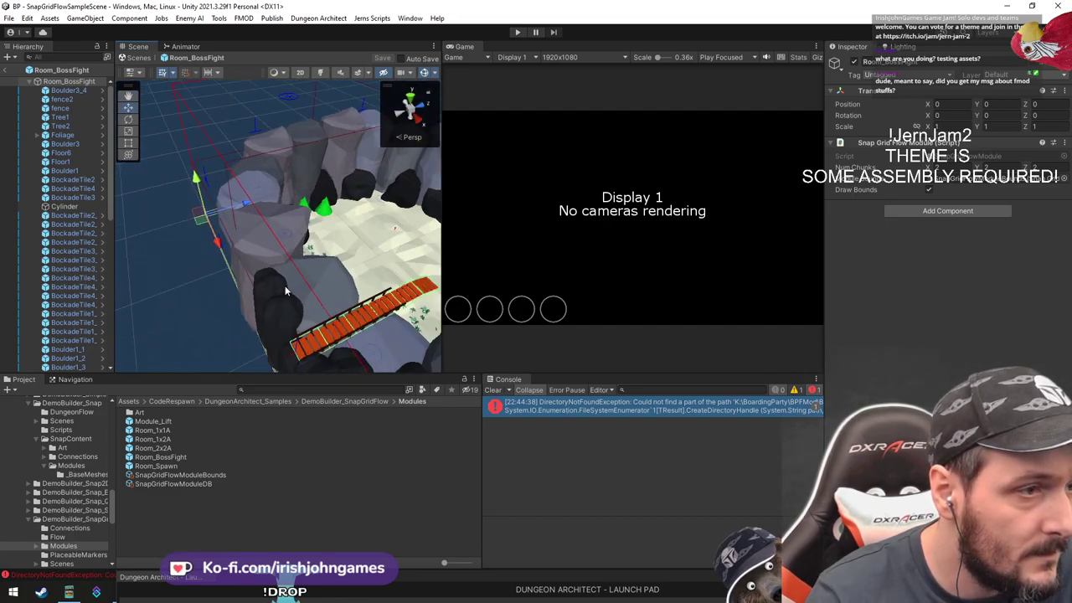
Inspect the fence piece and the boulder where the bridge enters the boss room
{"action": "left_click", "coordinate": [305, 344]}
{"action": "middle_click_drag", "start_coordinate": [138, 288], "coordinate": [179, 176]}
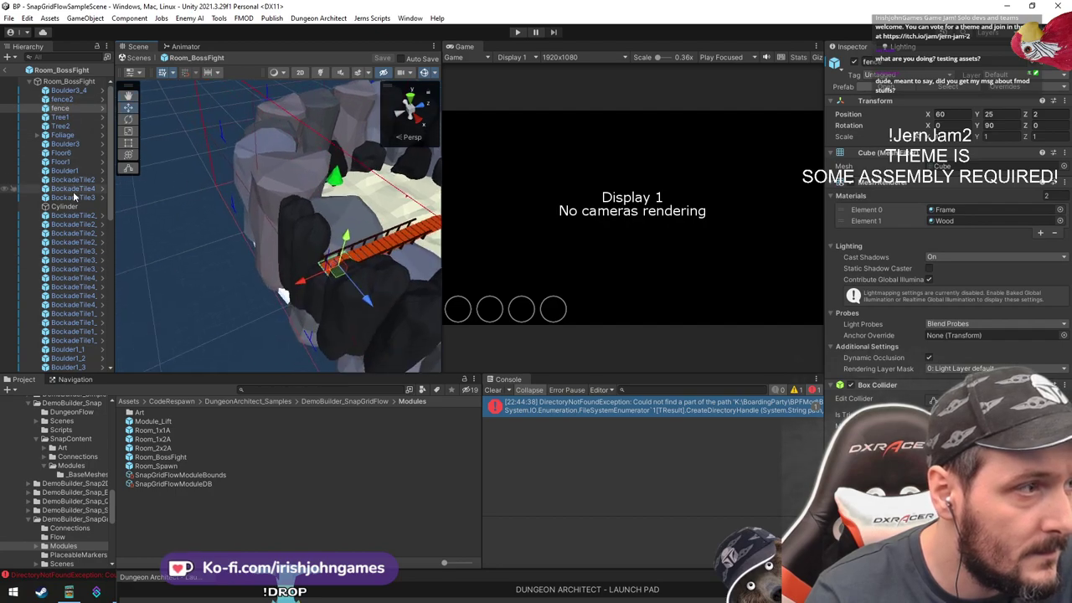
{"action": "scroll", "coordinate": [322, 260], "scroll_direction": "up", "scroll_amount": 4}
{"action": "right_click_drag", "start_coordinate": [335, 277], "coordinate": [394, 339]}
{"action": "middle_click_drag", "start_coordinate": [394, 339], "coordinate": [358, 264]}
{"action": "right_click_drag", "start_coordinate": [357, 264], "coordinate": [300, 268]}
{"action": "left_click", "coordinate": [341, 294]}
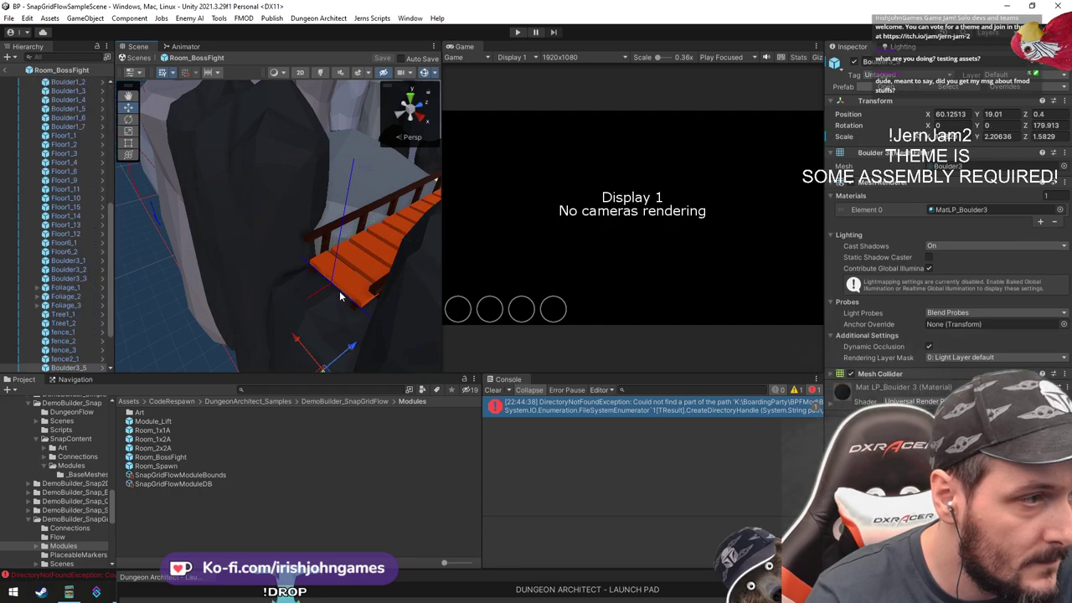
{"action": "left_click", "coordinate": [342, 284]}
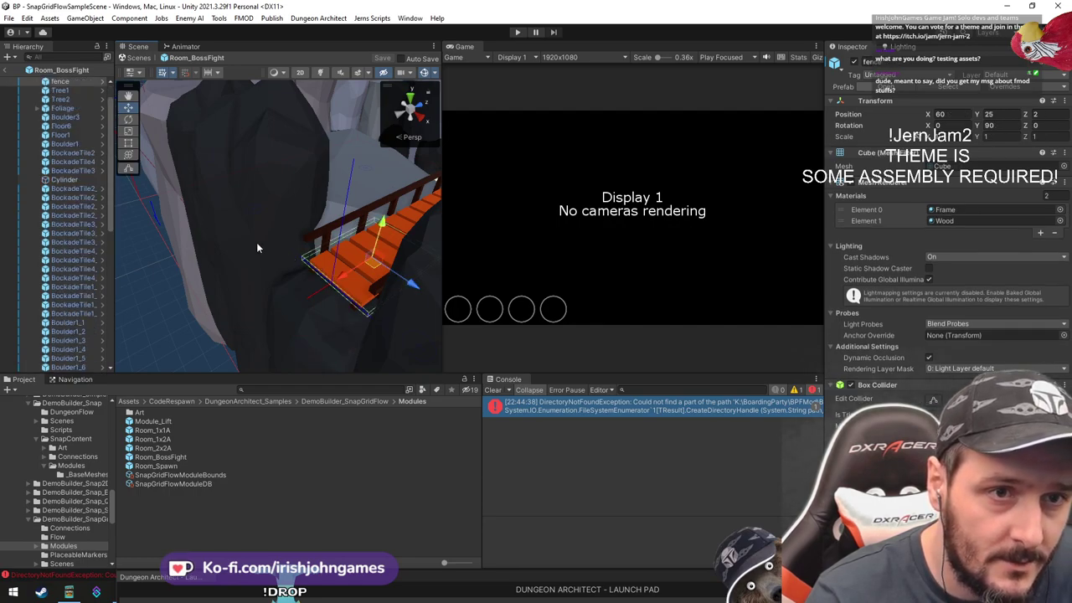
{"action": "scroll", "coordinate": [251, 248], "scroll_direction": "down", "scroll_amount": 6}
{"action": "scroll", "coordinate": [227, 306], "scroll_direction": "down", "scroll_amount": 4}
{"action": "scroll", "coordinate": [67, 117], "scroll_direction": "up", "scroll_amount": 1}
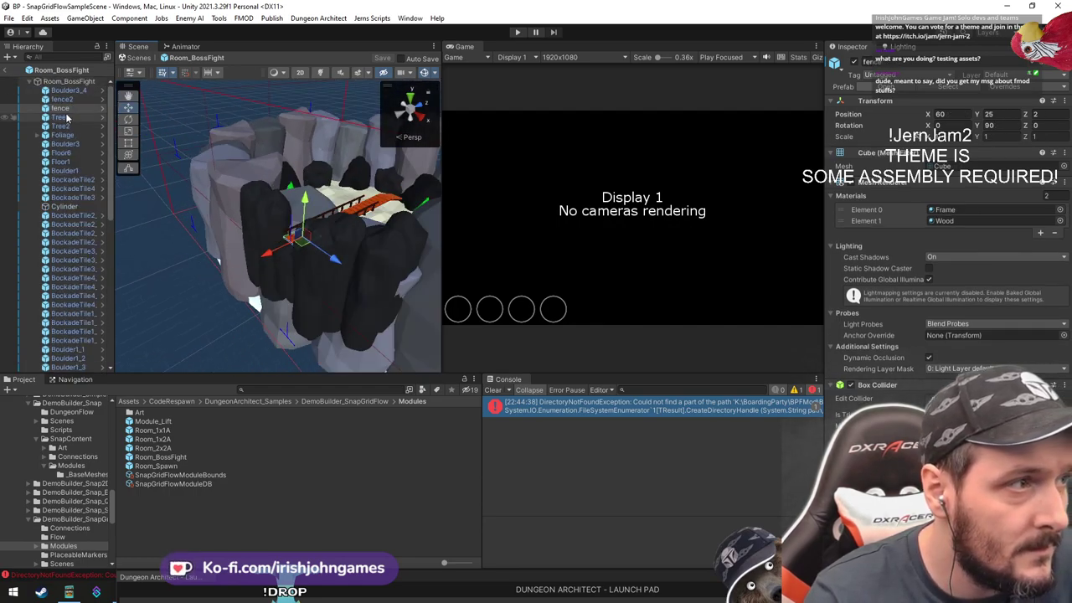
Check the Snap Grid Flow Module settings on the Room_BossFight root and look over the room's contents
{"action": "left_click", "coordinate": [65, 82]}
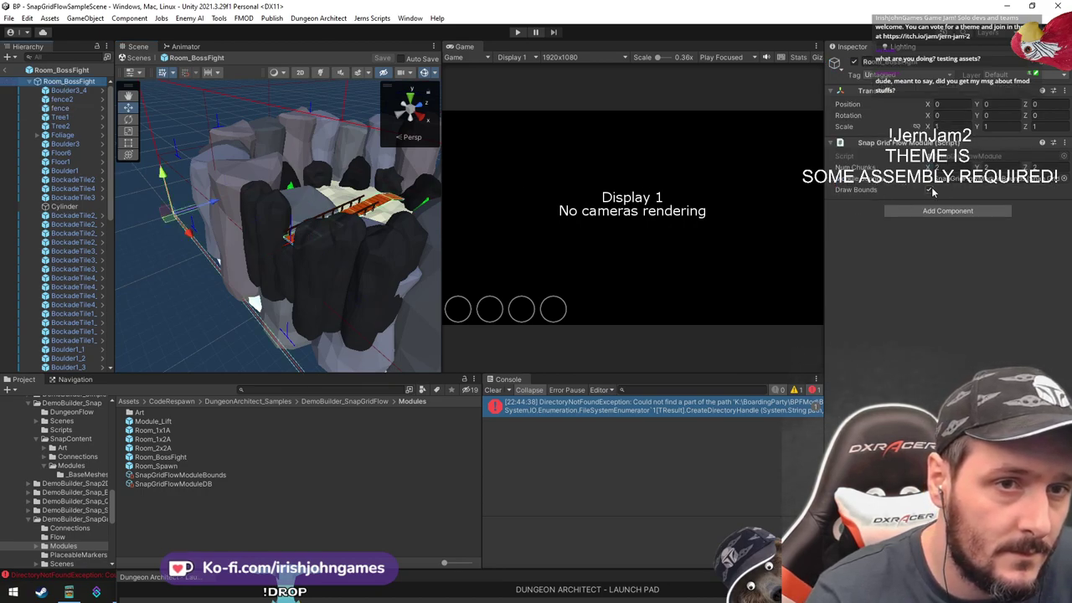
{"action": "right_click_drag", "start_coordinate": [385, 217], "coordinate": [292, 263]}
{"action": "scroll", "coordinate": [293, 264], "scroll_direction": "down", "scroll_amount": 3}
{"action": "scroll", "coordinate": [63, 246], "scroll_direction": "down", "scroll_amount": 5}
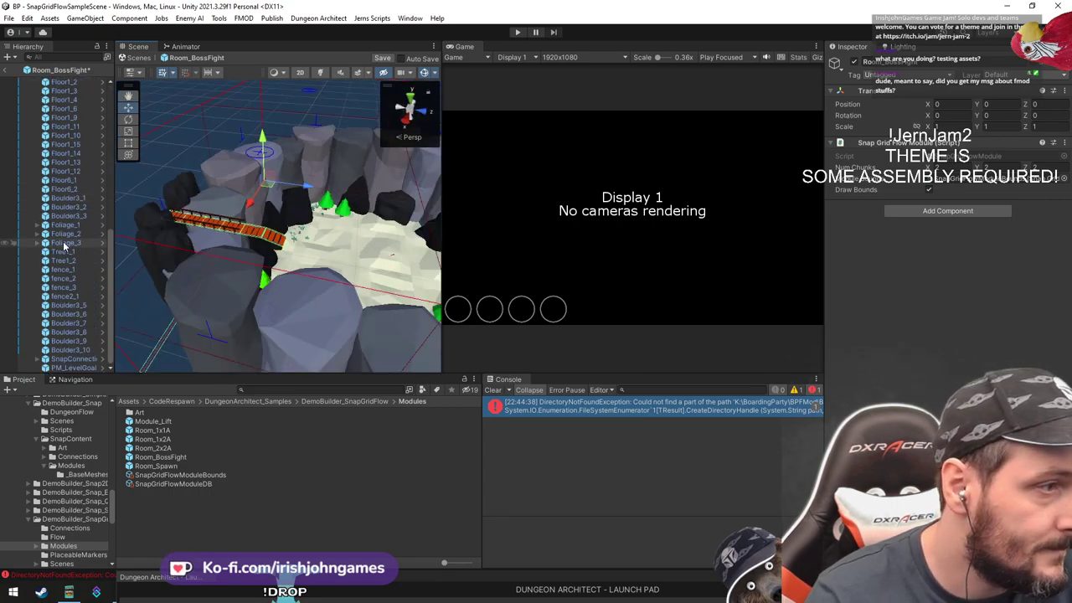
Focus on the boss room's SnapConnection object and go through its Wall, door and lock child objects
{"action": "double_click", "coordinate": [73, 359]}
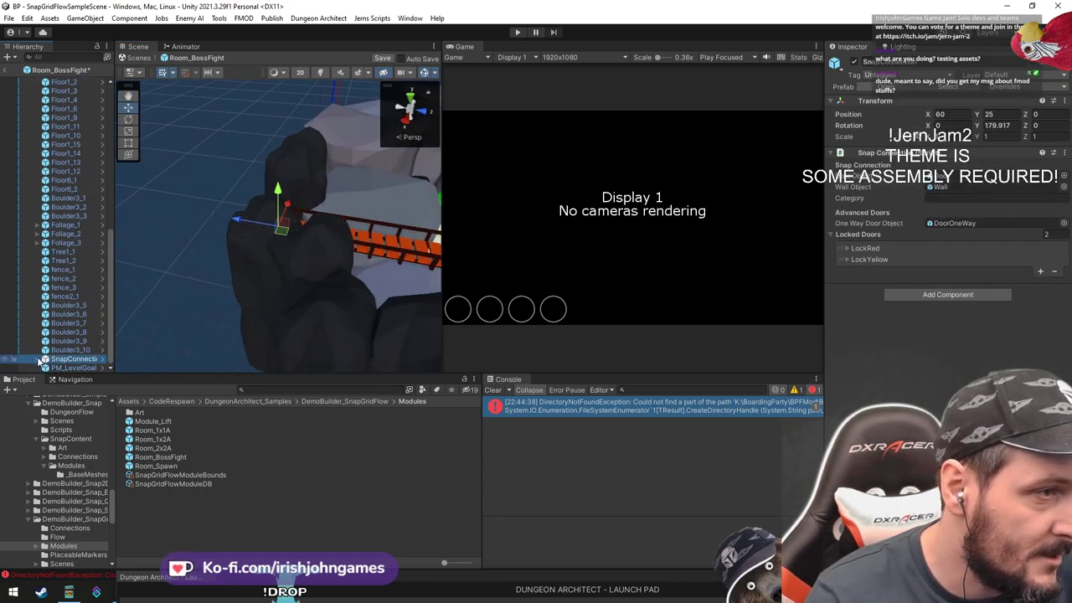
{"action": "scroll", "coordinate": [63, 363], "scroll_direction": "down", "scroll_amount": 2}
{"action": "left_click", "coordinate": [70, 327]}
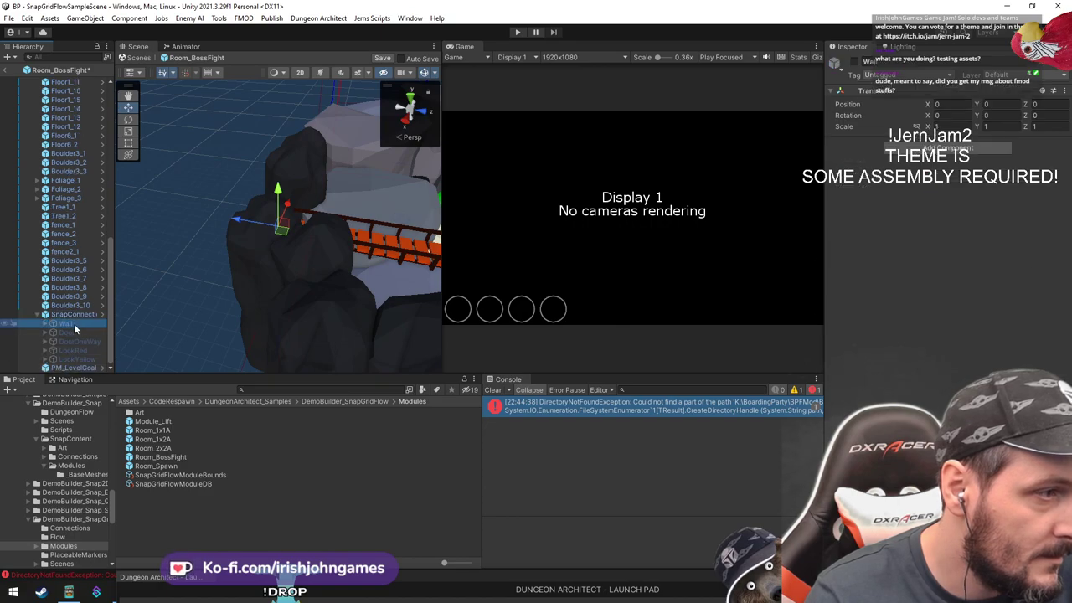
{"action": "left_click", "coordinate": [85, 362]}
{"action": "left_click", "coordinate": [76, 314]}
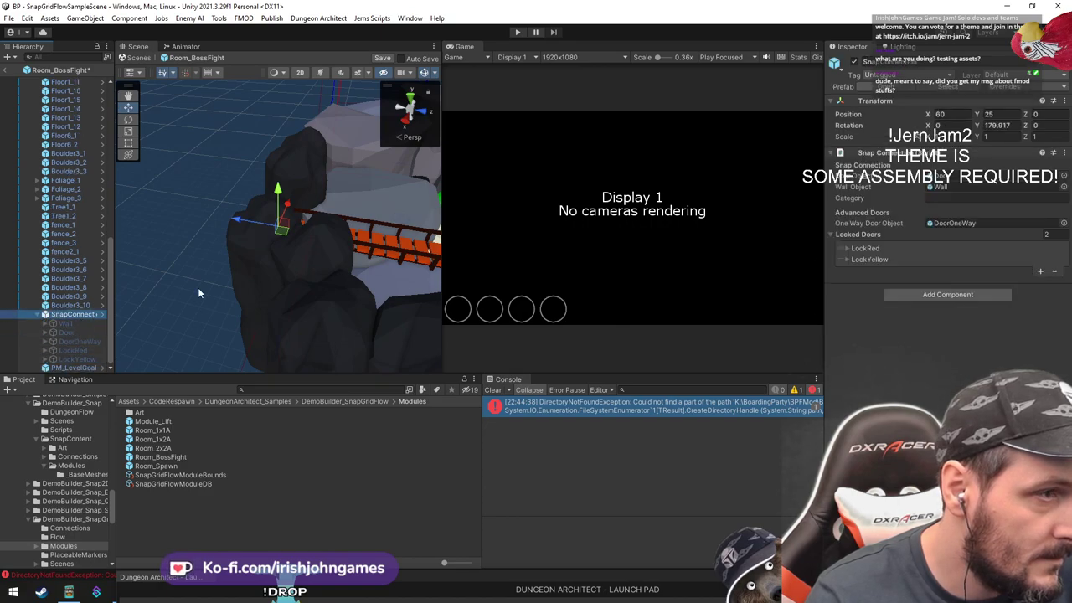
Expand the SnapConnection's LockRed and LockYellow entries and examine the connection's placement at the boss room's entrance
{"action": "right_click_drag", "start_coordinate": [221, 280], "coordinate": [348, 252]}
{"action": "middle_click_drag", "start_coordinate": [252, 197], "coordinate": [398, 180]}
{"action": "left_click_drag", "start_coordinate": [398, 180], "coordinate": [394, 232], "text": "alt"}
{"action": "left_click", "coordinate": [850, 261]}
{"action": "left_click", "coordinate": [848, 249]}
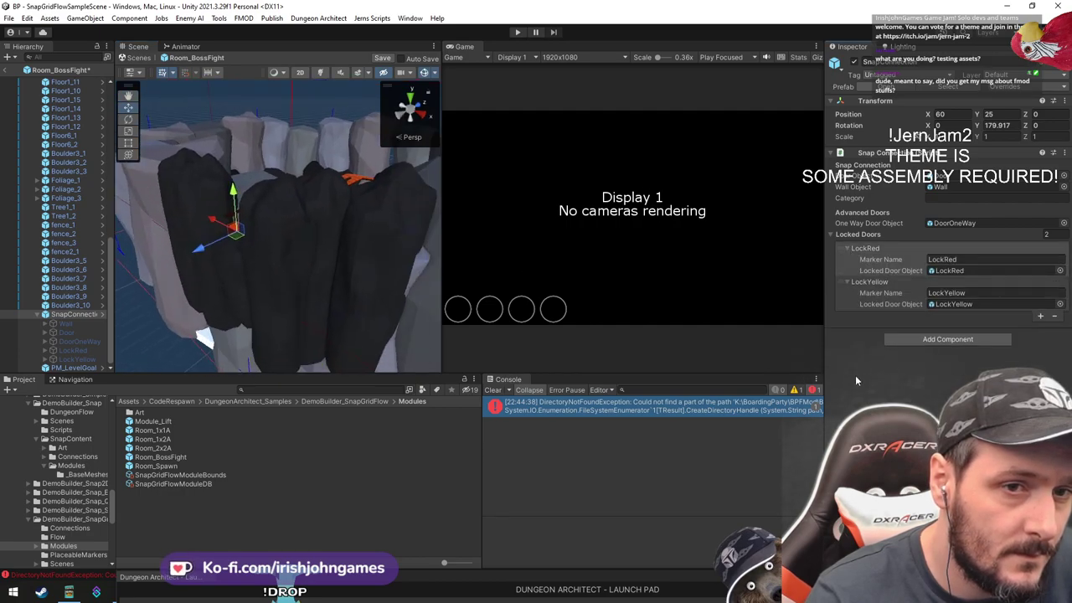
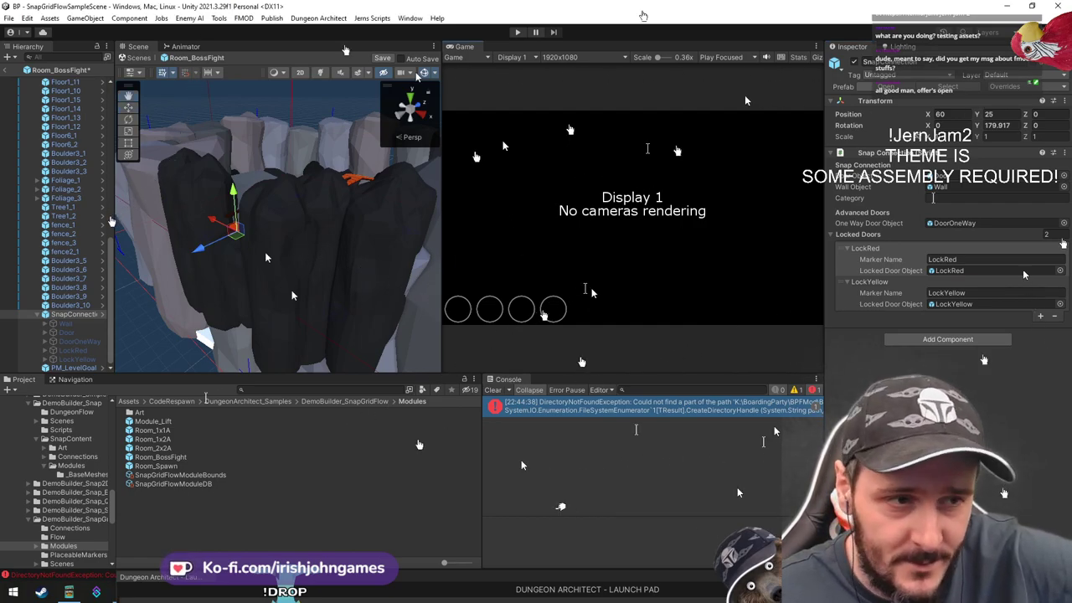
{"action": "scroll", "coordinate": [265, 226], "scroll_direction": "down", "scroll_amount": 5}
{"action": "middle_click_drag", "start_coordinate": [264, 209], "coordinate": [268, 233]}
{"action": "left_click_drag", "start_coordinate": [268, 233], "coordinate": [278, 247], "text": "alt"}
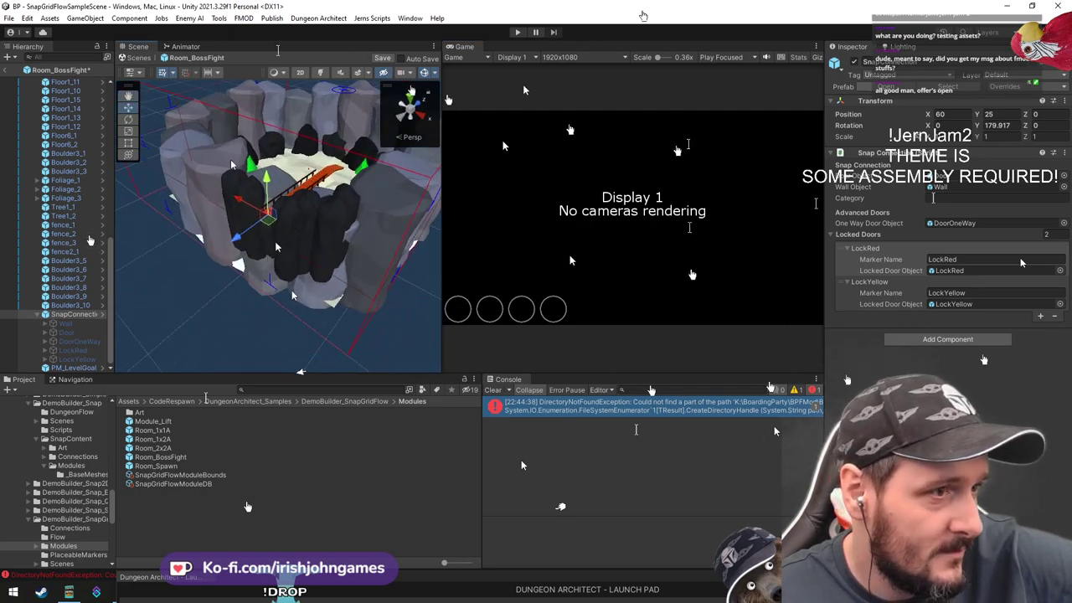
{"action": "scroll", "coordinate": [277, 246], "scroll_direction": "up", "scroll_amount": 3}
{"action": "left_click", "coordinate": [57, 315]}
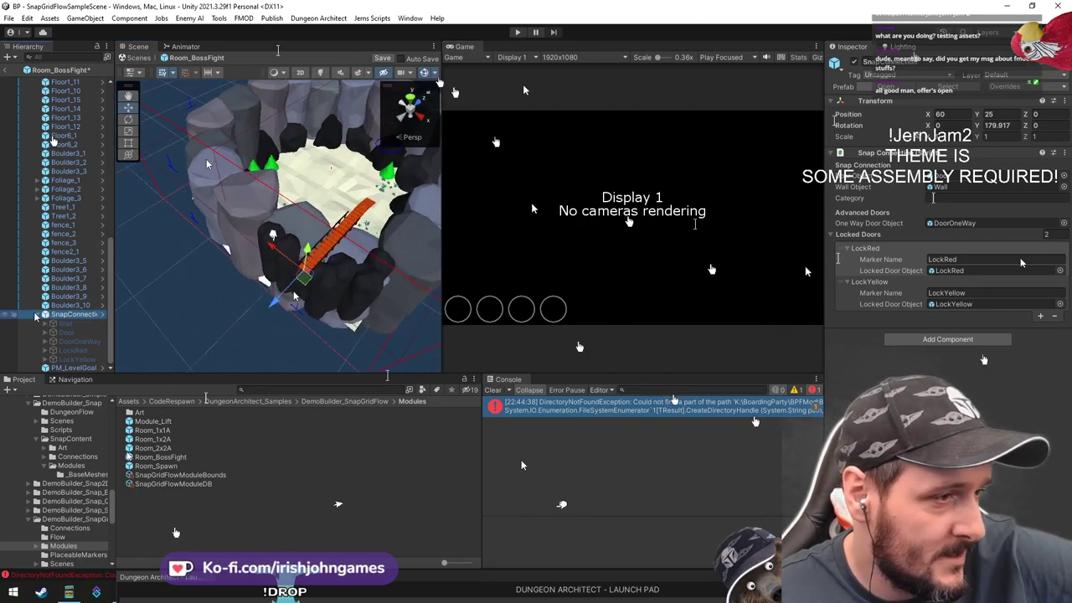
Focus on the PM_LevelGoal marker, expand its Supported Markers list and view its placement inside the boss room
{"action": "double_click", "coordinate": [74, 368]}
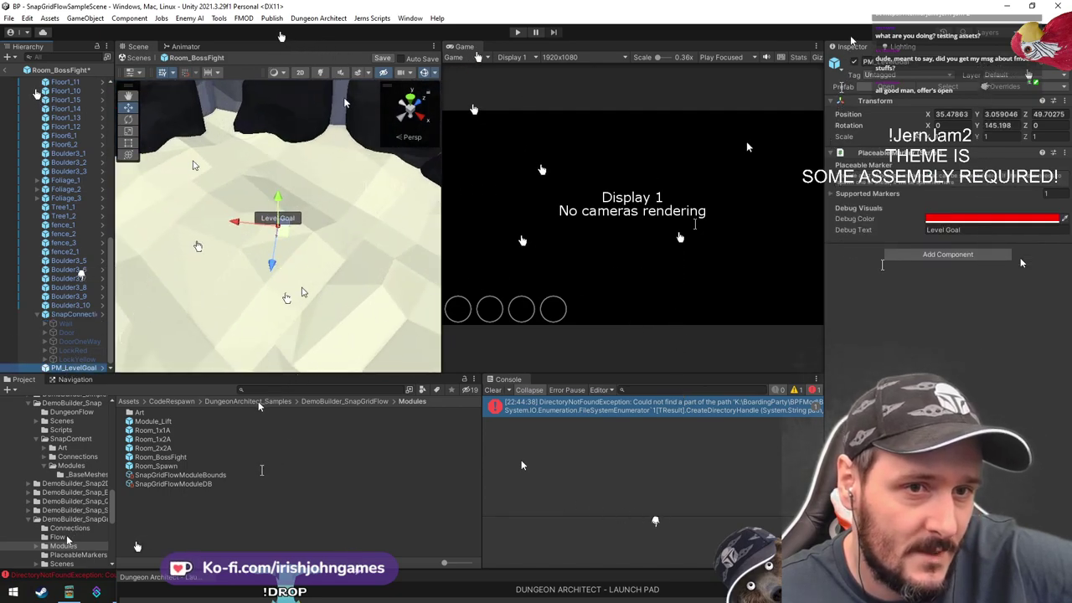
{"action": "left_click", "coordinate": [946, 193]}
{"action": "left_click", "coordinate": [946, 207]}
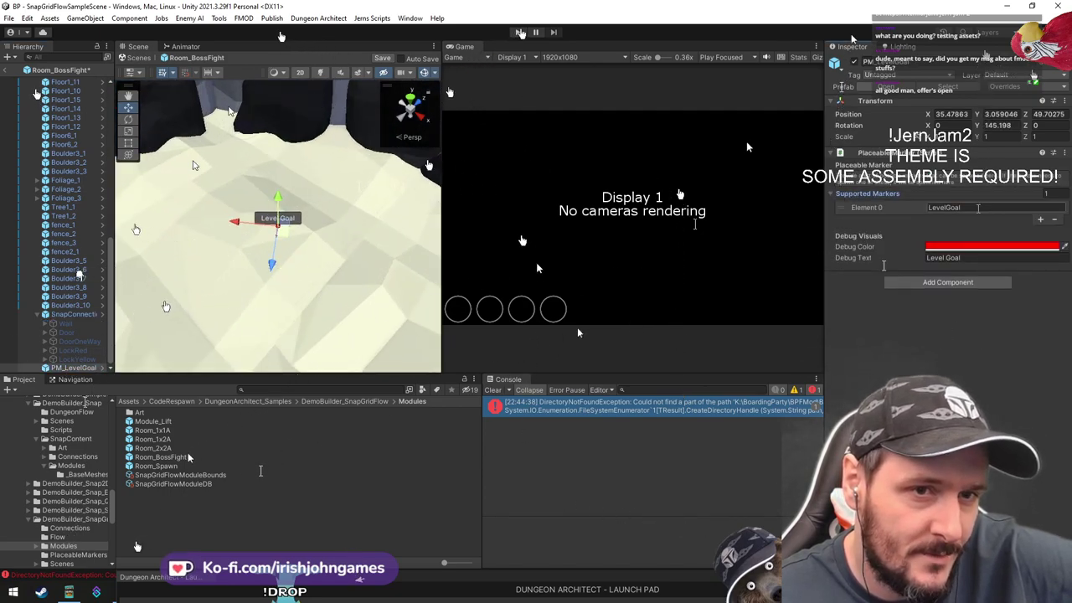
{"action": "scroll", "coordinate": [328, 238], "scroll_direction": "down", "scroll_amount": 3}
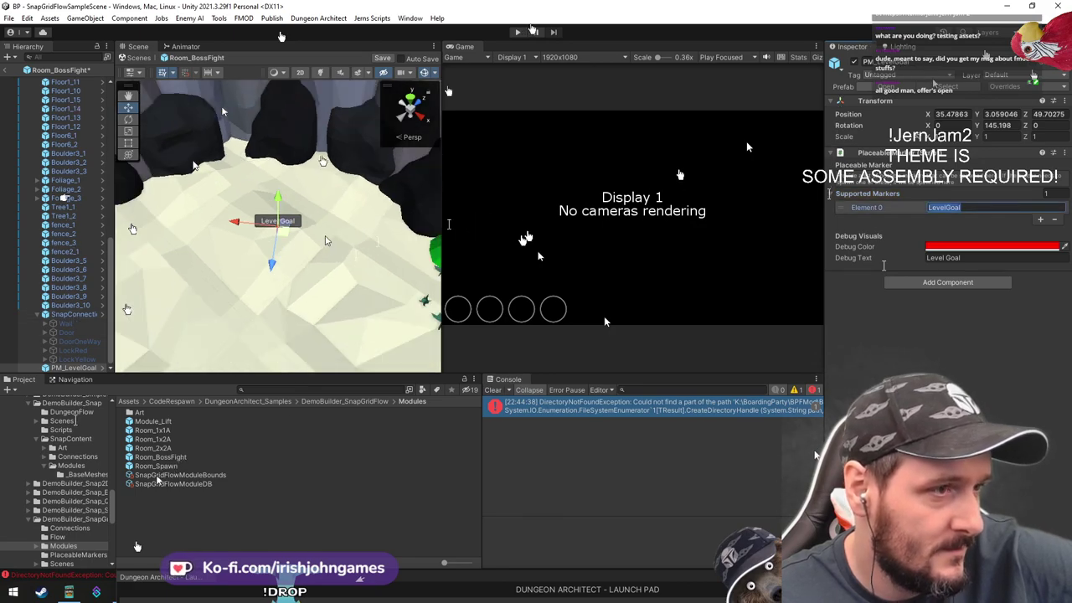
{"action": "right_click_drag", "start_coordinate": [328, 238], "coordinate": [287, 153]}
{"action": "left_click_drag", "start_coordinate": [287, 156], "coordinate": [327, 255], "text": "alt"}
{"action": "mouse_move", "coordinate": [325, 252]}
{"action": "middle_mouse_down"}
{"action": "mouse_move", "coordinate": [333, 237]}
{"action": "mouse_move", "coordinate": [333, 262]}
{"action": "middle_mouse_up"}
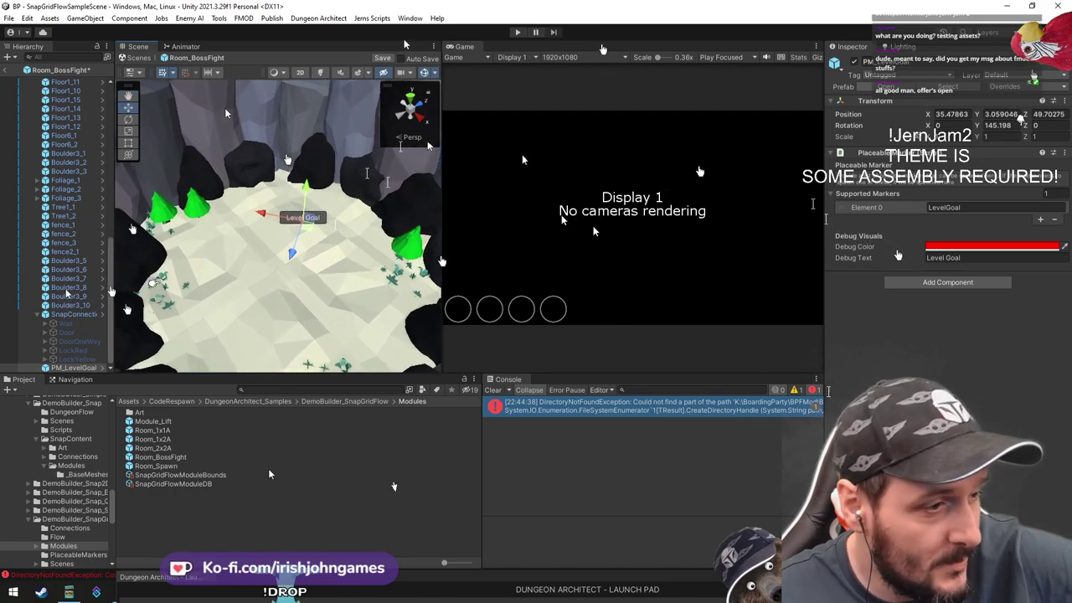
Browse to the Scenes folder of DemoBuilder_Snap_SideScroller and open the SideScroller_Prototype scene
{"action": "left_click", "coordinate": [166, 505]}
{"action": "left_click", "coordinate": [71, 520]}
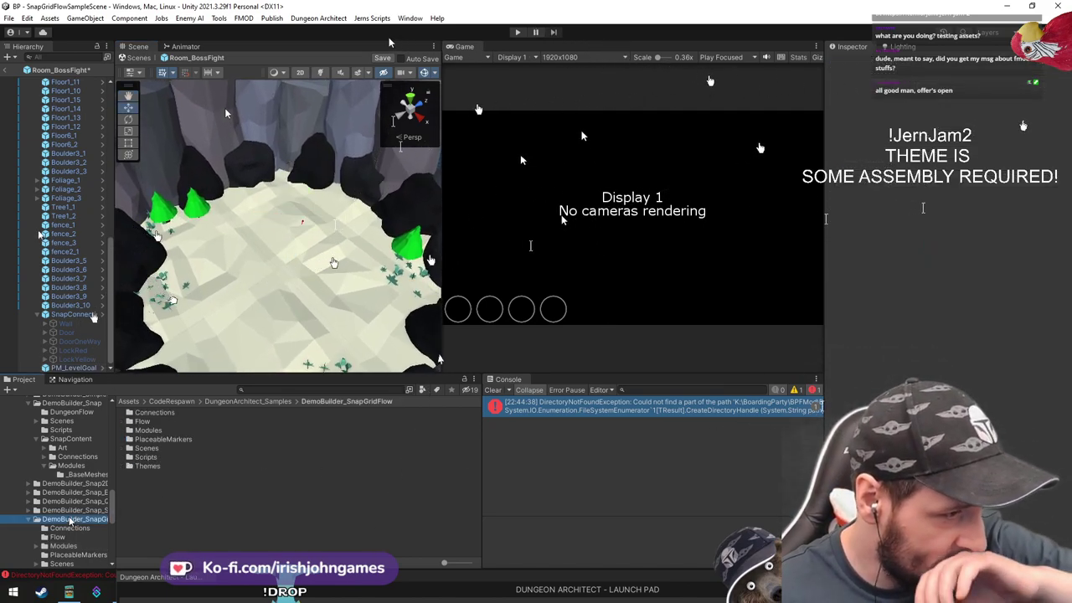
{"action": "left_click", "coordinate": [82, 503]}
{"action": "left_click", "coordinate": [89, 510]}
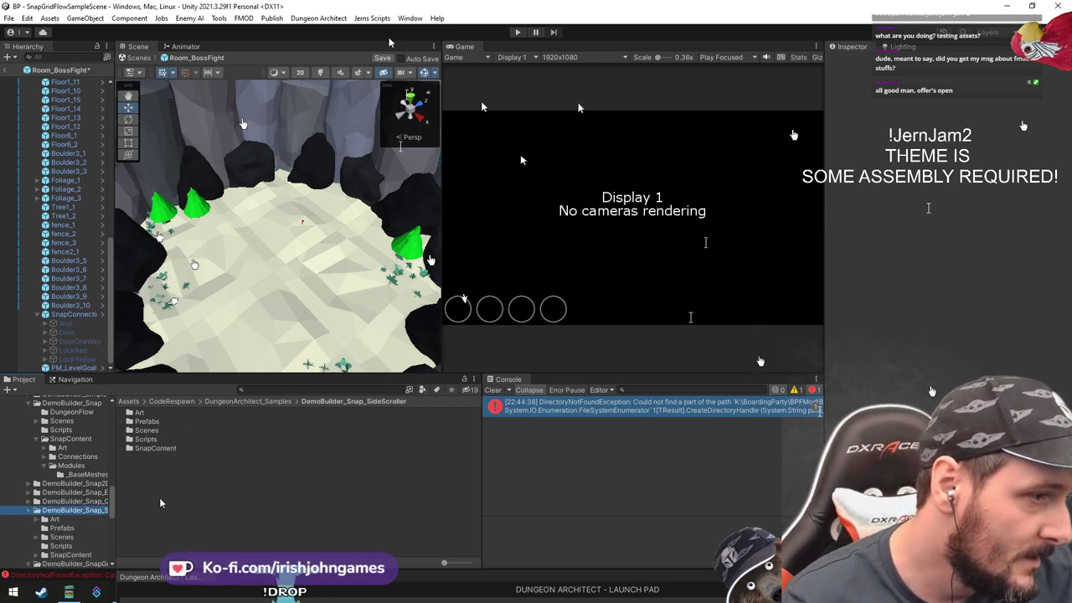
{"action": "double_click", "coordinate": [146, 429]}
{"action": "double_click", "coordinate": [169, 421]}
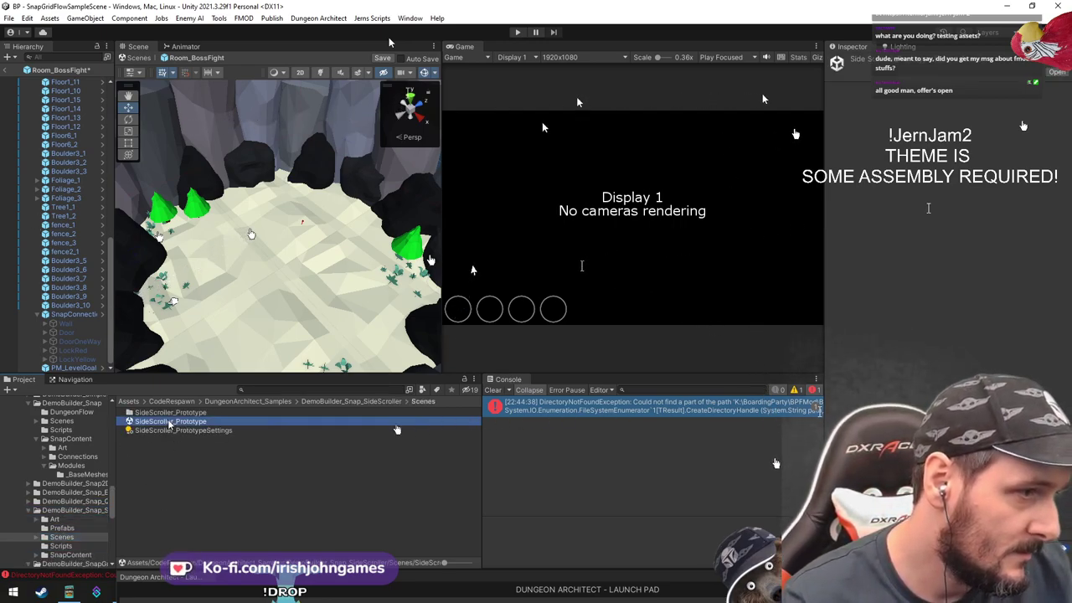
Play-test the SideScroller_Prototype scene by running and jumping the character through the generated upper, lower and side rooms, and stop play mode
{"action": "left_click", "coordinate": [511, 318]}
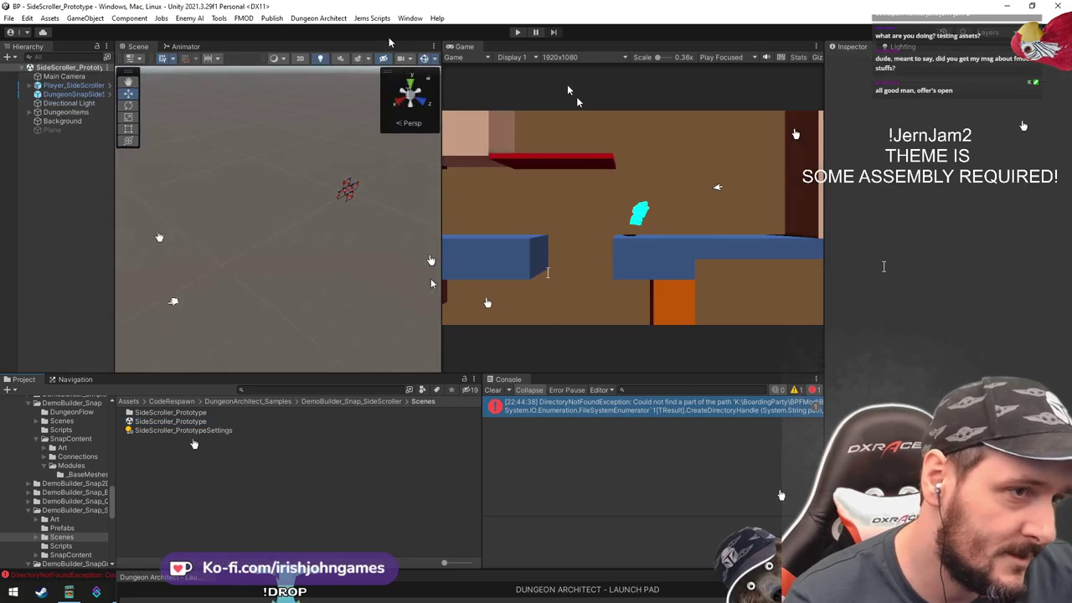
{"action": "left_click", "coordinate": [516, 32]}
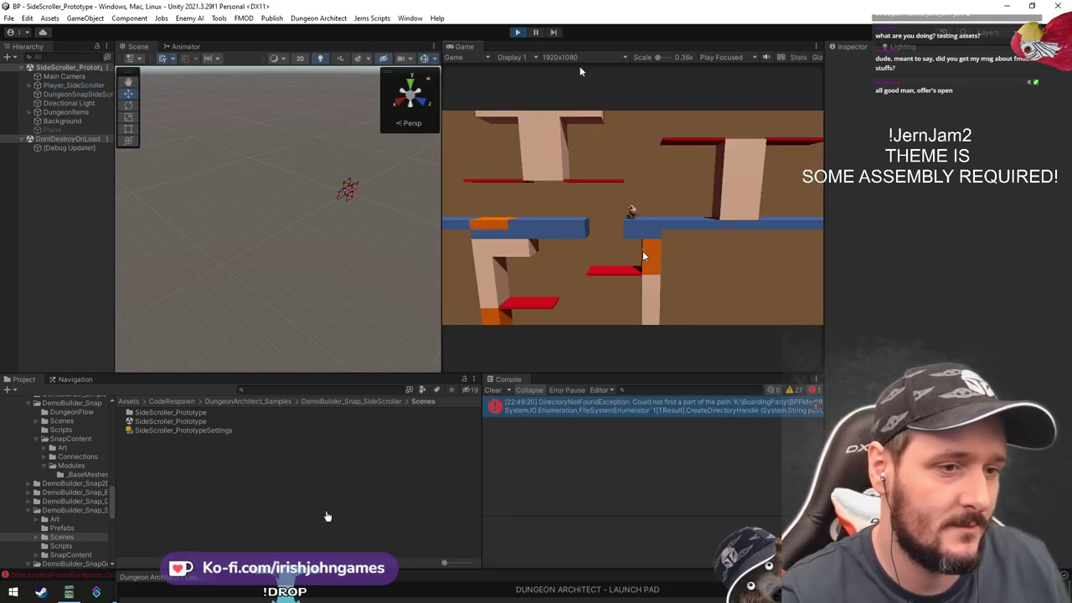
{"action": "key", "text": "space"}
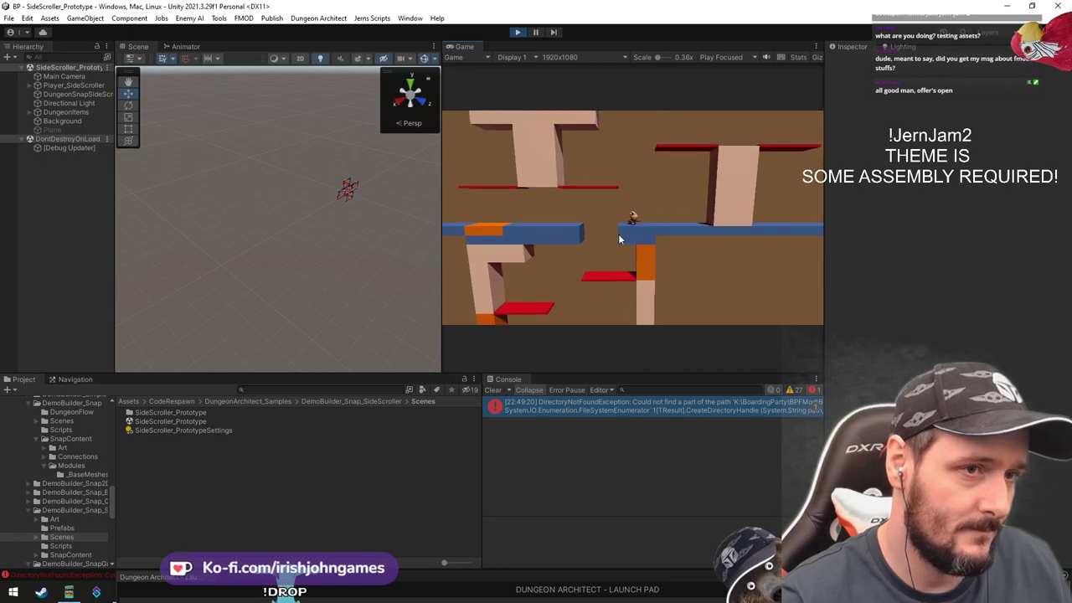
{"action": "key", "text": "space"}
{"action": "key", "text": "d"}
{"action": "key", "text": "a"}
{"action": "key", "text": "space"}
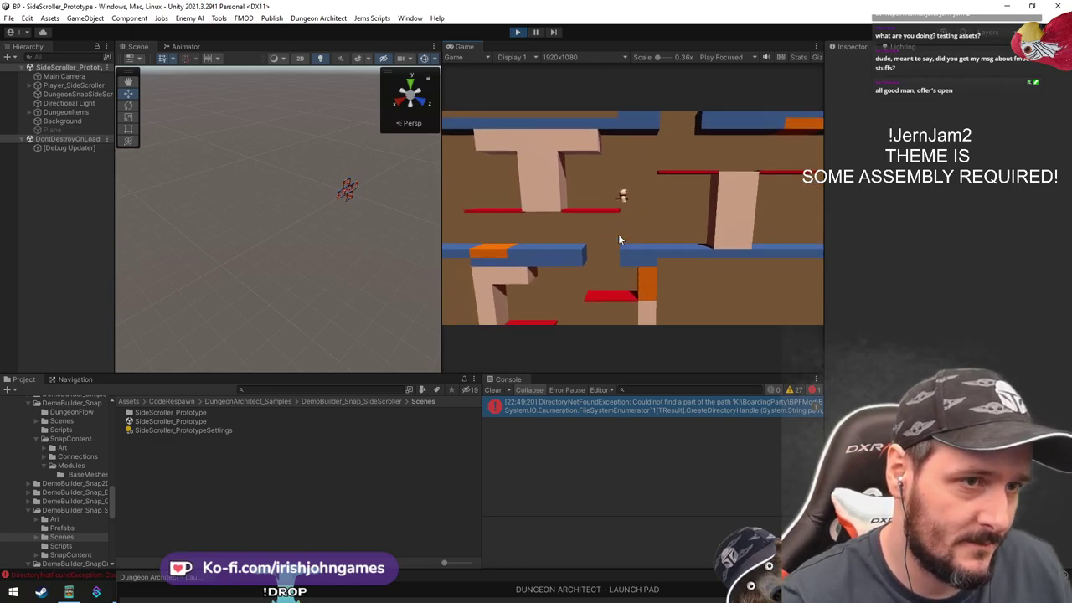
{"action": "key", "text": "space"}
{"action": "key", "text": "d"}
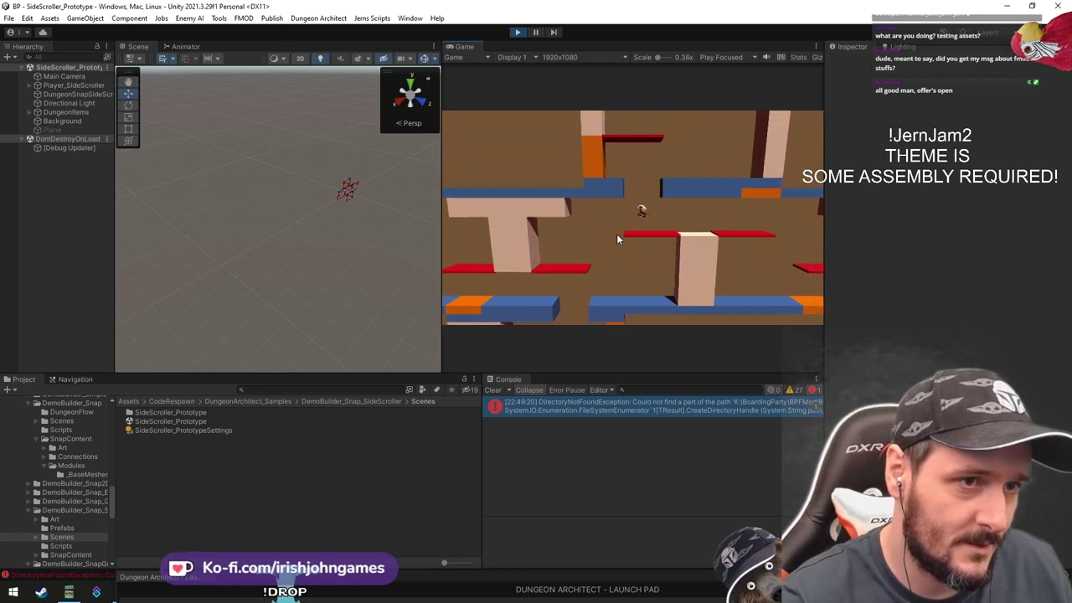
{"action": "key", "text": "d"}
{"action": "key", "text": "space"}
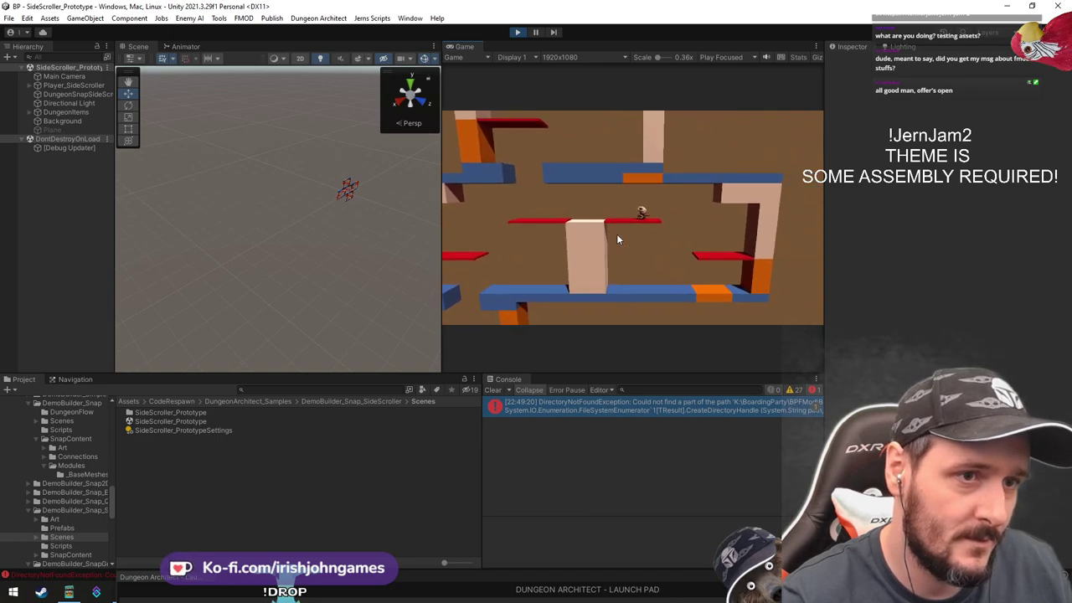
{"action": "key", "text": "space"}
{"action": "key", "text": "d"}
{"action": "key", "text": "s"}
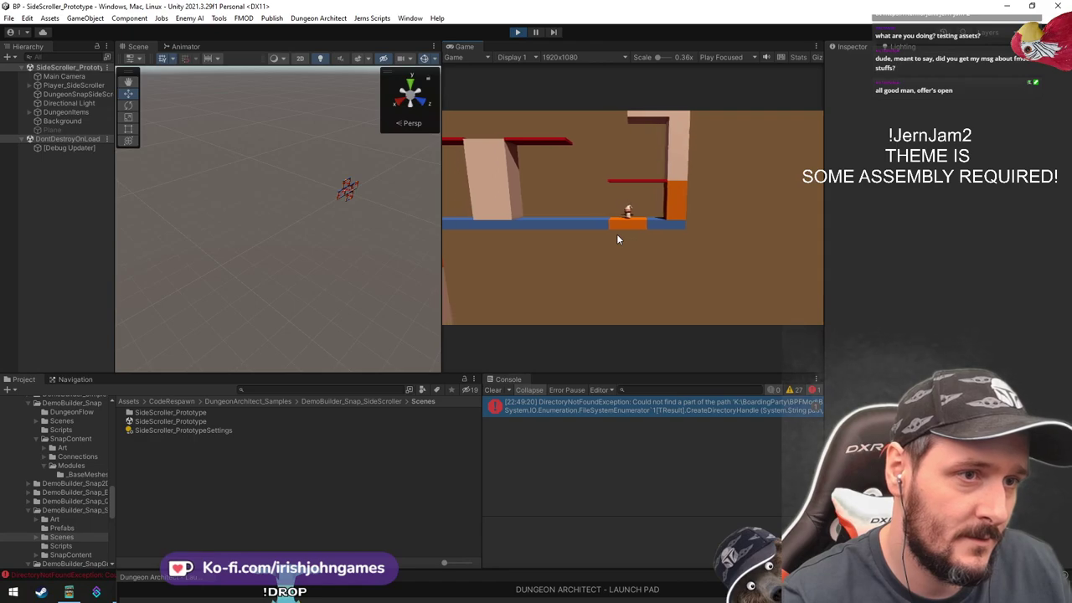
{"action": "key", "text": "space"}
{"action": "key", "text": "a"}
{"action": "key", "text": "space"}
{"action": "key", "text": "d"}
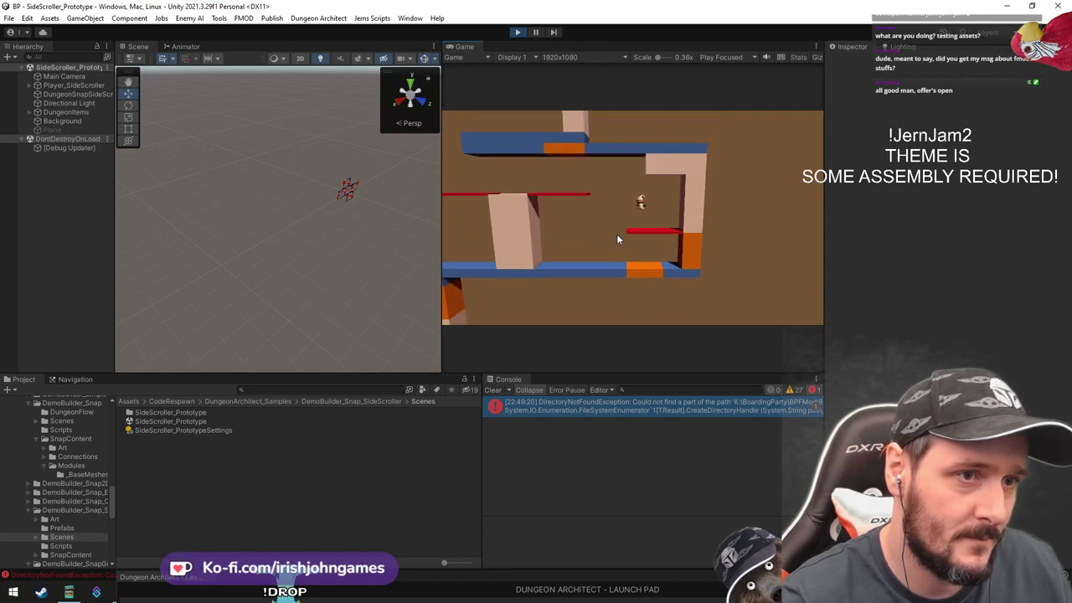
{"action": "key", "text": "space"}
{"action": "key", "text": "a"}
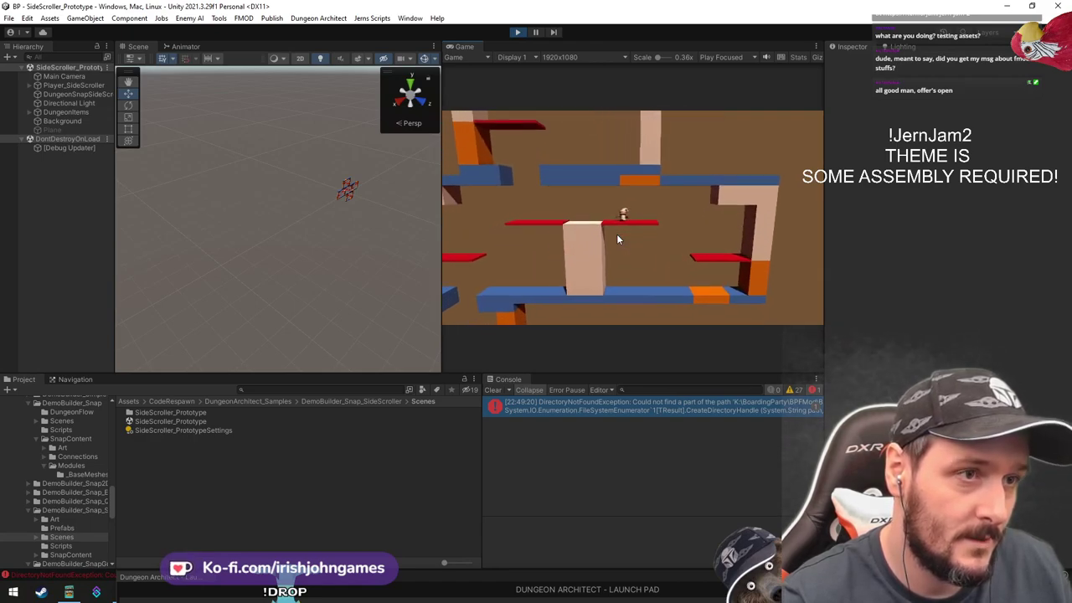
{"action": "key", "text": "d"}
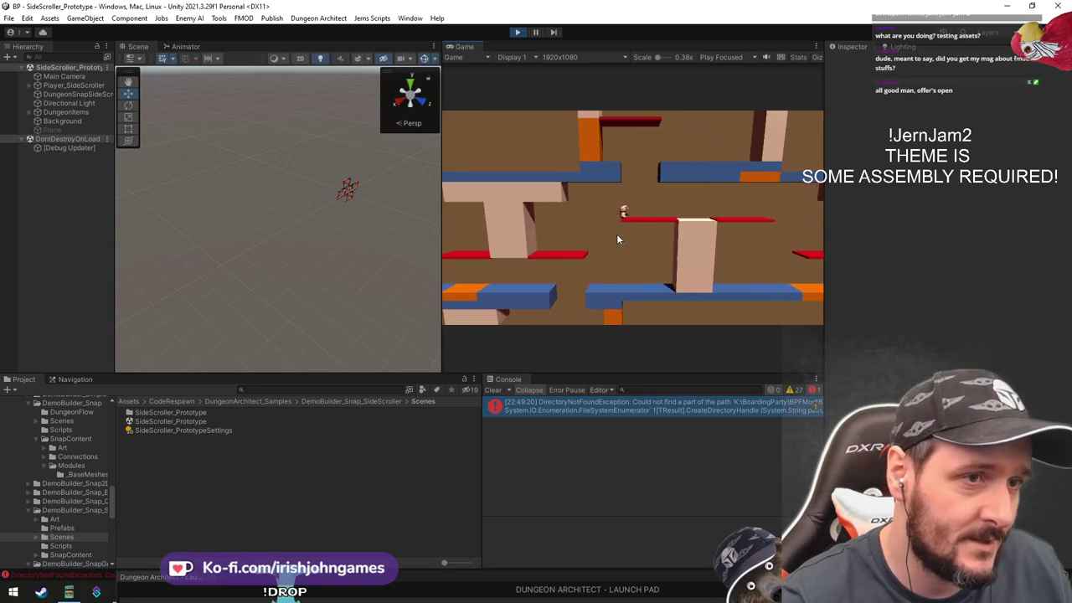
{"action": "key", "text": "space"}
{"action": "key", "text": "a"}
{"action": "key", "text": "space"}
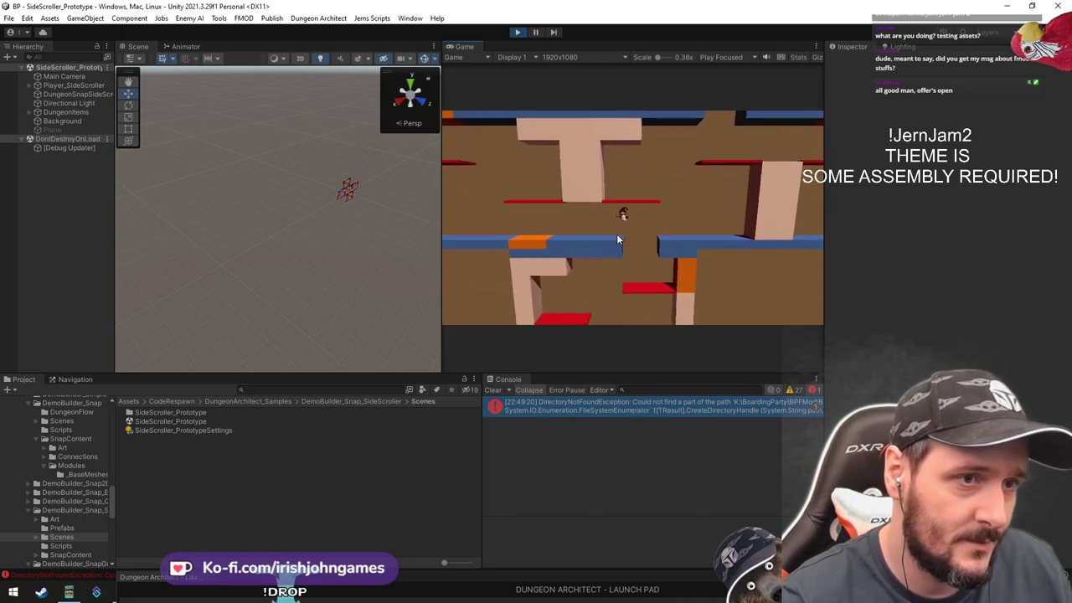
{"action": "key", "text": "d"}
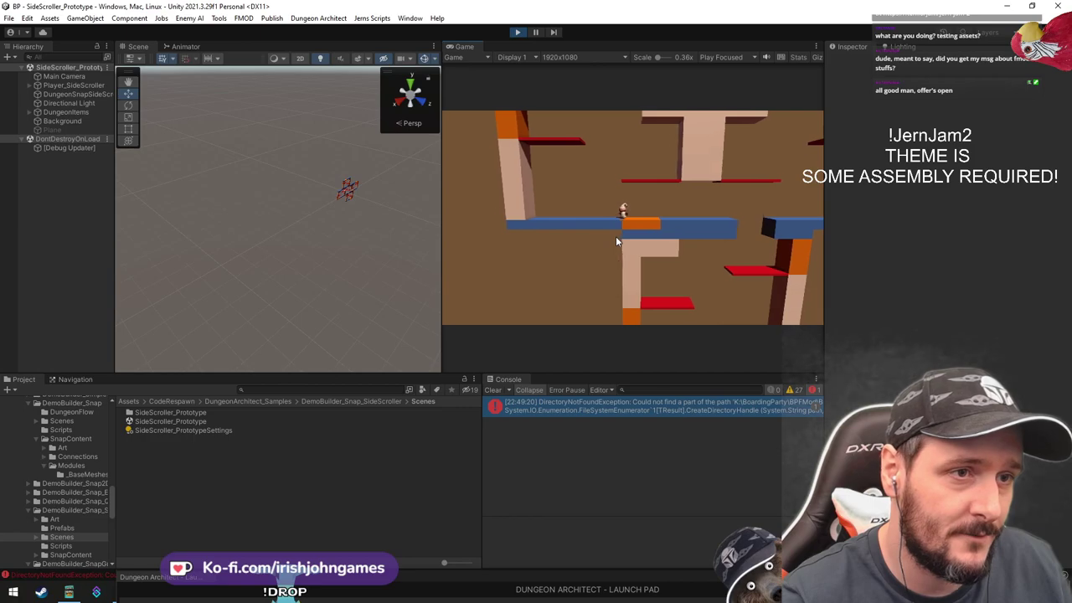
{"action": "key", "text": "space"}
{"action": "key", "text": "a"}
{"action": "key", "text": "d"}
{"action": "key", "text": "a"}
{"action": "key", "text": "d"}
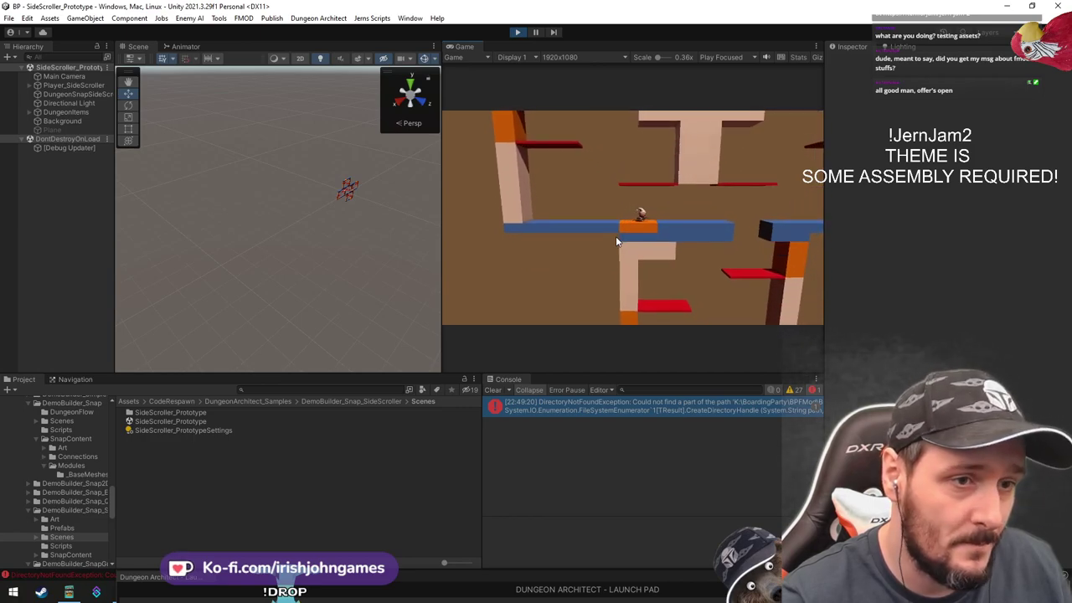
{"action": "key", "text": "d"}
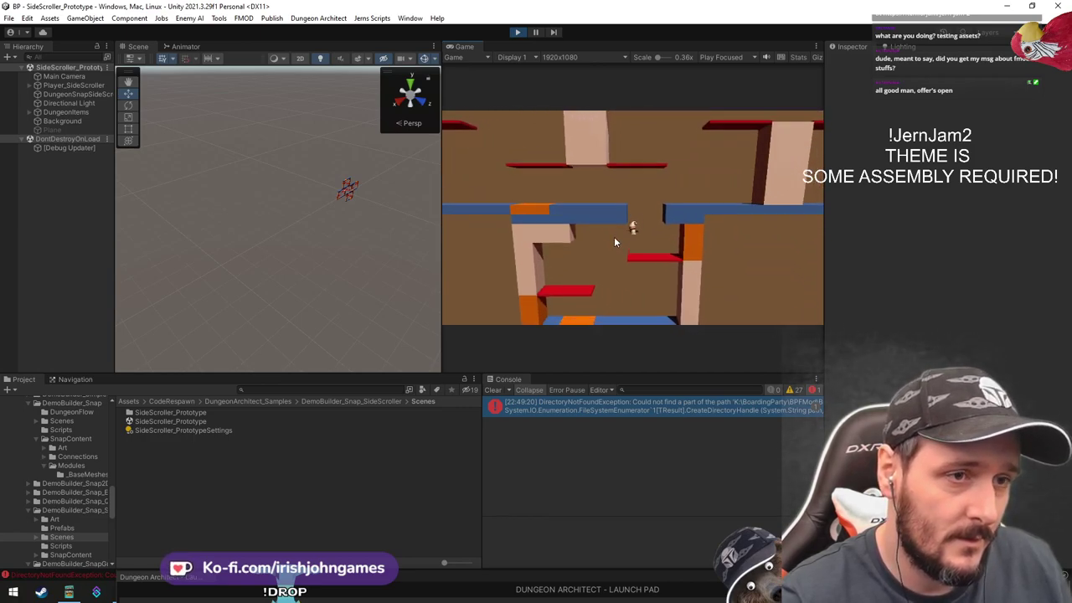
{"action": "key", "text": "a"}
{"action": "key", "text": "space"}
{"action": "key", "text": "a"}
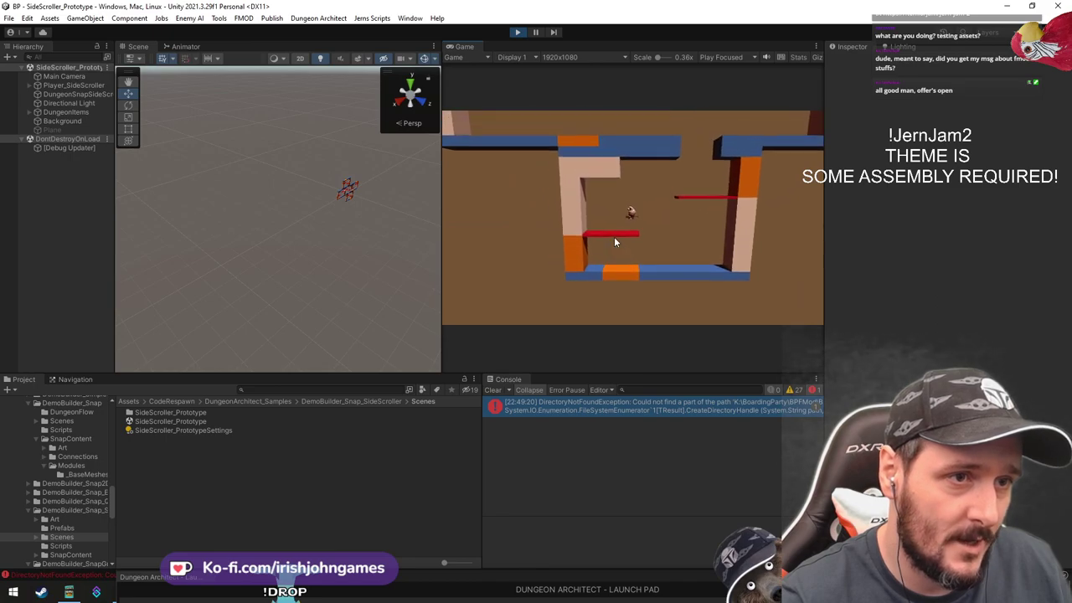
{"action": "key", "text": "space"}
{"action": "key", "text": "d"}
{"action": "key", "text": "space"}
{"action": "key", "text": "d"}
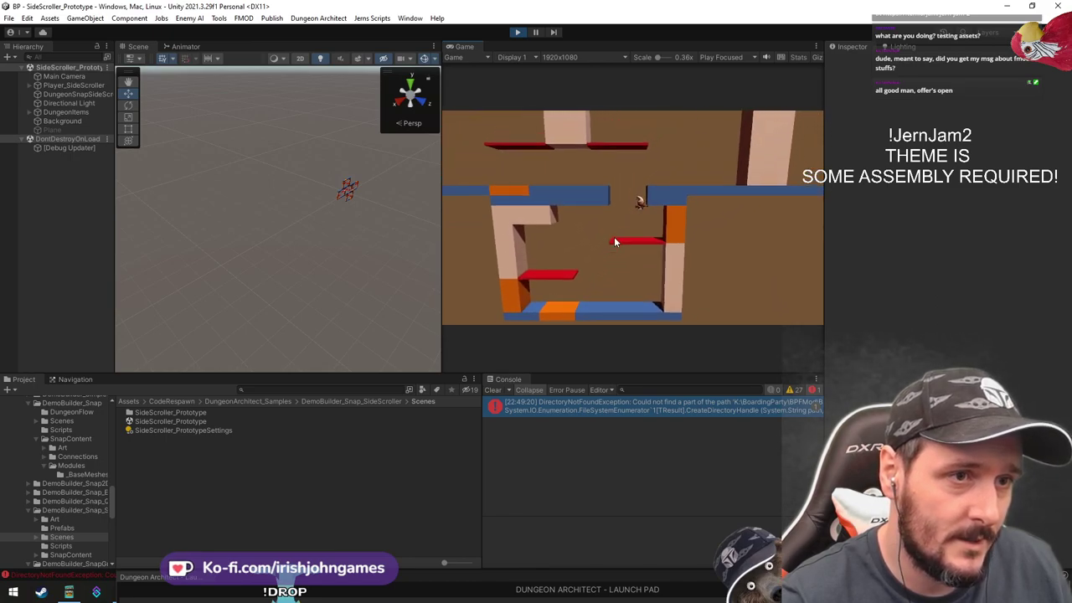
{"action": "key", "text": "d"}
{"action": "key", "text": "space"}
{"action": "key", "text": "a"}
{"action": "key", "text": "space"}
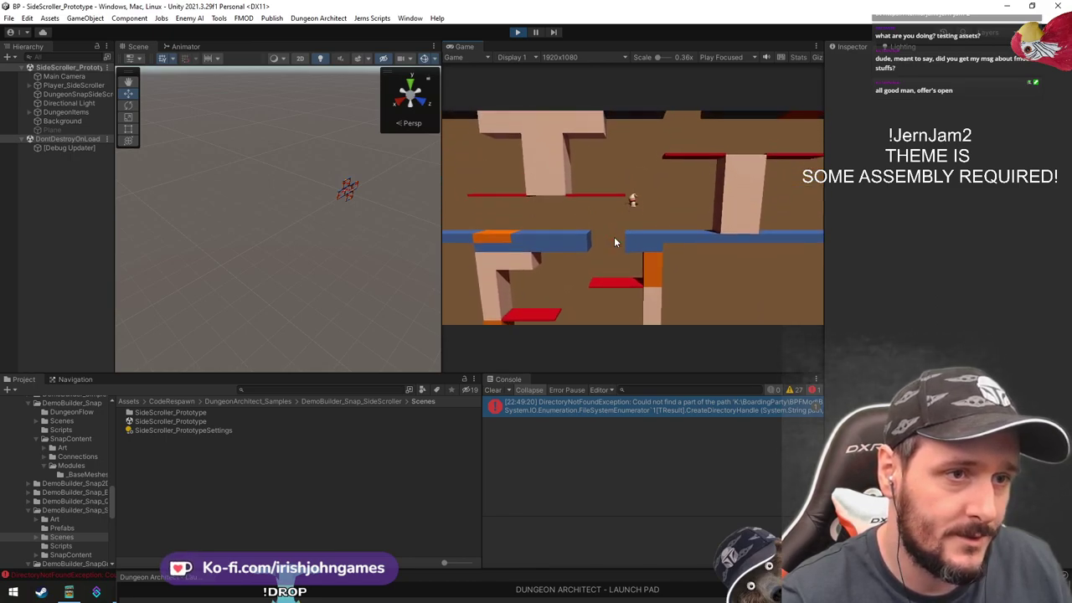
{"action": "key", "text": "space"}
{"action": "key", "text": "space"}
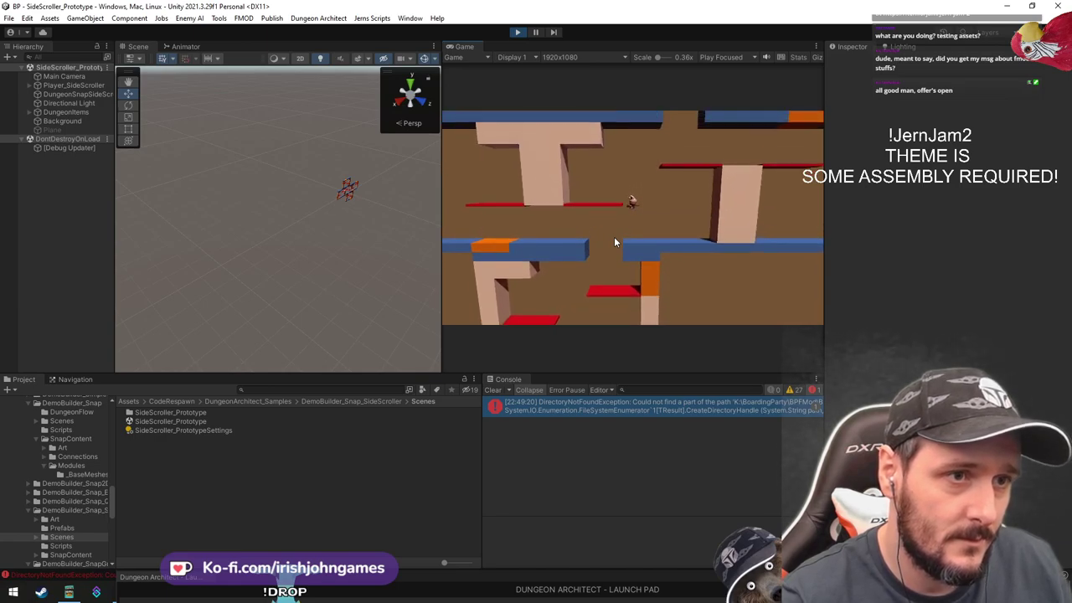
{"action": "key", "text": "space"}
{"action": "key", "text": "space"}
{"action": "key", "text": "d"}
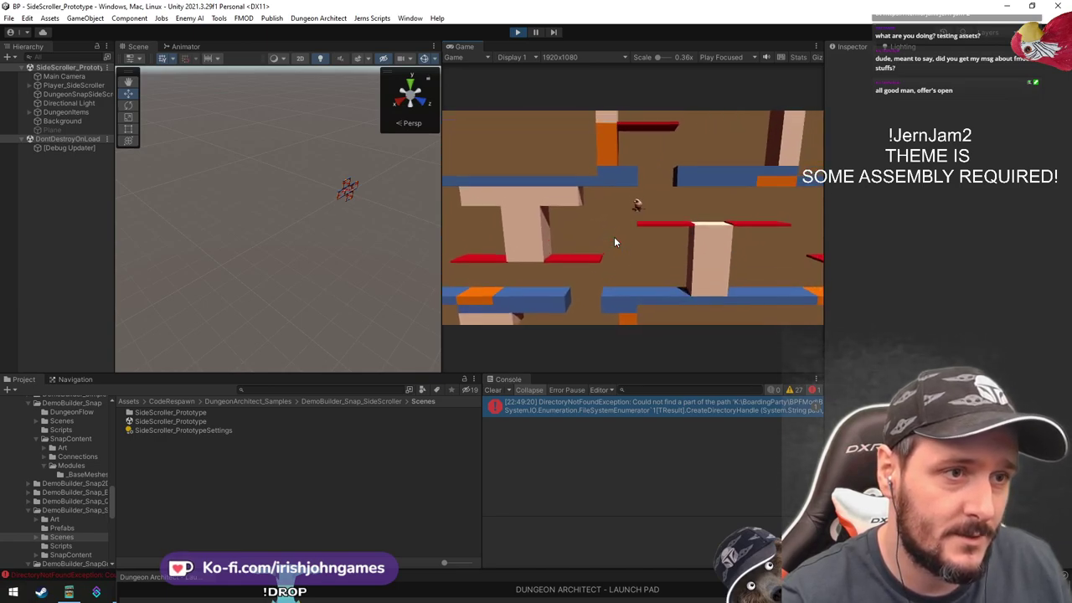
{"action": "left_click", "coordinate": [515, 31]}
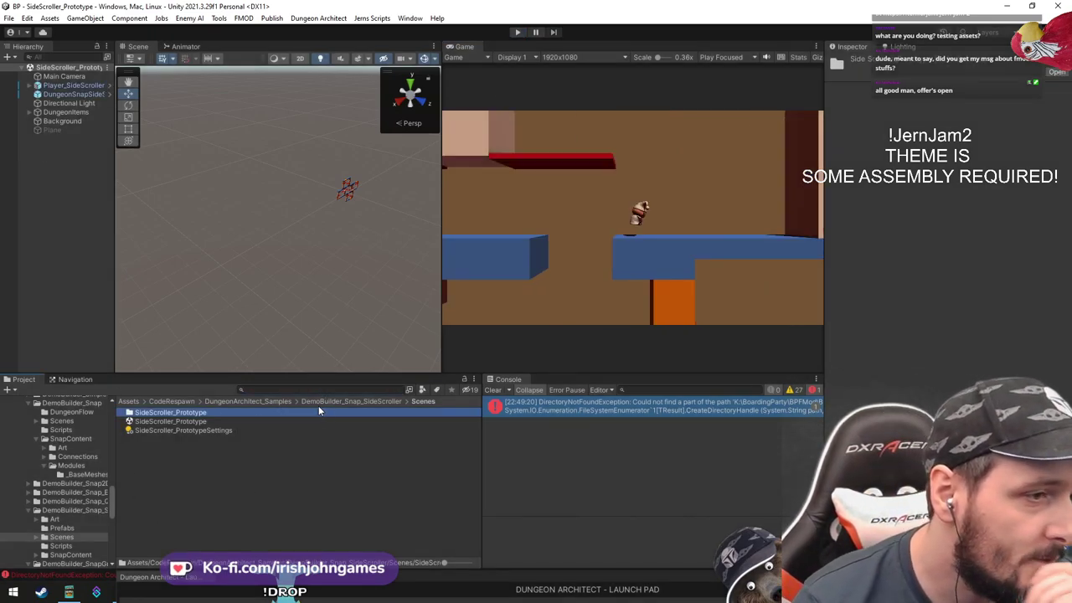
Browse back to the DungeonArchitect_Samples folder and open its DemoBuilder_FloorPlanner folder
{"action": "left_click", "coordinate": [248, 401]}
{"action": "left_click", "coordinate": [209, 493]}
{"action": "double_click", "coordinate": [210, 492]}
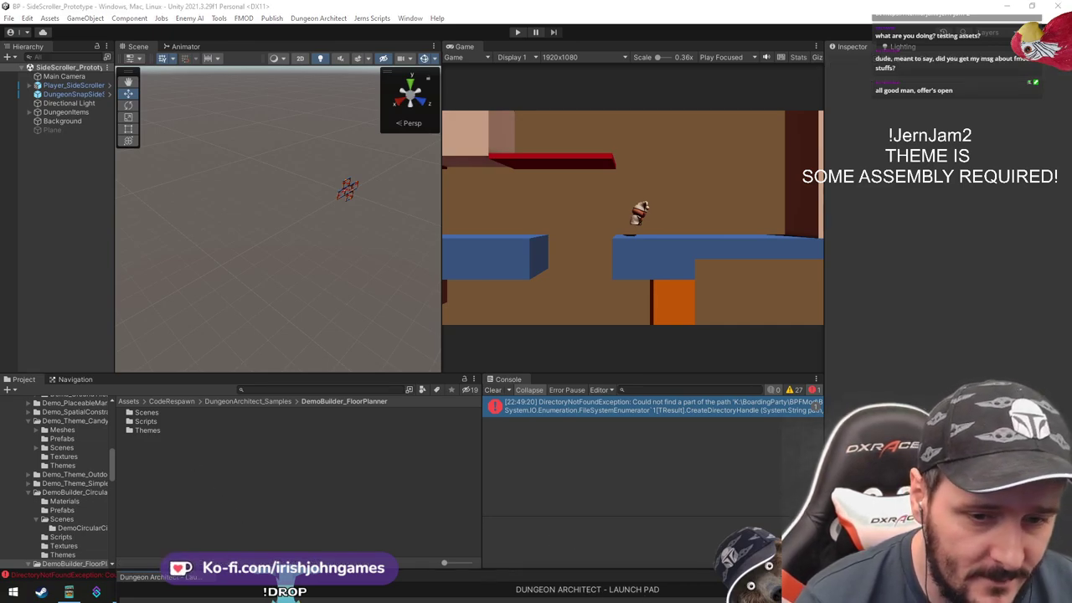
Bring up and close the Dungeon Architect Launch Pad, and look through the sample folders in DungeonArchitect_Samples
{"action": "left_click_drag", "start_coordinate": [994, 577], "coordinate": [950, 34]}
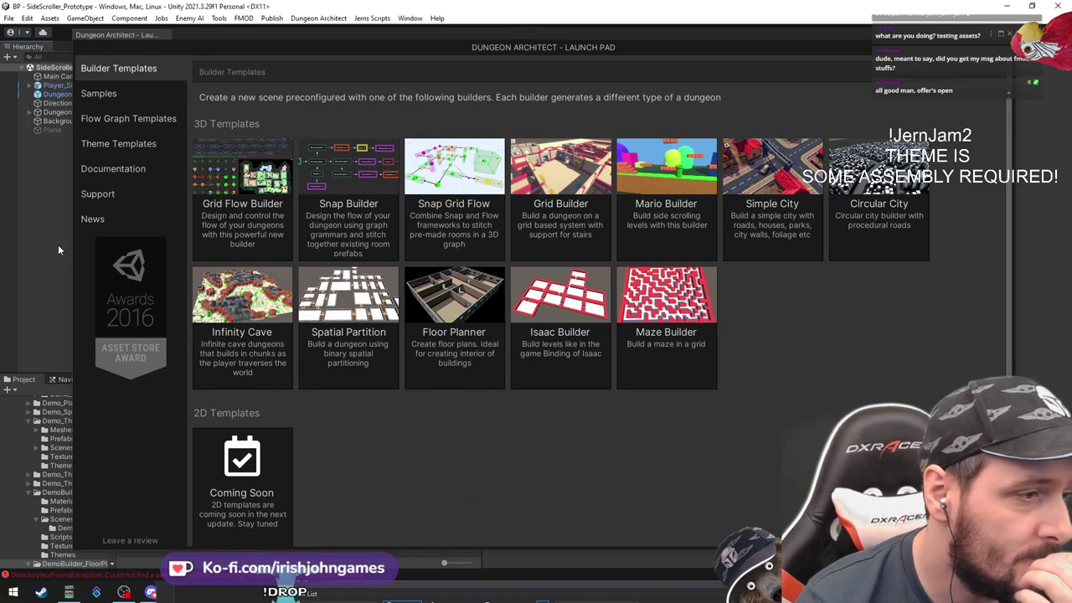
{"action": "left_click", "coordinate": [1009, 35]}
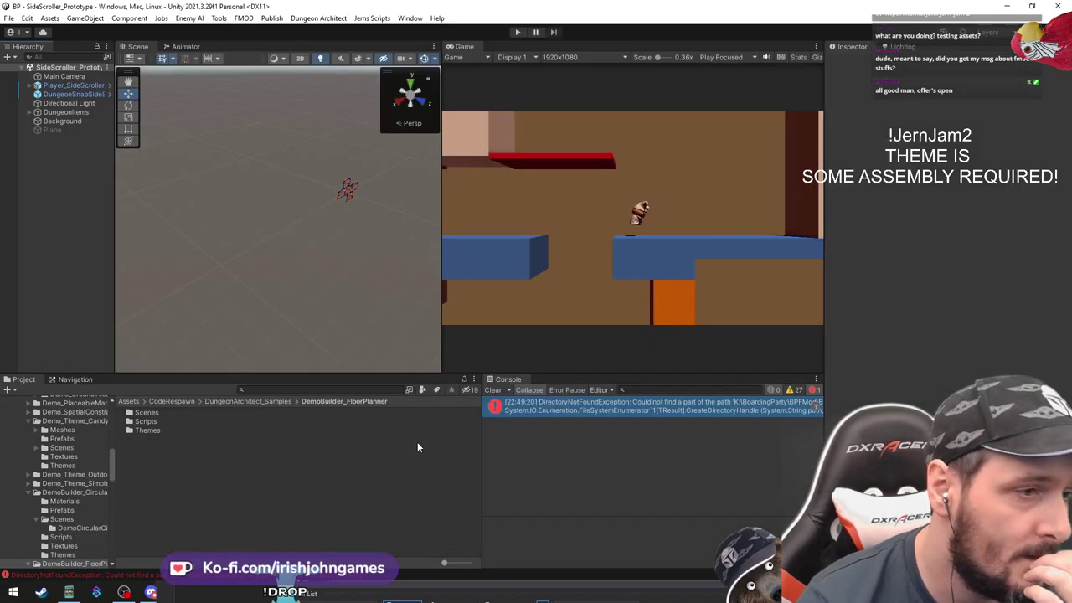
{"action": "left_click", "coordinate": [339, 431]}
{"action": "left_click", "coordinate": [247, 402]}
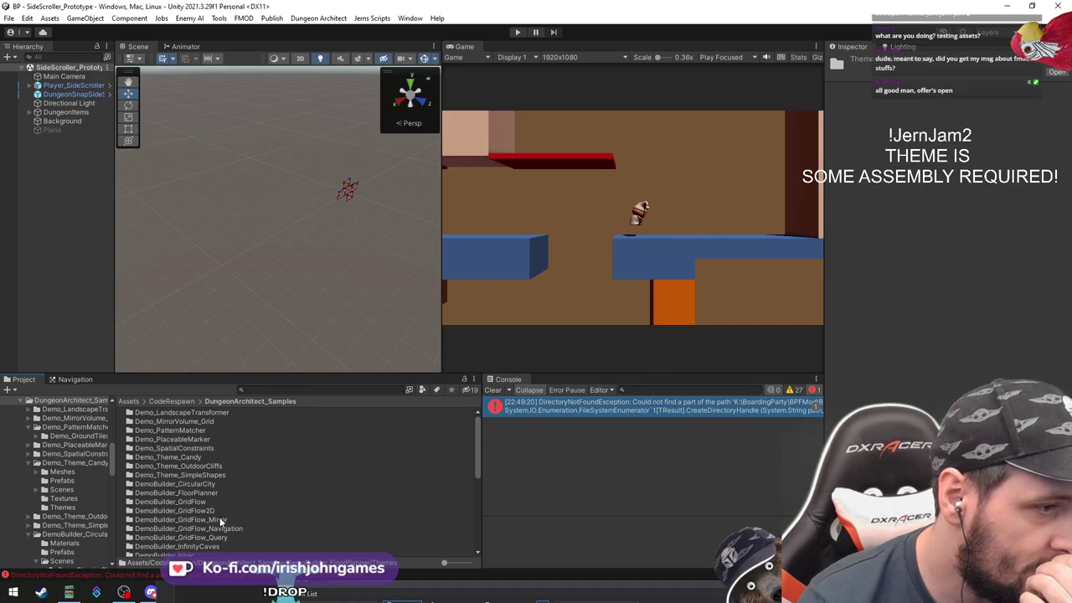
{"action": "scroll", "coordinate": [221, 543], "scroll_direction": "down", "scroll_amount": 5}
{"action": "scroll", "coordinate": [221, 542], "scroll_direction": "down", "scroll_amount": 5}
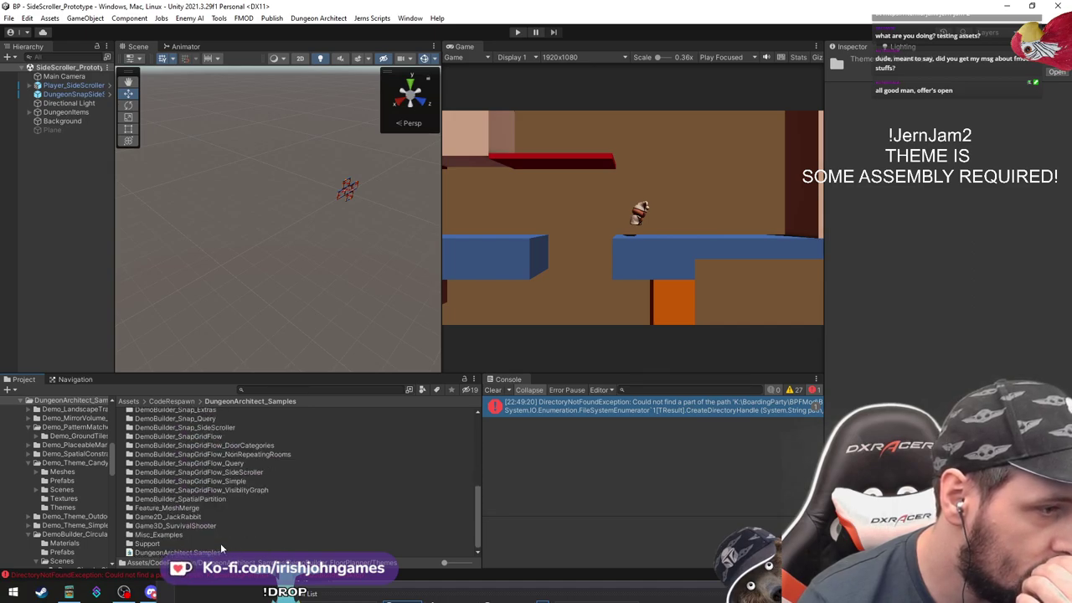
{"action": "scroll", "coordinate": [202, 488], "scroll_direction": "up", "scroll_amount": 10}
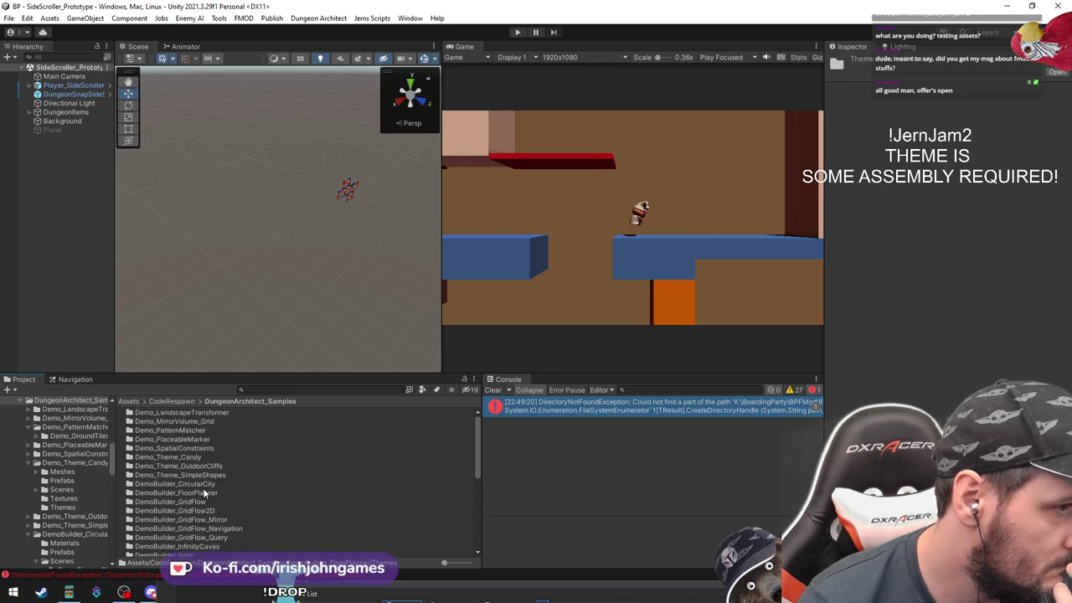
Create a new scene from the Launch Pad's Grid Builder template and save it as Scene_Grid.unity in the Assets folder
{"action": "left_click", "coordinate": [318, 17]}
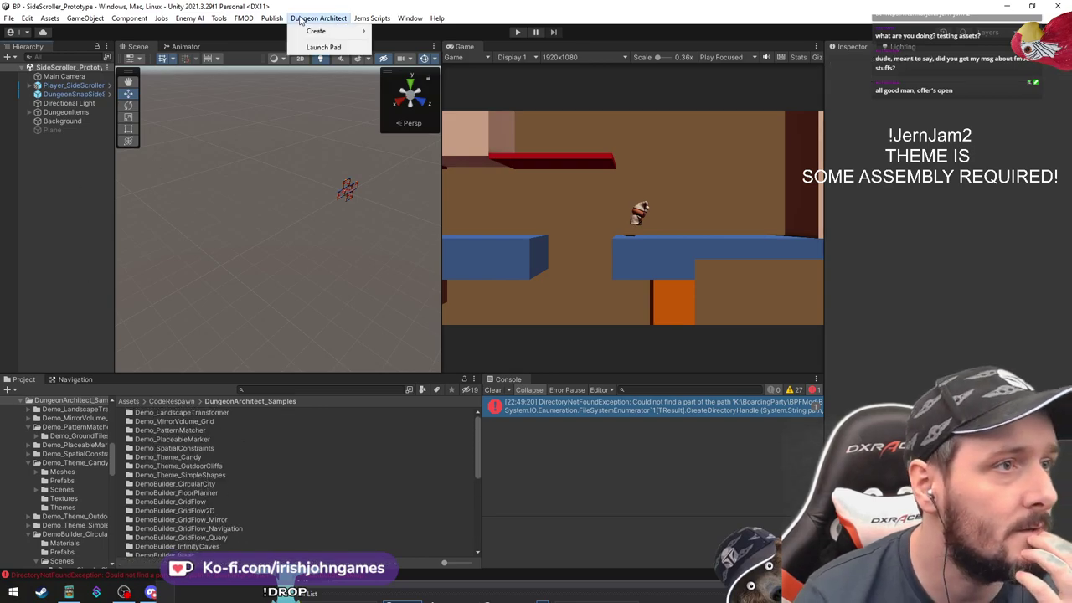
{"action": "mouse_move", "coordinate": [309, 32]}
{"action": "left_click", "coordinate": [326, 48]}
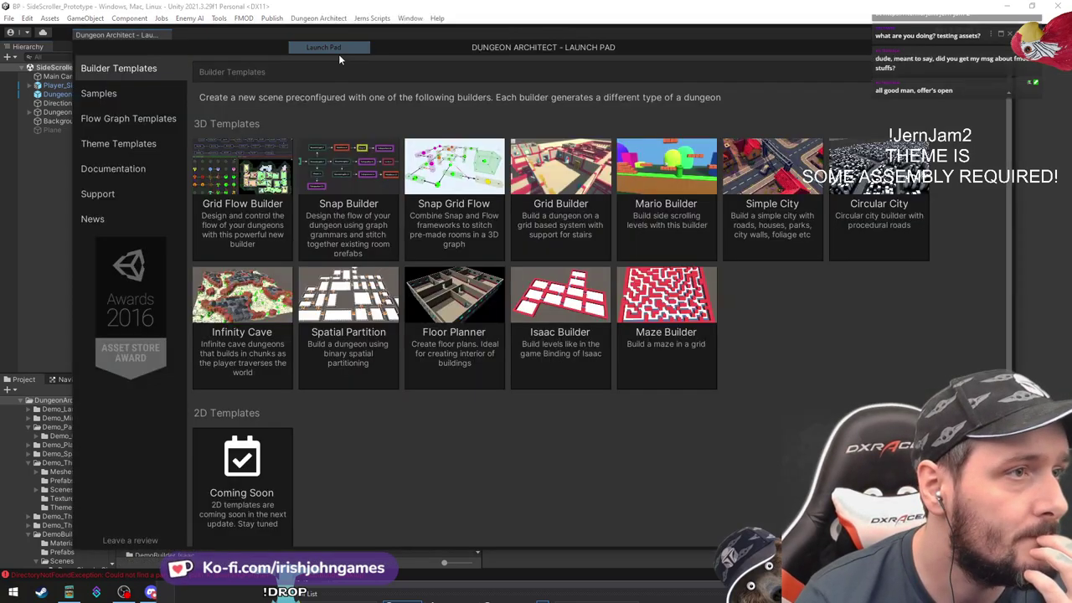
{"action": "left_click", "coordinate": [573, 239]}
{"action": "left_click", "coordinate": [235, 272]}
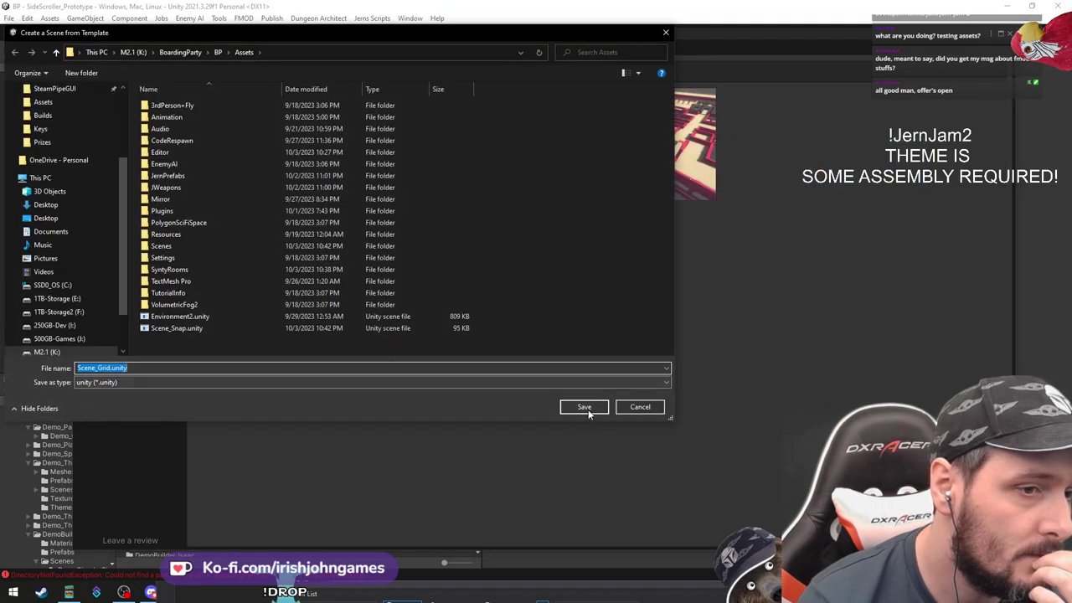
{"action": "left_click", "coordinate": [583, 409]}
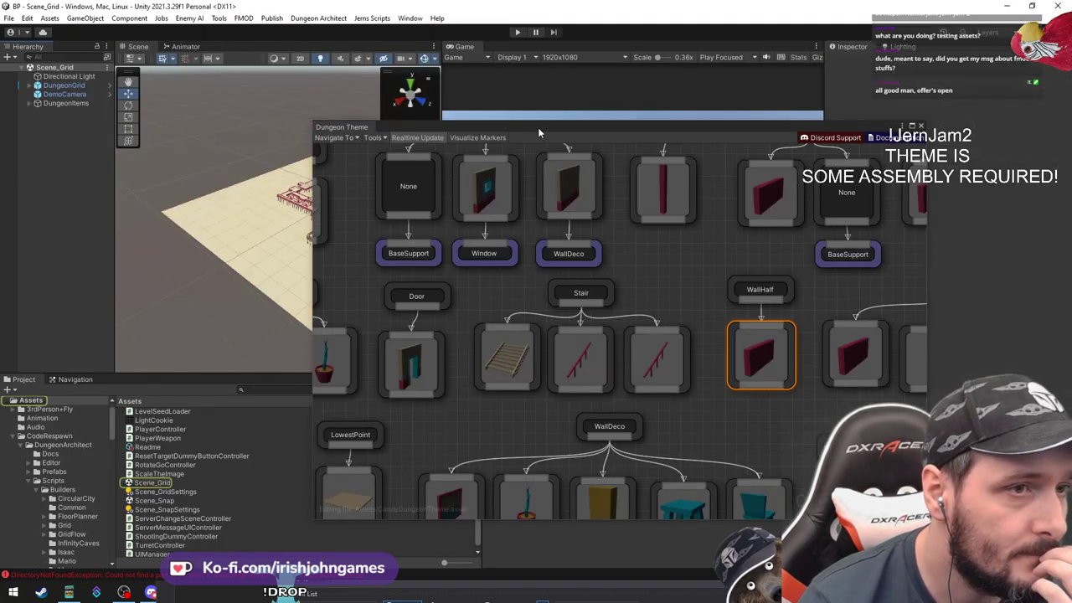
Enlarge the Dungeon Theme editor, examine the CandyDungeonTheme marker graph with its wall, stair, door and decoration nodes, and close it
{"action": "left_click_drag", "start_coordinate": [538, 127], "coordinate": [306, 46]}
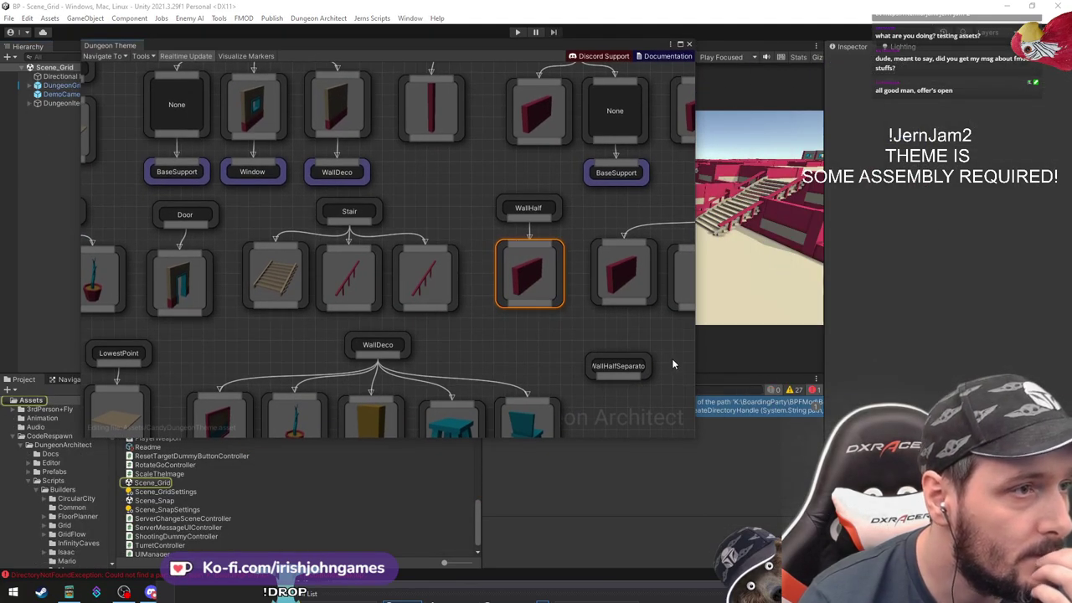
{"action": "left_click_drag", "start_coordinate": [690, 438], "coordinate": [985, 529]}
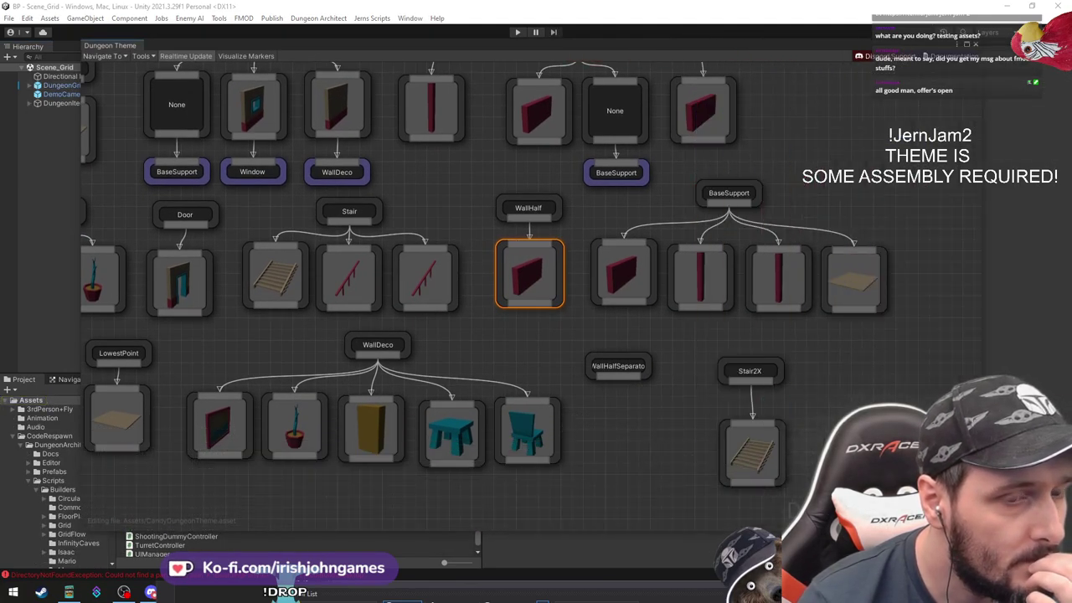
{"action": "scroll", "coordinate": [460, 322], "scroll_direction": "down", "scroll_amount": 4}
{"action": "middle_click_drag", "start_coordinate": [470, 332], "coordinate": [576, 368]}
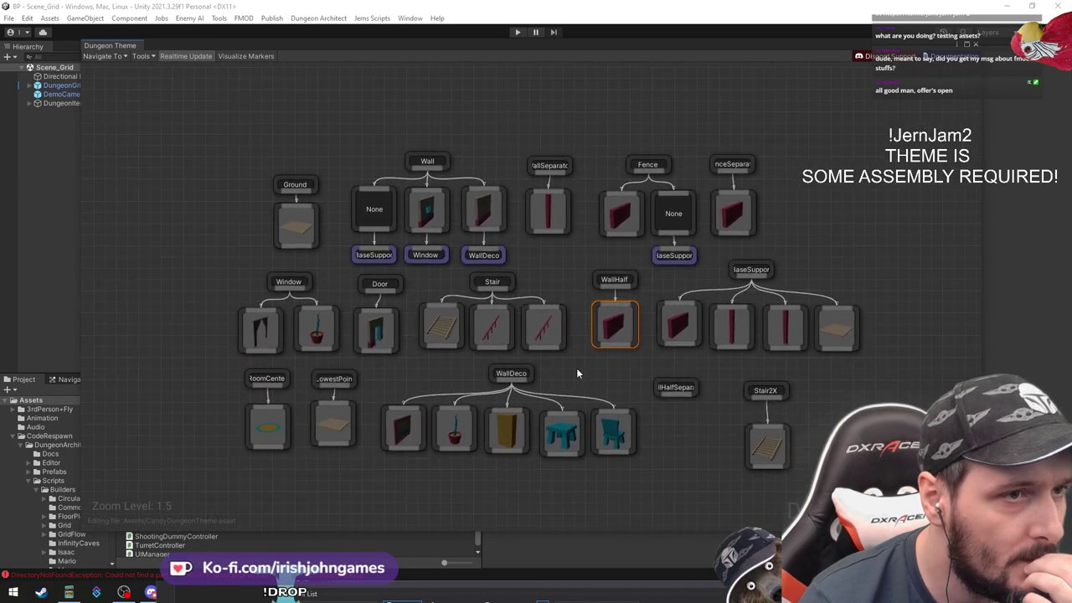
{"action": "scroll", "coordinate": [552, 264], "scroll_direction": "up", "scroll_amount": 2}
{"action": "scroll", "coordinate": [546, 249], "scroll_direction": "up", "scroll_amount": 1}
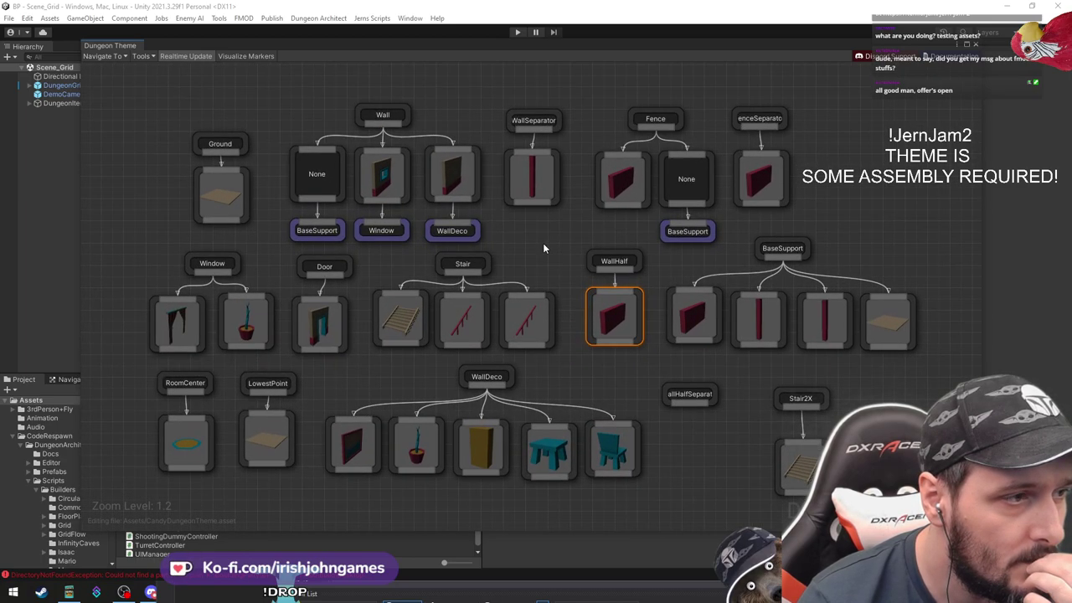
{"action": "left_click", "coordinate": [976, 45]}
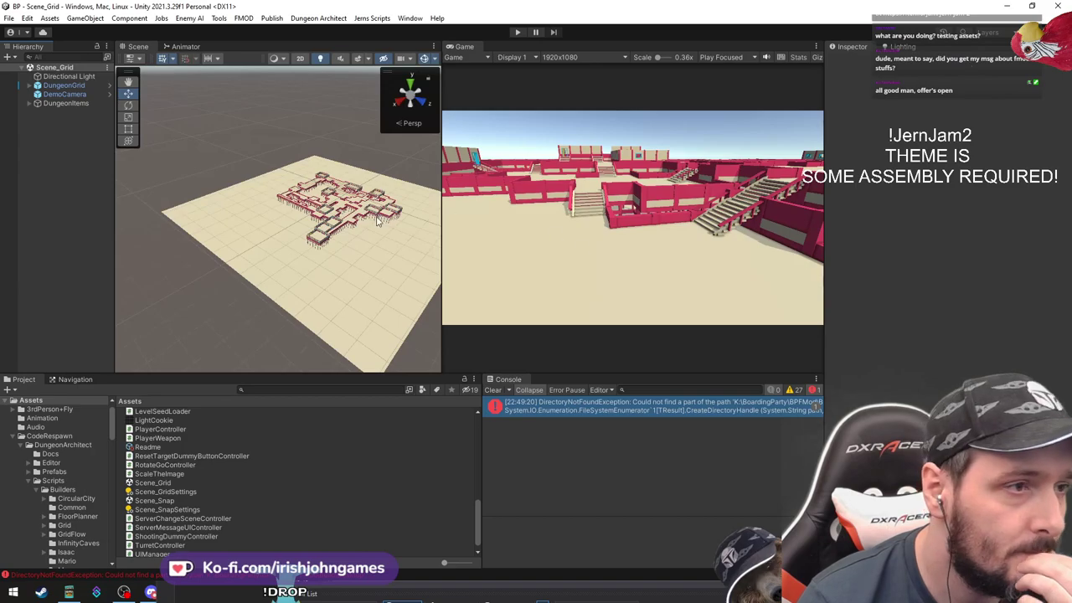
Examine the generated grid dungeon's layout, rooms, walls and floor tiles from above and up close
{"action": "right_click_drag", "start_coordinate": [289, 243], "coordinate": [318, 259]}
{"action": "scroll", "coordinate": [317, 257], "scroll_direction": "up", "scroll_amount": 5}
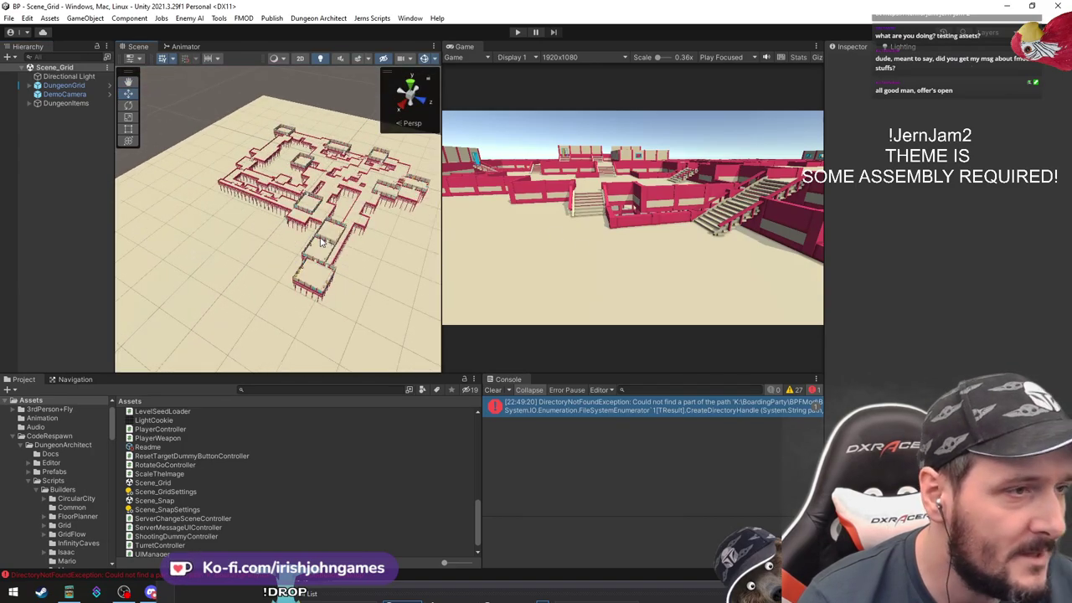
{"action": "left_click", "coordinate": [321, 219]}
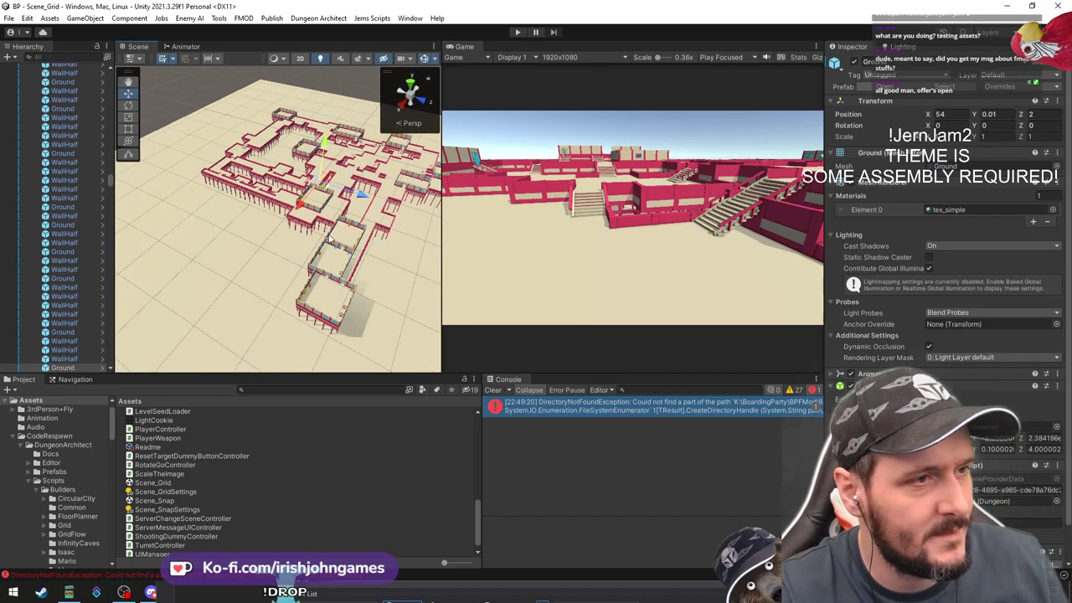
{"action": "key", "text": "f"}
{"action": "right_click_drag", "start_coordinate": [322, 221], "coordinate": [426, 138]}
{"action": "key", "text": "s"}
{"action": "right_click_drag", "start_coordinate": [418, 226], "coordinate": [280, 307]}
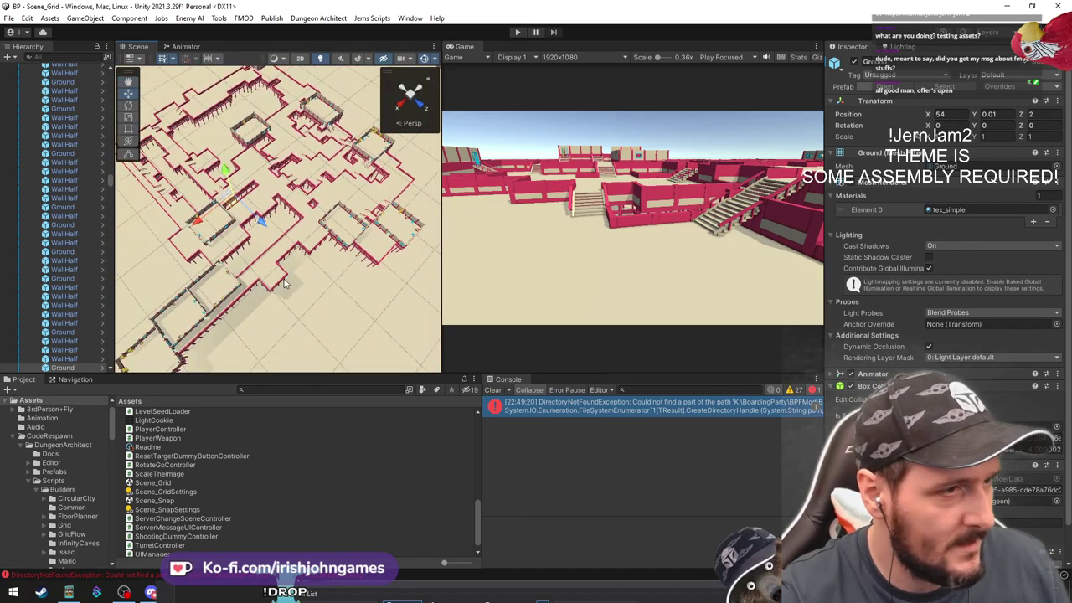
{"action": "left_click_drag", "start_coordinate": [280, 306], "coordinate": [338, 273], "text": "alt"}
{"action": "key", "text": "w"}
{"action": "right_click_drag", "start_coordinate": [339, 273], "coordinate": [198, 233]}
{"action": "key", "text": "s"}
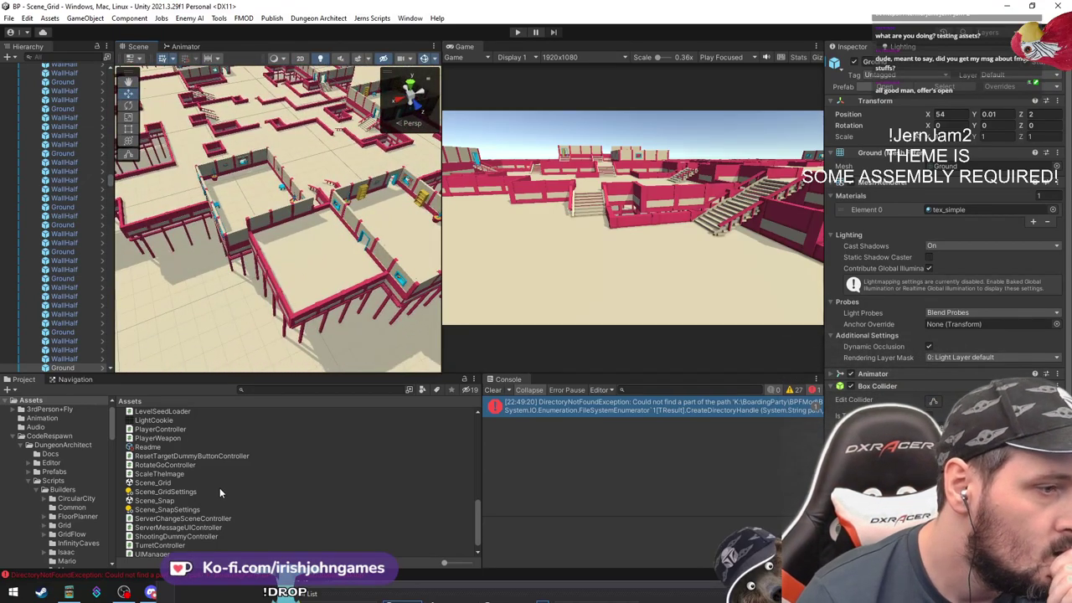
Focus on one WallHalf piece of the dungeon, then collapse the DungeonItems group in the hierarchy
{"action": "double_click", "coordinate": [76, 244]}
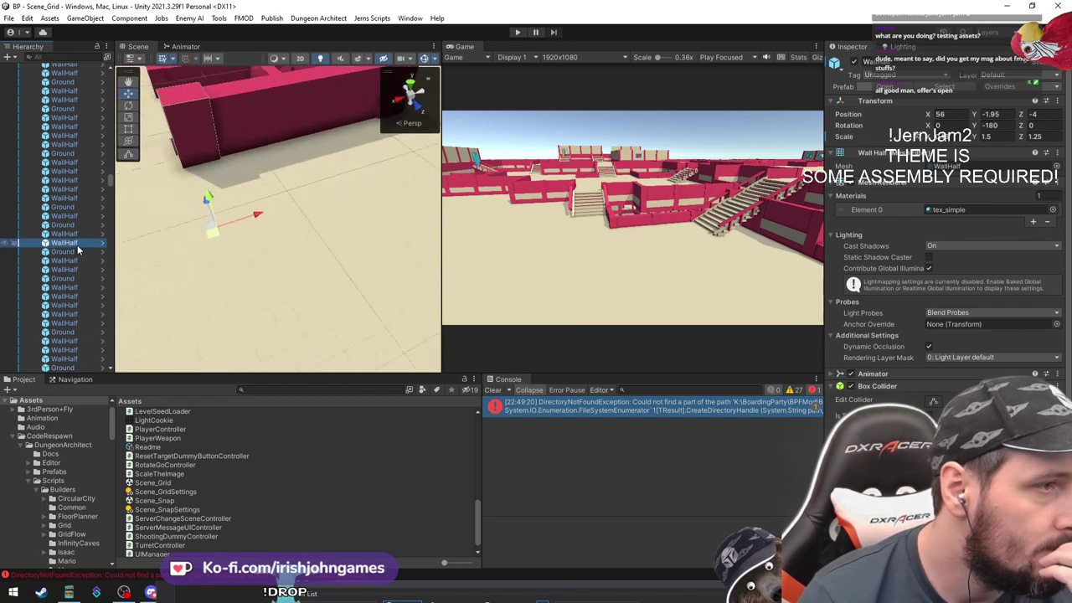
{"action": "scroll", "coordinate": [75, 241], "scroll_direction": "up", "scroll_amount": 10}
{"action": "scroll", "coordinate": [77, 204], "scroll_direction": "up", "scroll_amount": 10}
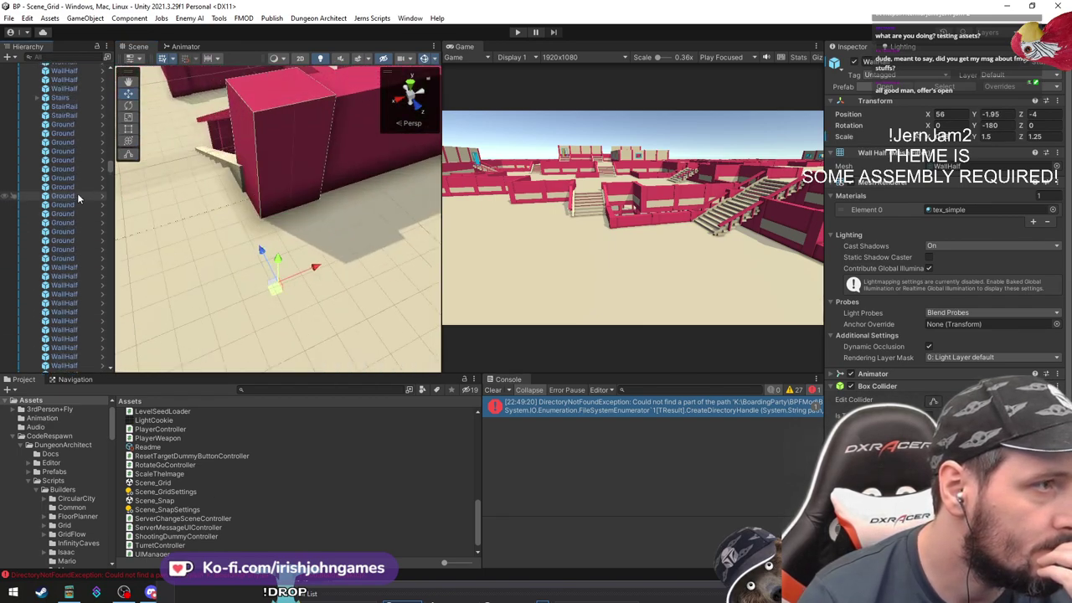
{"action": "left_click_drag", "start_coordinate": [110, 169], "coordinate": [112, 74]}
{"action": "left_click", "coordinate": [30, 97]}
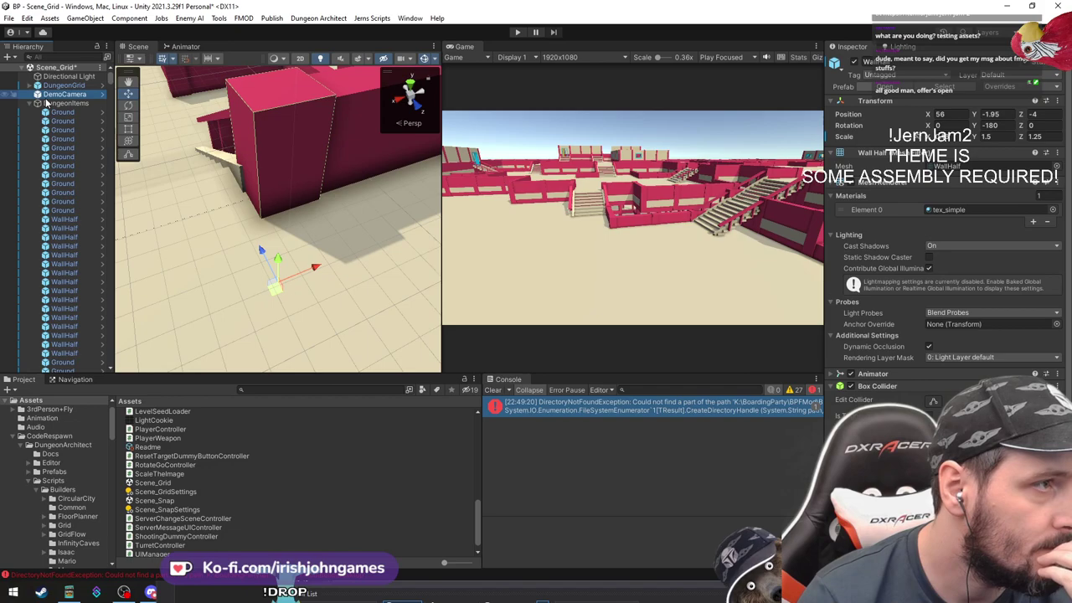
{"action": "left_click", "coordinate": [29, 103]}
Randomize the seed in DungeonGrid's Grid Dungeon Config and rebuild the dungeon
{"action": "left_click", "coordinate": [60, 85]}
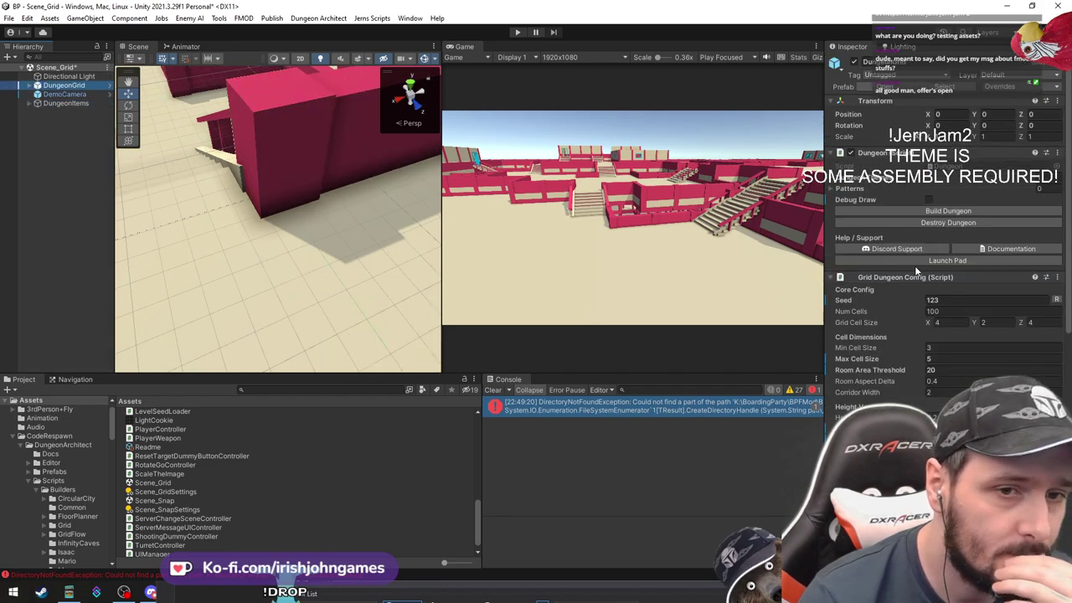
{"action": "scroll", "coordinate": [902, 288], "scroll_direction": "down", "scroll_amount": 5}
{"action": "scroll", "coordinate": [897, 292], "scroll_direction": "up", "scroll_amount": 3}
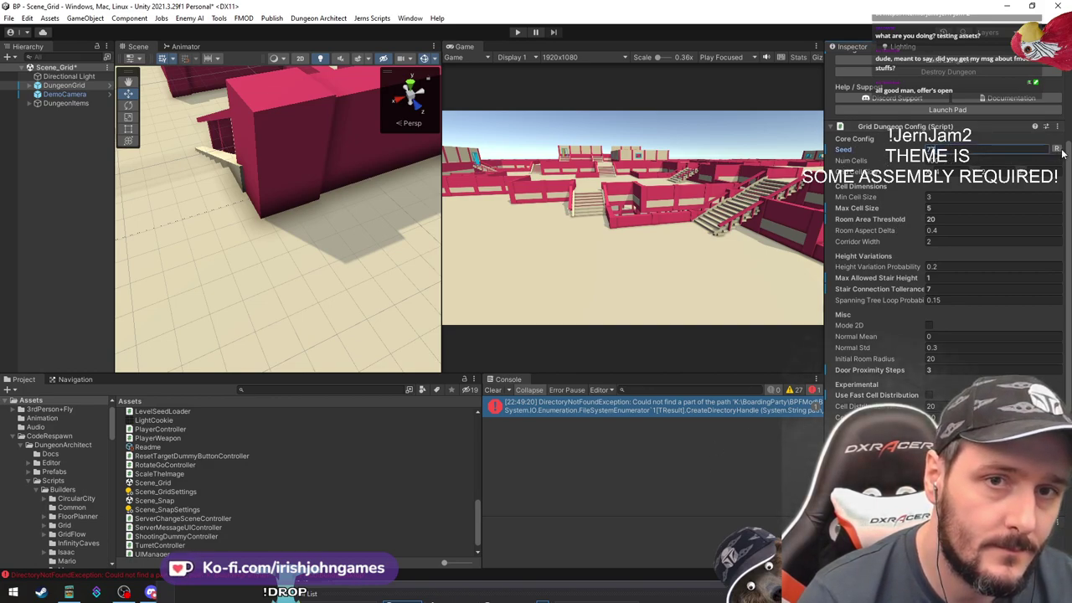
{"action": "scroll", "coordinate": [1062, 153], "scroll_direction": "up", "scroll_amount": 3}
{"action": "left_click", "coordinate": [943, 222]}
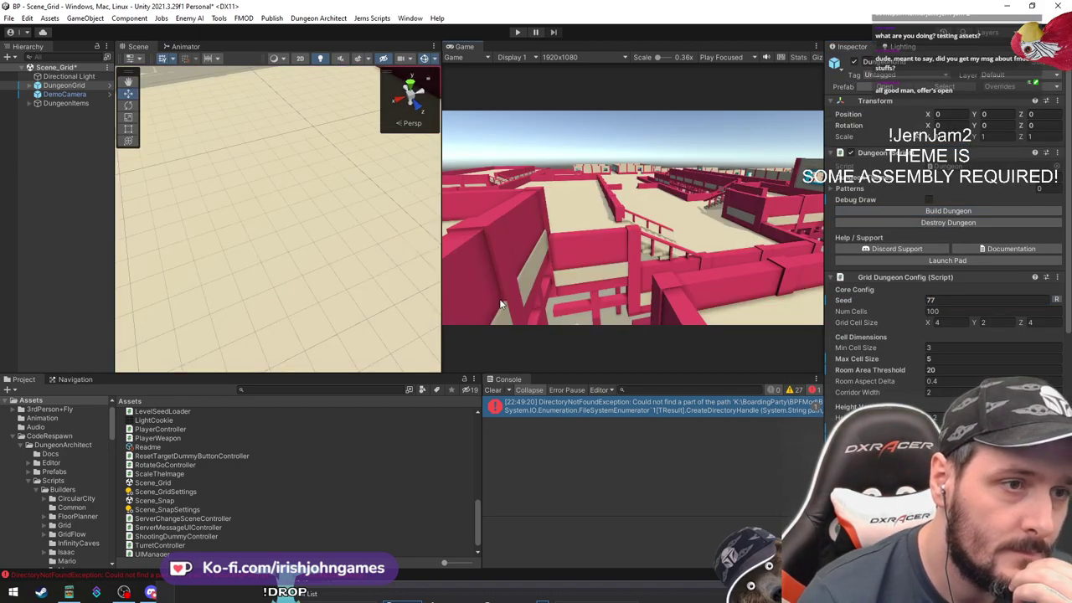
Review DungeonGrid's remaining components, reopen the Dungeon Architect Launch Pad and move its window clear of the scene
{"action": "scroll", "coordinate": [900, 335], "scroll_direction": "down", "scroll_amount": 10}
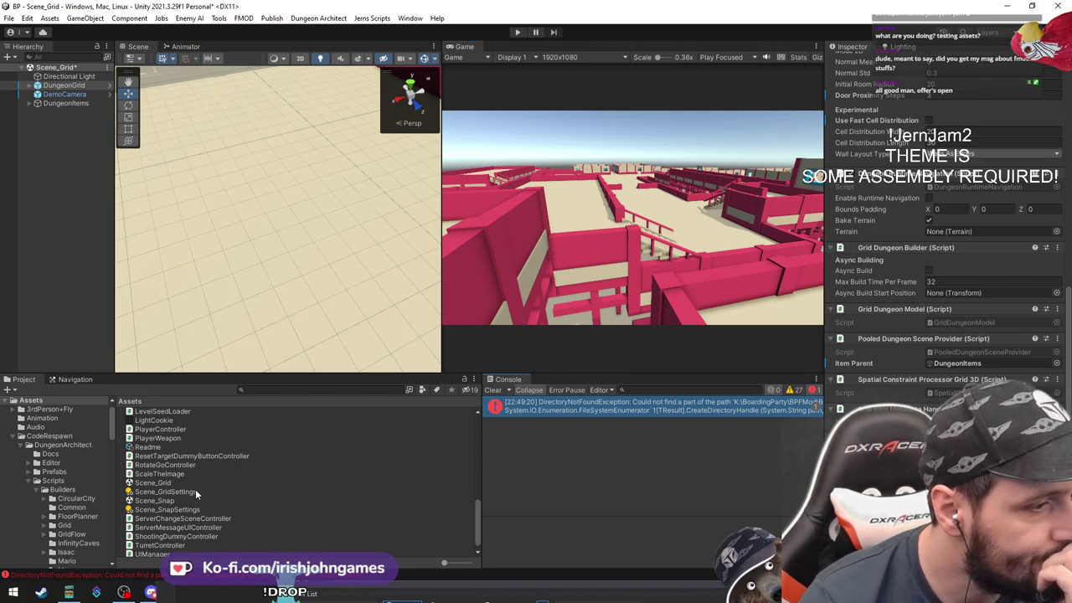
{"action": "left_click", "coordinate": [400, 601]}
{"action": "key", "text": "alt+Tab"}
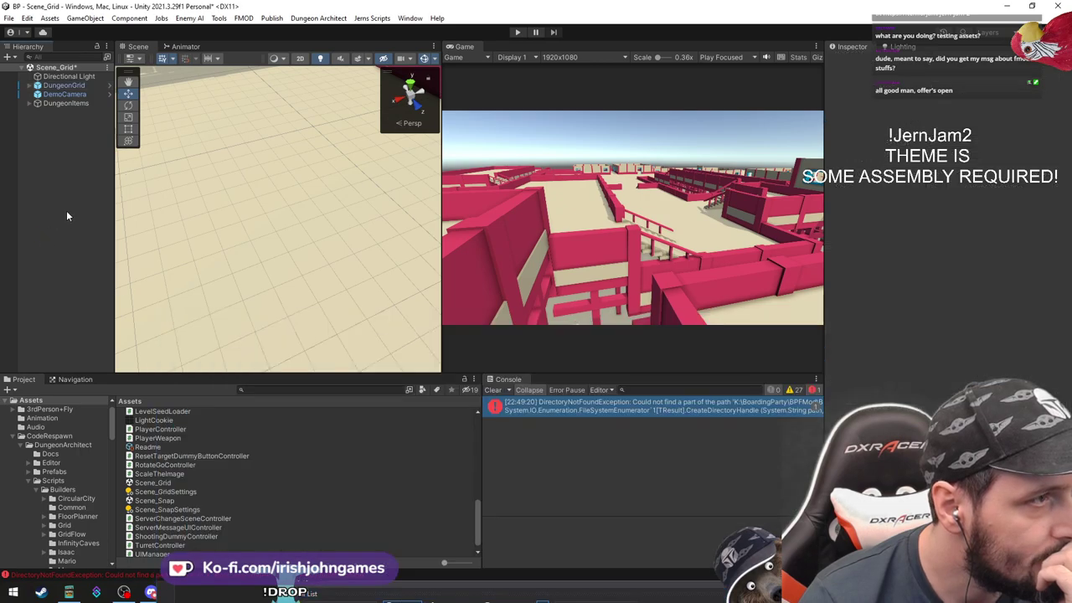
{"action": "left_click", "coordinate": [318, 18]}
{"action": "left_click", "coordinate": [324, 47]}
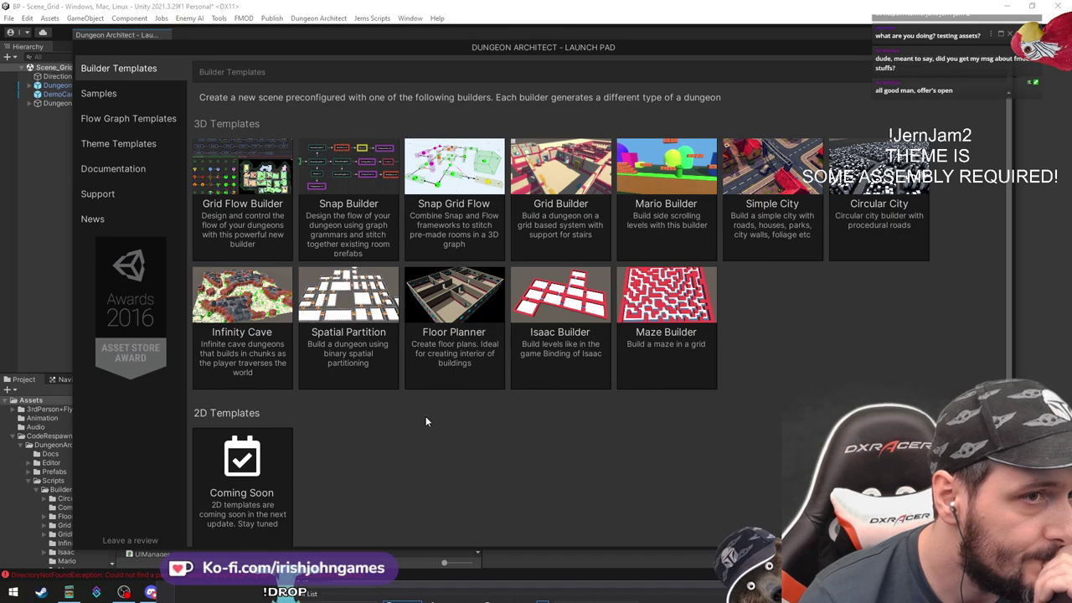
{"action": "right_click", "coordinate": [2, 216]}
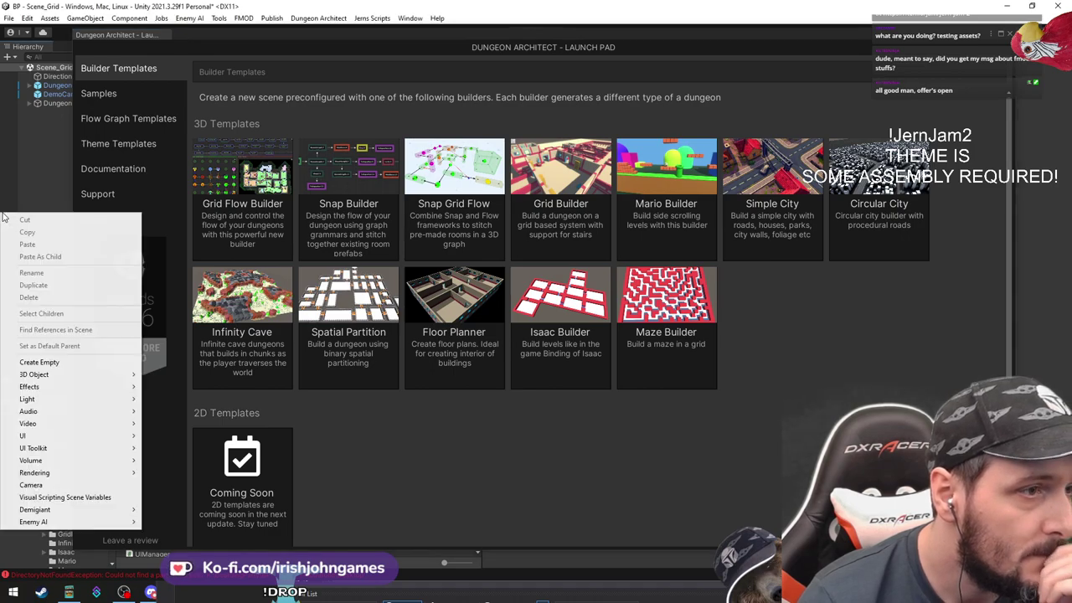
{"action": "left_click", "coordinate": [33, 130]}
{"action": "left_click_drag", "start_coordinate": [408, 35], "coordinate": [487, 569]}
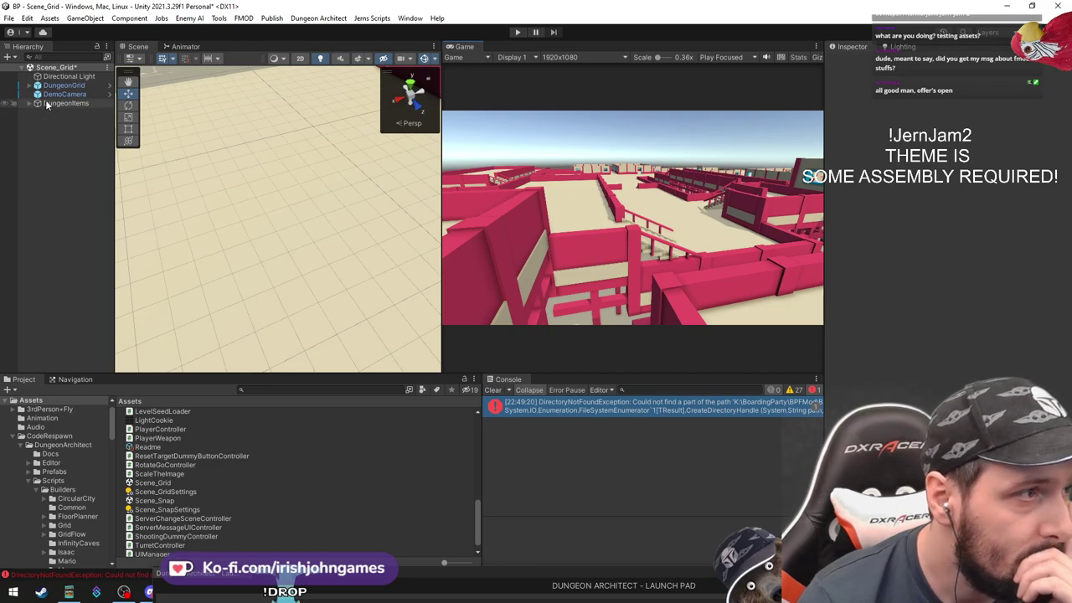
Widen the Scene view and inspect the rebuilt grid dungeon, focusing on a WallHalf piece and viewing the whole layout
{"action": "right_click_drag", "start_coordinate": [276, 184], "coordinate": [338, 329]}
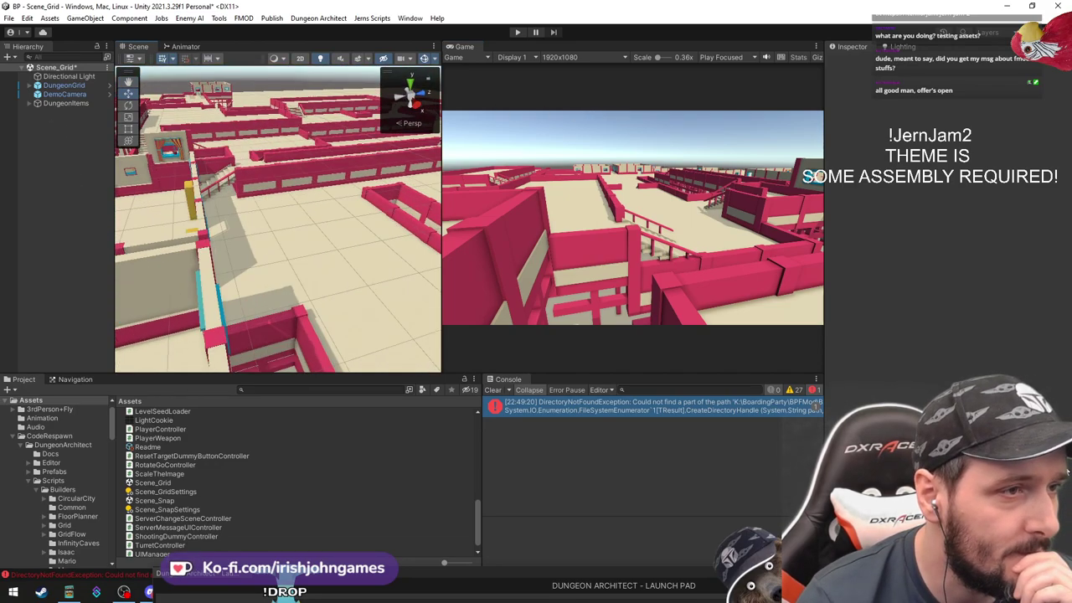
{"action": "left_click_drag", "start_coordinate": [443, 249], "coordinate": [627, 234]}
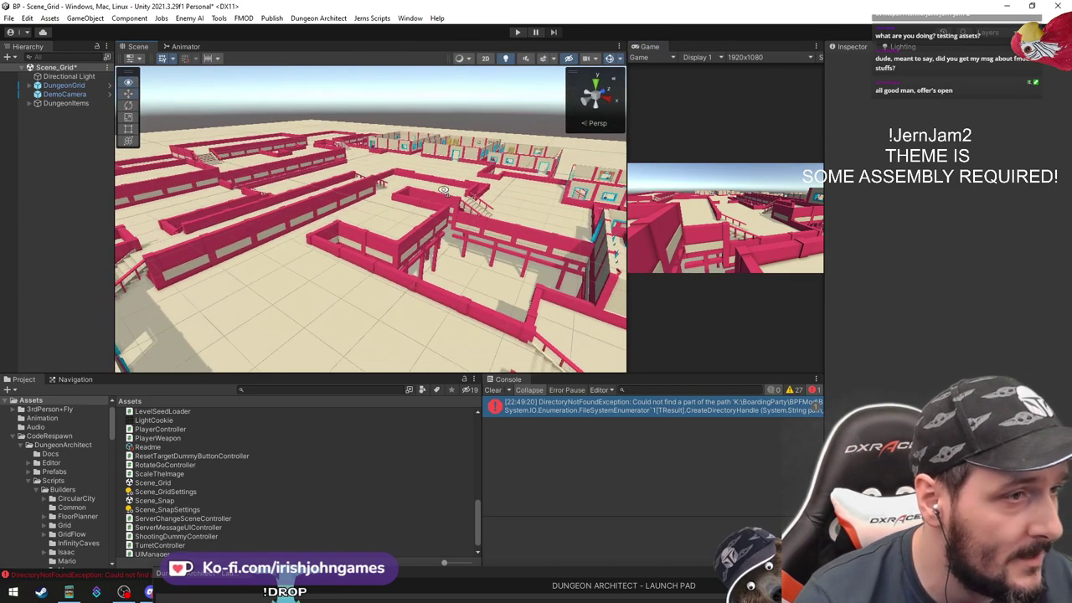
{"action": "left_click", "coordinate": [335, 196]}
{"action": "key", "text": "f"}
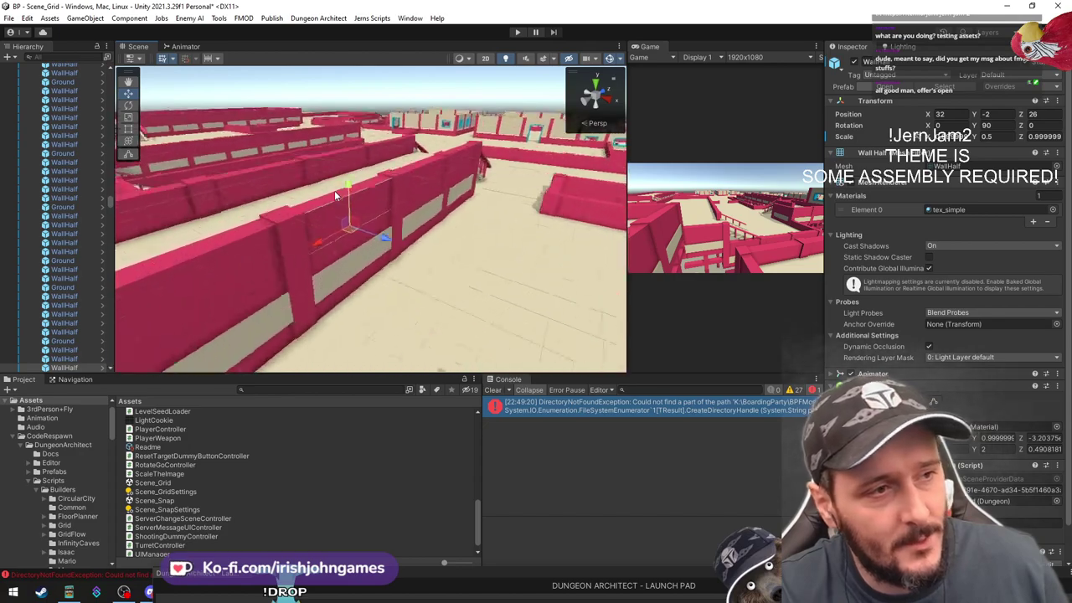
{"action": "right_click_drag", "start_coordinate": [335, 196], "coordinate": [297, 274]}
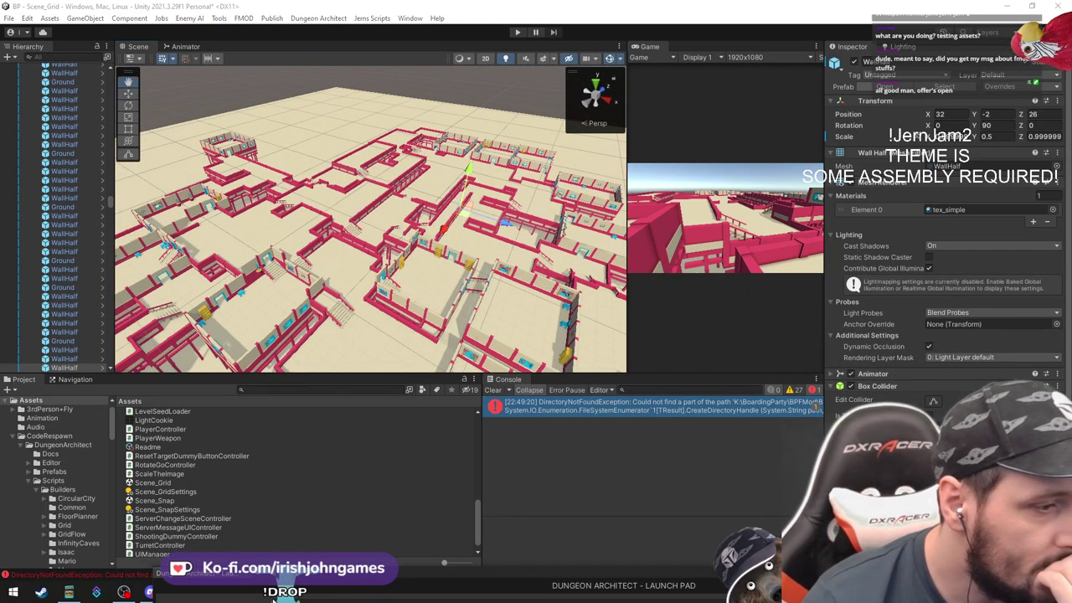
Create a scene from the Launch Pad's Isaac Builder template, saving the Scene_Grid changes and storing it as Scene_Isaac.unity in Assets
{"action": "left_click", "coordinate": [506, 574]}
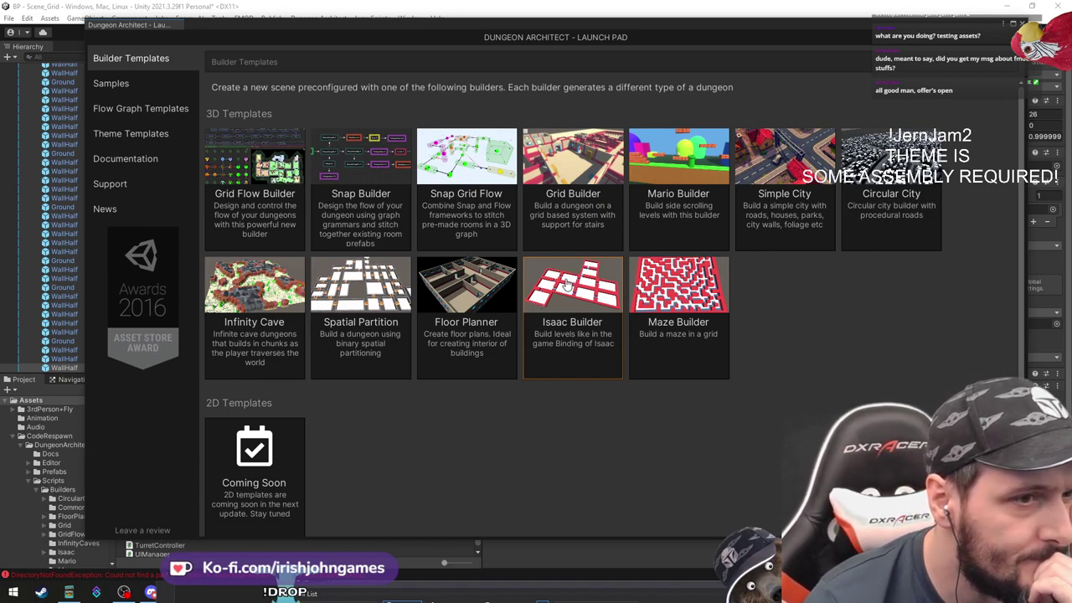
{"action": "left_click", "coordinate": [567, 285]}
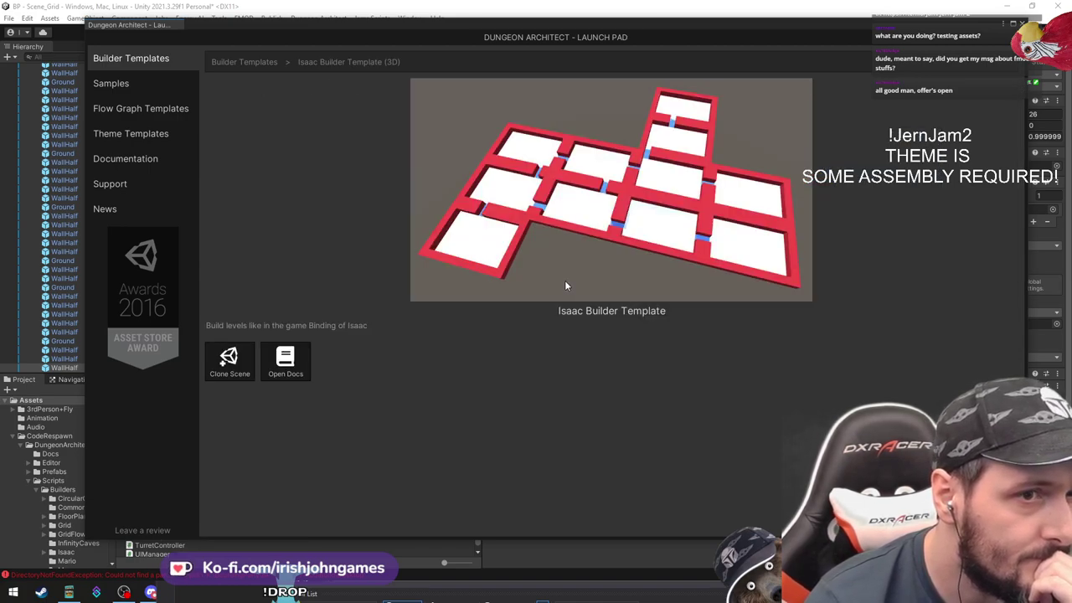
{"action": "left_click", "coordinate": [237, 375]}
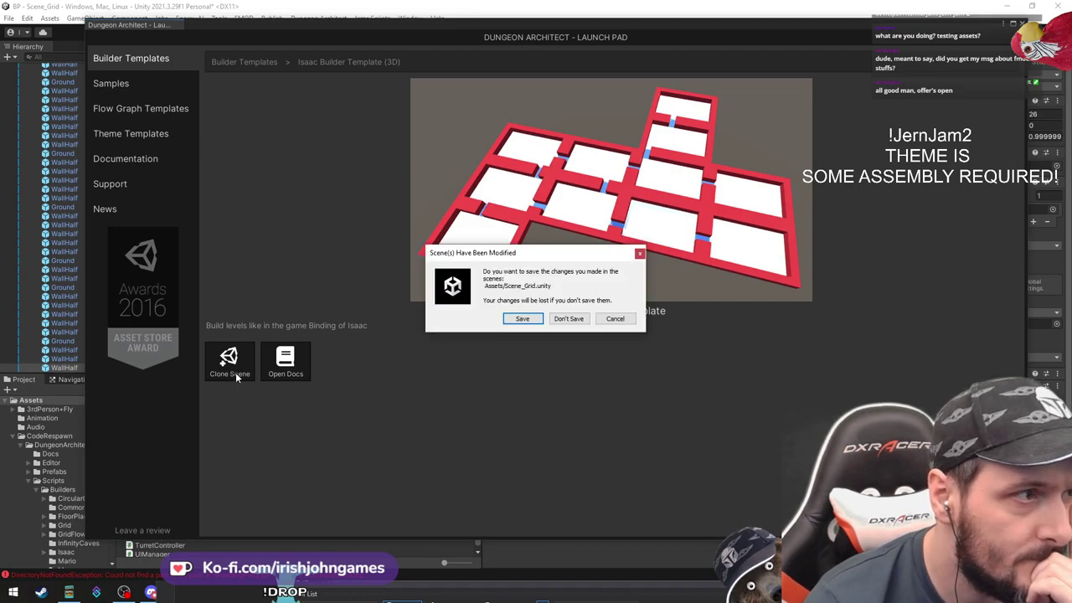
{"action": "left_click", "coordinate": [522, 320]}
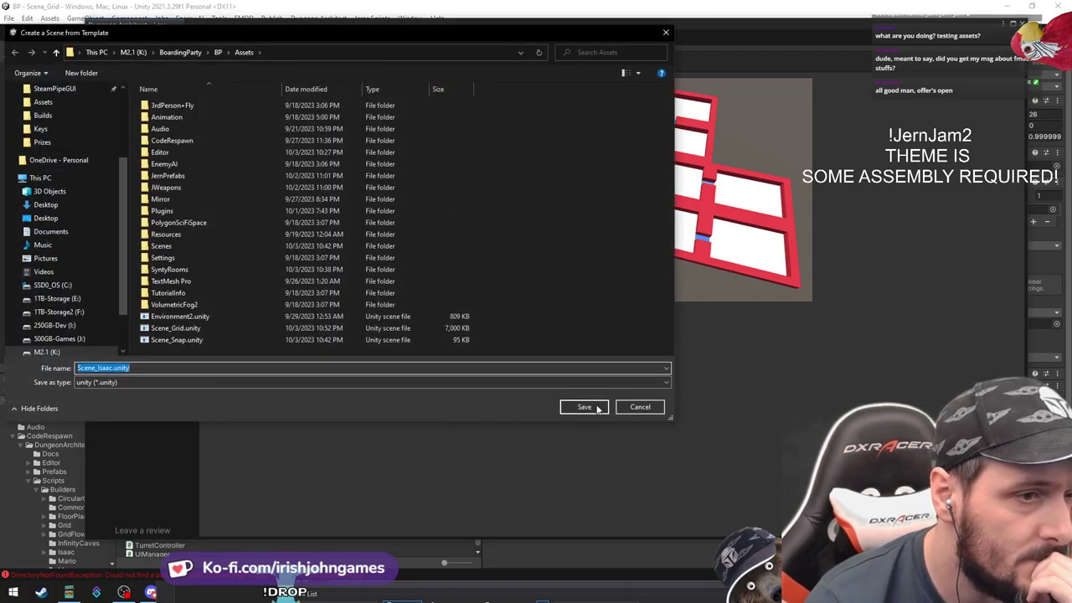
{"action": "left_click", "coordinate": [591, 407]}
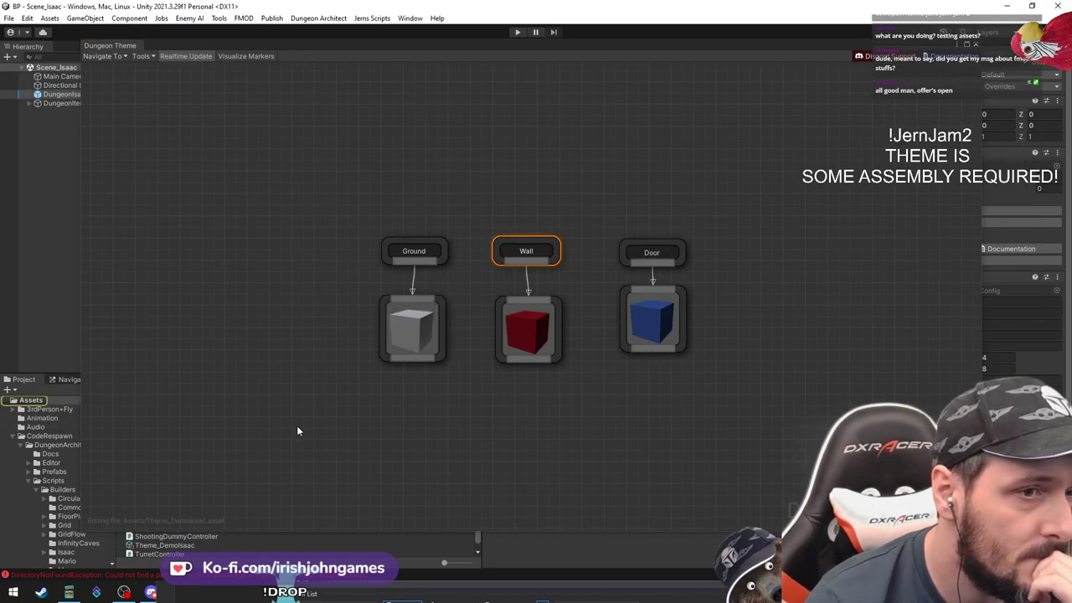
Close the Dungeon Theme editor and examine the Isaac dungeon's rooms, walls and door openings in the Scene view
{"action": "scroll", "coordinate": [719, 266], "scroll_direction": "down", "scroll_amount": 2}
{"action": "left_click", "coordinate": [976, 44]}
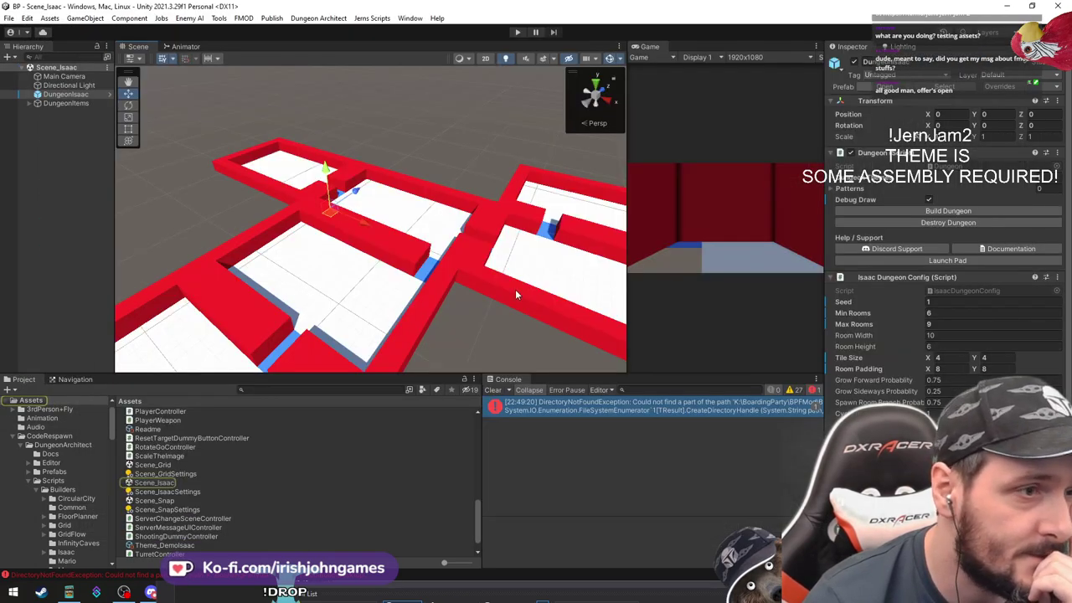
{"action": "scroll", "coordinate": [411, 217], "scroll_direction": "down", "scroll_amount": 2}
{"action": "right_click_drag", "start_coordinate": [411, 217], "coordinate": [277, 189]}
{"action": "middle_click_drag", "start_coordinate": [276, 189], "coordinate": [318, 186]}
{"action": "right_click_drag", "start_coordinate": [318, 186], "coordinate": [545, 221]}
{"action": "scroll", "coordinate": [431, 246], "scroll_direction": "down", "scroll_amount": 2}
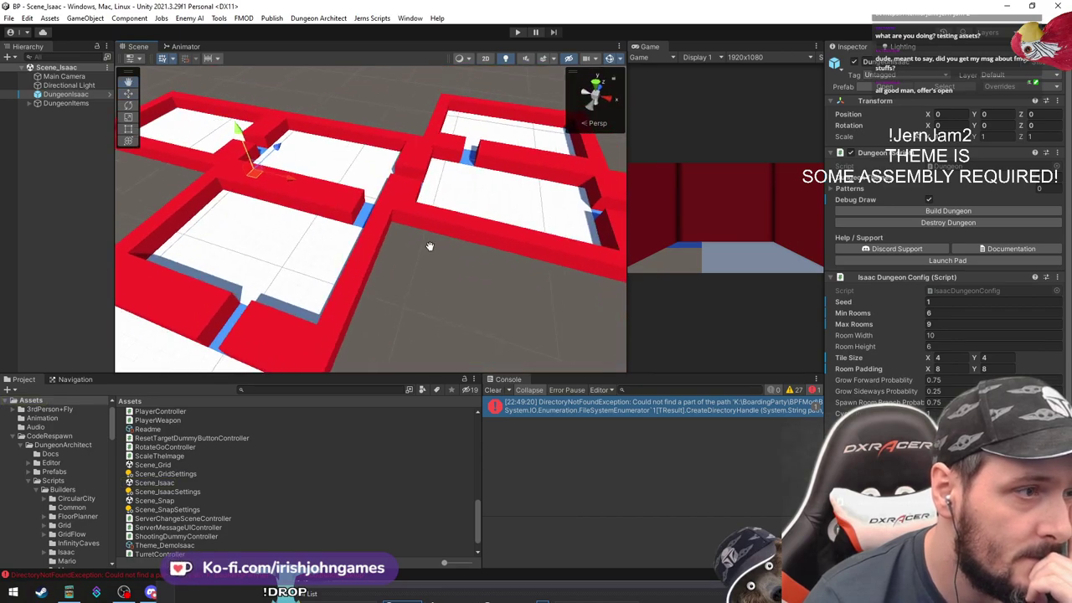
{"action": "scroll", "coordinate": [388, 355], "scroll_direction": "down", "scroll_amount": 1}
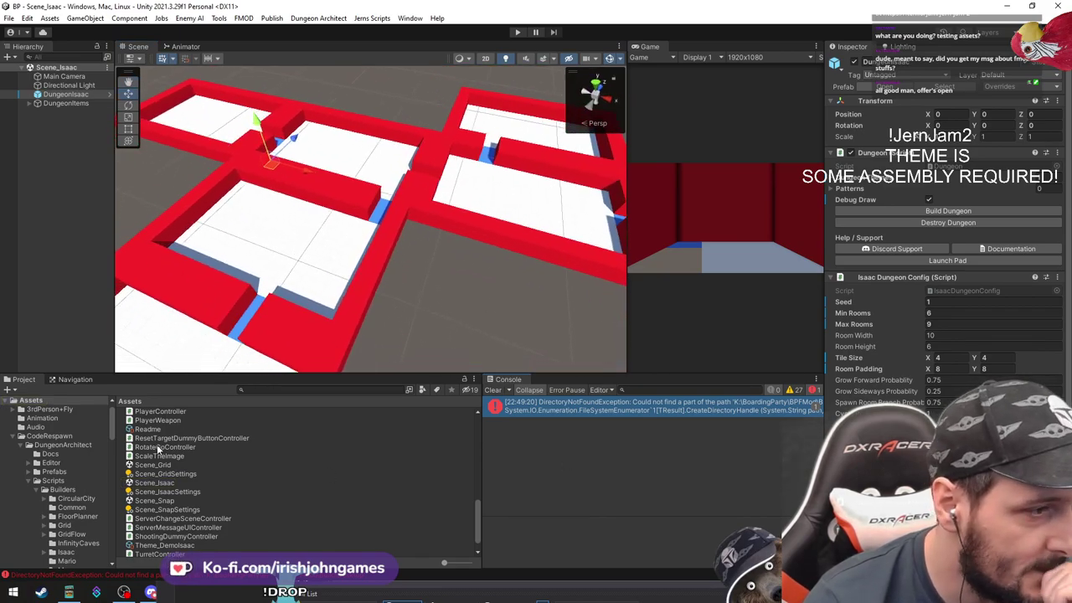
{"action": "scroll", "coordinate": [160, 452], "scroll_direction": "up", "scroll_amount": 7}
{"action": "right_click", "coordinate": [241, 586]}
{"action": "left_click", "coordinate": [481, 332]}
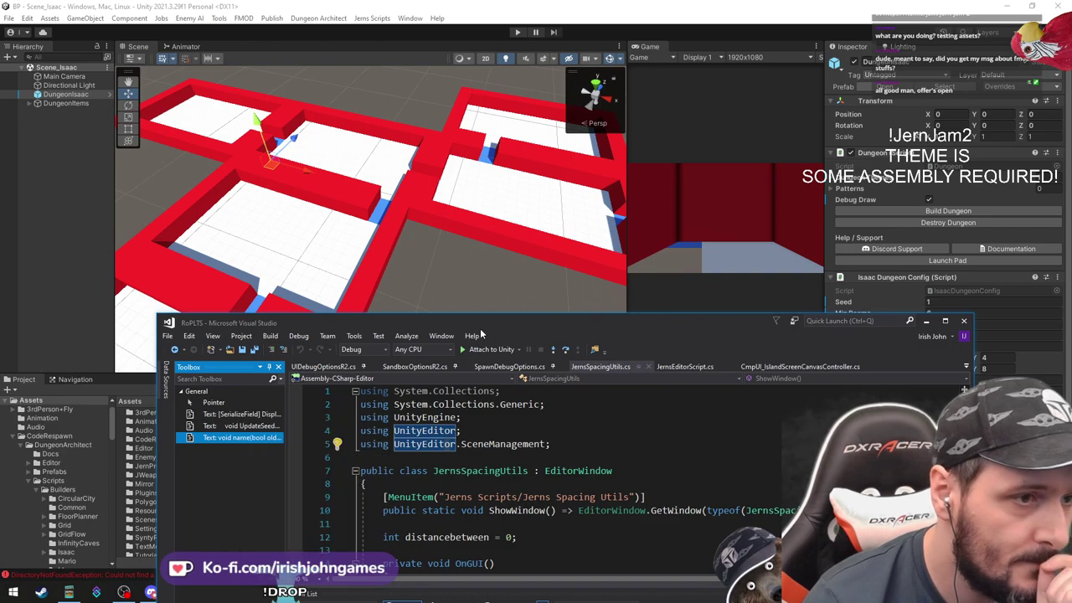
{"action": "left_click", "coordinate": [927, 322]}
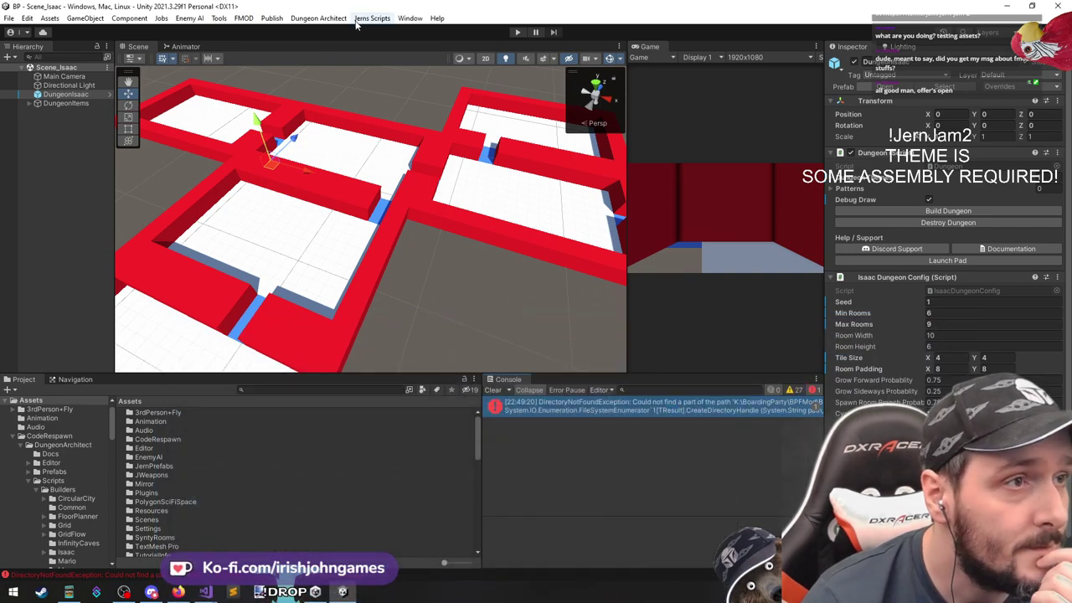
Create a Snap Grid Flow Builder module database asset in the Assets folder
{"action": "left_click", "coordinate": [319, 18]}
{"action": "mouse_move", "coordinate": [345, 32]}
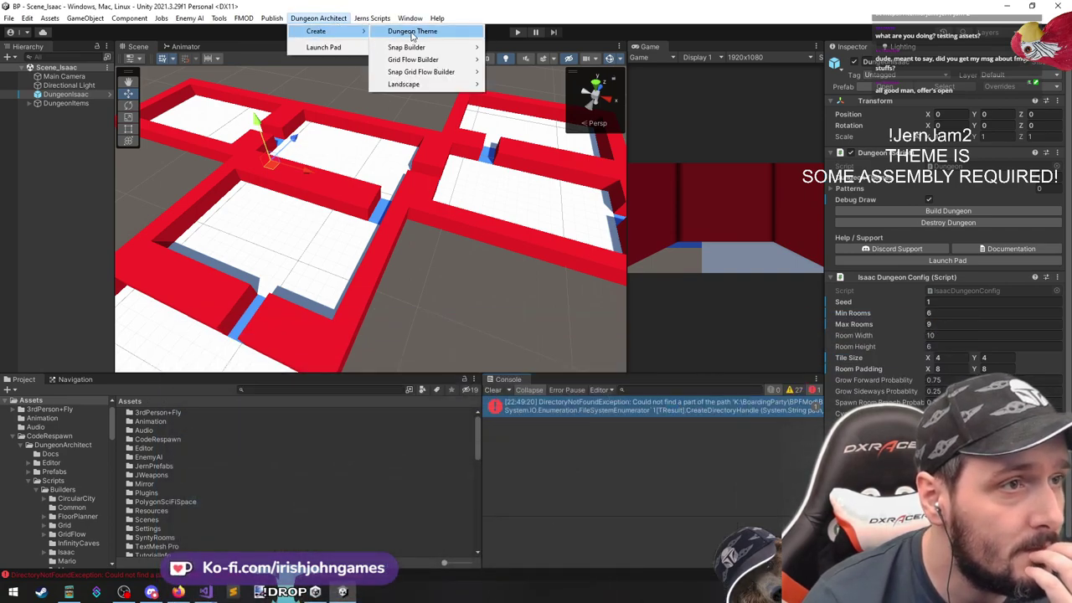
{"action": "mouse_move", "coordinate": [403, 61]}
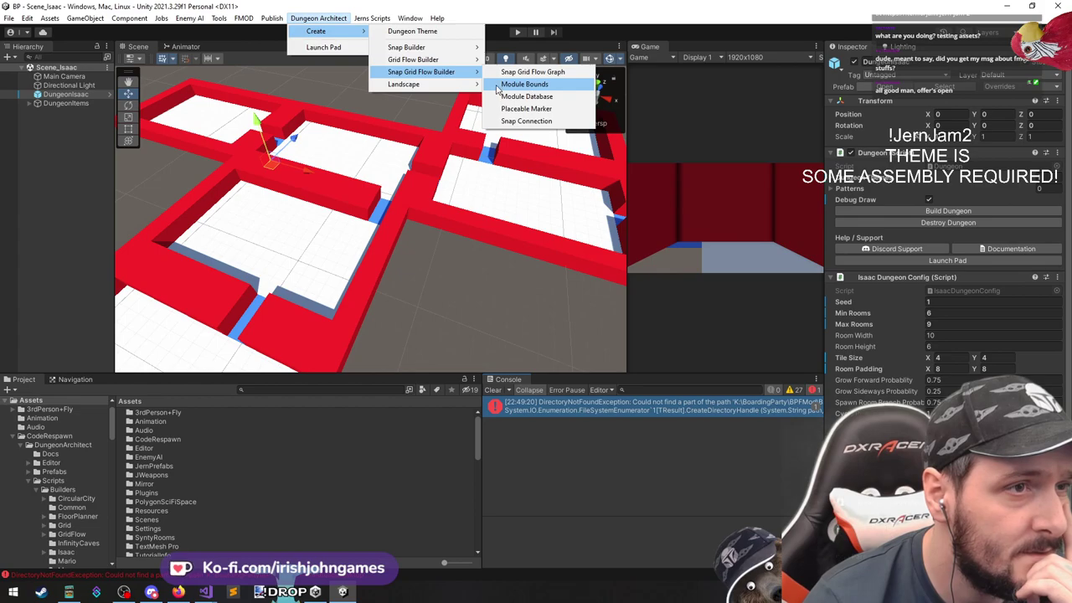
{"action": "left_click", "coordinate": [526, 96]}
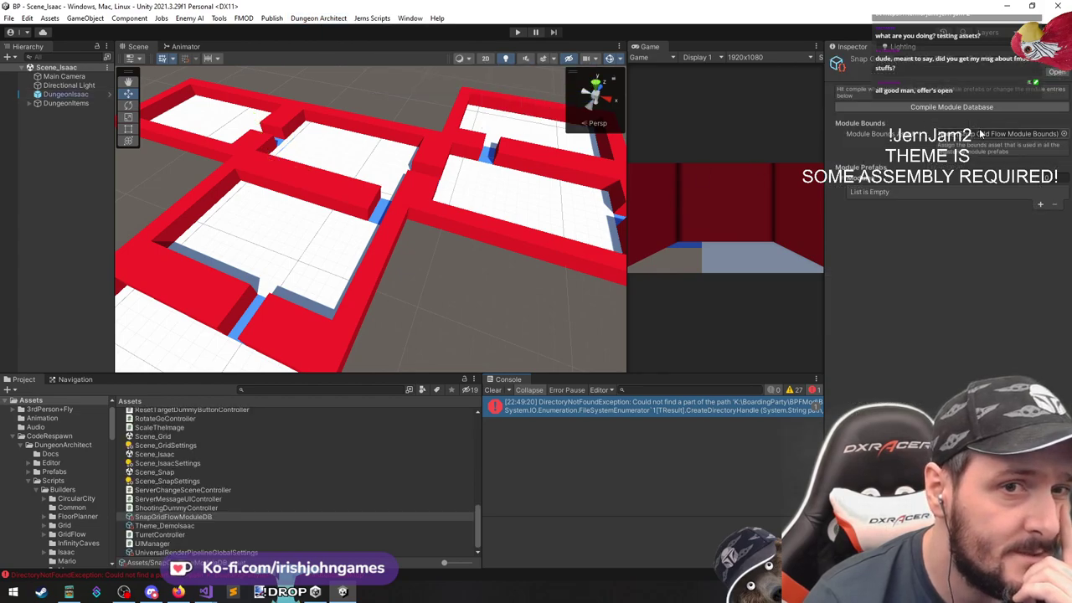
Compare the available bounds assets and assign VG_SGF_Bounds as the module bounds of SnapGridFlowModuleDB
{"action": "left_click", "coordinate": [1065, 134]}
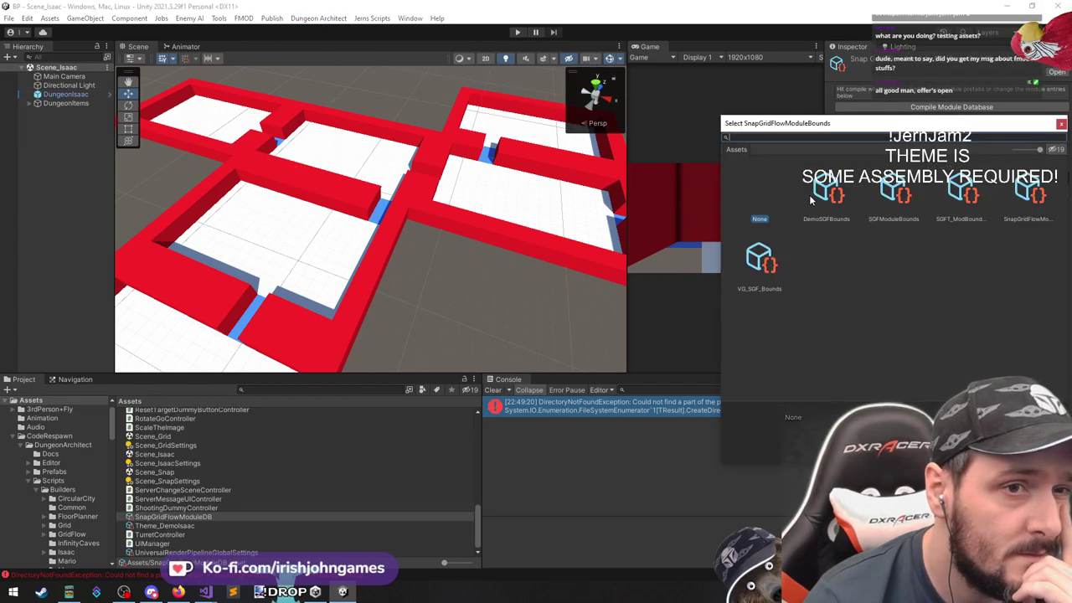
{"action": "left_click", "coordinate": [825, 191]}
{"action": "left_click_drag", "start_coordinate": [829, 123], "coordinate": [416, 77]}
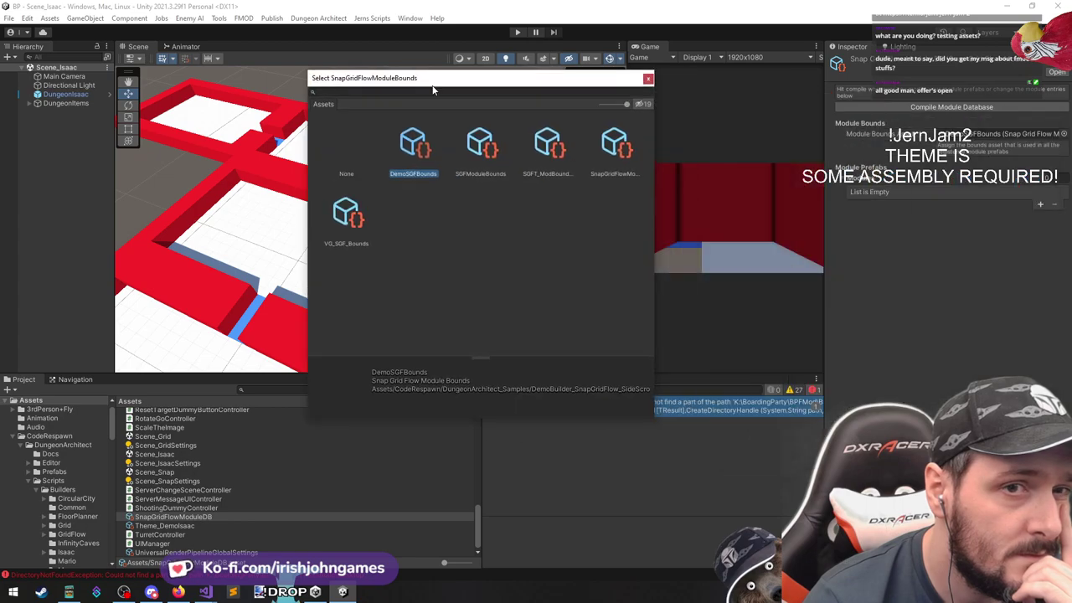
{"action": "left_click", "coordinate": [512, 134]}
{"action": "left_click", "coordinate": [546, 145]}
{"action": "left_click", "coordinate": [481, 151]}
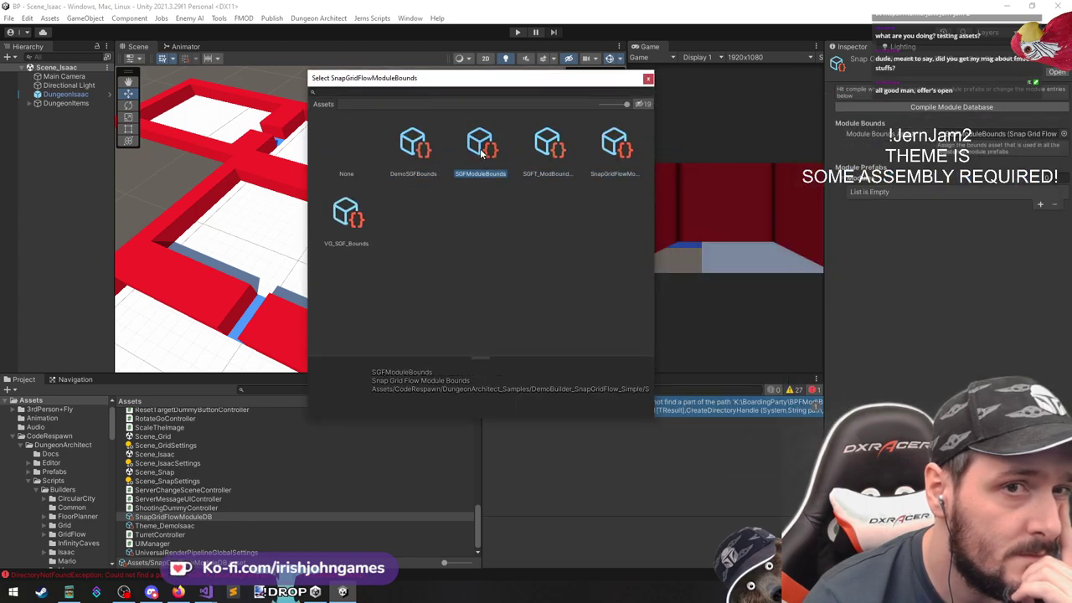
{"action": "left_click", "coordinate": [372, 211]}
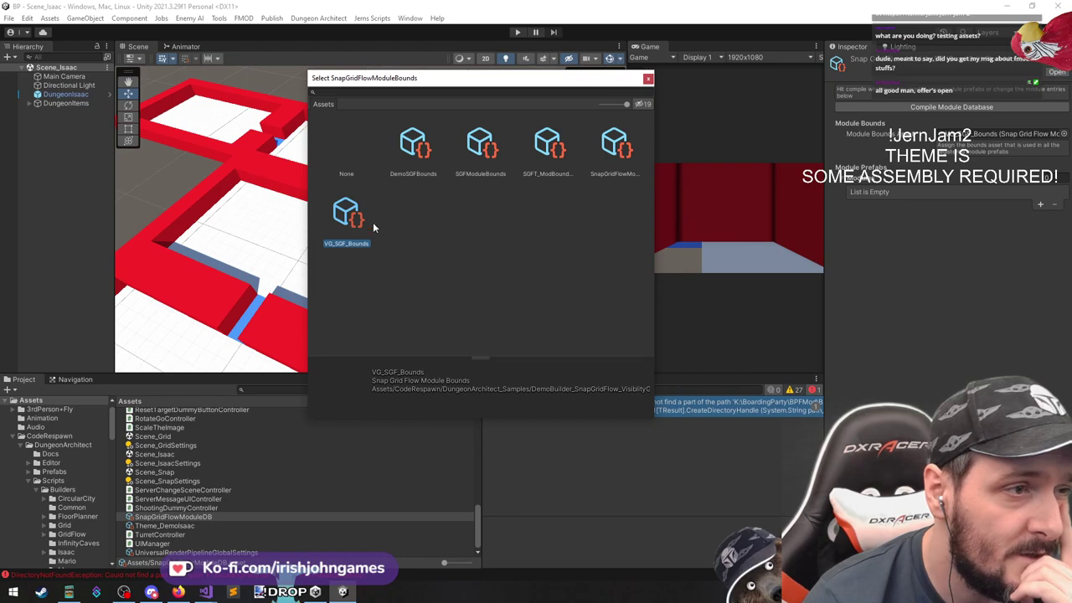
{"action": "double_click", "coordinate": [346, 214]}
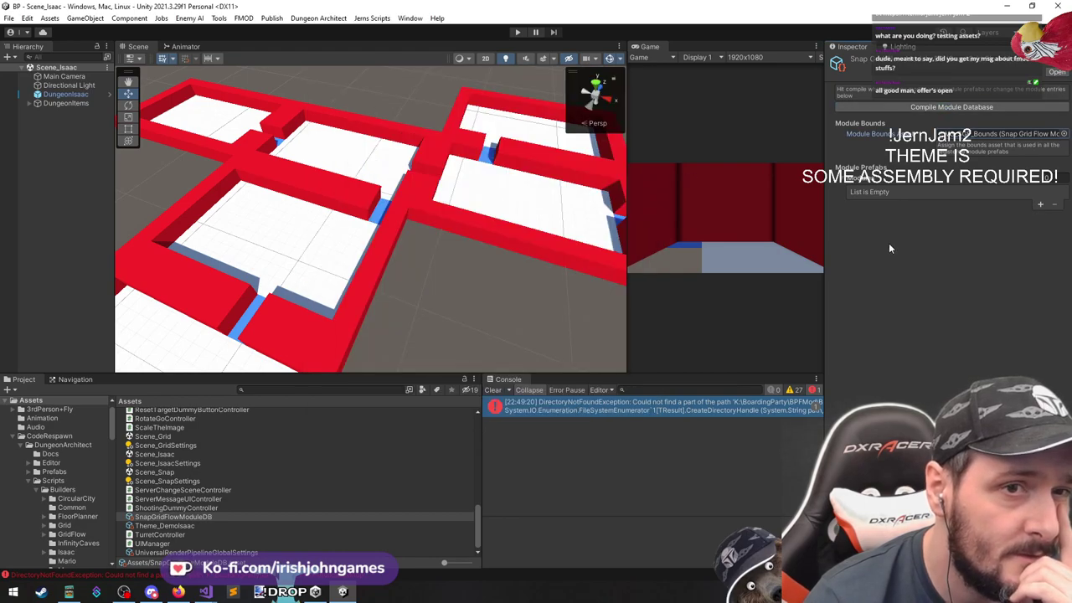
Locate the assigned bounds asset in the project and inspect the neighbouring Module_1x1, Module_1x2, VG_SGF_ModuleDB, connection and spawn point marker assets
{"action": "left_click", "coordinate": [982, 134]}
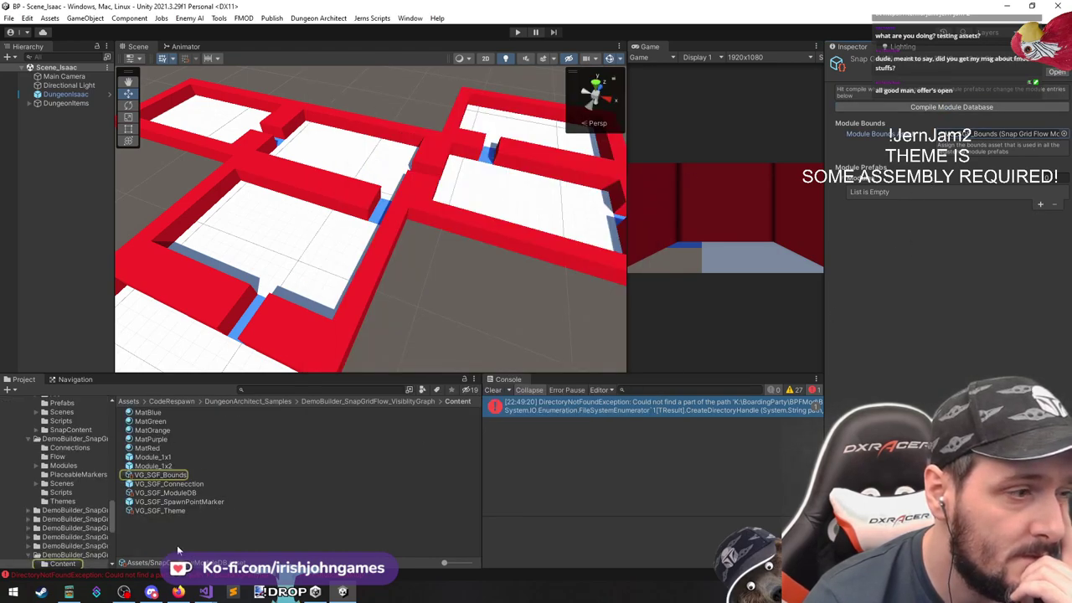
{"action": "left_click", "coordinate": [158, 466]}
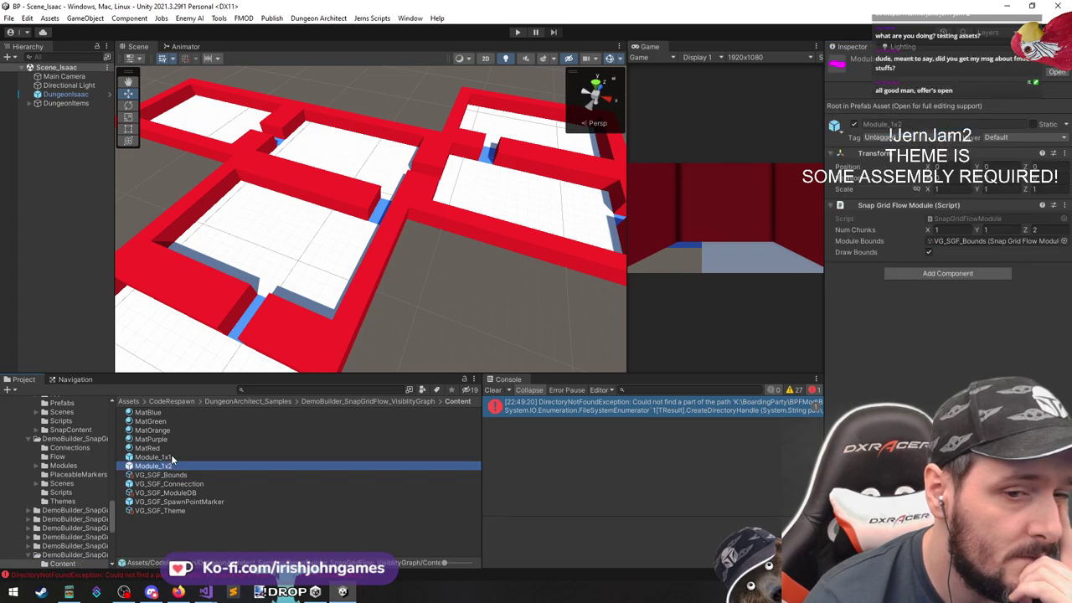
{"action": "left_click", "coordinate": [173, 457]}
{"action": "left_click", "coordinate": [184, 494]}
{"action": "left_click", "coordinate": [186, 485]}
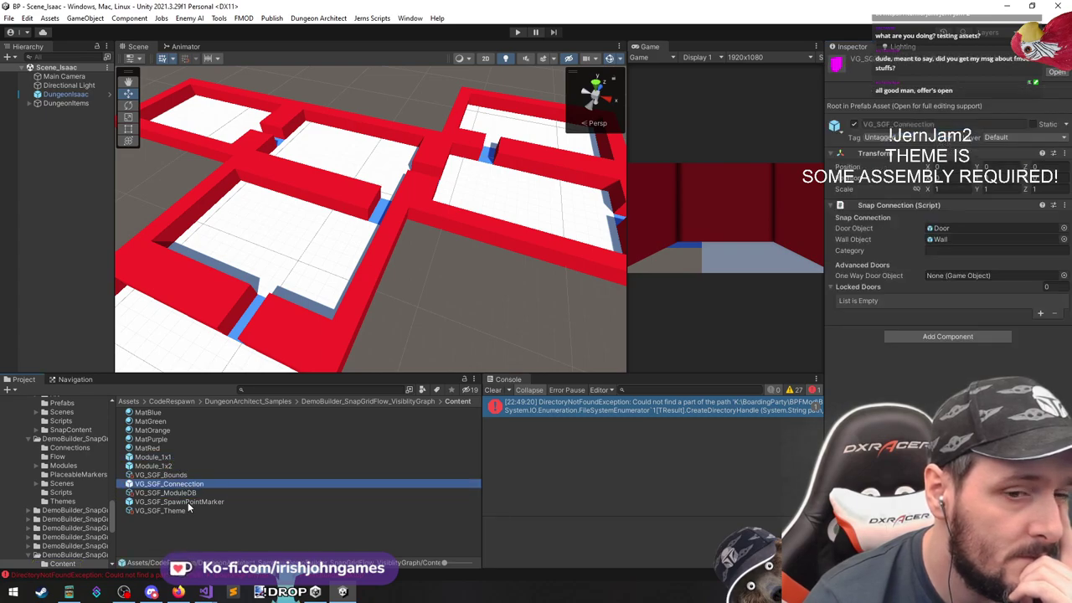
{"action": "left_click", "coordinate": [188, 504]}
{"action": "left_click", "coordinate": [181, 519]}
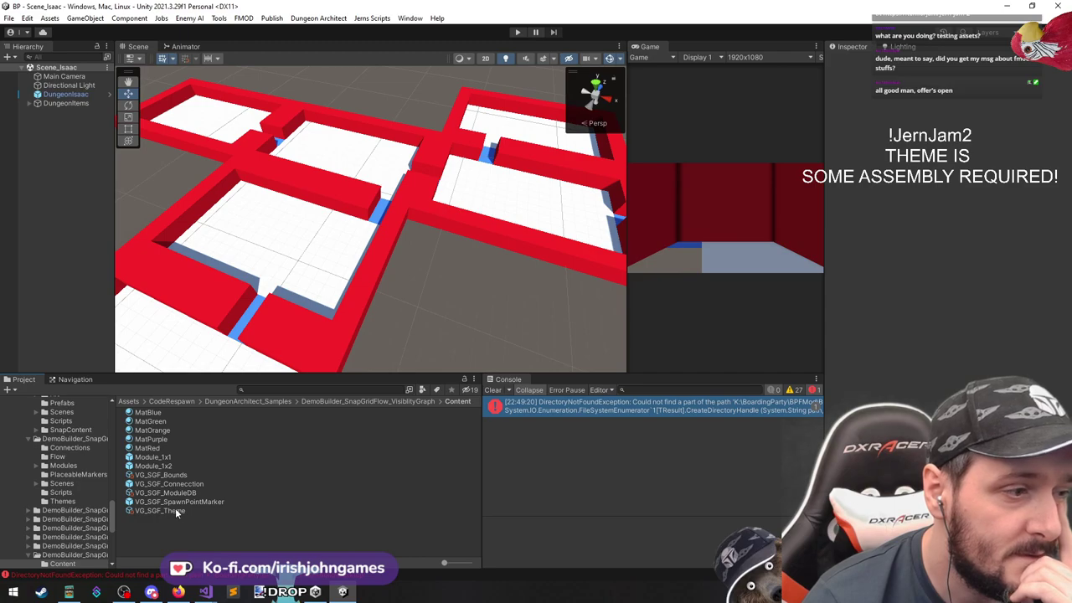
{"action": "scroll", "coordinate": [285, 266], "scroll_direction": "down", "scroll_amount": 2}
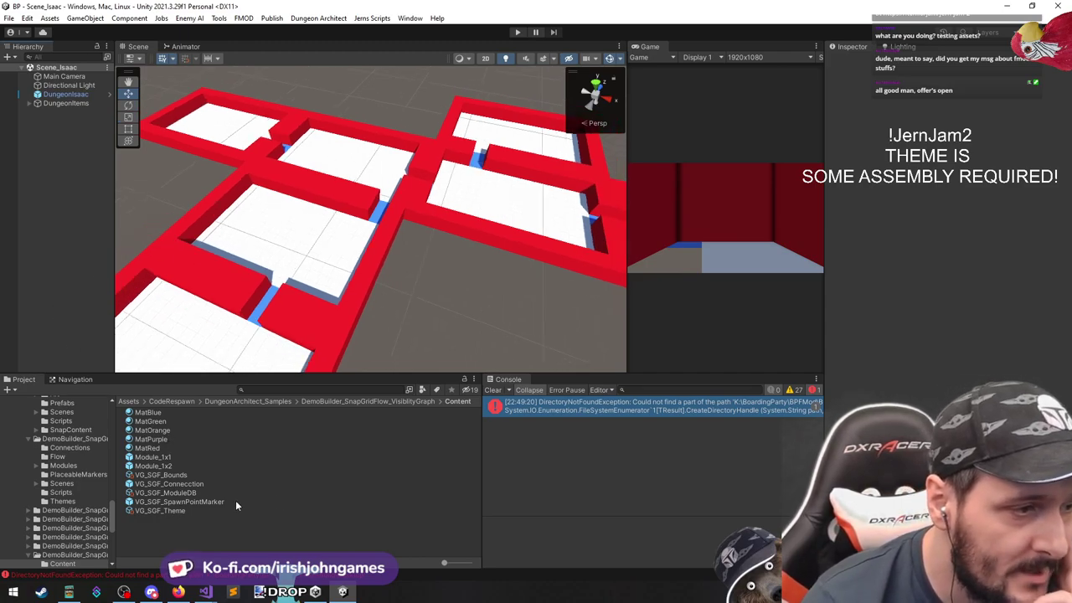
Create a scene from the Launch Pad's Floor Planner template, stored as Scene_FloorPlan.unity in Assets, and close the Dungeon Theme editor
{"action": "left_click", "coordinate": [318, 17]}
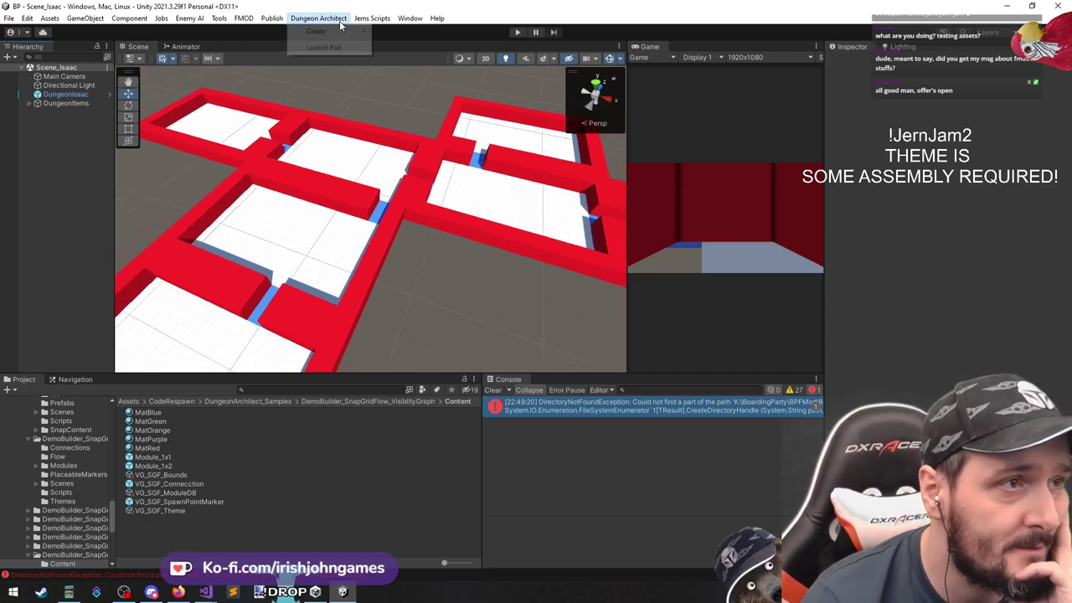
{"action": "left_click", "coordinate": [335, 47]}
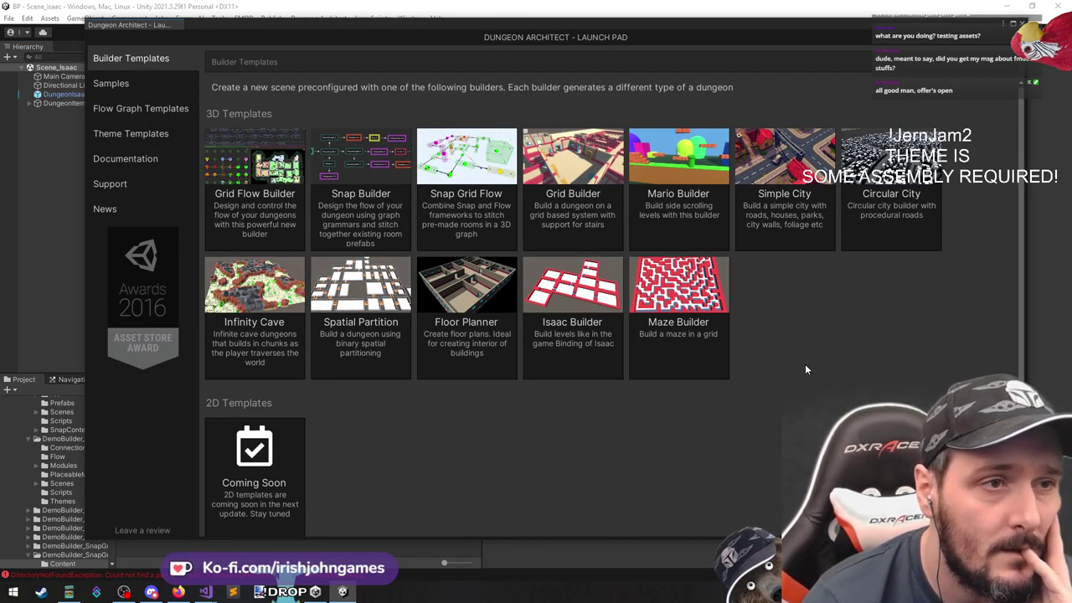
{"action": "left_click", "coordinate": [464, 297]}
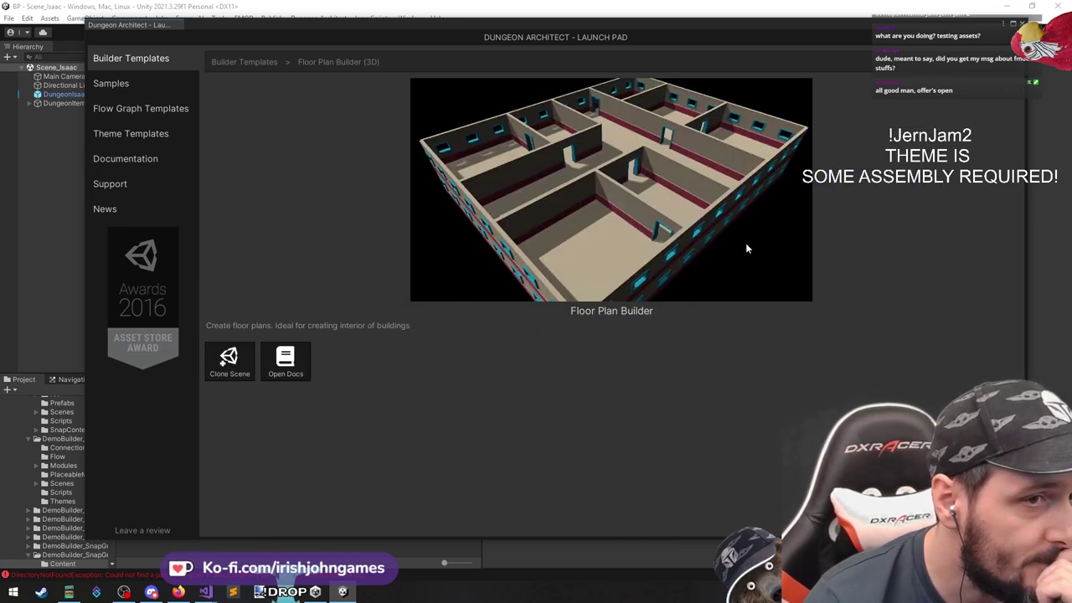
{"action": "left_click", "coordinate": [228, 360]}
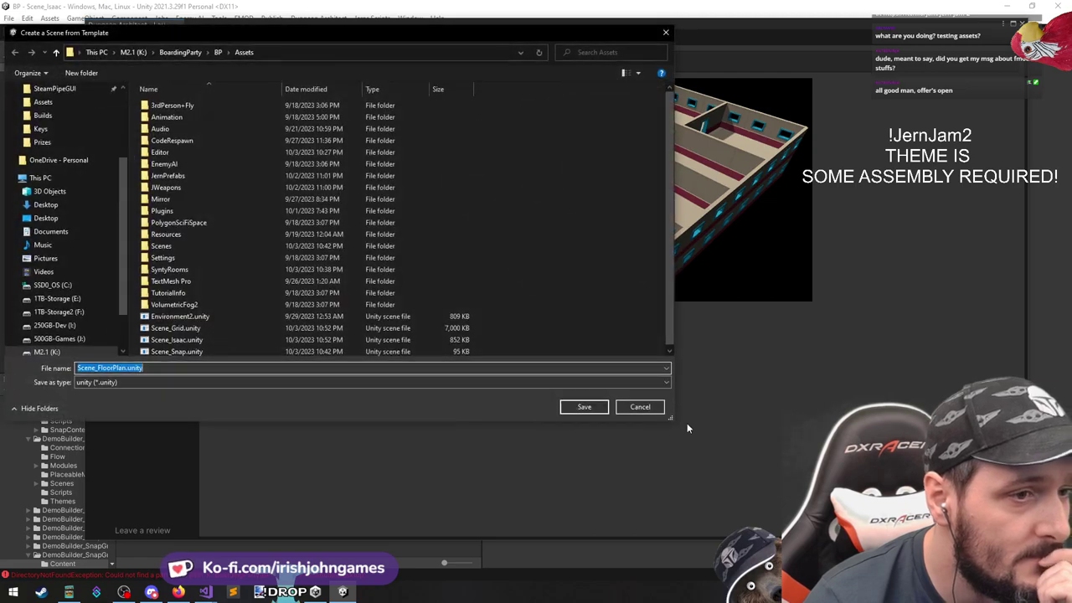
{"action": "left_click", "coordinate": [587, 407]}
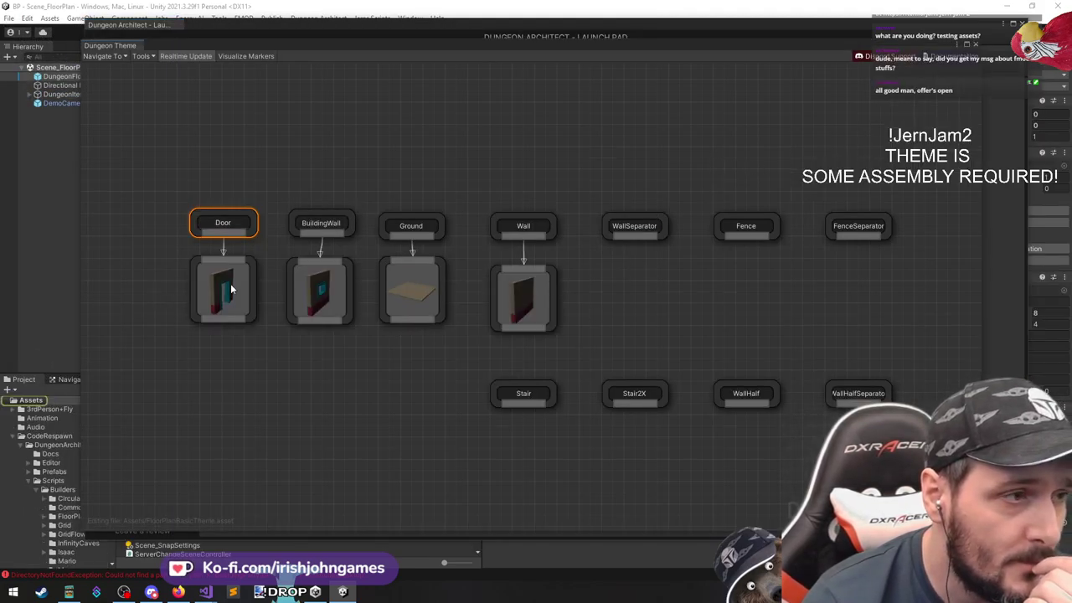
{"action": "scroll", "coordinate": [682, 294], "scroll_direction": "down", "scroll_amount": 3}
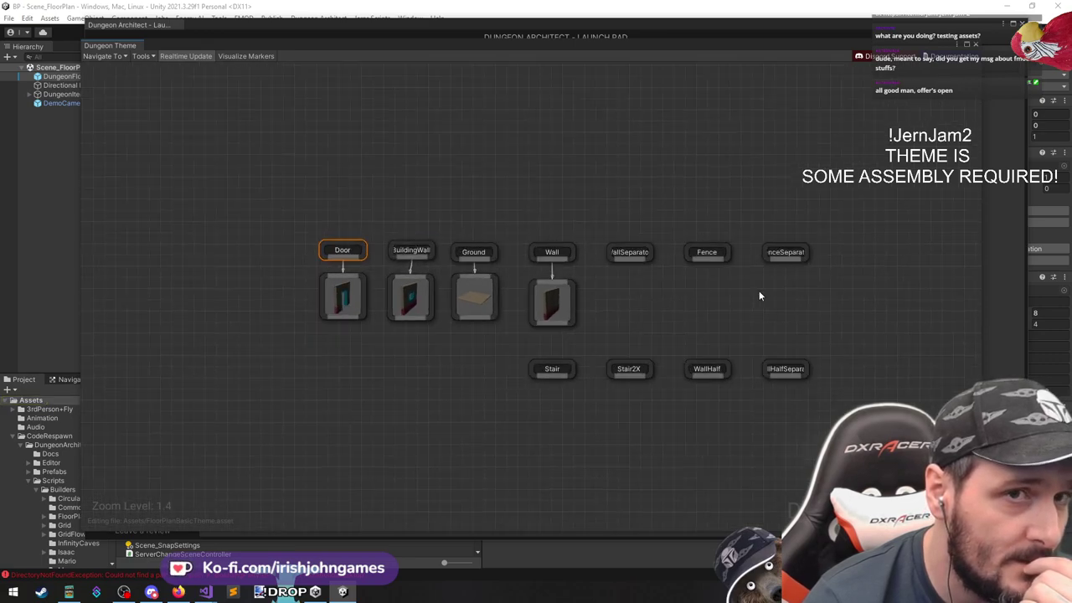
{"action": "left_click", "coordinate": [976, 43]}
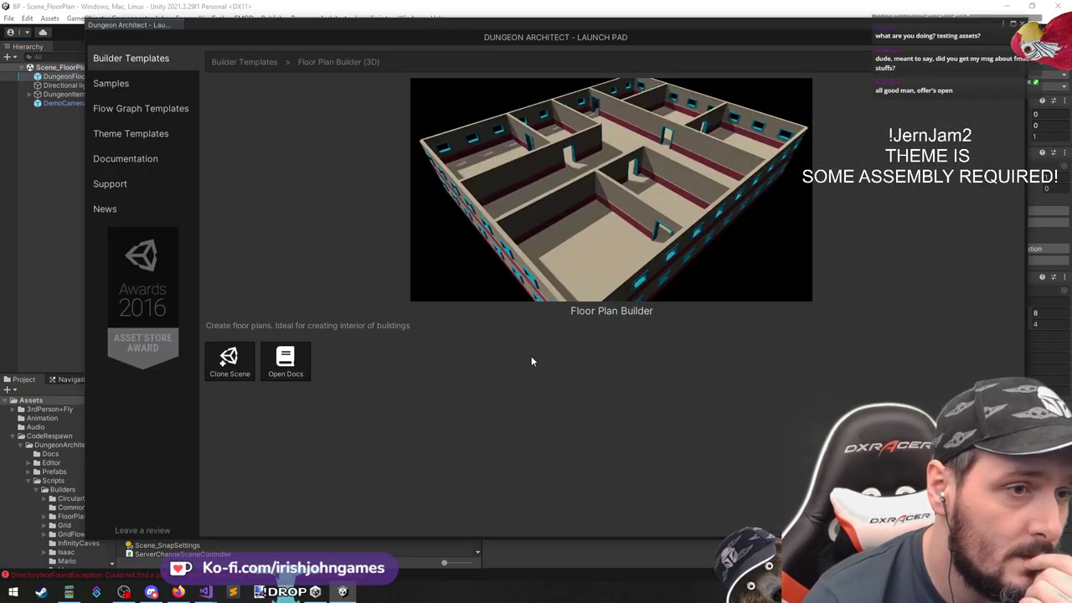
Browse the Launch Pad's samples, from the Grid Flow and Snap Builder groups through to the Simple City group
{"action": "left_click", "coordinate": [115, 60]}
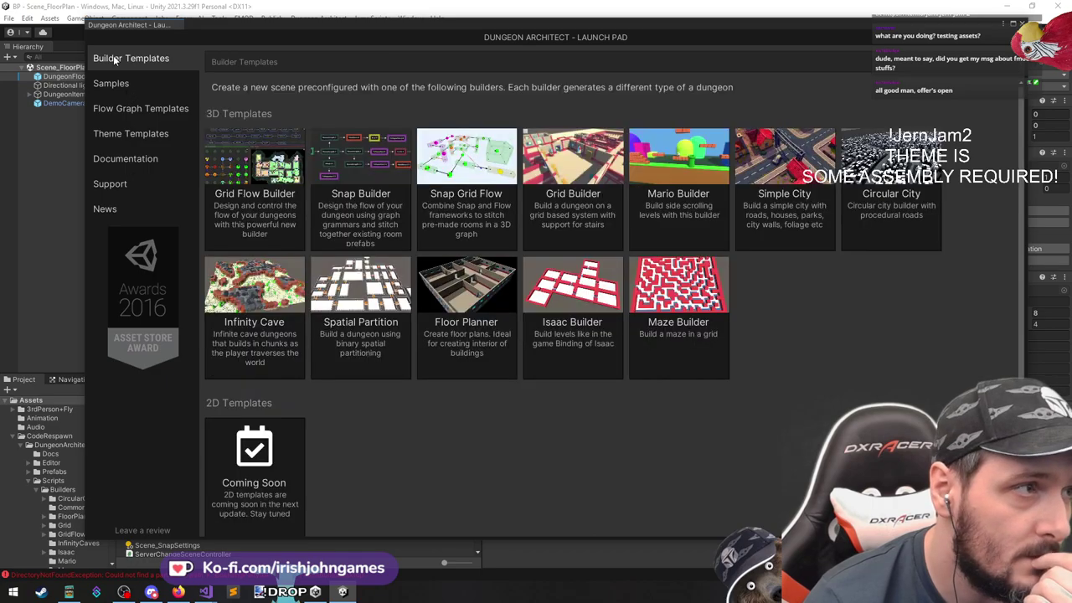
{"action": "left_click", "coordinate": [117, 84]}
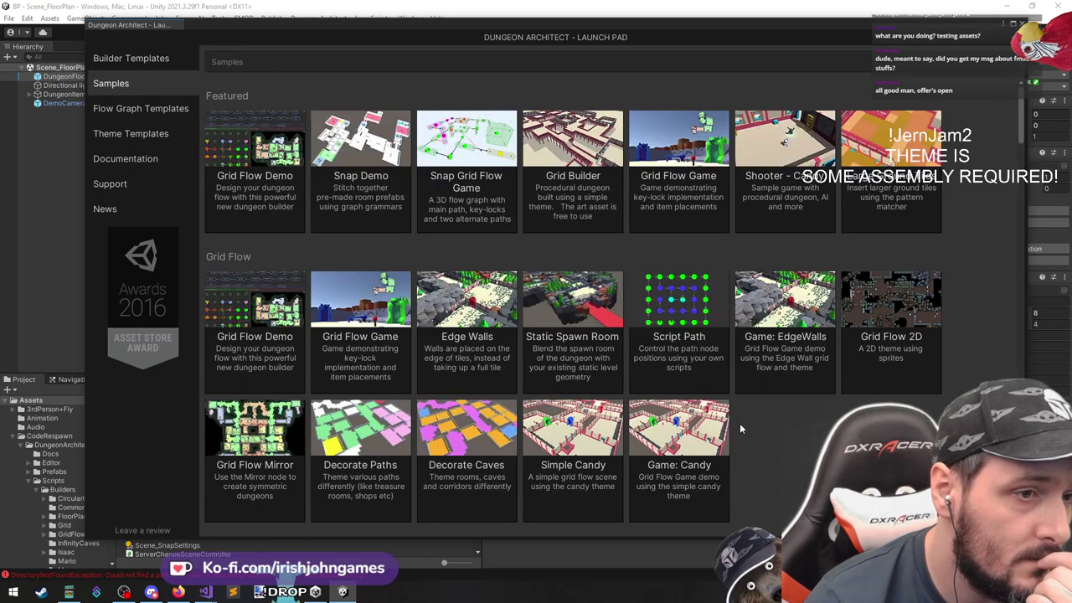
{"action": "scroll", "coordinate": [739, 423], "scroll_direction": "down", "scroll_amount": 5}
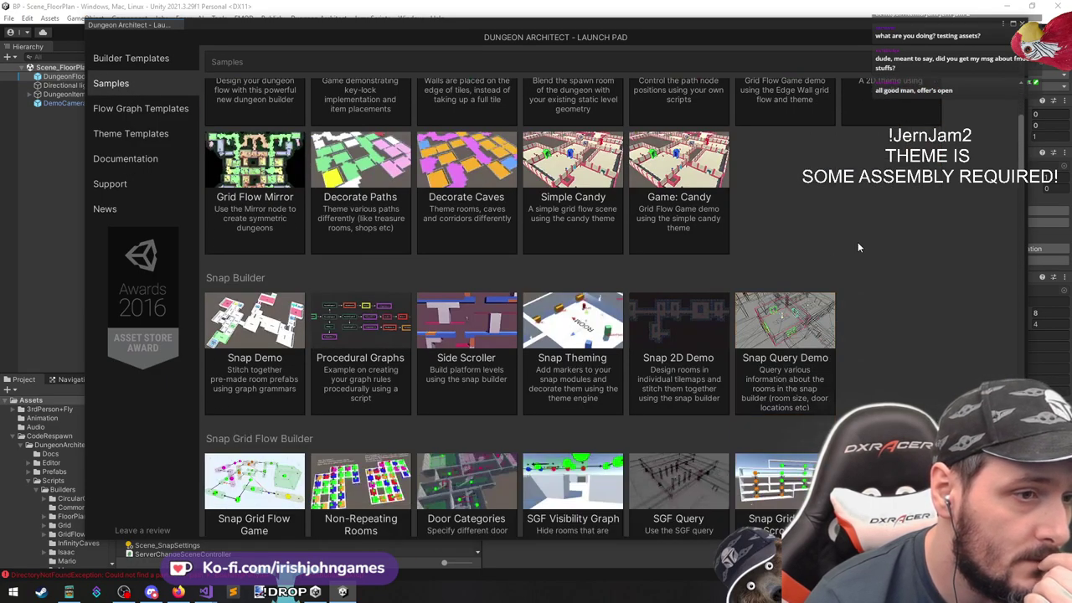
{"action": "scroll", "coordinate": [886, 245], "scroll_direction": "up", "scroll_amount": 8}
{"action": "scroll", "coordinate": [899, 264], "scroll_direction": "down", "scroll_amount": 9}
{"action": "scroll", "coordinate": [901, 266], "scroll_direction": "down", "scroll_amount": 5}
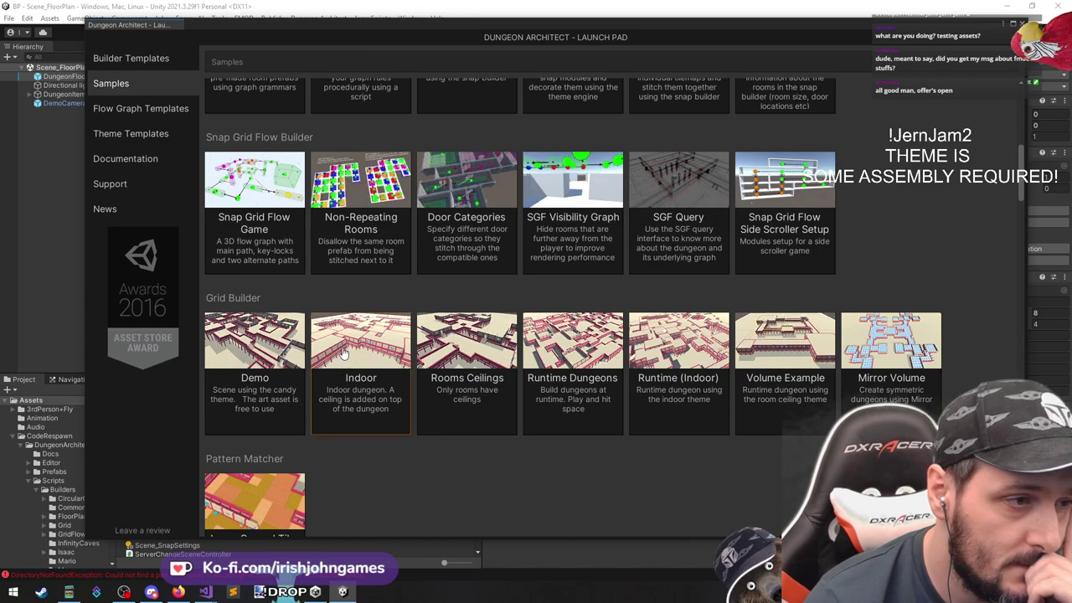
{"action": "scroll", "coordinate": [342, 353], "scroll_direction": "down", "scroll_amount": 6}
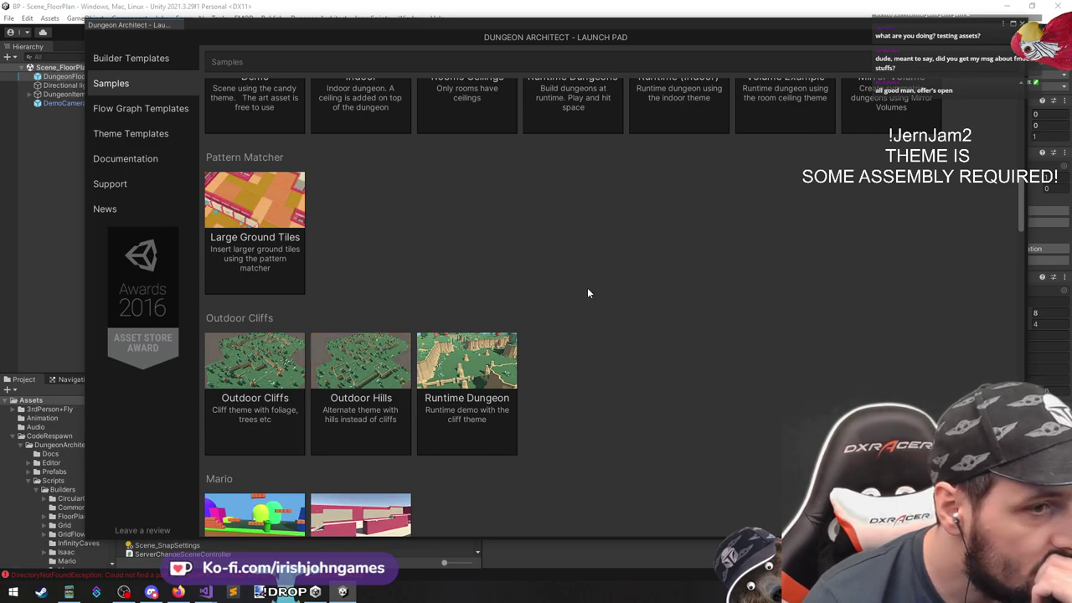
{"action": "scroll", "coordinate": [587, 293], "scroll_direction": "down", "scroll_amount": 4}
{"action": "scroll", "coordinate": [586, 295], "scroll_direction": "down", "scroll_amount": 2}
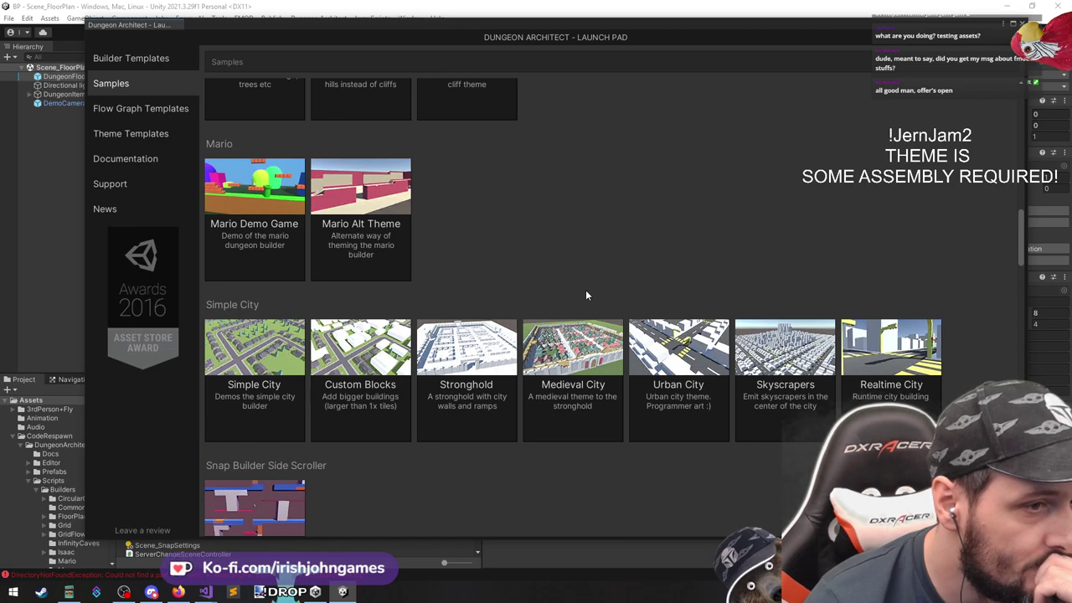
{"action": "scroll", "coordinate": [587, 294], "scroll_direction": "down", "scroll_amount": 1}
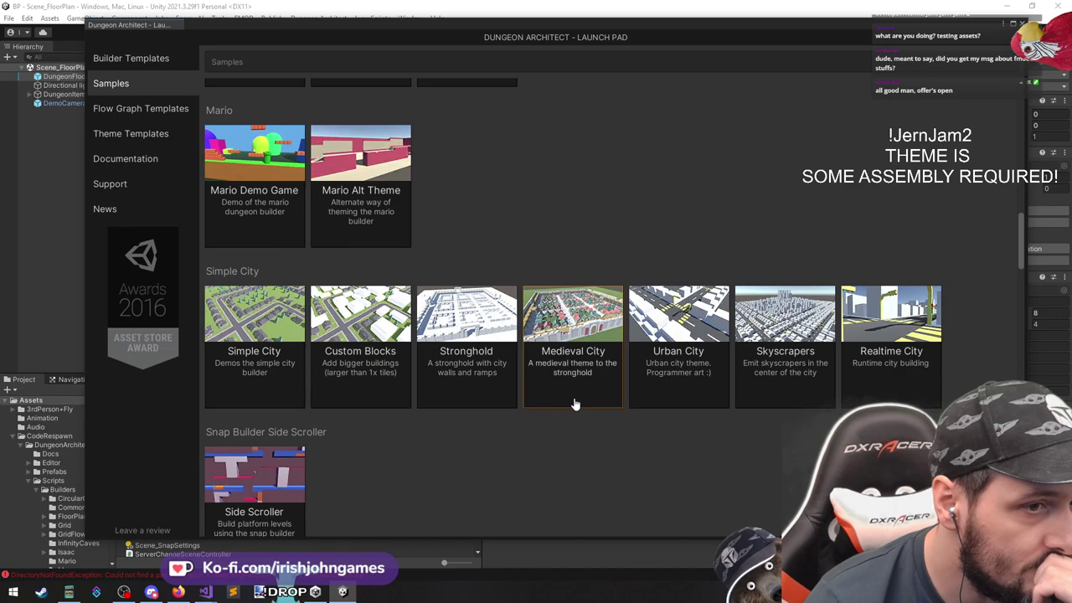
Open the Medieval City sample's scene from the Launch Pad and start cloning it
{"action": "left_click", "coordinate": [570, 369]}
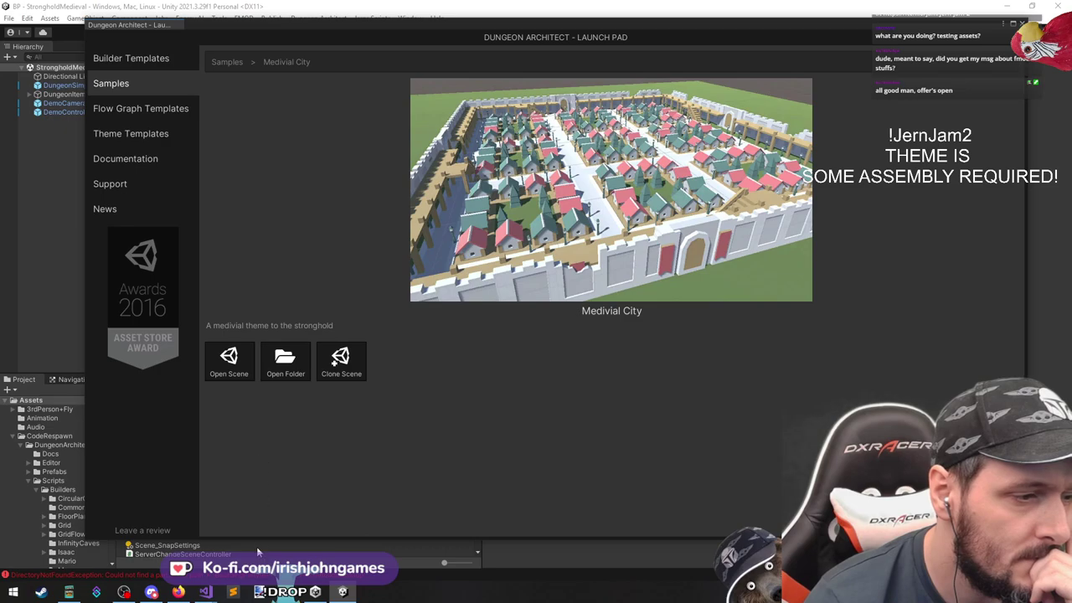
{"action": "left_click", "coordinate": [330, 374]}
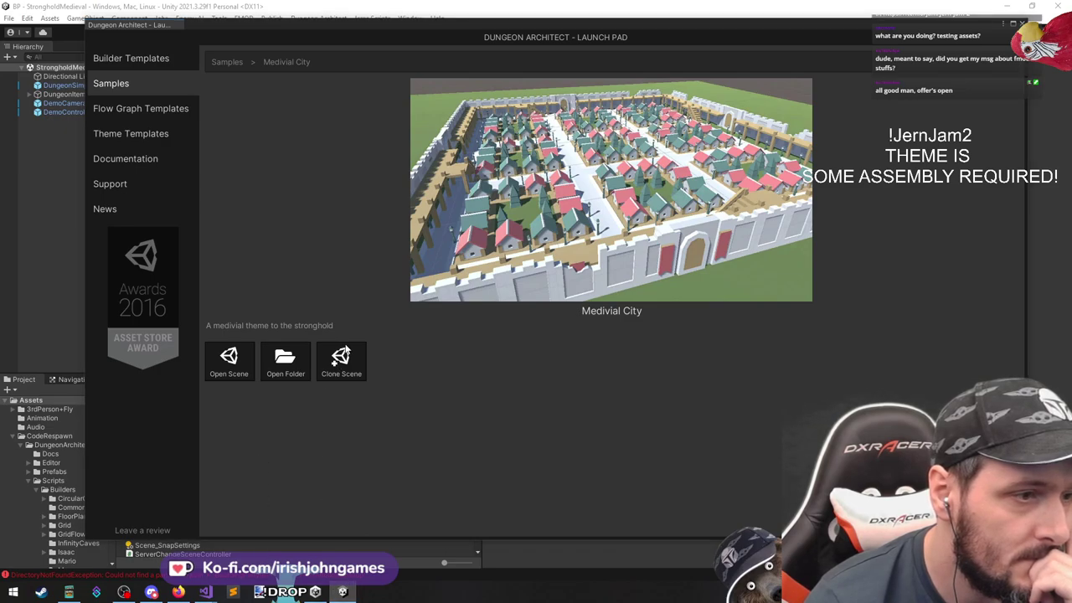
Examine the medieval city's dungeon theme graph, including its house, wall, door and road nodes, and close it
{"action": "left_click", "coordinate": [593, 410]}
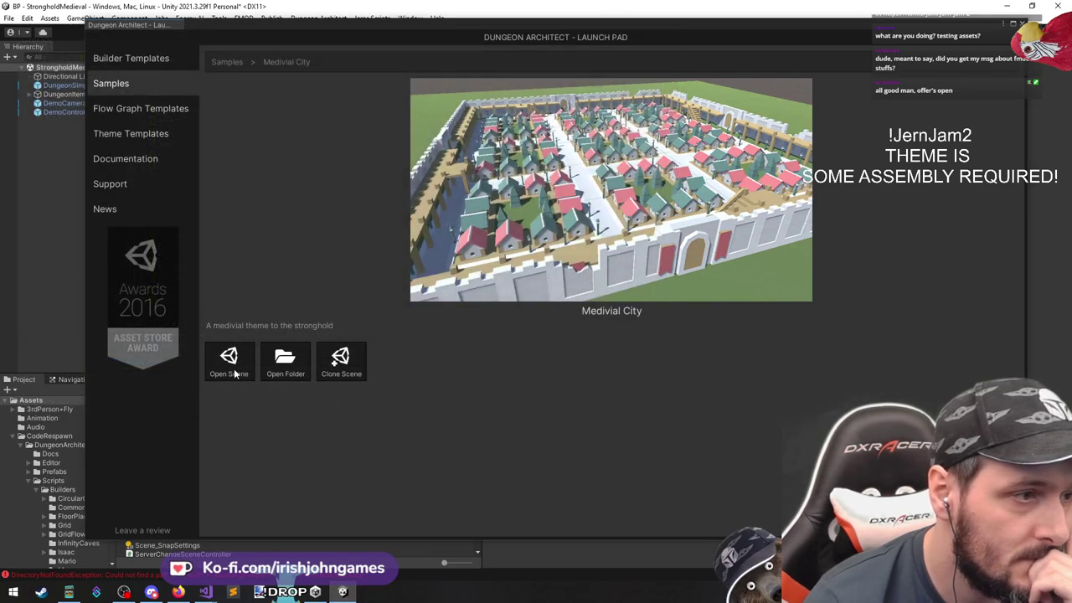
{"action": "scroll", "coordinate": [659, 294], "scroll_direction": "down", "scroll_amount": 1}
{"action": "scroll", "coordinate": [659, 294], "scroll_direction": "down", "scroll_amount": 5}
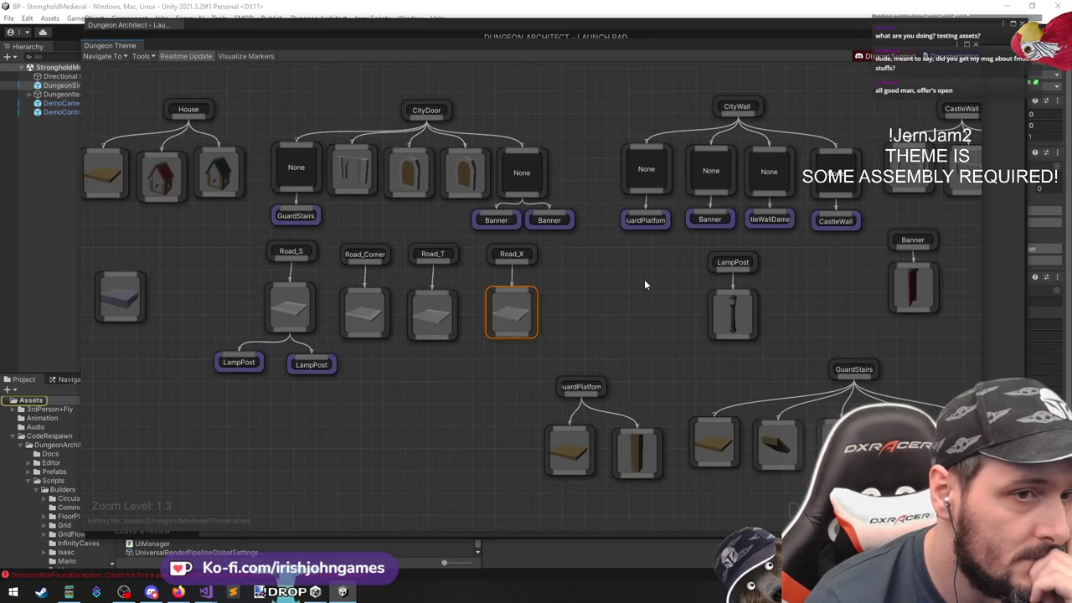
{"action": "scroll", "coordinate": [724, 294], "scroll_direction": "up", "scroll_amount": 3}
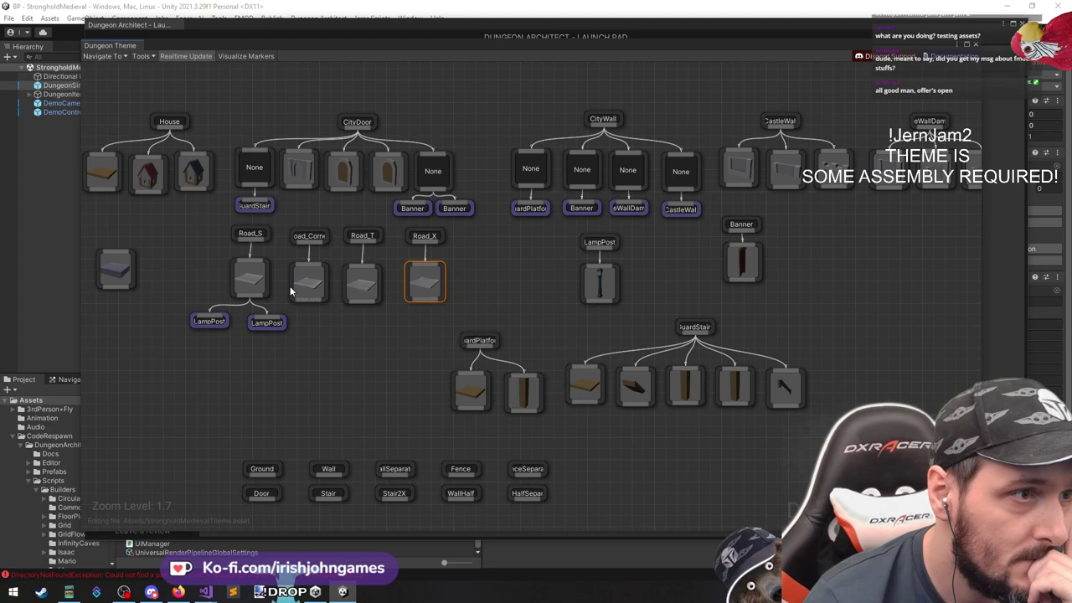
{"action": "left_click", "coordinate": [976, 46]}
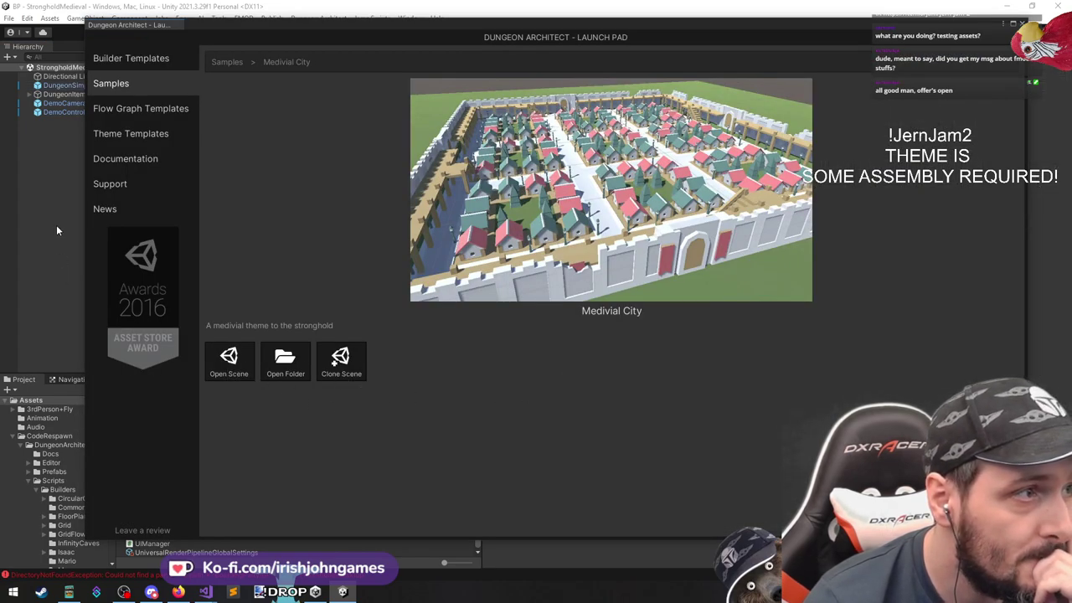
Rebuild the DungeonSimpleCity dungeon with seed 152, and again with seed 414
{"action": "left_click_drag", "start_coordinate": [285, 32], "coordinate": [324, 454]}
{"action": "middle_click_drag", "start_coordinate": [387, 206], "coordinate": [399, 280]}
{"action": "scroll", "coordinate": [399, 280], "scroll_direction": "up", "scroll_amount": 2}
{"action": "left_click", "coordinate": [75, 87]}
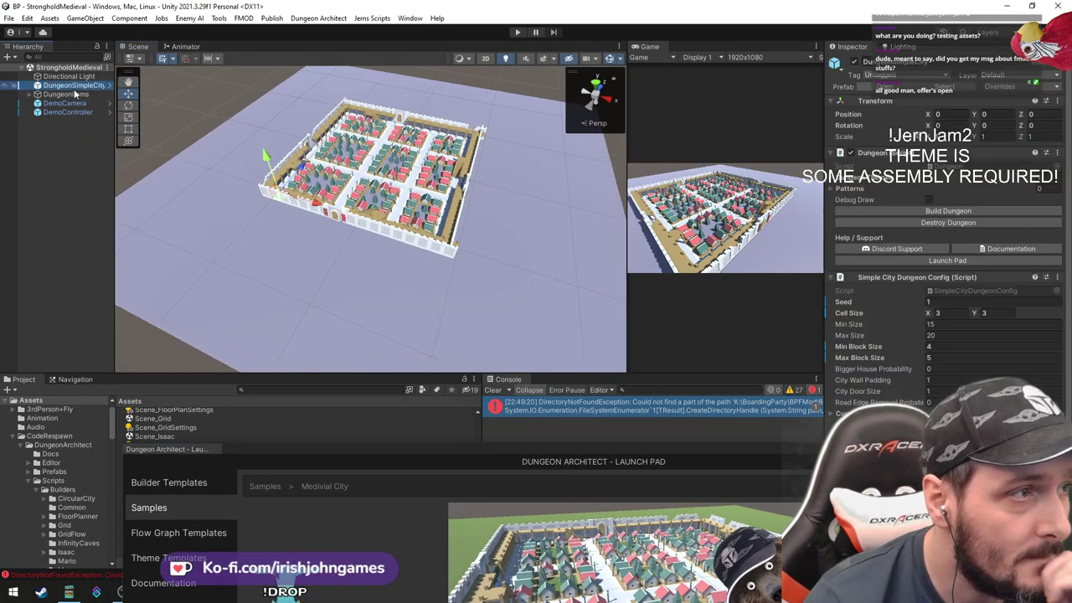
{"action": "left_click_drag", "start_coordinate": [881, 301], "coordinate": [963, 299]}
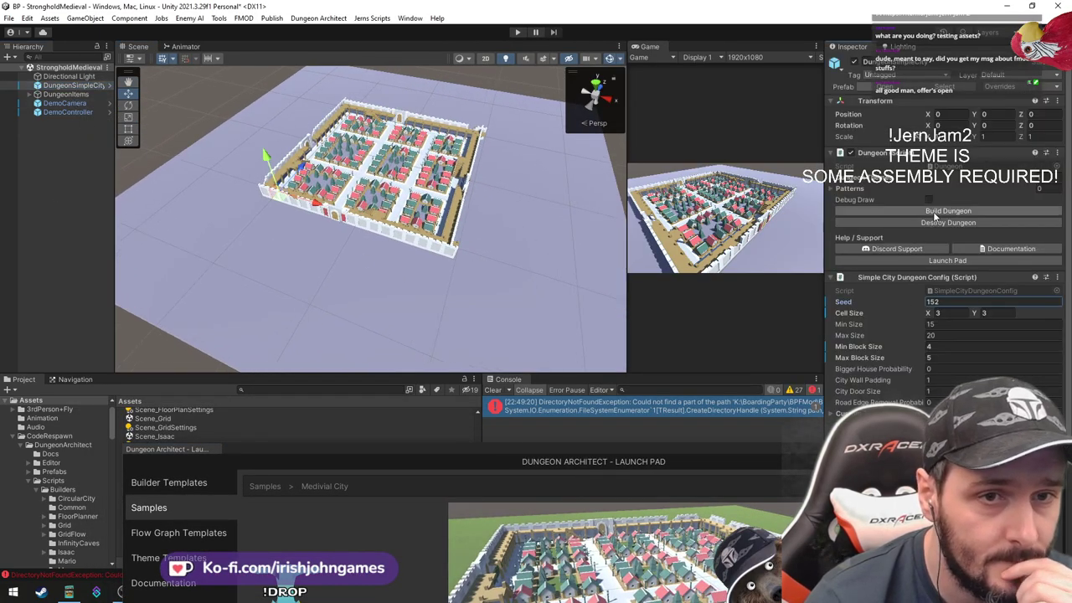
{"action": "left_click", "coordinate": [935, 214]}
{"action": "left_click_drag", "start_coordinate": [877, 303], "coordinate": [1018, 298]}
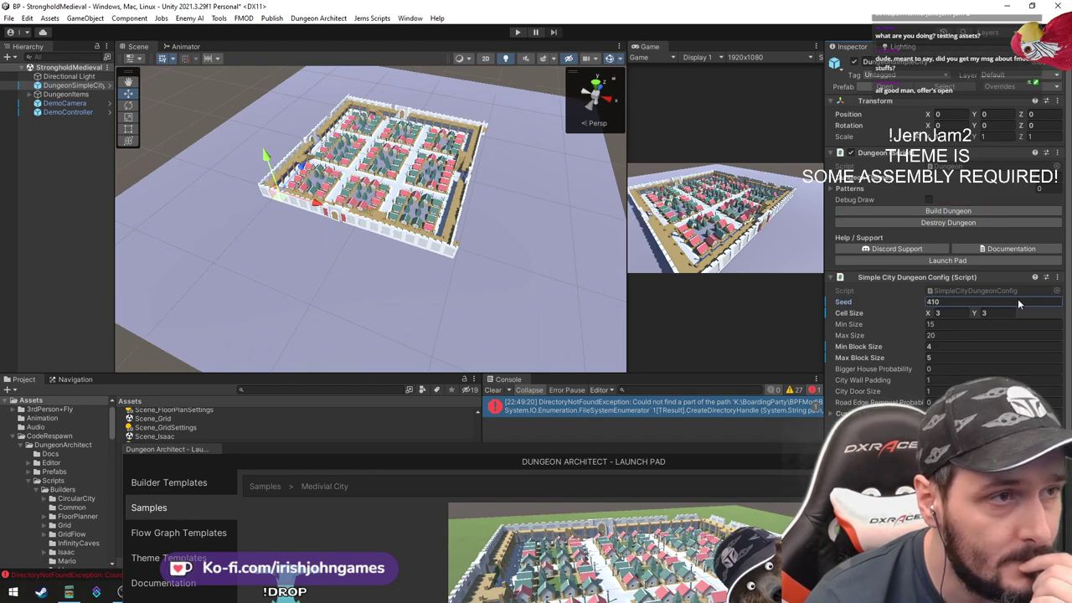
{"action": "left_click", "coordinate": [952, 212]}
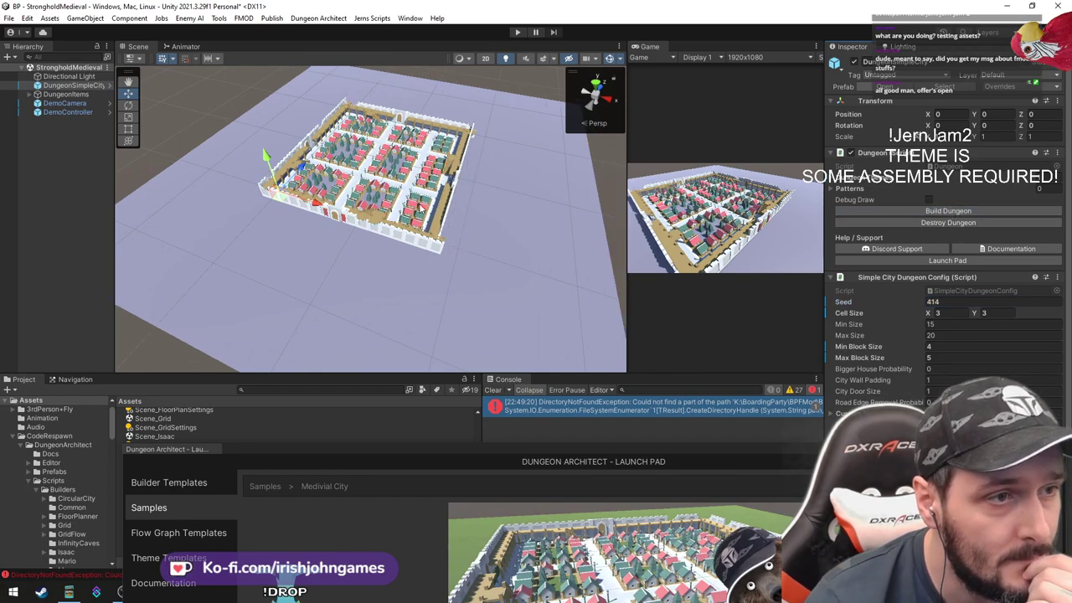
Inspect the rebuilt city up close, starting from the border wall piece at its front corner
{"action": "left_click", "coordinate": [441, 254]}
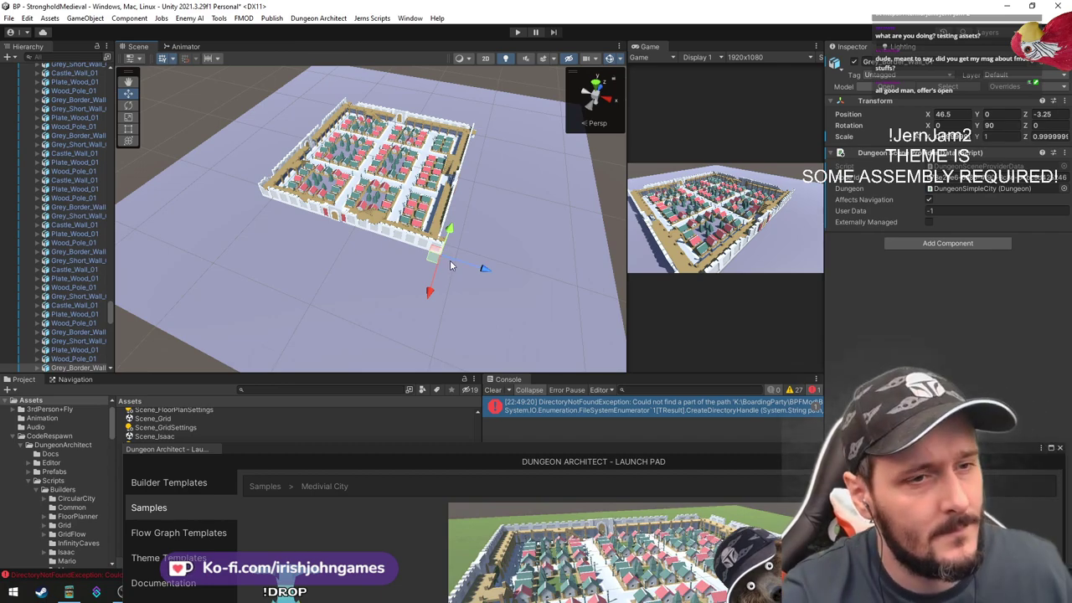
{"action": "key", "text": "f"}
{"action": "key", "text": "s"}
{"action": "right_click_drag", "start_coordinate": [450, 261], "coordinate": [354, 222]}
{"action": "key", "text": "alt+Tab"}
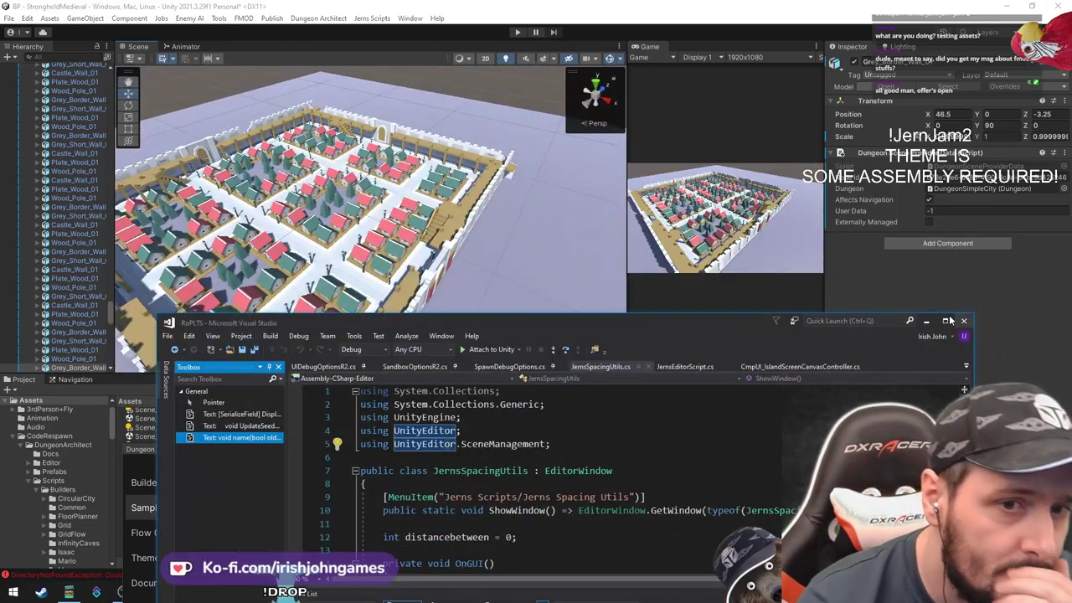
{"action": "left_click", "coordinate": [930, 323]}
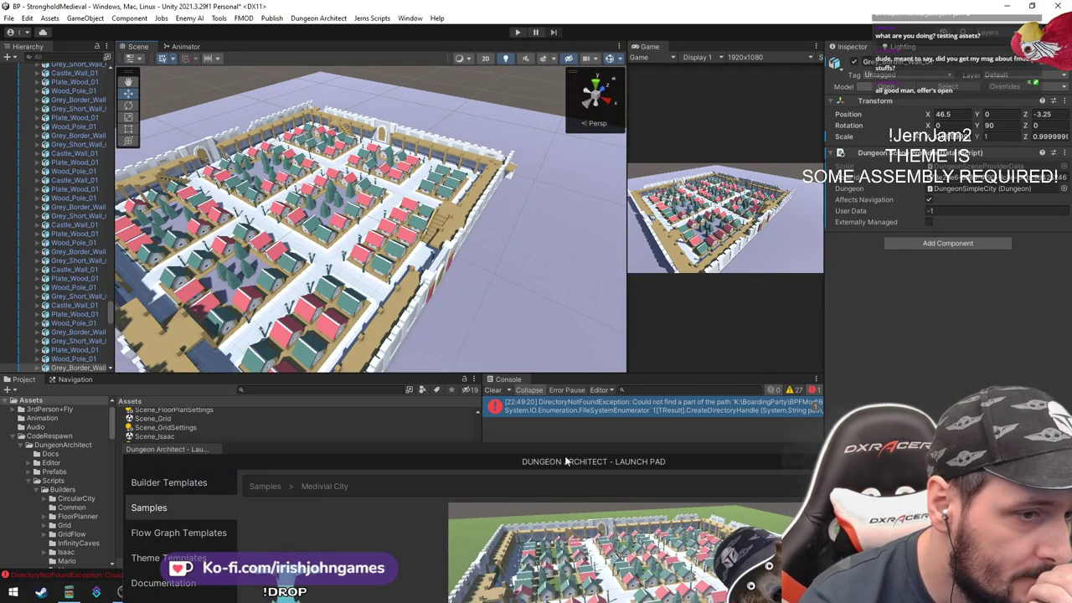
Browse the Dungeon Architect samples down to the Floor Planner sample and view its details
{"action": "left_click_drag", "start_coordinate": [567, 449], "coordinate": [494, 105]}
{"action": "left_click", "coordinate": [109, 167]}
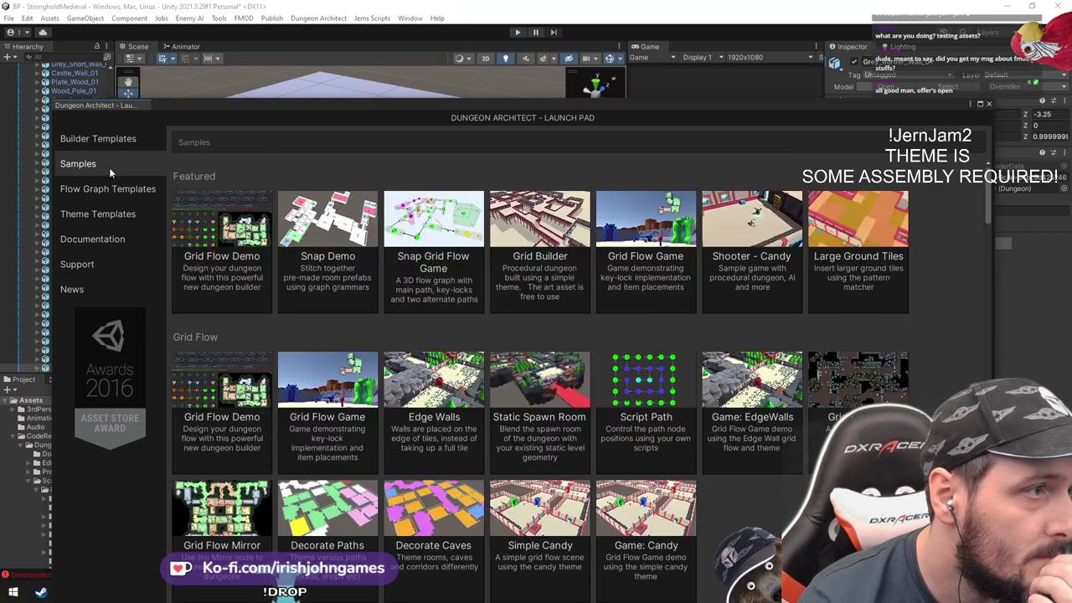
{"action": "scroll", "coordinate": [620, 360], "scroll_direction": "down", "scroll_amount": 4}
{"action": "scroll", "coordinate": [633, 379], "scroll_direction": "down", "scroll_amount": 15}
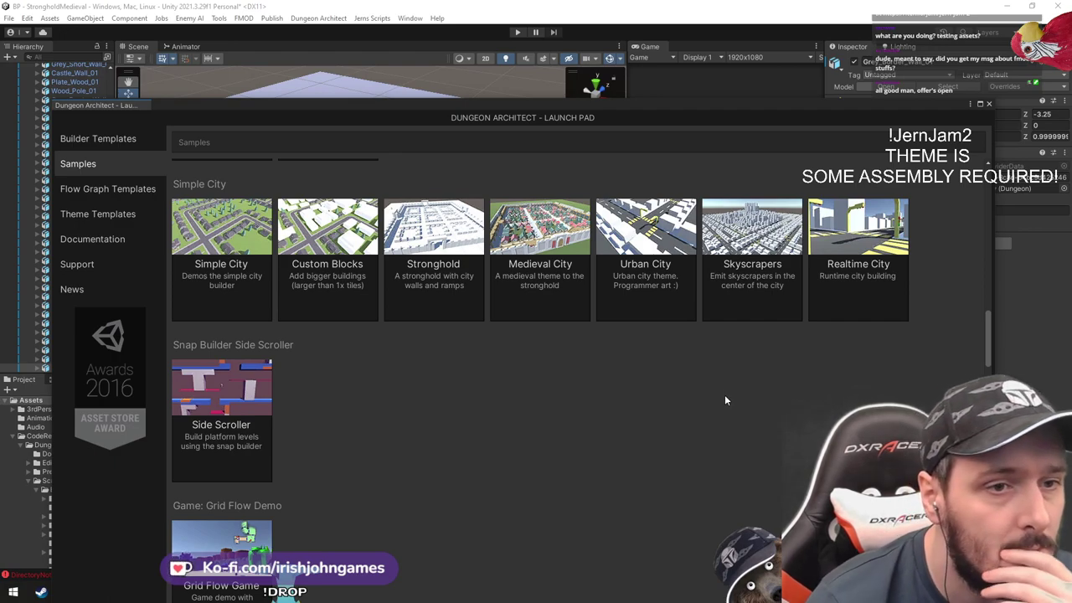
{"action": "scroll", "coordinate": [726, 399], "scroll_direction": "down", "scroll_amount": 5}
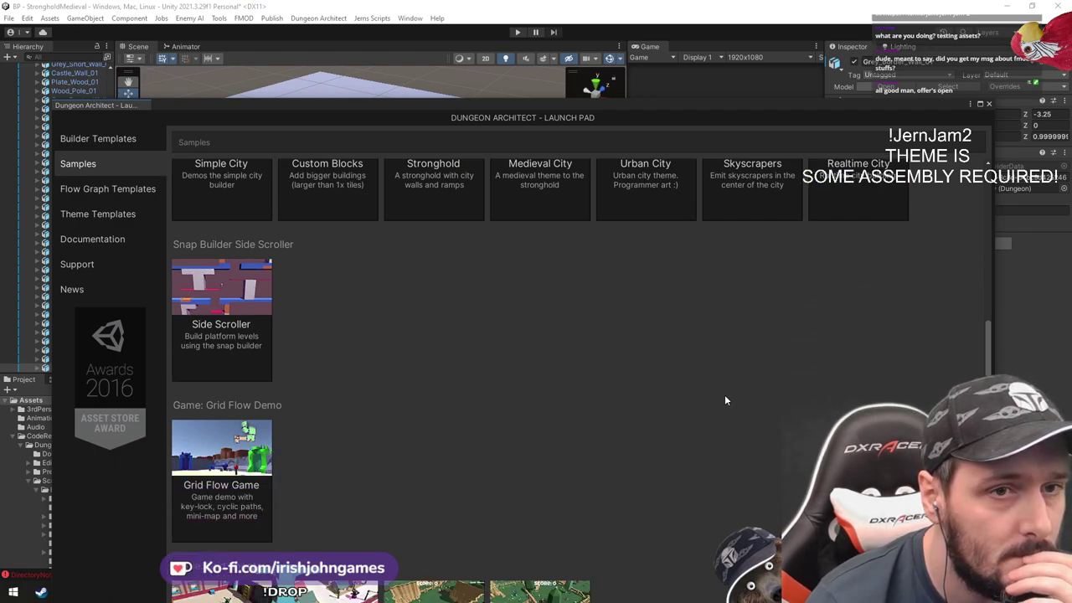
{"action": "scroll", "coordinate": [725, 401], "scroll_direction": "down", "scroll_amount": 4}
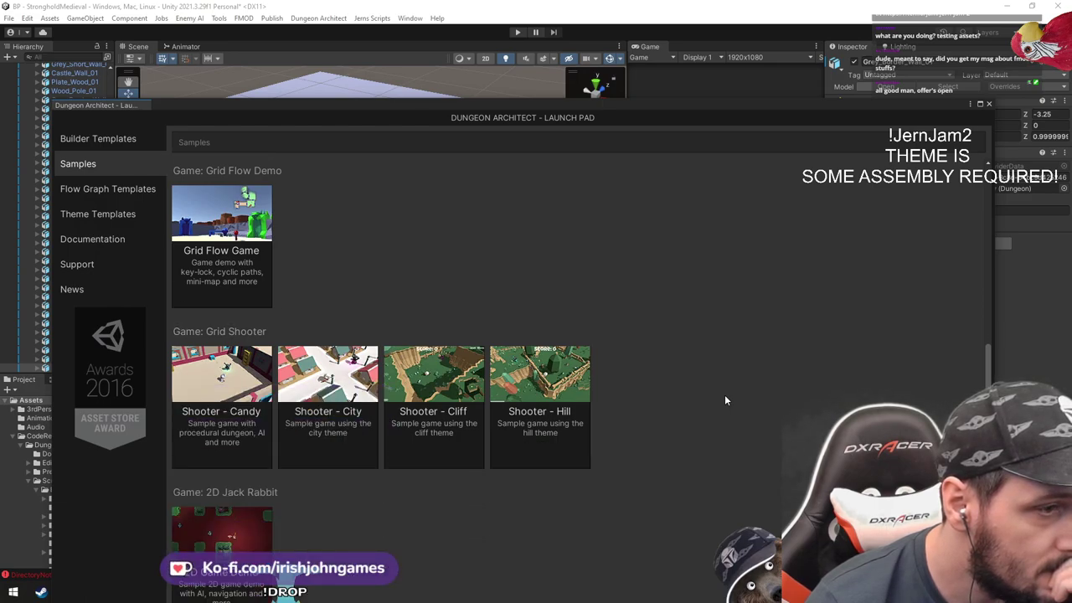
{"action": "scroll", "coordinate": [726, 401], "scroll_direction": "down", "scroll_amount": 5}
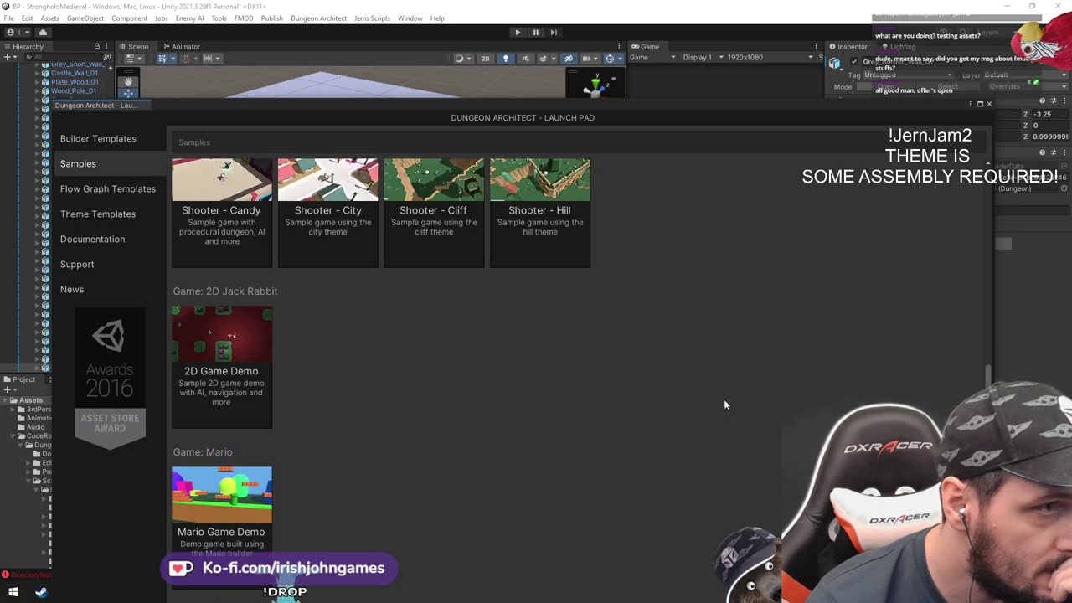
{"action": "scroll", "coordinate": [726, 406], "scroll_direction": "down", "scroll_amount": 6}
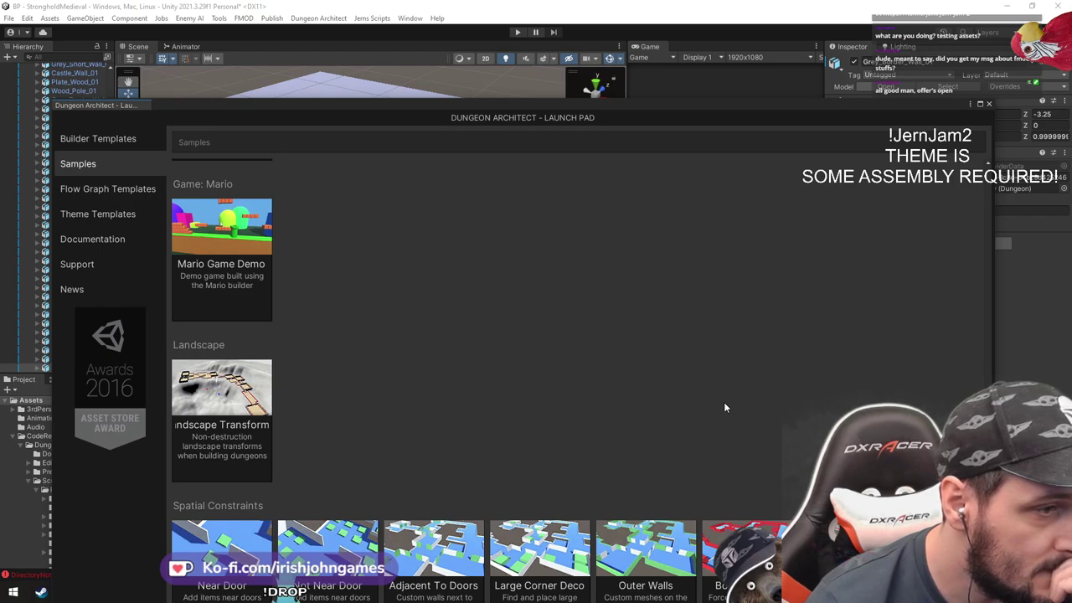
{"action": "scroll", "coordinate": [726, 408], "scroll_direction": "down", "scroll_amount": 5}
{"action": "scroll", "coordinate": [726, 408], "scroll_direction": "down", "scroll_amount": 3}
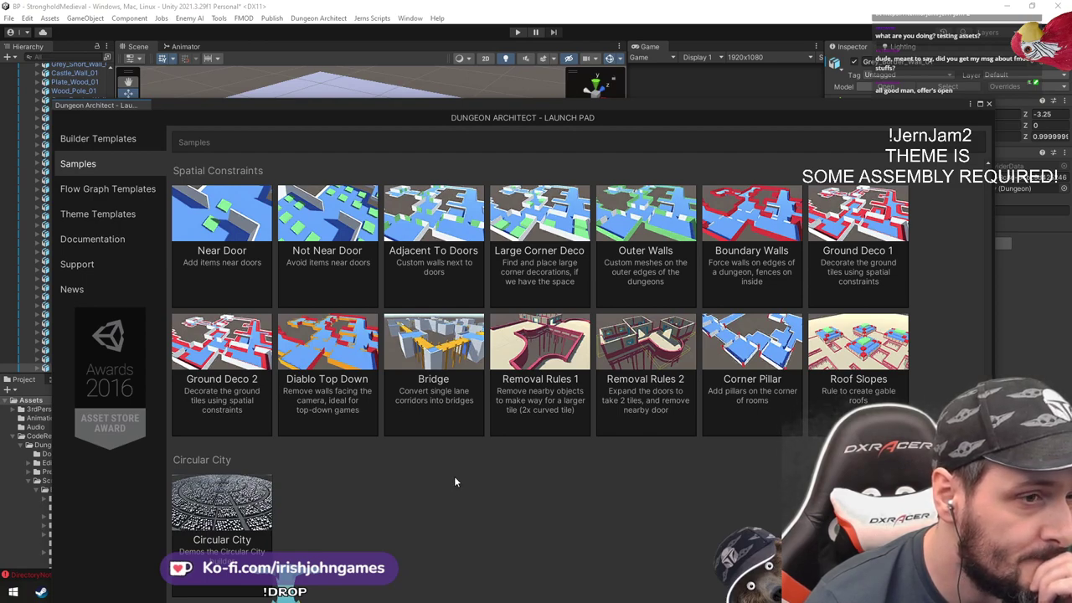
{"action": "scroll", "coordinate": [455, 481], "scroll_direction": "down", "scroll_amount": 4}
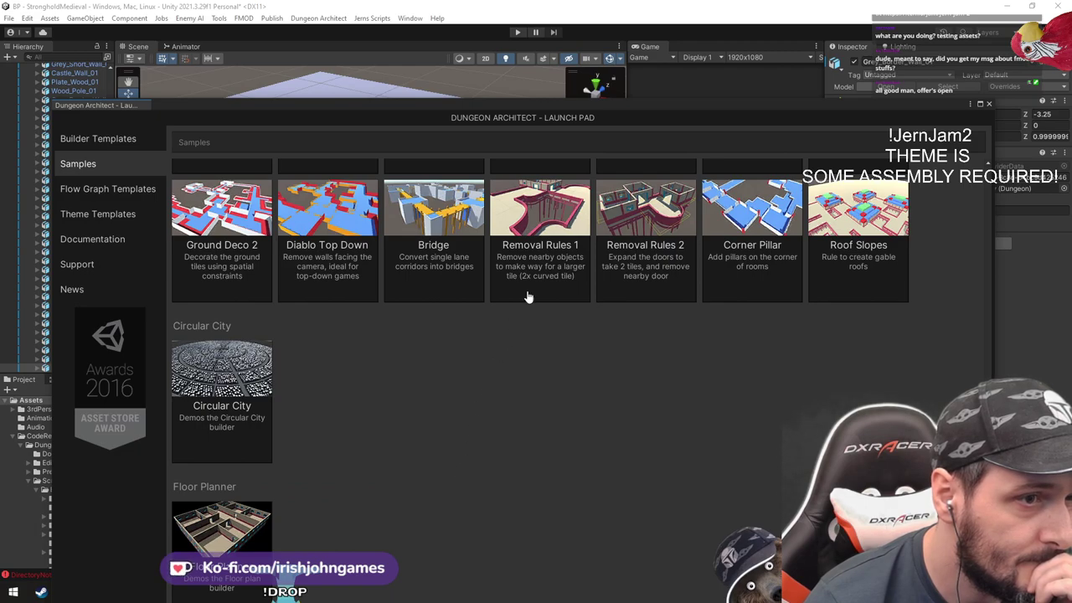
{"action": "scroll", "coordinate": [444, 428], "scroll_direction": "down", "scroll_amount": 8}
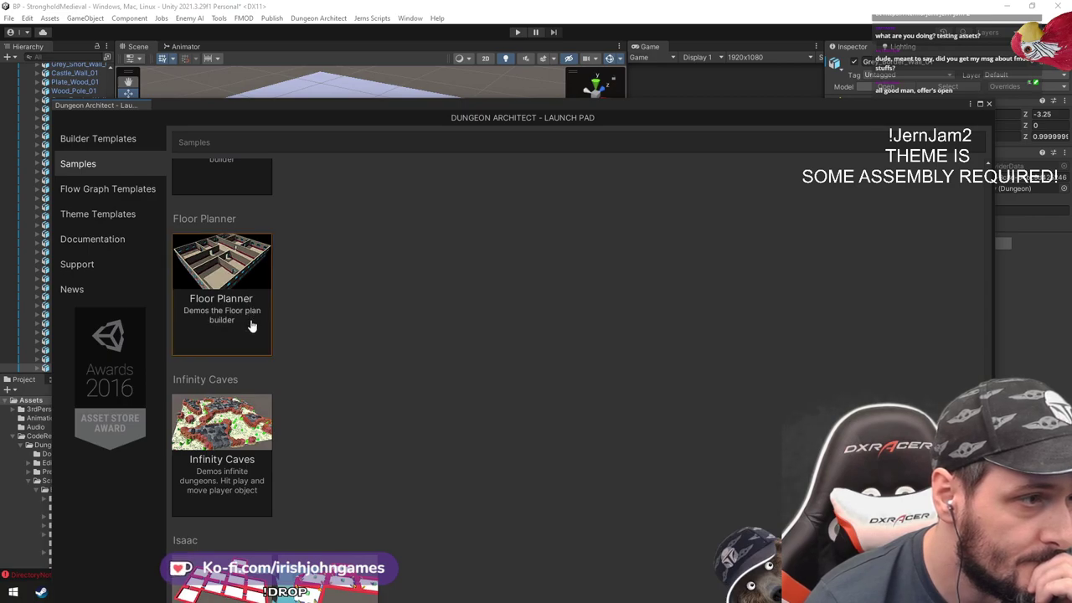
{"action": "left_click", "coordinate": [251, 325]}
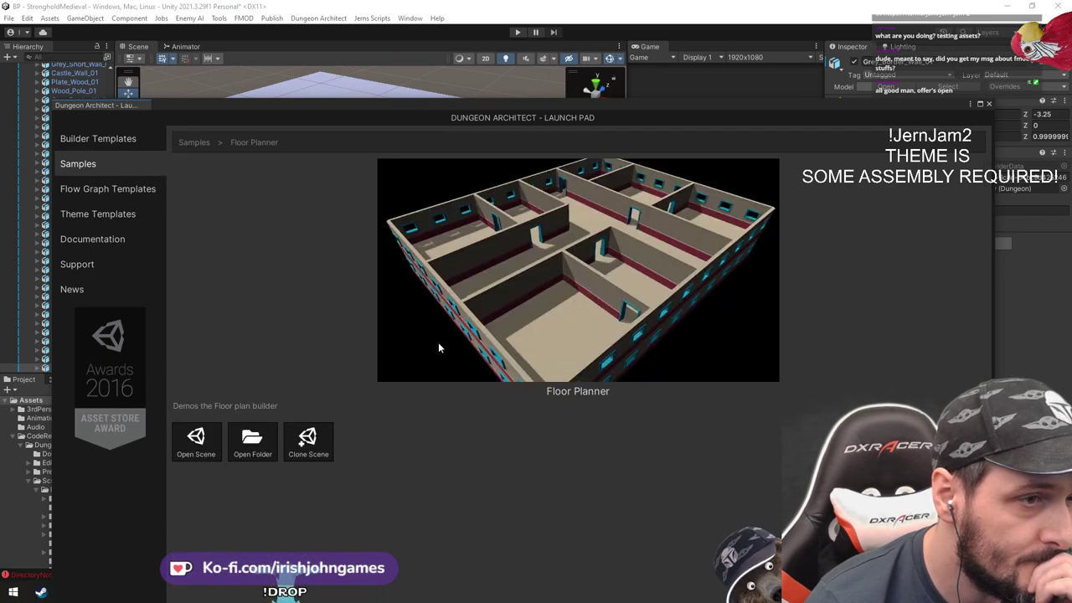
Return to the sample list and look through the remaining samples and the Grid Builder category
{"action": "left_click", "coordinate": [194, 142]}
{"action": "scroll", "coordinate": [427, 356], "scroll_direction": "down", "scroll_amount": 3}
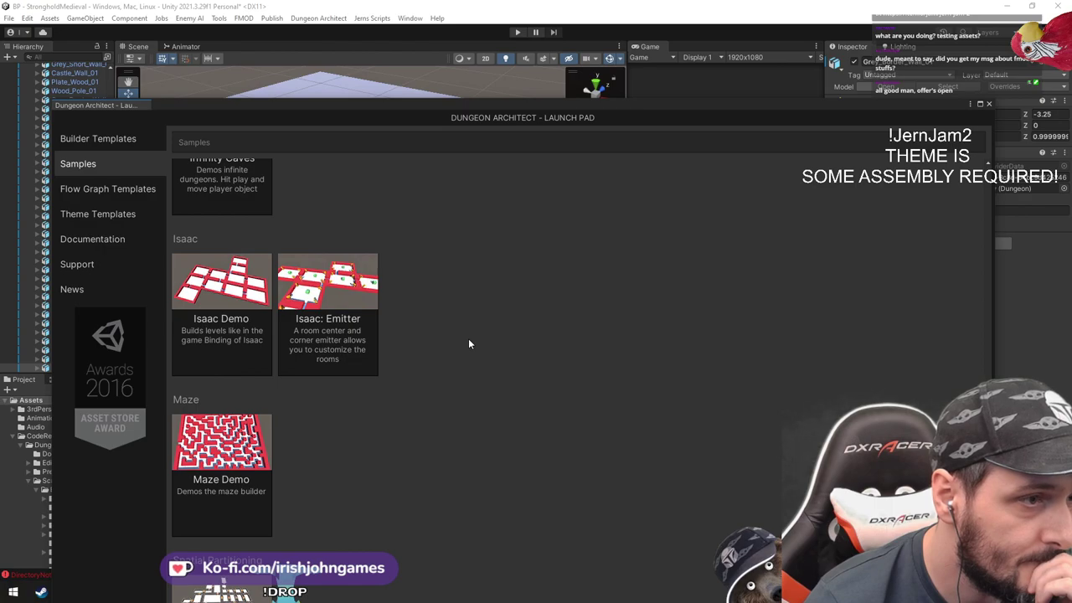
{"action": "scroll", "coordinate": [469, 344], "scroll_direction": "down", "scroll_amount": 12}
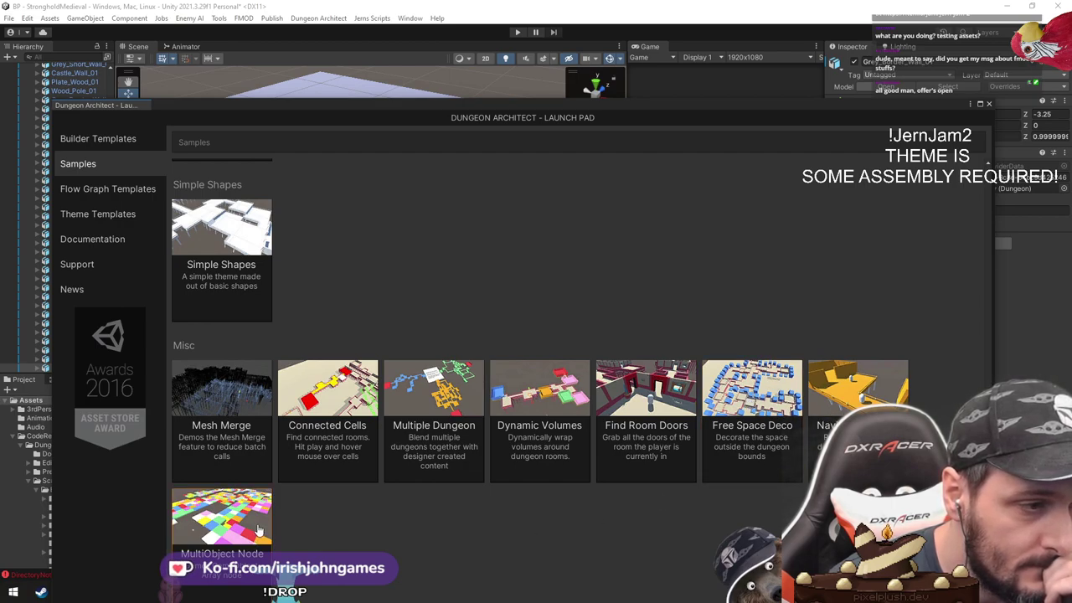
{"action": "scroll", "coordinate": [427, 268], "scroll_direction": "up", "scroll_amount": 15}
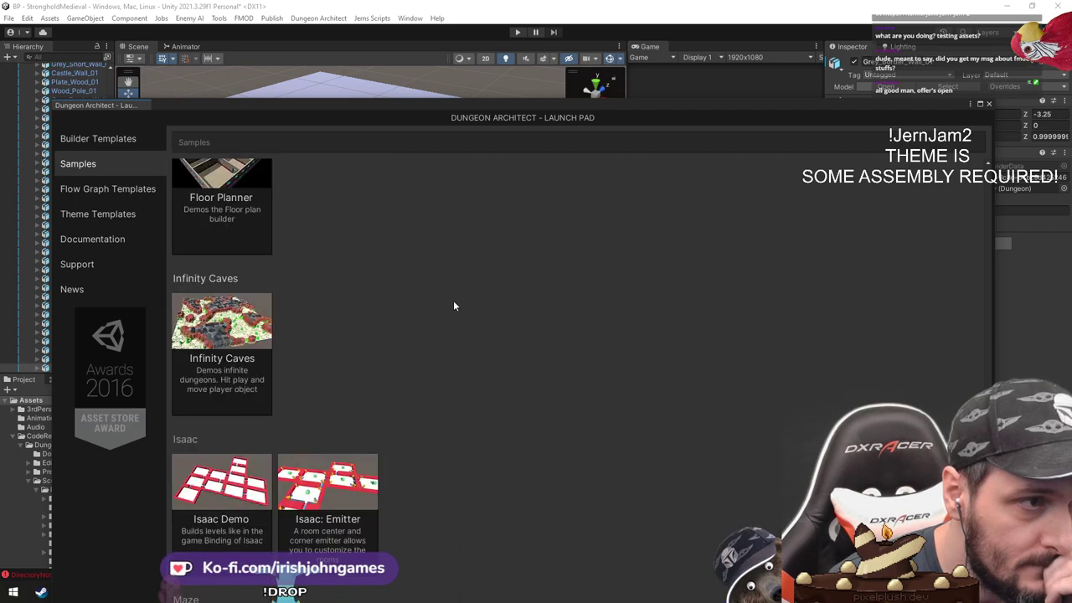
{"action": "scroll", "coordinate": [457, 310], "scroll_direction": "up", "scroll_amount": 15}
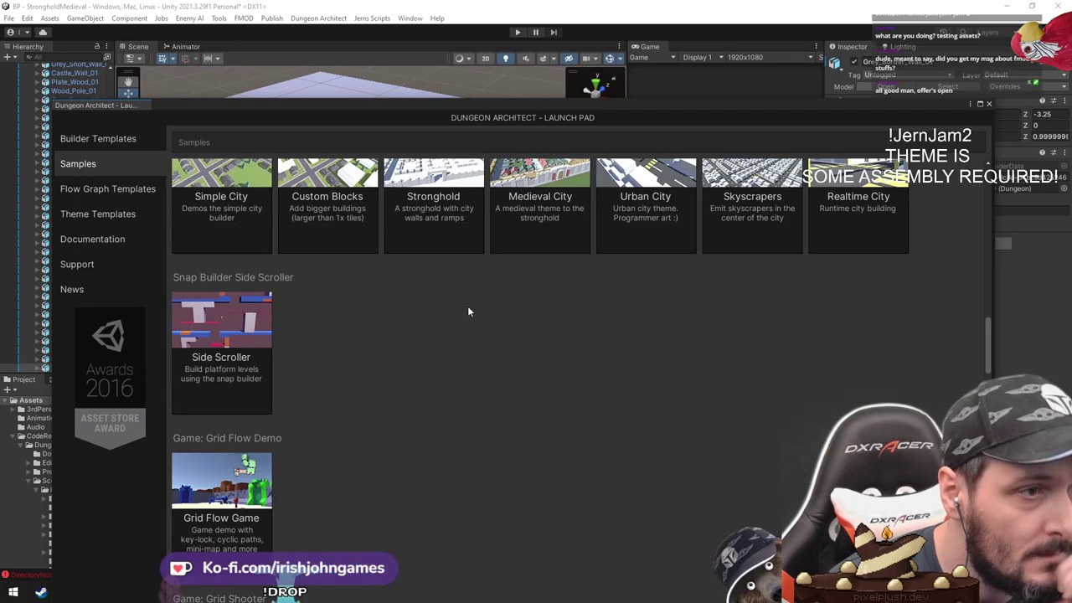
{"action": "scroll", "coordinate": [496, 316], "scroll_direction": "down", "scroll_amount": 2}
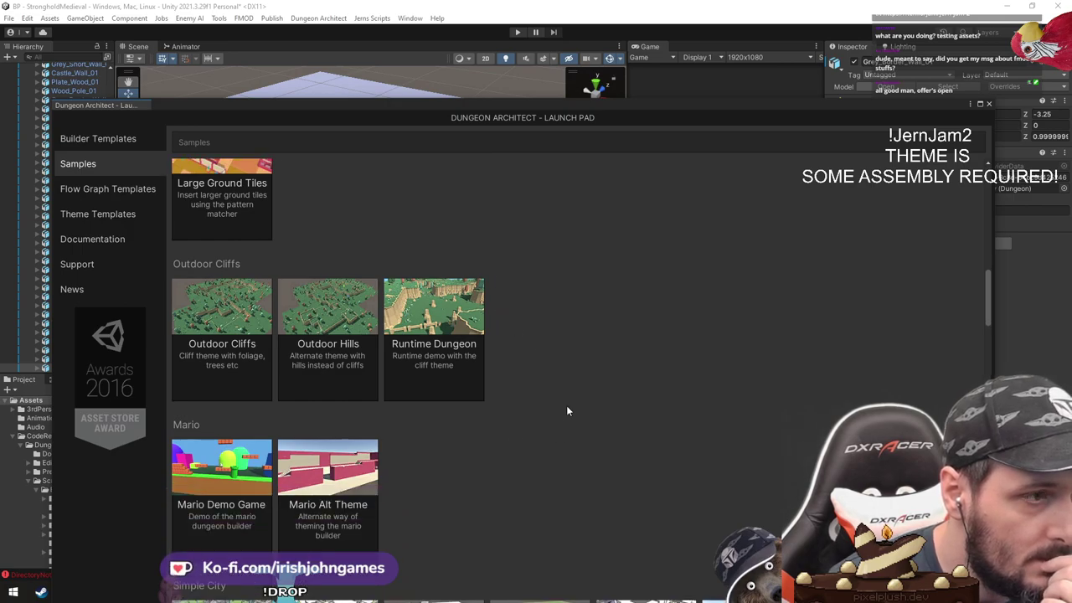
{"action": "scroll", "coordinate": [578, 396], "scroll_direction": "up", "scroll_amount": 10}
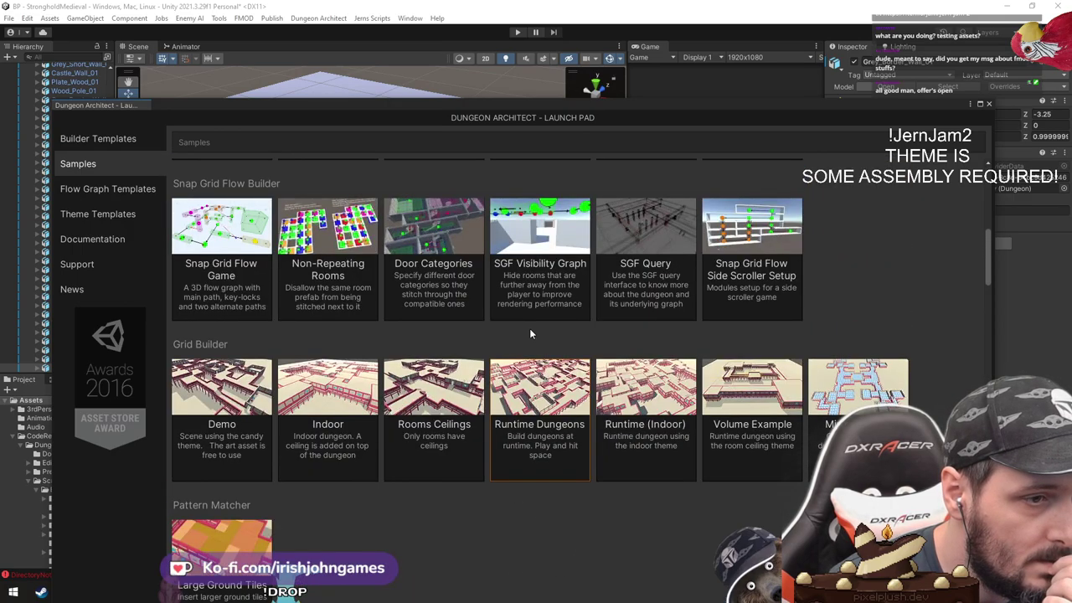
{"action": "scroll", "coordinate": [536, 335], "scroll_direction": "down", "scroll_amount": 2}
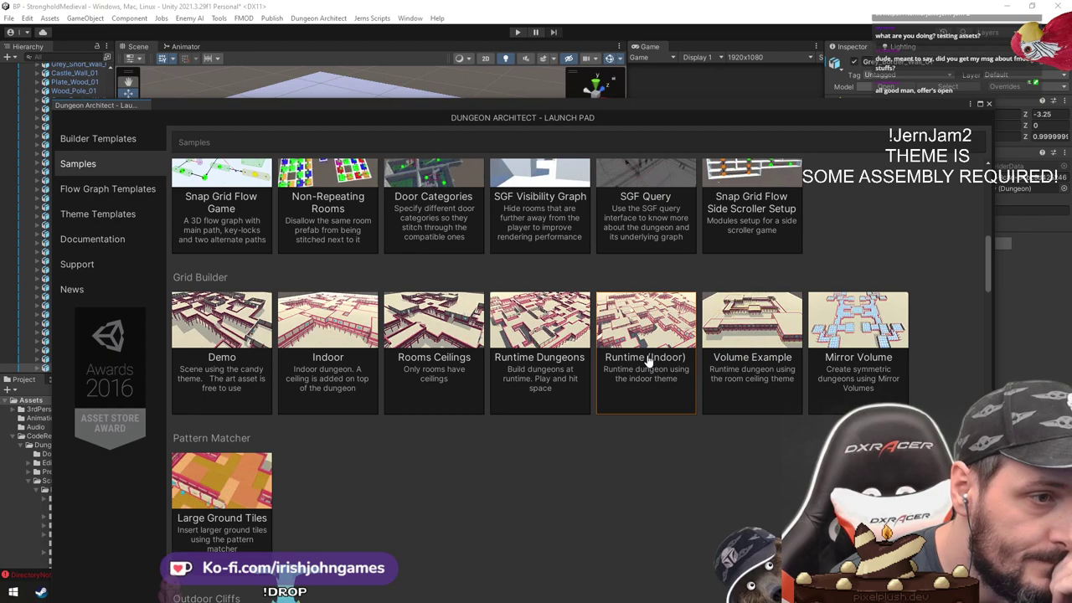
Clone the Runtime (Indoor) sample scene into Assets as RuntimeGeneration_Indoor.unity, saving the changes to the StrongholdMedieval scene
{"action": "left_click", "coordinate": [649, 360]}
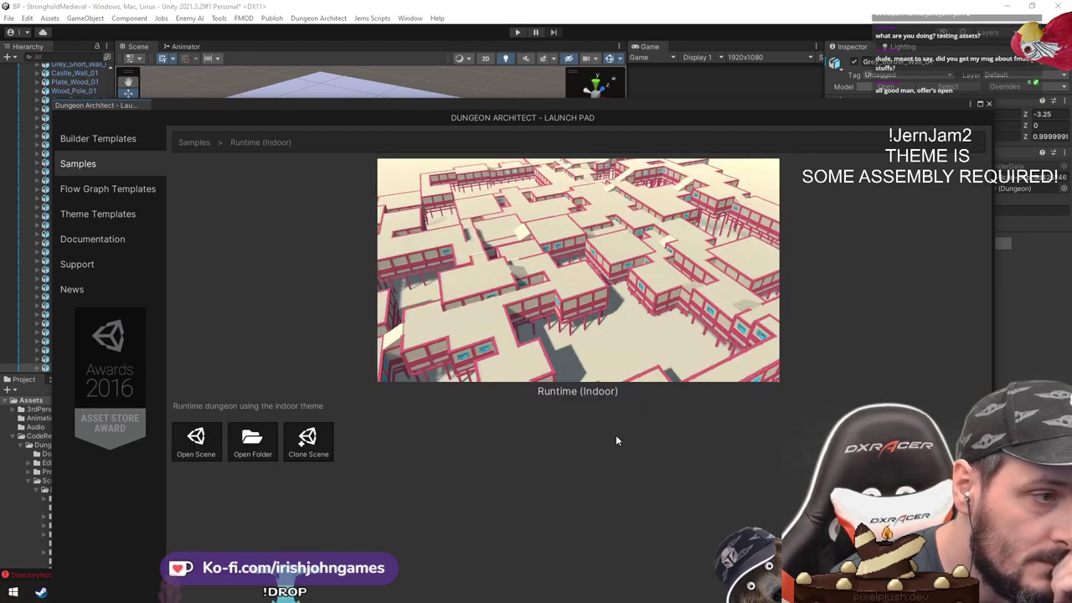
{"action": "left_click", "coordinate": [306, 439]}
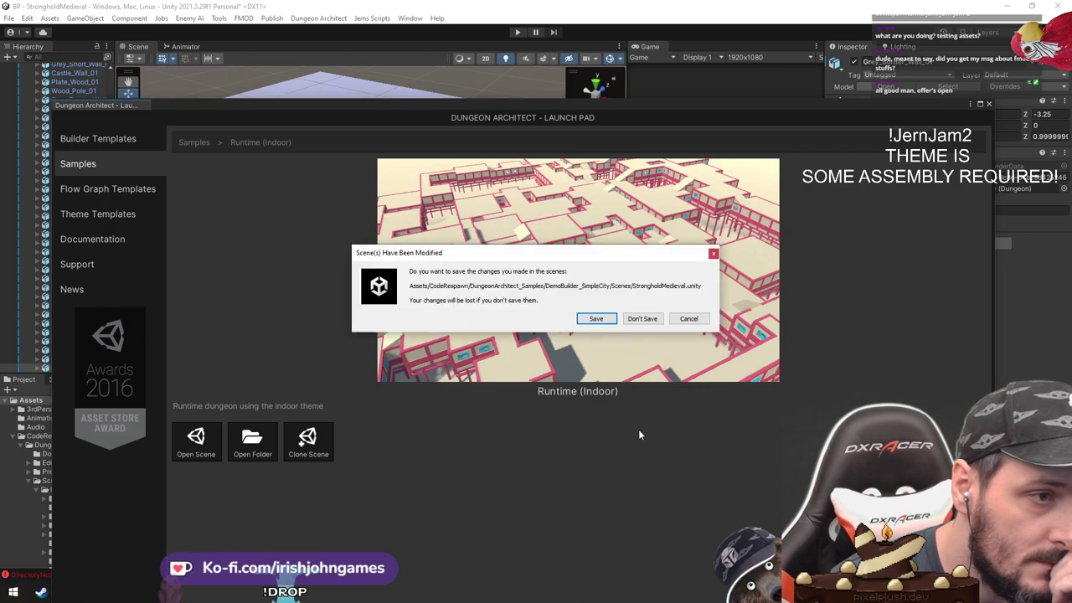
{"action": "left_click", "coordinate": [612, 319]}
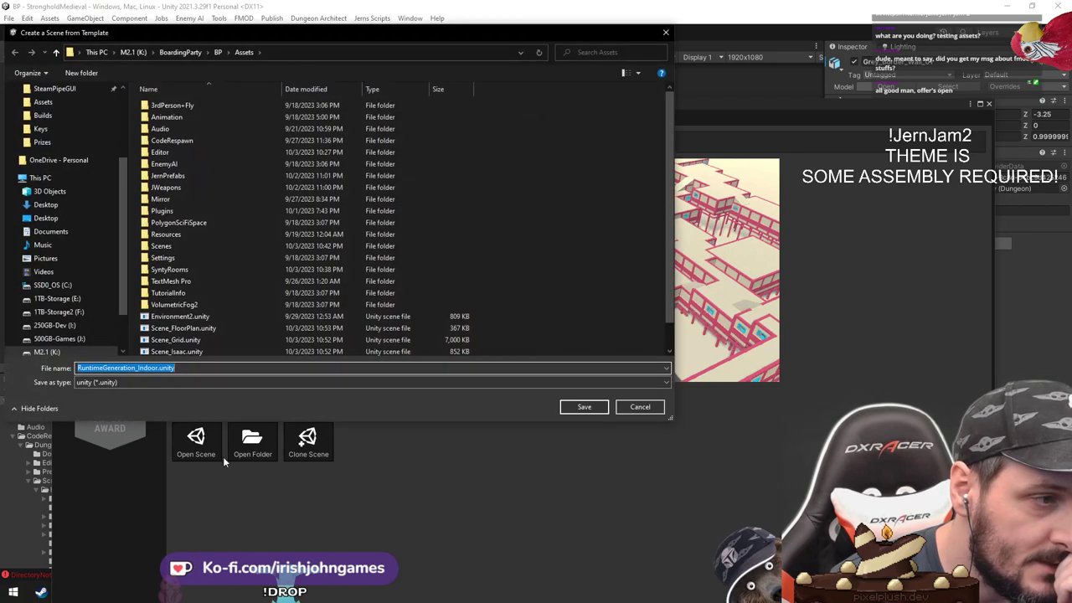
{"action": "left_click", "coordinate": [584, 407]}
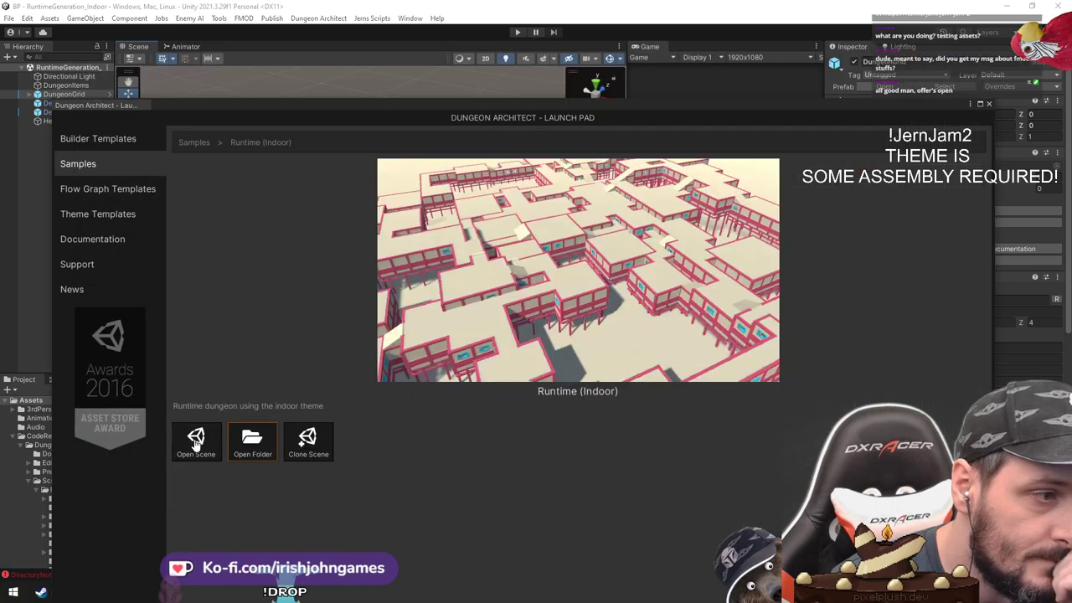
Run the cloned indoor scene in play mode and look over the dungeon generated at runtime
{"action": "left_click_drag", "start_coordinate": [266, 115], "coordinate": [350, 577]}
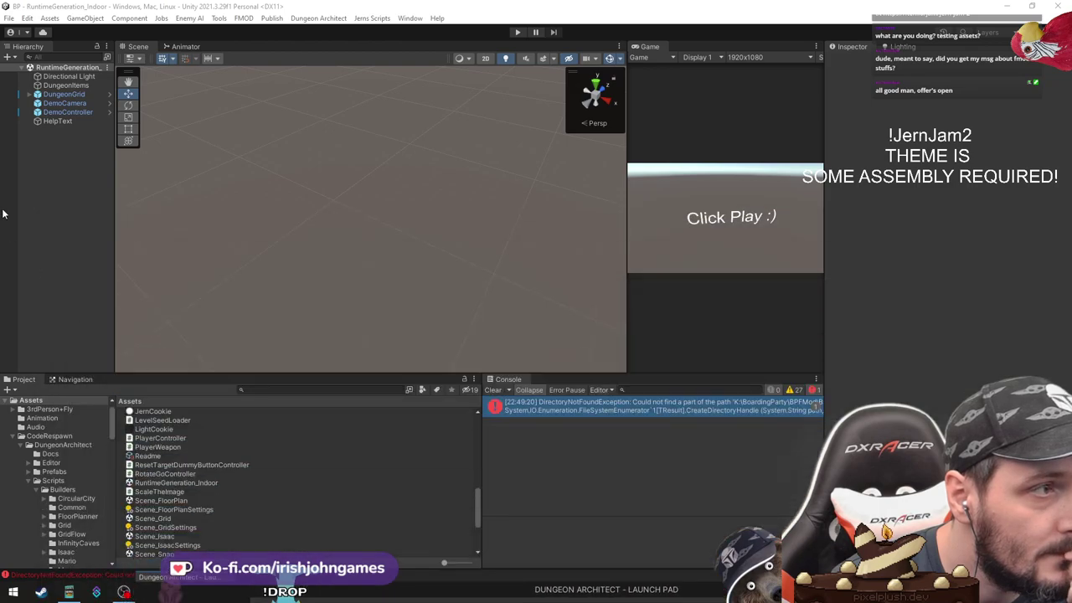
{"action": "left_click", "coordinate": [518, 32]}
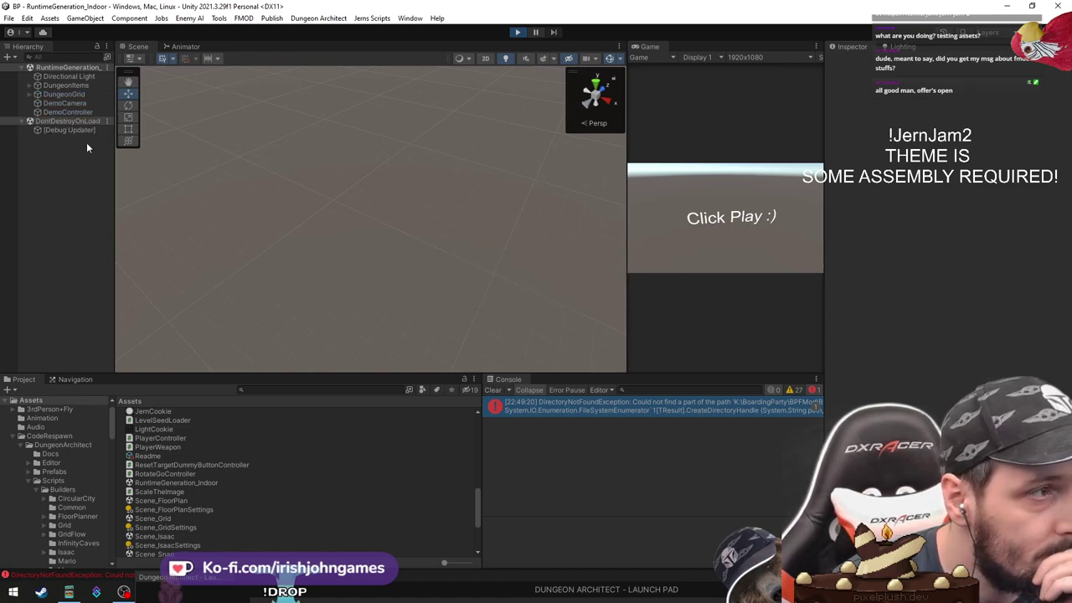
{"action": "right_click_drag", "start_coordinate": [373, 249], "coordinate": [174, 258]}
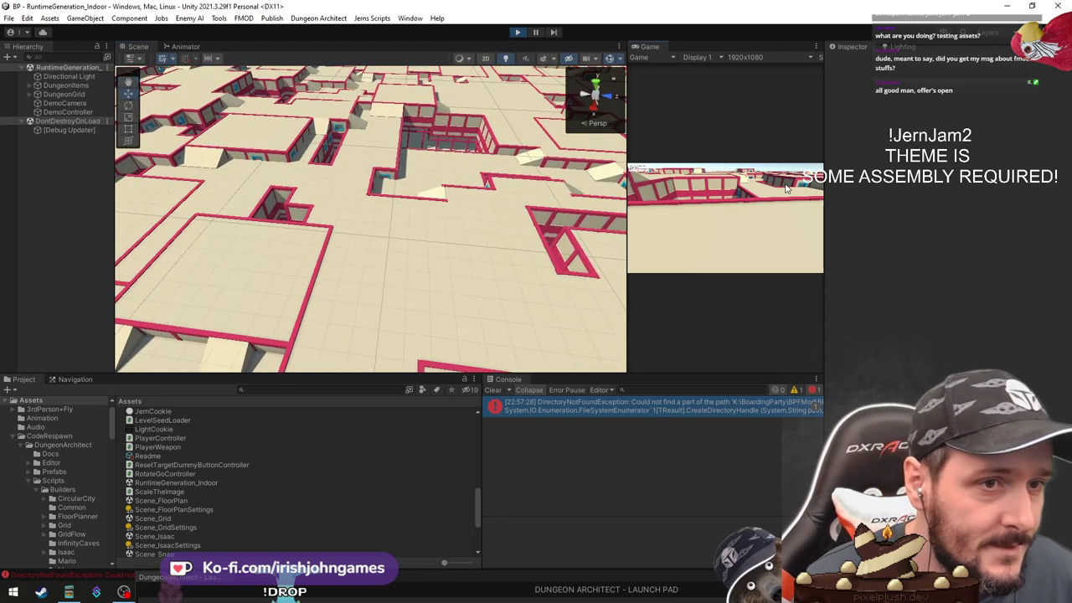
Explore the generated indoor dungeon's rooms, stairs and doorways in play mode using the maximized scene view, and stop the run
{"action": "key", "text": "w"}
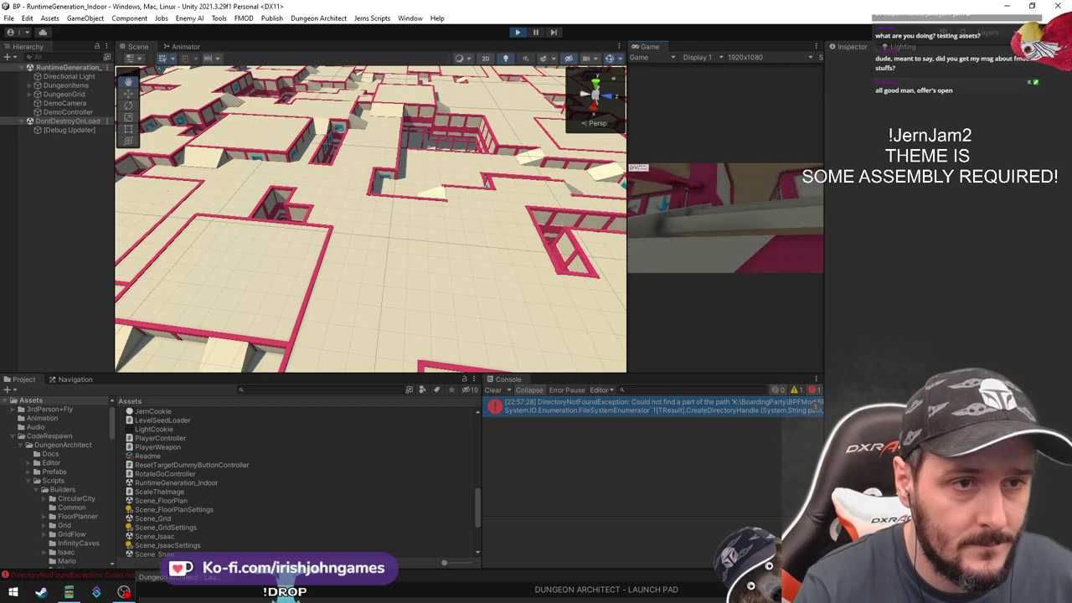
{"action": "key", "text": "space"}
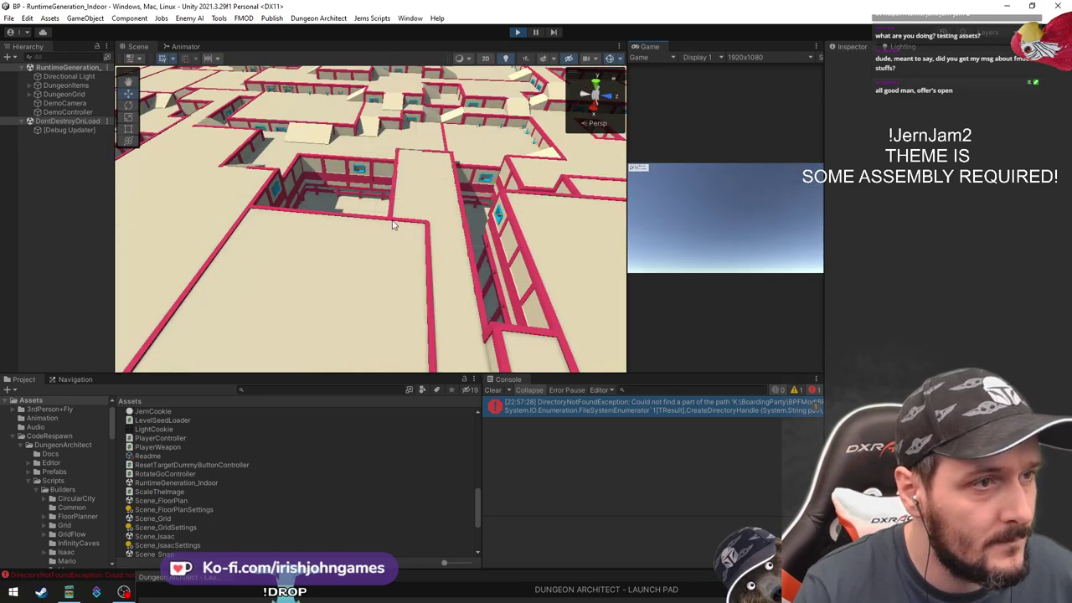
{"action": "right_click_drag", "start_coordinate": [394, 224], "coordinate": [3, 139]}
{"action": "key", "text": "shift+space"}
{"action": "key", "text": "w"}
{"action": "right_click_drag", "start_coordinate": [1011, 110], "coordinate": [699, 82]}
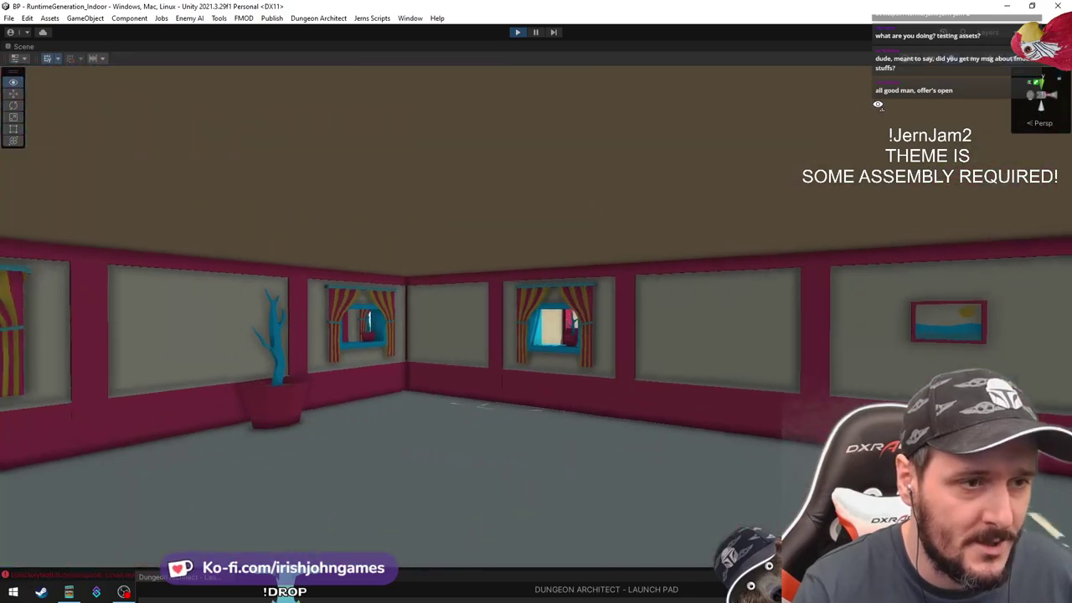
{"action": "right_click_drag", "start_coordinate": [878, 104], "coordinate": [637, 124]}
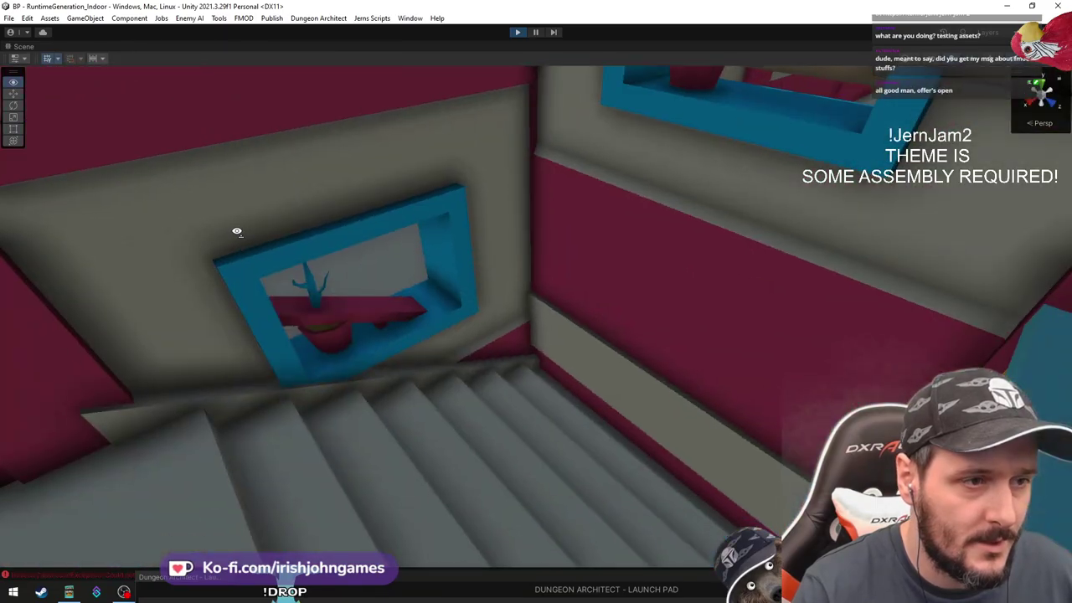
{"action": "right_click_drag", "start_coordinate": [237, 231], "coordinate": [474, 169]}
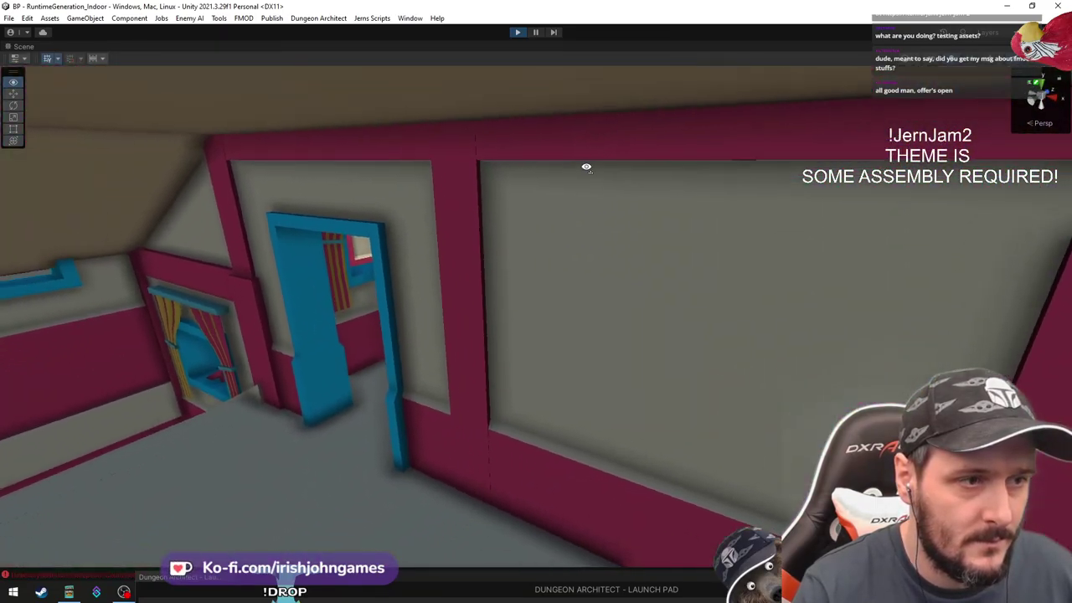
{"action": "right_click_drag", "start_coordinate": [587, 166], "coordinate": [680, 157]}
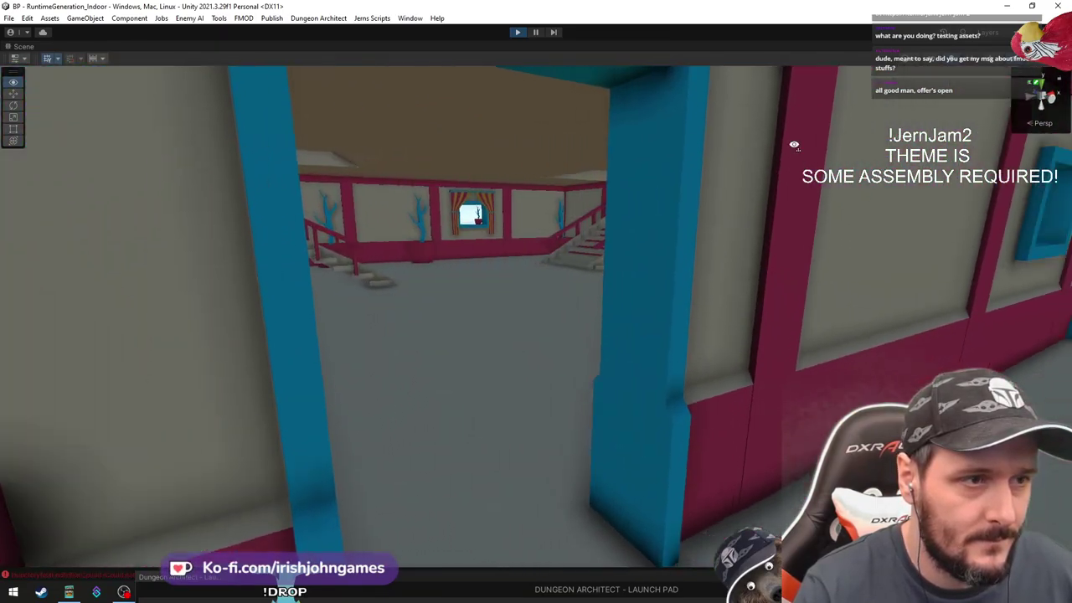
{"action": "right_click_drag", "start_coordinate": [794, 145], "coordinate": [196, 115]}
{"action": "left_click", "coordinate": [517, 32]}
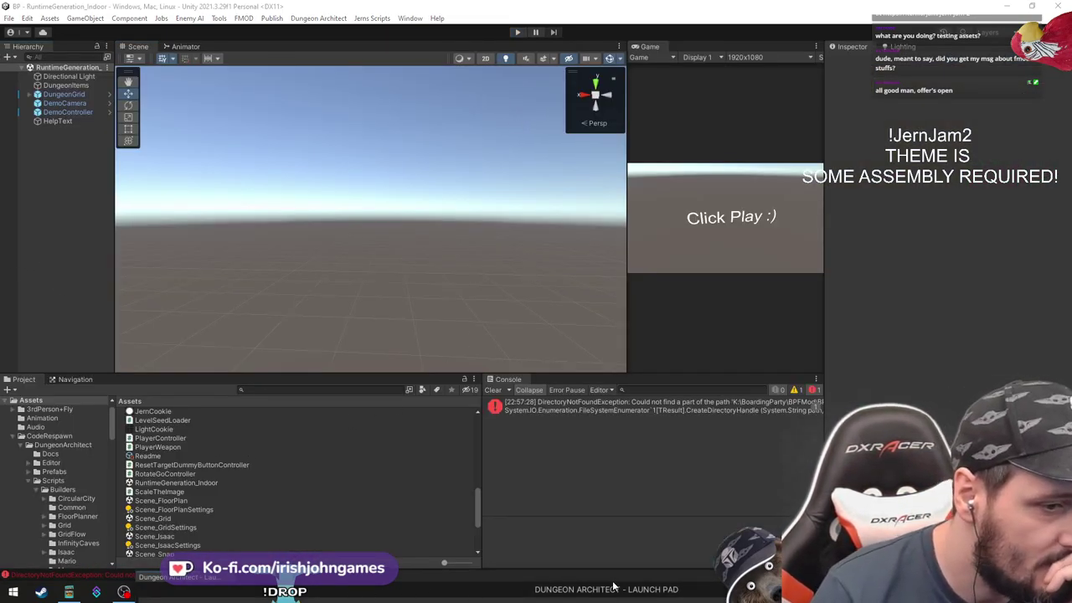
Clone the Grid Flow Builder template from the Launch Pad into Assets as Scene_GridFlow.unity
{"action": "left_click_drag", "start_coordinate": [612, 583], "coordinate": [561, 37]}
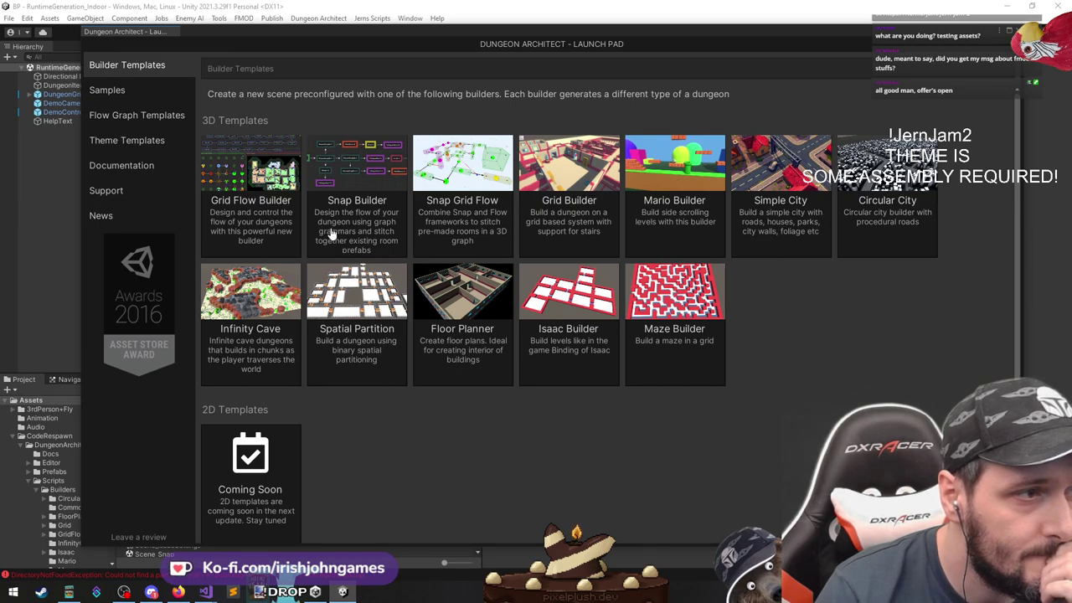
{"action": "left_click", "coordinate": [261, 212]}
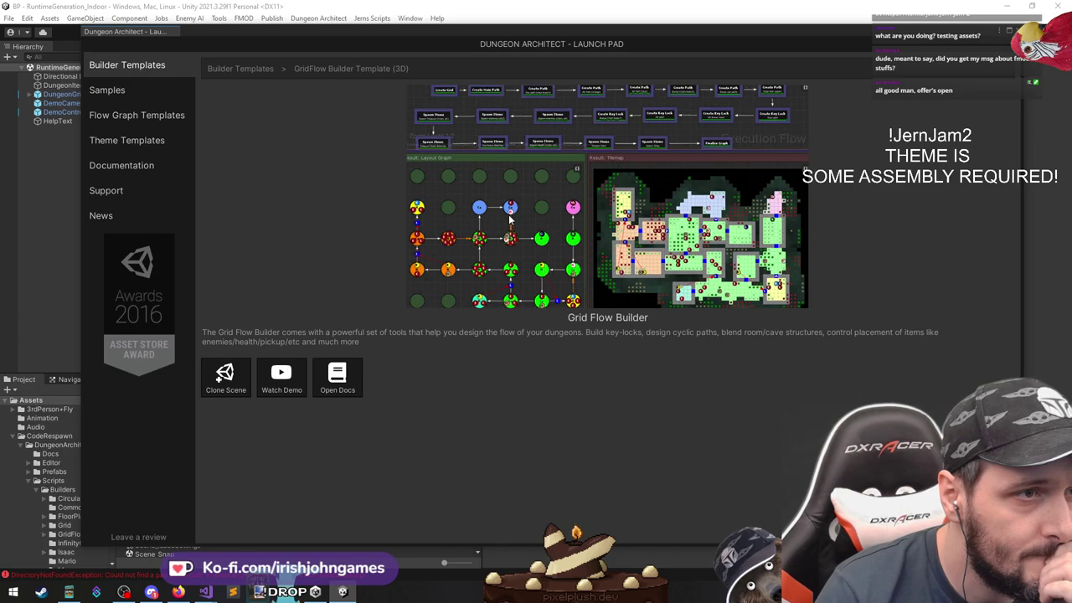
{"action": "left_click", "coordinate": [224, 378]}
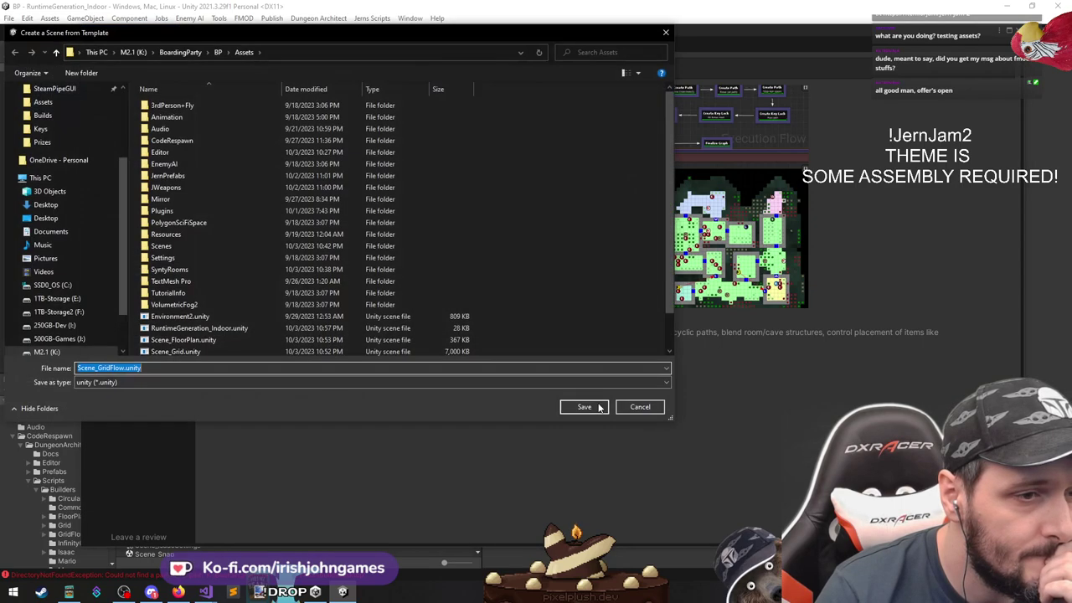
{"action": "key", "text": "Escape"}
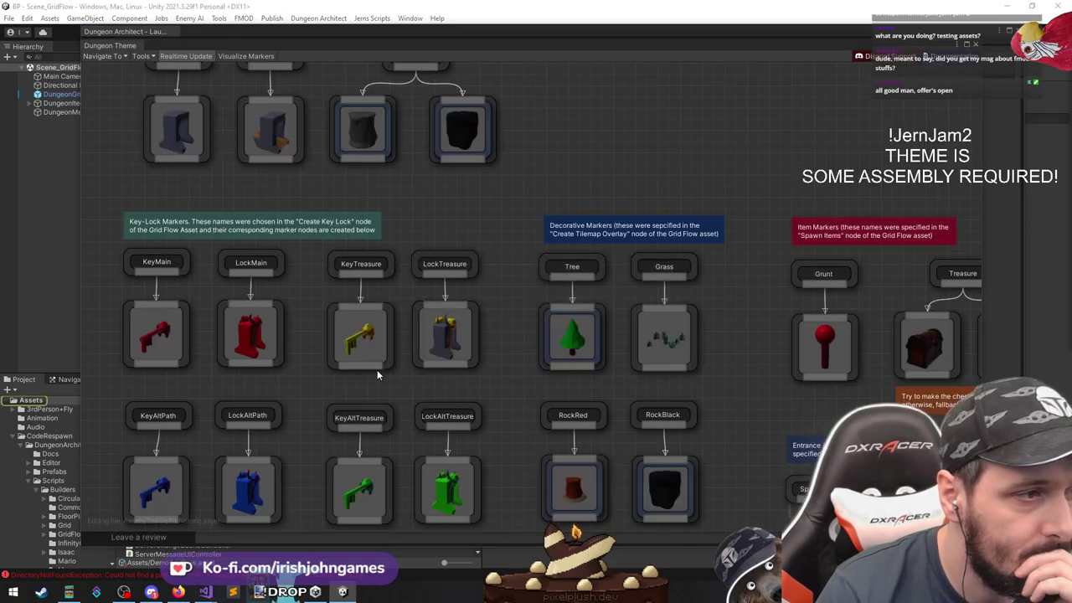
Look over the whole marker graph in the Dungeon Theme editor, and close that editor and the Launch Pad
{"action": "scroll", "coordinate": [744, 175], "scroll_direction": "down", "scroll_amount": 2}
{"action": "scroll", "coordinate": [748, 172], "scroll_direction": "down", "scroll_amount": 5}
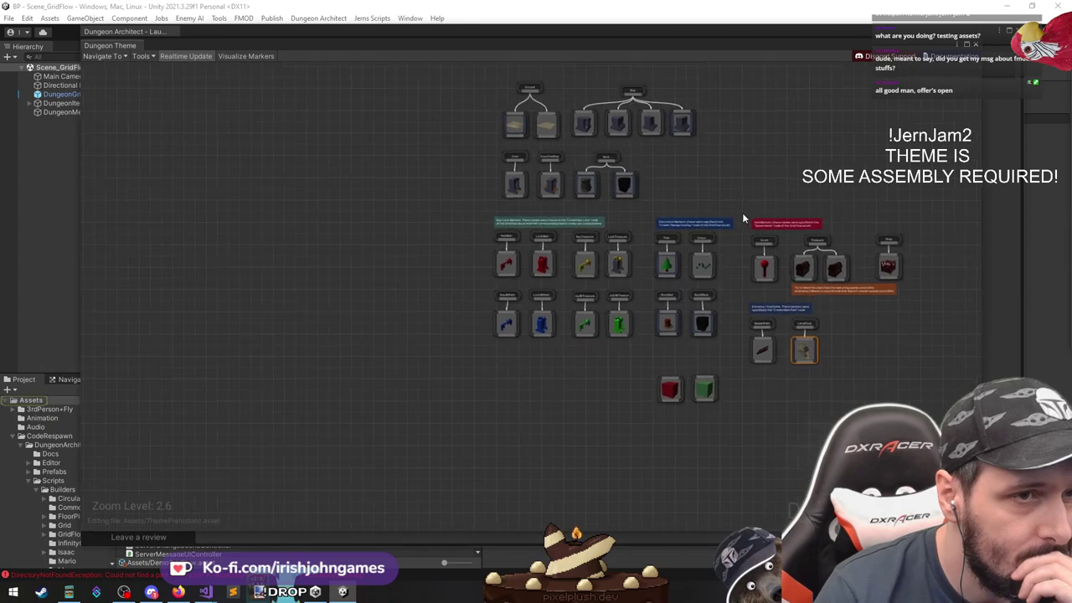
{"action": "left_click", "coordinate": [976, 47]}
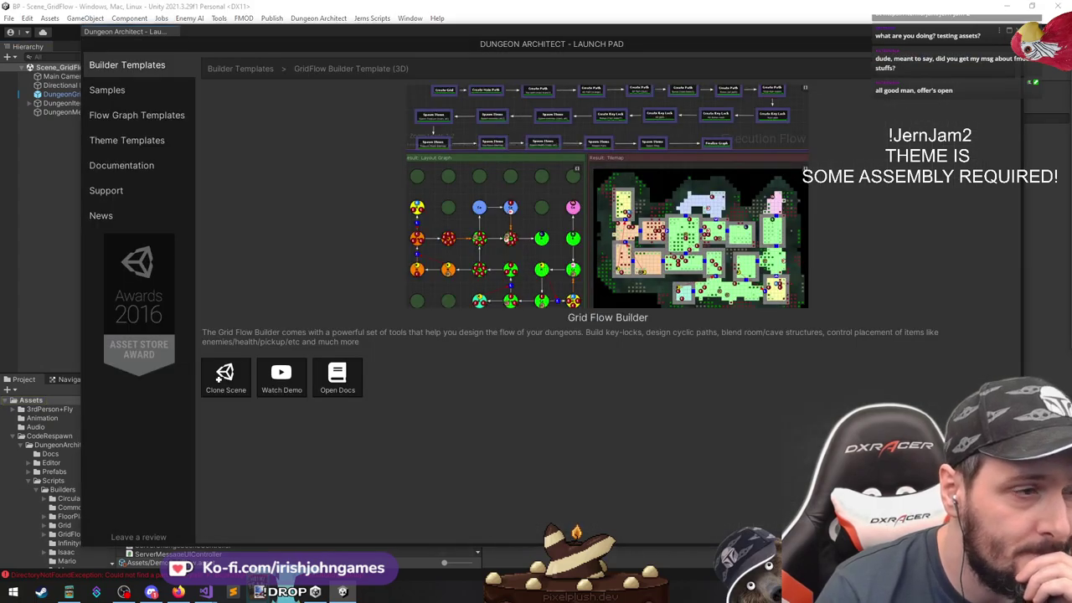
{"action": "left_click", "coordinate": [1019, 31]}
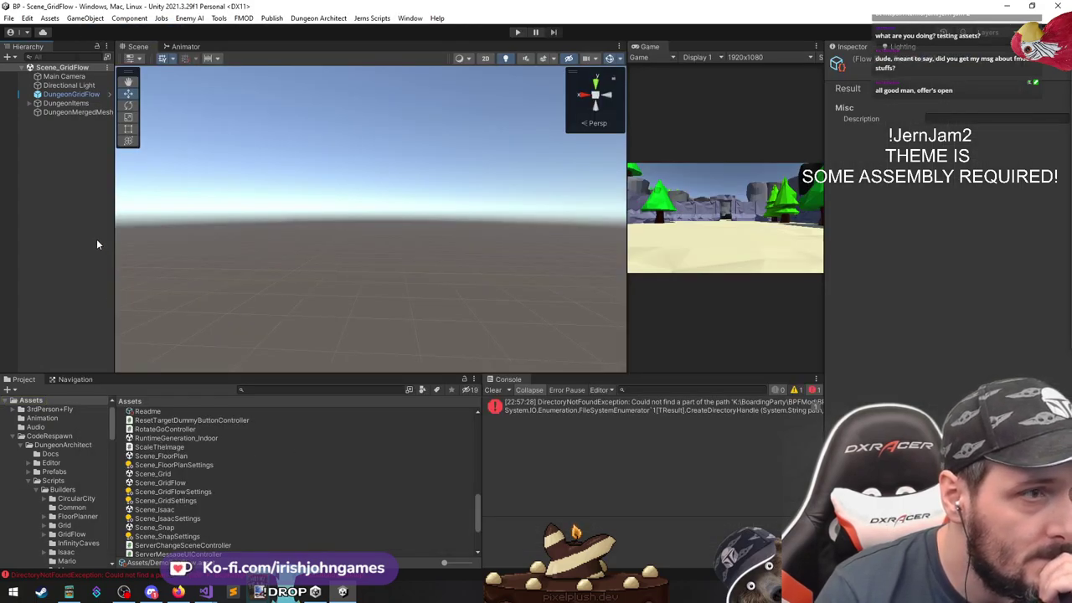
Run the Grid Flow scene in play mode, fly the scene view over the generated dungeon and select a chest in one room
{"action": "left_click", "coordinate": [518, 32]}
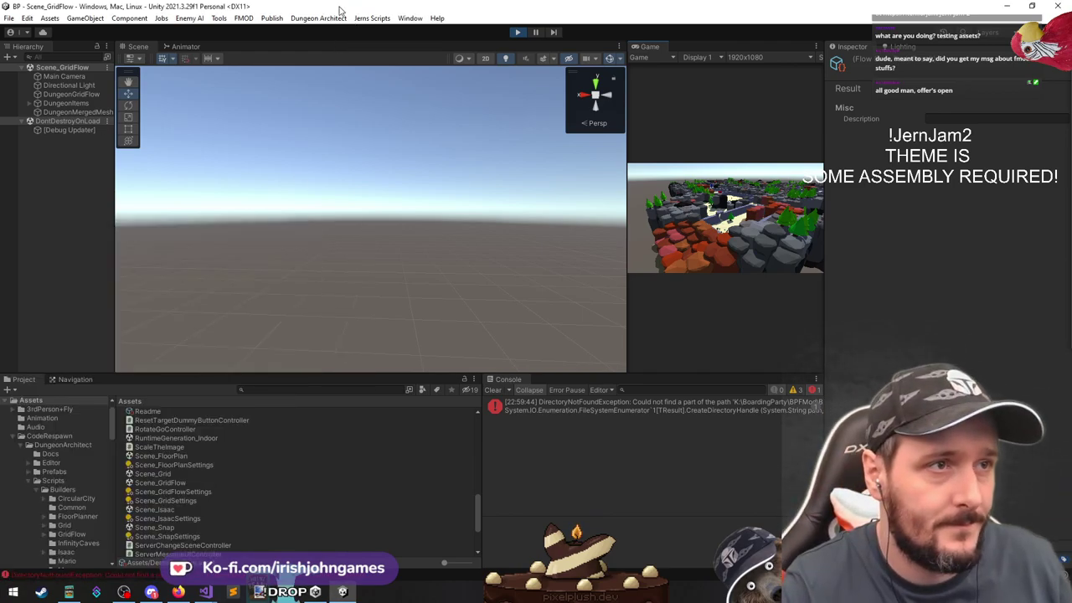
{"action": "left_click", "coordinate": [59, 94]}
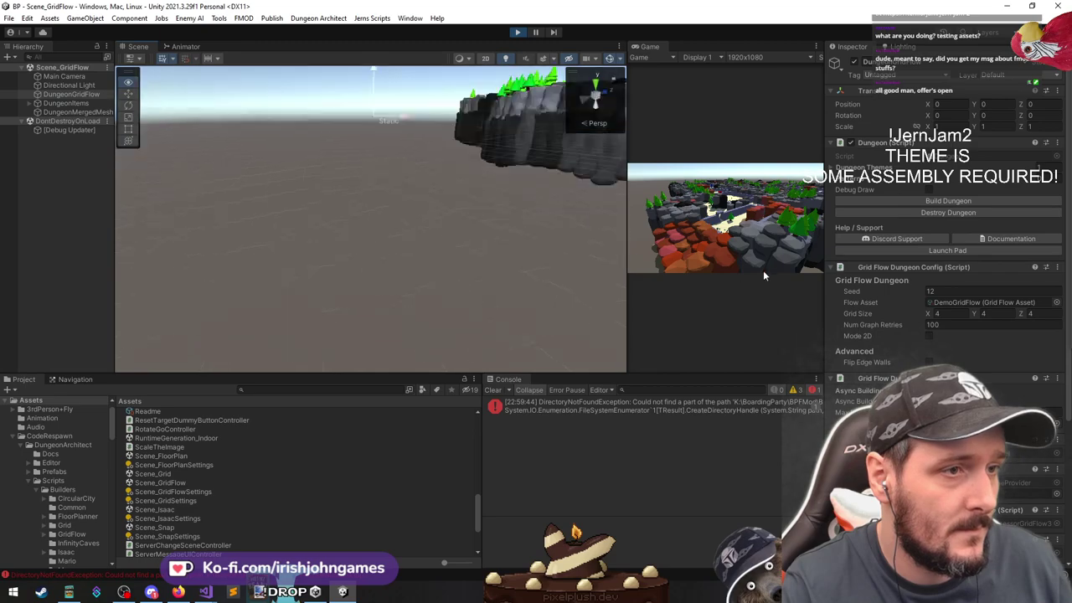
{"action": "double_click", "coordinate": [64, 96]}
{"action": "double_click", "coordinate": [71, 102]}
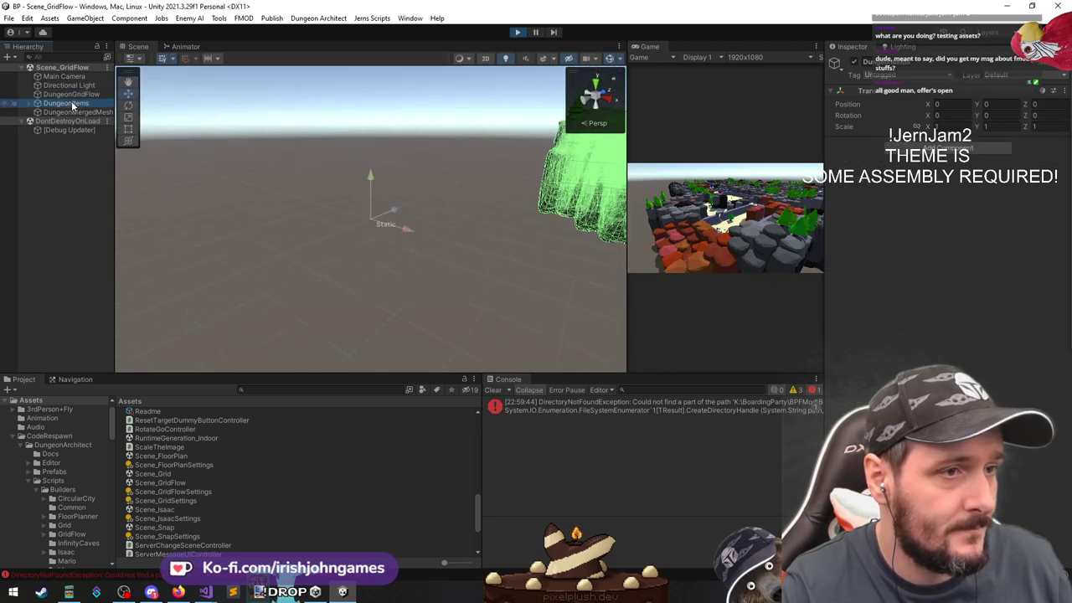
{"action": "left_click", "coordinate": [371, 138]}
{"action": "left_click_drag", "start_coordinate": [371, 137], "coordinate": [375, 141], "text": "alt"}
{"action": "key", "text": "w"}
{"action": "right_click_drag", "start_coordinate": [374, 140], "coordinate": [412, 255]}
{"action": "left_click", "coordinate": [412, 255]}
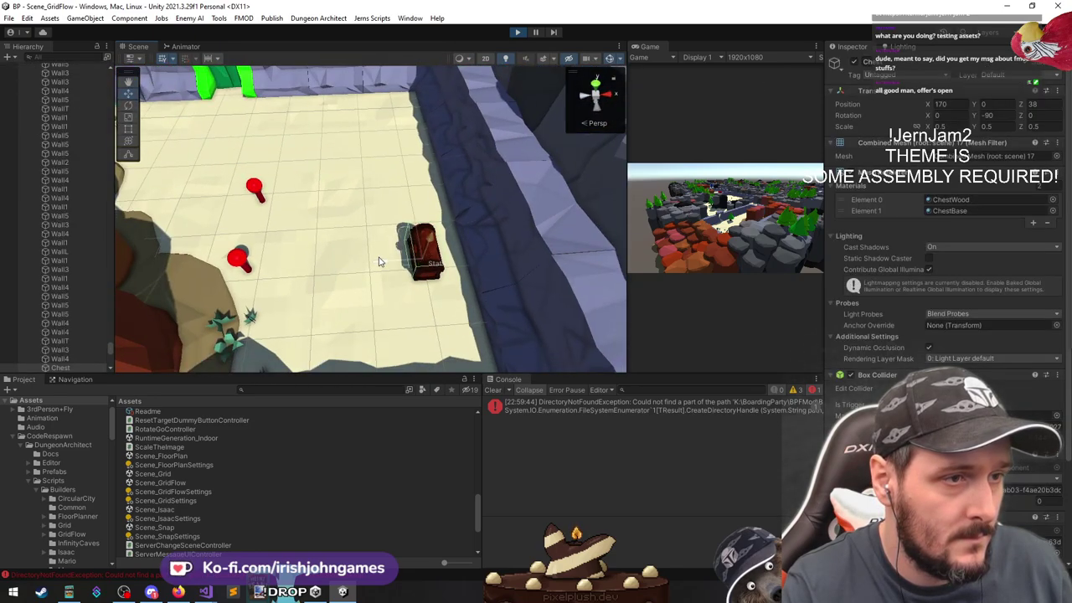
Inspect the chest up close from several angles and survey the surrounding dungeon from above
{"action": "key", "text": "f"}
{"action": "left_click_drag", "start_coordinate": [352, 244], "coordinate": [588, 149], "text": "alt"}
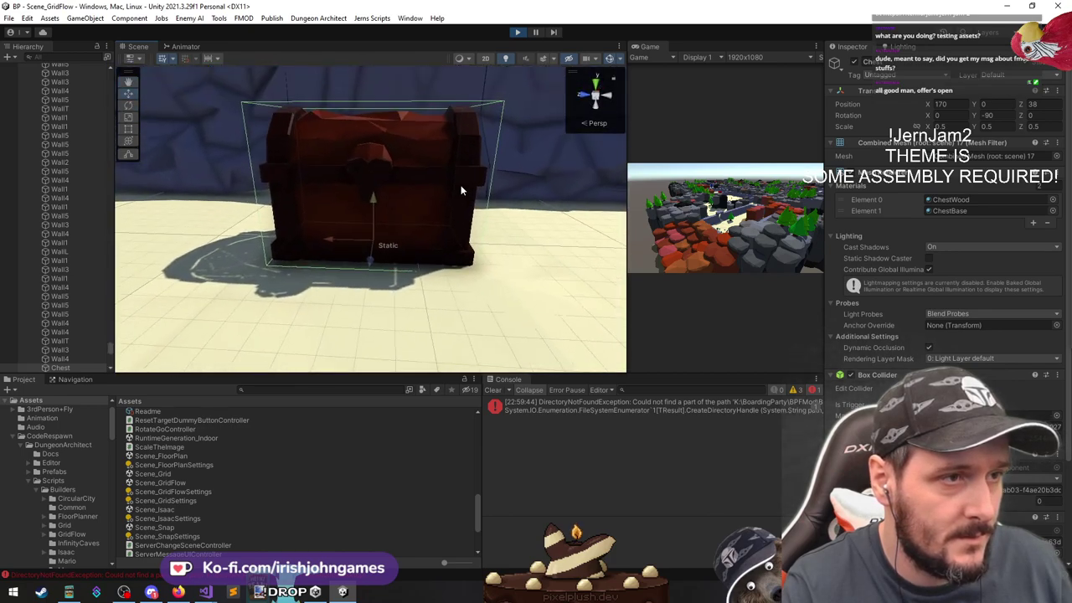
{"action": "left_click", "coordinate": [449, 179]}
{"action": "right_click_drag", "start_coordinate": [448, 177], "coordinate": [442, 182]}
{"action": "key", "text": "e"}
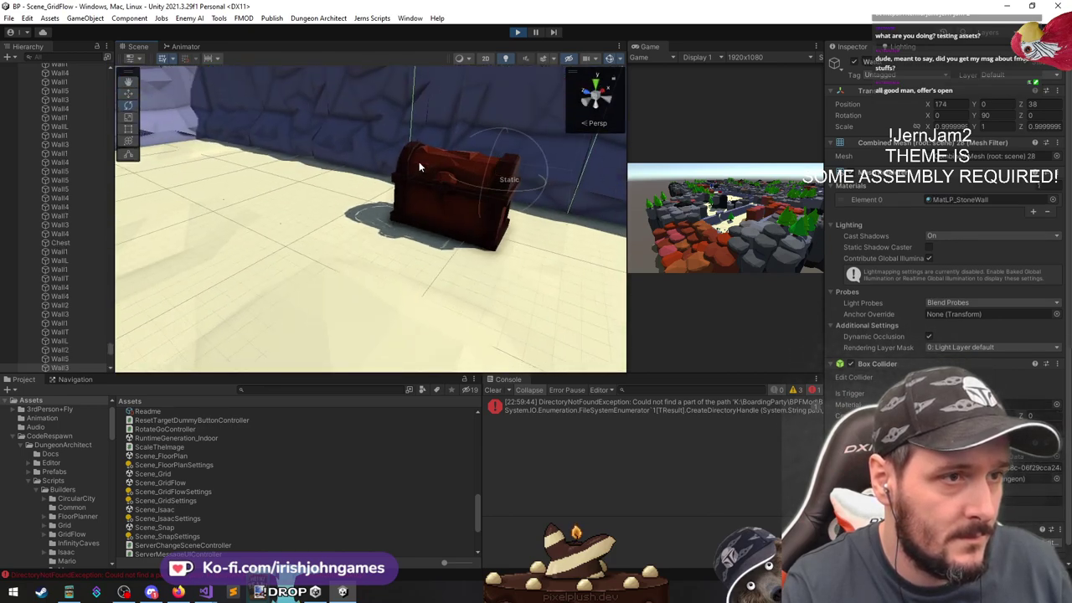
{"action": "left_click", "coordinate": [434, 211]}
{"action": "right_click_drag", "start_coordinate": [329, 240], "coordinate": [150, 138]}
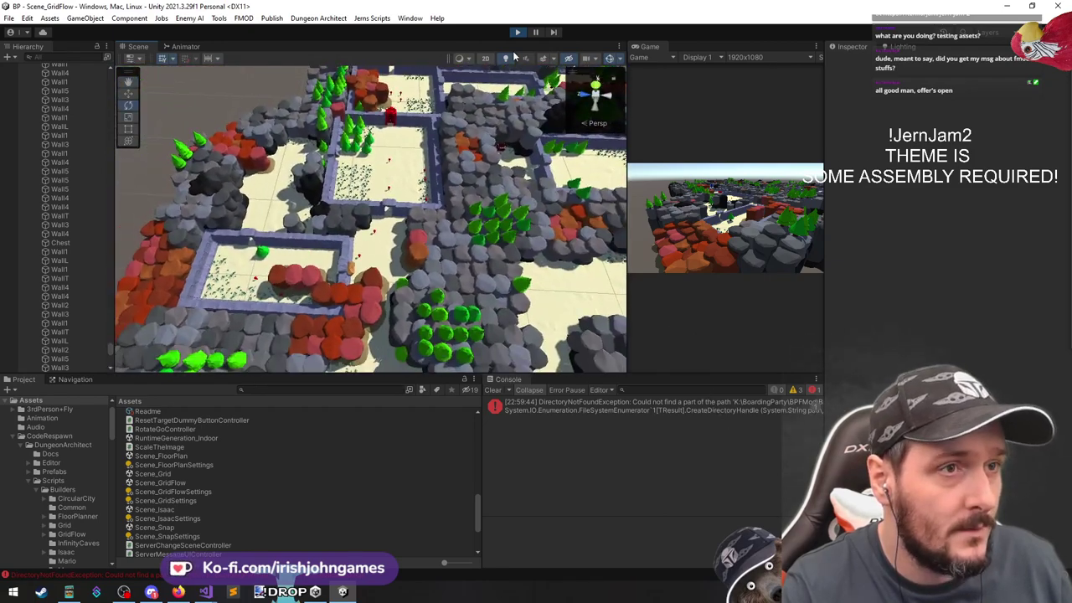
Stop play mode and rebuild the DungeonGridFlow dungeon with seed 77
{"action": "key", "text": "ctrl+p"}
{"action": "left_click", "coordinate": [84, 159]}
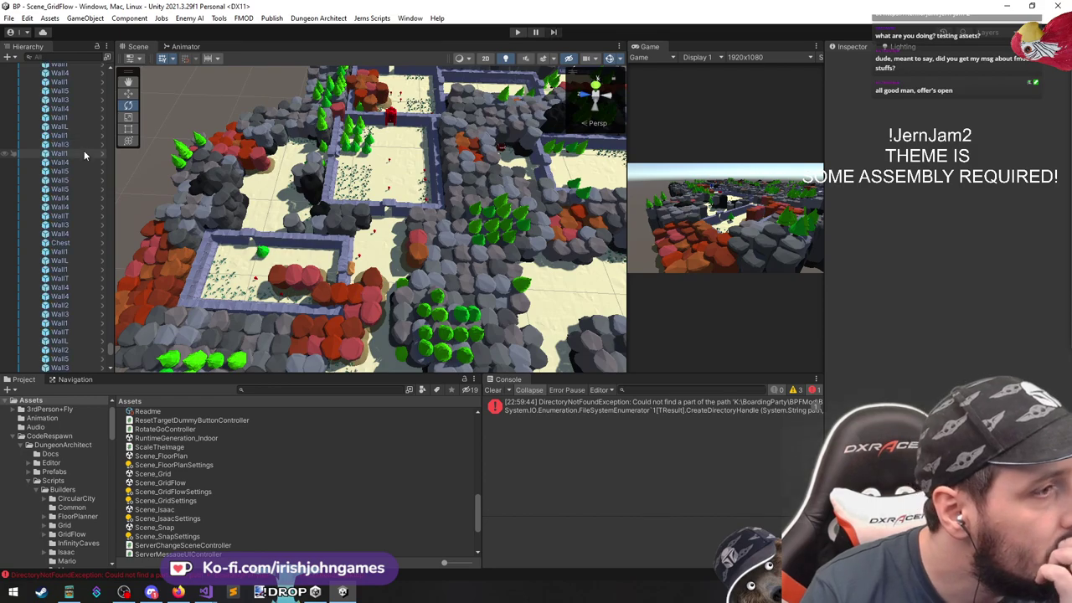
{"action": "key", "text": "Left"}
{"action": "key", "text": "Left"}
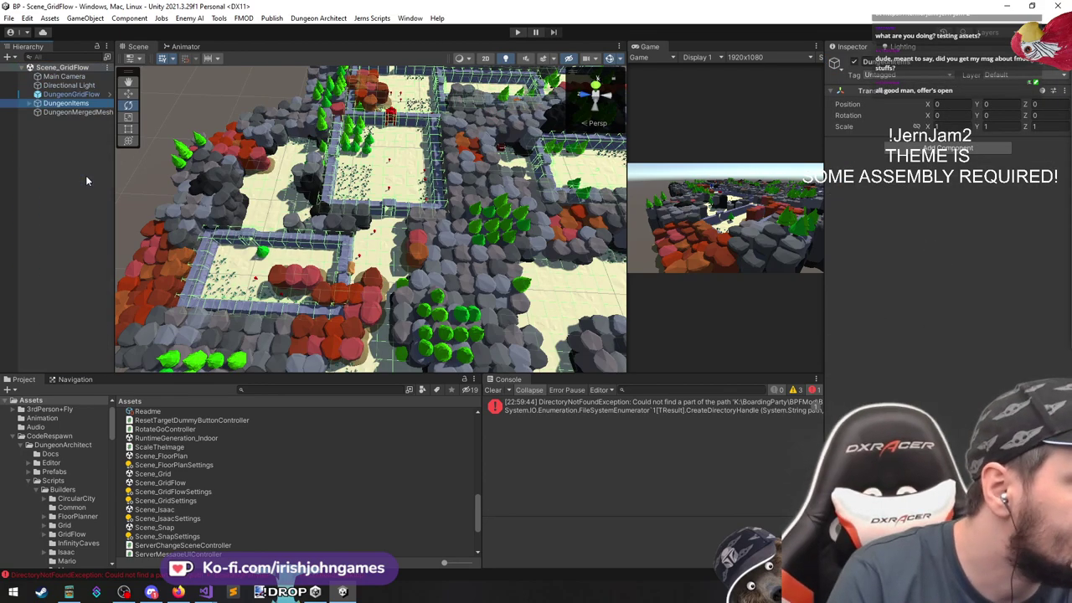
{"action": "key", "text": "Up"}
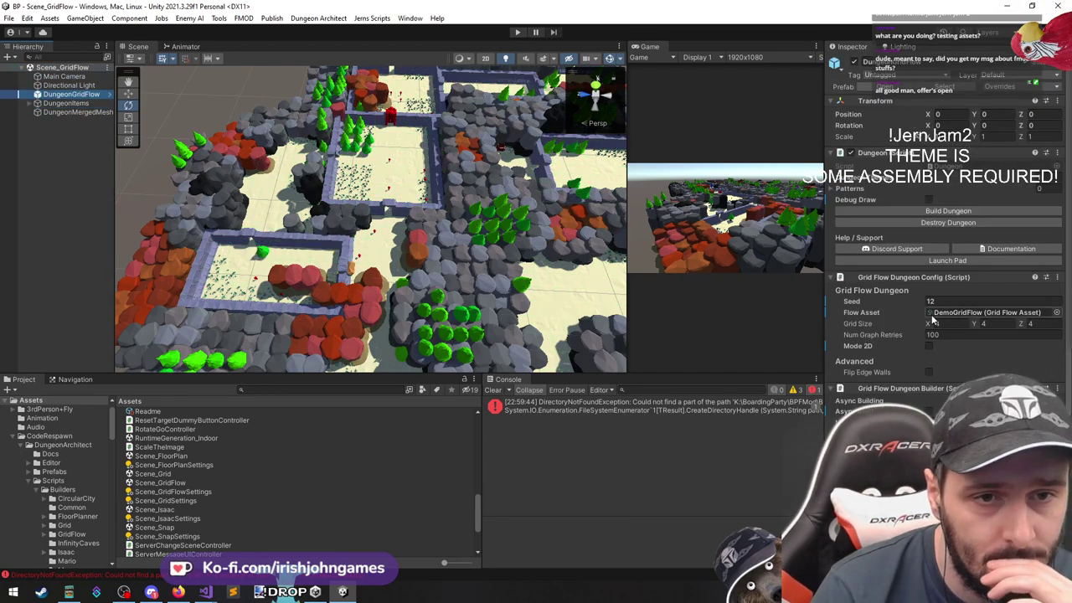
{"action": "left_click", "coordinate": [949, 223]}
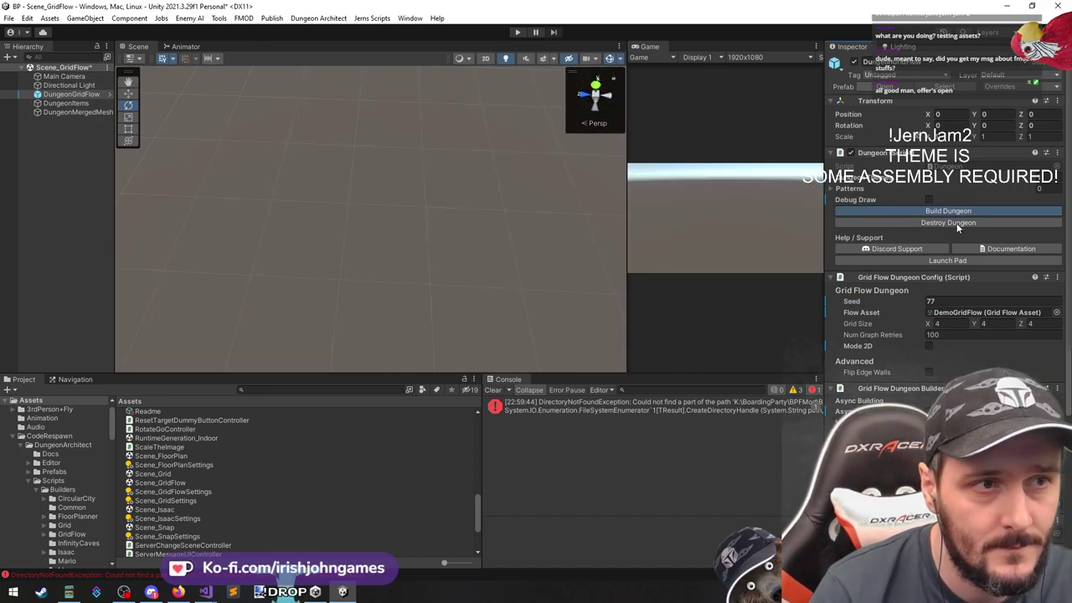
{"action": "right_click_drag", "start_coordinate": [487, 229], "coordinate": [385, 186]}
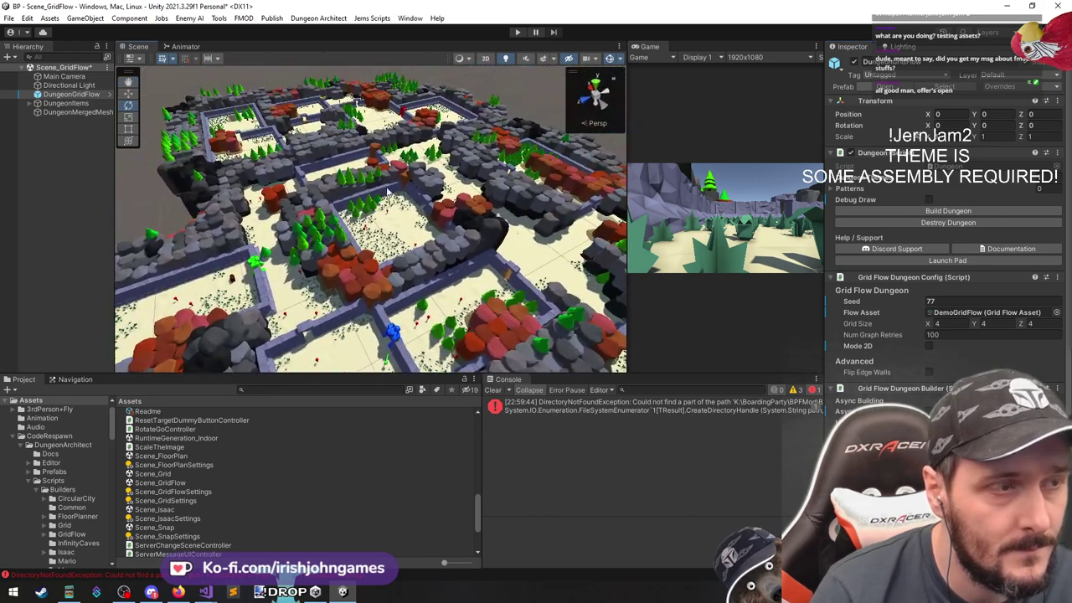
Locate the DemoGridFlow flow asset among the project assets, inspect it, and check the DungeonItems object
{"action": "left_click", "coordinate": [965, 314]}
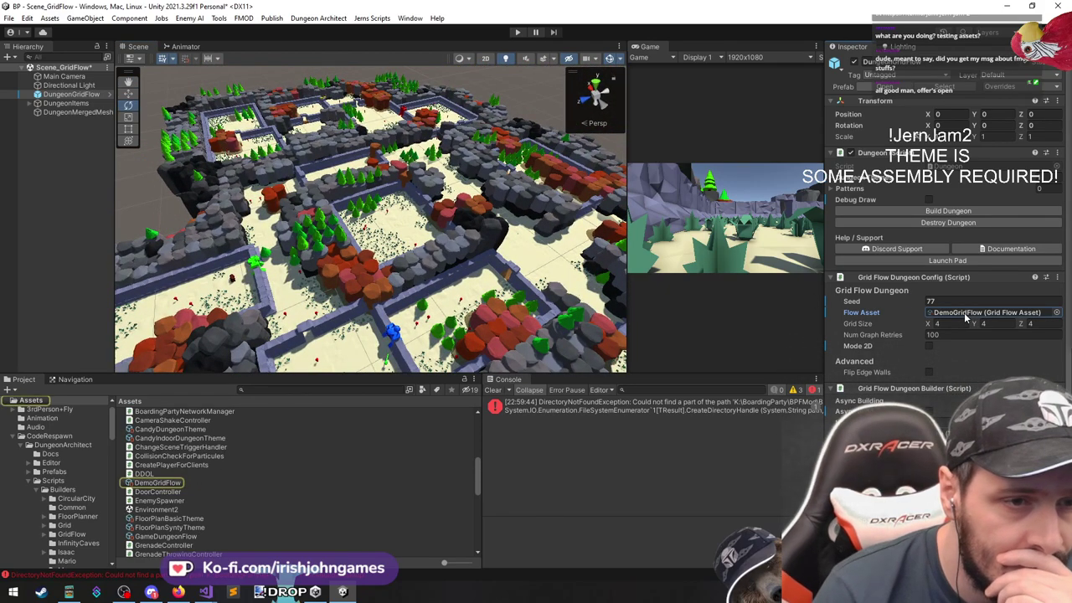
{"action": "left_click", "coordinate": [144, 484]}
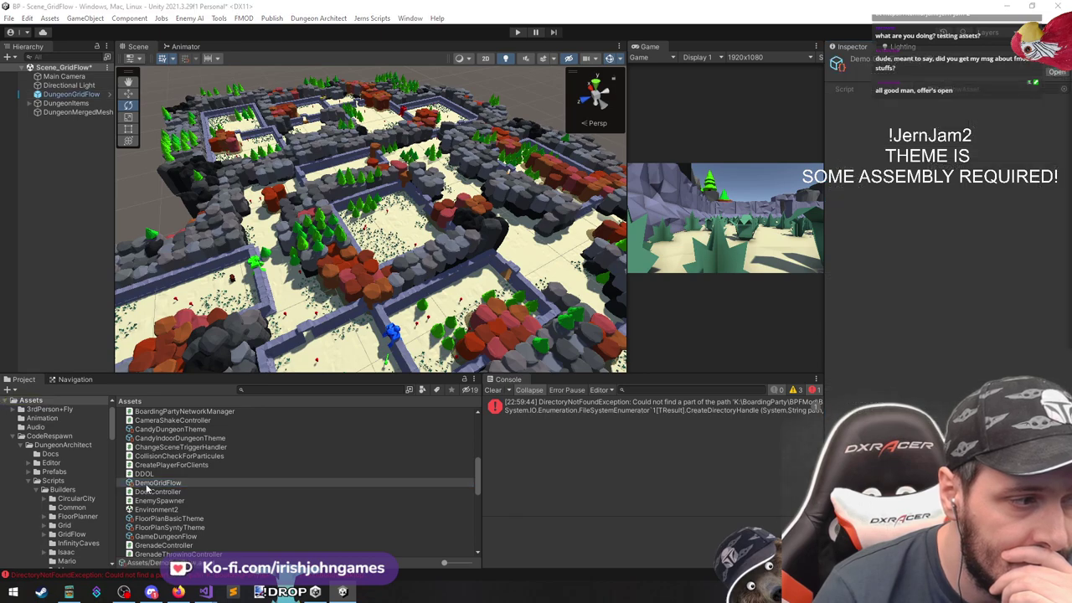
{"action": "left_click", "coordinate": [63, 103]}
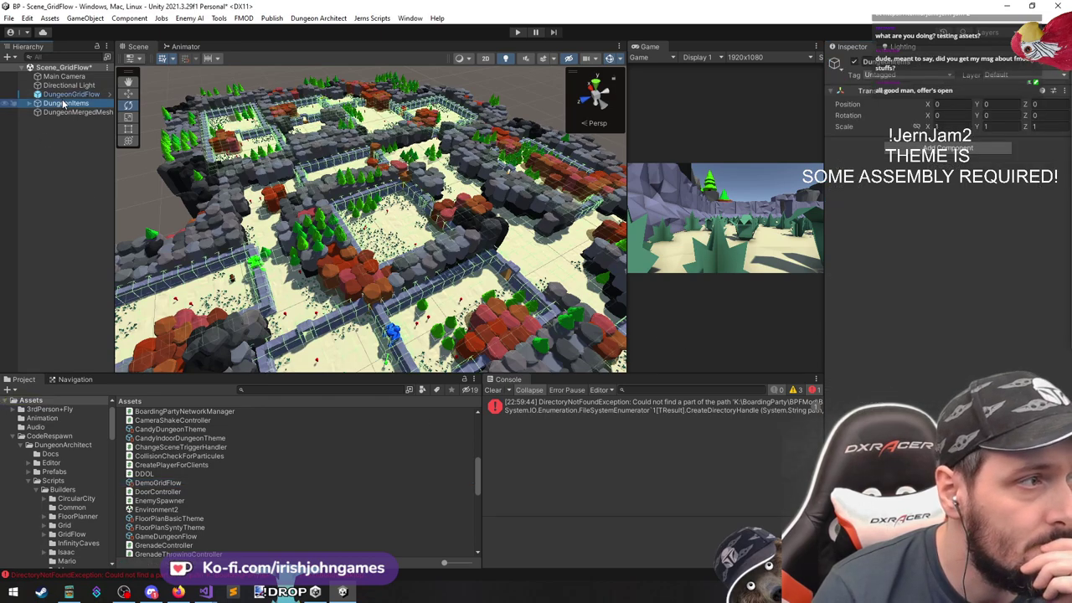
Open the ThemePrehistoric theme assigned to DungeonGridFlow and examine its full graph of marker nodes
{"action": "left_click", "coordinate": [66, 93]}
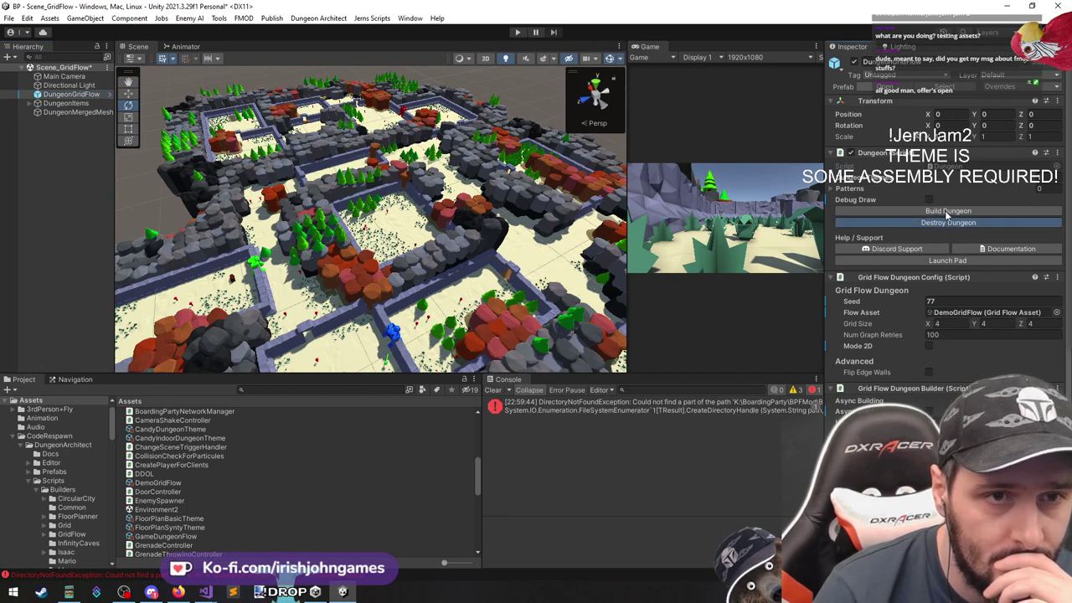
{"action": "left_click", "coordinate": [853, 180]}
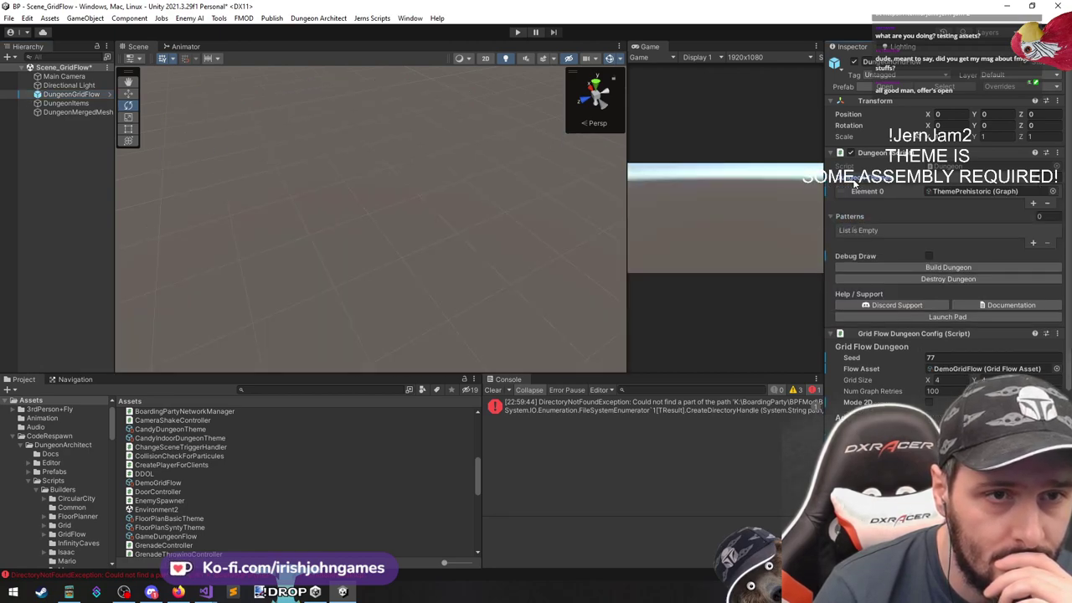
{"action": "left_click", "coordinate": [967, 190]}
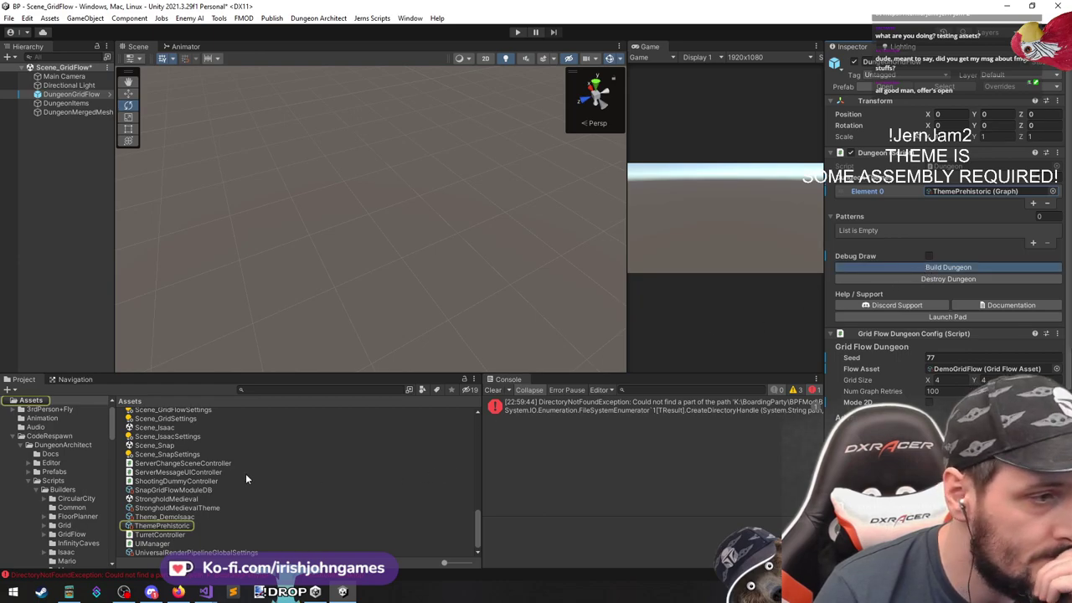
{"action": "double_click", "coordinate": [163, 525]}
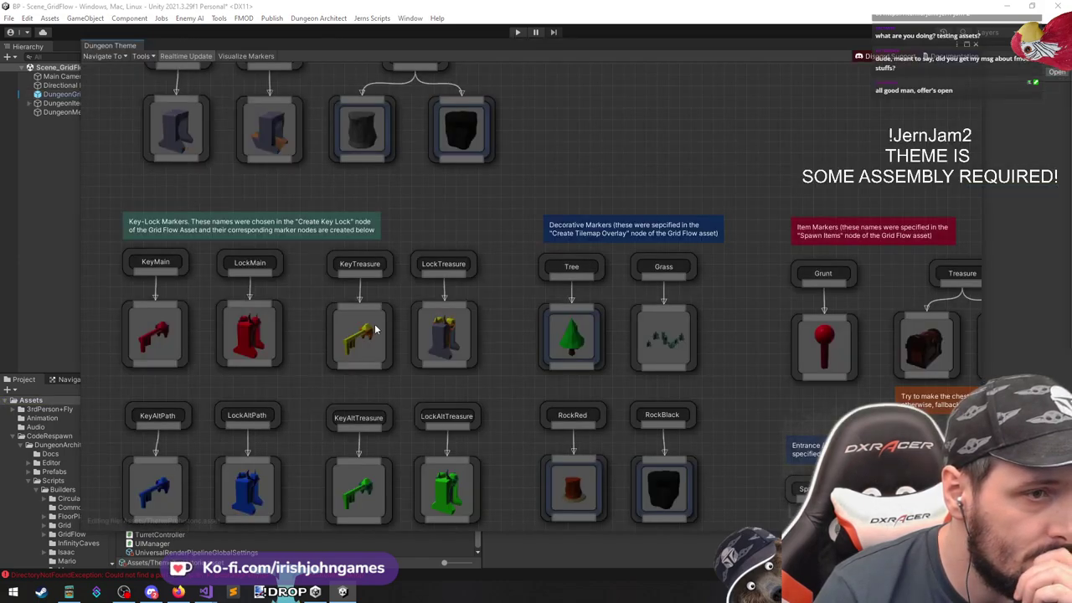
{"action": "scroll", "coordinate": [502, 199], "scroll_direction": "down", "scroll_amount": 8}
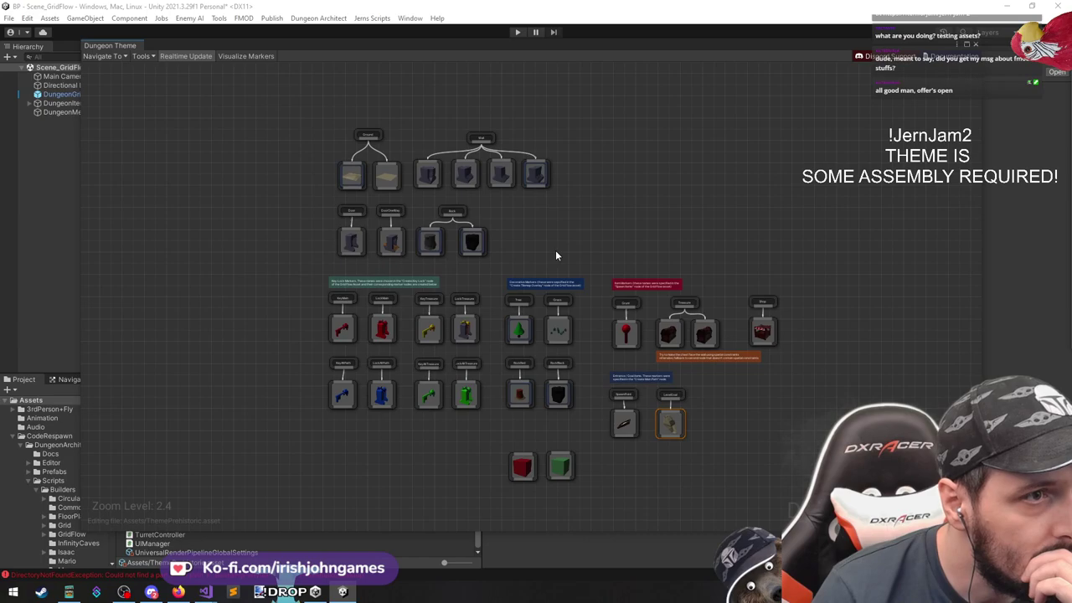
{"action": "middle_click_drag", "start_coordinate": [556, 251], "coordinate": [555, 228]}
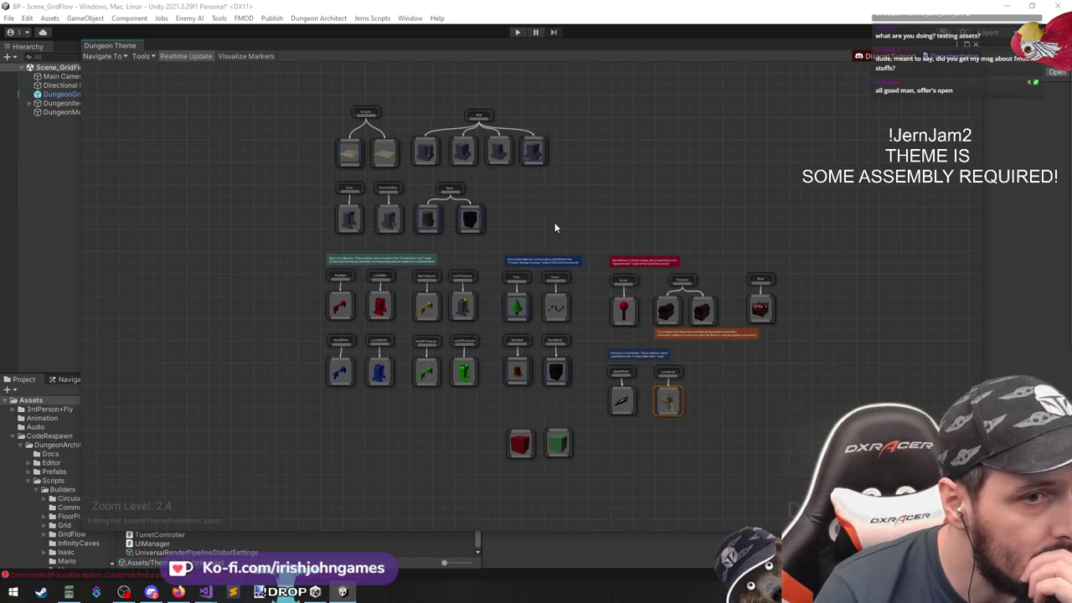
Inspect the treasure chest comment, the Grunt marker and the game object node attached to it
{"action": "scroll", "coordinate": [744, 308], "scroll_direction": "up", "scroll_amount": 5}
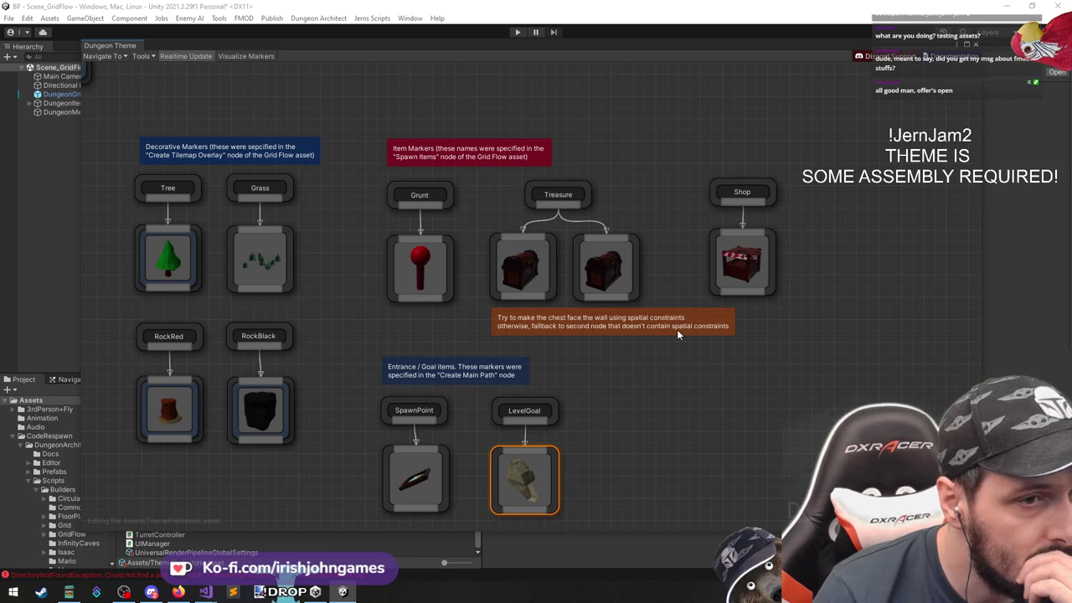
{"action": "left_click", "coordinate": [592, 322]}
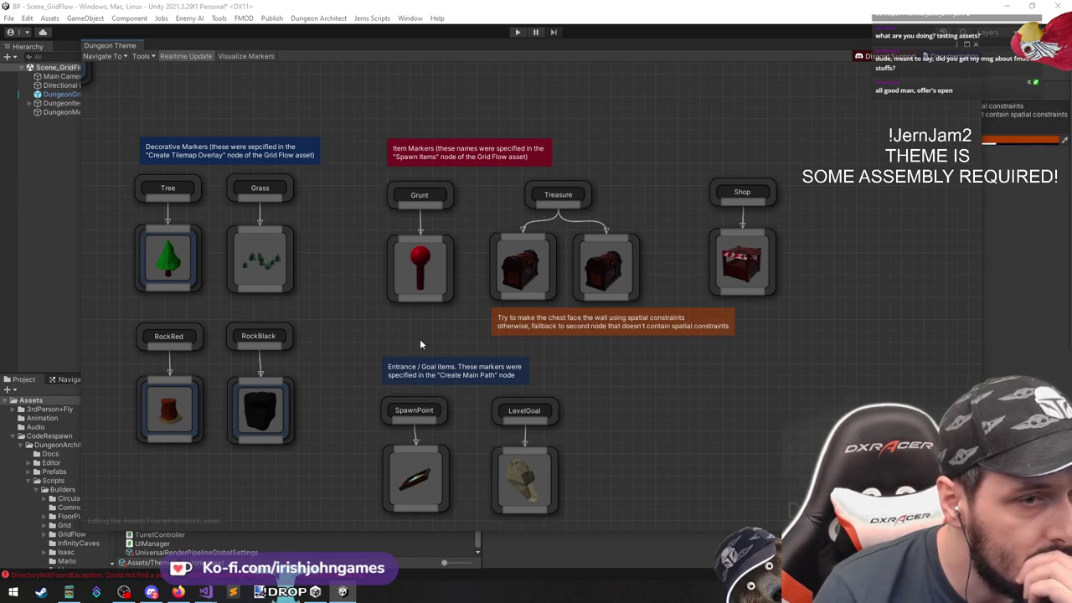
{"action": "left_click", "coordinate": [419, 339]}
{"action": "left_click", "coordinate": [414, 268]}
{"action": "left_click", "coordinate": [417, 195]}
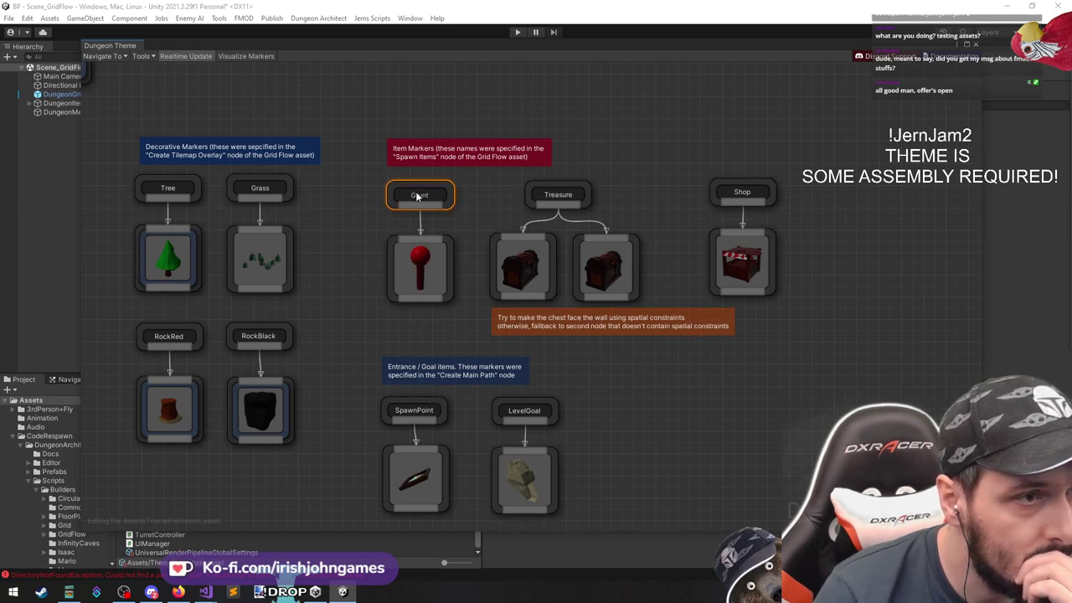
{"action": "left_click_drag", "start_coordinate": [578, 46], "coordinate": [535, 121]}
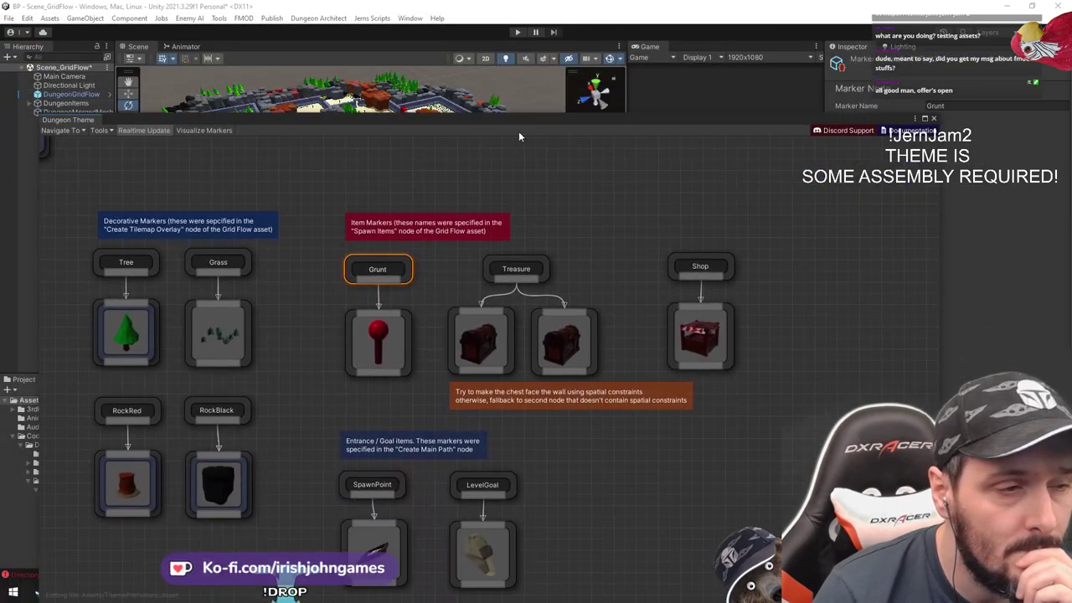
{"action": "left_click", "coordinate": [380, 317]}
{"action": "left_click_drag", "start_coordinate": [653, 125], "coordinate": [714, 50]}
Examine the key-lock, decorative, entrance and goal markers across the theme graph, ending at the Ground and Wall markers
{"action": "scroll", "coordinate": [372, 242], "scroll_direction": "down", "scroll_amount": 3}
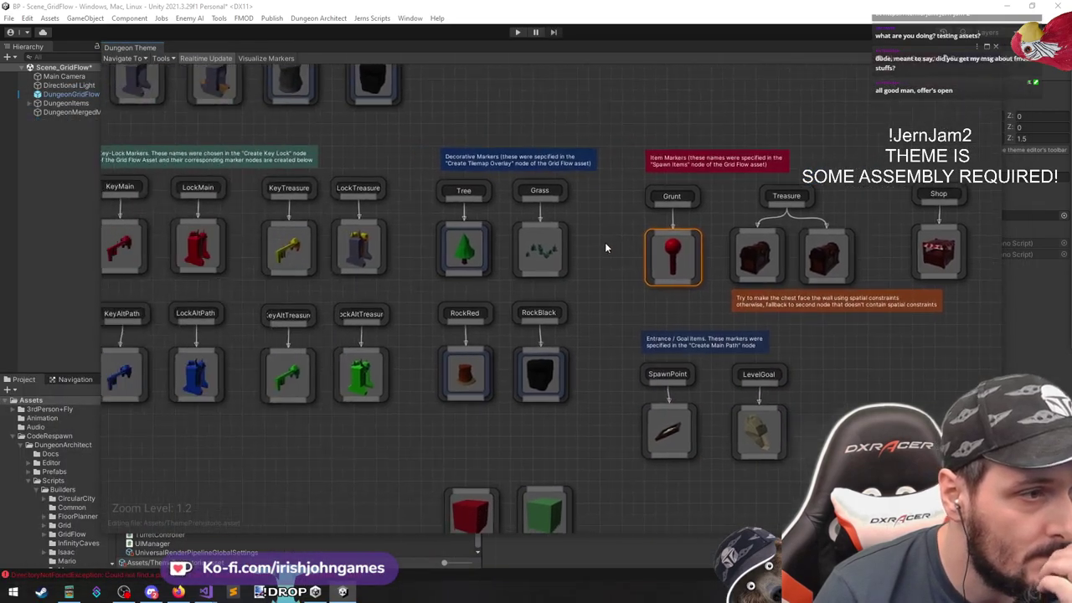
{"action": "scroll", "coordinate": [524, 240], "scroll_direction": "up", "scroll_amount": 3}
{"action": "middle_click_drag", "start_coordinate": [577, 229], "coordinate": [506, 239]}
{"action": "left_click", "coordinate": [506, 239]}
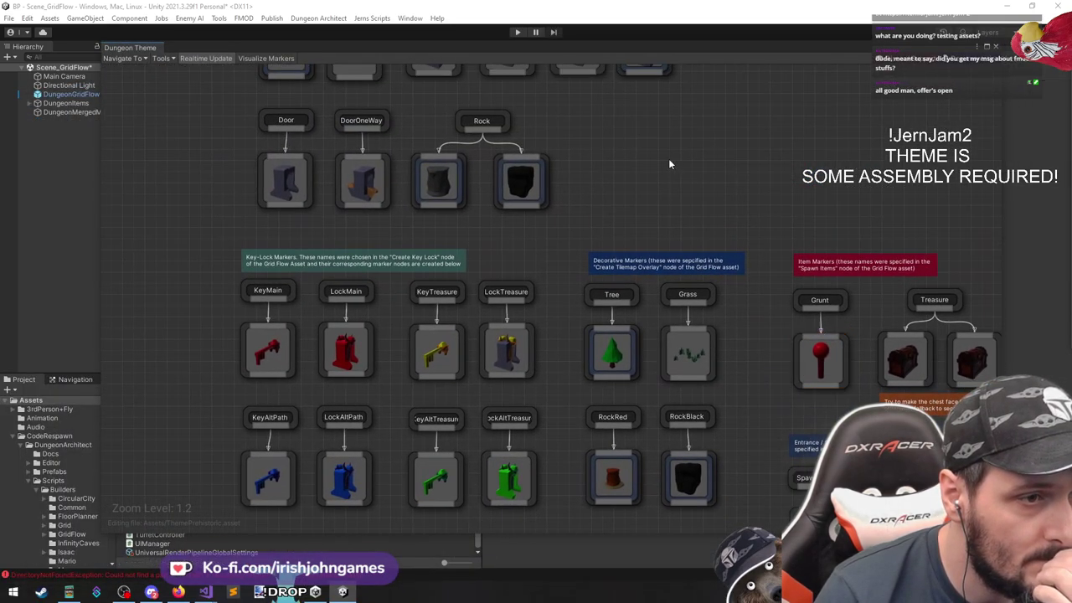
{"action": "middle_click_drag", "start_coordinate": [720, 193], "coordinate": [624, 81]}
{"action": "middle_click_drag", "start_coordinate": [615, 395], "coordinate": [616, 344]}
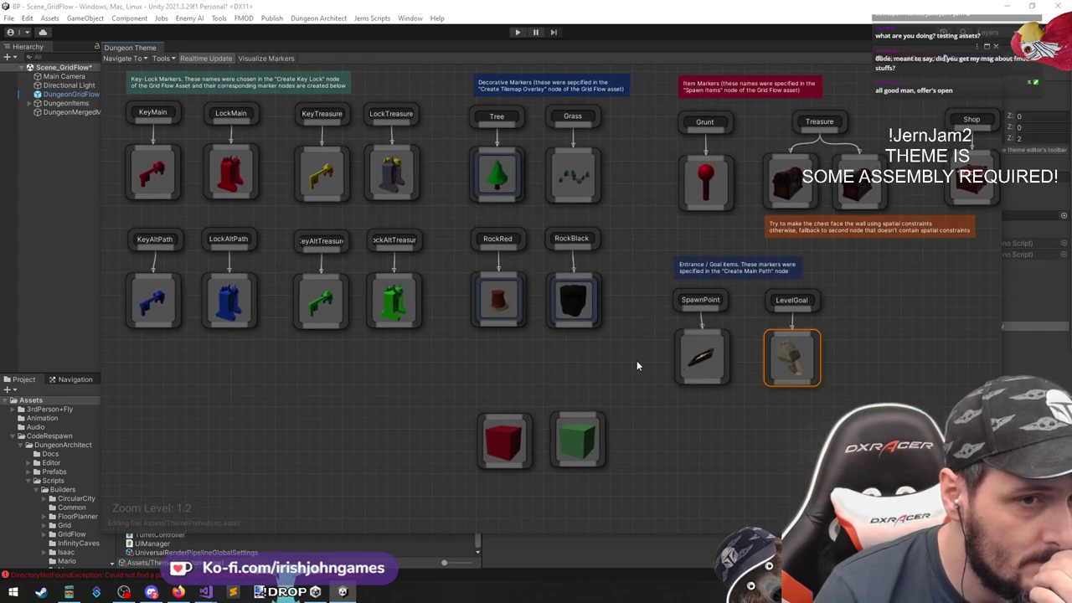
{"action": "middle_click_drag", "start_coordinate": [599, 104], "coordinate": [665, 311]}
{"action": "middle_click_drag", "start_coordinate": [737, 435], "coordinate": [592, 210]}
{"action": "left_click", "coordinate": [655, 389]}
{"action": "left_click", "coordinate": [476, 371]}
{"action": "middle_click_drag", "start_coordinate": [360, 82], "coordinate": [637, 443]}
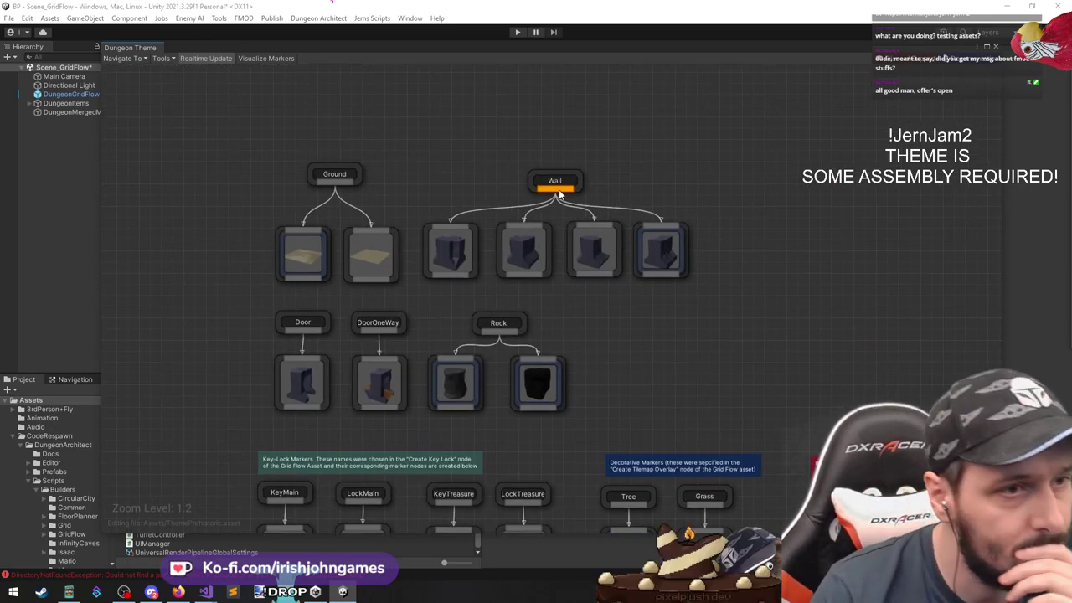
Check which node types the Wall marker accepts, inspect the templates of its four wall nodes, and close the theme editor
{"action": "left_click_drag", "start_coordinate": [556, 190], "coordinate": [825, 168]}
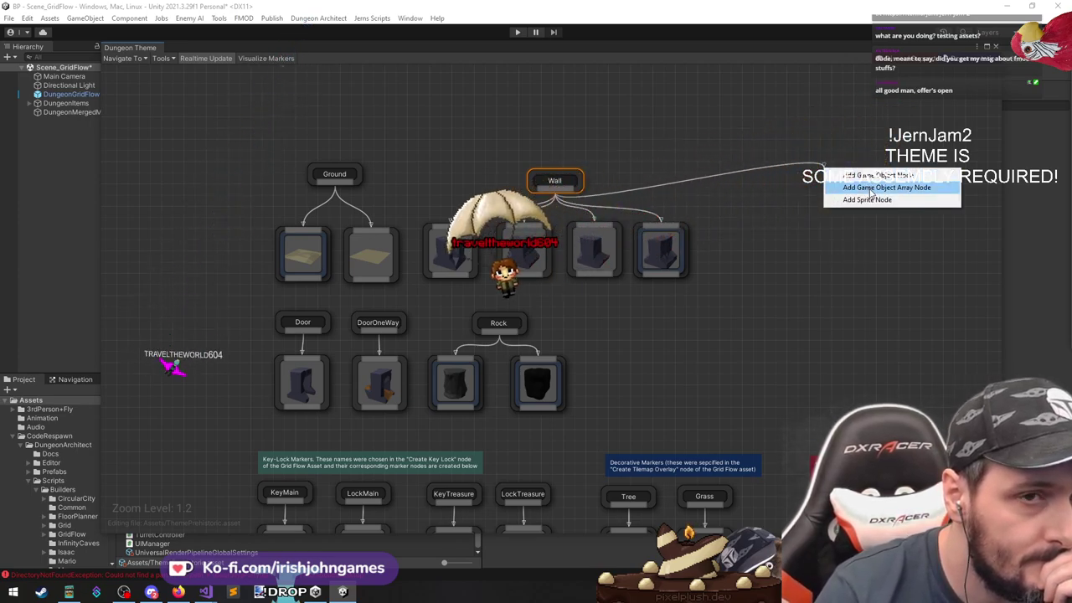
{"action": "left_click", "coordinate": [875, 187]}
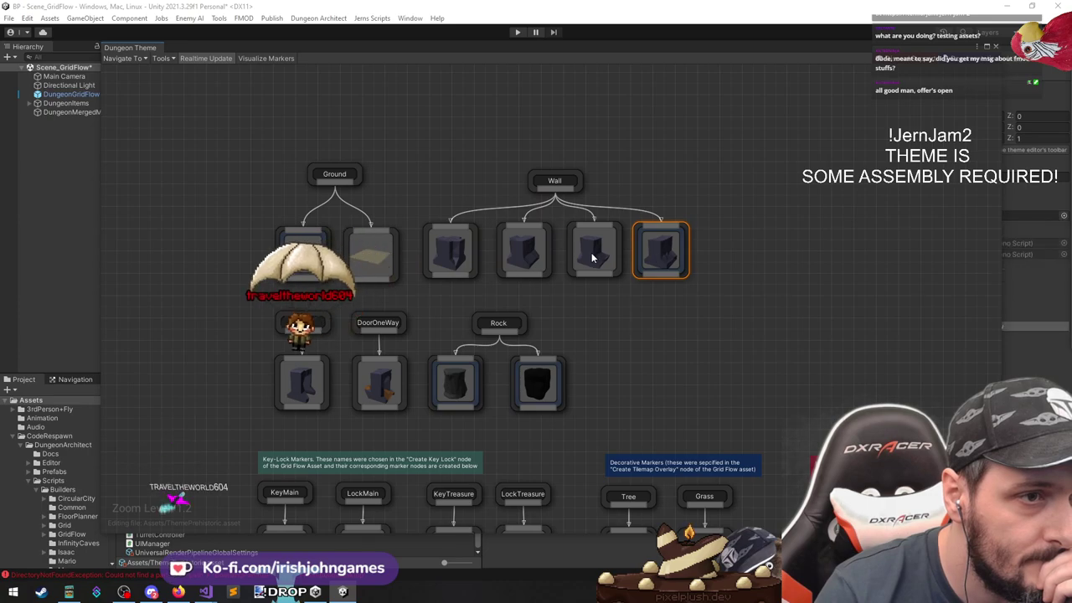
{"action": "key", "text": "shift+space"}
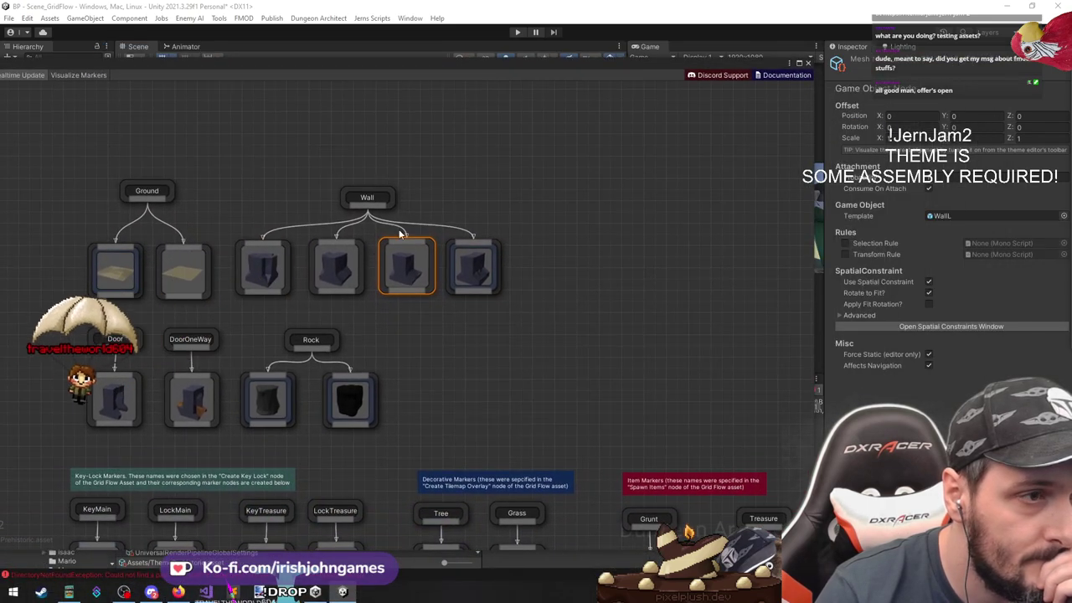
{"action": "left_click", "coordinate": [327, 272]}
{"action": "left_click", "coordinate": [277, 270]}
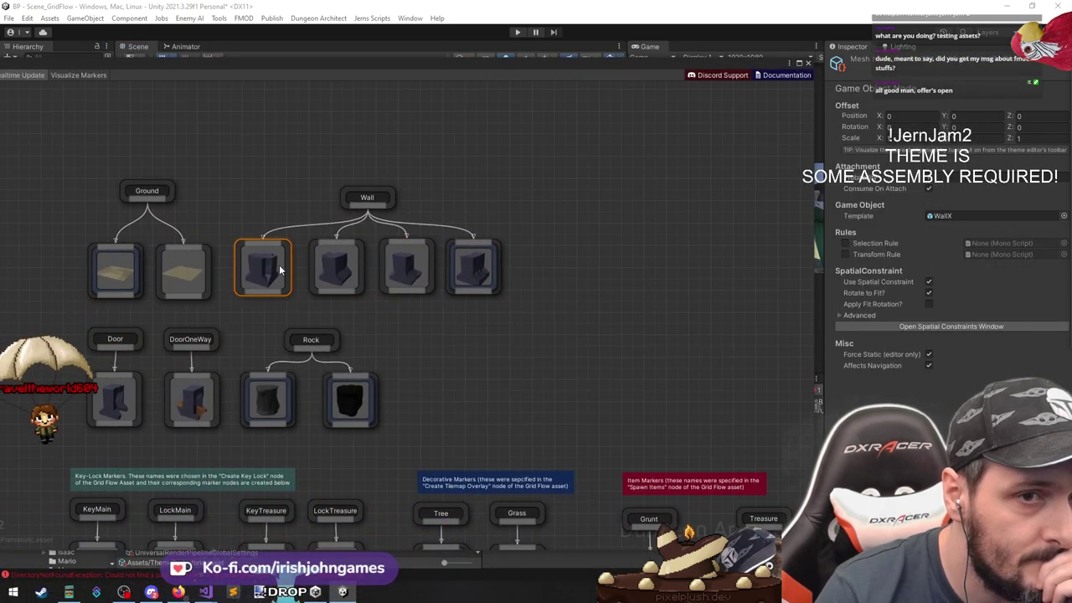
{"action": "left_click", "coordinate": [339, 277]}
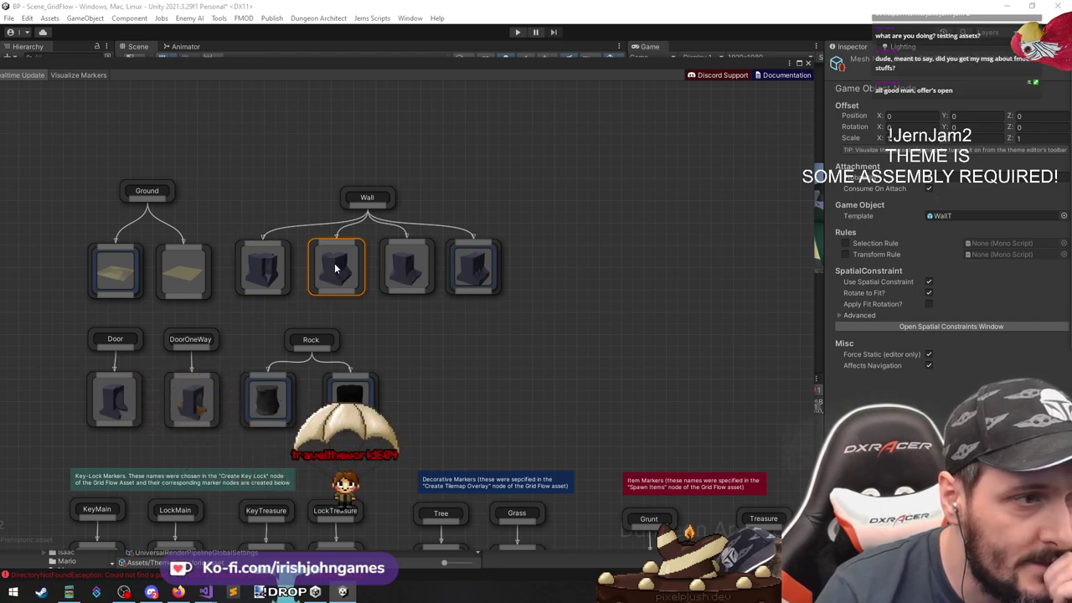
{"action": "left_click", "coordinate": [471, 268]}
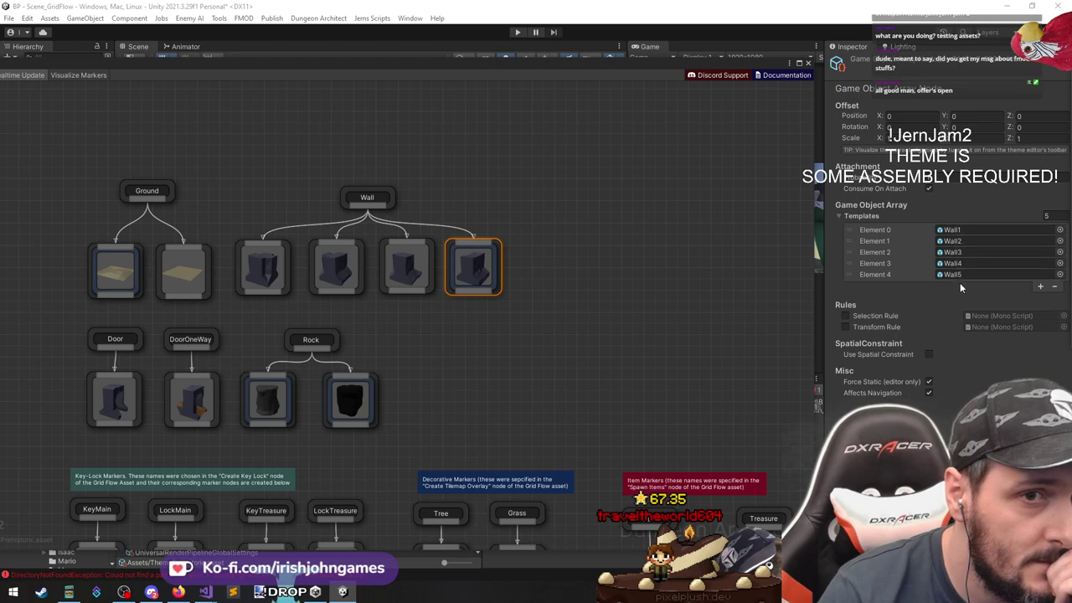
{"action": "left_click", "coordinate": [402, 275]}
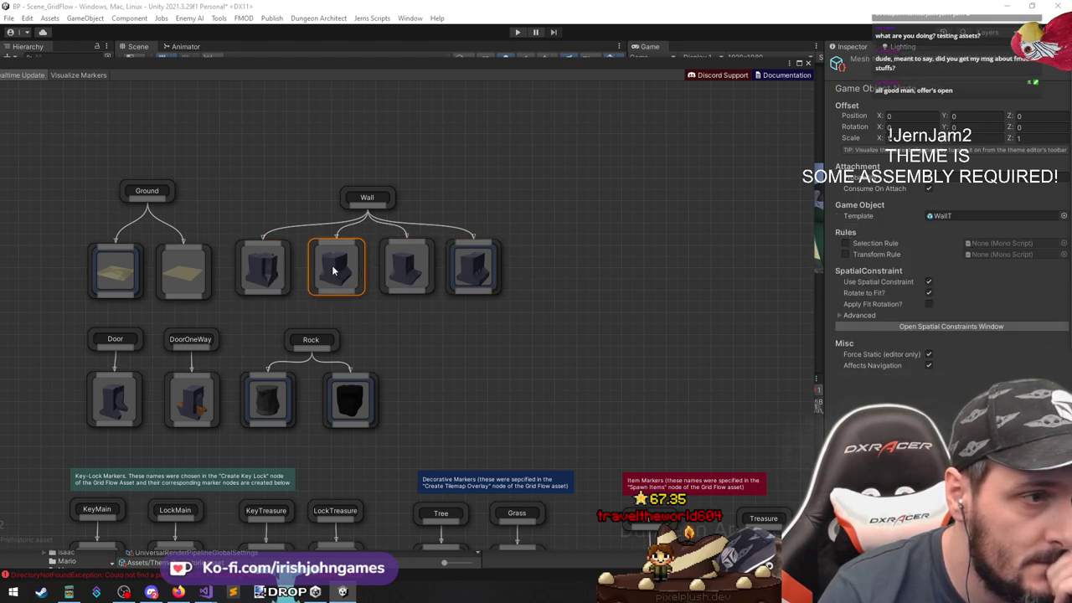
{"action": "left_click", "coordinate": [480, 268]}
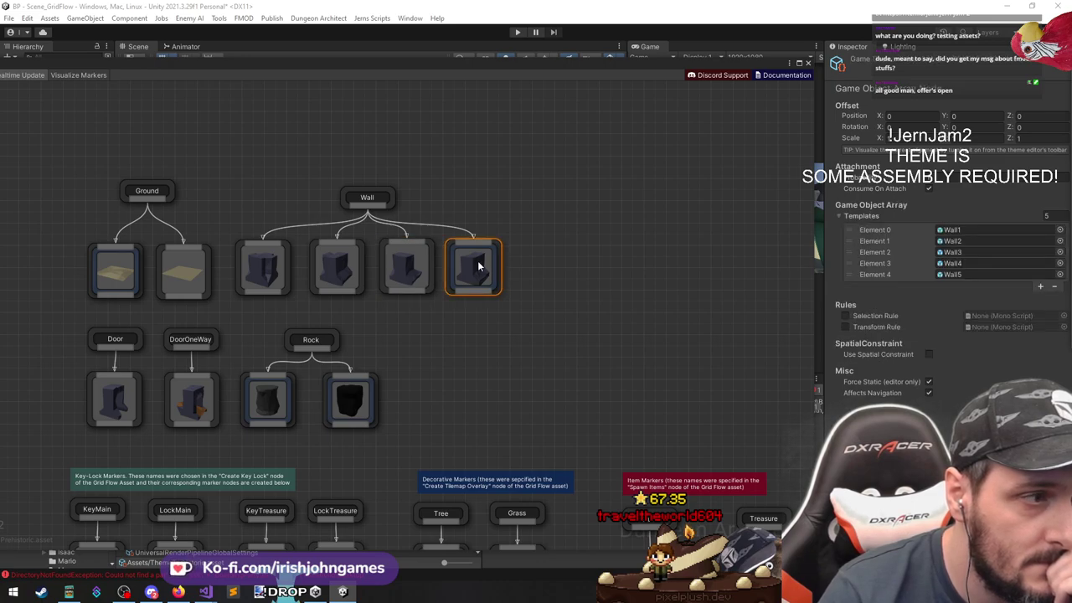
{"action": "left_click", "coordinate": [809, 63]}
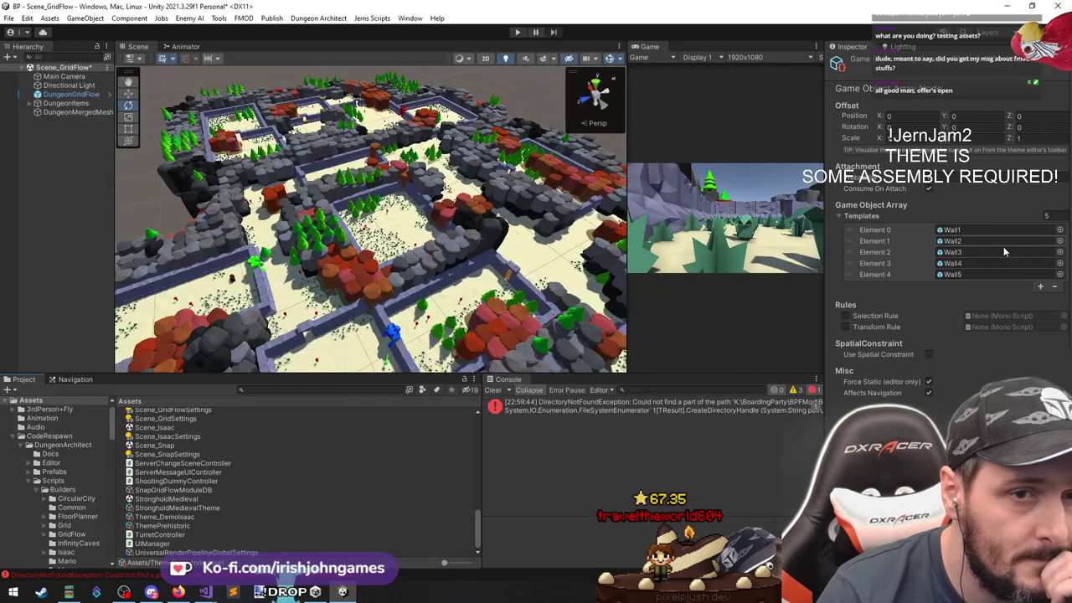
Browse game objects matching "wall" for Element 0 of the wall array, and locate its assigned Wall1 prefab in the project
{"action": "left_click", "coordinate": [1060, 230]}
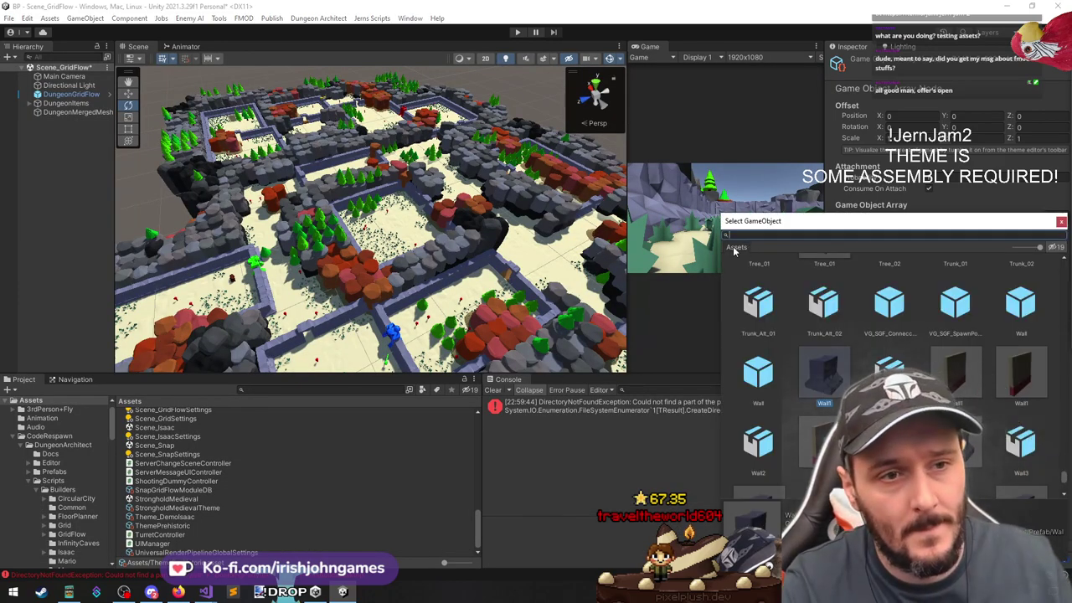
{"action": "type", "text": "wall"}
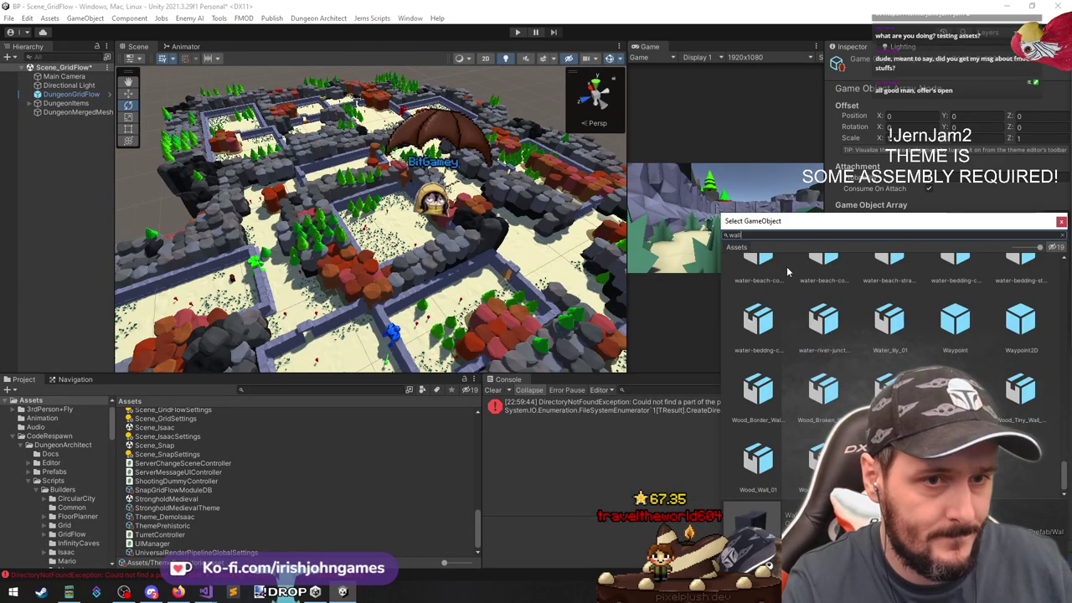
{"action": "scroll", "coordinate": [786, 266], "scroll_direction": "up", "scroll_amount": 10}
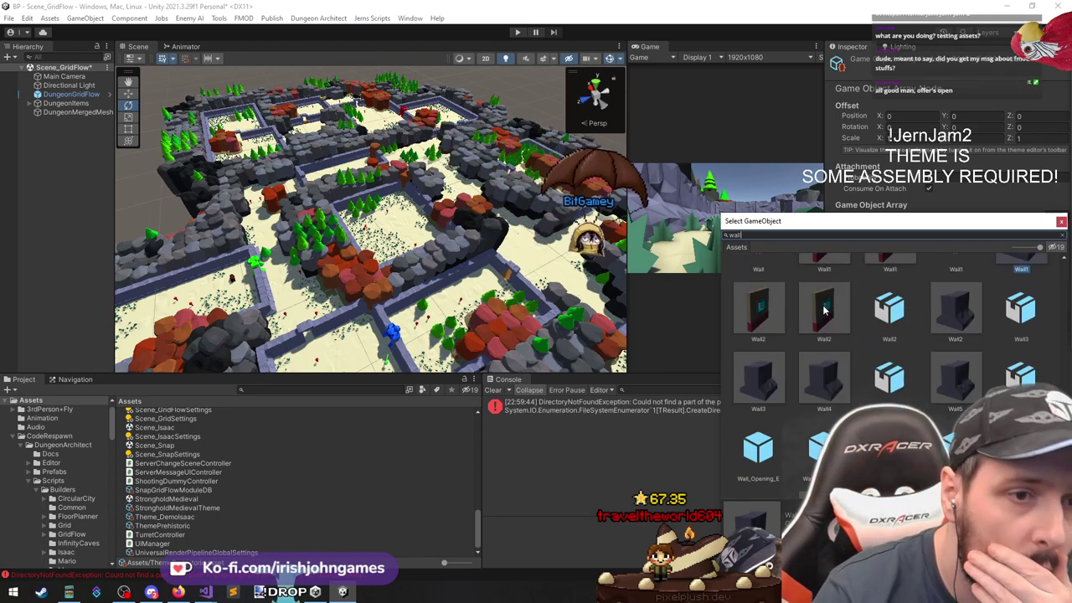
{"action": "scroll", "coordinate": [828, 327], "scroll_direction": "up", "scroll_amount": 5}
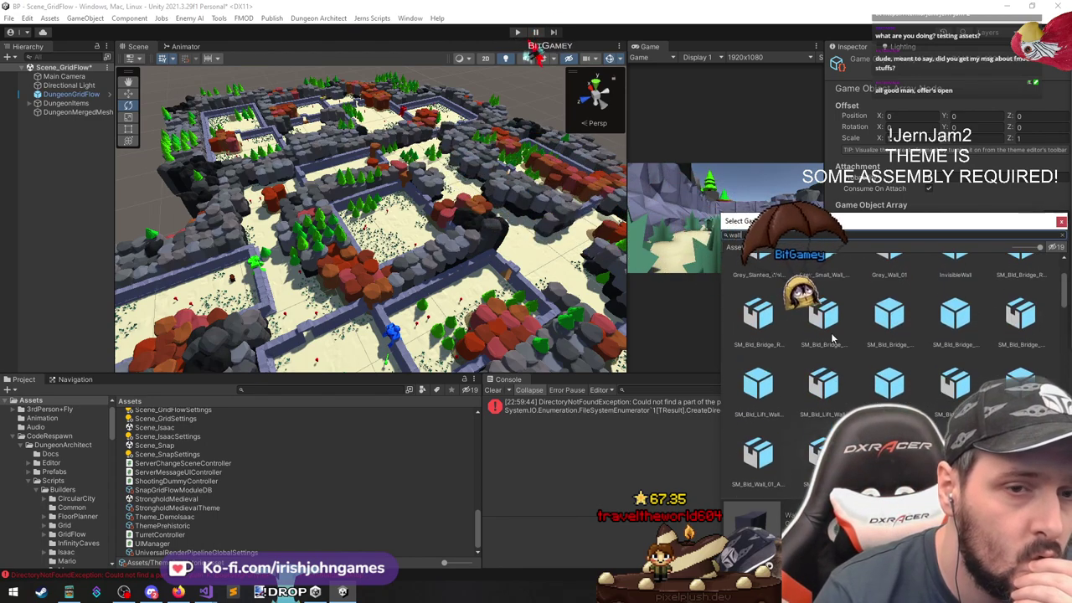
{"action": "key", "text": "Escape"}
{"action": "key", "text": "Escape"}
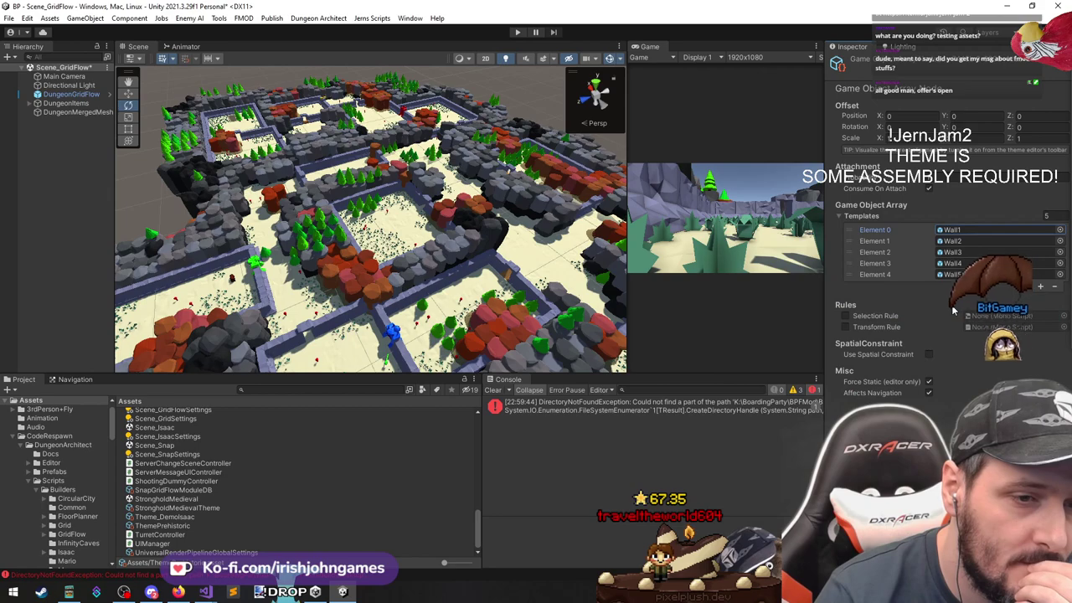
{"action": "left_click", "coordinate": [970, 229]}
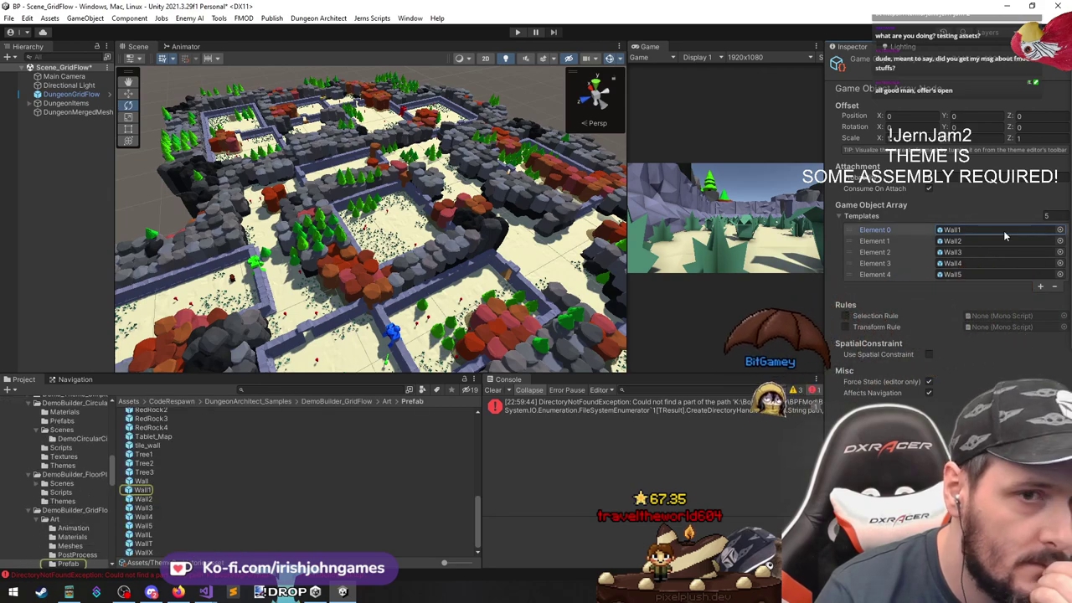
Search the selectable game objects for "wall sm" and assign SM_Bld_Bridge_Walls_01 to Element 0 of the wall array
{"action": "left_click", "coordinate": [1060, 229]}
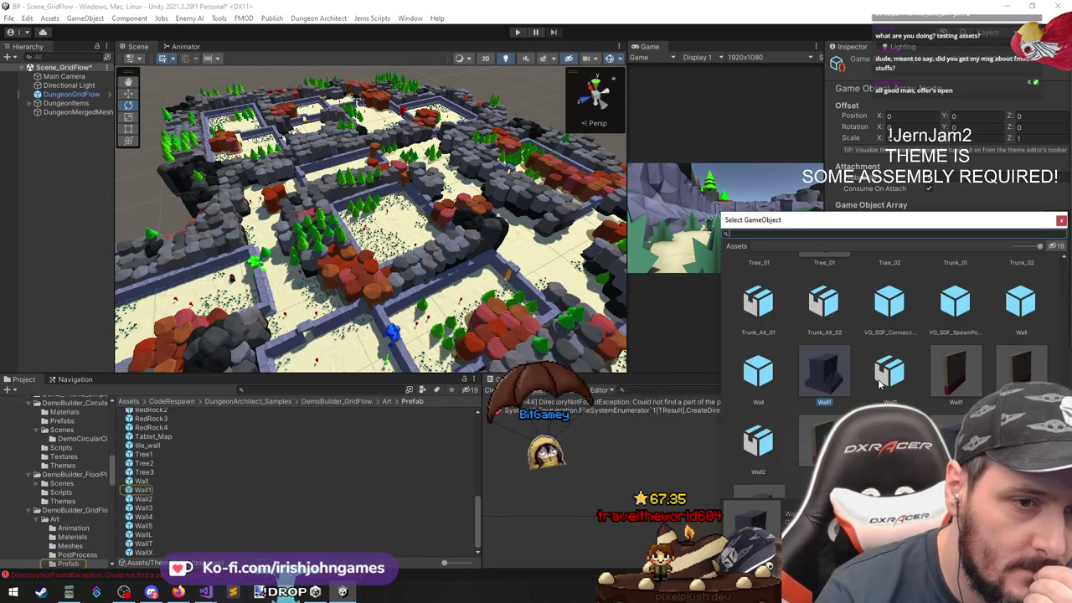
{"action": "left_click_drag", "start_coordinate": [878, 223], "coordinate": [398, 134]}
{"action": "left_click", "coordinate": [490, 305]}
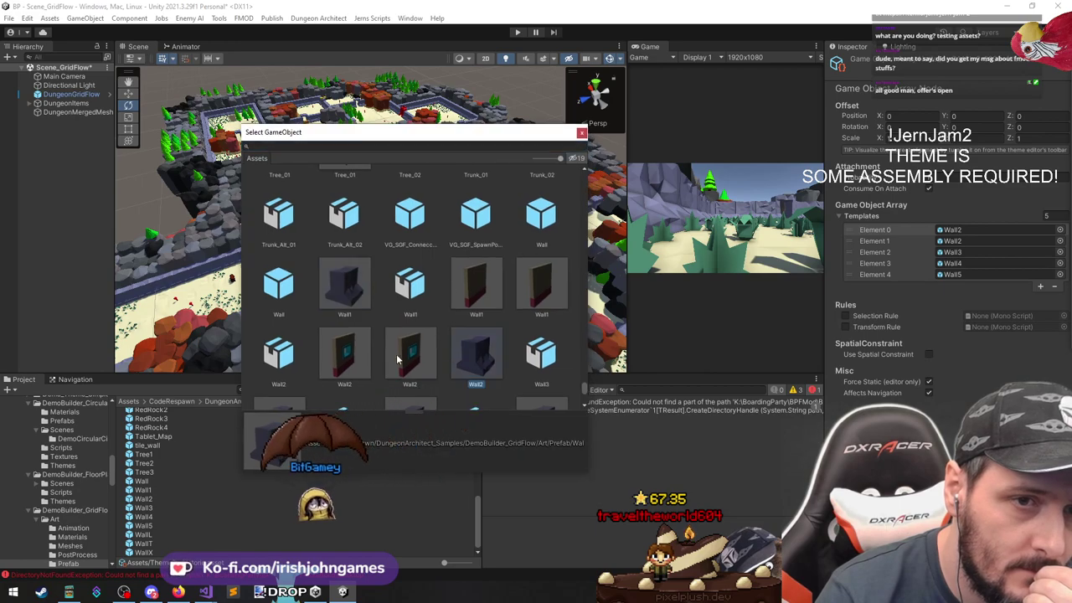
{"action": "left_click", "coordinate": [400, 149]}
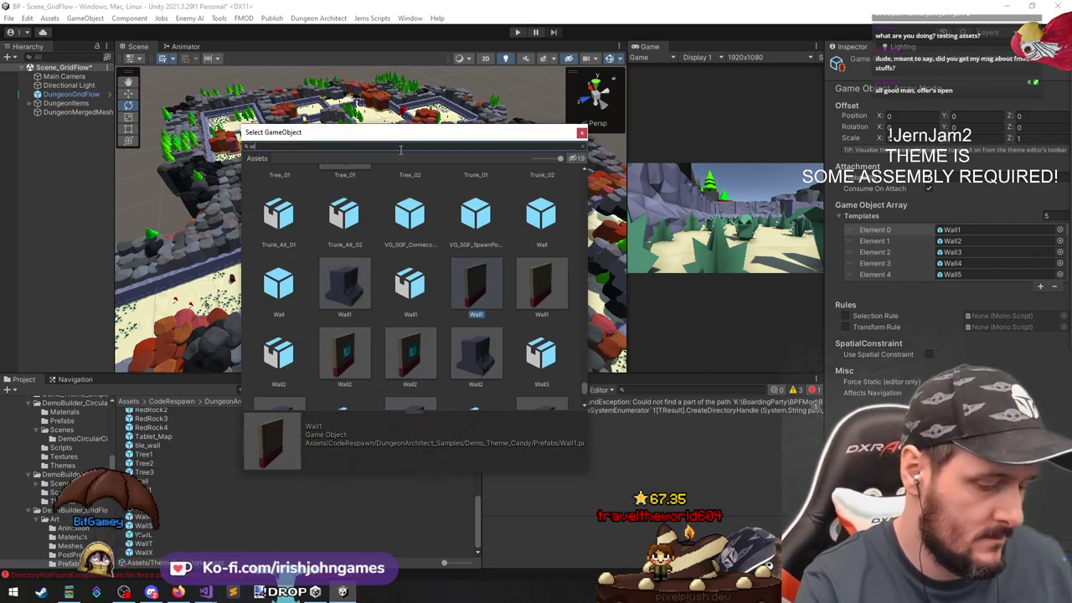
{"action": "type", "text": "wall"}
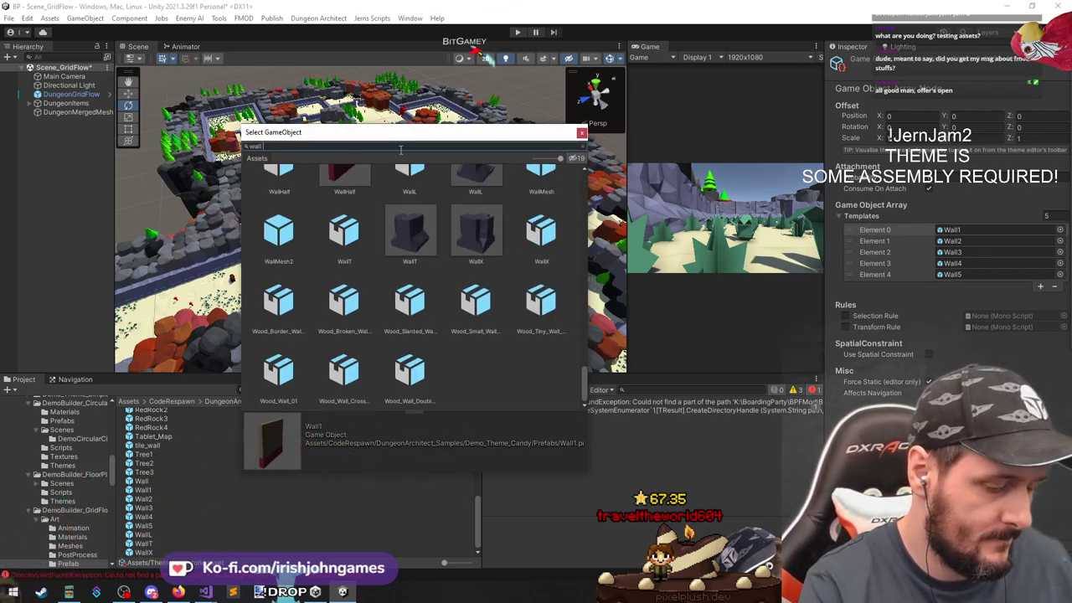
{"action": "type", "text": " tm"}
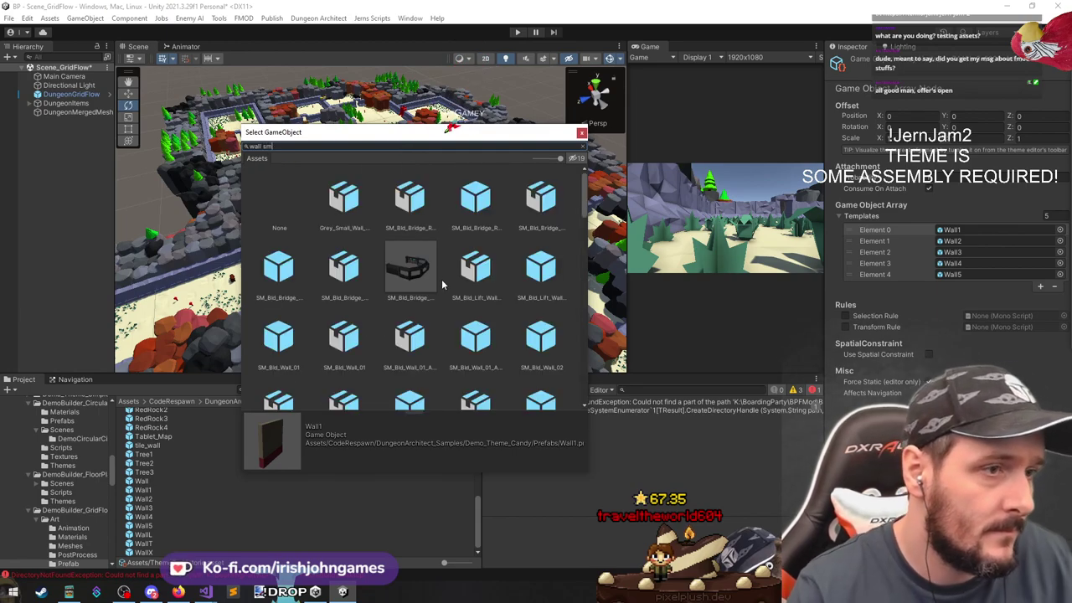
{"action": "double_click", "coordinate": [410, 270]}
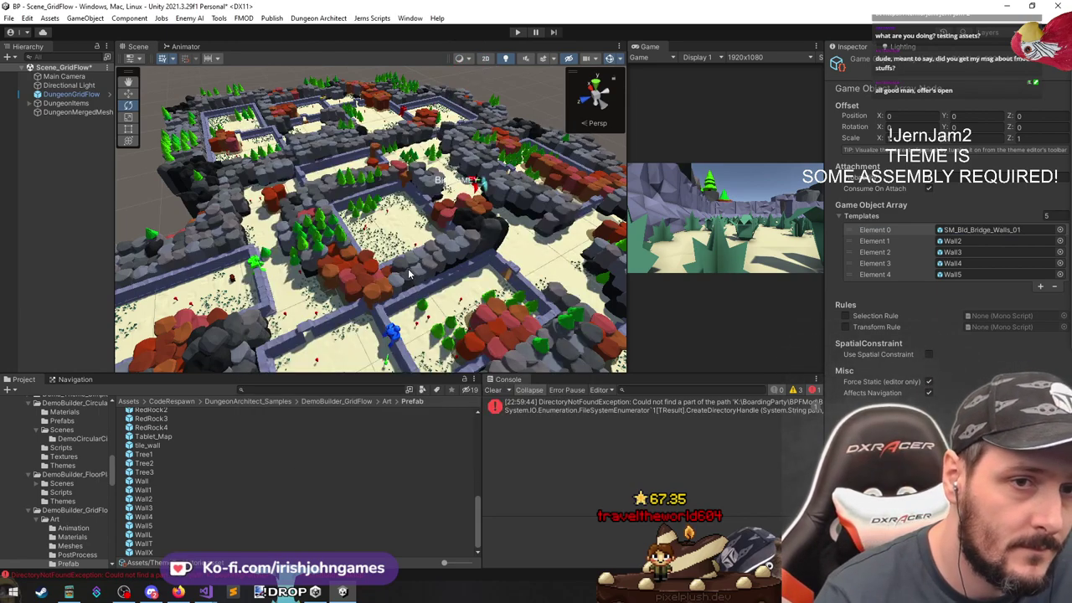
Filter the project assets by "wall t:prefab" and assign SM_Bld_Wall_03 to Element 0 of the wall array
{"action": "left_click", "coordinate": [997, 229]}
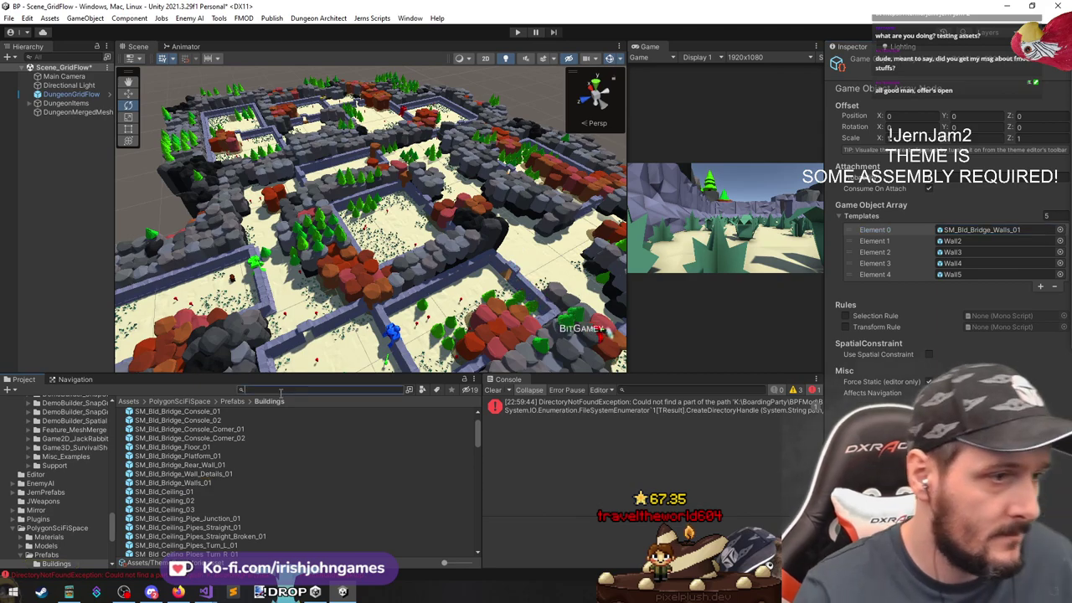
{"action": "key", "text": "BackSpace"}
{"action": "key", "text": "BackSpace"}
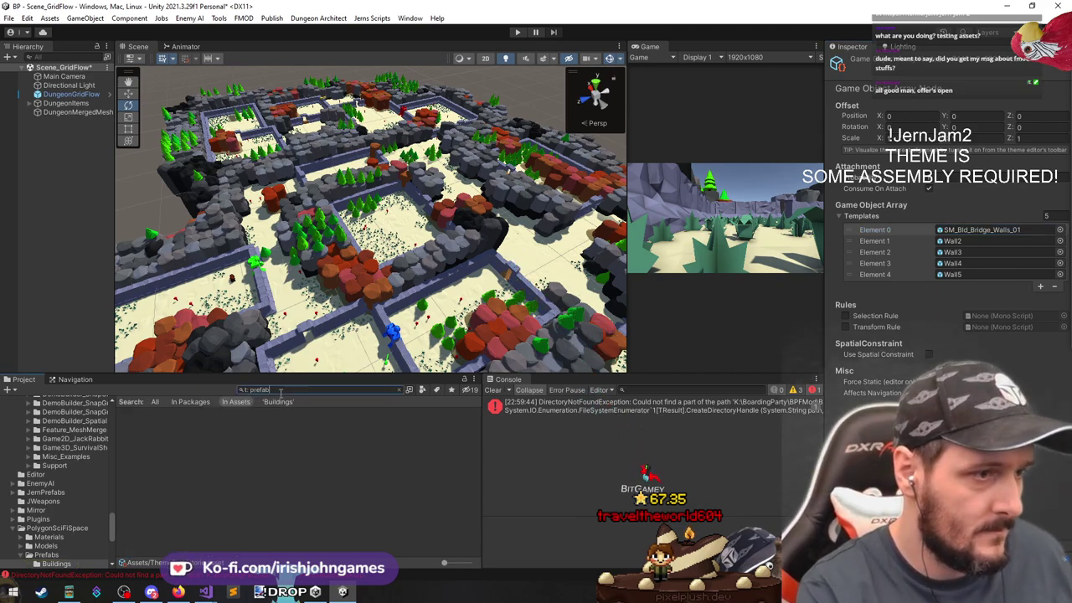
{"action": "type", "text": "ll"}
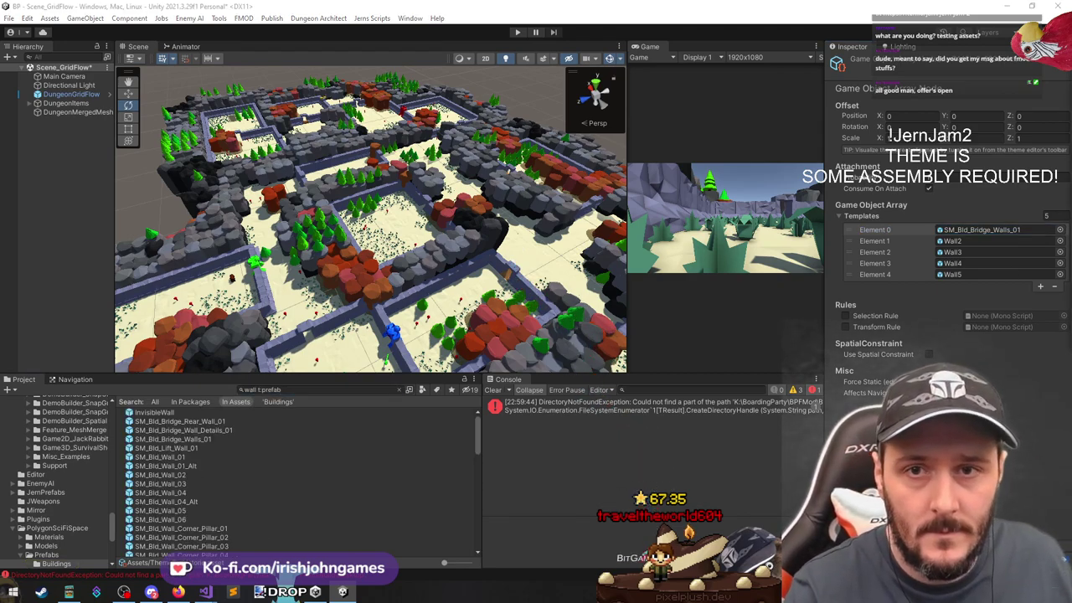
{"action": "key", "text": "alt+Tab"}
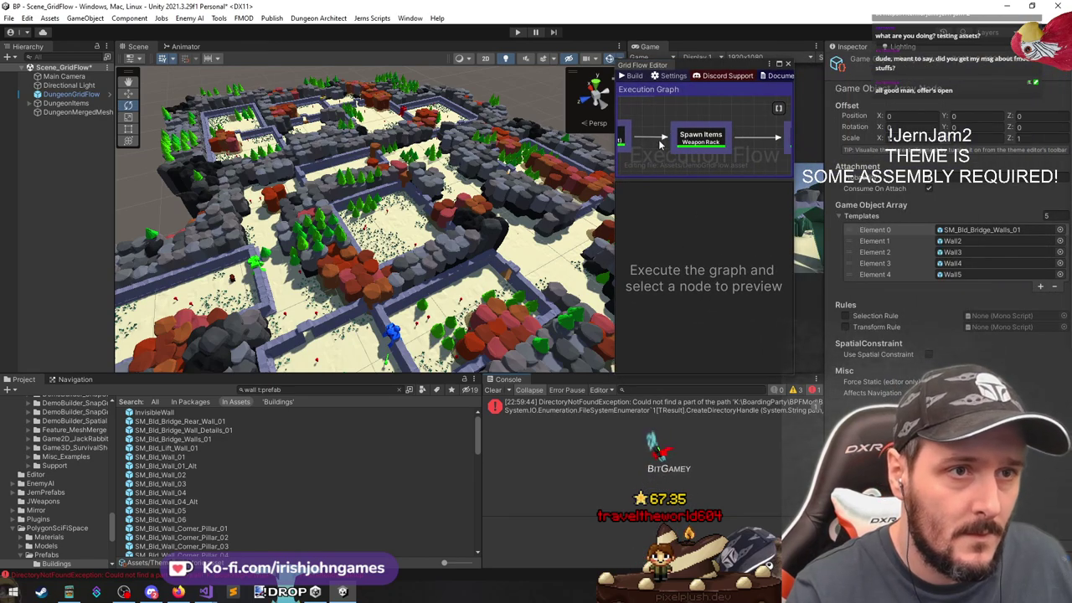
{"action": "left_click", "coordinate": [788, 64]}
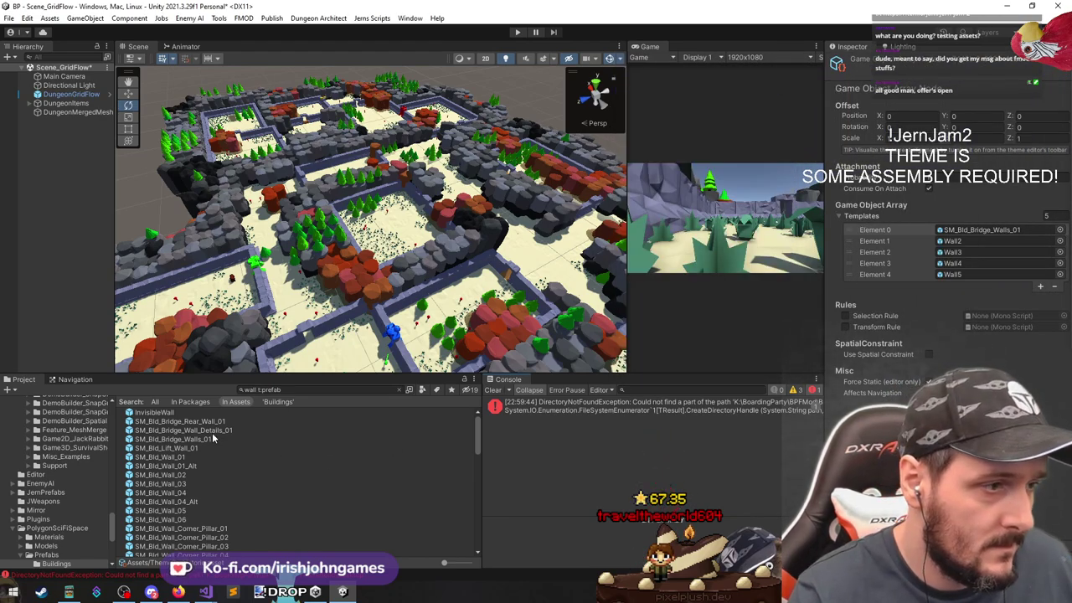
{"action": "left_click_drag", "start_coordinate": [185, 479], "coordinate": [969, 233]}
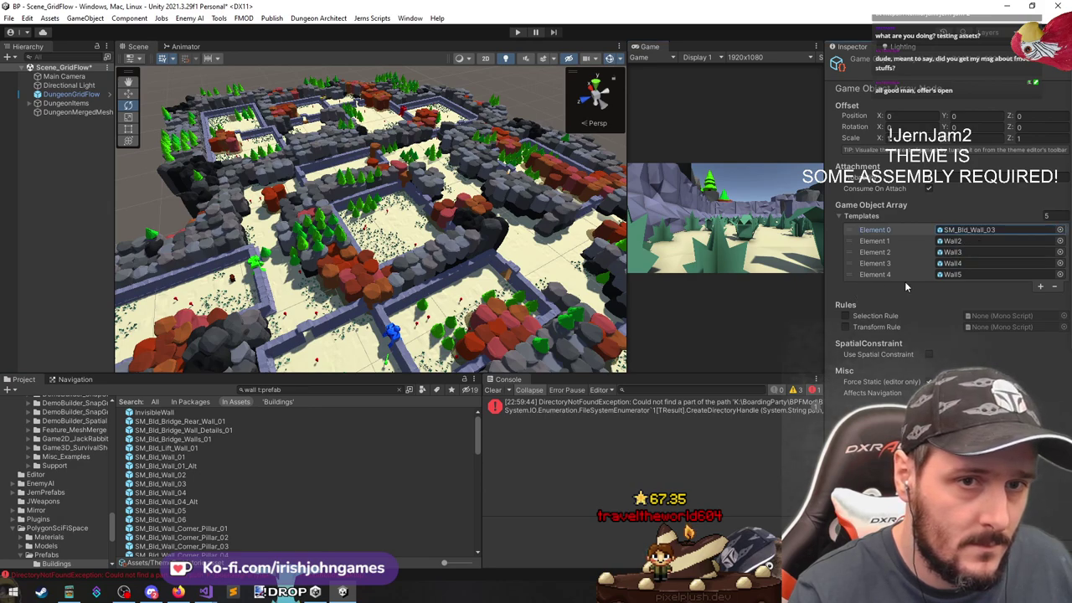
Limit the wall array to 2 templates with SM_Bld_Wall_02 as Element 1, and rebuild the dungeon from DungeonGridFlow
{"action": "left_click_drag", "start_coordinate": [172, 475], "coordinate": [905, 269]}
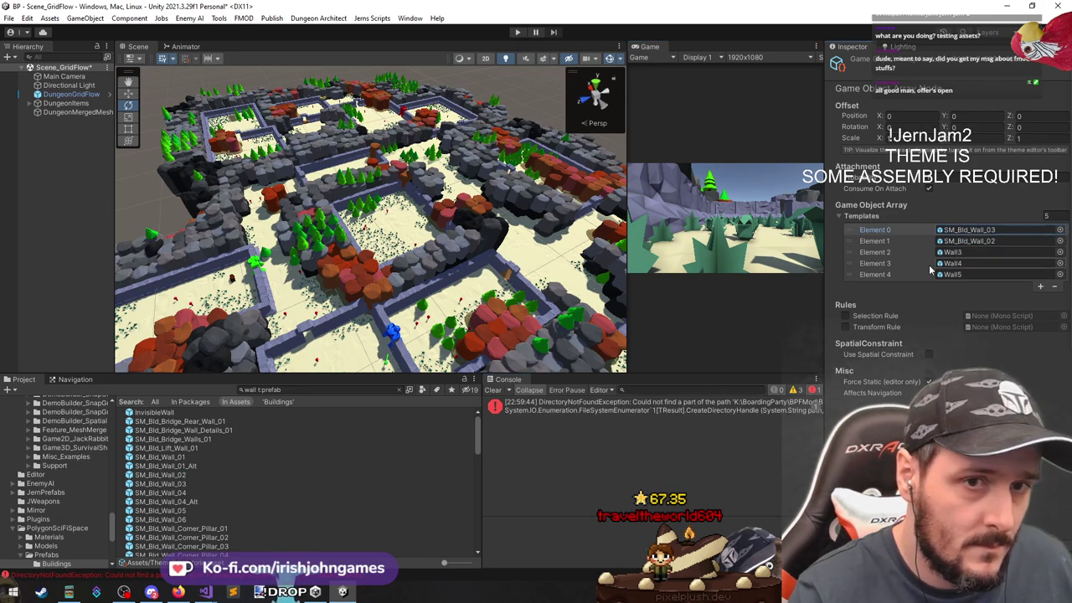
{"action": "key", "text": "Return"}
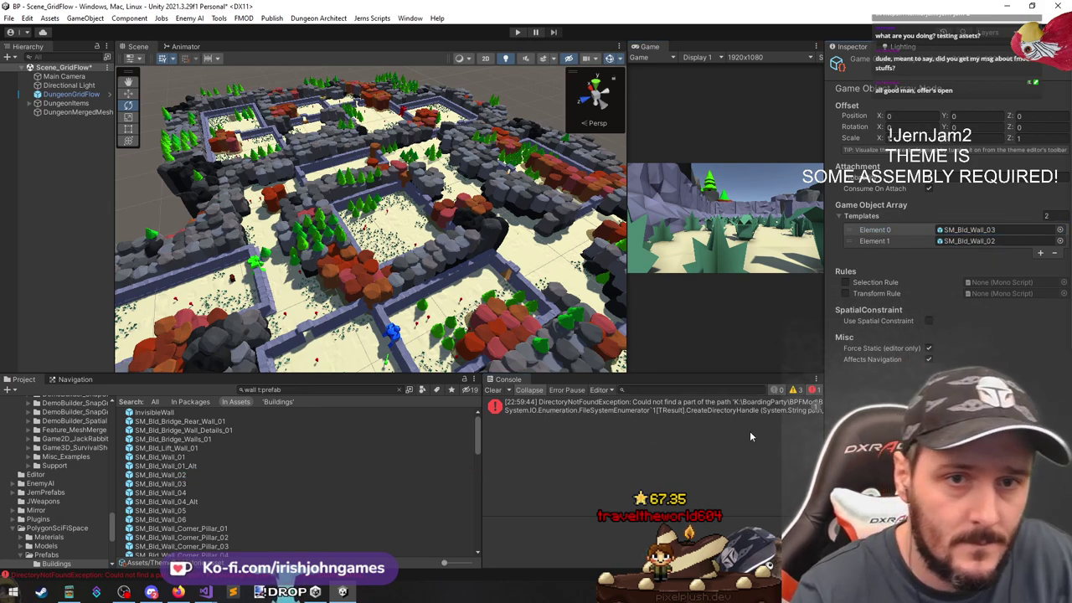
{"action": "left_click", "coordinate": [65, 94]}
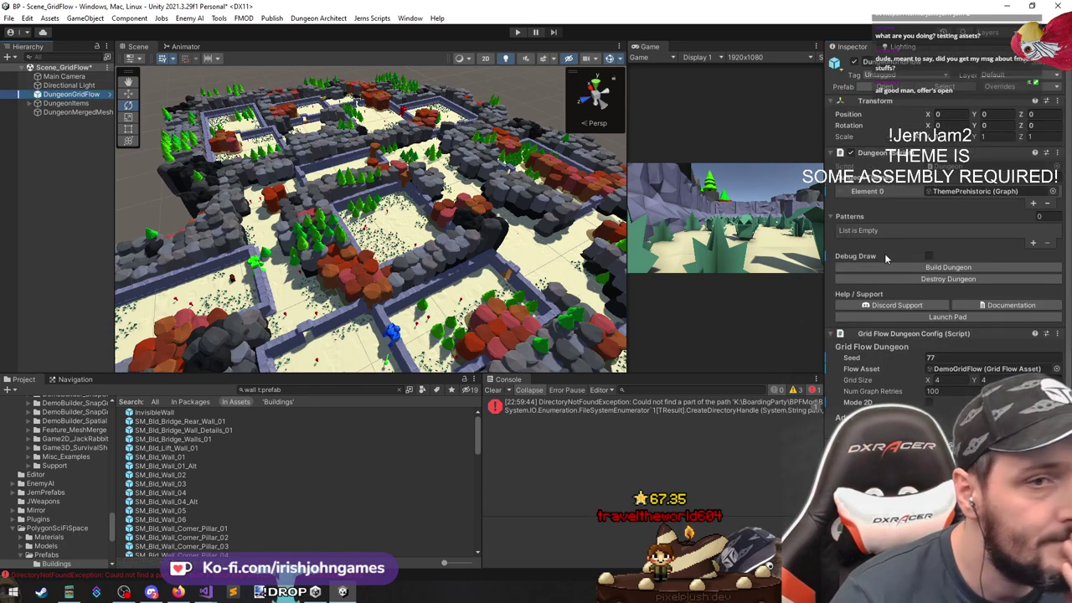
{"action": "left_click", "coordinate": [958, 279]}
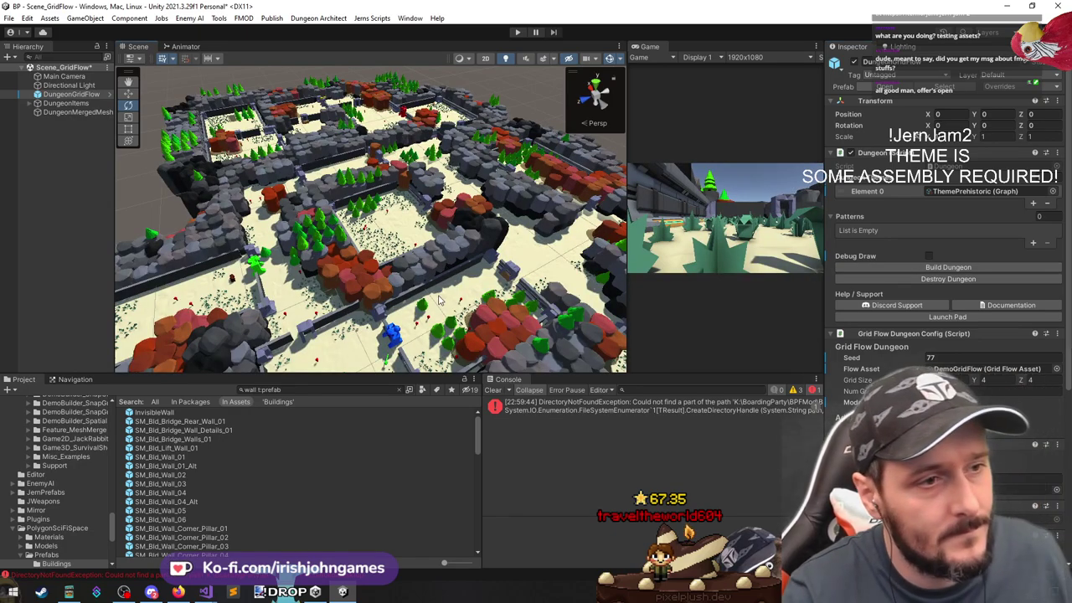
Examine individual SM_Bld_Wall segments along the rock edge of the rebuilt dungeon, undoing any accidental change
{"action": "key", "text": "w"}
{"action": "right_click_drag", "start_coordinate": [404, 261], "coordinate": [394, 214]}
{"action": "left_click", "coordinate": [318, 215]}
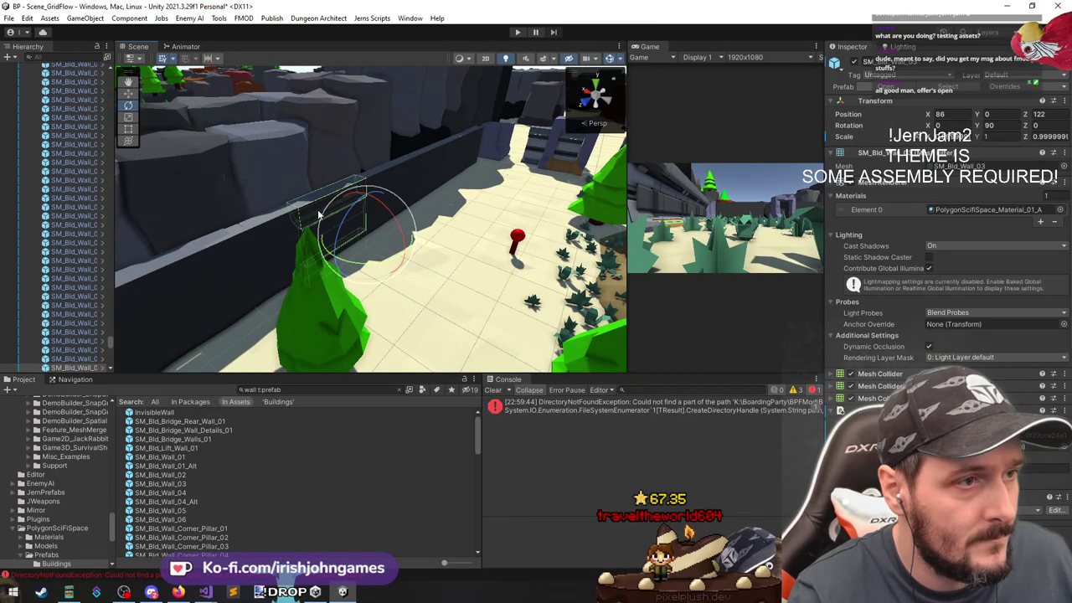
{"action": "left_click_drag", "start_coordinate": [349, 264], "coordinate": [578, 260]}
{"action": "key", "text": "ctrl+z"}
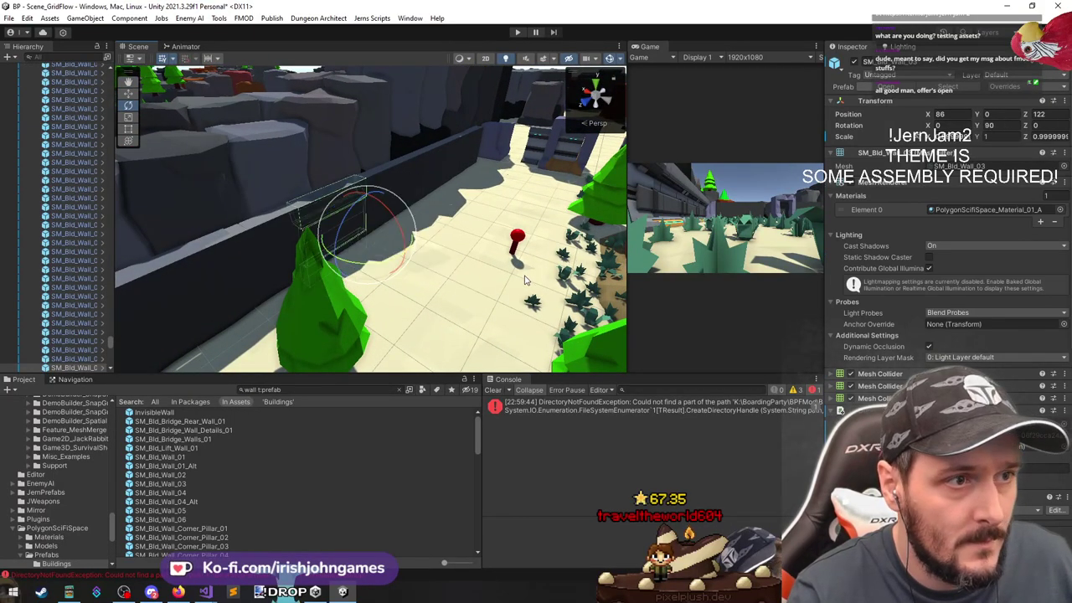
{"action": "right_click_drag", "start_coordinate": [503, 255], "coordinate": [452, 234]}
{"action": "left_click", "coordinate": [517, 160]}
{"action": "left_click", "coordinate": [386, 204]}
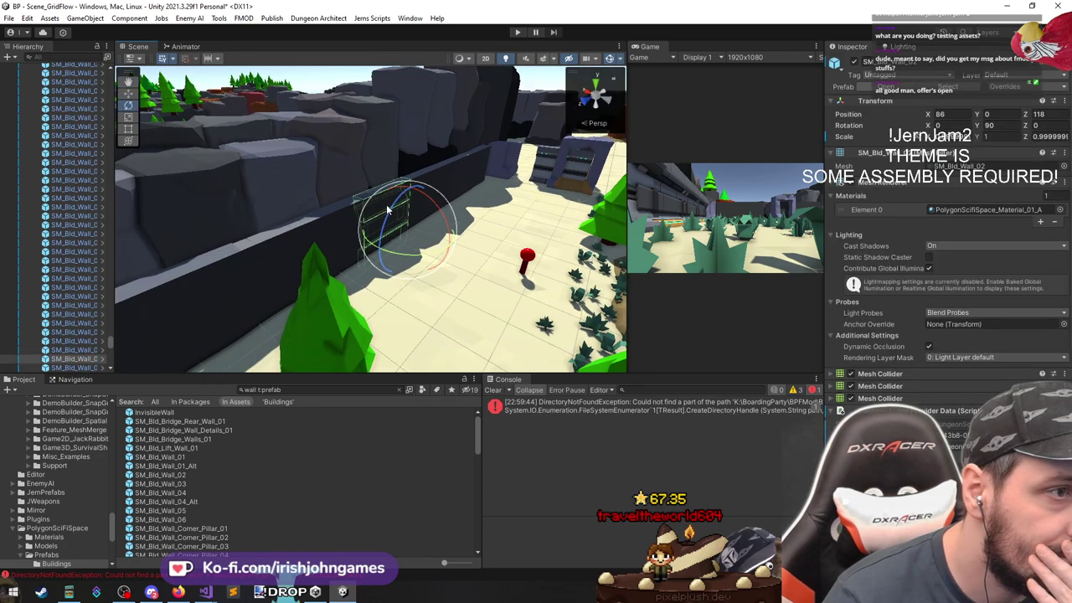
{"action": "left_click", "coordinate": [331, 229]}
{"action": "left_click", "coordinate": [398, 201]}
{"action": "left_click", "coordinate": [427, 176]}
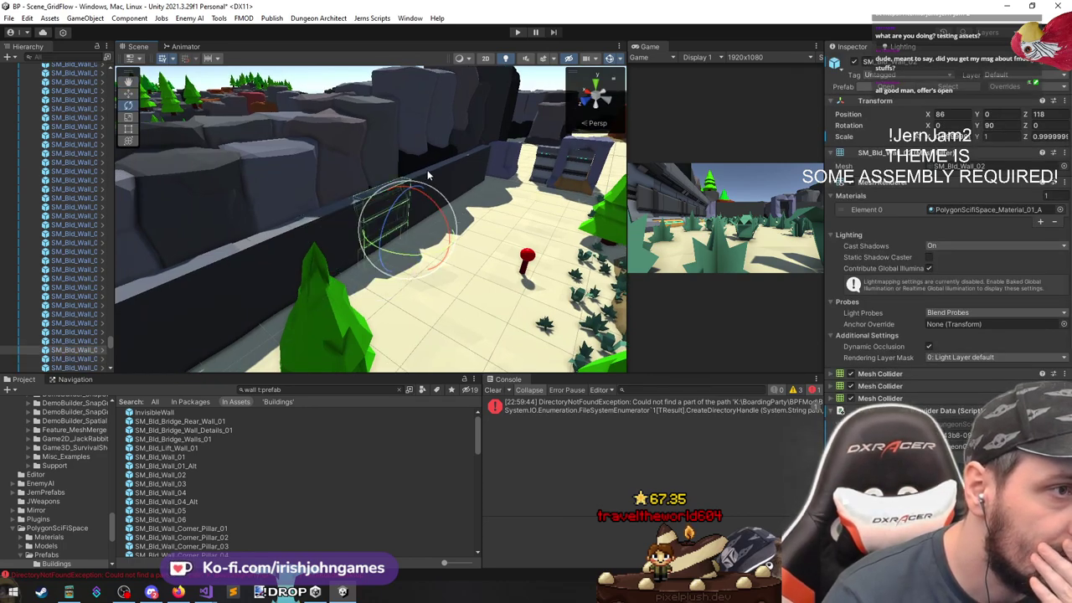
{"action": "right_click_drag", "start_coordinate": [418, 244], "coordinate": [441, 206]}
{"action": "left_click", "coordinate": [498, 86]}
{"action": "right_click_drag", "start_coordinate": [499, 85], "coordinate": [492, 101]}
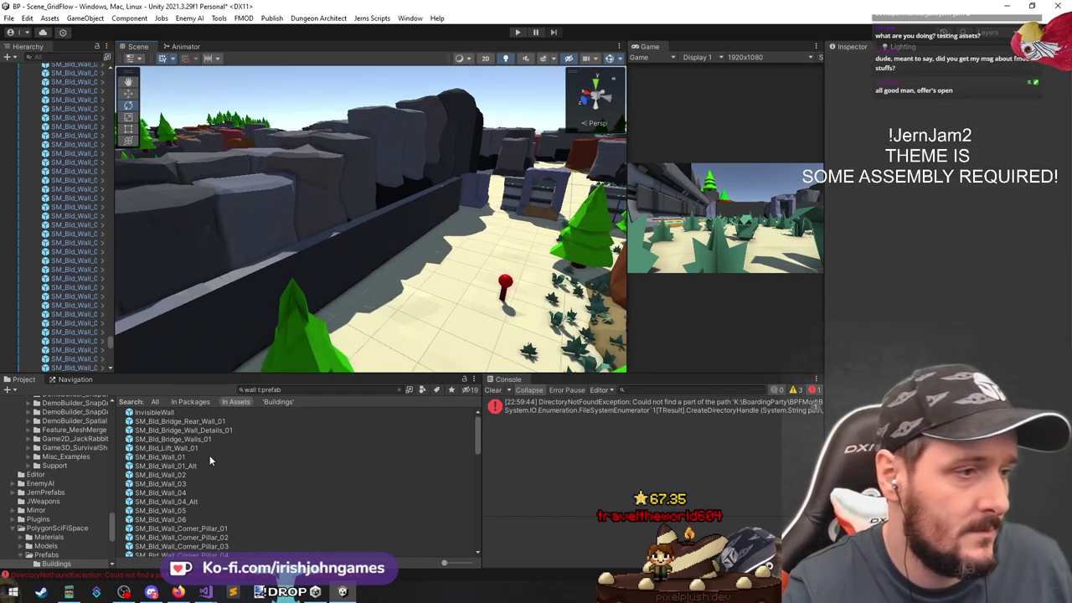
Examine how the new wall segments line up with the stone gateways and corner blocks
{"action": "left_click", "coordinate": [223, 299]}
{"action": "right_click_drag", "start_coordinate": [223, 299], "coordinate": [350, 233]}
{"action": "key", "text": "alt+shift+a"}
{"action": "key", "text": "alt+shift+a"}
{"action": "key", "text": "alt+shift+a"}
{"action": "key", "text": "alt+shift+a"}
{"action": "key", "text": "alt+shift+a"}
{"action": "key", "text": "alt+shift+a"}
{"action": "left_click", "coordinate": [388, 158]}
{"action": "left_click", "coordinate": [356, 245]}
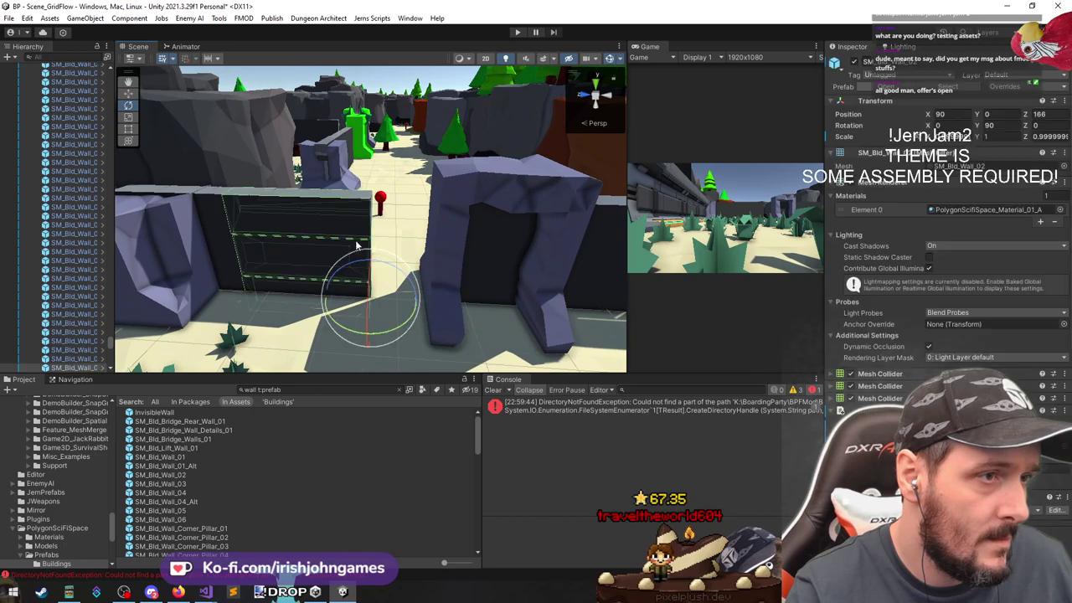
{"action": "left_click", "coordinate": [494, 238]}
{"action": "right_click_drag", "start_coordinate": [493, 238], "coordinate": [417, 284]}
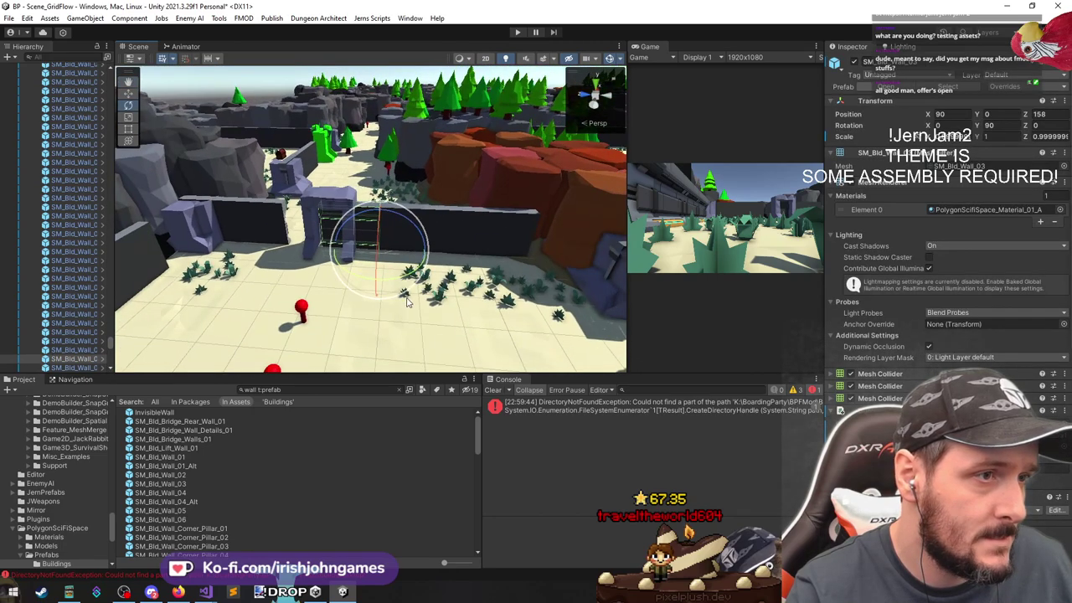
{"action": "left_click", "coordinate": [437, 224]}
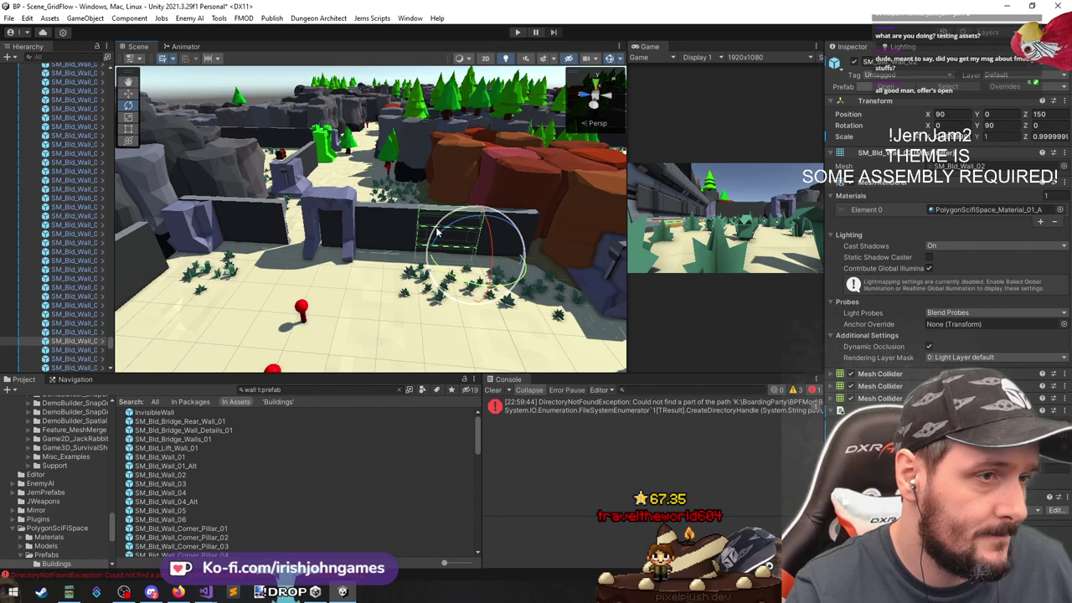
Undo the wall template changes back to the original array of Wall1 to Wall5
{"action": "key", "text": "ctrl+z"}
{"action": "key", "text": "ctrl+z"}
{"action": "key", "text": "ctrl+z"}
{"action": "key", "text": "ctrl+z"}
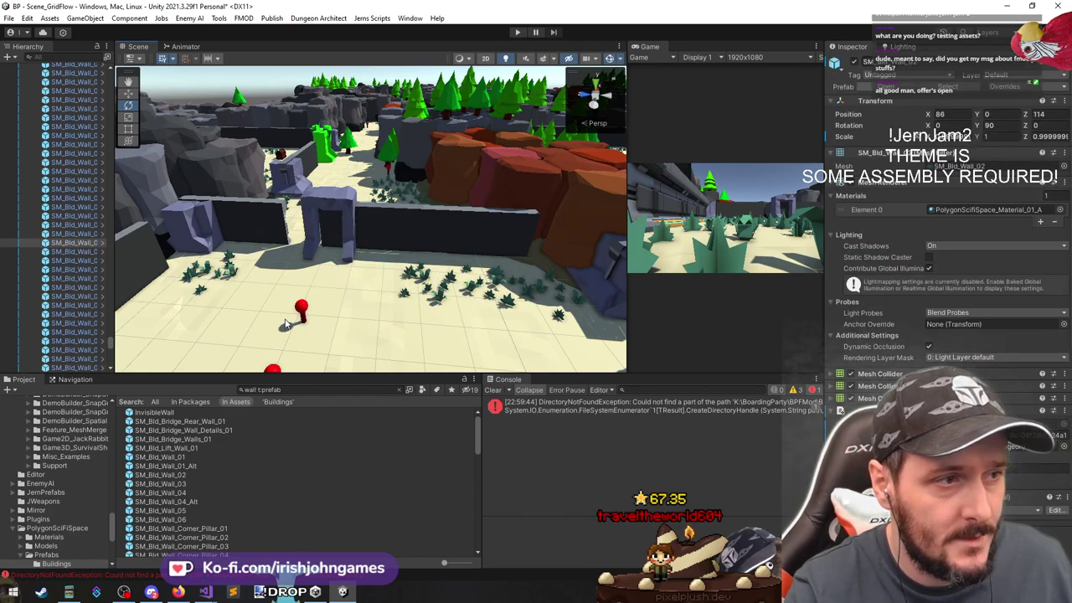
{"action": "left_click", "coordinate": [285, 325]}
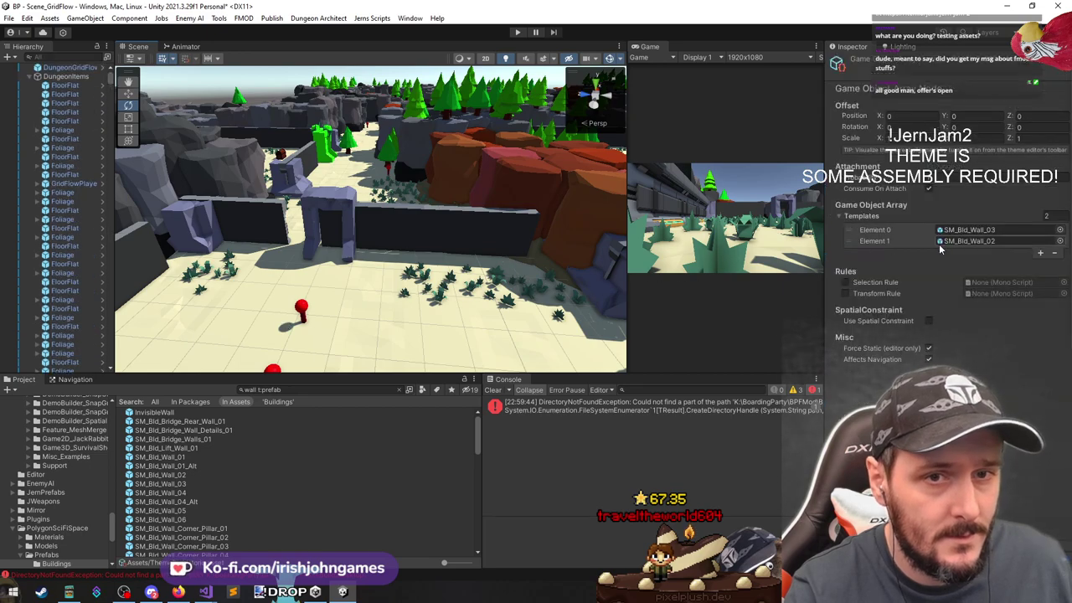
{"action": "key", "text": "ctrl+z"}
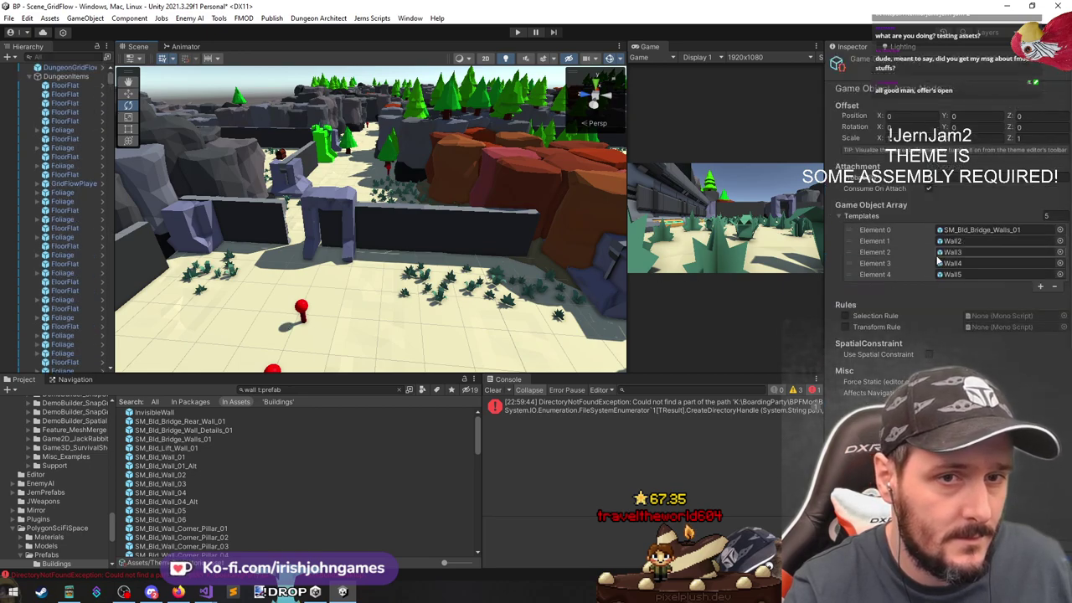
Locate and open the Wall1 prefab, examine its shape and collider, and return to the scene
{"action": "left_click", "coordinate": [957, 232]}
{"action": "double_click", "coordinate": [286, 489]}
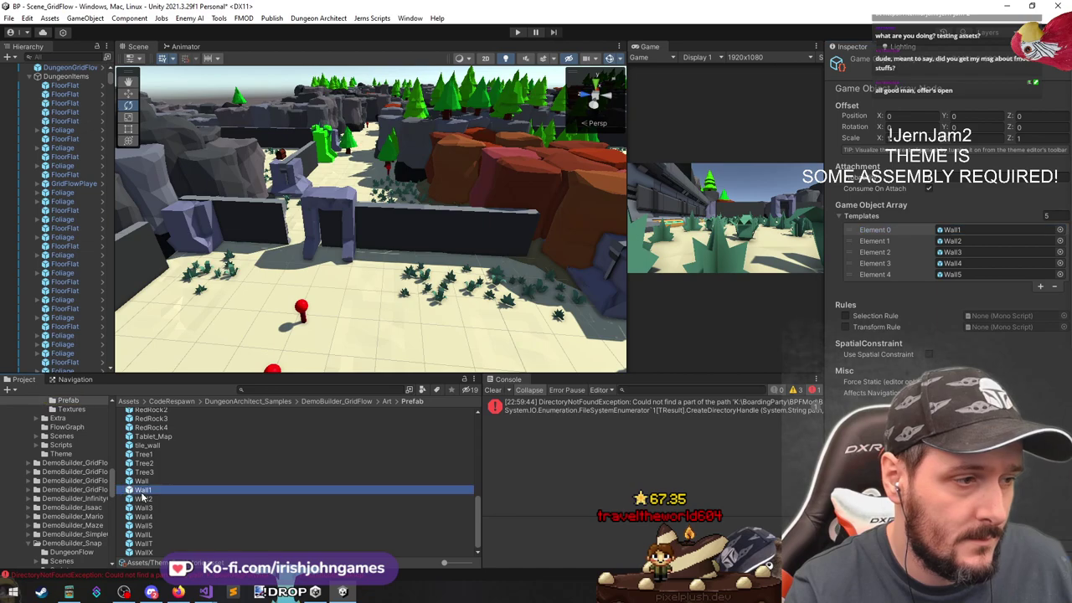
{"action": "left_click_drag", "start_coordinate": [414, 279], "coordinate": [123, 285], "text": "alt"}
{"action": "scroll", "coordinate": [122, 285], "scroll_direction": "down", "scroll_amount": 5}
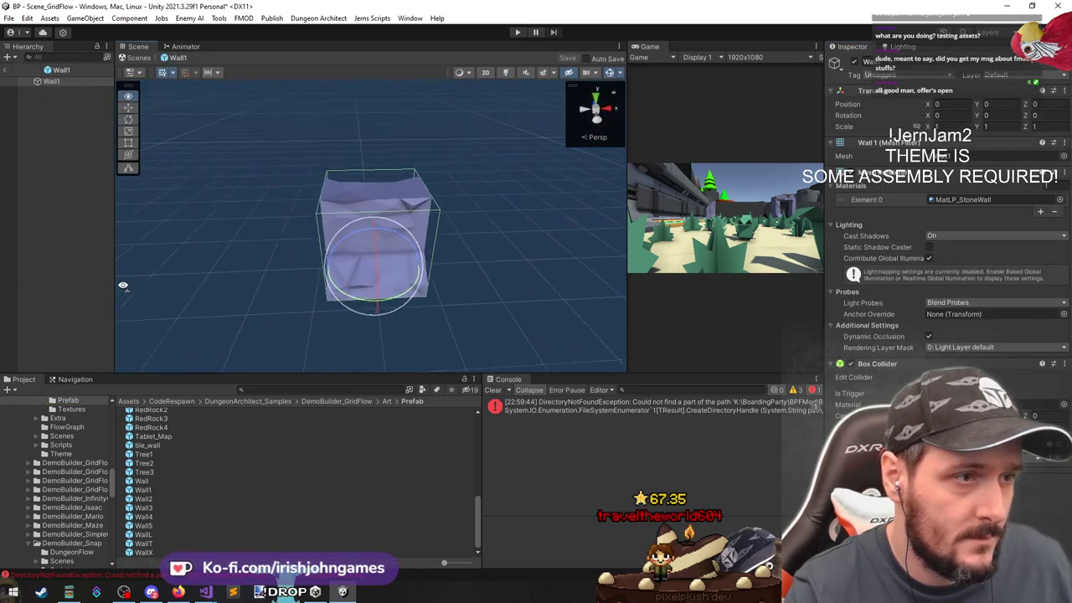
{"action": "left_click", "coordinate": [19, 201]}
{"action": "left_click", "coordinate": [5, 70]}
Examine the stone junction pieces, wall runs and floor tiles in the built dungeon
{"action": "key", "text": "w"}
{"action": "right_click_drag", "start_coordinate": [206, 244], "coordinate": [435, 293]}
{"action": "left_click", "coordinate": [430, 273]}
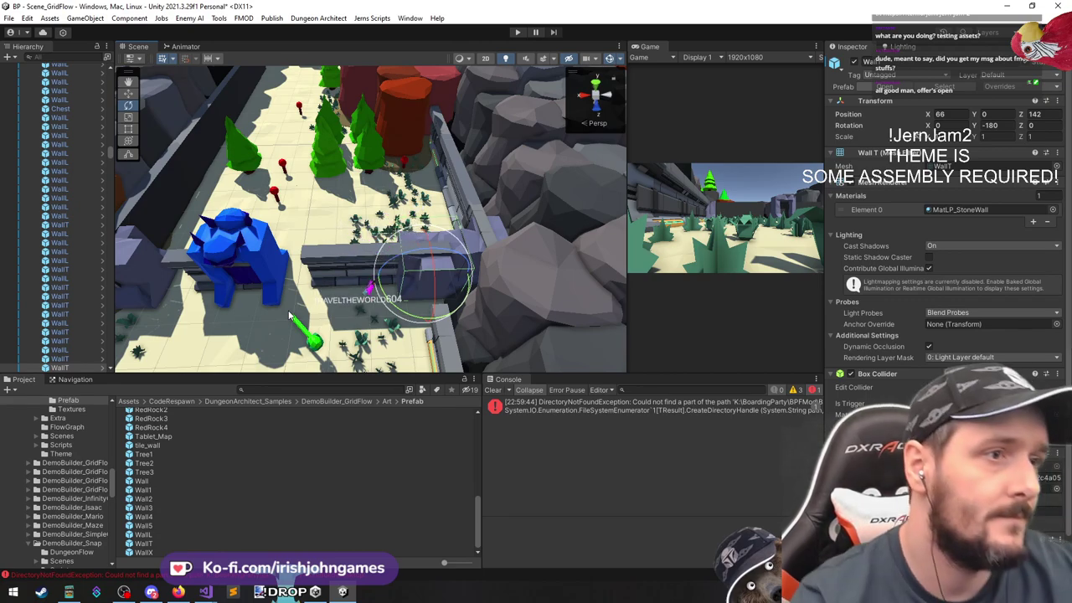
{"action": "right_click_drag", "start_coordinate": [376, 239], "coordinate": [402, 283]}
{"action": "key", "text": "w"}
{"action": "left_click", "coordinate": [360, 264]}
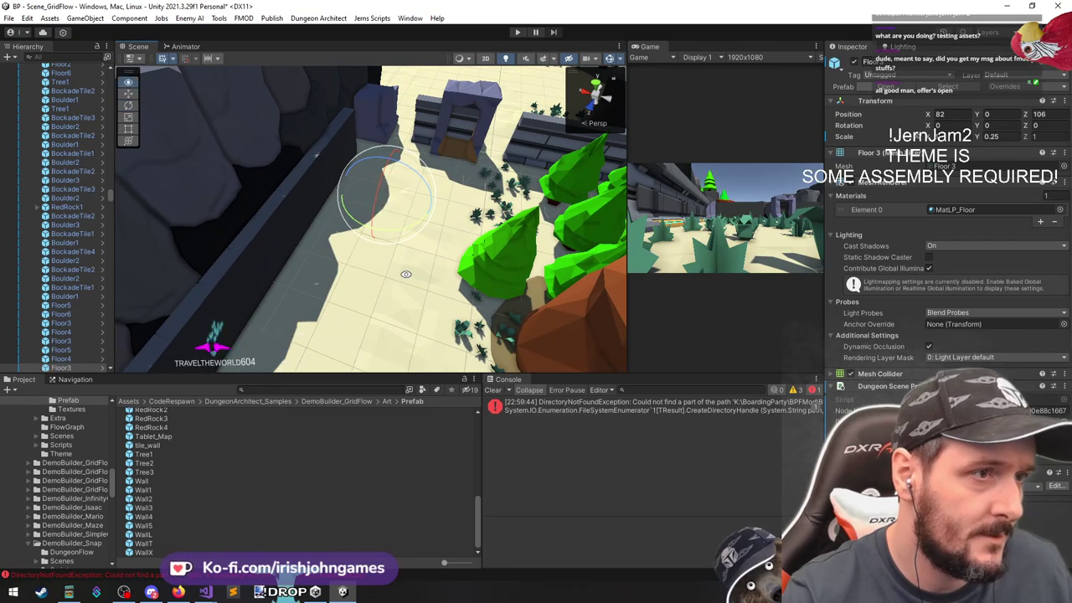
{"action": "left_click", "coordinate": [86, 359]}
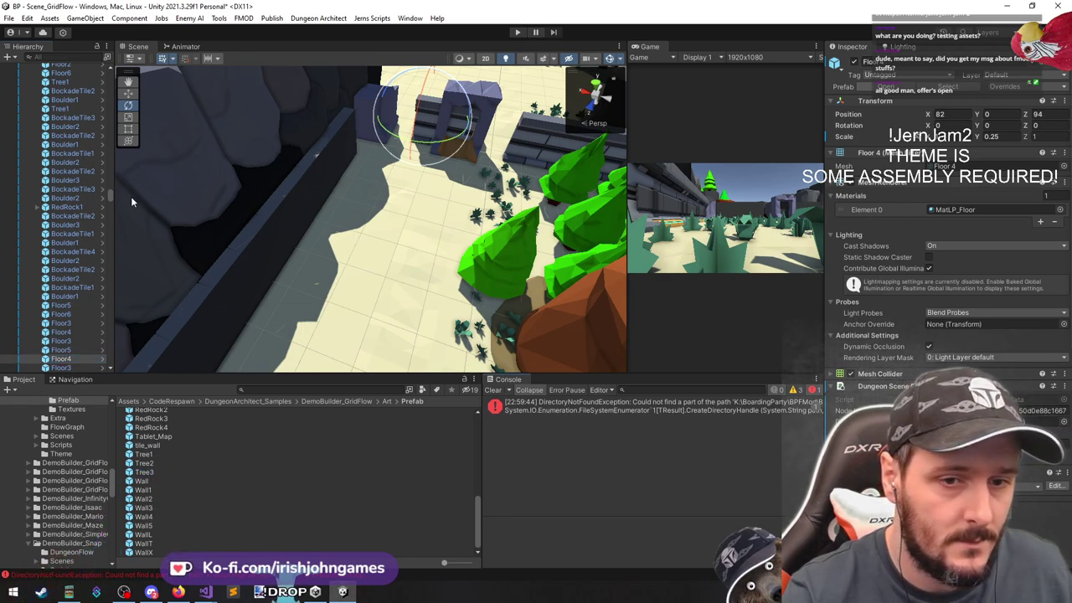
Collapse the DungeonItems hierarchy and assign Theme_DemoIsaac as Element 0 of DungeonGridFlow's themes
{"action": "scroll", "coordinate": [71, 176], "scroll_direction": "up", "scroll_amount": 10}
{"action": "left_click", "coordinate": [74, 146]}
{"action": "key", "text": "Left"}
{"action": "key", "text": "Left"}
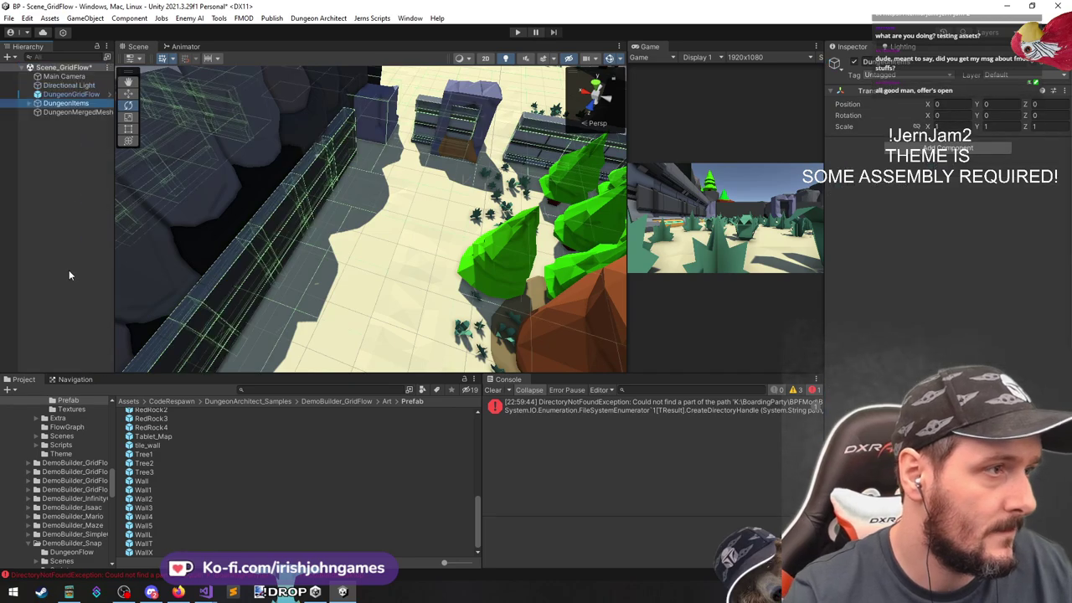
{"action": "left_click", "coordinate": [72, 94]}
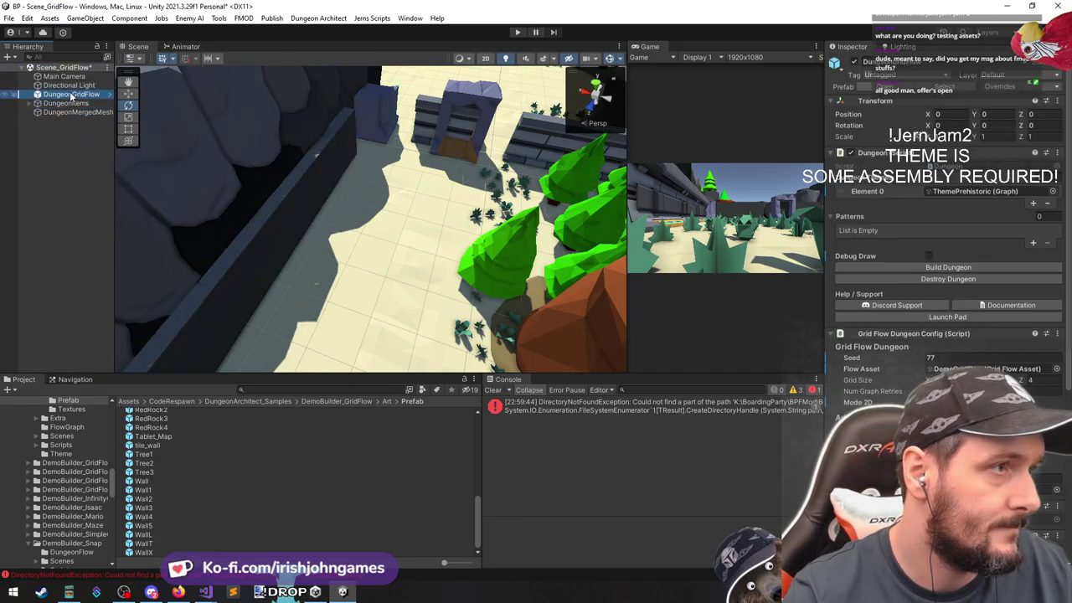
{"action": "left_click", "coordinate": [974, 193]}
{"action": "left_click", "coordinate": [170, 526]}
{"action": "left_click", "coordinate": [185, 517]}
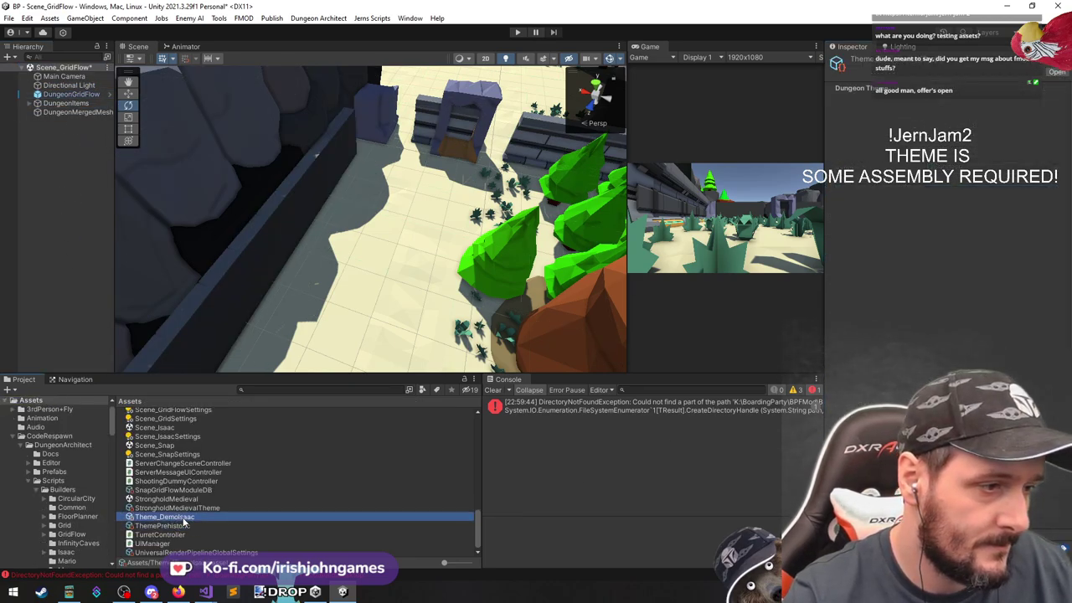
{"action": "left_click", "coordinate": [72, 95]}
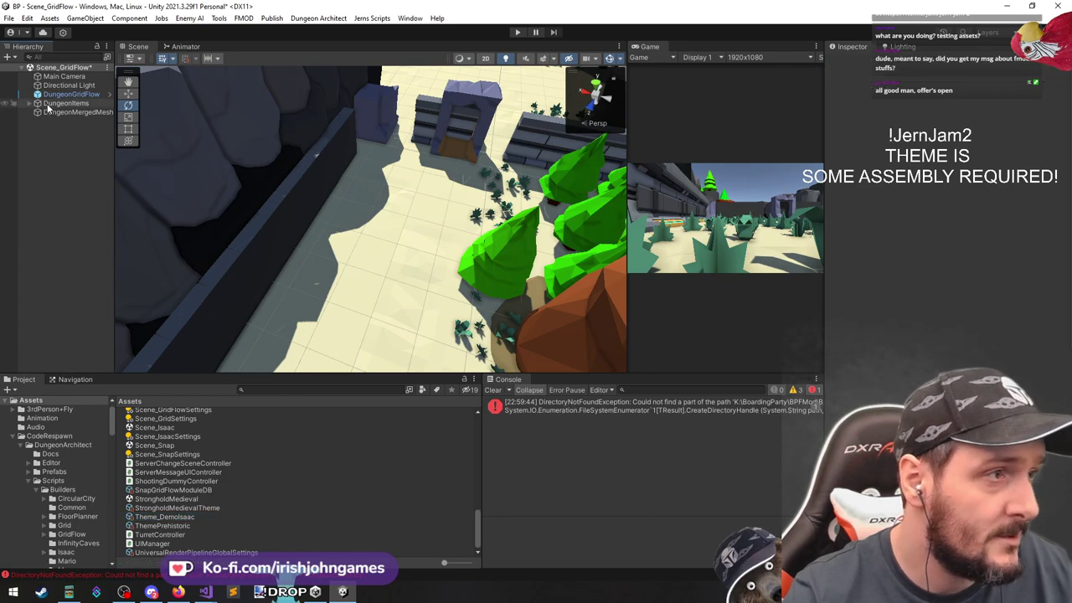
{"action": "left_click_drag", "start_coordinate": [190, 519], "coordinate": [861, 239]}
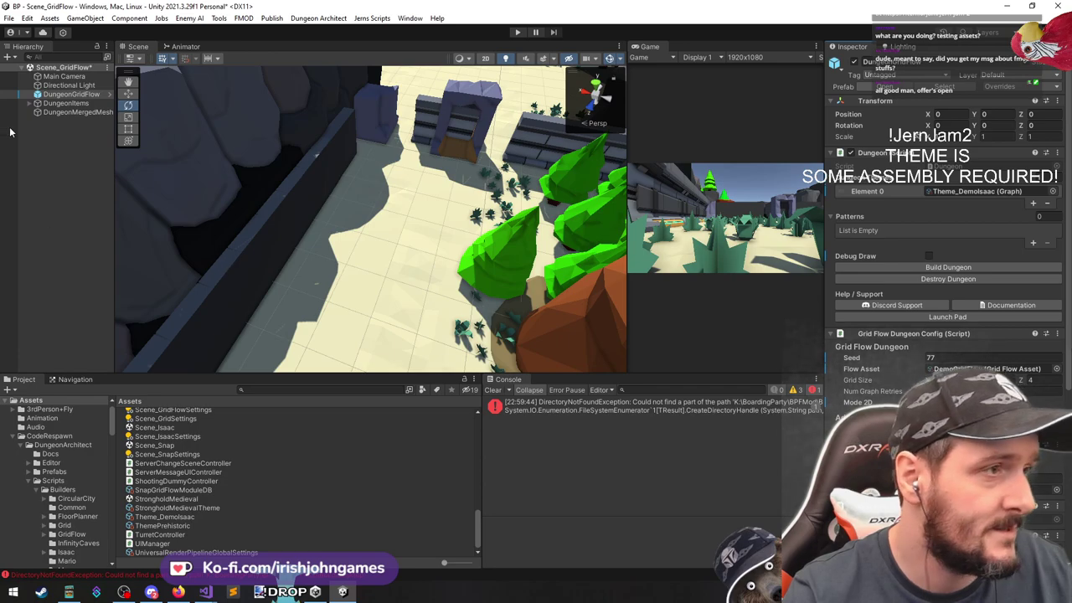
Rebuild the grid flow dungeon with the Theme_DemoIsaac theme and view its overall layout
{"action": "left_click", "coordinate": [62, 105]}
{"action": "left_click", "coordinate": [65, 114]}
{"action": "key", "text": "ctrl+z"}
{"action": "key", "text": "ctrl+z"}
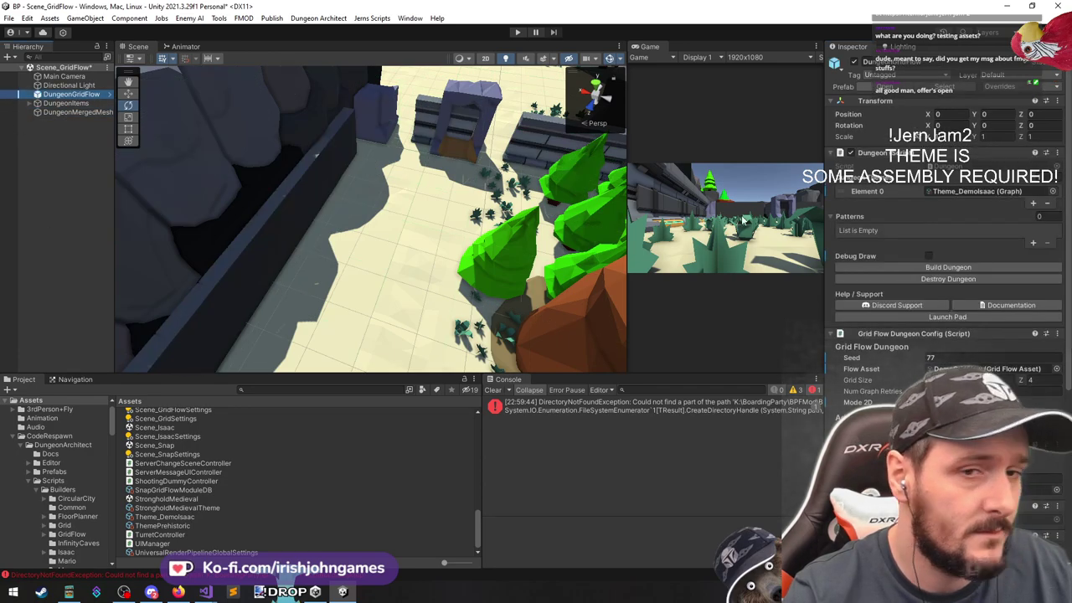
{"action": "left_click", "coordinate": [963, 266]}
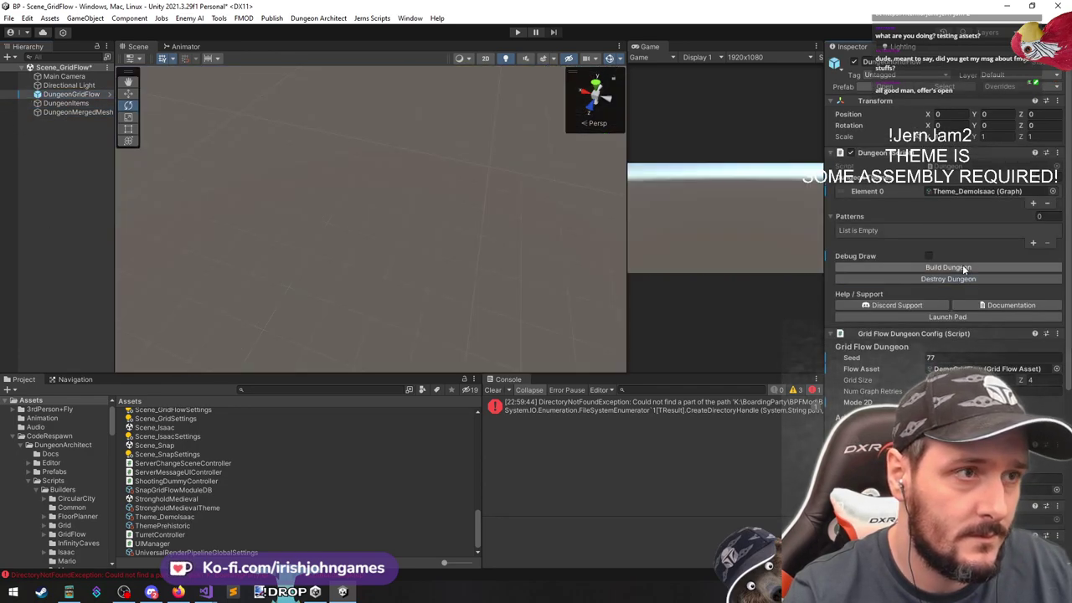
{"action": "left_click", "coordinate": [963, 267]}
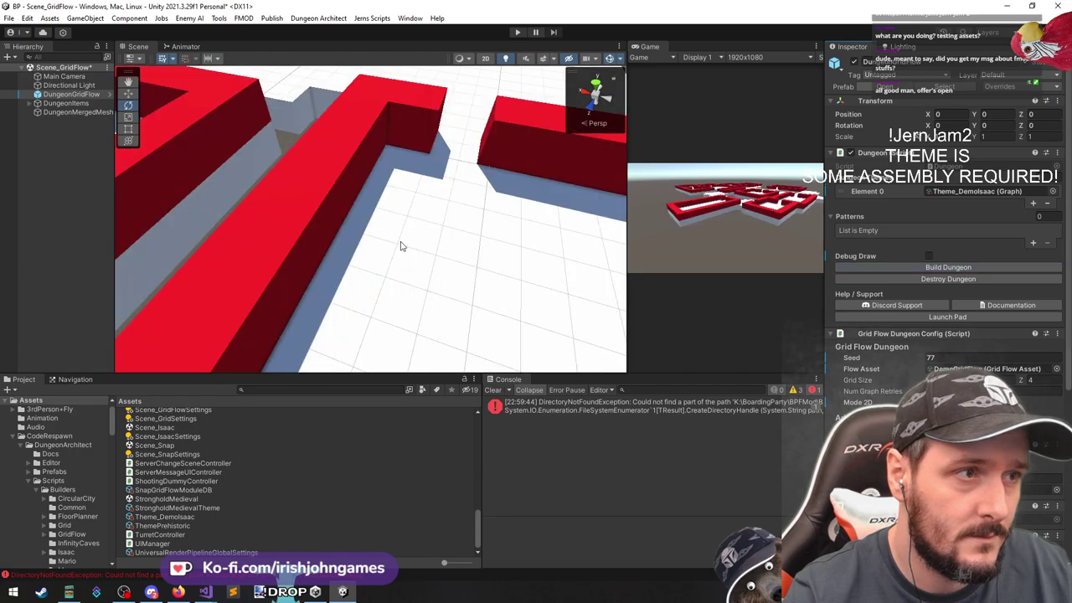
{"action": "right_click_drag", "start_coordinate": [403, 246], "coordinate": [298, 295]}
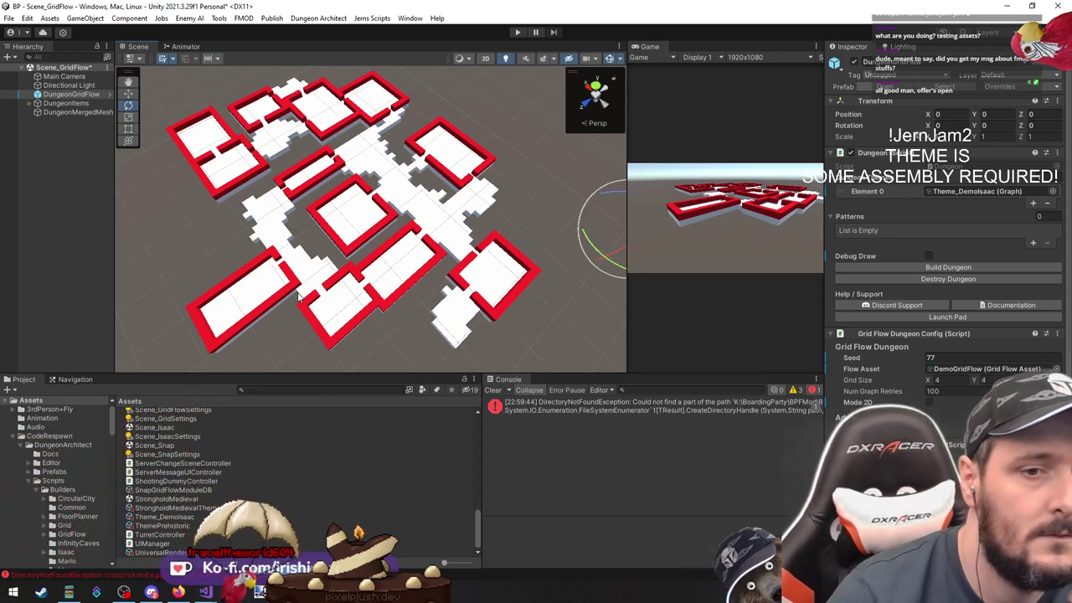
Open Theme_DemoIsaac in the theme editor and inspect the Wall marker's Cube_Red node, comparing it with the built dungeon
{"action": "left_click", "coordinate": [959, 194]}
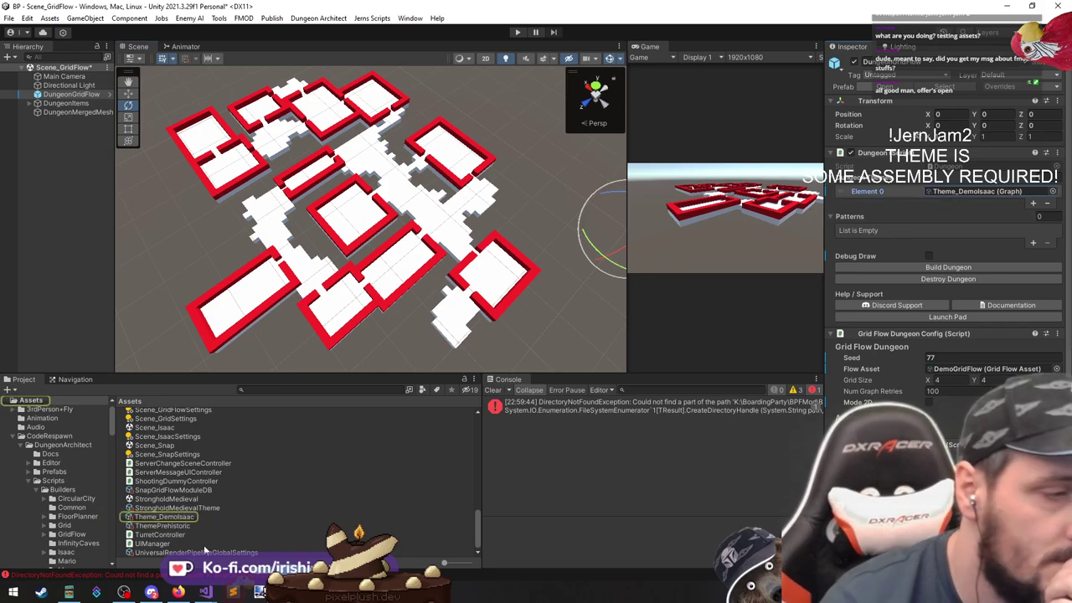
{"action": "double_click", "coordinate": [179, 518]}
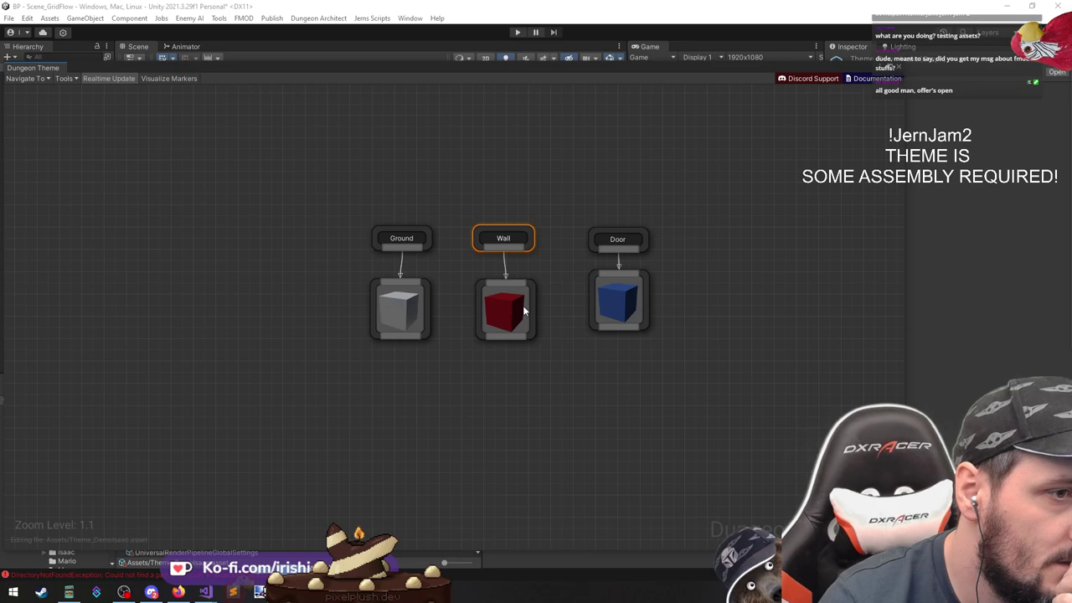
{"action": "left_click_drag", "start_coordinate": [491, 73], "coordinate": [543, 103]}
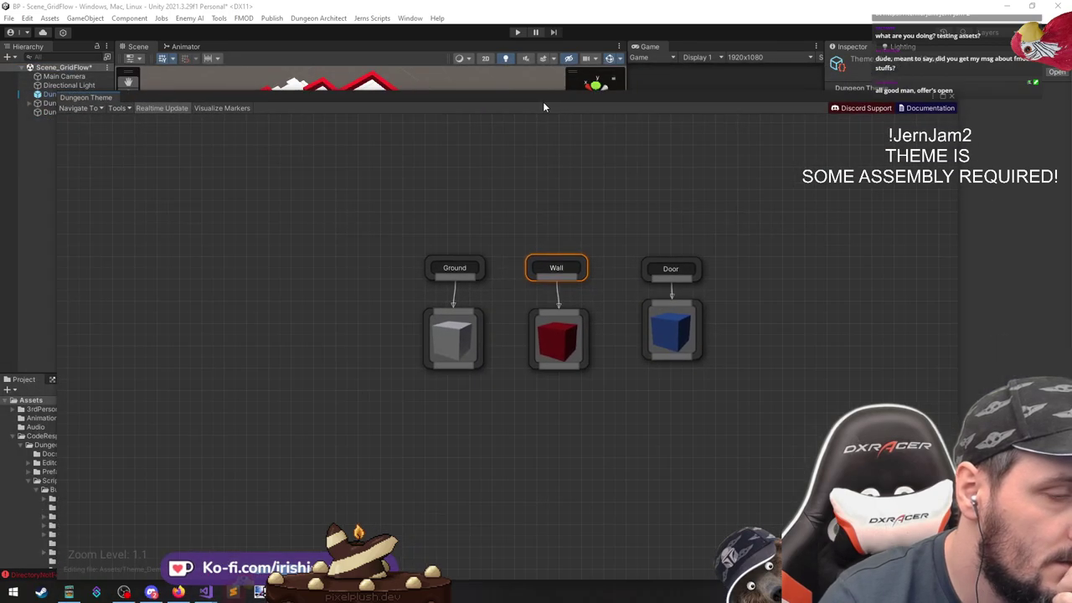
{"action": "left_click_drag", "start_coordinate": [655, 105], "coordinate": [439, 106]}
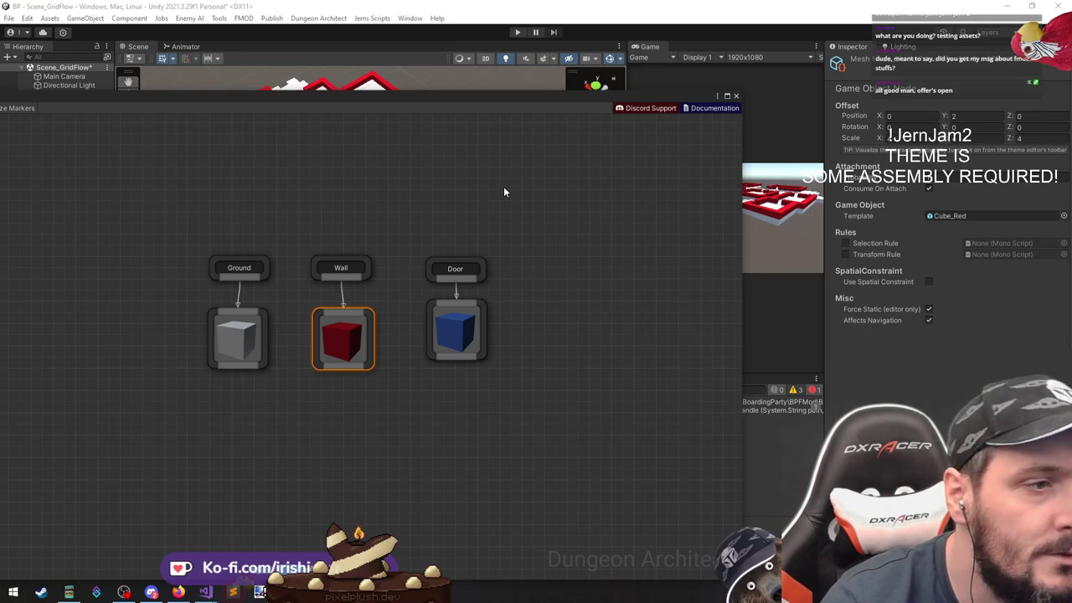
{"action": "left_click_drag", "start_coordinate": [519, 101], "coordinate": [632, 499]}
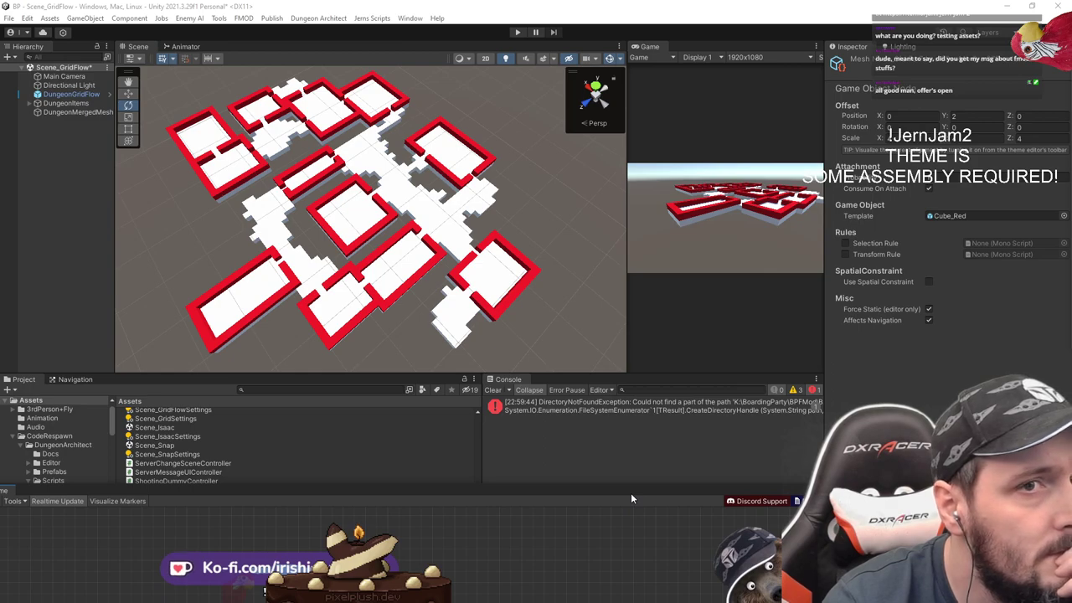
{"action": "left_click_drag", "start_coordinate": [613, 492], "coordinate": [695, 72]}
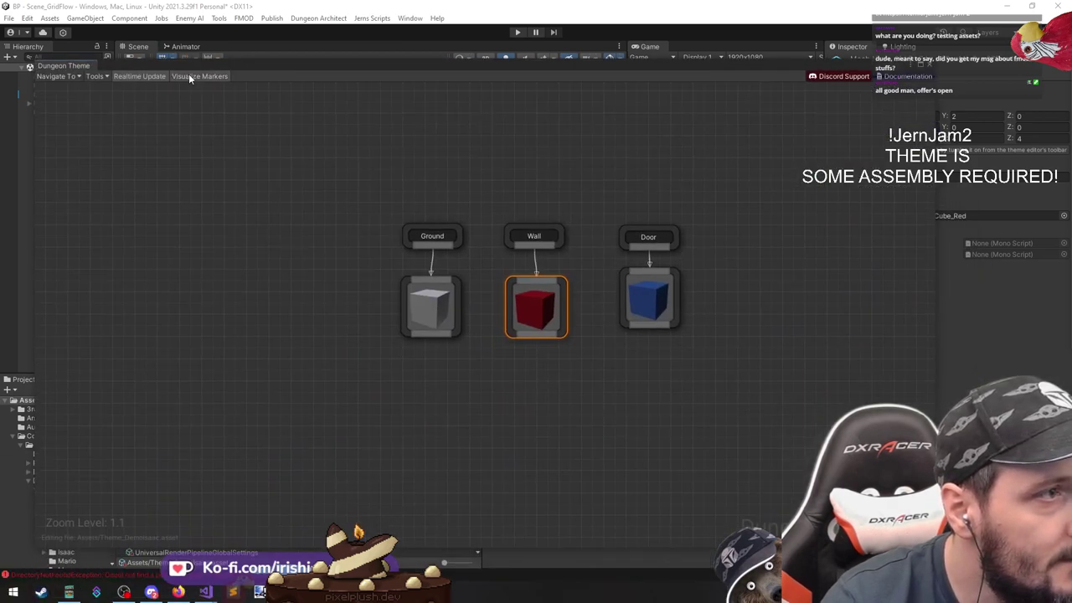
Move the theme editor clear of the scene view and examine the red wall runs around the dungeon rooms up close
{"action": "left_click_drag", "start_coordinate": [281, 62], "coordinate": [317, 115]}
{"action": "scroll", "coordinate": [357, 192], "scroll_direction": "down", "scroll_amount": 5}
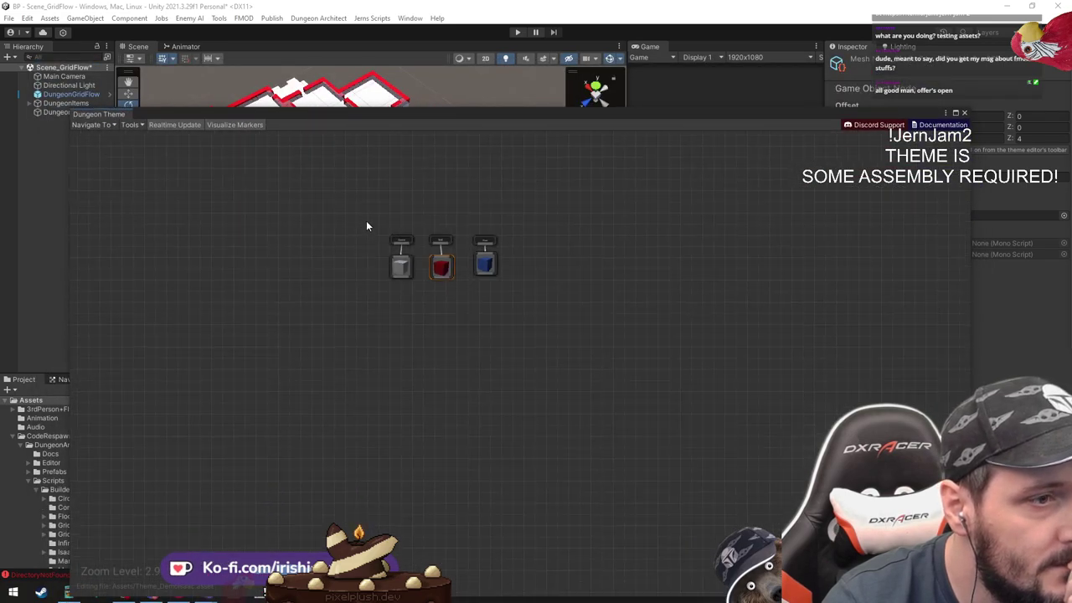
{"action": "scroll", "coordinate": [448, 205], "scroll_direction": "up", "scroll_amount": 2}
{"action": "scroll", "coordinate": [361, 198], "scroll_direction": "up", "scroll_amount": 3}
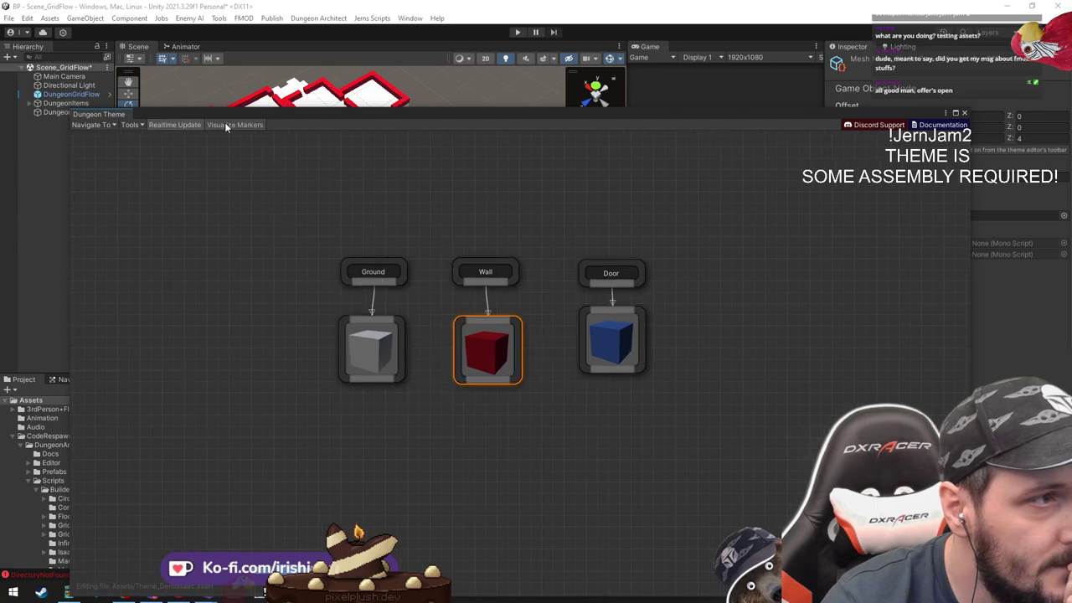
{"action": "left_click_drag", "start_coordinate": [304, 116], "coordinate": [421, 403]}
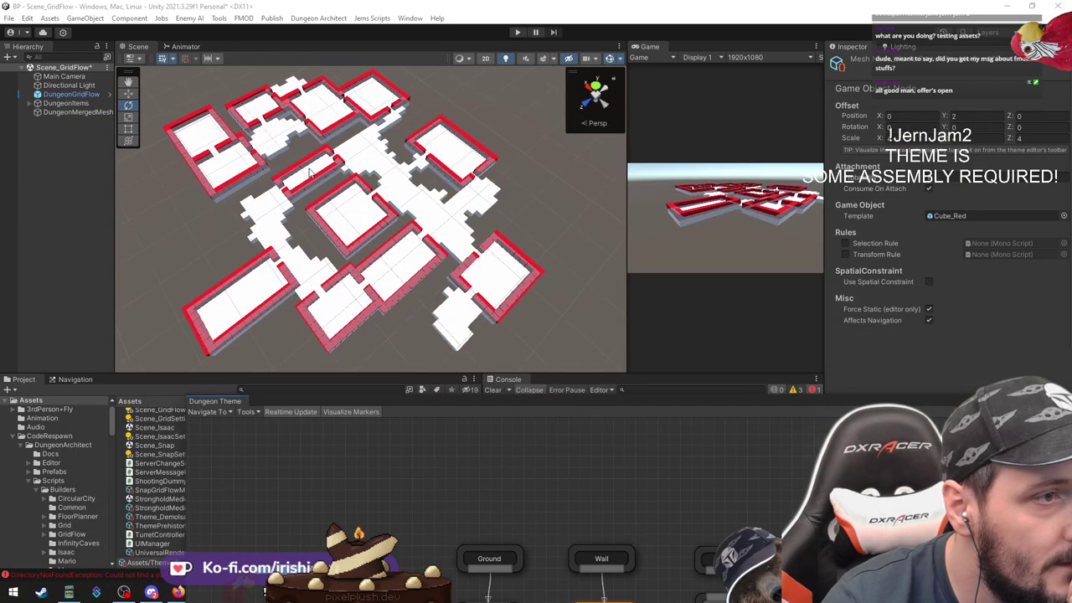
{"action": "right_click_drag", "start_coordinate": [435, 243], "coordinate": [430, 279]}
{"action": "scroll", "coordinate": [430, 279], "scroll_direction": "up", "scroll_amount": 10}
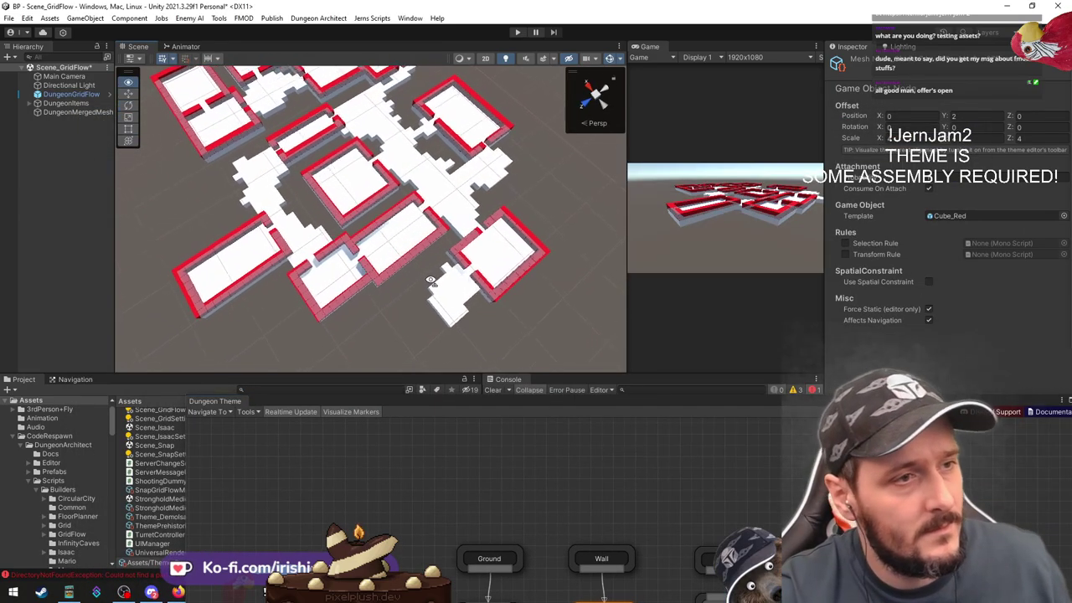
{"action": "right_click_drag", "start_coordinate": [291, 251], "coordinate": [1059, 247]}
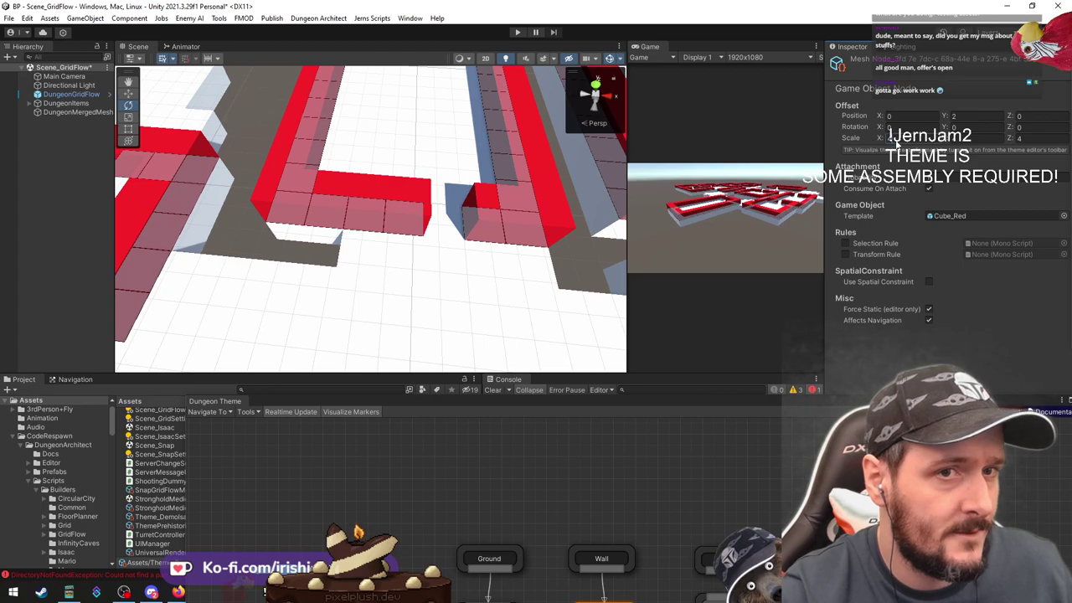
Try a scale of 2 on the Wall marker's Cube_Red node, then return it to 4
{"action": "type", "text": "2"}
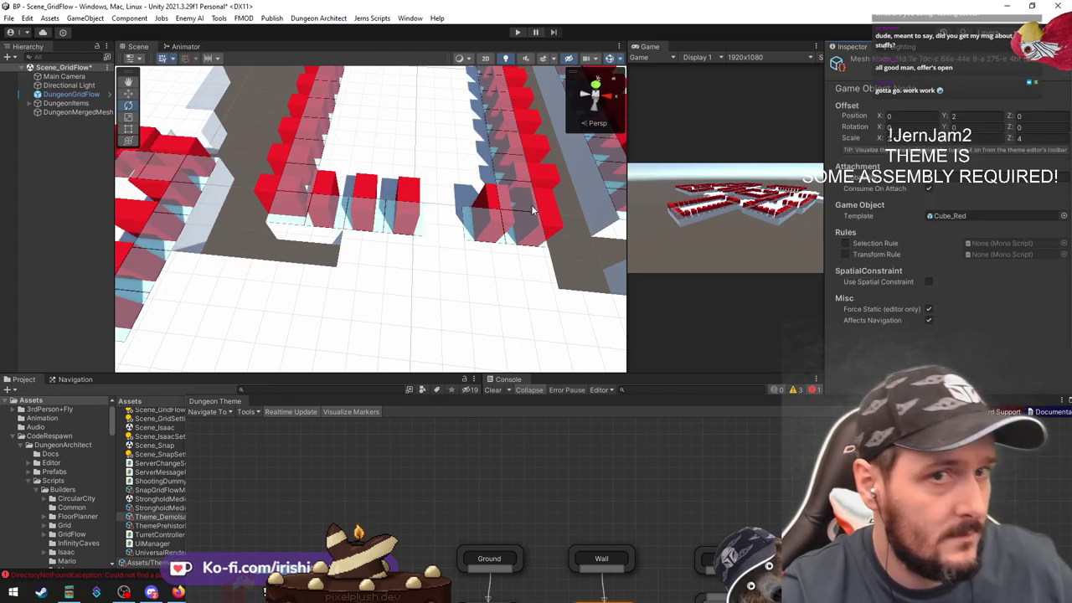
{"action": "type", "text": "4"}
{"action": "right_click_drag", "start_coordinate": [468, 265], "coordinate": [469, 245]}
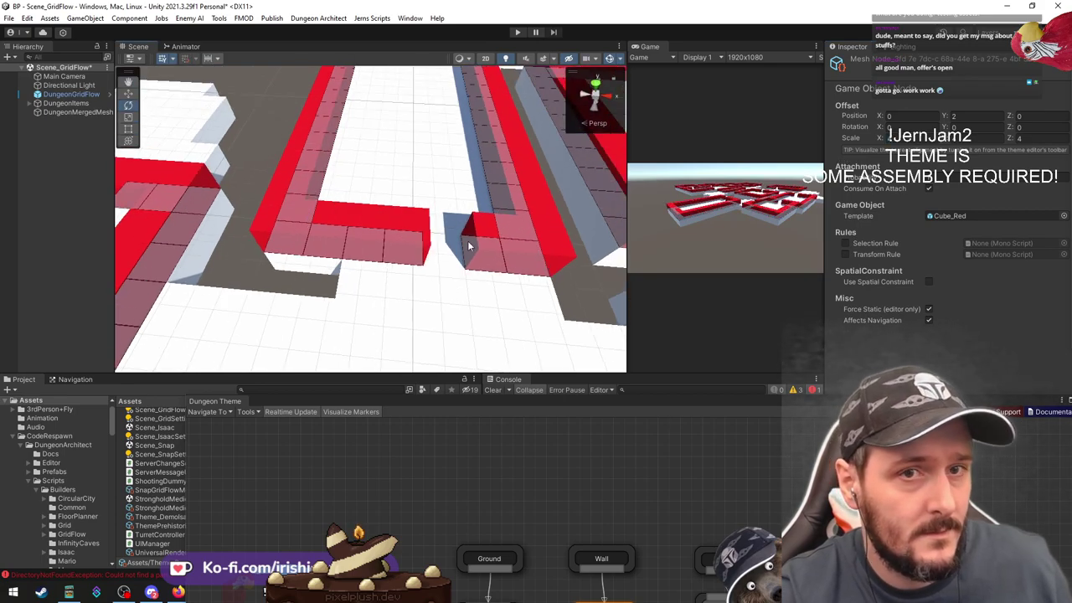
Test Y position offsets of 5 and 1 on the Cube_Red wall node, then set it back to 2
{"action": "left_click", "coordinate": [966, 117]}
{"action": "type", "text": "5"}
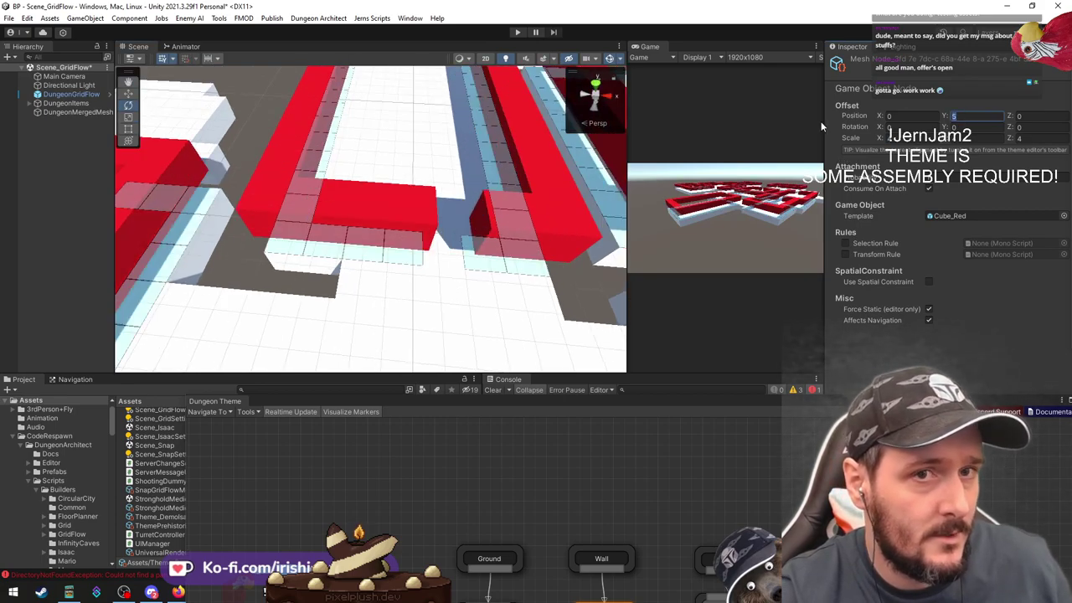
{"action": "key", "text": "BackSpace"}
{"action": "type", "text": "1"}
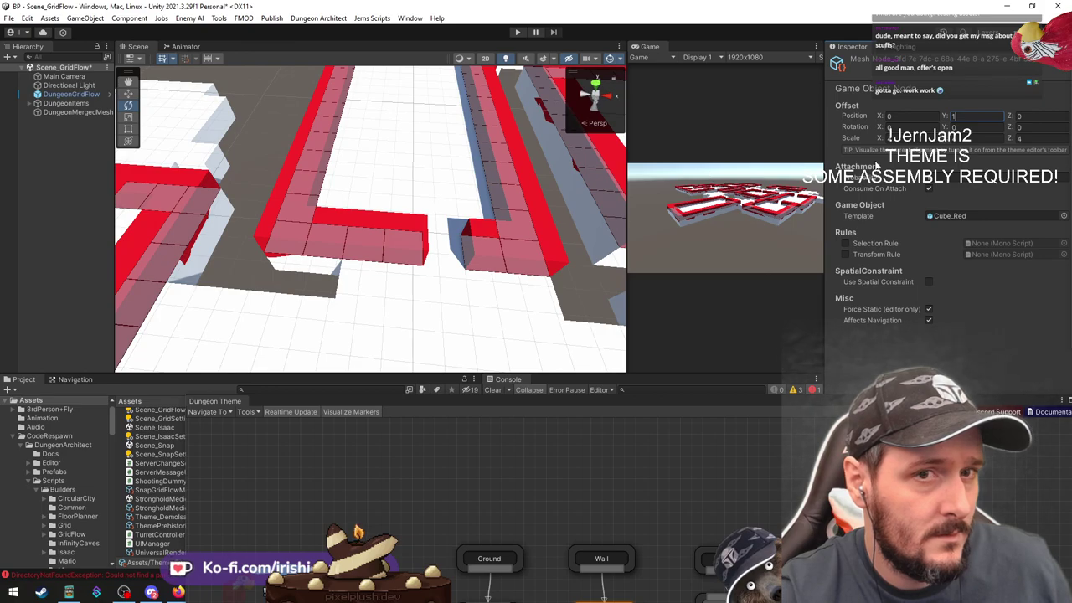
{"action": "key", "text": "BackSpace"}
{"action": "type", "text": "2"}
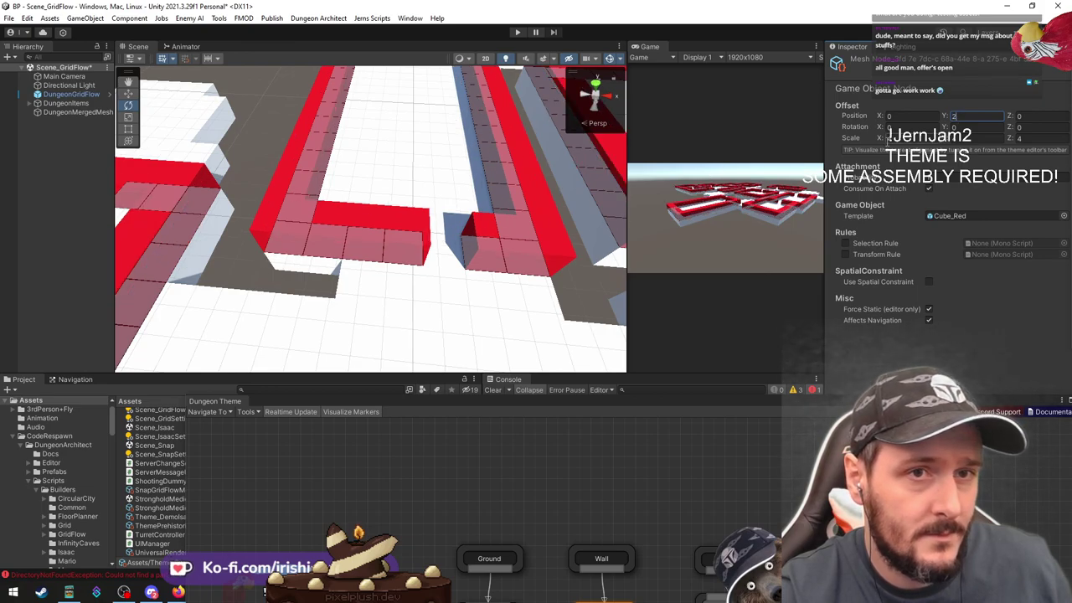
Set the Cube_Red wall node's rotation offset to 180 and check the walls across the dungeon
{"action": "left_click", "coordinate": [912, 126]}
{"action": "type", "text": "10"}
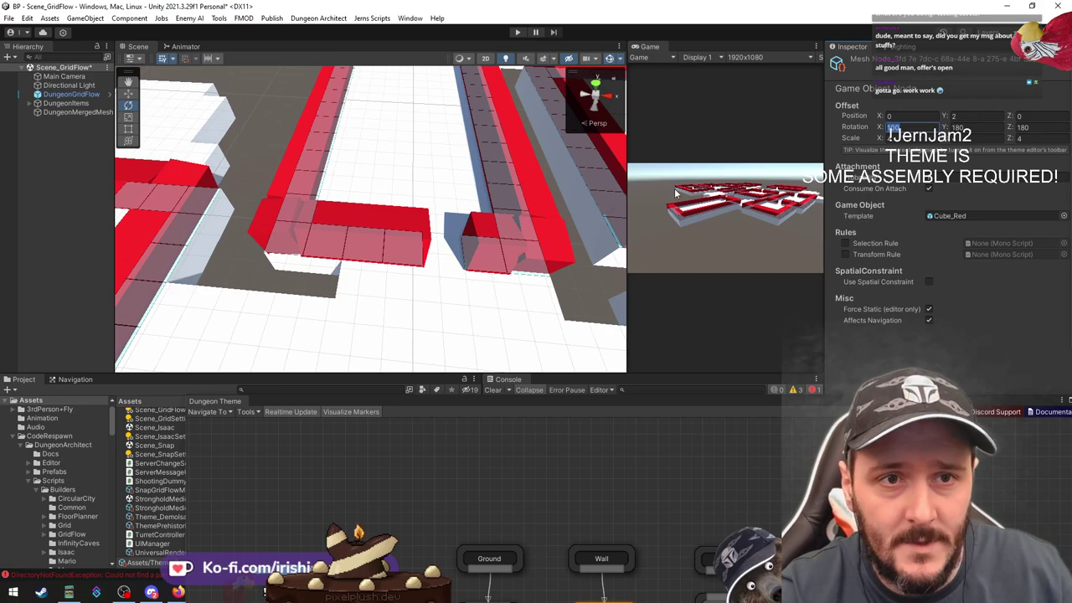
{"action": "right_click_drag", "start_coordinate": [500, 232], "coordinate": [495, 175]}
{"action": "left_click", "coordinate": [460, 259]}
{"action": "right_click_drag", "start_coordinate": [460, 259], "coordinate": [428, 319]}
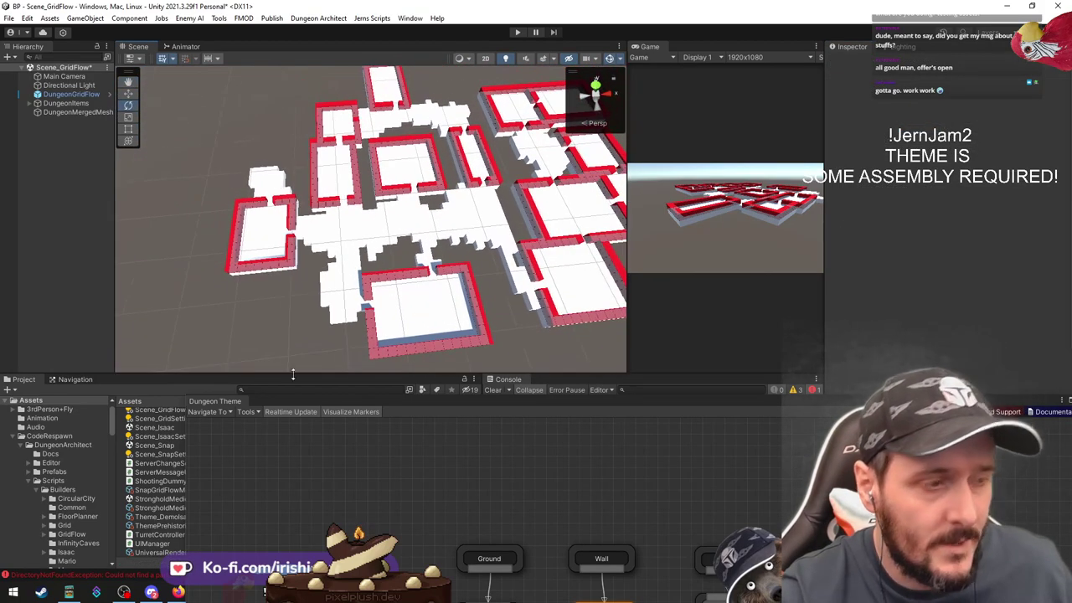
Bring the theme editor back into view and look through its default-marker builder options and the markers it can navigate to
{"action": "key", "text": "shift+space"}
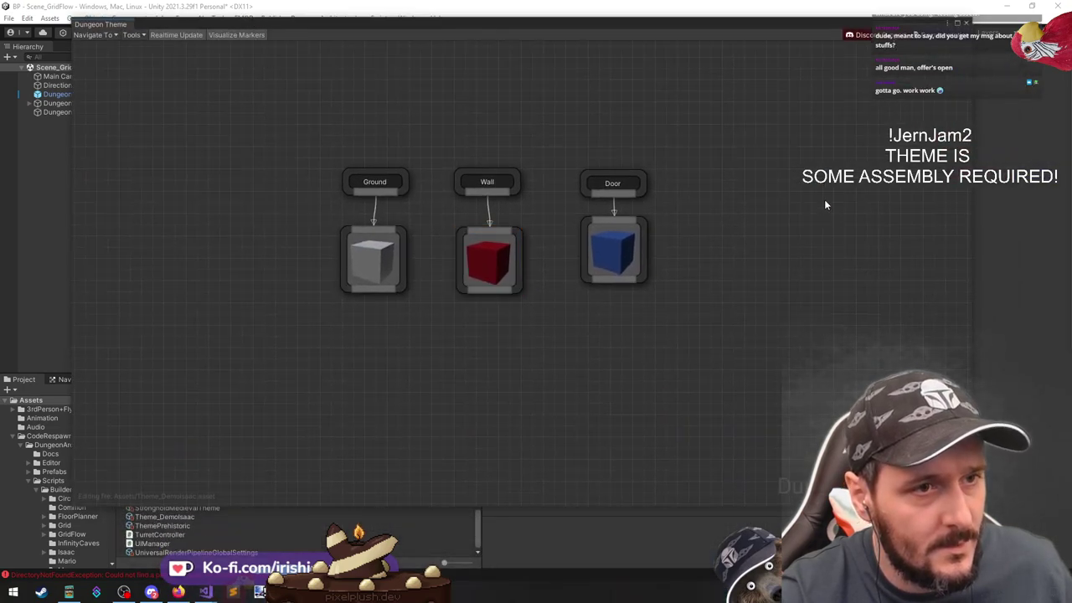
{"action": "left_click", "coordinate": [140, 35]}
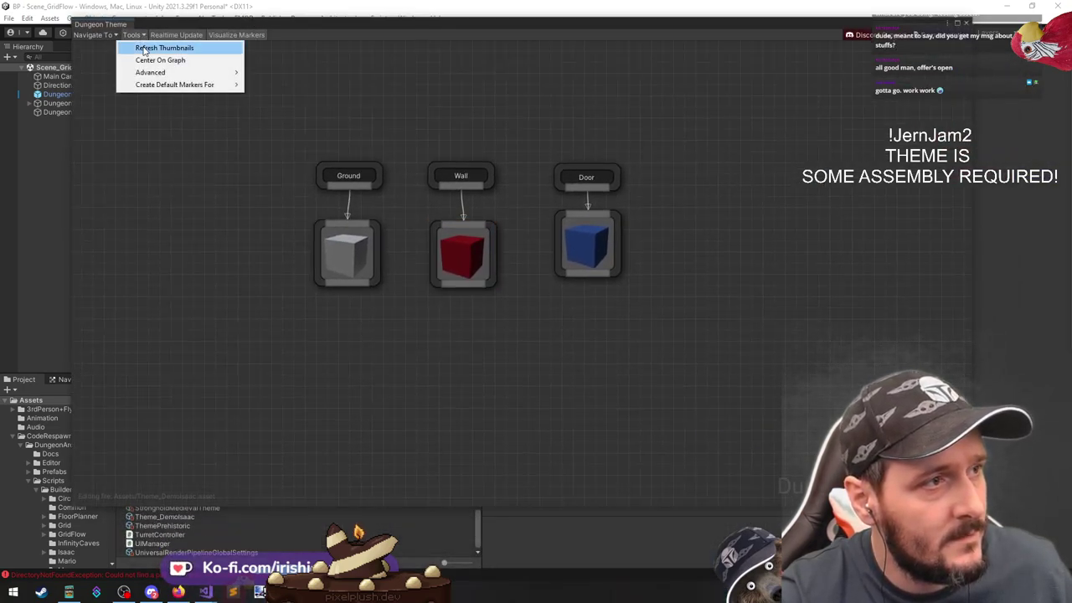
{"action": "mouse_move", "coordinate": [158, 76]}
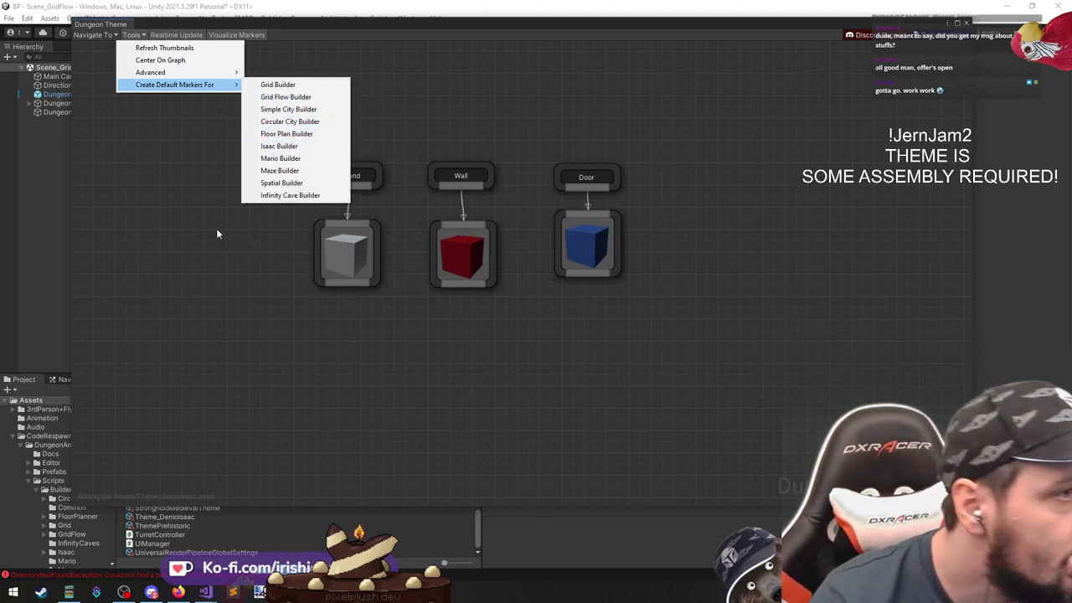
{"action": "left_click", "coordinate": [108, 55]}
{"action": "left_click", "coordinate": [94, 34]}
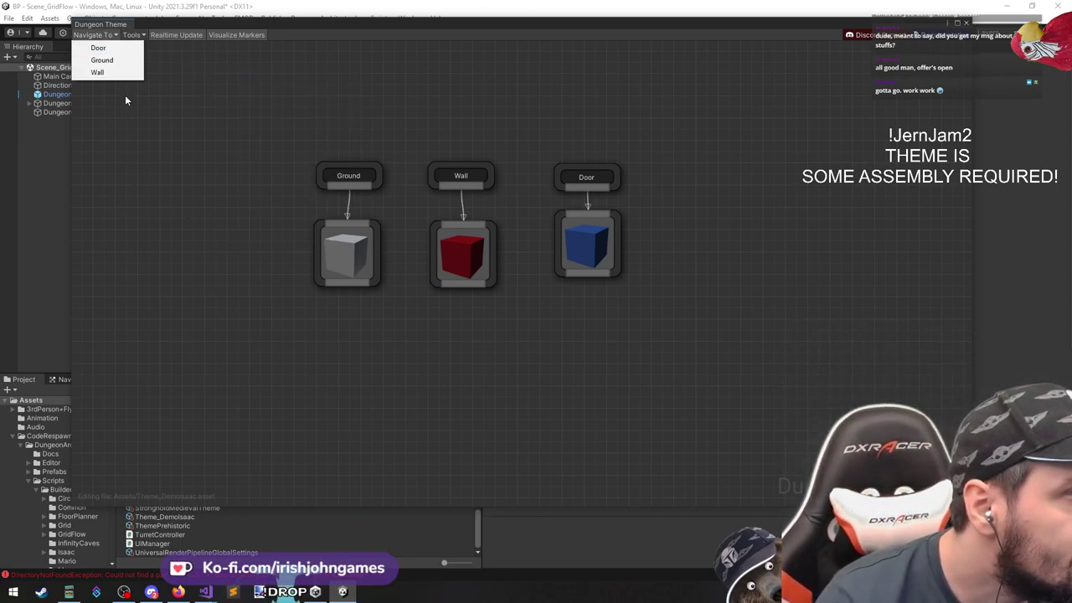
{"action": "left_click", "coordinate": [185, 160]}
Add an empty game object node beside the Door marker and move the theme editor so the node's properties can be seen
{"action": "right_click", "coordinate": [745, 111]}
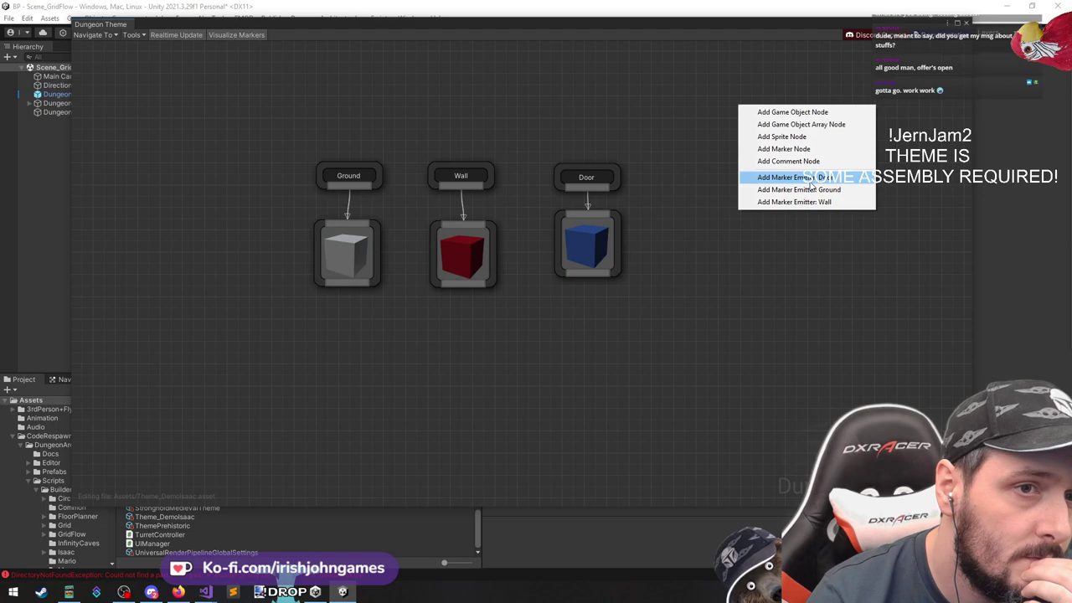
{"action": "left_click", "coordinate": [792, 111]}
{"action": "left_click_drag", "start_coordinate": [734, 122], "coordinate": [710, 169]}
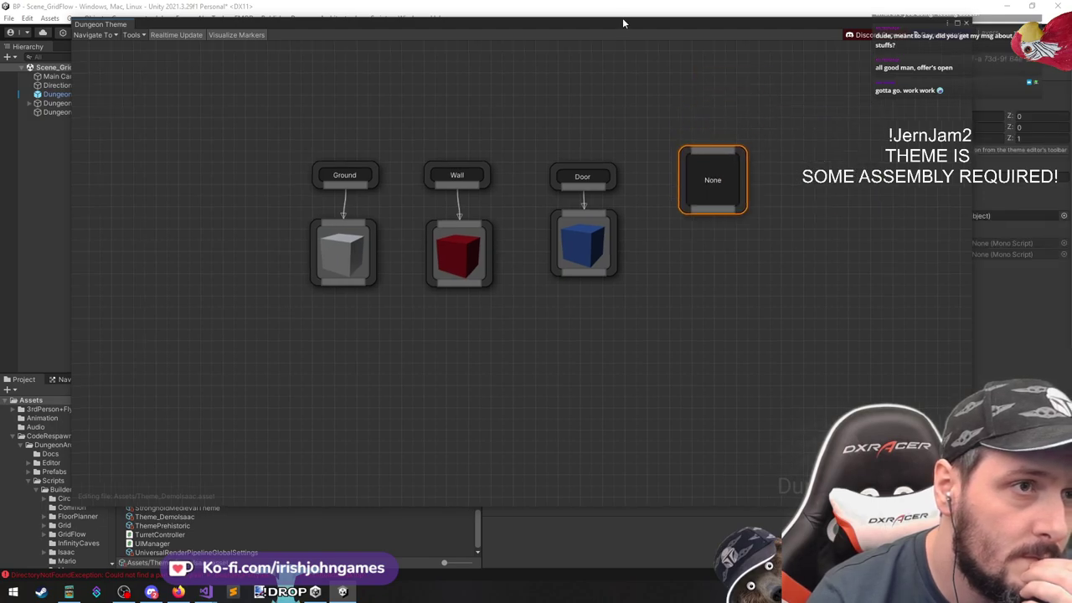
{"action": "left_click_drag", "start_coordinate": [622, 21], "coordinate": [330, 116]}
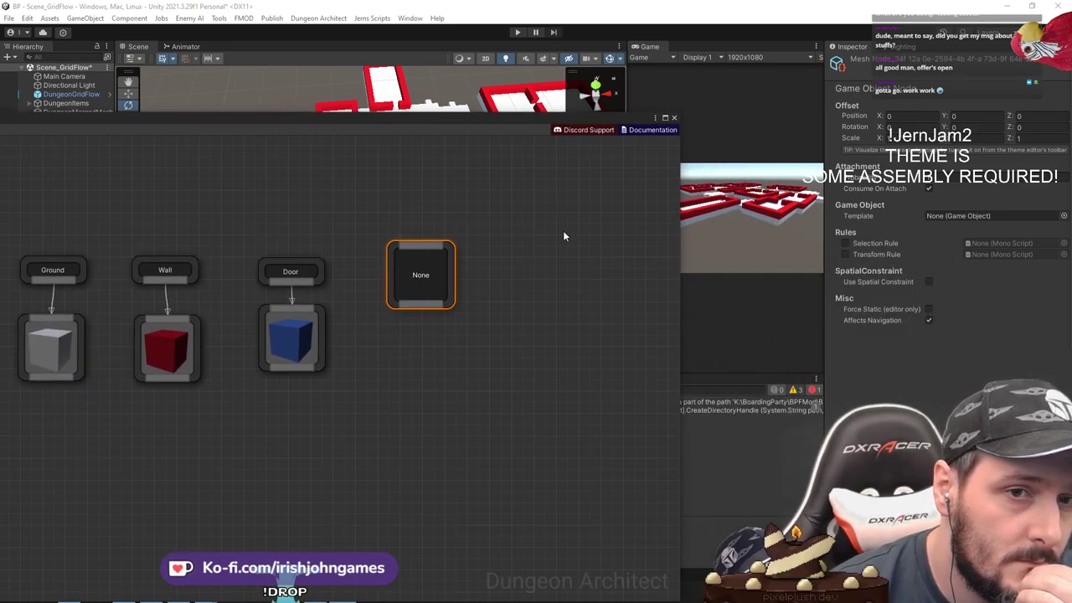
Compare the empty game object node's properties with those of the Cube_Blue and Cube_Red nodes
{"action": "left_click", "coordinate": [306, 335]}
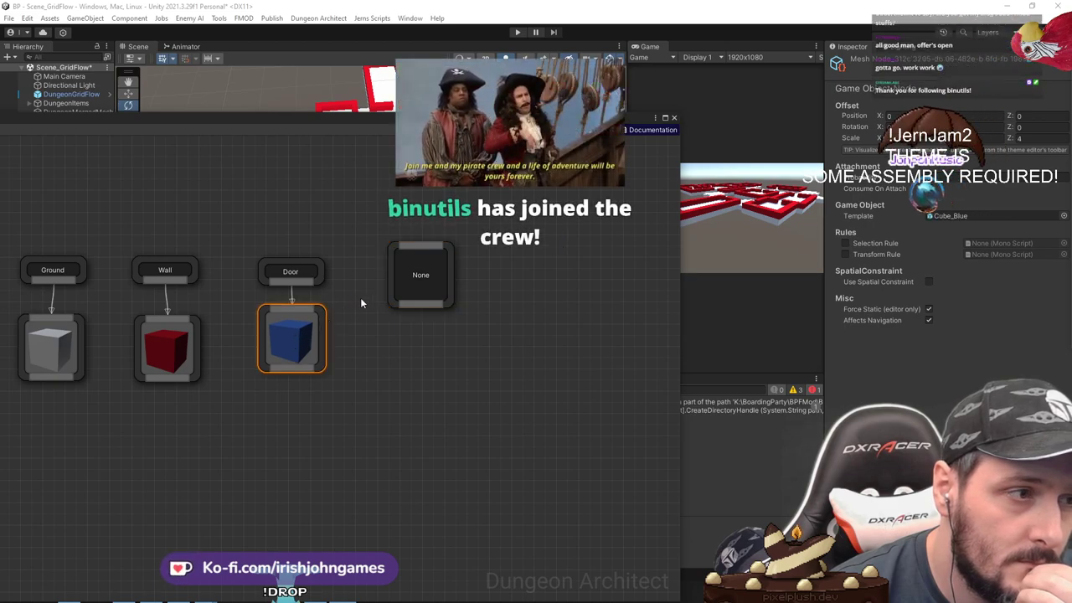
{"action": "left_click", "coordinate": [416, 280]}
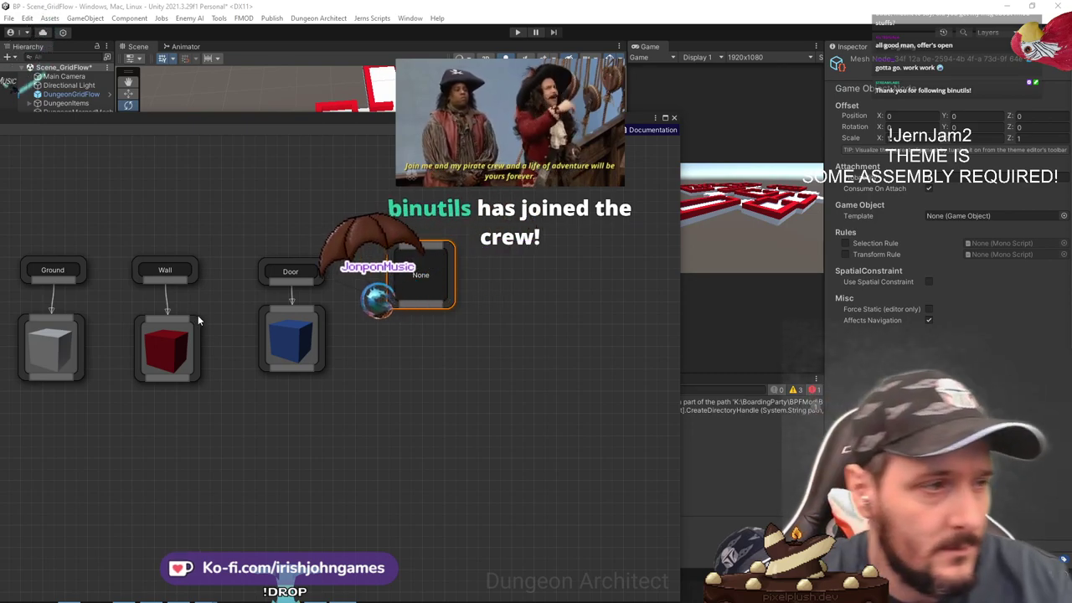
{"action": "left_click", "coordinate": [159, 344]}
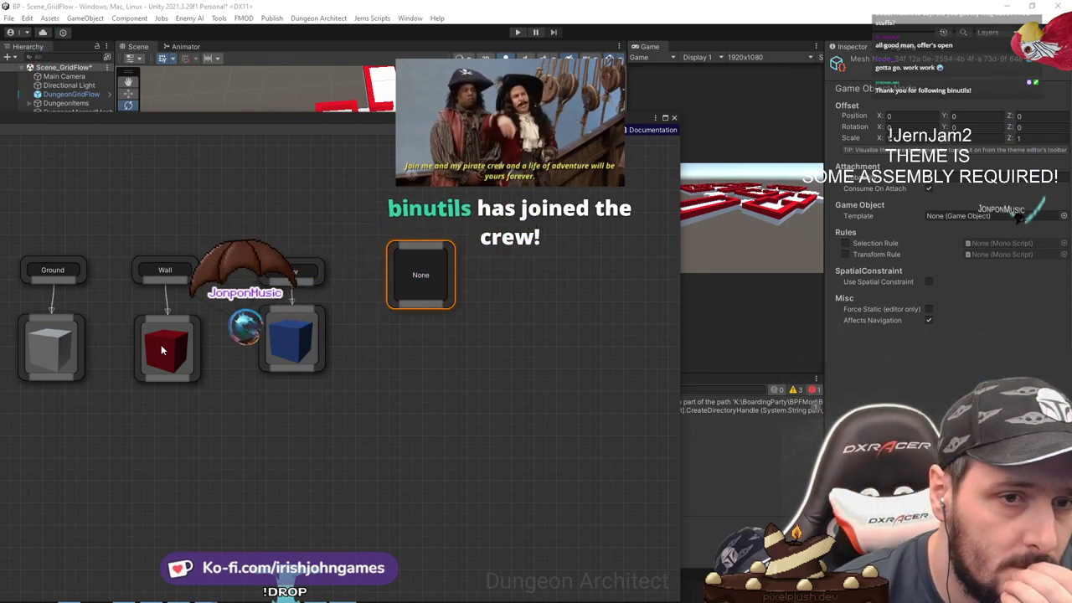
{"action": "left_click", "coordinate": [414, 277]}
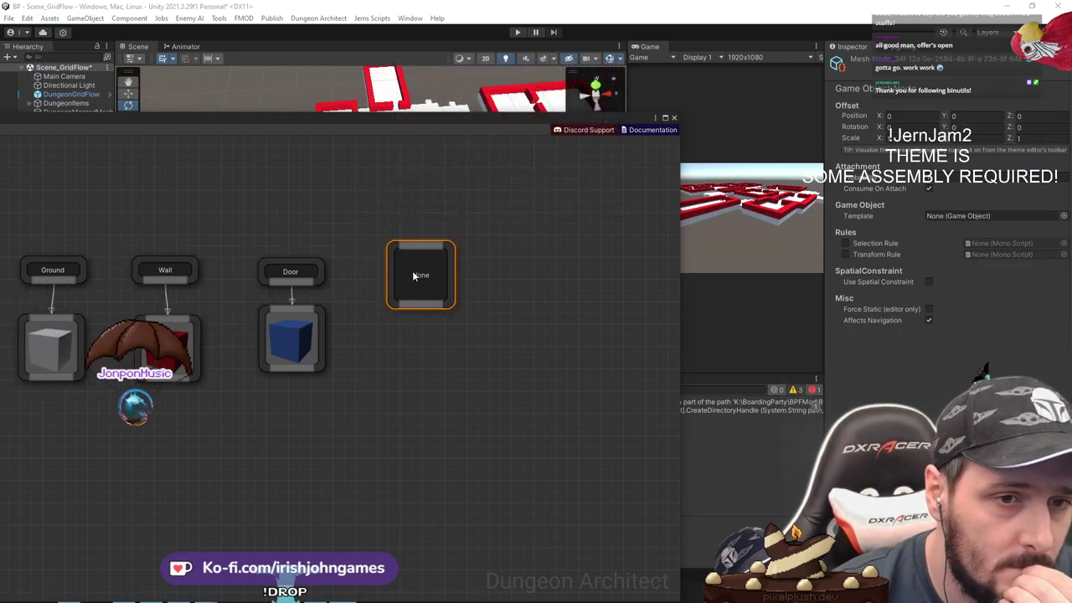
{"action": "left_click", "coordinate": [168, 342]}
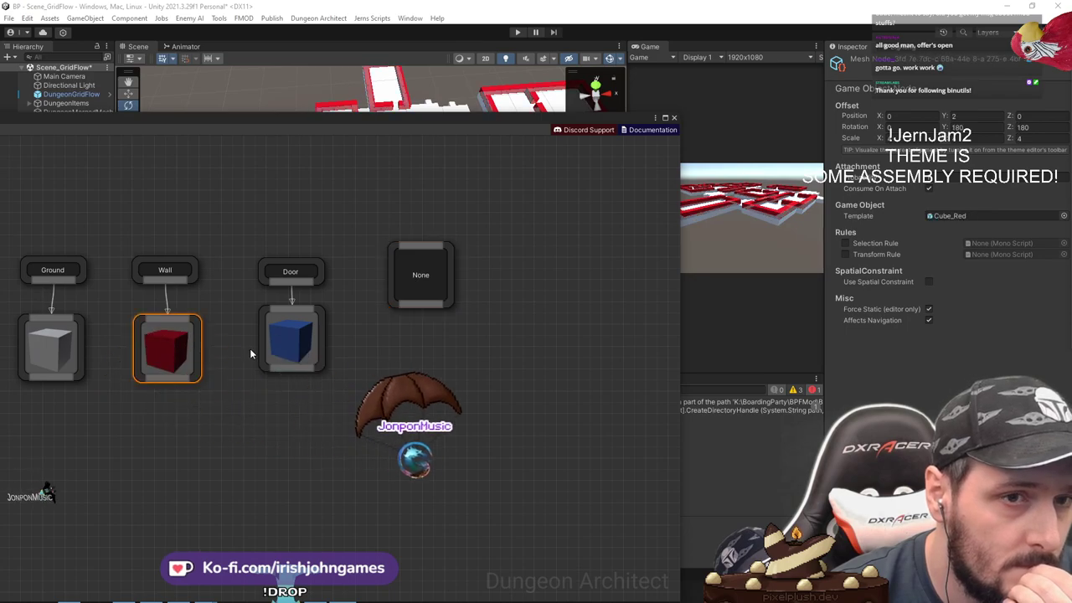
{"action": "left_click", "coordinate": [371, 290]}
{"action": "left_click", "coordinate": [427, 278]}
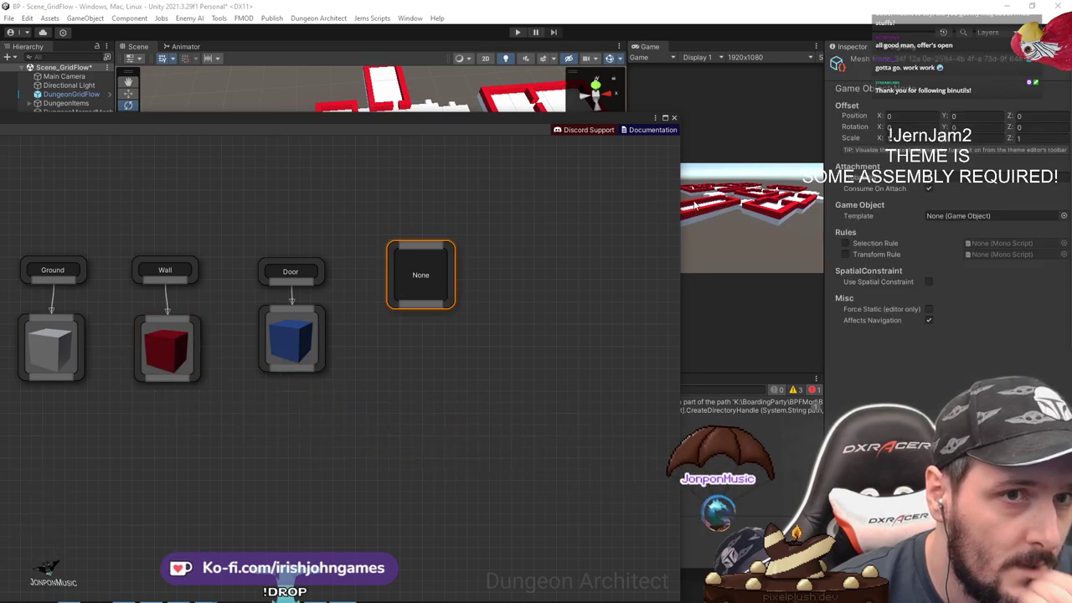
{"action": "left_click_drag", "start_coordinate": [438, 124], "coordinate": [488, 144]}
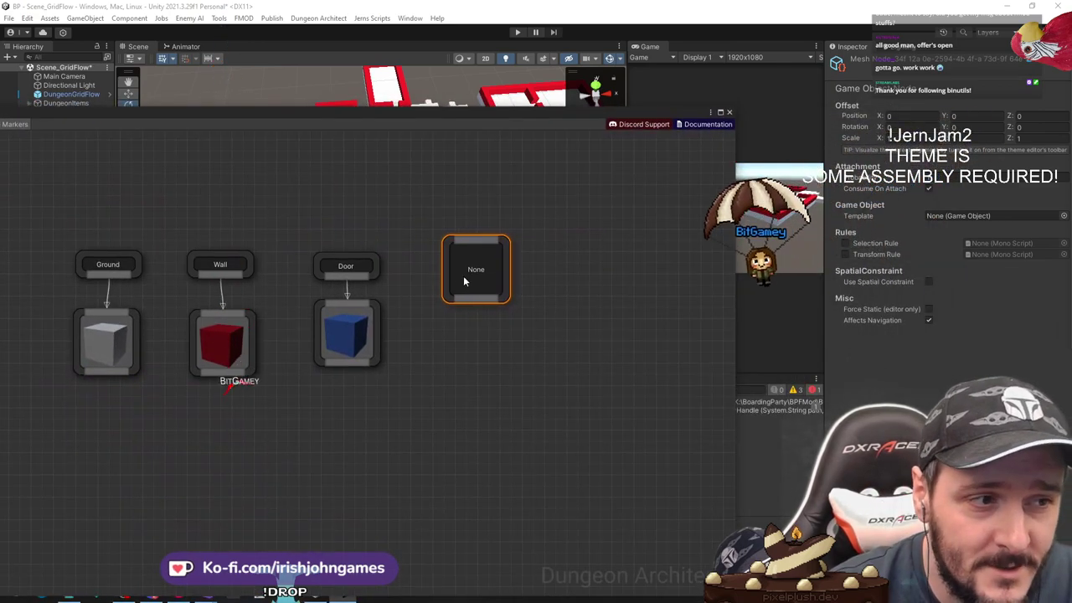
Try attaching a marker emitter to the output of the empty game object node
{"action": "left_click_drag", "start_coordinate": [476, 298], "coordinate": [508, 373]}
{"action": "left_click", "coordinate": [536, 373]}
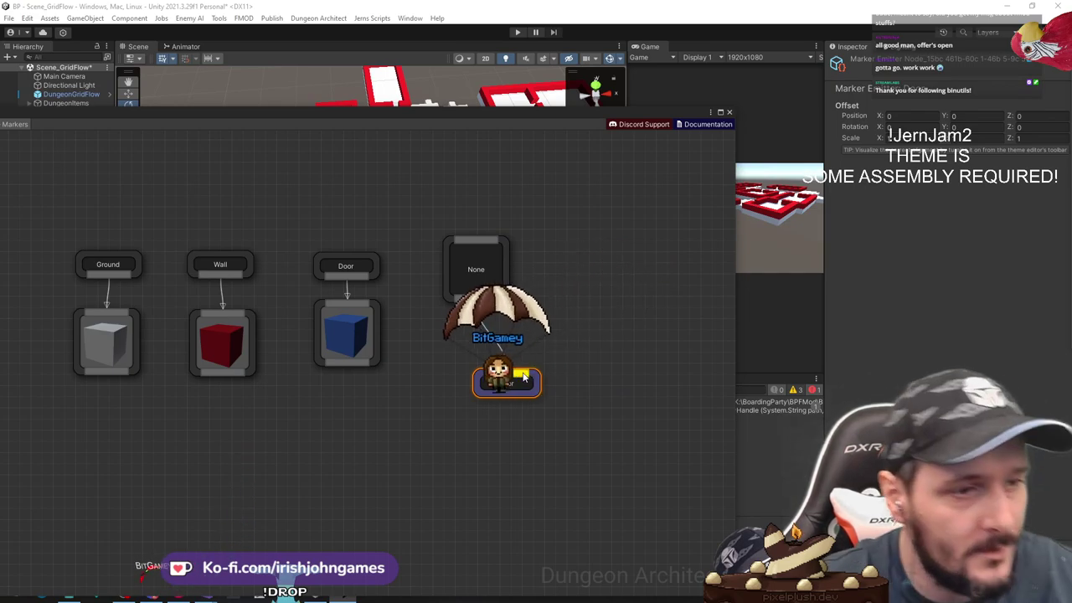
{"action": "left_click_drag", "start_coordinate": [476, 297], "coordinate": [513, 360]}
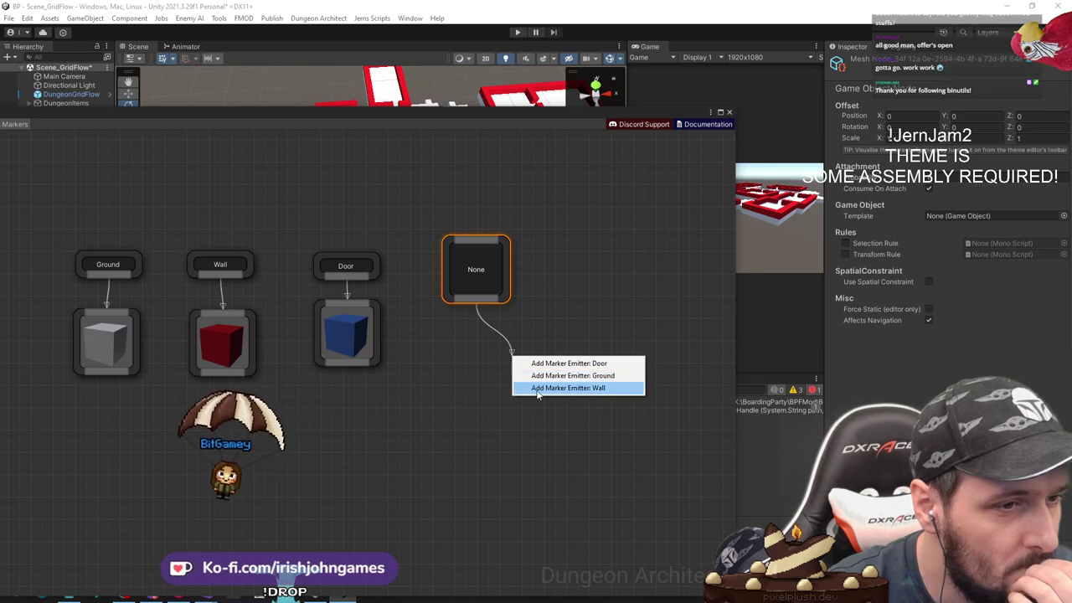
{"action": "left_click", "coordinate": [452, 328]}
Link the empty game object node to the Door marker, then delete the node
{"action": "mouse_move", "coordinate": [472, 241]}
{"action": "left_mouse_down"}
{"action": "mouse_move", "coordinate": [325, 279]}
{"action": "mouse_move", "coordinate": [353, 281]}
{"action": "left_mouse_up"}
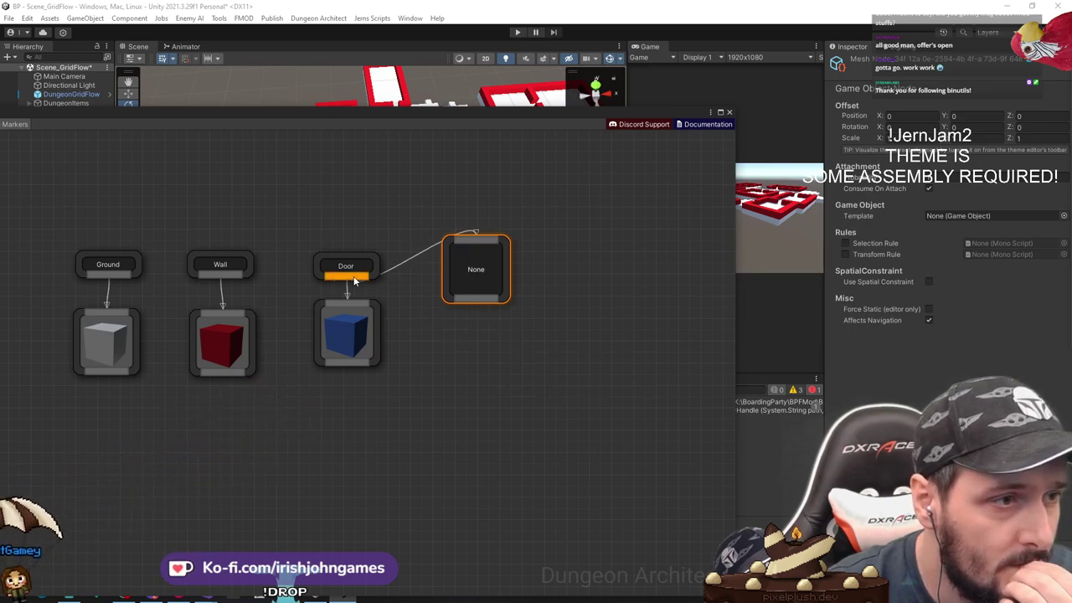
{"action": "left_click_drag", "start_coordinate": [541, 357], "coordinate": [541, 357]}
{"action": "left_click", "coordinate": [523, 358]}
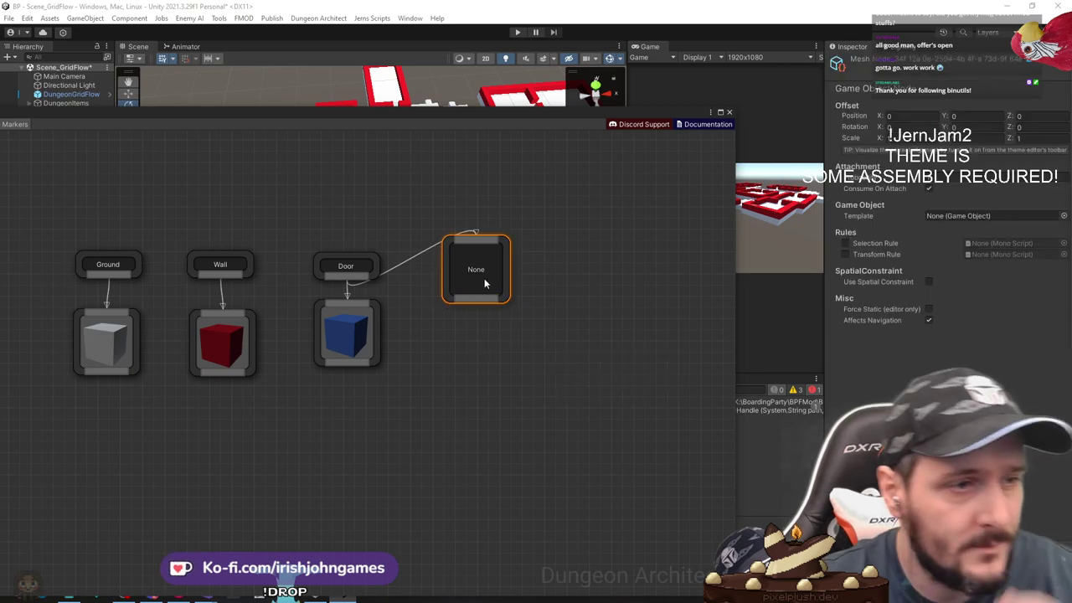
{"action": "key", "text": "Delete"}
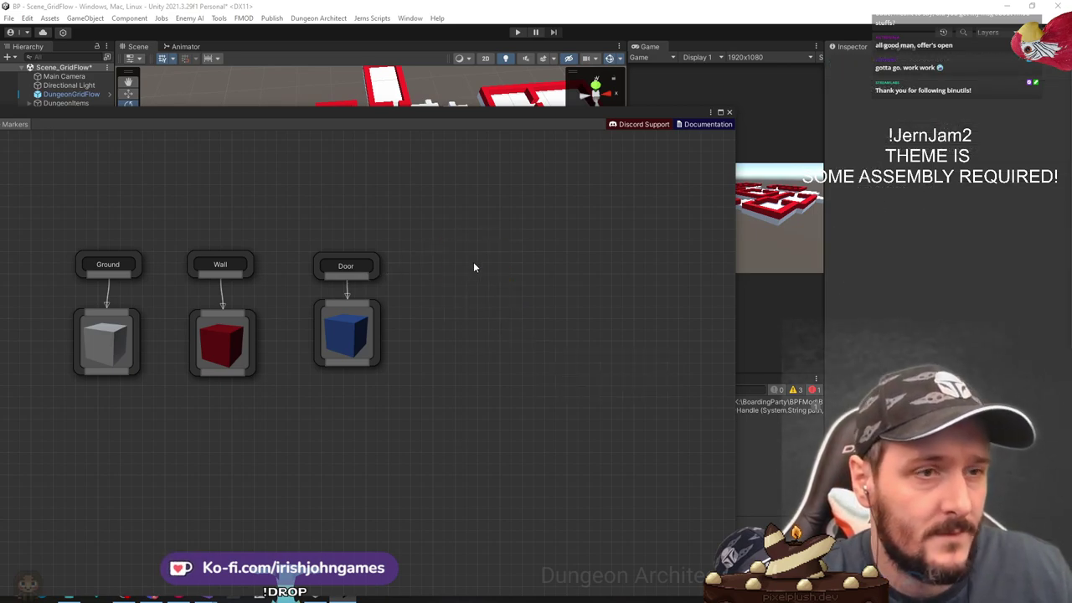
Add a marker node beside the Door marker and link it to a game object node with the Banner_01 template
{"action": "right_click", "coordinate": [474, 265]}
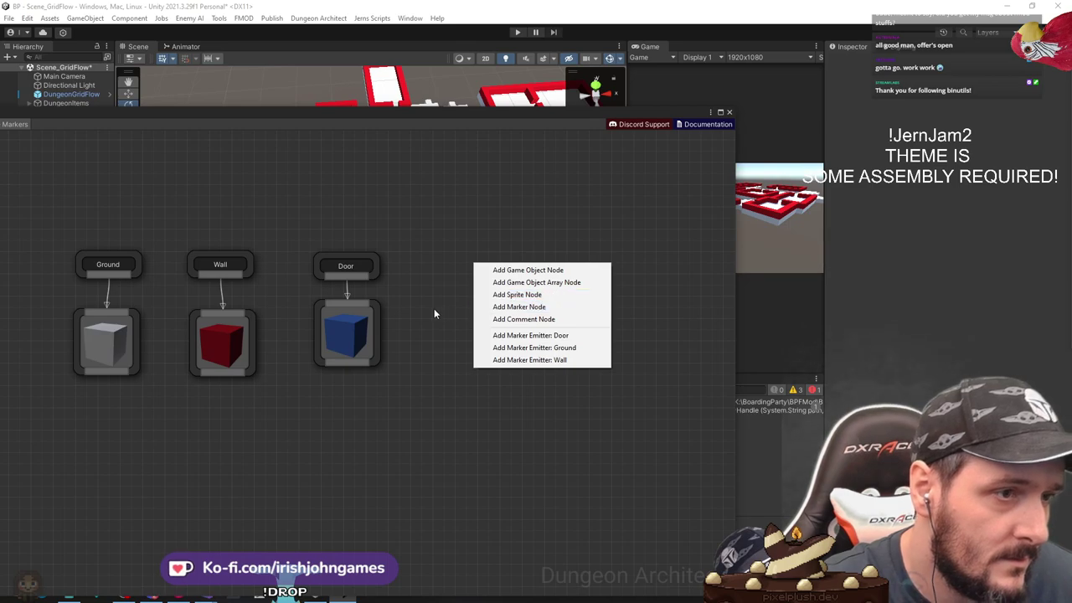
{"action": "left_click", "coordinate": [535, 308]}
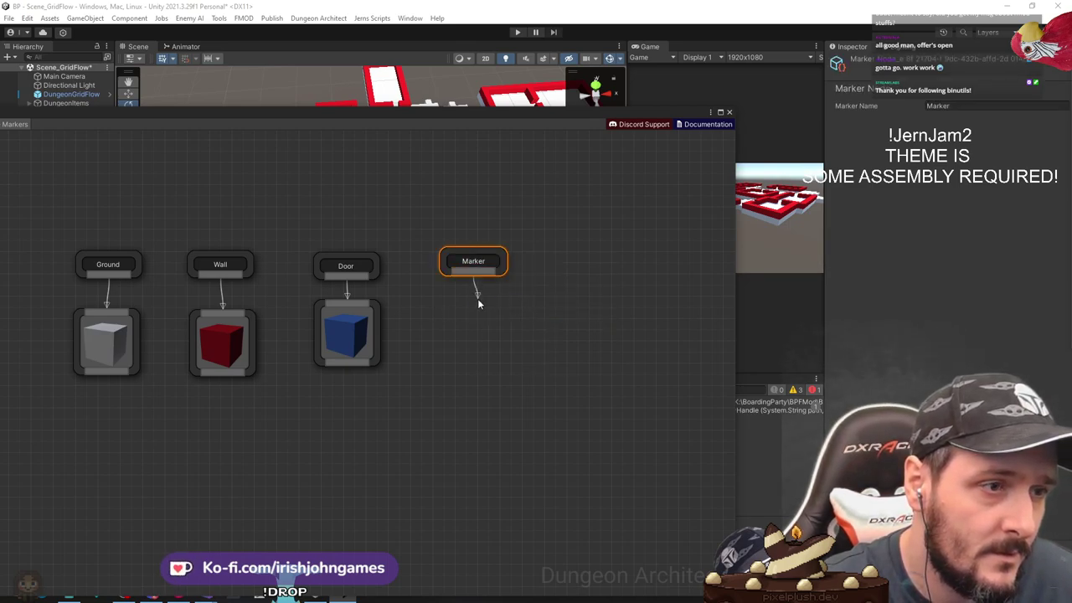
{"action": "left_click_drag", "start_coordinate": [478, 304], "coordinate": [484, 334]}
{"action": "left_click", "coordinate": [530, 339]}
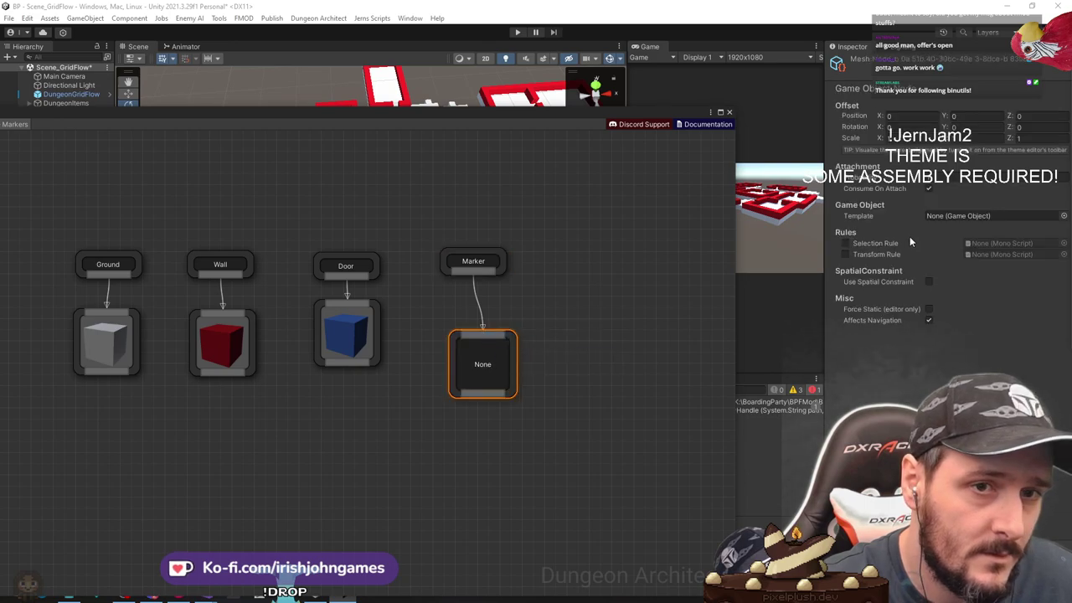
{"action": "left_click", "coordinate": [1064, 215]}
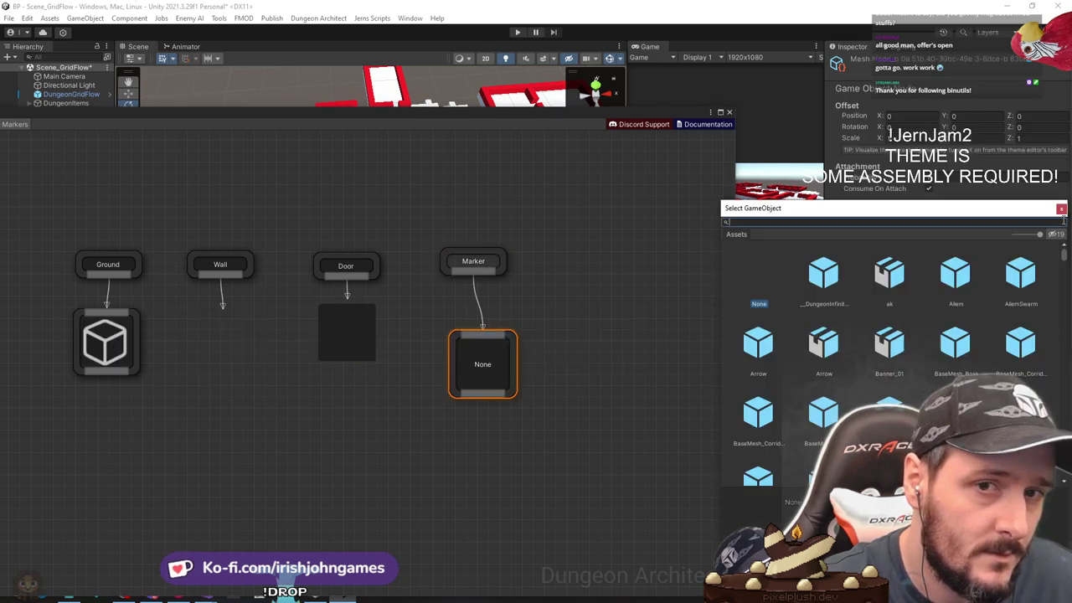
{"action": "double_click", "coordinate": [893, 341]}
Rename the marker linked to the banner node as Ceiling
{"action": "left_click", "coordinate": [470, 261]}
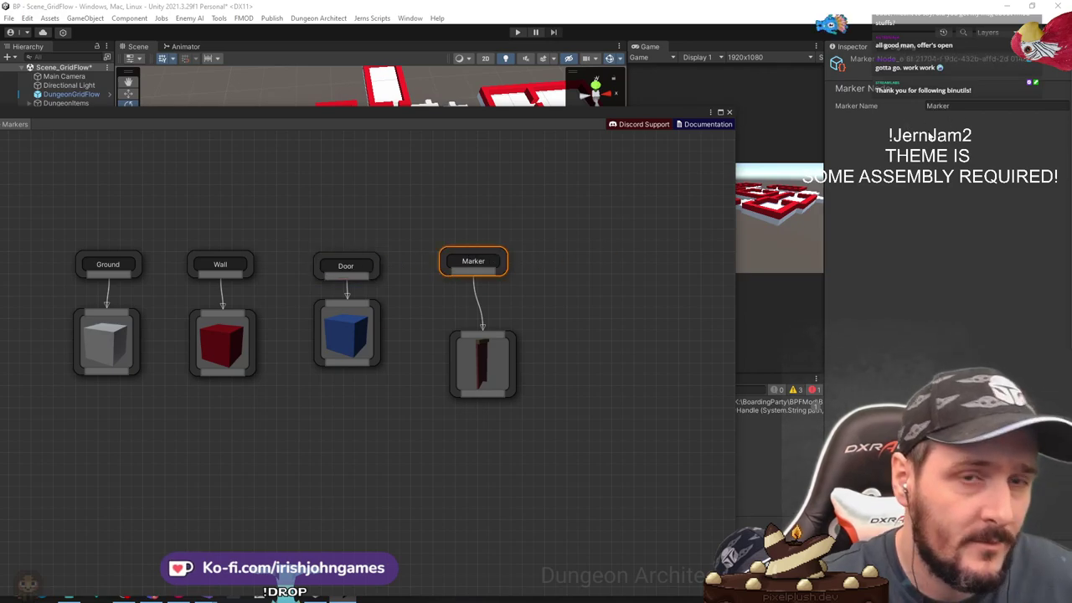
{"action": "left_click", "coordinate": [950, 115]}
{"action": "type", "text": "Ceiling"}
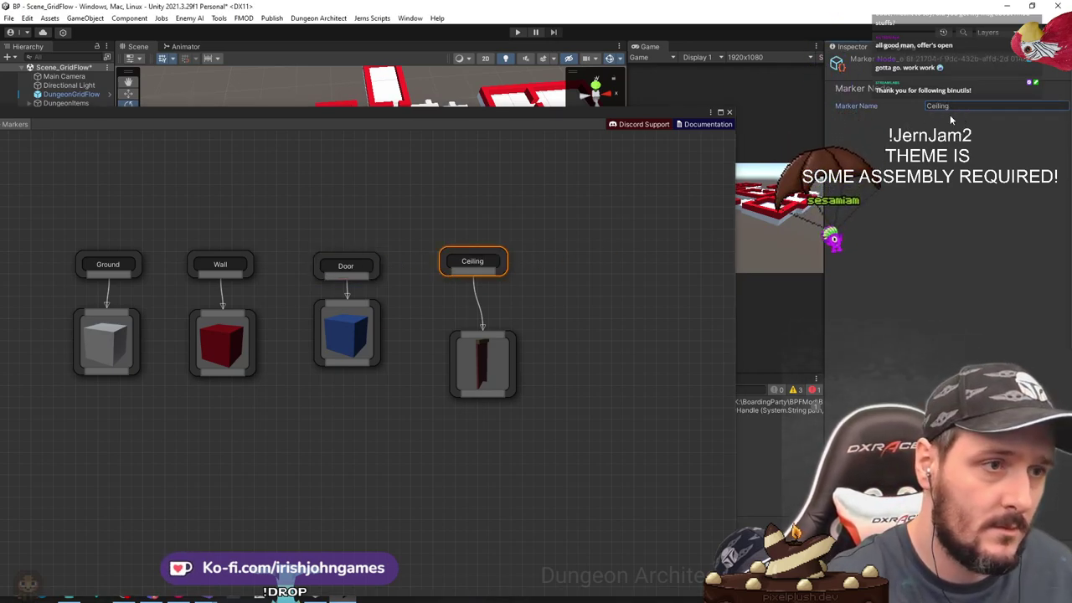
{"action": "left_click", "coordinate": [387, 193]}
Uncover the scene view, then destroy and rebuild the DungeonGridFlow dungeon with the Ceiling marker in its theme
{"action": "left_click_drag", "start_coordinate": [426, 126], "coordinate": [674, 395]}
{"action": "left_click", "coordinate": [71, 94]}
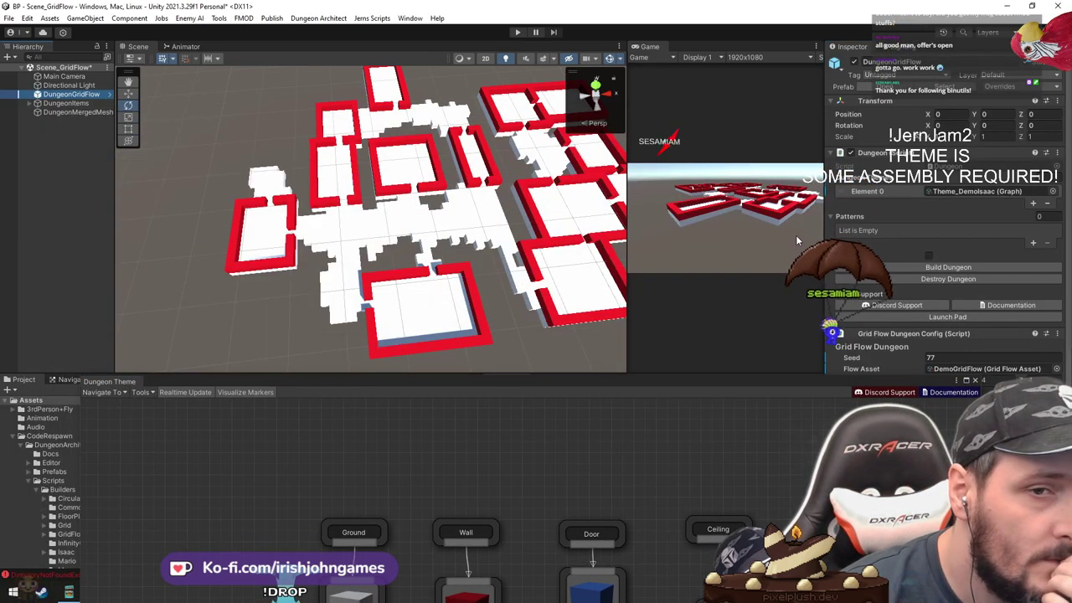
{"action": "left_click", "coordinate": [962, 280]}
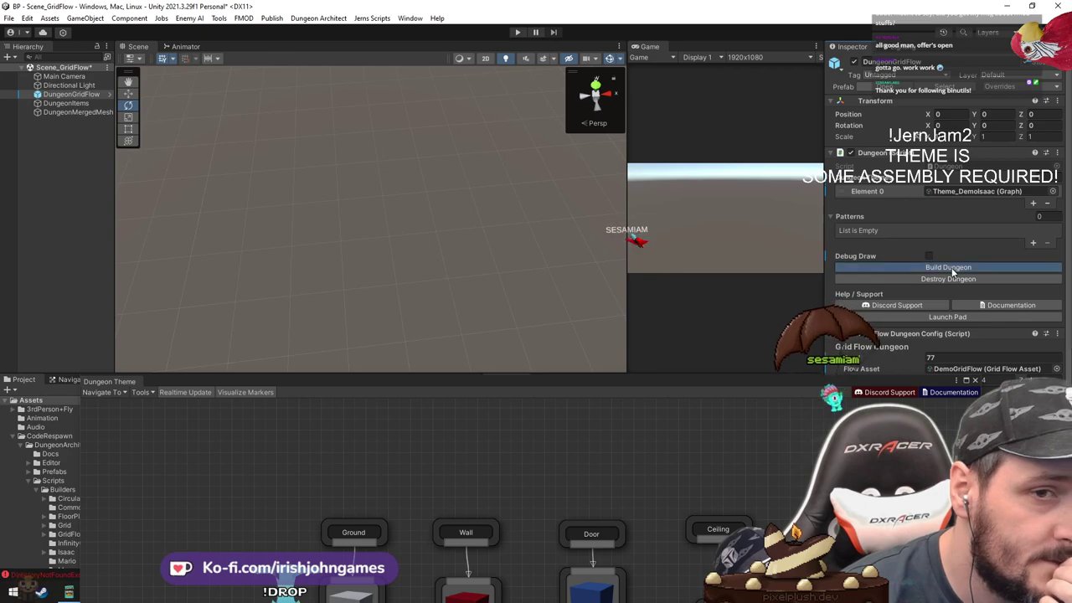
{"action": "left_click", "coordinate": [951, 268]}
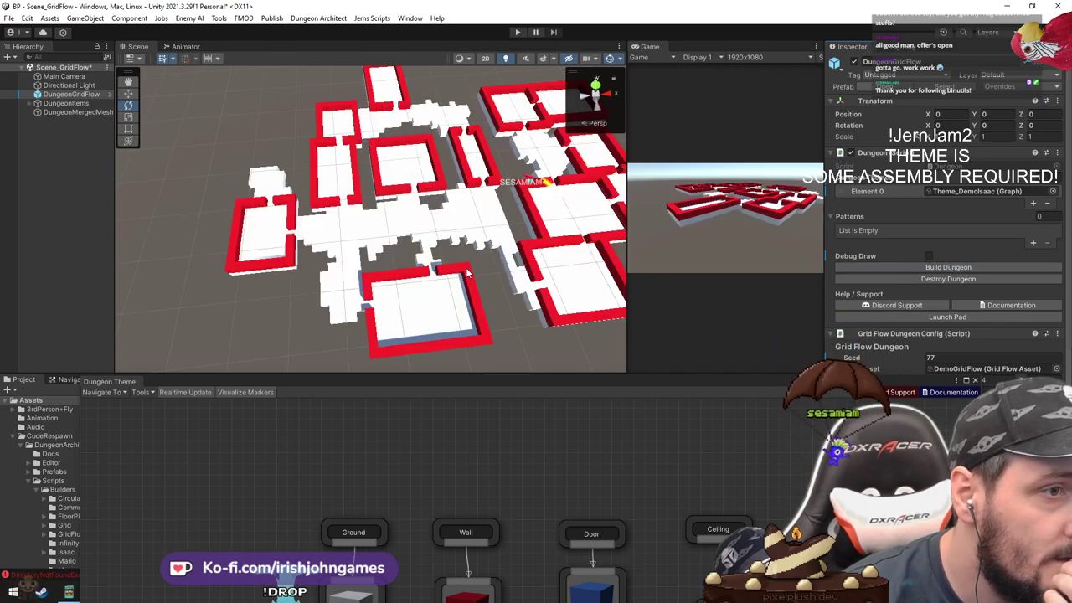
{"action": "left_click_drag", "start_coordinate": [467, 273], "coordinate": [450, 224], "text": "alt"}
Examine the DungeonGridFlow object's component settings, including its flow asset and theme, for how markers are used
{"action": "scroll", "coordinate": [932, 223], "scroll_direction": "down", "scroll_amount": 5}
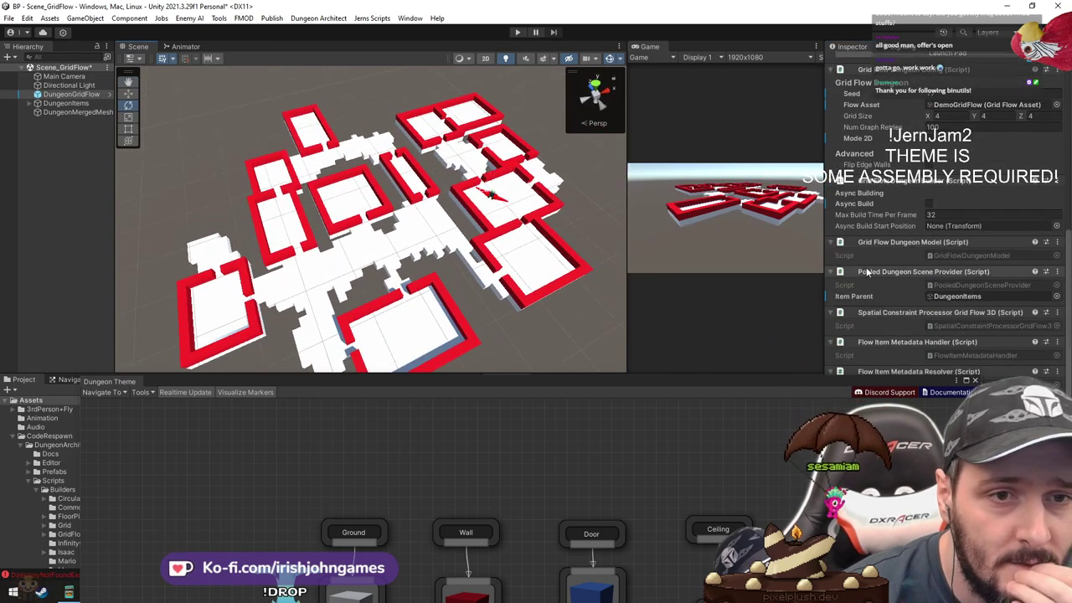
{"action": "left_click_drag", "start_coordinate": [854, 384], "coordinate": [219, 254]}
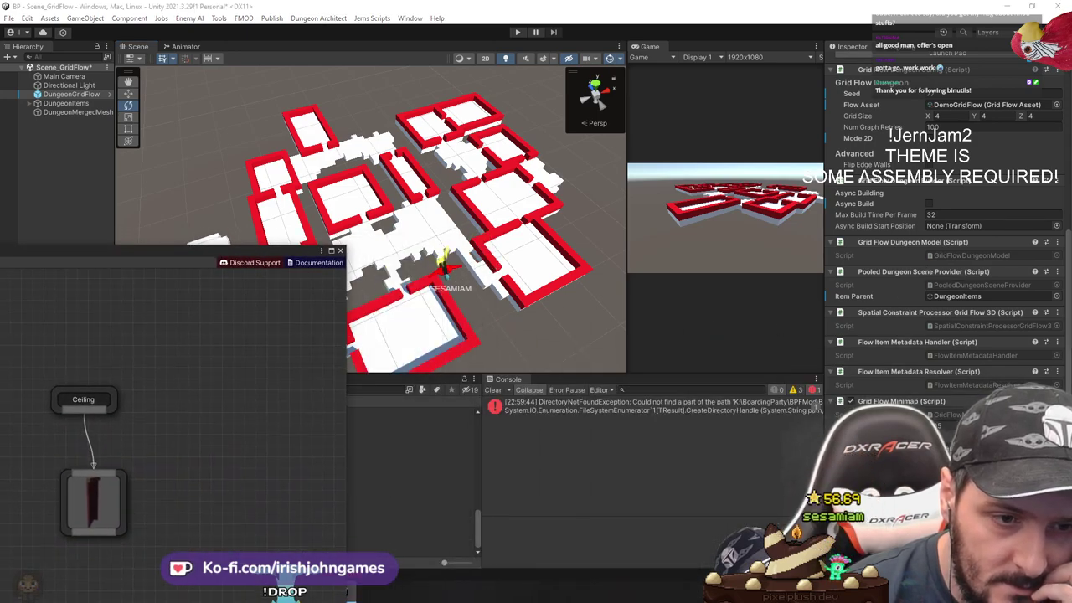
{"action": "scroll", "coordinate": [945, 319], "scroll_direction": "down", "scroll_amount": 1}
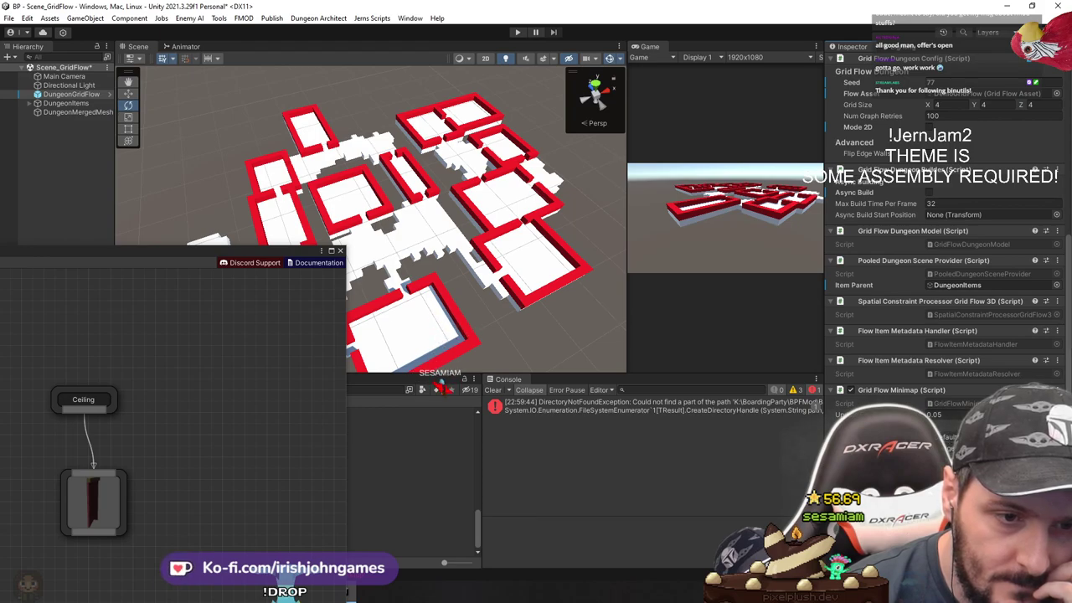
{"action": "scroll", "coordinate": [944, 319], "scroll_direction": "up", "scroll_amount": 3}
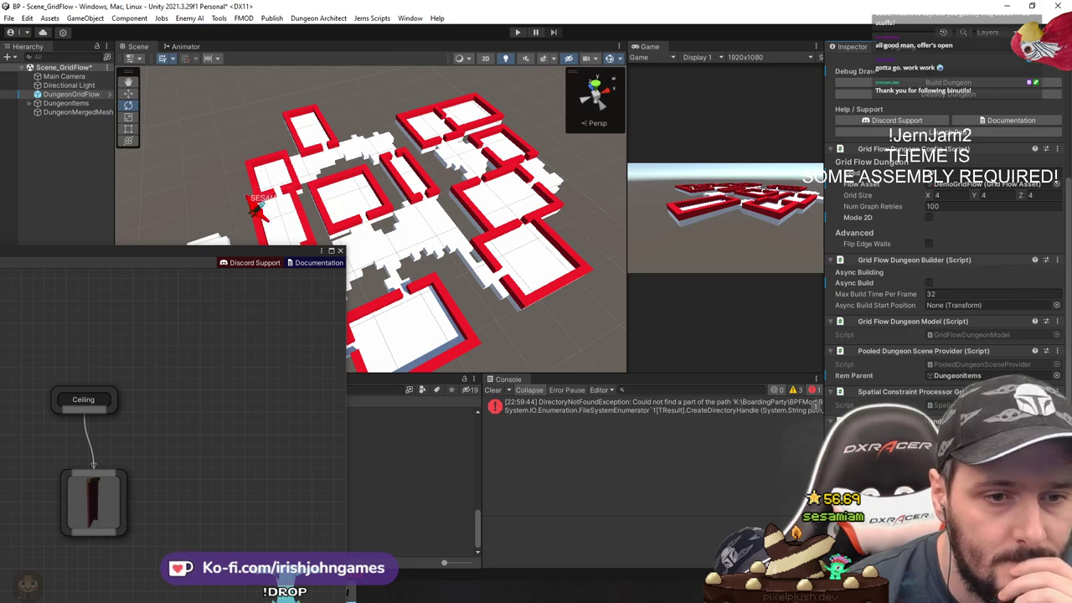
{"action": "scroll", "coordinate": [947, 251], "scroll_direction": "up", "scroll_amount": 3}
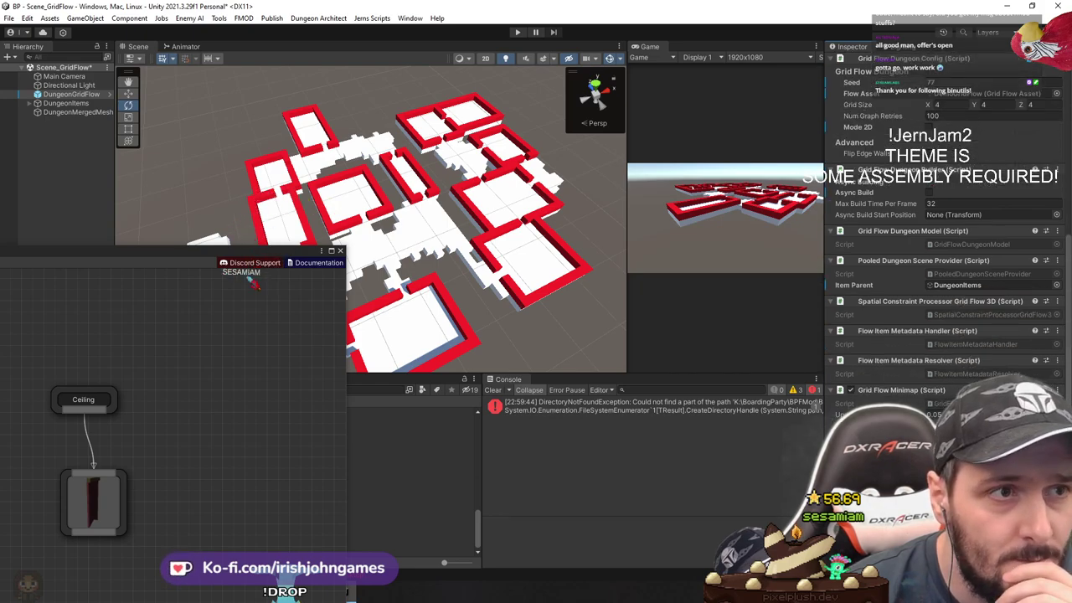
{"action": "scroll", "coordinate": [947, 251], "scroll_direction": "up", "scroll_amount": 4}
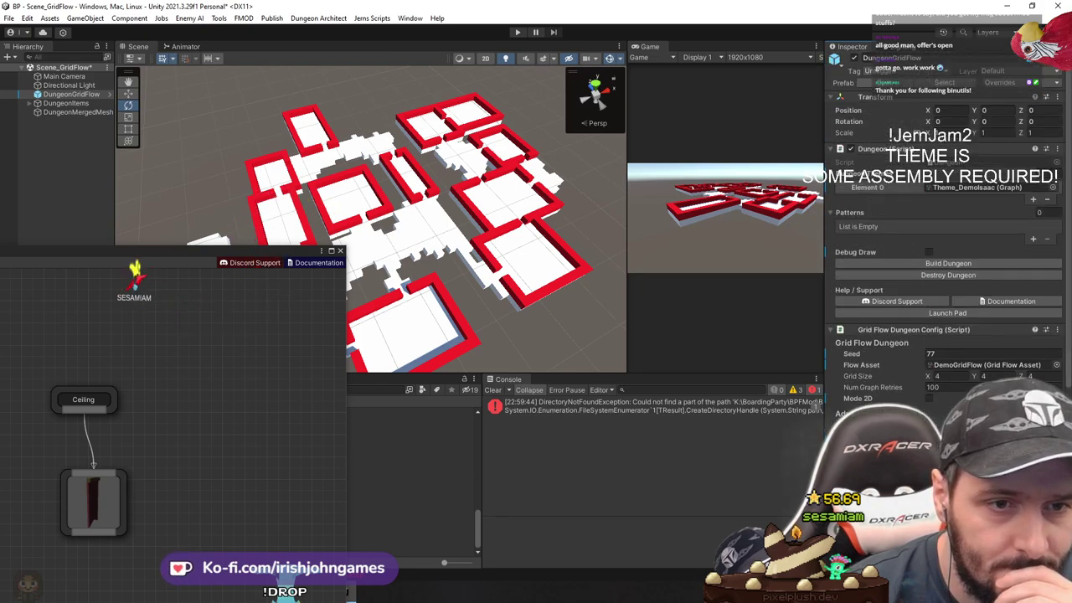
{"action": "left_click", "coordinate": [869, 398]}
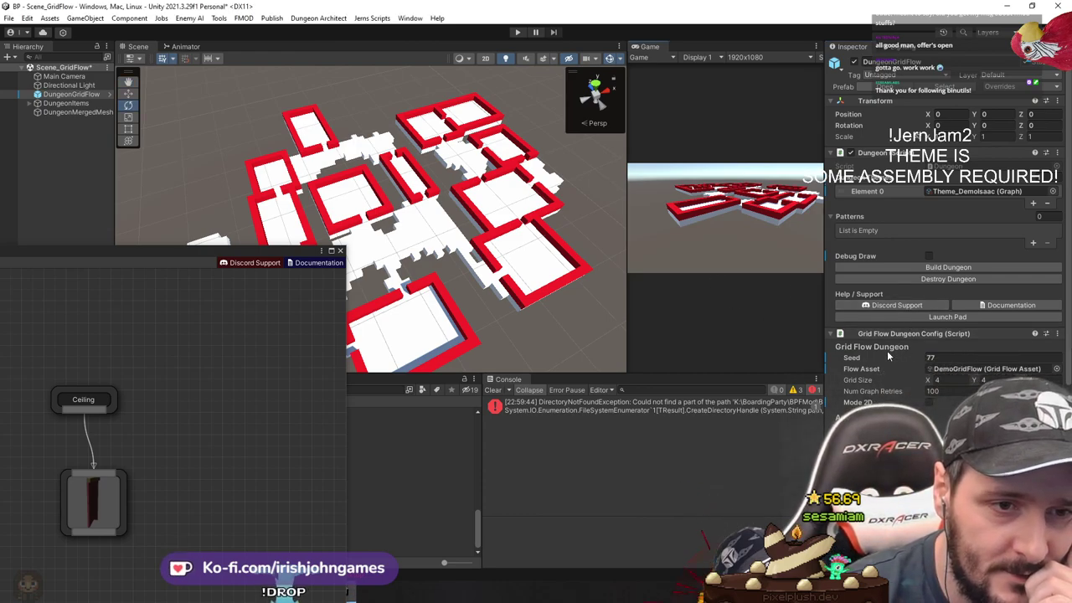
{"action": "left_click", "coordinate": [961, 369]}
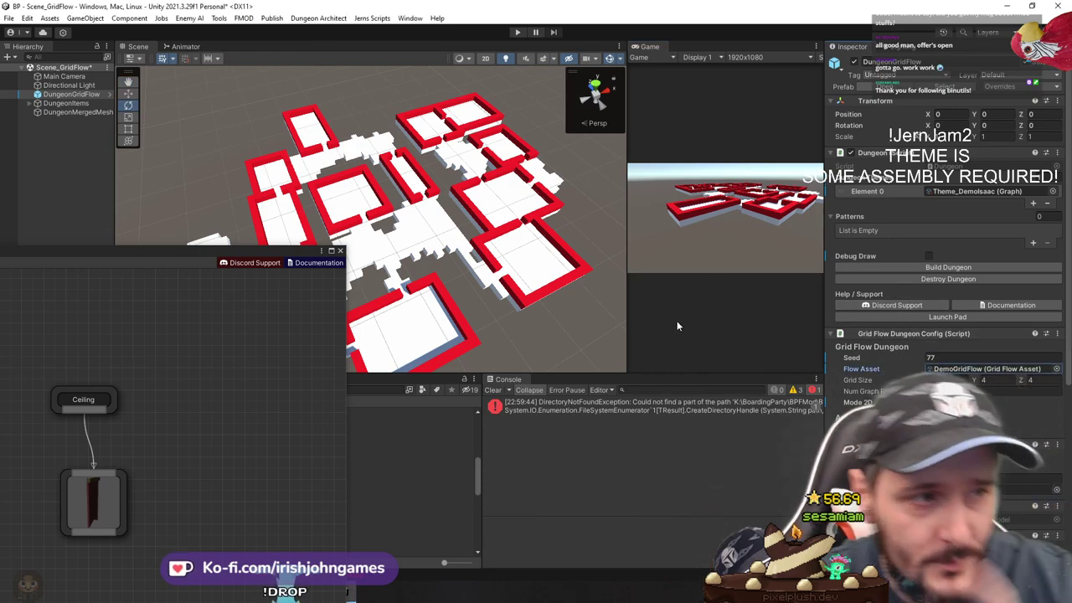
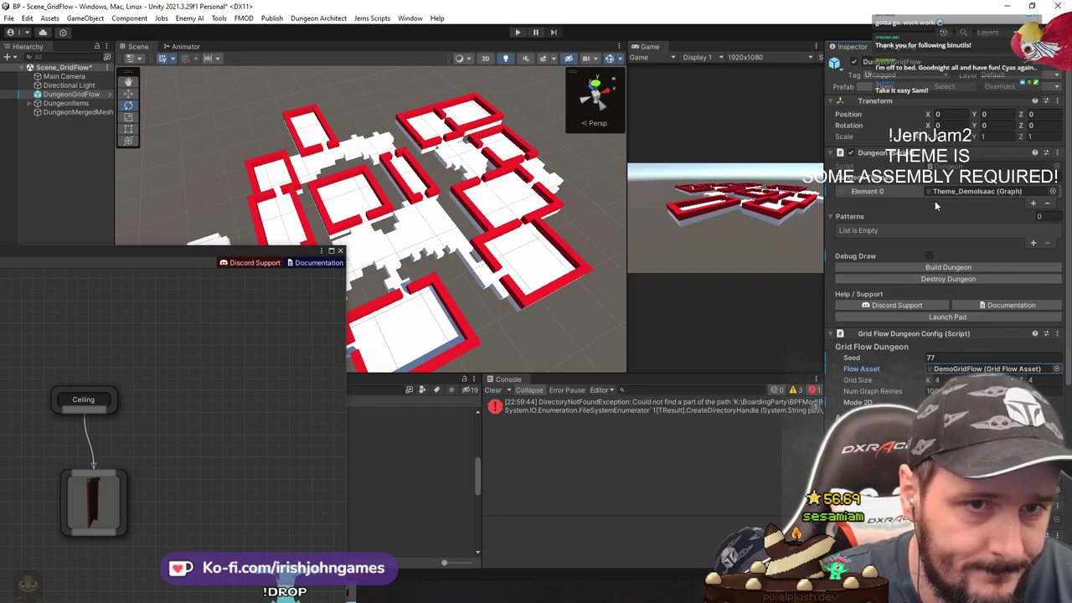
{"action": "left_click", "coordinate": [954, 191]}
{"action": "scroll", "coordinate": [972, 302], "scroll_direction": "down", "scroll_amount": 5}
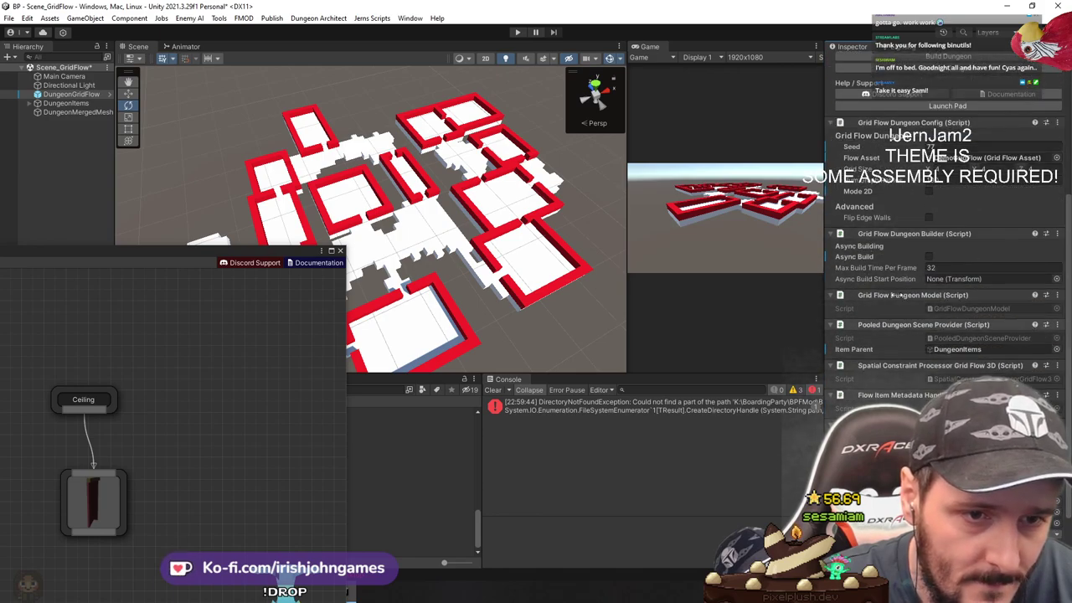
{"action": "scroll", "coordinate": [908, 274], "scroll_direction": "down", "scroll_amount": 2}
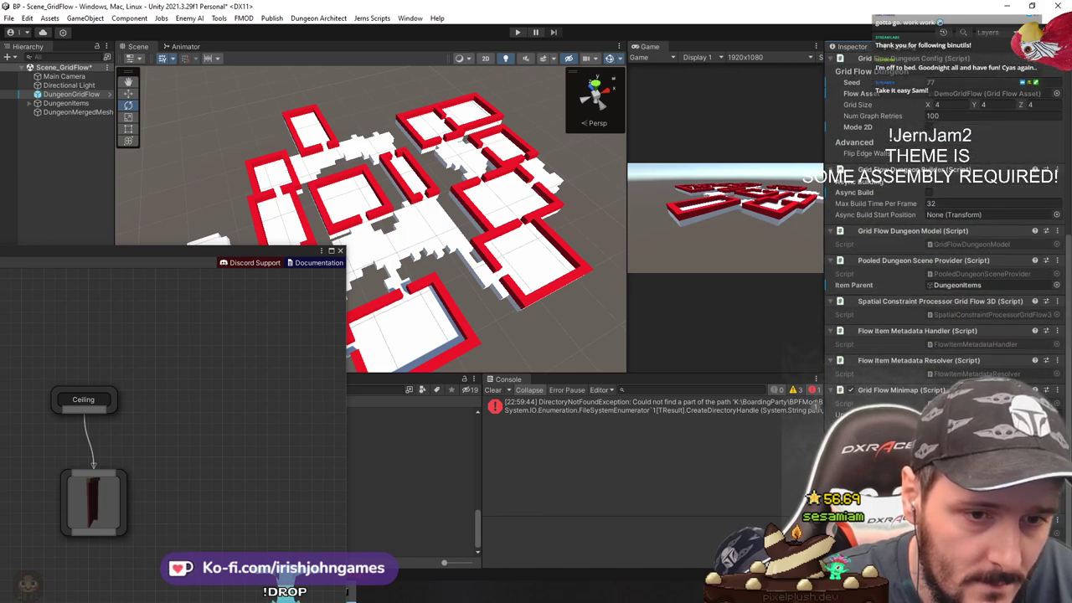
{"action": "scroll", "coordinate": [905, 373], "scroll_direction": "up", "scroll_amount": 7}
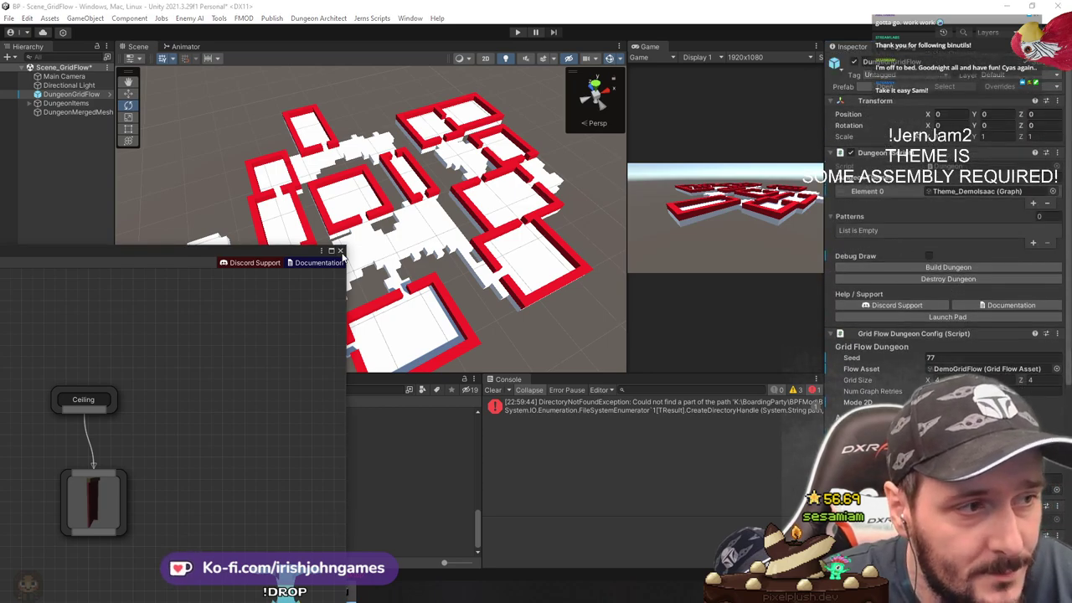
Close the theme editor, replace the dungeon's theme with ThemePrehistoric and build the dungeon
{"action": "left_click", "coordinate": [340, 250]}
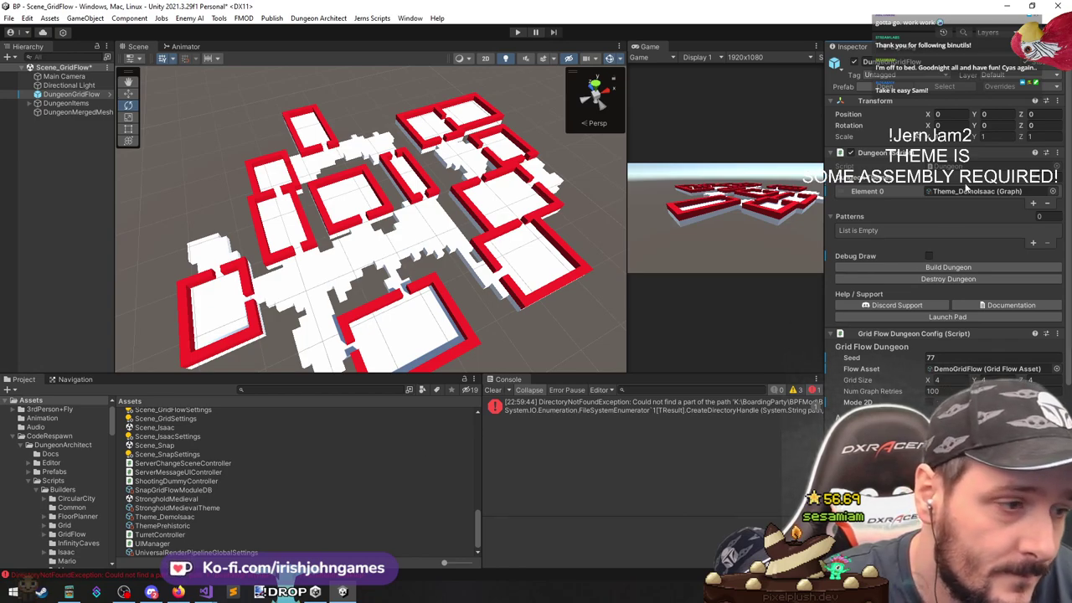
{"action": "left_click", "coordinate": [967, 191]}
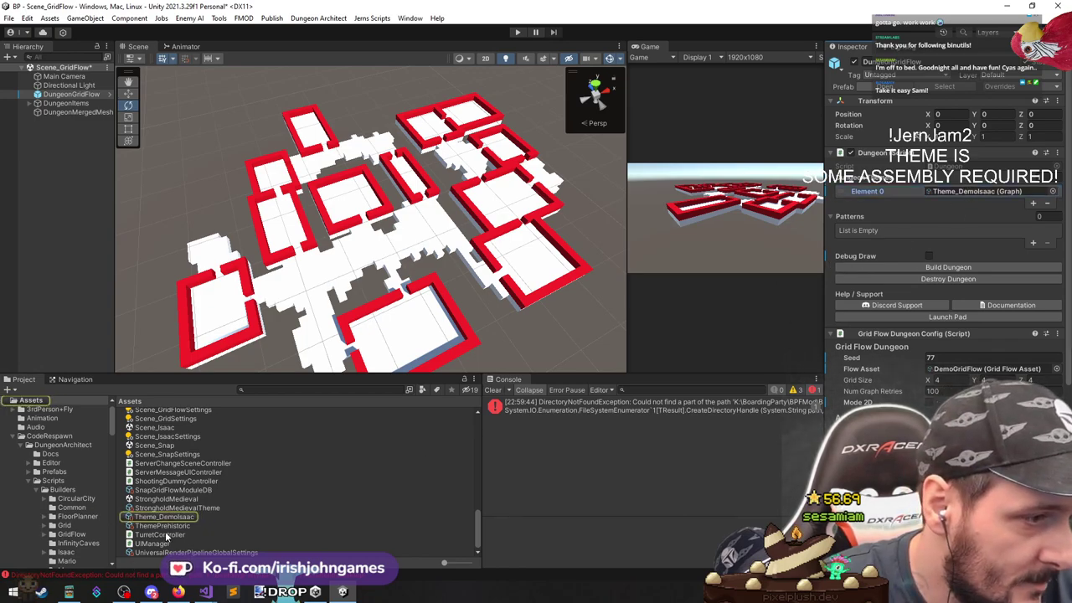
{"action": "left_click_drag", "start_coordinate": [940, 183], "coordinate": [966, 191]}
{"action": "left_click", "coordinate": [966, 191]}
{"action": "left_click", "coordinate": [163, 526]}
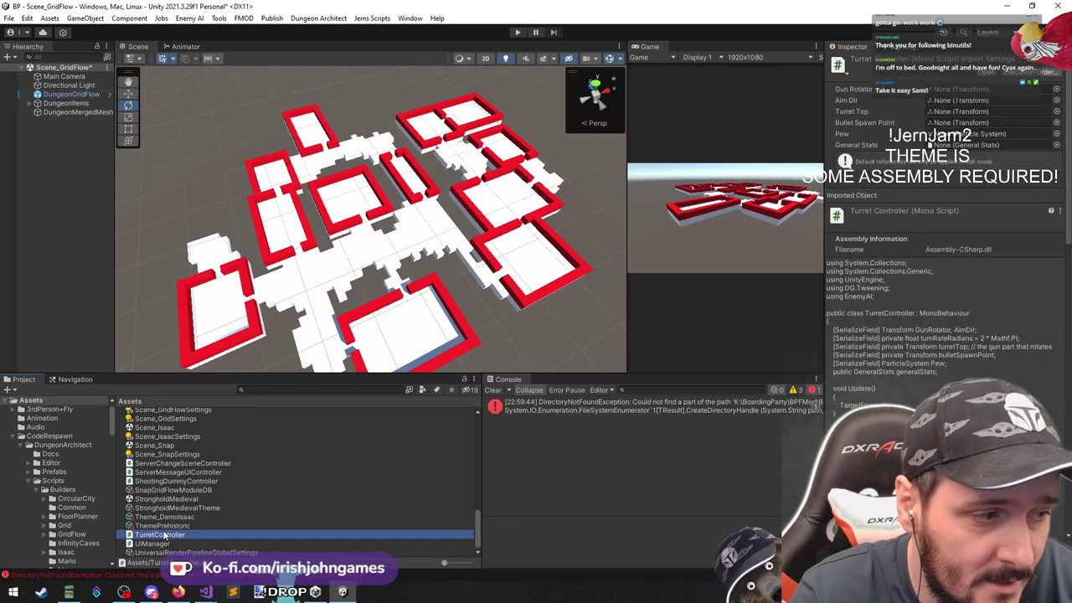
{"action": "left_click", "coordinate": [71, 94]}
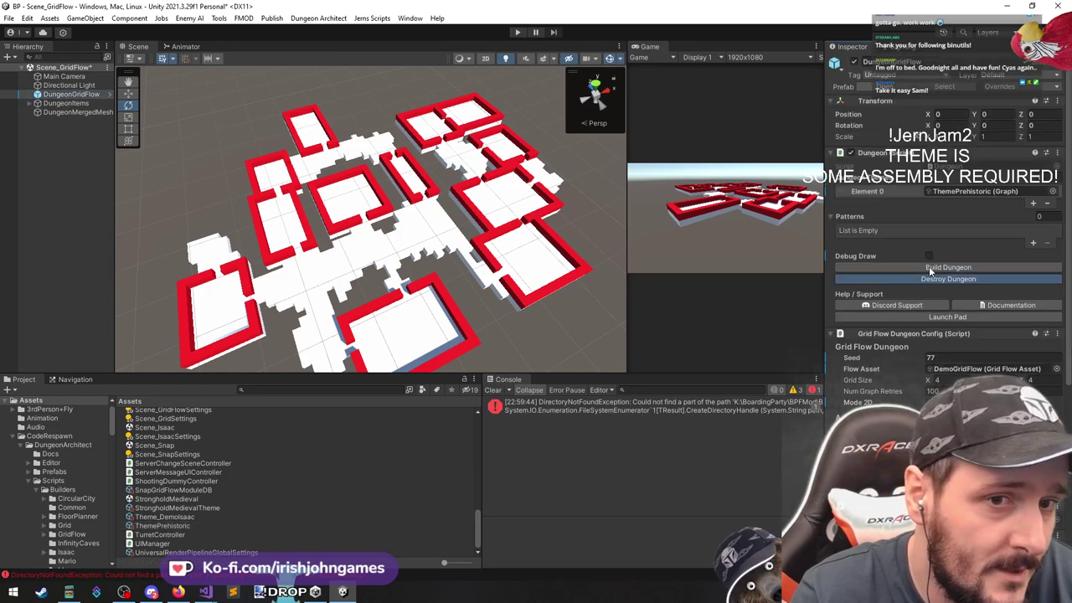
{"action": "left_click", "coordinate": [929, 266]}
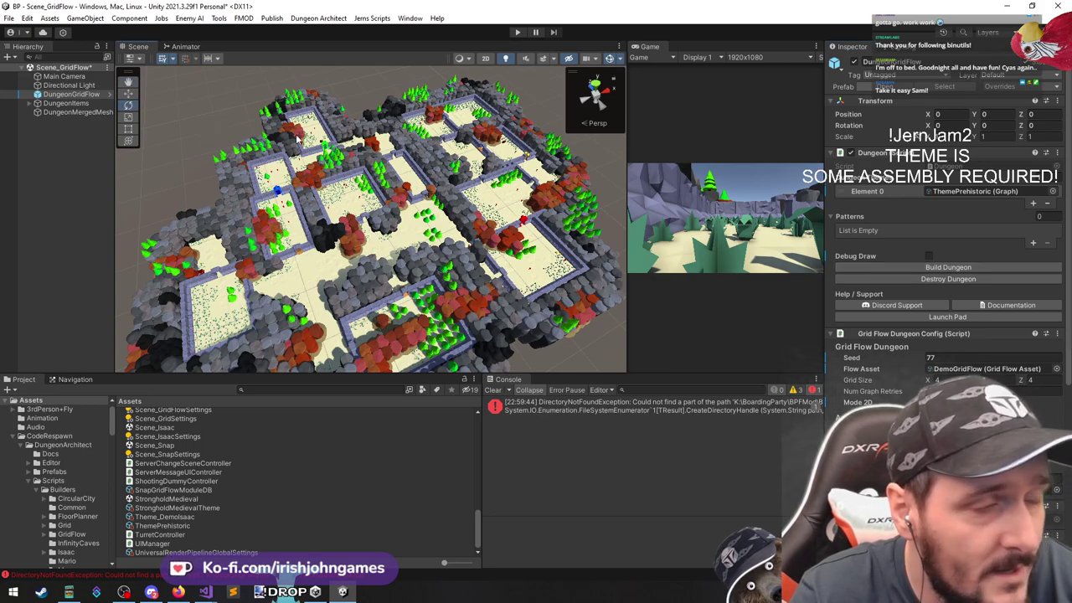
Open ThemePrehistoric in the theme editor, look over its node graph and place the editor below the rebuilt dungeon
{"action": "left_click", "coordinate": [972, 192]}
{"action": "double_click", "coordinate": [186, 523]}
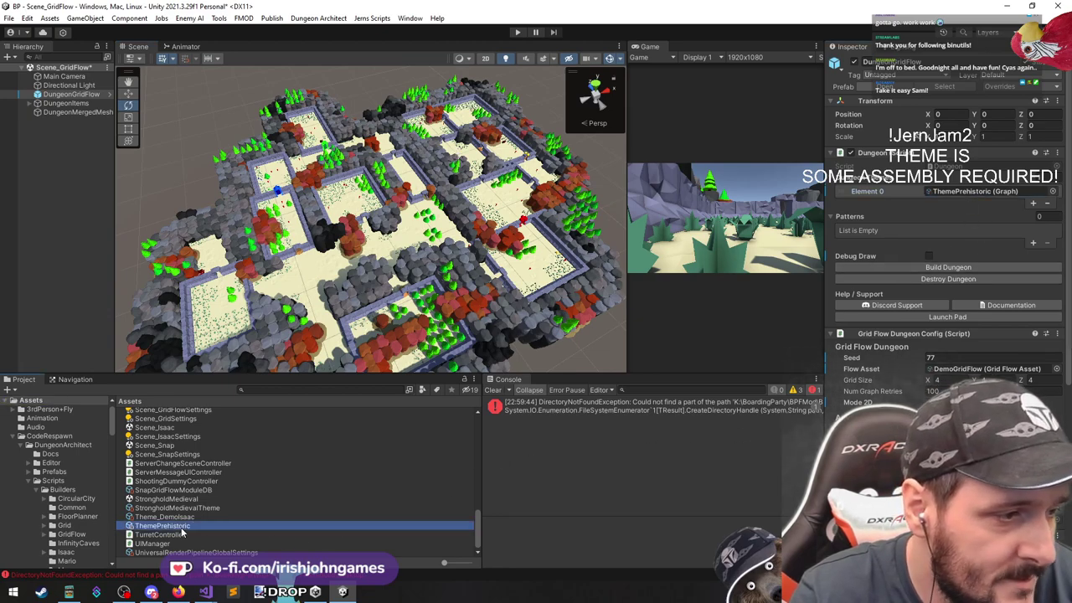
{"action": "left_click_drag", "start_coordinate": [551, 100], "coordinate": [624, 38]}
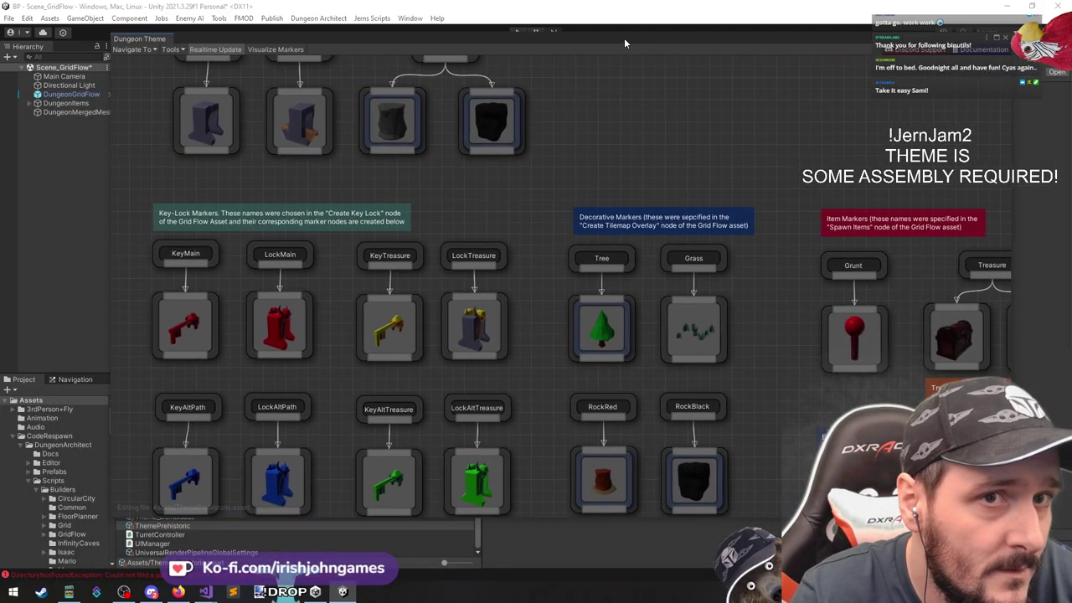
{"action": "scroll", "coordinate": [267, 133], "scroll_direction": "down", "scroll_amount": 1}
{"action": "scroll", "coordinate": [266, 133], "scroll_direction": "down", "scroll_amount": 3}
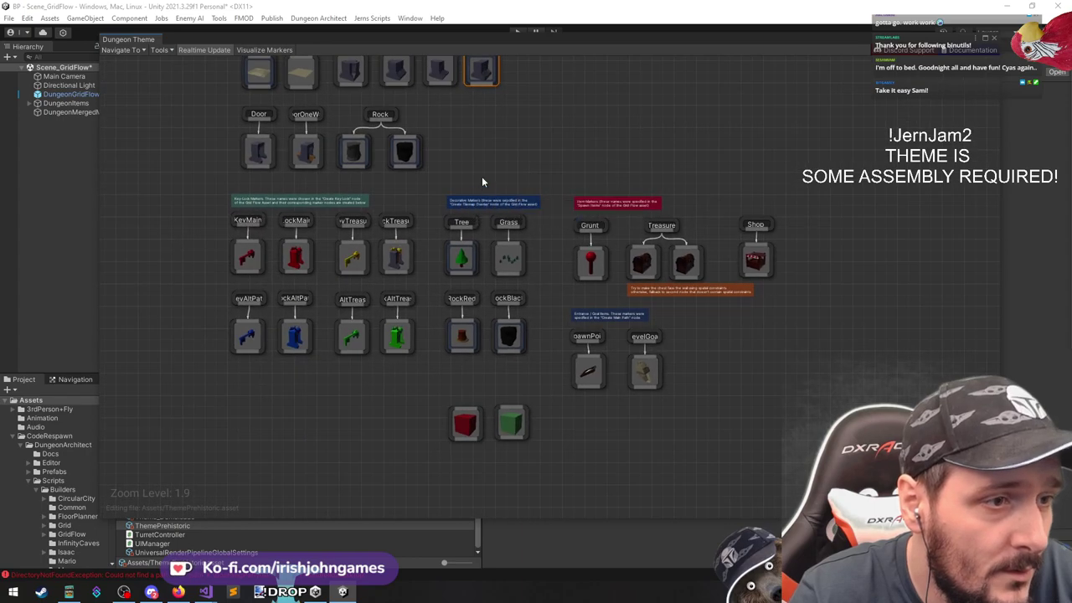
{"action": "left_click_drag", "start_coordinate": [275, 36], "coordinate": [318, 300]}
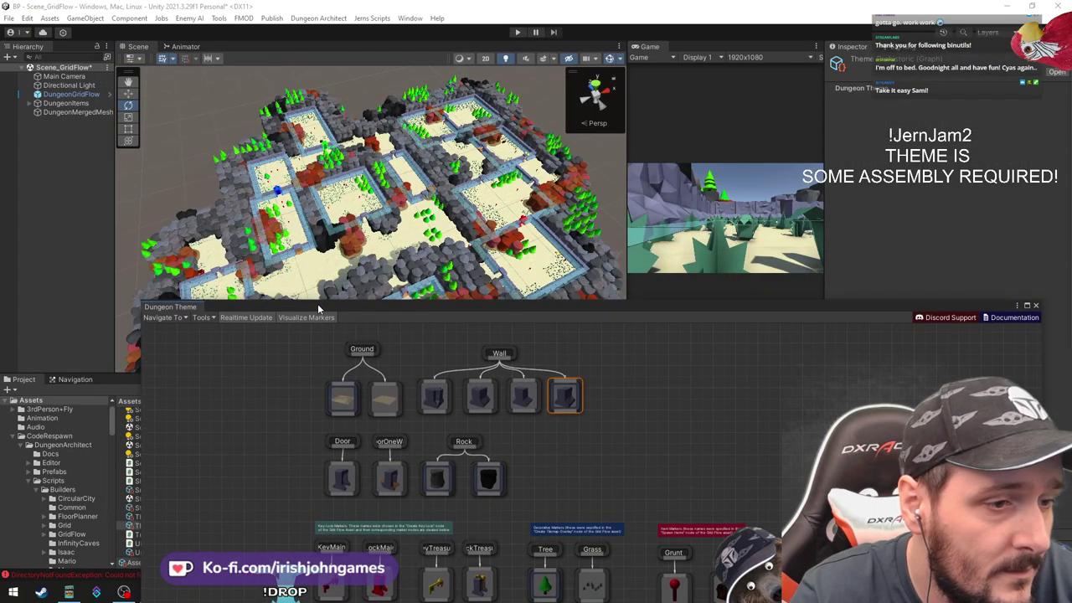
Compare the marker names of the Wall, Ground, Rock and DoorOneWay nodes in ThemePrehistoric
{"action": "left_click", "coordinate": [500, 354]}
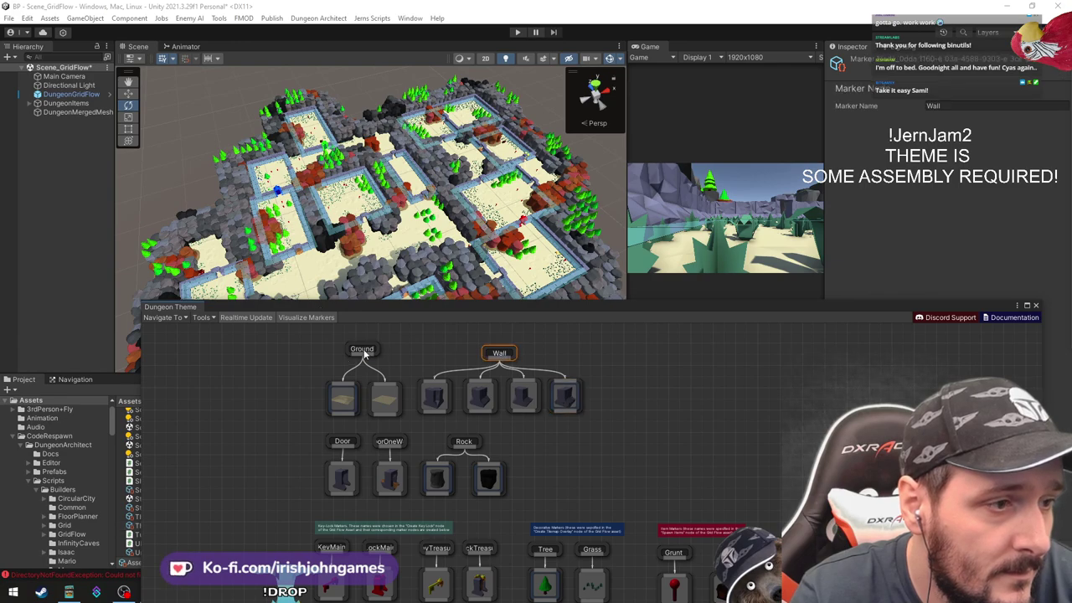
{"action": "left_click", "coordinate": [362, 351]}
{"action": "left_click", "coordinate": [503, 354]}
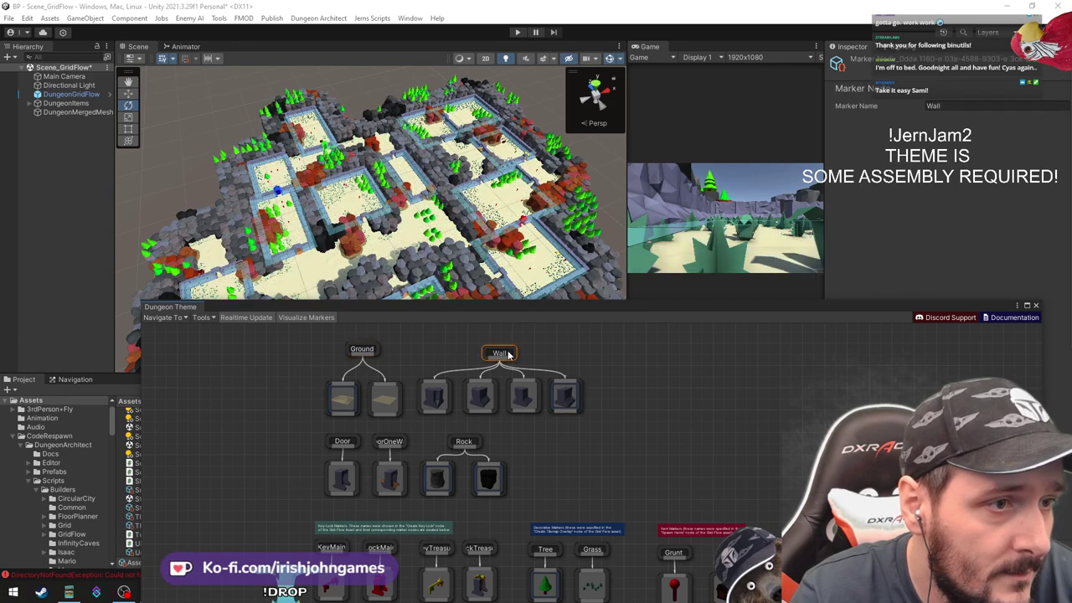
{"action": "left_click", "coordinate": [474, 441]}
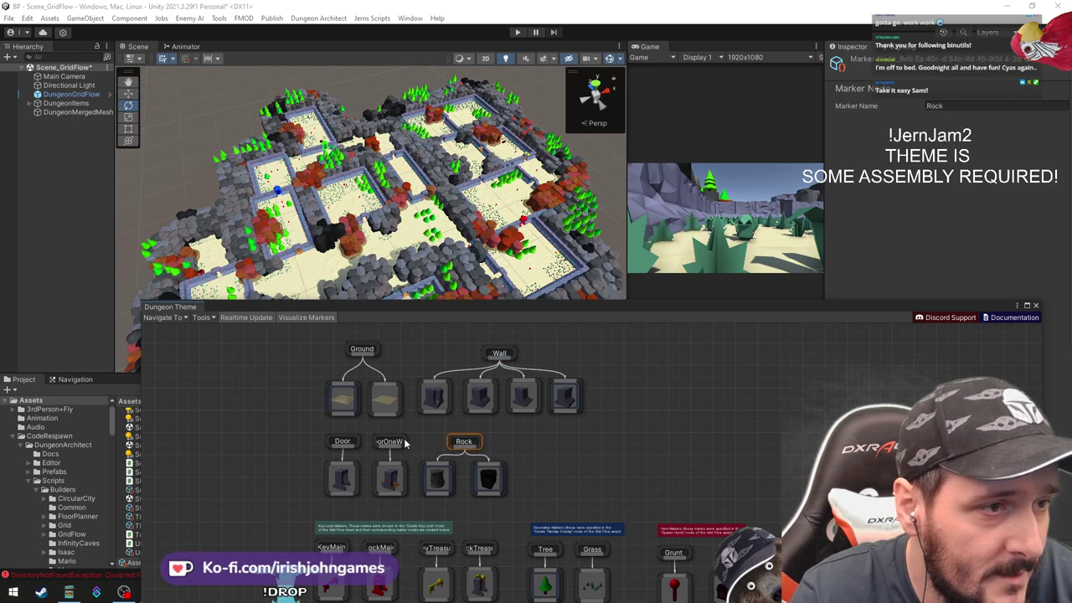
{"action": "left_click", "coordinate": [388, 442]}
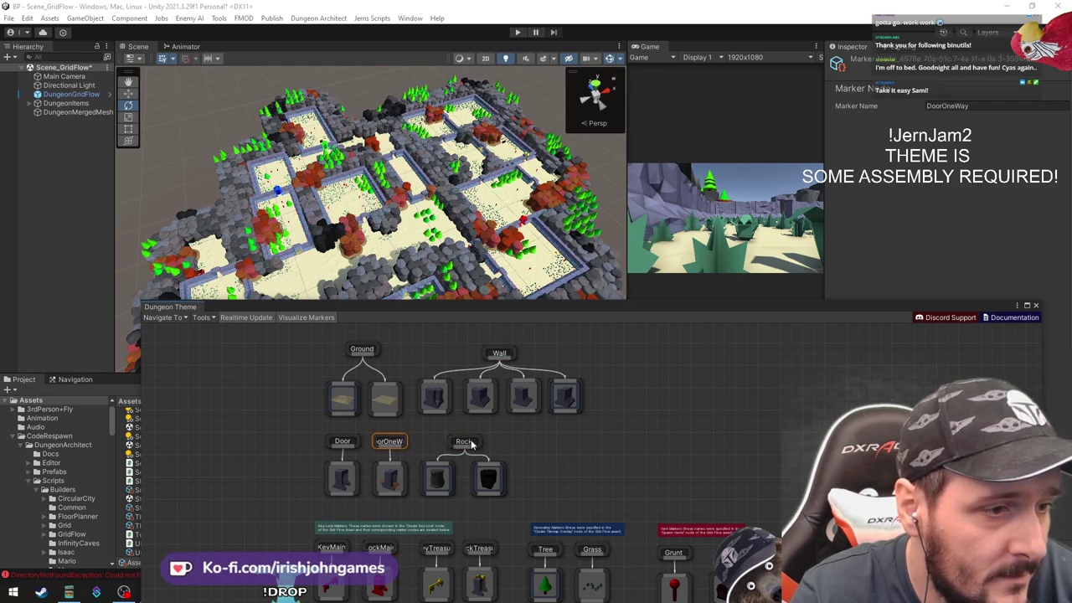
{"action": "left_click", "coordinate": [470, 442]}
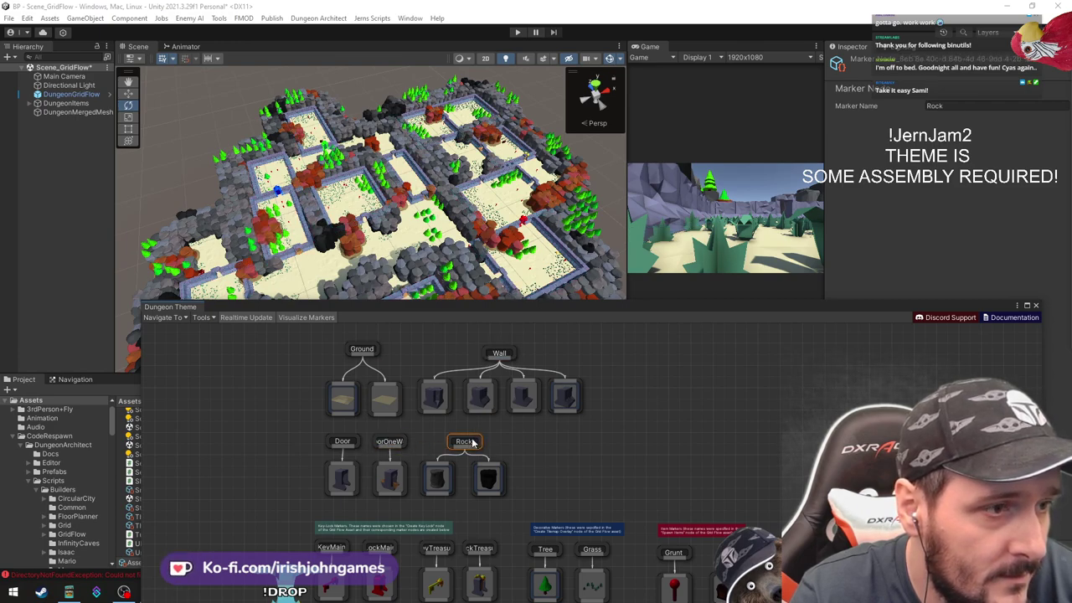
Switch the Scene view to wireframe and inspect where the Door, Rock and Wall markers of ThemePrehistoric are placed in the dungeon
{"action": "left_click", "coordinate": [337, 444]}
{"action": "left_click", "coordinate": [460, 58]}
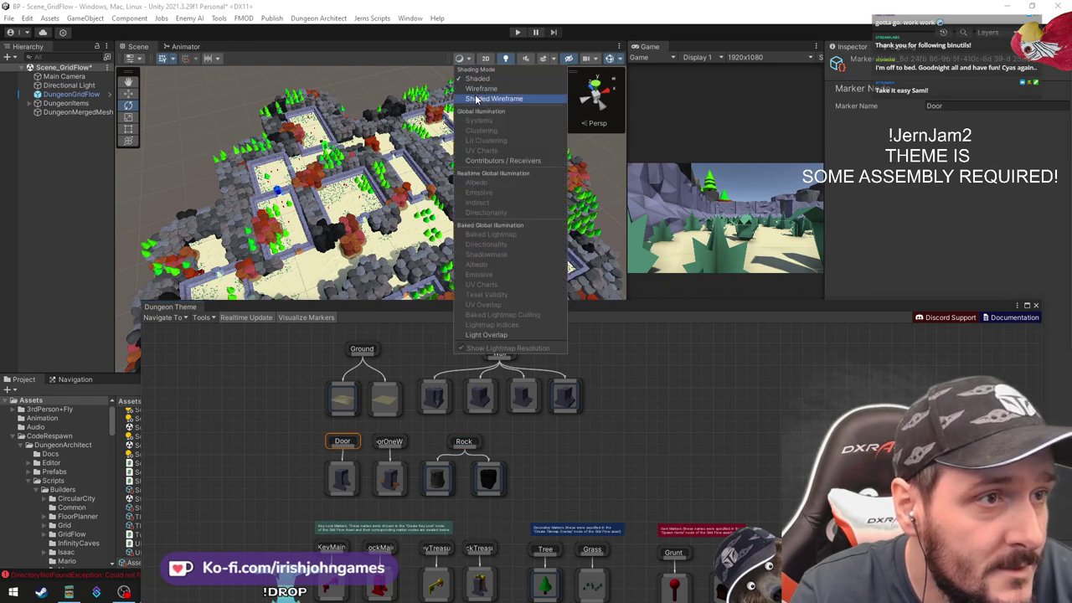
{"action": "left_click", "coordinate": [463, 98]}
{"action": "left_click", "coordinate": [481, 88]}
{"action": "right_click", "coordinate": [518, 387]}
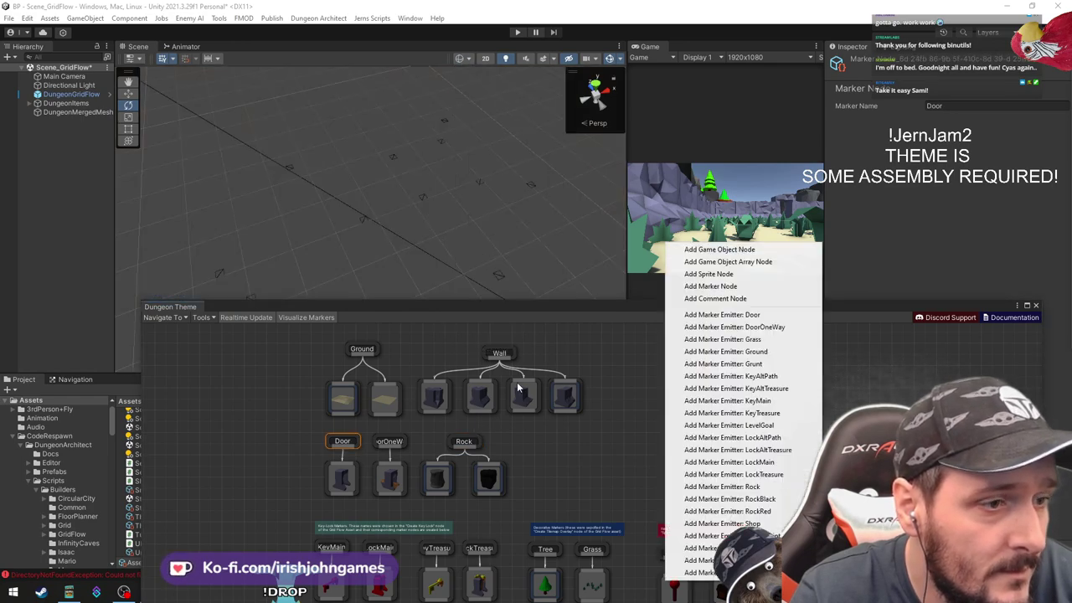
{"action": "left_click", "coordinate": [392, 446]}
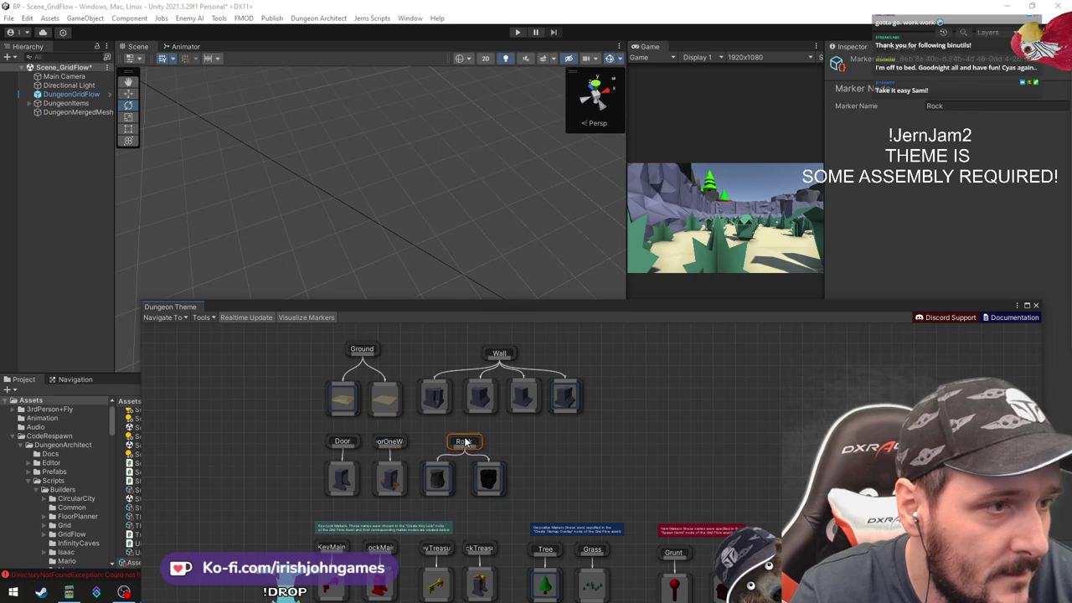
{"action": "left_click", "coordinate": [427, 400]}
{"action": "left_click", "coordinate": [503, 355]}
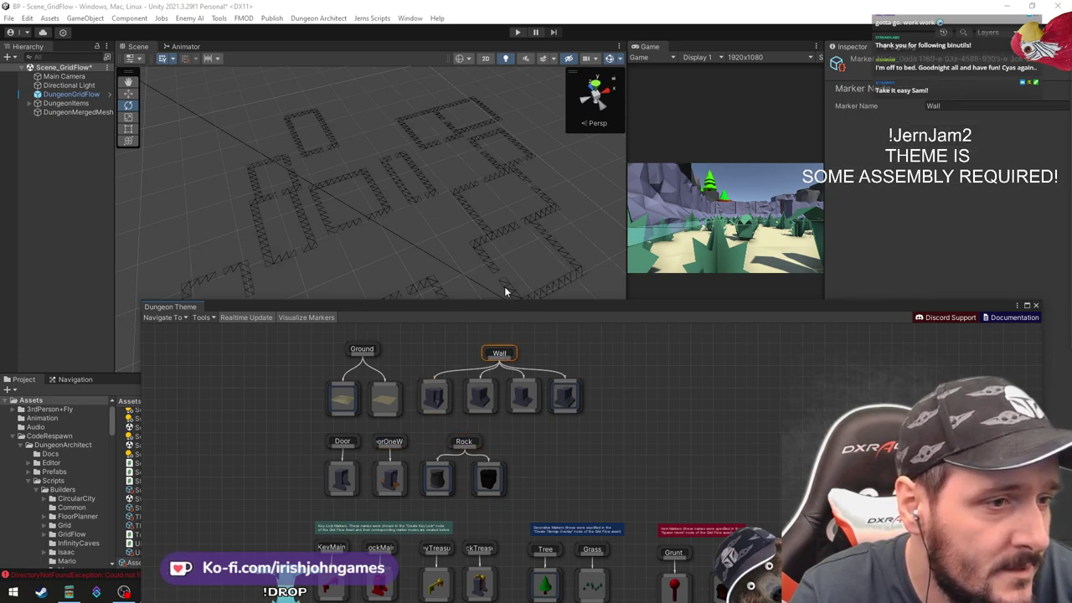
Turn off marker visualization, return the Scene view to shaded rendering and deselect the Wall marker
{"action": "left_click", "coordinate": [306, 317]}
{"action": "left_click", "coordinate": [456, 59]}
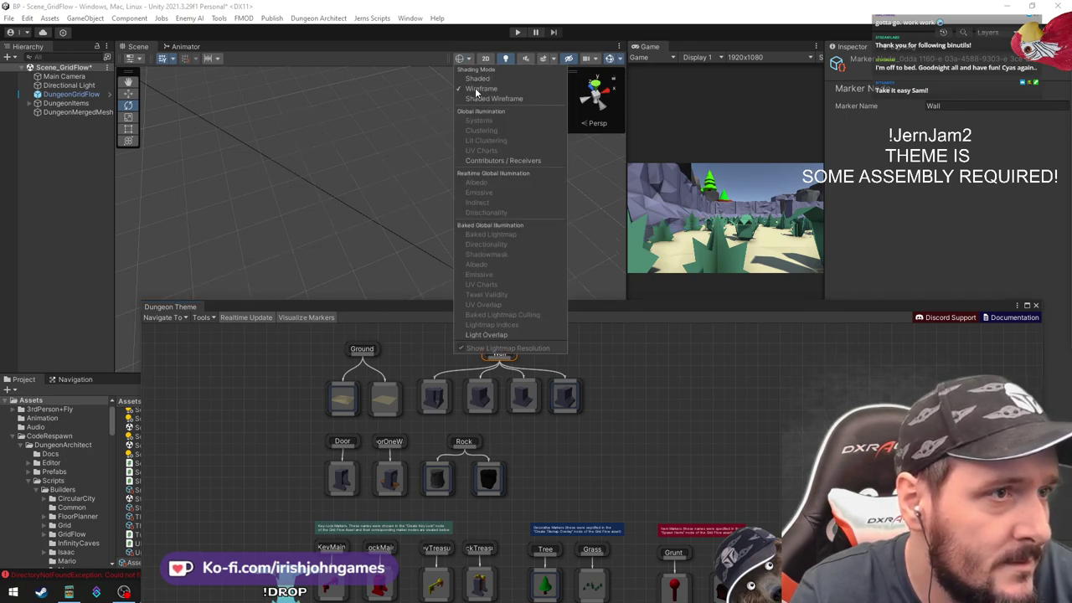
{"action": "left_click", "coordinate": [301, 327]}
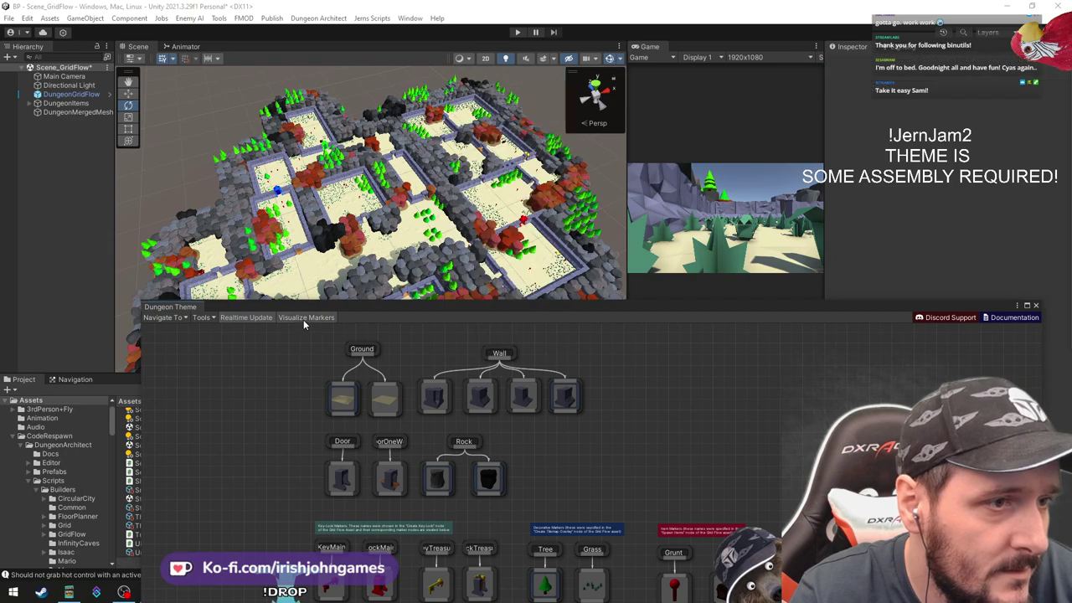
Enlarge the theme editor temporarily to read the comments on ThemePrehistoric's decorative, item and entrance/goal marker groups
{"action": "scroll", "coordinate": [292, 408], "scroll_direction": "down", "scroll_amount": 2}
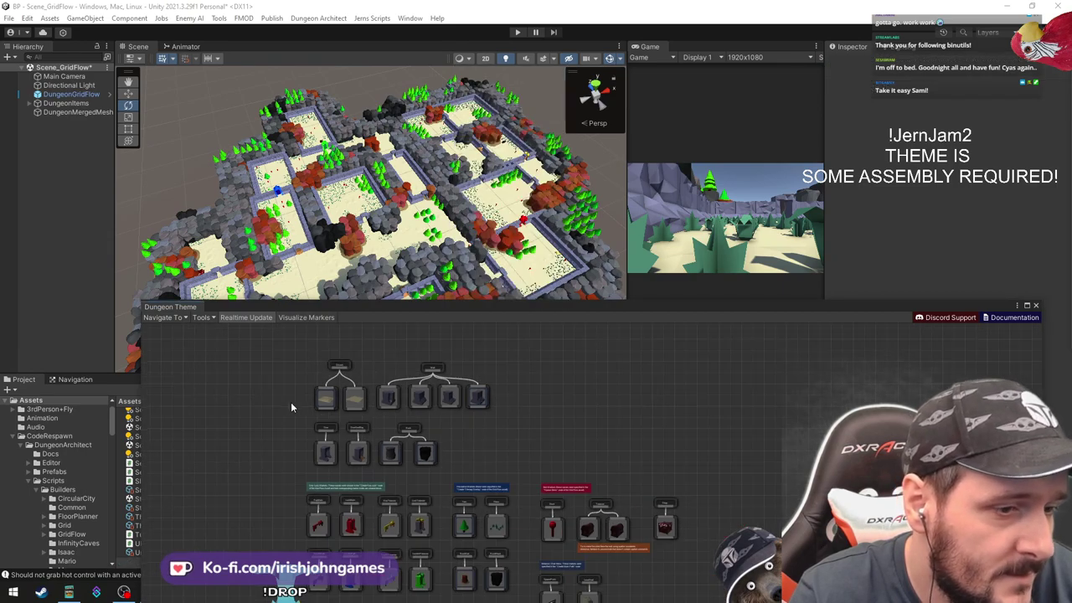
{"action": "key", "text": "shift+space"}
{"action": "scroll", "coordinate": [481, 295], "scroll_direction": "up", "scroll_amount": 5}
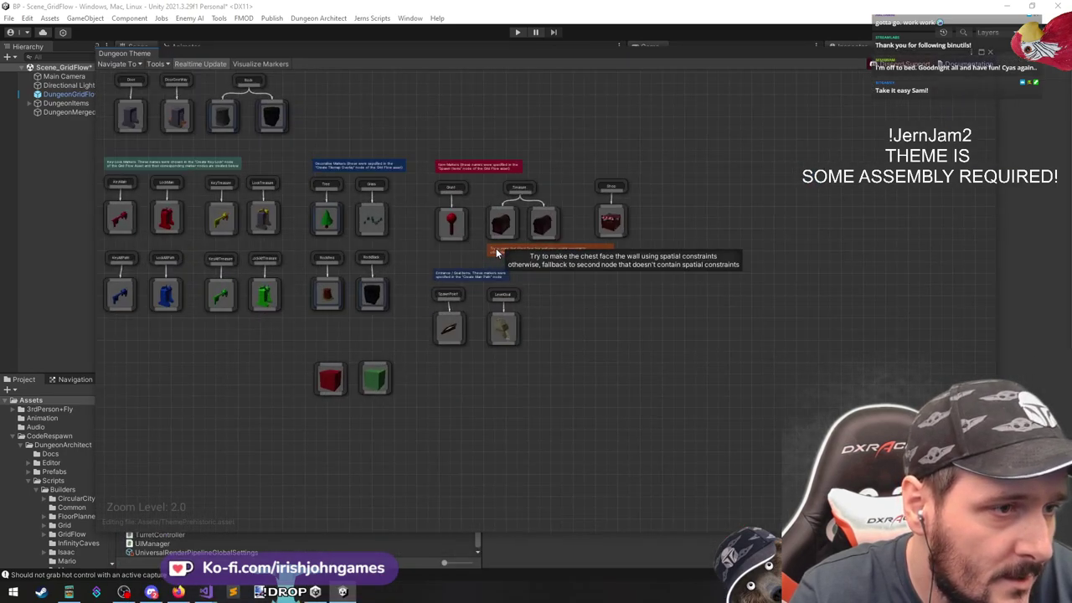
{"action": "middle_click_drag", "start_coordinate": [568, 249], "coordinate": [608, 298]}
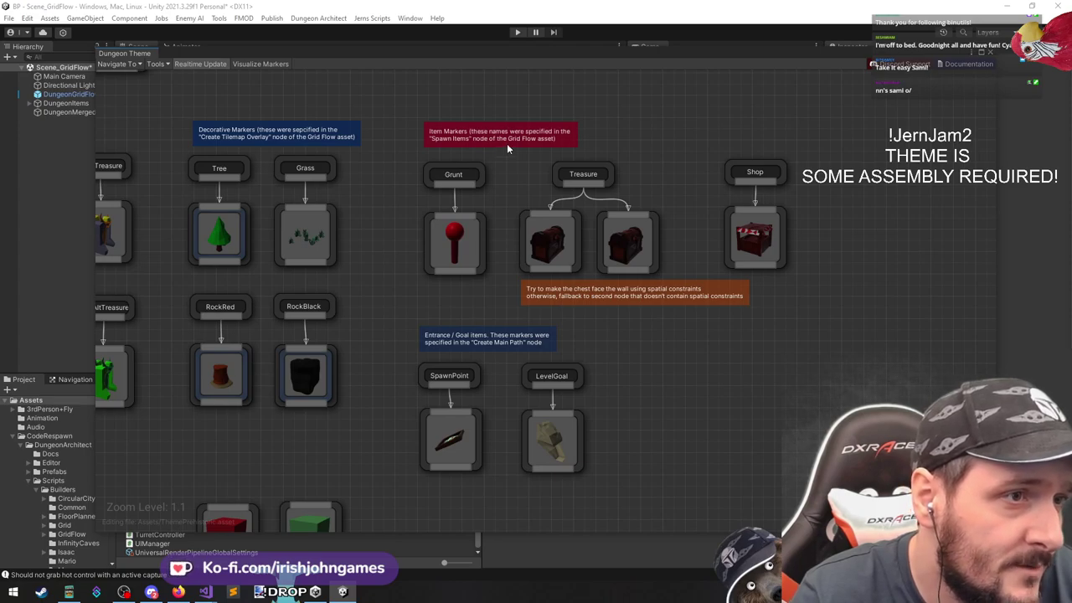
{"action": "key", "text": "shift+space"}
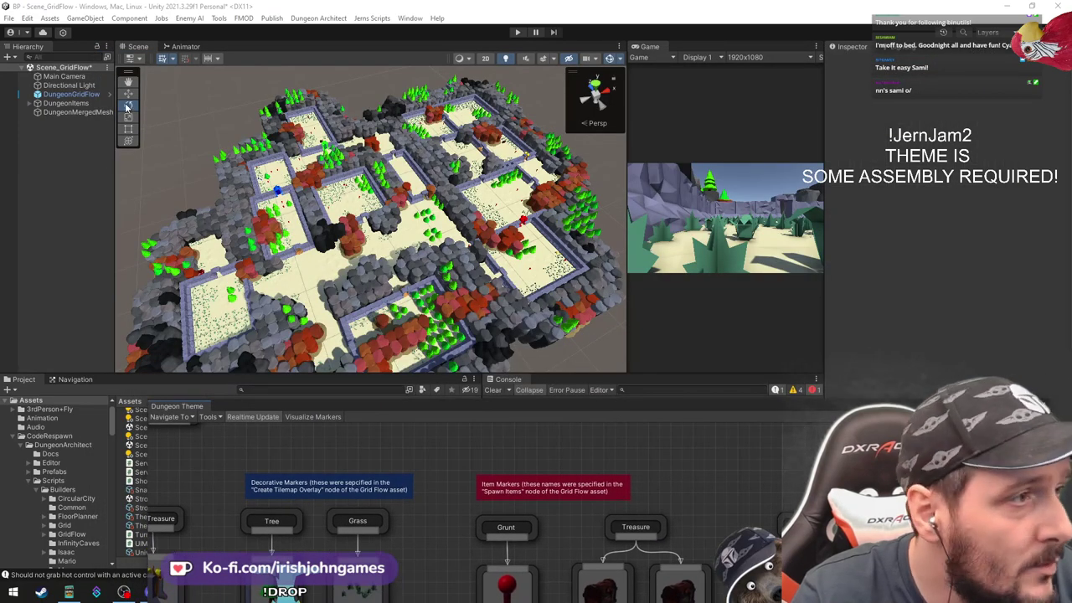
Open the DungeonGridFlow object's DemoGridFlow asset in the Grid Flow Editor and enlarge the window and its execution graph area
{"action": "left_click", "coordinate": [128, 106]}
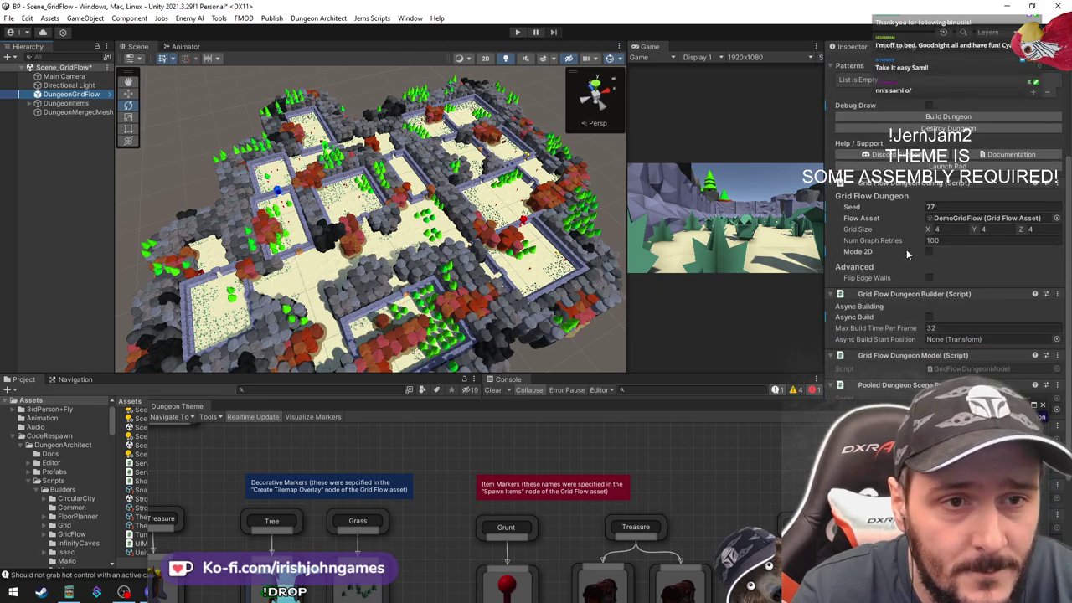
{"action": "left_click", "coordinate": [859, 213]}
{"action": "left_click", "coordinate": [970, 220]}
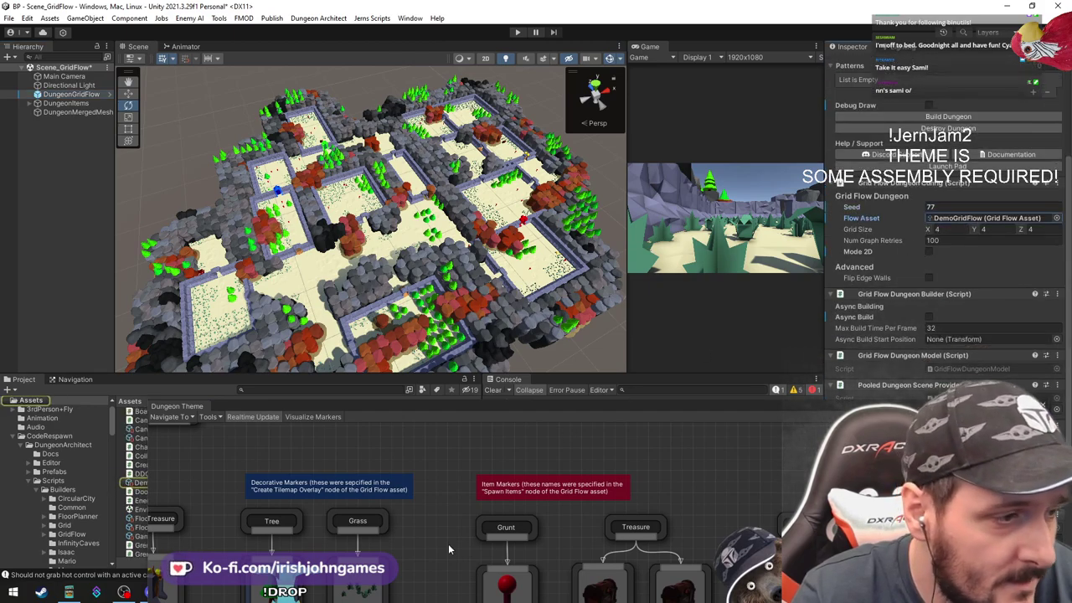
{"action": "left_click", "coordinate": [143, 483]}
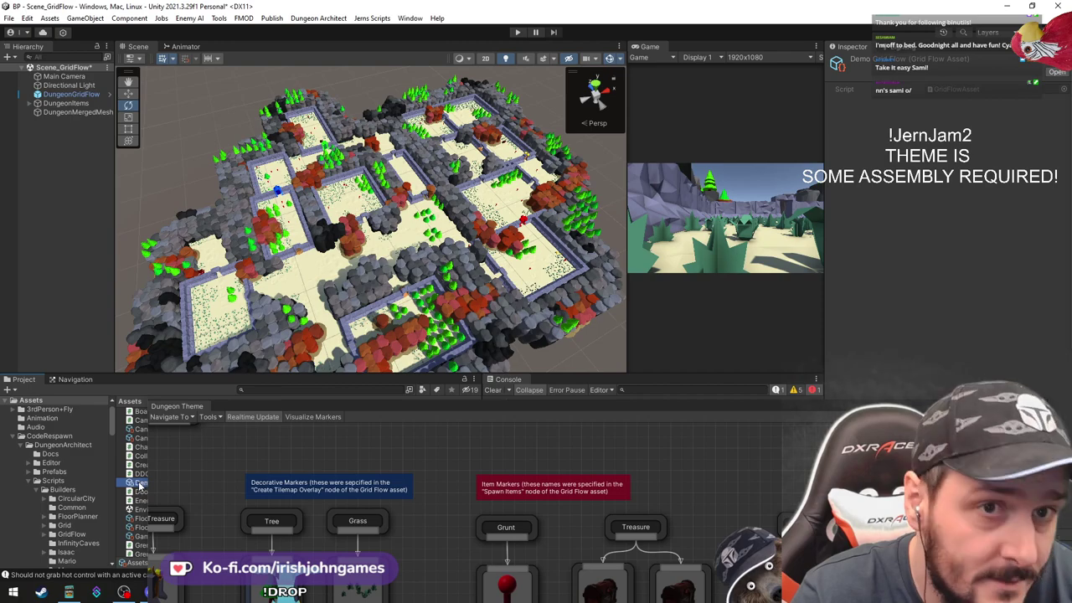
{"action": "double_click", "coordinate": [140, 485]}
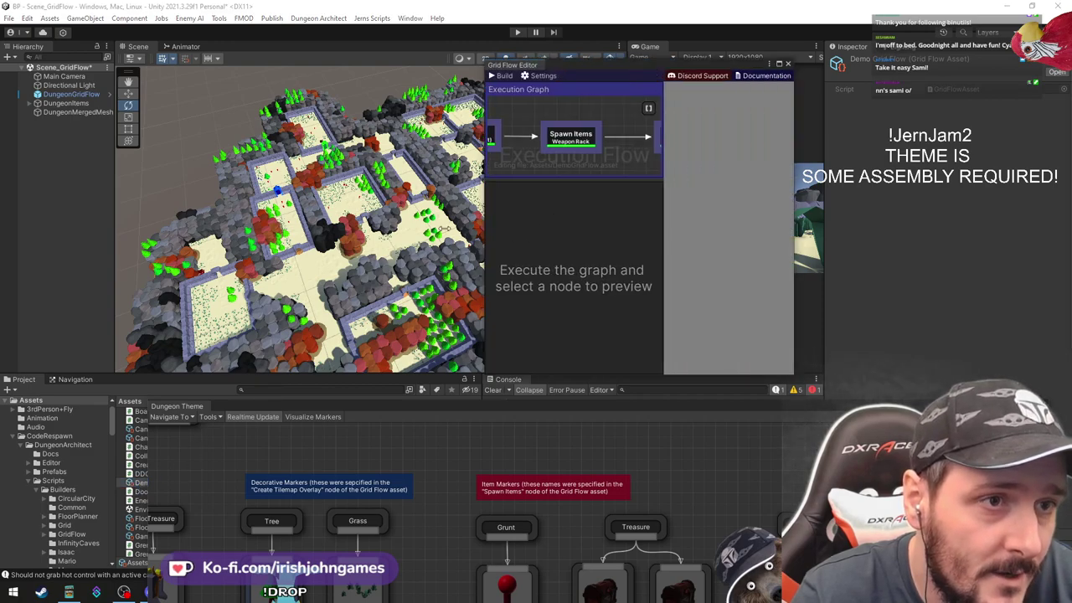
{"action": "left_click_drag", "start_coordinate": [445, 228], "coordinate": [124, 225]}
{"action": "scroll", "coordinate": [390, 172], "scroll_direction": "down", "scroll_amount": 6}
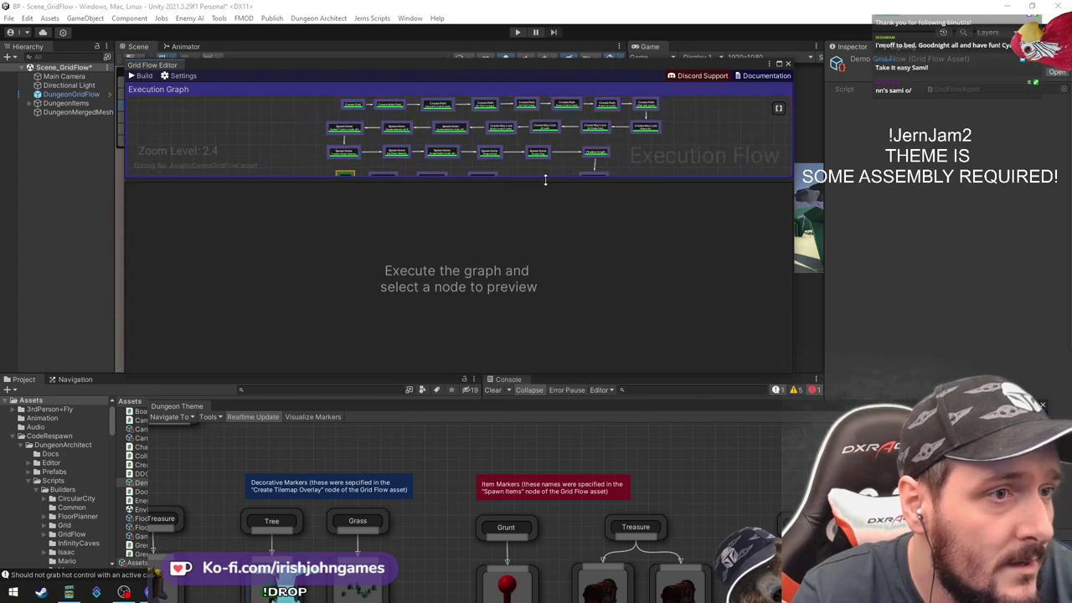
{"action": "left_click_drag", "start_coordinate": [552, 176], "coordinate": [560, 202]}
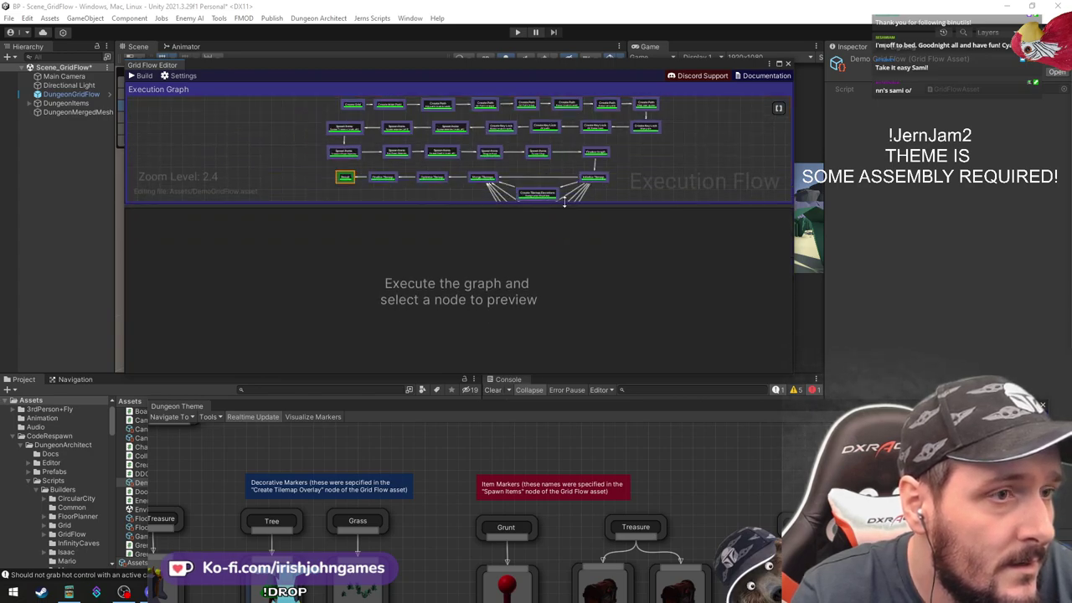
Build the DemoGridFlow graph and maximize the Grid Flow Editor, giving the layout graph and tilemap previews more height
{"action": "left_click", "coordinate": [482, 178]}
{"action": "left_click", "coordinate": [143, 76]}
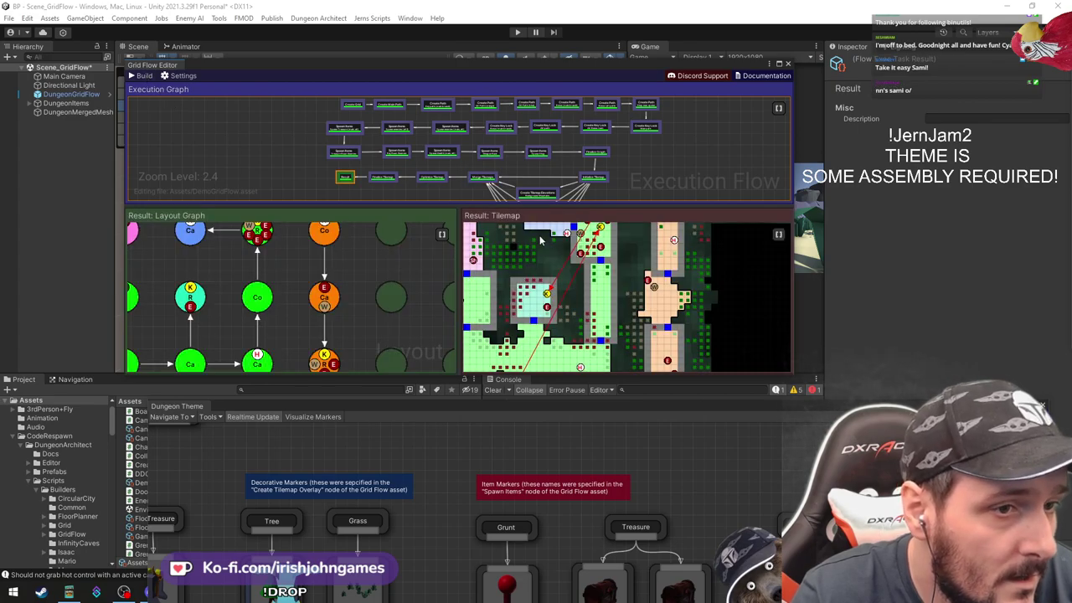
{"action": "left_click", "coordinate": [779, 64]}
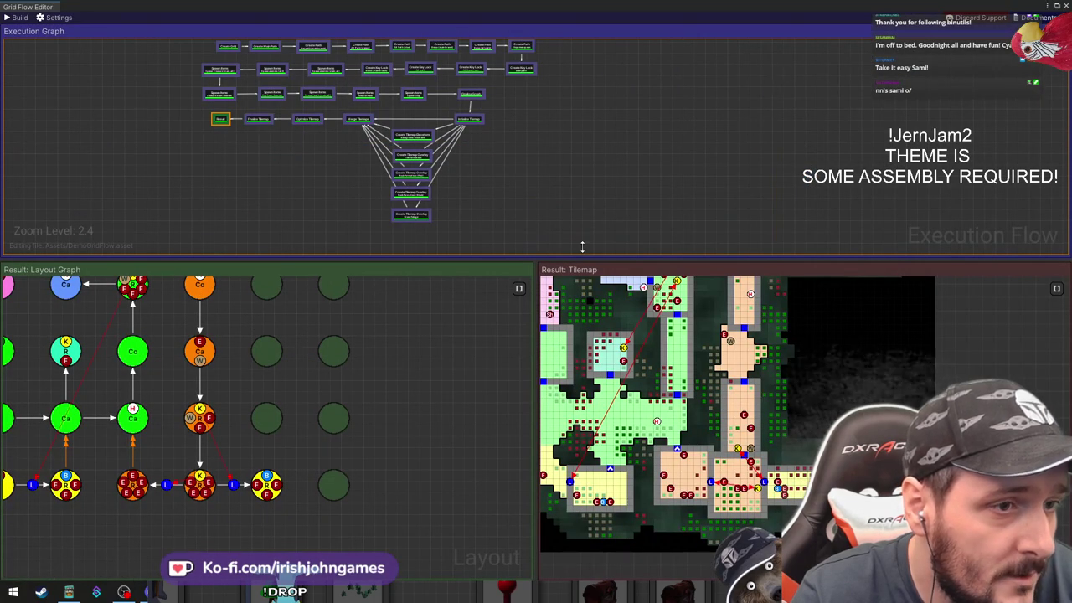
{"action": "left_click_drag", "start_coordinate": [581, 256], "coordinate": [586, 183]}
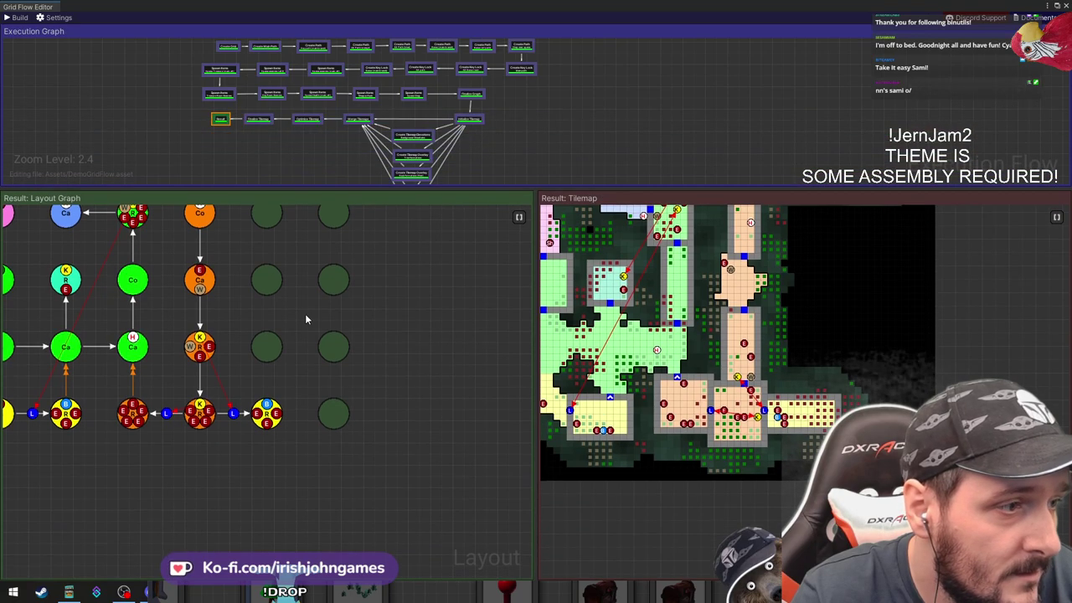
Examine the whole layout graph and tilemap produced by the Result node
{"action": "middle_click_drag", "start_coordinate": [307, 315], "coordinate": [410, 438]}
{"action": "scroll", "coordinate": [442, 339], "scroll_direction": "down", "scroll_amount": 2}
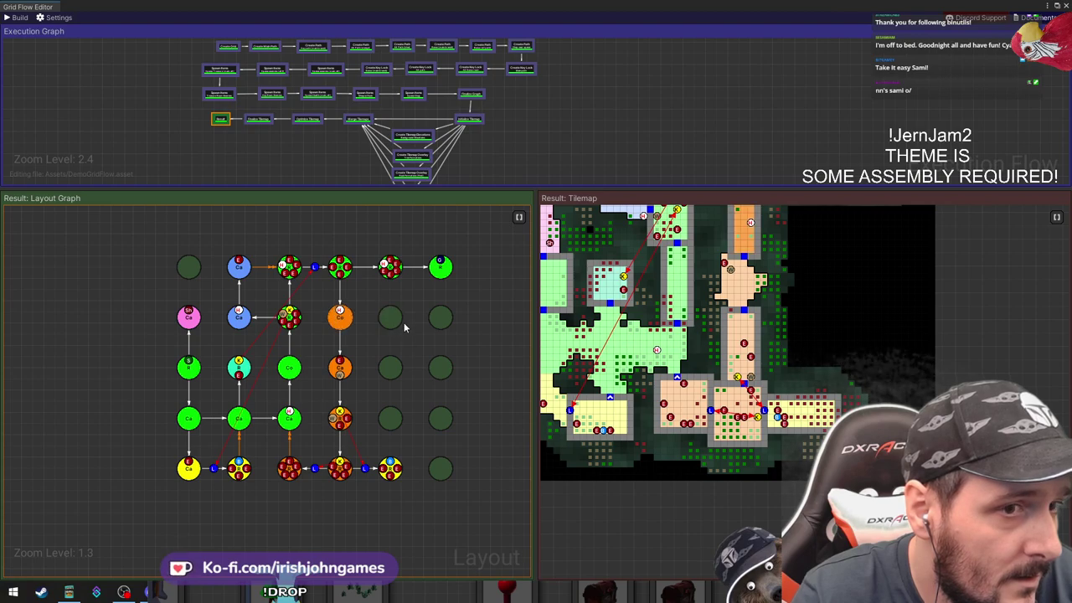
{"action": "scroll", "coordinate": [751, 382], "scroll_direction": "down", "scroll_amount": 3}
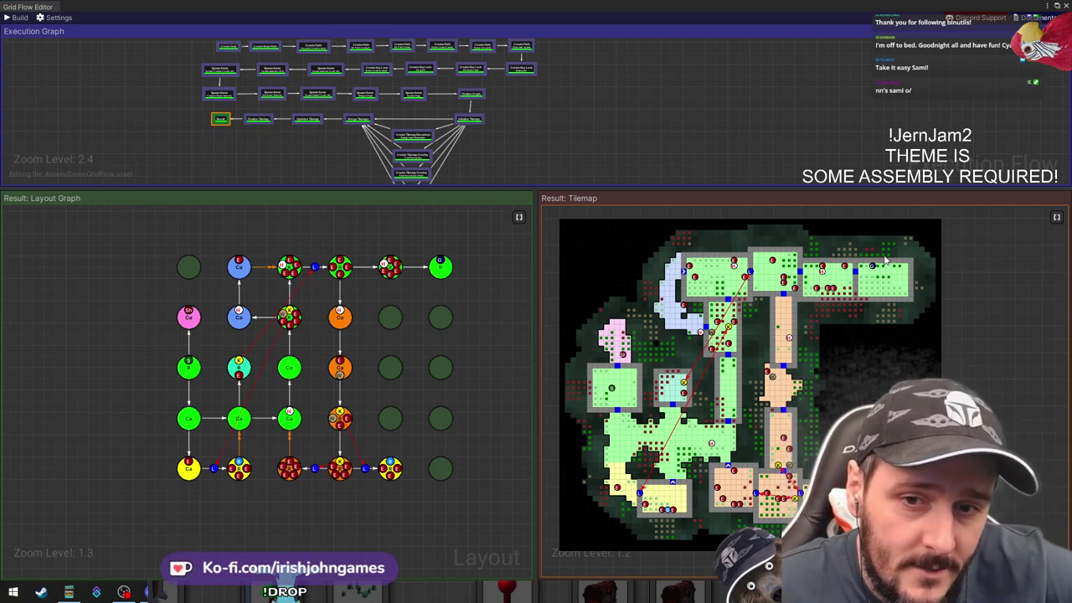
{"action": "scroll", "coordinate": [964, 323], "scroll_direction": "down", "scroll_amount": 4}
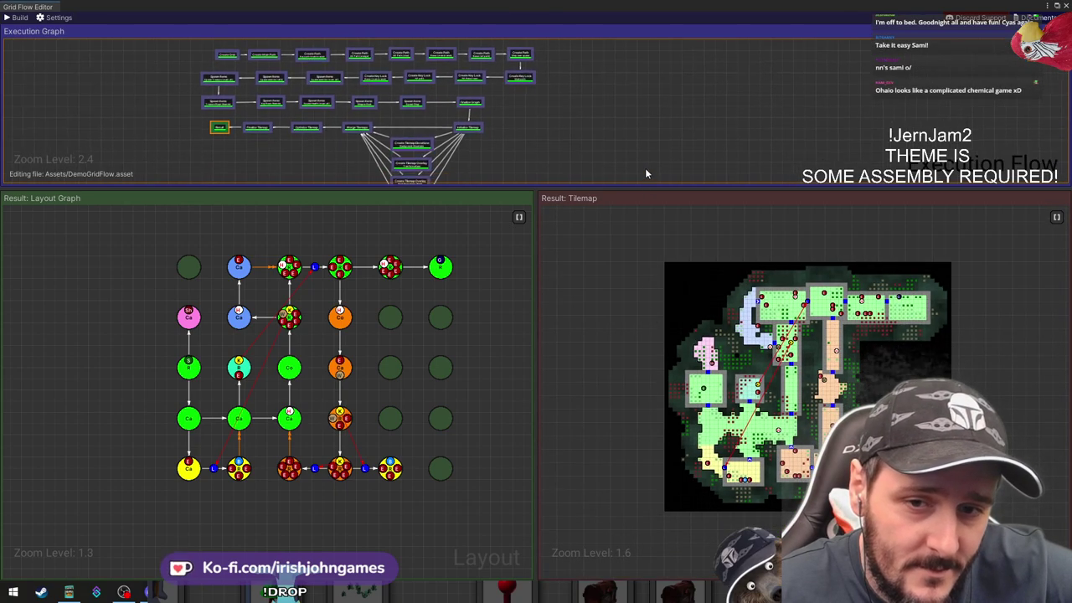
Examine the execution graph's tilemap overlay nodes and its path, key lock and item spawning nodes, with the graph area made taller
{"action": "scroll", "coordinate": [648, 156], "scroll_direction": "down", "scroll_amount": 3}
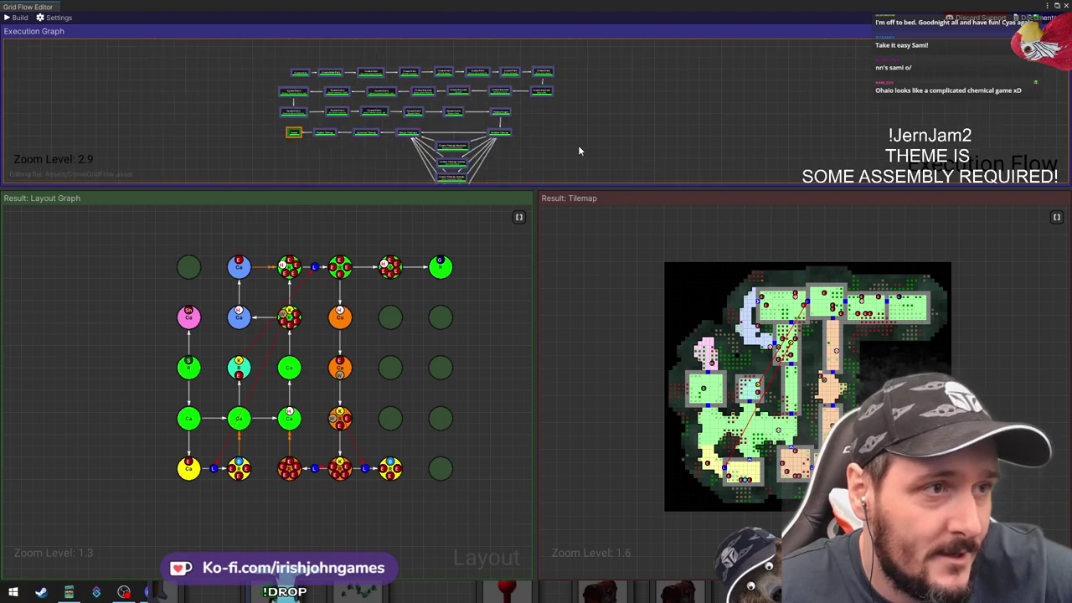
{"action": "scroll", "coordinate": [493, 117], "scroll_direction": "up", "scroll_amount": 6}
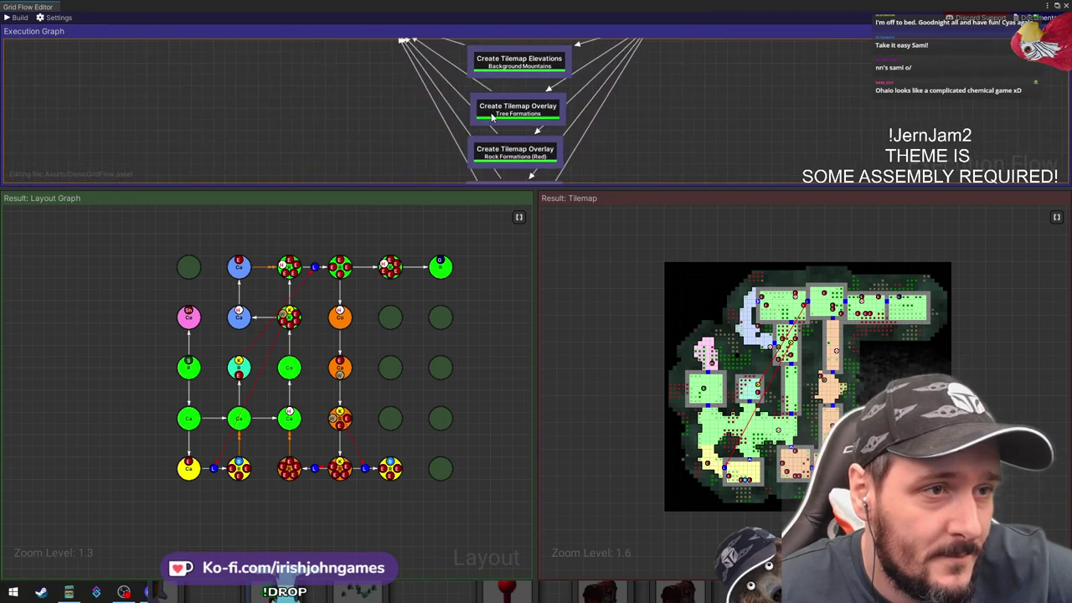
{"action": "middle_click_drag", "start_coordinate": [623, 142], "coordinate": [603, 86]}
{"action": "middle_click_drag", "start_coordinate": [611, 174], "coordinate": [603, 125]}
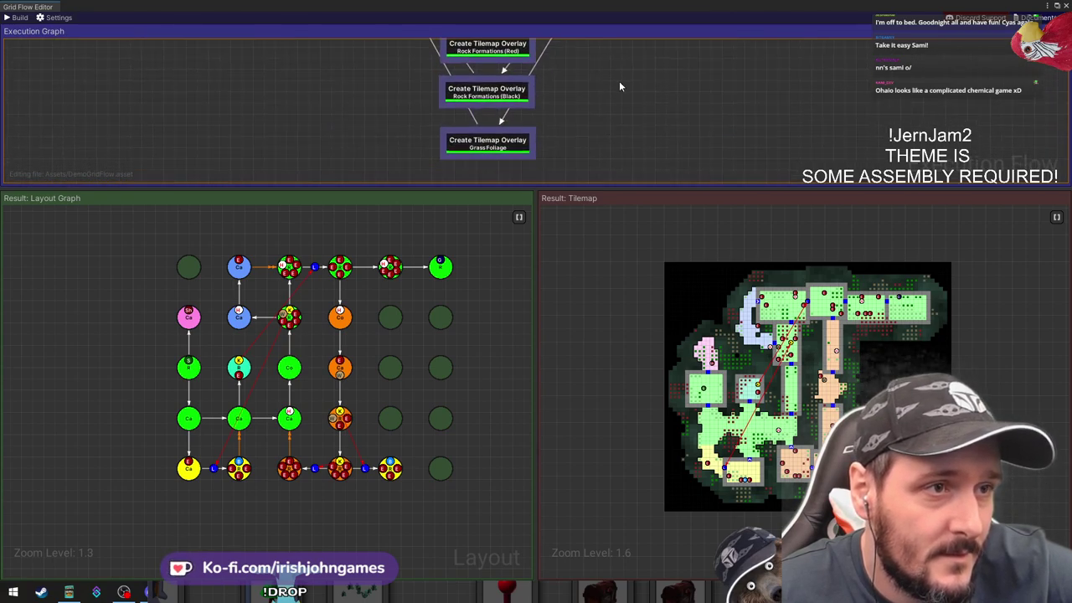
{"action": "middle_click_drag", "start_coordinate": [614, 66], "coordinate": [738, 392]}
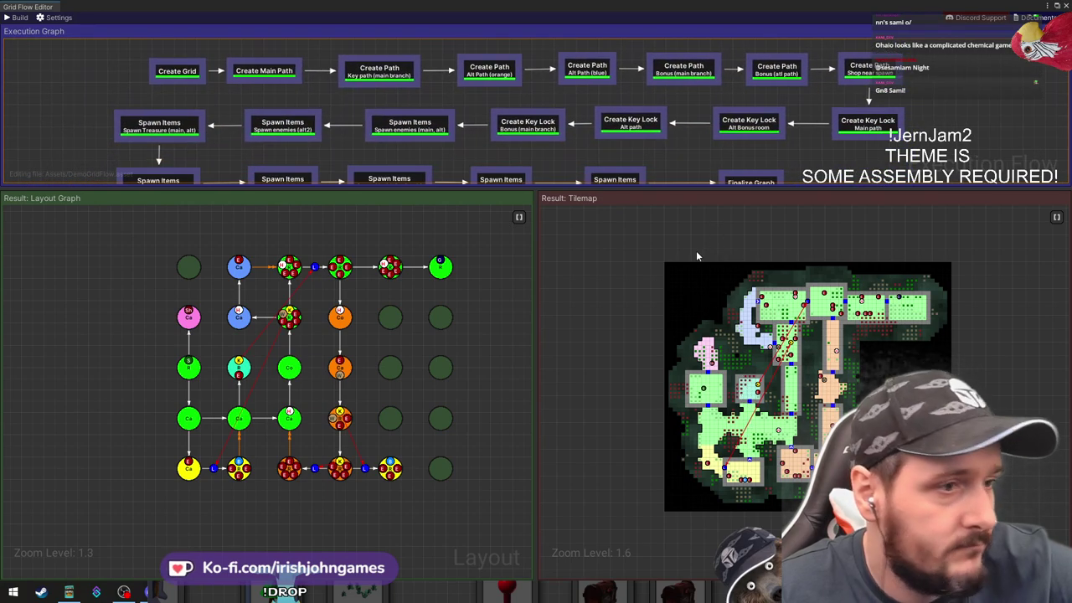
{"action": "left_click_drag", "start_coordinate": [598, 191], "coordinate": [612, 229]}
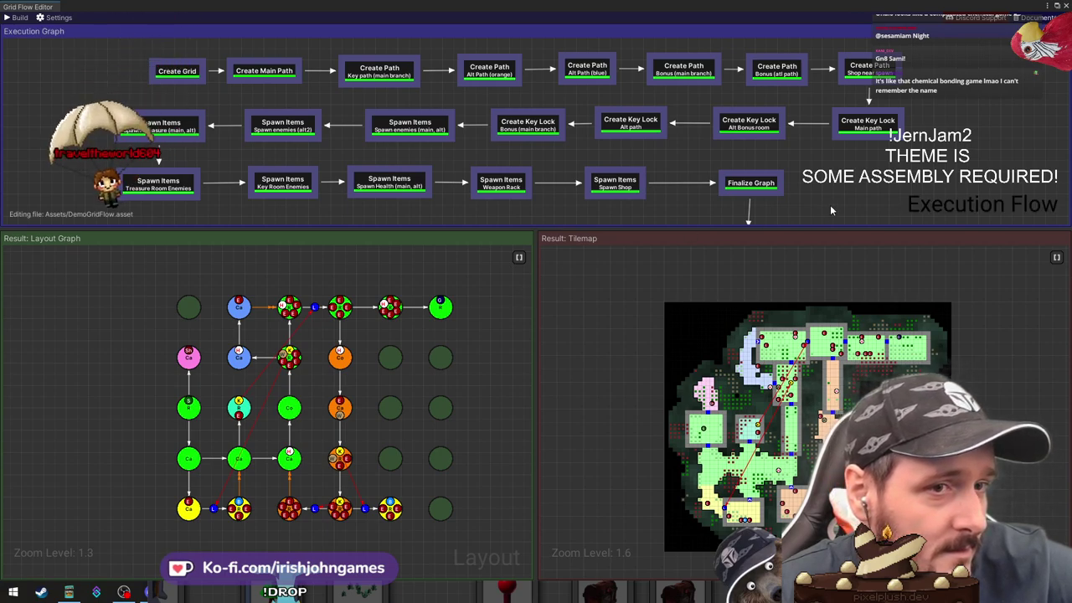
Check which tilemap node types can be added to the execution graph, without adding any
{"action": "right_click", "coordinate": [817, 179]}
{"action": "mouse_move", "coordinate": [842, 186]}
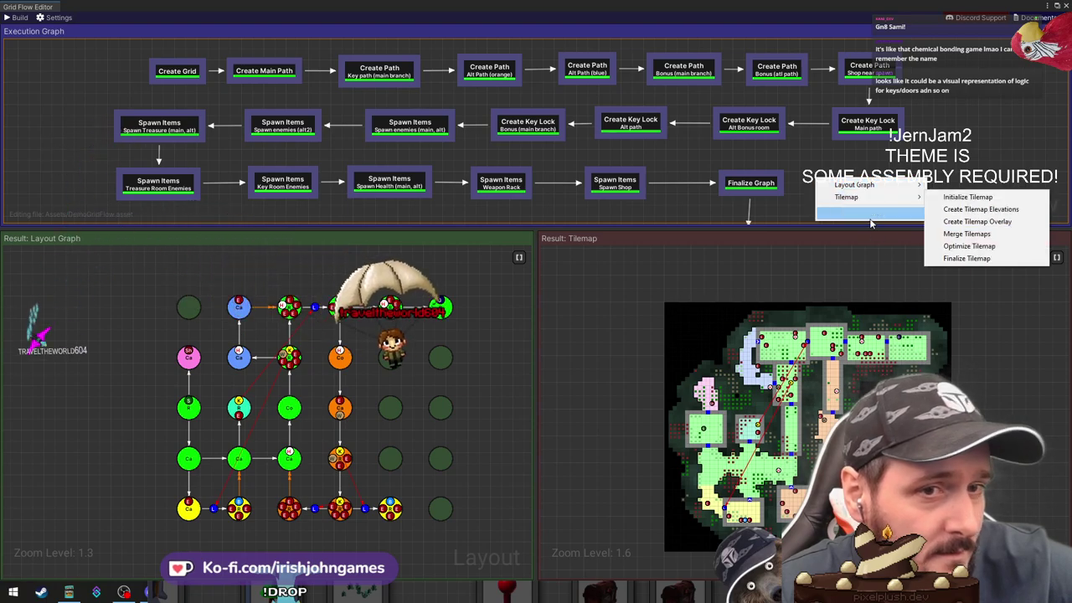
{"action": "left_click", "coordinate": [636, 283]}
Trace how the tilemap elevation and overlay nodes connect between Initialize Tilemap and Merge Tilemaps in the execution graph
{"action": "scroll", "coordinate": [629, 103], "scroll_direction": "down", "scroll_amount": 5}
{"action": "middle_click_drag", "start_coordinate": [740, 163], "coordinate": [718, 52]}
{"action": "scroll", "coordinate": [650, 163], "scroll_direction": "up", "scroll_amount": 4}
{"action": "scroll", "coordinate": [689, 170], "scroll_direction": "down", "scroll_amount": 4}
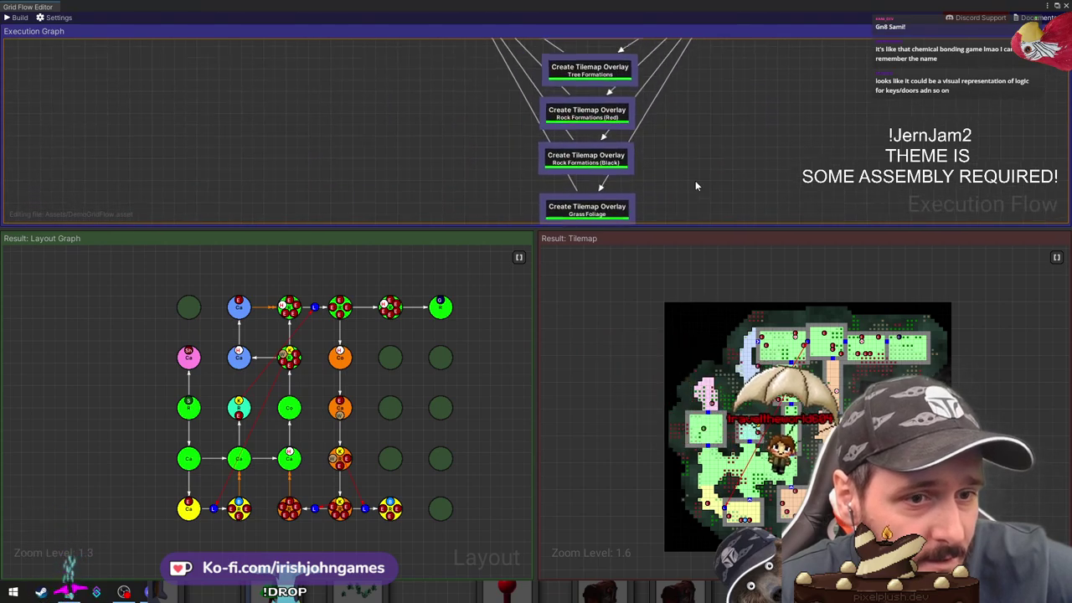
{"action": "scroll", "coordinate": [775, 170], "scroll_direction": "down", "scroll_amount": 3}
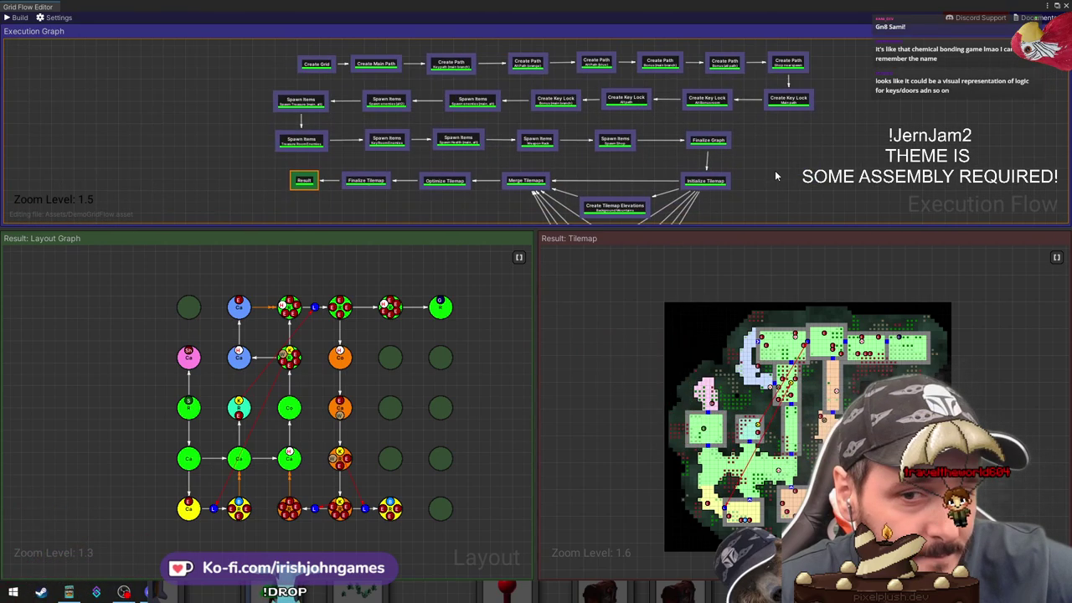
{"action": "scroll", "coordinate": [778, 141], "scroll_direction": "up", "scroll_amount": 4}
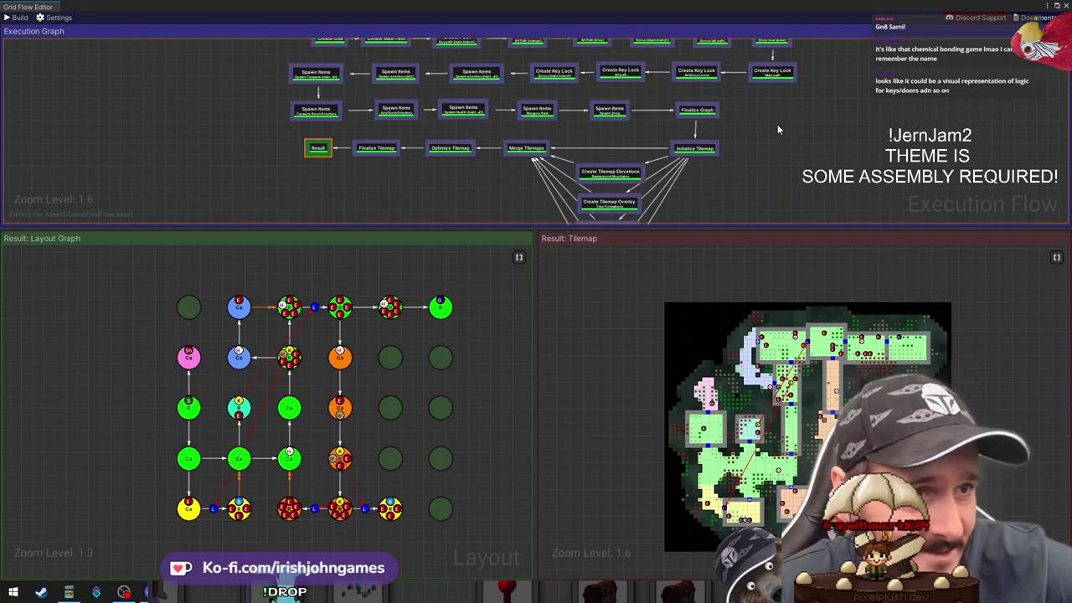
{"action": "middle_click_drag", "start_coordinate": [793, 175], "coordinate": [795, 162]}
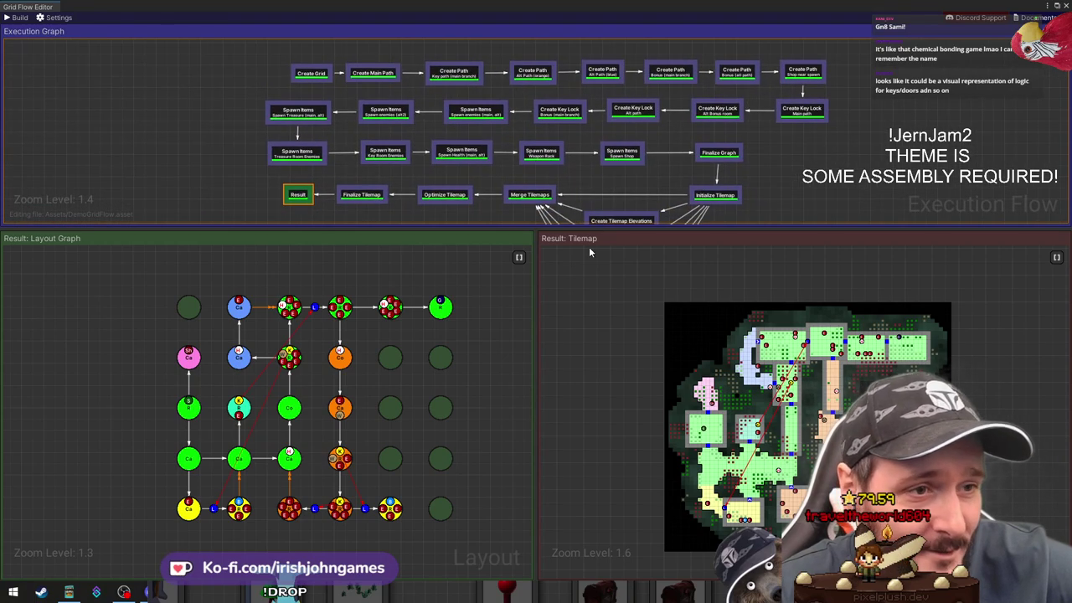
Give the execution graph more height, deselect the Result node and compare the flow with the layout graph and tilemap
{"action": "left_click_drag", "start_coordinate": [597, 228], "coordinate": [596, 320]}
{"action": "scroll", "coordinate": [377, 411], "scroll_direction": "down", "scroll_amount": 3}
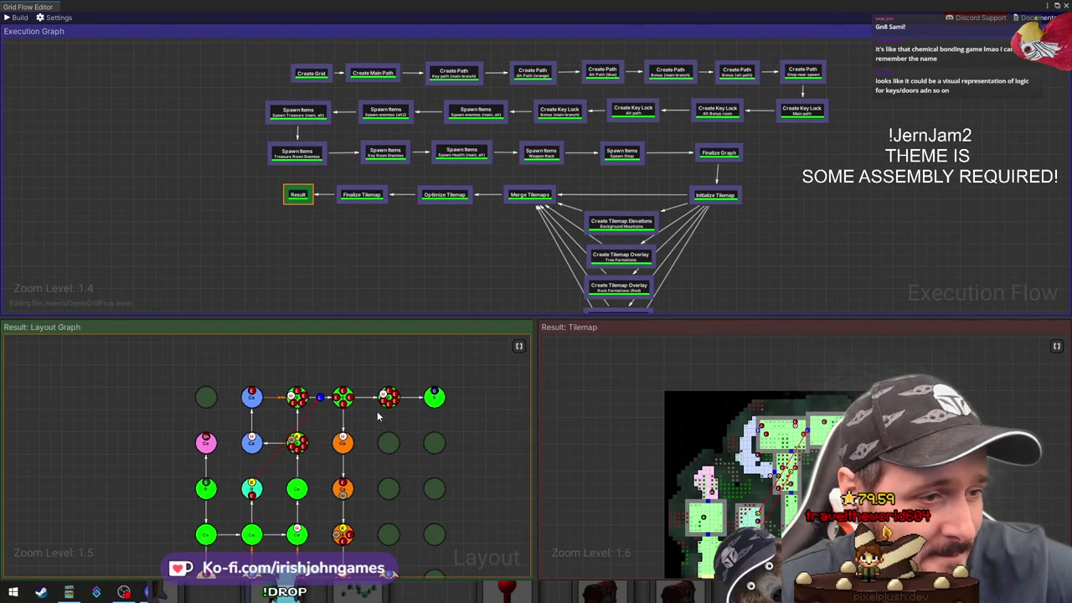
{"action": "scroll", "coordinate": [452, 430], "scroll_direction": "up", "scroll_amount": 2}
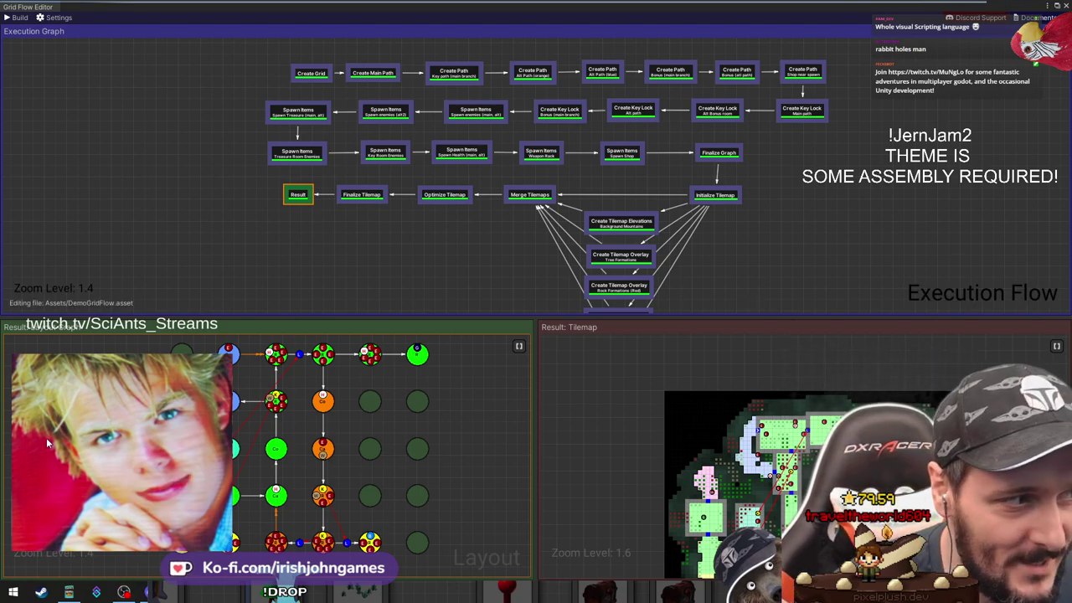
{"action": "left_click", "coordinate": [221, 242]}
{"action": "scroll", "coordinate": [222, 254], "scroll_direction": "down", "scroll_amount": 3}
{"action": "scroll", "coordinate": [362, 247], "scroll_direction": "up", "scroll_amount": 5}
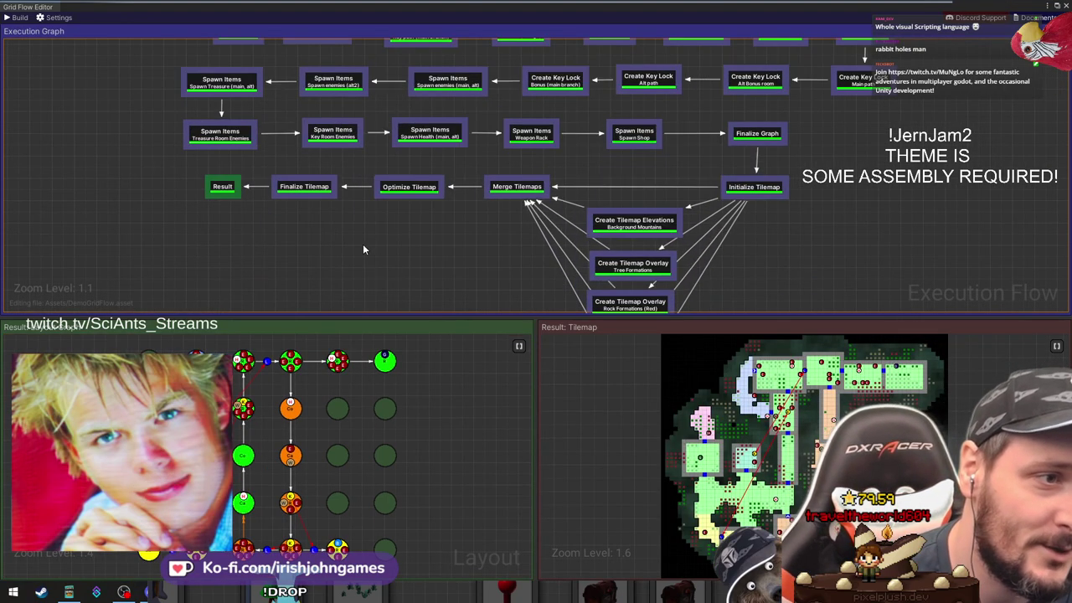
Rebuild the DemoGridFlow execution graph repeatedly to compare the layout graphs and tilemaps it generates
{"action": "scroll", "coordinate": [427, 212], "scroll_direction": "down", "scroll_amount": 3}
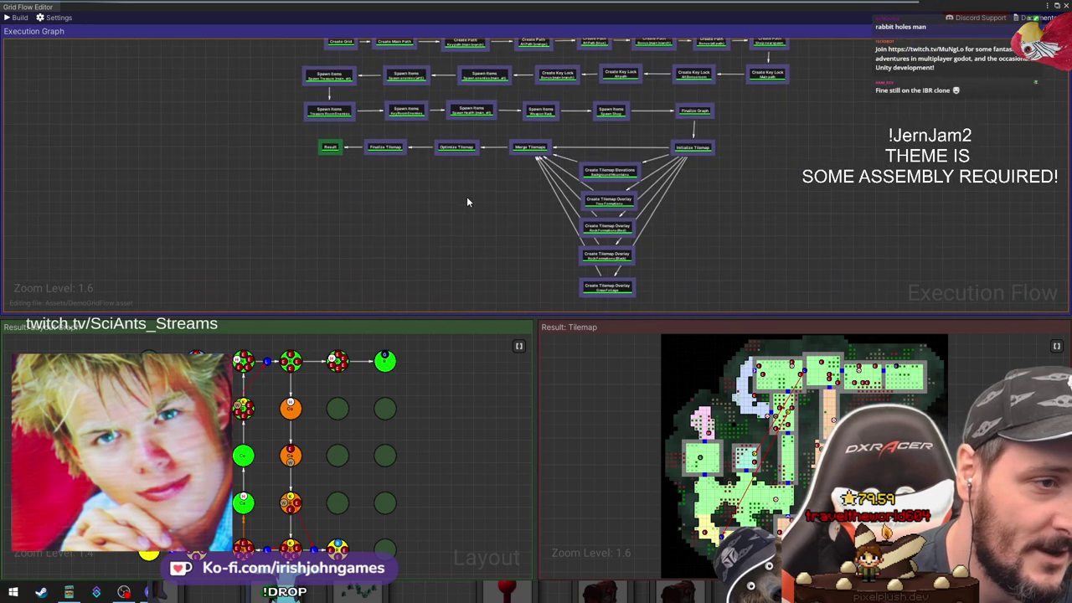
{"action": "scroll", "coordinate": [469, 206], "scroll_direction": "up", "scroll_amount": 2}
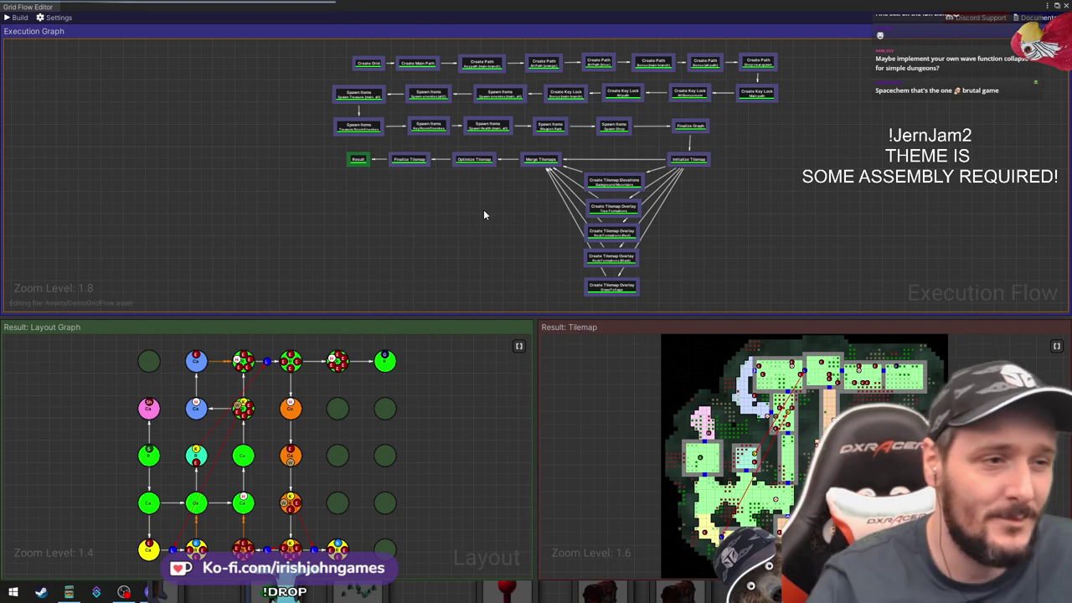
{"action": "left_click", "coordinate": [28, 20]}
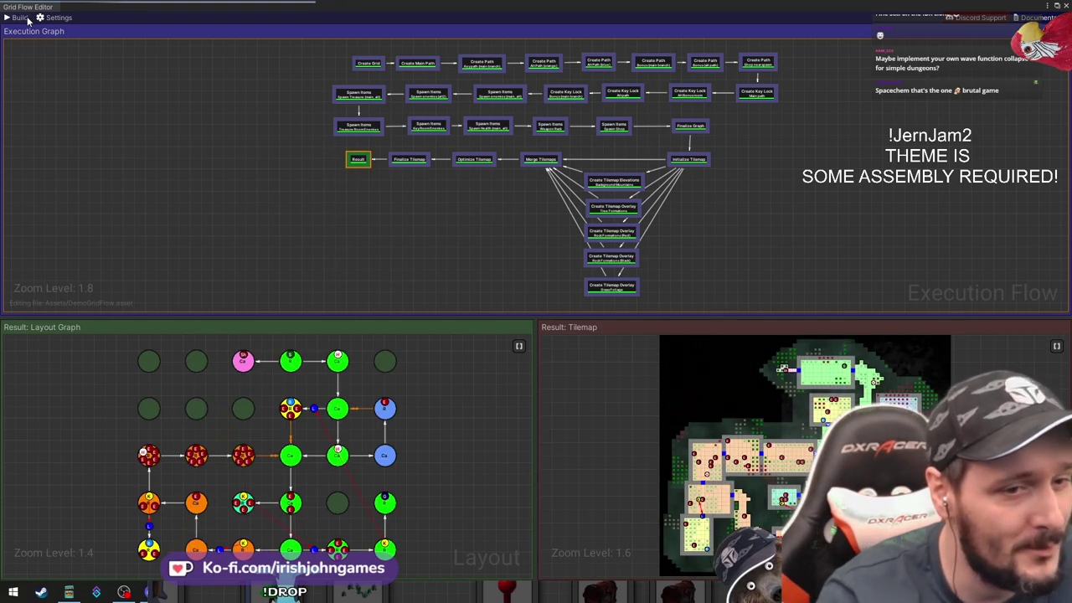
{"action": "left_click", "coordinate": [28, 20]}
{"action": "left_click", "coordinate": [28, 20]}
{"action": "left_click", "coordinate": [28, 20]}
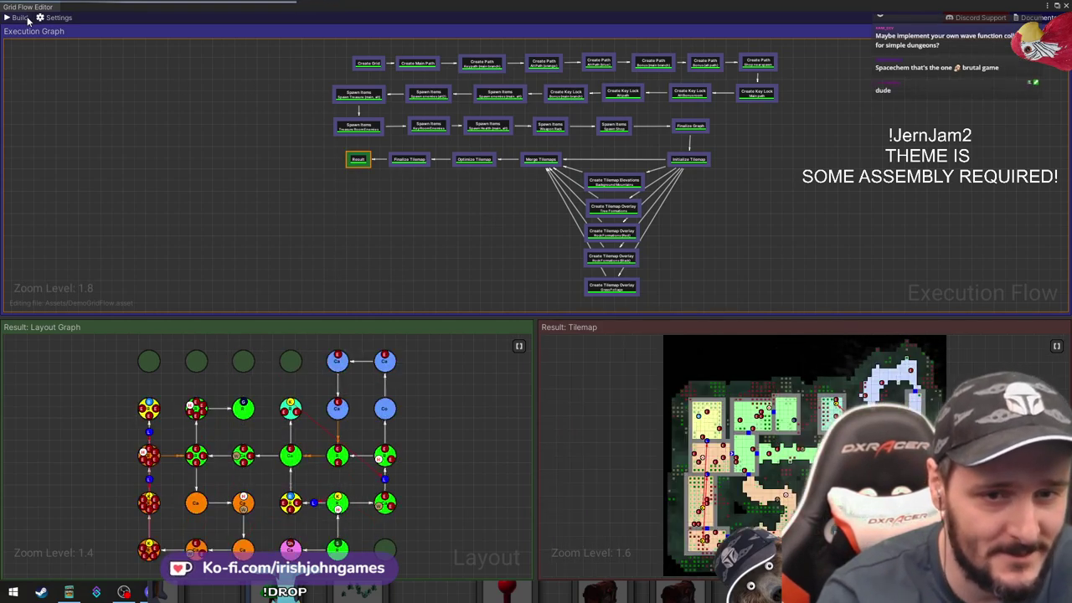
{"action": "left_click", "coordinate": [27, 20]}
{"action": "left_click", "coordinate": [28, 20]}
{"action": "left_click", "coordinate": [28, 20]}
{"action": "left_click", "coordinate": [27, 21]}
{"action": "left_click", "coordinate": [28, 20]}
{"action": "left_click", "coordinate": [27, 20]}
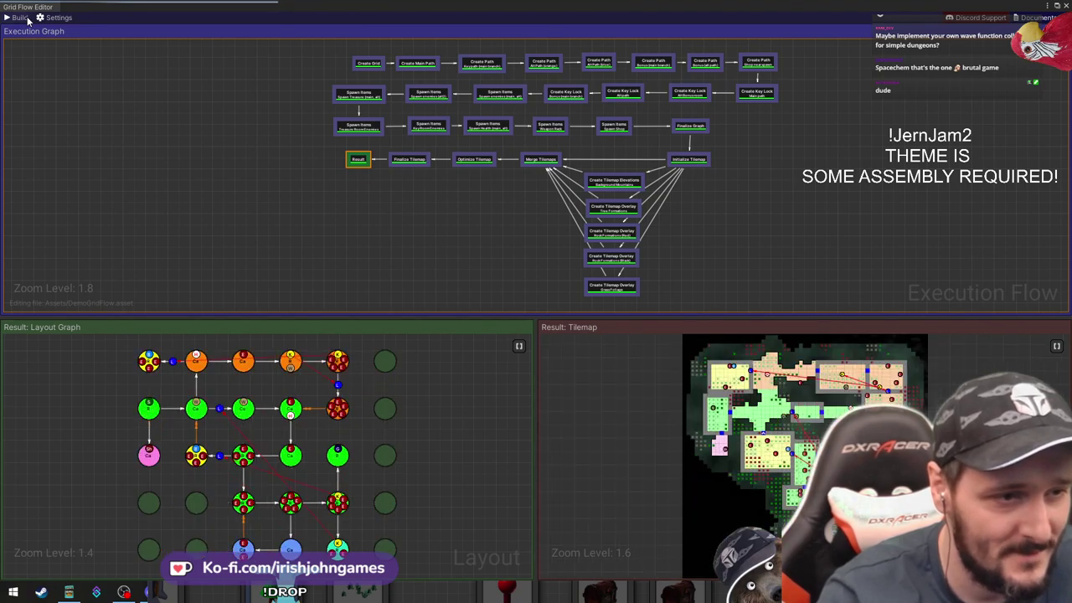
{"action": "left_click", "coordinate": [27, 20]}
{"action": "left_click", "coordinate": [28, 20]}
{"action": "left_click", "coordinate": [27, 20]}
{"action": "left_click", "coordinate": [28, 20]}
{"action": "left_click", "coordinate": [28, 20]}
{"action": "left_click", "coordinate": [27, 20]}
{"action": "left_click", "coordinate": [28, 20]}
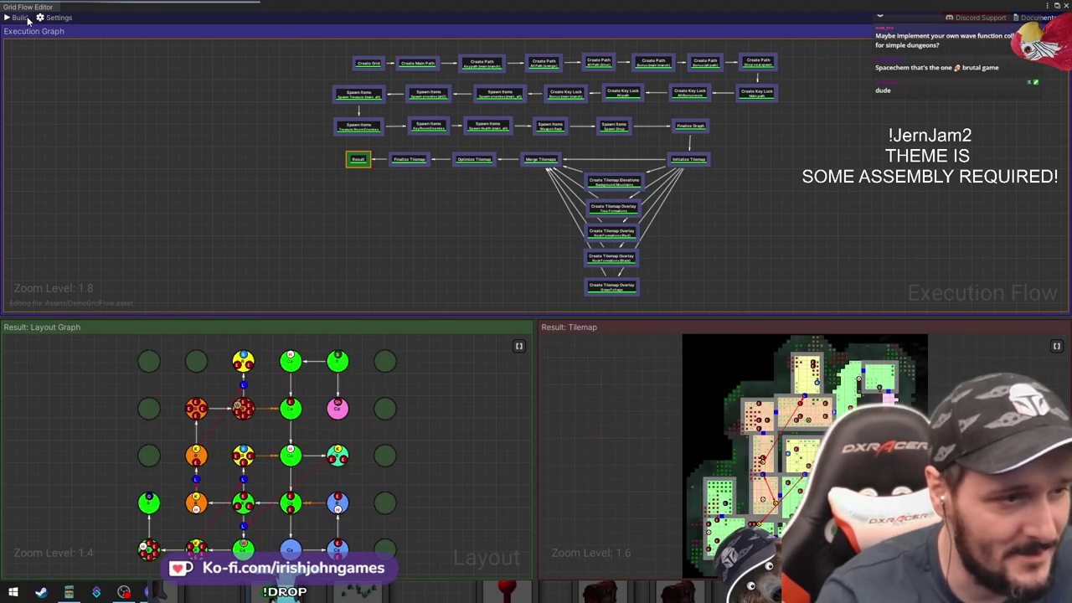
{"action": "left_click", "coordinate": [28, 20]}
{"action": "left_click", "coordinate": [28, 20]}
{"action": "left_click", "coordinate": [28, 21]}
{"action": "left_click", "coordinate": [28, 20]}
{"action": "left_click", "coordinate": [28, 21]}
{"action": "left_click", "coordinate": [28, 20]}
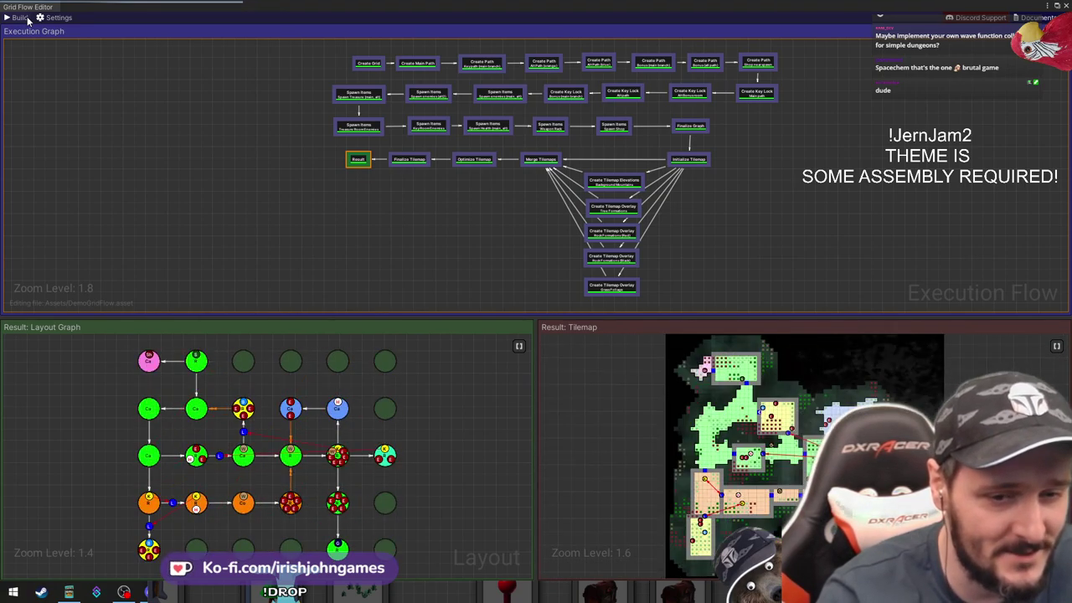
{"action": "left_click", "coordinate": [28, 20]}
{"action": "left_click", "coordinate": [28, 20]}
{"action": "left_click", "coordinate": [28, 20]}
{"action": "left_click", "coordinate": [28, 20]}
{"action": "left_click", "coordinate": [27, 20]}
{"action": "left_click", "coordinate": [28, 20]}
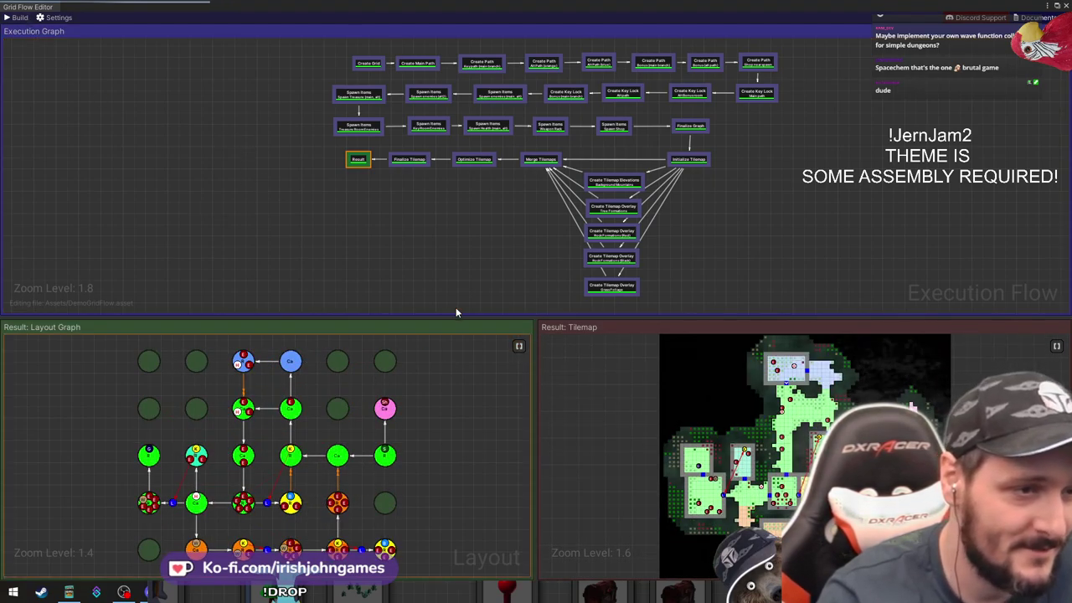
{"action": "left_click", "coordinate": [20, 19]}
{"action": "left_click", "coordinate": [20, 18]}
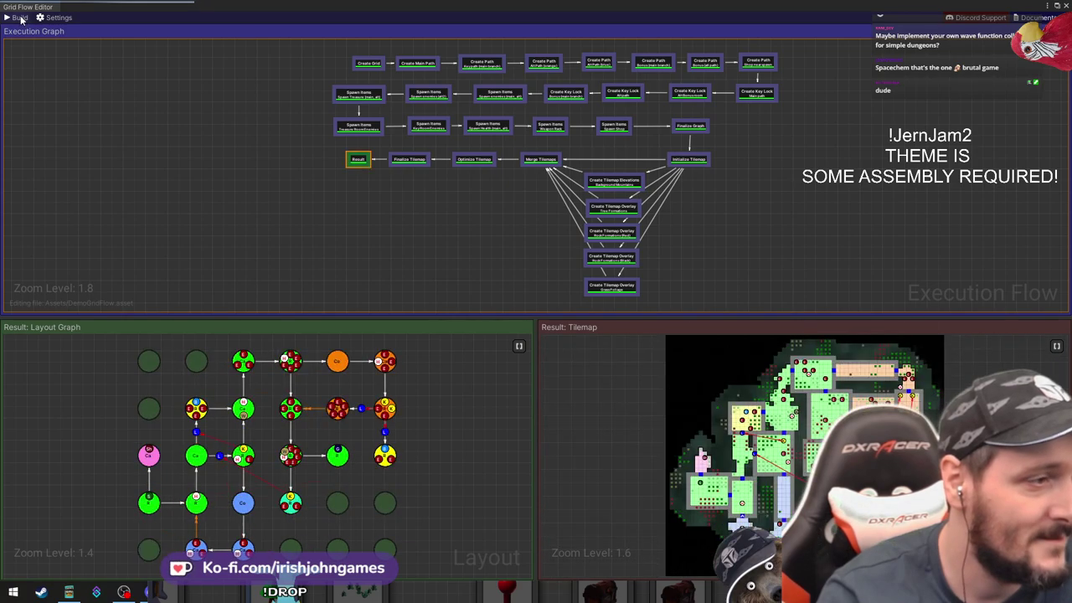
{"action": "left_click", "coordinate": [20, 19]}
{"action": "left_click", "coordinate": [20, 18]}
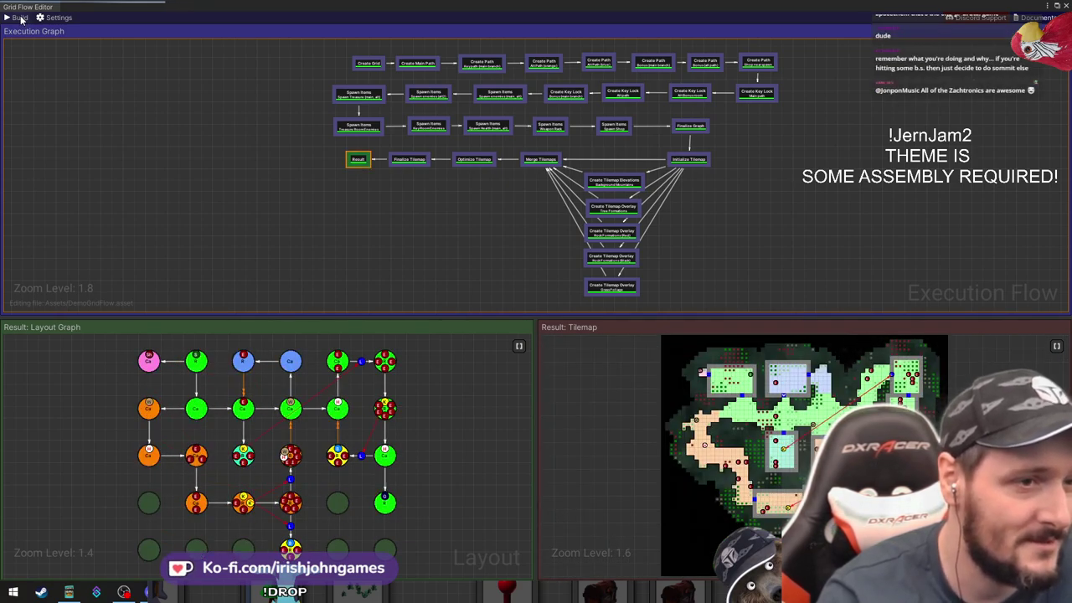
{"action": "left_click", "coordinate": [20, 18]}
{"action": "left_click", "coordinate": [20, 19]}
{"action": "left_click", "coordinate": [20, 18]}
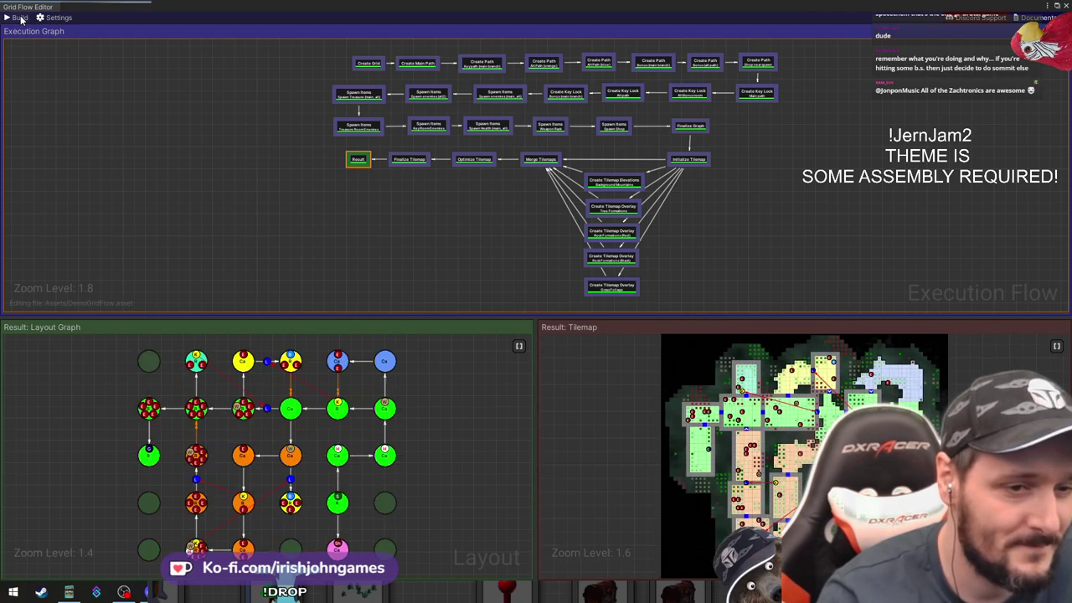
{"action": "left_click", "coordinate": [20, 19]}
{"action": "left_click", "coordinate": [20, 18]}
{"action": "left_click", "coordinate": [20, 18]}
{"action": "left_click", "coordinate": [21, 18]}
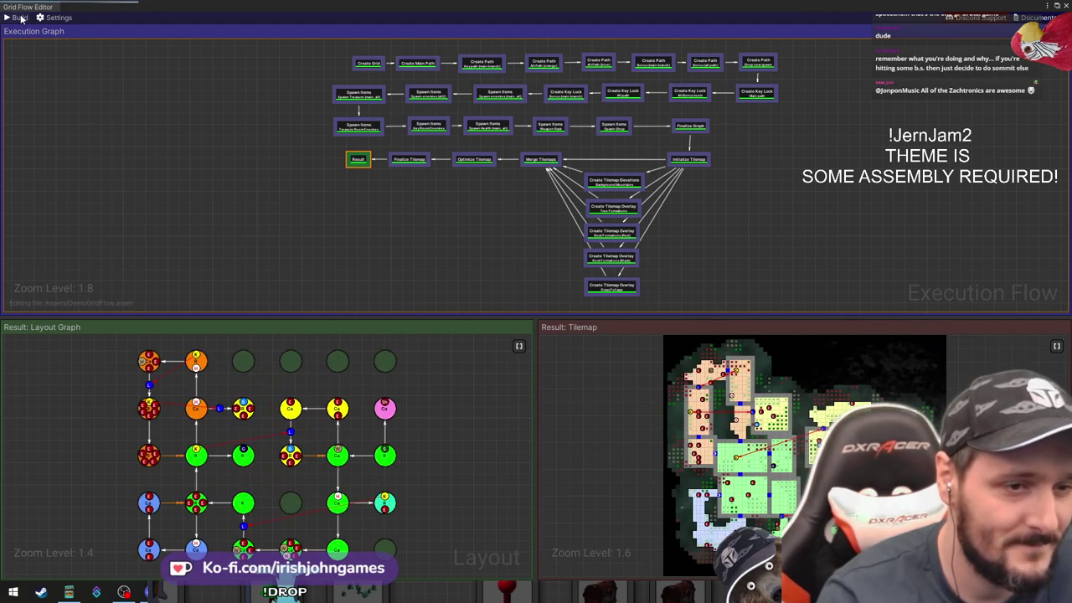
{"action": "left_click", "coordinate": [20, 19]}
{"action": "left_click", "coordinate": [20, 18]}
{"action": "left_click", "coordinate": [20, 19]}
{"action": "left_click", "coordinate": [20, 18]}
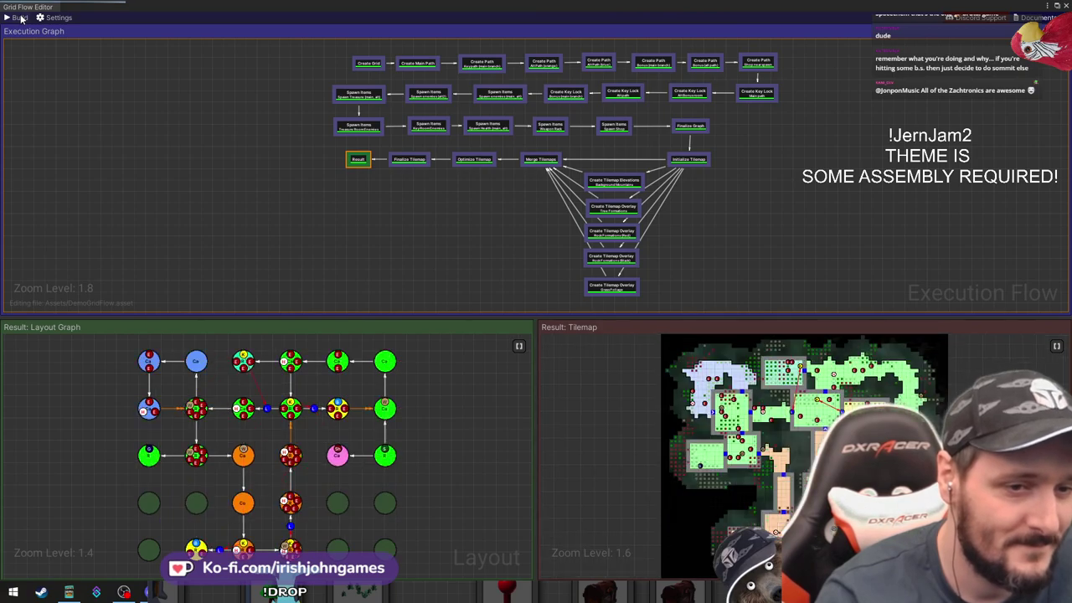
{"action": "left_click", "coordinate": [20, 19]}
{"action": "left_click", "coordinate": [20, 19]}
{"action": "left_click", "coordinate": [20, 18]}
{"action": "left_click", "coordinate": [20, 18]}
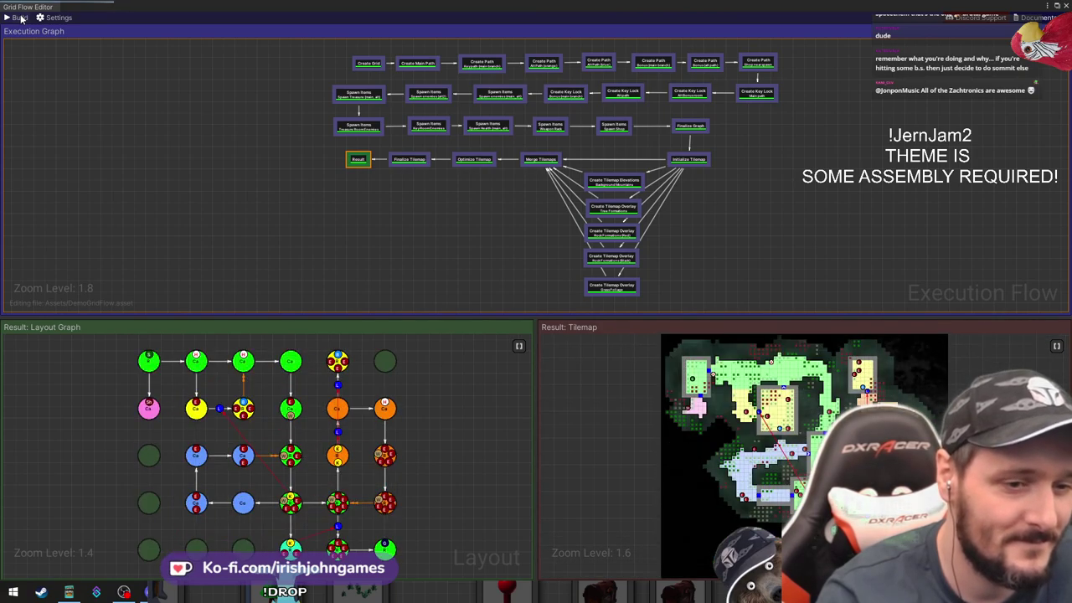
{"action": "left_click", "coordinate": [20, 18]}
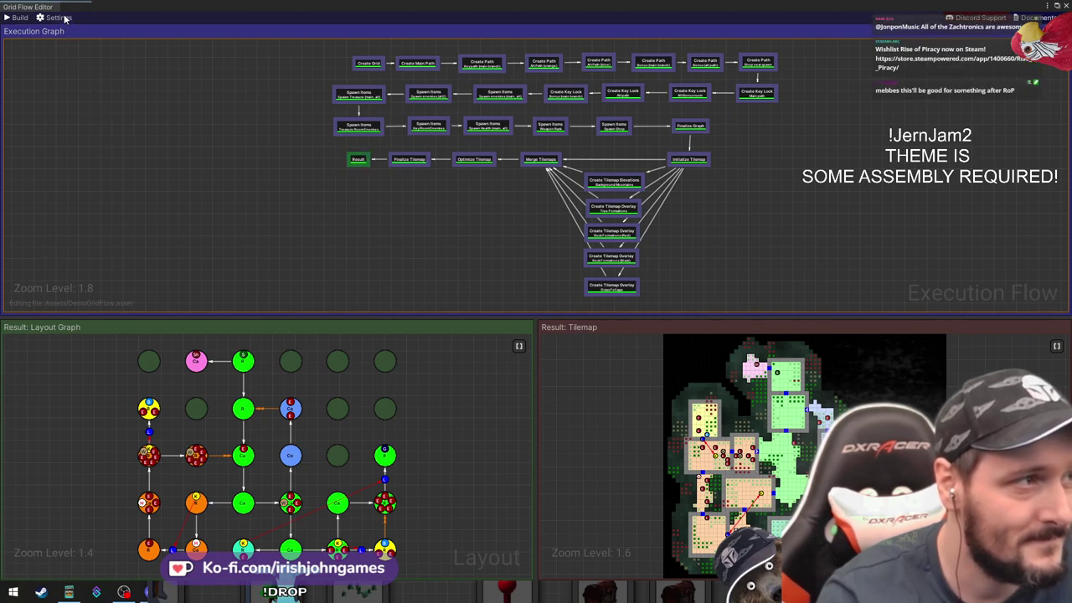
Close the Grid Flow Editor, look over the generated dungeon in the scene and clear the current selection
{"action": "left_click", "coordinate": [1066, 6]}
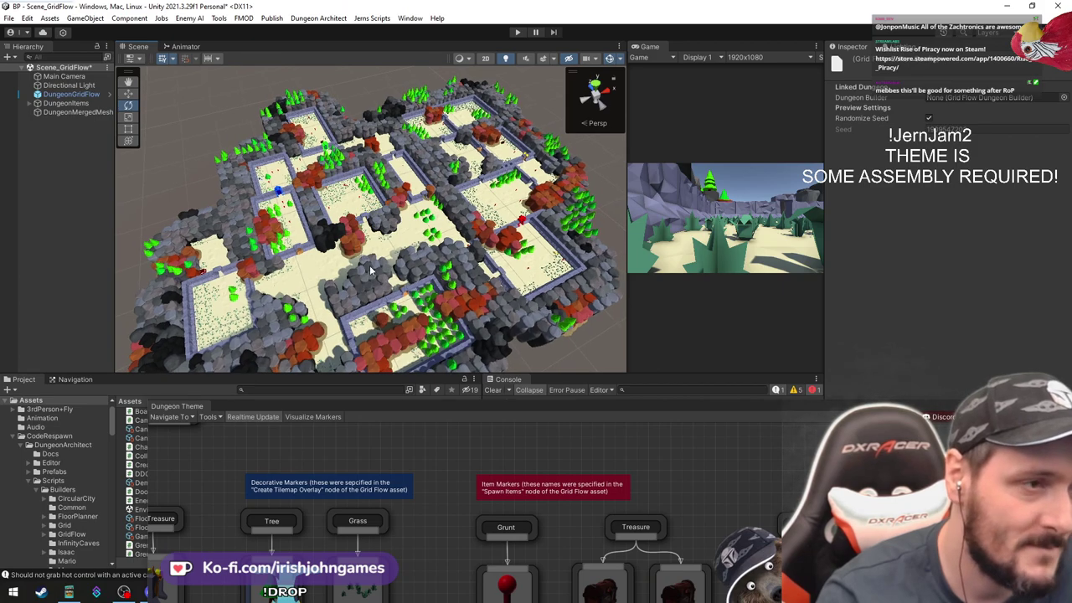
{"action": "right_click_drag", "start_coordinate": [279, 228], "coordinate": [269, 236]}
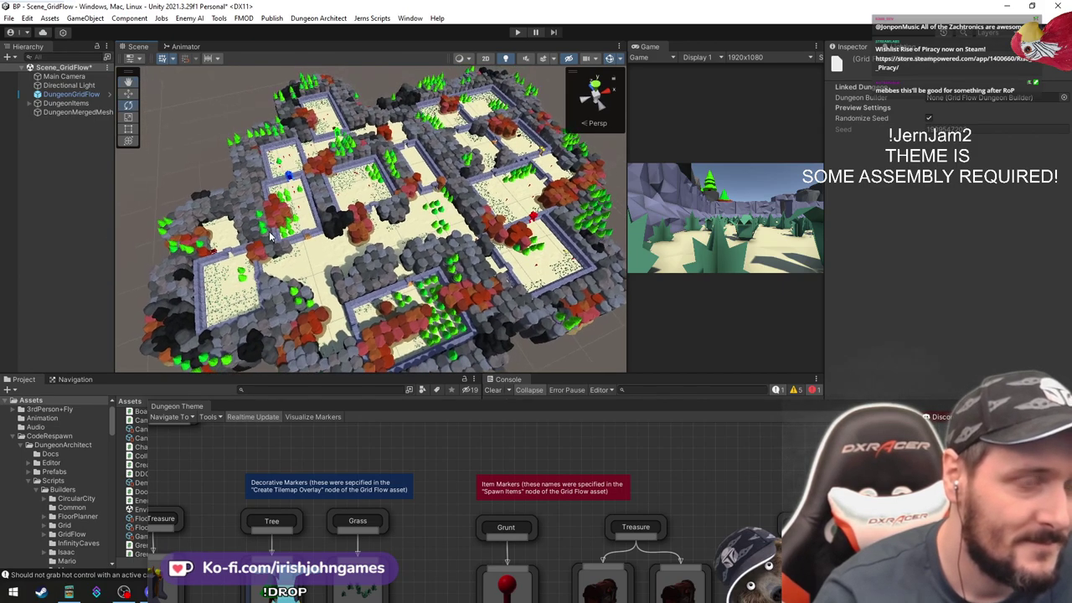
{"action": "left_click", "coordinate": [28, 182]}
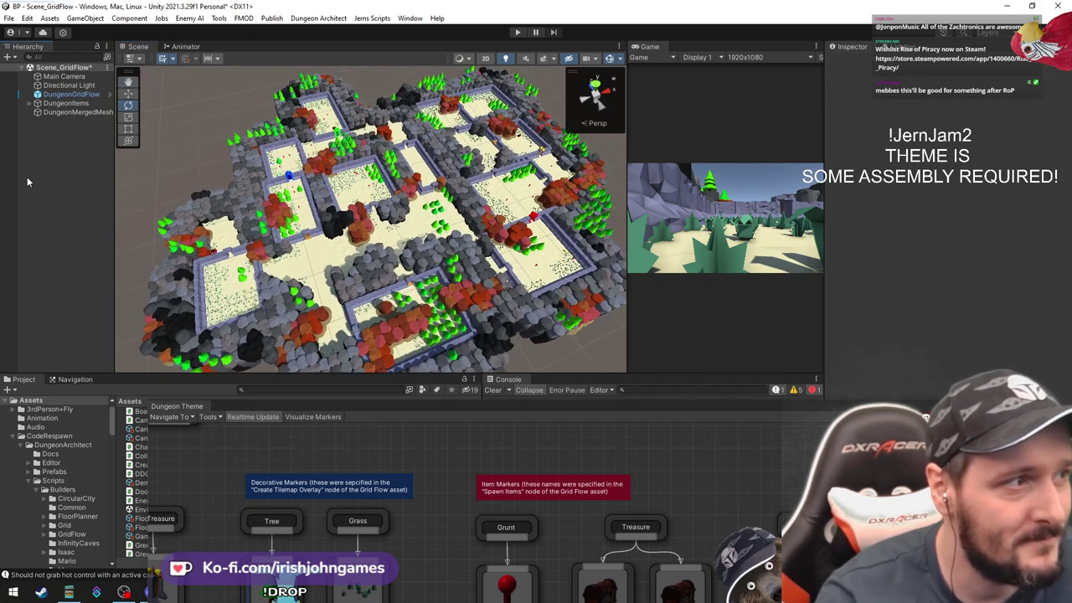
Move the Dungeon Theme window higher, examine ThemePrehistoric's structure, key lock, decorative and item markers as a whole, and close the window
{"action": "left_click_drag", "start_coordinate": [726, 402], "coordinate": [687, 75]}
{"action": "scroll", "coordinate": [662, 365], "scroll_direction": "down", "scroll_amount": 5}
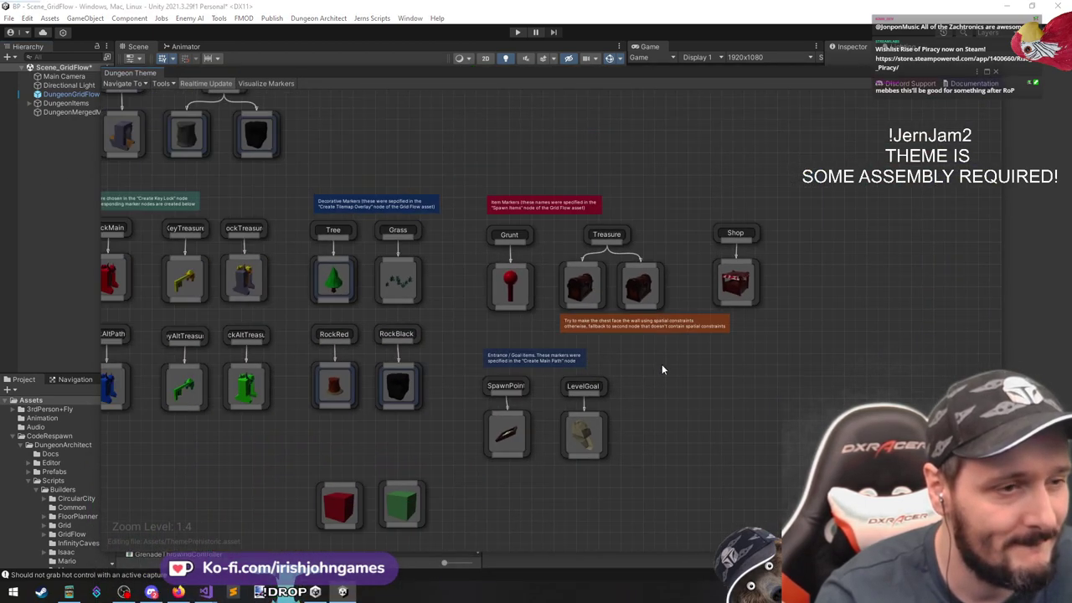
{"action": "scroll", "coordinate": [616, 351], "scroll_direction": "up", "scroll_amount": 3}
{"action": "scroll", "coordinate": [643, 202], "scroll_direction": "down", "scroll_amount": 3}
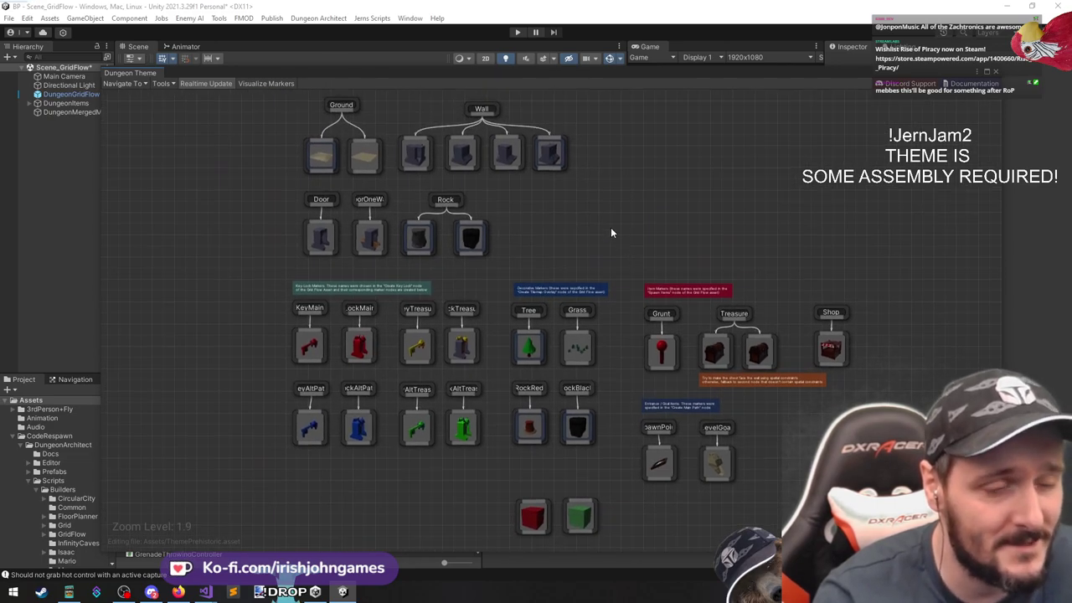
{"action": "middle_click_drag", "start_coordinate": [612, 227], "coordinate": [592, 244]}
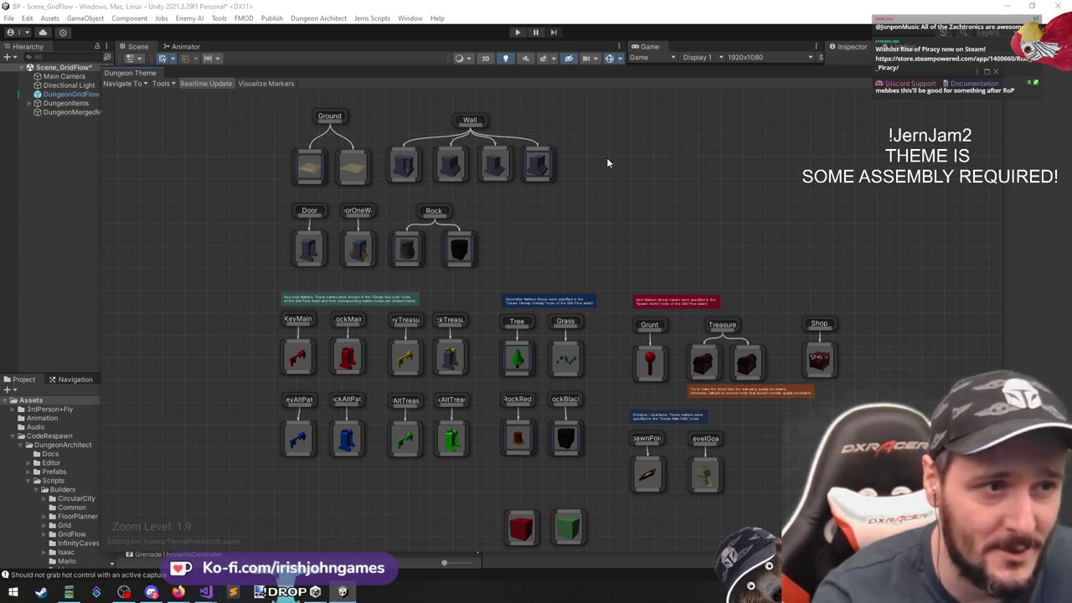
{"action": "scroll", "coordinate": [704, 242], "scroll_direction": "down", "scroll_amount": 1}
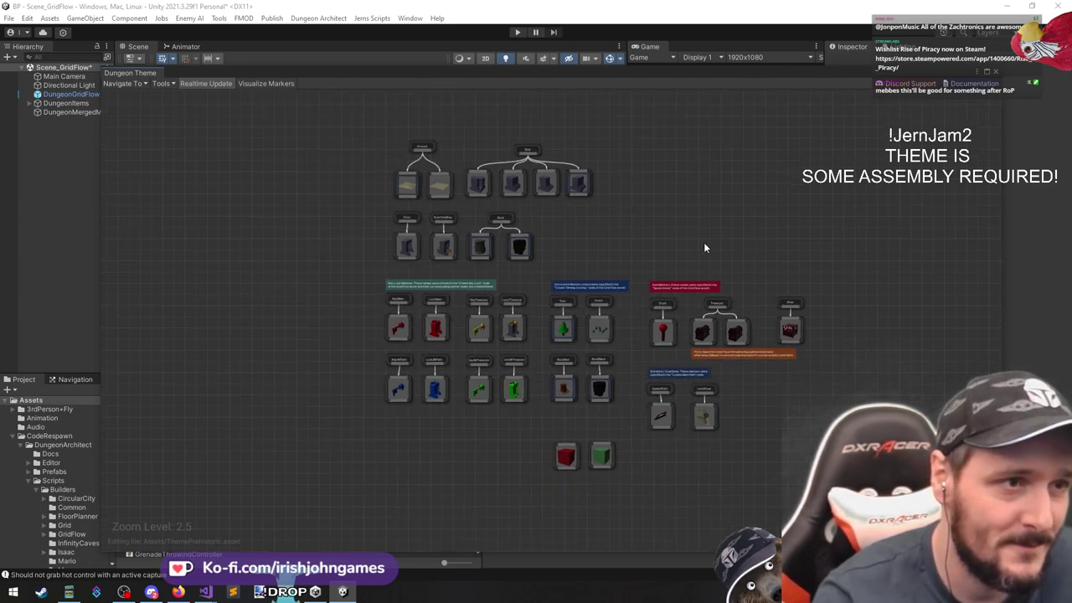
{"action": "scroll", "coordinate": [665, 283], "scroll_direction": "up", "scroll_amount": 3}
{"action": "scroll", "coordinate": [708, 226], "scroll_direction": "down", "scroll_amount": 3}
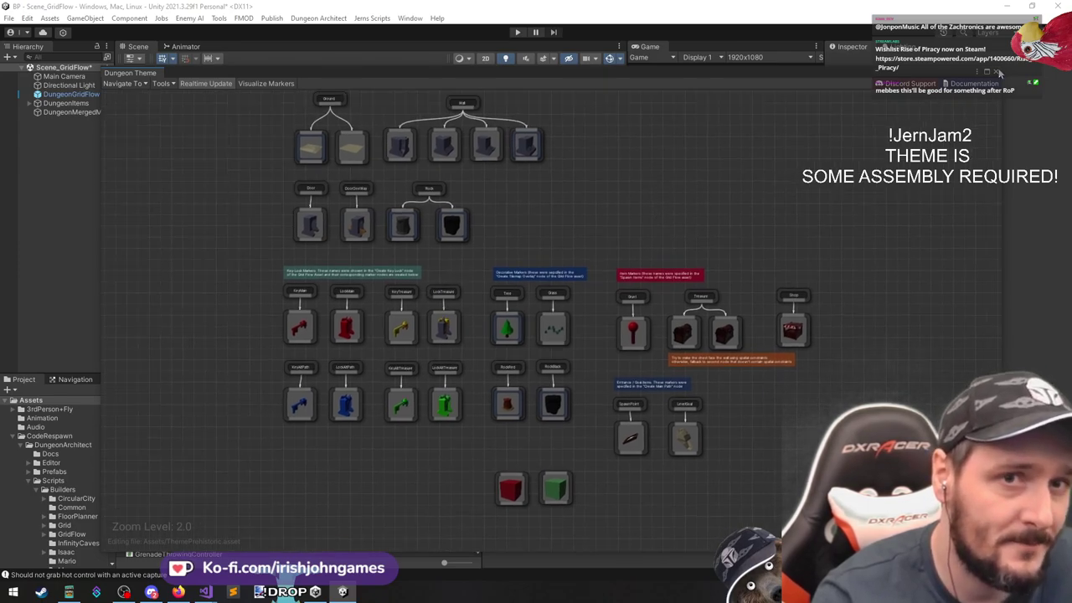
{"action": "left_click", "coordinate": [995, 72]}
Fly down into the generated dungeon and inspect a walled room with its trees, grass and surrounding boulders
{"action": "left_click", "coordinate": [682, 208]}
{"action": "right_click_drag", "start_coordinate": [463, 216], "coordinate": [564, 91]}
{"action": "left_click", "coordinate": [490, 227]}
{"action": "key", "text": "f"}
{"action": "key", "text": "w"}
{"action": "left_click", "coordinate": [419, 112]}
{"action": "key", "text": "w"}
{"action": "right_click_drag", "start_coordinate": [674, 82], "coordinate": [669, 161]}
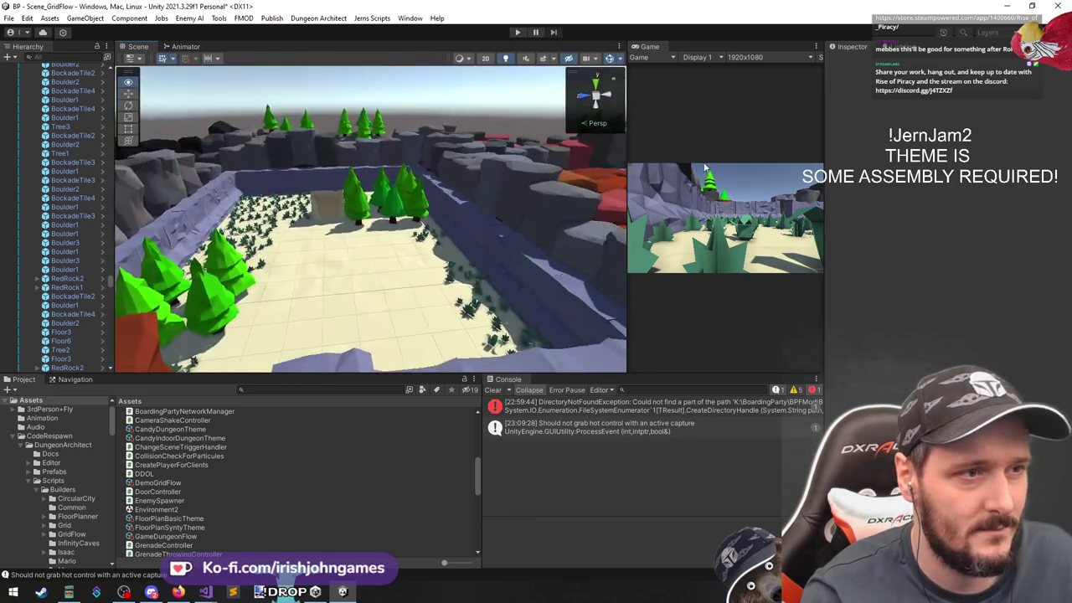
Explore the dungeon at ground level, from the doorway and red rocks to the room with the yellow key
{"action": "right_click_drag", "start_coordinate": [925, 244], "coordinate": [281, 95]}
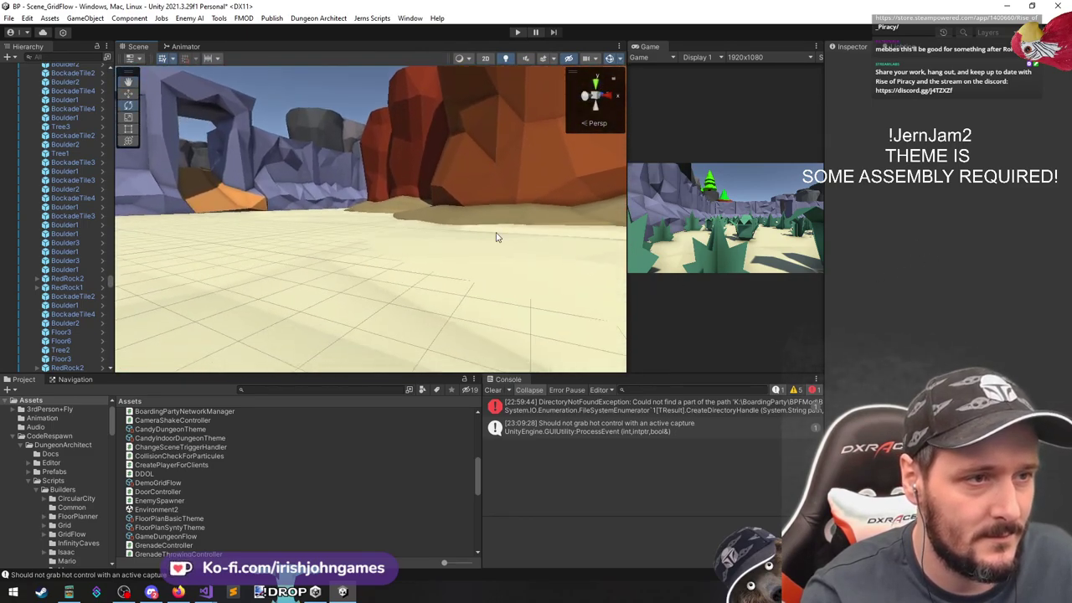
{"action": "left_click", "coordinate": [484, 204]}
{"action": "right_click_drag", "start_coordinate": [428, 233], "coordinate": [652, 143]}
{"action": "left_click", "coordinate": [392, 226]}
{"action": "left_click", "coordinate": [305, 150]}
{"action": "left_click", "coordinate": [419, 218]}
{"action": "key", "text": "s"}
{"action": "key", "text": "alt+shift+a"}
{"action": "key", "text": "alt+shift+a"}
{"action": "left_click", "coordinate": [476, 128]}
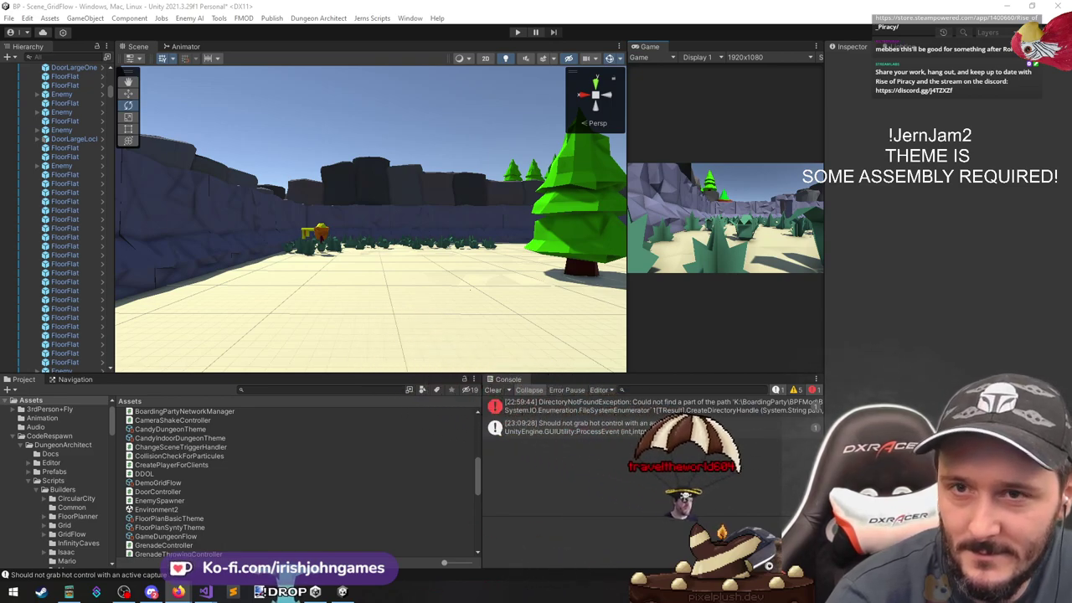
Switch to Firefox, browse the Zachtronics image results and return to Unity
{"action": "key", "text": "alt+Tab"}
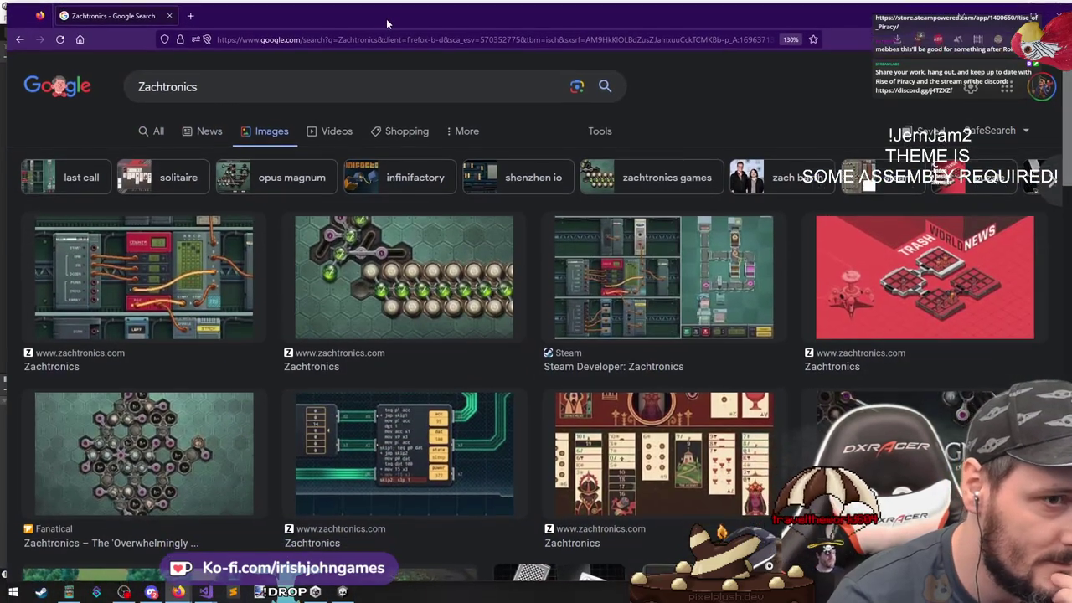
{"action": "scroll", "coordinate": [382, 256], "scroll_direction": "down", "scroll_amount": 3}
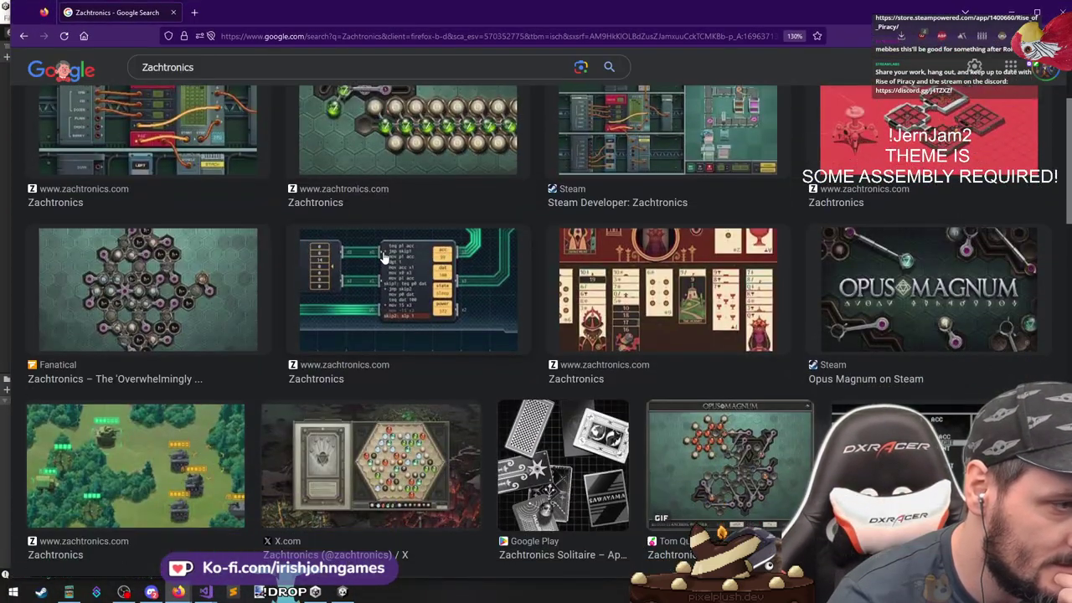
{"action": "scroll", "coordinate": [382, 257], "scroll_direction": "down", "scroll_amount": 2}
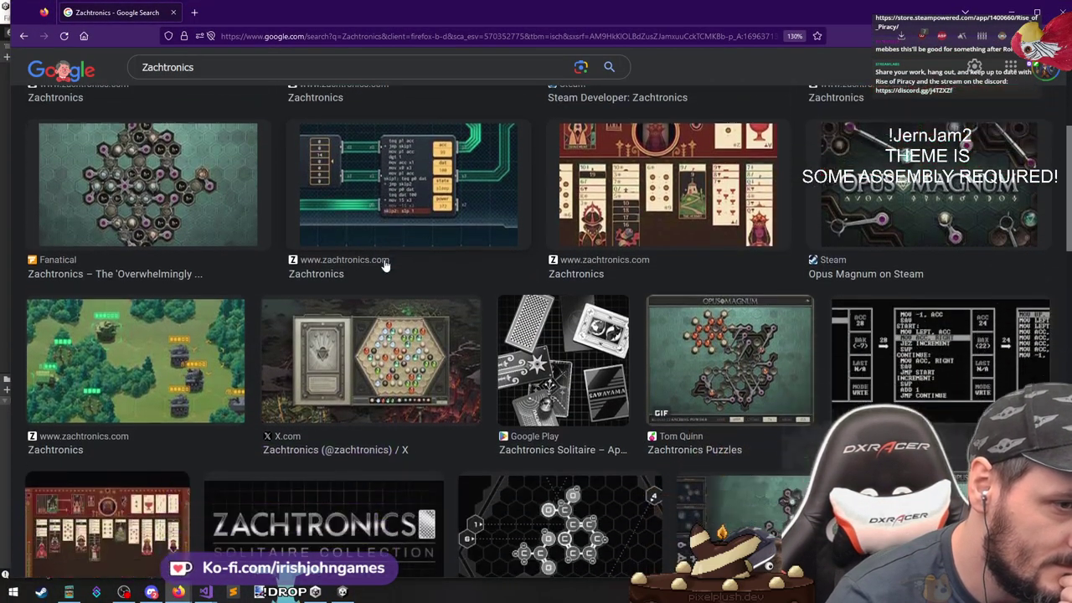
{"action": "scroll", "coordinate": [383, 270], "scroll_direction": "up", "scroll_amount": 5}
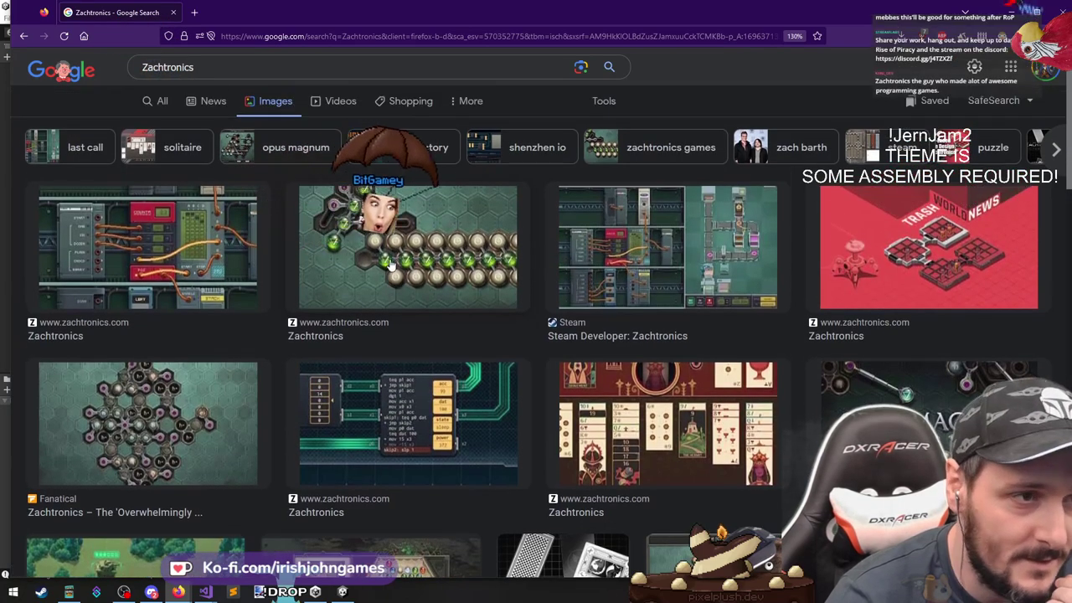
{"action": "key", "text": "alt+Tab"}
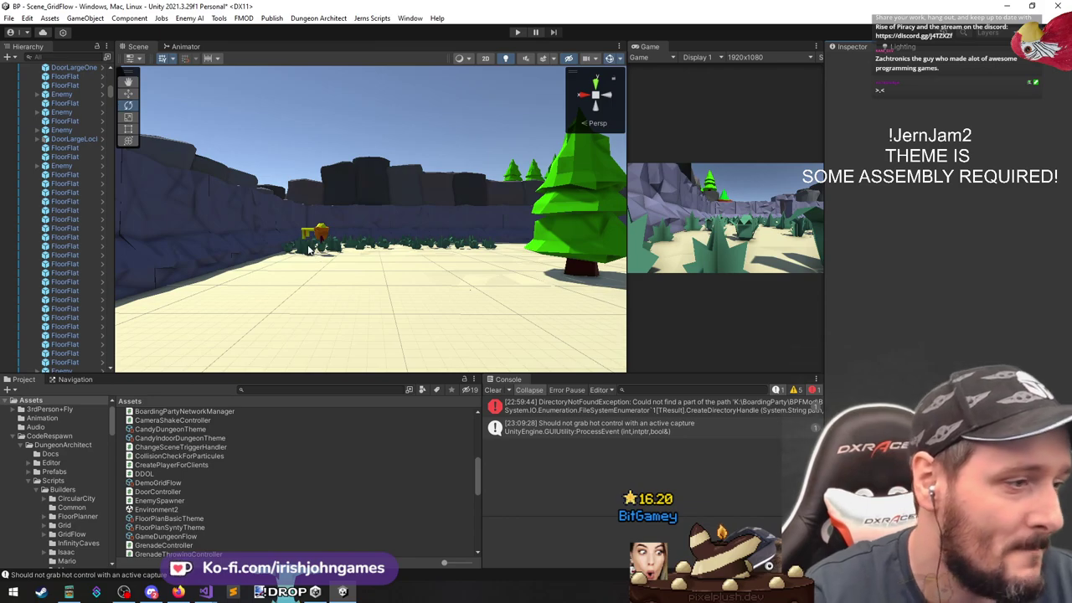
Inspect the dungeon's rooms, rock clusters and outer boulder edge from ground level and from above
{"action": "middle_click_drag", "start_coordinate": [309, 250], "coordinate": [273, 160]}
{"action": "right_click_drag", "start_coordinate": [273, 160], "coordinate": [335, 234]}
{"action": "middle_click_drag", "start_coordinate": [335, 235], "coordinate": [235, 113]}
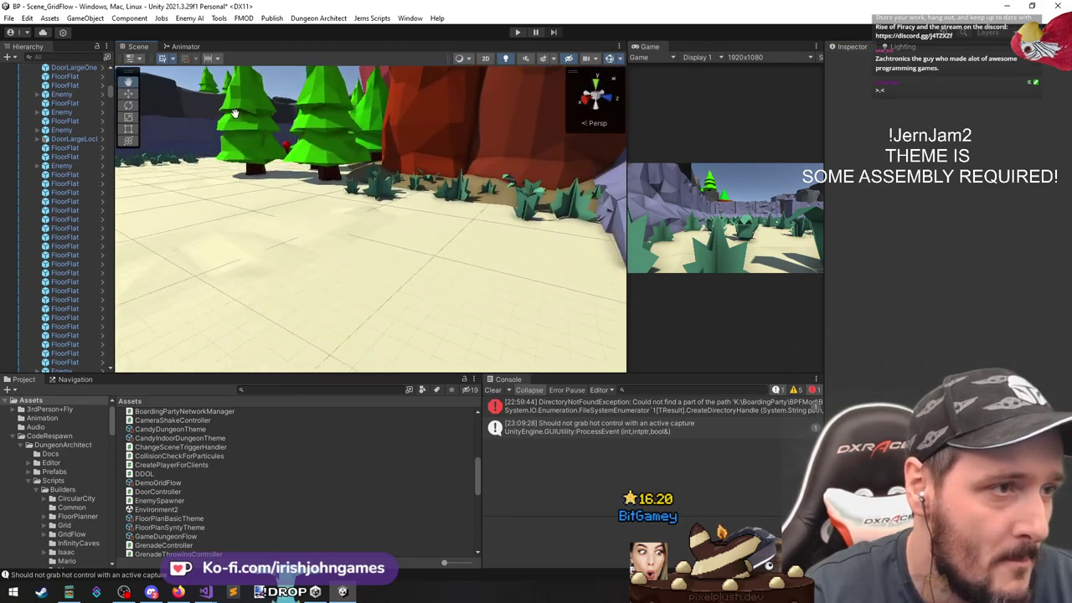
{"action": "right_click_drag", "start_coordinate": [235, 113], "coordinate": [431, 275]}
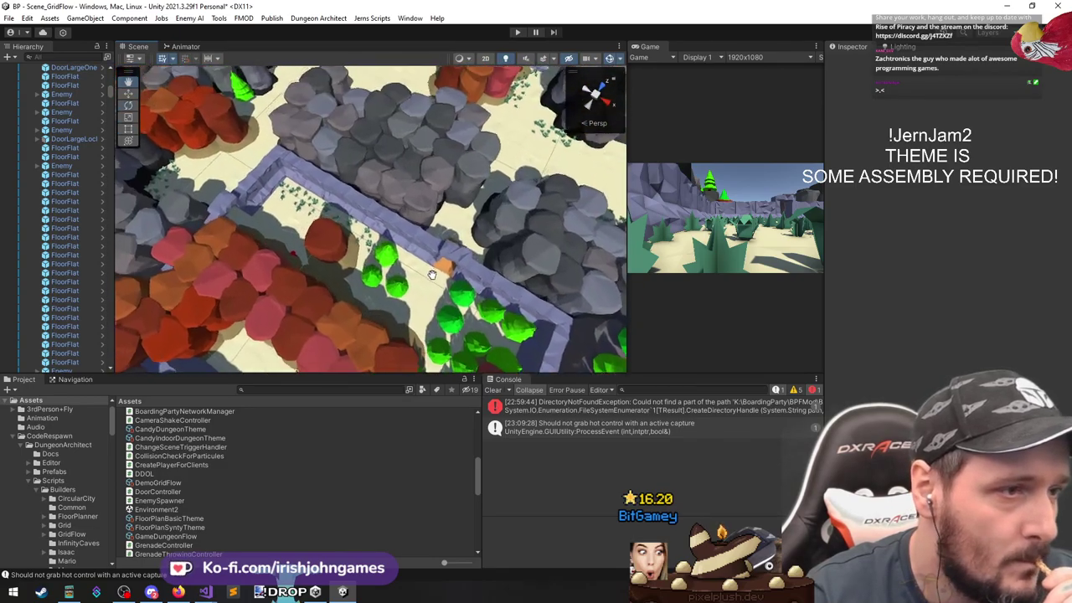
{"action": "middle_click_drag", "start_coordinate": [432, 275], "coordinate": [436, 300]}
{"action": "scroll", "coordinate": [401, 191], "scroll_direction": "down", "scroll_amount": 4}
{"action": "middle_click_drag", "start_coordinate": [395, 150], "coordinate": [765, 144]}
{"action": "right_click_drag", "start_coordinate": [444, 226], "coordinate": [402, 268]}
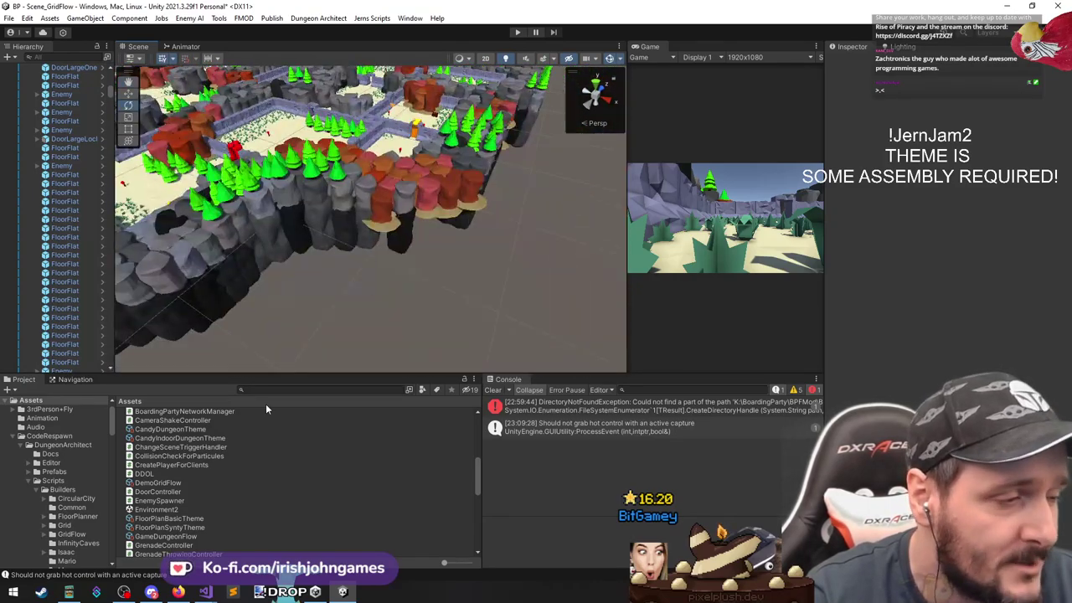
{"action": "right_click_drag", "start_coordinate": [281, 201], "coordinate": [194, 215]}
Collapse the DungeonItems group in the scene hierarchy and select DungeonGridFlow
{"action": "key", "text": "Left"}
{"action": "key", "text": "Left"}
{"action": "key", "text": "Down"}
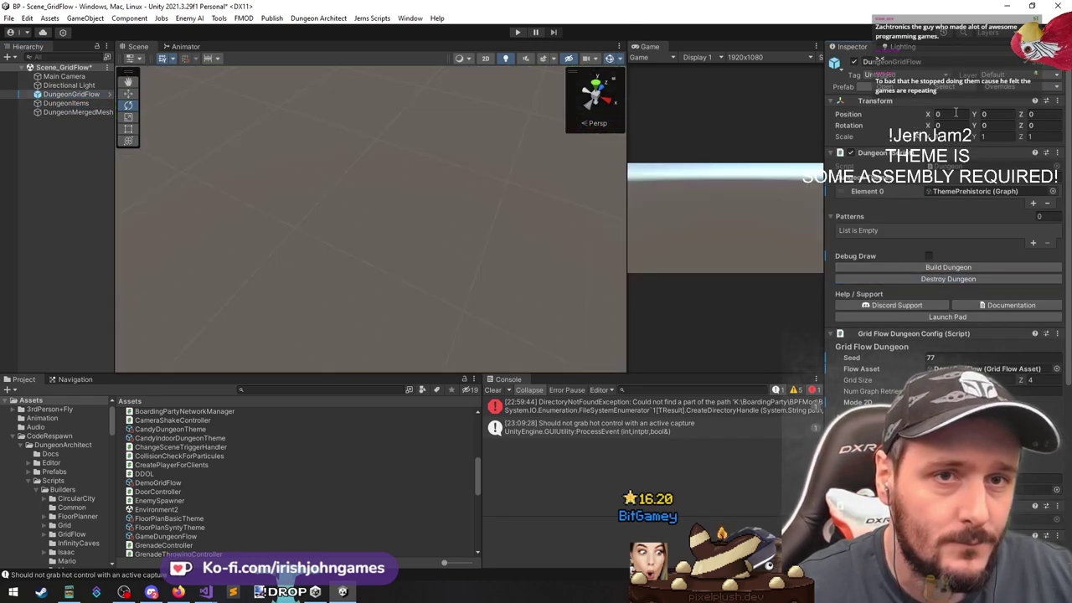
Locate the ThemePrehistoric asset used by DungeonGridFlow and look through the neighbouring theme and SnapGridFlowModuleDB assets
{"action": "left_click", "coordinate": [970, 193]}
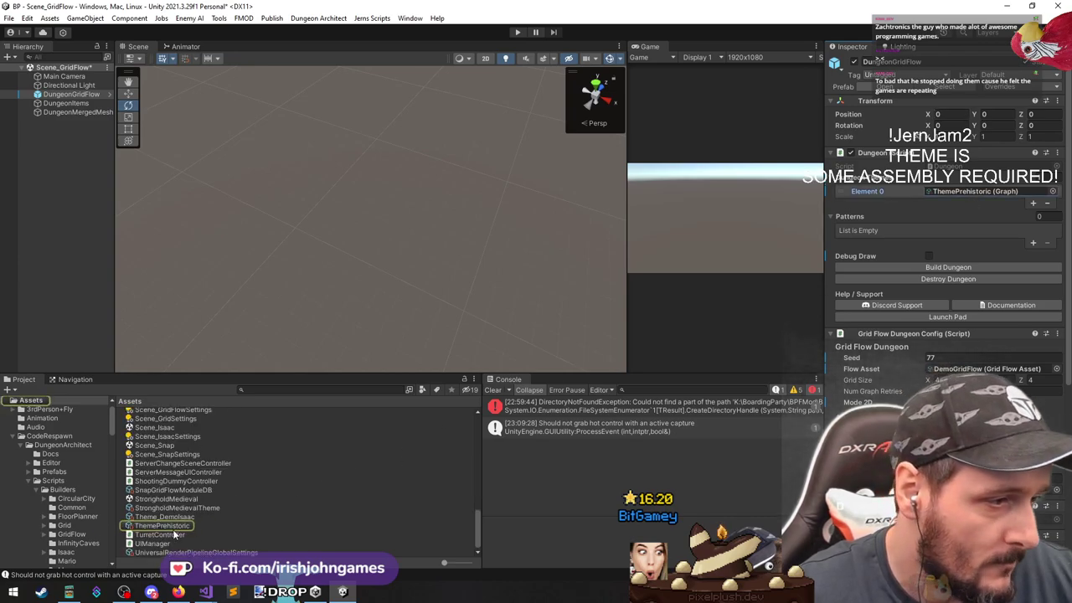
{"action": "left_click", "coordinate": [179, 491]}
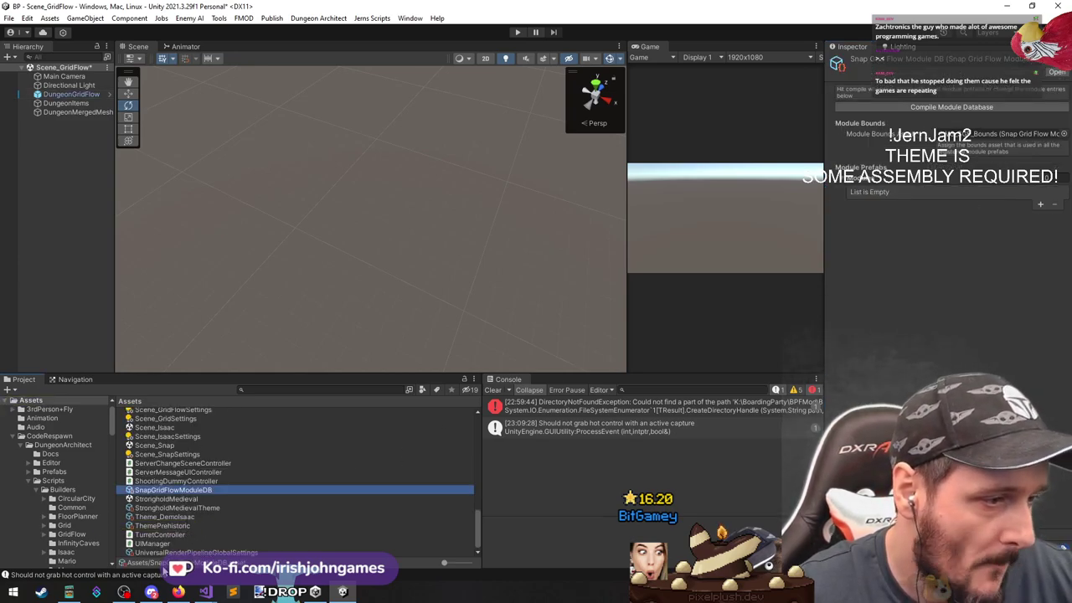
{"action": "left_click", "coordinate": [177, 554]}
{"action": "left_click", "coordinate": [180, 526]}
{"action": "left_click", "coordinate": [186, 508]}
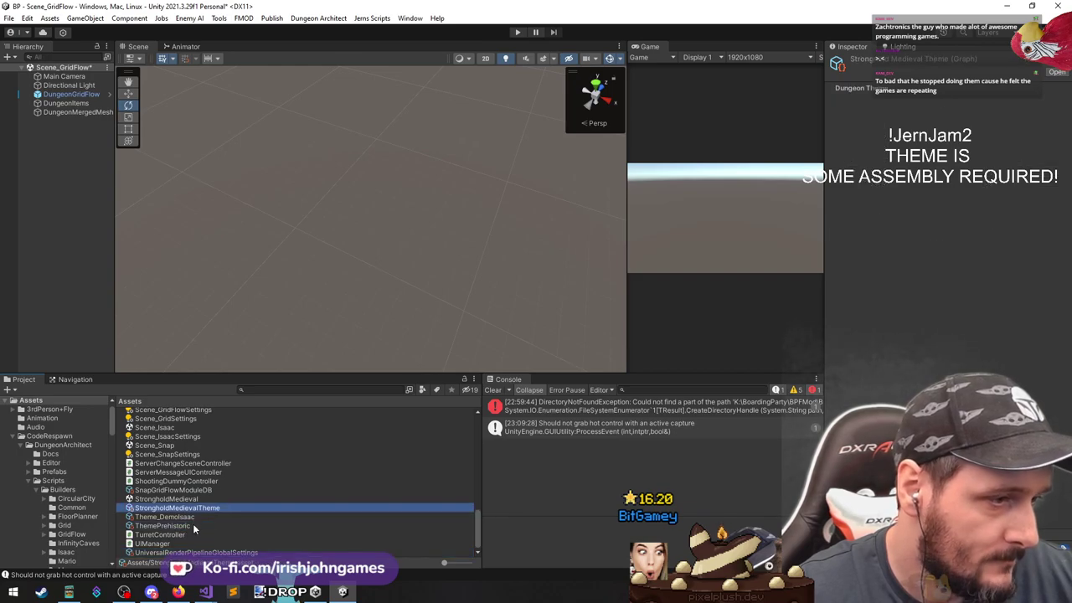
{"action": "left_click", "coordinate": [194, 518]}
{"action": "key", "text": "Up"}
{"action": "key", "text": "Up"}
{"action": "key", "text": "Up"}
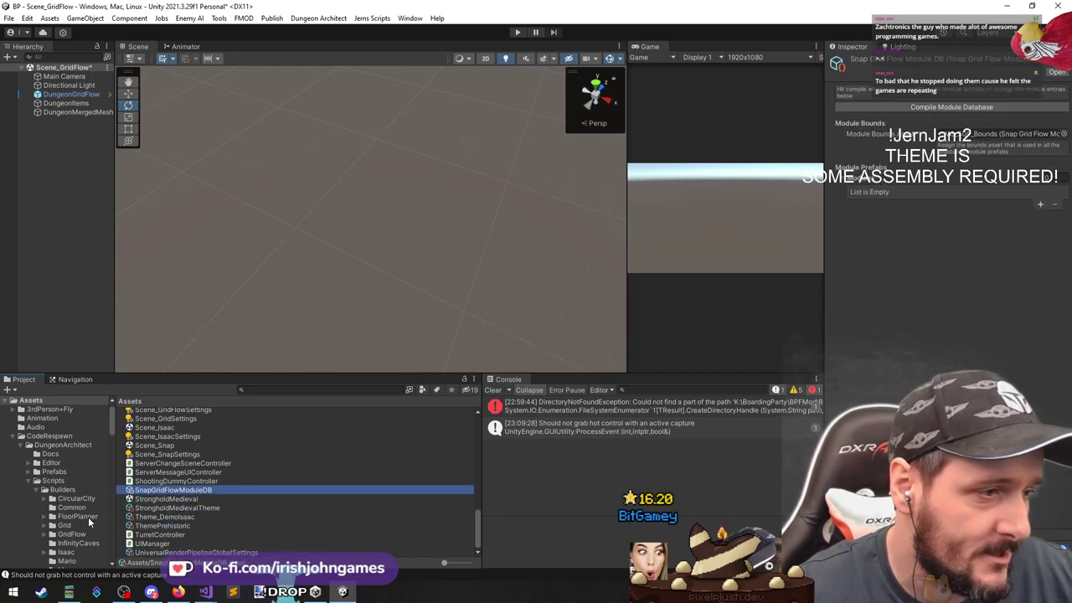
Browse the project's Assets and DungeonArchitect folders, ending in the Scripts/Builders folder
{"action": "scroll", "coordinate": [88, 517], "scroll_direction": "up", "scroll_amount": 1}
{"action": "scroll", "coordinate": [180, 479], "scroll_direction": "up", "scroll_amount": 10}
{"action": "scroll", "coordinate": [192, 468], "scroll_direction": "down", "scroll_amount": 3}
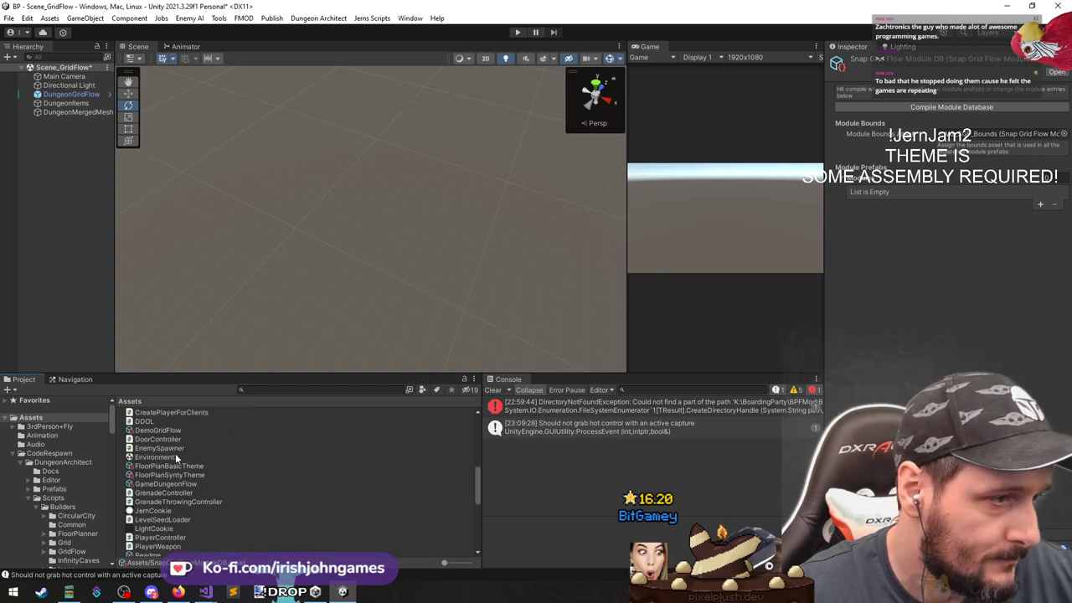
{"action": "scroll", "coordinate": [177, 454], "scroll_direction": "up", "scroll_amount": 5}
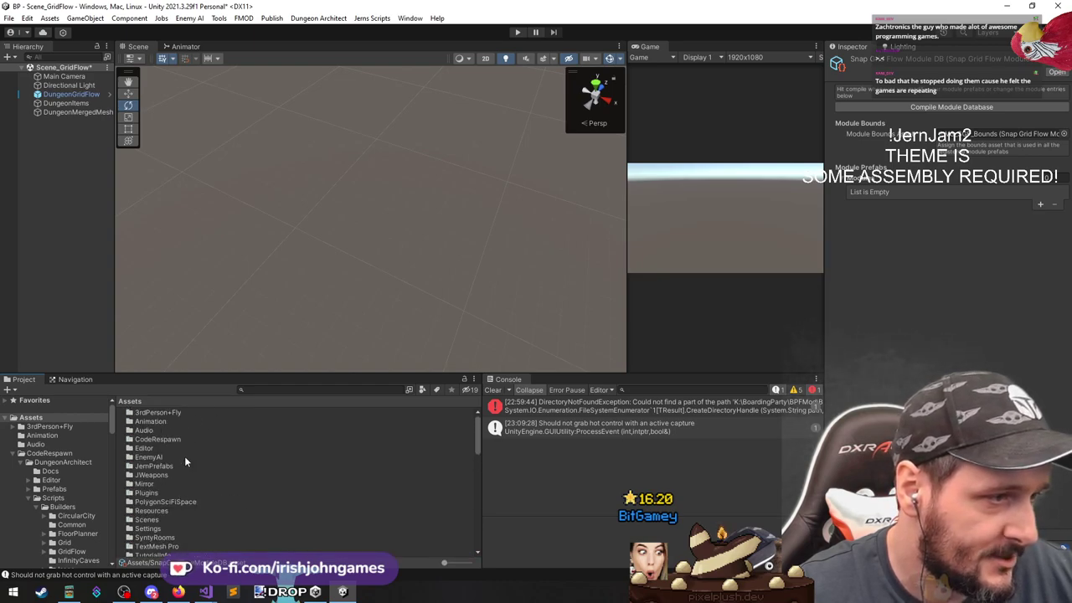
{"action": "double_click", "coordinate": [61, 457]}
{"action": "left_click", "coordinate": [63, 464]}
{"action": "scroll", "coordinate": [78, 516], "scroll_direction": "down", "scroll_amount": 6}
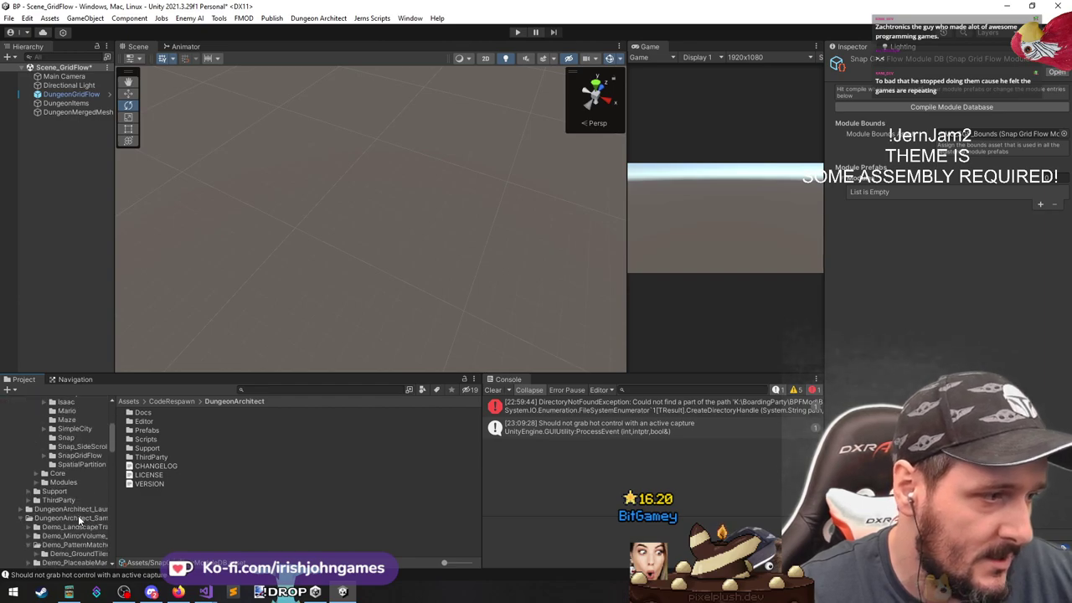
{"action": "scroll", "coordinate": [70, 424], "scroll_direction": "up", "scroll_amount": 3}
{"action": "left_click", "coordinate": [69, 475]}
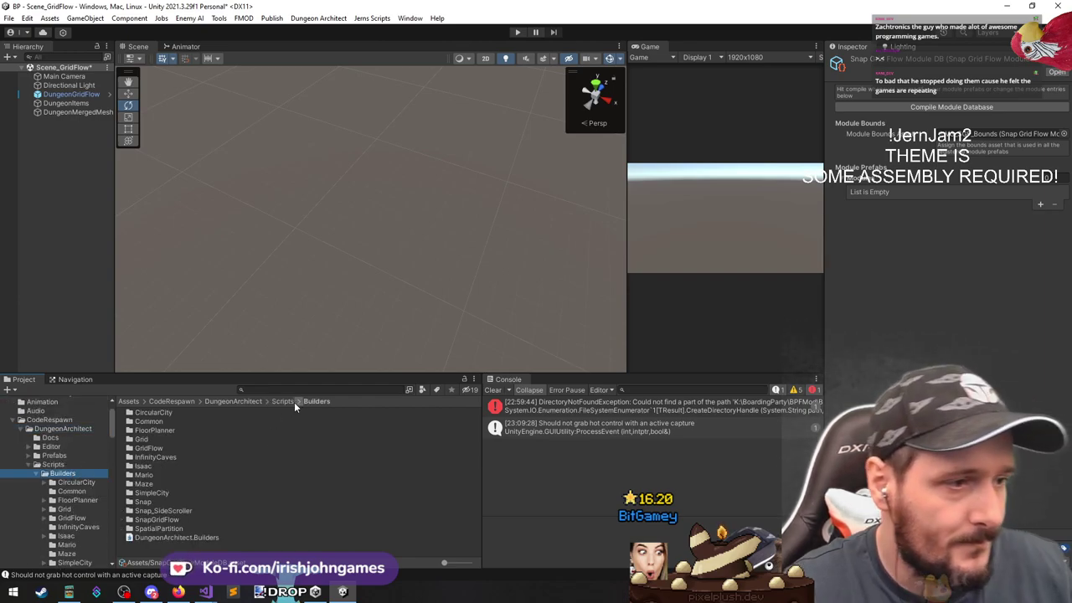
Search the project assets for "module 1x1" and open the Module_1x1 prefab
{"action": "type", "text": "mo"}
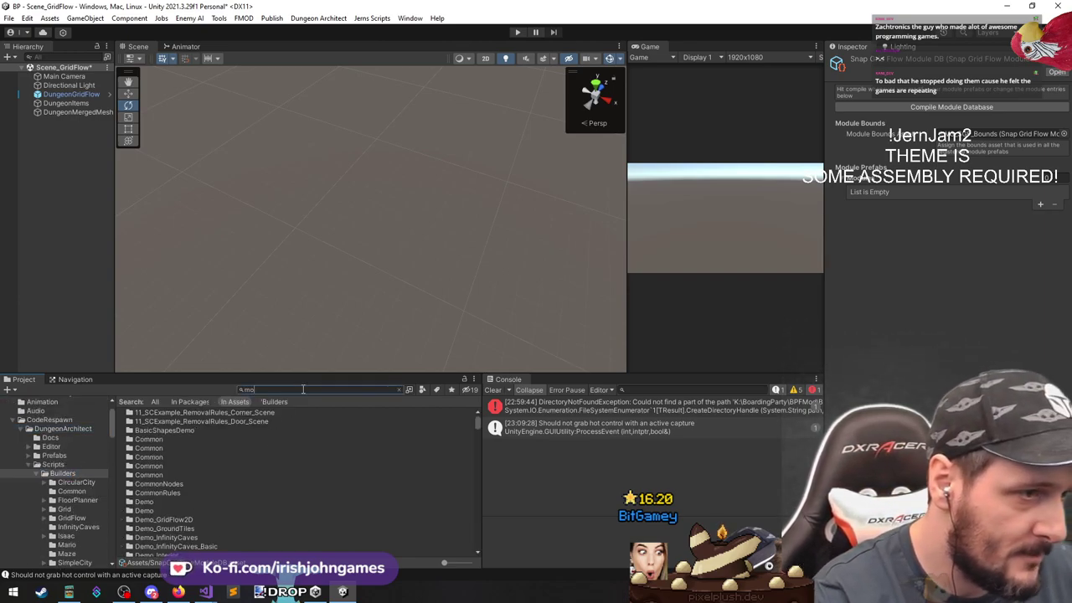
{"action": "type", "text": "dule 1x1"}
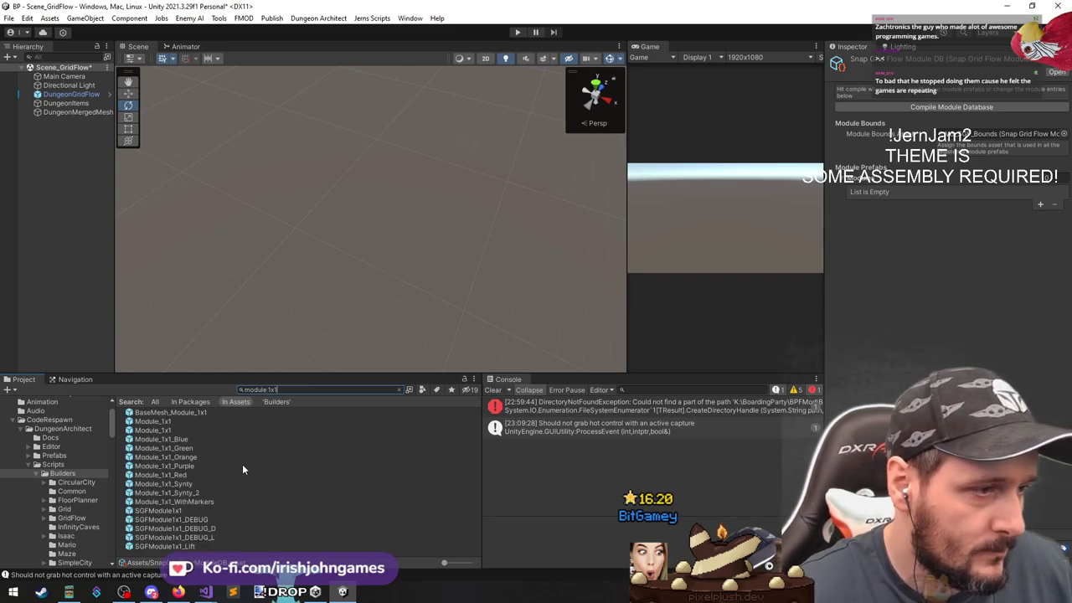
{"action": "left_click", "coordinate": [186, 425]}
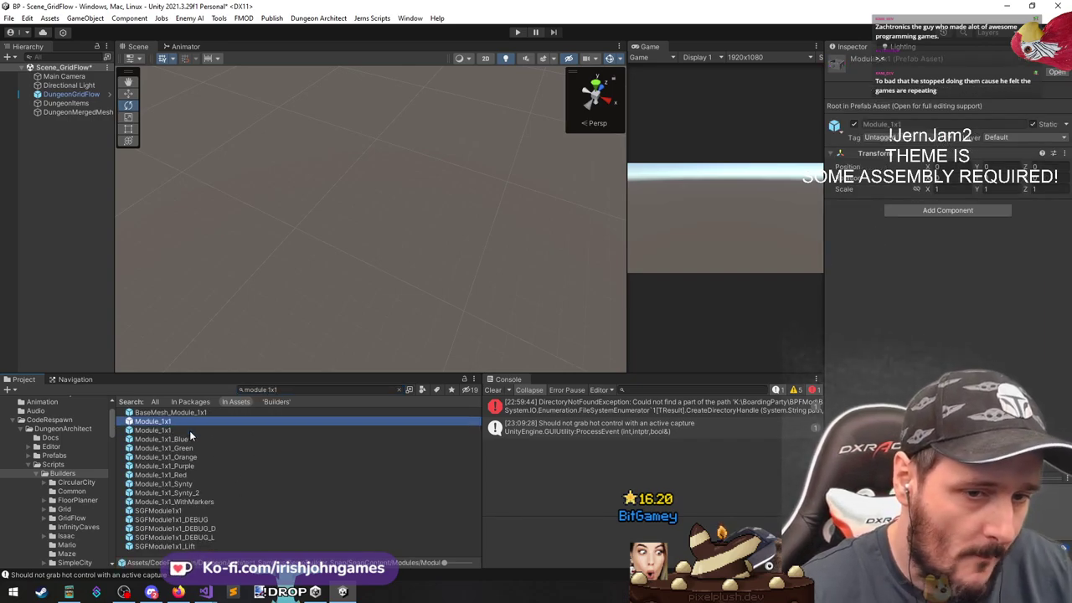
{"action": "double_click", "coordinate": [189, 430]}
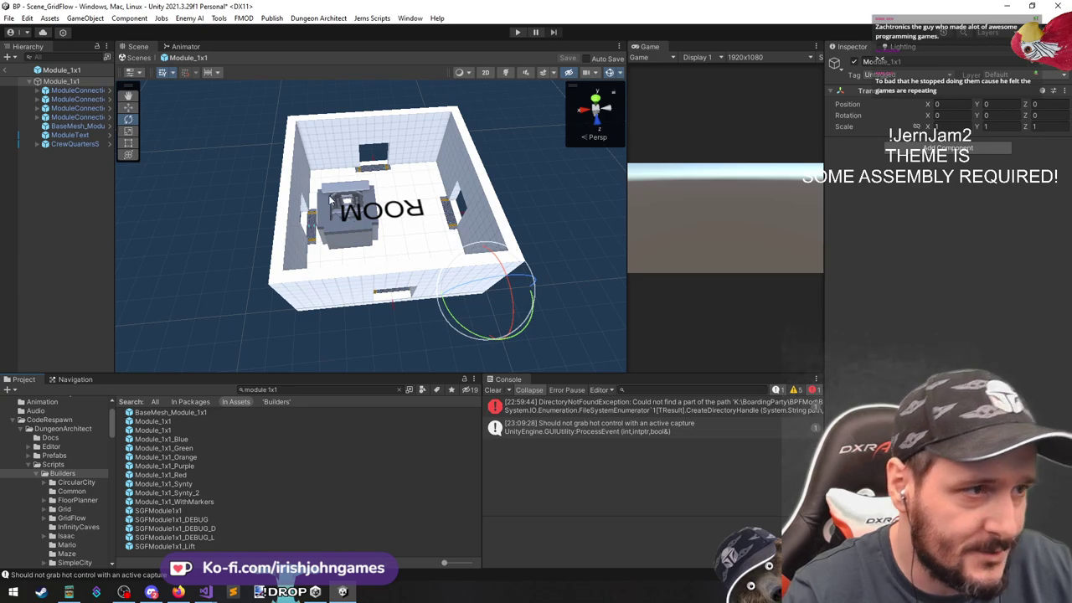
View the BaseMesh_Module_1x1 prefab and the orange, purple and red Module_1x1 prefabs
{"action": "left_click", "coordinate": [166, 413]}
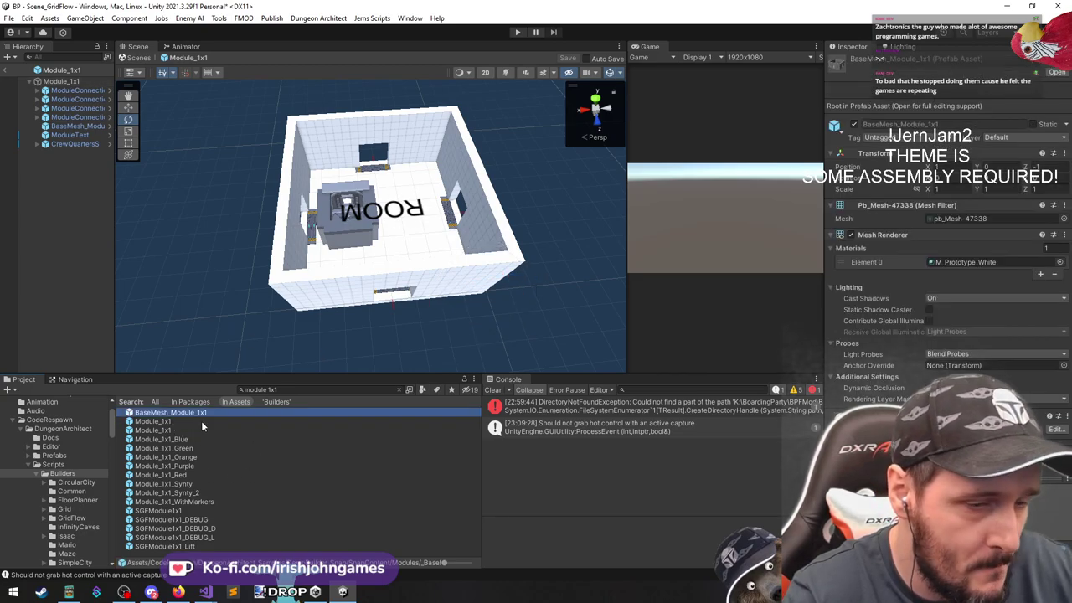
{"action": "double_click", "coordinate": [189, 414]}
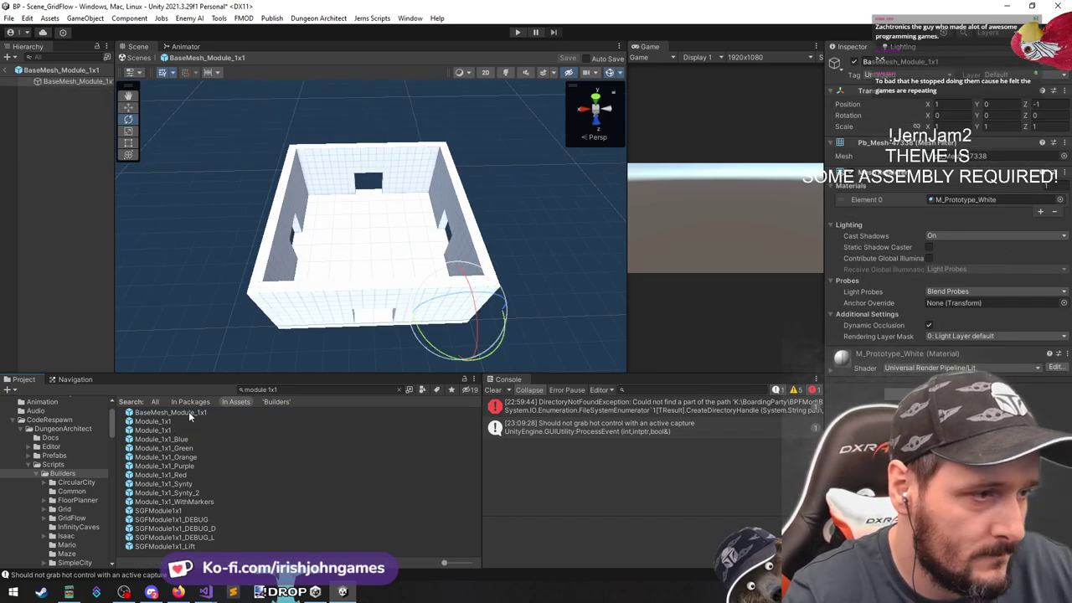
{"action": "double_click", "coordinate": [196, 459]}
{"action": "double_click", "coordinate": [202, 467]}
{"action": "left_click", "coordinate": [202, 473]}
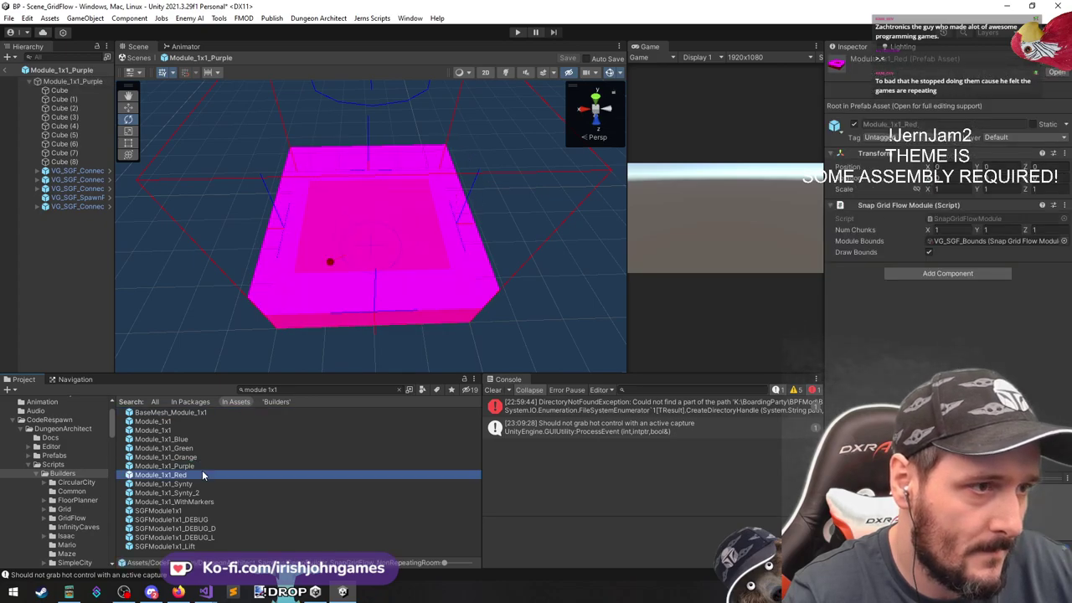
{"action": "double_click", "coordinate": [202, 475]}
View the SGFModule1x1 prefab, its DEBUG variants and the SGFModule1x1_Lift prefab
{"action": "double_click", "coordinate": [199, 510]}
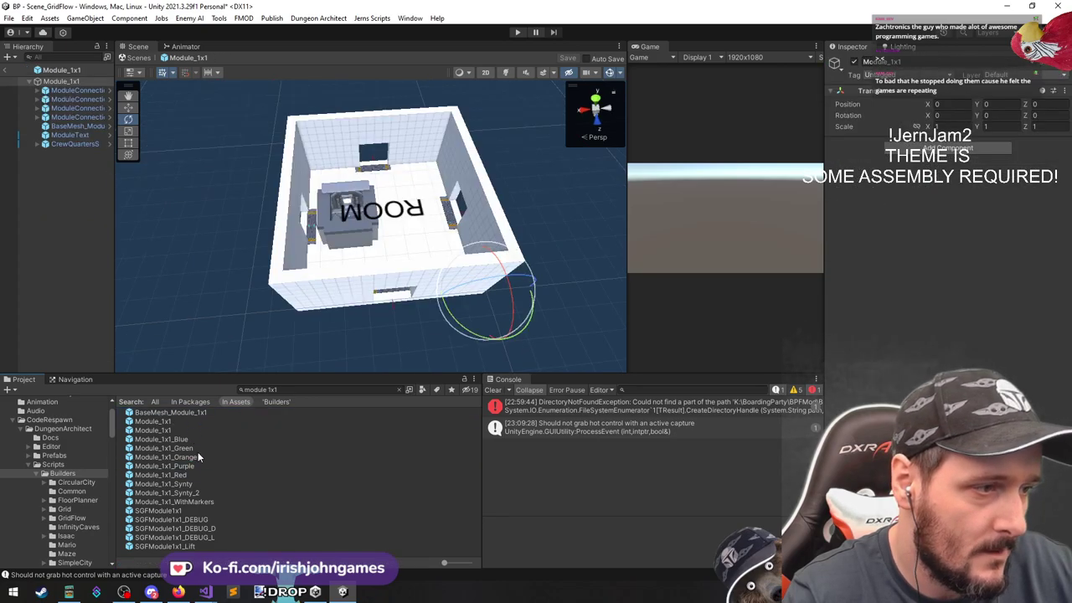
{"action": "double_click", "coordinate": [208, 520]}
{"action": "double_click", "coordinate": [206, 513]}
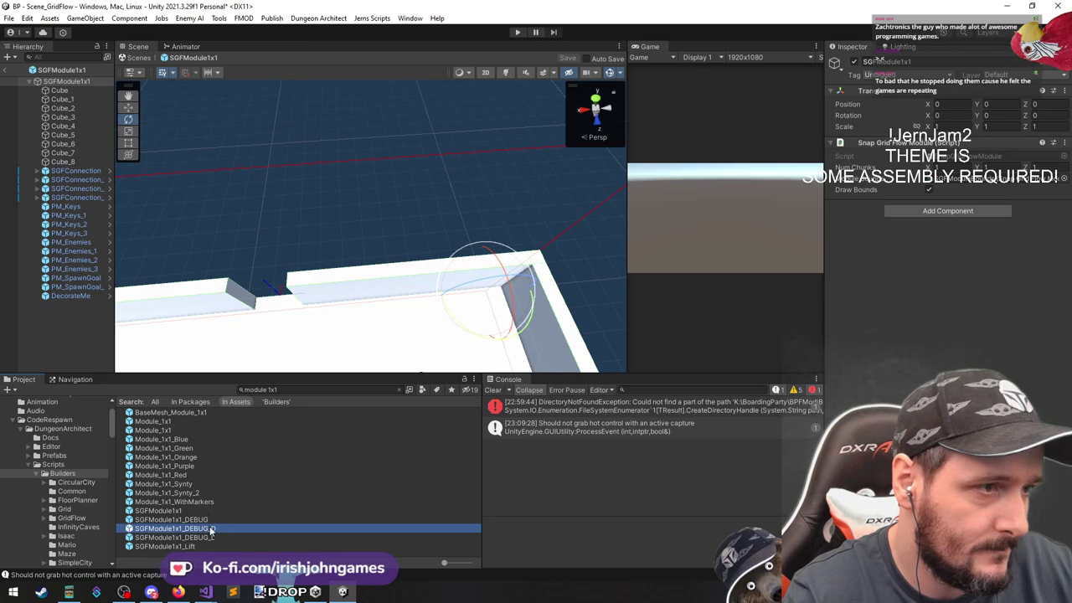
{"action": "double_click", "coordinate": [211, 529]}
{"action": "double_click", "coordinate": [216, 545]}
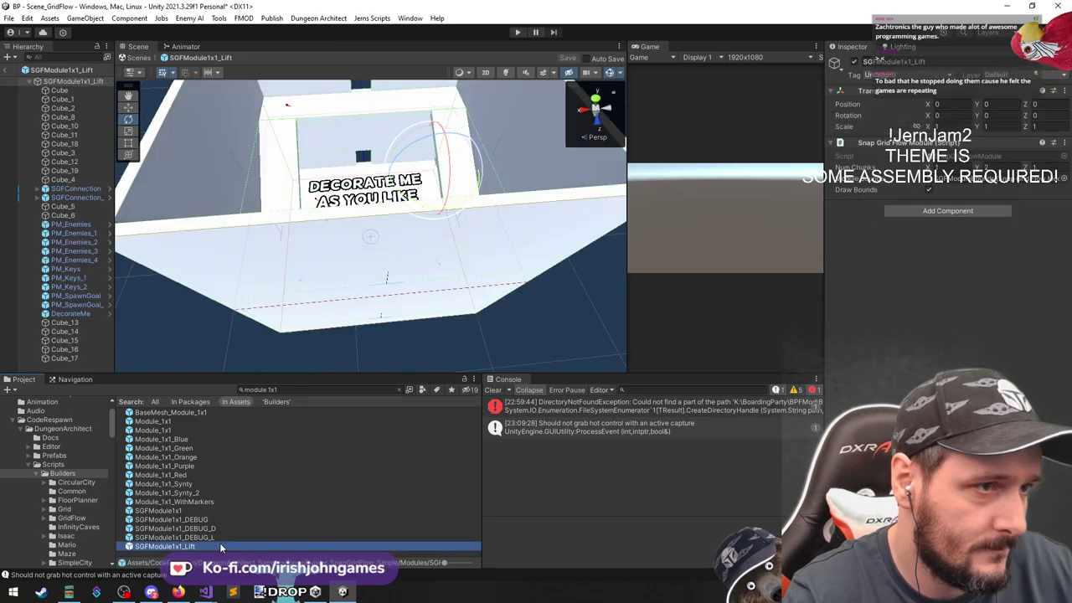
Examine the SGFModule1x1_Lift prefab's ramps, doorways and upper level from inside and above
{"action": "right_click_drag", "start_coordinate": [289, 272], "coordinate": [373, 167]}
{"action": "scroll", "coordinate": [301, 283], "scroll_direction": "up", "scroll_amount": 3}
{"action": "middle_click_drag", "start_coordinate": [373, 168], "coordinate": [395, 126]}
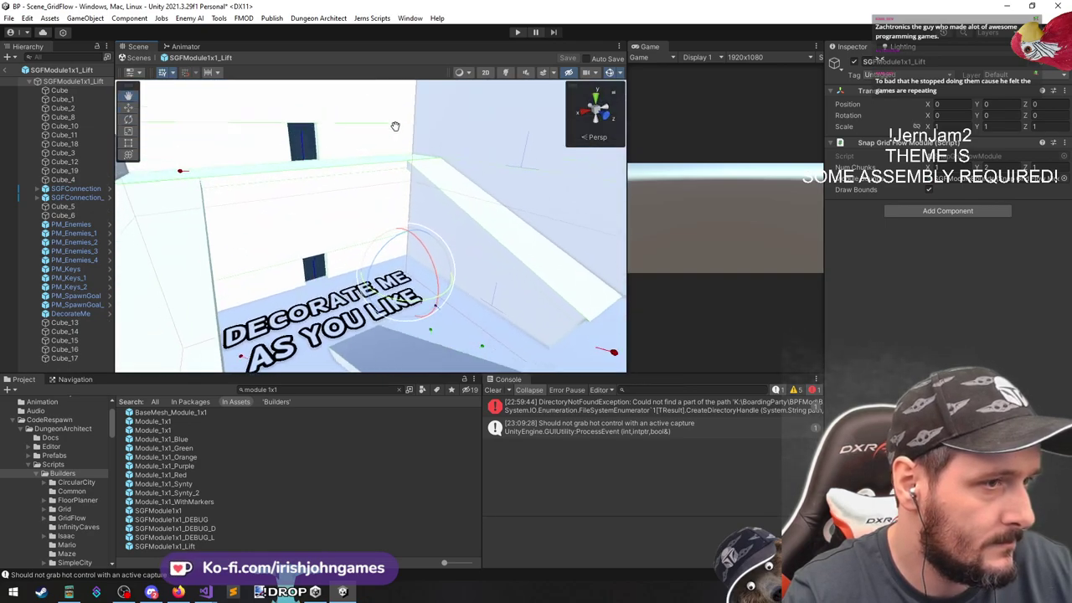
{"action": "left_click_drag", "start_coordinate": [394, 127], "coordinate": [338, 290], "text": "alt"}
{"action": "scroll", "coordinate": [318, 240], "scroll_direction": "down", "scroll_amount": 2}
{"action": "scroll", "coordinate": [339, 293], "scroll_direction": "down", "scroll_amount": 1}
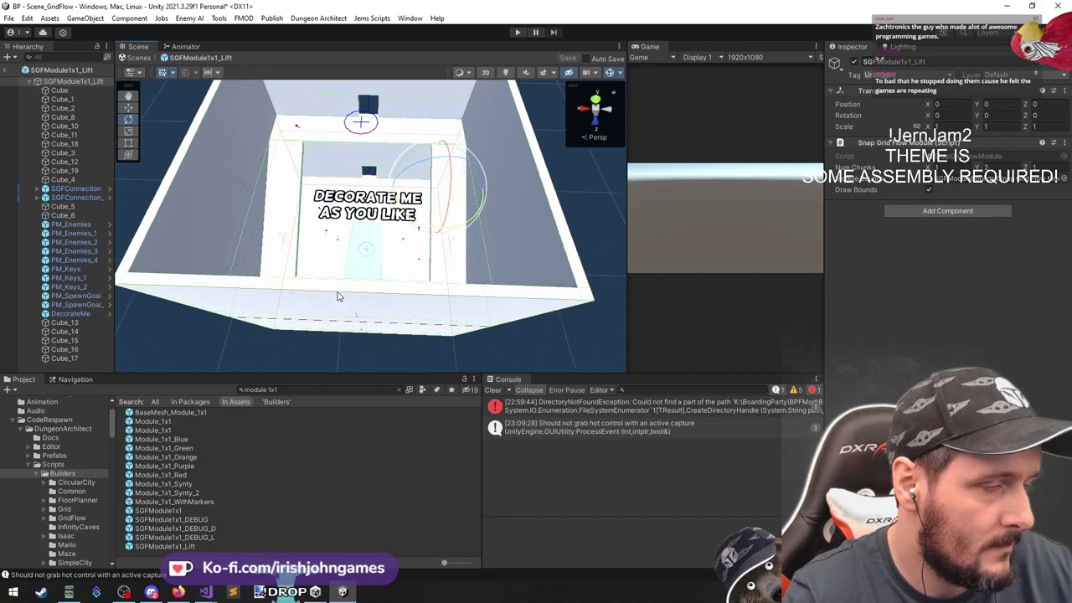
{"action": "scroll", "coordinate": [340, 295], "scroll_direction": "down", "scroll_amount": 3}
{"action": "mouse_move", "coordinate": [340, 295]}
{"action": "middle_mouse_down"}
{"action": "mouse_move", "coordinate": [340, 318]}
{"action": "mouse_move", "coordinate": [335, 296]}
{"action": "middle_mouse_up"}
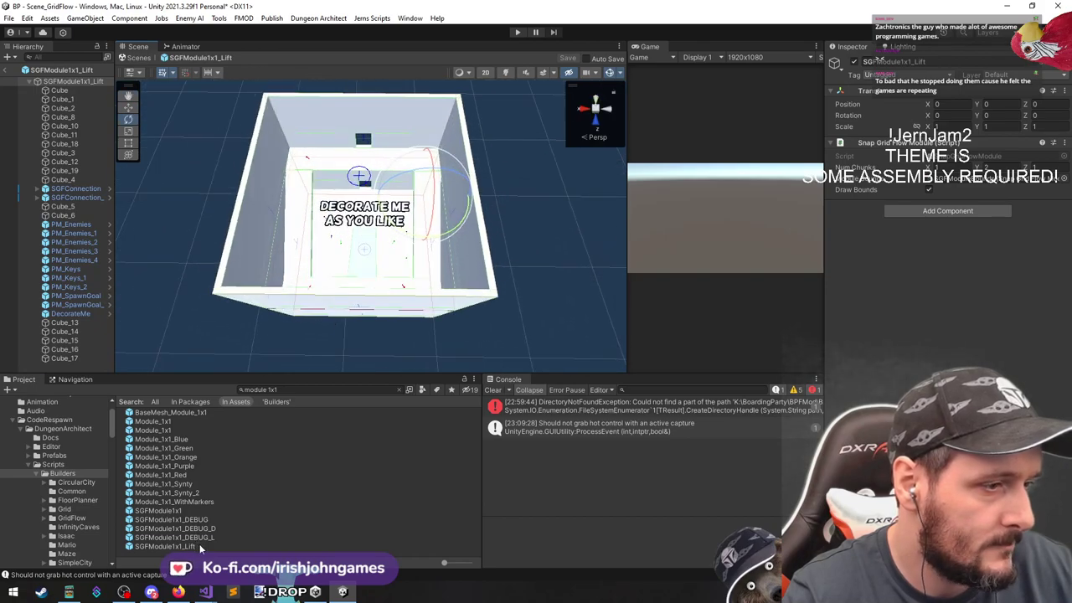
Reopen the SGFModule1x1 prefab and clear the asset search to reveal its DemoBuilder_SnapGridFlow_Simple folder
{"action": "left_click", "coordinate": [190, 510]}
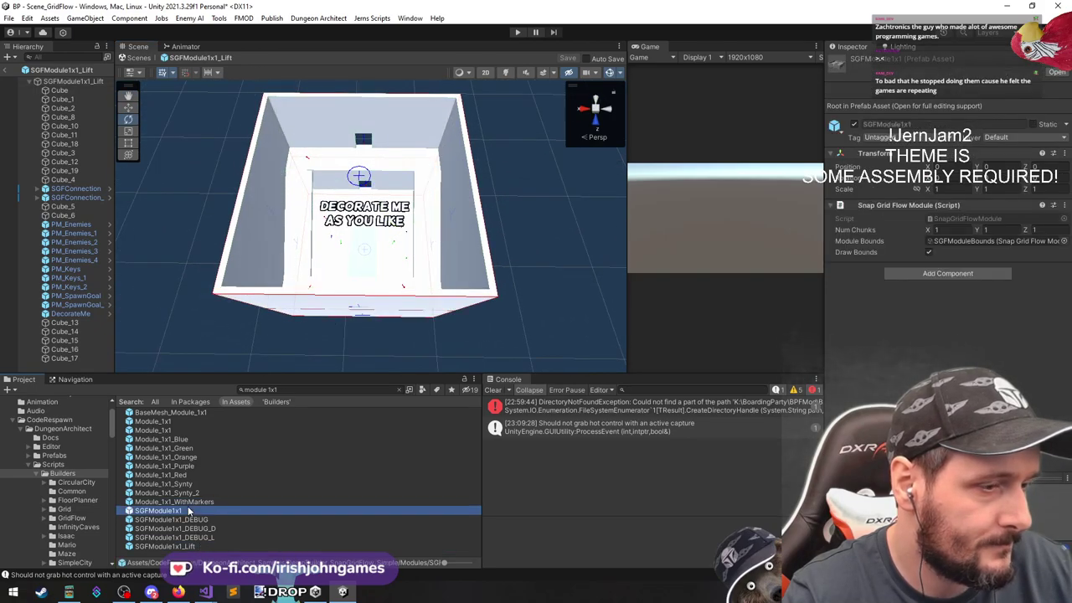
{"action": "double_click", "coordinate": [193, 510]}
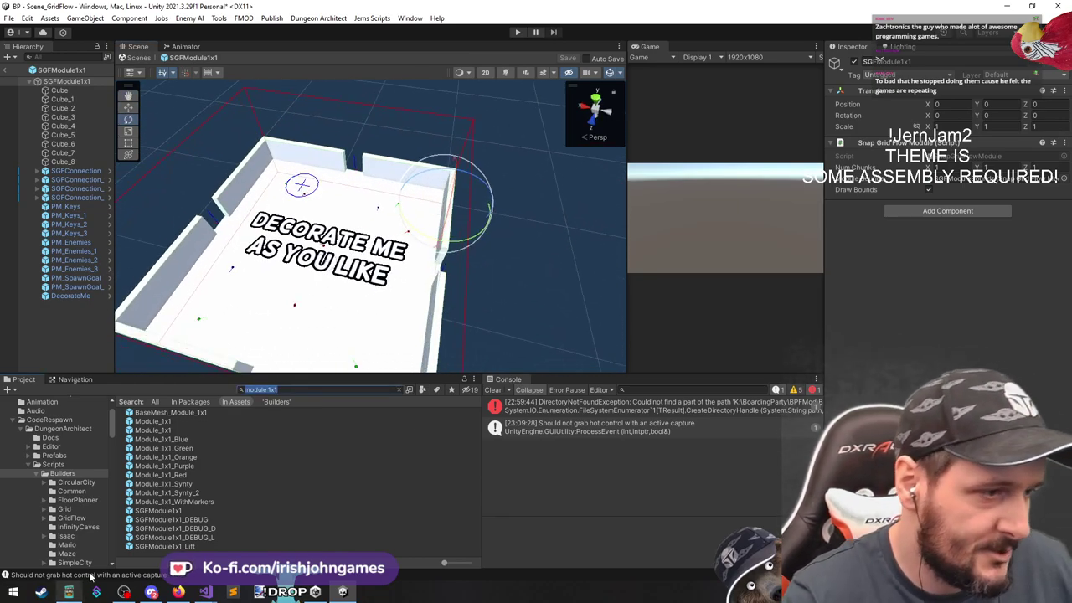
{"action": "left_click", "coordinate": [224, 509]}
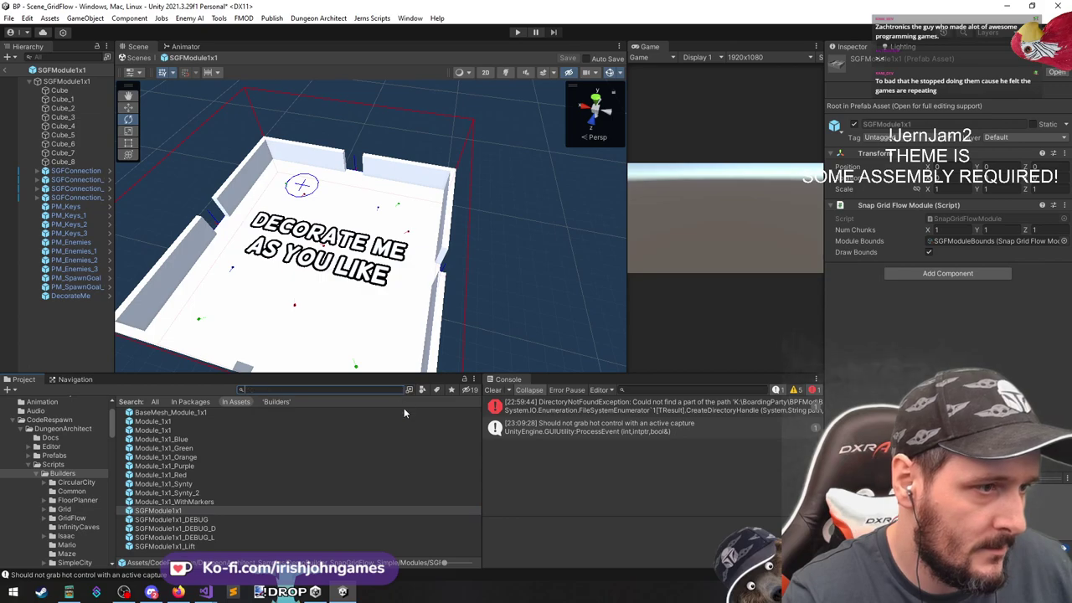
{"action": "key", "text": "Escape"}
{"action": "left_click", "coordinate": [376, 403]}
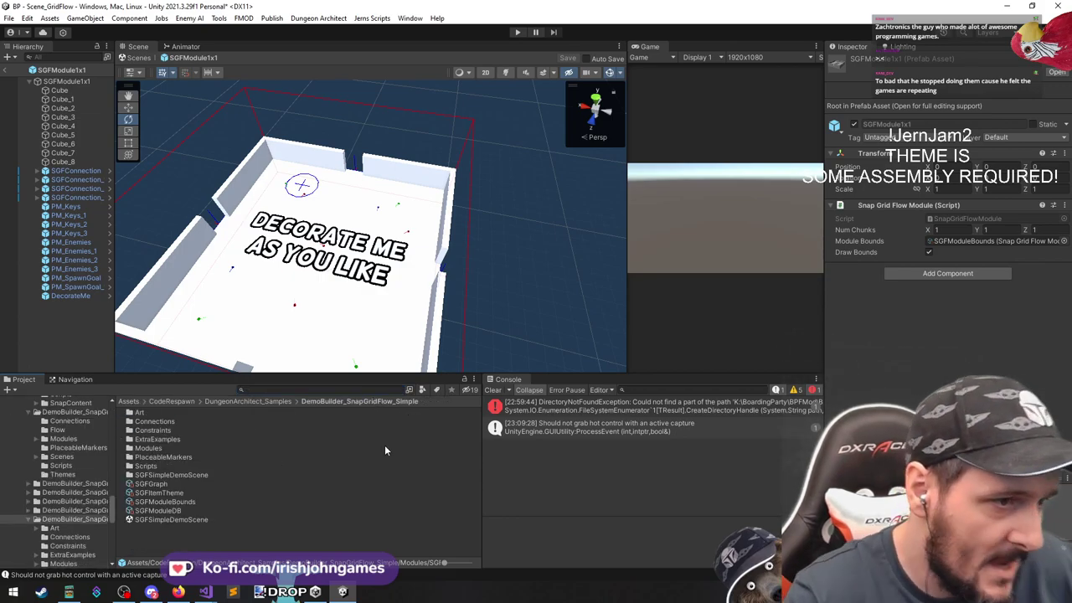
Open SGFSimpleDemoScene without saving the changes to Scene_GridFlow, and select the DungeonSnapGridFlow object
{"action": "double_click", "coordinate": [172, 519]}
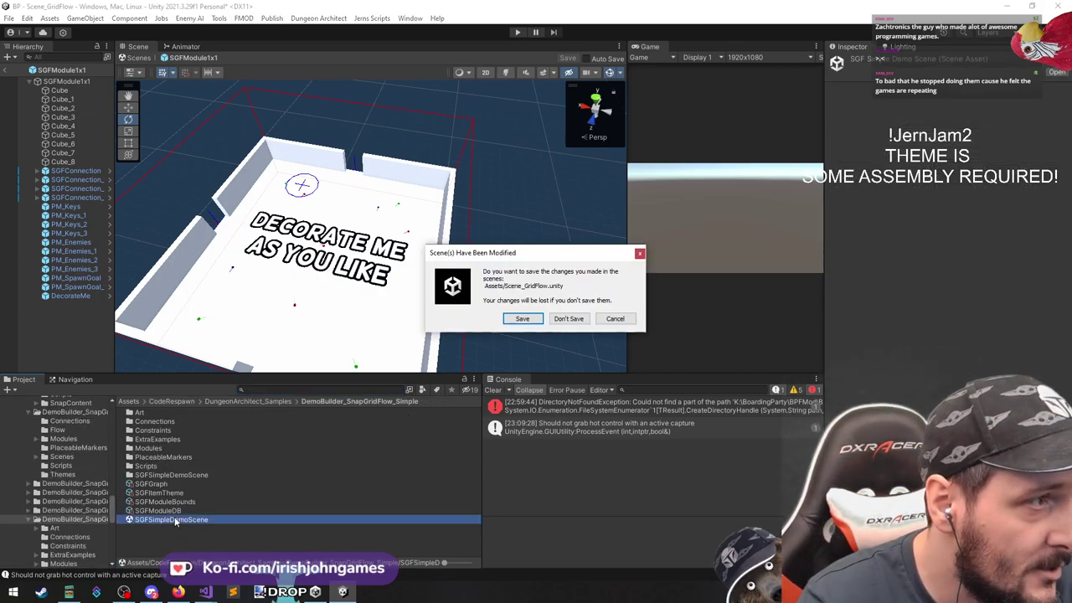
{"action": "left_click", "coordinate": [567, 318]}
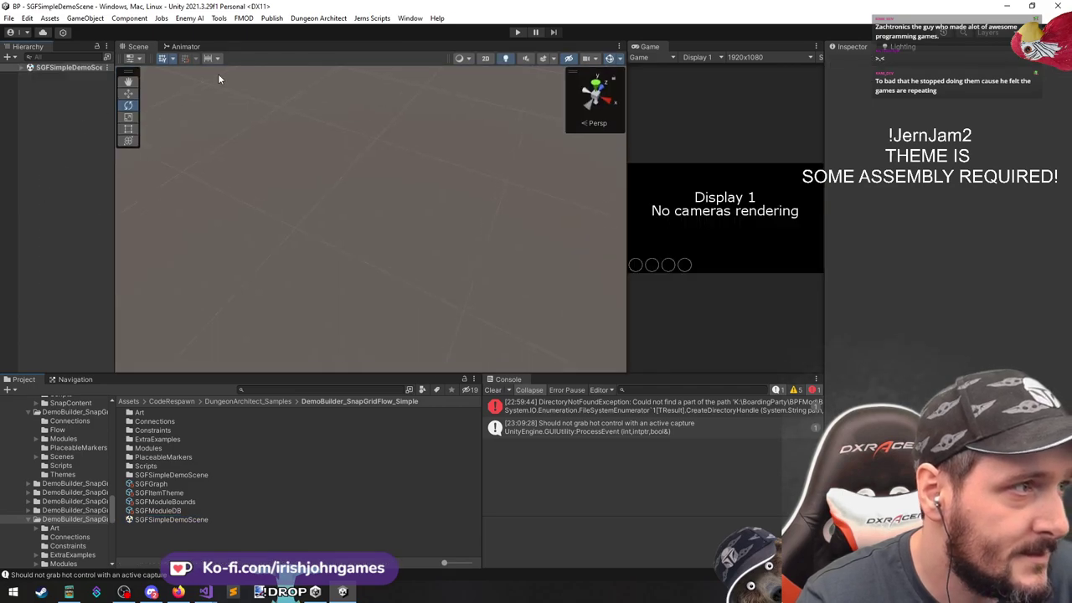
{"action": "left_click", "coordinate": [71, 86]}
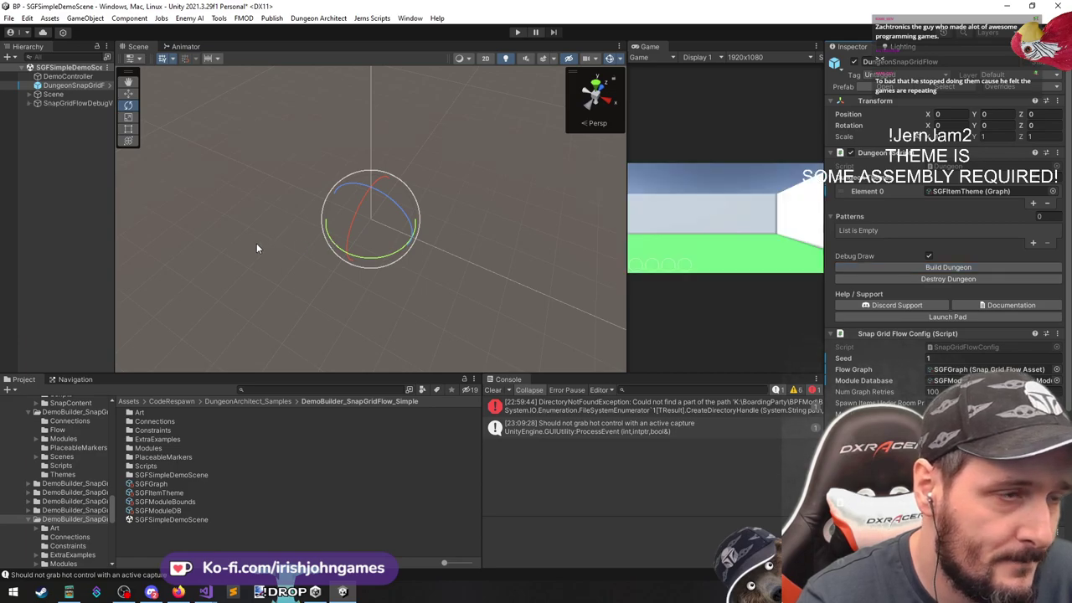
Inspect the snap grid flow dungeon's connected rooms and debug markers from above and from the side
{"action": "right_click_drag", "start_coordinate": [256, 248], "coordinate": [435, 230]}
{"action": "scroll", "coordinate": [436, 218], "scroll_direction": "down", "scroll_amount": 5}
{"action": "middle_click_drag", "start_coordinate": [369, 243], "coordinate": [287, 241]}
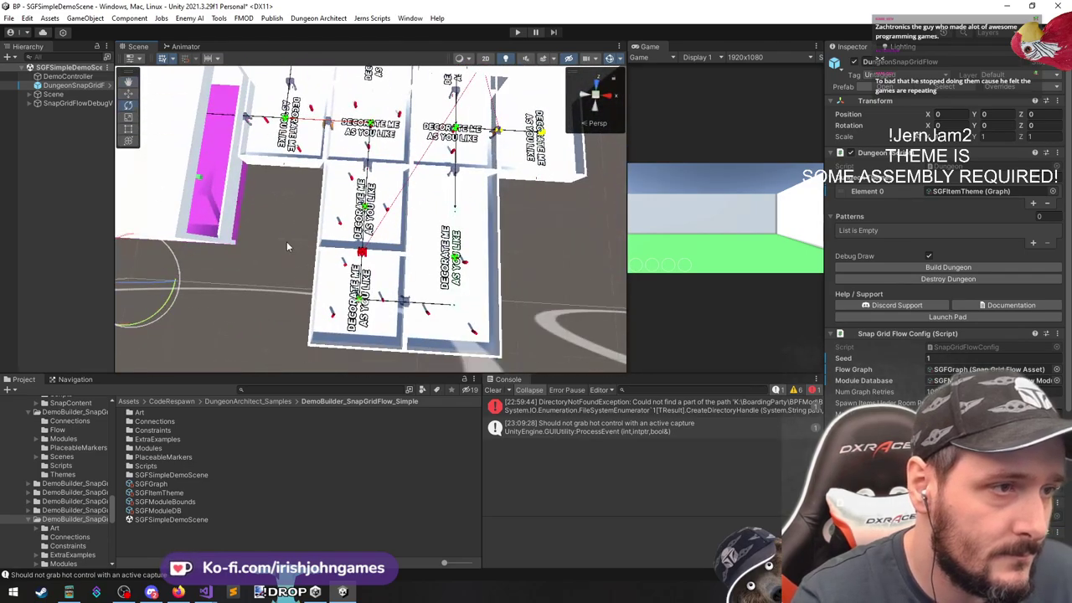
{"action": "scroll", "coordinate": [289, 241], "scroll_direction": "up", "scroll_amount": 4}
{"action": "right_click_drag", "start_coordinate": [342, 214], "coordinate": [392, 236]}
{"action": "right_click_drag", "start_coordinate": [422, 282], "coordinate": [913, 383]}
{"action": "key", "text": "d"}
Set the Snap Grid Flow Config seed to 77 and rebuild the dungeon
{"action": "left_click", "coordinate": [935, 358]}
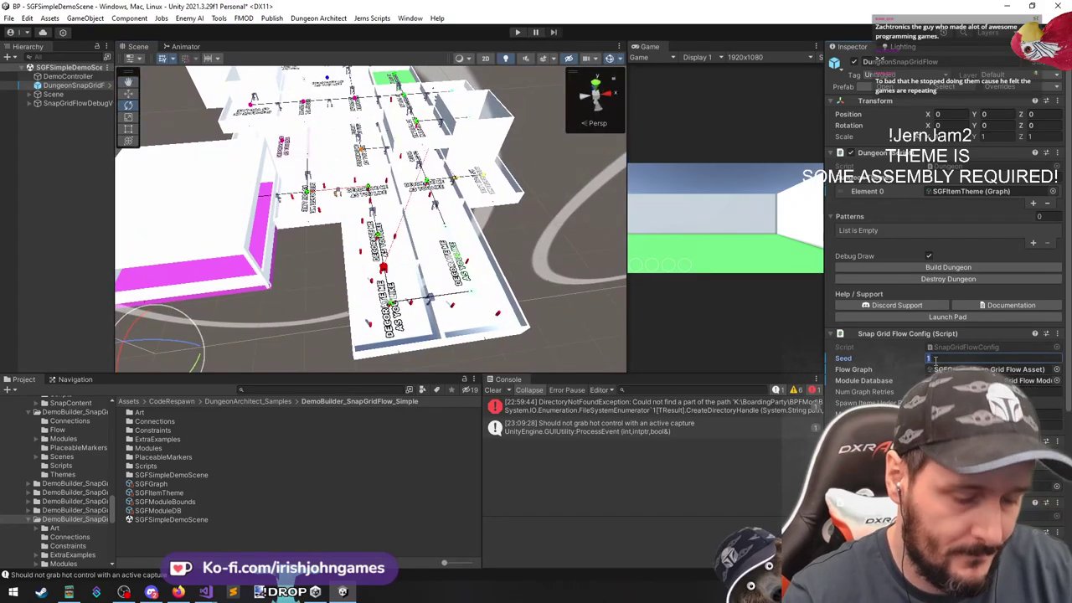
{"action": "type", "text": "77"}
{"action": "left_click", "coordinate": [963, 268]}
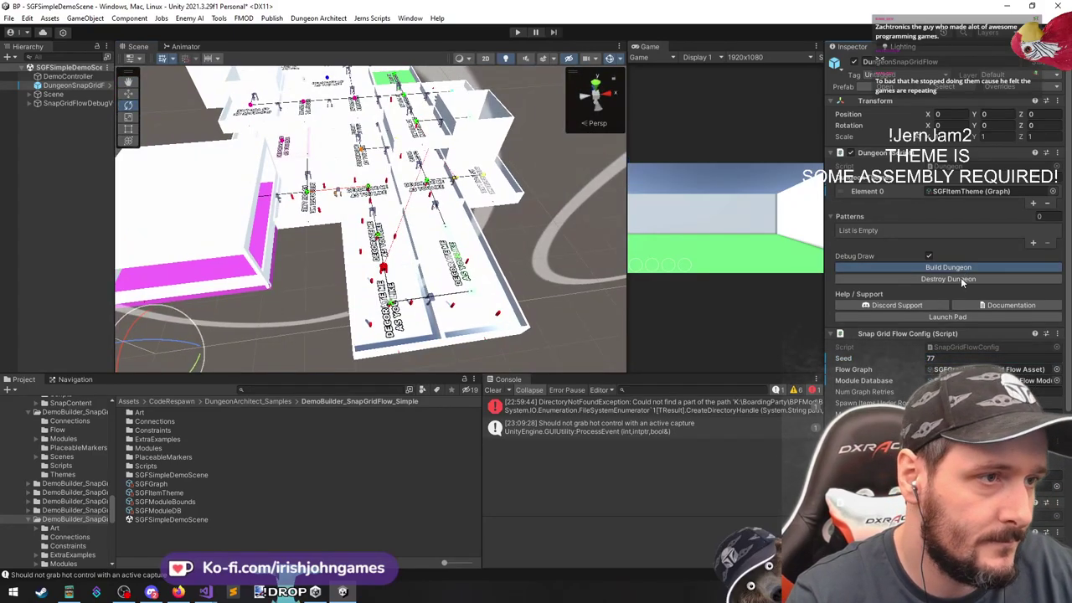
Inspect the rebuilt dungeon from above, enter the green-marked room and focus the view on its debug marker
{"action": "scroll", "coordinate": [500, 271], "scroll_direction": "down", "scroll_amount": 4}
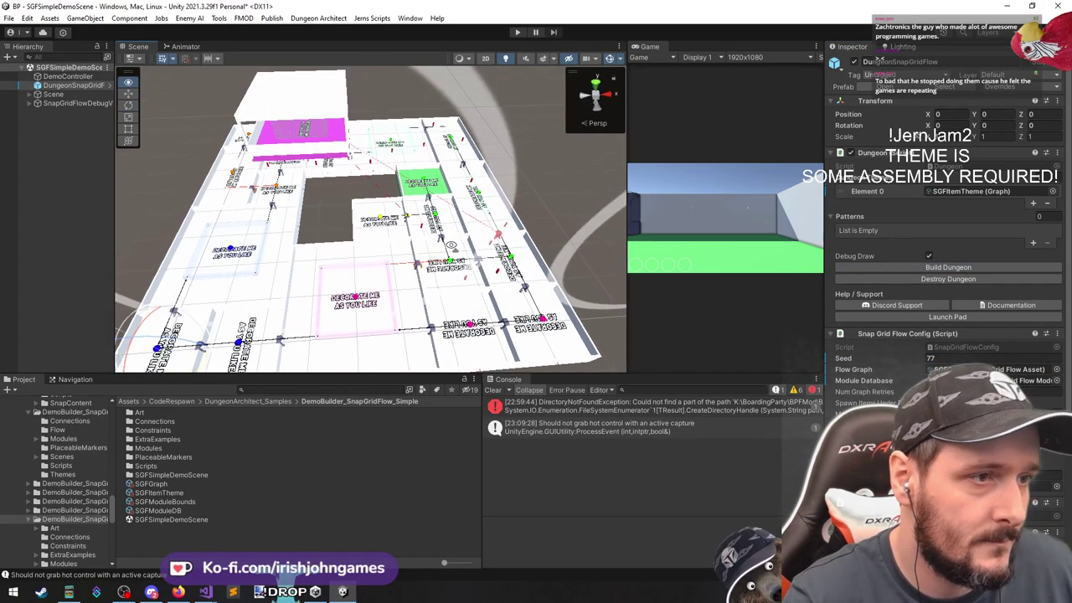
{"action": "right_click_drag", "start_coordinate": [500, 271], "coordinate": [339, 140]}
{"action": "key", "text": "w"}
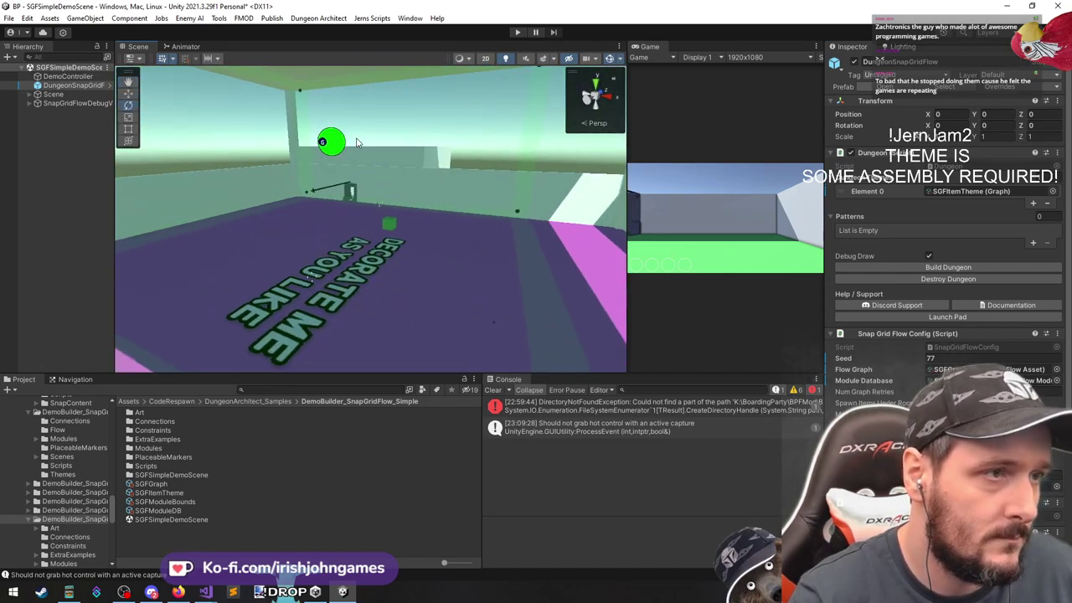
{"action": "left_click", "coordinate": [339, 140]}
{"action": "key", "text": "f"}
Collapse the debug marker's expanded hierarchy up to the top New Game Object under the SnapGridFlow debug visualizer
{"action": "left_click", "coordinate": [73, 334]}
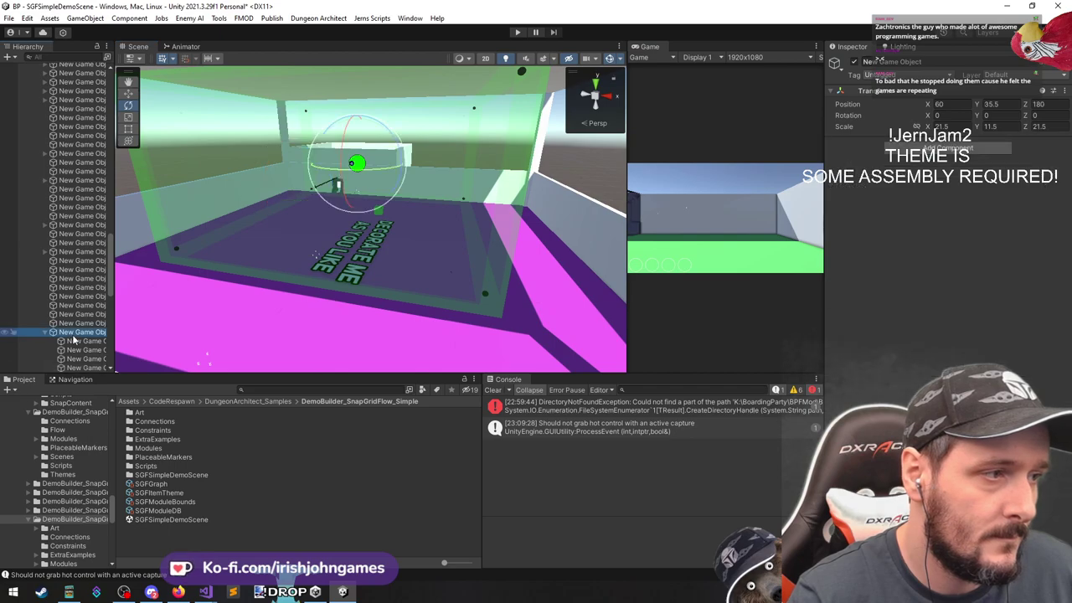
{"action": "key", "text": "Left"}
{"action": "key", "text": "Left"}
{"action": "key", "text": "Left"}
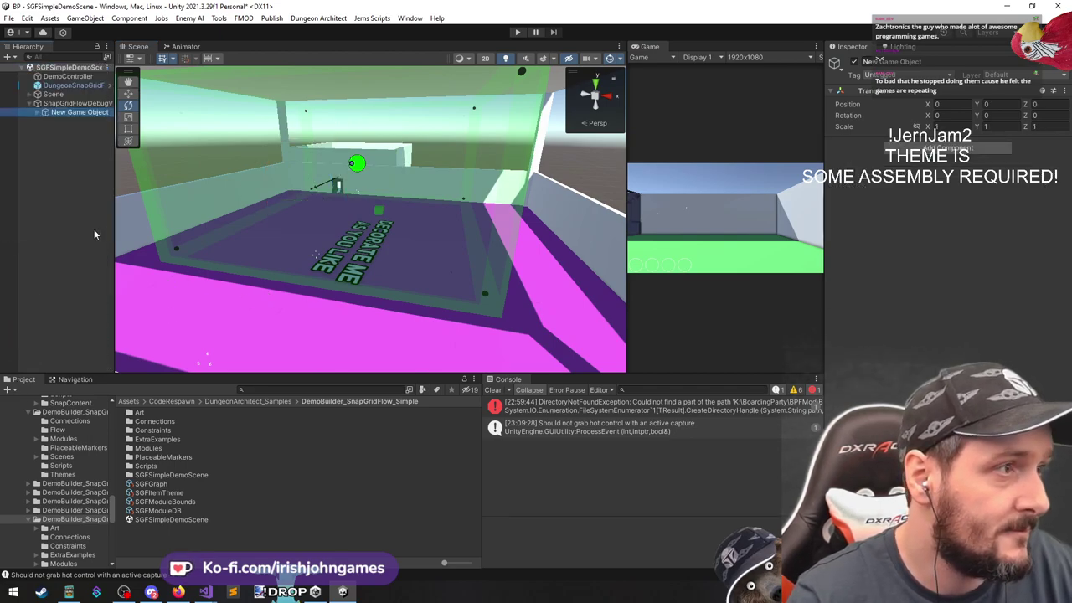
Delete the New Game Object under the debug visualizer, then destroy and rebuild the DungeonSnapGridFlow dungeon
{"action": "key", "text": "Delete"}
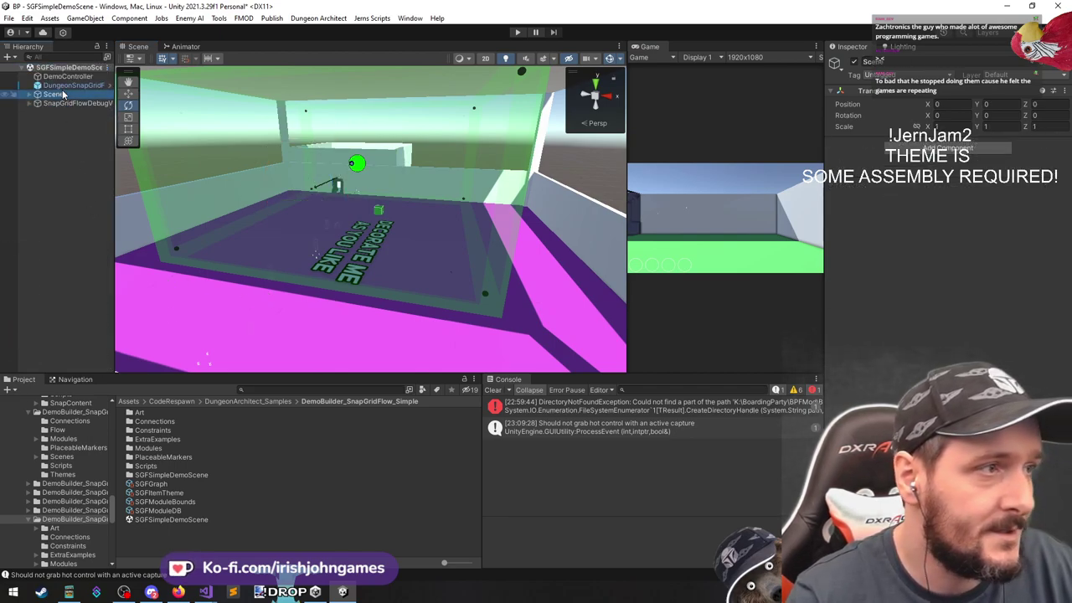
{"action": "left_click", "coordinate": [72, 85]}
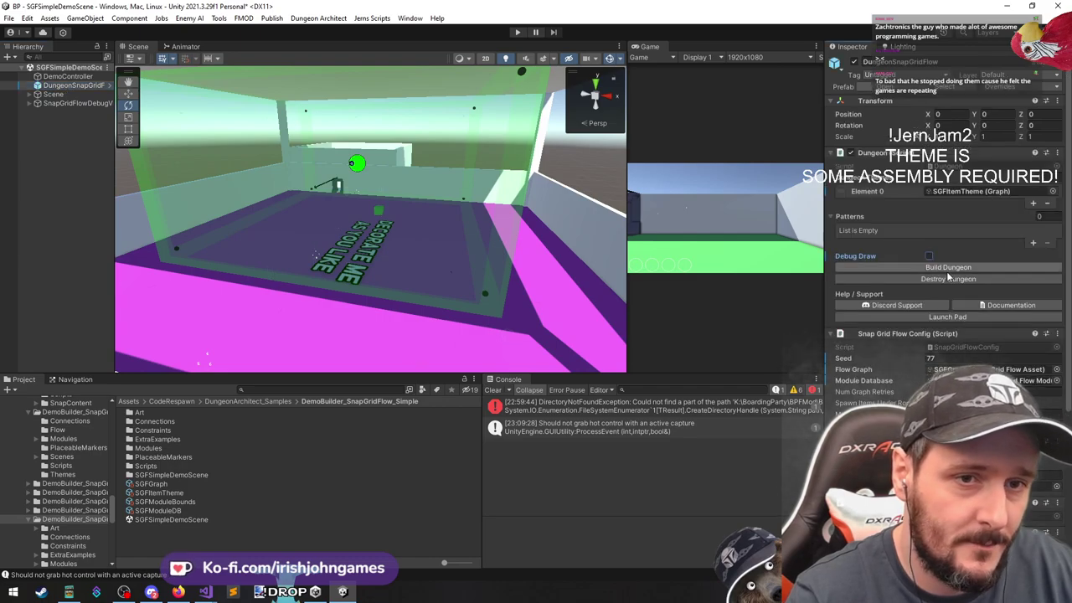
{"action": "left_click", "coordinate": [949, 278]}
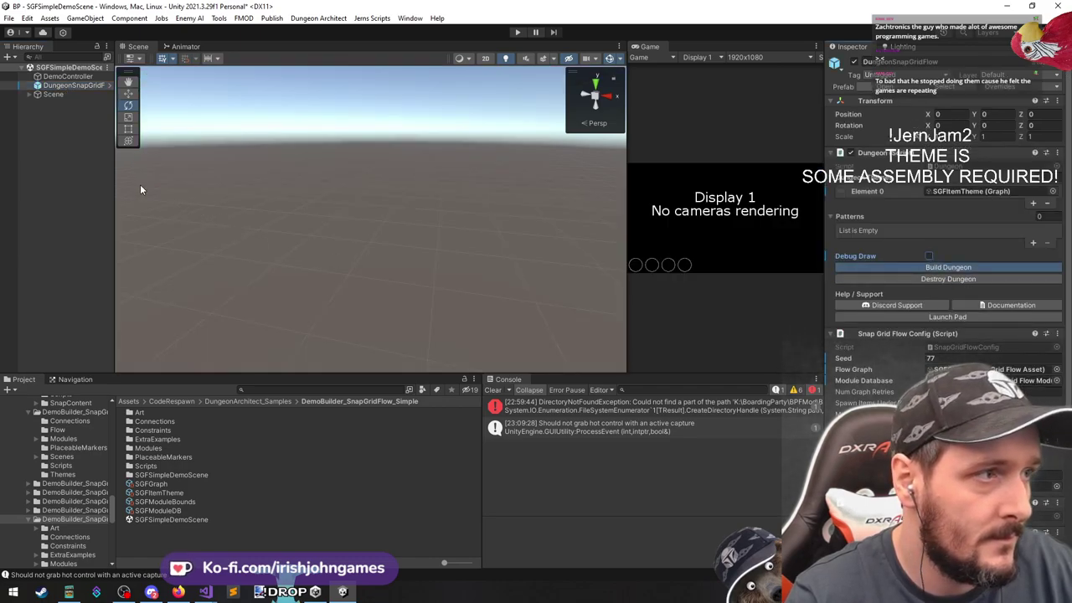
Select the purple room in the rebuilt dungeon and locate its source prefab in the project
{"action": "right_click_drag", "start_coordinate": [303, 202], "coordinate": [335, 224]}
{"action": "left_click", "coordinate": [336, 229]}
{"action": "left_click", "coordinate": [947, 87]}
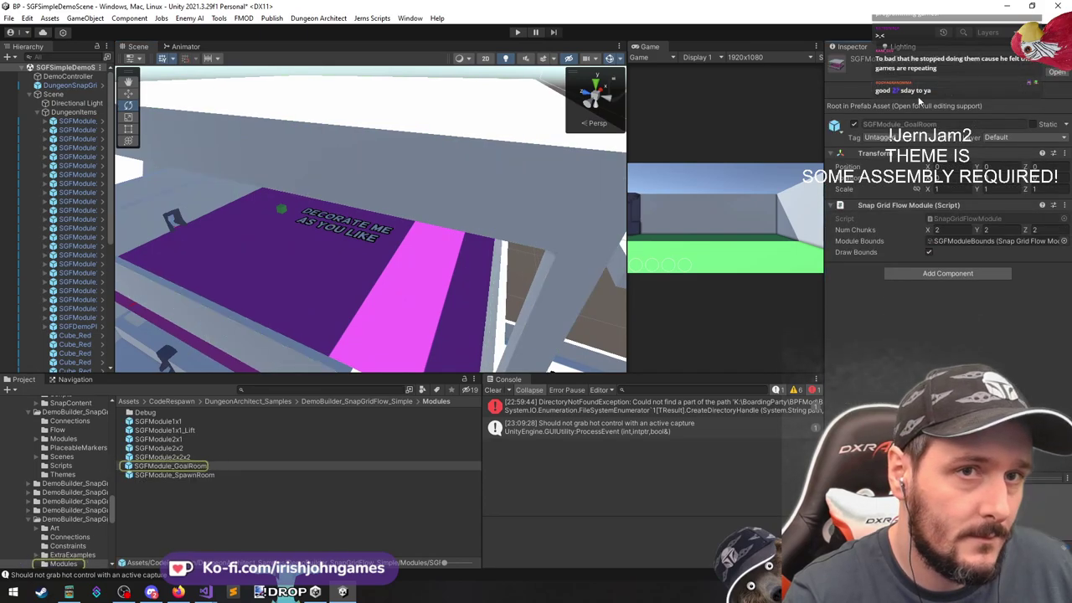
Compare the Snap Grid Flow Module settings of the module prefabs, then open SGFModule_GoalRoom and examine it from the front
{"action": "left_click", "coordinate": [167, 422]}
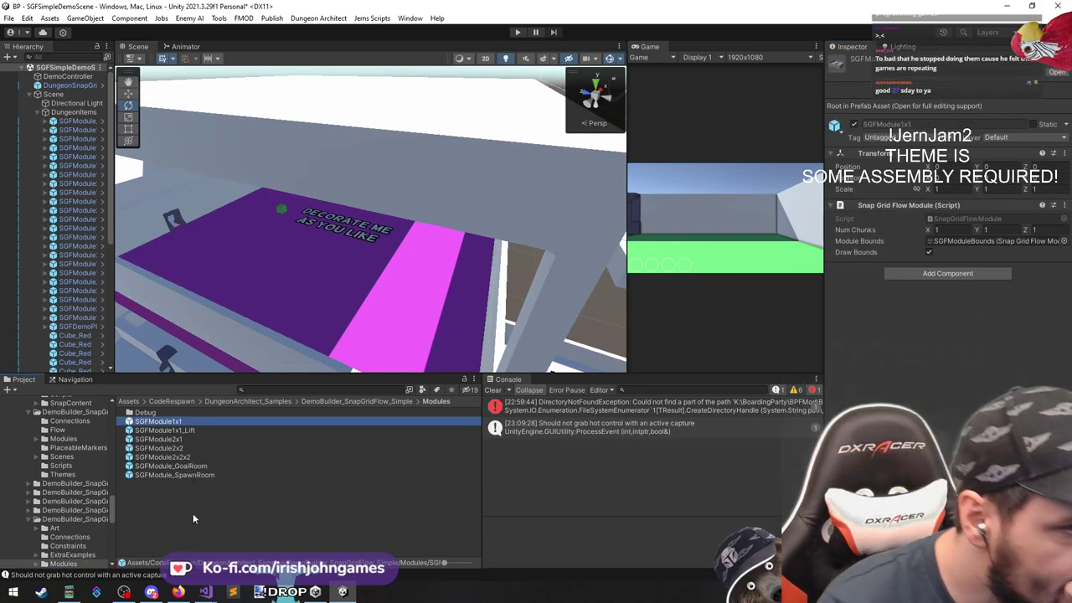
{"action": "key", "text": "Down"}
{"action": "key", "text": "Down"}
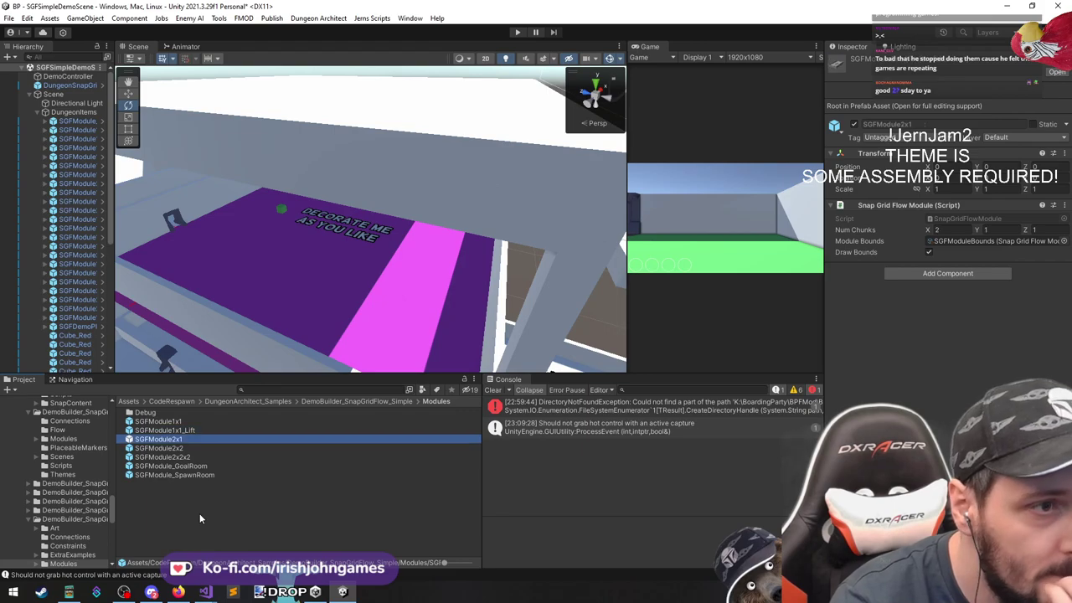
{"action": "key", "text": "Down"}
{"action": "key", "text": "Down"}
{"action": "key", "text": "Down"}
{"action": "key", "text": "Down"}
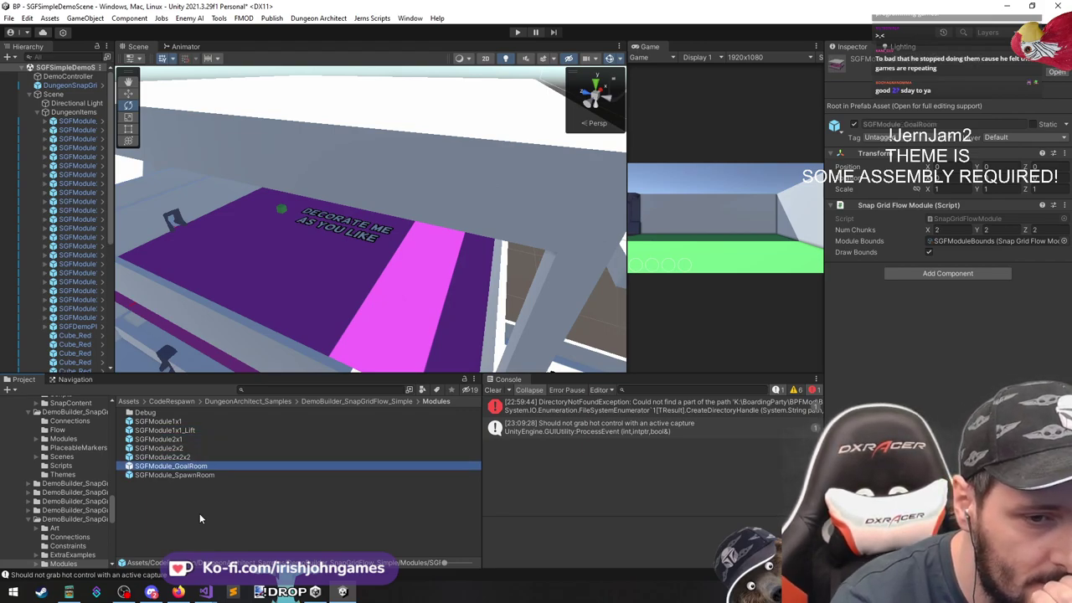
{"action": "key", "text": "Up"}
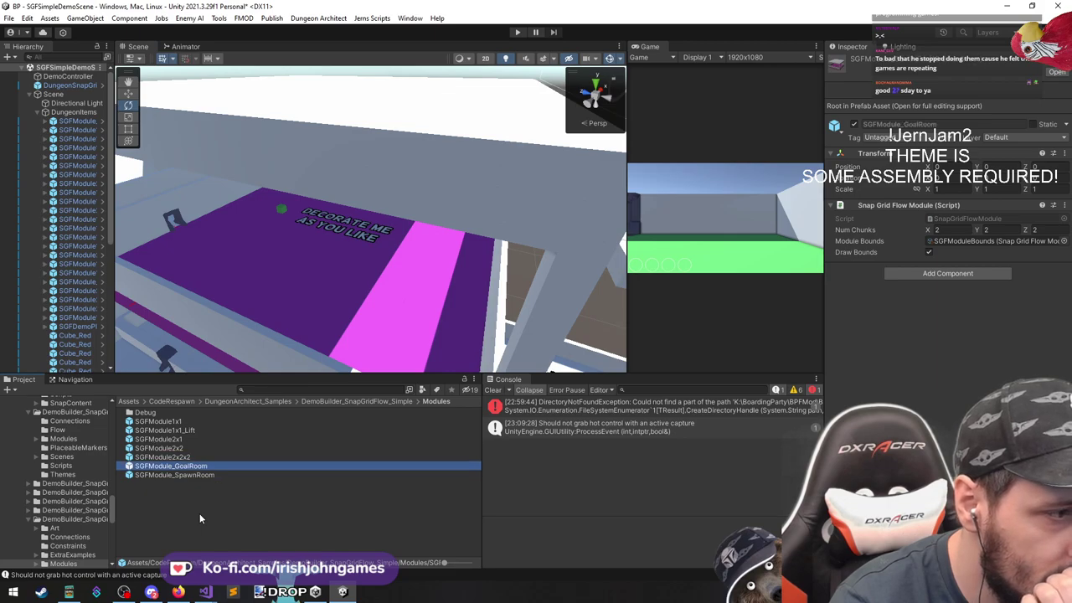
{"action": "double_click", "coordinate": [173, 467]}
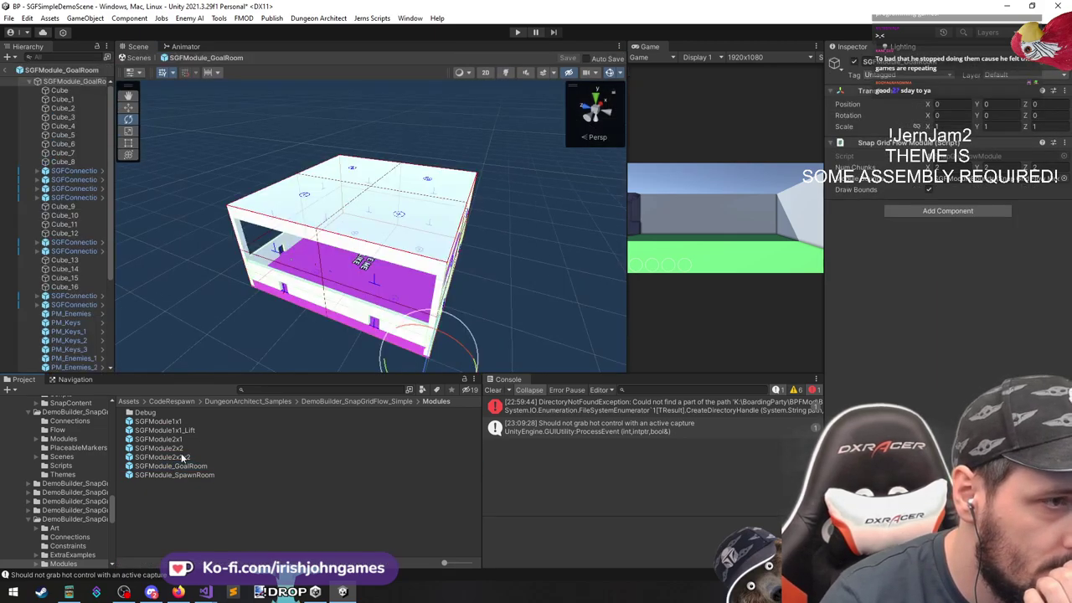
{"action": "left_click_drag", "start_coordinate": [311, 241], "coordinate": [372, 236], "text": "alt"}
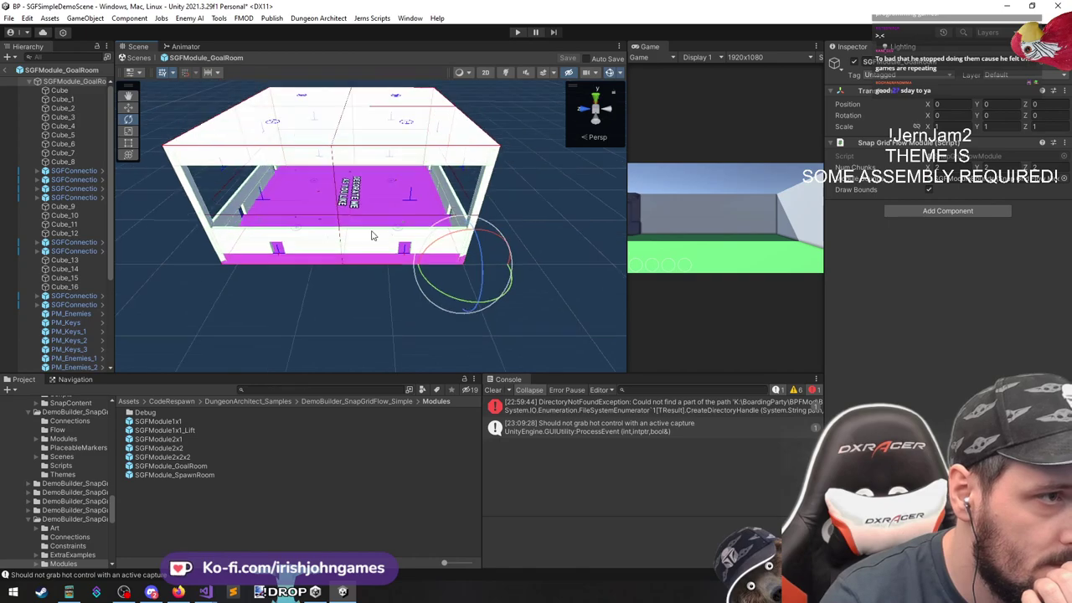
Open the SGFModule_SpawnRoom prefab and inspect its doorway and the red Enemies marker on the floor
{"action": "double_click", "coordinate": [211, 478]}
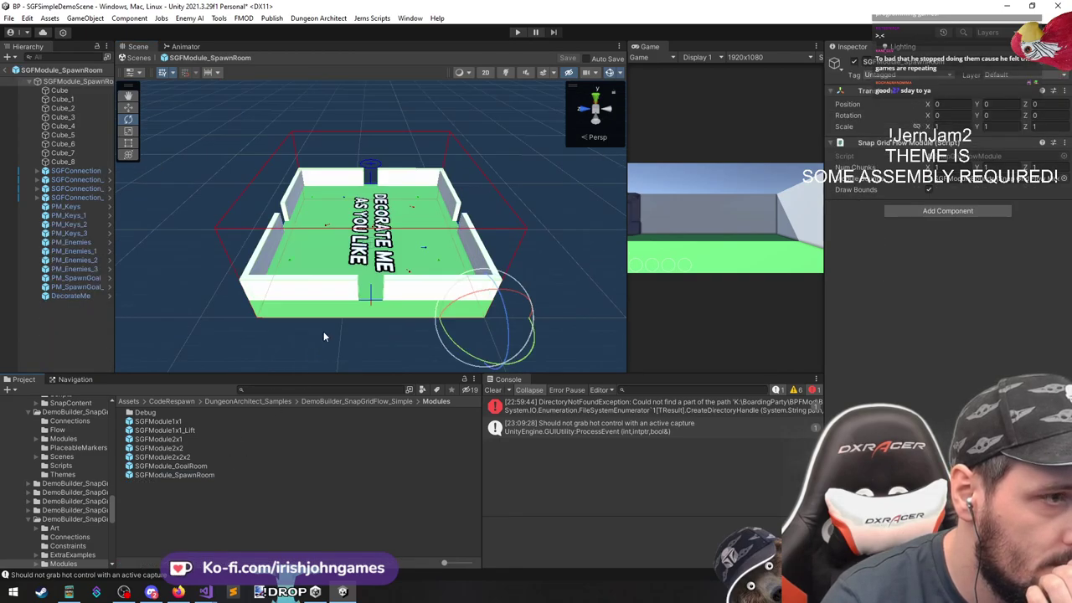
{"action": "scroll", "coordinate": [344, 304], "scroll_direction": "up", "scroll_amount": 5}
{"action": "mouse_move", "coordinate": [356, 283]}
{"action": "left_mouse_down", "text": "alt"}
{"action": "mouse_move", "coordinate": [375, 220]}
{"action": "mouse_move", "coordinate": [366, 201]}
{"action": "mouse_move", "coordinate": [376, 246]}
{"action": "left_mouse_up", "text": "alt"}
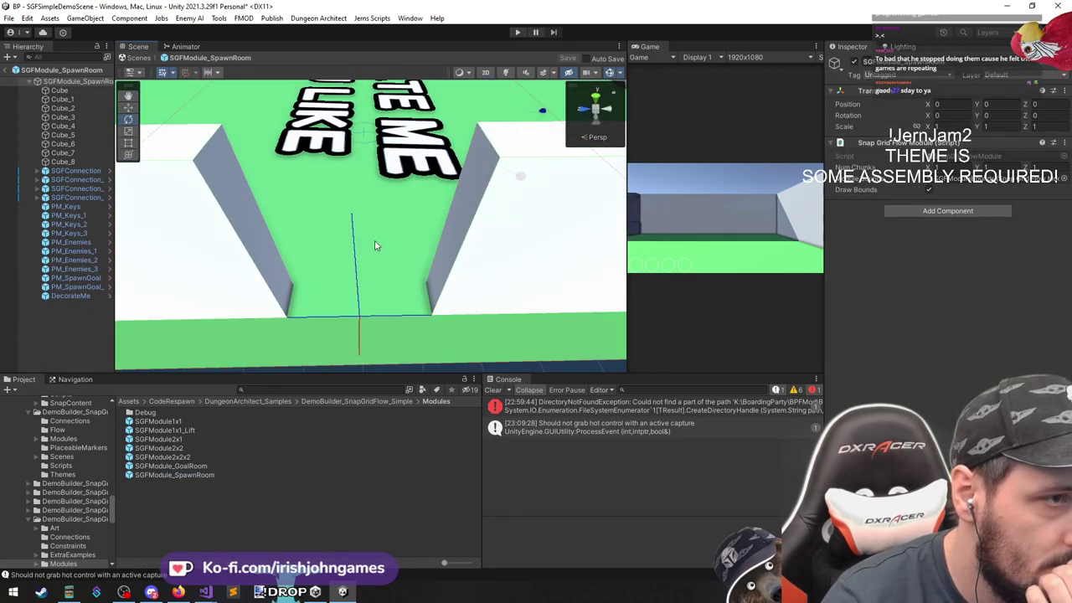
{"action": "middle_click_drag", "start_coordinate": [376, 247], "coordinate": [382, 310]}
{"action": "left_click_drag", "start_coordinate": [381, 276], "coordinate": [383, 302], "text": "alt"}
{"action": "scroll", "coordinate": [381, 300], "scroll_direction": "up", "scroll_amount": 4}
{"action": "middle_click_drag", "start_coordinate": [381, 300], "coordinate": [364, 243]}
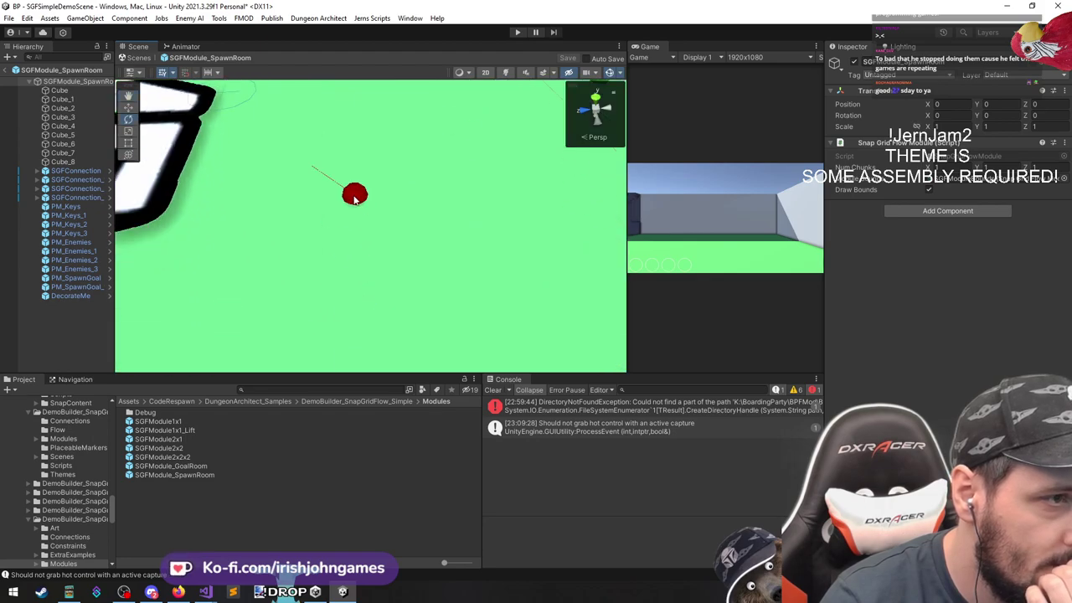
{"action": "left_click", "coordinate": [354, 196]}
{"action": "scroll", "coordinate": [200, 228], "scroll_direction": "down", "scroll_amount": 4}
{"action": "left_click_drag", "start_coordinate": [200, 229], "coordinate": [268, 293], "text": "alt"}
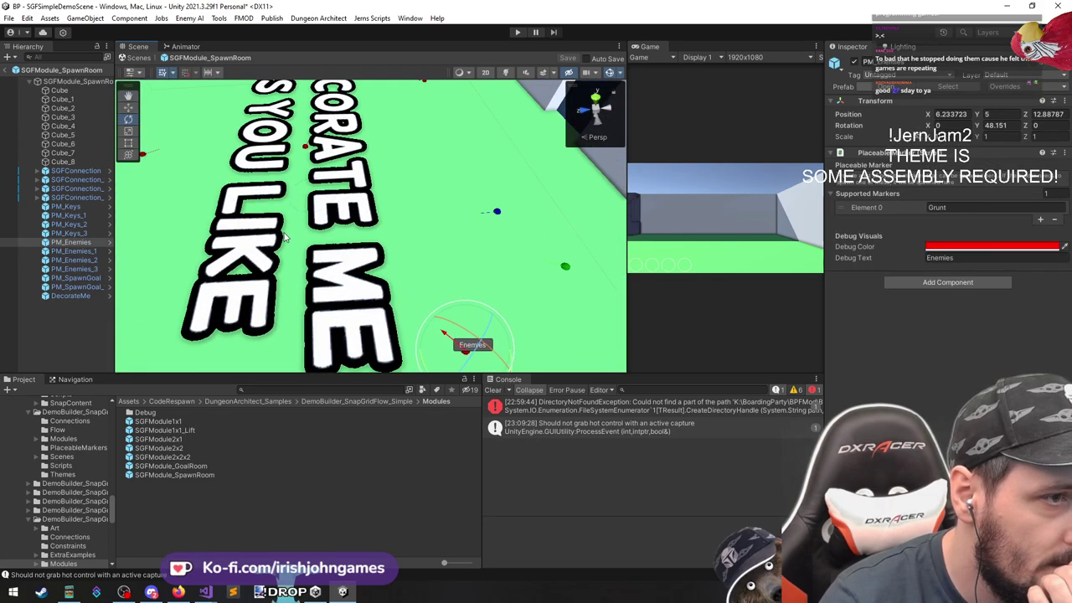
{"action": "middle_click_drag", "start_coordinate": [307, 214], "coordinate": [304, 179]}
Inspect the spawn room's other enemy markers, spawn/goal markers, DecorateMe plane and first key marker, and return to the scene
{"action": "double_click", "coordinate": [89, 252]}
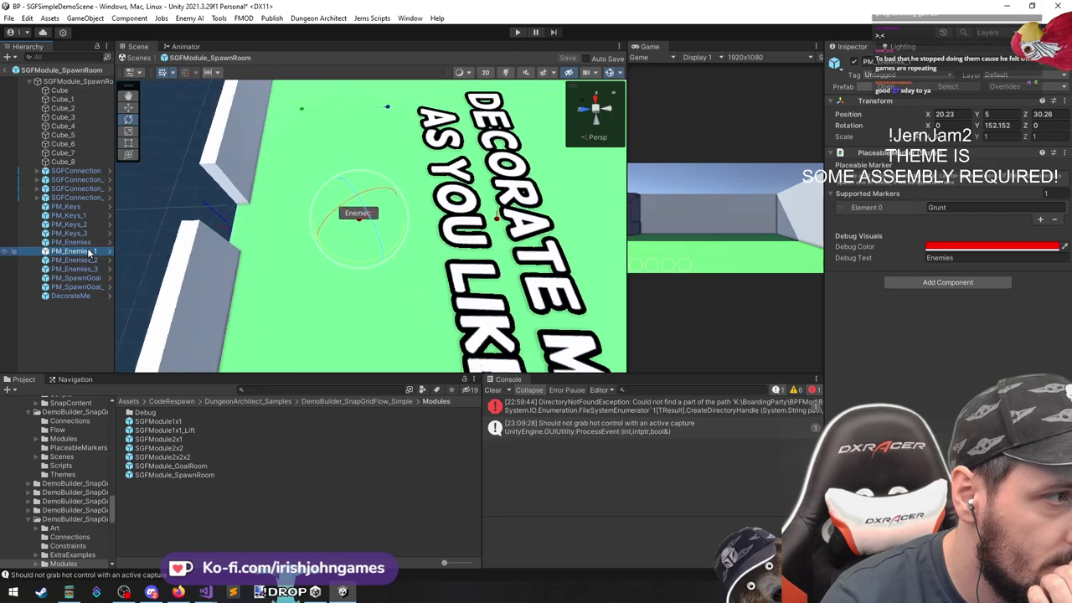
{"action": "double_click", "coordinate": [86, 261]}
{"action": "double_click", "coordinate": [84, 279]}
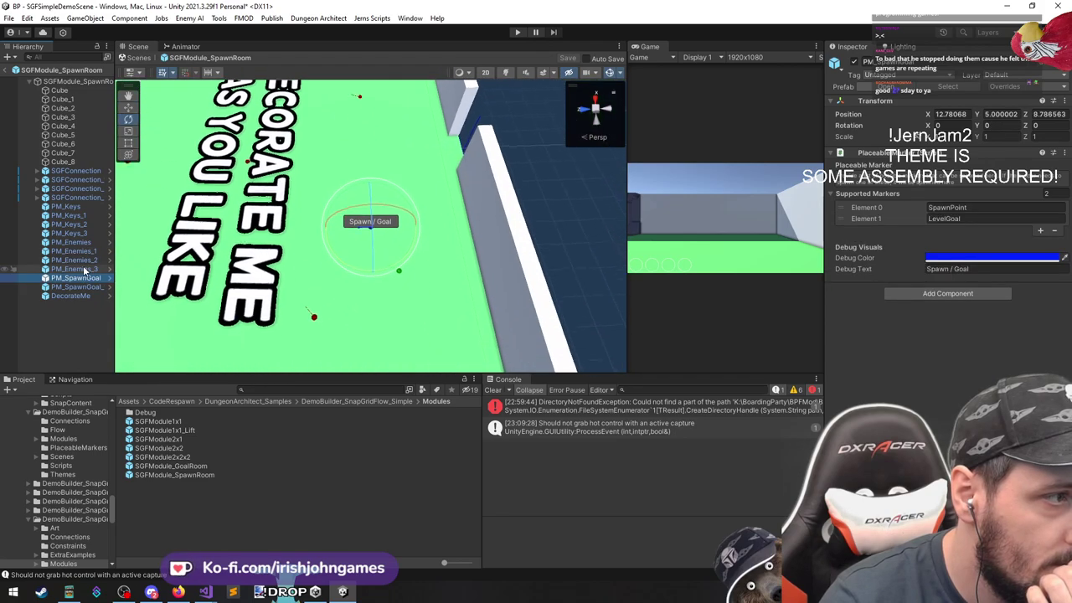
{"action": "double_click", "coordinate": [89, 270]}
{"action": "double_click", "coordinate": [90, 288]}
{"action": "left_click", "coordinate": [90, 297]}
{"action": "double_click", "coordinate": [90, 297]}
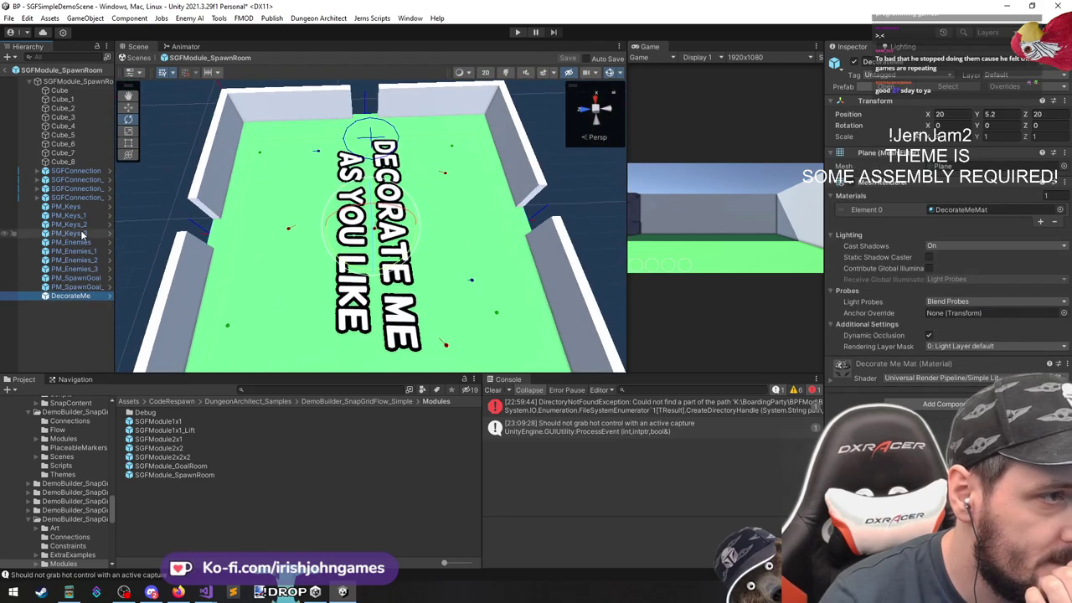
{"action": "double_click", "coordinate": [85, 207]}
{"action": "left_click", "coordinate": [63, 326]}
{"action": "left_click", "coordinate": [5, 71]}
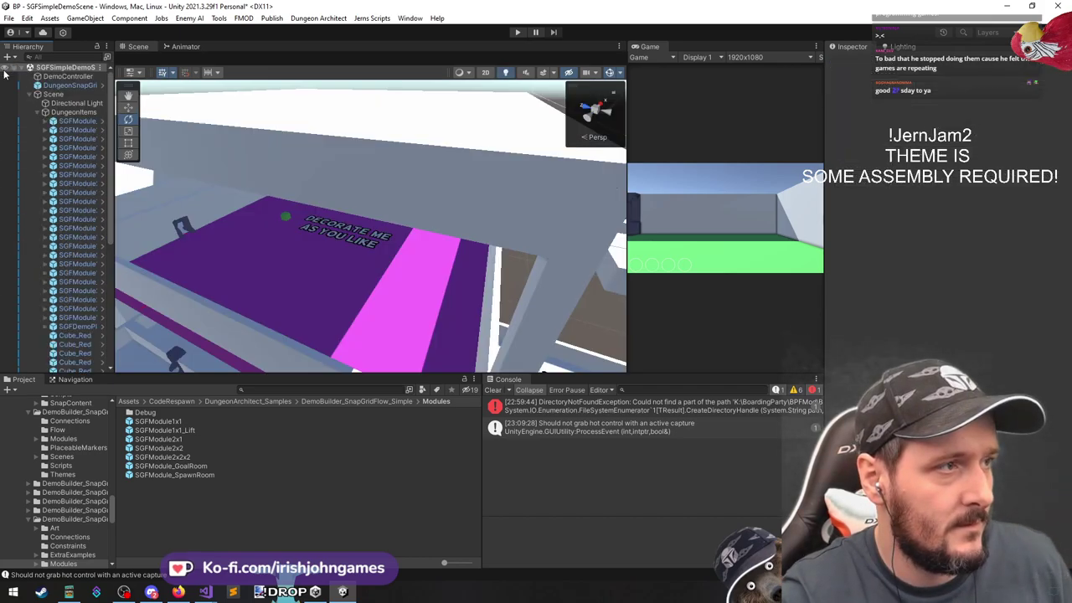
Run the scene in play mode and examine the generated dungeon's rooms, framing one of the SGFModule1x1 instances
{"action": "left_click", "coordinate": [516, 32]}
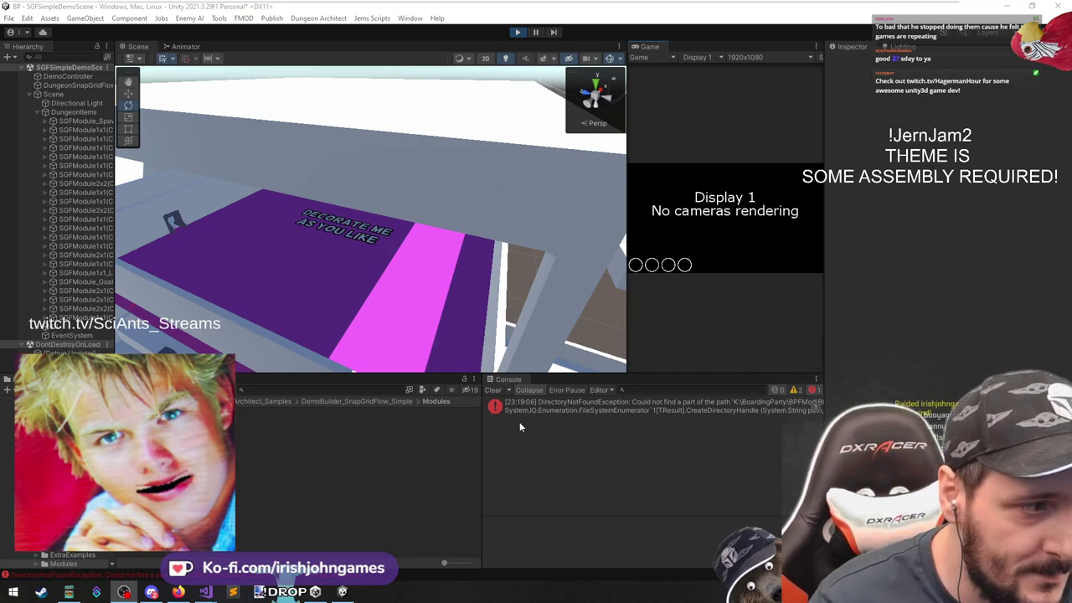
{"action": "right_click_drag", "start_coordinate": [432, 298], "coordinate": [386, 253]}
{"action": "left_click_drag", "start_coordinate": [385, 254], "coordinate": [420, 165], "text": "alt"}
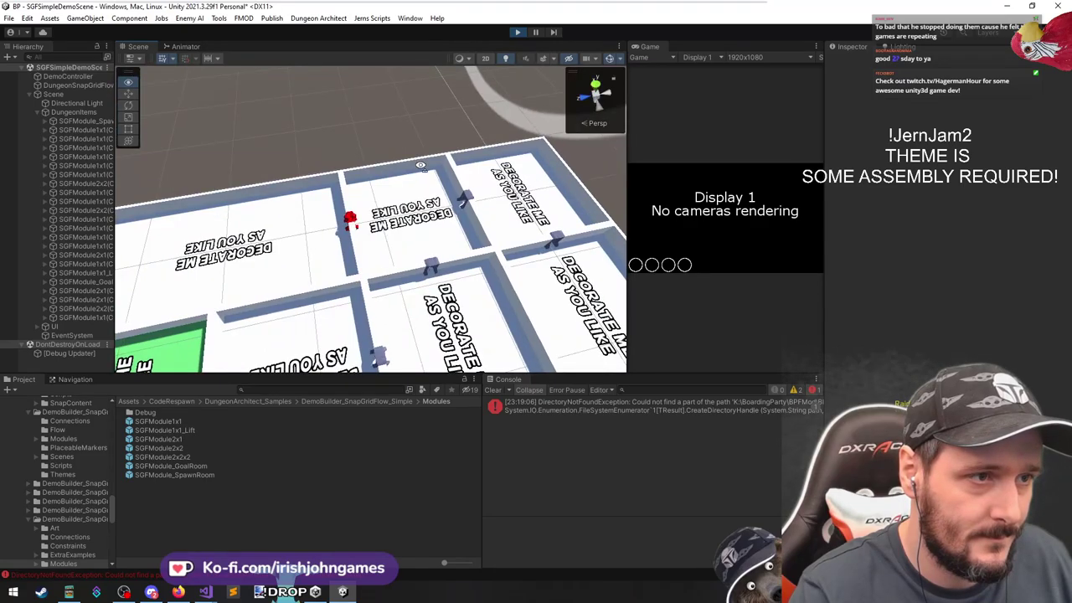
{"action": "right_click_drag", "start_coordinate": [420, 166], "coordinate": [875, 132]}
{"action": "left_click_drag", "start_coordinate": [874, 129], "coordinate": [671, 258], "text": "alt"}
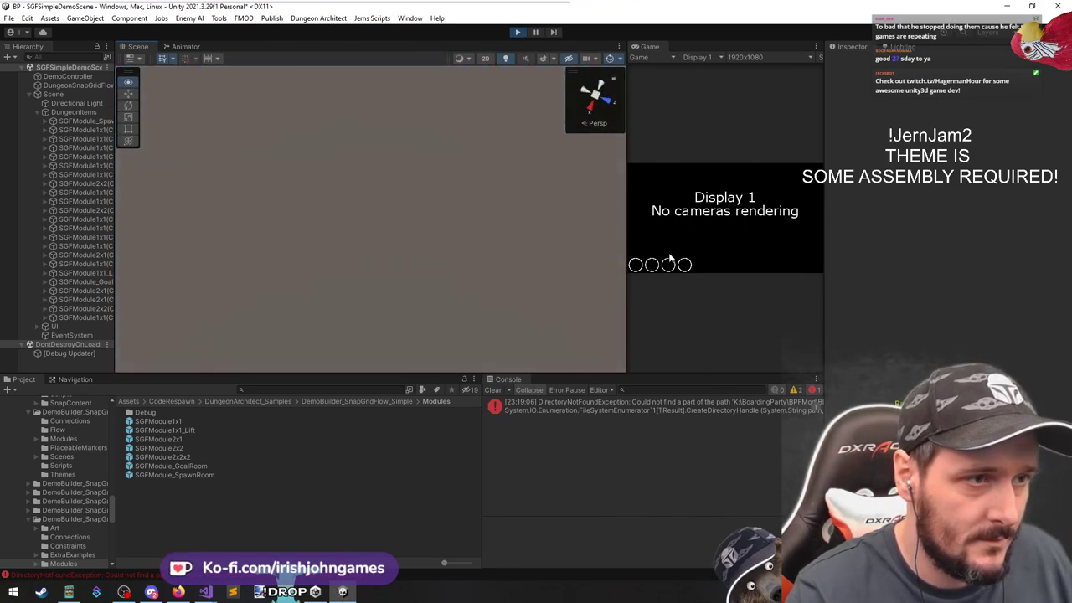
{"action": "double_click", "coordinate": [85, 228]}
{"action": "right_click_drag", "start_coordinate": [304, 243], "coordinate": [429, 166]}
{"action": "key", "text": "s"}
{"action": "key", "text": "w"}
Collapse the Scene object in the hierarchy and leave play mode
{"action": "left_click", "coordinate": [179, 412]}
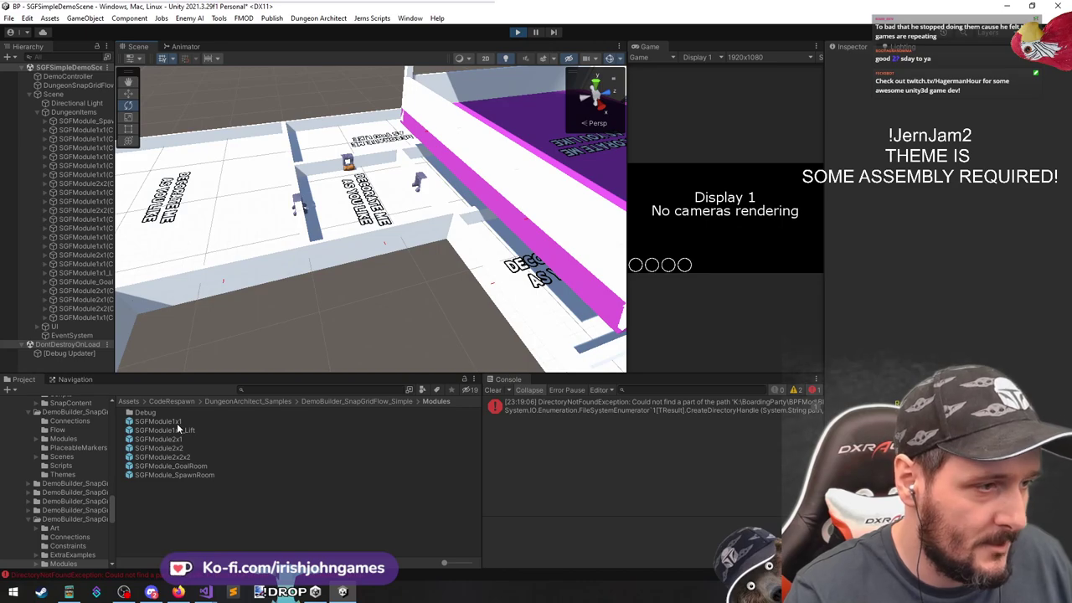
{"action": "left_click", "coordinate": [58, 94]}
{"action": "key", "text": "Left"}
{"action": "left_click", "coordinate": [69, 224]}
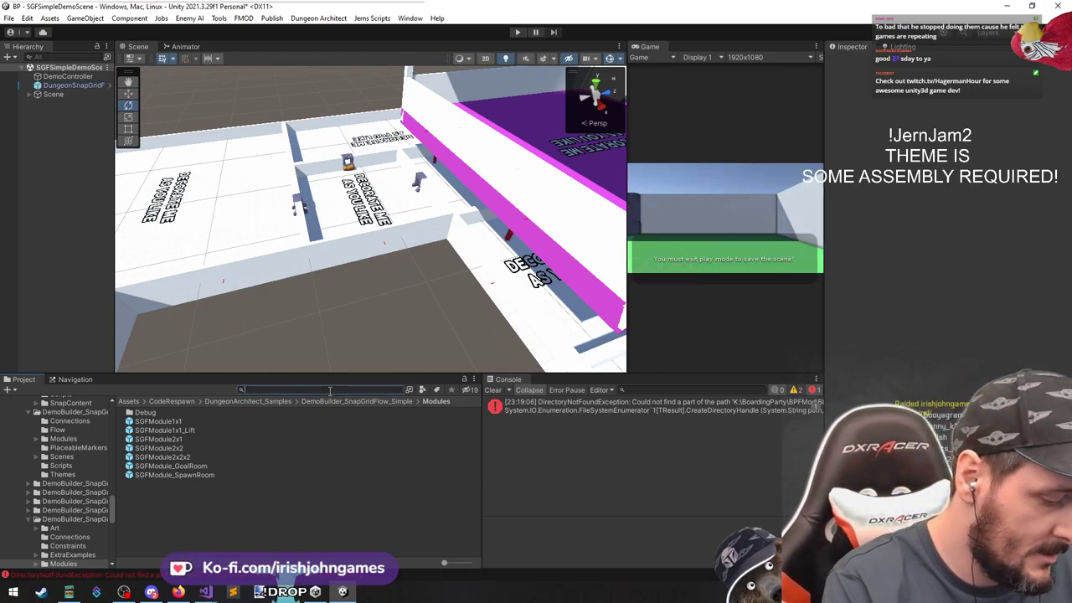
Search the project for the DDOL scene asset and add it to the hierarchy alongside SGFSimpleDemoScene
{"action": "left_click", "coordinate": [330, 391]}
{"action": "type", "text": "t:scene"}
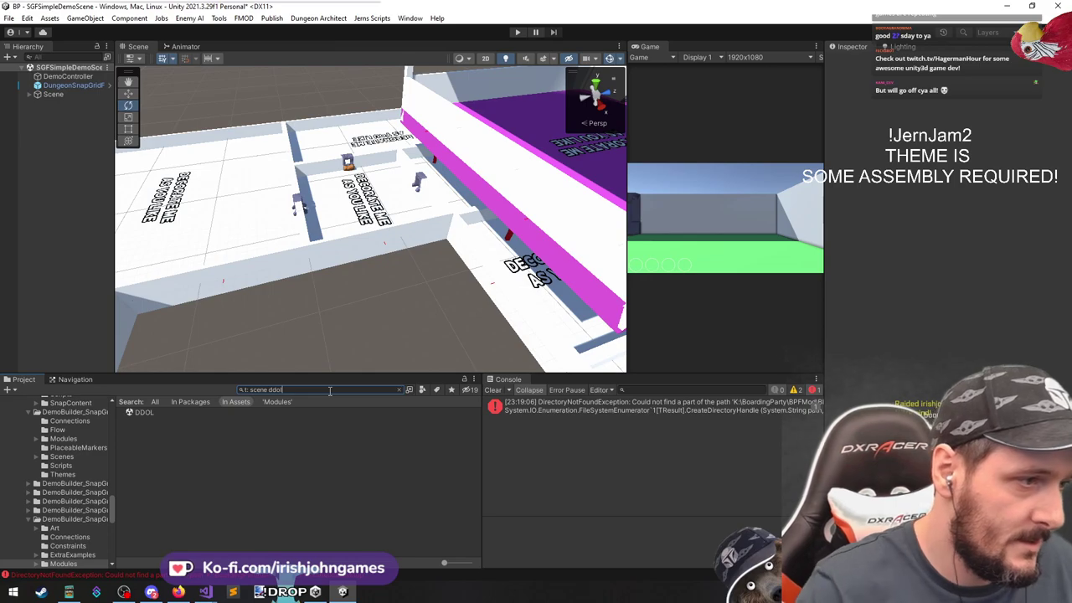
{"action": "left_click_drag", "start_coordinate": [93, 244], "coordinate": [93, 244]}
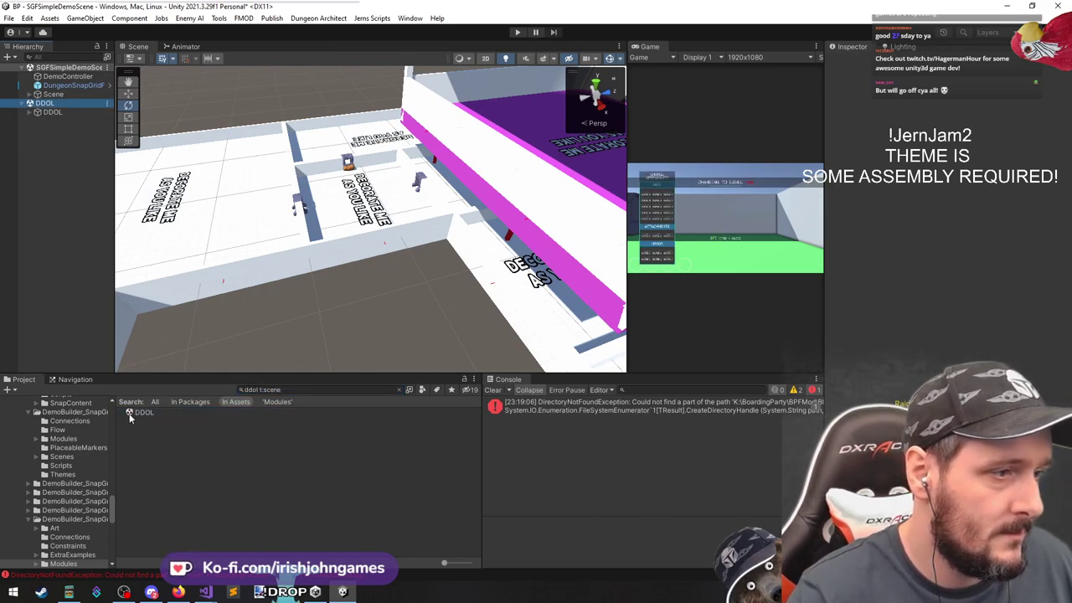
Add the Multiplayer_SubScene1, Multiplayer_SubScene2 and MultiplayerLobby scenes from the Scenes folder to the hierarchy
{"action": "left_click", "coordinate": [132, 414]}
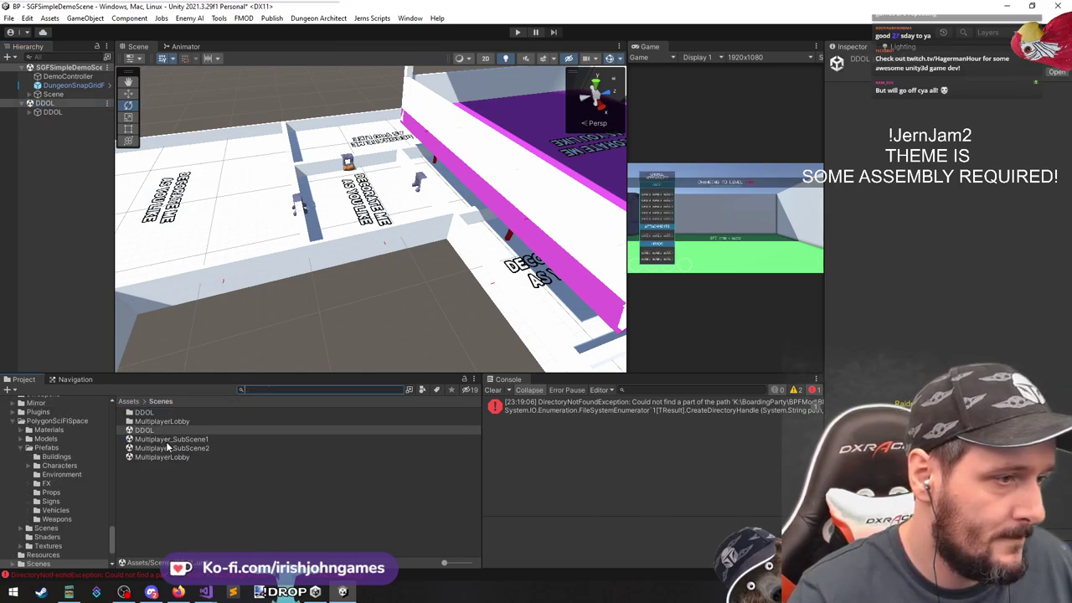
{"action": "left_click", "coordinate": [171, 441]}
{"action": "left_click", "coordinate": [199, 448], "text": "ctrl"}
{"action": "left_click", "coordinate": [186, 456], "text": "ctrl"}
{"action": "left_click_drag", "start_coordinate": [163, 453], "coordinate": [44, 229]}
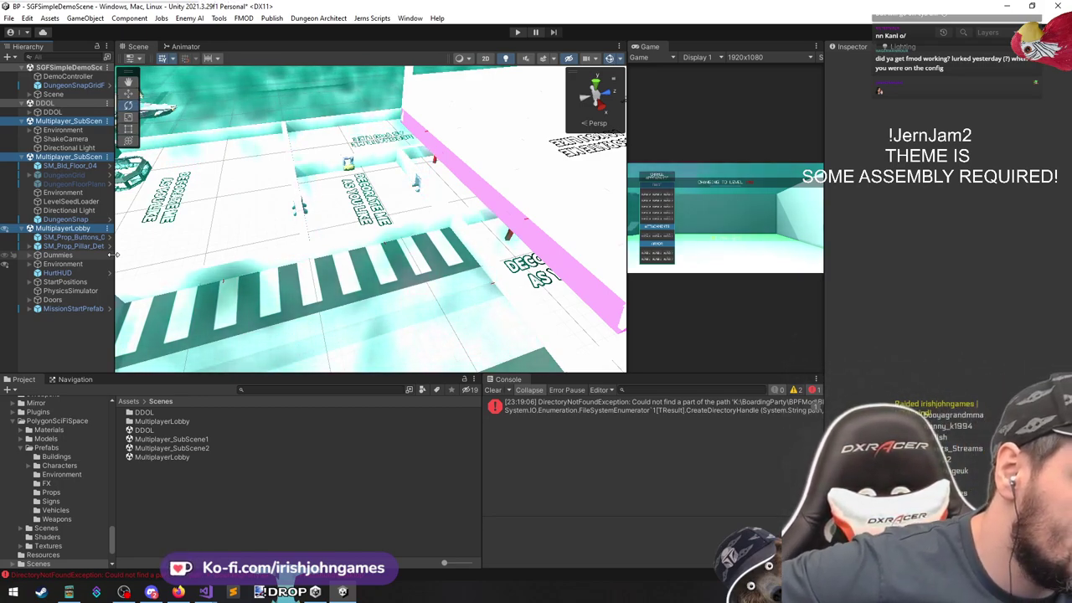
Clear the object selection and collapse the MultiplayerLobby scene in the hierarchy
{"action": "left_click", "coordinate": [69, 69]}
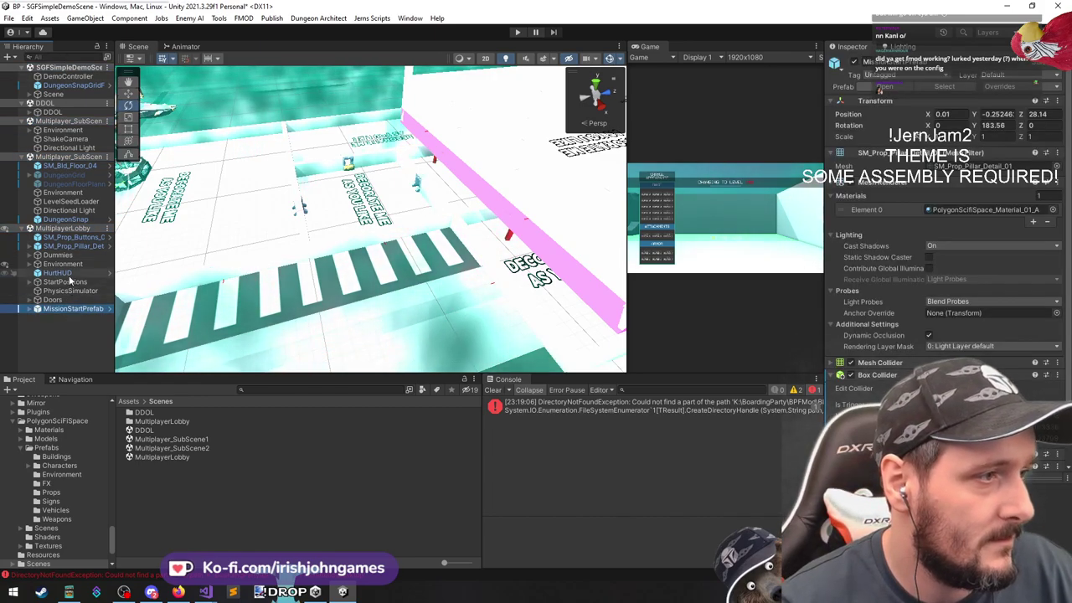
{"action": "left_click", "coordinate": [67, 317]}
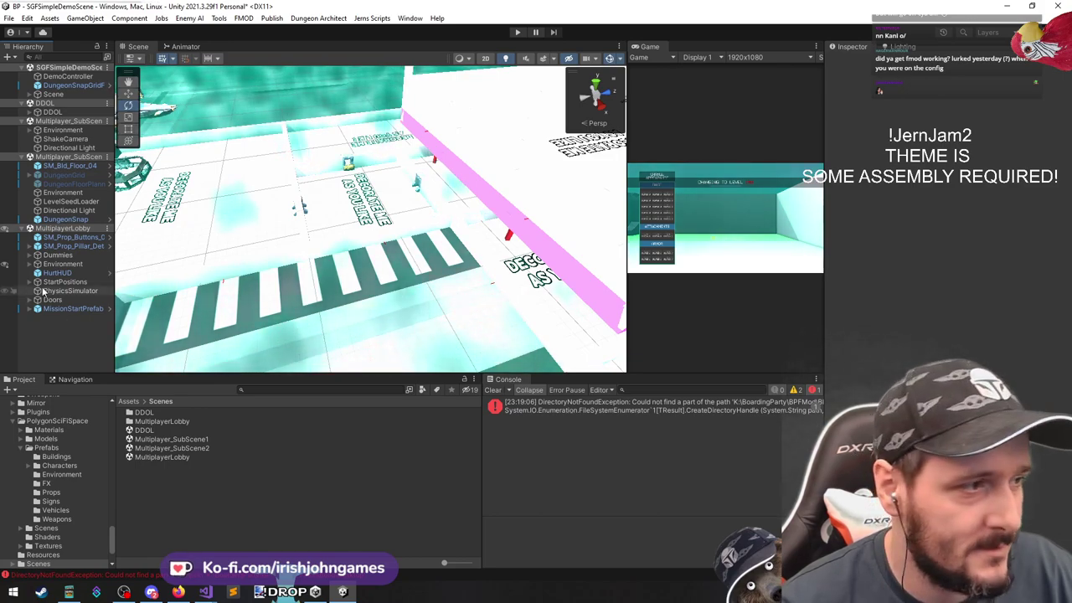
{"action": "left_click", "coordinate": [62, 229]}
Frame the DungeonSnap object, deactivate it and move it directly above Environment among the other inactive dungeon objects
{"action": "left_click", "coordinate": [58, 220]}
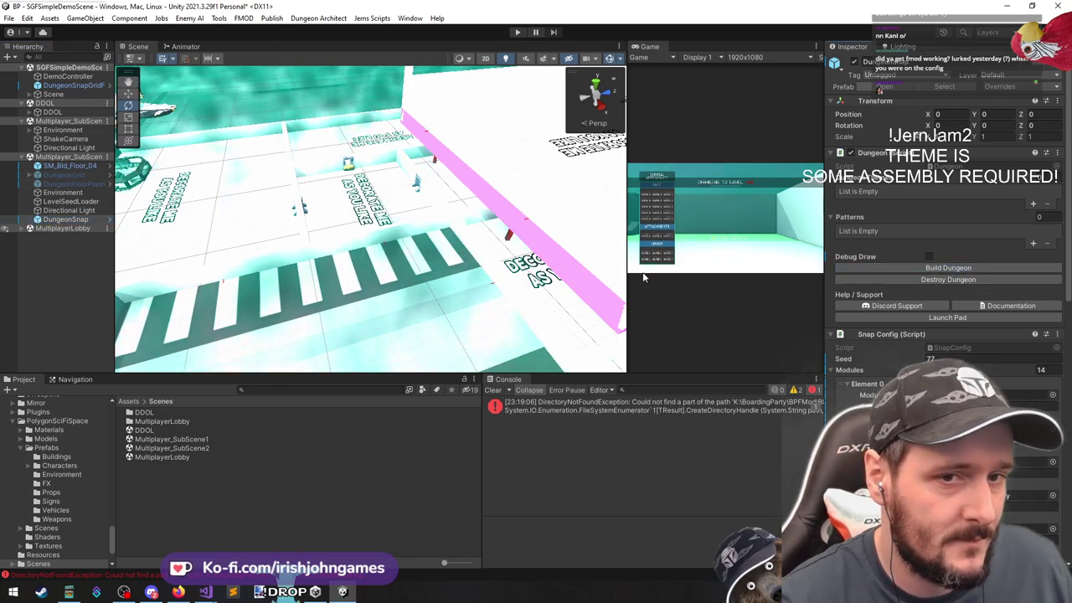
{"action": "key", "text": "f"}
{"action": "left_click", "coordinate": [68, 220]}
{"action": "key", "text": "alt+shift+a"}
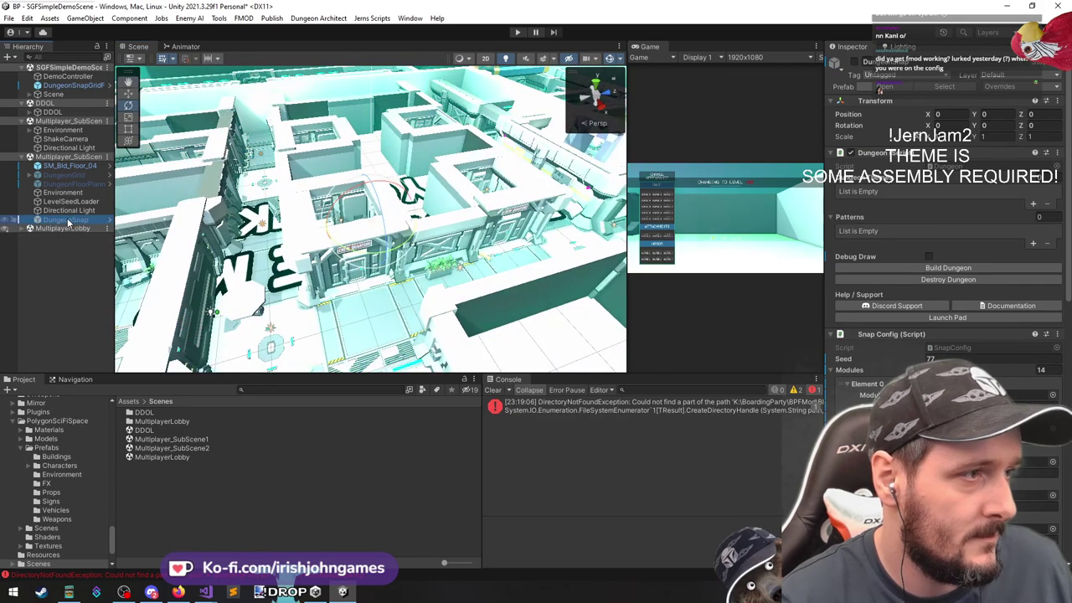
{"action": "left_click_drag", "start_coordinate": [67, 219], "coordinate": [66, 195]}
{"action": "left_click", "coordinate": [89, 280]}
Open the SGFDemoController script from the DemoController object in Visual Studio and examine its Start method
{"action": "left_click", "coordinate": [71, 85]}
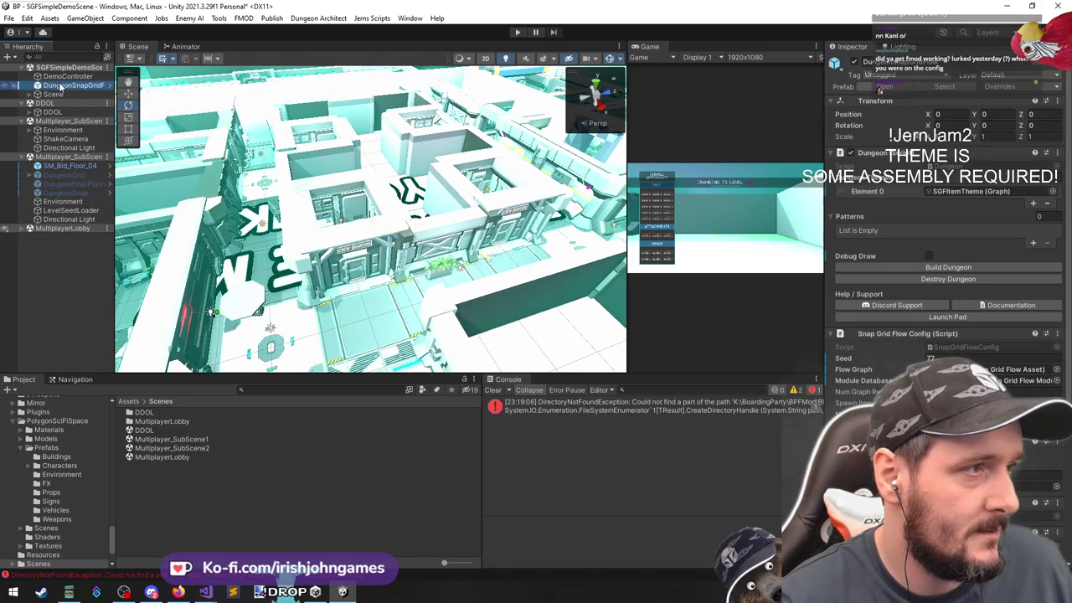
{"action": "left_click", "coordinate": [66, 77]}
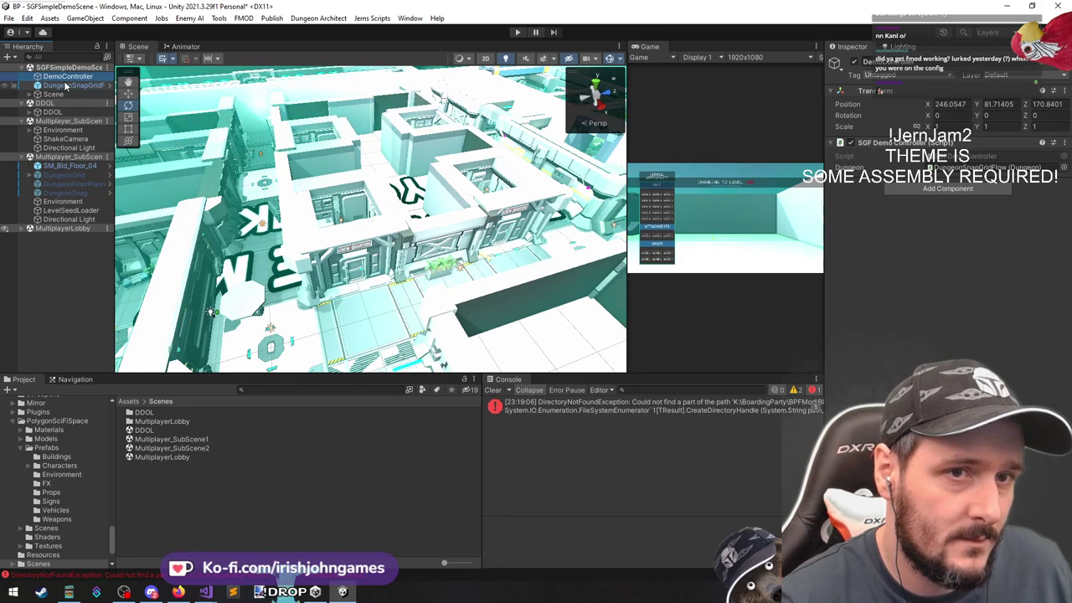
{"action": "double_click", "coordinate": [972, 158]}
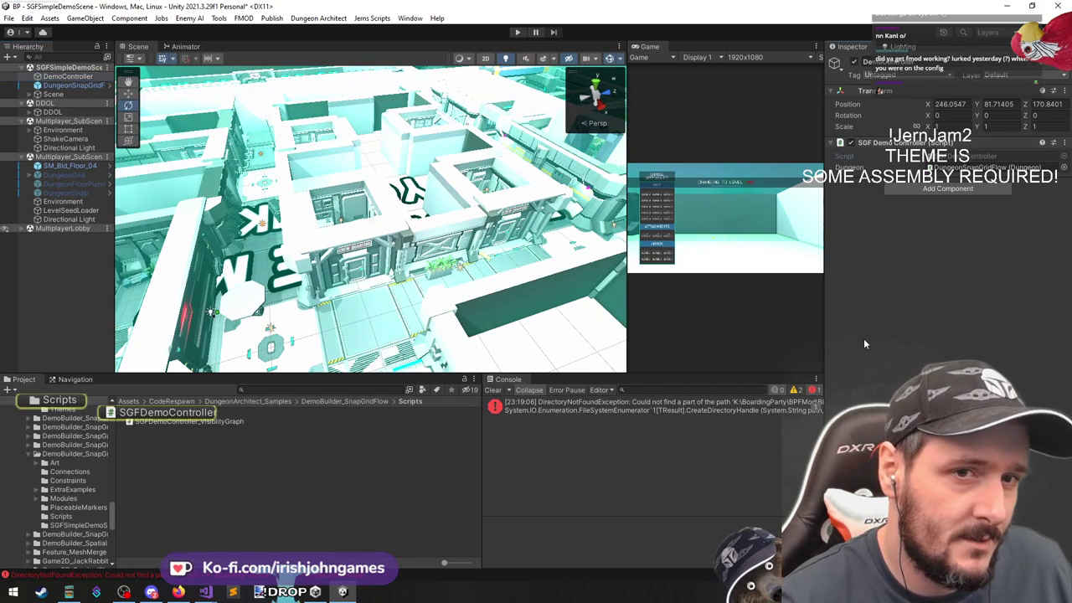
{"action": "left_click", "coordinate": [384, 223]}
{"action": "scroll", "coordinate": [387, 230], "scroll_direction": "down", "scroll_amount": 2}
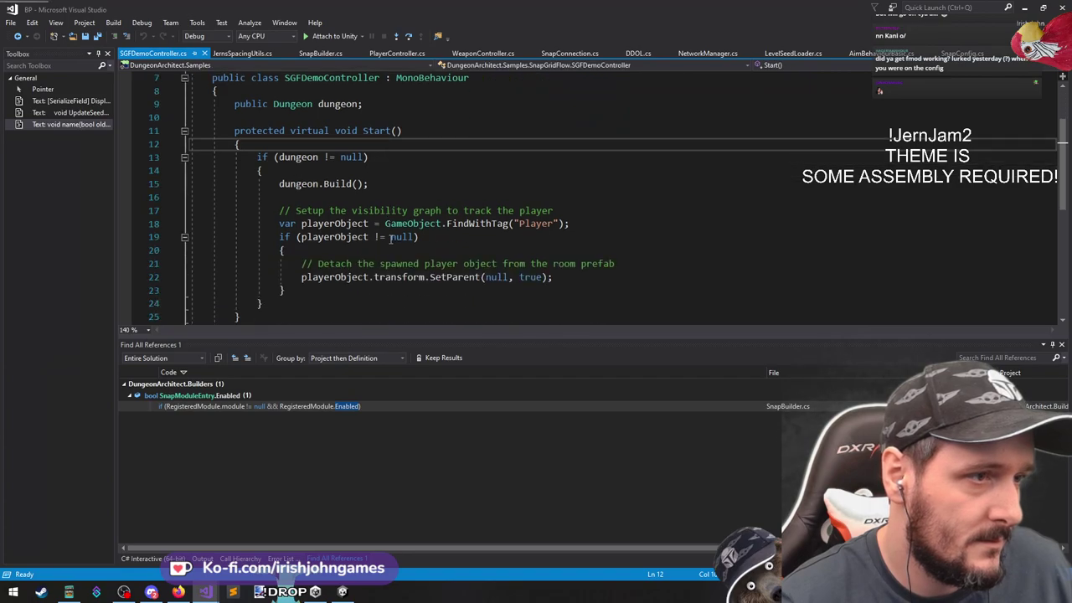
Return to Unity from the script and examine the Scene object's DungeonItems group and its generated modules in the hierarchy
{"action": "scroll", "coordinate": [453, 268], "scroll_direction": "up", "scroll_amount": 4}
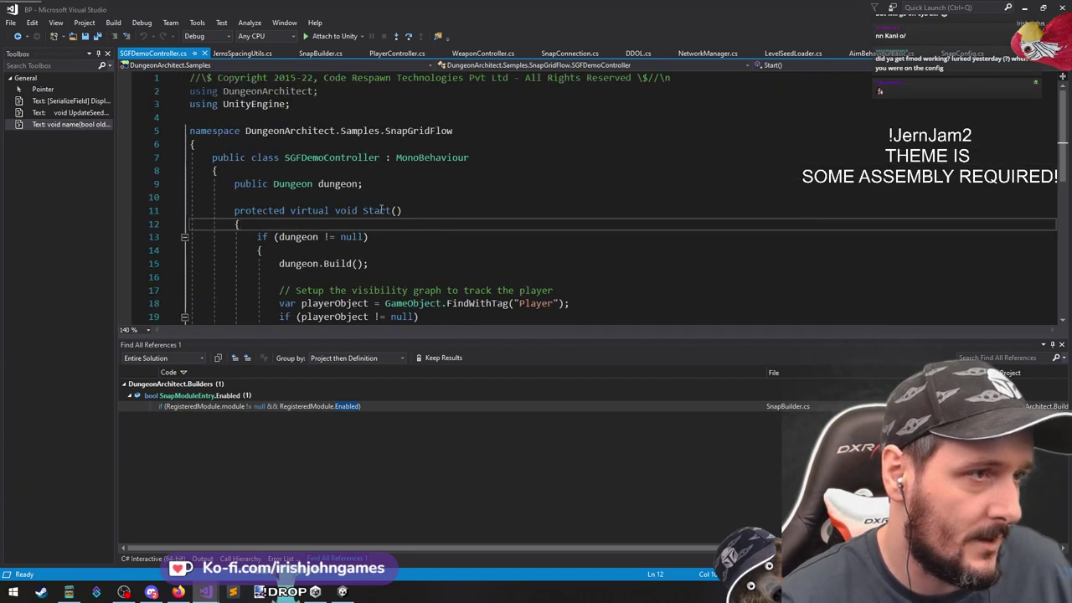
{"action": "left_click", "coordinate": [1022, 8]}
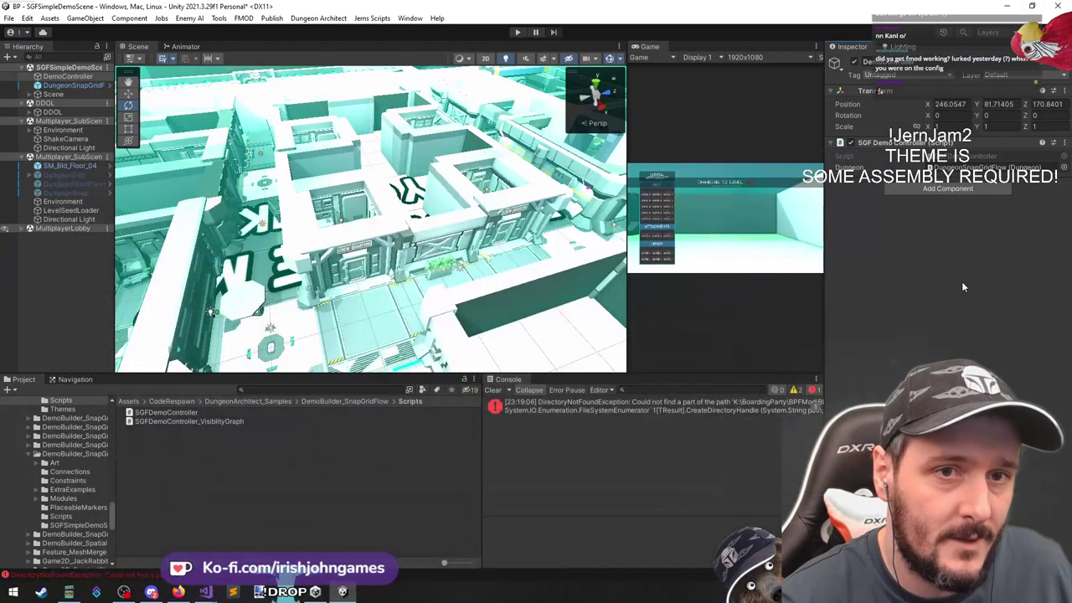
{"action": "left_click", "coordinate": [61, 102]}
{"action": "key", "text": "Down"}
{"action": "key", "text": "Up"}
{"action": "key", "text": "Up"}
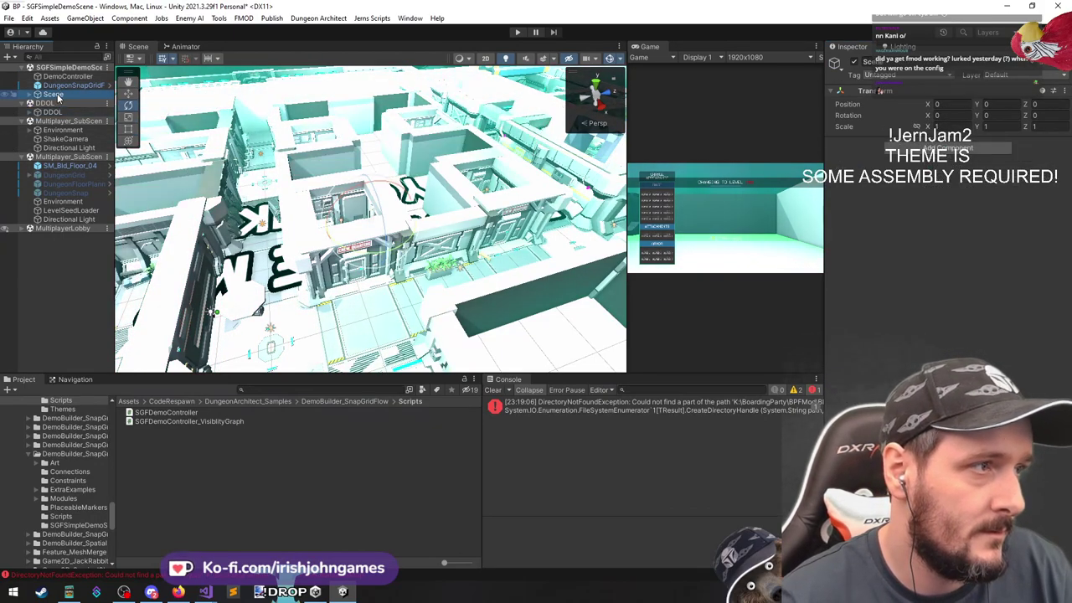
{"action": "key", "text": "Right"}
{"action": "key", "text": "Down"}
{"action": "key", "text": "Down"}
{"action": "key", "text": "Down"}
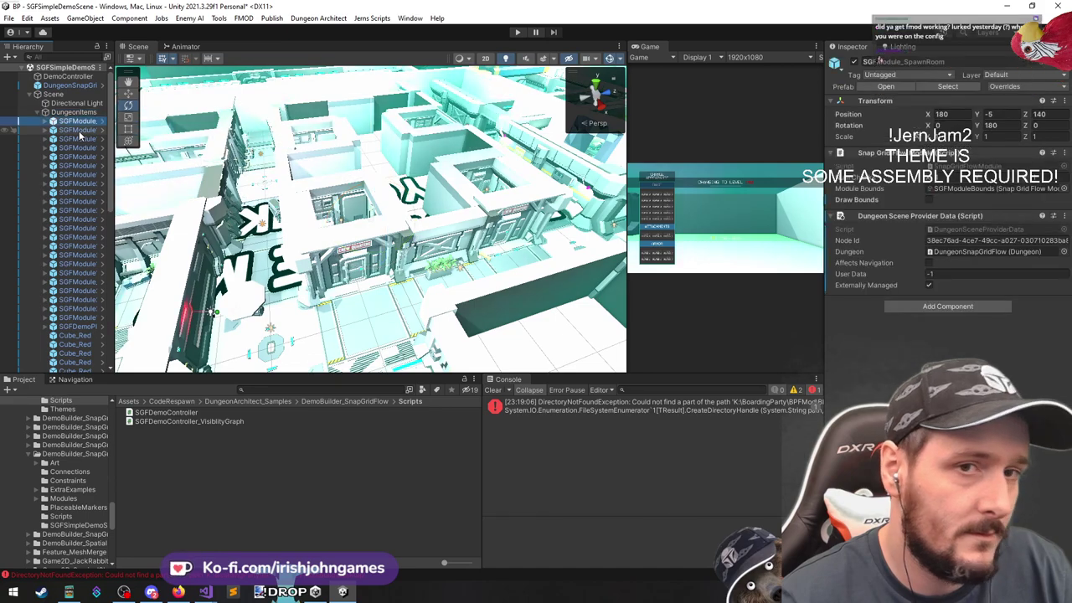
{"action": "key", "text": "Up"}
{"action": "key", "text": "Left"}
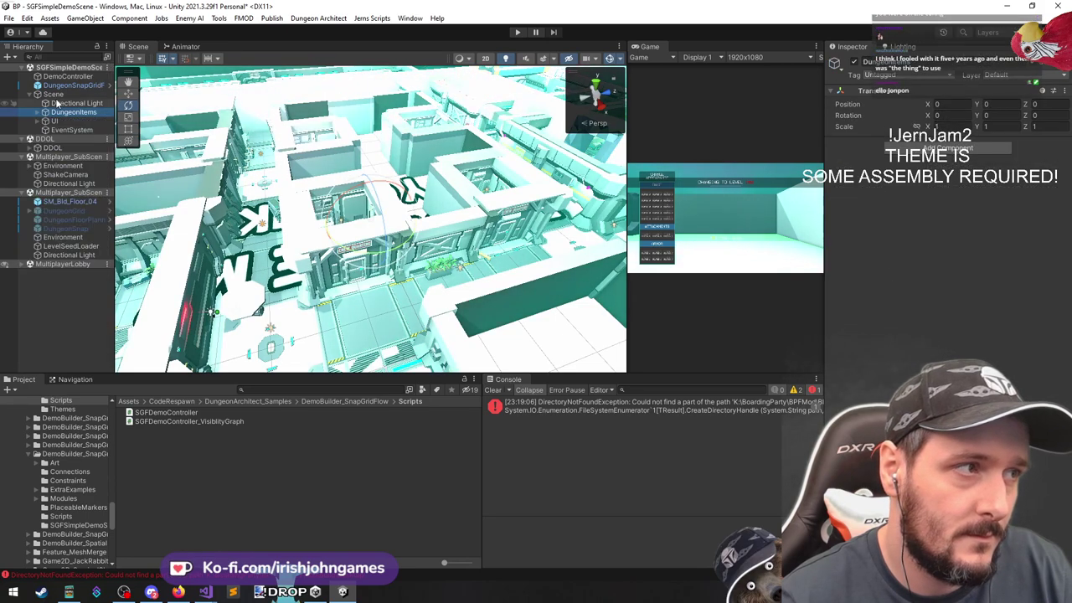
Move the DungeonSnapGridFlow object from SGFSimpleDemoScene into the Multiplayer_SubScene2 scene, directly above Environment
{"action": "left_click", "coordinate": [59, 94]}
{"action": "left_click", "coordinate": [73, 86]}
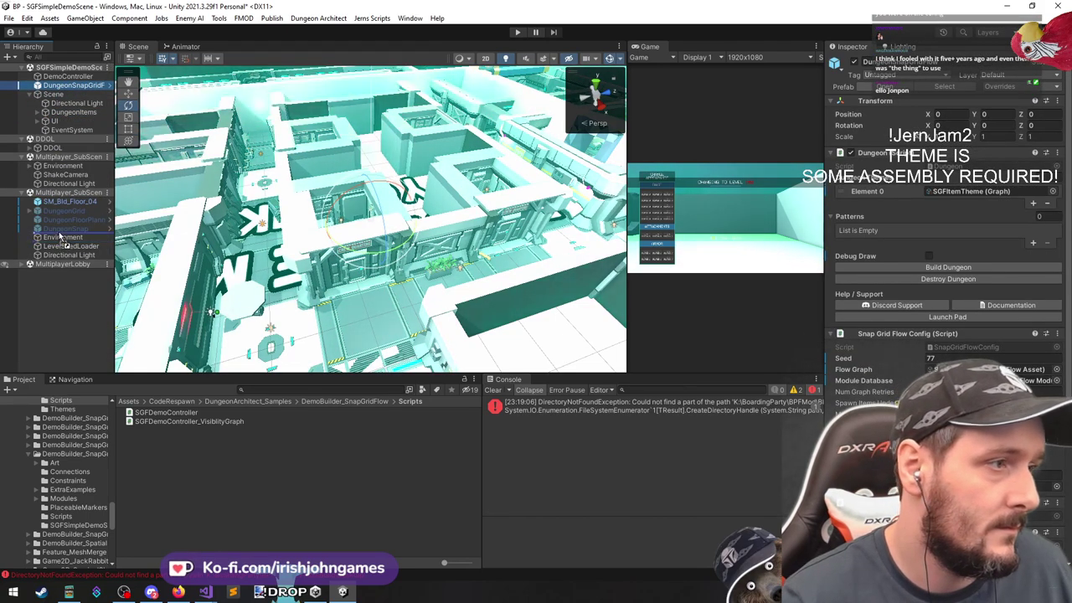
{"action": "left_click_drag", "start_coordinate": [63, 239], "coordinate": [63, 233]}
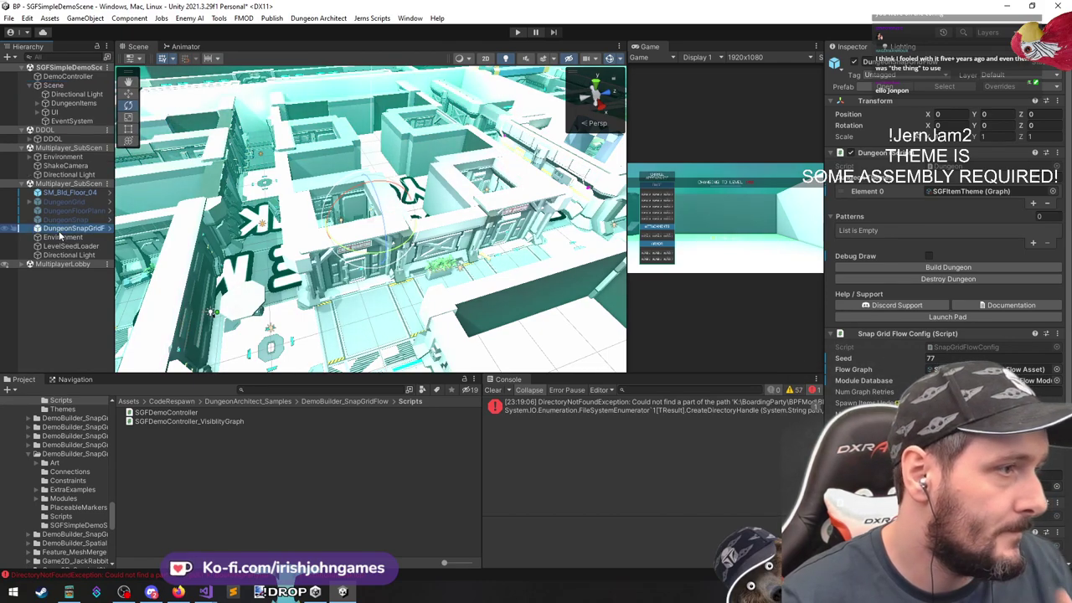
Remove SGFSimpleDemoScene from the hierarchy without saving its changes and frame the DungeonSnapGridFlow object
{"action": "right_click", "coordinate": [62, 66]}
{"action": "left_click", "coordinate": [101, 142]}
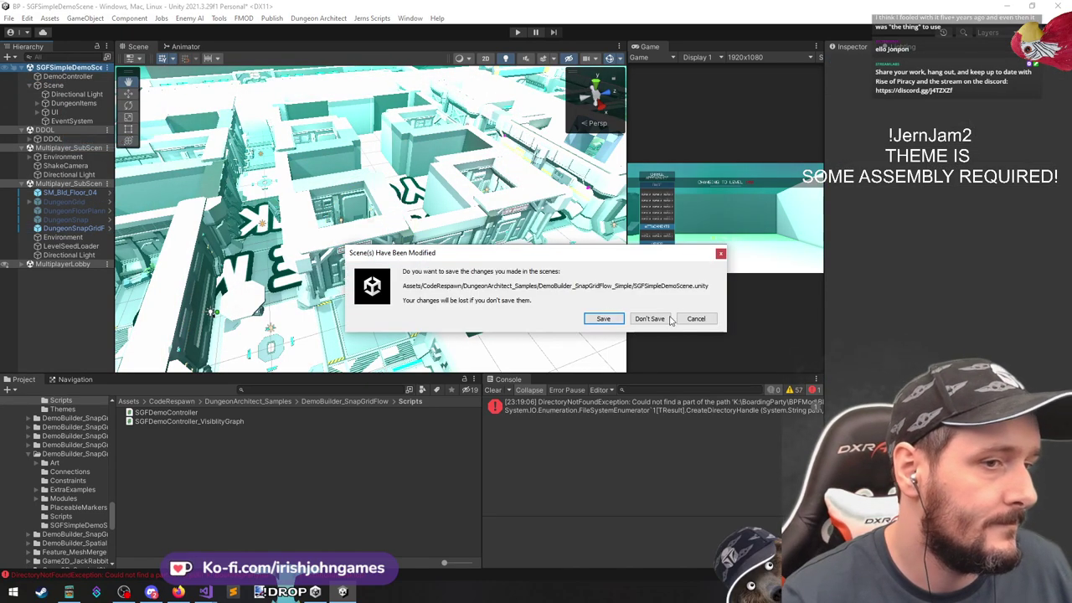
{"action": "left_click", "coordinate": [649, 319]}
{"action": "left_click", "coordinate": [69, 166]}
{"action": "double_click", "coordinate": [69, 166]}
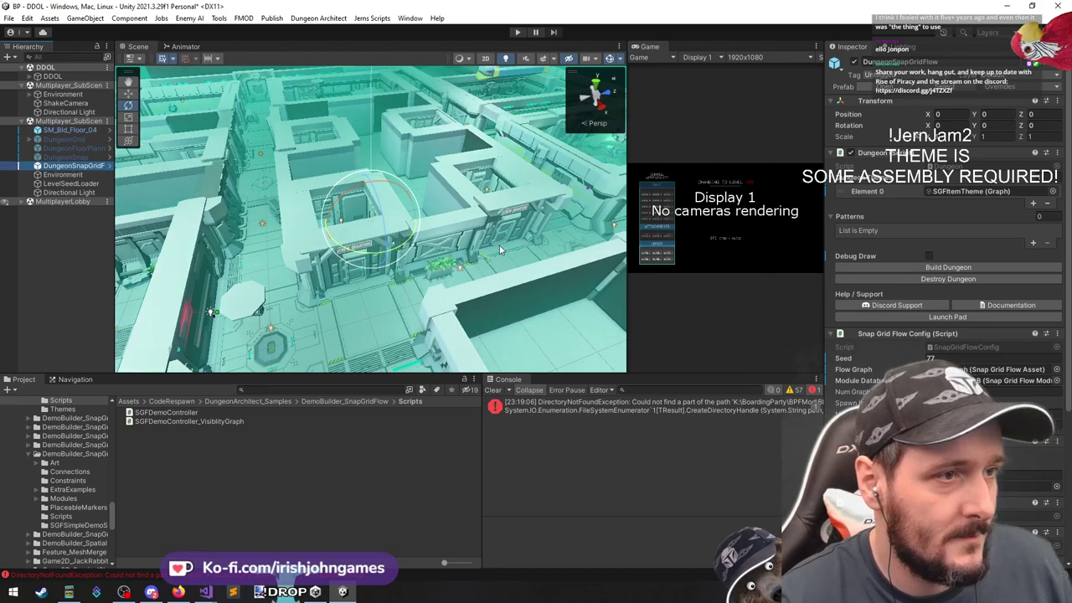
{"action": "right_click_drag", "start_coordinate": [160, 163], "coordinate": [30, 139]}
Unload the MultiplayerLobby and Multiplayer_SubScene1 scenes, keeping both listed in the hierarchy
{"action": "right_click", "coordinate": [65, 86]}
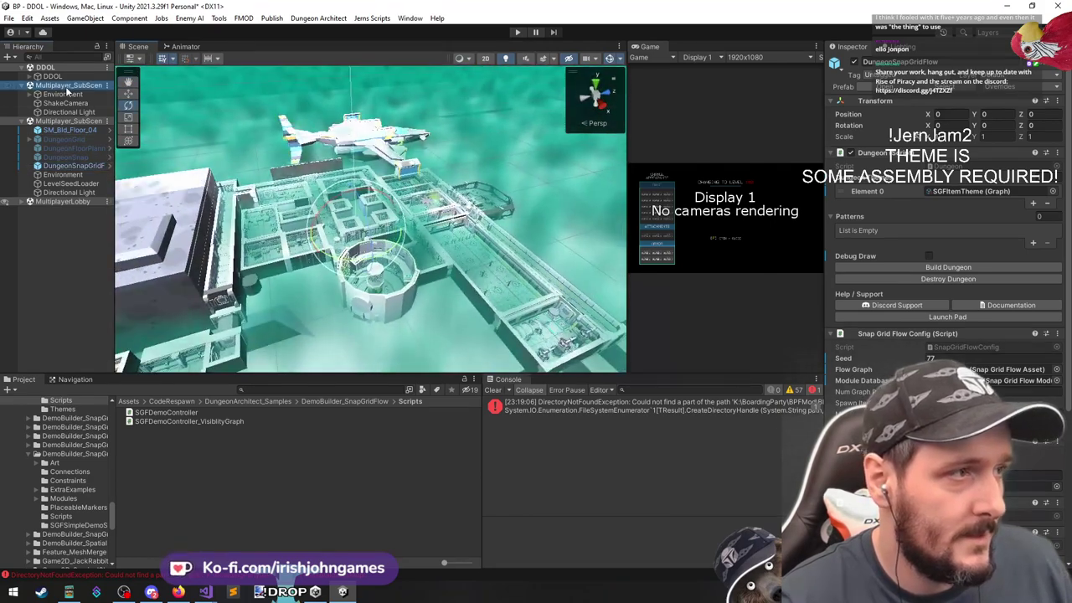
{"action": "left_click", "coordinate": [73, 305]}
{"action": "right_click", "coordinate": [60, 202]}
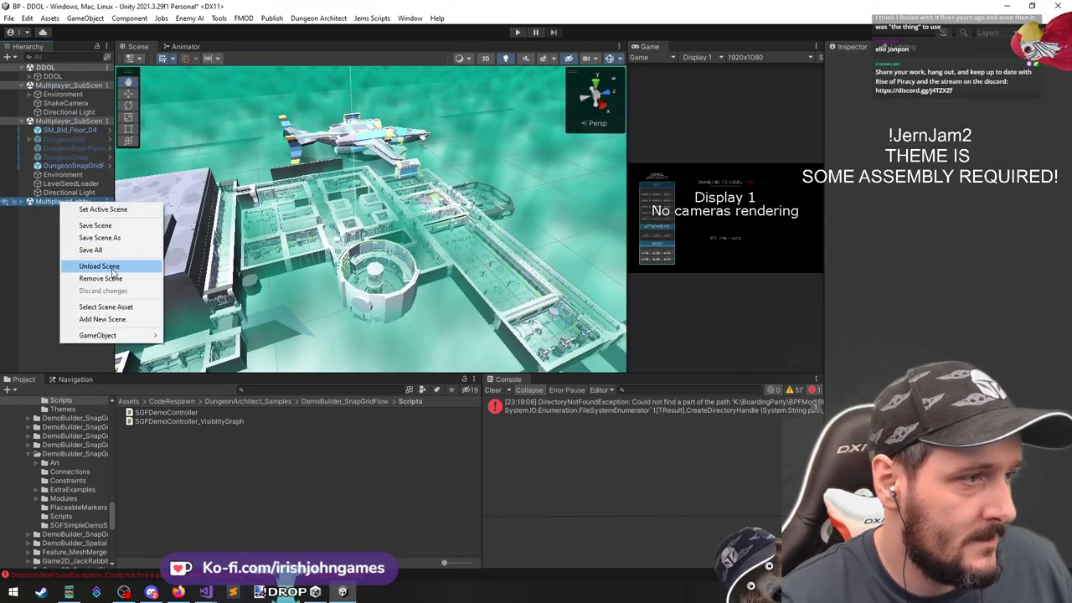
{"action": "left_click", "coordinate": [111, 268]}
{"action": "double_click", "coordinate": [59, 85]}
{"action": "right_click", "coordinate": [65, 84]}
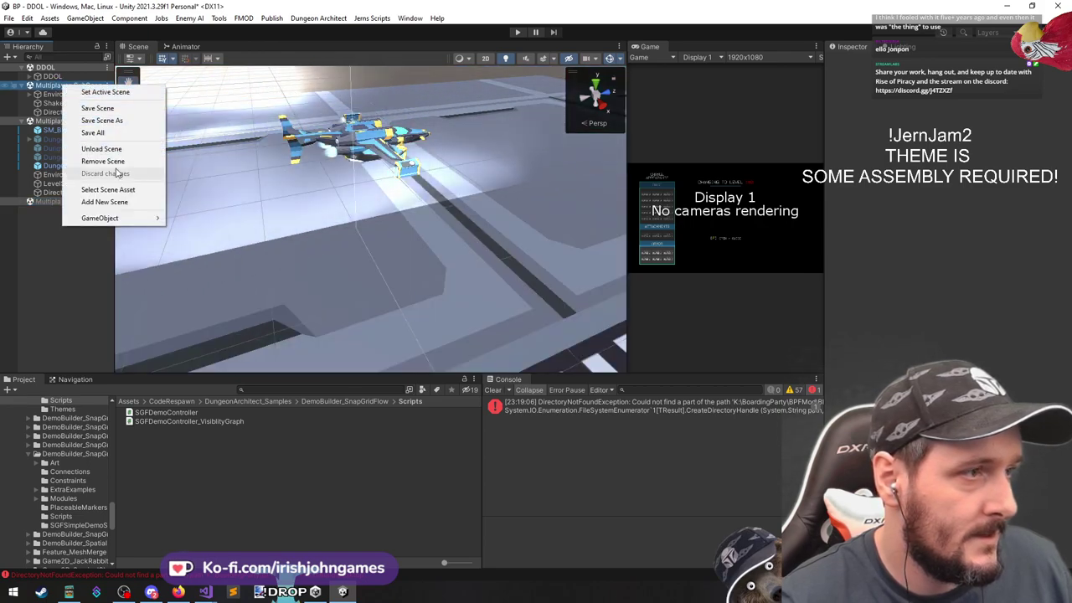
{"action": "left_click", "coordinate": [100, 146]}
Build the dungeon from the DungeonSnapGridFlow object and view the generated rooms from above
{"action": "left_click", "coordinate": [51, 139]}
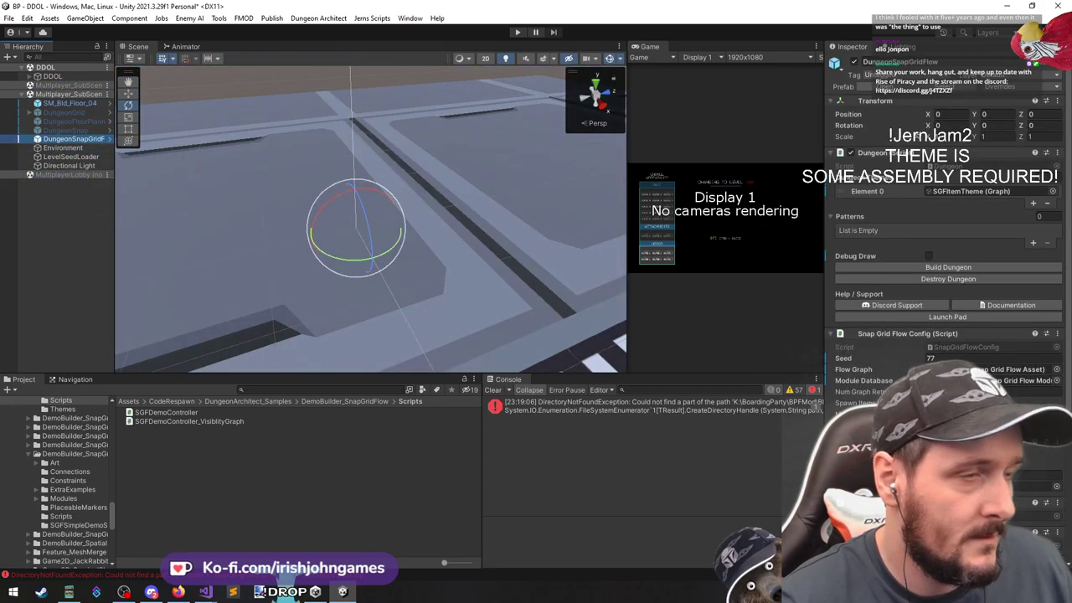
{"action": "left_click", "coordinate": [941, 267]}
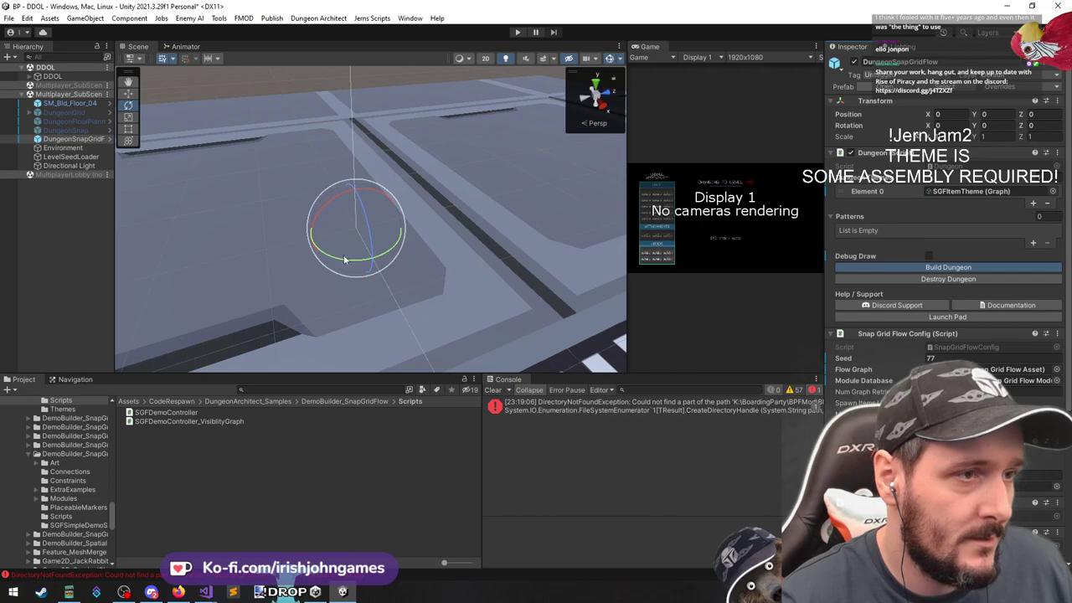
{"action": "key", "text": "s"}
{"action": "right_click_drag", "start_coordinate": [290, 253], "coordinate": [407, 211]}
{"action": "key", "text": "d"}
{"action": "key", "text": "w"}
{"action": "key", "text": "d"}
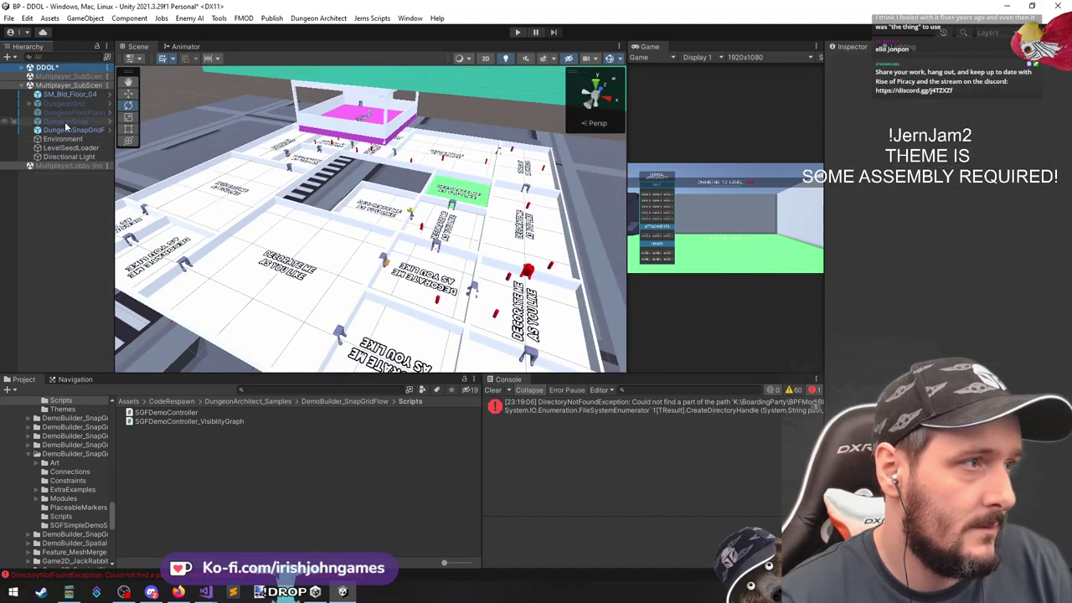
Set the Item Parent of DungeonSnapGridFlow's Pooled Dungeon Scene Provider to the Environment object
{"action": "left_click", "coordinate": [64, 121]}
{"action": "left_click", "coordinate": [69, 130]}
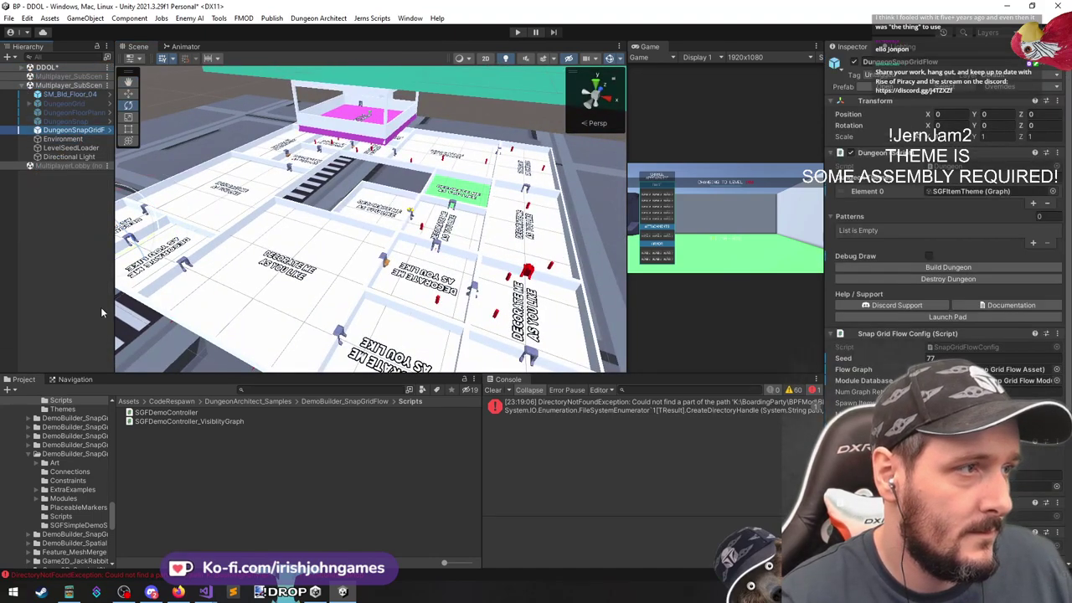
{"action": "scroll", "coordinate": [918, 307], "scroll_direction": "down", "scroll_amount": 6}
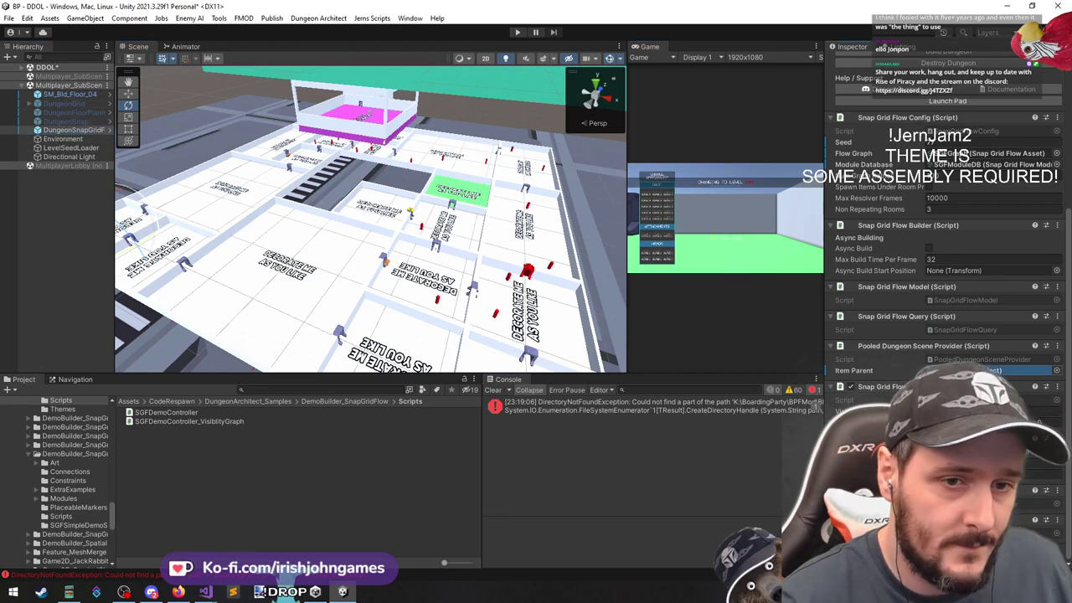
{"action": "left_click", "coordinate": [65, 141]}
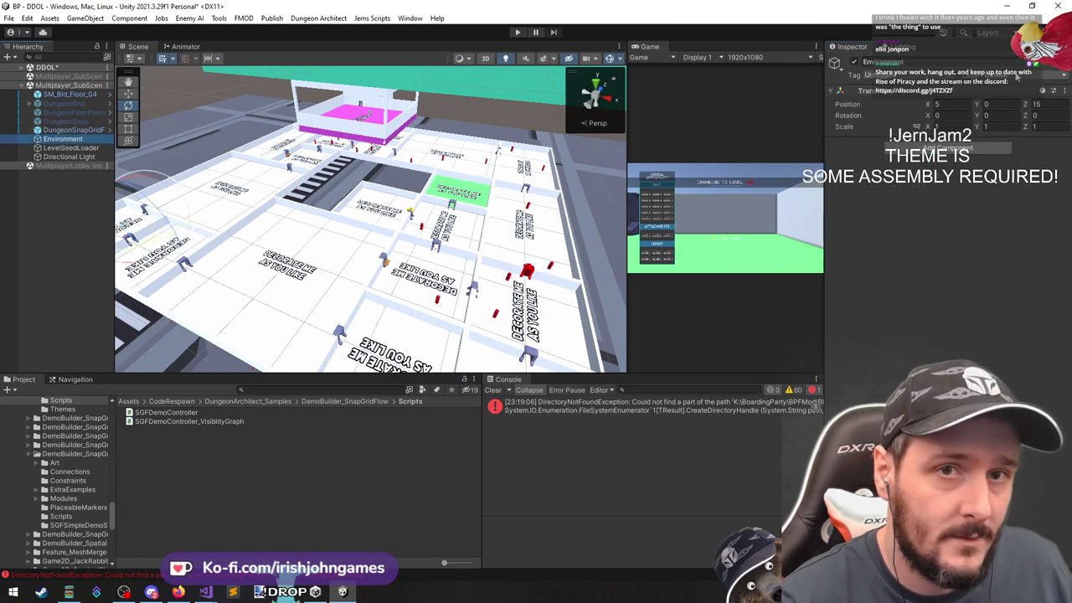
{"action": "left_click", "coordinate": [66, 131]}
{"action": "scroll", "coordinate": [946, 251], "scroll_direction": "down", "scroll_amount": 5}
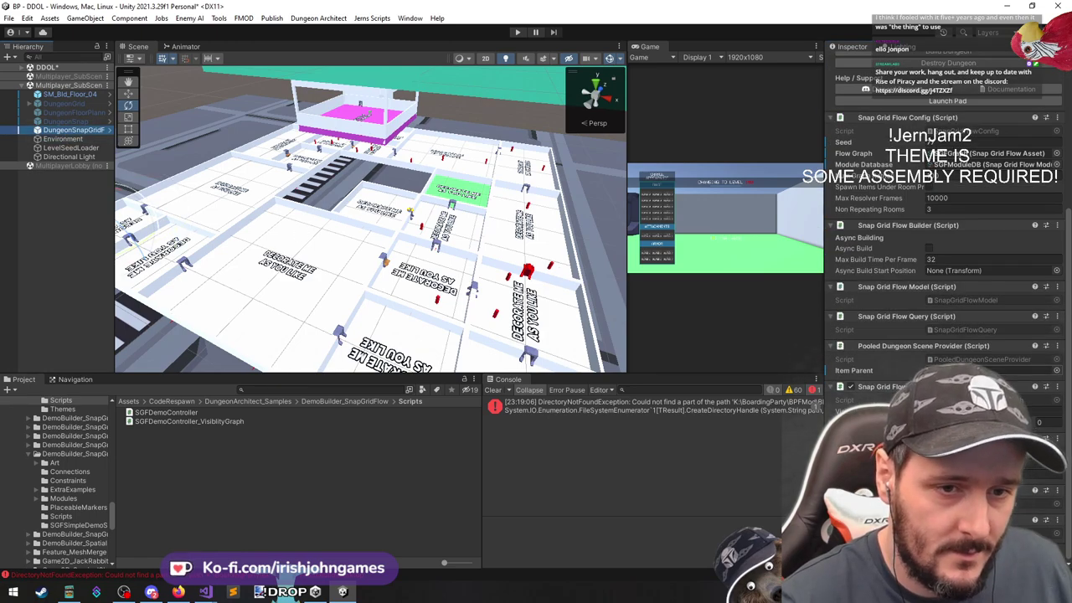
{"action": "scroll", "coordinate": [947, 252], "scroll_direction": "down", "scroll_amount": 1}
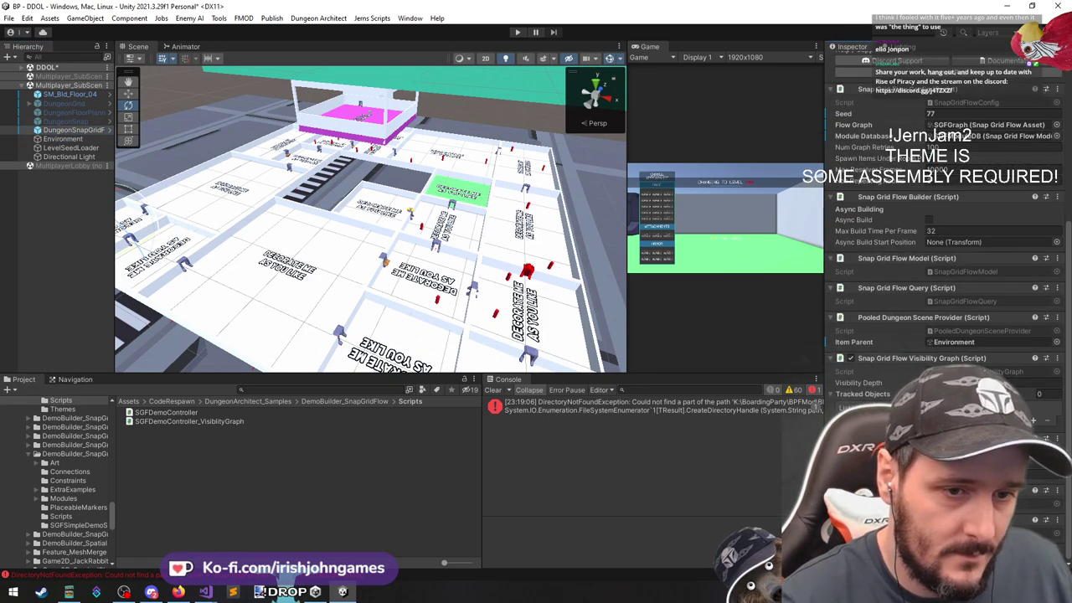
Rebuild the dungeon under the Environment object, destroy it again and frame the SM_Bld_Floor_04 floor
{"action": "scroll", "coordinate": [902, 337], "scroll_direction": "up", "scroll_amount": 6}
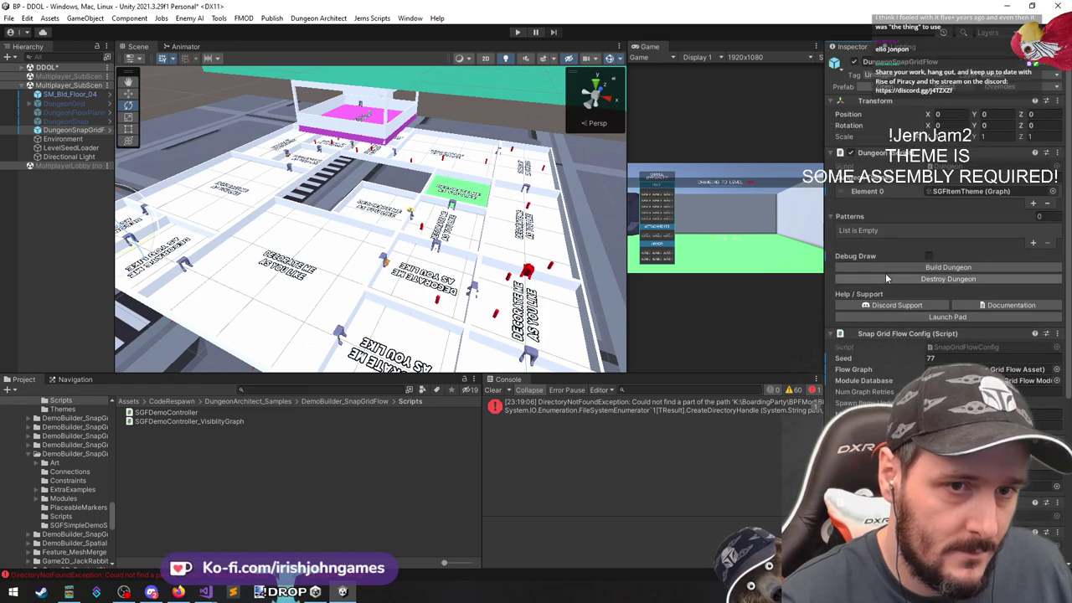
{"action": "left_click", "coordinate": [907, 278]}
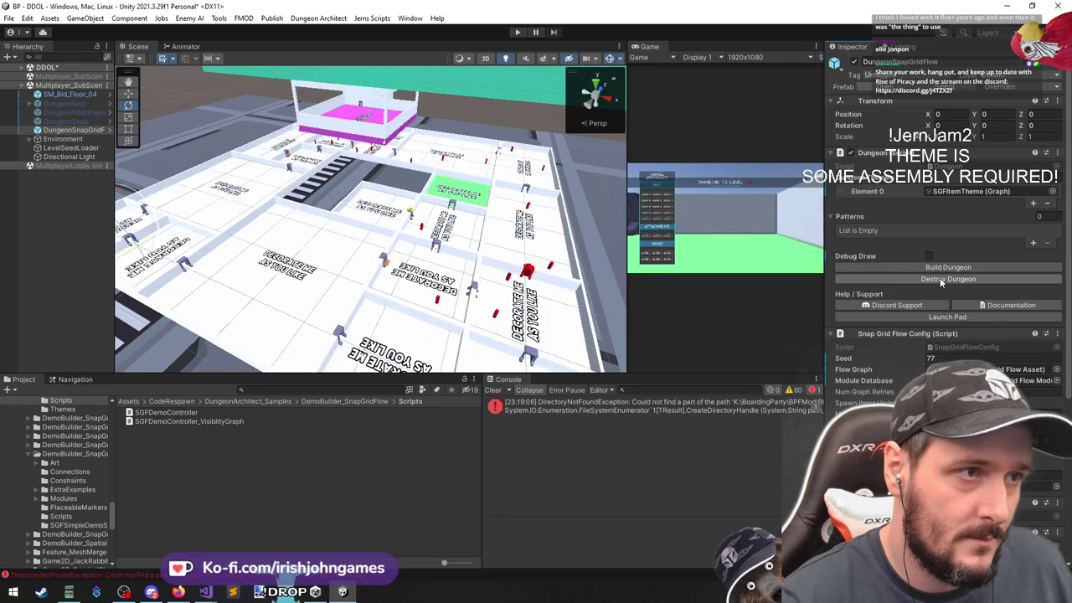
{"action": "left_click", "coordinate": [940, 278]}
{"action": "left_click", "coordinate": [56, 157]}
{"action": "left_click", "coordinate": [67, 102]}
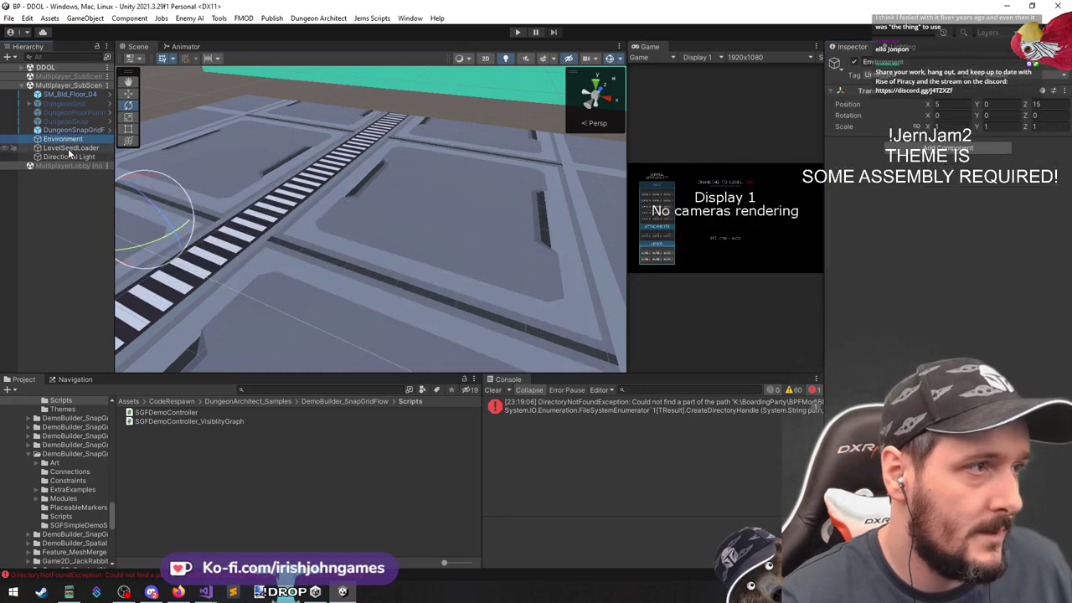
{"action": "double_click", "coordinate": [67, 99]}
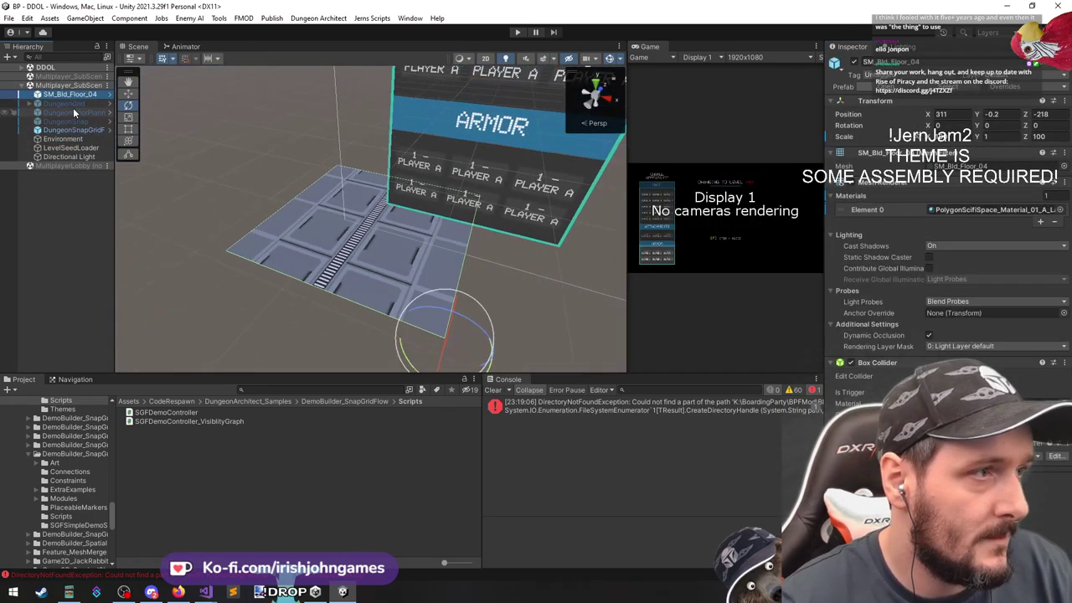
Inspect the SGFModuleDB module database used by DungeonSnapGridFlow and locate its SGFModule1x1 prefab in the Modules folder
{"action": "double_click", "coordinate": [72, 130]}
{"action": "scroll", "coordinate": [966, 335], "scroll_direction": "down", "scroll_amount": 6}
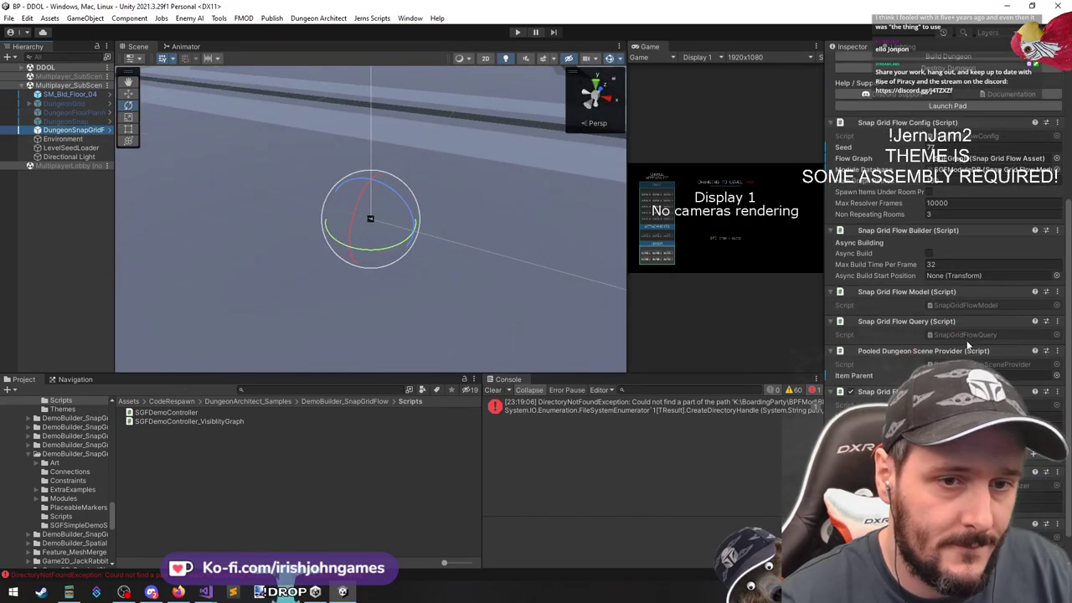
{"action": "scroll", "coordinate": [958, 290], "scroll_direction": "up", "scroll_amount": 6}
{"action": "left_click", "coordinate": [963, 380]}
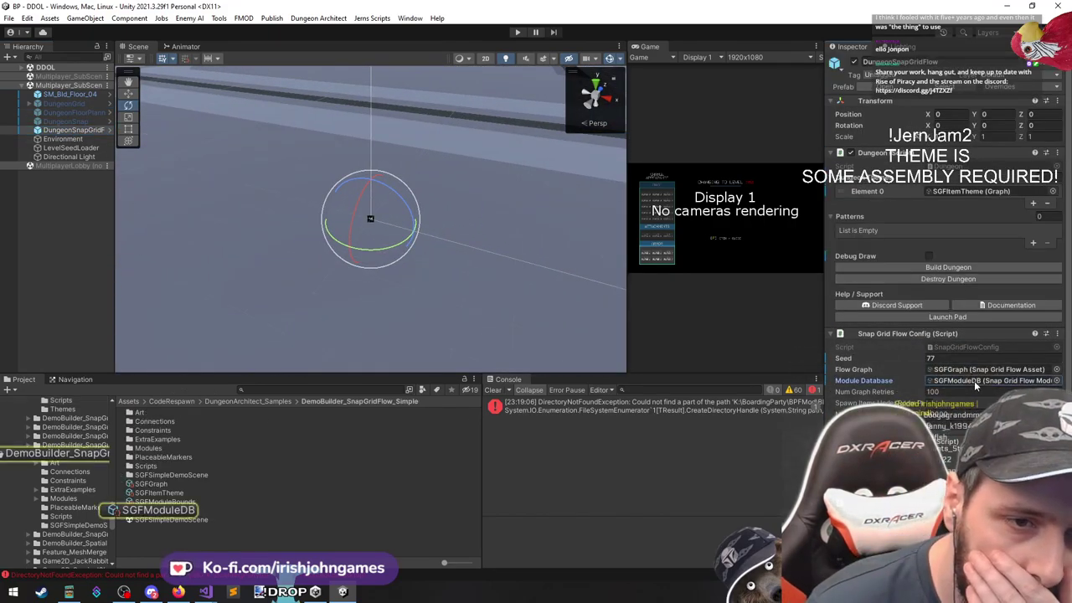
{"action": "left_click", "coordinate": [159, 511]}
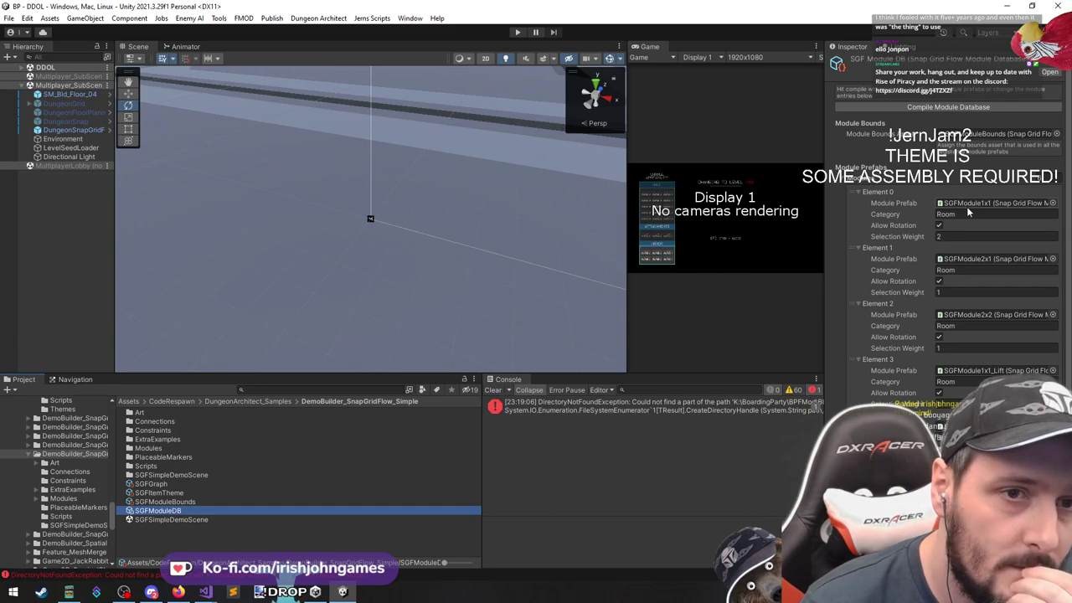
{"action": "left_click", "coordinate": [970, 204]}
{"action": "left_click", "coordinate": [168, 421]}
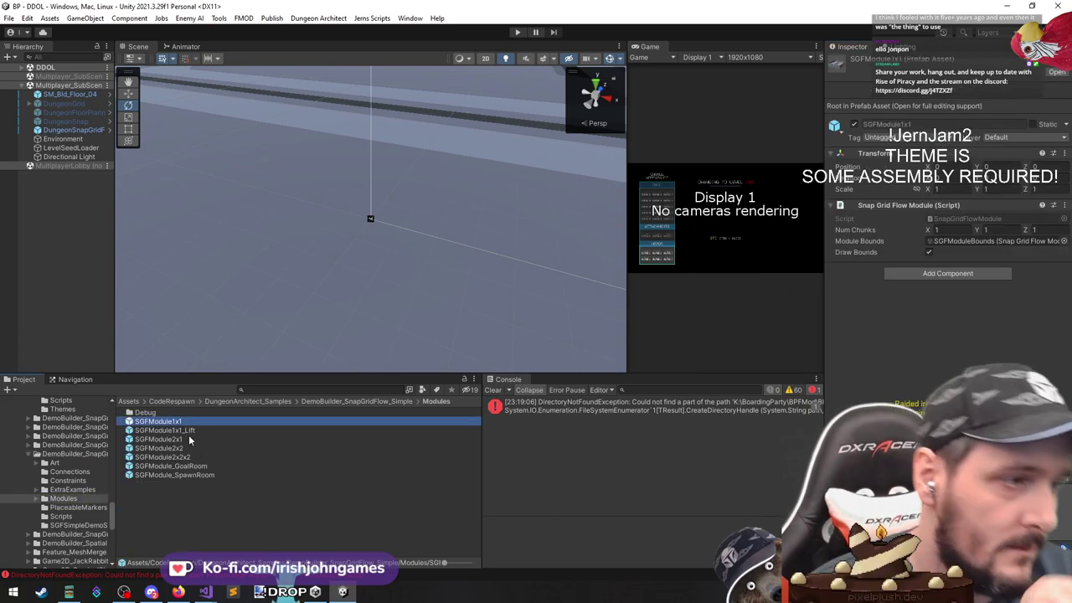
Add the SGFModule_SpawnRoom prefab to Multiplayer_SubScene2 beneath Directional Light and view the whole room
{"action": "left_click_drag", "start_coordinate": [134, 356], "coordinate": [51, 196]}
{"action": "right_click_drag", "start_coordinate": [289, 331], "coordinate": [331, 287]}
{"action": "key", "text": "s"}
{"action": "key", "text": "e"}
{"action": "left_click", "coordinate": [205, 332]}
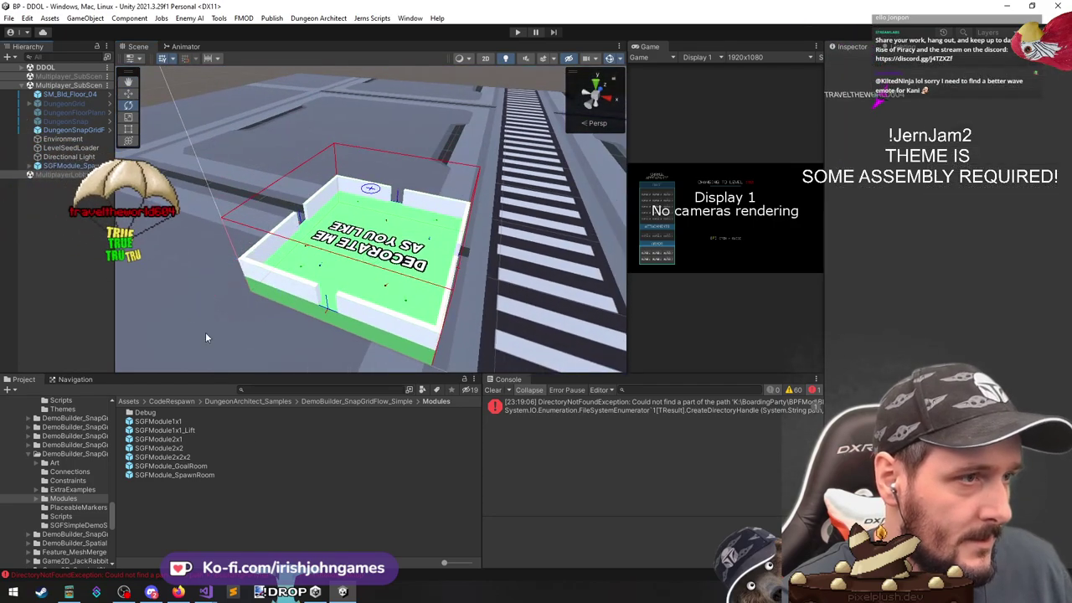
Collapse the CodeRespawn and PolygonSciFiSpace folders in the project's folder tree
{"action": "left_click", "coordinate": [312, 390]}
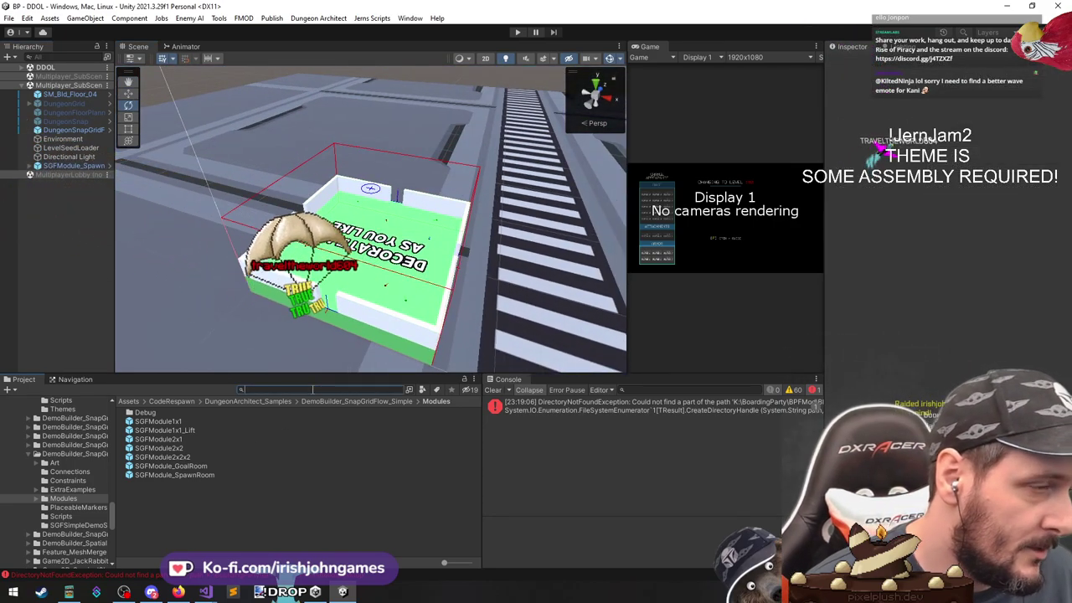
{"action": "left_click", "coordinate": [67, 451]}
{"action": "key", "text": "Left"}
{"action": "key", "text": "Left"}
{"action": "key", "text": "Left"}
{"action": "key", "text": "Left"}
{"action": "key", "text": "Left"}
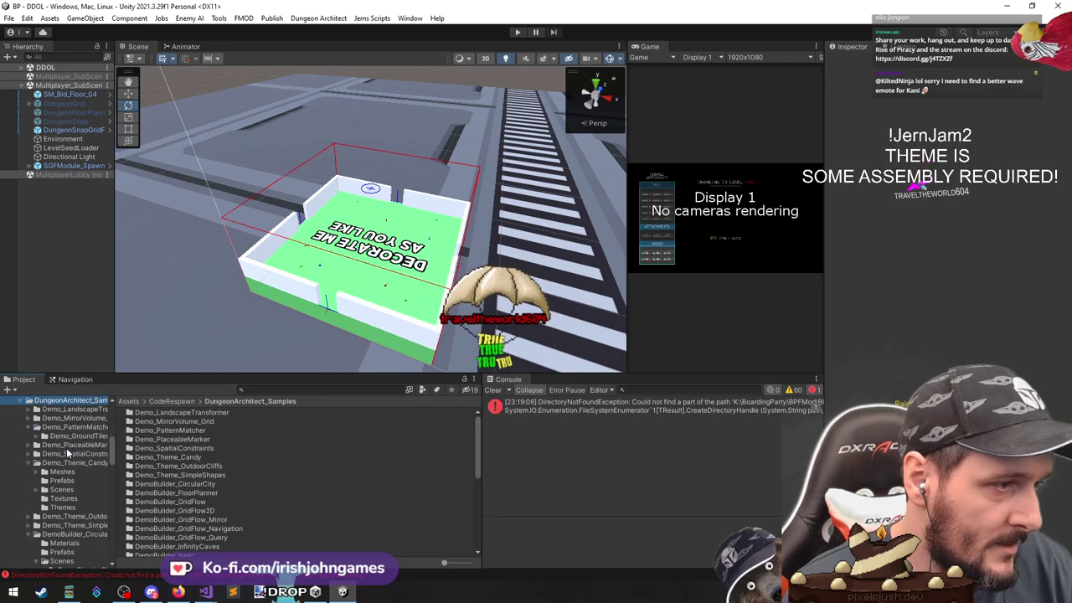
{"action": "scroll", "coordinate": [66, 448], "scroll_direction": "up", "scroll_amount": 2}
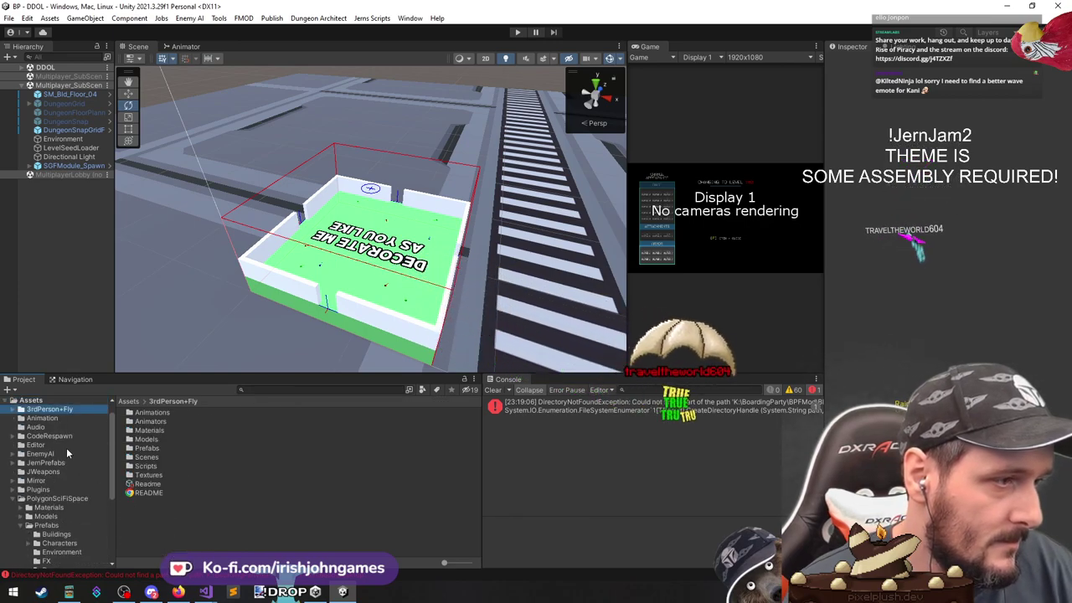
{"action": "left_click", "coordinate": [52, 498]}
{"action": "key", "text": "Left"}
Add the SpaceShip_SpawnRoomOnly prefab from the SyntyRooms folder to Multiplayer_SubScene2 beside the sample spawn room
{"action": "left_click", "coordinate": [55, 509]}
{"action": "scroll", "coordinate": [53, 542], "scroll_direction": "down", "scroll_amount": 1}
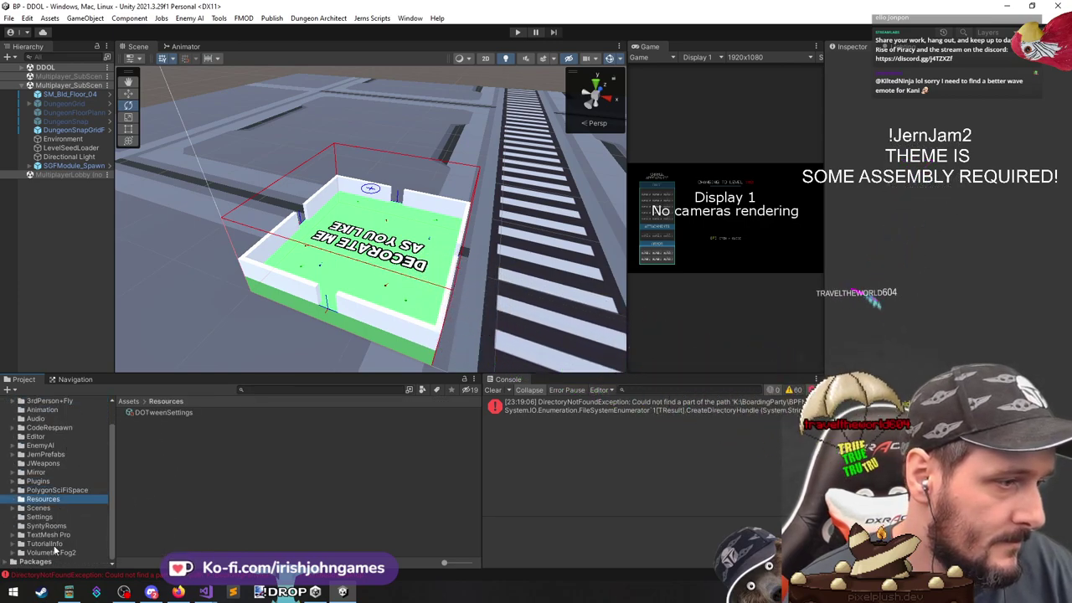
{"action": "left_click", "coordinate": [64, 553]}
{"action": "left_click", "coordinate": [61, 544]}
{"action": "left_click", "coordinate": [57, 529]}
{"action": "left_click", "coordinate": [59, 533]}
{"action": "left_click", "coordinate": [58, 529]}
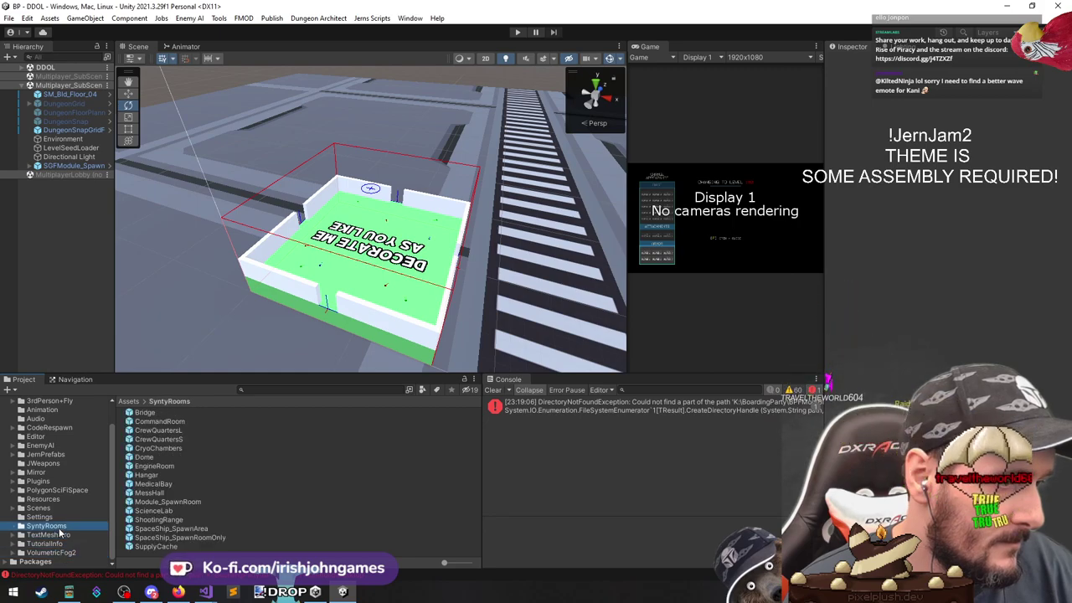
{"action": "left_click_drag", "start_coordinate": [168, 537], "coordinate": [75, 226]}
{"action": "right_click_drag", "start_coordinate": [322, 270], "coordinate": [299, 282]}
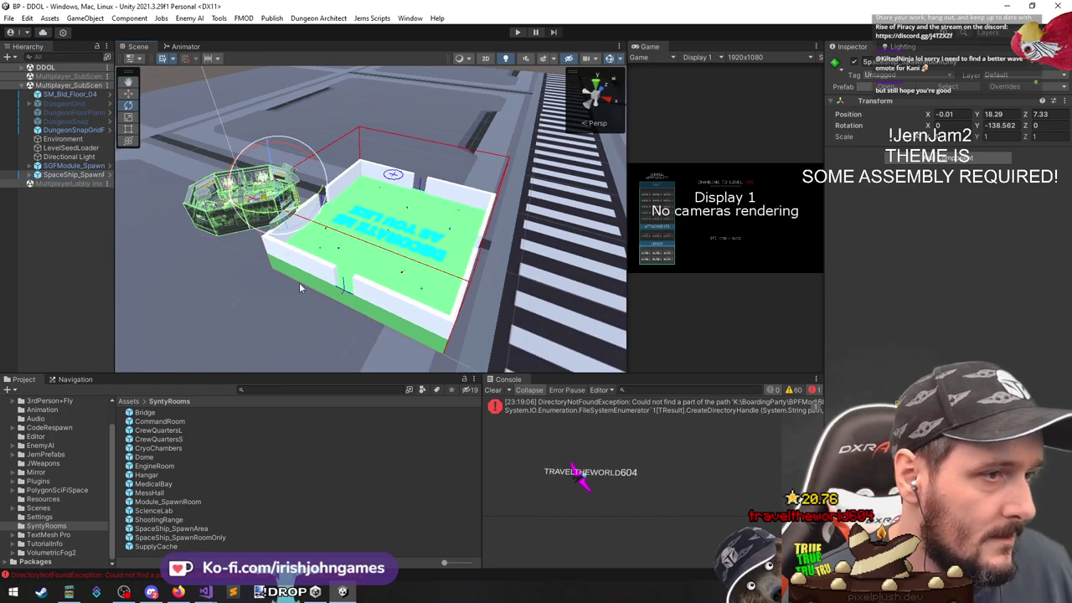
Move the SpaceShip_SpawnRoomOnly object horizontally over the sample spawn room, to about X 18.07, Z 28.31
{"action": "key", "text": "w"}
{"action": "left_click_drag", "start_coordinate": [291, 192], "coordinate": [417, 219]}
{"action": "right_click_drag", "start_coordinate": [417, 220], "coordinate": [463, 212]}
{"action": "key", "text": "w"}
{"action": "key", "text": "s"}
{"action": "key", "text": "w"}
{"action": "left_click_drag", "start_coordinate": [462, 213], "coordinate": [540, 93]}
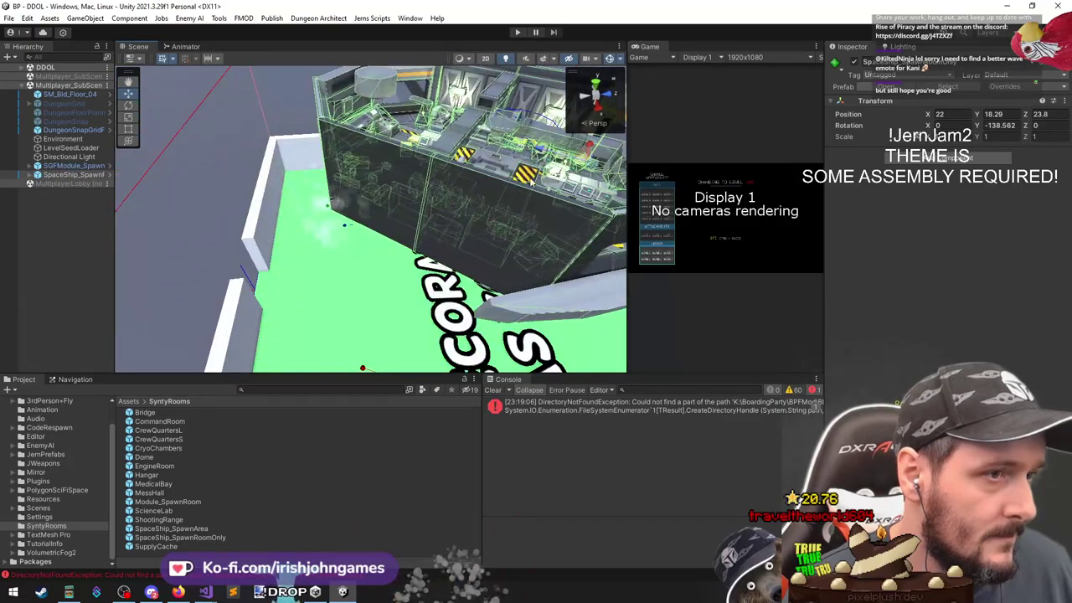
{"action": "key", "text": "s"}
{"action": "right_click_drag", "start_coordinate": [540, 94], "coordinate": [375, 203]}
{"action": "left_click_drag", "start_coordinate": [377, 203], "coordinate": [432, 193]}
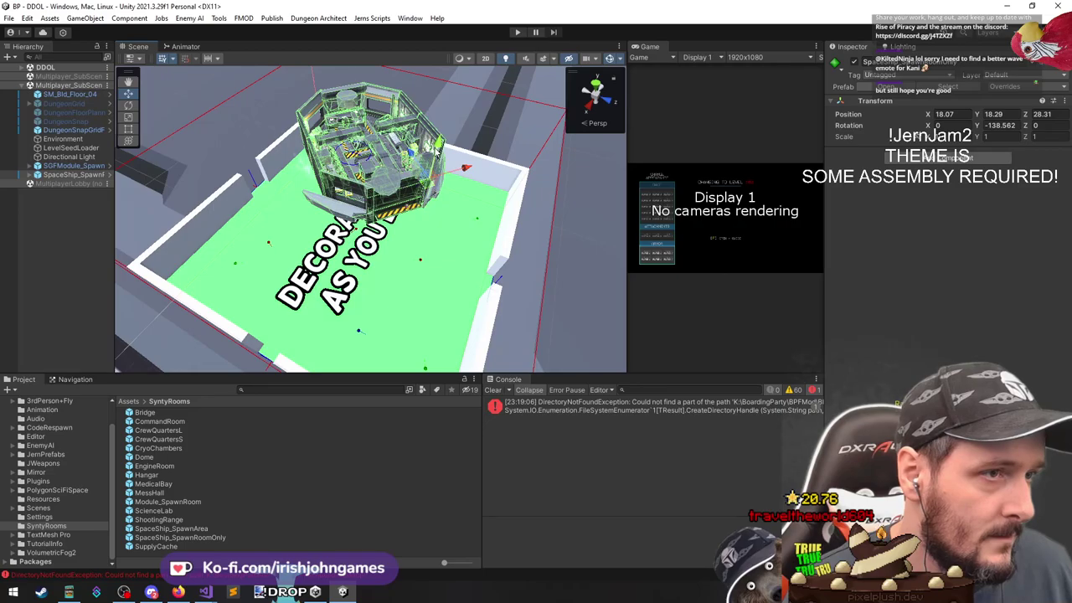
Lower SpaceShip_SpawnRoomOnly towards the sample room's green floor and shift it nearer the middle, to about X 24.36, Z 26.7
{"action": "left_click_drag", "start_coordinate": [438, 151], "coordinate": [441, 228]}
{"action": "scroll", "coordinate": [364, 254], "scroll_direction": "down", "scroll_amount": 3}
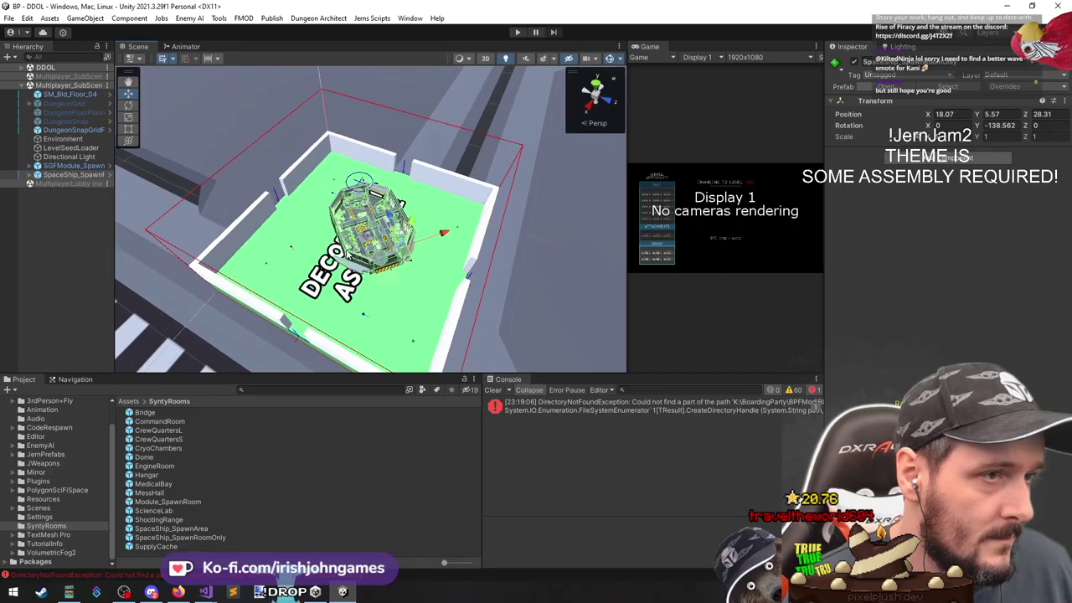
{"action": "key", "text": "w"}
{"action": "right_click_drag", "start_coordinate": [348, 254], "coordinate": [446, 107]}
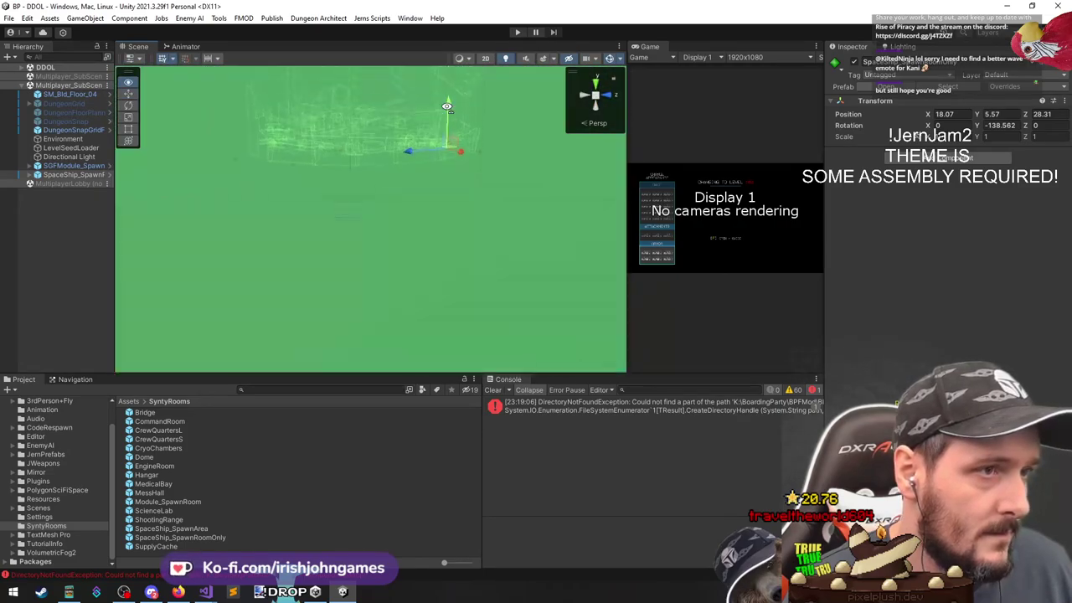
{"action": "key", "text": "f"}
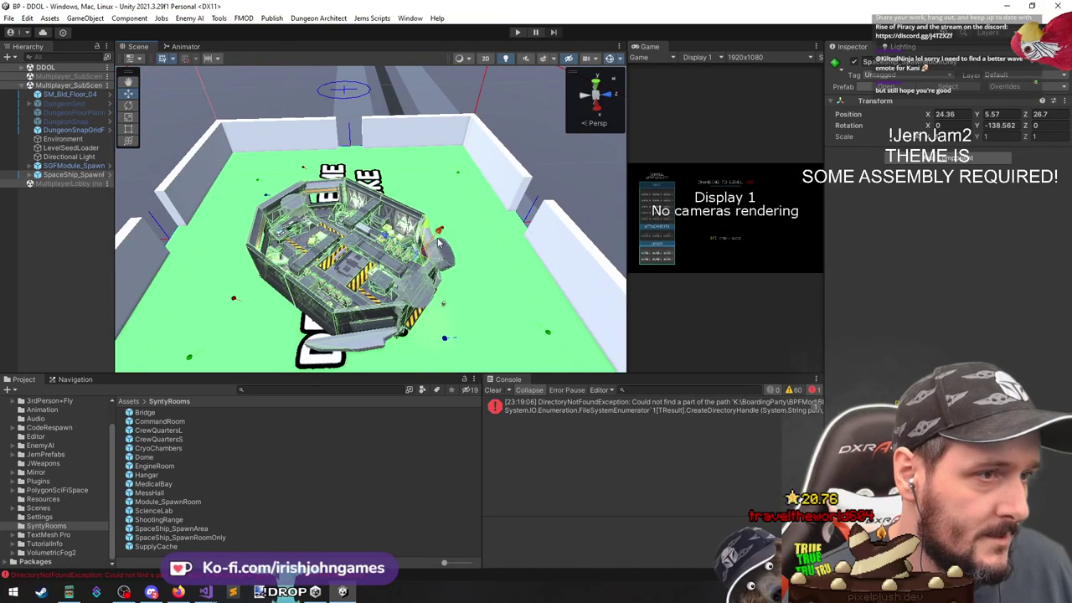
{"action": "left_click", "coordinate": [76, 203]}
{"action": "left_click", "coordinate": [76, 174]}
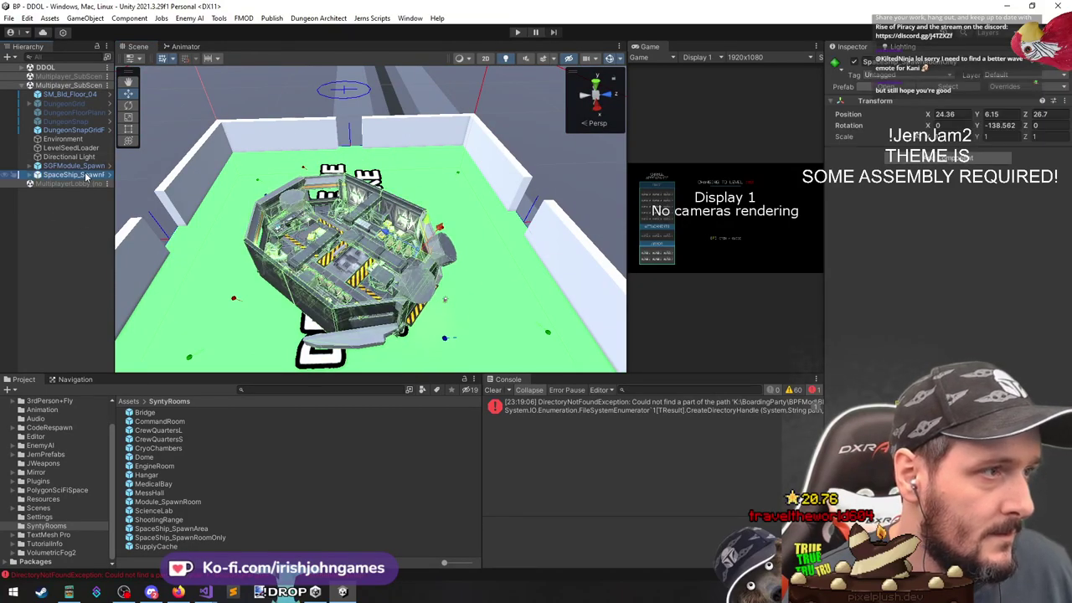
{"action": "left_click", "coordinate": [37, 191]}
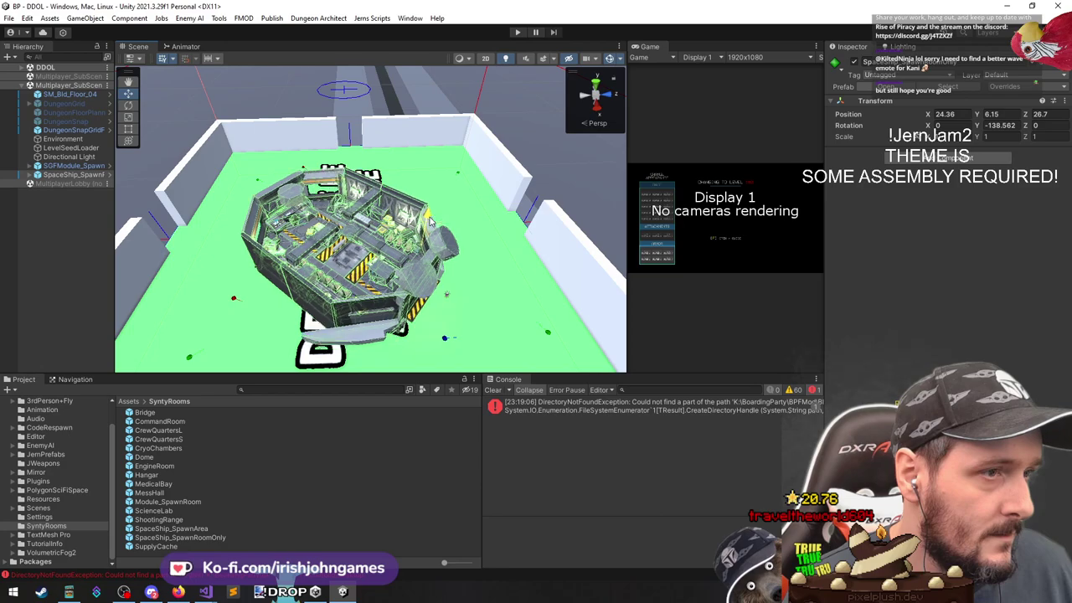
{"action": "left_click", "coordinate": [73, 175]}
Nest SpaceShip_SpawnRoomOnly inside the SGFModule_SpawnRoom object, collapse the module's children and open its prefab overrides
{"action": "left_click", "coordinate": [80, 165]}
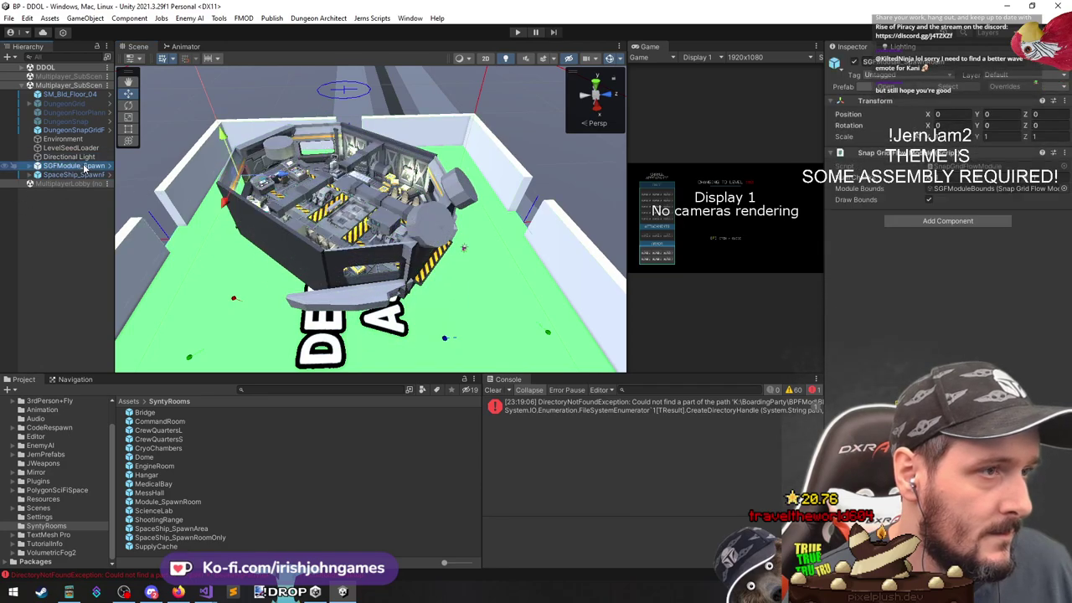
{"action": "key", "text": "Right"}
{"action": "left_click", "coordinate": [83, 176]}
{"action": "scroll", "coordinate": [80, 195], "scroll_direction": "down", "scroll_amount": 1}
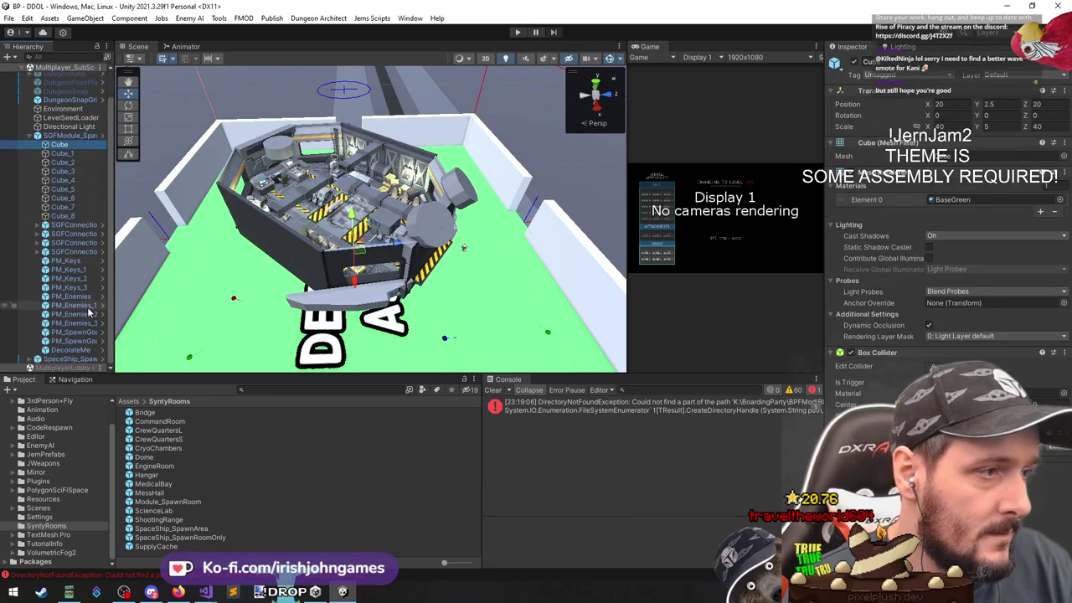
{"action": "left_click_drag", "start_coordinate": [70, 359], "coordinate": [66, 136]}
{"action": "left_click", "coordinate": [67, 136]}
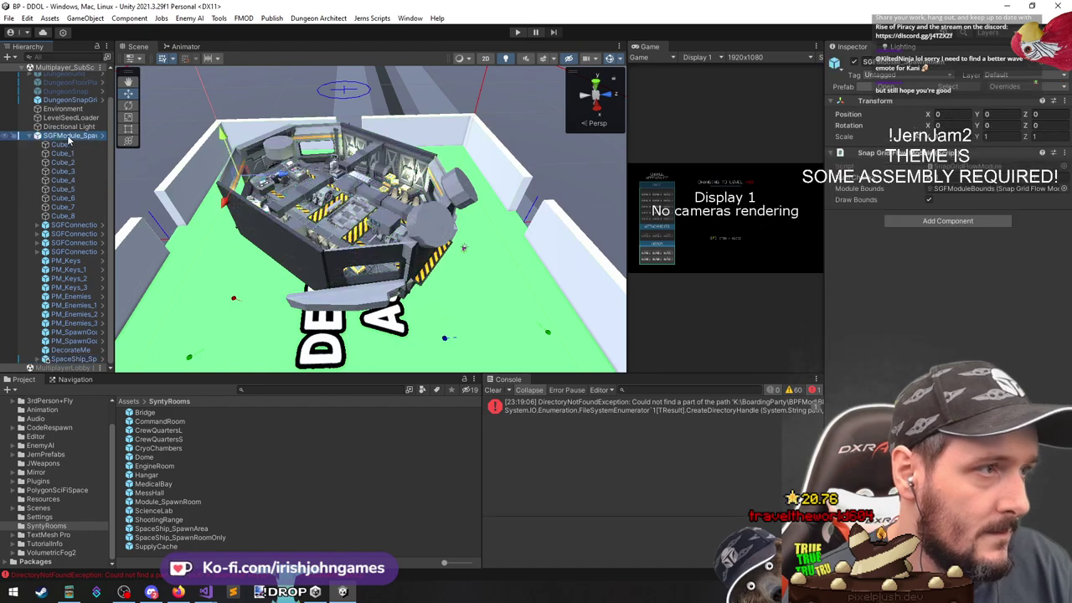
{"action": "key", "text": "Left"}
{"action": "left_click", "coordinate": [1020, 87]}
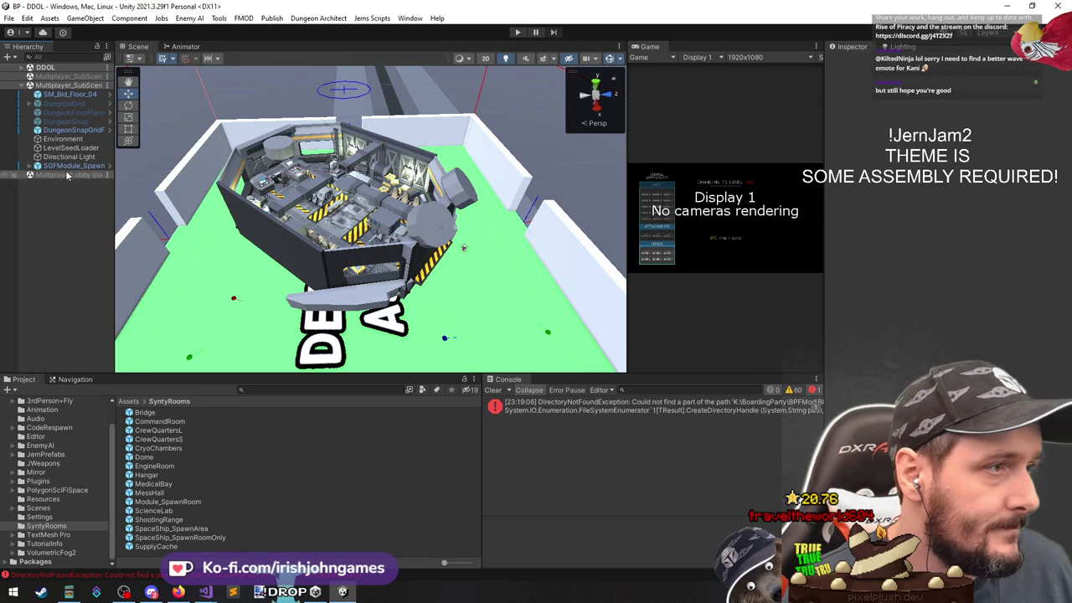
Try deleting the SGFModule_SpawnRoom object from the sub-scene, and undo the deletion
{"action": "left_click", "coordinate": [75, 130]}
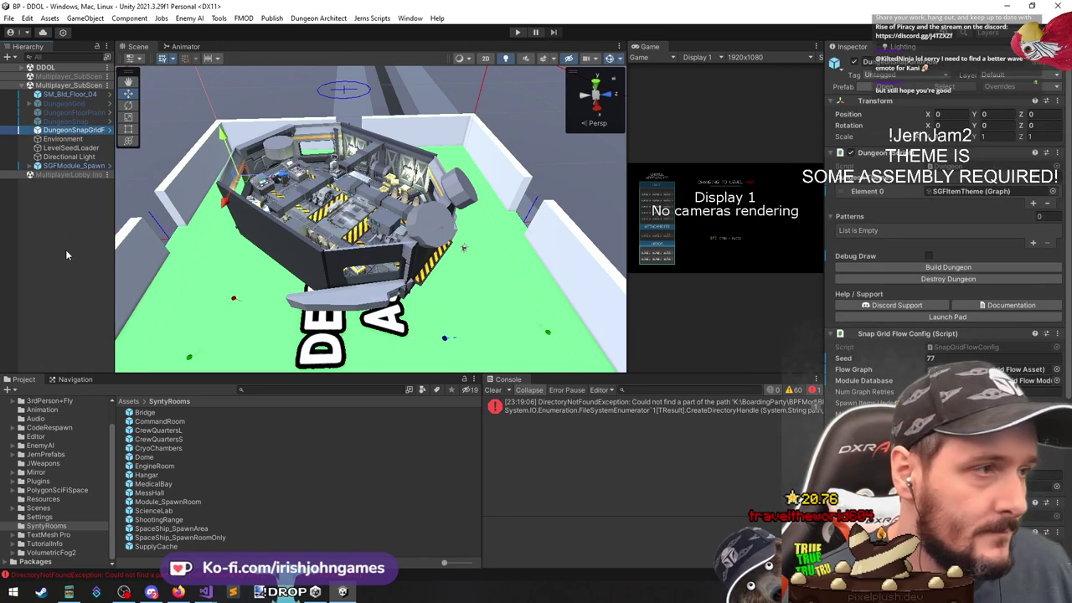
{"action": "left_click", "coordinate": [73, 166]}
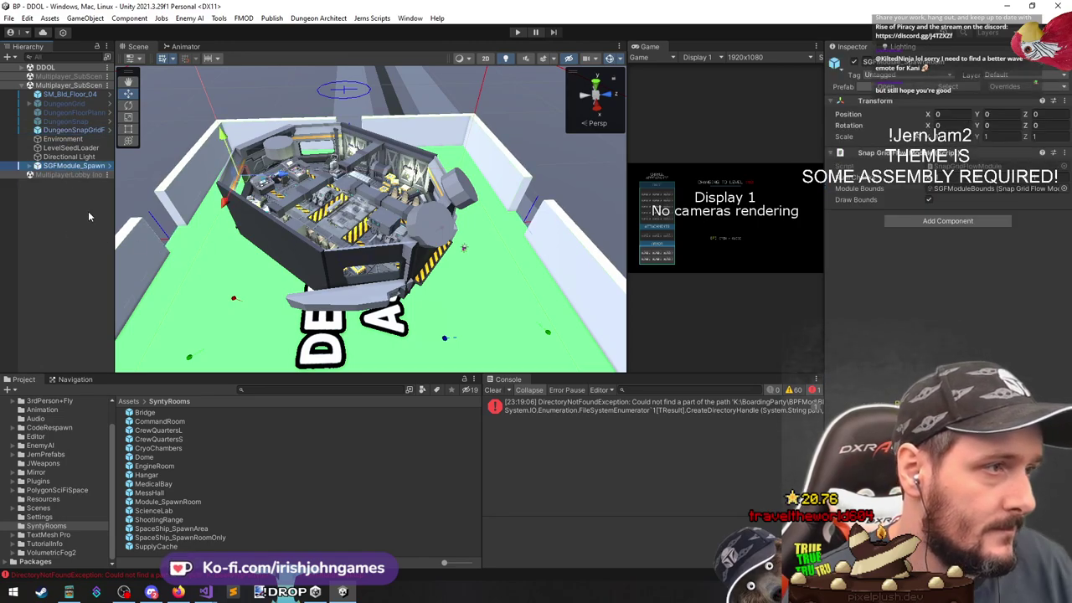
{"action": "key", "text": "Delete"}
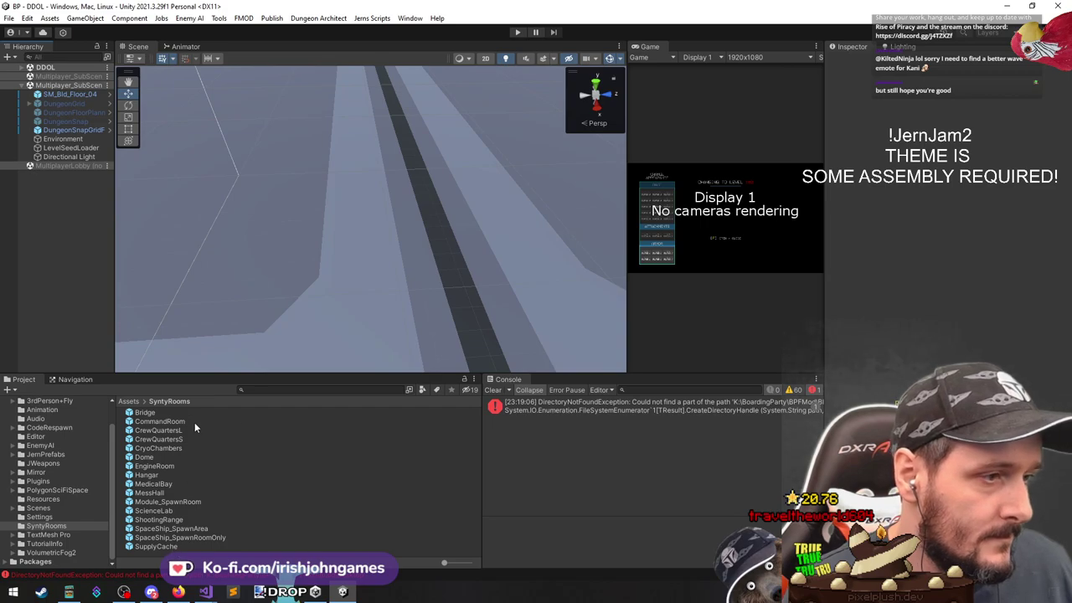
{"action": "key", "text": "ctrl+z"}
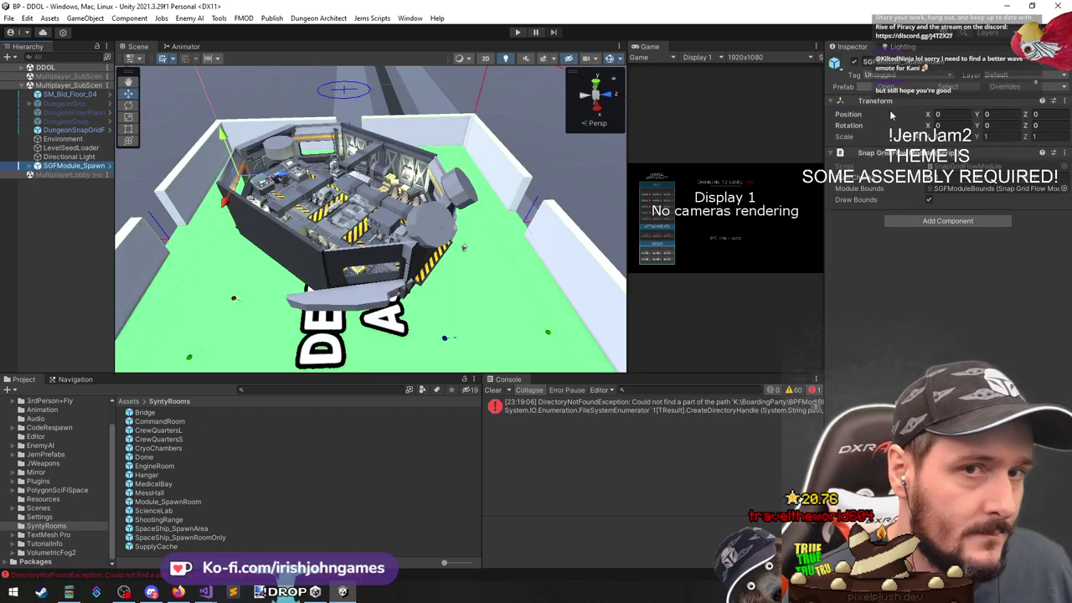
Locate the SGFModule_SpawnRoom prefab in the project and add a second instance of it to the sub-scene
{"action": "left_click", "coordinate": [931, 87]}
{"action": "left_click_drag", "start_coordinate": [178, 475], "coordinate": [46, 245]}
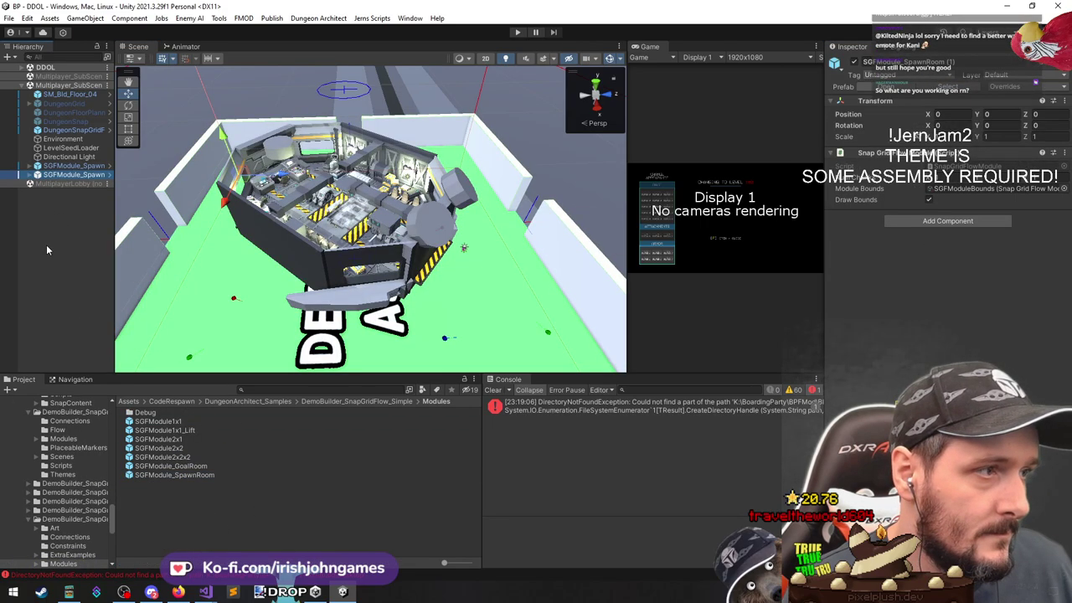
{"action": "left_click", "coordinate": [938, 87]}
{"action": "left_click", "coordinate": [50, 248]}
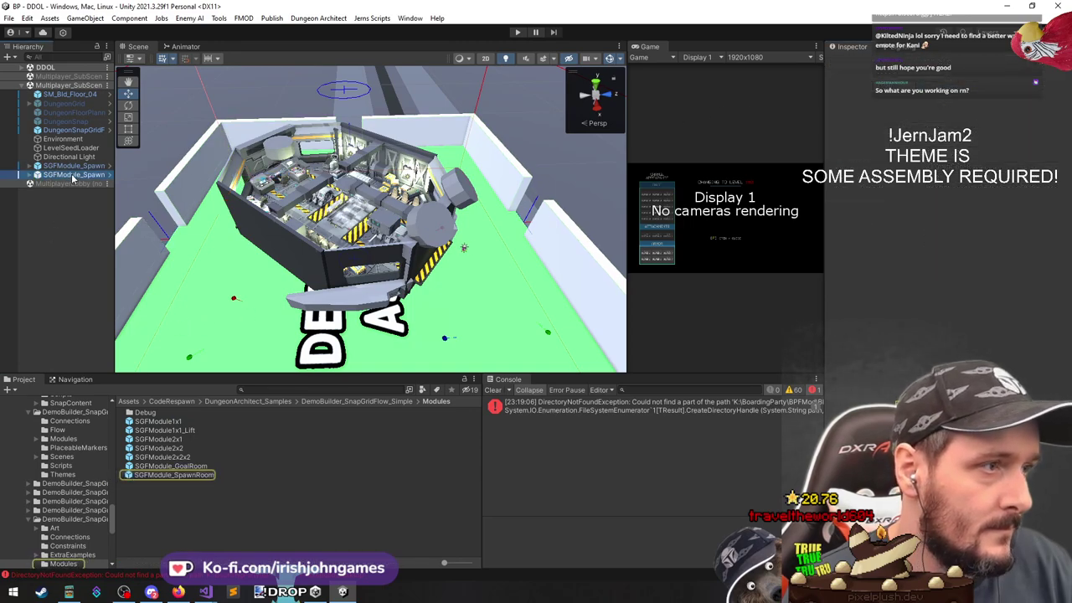
Delete both SGFModule_SpawnRoom instances from the sub-scene
{"action": "left_click", "coordinate": [71, 174]}
{"action": "key", "text": "Delete"}
{"action": "left_click", "coordinate": [70, 168]}
{"action": "key", "text": "Delete"}
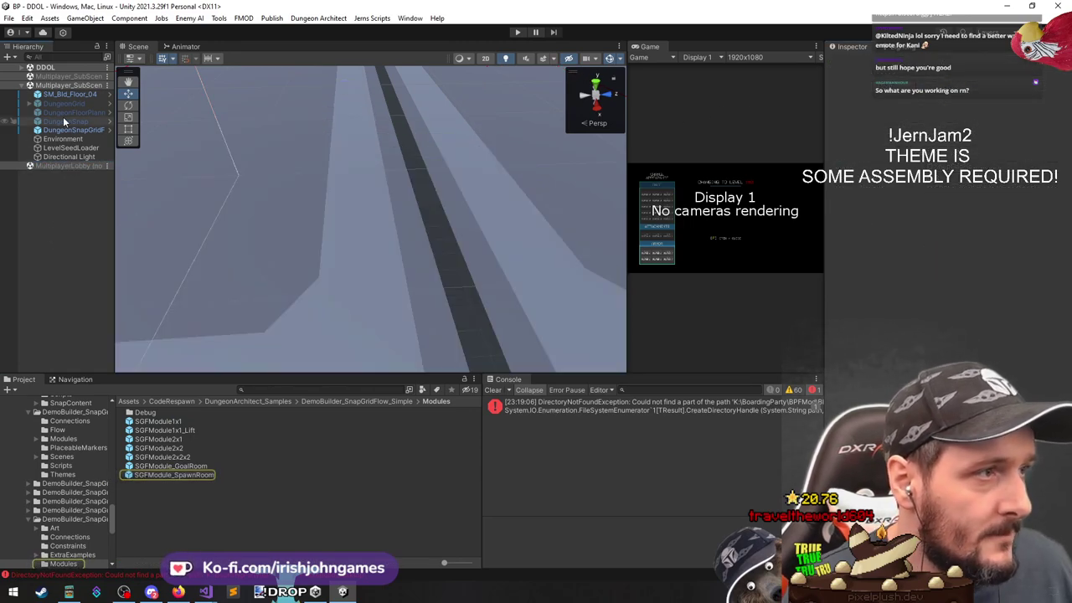
Build the Windows player into the existing KCP2 folder under Builds
{"action": "left_click", "coordinate": [8, 18]}
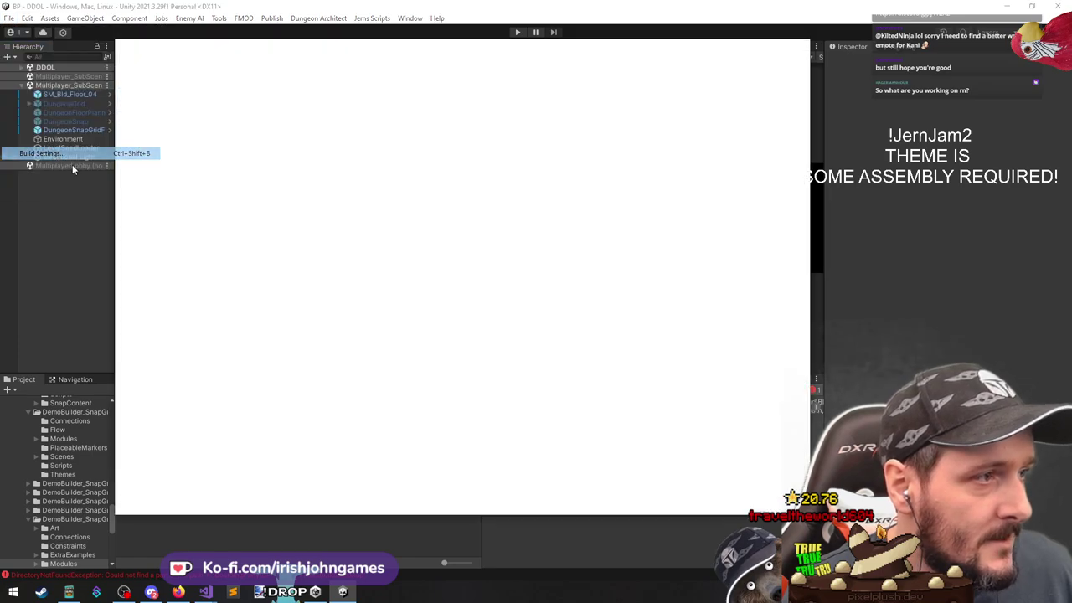
{"action": "left_click", "coordinate": [72, 155]}
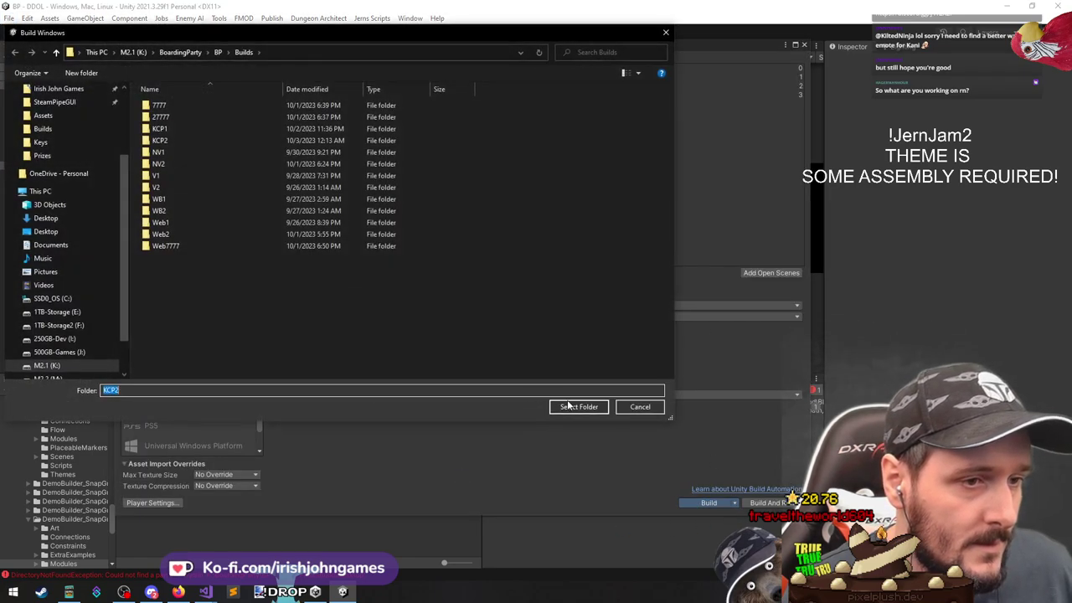
{"action": "left_click", "coordinate": [574, 410]}
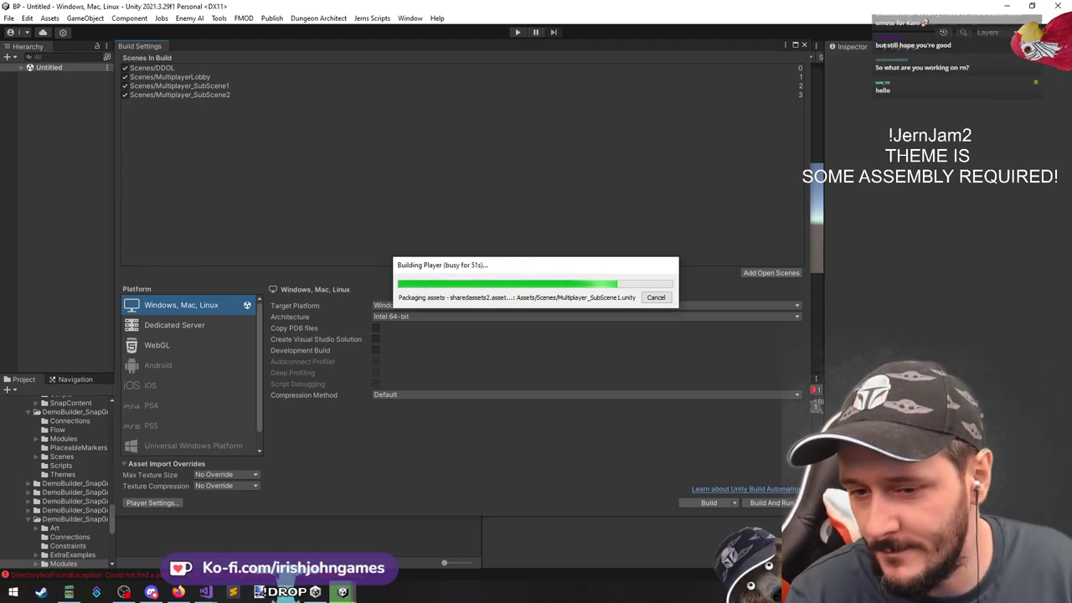
Move the Visual Studio window into view over the Unity editor and close it
{"action": "left_click_drag", "start_coordinate": [749, 601], "coordinate": [749, 324]}
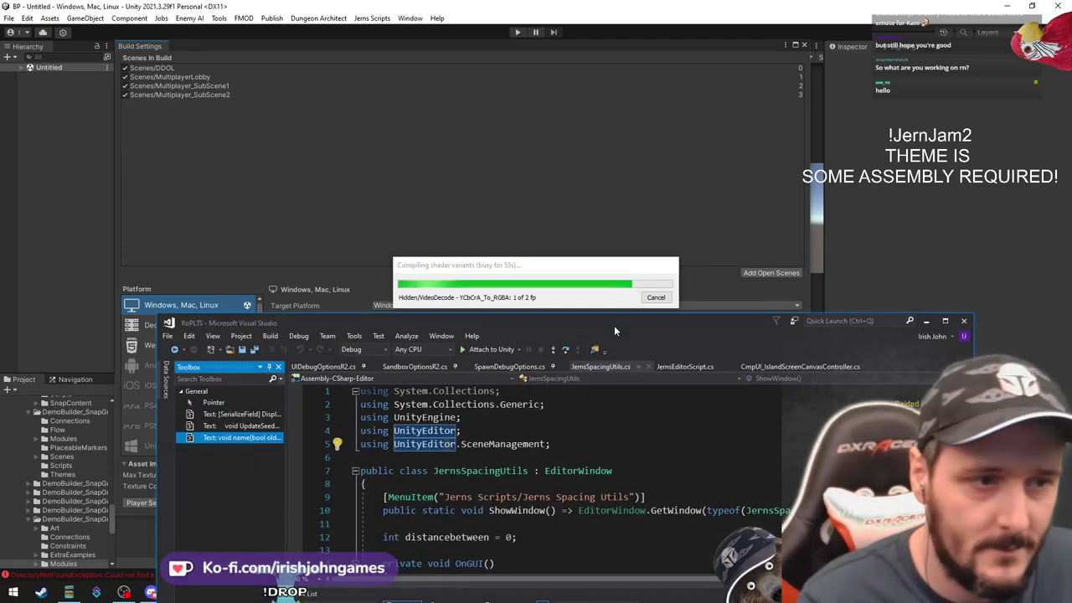
{"action": "left_click_drag", "start_coordinate": [614, 325], "coordinate": [595, 67]}
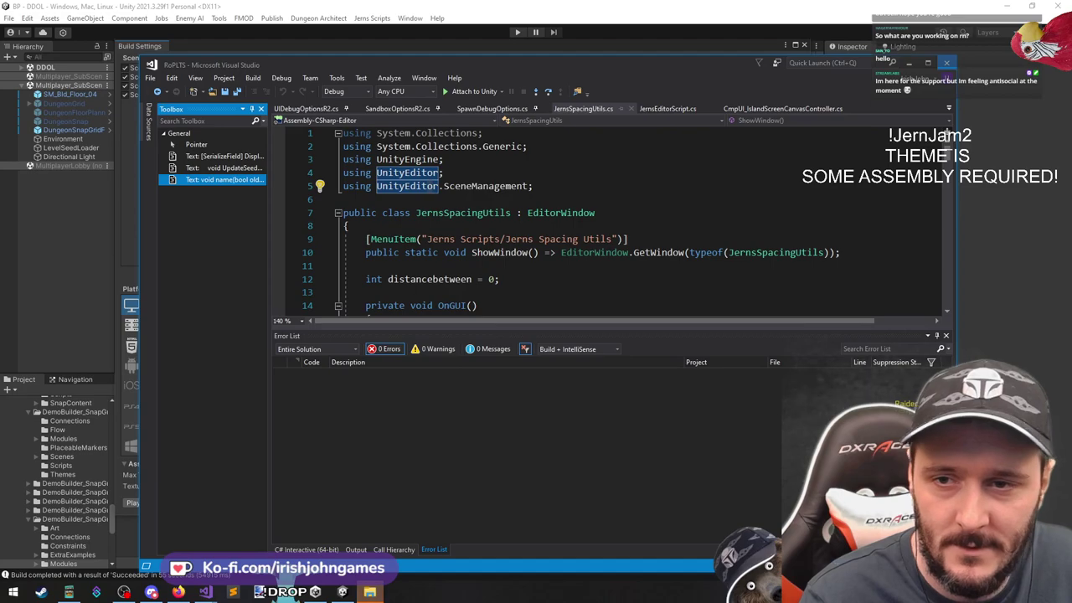
{"action": "left_click", "coordinate": [947, 63]}
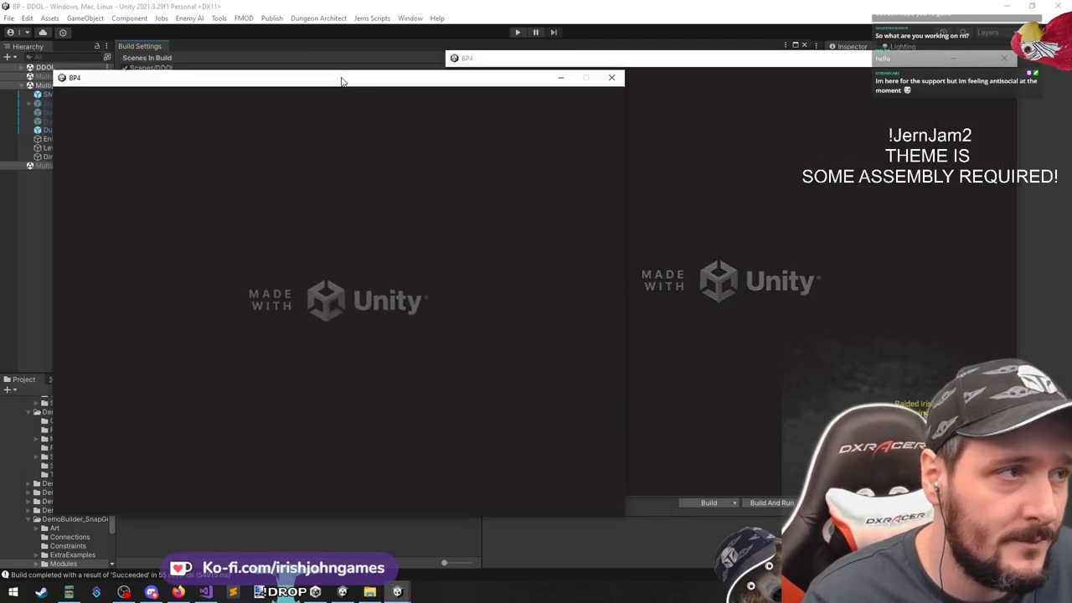
Host a multiplayer session in one BP4 game window and join it as a client on localhost from the other
{"action": "left_click_drag", "start_coordinate": [690, 62], "coordinate": [701, 49]}
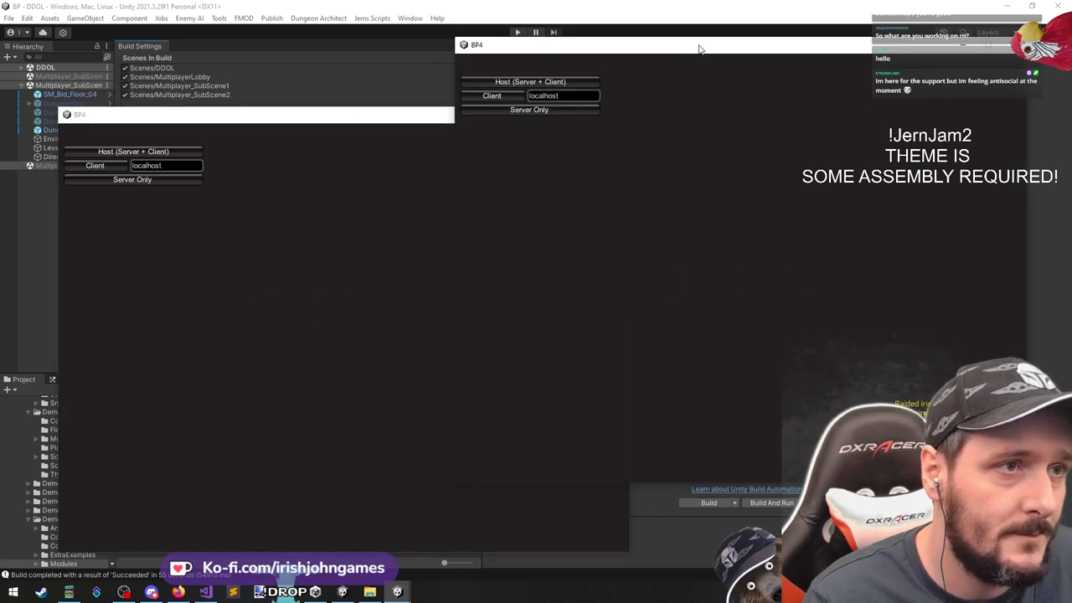
{"action": "left_click", "coordinate": [530, 81]}
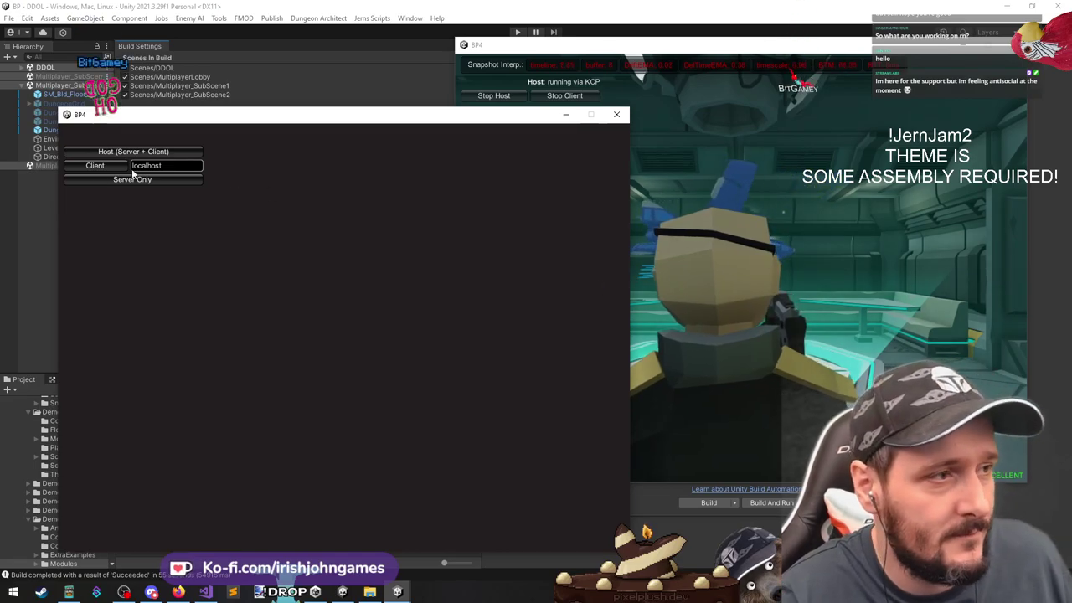
{"action": "left_click", "coordinate": [95, 165]}
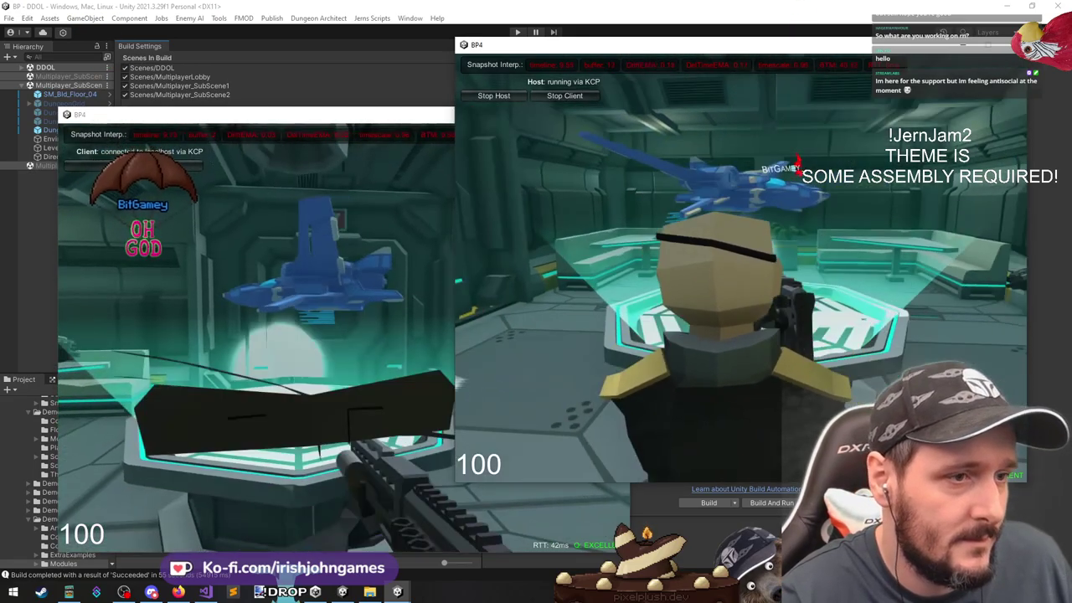
Walk the host player to the lobby's hologram table and trigger the level change
{"action": "key", "text": "w"}
{"action": "key", "text": "f"}
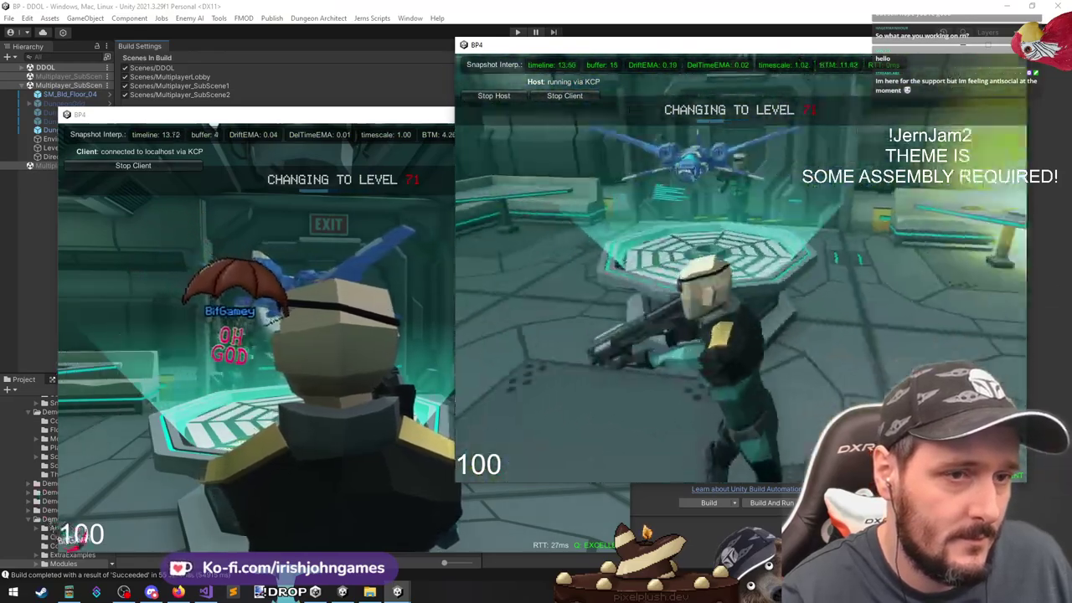
{"action": "key", "text": "super"}
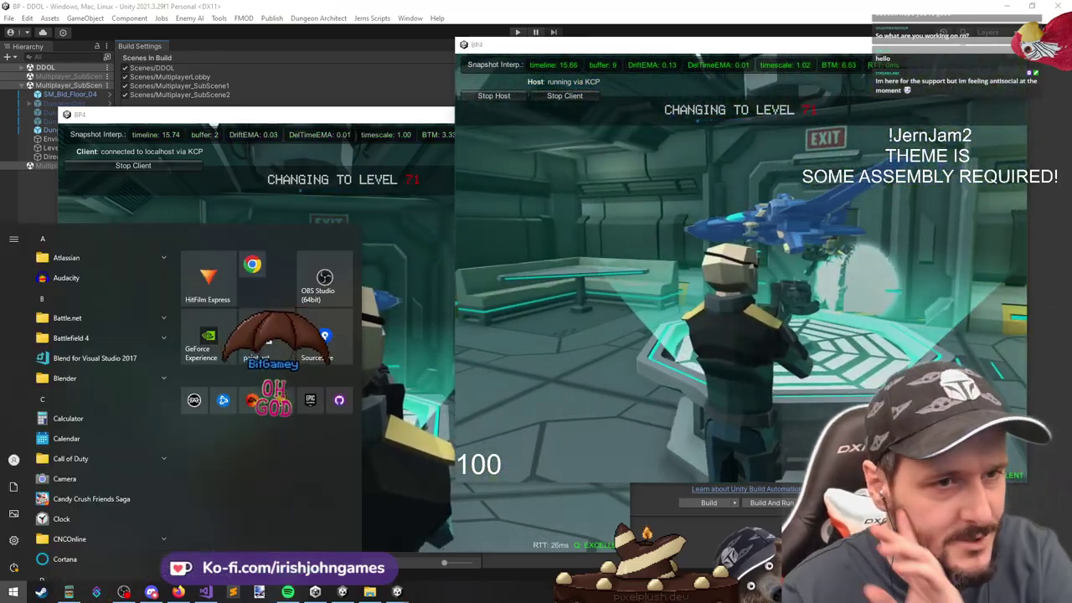
{"action": "key", "text": "super"}
Walk the host player around the ship's interior to examine the room and the synced client player
{"action": "key", "text": "w"}
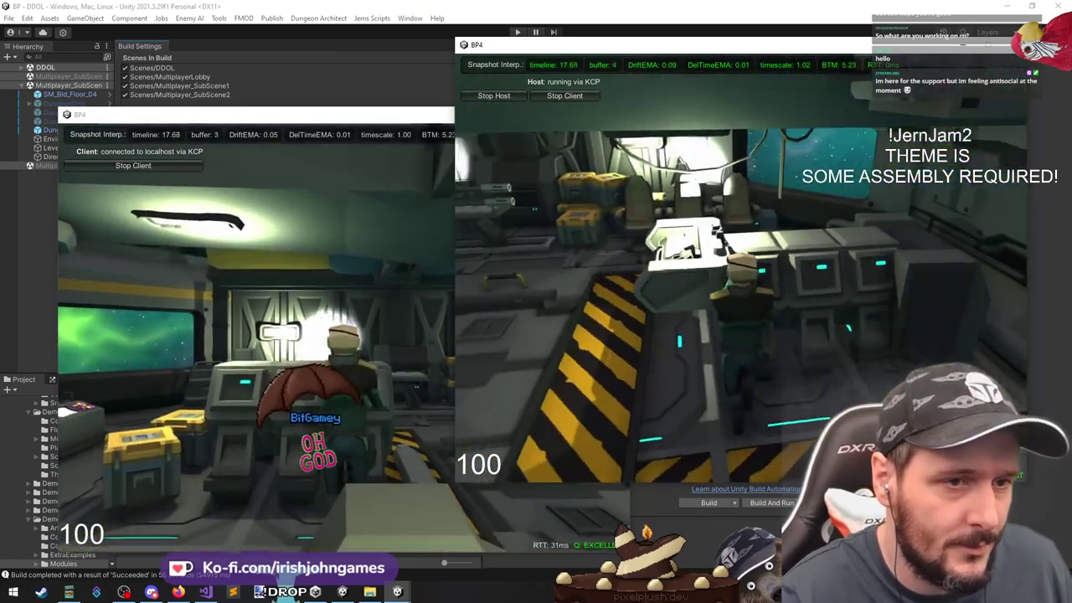
{"action": "key", "text": "w"}
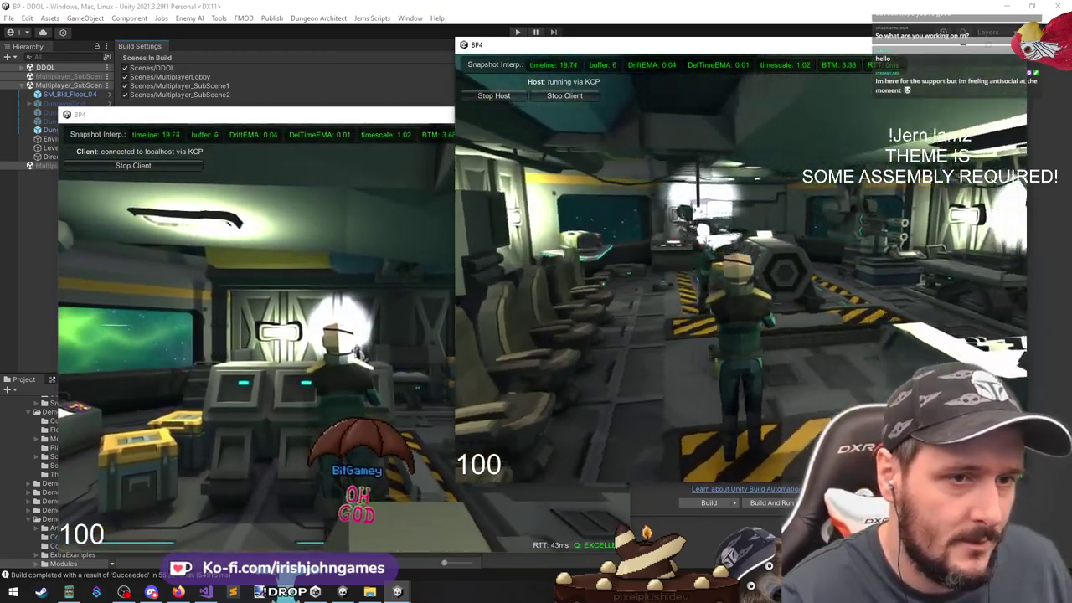
{"action": "key", "text": "w"}
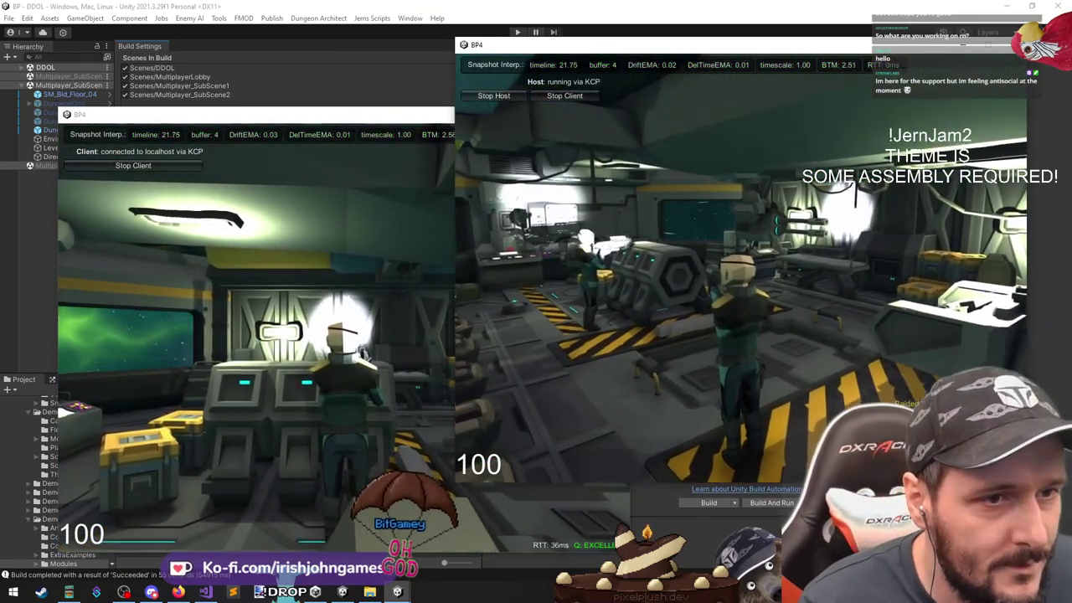
{"action": "key", "text": "w"}
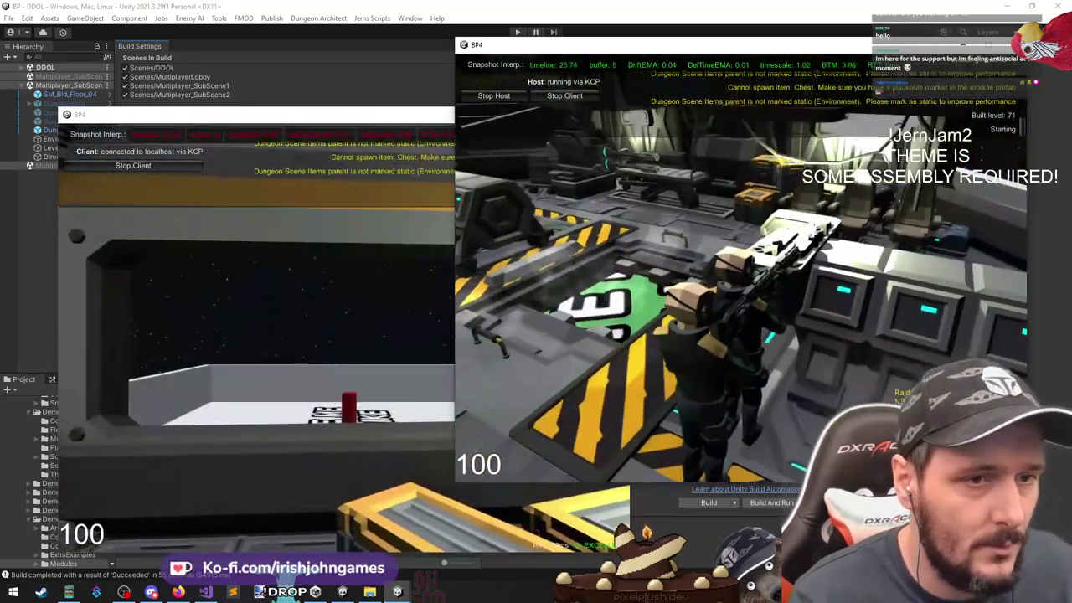
Run the host player out of the ship and through the generated level's rooms to examine the layout, aiming the rifle at the end
{"action": "key", "text": "w"}
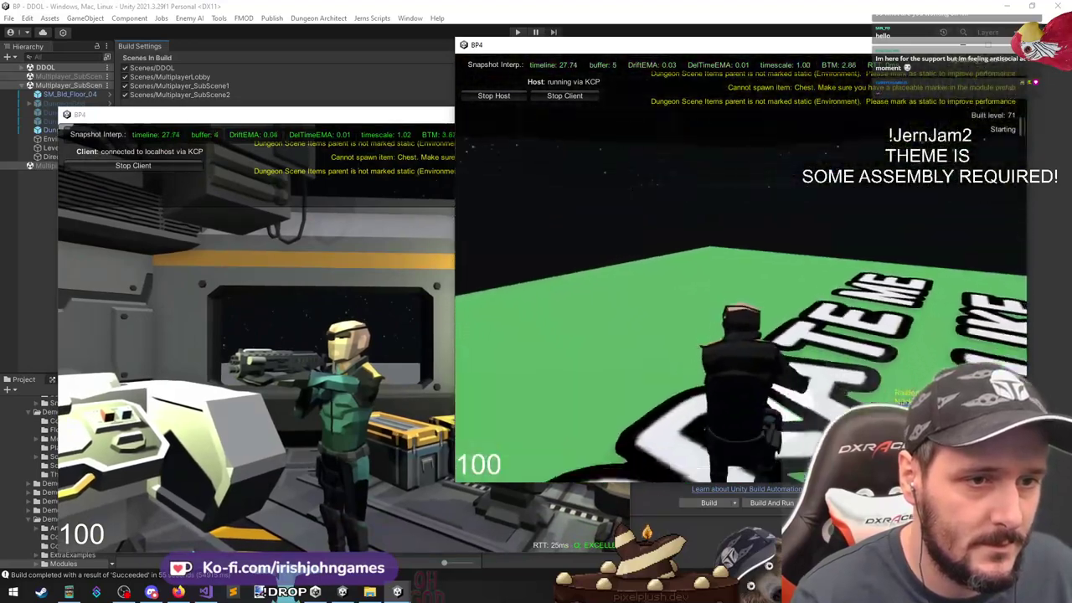
{"action": "key", "text": "w"}
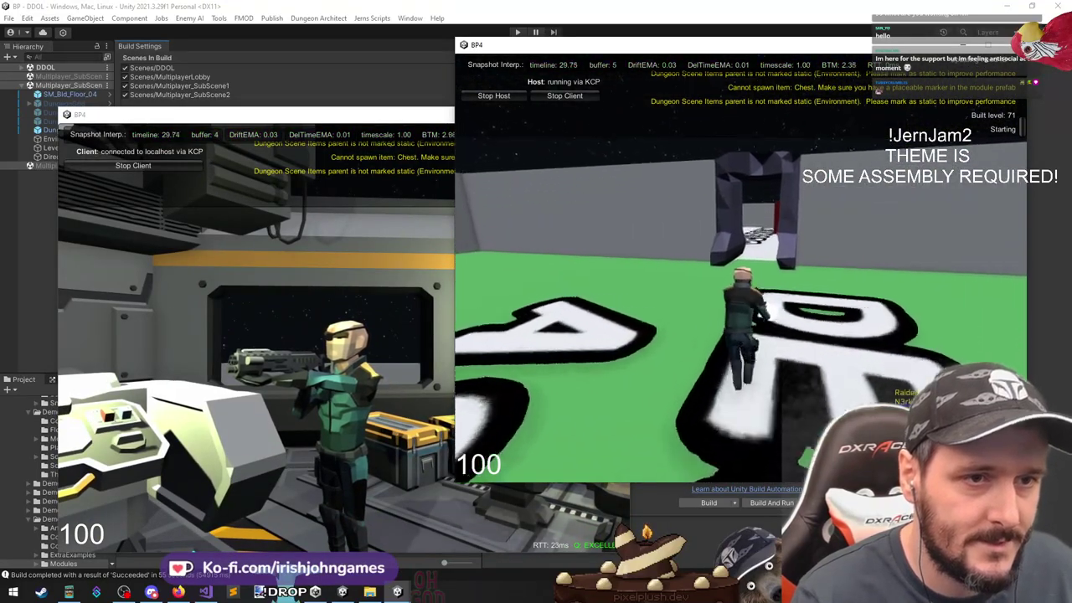
{"action": "key", "text": "w"}
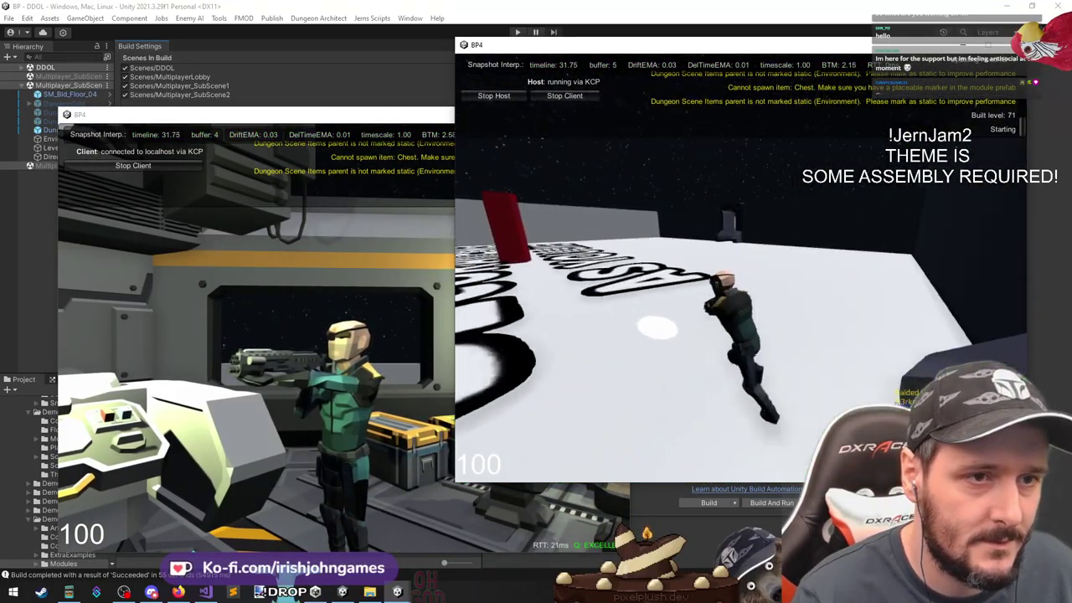
{"action": "key", "text": "w"}
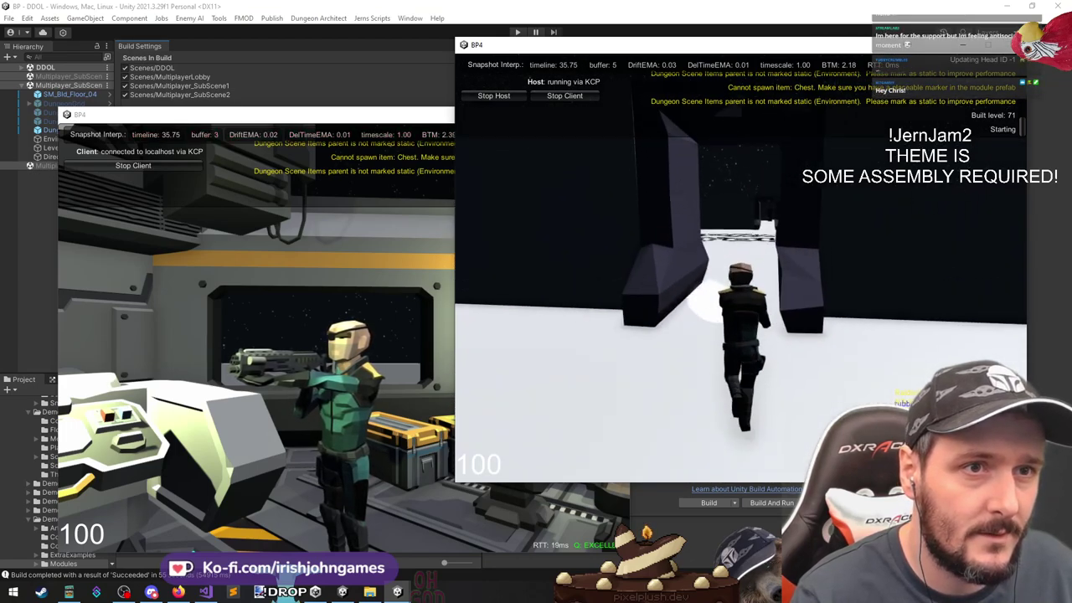
{"action": "key", "text": "w"}
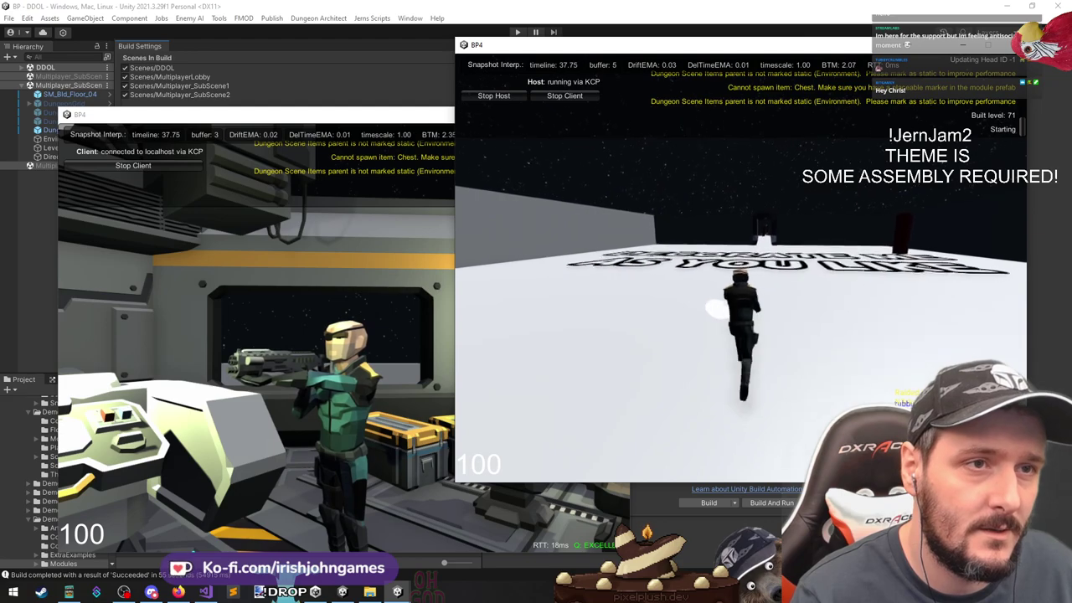
{"action": "key", "text": "w"}
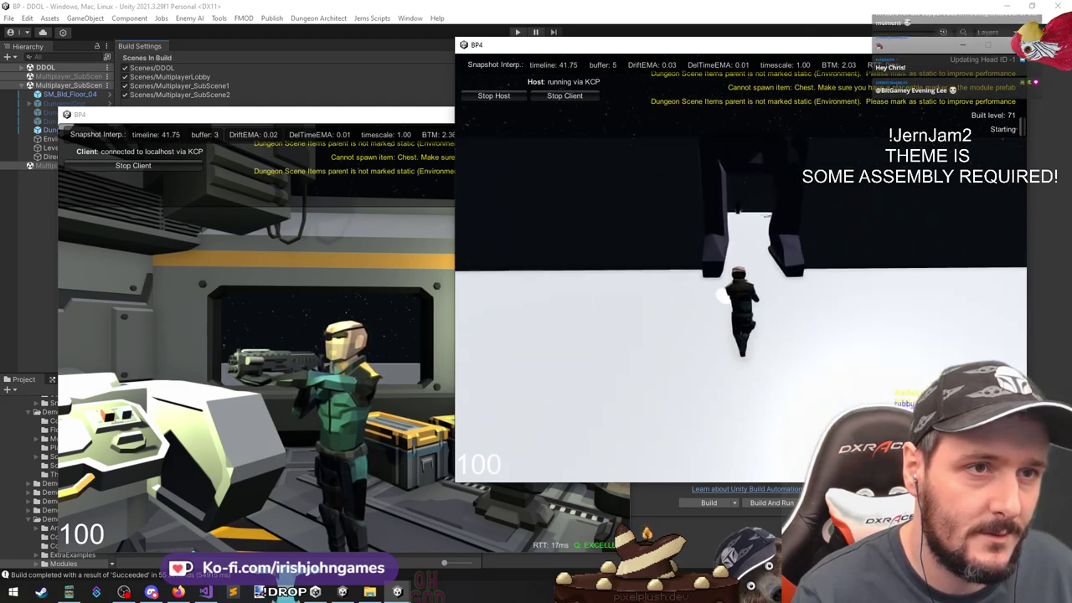
{"action": "key", "text": "w"}
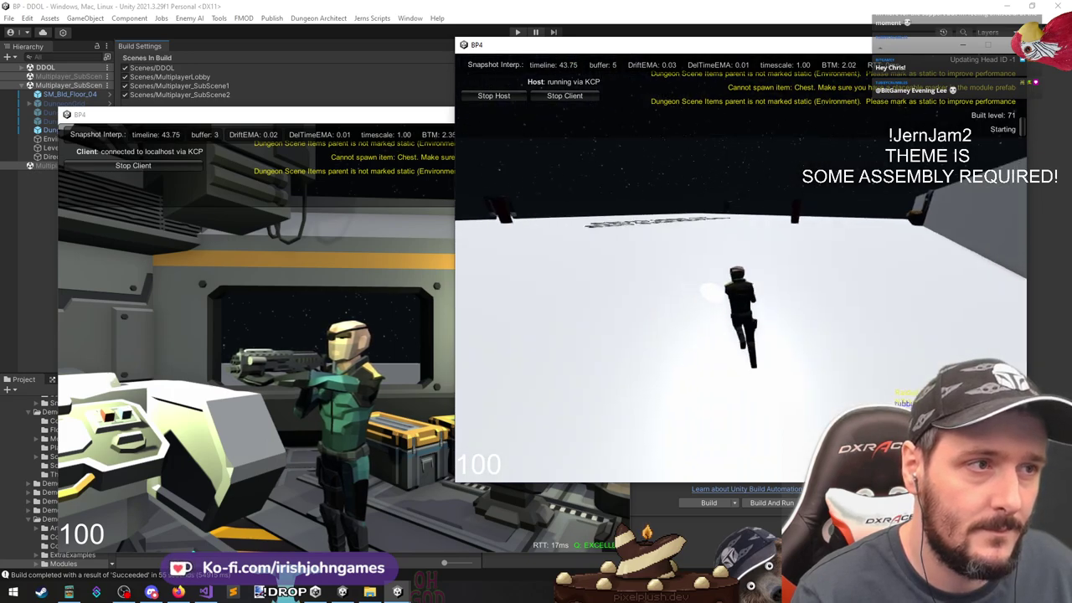
{"action": "key", "text": "w"}
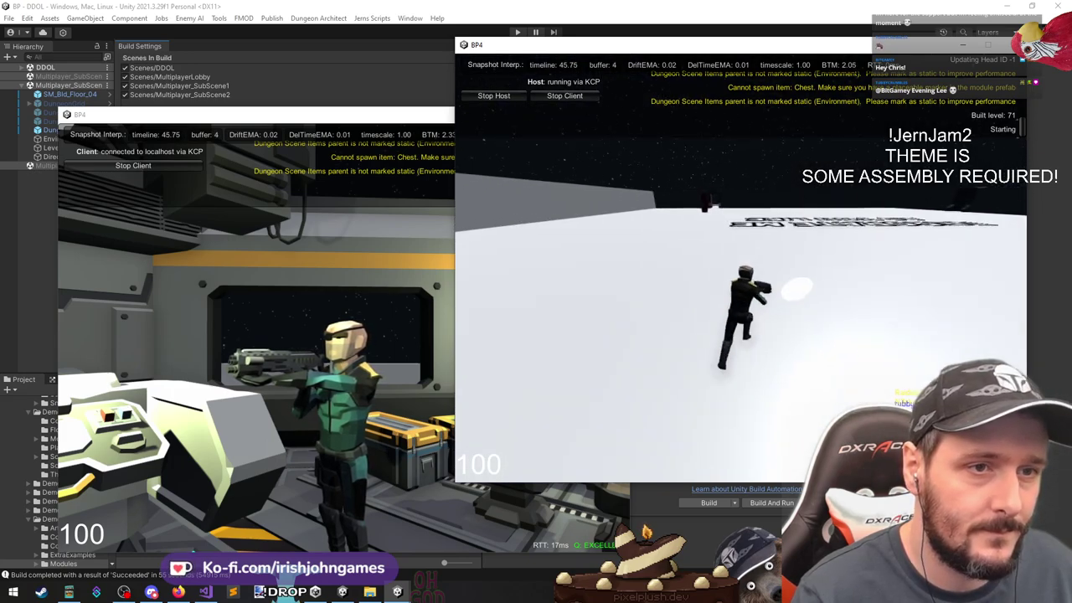
{"action": "key", "text": "w"}
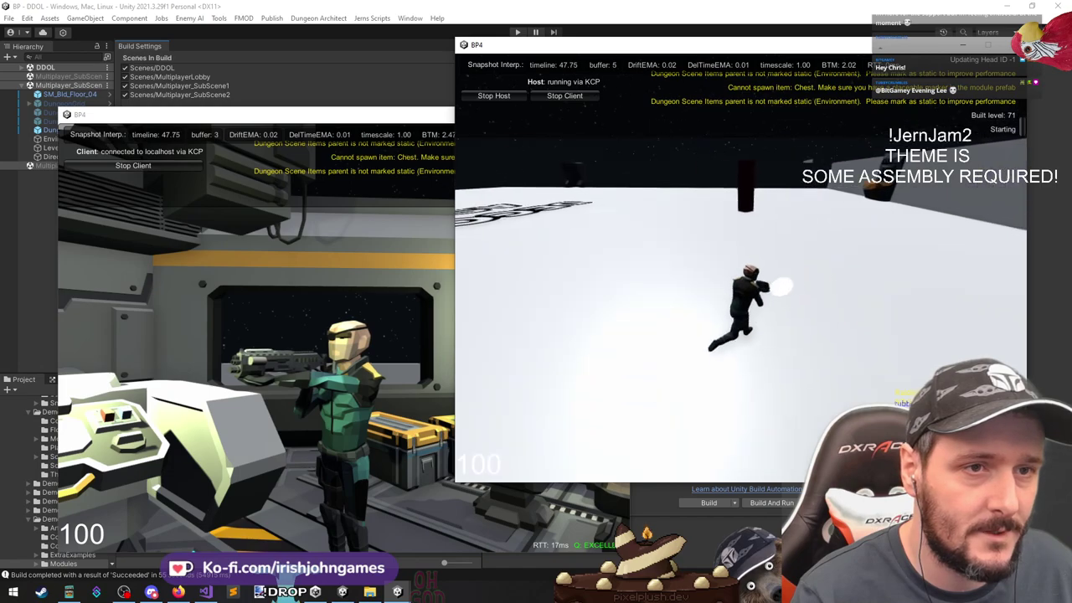
{"action": "key", "text": "w"}
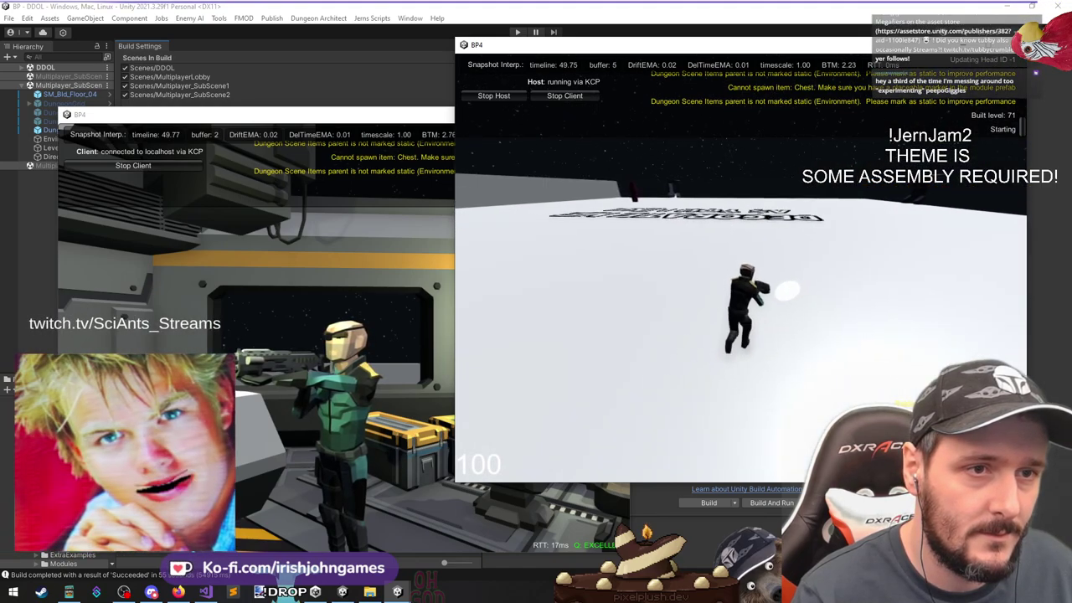
{"action": "key", "text": "w"}
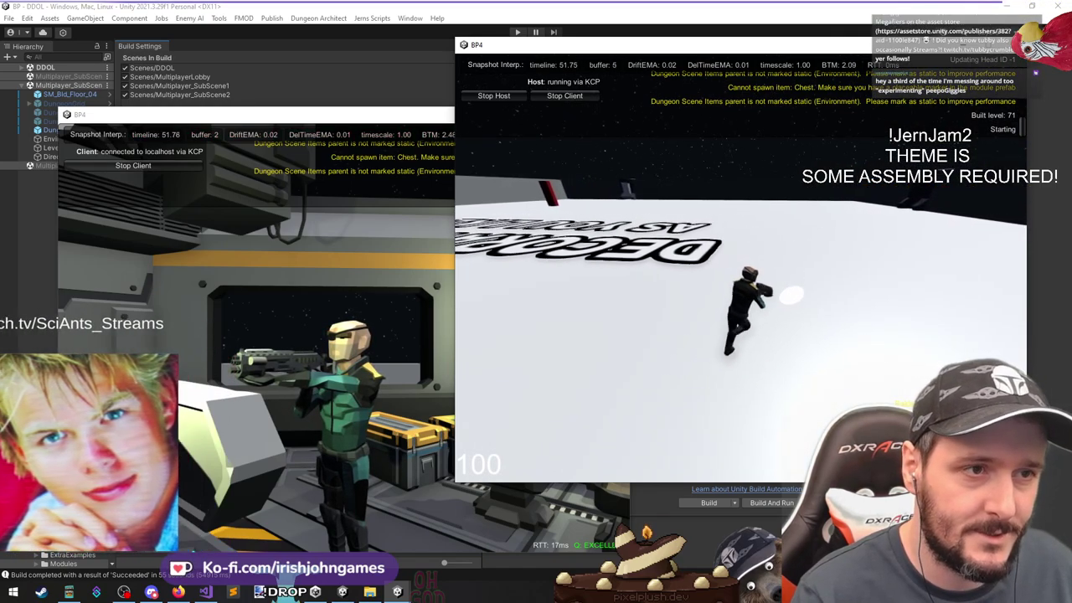
{"action": "key", "text": "w"}
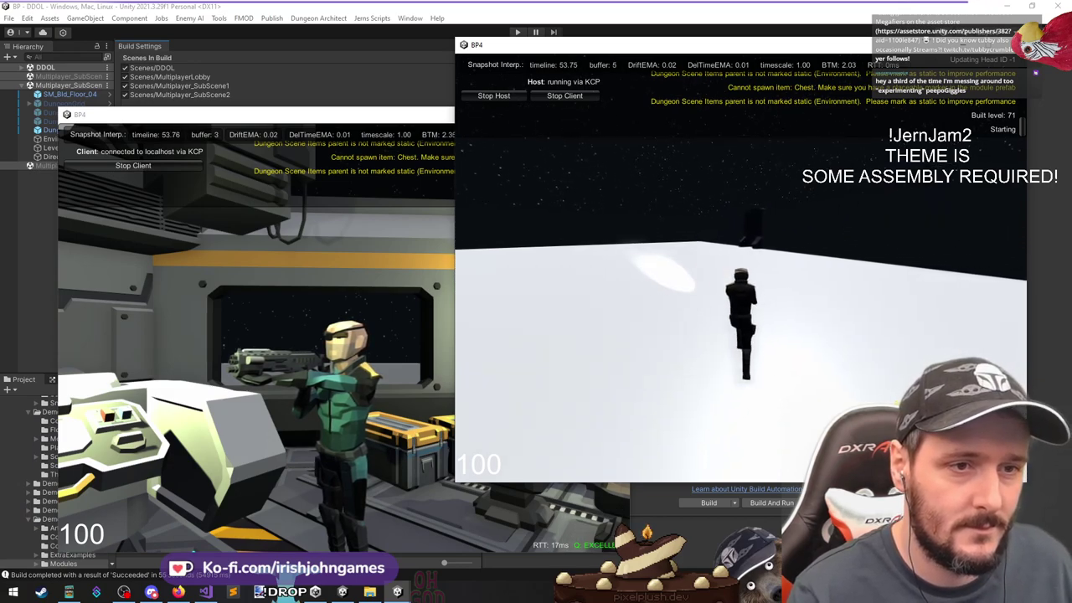
{"action": "key", "text": "w"}
{"action": "right_click", "coordinate": [740, 267]}
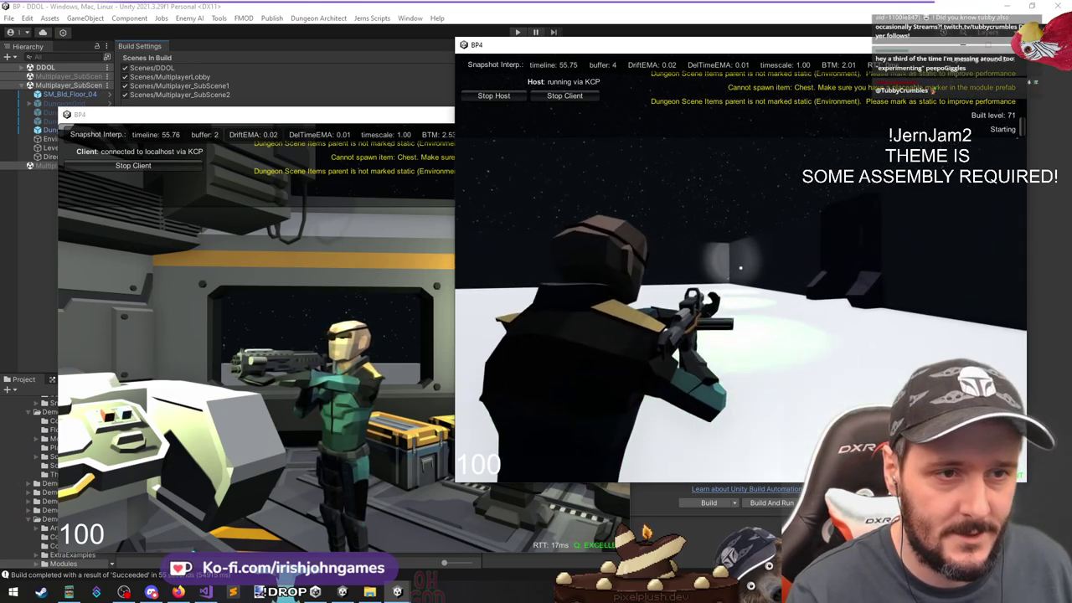
Run the host player through the archway and across the next room to the yellow key
{"action": "left_click", "coordinate": [741, 266]}
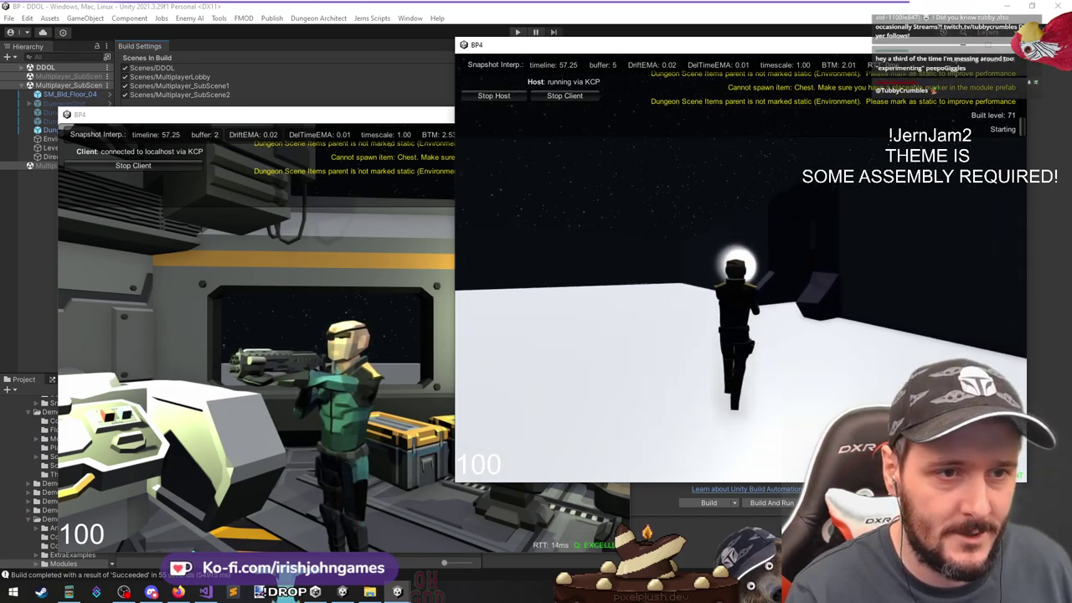
{"action": "key", "text": "w"}
{"action": "right_click", "coordinate": [741, 267]}
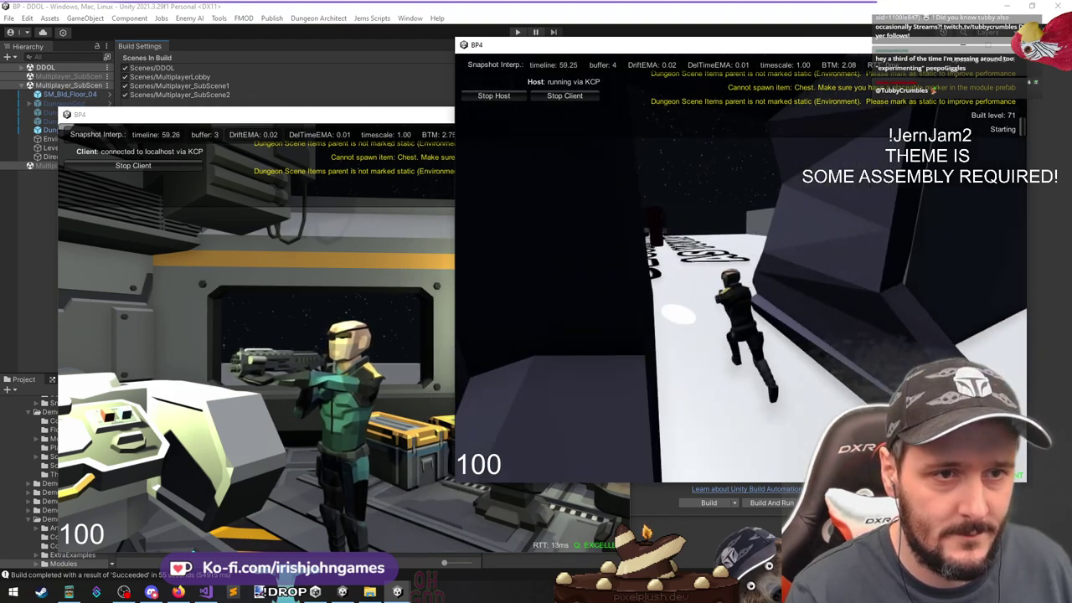
{"action": "key", "text": "w"}
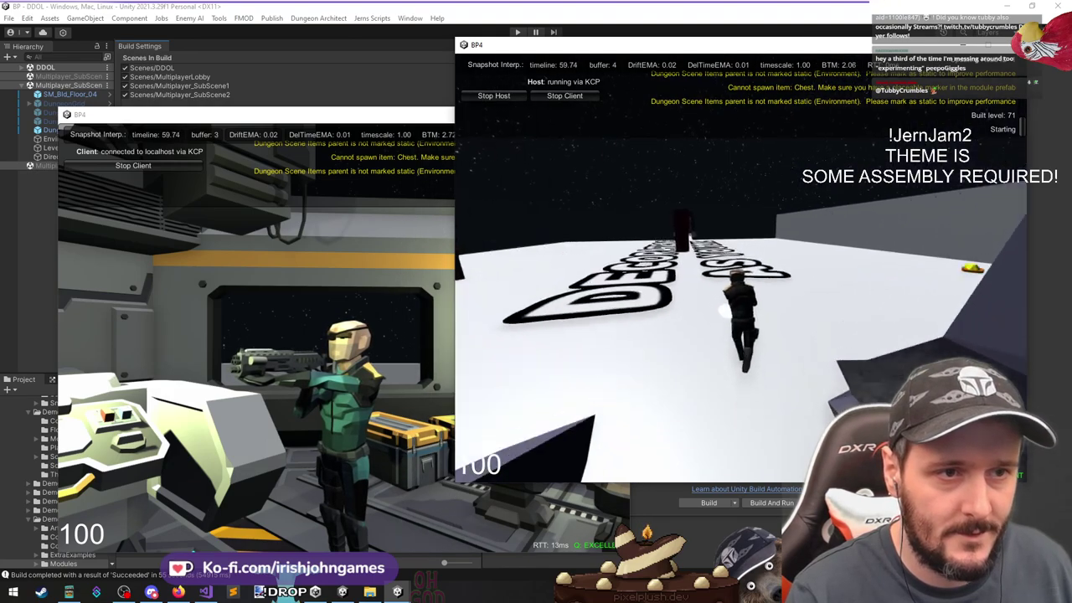
{"action": "key", "text": "w"}
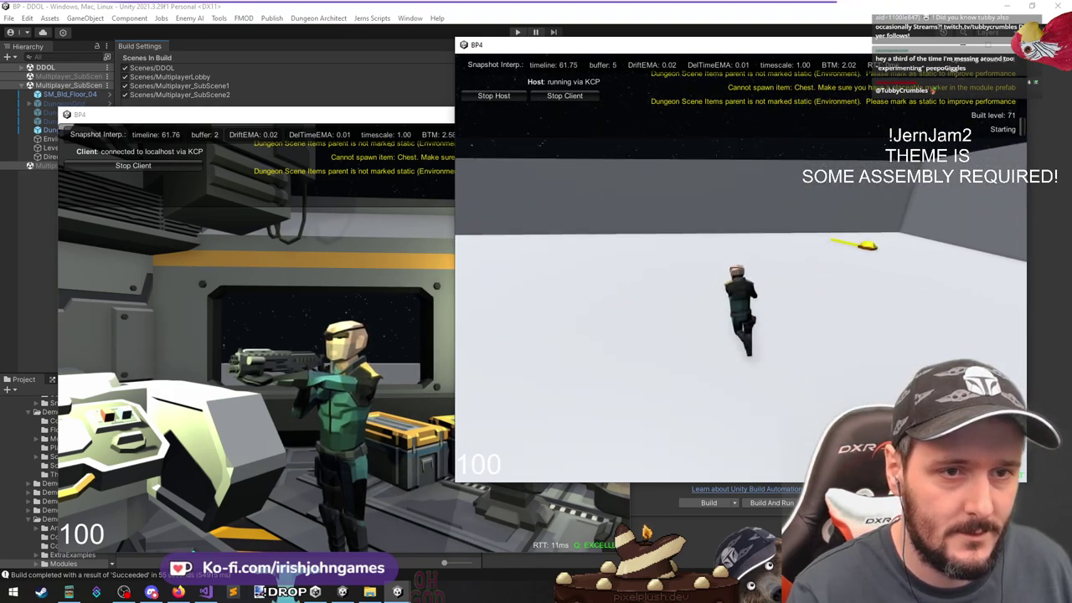
{"action": "key", "text": "w"}
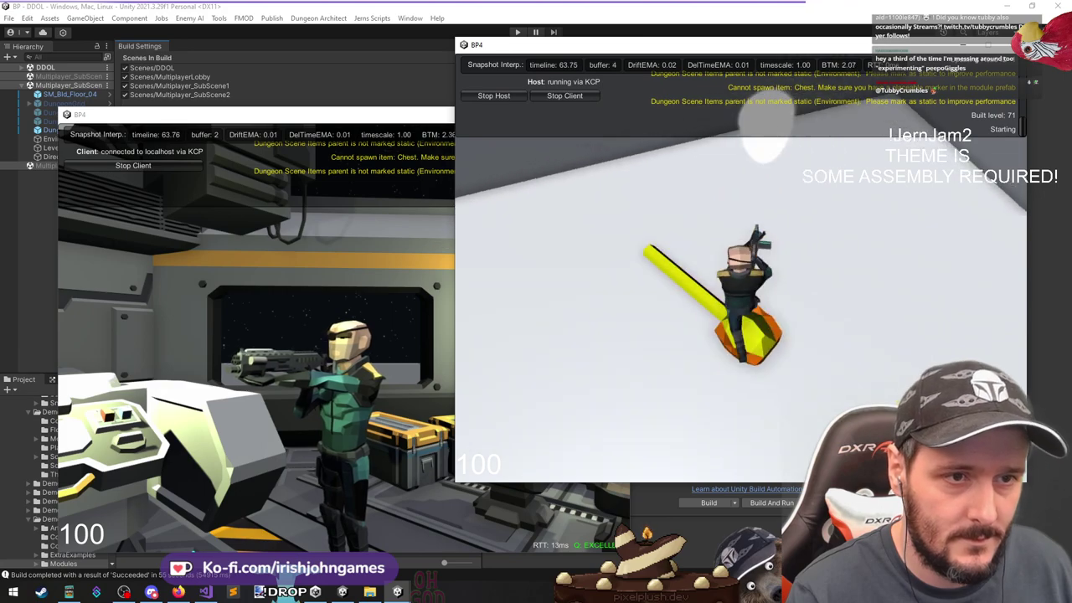
Run the host player from the yellow key back across the decorated floor past the red pillars to examine the level
{"action": "key", "text": "a"}
{"action": "key", "text": "d"}
{"action": "key", "text": "w"}
{"action": "key", "text": "w"}
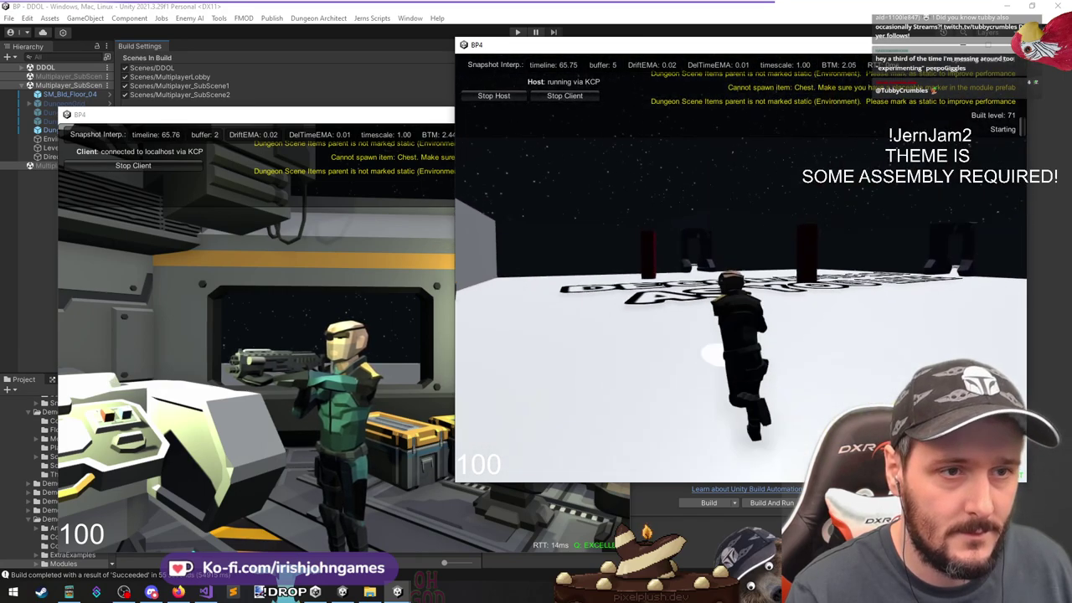
{"action": "key", "text": "w"}
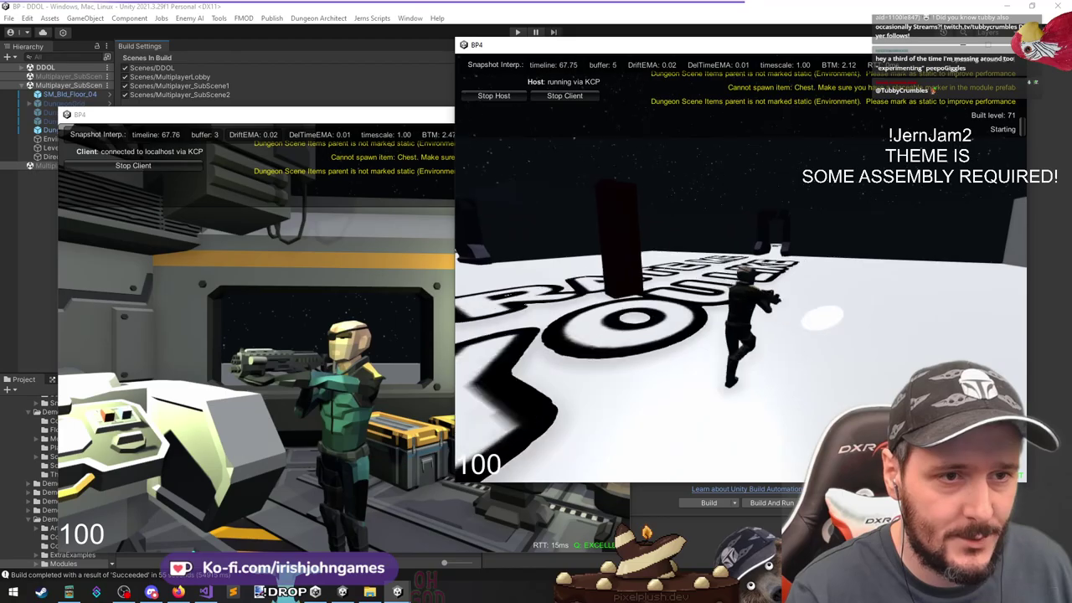
Switch to the client game and run its player out of the ship, across the green room and through the archway
{"action": "key", "text": "alt+Tab"}
{"action": "key", "text": "w"}
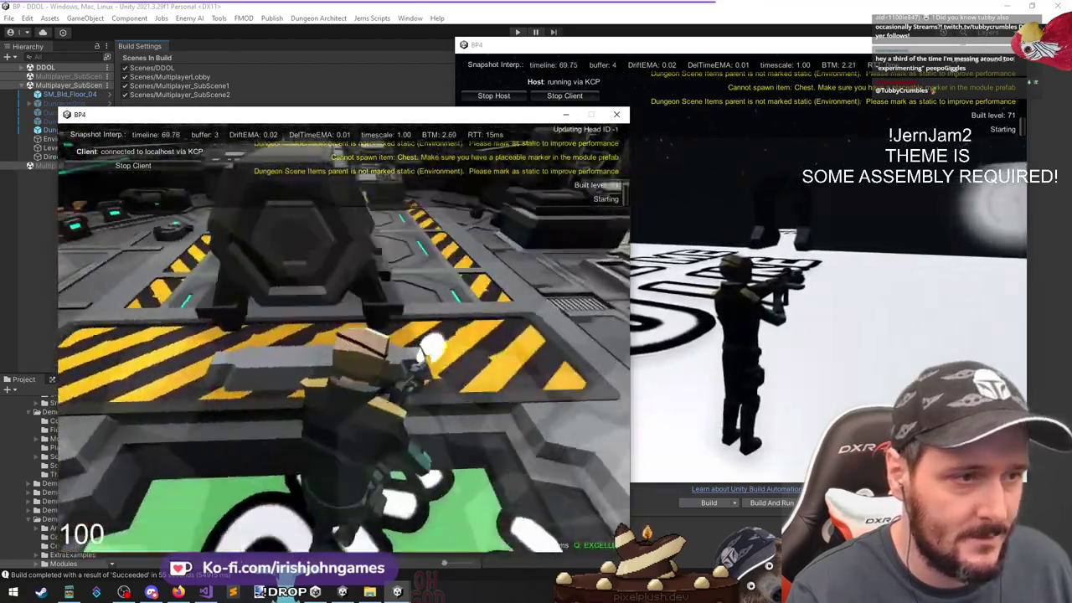
{"action": "key", "text": "w"}
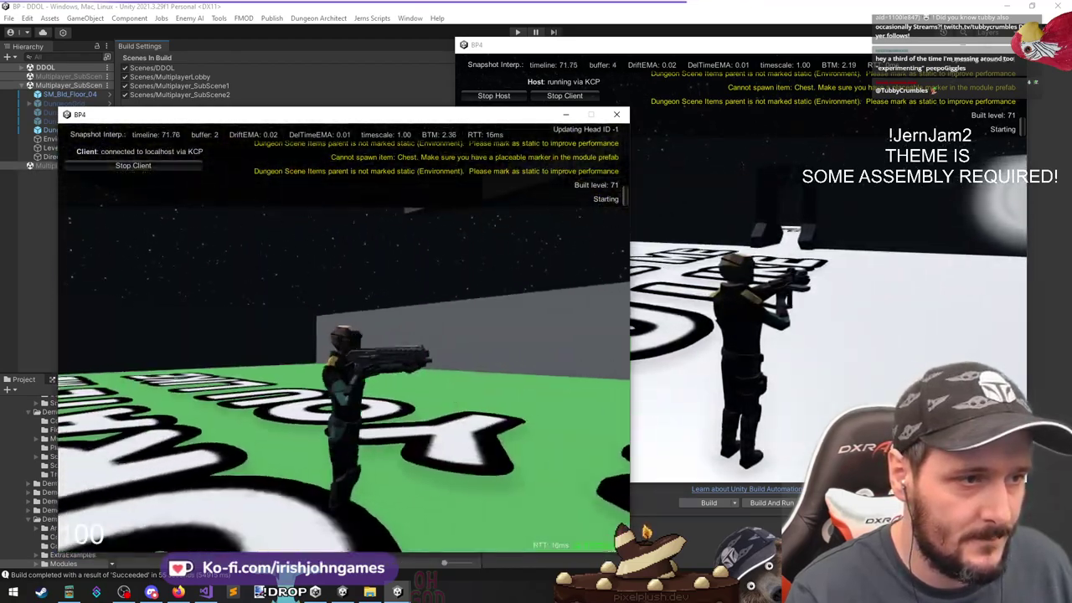
{"action": "right_click", "coordinate": [344, 338]}
{"action": "key", "text": "w"}
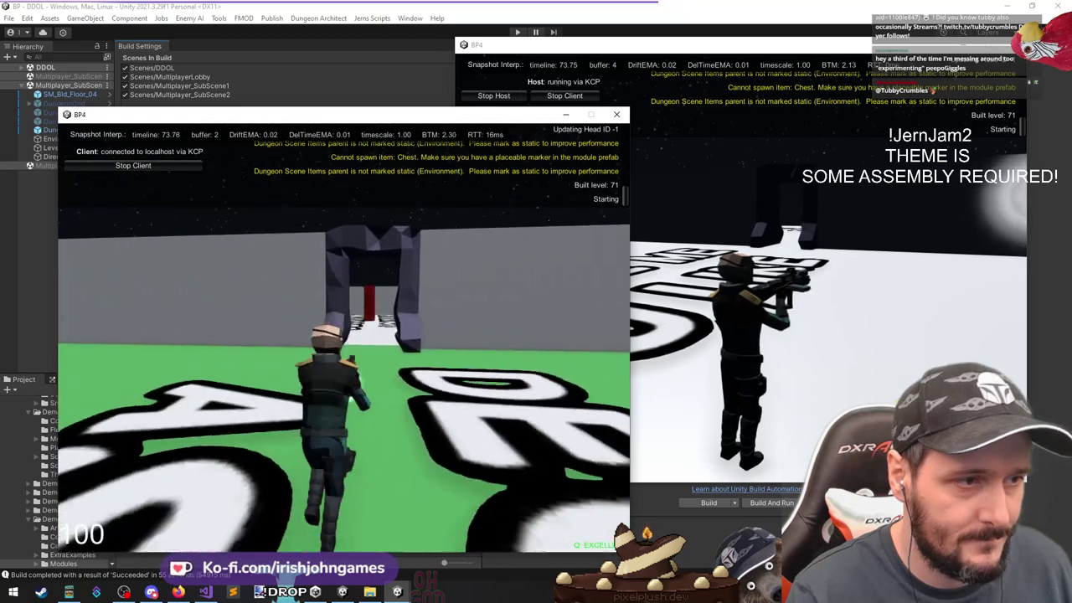
{"action": "key", "text": "w"}
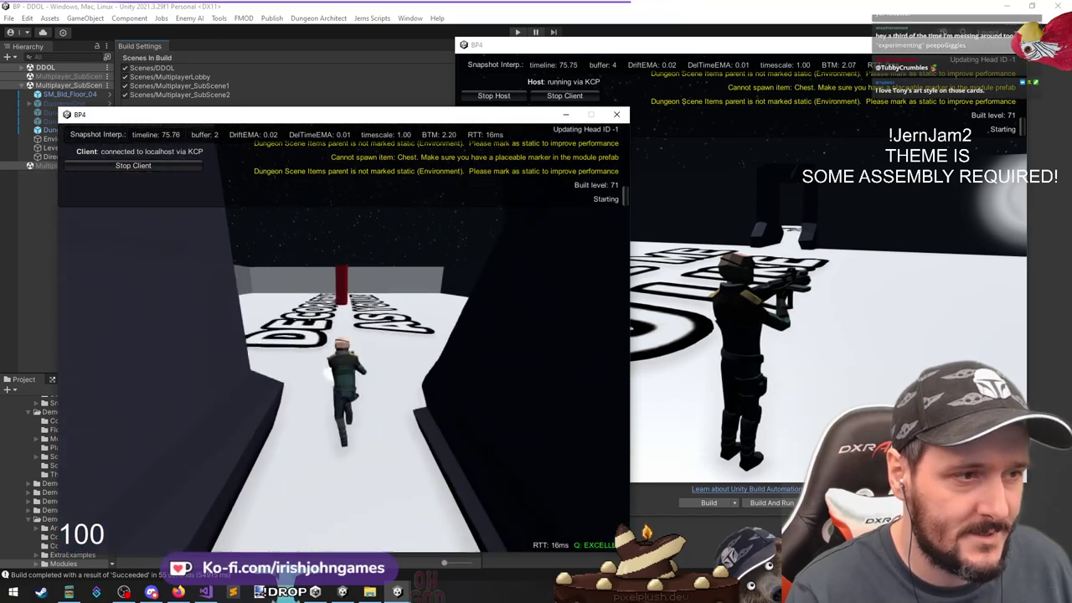
Run the client player through the connected white rooms to examine the level layout
{"action": "key", "text": "w"}
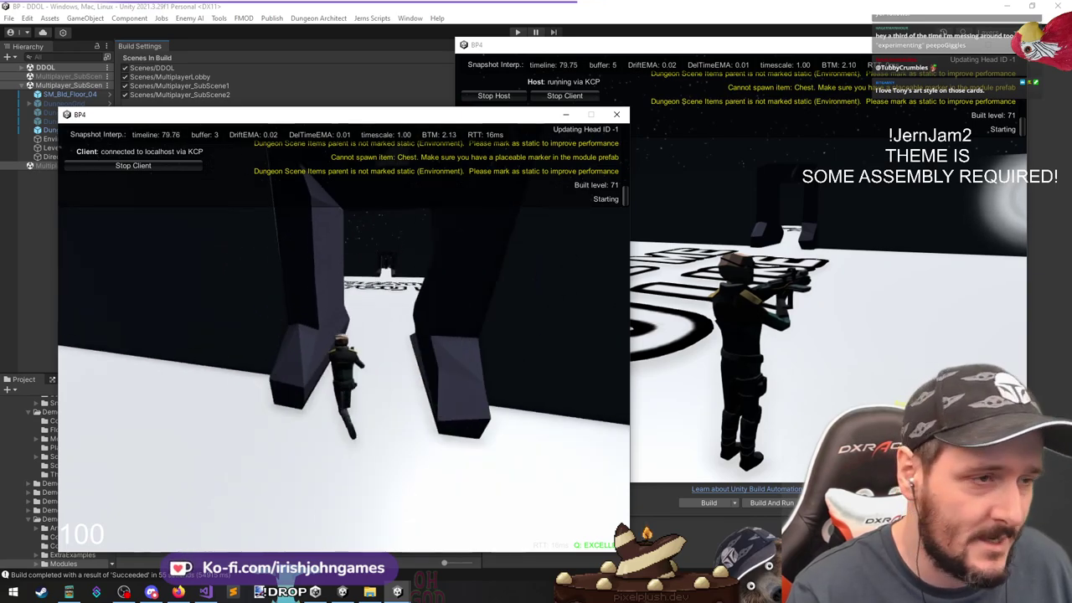
{"action": "key", "text": "w"}
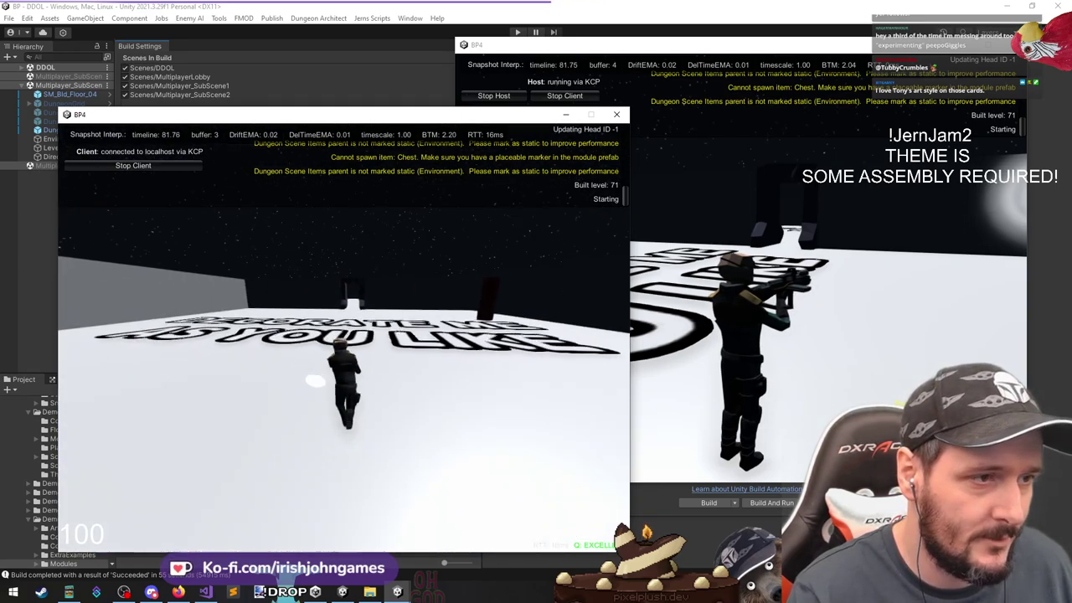
{"action": "key", "text": "w"}
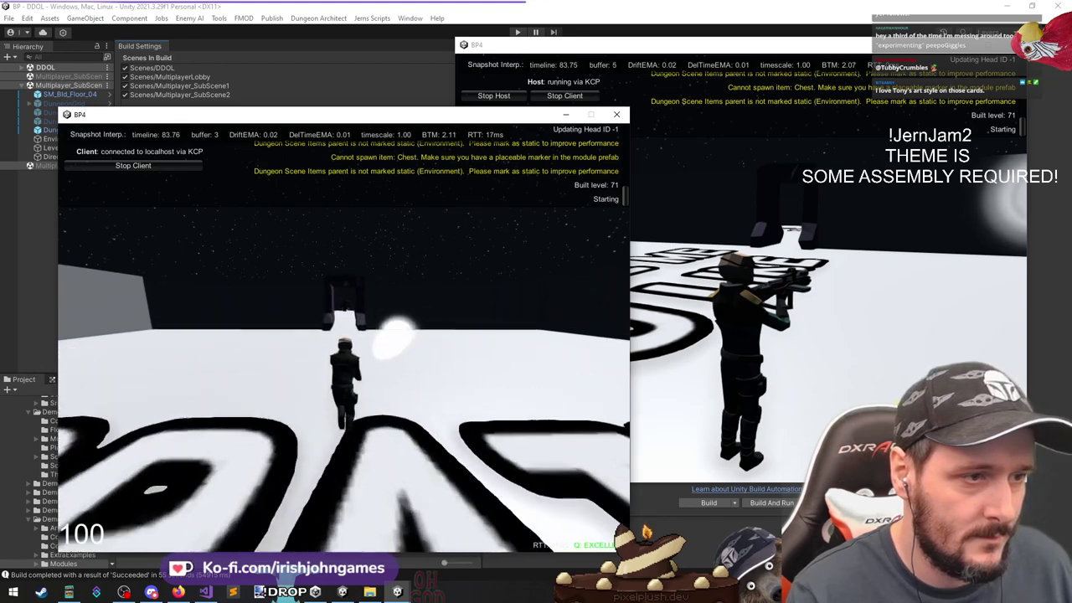
{"action": "key", "text": "w"}
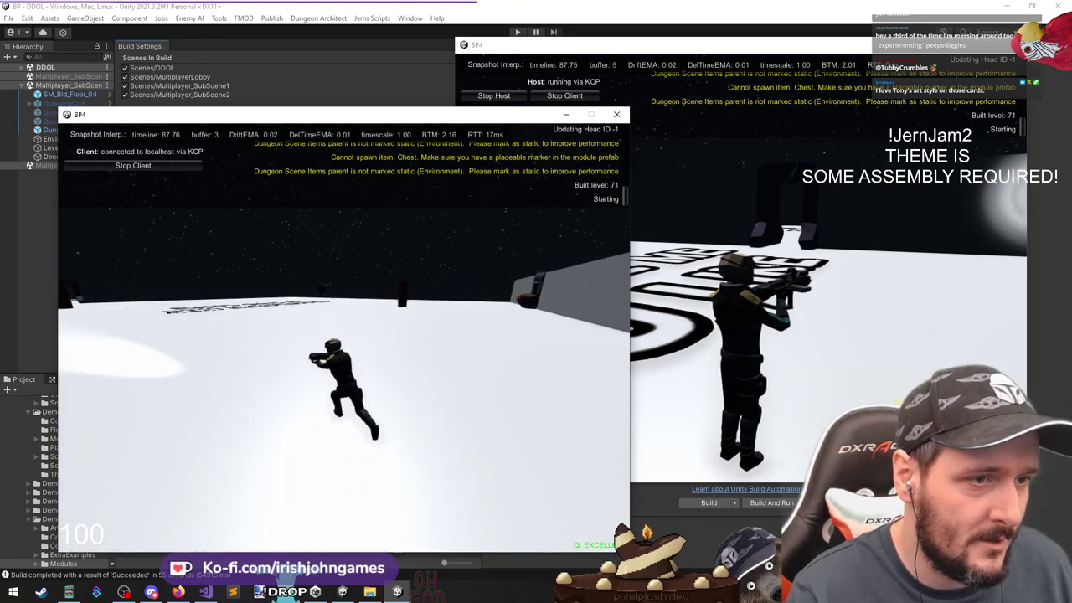
{"action": "key", "text": "w"}
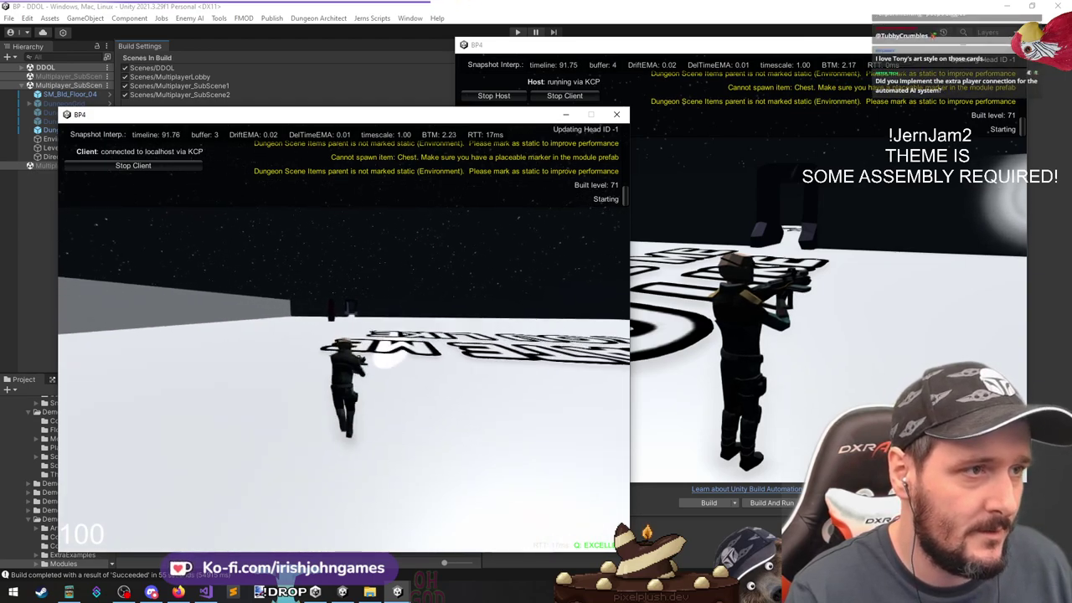
Run the client player past the red pillar and through the next archway to the red key in the room's corner
{"action": "key", "text": "w"}
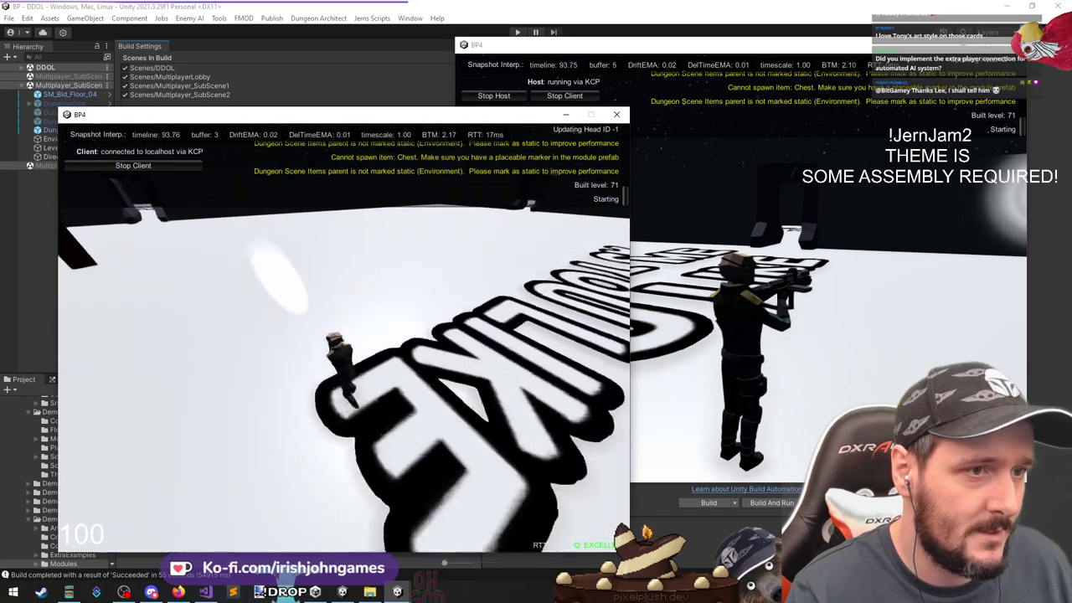
{"action": "key", "text": "w"}
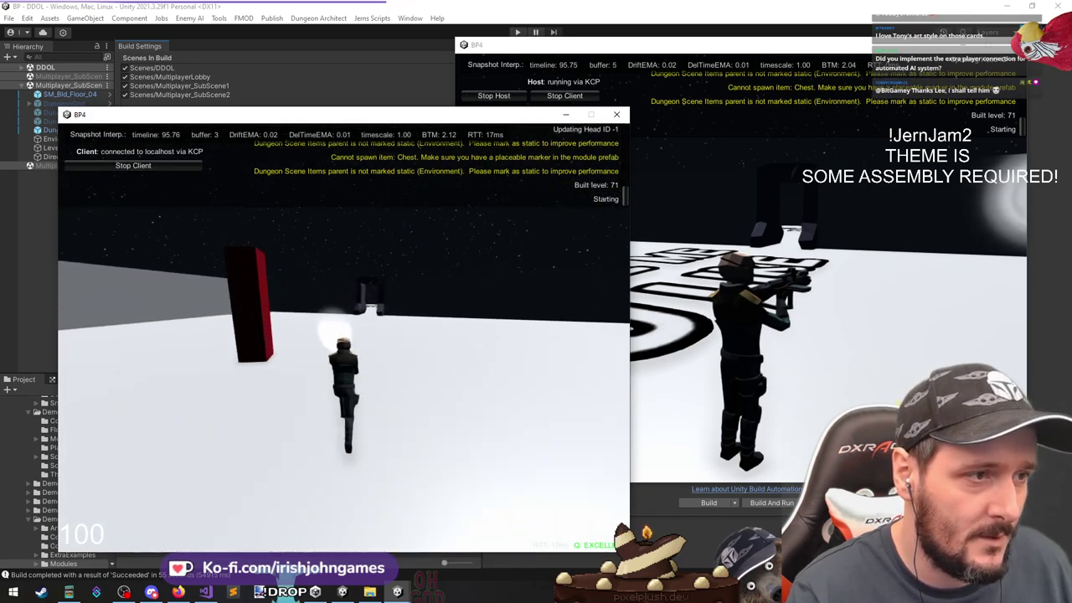
{"action": "key", "text": "w"}
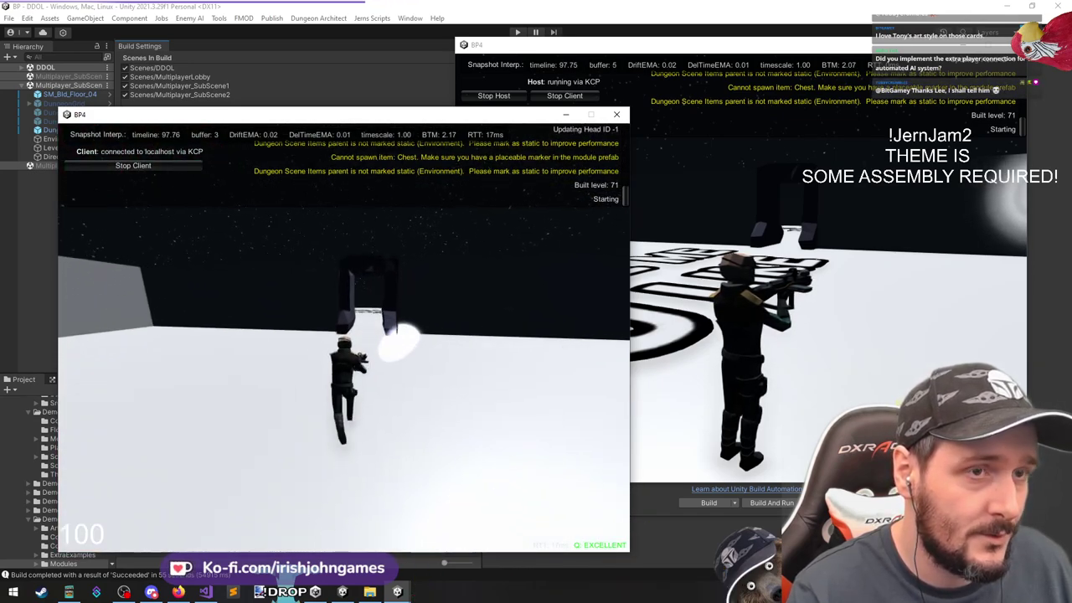
{"action": "key", "text": "w"}
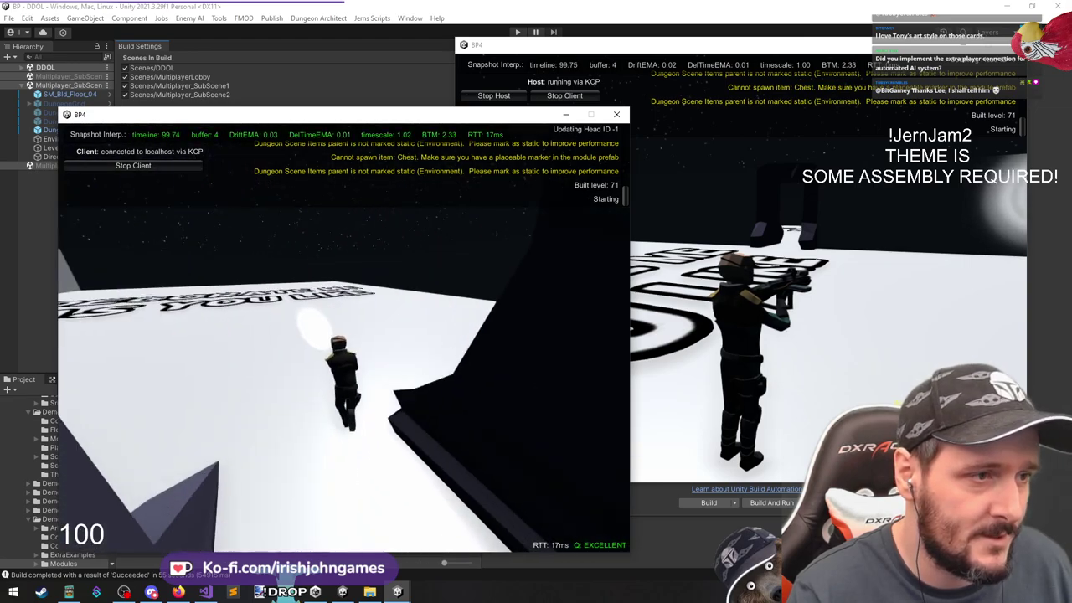
{"action": "key", "text": "w"}
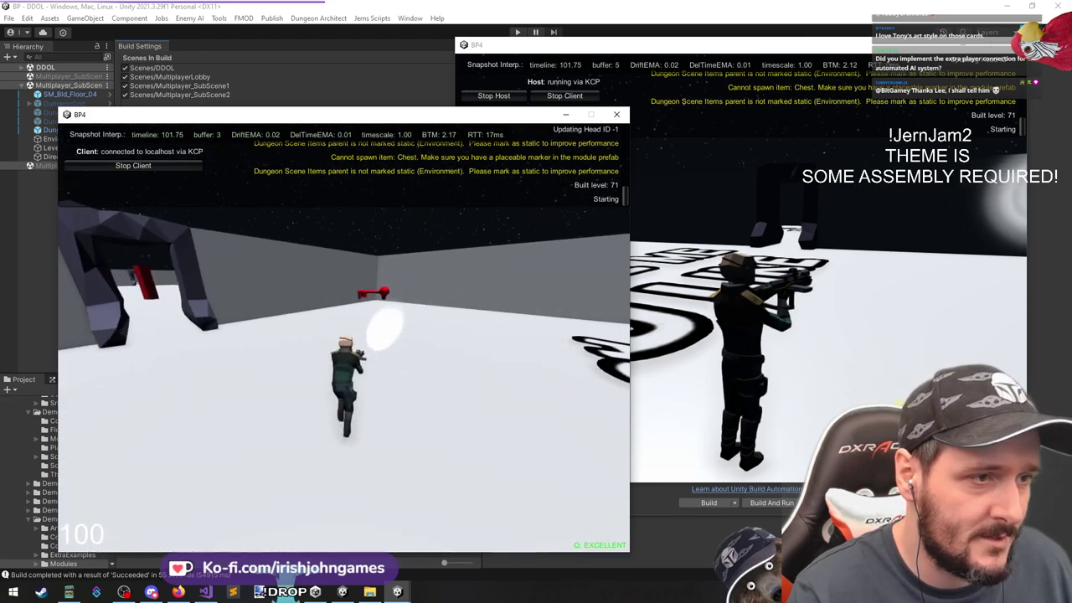
{"action": "key", "text": "w"}
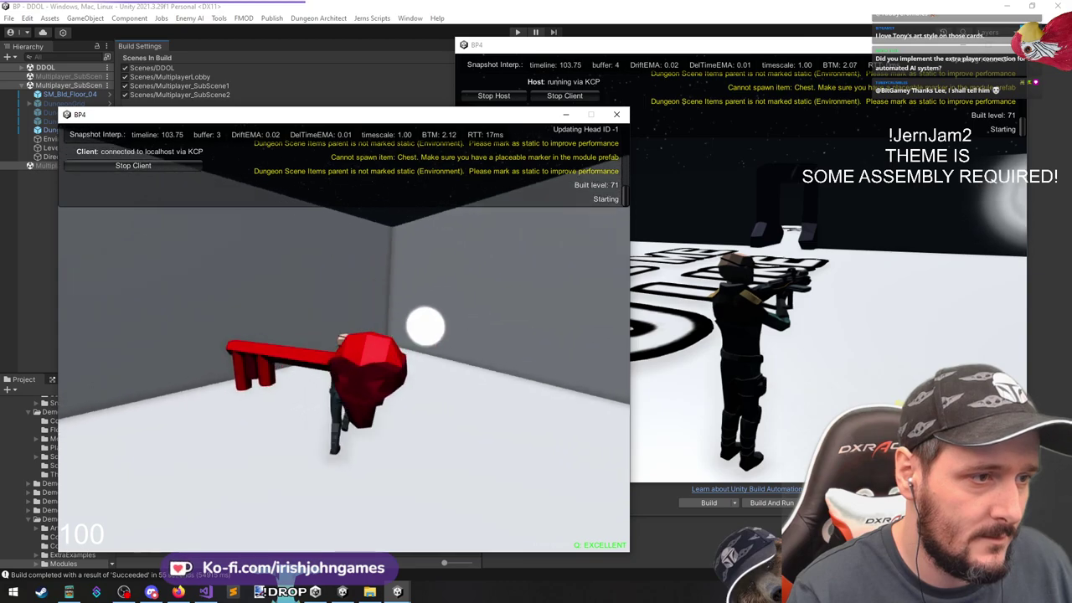
Aim the client player's rifle near the red key, then run out through the archway and across the adjoining room
{"action": "right_click", "coordinate": [343, 336]}
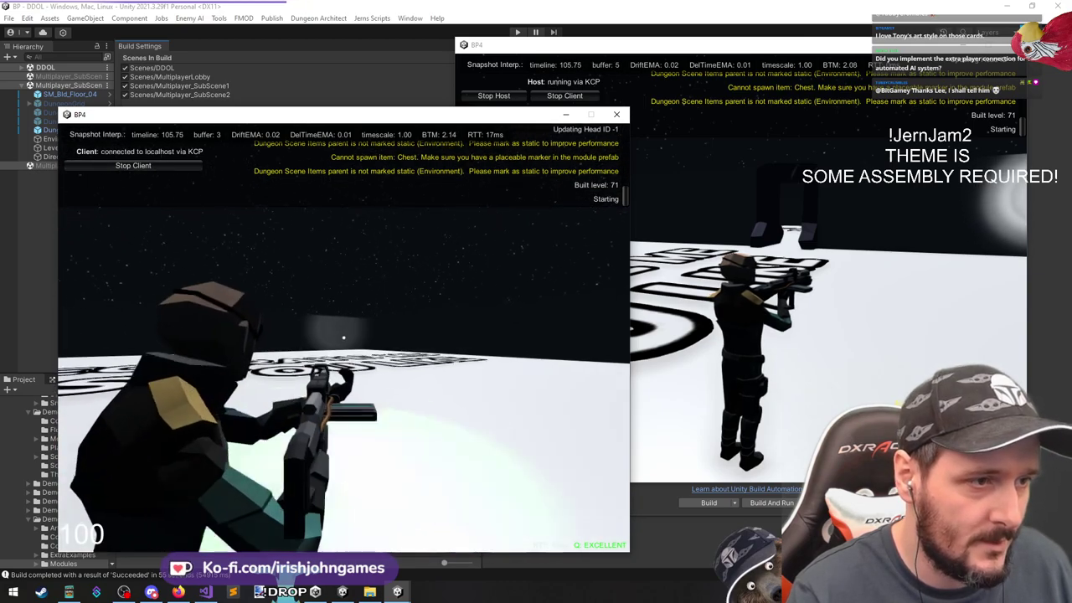
{"action": "key", "text": "w"}
{"action": "key", "text": "w"}
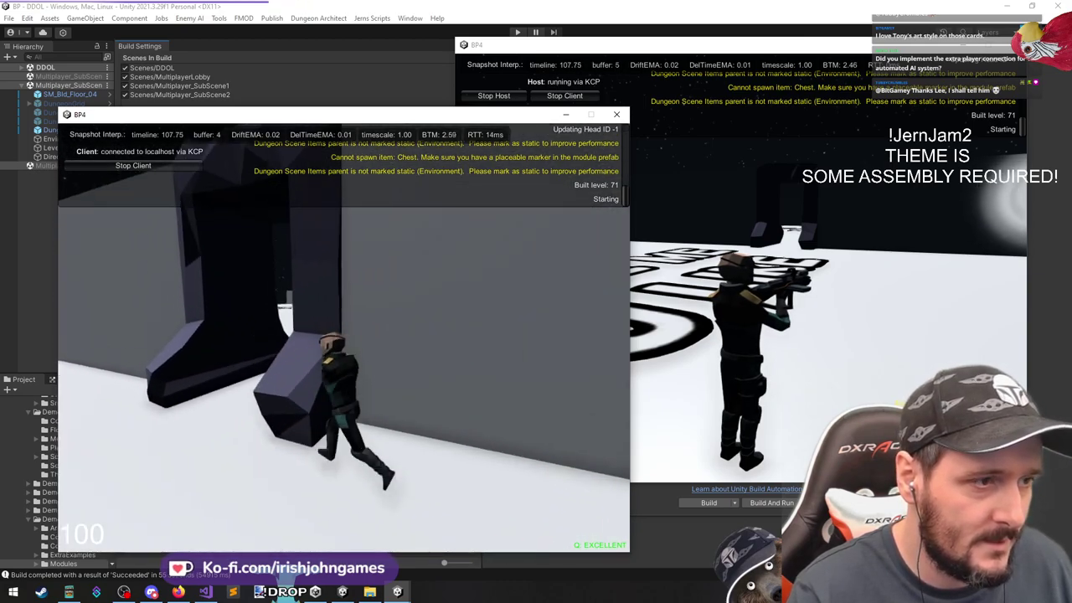
{"action": "key", "text": "w"}
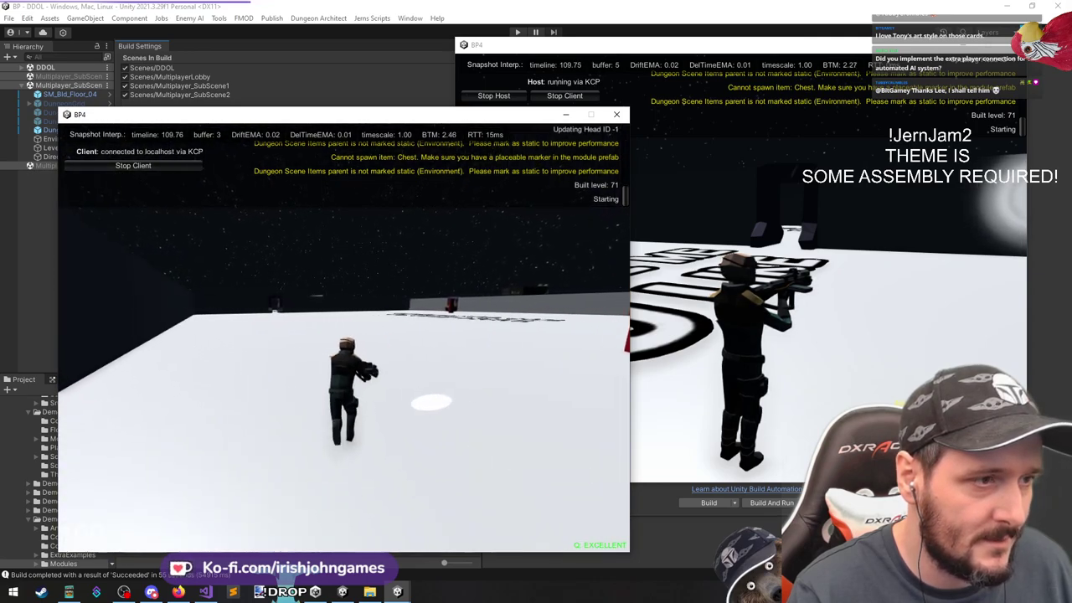
{"action": "key", "text": "w"}
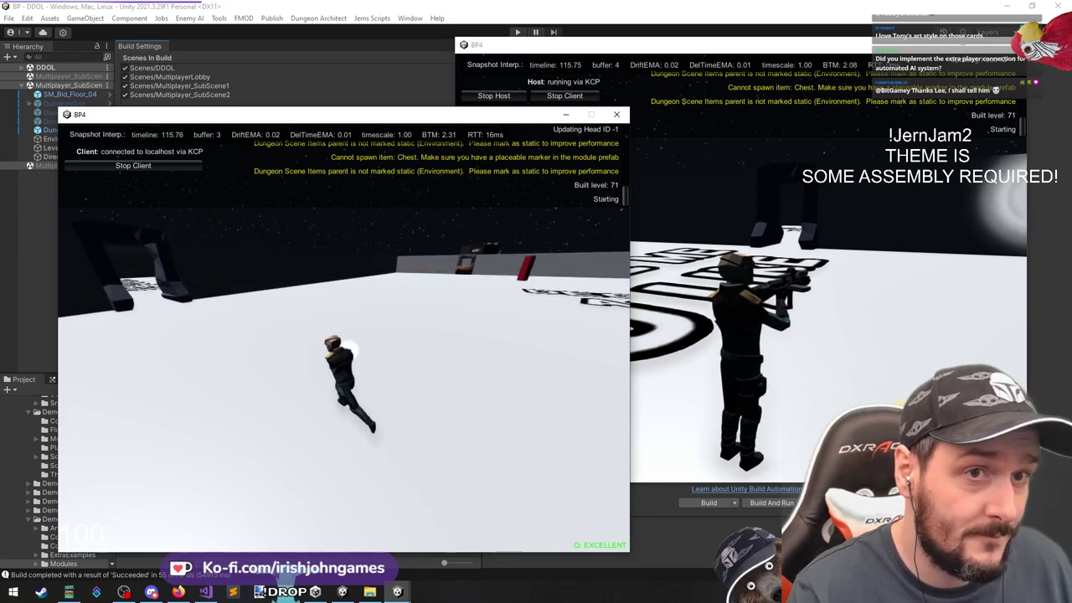
Run the client player into the host player's room and aim the rifle at the host to check the synced flashlight
{"action": "key", "text": "w"}
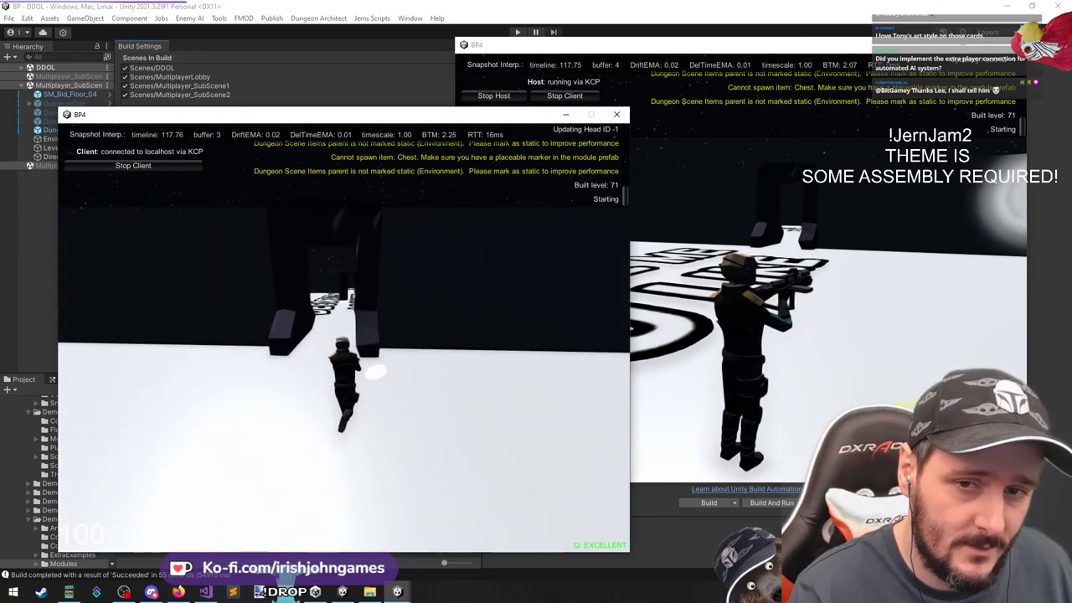
{"action": "key", "text": "w"}
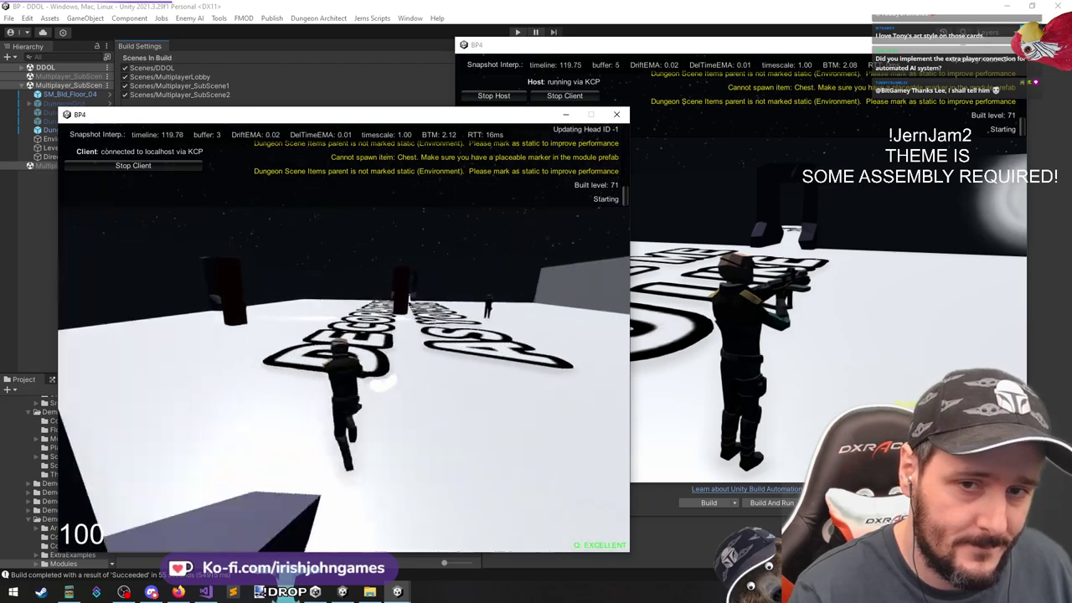
{"action": "key", "text": "w"}
{"action": "right_click", "coordinate": [343, 339]}
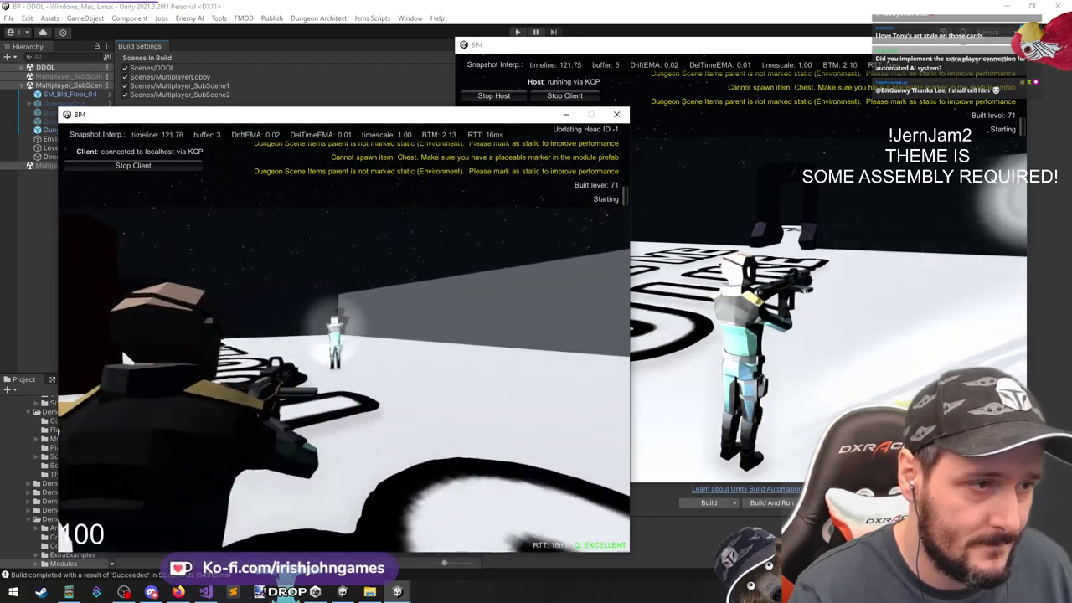
Run the client player past the red pillar and on through the room's far archway
{"action": "key", "text": "w"}
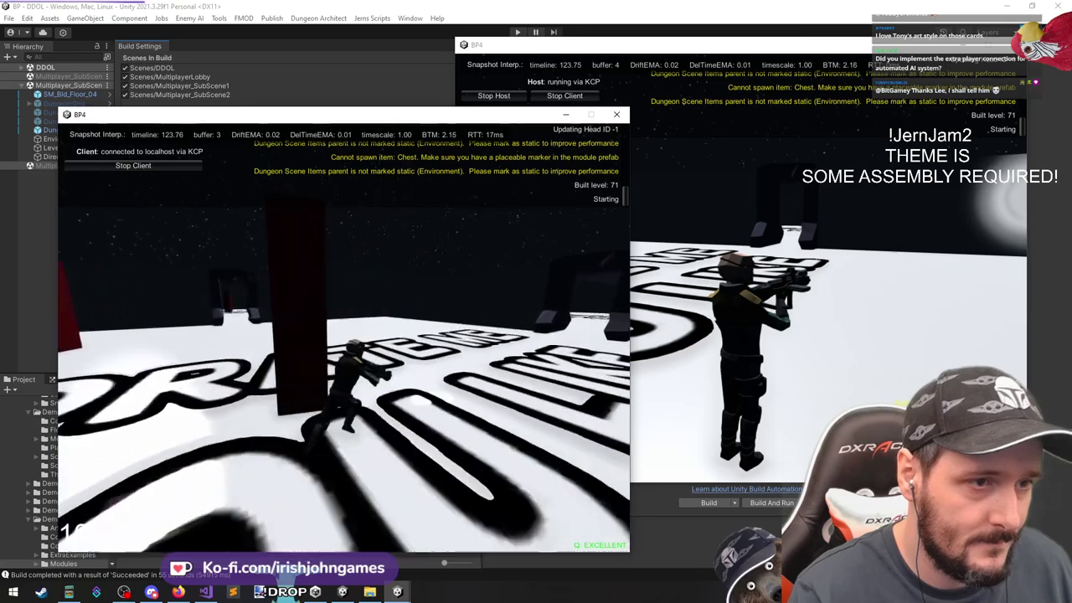
{"action": "key", "text": "w"}
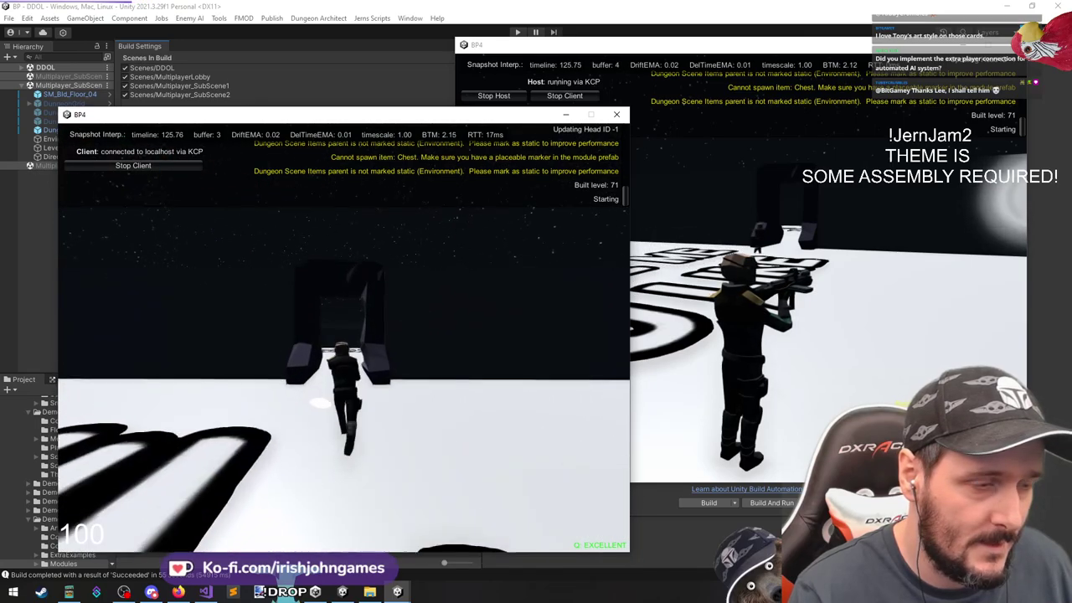
{"action": "key", "text": "w"}
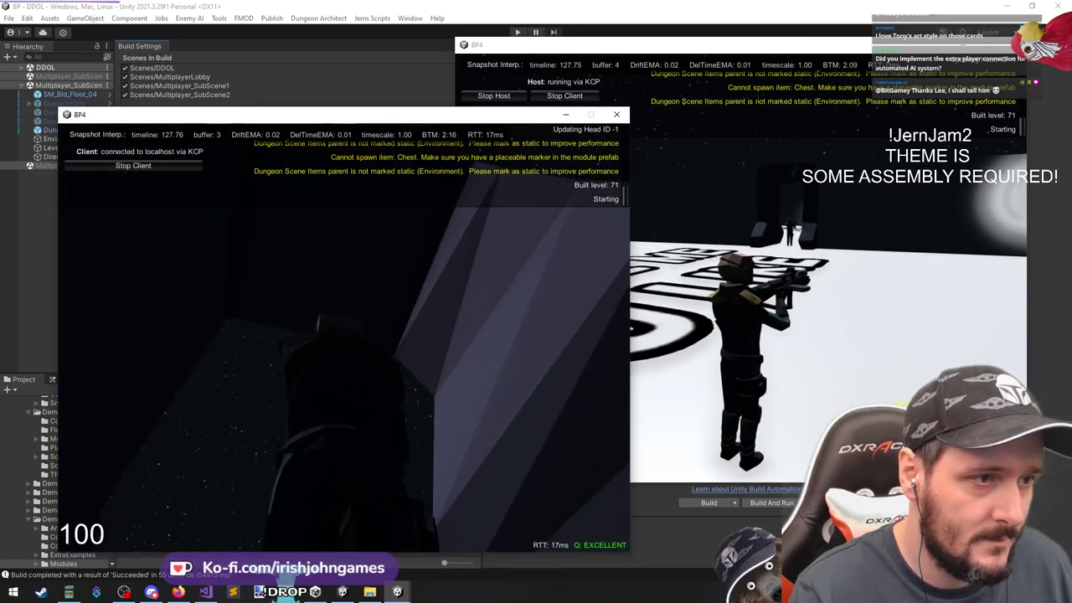
{"action": "key", "text": "w"}
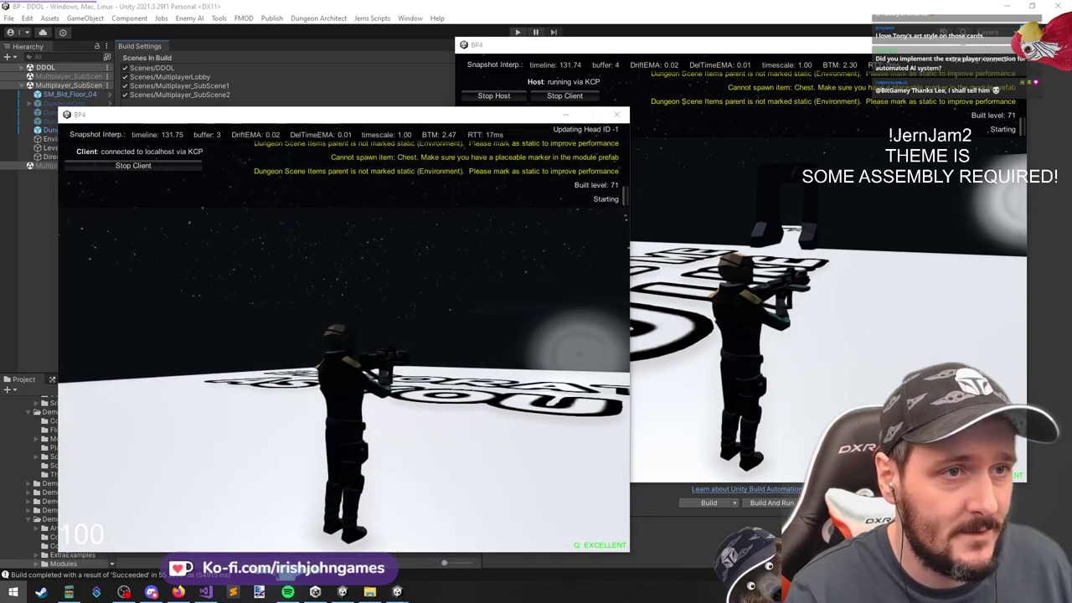
Release the game's input focus and close the client game window
{"action": "key", "text": "super"}
{"action": "key", "text": "super"}
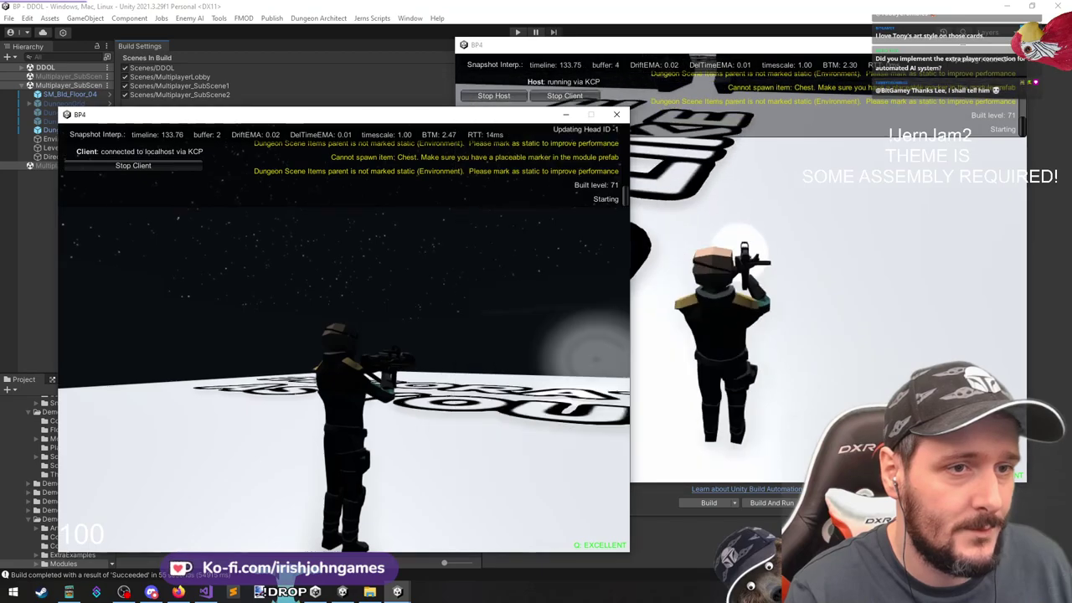
{"action": "key", "text": "alt+F4"}
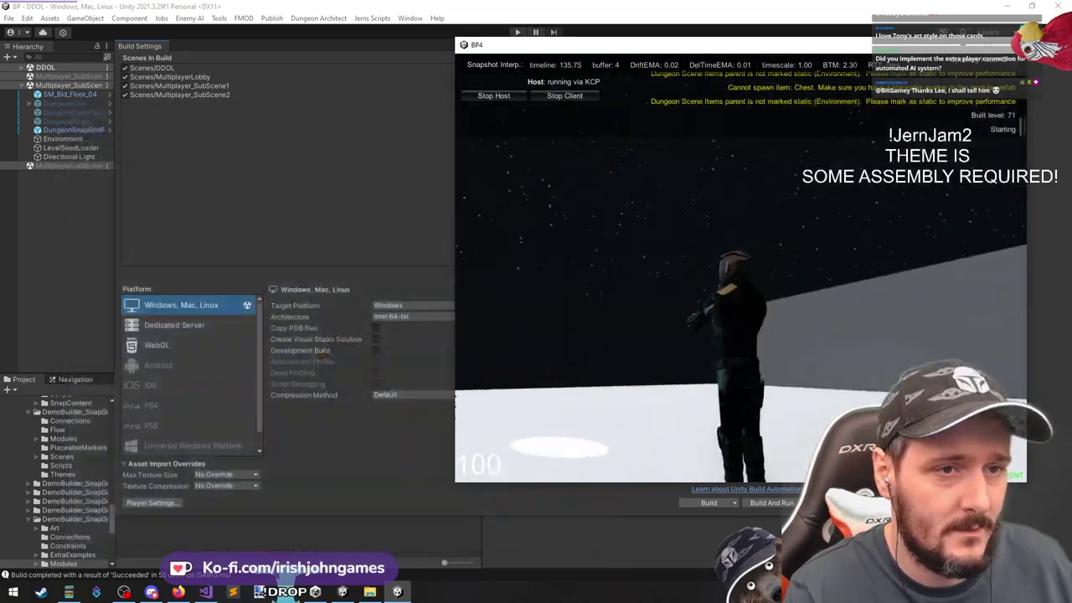
Close the host game window and the Build Settings window
{"action": "key", "text": "alt+F4"}
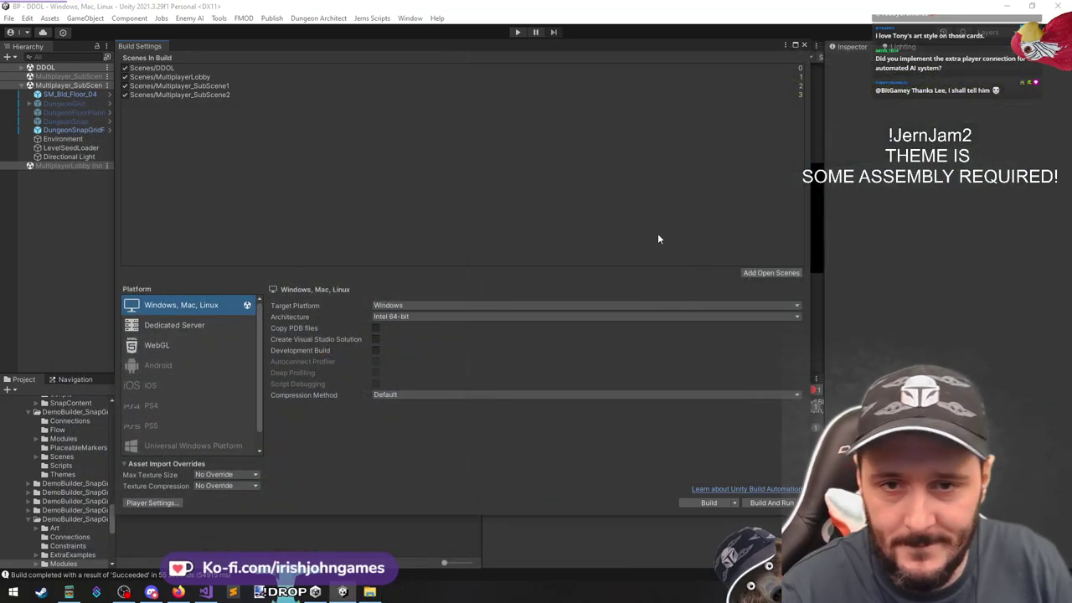
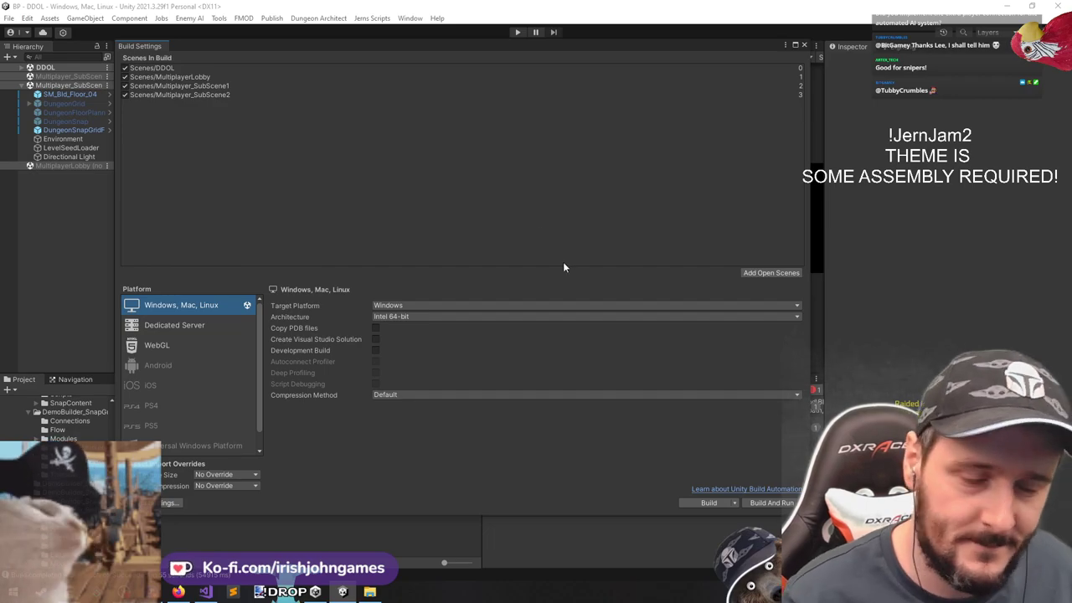
{"action": "left_click", "coordinate": [804, 44]}
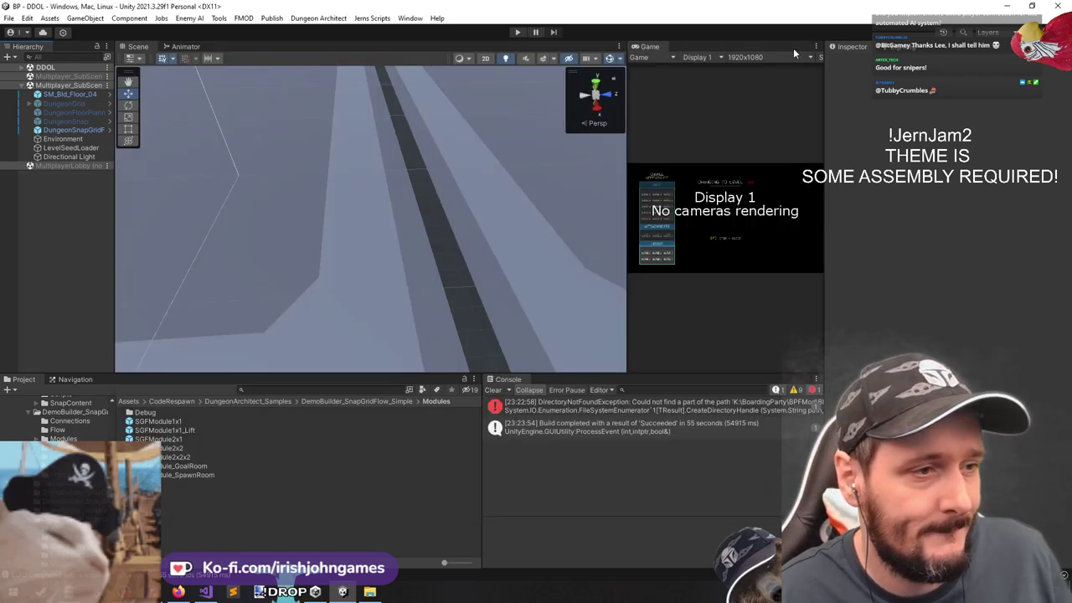
Select the DungeonSnapGridFlow object, review its settings and build the dungeon in the scene
{"action": "right_click_drag", "start_coordinate": [448, 243], "coordinate": [198, 251]}
{"action": "left_click", "coordinate": [77, 131]}
{"action": "scroll", "coordinate": [931, 221], "scroll_direction": "down", "scroll_amount": 5}
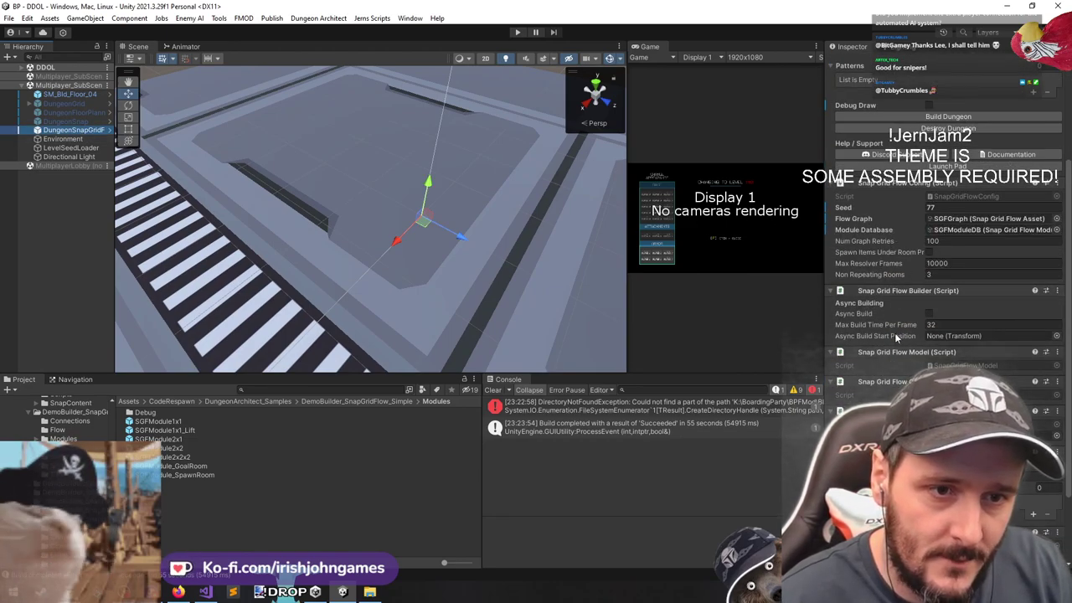
{"action": "scroll", "coordinate": [894, 335], "scroll_direction": "down", "scroll_amount": 3}
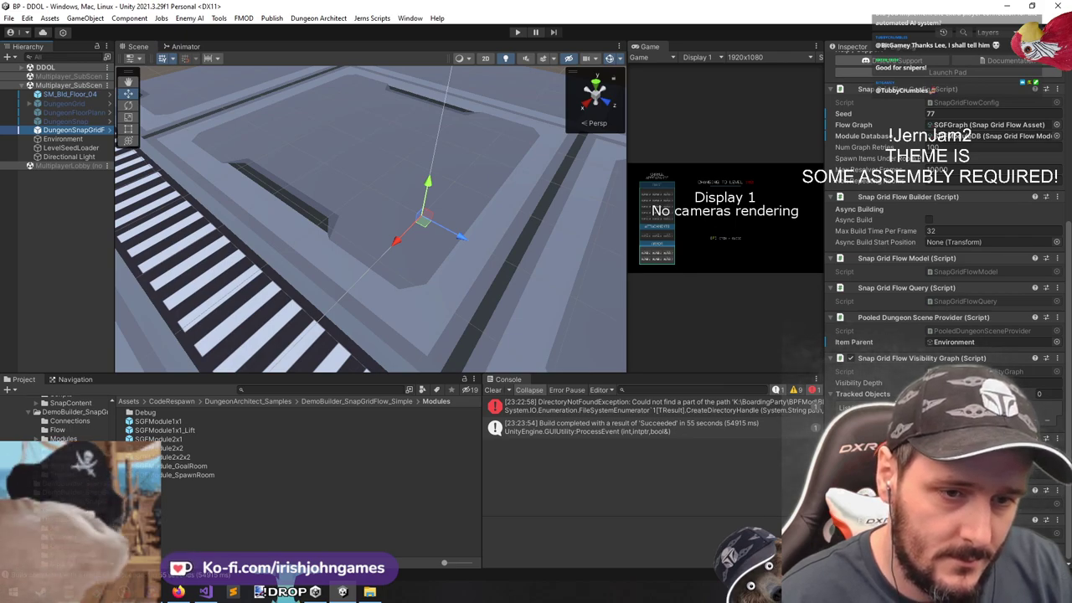
{"action": "scroll", "coordinate": [927, 243], "scroll_direction": "up", "scroll_amount": 8}
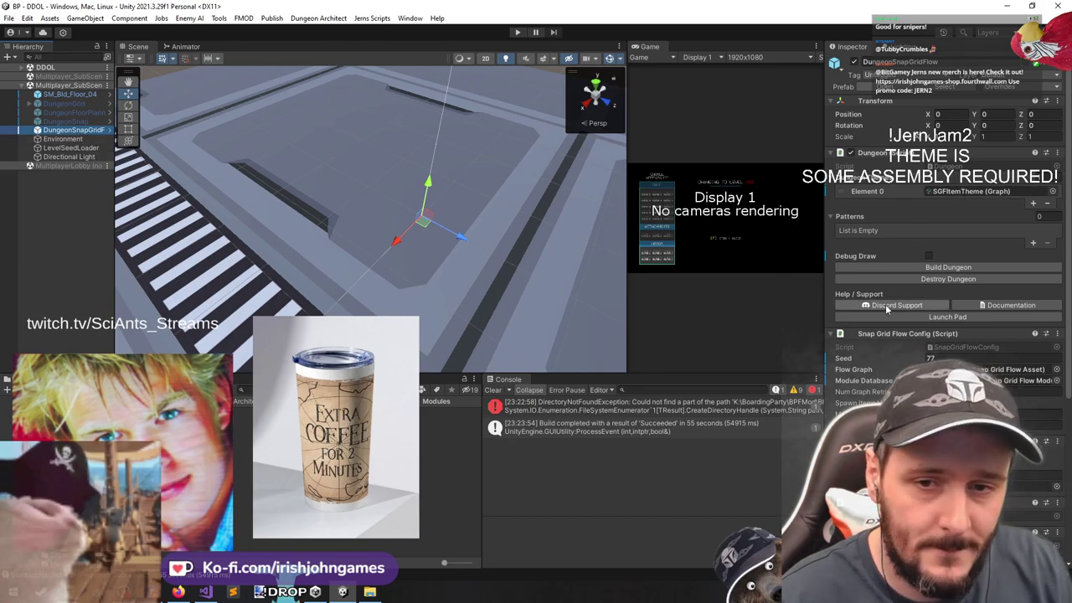
{"action": "left_click", "coordinate": [959, 266]}
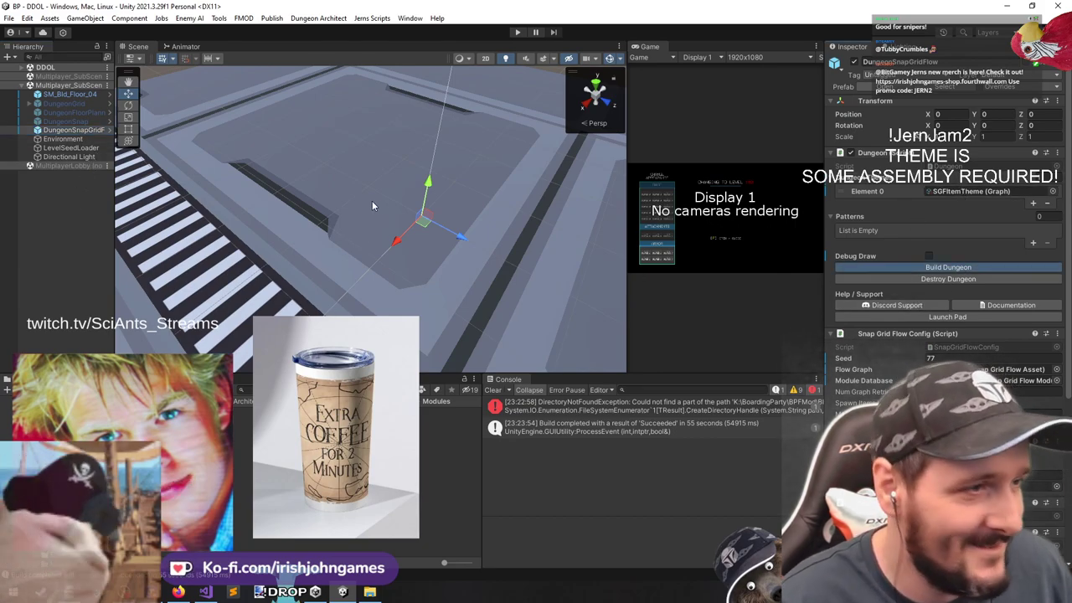
Inspect the generated dungeon's magenta goal room and the green spawn room containing the ship module
{"action": "key", "text": "w"}
{"action": "right_click_drag", "start_coordinate": [400, 248], "coordinate": [34, 175]}
{"action": "key", "text": "s"}
{"action": "key", "text": "w"}
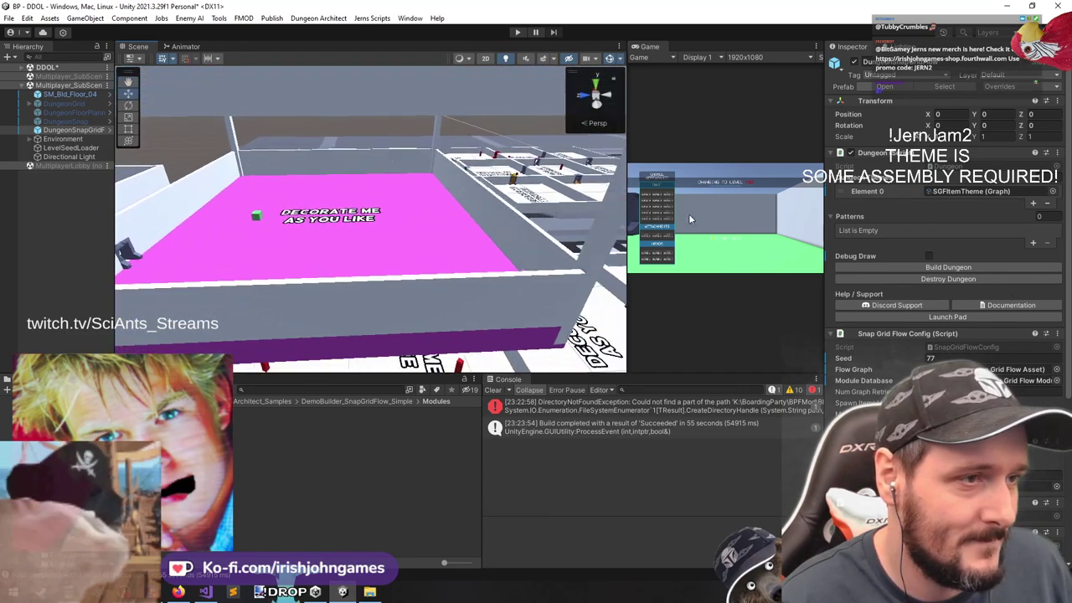
{"action": "left_click", "coordinate": [387, 217]}
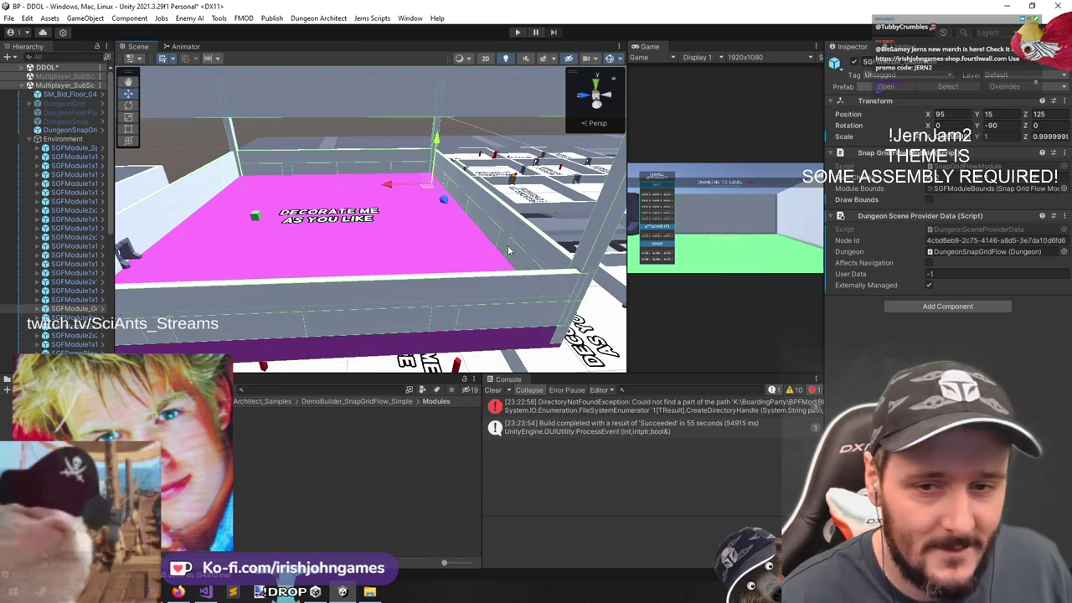
{"action": "right_click_drag", "start_coordinate": [612, 229], "coordinate": [582, 232]}
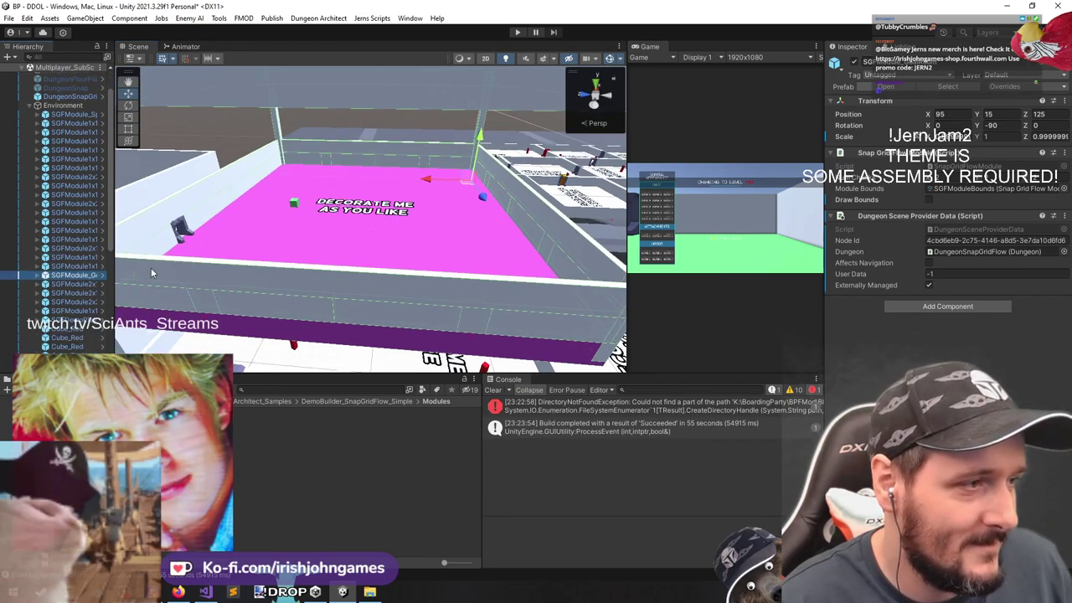
{"action": "right_click_drag", "start_coordinate": [243, 277], "coordinate": [525, 266]}
{"action": "key", "text": "w"}
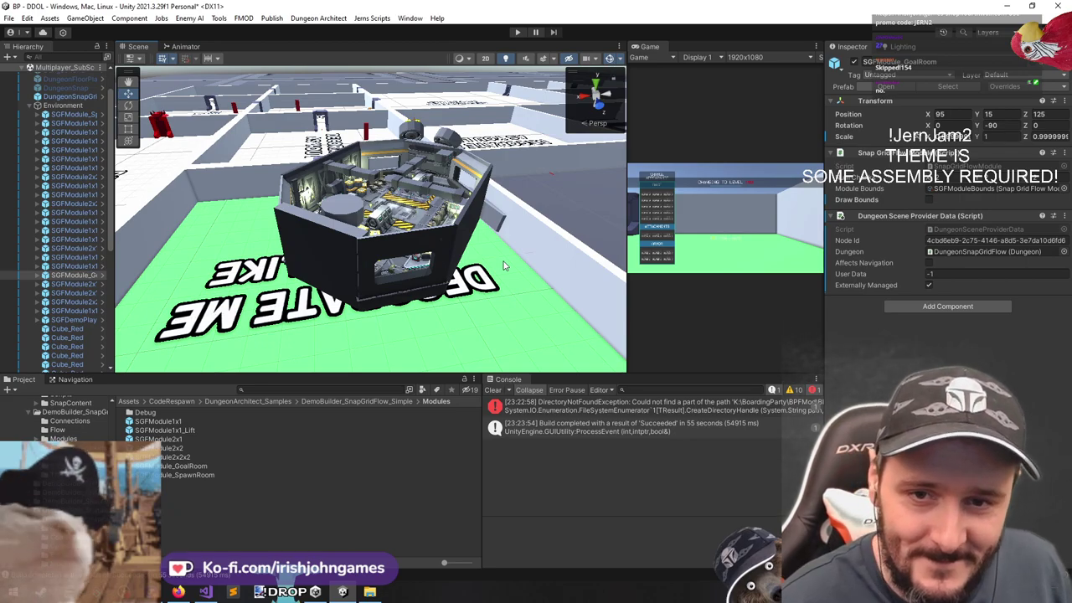
{"action": "right_click_drag", "start_coordinate": [411, 248], "coordinate": [657, 351]}
Select the 1x1 module beside the green spawn room and open its SGFModuleBounds asset for editing
{"action": "left_click", "coordinate": [297, 264]}
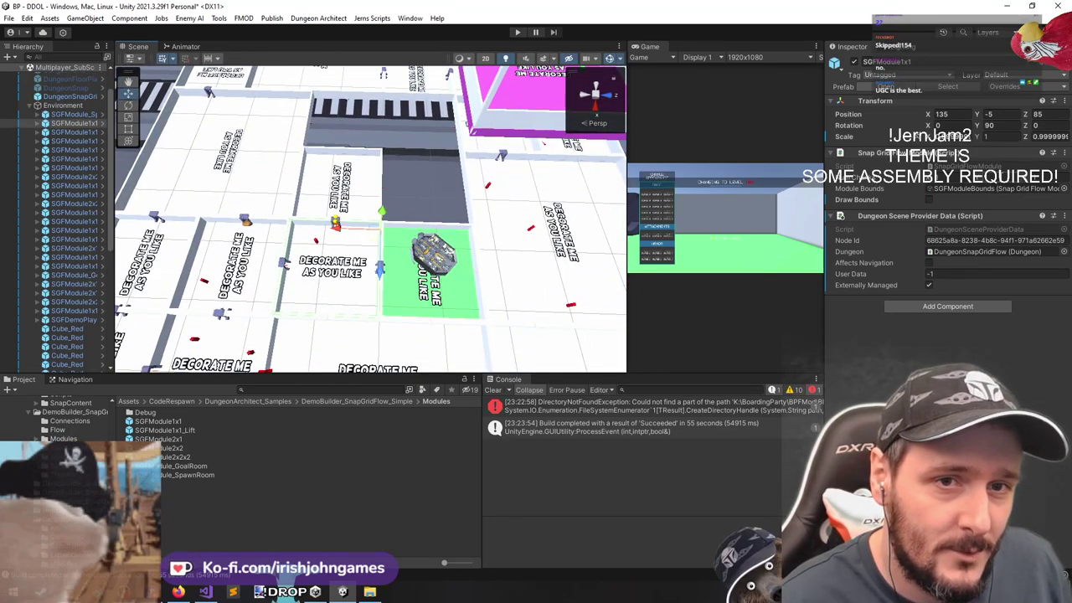
{"action": "left_click", "coordinate": [991, 189]}
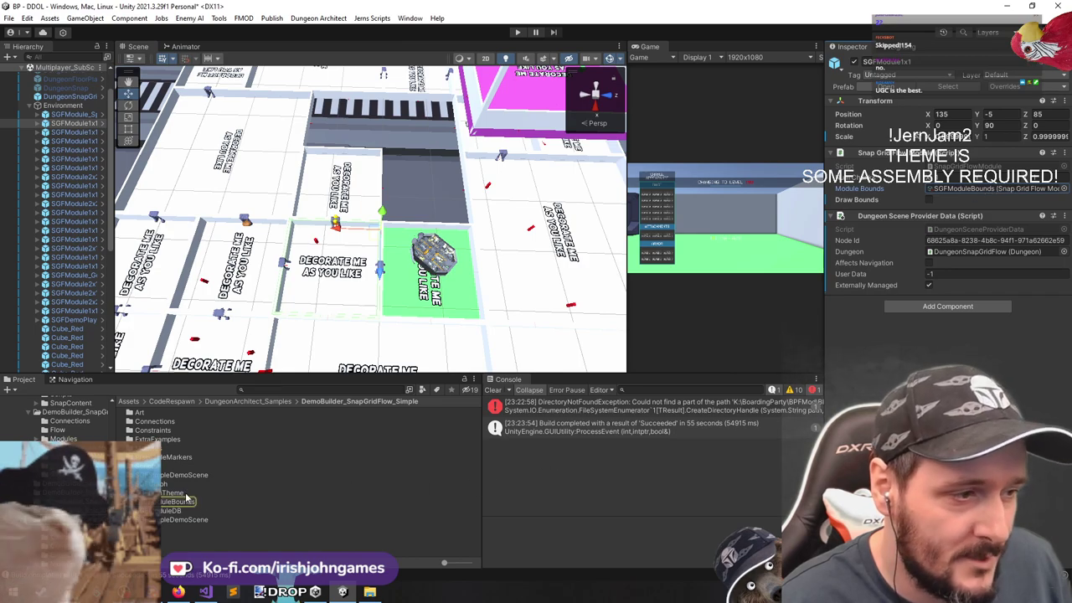
{"action": "left_click", "coordinate": [189, 501]}
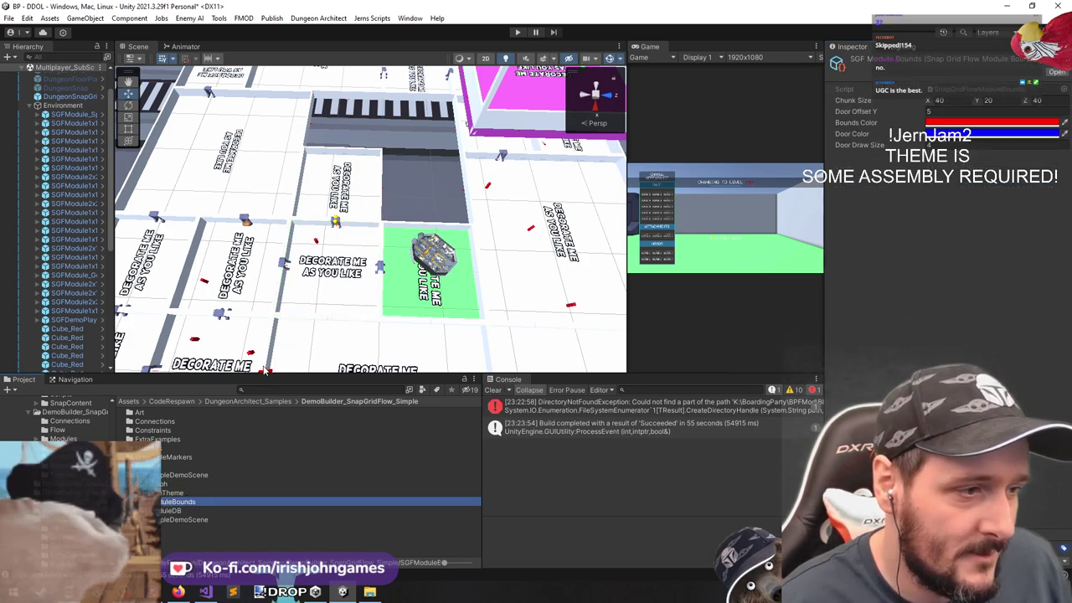
{"action": "left_click_drag", "start_coordinate": [263, 369], "coordinate": [270, 194]}
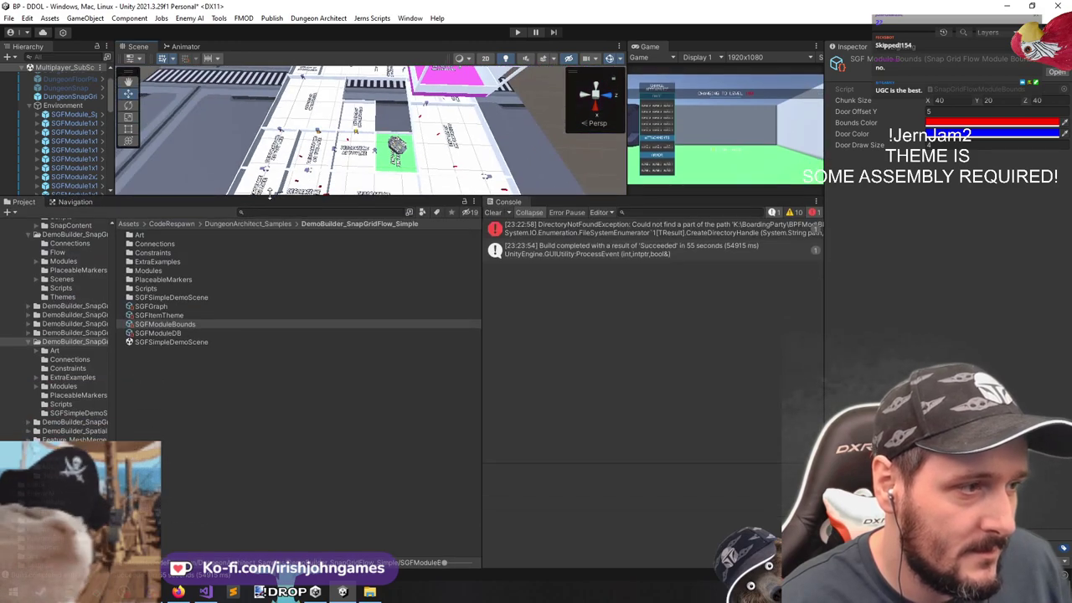
{"action": "left_click_drag", "start_coordinate": [270, 194], "coordinate": [317, 350]}
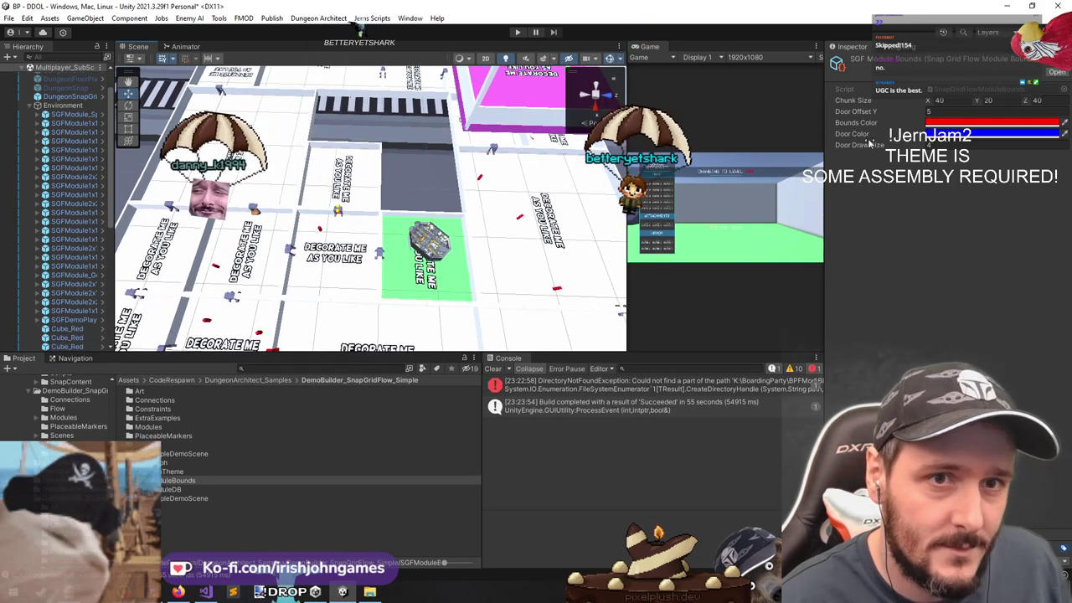
Set the module bounds' chunk size to X 20, Y 10, Z 20 and save the project
{"action": "type", "text": "0"}
{"action": "key", "text": "Tab"}
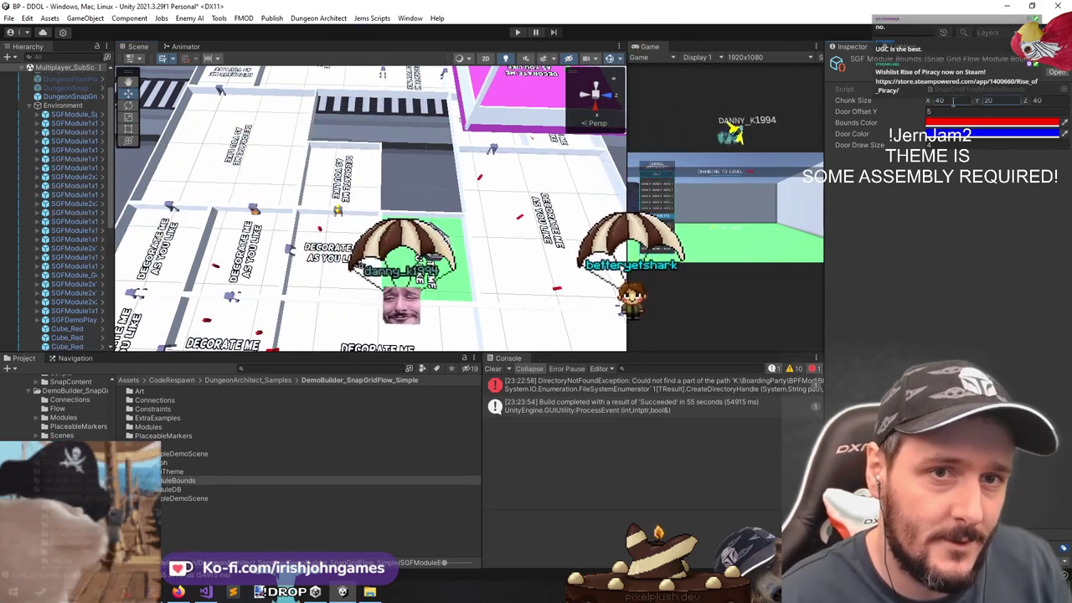
{"action": "key", "text": "Tab"}
{"action": "type", "text": "10"}
{"action": "key", "text": "Tab"}
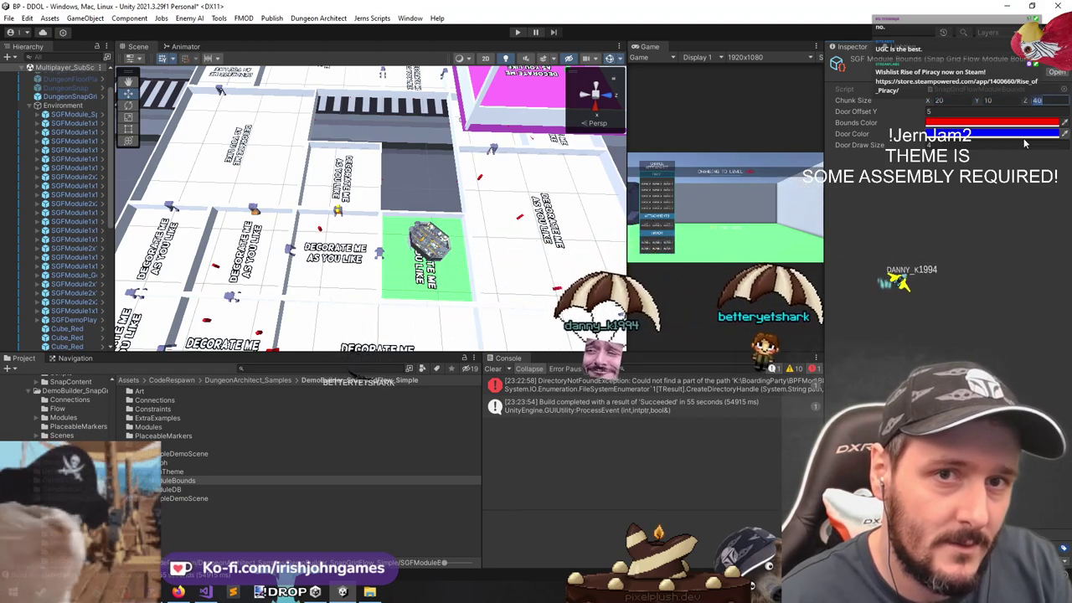
{"action": "type", "text": "20"}
{"action": "left_click", "coordinate": [479, 221]}
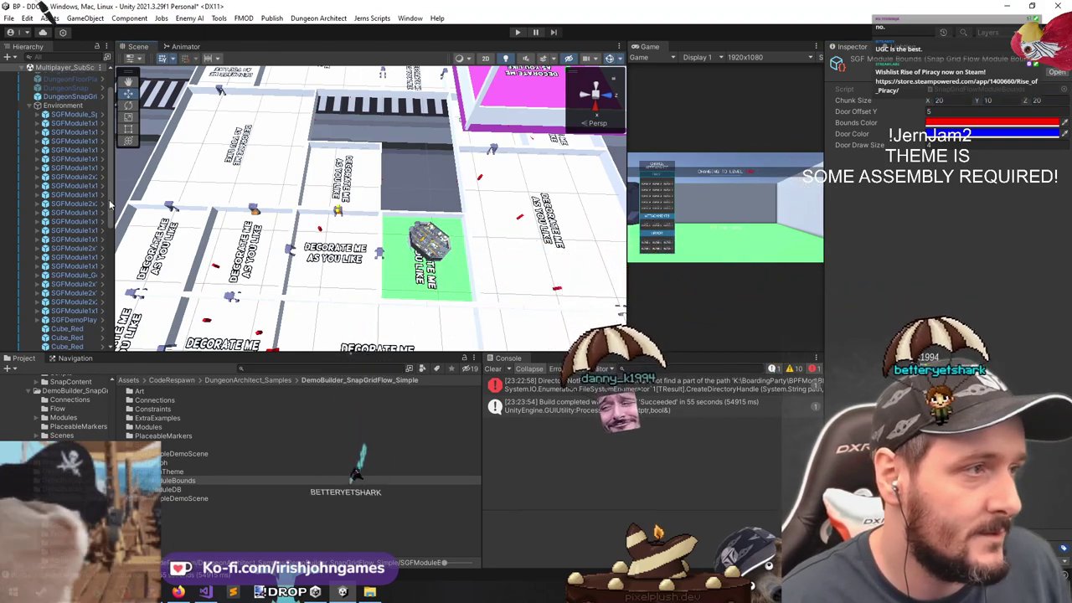
{"action": "key", "text": "ctrl+s"}
Collapse the Environment object, select DungeonSnapGridFlow and rebuild the dungeon with the changed chunk size
{"action": "left_click", "coordinate": [60, 107]}
{"action": "key", "text": "Left"}
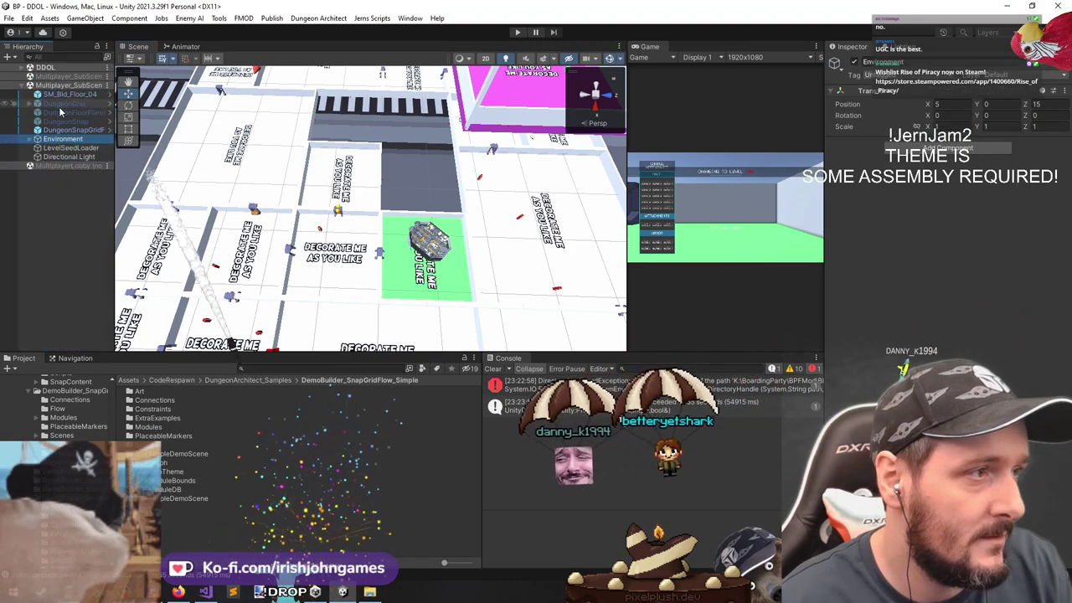
{"action": "double_click", "coordinate": [73, 139]}
{"action": "double_click", "coordinate": [74, 131]}
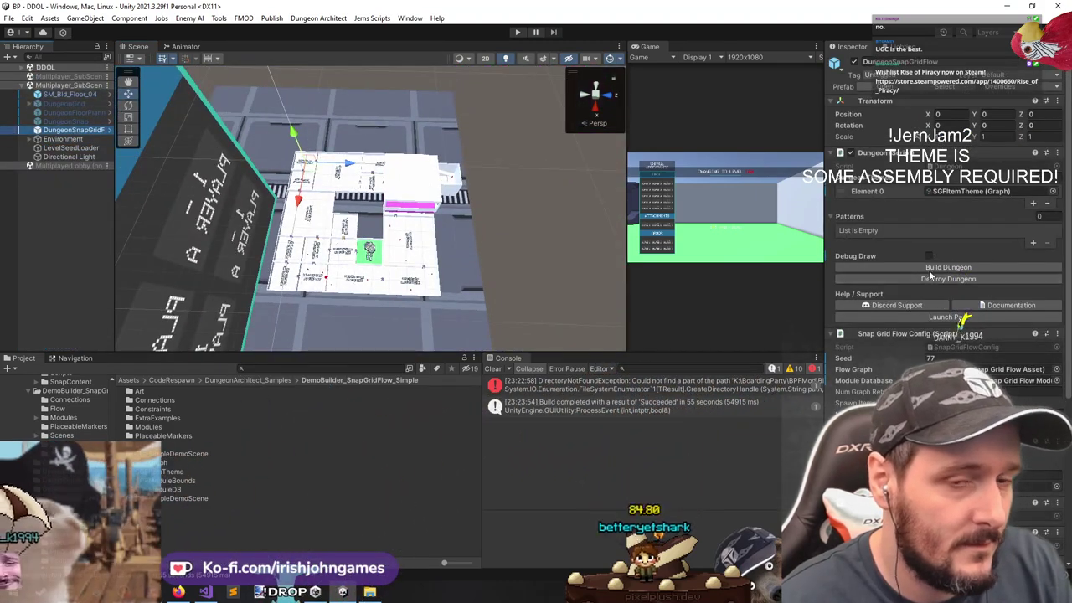
{"action": "left_click", "coordinate": [935, 268]}
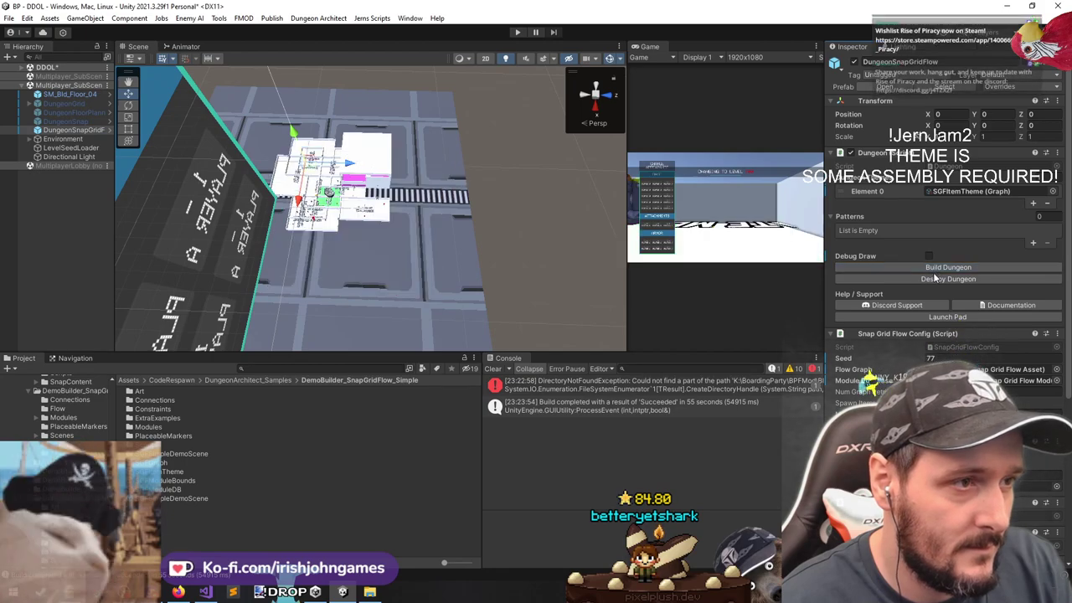
Examine how the rooms of the rebuilt dungeon fit together around the ship module and goal room
{"action": "right_click_drag", "start_coordinate": [404, 199], "coordinate": [358, 138]}
{"action": "key", "text": "w"}
{"action": "key", "text": "w"}
{"action": "key", "text": "w"}
{"action": "left_click_drag", "start_coordinate": [356, 137], "coordinate": [452, 180], "text": "alt"}
{"action": "key", "text": "s"}
{"action": "right_click_drag", "start_coordinate": [452, 180], "coordinate": [452, 146]}
{"action": "key", "text": "d"}
{"action": "key", "text": "w"}
{"action": "key", "text": "d"}
{"action": "key", "text": "s"}
{"action": "left_click_drag", "start_coordinate": [452, 144], "coordinate": [436, 138], "text": "alt"}
Review the Snap Grid Flow component settings on the DungeonSnapGridFlow object
{"action": "scroll", "coordinate": [904, 287], "scroll_direction": "down", "scroll_amount": 5}
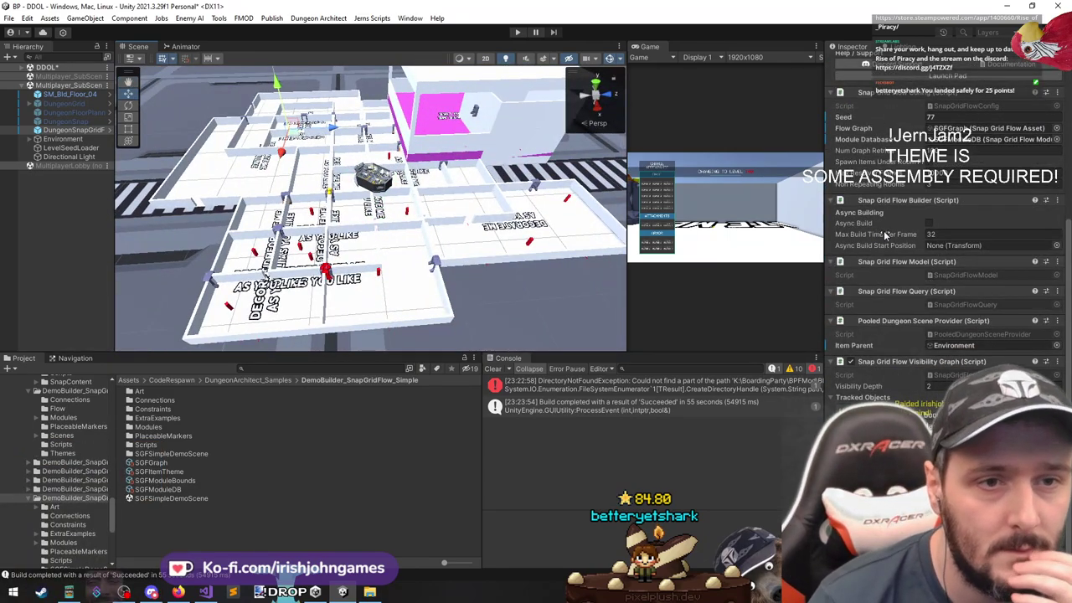
{"action": "scroll", "coordinate": [910, 282], "scroll_direction": "down", "scroll_amount": 1}
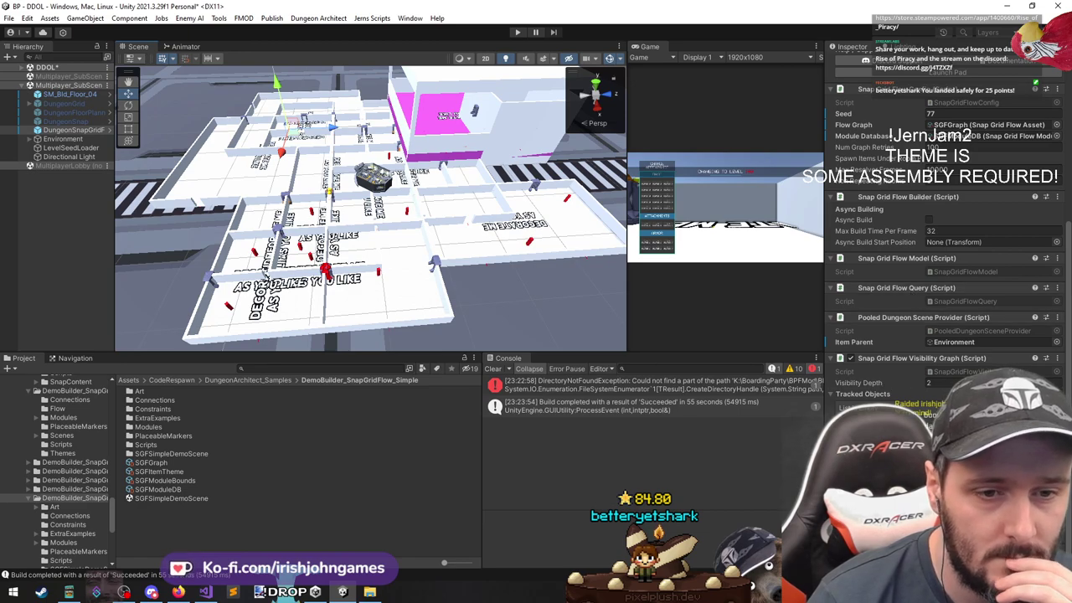
{"action": "scroll", "coordinate": [950, 181], "scroll_direction": "up", "scroll_amount": 8}
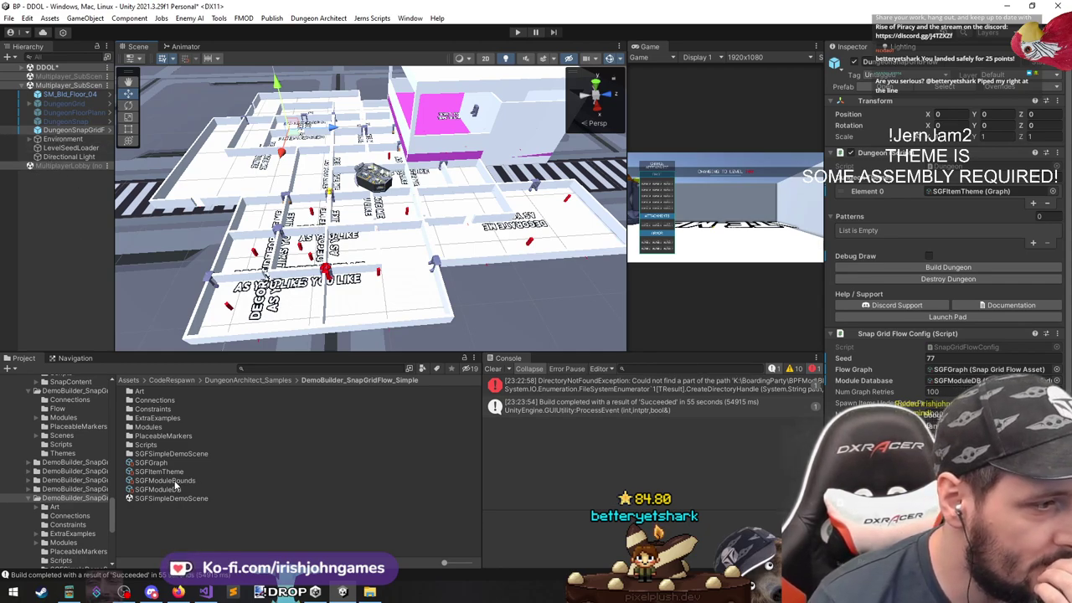
Open the SGFItemTheme graph, check its spawn point and yellow key nodes, and close the theme editor
{"action": "double_click", "coordinate": [159, 472]}
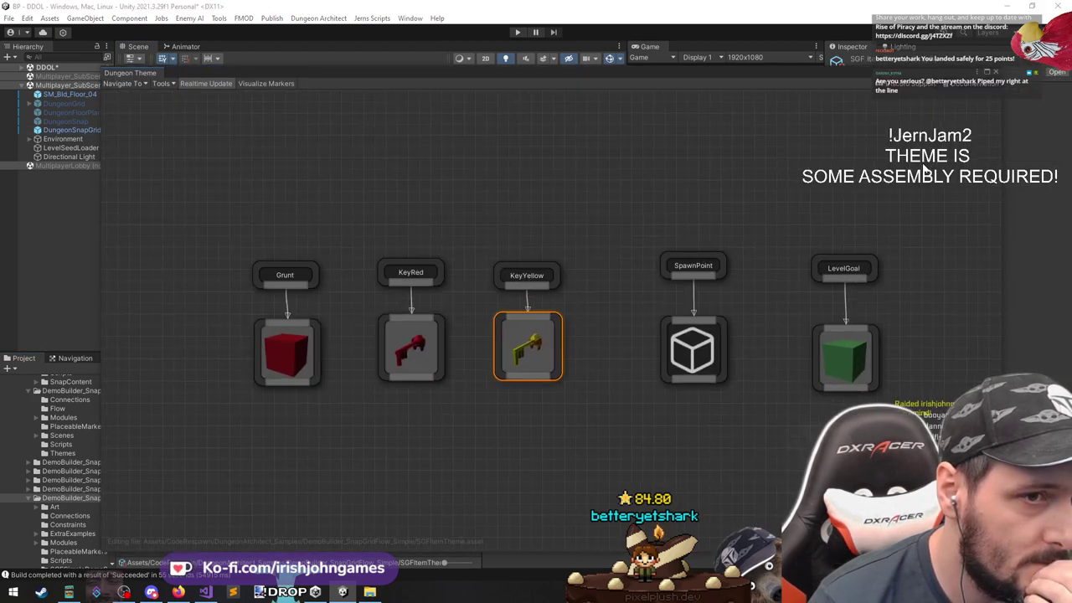
{"action": "left_click", "coordinate": [701, 347]}
{"action": "left_click_drag", "start_coordinate": [844, 76], "coordinate": [758, 55]}
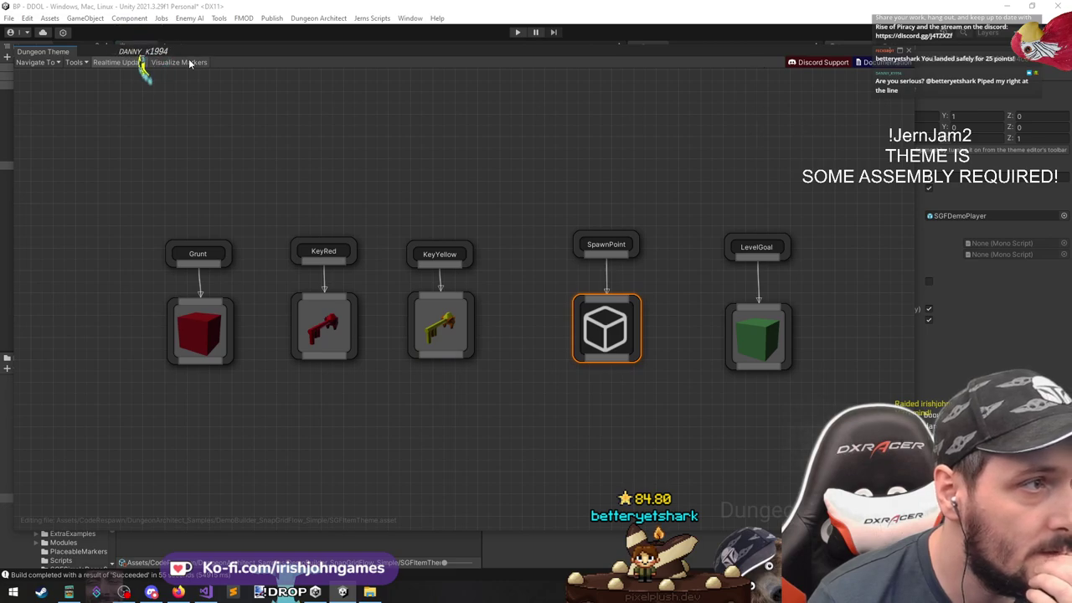
{"action": "left_click_drag", "start_coordinate": [202, 54], "coordinate": [260, 339]}
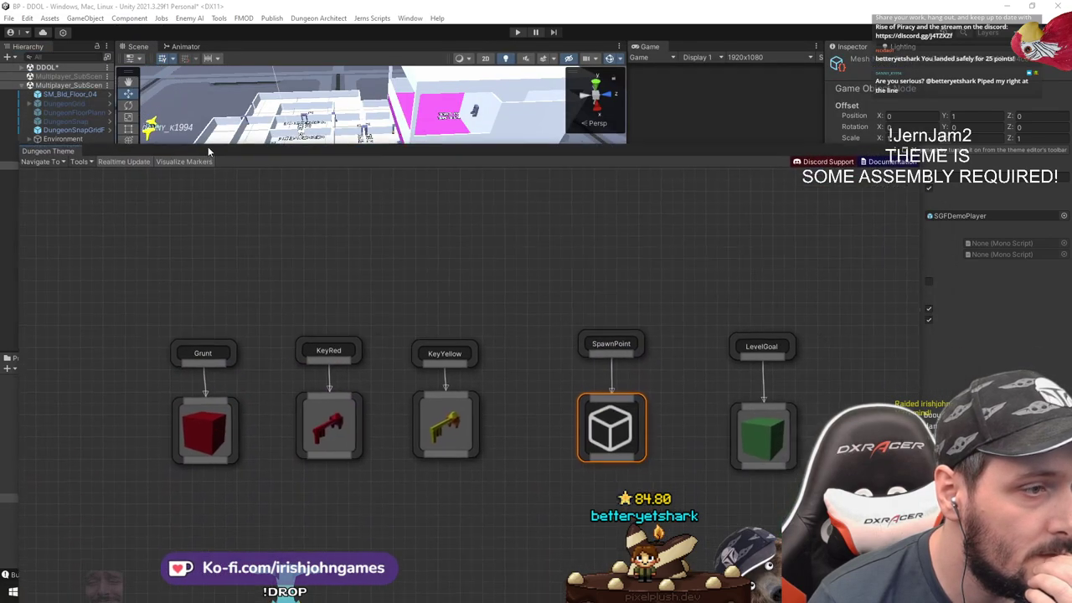
{"action": "left_click", "coordinate": [209, 351]}
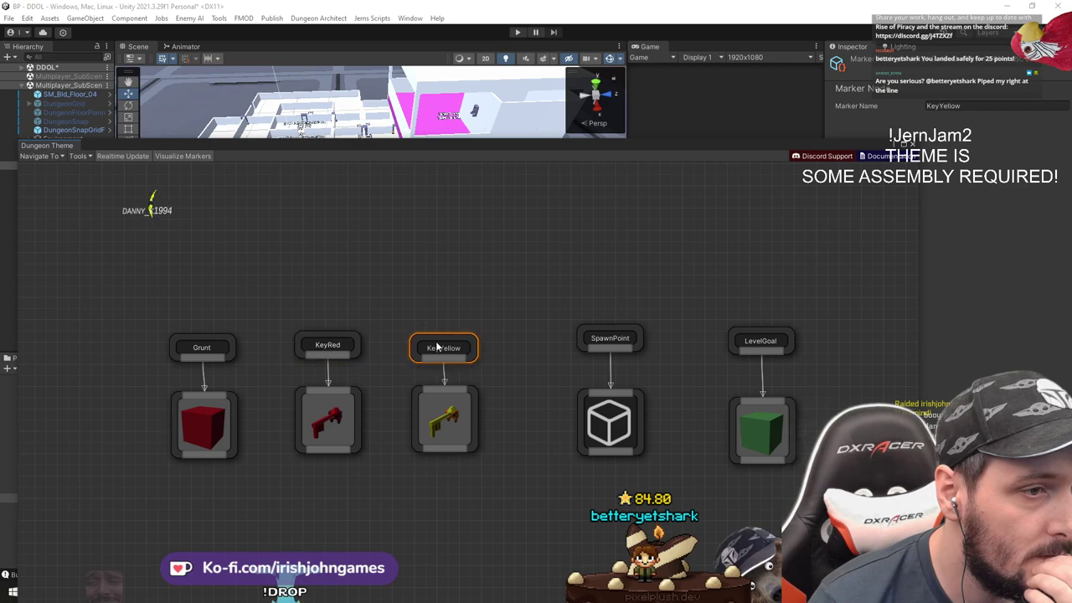
{"action": "left_click_drag", "start_coordinate": [335, 148], "coordinate": [344, 279]}
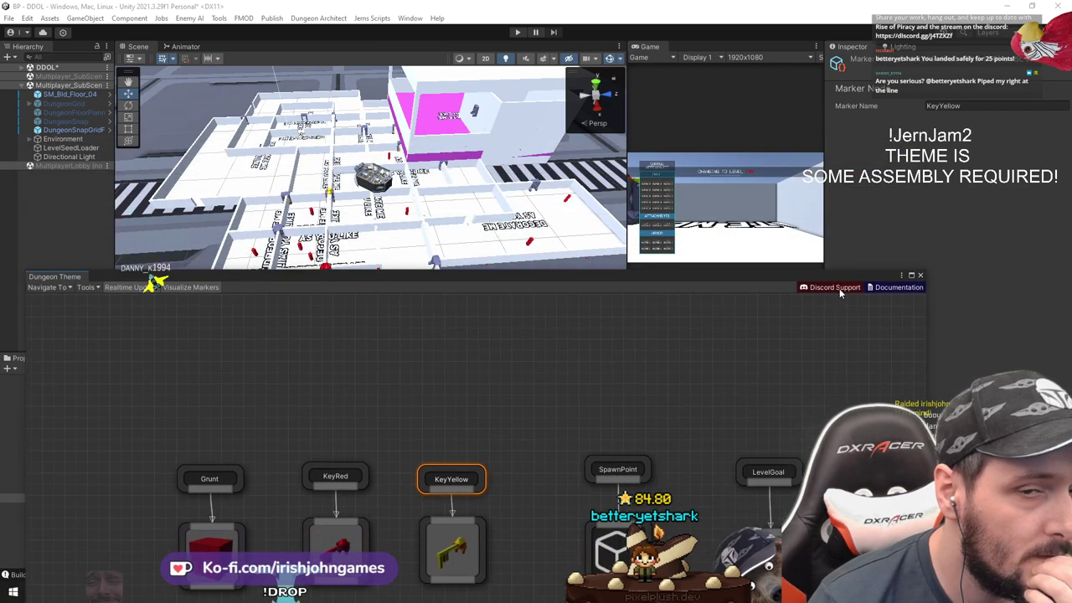
{"action": "left_click", "coordinate": [920, 276]}
Open SGFGraph, build its flow graph to preview the room layout, and close the flow editor
{"action": "left_click", "coordinate": [187, 463]}
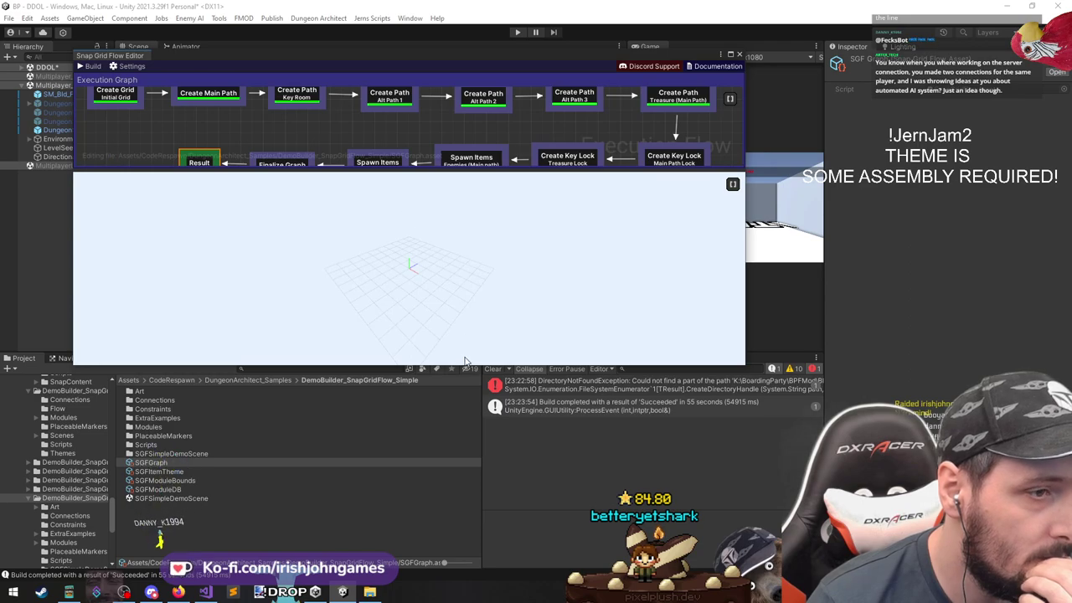
{"action": "left_click", "coordinate": [86, 65]}
{"action": "scroll", "coordinate": [452, 282], "scroll_direction": "up", "scroll_amount": 5}
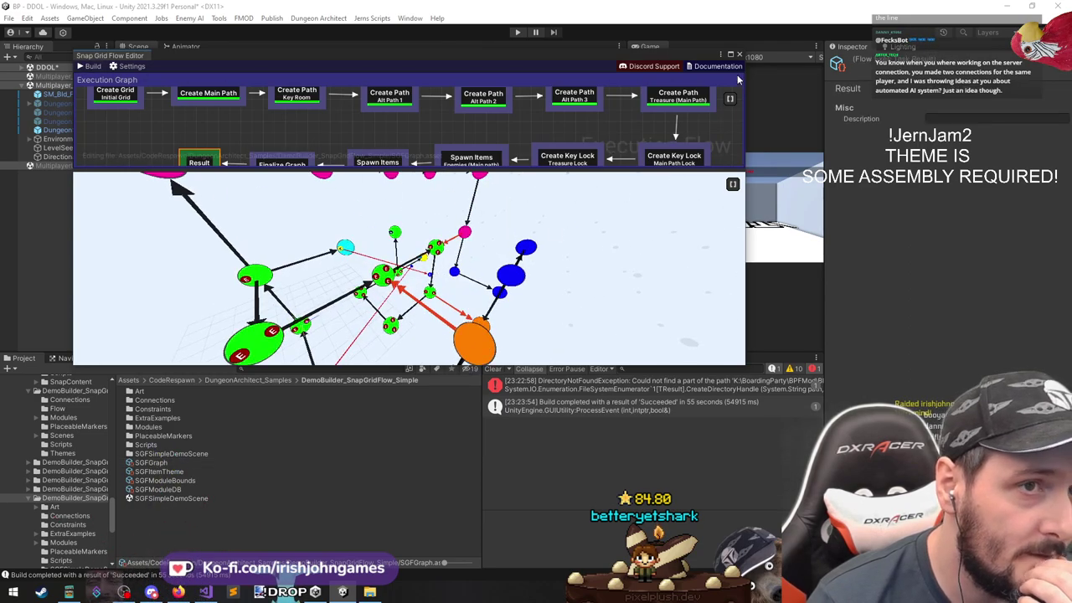
{"action": "left_click", "coordinate": [739, 56]}
Review the SGFModuleBounds settings and the SGFModuleDB module prefabs, and locate the bounds asset assigned to the database
{"action": "left_click", "coordinate": [168, 481]}
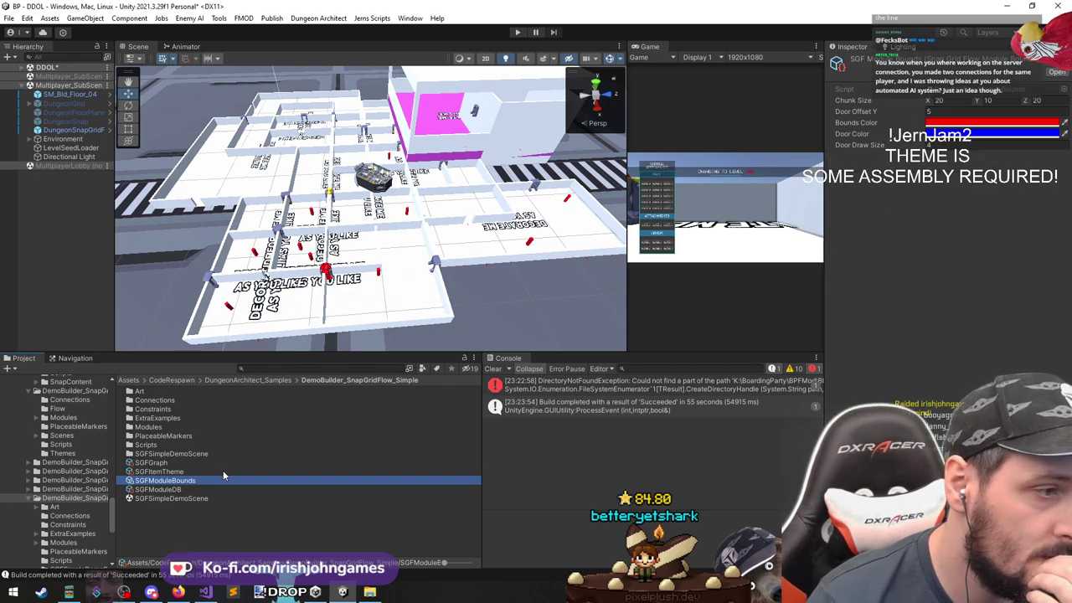
{"action": "left_click", "coordinate": [167, 489]}
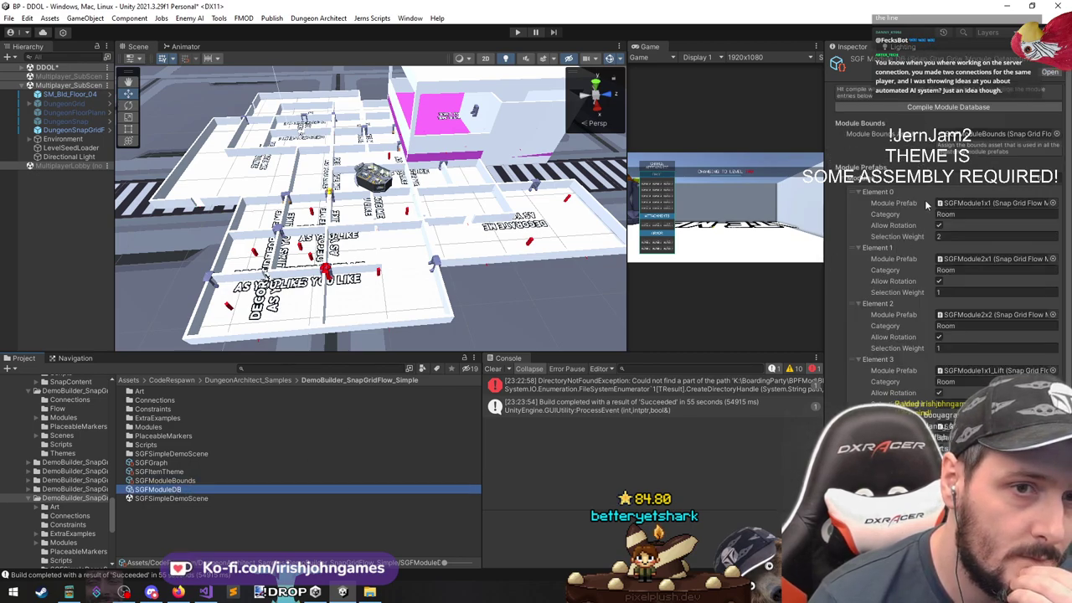
{"action": "scroll", "coordinate": [907, 266], "scroll_direction": "down", "scroll_amount": 1}
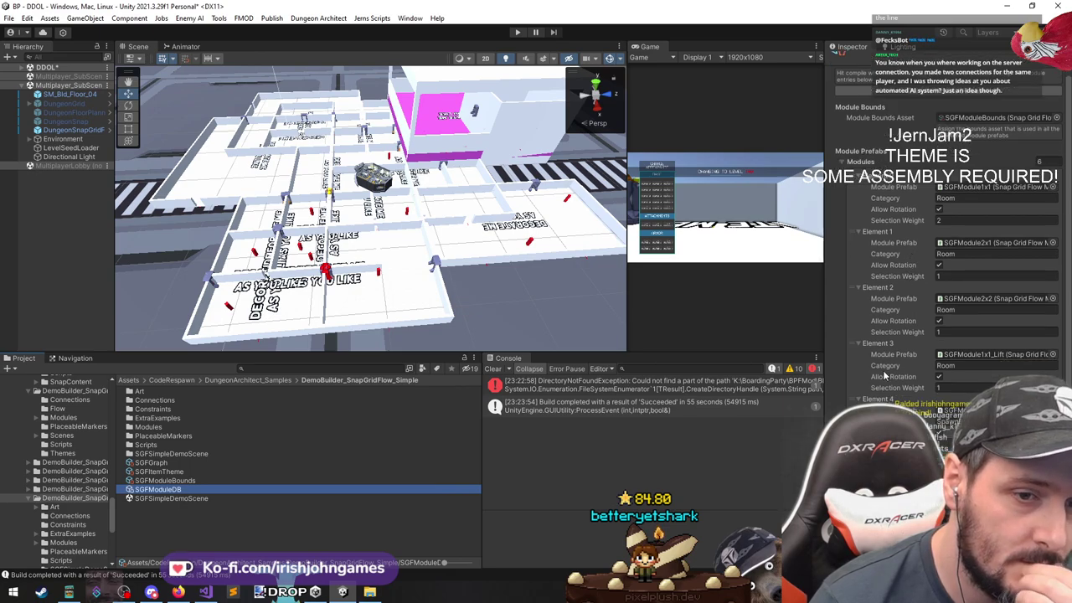
{"action": "scroll", "coordinate": [890, 299], "scroll_direction": "up", "scroll_amount": 1}
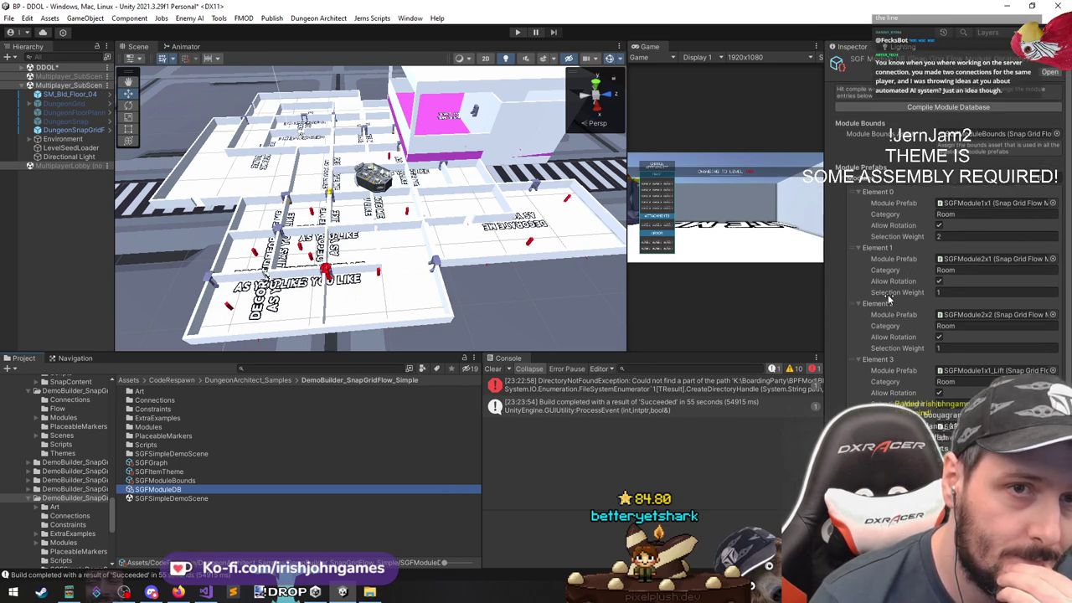
{"action": "left_click", "coordinate": [971, 134]}
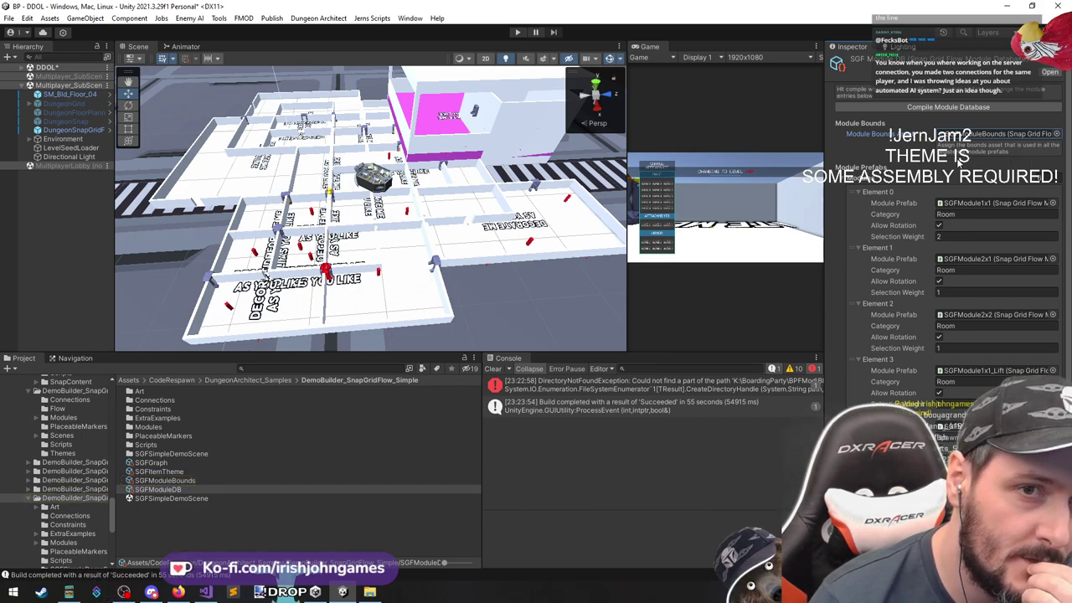
Select the 2x room module beside the ship and examine how its drawn bounds and door markers line up with neighbouring rooms
{"action": "left_click", "coordinate": [420, 286]}
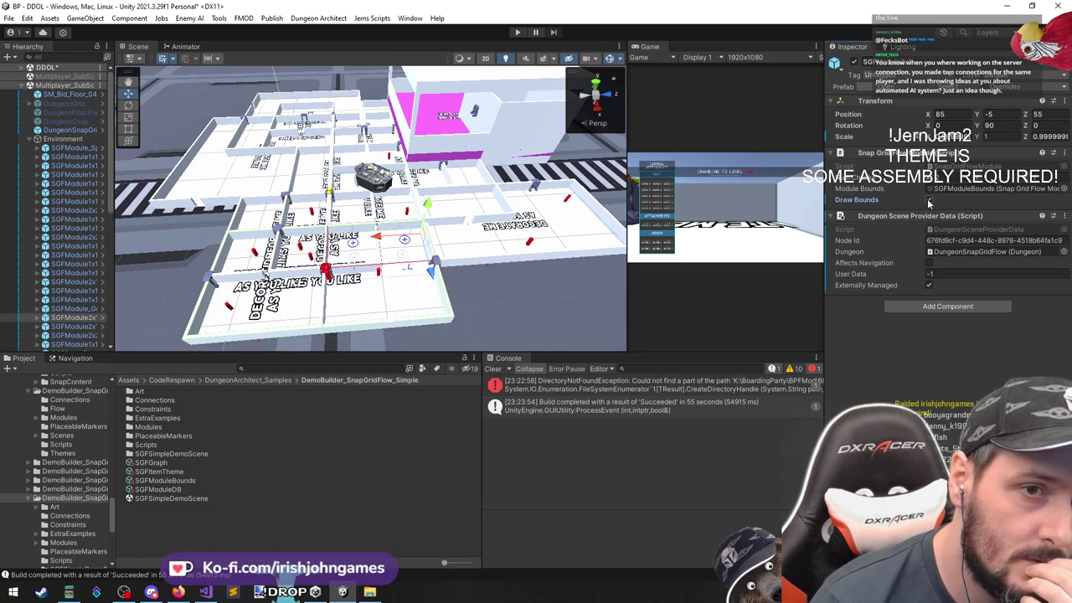
{"action": "right_click_drag", "start_coordinate": [530, 209], "coordinate": [417, 239]}
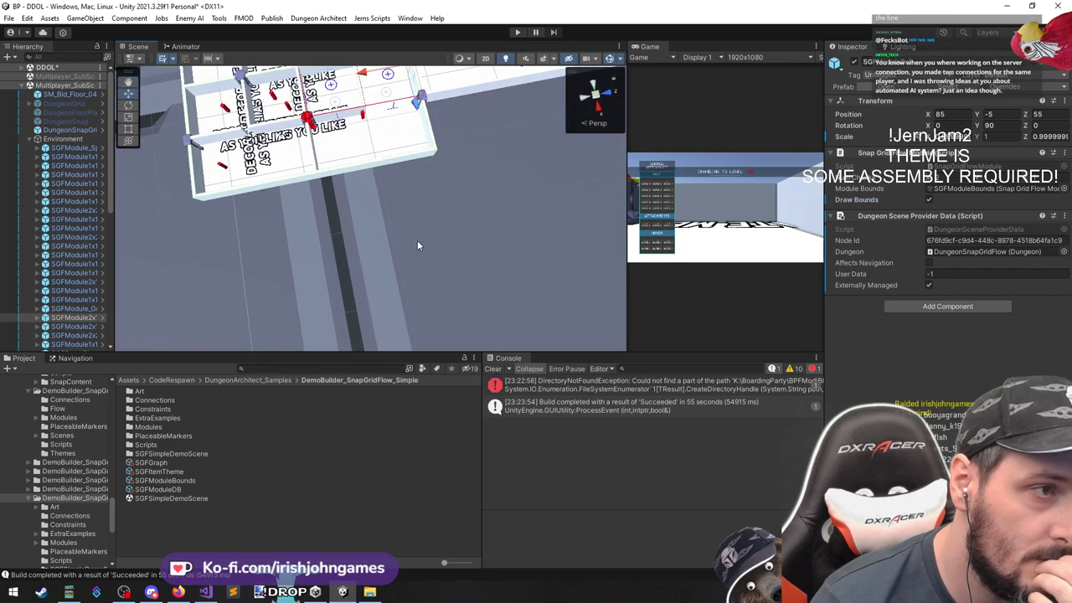
{"action": "middle_click_drag", "start_coordinate": [417, 240], "coordinate": [400, 158]}
{"action": "scroll", "coordinate": [409, 193], "scroll_direction": "up", "scroll_amount": 6}
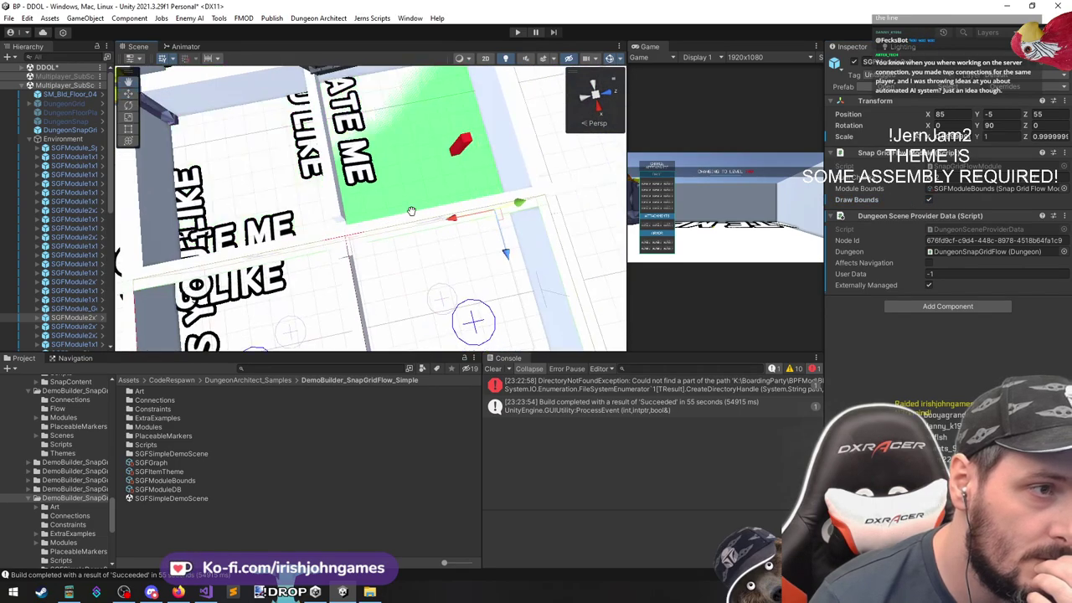
{"action": "right_click_drag", "start_coordinate": [410, 220], "coordinate": [400, 205]}
{"action": "middle_click_drag", "start_coordinate": [400, 205], "coordinate": [375, 204]}
{"action": "scroll", "coordinate": [375, 204], "scroll_direction": "down", "scroll_amount": 8}
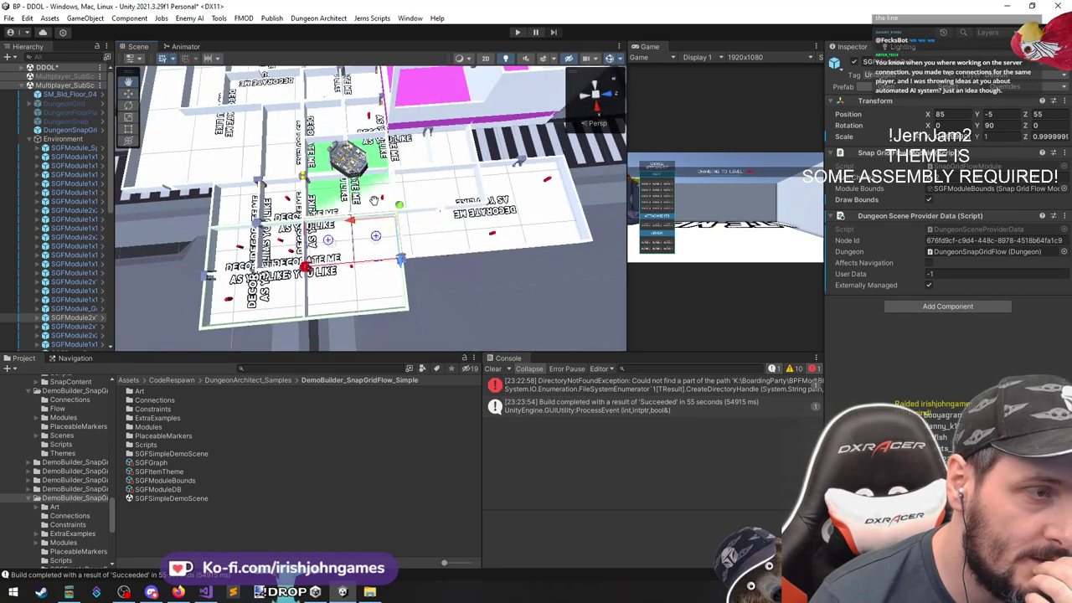
{"action": "right_click_drag", "start_coordinate": [377, 201], "coordinate": [382, 174]}
{"action": "middle_click_drag", "start_coordinate": [370, 211], "coordinate": [379, 192]}
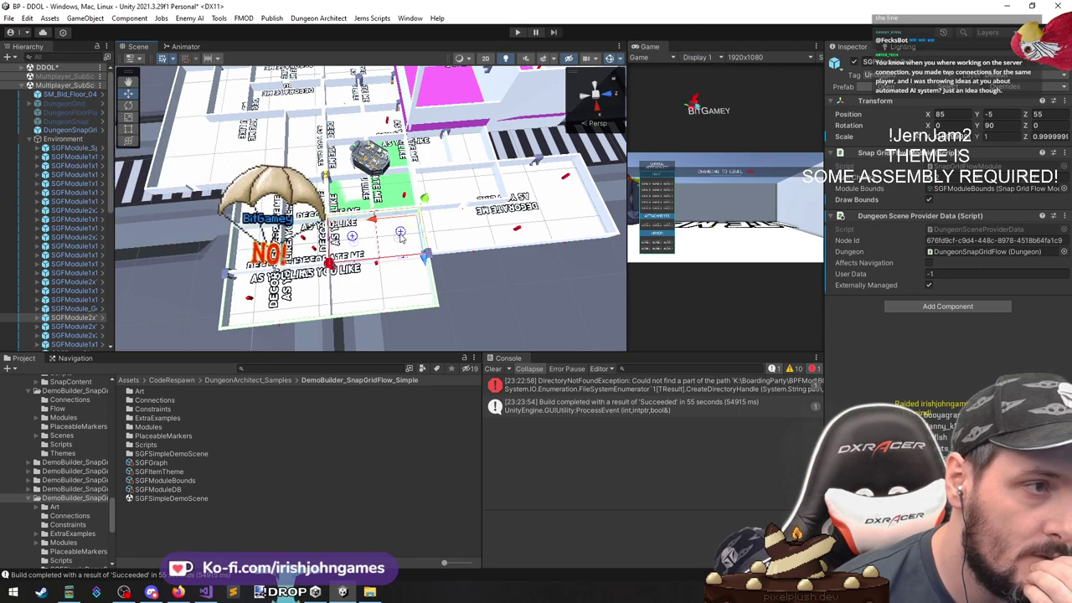
{"action": "scroll", "coordinate": [366, 237], "scroll_direction": "up", "scroll_amount": 3}
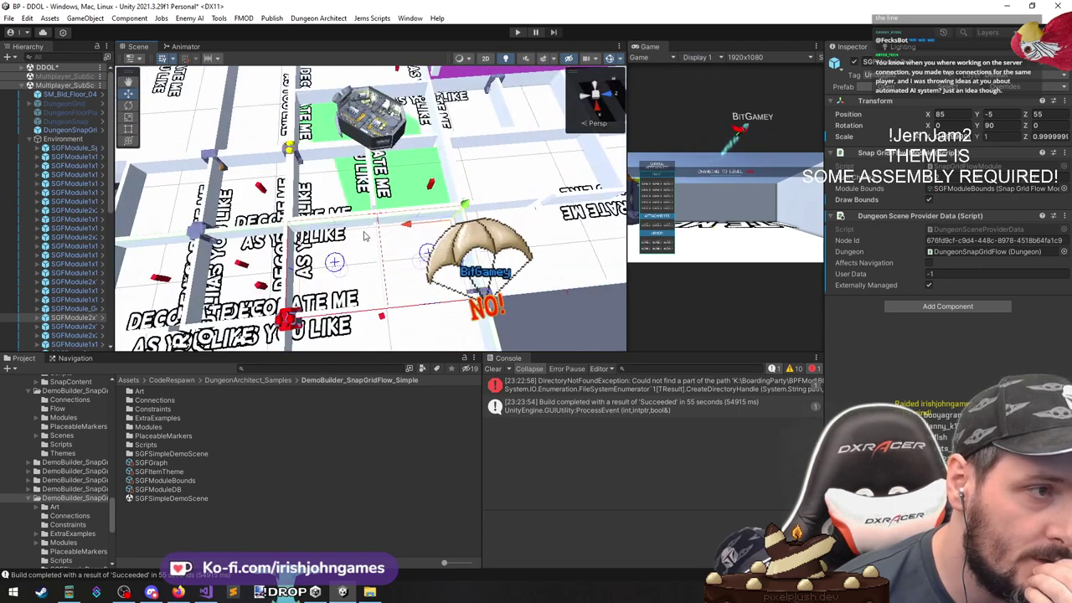
{"action": "scroll", "coordinate": [369, 243], "scroll_direction": "down", "scroll_amount": 3}
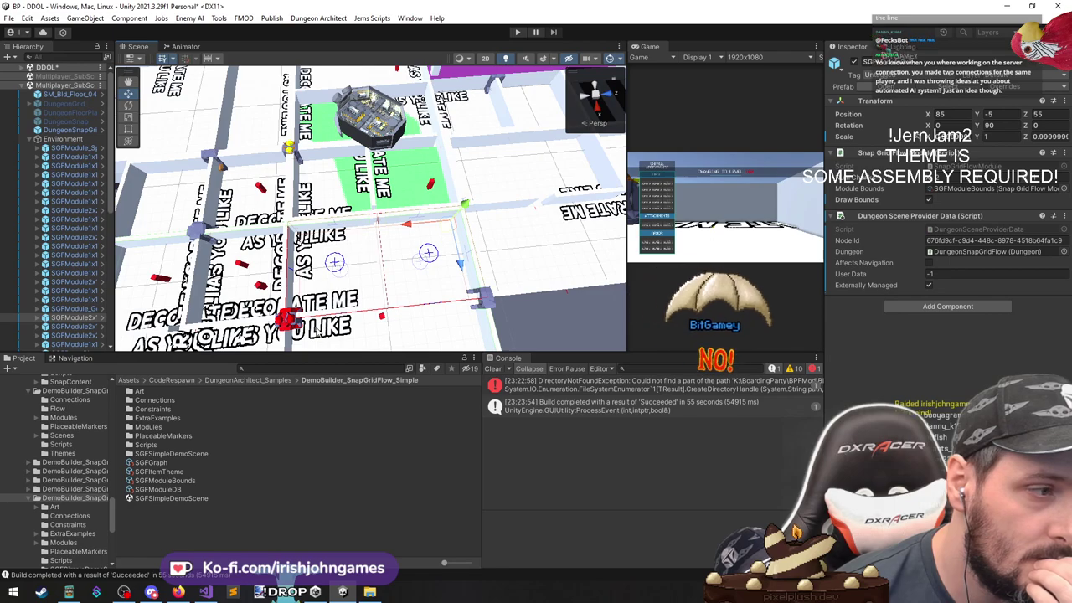
Check the SGFItemTheme graph, close it, and locate the bounds asset assigned in SGFModuleDB
{"action": "double_click", "coordinate": [157, 472]}
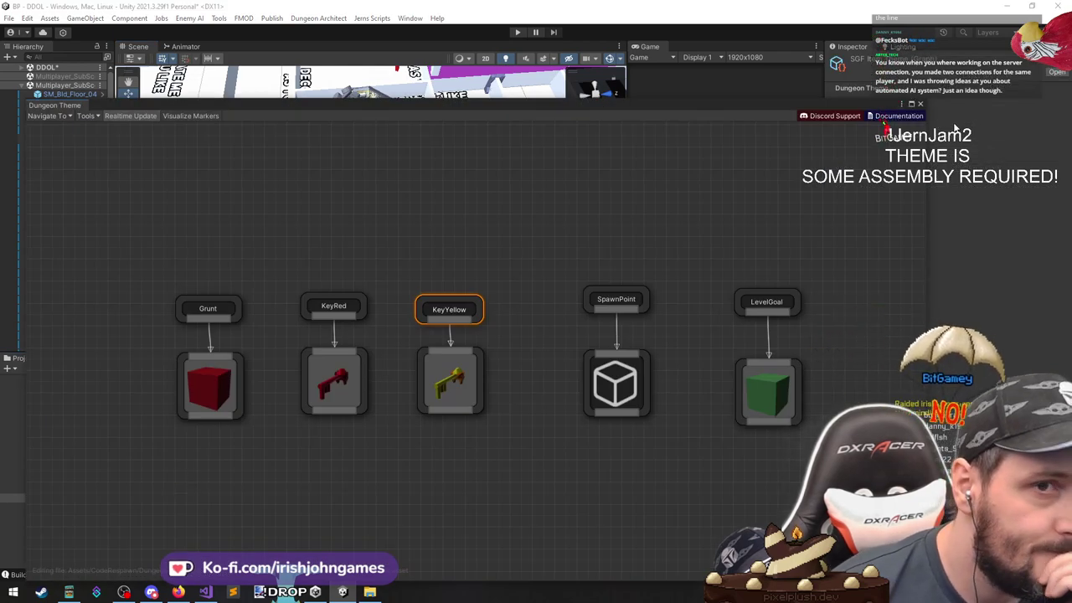
{"action": "left_click", "coordinate": [921, 105]}
{"action": "left_click", "coordinate": [226, 489]}
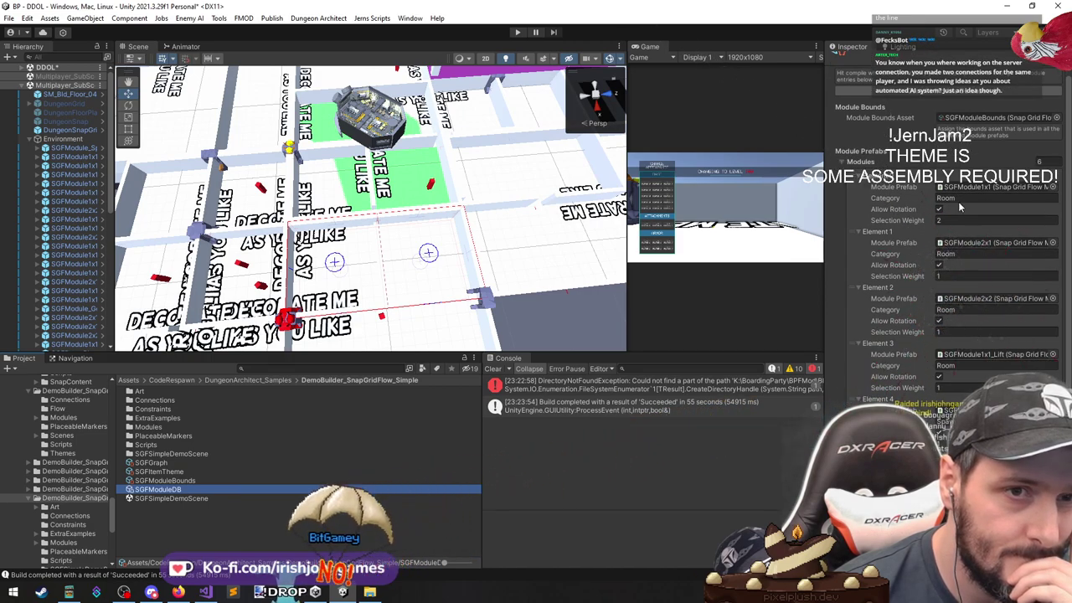
{"action": "left_click", "coordinate": [964, 117]}
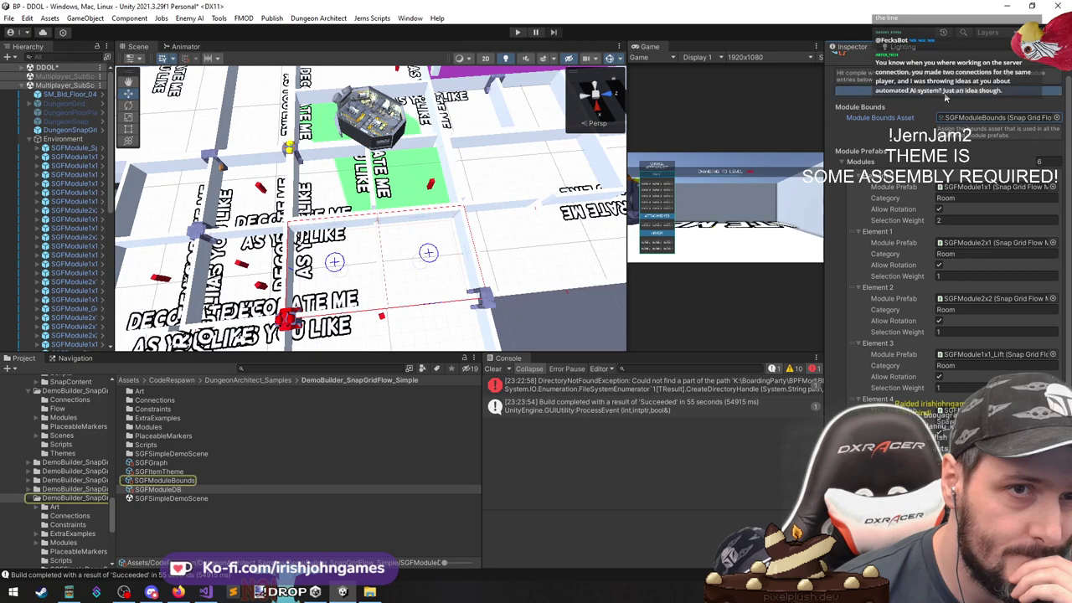
{"action": "scroll", "coordinate": [335, 256], "scroll_direction": "down", "scroll_amount": 5}
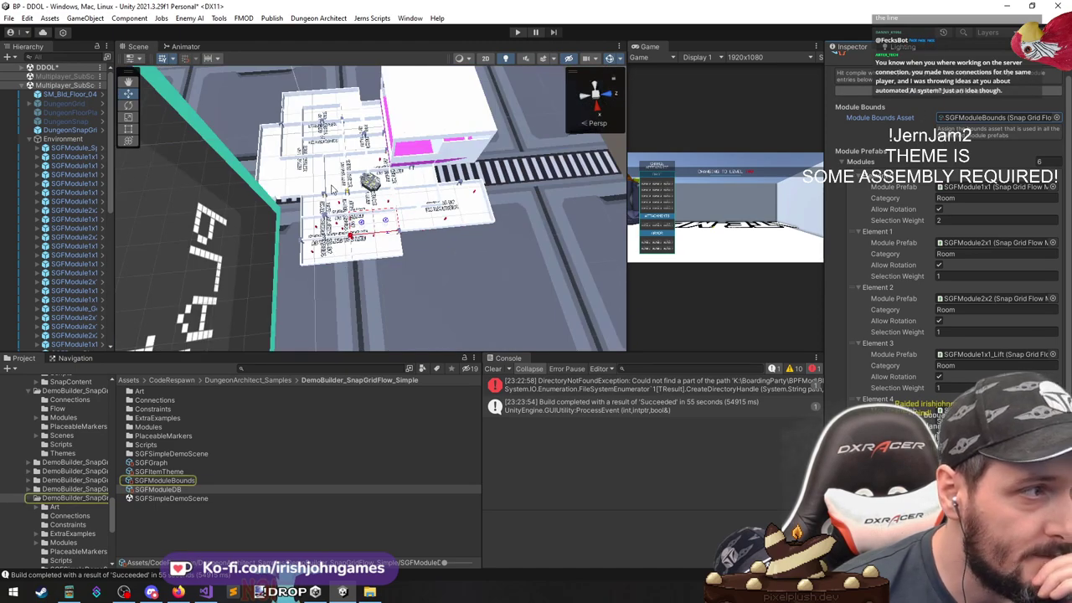
Destroy the generated dungeon on DungeonSnapGridFlow and build it again
{"action": "left_click", "coordinate": [74, 129]}
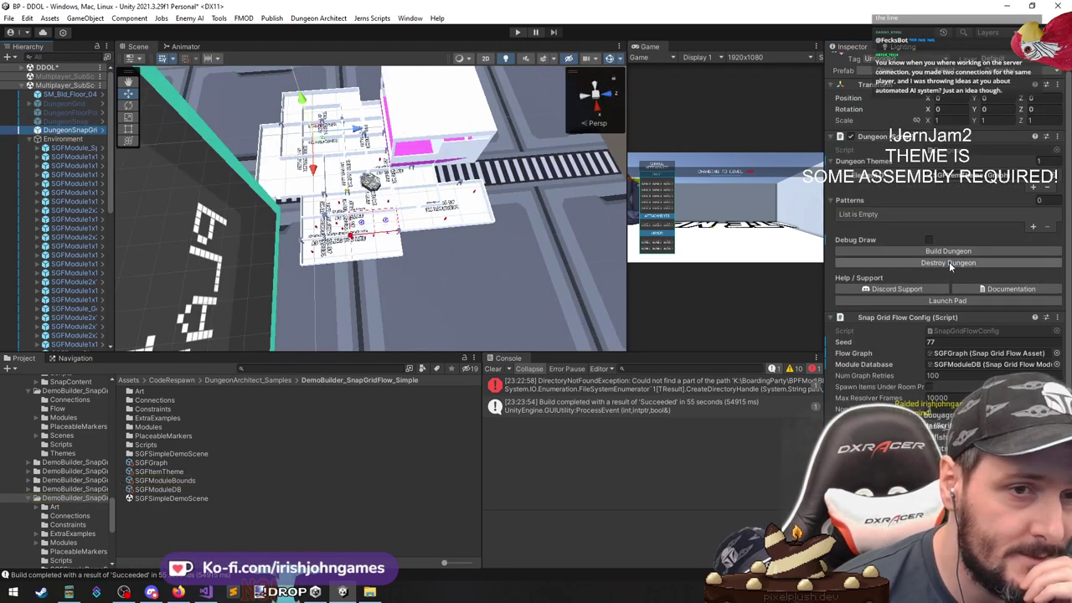
{"action": "left_click", "coordinate": [949, 262]}
{"action": "left_click", "coordinate": [948, 251]}
Examine the rebuilt dungeon's rooms, walls and door connections around the ship from several angles
{"action": "scroll", "coordinate": [390, 223], "scroll_direction": "up", "scroll_amount": 10}
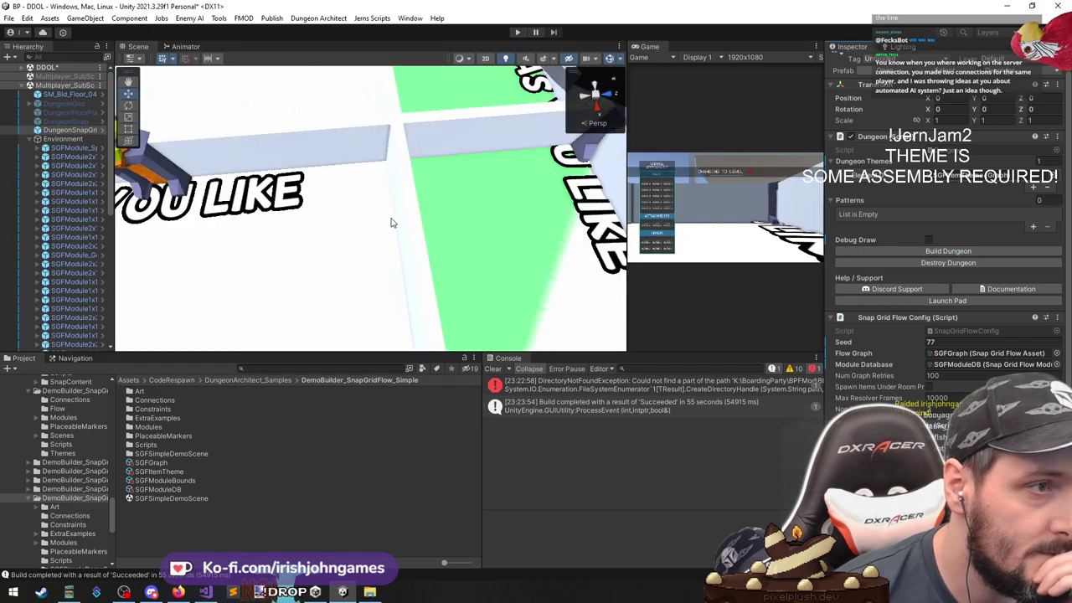
{"action": "scroll", "coordinate": [391, 223], "scroll_direction": "down", "scroll_amount": 6}
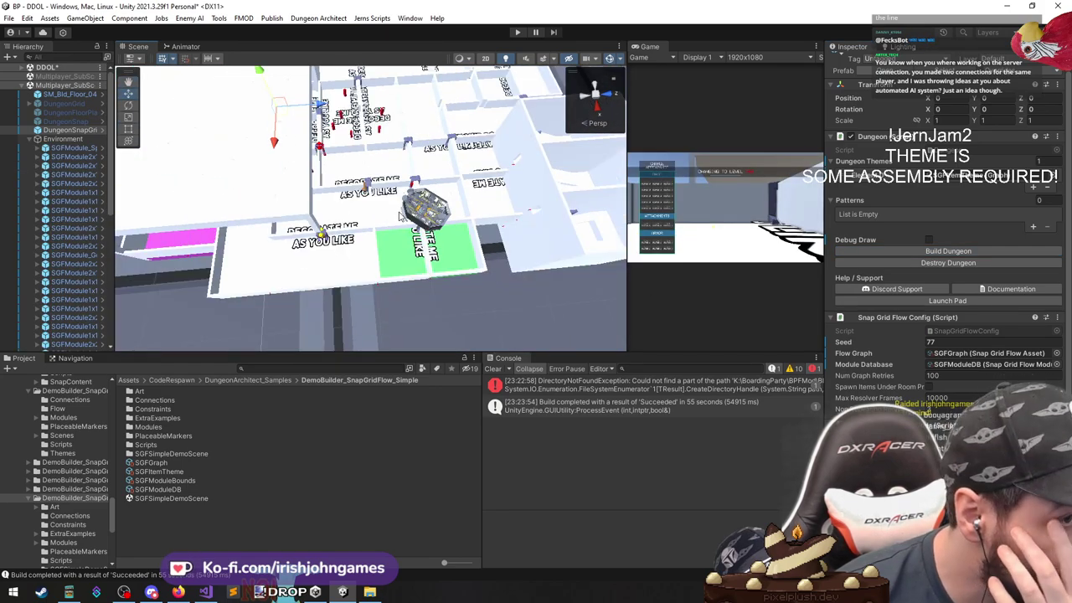
{"action": "mouse_move", "coordinate": [401, 216]}
{"action": "middle_mouse_down"}
{"action": "mouse_move", "coordinate": [391, 249]}
{"action": "mouse_move", "coordinate": [390, 224]}
{"action": "middle_mouse_up"}
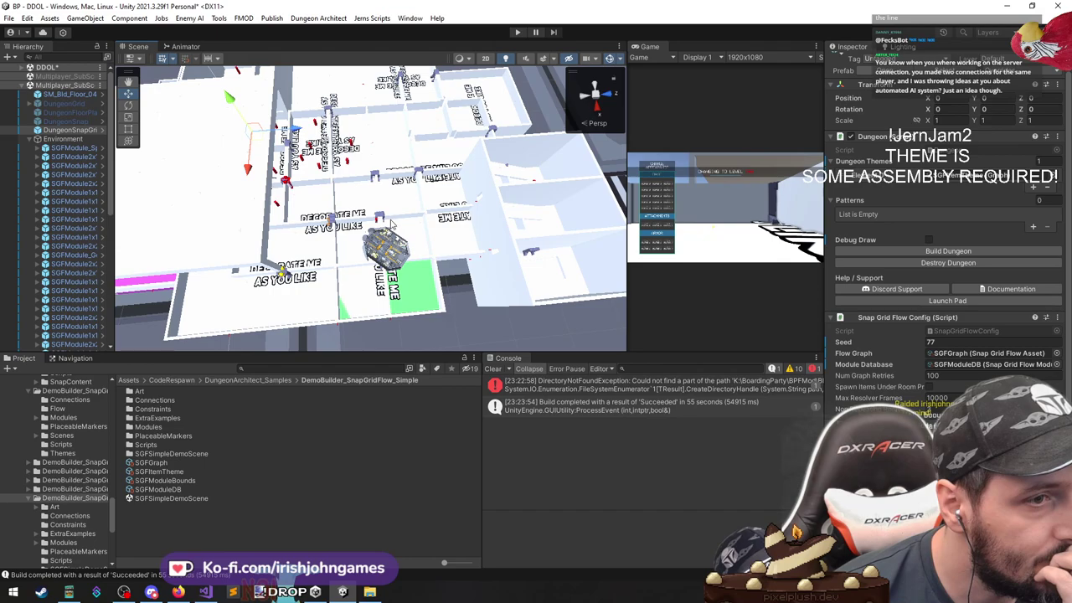
{"action": "scroll", "coordinate": [393, 219], "scroll_direction": "down", "scroll_amount": 5}
{"action": "scroll", "coordinate": [397, 218], "scroll_direction": "up", "scroll_amount": 8}
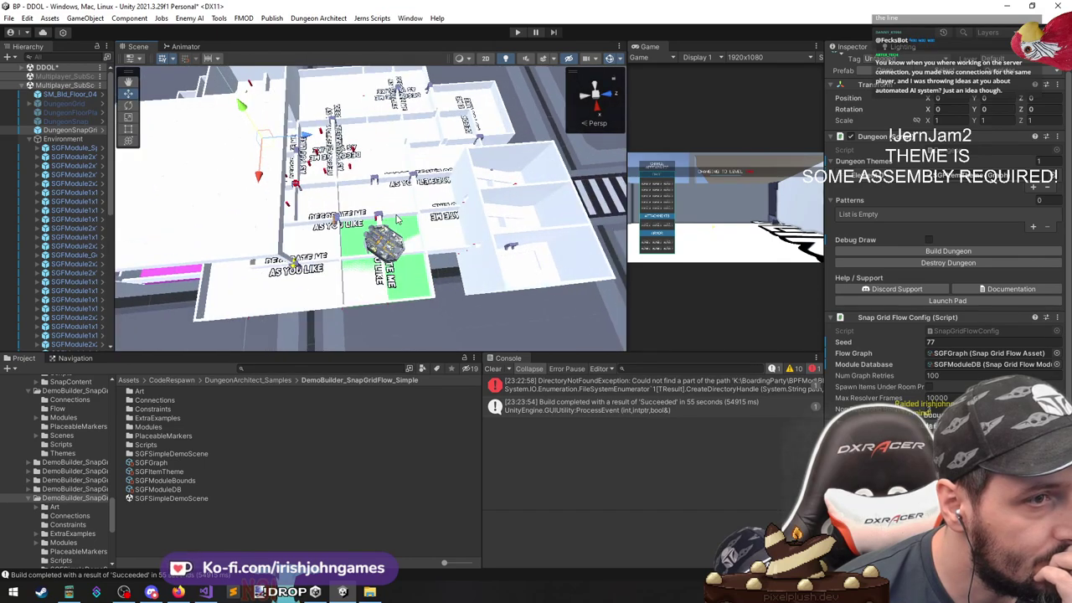
{"action": "left_click_drag", "start_coordinate": [373, 212], "coordinate": [277, 197], "text": "alt"}
{"action": "middle_click_drag", "start_coordinate": [335, 180], "coordinate": [339, 243]}
{"action": "left_click_drag", "start_coordinate": [340, 234], "coordinate": [449, 238], "text": "alt"}
{"action": "scroll", "coordinate": [458, 248], "scroll_direction": "up", "scroll_amount": 5}
{"action": "middle_click_drag", "start_coordinate": [438, 256], "coordinate": [506, 232]}
{"action": "scroll", "coordinate": [457, 271], "scroll_direction": "up", "scroll_amount": 3}
{"action": "right_click_drag", "start_coordinate": [505, 232], "coordinate": [463, 226]}
{"action": "left_click_drag", "start_coordinate": [460, 226], "coordinate": [453, 224], "text": "alt"}
Set the SGFModuleBounds chunk size to X 40, Y 20 and Z 40
{"action": "left_click", "coordinate": [194, 480]}
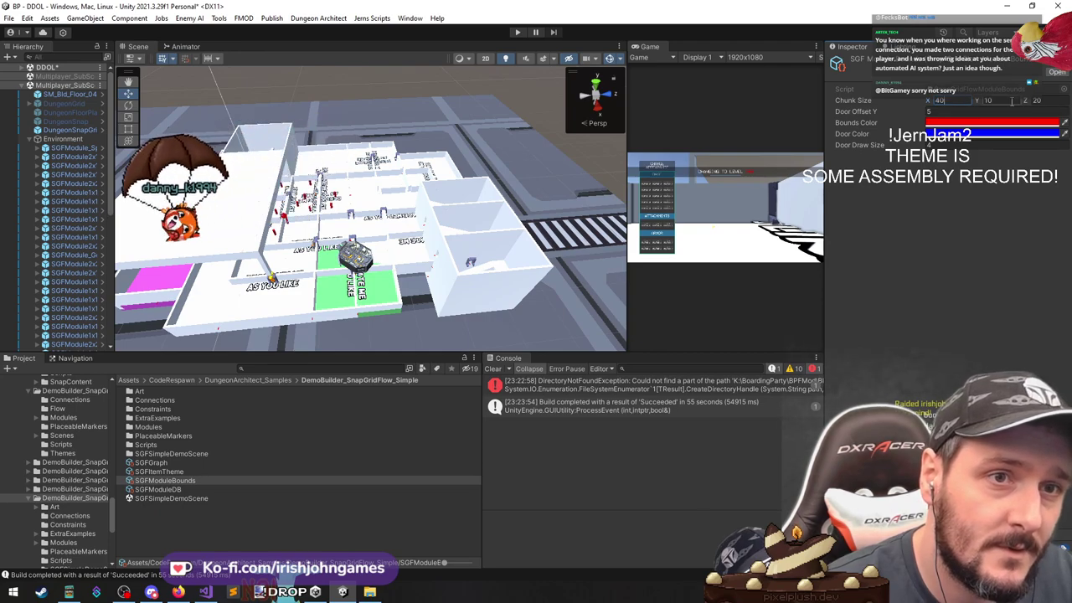
{"action": "key", "text": "Tab"}
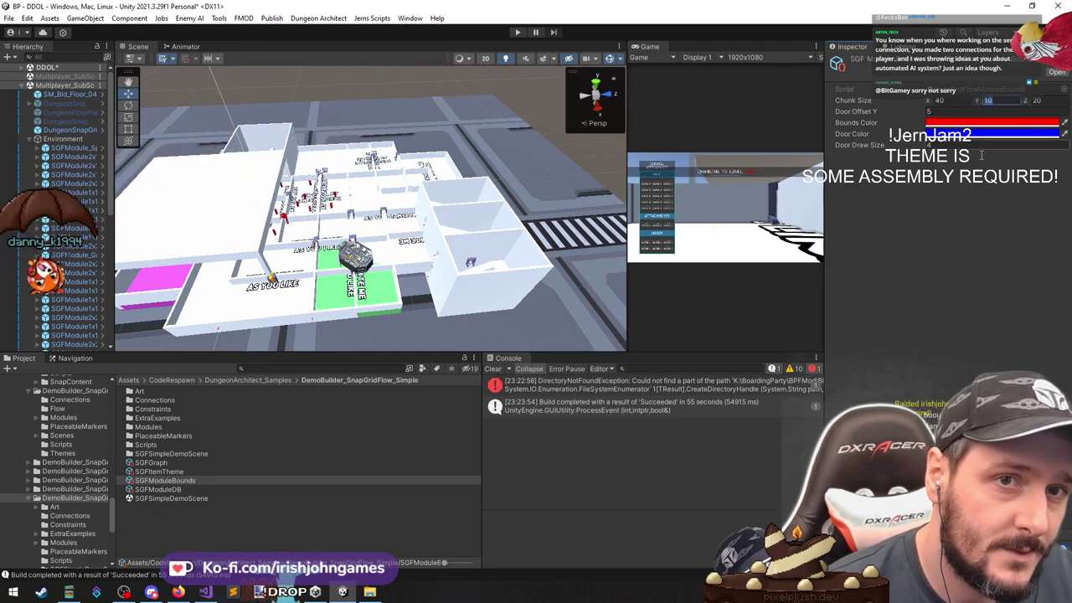
{"action": "type", "text": "20"}
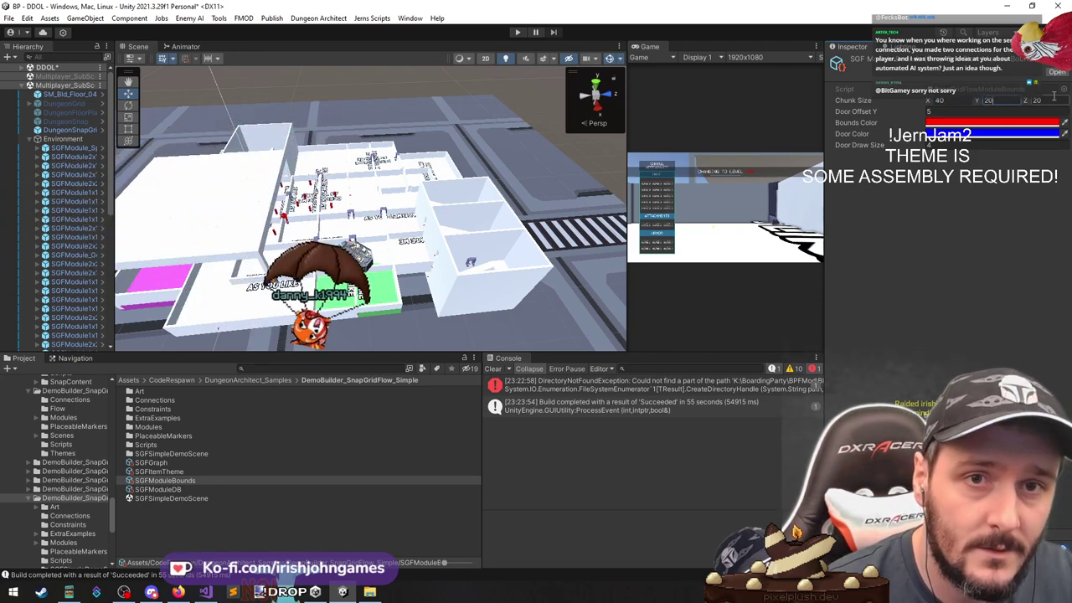
{"action": "key", "text": "Tab"}
{"action": "type", "text": "40"}
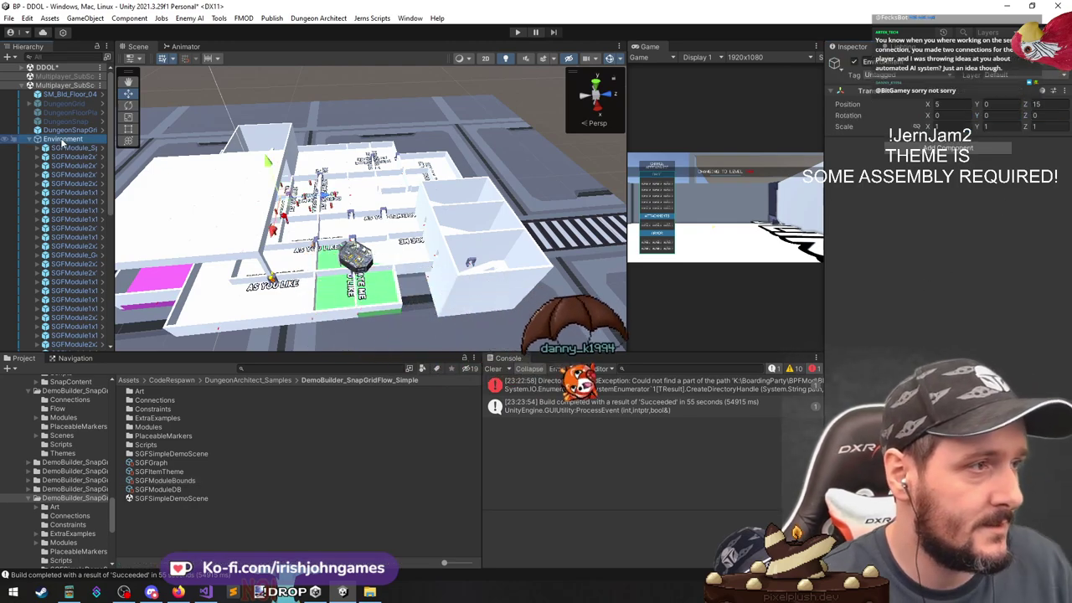
Collapse the Environment object, then destroy and rebuild the dungeon from DungeonSnapGridFlow
{"action": "left_click", "coordinate": [37, 139]}
{"action": "left_click", "coordinate": [83, 131]}
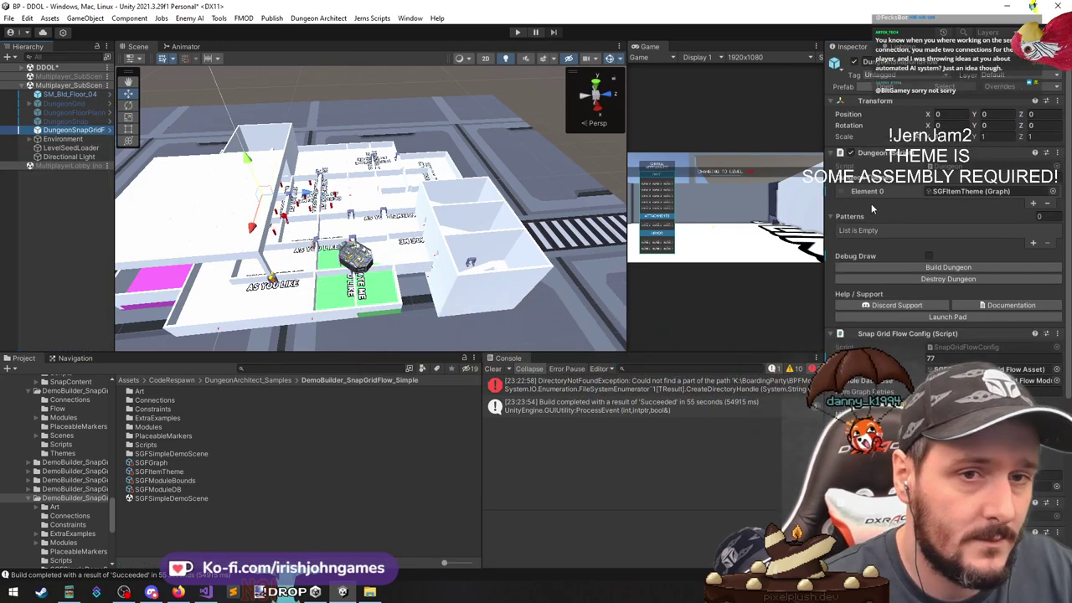
{"action": "left_click", "coordinate": [960, 279]}
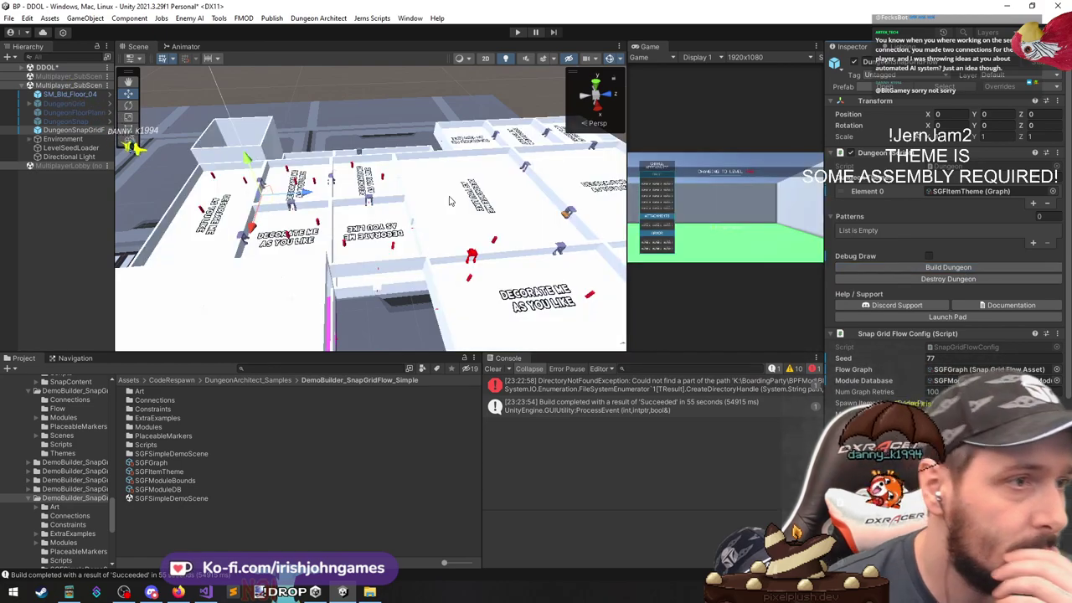
Inspect how the room modules of the newly built dungeon connect to each other
{"action": "left_click_drag", "start_coordinate": [447, 199], "coordinate": [413, 215], "text": "alt"}
{"action": "scroll", "coordinate": [391, 143], "scroll_direction": "down", "scroll_amount": 5}
{"action": "right_click_drag", "start_coordinate": [411, 214], "coordinate": [391, 221]}
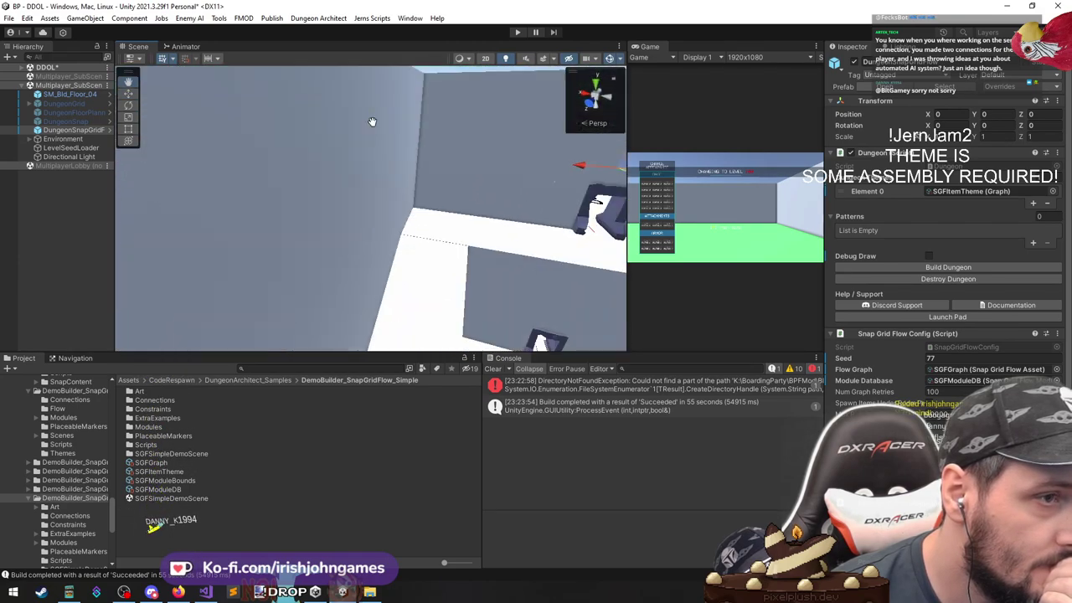
{"action": "right_click_drag", "start_coordinate": [314, 265], "coordinate": [983, 206]}
Set Non Repeating Rooms to 2 in the Snap Grid Flow Config of DungeonSnapGridFlow
{"action": "scroll", "coordinate": [946, 261], "scroll_direction": "down", "scroll_amount": 7}
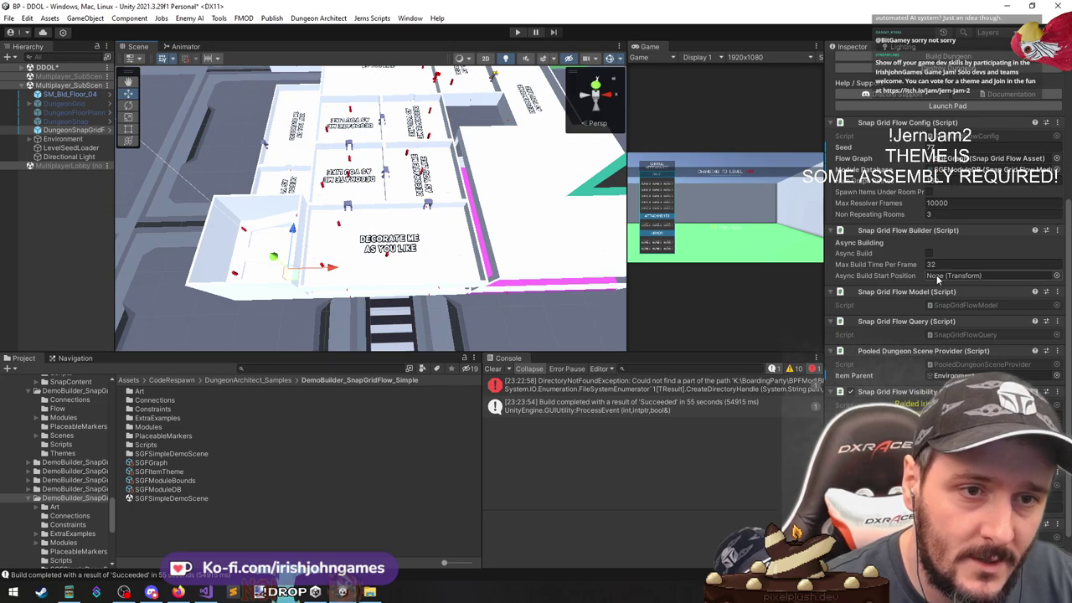
{"action": "scroll", "coordinate": [936, 275], "scroll_direction": "down", "scroll_amount": 2}
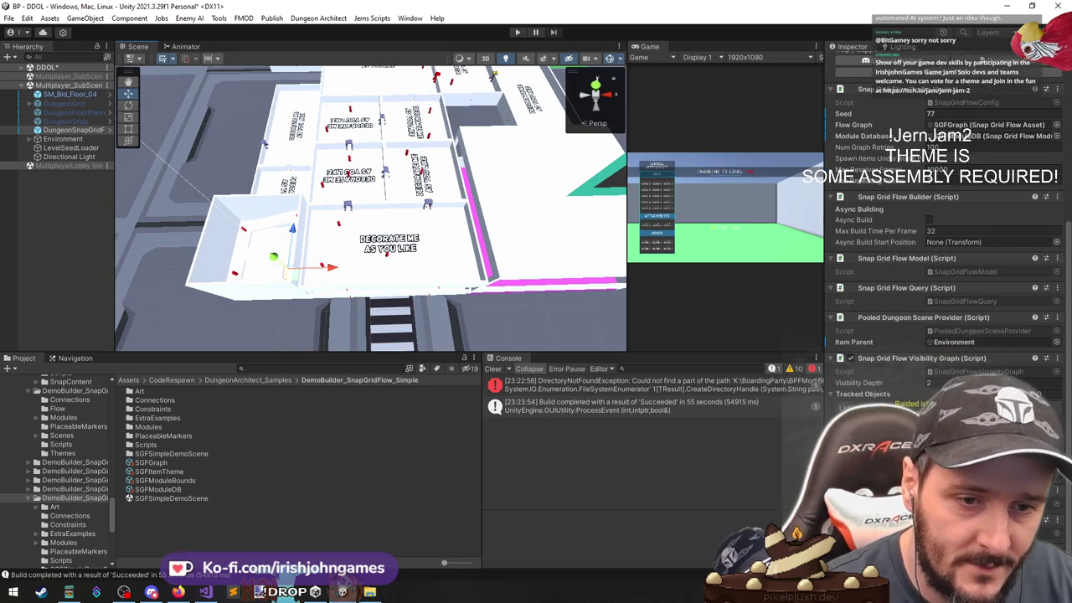
{"action": "scroll", "coordinate": [901, 281], "scroll_direction": "up", "scroll_amount": 6}
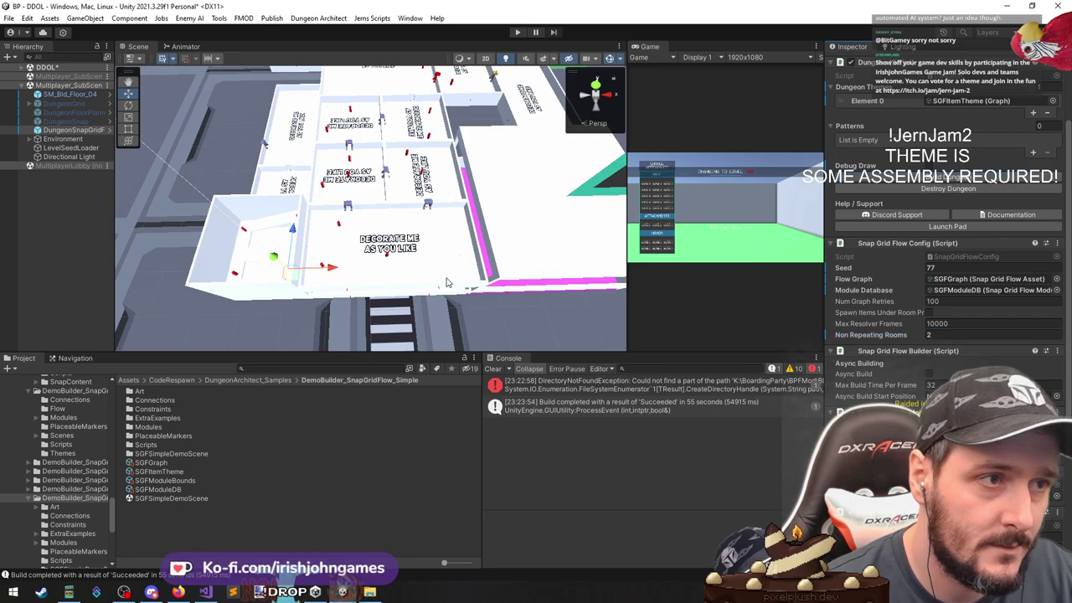
Set Non Repeating Rooms to 1 in the Snap Grid Flow Config and build the dungeon again
{"action": "left_click_drag", "start_coordinate": [268, 282], "coordinate": [452, 138], "text": "alt"}
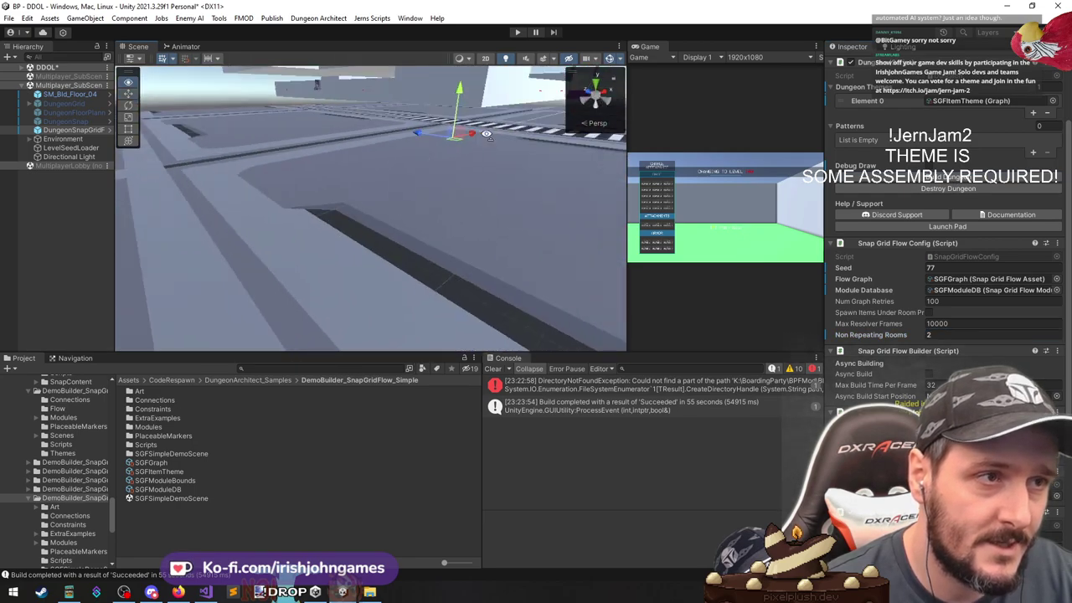
{"action": "middle_click_drag", "start_coordinate": [469, 109], "coordinate": [453, 192]}
{"action": "left_click_drag", "start_coordinate": [453, 192], "coordinate": [560, 198], "text": "alt"}
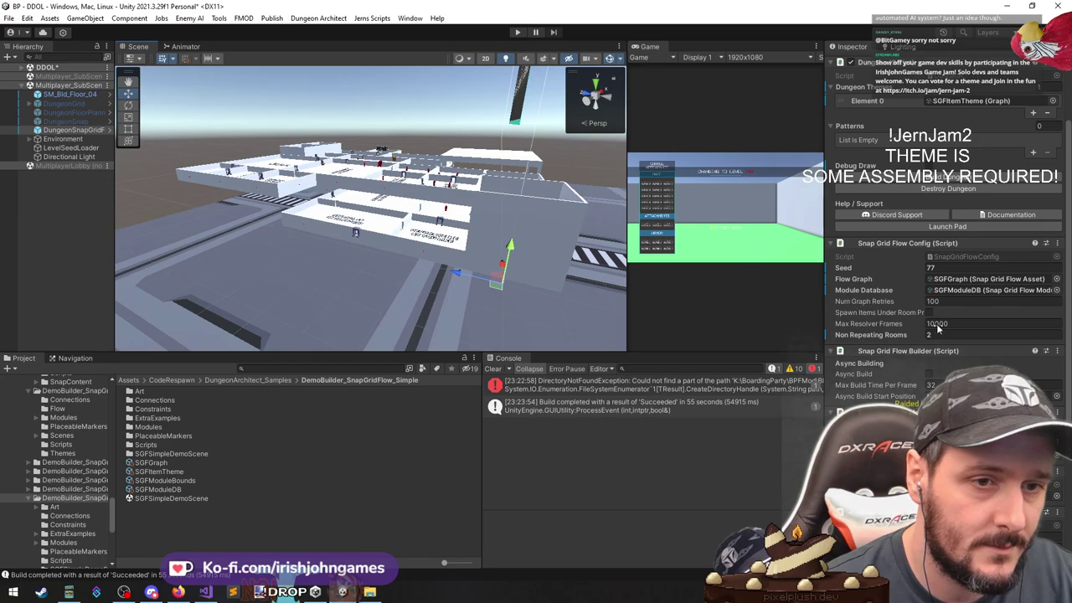
{"action": "type", "text": "1"}
{"action": "key", "text": "Return"}
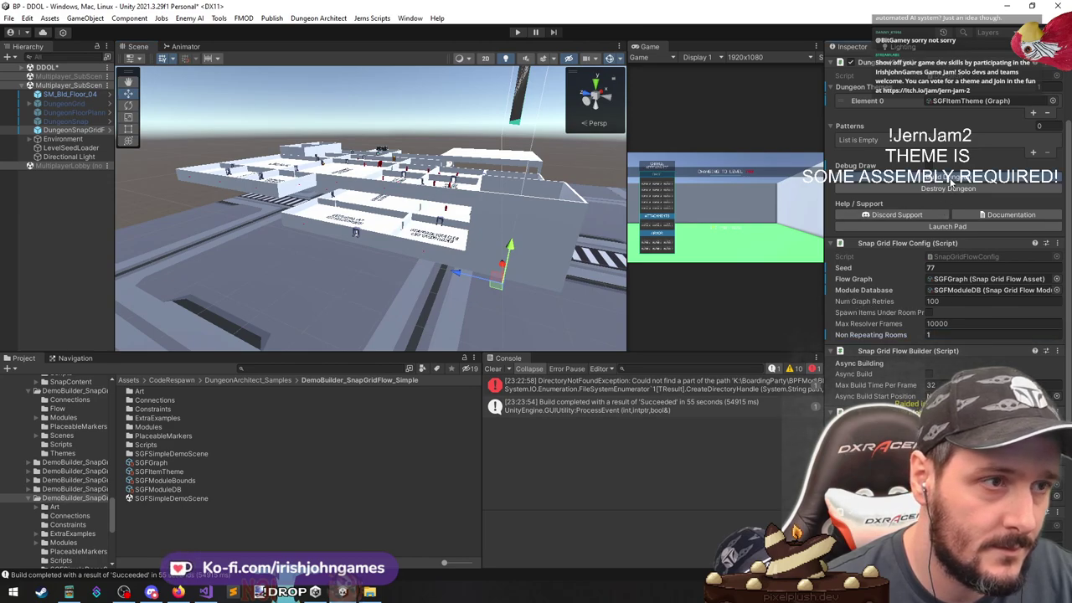
{"action": "left_click", "coordinate": [952, 180]}
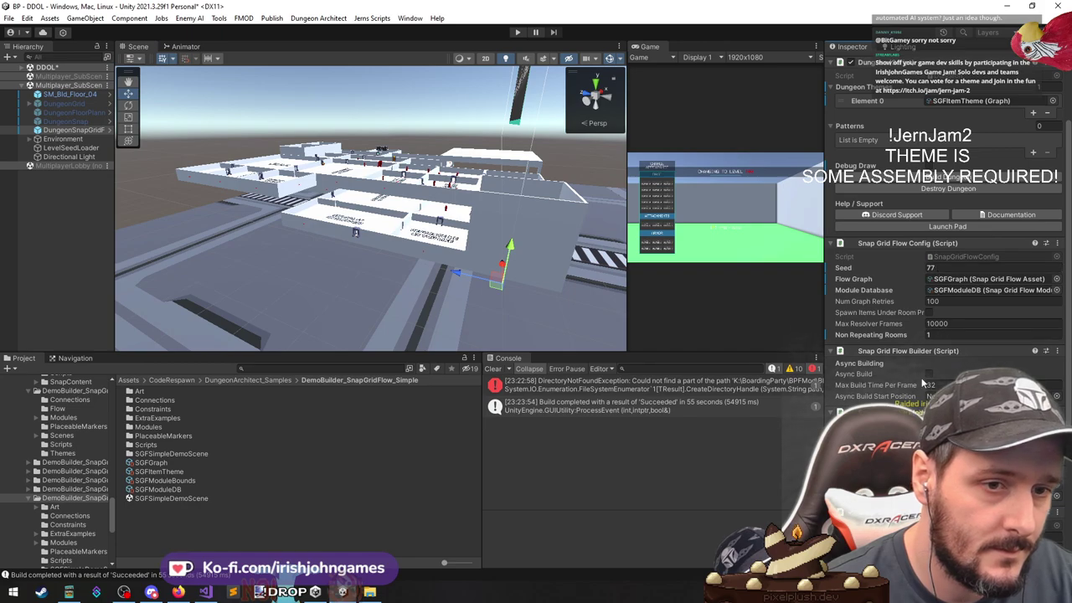
Set Non Repeating Rooms to 3 in the Snap Grid Flow Config and build the dungeon again
{"action": "type", "text": "3"}
{"action": "key", "text": "Return"}
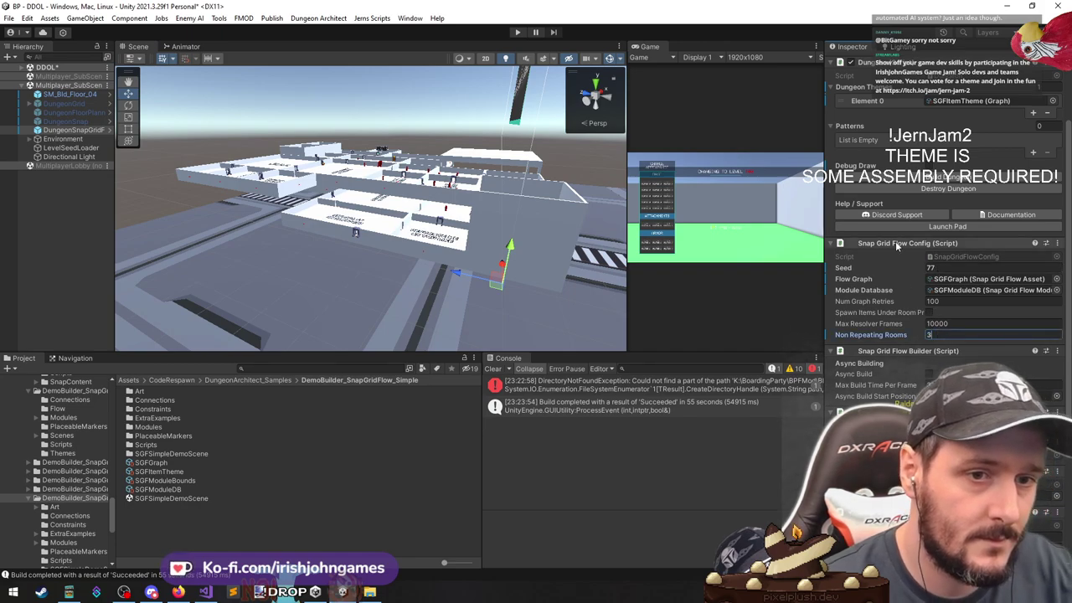
{"action": "left_click", "coordinate": [951, 185]}
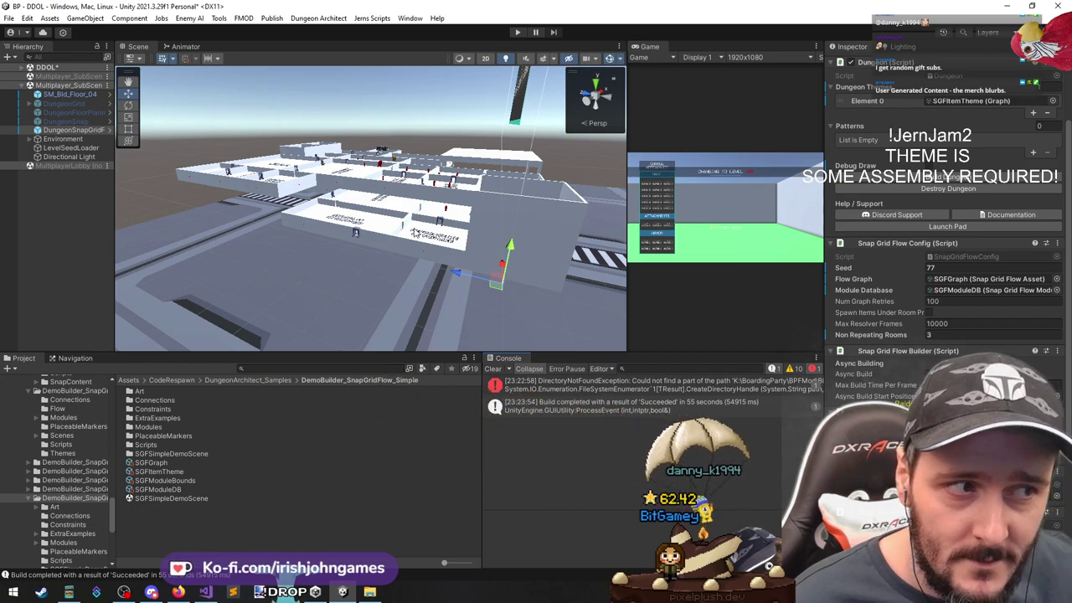
Inspect the rebuilt dungeon's room layout and the doors between its modules from several angles
{"action": "middle_click_drag", "start_coordinate": [356, 217], "coordinate": [356, 252]}
{"action": "right_click_drag", "start_coordinate": [356, 251], "coordinate": [408, 255]}
{"action": "scroll", "coordinate": [366, 237], "scroll_direction": "up", "scroll_amount": 5}
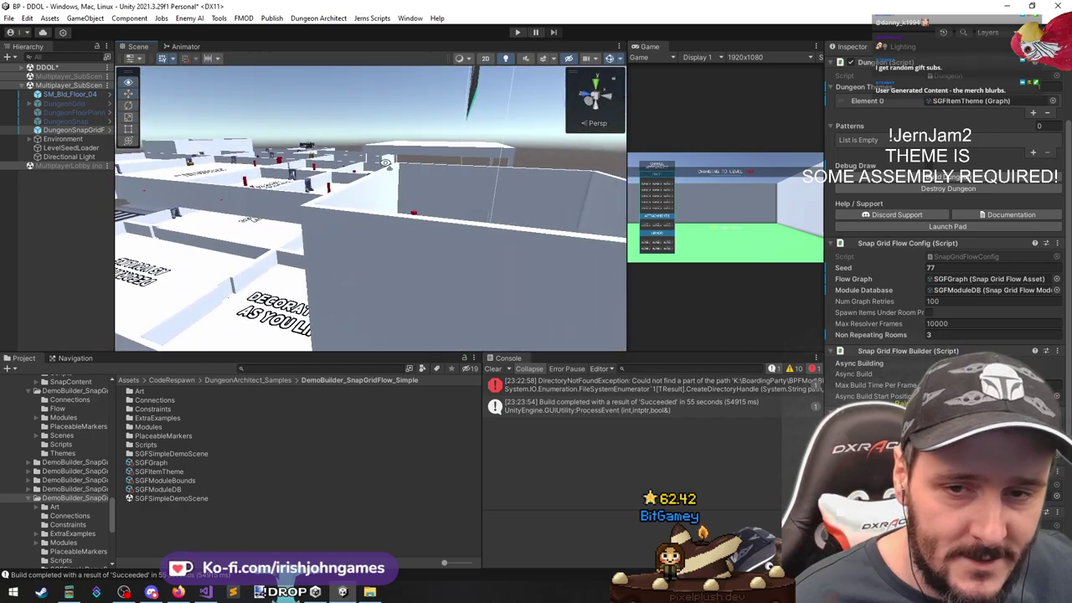
{"action": "scroll", "coordinate": [387, 165], "scroll_direction": "down", "scroll_amount": 4}
{"action": "scroll", "coordinate": [394, 253], "scroll_direction": "down", "scroll_amount": 3}
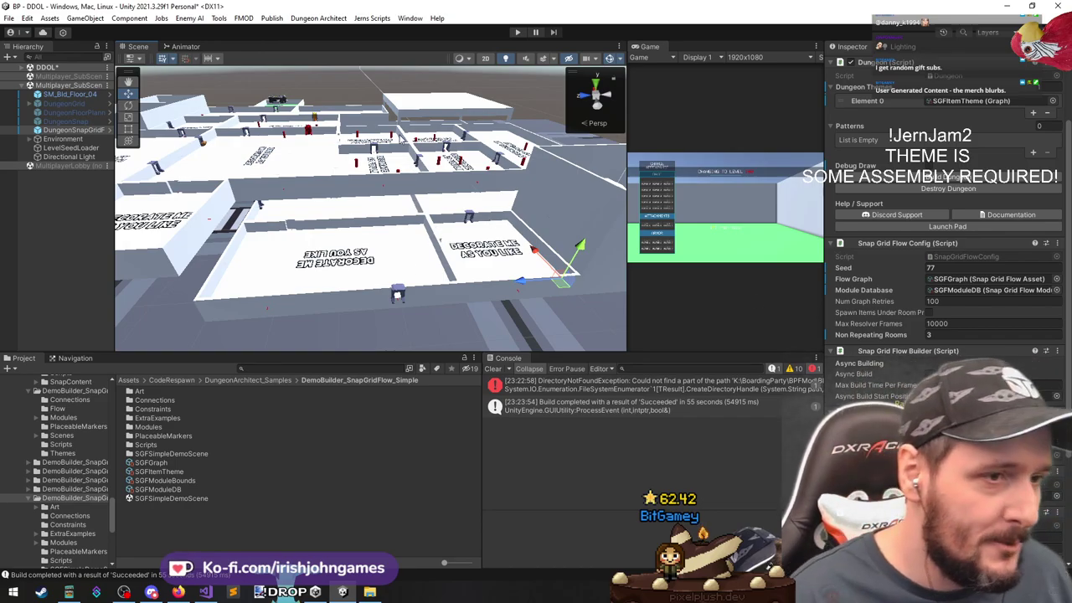
{"action": "left_click_drag", "start_coordinate": [400, 140], "coordinate": [588, 190], "text": "alt"}
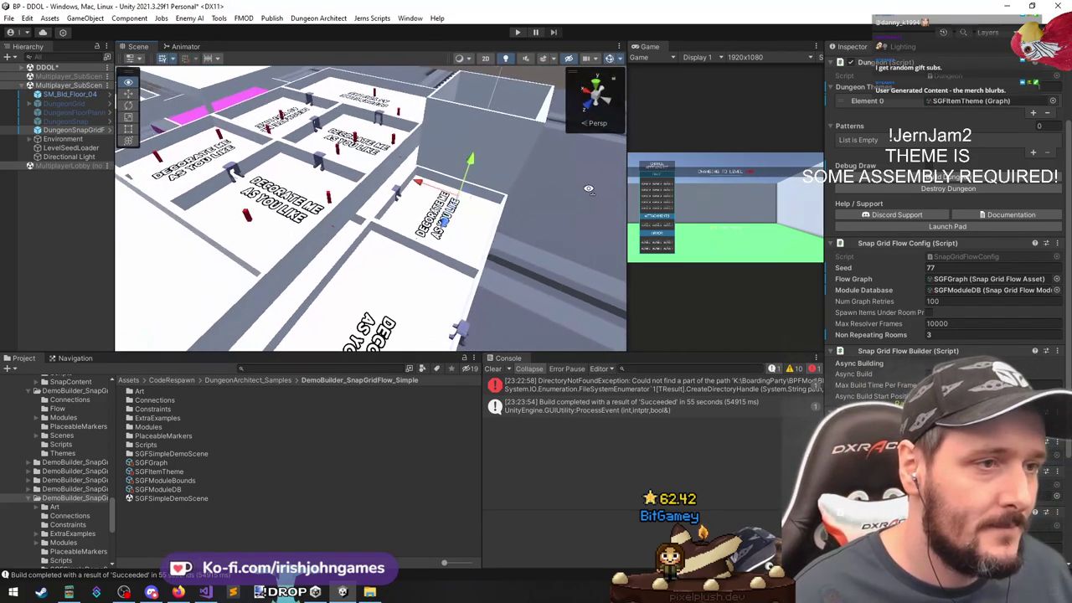
{"action": "right_click_drag", "start_coordinate": [588, 189], "coordinate": [373, 247]}
Open the DoorLarge prefab from the spawn room's door, tag it DOOR_SPAWN and save the prefab
{"action": "left_click", "coordinate": [393, 220]}
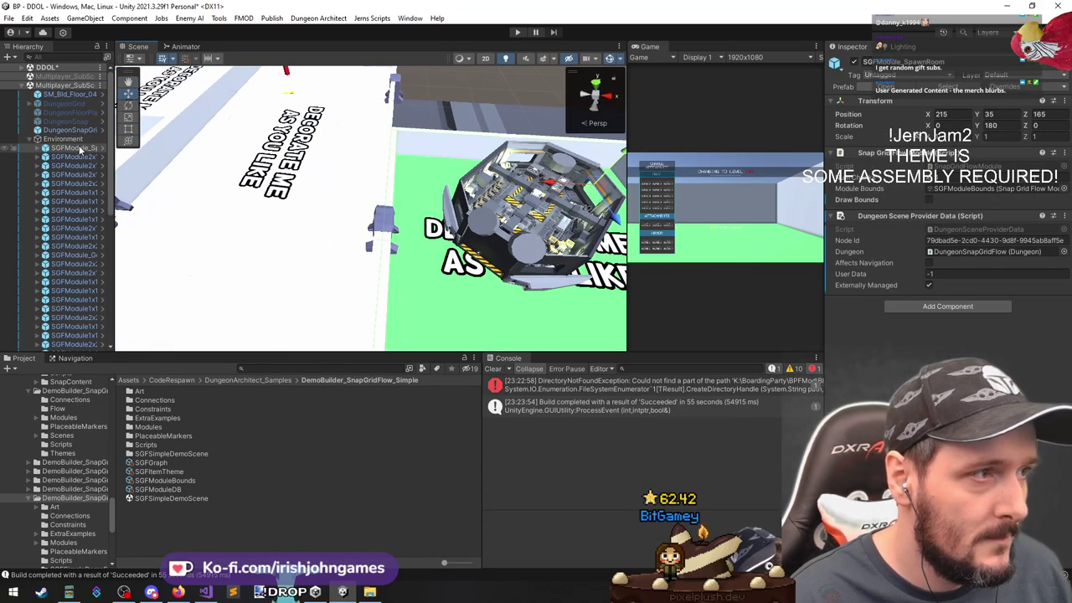
{"action": "left_click", "coordinate": [387, 218]}
{"action": "left_click", "coordinate": [940, 89]}
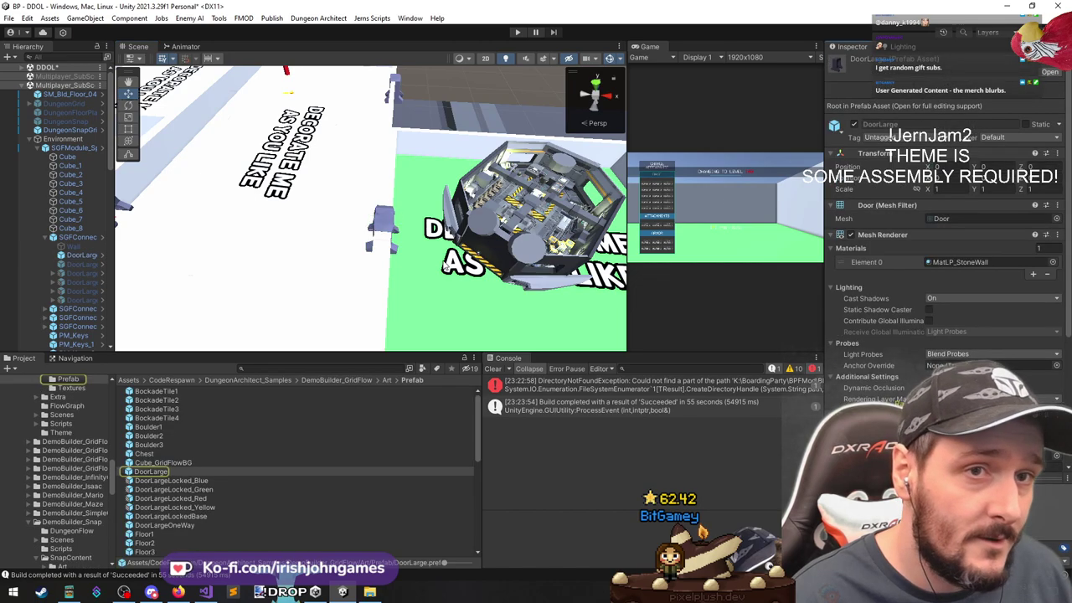
{"action": "double_click", "coordinate": [150, 472]}
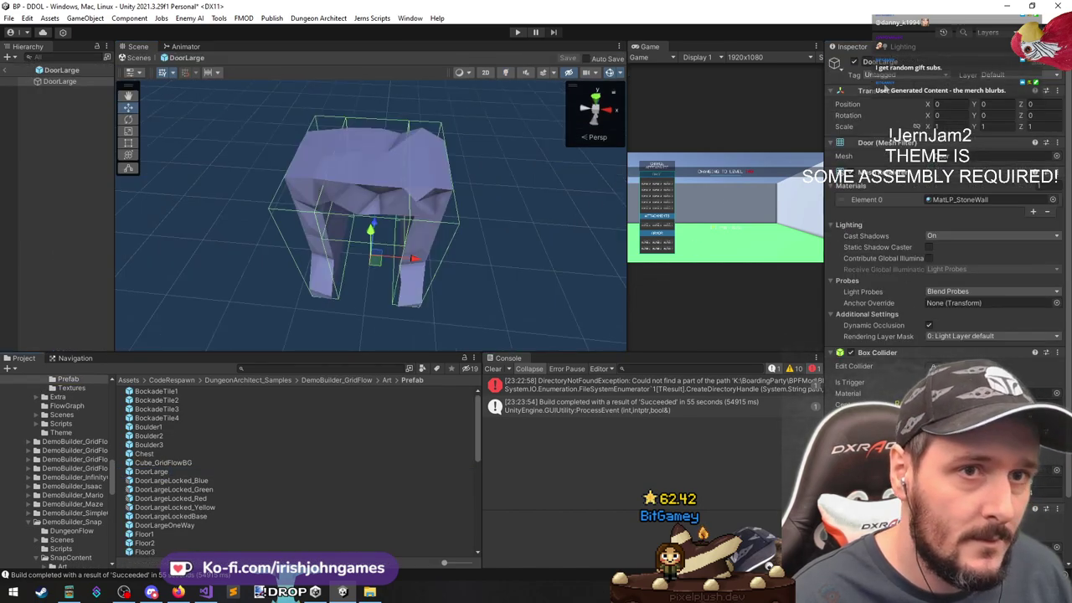
{"action": "left_click", "coordinate": [886, 76]}
{"action": "left_click", "coordinate": [911, 210]}
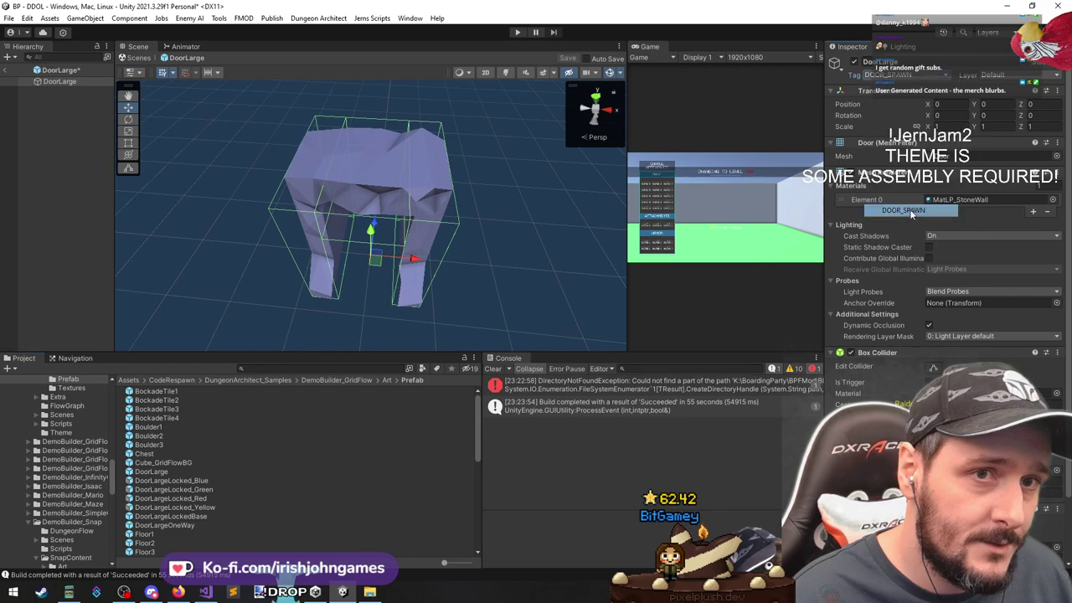
{"action": "left_click", "coordinate": [4, 71]}
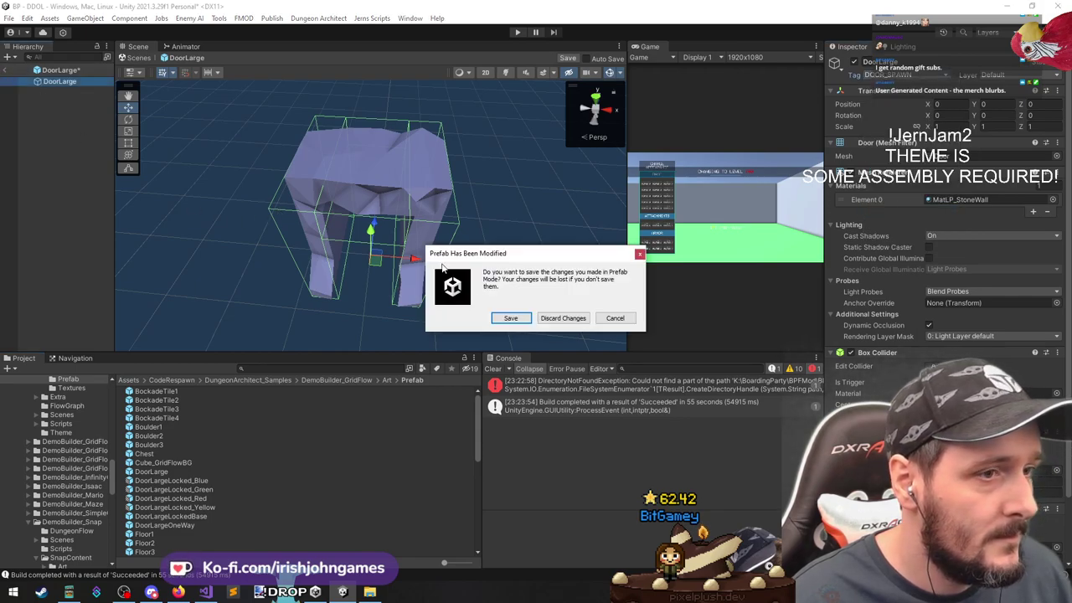
{"action": "left_click", "coordinate": [507, 317]}
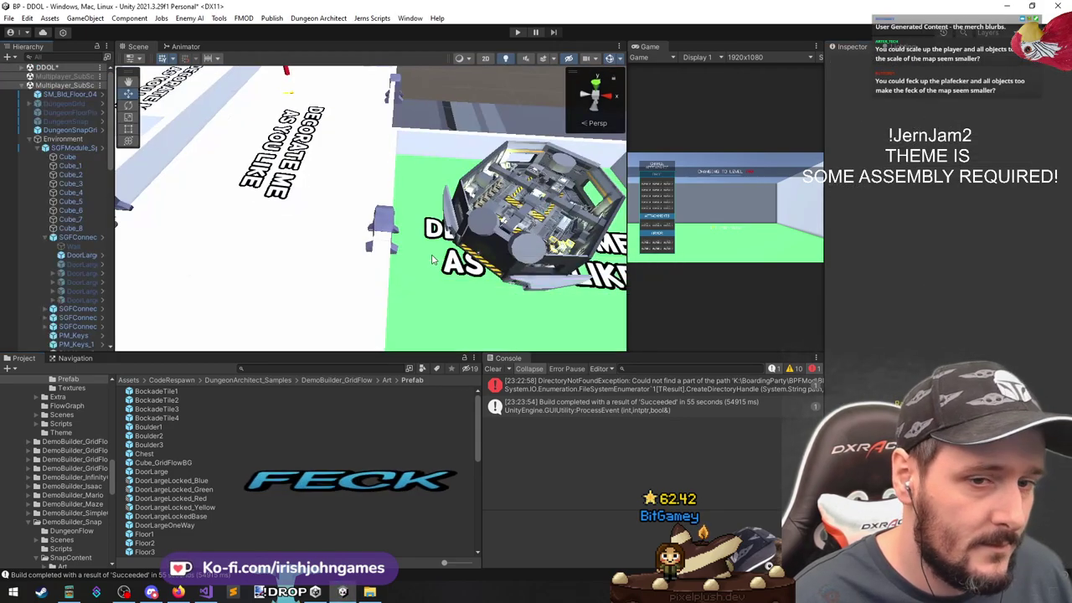
Find the red locked door's prefab and tag the DoorLargeLocked Blue, Green, Red and Yellow prefabs as DOOR_SPAWN
{"action": "right_click_drag", "start_coordinate": [526, 219], "coordinate": [373, 161]}
{"action": "left_click", "coordinate": [372, 162]}
{"action": "left_click", "coordinate": [368, 160]}
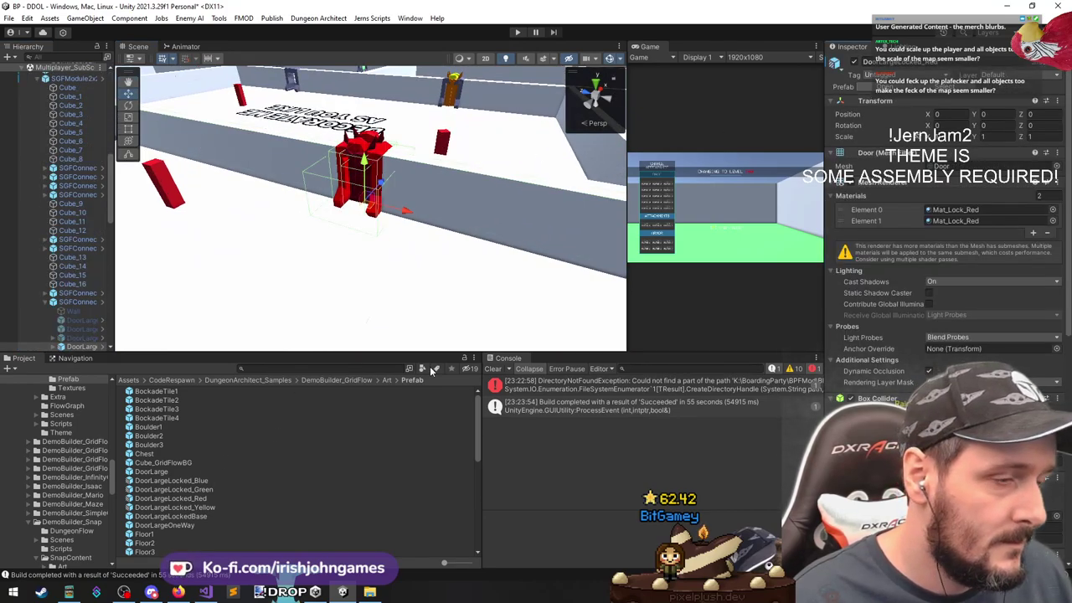
{"action": "left_click", "coordinate": [951, 90]}
{"action": "left_click", "coordinate": [174, 471]}
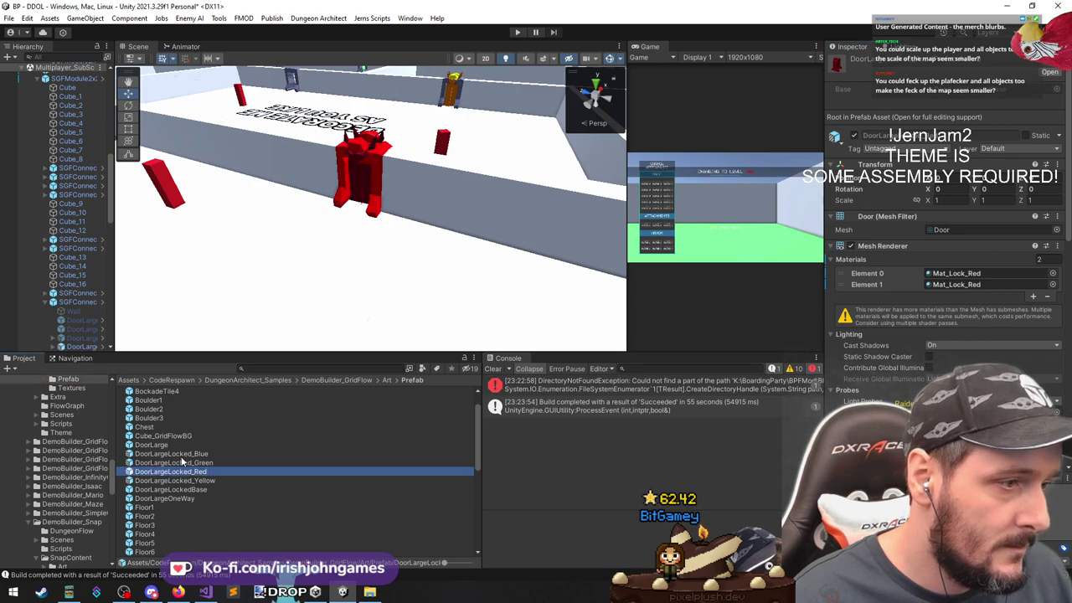
{"action": "left_click", "coordinate": [197, 446]}
{"action": "left_click", "coordinate": [201, 453]}
{"action": "key", "text": "shift+Down"}
{"action": "key", "text": "shift+Down"}
{"action": "key", "text": "shift+Down"}
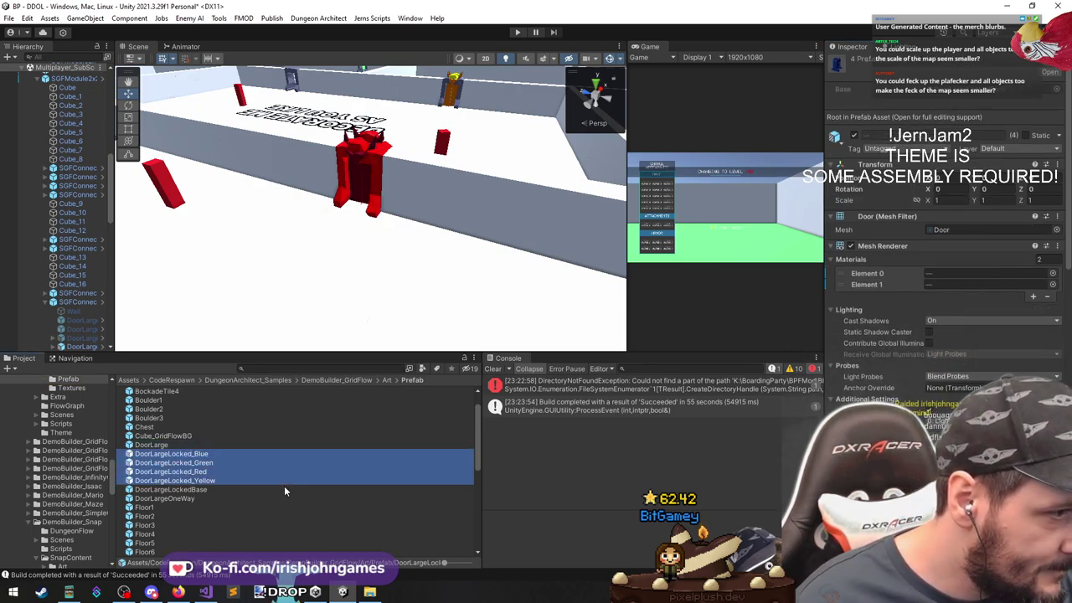
{"action": "left_click", "coordinate": [888, 149]}
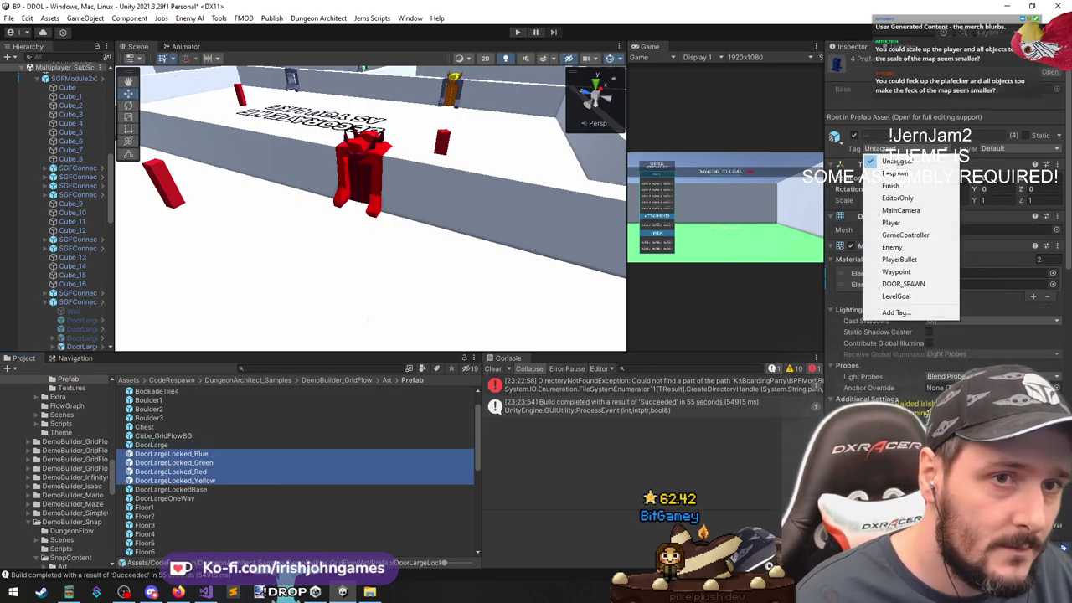
{"action": "left_click", "coordinate": [903, 284]}
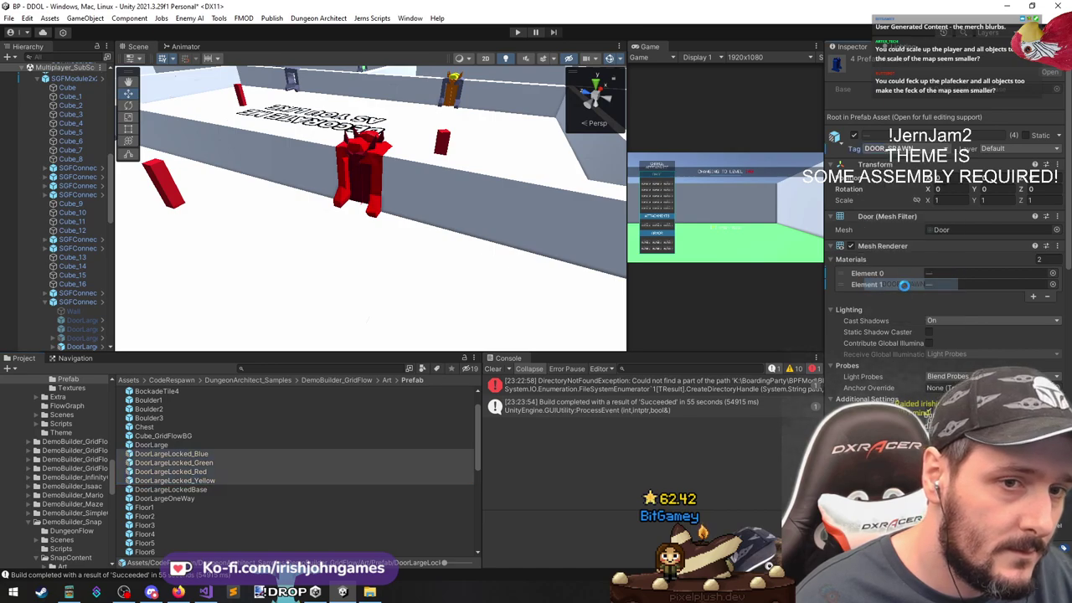
{"action": "left_click", "coordinate": [196, 482], "text": "shift"}
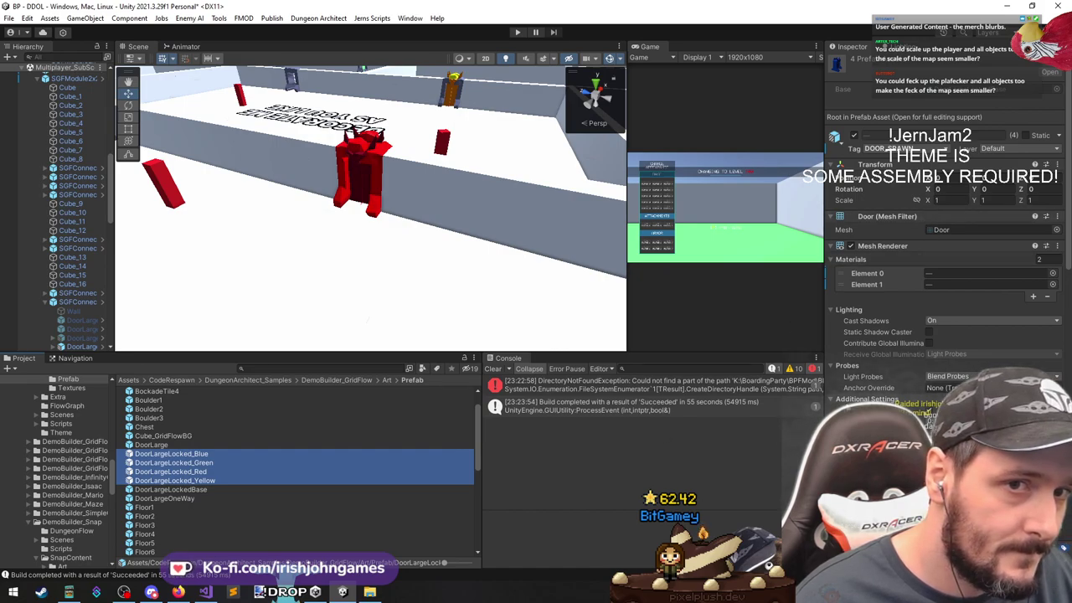
Examine the wall pieces between neighbouring room modules to find the one filling the unused doorway
{"action": "left_click", "coordinate": [441, 185]}
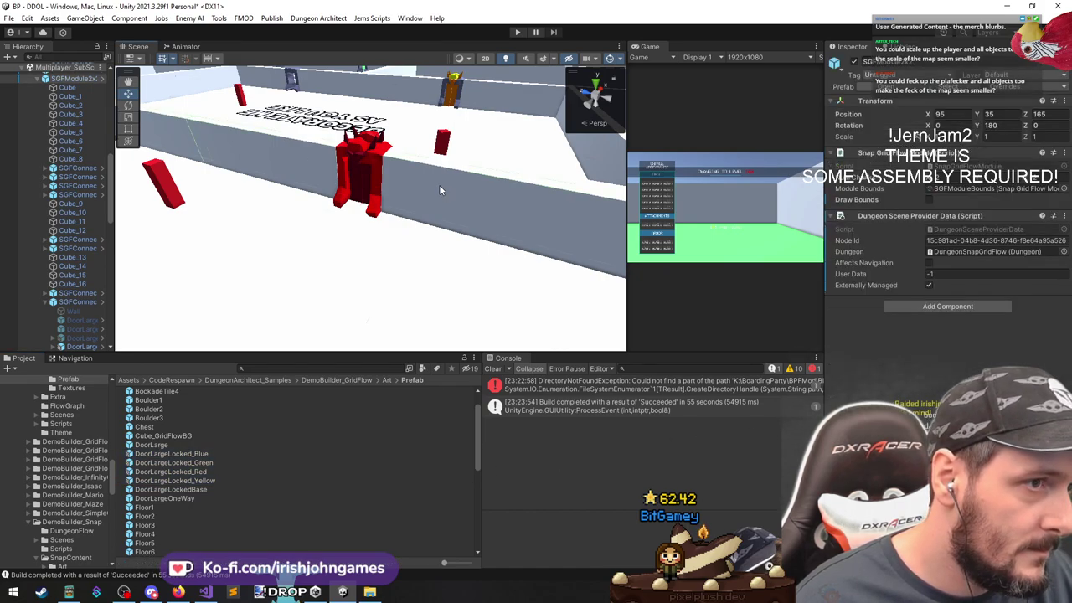
{"action": "left_click", "coordinate": [460, 195]}
{"action": "left_click", "coordinate": [482, 235]}
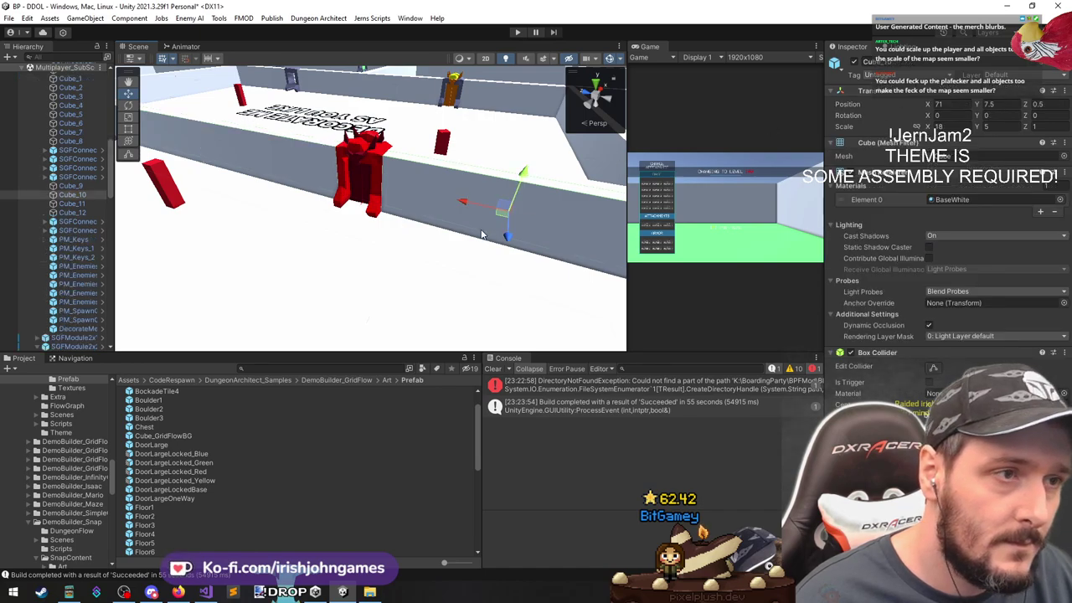
{"action": "right_click_drag", "start_coordinate": [364, 269], "coordinate": [327, 201]}
{"action": "key", "text": "f"}
{"action": "left_click", "coordinate": [434, 207]}
{"action": "middle_click_drag", "start_coordinate": [327, 201], "coordinate": [347, 200]}
{"action": "right_click_drag", "start_coordinate": [347, 200], "coordinate": [359, 201]}
{"action": "left_click", "coordinate": [351, 260]}
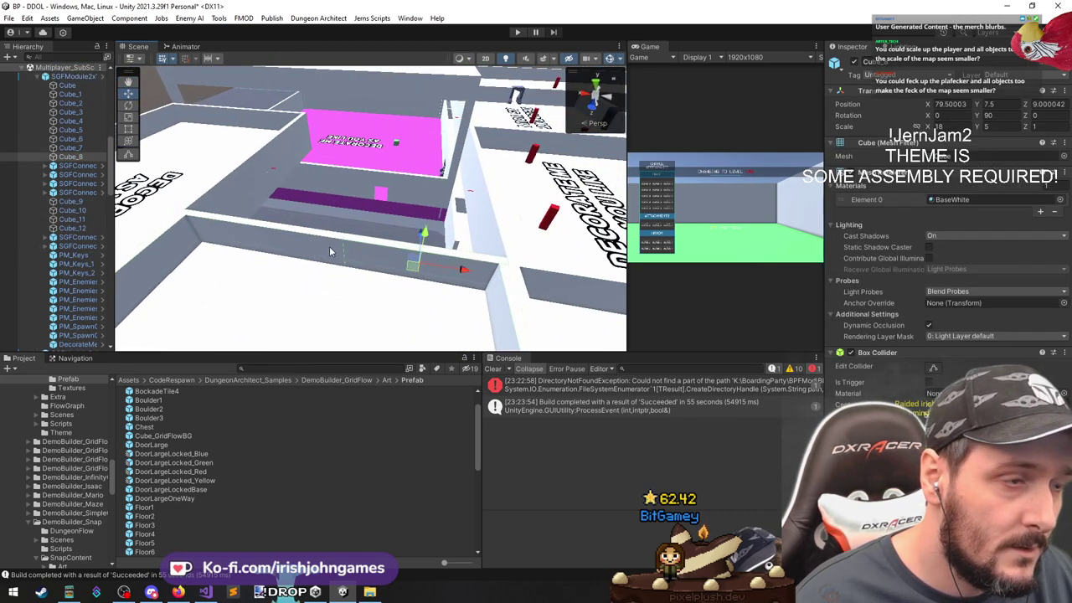
{"action": "left_click", "coordinate": [330, 246]}
{"action": "left_click", "coordinate": [329, 246]}
{"action": "left_click", "coordinate": [286, 240]}
{"action": "left_click", "coordinate": [288, 237]}
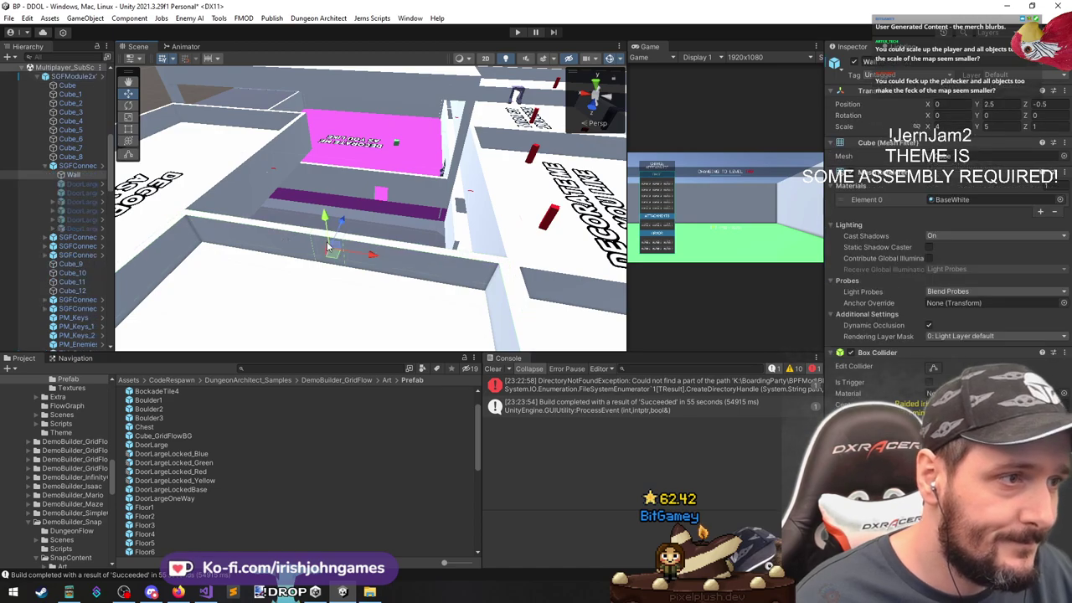
Review the SGFConnection of that doorway and its Wall child, widening the hierarchy to read the object names
{"action": "left_click", "coordinate": [77, 166]}
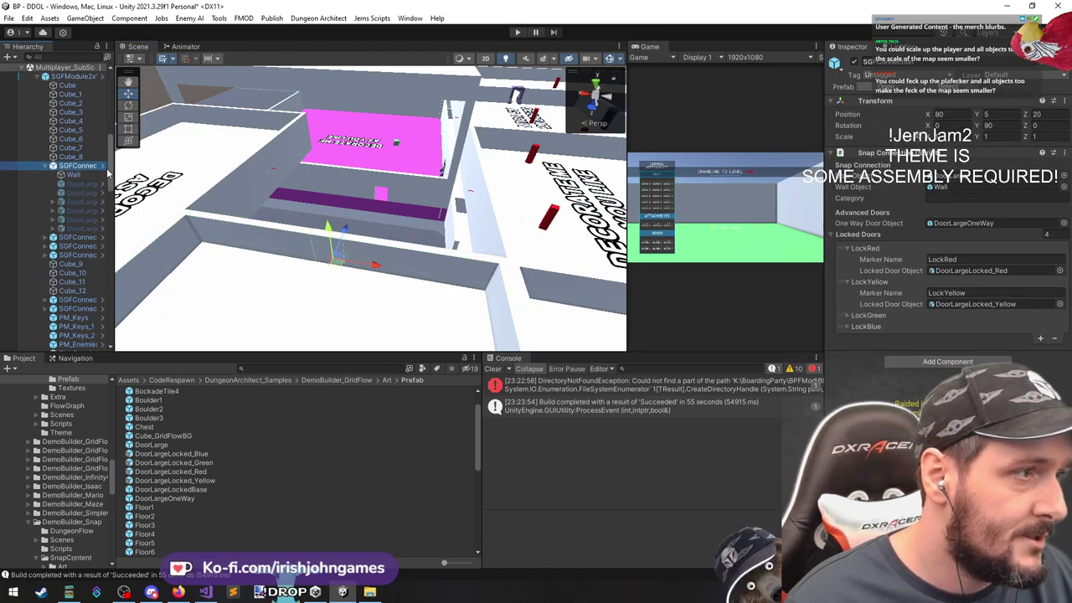
{"action": "left_click_drag", "start_coordinate": [114, 167], "coordinate": [209, 167]}
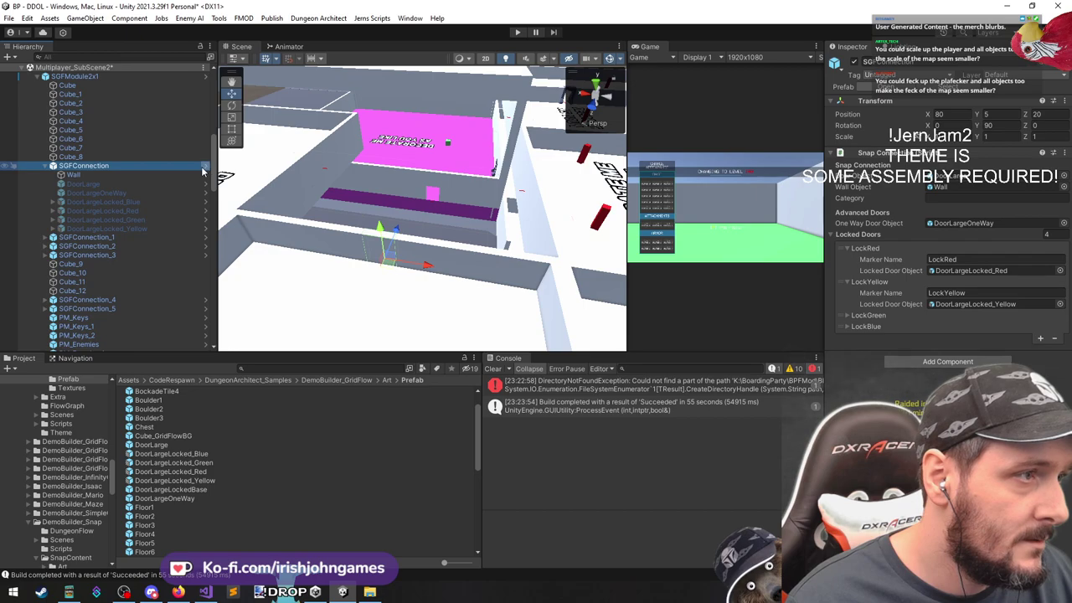
{"action": "mouse_move", "coordinate": [345, 284]}
{"action": "right_mouse_down"}
{"action": "mouse_move", "coordinate": [337, 266]}
{"action": "mouse_move", "coordinate": [349, 277]}
{"action": "right_mouse_up"}
{"action": "left_click", "coordinate": [140, 184]}
{"action": "left_click", "coordinate": [160, 175]}
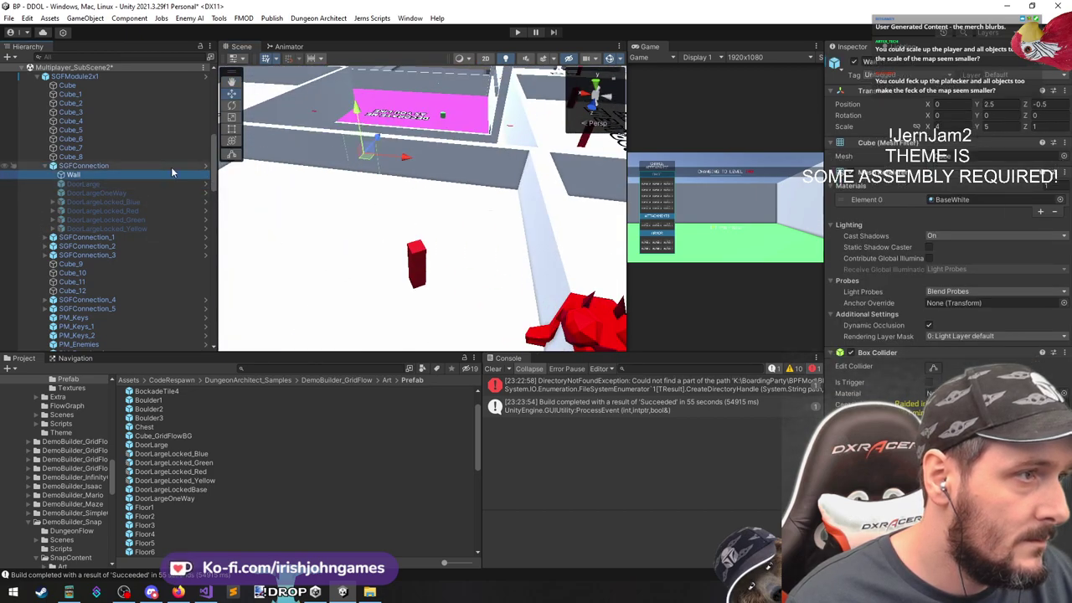
{"action": "left_click", "coordinate": [171, 167]}
Try activating the Wall object inside the SGFConnection prefab, and discard the prefab changes
{"action": "left_click", "coordinate": [206, 166]}
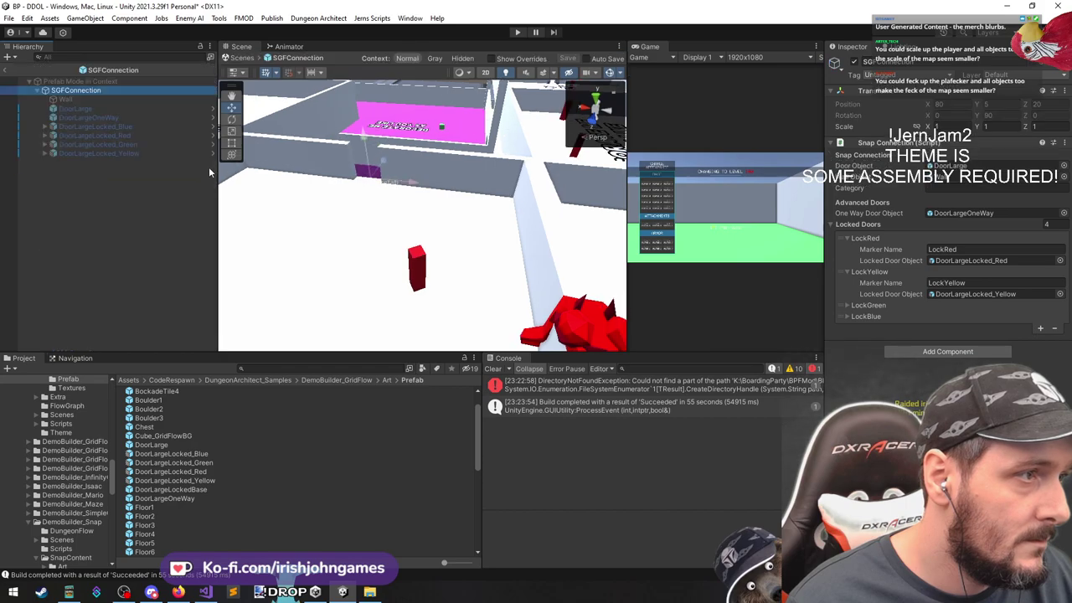
{"action": "left_click", "coordinate": [102, 99]}
{"action": "key", "text": "f"}
{"action": "right_click_drag", "start_coordinate": [377, 248], "coordinate": [397, 249]}
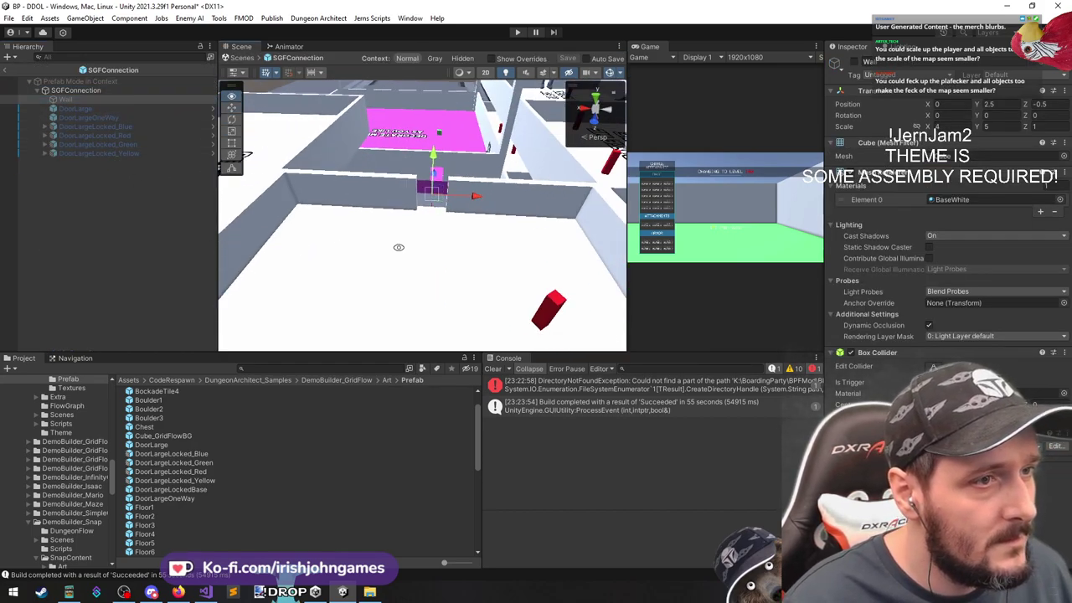
{"action": "key", "text": "alt+shift+a"}
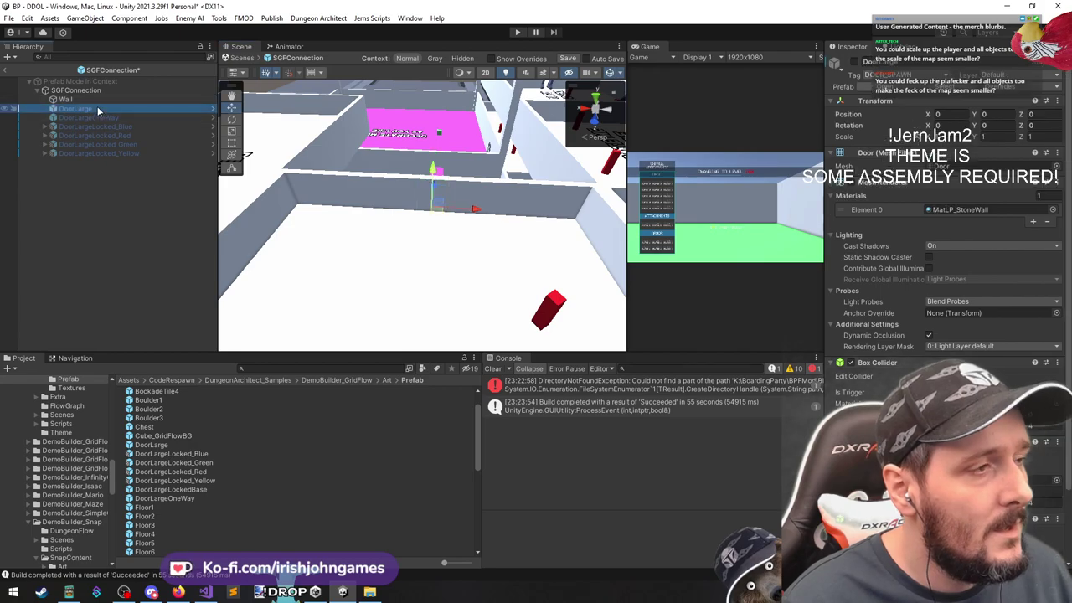
{"action": "left_click", "coordinate": [98, 101]}
{"action": "left_click", "coordinate": [358, 190]}
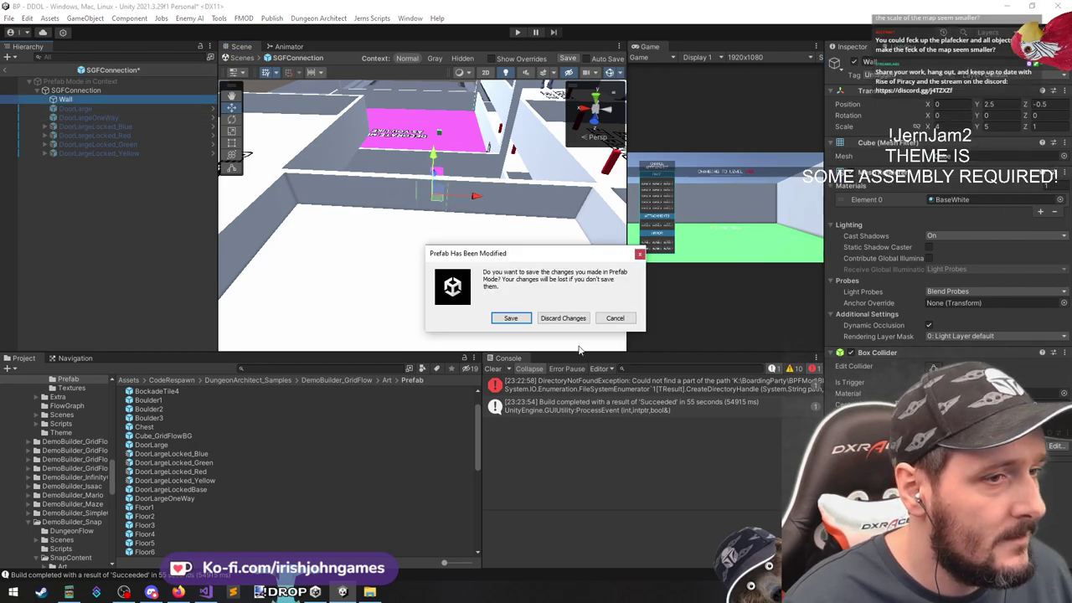
{"action": "left_click", "coordinate": [559, 318]}
Check which module the wall beside the closed doorway belongs to by selecting Cube_7 and its parent SGFModule2x1
{"action": "left_click", "coordinate": [329, 184]}
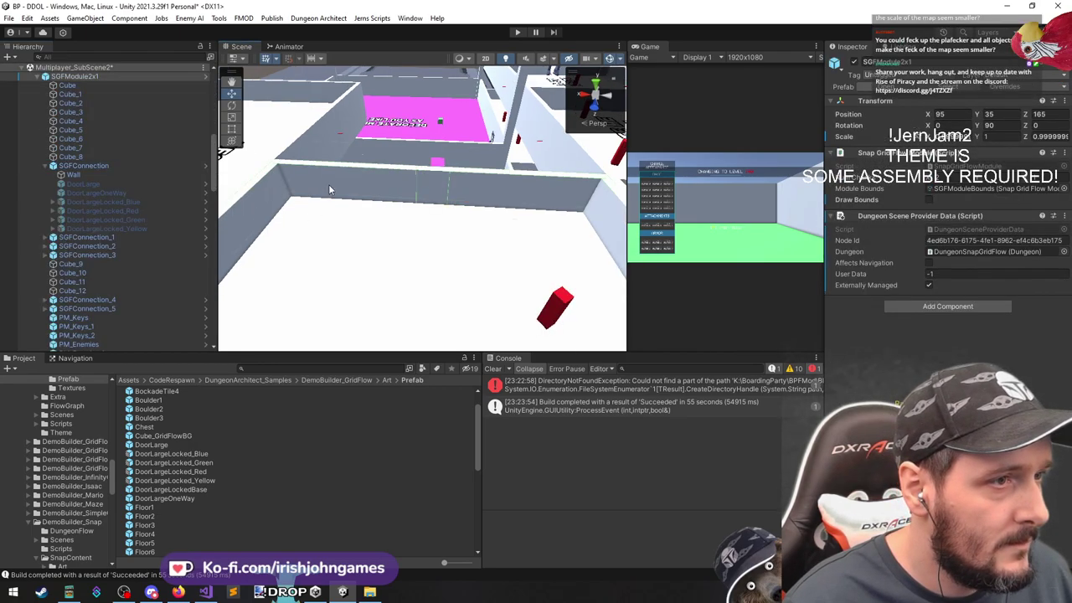
{"action": "left_click", "coordinate": [348, 175]}
{"action": "left_click", "coordinate": [92, 148]}
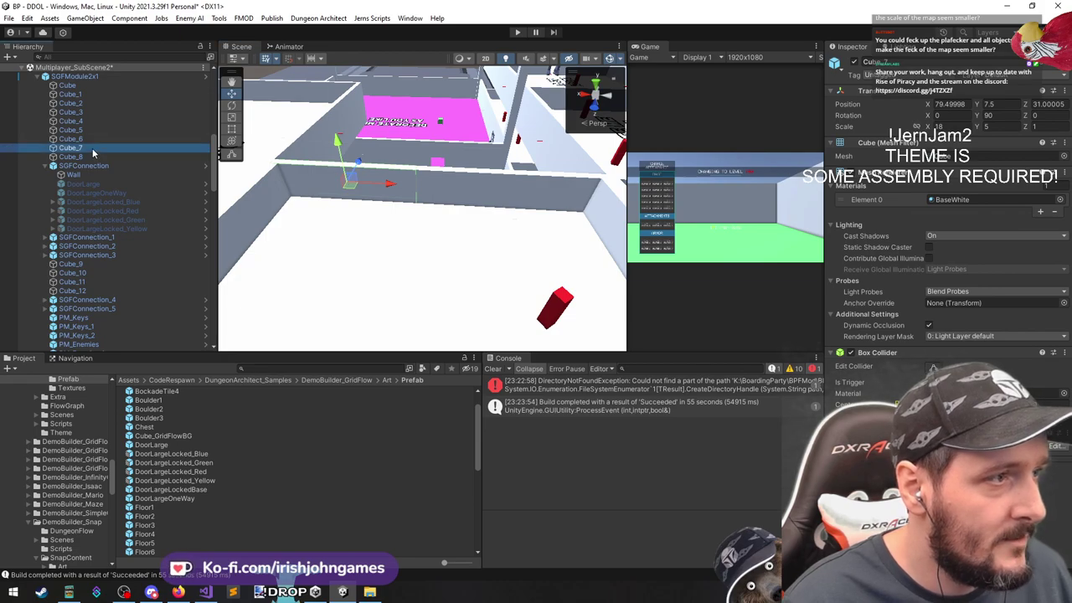
{"action": "left_click", "coordinate": [99, 77]}
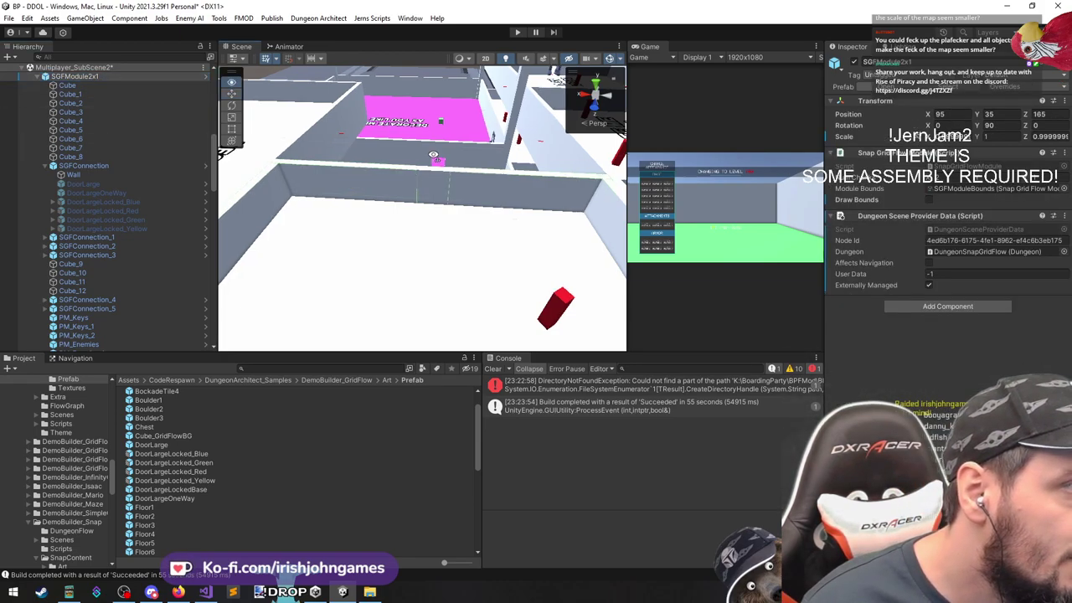
Examine from above how SGFModule2x1 and the surrounding rooms fit together and where their doors are
{"action": "left_click_drag", "start_coordinate": [433, 155], "coordinate": [400, 205], "text": "alt"}
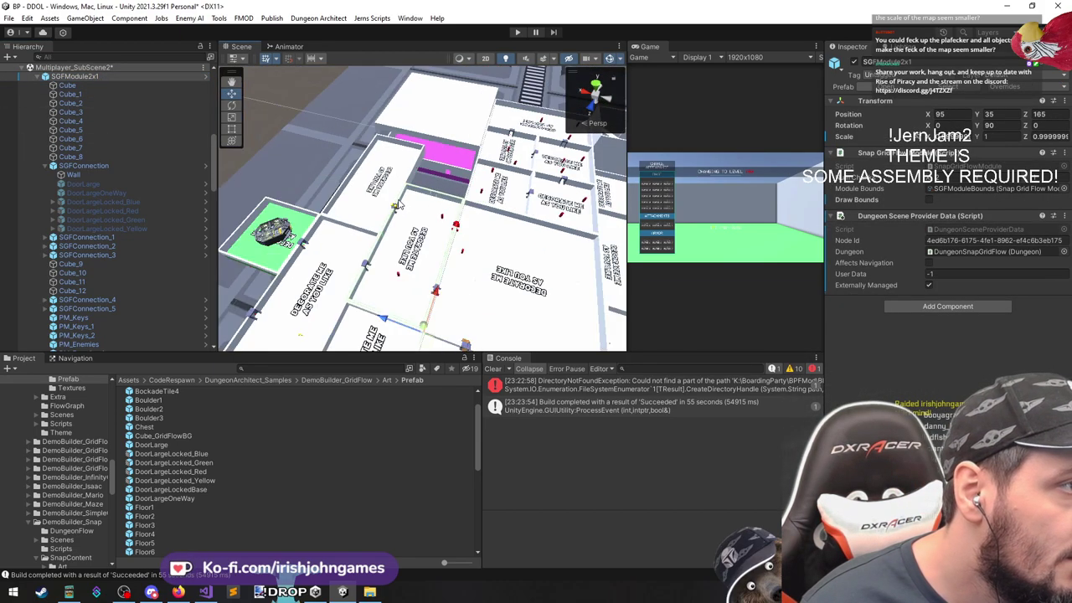
{"action": "double_click", "coordinate": [119, 78]}
{"action": "right_click_drag", "start_coordinate": [442, 244], "coordinate": [545, 187]}
{"action": "key", "text": "s"}
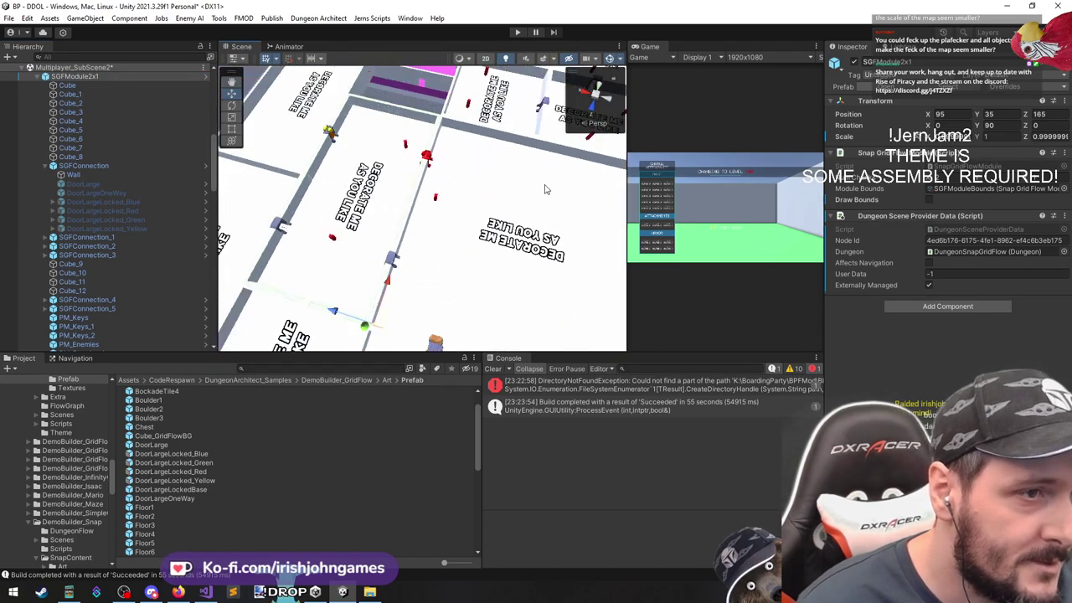
{"action": "middle_click_drag", "start_coordinate": [545, 186], "coordinate": [471, 172]}
{"action": "scroll", "coordinate": [472, 172], "scroll_direction": "down", "scroll_amount": 4}
{"action": "scroll", "coordinate": [467, 216], "scroll_direction": "up", "scroll_amount": 4}
{"action": "scroll", "coordinate": [467, 216], "scroll_direction": "up", "scroll_amount": 4}
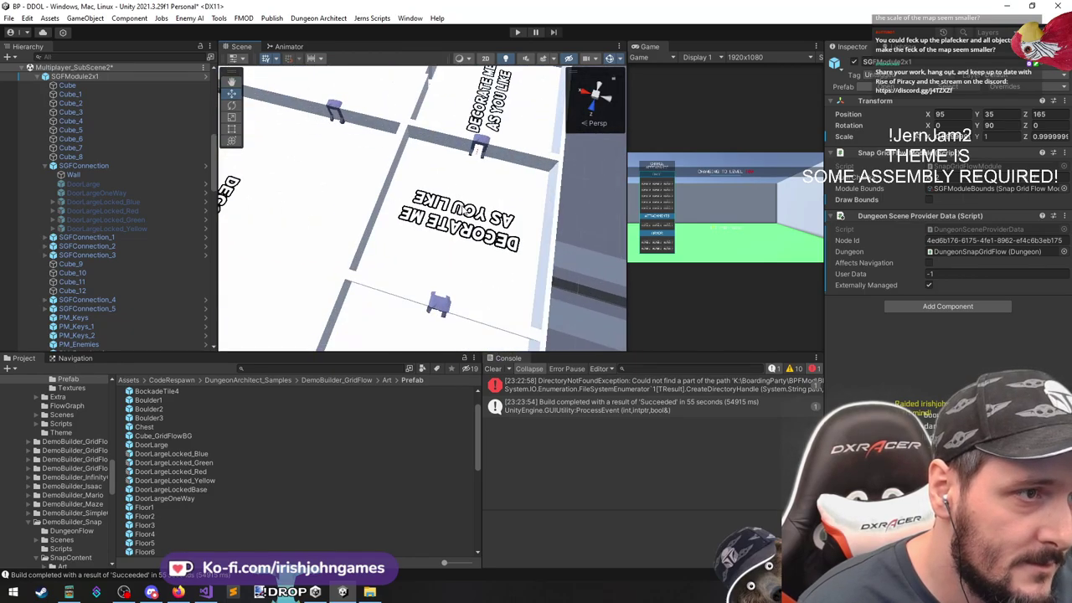
{"action": "right_click_drag", "start_coordinate": [467, 216], "coordinate": [249, 222]}
{"action": "left_click_drag", "start_coordinate": [249, 222], "coordinate": [425, 184], "text": "alt"}
{"action": "scroll", "coordinate": [424, 184], "scroll_direction": "down", "scroll_amount": 4}
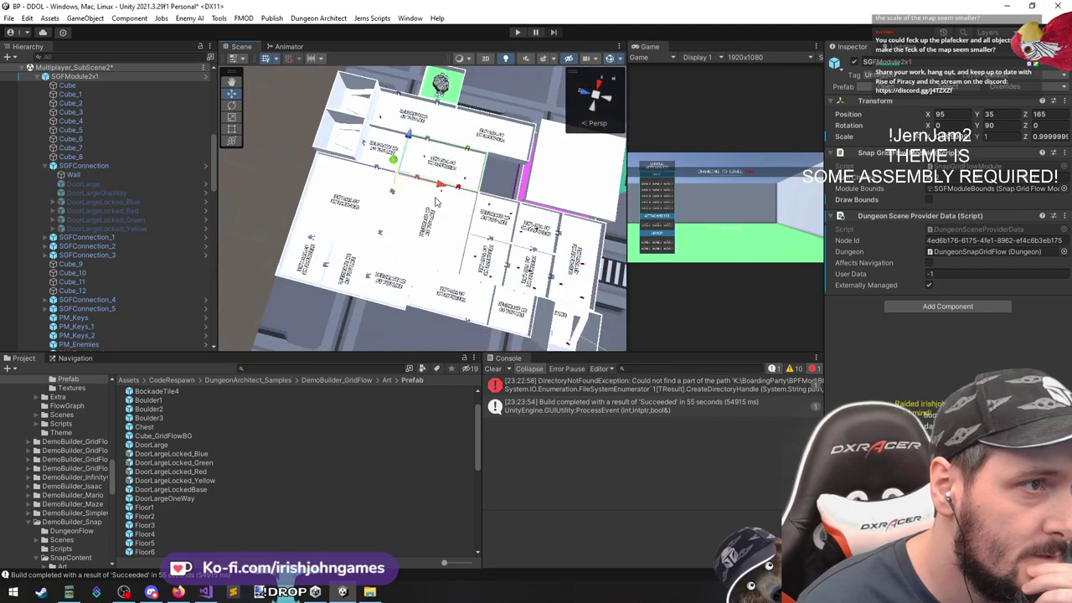
Inspect the large room beside SGFModule2x1 by opening its prefab in context, return to the scene, and locate its SGFModule2x2 asset
{"action": "middle_click_drag", "start_coordinate": [425, 184], "coordinate": [444, 233]}
{"action": "scroll", "coordinate": [450, 251], "scroll_direction": "up", "scroll_amount": 3}
{"action": "middle_click_drag", "start_coordinate": [457, 281], "coordinate": [436, 182]}
{"action": "scroll", "coordinate": [436, 182], "scroll_direction": "up", "scroll_amount": 2}
{"action": "mouse_move", "coordinate": [435, 182]}
{"action": "left_mouse_down", "text": "alt"}
{"action": "mouse_move", "coordinate": [474, 218]}
{"action": "mouse_move", "coordinate": [434, 177]}
{"action": "left_mouse_up", "text": "alt"}
{"action": "scroll", "coordinate": [453, 207], "scroll_direction": "down", "scroll_amount": 8}
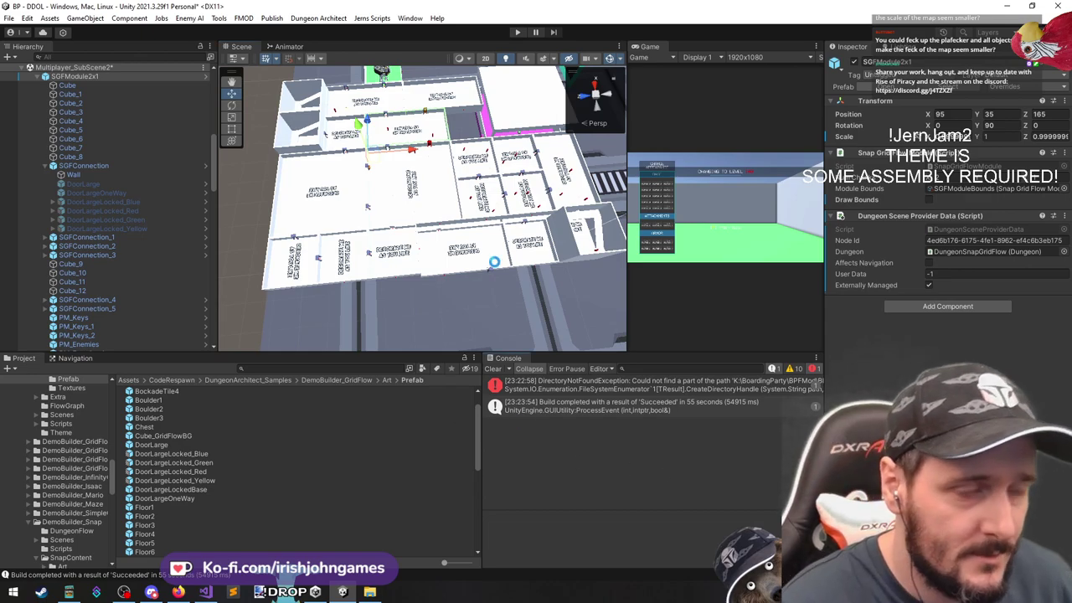
{"action": "left_click", "coordinate": [386, 189]}
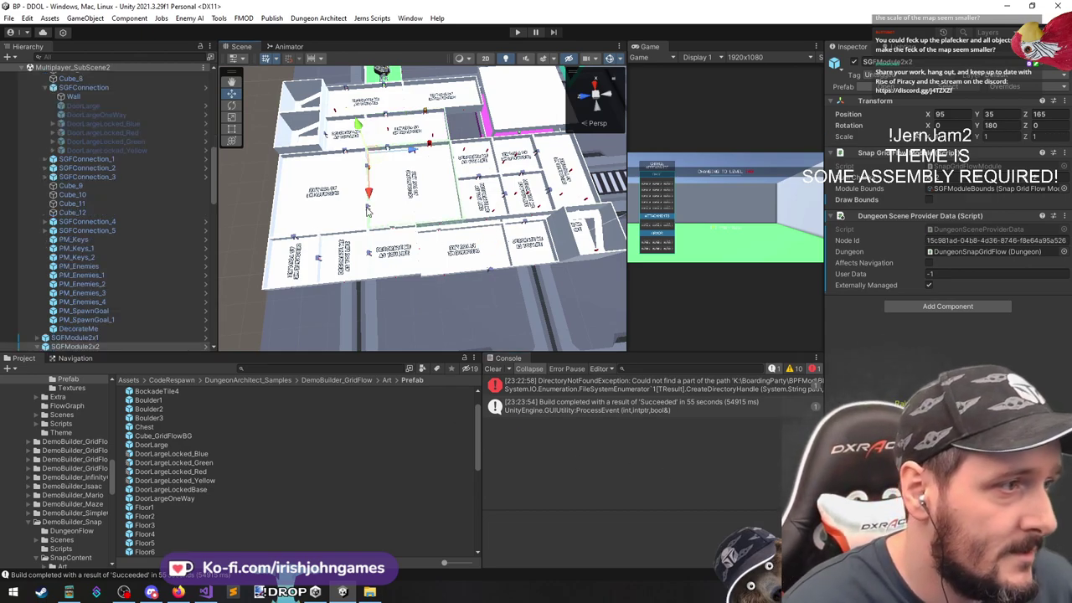
{"action": "key", "text": "f"}
{"action": "left_click", "coordinate": [207, 347]}
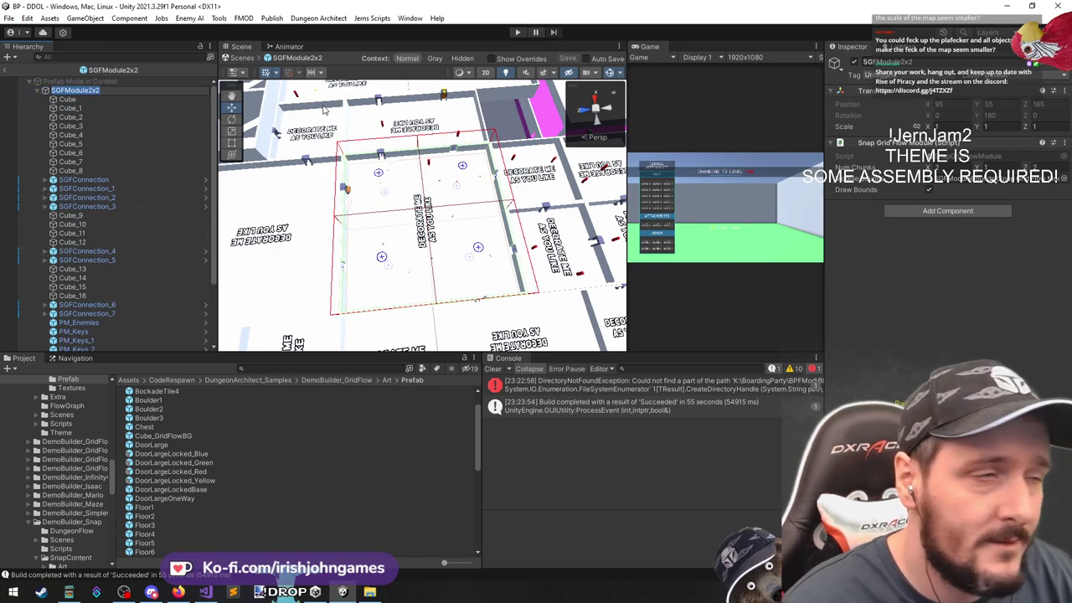
{"action": "left_click", "coordinate": [6, 71]}
{"action": "left_click", "coordinate": [931, 88]}
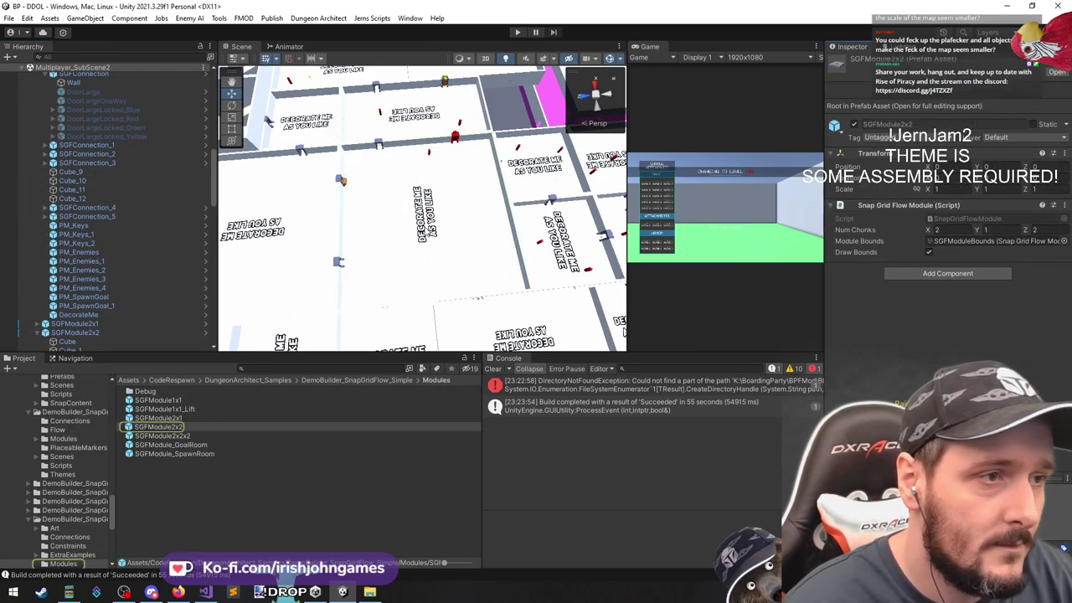
Review the rooms from above, and compare the chunk counts of the SGFModule2x2x2, SGFModule2x2 and SGFModule2x1 prefabs
{"action": "scroll", "coordinate": [469, 209], "scroll_direction": "down", "scroll_amount": 5}
{"action": "right_click_drag", "start_coordinate": [502, 209], "coordinate": [400, 240]}
{"action": "middle_click_drag", "start_coordinate": [400, 240], "coordinate": [417, 235]}
{"action": "left_click_drag", "start_coordinate": [351, 218], "coordinate": [426, 252], "text": "alt"}
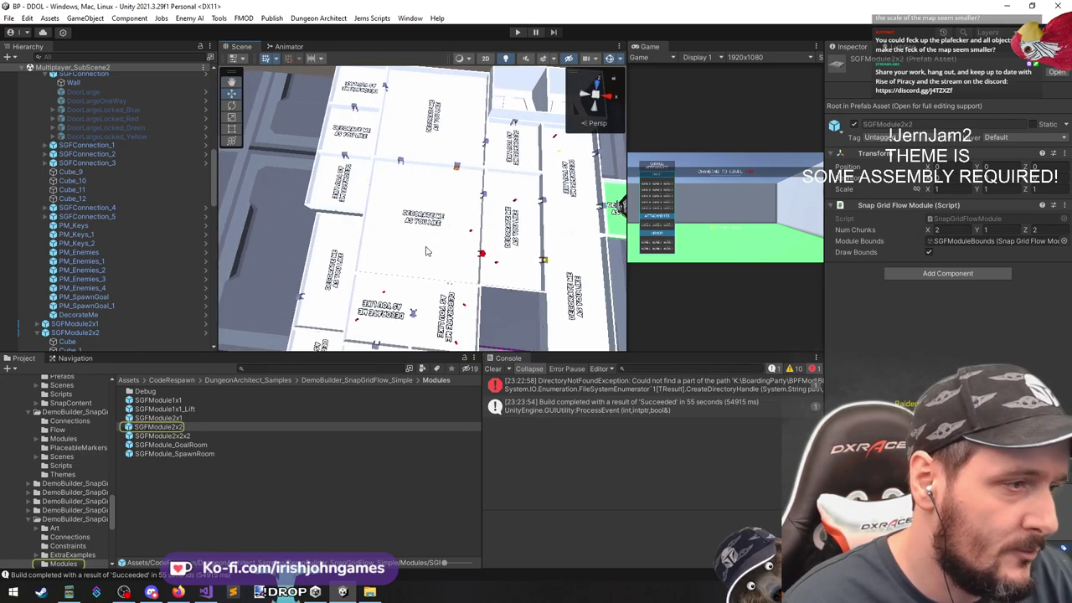
{"action": "left_click", "coordinate": [161, 436]}
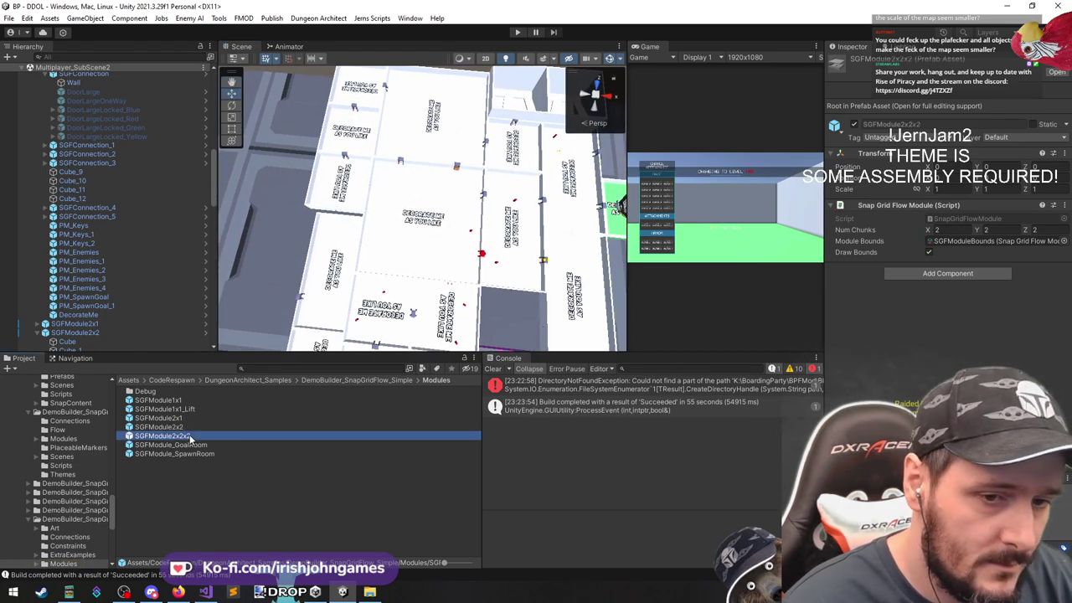
{"action": "key", "text": "Up"}
{"action": "key", "text": "Up"}
{"action": "key", "text": "Down"}
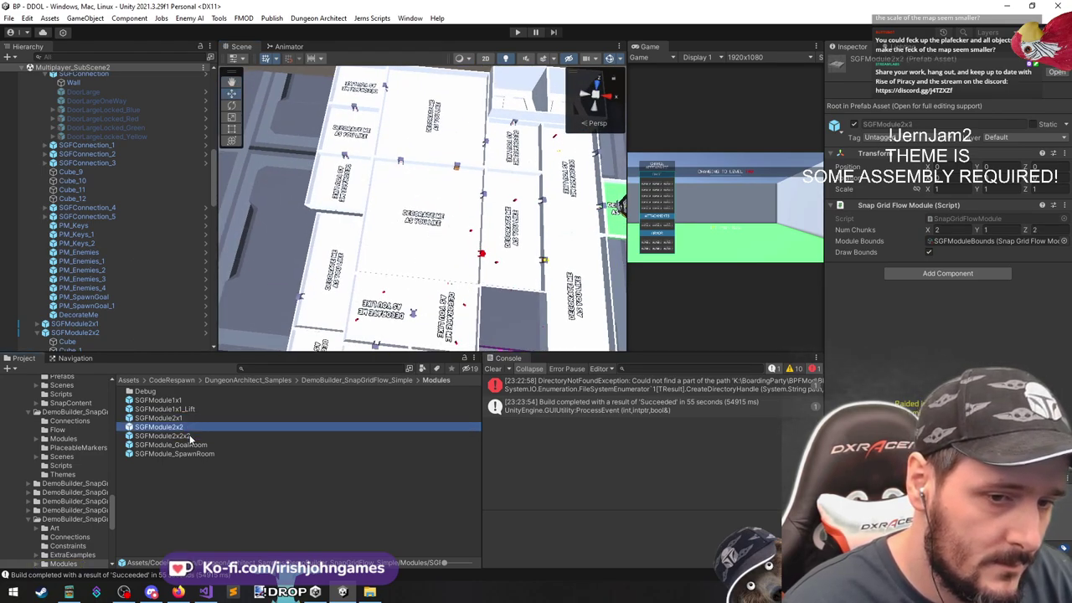
{"action": "key", "text": "Up"}
{"action": "left_click", "coordinate": [184, 429]}
Select the large room's SGFModule2x2, collapse the expanded modules in the hierarchy, and select the four SGFModule1x1 instances listed below it
{"action": "left_click", "coordinate": [392, 206]}
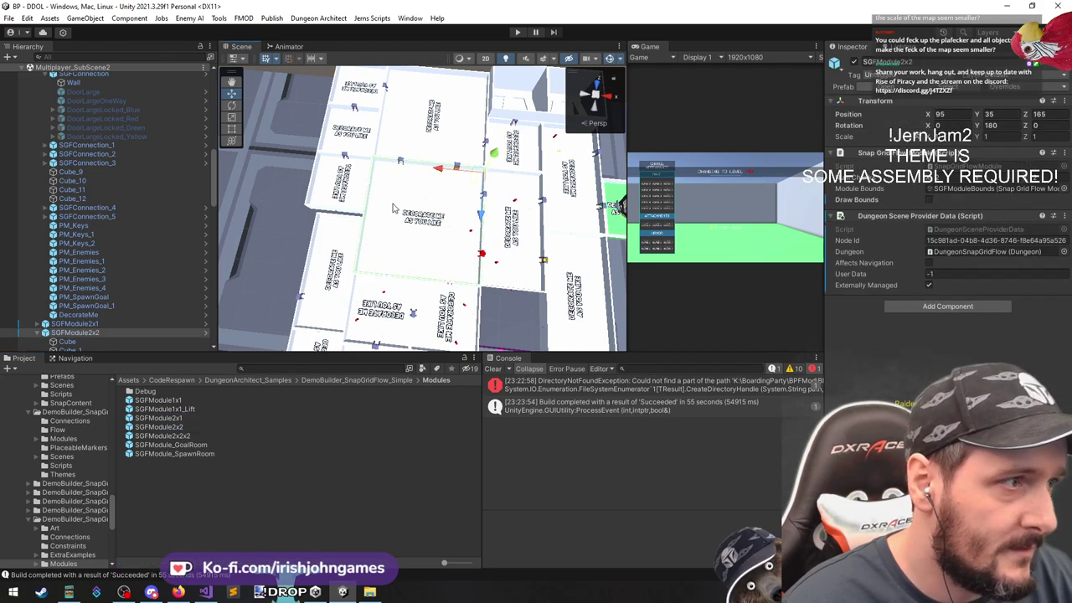
{"action": "left_click", "coordinate": [116, 289]}
{"action": "key", "text": "Left"}
{"action": "key", "text": "Left"}
{"action": "key", "text": "Down"}
{"action": "key", "text": "Down"}
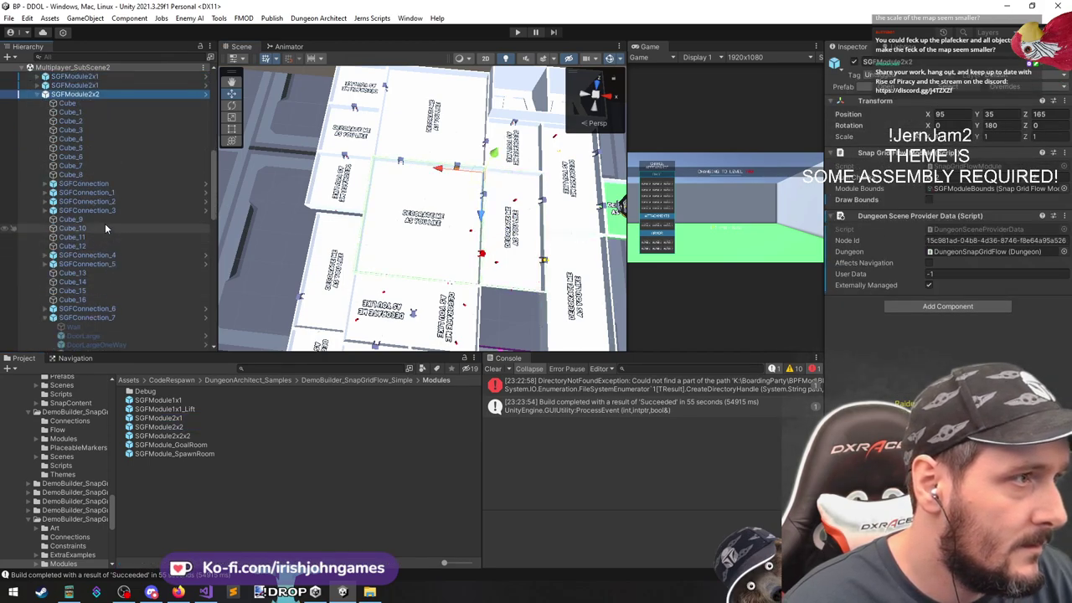
{"action": "key", "text": "Left"}
{"action": "key", "text": "Down"}
{"action": "left_click", "coordinate": [106, 129], "text": "shift"}
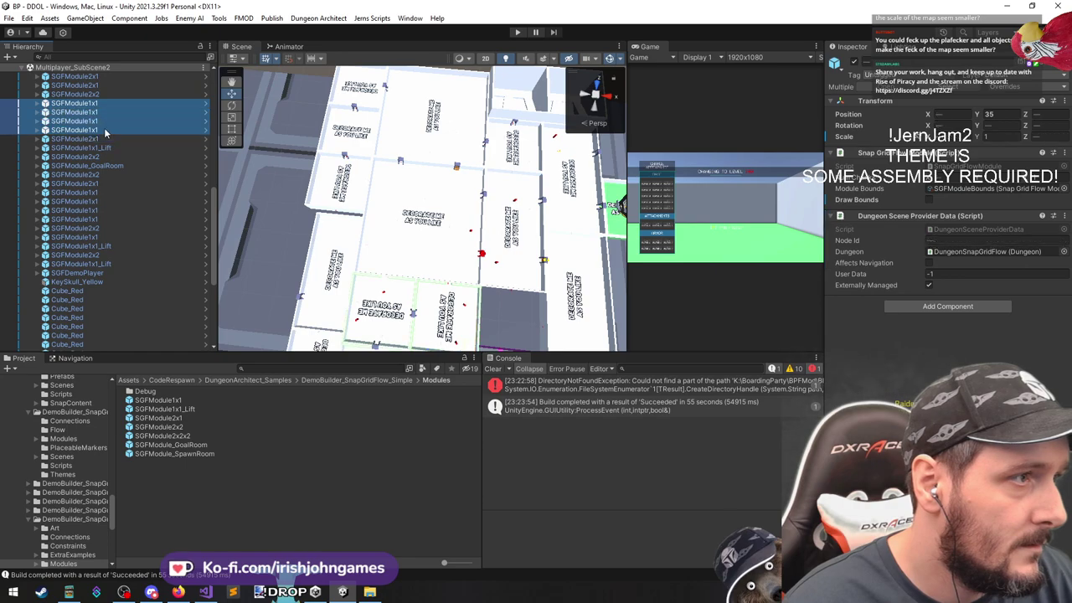
Frame each of the four SGFModule1x1 instances in turn to see which room it forms
{"action": "double_click", "coordinate": [107, 105]}
{"action": "double_click", "coordinate": [107, 110]}
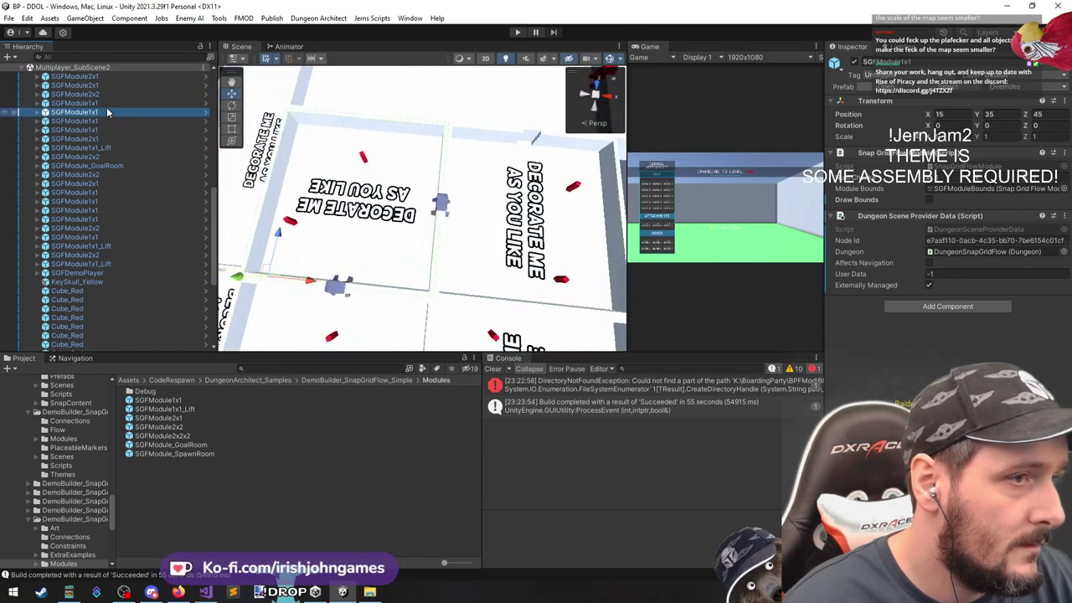
{"action": "double_click", "coordinate": [116, 122]}
{"action": "double_click", "coordinate": [117, 130]}
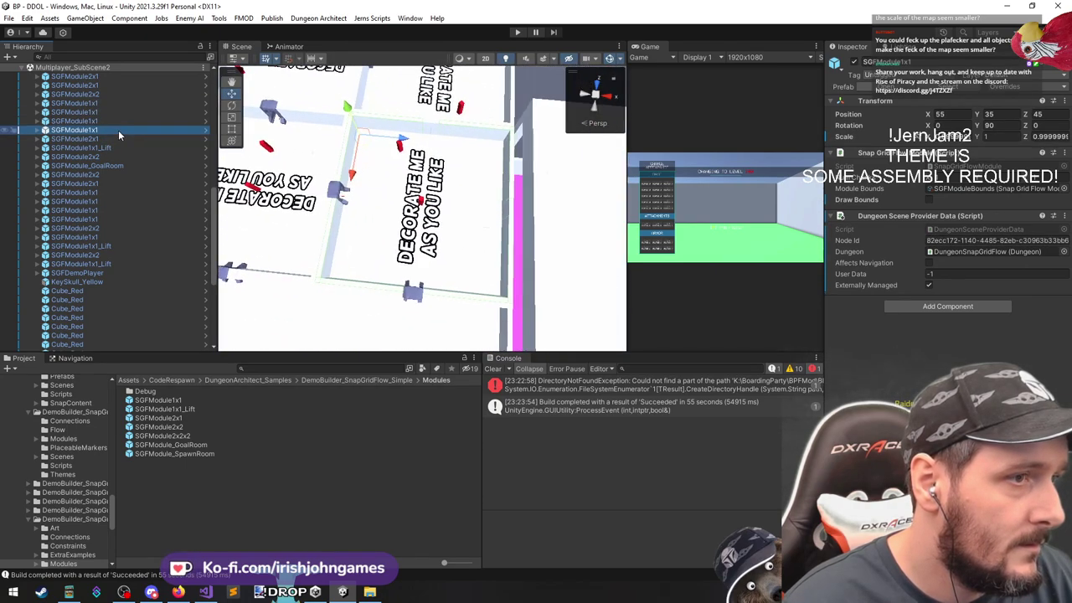
Identify a red block in the small room, and look through the Cube_Red and KeySkull_Yellow objects in the hierarchy
{"action": "middle_click_drag", "start_coordinate": [261, 151], "coordinate": [332, 168]}
{"action": "left_click", "coordinate": [329, 163]}
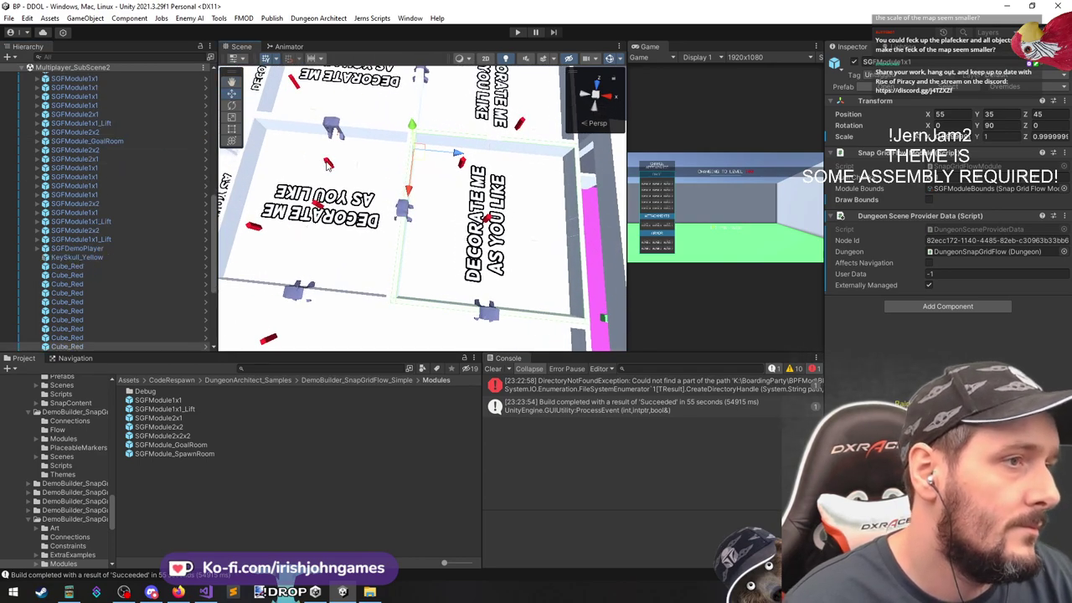
{"action": "left_click", "coordinate": [66, 339]}
{"action": "left_click", "coordinate": [69, 345]}
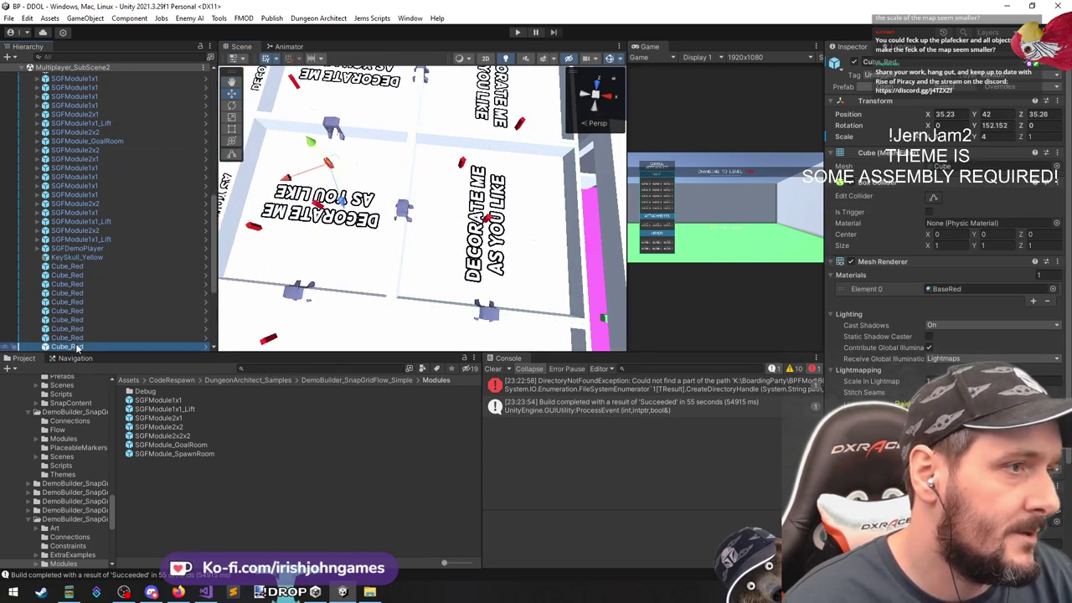
{"action": "key", "text": "Up"}
{"action": "key", "text": "Up"}
{"action": "key", "text": "Up"}
{"action": "left_click", "coordinate": [87, 299]}
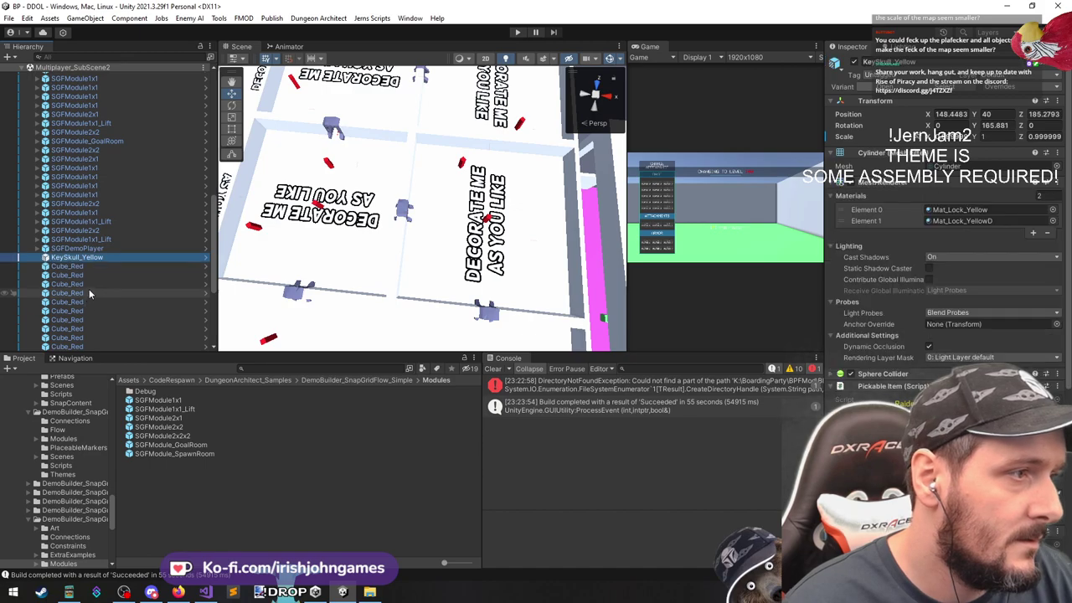
{"action": "left_click", "coordinate": [93, 267]}
Check which SGFModule1x1 and floor Cube belong to the room containing the red blocks
{"action": "right_click_drag", "start_coordinate": [441, 197], "coordinate": [421, 139]}
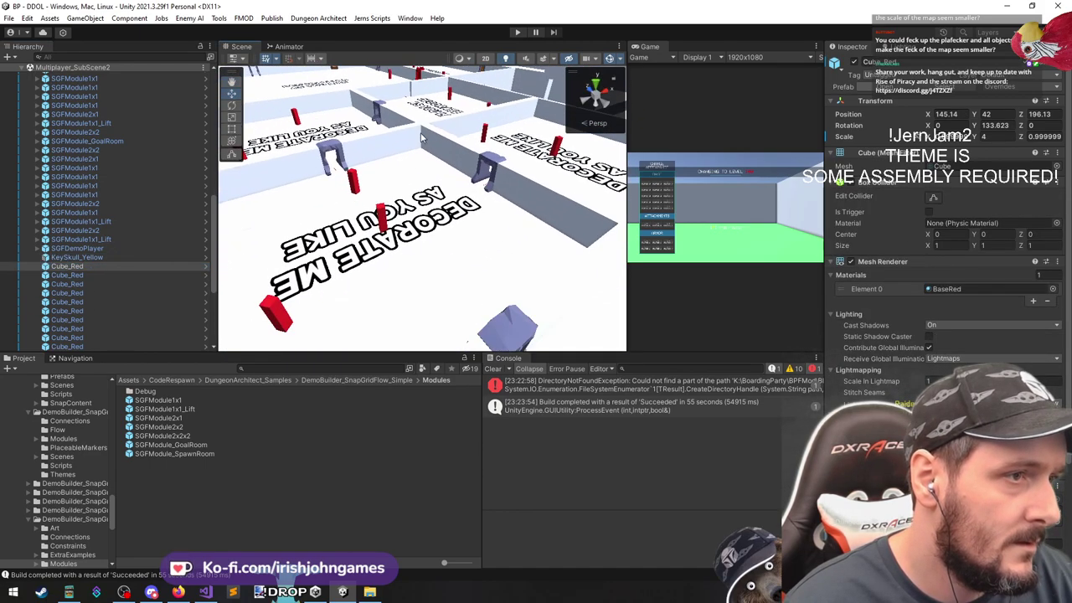
{"action": "left_click", "coordinate": [381, 216]}
{"action": "left_click", "coordinate": [453, 249]}
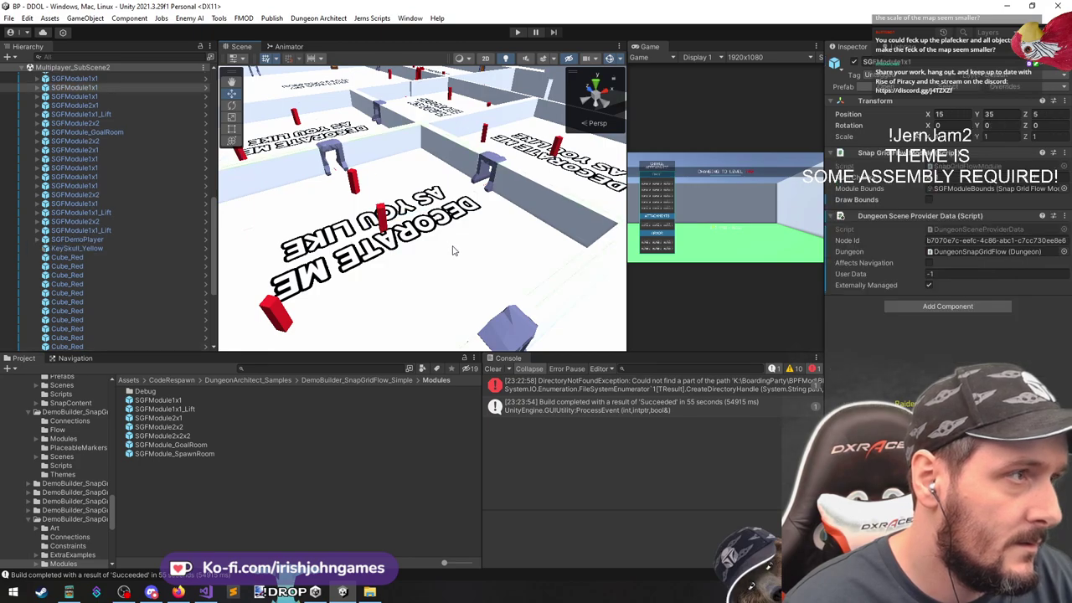
{"action": "left_click", "coordinate": [449, 243]}
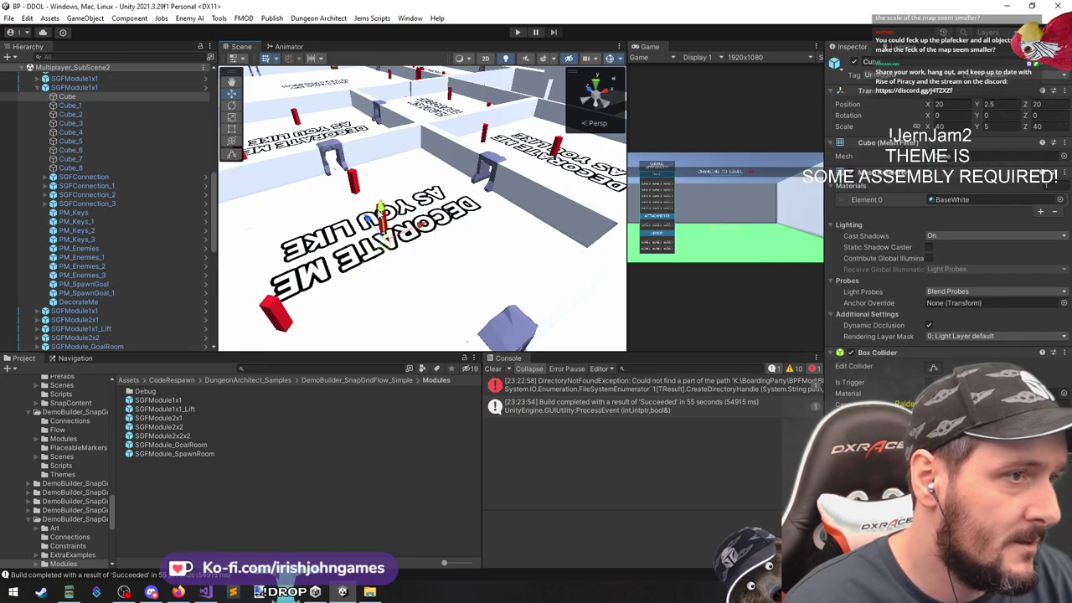
Locate KeySkull_Yellow in the dungeon and examine the rooms around it
{"action": "scroll", "coordinate": [88, 267], "scroll_direction": "down", "scroll_amount": 5}
{"action": "left_click", "coordinate": [92, 258]}
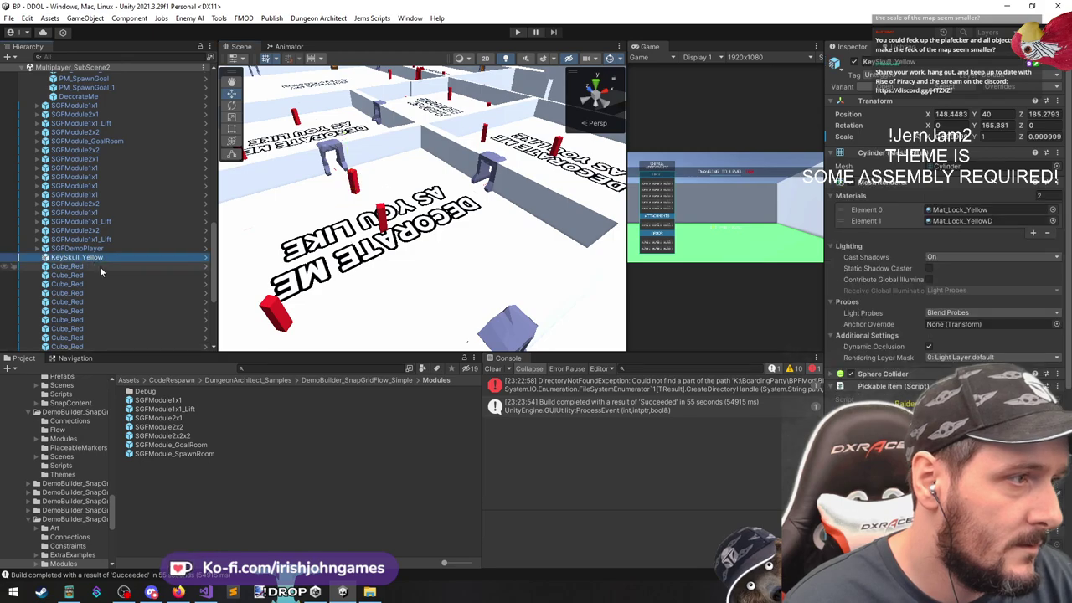
{"action": "double_click", "coordinate": [101, 258]}
{"action": "right_click_drag", "start_coordinate": [332, 212], "coordinate": [423, 181]}
{"action": "scroll", "coordinate": [424, 181], "scroll_direction": "down", "scroll_amount": 5}
{"action": "middle_click_drag", "start_coordinate": [424, 181], "coordinate": [449, 130]}
{"action": "scroll", "coordinate": [449, 131], "scroll_direction": "down", "scroll_amount": 3}
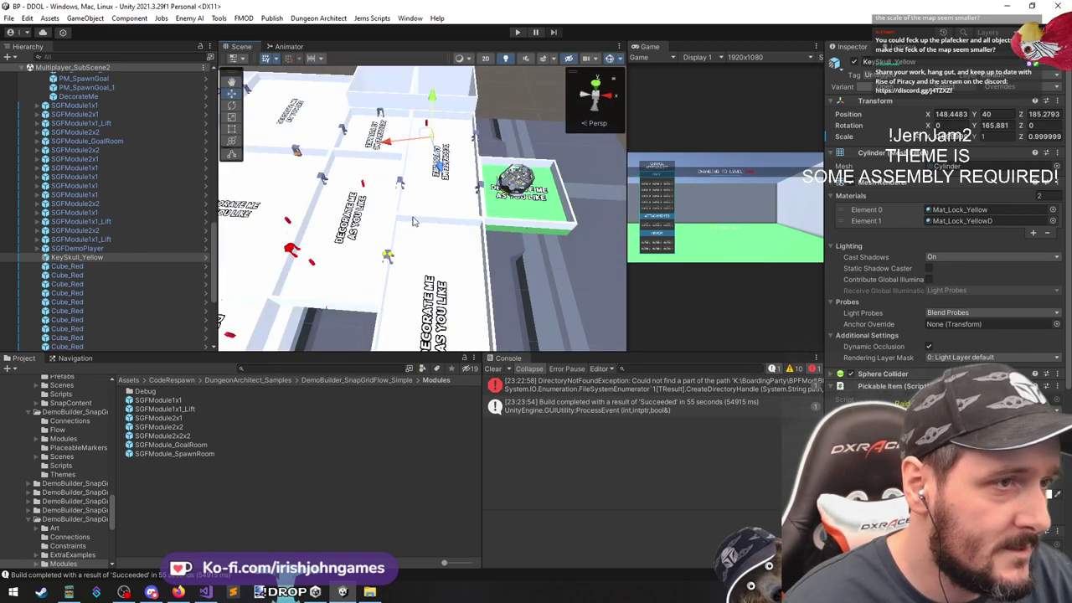
Select a Cube_Red in the middle of a small room and examine how the blocks are spread around it
{"action": "right_click_drag", "start_coordinate": [416, 221], "coordinate": [444, 173]}
{"action": "scroll", "coordinate": [444, 174], "scroll_direction": "down", "scroll_amount": 5}
{"action": "scroll", "coordinate": [411, 217], "scroll_direction": "up", "scroll_amount": 8}
{"action": "scroll", "coordinate": [412, 219], "scroll_direction": "down", "scroll_amount": 3}
{"action": "right_click_drag", "start_coordinate": [412, 219], "coordinate": [456, 237]}
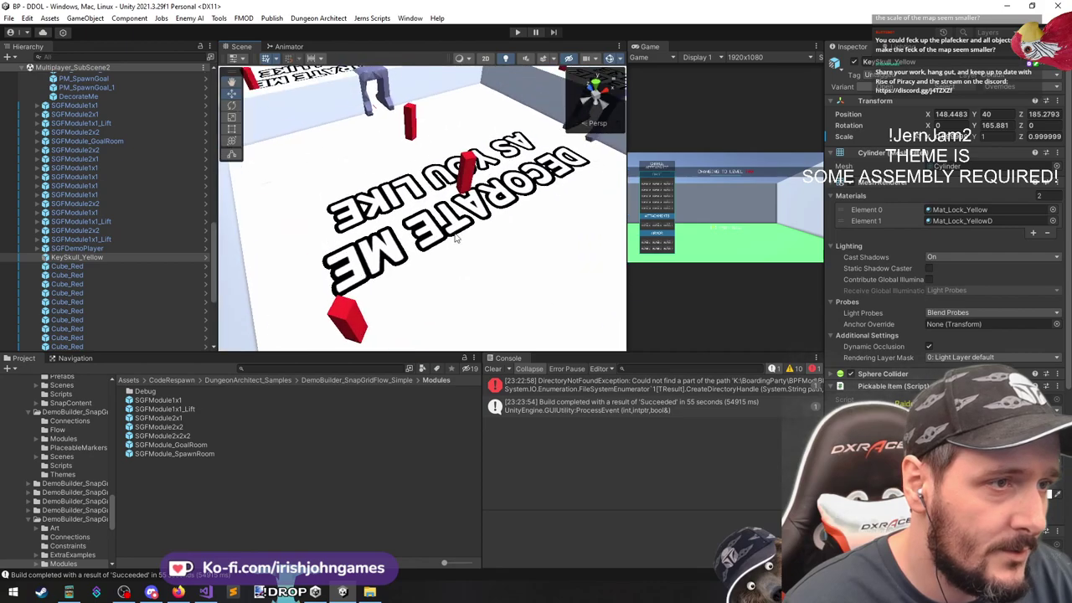
{"action": "left_click", "coordinate": [469, 168]}
{"action": "scroll", "coordinate": [409, 213], "scroll_direction": "down", "scroll_amount": 8}
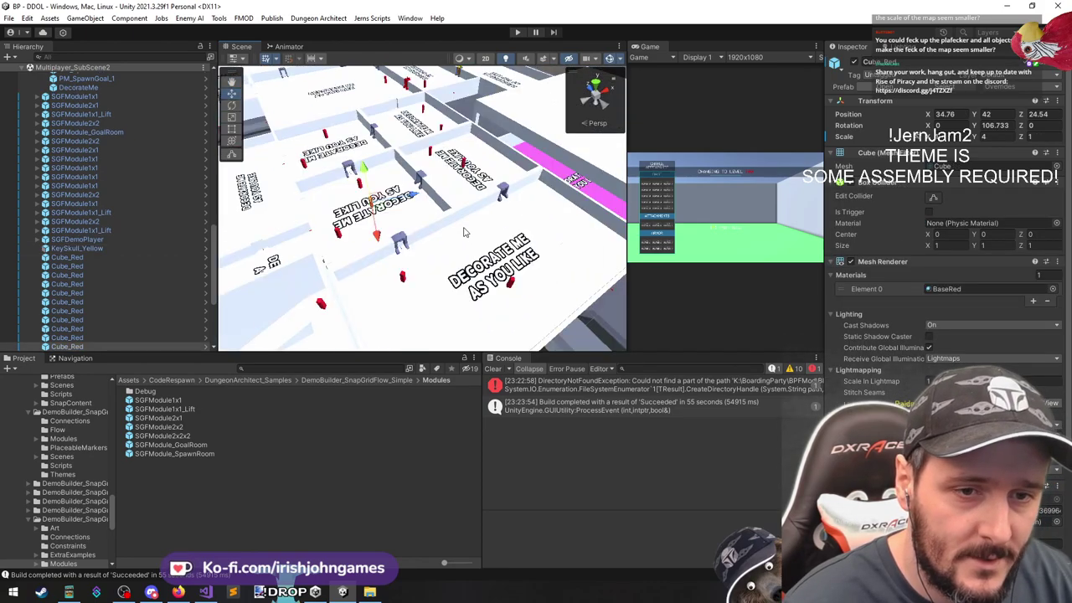
Examine the adjoining rooms and their doorways from above, selecting objects in the scene to identify the room
{"action": "middle_click_drag", "start_coordinate": [400, 232], "coordinate": [439, 230]}
{"action": "left_click", "coordinate": [476, 202]}
{"action": "scroll", "coordinate": [475, 203], "scroll_direction": "down", "scroll_amount": 5}
{"action": "right_click_drag", "start_coordinate": [475, 203], "coordinate": [509, 225]}
{"action": "scroll", "coordinate": [509, 224], "scroll_direction": "up", "scroll_amount": 5}
{"action": "scroll", "coordinate": [510, 225], "scroll_direction": "down", "scroll_amount": 6}
{"action": "middle_click_drag", "start_coordinate": [509, 225], "coordinate": [428, 243]}
{"action": "scroll", "coordinate": [419, 249], "scroll_direction": "up", "scroll_amount": 6}
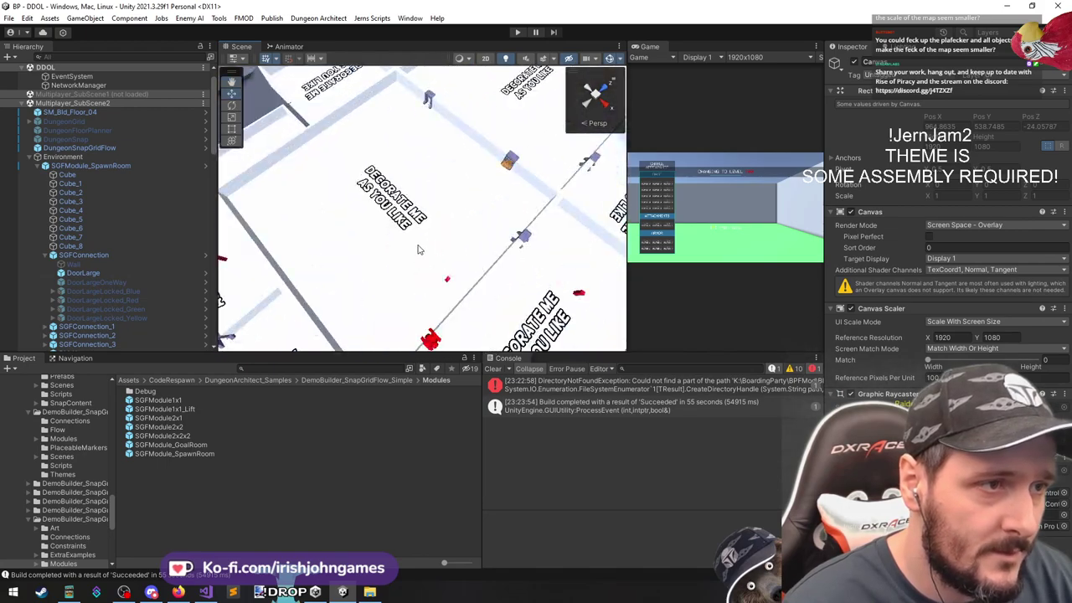
{"action": "left_click", "coordinate": [325, 269]}
Compare the chunk settings of the module prefabs from SGFModule2x2x2 up to SGFModule1x1_Lift
{"action": "left_click", "coordinate": [201, 437]}
{"action": "key", "text": "Up"}
{"action": "key", "text": "Up"}
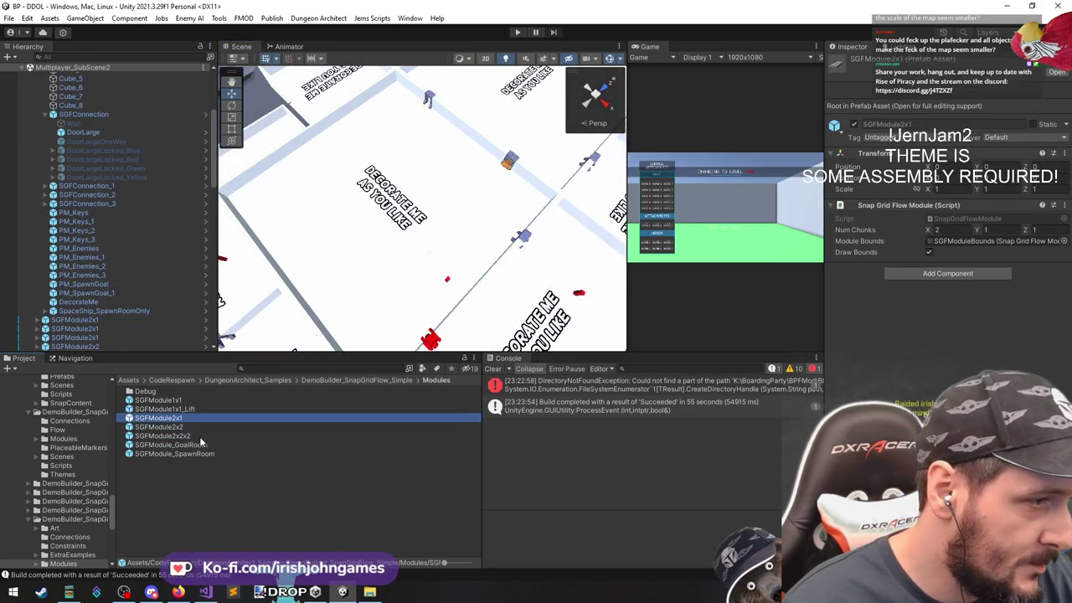
{"action": "left_click", "coordinate": [204, 409]}
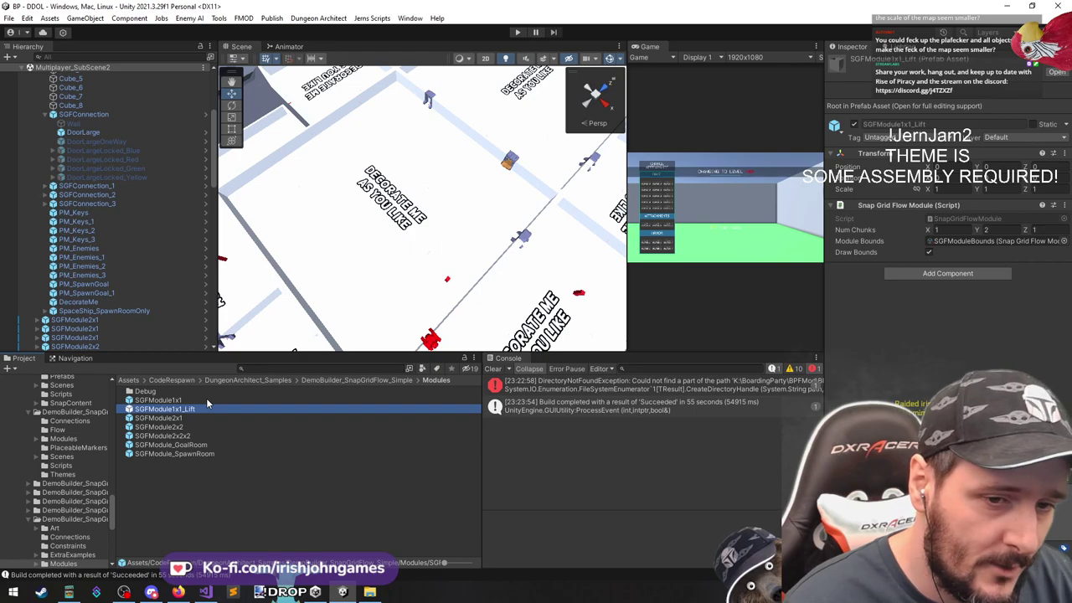
Open the SGFModule1x1_Lift, SGFModule2x1, SGFModule_SpawnRoom, SGFModule2x2 and SGFModule1x1 prefabs to compare their room layouts
{"action": "double_click", "coordinate": [208, 408]}
{"action": "scroll", "coordinate": [383, 289], "scroll_direction": "up", "scroll_amount": 3}
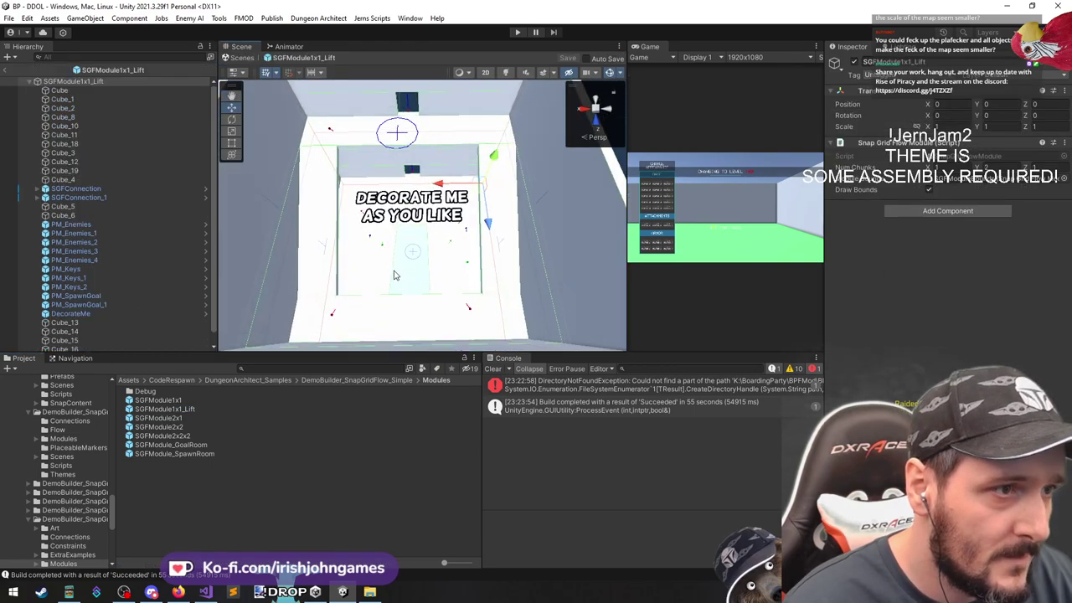
{"action": "left_click", "coordinate": [176, 417]}
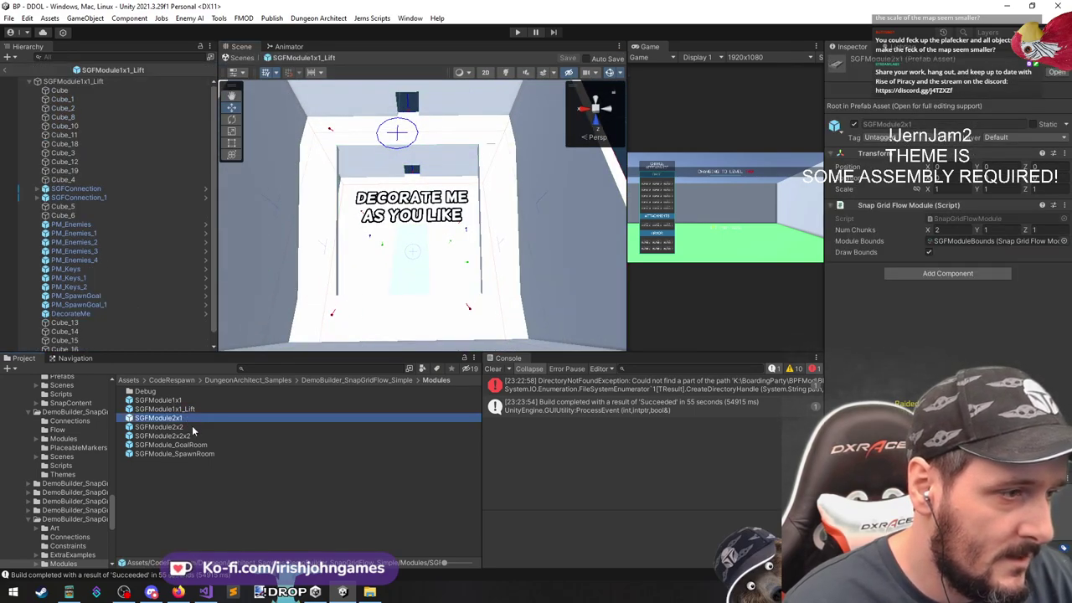
{"action": "double_click", "coordinate": [186, 418]}
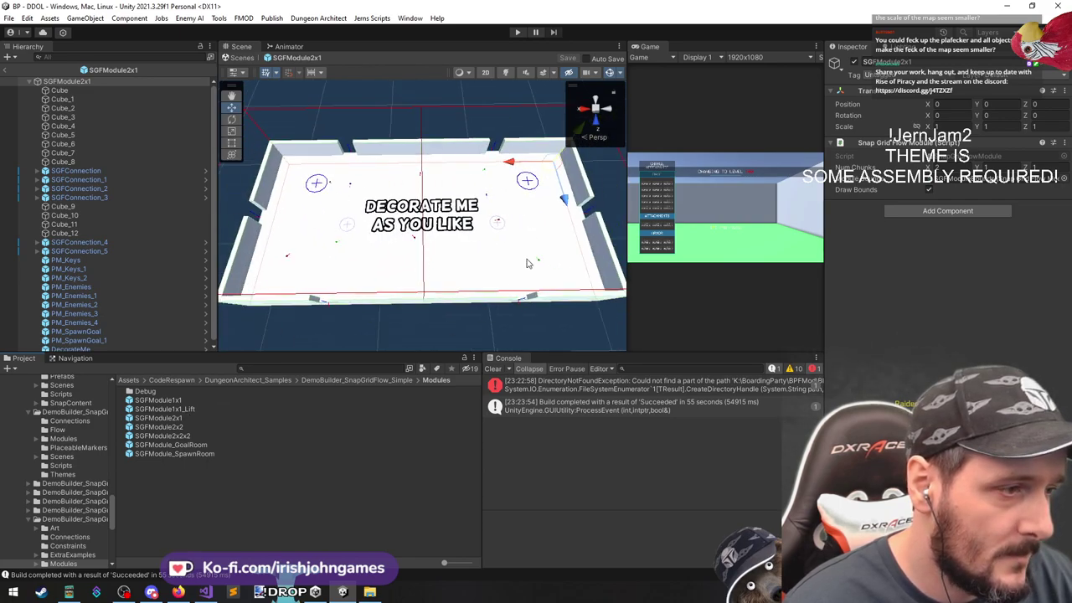
{"action": "double_click", "coordinate": [208, 454]}
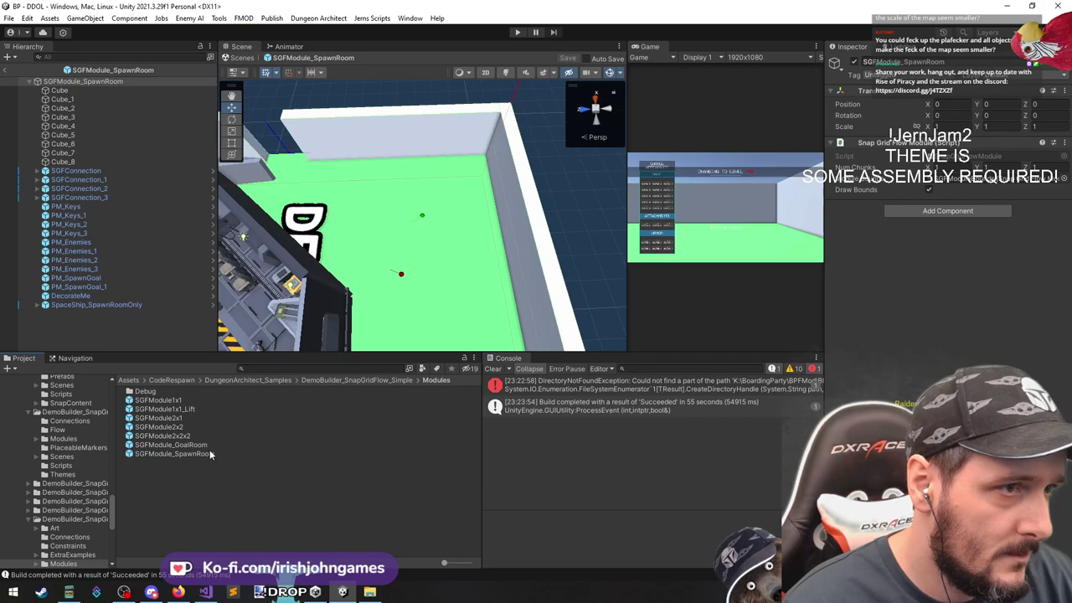
{"action": "double_click", "coordinate": [199, 418]}
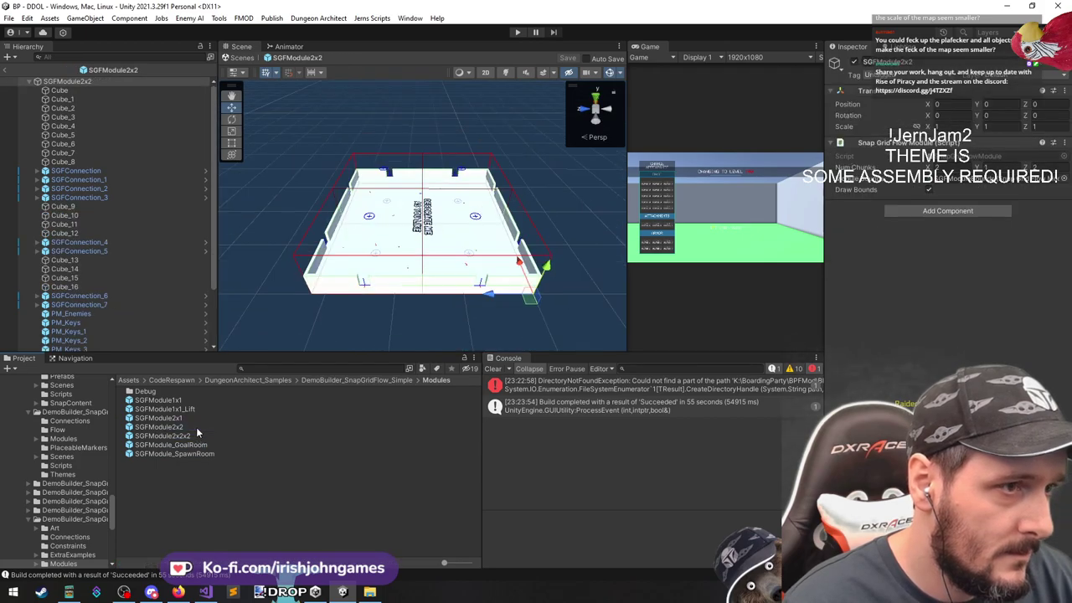
{"action": "double_click", "coordinate": [201, 409]}
{"action": "double_click", "coordinate": [201, 400]}
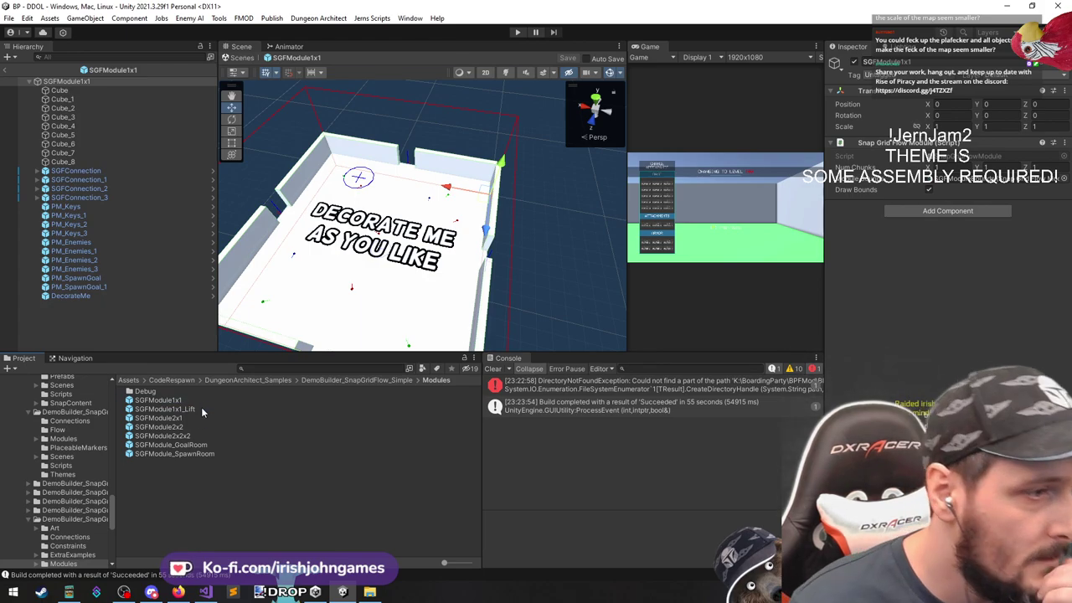
Open SGFGraph from the DemoBuilder_SnapGridFlow_Simple folder, enlarge the execution graph area, and inspect the Alt Path 1 node's settings
{"action": "left_click", "coordinate": [360, 380]}
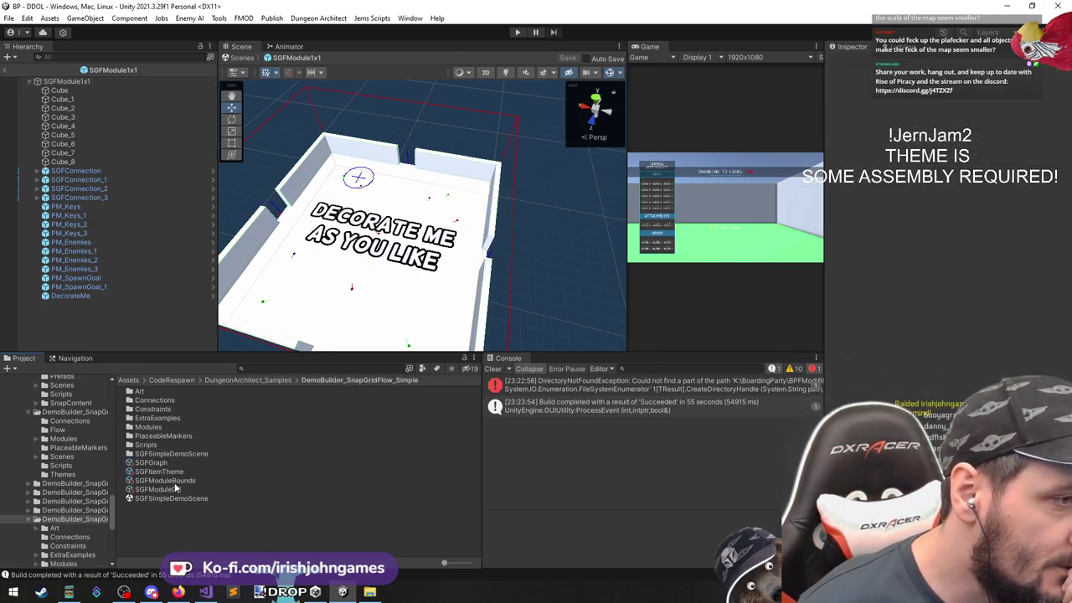
{"action": "double_click", "coordinate": [186, 459]}
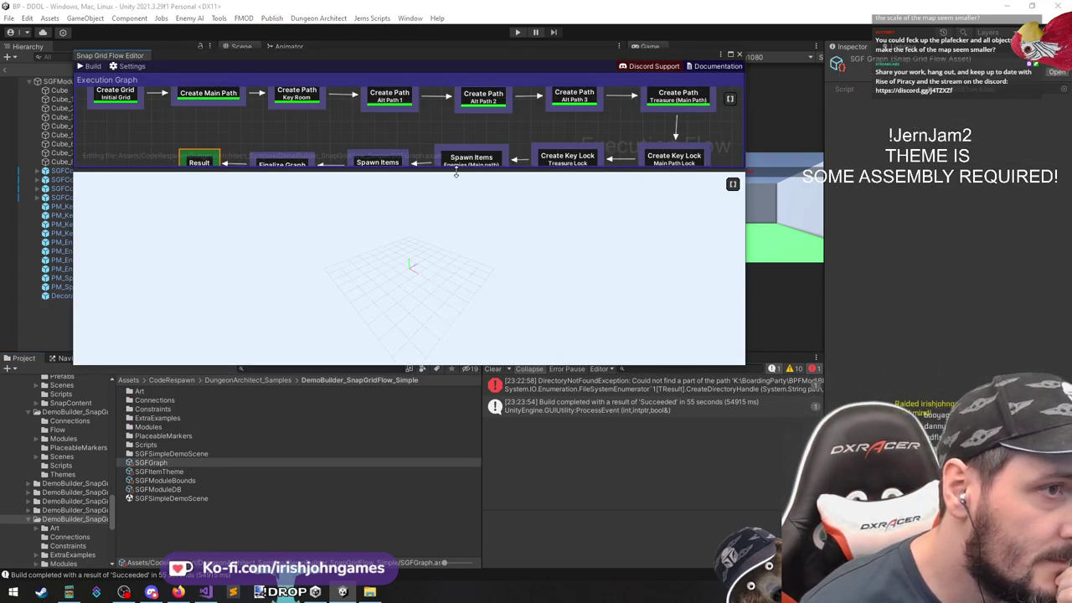
{"action": "left_click_drag", "start_coordinate": [456, 174], "coordinate": [455, 239]}
{"action": "scroll", "coordinate": [490, 180], "scroll_direction": "down", "scroll_amount": 2}
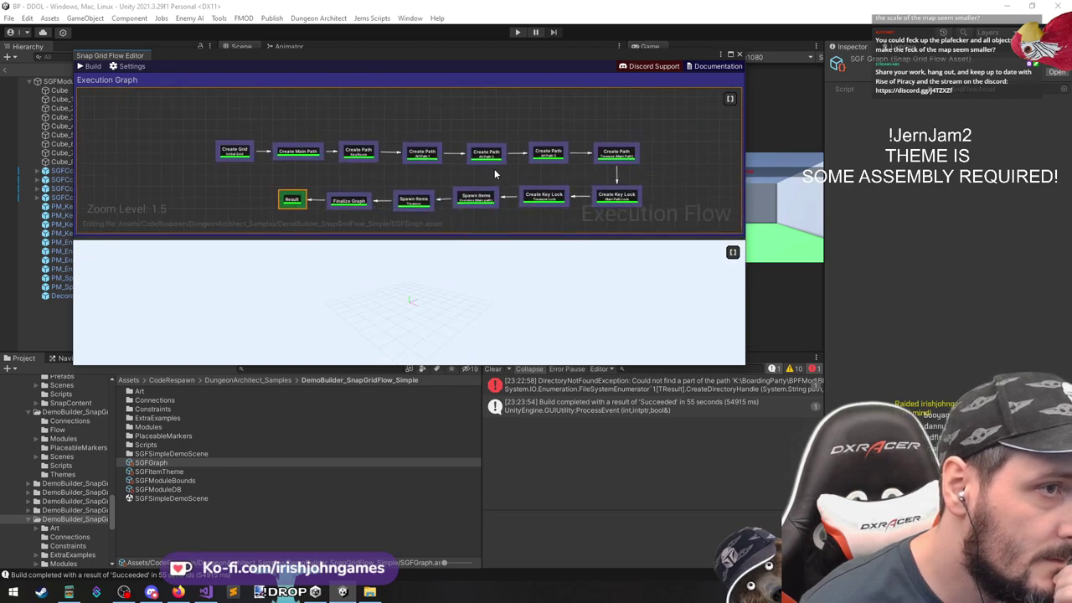
{"action": "left_click", "coordinate": [421, 153]}
{"action": "scroll", "coordinate": [444, 167], "scroll_direction": "up", "scroll_amount": 2}
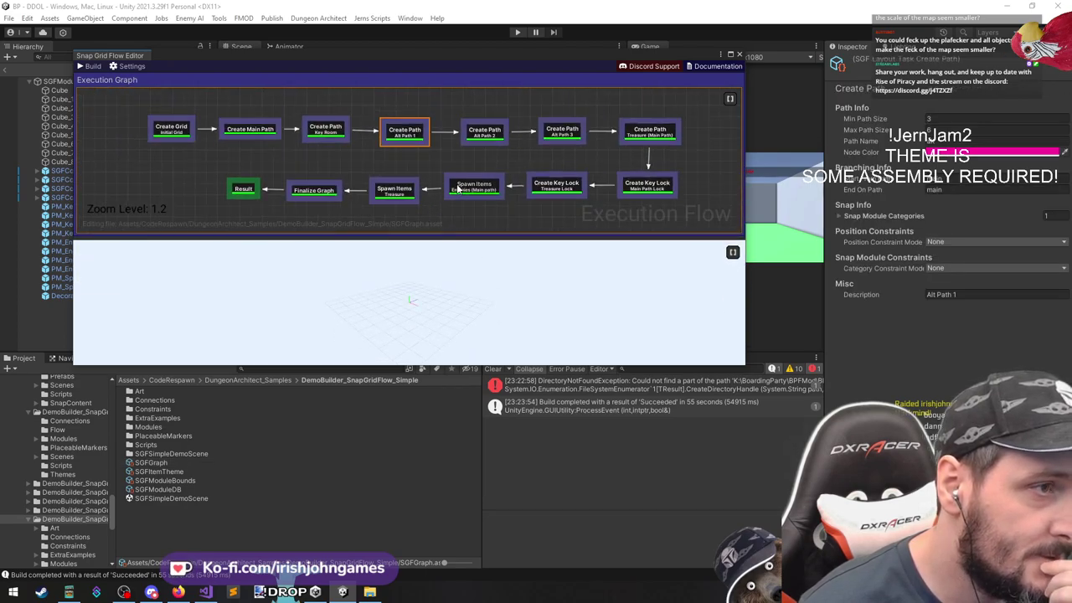
Inspect the Alt Path 3 and Alt Path 2 node settings while looking over the whole execution graph
{"action": "scroll", "coordinate": [458, 188], "scroll_direction": "down", "scroll_amount": 1}
{"action": "left_click_drag", "start_coordinate": [218, 186], "coordinate": [572, 185]}
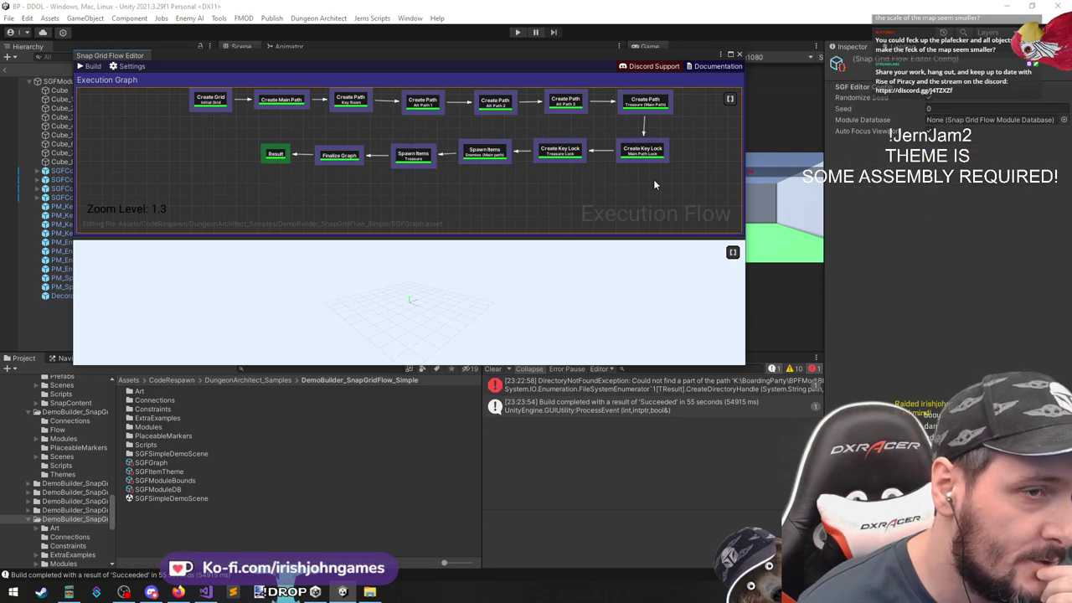
{"action": "left_click_drag", "start_coordinate": [655, 179], "coordinate": [179, 195]}
{"action": "middle_click_drag", "start_coordinate": [468, 173], "coordinate": [462, 181]}
{"action": "scroll", "coordinate": [461, 185], "scroll_direction": "up", "scroll_amount": 3}
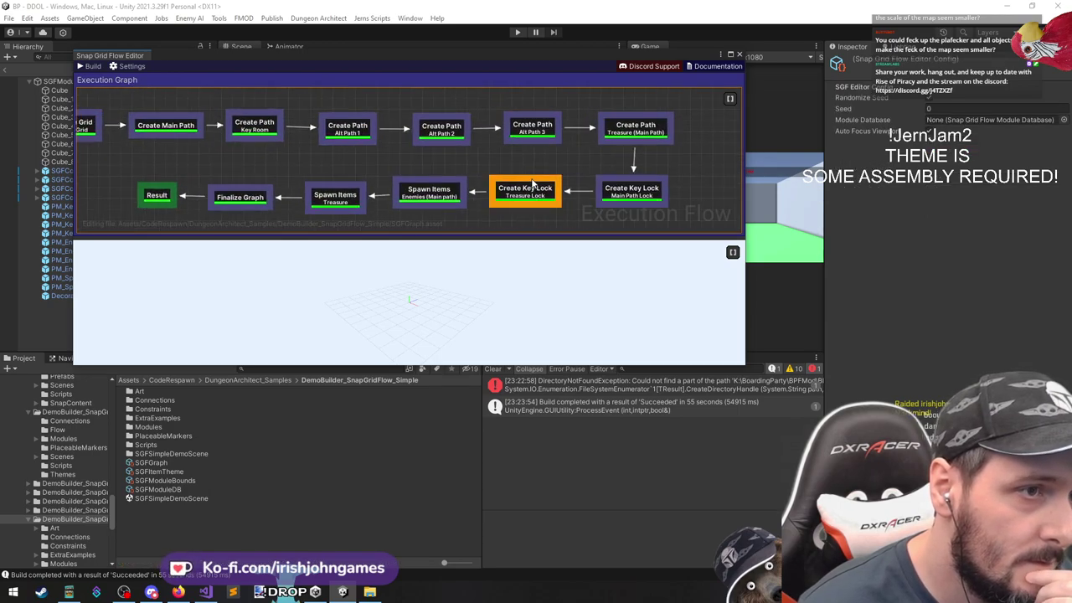
{"action": "left_click", "coordinate": [528, 132]}
{"action": "left_click", "coordinate": [550, 161]}
{"action": "left_click", "coordinate": [457, 135]}
{"action": "middle_click_drag", "start_coordinate": [464, 175], "coordinate": [522, 158]}
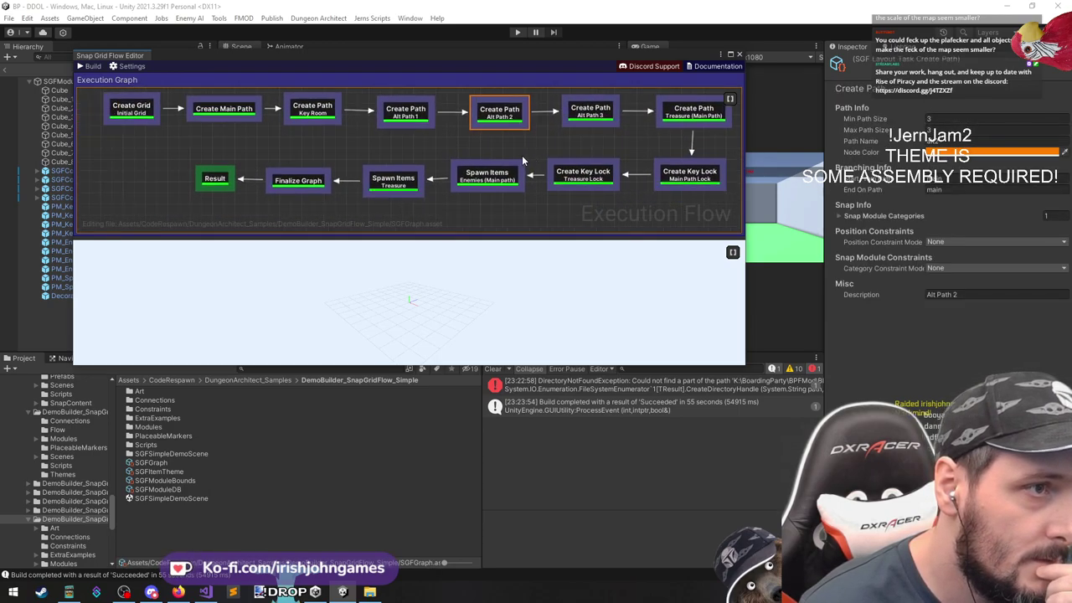
{"action": "left_click", "coordinate": [521, 157]}
{"action": "middle_click_drag", "start_coordinate": [452, 151], "coordinate": [468, 154]}
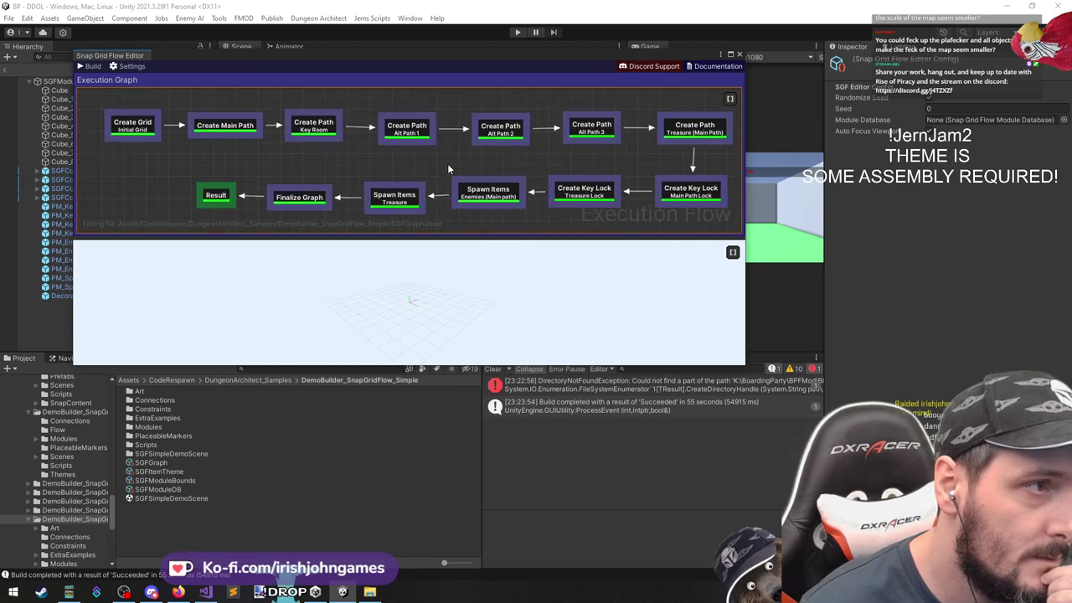
Compare the settings of the Treasure path, Main Path Lock, Treasure Lock, enemy spawn, Alt Path 3, Alt Path 1 and Key Room nodes
{"action": "left_click", "coordinate": [708, 126]}
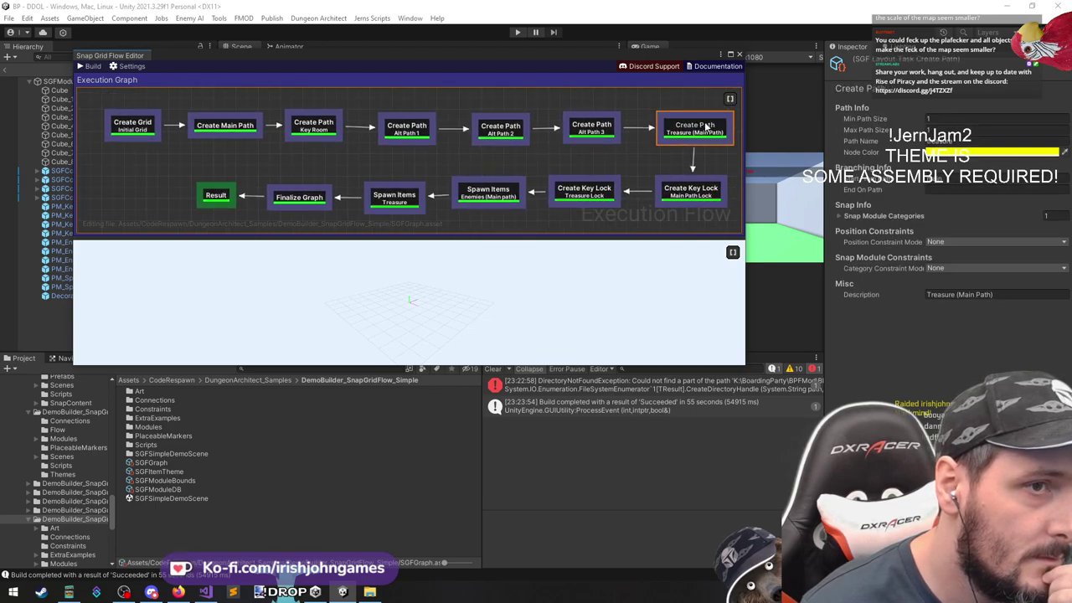
{"action": "left_click", "coordinate": [686, 193]}
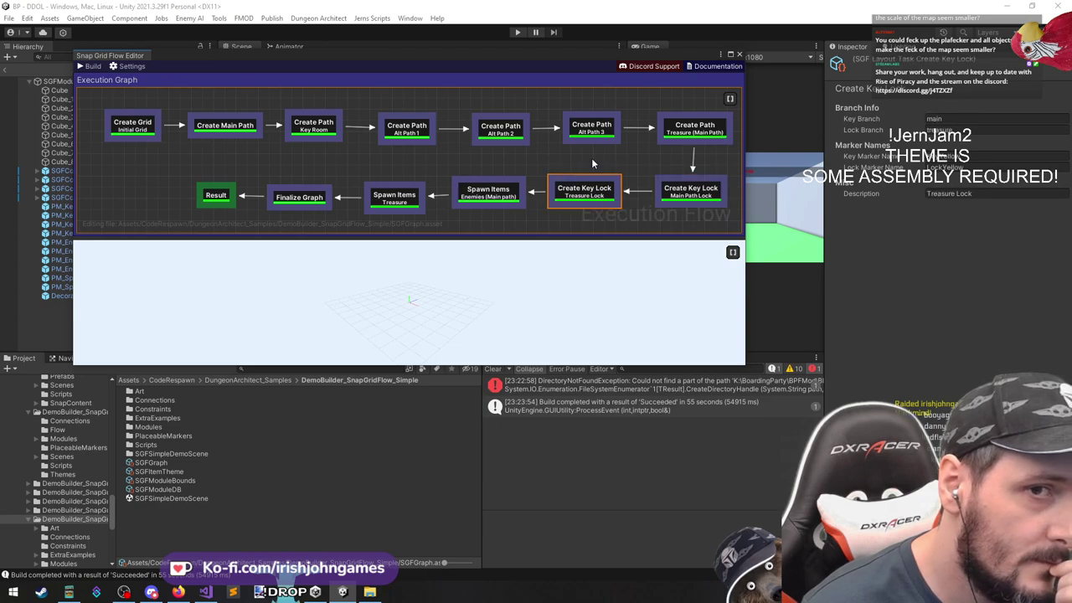
{"action": "left_click", "coordinate": [503, 195]}
{"action": "left_click", "coordinate": [684, 126]}
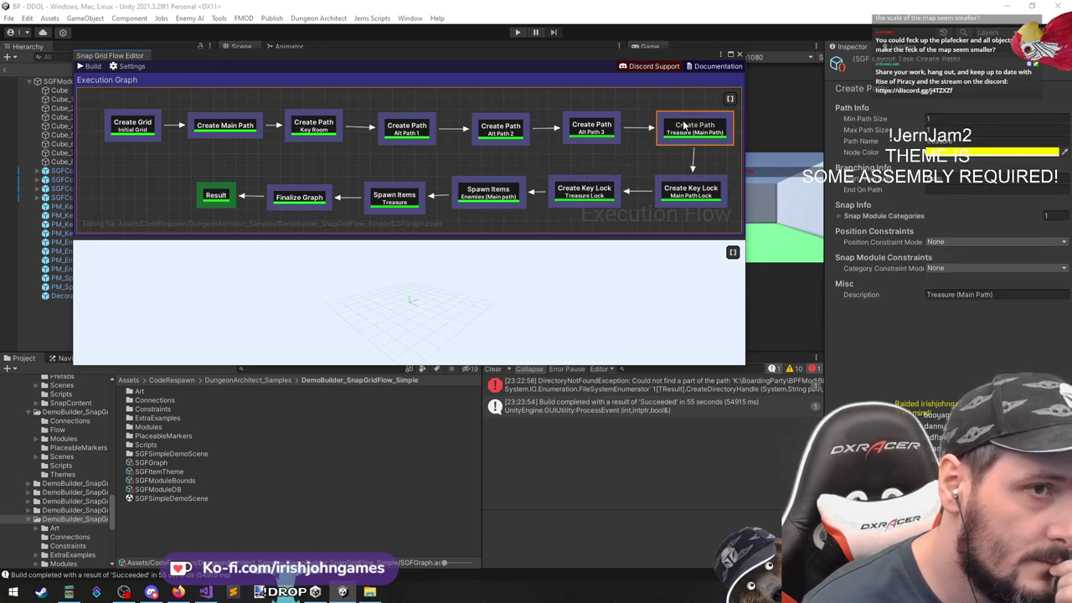
{"action": "left_click", "coordinate": [612, 131]}
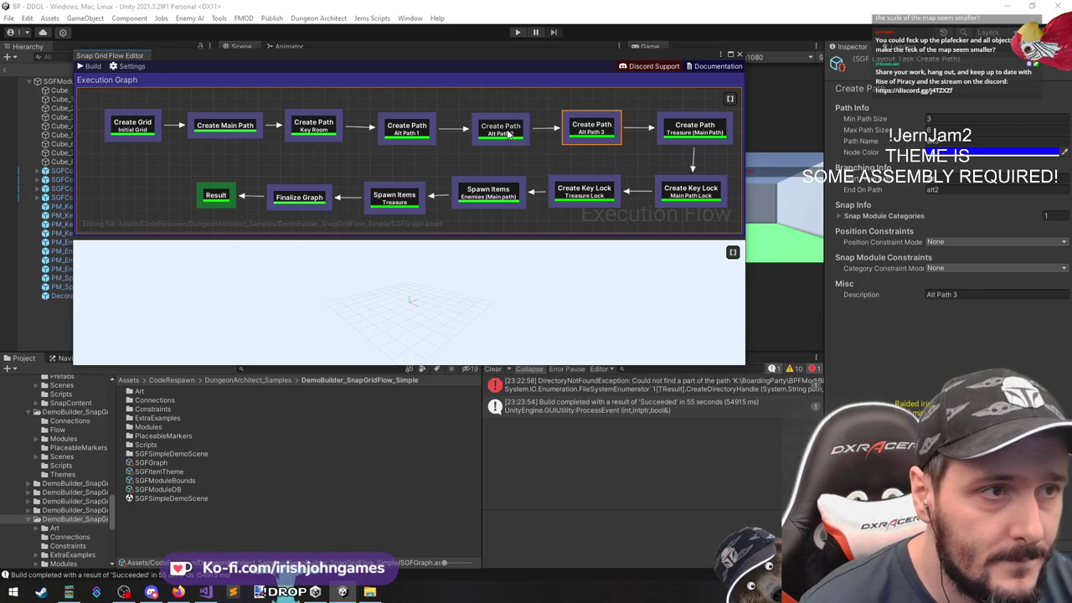
{"action": "left_click", "coordinate": [401, 130]}
{"action": "left_click", "coordinate": [323, 128]}
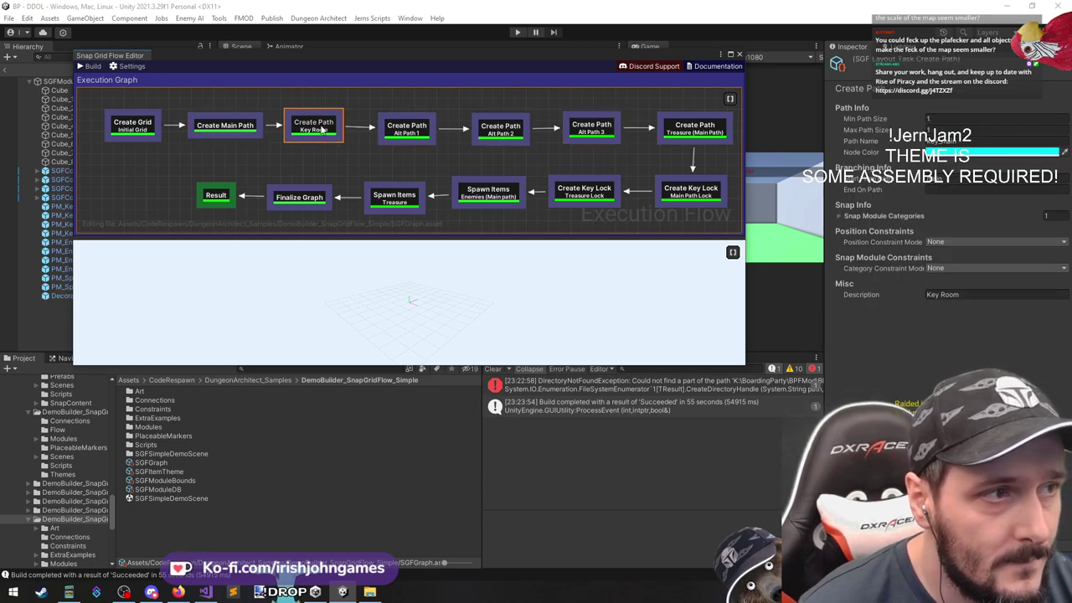
Launch GitHub Desktop
{"action": "left_click", "coordinate": [91, 327]}
{"action": "left_click", "coordinate": [13, 591]}
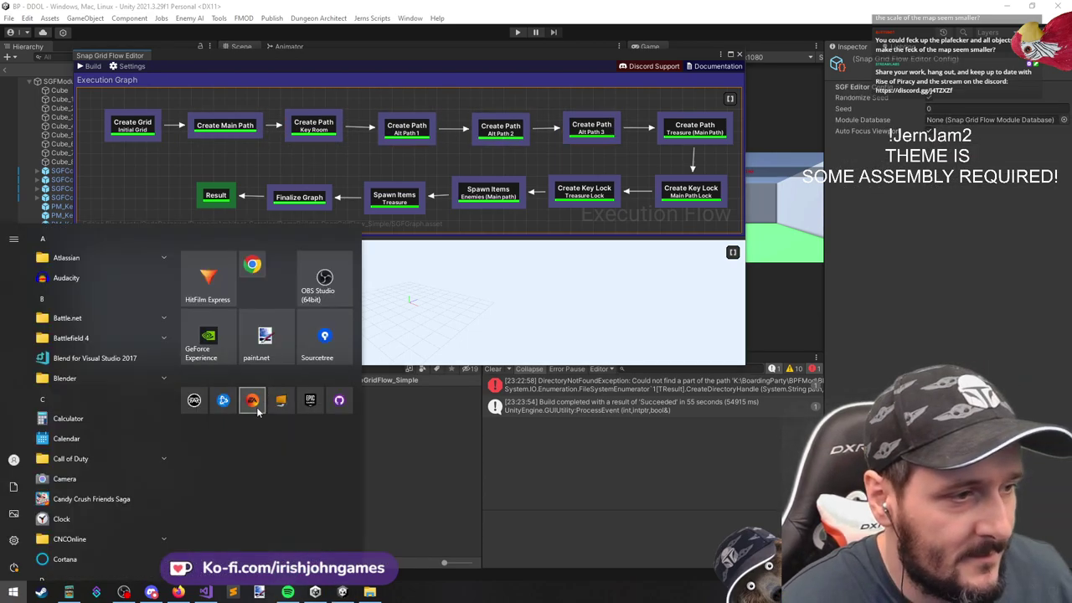
{"action": "left_click", "coordinate": [339, 401]}
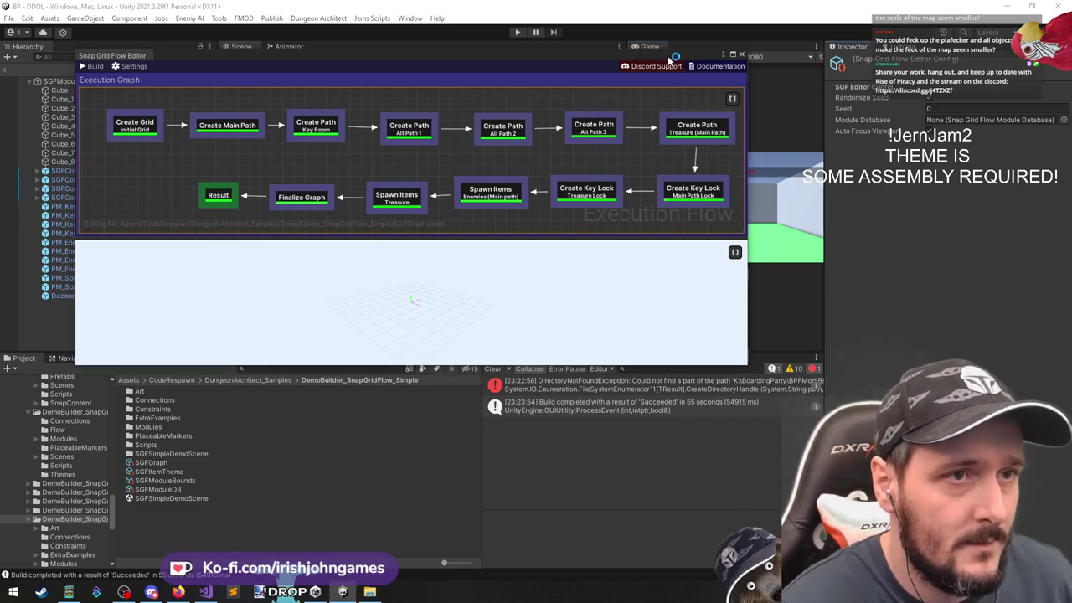
Close the Snap Grid Flow Editor and return from the SGFModule1x1 prefab to the scene
{"action": "left_click", "coordinate": [742, 55]}
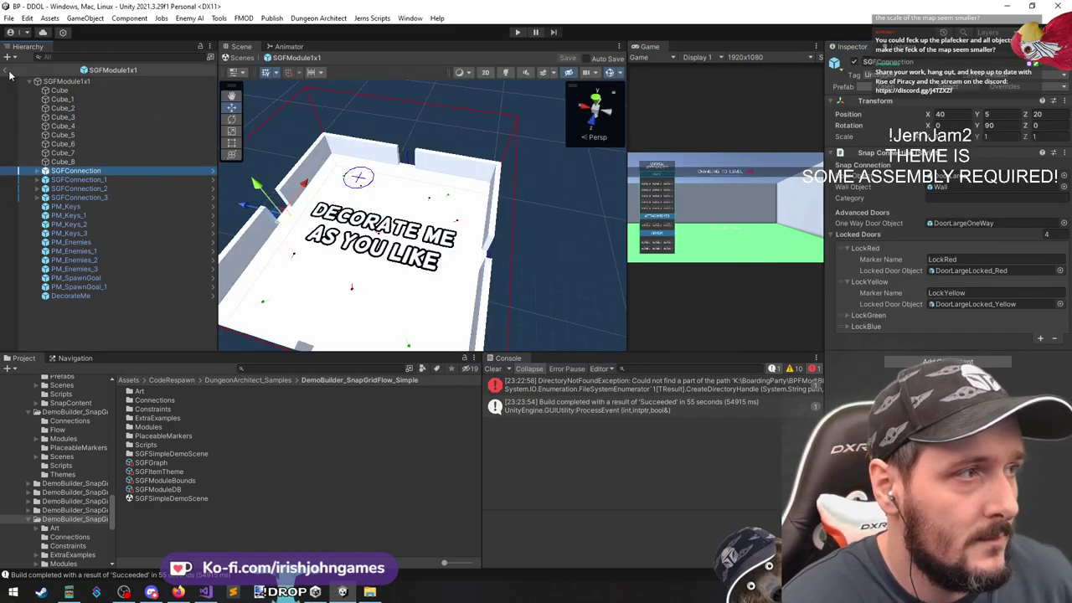
{"action": "left_click", "coordinate": [10, 72]}
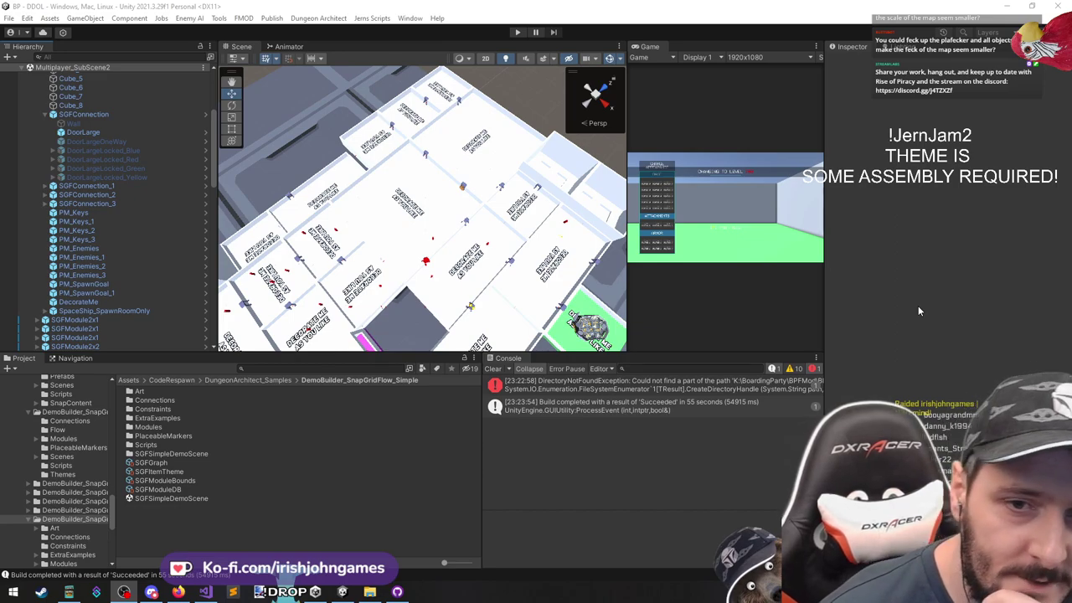
Collapse the expanded SGFConnection and SGFModule1x1 objects in the Multiplayer_SubScene2 hierarchy
{"action": "left_click", "coordinate": [118, 114]}
{"action": "key", "text": "Left"}
{"action": "key", "text": "Left"}
{"action": "key", "text": "Left"}
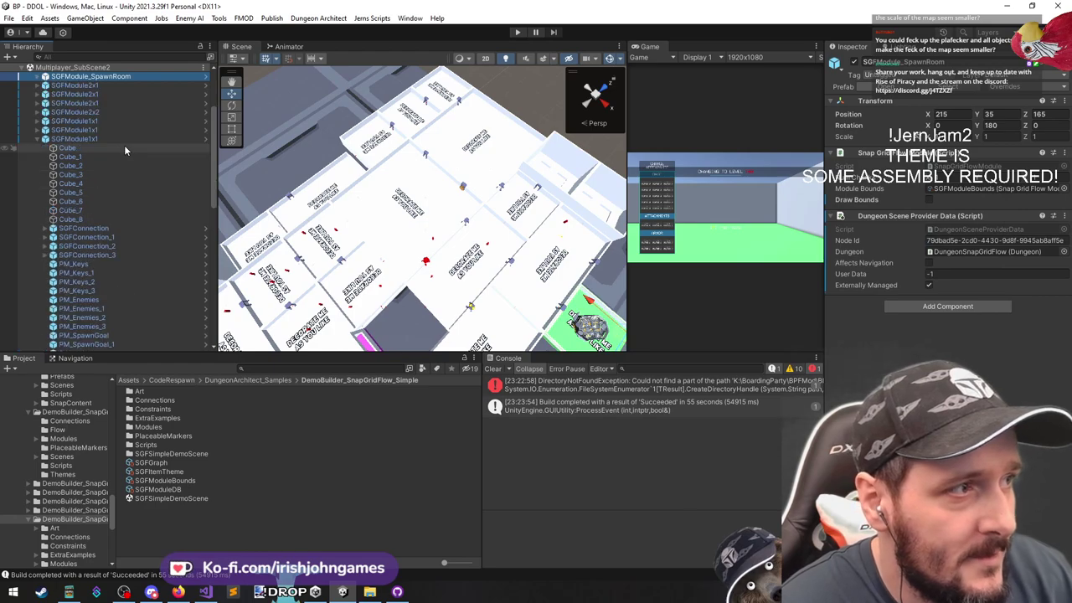
{"action": "key", "text": "Down"}
{"action": "key", "text": "Down"}
{"action": "key", "text": "Down"}
{"action": "left_click", "coordinate": [117, 141]}
{"action": "key", "text": "Left"}
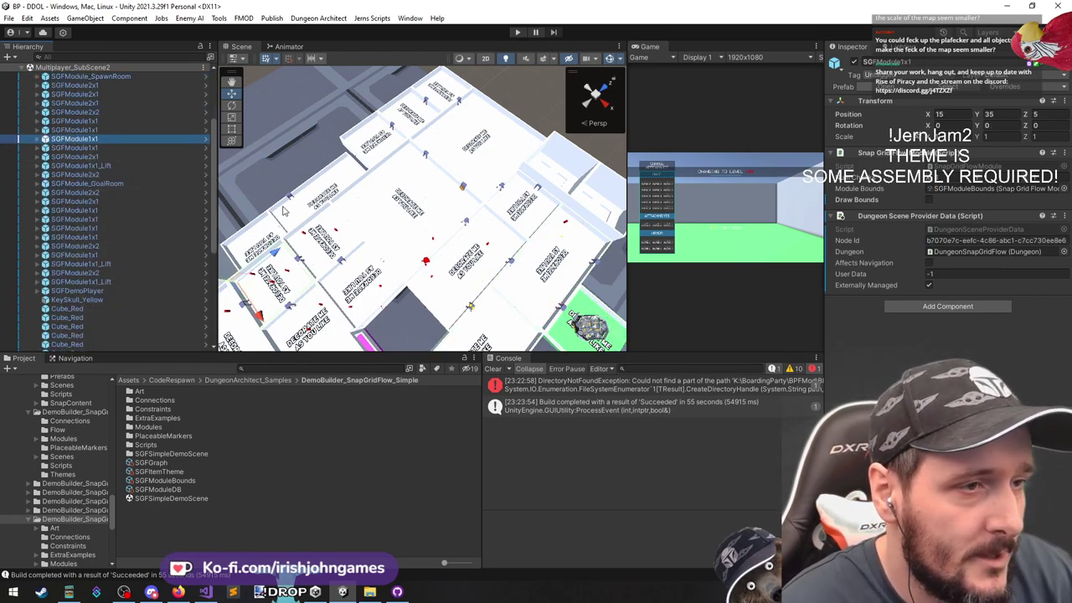
Examine the generated dungeon's full room layout from above and from an angled view
{"action": "scroll", "coordinate": [142, 201], "scroll_direction": "up", "scroll_amount": 5}
{"action": "scroll", "coordinate": [139, 245], "scroll_direction": "up", "scroll_amount": 1}
{"action": "scroll", "coordinate": [423, 209], "scroll_direction": "down", "scroll_amount": 8}
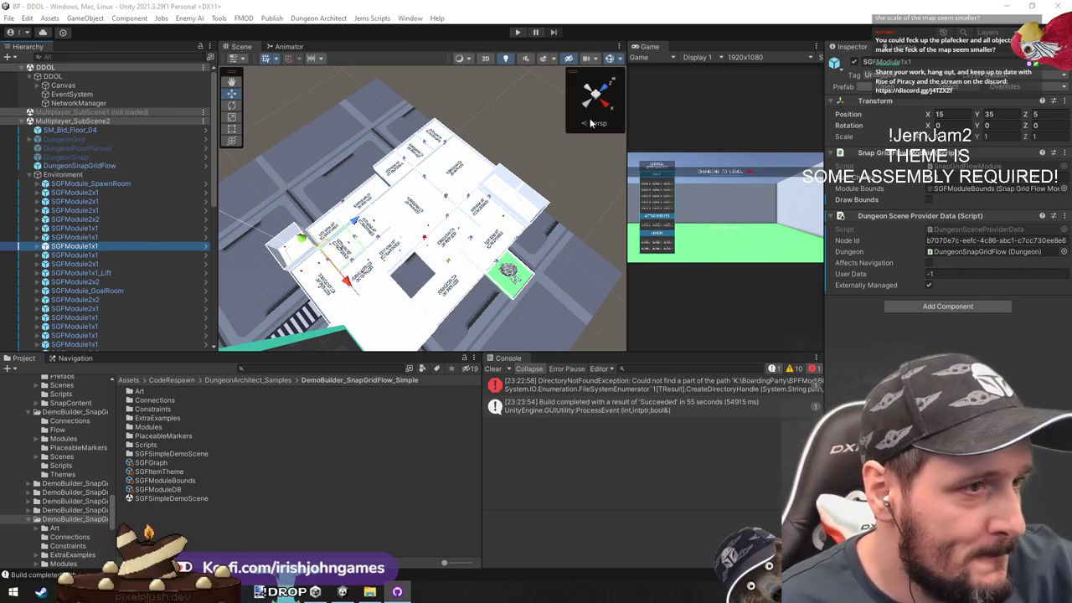
{"action": "right_click_drag", "start_coordinate": [410, 151], "coordinate": [452, 189]}
{"action": "scroll", "coordinate": [449, 161], "scroll_direction": "down", "scroll_amount": 4}
{"action": "scroll", "coordinate": [435, 189], "scroll_direction": "up", "scroll_amount": 4}
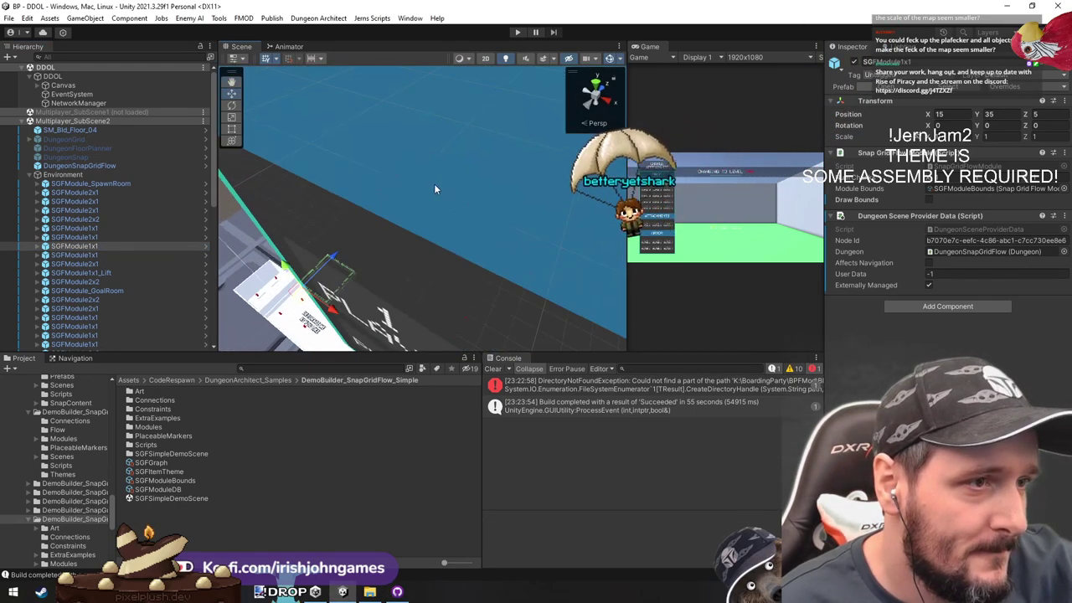
{"action": "left_click_drag", "start_coordinate": [435, 189], "coordinate": [716, 126], "text": "alt"}
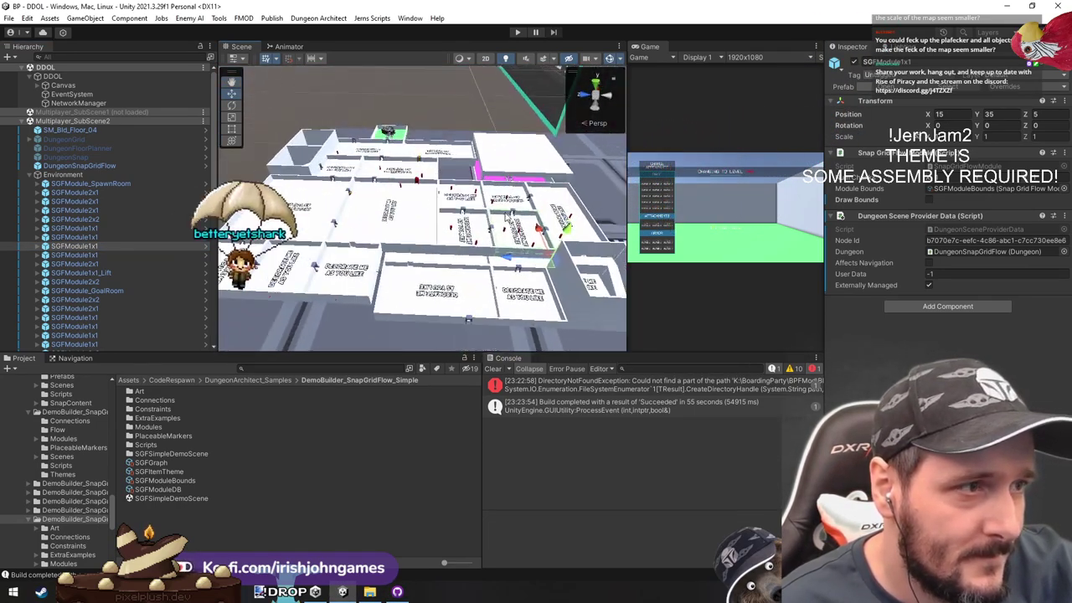
{"action": "scroll", "coordinate": [509, 216], "scroll_direction": "down", "scroll_amount": 3}
{"action": "middle_click_drag", "start_coordinate": [508, 216], "coordinate": [439, 178]}
{"action": "left_click", "coordinate": [433, 134]}
{"action": "scroll", "coordinate": [433, 134], "scroll_direction": "up", "scroll_amount": 2}
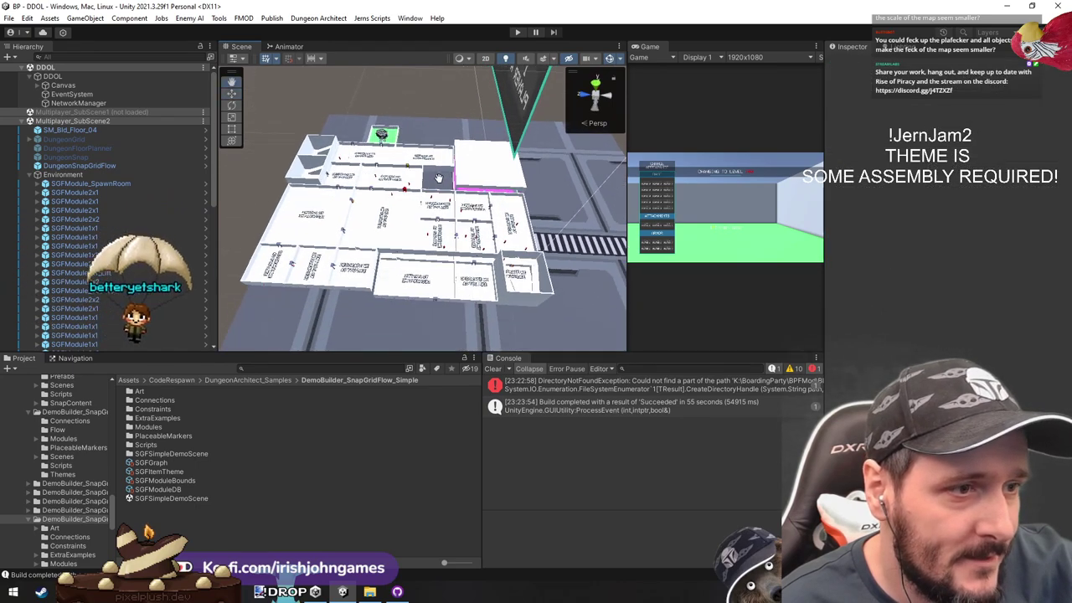
{"action": "right_click_drag", "start_coordinate": [438, 178], "coordinate": [452, 188]}
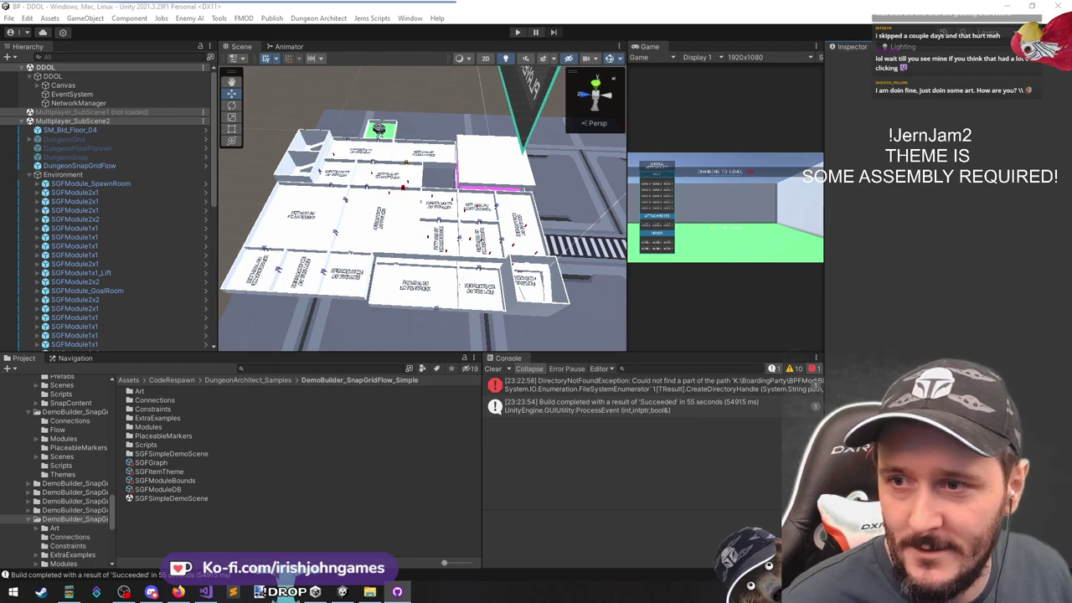
Inspect a room module in the dungeon, the Environment parent and its SGFModule_SpawnRoom child
{"action": "left_click", "coordinate": [367, 239]}
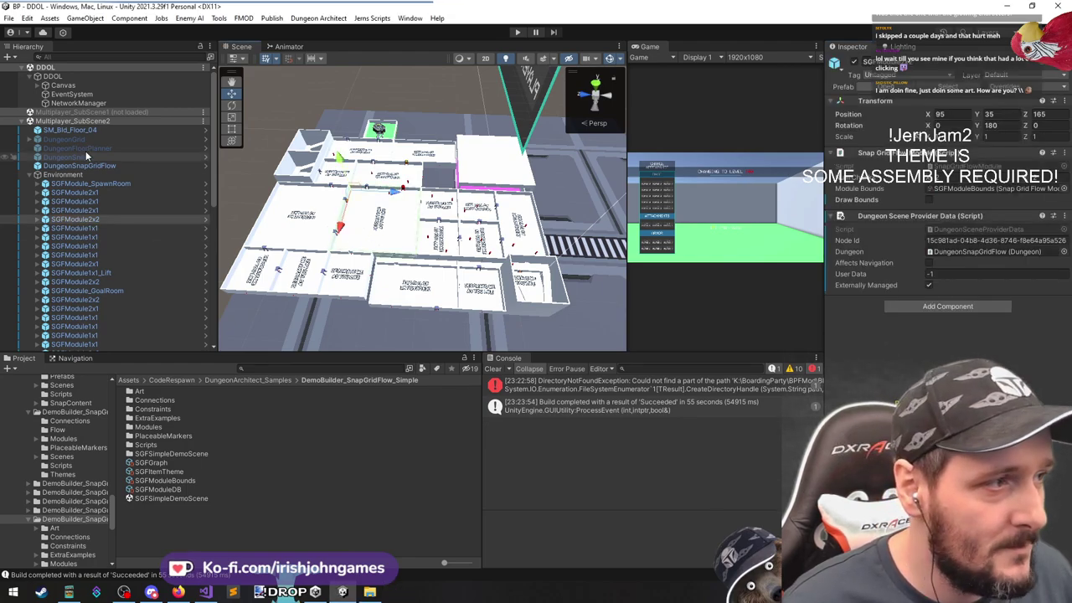
{"action": "left_click", "coordinate": [77, 176]}
{"action": "key", "text": "Left"}
{"action": "left_click", "coordinate": [121, 228]}
{"action": "left_click", "coordinate": [86, 176]}
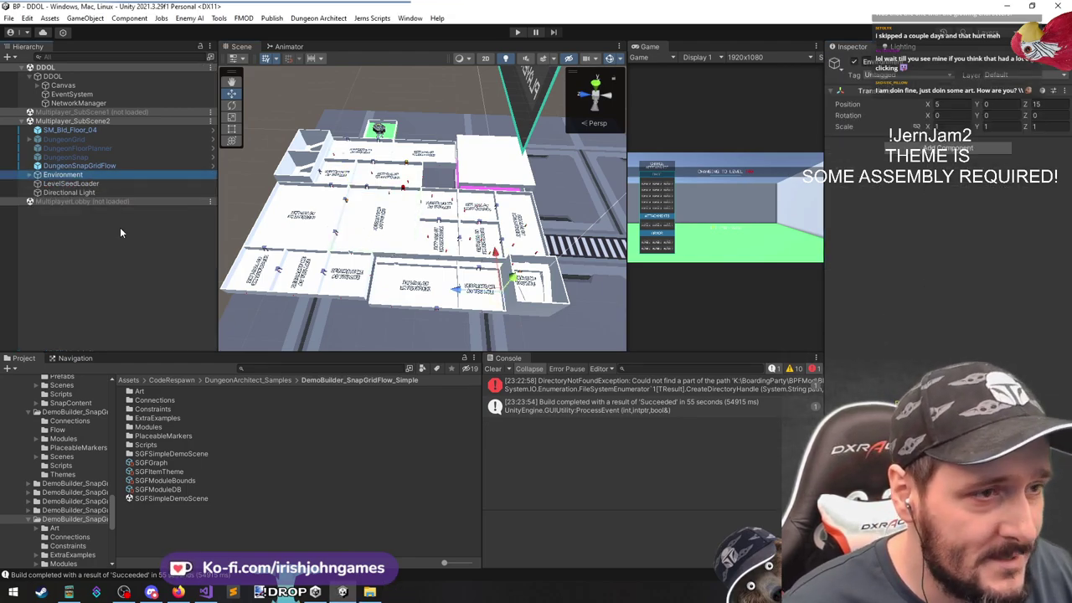
{"action": "key", "text": "Right"}
{"action": "key", "text": "Down"}
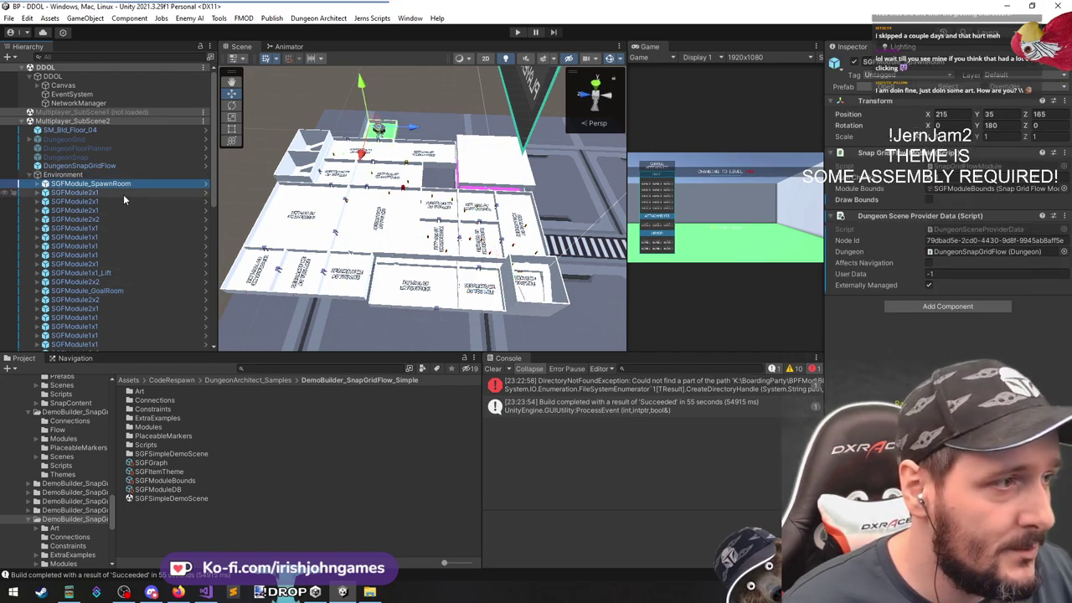
{"action": "key", "text": "Up"}
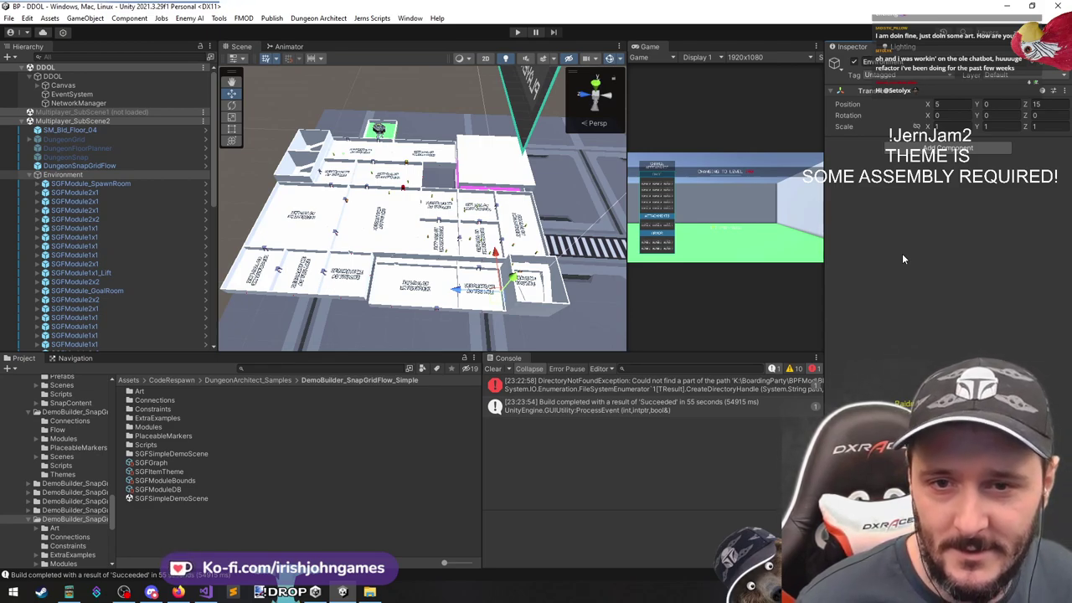
Switch to Firefox, view the Rise of Piracy Steam page's trailer and ship screenshot, and return to Unity
{"action": "left_click", "coordinate": [124, 592]}
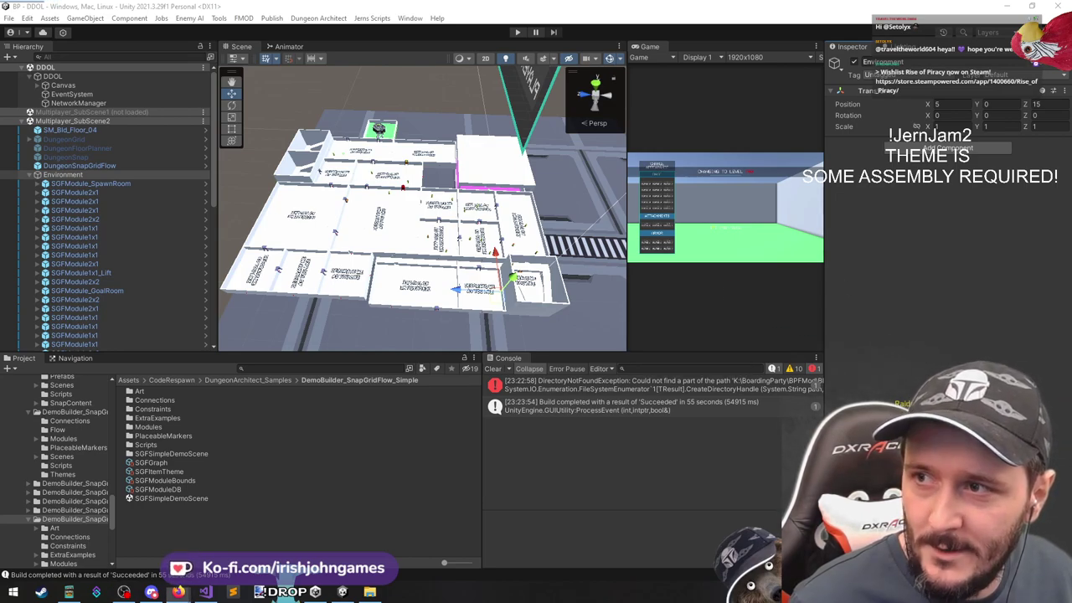
{"action": "left_click", "coordinate": [178, 592]}
{"action": "scroll", "coordinate": [681, 272], "scroll_direction": "down", "scroll_amount": 3}
{"action": "scroll", "coordinate": [686, 289], "scroll_direction": "up", "scroll_amount": 1}
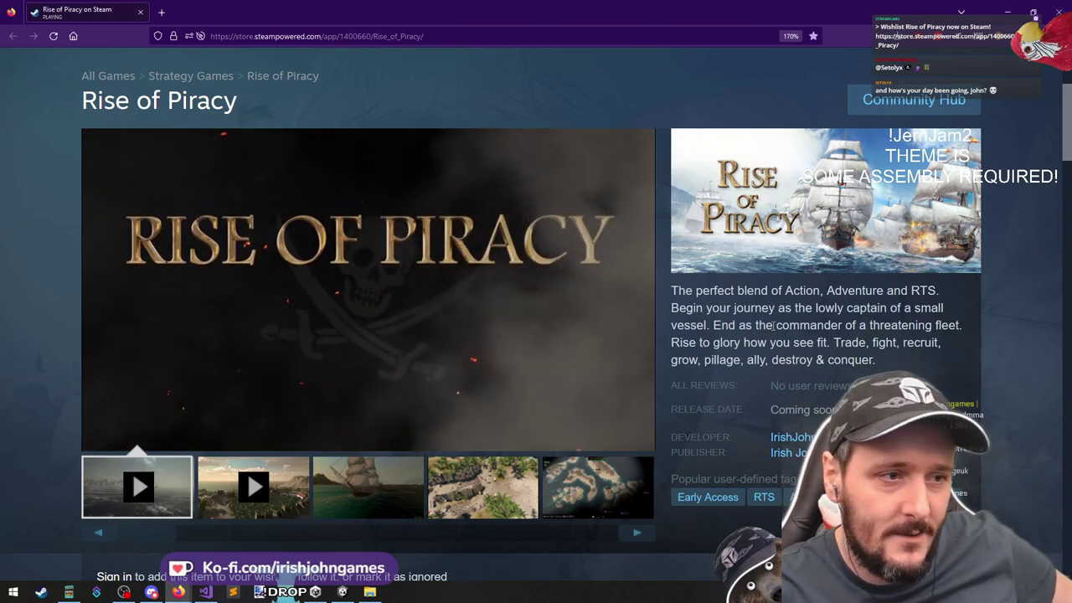
{"action": "left_click", "coordinate": [268, 504]}
{"action": "left_click", "coordinate": [366, 490]}
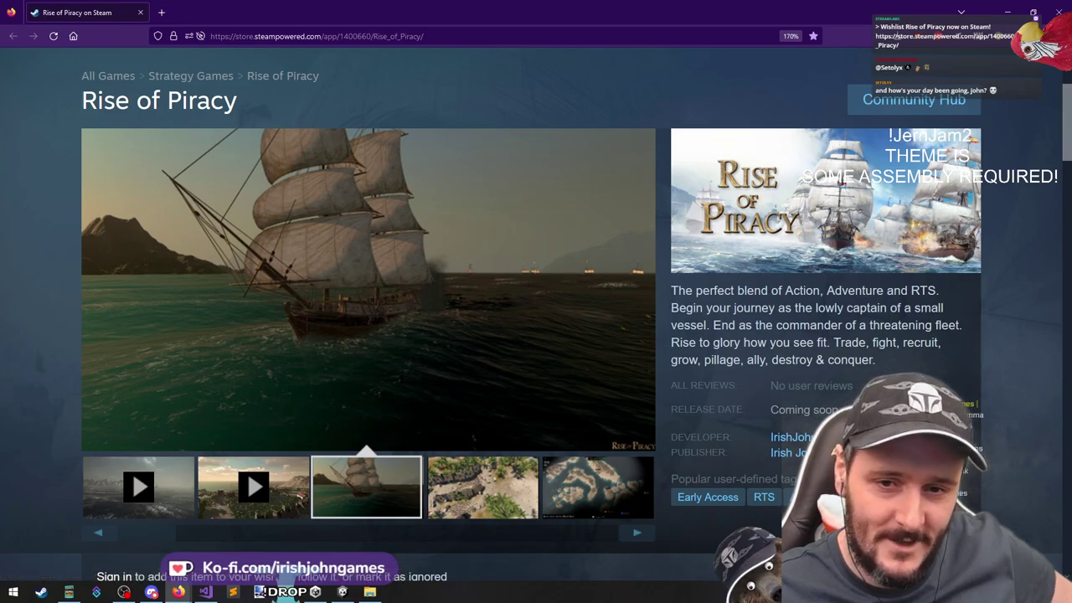
{"action": "key", "text": "alt+Tab"}
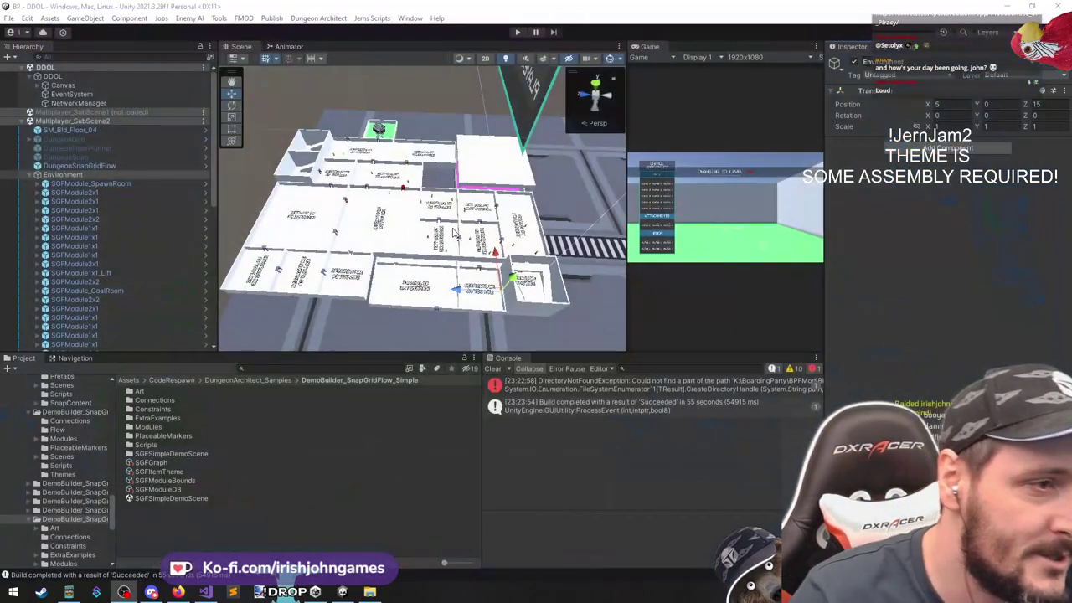
Collapse the Environment object's modules and select DungeonSnapGridFlow to show its dungeon settings
{"action": "left_click", "coordinate": [166, 167]}
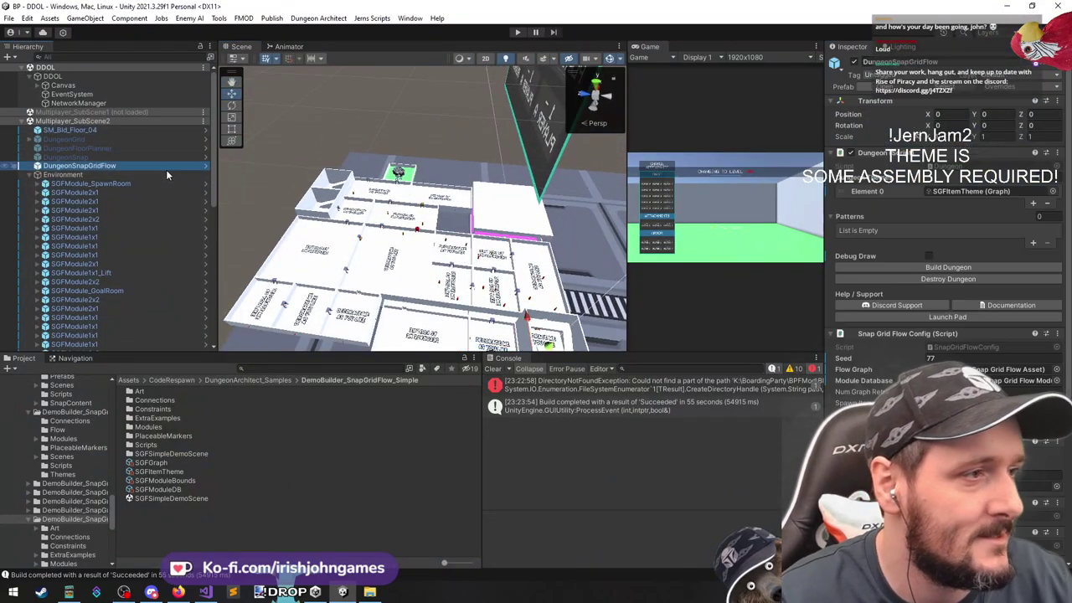
{"action": "left_click", "coordinate": [173, 177]}
{"action": "key", "text": "Left"}
{"action": "key", "text": "Down"}
{"action": "left_click", "coordinate": [426, 187]}
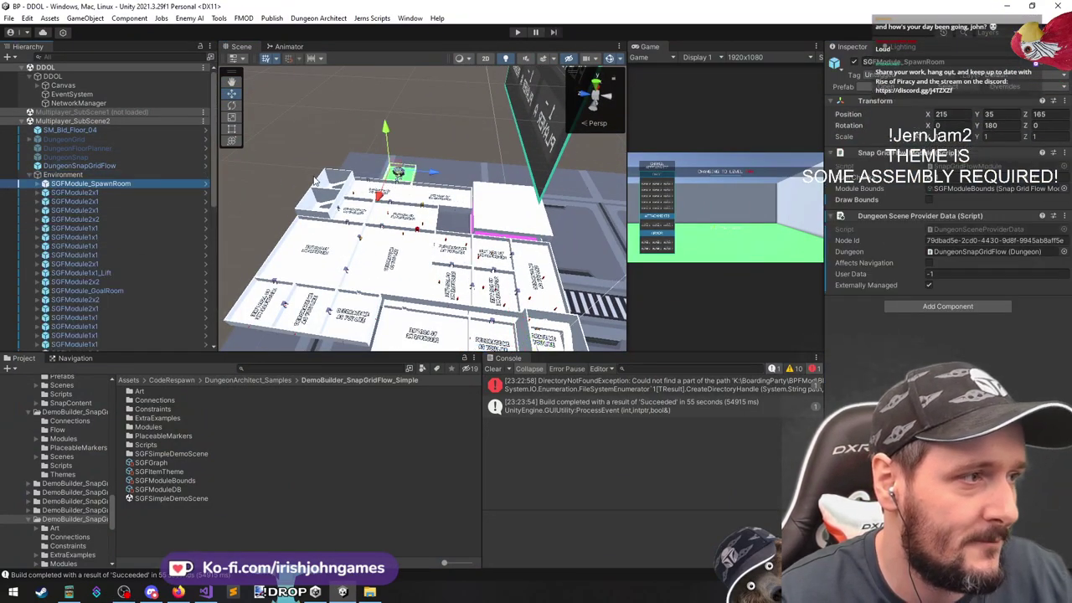
{"action": "left_click", "coordinate": [135, 174]}
{"action": "key", "text": "Left"}
{"action": "key", "text": "Up"}
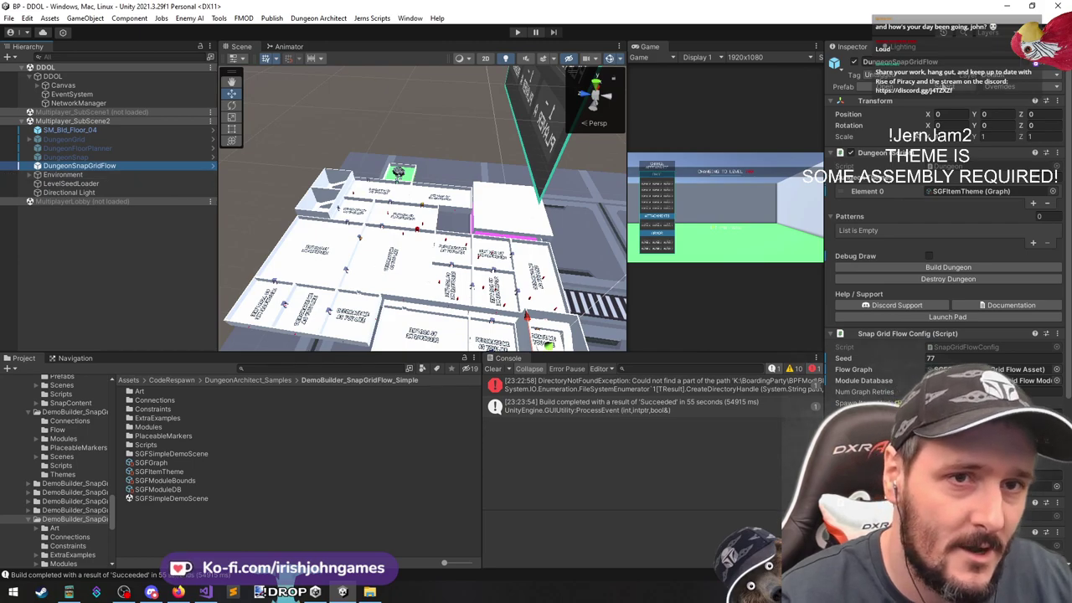
Locate the DungeonSnapGridFlow prefab asset in the project and view the dungeon from its opposite side
{"action": "left_click", "coordinate": [944, 87]}
{"action": "right_click_drag", "start_coordinate": [335, 311], "coordinate": [681, 317]}
{"action": "key", "text": "a"}
{"action": "key", "text": "s"}
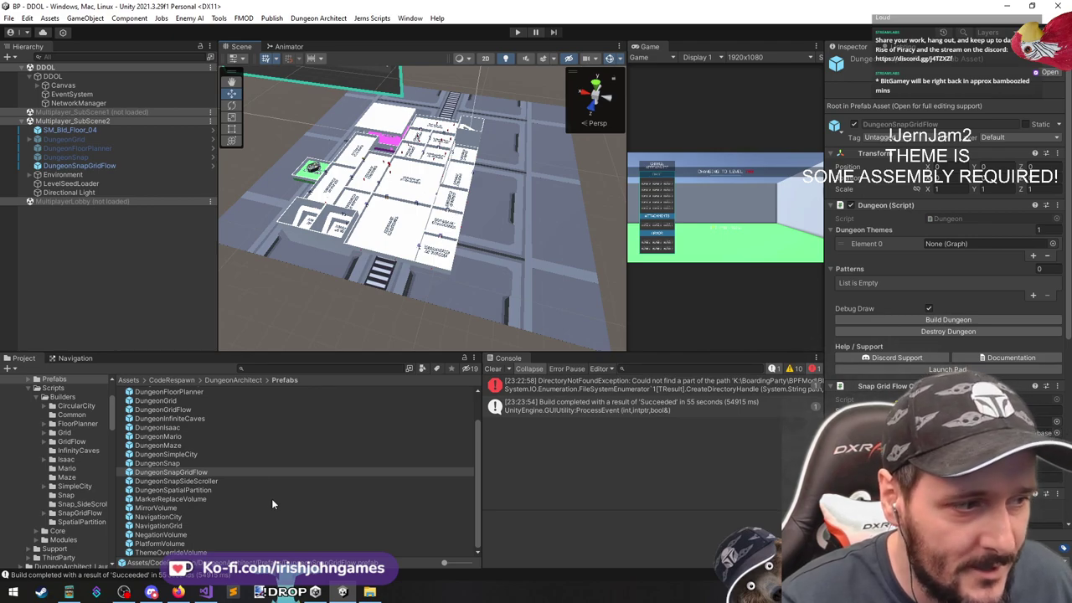
{"action": "right_click_drag", "start_coordinate": [373, 270], "coordinate": [374, 258]}
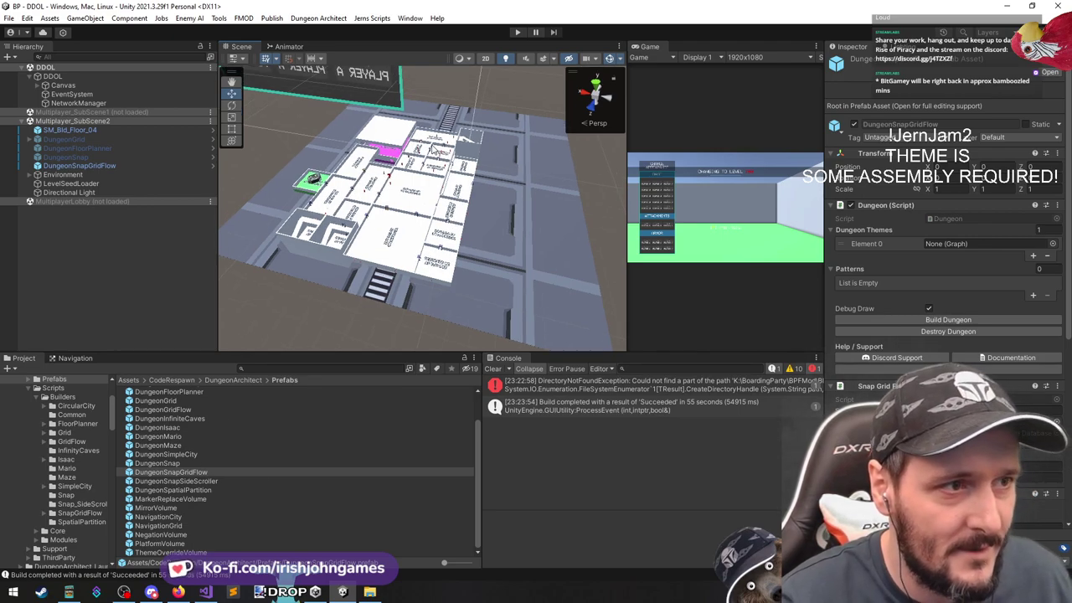
Launch two instances of the BP4 game build
{"action": "left_click", "coordinate": [62, 260]}
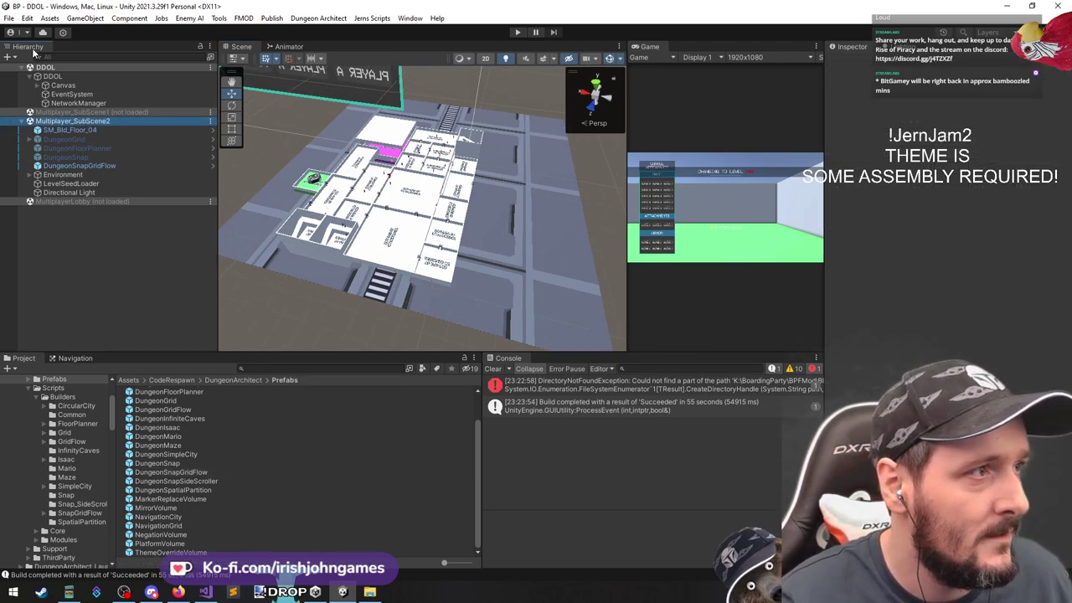
{"action": "left_click", "coordinate": [9, 19]}
{"action": "left_click", "coordinate": [732, 459]}
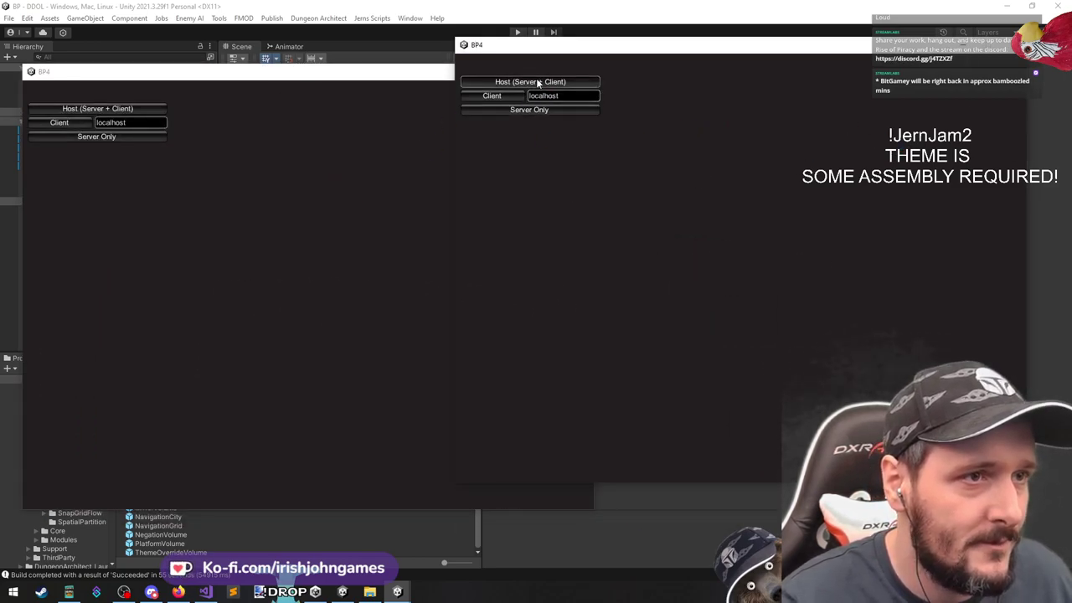
Host a server-and-client session in one BP4 instance and join it from the other as a localhost client
{"action": "left_click", "coordinate": [201, 219]}
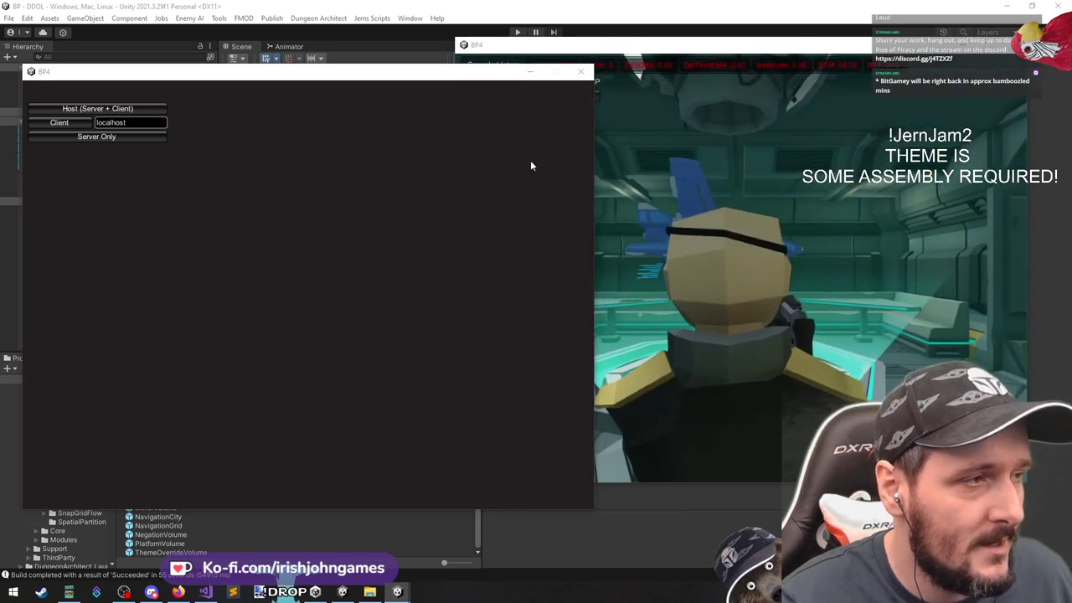
{"action": "left_click", "coordinate": [50, 123]}
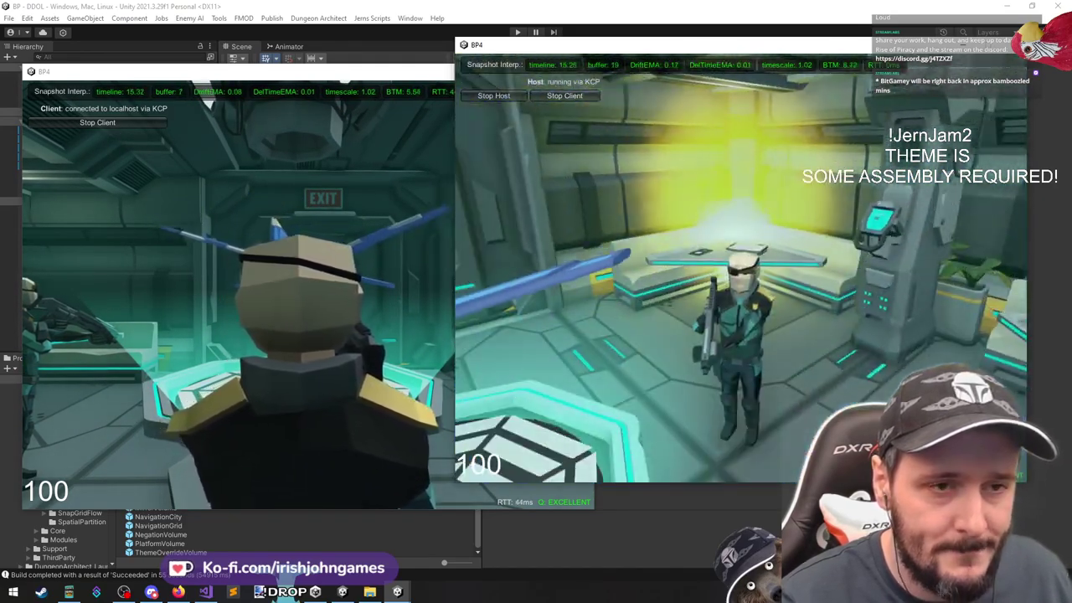
Walk the host's character around the lobby to the mission console and begin the mission
{"action": "key", "text": "w"}
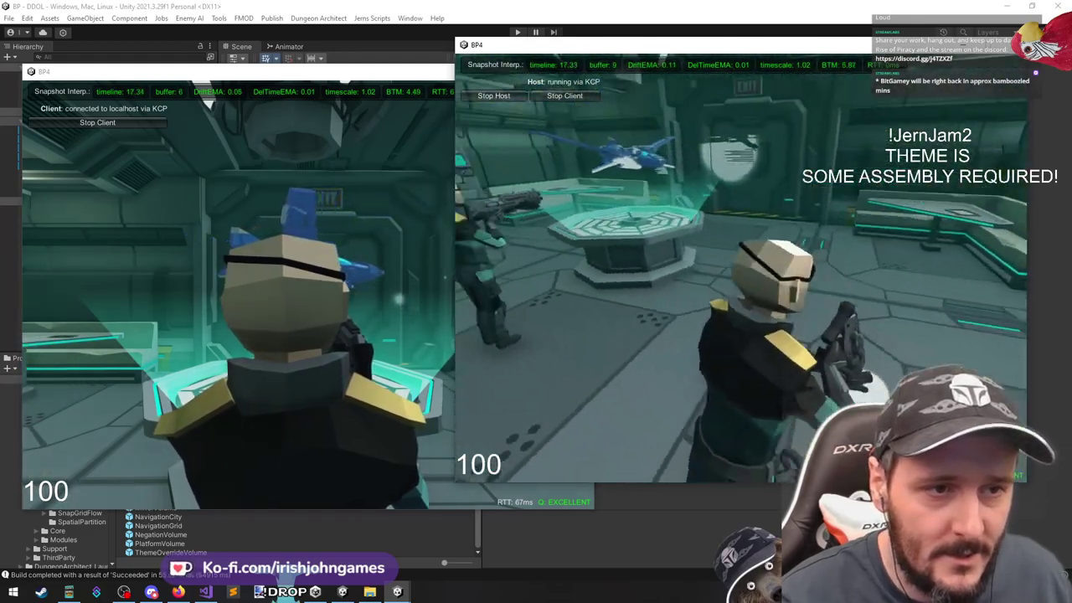
{"action": "key", "text": "w"}
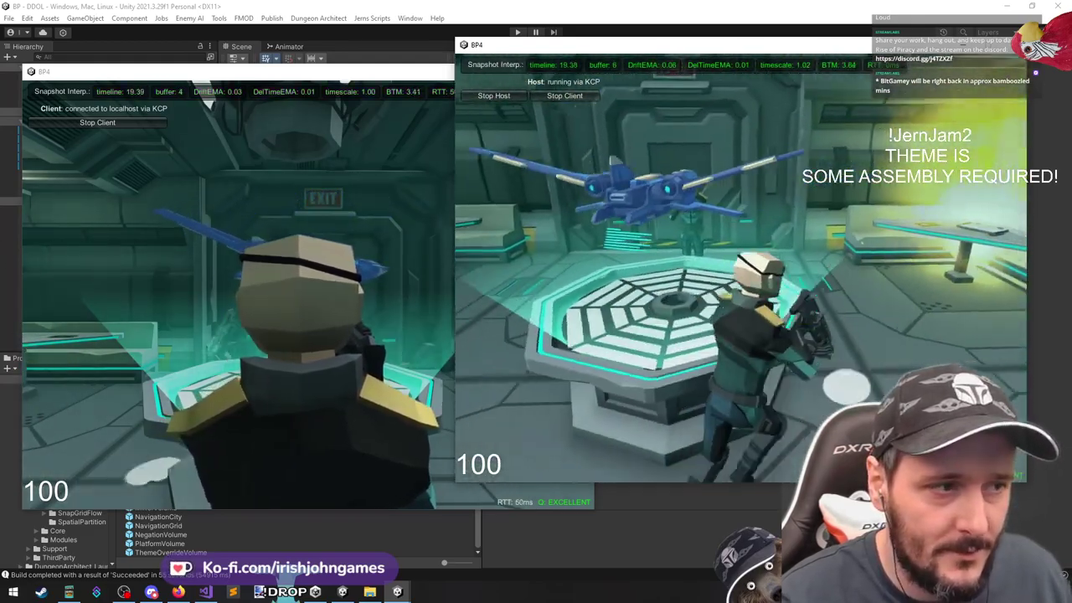
{"action": "key", "text": "w"}
{"action": "key", "text": "f"}
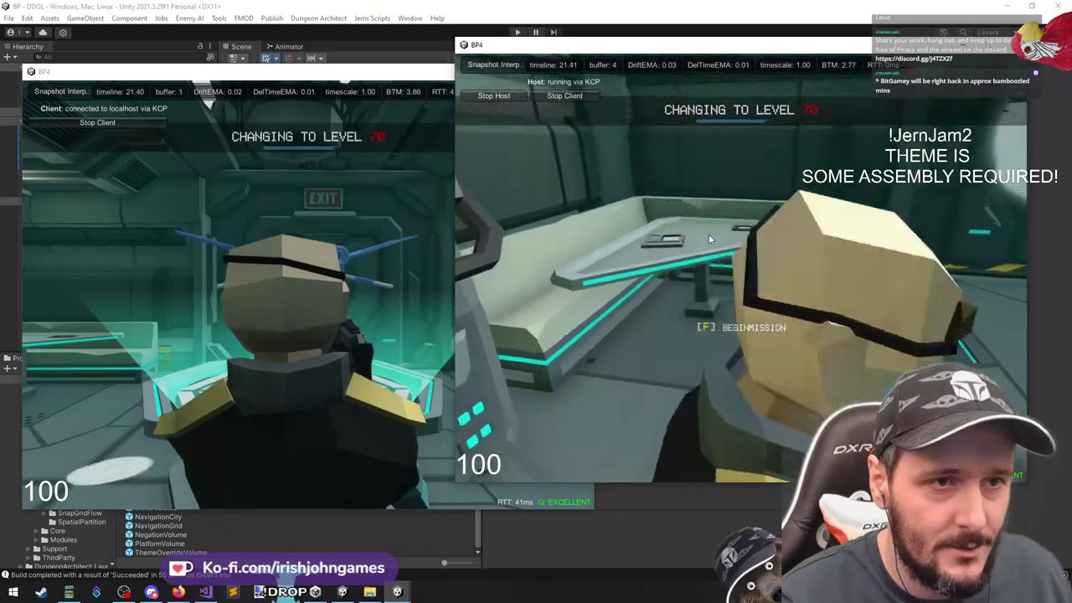
{"action": "key", "text": "w"}
{"action": "key", "text": "w"}
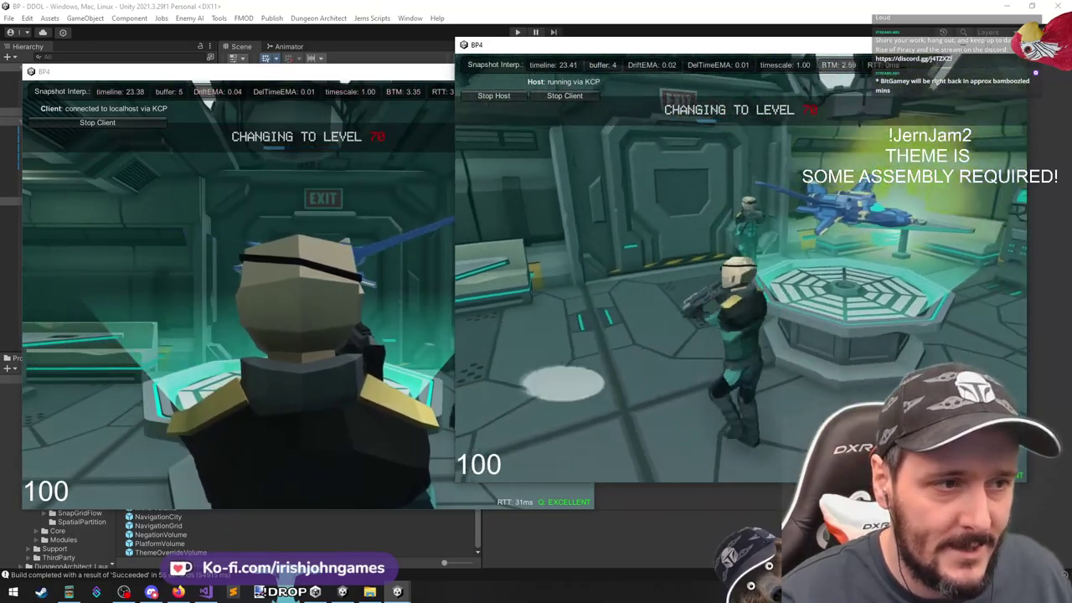
Switch to the client instance and walk its character through the ship interior while the level loads
{"action": "key", "text": "alt+Tab"}
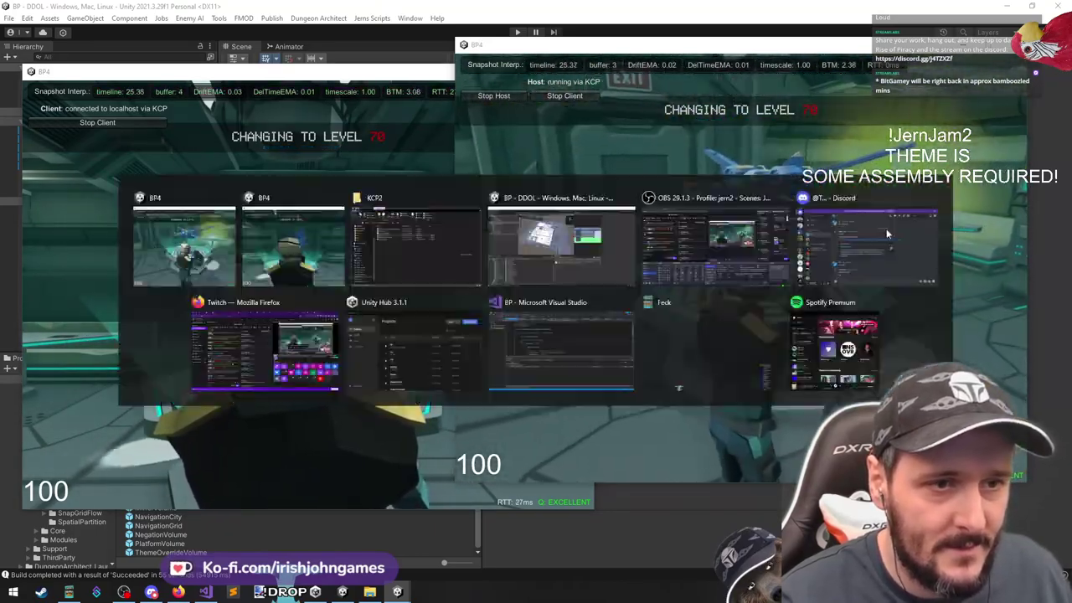
{"action": "key", "text": "w"}
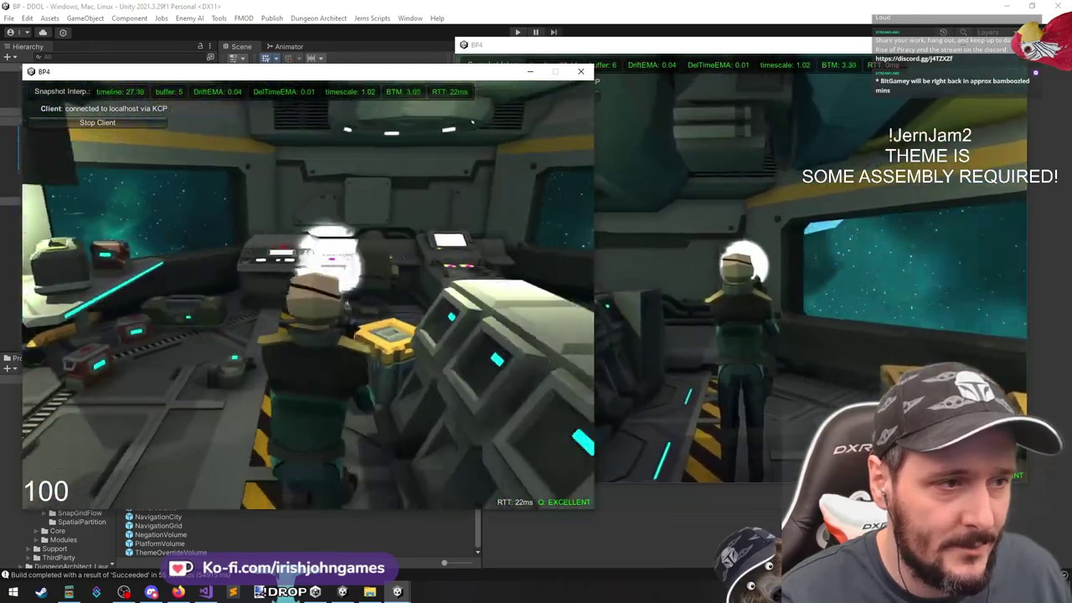
{"action": "key", "text": "w"}
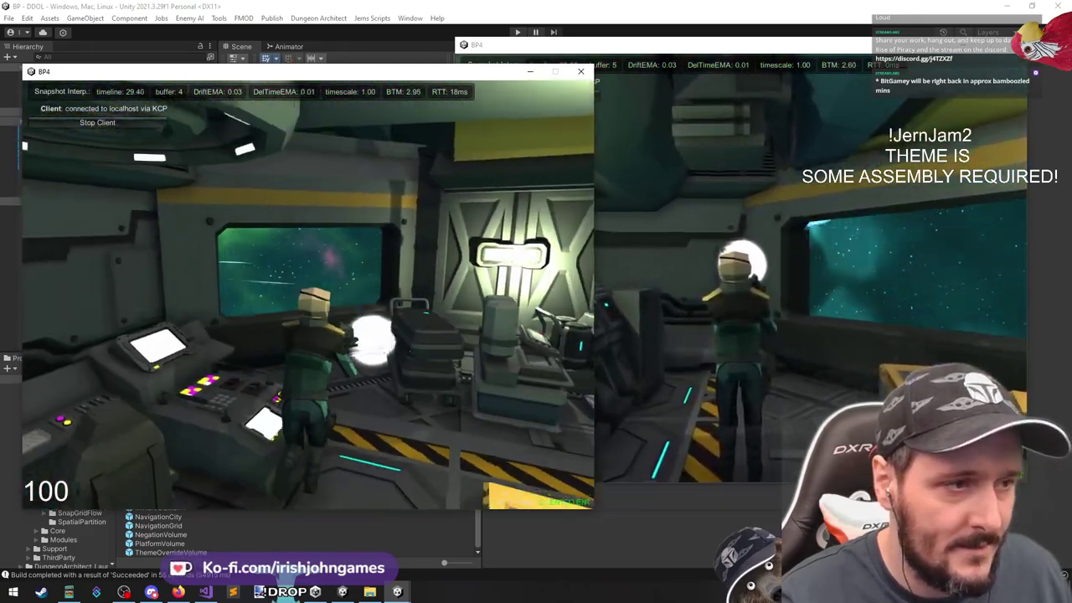
{"action": "key", "text": "w"}
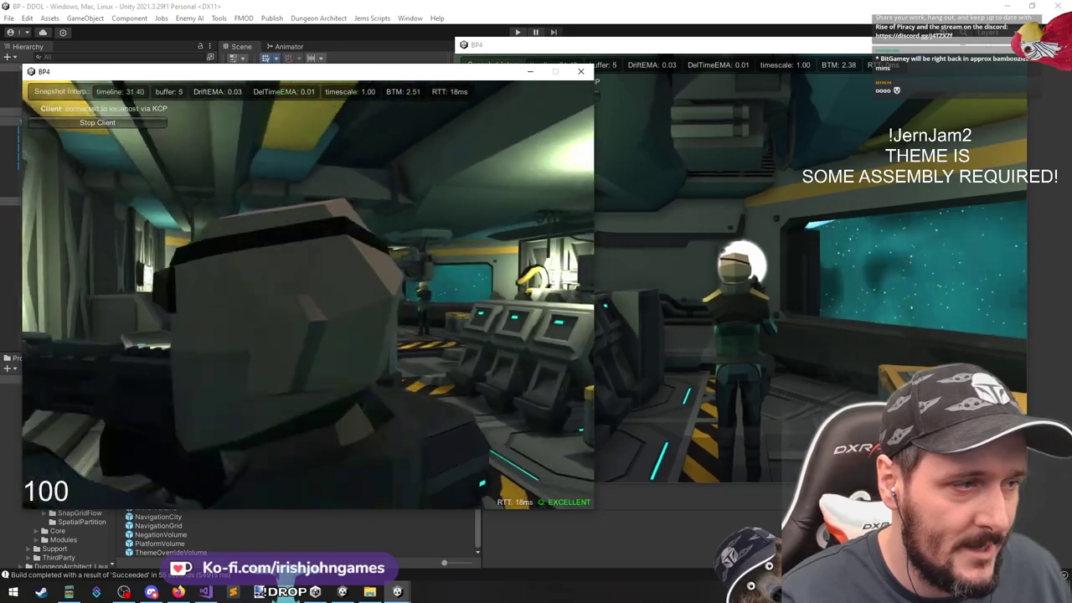
{"action": "key", "text": "w"}
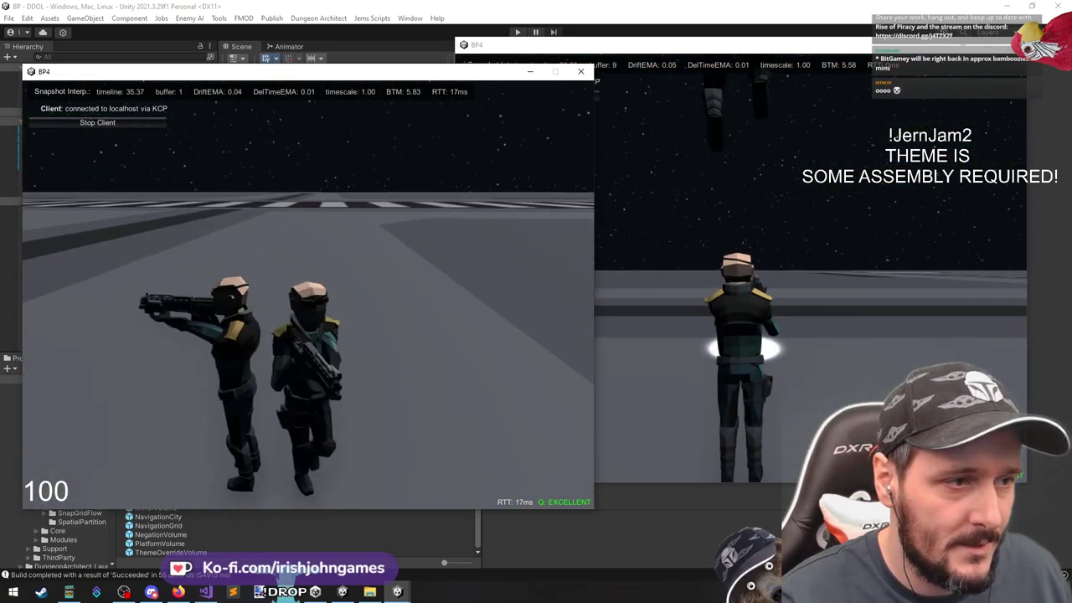
Compare the host and client views aboard the ship, and walk the client's character out onto the green starting room's floor
{"action": "key", "text": "alt+Tab"}
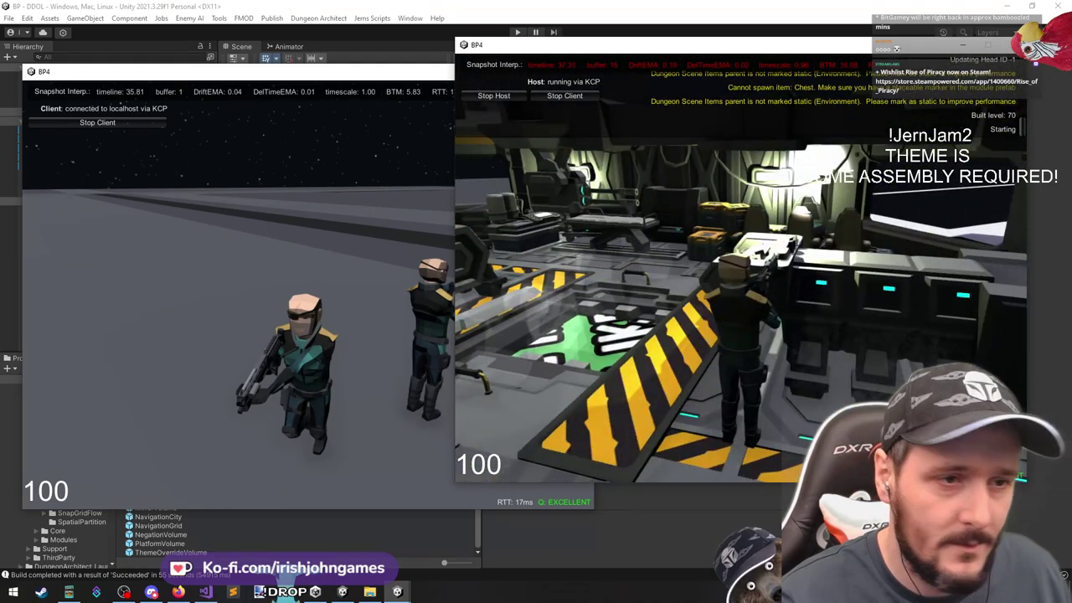
{"action": "key", "text": "alt+Tab"}
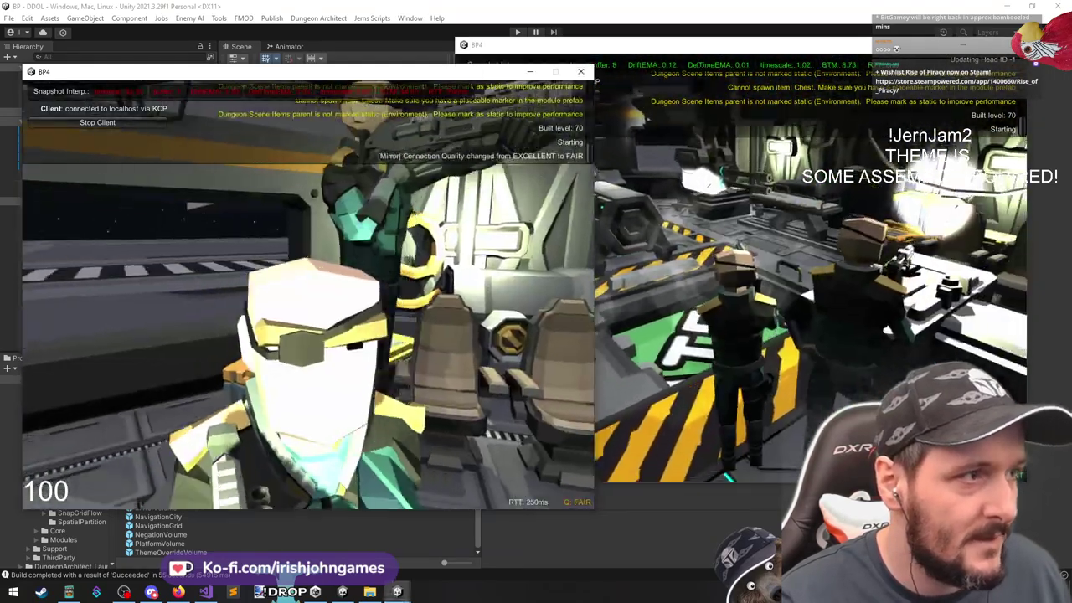
{"action": "key", "text": "a"}
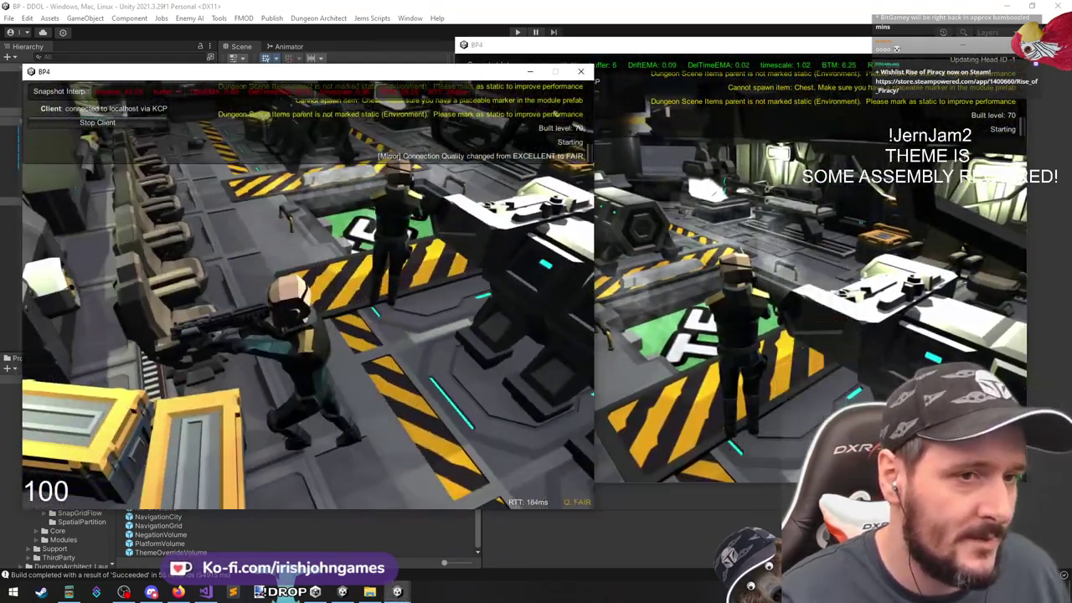
{"action": "key", "text": "w"}
{"action": "key", "text": "w"}
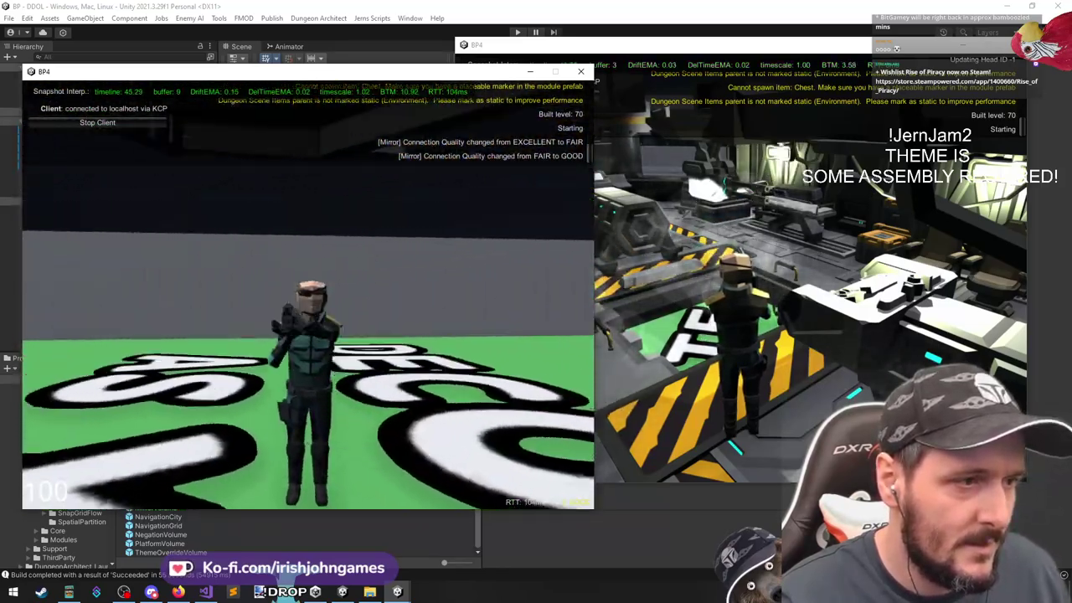
Switch to the host instance and run its character into the green room to view it beside the client's character
{"action": "key", "text": "alt+Tab"}
{"action": "key", "text": "w"}
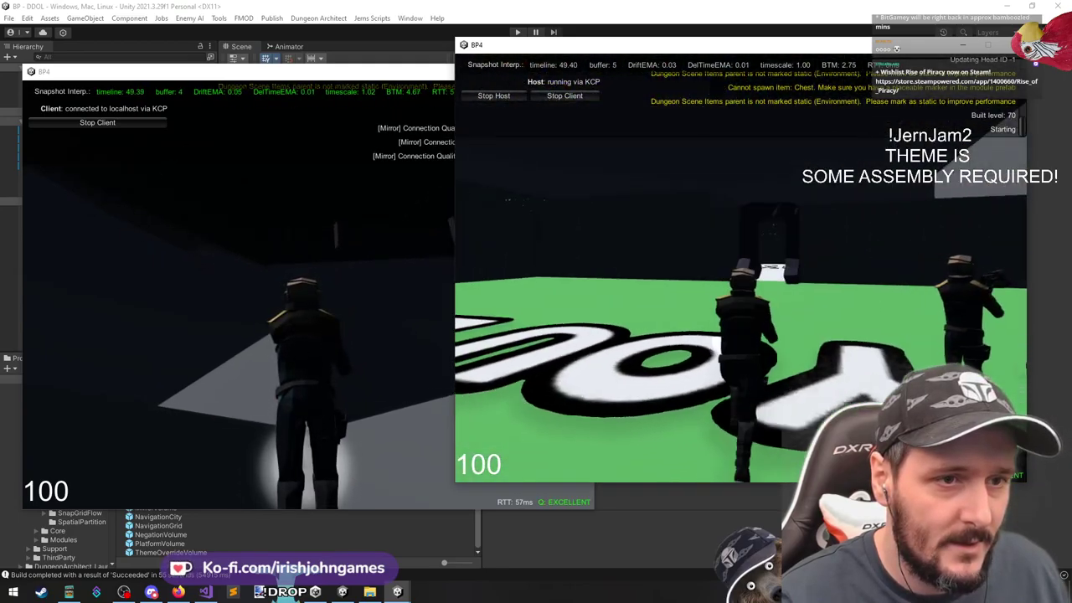
{"action": "key", "text": "s"}
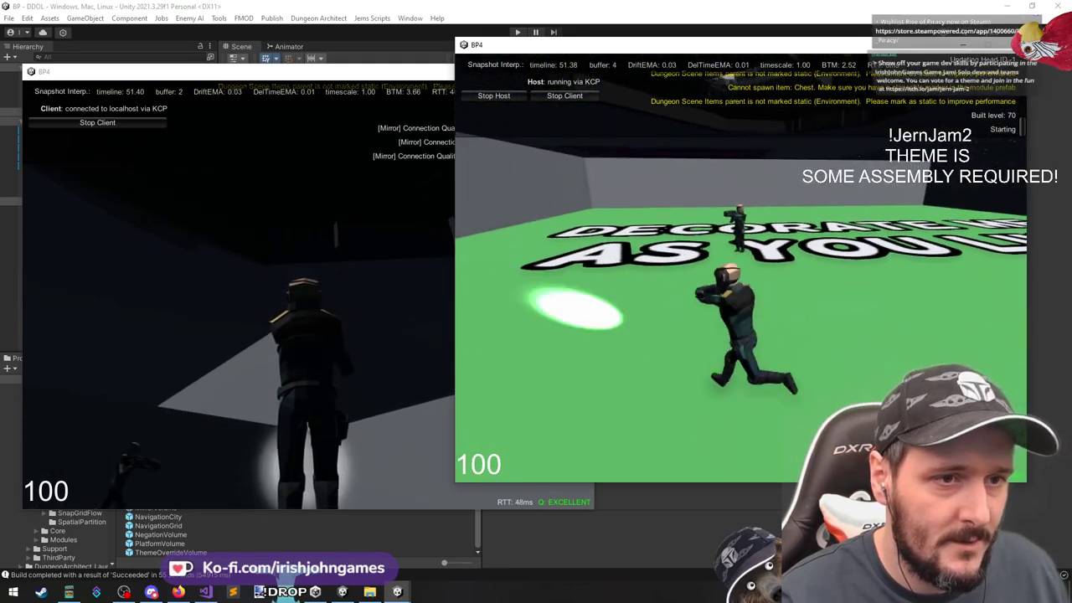
Take the client's character through the green room's doorway and inspect the door frame from the white room's side
{"action": "key", "text": "alt+Tab"}
{"action": "key", "text": "w"}
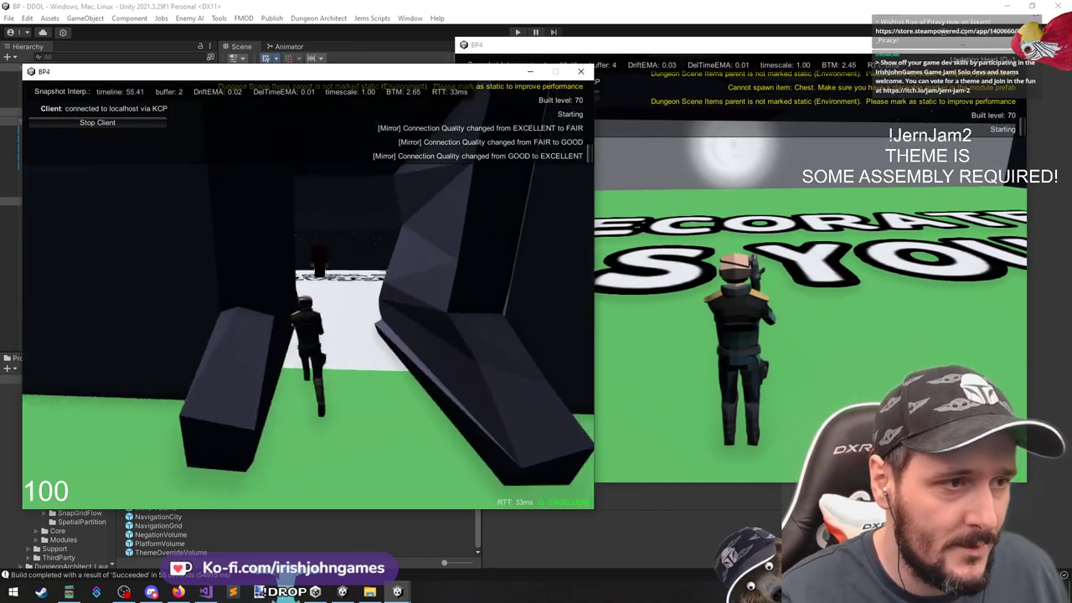
{"action": "key", "text": "w"}
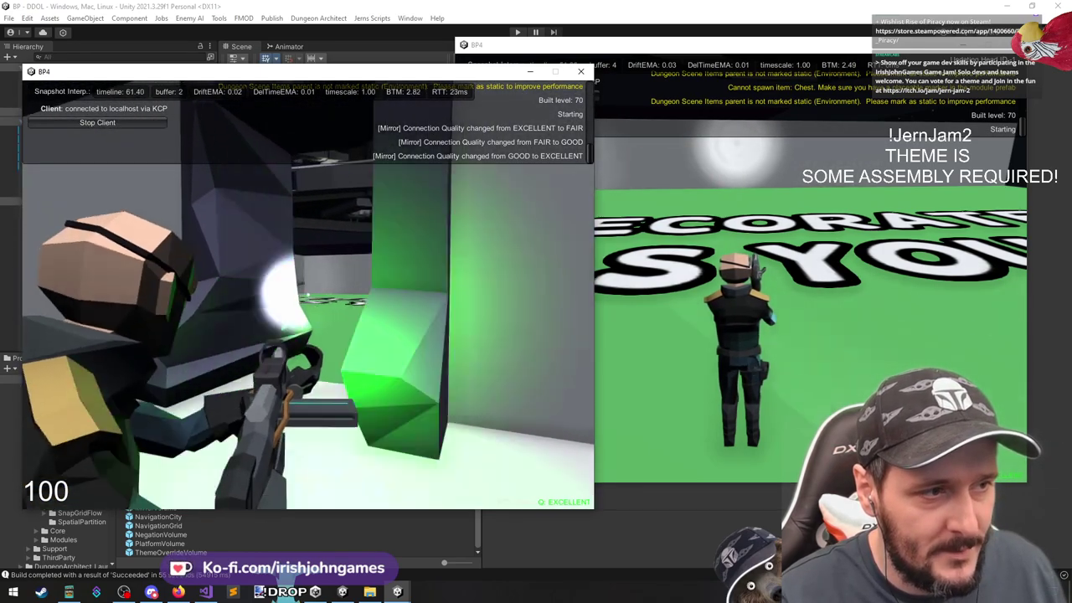
{"action": "key", "text": "d"}
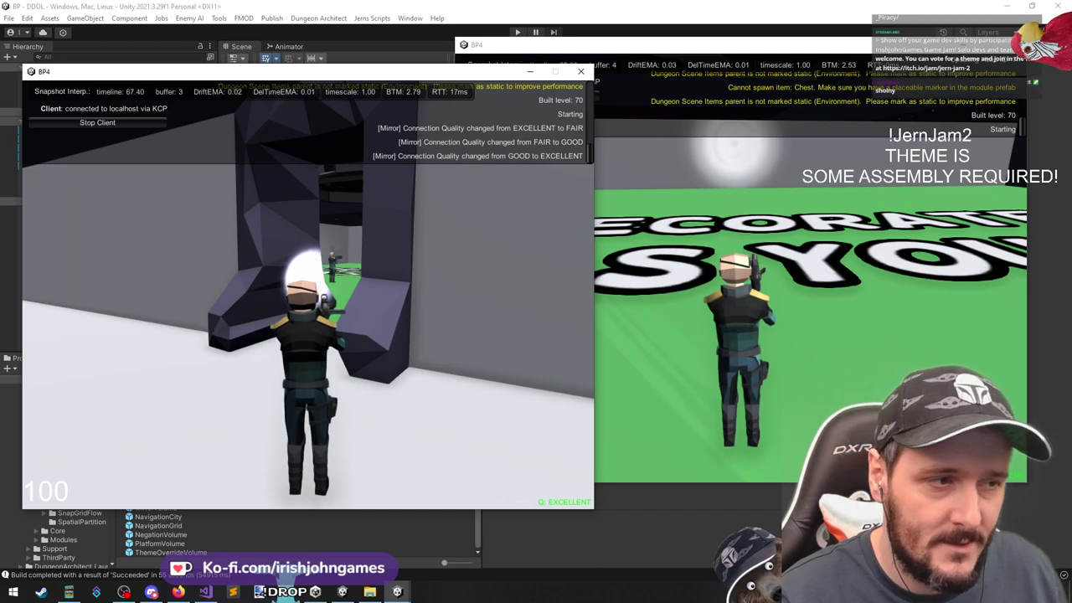
{"action": "key", "text": "w"}
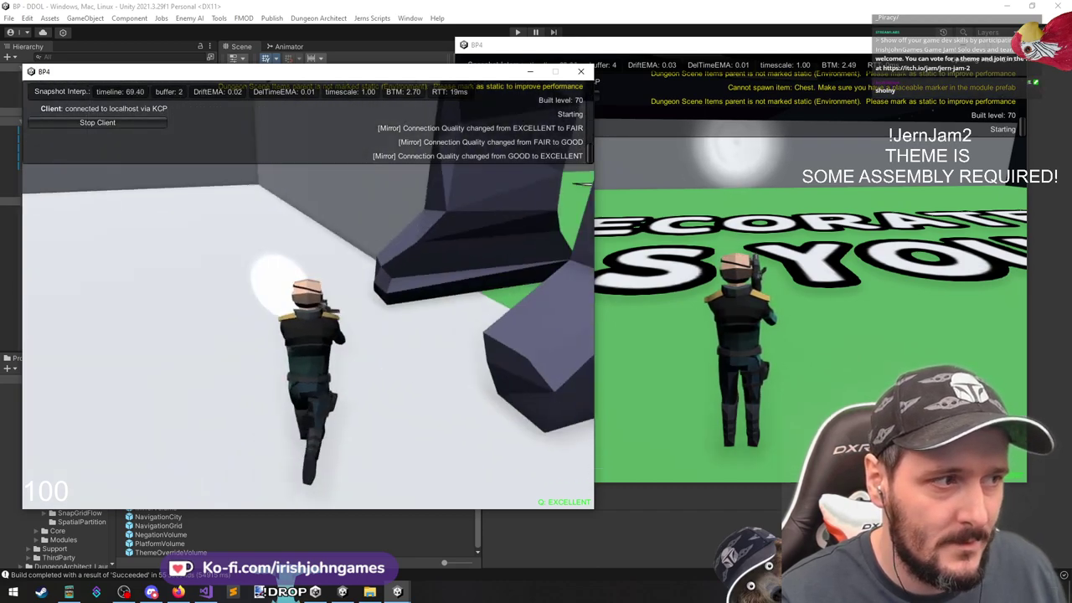
Switch to the host instance and move its character past the other player through the doorway into the white room
{"action": "key", "text": "alt+Tab"}
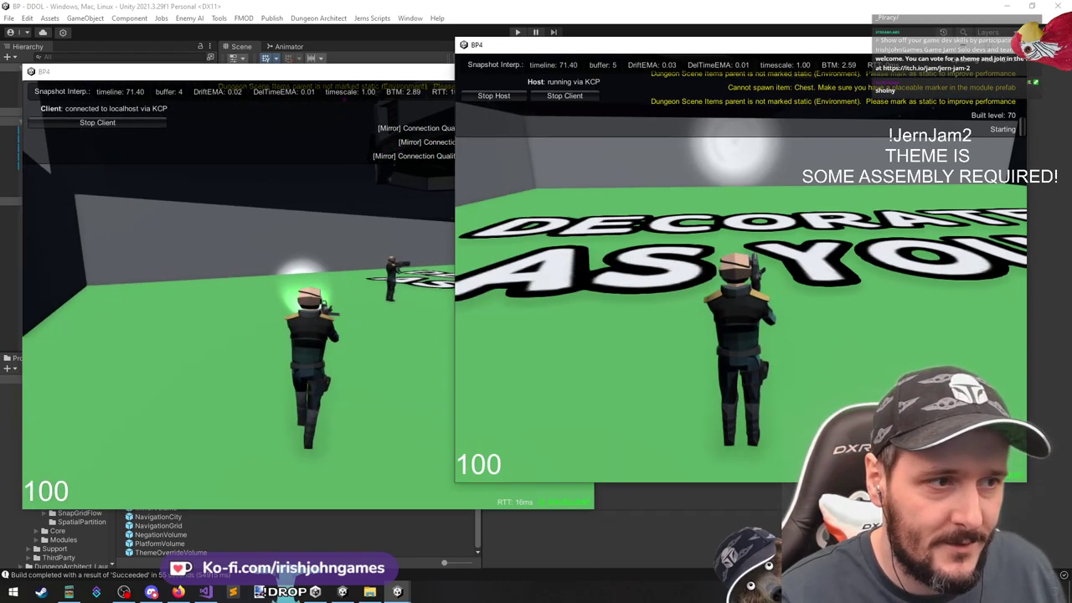
{"action": "key", "text": "w"}
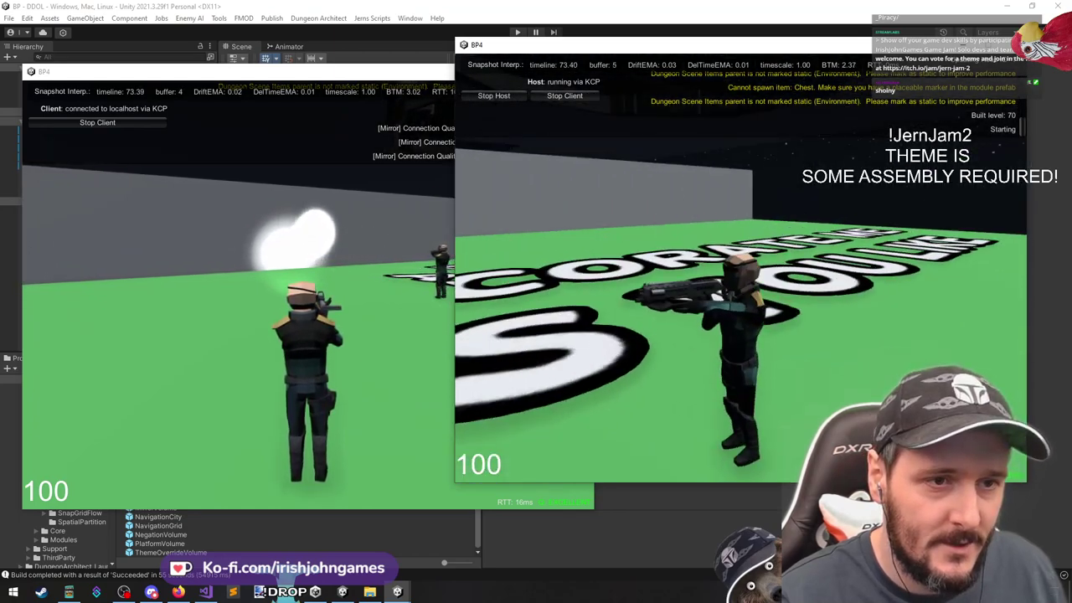
{"action": "key", "text": "w"}
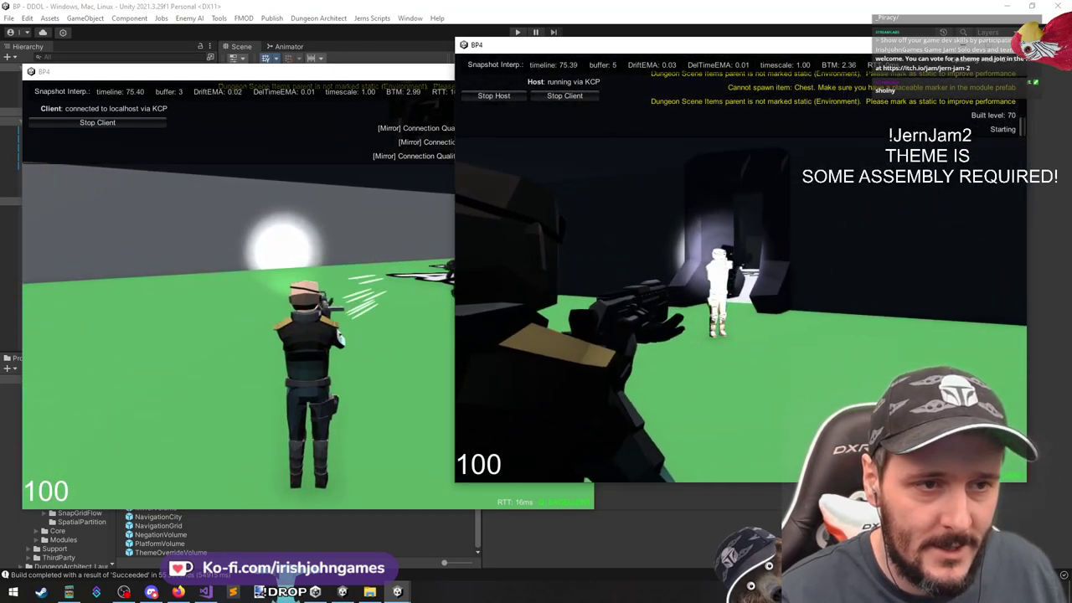
{"action": "key", "text": "w"}
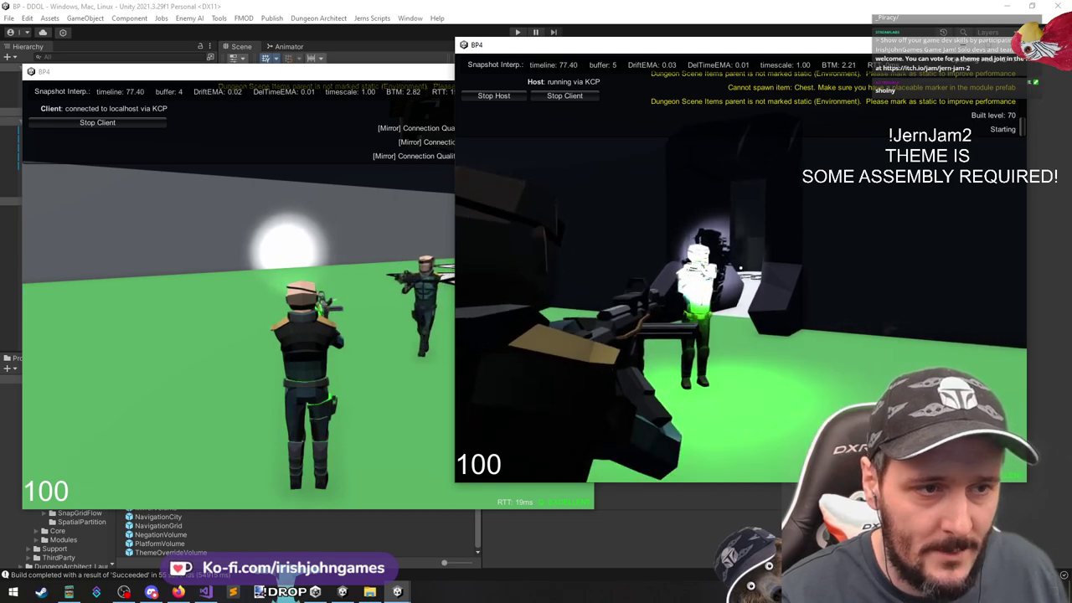
{"action": "key", "text": "w"}
{"action": "key", "text": "w"}
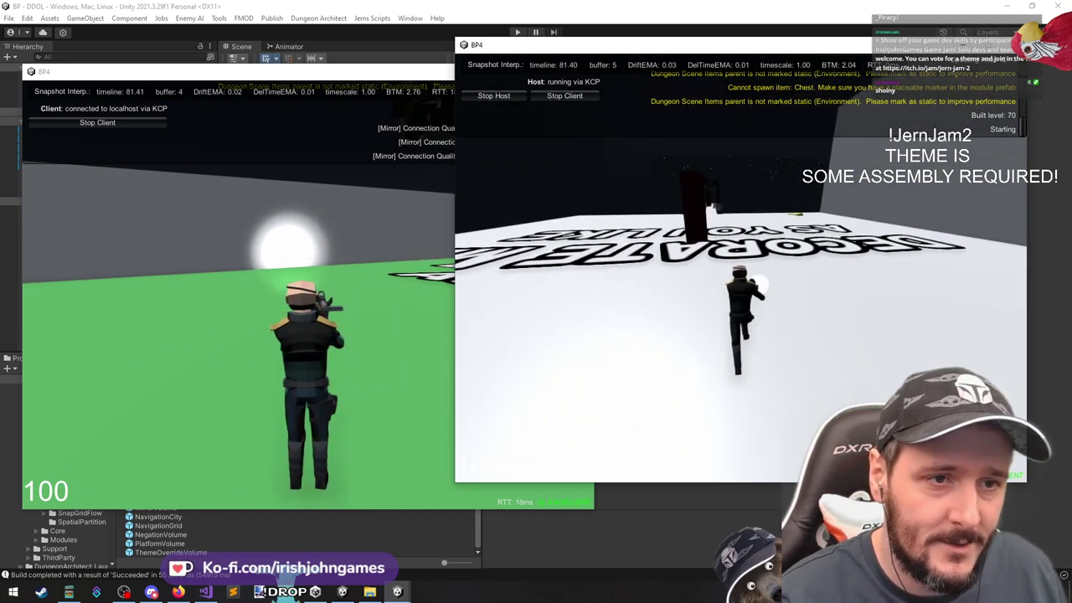
Explore the connected white rooms with the host's character, checking the next doorway and the area around the red pillar
{"action": "key", "text": "w"}
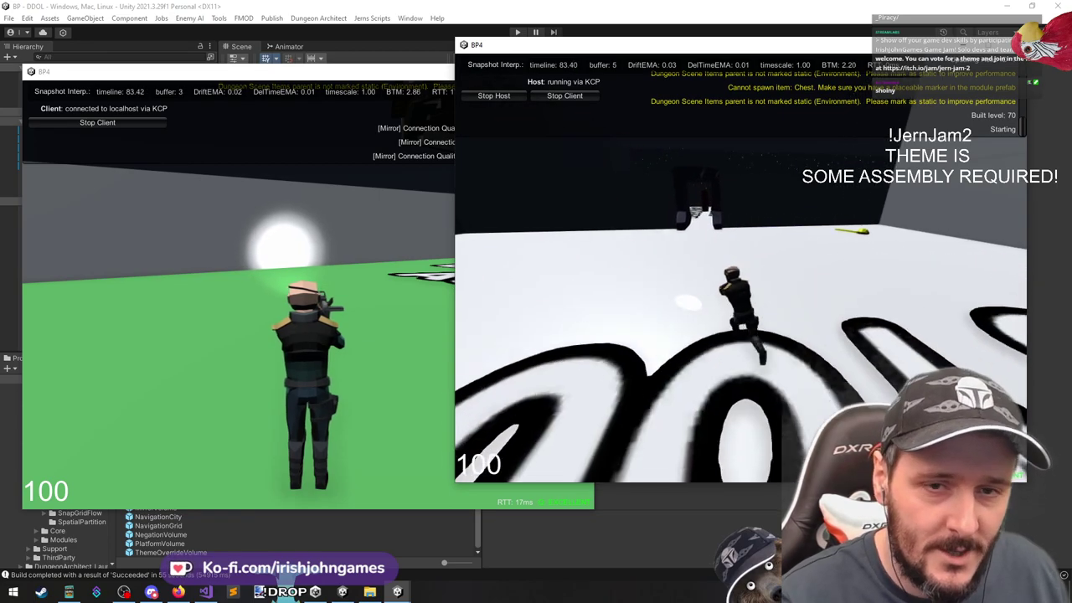
{"action": "key", "text": "w"}
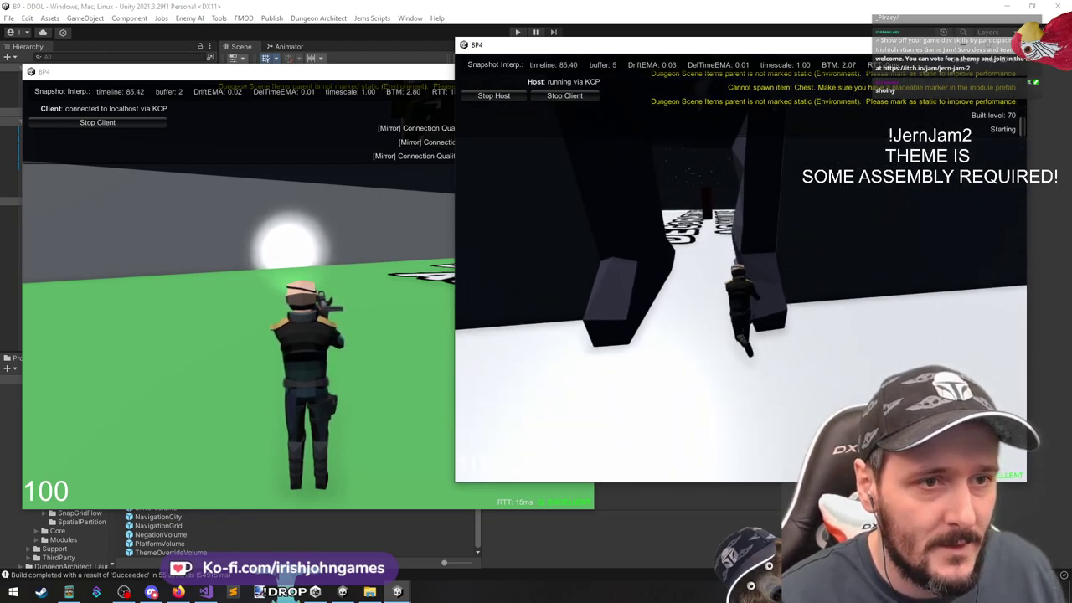
{"action": "key", "text": "w"}
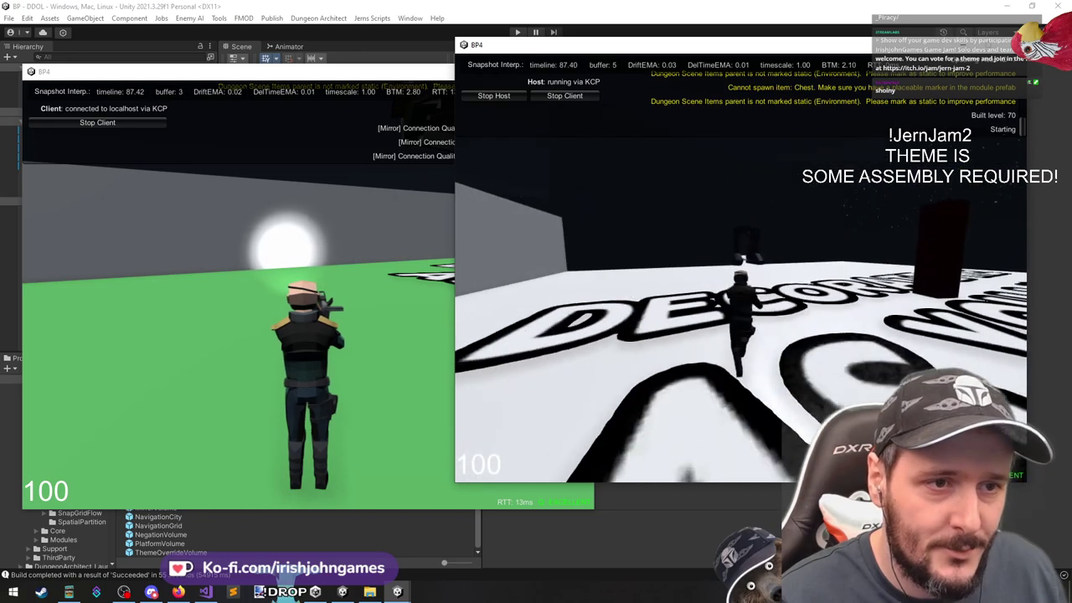
{"action": "key", "text": "w"}
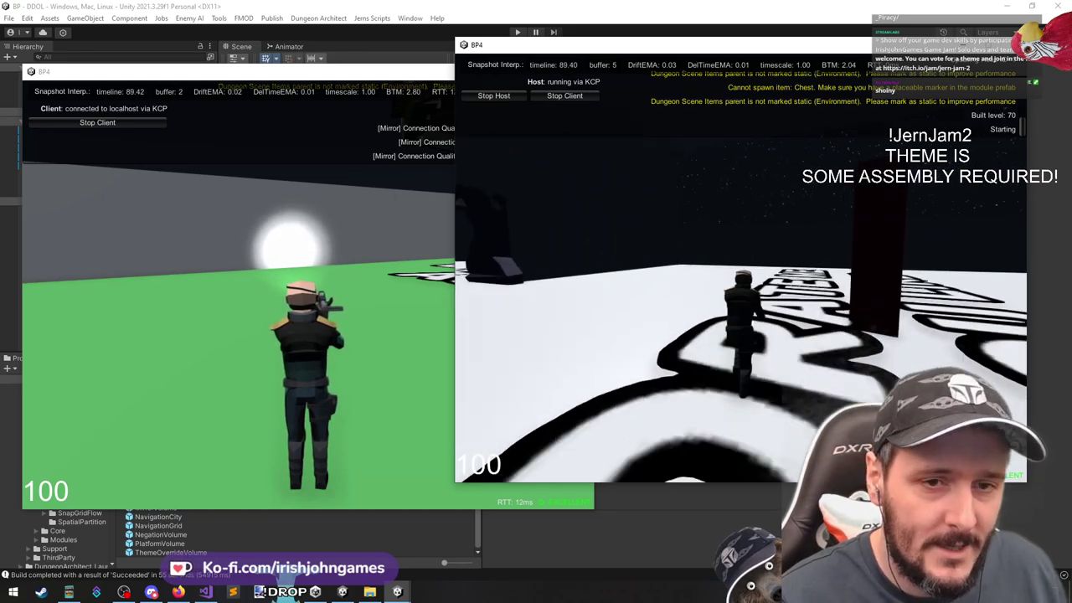
{"action": "key", "text": "w"}
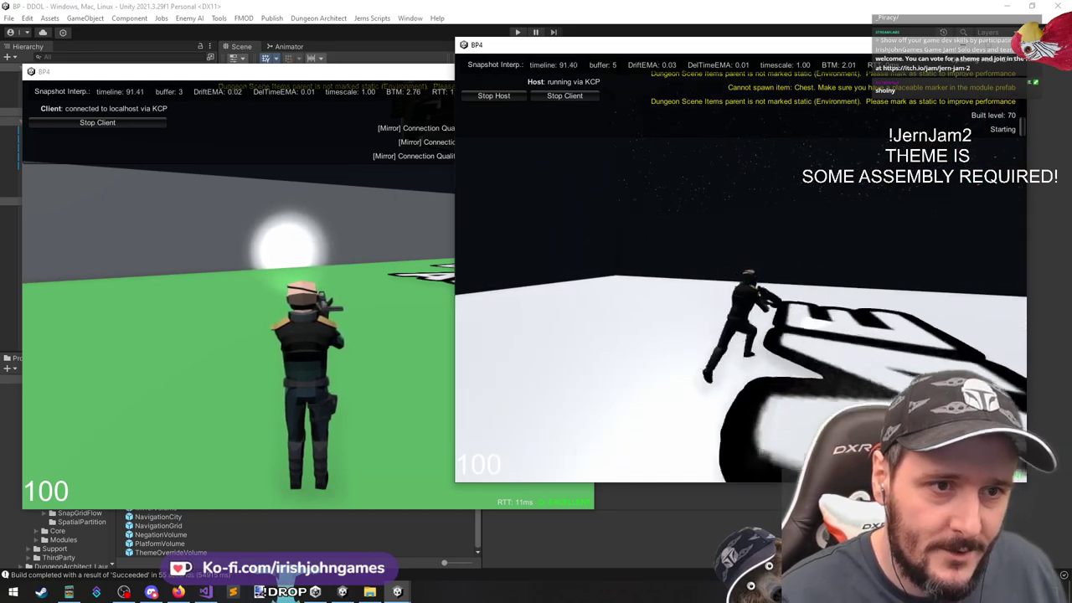
{"action": "key", "text": "w"}
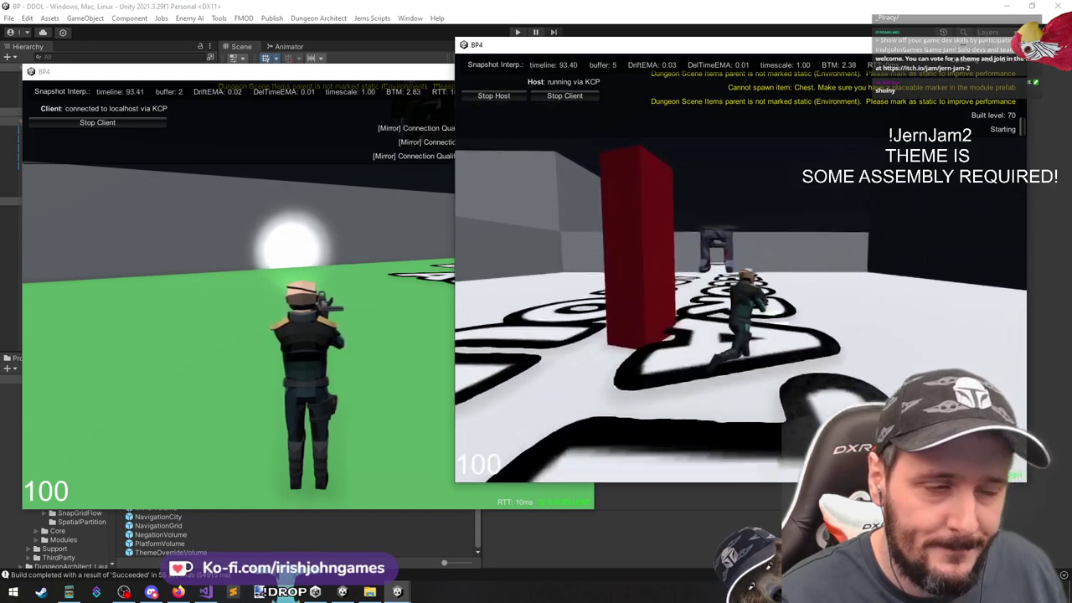
{"action": "key", "text": "w"}
Switch to the client instance and run its character from the green room through the doorway into the white room
{"action": "key", "text": "alt+Tab"}
{"action": "key", "text": "w"}
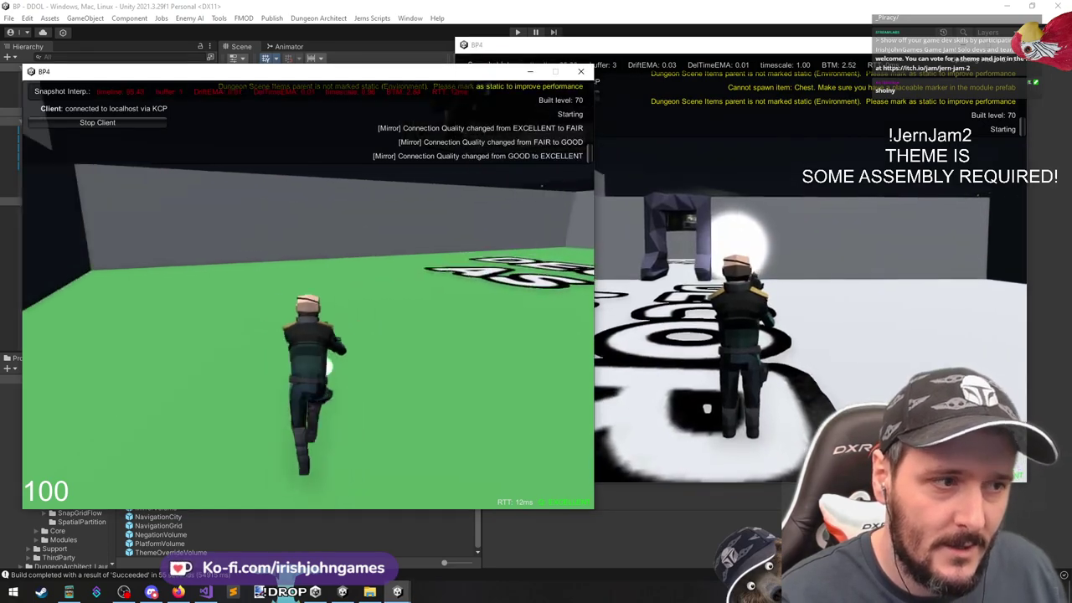
{"action": "key", "text": "w"}
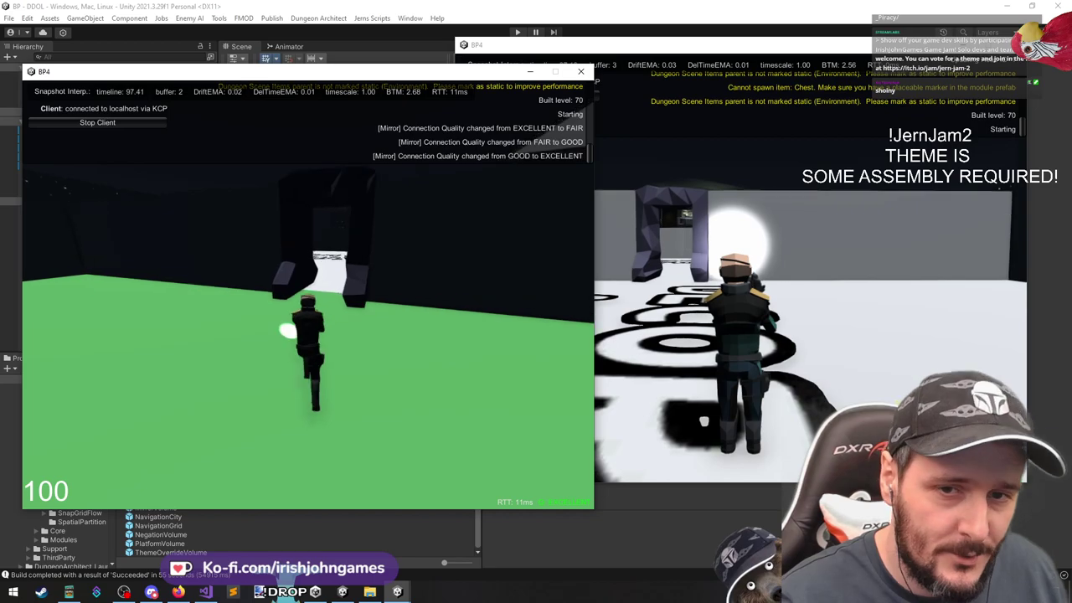
{"action": "key", "text": "w"}
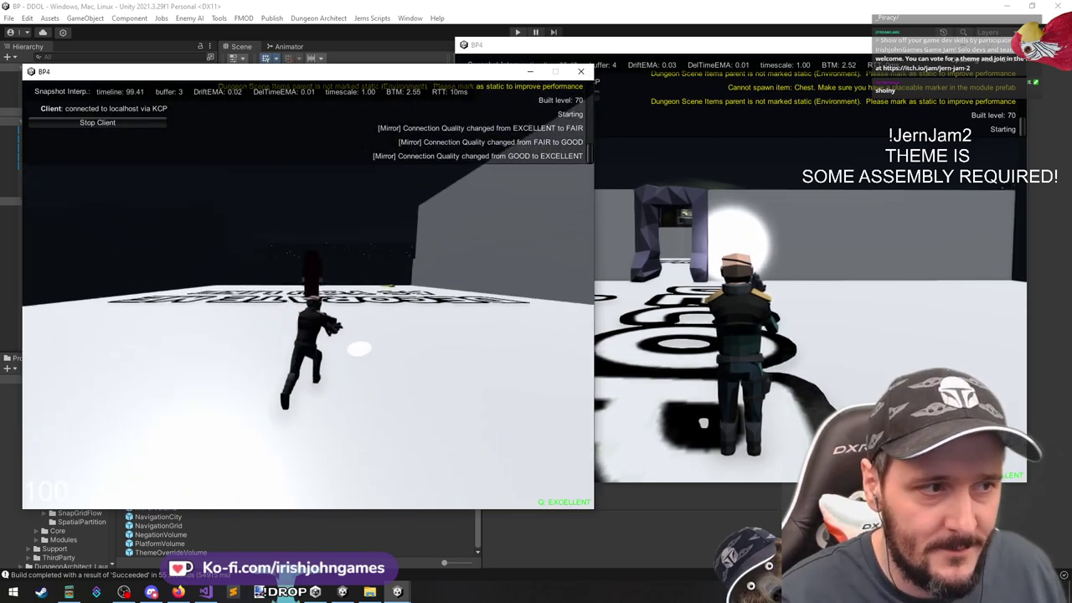
Run the client's character through the next white-room doorway and aim at the host's character near the red pillar
{"action": "key", "text": "w"}
{"action": "key", "text": "w"}
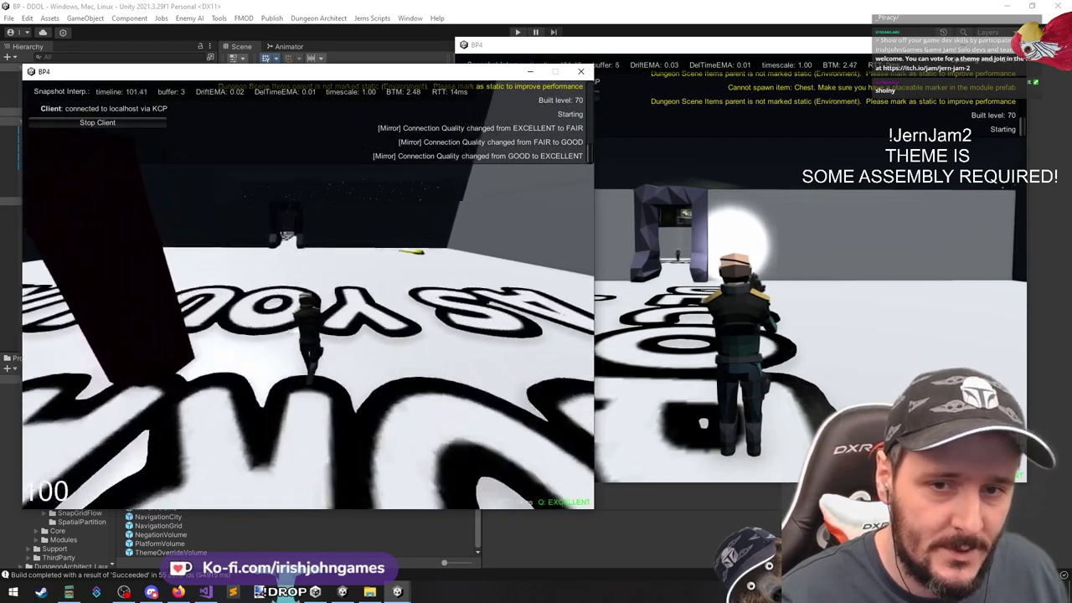
{"action": "key", "text": "w"}
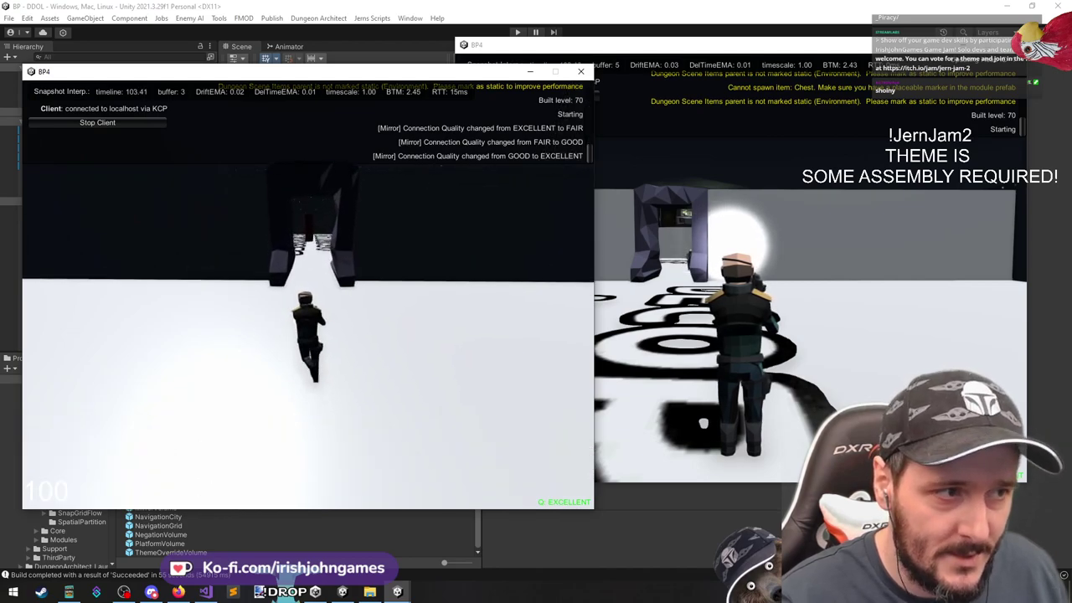
{"action": "key", "text": "w"}
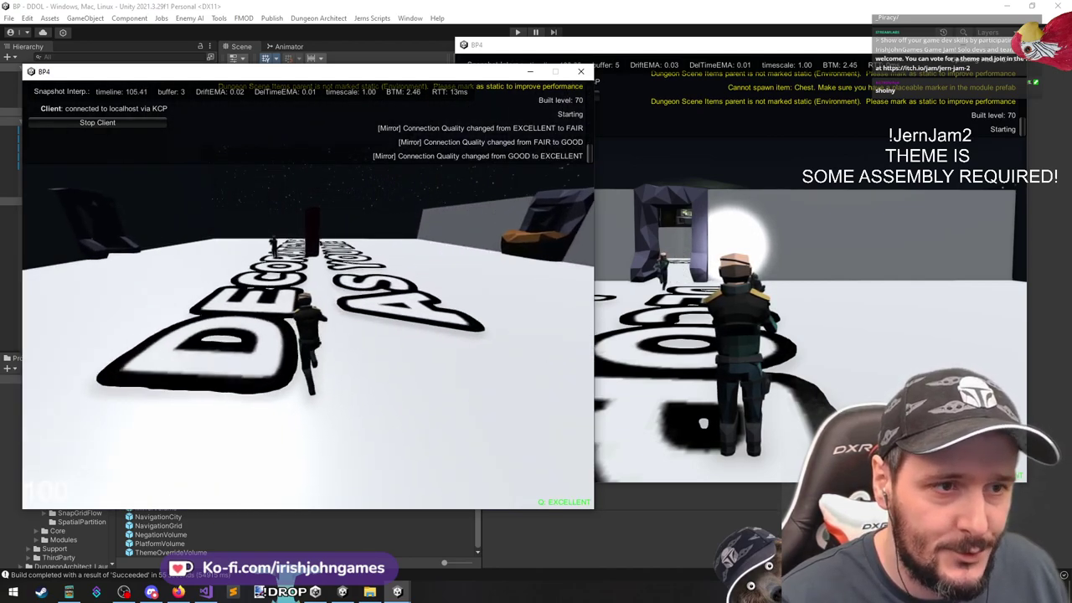
{"action": "key", "text": "d"}
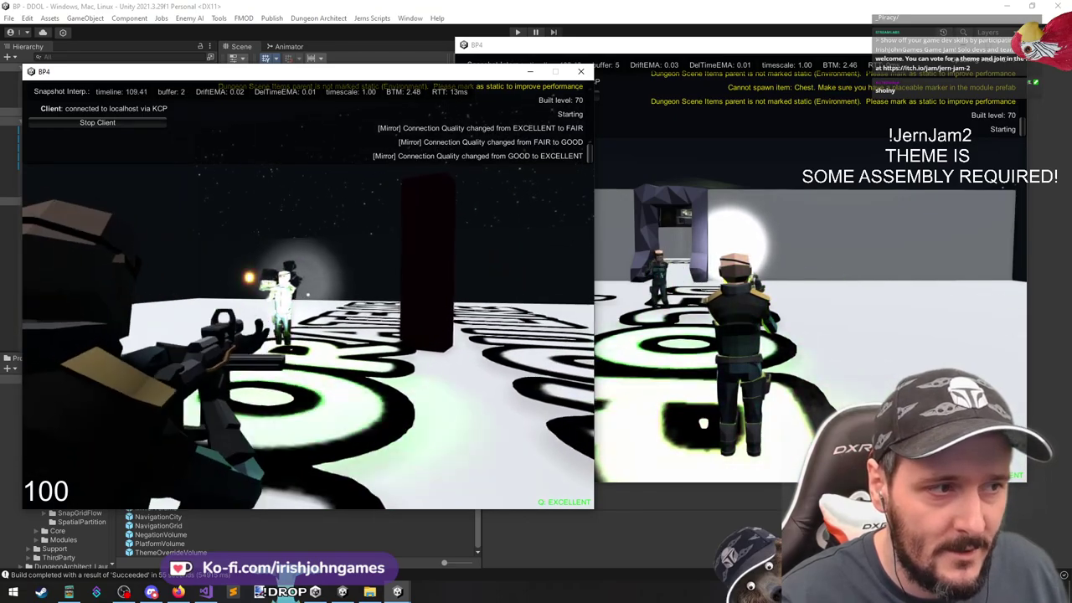
{"action": "key", "text": "d"}
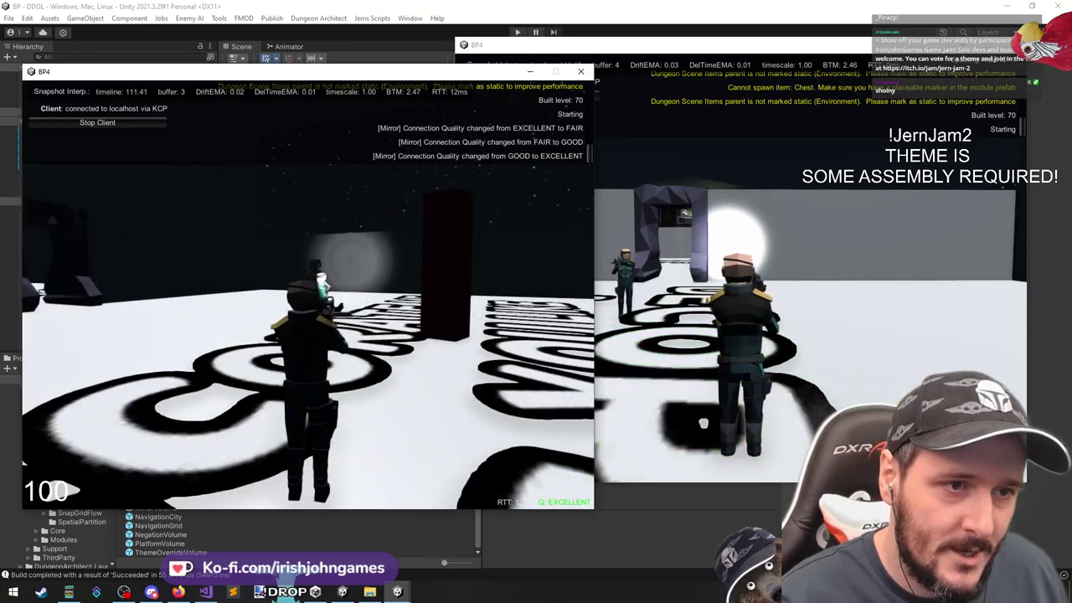
Switch to the host instance, aim its character at the client's character, and return to the client instance to compare the view
{"action": "key", "text": "alt+Tab"}
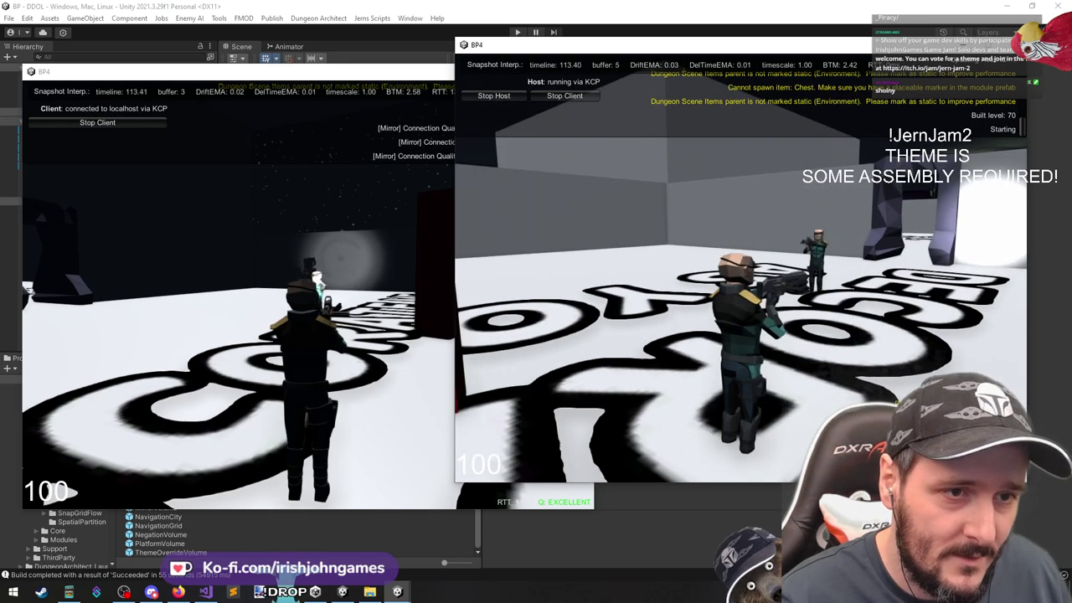
{"action": "right_click", "coordinate": [740, 268]}
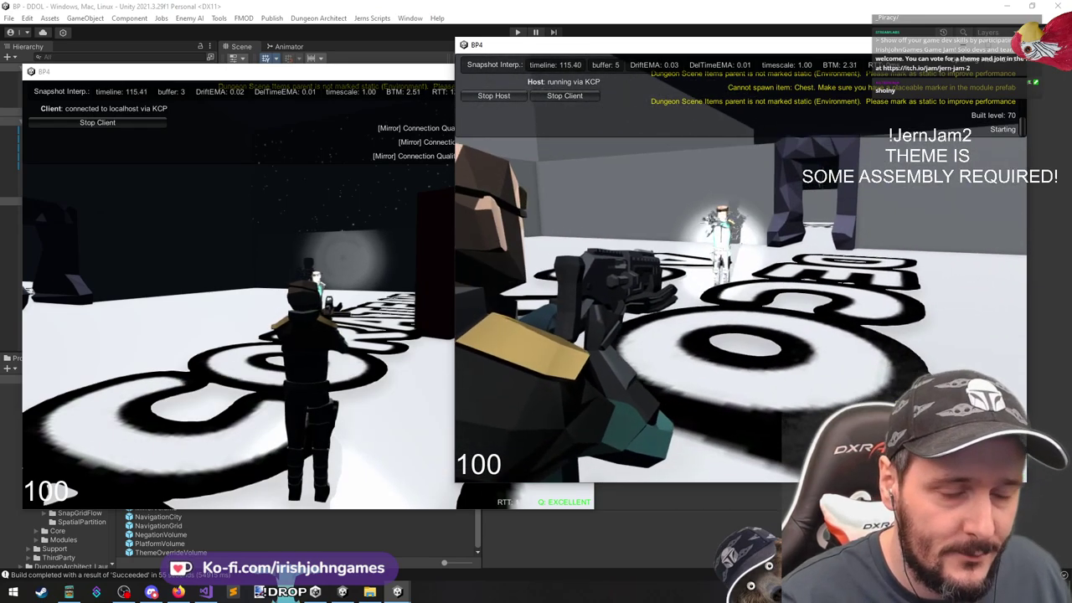
{"action": "right_click", "coordinate": [740, 268]}
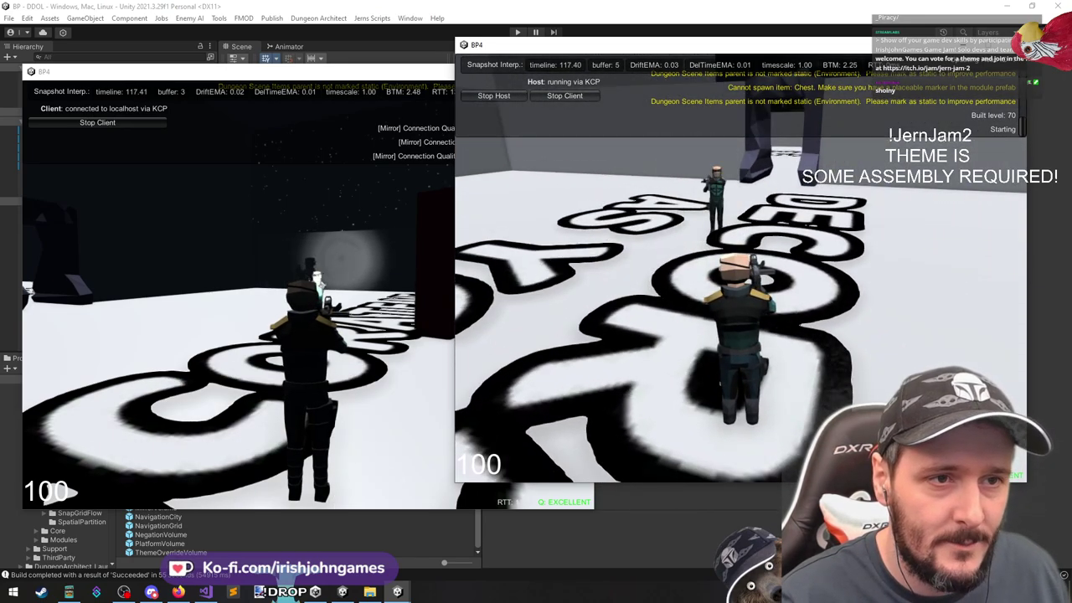
{"action": "key", "text": "alt+Tab"}
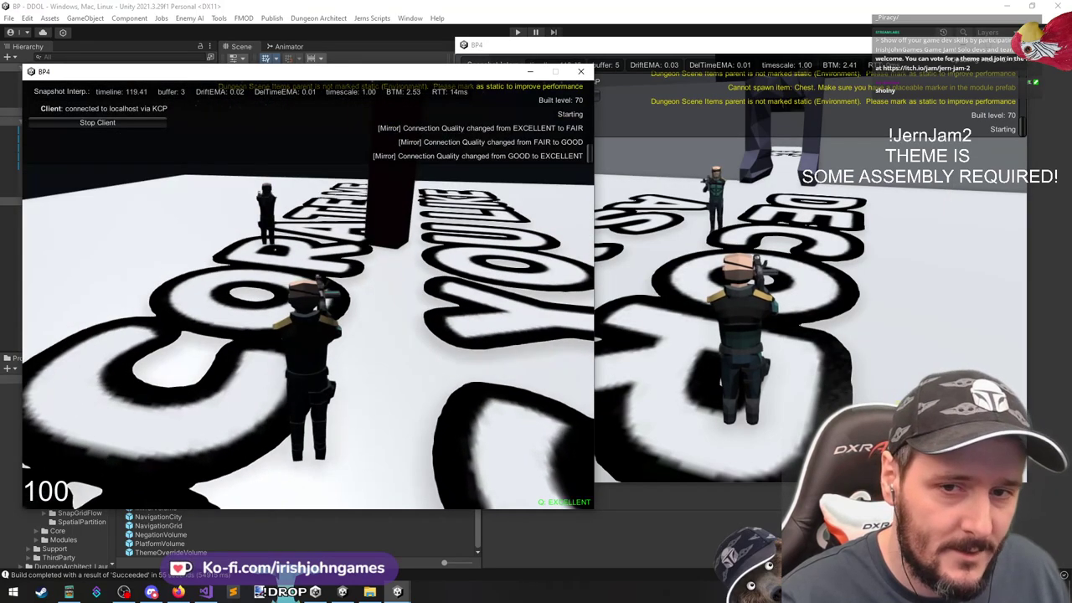
Close both running game instances and return to the Unity editor
{"action": "key", "text": "alt+Tab"}
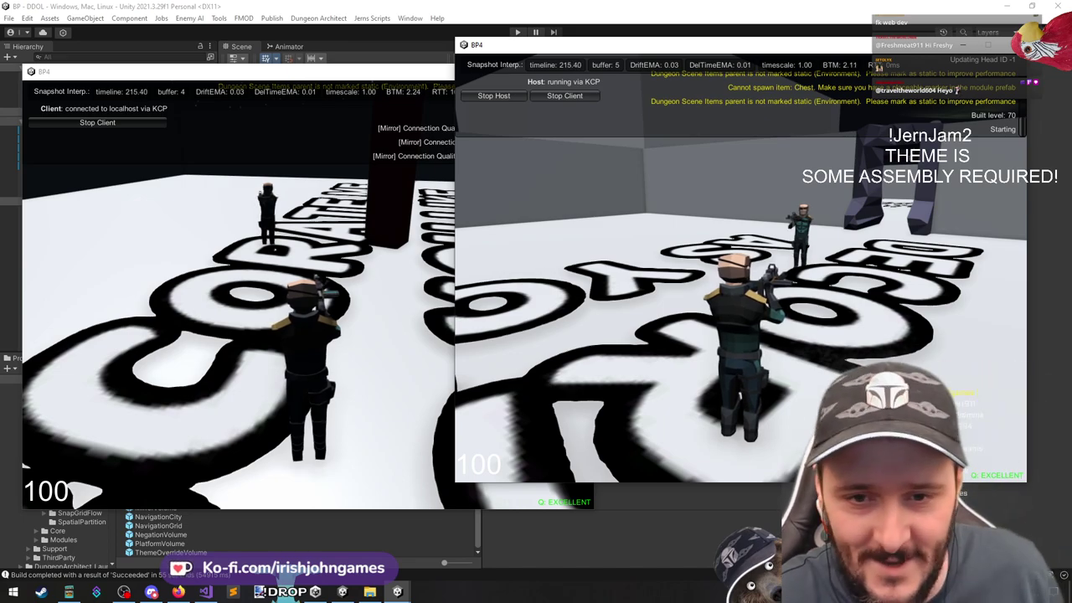
{"action": "key", "text": "super"}
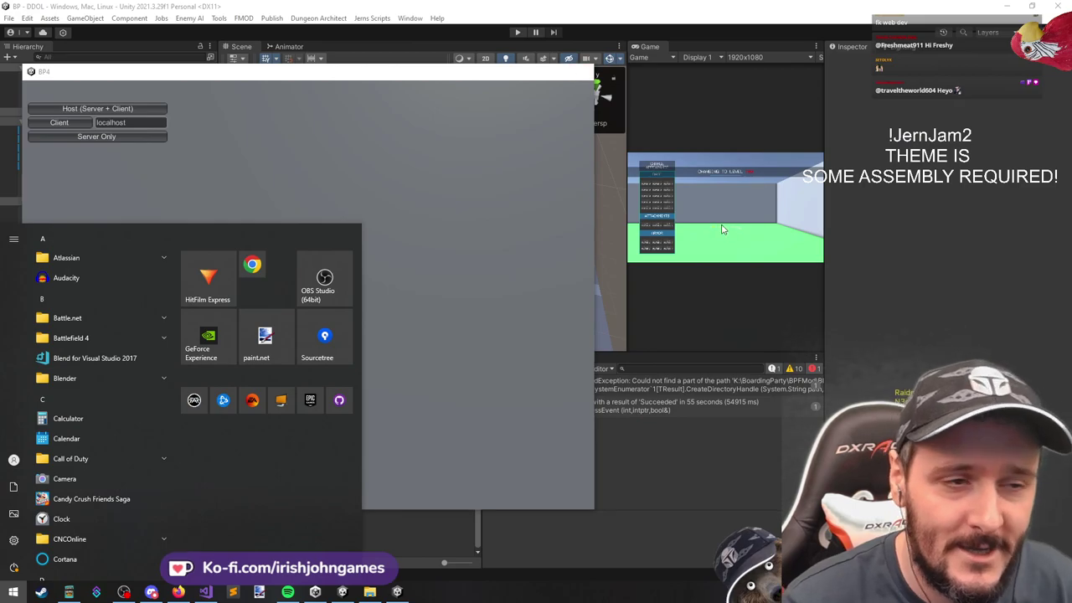
{"action": "left_click", "coordinate": [722, 202]}
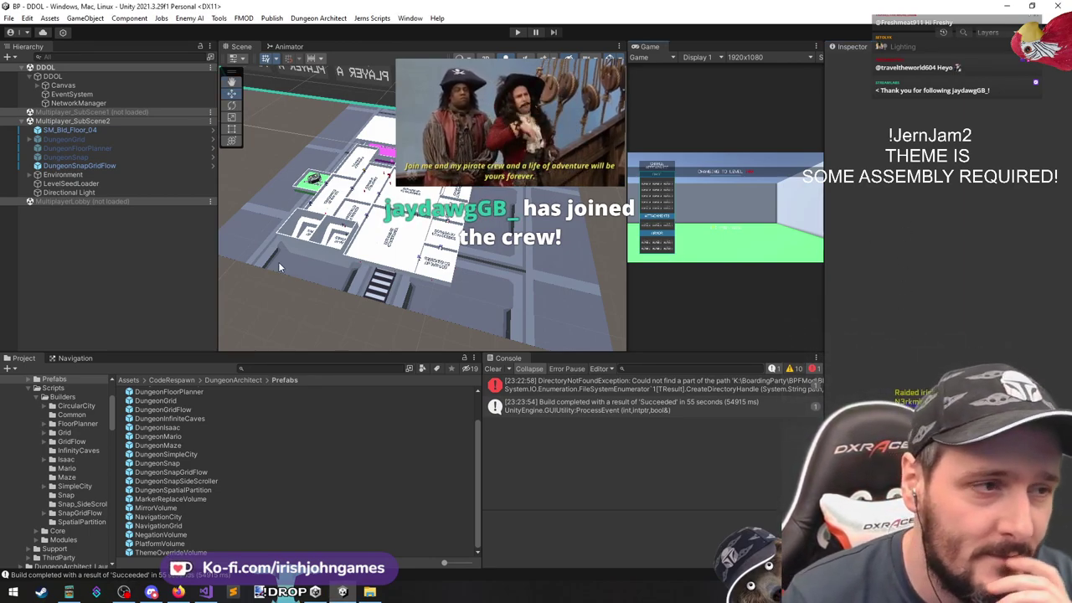
Examine the built dungeon's room layout and doorways around the green spawn room, the white rooms and the magenta room
{"action": "scroll", "coordinate": [313, 254], "scroll_direction": "down", "scroll_amount": 5}
{"action": "scroll", "coordinate": [335, 261], "scroll_direction": "up", "scroll_amount": 10}
{"action": "right_click_drag", "start_coordinate": [371, 275], "coordinate": [419, 218]}
{"action": "mouse_move", "coordinate": [419, 218]}
{"action": "middle_mouse_down"}
{"action": "mouse_move", "coordinate": [438, 196]}
{"action": "mouse_move", "coordinate": [427, 125]}
{"action": "mouse_move", "coordinate": [431, 229]}
{"action": "middle_mouse_up"}
{"action": "scroll", "coordinate": [432, 228], "scroll_direction": "down", "scroll_amount": 3}
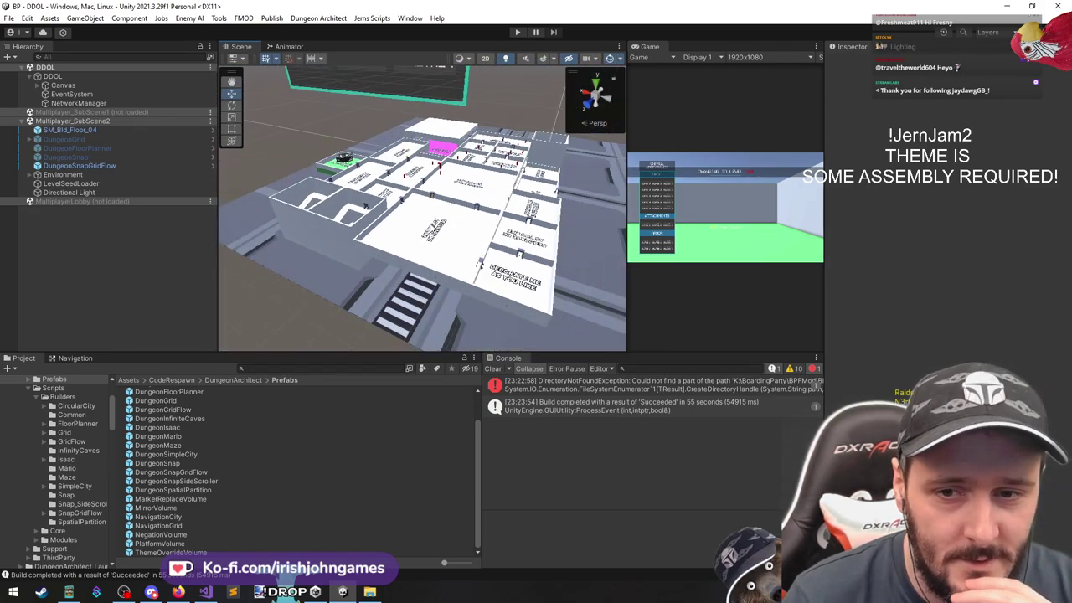
{"action": "right_click_drag", "start_coordinate": [432, 228], "coordinate": [483, 220]}
{"action": "scroll", "coordinate": [484, 228], "scroll_direction": "up", "scroll_amount": 6}
{"action": "middle_click_drag", "start_coordinate": [484, 232], "coordinate": [481, 217]}
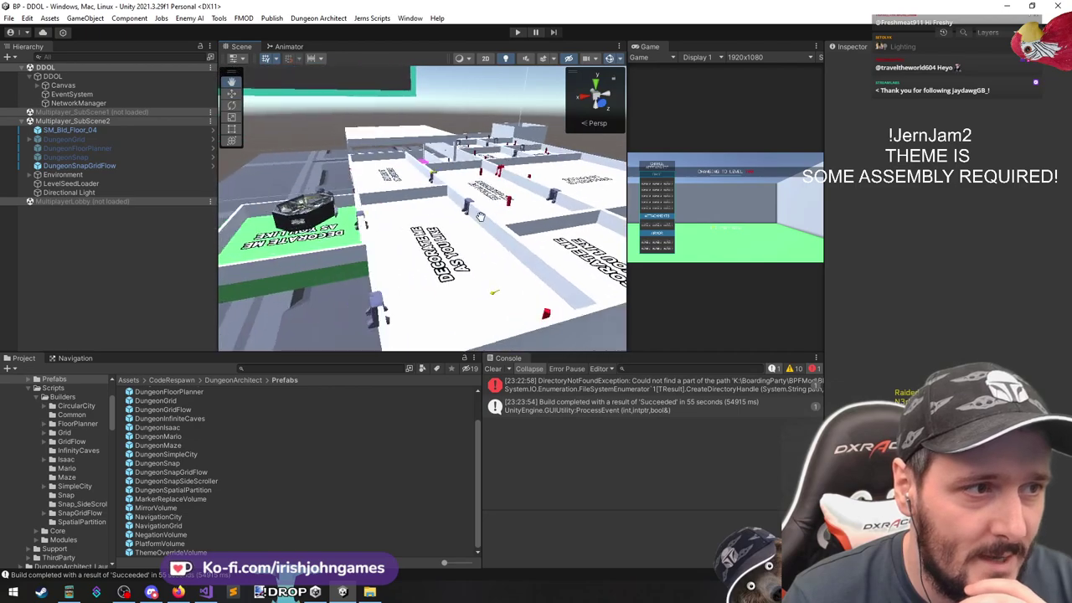
{"action": "right_click_drag", "start_coordinate": [480, 216], "coordinate": [473, 244]}
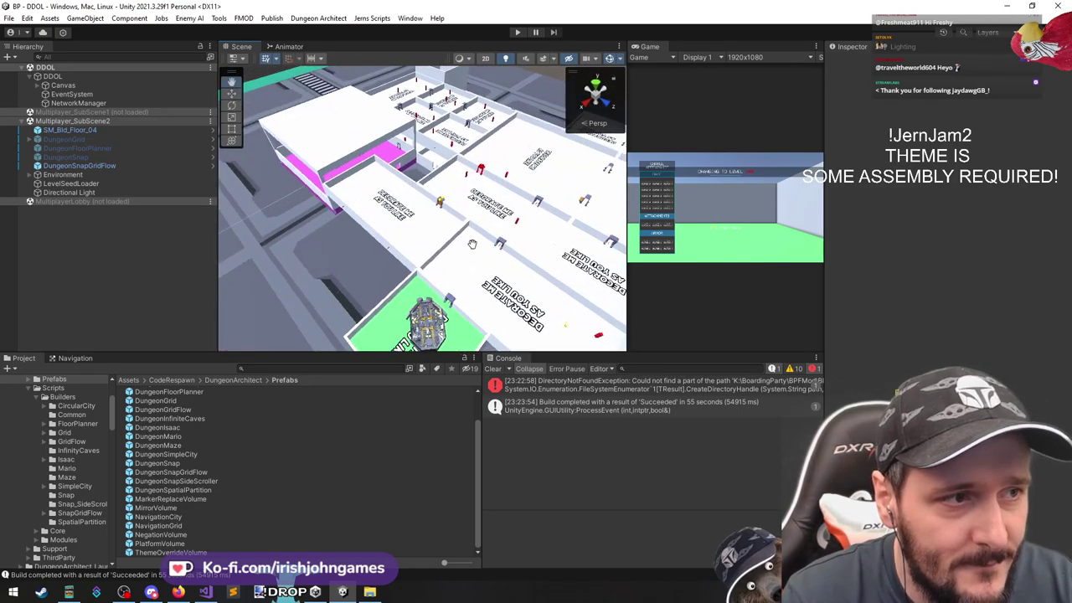
{"action": "middle_click_drag", "start_coordinate": [473, 244], "coordinate": [460, 226]}
Go through the placed modules from the spawn room onward and locate the source prefab of the first SGFModule1x1 room
{"action": "left_click", "coordinate": [460, 228]}
{"action": "scroll", "coordinate": [459, 230], "scroll_direction": "down", "scroll_amount": 5}
{"action": "scroll", "coordinate": [459, 231], "scroll_direction": "up", "scroll_amount": 4}
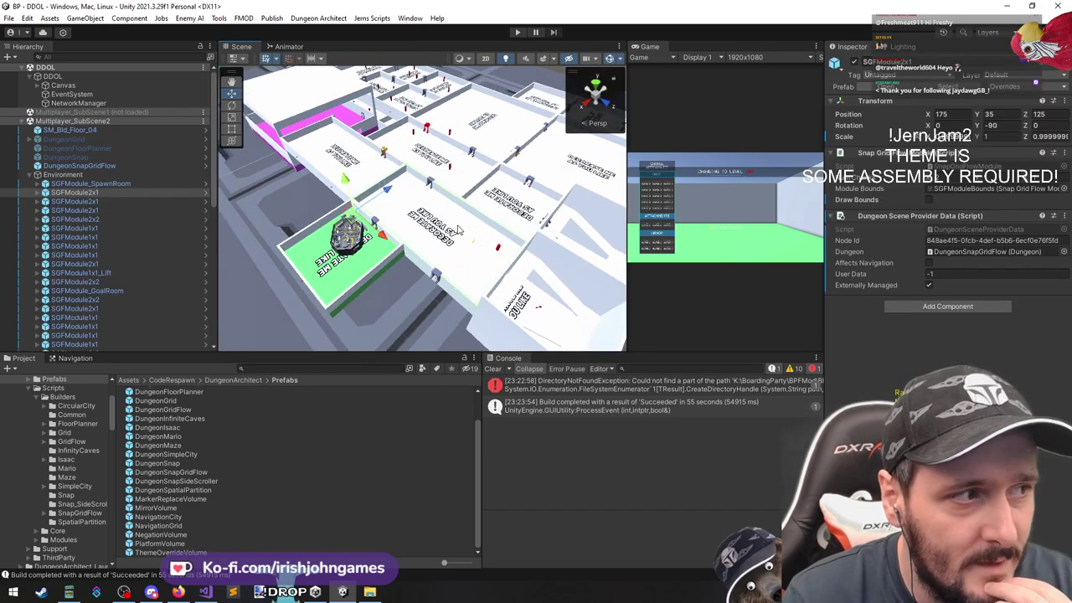
{"action": "left_click", "coordinate": [109, 184]}
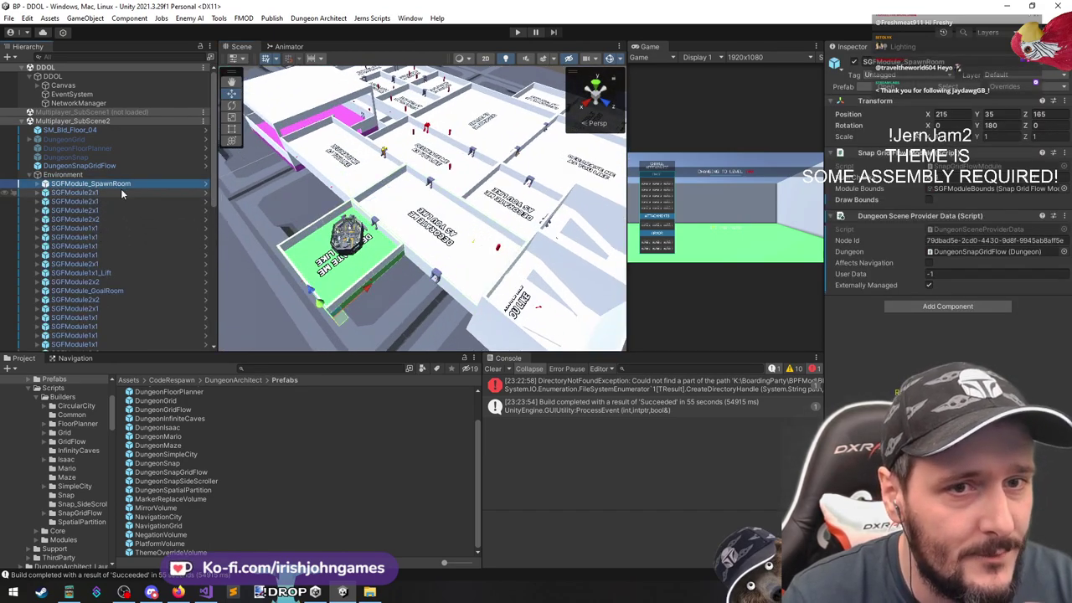
{"action": "left_click", "coordinate": [122, 192]}
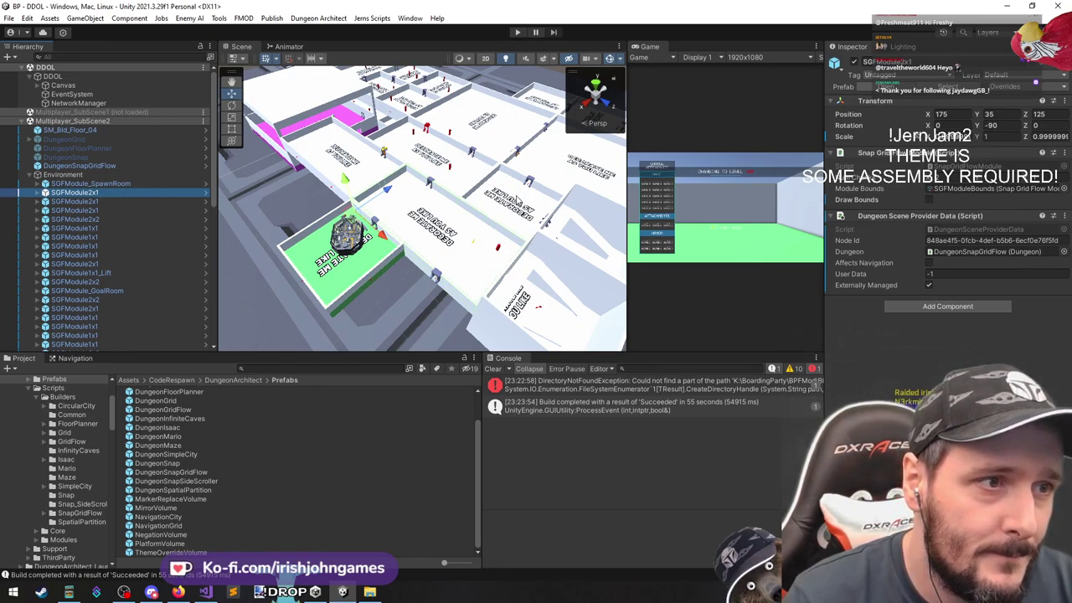
{"action": "key", "text": "Down"}
{"action": "key", "text": "Down"}
{"action": "key", "text": "Down"}
{"action": "key", "text": "Down"}
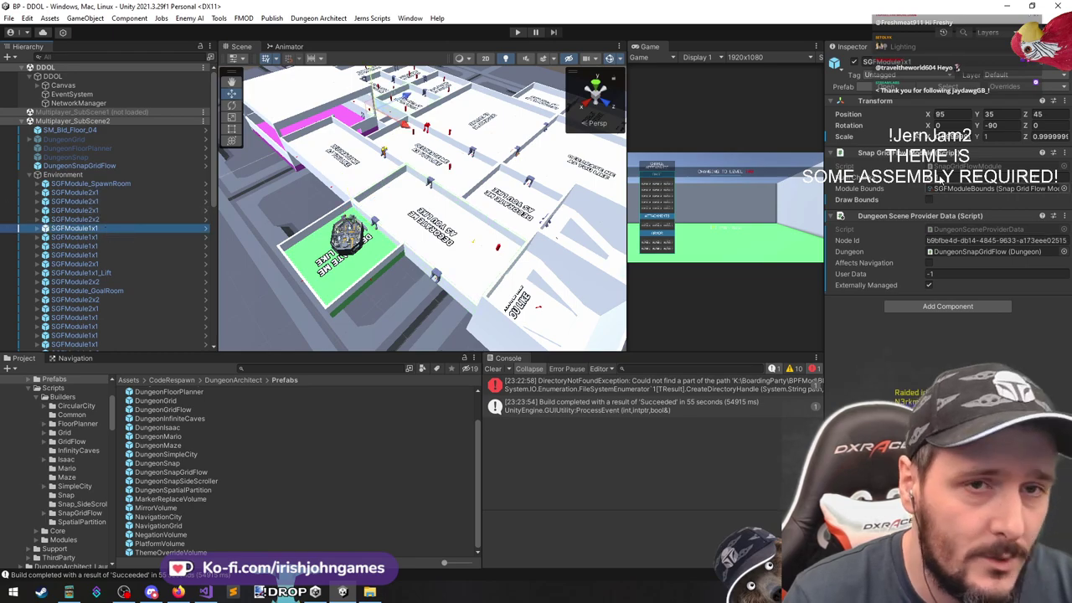
{"action": "left_click", "coordinate": [958, 84]}
{"action": "left_click", "coordinate": [957, 84]}
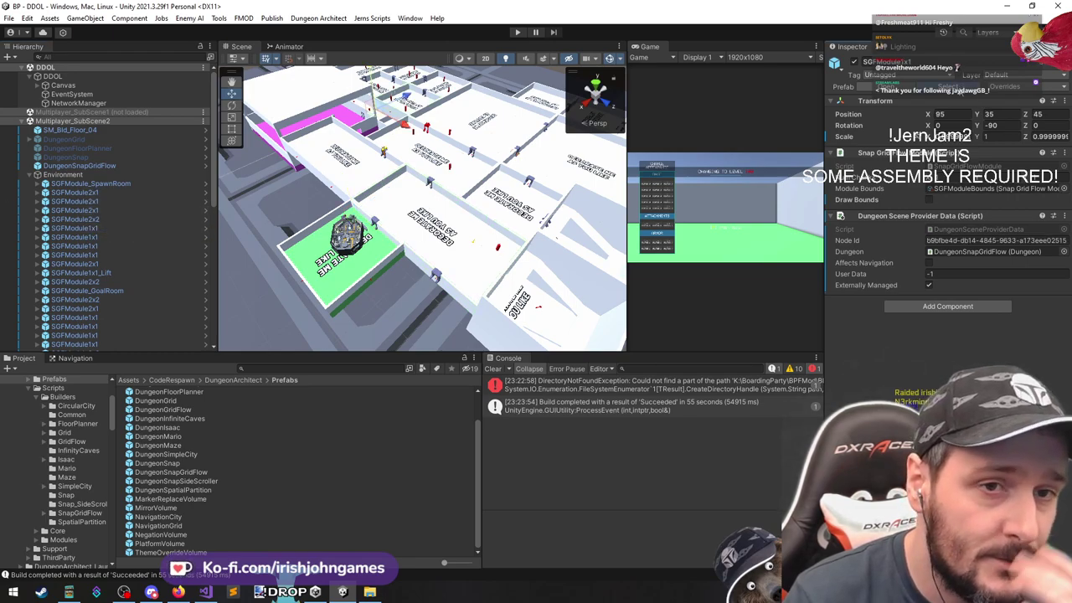
Duplicate the SGFModule1x1 prefab and name the copy SGFModule1x1_S
{"action": "left_click", "coordinate": [179, 403]}
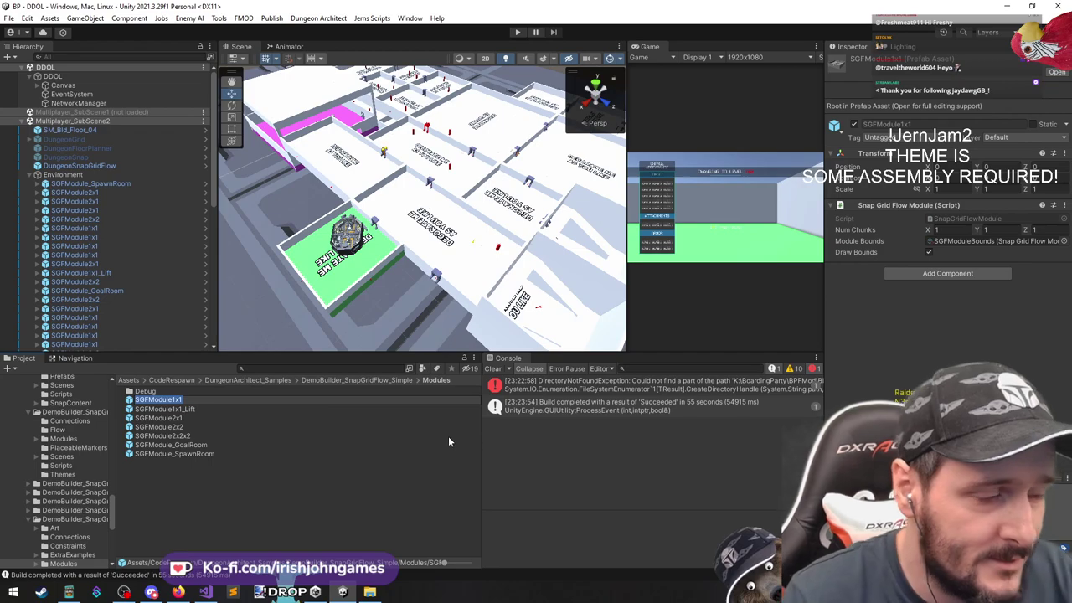
{"action": "key", "text": "ctrl+d"}
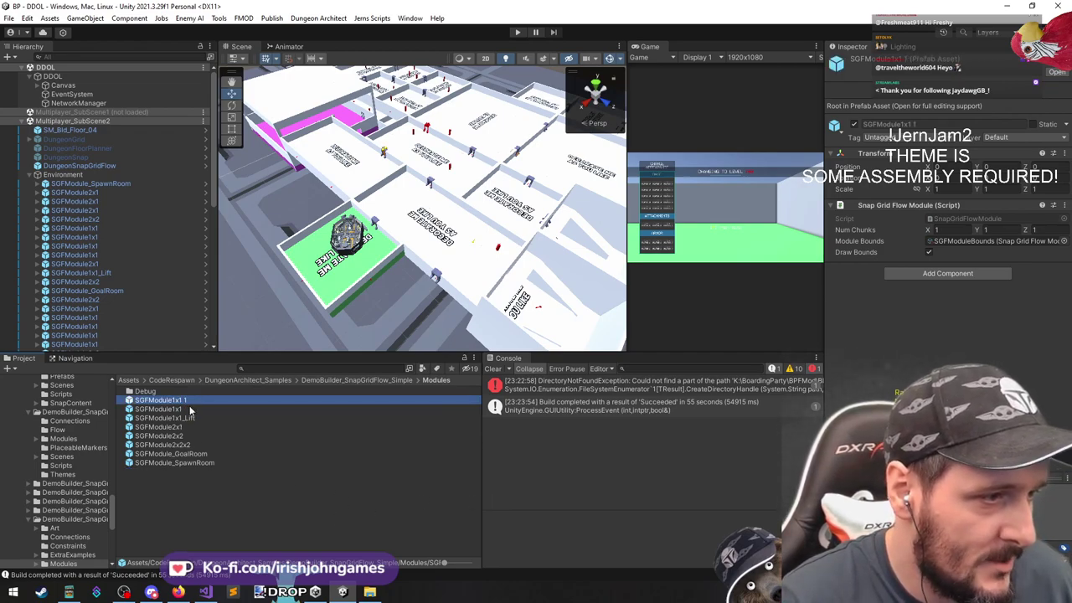
{"action": "key", "text": "F2"}
{"action": "left_click", "coordinate": [185, 402]}
{"action": "key", "text": "BackSpace"}
{"action": "key", "text": "BackSpace"}
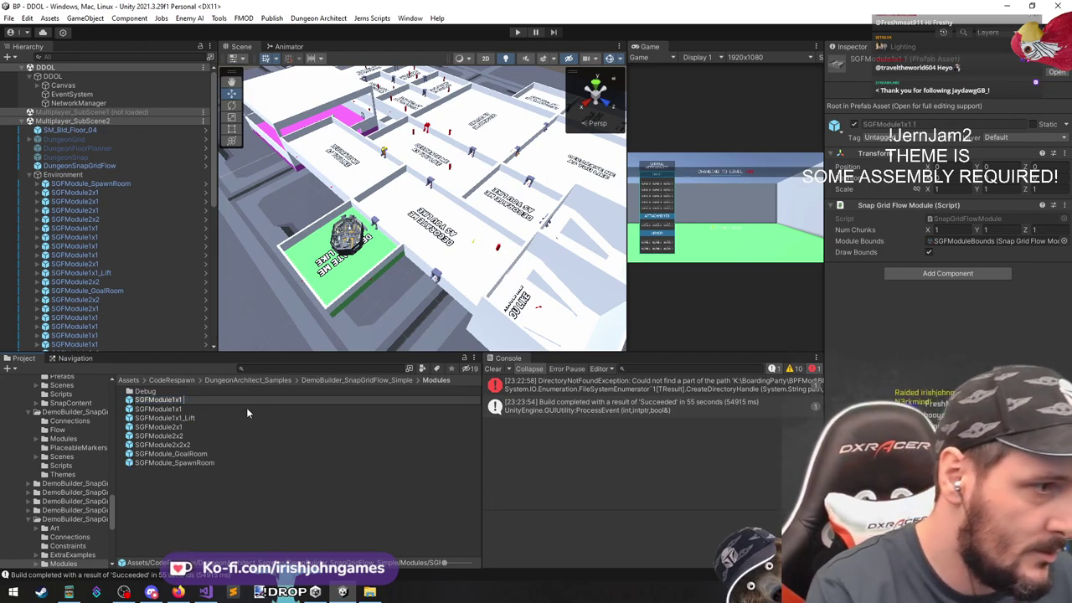
{"action": "type", "text": "_"}
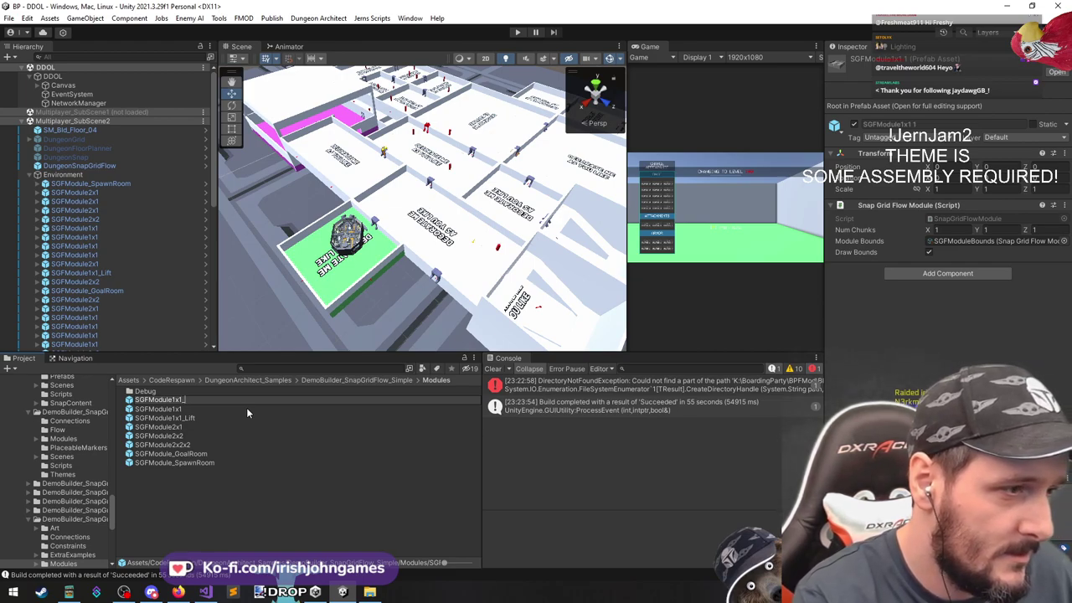
{"action": "type", "text": "S"}
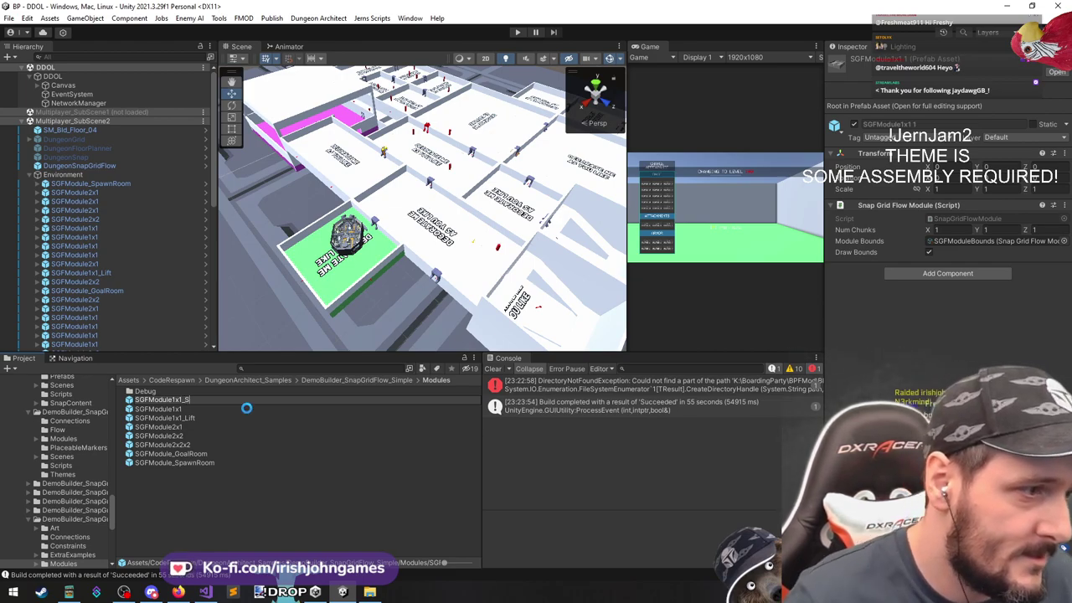
{"action": "key", "text": "Return"}
Destroy the built DungeonSnapGridFlow dungeon and open its SGFModuleDB module database
{"action": "left_click", "coordinate": [80, 165]}
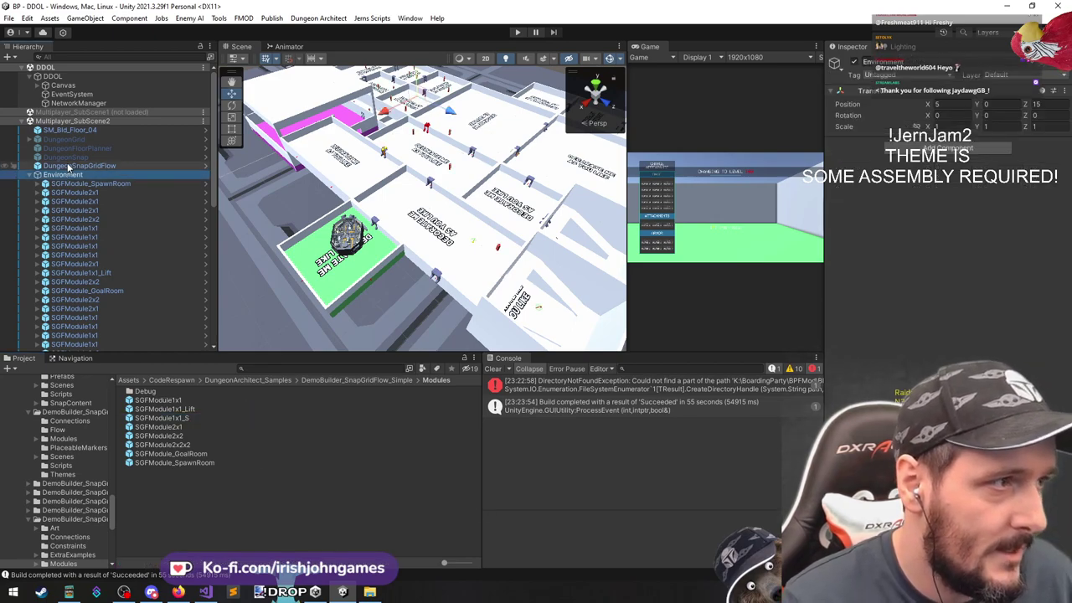
{"action": "left_click", "coordinate": [946, 279]}
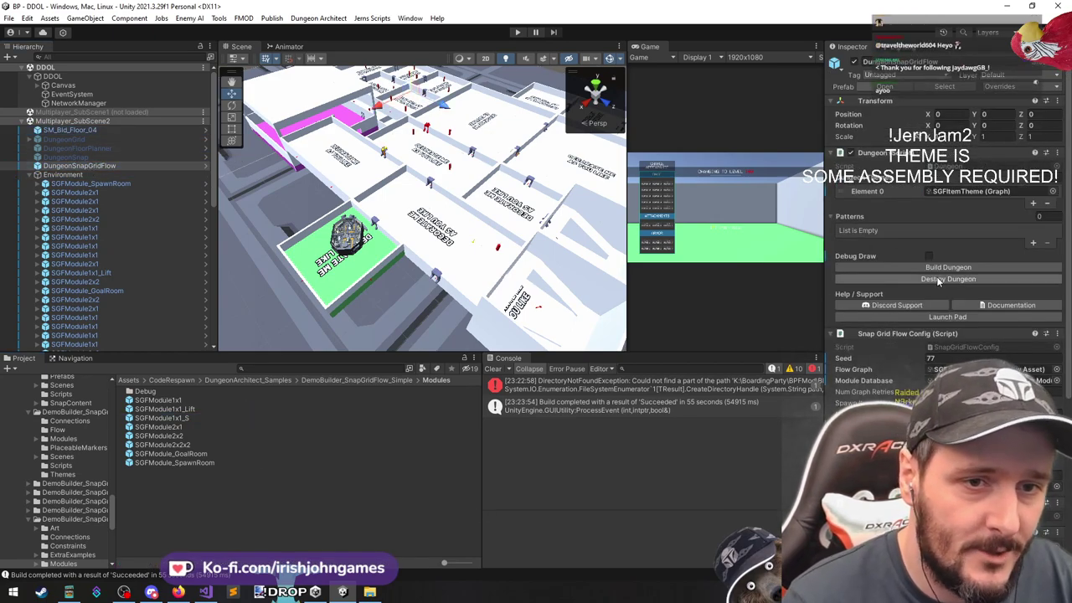
{"action": "scroll", "coordinate": [944, 280], "scroll_direction": "down", "scroll_amount": 5}
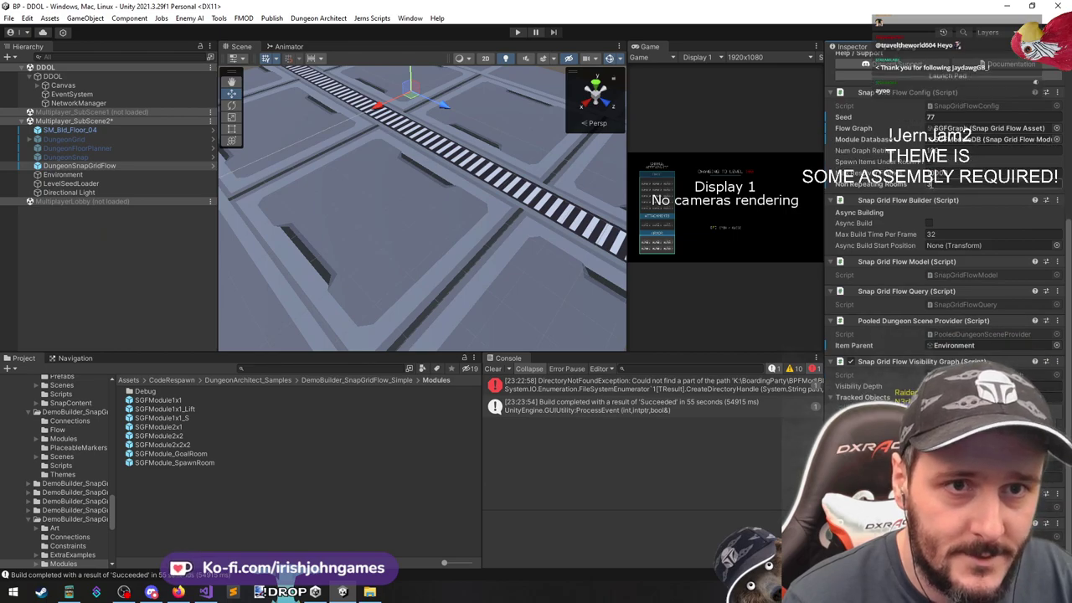
{"action": "scroll", "coordinate": [938, 234], "scroll_direction": "up", "scroll_amount": 3}
{"action": "left_click", "coordinate": [963, 190]}
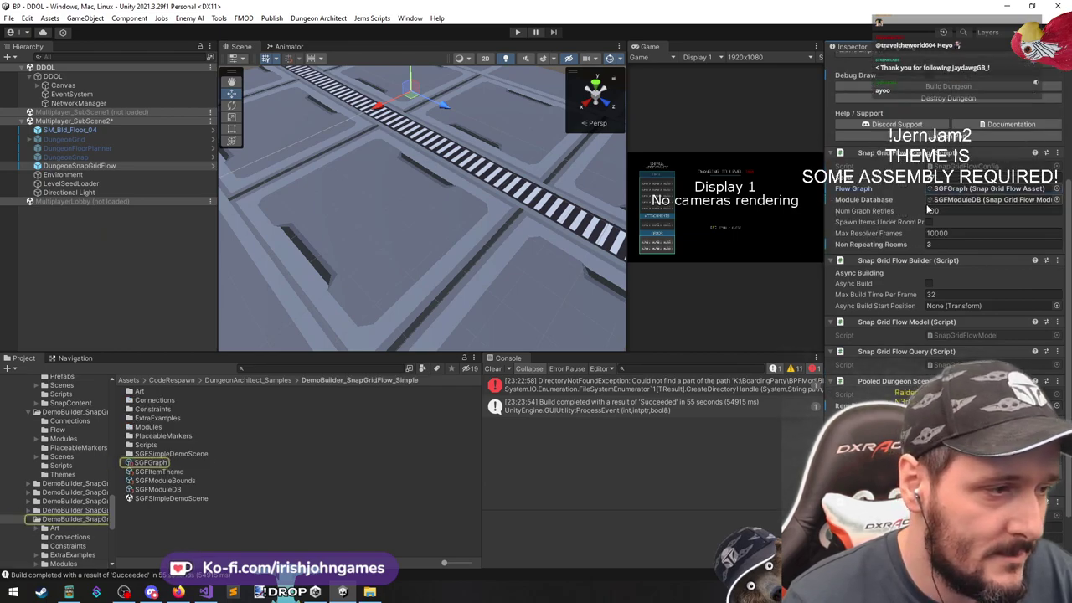
{"action": "double_click", "coordinate": [963, 200]}
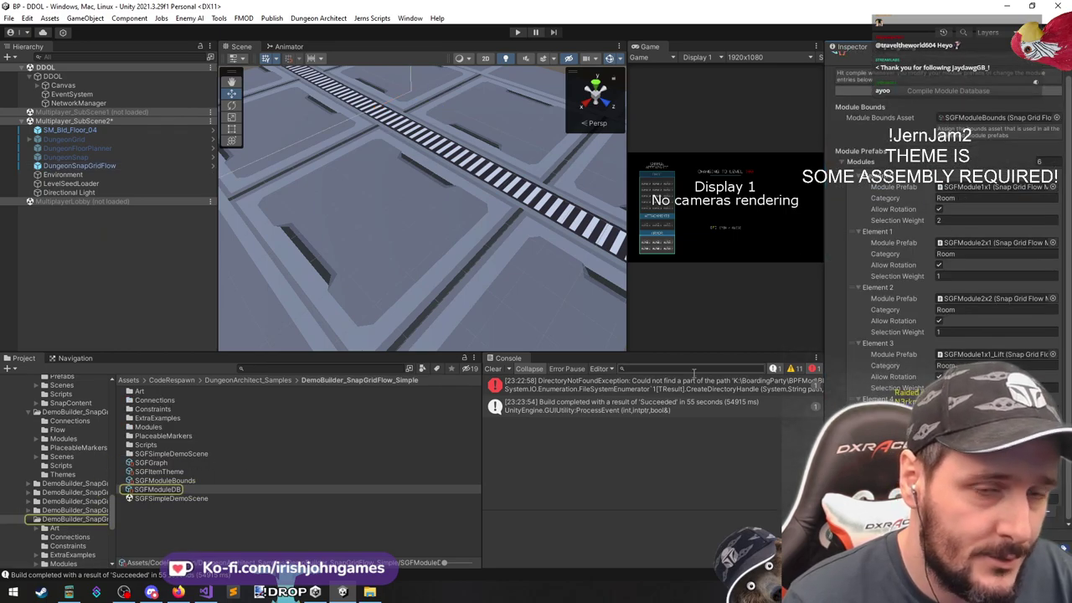
Add a seventh entry to the module database and assign the SGFModule1x1_S prefab to it
{"action": "left_click", "coordinate": [1036, 511]}
{"action": "scroll", "coordinate": [903, 378], "scroll_direction": "down", "scroll_amount": 3}
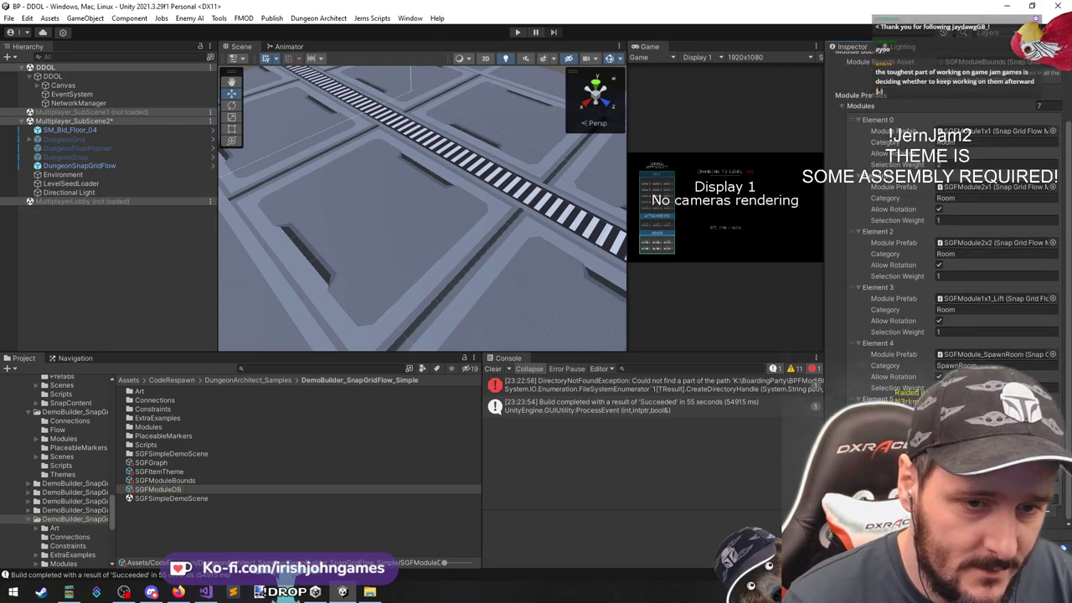
{"action": "left_click", "coordinate": [988, 465]}
{"action": "left_click_drag", "start_coordinate": [165, 411], "coordinate": [988, 466]}
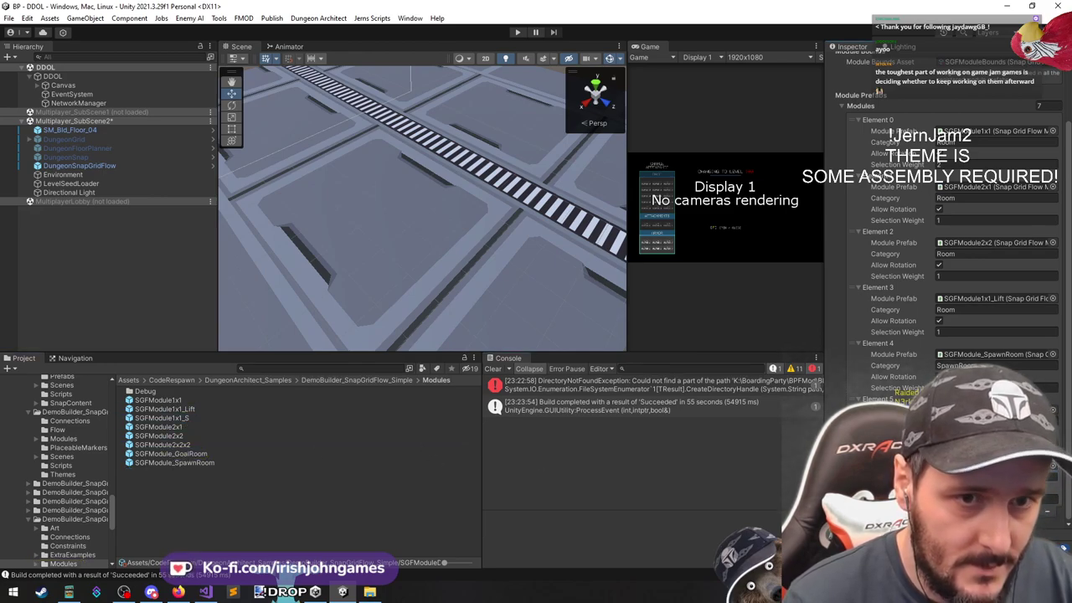
Move the SGFModule1x1_S entry to the first place in the module database's list
{"action": "left_click", "coordinate": [966, 143]}
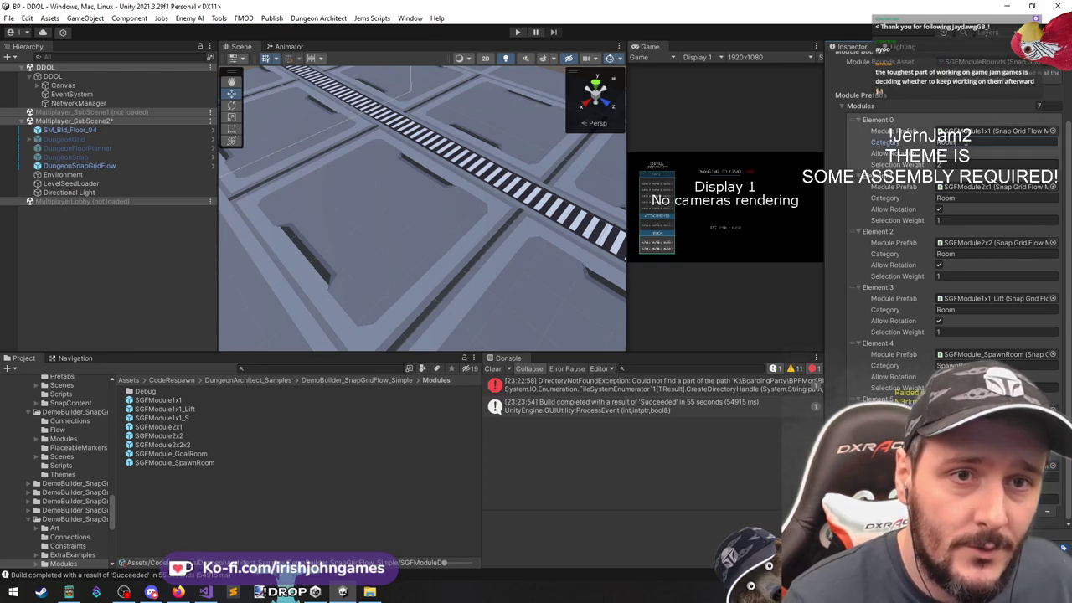
{"action": "left_click", "coordinate": [965, 477]}
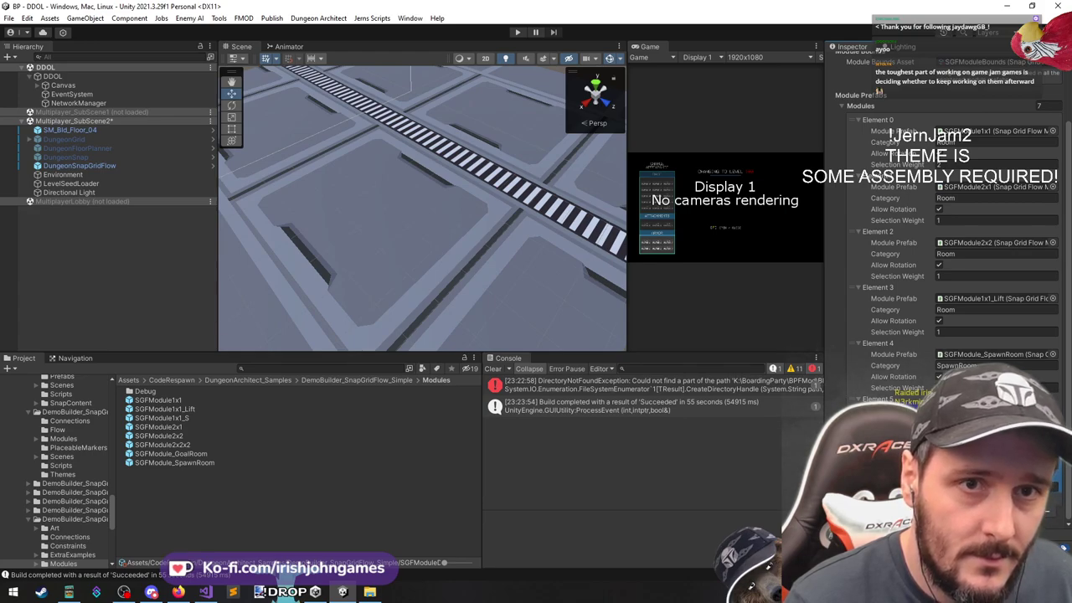
{"action": "left_click_drag", "start_coordinate": [868, 477], "coordinate": [869, 134]}
{"action": "left_click", "coordinate": [960, 165]}
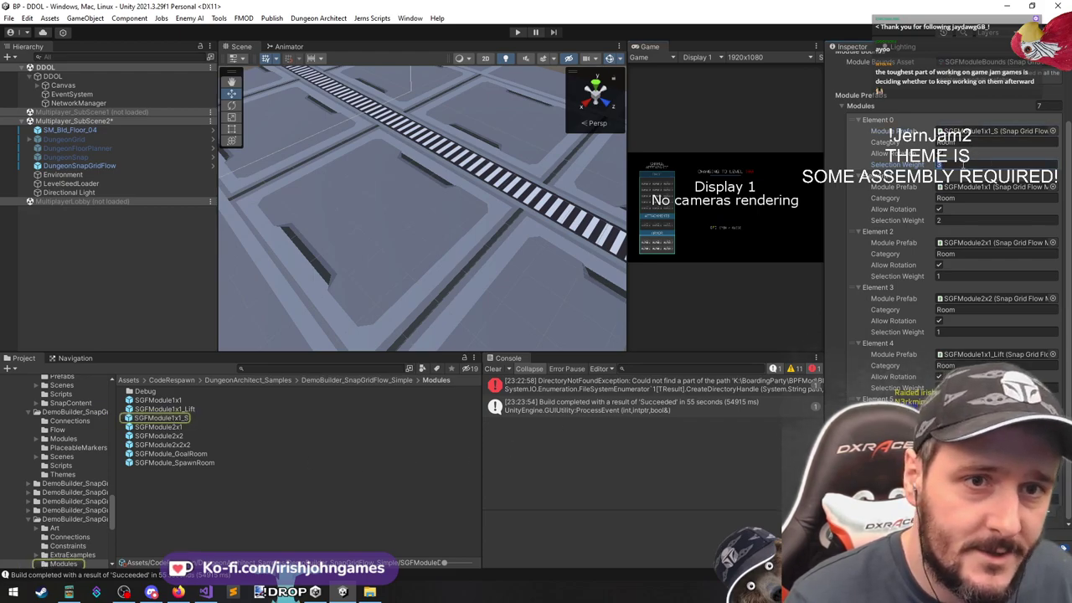
Open the SGFModule1x1_S prefab and toggle the visibility of Cube to identify the room's floor
{"action": "double_click", "coordinate": [163, 418]}
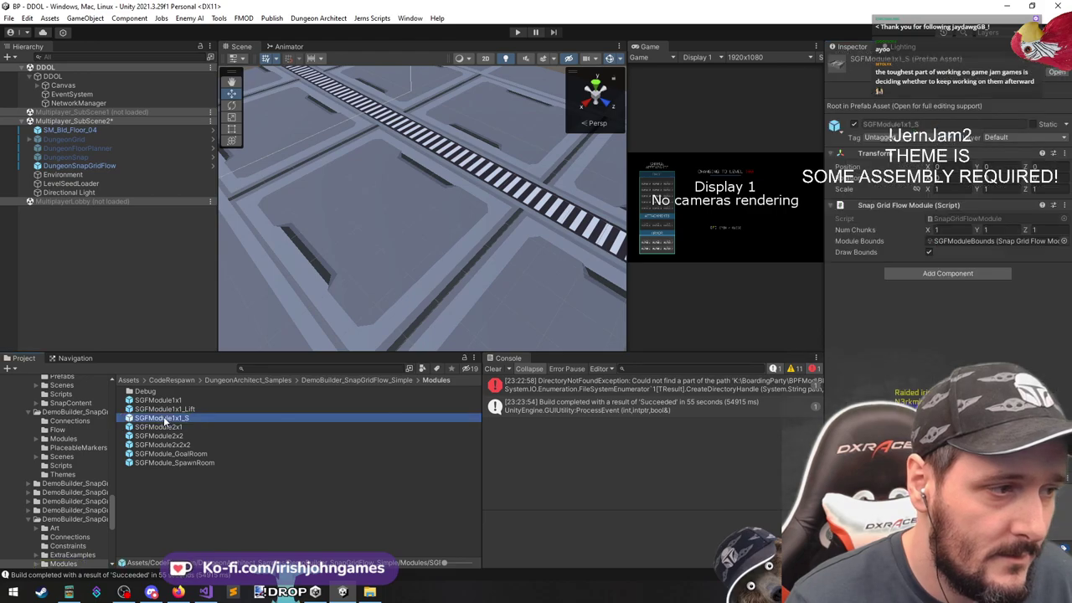
{"action": "left_click", "coordinate": [385, 249]}
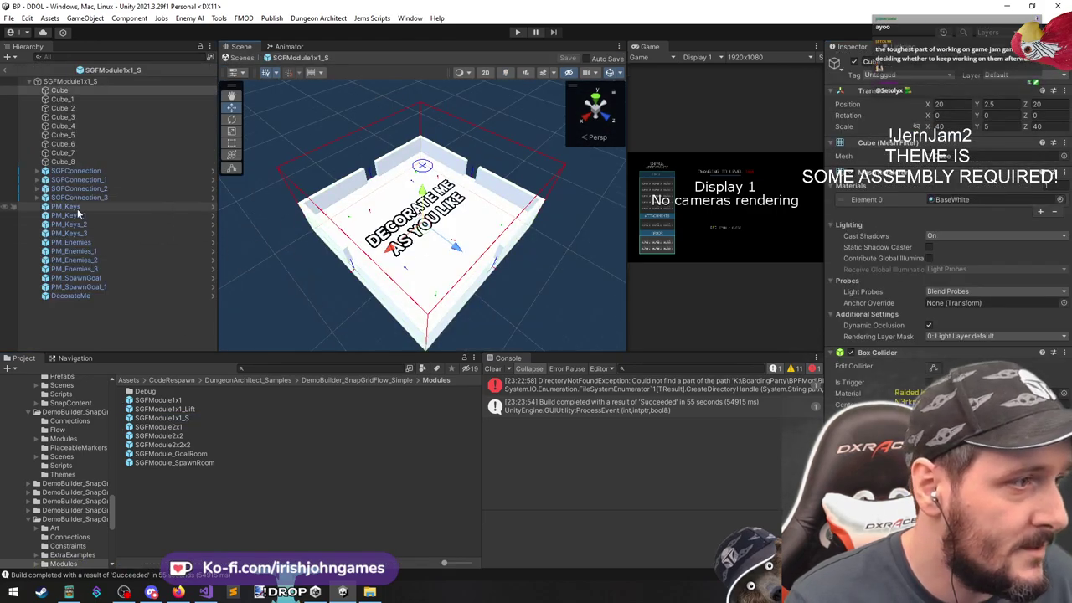
{"action": "key", "text": "h"}
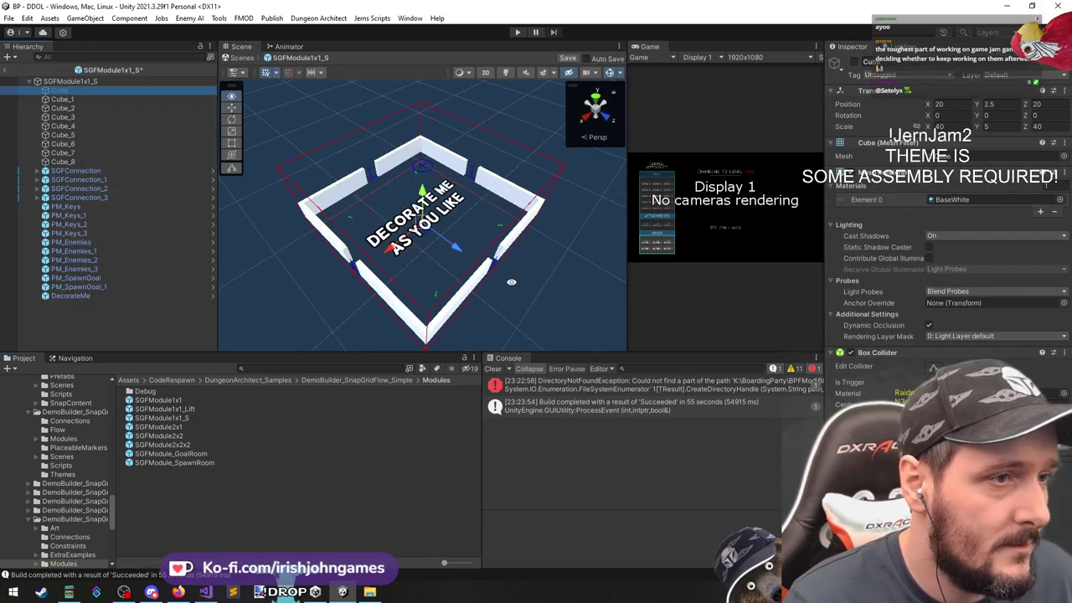
{"action": "key", "text": "h"}
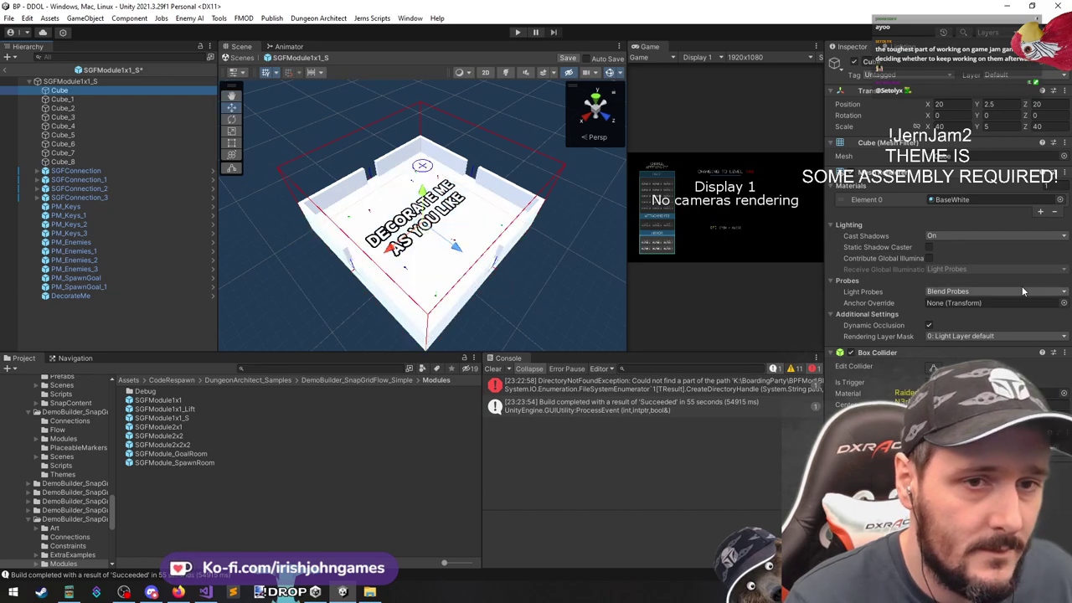
Try the BasePurple material on the floor Cube of the SGFModule1x1_S prefab
{"action": "left_click", "coordinate": [1059, 199]}
{"action": "double_click", "coordinate": [890, 275]}
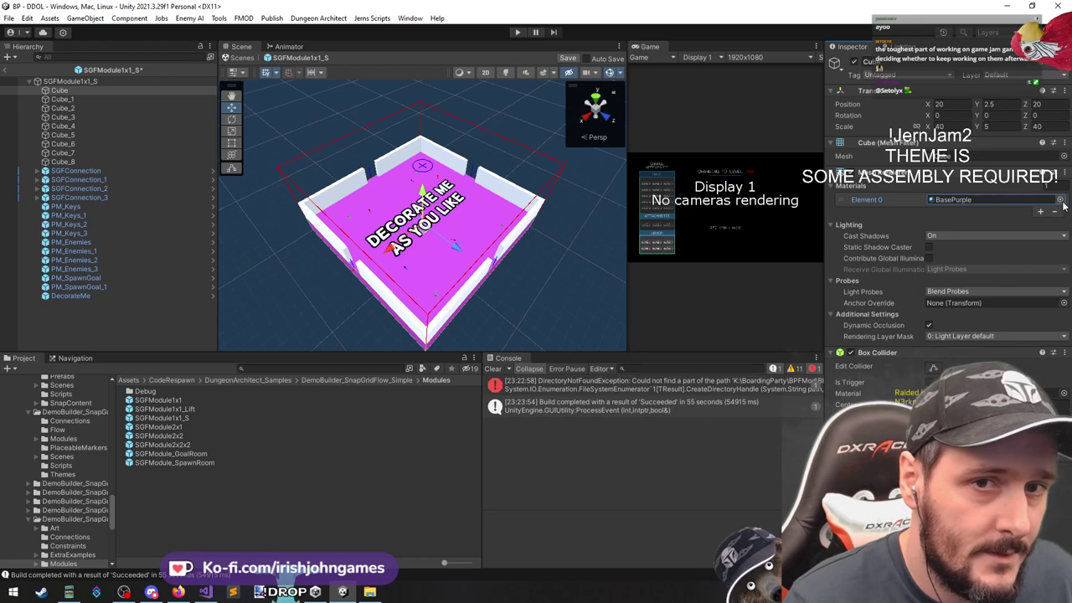
{"action": "left_click", "coordinate": [1061, 200]}
{"action": "left_click", "coordinate": [881, 274]}
{"action": "left_click", "coordinate": [968, 355]}
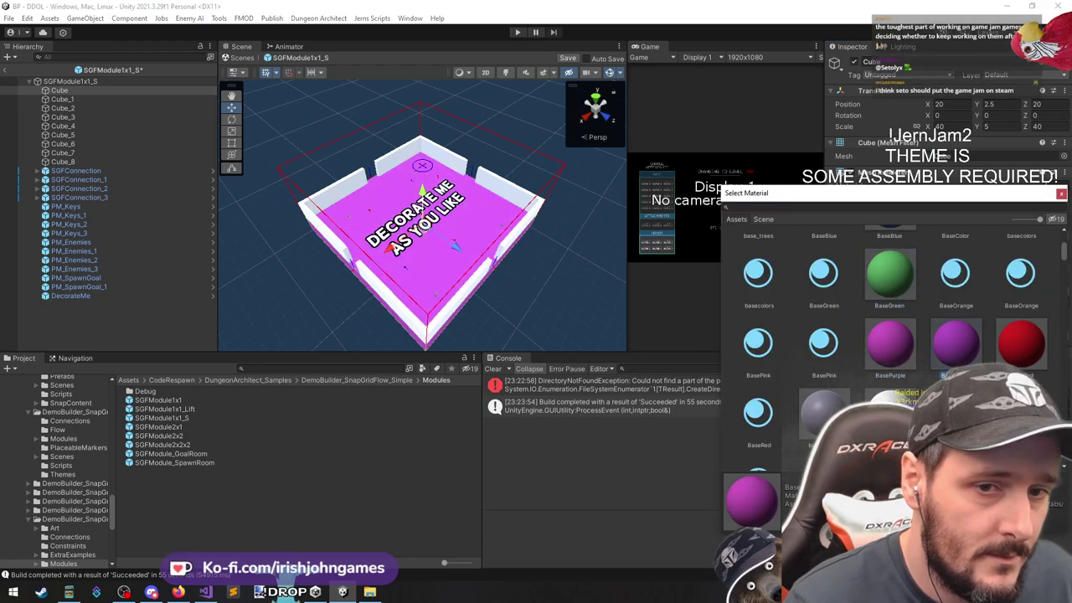
{"action": "double_click", "coordinate": [958, 352]}
Assign BatMaterial to the floor Cube, leave prefab editing and save the changes to SGFModule1x1_S
{"action": "left_click", "coordinate": [1060, 201]}
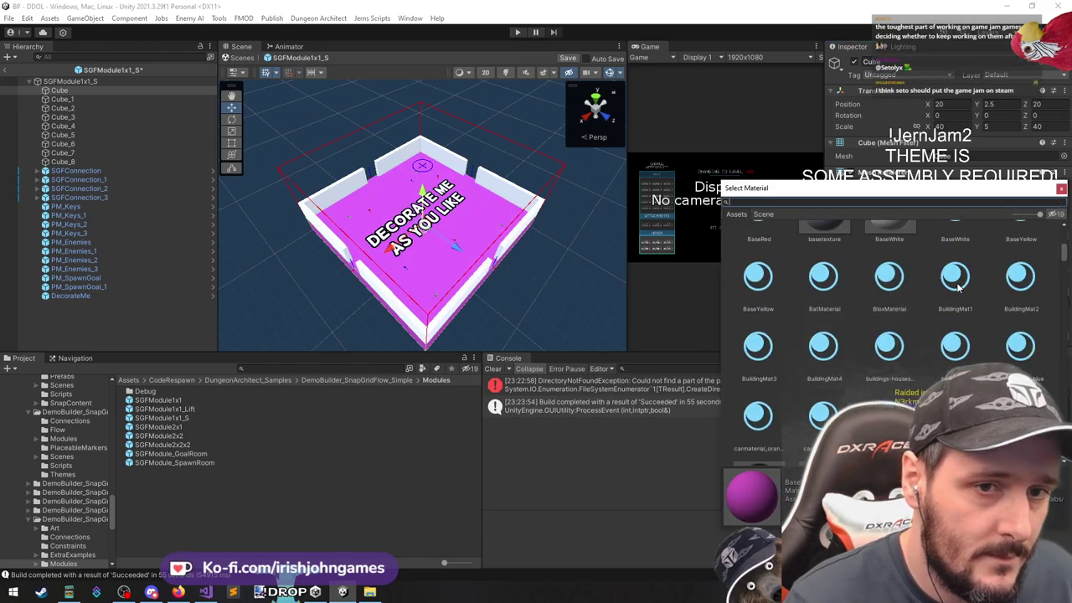
{"action": "left_click", "coordinate": [958, 286]}
{"action": "left_click", "coordinate": [893, 287]}
{"action": "left_click", "coordinate": [829, 292]}
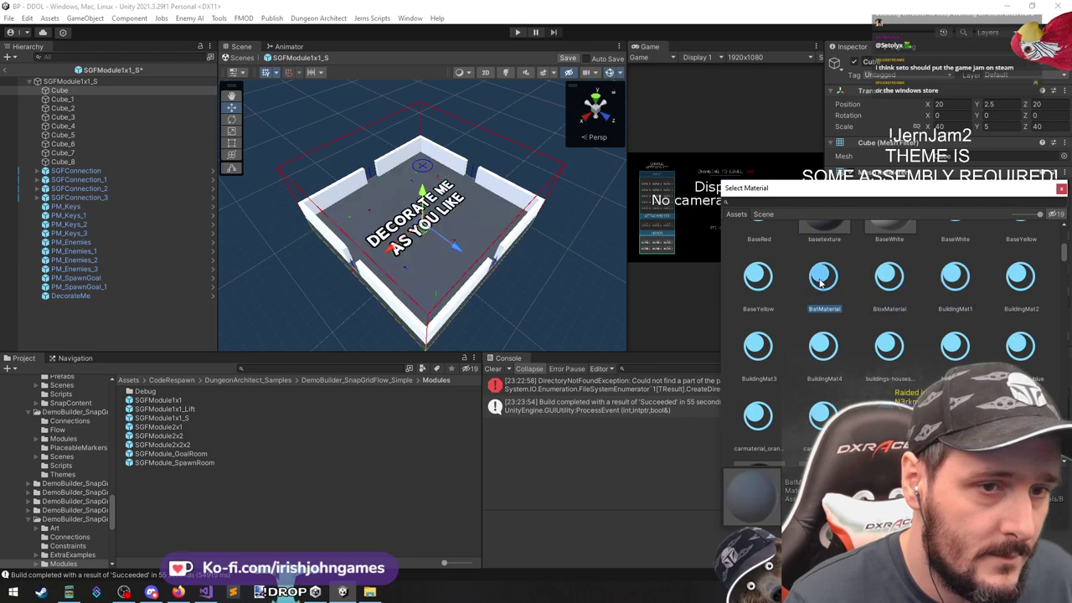
{"action": "key", "text": "Return"}
{"action": "left_click", "coordinate": [10, 72]}
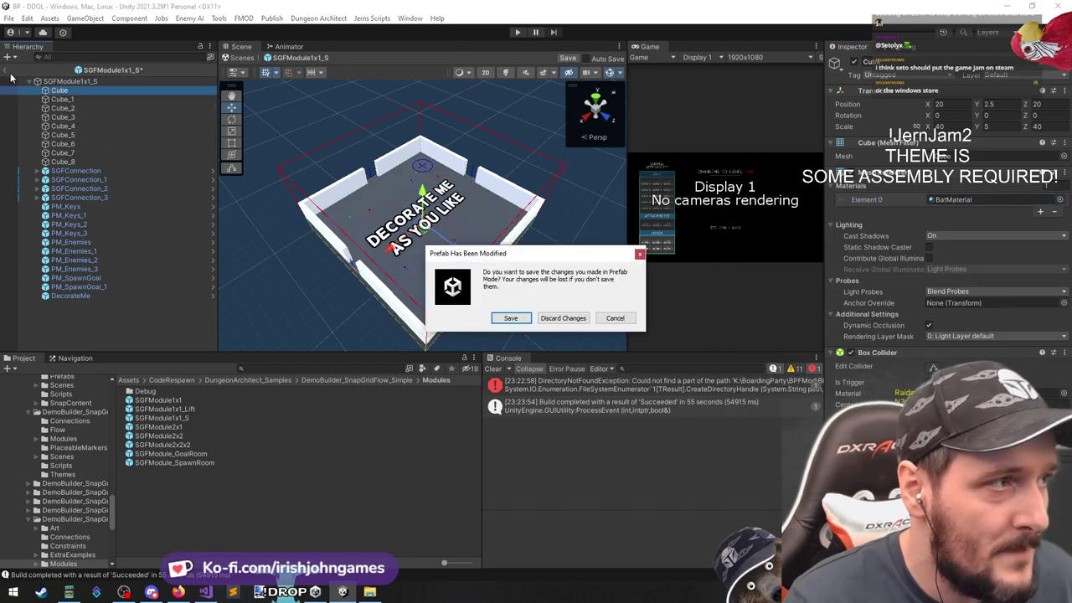
{"action": "left_click", "coordinate": [526, 319]}
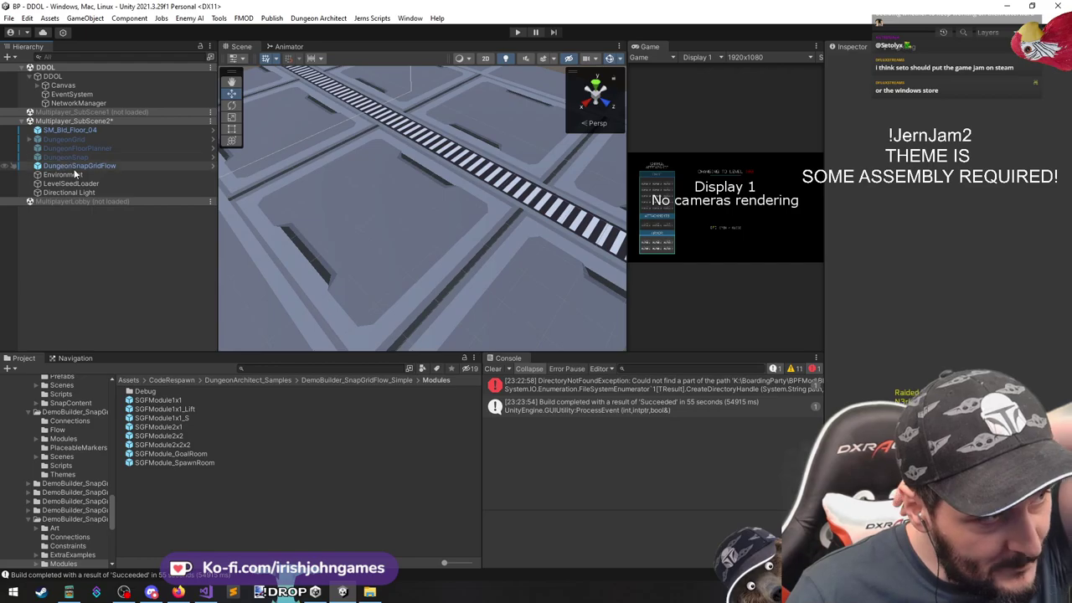
Build the DungeonSnapGridFlow dungeon and select the first dark-floored SGFModule1x1_S room near the spawn room
{"action": "left_click", "coordinate": [77, 166]}
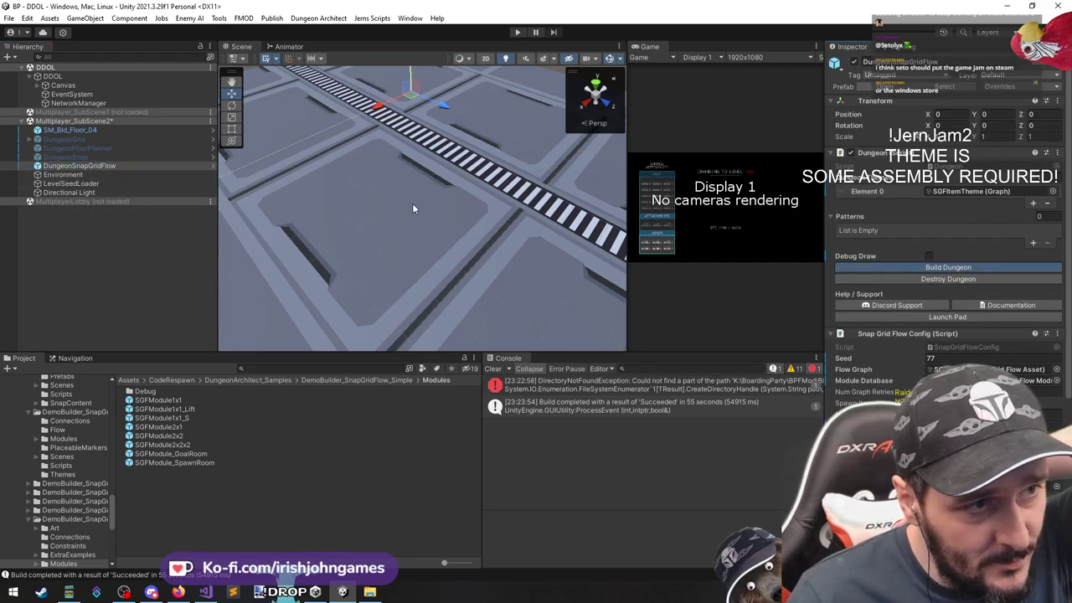
{"action": "scroll", "coordinate": [412, 208], "scroll_direction": "down", "scroll_amount": 5}
{"action": "right_click_drag", "start_coordinate": [412, 207], "coordinate": [402, 232]}
{"action": "key", "text": "s"}
{"action": "key", "text": "w"}
{"action": "left_click", "coordinate": [402, 232]}
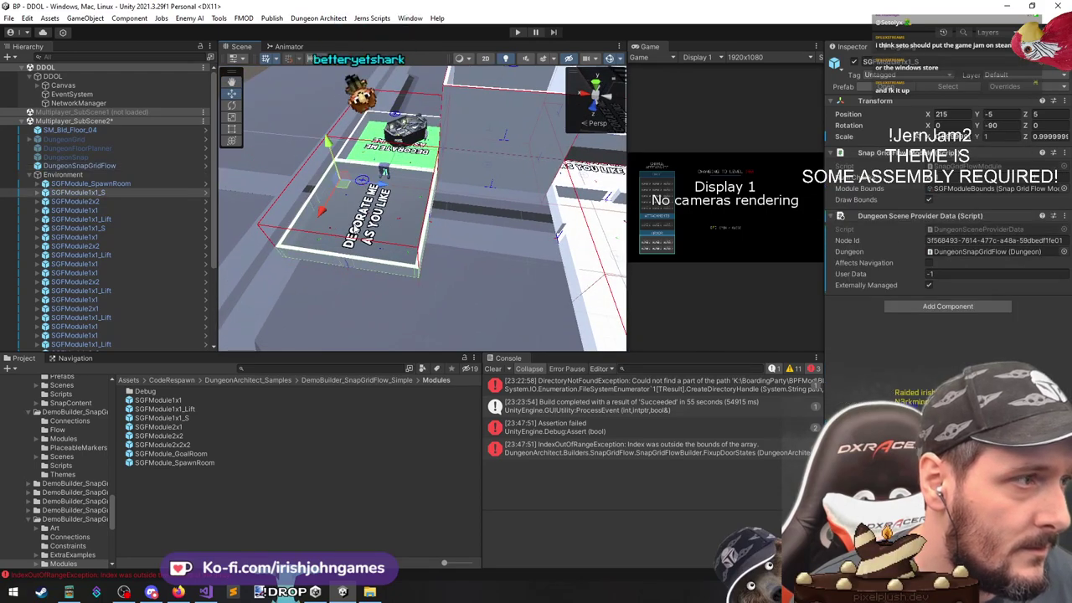
Frame the placed SGFModule1x1_S room and go through its child cubes to check its floor and walls
{"action": "double_click", "coordinate": [156, 194]}
{"action": "key", "text": "a"}
{"action": "right_click_drag", "start_coordinate": [411, 197], "coordinate": [555, 185]}
{"action": "left_click", "coordinate": [116, 193]}
{"action": "key", "text": "Right"}
{"action": "left_click", "coordinate": [124, 201]}
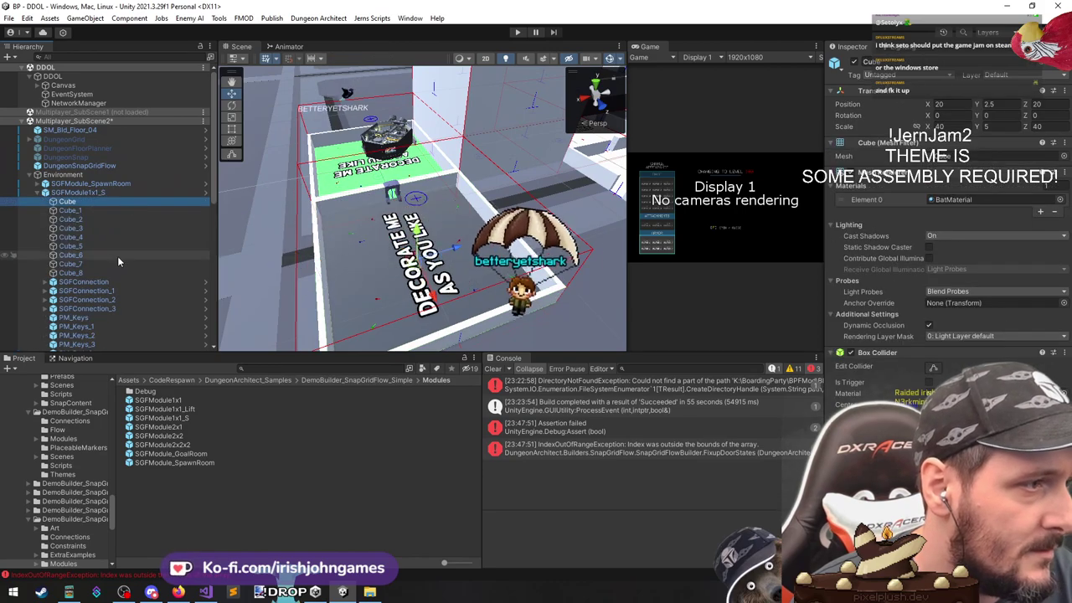
{"action": "left_click", "coordinate": [119, 272]}
{"action": "key", "text": "Up"}
{"action": "key", "text": "Up"}
{"action": "key", "text": "Up"}
{"action": "key", "text": "Up"}
{"action": "key", "text": "Up"}
{"action": "key", "text": "Up"}
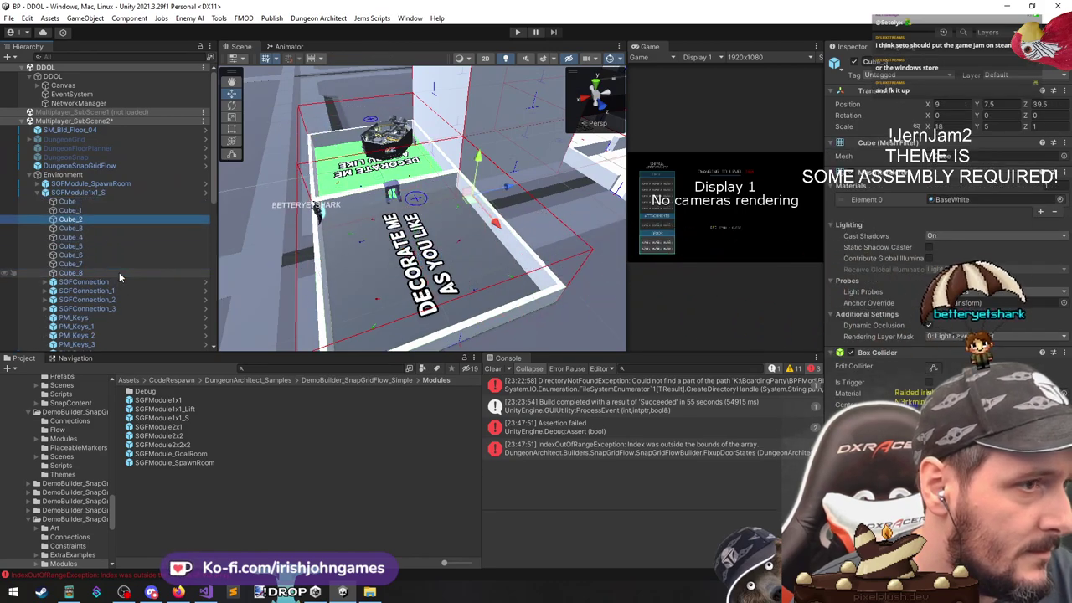
{"action": "key", "text": "Up"}
{"action": "key", "text": "Up"}
Examine the SGFModule1x1_S room and its neighbouring rooms from several angles, and collapse the module's hierarchy
{"action": "scroll", "coordinate": [119, 272], "scroll_direction": "down", "scroll_amount": 2}
{"action": "key", "text": "s"}
{"action": "right_click_drag", "start_coordinate": [472, 270], "coordinate": [368, 269]}
{"action": "key", "text": "s"}
{"action": "key", "text": "s"}
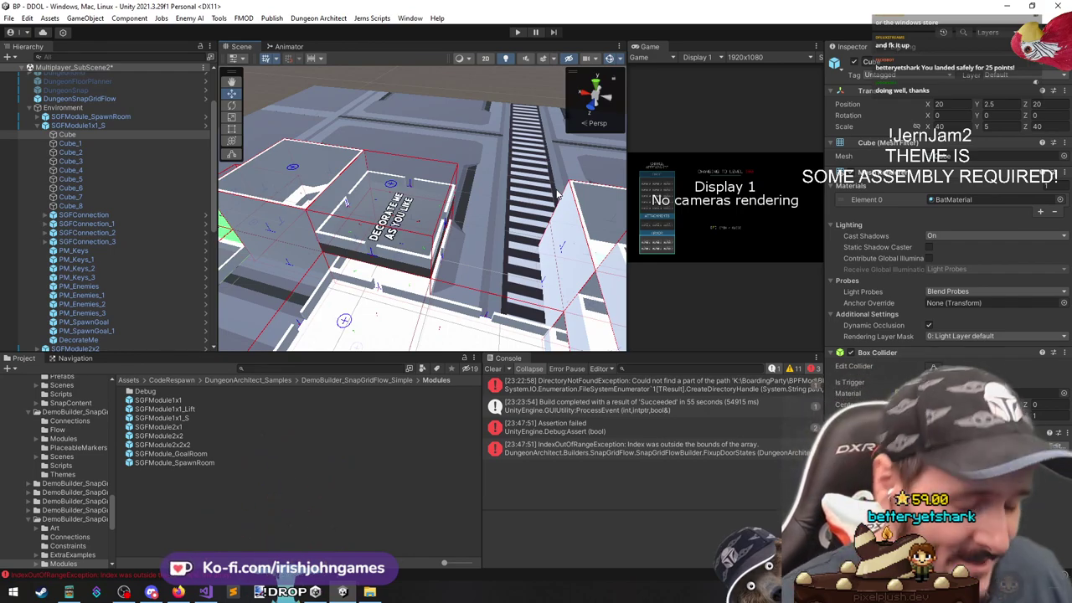
{"action": "right_click_drag", "start_coordinate": [303, 220], "coordinate": [563, 288]}
{"action": "right_click_drag", "start_coordinate": [449, 251], "coordinate": [538, 268]}
{"action": "left_click", "coordinate": [103, 217]}
{"action": "key", "text": "Left"}
{"action": "key", "text": "Left"}
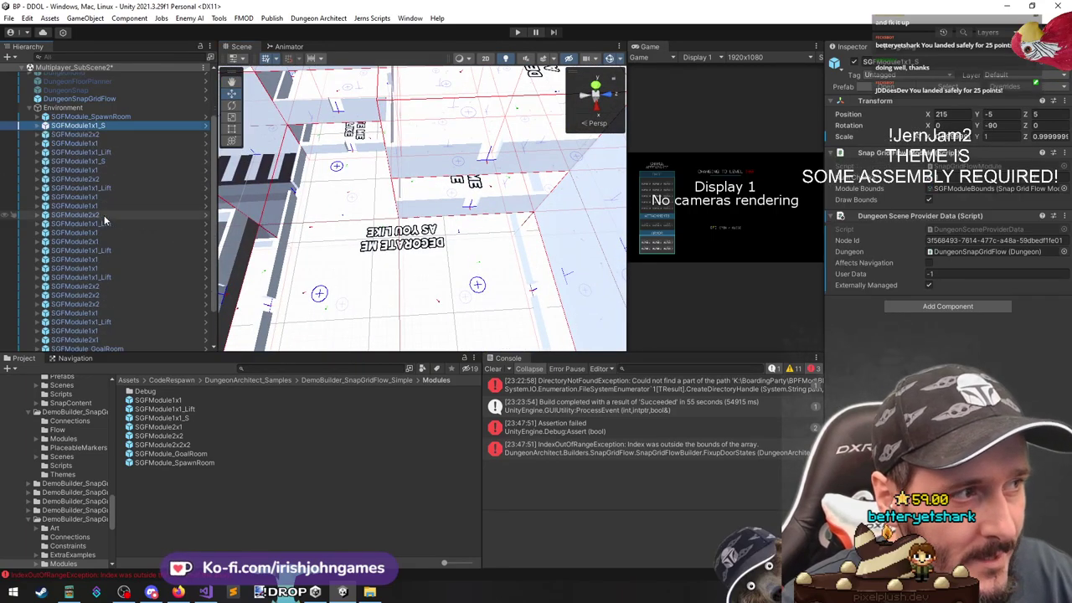
Open the SGFModule2x1 prefab, examine its room layout and return to the scene
{"action": "left_click", "coordinate": [193, 439]}
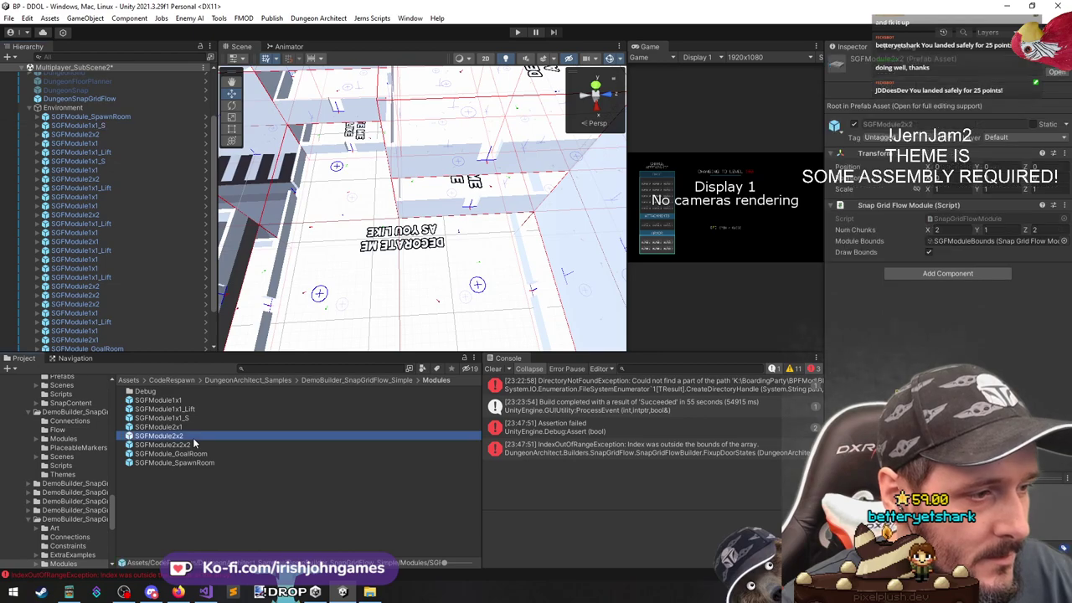
{"action": "double_click", "coordinate": [183, 427]}
{"action": "scroll", "coordinate": [375, 251], "scroll_direction": "up", "scroll_amount": 6}
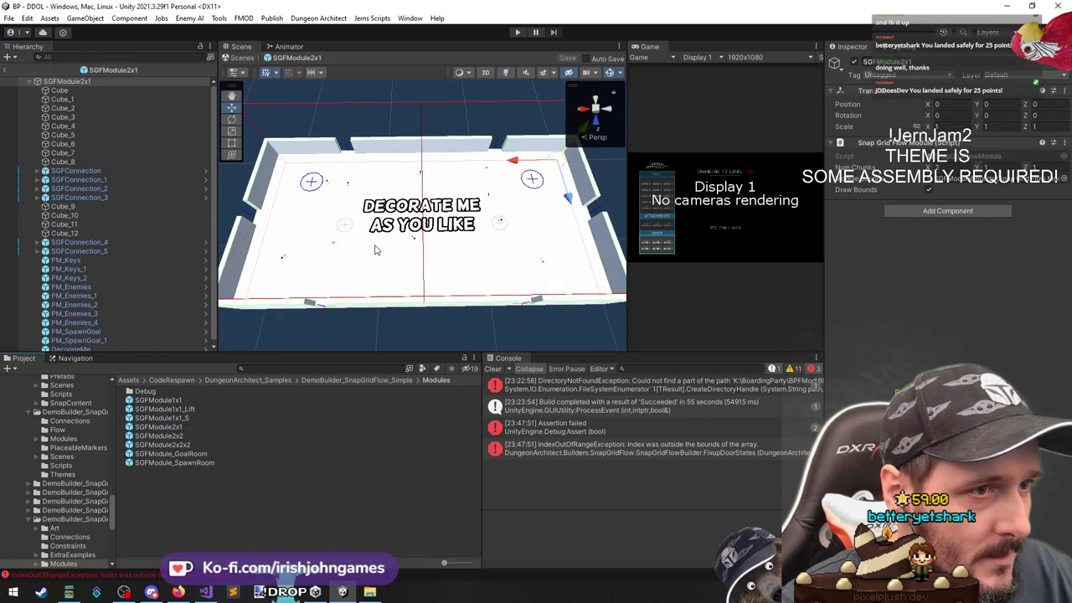
{"action": "scroll", "coordinate": [374, 261], "scroll_direction": "down", "scroll_amount": 7}
{"action": "left_click", "coordinate": [31, 79]}
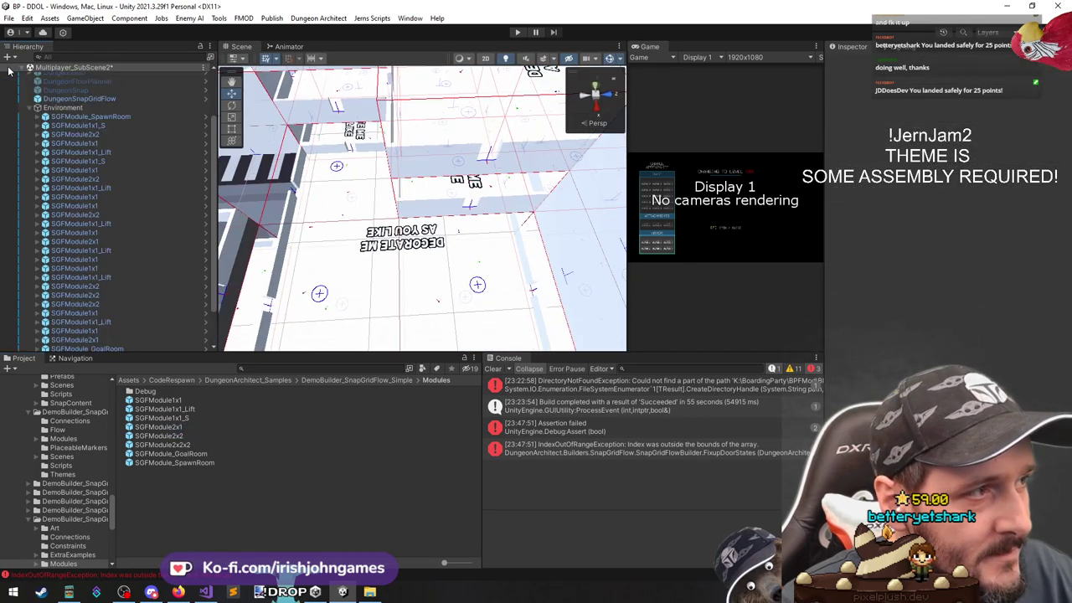
Open the dungeon's SnapGridFlowConfig script in Visual Studio, read its configuration fields and return to Unity
{"action": "left_click", "coordinate": [94, 104]}
{"action": "key", "text": "Left"}
{"action": "left_click", "coordinate": [38, 166]}
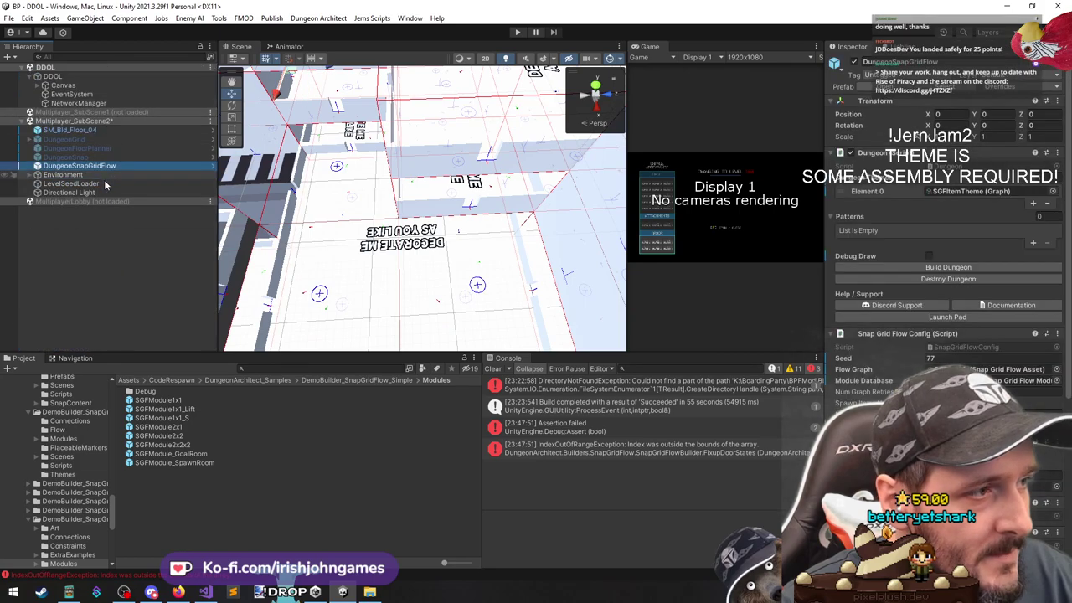
{"action": "scroll", "coordinate": [926, 203], "scroll_direction": "up", "scroll_amount": 3}
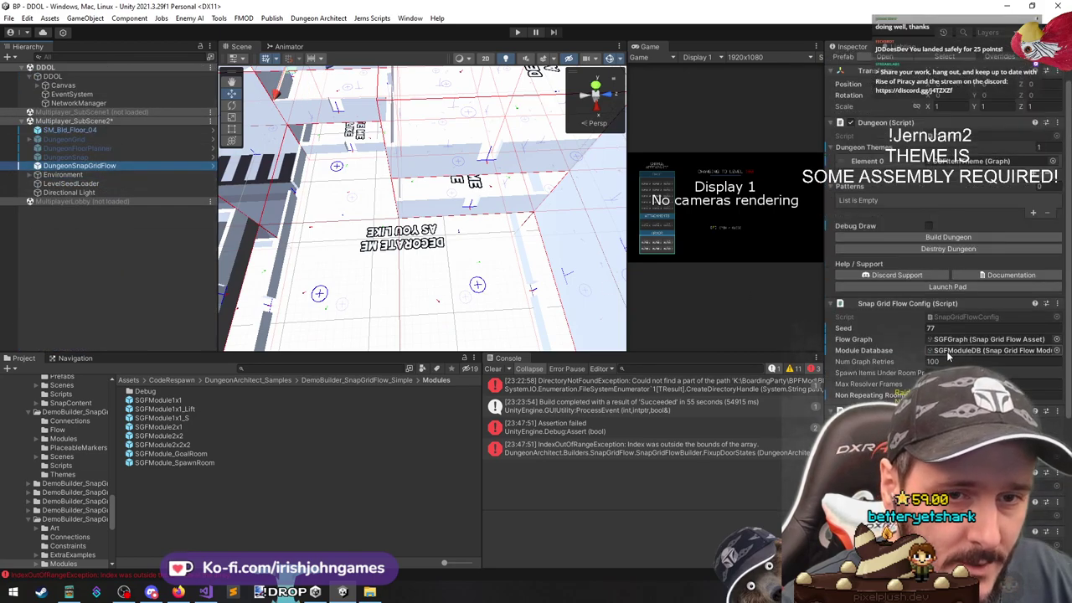
{"action": "left_click", "coordinate": [963, 319]}
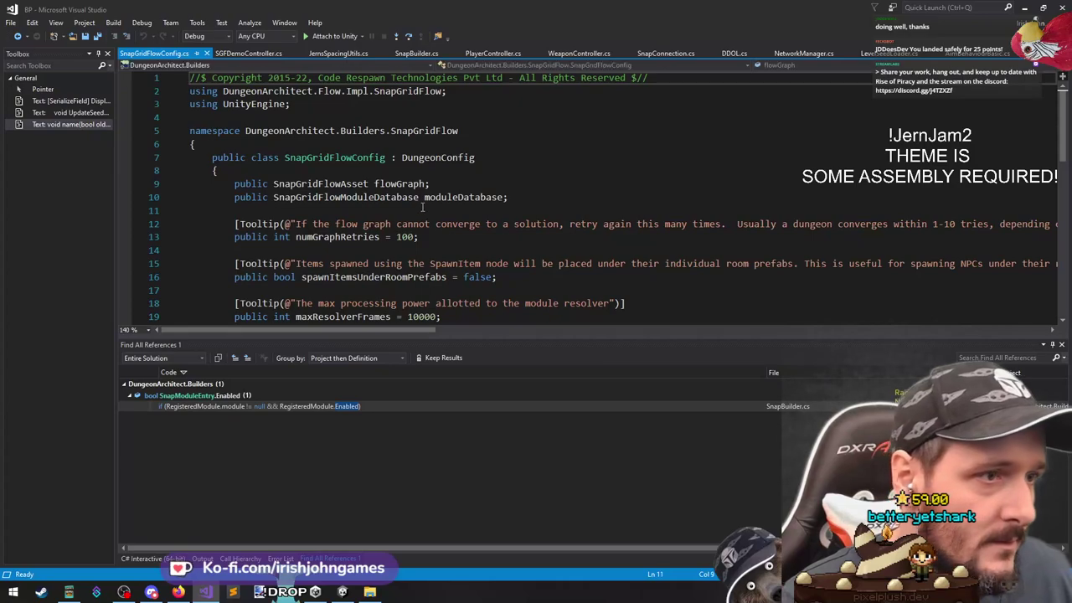
{"action": "left_click", "coordinate": [439, 209]}
{"action": "left_click", "coordinate": [472, 253]}
{"action": "scroll", "coordinate": [467, 257], "scroll_direction": "down", "scroll_amount": 3}
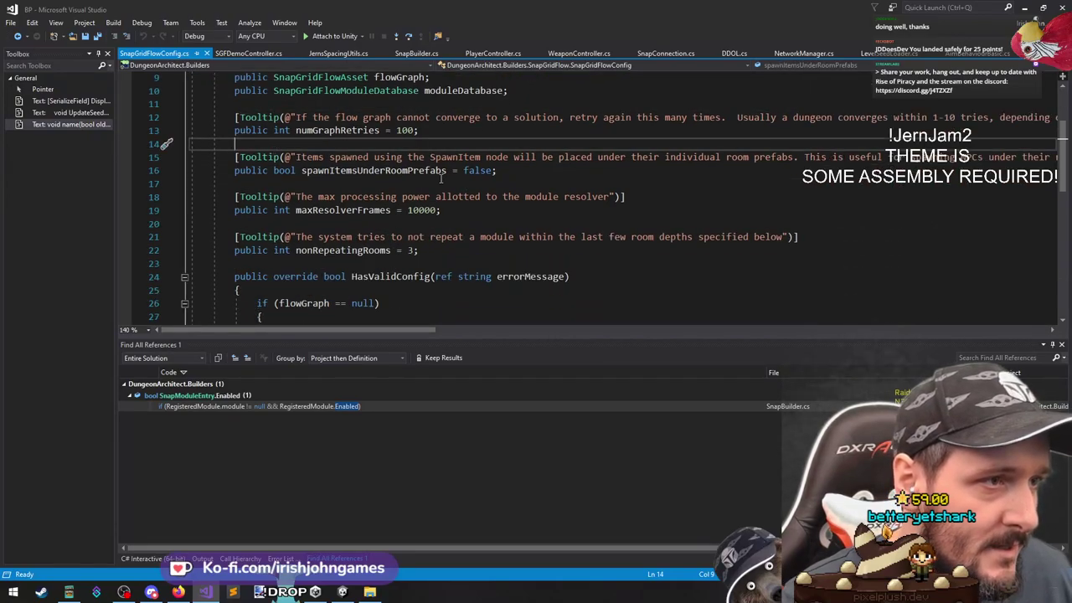
{"action": "scroll", "coordinate": [440, 177], "scroll_direction": "up", "scroll_amount": 3}
{"action": "scroll", "coordinate": [397, 242], "scroll_direction": "down", "scroll_amount": 4}
{"action": "key", "text": "alt+Tab"}
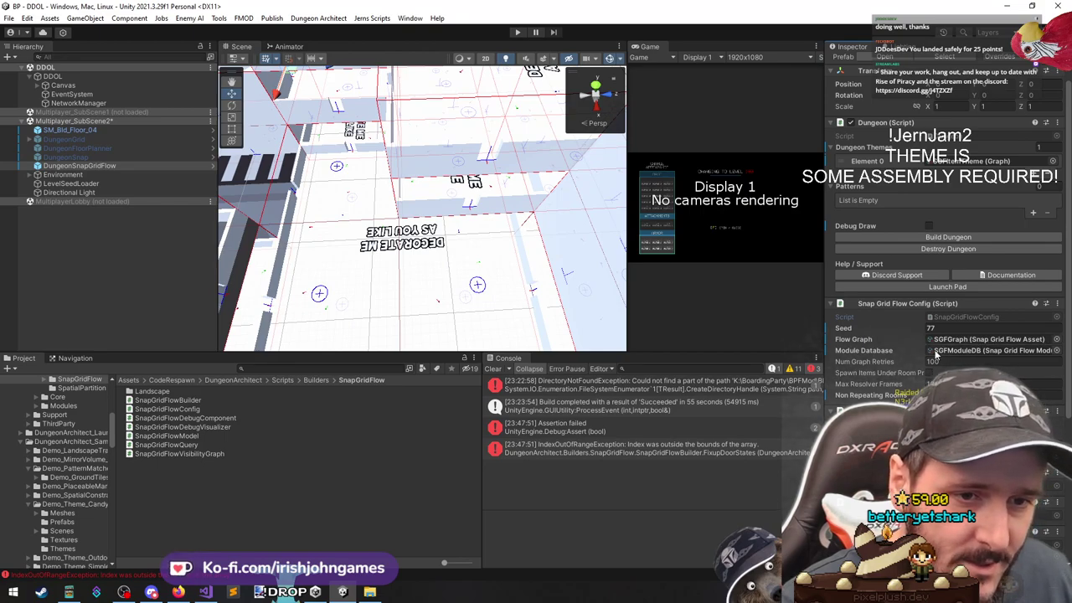
Examine the overall layout of the built dungeon and the mix of room sizes from above
{"action": "scroll", "coordinate": [876, 380], "scroll_direction": "down", "scroll_amount": 1}
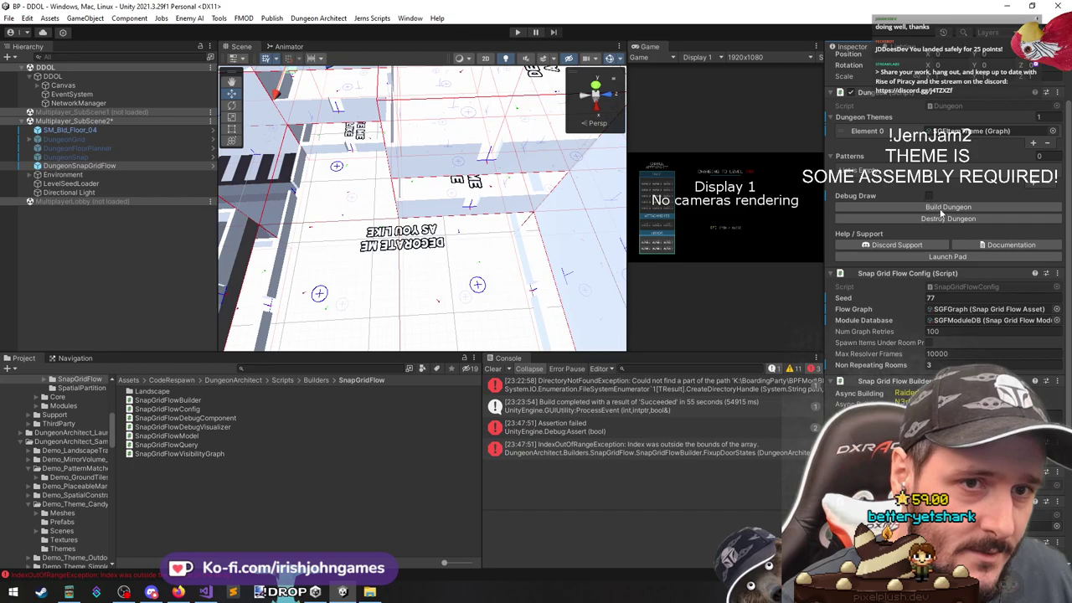
{"action": "key", "text": "s"}
{"action": "right_click_drag", "start_coordinate": [465, 218], "coordinate": [197, 91]}
{"action": "key", "text": "w"}
{"action": "right_click_drag", "start_coordinate": [280, 183], "coordinate": [490, 190]}
{"action": "key", "text": "w"}
{"action": "right_click_drag", "start_coordinate": [196, 90], "coordinate": [467, 335]}
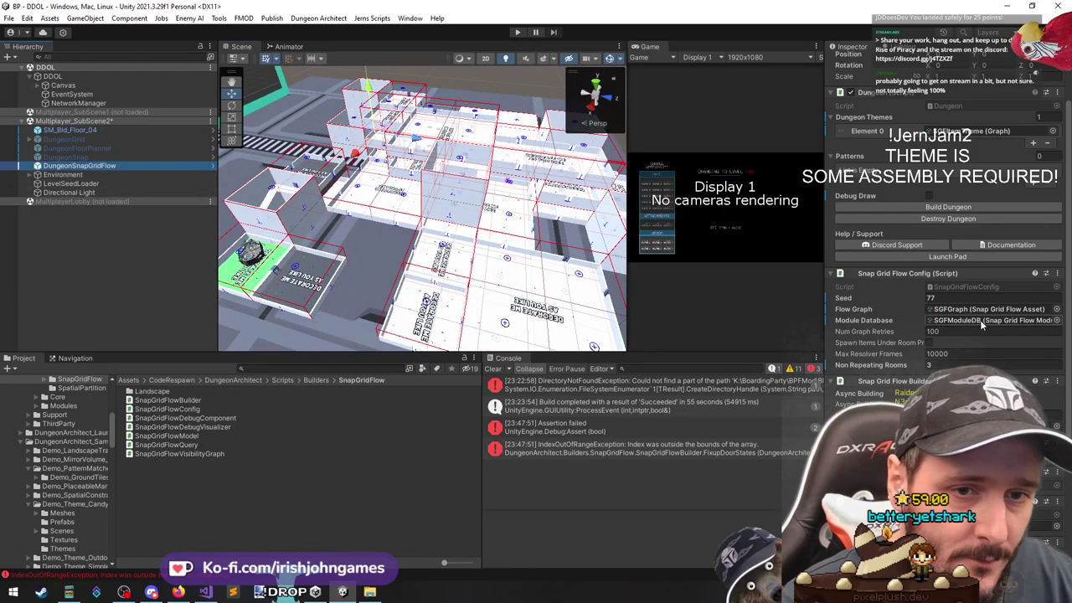
Open the SGFModuleDB database and set the SGFModule2x1 entry's selection weight to 5
{"action": "double_click", "coordinate": [982, 325]}
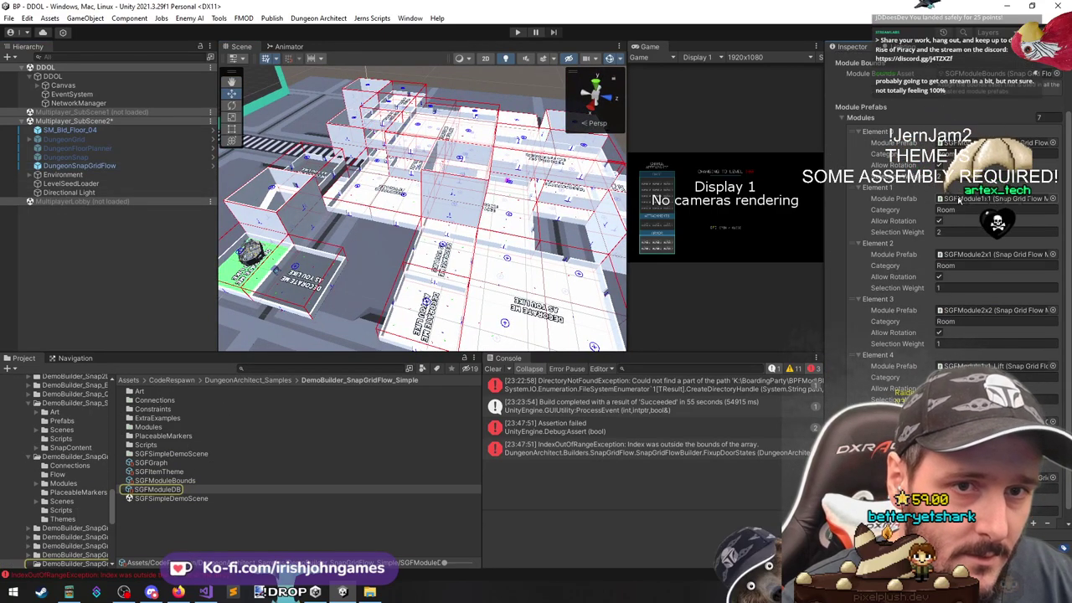
{"action": "left_click", "coordinate": [959, 199]}
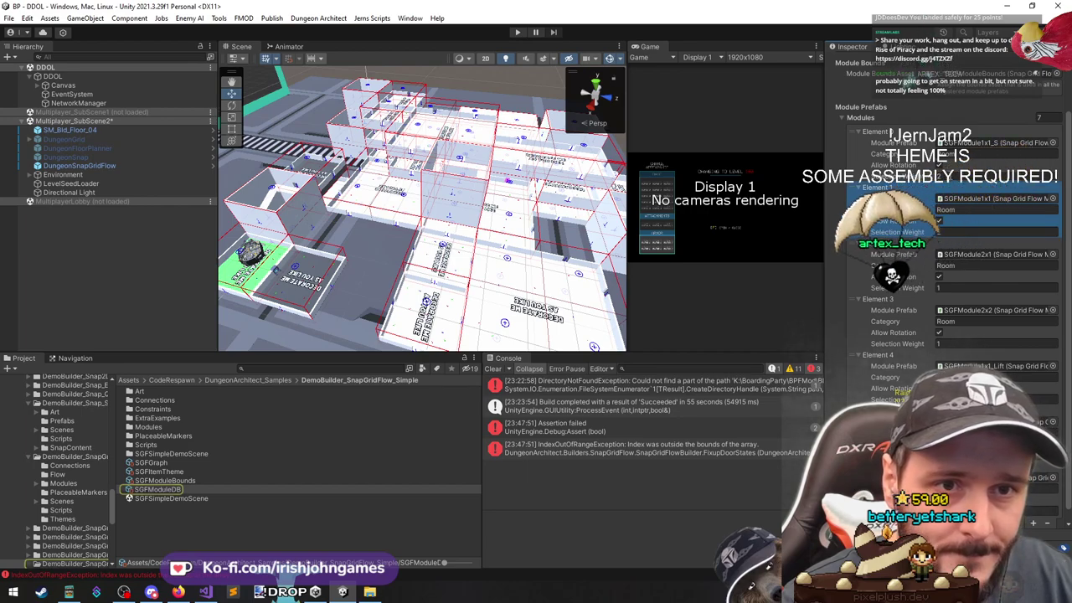
{"action": "left_click", "coordinate": [953, 176]}
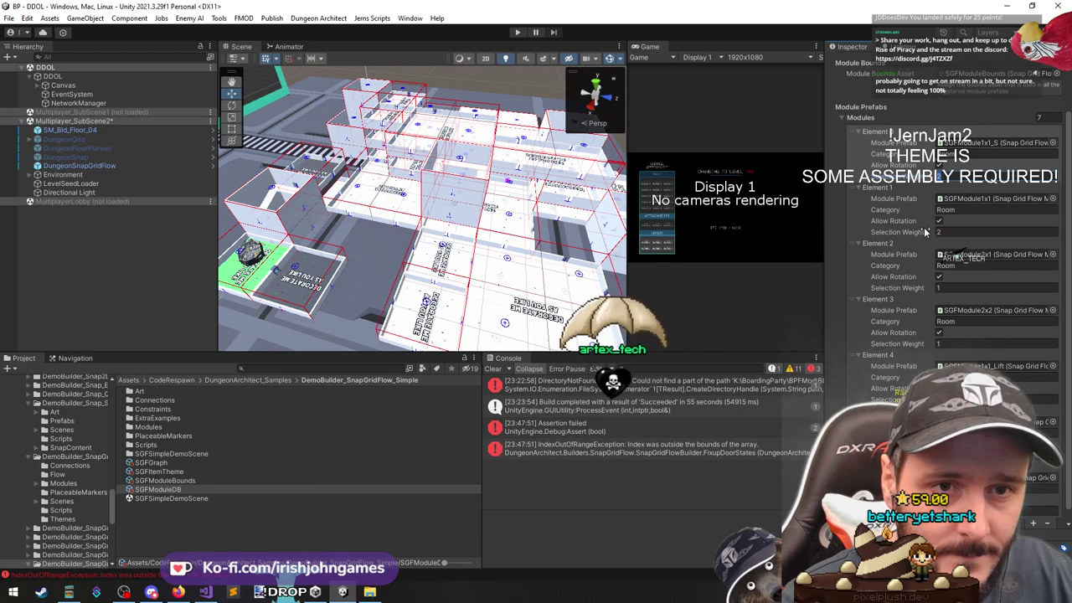
{"action": "left_click", "coordinate": [964, 287]}
{"action": "type", "text": "5"}
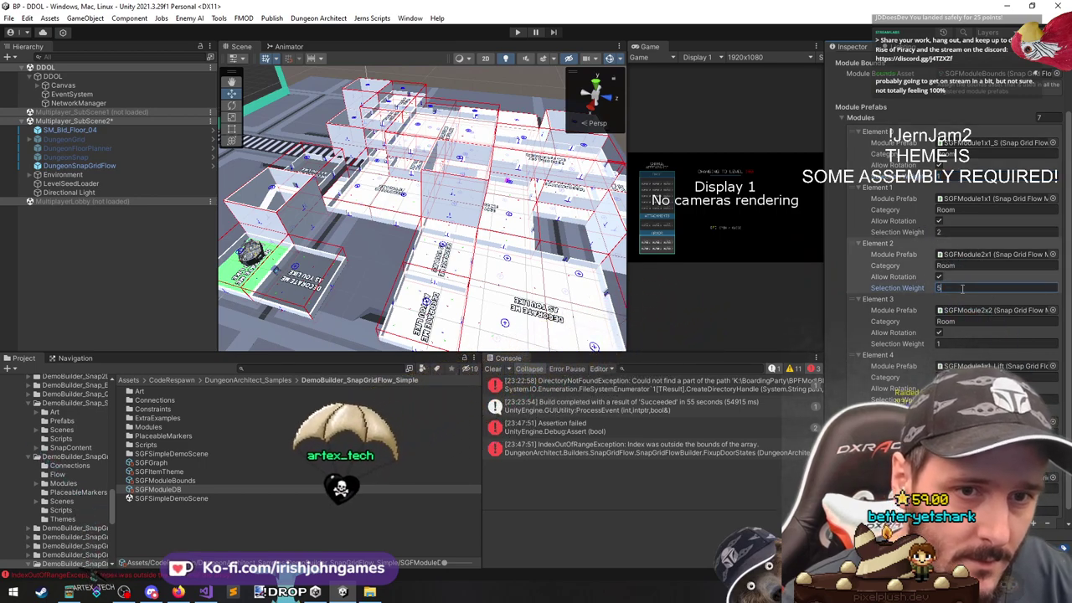
Destroy and rebuild the DungeonSnapGridFlow dungeon with the current module weights
{"action": "left_click", "coordinate": [80, 165]}
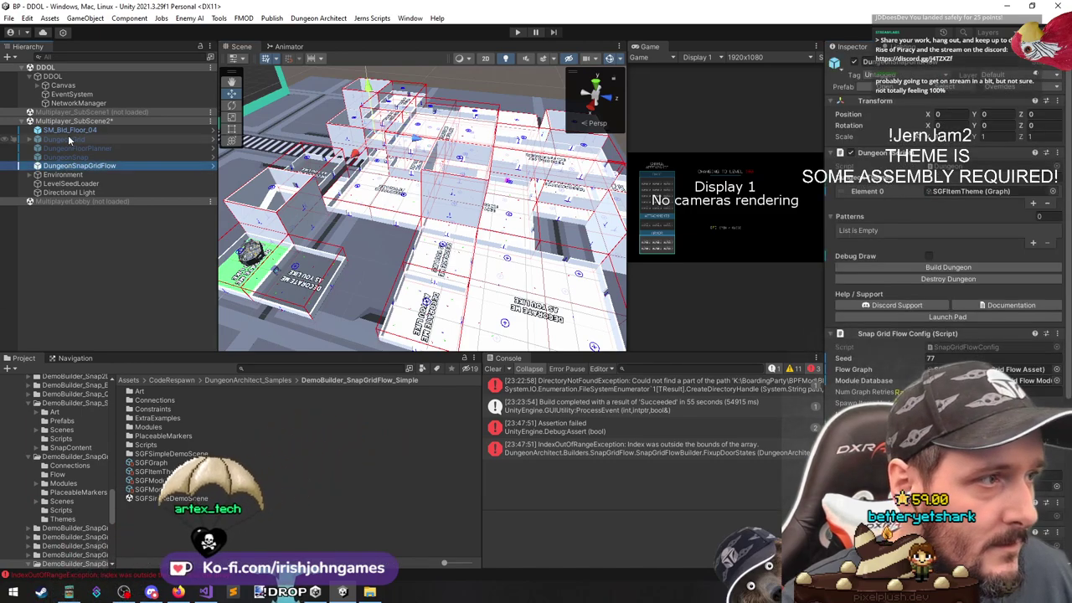
{"action": "left_click", "coordinate": [963, 278]}
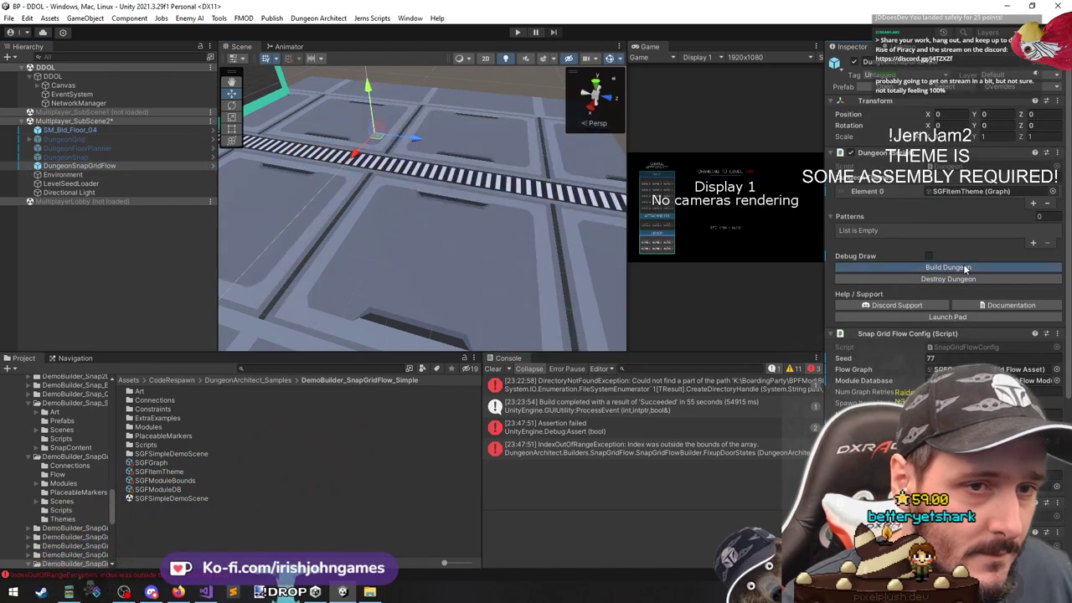
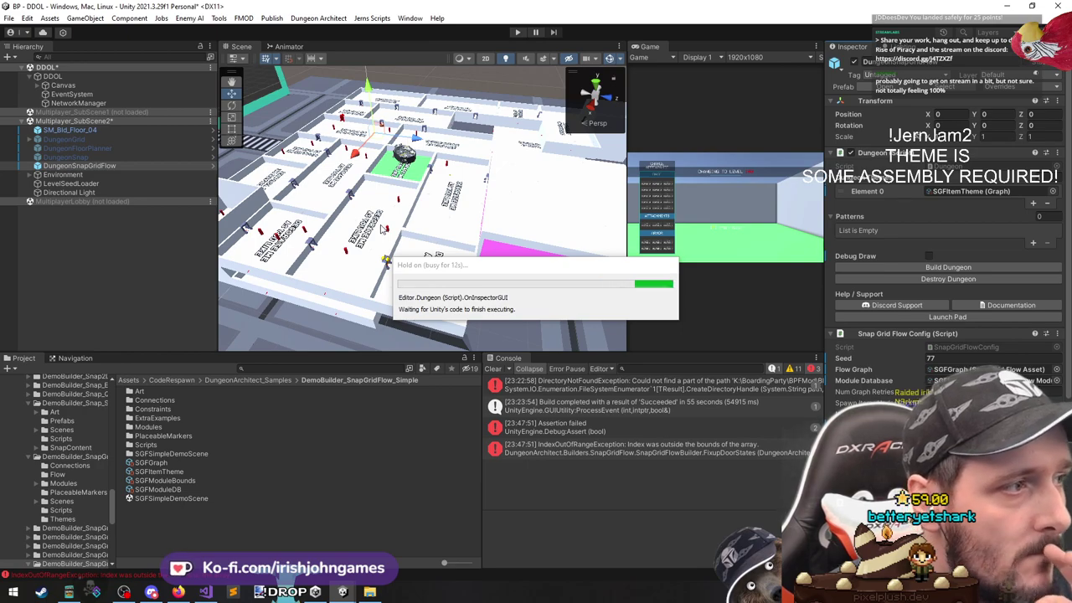
Examine the rebuilt dungeon's room modules and inspect the rooms around the magenta room up close
{"action": "left_click", "coordinate": [453, 280]}
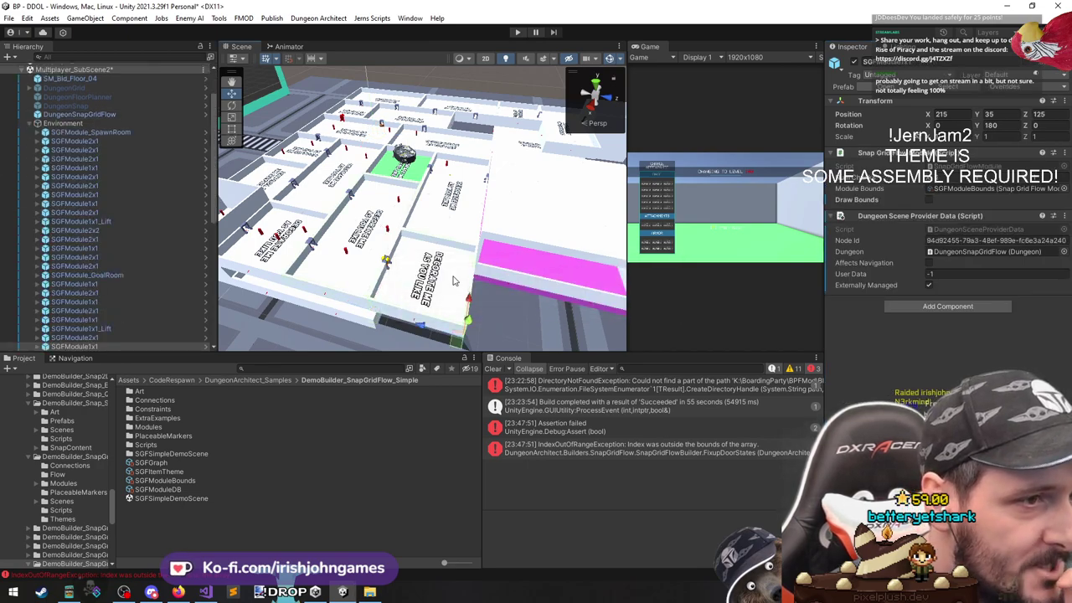
{"action": "left_click", "coordinate": [114, 337]}
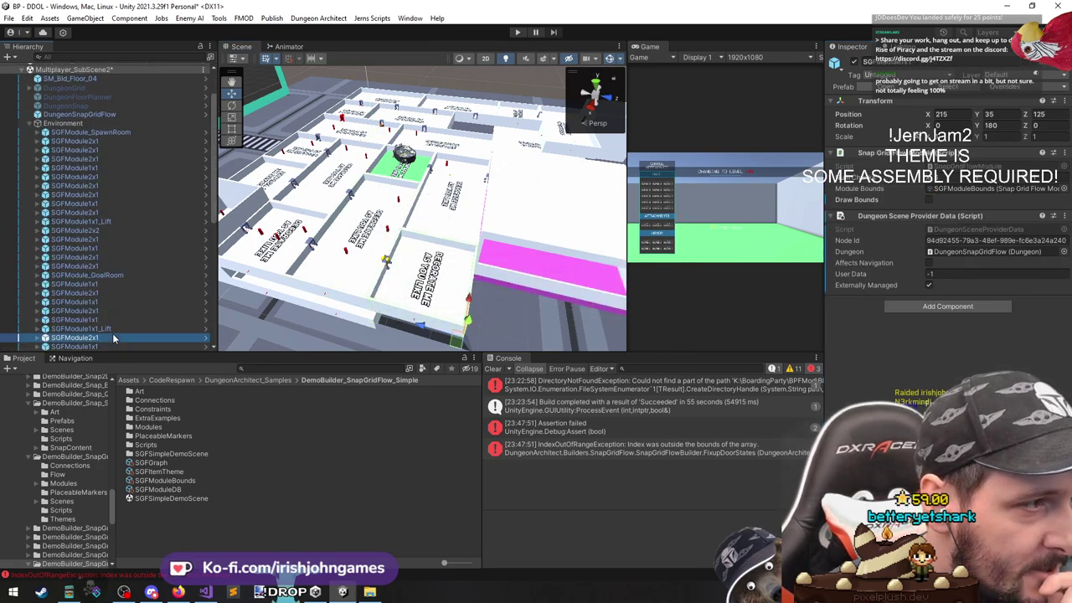
{"action": "left_click", "coordinate": [127, 266]}
{"action": "left_click", "coordinate": [123, 258]}
{"action": "right_click_drag", "start_coordinate": [381, 210], "coordinate": [575, 171]}
{"action": "key", "text": "w"}
{"action": "right_click_drag", "start_coordinate": [482, 160], "coordinate": [904, 177]}
{"action": "right_click_drag", "start_coordinate": [916, 129], "coordinate": [48, 133]}
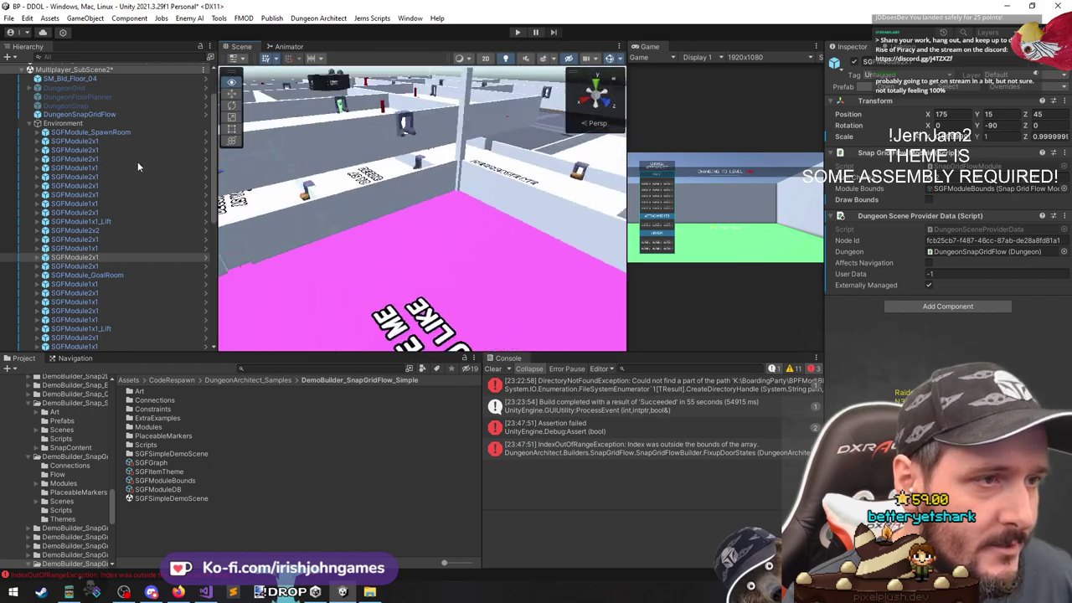
{"action": "right_click_drag", "start_coordinate": [1068, 157], "coordinate": [508, 175]}
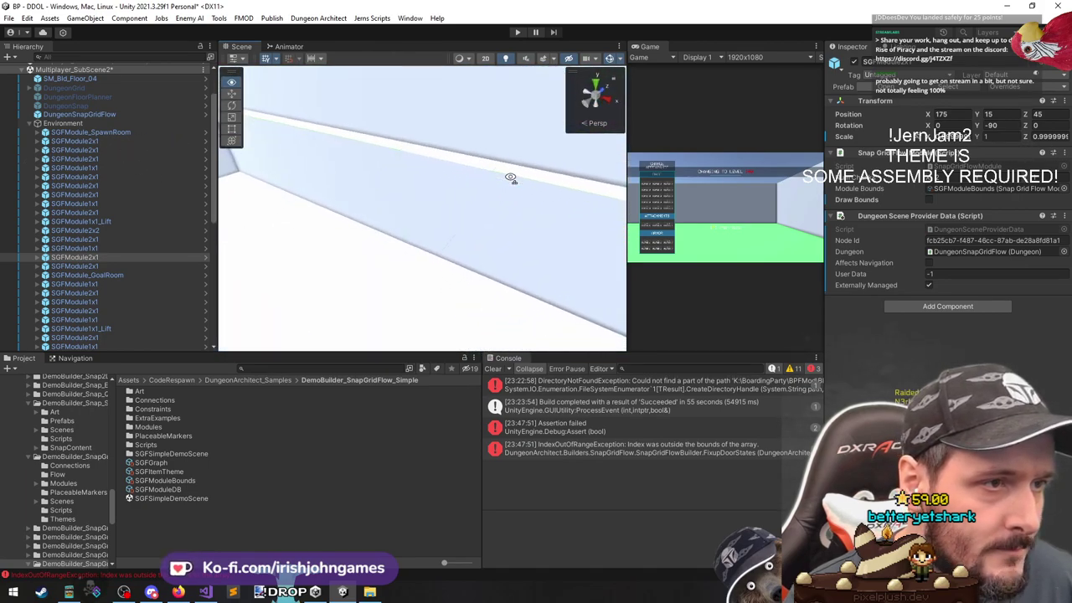
Select the SGFConnection Wall beside the magenta room and disable it to check the doorway behind it
{"action": "left_click", "coordinate": [444, 209]}
{"action": "left_click_drag", "start_coordinate": [453, 211], "coordinate": [138, 216], "text": "alt"}
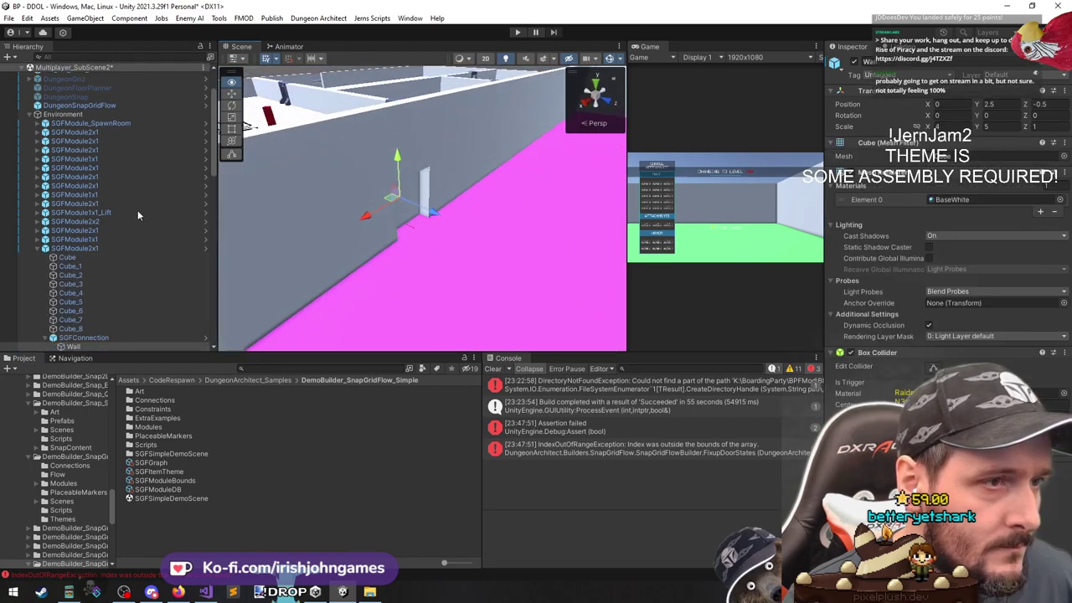
{"action": "right_click_drag", "start_coordinate": [335, 202], "coordinate": [342, 202]}
{"action": "key", "text": "s"}
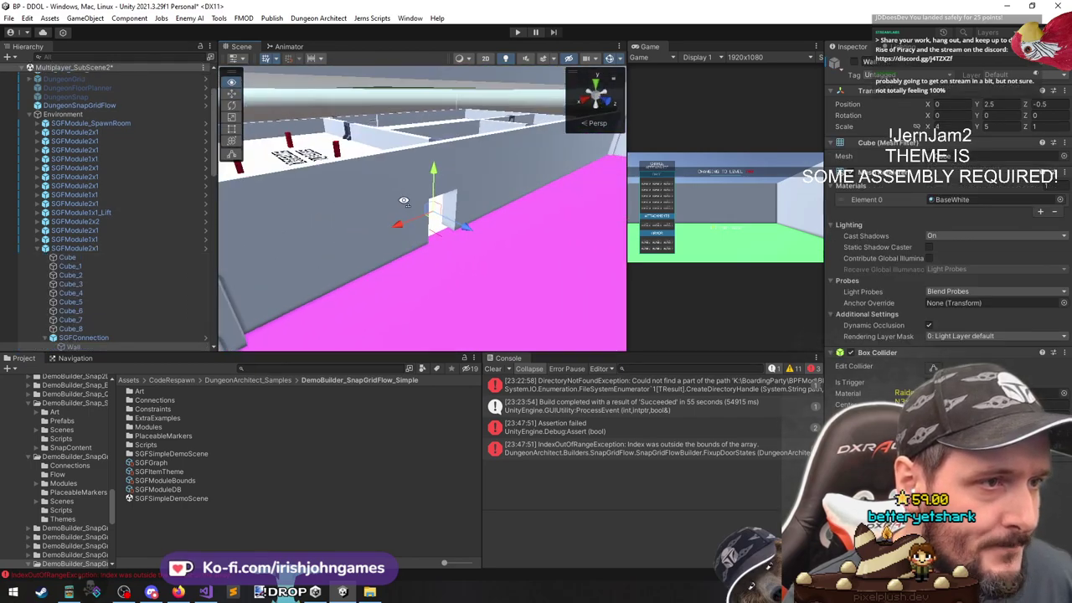
{"action": "left_click_drag", "start_coordinate": [342, 203], "coordinate": [419, 202], "text": "alt"}
Collapse the expanded SGFModule2x1 object and its Environment parent in the scene hierarchy
{"action": "left_click", "coordinate": [80, 249]}
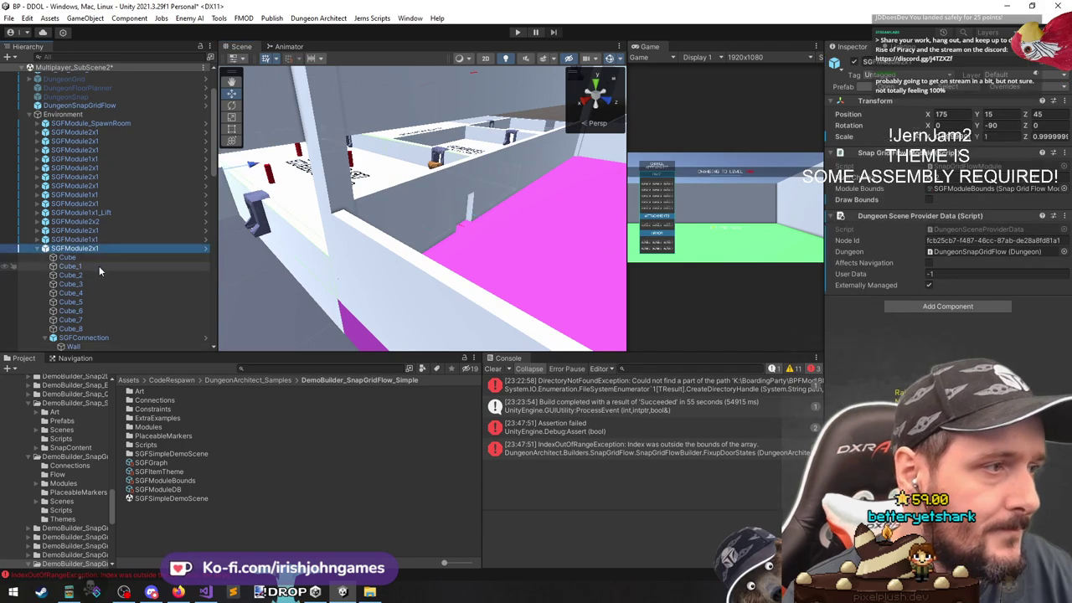
{"action": "key", "text": "Left"}
{"action": "left_click", "coordinate": [89, 124]}
{"action": "key", "text": "Left"}
{"action": "key", "text": "Left"}
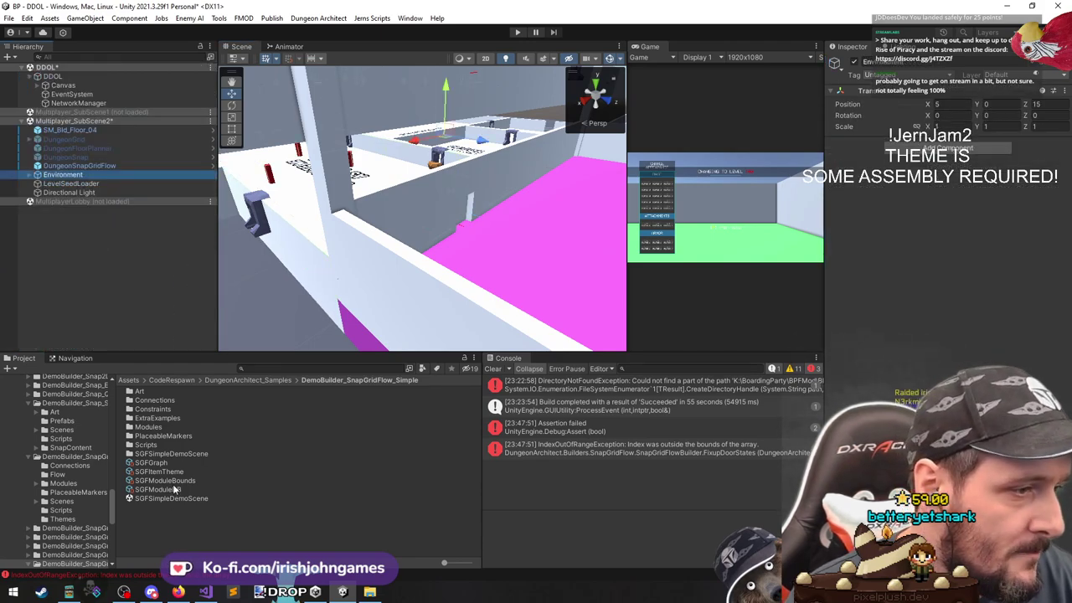
Set the SGFModule2x1 entry's selection weight to 1 in the SGFModuleDB database
{"action": "left_click", "coordinate": [174, 464]}
{"action": "left_click", "coordinate": [179, 474]}
{"action": "left_click", "coordinate": [183, 481]}
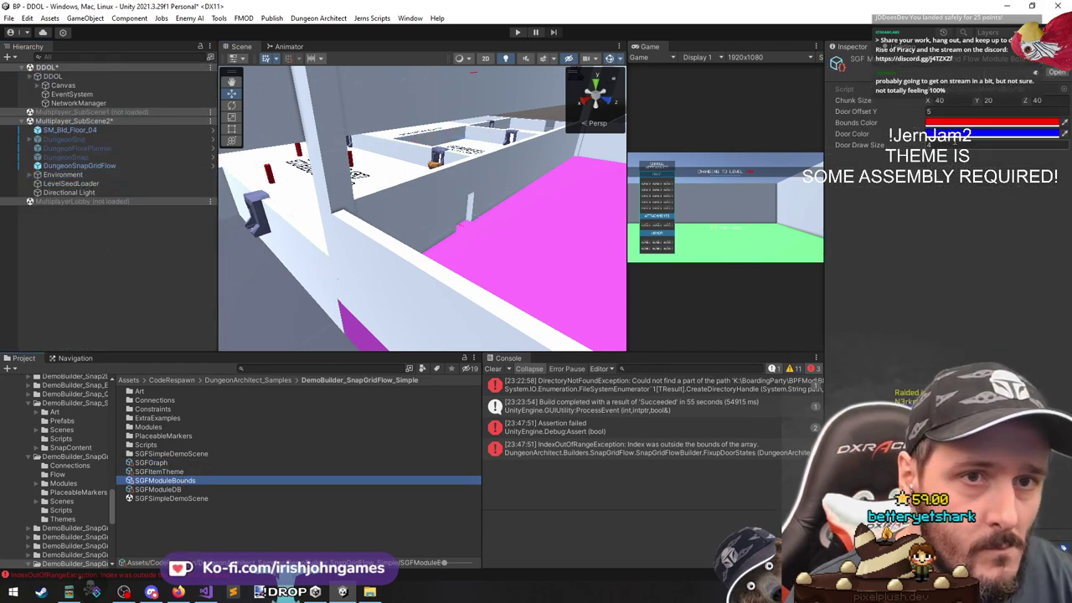
{"action": "left_click", "coordinate": [159, 489]}
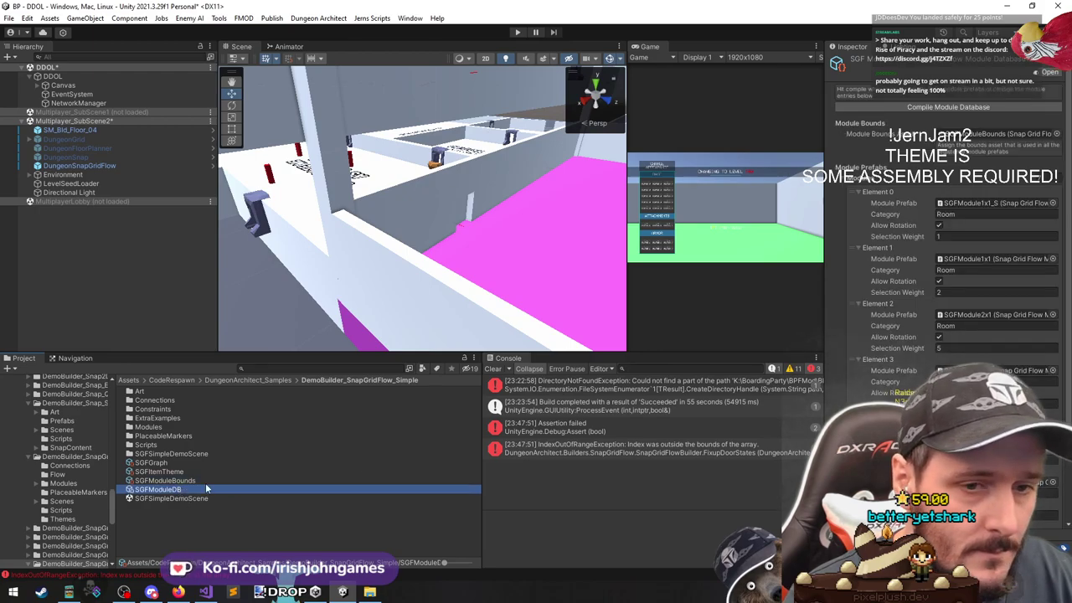
{"action": "left_click", "coordinate": [963, 347]}
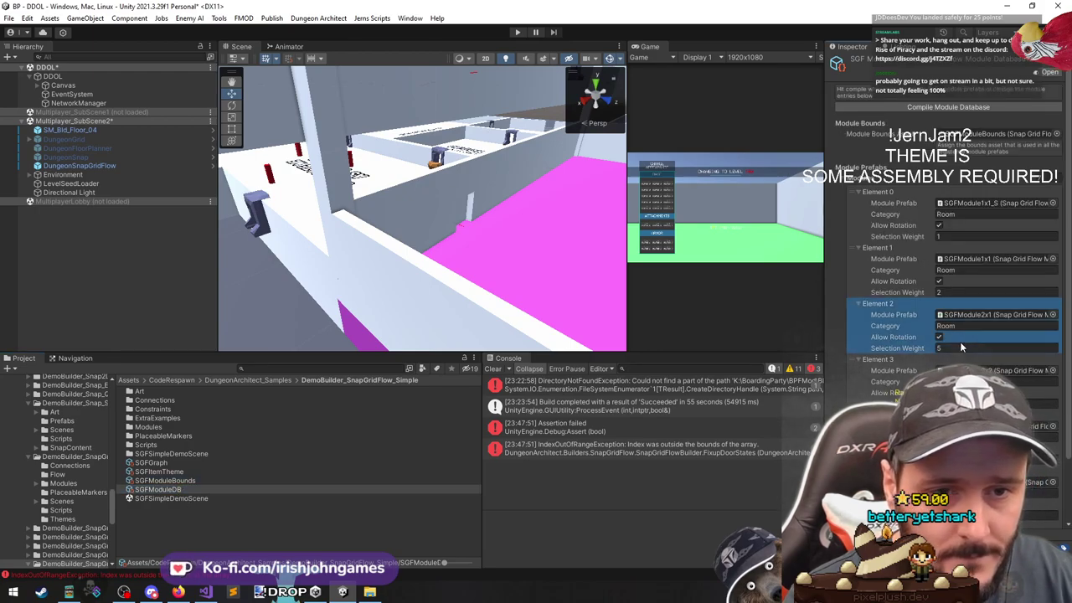
{"action": "type", "text": "1"}
{"action": "scroll", "coordinate": [869, 309], "scroll_direction": "down", "scroll_amount": 2}
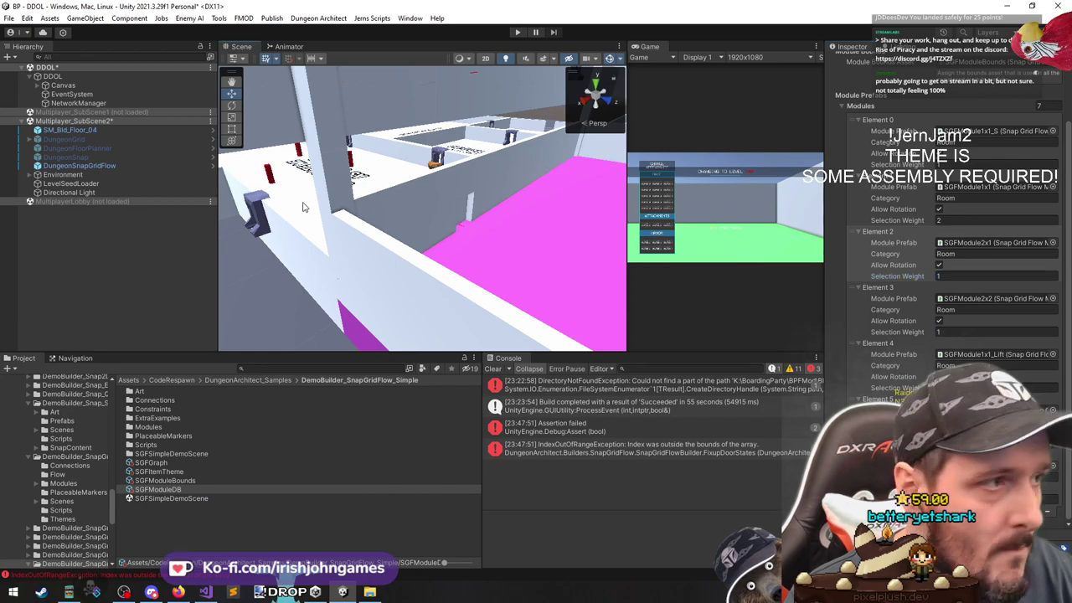
Rebuild the DungeonSnapGridFlow dungeon and widen the console to read the latest error in full
{"action": "left_click", "coordinate": [80, 165]}
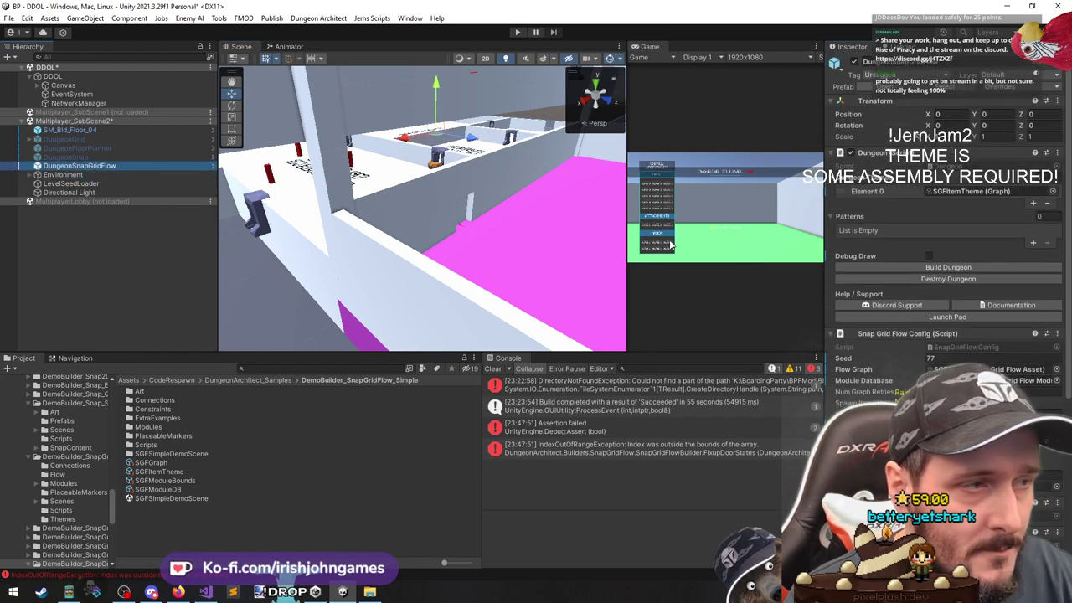
{"action": "left_click", "coordinate": [951, 269]}
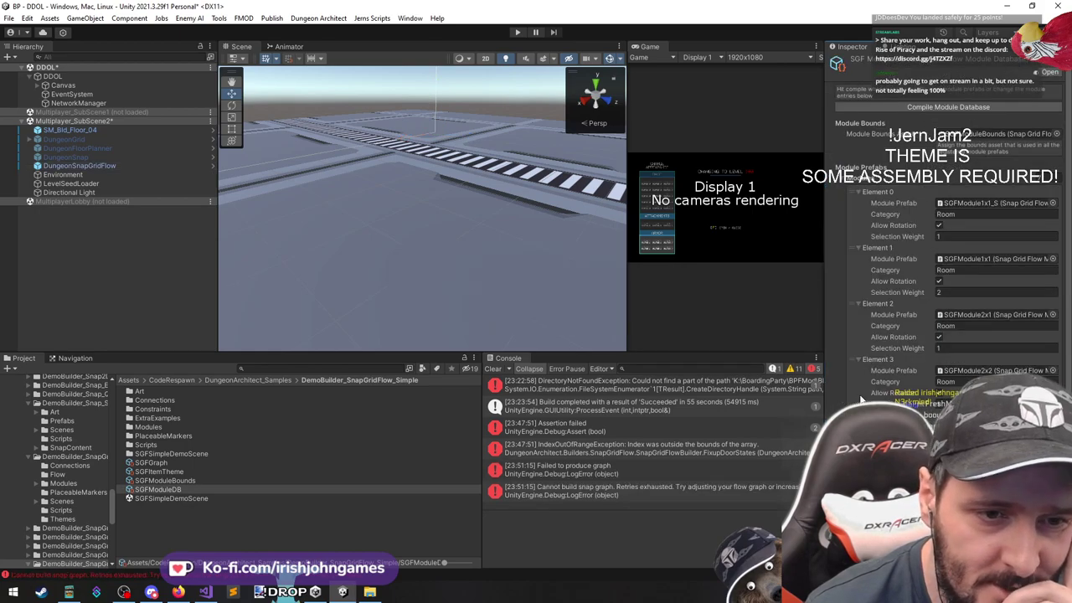
{"action": "left_click", "coordinate": [631, 493]}
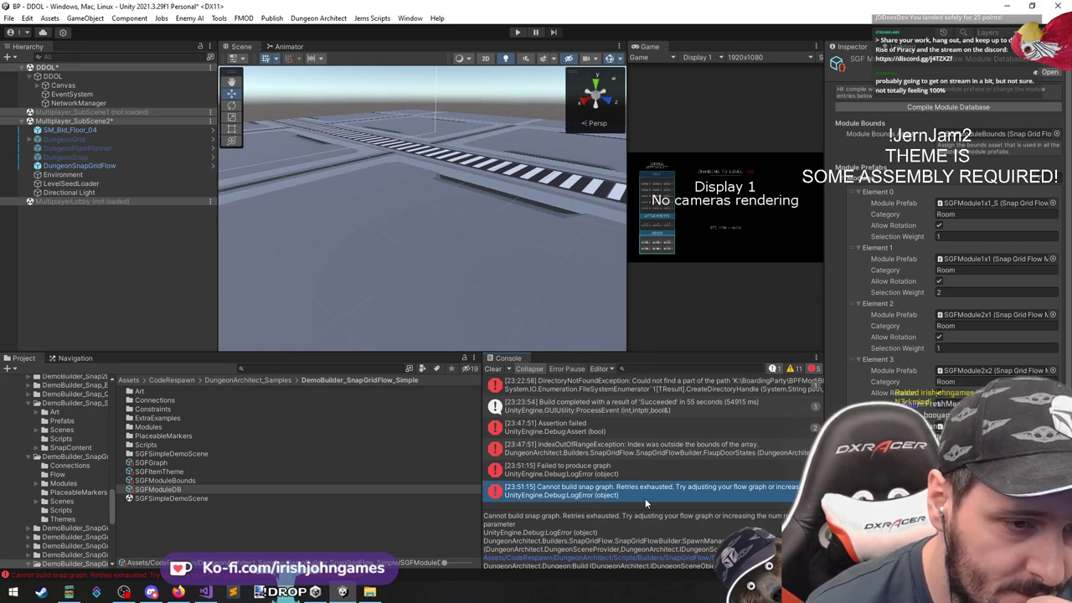
{"action": "left_click_drag", "start_coordinate": [483, 494], "coordinate": [333, 488]}
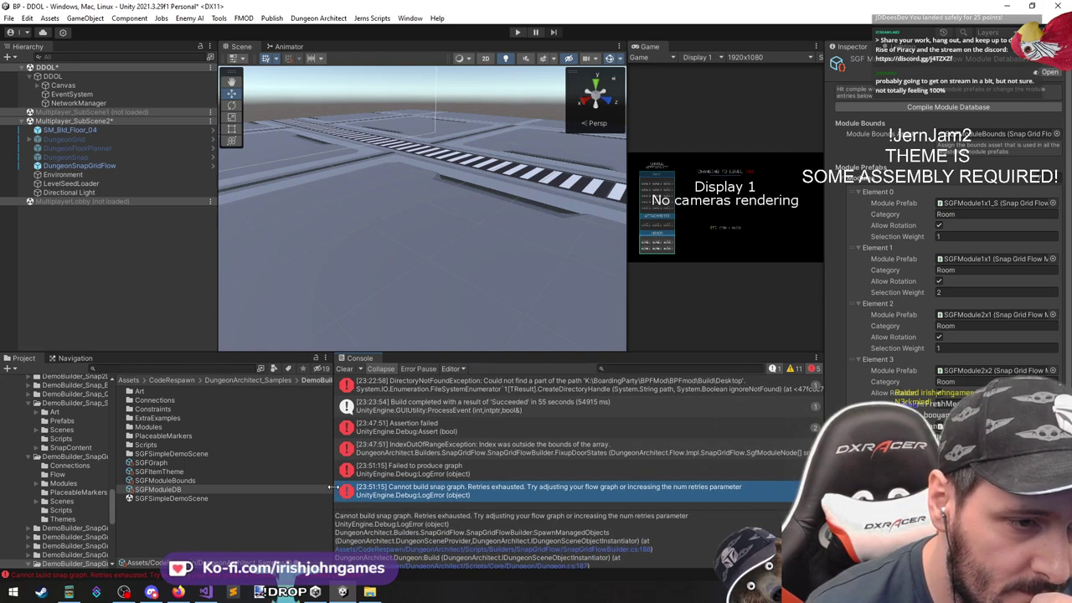
Review the DungeonSnapGridFlow configuration, checking its seed, flow graph and number of graph retries
{"action": "left_click", "coordinate": [82, 166]}
{"action": "scroll", "coordinate": [915, 293], "scroll_direction": "down", "scroll_amount": 5}
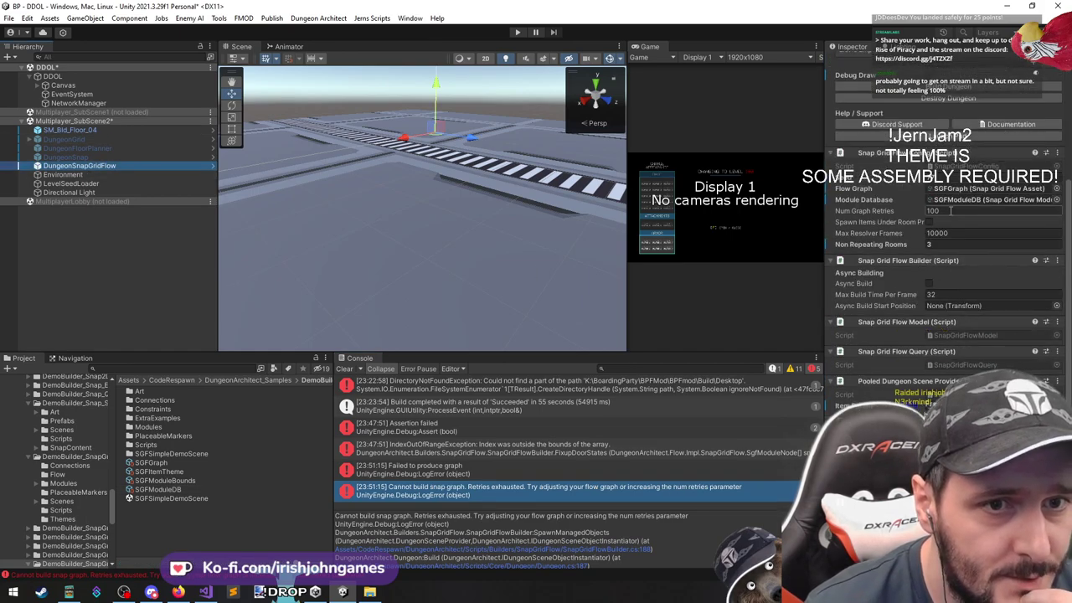
{"action": "scroll", "coordinate": [913, 209], "scroll_direction": "up", "scroll_amount": 2}
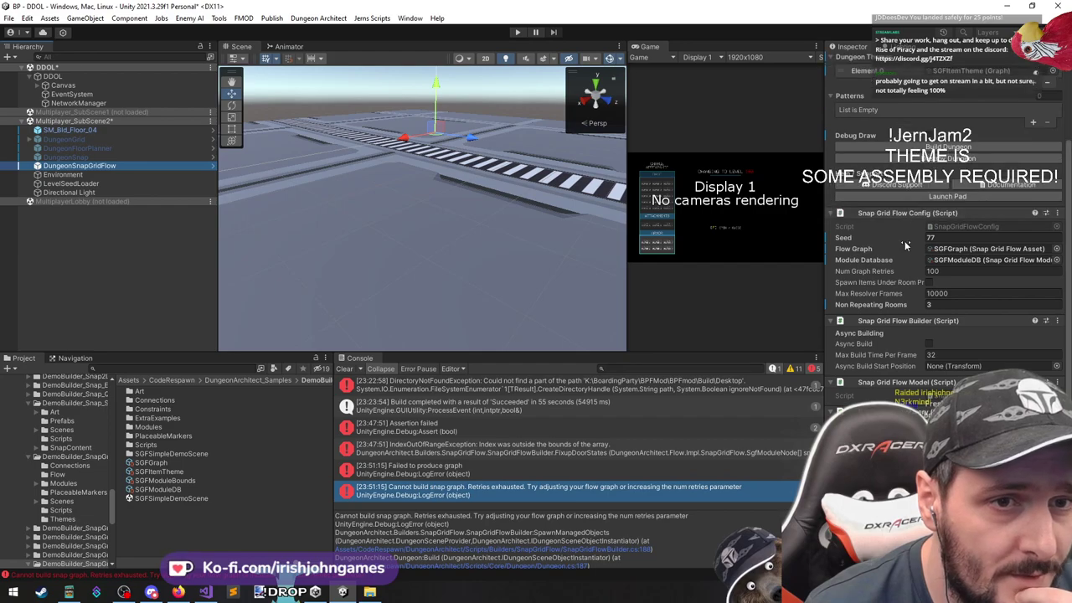
{"action": "left_click", "coordinate": [948, 238]}
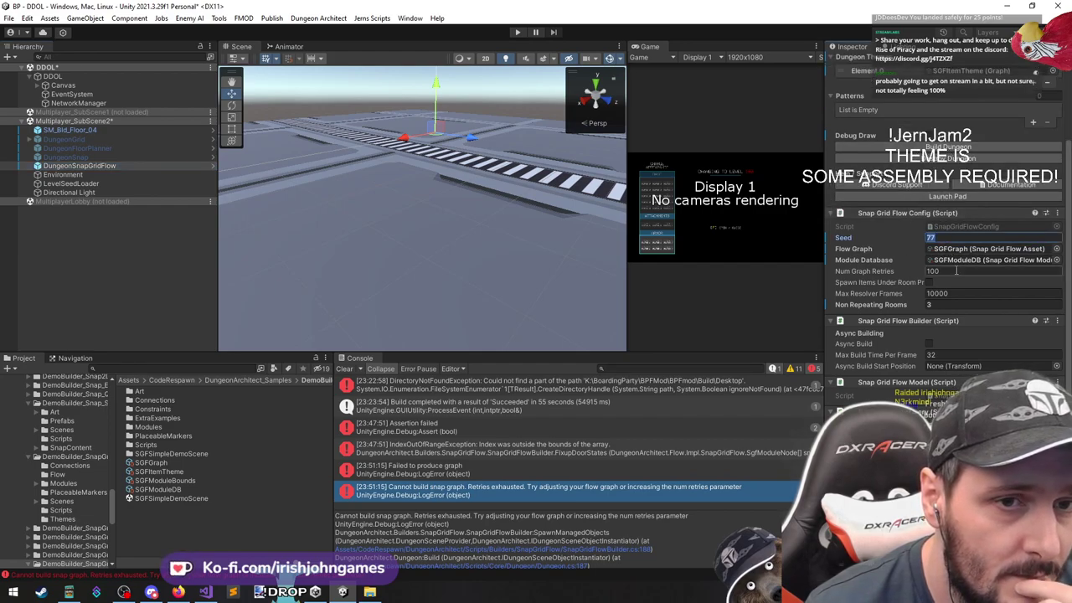
{"action": "left_click", "coordinate": [951, 249]}
Open SGFGraph in the Snap Grid Flow Editor and enlarge the execution graph area to show every node
{"action": "double_click", "coordinate": [152, 462]}
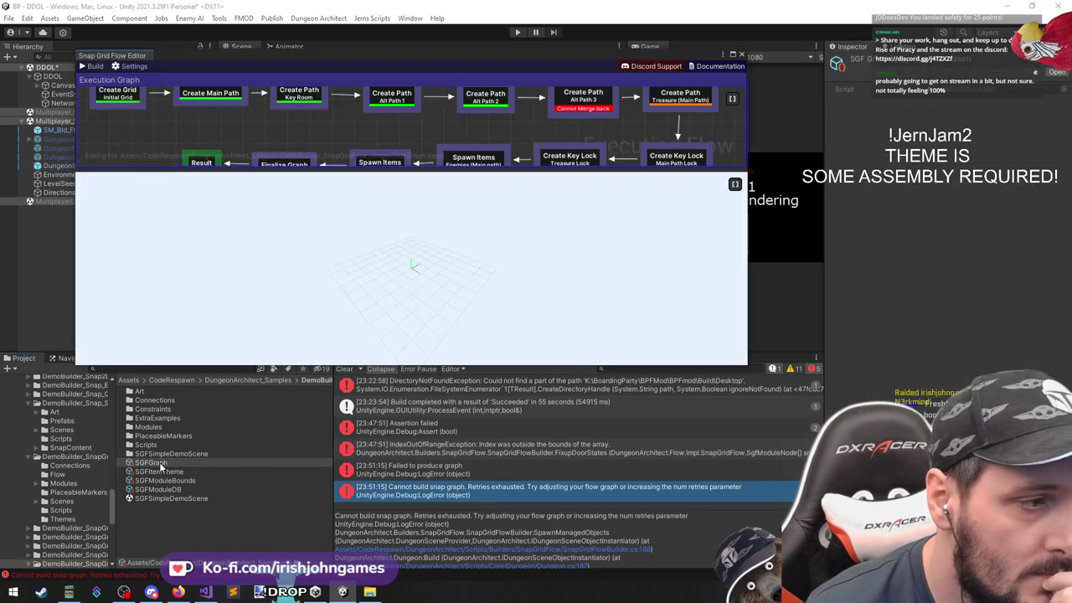
{"action": "left_click_drag", "start_coordinate": [590, 170], "coordinate": [588, 275]}
{"action": "scroll", "coordinate": [567, 174], "scroll_direction": "down", "scroll_amount": 2}
{"action": "middle_click_drag", "start_coordinate": [567, 173], "coordinate": [576, 221]}
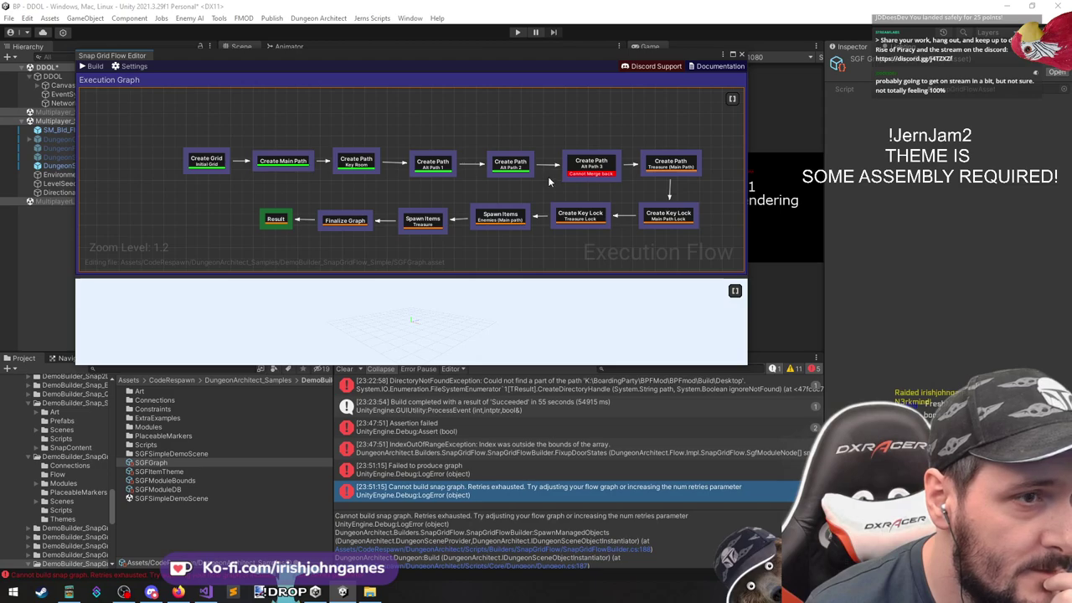
Delete the Main Path Lock and Treasure Lock nodes and link Treasure (Main Path) to the Enemies (Main path) spawn node
{"action": "left_click_drag", "start_coordinate": [714, 195], "coordinate": [590, 231]}
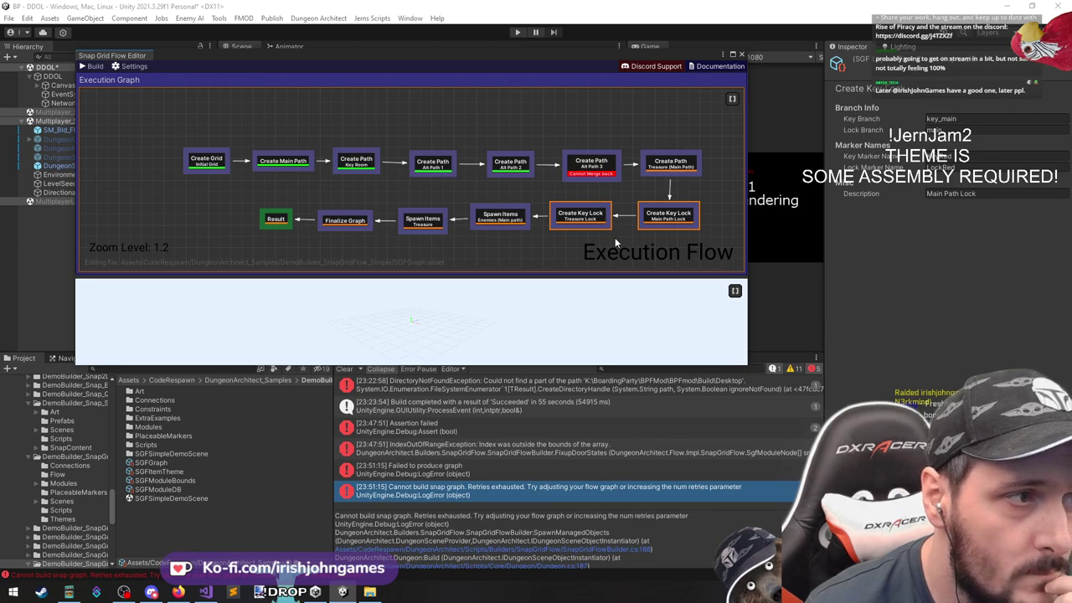
{"action": "left_click", "coordinate": [593, 214]}
{"action": "key", "text": "Delete"}
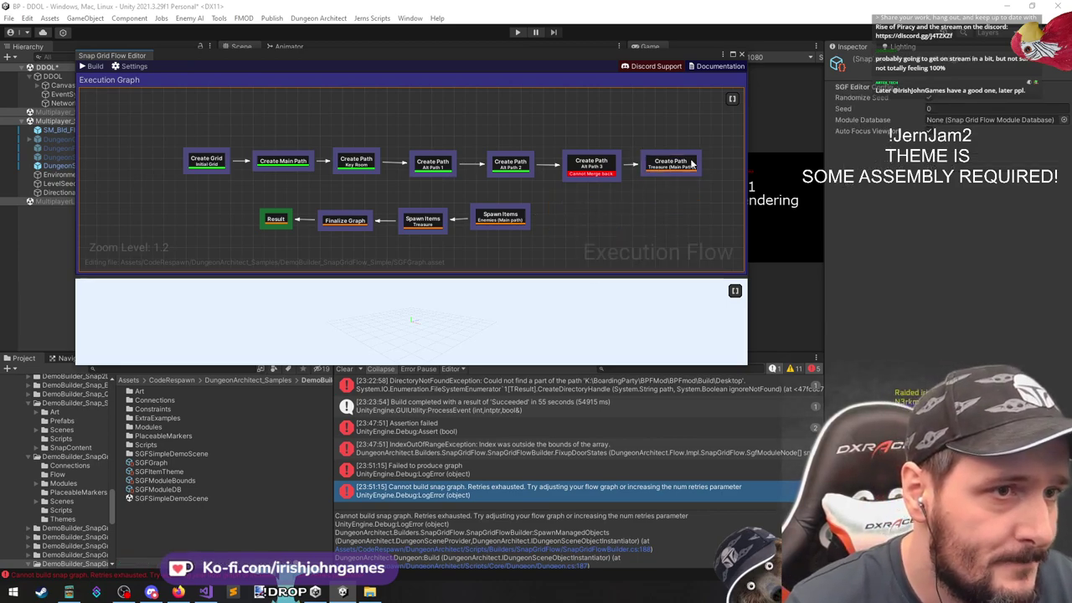
{"action": "left_click", "coordinate": [669, 164]}
{"action": "left_click_drag", "start_coordinate": [673, 179], "coordinate": [550, 217]}
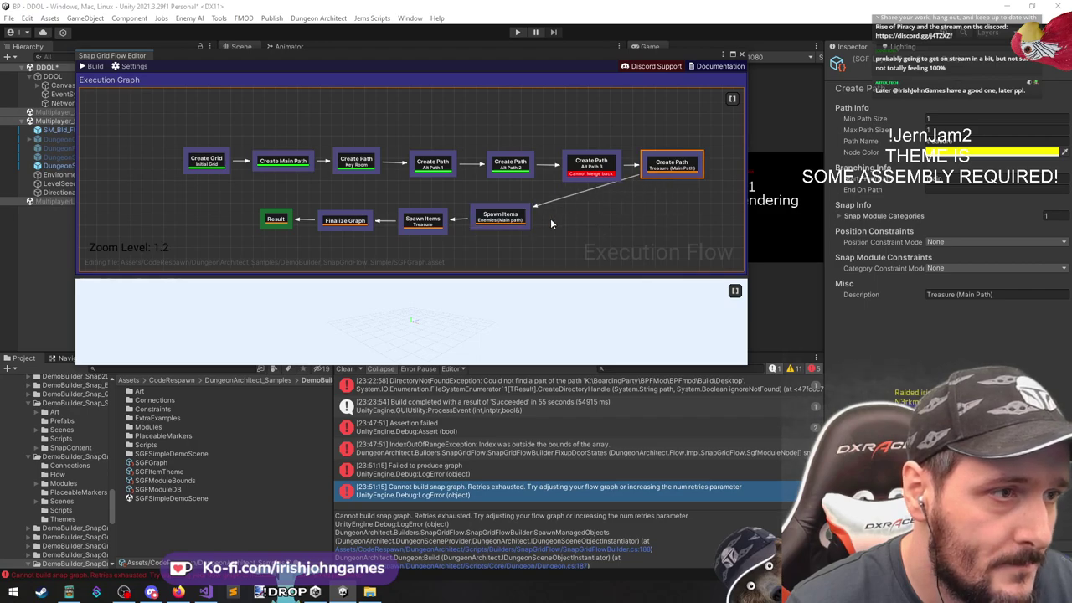
{"action": "left_click", "coordinate": [545, 224]}
Replace both Spawn Items nodes with a direct link from Treasure (Main Path) to Finalize Graph, moving the Treasure node beneath Alt Path 2
{"action": "left_click_drag", "start_coordinate": [694, 176], "coordinate": [373, 222]}
{"action": "left_click", "coordinate": [430, 225]}
{"action": "key", "text": "Delete"}
{"action": "left_click", "coordinate": [498, 219]}
{"action": "key", "text": "Delete"}
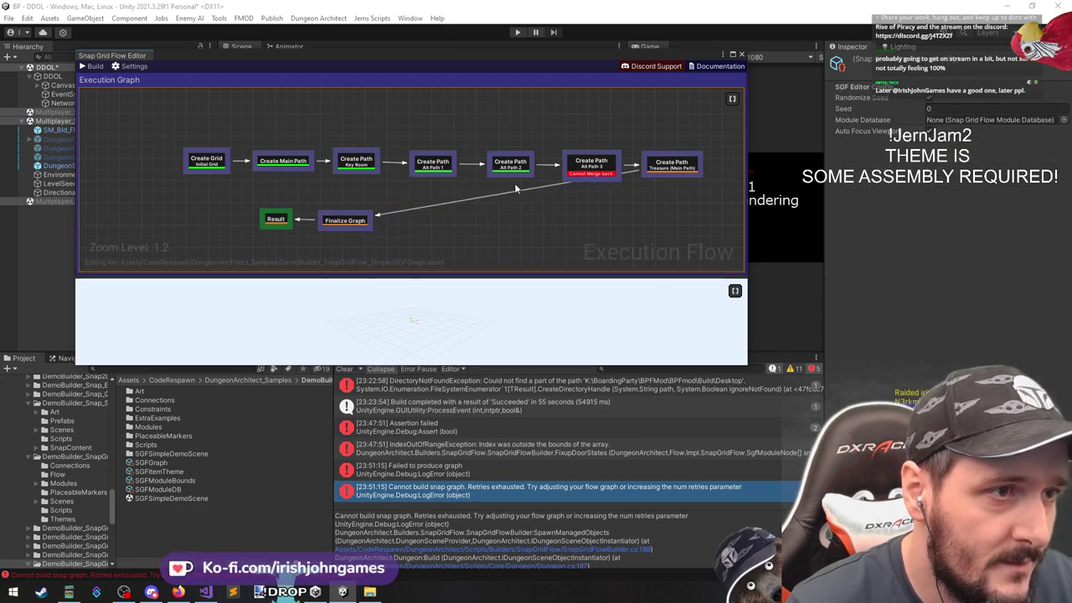
{"action": "left_click_drag", "start_coordinate": [672, 164], "coordinate": [496, 206]}
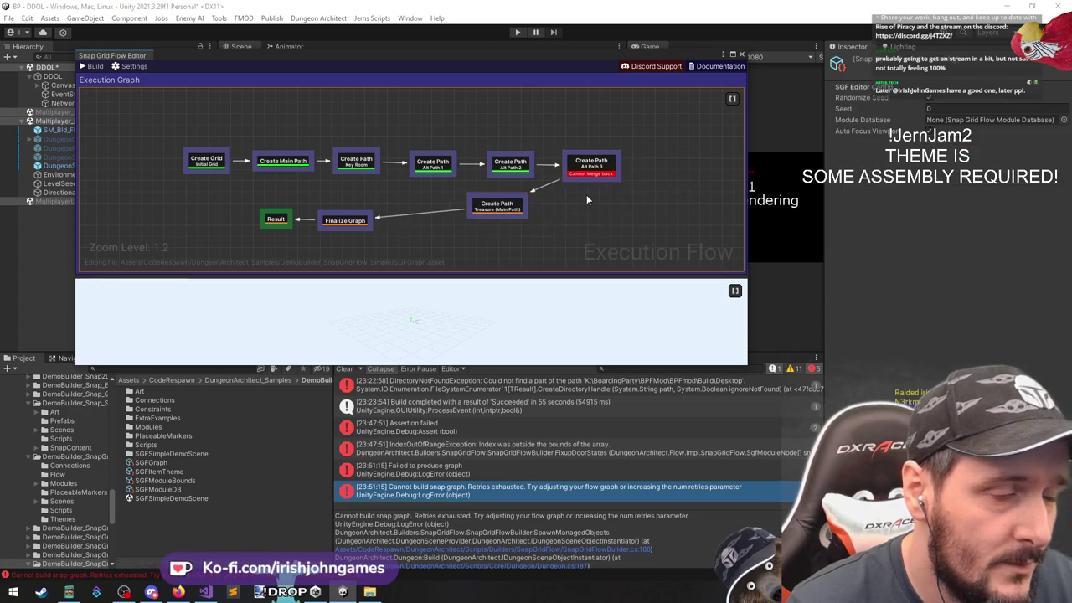
Compare the settings of the Create Main Path, Alt Path 1, Alt Path 2 and Alt Path 3 nodes
{"action": "scroll", "coordinate": [445, 164], "scroll_direction": "up", "scroll_amount": 1}
{"action": "left_click", "coordinate": [519, 170]}
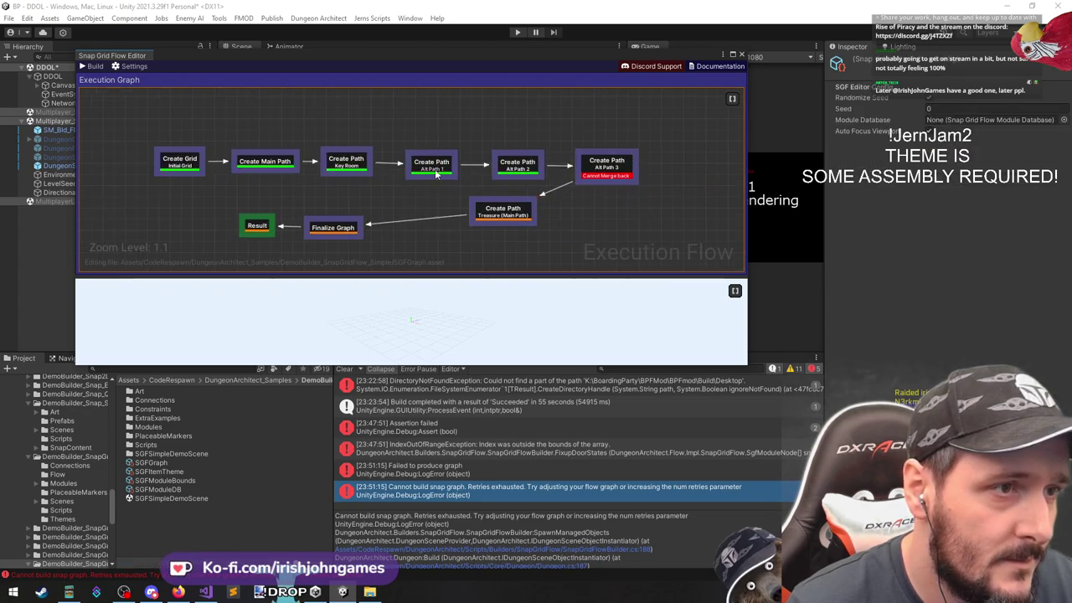
{"action": "left_click", "coordinate": [344, 165]}
{"action": "left_click", "coordinate": [264, 163]}
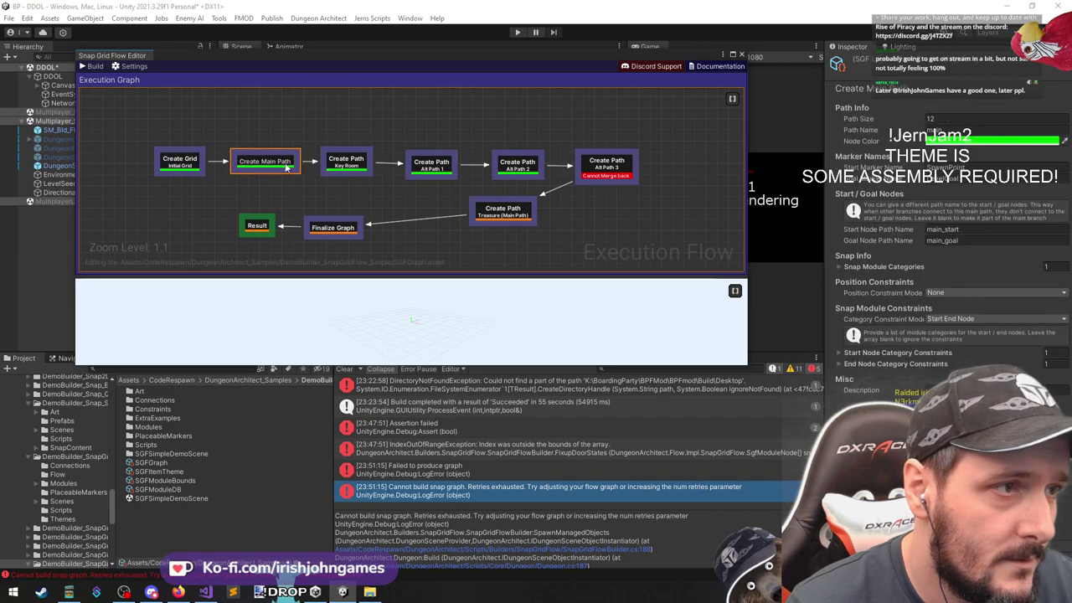
{"action": "left_click", "coordinate": [430, 163]}
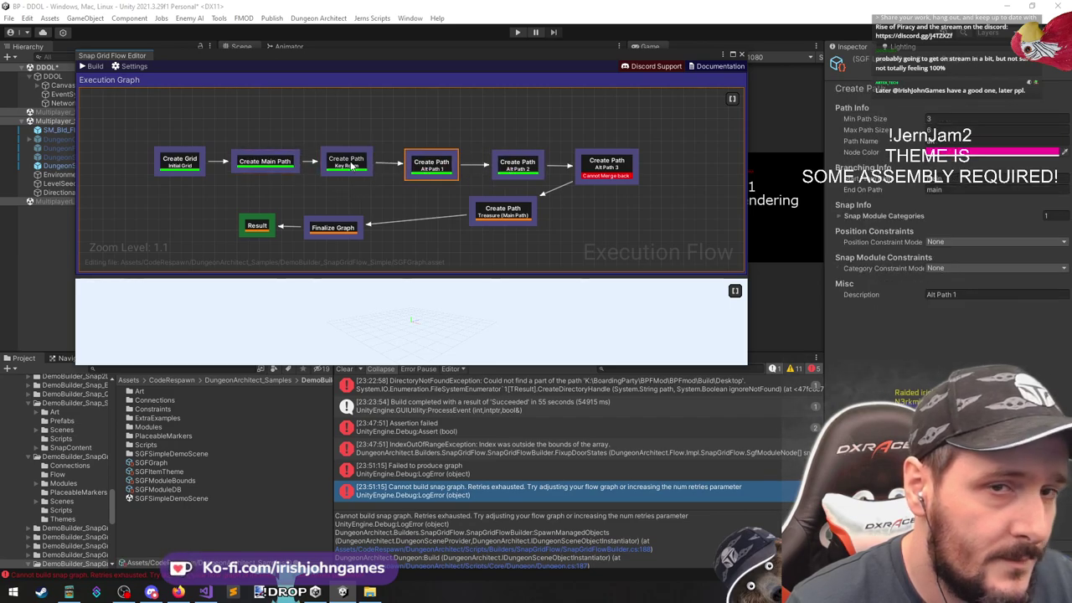
{"action": "left_click", "coordinate": [519, 170]}
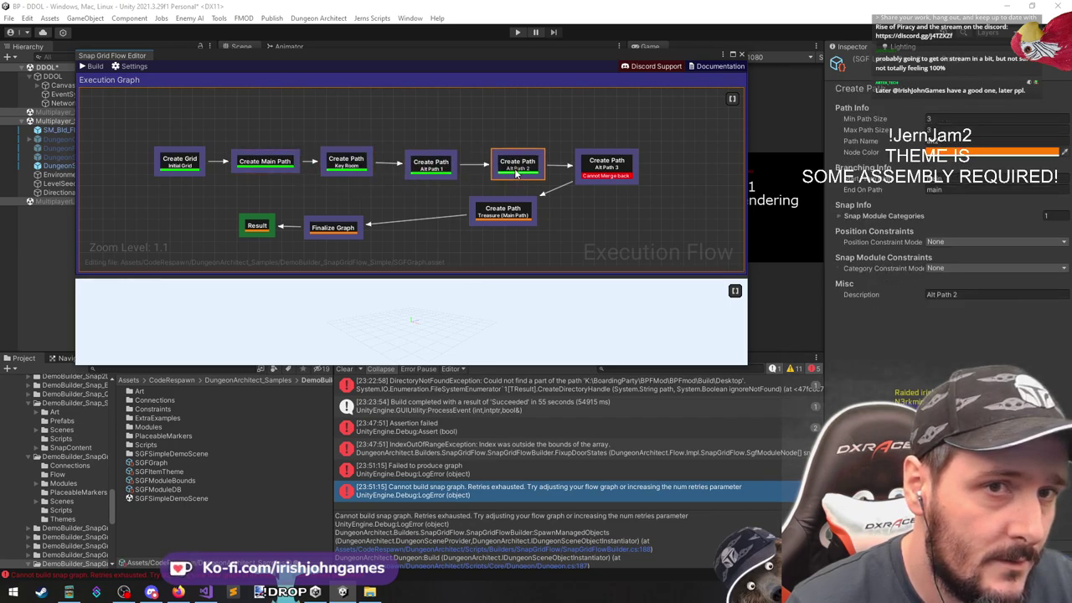
{"action": "left_click", "coordinate": [452, 172]}
{"action": "left_click", "coordinate": [517, 167]}
{"action": "left_click", "coordinate": [613, 165]}
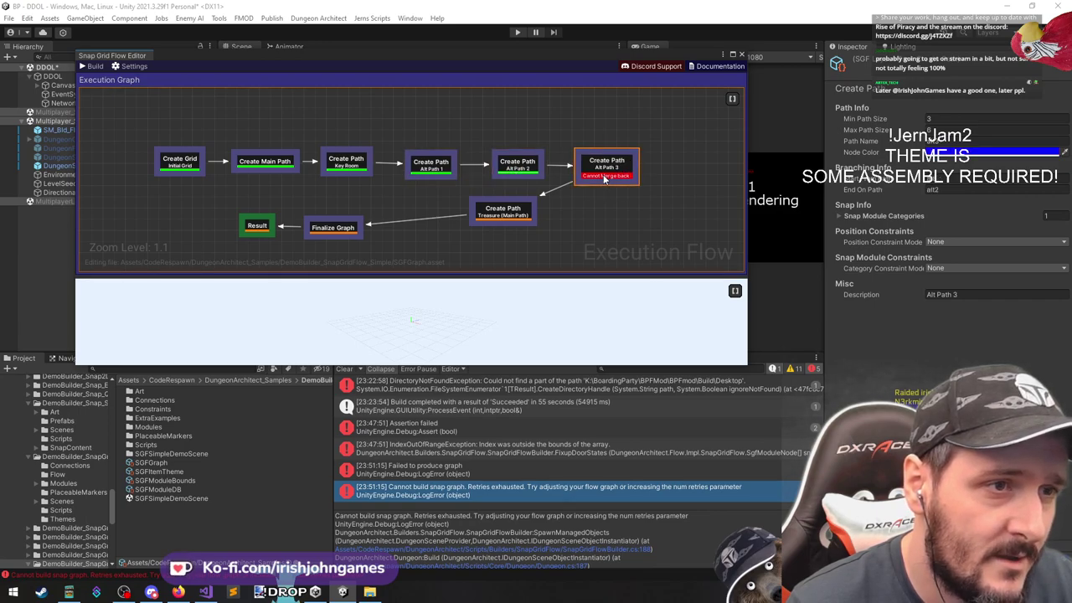
{"action": "left_click", "coordinate": [605, 178]}
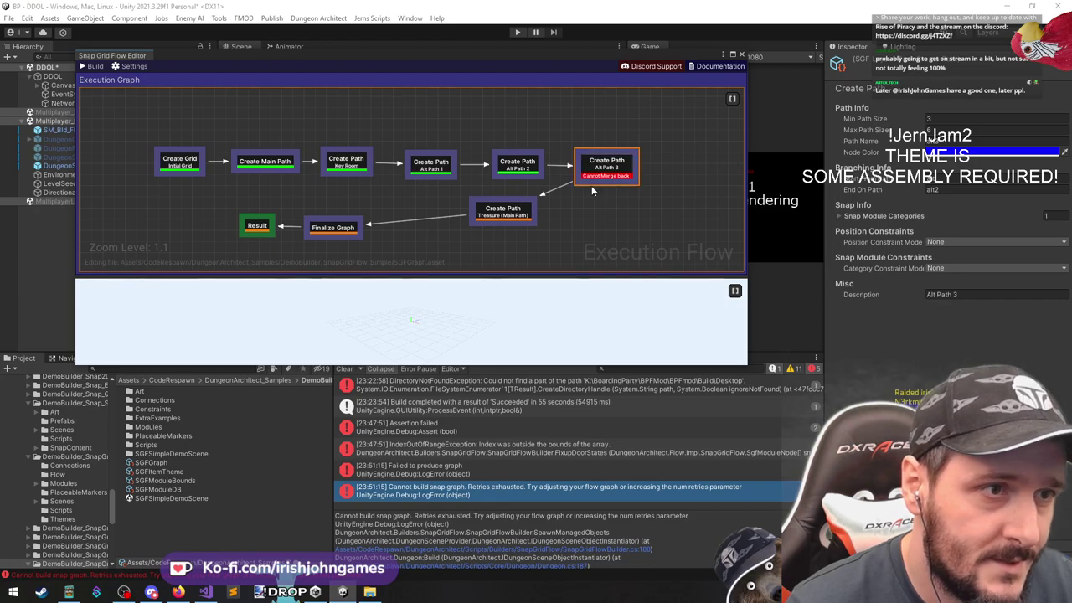
Link the Alt Path 2 node directly to Treasure (Main Path) and delete the Alt Path 3 node
{"action": "left_click", "coordinate": [514, 169]}
{"action": "left_click_drag", "start_coordinate": [516, 177], "coordinate": [508, 202]}
{"action": "left_click", "coordinate": [580, 224]}
{"action": "left_click", "coordinate": [600, 181]}
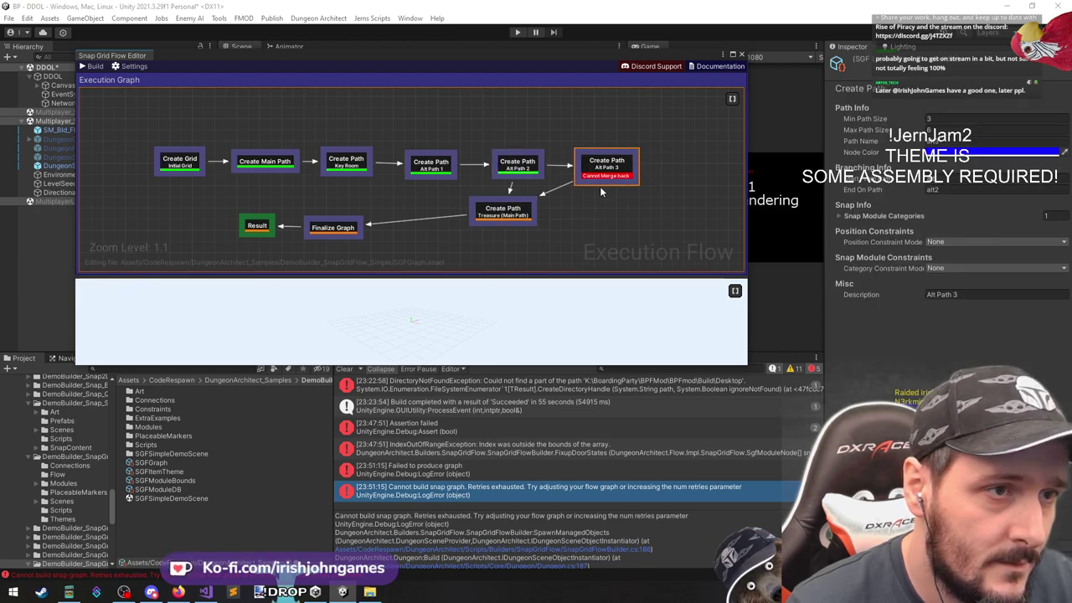
{"action": "key", "text": "Delete"}
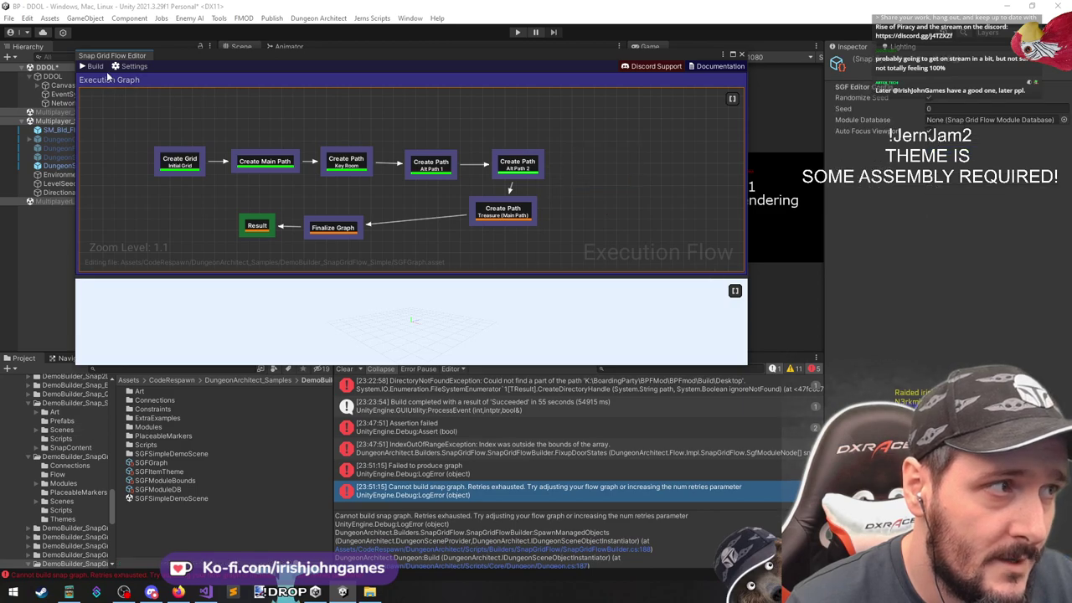
Build the simplified flow graph, close its editor, and rebuild the dungeon from the DungeonSnapGridFlow object
{"action": "left_click", "coordinate": [102, 68]}
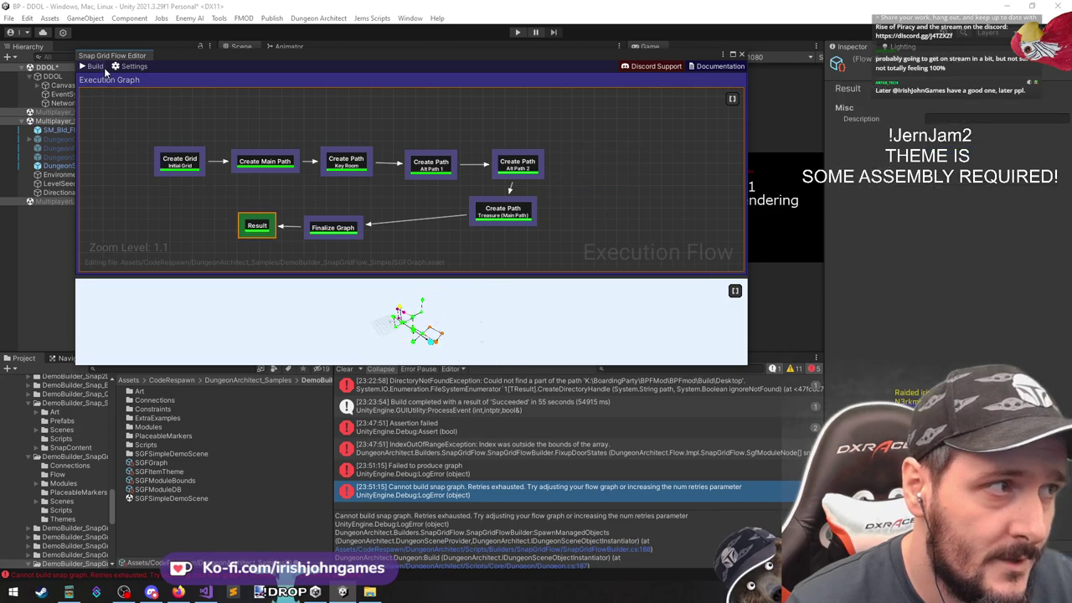
{"action": "left_click", "coordinate": [741, 55]}
{"action": "left_click", "coordinate": [71, 165]}
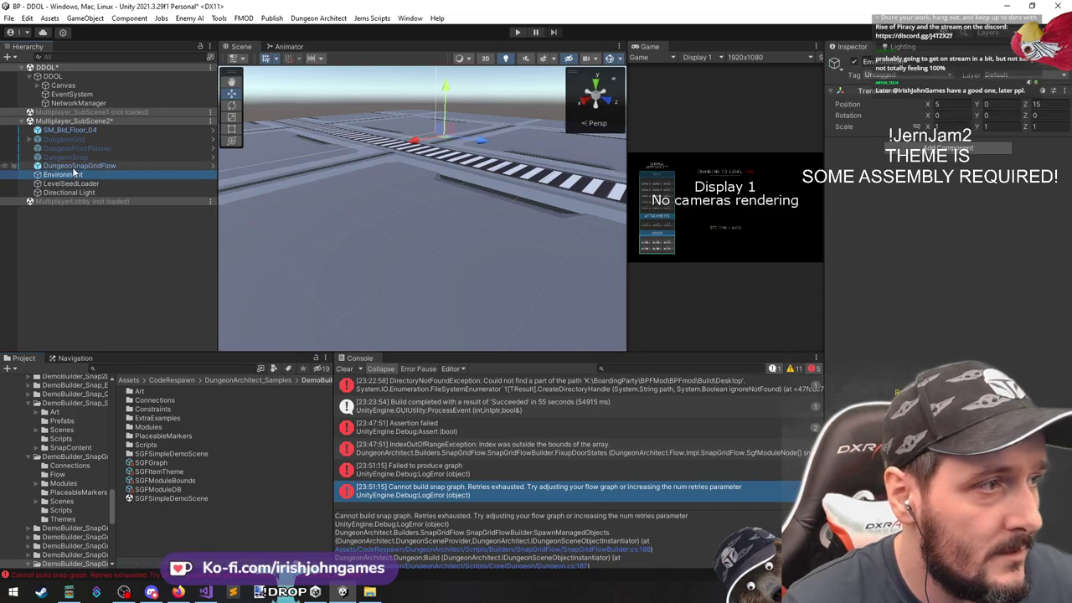
{"action": "left_click", "coordinate": [948, 268]}
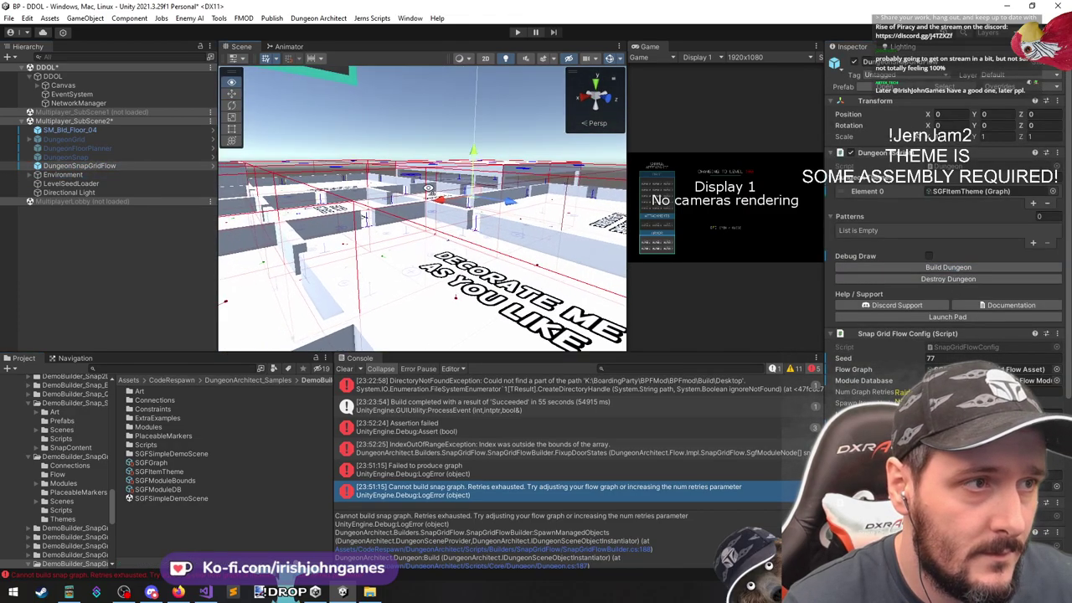
Examine the rebuilt dungeon's room modules and doorway connections up close and from above
{"action": "right_click_drag", "start_coordinate": [418, 220], "coordinate": [511, 216]}
{"action": "left_click", "coordinate": [511, 216]}
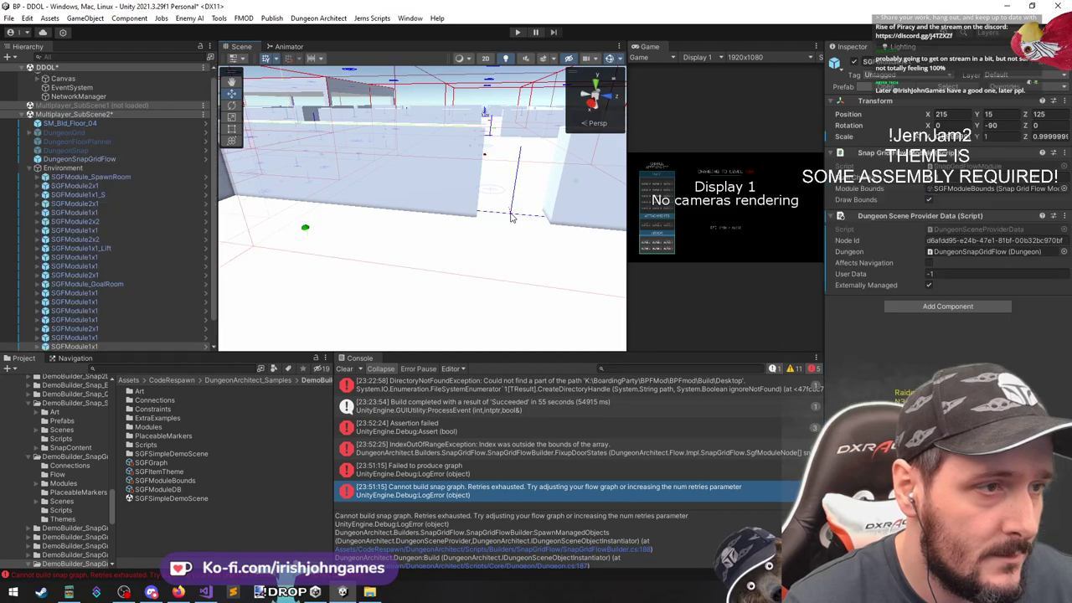
{"action": "left_click", "coordinate": [466, 184]}
{"action": "left_click", "coordinate": [82, 312]}
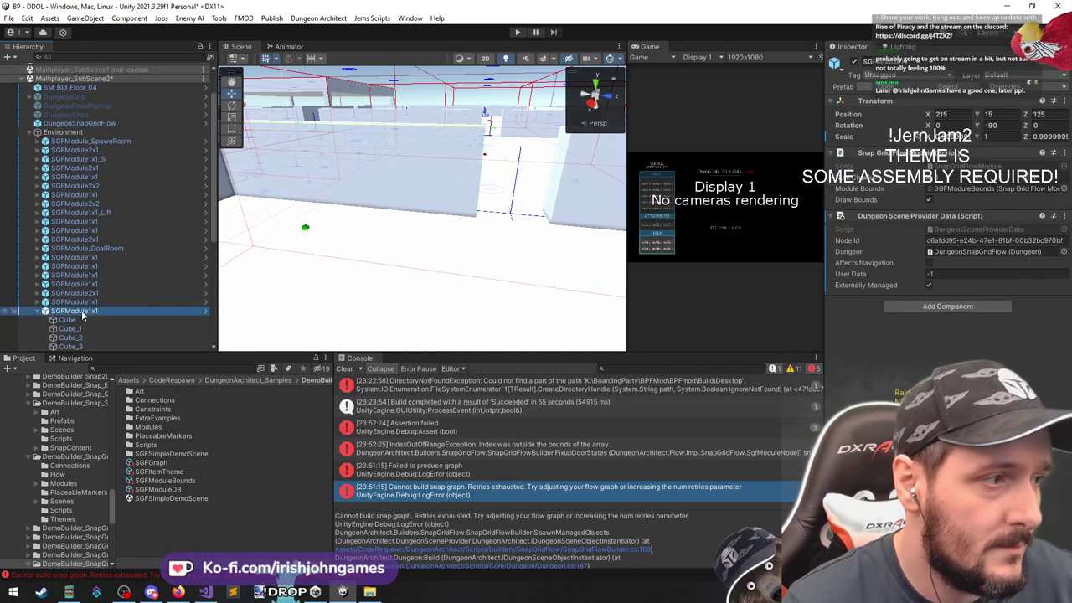
{"action": "key", "text": "Left"}
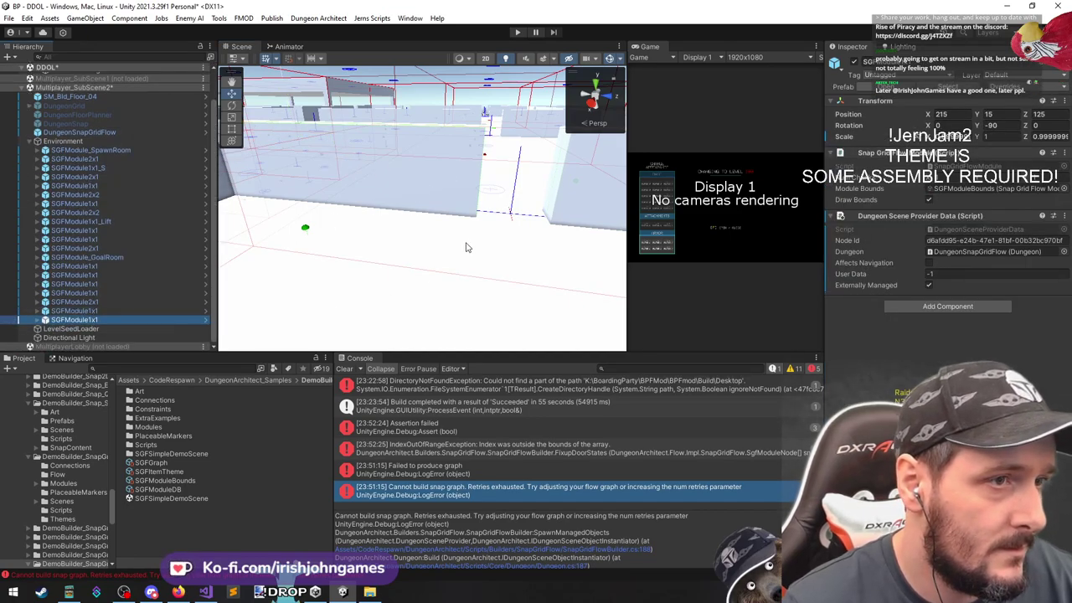
{"action": "key", "text": "f"}
{"action": "right_click_drag", "start_coordinate": [311, 266], "coordinate": [347, 263]}
{"action": "left_click", "coordinate": [410, 202]}
{"action": "right_click_drag", "start_coordinate": [410, 202], "coordinate": [544, 257]}
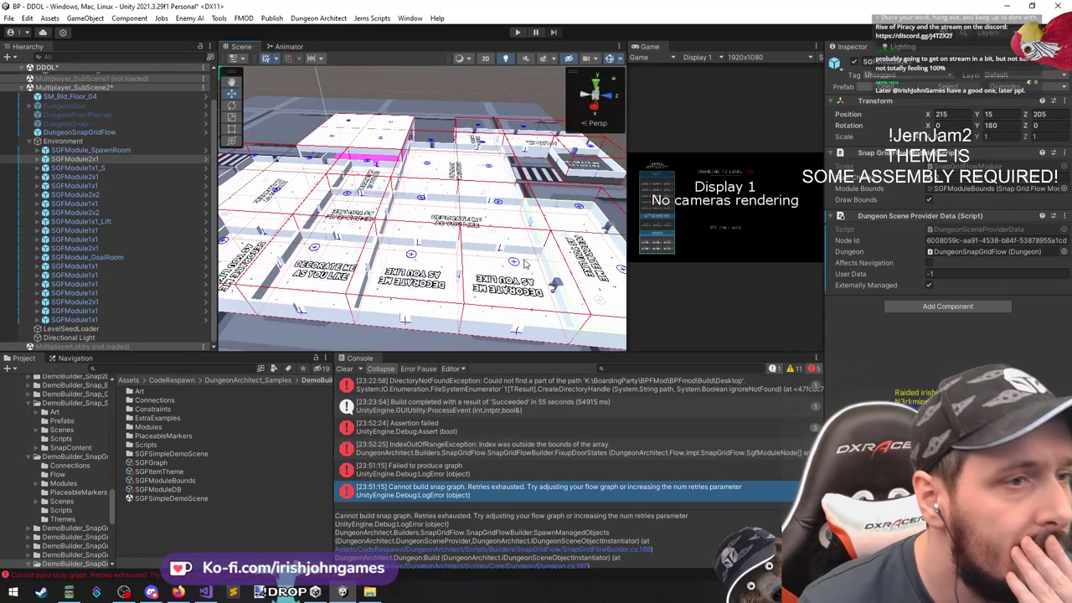
Reopen SGFGraph with an enlarged execution graph area, try to undo the recent node edits, and close the editor
{"action": "double_click", "coordinate": [176, 465]}
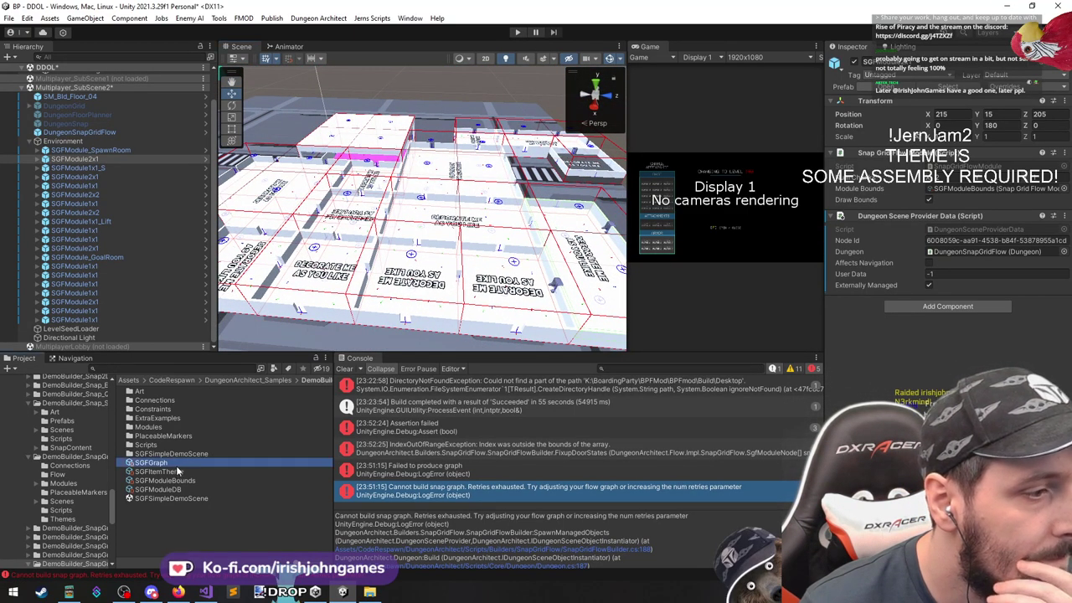
{"action": "left_click_drag", "start_coordinate": [499, 168], "coordinate": [488, 277]}
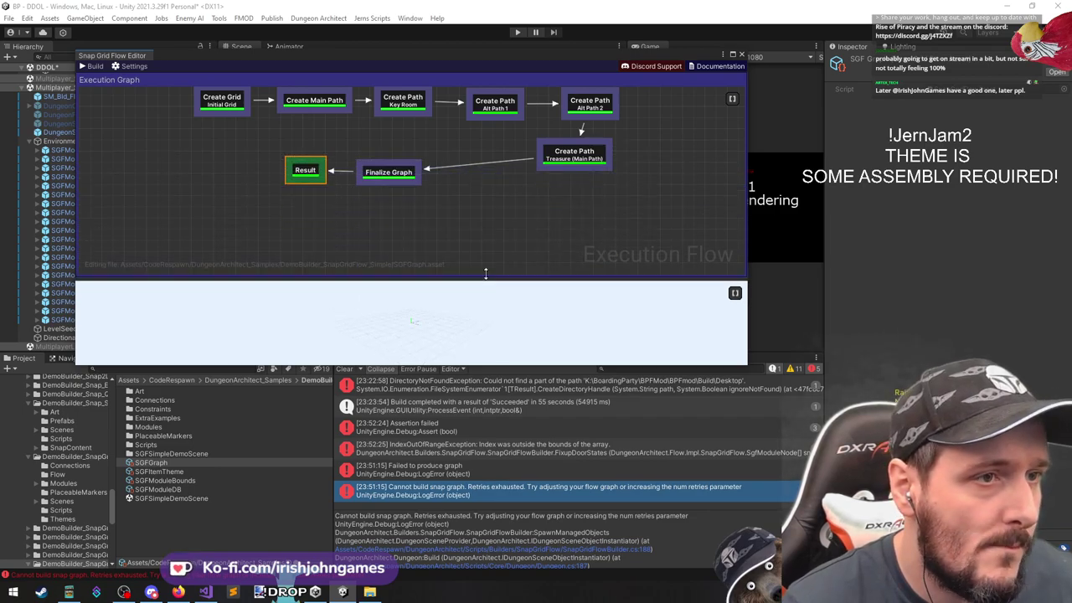
{"action": "right_click", "coordinate": [492, 216]}
{"action": "left_click", "coordinate": [488, 184]}
{"action": "middle_click_drag", "start_coordinate": [483, 201], "coordinate": [469, 224]}
{"action": "key", "text": "ctrl+z"}
{"action": "key", "text": "ctrl+z"}
{"action": "key", "text": "ctrl+z"}
{"action": "key", "text": "ctrl+z"}
{"action": "key", "text": "ctrl+z"}
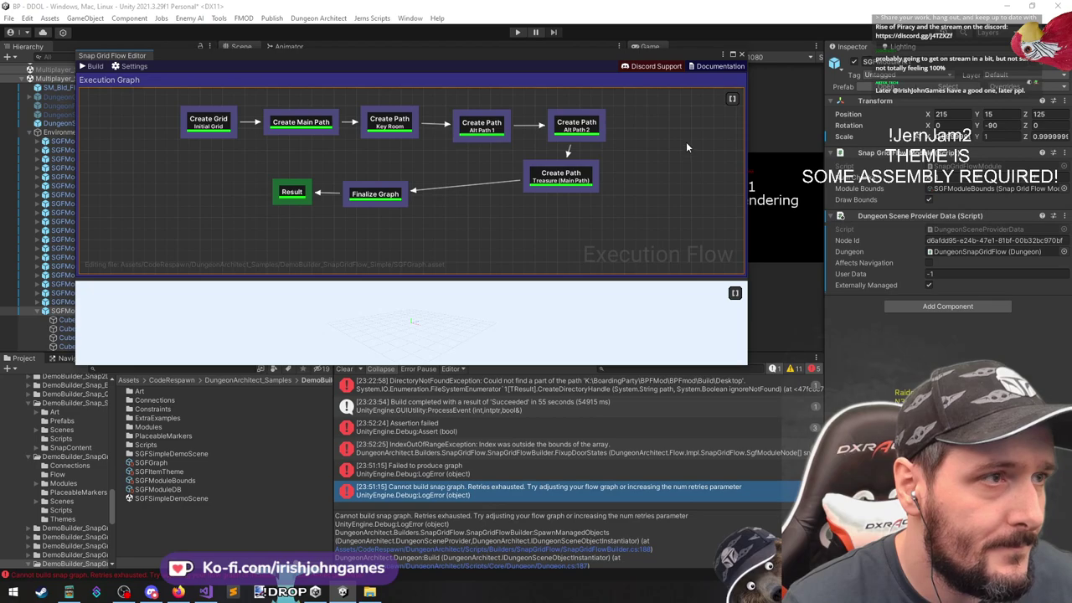
{"action": "left_click", "coordinate": [742, 54]}
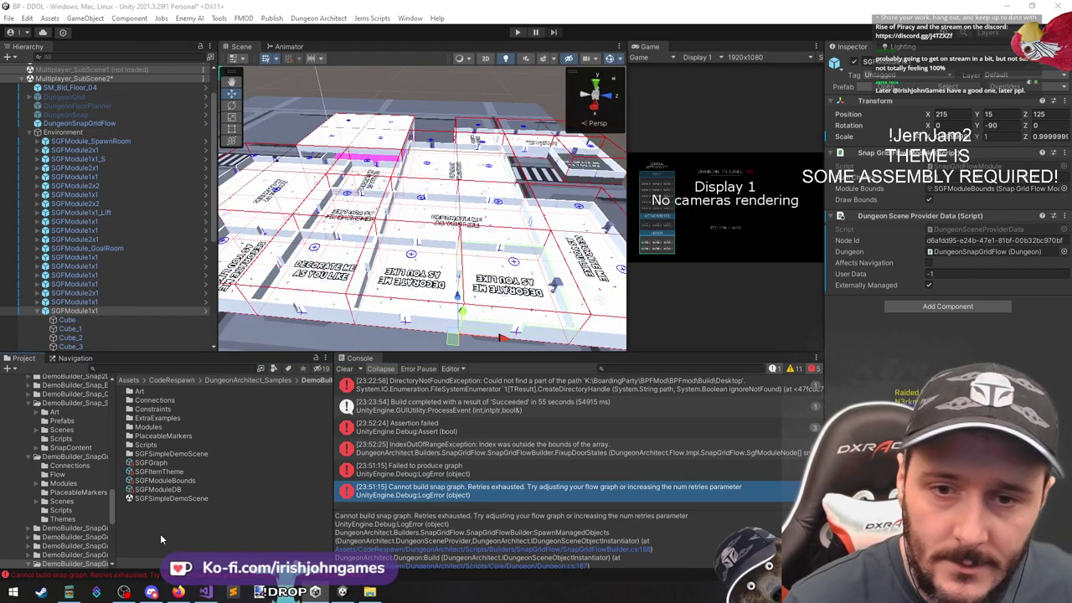
Launch GitHub Desktop
{"action": "left_click", "coordinate": [14, 593]}
{"action": "left_click", "coordinate": [339, 402]}
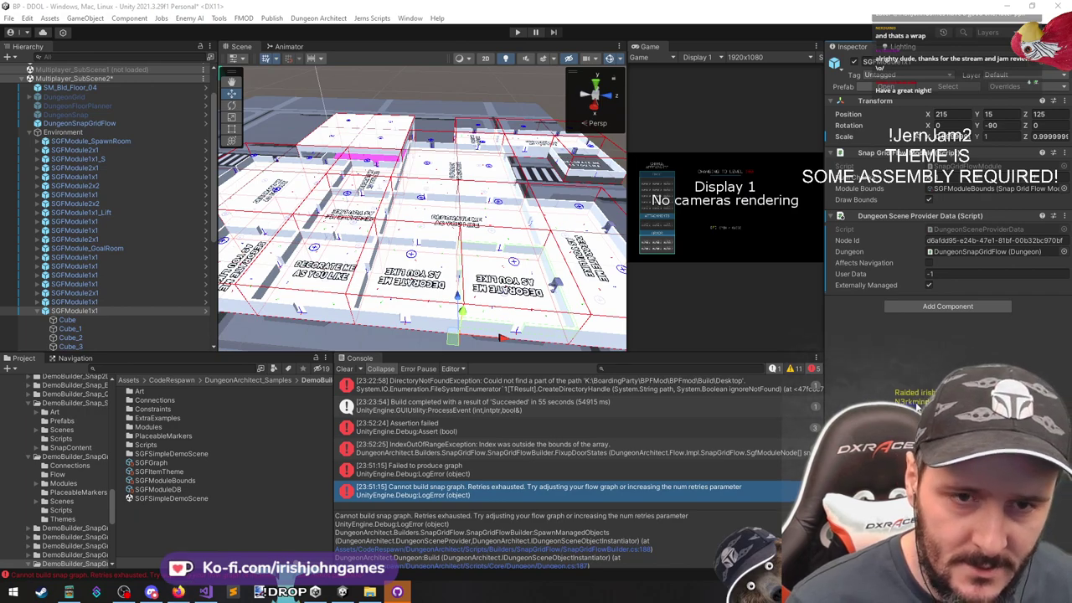
{"action": "left_click", "coordinate": [1040, 592]}
{"action": "left_click", "coordinate": [1040, 592]}
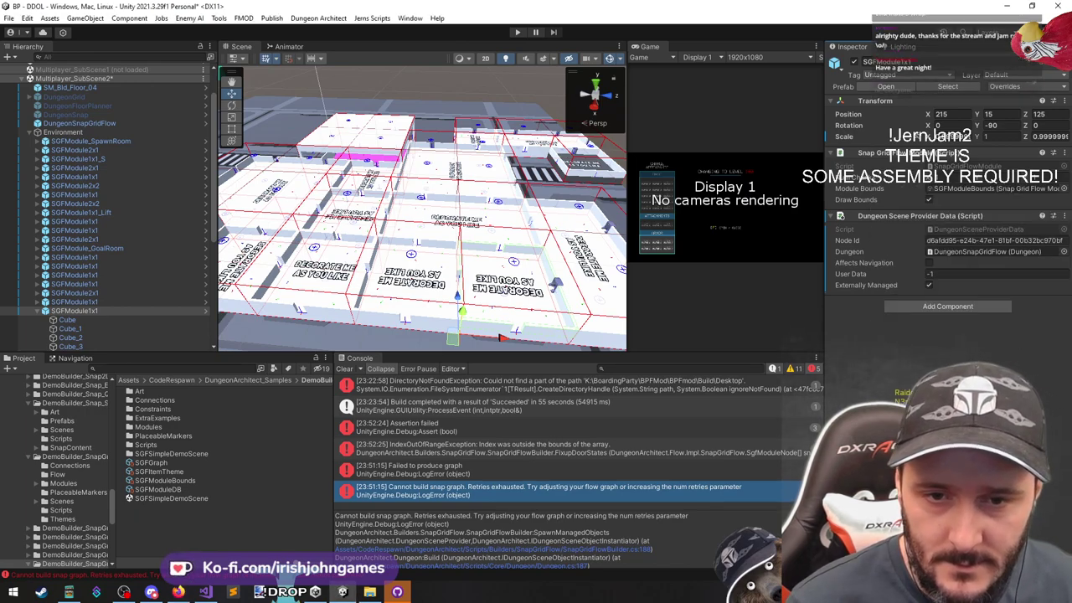